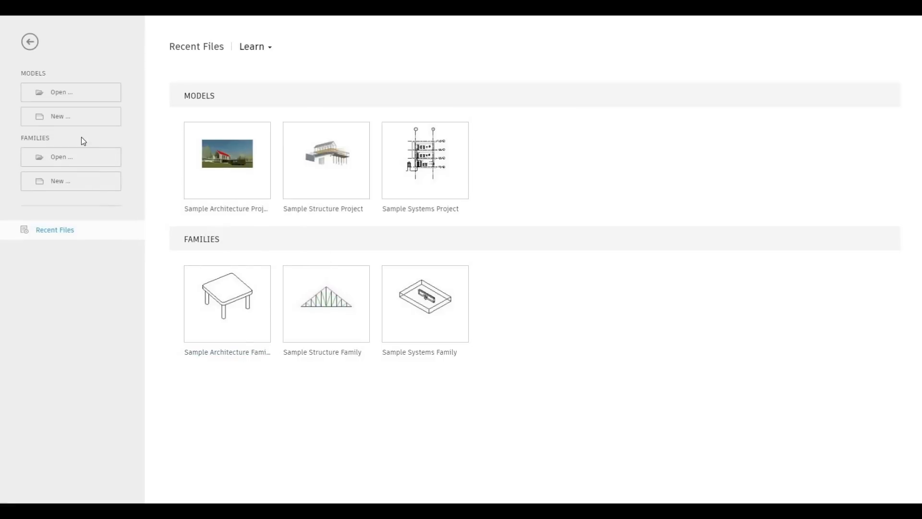
Create a new project from the Architectural Template
click(56, 117)
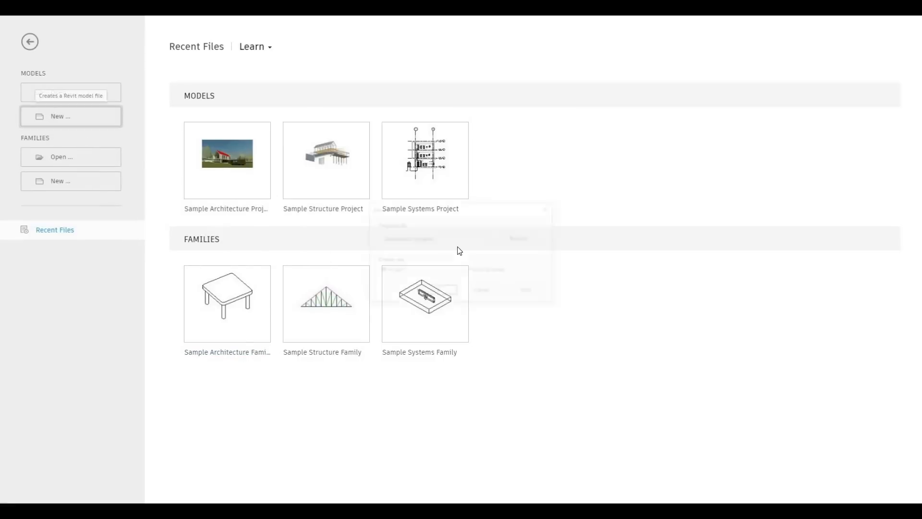
click(443, 239)
click(422, 261)
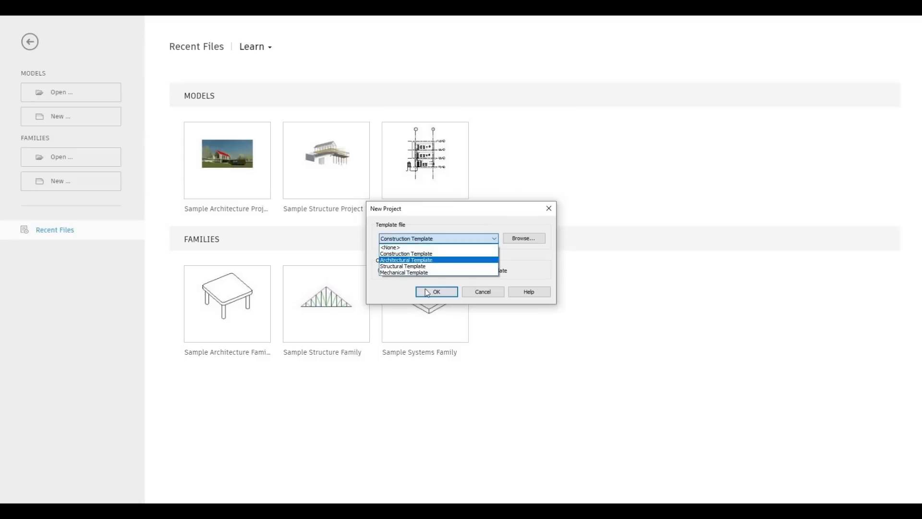
click(422, 296)
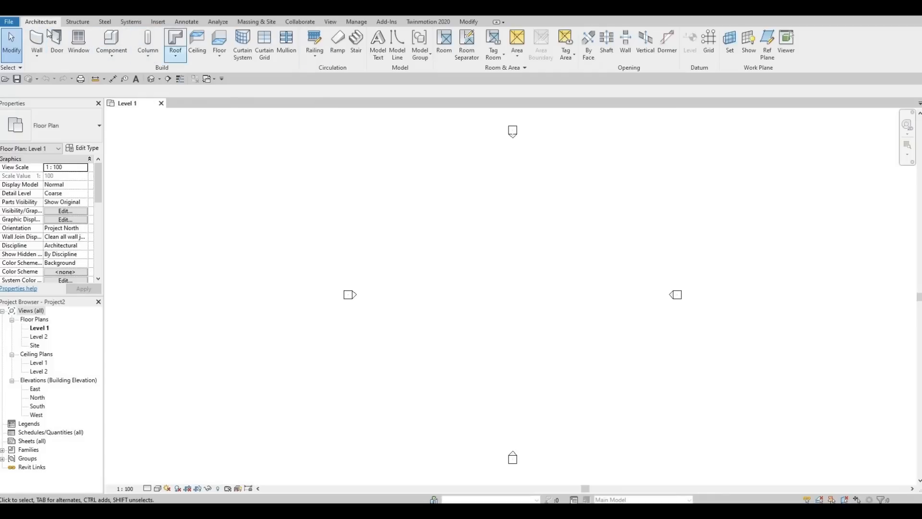
Draw a vertical grid line downward between the elevation markers, left of the Level 1 plan's centre
click(709, 46)
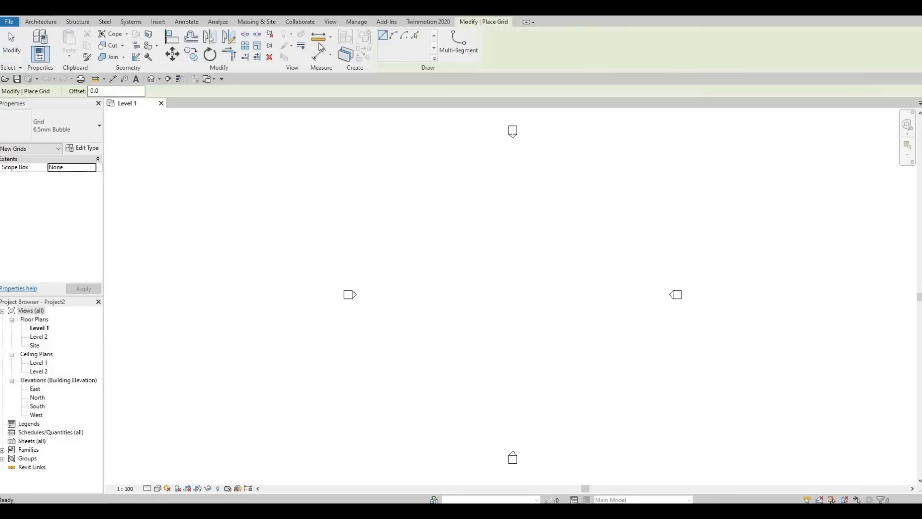
click(439, 196)
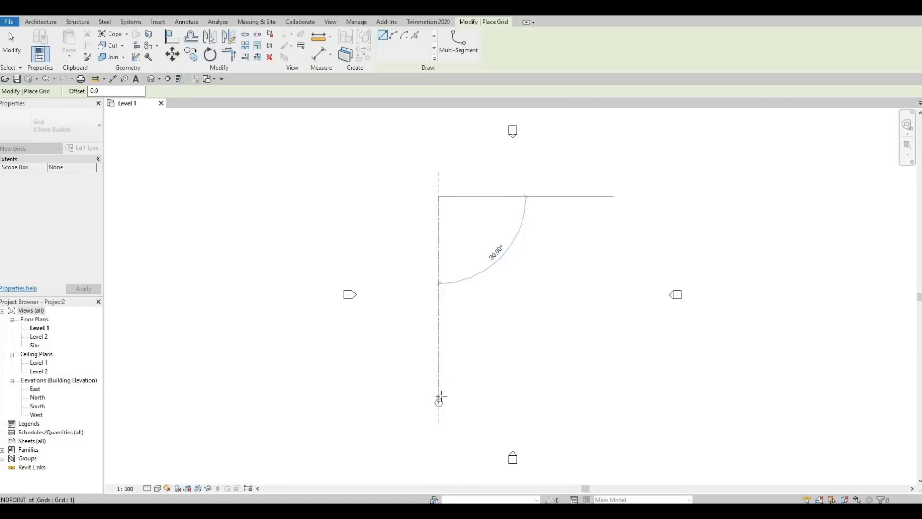
click(438, 401)
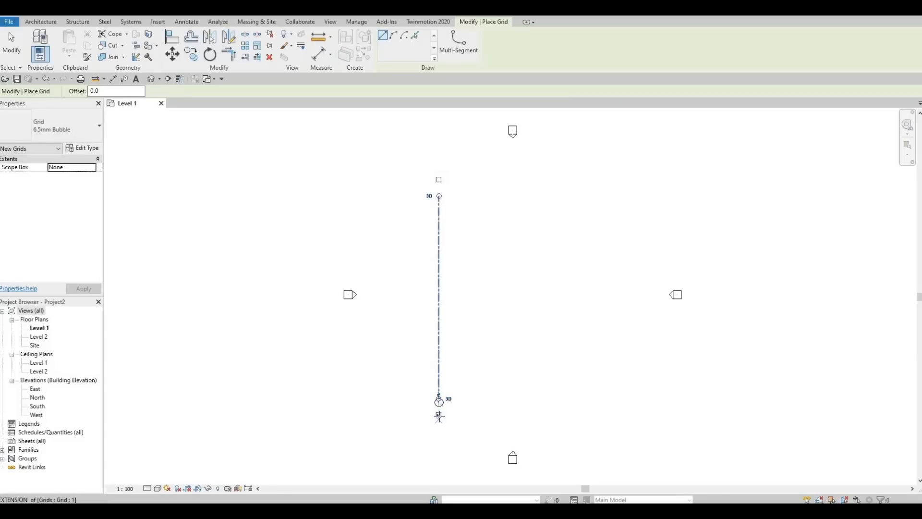
Show the grid bubble at the upper end of the vertical grid line as well and finish placing grids
scroll(439, 401, up, 3)
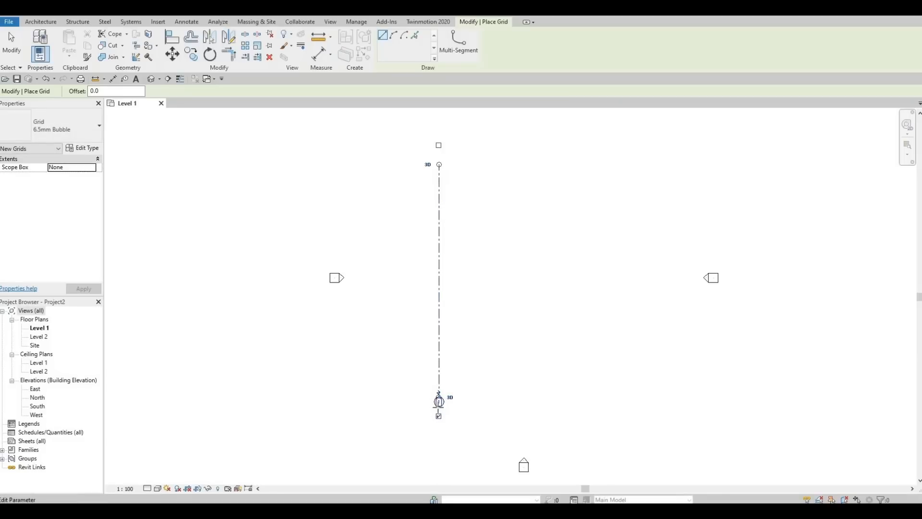
scroll(454, 368, down, 2)
scroll(443, 163, up, 3)
click(443, 169)
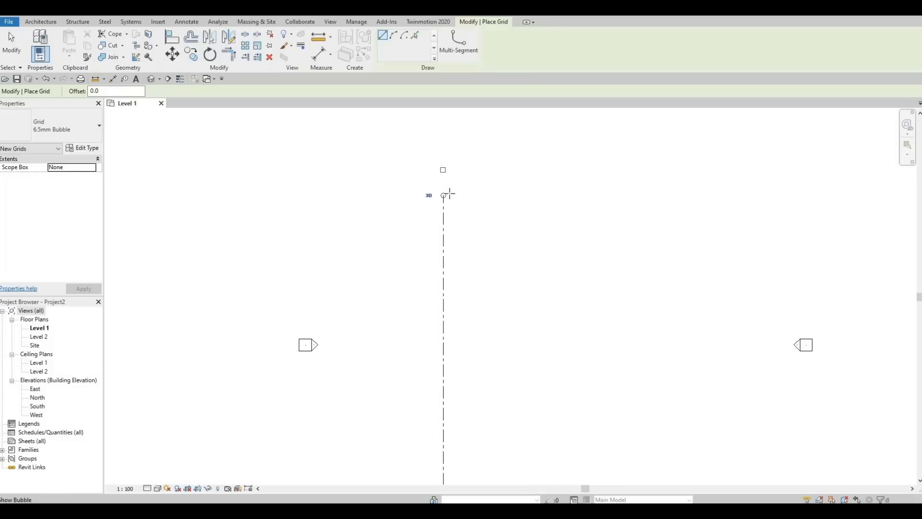
scroll(450, 186, up, 2)
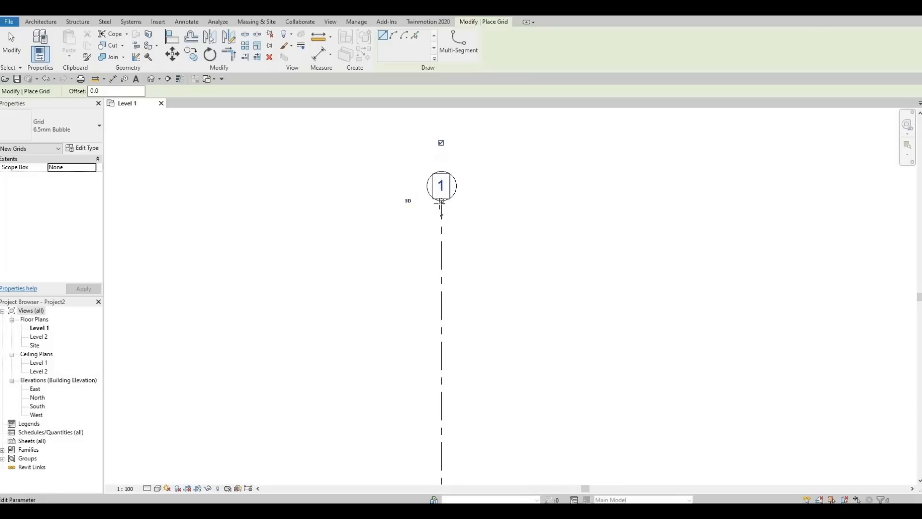
scroll(461, 240, down, 3)
middle_drag(455, 225, 458, 174)
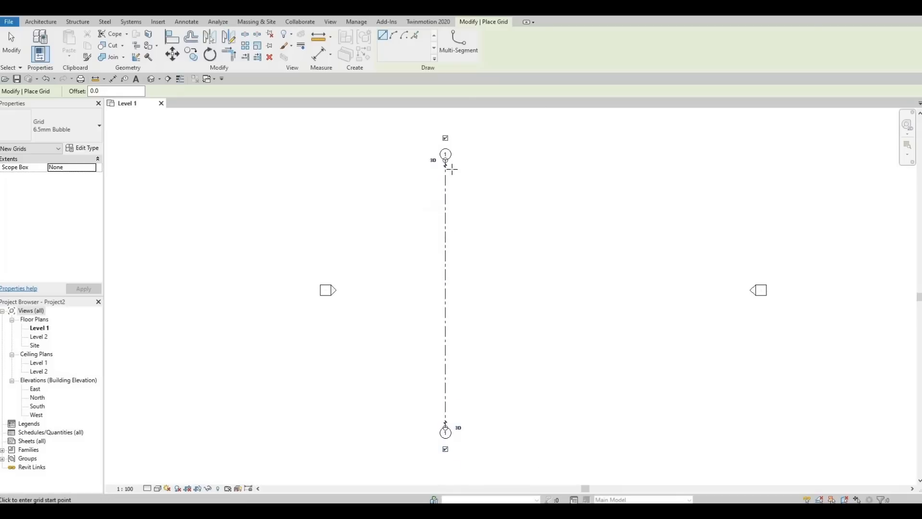
scroll(451, 174, down, 1)
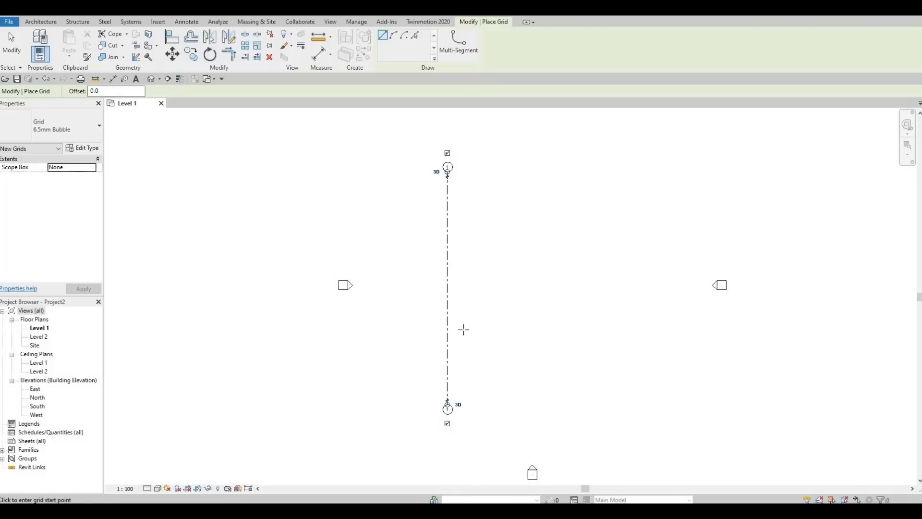
key(Escape)
key(Escape)
Copy grid 1 to the right as multiple copies at successive spacings of 5000, 2000 and 4000
scroll(445, 190, up, 2)
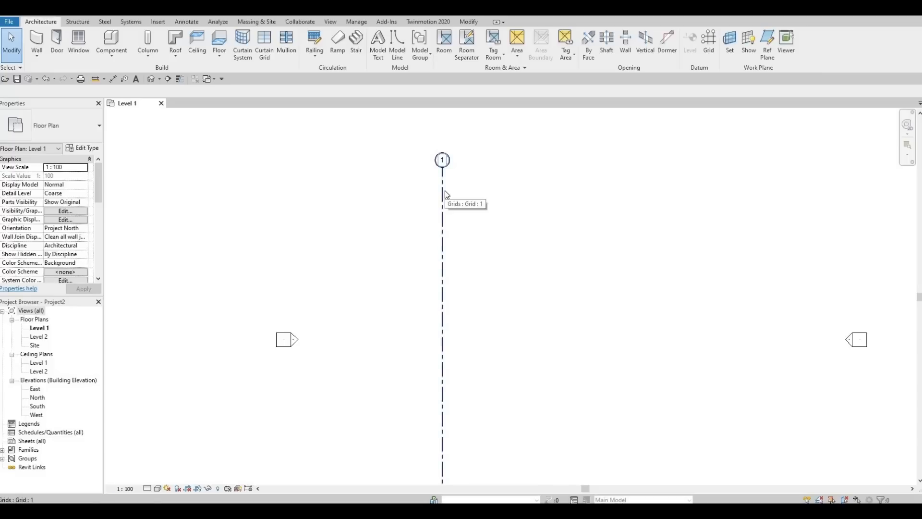
click(444, 191)
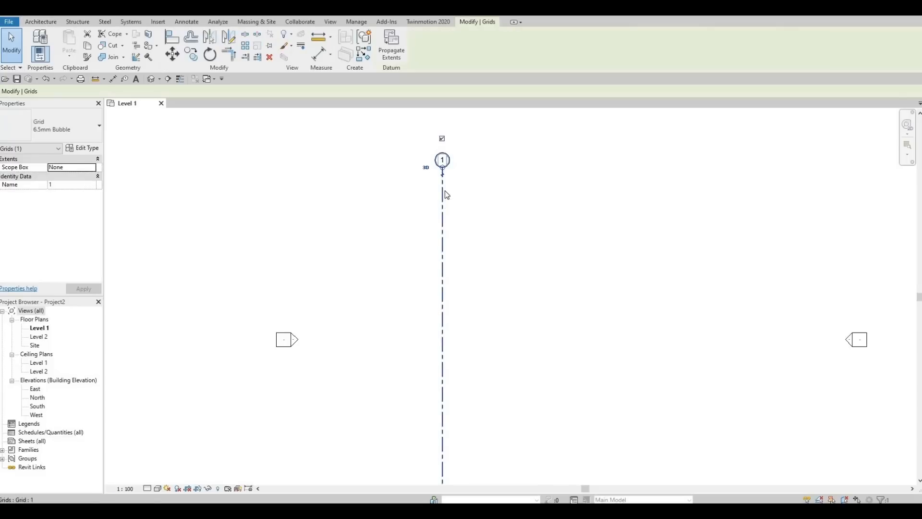
click(191, 57)
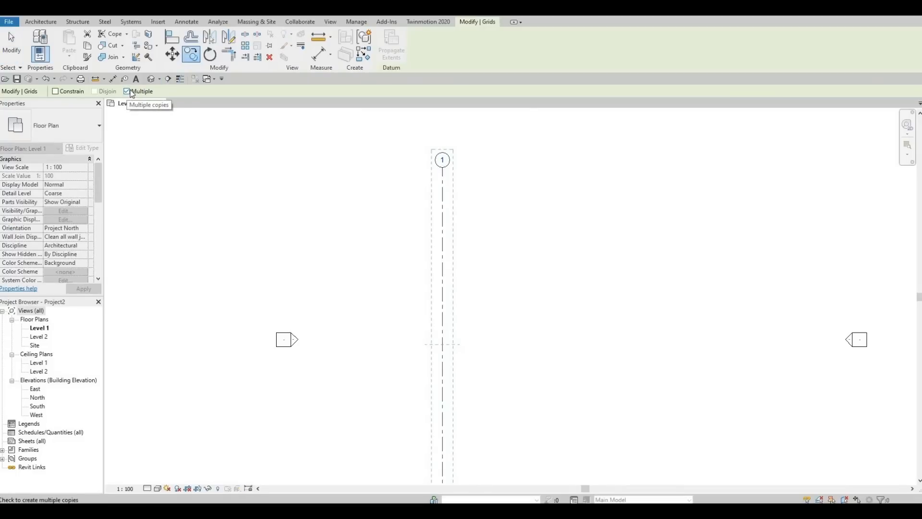
click(441, 190)
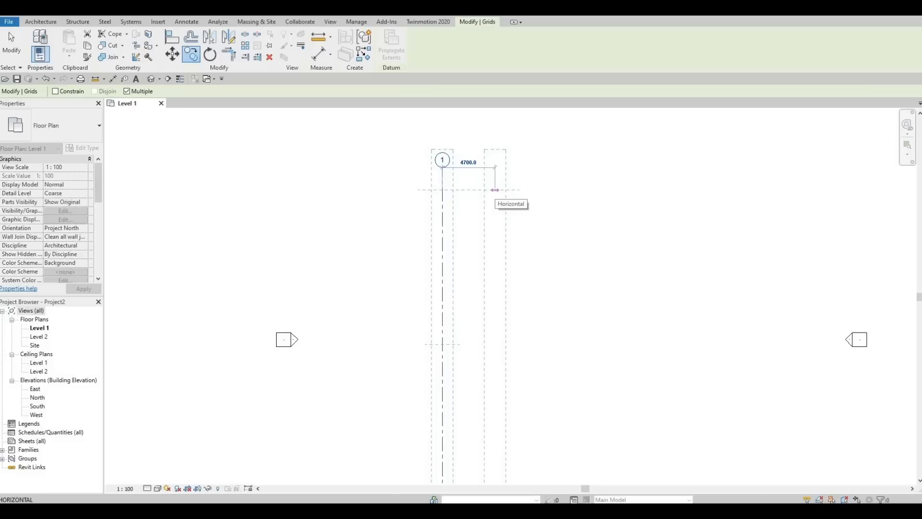
text(5000)
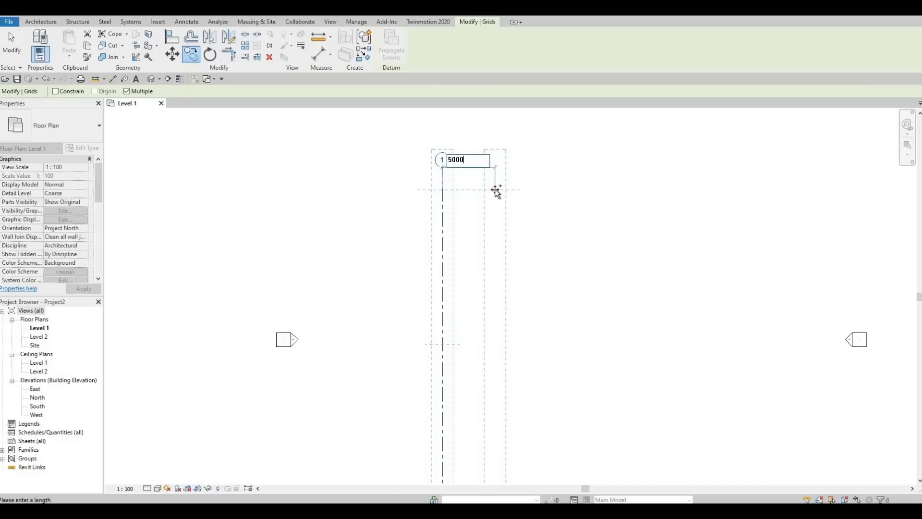
key(Return)
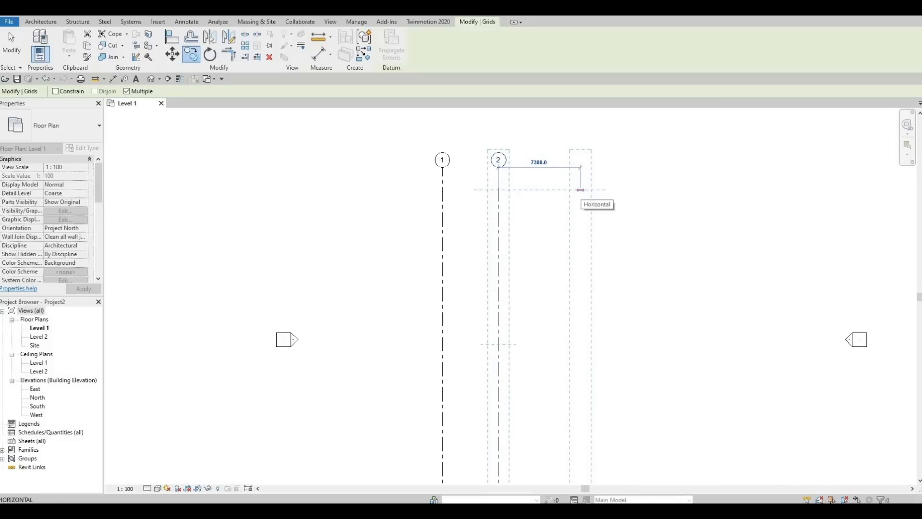
text(2000)
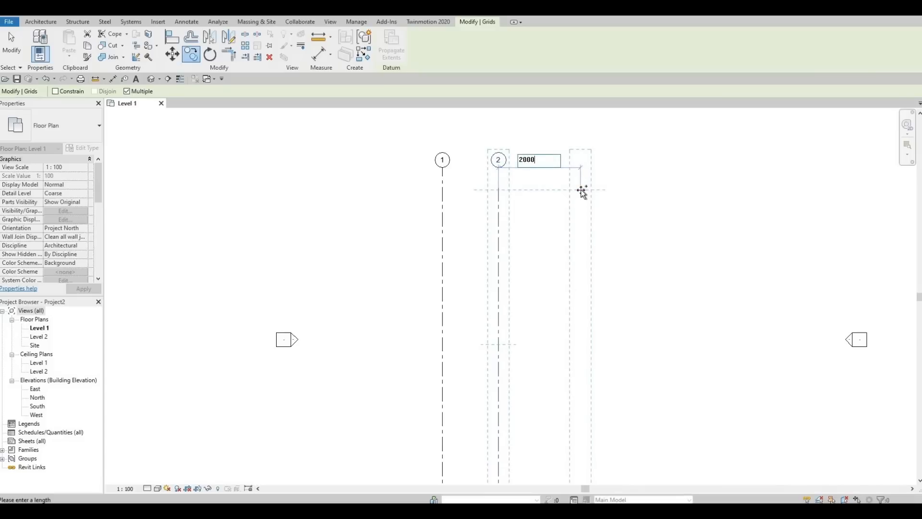
key(Return)
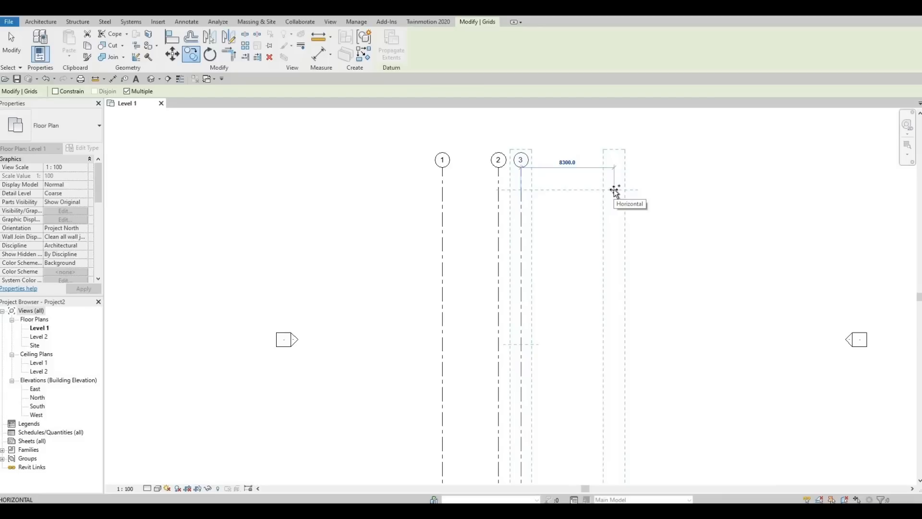
text(4000)
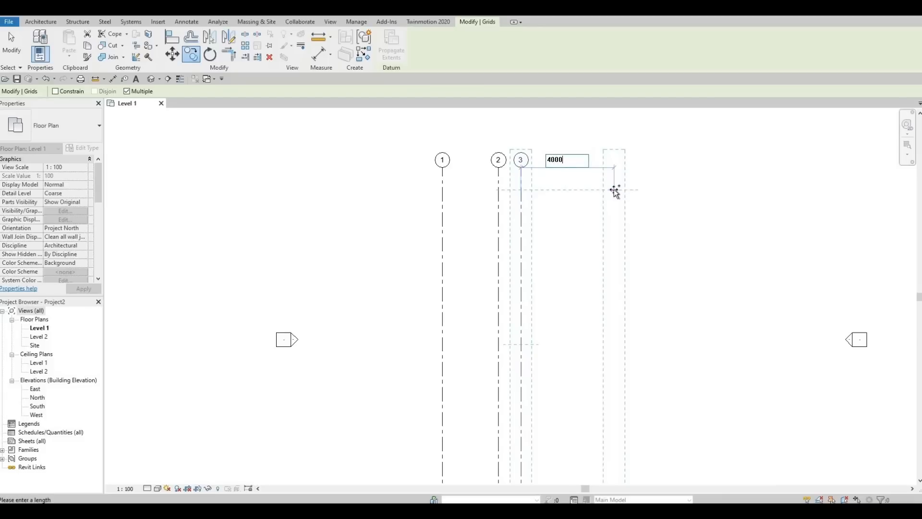
key(Return)
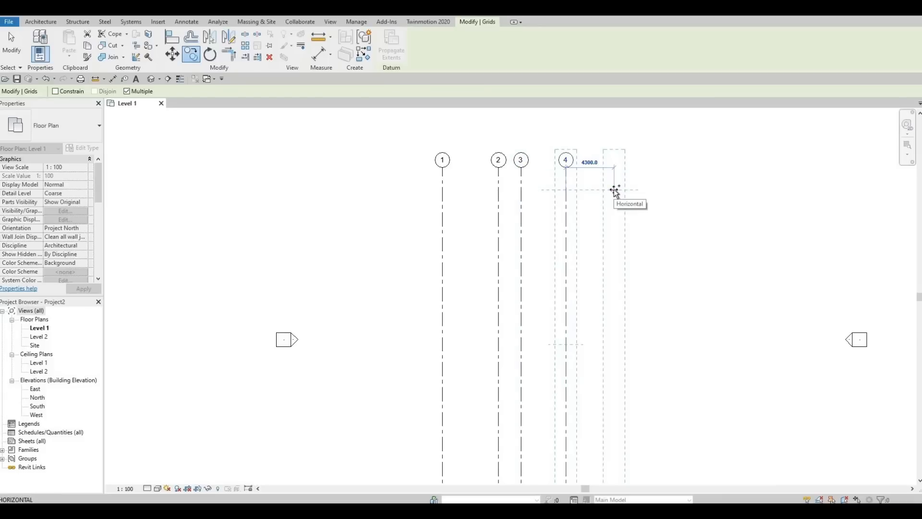
key(Escape)
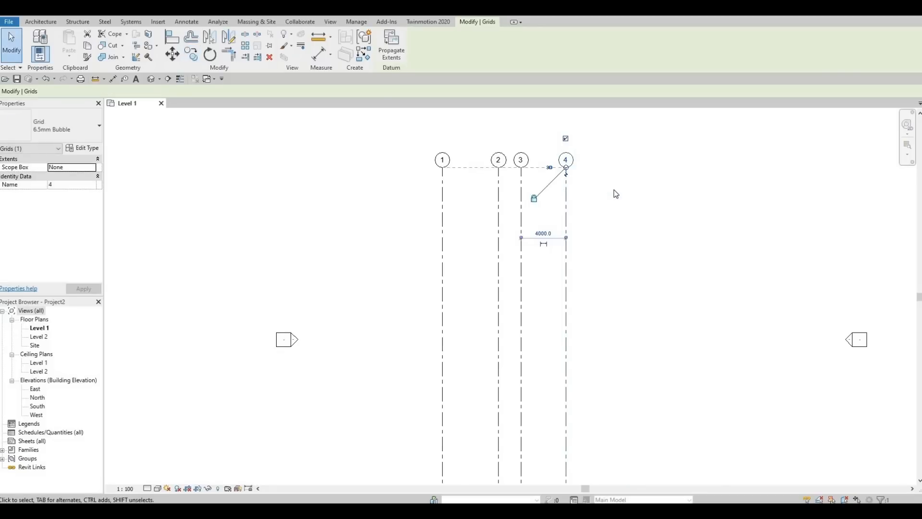
key(Escape)
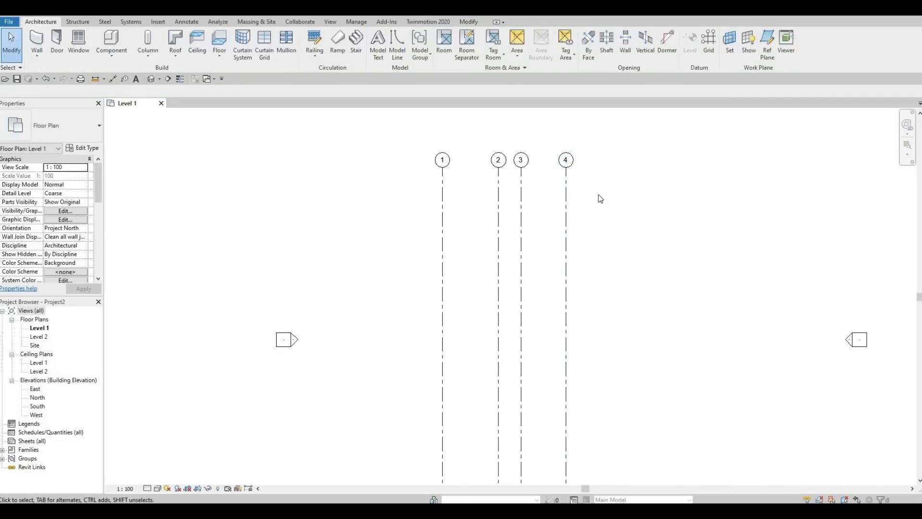
Draw a horizontal grid line from right to left across the upper part of all four vertical grids
middle_drag(509, 202, 498, 190)
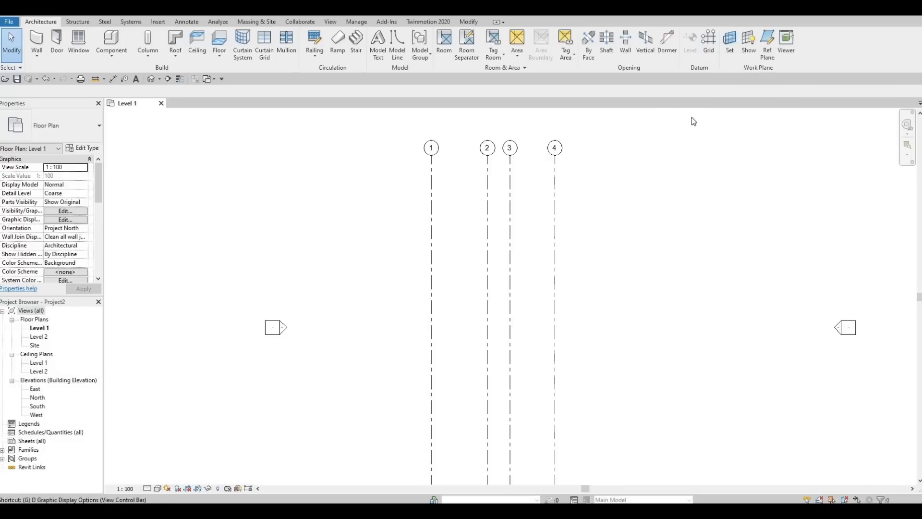
key(g)
key(r)
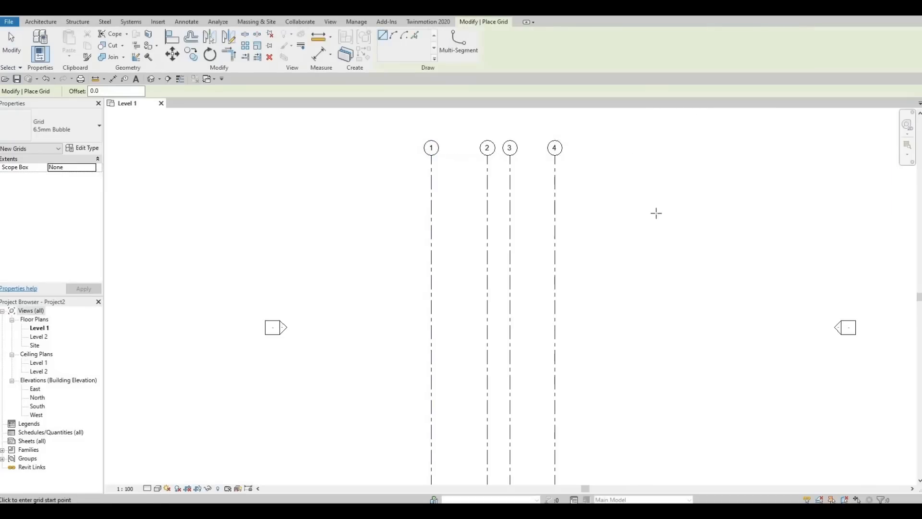
click(657, 213)
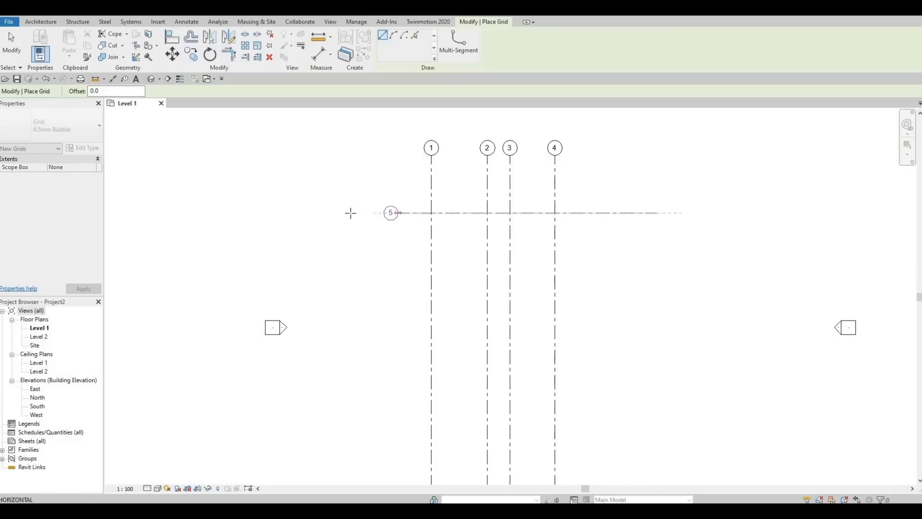
click(388, 208)
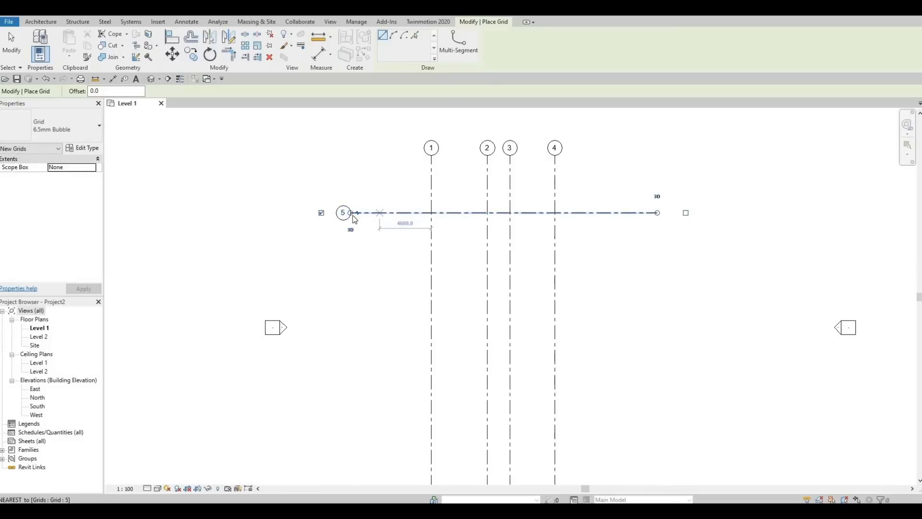
key(Escape)
key(Escape)
Rename the horizontal grid line to A
scroll(350, 216, up, 2)
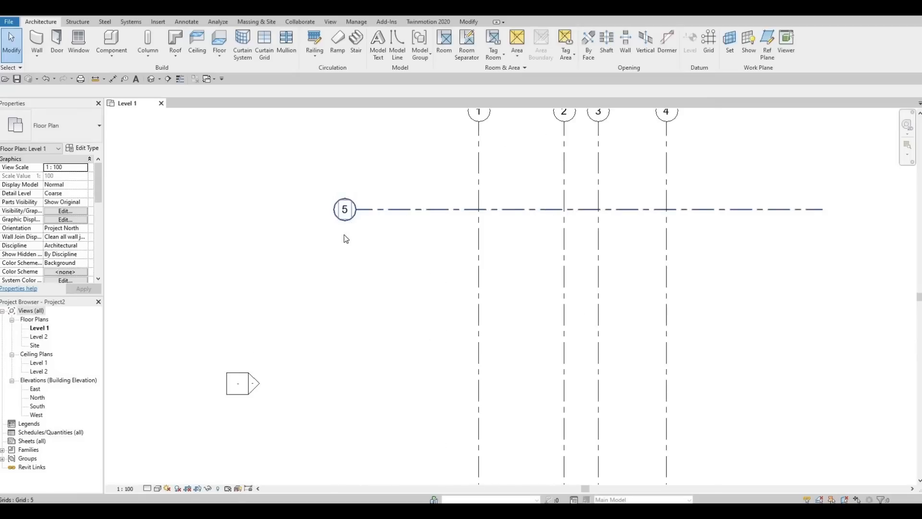
middle_drag(344, 235, 328, 266)
scroll(335, 249, up, 1)
scroll(333, 245, down, 1)
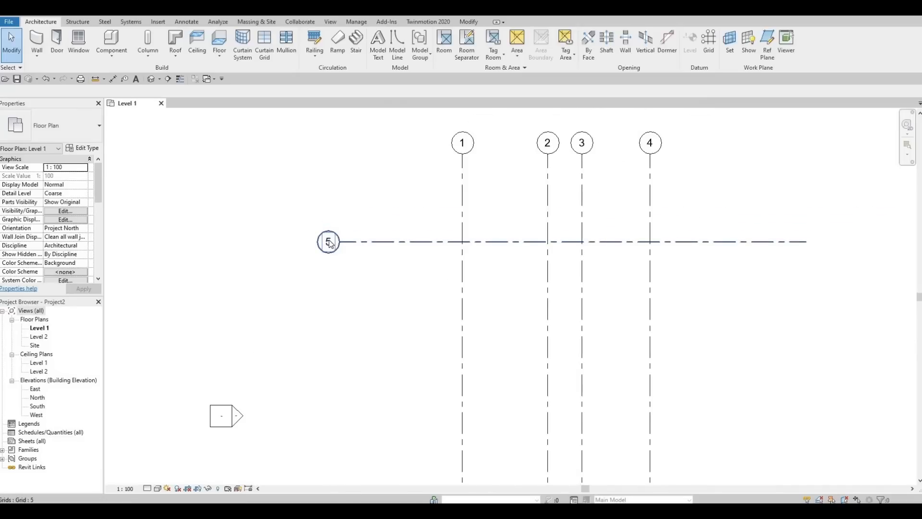
click(329, 243)
click(328, 241)
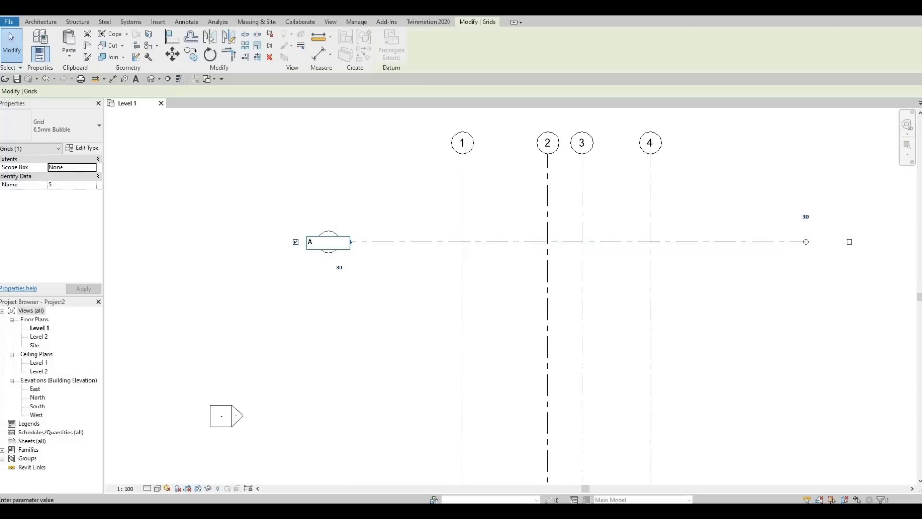
key(Return)
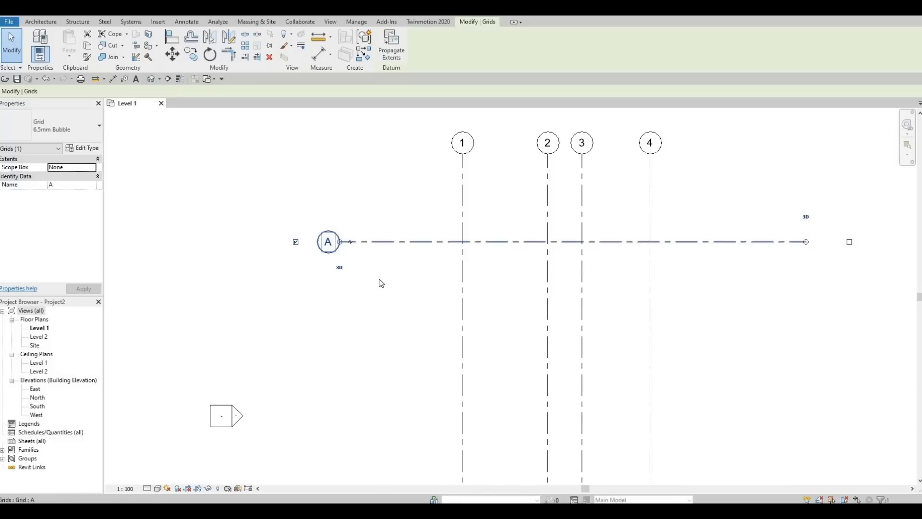
click(405, 275)
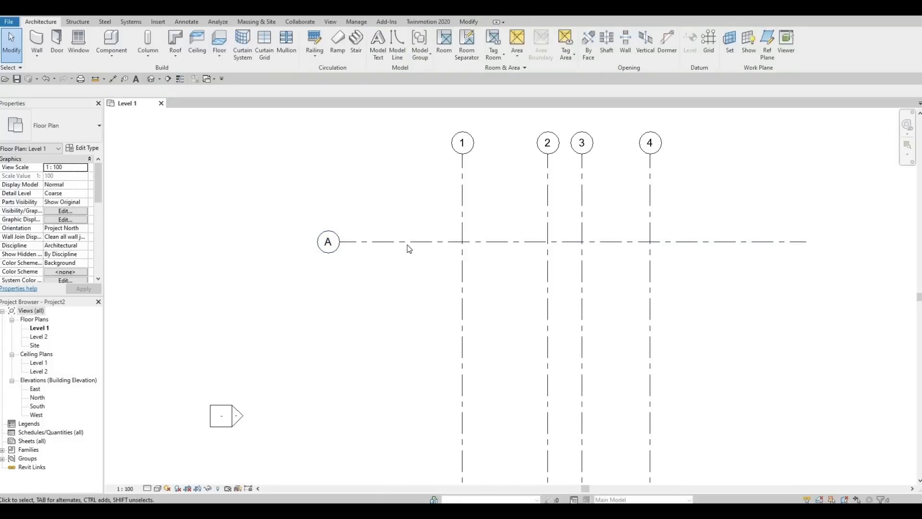
Start copying grid A with the multiple option and place the first copy 2500 below it
click(411, 242)
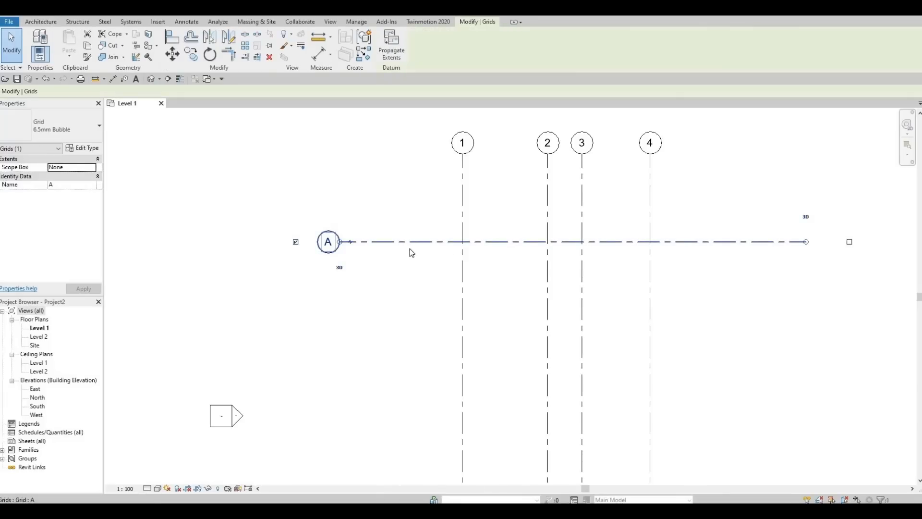
click(195, 58)
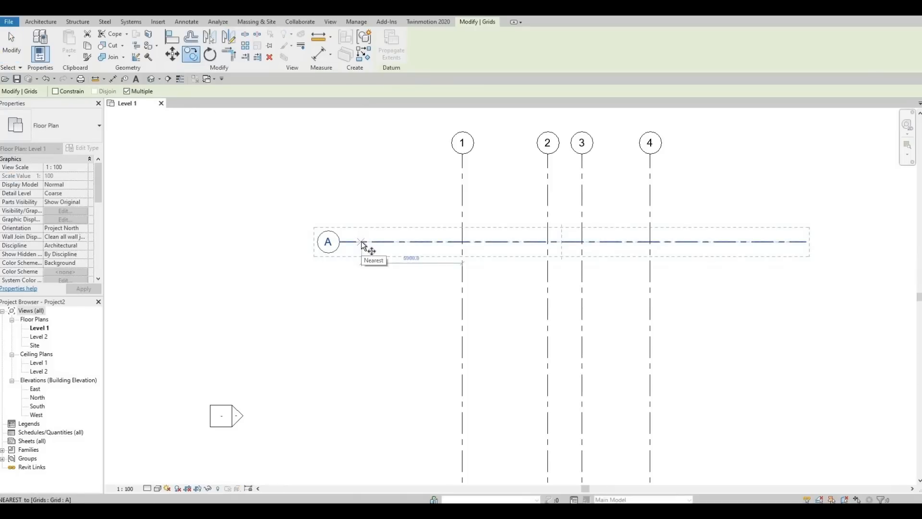
click(361, 241)
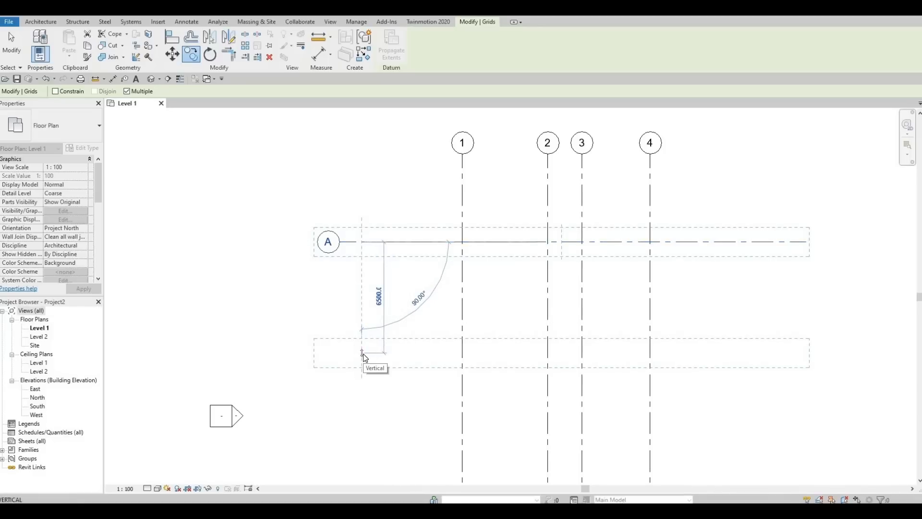
text(4000)
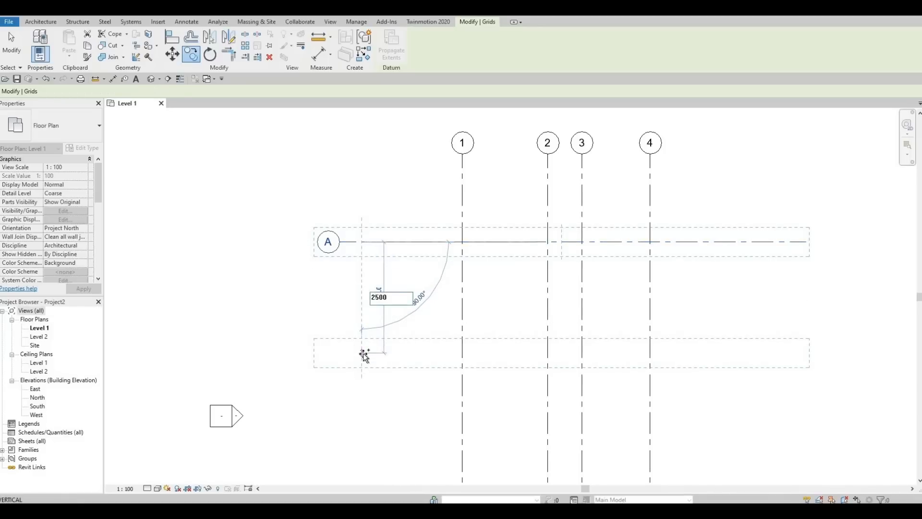
key(Return)
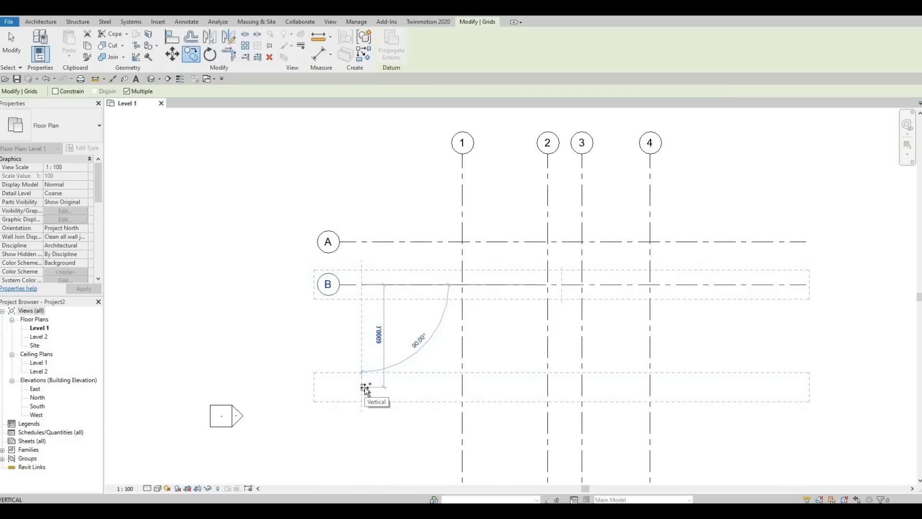
Place two more grid copies downward, 5000 below grid B and a further 8000 below that, and finish copying
text(5)
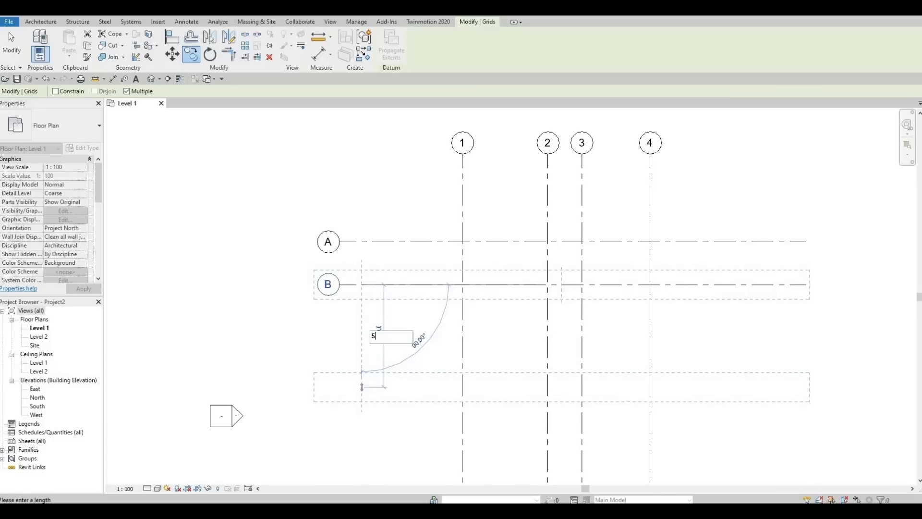
text(000)
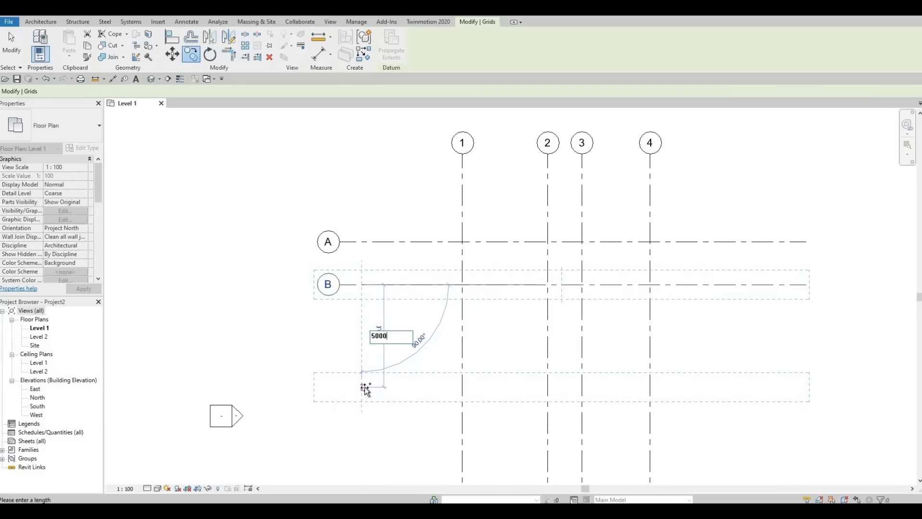
key(Return)
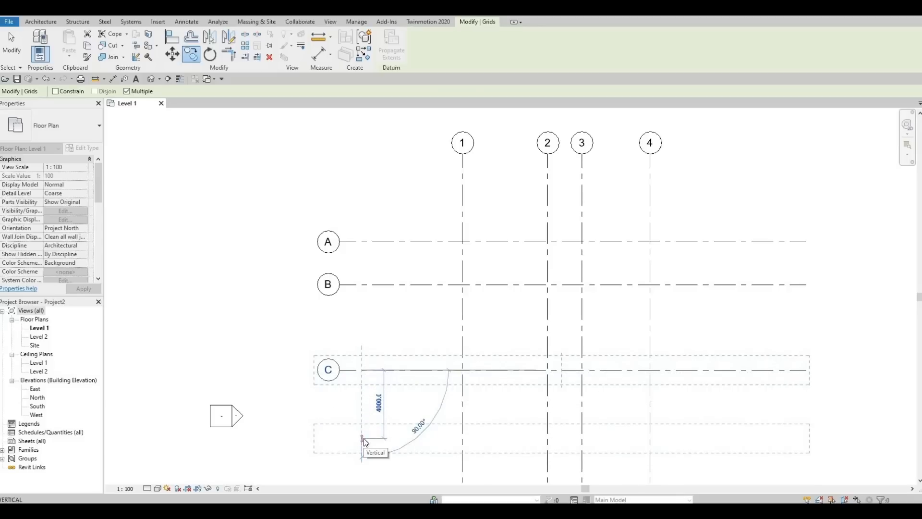
text(8)
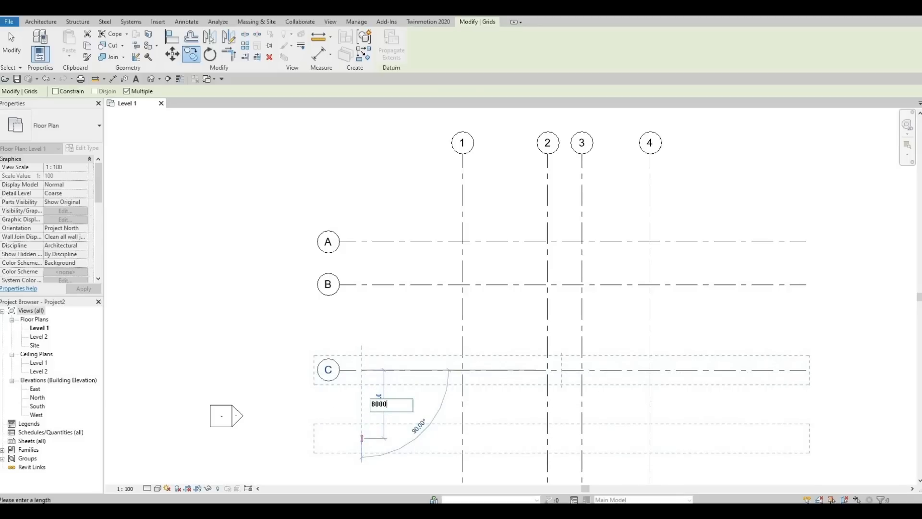
text(000)
key(Return)
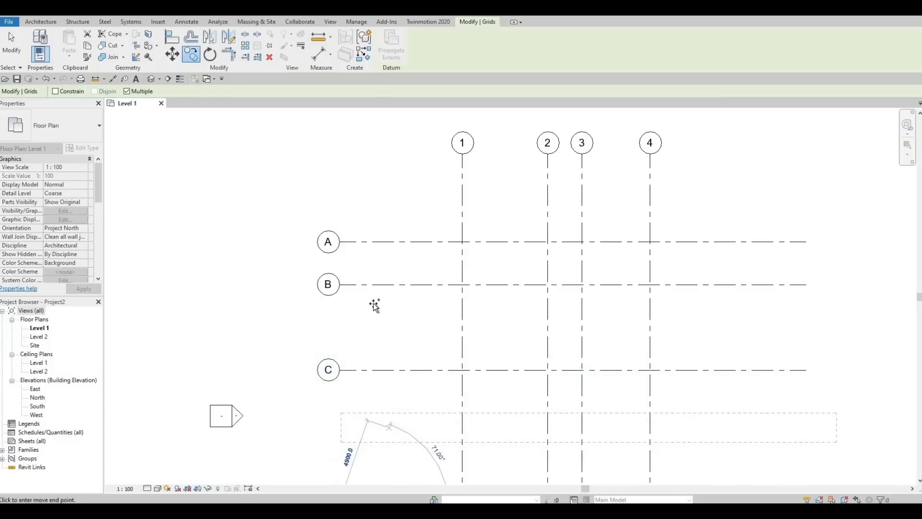
scroll(372, 305, down, 2)
scroll(370, 334, down, 2)
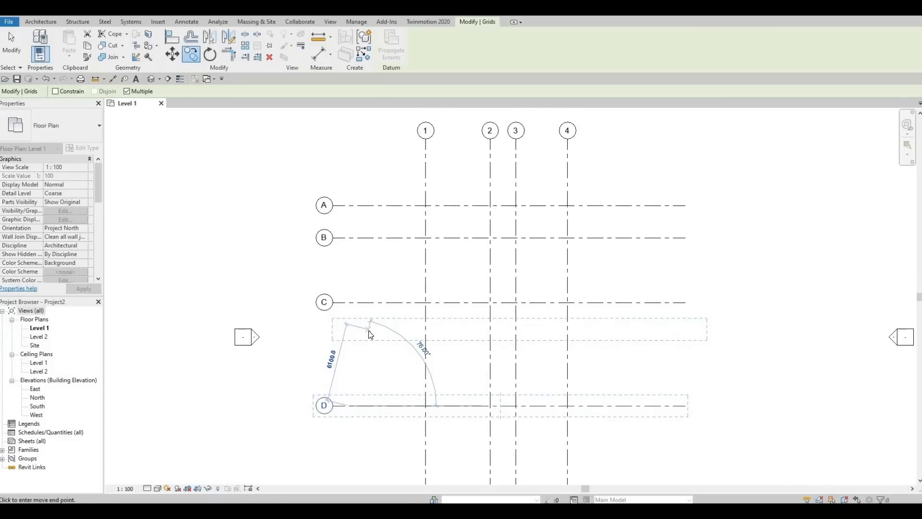
key(Escape)
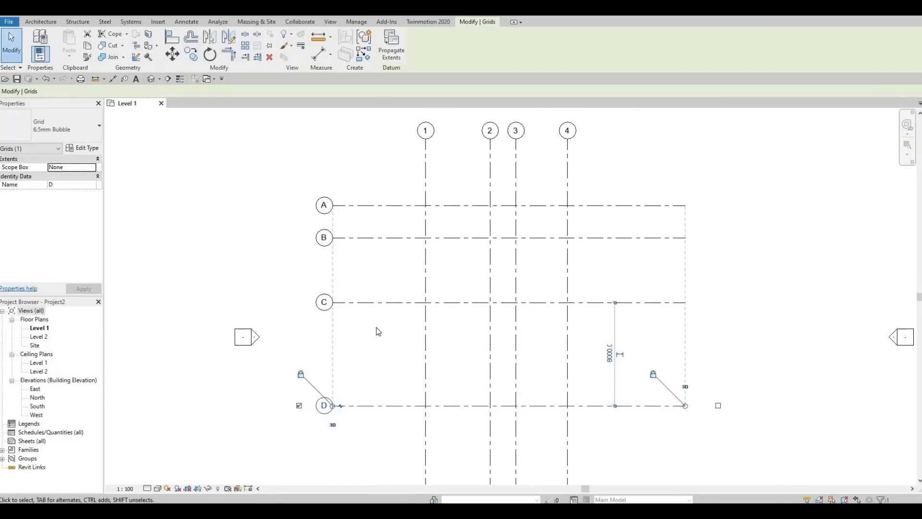
key(Escape)
Add a chain of aligned dimensions across grids 1 to 4 near their bubbles, plus an overall dimension from 1 to 4 above it
middle_drag(395, 270, 321, 276)
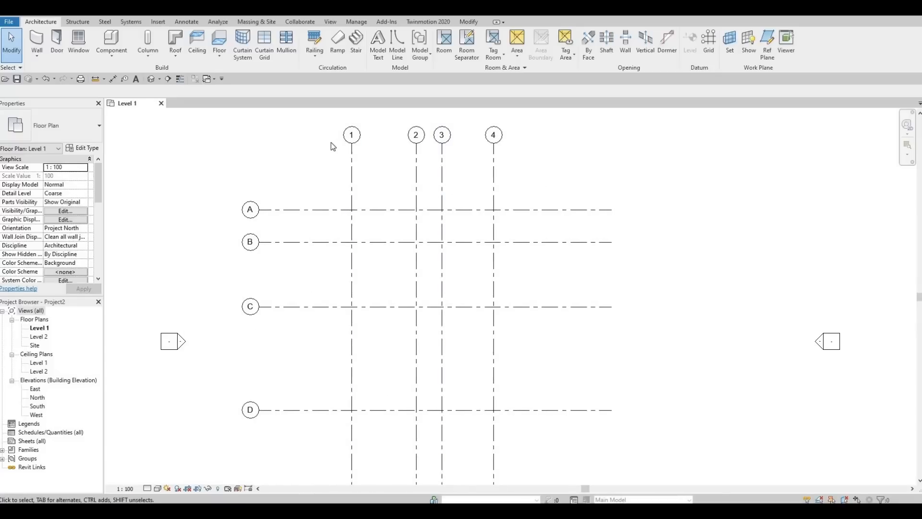
click(114, 79)
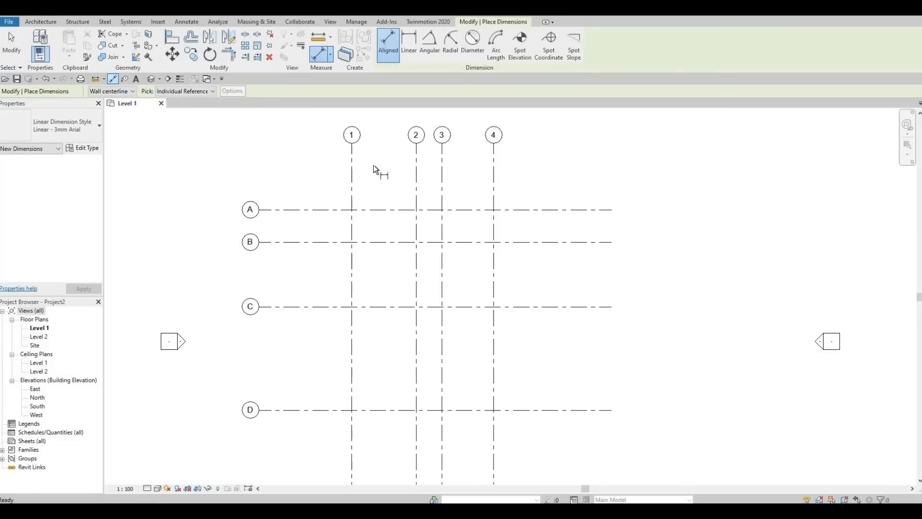
scroll(373, 166, up, 2)
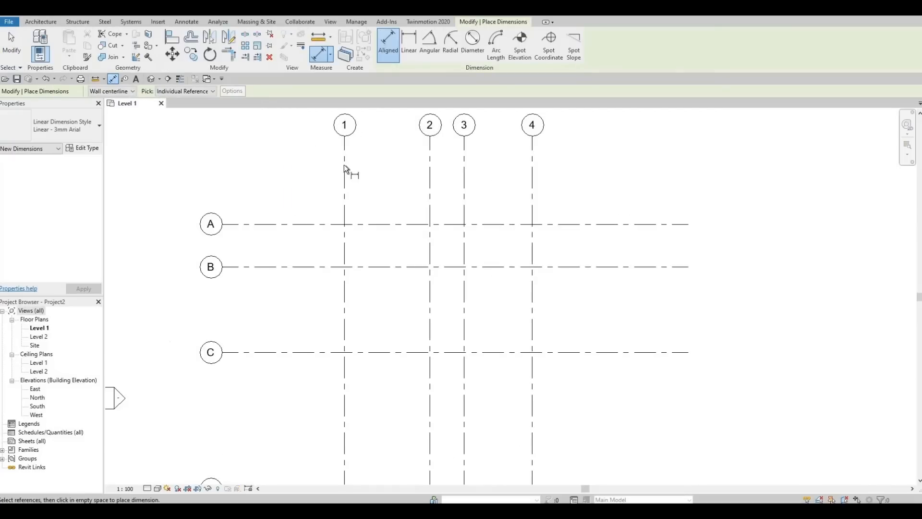
click(428, 167)
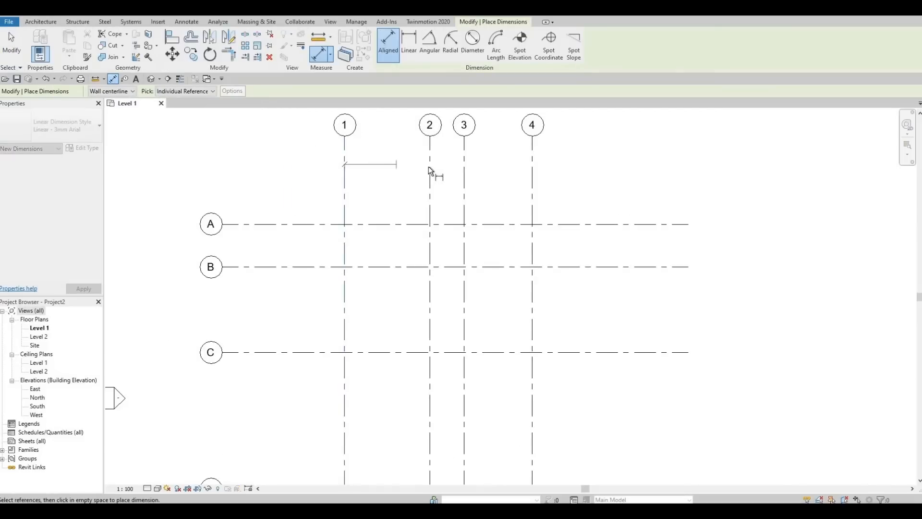
click(464, 181)
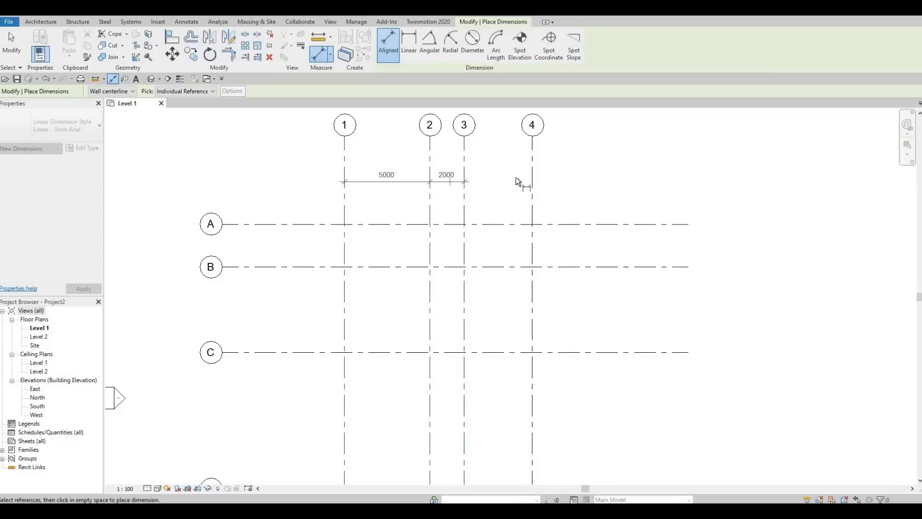
click(533, 180)
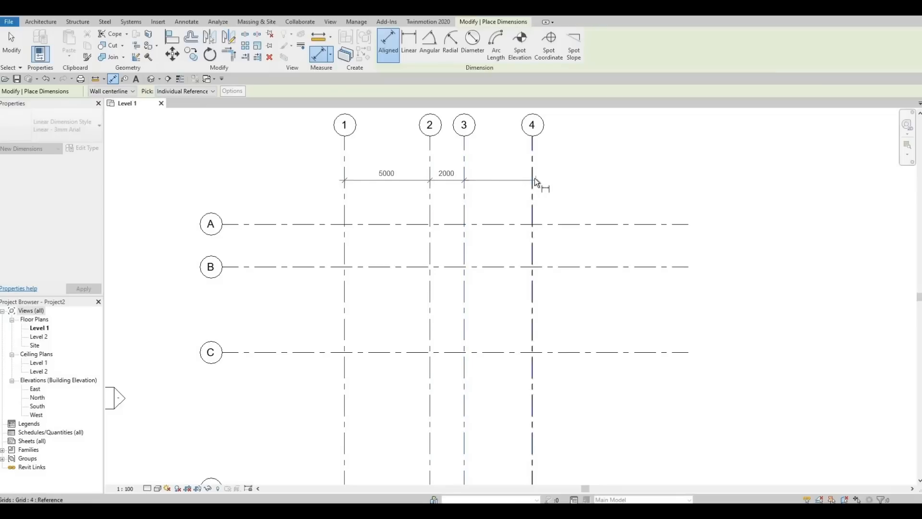
click(566, 180)
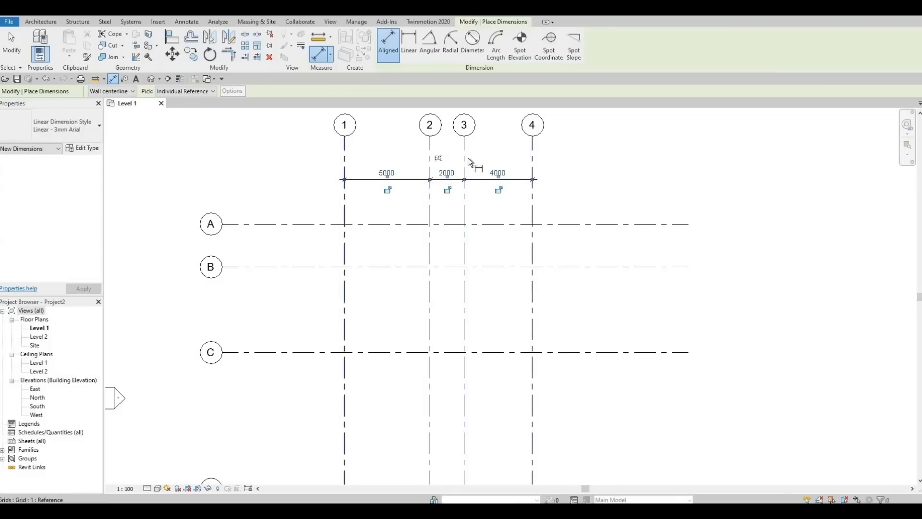
click(531, 159)
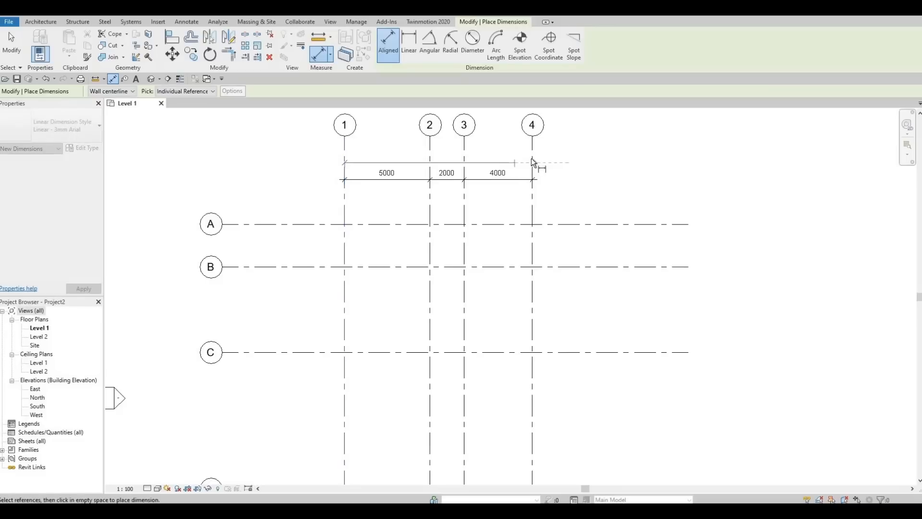
click(567, 157)
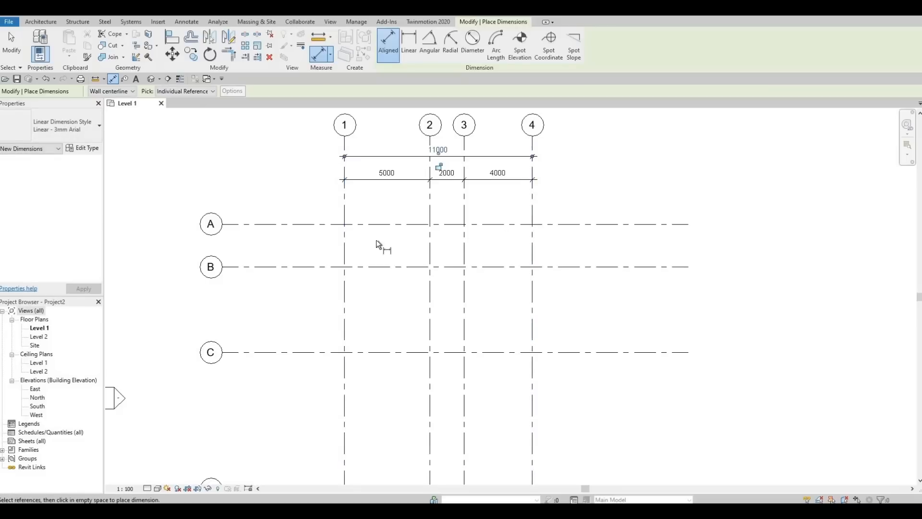
Add a vertical chain of aligned dimensions through grids A, B, C and D, between their bubbles and grid 1
click(286, 223)
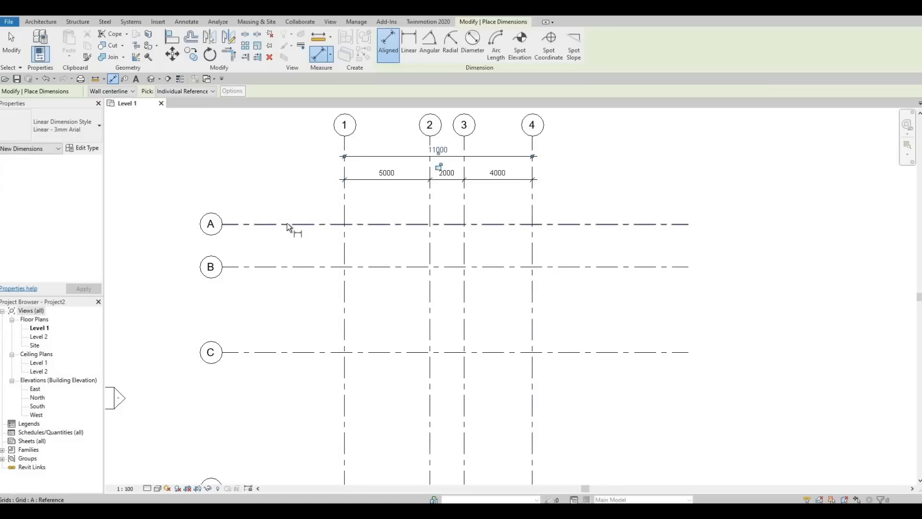
click(284, 267)
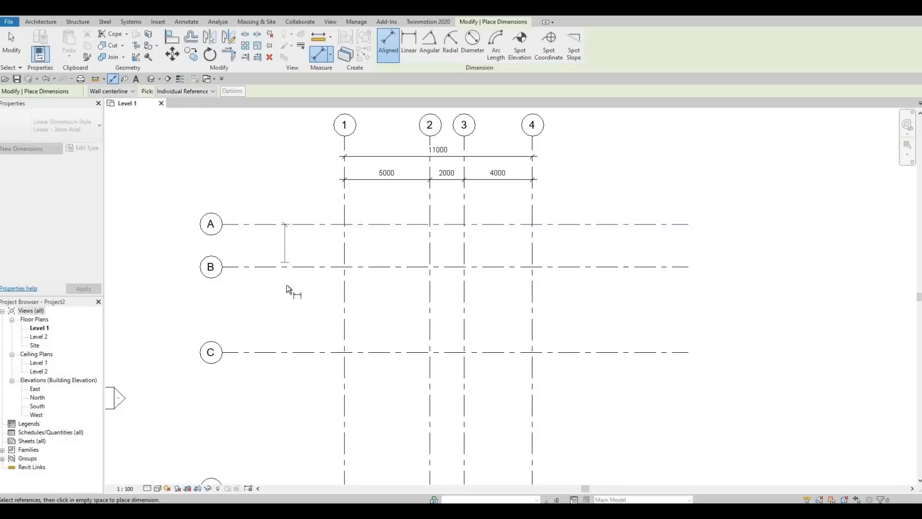
click(290, 352)
scroll(293, 357, down, 4)
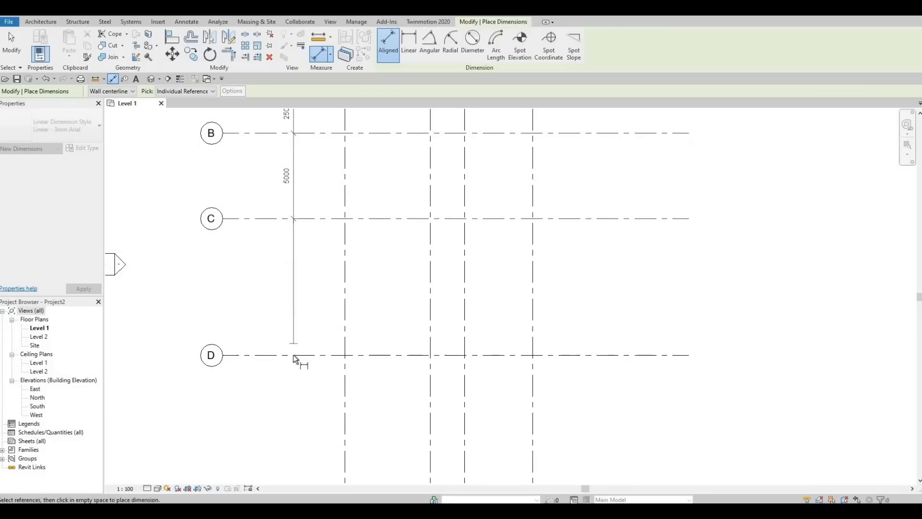
click(284, 408)
scroll(298, 341, down, 1)
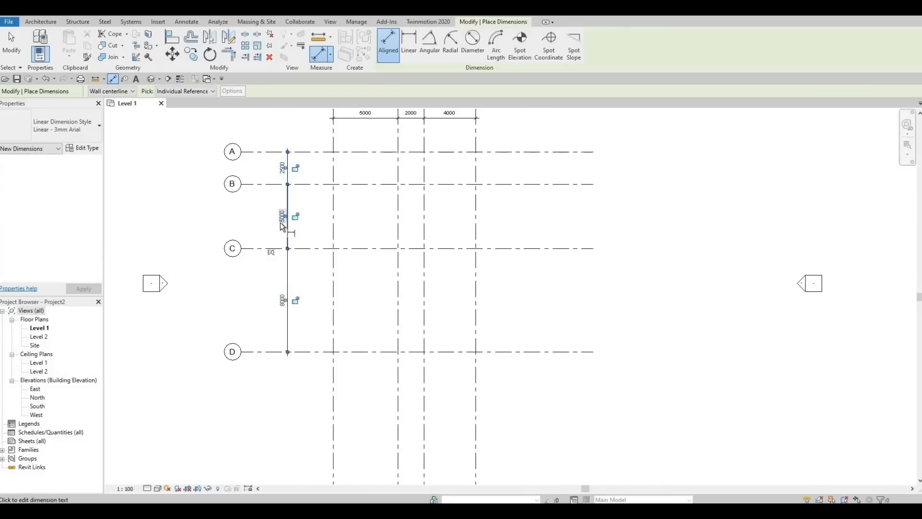
Add an overall dimension from grid A to grid D between the bubbles and the dimension chain, and finish dimensioning
click(266, 153)
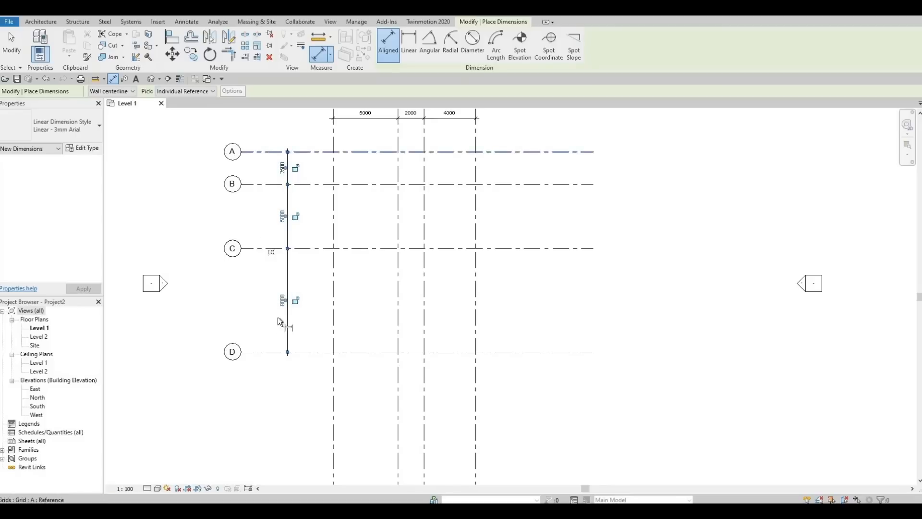
click(278, 352)
click(259, 368)
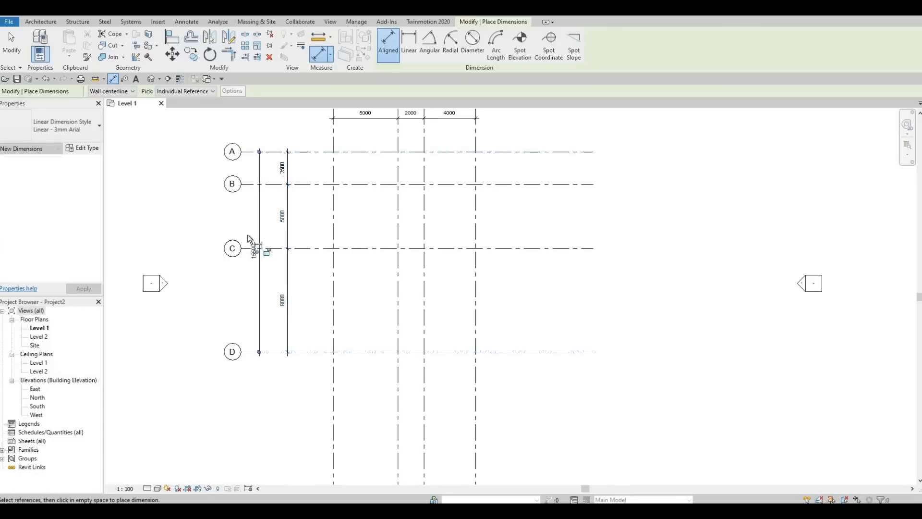
scroll(258, 272, up, 3)
scroll(272, 261, up, 3)
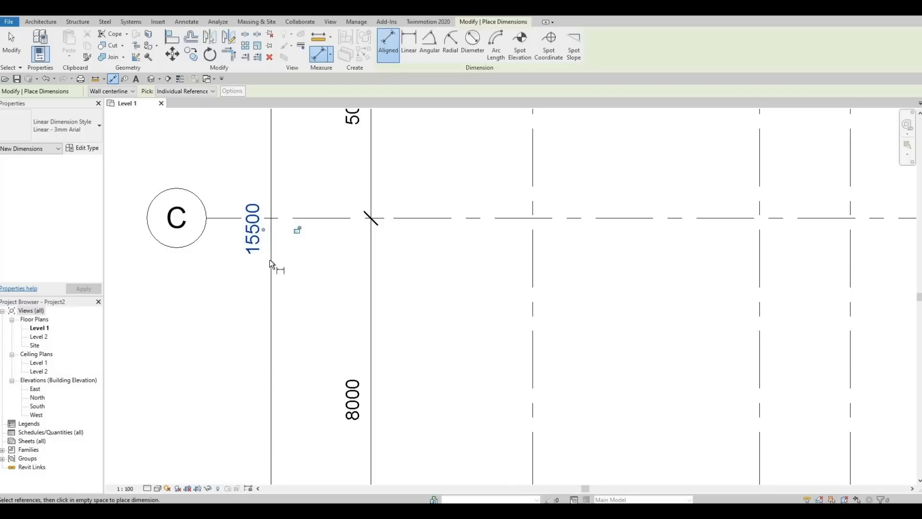
scroll(275, 256, down, 3)
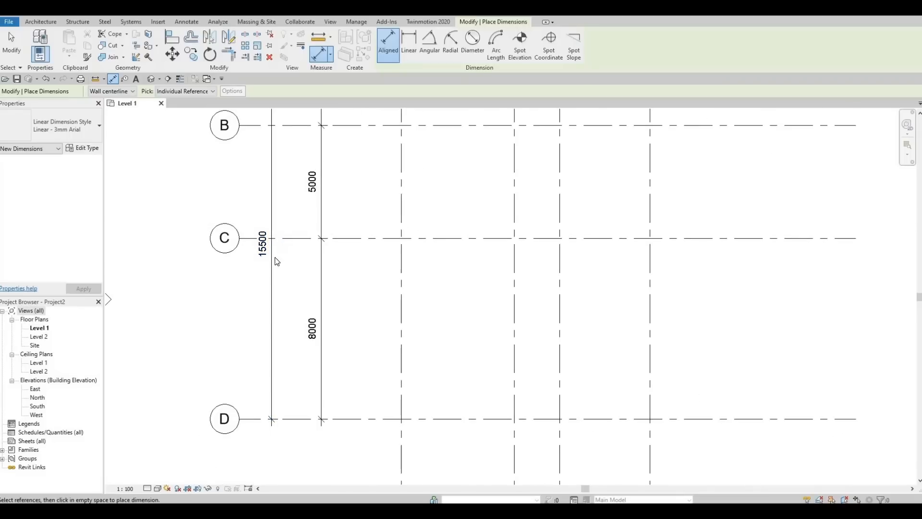
key(Escape)
key(Escape)
middle_drag(276, 289, 366, 245)
scroll(326, 283, down, 2)
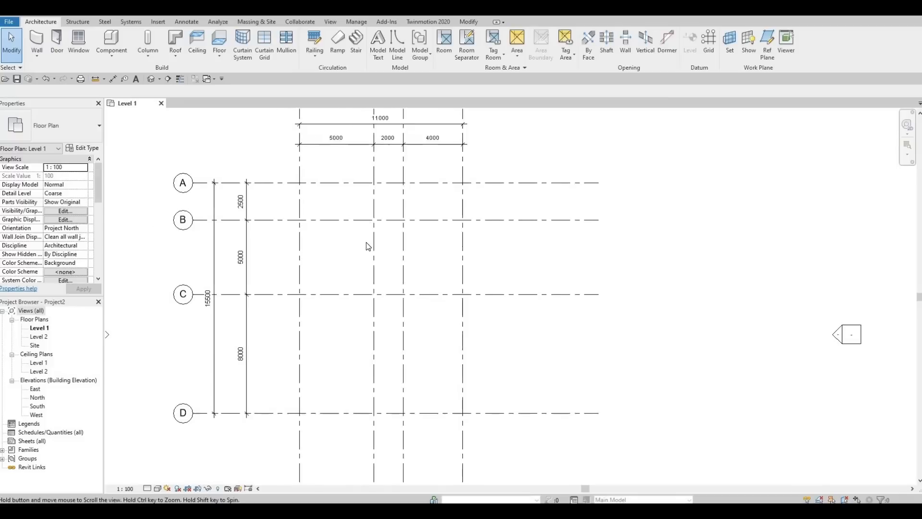
scroll(386, 226, down, 2)
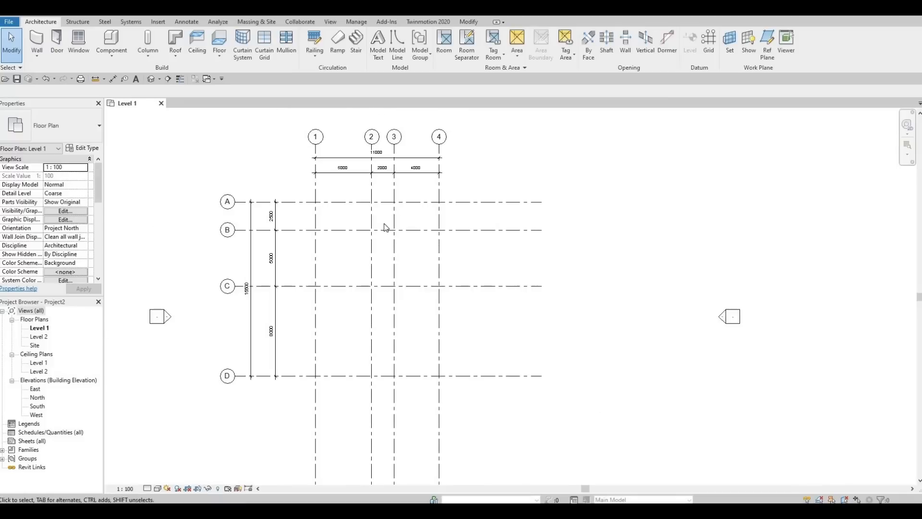
Open the South elevation and set the elevation of Level 2 to 3700
double_click(37, 406)
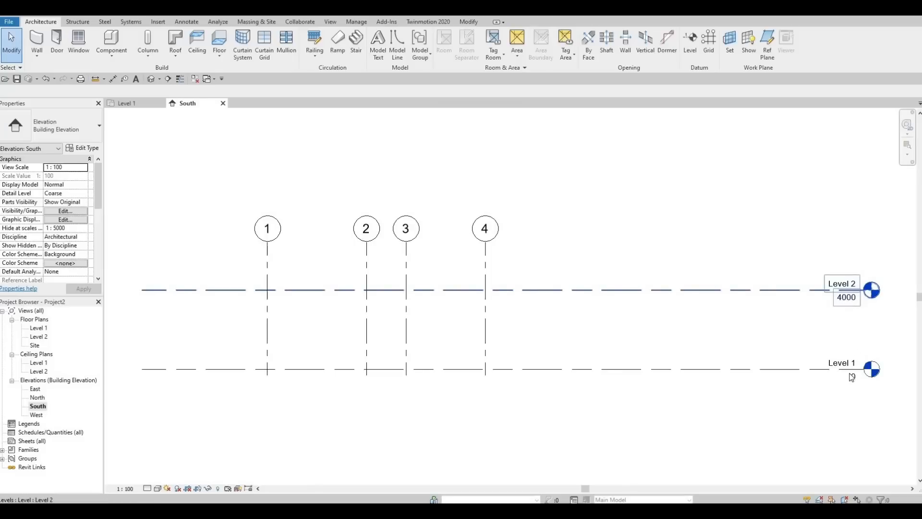
click(847, 302)
click(846, 299)
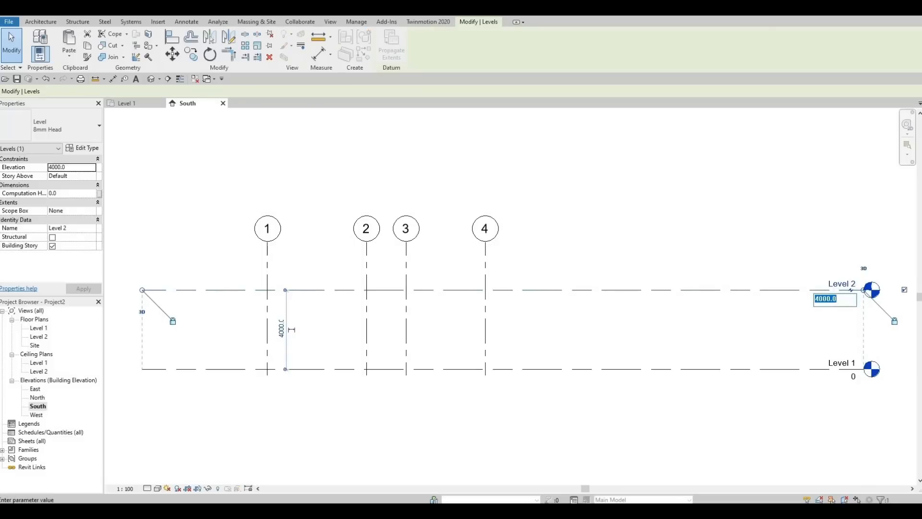
text(3700)
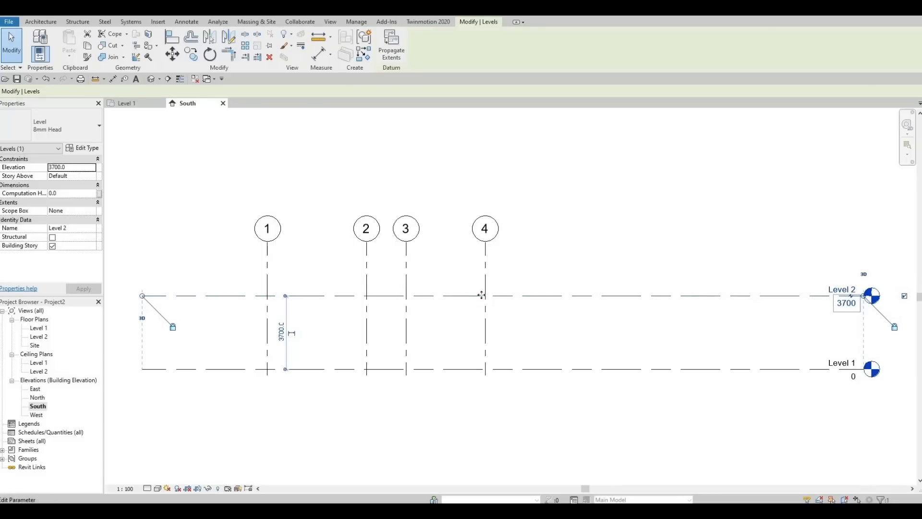
key(Return)
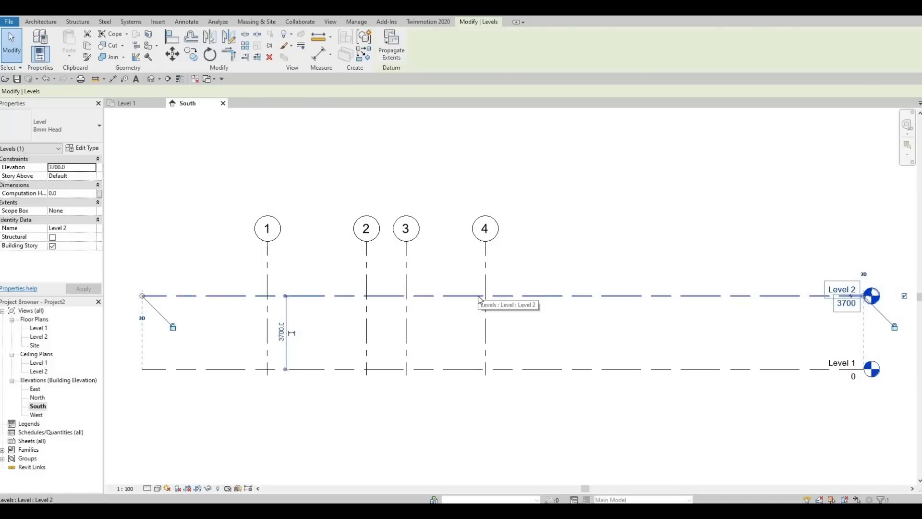
Shorten the Level 1 and Level 2 lines in the South elevation by pulling their head ends in closer to grid 4
key(Escape)
middle_drag(566, 297, 621, 306)
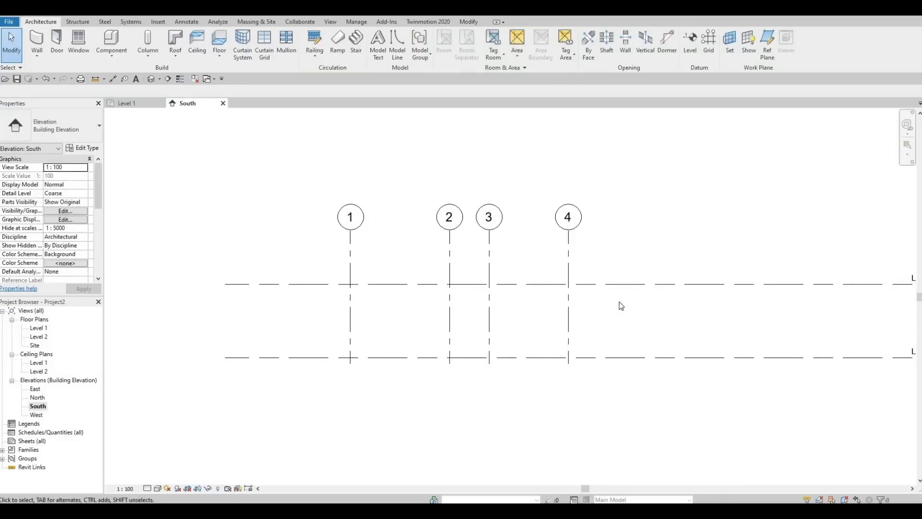
scroll(619, 302, down, 1)
middle_drag(830, 287, 781, 297)
click(780, 298)
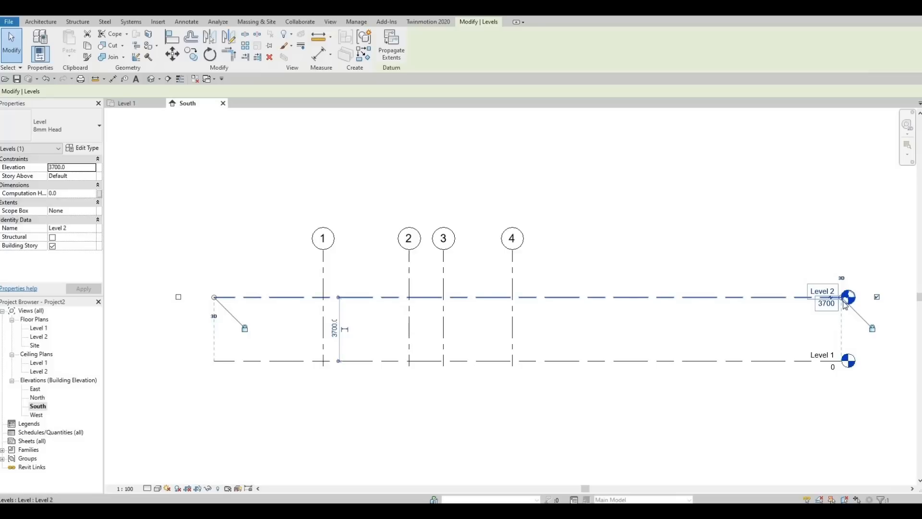
drag(841, 297, 637, 291)
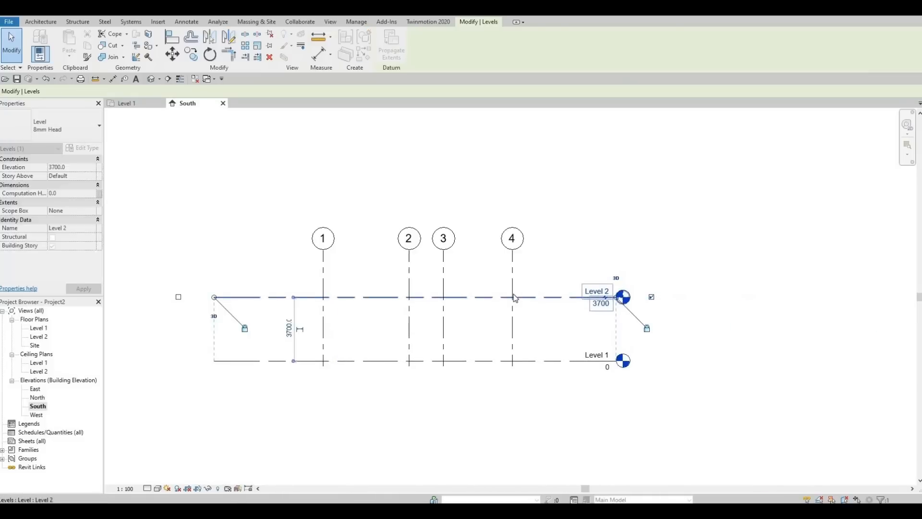
middle_drag(474, 302, 563, 290)
scroll(560, 288, up, 2)
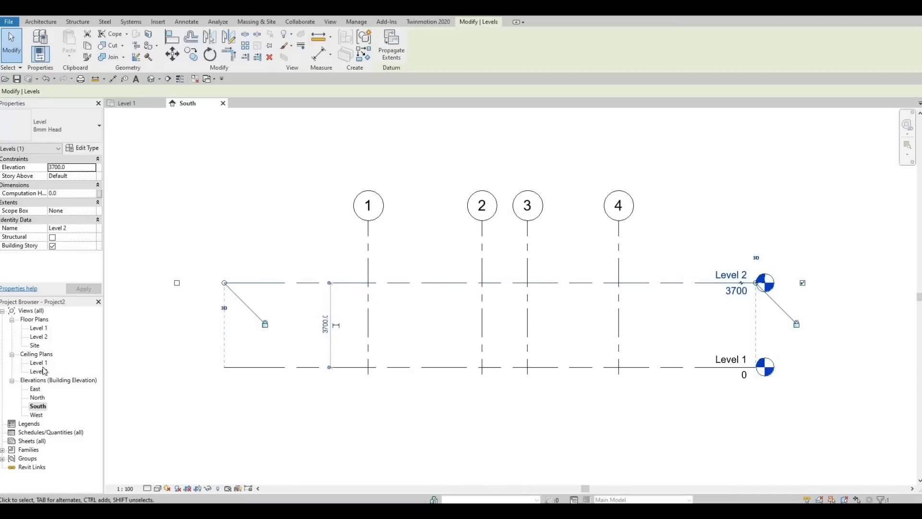
Open the Level 1 floor plan, start the Wall command and duplicate the Generic - 200mm wall type as Exterior Wall 1
double_click(38, 328)
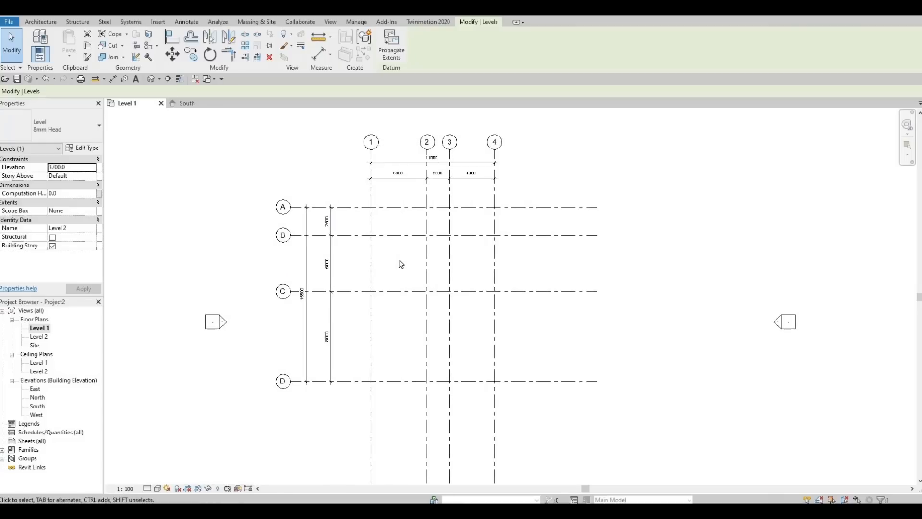
scroll(401, 264, up, 1)
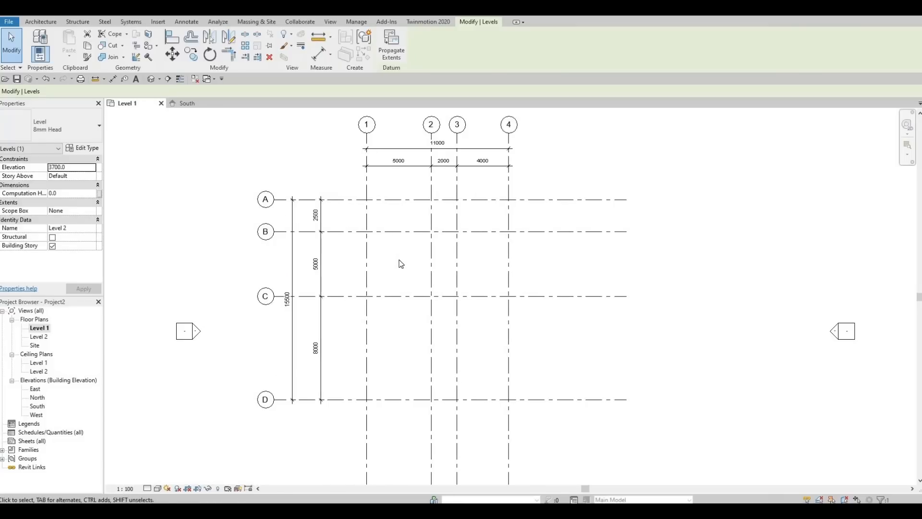
click(47, 22)
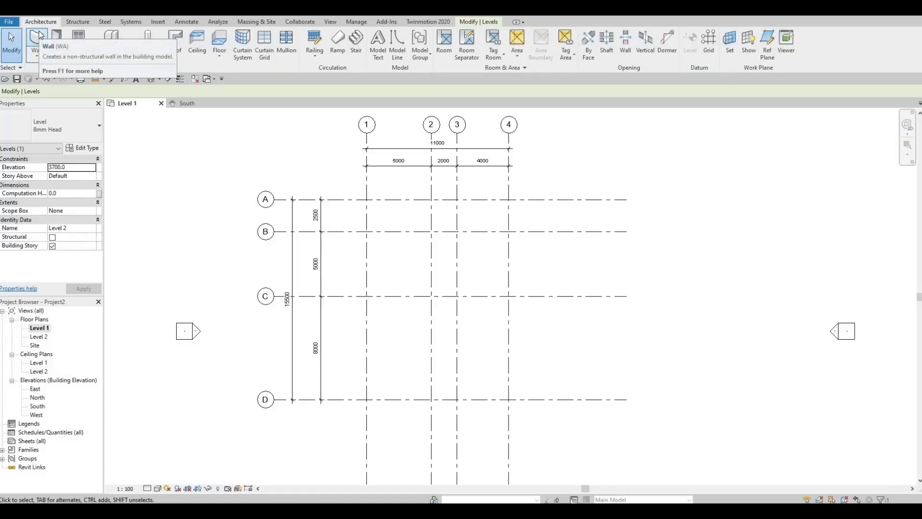
click(38, 38)
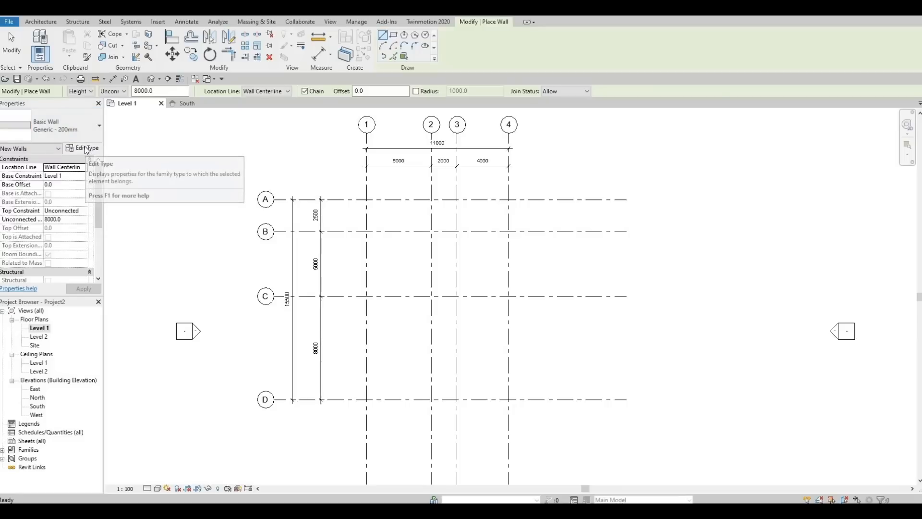
click(87, 149)
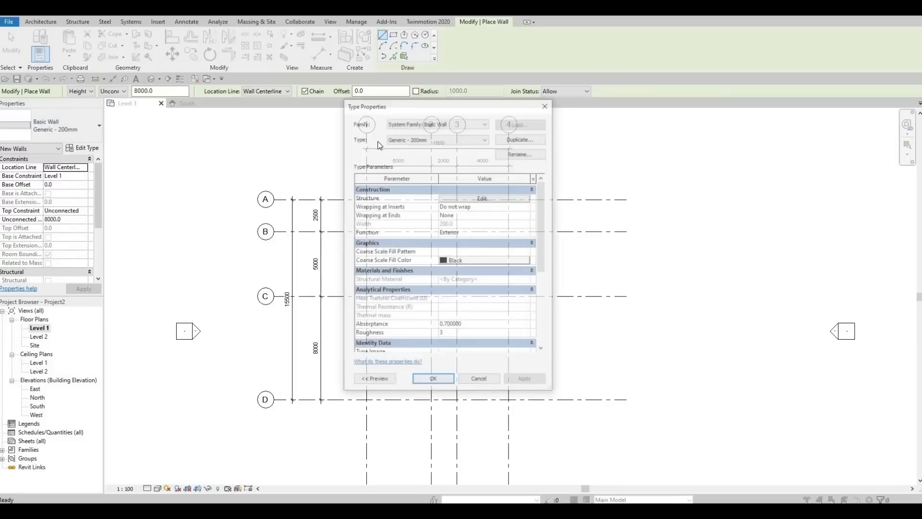
click(521, 140)
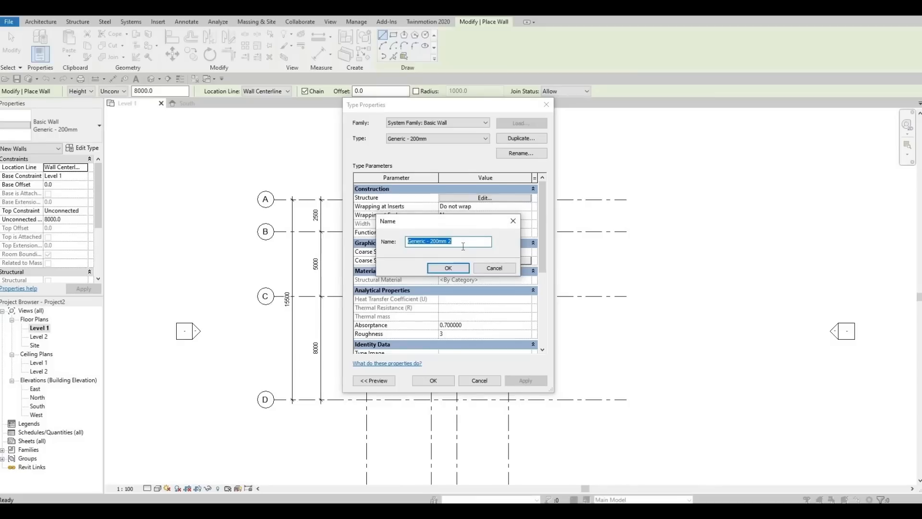
text(Exterior Wall 1)
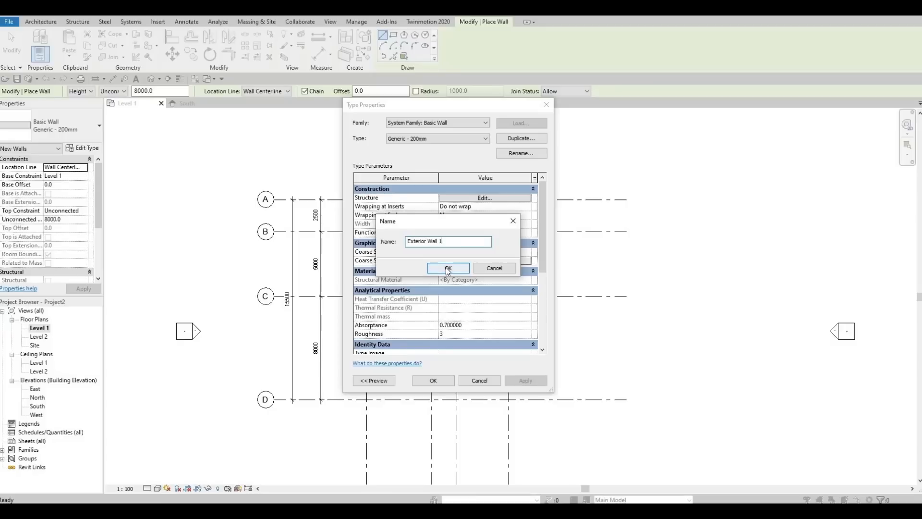
click(448, 269)
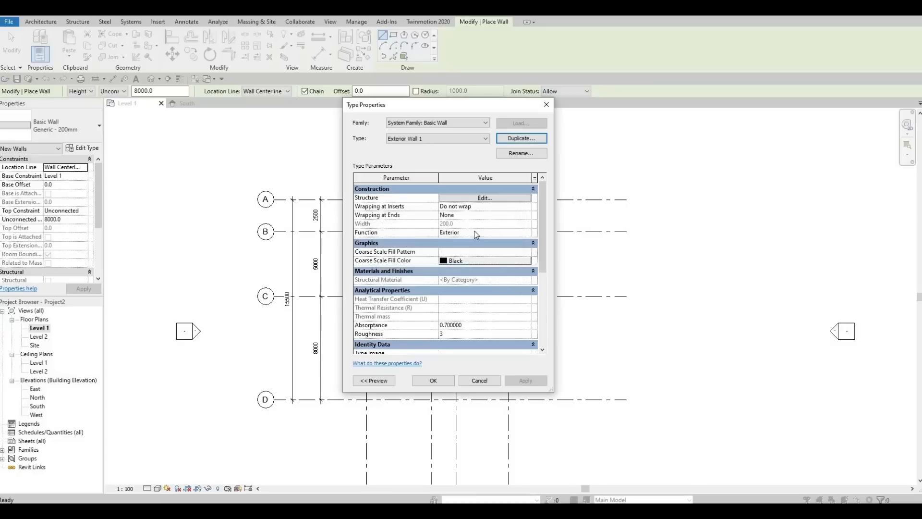
Assign Concrete Masonry Units as the material of Exterior Wall 1's structure layer and accept the type changes
click(485, 198)
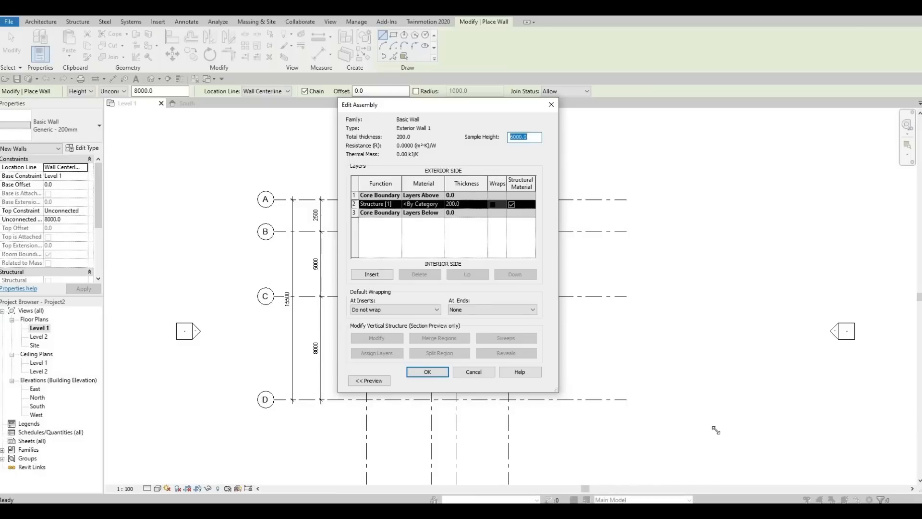
drag(716, 430, 812, 467)
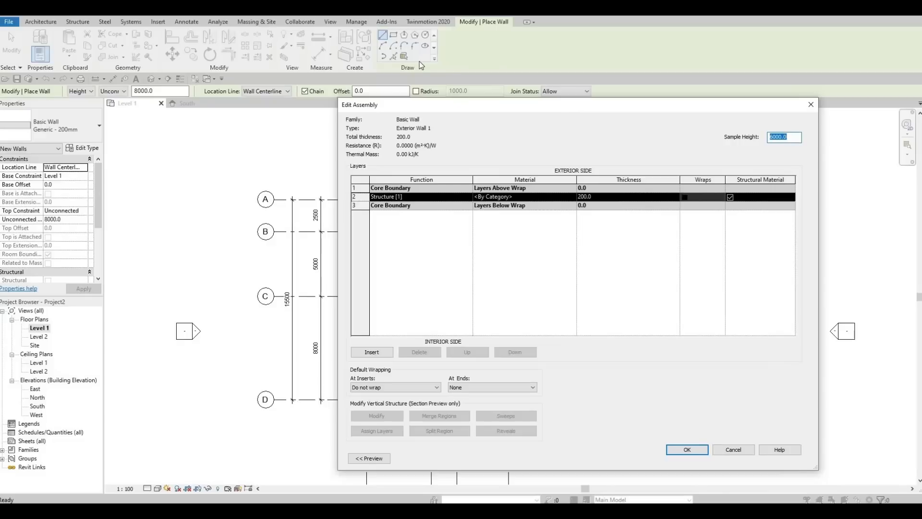
drag(419, 62, 411, 65)
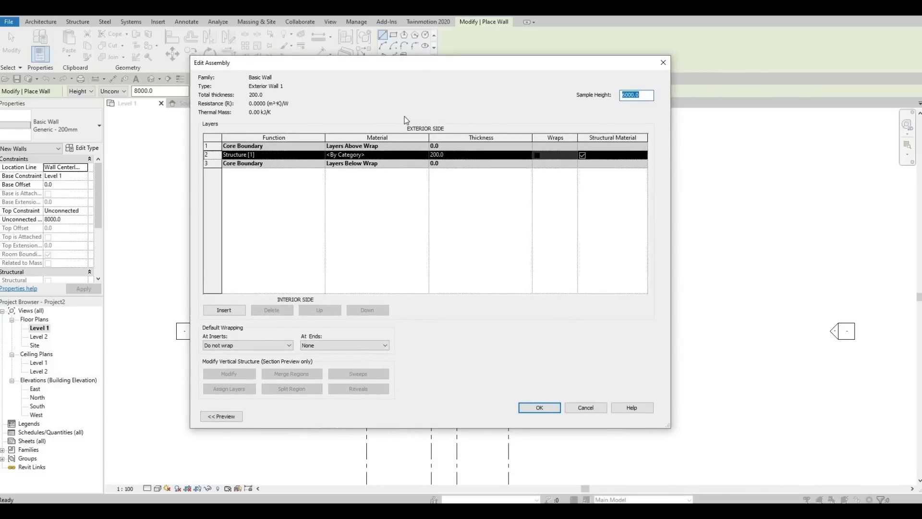
click(425, 156)
click(424, 155)
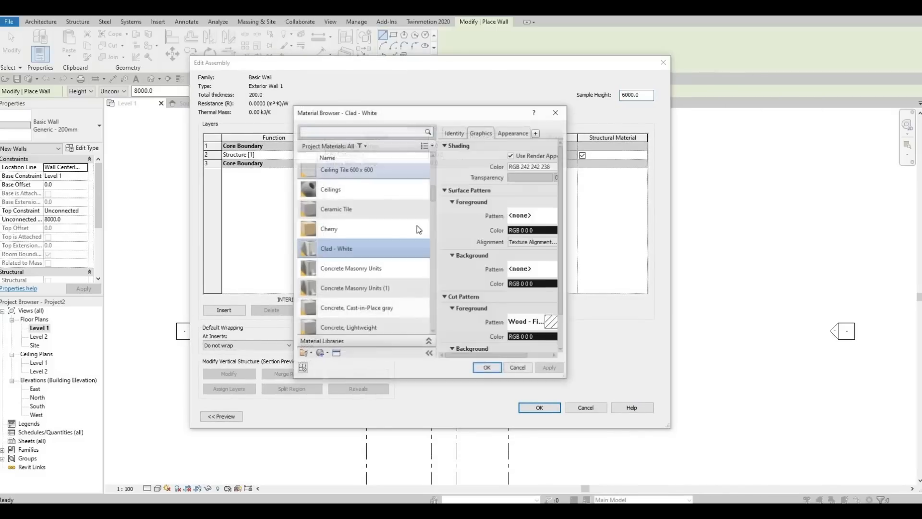
click(382, 278)
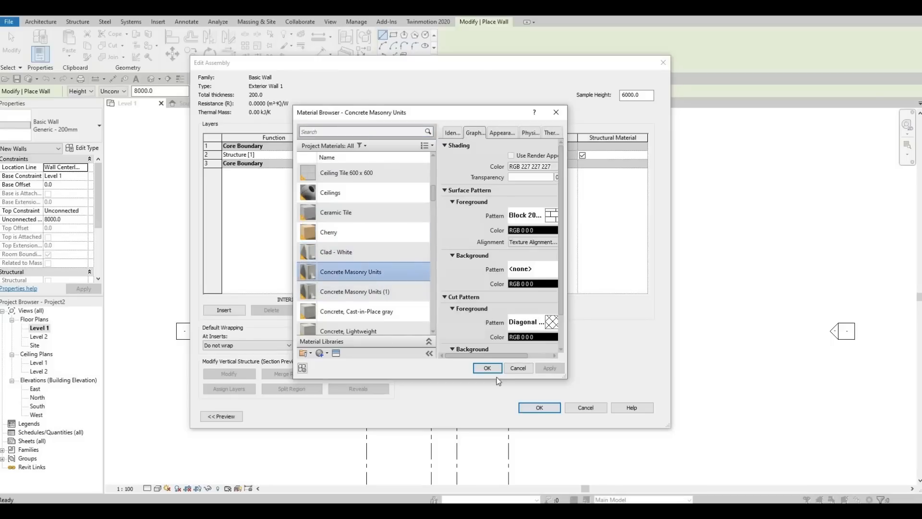
click(539, 409)
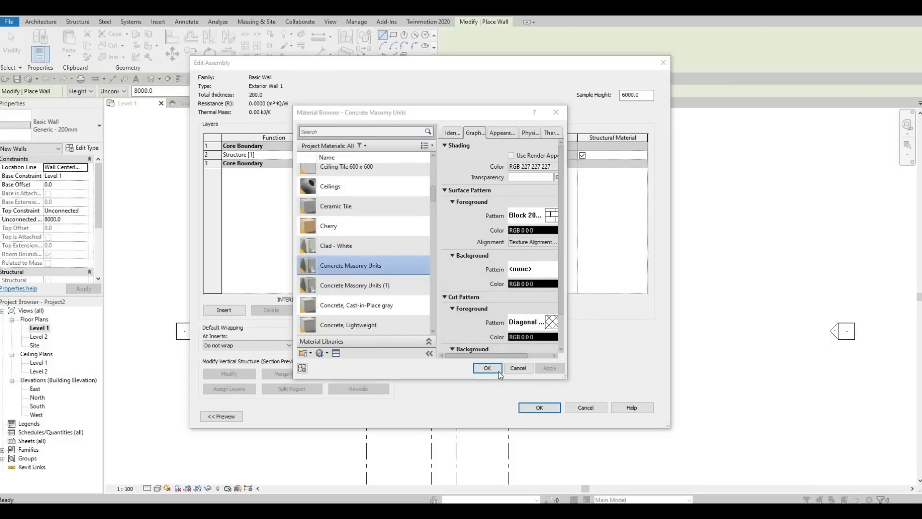
click(539, 408)
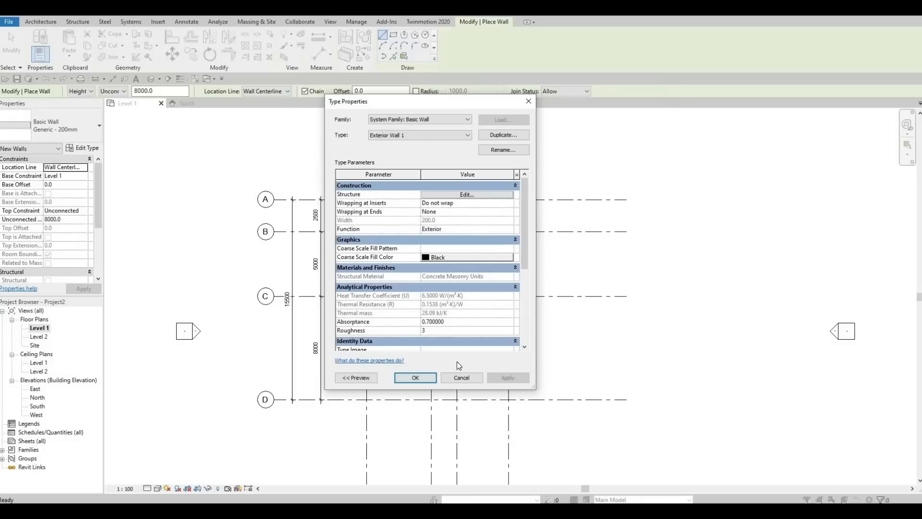
drag(532, 390, 699, 451)
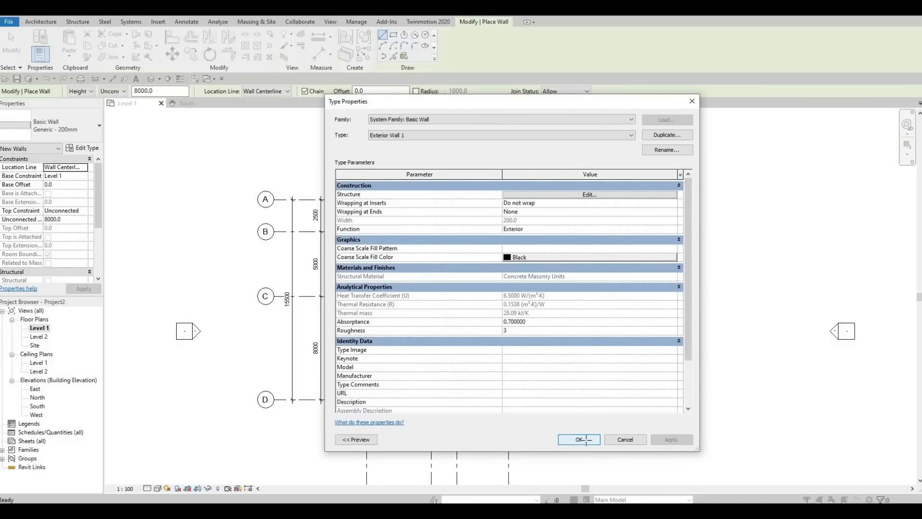
click(585, 441)
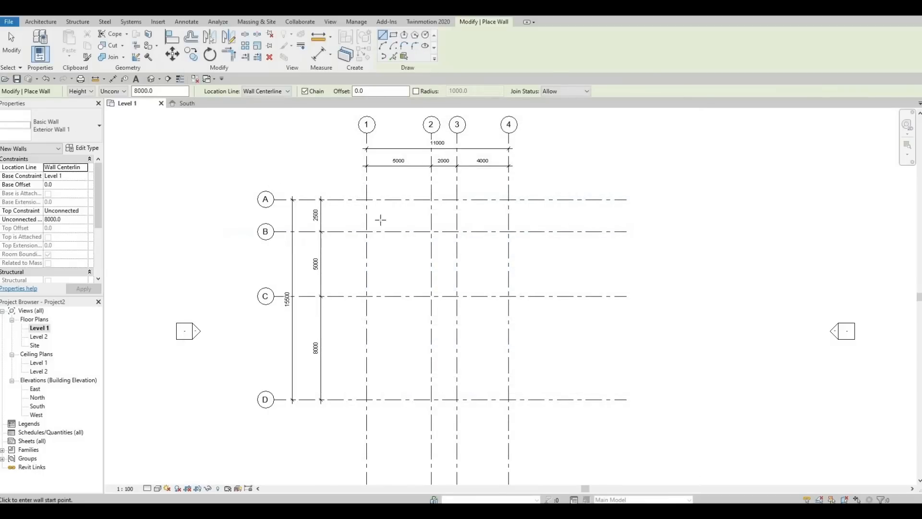
Set the wall height to Level 2 and draw a rectangle of Exterior Wall 1 walls from grid intersection A-1 to D-4
click(121, 92)
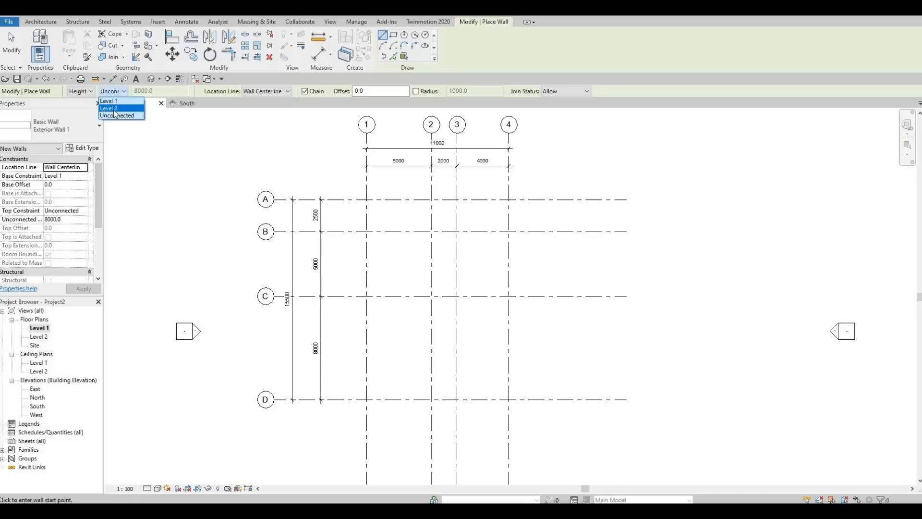
click(115, 109)
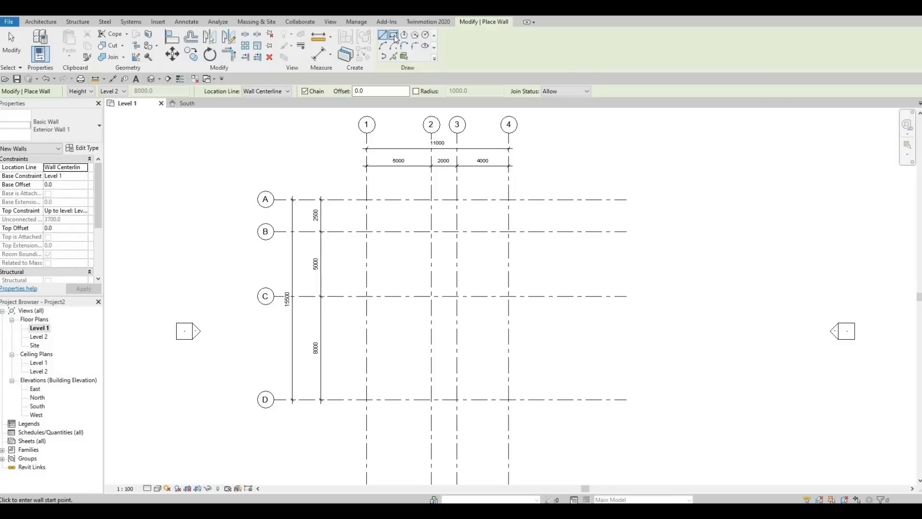
click(393, 36)
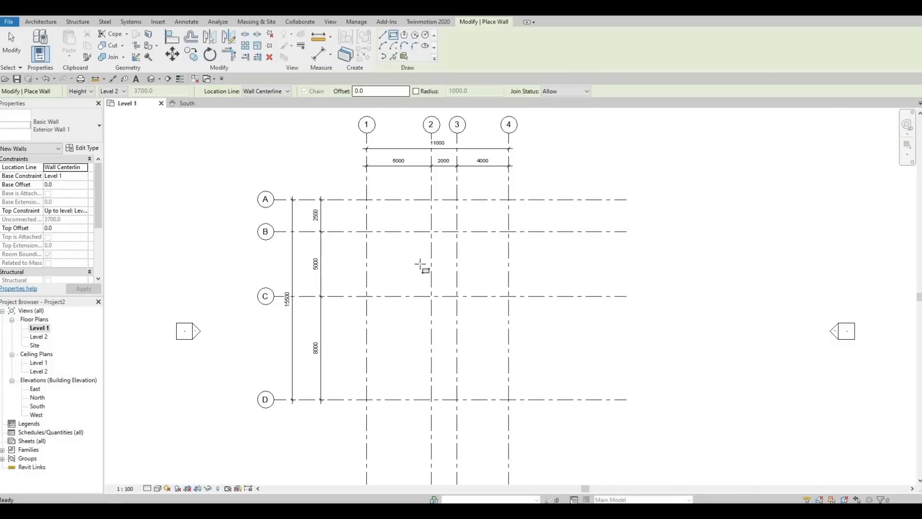
middle_drag(396, 271, 348, 249)
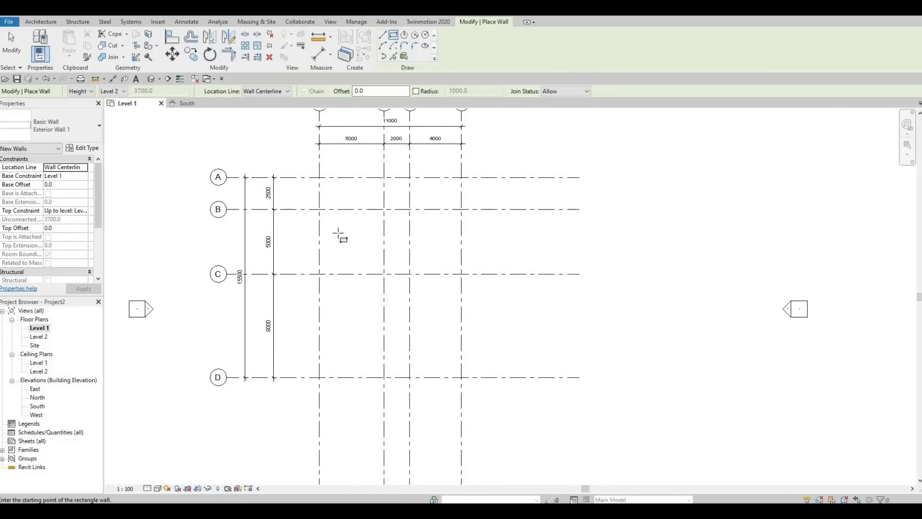
middle_drag(332, 190, 327, 216)
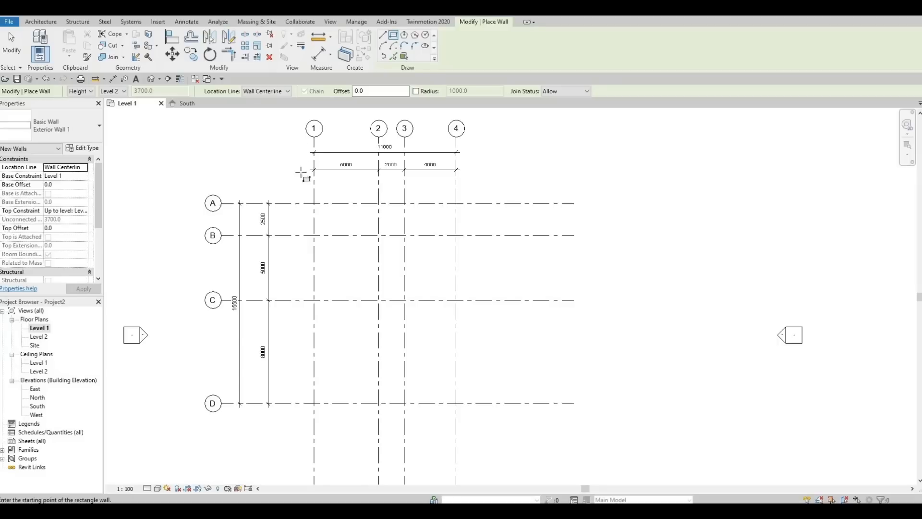
click(314, 203)
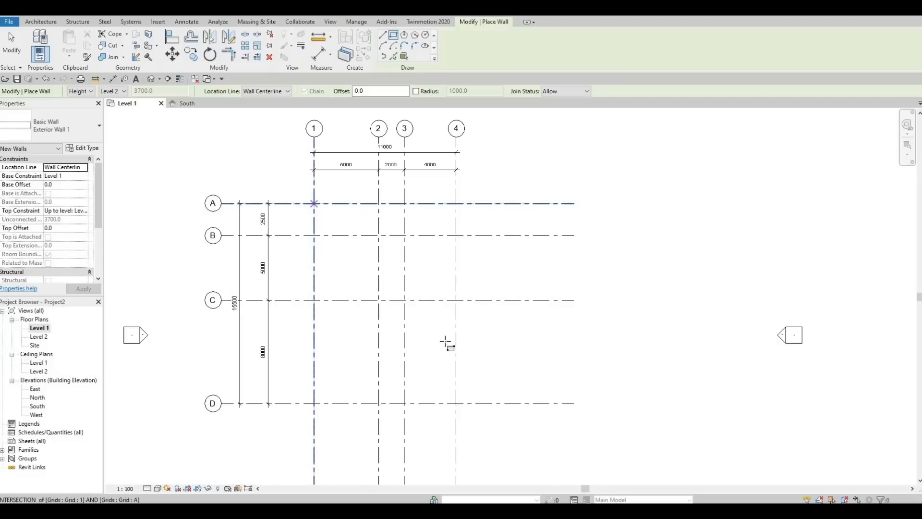
click(456, 403)
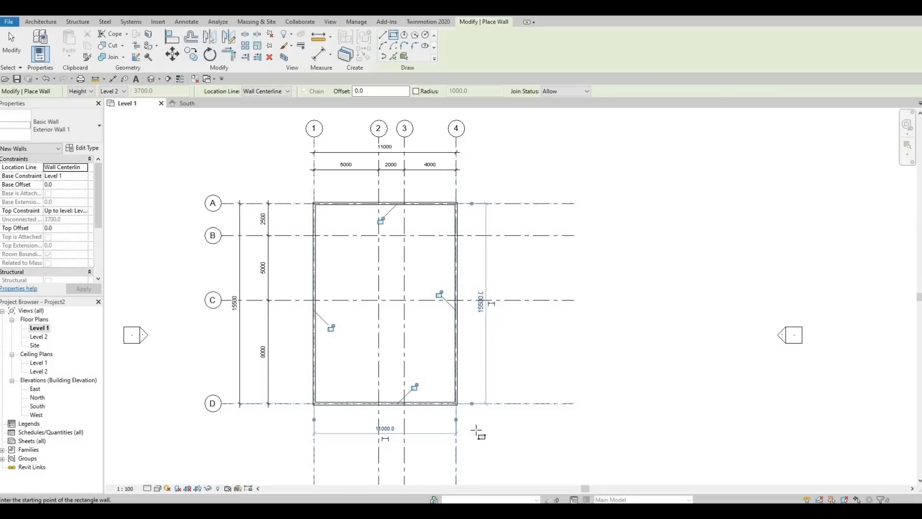
key(Escape)
key(Escape)
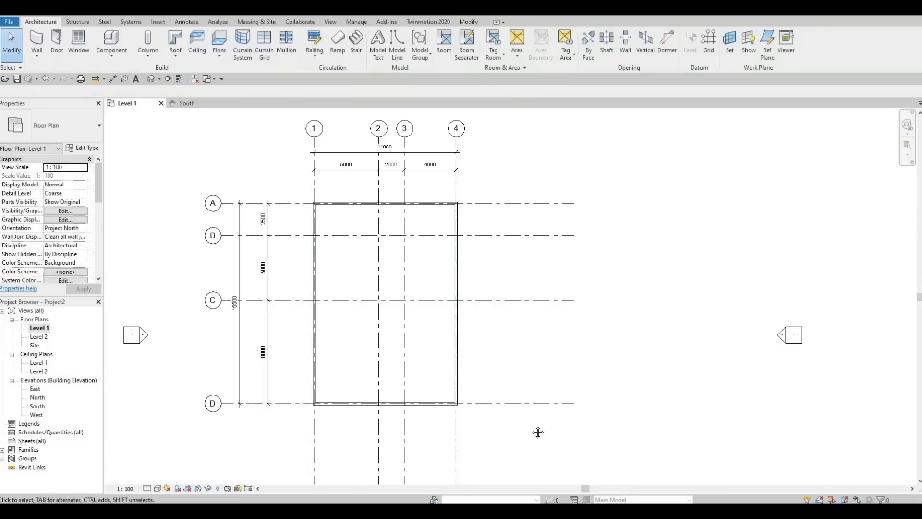
Restart the Wall command and duplicate the Exterior Wall 1 type as Interior Wall 1
scroll(526, 417, up, 3)
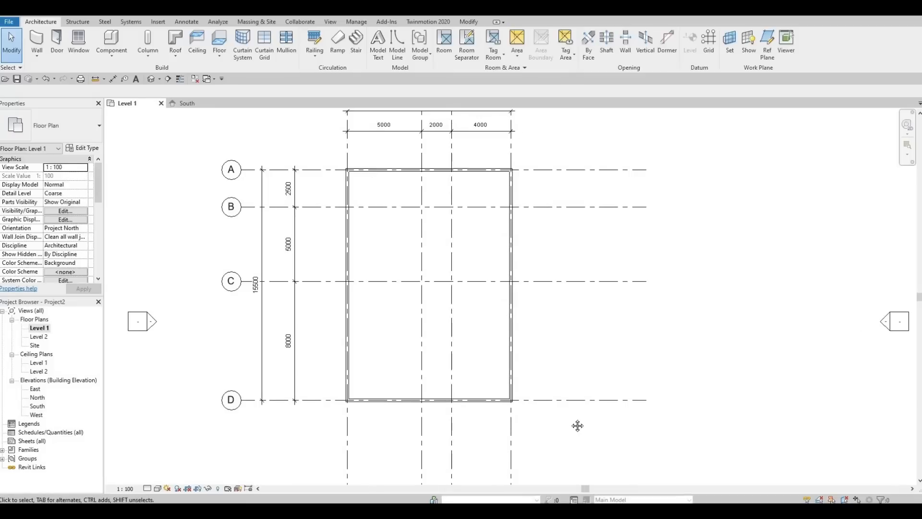
scroll(573, 419, down, 2)
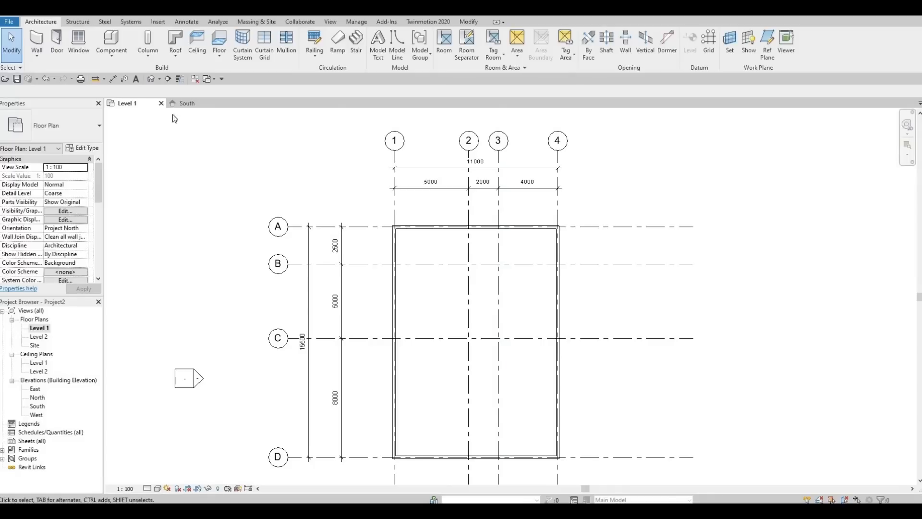
click(37, 39)
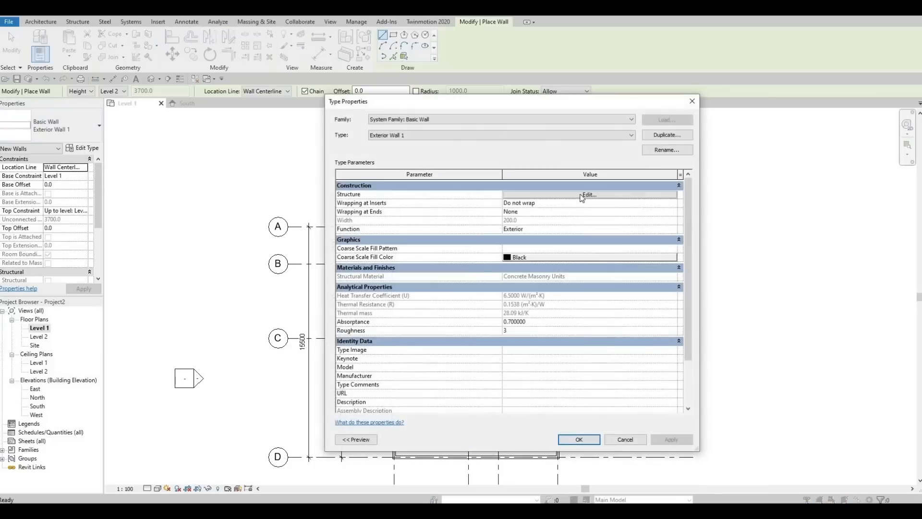
click(665, 135)
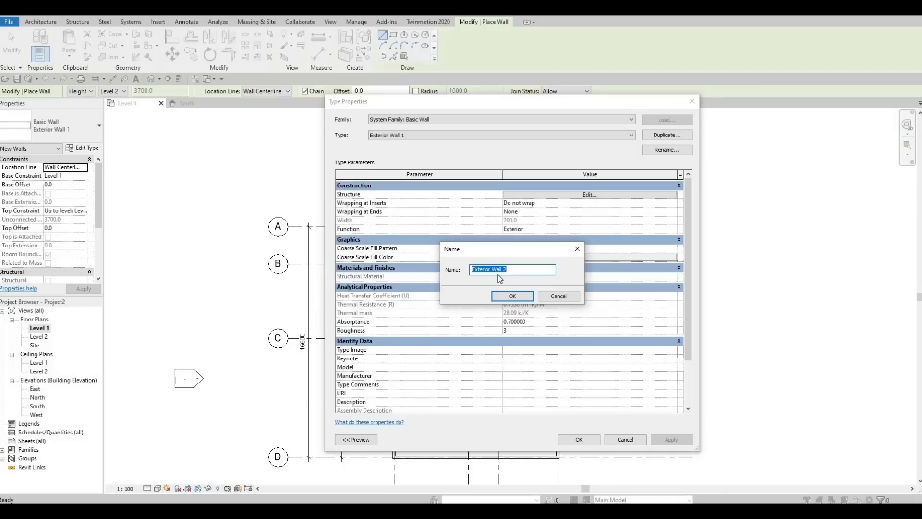
key(BackSpace)
click(511, 295)
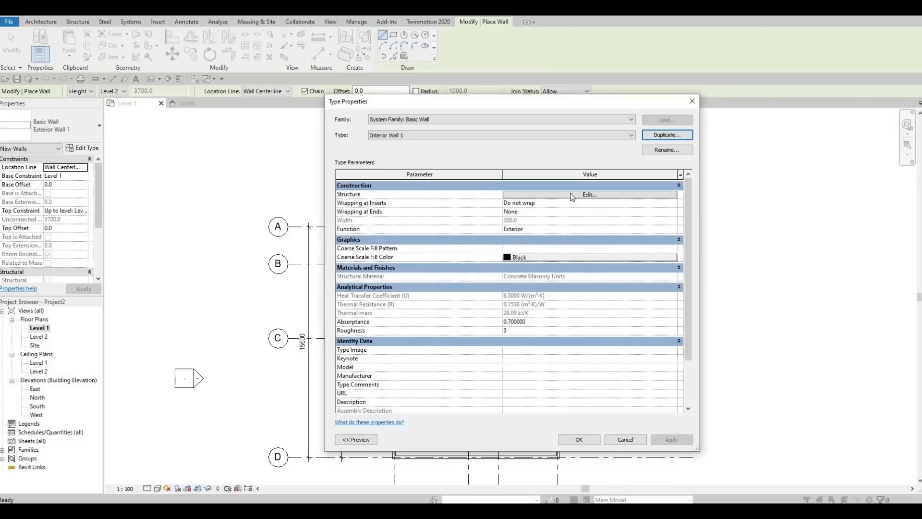
Assign Clad - White as the material of Interior Wall 1's structure layer and accept the type changes
click(570, 194)
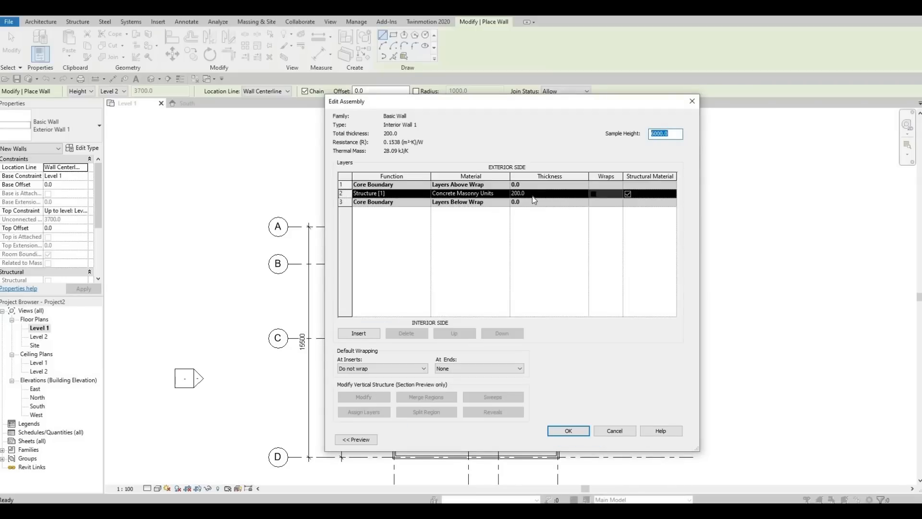
click(507, 194)
click(506, 194)
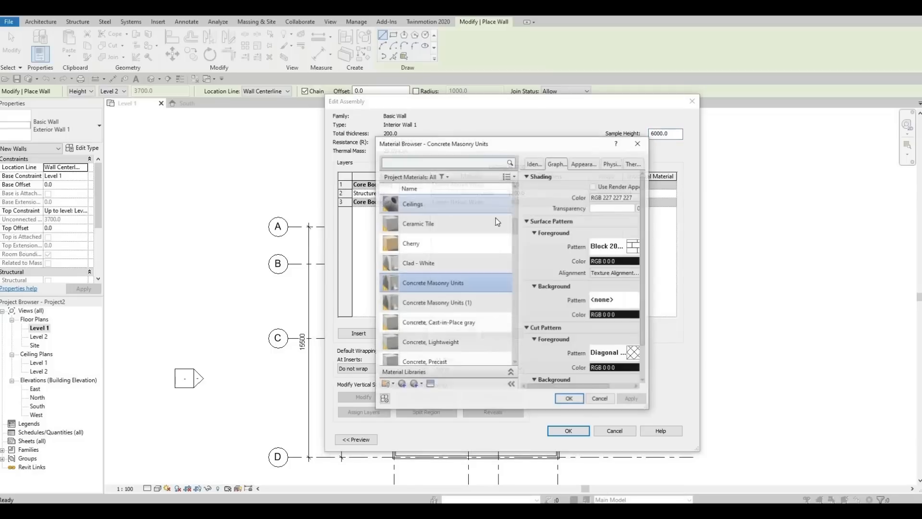
click(469, 266)
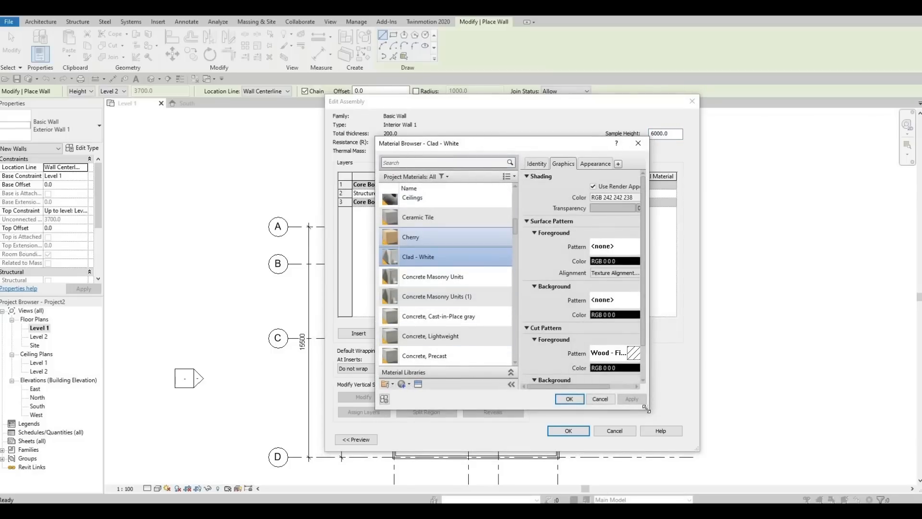
drag(727, 433, 757, 445)
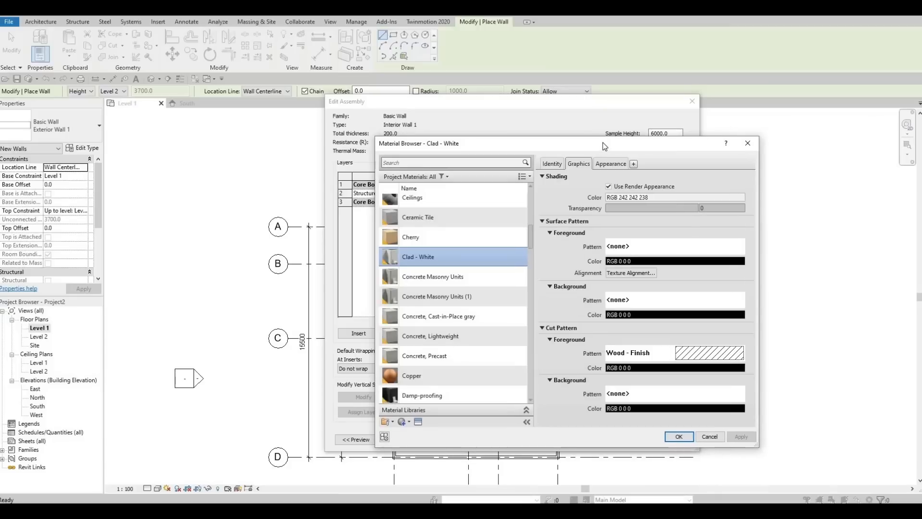
drag(481, 144, 353, 111)
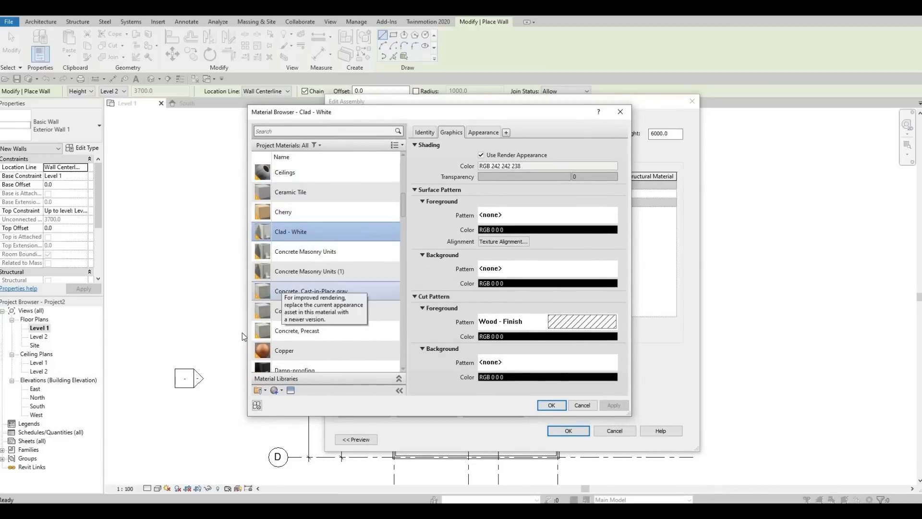
scroll(348, 277, down, 1)
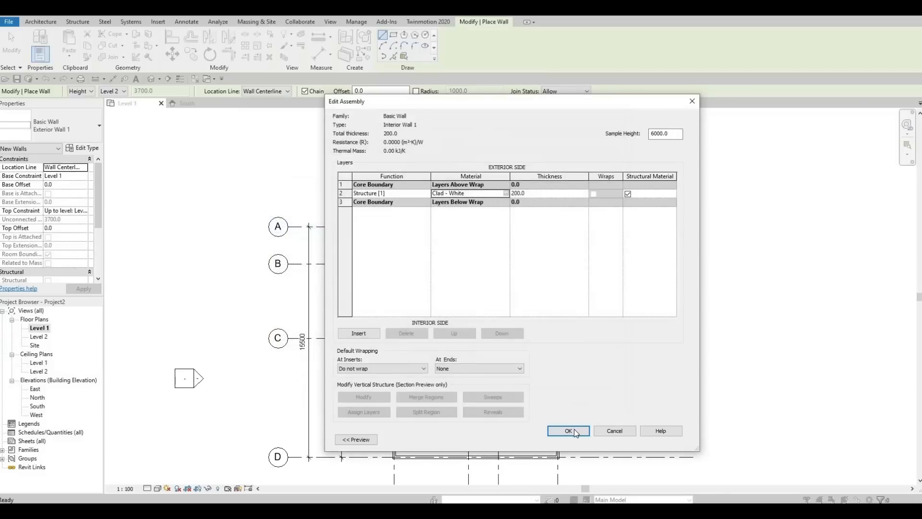
click(576, 431)
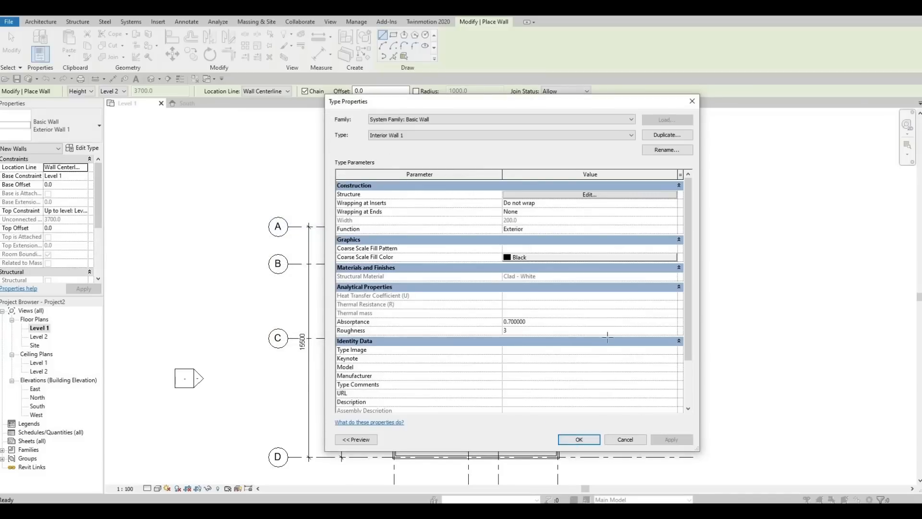
click(578, 440)
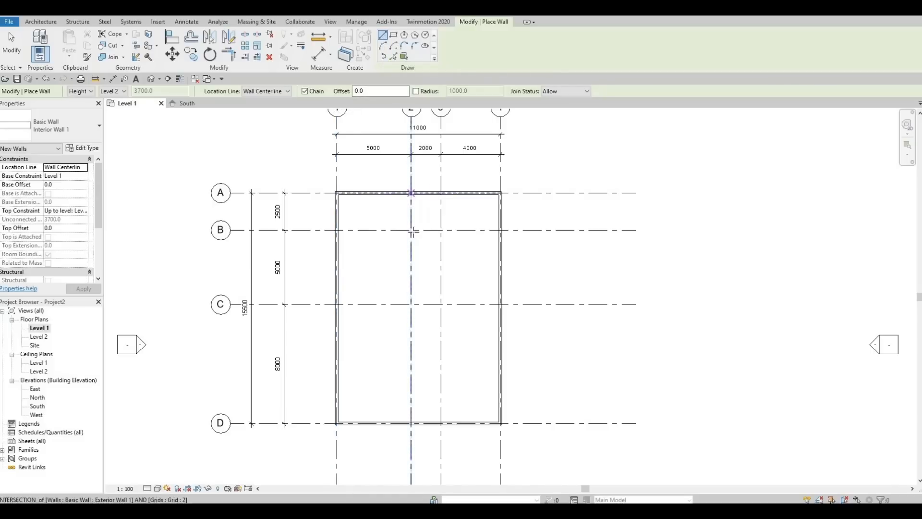
Draw Interior Wall 1 walls from grid intersection A-2 to C-2 and on to the exterior wall at C-1
middle_drag(394, 207, 393, 233)
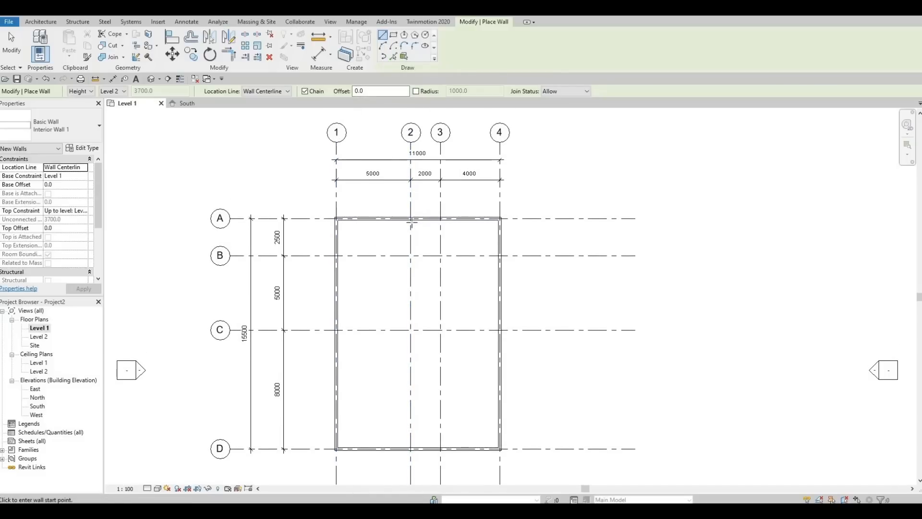
click(410, 220)
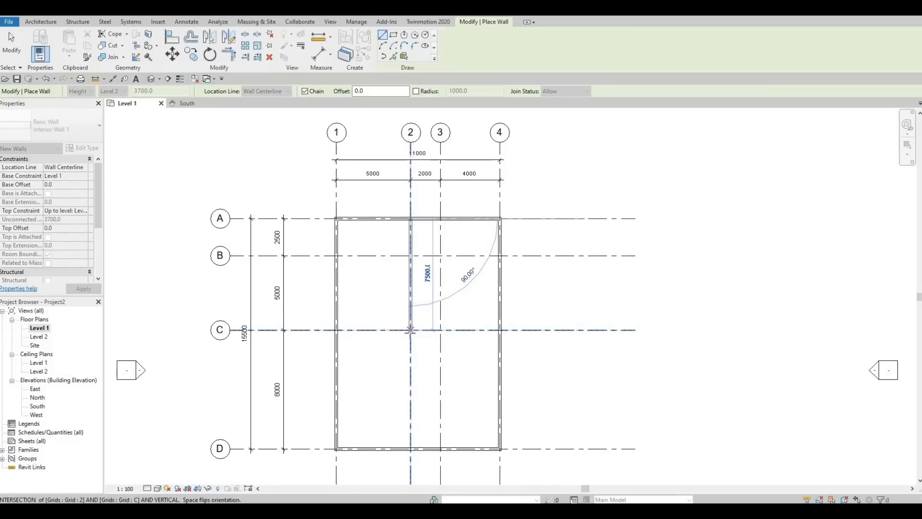
click(410, 330)
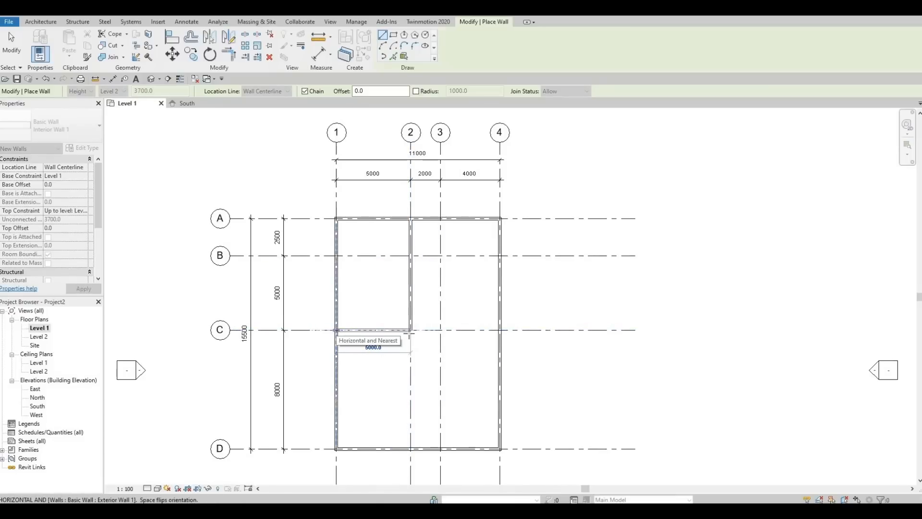
click(336, 330)
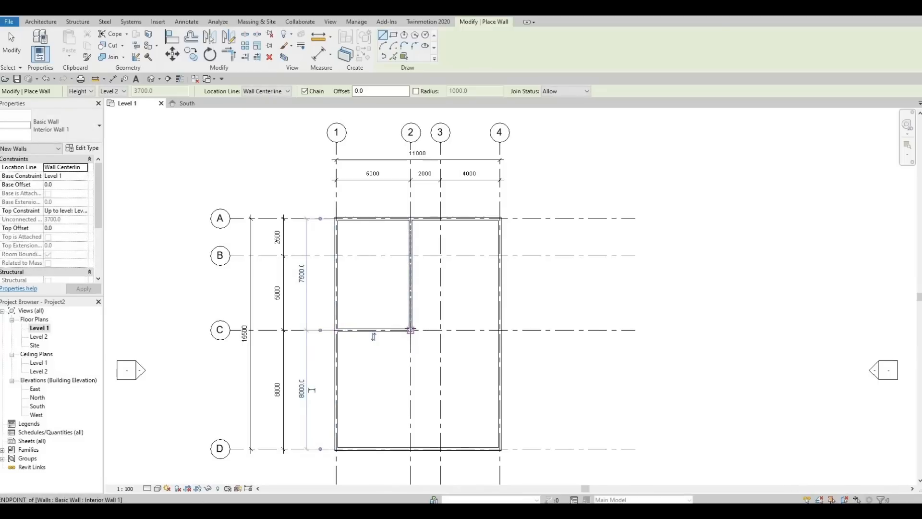
click(410, 329)
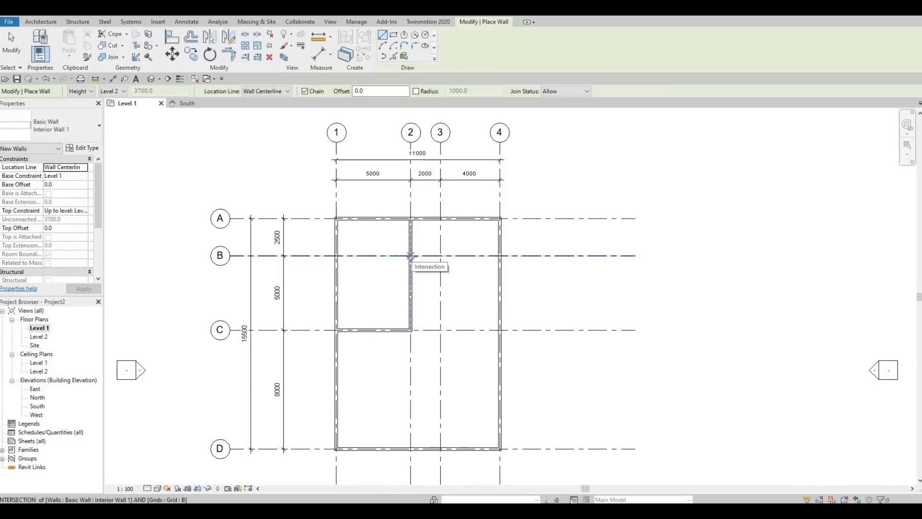
Draw an Interior Wall 1 wall along grid B from grid 2 to the exterior wall on grid 1
click(410, 255)
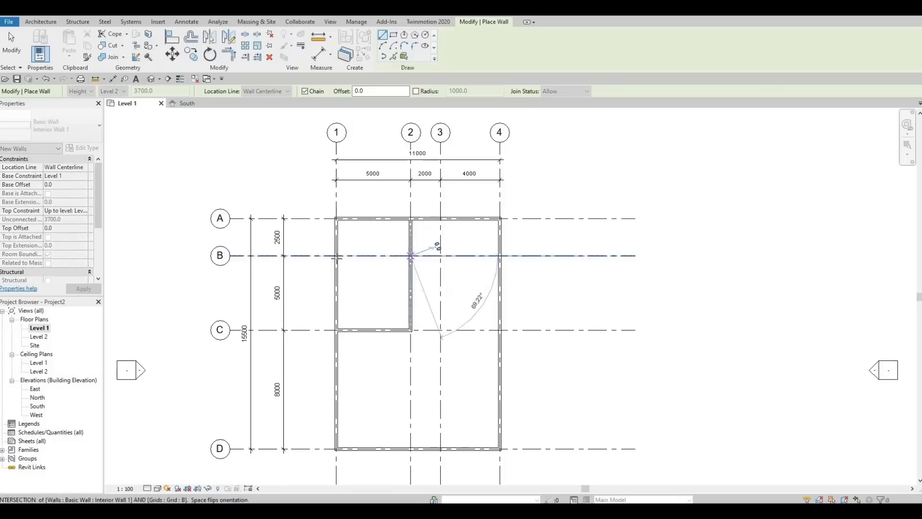
click(337, 255)
key(Escape)
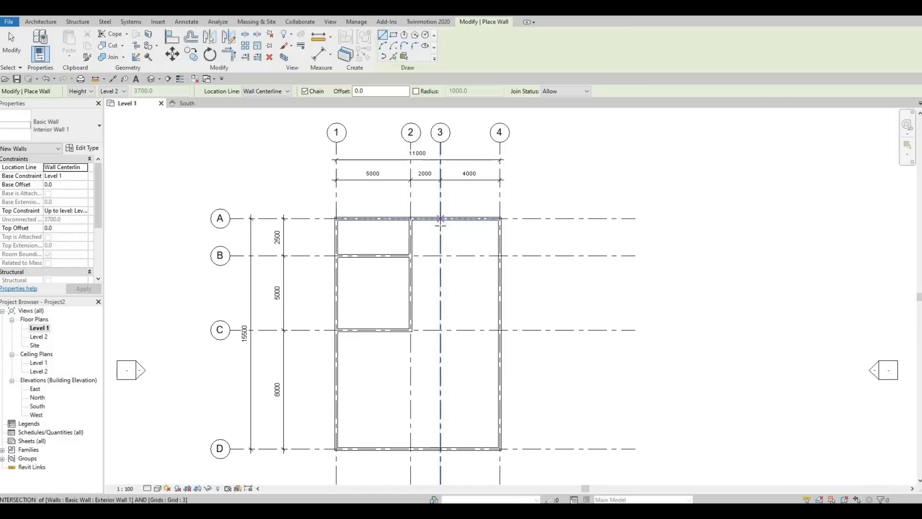
Draw Interior Wall 1 walls from grid intersection A-3 to C-3 and on to the exterior wall at C-4
click(441, 219)
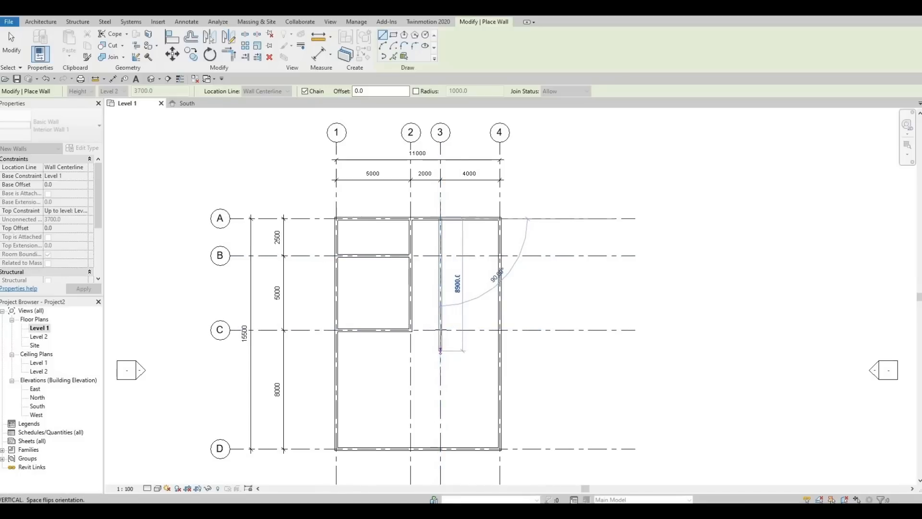
click(440, 330)
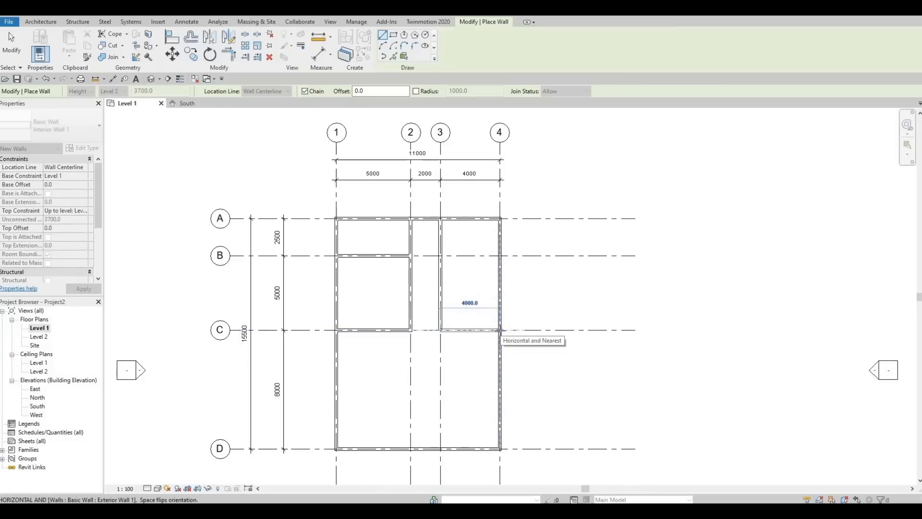
click(560, 336)
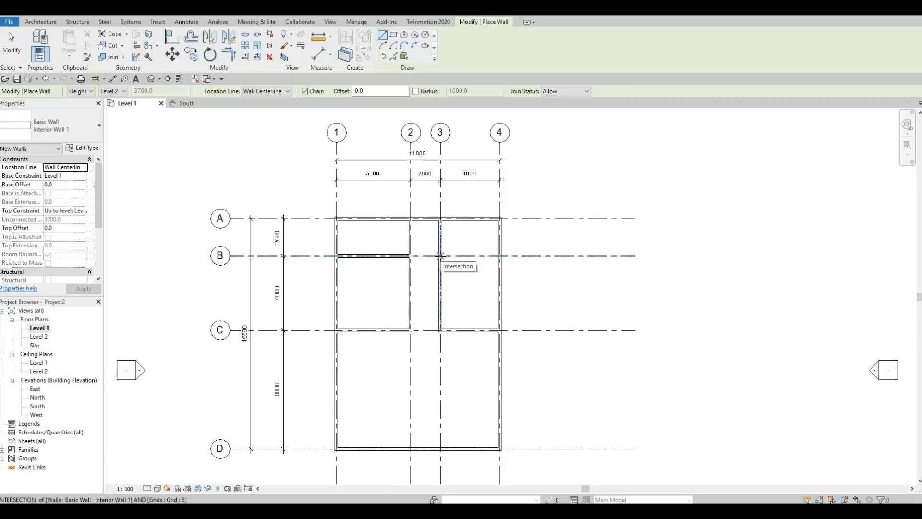
Draw an Interior Wall 1 wall along grid B from grid 3 to grid 4 and end the Wall command
click(442, 255)
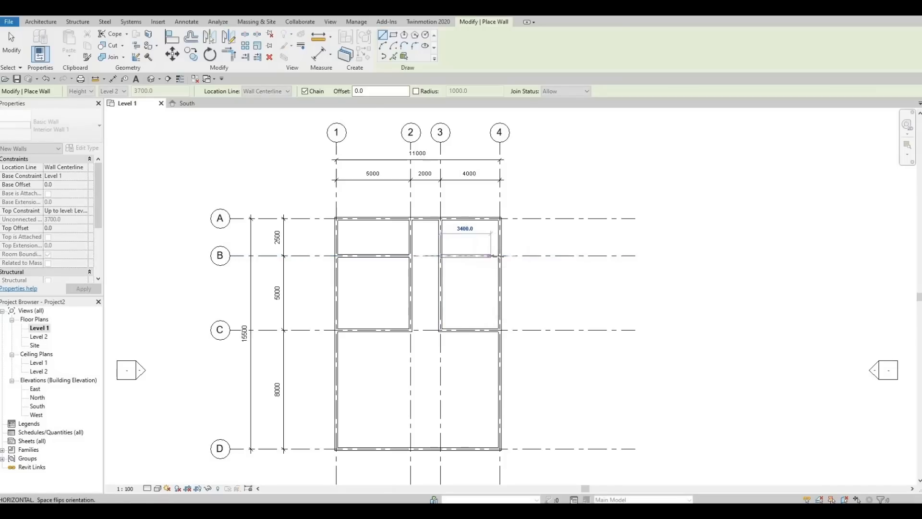
click(499, 255)
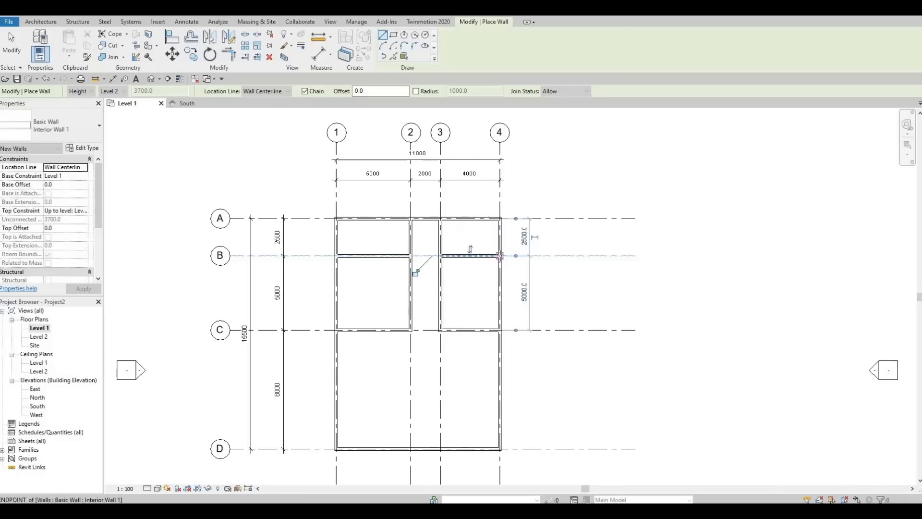
key(Escape)
key(Escape)
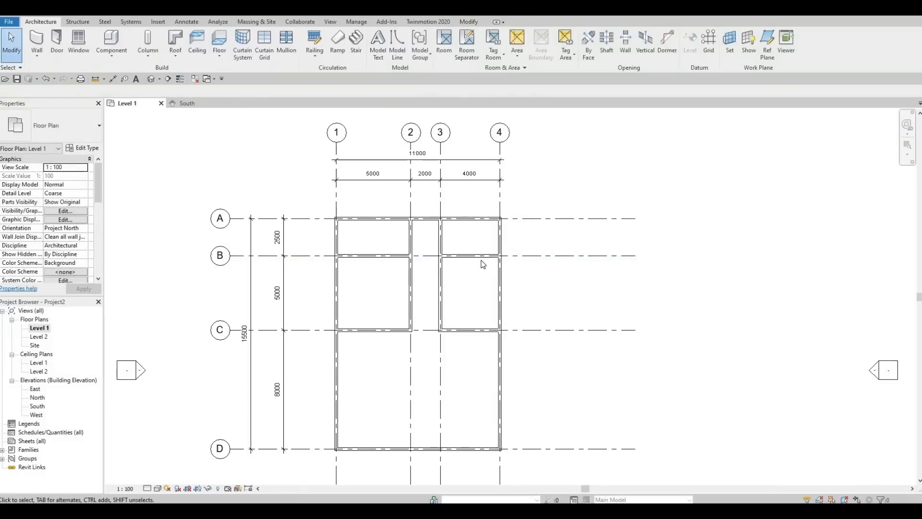
Nudge the grid B wall between grids 3 and 4 towards grid D until it is 3400 mm from grid A
click(477, 260)
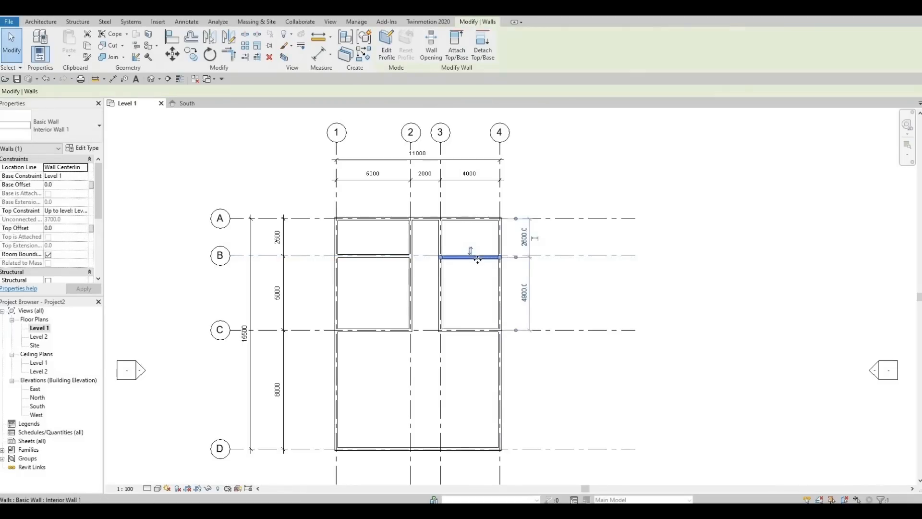
key(Down)
key(Down)
key(Down)
key(Down)
key(Down)
key(Down)
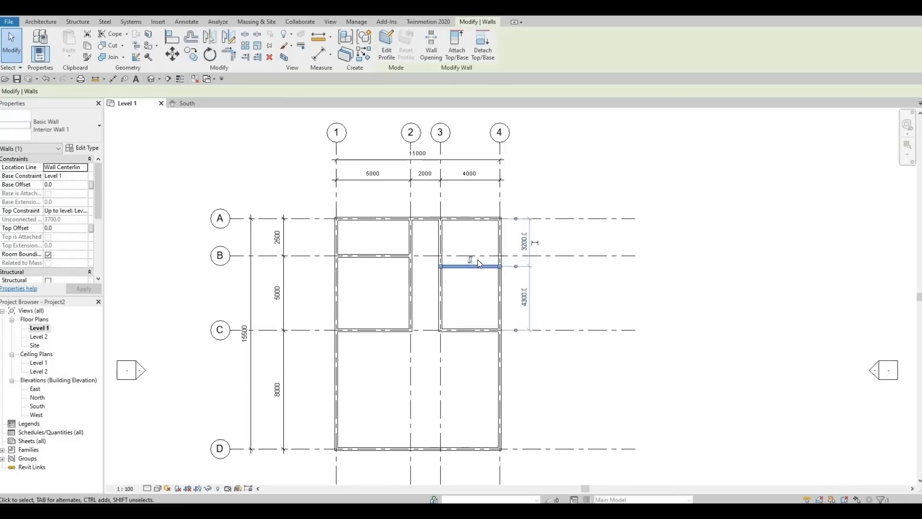
Nudge the grid C wall between grids 3 and 4 towards grid D until it is 6000 mm from the neighbouring interior wall
click(464, 330)
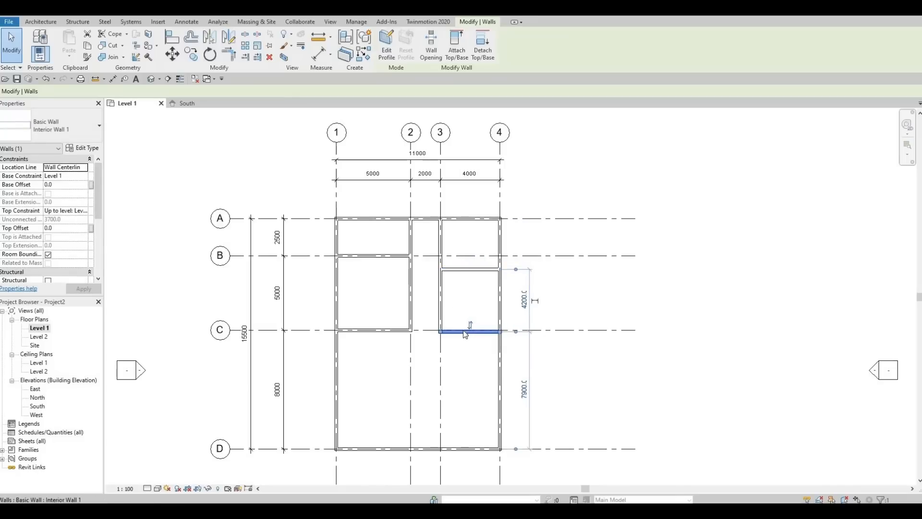
key(Down)
key(Down)
key(Down)
key(Down)
key(Down)
key(Down)
key(Down)
key(Down)
key(Down)
key(Down)
key(Down)
key(Down)
key(Down)
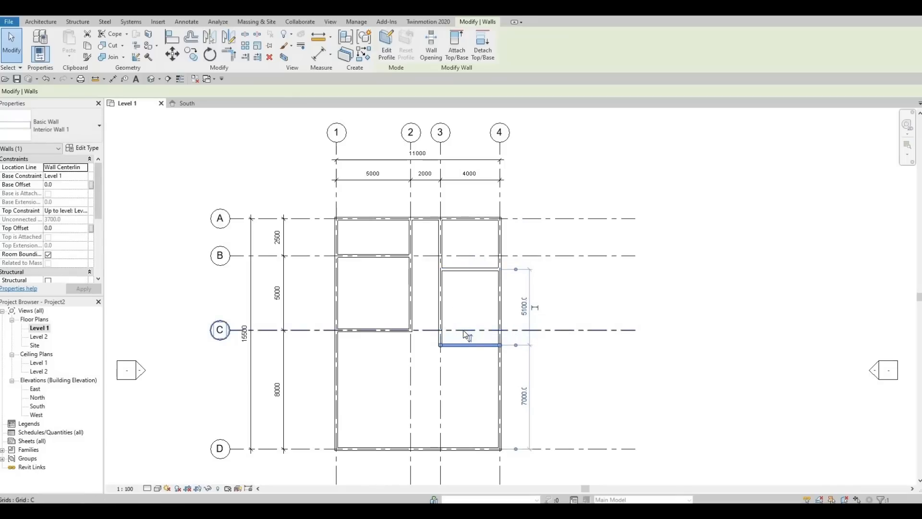
key(Down)
key(Down)
key(Down)
key(Down)
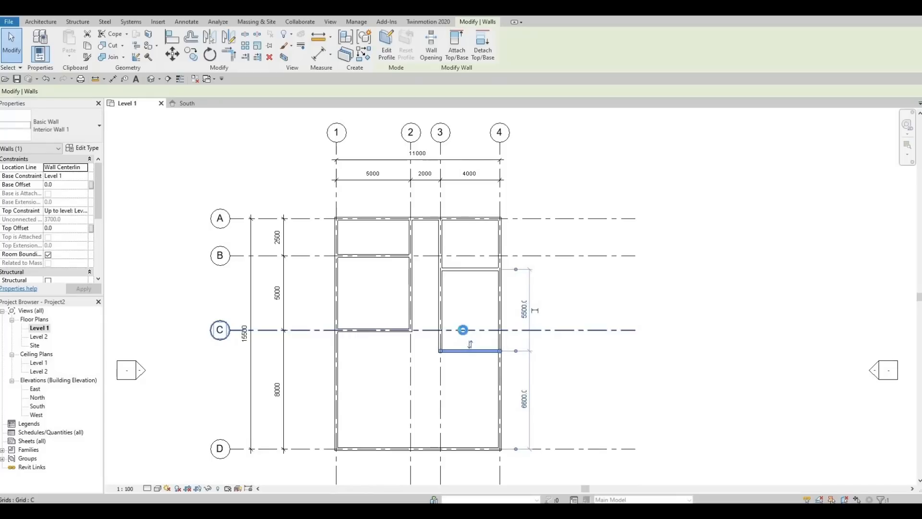
key(Down)
key(Down)
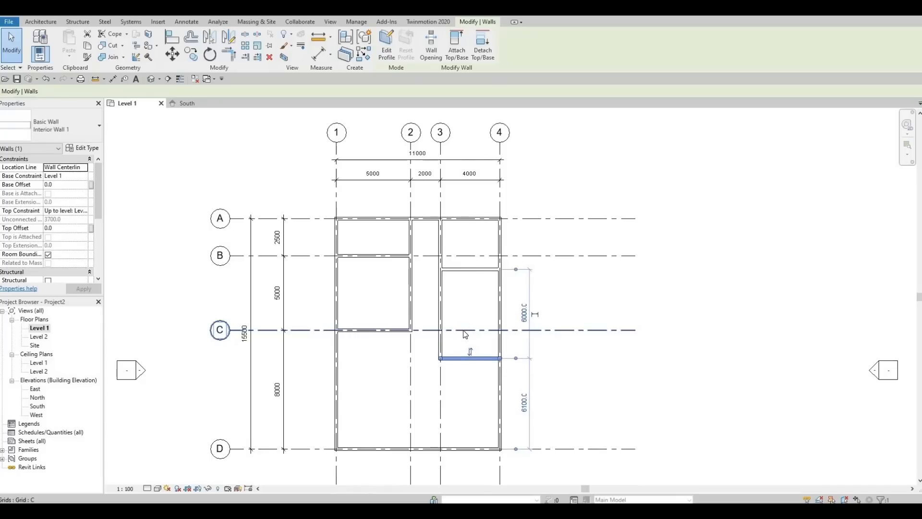
Nudge the upper interior wall between grids 3 and 4 towards grid D until it is 3700 mm from grid A
click(474, 270)
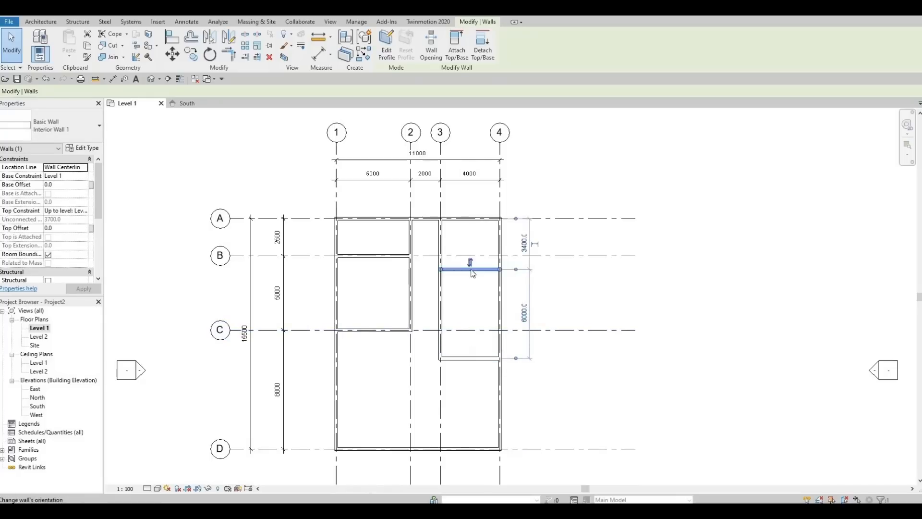
key(Down)
key(Down)
key(Down)
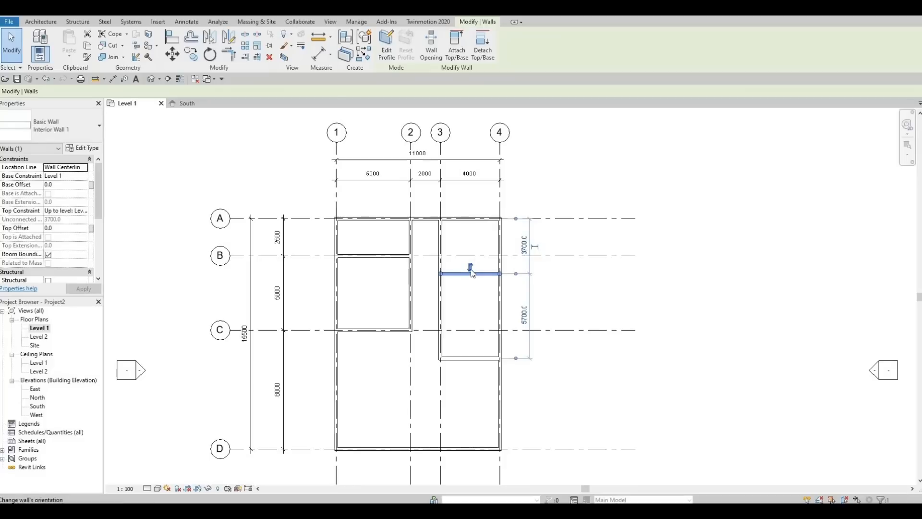
key(Up)
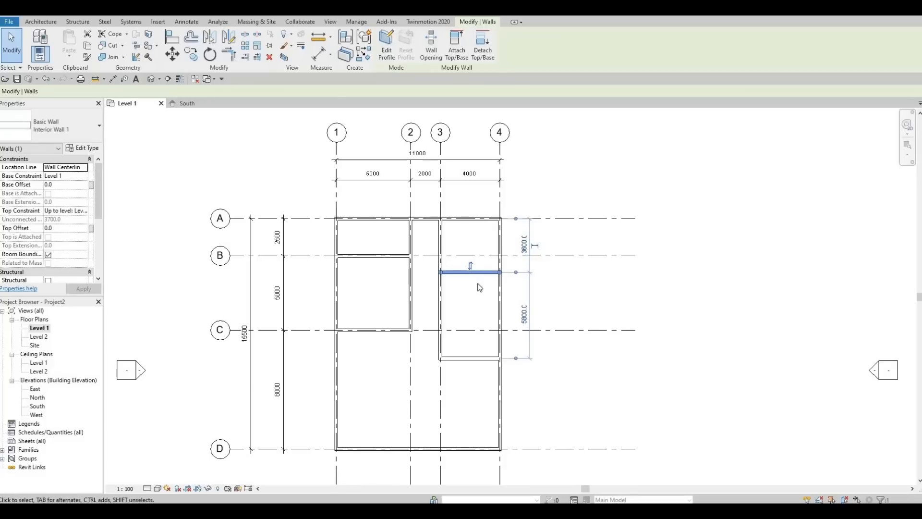
key(Down)
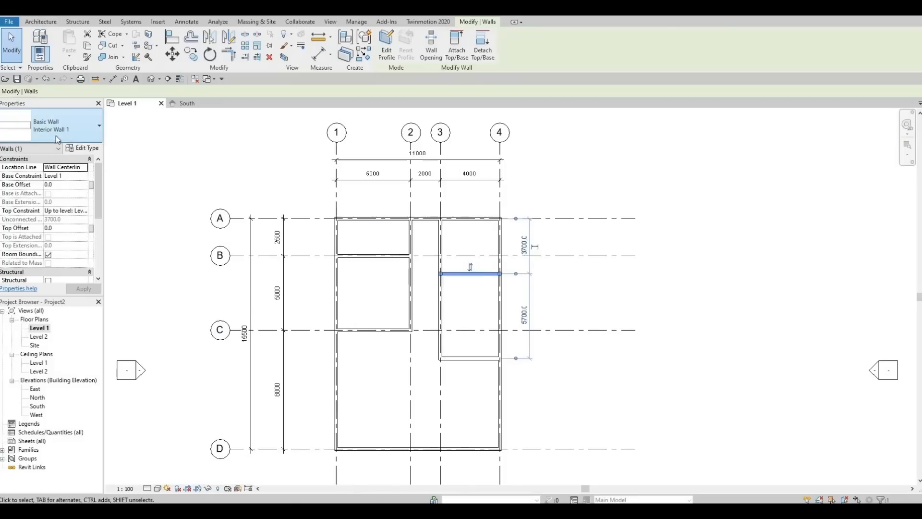
Draw a horizontal Interior Wall 1 wall between grids 3 and 4, about 2200 mm below the upper cross wall
click(38, 22)
click(36, 46)
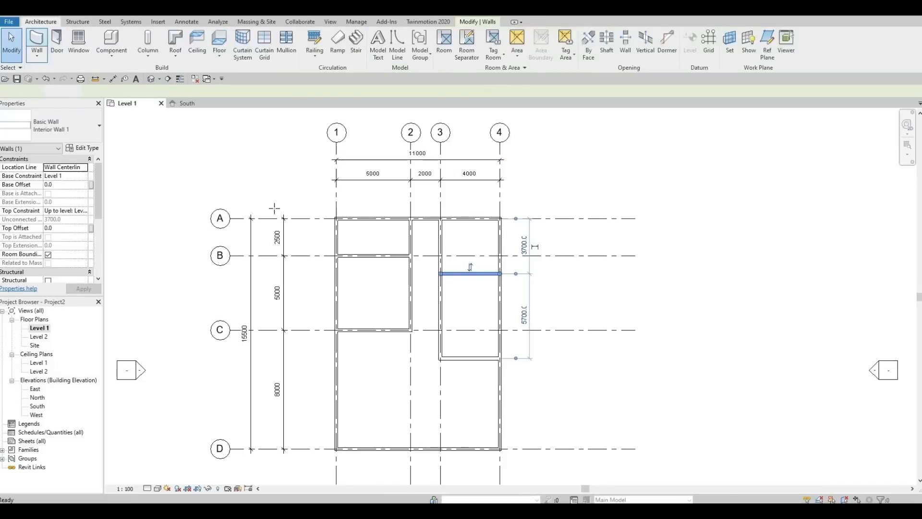
click(440, 306)
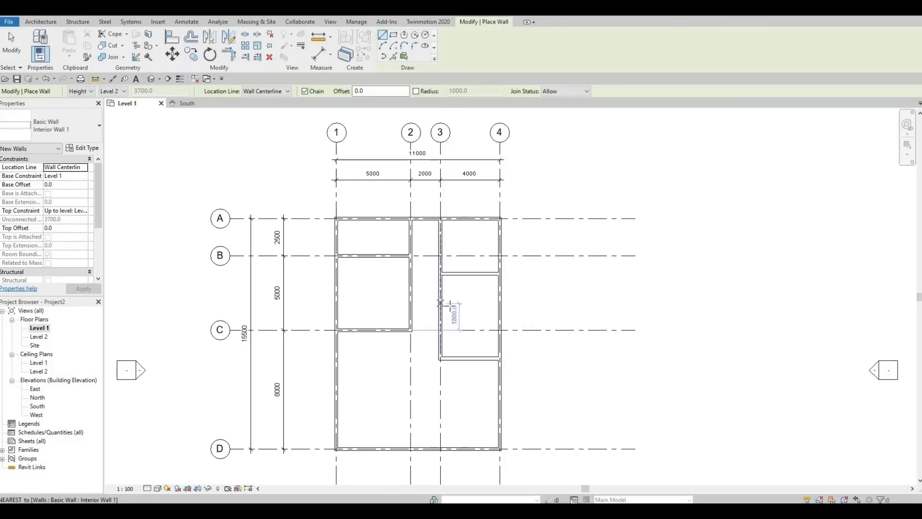
click(499, 306)
key(Escape)
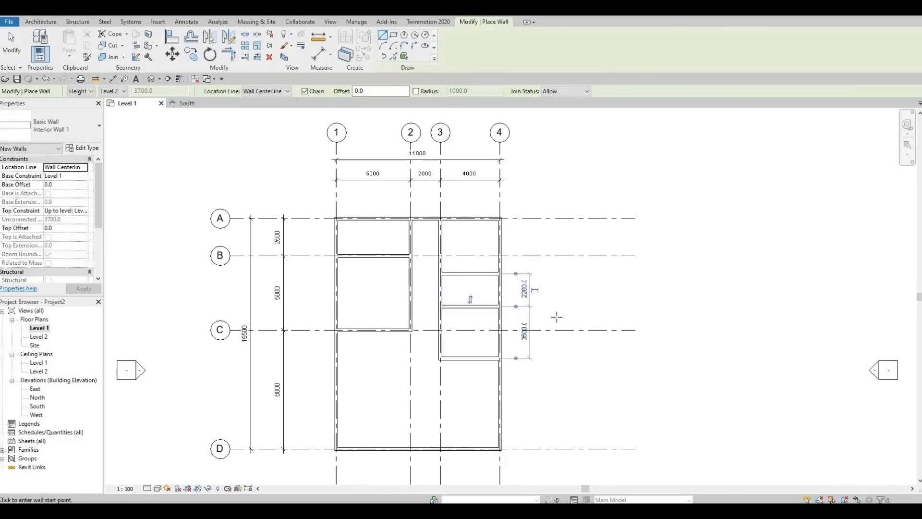
scroll(528, 309, up, 2)
scroll(526, 287, up, 2)
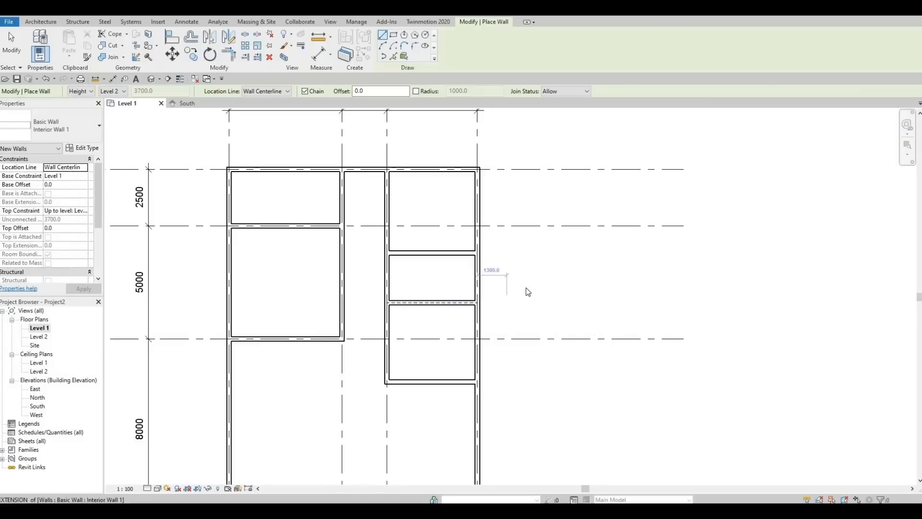
Move the upper interior cross wall between grids 3 and 4 to 3500 mm from grid A
key(Escape)
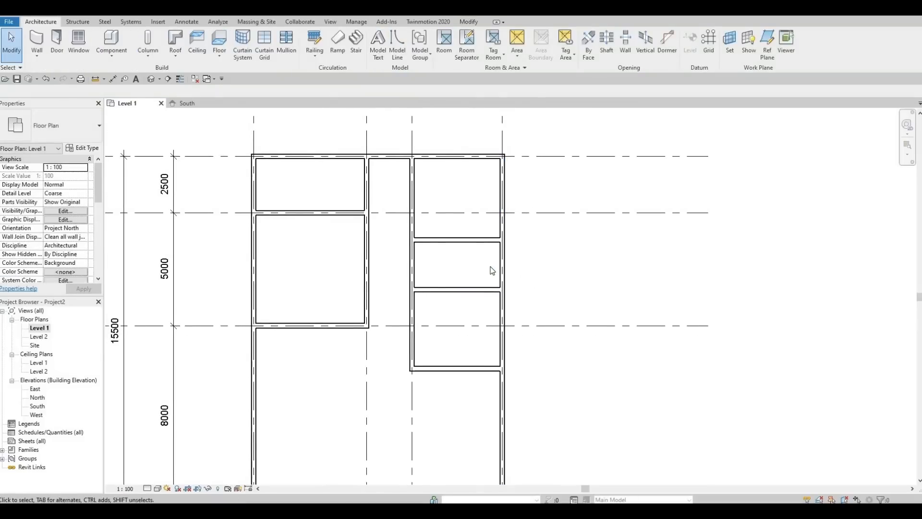
click(443, 236)
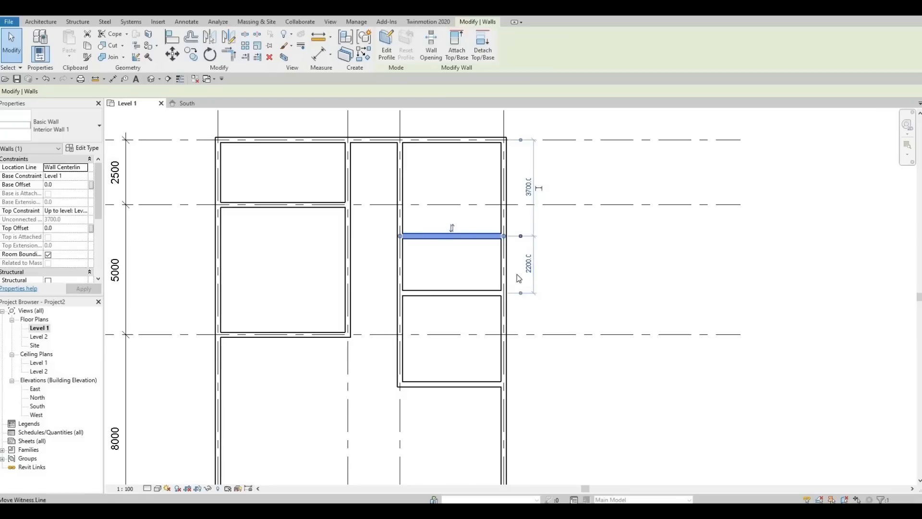
click(504, 339)
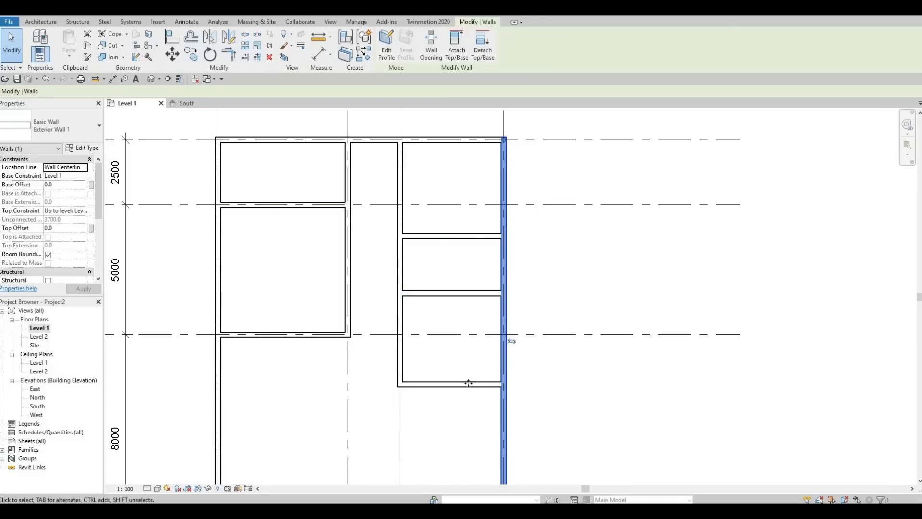
click(469, 383)
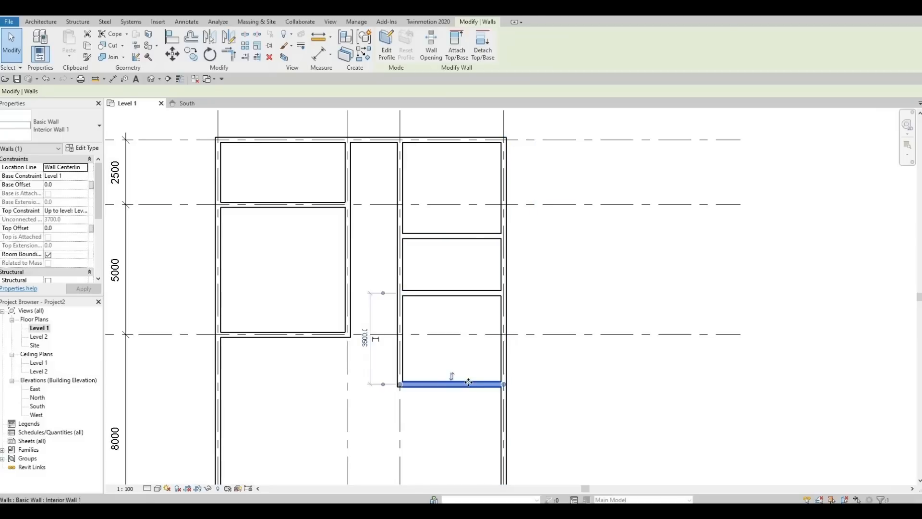
click(494, 235)
click(527, 192)
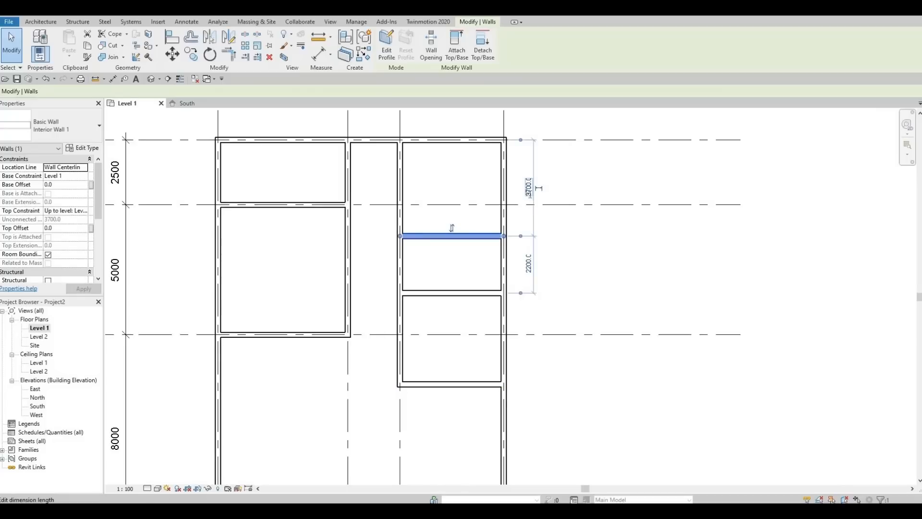
text(3)
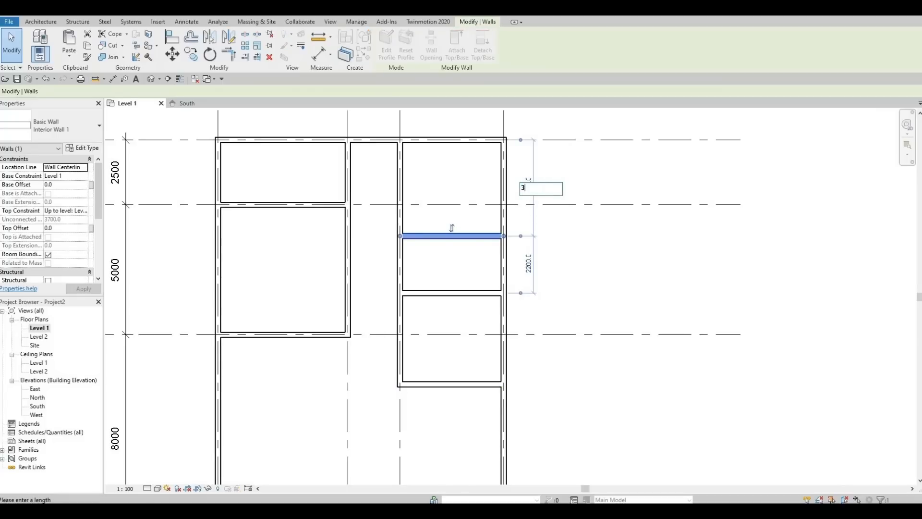
text(500)
key(Return)
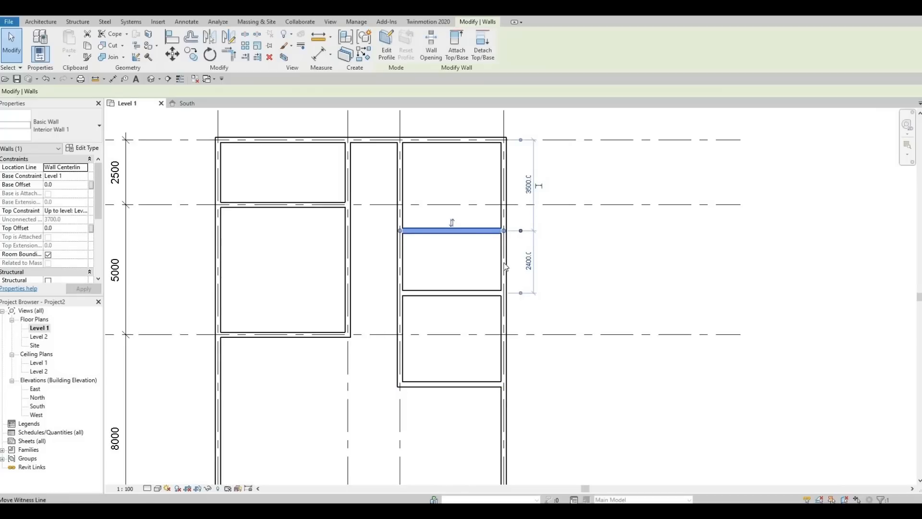
Try to change the distance between the two middle cross walls between grids 3 and 4, and undo the change
click(494, 285)
click(480, 292)
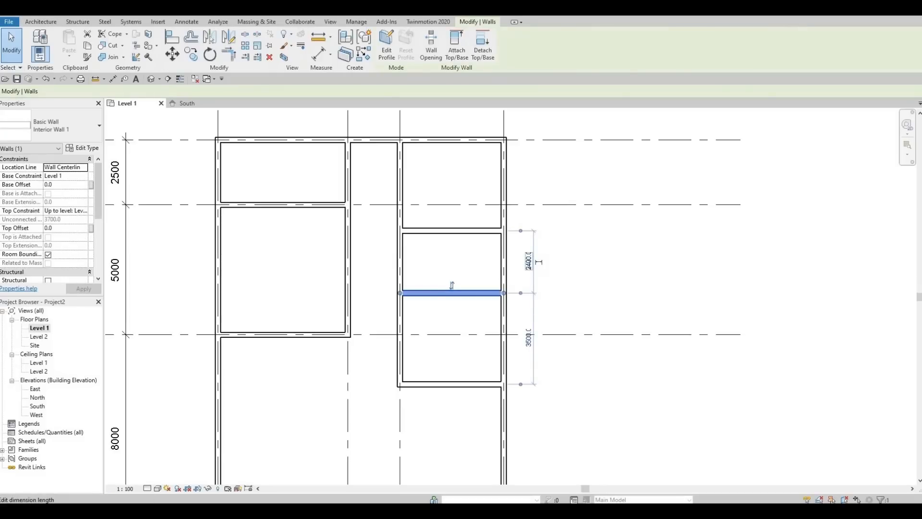
click(530, 263)
text(0)
key(Return)
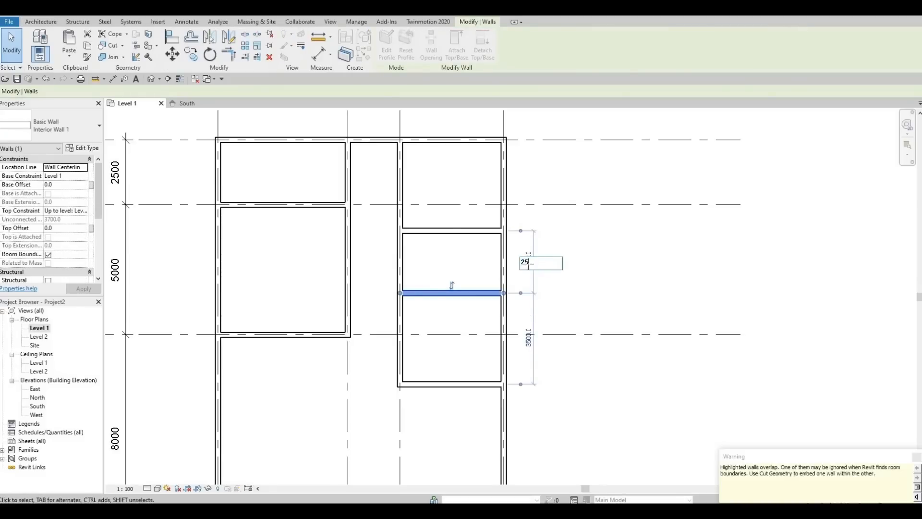
key(Return)
key(ctrl+z)
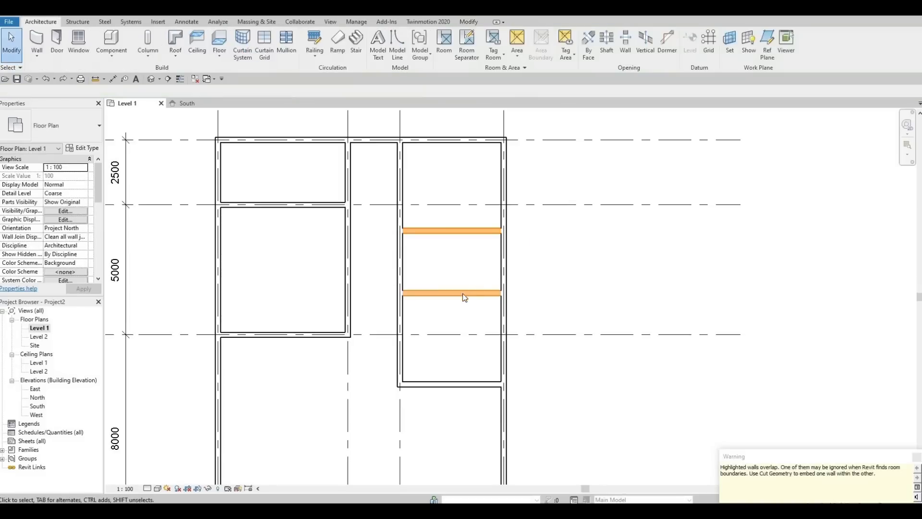
Move the second interior cross wall between grids 3 and 4 to 2500 mm from the upper cross wall
click(451, 293)
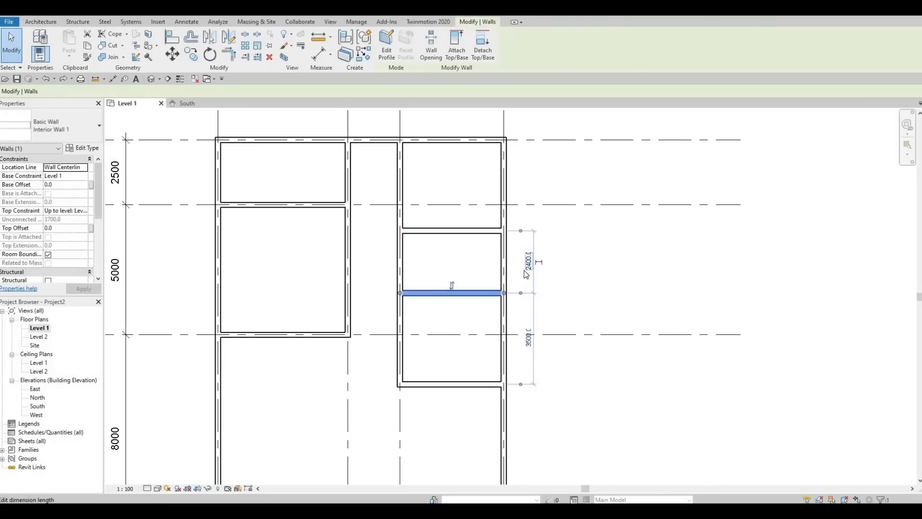
click(529, 263)
text(25)
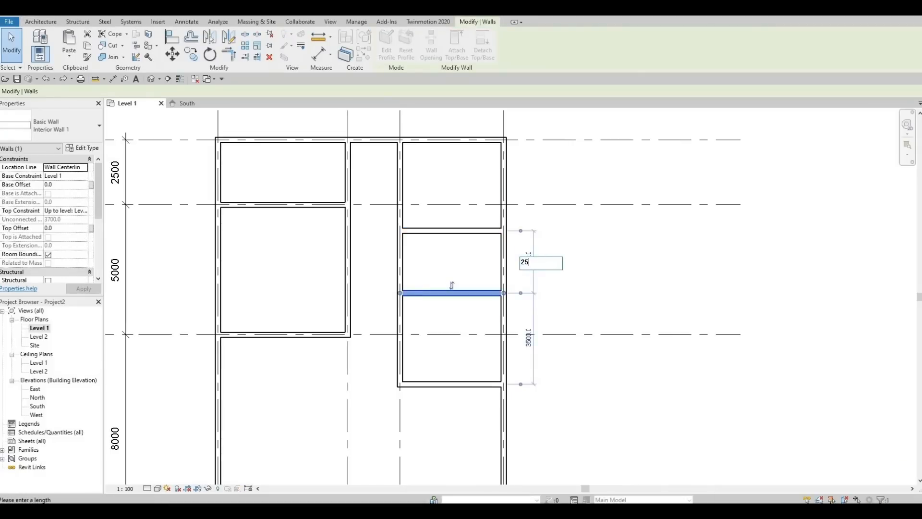
text(00)
key(Return)
key(Escape)
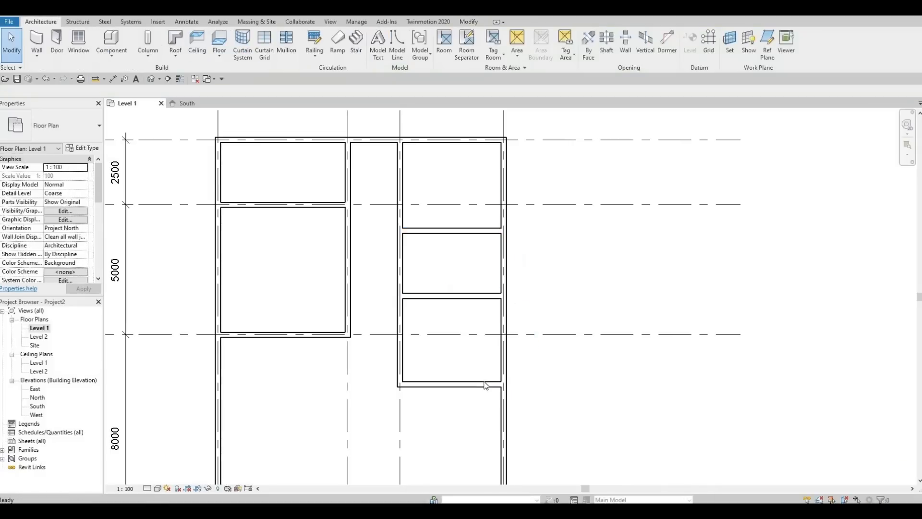
Move the lowest interior cross wall between grids 3 and 4 to 3500 mm from the cross wall above it
click(454, 384)
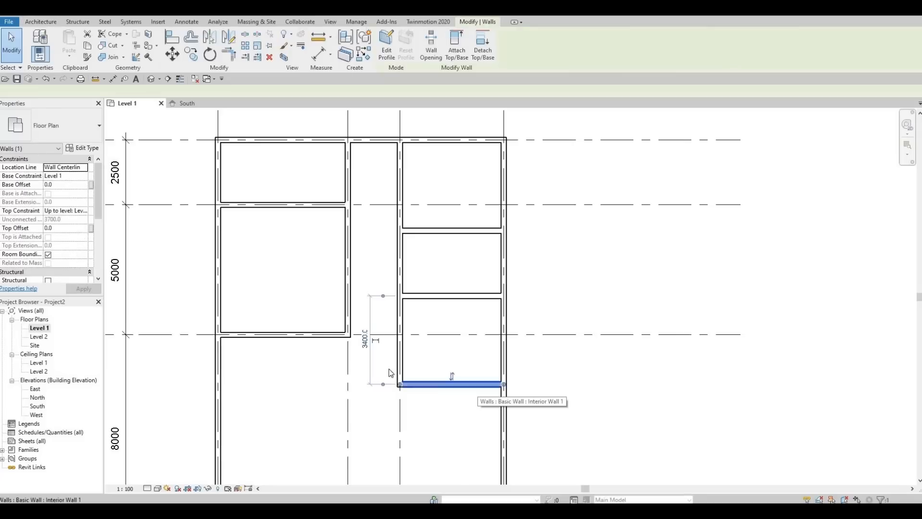
click(366, 341)
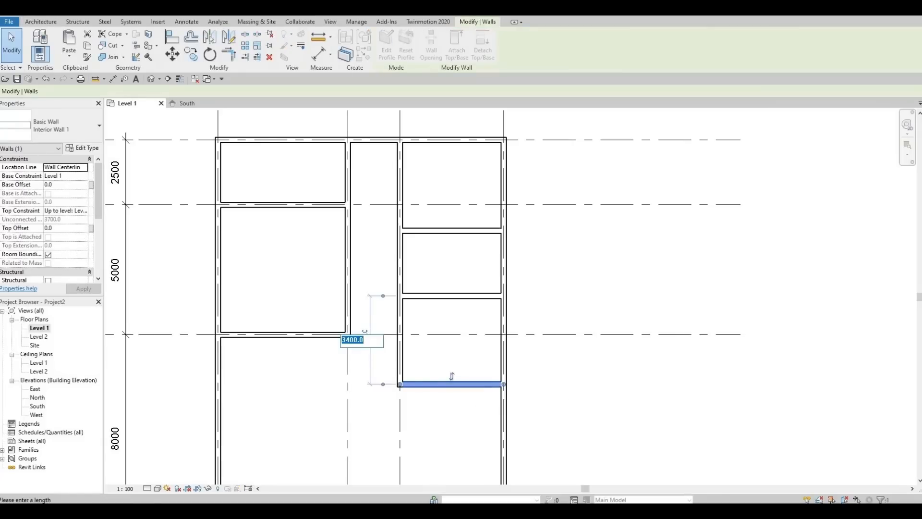
text(3500)
key(Return)
key(Escape)
Place an M_Single-Flush 0762 x 2032mm door in the grid 3 wall, opening into the upper room, 600 mm from the upper cross wall
scroll(451, 288, down, 1)
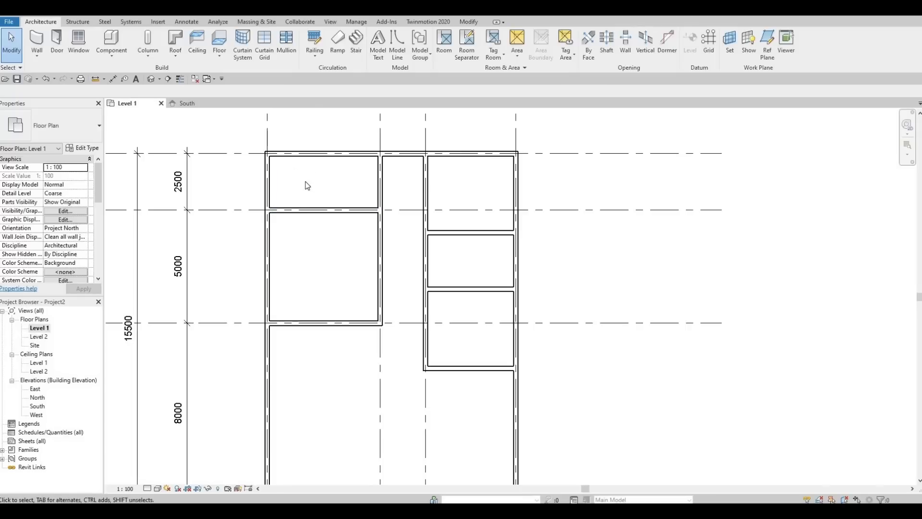
middle_drag(299, 206, 302, 199)
middle_drag(366, 321, 391, 286)
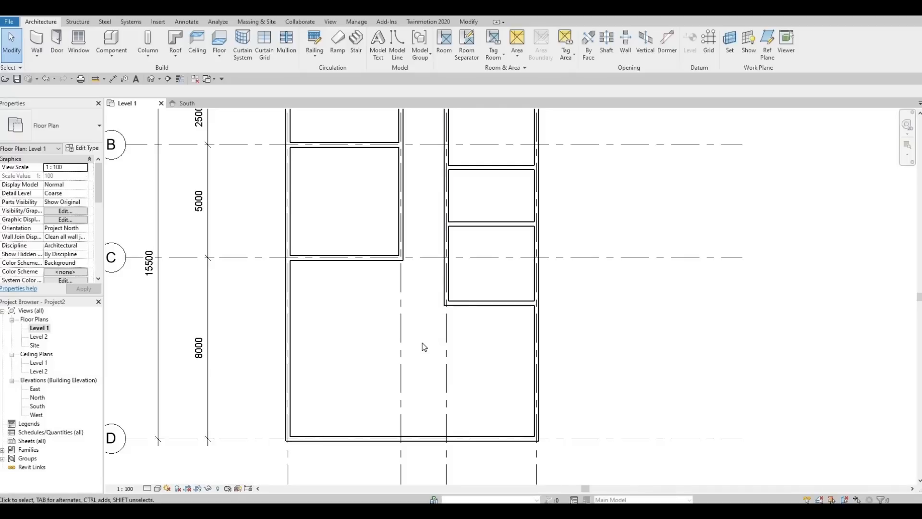
middle_drag(429, 292, 406, 302)
scroll(434, 339, down, 1)
scroll(403, 291, up, 1)
scroll(360, 292, down, 1)
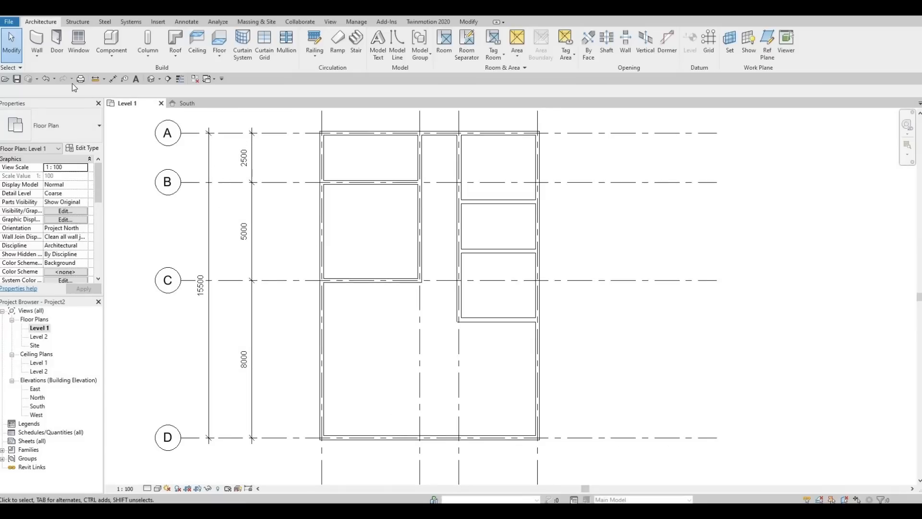
click(57, 45)
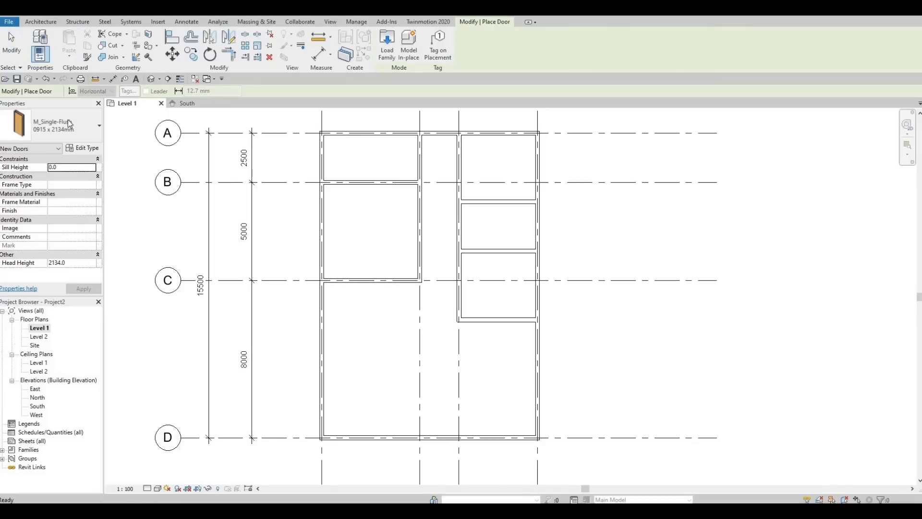
click(67, 124)
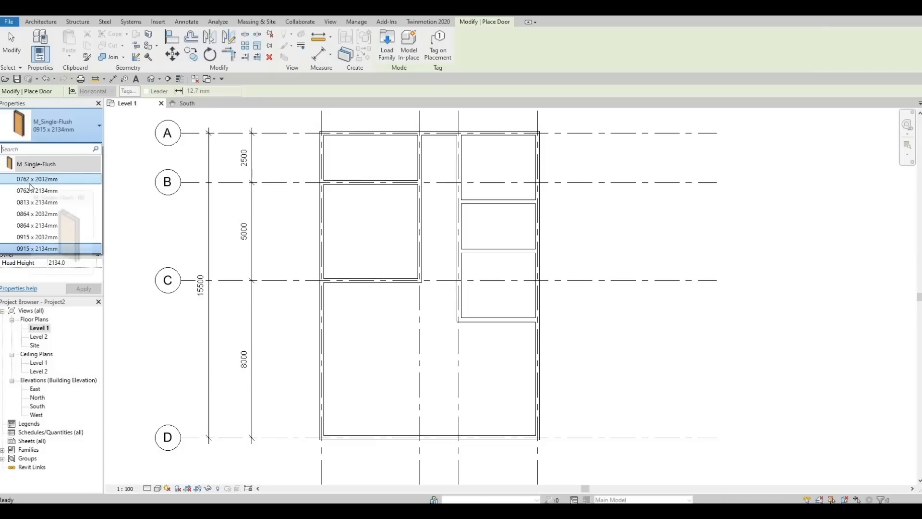
click(35, 182)
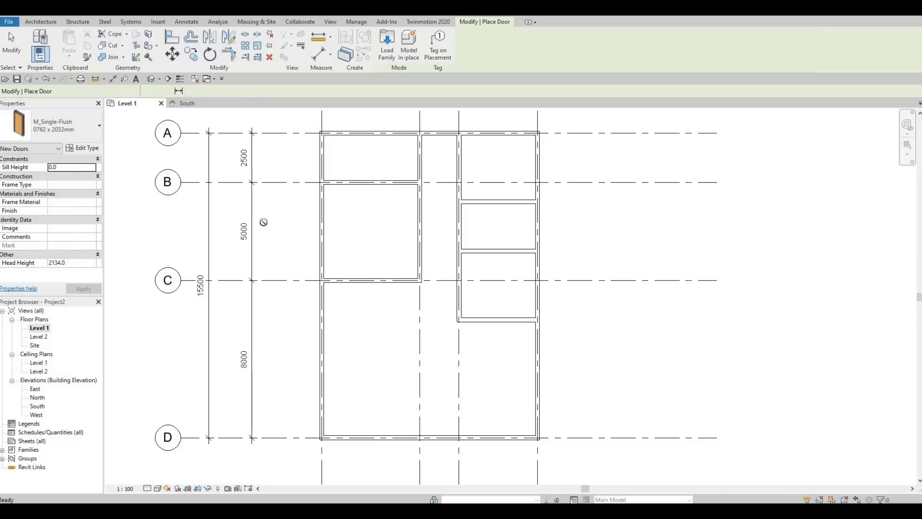
scroll(416, 153, up, 3)
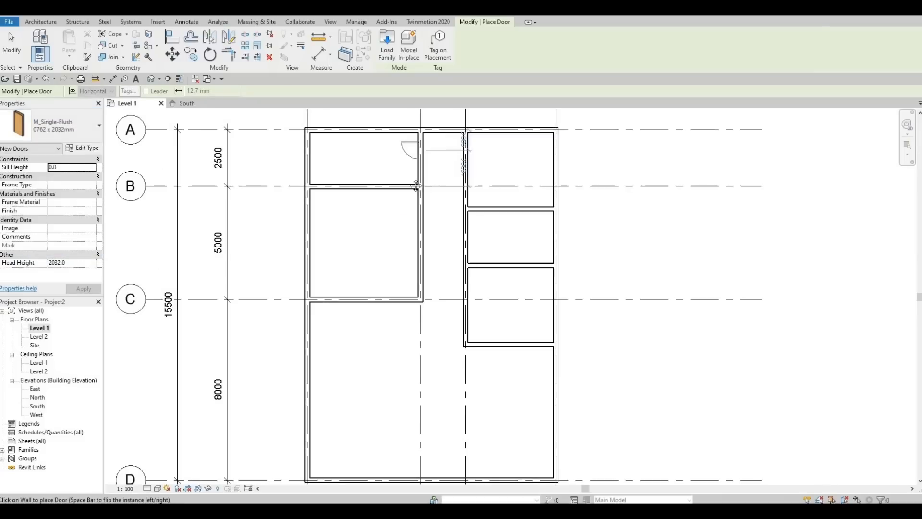
scroll(406, 182, up, 1)
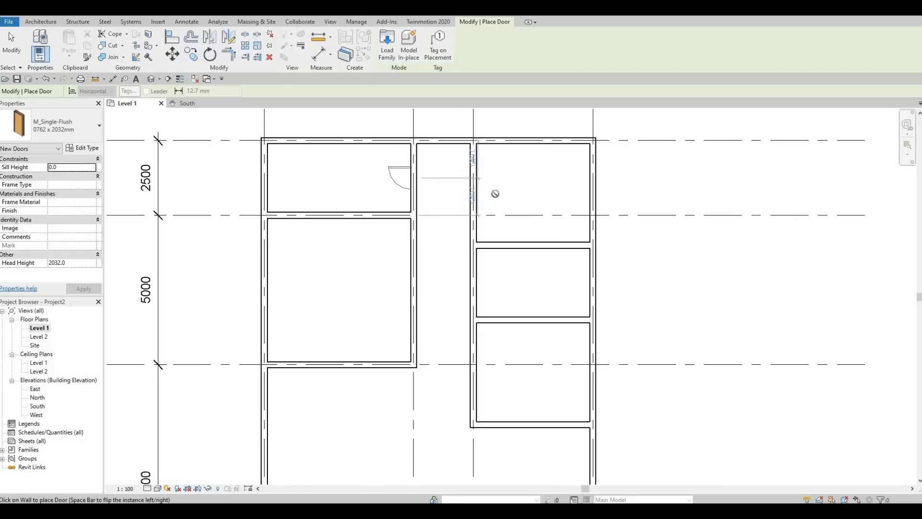
click(478, 226)
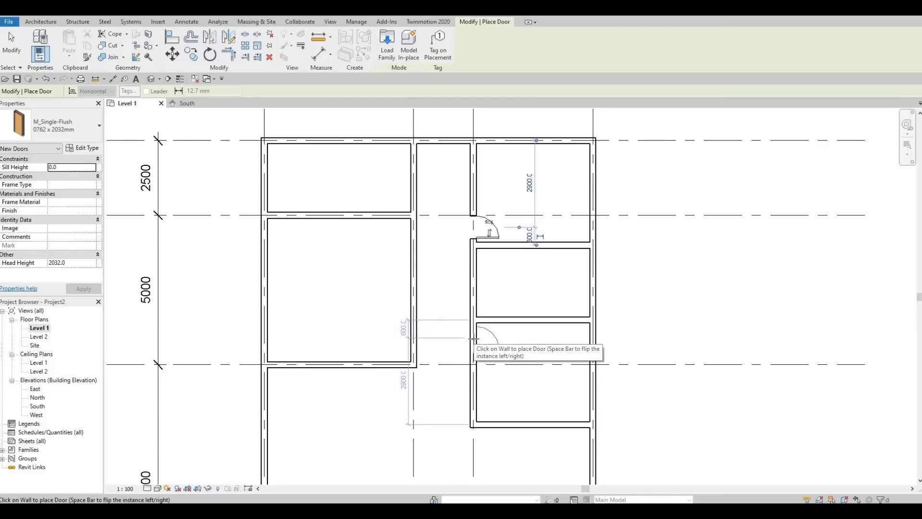
Place a flipped door in the lower room's grid 3 wall, 2900 mm from its bottom wall, and another in the second cross wall, 600 mm from grid 3
key(space)
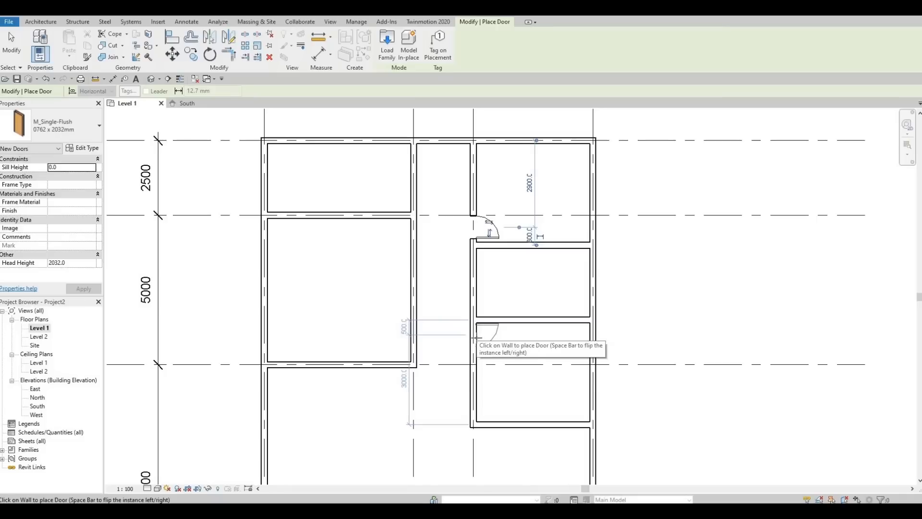
click(475, 337)
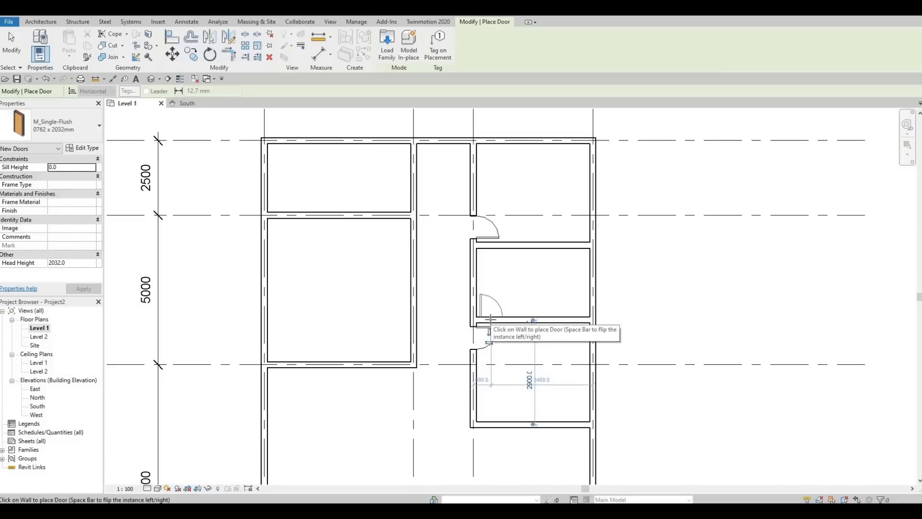
click(490, 319)
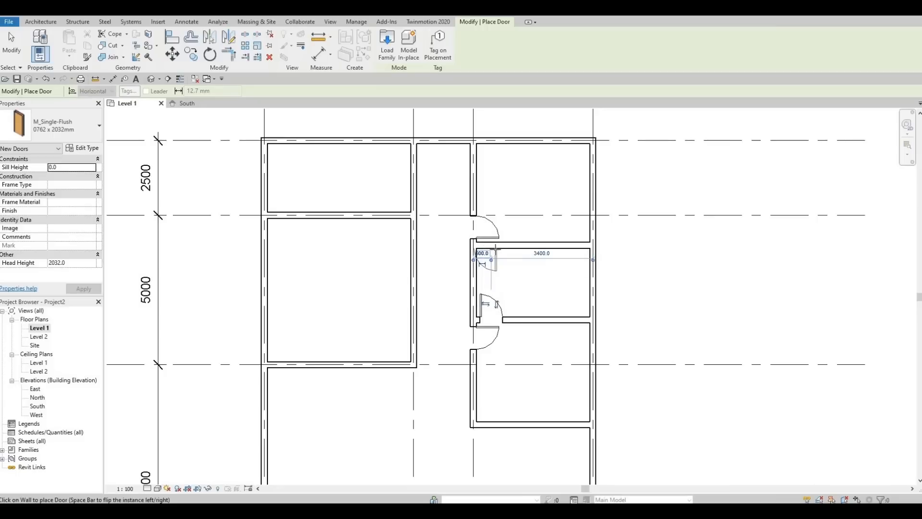
Place a door in the upper cross wall, 600 mm from grid 3, hinged on the grid 3 side and opening into the middle room
key(space)
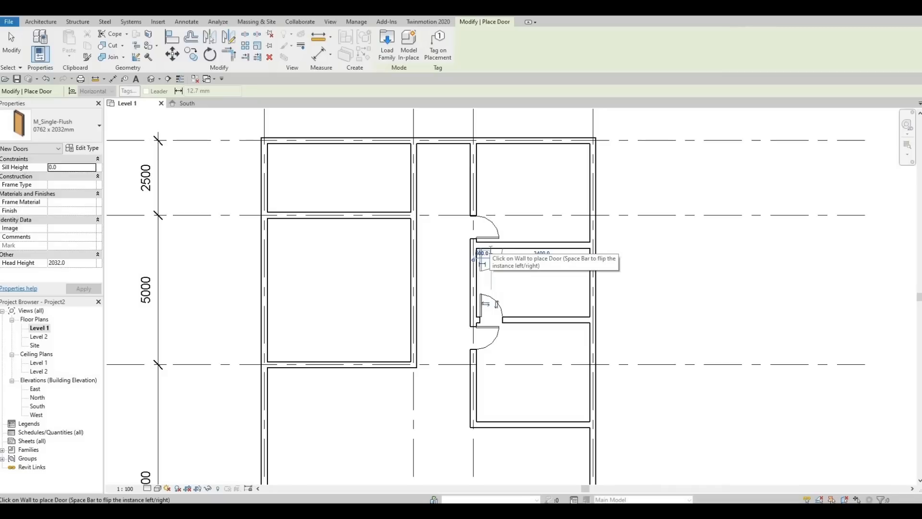
click(490, 249)
key(Escape)
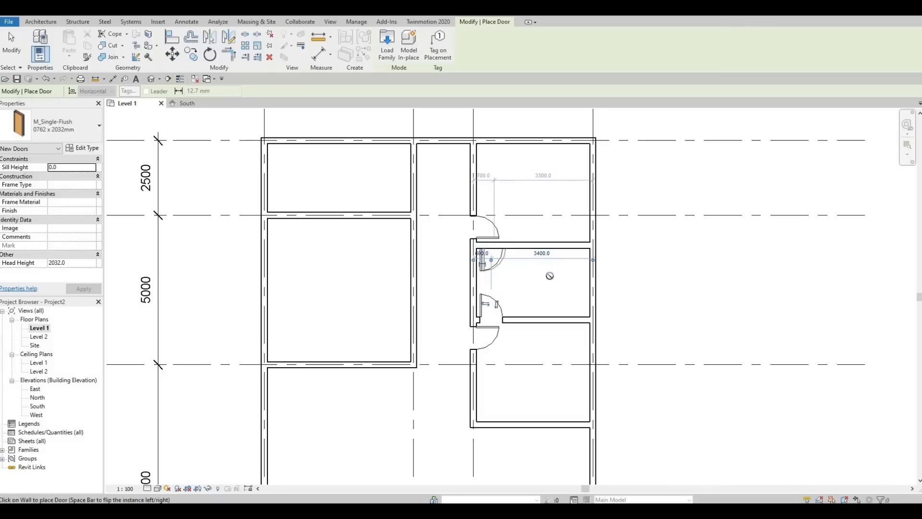
scroll(495, 252, up, 2)
scroll(496, 251, up, 2)
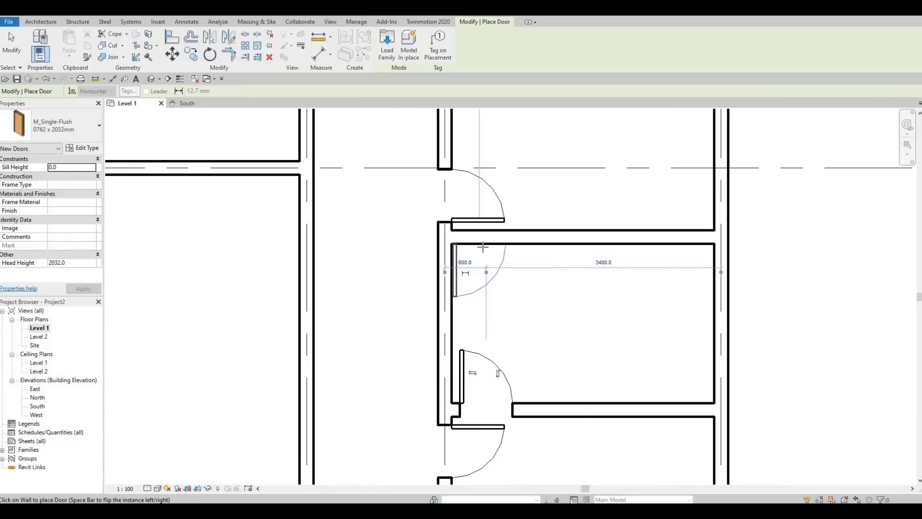
click(485, 247)
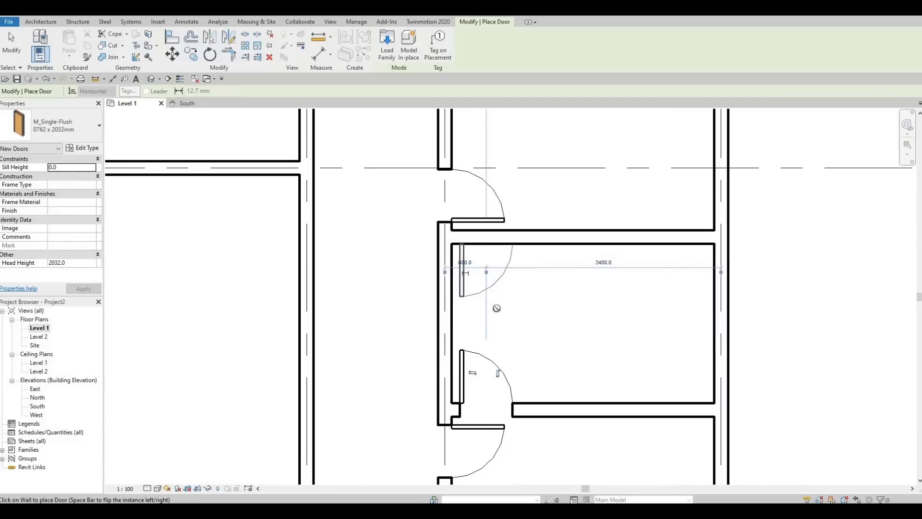
Place a door in the middle room's grid 3 wall, centred 1250 mm from both cross walls and opening into the room
scroll(496, 274, down, 2)
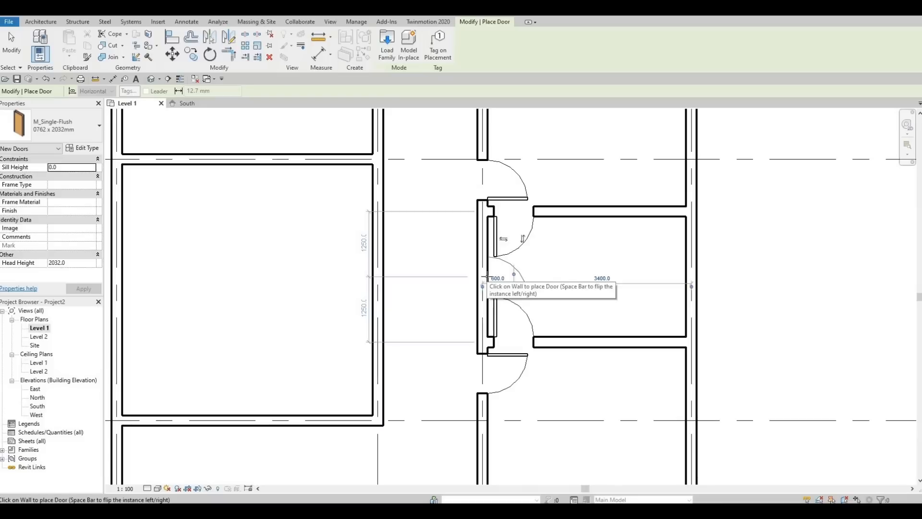
click(486, 279)
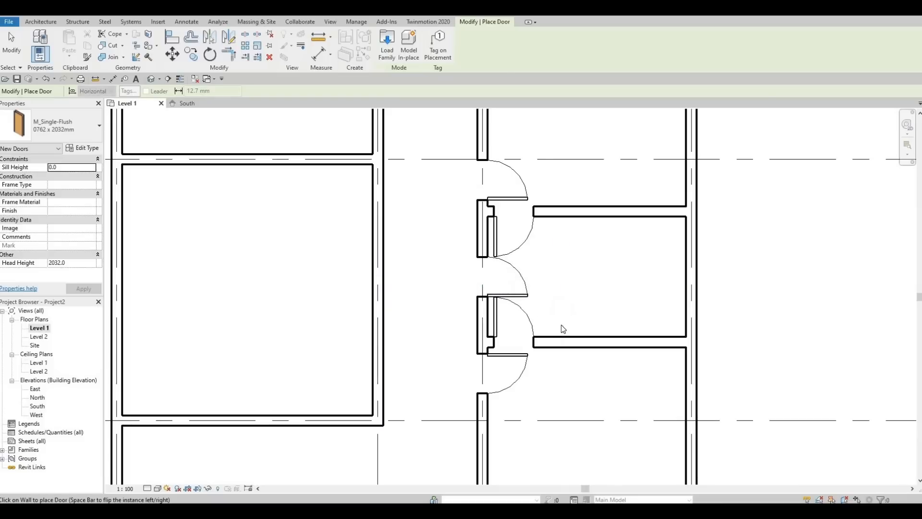
key(Escape)
key(Escape)
Place an M_Single-Flush 0762 x 2032mm door in the large left room's corridor wall, 600 mm from its upper wall, opening into the room
middle_drag(285, 250, 296, 300)
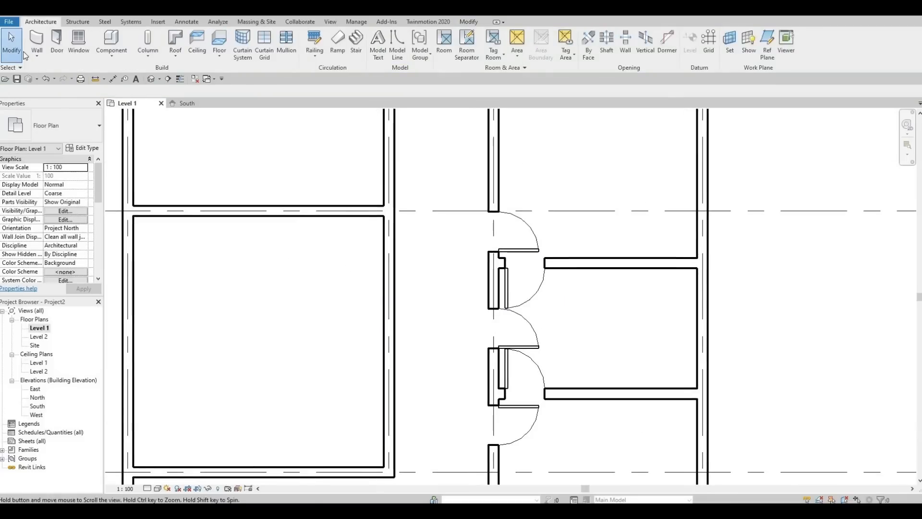
click(64, 43)
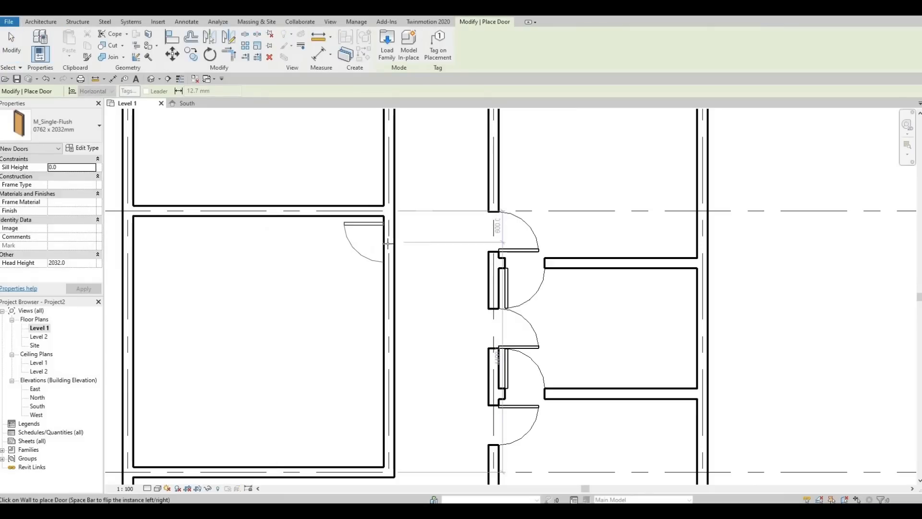
click(389, 244)
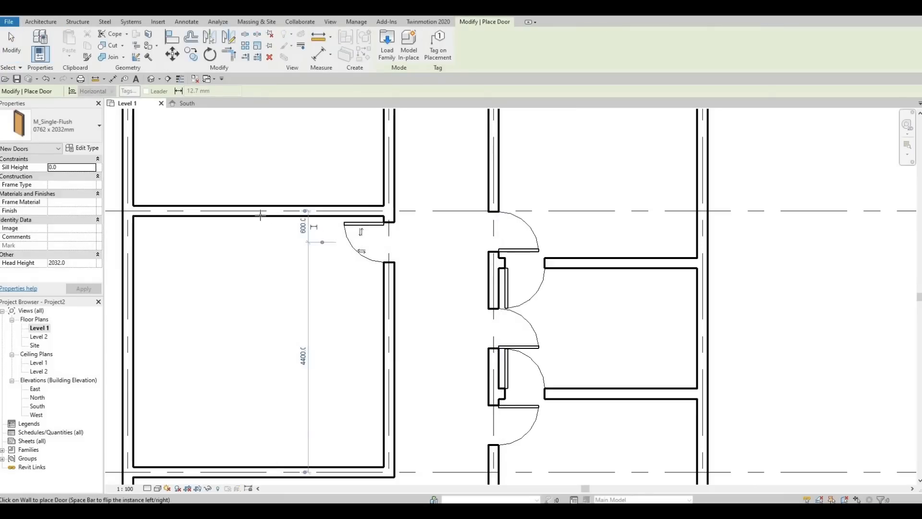
key(Escape)
Draw a vertical Interior Wall 1 partition across the upper-left room, about 3100 mm from the left exterior wall's grid line
middle_drag(269, 187, 324, 250)
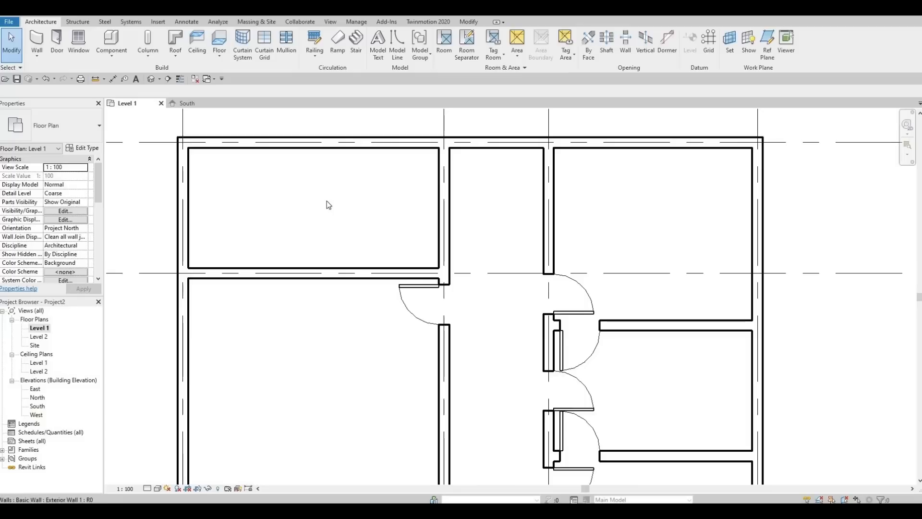
click(36, 39)
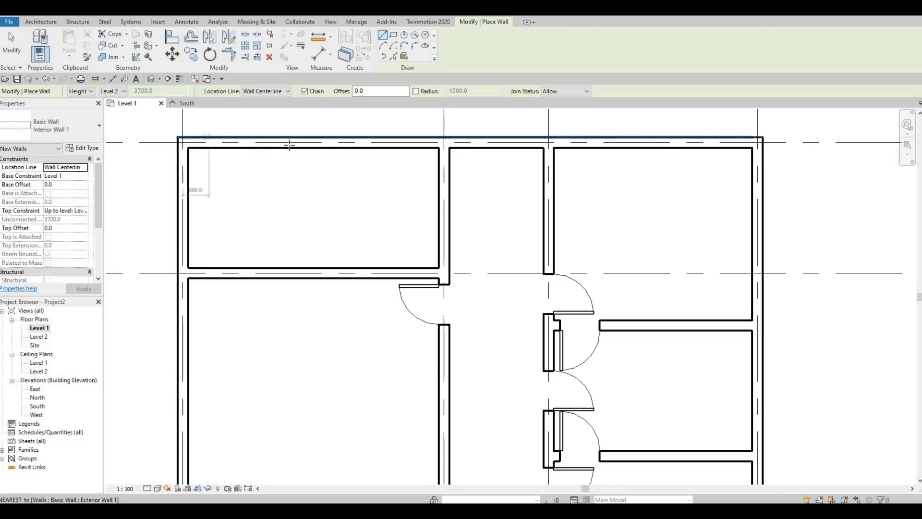
click(344, 150)
click(346, 272)
key(Escape)
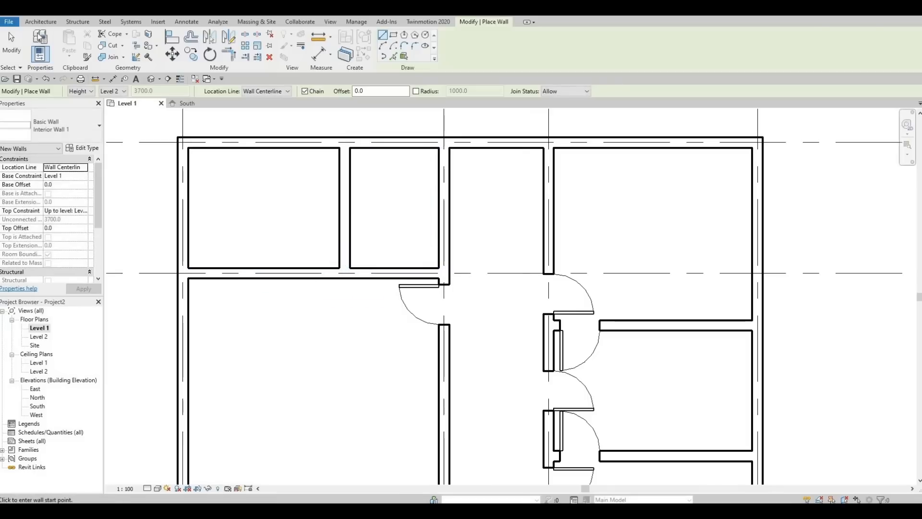
Place a flipped door in the new partition, 600 mm from the lower wall, and another in the top exterior wall at the corridor's end
click(39, 22)
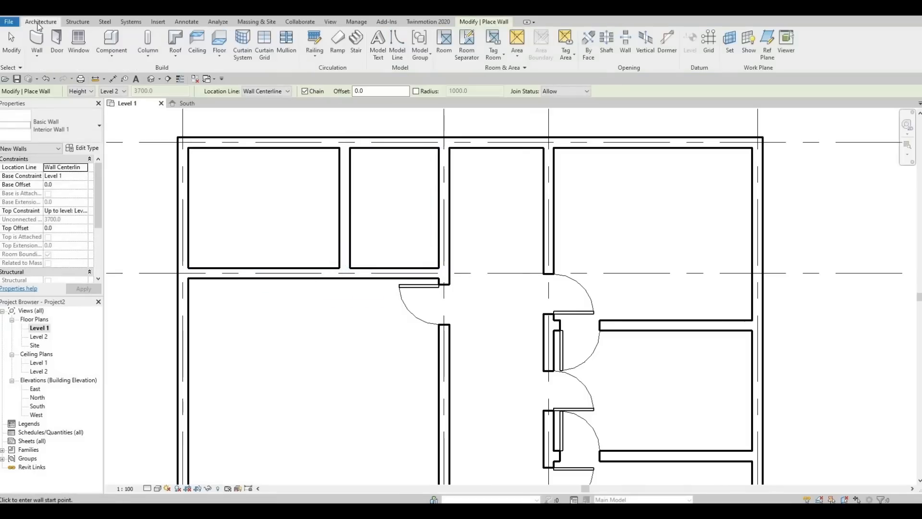
click(56, 38)
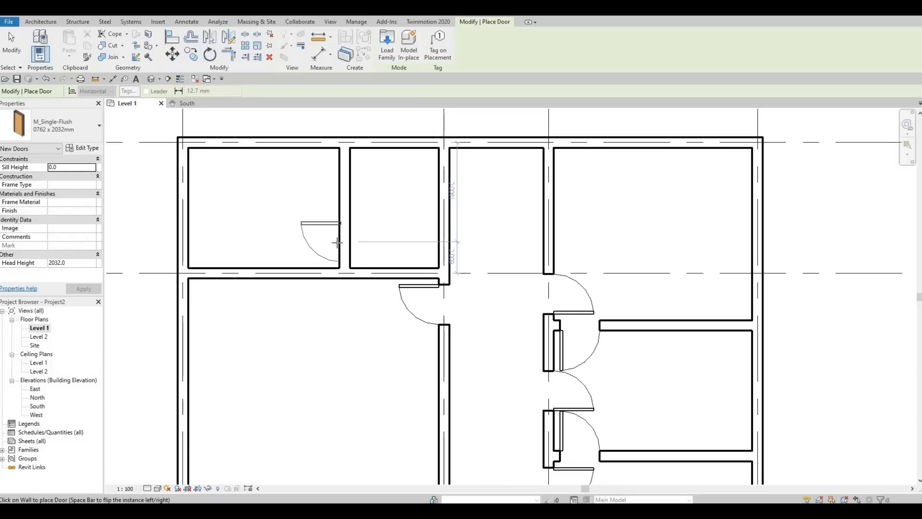
key(space)
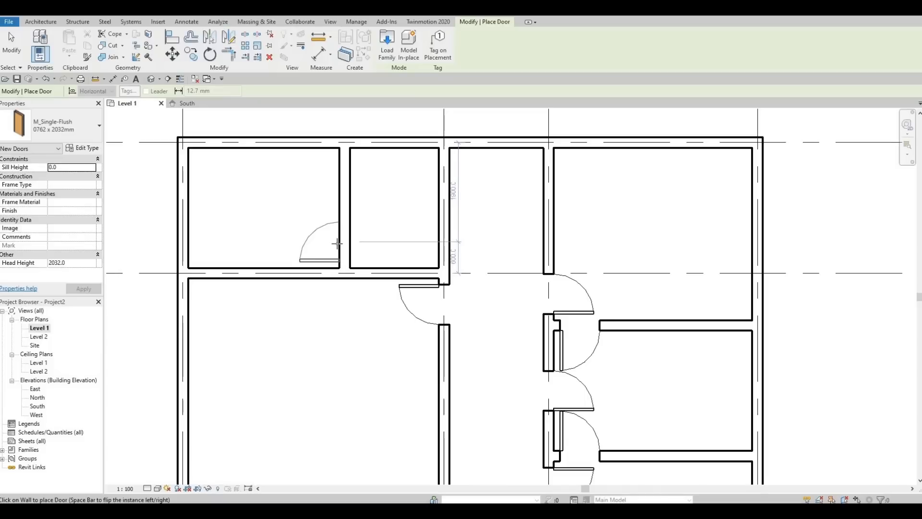
click(326, 243)
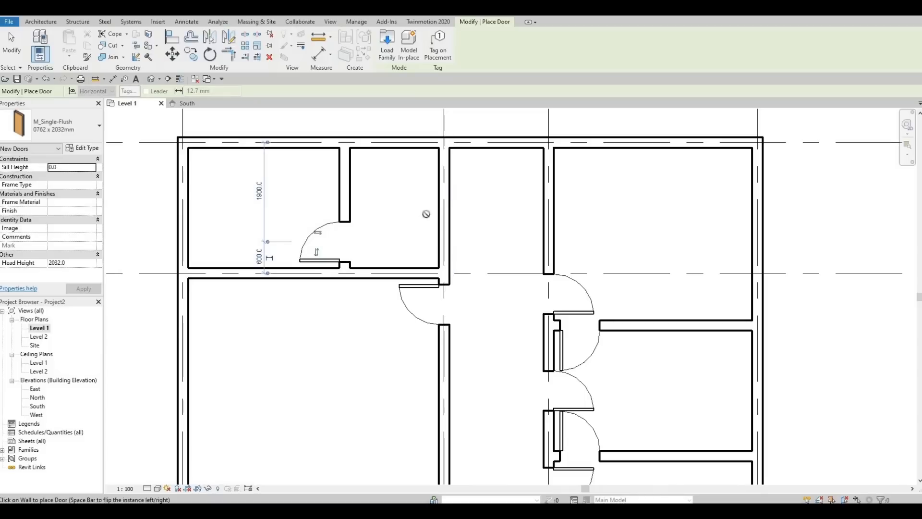
click(475, 144)
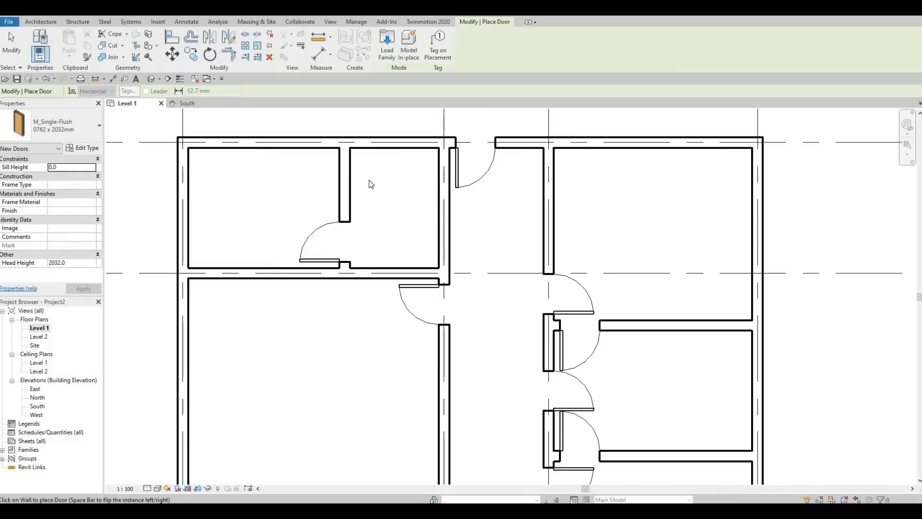
key(Escape)
Set the upper-left partition's distance from the left exterior wall to 3200 mm
click(343, 219)
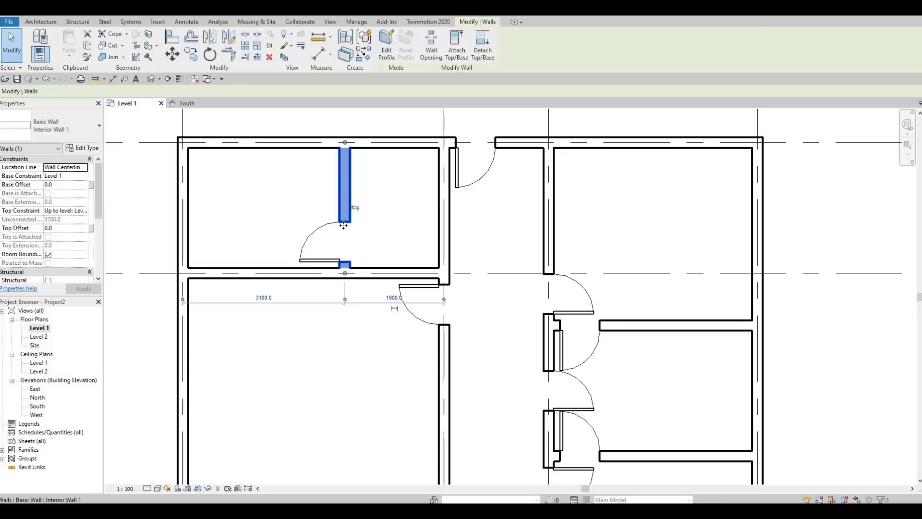
click(272, 298)
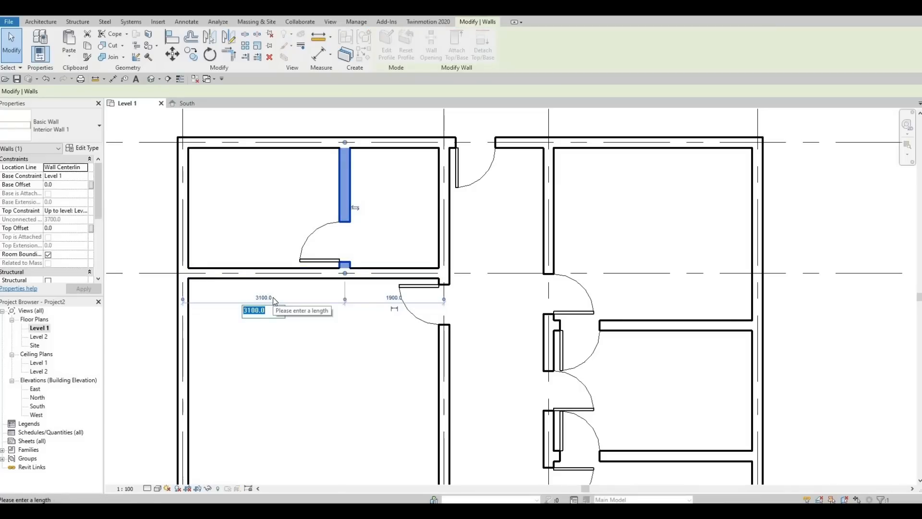
text(32)
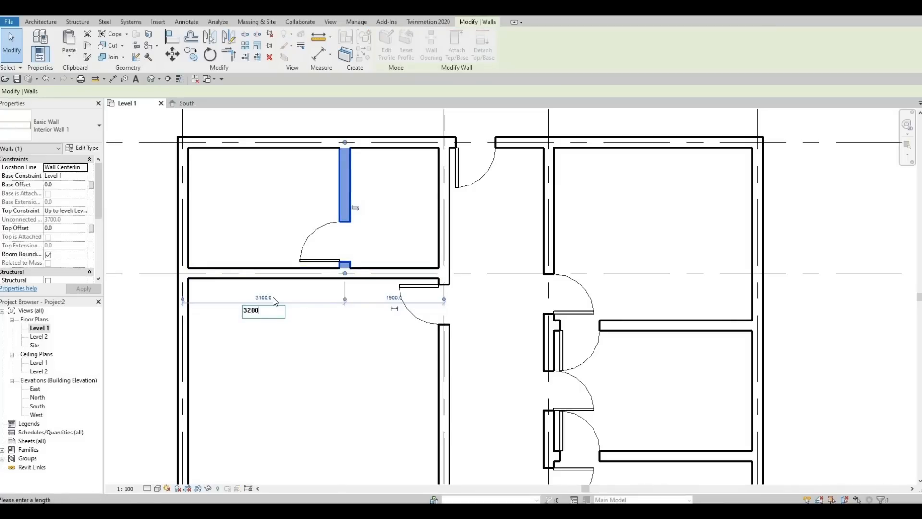
key(Return)
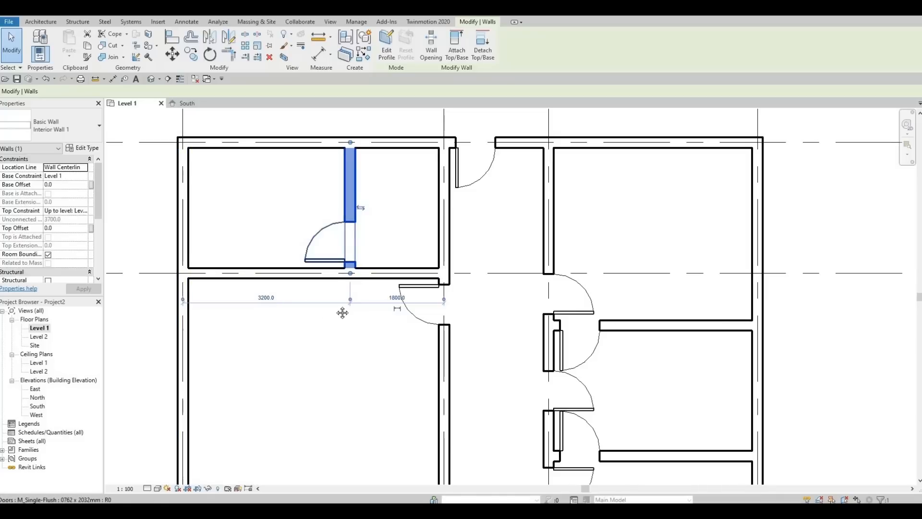
middle_drag(361, 344, 399, 308)
click(366, 265)
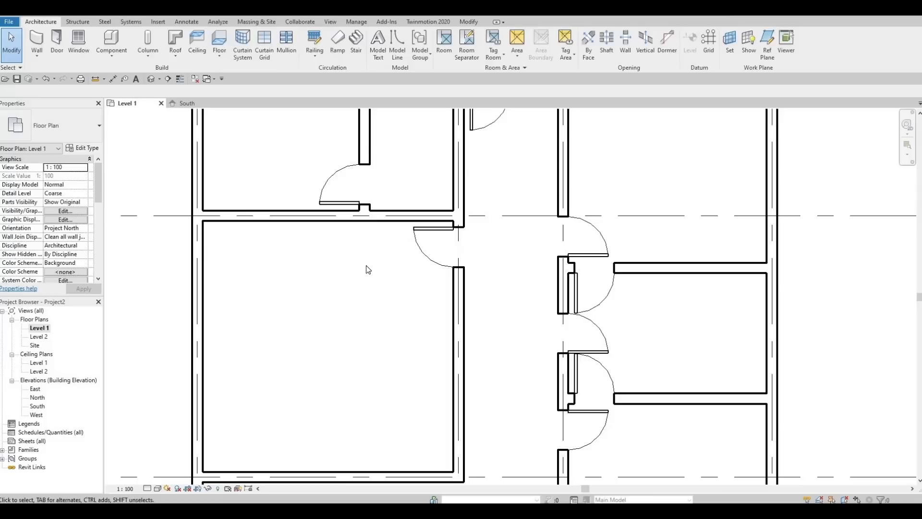
Cut a rectangular wall opening about 660 mm wide in the small upper room's lower wall, about 407 mm from the partition
scroll(366, 265, down, 4)
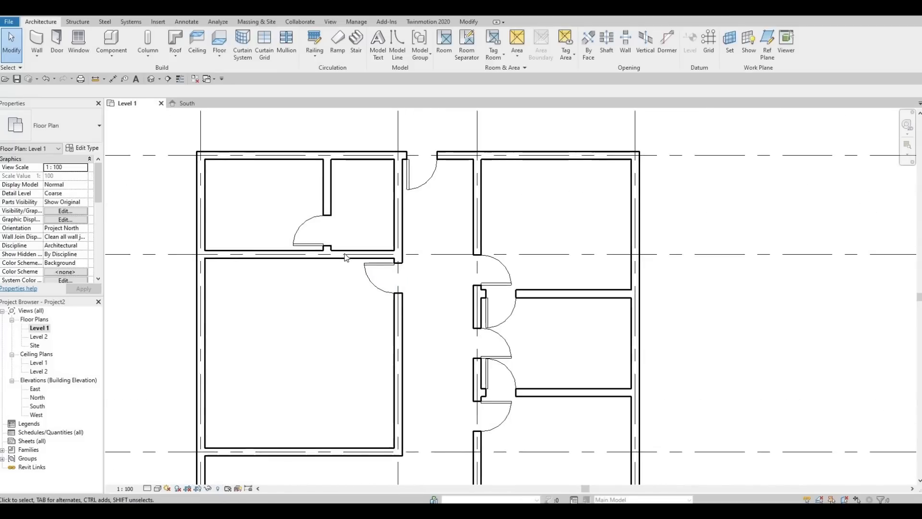
click(345, 255)
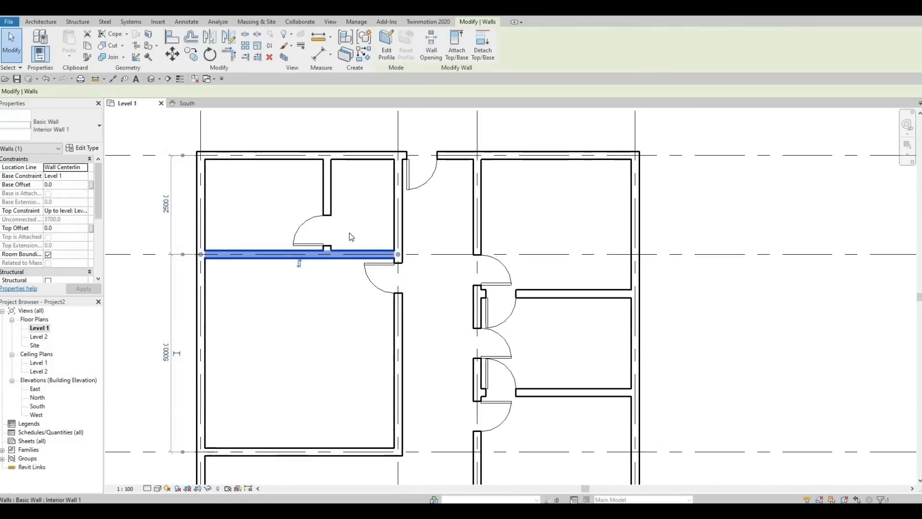
click(429, 59)
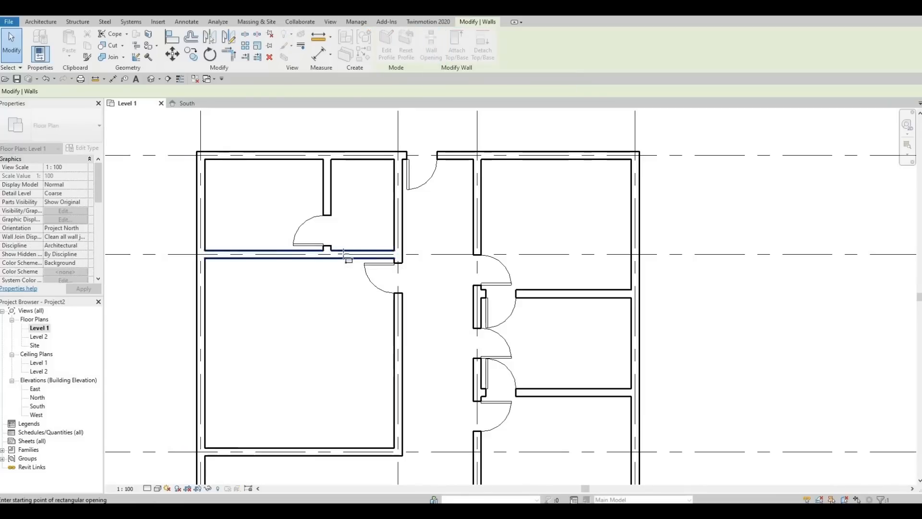
click(344, 255)
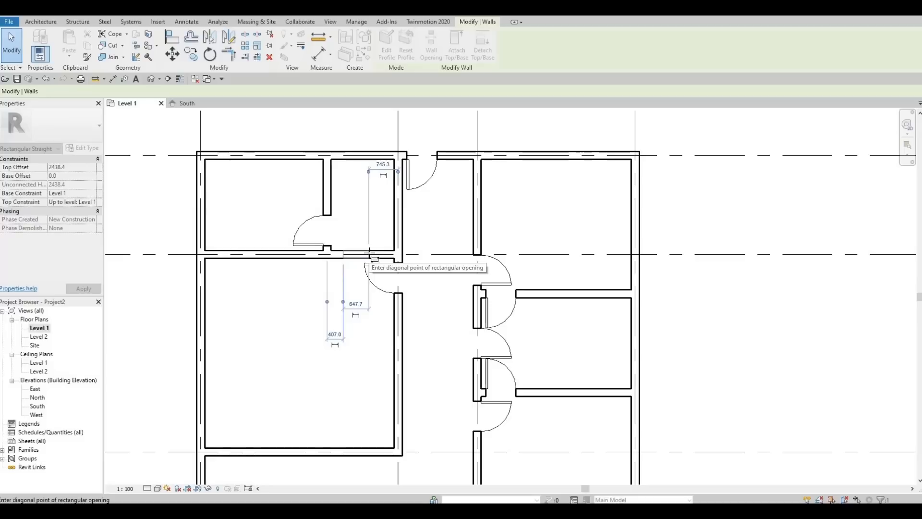
click(369, 259)
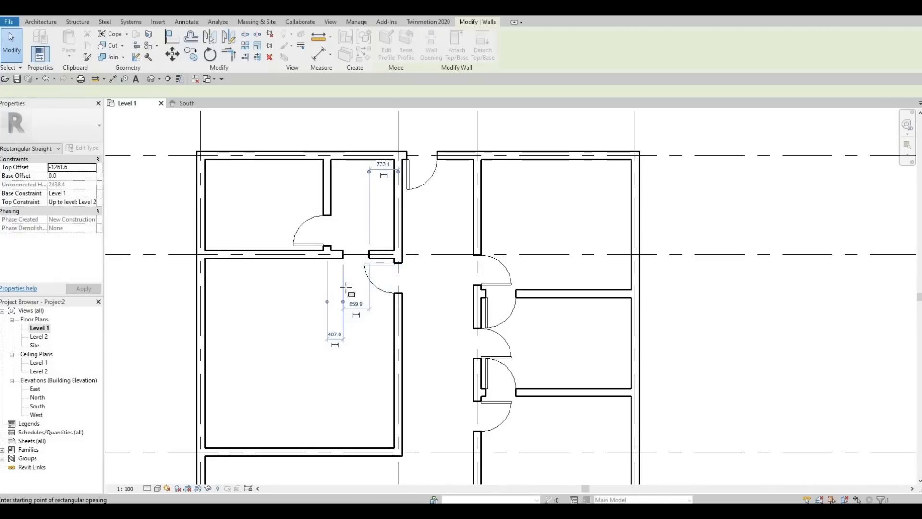
key(Escape)
key(Escape)
Extend the wall opening's left edge to 280 mm from the partition
scroll(347, 255, up, 2)
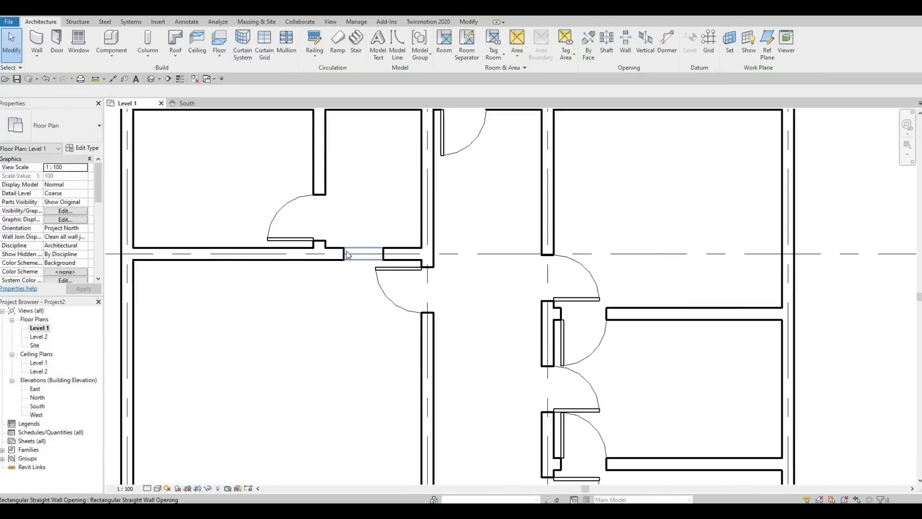
click(346, 253)
scroll(346, 257, up, 5)
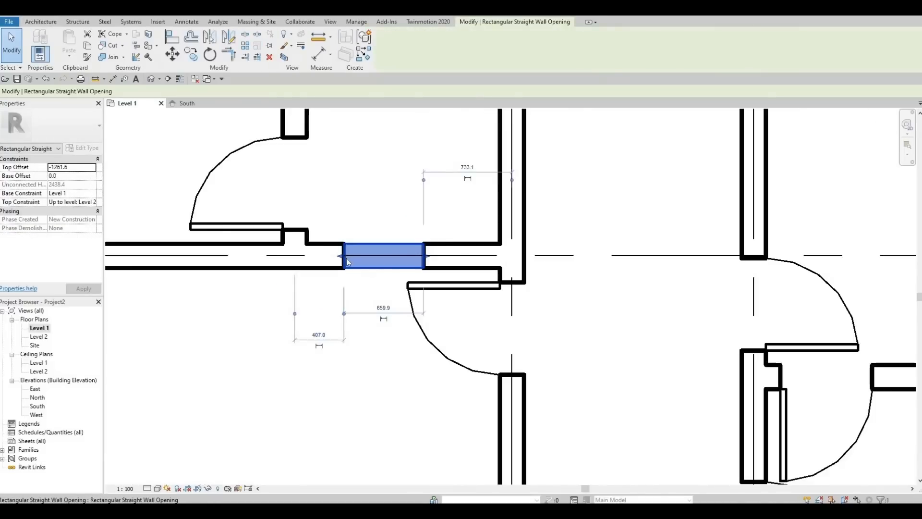
drag(341, 259, 320, 262)
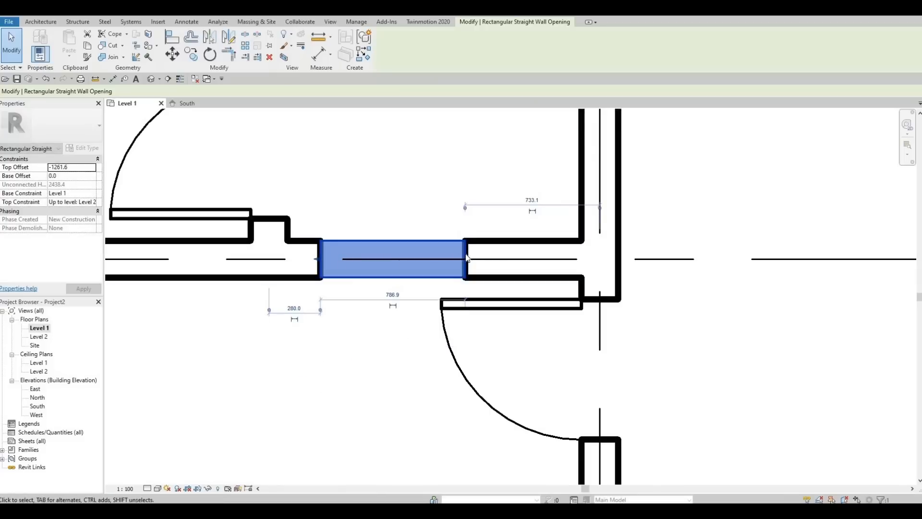
key(Escape)
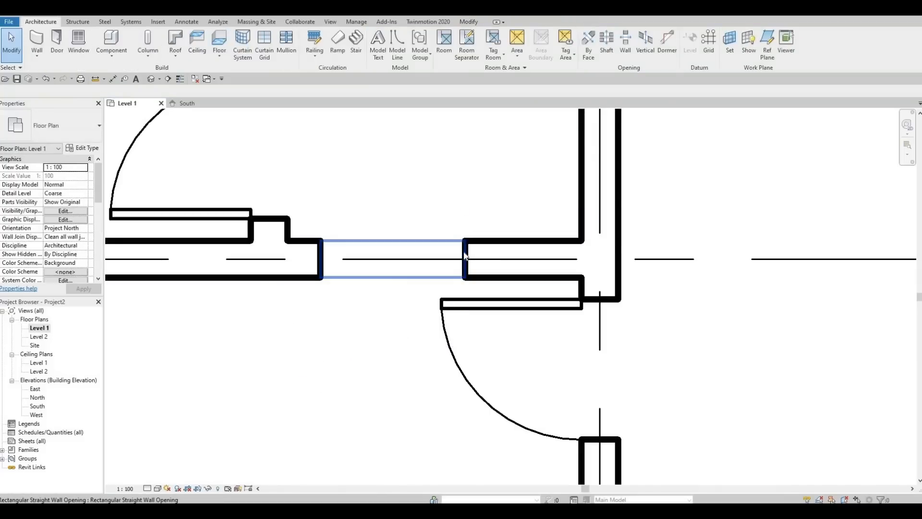
click(425, 215)
Dismiss the save reminder without saving and switch the plan to thin line display
key(Escape)
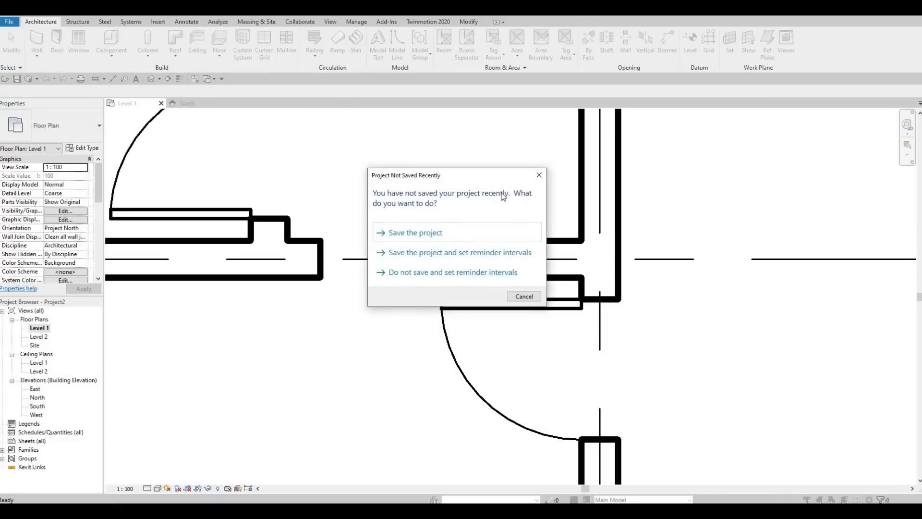
click(539, 175)
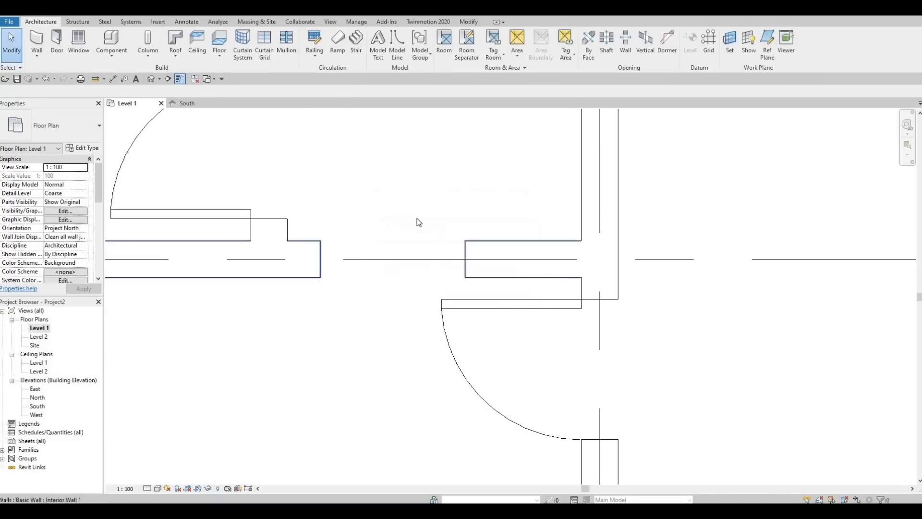
scroll(417, 218, down, 5)
scroll(398, 233, up, 4)
scroll(378, 230, down, 1)
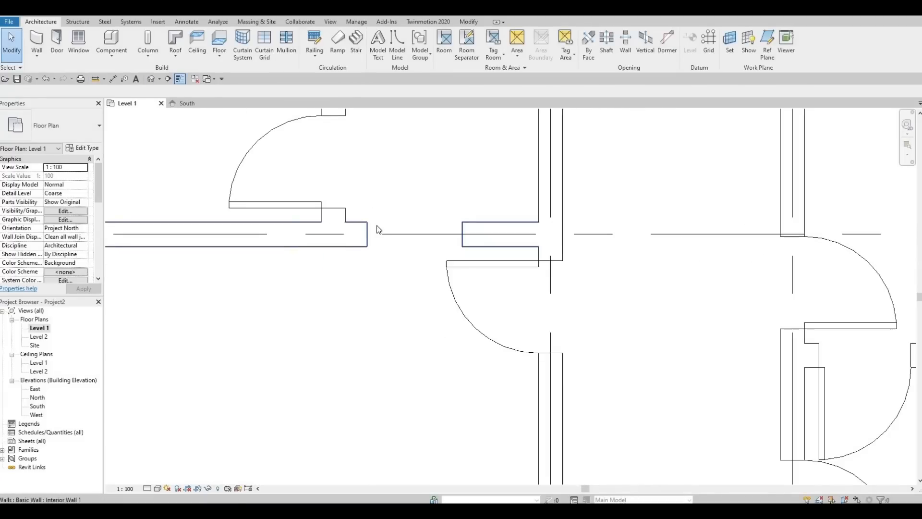
Pull in the wall opening's right edge to 820 mm from the corridor wall's grid line, making it 700 mm wide
click(464, 238)
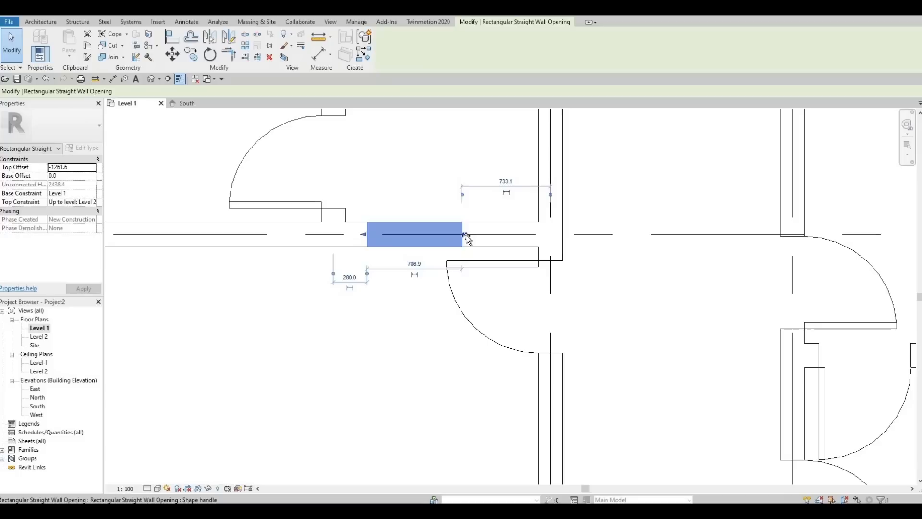
drag(466, 237, 438, 262)
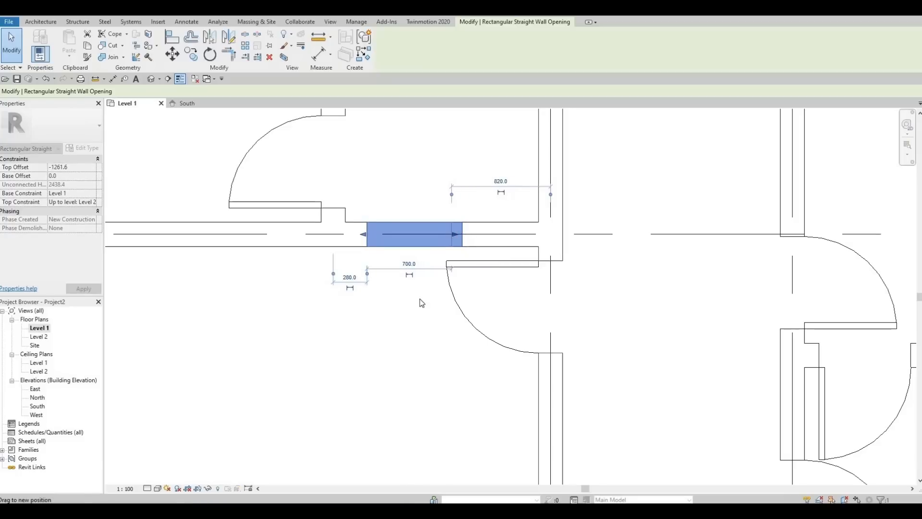
drag(420, 301, 426, 294)
key(Escape)
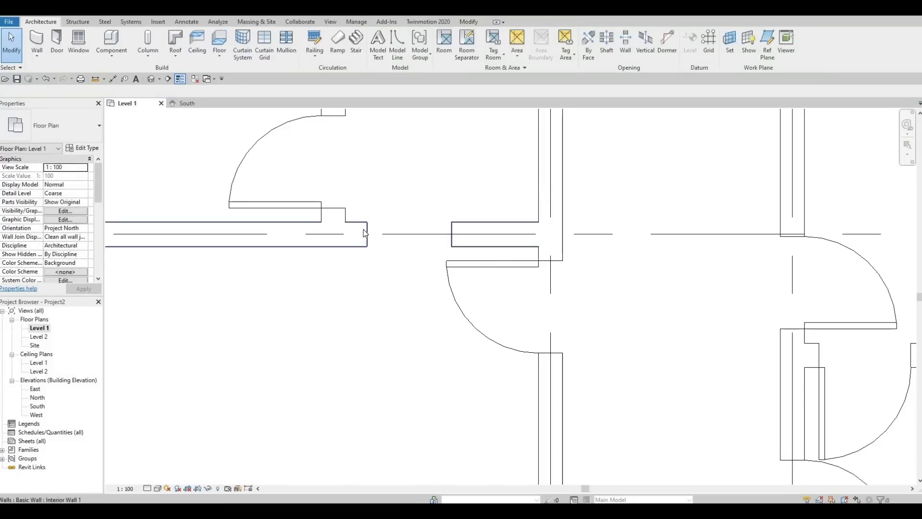
Widen the wall opening by moving its left edge closer to the partition
click(365, 233)
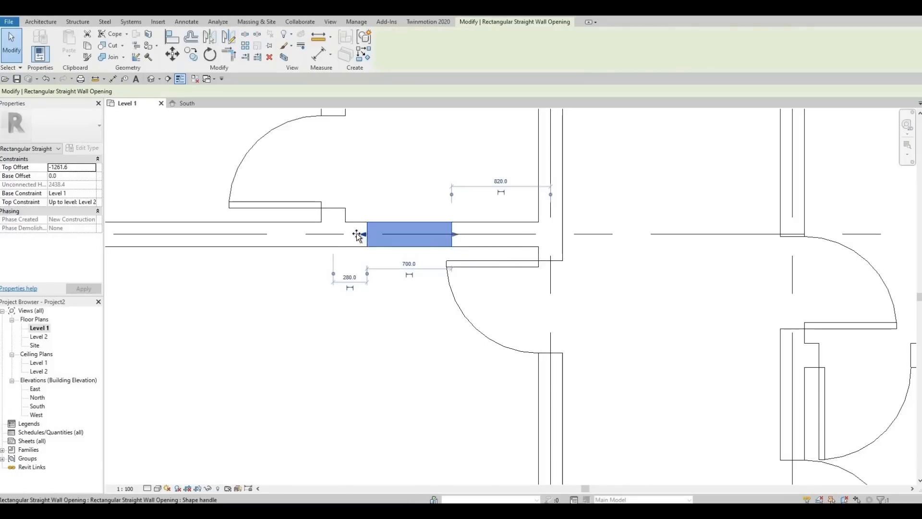
drag(357, 235, 356, 234)
key(Escape)
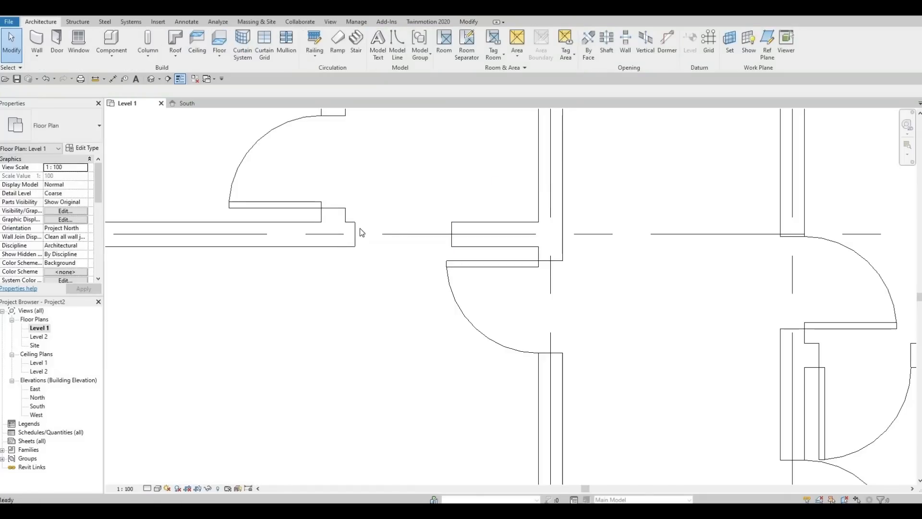
scroll(372, 342, down, 2)
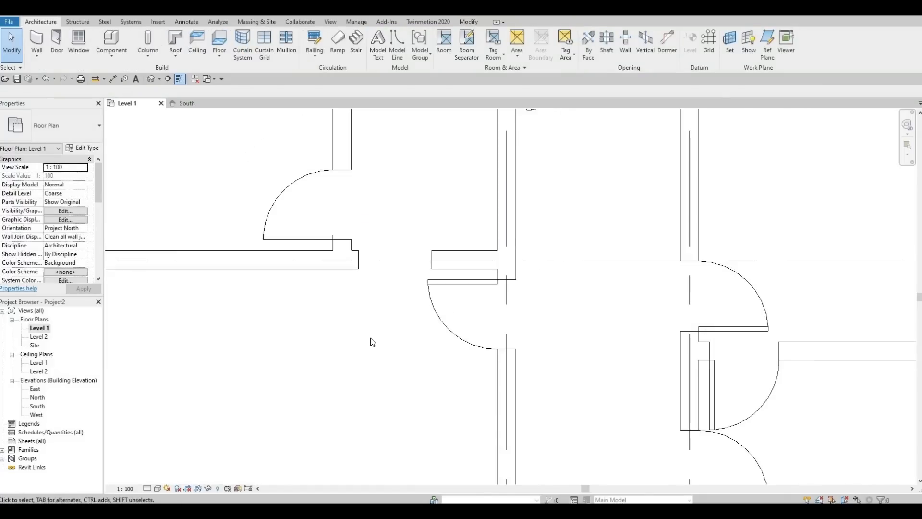
scroll(373, 342, down, 2)
scroll(417, 349, down, 1)
middle_drag(407, 344, 395, 253)
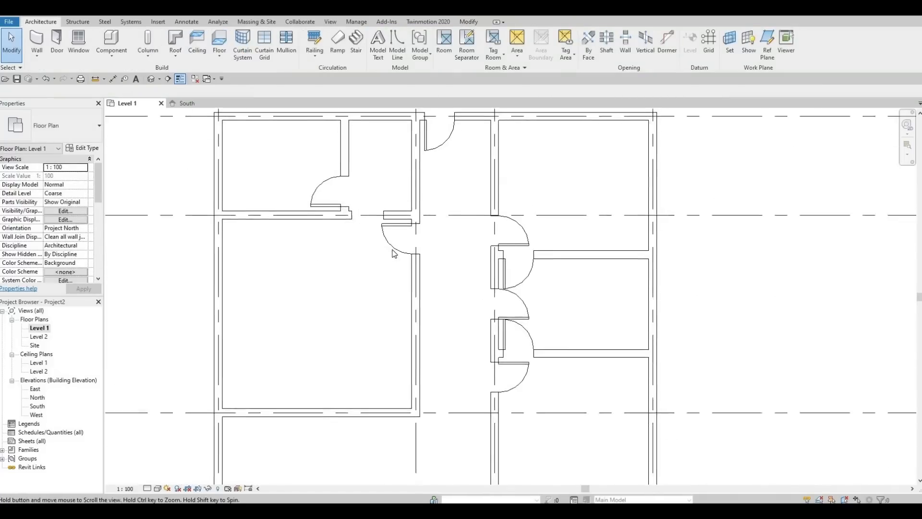
Place an aligned dimension above the plan from grid 1 to the centerline of the partition wall between grids A and B
scroll(395, 251, down, 1)
scroll(392, 247, down, 1)
middle_drag(371, 207, 384, 226)
scroll(388, 236, down, 1)
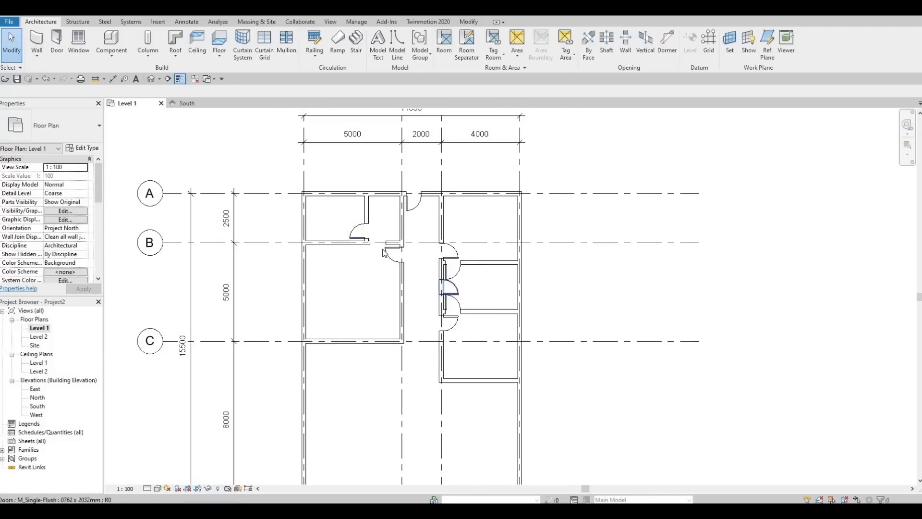
scroll(382, 243, up, 1)
scroll(376, 245, up, 3)
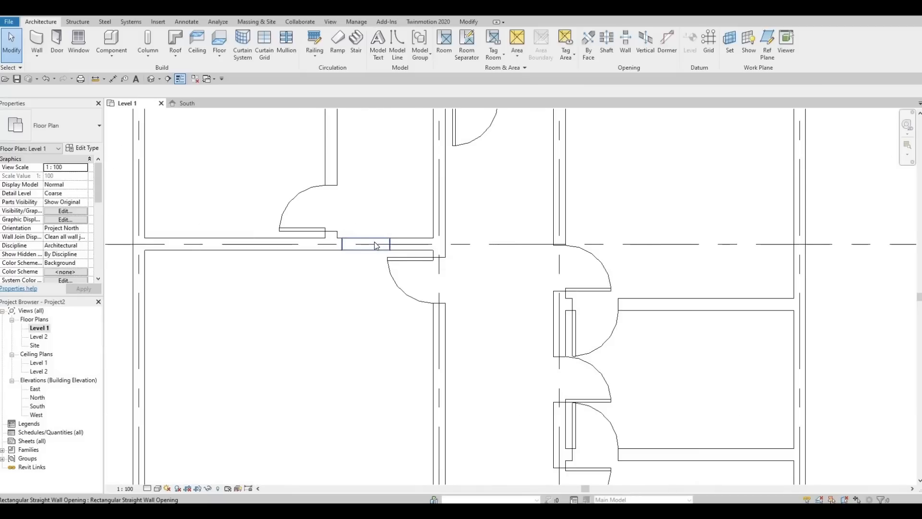
scroll(376, 245, down, 3)
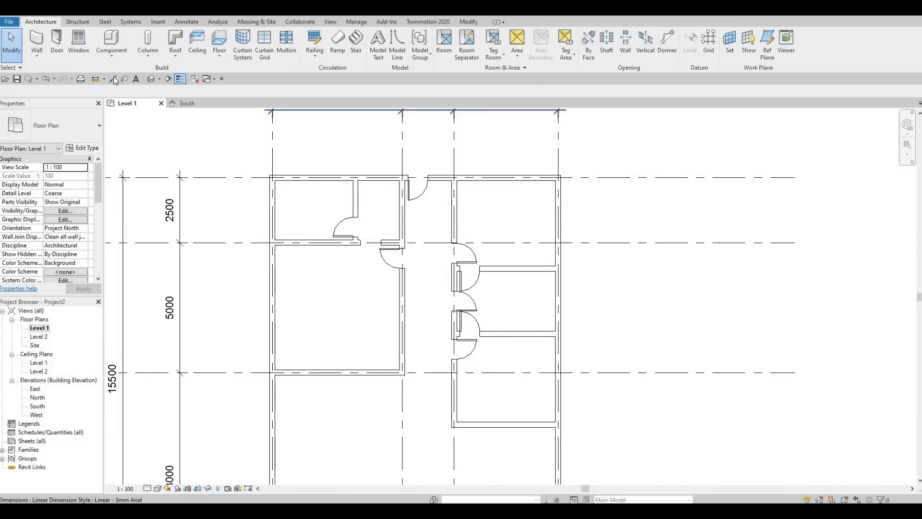
key(d)
key(i)
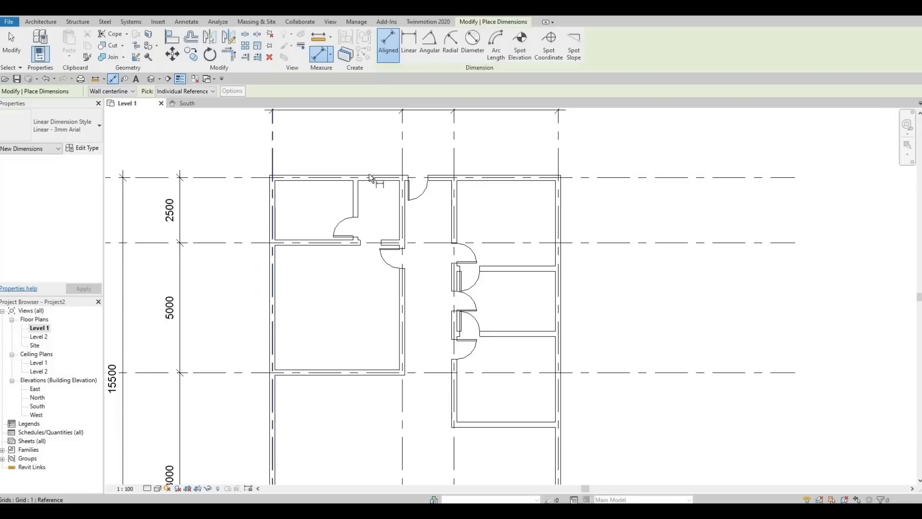
click(272, 140)
click(355, 192)
click(347, 142)
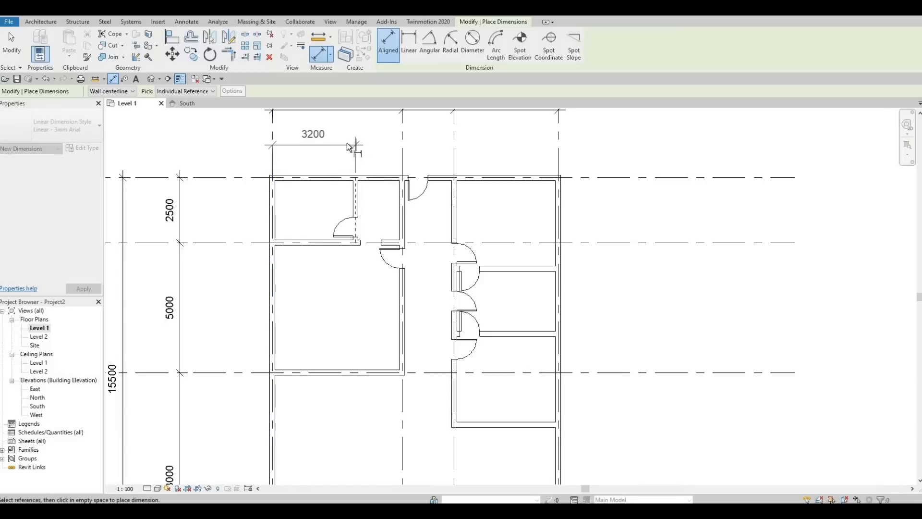
key(Escape)
key(Escape)
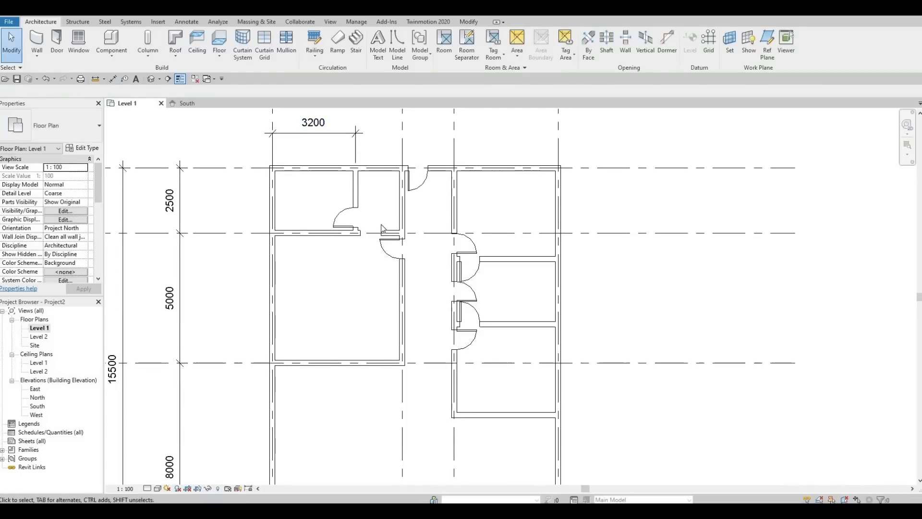
Start a new wall with the Curtain Wall type, based on Level 1 and rising to Level 2
scroll(384, 231, down, 4)
middle_drag(414, 227, 442, 246)
scroll(422, 240, down, 1)
scroll(422, 238, up, 1)
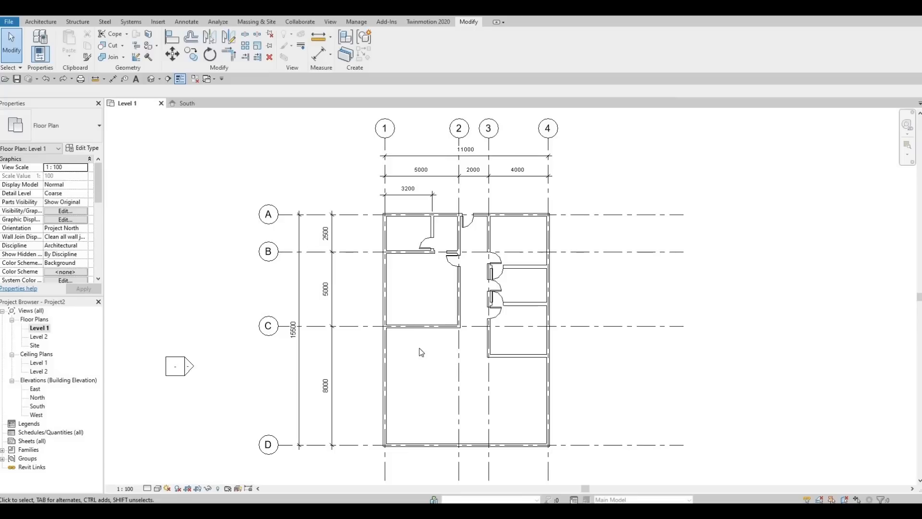
click(43, 22)
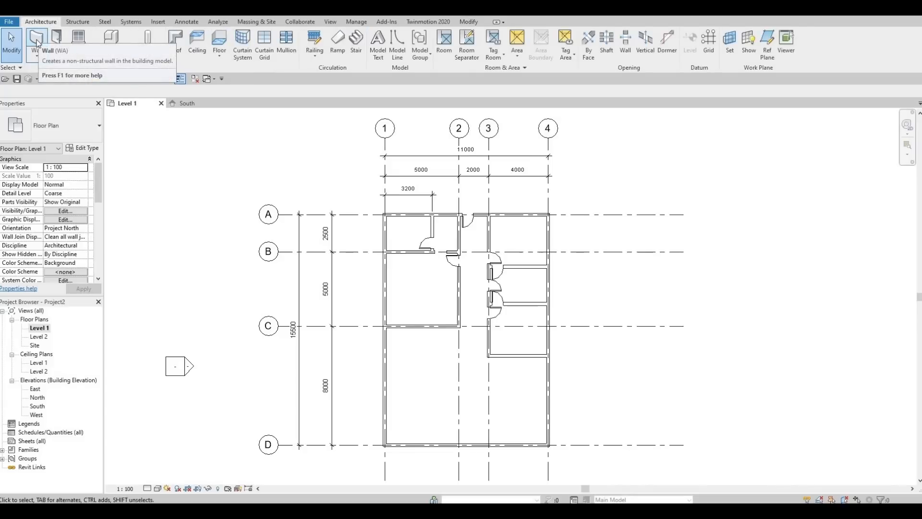
click(36, 42)
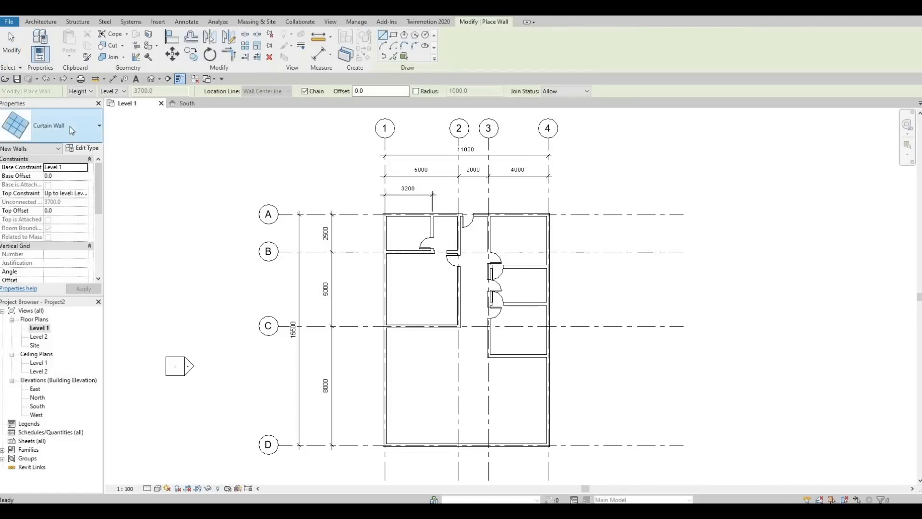
click(70, 126)
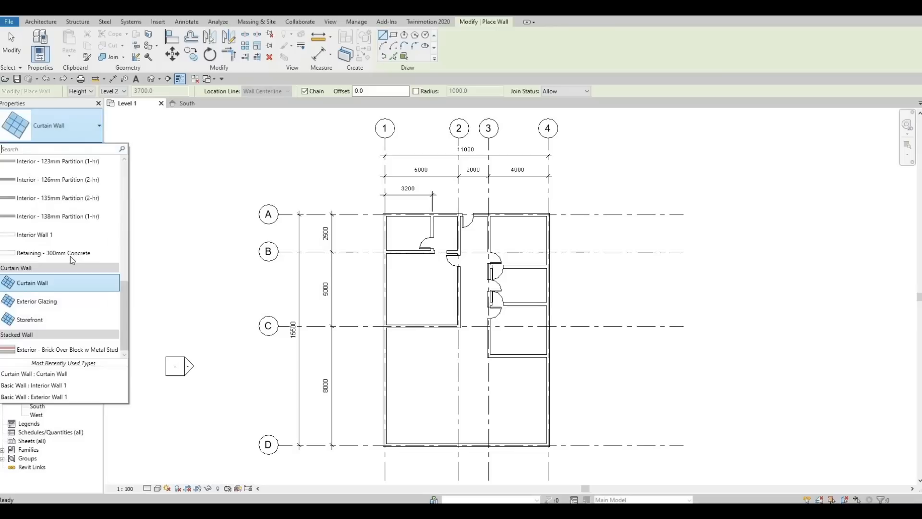
click(50, 284)
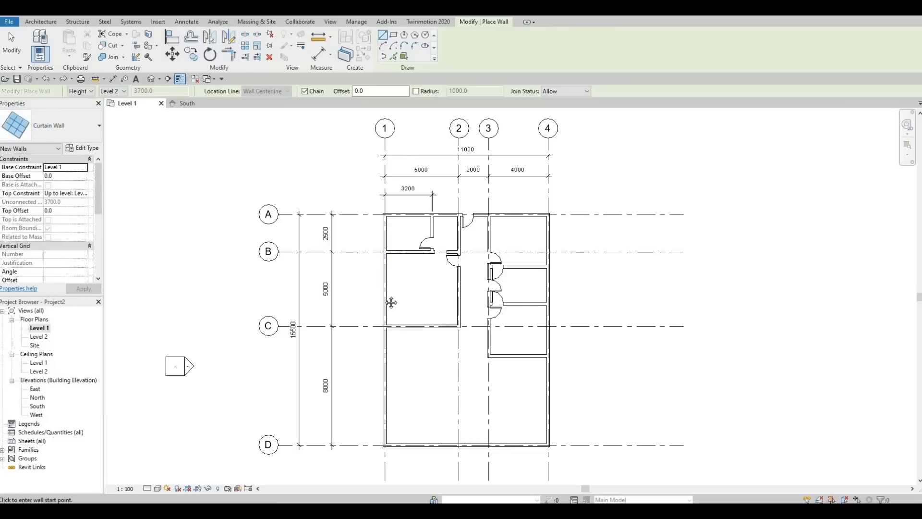
Draw a curtain wall within the exterior wall on grid 1, from just below grid C to the corner at grid D
middle_drag(452, 367, 415, 276)
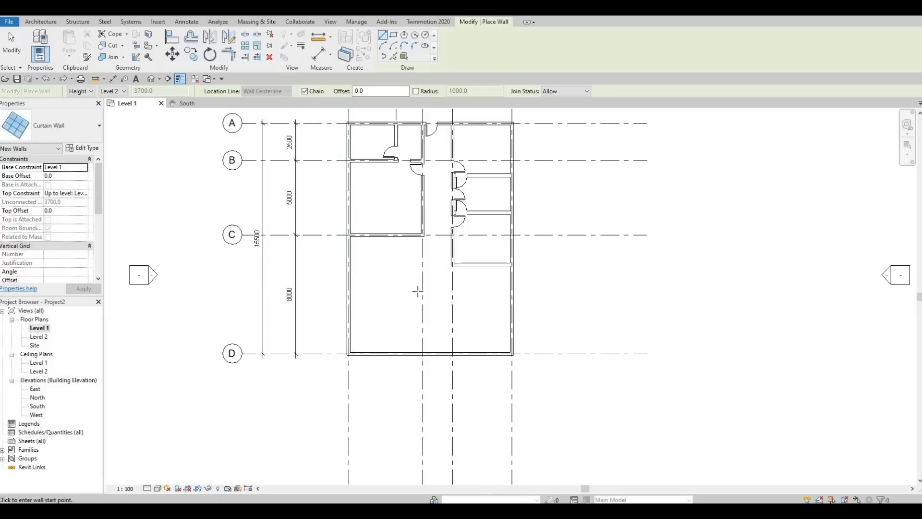
scroll(346, 221, up, 5)
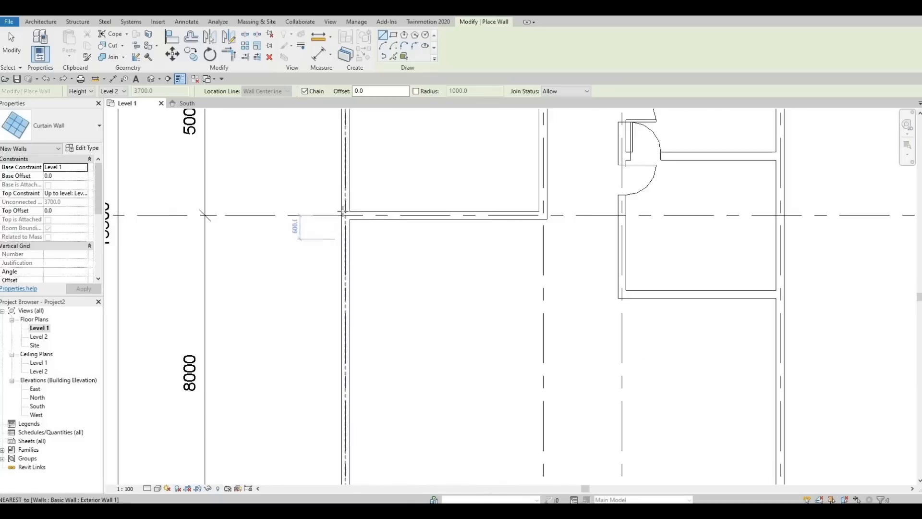
click(342, 209)
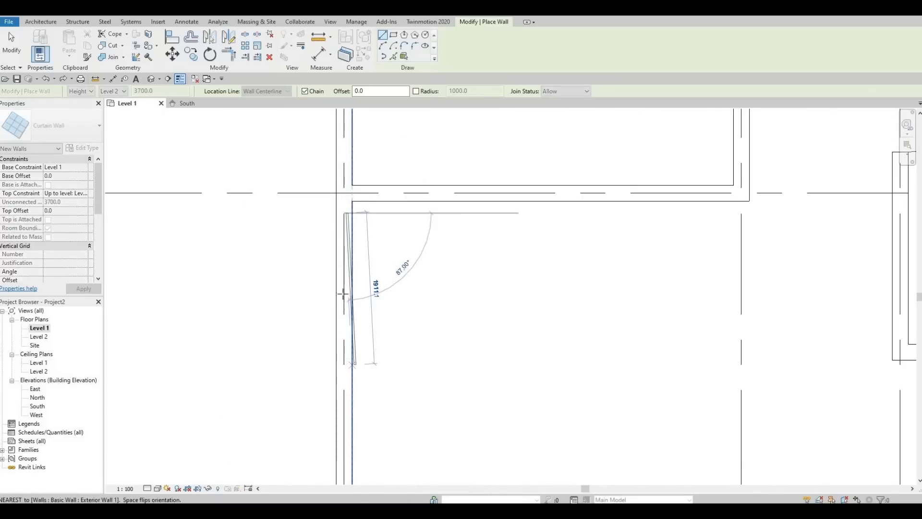
middle_drag(358, 418, 358, 225)
scroll(358, 225, down, 4)
middle_drag(366, 325, 388, 218)
scroll(371, 331, up, 4)
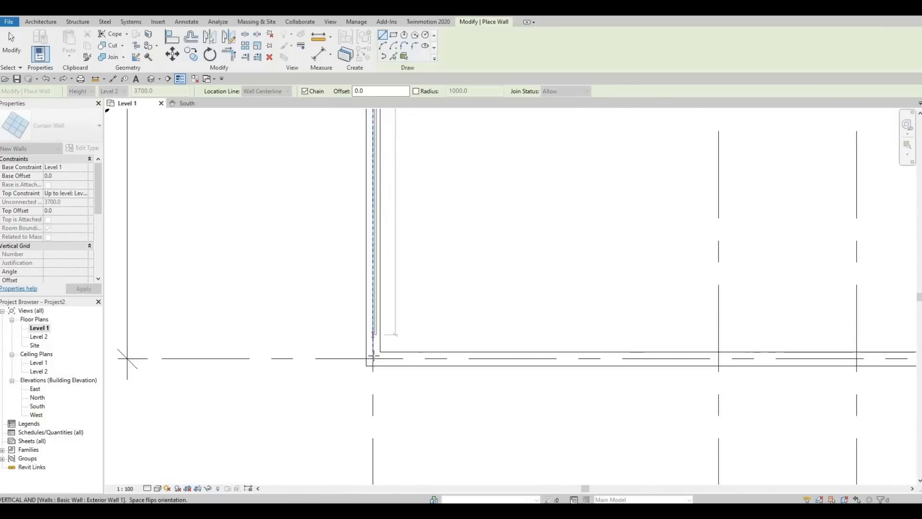
click(375, 358)
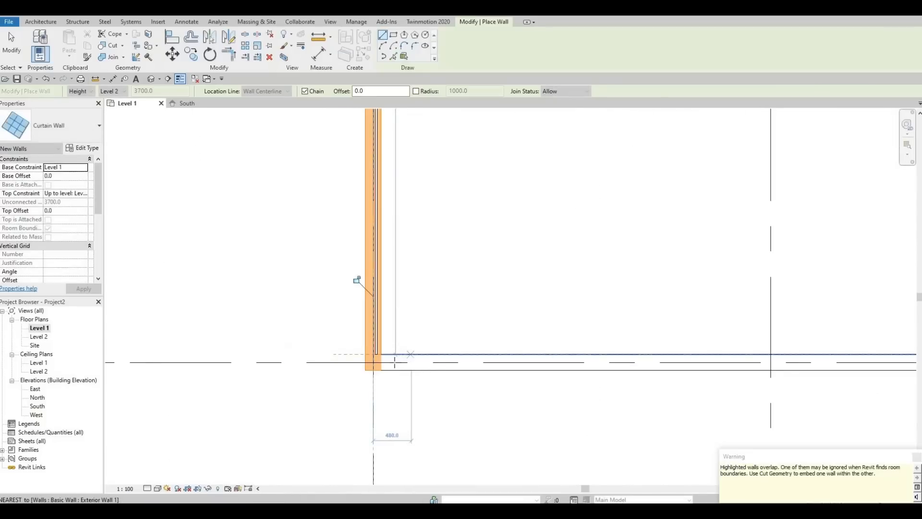
Draw a second curtain wall within the exterior wall on grid D, spanning from grid 1 to grid 4
click(387, 362)
middle_drag(616, 373, 179, 329)
middle_drag(777, 325, 743, 333)
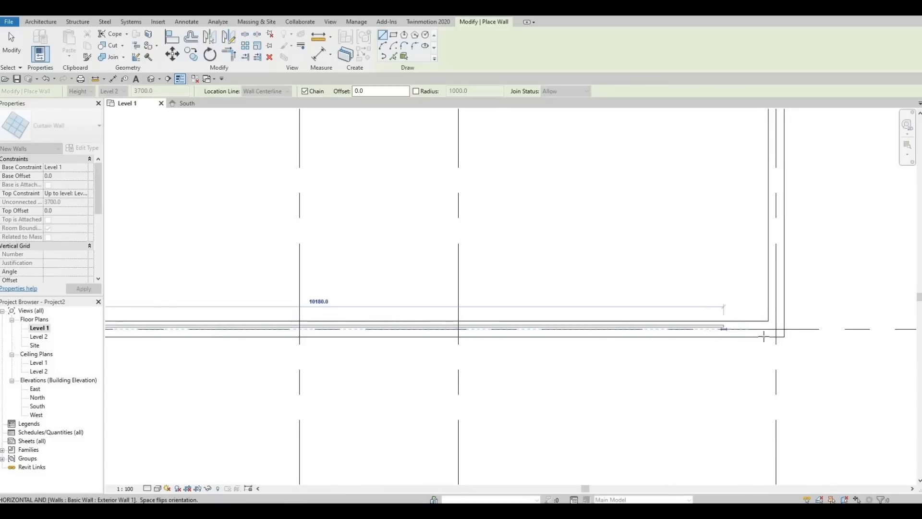
scroll(764, 335, up, 1)
click(774, 332)
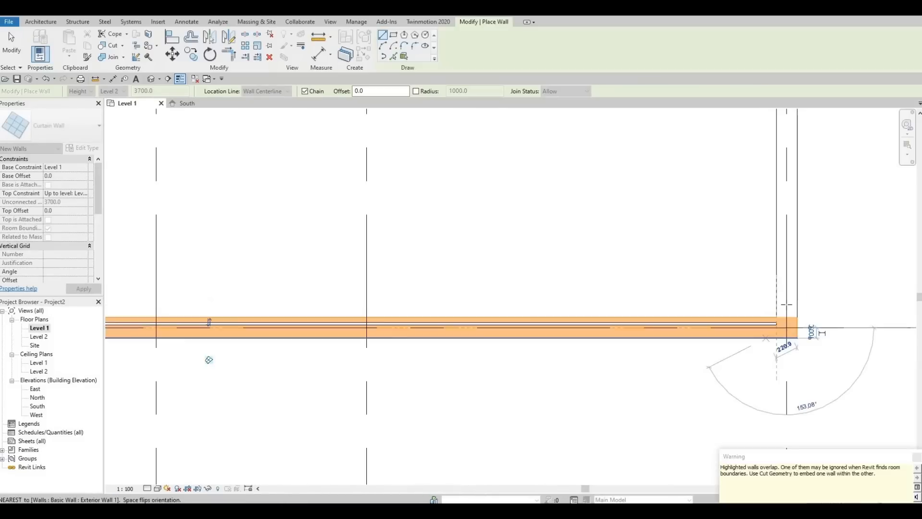
Draw a third curtain wall within the exterior wall on grid 4, from the grid D corner up to the nearest room's wall
middle_drag(788, 307, 754, 384)
click(753, 385)
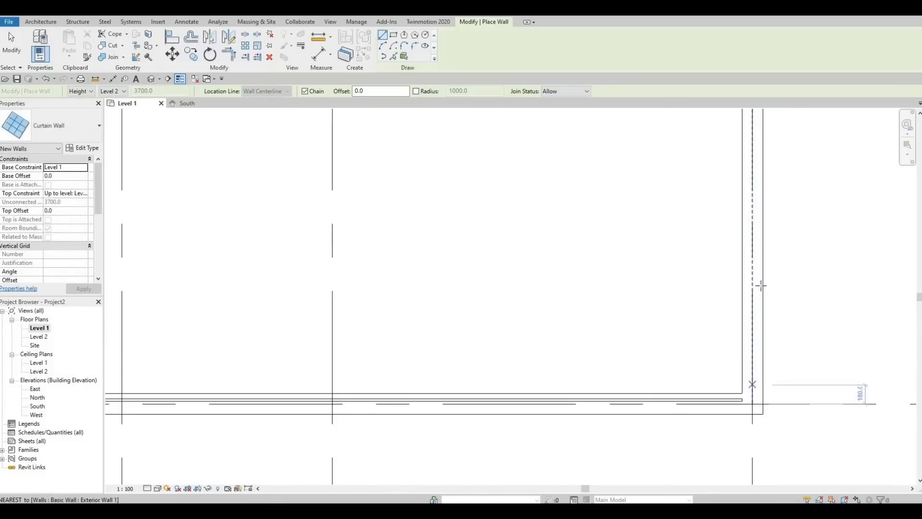
middle_drag(759, 282, 725, 419)
scroll(725, 420, down, 2)
middle_drag(734, 220, 734, 254)
scroll(734, 254, down, 1)
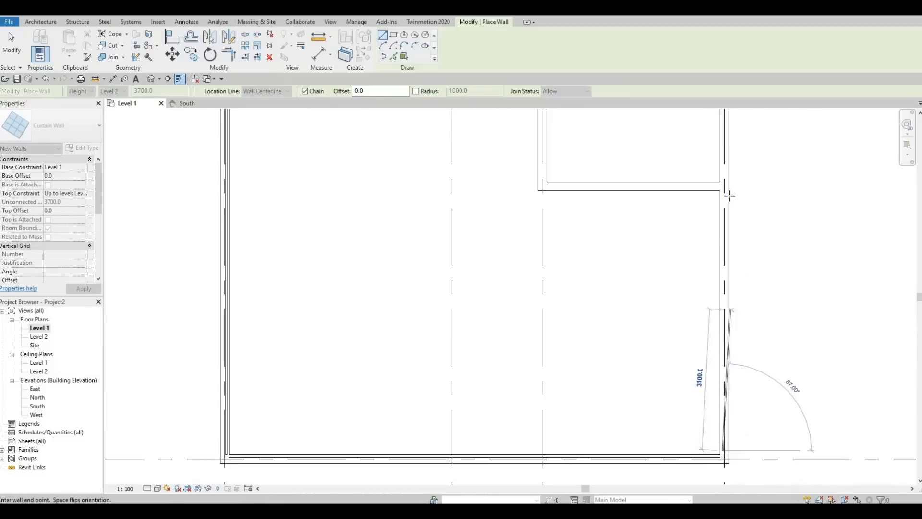
click(761, 222)
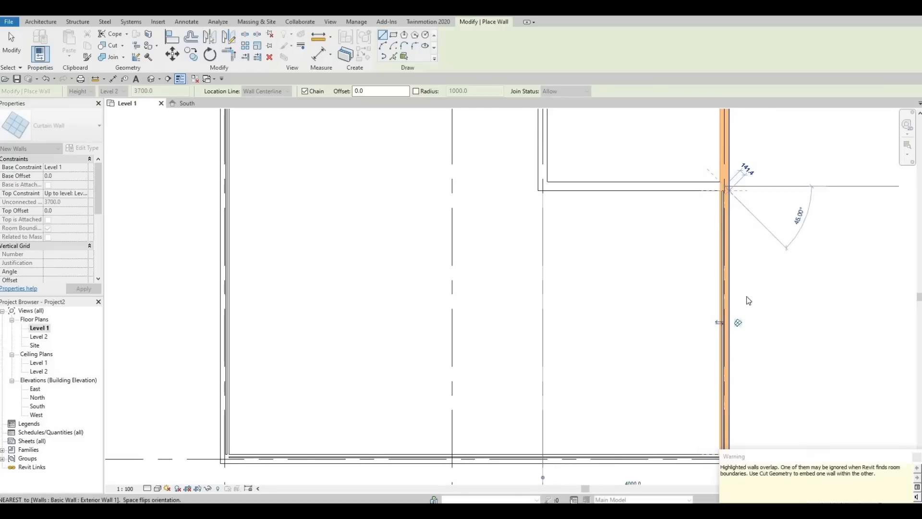
key(Escape)
key(Escape)
Examine how the curtain walls overlap the exterior walls at the grid D corners with grids 1 and 4
scroll(746, 289, down, 1)
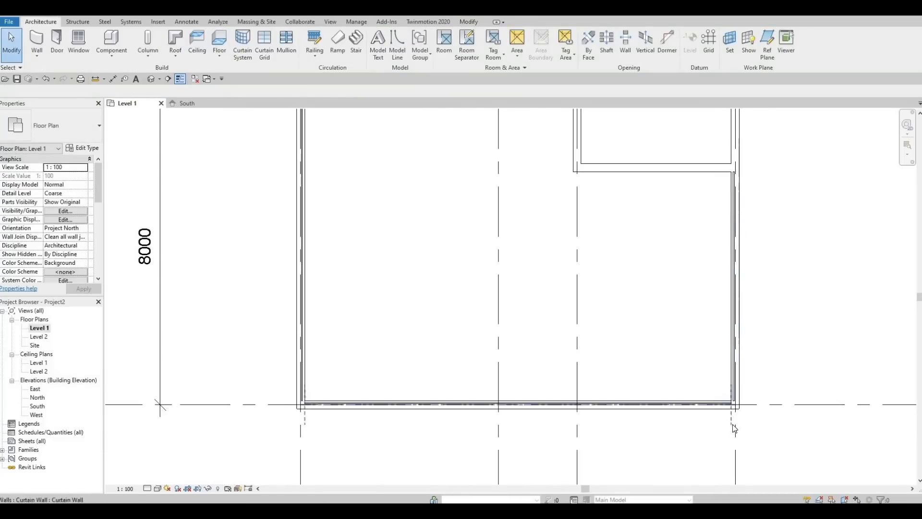
scroll(729, 403, up, 2)
scroll(729, 401, up, 4)
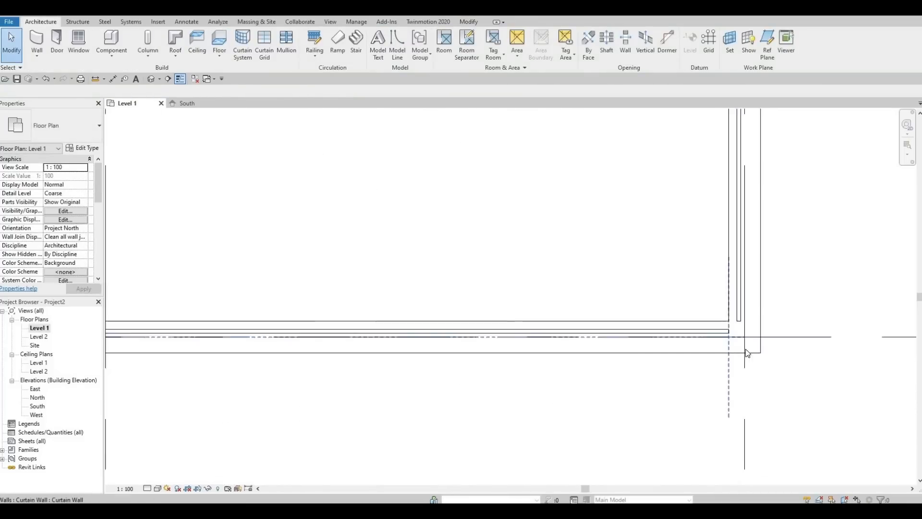
click(770, 285)
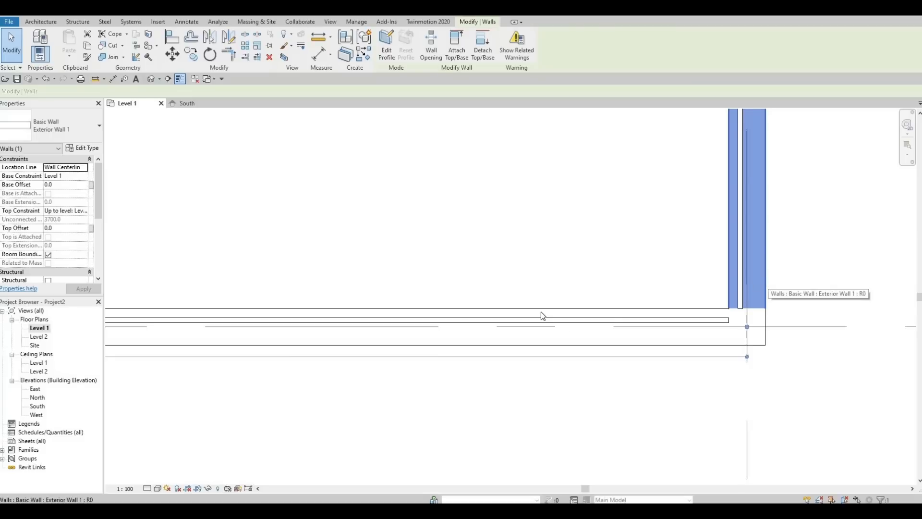
scroll(541, 312, down, 3)
middle_drag(583, 341, 706, 328)
scroll(706, 328, down, 1)
middle_drag(154, 286, 543, 295)
scroll(466, 299, up, 3)
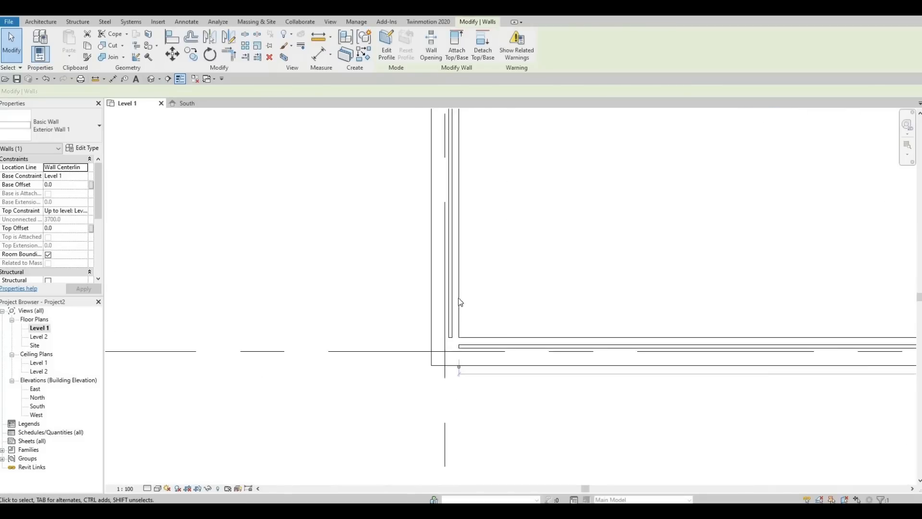
scroll(460, 301, up, 1)
click(460, 264)
click(446, 341)
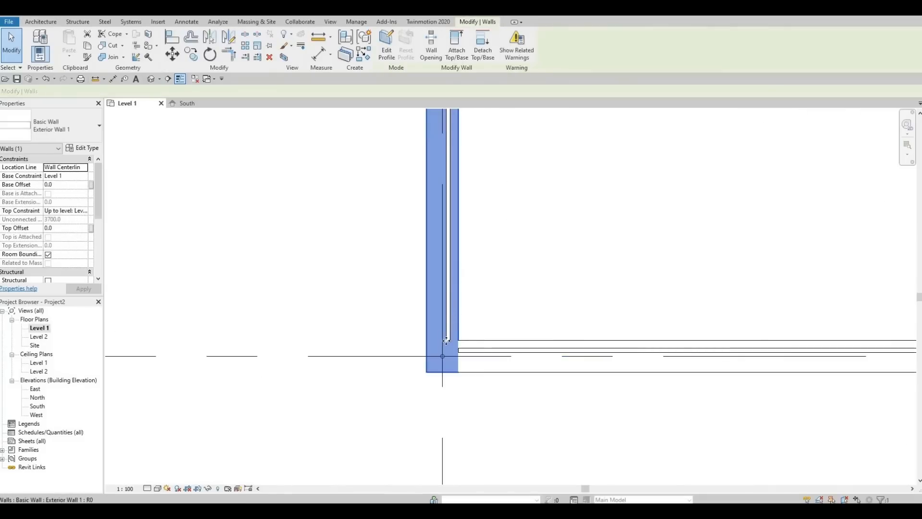
scroll(543, 354, down, 2)
middle_drag(547, 341, 307, 329)
middle_drag(567, 357, 361, 327)
middle_drag(368, 293, 682, 290)
scroll(367, 296, up, 2)
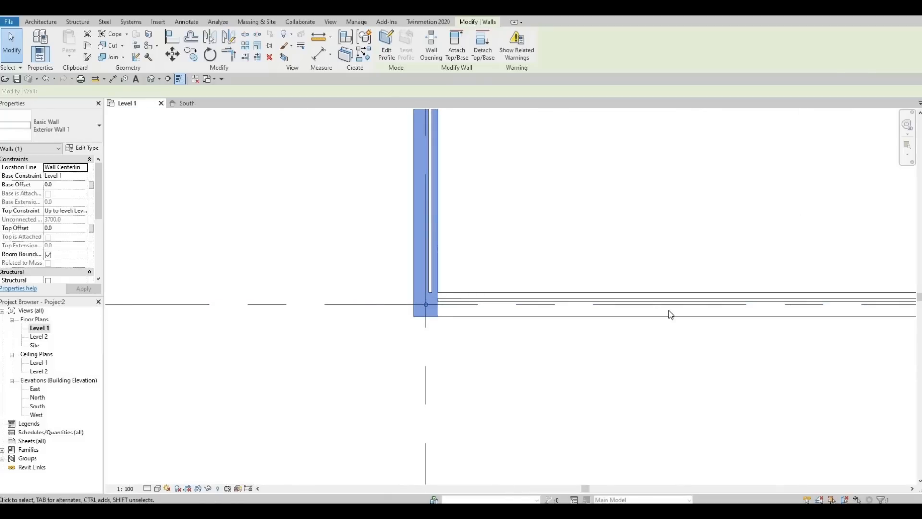
scroll(599, 346, down, 2)
middle_drag(895, 258, 385, 245)
key(Escape)
scroll(621, 259, up, 2)
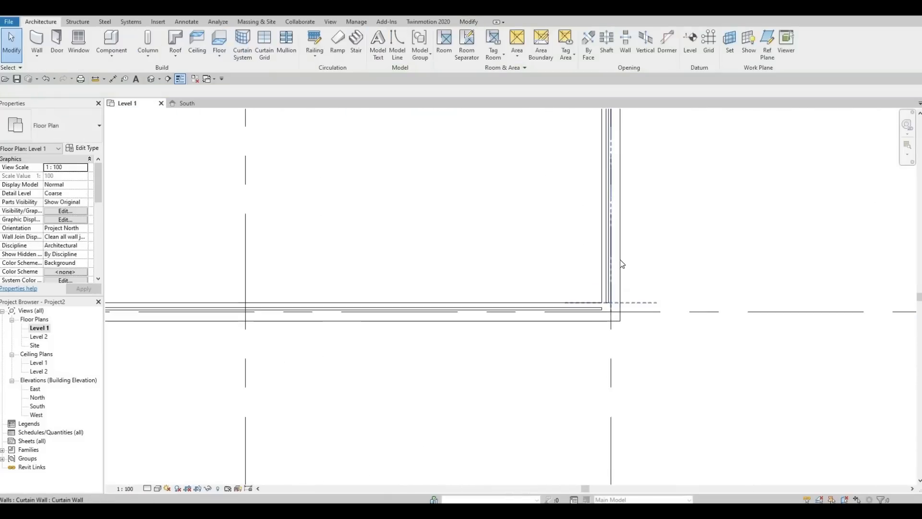
click(613, 301)
scroll(615, 317, up, 2)
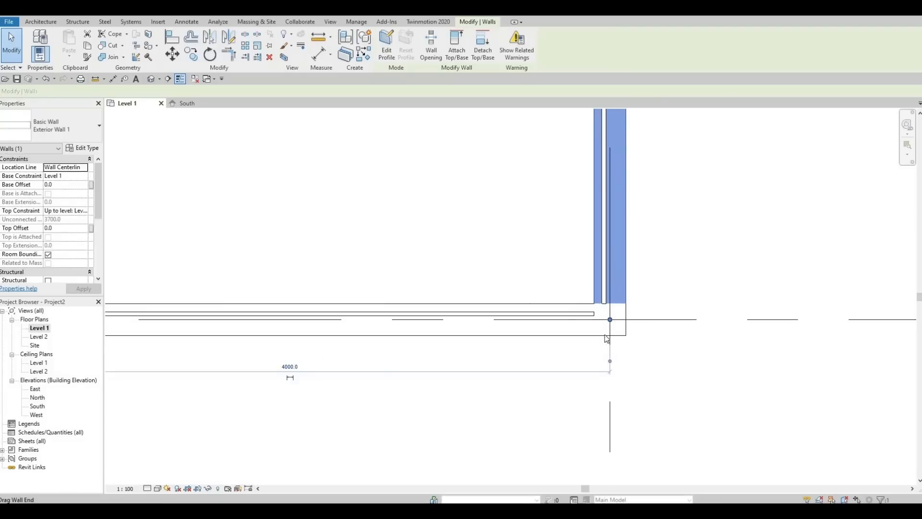
key(Escape)
Try to pull the end of the grid D exterior wall back about 500 mm from grid 4
click(608, 321)
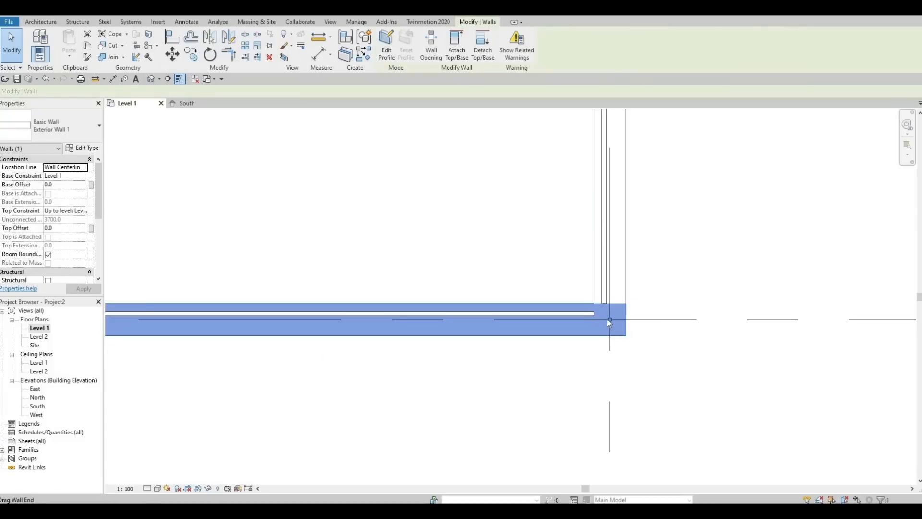
drag(609, 319, 529, 320)
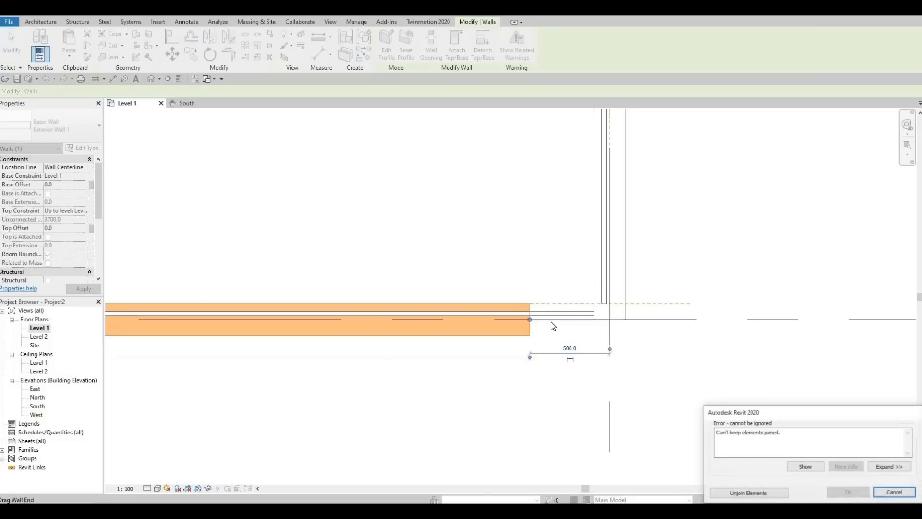
key(Escape)
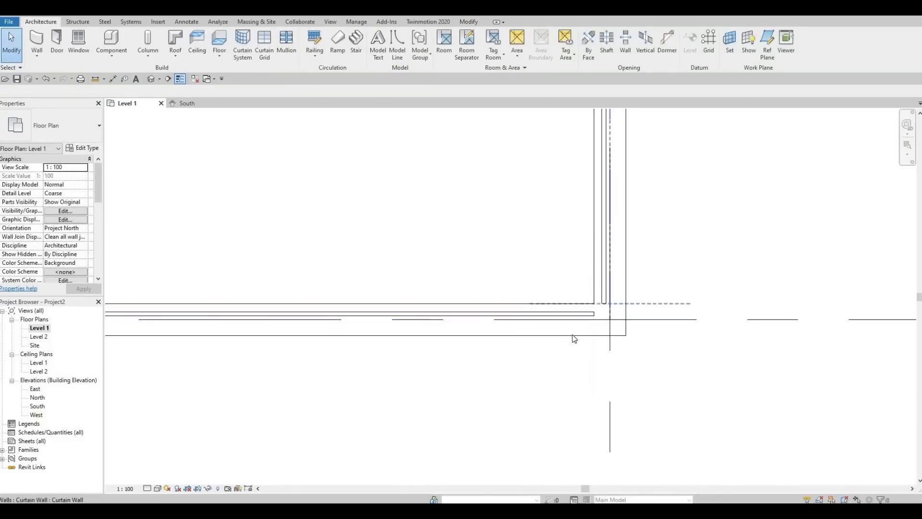
Unjoin the grid D exterior wall at the grid 4 corner and pull its end back about 420 mm from grid 4
click(610, 323)
drag(610, 321, 542, 323)
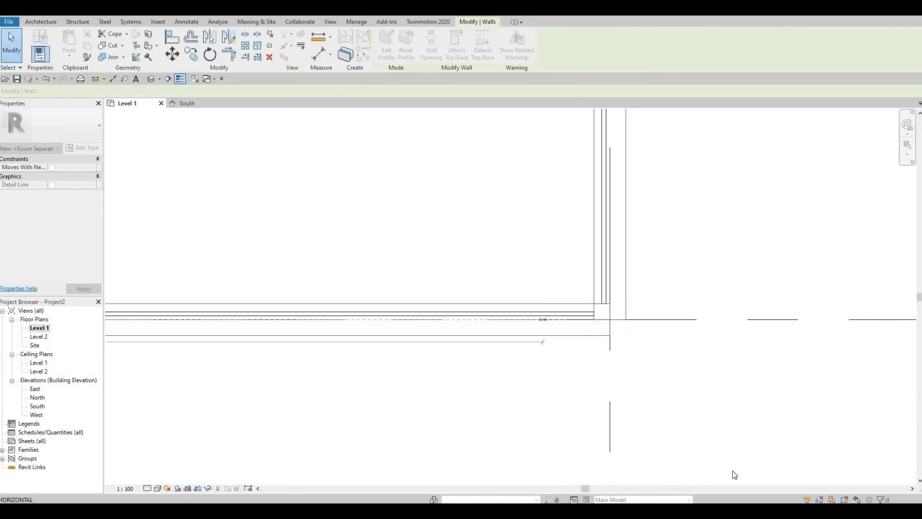
key(Escape)
key(Escape)
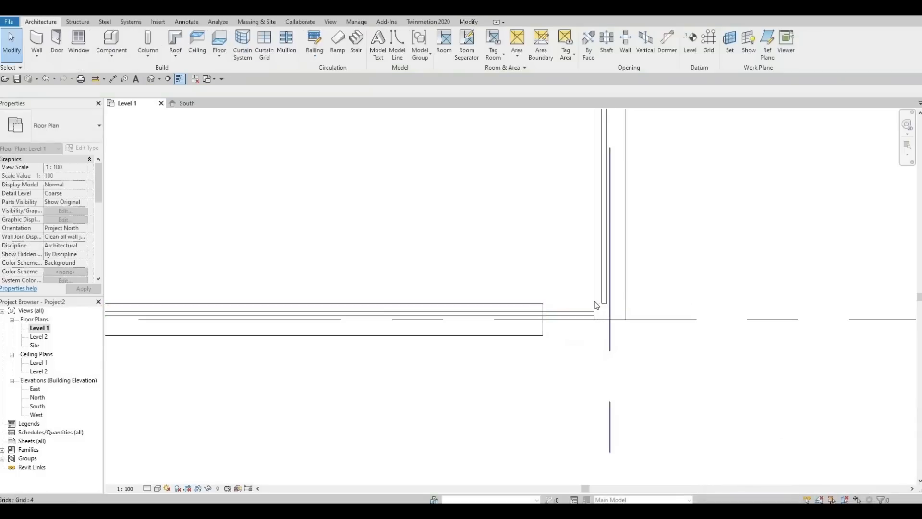
Extend the end of the grid 4 exterior wall slightly past grid D
click(611, 321)
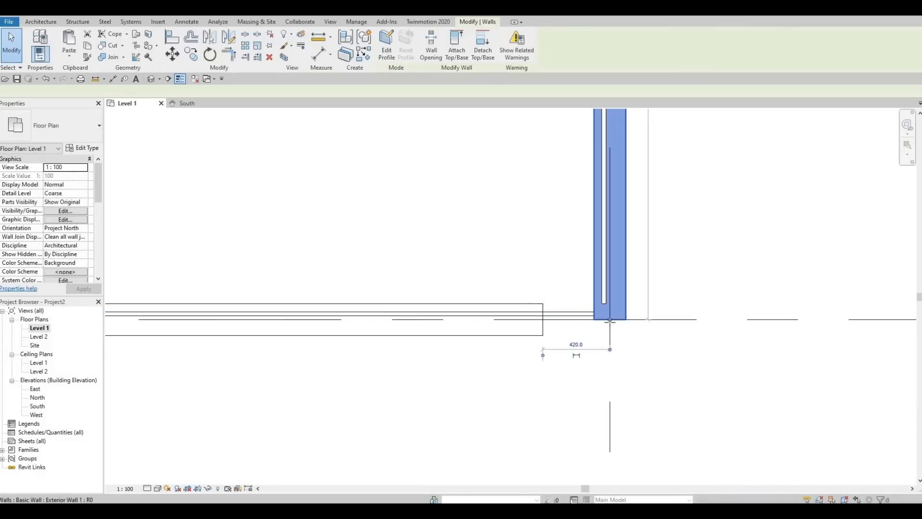
drag(610, 319, 611, 341)
key(Escape)
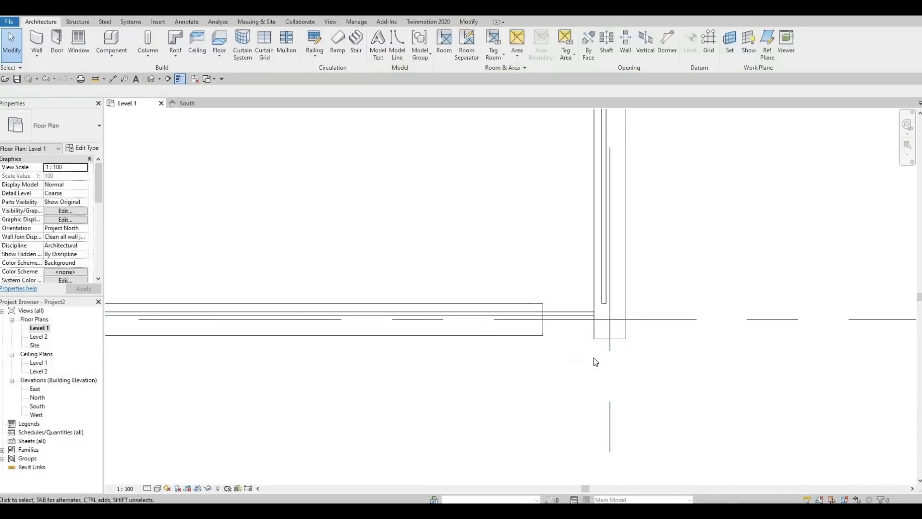
Trim the exterior walls on grids D and 4 to each other so they form a closed corner
click(621, 336)
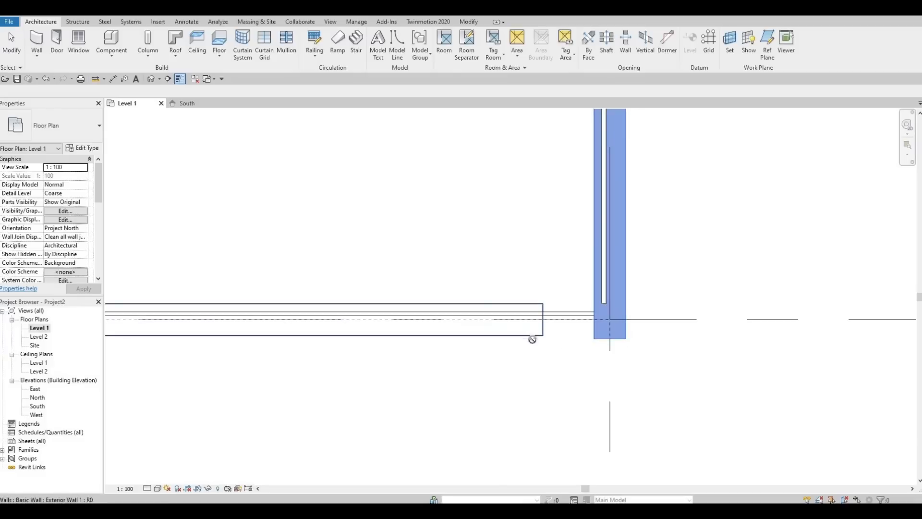
click(531, 335)
key(Escape)
key(Escape)
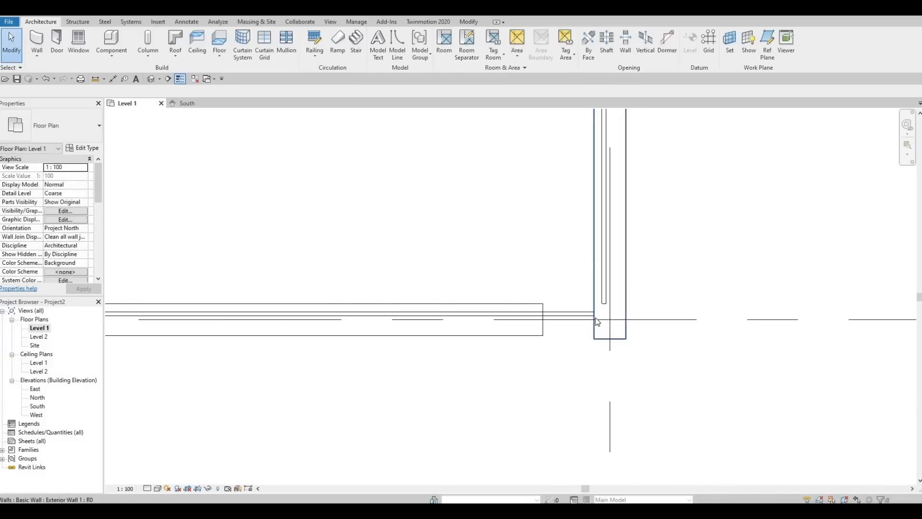
key(t)
key(r)
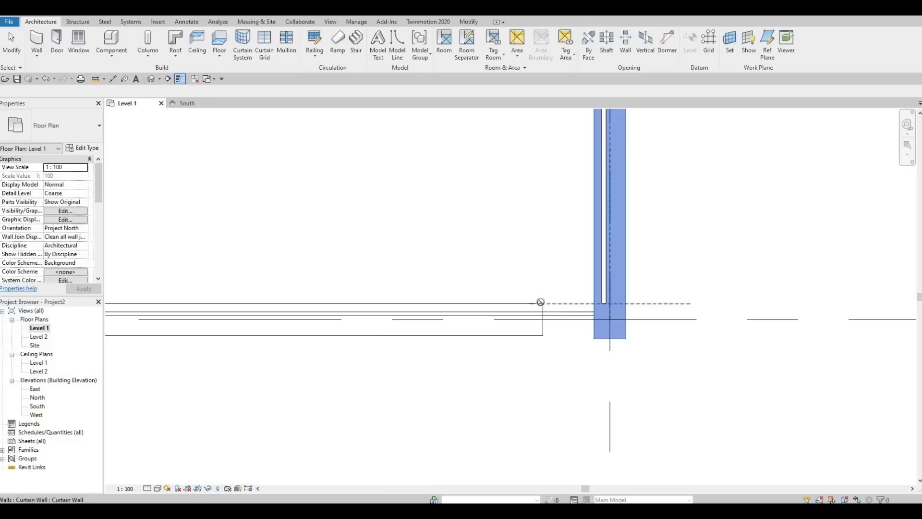
click(541, 313)
key(Escape)
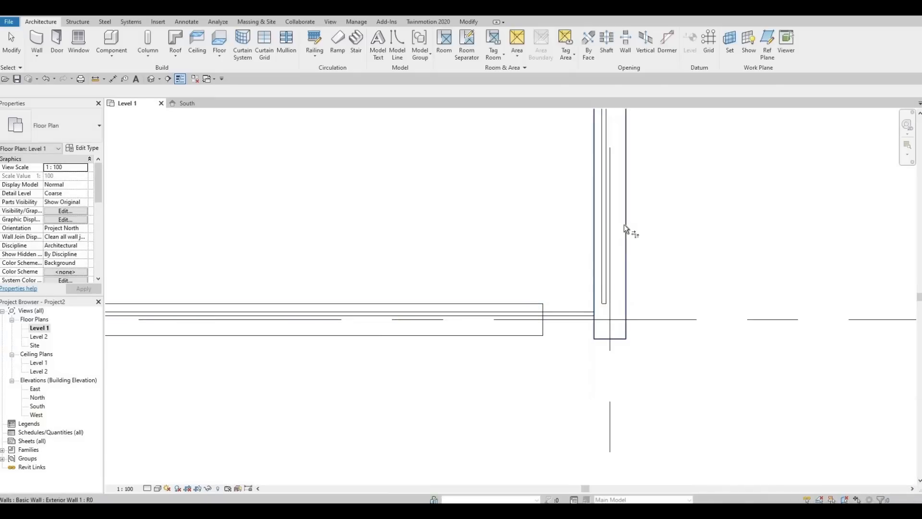
click(532, 312)
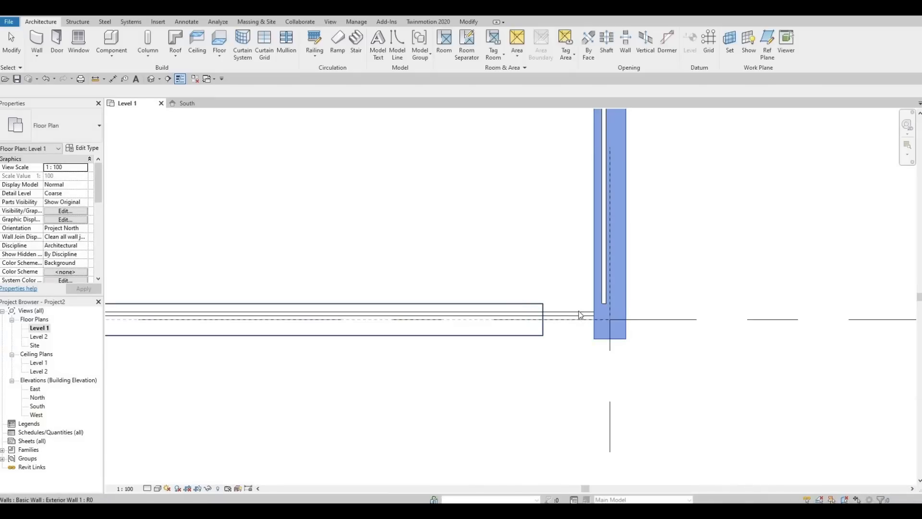
click(515, 309)
key(Escape)
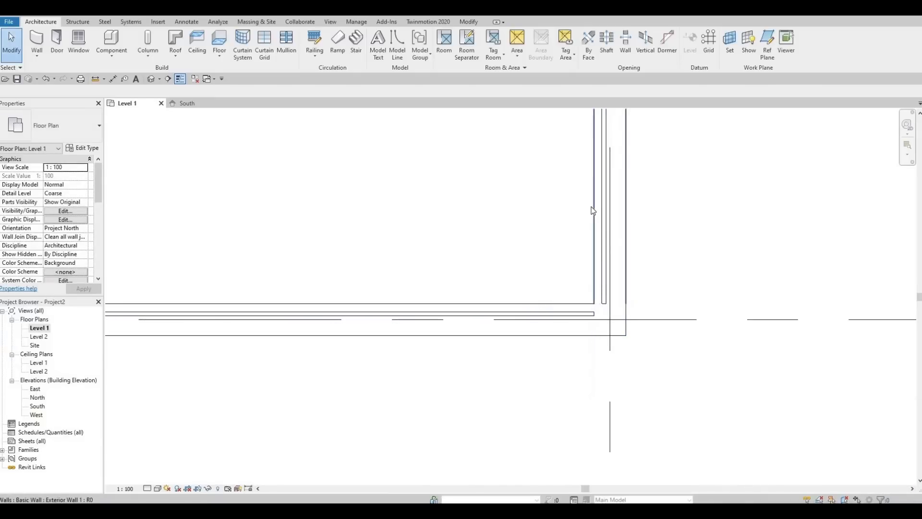
Extend the end of the grid 4 exterior wall to the outer face of the grid D exterior wall
click(626, 319)
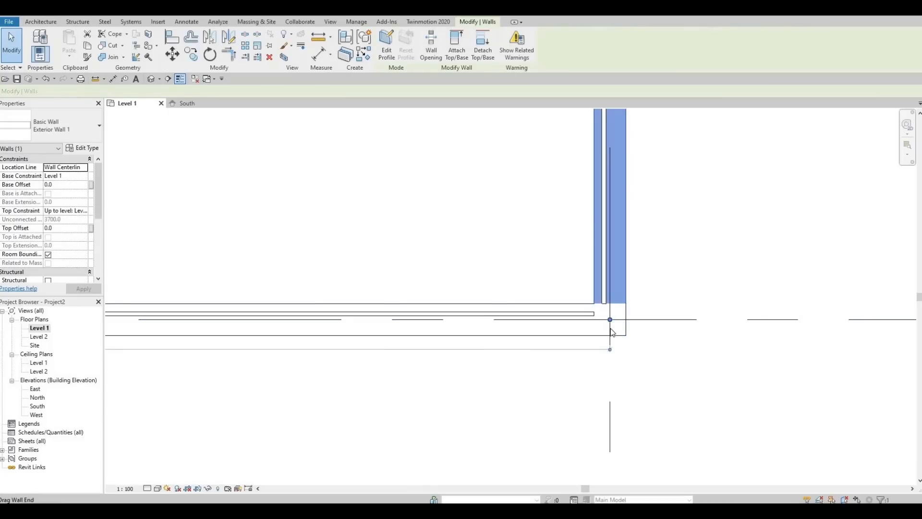
drag(612, 319, 610, 336)
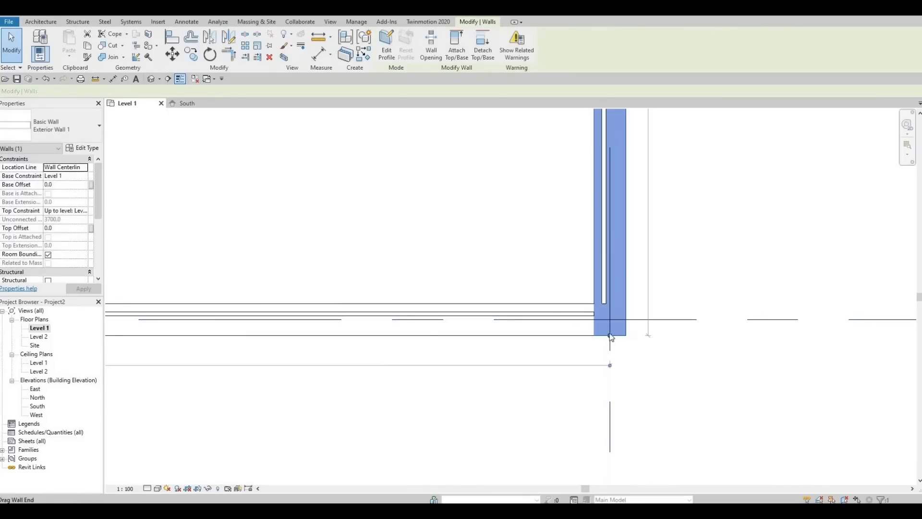
key(Escape)
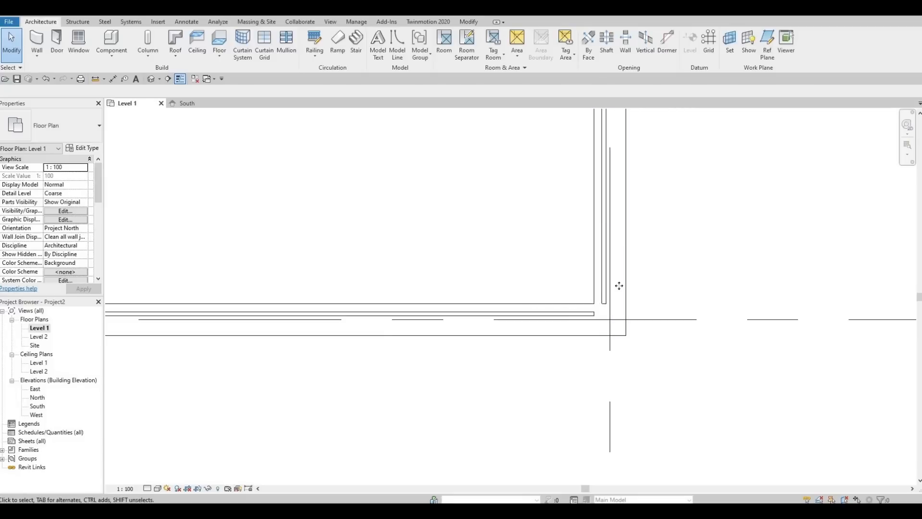
click(599, 331)
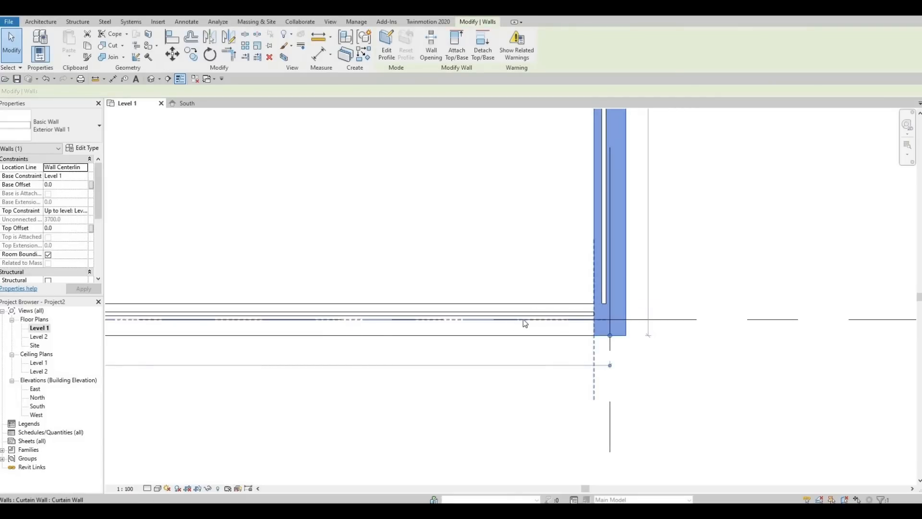
scroll(624, 321, down, 3)
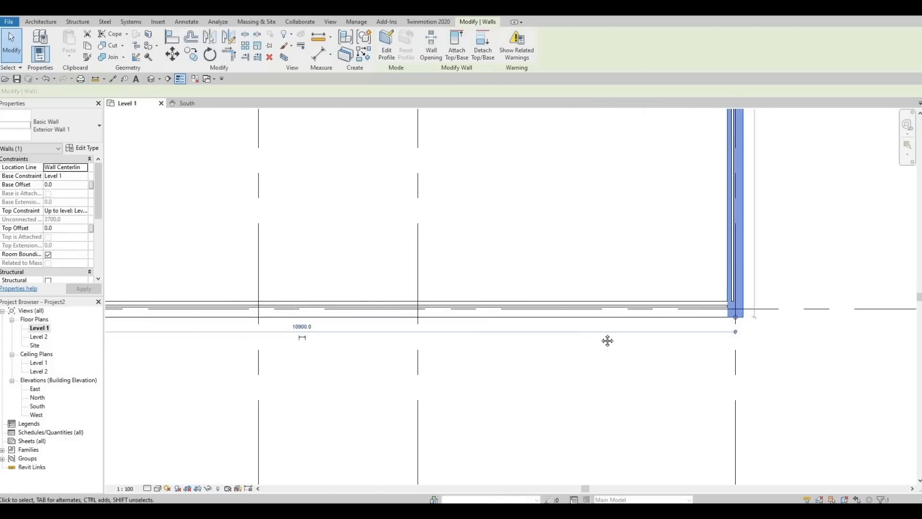
click(608, 341)
Cut the grid 1 exterior wall with the curtain wall that runs inside it using Cut Geometry
scroll(652, 346, down, 5)
middle_drag(494, 334, 518, 373)
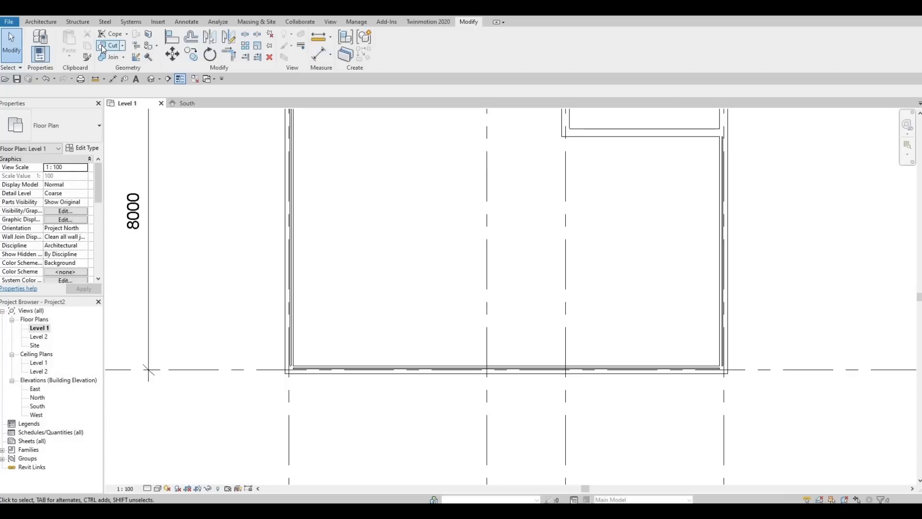
click(106, 47)
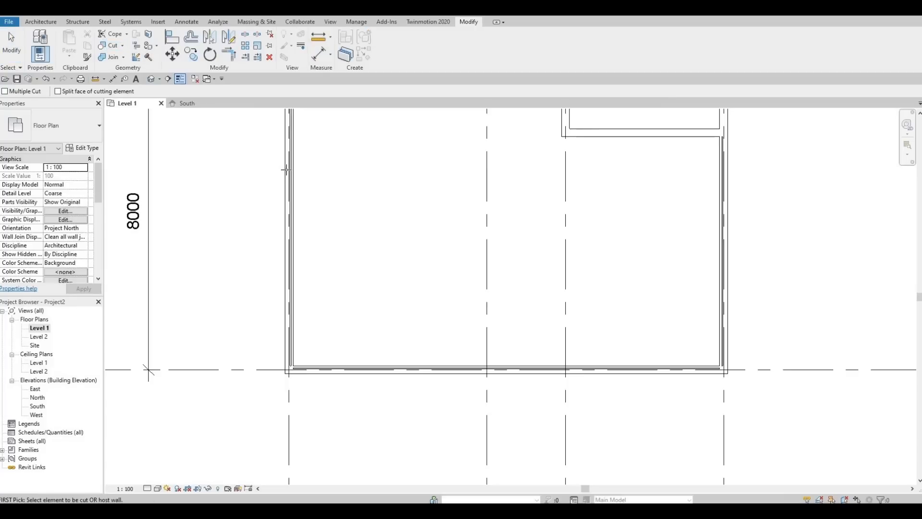
middle_drag(293, 140, 324, 358)
scroll(323, 315, up, 2)
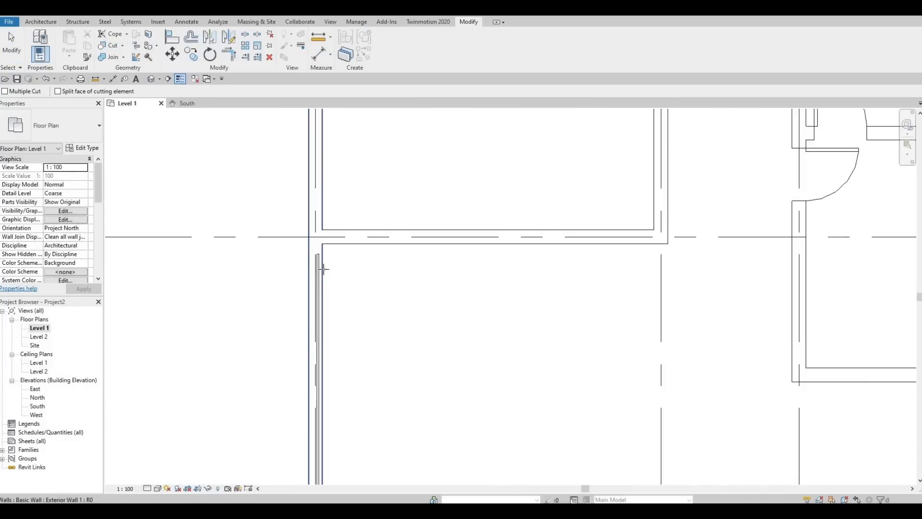
click(316, 276)
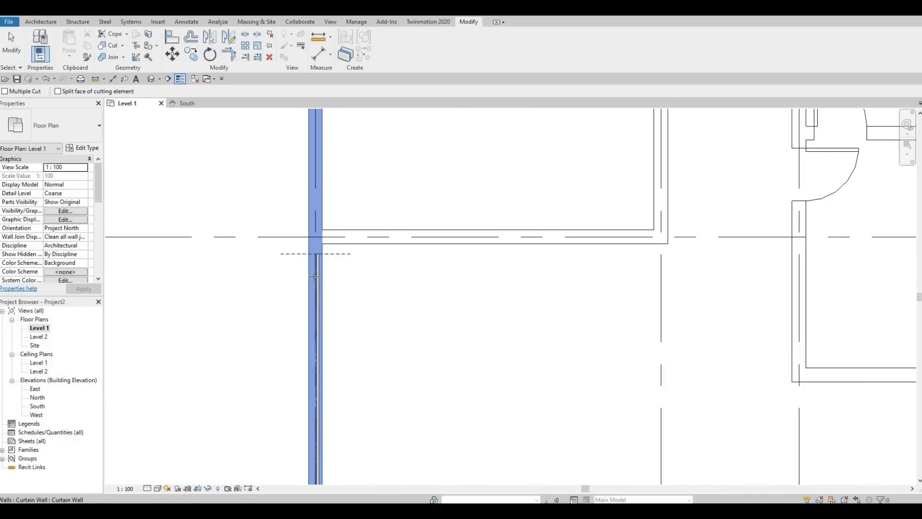
click(314, 276)
Cut the exterior walls on grids D and 4 with the curtain walls inside them
scroll(340, 270, down, 3)
middle_drag(358, 454, 314, 251)
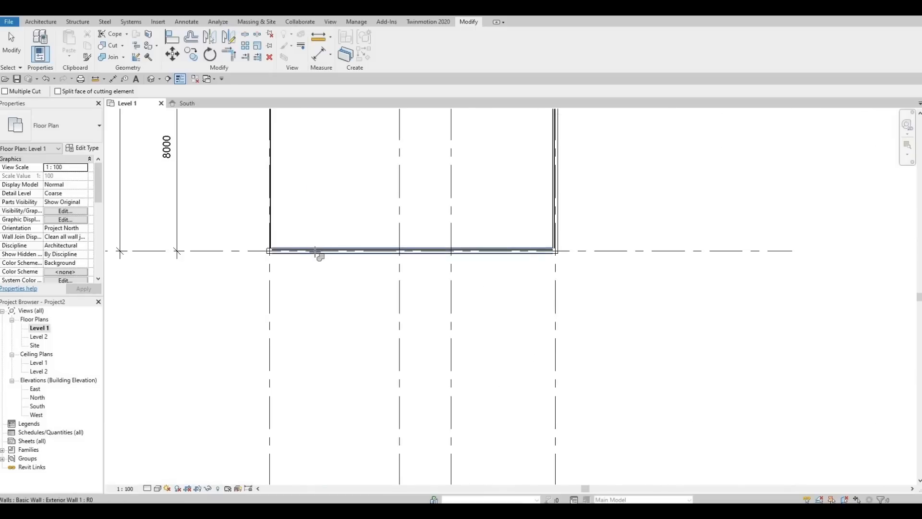
click(315, 251)
click(554, 208)
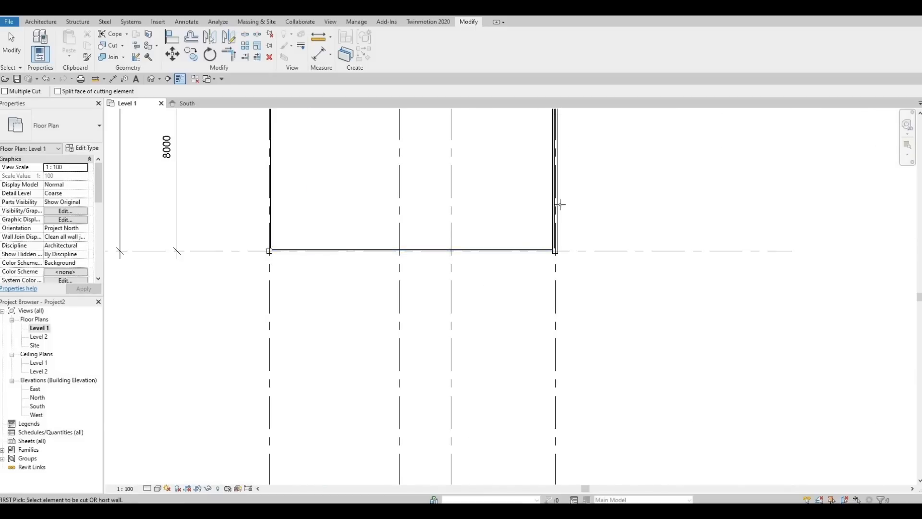
click(556, 205)
click(556, 206)
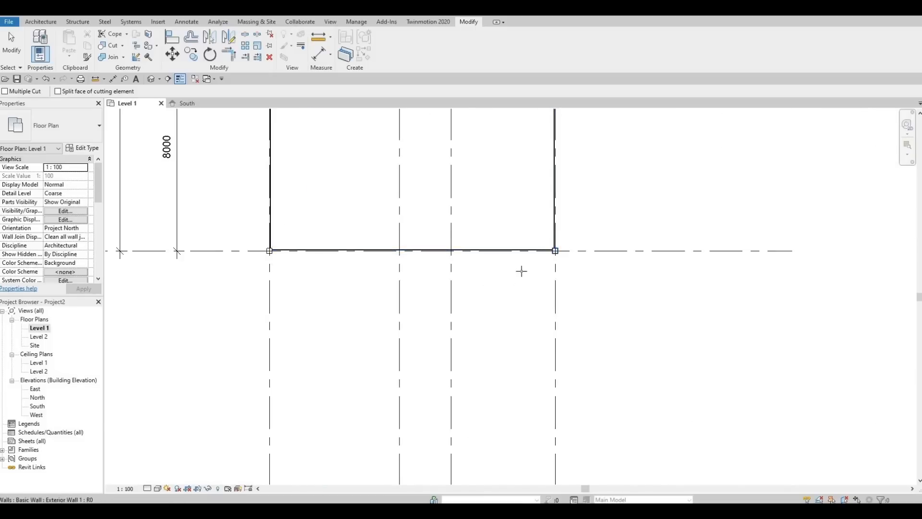
scroll(317, 271, up, 2)
key(Escape)
Extend the end of the grid 1 curtain wall through the leftover corner stub to its outer face beyond grid D
scroll(237, 227, up, 1)
middle_drag(277, 270, 555, 269)
scroll(413, 210, up, 8)
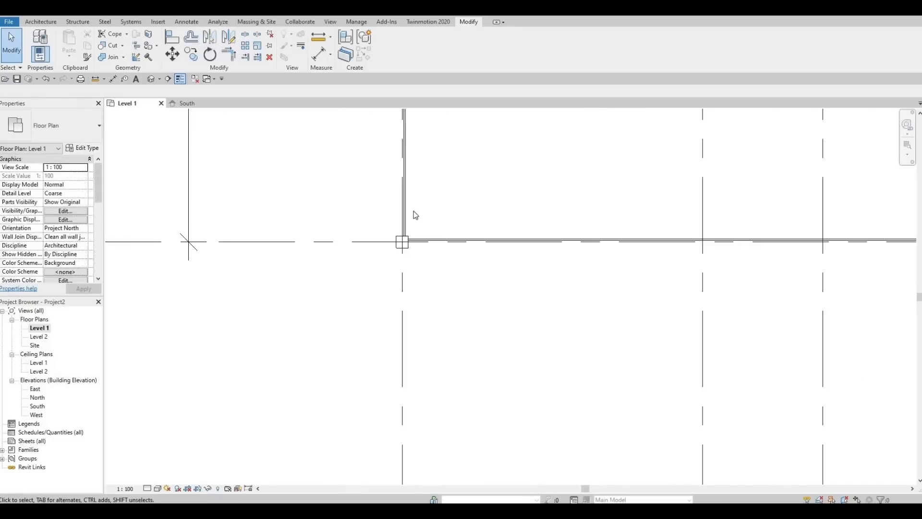
scroll(385, 234, up, 2)
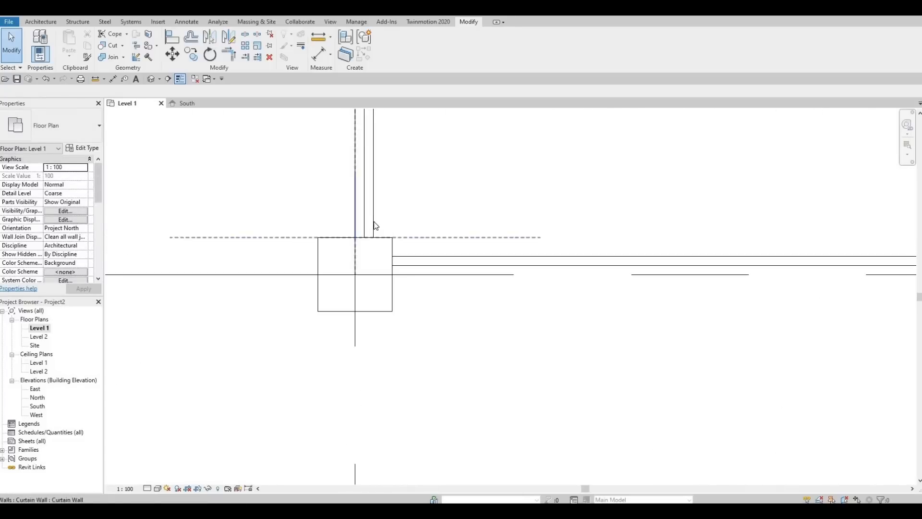
click(357, 239)
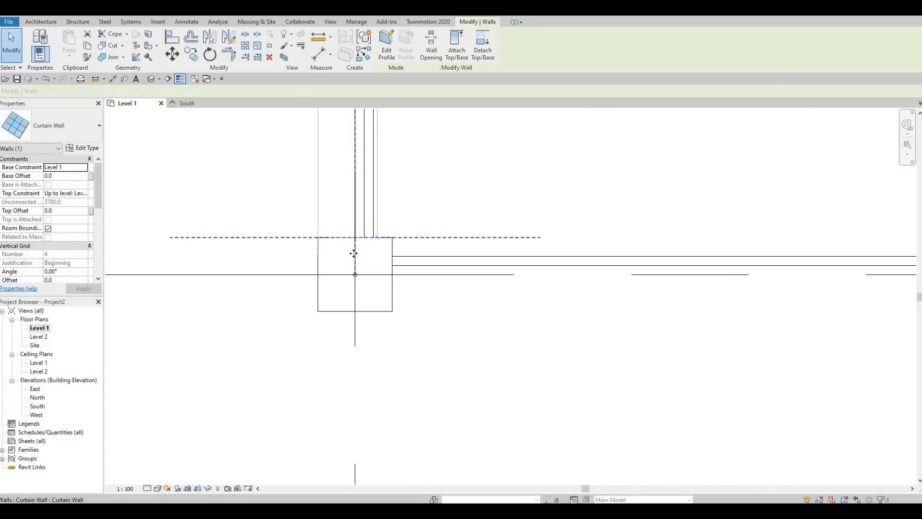
drag(356, 273, 355, 312)
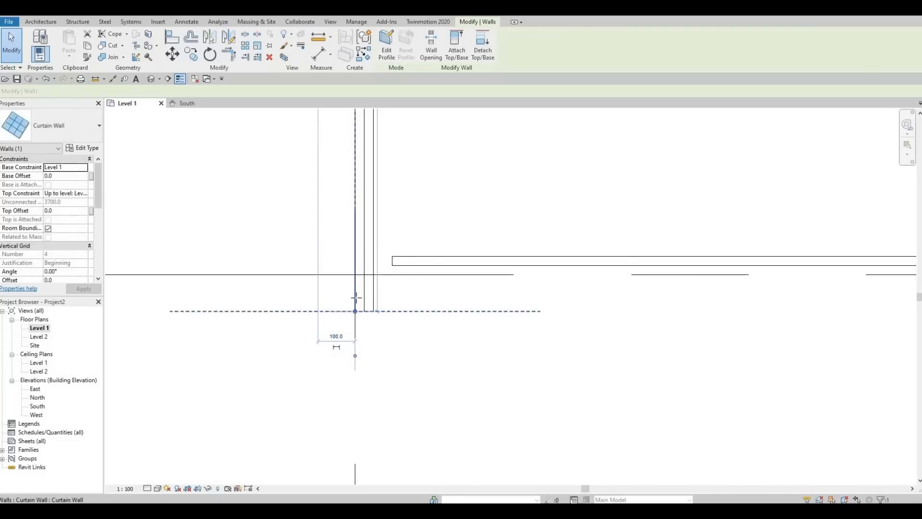
mouse_move(355, 310)
mouse_down()
mouse_move(356, 296)
mouse_move(355, 311)
mouse_up()
click(403, 269)
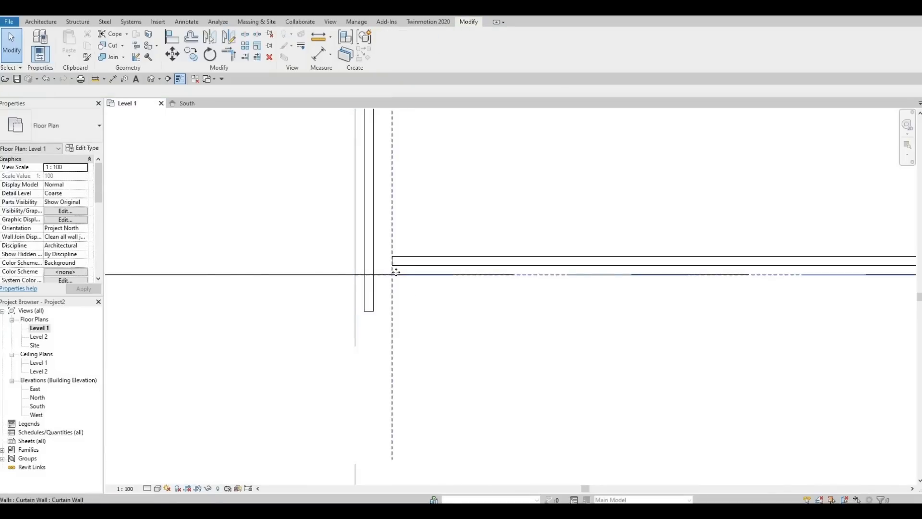
Extend the grid D curtain wall to the grid 1 curtain wall and align its end with that wall's inner face
click(380, 272)
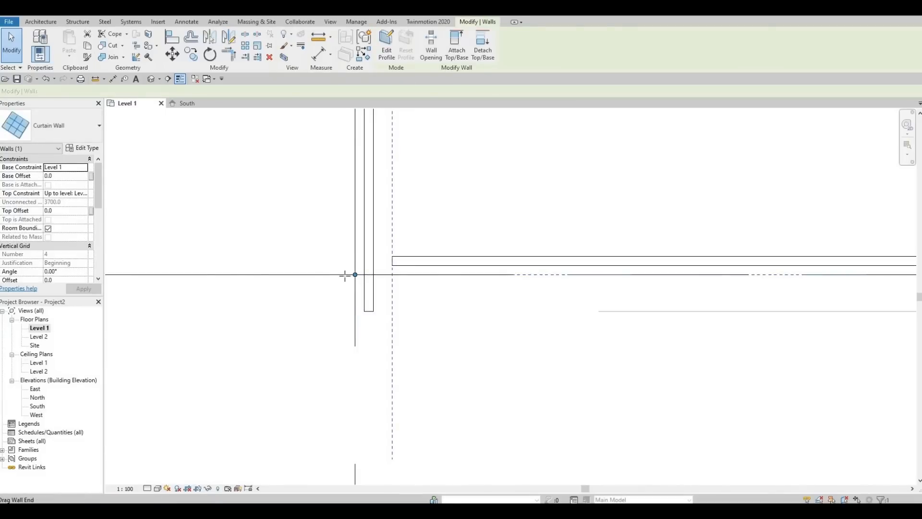
mouse_move(355, 274)
mouse_down()
mouse_move(344, 274)
mouse_move(364, 274)
mouse_up()
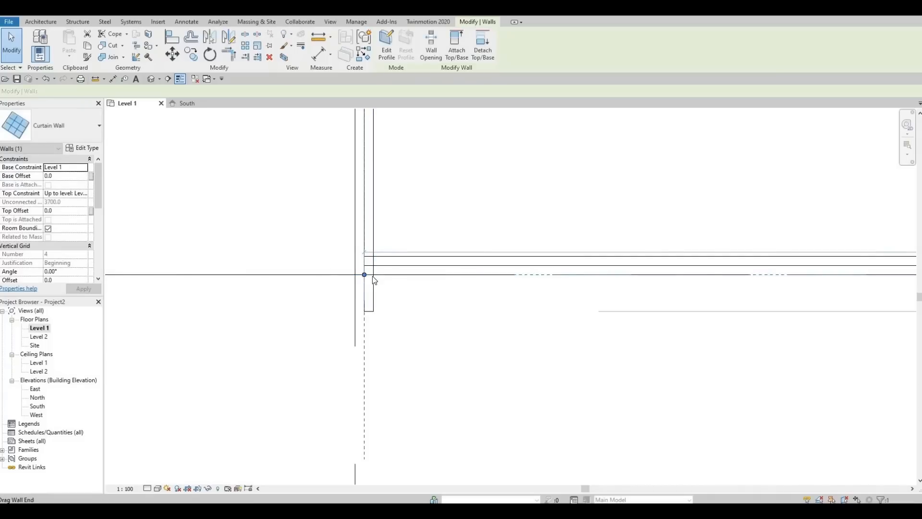
key(Escape)
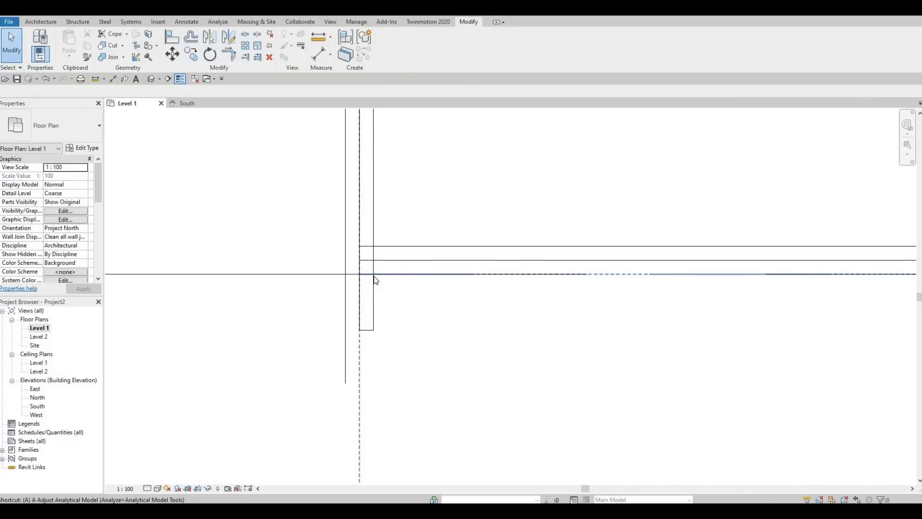
key(l)
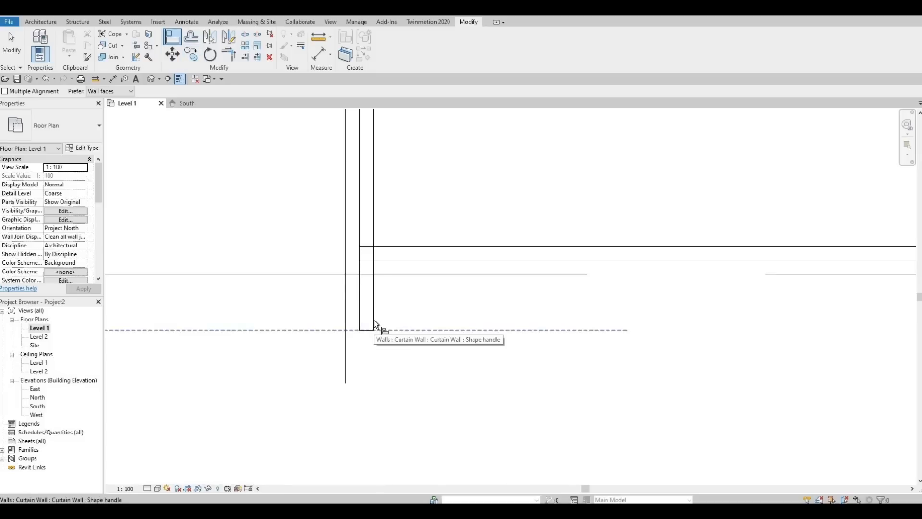
key(Tab)
click(354, 260)
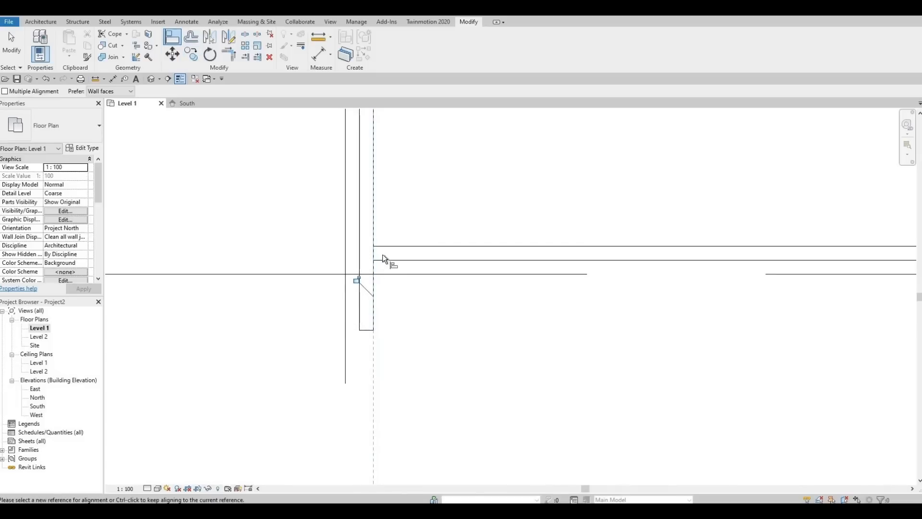
Extend the end of the grid 4 curtain wall through the leftover corner stub to its outer face beyond grid D
scroll(383, 264, down, 3)
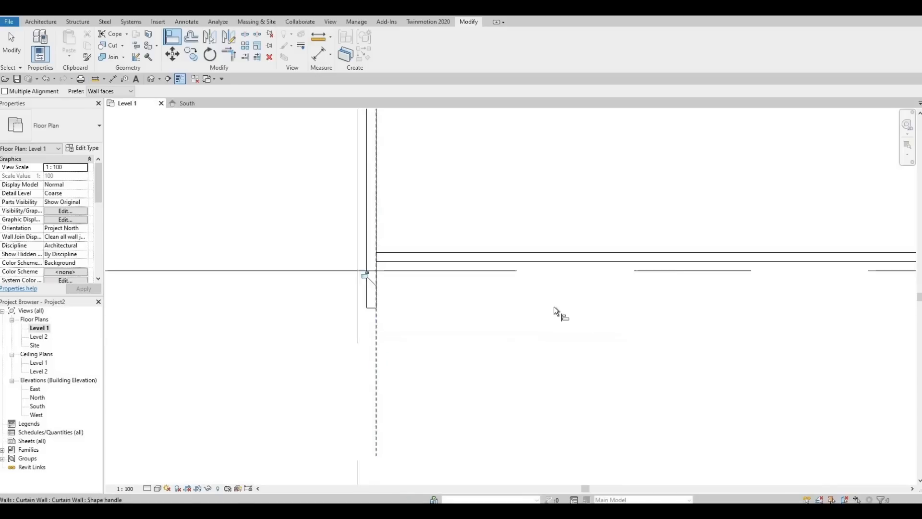
middle_drag(583, 305, 536, 247)
scroll(536, 248, up, 6)
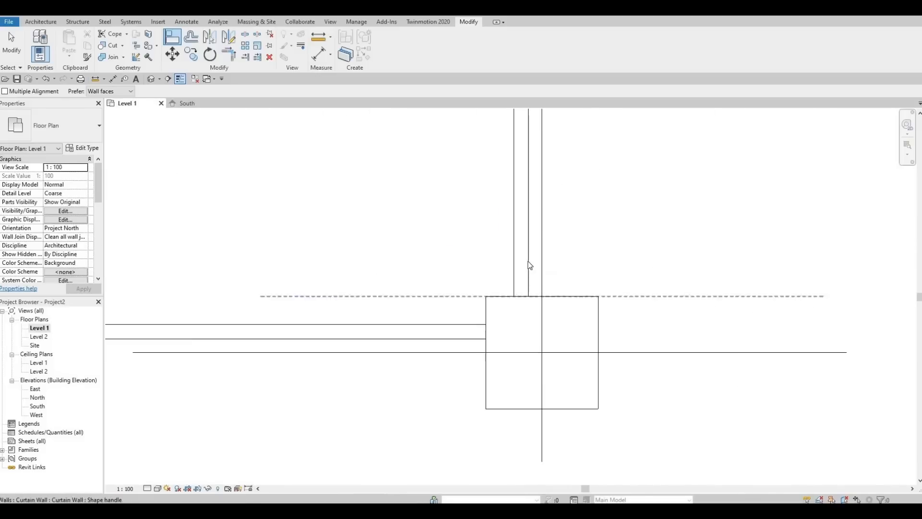
key(Escape)
click(542, 302)
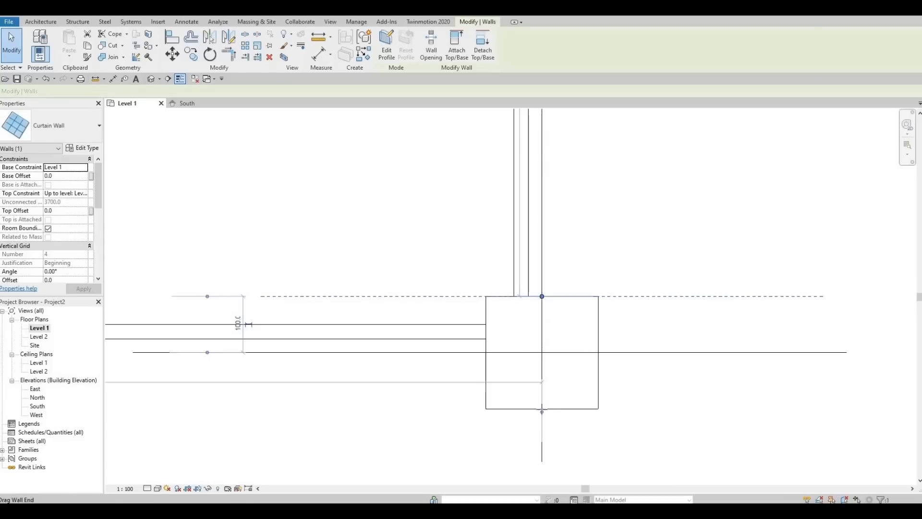
drag(541, 297, 518, 367)
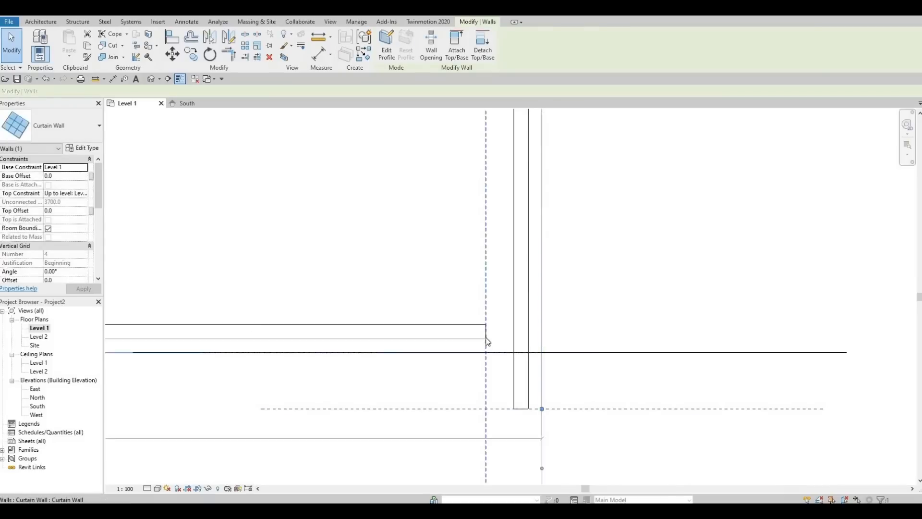
click(486, 339)
click(498, 415)
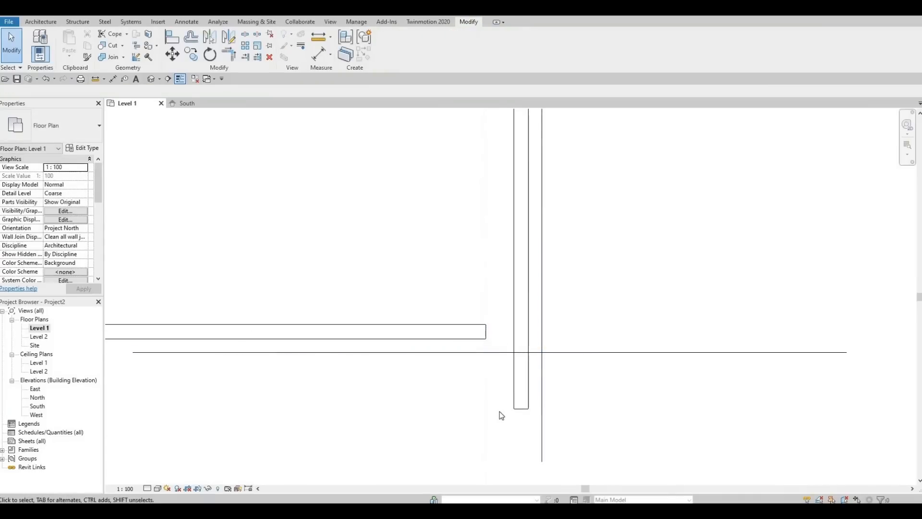
Align the open end of the grid D curtain wall with the inner face of the grid 4 curtain wall
key(a)
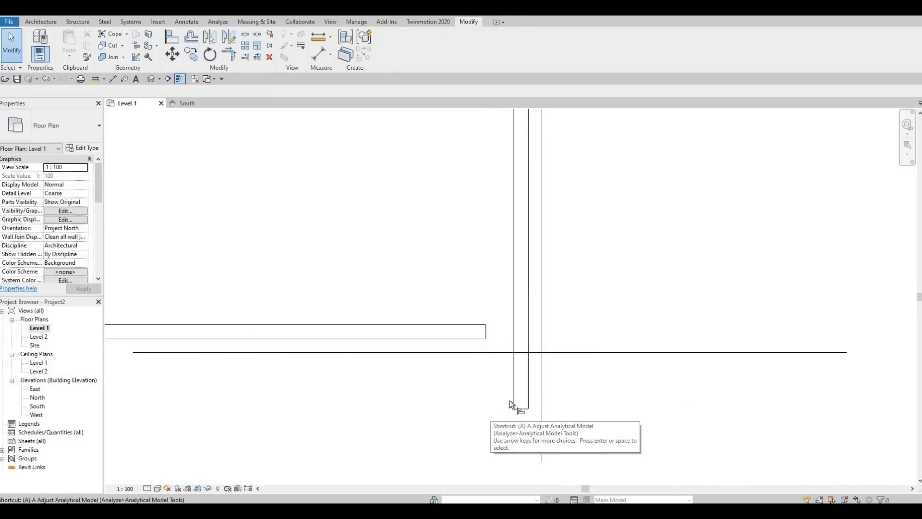
key(l)
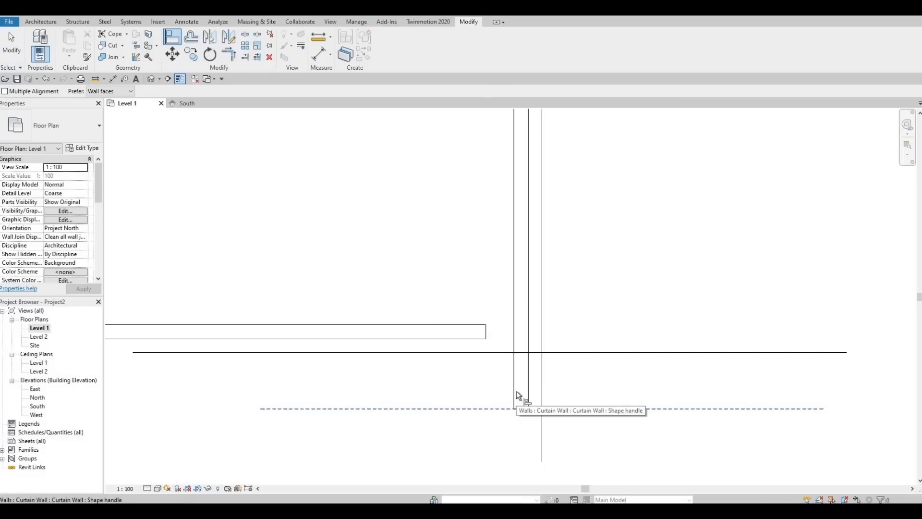
click(516, 391)
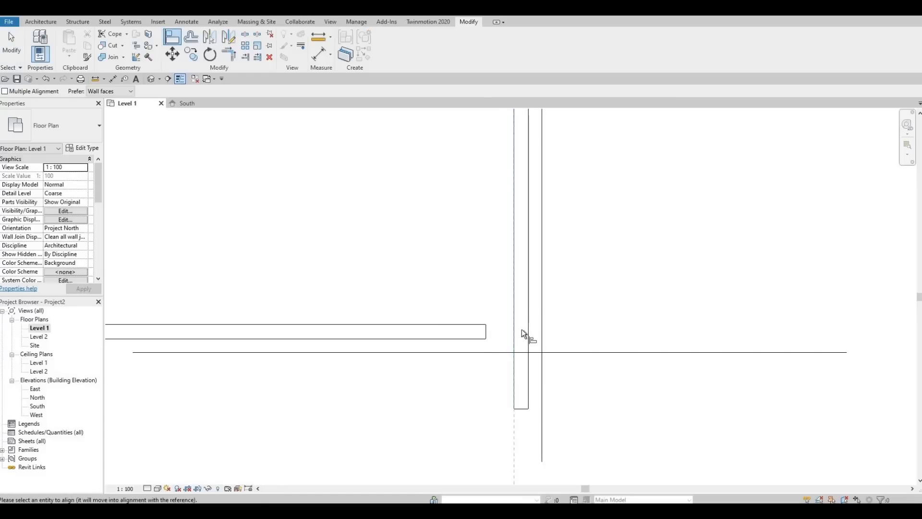
click(500, 339)
middle_drag(397, 353, 491, 334)
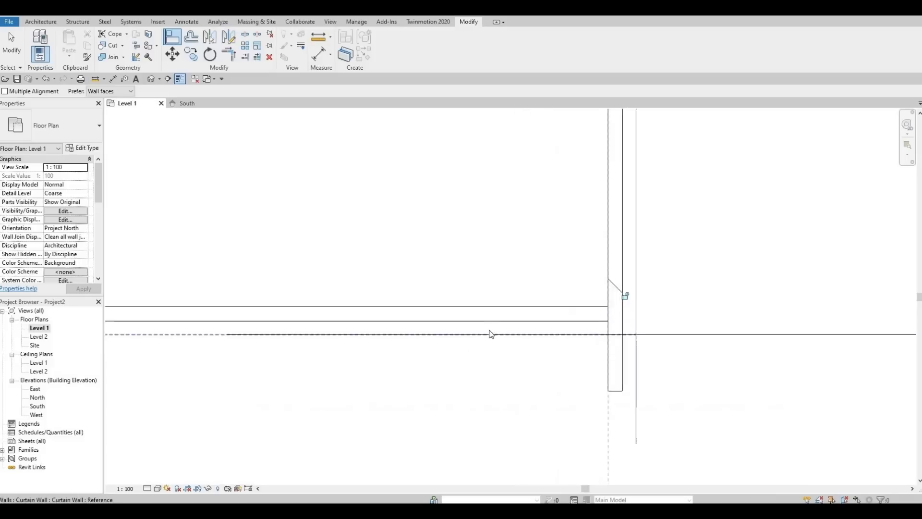
scroll(606, 310, down, 4)
key(Escape)
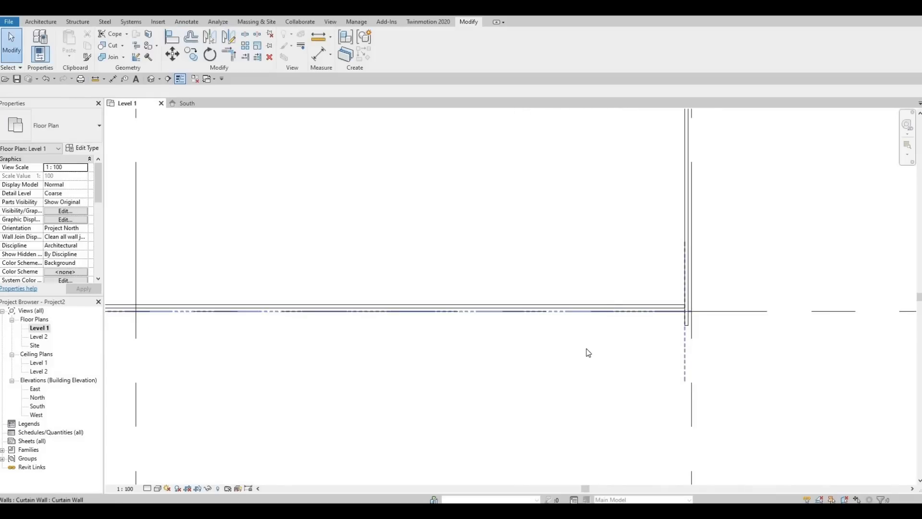
Nudge the grid D curtain wall outward past grid D, toward the projecting ends of the grid 1 and grid 4 curtain walls
click(597, 311)
middle_drag(152, 342, 471, 313)
scroll(573, 303, down, 2)
middle_drag(265, 318, 609, 308)
scroll(609, 308, down, 3)
scroll(409, 299, up, 1)
scroll(390, 297, up, 2)
scroll(376, 305, up, 2)
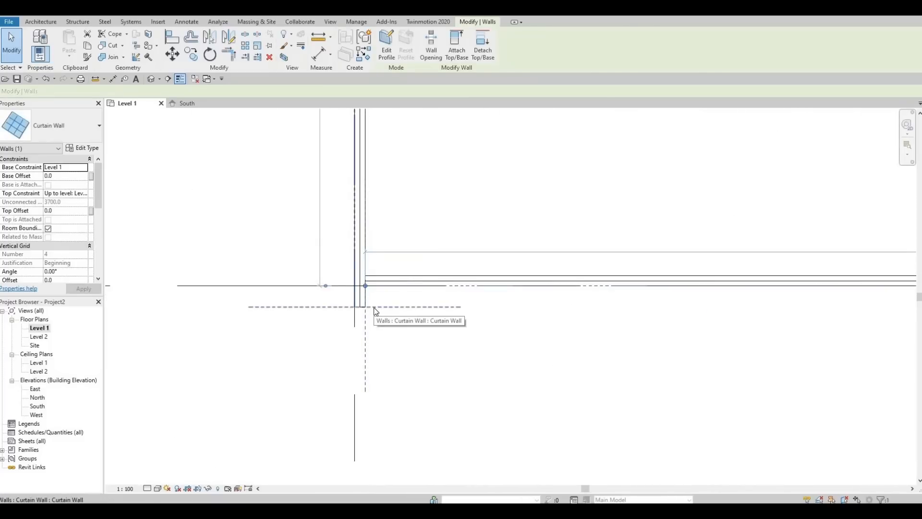
key(Down)
key(Down)
key(Down)
key(Down)
key(Down)
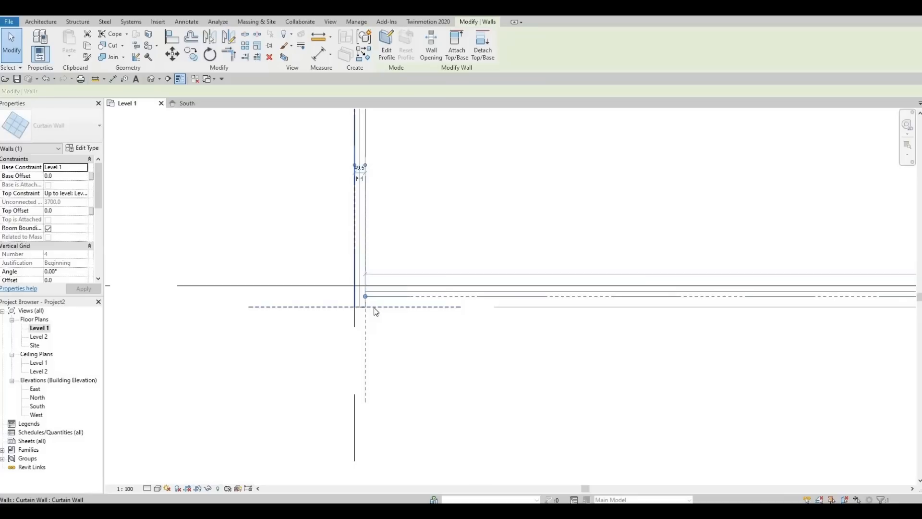
key(Down)
key(Down)
key(Down)
scroll(366, 311, up, 8)
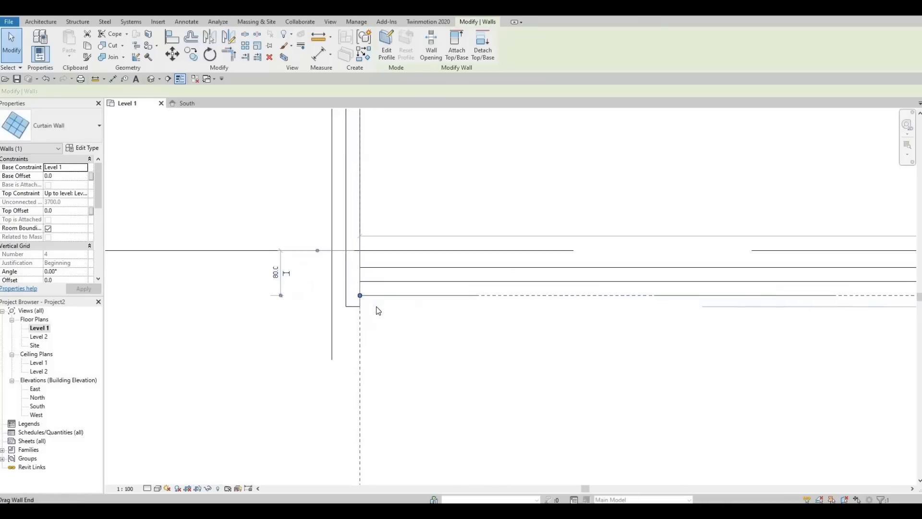
key(Down)
key(Down)
key(Down)
key(Down)
key(Down)
key(Down)
key(Down)
key(Down)
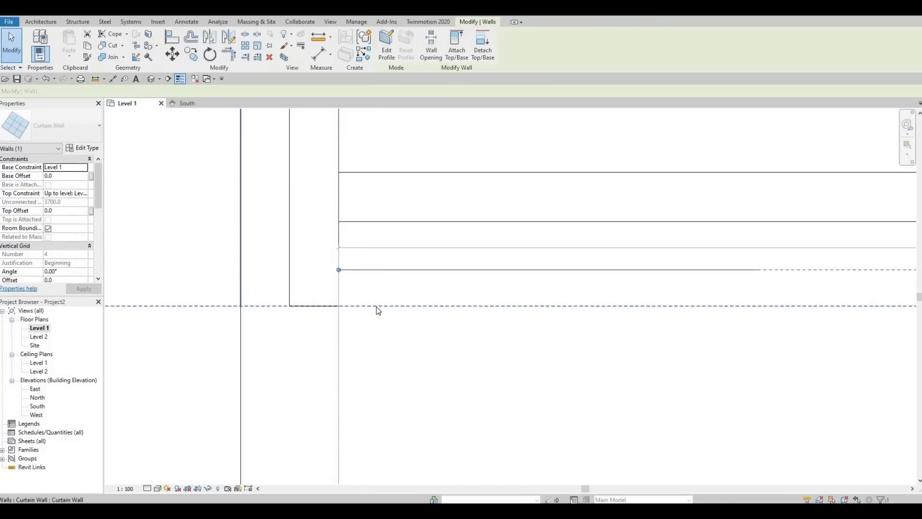
key(Down)
key(Down)
key(Down)
key(Down)
key(Down)
key(Down)
key(Down)
key(Down)
key(Down)
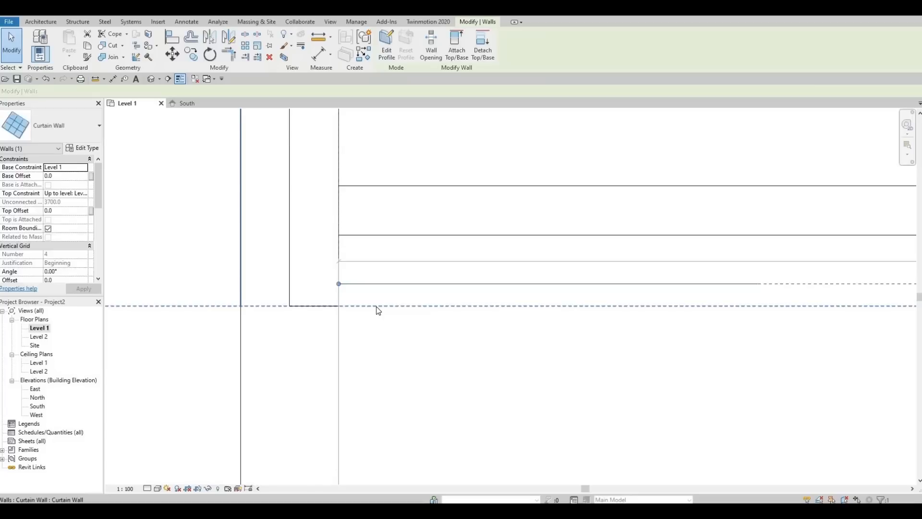
key(Down)
key(Down)
key(Down)
key(Down)
key(Down)
key(Down)
key(Down)
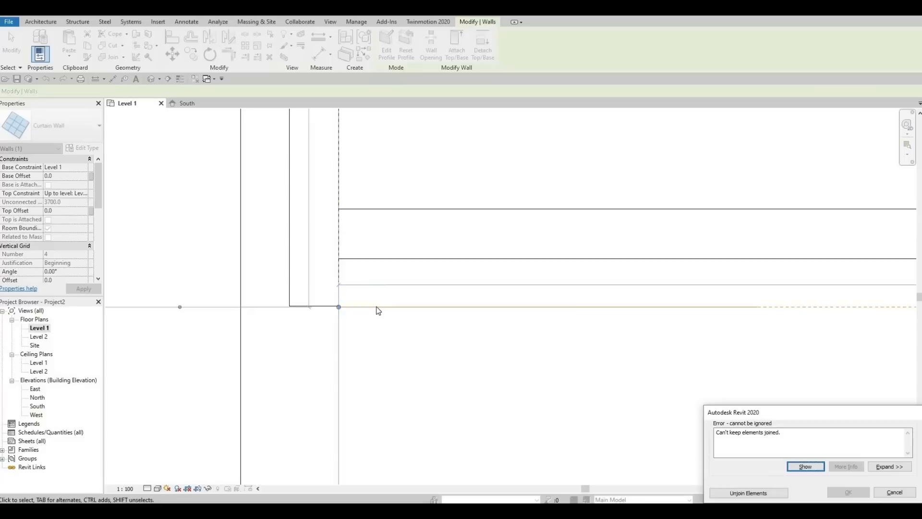
key(Escape)
Flip the grid D curtain wall and nudge it inward until its outer face is flush with the ends of the grid 1 and grid 4 curtain walls
scroll(408, 303, down, 10)
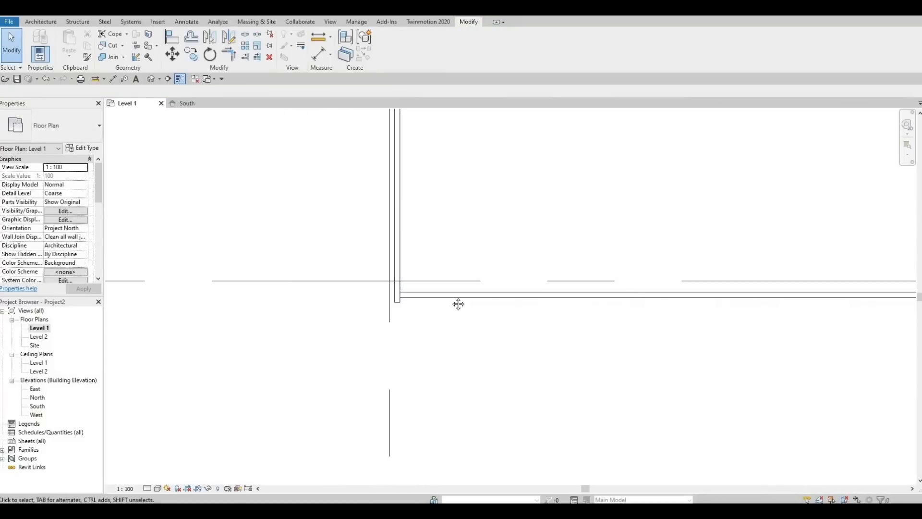
middle_drag(458, 303, 312, 266)
scroll(312, 266, down, 2)
middle_drag(782, 308, 335, 297)
scroll(335, 297, down, 1)
middle_drag(625, 264, 485, 244)
scroll(484, 243, down, 1)
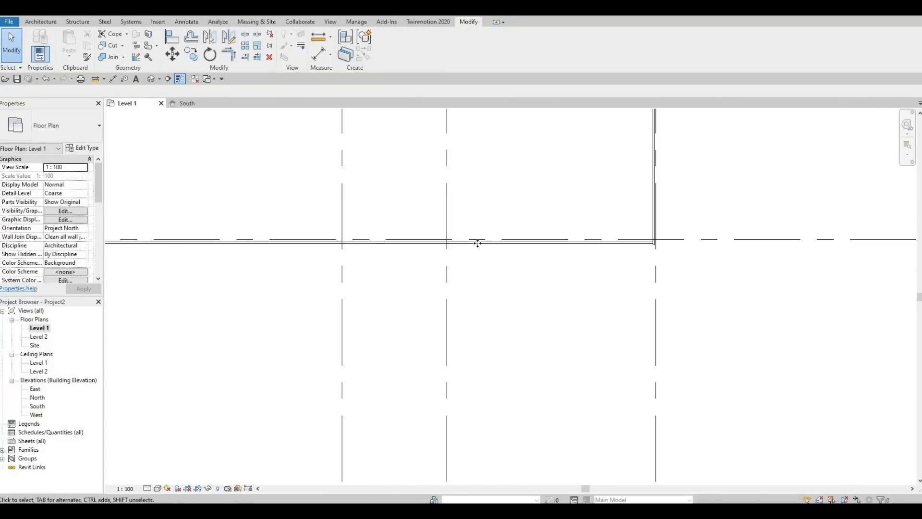
click(383, 245)
scroll(379, 242, up, 2)
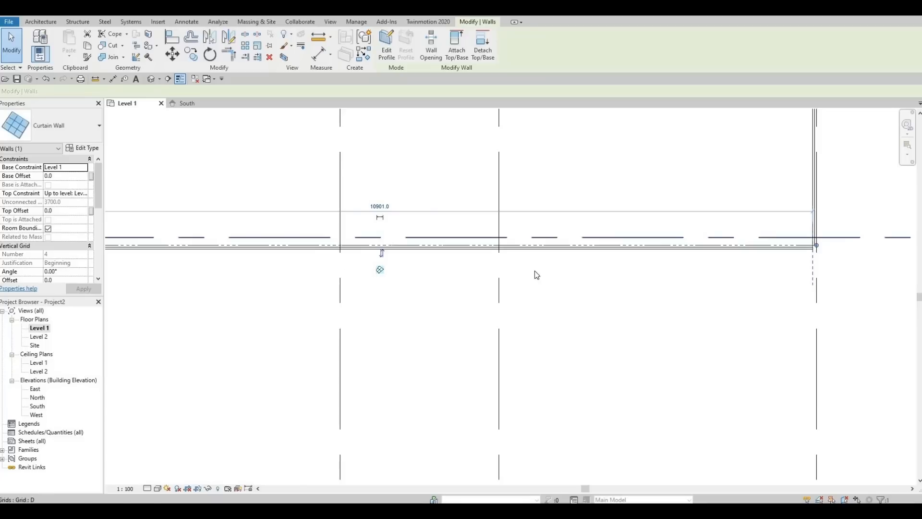
middle_drag(382, 293, 601, 281)
scroll(576, 267, down, 1)
middle_drag(269, 247, 401, 267)
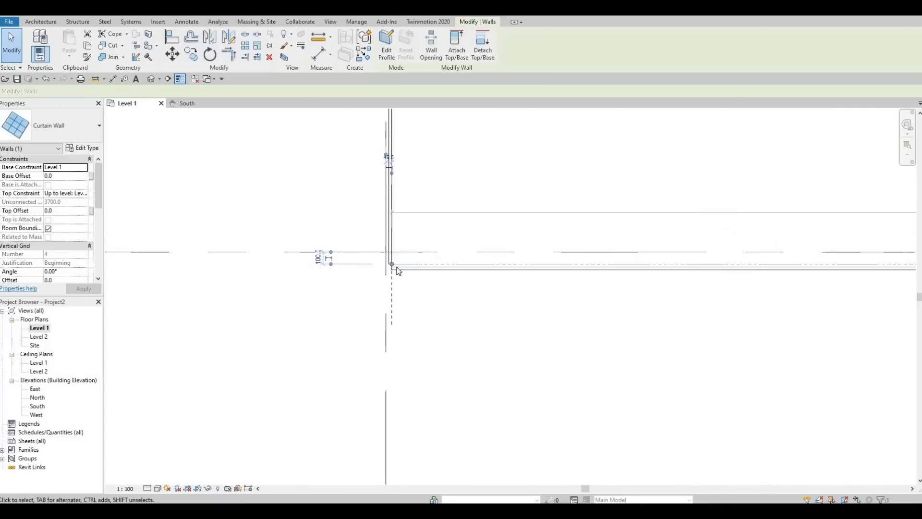
scroll(398, 271, up, 3)
key(Up)
key(Up)
key(Up)
key(Up)
key(Up)
key(Up)
key(Up)
key(Up)
key(Up)
key(Up)
key(Up)
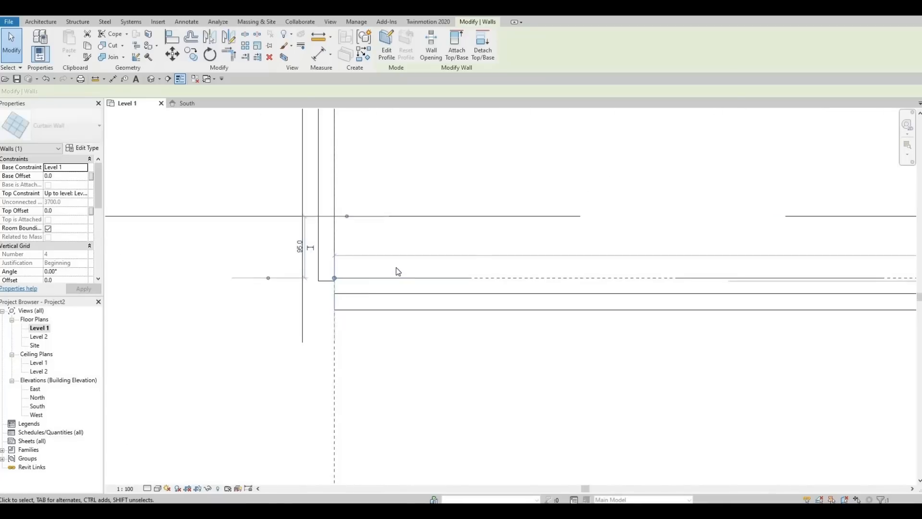
key(Up)
key(Up)
key(Up)
key(Up)
key(Up)
key(Up)
key(Up)
key(Up)
key(Up)
key(Up)
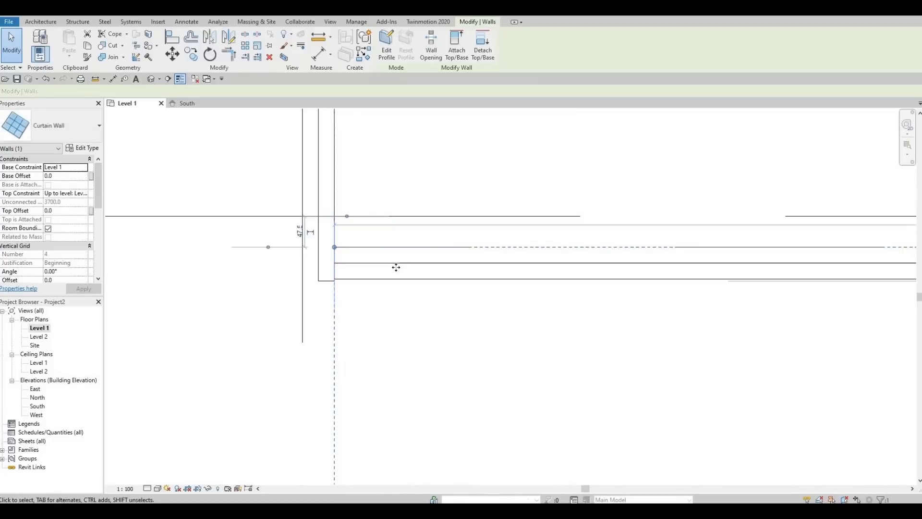
scroll(299, 295, up, 5)
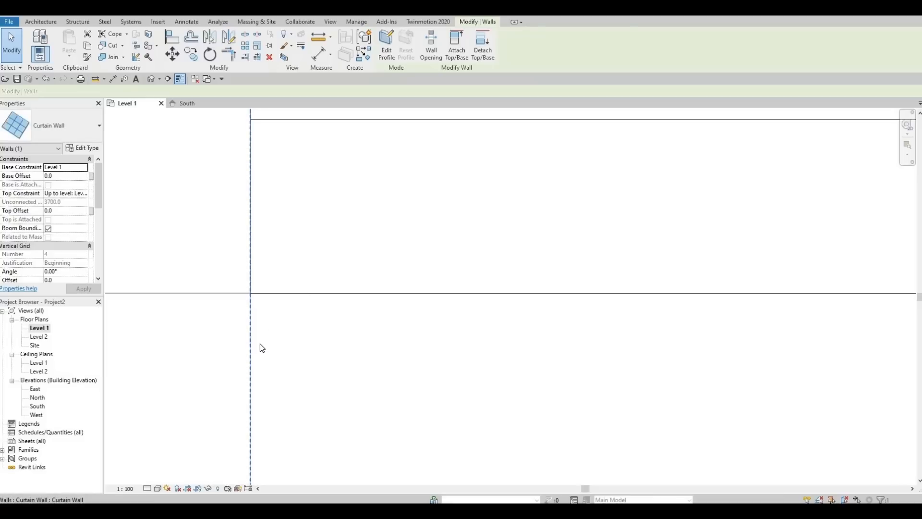
click(377, 371)
Inspect both curtain wall corners along grid D in the floor plan for a flush fit
scroll(393, 343, down, 3)
scroll(393, 343, down, 2)
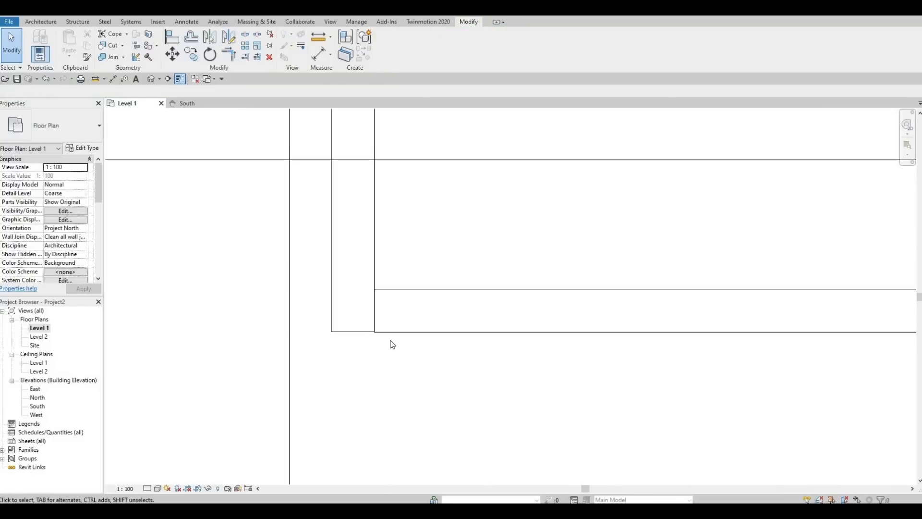
scroll(390, 341, down, 5)
middle_drag(763, 357, 299, 330)
scroll(298, 329, down, 1)
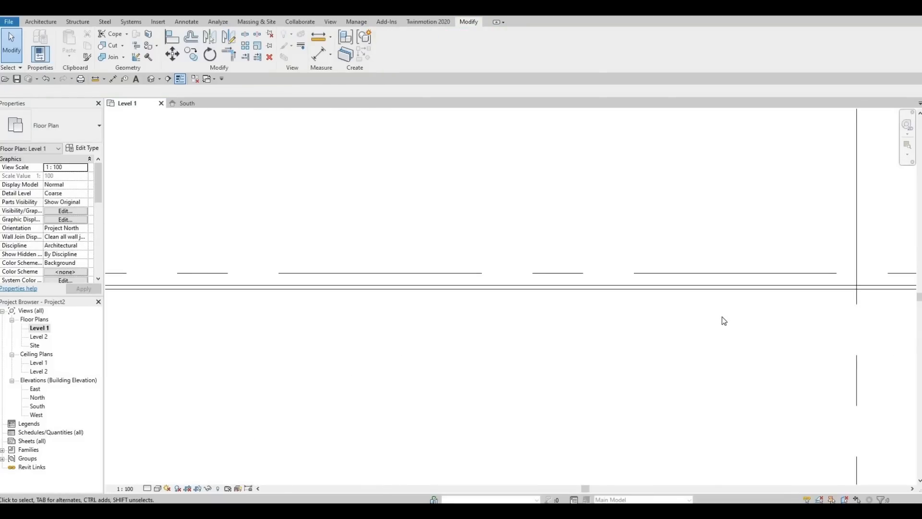
middle_drag(888, 307, 472, 286)
middle_drag(888, 265, 427, 262)
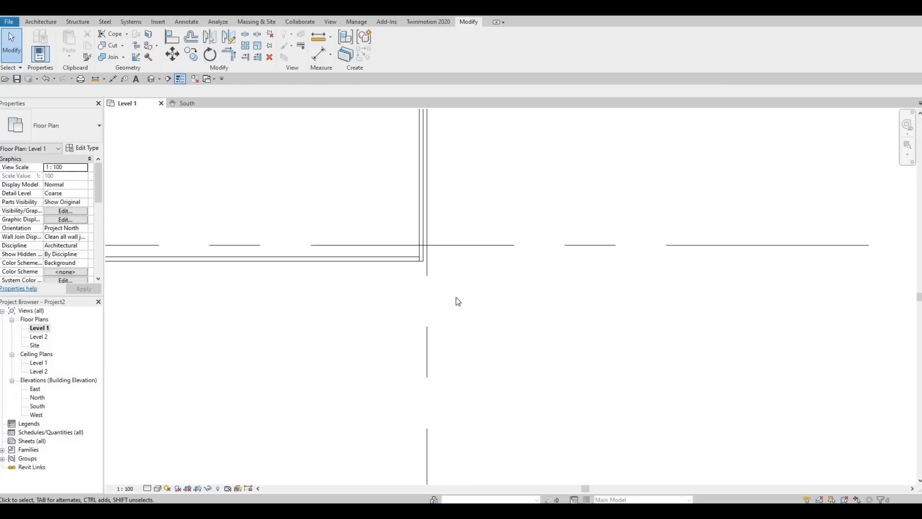
scroll(411, 249, up, 4)
scroll(454, 292, up, 3)
scroll(323, 252, down, 2)
middle_drag(418, 298, 532, 271)
scroll(631, 264, down, 2)
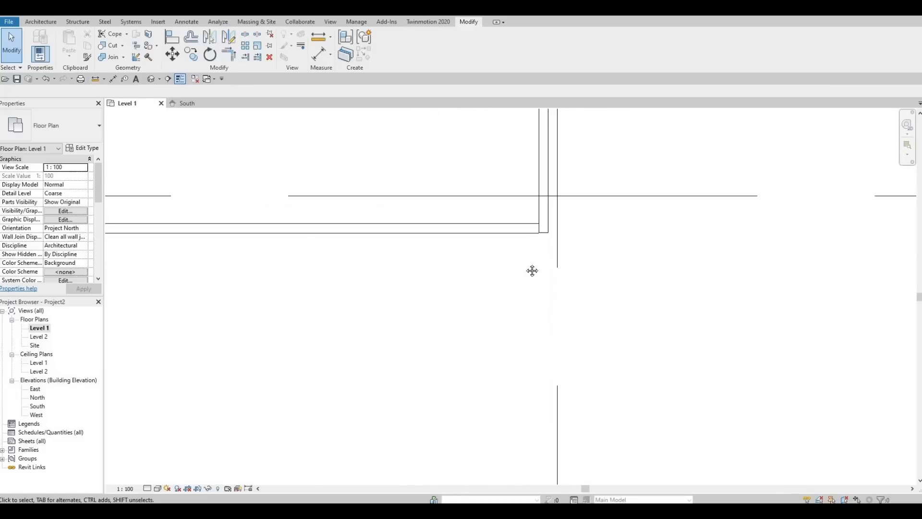
scroll(532, 271, down, 5)
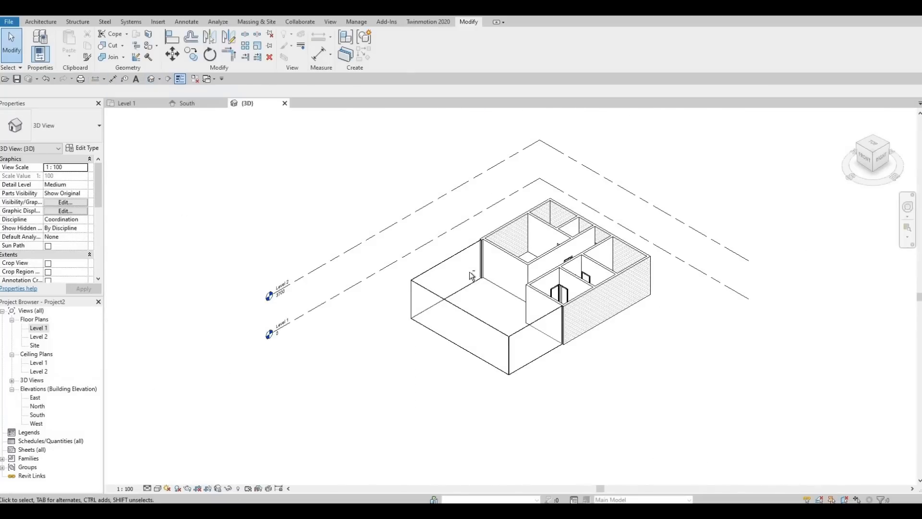
Examine the curtain wall corners and their connections to the exterior walls in the 3D view
middle_drag(471, 276, 538, 255)
scroll(475, 272, up, 8)
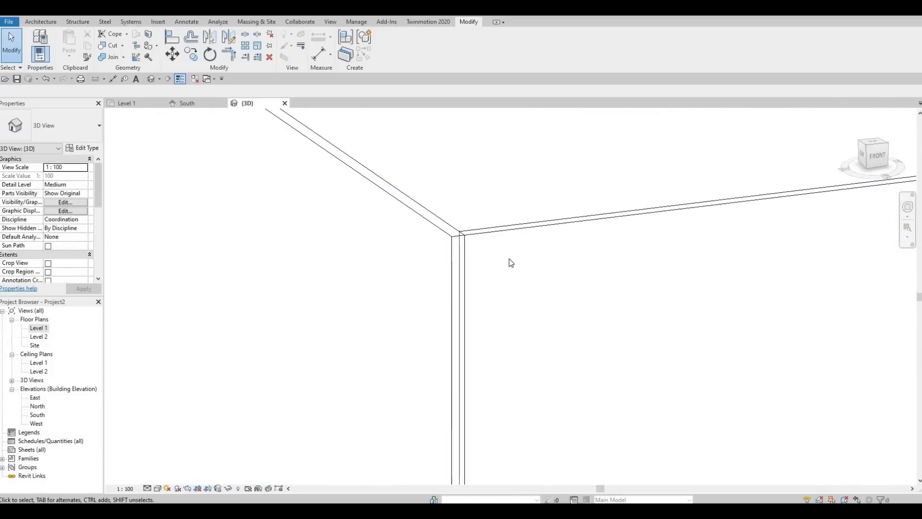
scroll(511, 263, down, 6)
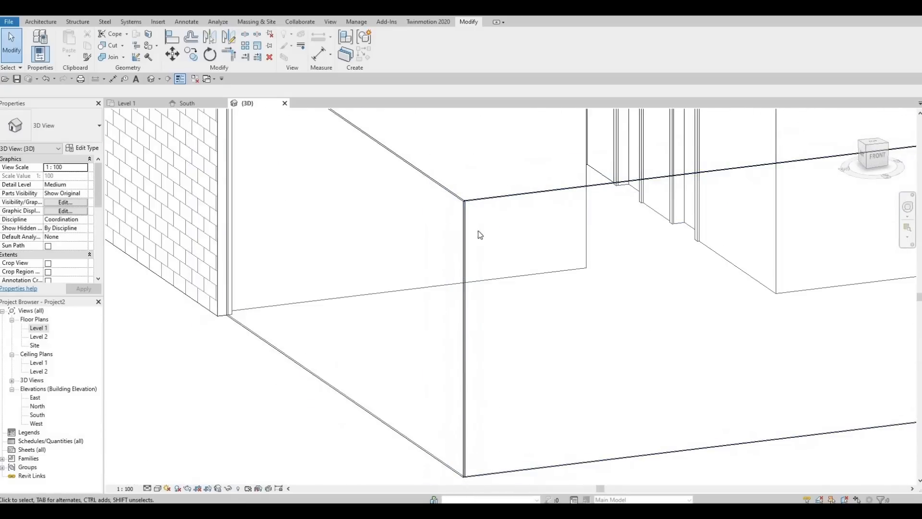
scroll(566, 263, down, 6)
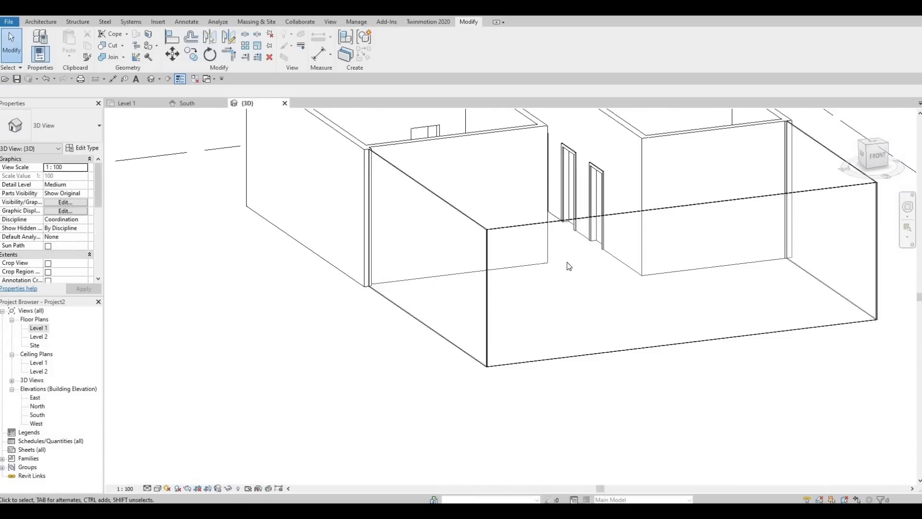
Start saving the project and cancel the Save As dialog
click(17, 79)
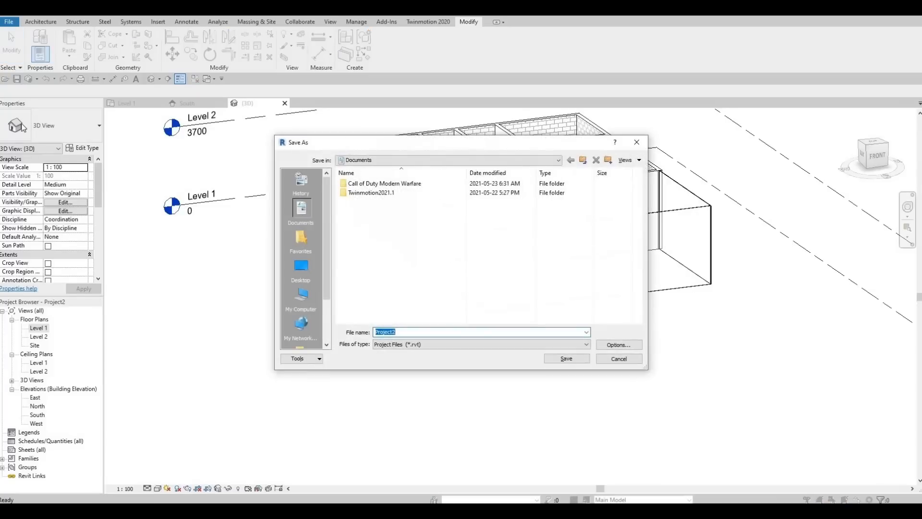
key(Escape)
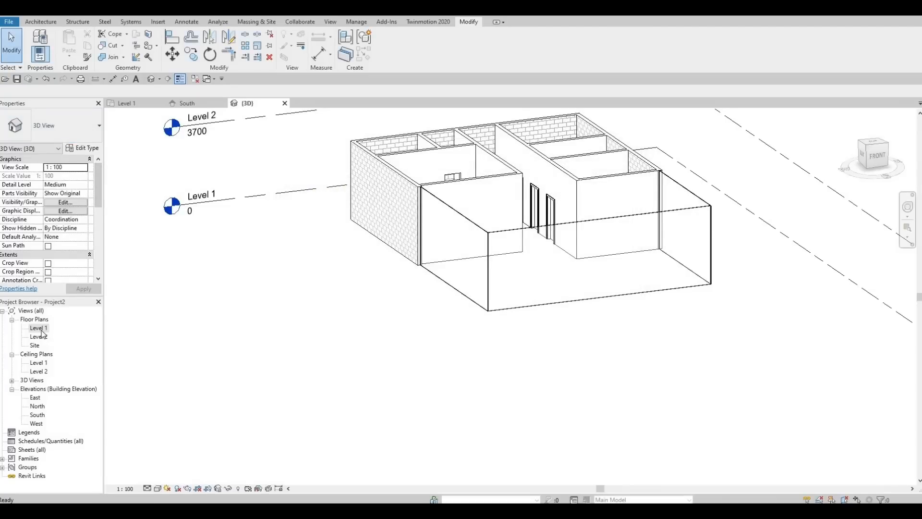
On the Level 1 floor plan, pull the grid 4 curtain wall's end back from the exterior wall corner, making the curtain wall about 5780 mm long
double_click(39, 328)
scroll(350, 331, down, 5)
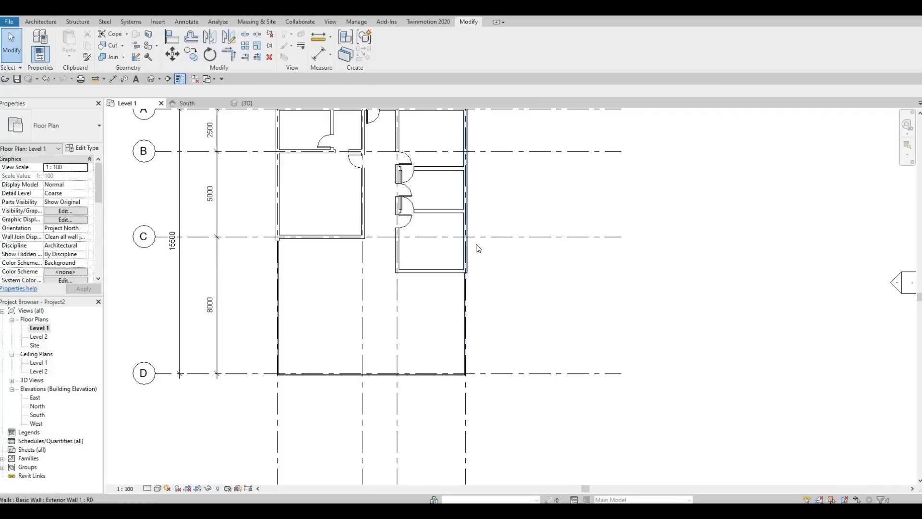
scroll(442, 333, up, 5)
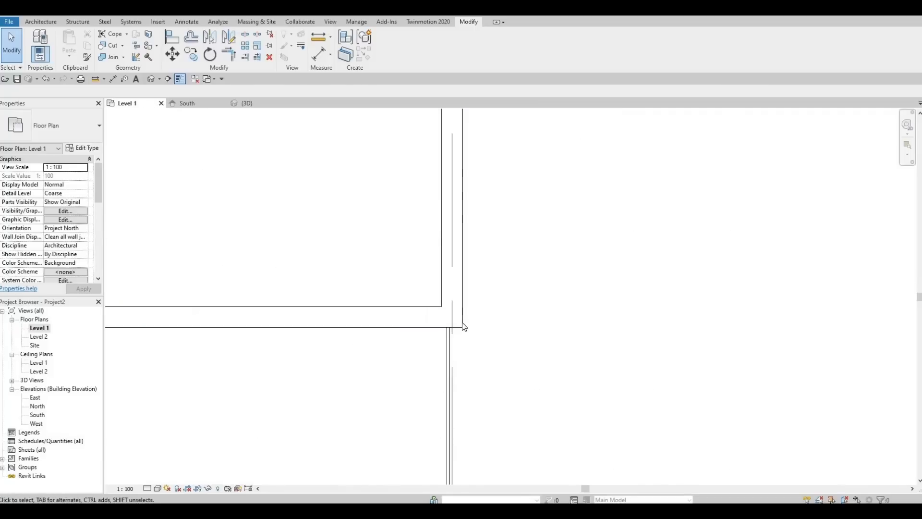
click(459, 332)
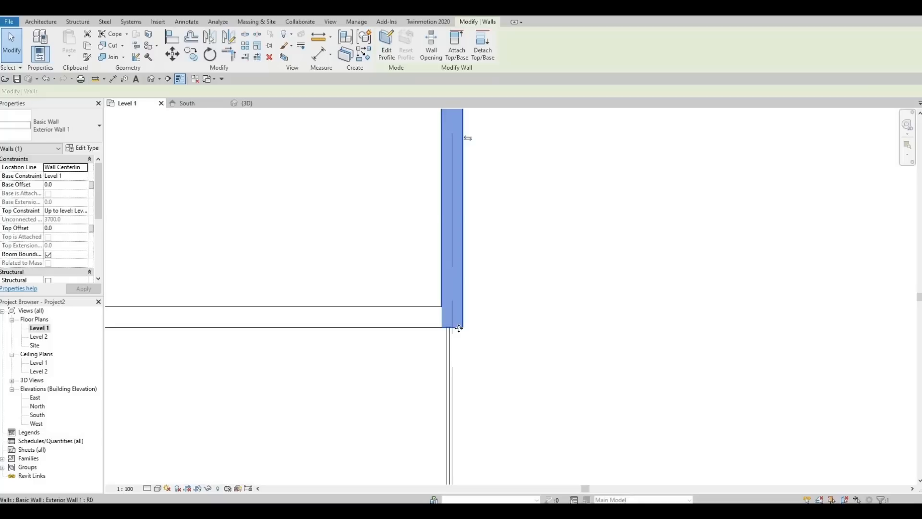
key(Escape)
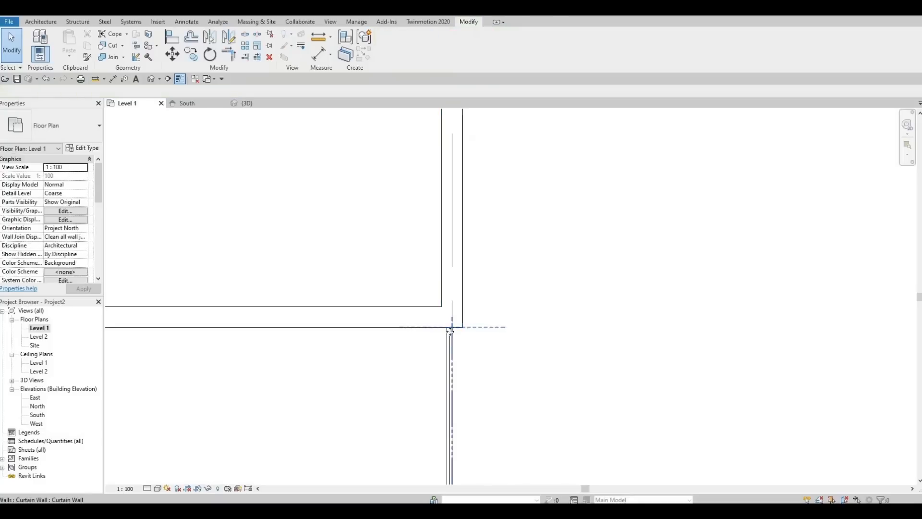
click(453, 322)
drag(453, 338, 474, 344)
scroll(493, 292, down, 2)
middle_drag(493, 291, 537, 238)
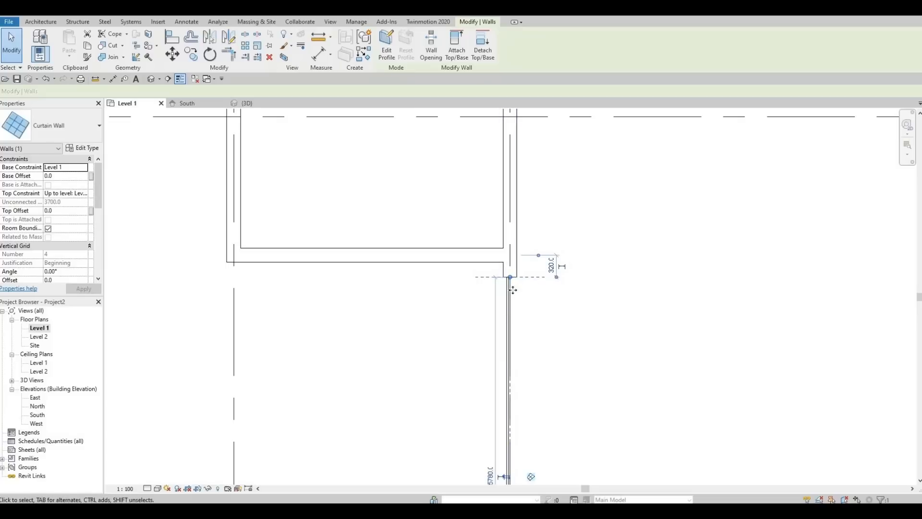
scroll(541, 296, down, 1)
middle_drag(518, 329, 594, 364)
scroll(480, 323, down, 1)
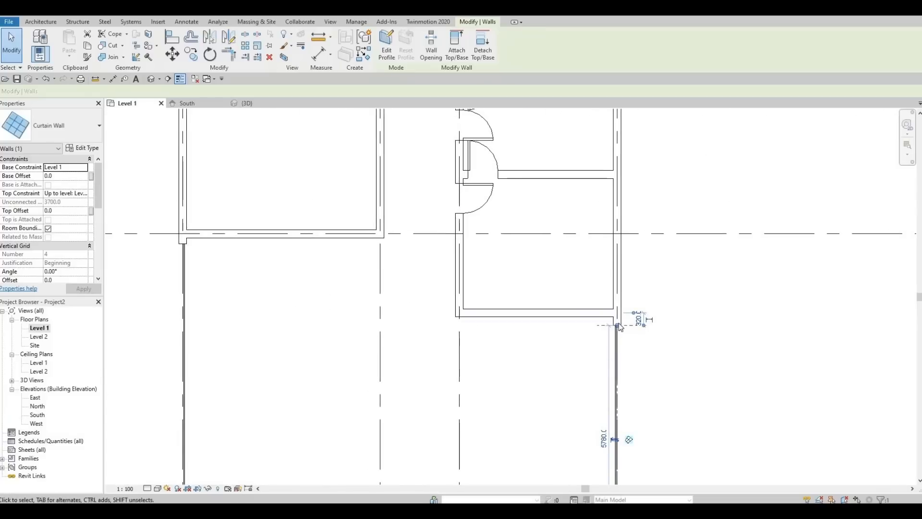
scroll(343, 244, down, 1)
scroll(344, 244, down, 3)
middle_drag(344, 244, 378, 256)
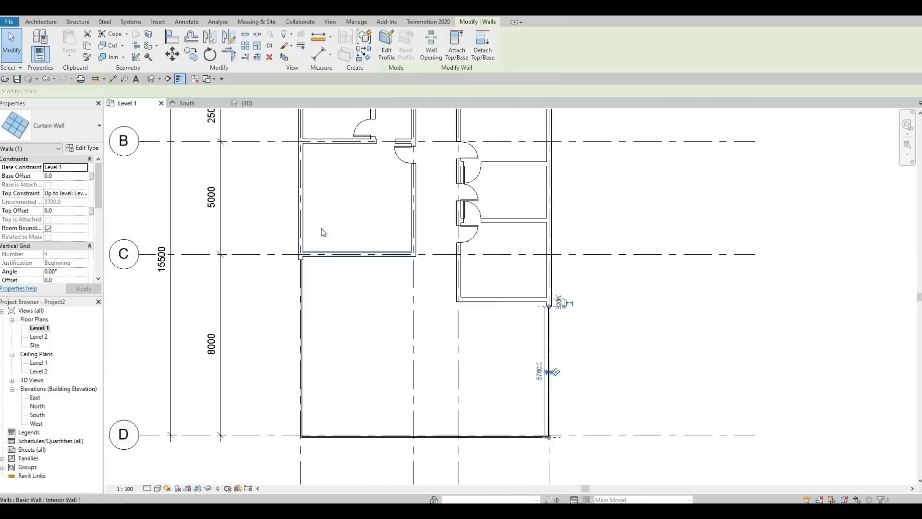
Draw a curtain wall about 4600 mm long inside the grid 1 exterior wall, along the room between grids B and C
middle_drag(323, 233, 321, 293)
scroll(331, 297, down, 1)
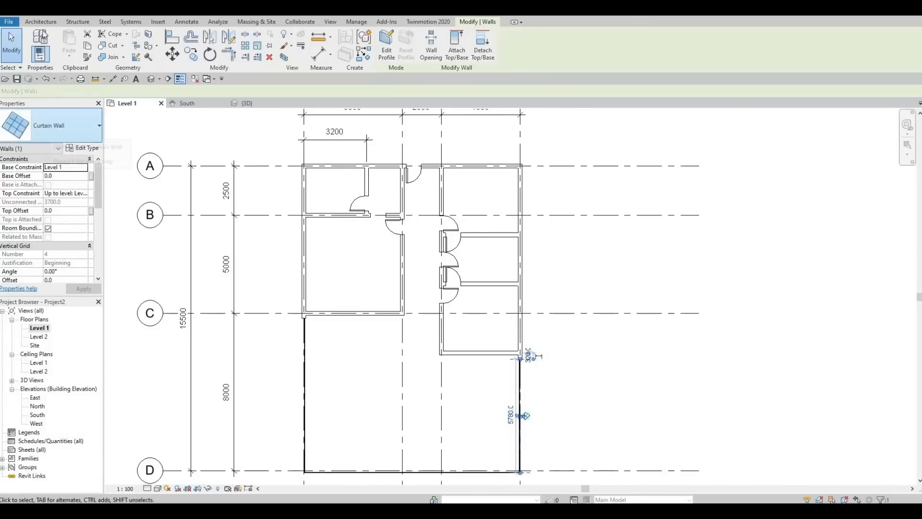
key(Escape)
click(40, 22)
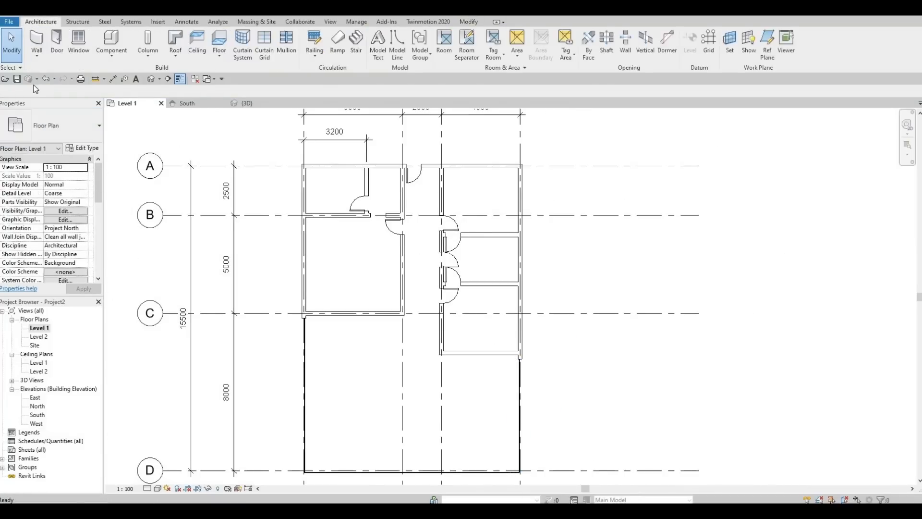
click(37, 42)
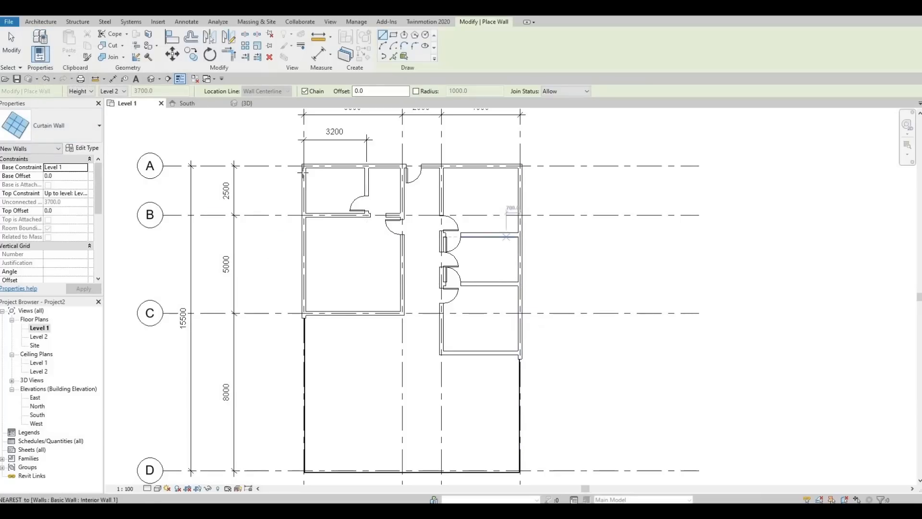
scroll(300, 227, up, 3)
scroll(317, 195, up, 2)
click(310, 213)
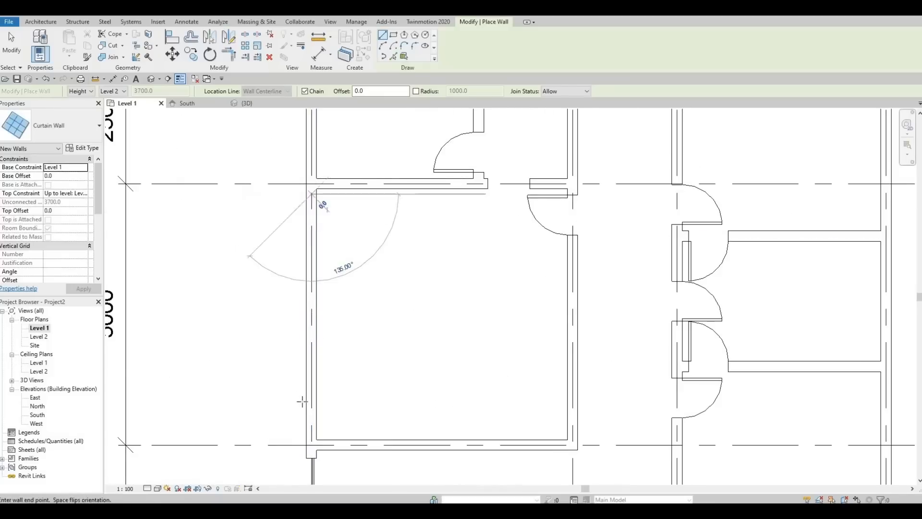
click(313, 435)
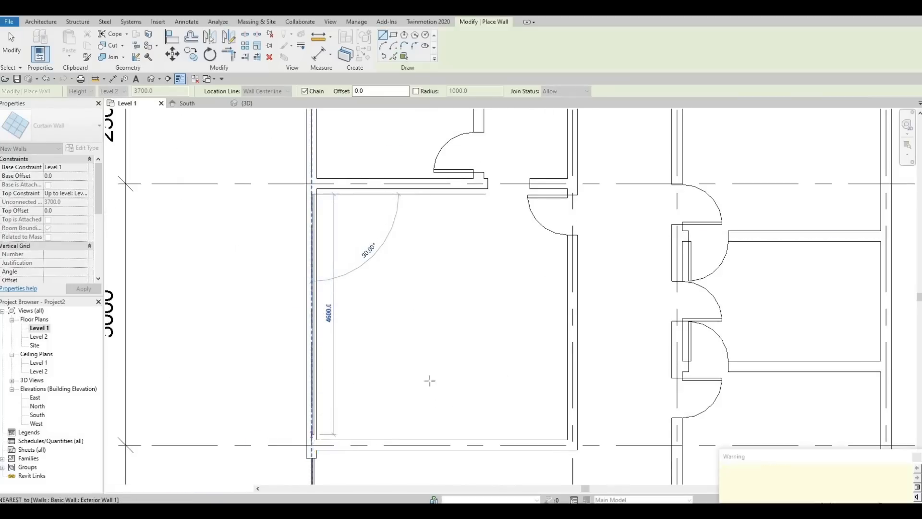
Draw a curtain wall inside the grid 4 exterior wall, spanning the full side of the room that grid C crosses
middle_drag(766, 447, 427, 349)
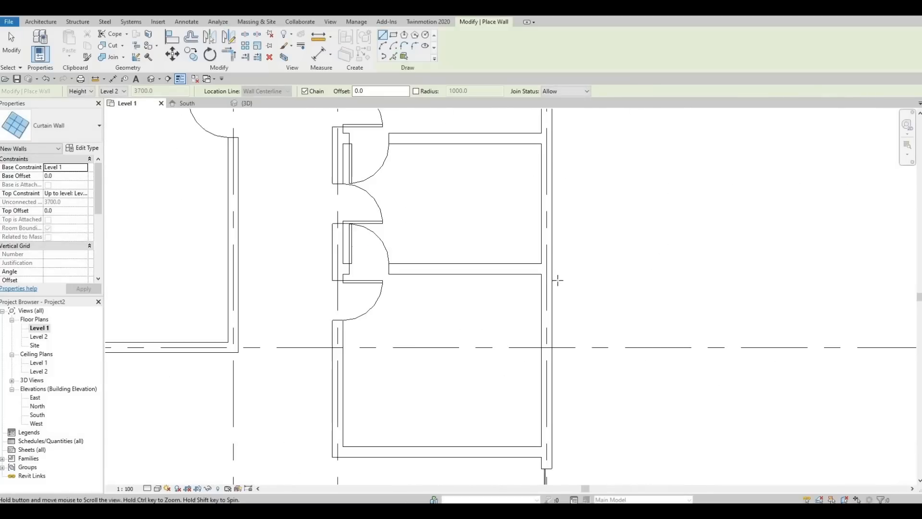
click(547, 279)
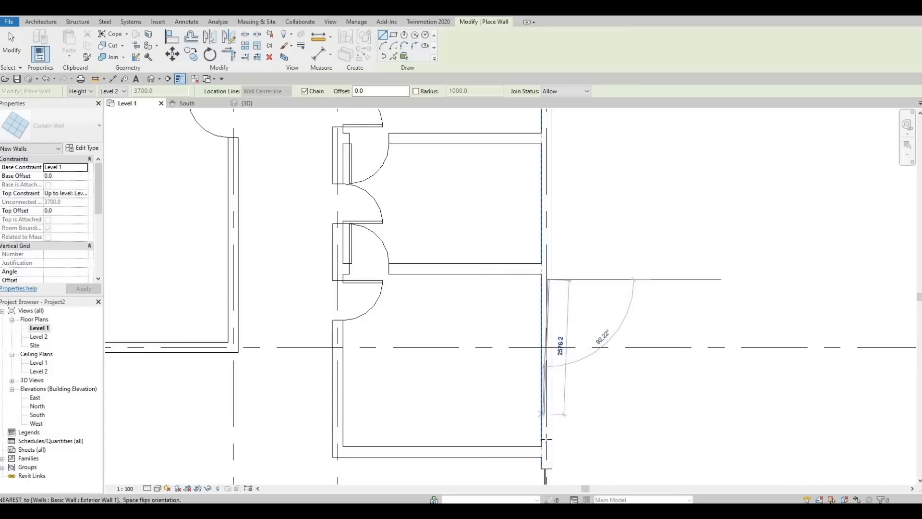
key(Escape)
scroll(547, 414, up, 2)
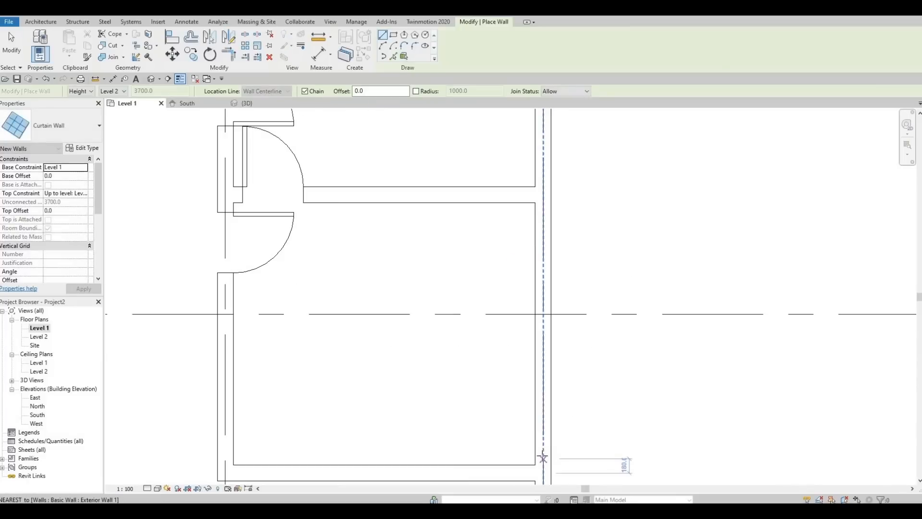
click(543, 455)
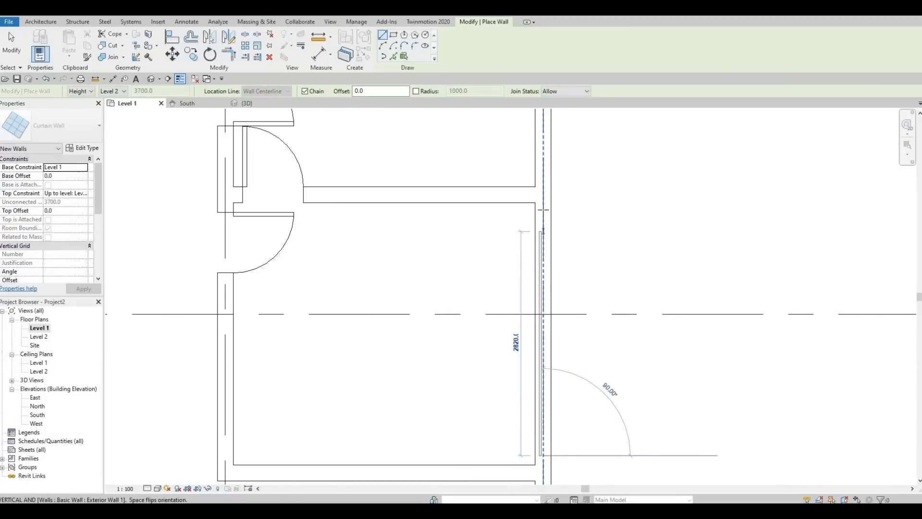
click(546, 235)
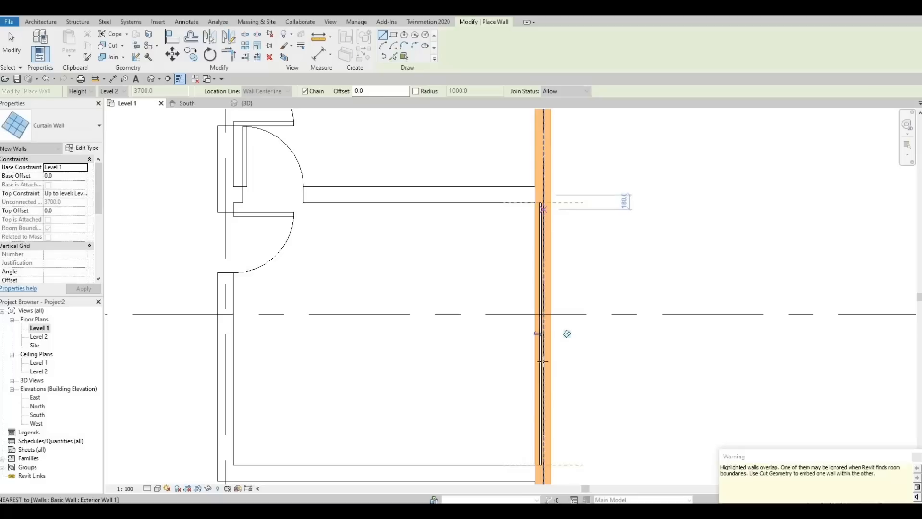
key(Escape)
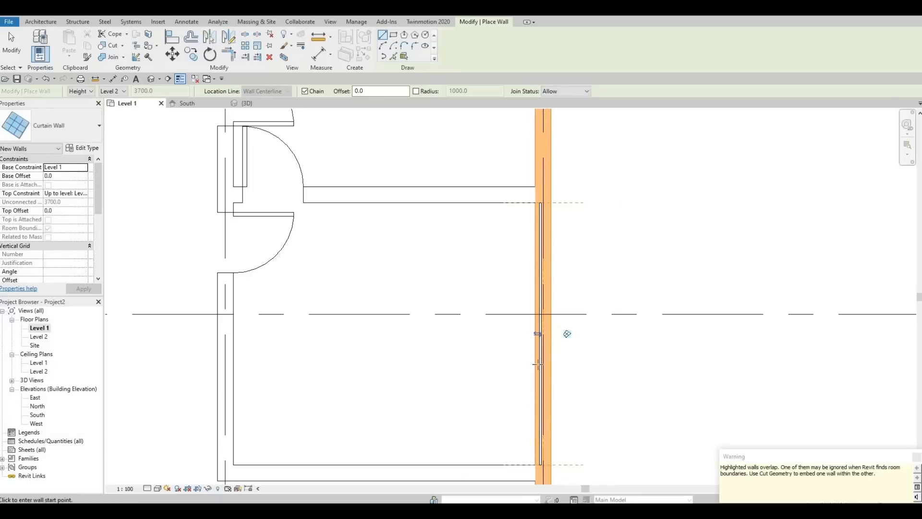
Draw a curtain wall about 3120 mm long inside the grid 4 exterior wall, along the room beside the grid A wall
scroll(551, 423, down, 2)
middle_drag(534, 282, 531, 370)
middle_drag(536, 203, 526, 317)
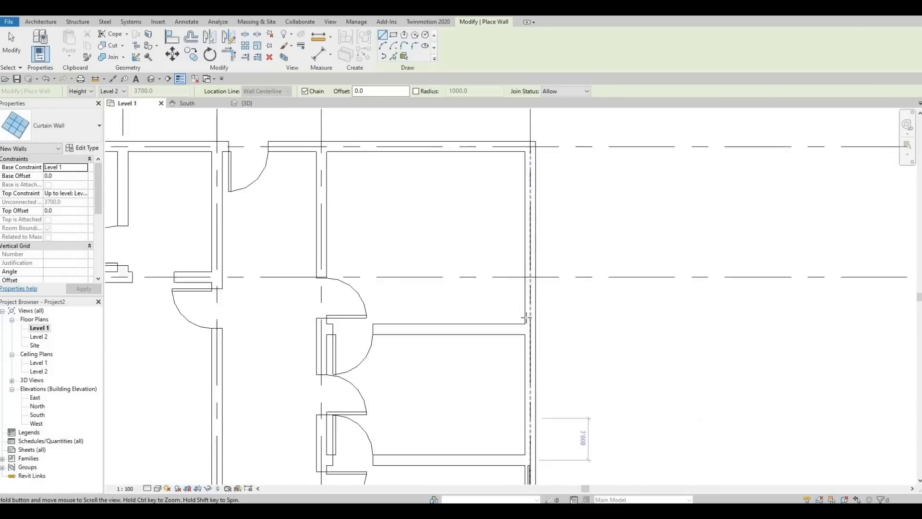
scroll(529, 309, up, 3)
click(531, 351)
middle_drag(537, 205, 543, 341)
click(537, 238)
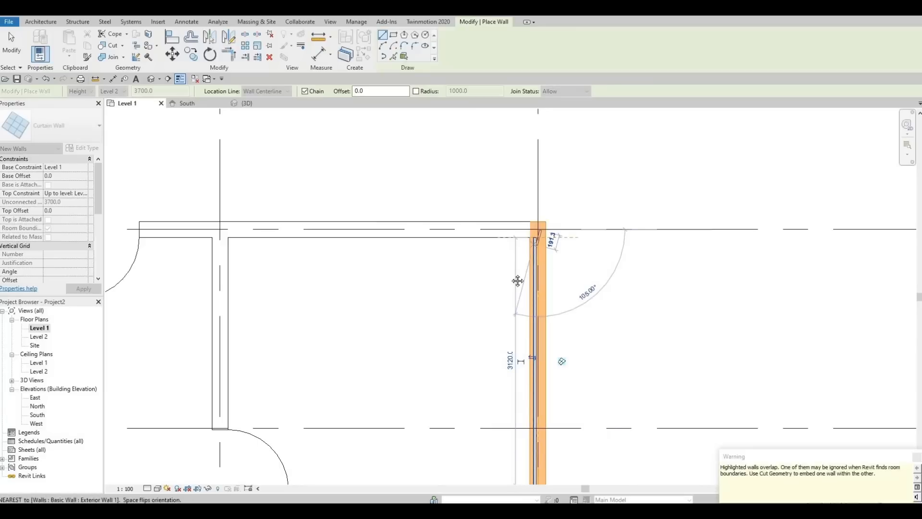
key(Escape)
Use Cut Geometry to embed the new grid 1 curtain wall between grids B and C in its exterior wall
scroll(494, 278, down, 2)
middle_drag(515, 372, 509, 292)
scroll(559, 401, down, 1)
middle_drag(559, 401, 659, 345)
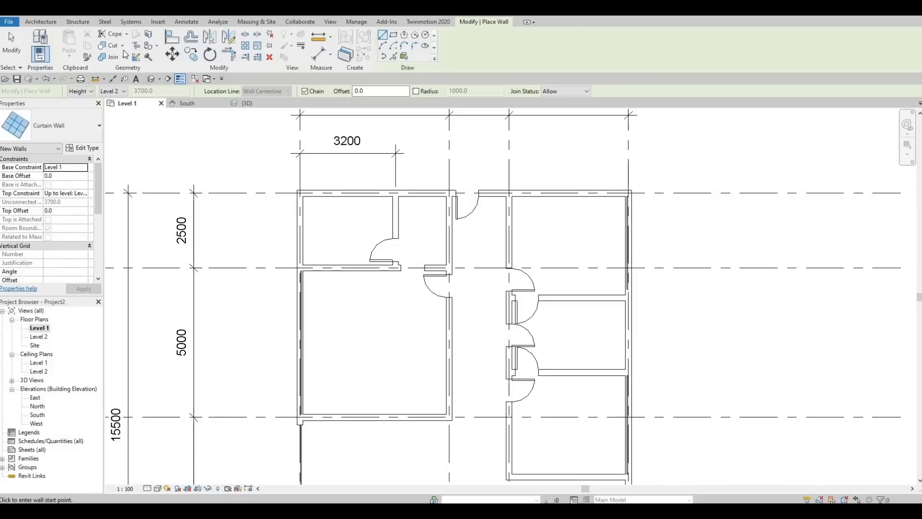
key(Escape)
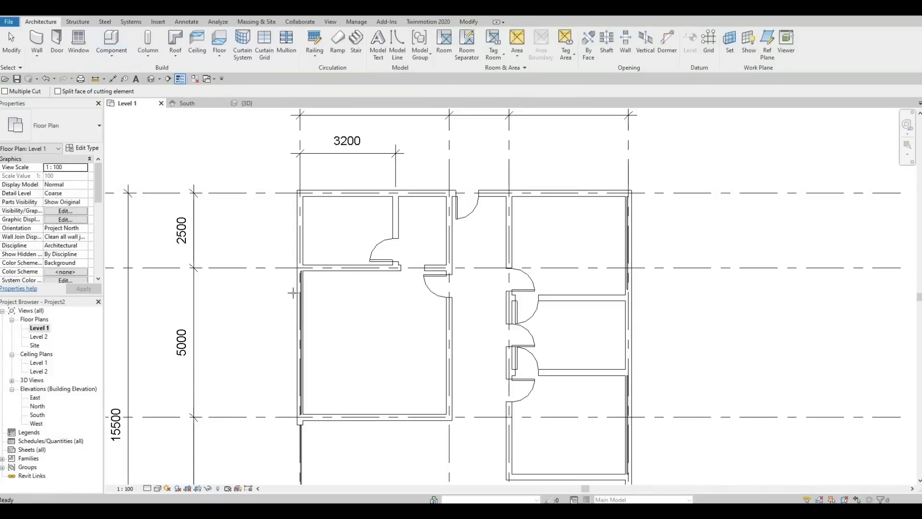
click(304, 295)
click(301, 298)
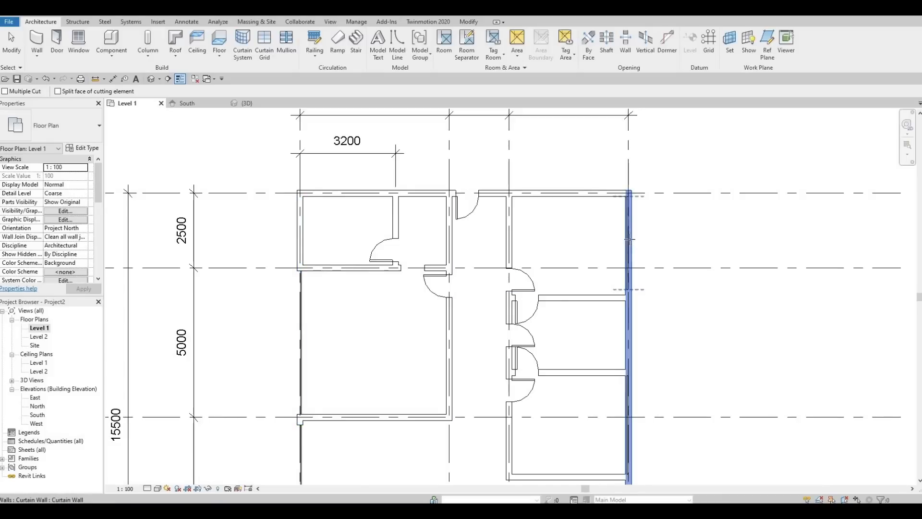
Cut the grid 4 exterior wall with both of its new curtain walls and finish cutting geometry
click(629, 396)
click(629, 396)
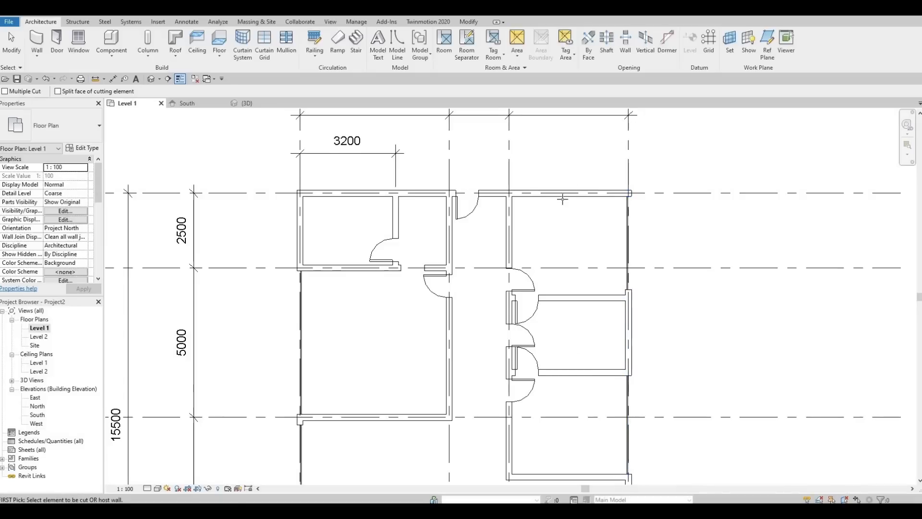
middle_drag(520, 360, 571, 158)
scroll(571, 159, down, 1)
middle_drag(521, 244, 489, 284)
key(Escape)
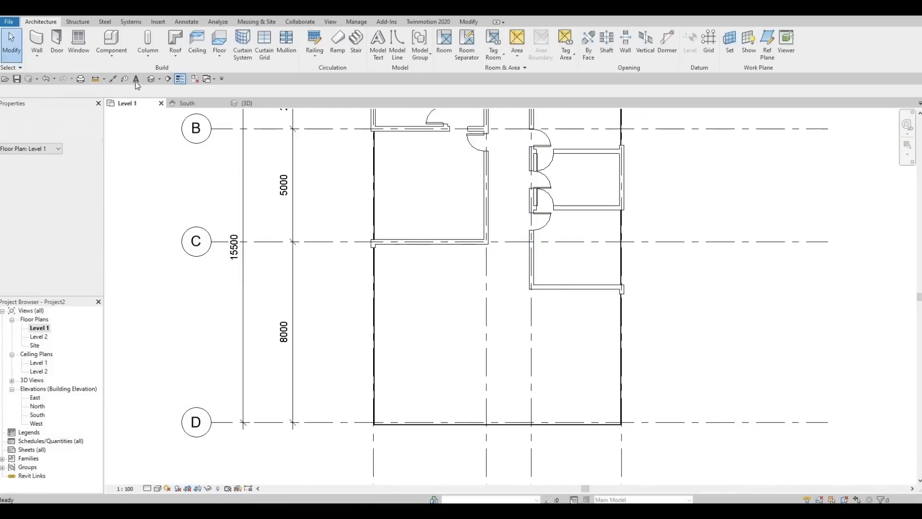
Examine the embedded curtain walls along grids 1 and 4 in the 3D view
click(150, 79)
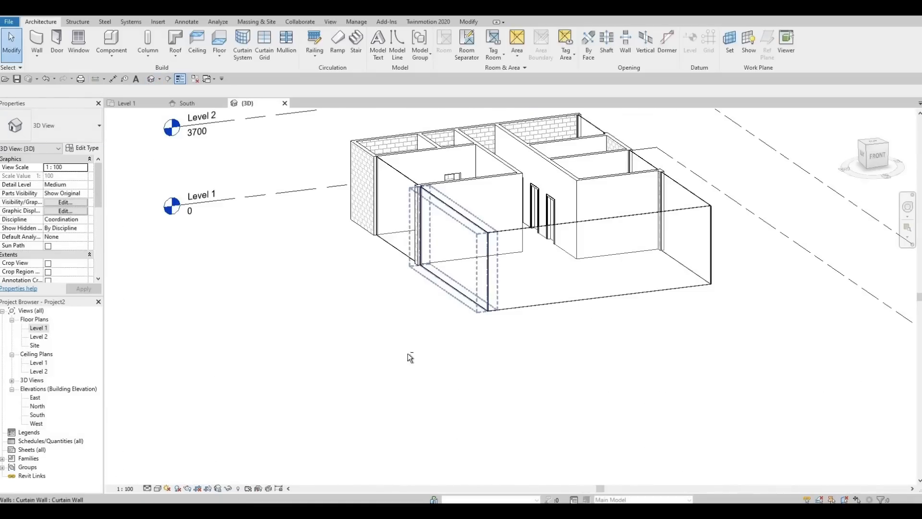
shift+middle_drag(410, 358, 413, 385)
shift+middle_drag(471, 379, 411, 312)
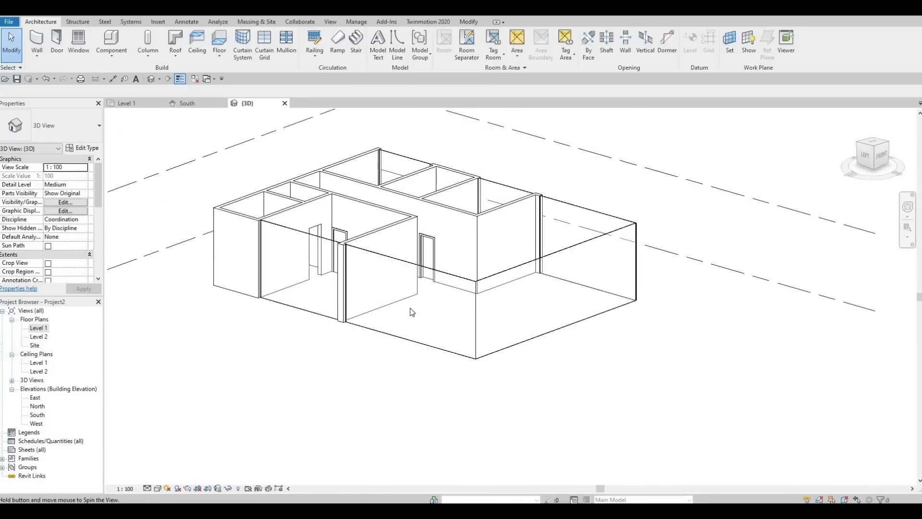
middle_drag(327, 287, 387, 283)
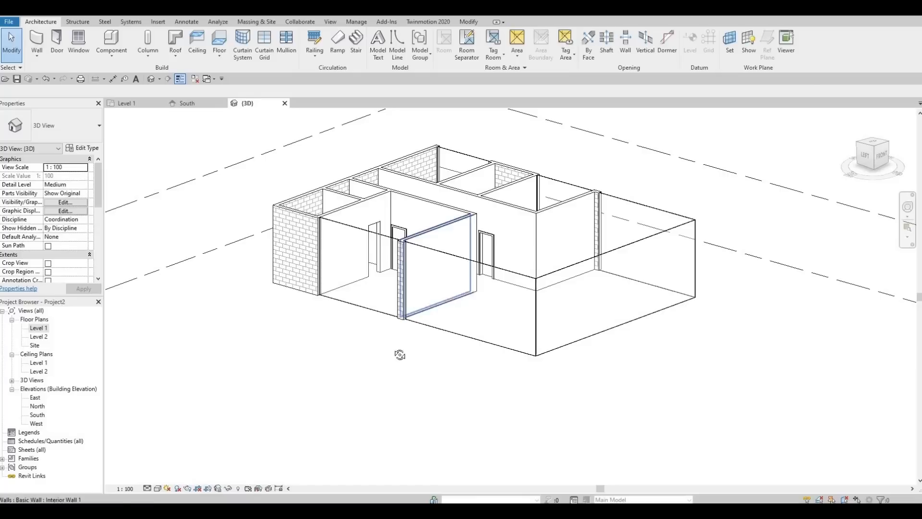
shift+middle_drag(399, 355, 494, 343)
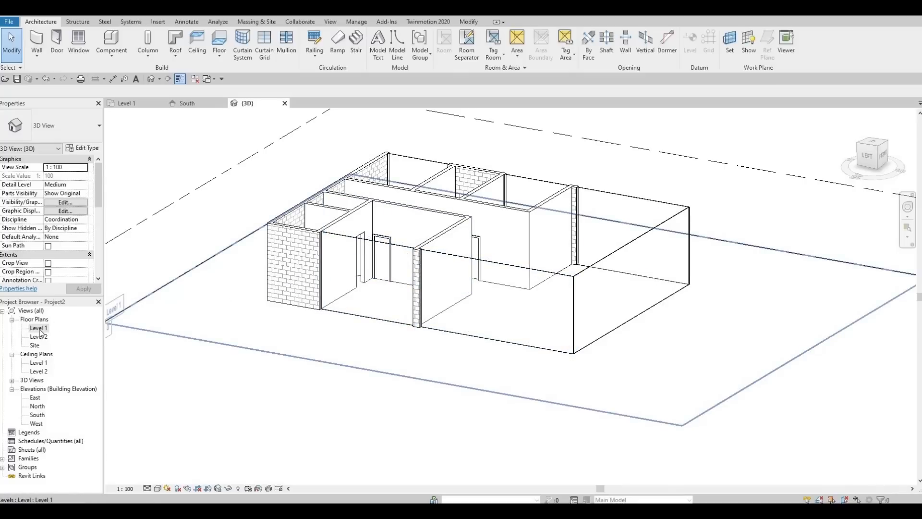
On the Level 1 floor plan, start an architectural floor and duplicate the Generic Floor - 400mm type as Floor 1
double_click(38, 328)
scroll(326, 295, down, 2)
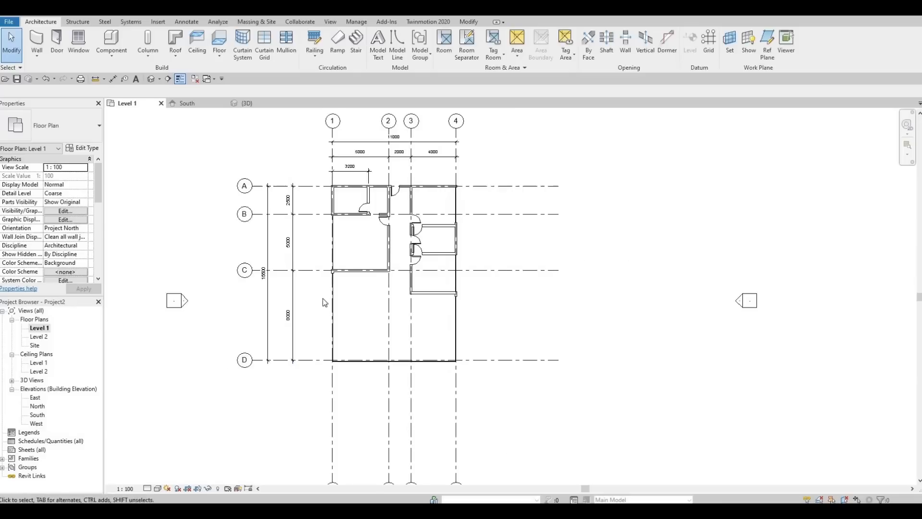
scroll(308, 293, up, 1)
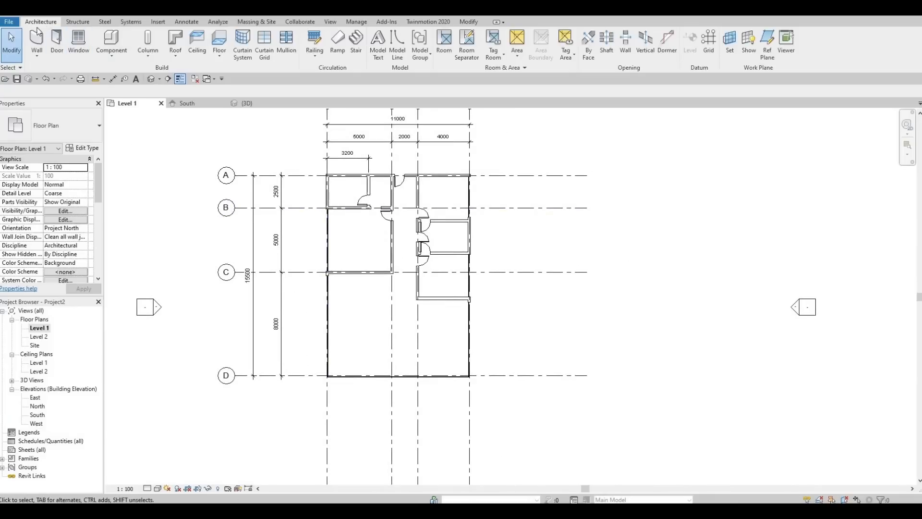
click(216, 41)
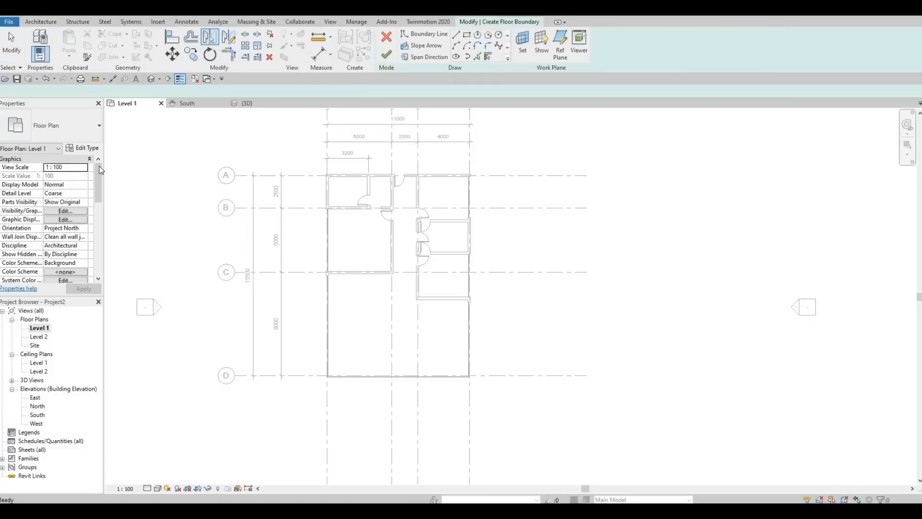
click(81, 148)
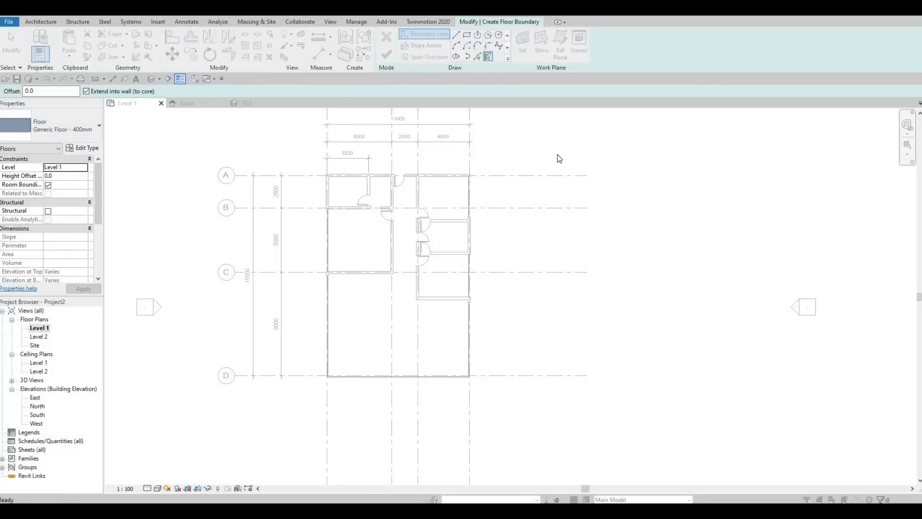
click(656, 133)
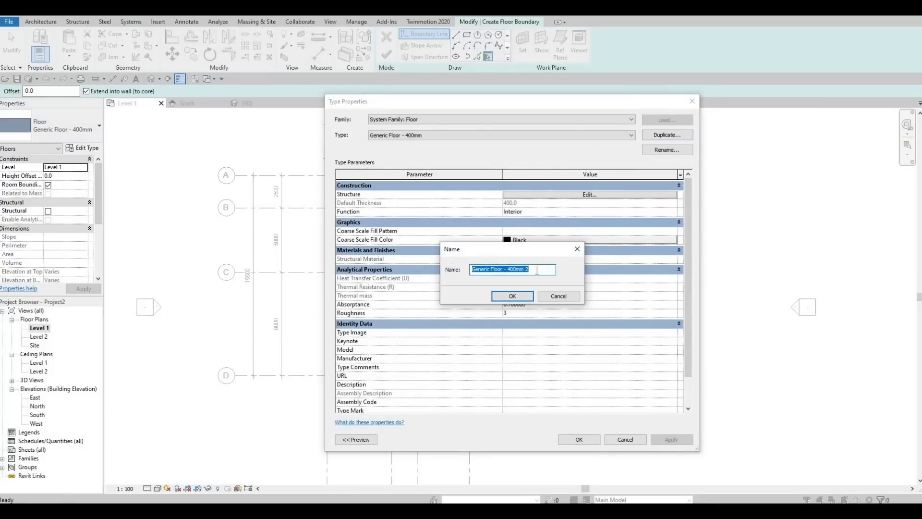
text(Floor 1)
click(521, 298)
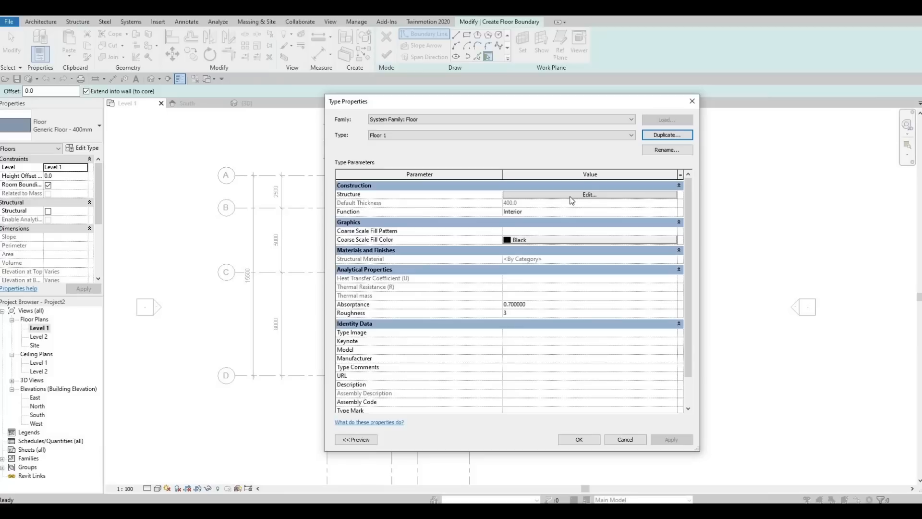
Set the Floor 1 structure layer to 300 mm thickness with the Cherry material and apply the type
click(543, 195)
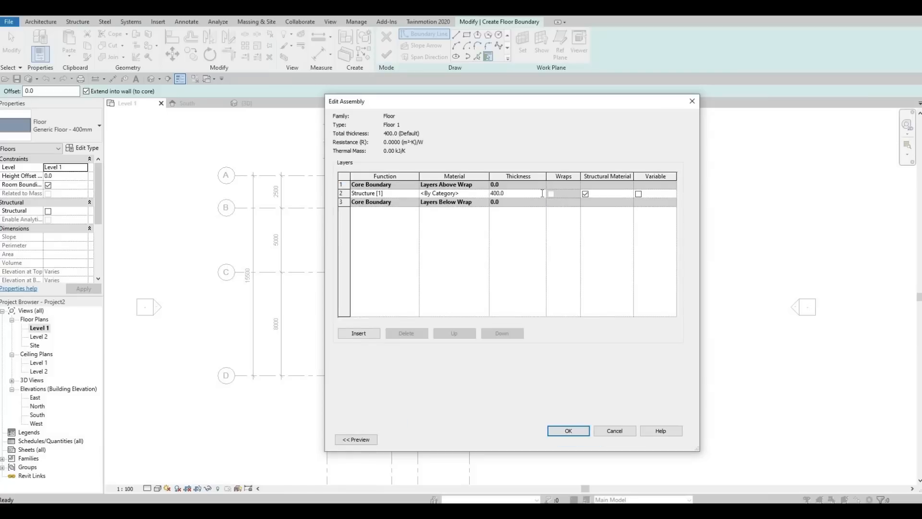
click(542, 193)
text(300)
click(485, 194)
click(485, 193)
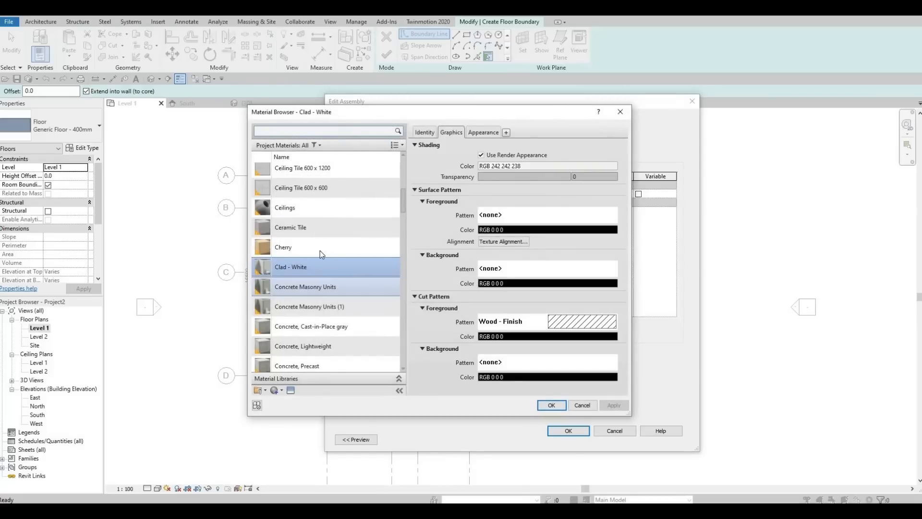
click(280, 248)
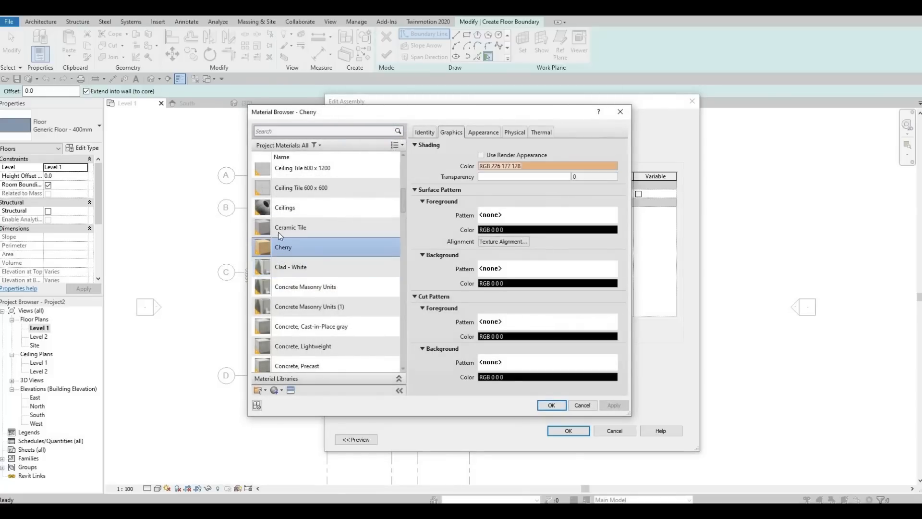
click(553, 404)
click(567, 430)
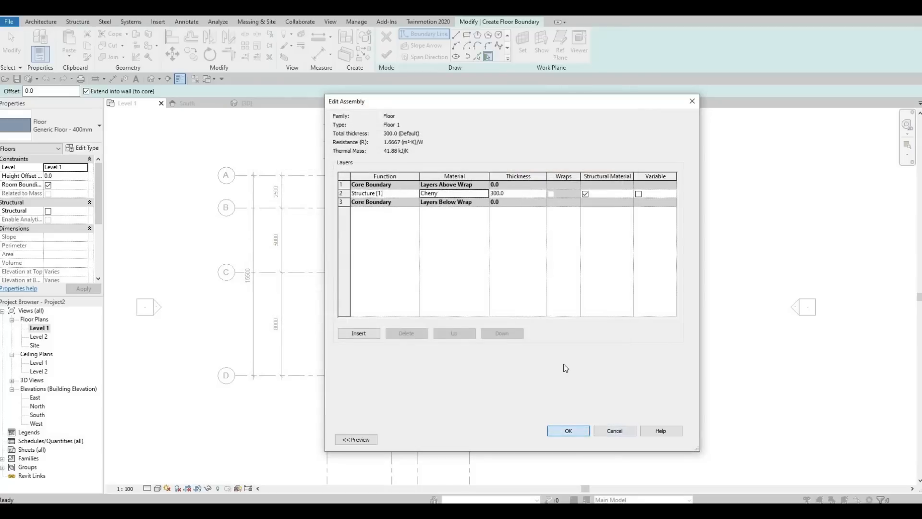
click(579, 438)
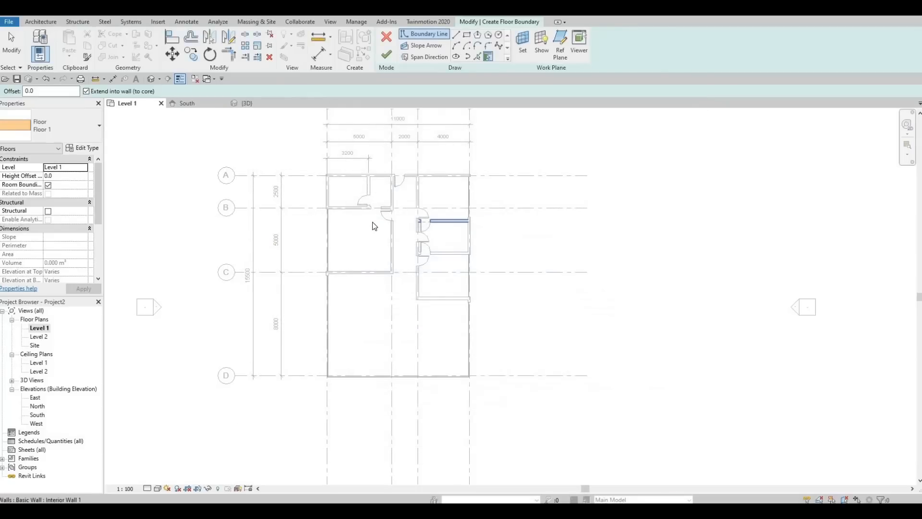
Sketch a rectangular floor boundary from the outer wall corner at grids A and 1 to the curtain wall corner at grids D and 4
click(467, 35)
scroll(337, 202, up, 5)
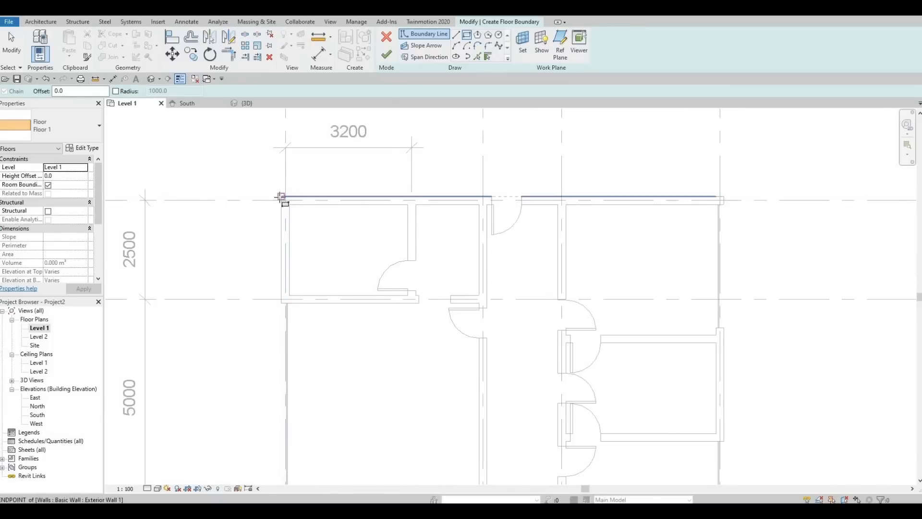
scroll(283, 199, up, 2)
click(377, 290)
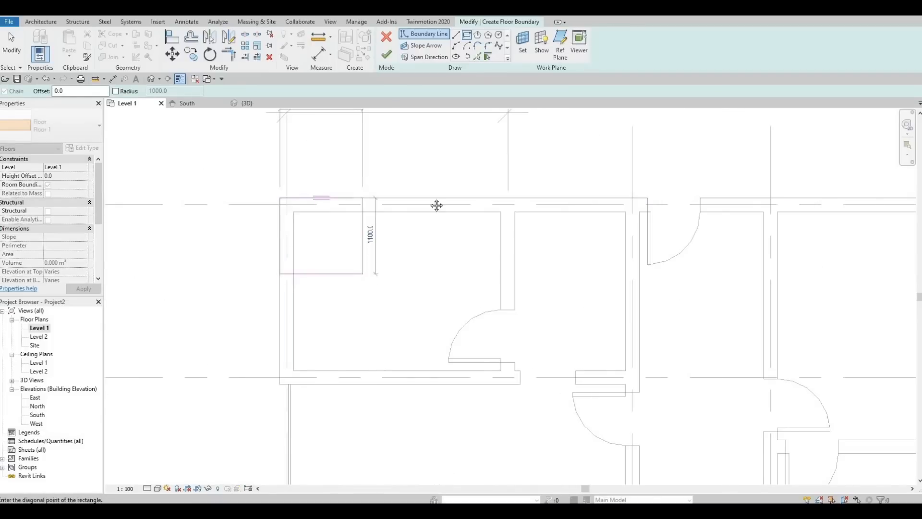
scroll(446, 216, down, 4)
scroll(529, 336, up, 6)
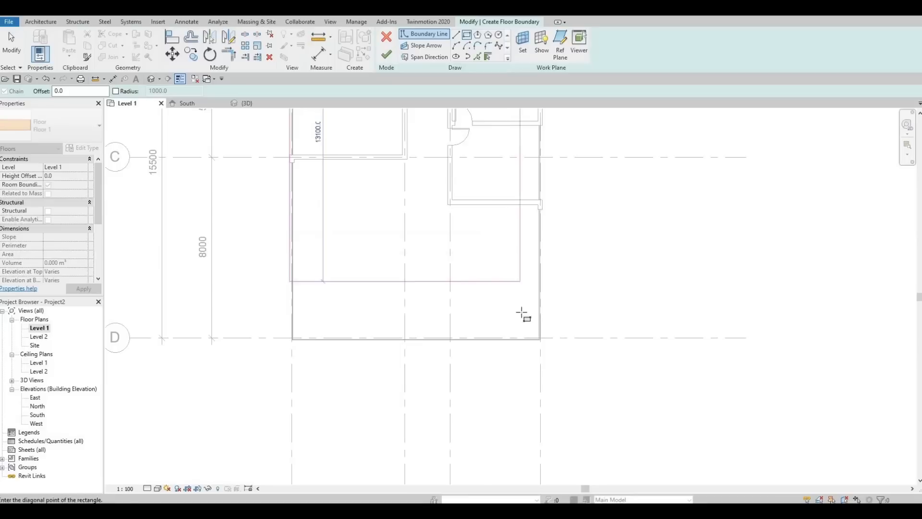
scroll(532, 335, up, 3)
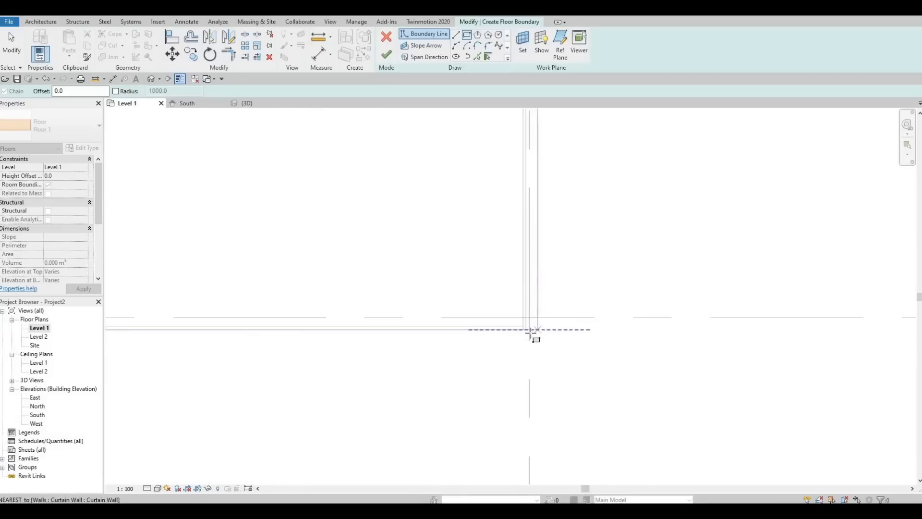
click(530, 330)
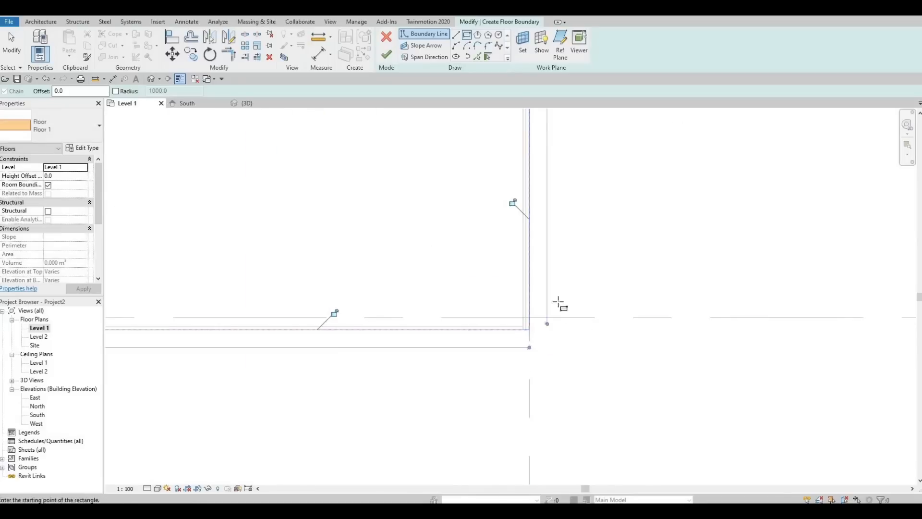
scroll(552, 307, down, 4)
scroll(542, 274, down, 2)
key(Escape)
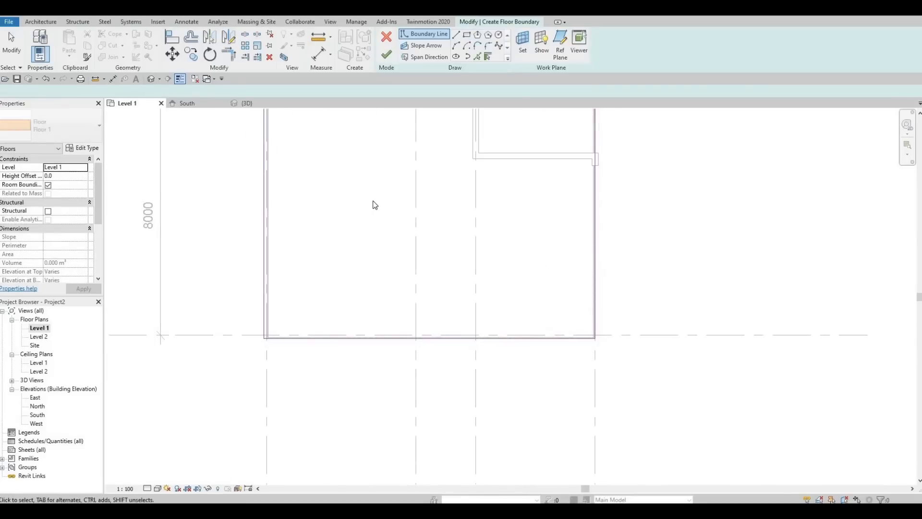
Move the floor boundary line along grid 1 outward to about 1900 mm outside the grid
scroll(365, 192, down, 3)
click(353, 176)
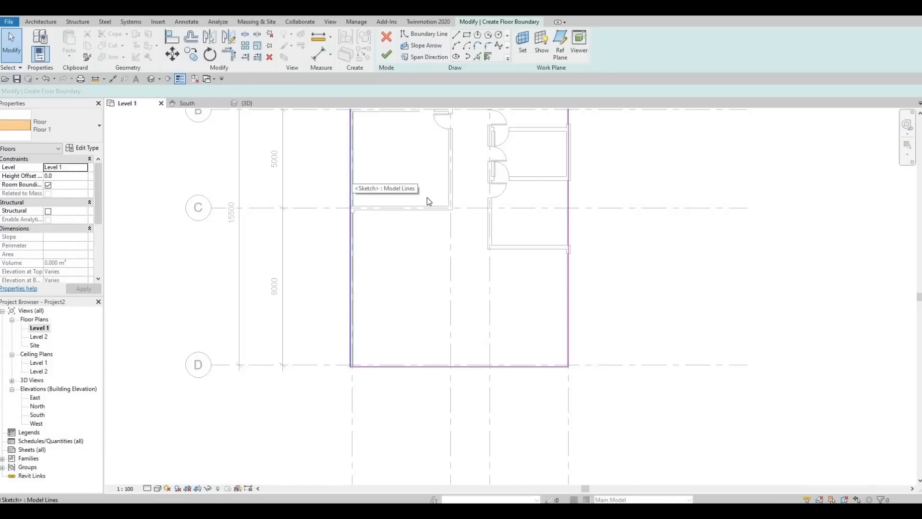
key(Left)
key(Left)
key(Left)
key(Left)
key(Left)
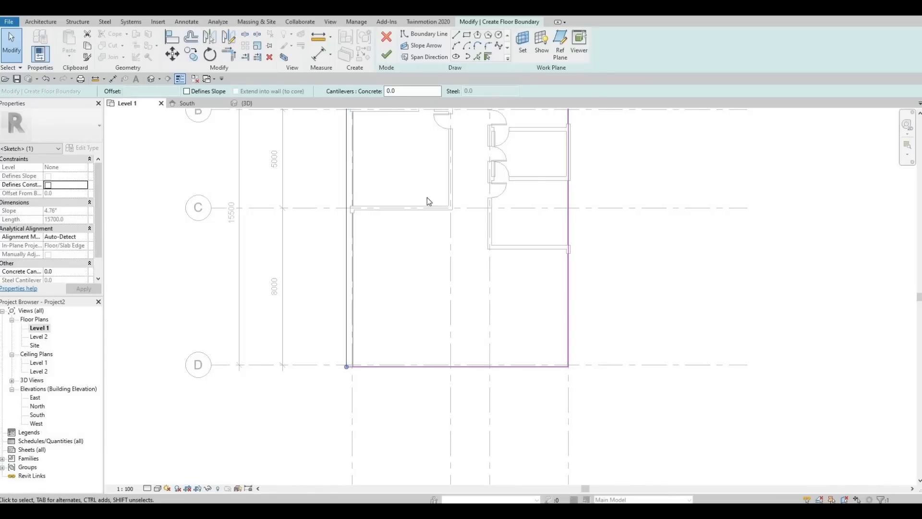
key(Left)
key(Left)
key(Left)
key(Left)
key(Left)
key(Left)
key(Left)
key(Left)
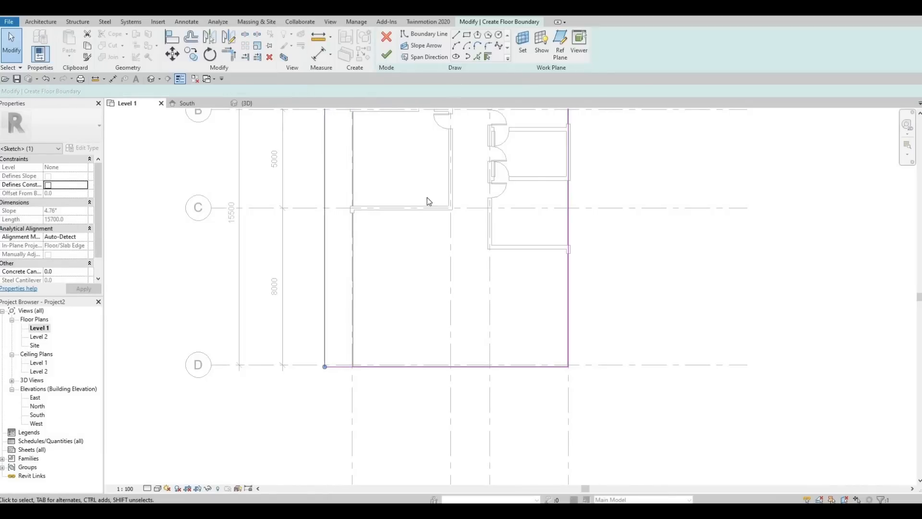
key(Left)
key(Left)
key(Left)
key(Left)
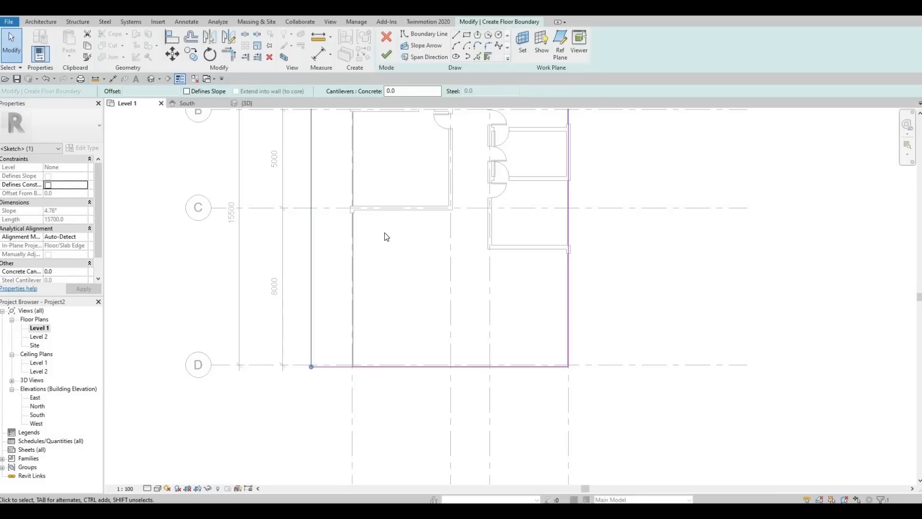
key(Right)
key(Right)
key(Right)
key(Right)
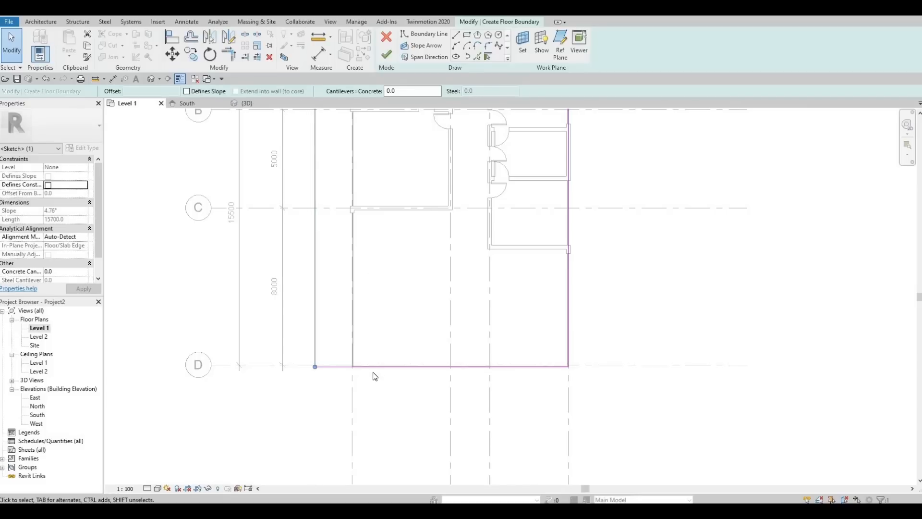
Move the floor boundary line along grid D outward to about 1950 mm beyond the curtain wall
click(375, 367)
key(Down)
key(Down)
key(Down)
key(Down)
key(Down)
key(Down)
key(Down)
key(Down)
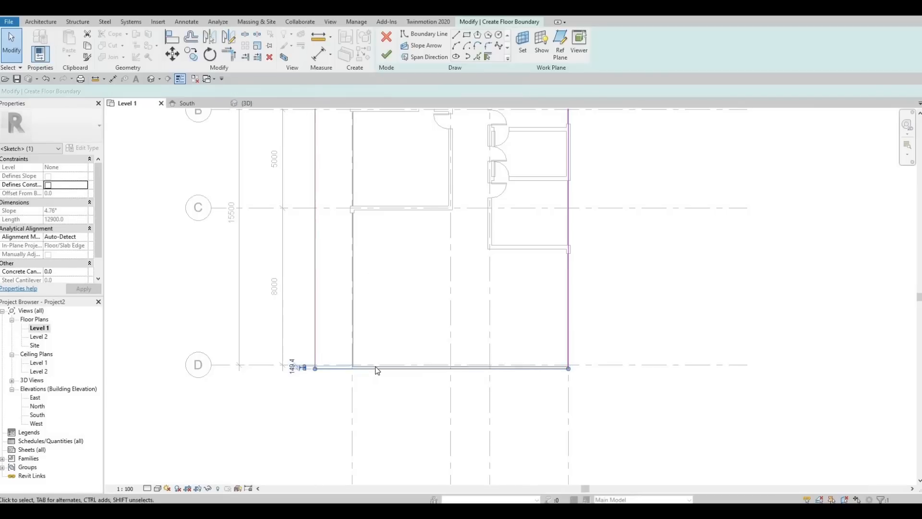
key(Down)
key(Down)
key(Down)
key(Down)
key(Down)
key(Down)
key(Down)
key(Down)
key(Down)
key(Down)
key(Down)
key(Down)
key(Down)
key(Down)
key(Down)
key(Down)
key(Down)
key(Down)
key(Down)
key(Down)
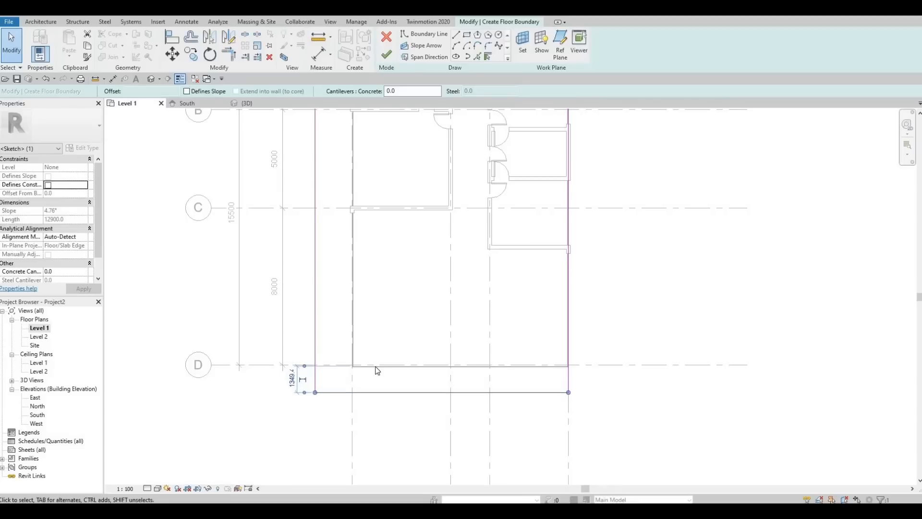
key(Down)
key(Down)
key(Down)
key(Down)
key(Down)
key(Down)
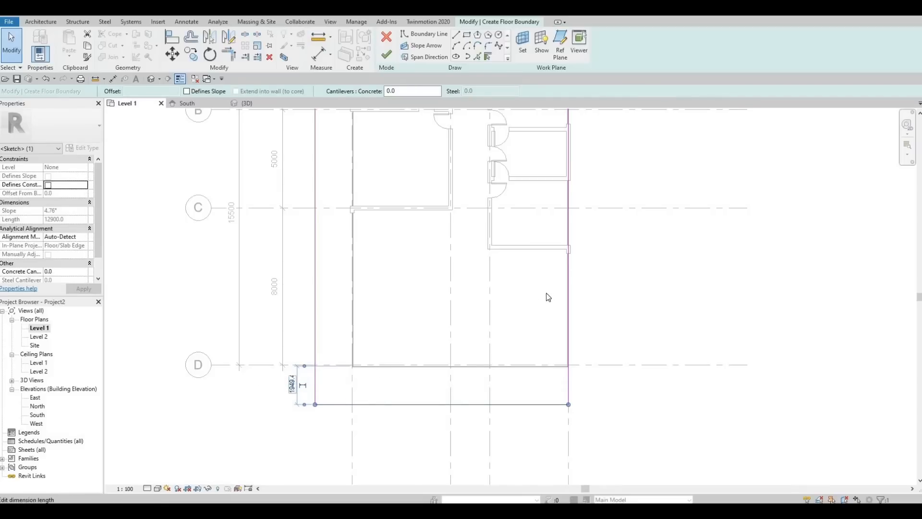
Move the floor boundary line along grid 4 outward to about 2200 mm outside the grid
click(568, 287)
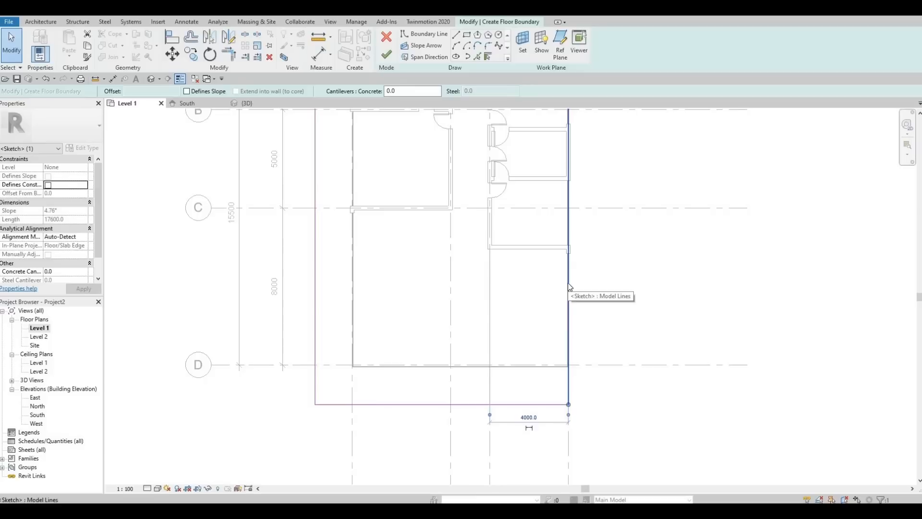
key(Right)
key(Right)
key(Right)
key(Right)
key(Right)
key(Right)
key(Right)
key(Right)
key(Right)
key(Right)
key(Right)
key(Right)
key(Right)
key(Right)
key(Right)
key(Right)
key(Right)
key(Right)
key(Right)
key(Right)
key(Right)
key(Right)
key(Right)
key(Right)
key(Right)
key(Right)
key(Right)
key(Right)
key(Right)
key(Right)
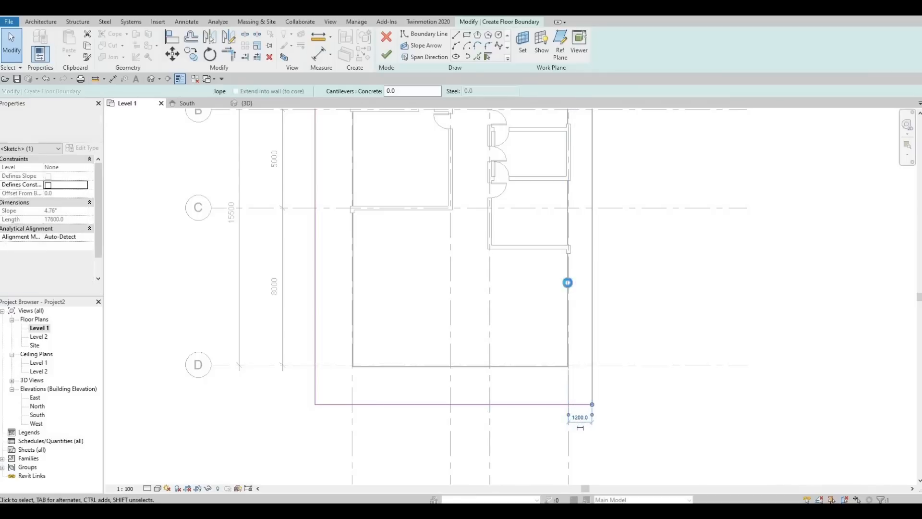
key(Right)
key(Right)
key(Right)
key(Right)
key(Right)
key(Right)
key(Right)
key(Right)
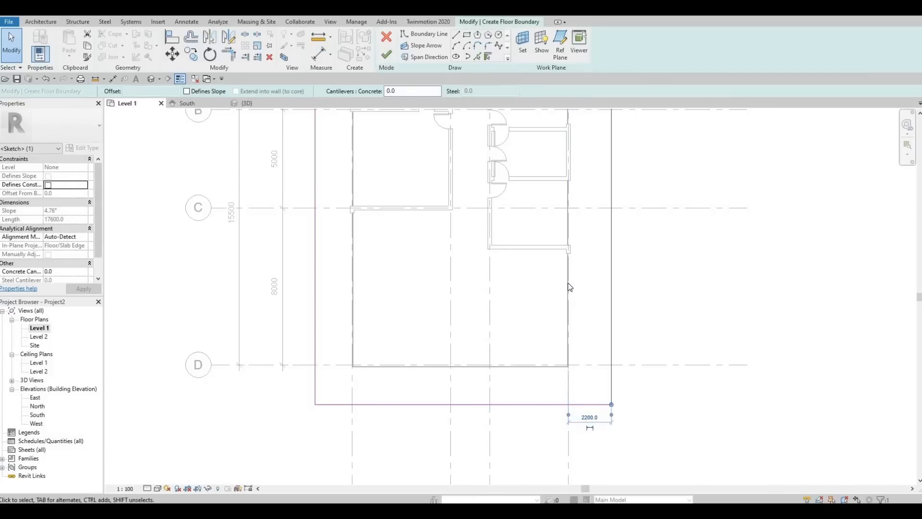
Set the distance between grid 4 and the boundary line outside it to 2000 mm
click(586, 417)
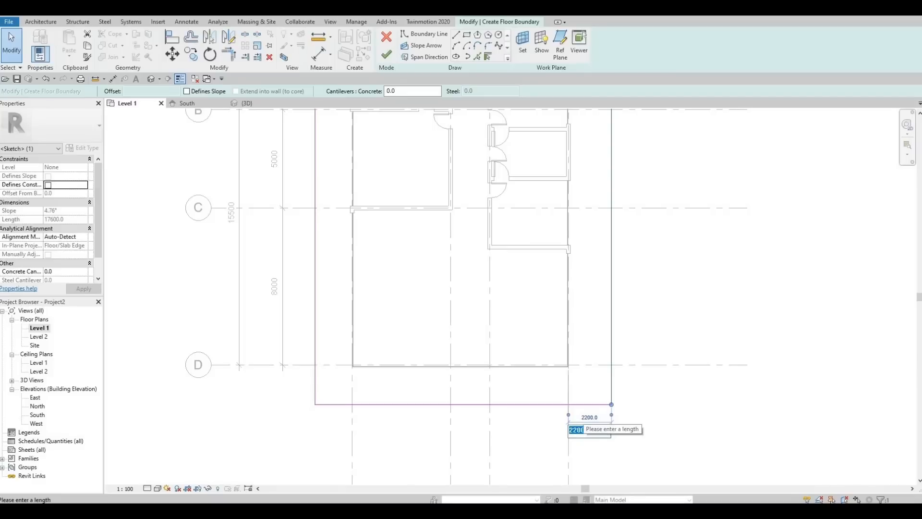
text(2000)
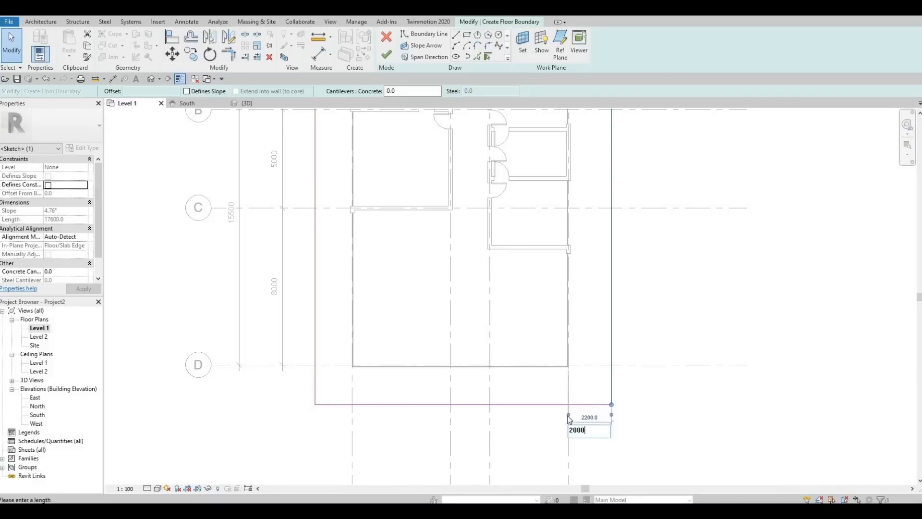
key(Return)
Set the offset of the boundary line beyond grid D to 2000 mm
click(475, 405)
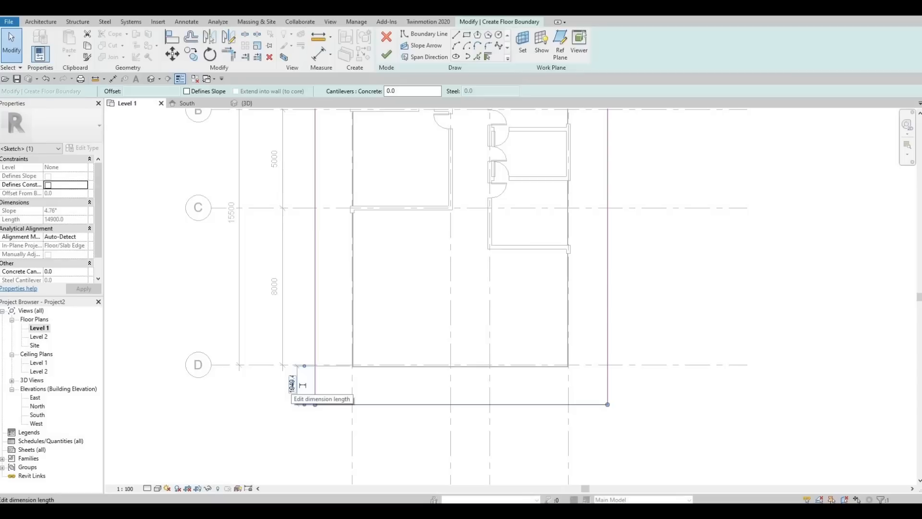
click(292, 384)
text(2000)
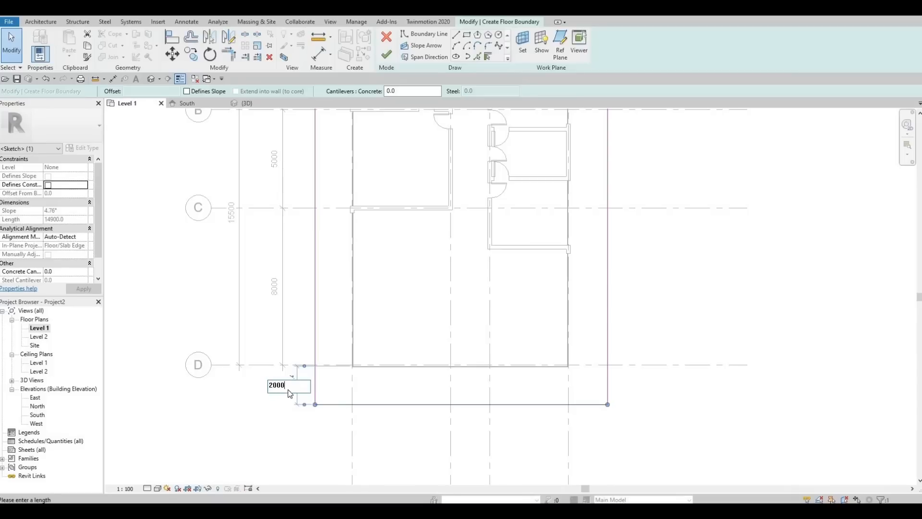
Offset the floor boundary edges 2000 mm outward at grid D and grid 1
key(Return)
key(Escape)
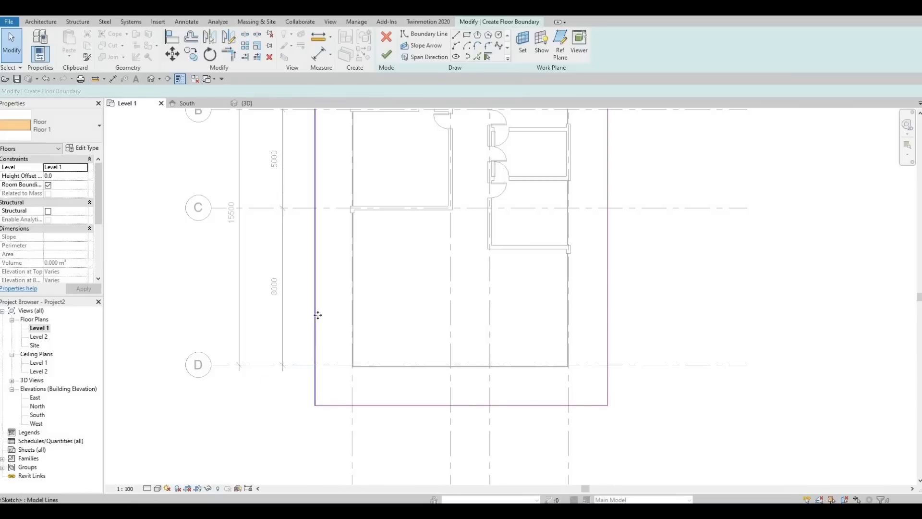
click(317, 315)
middle_drag(342, 173, 358, 383)
scroll(348, 214, up, 2)
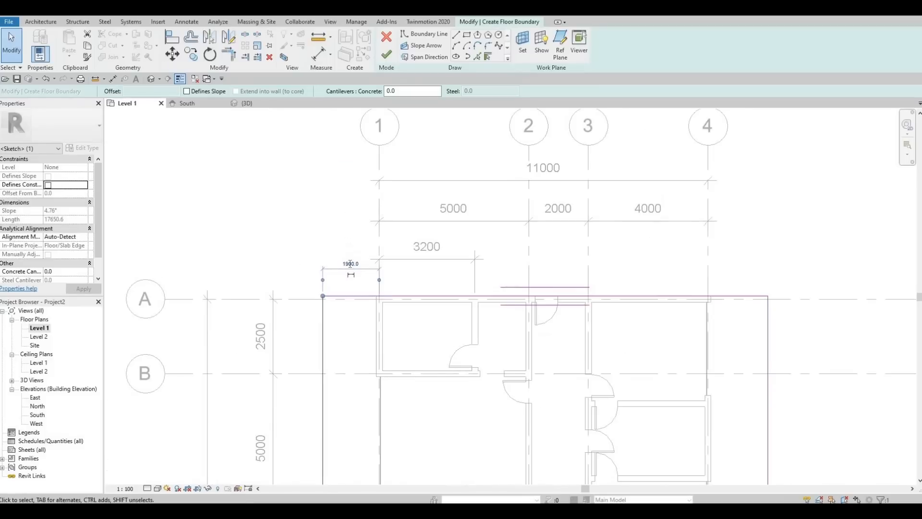
click(350, 264)
text(200)
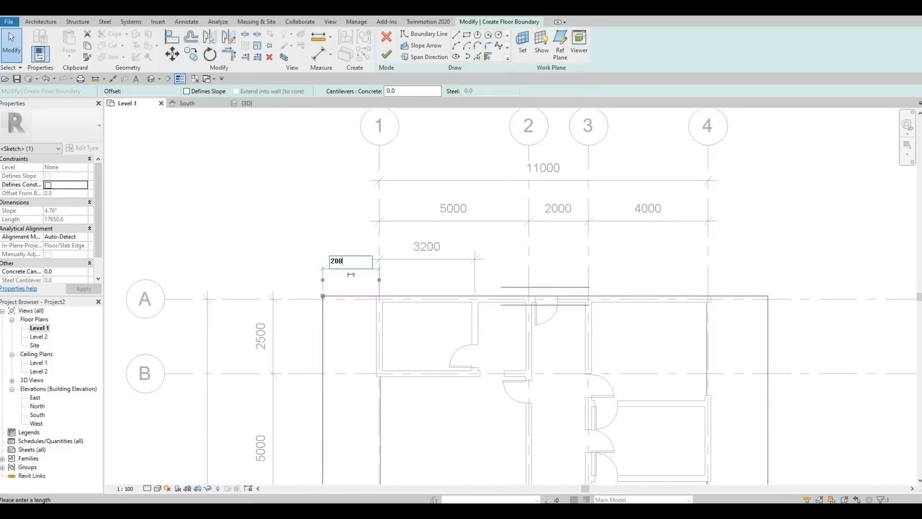
text(0)
key(Return)
key(Escape)
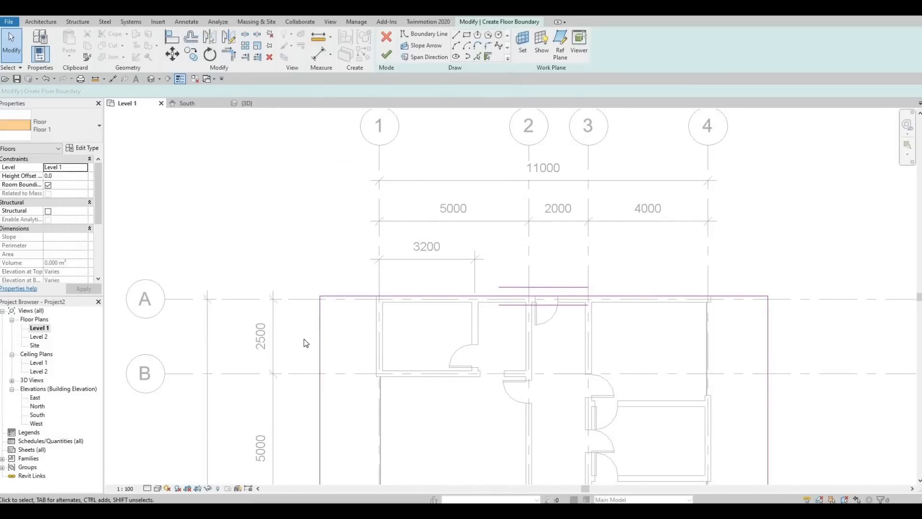
Set the floor boundary edge beyond grid D to a distance of 5000 mm from the building
scroll(493, 280, down, 2)
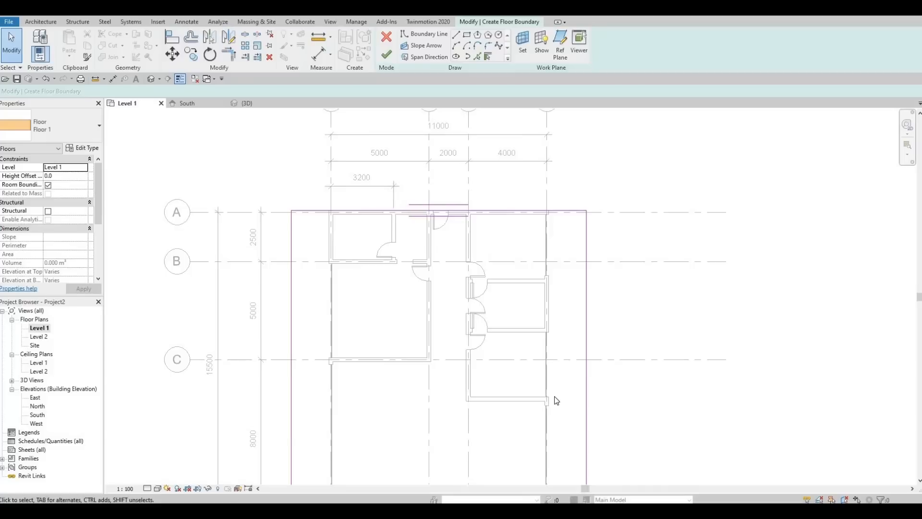
scroll(557, 400, down, 2)
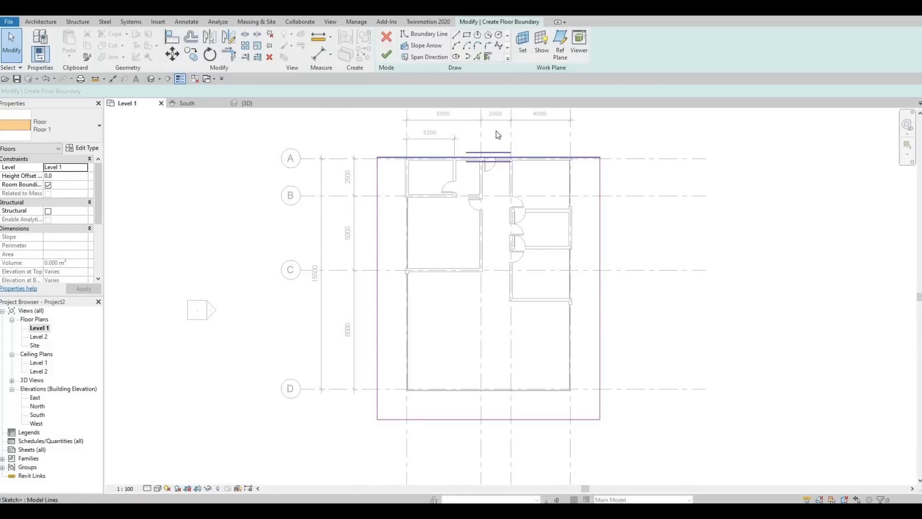
middle_drag(414, 140, 408, 168)
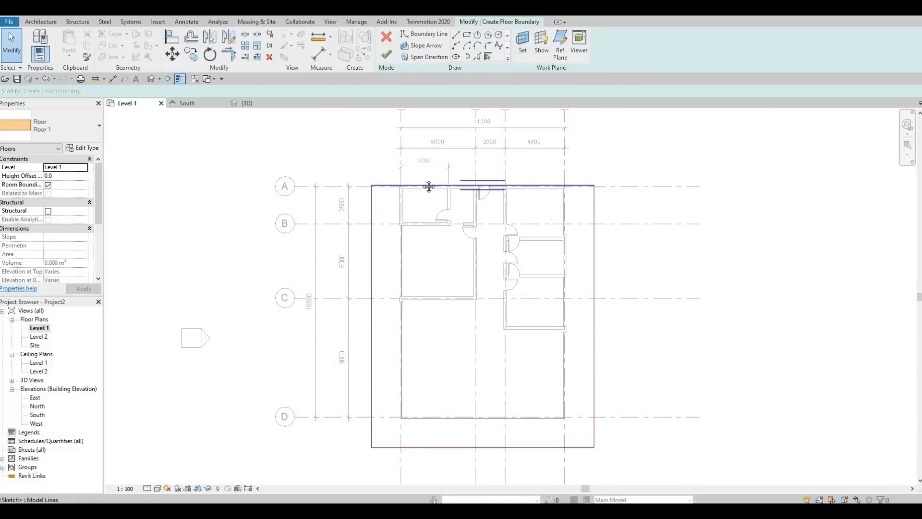
scroll(379, 163, down, 1)
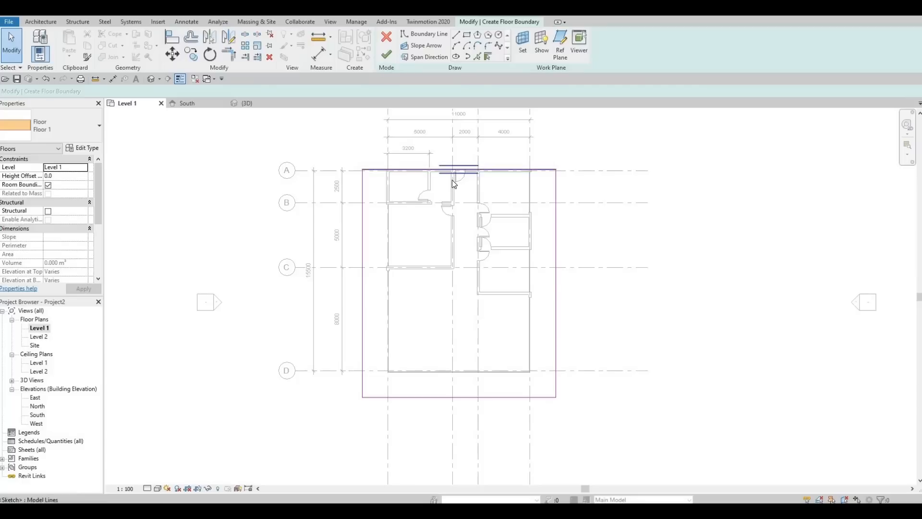
scroll(391, 239, down, 1)
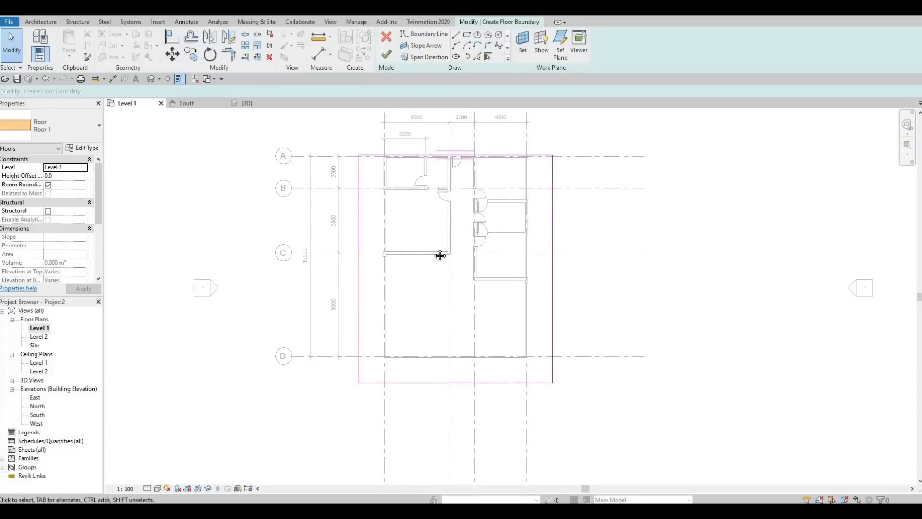
scroll(480, 256, down, 2)
scroll(461, 258, up, 2)
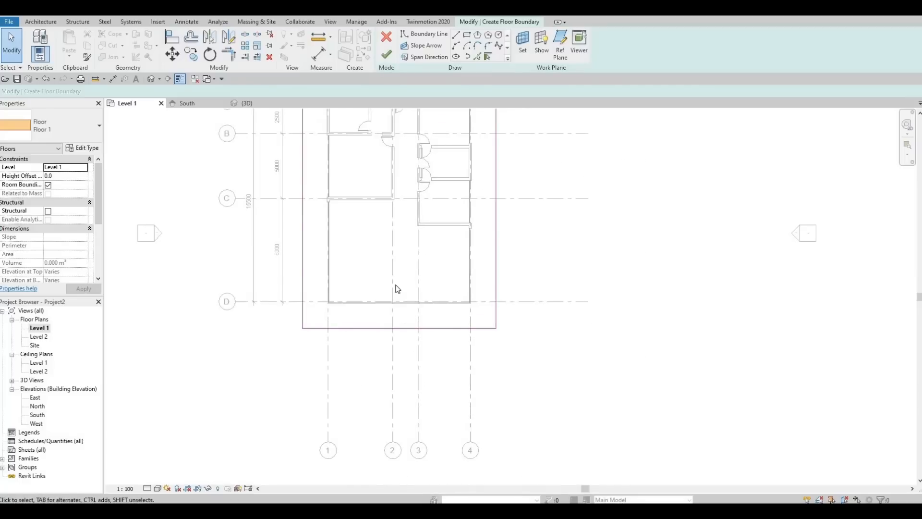
click(379, 329)
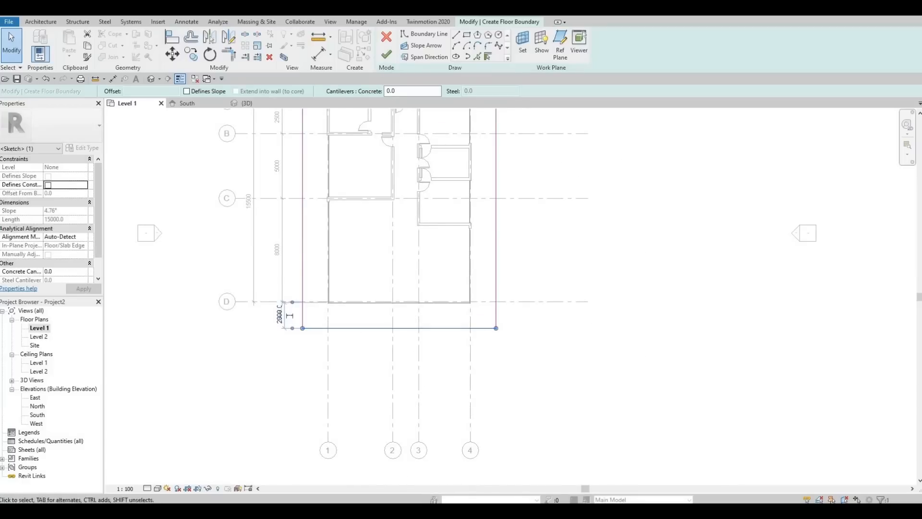
click(280, 316)
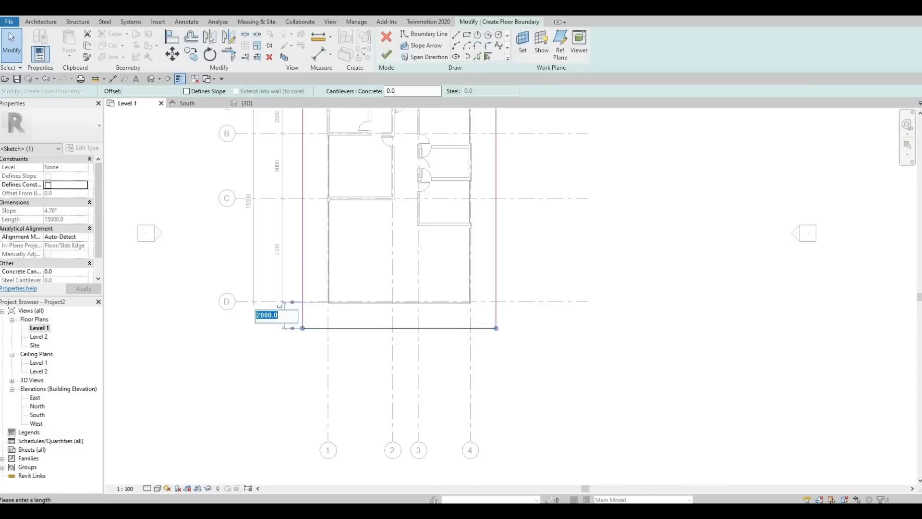
text(5000)
key(Return)
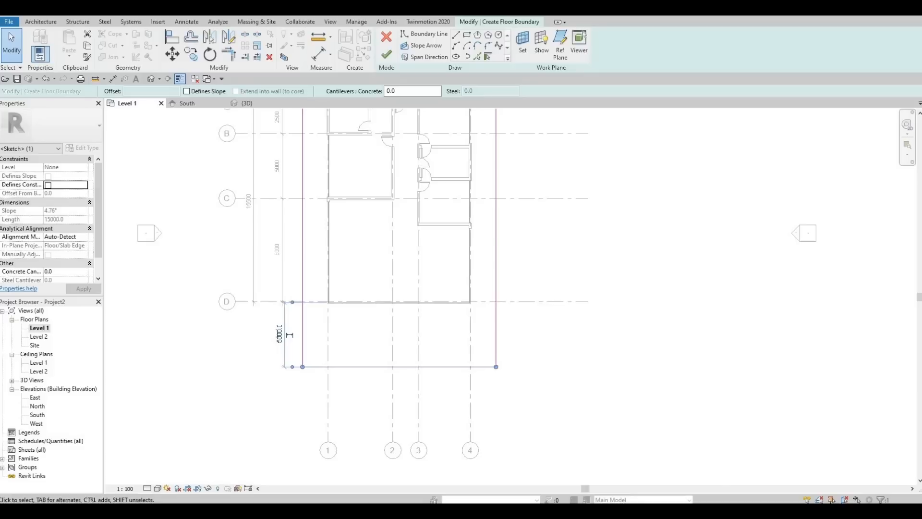
Set the distance of the floor boundary edge beyond grid D to 3000 mm
click(276, 333)
text(3)
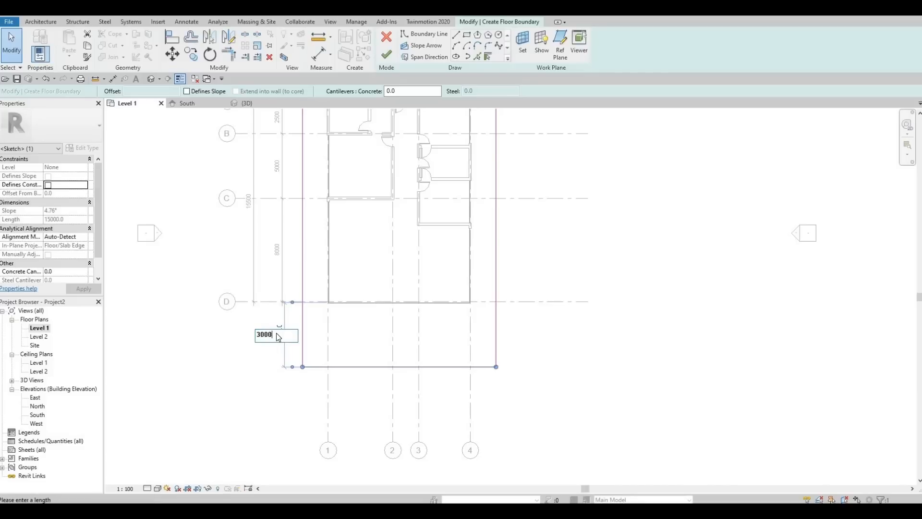
text(000)
key(Return)
key(Escape)
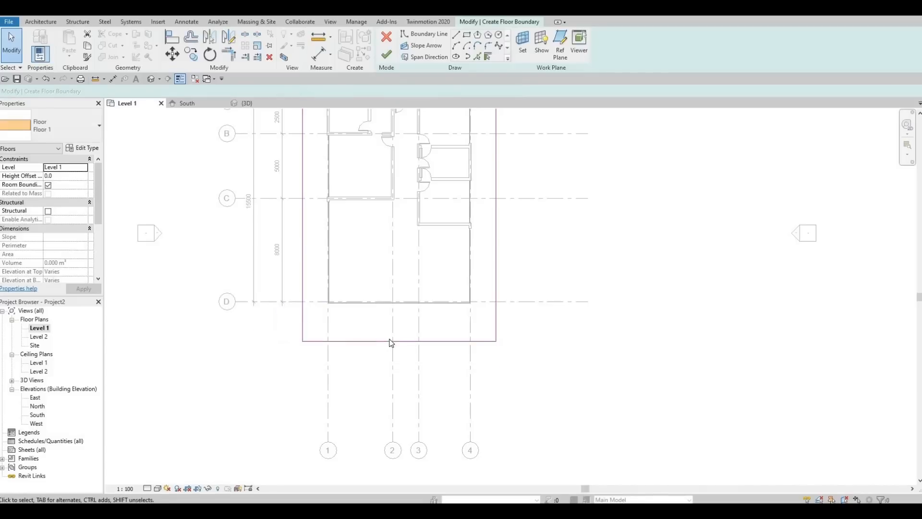
Finish the floor boundary sketch to create the Floor 1 slab
scroll(429, 303, down, 2)
scroll(414, 329, up, 2)
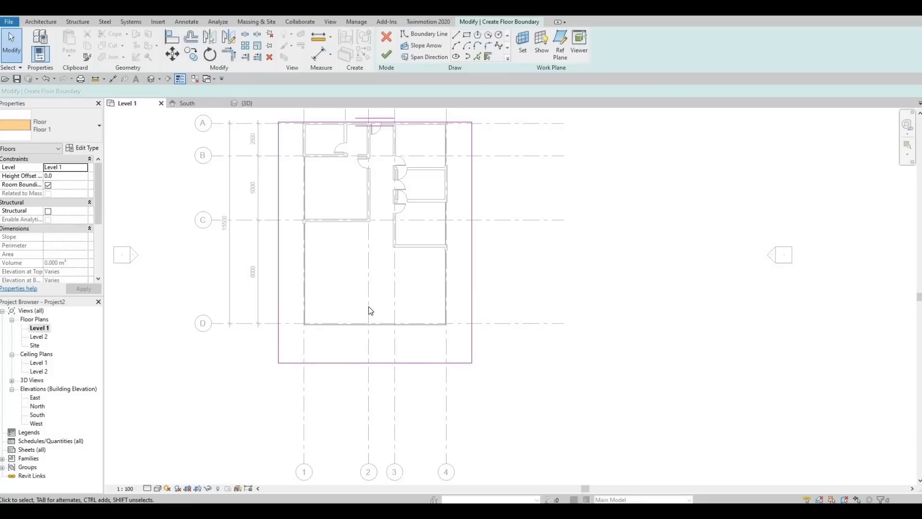
middle_drag(298, 201, 301, 202)
middle_drag(303, 168, 296, 193)
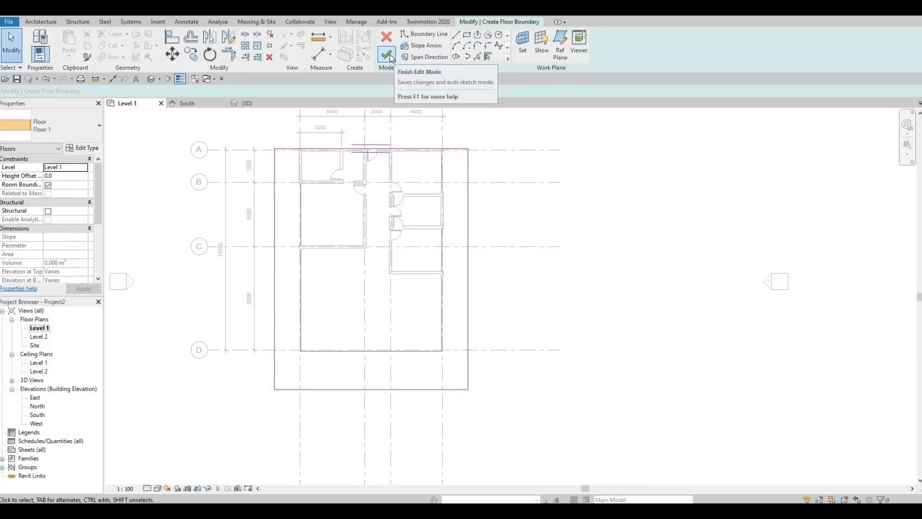
click(393, 57)
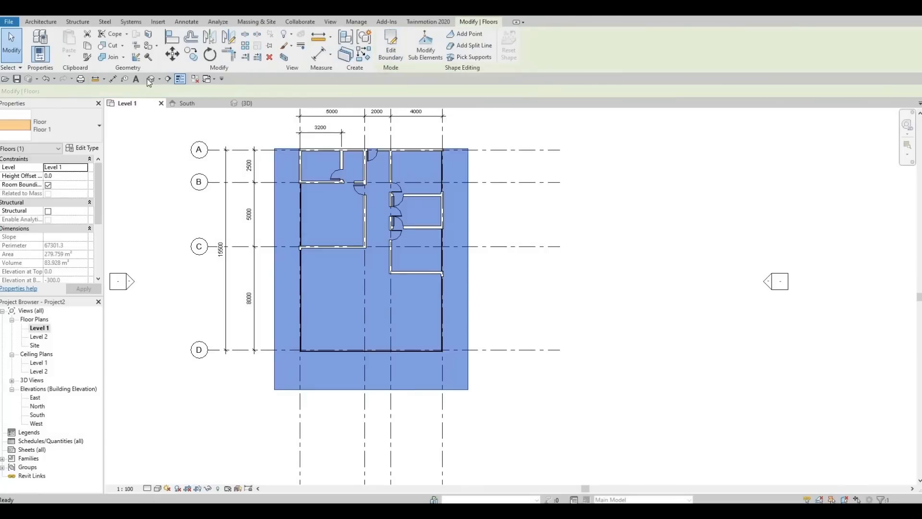
Examine the new floor slab around the building in the 3D view from several angles
click(151, 78)
shift+middle_drag(421, 224, 403, 229)
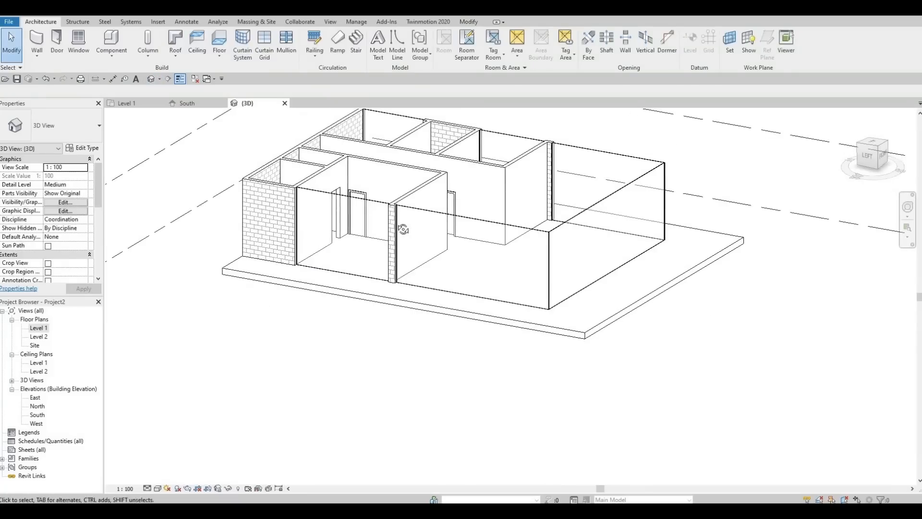
mouse_move(249, 162)
shift+middle_down()
mouse_move(402, 216)
mouse_move(442, 220)
mouse_move(407, 265)
mouse_move(397, 221)
mouse_move(445, 181)
mouse_move(369, 186)
mouse_move(365, 220)
mouse_move(387, 250)
mouse_move(401, 250)
mouse_move(407, 225)
mouse_move(405, 250)
mouse_move(364, 263)
mouse_move(409, 266)
mouse_move(346, 226)
shift+middle_up()
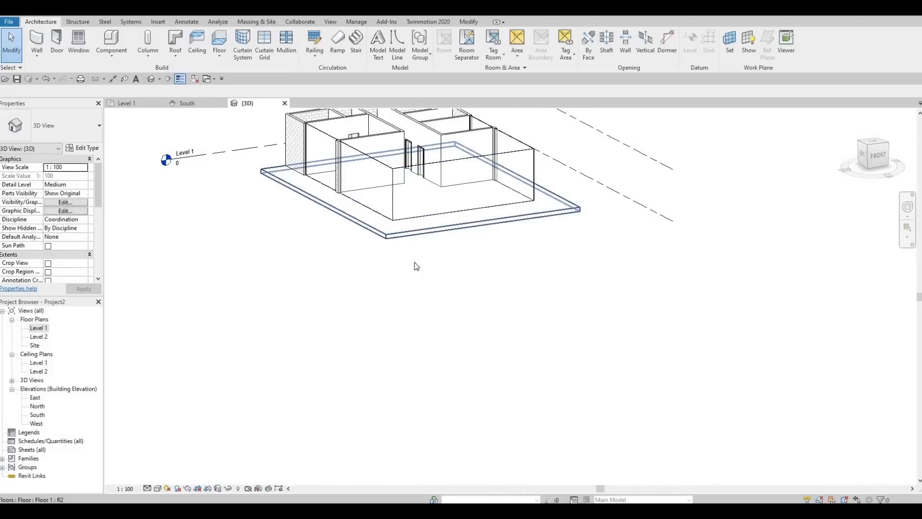
shift+middle_drag(423, 257, 359, 302)
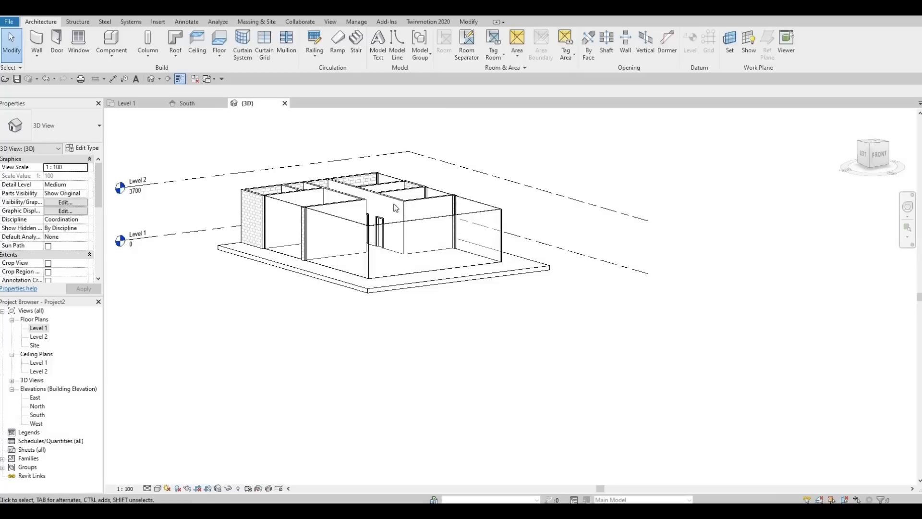
From the Level 1 plan, start a footprint roof moved to Level 2 and duplicate its type as Roof 1
double_click(39, 328)
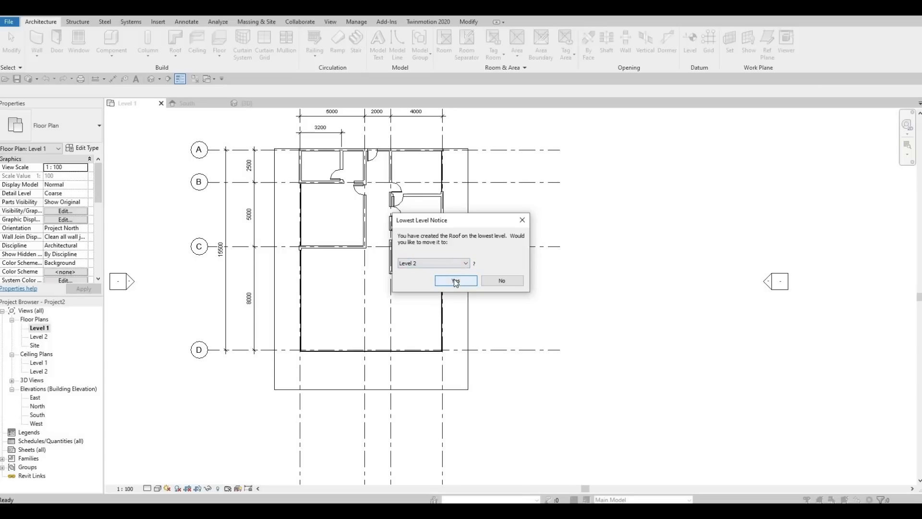
key(Return)
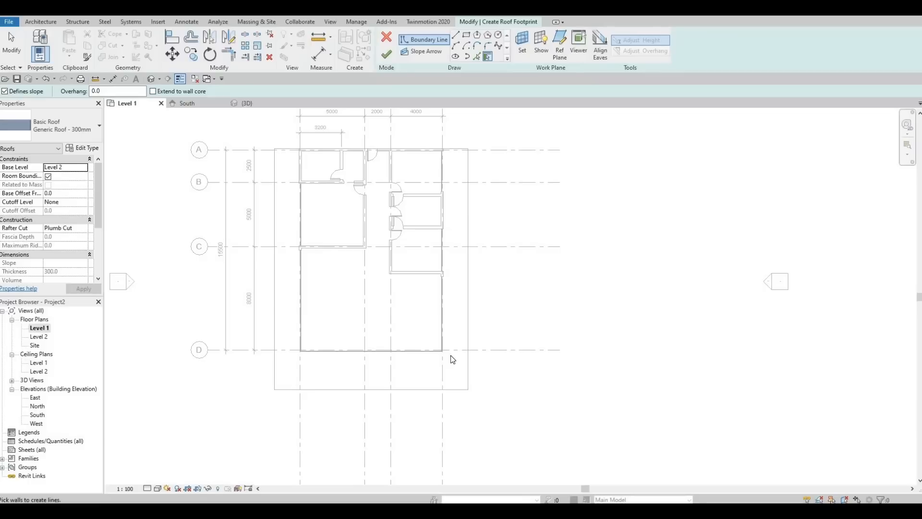
click(82, 147)
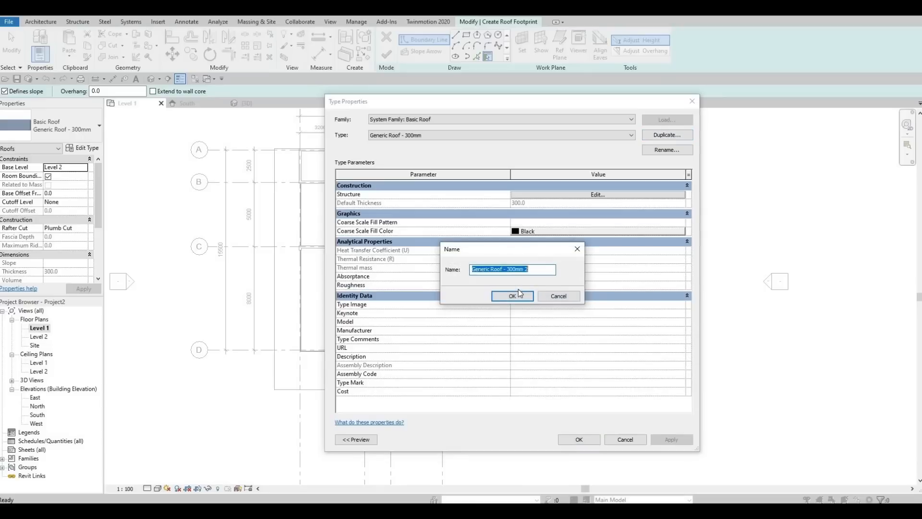
text(Roof 1)
click(512, 294)
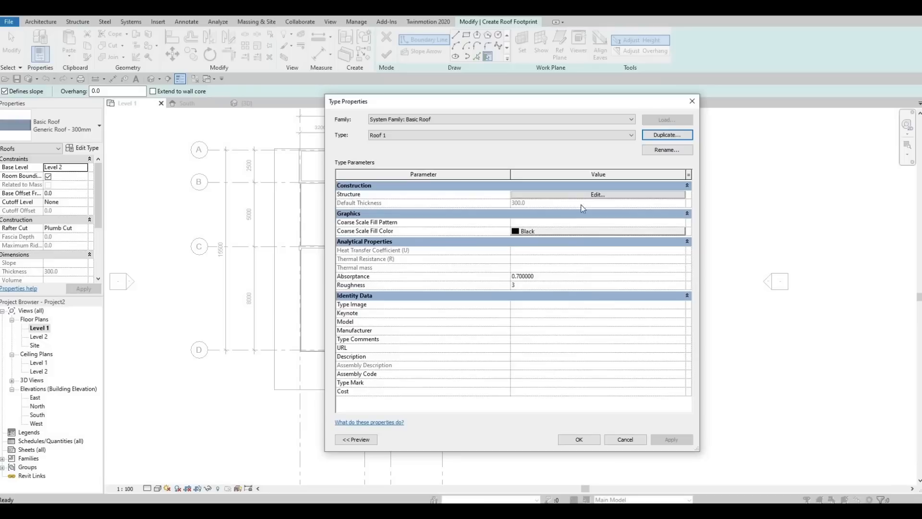
Give the structure layer of Roof 1 a thickness of 500 mm and the material Concrete, Precast
click(585, 195)
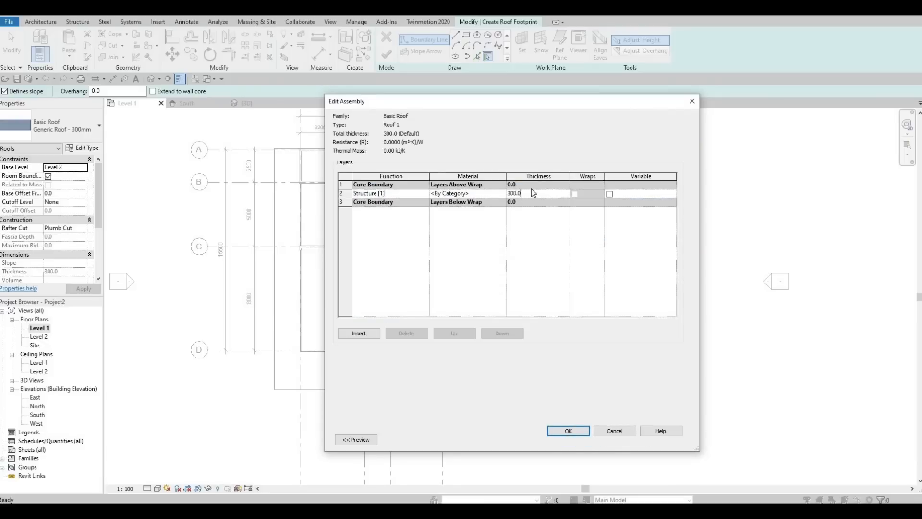
click(493, 191)
double_click(514, 193)
click(502, 194)
click(502, 193)
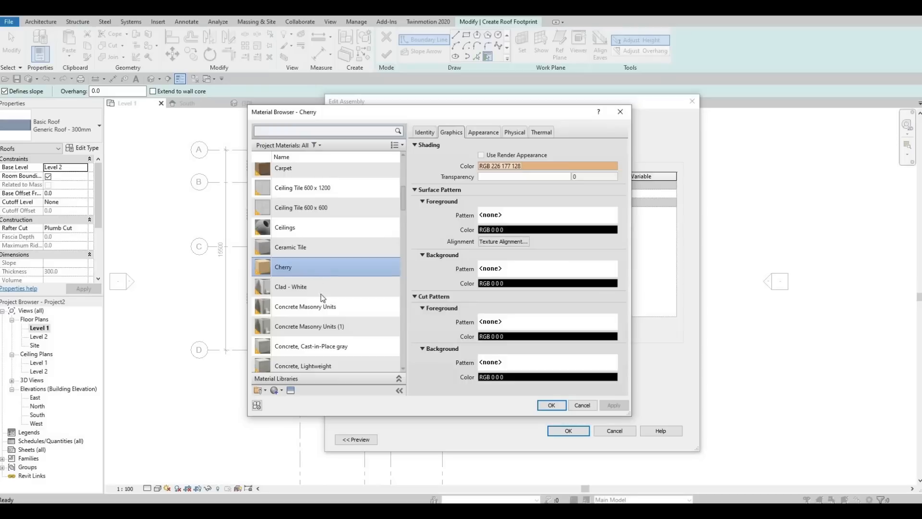
scroll(333, 326, down, 1)
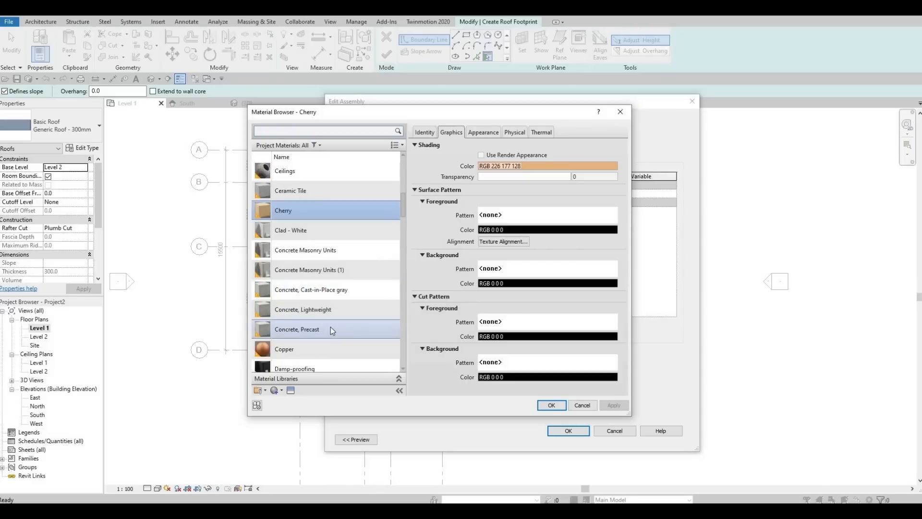
scroll(339, 307, down, 1)
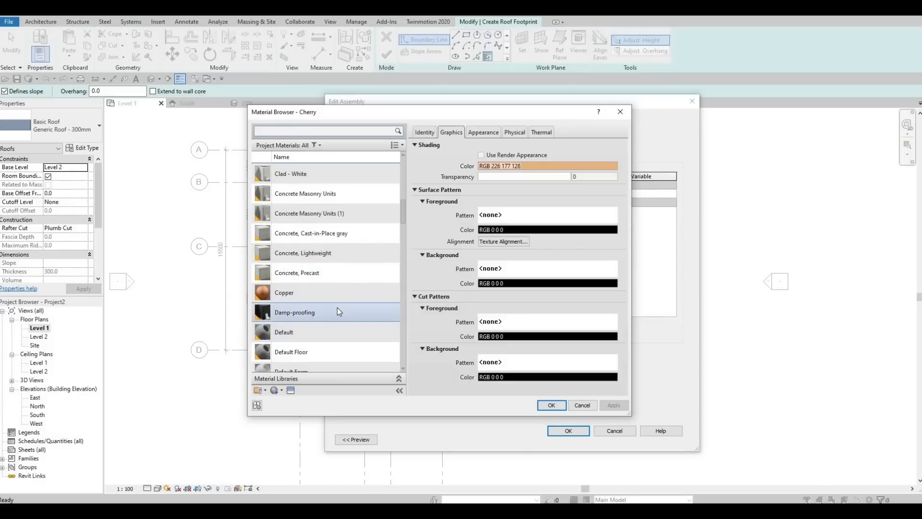
scroll(338, 310, down, 1)
scroll(338, 310, up, 1)
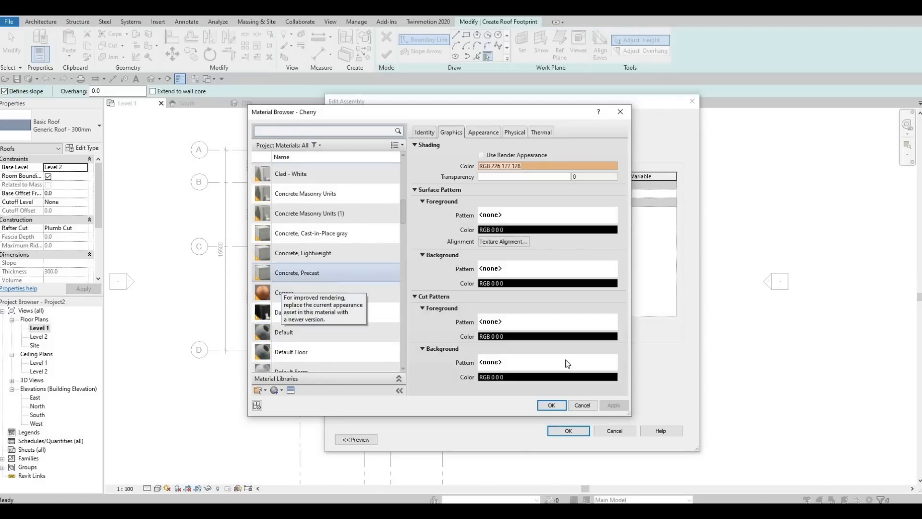
click(541, 409)
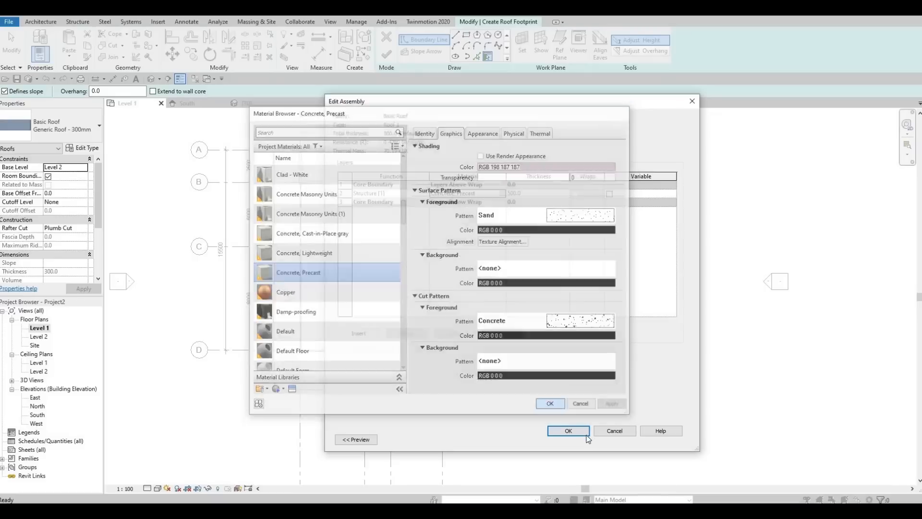
click(568, 430)
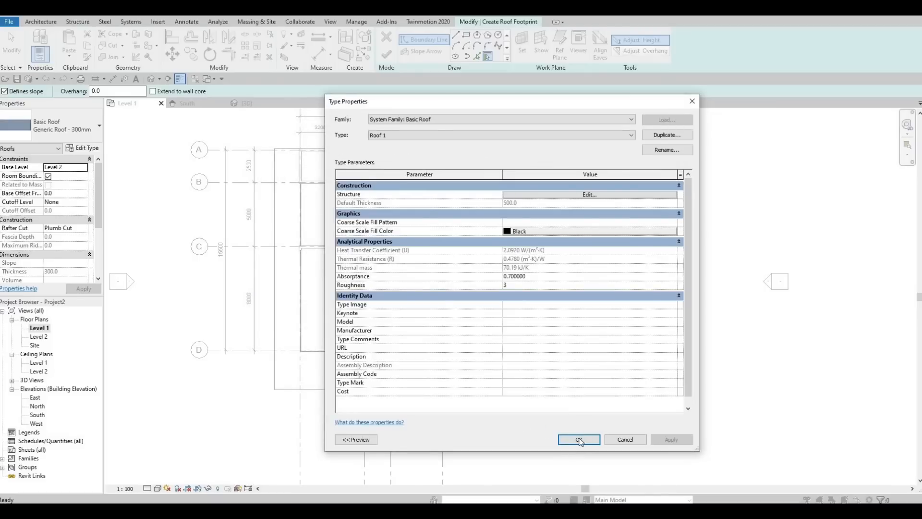
click(578, 440)
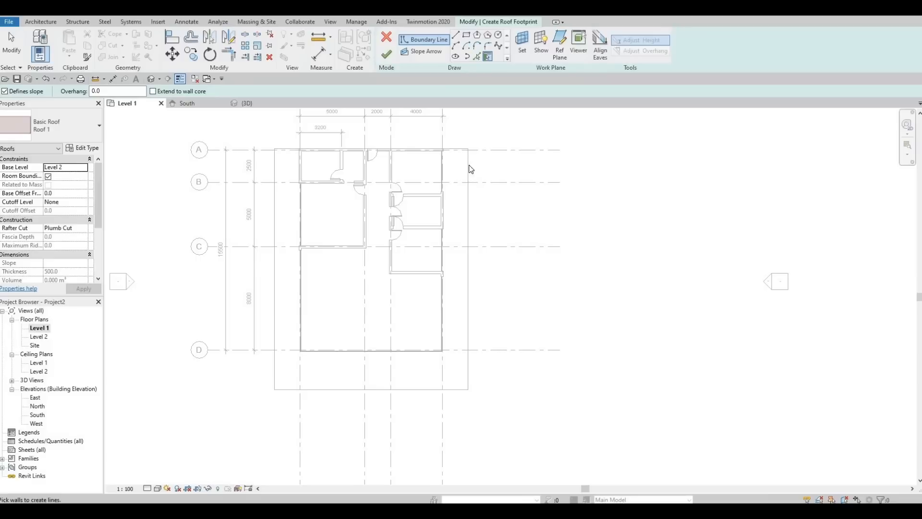
Switch the roof boundary sketch to rectangle drawing
click(467, 36)
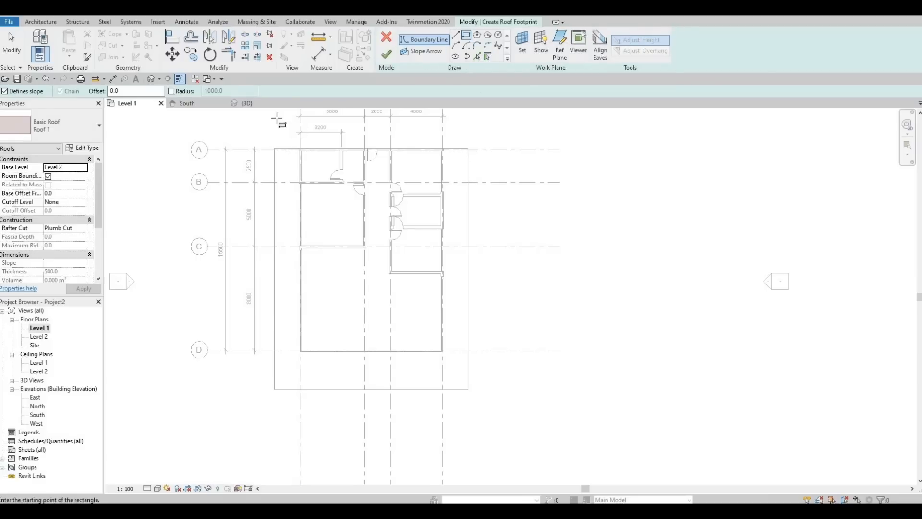
scroll(278, 122, up, 5)
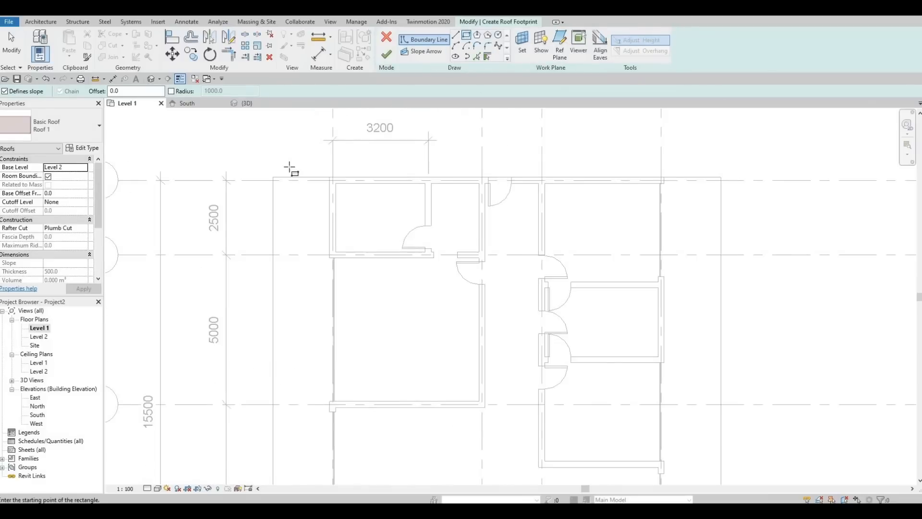
click(273, 177)
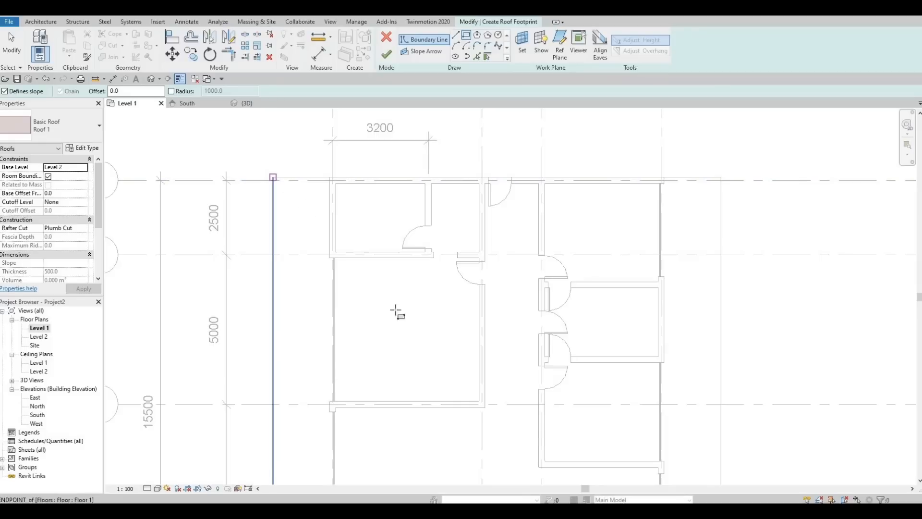
click(411, 339)
middle_drag(319, 173, 303, 117)
middle_drag(291, 148, 302, 227)
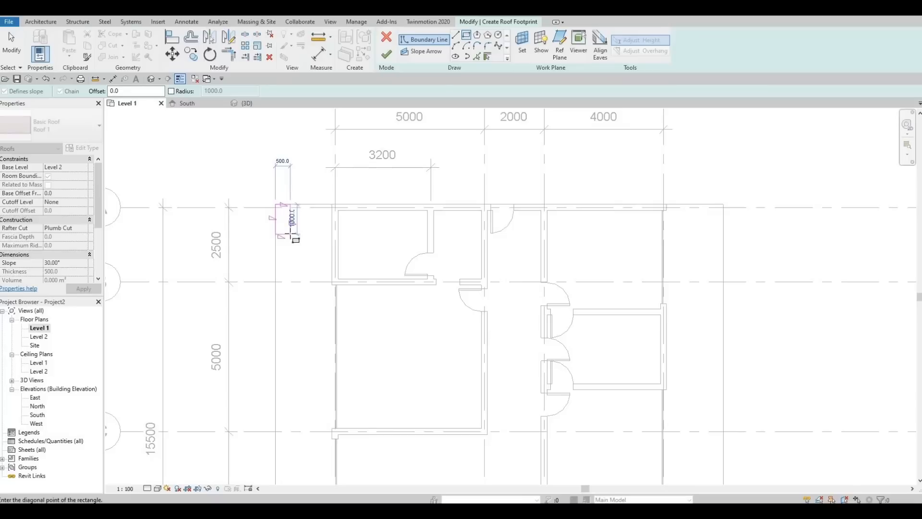
key(Escape)
middle_drag(292, 212, 290, 186)
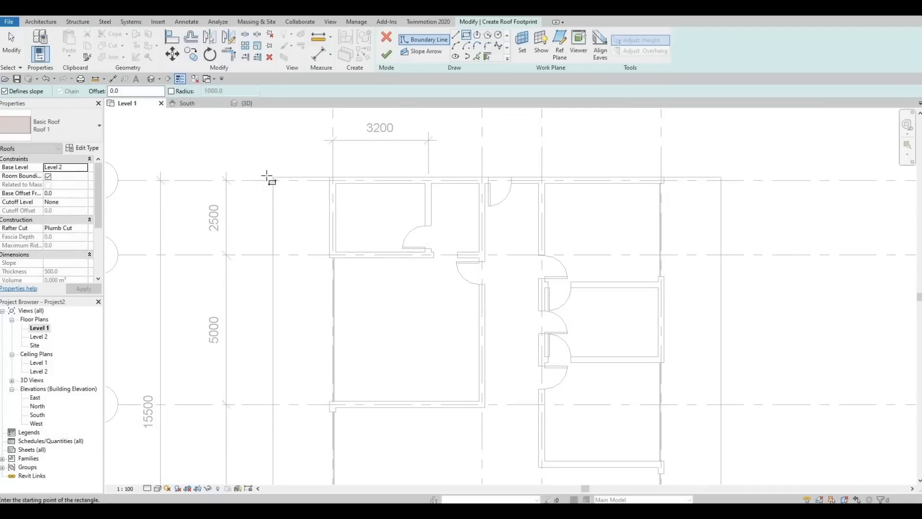
Create the roof from a rectangular boundary without defined slope, traced over the floor slab outline, and show it in 3D
click(4, 91)
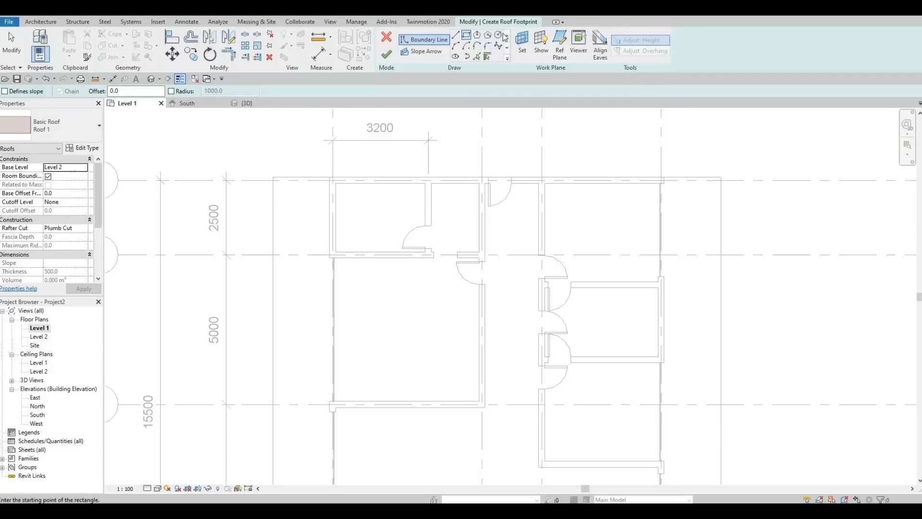
click(275, 179)
scroll(389, 168, down, 3)
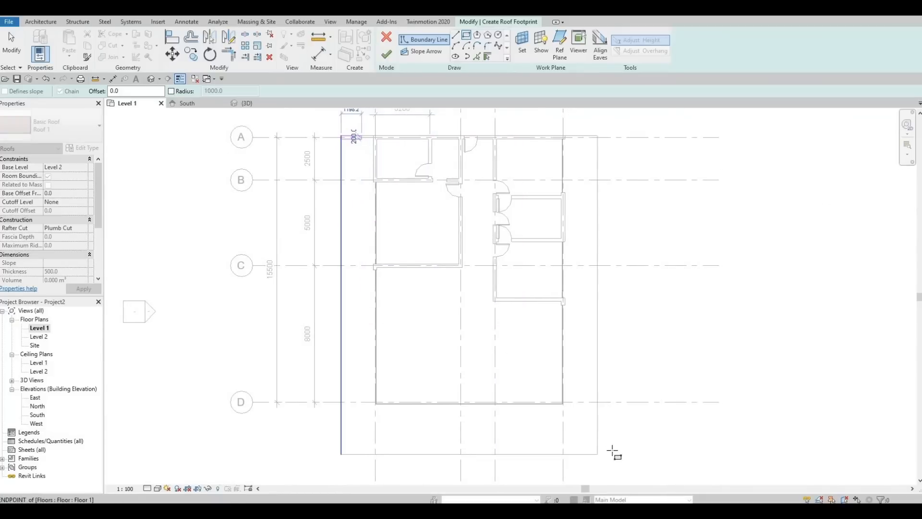
click(604, 456)
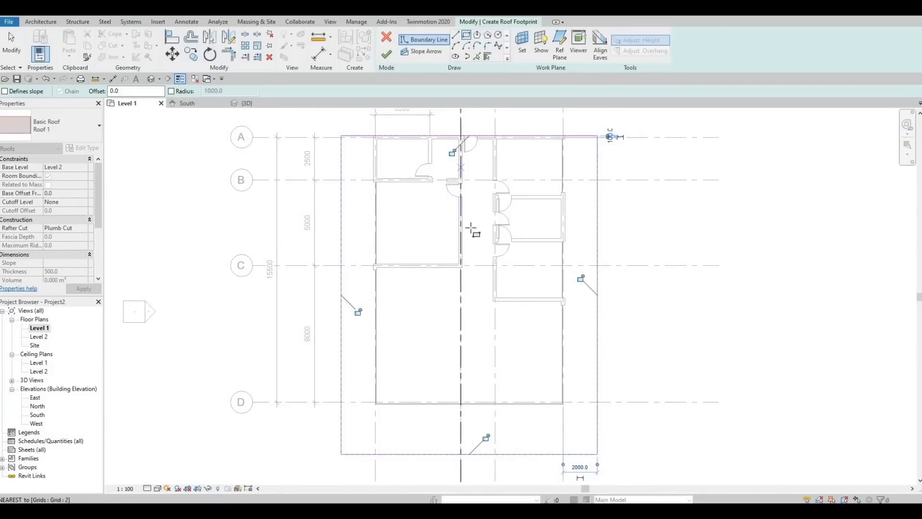
key(Escape)
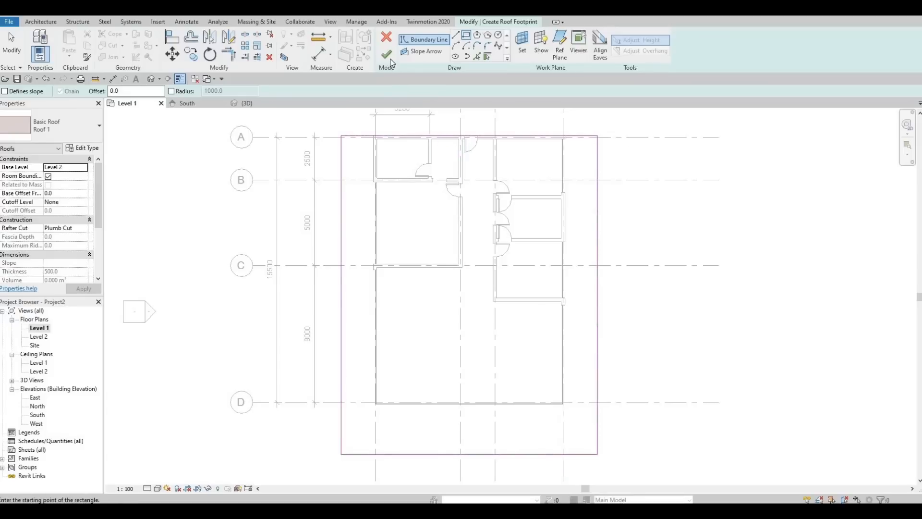
click(390, 60)
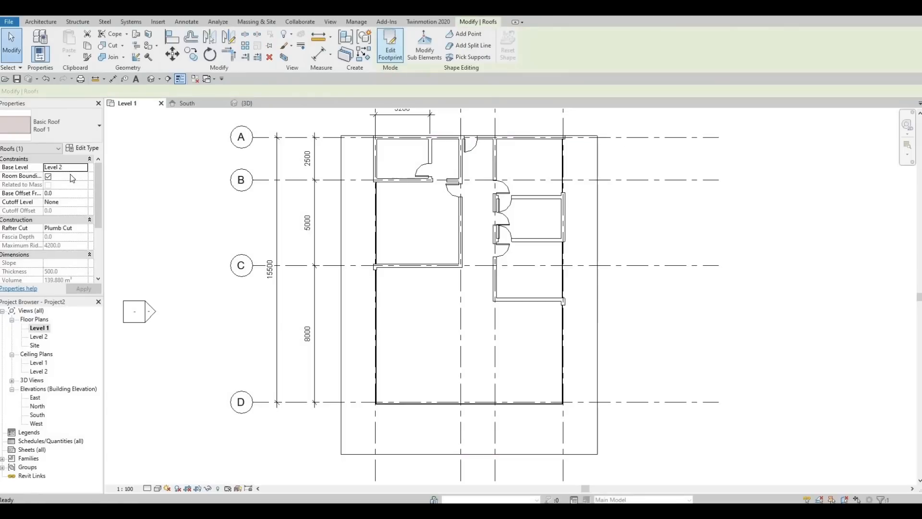
click(151, 78)
mouse_move(380, 247)
shift+middle_down()
mouse_move(387, 317)
mouse_move(376, 304)
mouse_move(428, 292)
mouse_move(389, 323)
mouse_move(465, 311)
mouse_move(471, 325)
mouse_move(456, 368)
mouse_move(445, 278)
mouse_move(434, 318)
mouse_move(434, 264)
mouse_move(413, 317)
mouse_move(380, 251)
shift+middle_up()
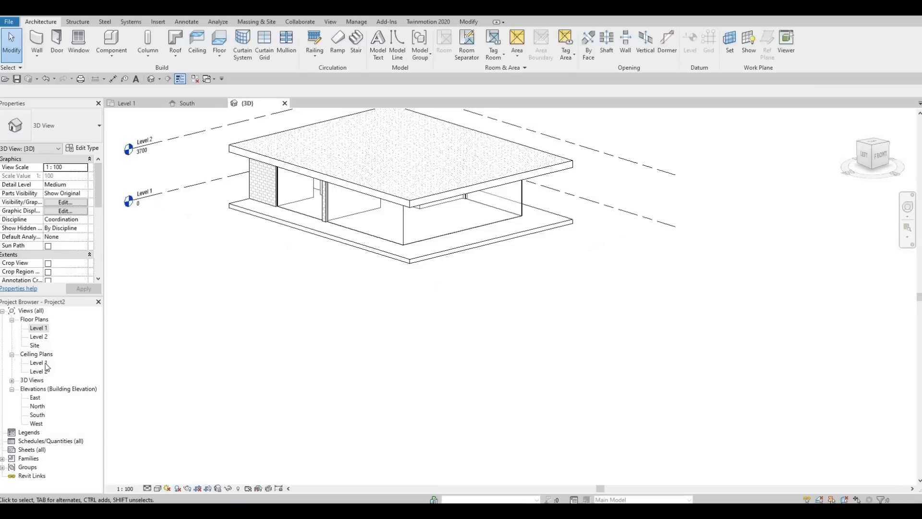
From the Level 1 plan, edit the floor slab boundary and set its edge beside grid 1 to 3000 mm from that grid
double_click(43, 331)
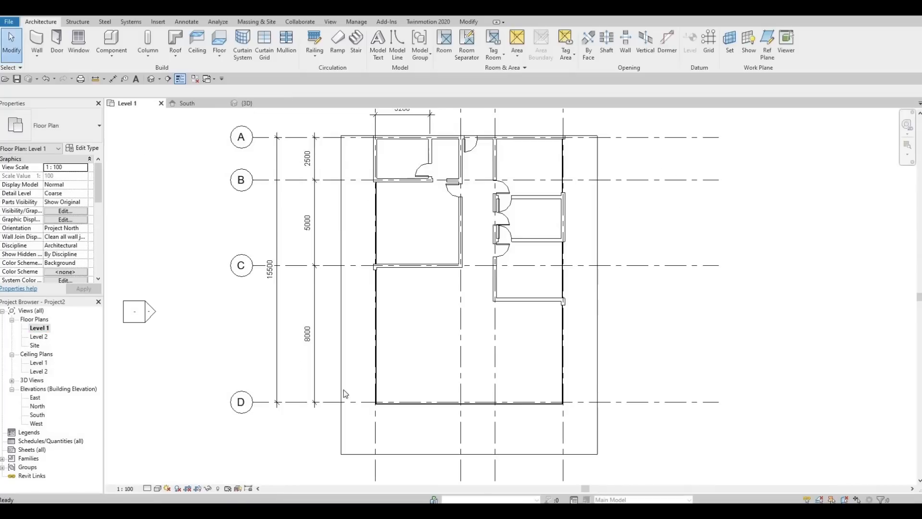
click(468, 130)
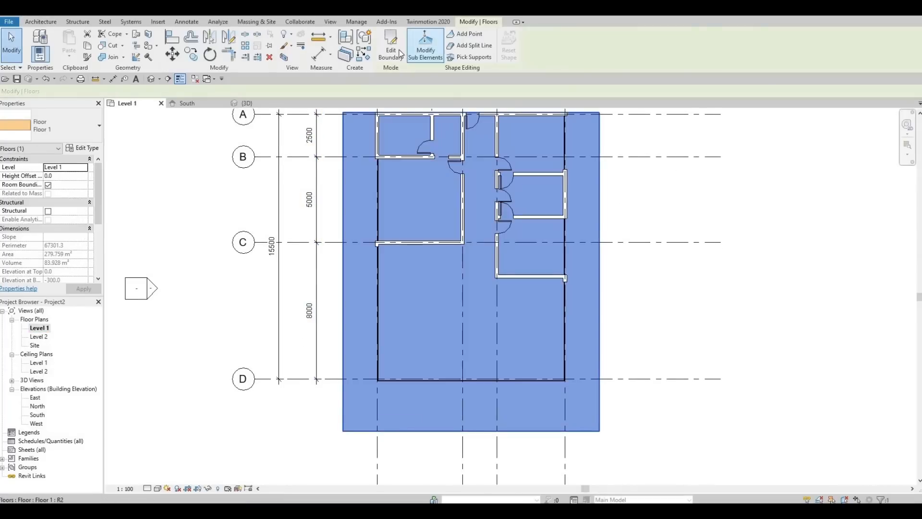
click(390, 46)
scroll(345, 324, down, 3)
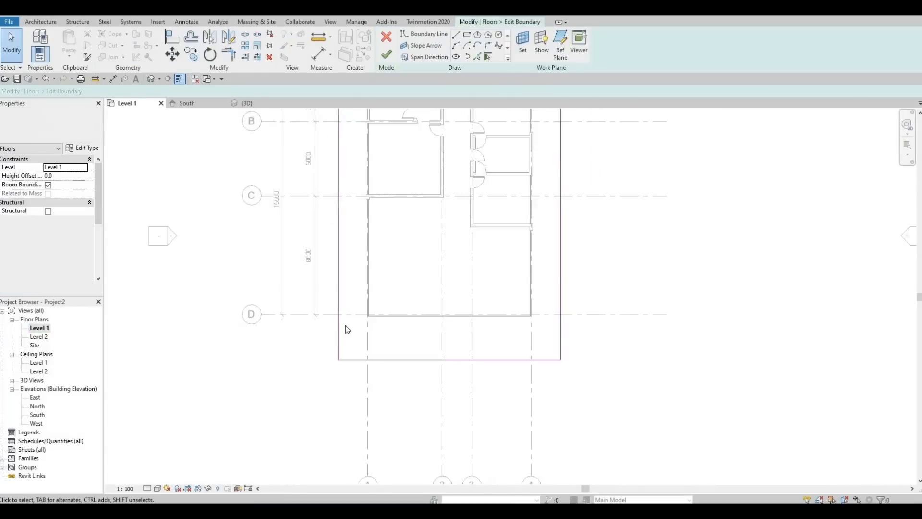
click(341, 211)
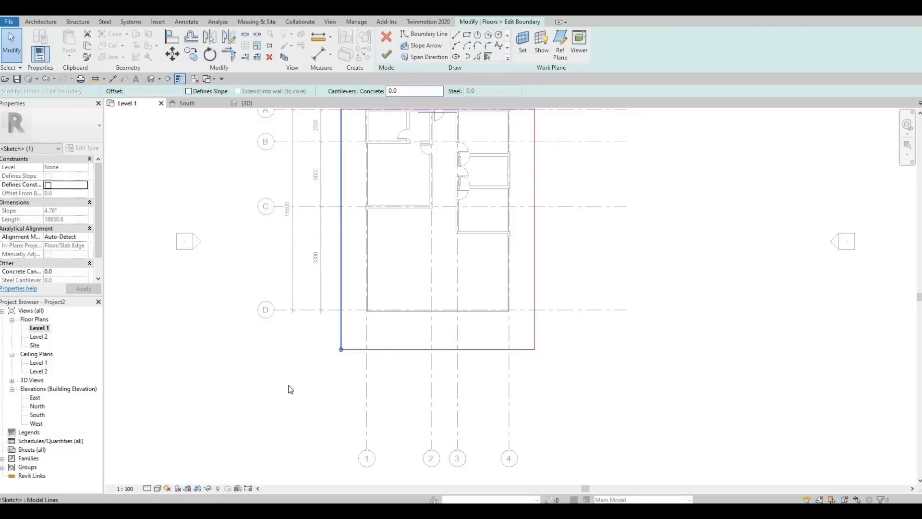
middle_drag(344, 194, 328, 351)
click(339, 242)
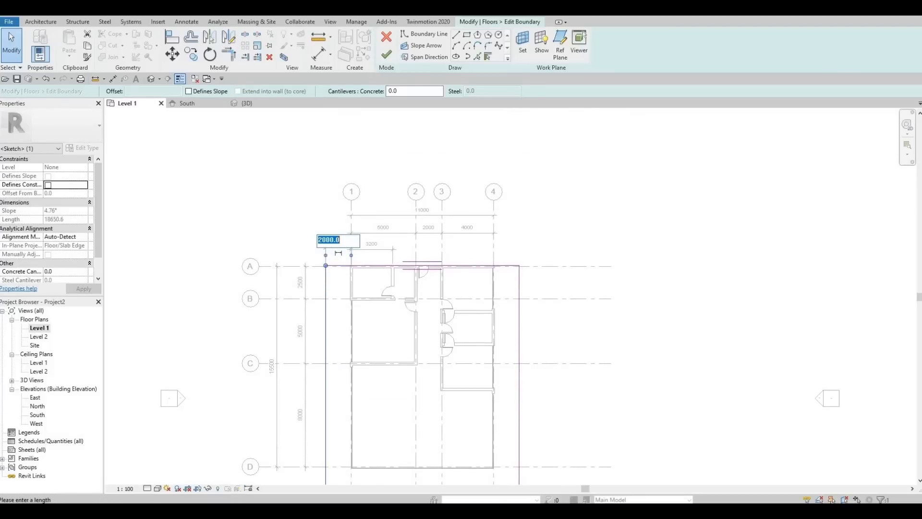
text(30)
key(Return)
Set the slab boundary edge beside grid 4 to 3000 mm from that grid
click(519, 272)
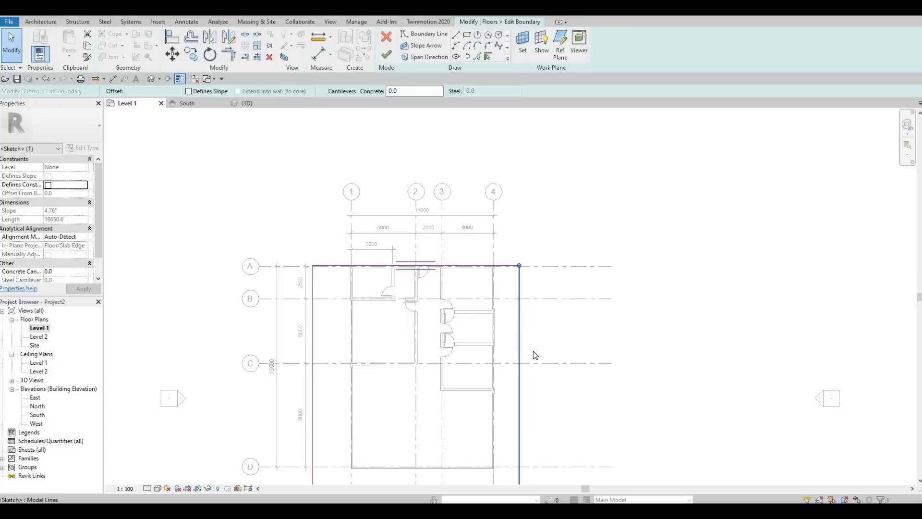
scroll(508, 365, down, 2)
middle_drag(509, 365, 514, 290)
scroll(510, 401, up, 2)
click(516, 359)
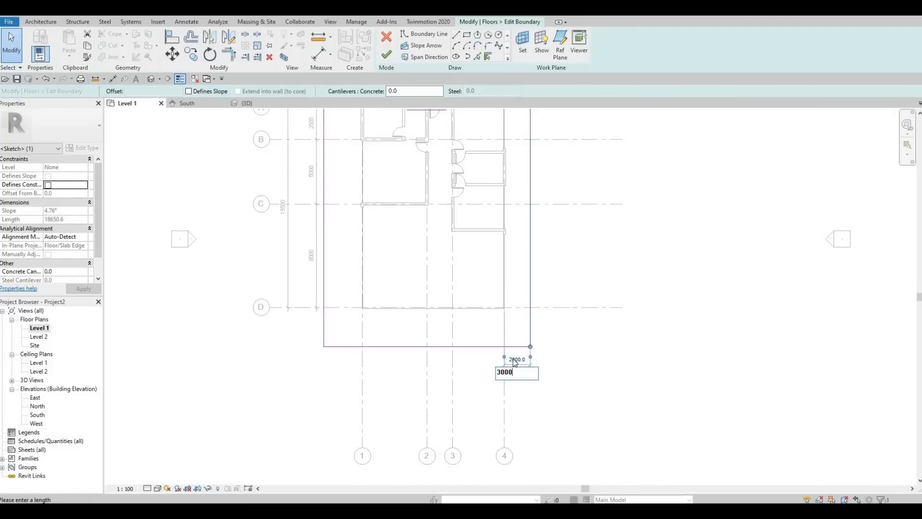
key(Return)
Set the slab boundary edge beyond grid D to 5000 mm from the wall line and finish the boundary edit
click(464, 347)
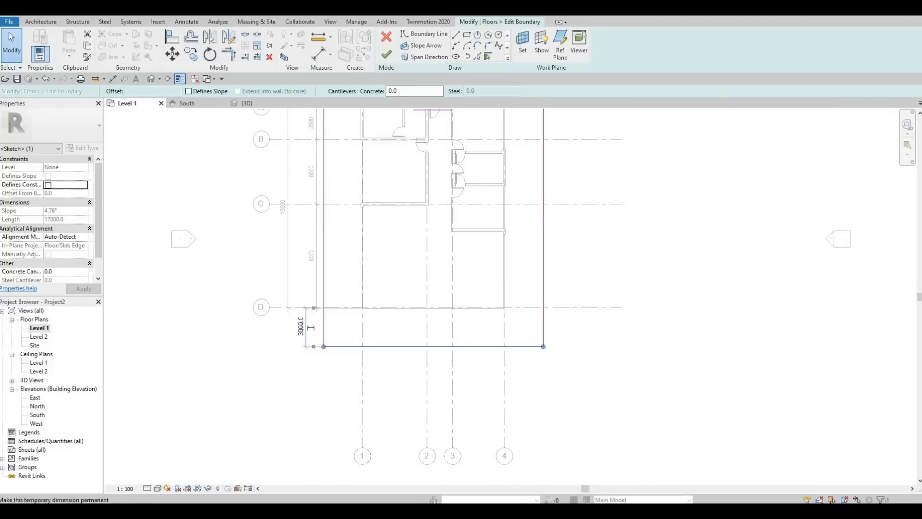
click(301, 327)
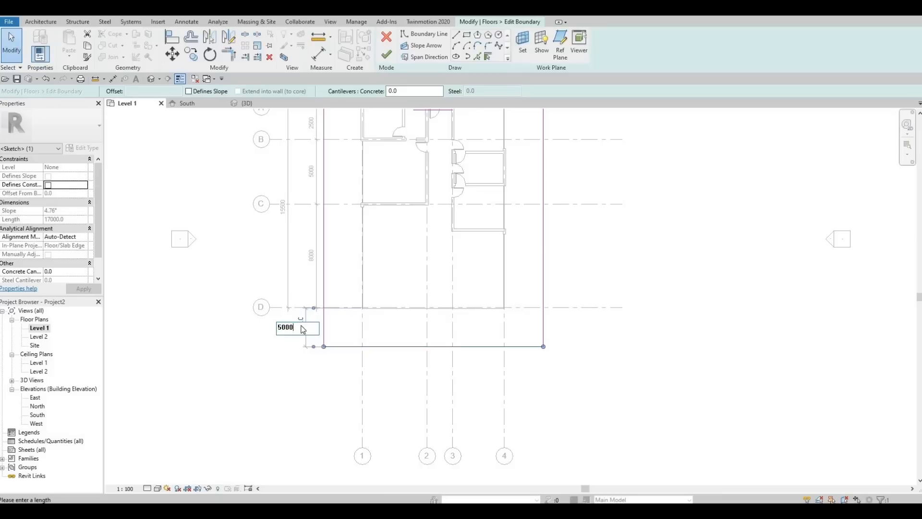
key(Return)
click(382, 57)
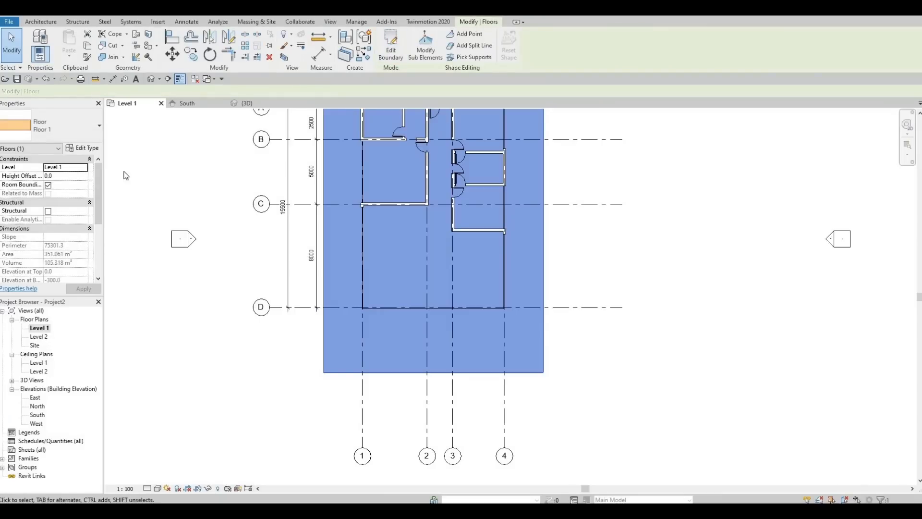
From the Level 2 plan, edit the roof footprint and align its edge beside grid 1 with the floor slab's edge
double_click(40, 337)
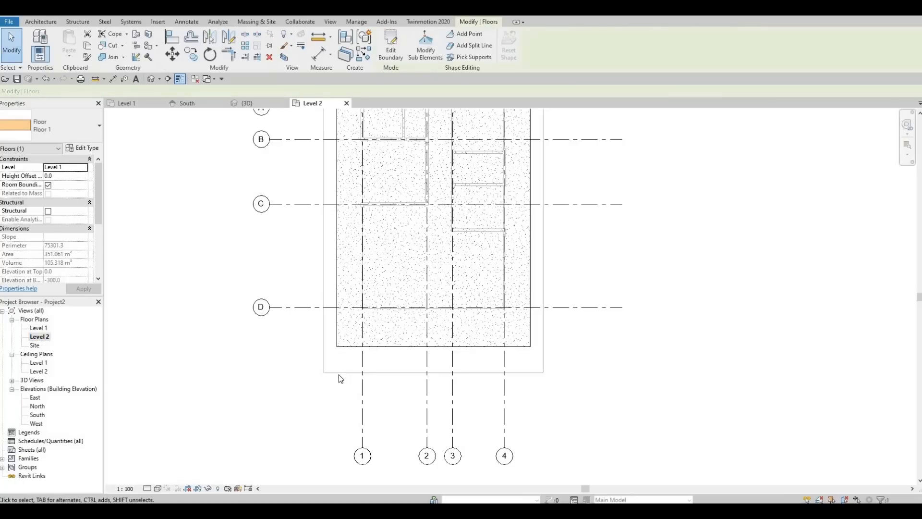
click(354, 355)
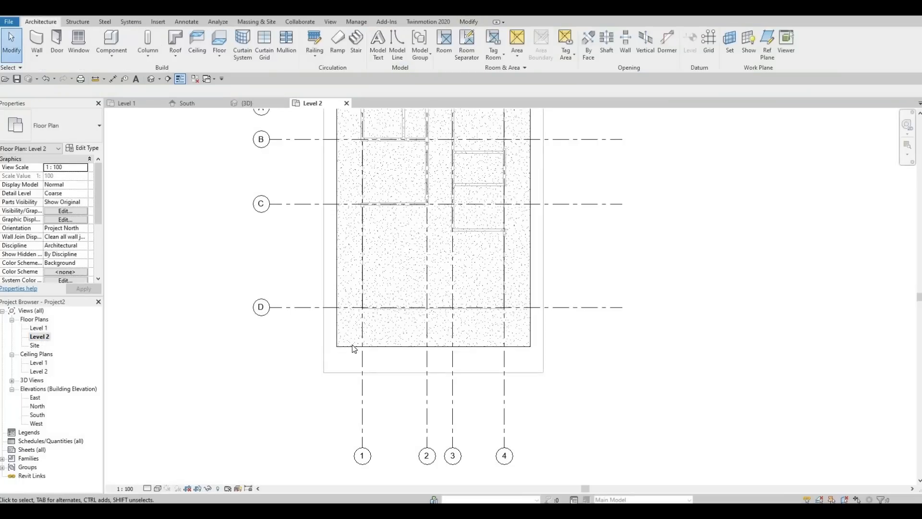
click(393, 120)
click(392, 54)
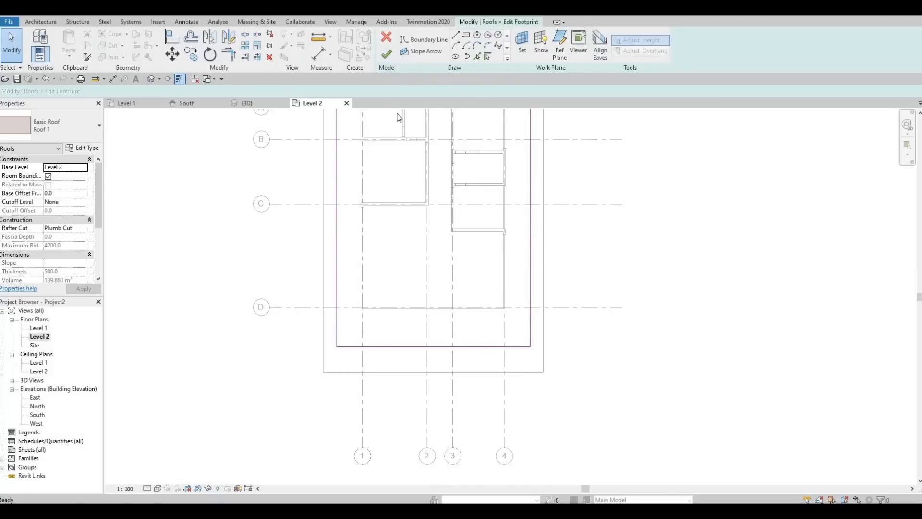
middle_drag(337, 249, 335, 375)
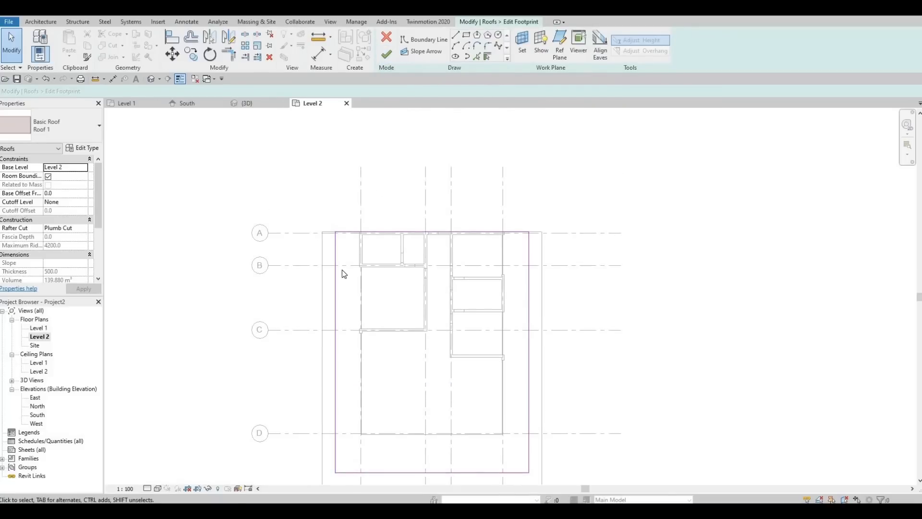
key(a)
key(l)
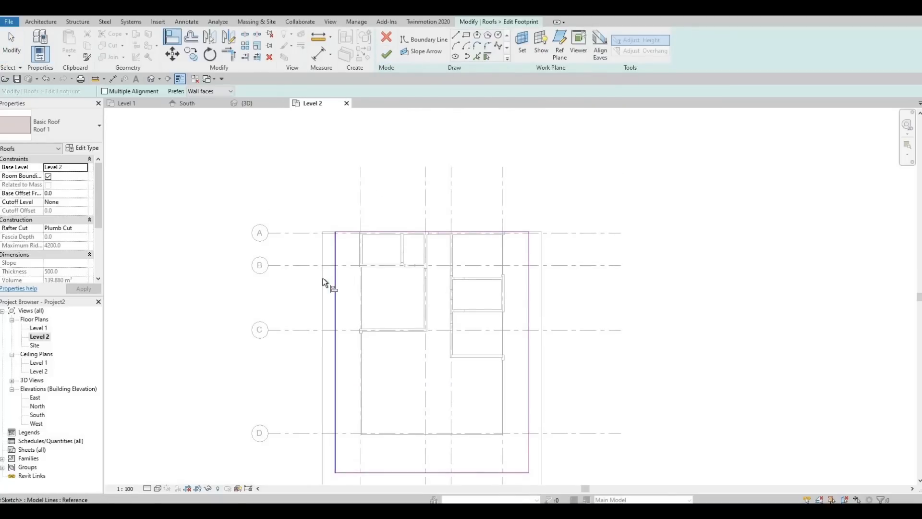
click(338, 279)
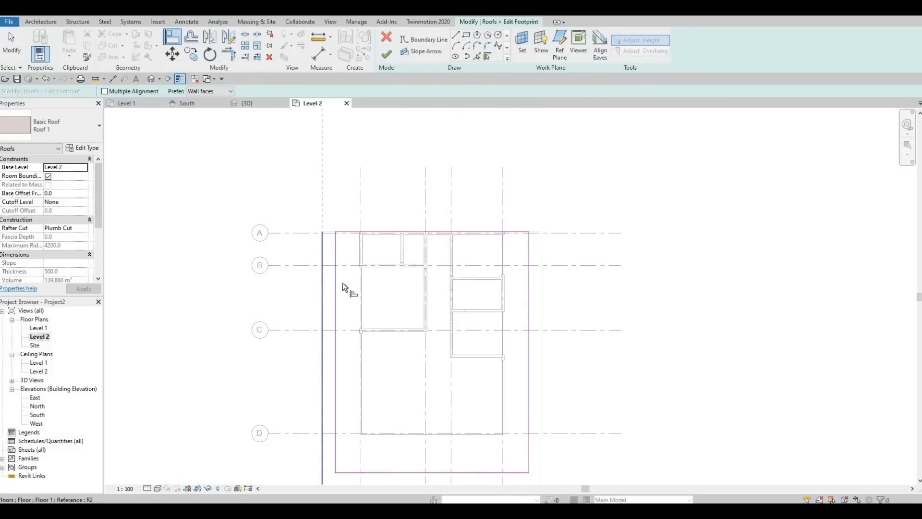
Align the roof footprint edges beside grid 4 and beyond grid D with the floor slab edges and finish the footprint
click(542, 284)
click(528, 291)
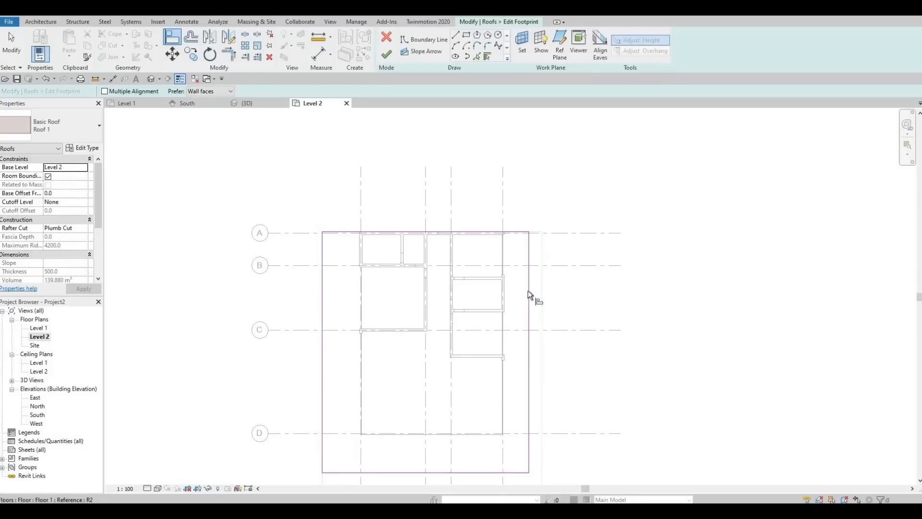
middle_drag(490, 376, 509, 274)
click(488, 396)
click(486, 370)
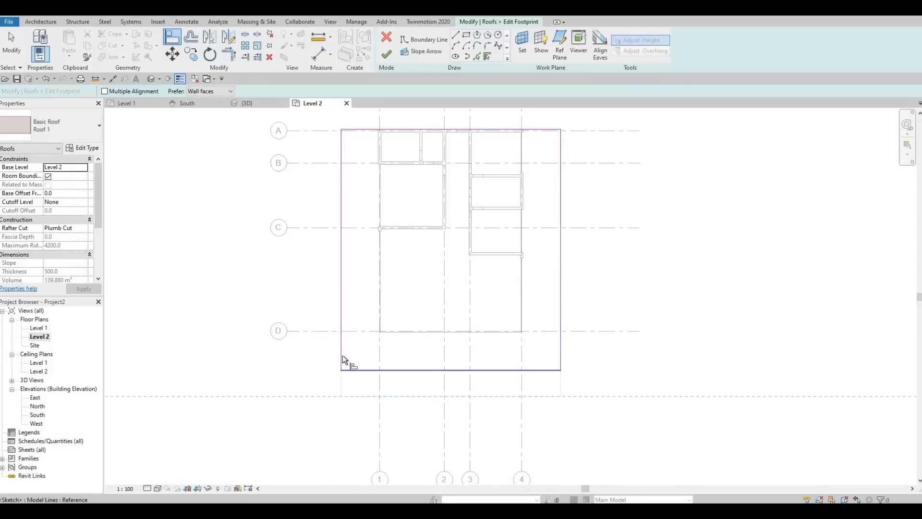
click(387, 54)
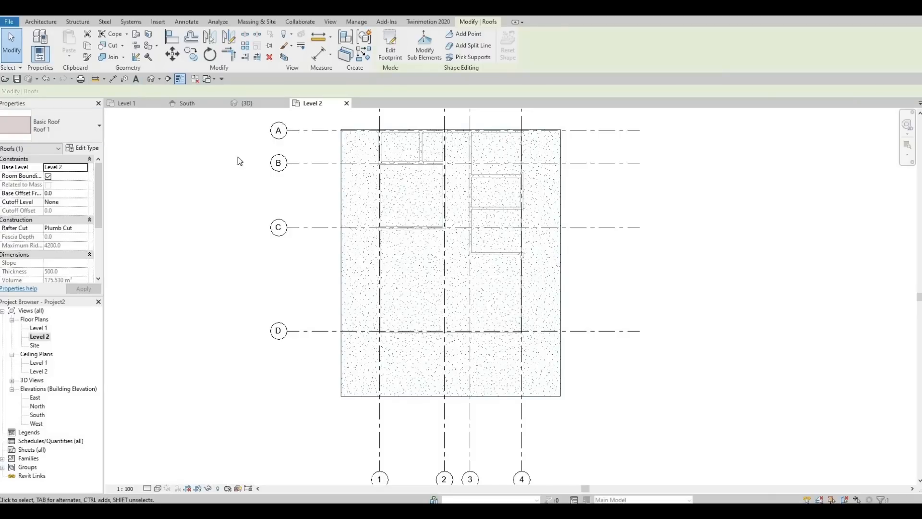
Examine the enlarged roof and floor slab around the building in the 3D view from several angles
click(151, 79)
click(282, 257)
shift+middle_drag(307, 288, 321, 220)
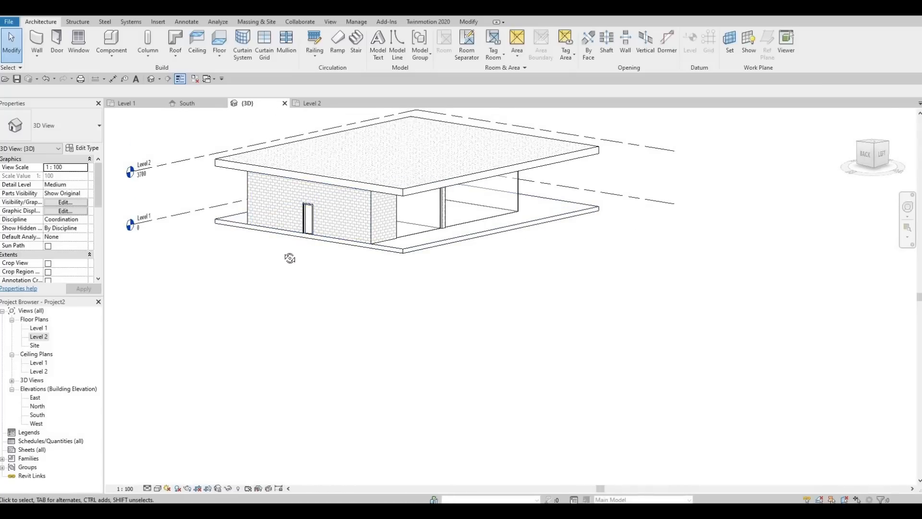
shift+middle_drag(160, 248, 220, 265)
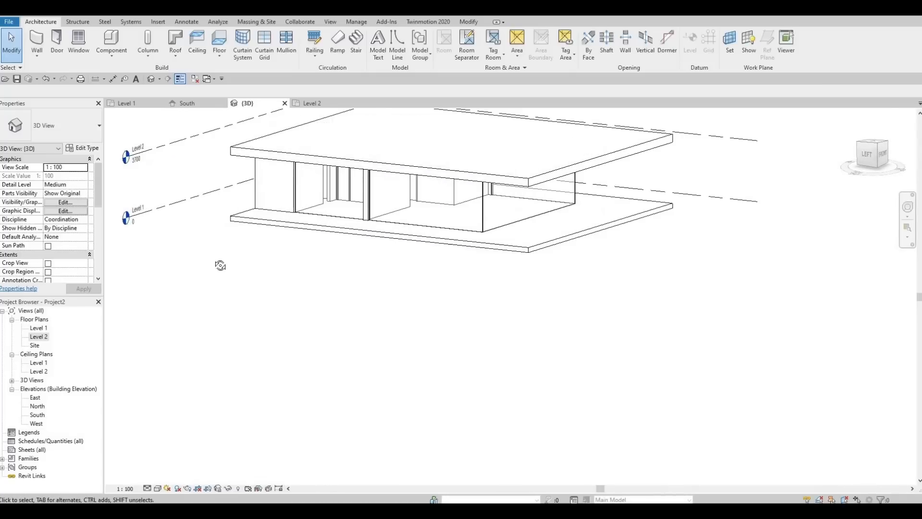
shift+middle_drag(325, 283, 300, 285)
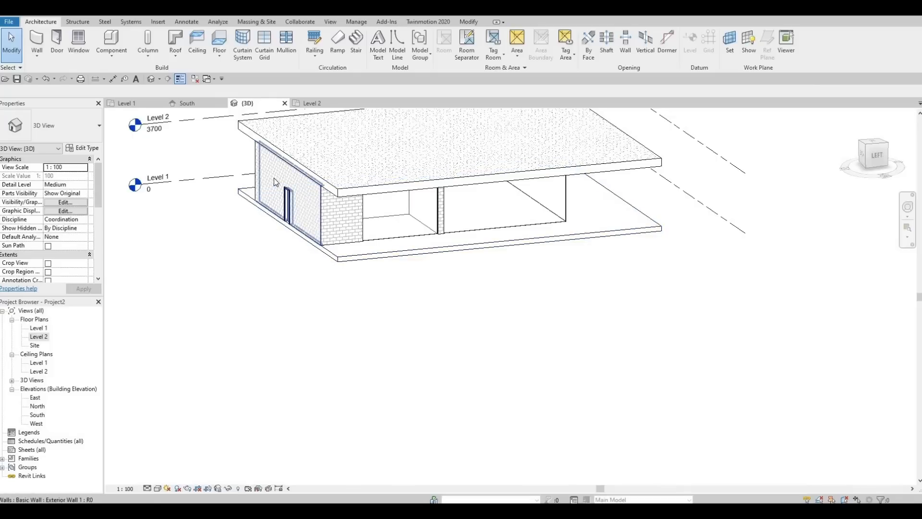
shift+middle_drag(268, 296, 194, 202)
shift+middle_drag(317, 252, 144, 225)
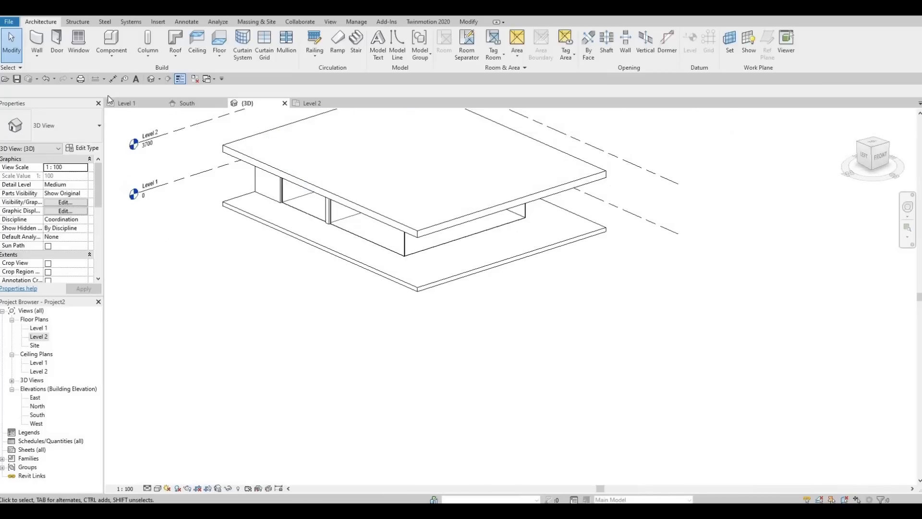
Start an in-place component in the Generic Models category and accept the name Generic Models 1
click(124, 44)
click(39, 22)
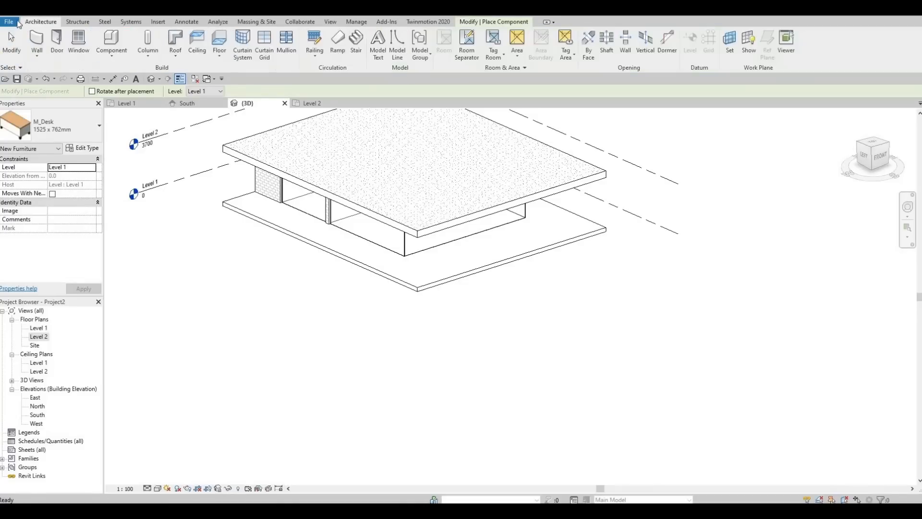
click(111, 56)
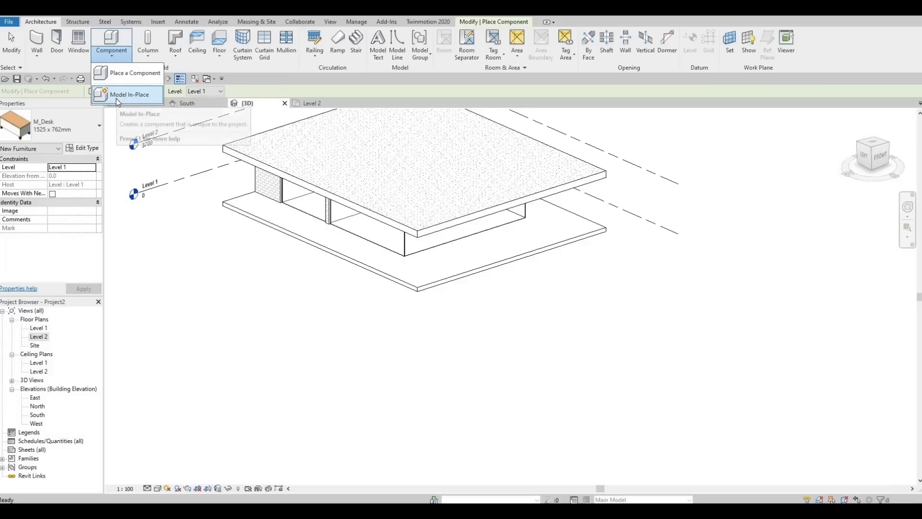
click(125, 92)
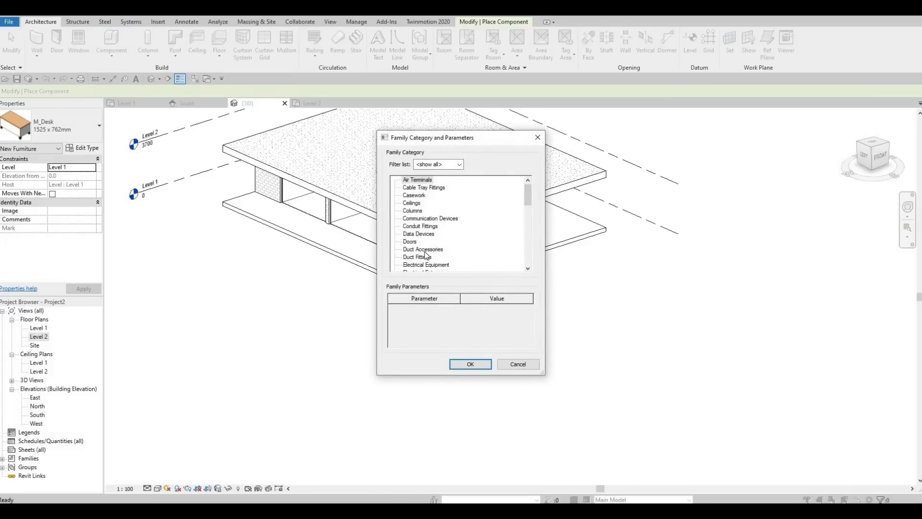
scroll(425, 255, down, 4)
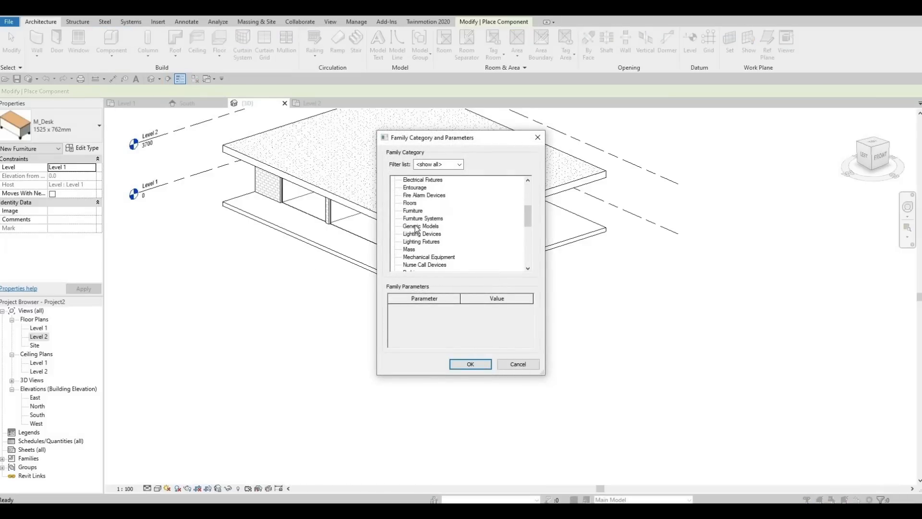
click(421, 226)
click(470, 364)
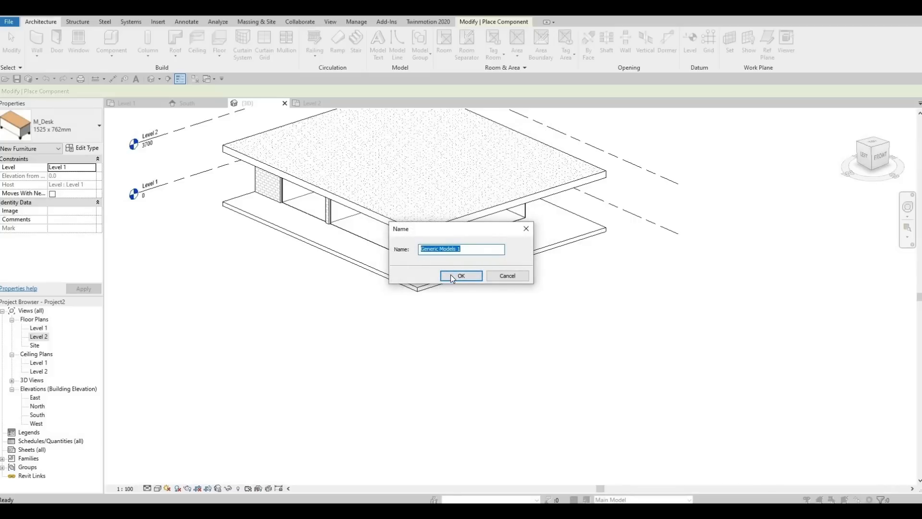
key(Return)
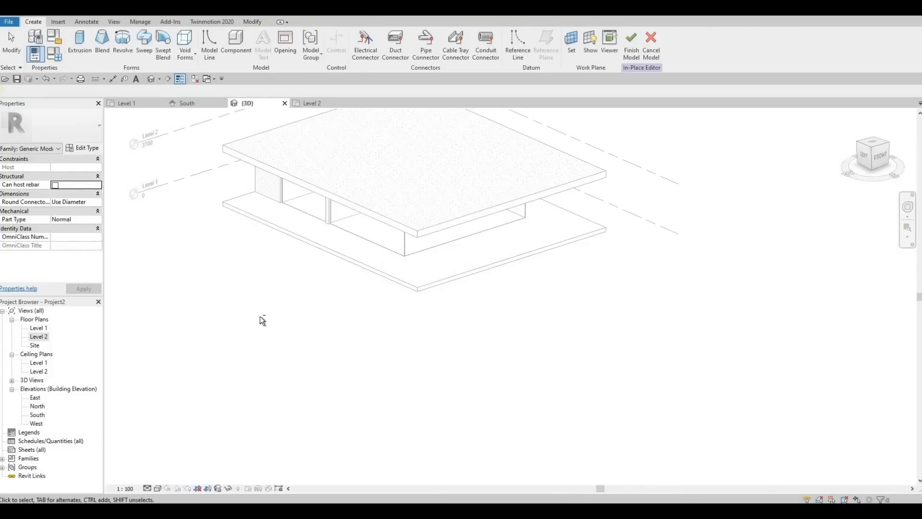
Start an extrusion and set its work plane by picking the outer face of the exterior wall with the door
shift+middle_drag(412, 325, 391, 284)
scroll(370, 249, up, 3)
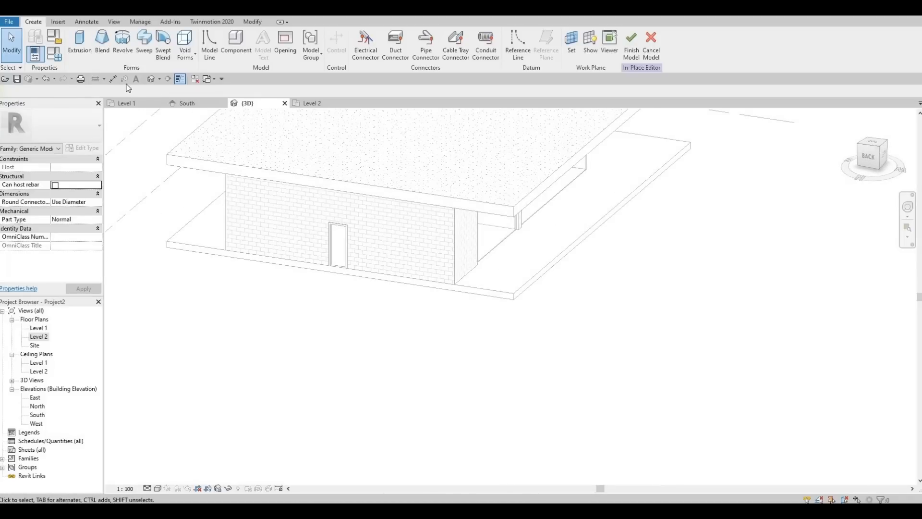
click(79, 46)
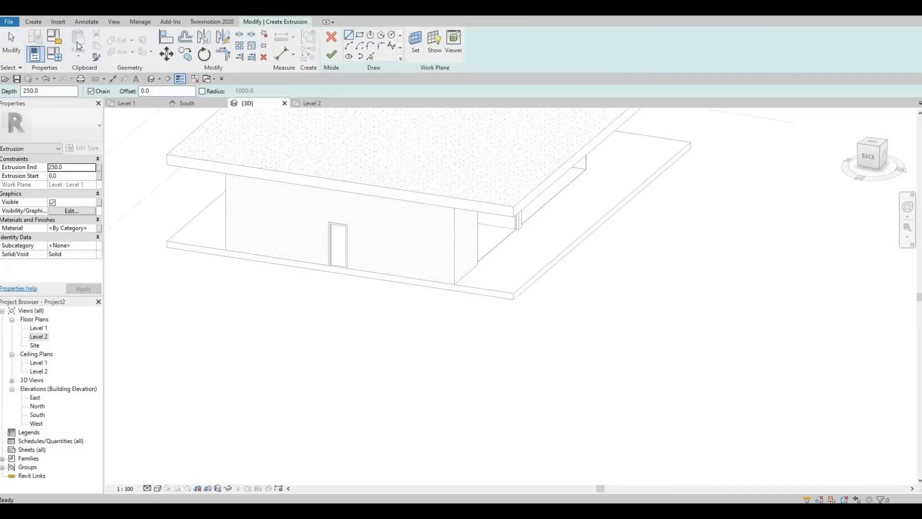
click(417, 41)
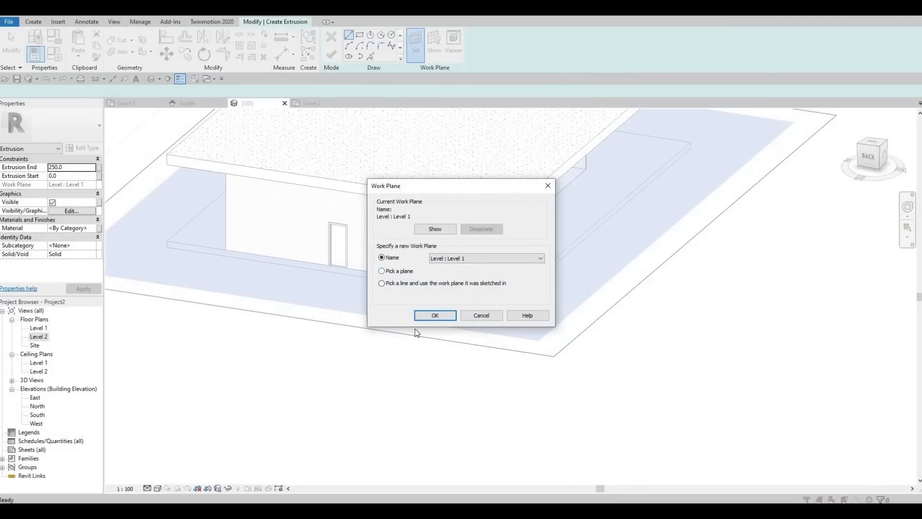
click(442, 316)
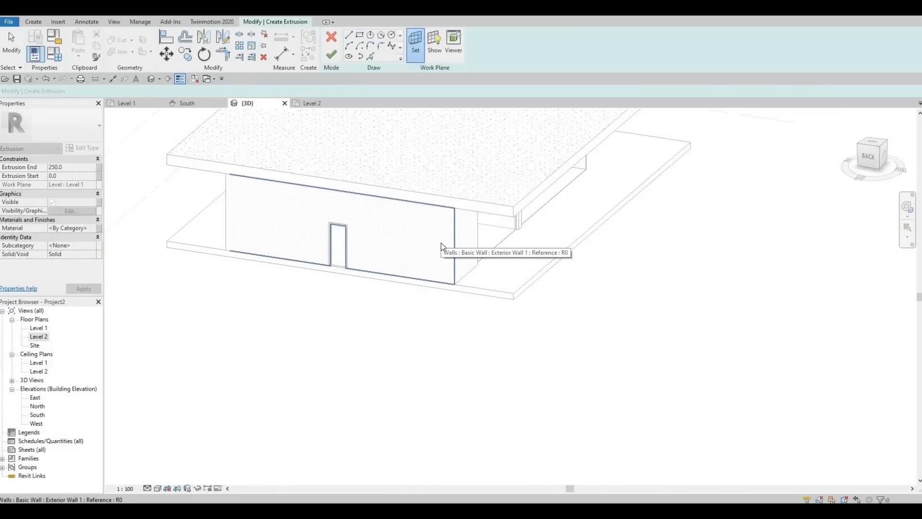
click(439, 287)
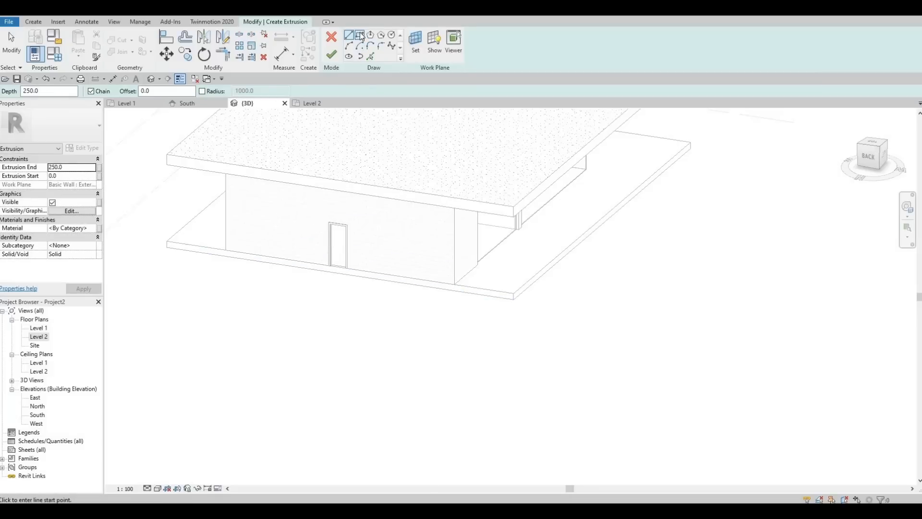
Sketch a 17000 by 4500 mm rectangle from the roof's upper corner to the slab's opposite lower corner and finish the extrusion
click(359, 35)
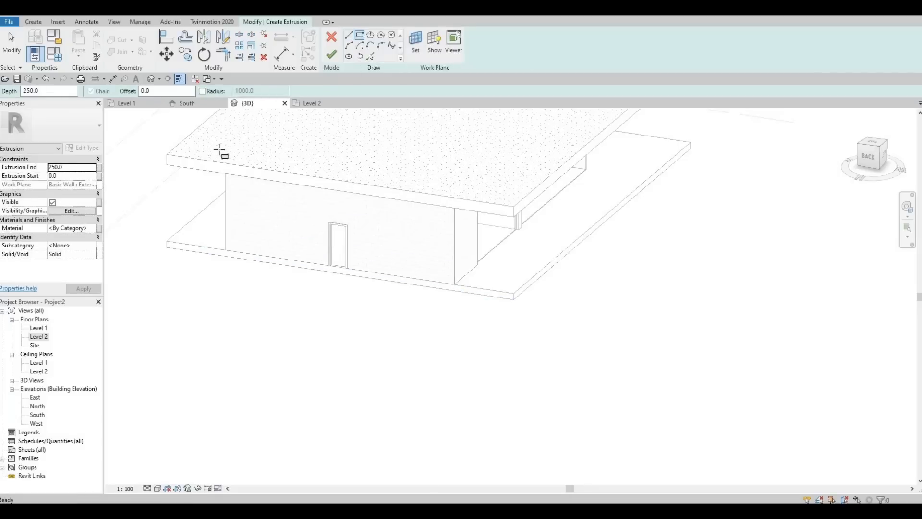
click(167, 155)
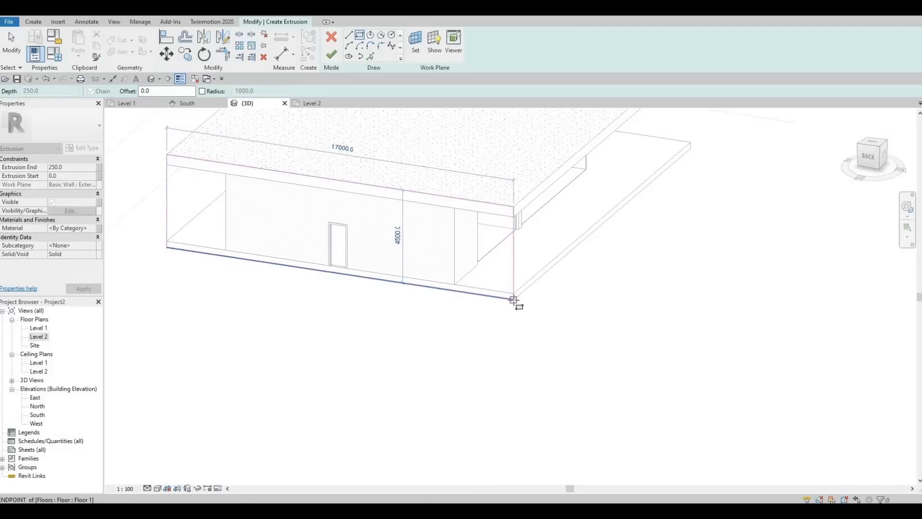
click(514, 300)
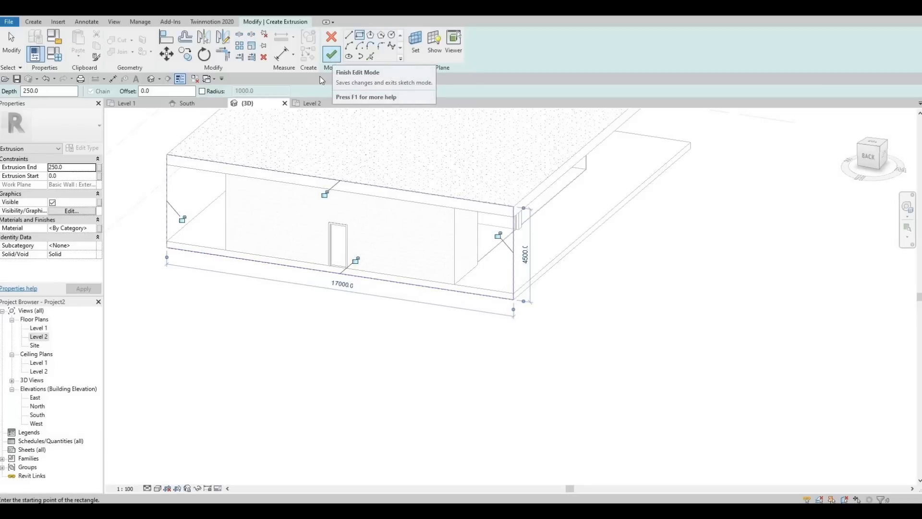
click(332, 54)
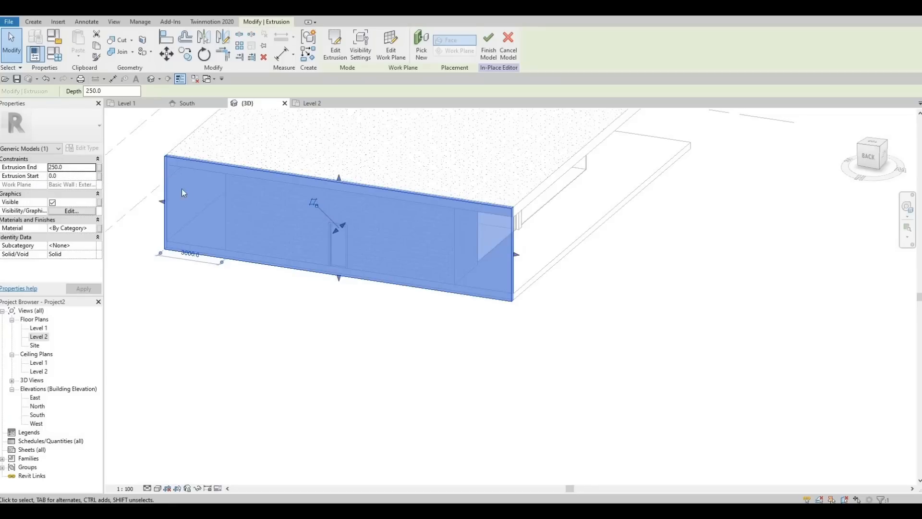
Set the end of the new wall-covering extrusion to 500 mm
shift+middle_drag(442, 222, 477, 226)
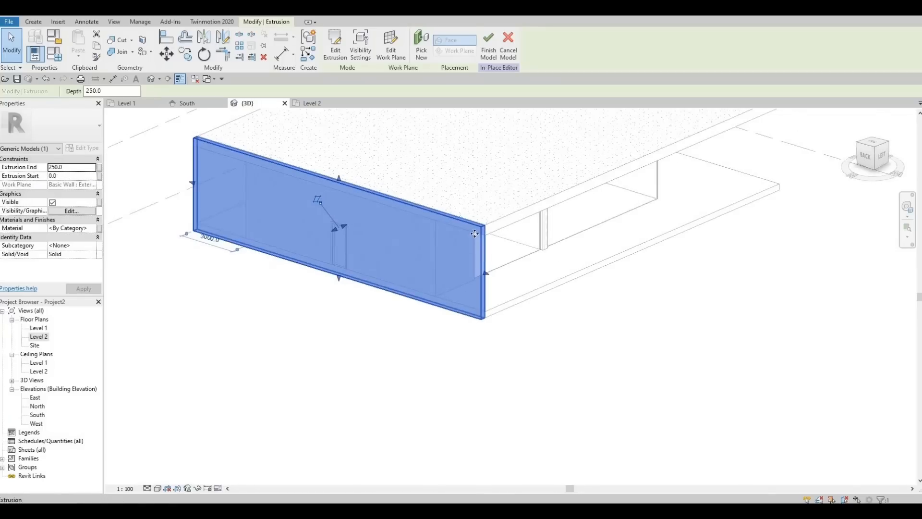
scroll(461, 238, up, 4)
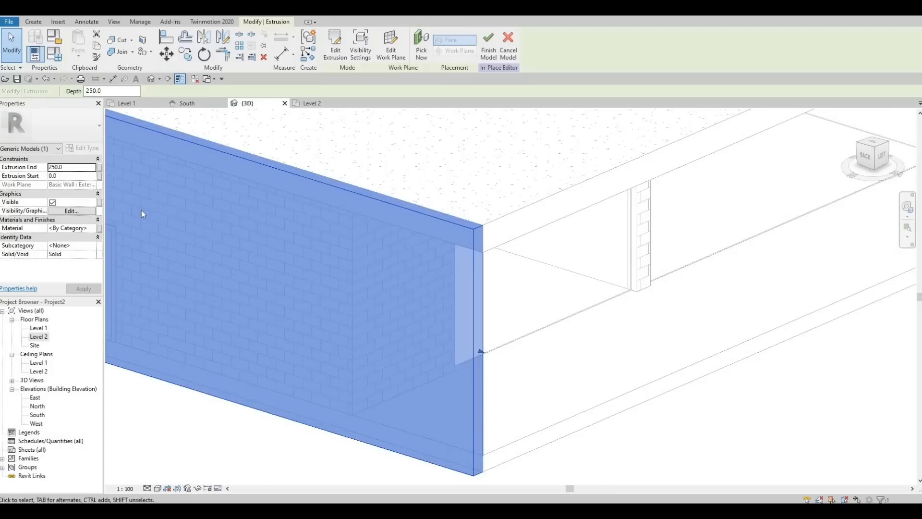
middle_drag(175, 197, 449, 190)
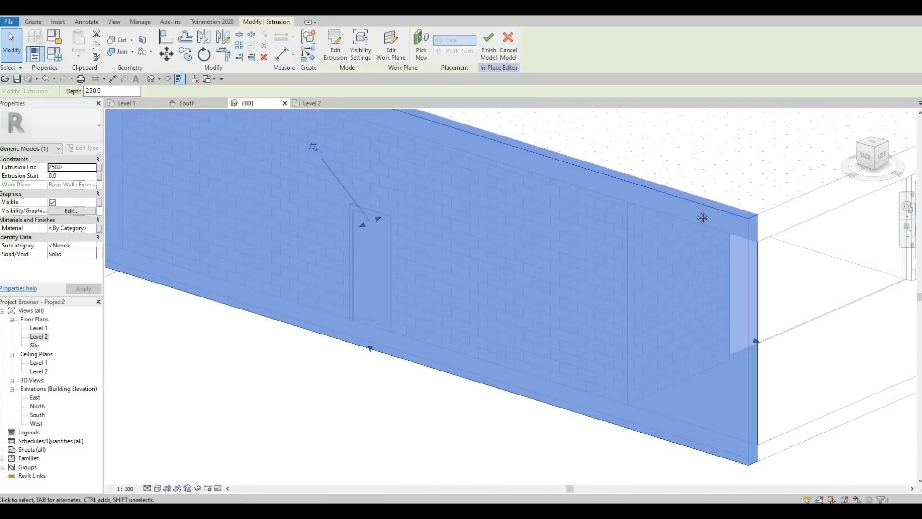
scroll(538, 194, down, 2)
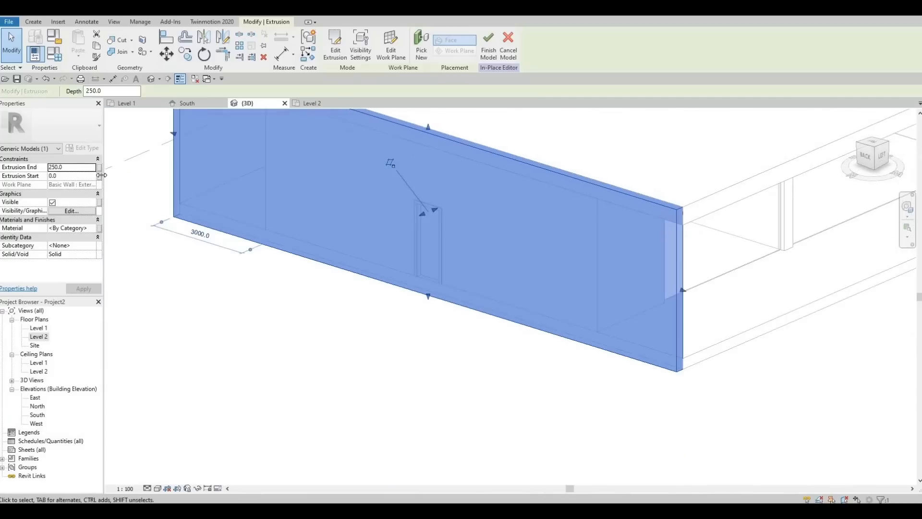
click(68, 168)
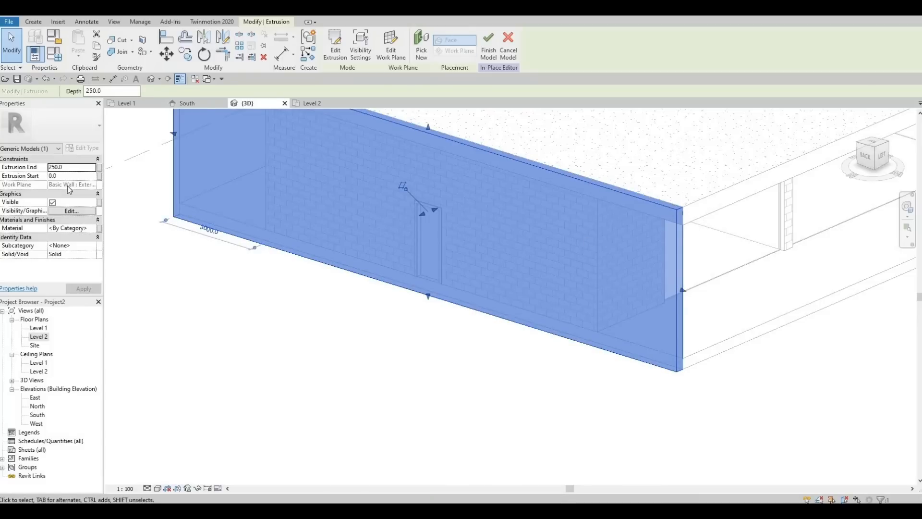
click(48, 168)
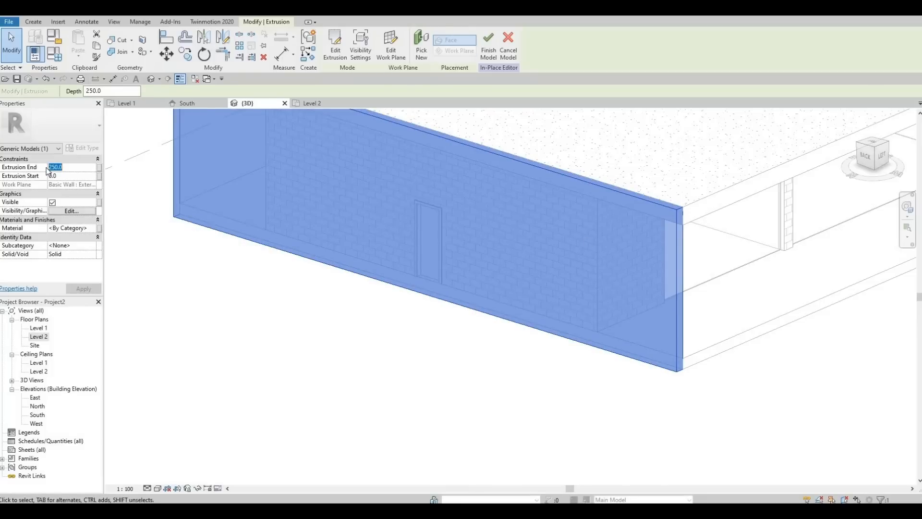
text(50)
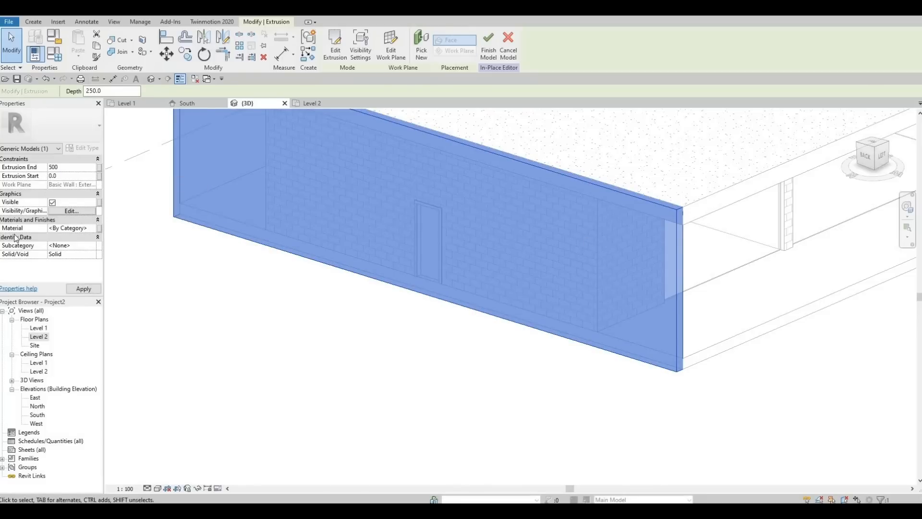
Assign the material Concrete, Lightweight to the extrusion
click(91, 228)
click(92, 229)
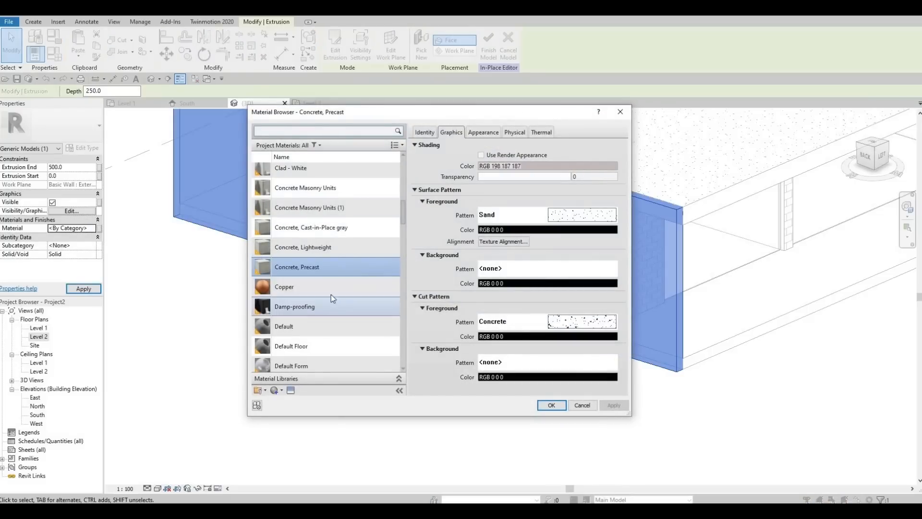
click(281, 247)
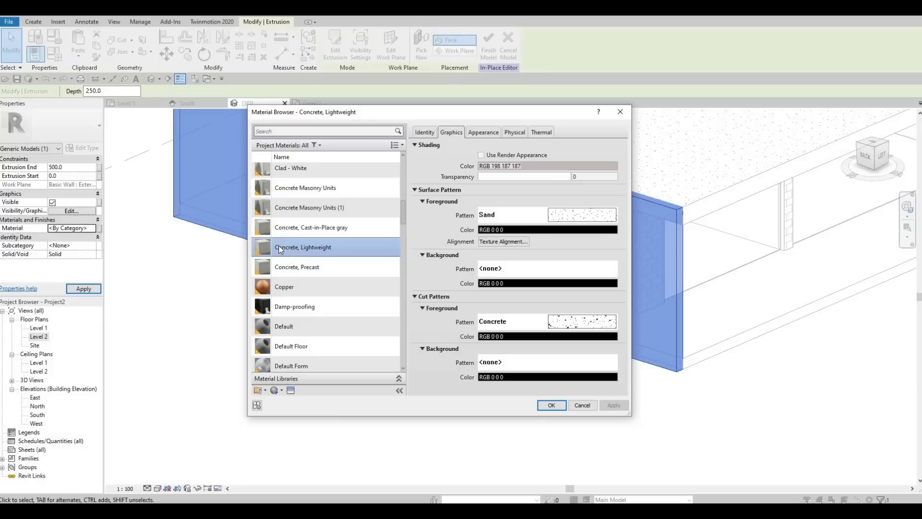
click(552, 406)
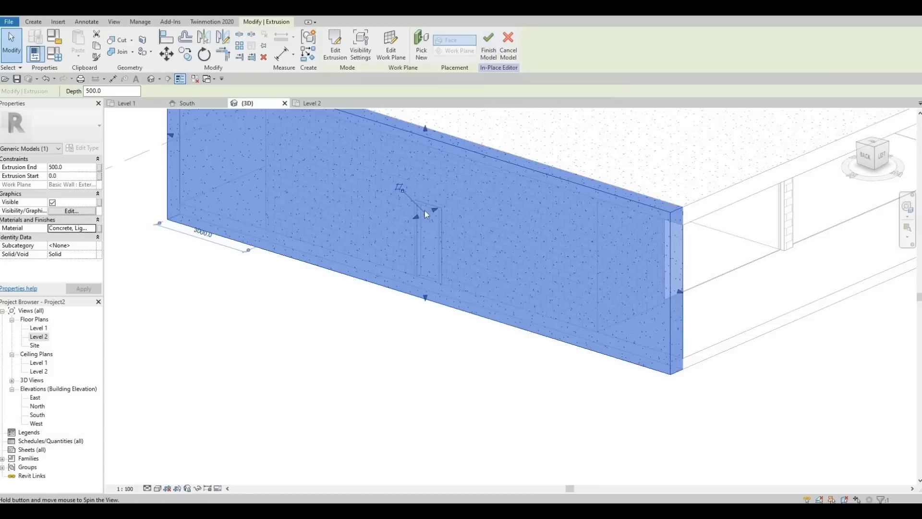
Start a void extrusion and set its work plane by picking the outer face of the concrete extrusion
shift+middle_drag(425, 211, 417, 224)
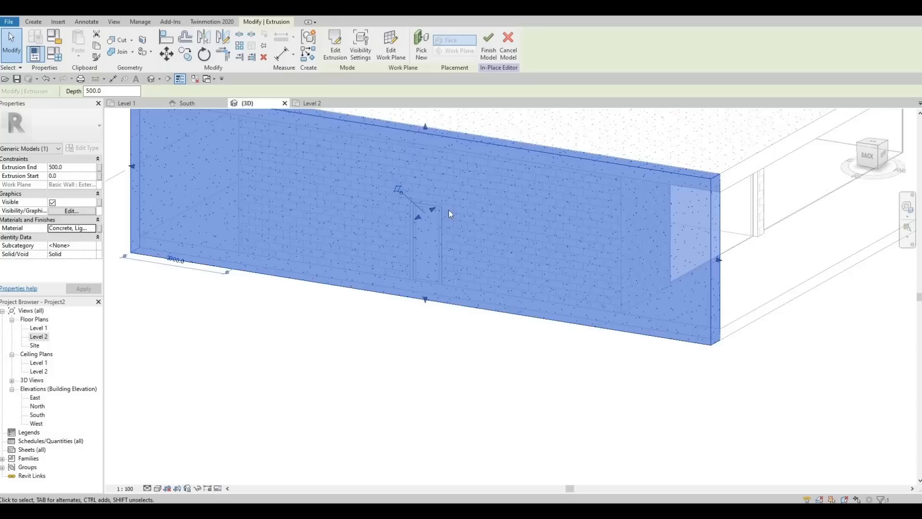
click(33, 22)
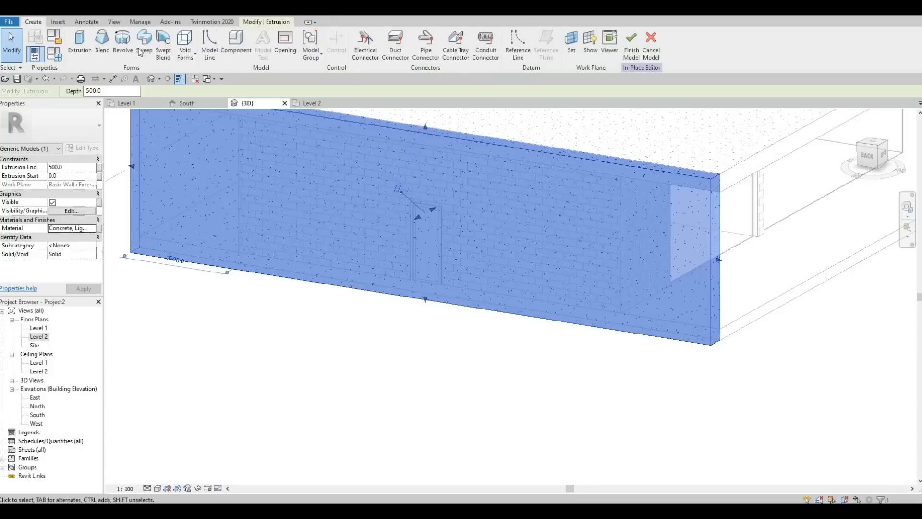
click(192, 55)
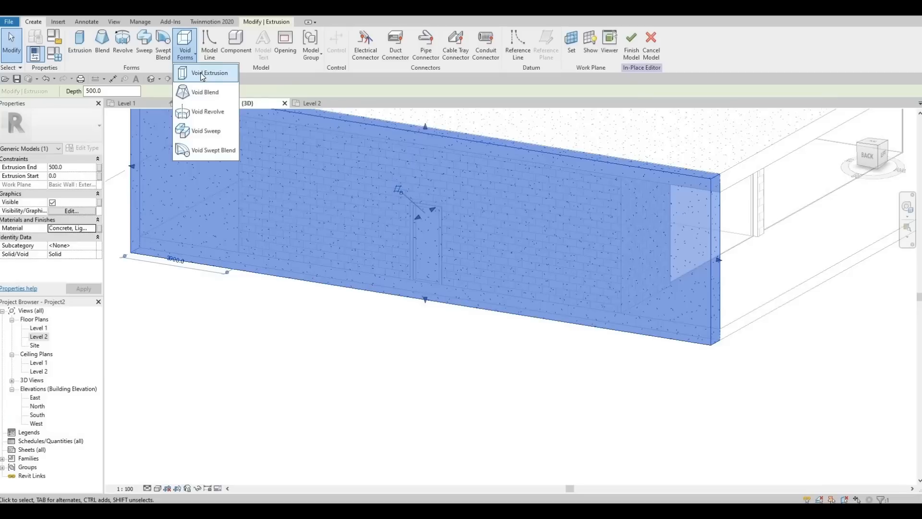
click(204, 73)
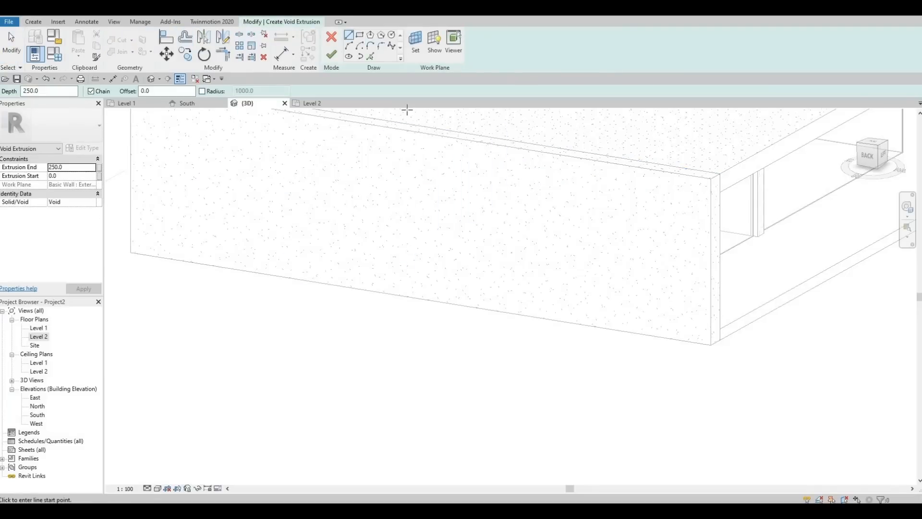
click(416, 48)
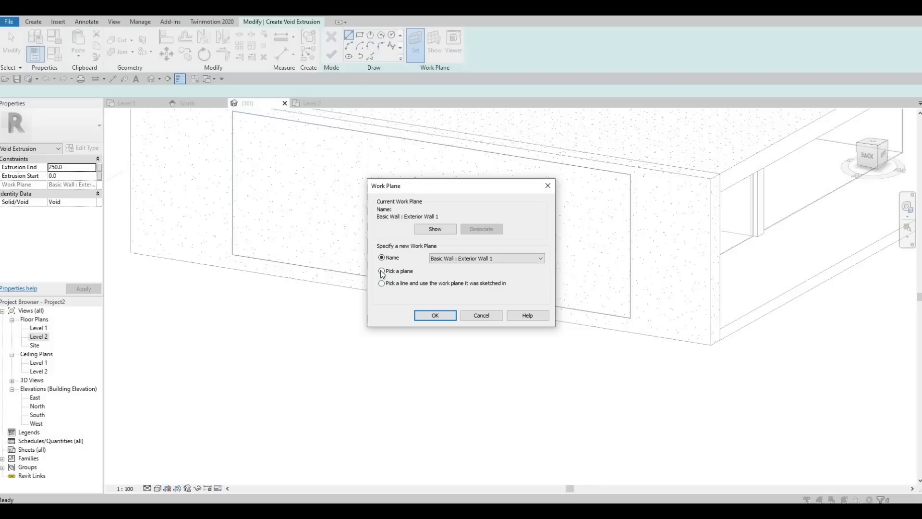
click(436, 315)
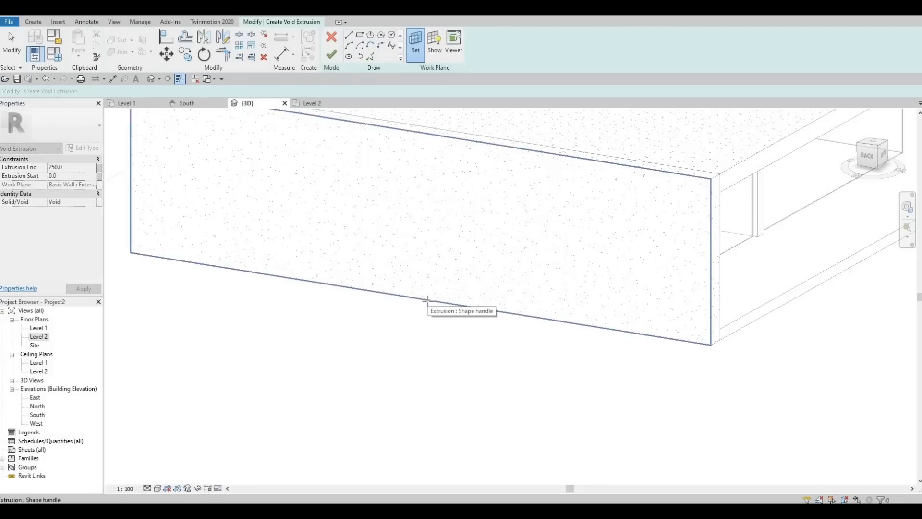
click(362, 297)
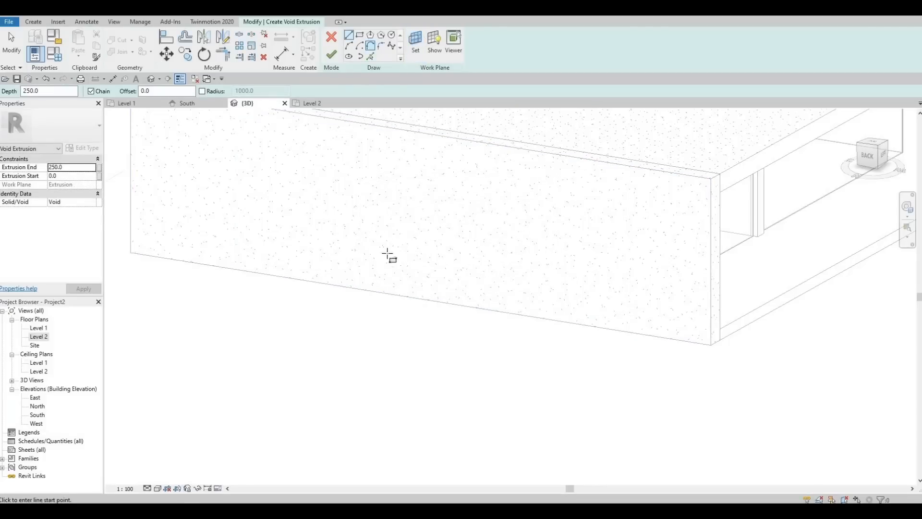
Sketch a void rectangle about 2300 by 2900 mm rising from the concrete wall's lower edge and finish the extrusion sketch
click(412, 297)
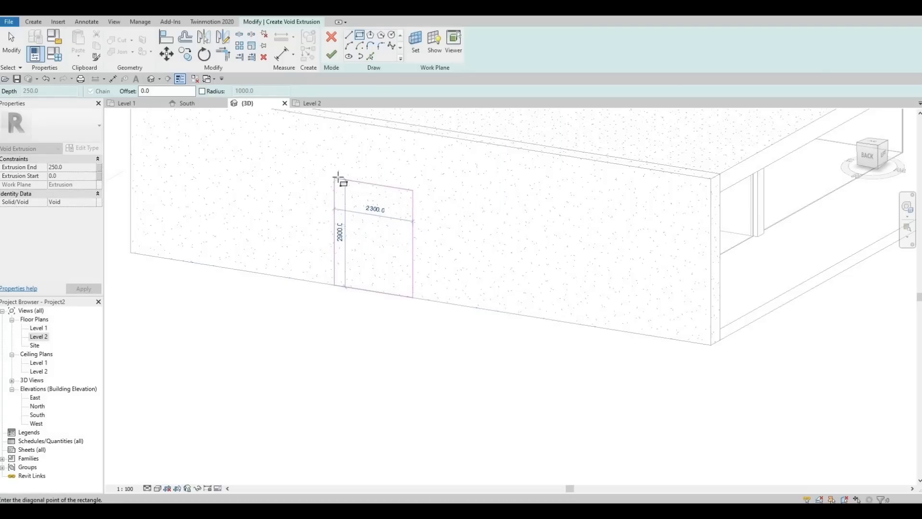
click(341, 181)
mouse_move(391, 299)
shift+middle_down()
mouse_move(469, 336)
mouse_move(345, 319)
mouse_move(319, 294)
mouse_move(240, 303)
mouse_move(309, 326)
mouse_move(533, 335)
mouse_move(434, 288)
mouse_move(412, 249)
shift+middle_up()
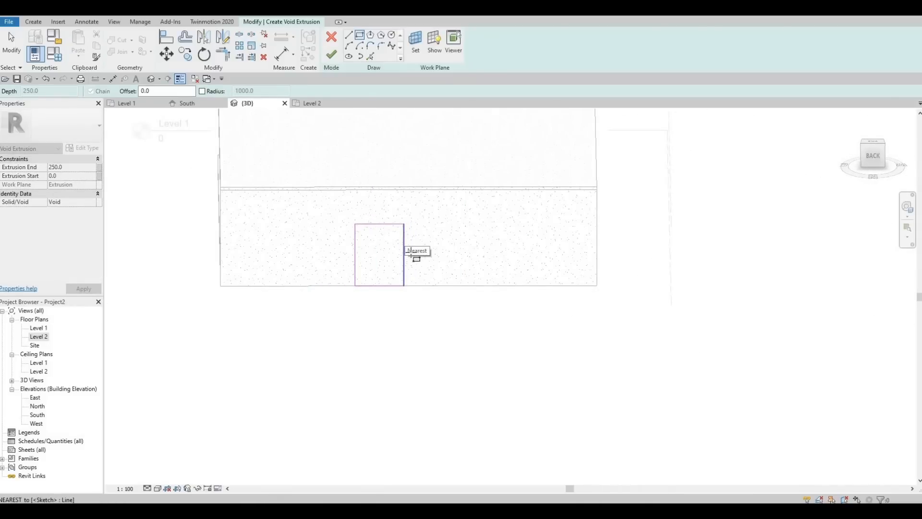
click(410, 252)
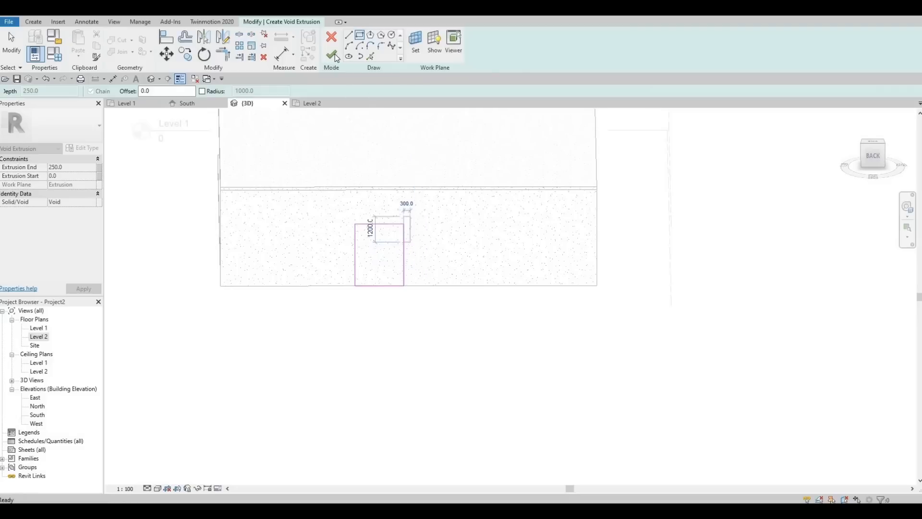
key(Escape)
key(Escape)
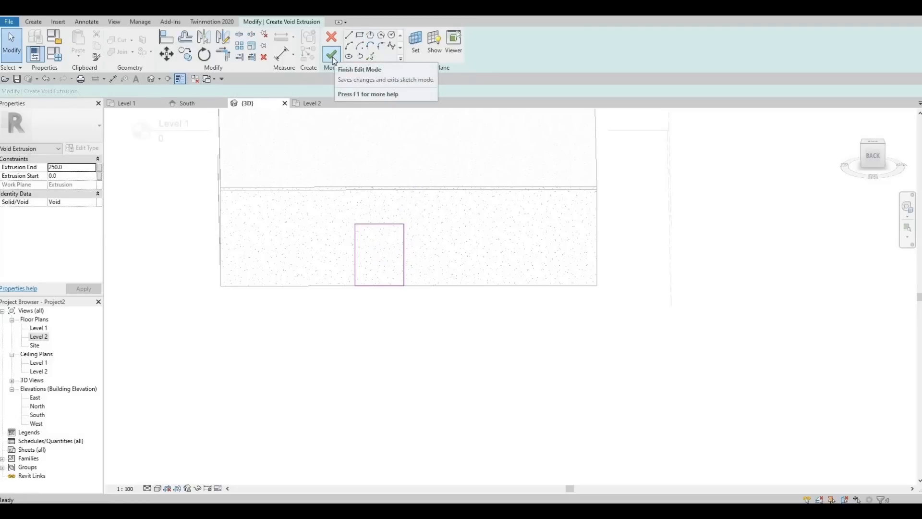
click(331, 56)
Finish the in-place model and dismiss the save reminder
shift+middle_drag(377, 286, 356, 254)
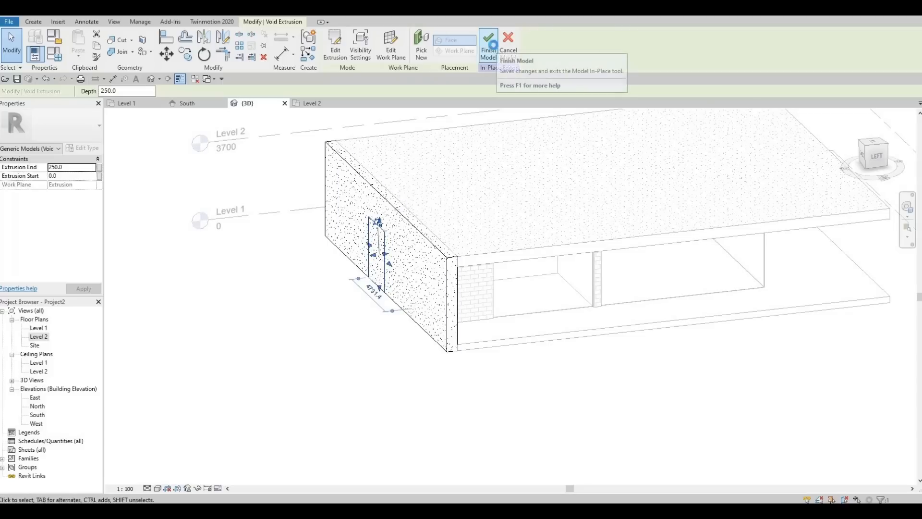
click(495, 48)
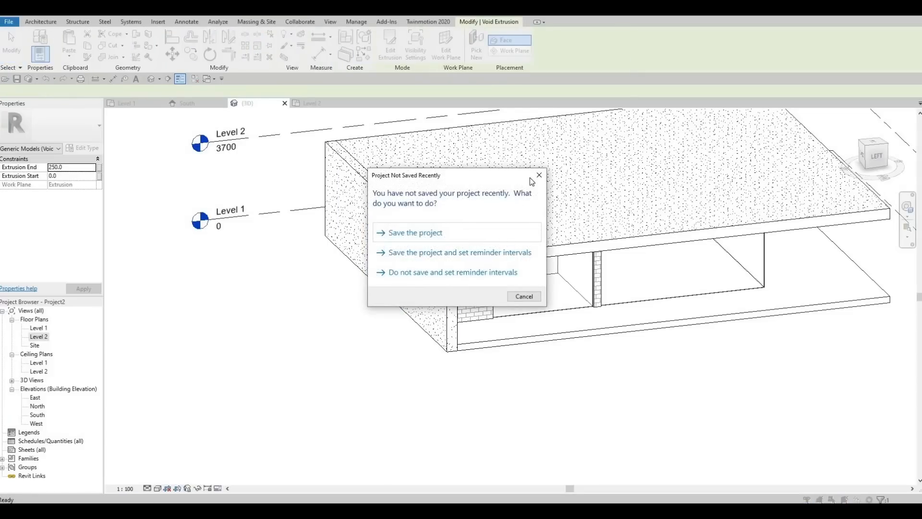
click(416, 272)
Try to deepen the door opening by moving the concrete wall's shape handles toward the brick wall in the 3D view
shift+middle_drag(416, 279, 364, 277)
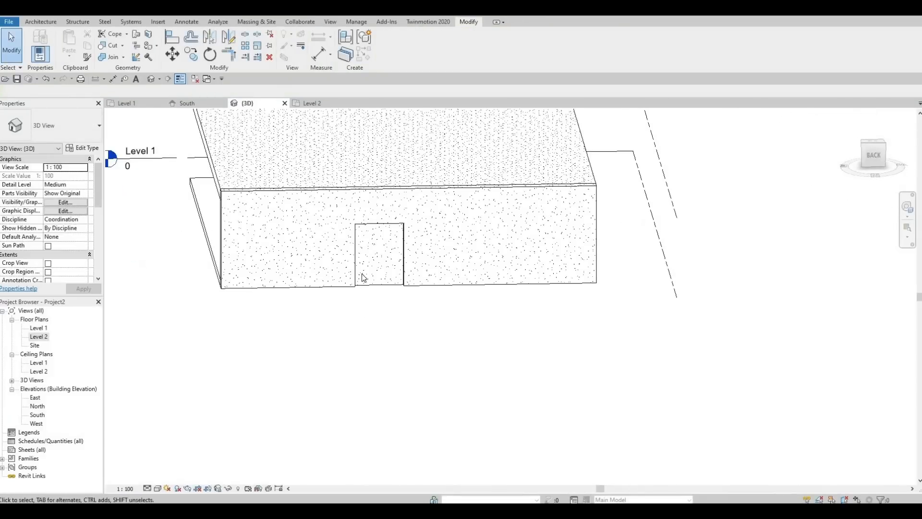
scroll(364, 277, up, 5)
click(458, 321)
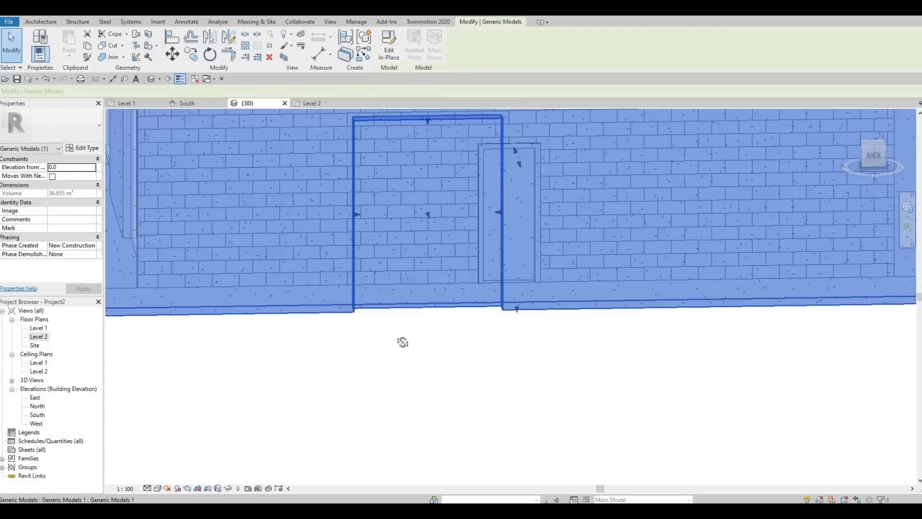
shift+middle_drag(311, 336, 509, 206)
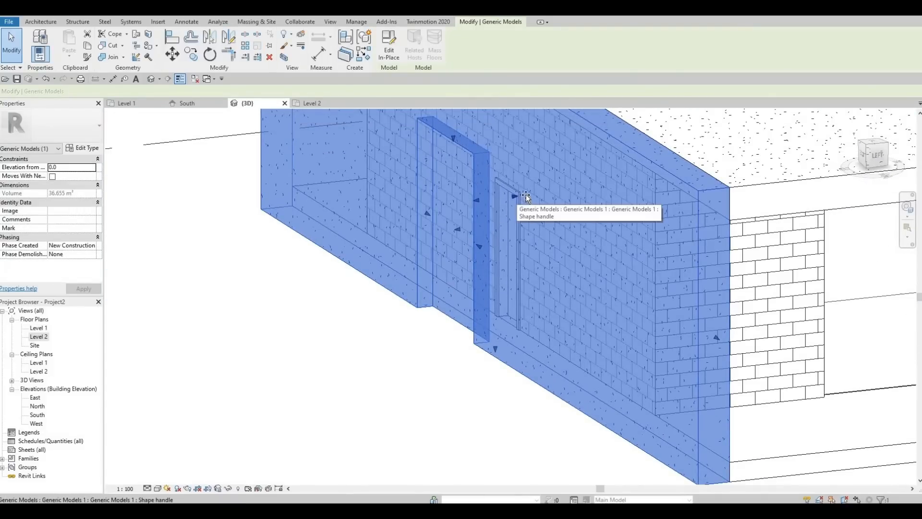
drag(517, 196, 527, 204)
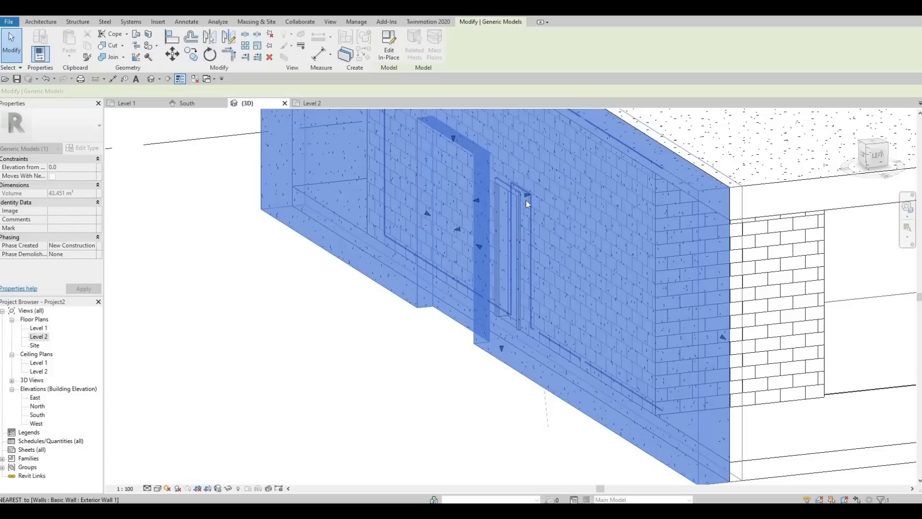
drag(513, 240, 489, 256)
click(441, 316)
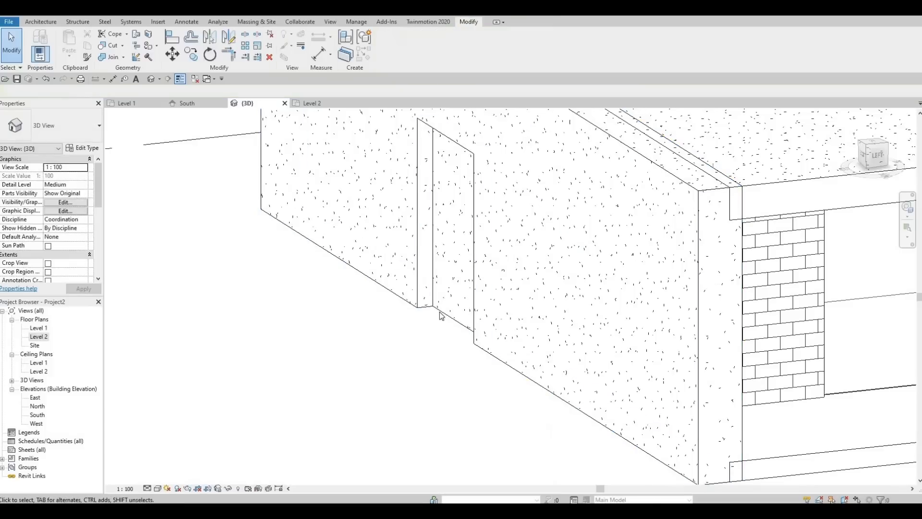
click(512, 240)
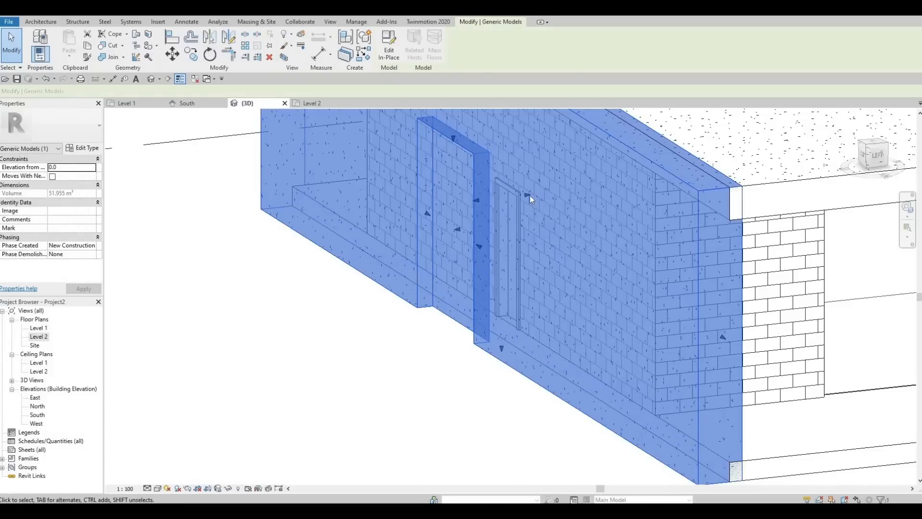
drag(532, 195, 539, 194)
key(Escape)
shift+middle_drag(494, 303, 518, 284)
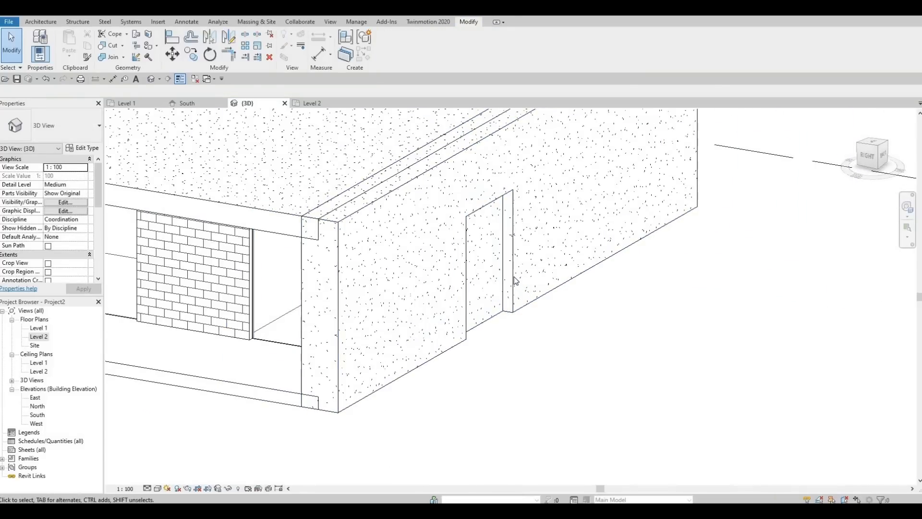
Try to shift both sides of the opening in the North elevation so it surrounds the existing door
click(417, 295)
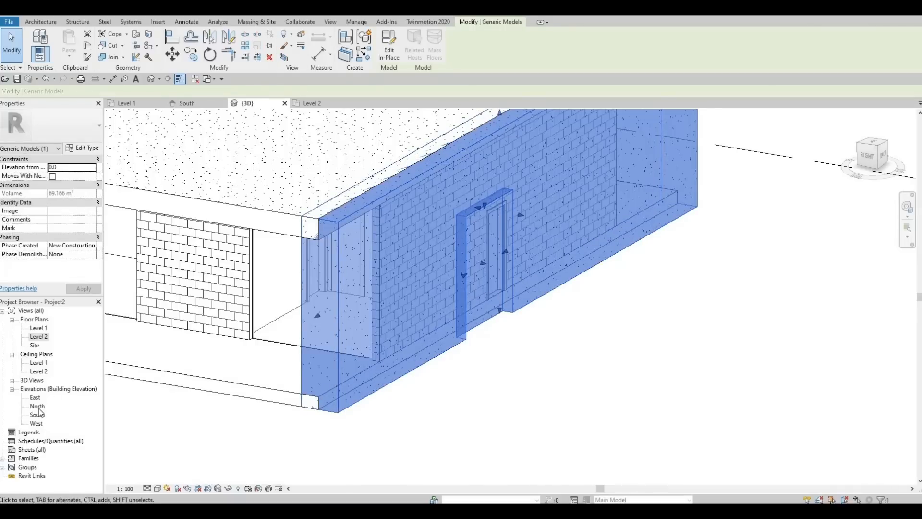
double_click(38, 407)
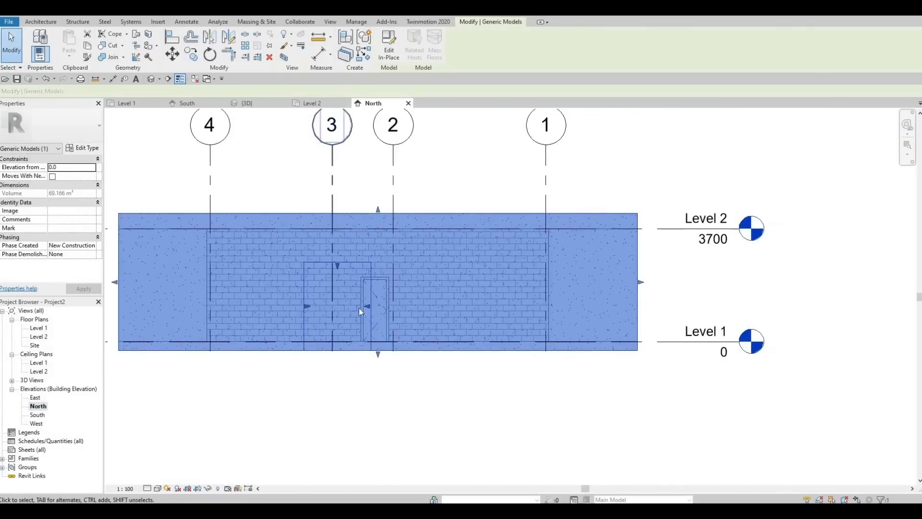
scroll(359, 307, up, 2)
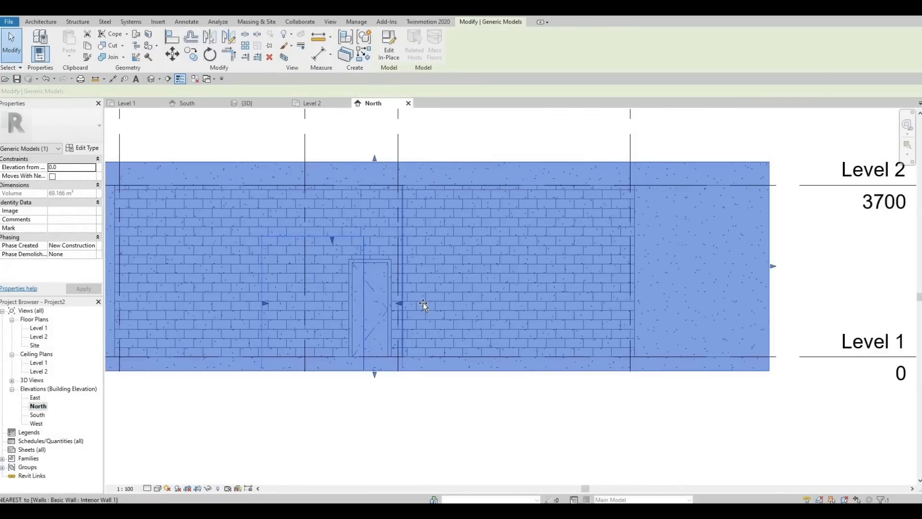
drag(423, 304, 424, 304)
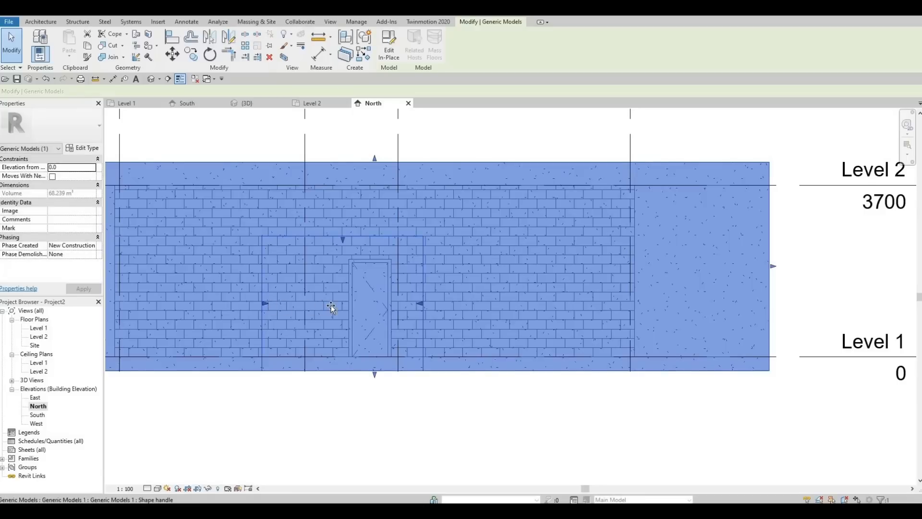
drag(332, 307, 324, 307)
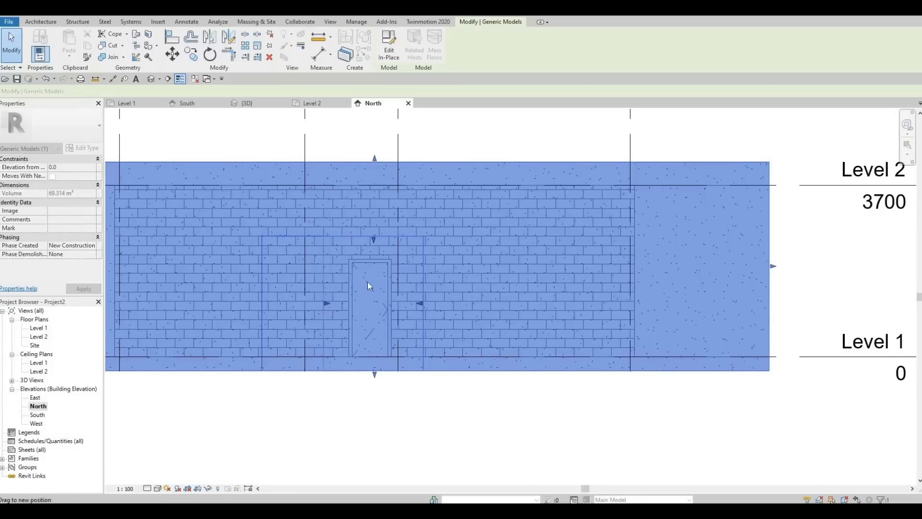
key(Escape)
click(385, 302)
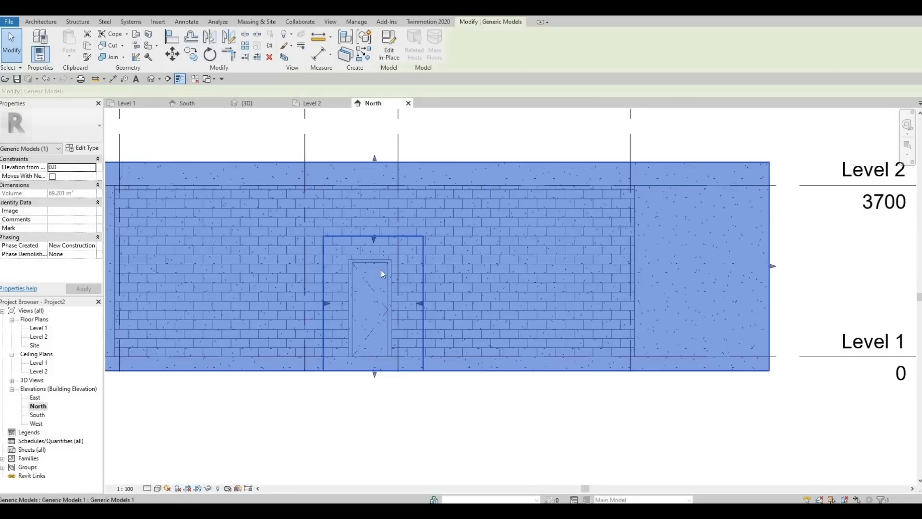
Try to stretch the opening's depth through the concrete wall with its shape handles in the 3D view
click(247, 103)
mouse_move(510, 258)
shift+middle_down()
mouse_move(504, 269)
mouse_move(428, 294)
mouse_move(403, 288)
mouse_move(511, 253)
shift+middle_up()
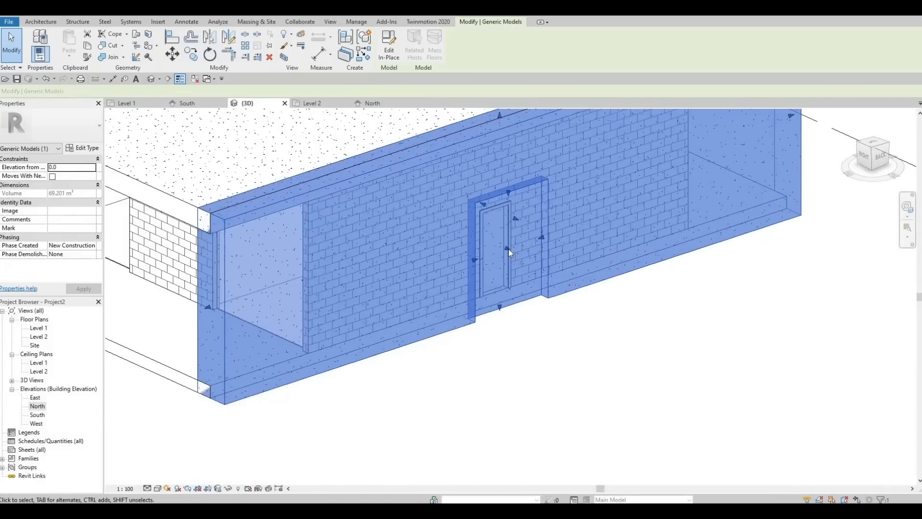
drag(513, 256, 541, 309)
shift+middle_drag(600, 289, 522, 212)
drag(522, 212, 517, 213)
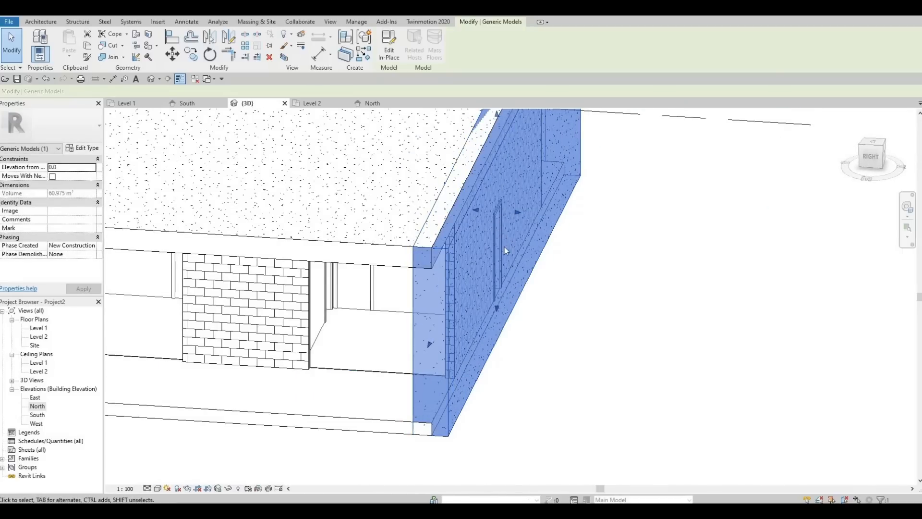
key(Escape)
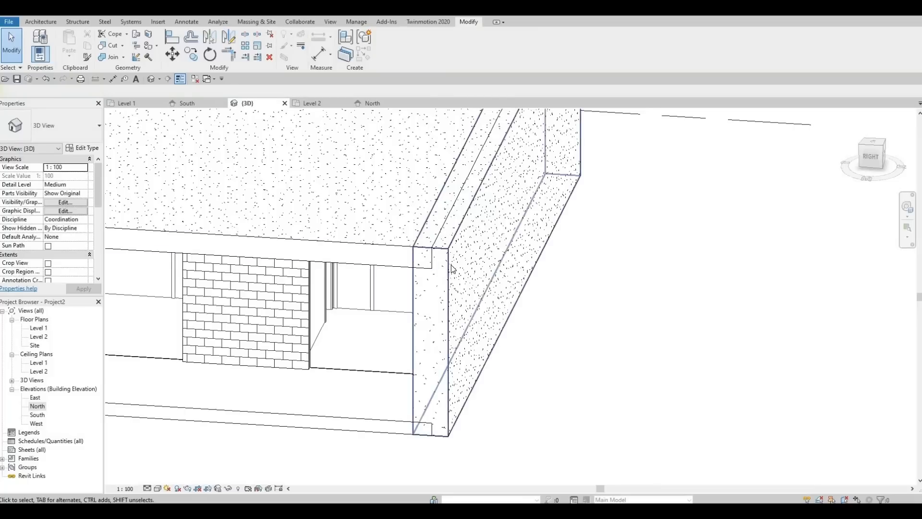
Undo the shape-handle changes made to the concrete wall and its opening
key(ctrl+z)
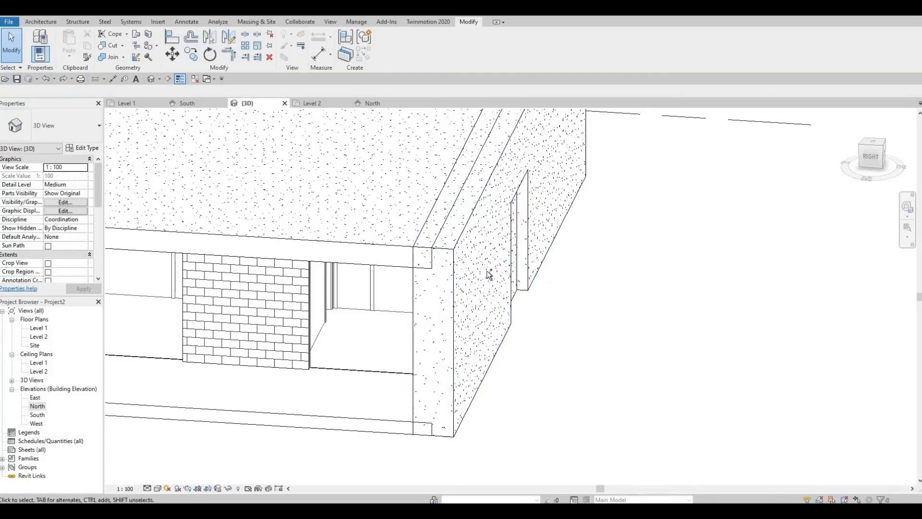
scroll(488, 274, up, 1)
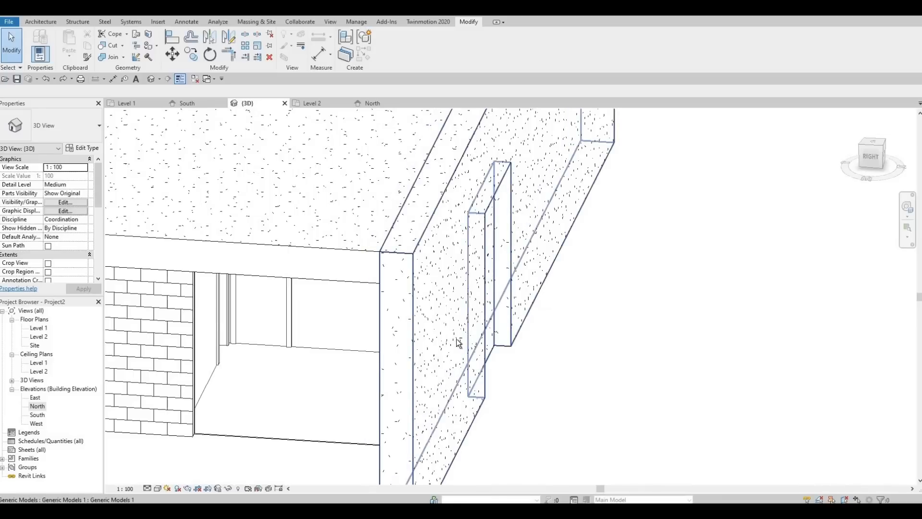
shift+middle_drag(459, 343, 415, 283)
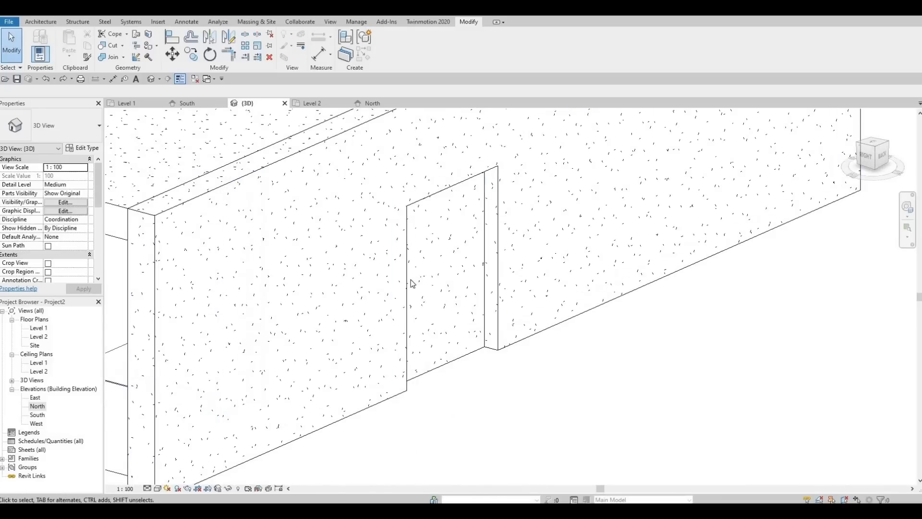
Edit the concrete wall in place and stretch the void's sides to grid lines 3 and 2 in the North elevation
click(412, 199)
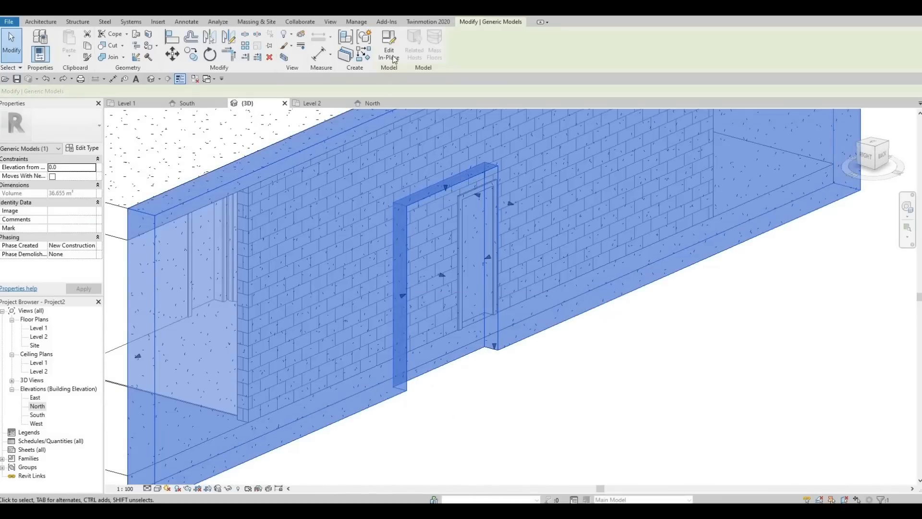
click(389, 50)
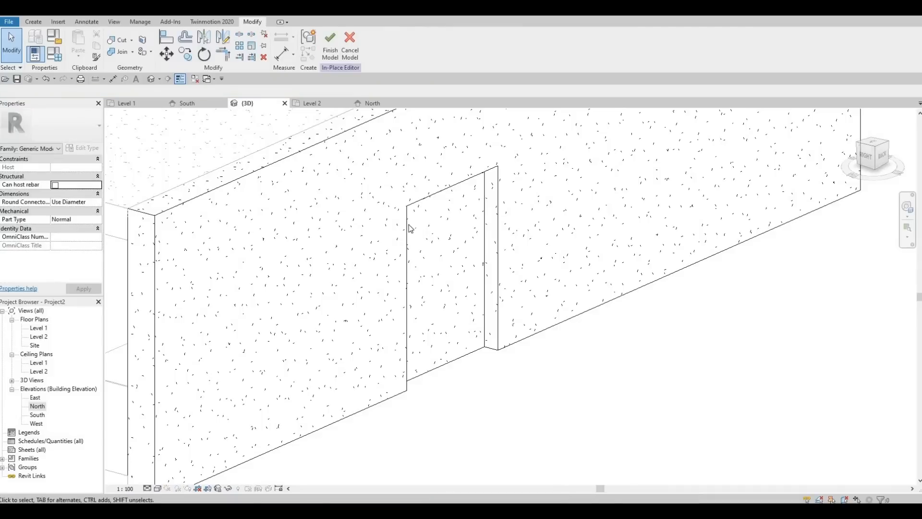
click(393, 247)
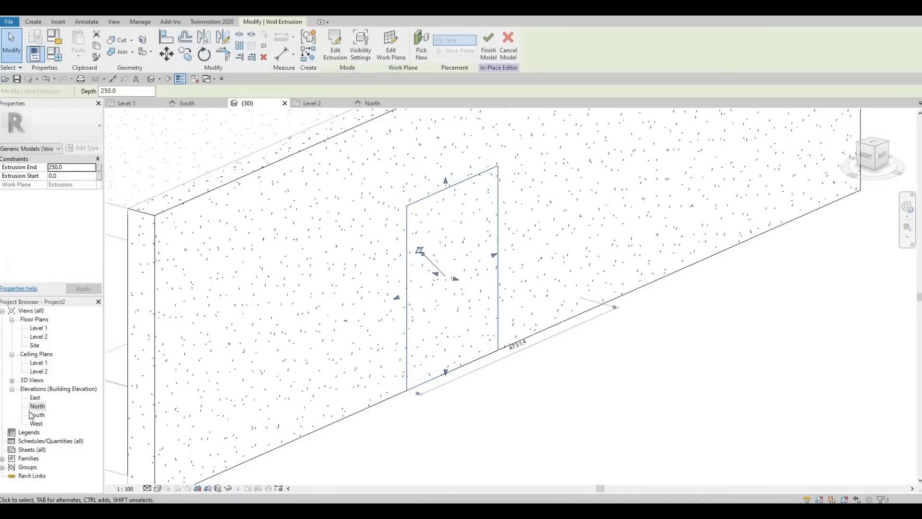
double_click(38, 407)
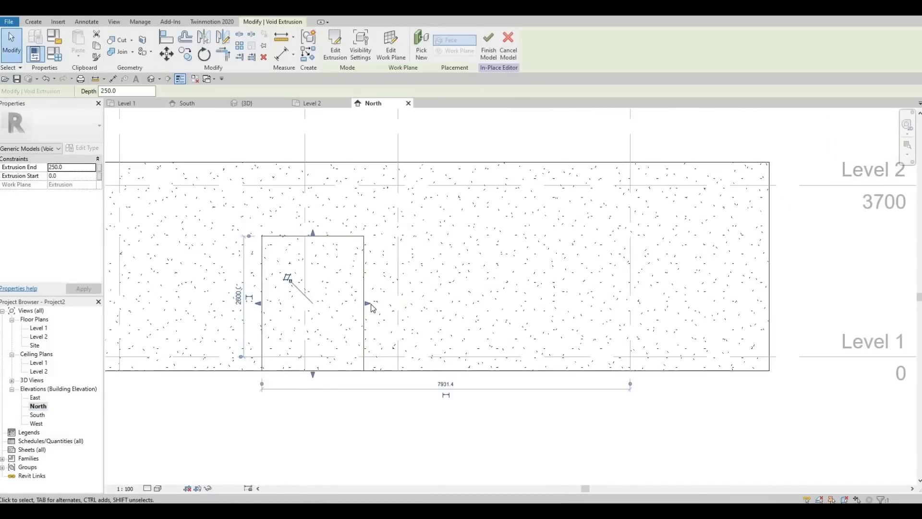
drag(381, 305, 398, 304)
drag(261, 305, 307, 302)
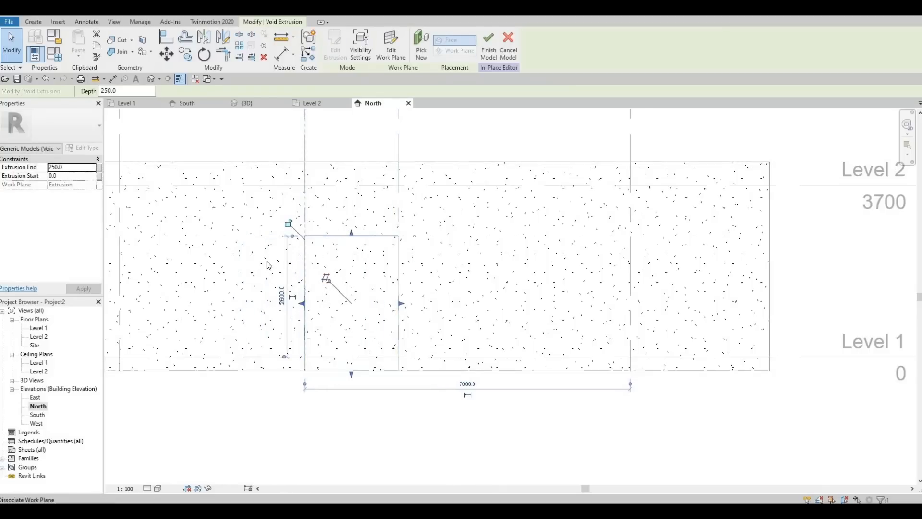
Set the void's extrusion end to 500 mm
click(84, 167)
text(500)
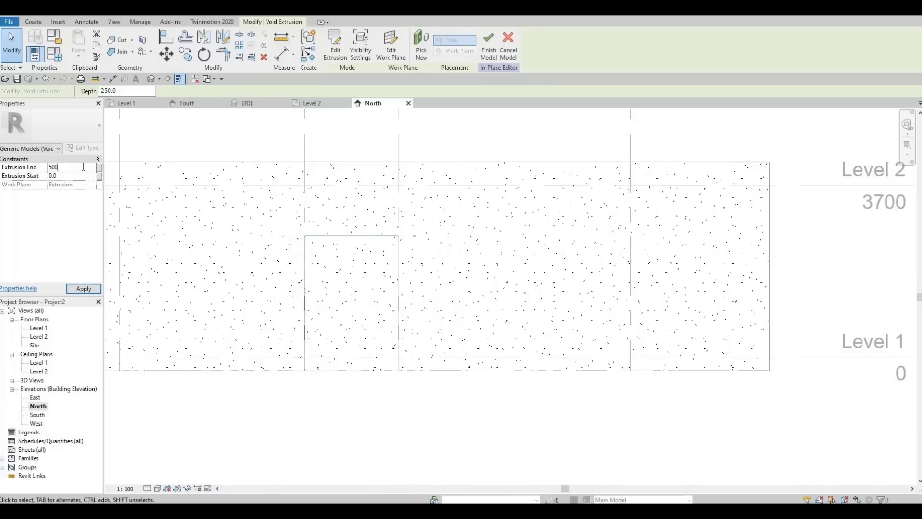
click(84, 288)
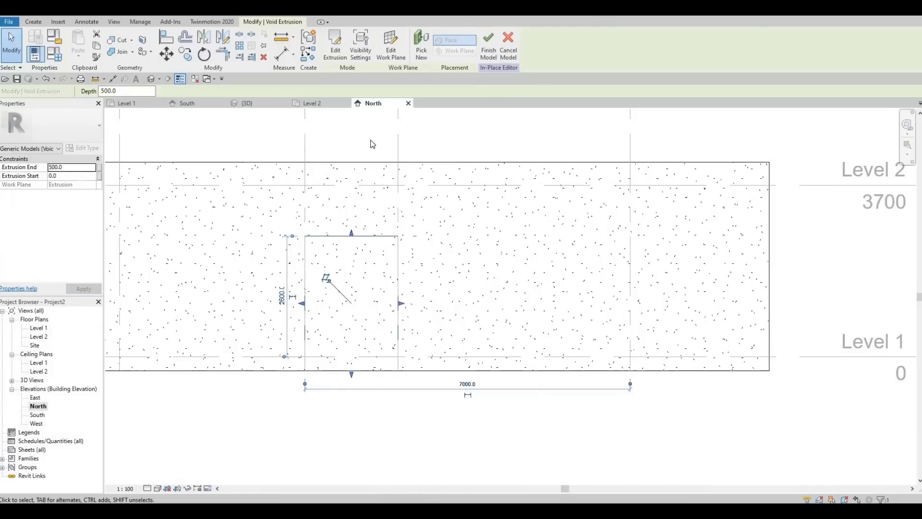
Stretch the void past both wall faces in the 3D view, from about -238 mm to 600 mm
click(243, 105)
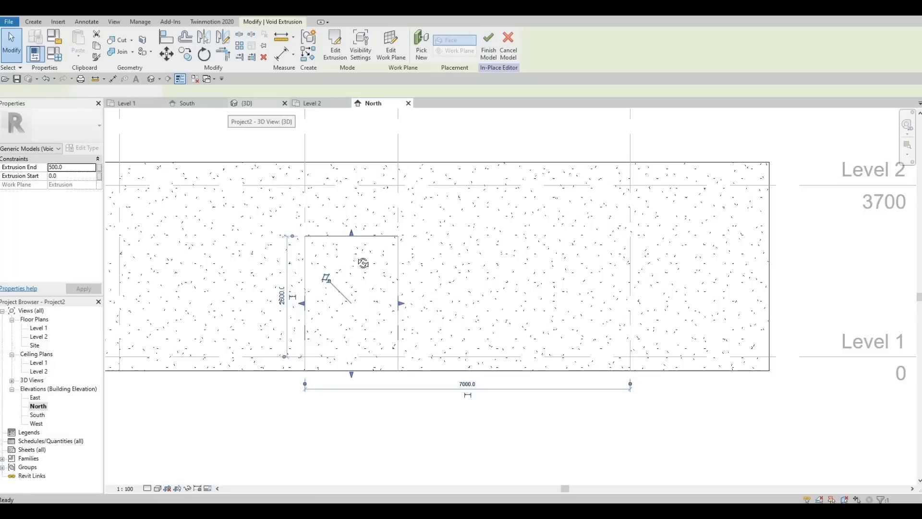
mouse_move(413, 240)
shift+middle_down()
mouse_move(432, 249)
mouse_move(430, 197)
mouse_move(434, 212)
mouse_move(389, 270)
mouse_move(458, 199)
mouse_move(450, 195)
shift+middle_up()
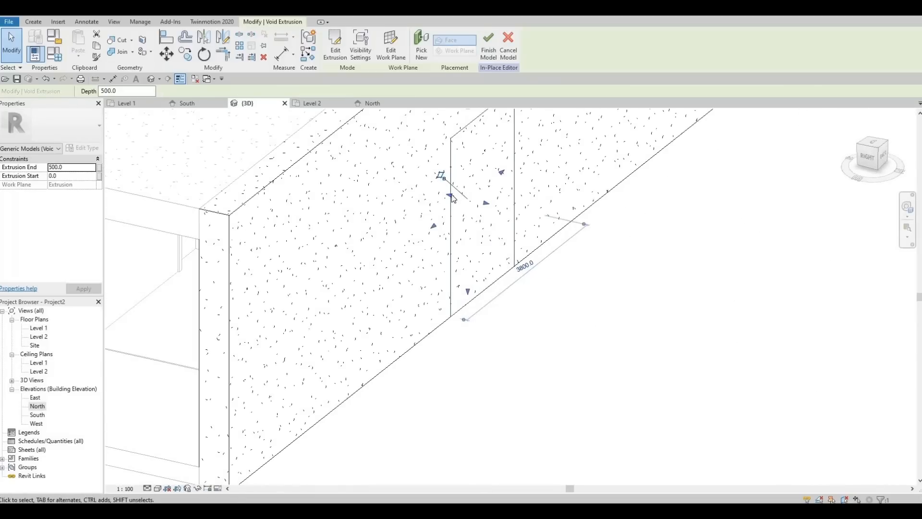
drag(447, 194, 450, 197)
mouse_move(495, 192)
shift+middle_down()
mouse_move(461, 192)
mouse_move(473, 201)
shift+middle_up()
drag(478, 202, 481, 203)
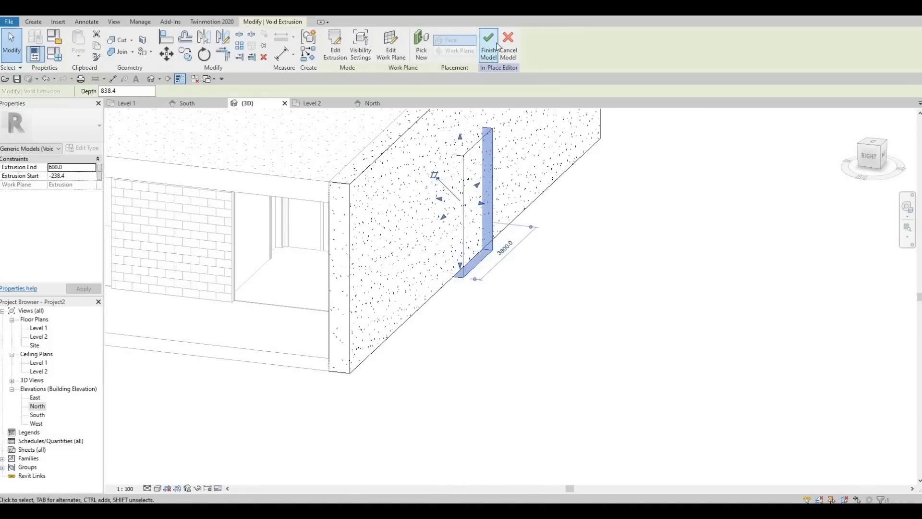
Finish the in-place edit of the concrete wall and open the North elevation
click(496, 46)
shift+middle_drag(361, 200, 459, 218)
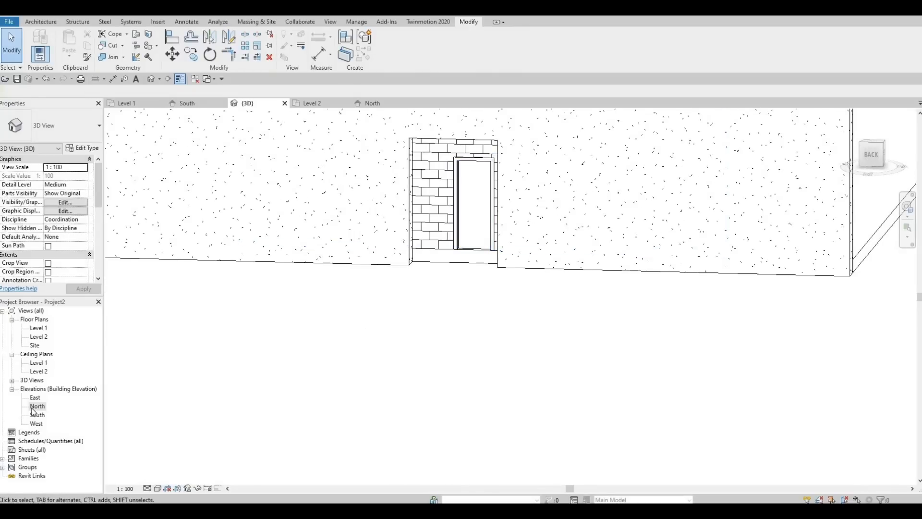
double_click(34, 407)
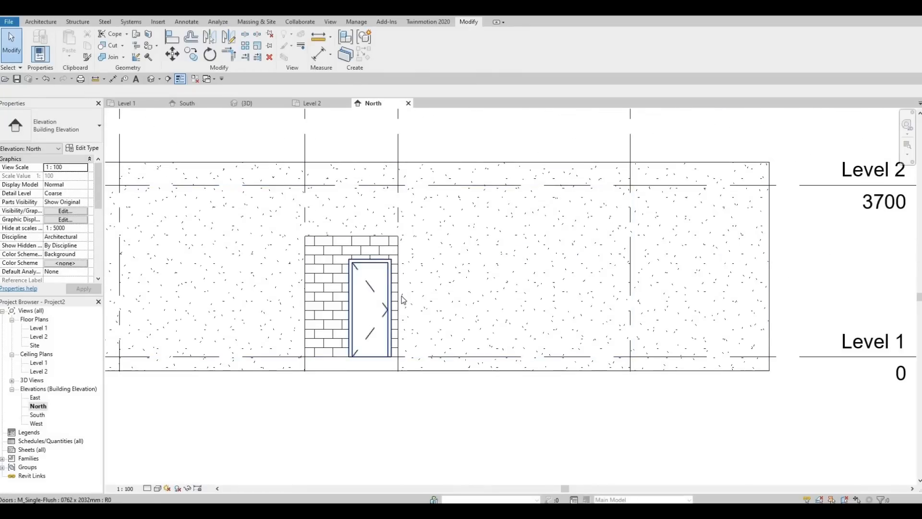
Reshape the concrete wall's opening with its shape handles, lowering its top to just above the door and leaving narrow margins on both sides
click(404, 301)
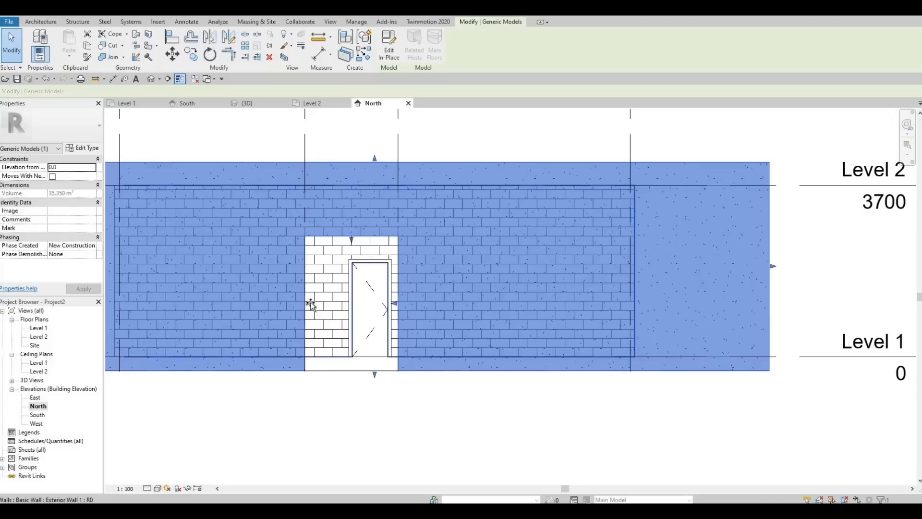
drag(311, 304, 344, 304)
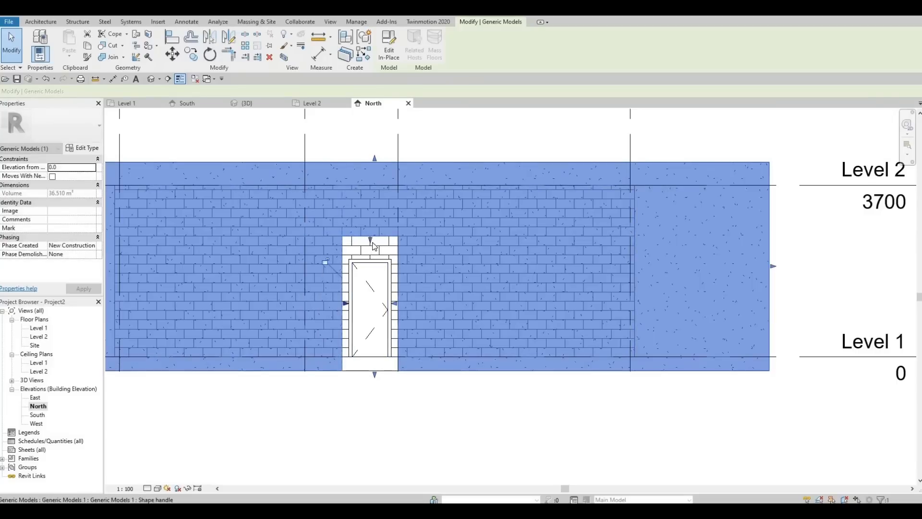
drag(374, 246, 375, 259)
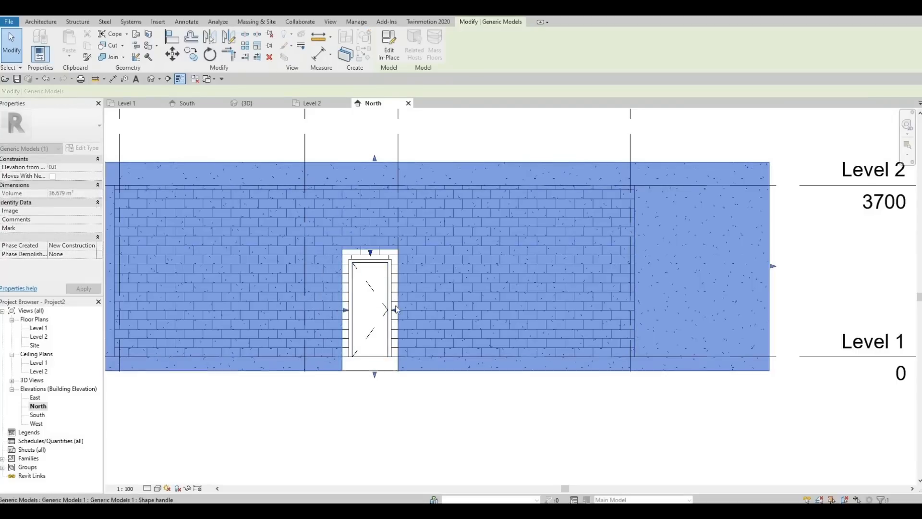
drag(405, 311, 408, 312)
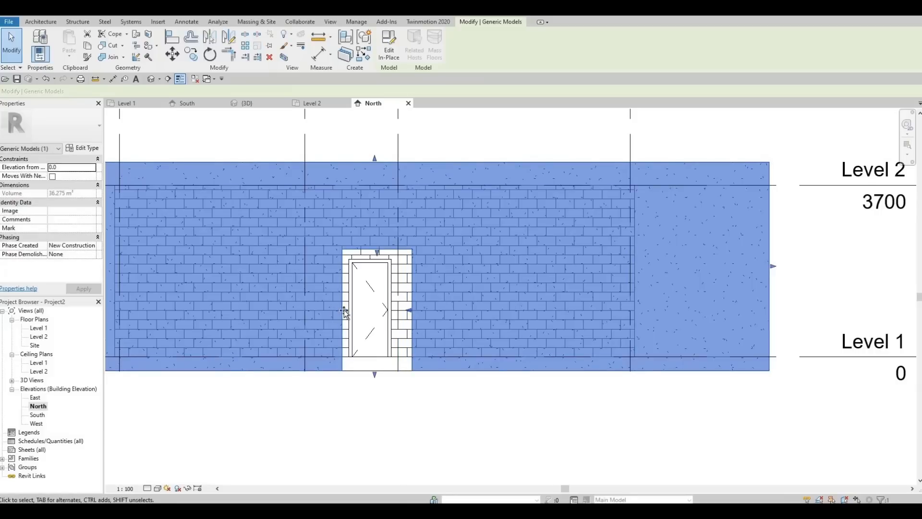
drag(337, 311, 332, 310)
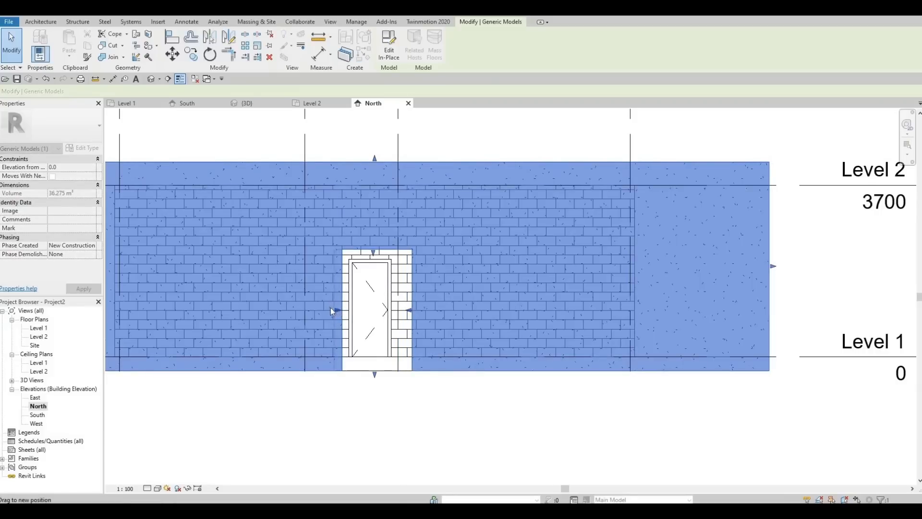
drag(408, 311, 402, 311)
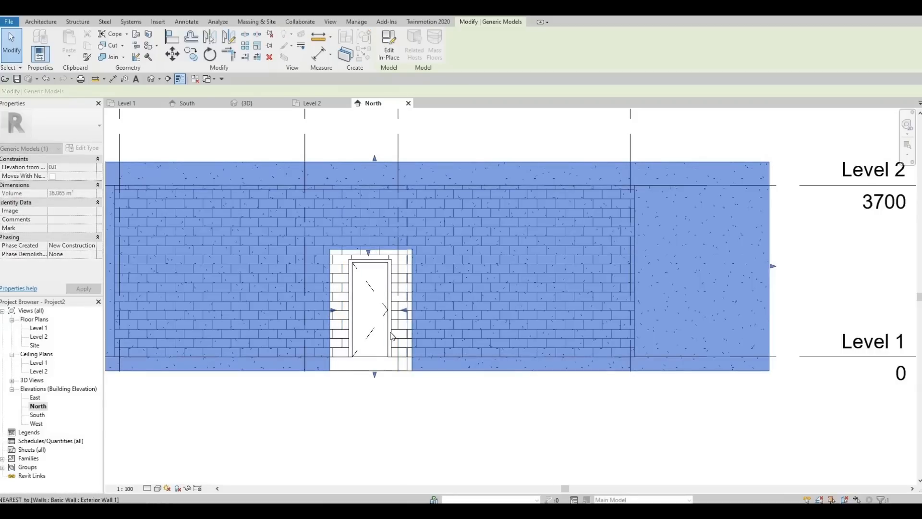
key(Escape)
Examine the whole house in the 3D view from several angles, including the roof, floor slab and concrete end wall
scroll(396, 257, down, 4)
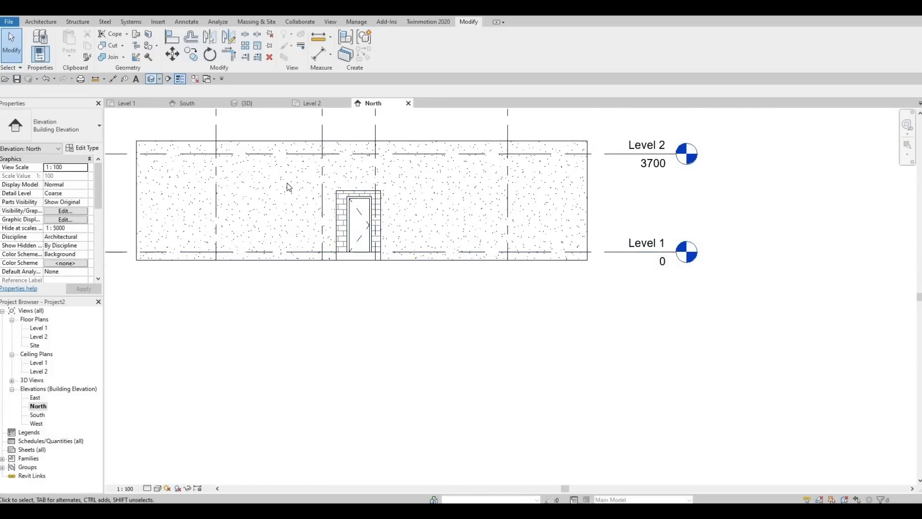
shift+middle_drag(247, 274, 268, 120)
middle_drag(372, 240, 386, 191)
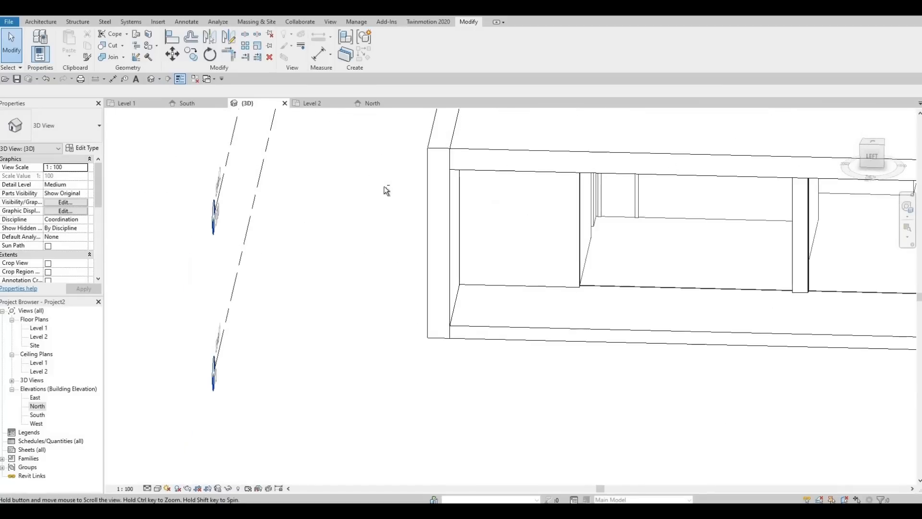
scroll(269, 130, down, 3)
shift+middle_drag(317, 254, 460, 281)
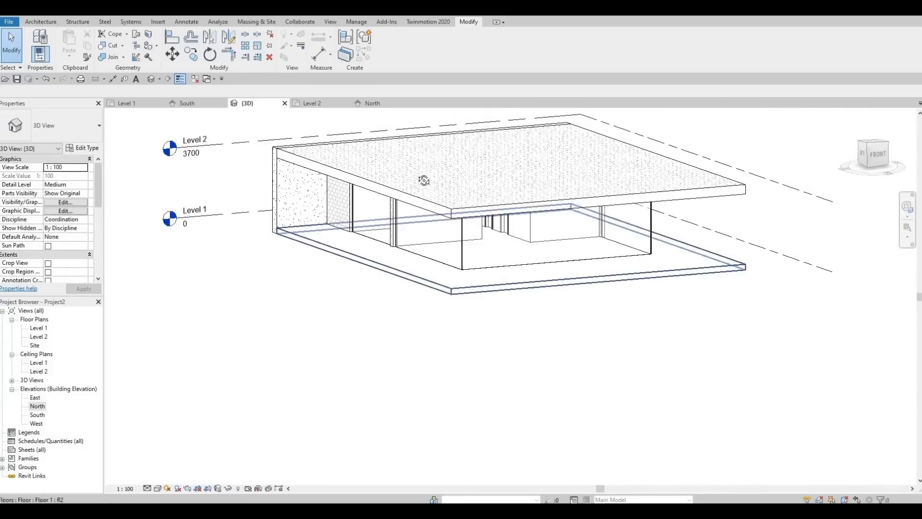
shift+middle_drag(423, 180, 339, 298)
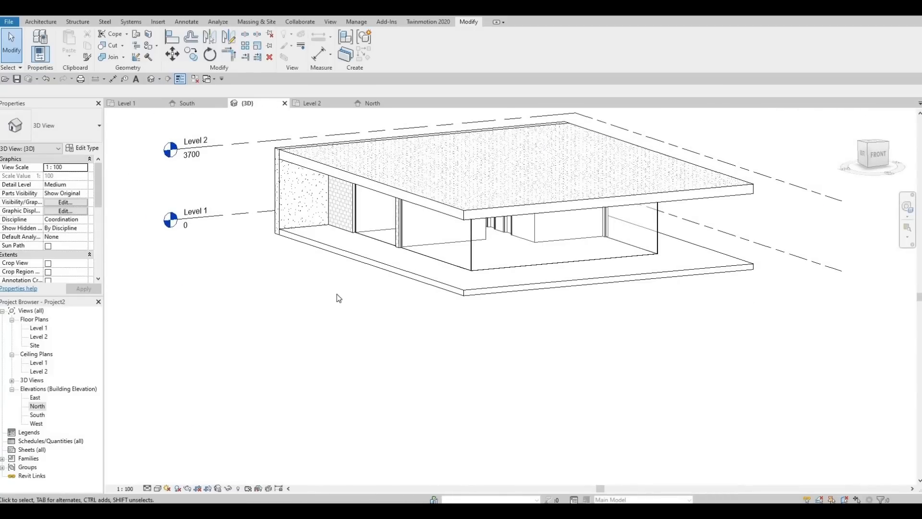
middle_drag(357, 355, 303, 364)
middle_drag(332, 320, 324, 363)
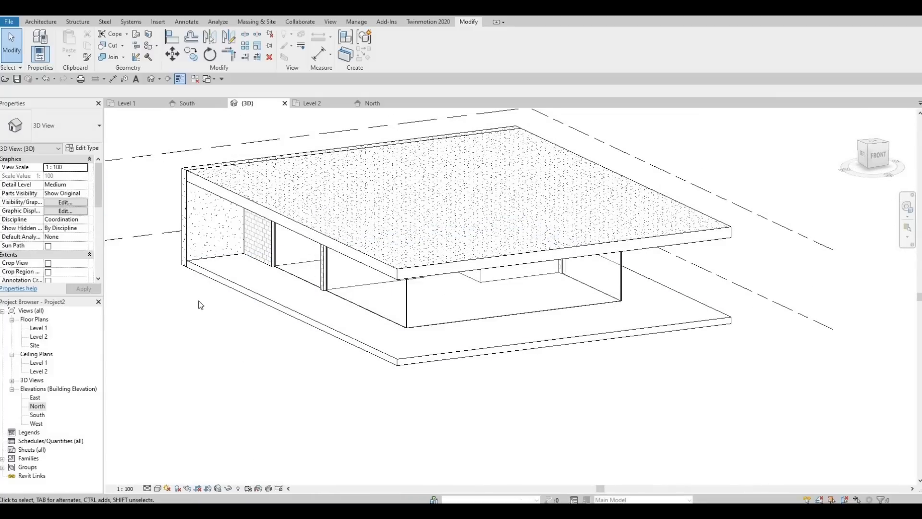
mouse_move(403, 295)
shift+middle_down()
mouse_move(401, 264)
mouse_move(385, 242)
mouse_move(354, 251)
mouse_move(389, 295)
mouse_move(344, 320)
mouse_move(387, 309)
mouse_move(340, 352)
mouse_move(239, 286)
mouse_move(250, 281)
shift+middle_up()
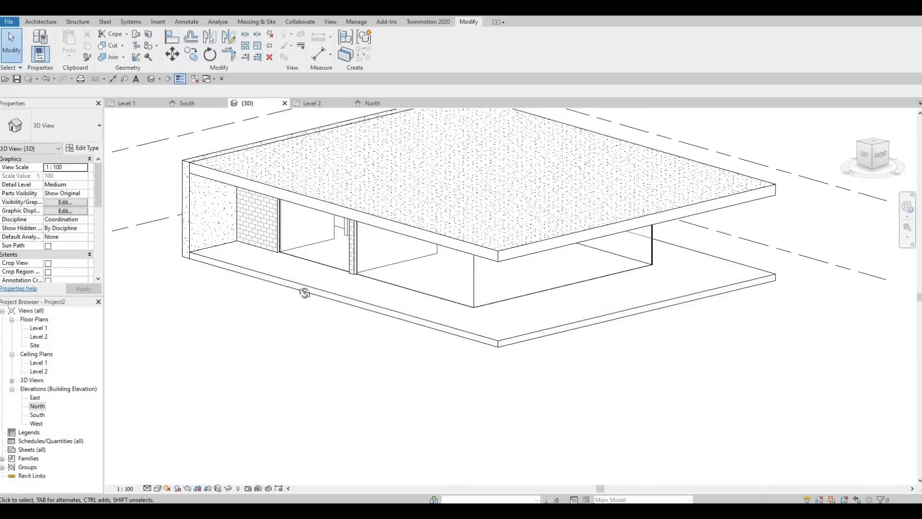
shift+middle_drag(319, 297, 328, 290)
middle_drag(503, 263, 415, 359)
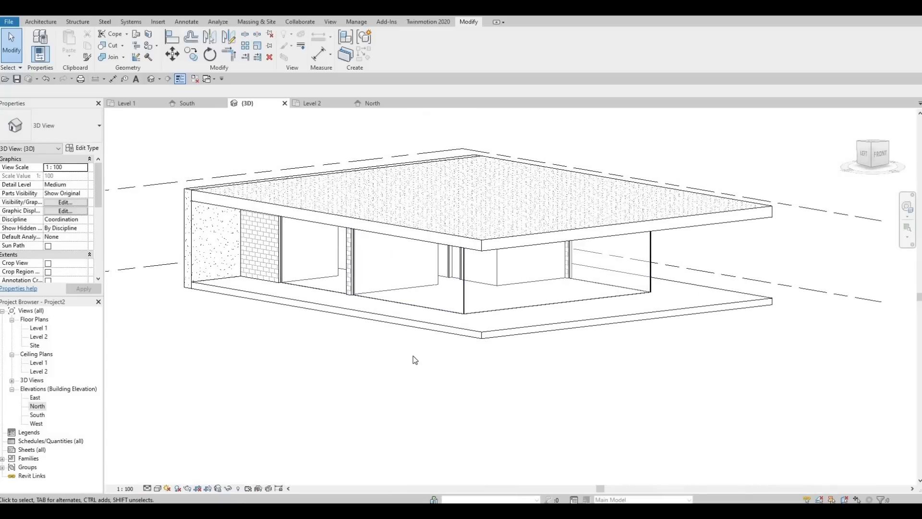
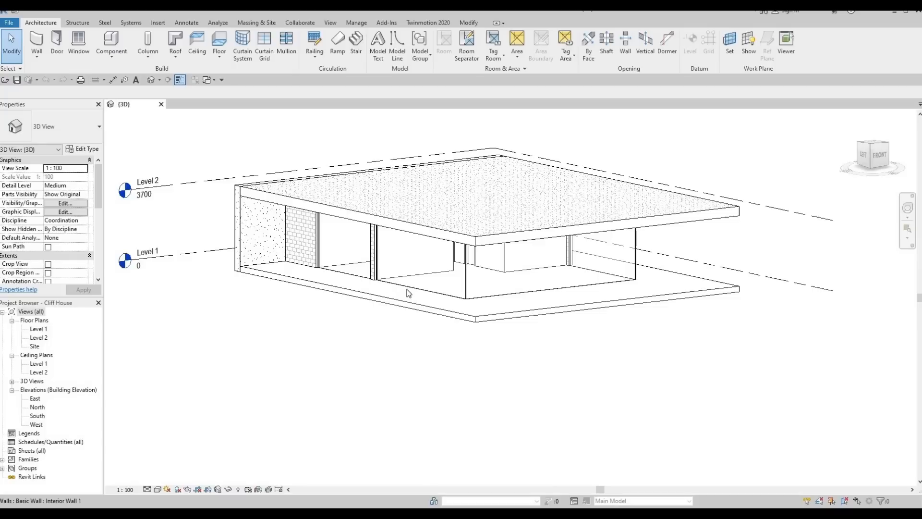
key(F1)
key(F1)
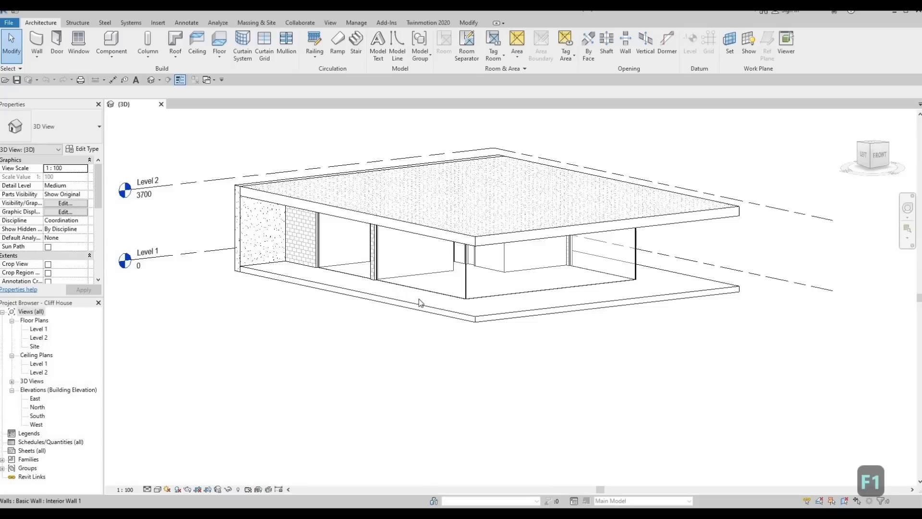
middle_drag(405, 346, 395, 362)
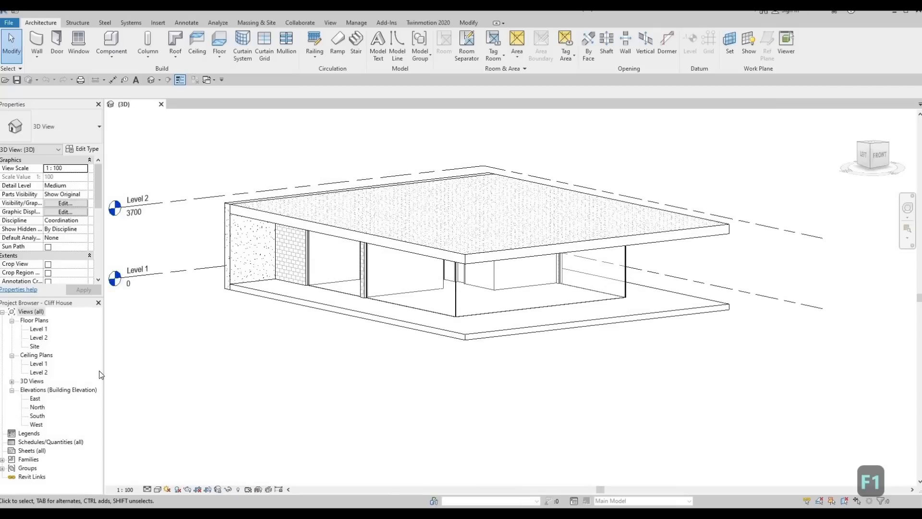
Open the Level 1 floor plan with the rooms between grids A and D in view
double_click(40, 329)
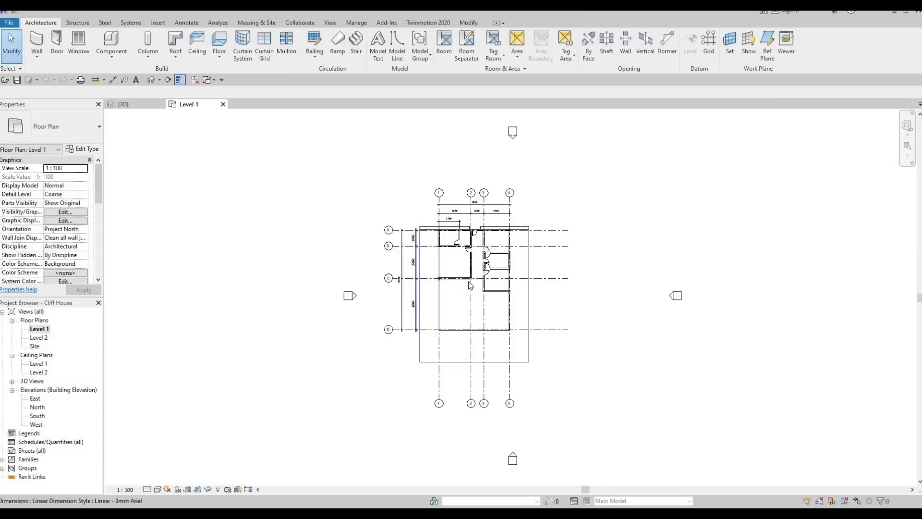
scroll(480, 281, up, 3)
middle_drag(441, 212, 371, 268)
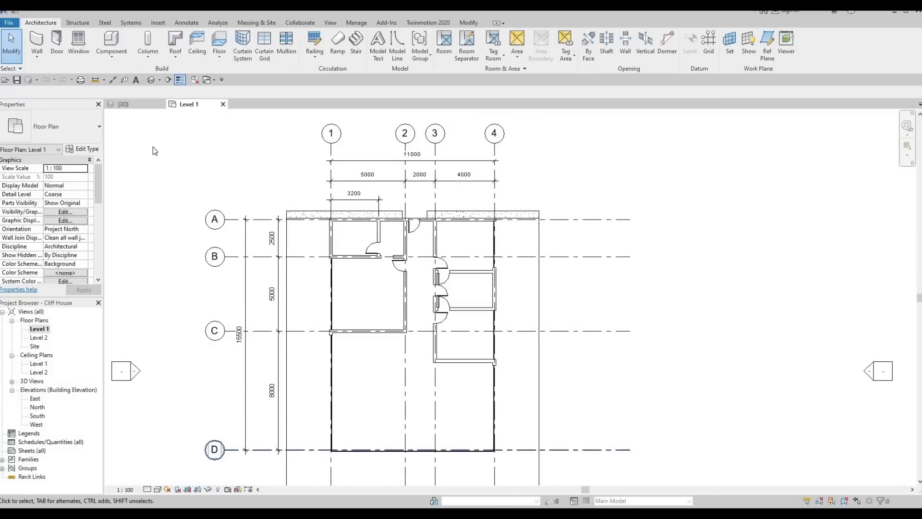
Load the M_Bed-Standard family from the Furniture Beds folder of the Canada metric library
click(157, 23)
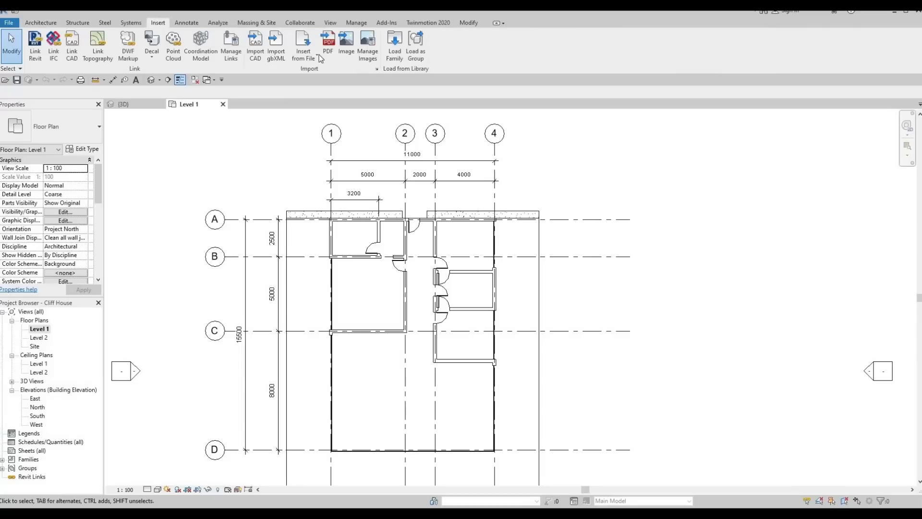
click(395, 48)
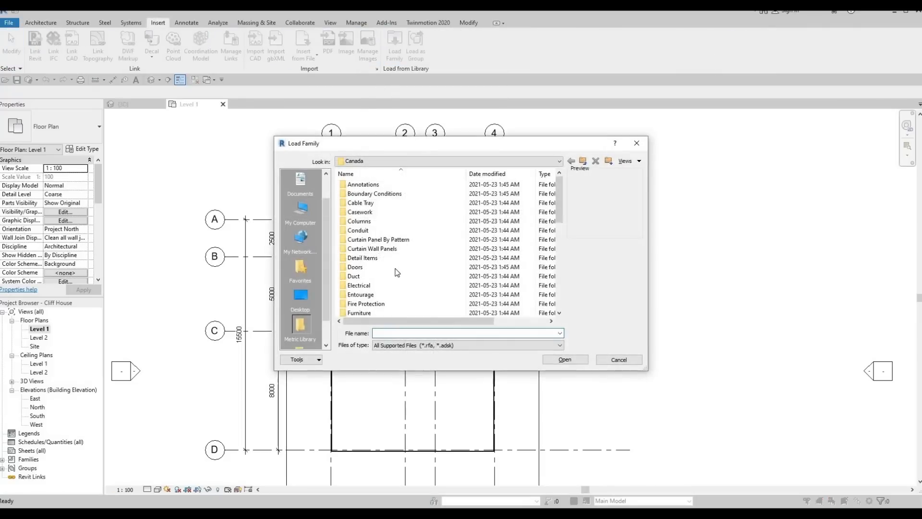
scroll(373, 269, down, 2)
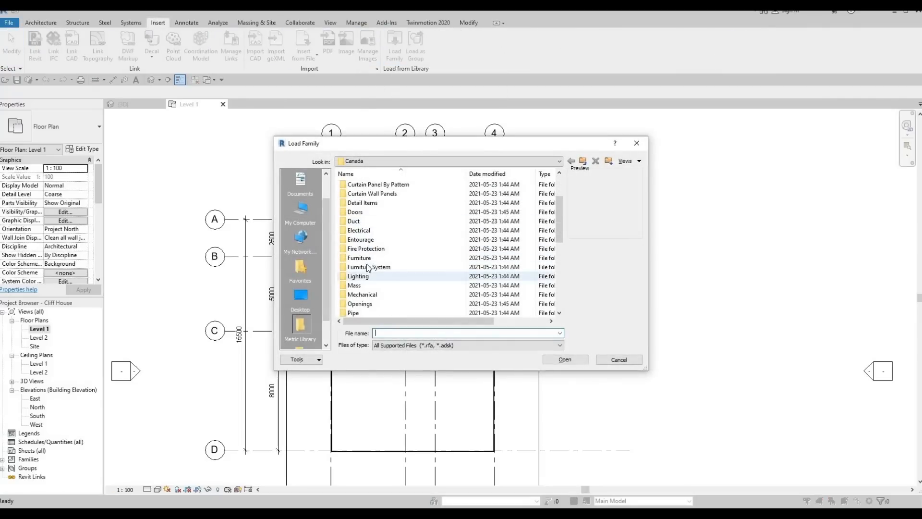
double_click(361, 258)
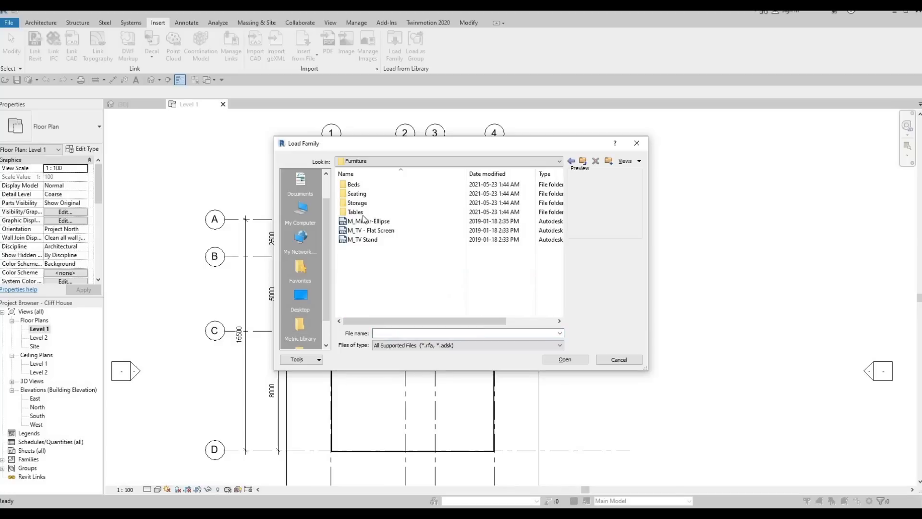
double_click(365, 186)
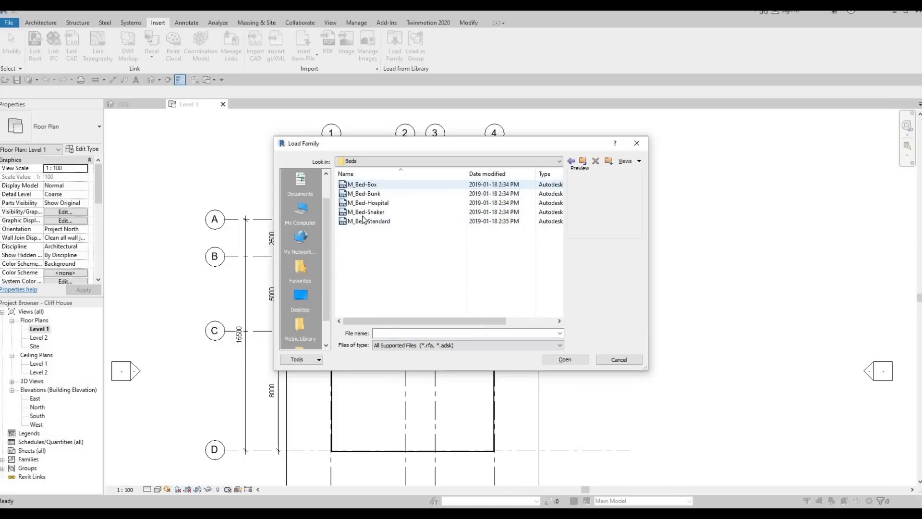
key(Down)
key(Down)
key(Down)
key(Down)
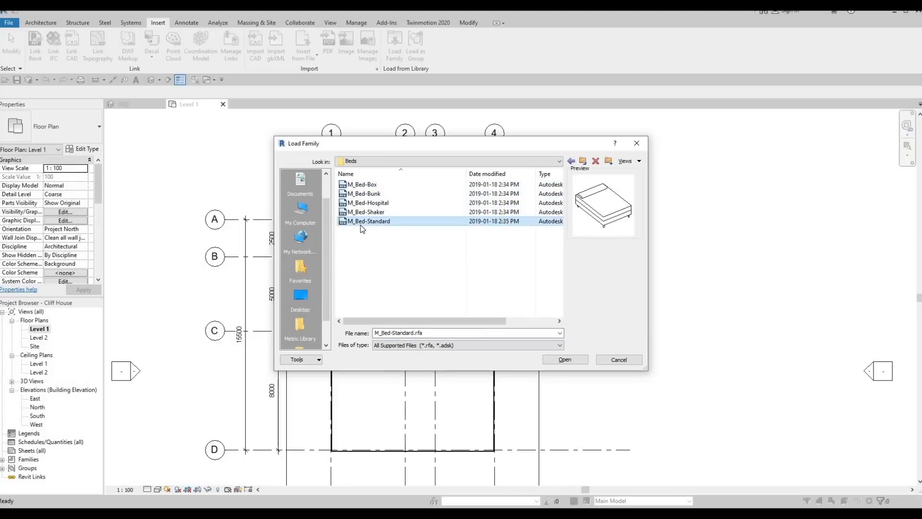
click(557, 361)
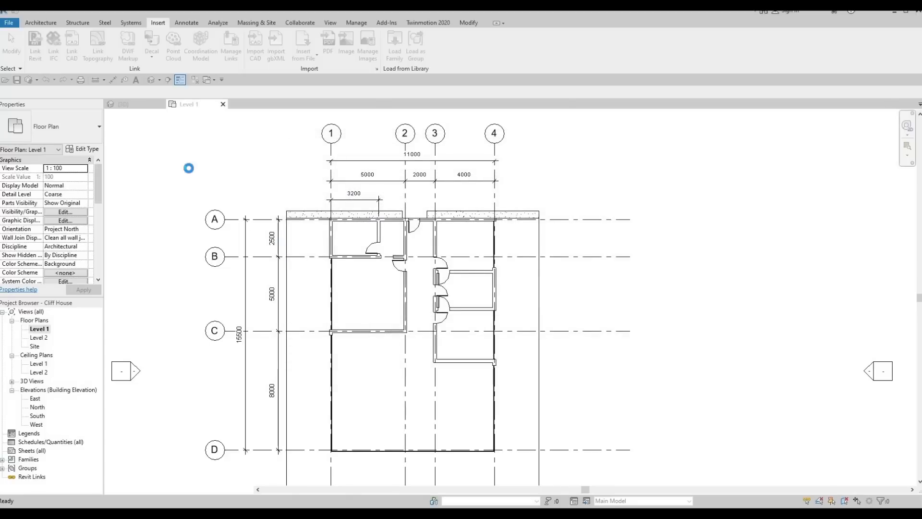
Place a 1981 x 2032mm King bed in the room between grids B and C, headboard against the grid 2 wall, about 1200 mm from grid C
click(52, 25)
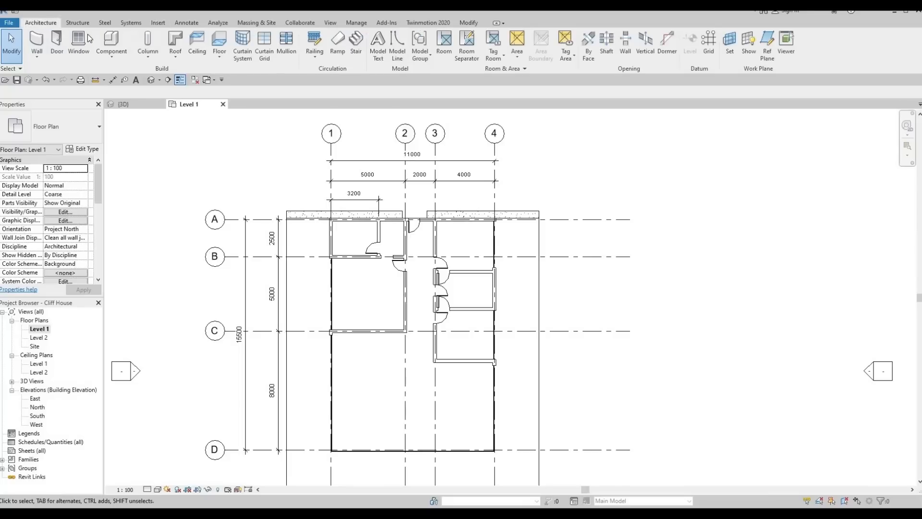
click(116, 49)
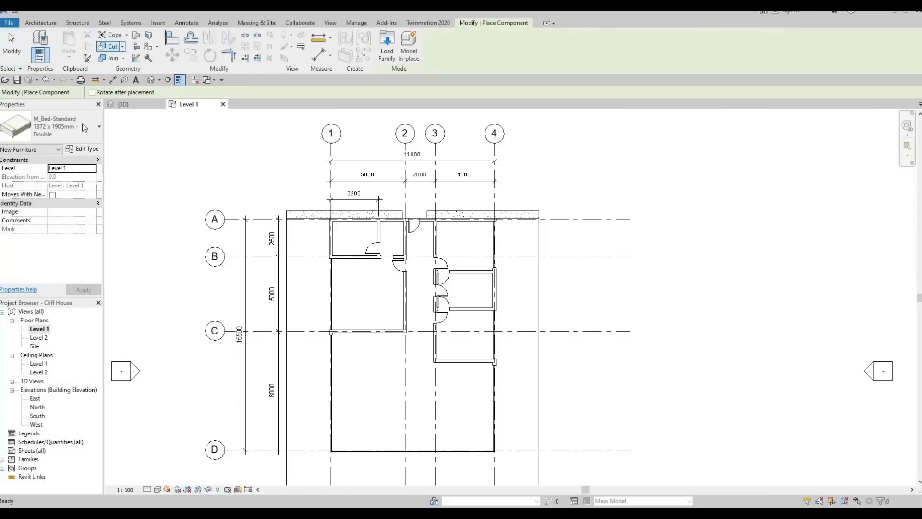
click(80, 131)
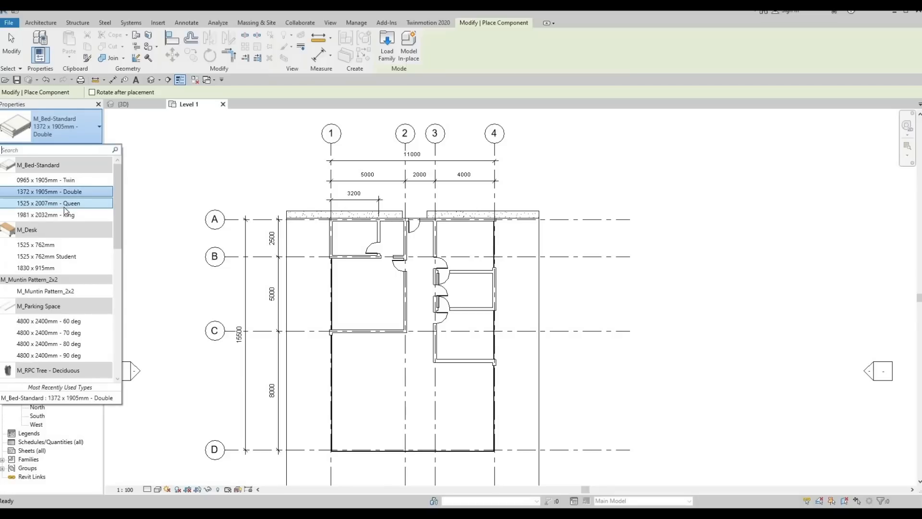
click(62, 214)
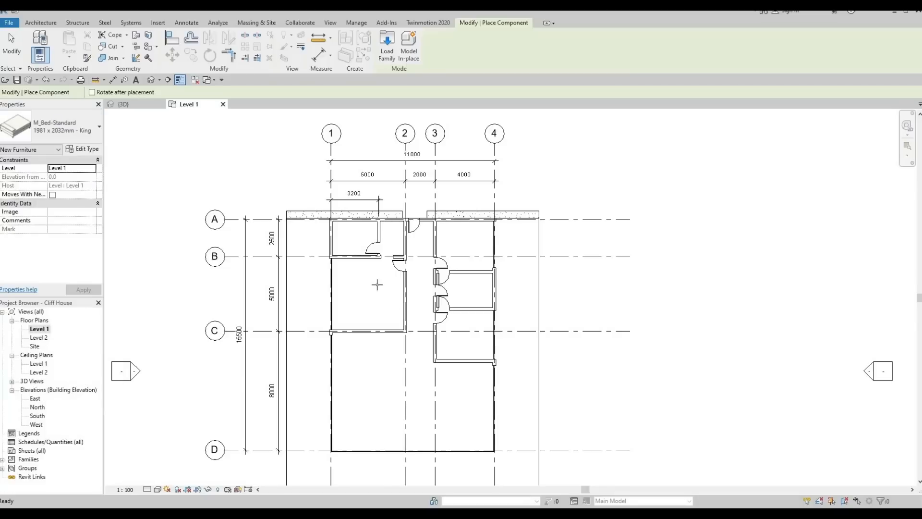
scroll(380, 299, up, 2)
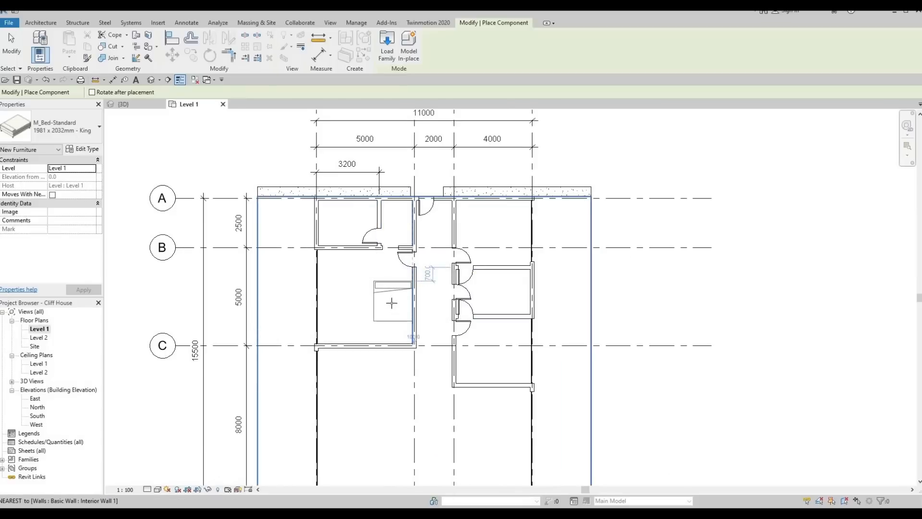
key(space)
key(space)
key(space)
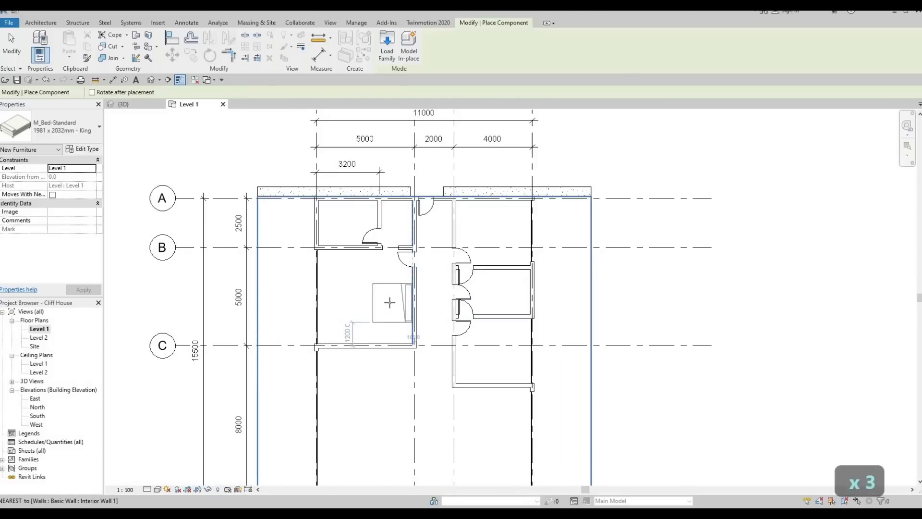
scroll(392, 301, up, 1)
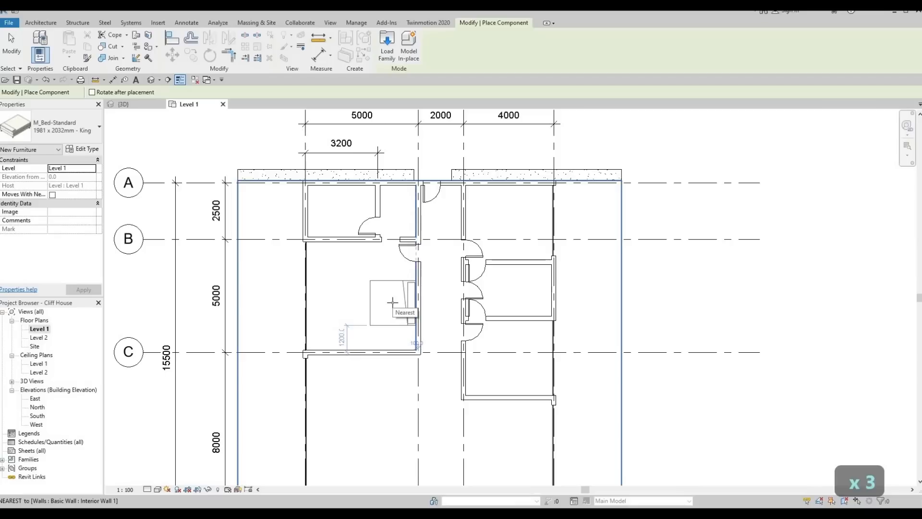
click(392, 302)
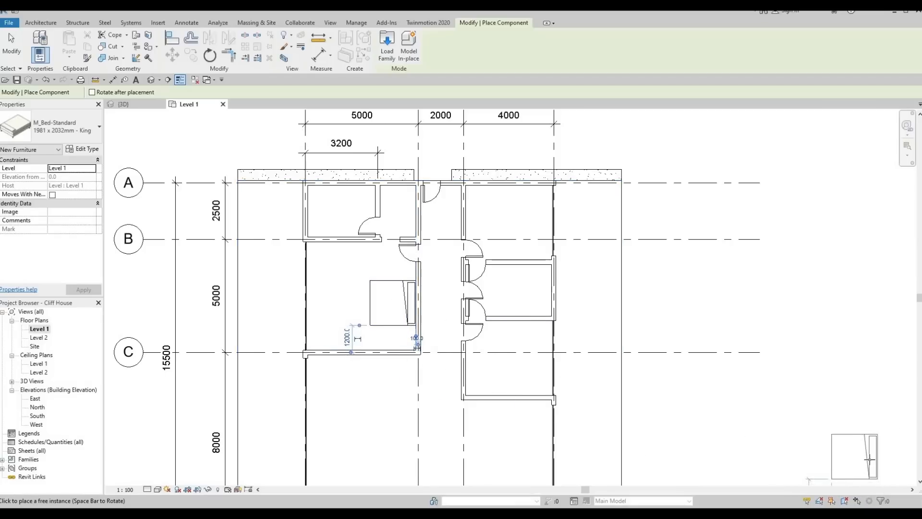
Place a 1525 x 2007mm Queen bed in the bedroom at grid C, headboard against the grid 3 wall, about 1400 mm from the middle room's wall
key(space)
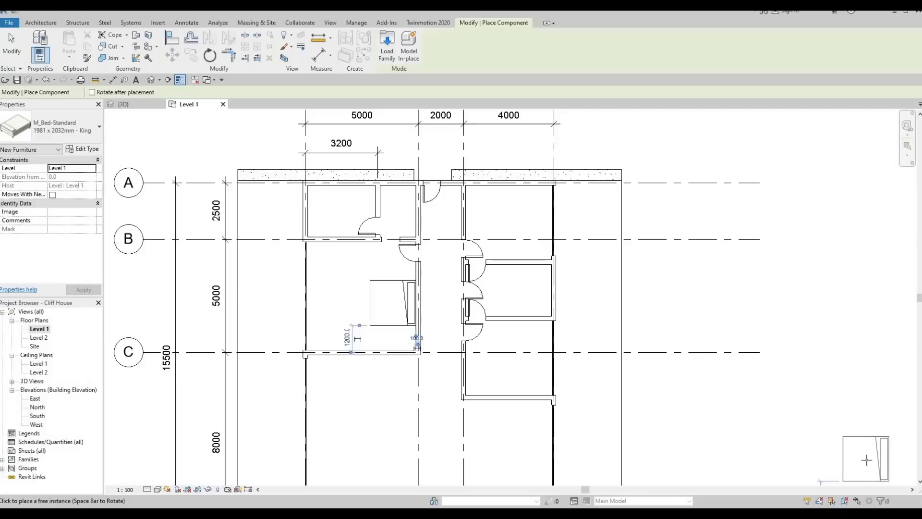
key(Escape)
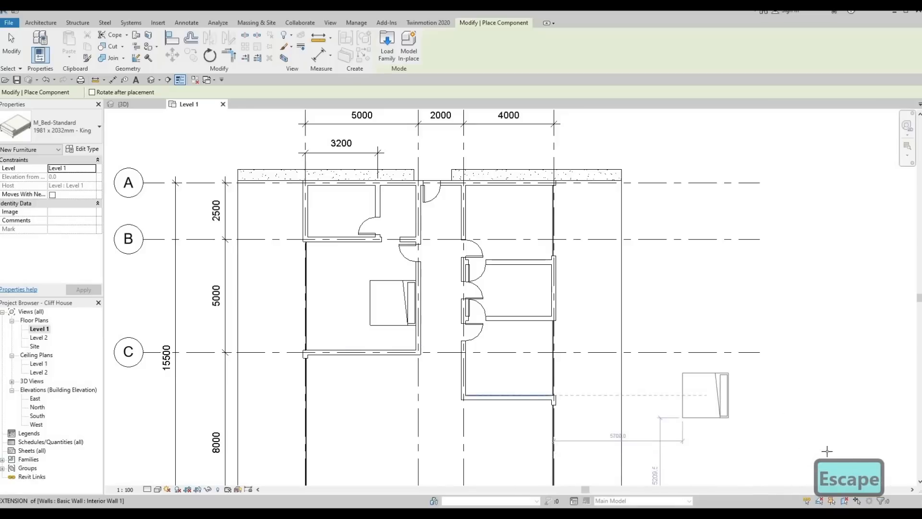
key(Escape)
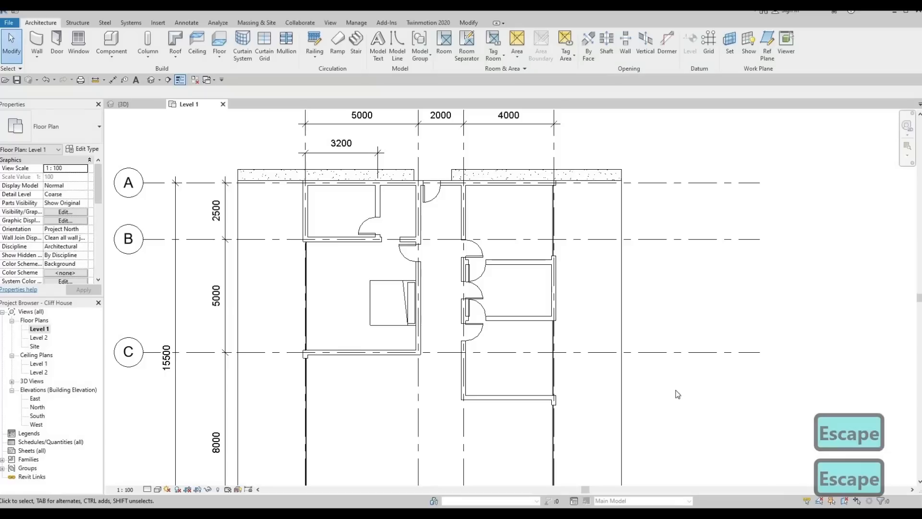
scroll(676, 392, up, 1)
scroll(572, 303, down, 1)
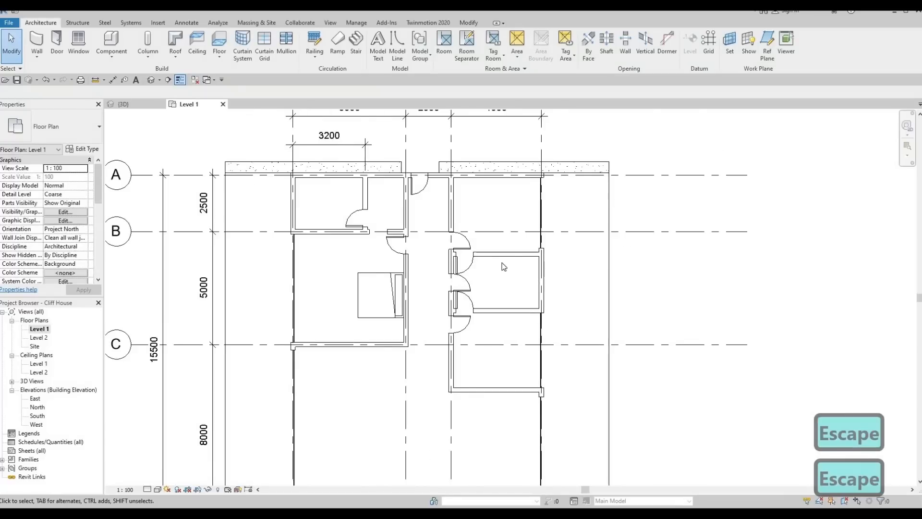
scroll(601, 304, up, 2)
middle_drag(600, 304, 555, 286)
scroll(261, 181, up, 1)
middle_drag(260, 181, 335, 207)
scroll(335, 207, down, 1)
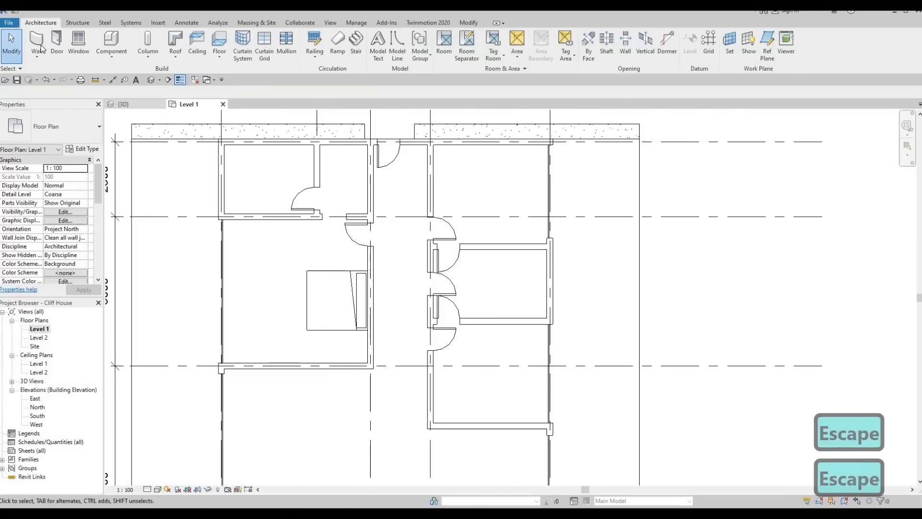
click(110, 40)
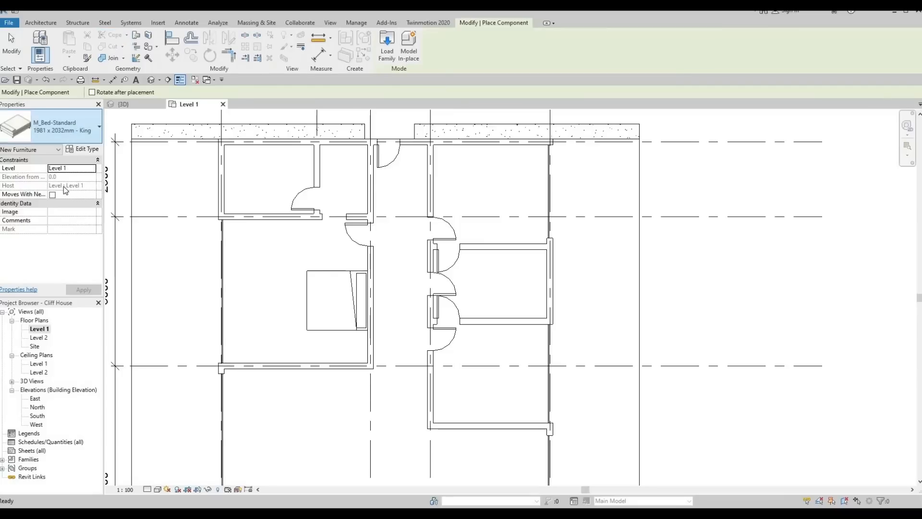
click(72, 126)
click(49, 203)
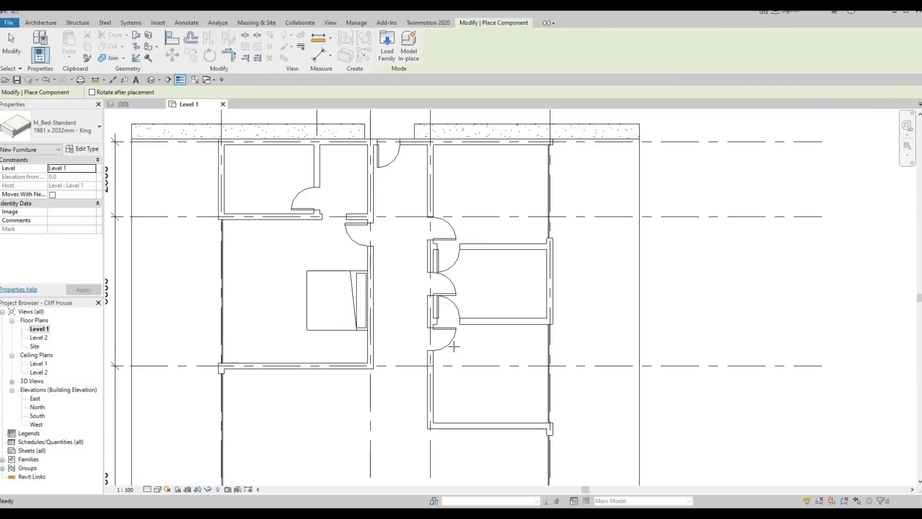
key(space)
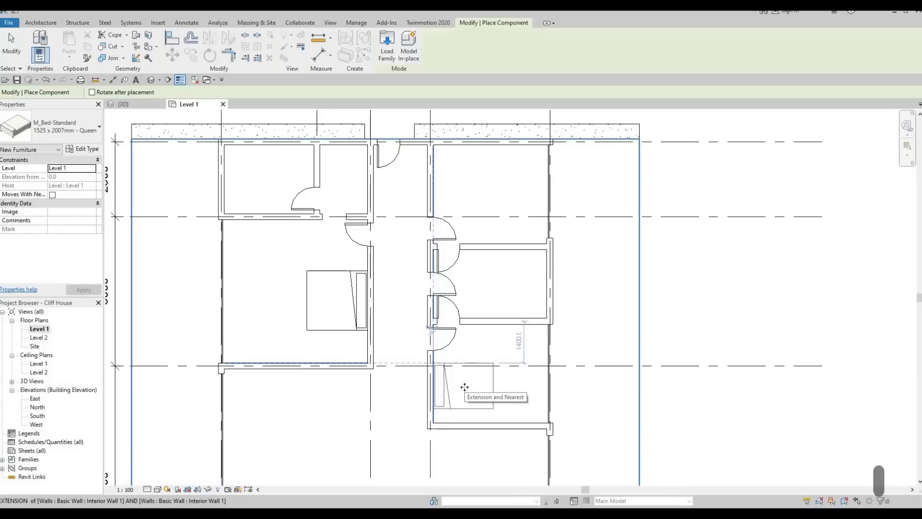
click(464, 386)
key(Escape)
key(Escape)
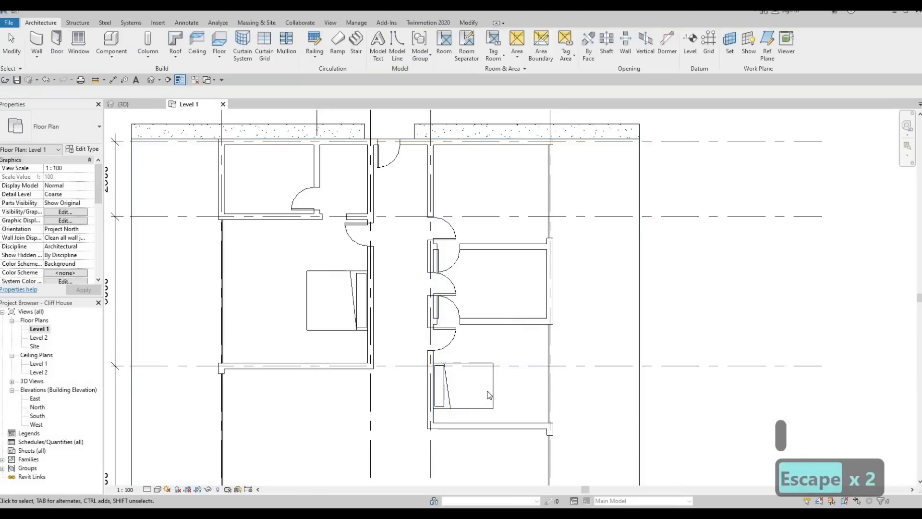
Move the Queen bed to the room between grids A and B, against the grid 3 wall and about 500 mm from the grid A wall
click(490, 390)
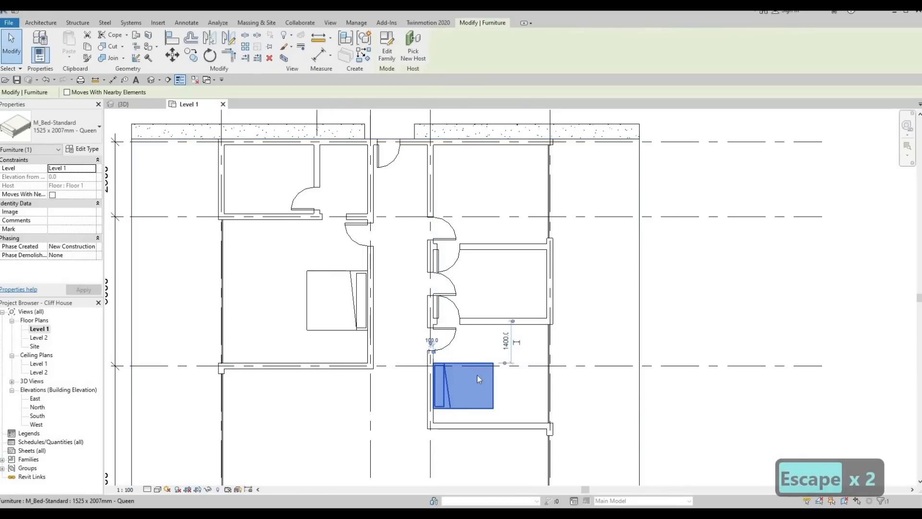
drag(484, 287, 473, 159)
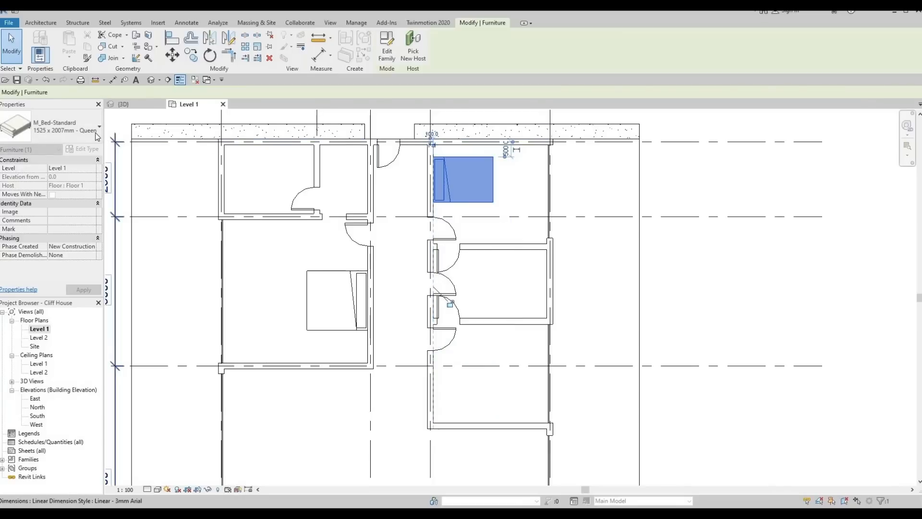
Switch the bed between grids A and B to 1372 x 1905mm Double and back to 1525 x 2007mm Queen
click(62, 127)
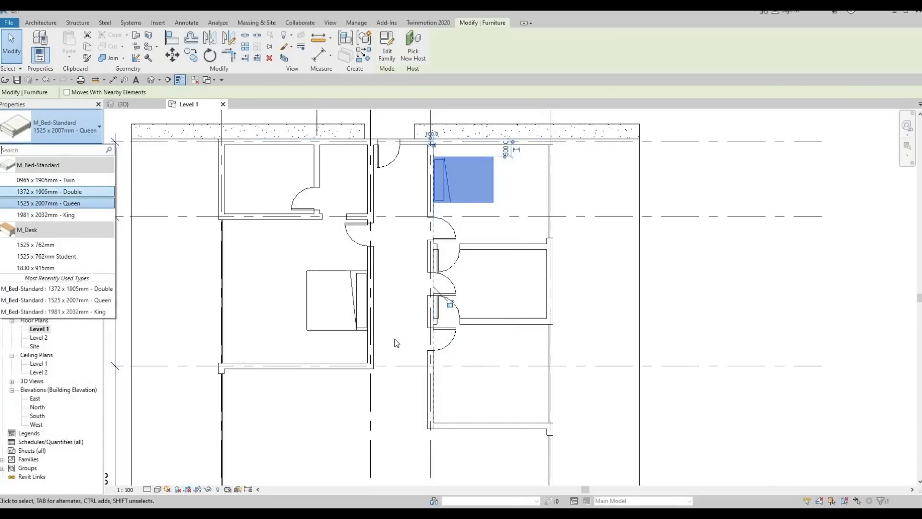
click(52, 191)
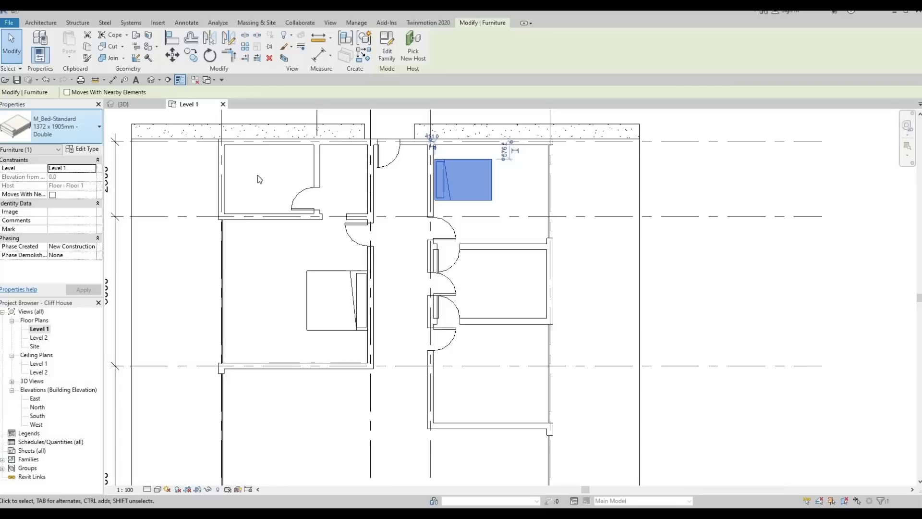
click(77, 135)
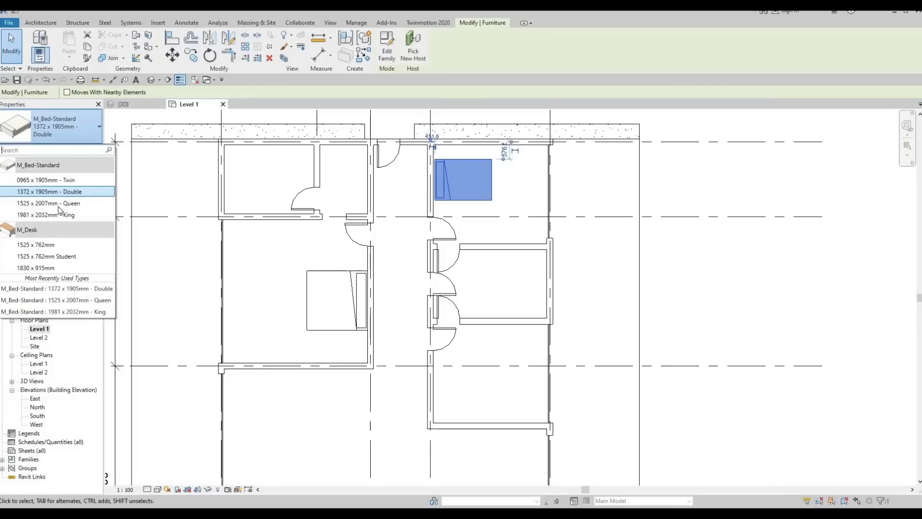
key(Escape)
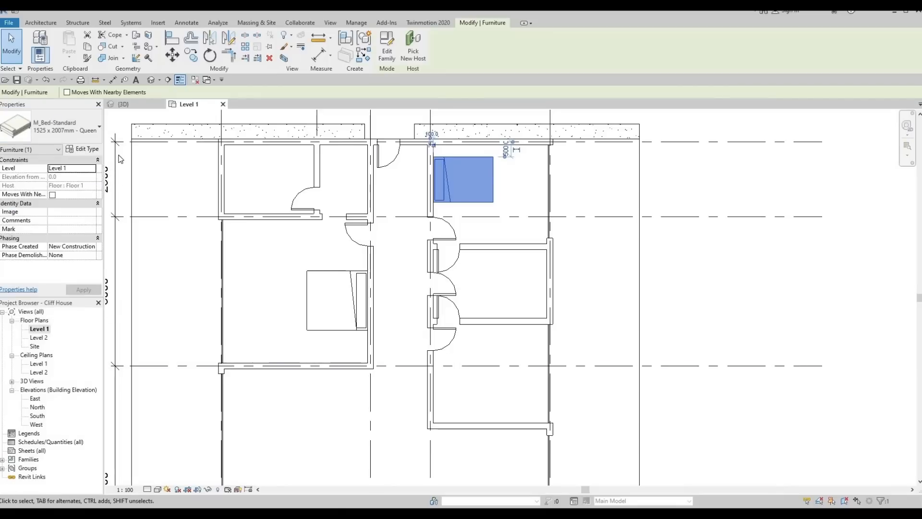
key(Escape)
Place a 1372 x 1905mm Double bed in the bedroom at grid C, headboard at the grid 3 wall, about 1200 mm from the middle room's wall
click(111, 43)
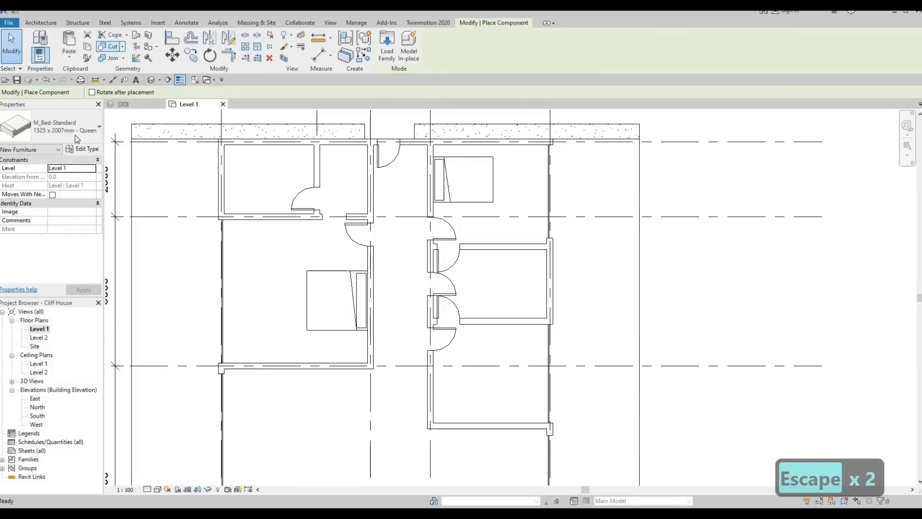
click(76, 135)
click(62, 194)
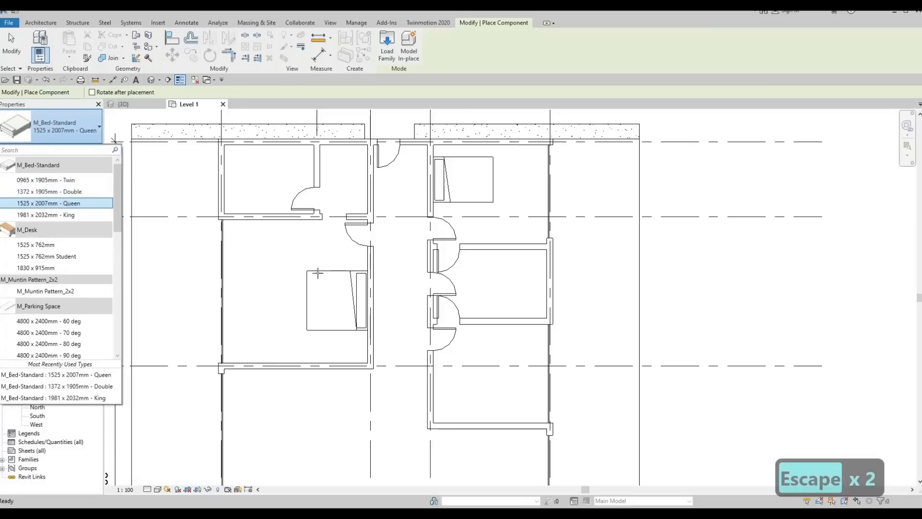
key(space)
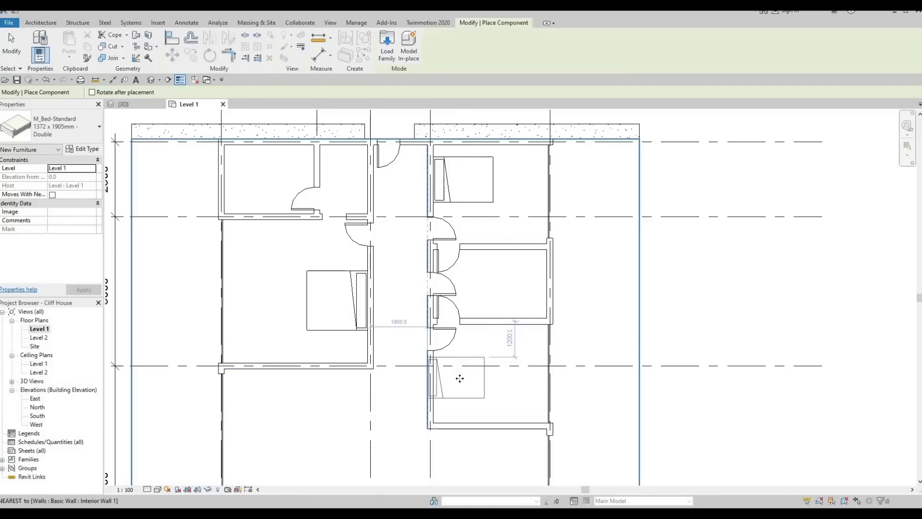
click(459, 379)
key(Escape)
key(Escape)
Move the Double bed clear of the grid 3 wall, aligned with the bed near grid A and about 1600 mm from the middle room's wall
click(445, 390)
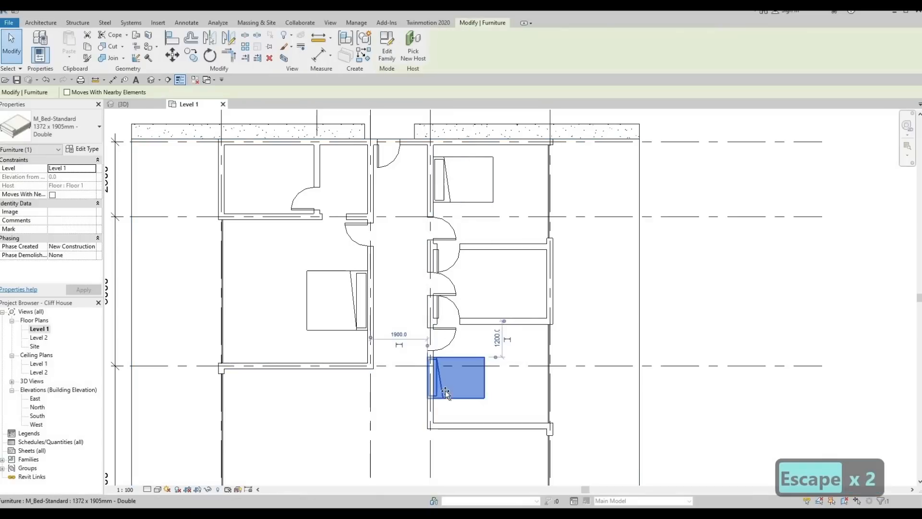
mouse_move(447, 395)
mouse_down()
mouse_move(472, 378)
mouse_move(455, 382)
mouse_up()
key(Escape)
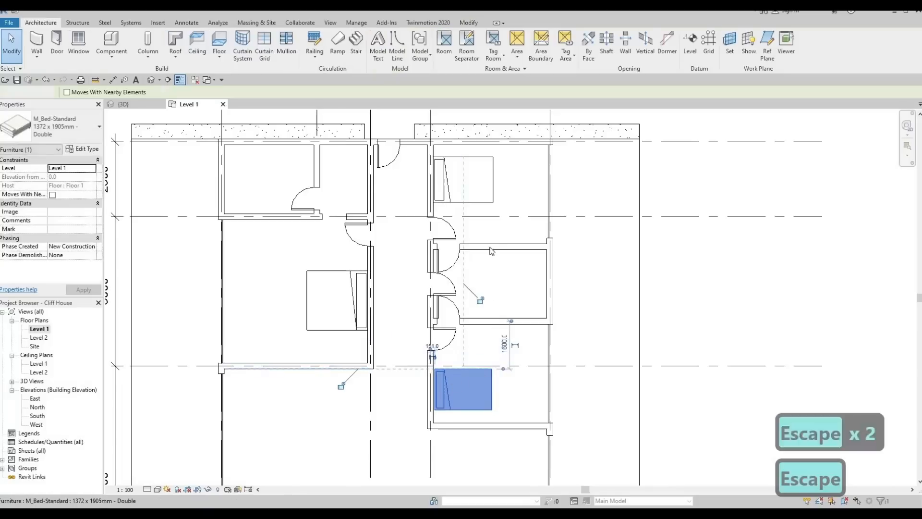
Change the bed between grids A and B to the 1372 x 1905mm Double type
click(466, 204)
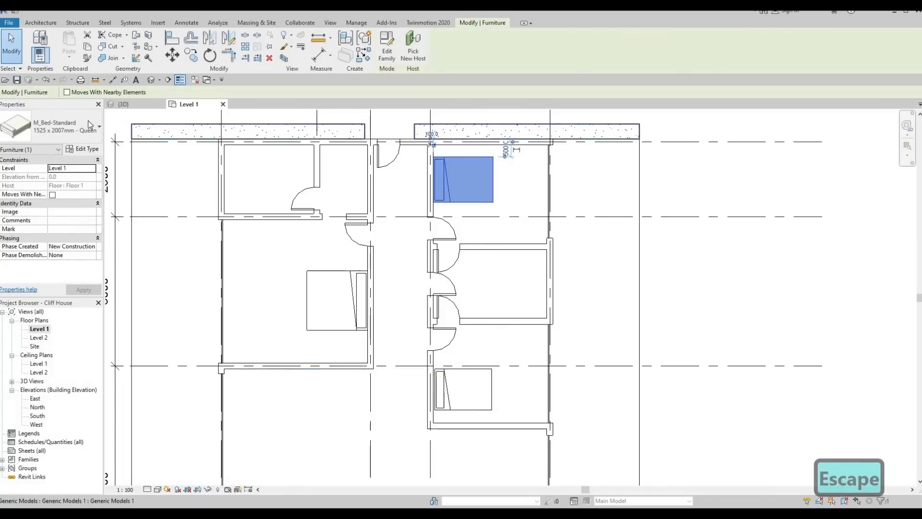
click(67, 126)
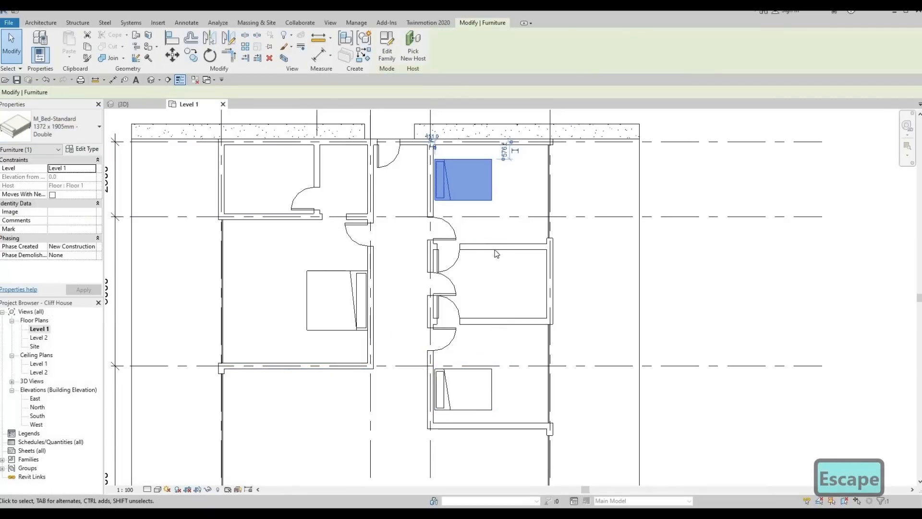
key(Escape)
key(Escape)
Start loading a family and go up from the Beds folder to the Canada metric library folder
middle_drag(497, 250, 467, 266)
scroll(506, 238, up, 1)
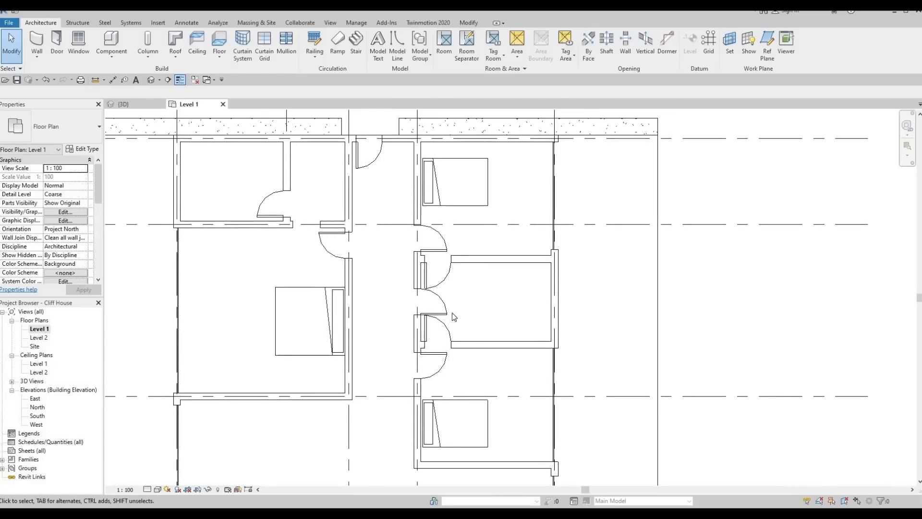
middle_drag(452, 312, 474, 329)
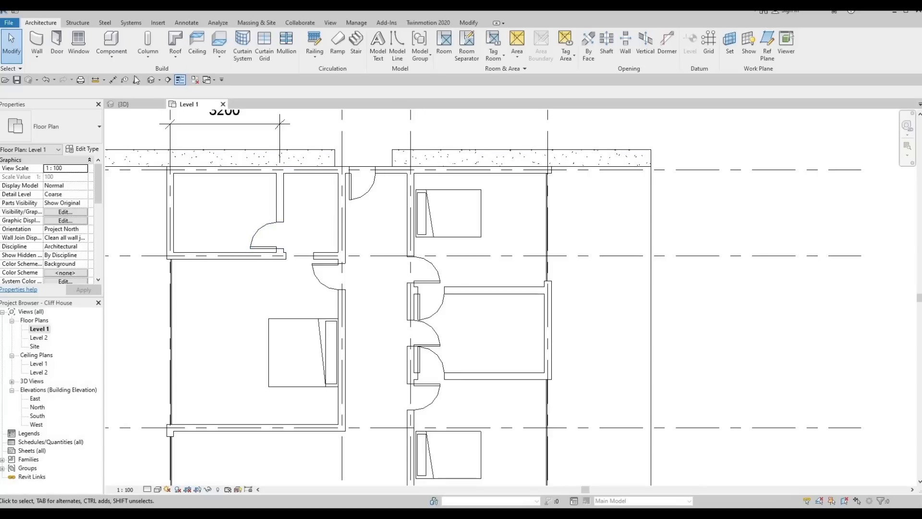
click(158, 23)
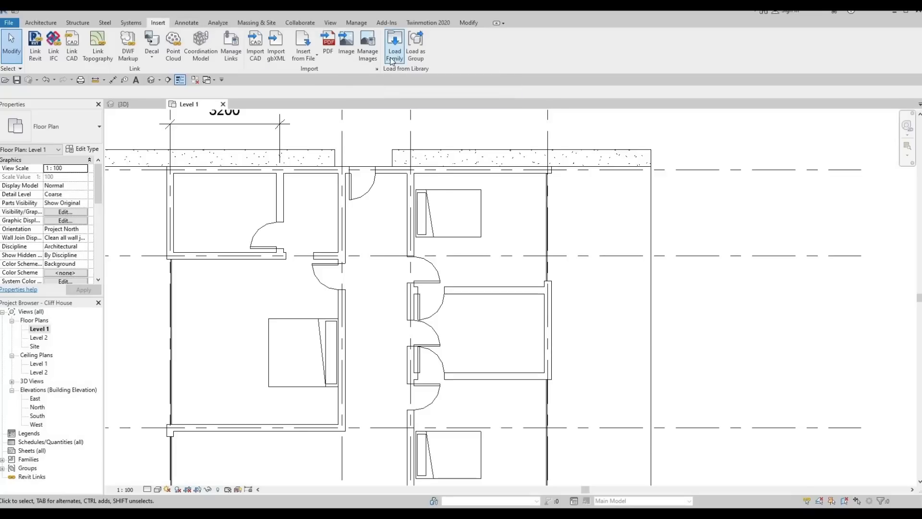
click(392, 61)
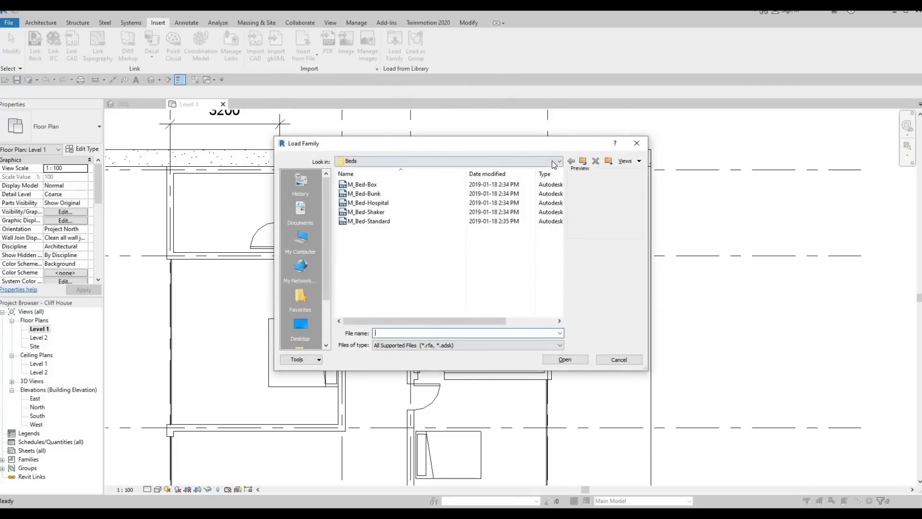
click(447, 161)
scroll(445, 225, up, 3)
click(432, 230)
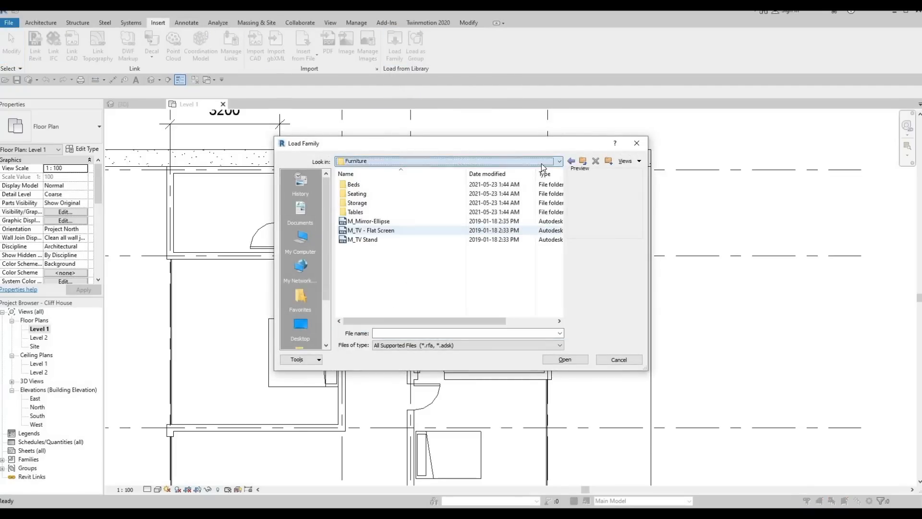
click(447, 161)
click(391, 222)
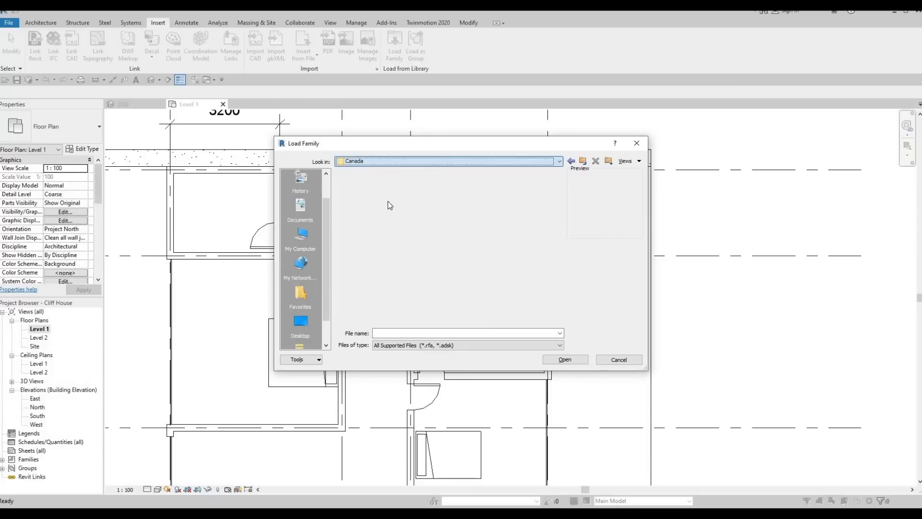
Load the M_Tub-Rectangular-2D family from the Plumbing > Architectural > Fixtures > Bathtubs folder
scroll(379, 250, down, 3)
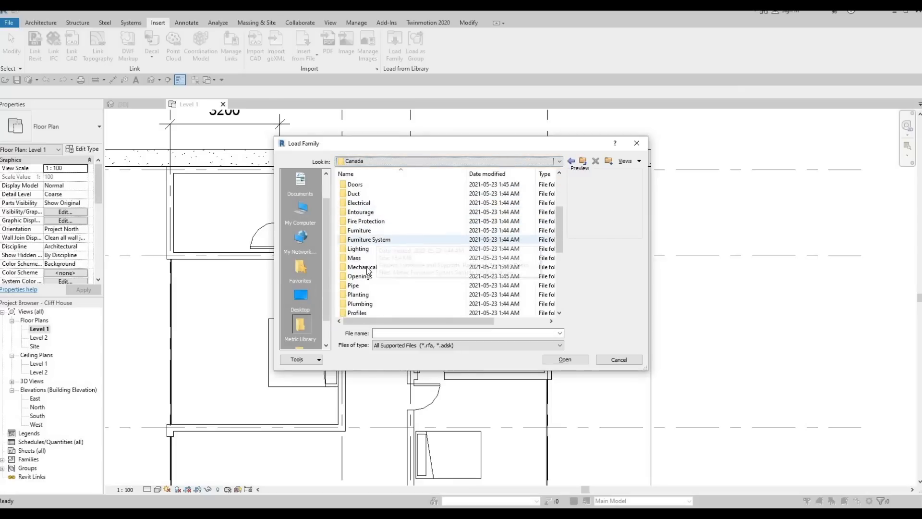
scroll(368, 282, down, 1)
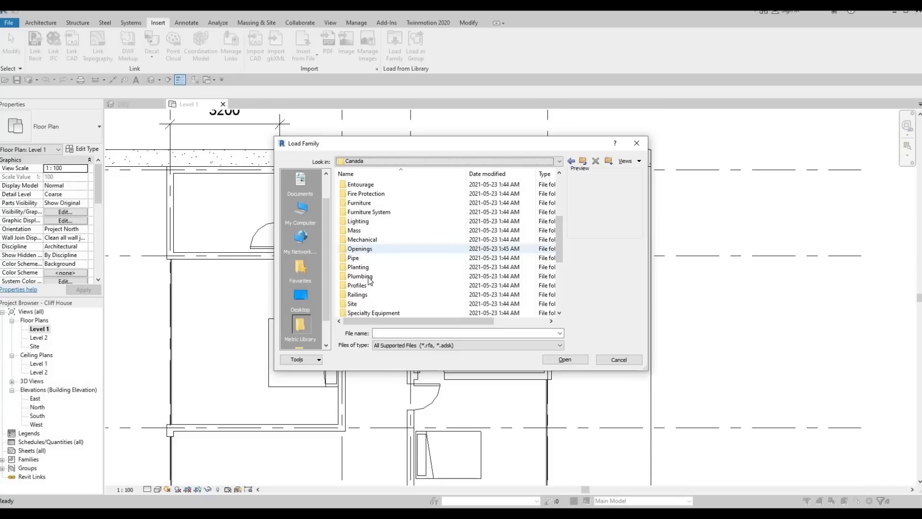
double_click(368, 281)
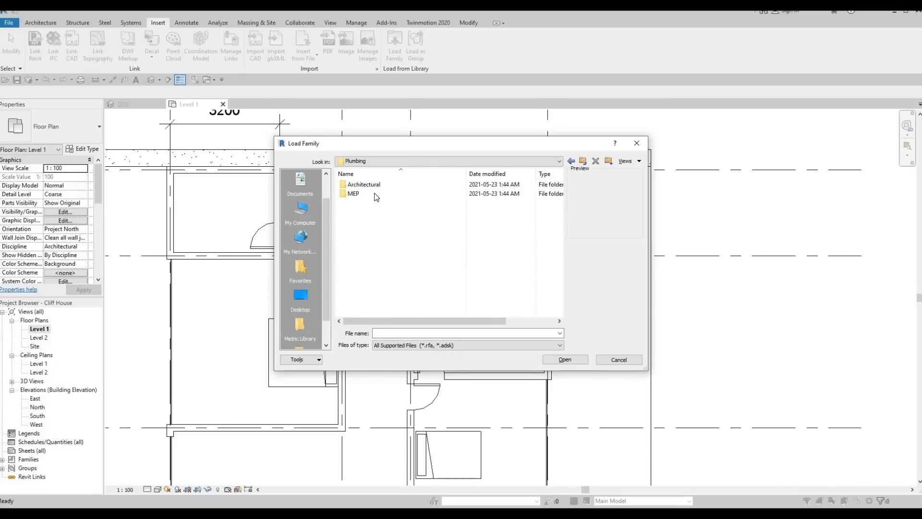
double_click(372, 187)
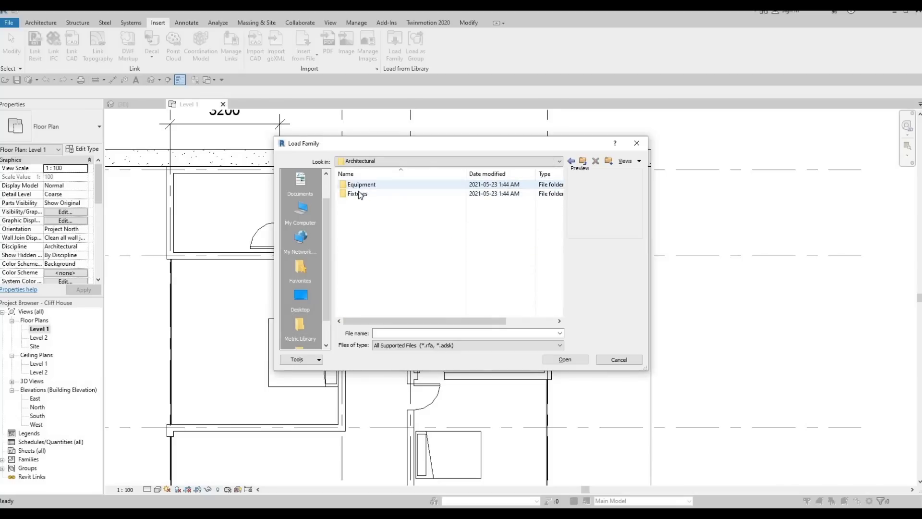
double_click(359, 194)
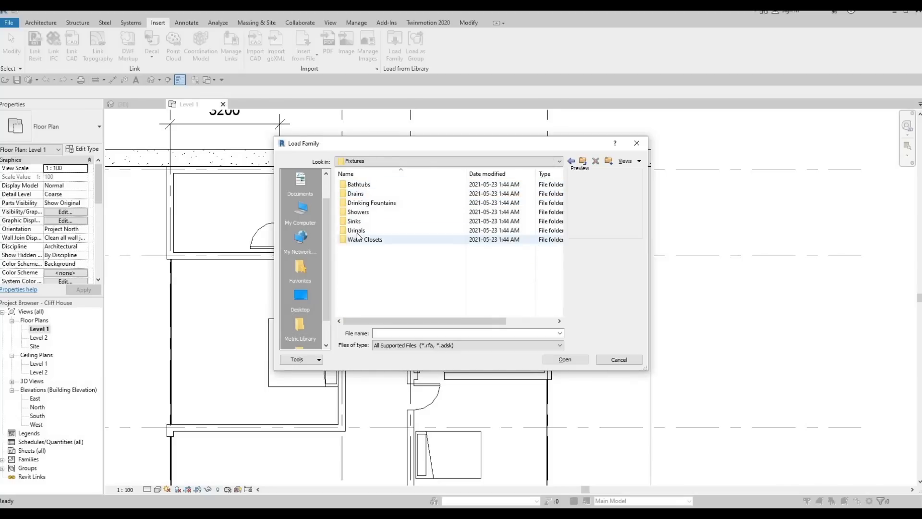
click(357, 232)
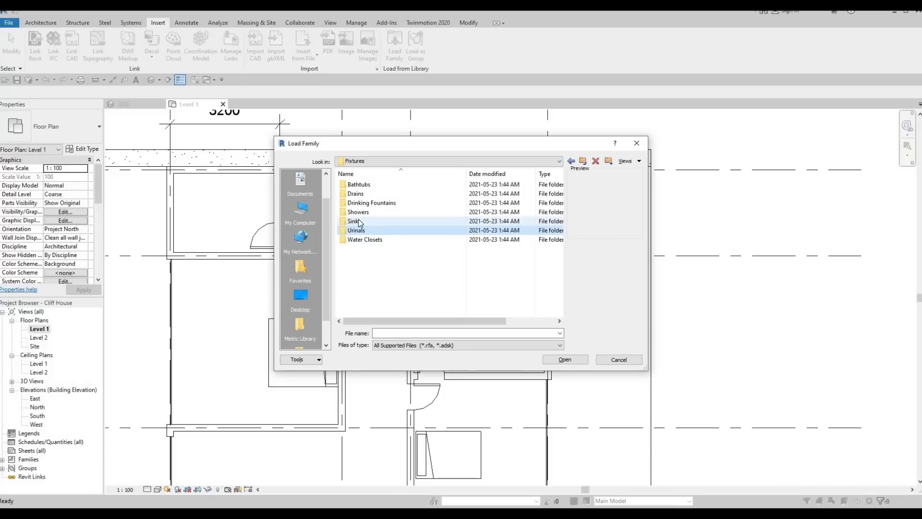
double_click(369, 193)
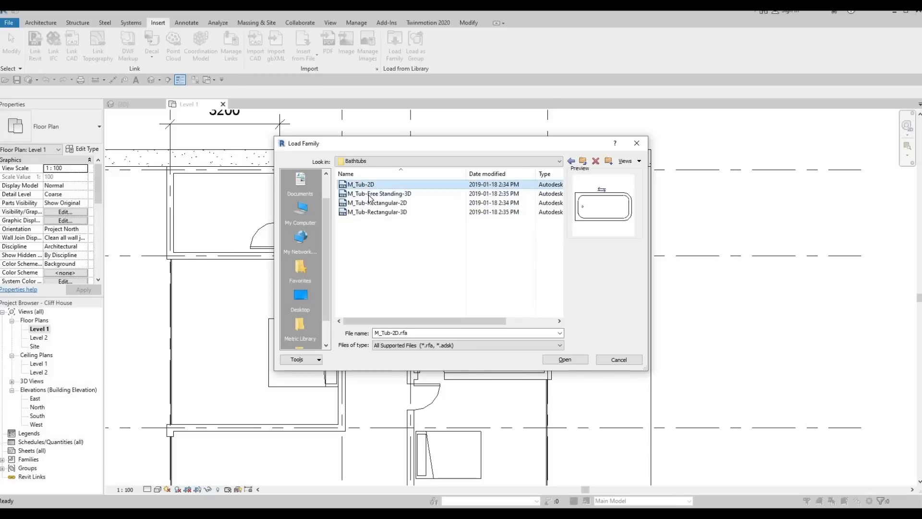
click(365, 204)
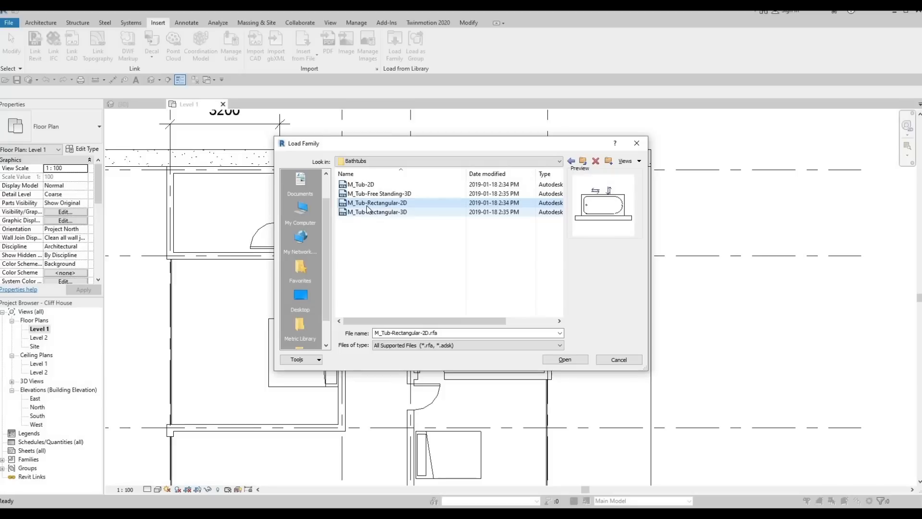
click(562, 360)
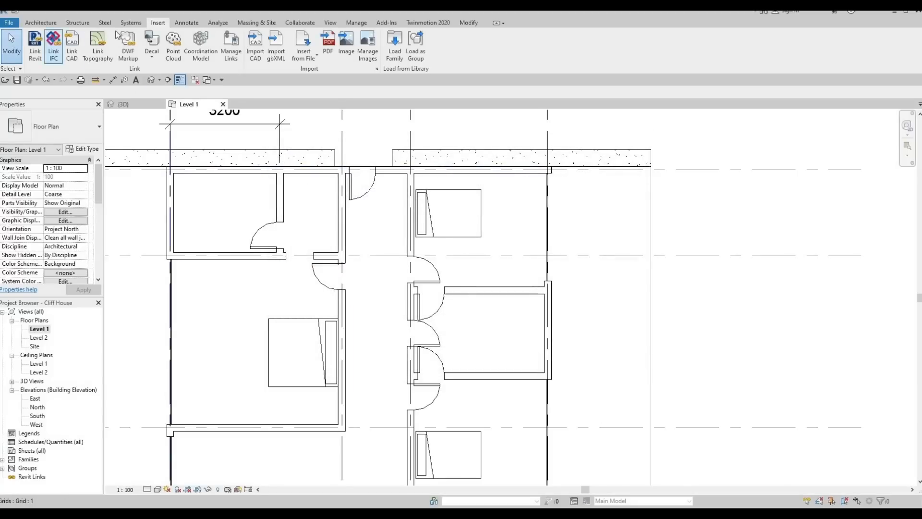
Place M_Tub-Rectangular-2D tubs on the outer walls of the middle bathroom and the ensuite, each in a corner, centred 900 mm from the adjoining wall
click(41, 23)
click(111, 39)
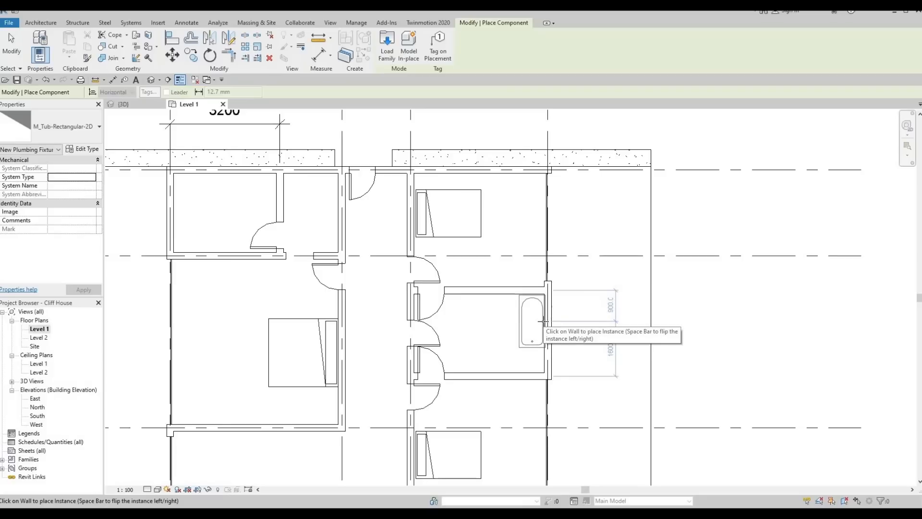
click(546, 321)
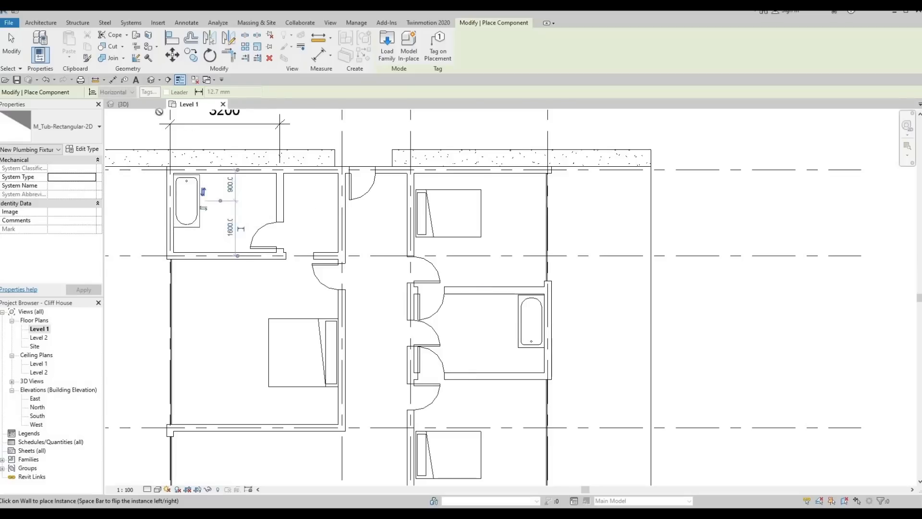
Start loading another family and open the Sinks folder within the plumbing Fixtures library
click(154, 24)
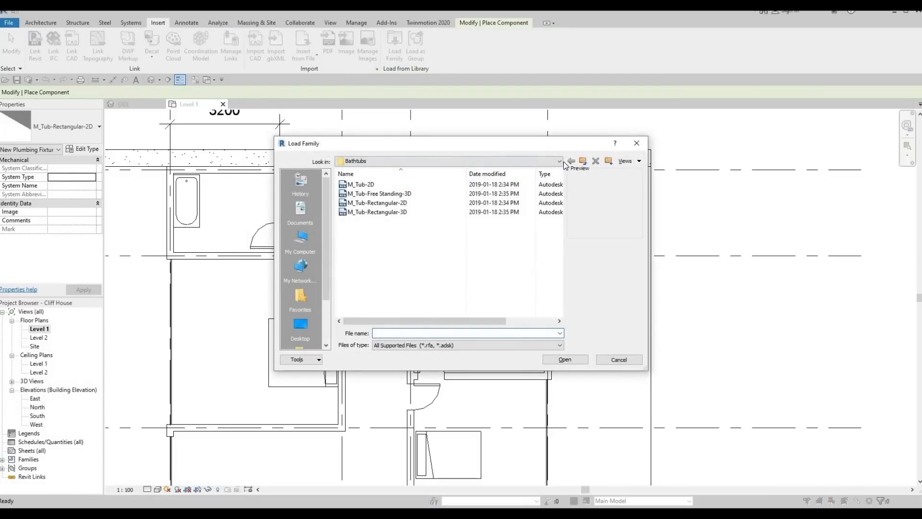
click(559, 161)
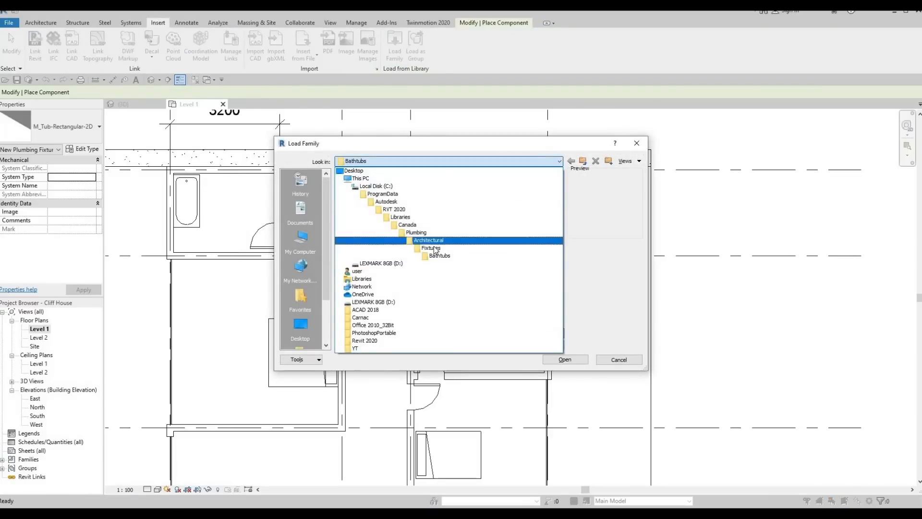
click(408, 241)
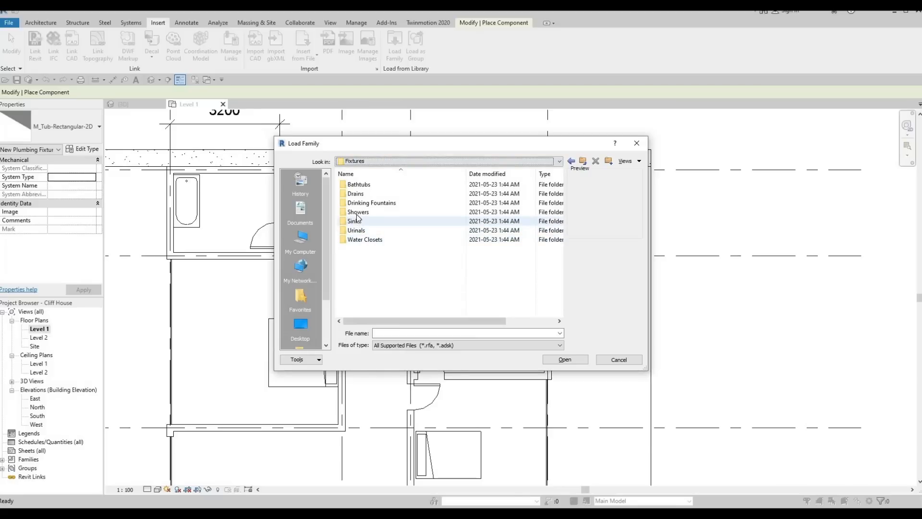
double_click(355, 222)
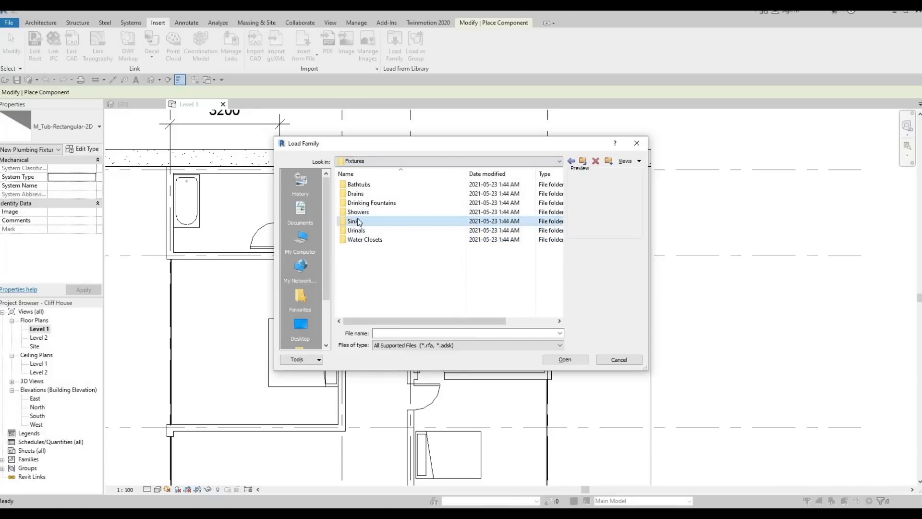
Compare the previews of the kitchen, vanity, double, mop and round sink families
key(Down)
key(Down)
key(Down)
key(Down)
key(Down)
key(Down)
key(Down)
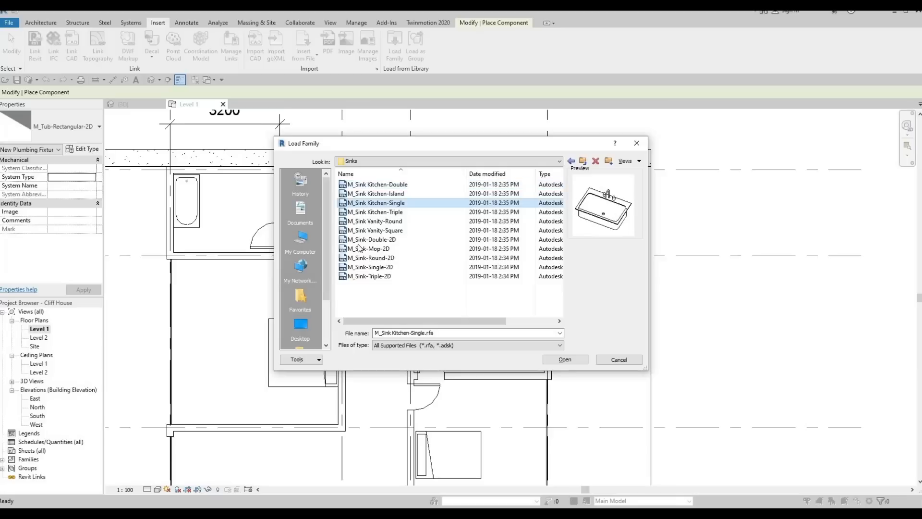
click(355, 232)
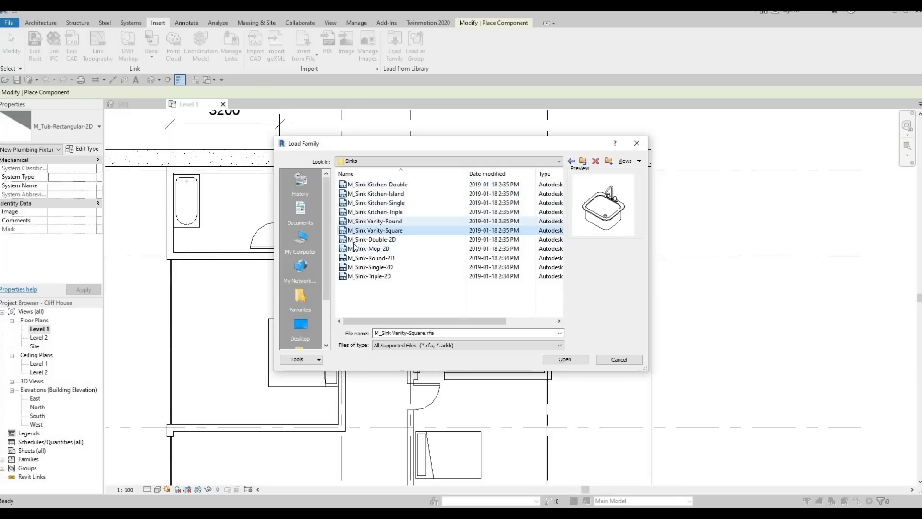
click(356, 246)
click(357, 232)
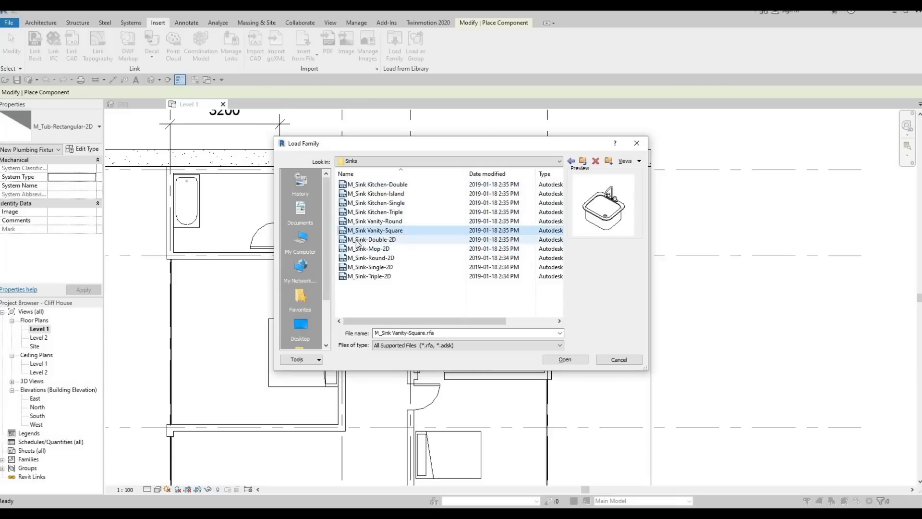
click(358, 241)
click(357, 222)
click(356, 240)
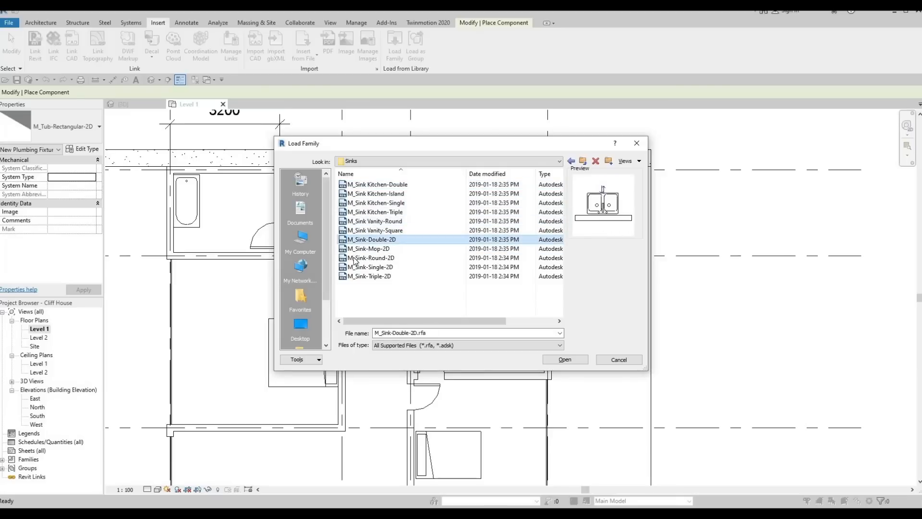
click(356, 248)
click(359, 257)
click(360, 249)
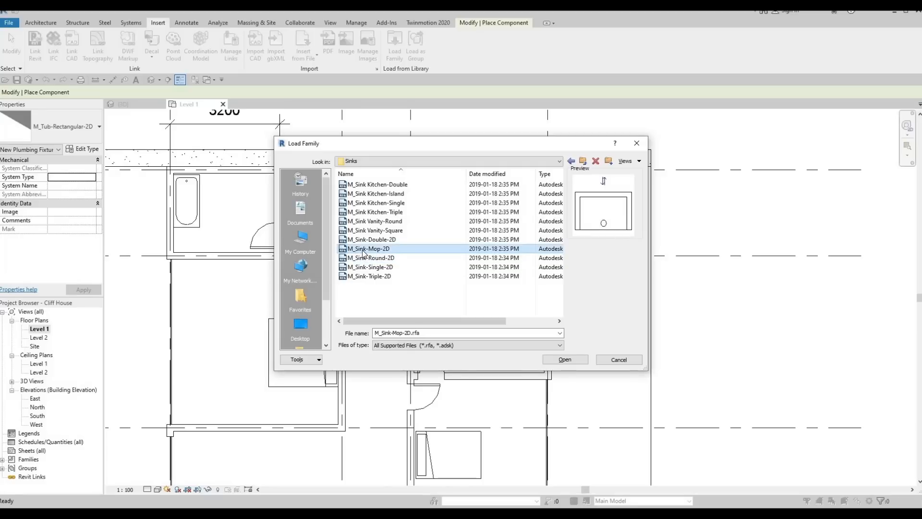
Load the M_Sink-Single-2D family
click(359, 258)
click(362, 266)
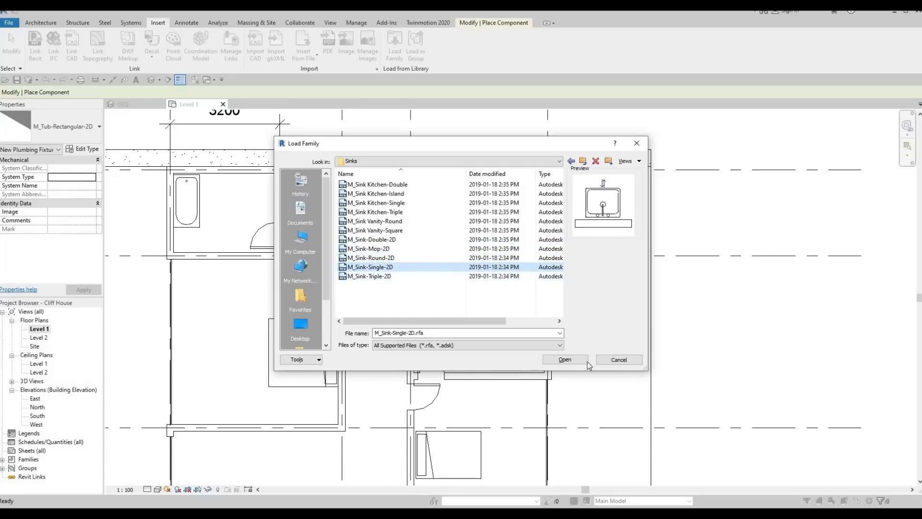
click(565, 360)
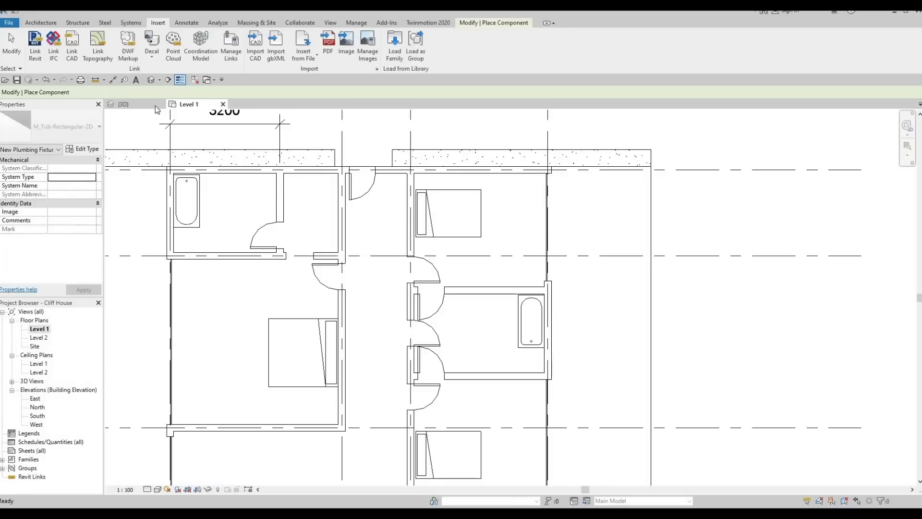
Place 660 x 560mm M_Sink-Single-2D sinks beside the tubs, 2200 mm from the outer wall in the middle bathroom and 2400 mm in the ensuite
click(41, 22)
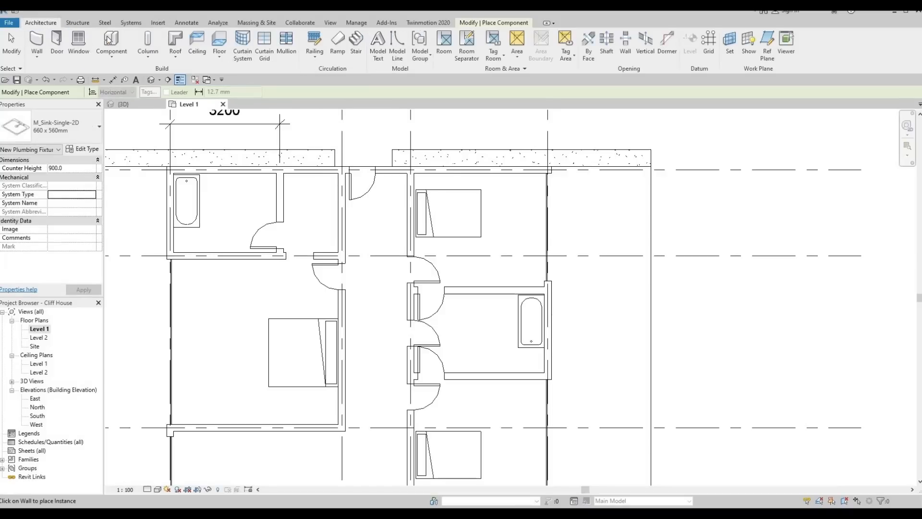
click(110, 41)
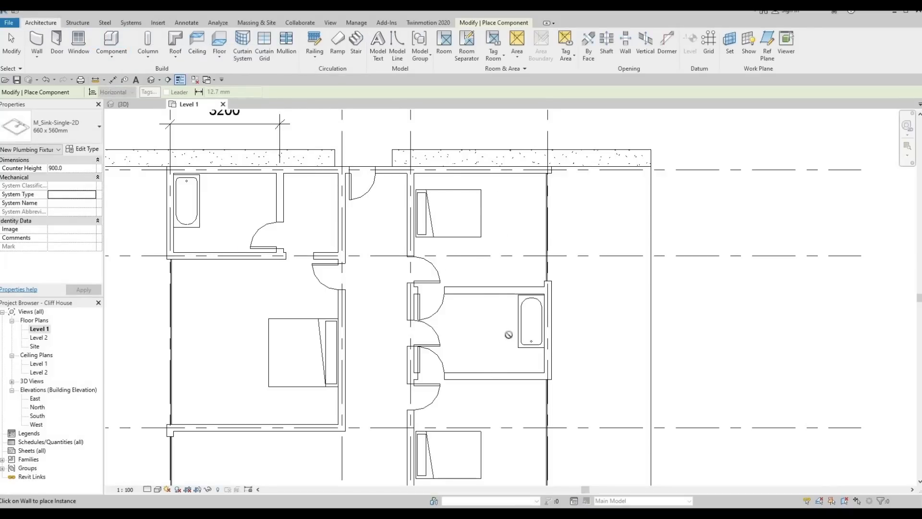
click(471, 294)
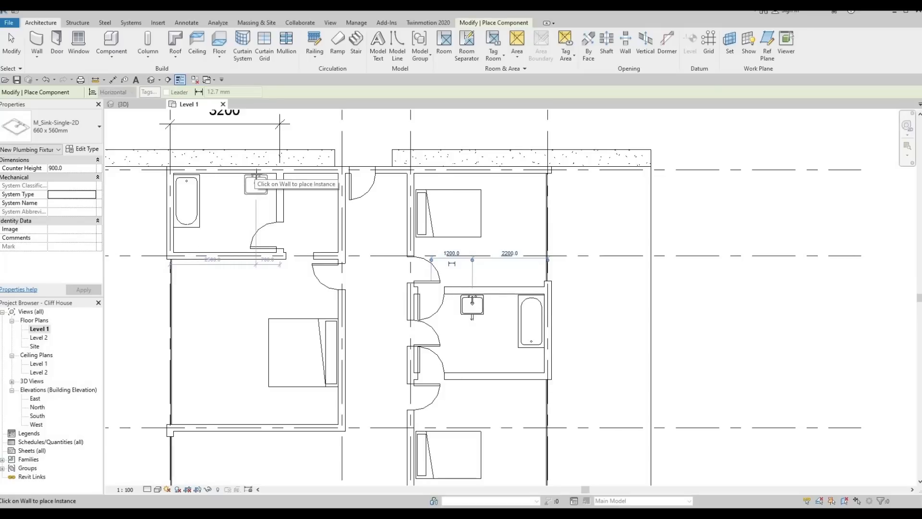
click(252, 200)
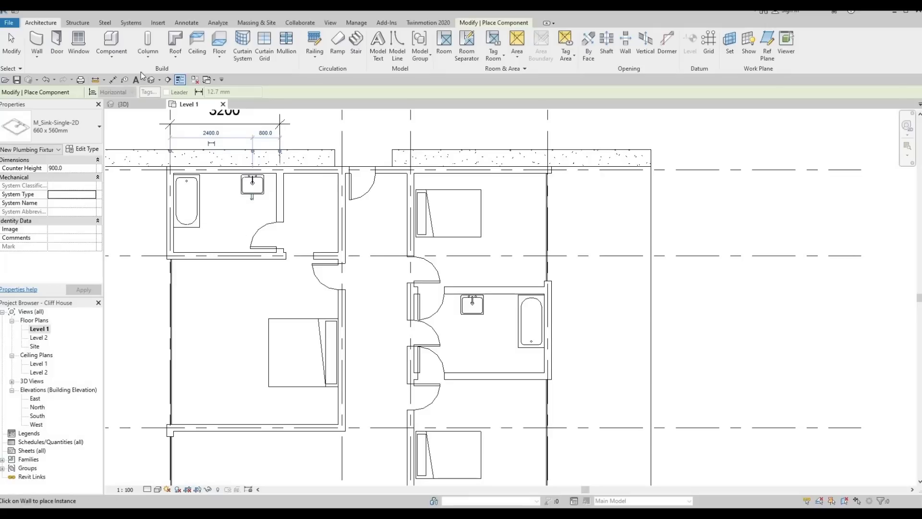
Load the M_Toilet-Domestic-2D family from the Water Closets folder of the plumbing fixtures
click(158, 23)
click(397, 48)
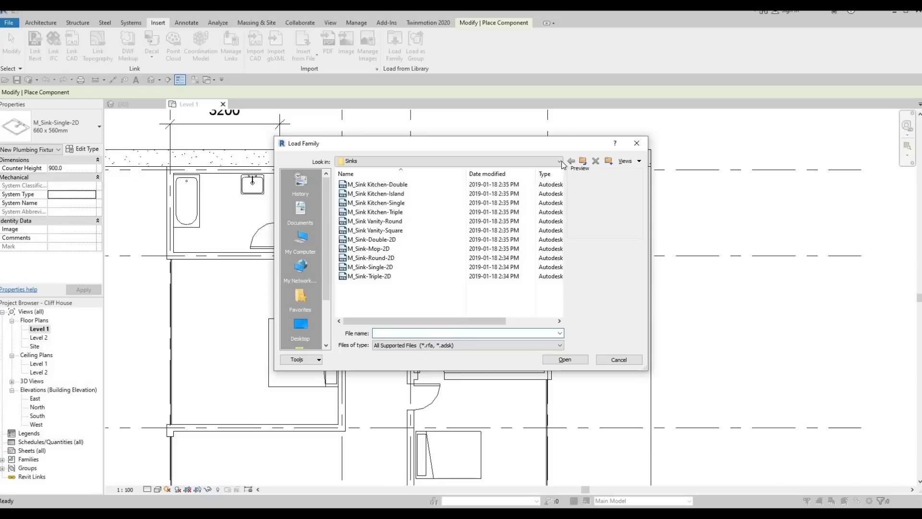
click(559, 161)
click(442, 247)
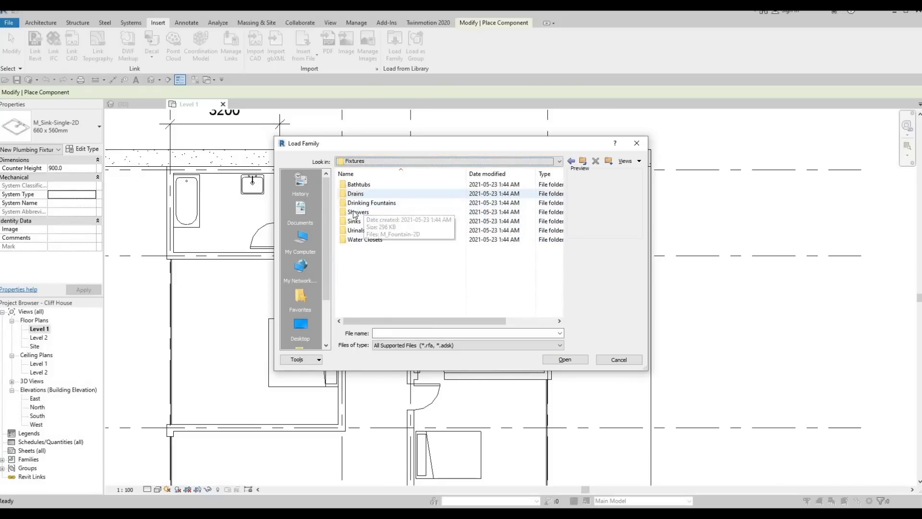
double_click(355, 230)
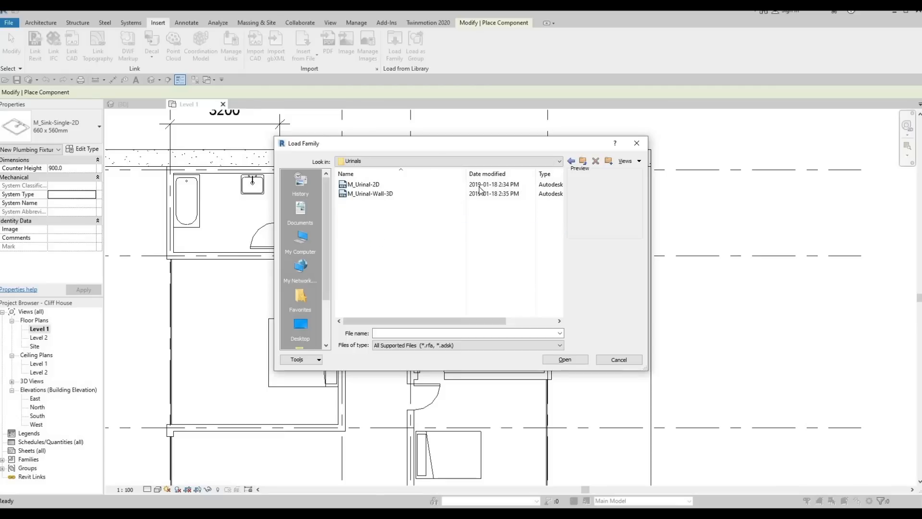
key(BackSpace)
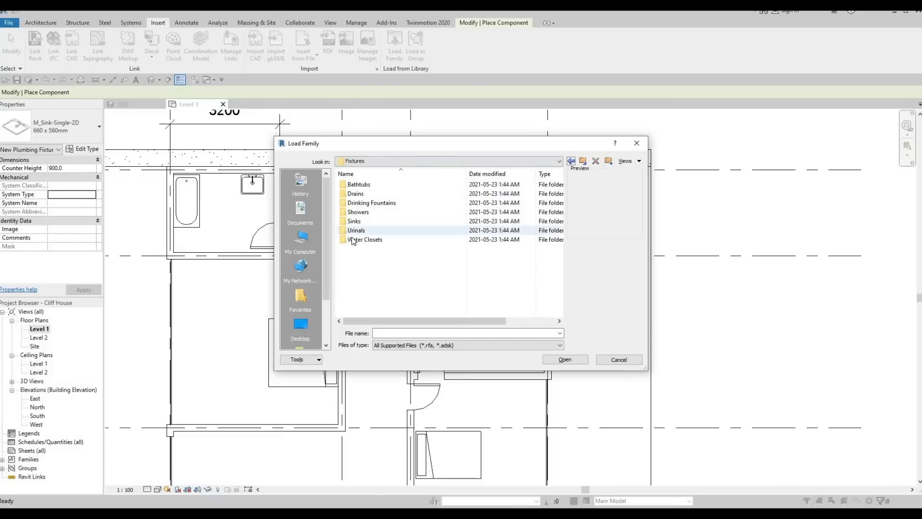
double_click(354, 241)
click(375, 204)
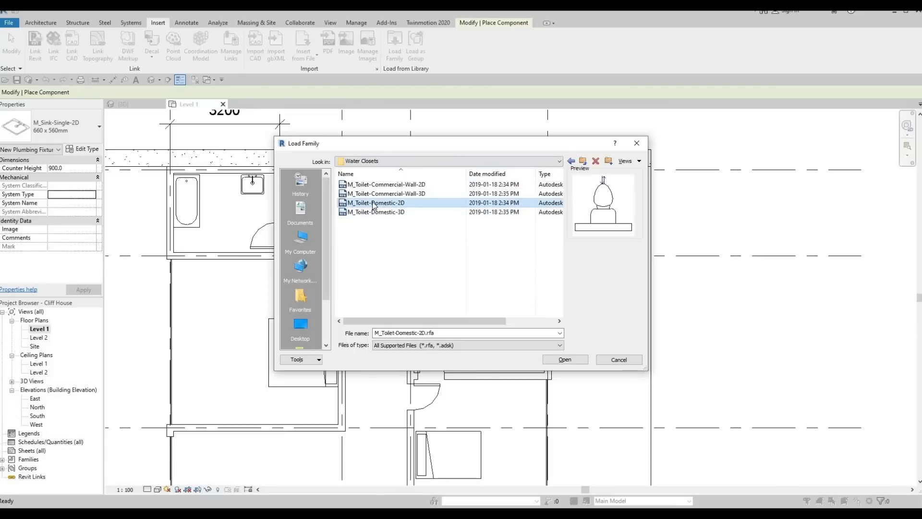
click(376, 185)
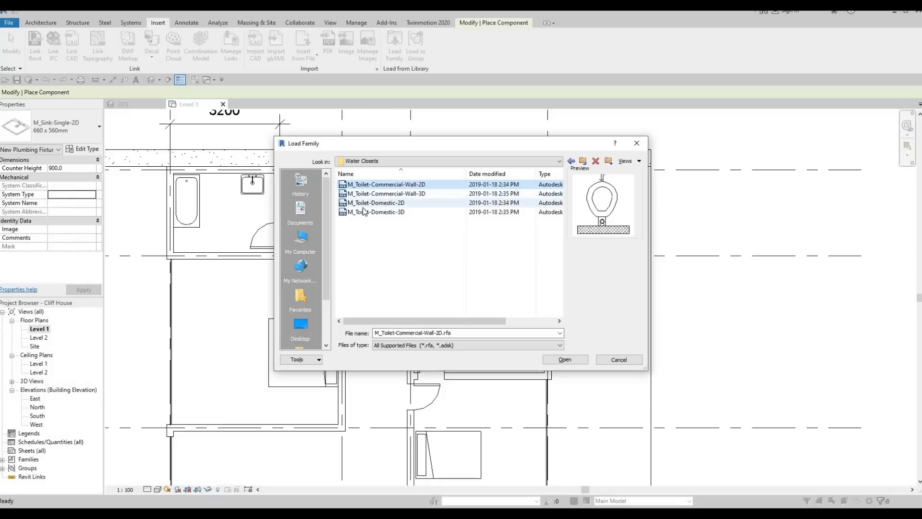
click(368, 203)
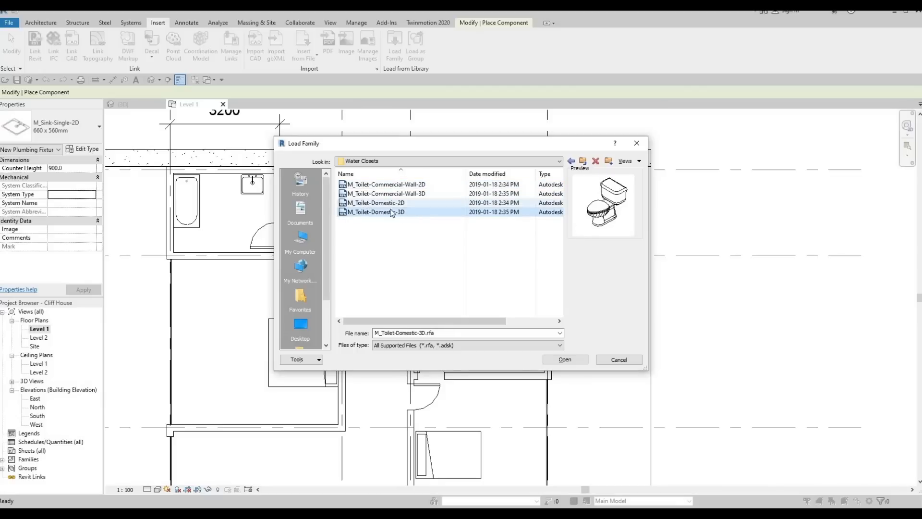
click(565, 359)
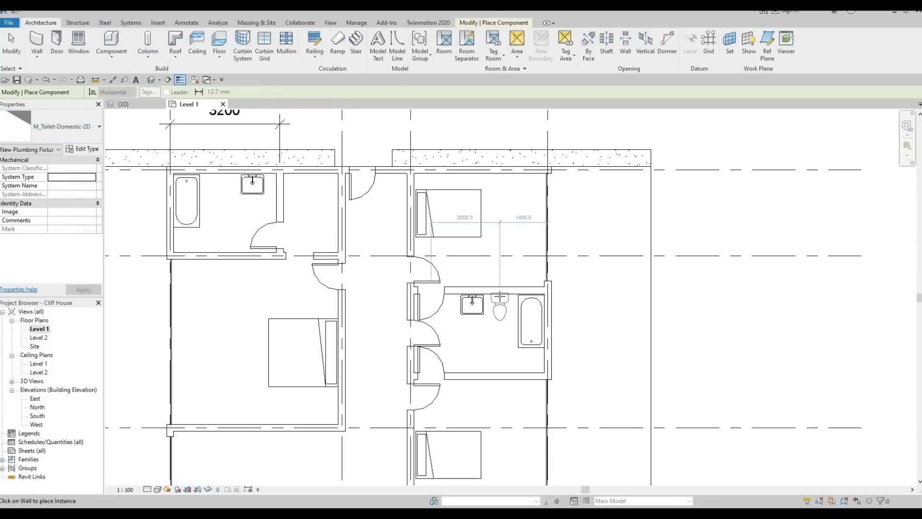
Place M_Toilet-Domestic-2D toilets between sink and tub in both bathrooms, 1400 mm from the outer wall in the middle bathroom
click(441, 293)
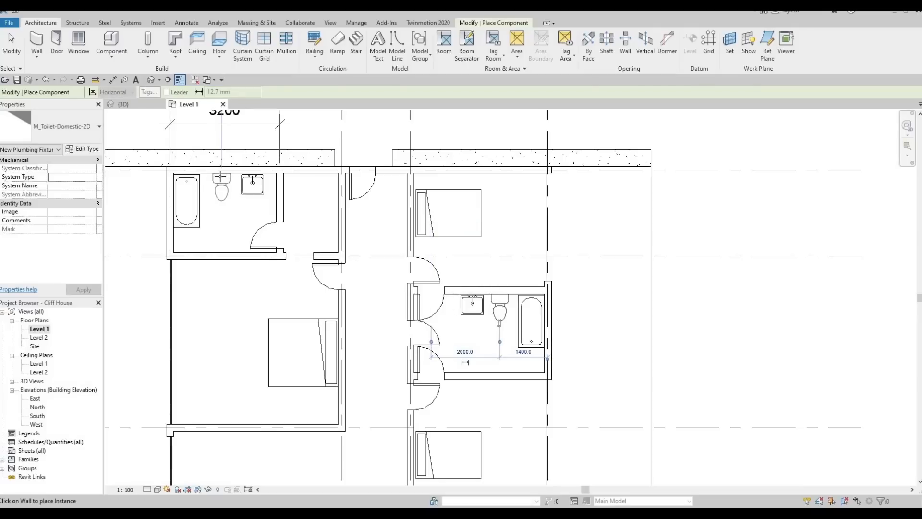
click(252, 239)
key(Escape)
key(Escape)
key(Escape)
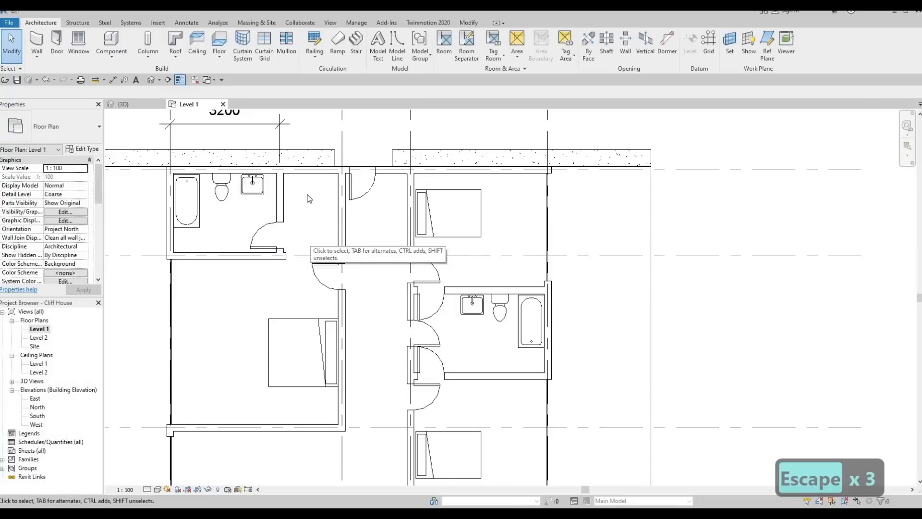
Try to move the ensuite's door-side partition wall to 300 mm from the outer wall, and undo that offset
click(279, 200)
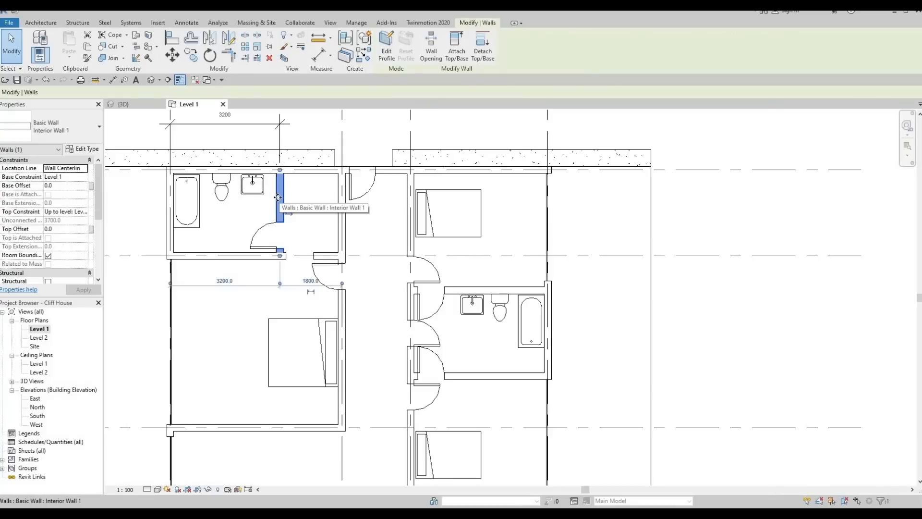
key(Left)
key(Left)
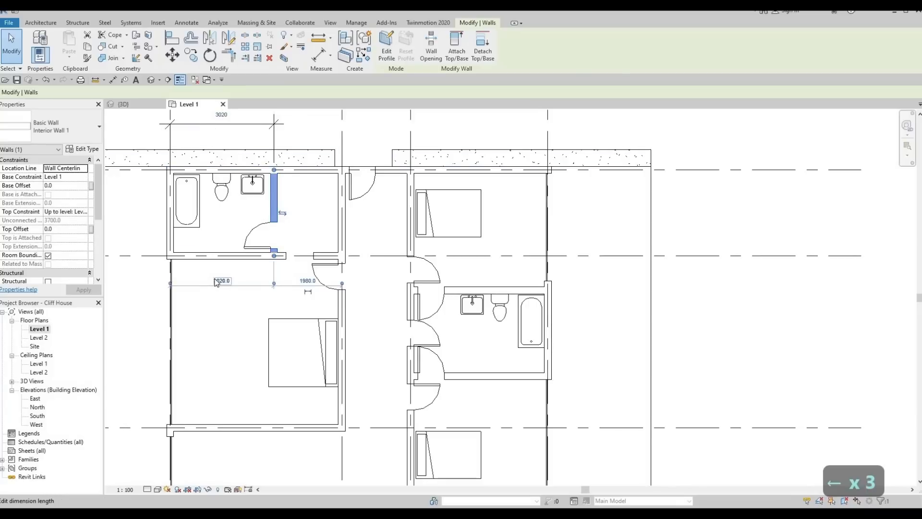
click(215, 282)
text(300)
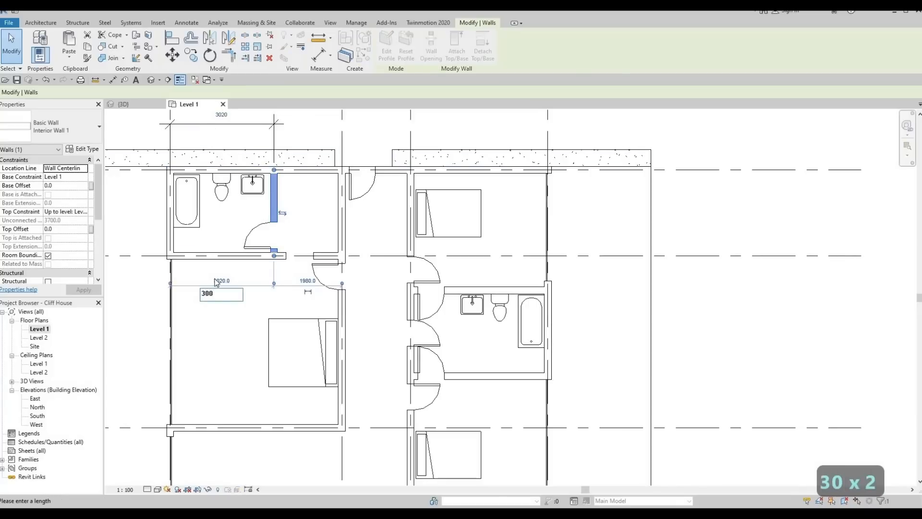
key(Return)
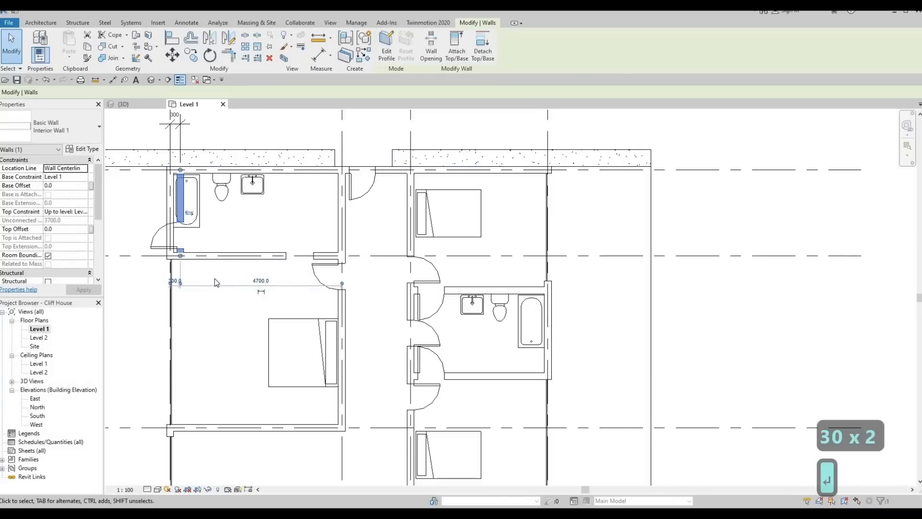
key(ctrl+z)
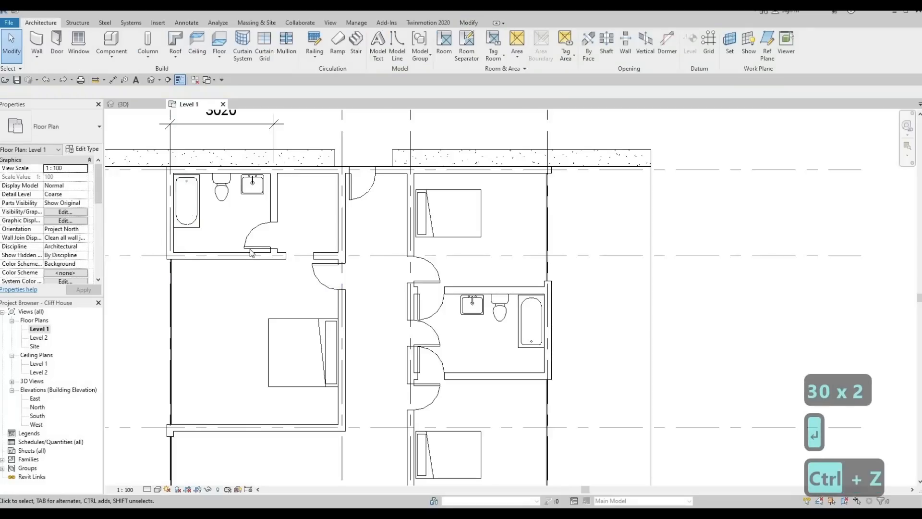
Set the ensuite's door-side partition wall to 3000 mm from the outer wall
click(273, 225)
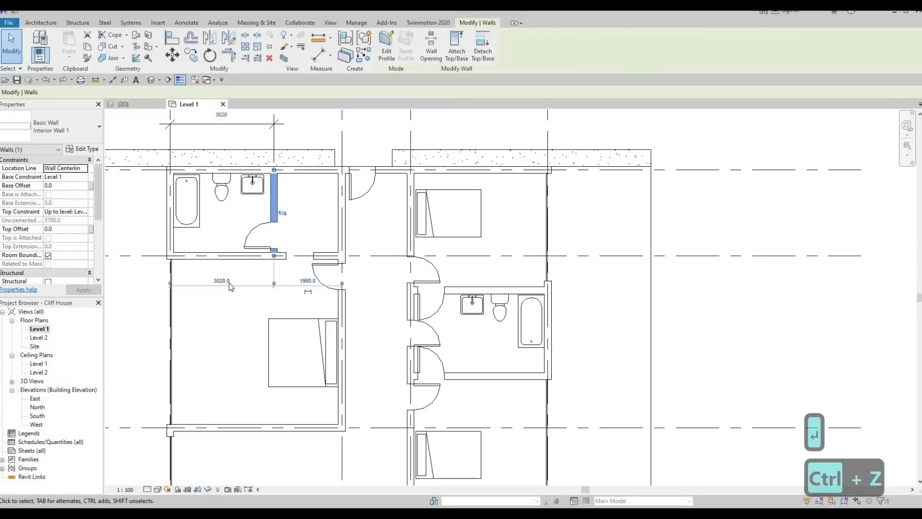
click(229, 283)
text(3000)
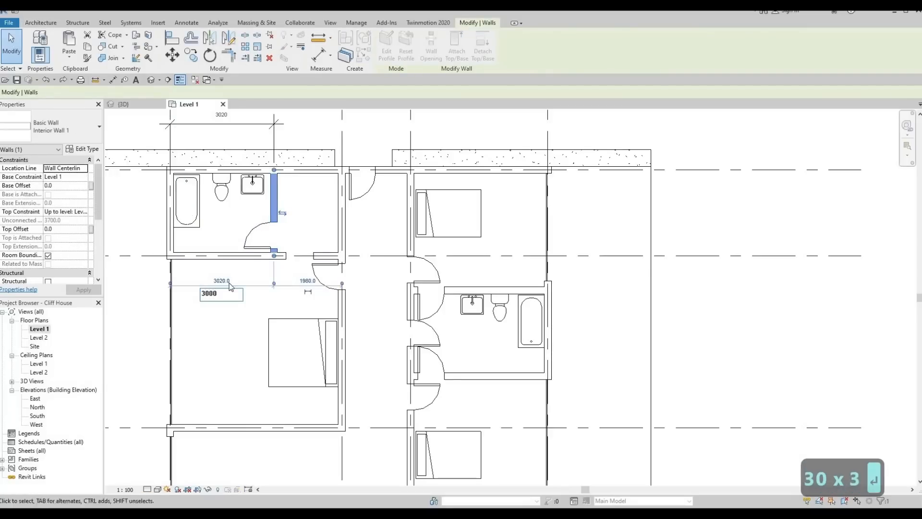
key(Return)
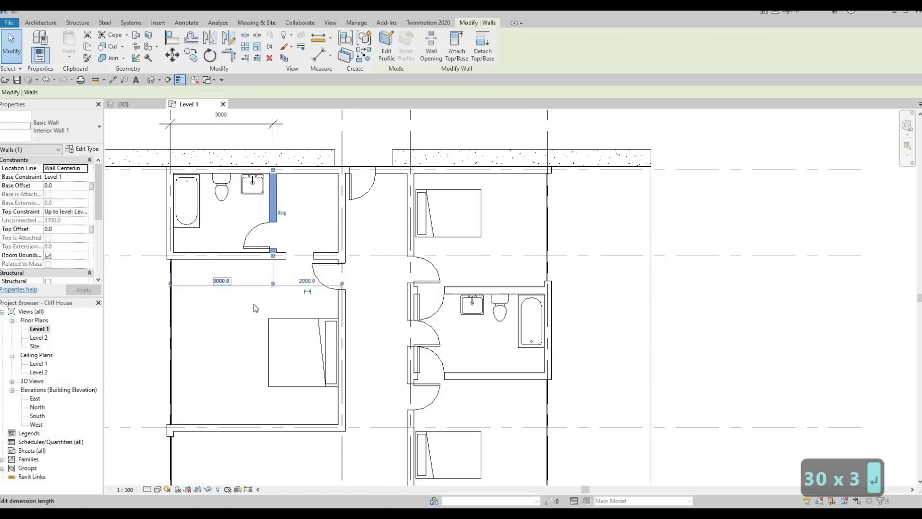
click(233, 212)
Move the two double beds away from their bedroom doors, each flush against the bedroom side wall farthest from the shared bathroom
middle_drag(268, 215, 271, 247)
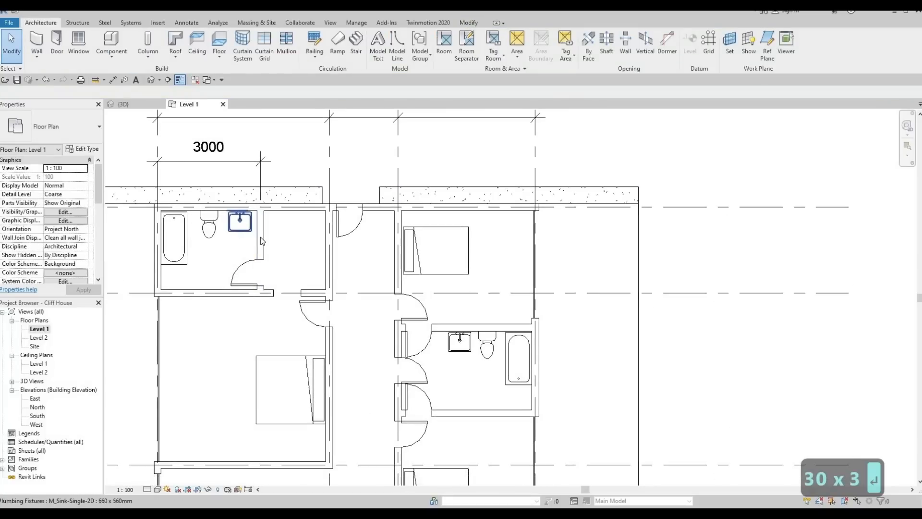
middle_drag(287, 277, 288, 272)
scroll(356, 281, down, 1)
middle_drag(357, 281, 369, 244)
middle_drag(427, 264, 408, 270)
middle_drag(464, 334, 414, 304)
scroll(414, 304, up, 1)
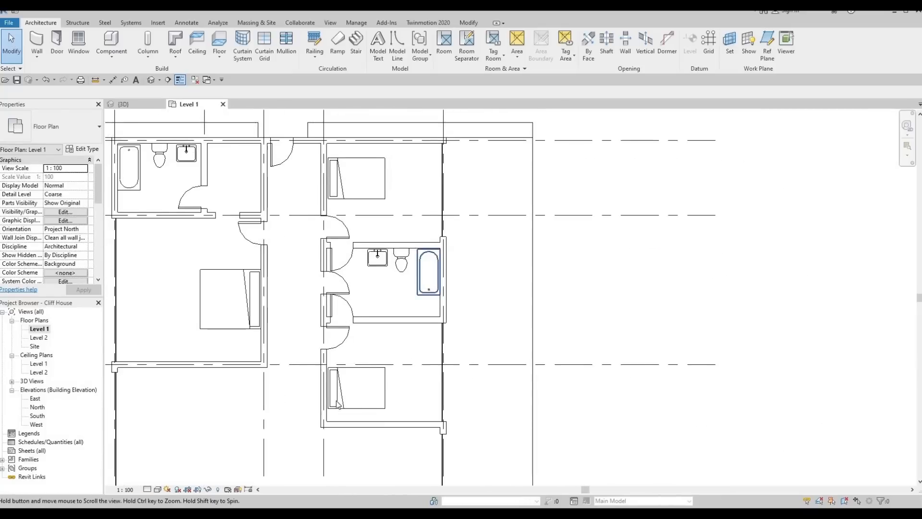
middle_drag(346, 386, 350, 373)
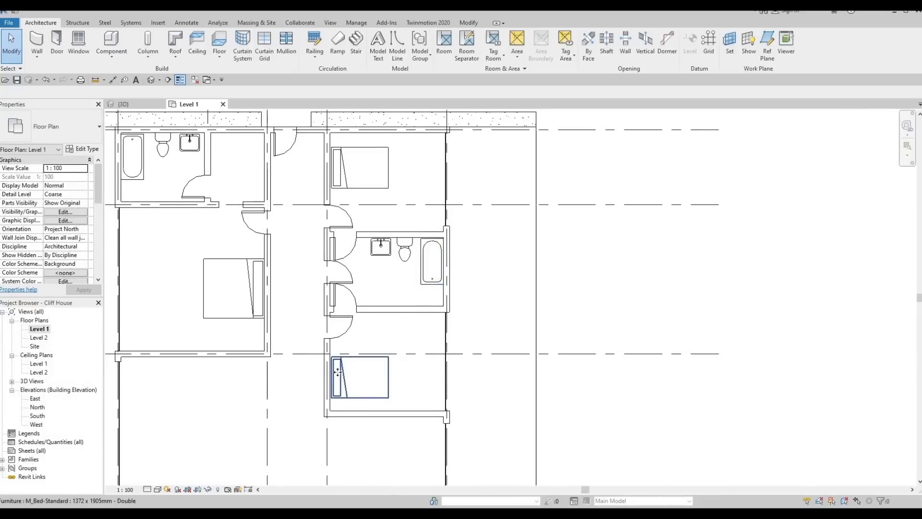
click(337, 382)
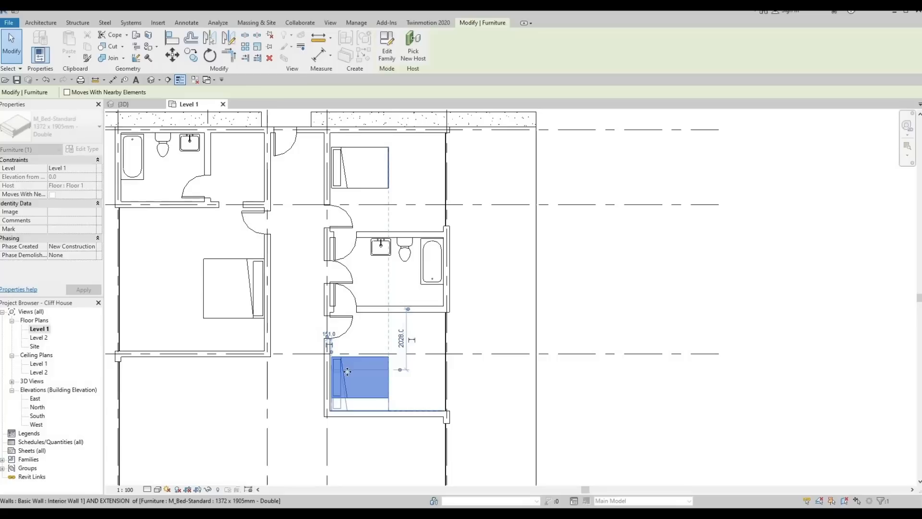
key(Escape)
middle_drag(377, 236, 369, 290)
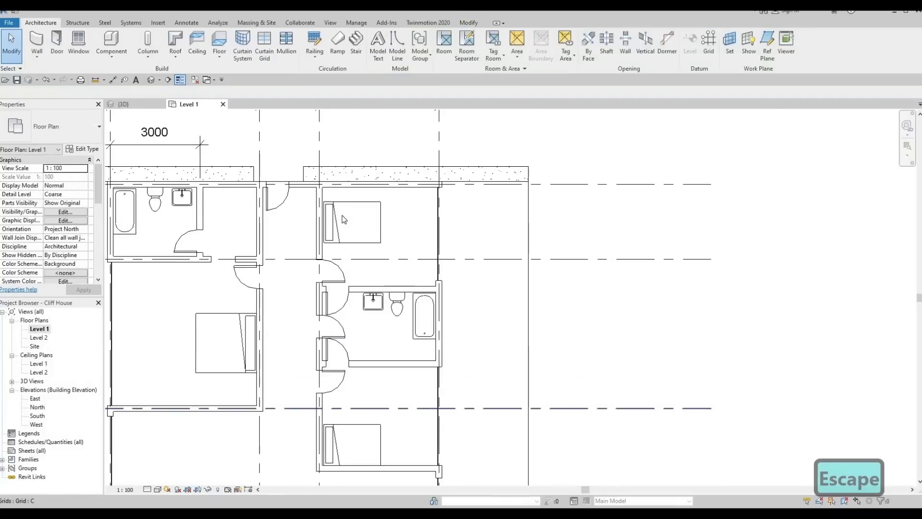
click(335, 212)
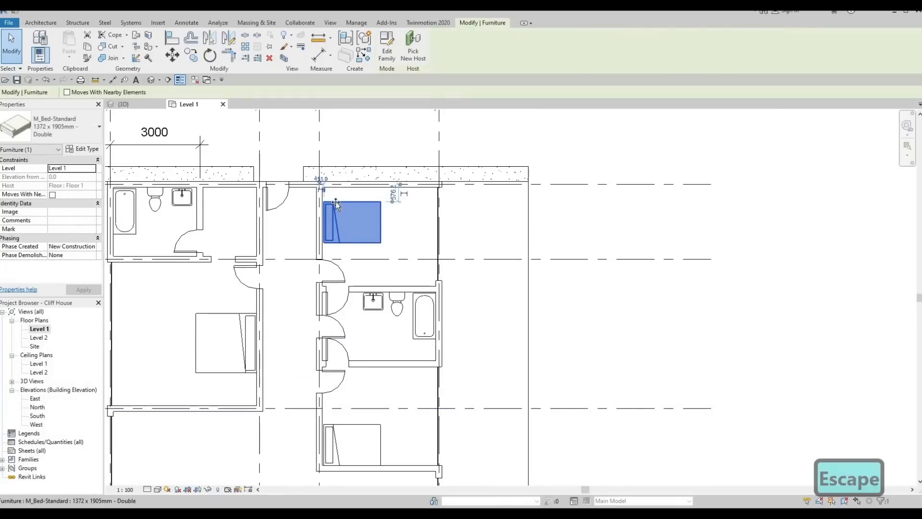
drag(336, 202, 336, 188)
key(Escape)
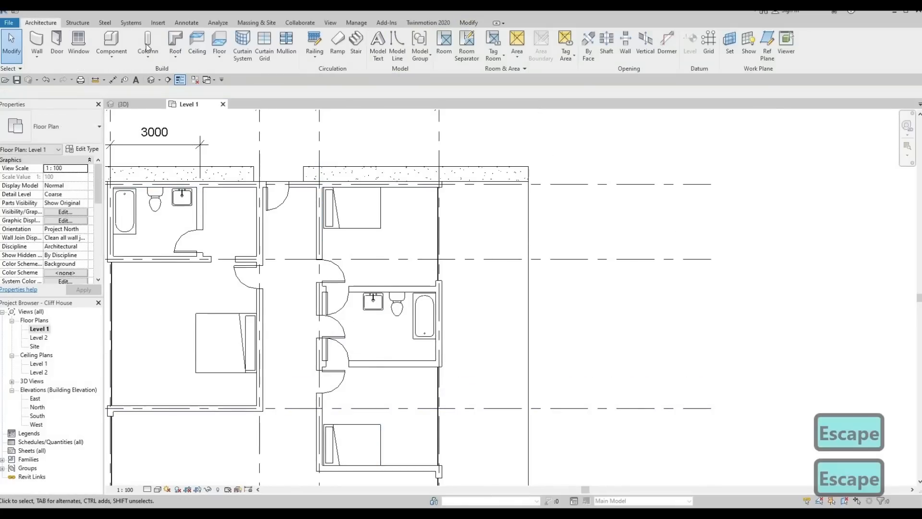
Load the M_Table-Night Stand family from the Tables folder of the Canada furniture library
click(158, 22)
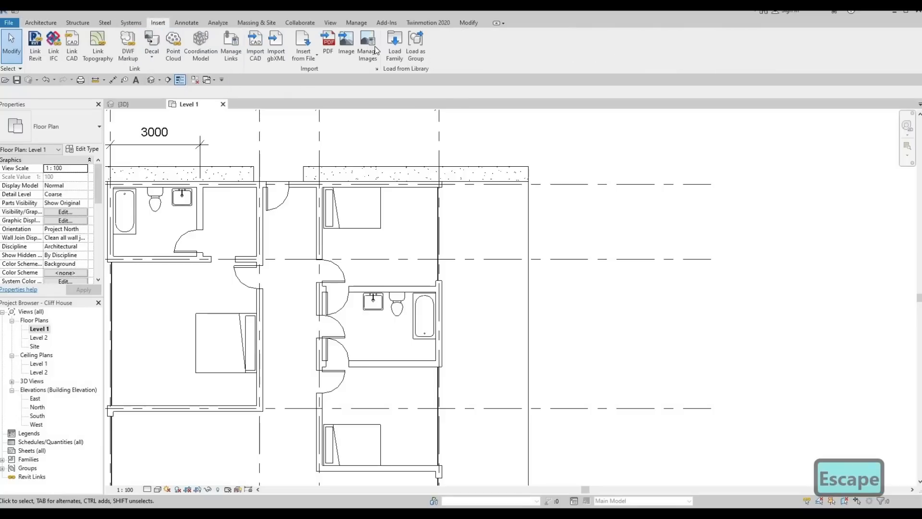
click(393, 44)
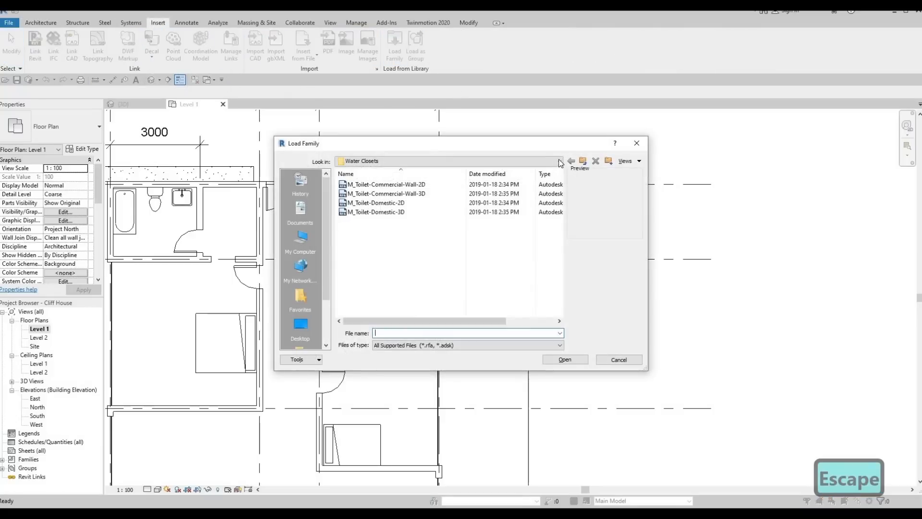
click(519, 161)
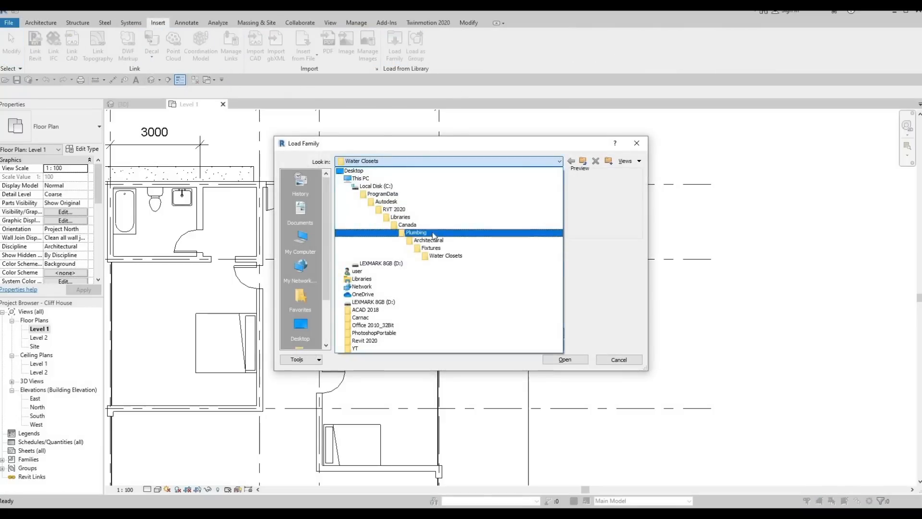
click(409, 224)
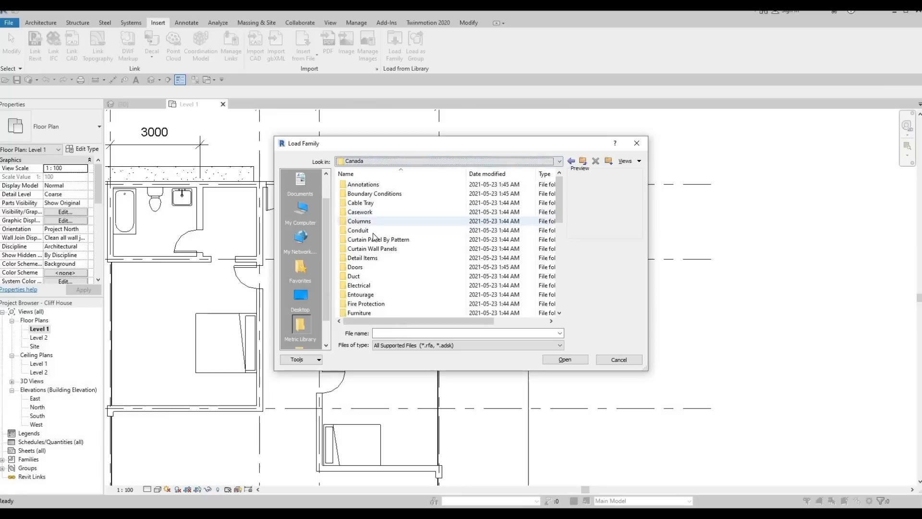
scroll(376, 274, down, 1)
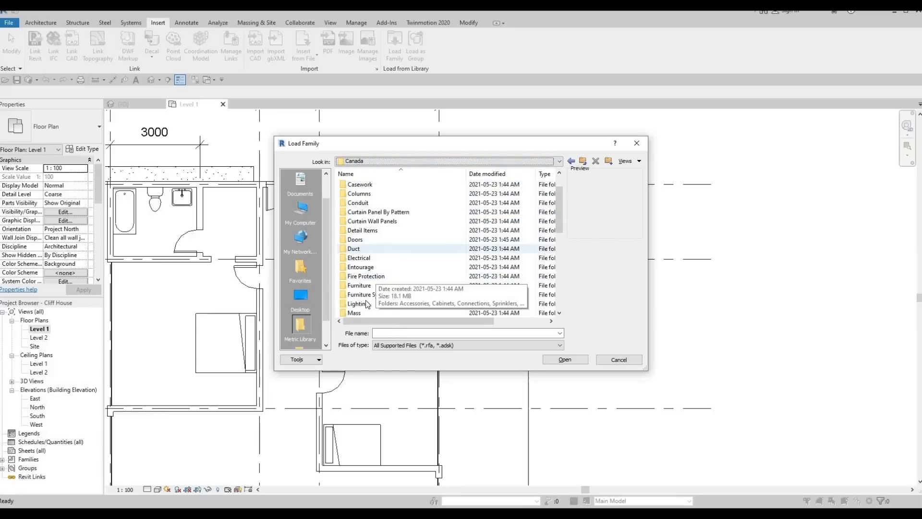
double_click(359, 286)
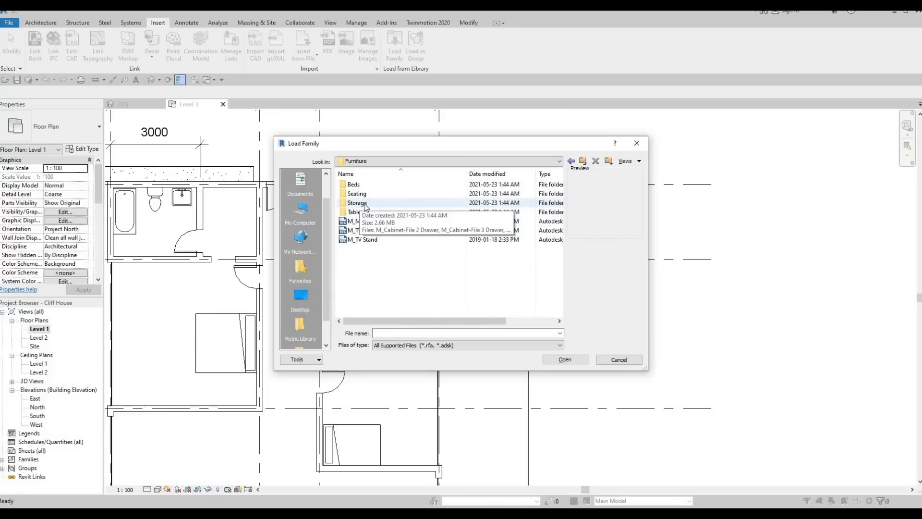
double_click(363, 212)
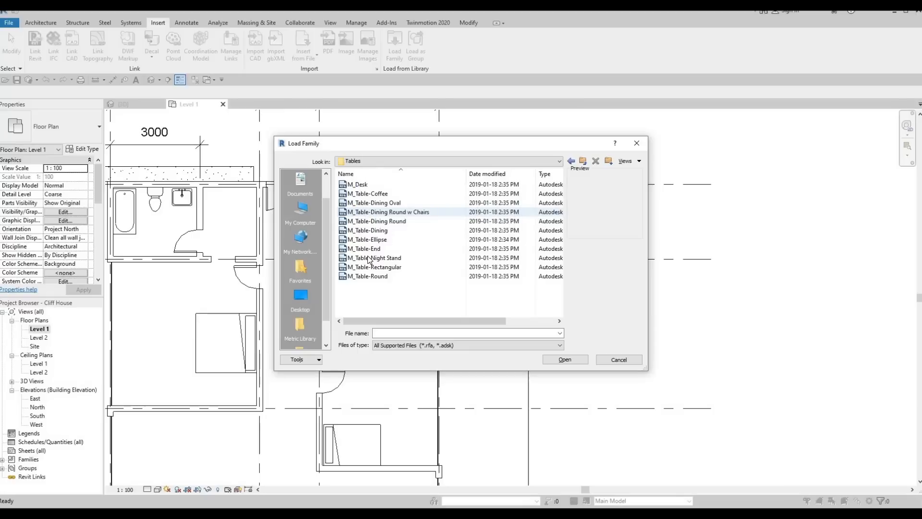
click(367, 248)
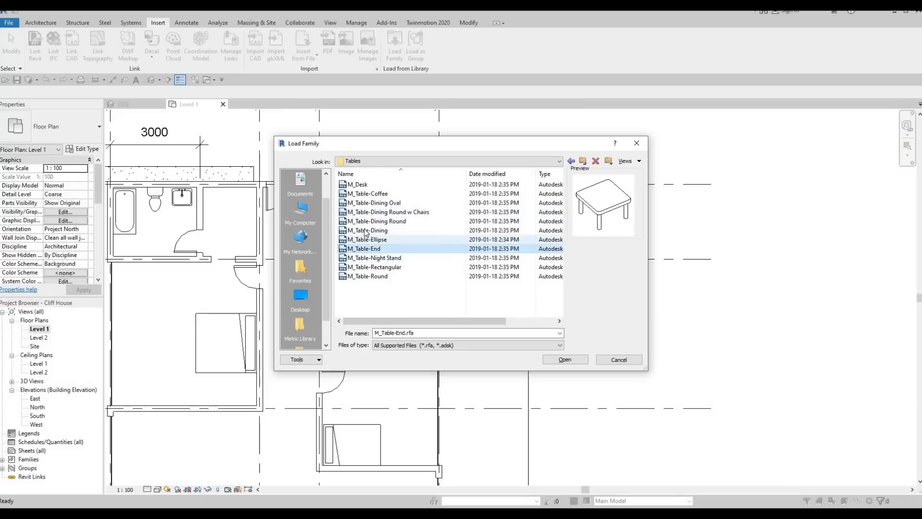
click(366, 240)
click(365, 230)
click(368, 258)
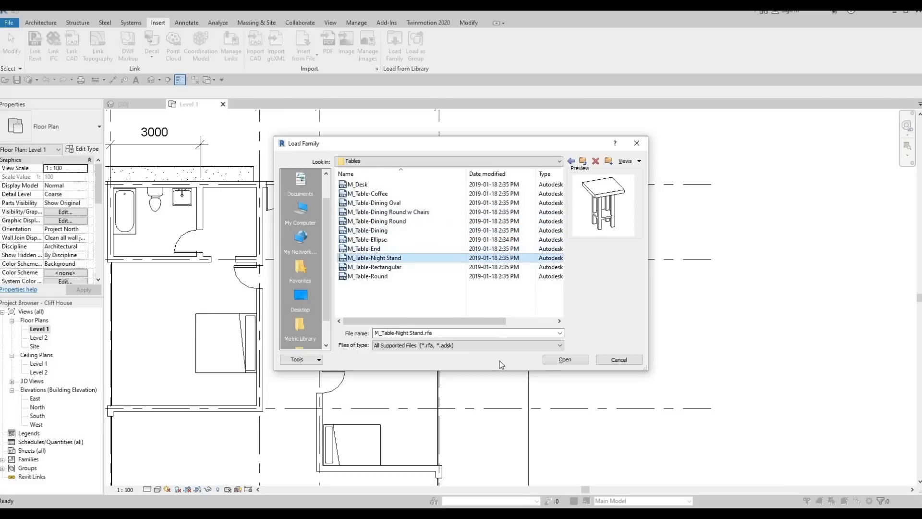
click(562, 359)
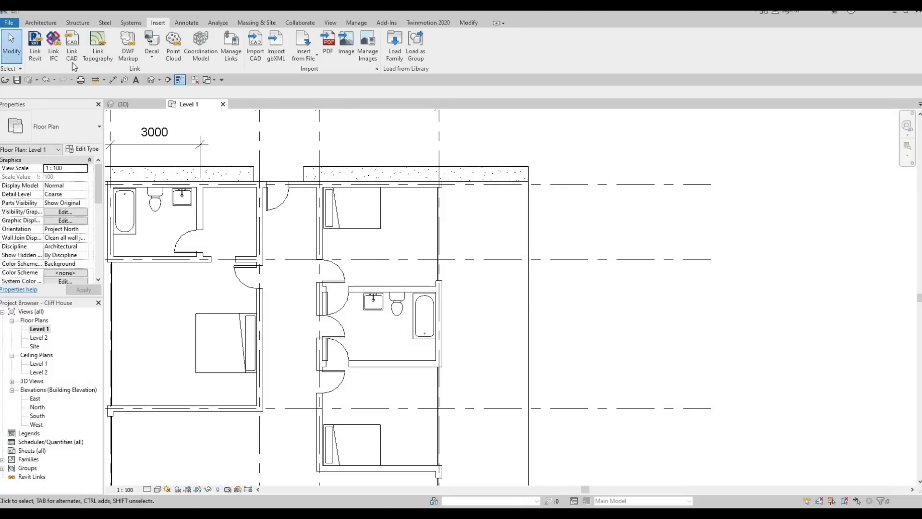
Place 0610 x 0610 x 0762mm night stands on both sides of the master bed and one beside each double bed
click(38, 23)
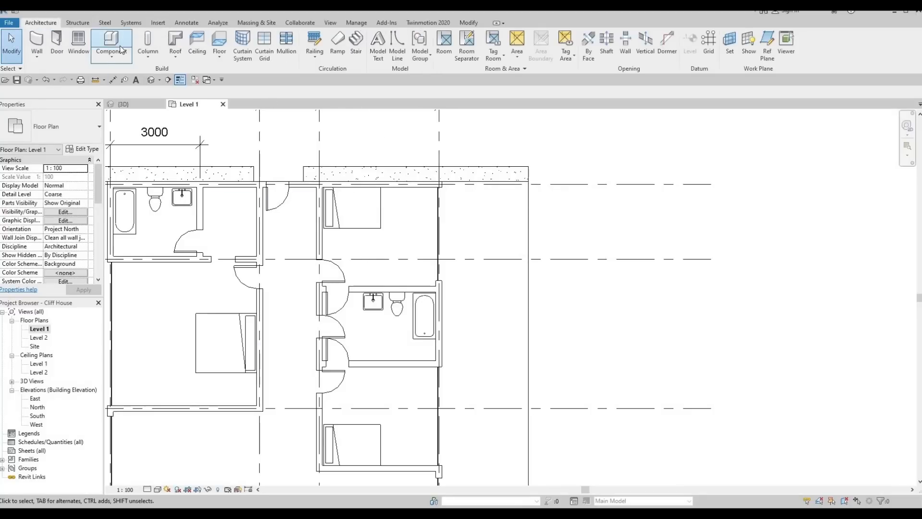
click(120, 50)
click(154, 62)
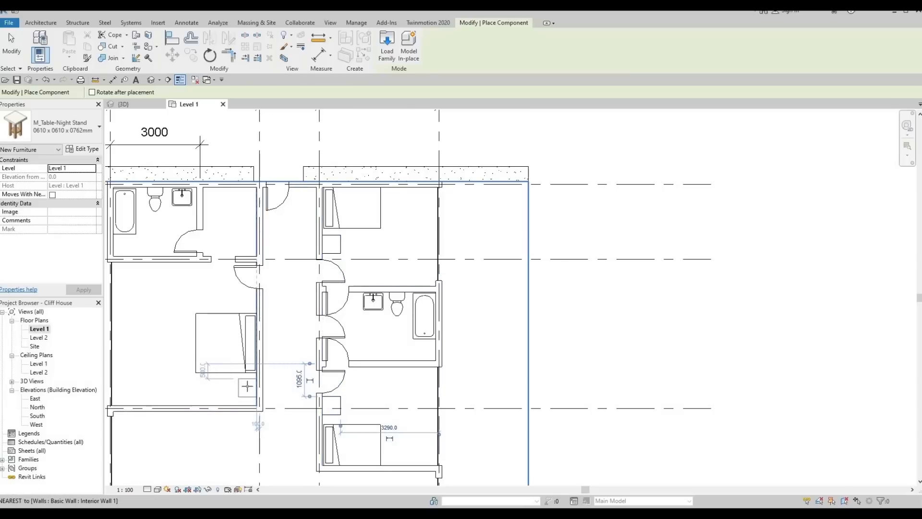
click(247, 301)
key(Escape)
key(Escape)
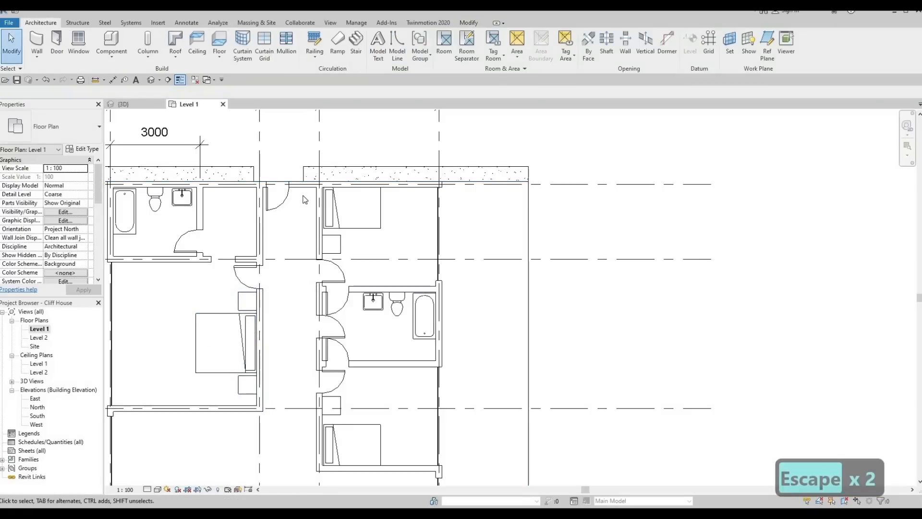
Browse for a family to load in the Lighting > Architectural > Internal folder of the Canada library
click(101, 42)
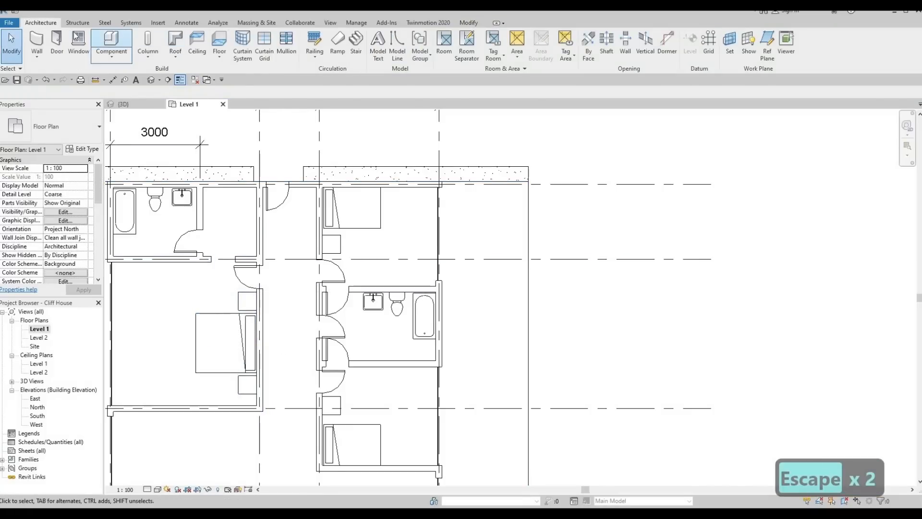
click(158, 23)
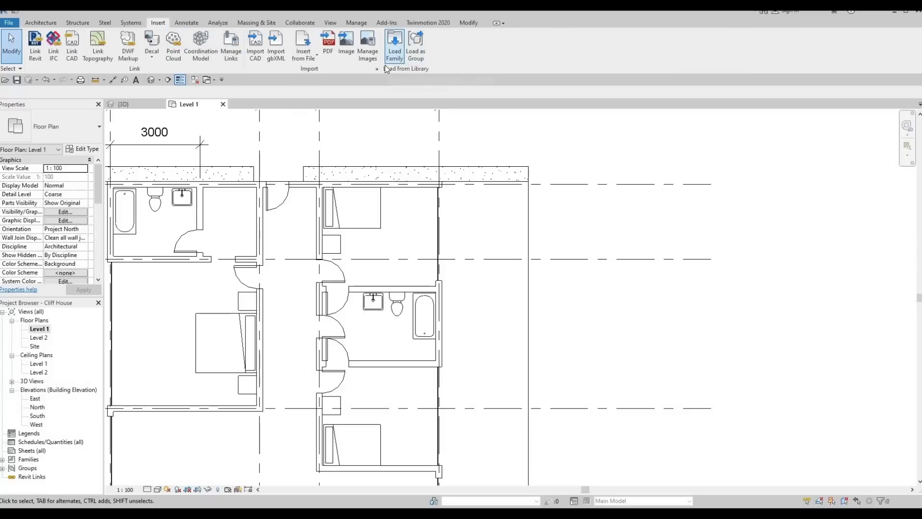
click(390, 63)
click(451, 161)
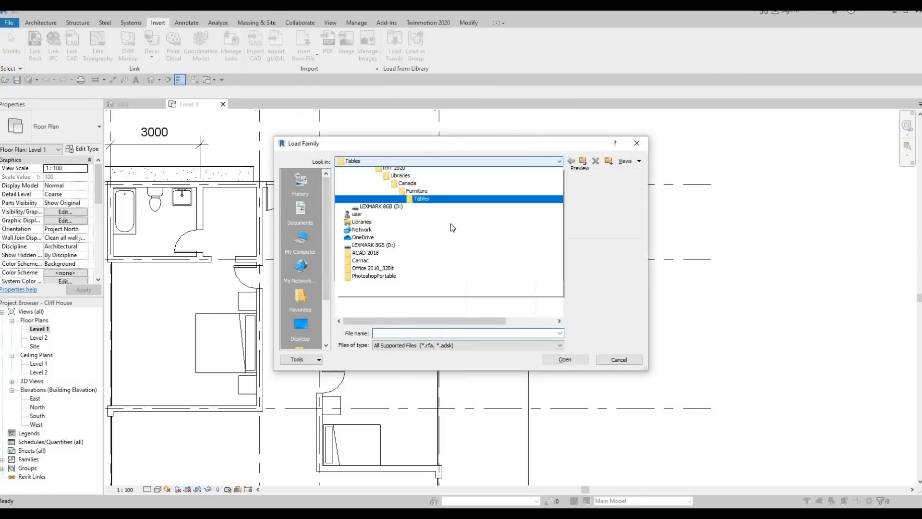
click(413, 225)
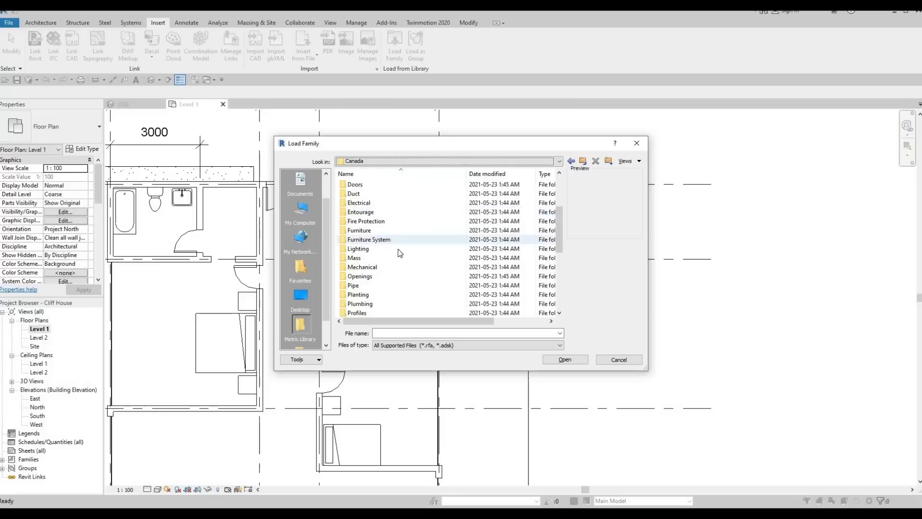
scroll(391, 257, up, 2)
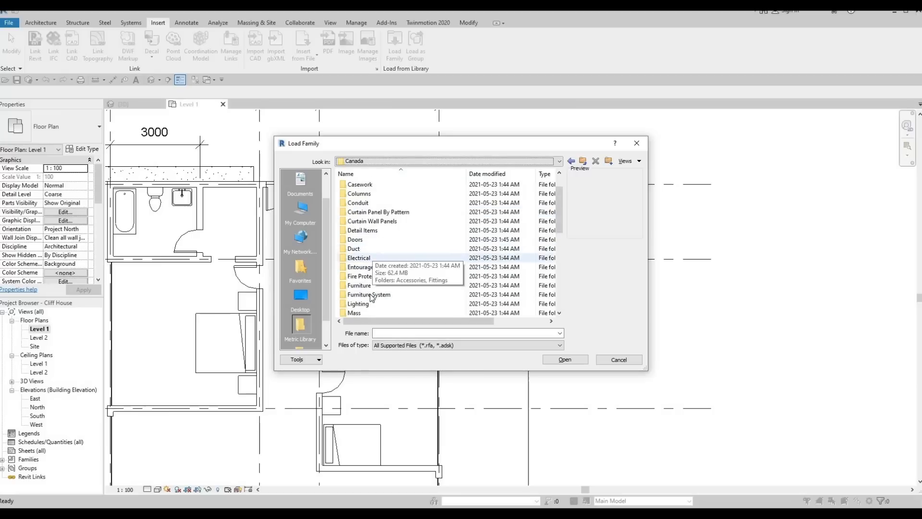
scroll(365, 288, down, 1)
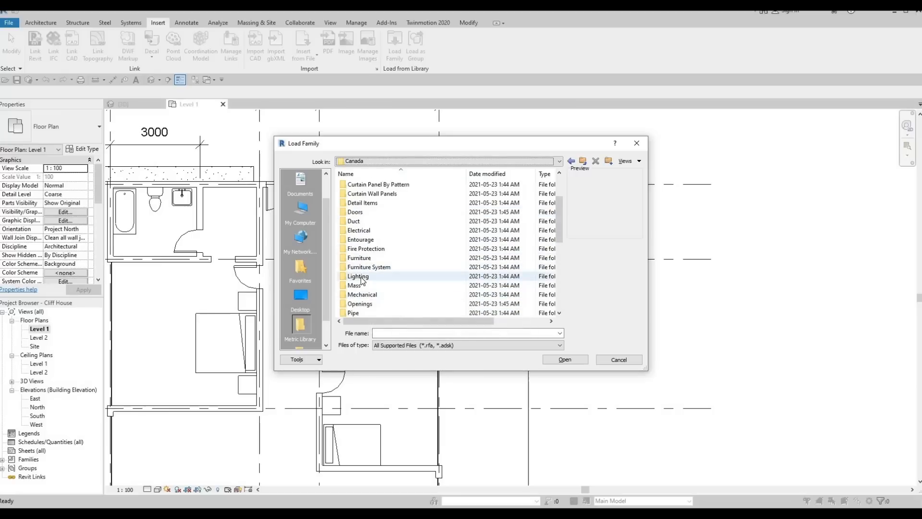
double_click(360, 277)
double_click(364, 186)
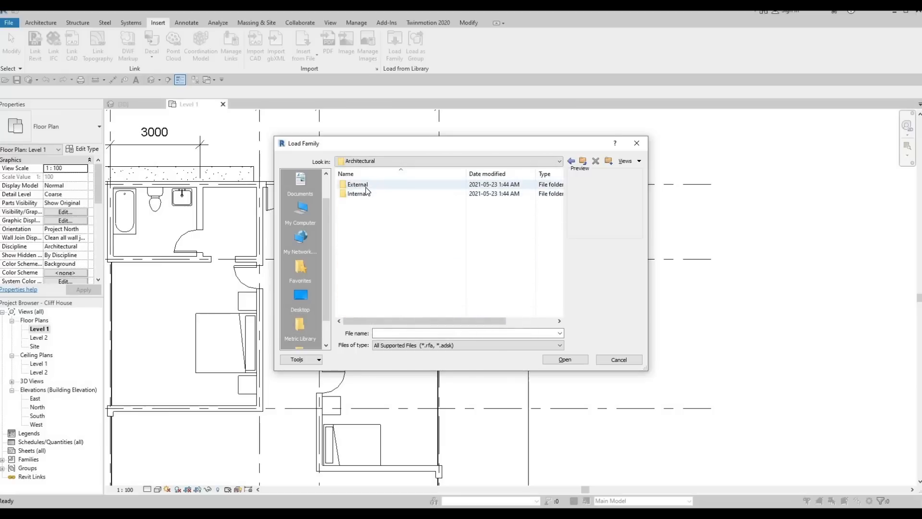
double_click(367, 193)
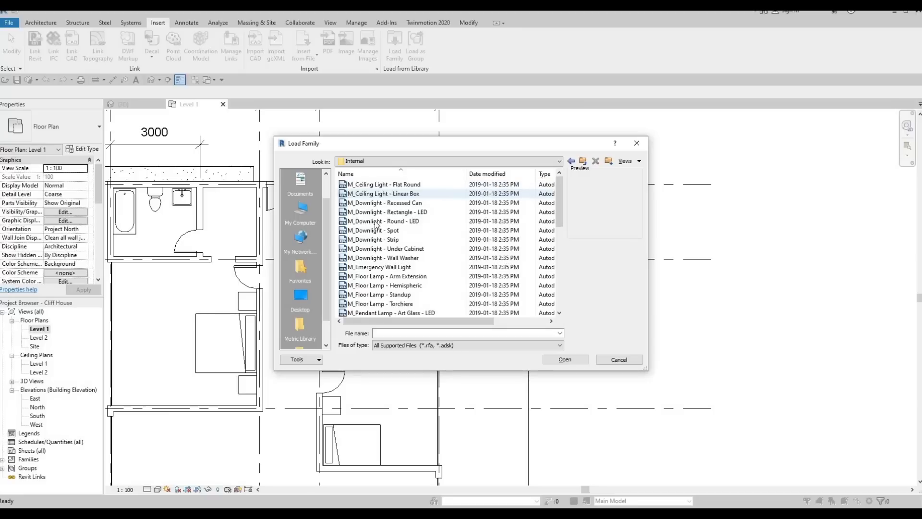
Preview the interior lighting families, including ceiling lights, downlights, floor lamps, pendants and sconces, to find one suitable for the night stands
scroll(385, 295, down, 1)
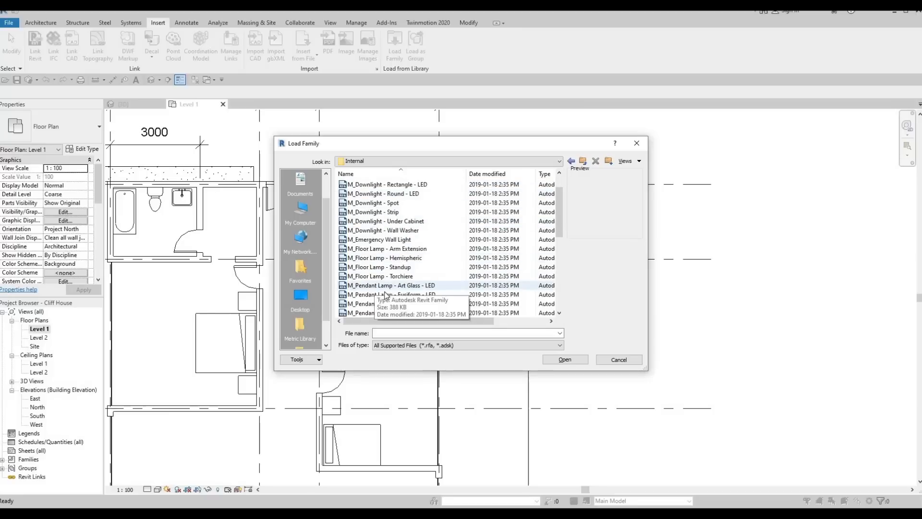
scroll(387, 298, down, 1)
scroll(397, 307, down, 5)
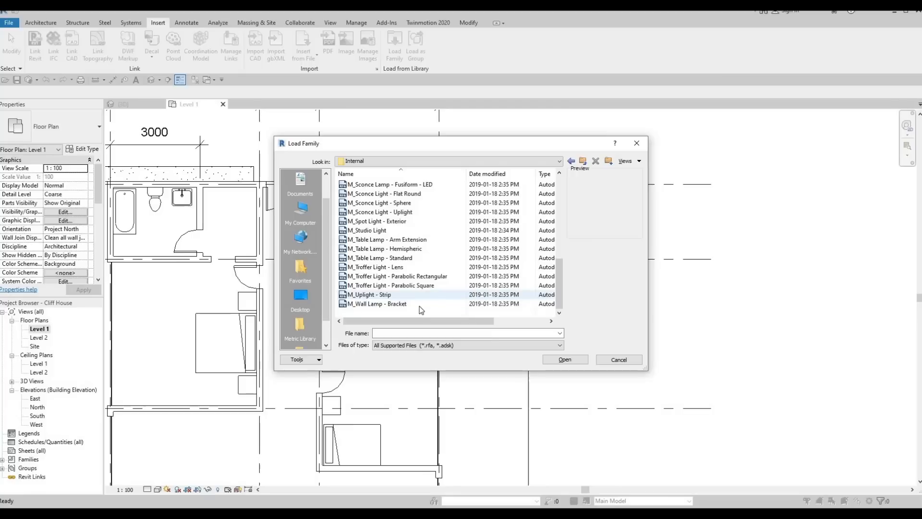
scroll(419, 307, up, 5)
scroll(415, 288, up, 3)
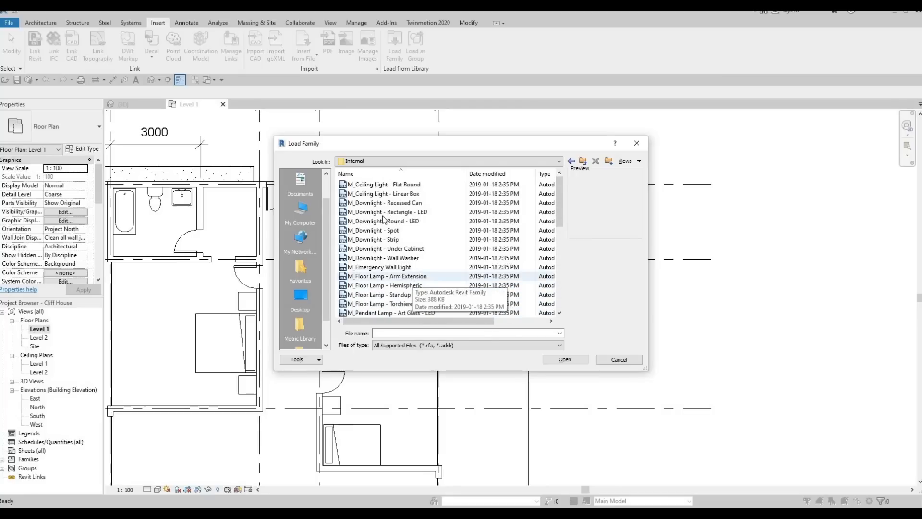
click(384, 185)
click(377, 203)
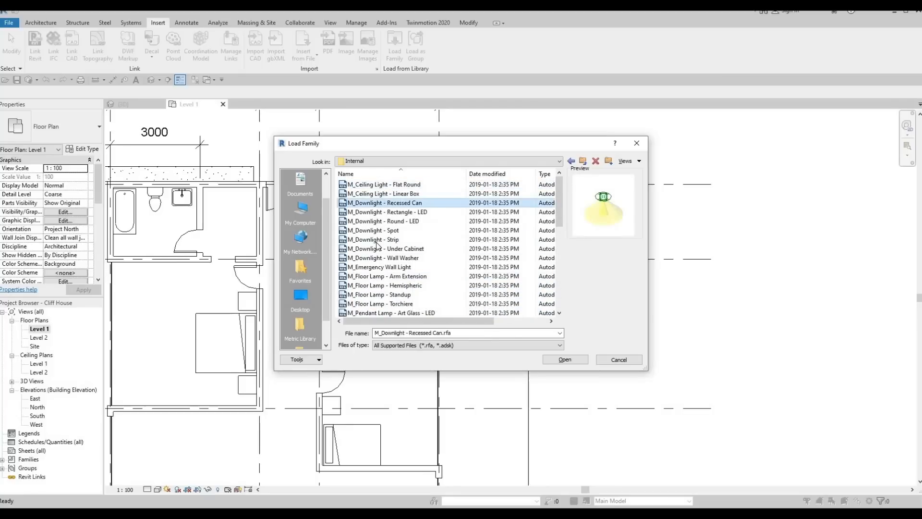
click(377, 221)
click(376, 240)
click(374, 267)
click(380, 285)
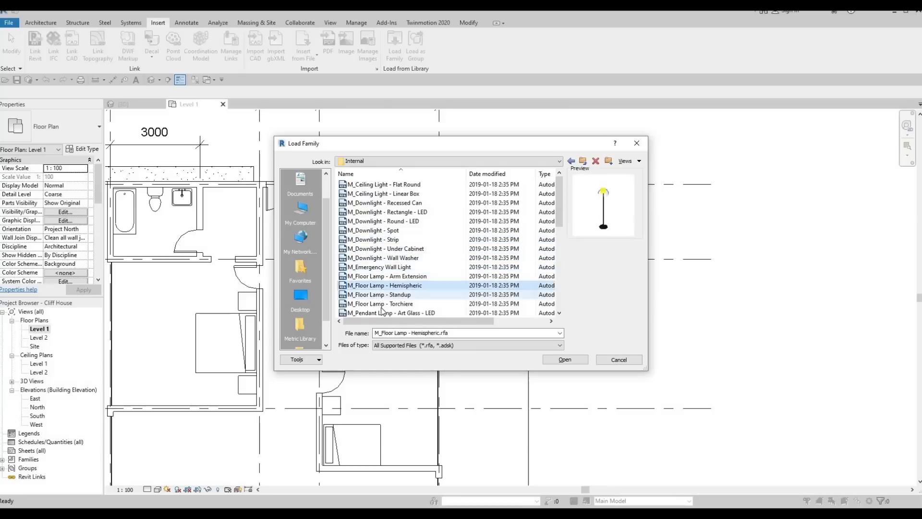
click(381, 304)
click(384, 313)
scroll(388, 280, down, 2)
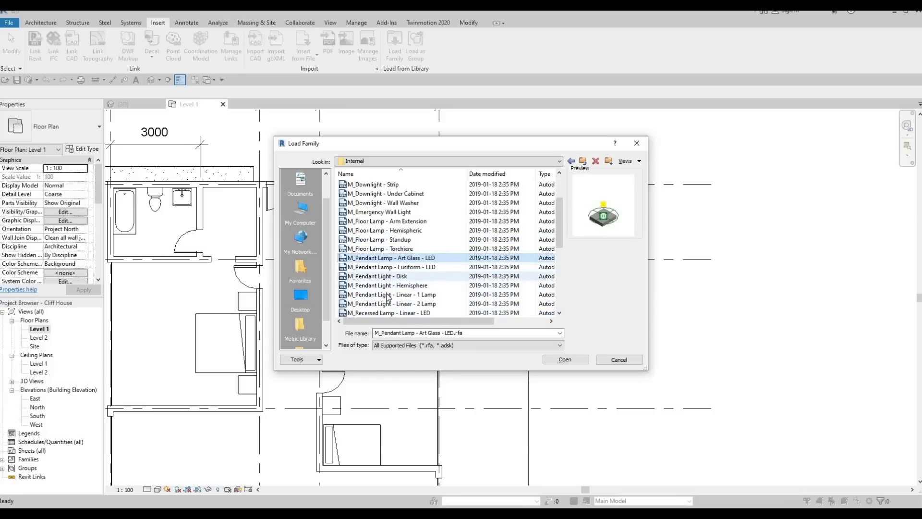
click(387, 276)
click(386, 295)
click(384, 312)
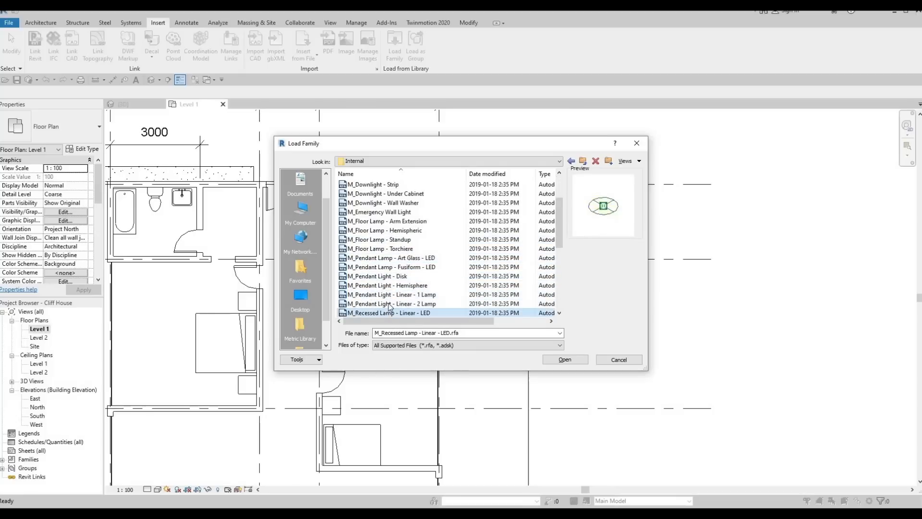
scroll(384, 312, down, 2)
click(384, 296)
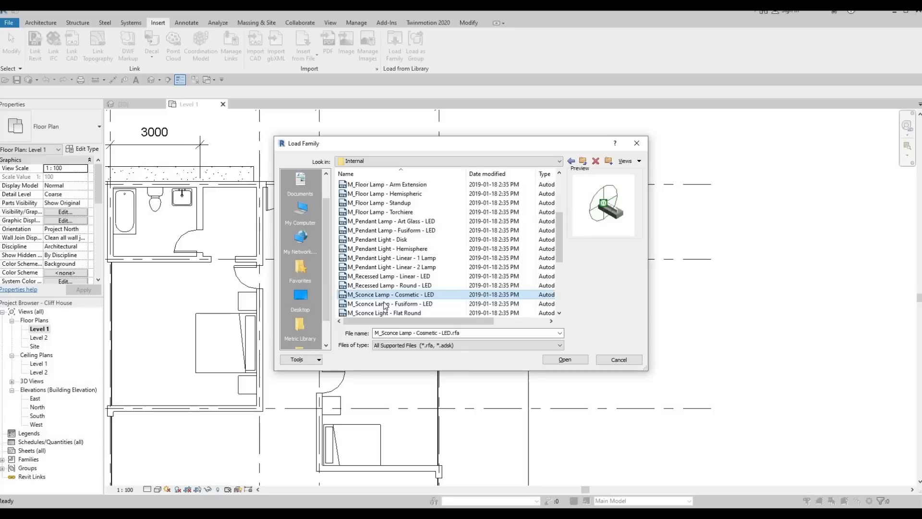
click(384, 304)
click(387, 313)
scroll(381, 267, down, 3)
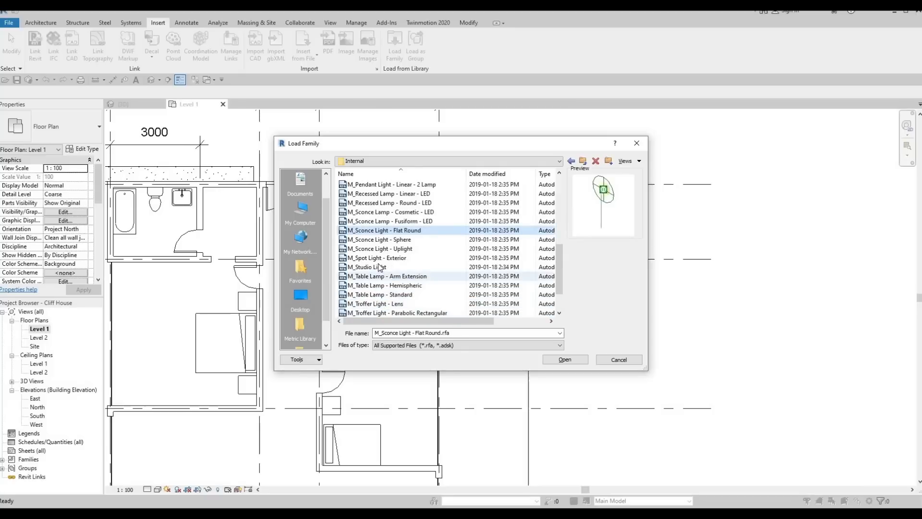
click(382, 248)
click(380, 267)
Compare the table lamp families and load M_Table Lamp - Standard into the project
click(378, 285)
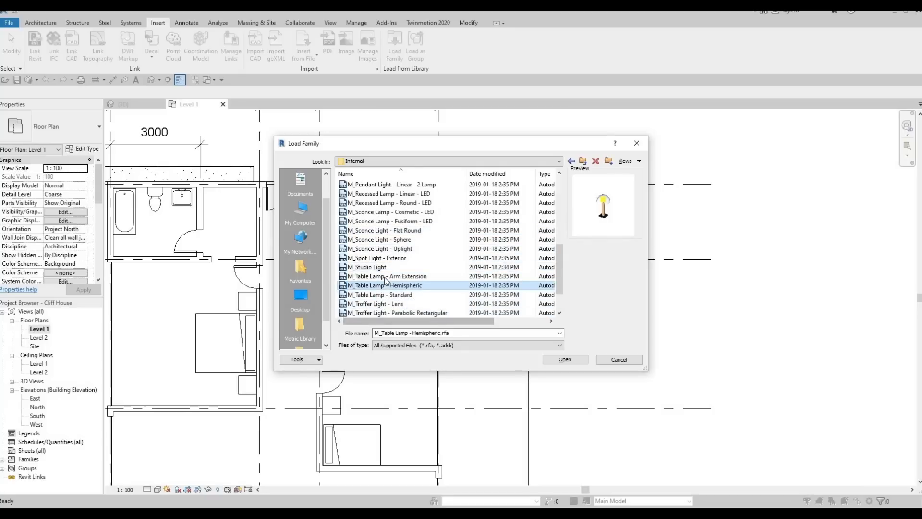
click(385, 278)
click(385, 286)
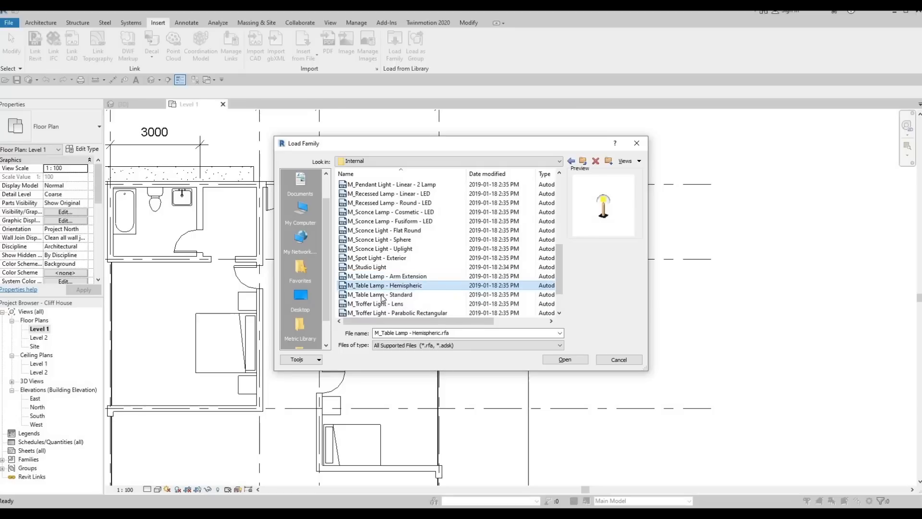
click(393, 294)
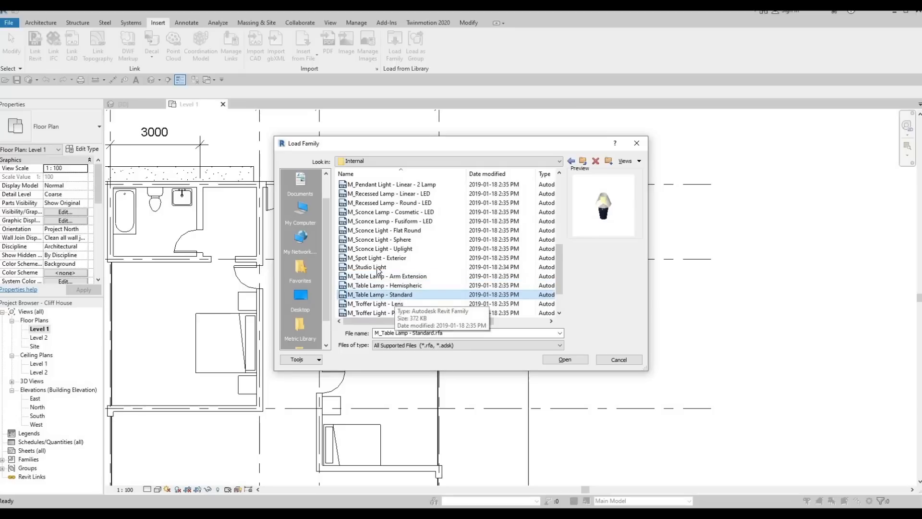
scroll(379, 296, down, 1)
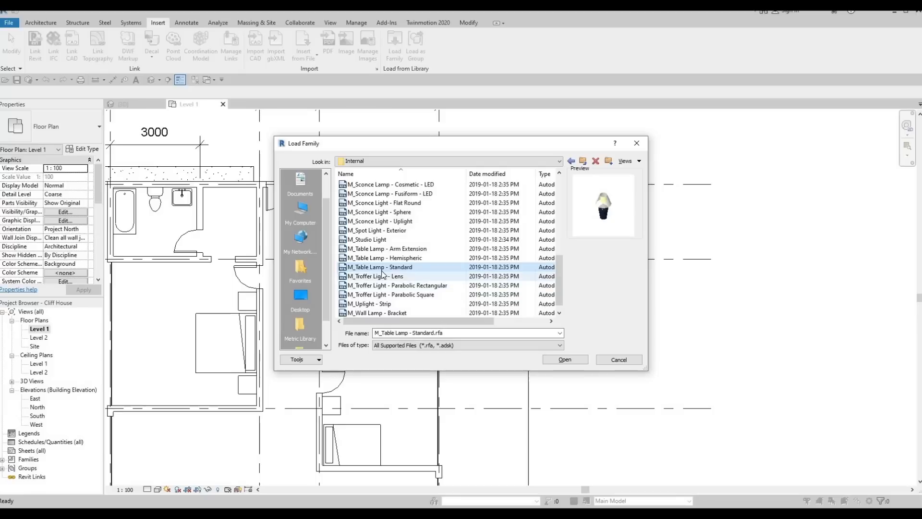
click(563, 360)
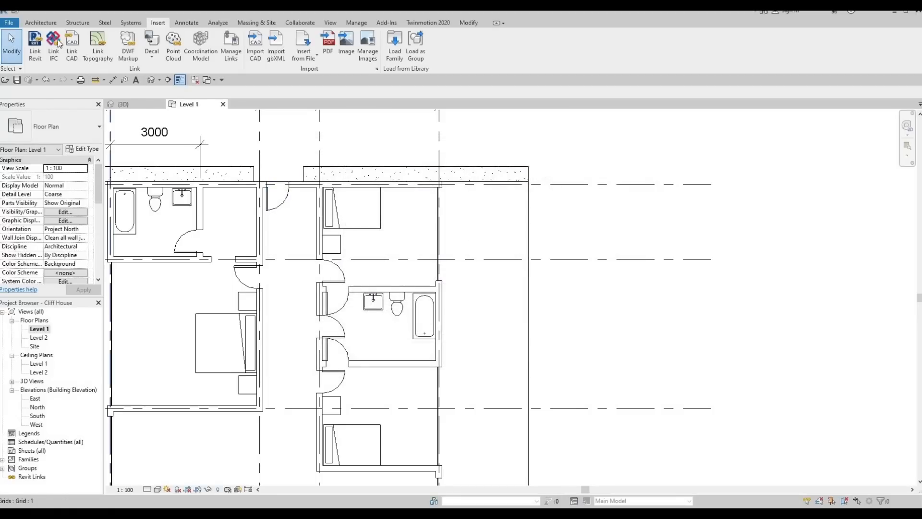
Place a 60W - 120V M_Table Lamp - Standard centred on each of the four night stands, at 650 mm elevation from Level 1
click(42, 22)
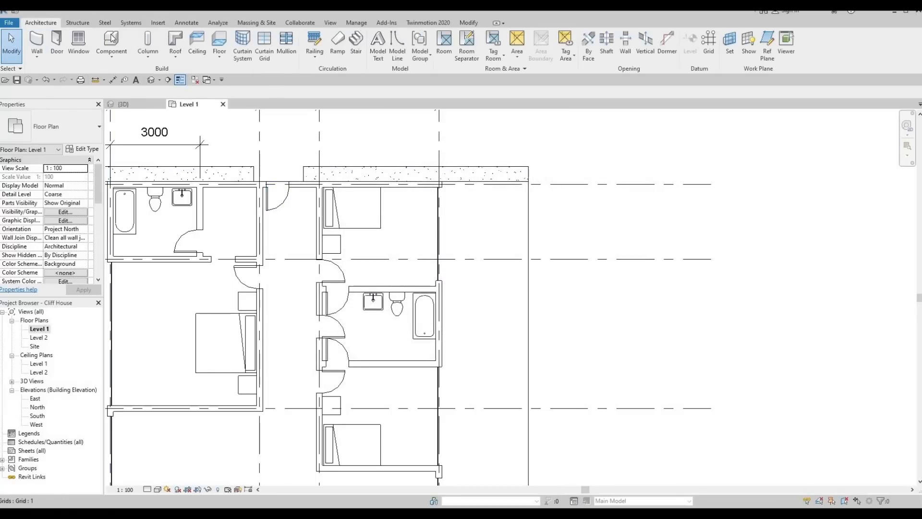
click(111, 43)
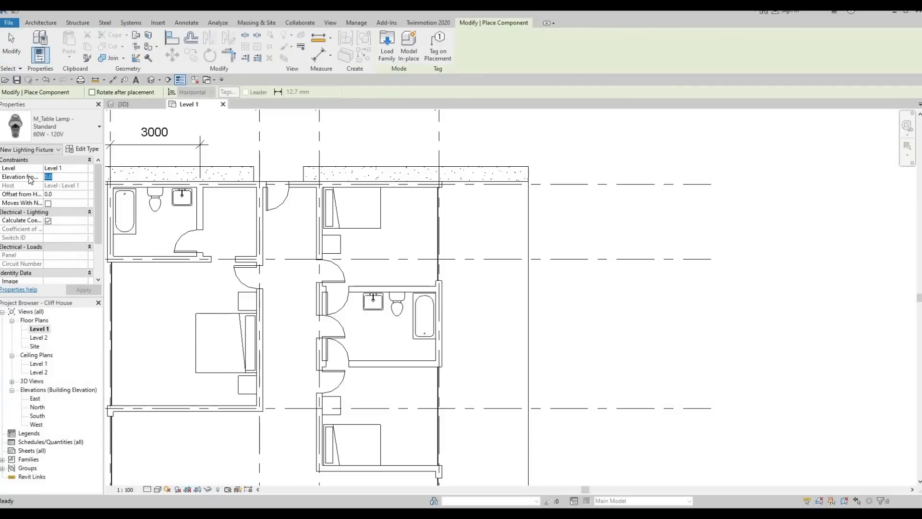
text(650)
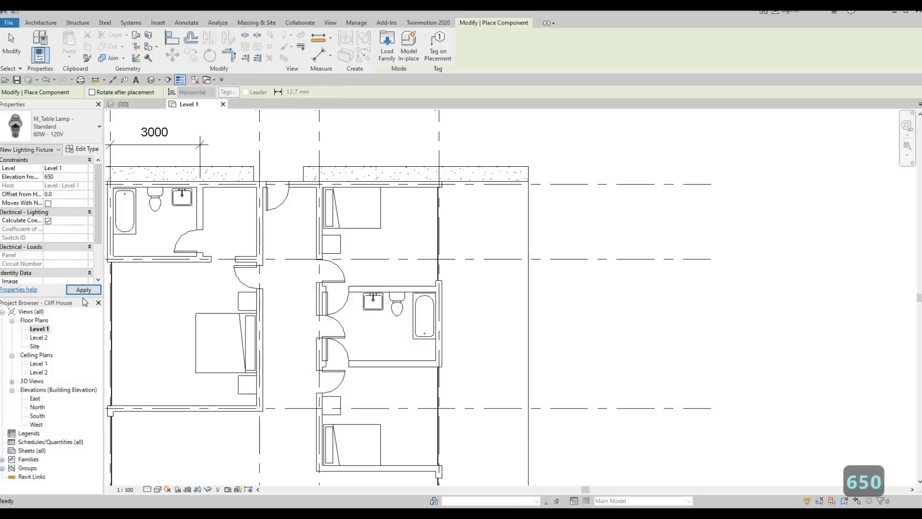
click(84, 290)
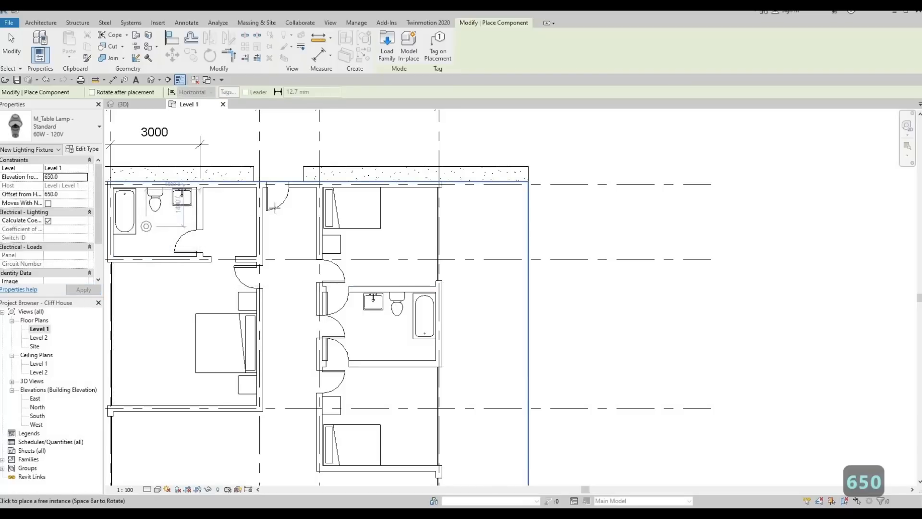
scroll(247, 300, up, 2)
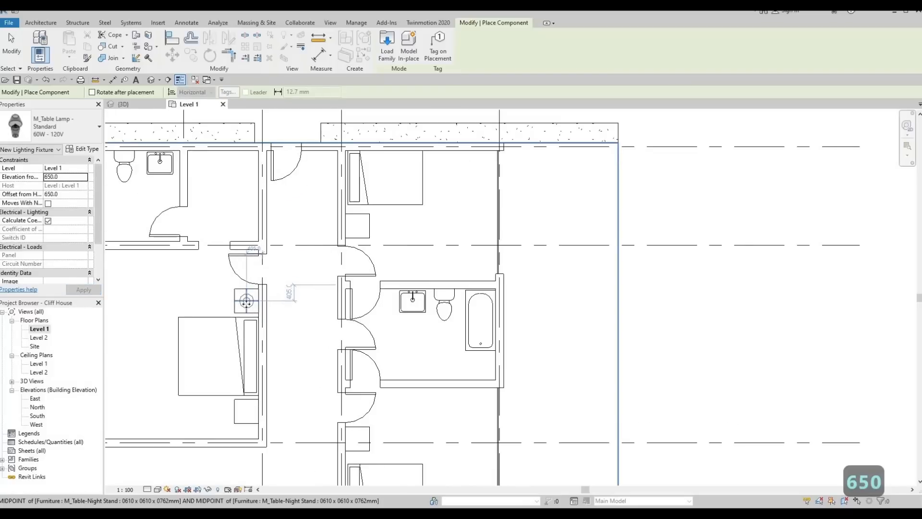
click(247, 301)
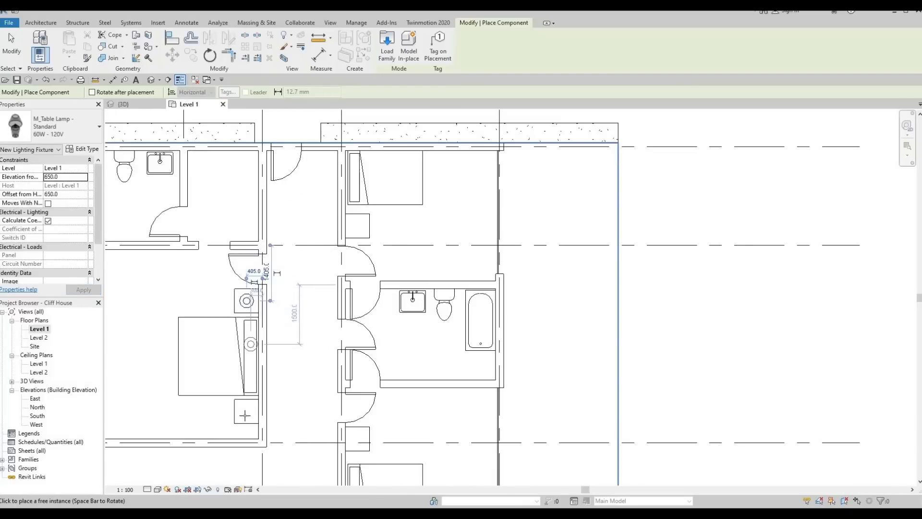
click(330, 434)
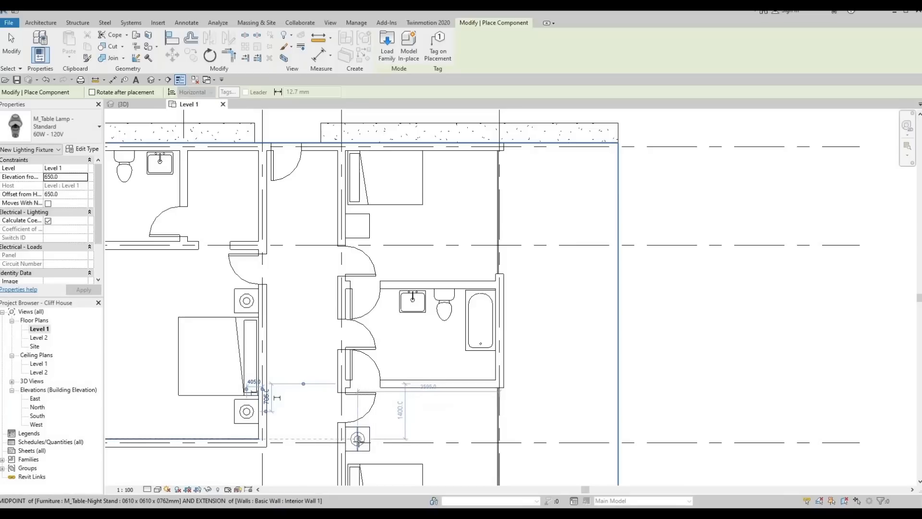
click(358, 438)
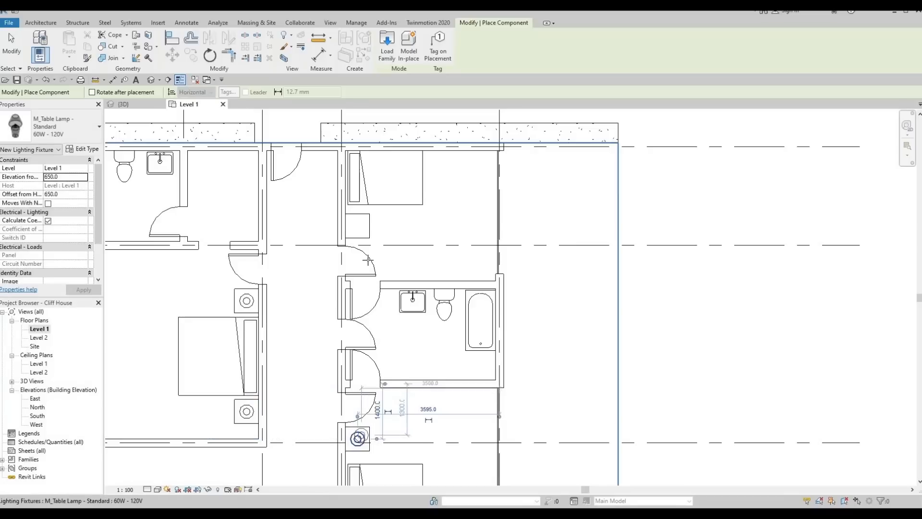
click(358, 226)
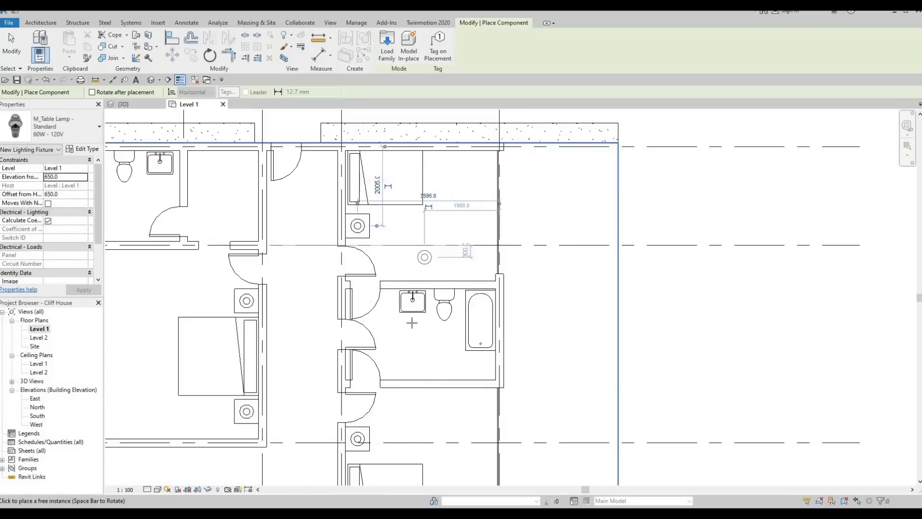
key(Escape)
key(Escape)
Review the furnished bedrooms and bathrooms and the remaining open area on the Level 1 floor plan
scroll(399, 365, down, 2)
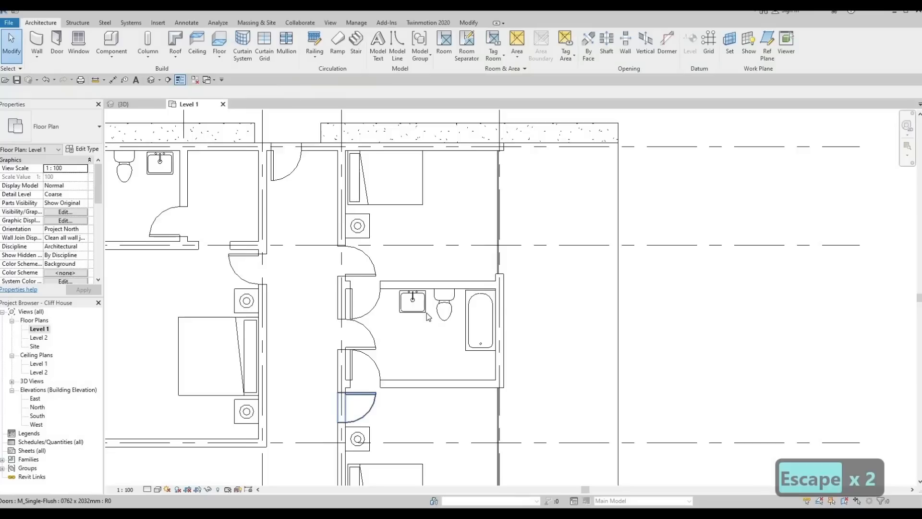
middle_drag(389, 387, 421, 287)
scroll(448, 316, down, 3)
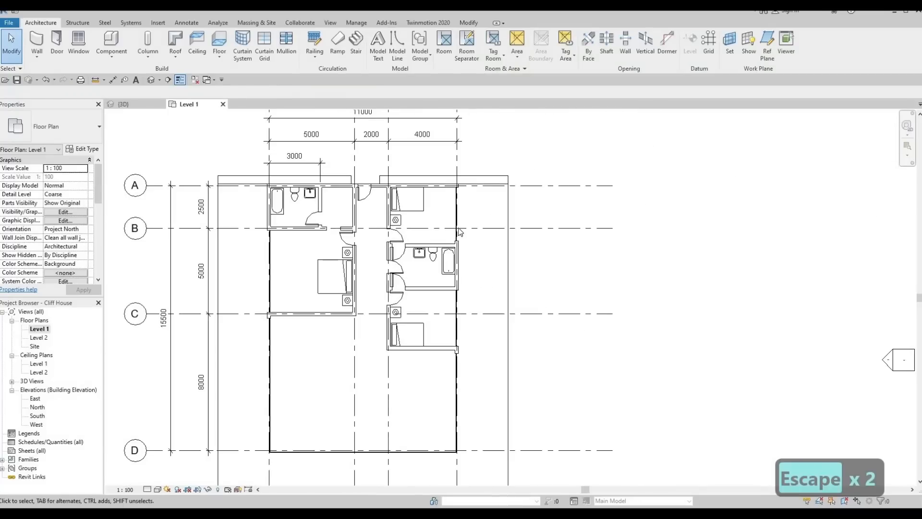
scroll(424, 279, up, 2)
scroll(359, 300, up, 1)
scroll(231, 275, down, 1)
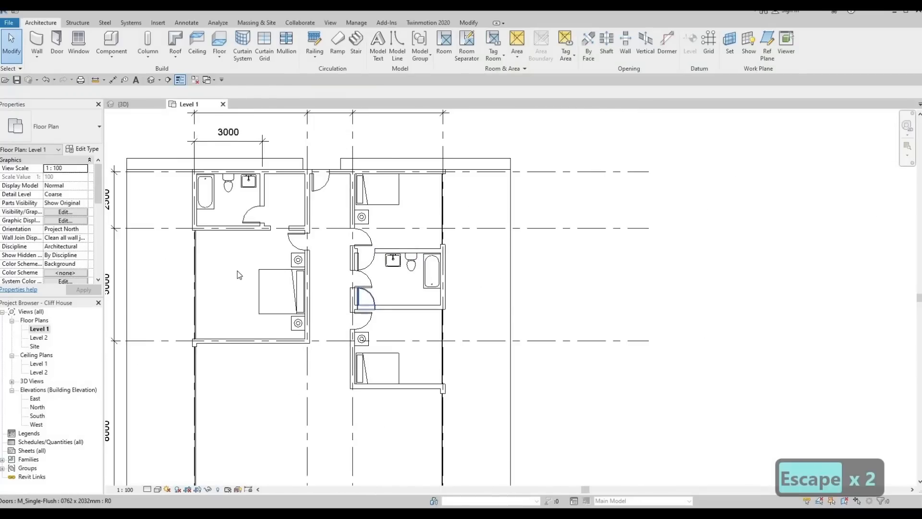
middle_drag(263, 326, 288, 289)
scroll(288, 289, down, 1)
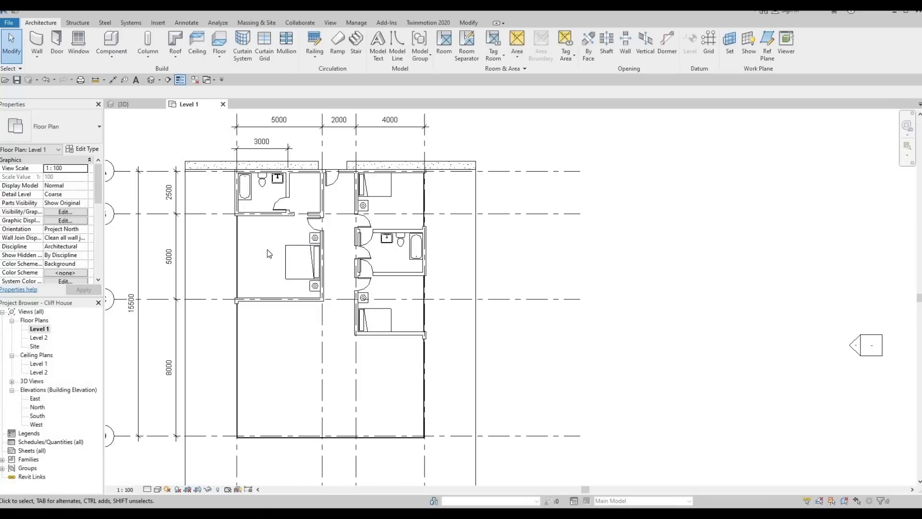
Shorten the curtain wall beside the king-bed bedroom so its upper end stops 1000 mm from the bathroom partition's centerline
scroll(240, 214, up, 5)
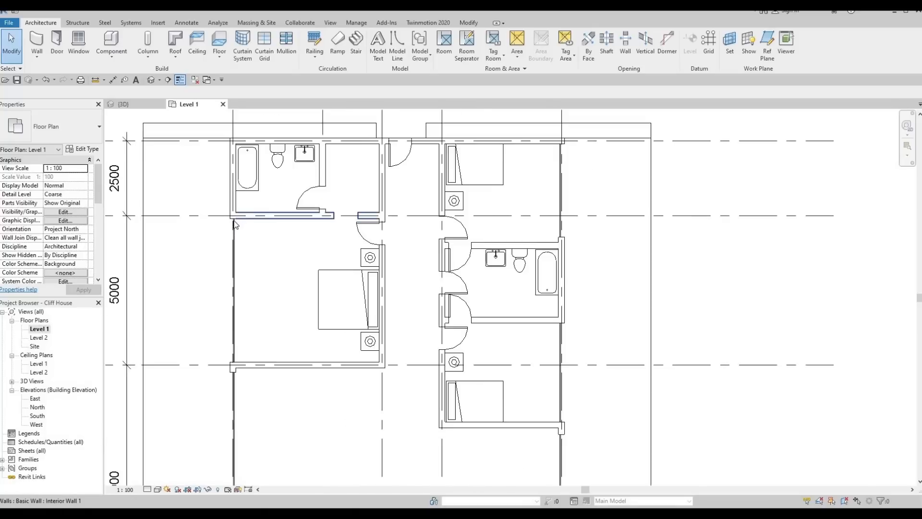
click(234, 221)
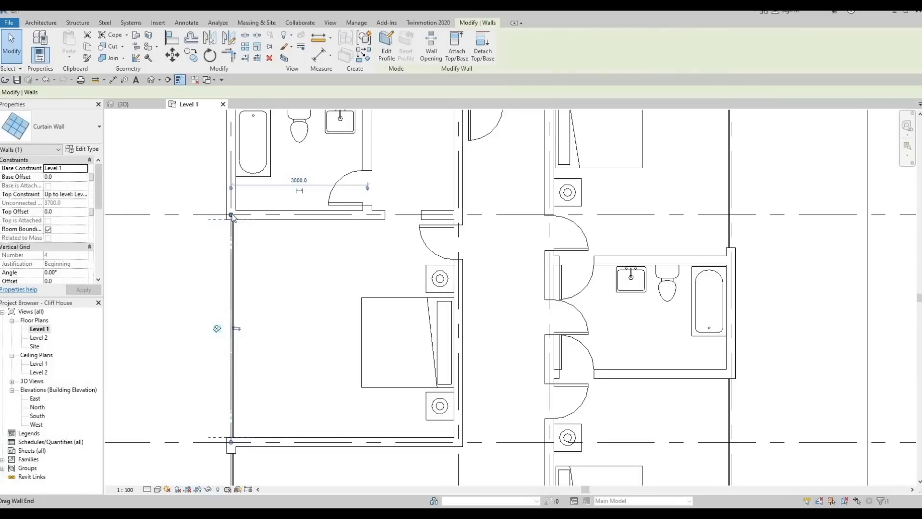
drag(229, 241, 241, 250)
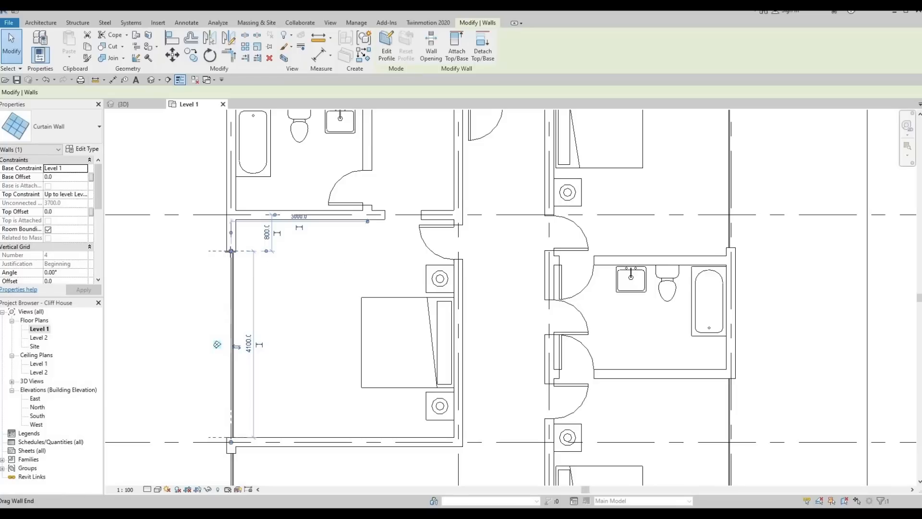
drag(231, 251, 231, 260)
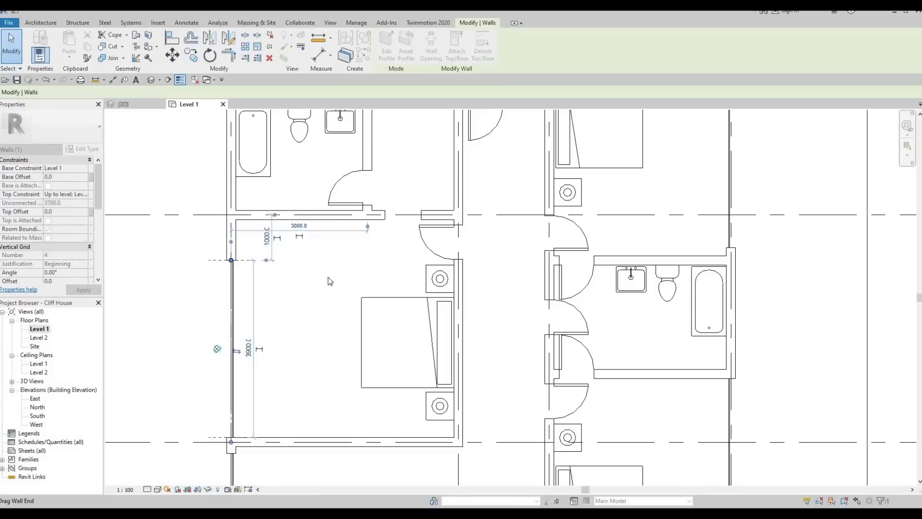
middle_drag(326, 295, 355, 259)
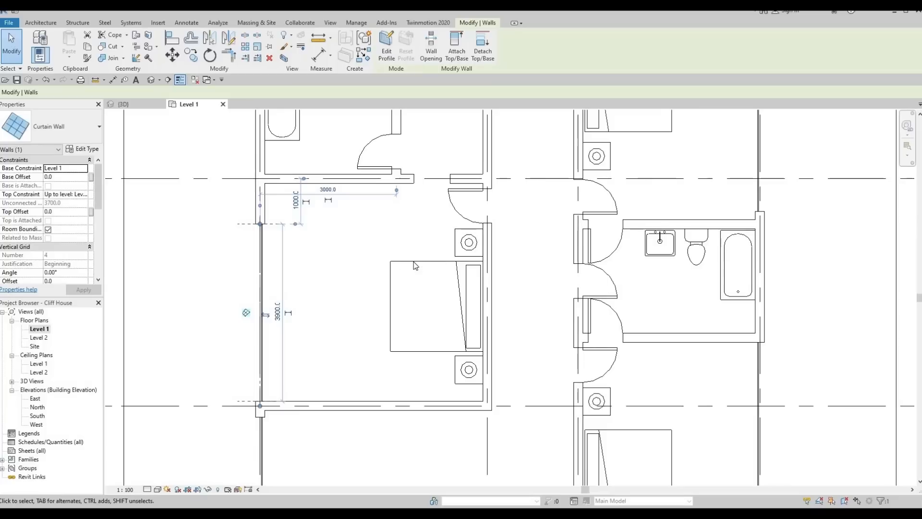
middle_drag(426, 206, 395, 282)
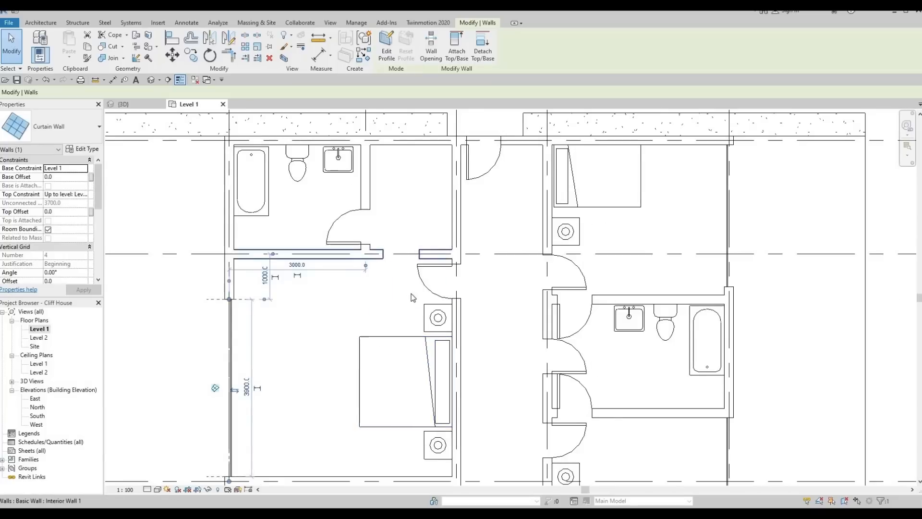
scroll(365, 349, down, 3)
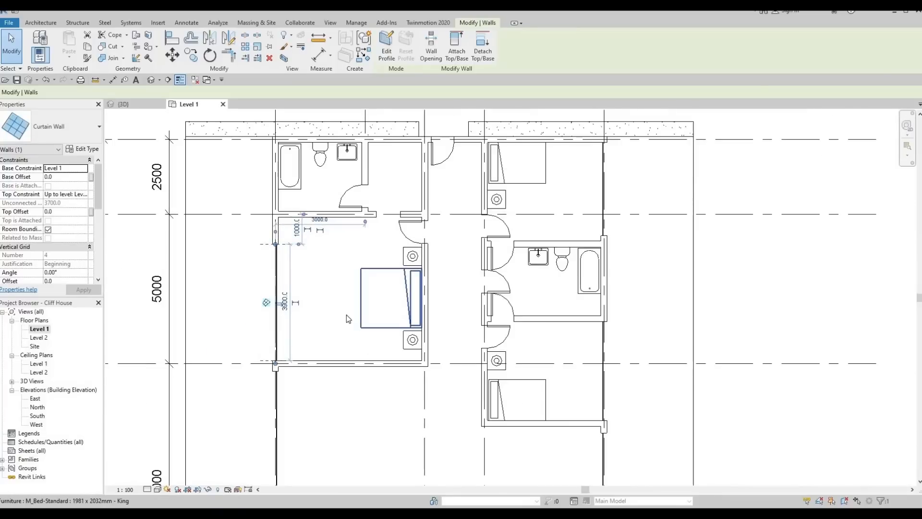
middle_drag(337, 251, 330, 288)
scroll(310, 269, up, 2)
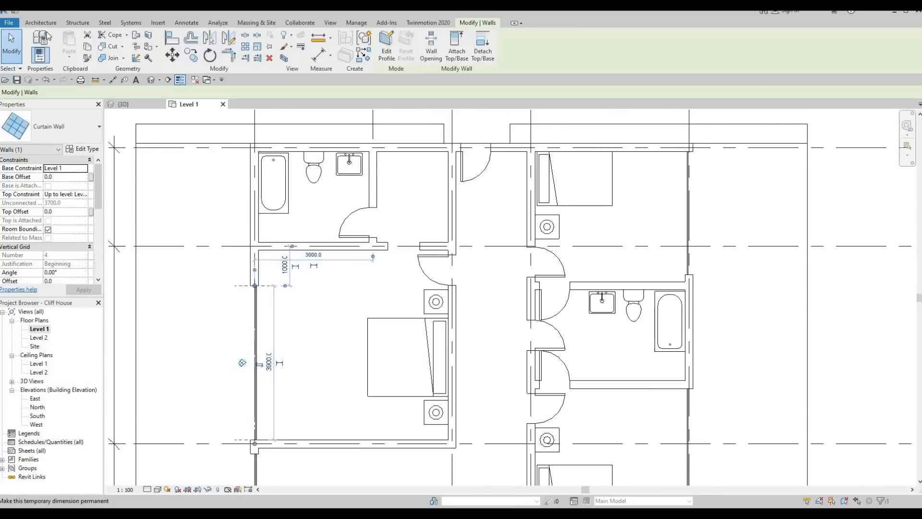
key(Escape)
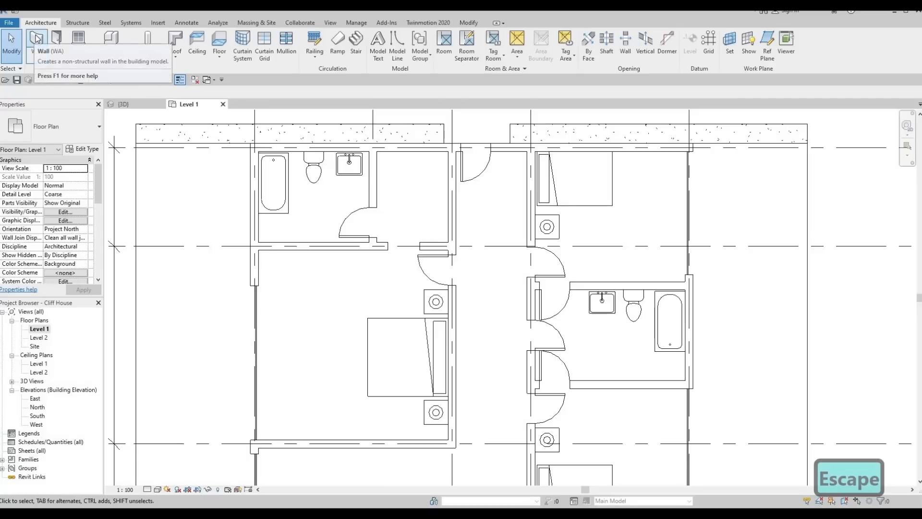
Start a new wall of type Interior Wall 1 and duplicate the type as Interior Wall 2
click(37, 43)
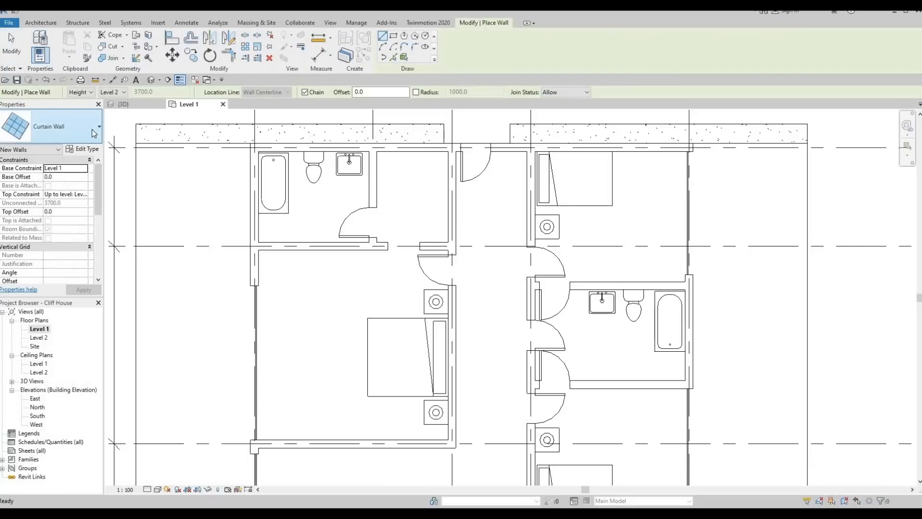
click(58, 130)
scroll(72, 259, up, 2)
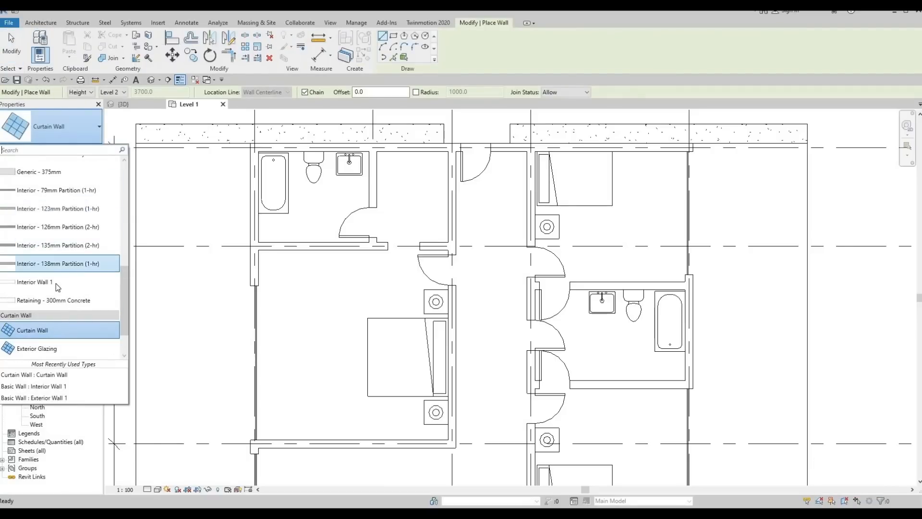
click(56, 284)
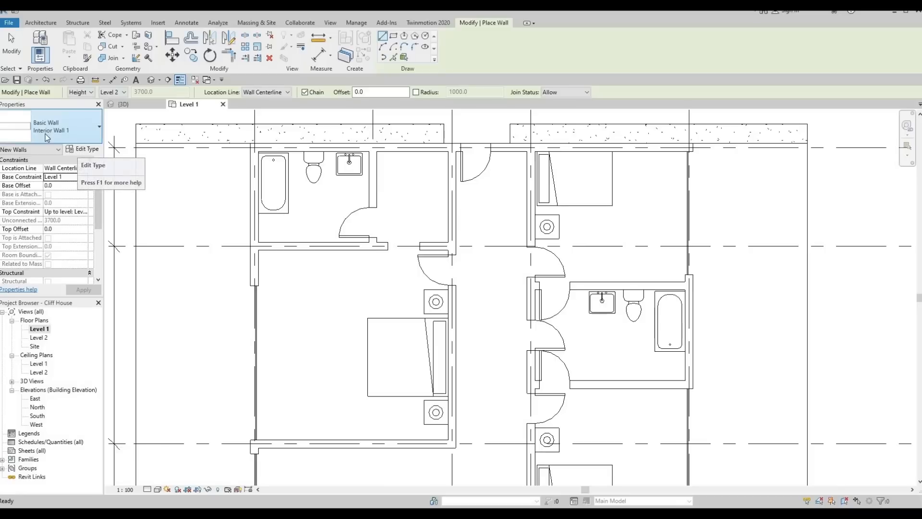
click(82, 148)
click(667, 136)
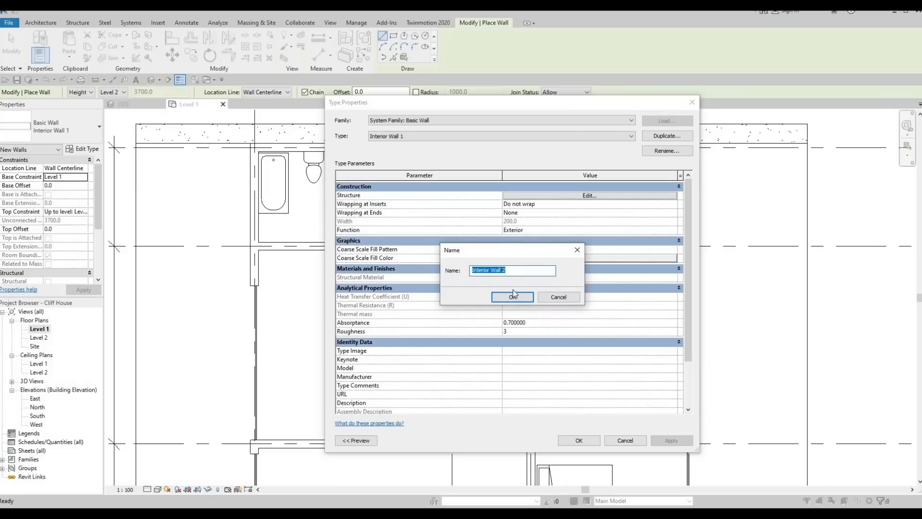
click(512, 297)
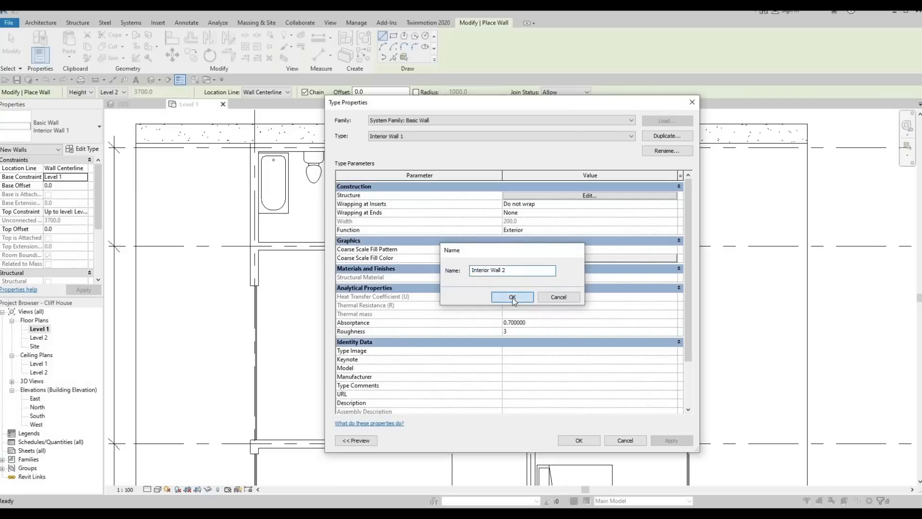
Set the structure layer of Interior Wall 2 to 100 mm thick, keeping the Clad - White material
click(601, 198)
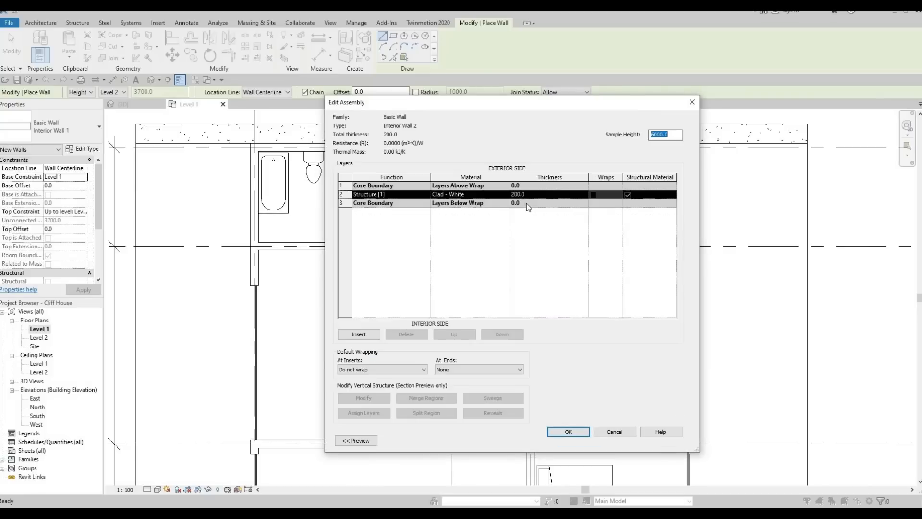
click(539, 197)
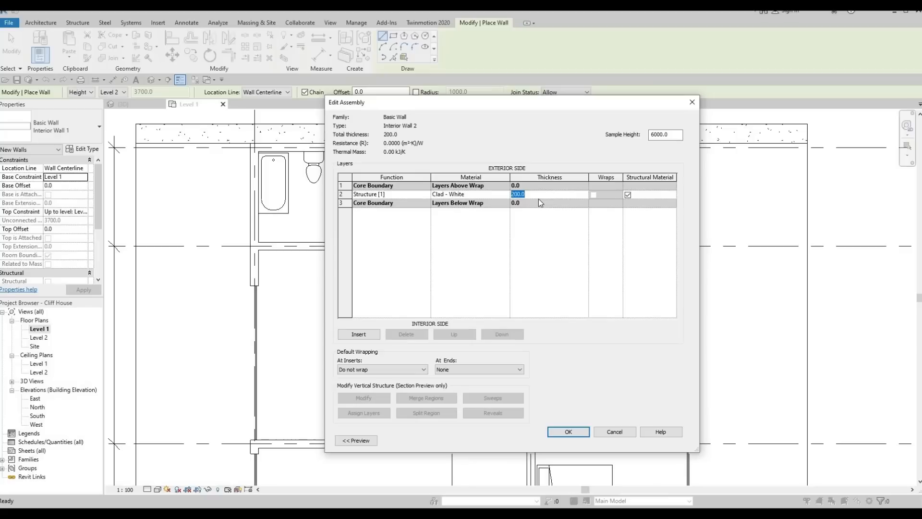
text(100)
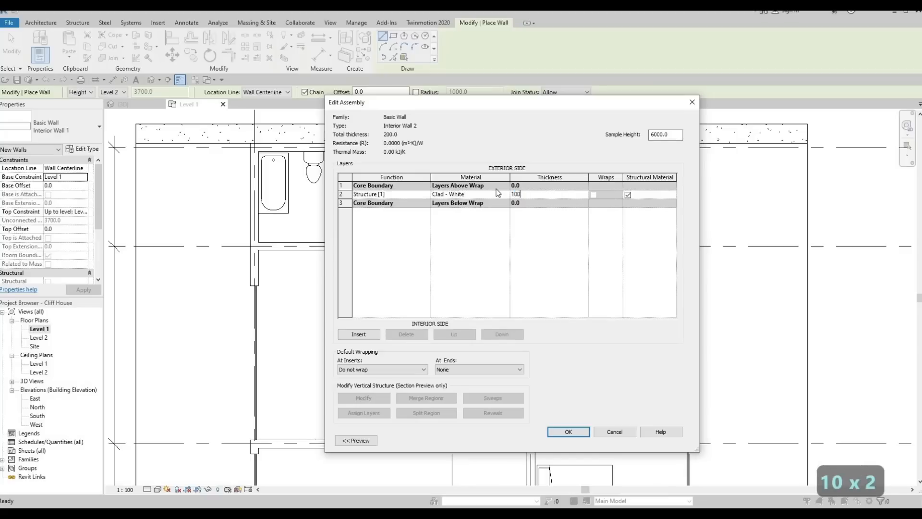
click(506, 196)
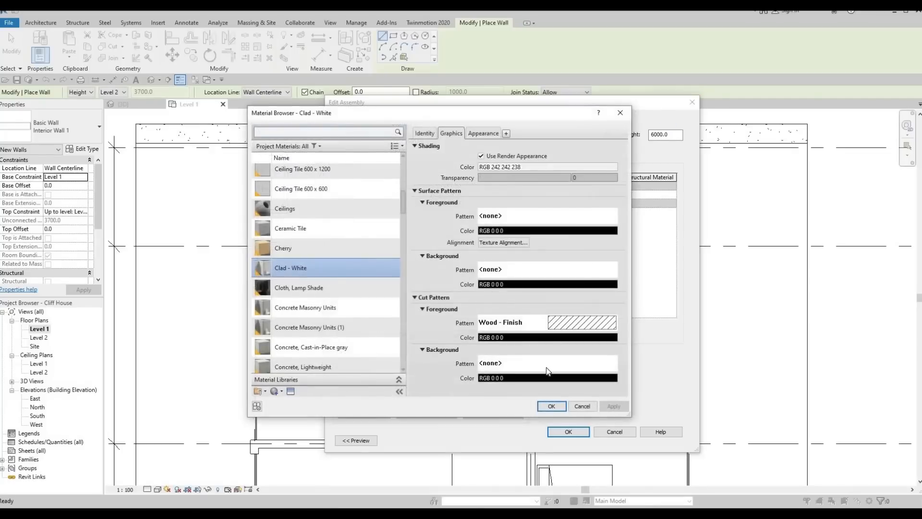
key(Escape)
click(583, 436)
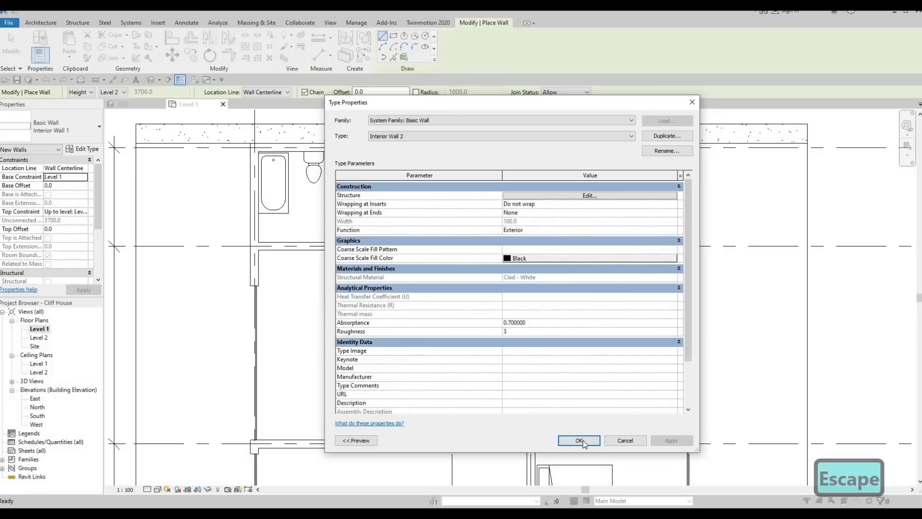
click(578, 440)
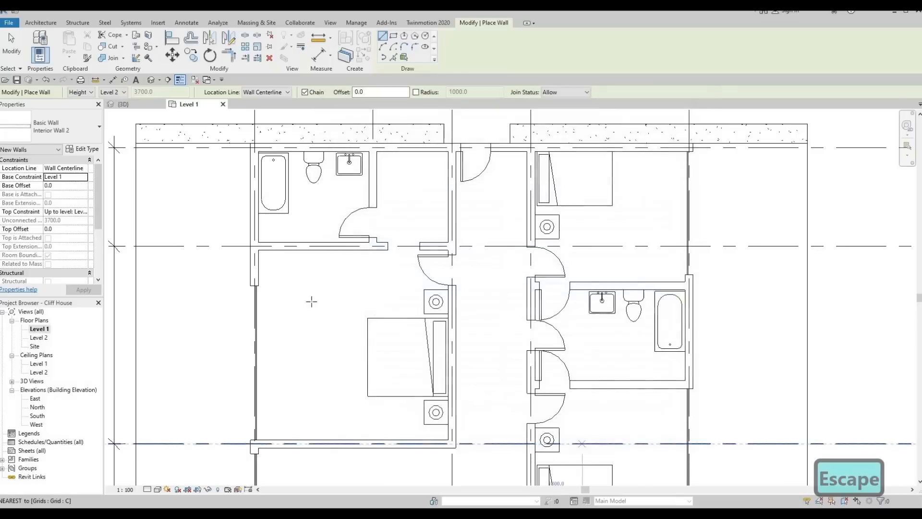
Enclose a closet about 2600 mm long against the king-bed bedroom's upper wall with Interior Wall 2, and nudge its front wall to 840 mm depth
click(260, 278)
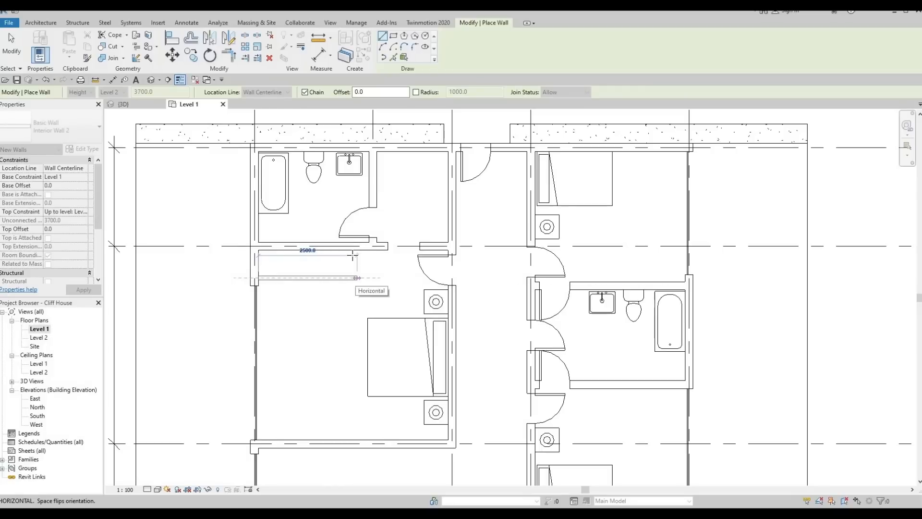
click(356, 277)
click(356, 249)
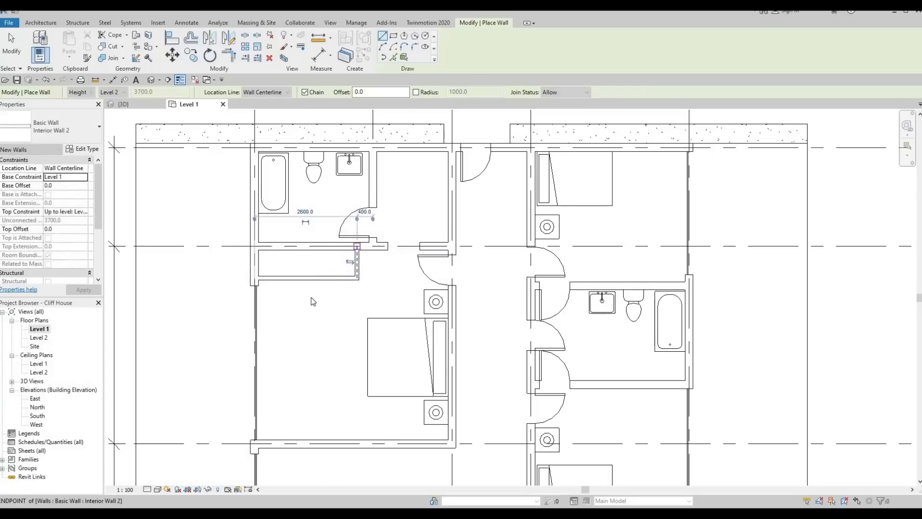
key(Escape)
key(Escape)
click(314, 278)
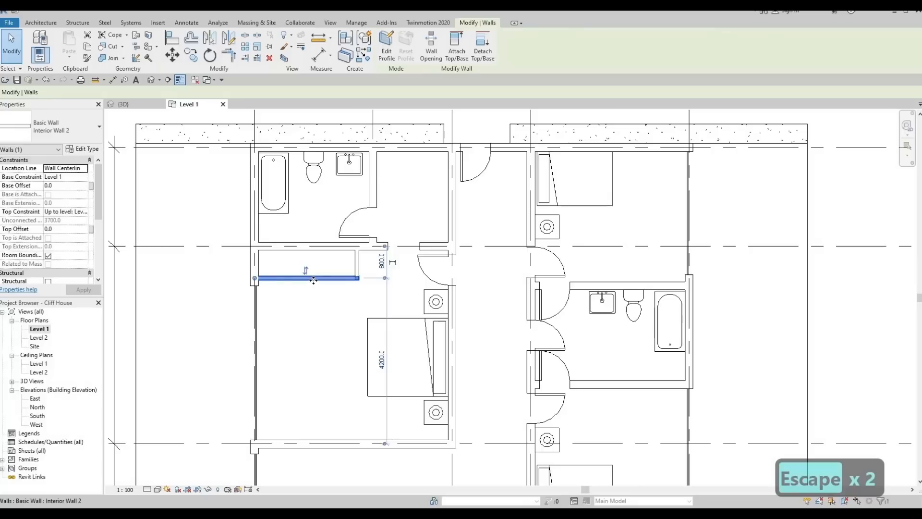
key(Down)
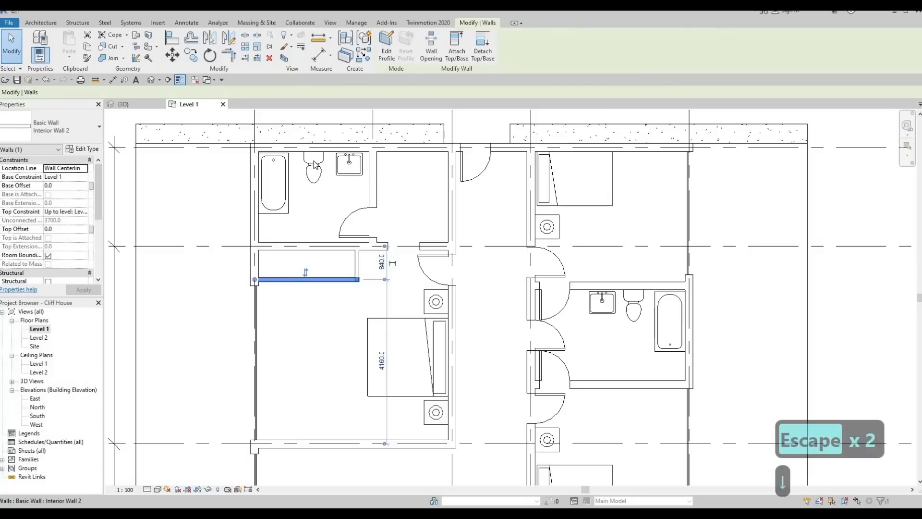
Start loading a family and open the Doors folder of the Canada library
click(53, 23)
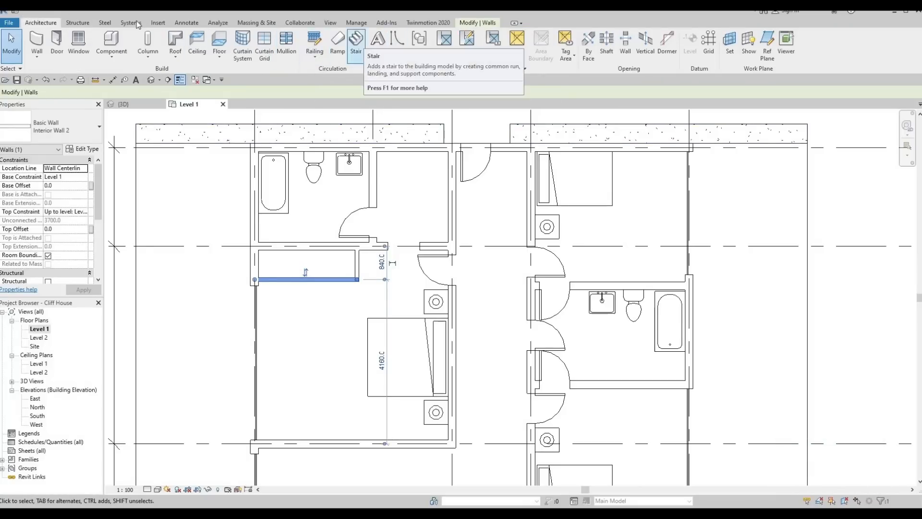
scroll(378, 48, down, 4)
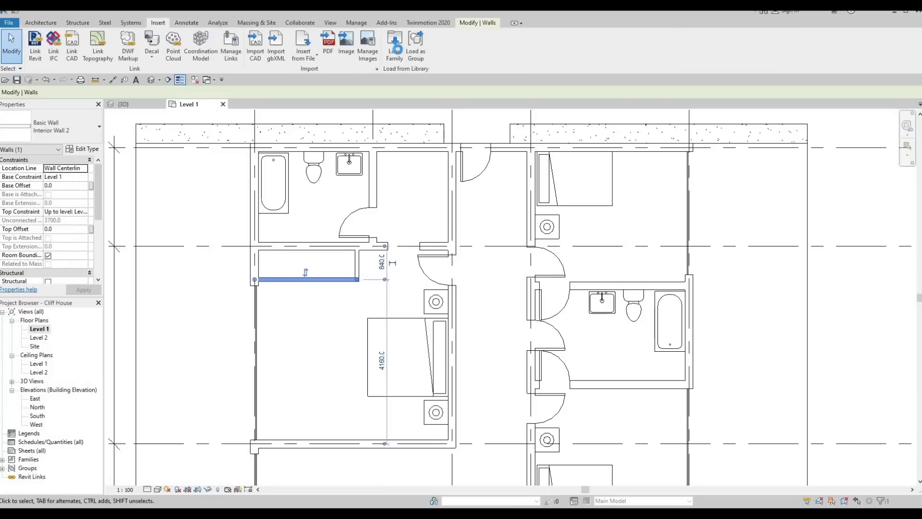
click(395, 44)
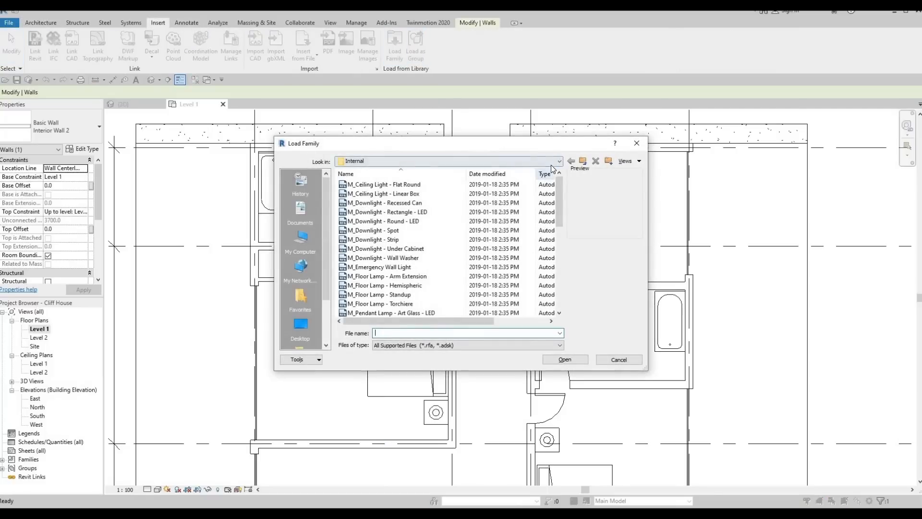
click(551, 165)
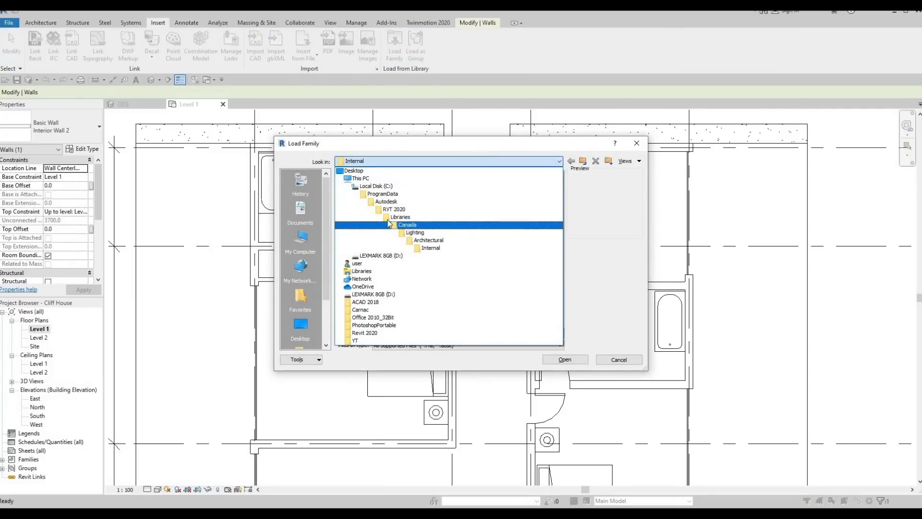
click(389, 224)
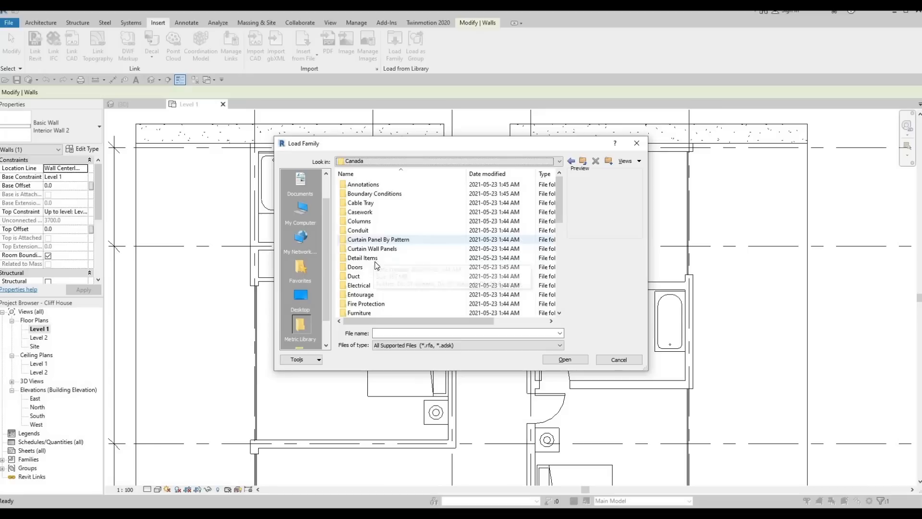
scroll(376, 264, down, 3)
scroll(376, 262, up, 1)
double_click(374, 214)
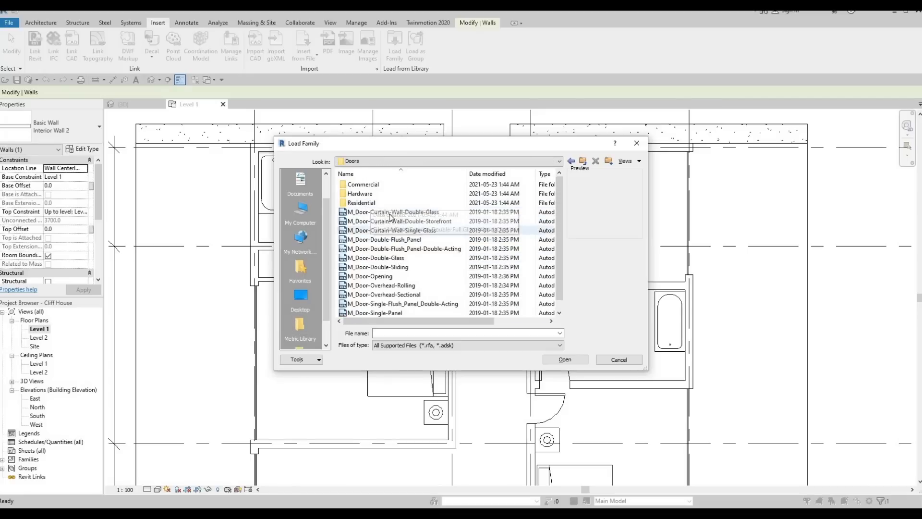
Preview the double, glass, sliding, opening and overhead door families in the Doors folder to find a suitable closet door
click(389, 213)
click(381, 222)
click(375, 240)
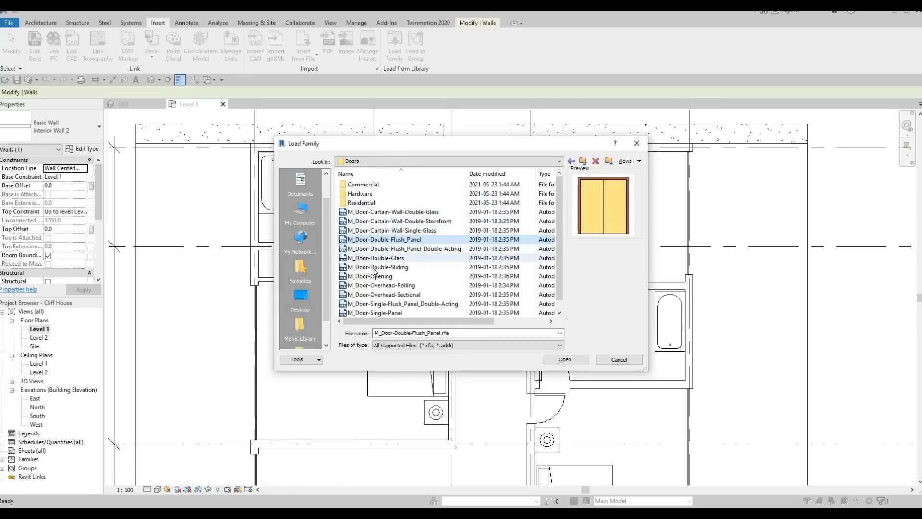
click(374, 267)
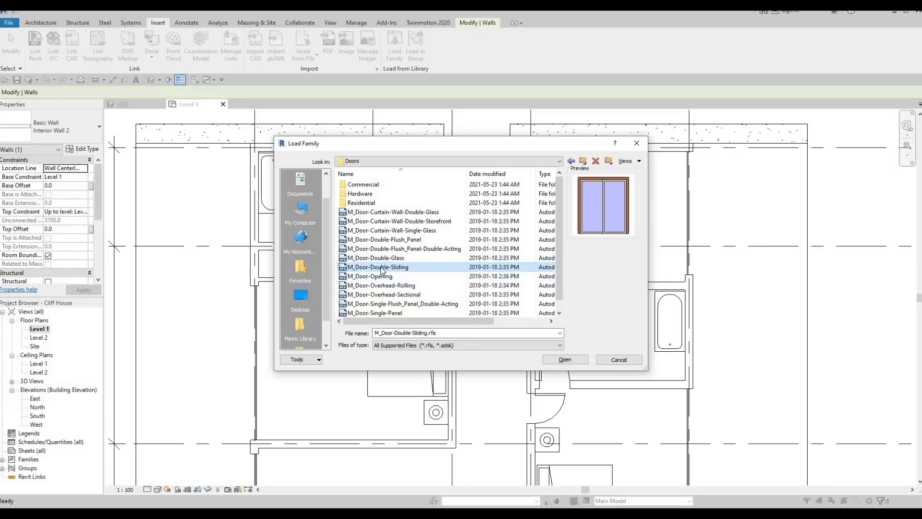
click(379, 258)
click(377, 285)
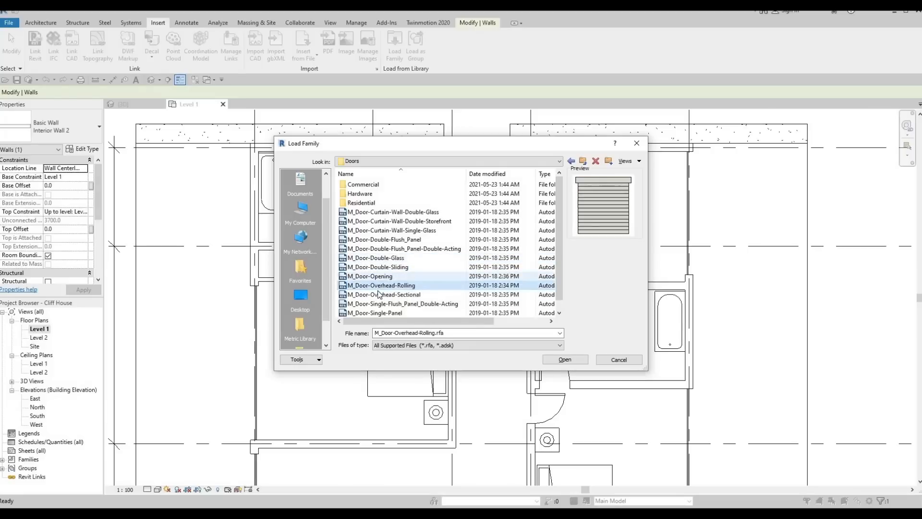
click(372, 276)
click(379, 295)
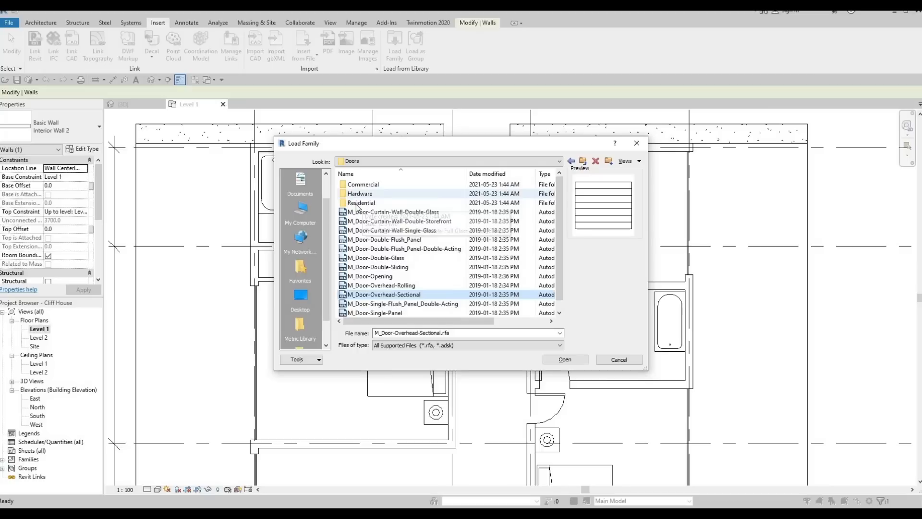
Load the M_Door-Interior-Double-Sliding-2_Panel-Wood family from the Residential doors folder
double_click(357, 204)
click(379, 188)
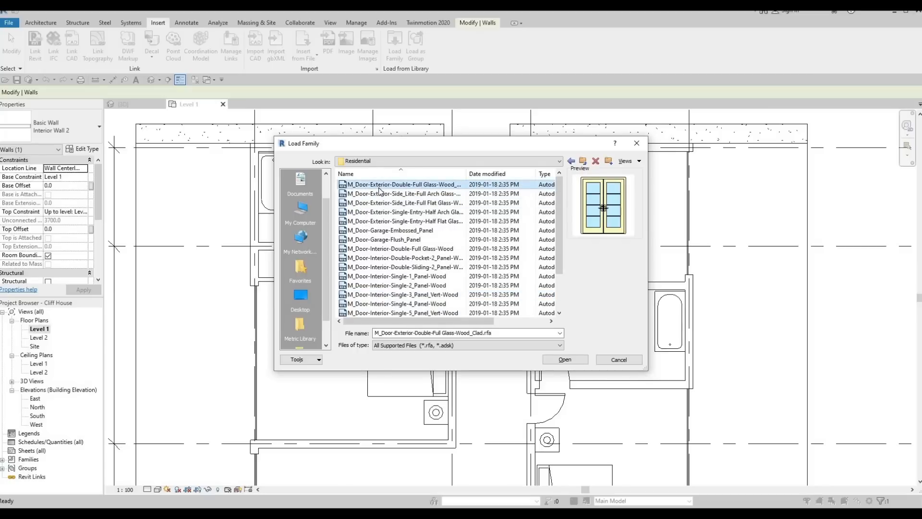
key(Down)
key(Down)
key(Down)
key(Down)
key(Down)
key(Down)
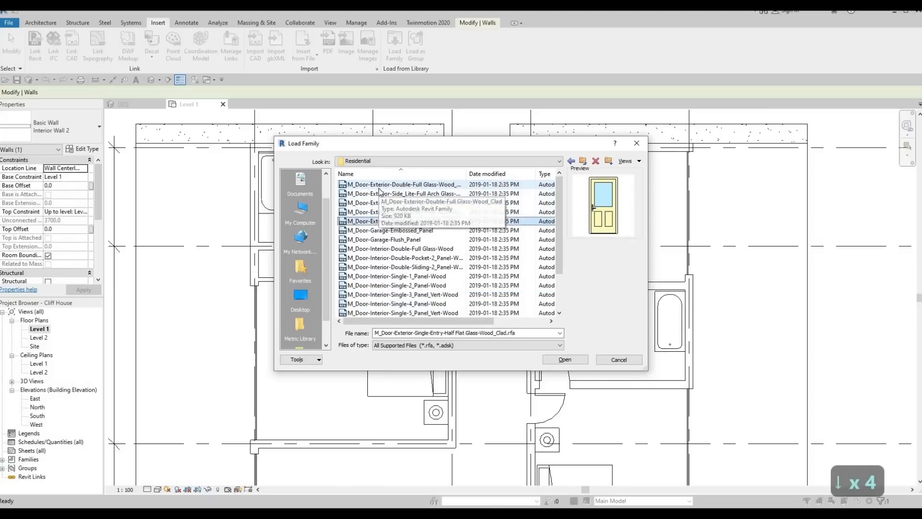
key(Down)
key(Down)
key(Down)
key(Down)
key(Down)
key(Down)
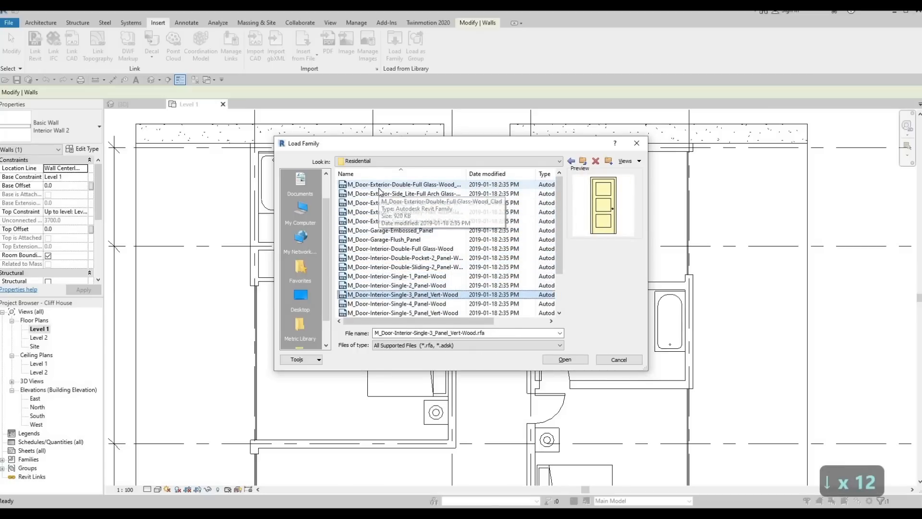
key(Up)
key(Up)
key(Up)
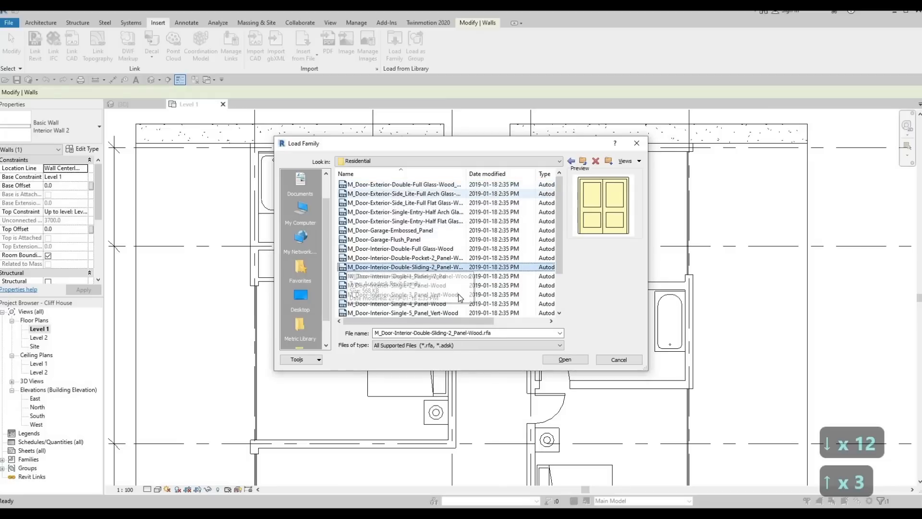
click(559, 362)
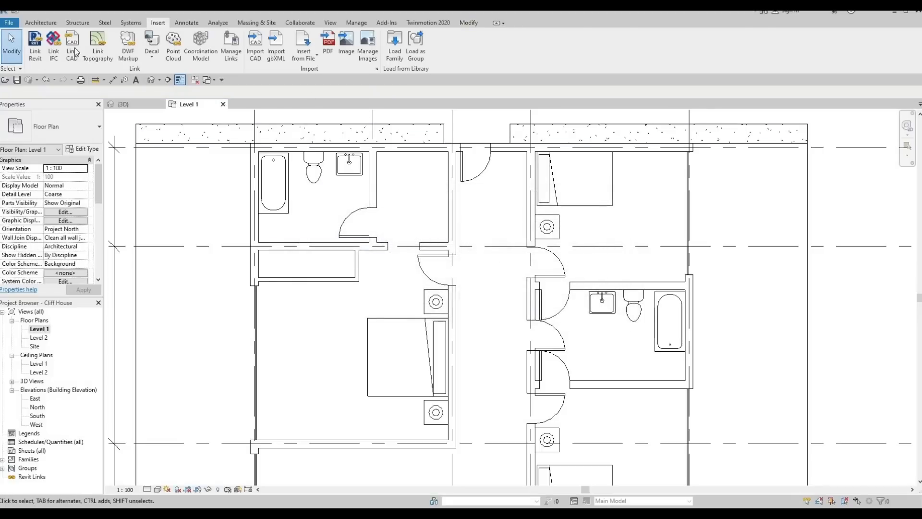
Place an M_Door-Interior-Double-Sliding-2_Panel-Wood door centred in the front wall of the king-bed bedroom's closet
click(53, 25)
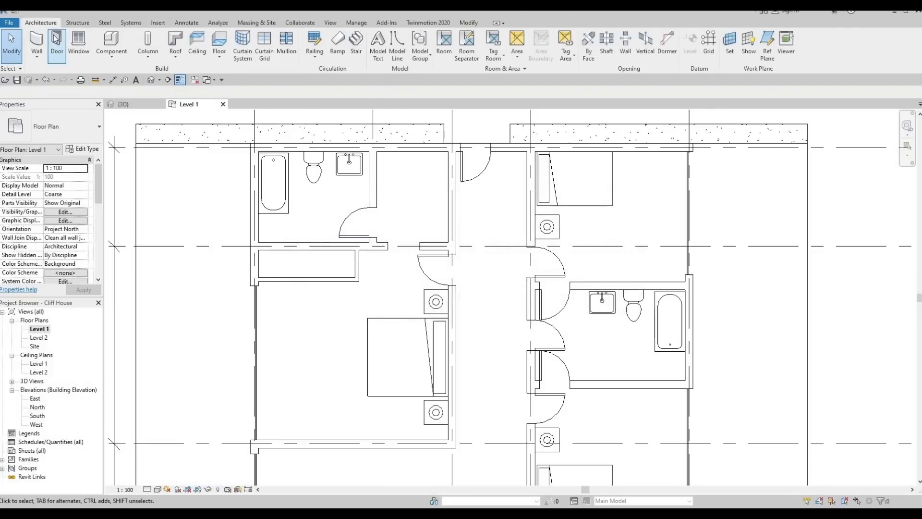
click(56, 45)
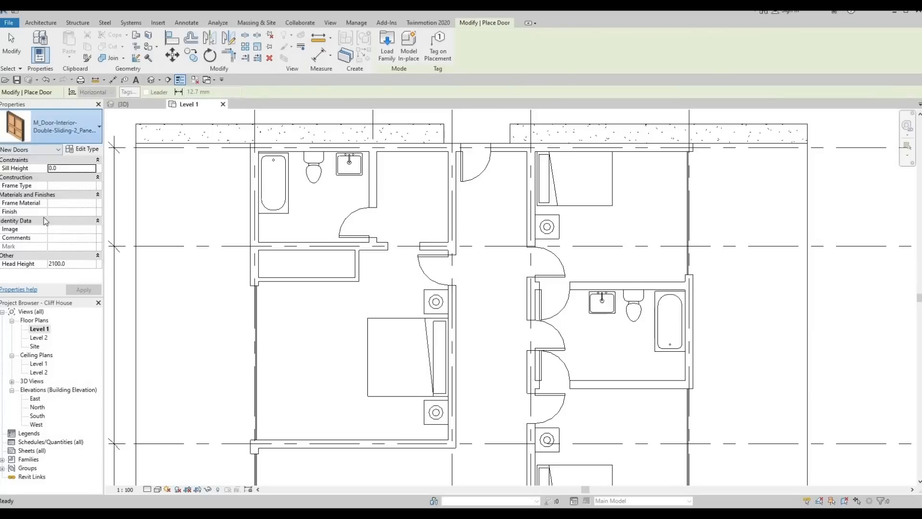
click(62, 126)
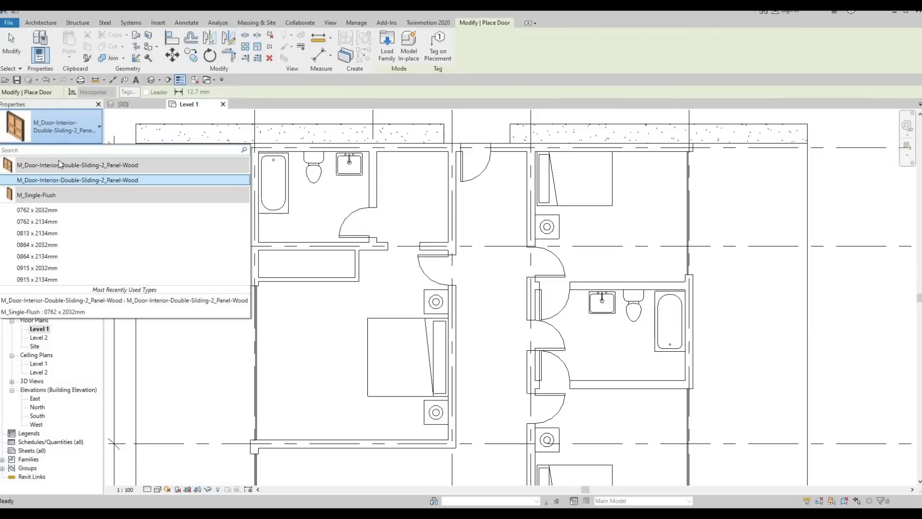
click(130, 179)
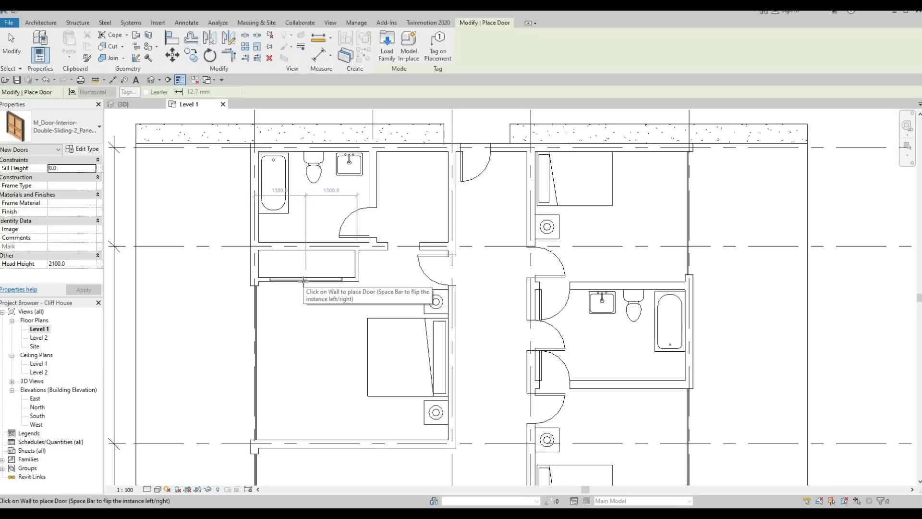
click(338, 345)
key(Escape)
key(Escape)
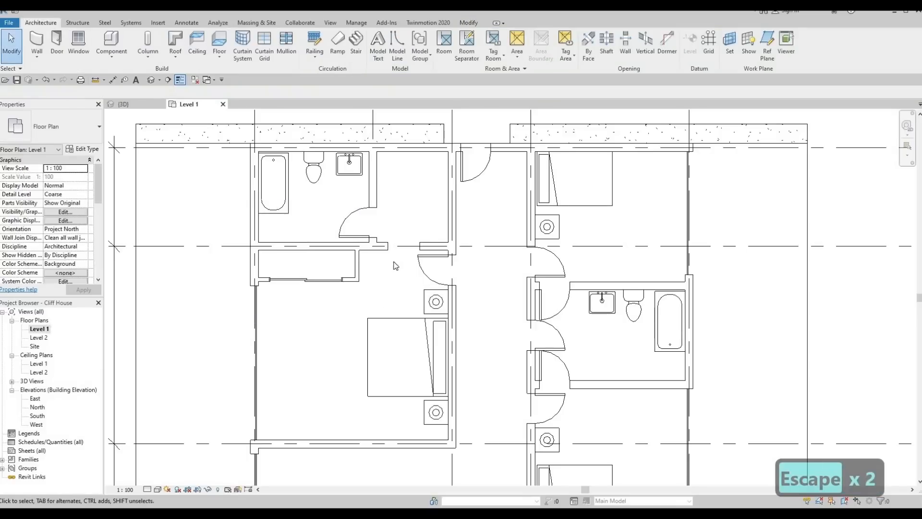
middle_drag(517, 339, 499, 351)
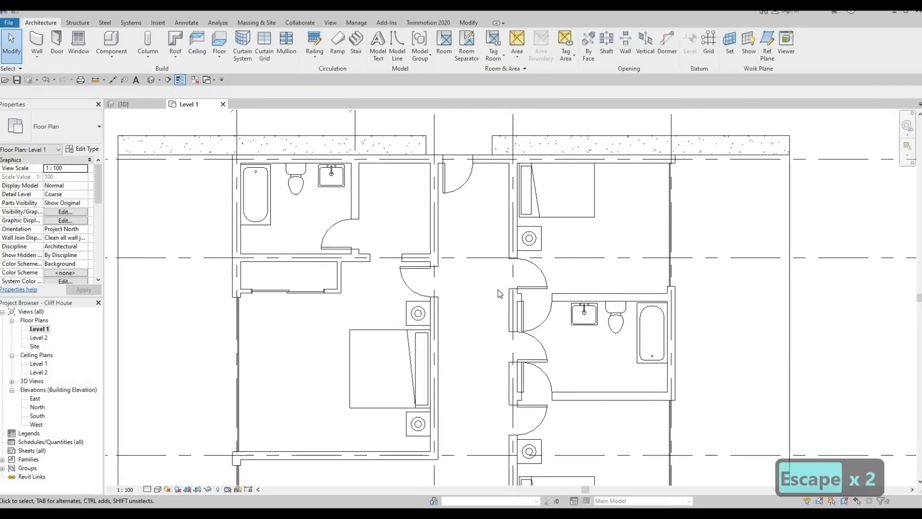
middle_drag(500, 294, 457, 258)
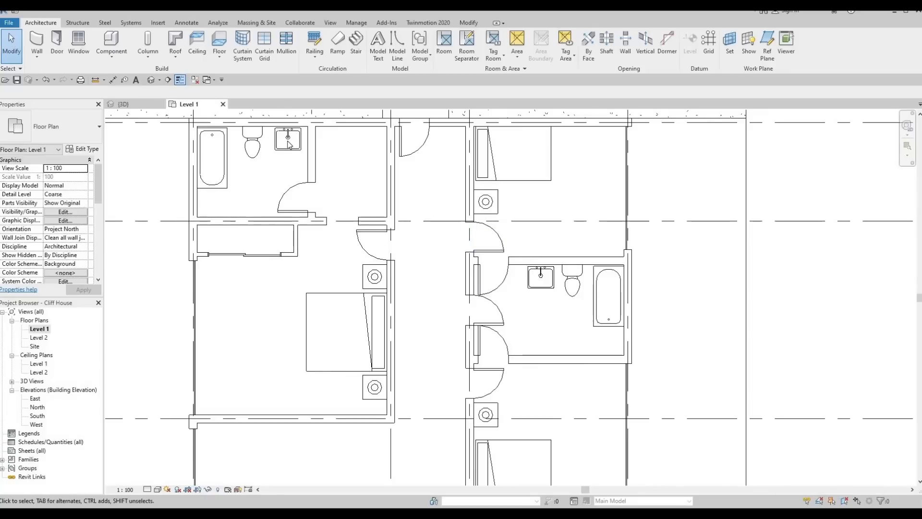
click(36, 40)
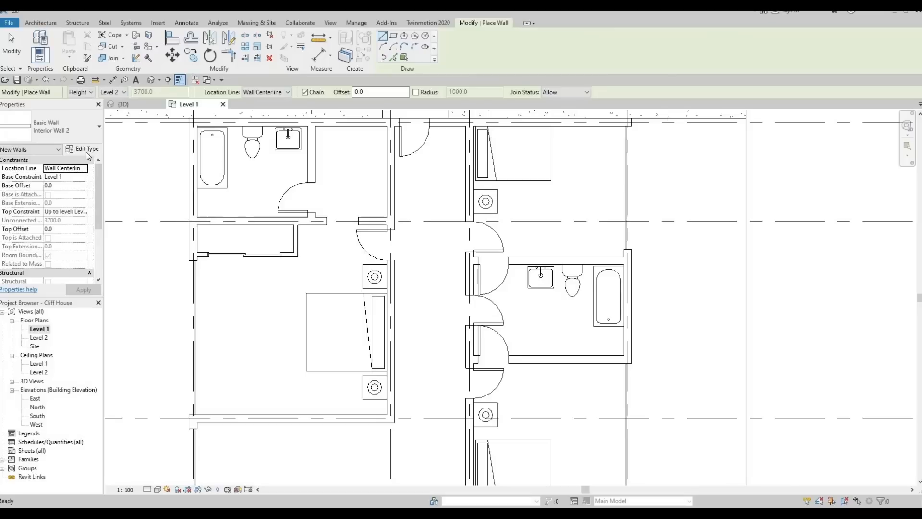
key(Escape)
key(Escape)
key(Escape)
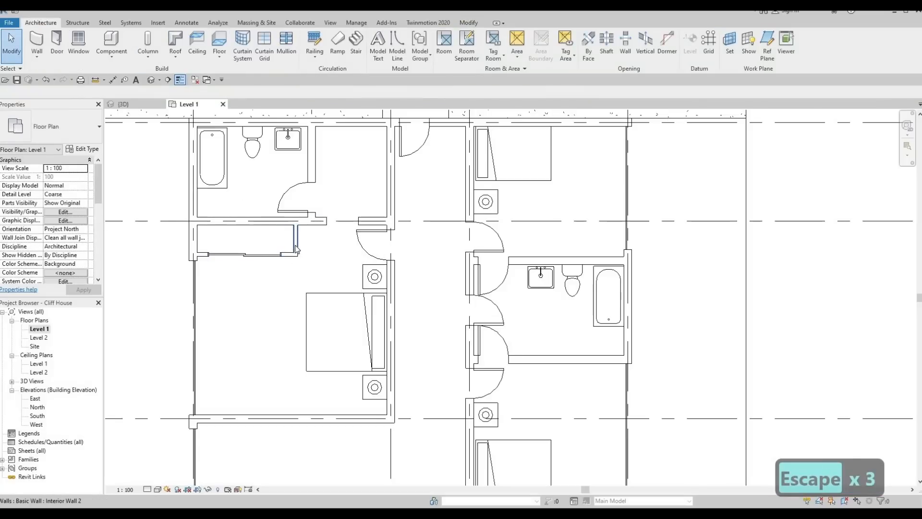
Create a wall similar to the closet's Interior Wall 2, running about 700 mm up from the upper wall of the right-hand bathroom
click(296, 249)
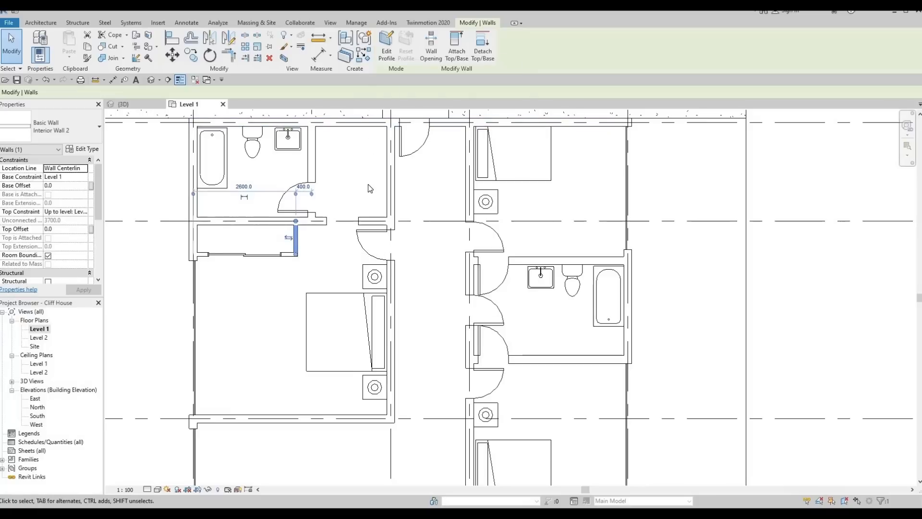
key(c)
key(s)
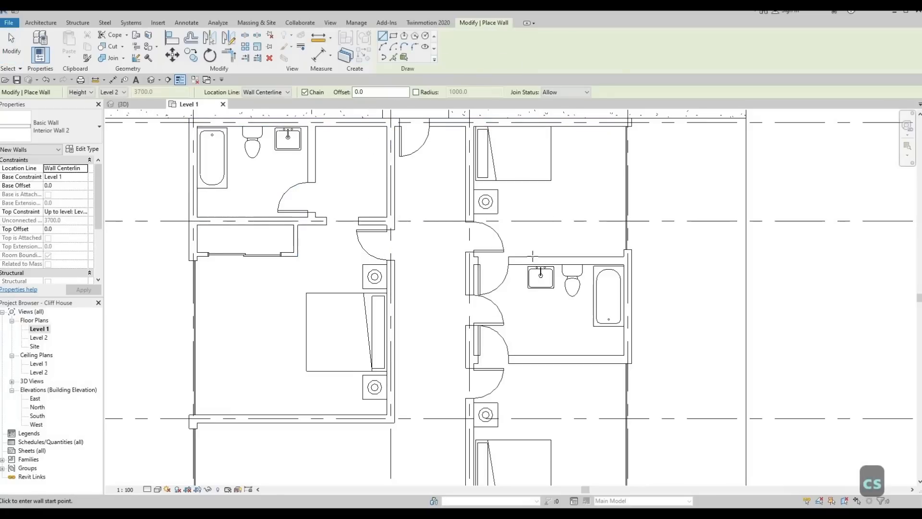
click(296, 252)
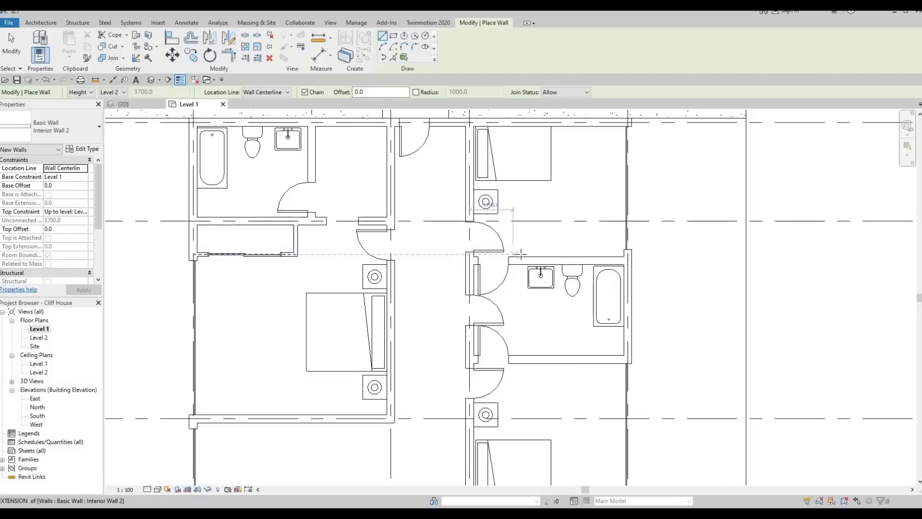
click(524, 231)
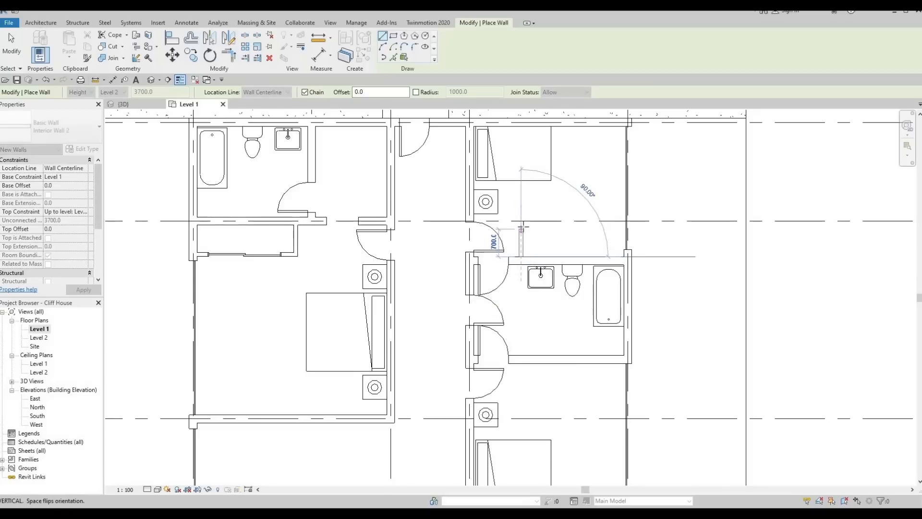
click(587, 226)
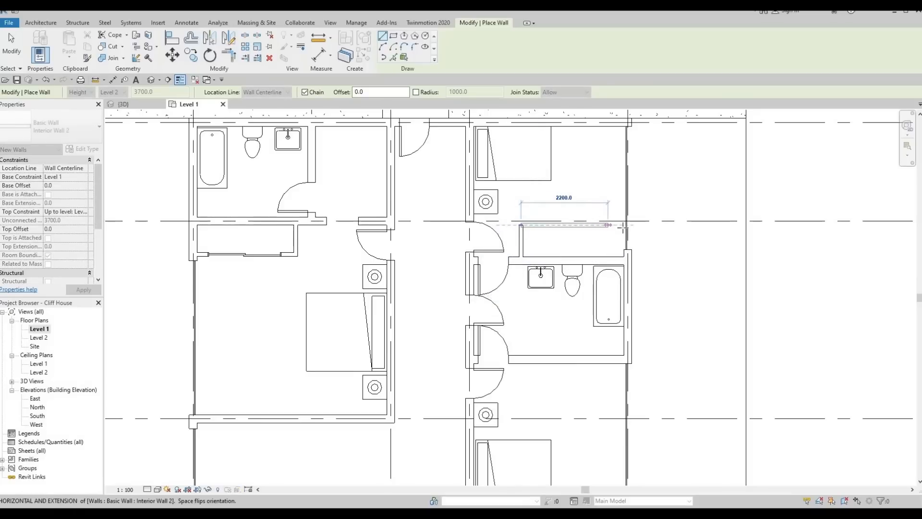
click(620, 226)
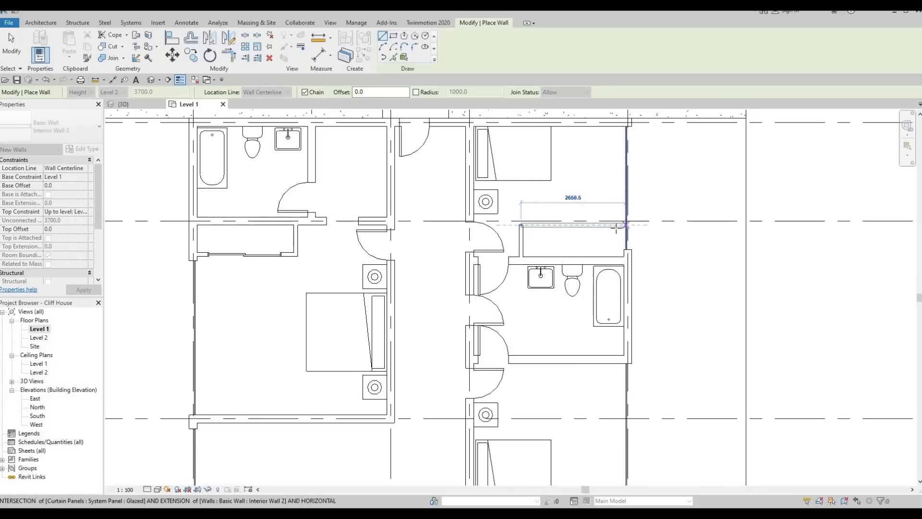
key(Escape)
key(Escape)
key(Escape)
Shorten the curtain walls above and below the right-hand bathroom, ending the upper one at the horizontal grid line, so solid wall backs the closets
click(627, 251)
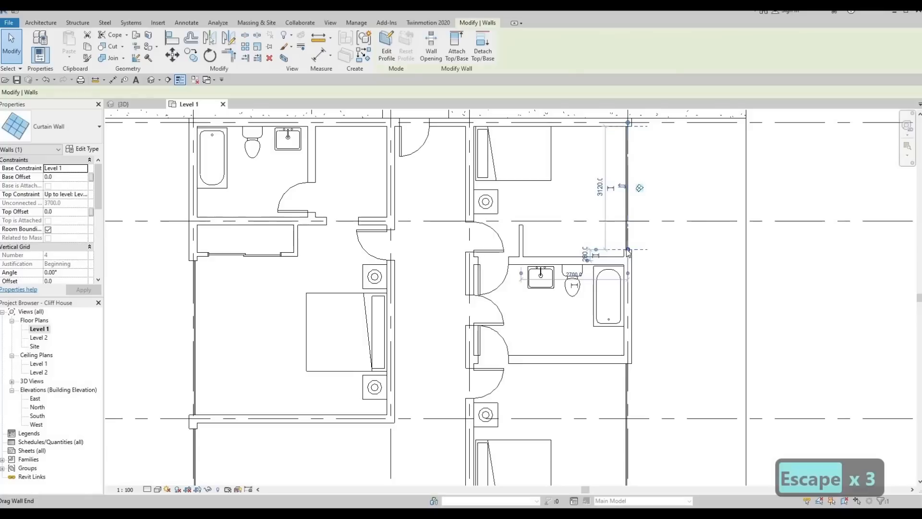
drag(631, 235, 627, 221)
key(Escape)
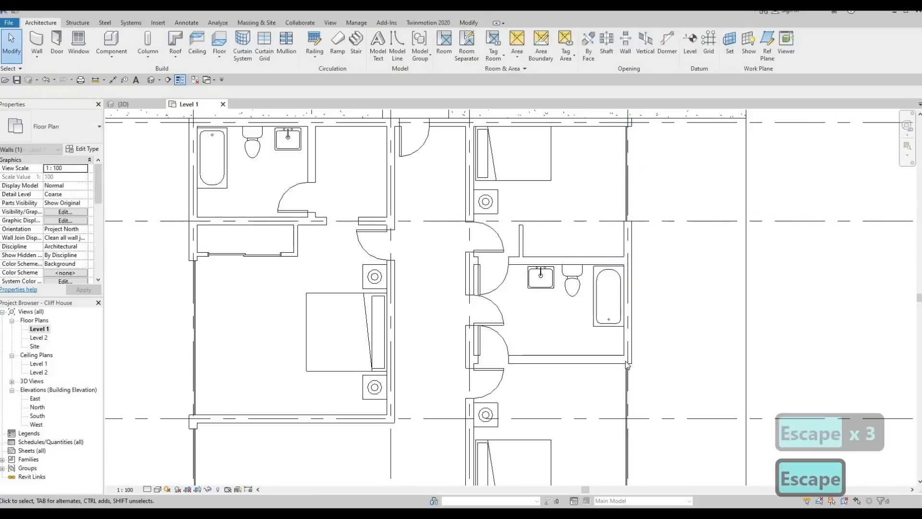
middle_drag(607, 277, 588, 180)
drag(613, 285, 610, 296)
key(Escape)
key(Escape)
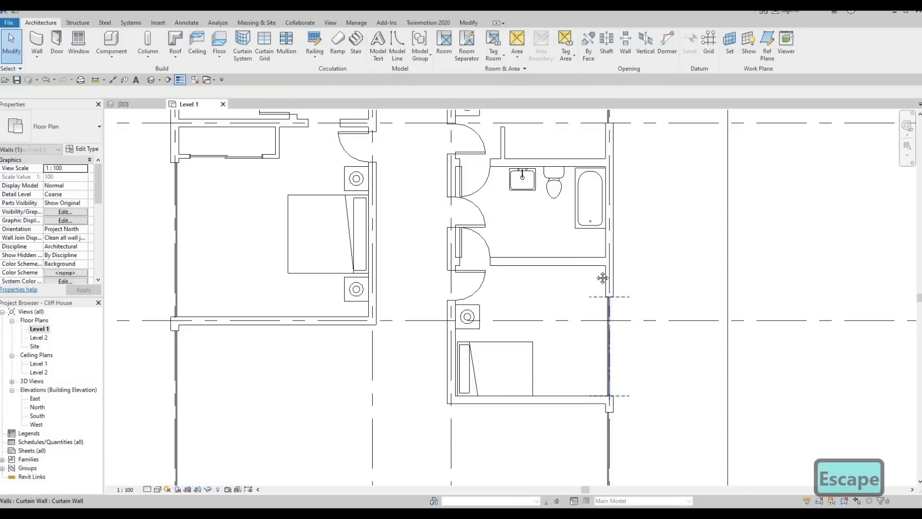
Close the upper right bedroom's closet with an Interior Wall 2 from the short wall's free end to the exterior wall
middle_drag(583, 264, 576, 319)
middle_drag(449, 267, 472, 335)
scroll(472, 336, down, 2)
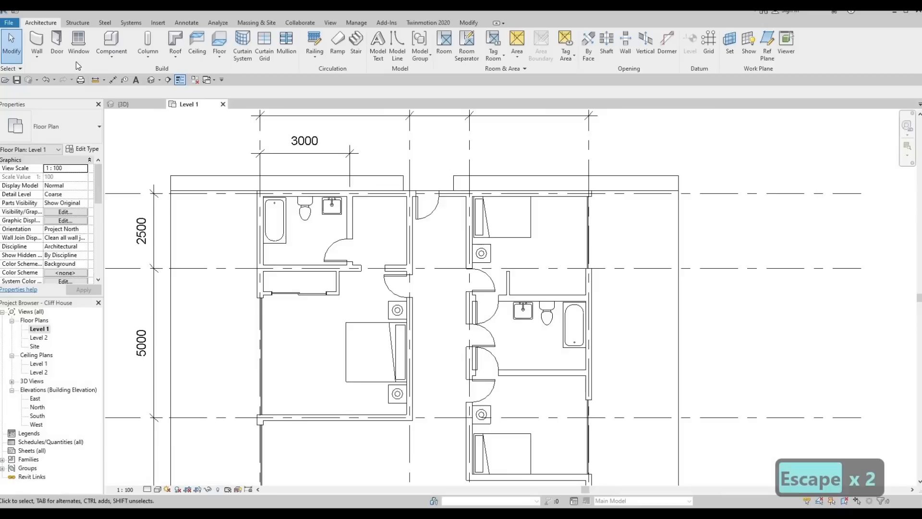
click(37, 46)
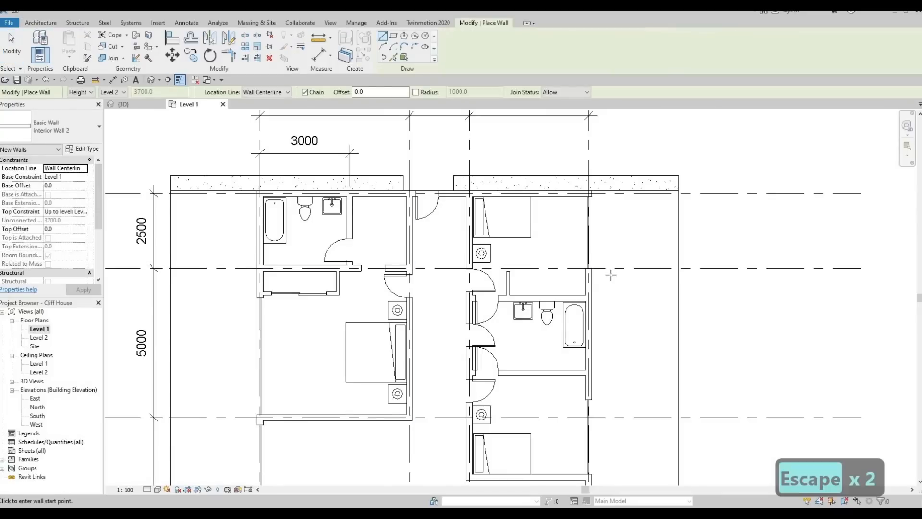
scroll(508, 271, up, 2)
middle_drag(508, 272, 457, 263)
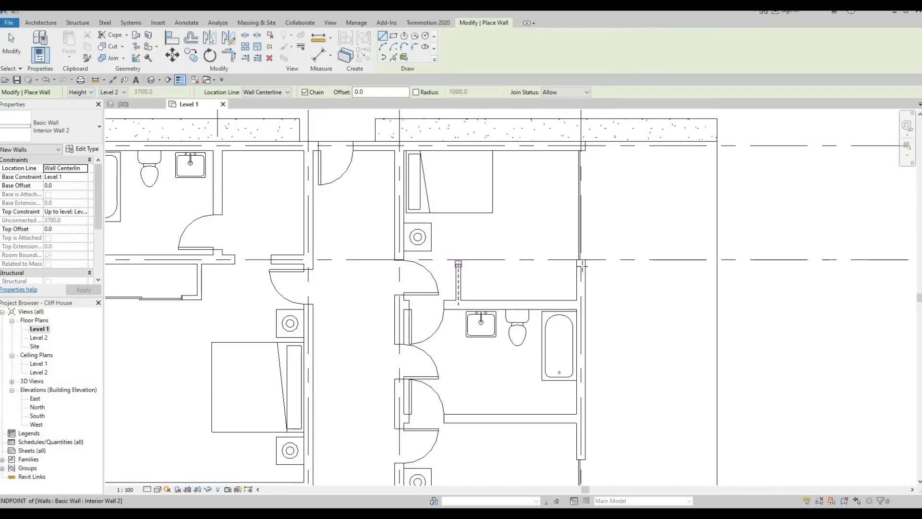
click(458, 264)
click(576, 266)
key(Escape)
Enclose a closet about 900 mm deep below the right-hand bathroom with Interior Wall 2, running its front wall to the exterior wall
middle_drag(466, 417, 465, 364)
click(464, 406)
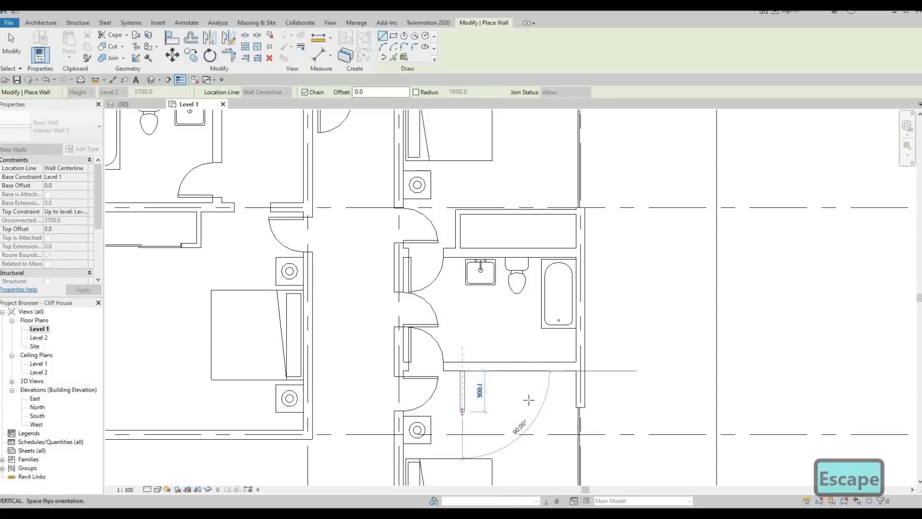
click(573, 407)
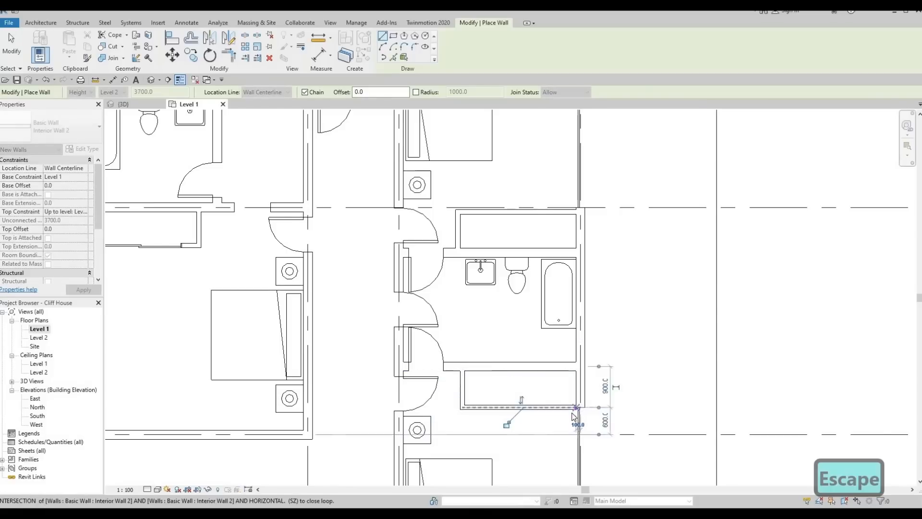
key(Escape)
key(Escape)
click(573, 409)
key(Escape)
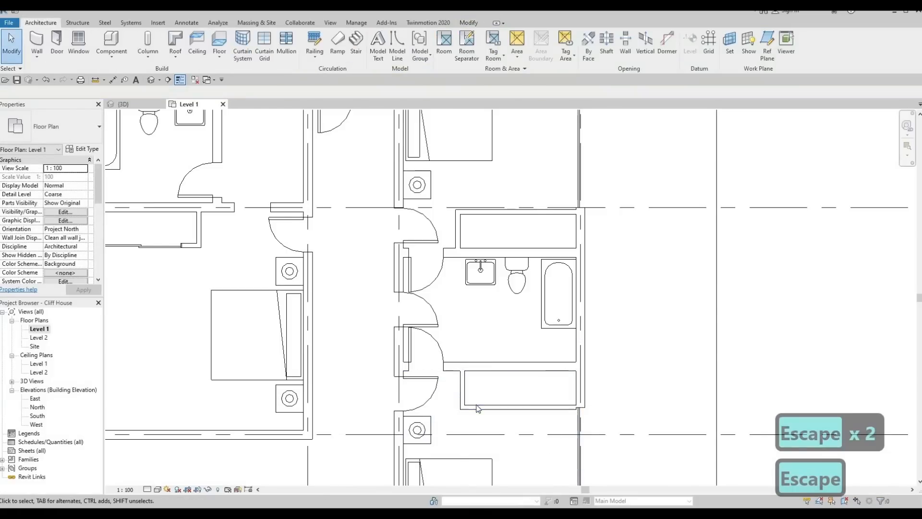
Set the lower closet's front wall to 800 mm from the bathroom wall
click(574, 407)
click(606, 386)
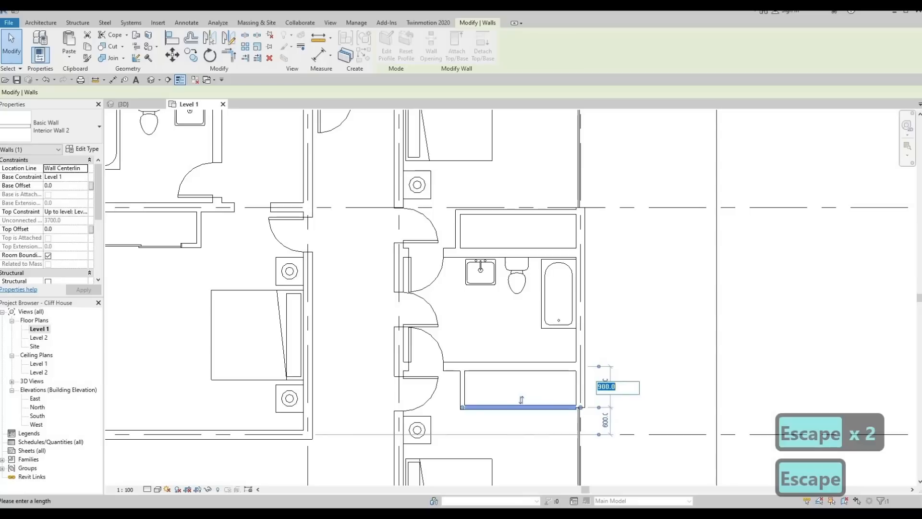
text(800)
key(Return)
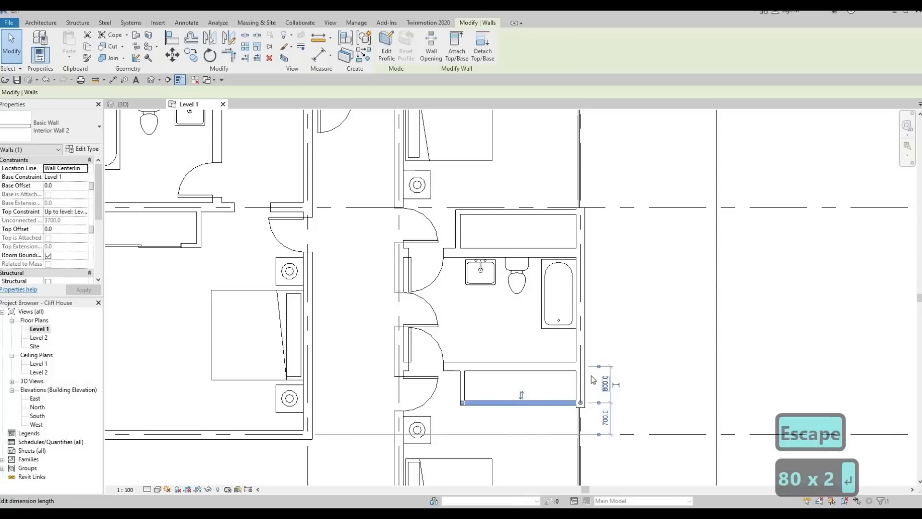
key(Escape)
middle_drag(549, 211, 517, 298)
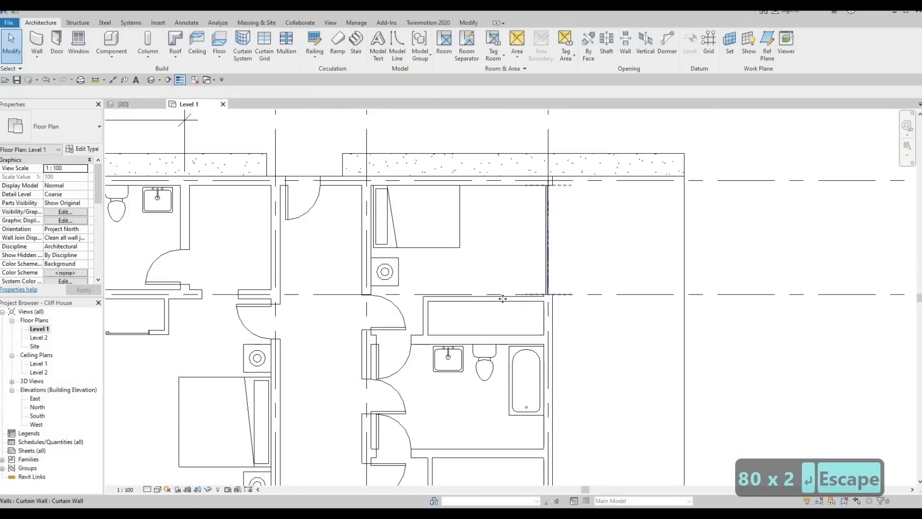
Set the distance between the long walls of the closet above the right-hand bathroom to 800 mm
click(516, 298)
click(571, 322)
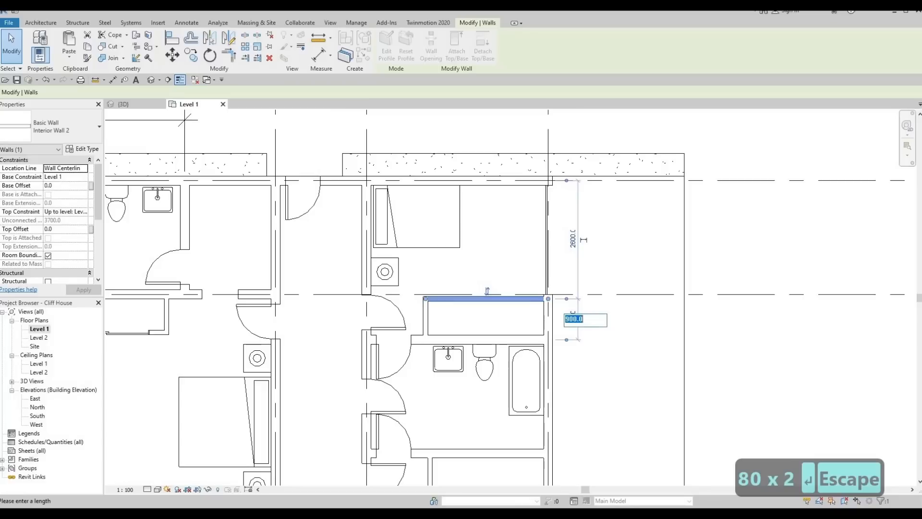
text(800)
key(Return)
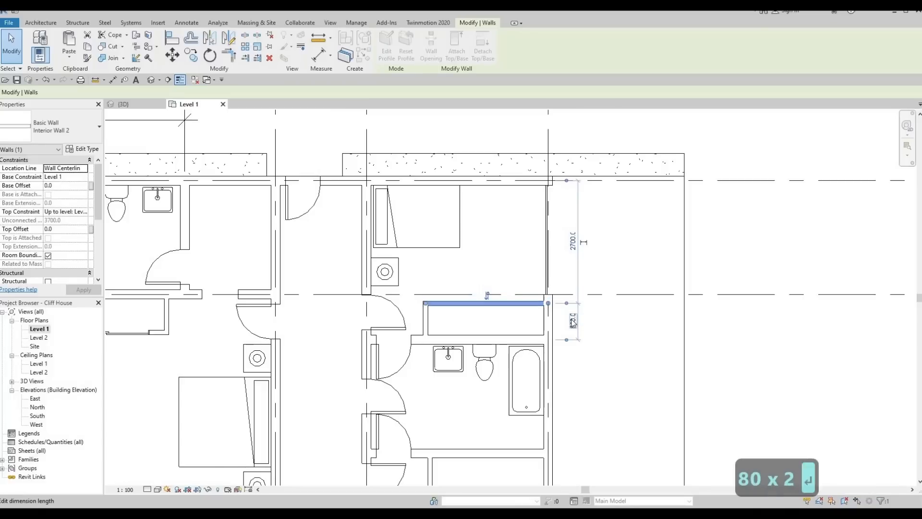
key(Escape)
middle_drag(277, 278, 516, 273)
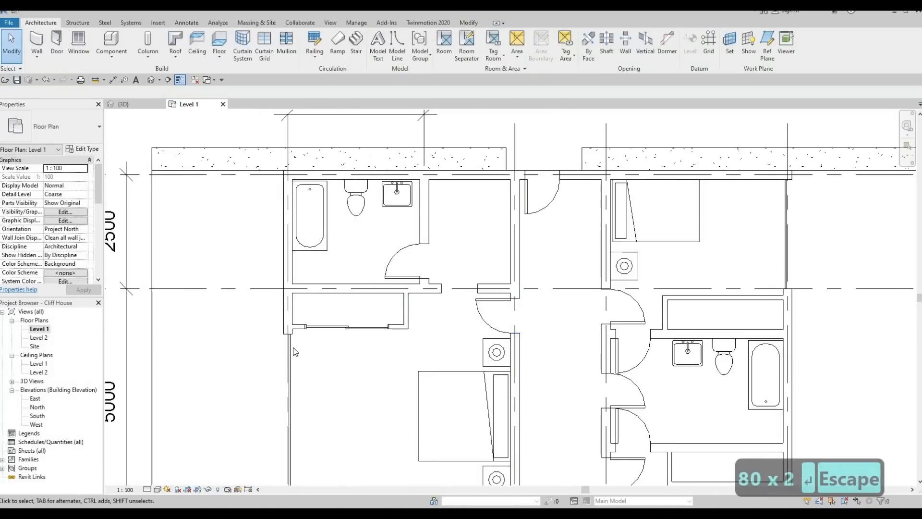
Set the closet wall with the sliding door, below the left bathroom, to 800 mm from the wall above it
click(389, 323)
click(430, 307)
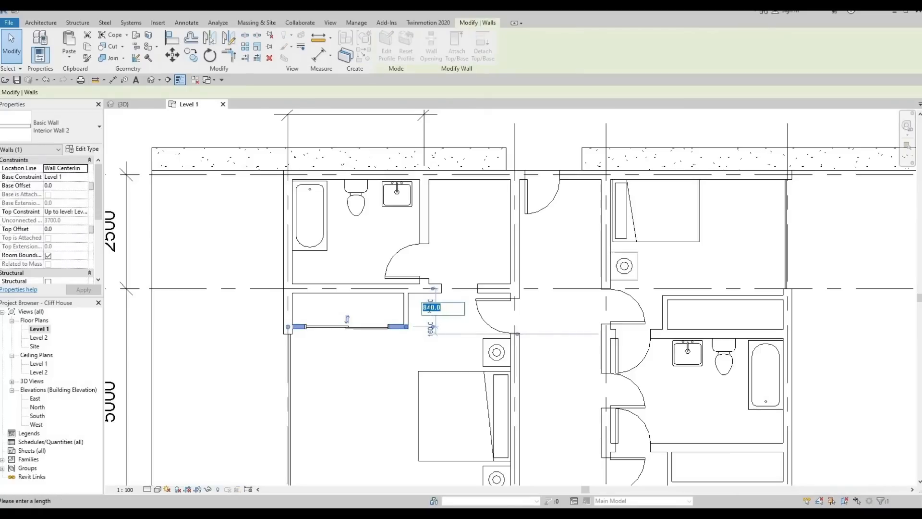
text(800)
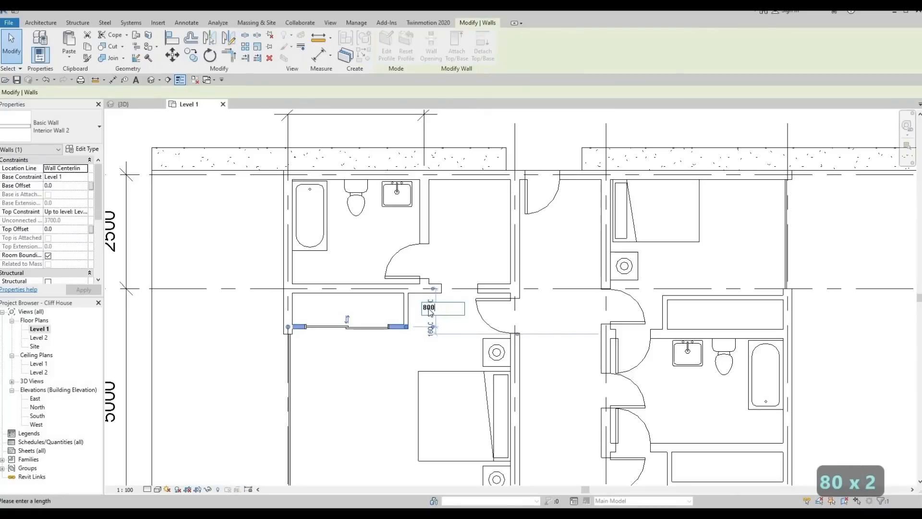
key(Return)
key(Escape)
key(Escape)
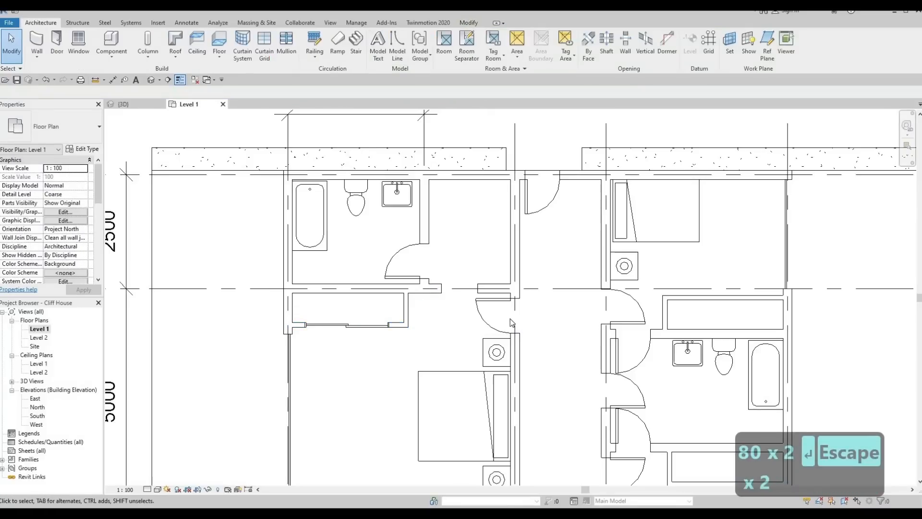
Create similar double sliding 2-panel doors in the long room-side walls of the closets above and below the right-hand bathroom
scroll(510, 318, down, 1)
middle_drag(665, 349, 533, 308)
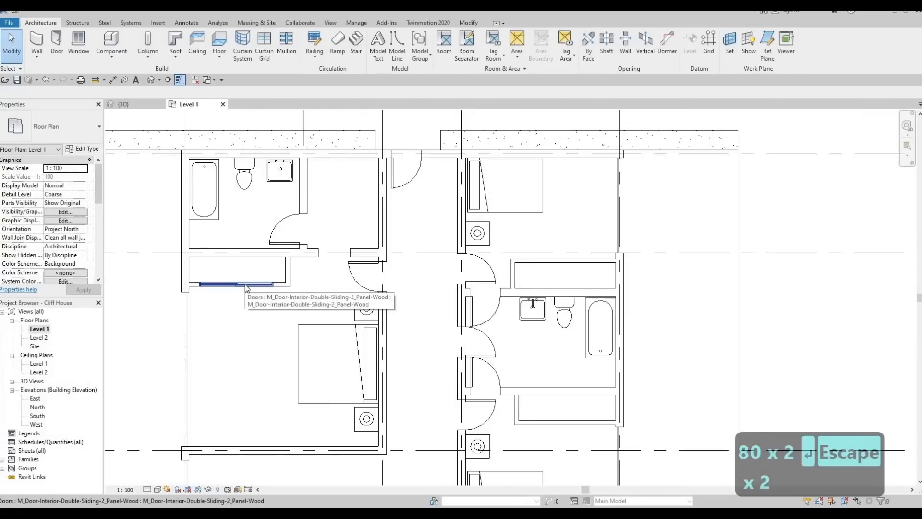
click(248, 287)
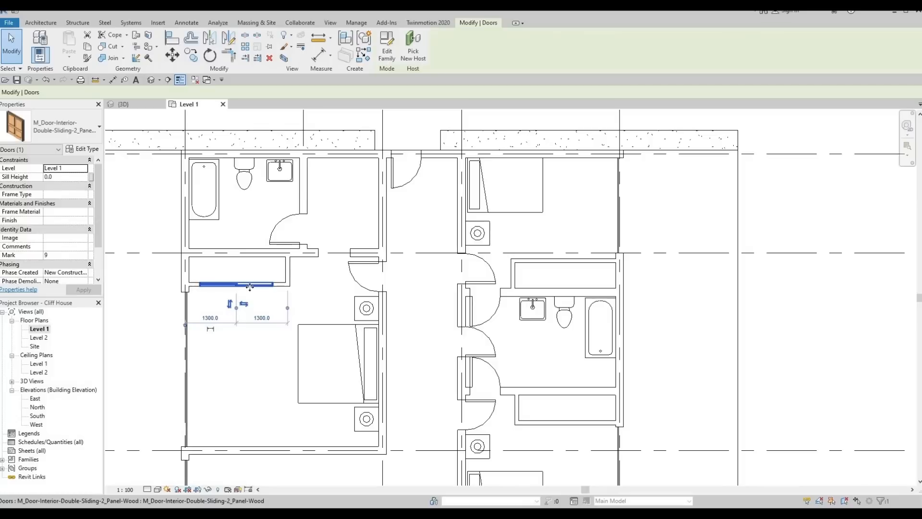
key(c)
key(s)
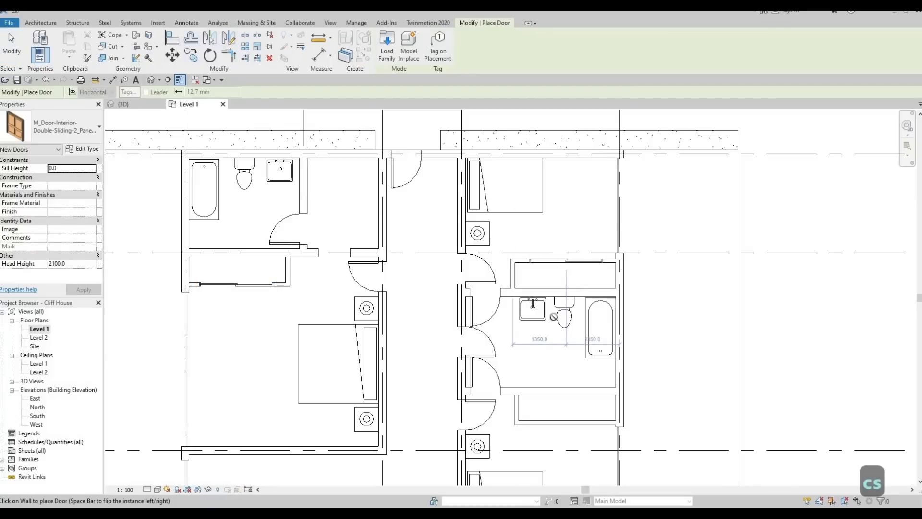
click(564, 423)
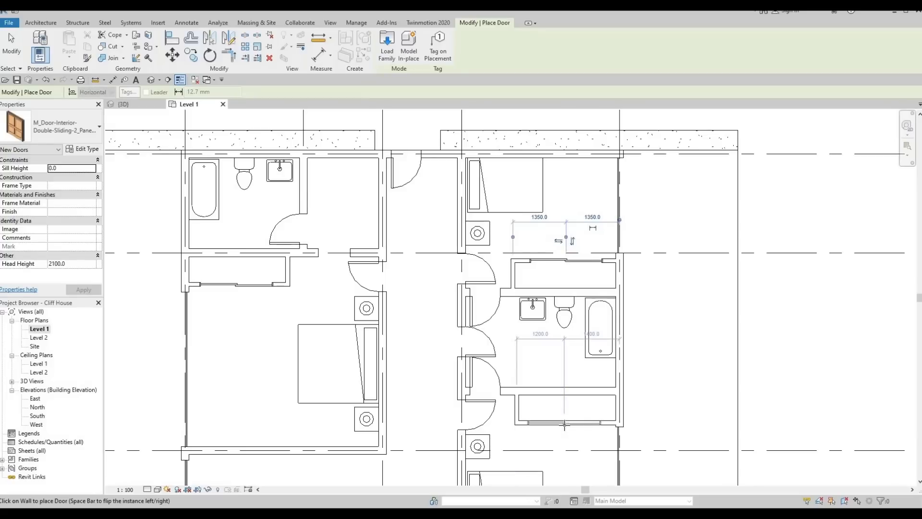
middle_drag(376, 442, 416, 378)
scroll(412, 365, down, 1)
middle_drag(460, 309, 397, 343)
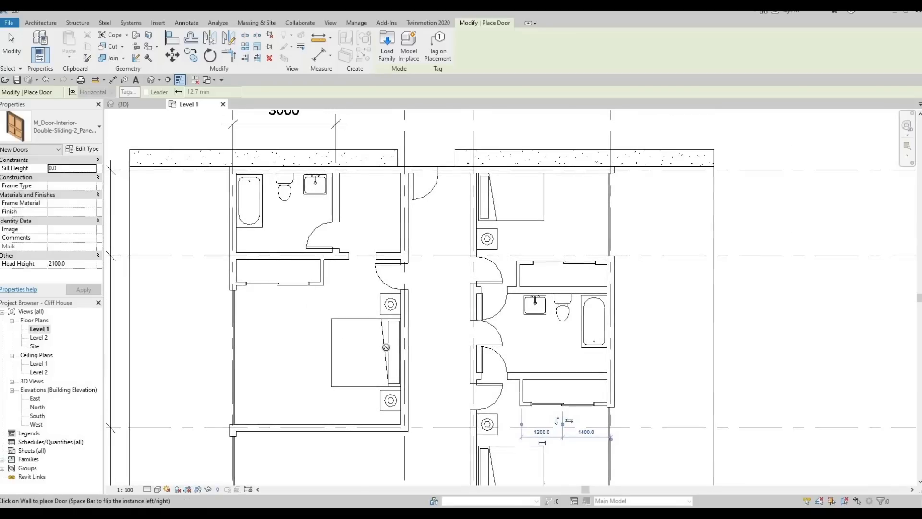
key(Escape)
key(Escape)
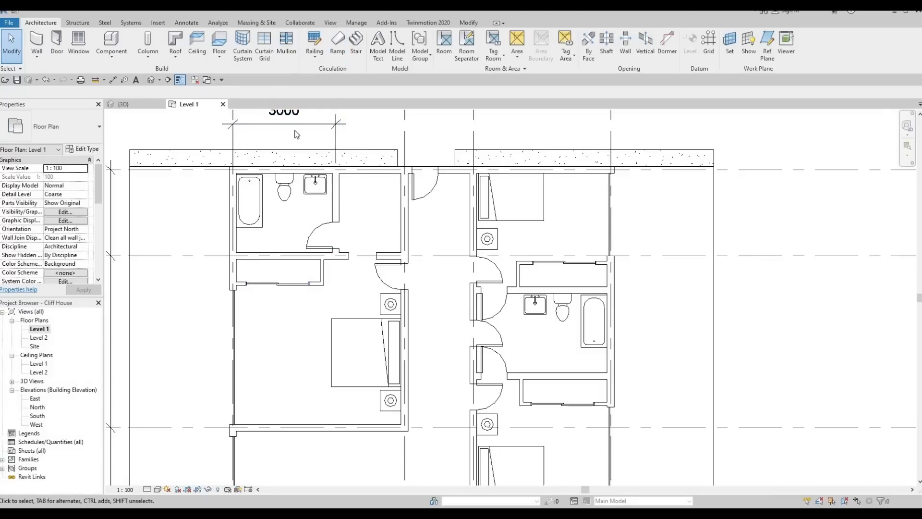
Draw two parallel horizontal Thin Lines detail lines across the closet below the left bathroom
key(F1)
key(F1)
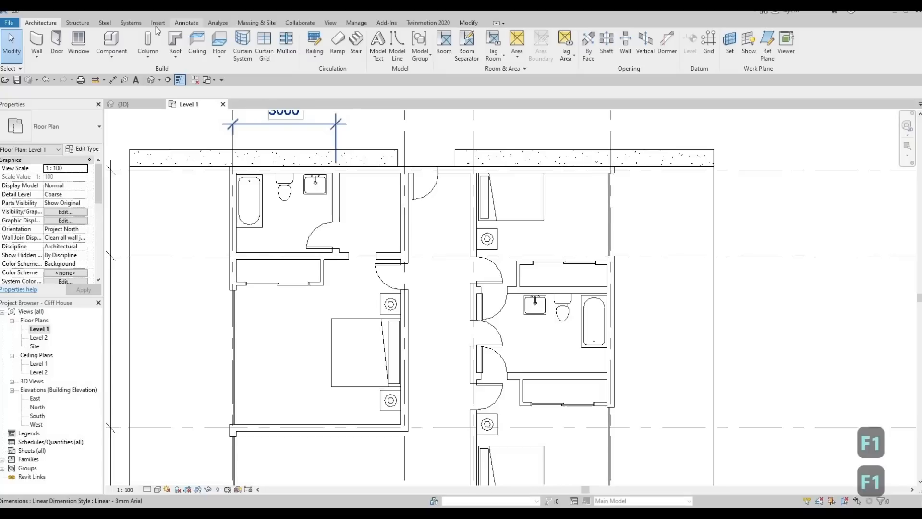
click(182, 24)
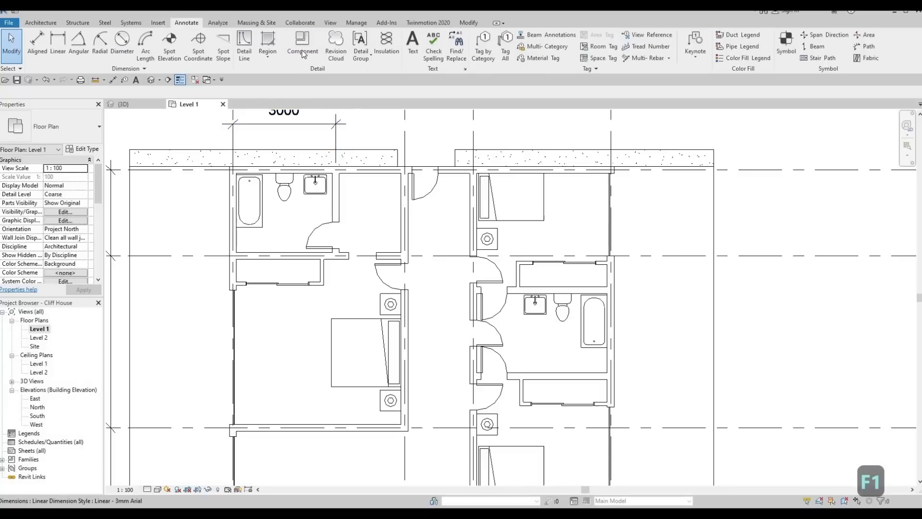
click(245, 54)
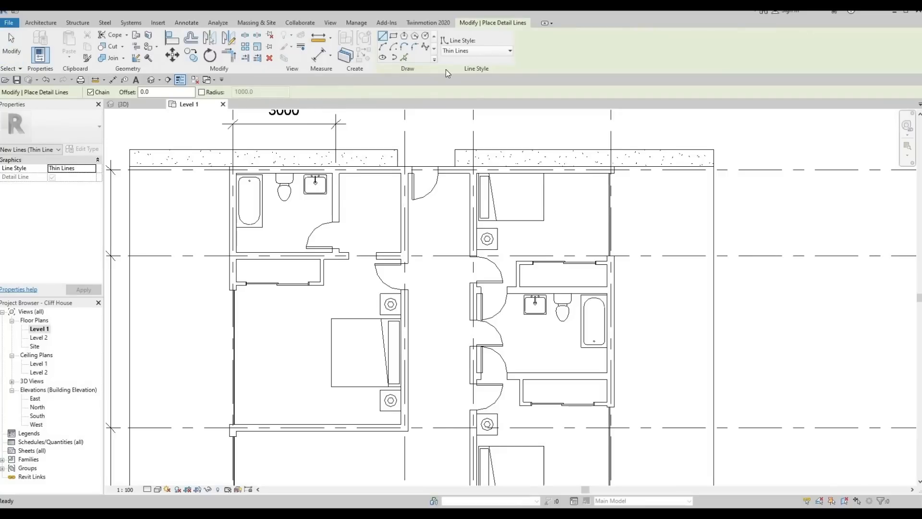
click(232, 264)
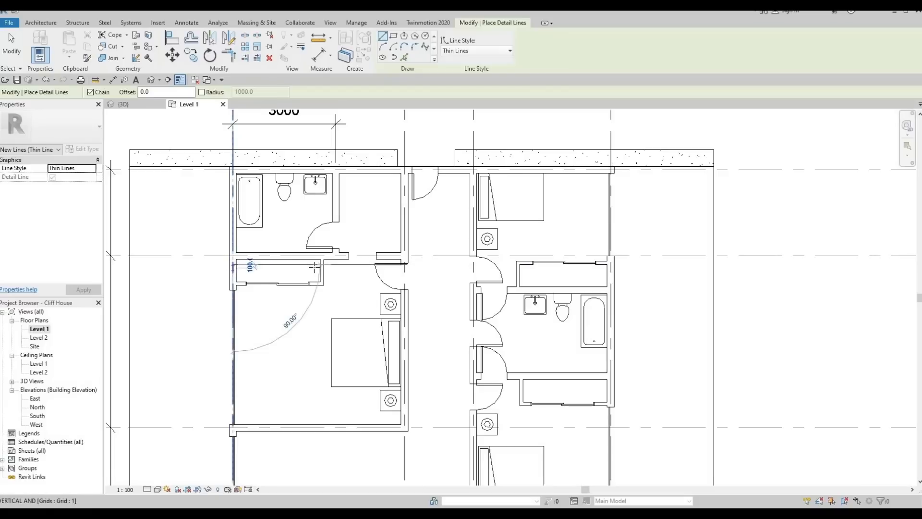
click(319, 264)
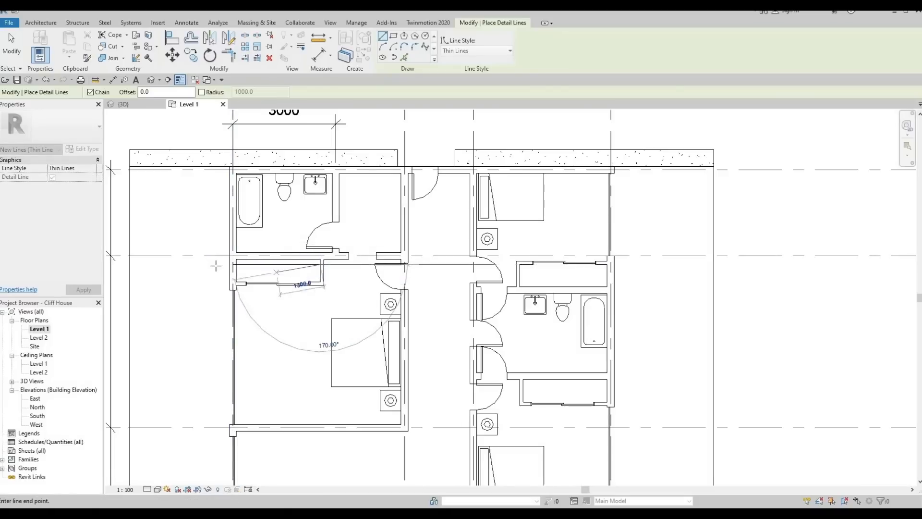
scroll(235, 265, up, 2)
key(Escape)
click(229, 263)
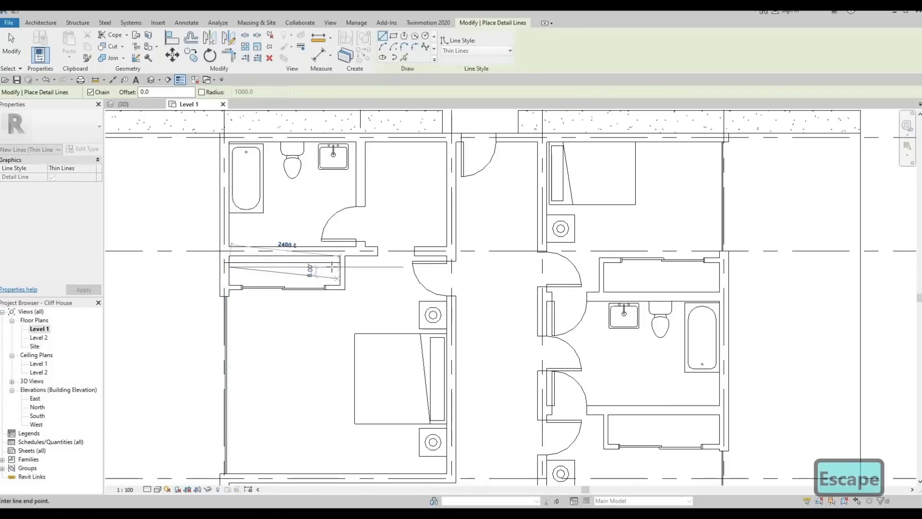
click(339, 266)
key(Escape)
key(Escape)
scroll(236, 272, up, 3)
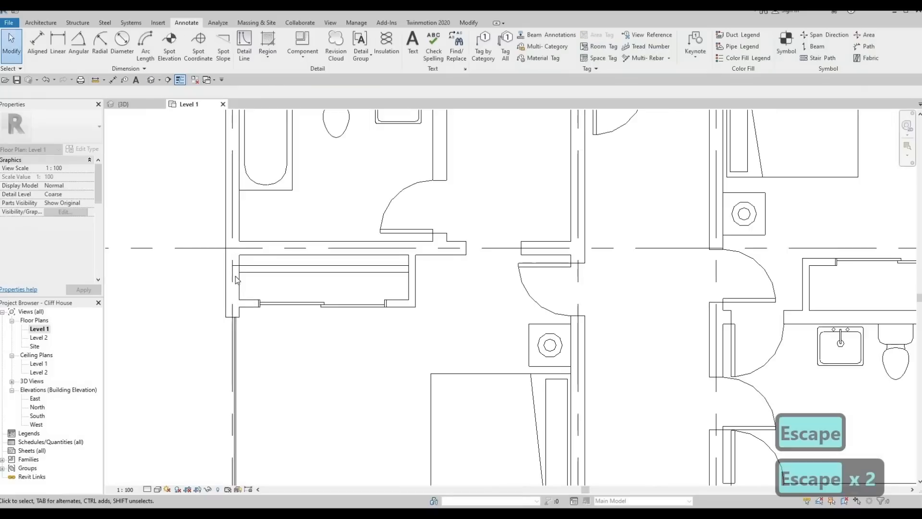
Shorten the left closet's upper detail line to the inner wall face and nudge it down two increments
key(Escape)
click(222, 265)
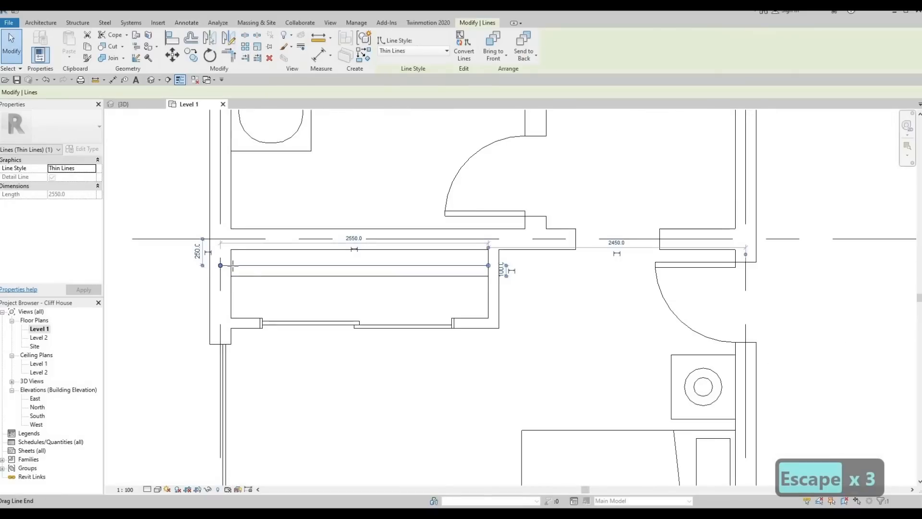
key(Escape)
scroll(306, 273, down, 3)
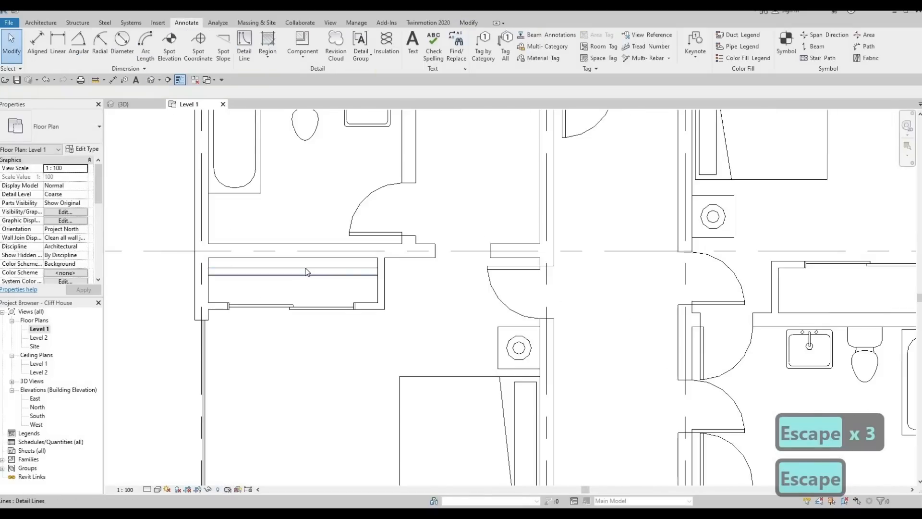
click(307, 272)
key(Down)
key(Down)
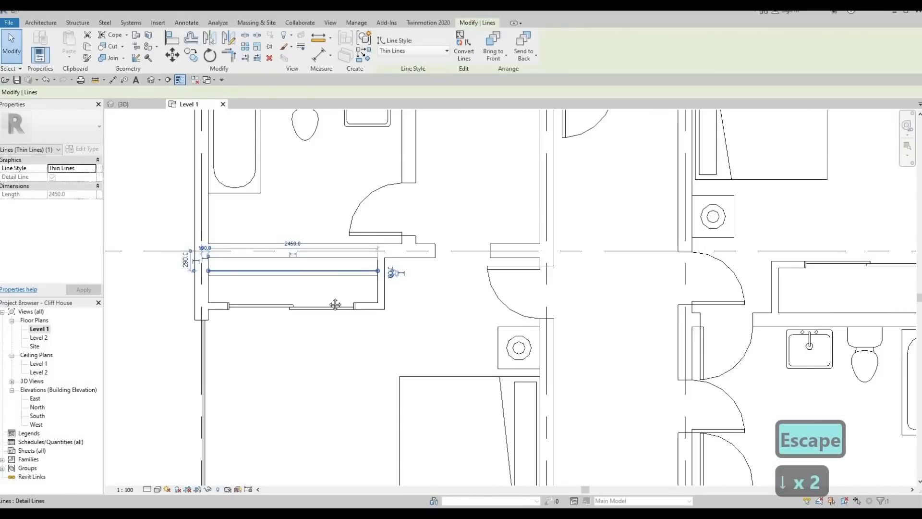
key(Escape)
Draw two parallel detail lines across the closet above the right-hand bathroom, one at mid-depth and one just above it
scroll(481, 179, down, 1)
mouse_move(480, 179)
middle_down()
mouse_move(434, 209)
mouse_move(332, 189)
mouse_move(219, 212)
middle_up()
scroll(294, 171, down, 1)
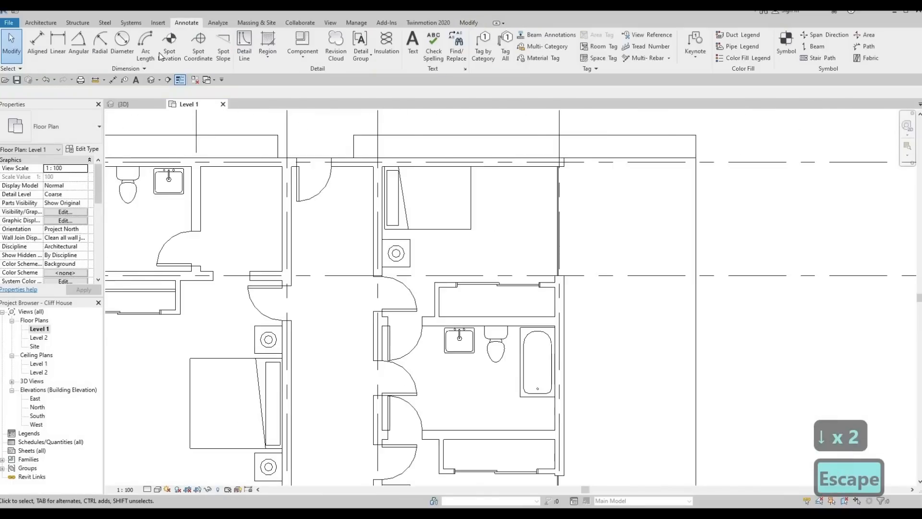
click(245, 45)
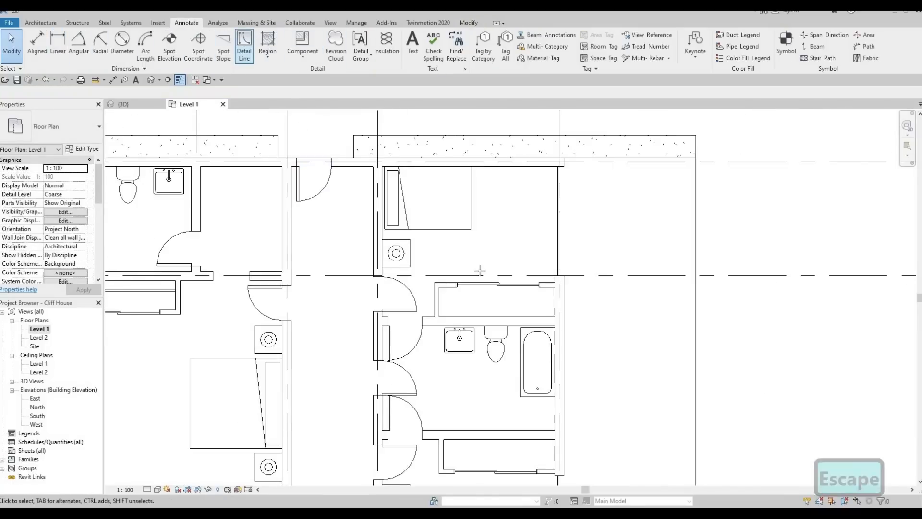
scroll(485, 288, up, 1)
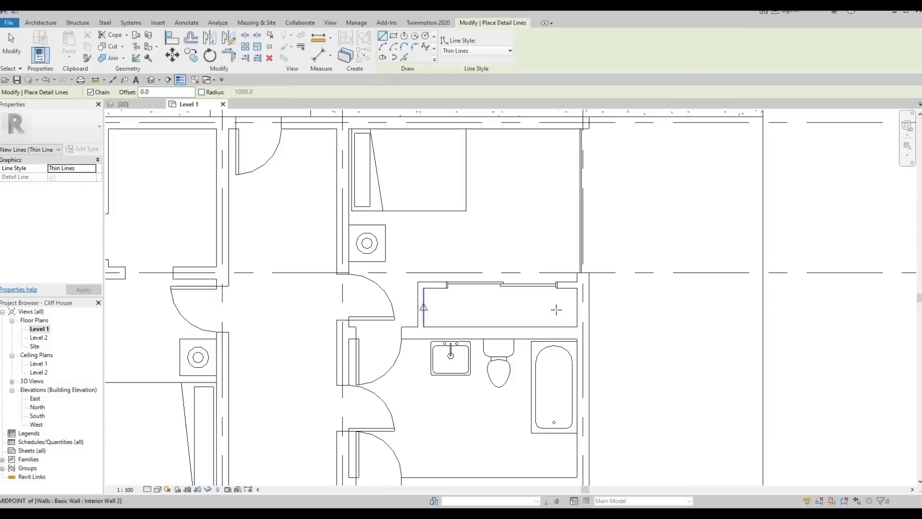
click(423, 307)
click(577, 309)
key(Escape)
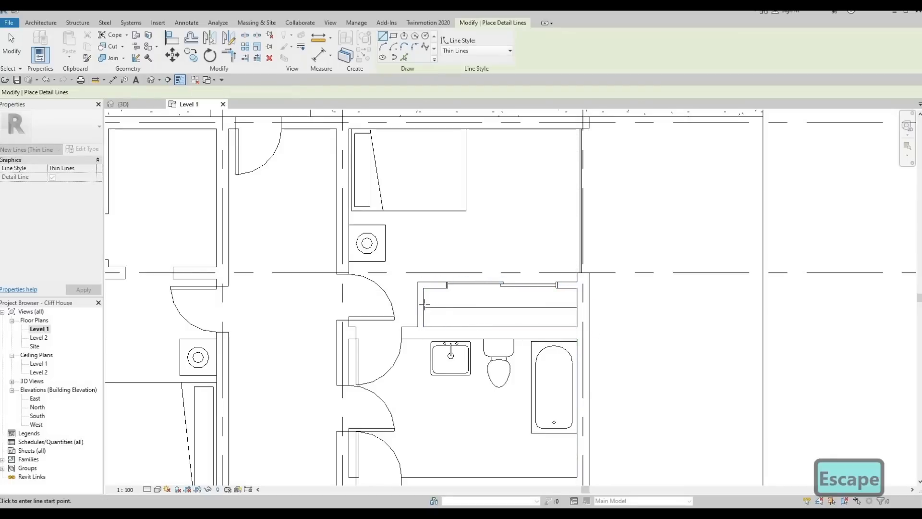
click(424, 302)
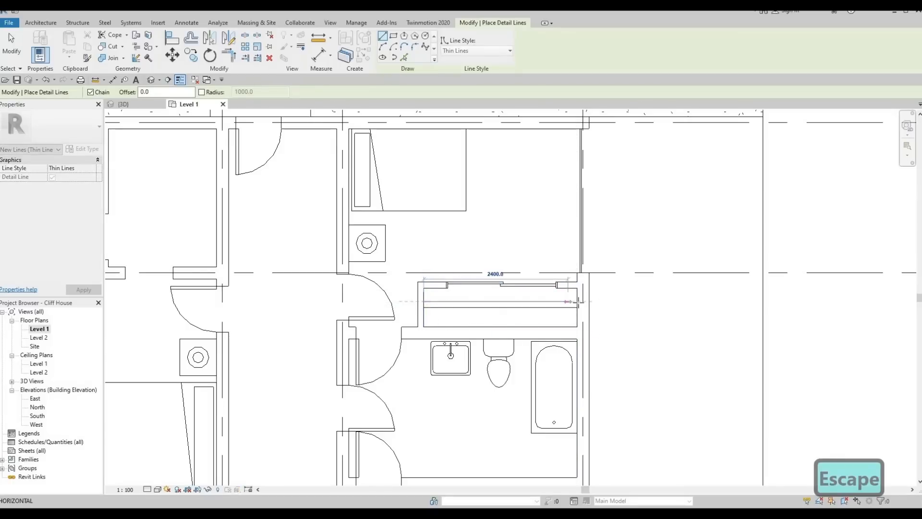
click(577, 302)
key(Escape)
Draw two parallel detail lines across the closet below the right-hand bathroom, one at mid-depth and one just above it
middle_drag(431, 481, 431, 335)
click(430, 364)
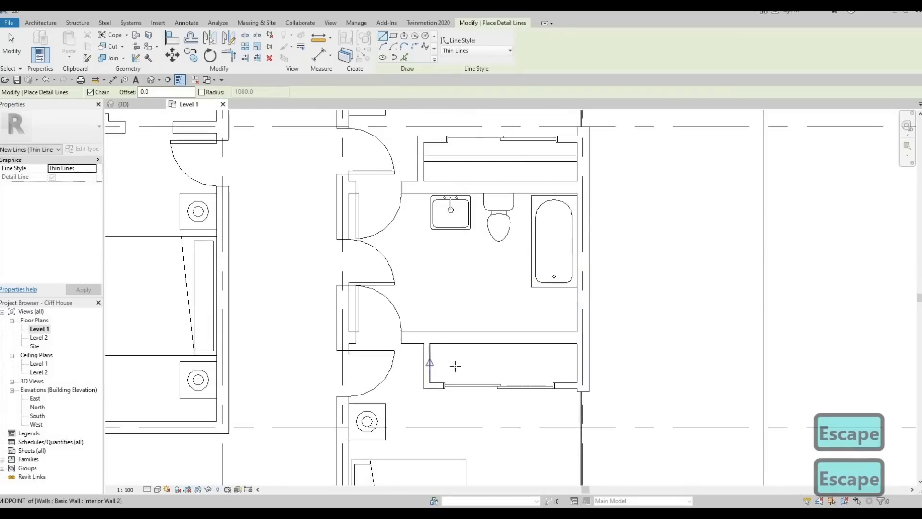
click(577, 363)
key(Escape)
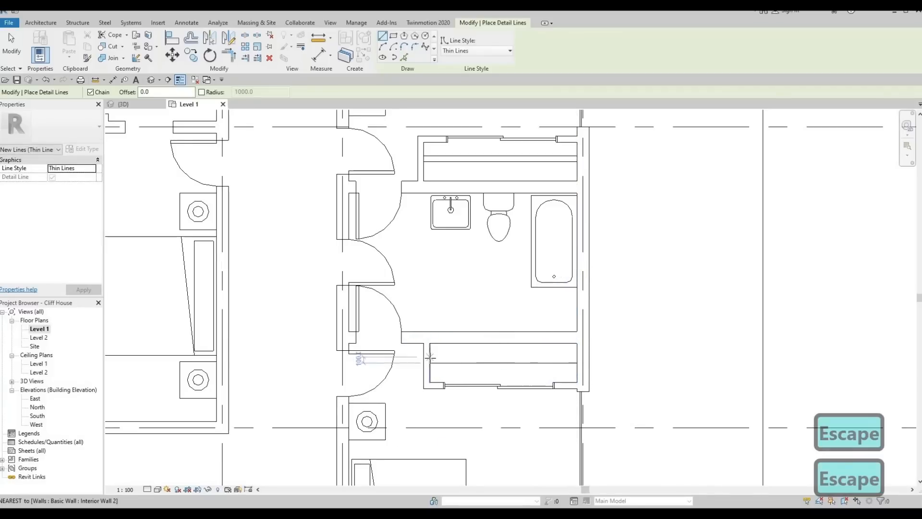
click(430, 358)
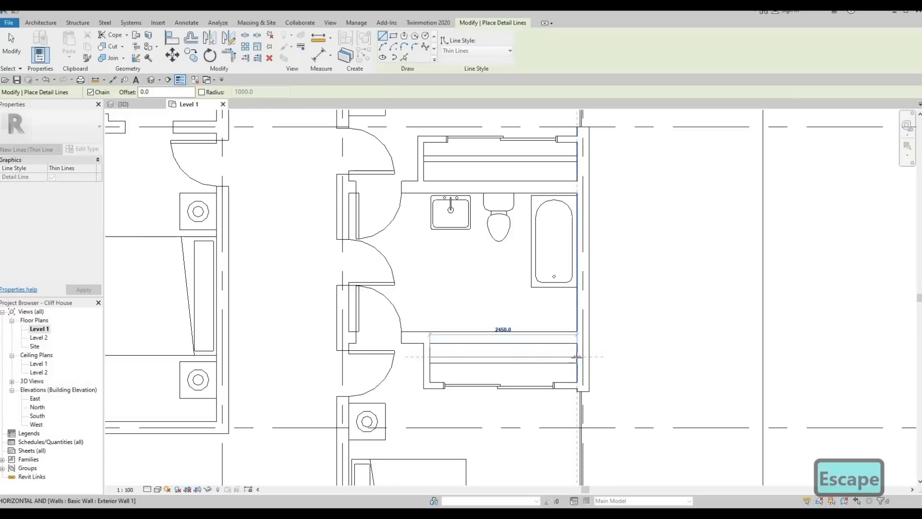
key(Escape)
Draw an L-shaped detail line in the small room beside the left bathroom, rising from its lower wall and running about 1300 mm left
mouse_move(274, 176)
middle_down()
mouse_move(285, 260)
mouse_move(313, 327)
mouse_move(342, 329)
middle_up()
scroll(342, 330, down, 1)
middle_drag(275, 290, 295, 370)
scroll(295, 370, up, 1)
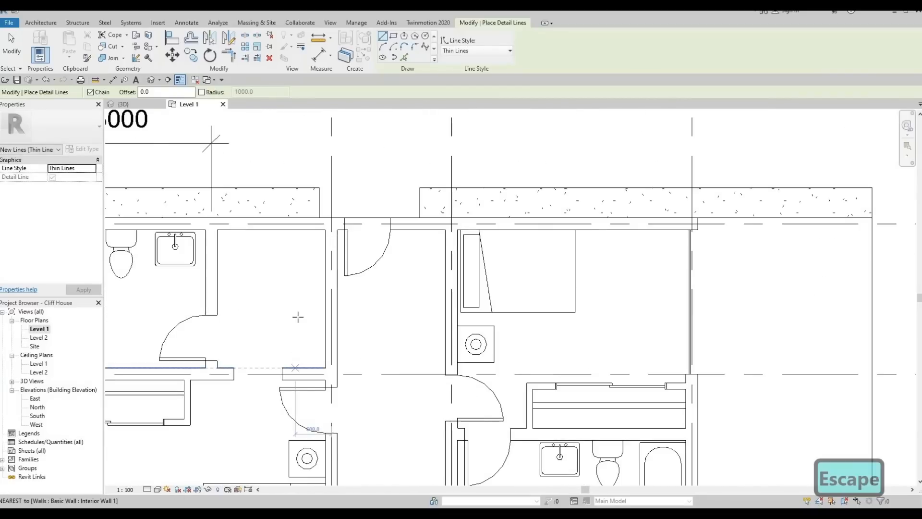
click(295, 368)
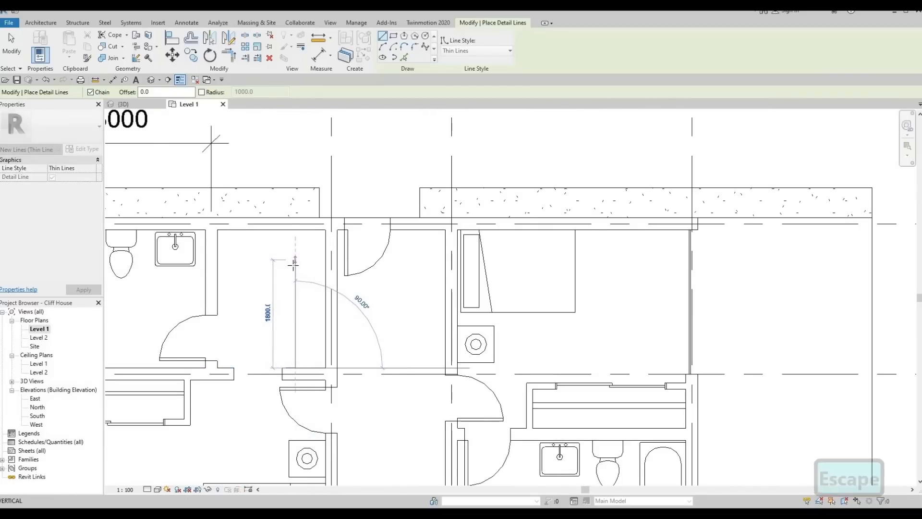
click(235, 259)
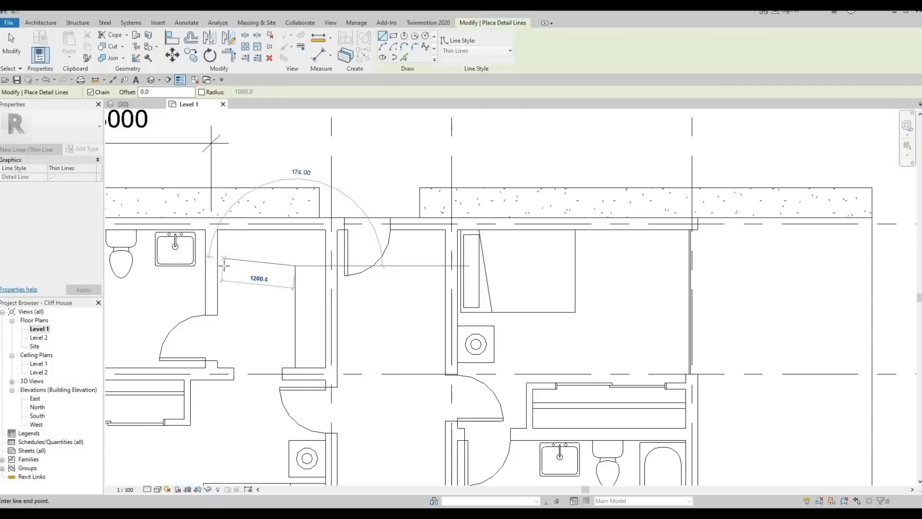
click(250, 270)
key(Escape)
key(Escape)
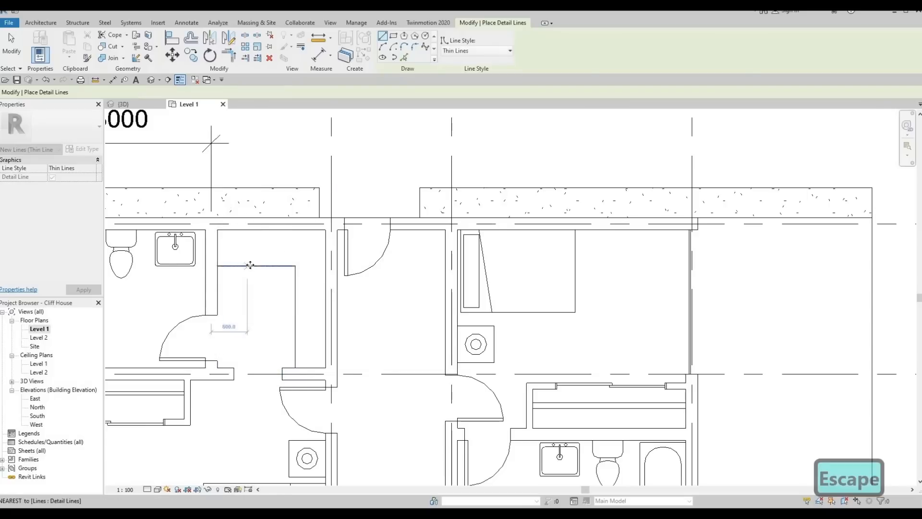
Nudge the horizontal part of the L-shaped detail line upward in small increments
key(Up)
key(Up)
key(Up)
key(Up)
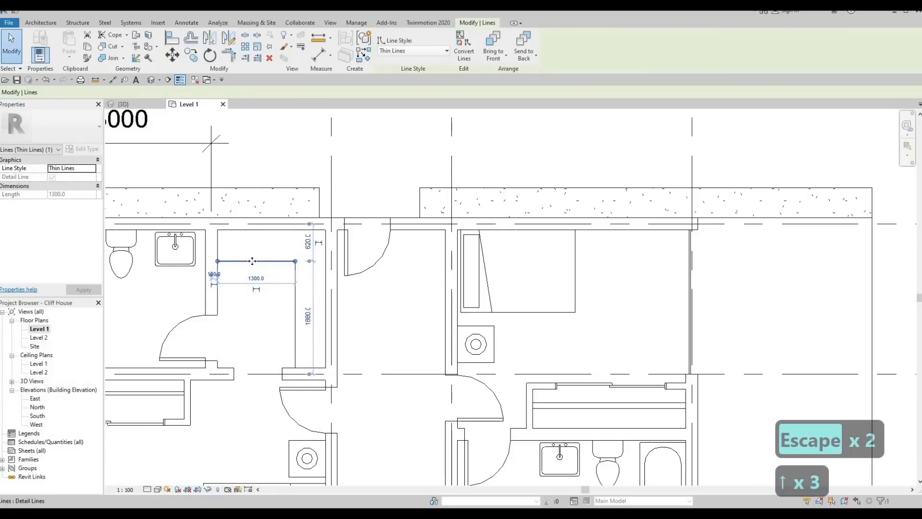
Nudge the horizontal part of the L-shaped detail line down by two increments and deselect it
key(Down)
key(Down)
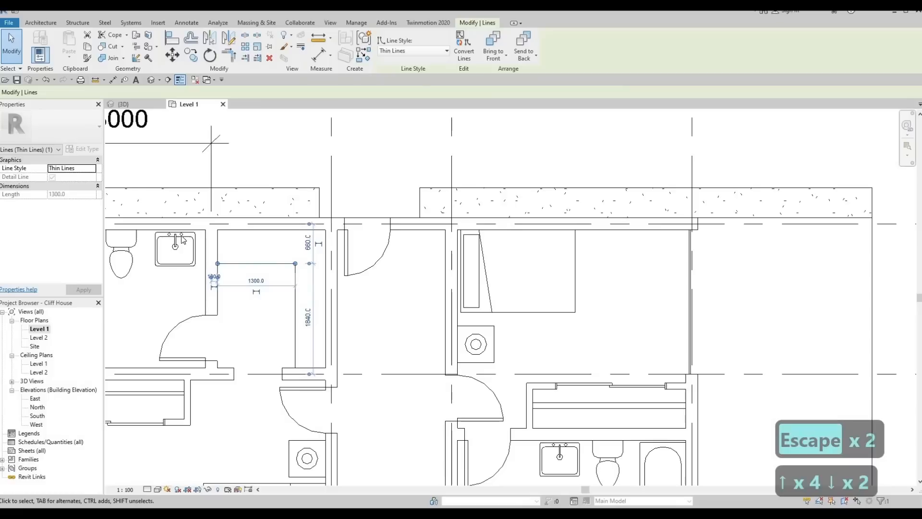
key(Escape)
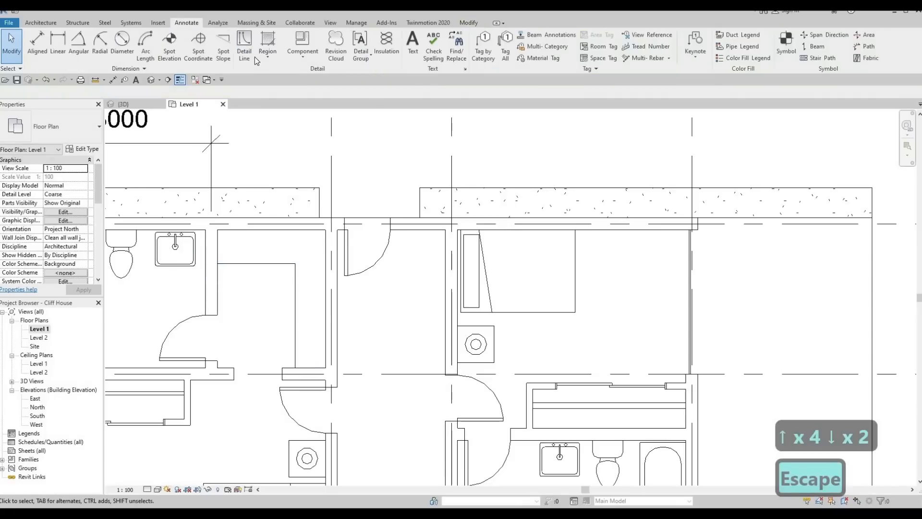
Draw two parallel horizontal detail lines about 1400 mm long above the L-shaped line, starting from the wall shared with the left bathroom
click(243, 52)
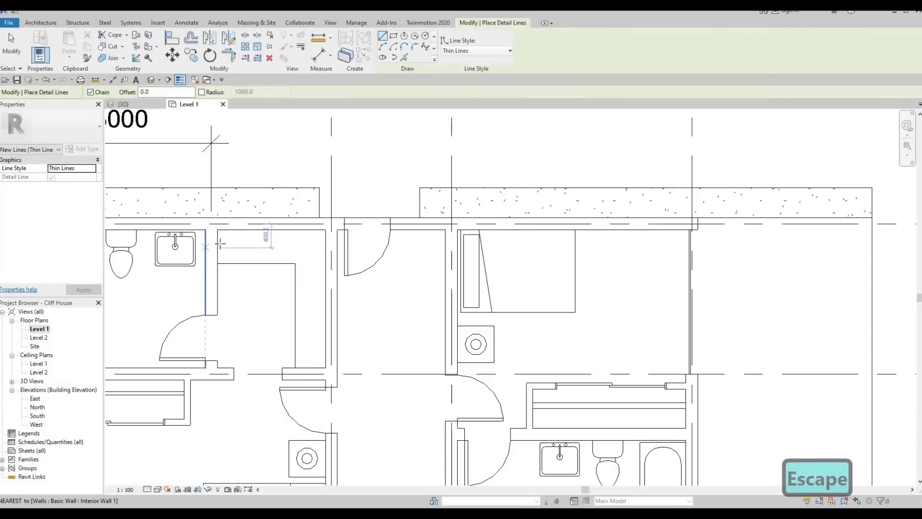
click(301, 242)
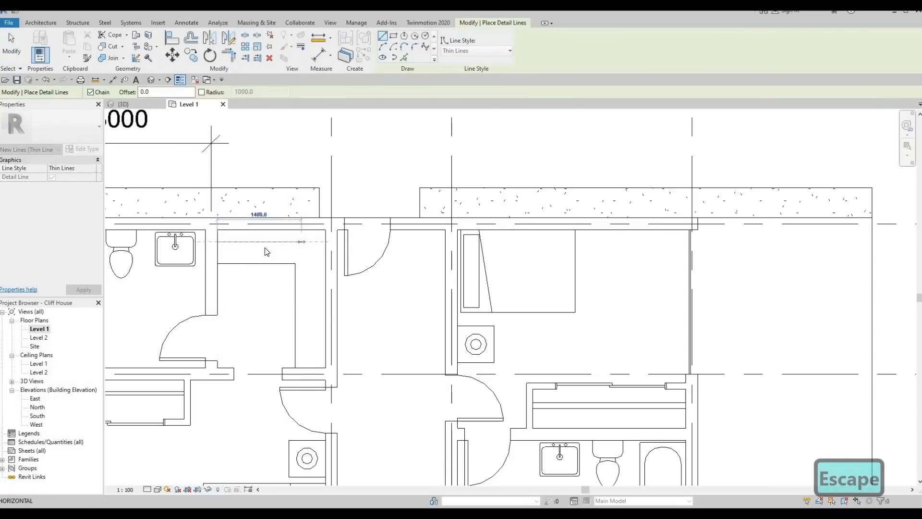
key(Escape)
click(217, 248)
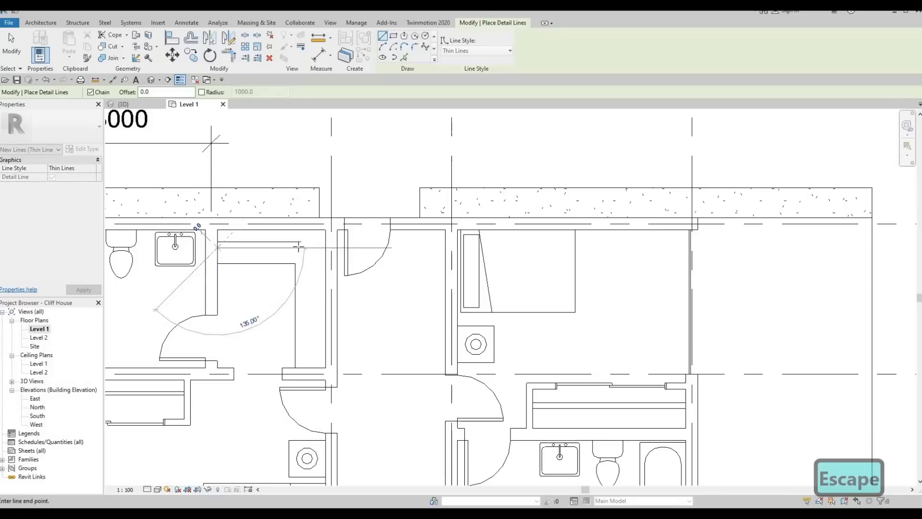
click(300, 286)
key(Escape)
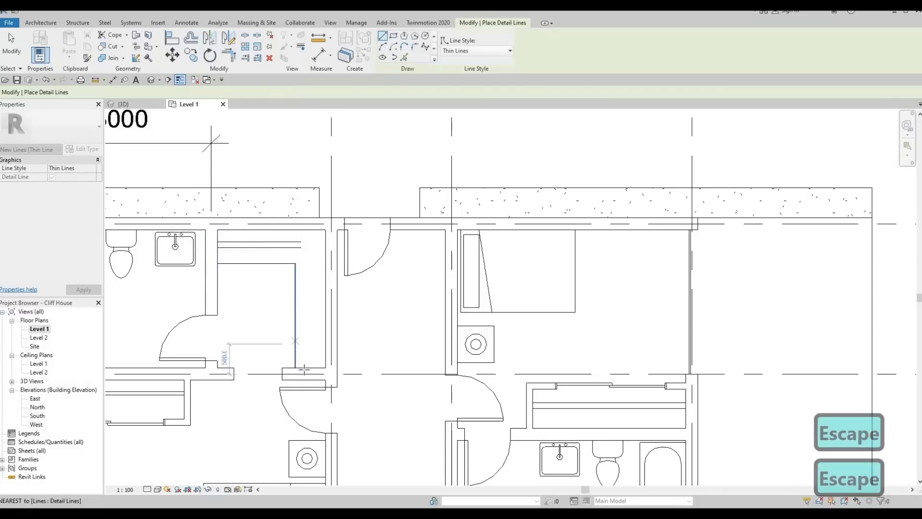
Draw two parallel vertical detail lines between the L-shaped line and the corridor wall, rising from the small room's lower wall
click(306, 368)
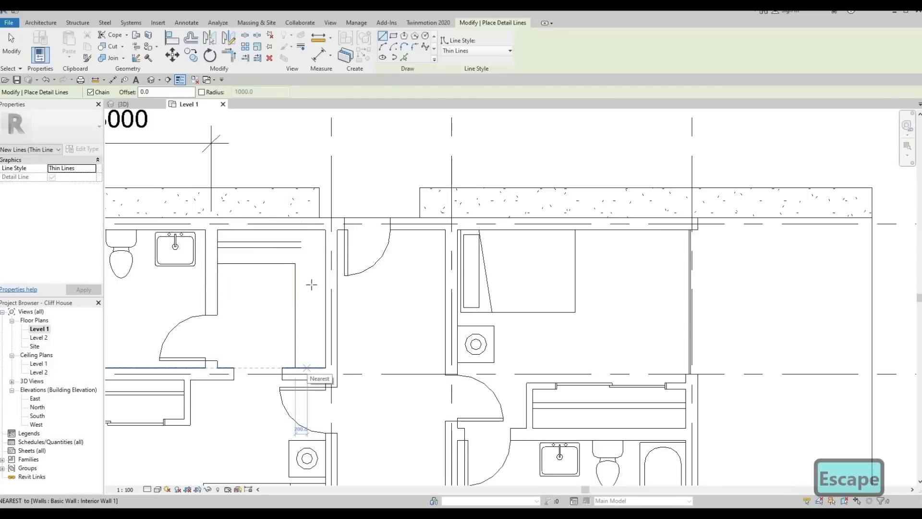
key(Escape)
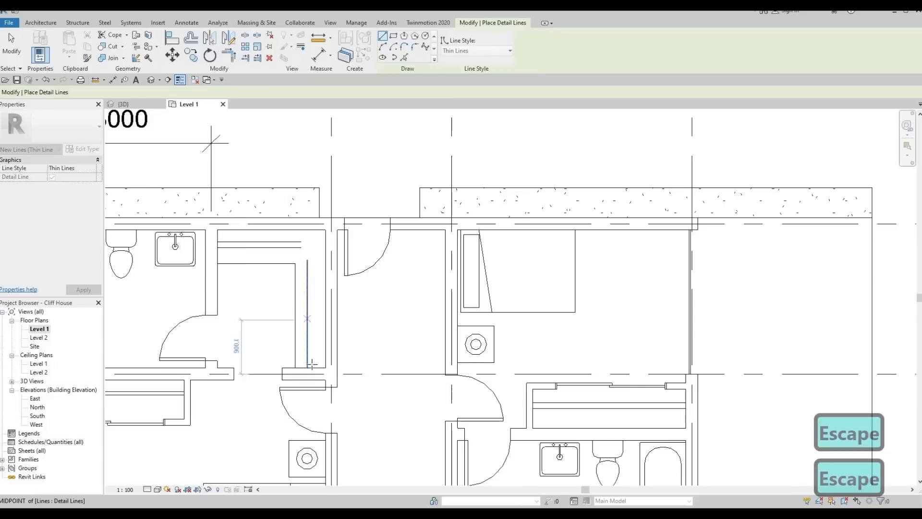
click(313, 367)
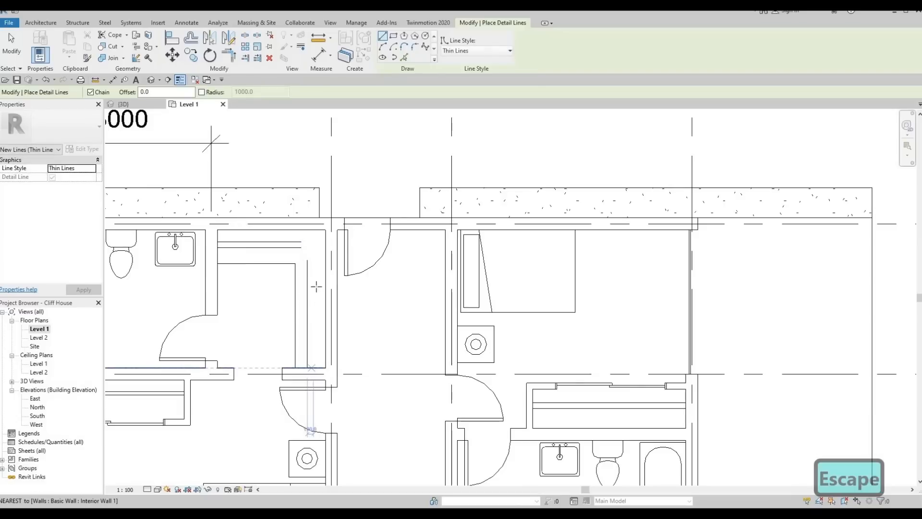
click(316, 248)
key(Escape)
key(Escape)
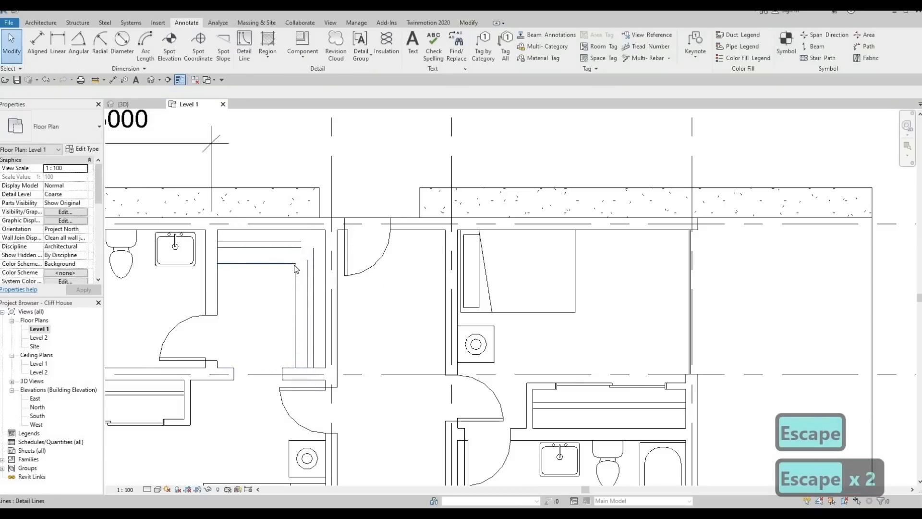
Trim the two horizontal and two vertical detail lines in the small room into matching nested corners
key(t)
key(r)
click(288, 248)
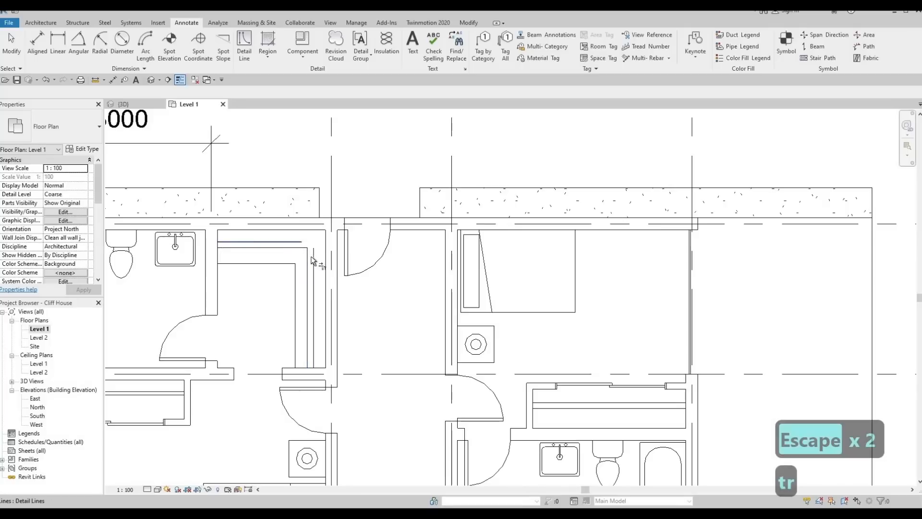
click(312, 261)
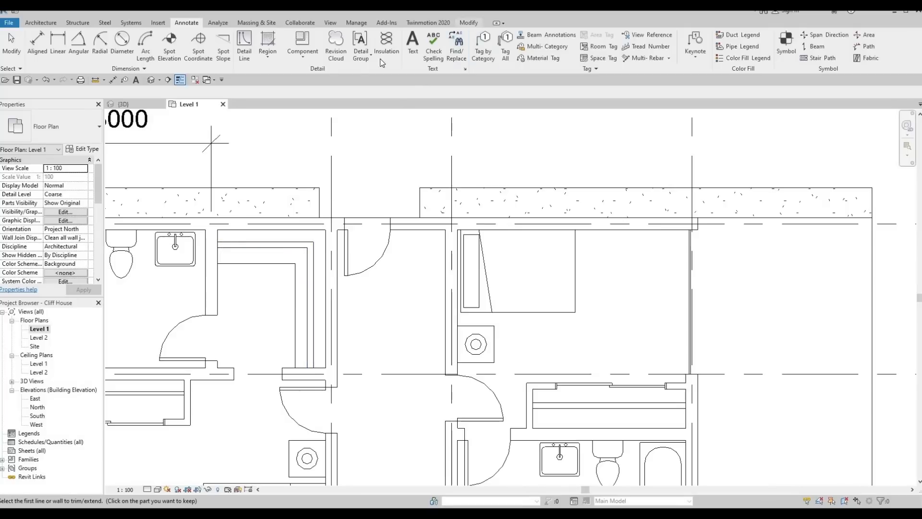
key(t)
key(r)
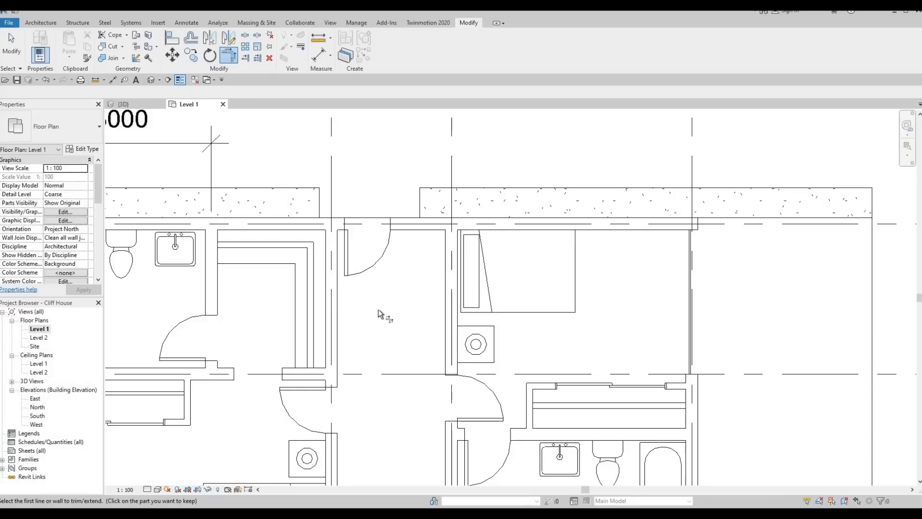
scroll(379, 313, down, 3)
key(Escape)
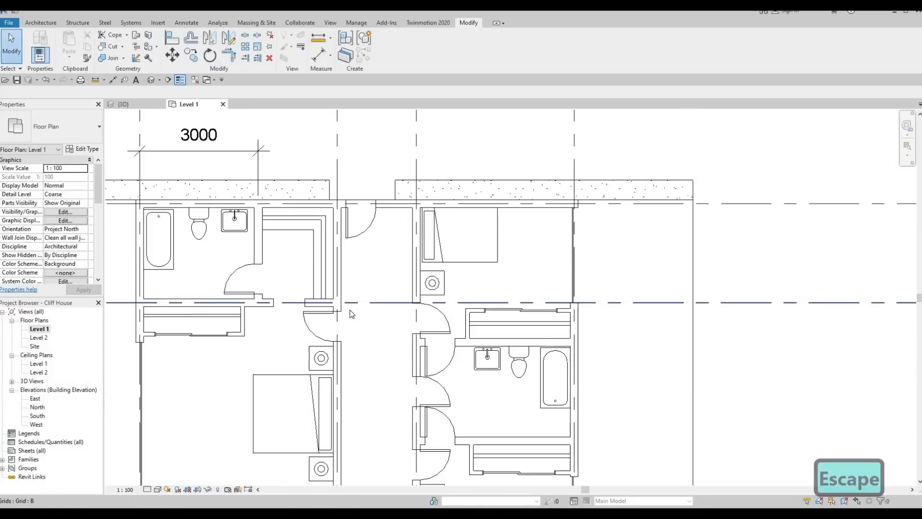
key(Escape)
Examine the finished closets, bathrooms and bedrooms and the empty living area on the Level 1 plan
scroll(356, 227, down, 3)
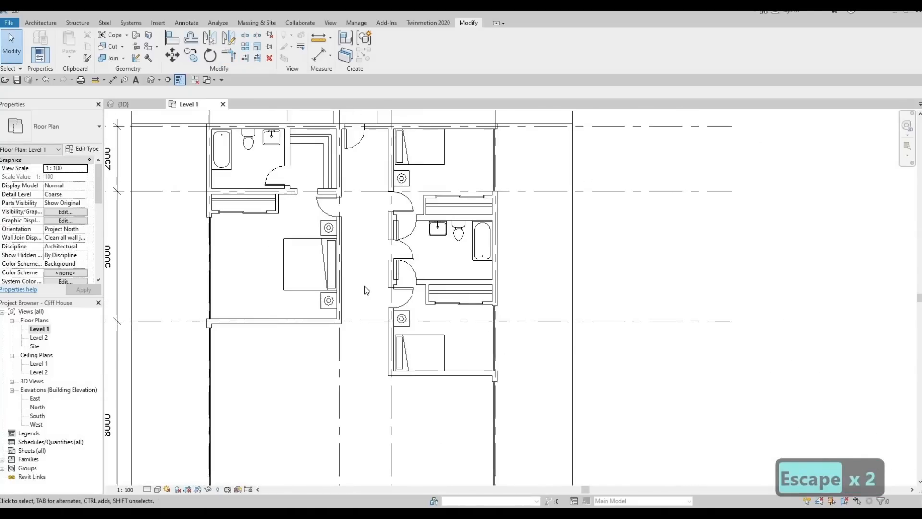
scroll(364, 286, down, 3)
middle_drag(374, 262, 373, 308)
scroll(435, 381, up, 2)
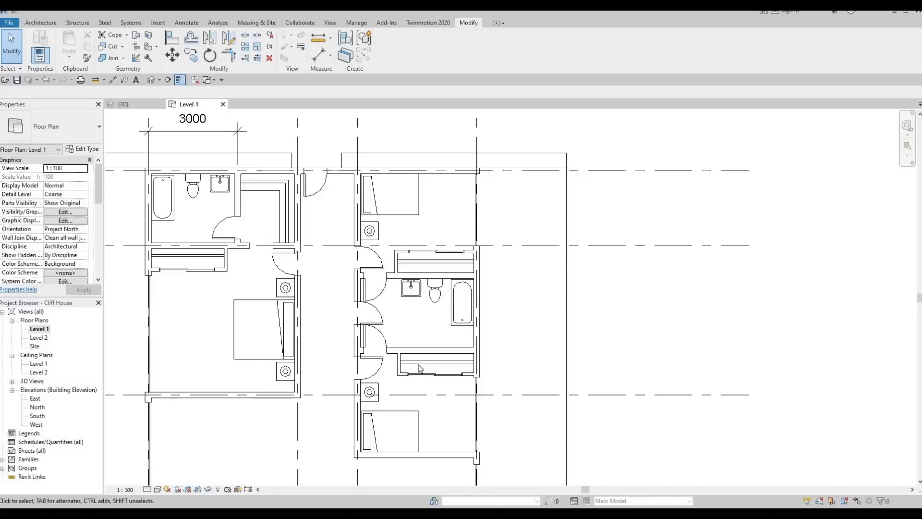
middle_drag(384, 410, 402, 393)
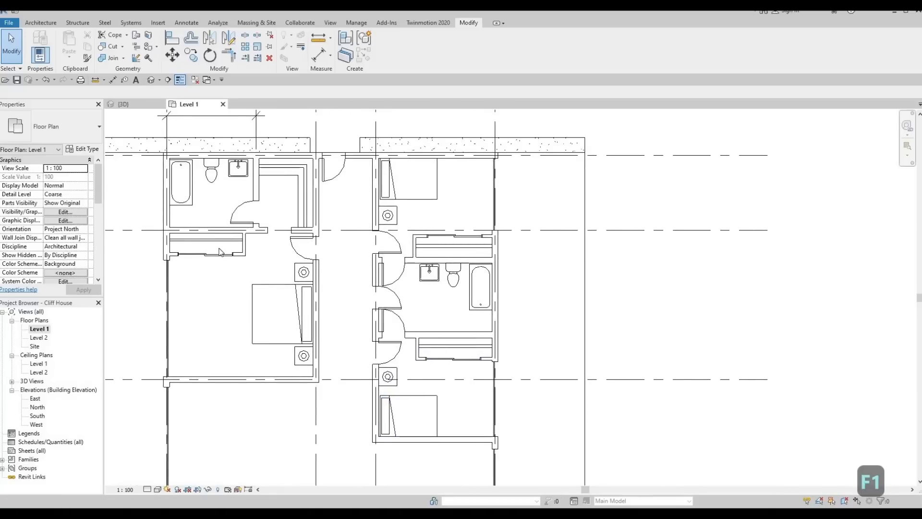
scroll(276, 284, down, 3)
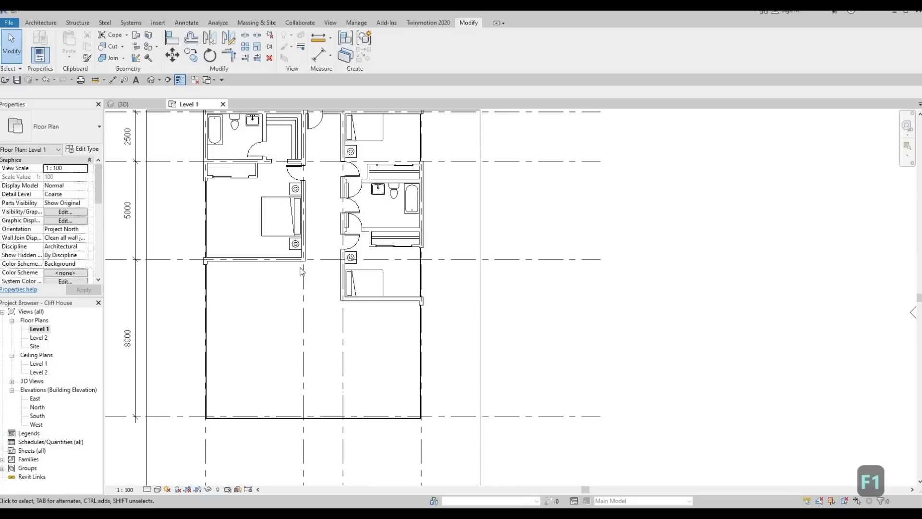
middle_drag(239, 193, 227, 243)
middle_drag(287, 322, 301, 286)
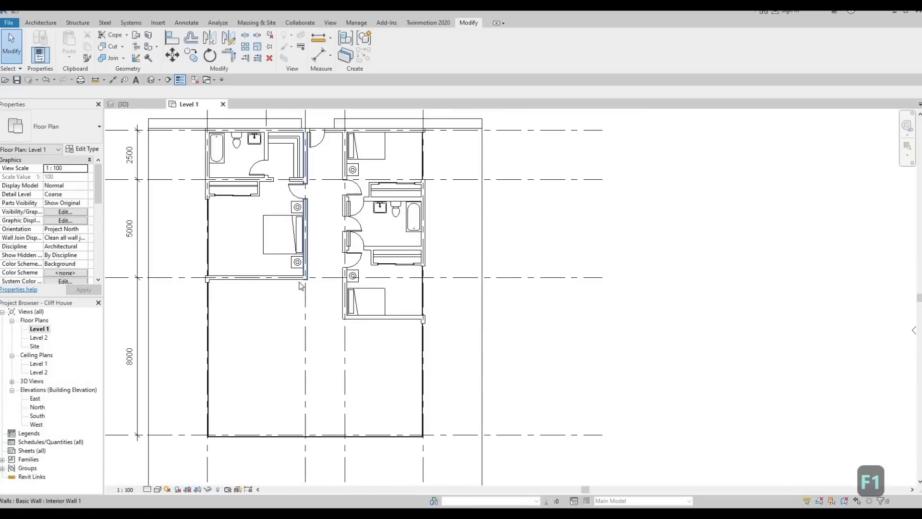
middle_drag(284, 366, 294, 317)
scroll(294, 317, up, 1)
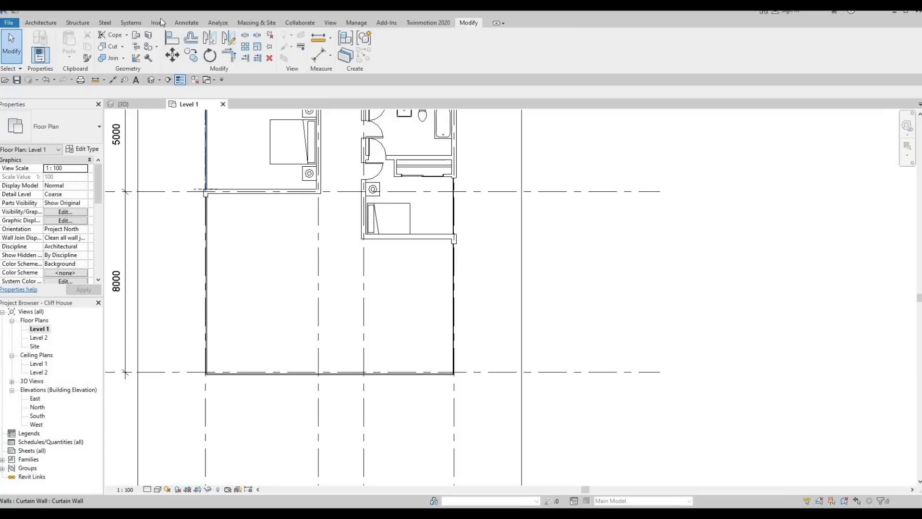
Start loading a family and browse to the Seating folder within Furniture in the Canada library
key(Escape)
click(395, 46)
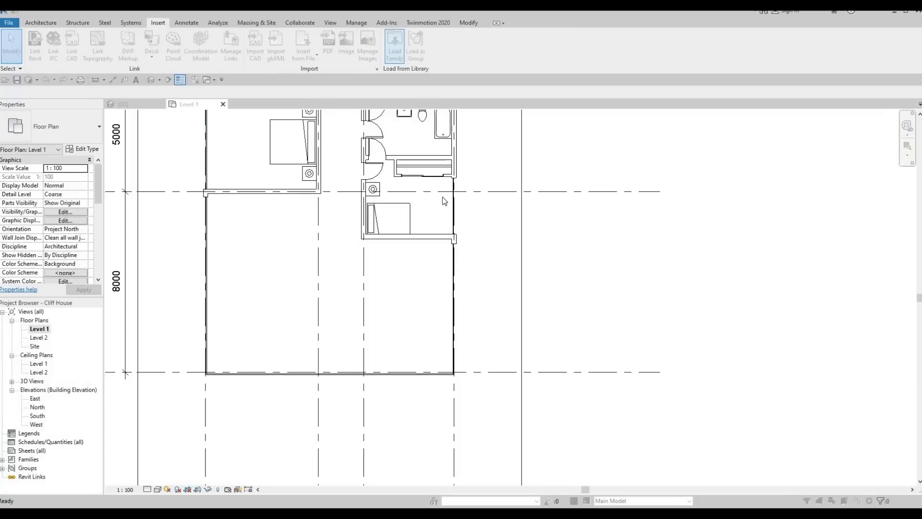
click(449, 161)
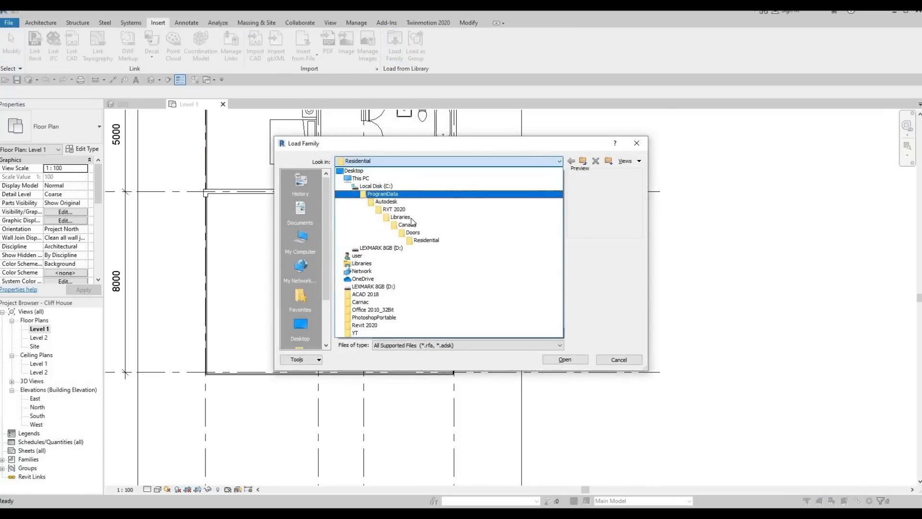
click(407, 224)
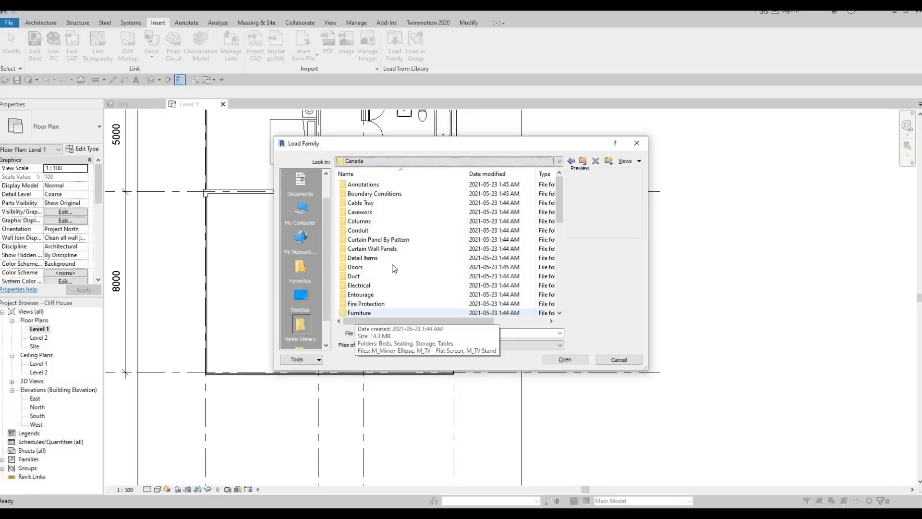
double_click(356, 314)
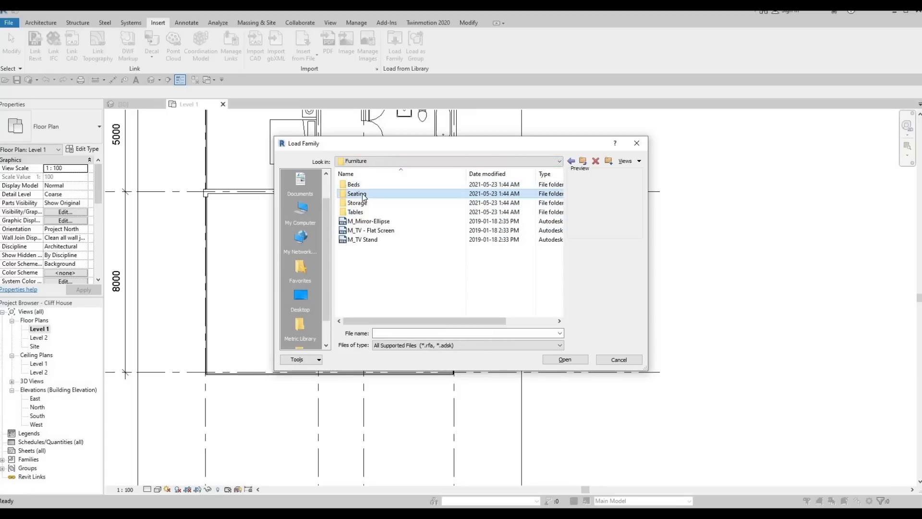
double_click(362, 194)
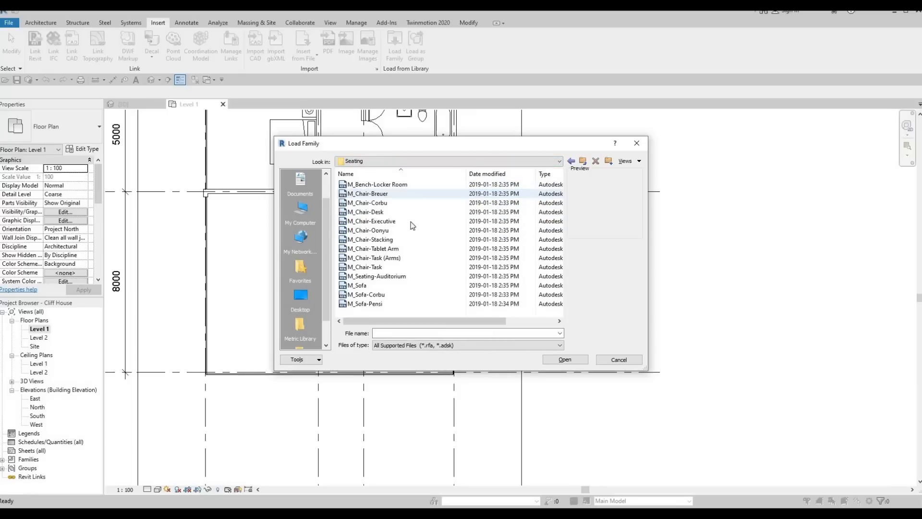
Preview the sofa, chair and bench families in the Seating folder to compare their designs
click(358, 286)
click(355, 295)
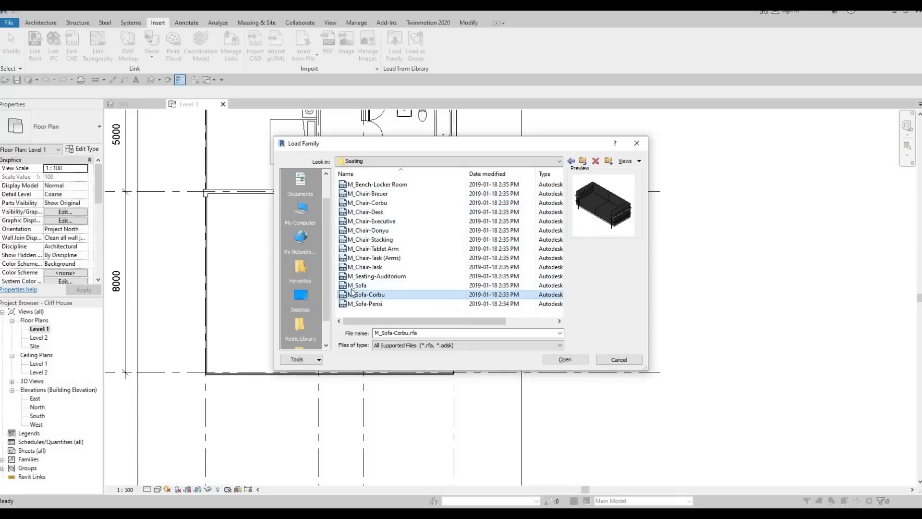
click(353, 286)
click(353, 304)
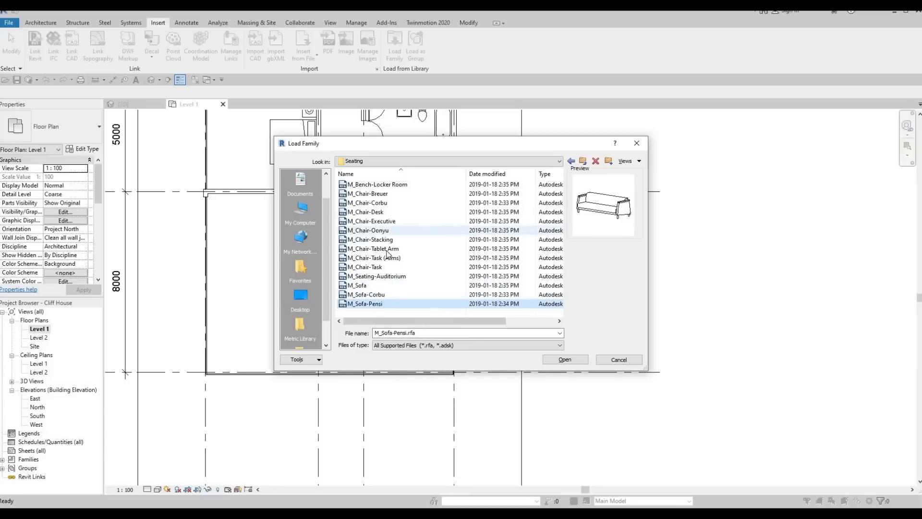
click(374, 221)
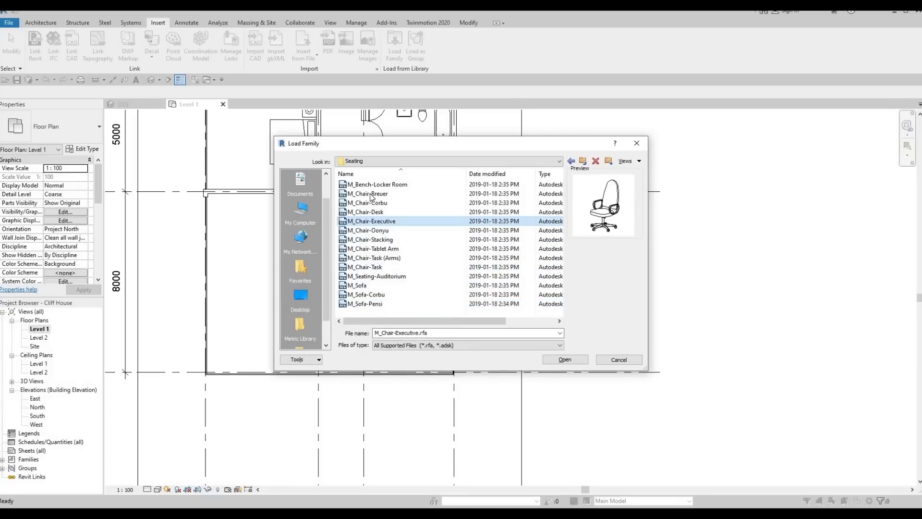
key(Up)
key(Up)
key(Up)
click(368, 186)
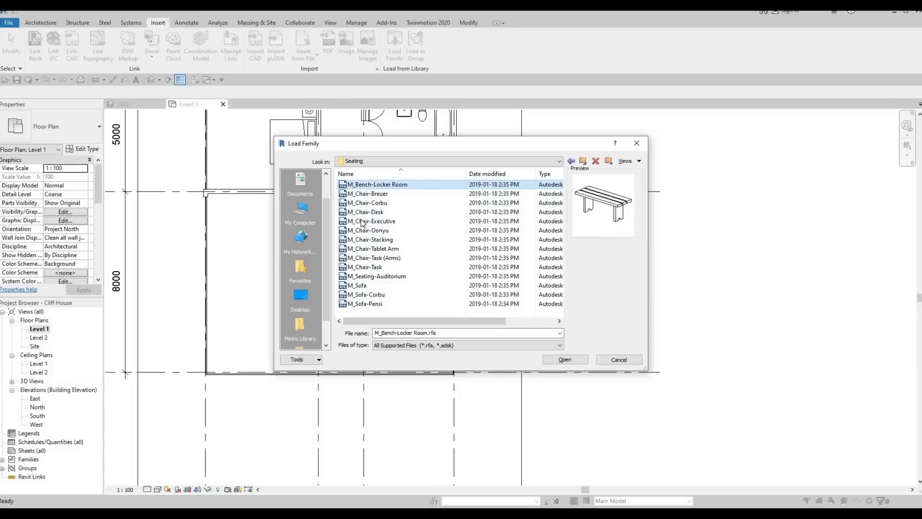
click(366, 202)
click(361, 232)
click(358, 248)
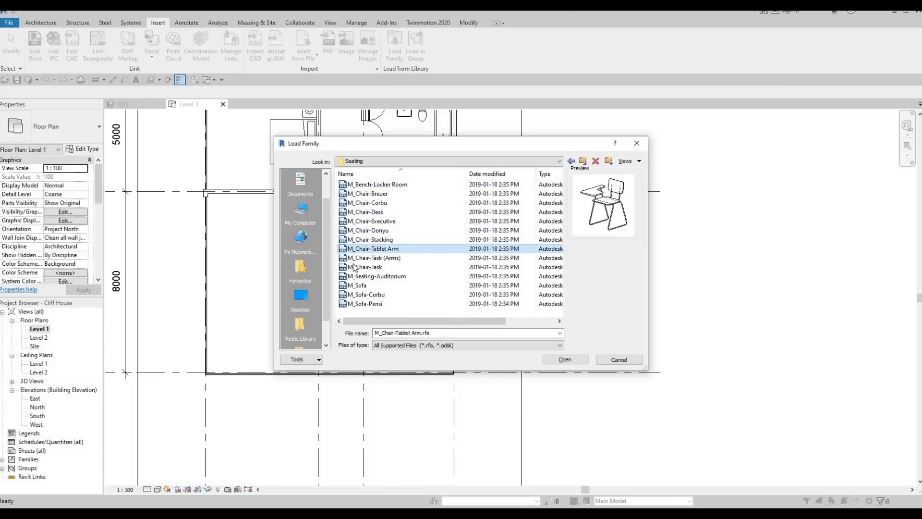
click(355, 258)
key(Down)
key(Down)
key(Down)
key(Down)
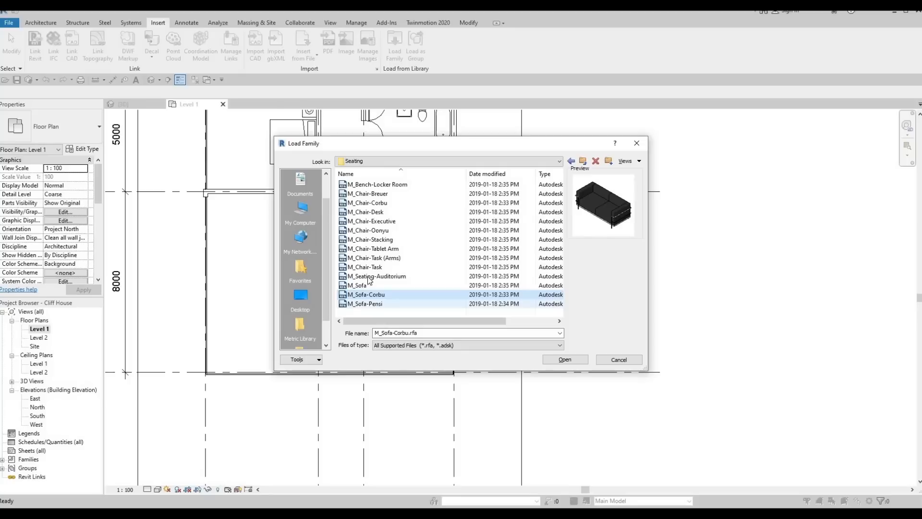
click(368, 277)
Load the M_Sofa-Pensi family and place its 1650mm type horizontally in the living area below the bedroom with the larger bed
click(402, 304)
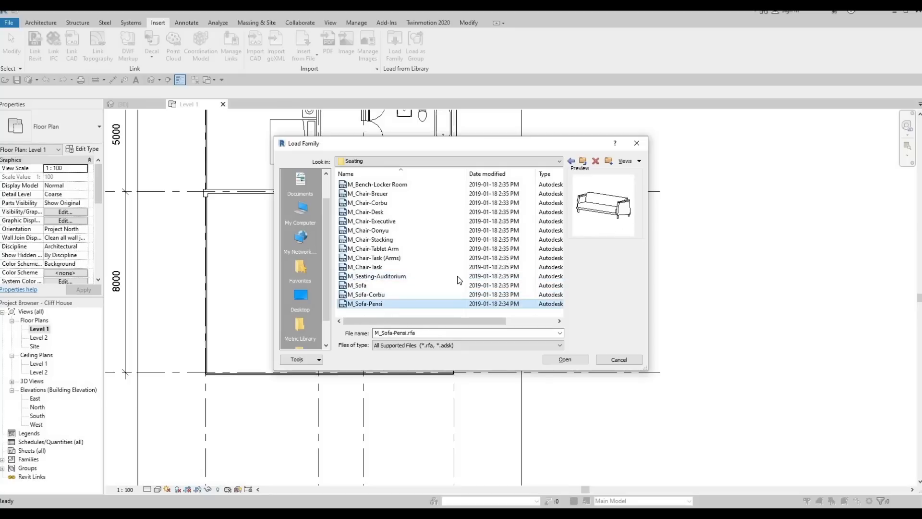
click(566, 360)
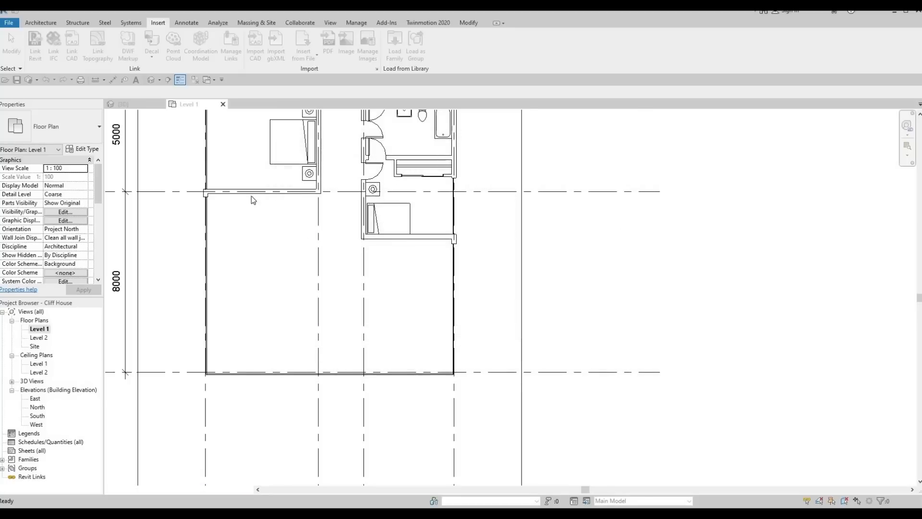
click(48, 22)
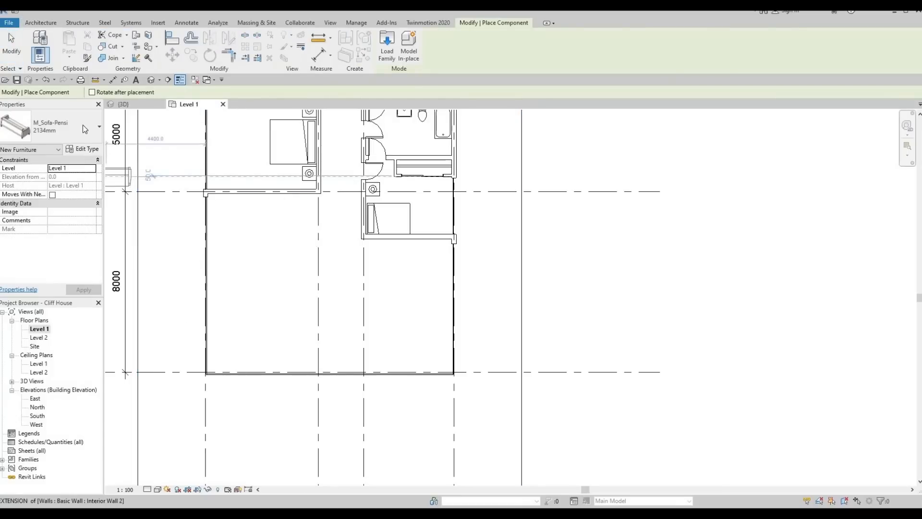
click(83, 125)
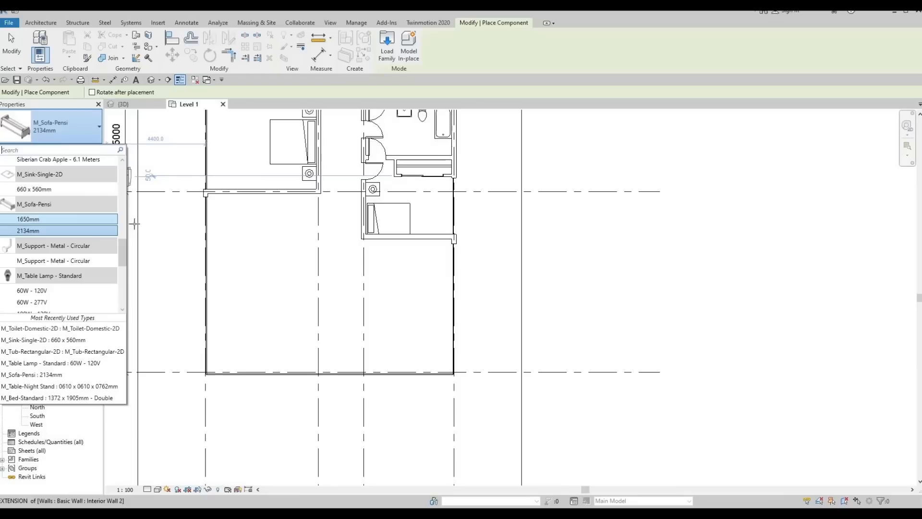
click(54, 220)
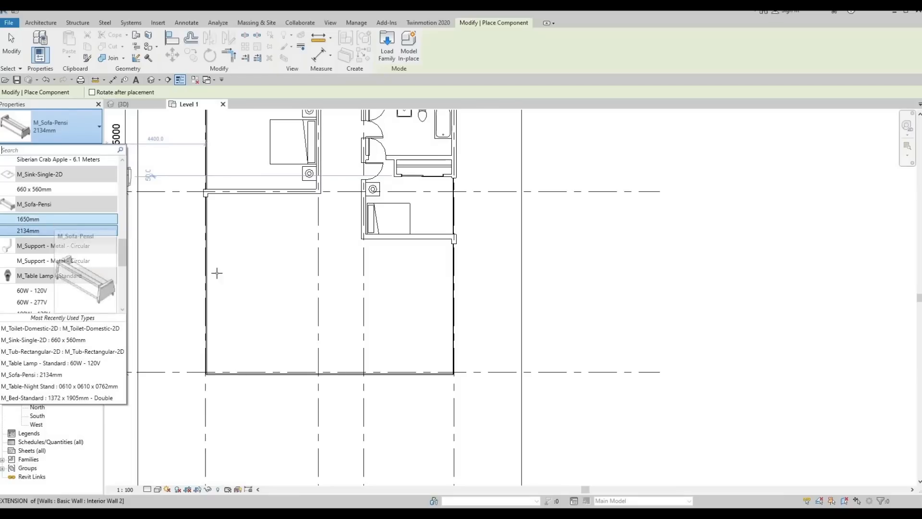
click(241, 313)
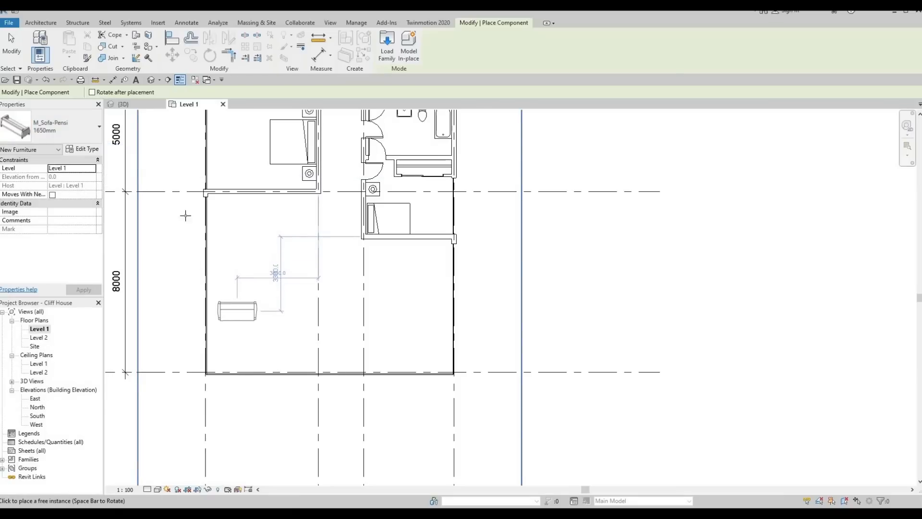
Place a 2134mm M_Sofa-Pensi rotated to vertical, below and to the right of the 1650mm sofa in the living area
click(89, 135)
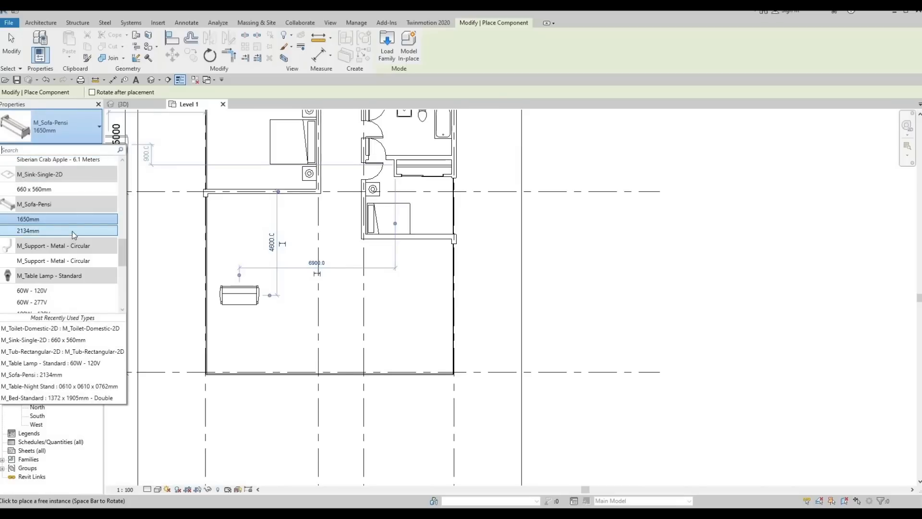
click(27, 231)
key(space)
key(space)
key(space)
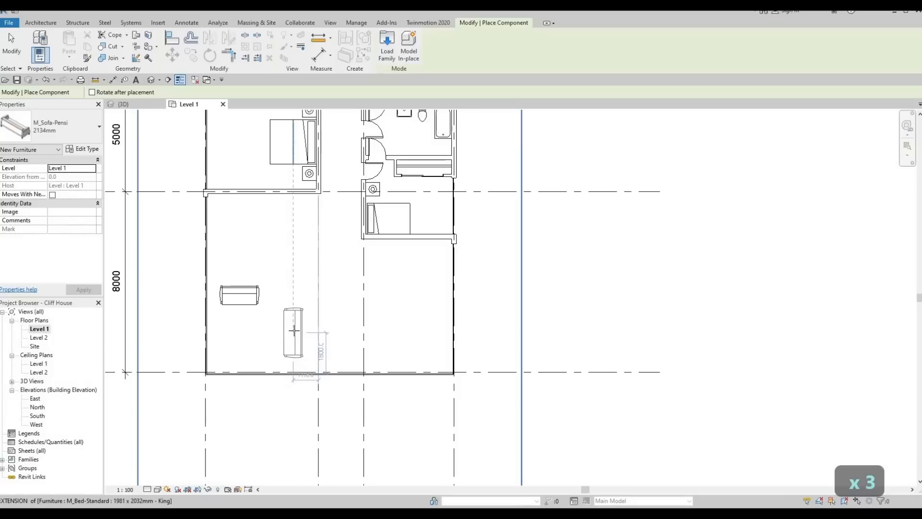
click(298, 334)
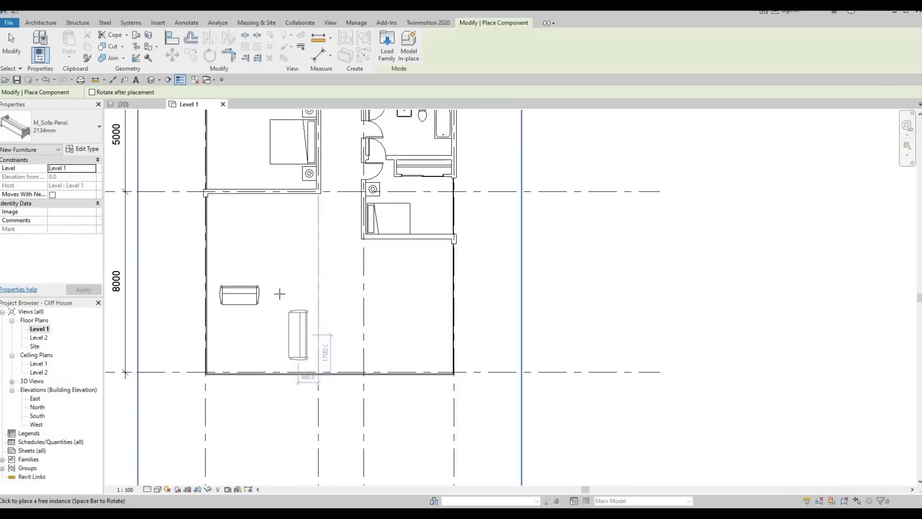
key(Escape)
key(Escape)
Nudge the vertical 2134mm sofa right until its back meets the grid line, and slightly down toward the bottom wall
middle_drag(280, 298, 274, 293)
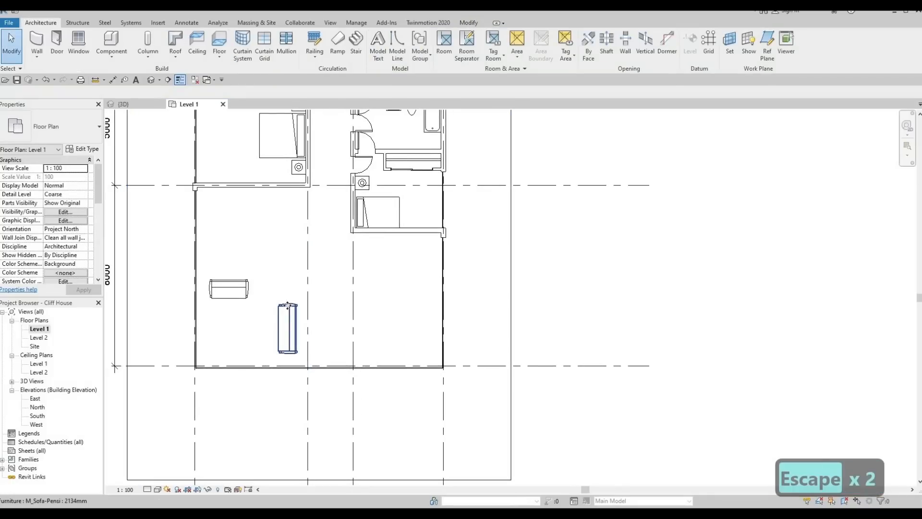
click(296, 312)
key(Right)
key(Right)
key(Right)
key(Right)
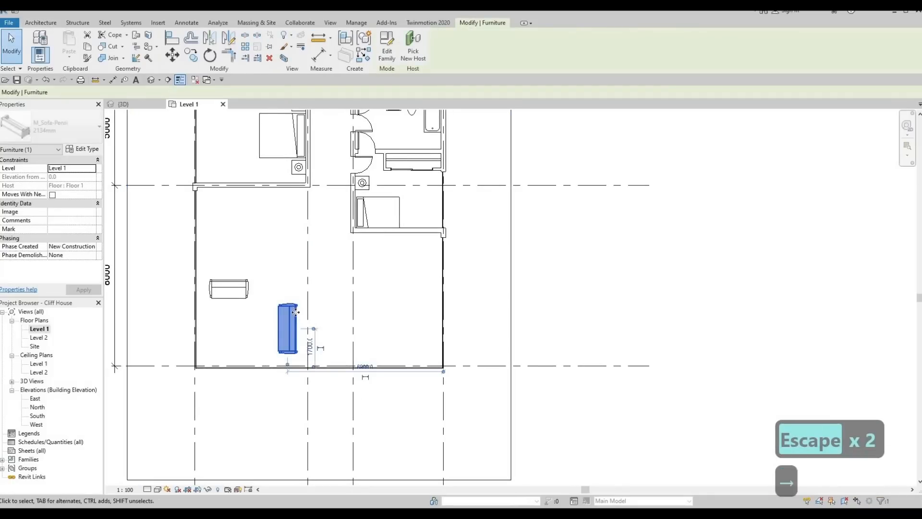
key(Down)
key(Right)
key(Right)
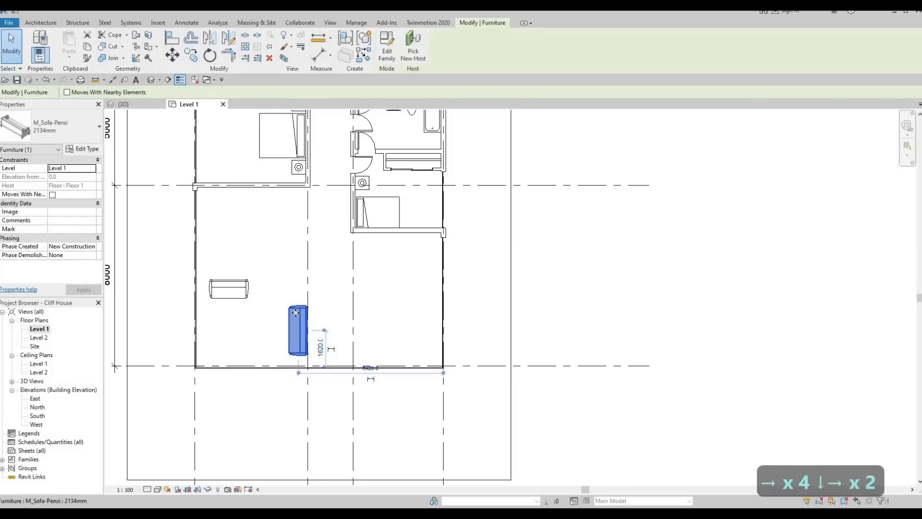
key(Down)
key(Up)
key(Down)
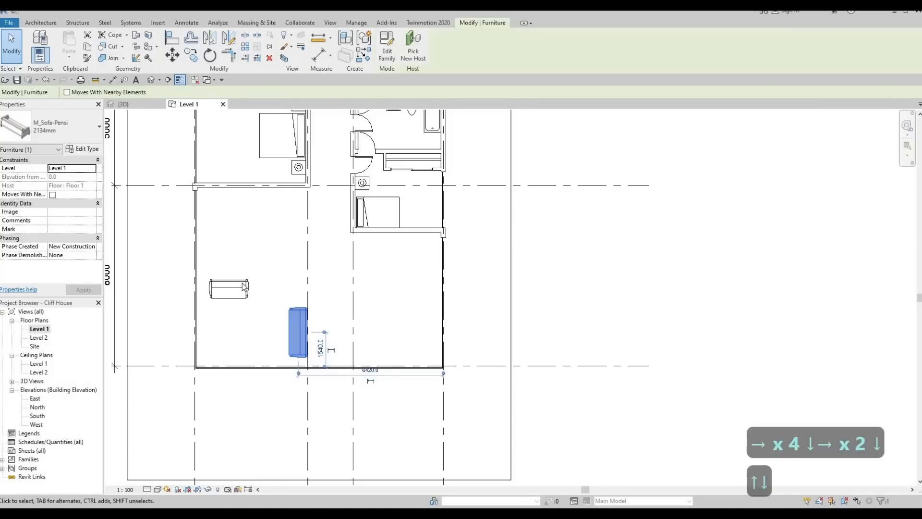
Nudge the horizontal 1650mm sofa slightly up and left, closer to the living area's left wall
click(243, 285)
key(Up)
key(Right)
key(Right)
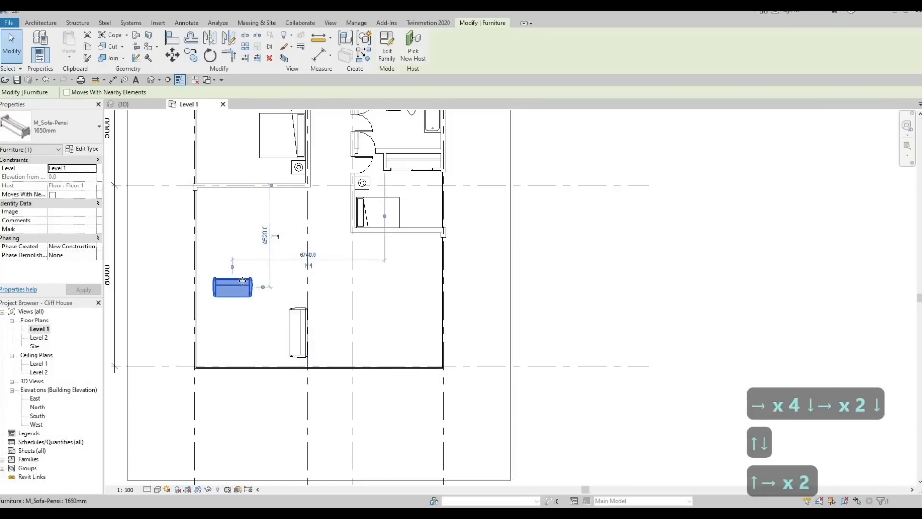
key(Left)
key(Left)
key(Left)
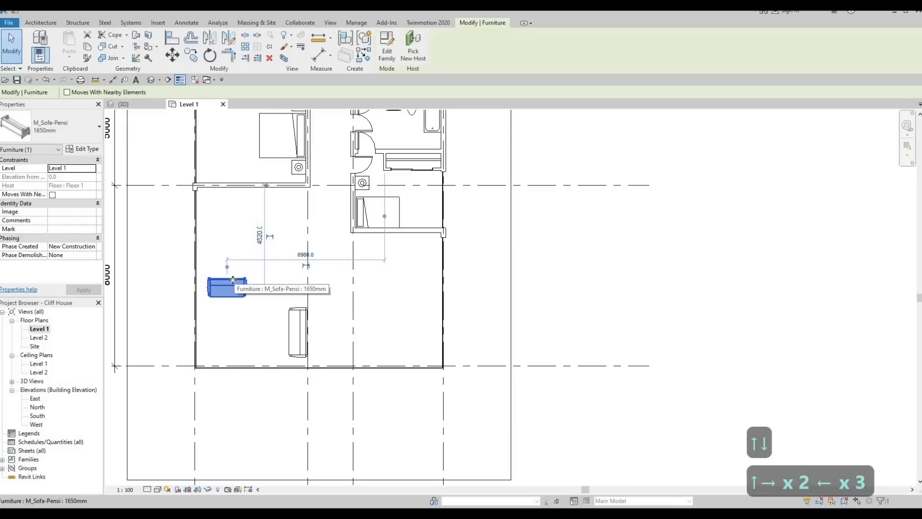
Create a similar 1650mm sofa and place it directly to the right of the existing one, in line with it
key(c)
key(s)
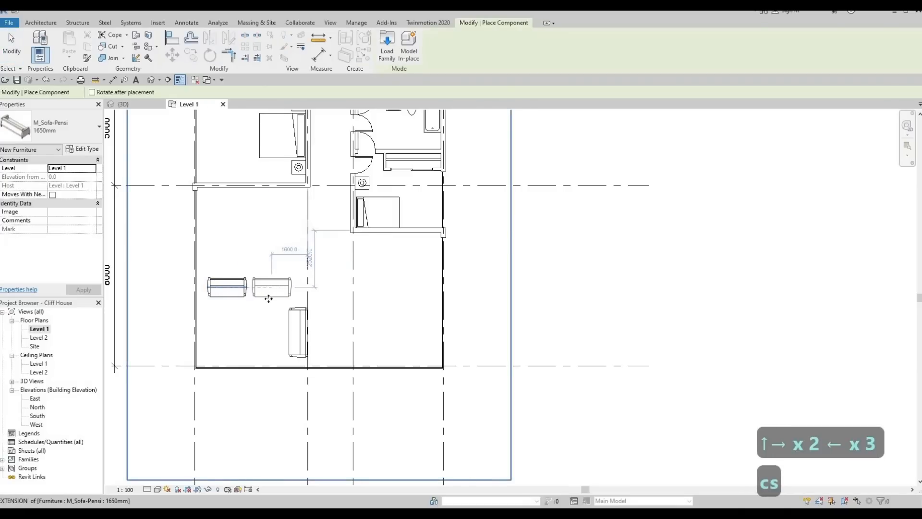
click(268, 299)
key(Escape)
key(Escape)
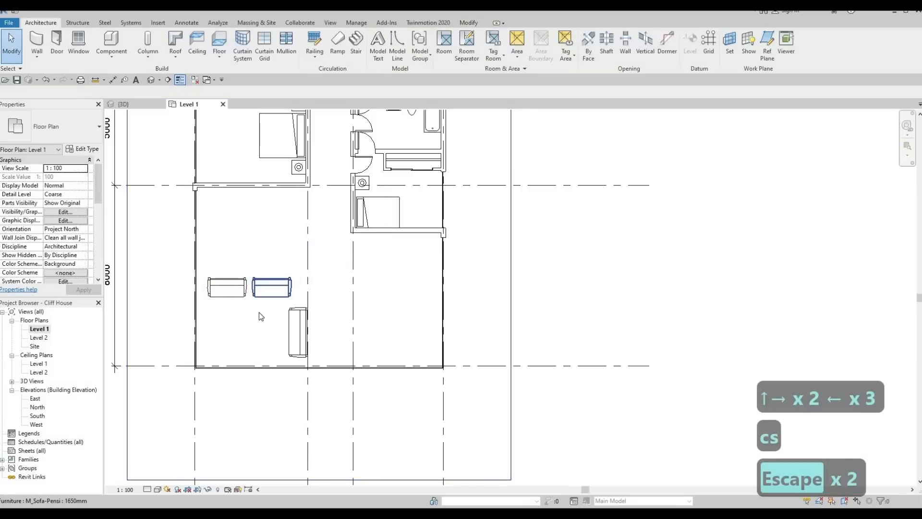
scroll(260, 313, down, 3)
scroll(325, 305, up, 3)
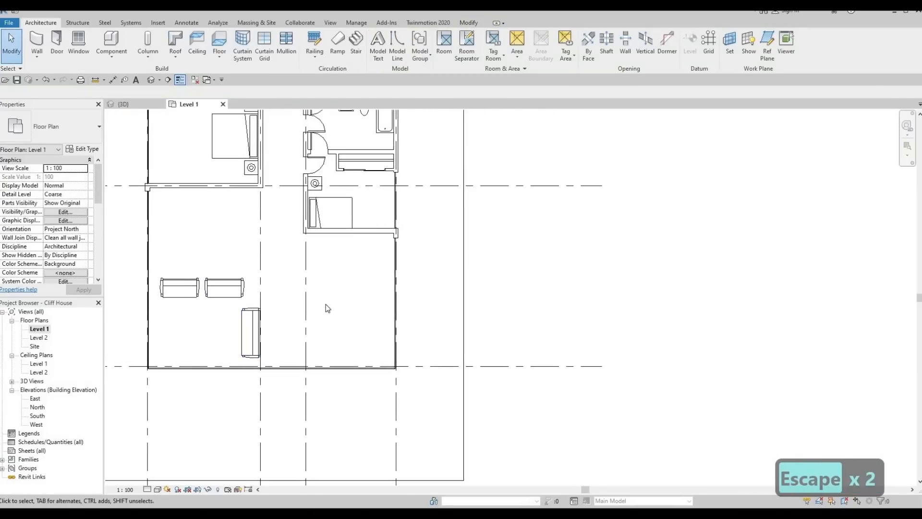
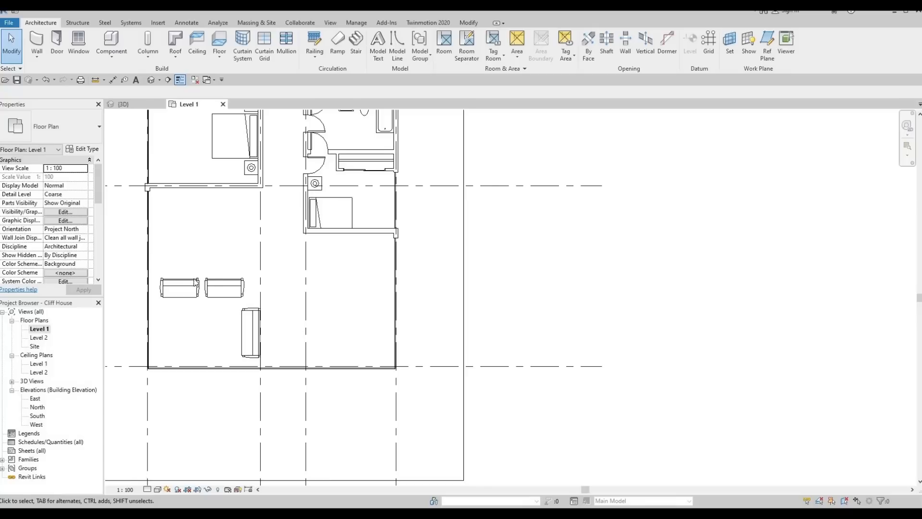
middle_drag(239, 292, 249, 346)
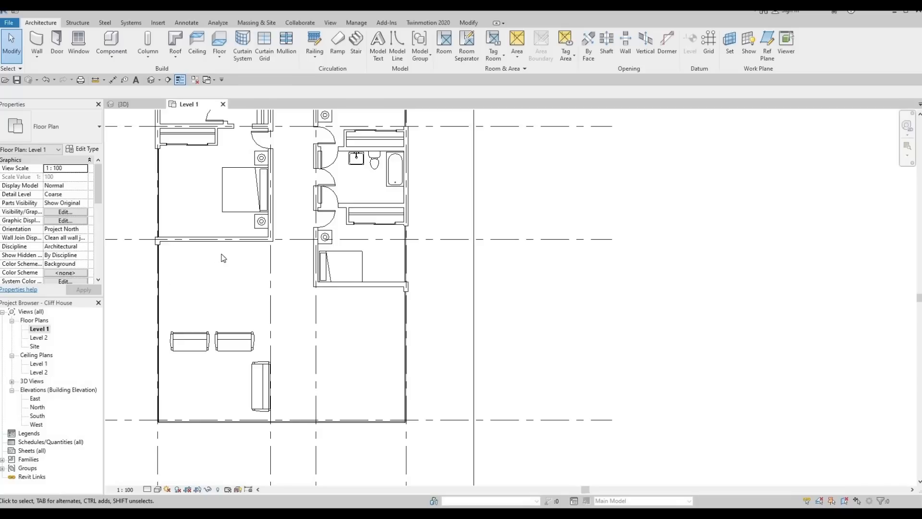
middle_drag(244, 292, 254, 256)
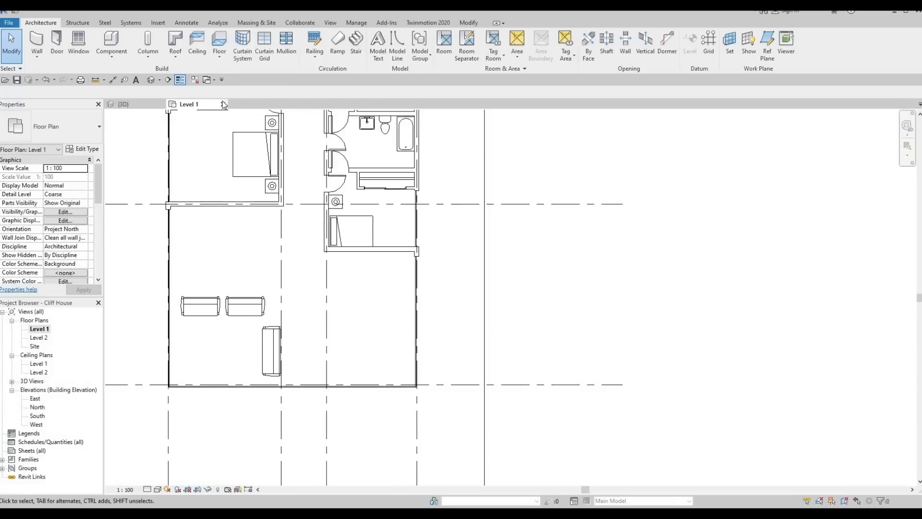
Compare the executive, tablet arm and stacking chairs in the Seating folder and load the M_Chair-Stacking family
click(158, 23)
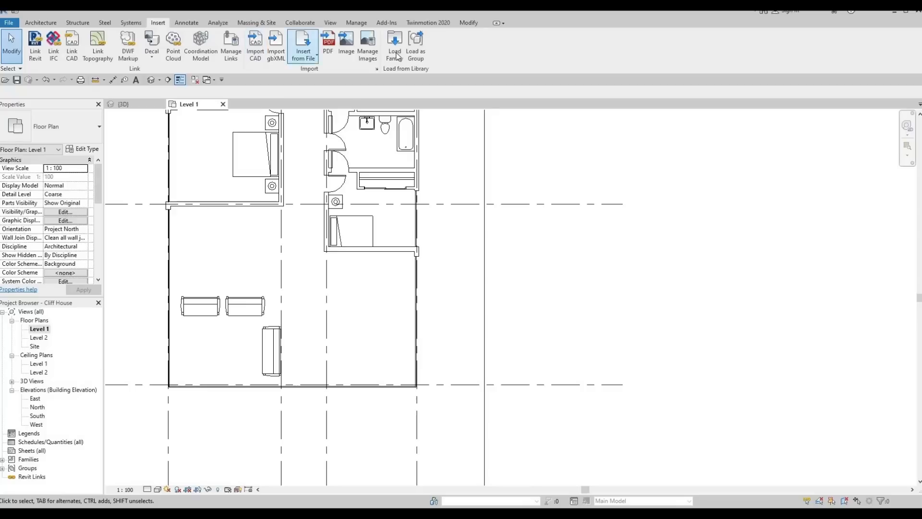
click(394, 44)
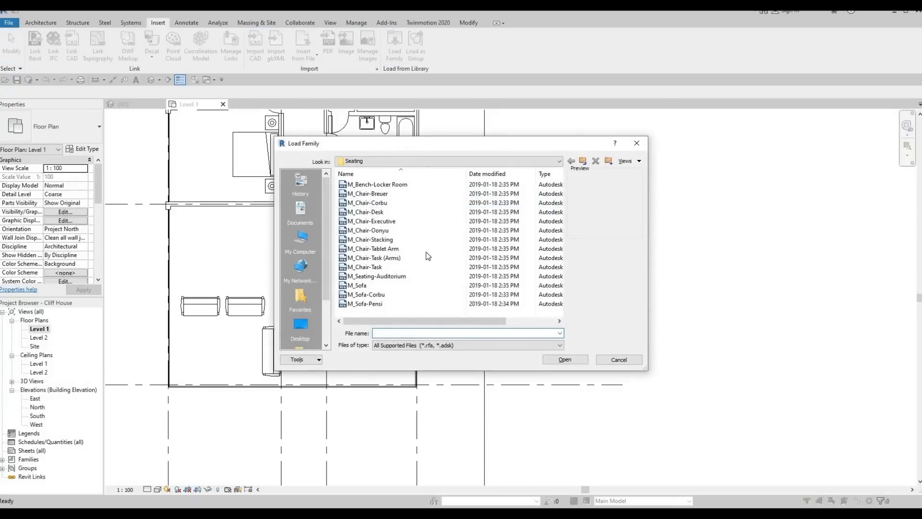
click(370, 239)
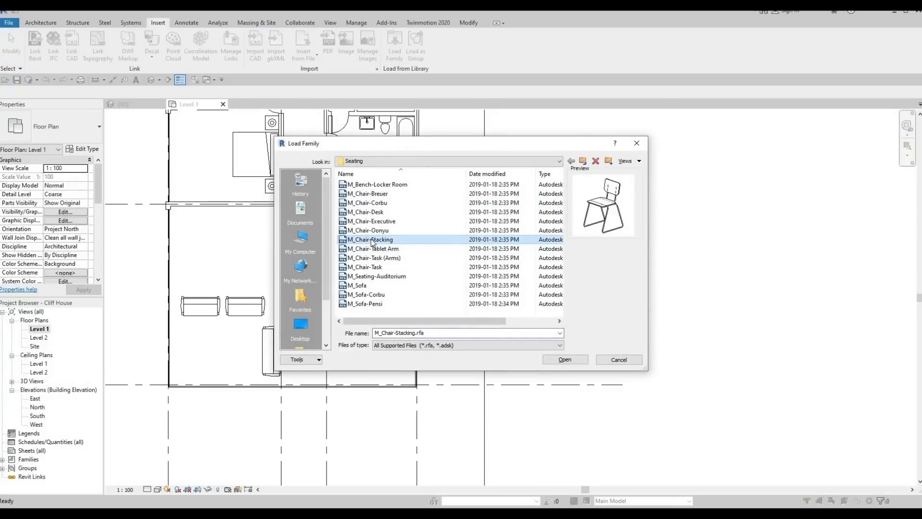
click(375, 222)
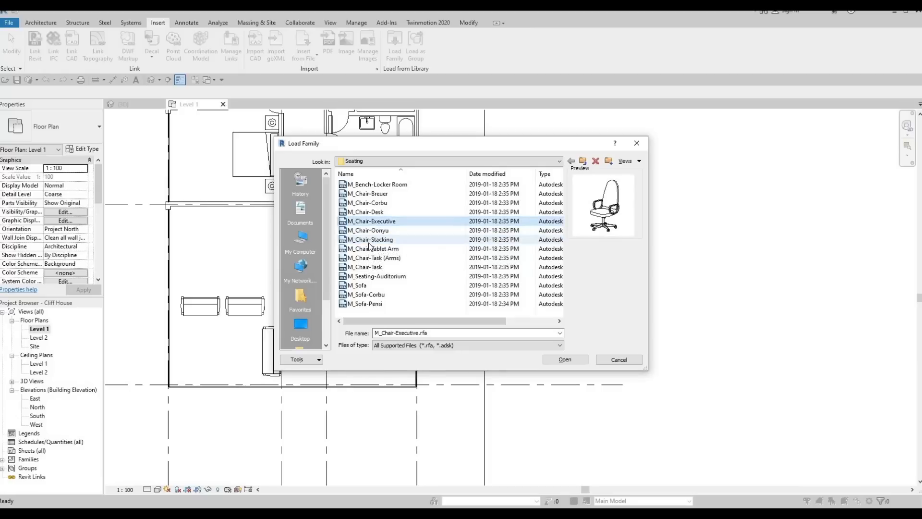
click(372, 247)
click(371, 239)
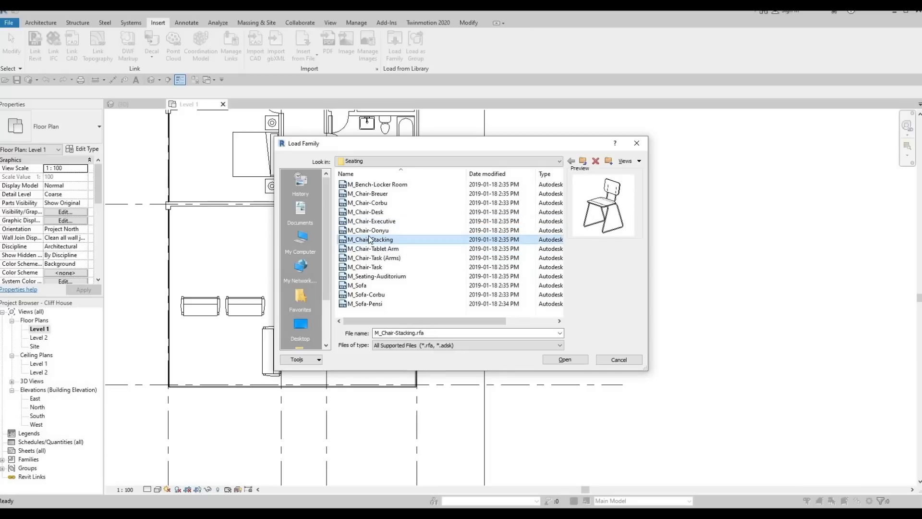
click(372, 248)
click(368, 240)
click(566, 359)
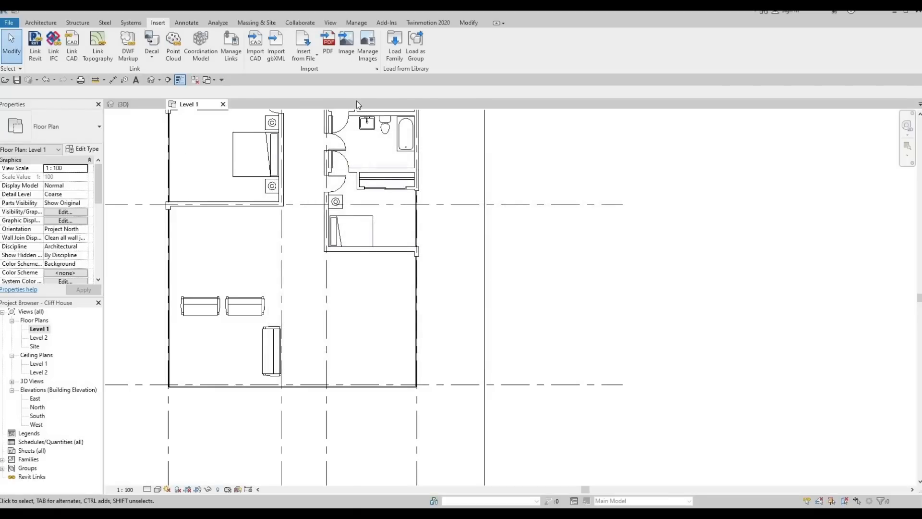
Start loading another family and browse to the Tables folder within Furniture in the Canada library
click(393, 54)
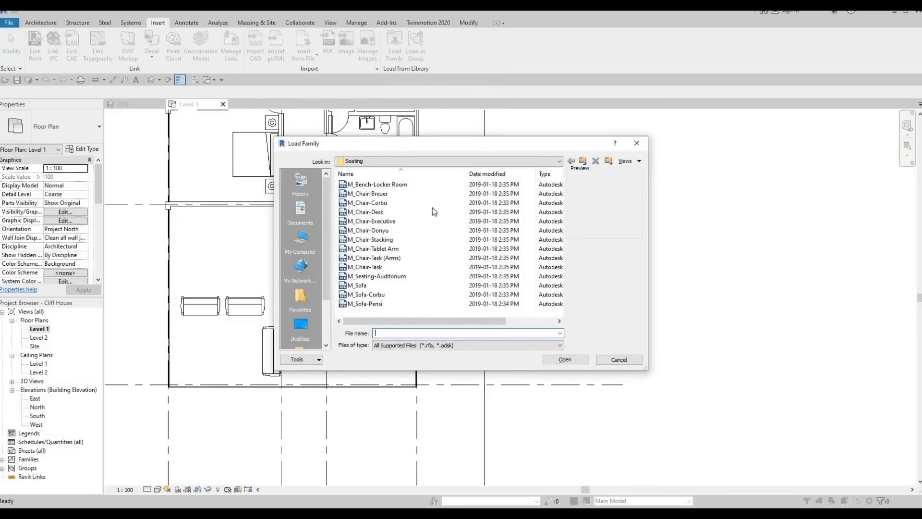
click(559, 161)
click(408, 224)
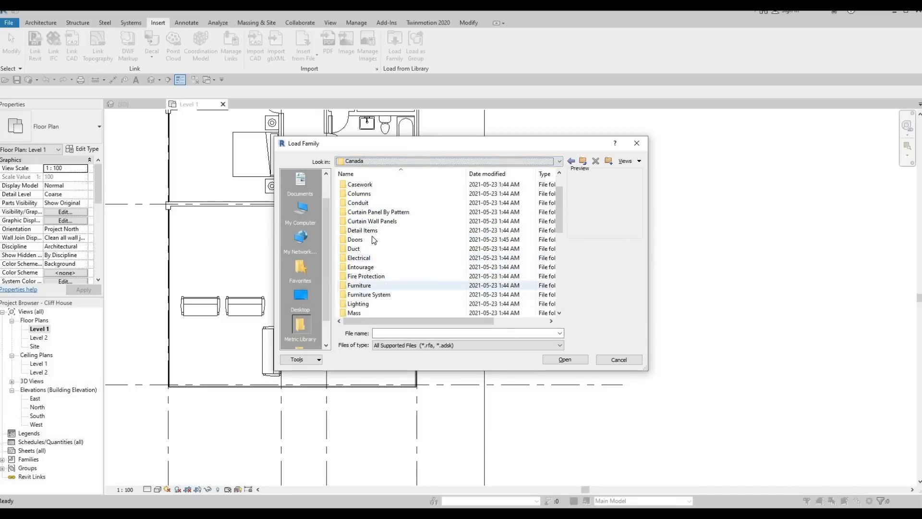
double_click(359, 286)
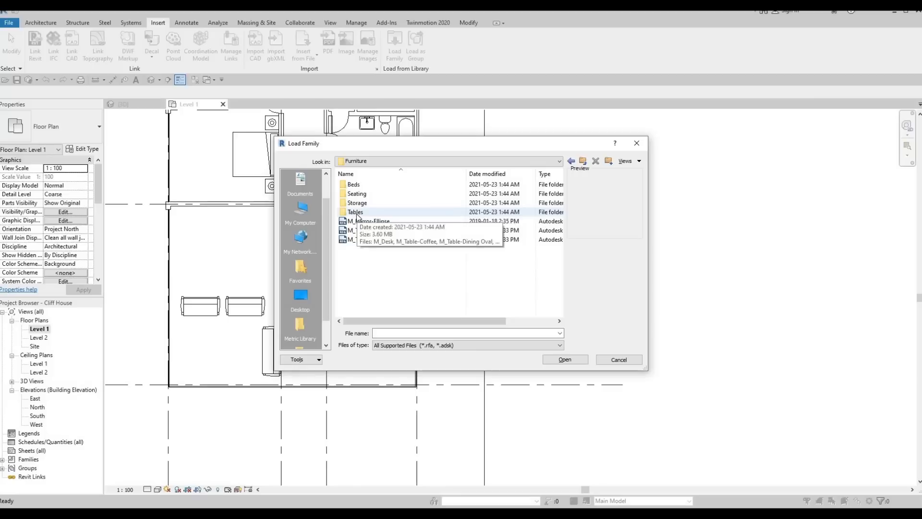
double_click(358, 215)
Compare the desk, coffee, round and rectangular dining tables, and load the M_Table-Coffee and M_Table-Dining families together
click(360, 185)
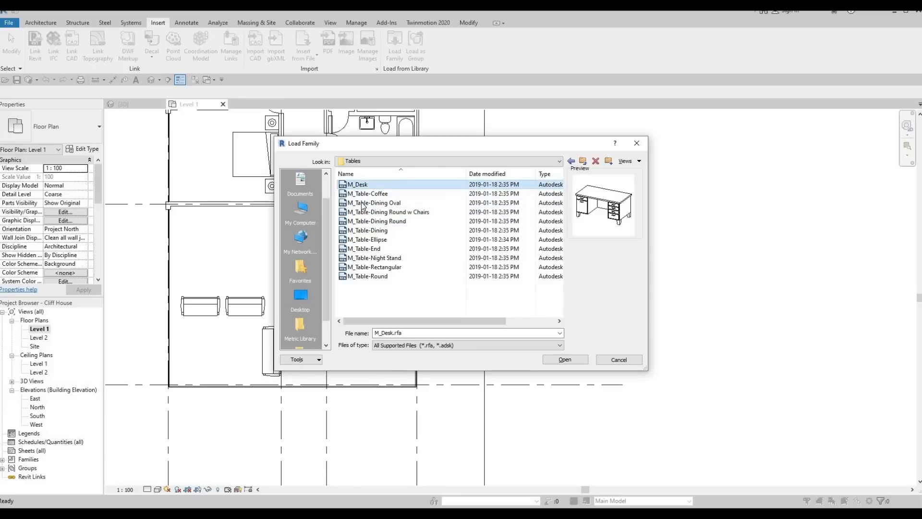
click(369, 202)
click(375, 195)
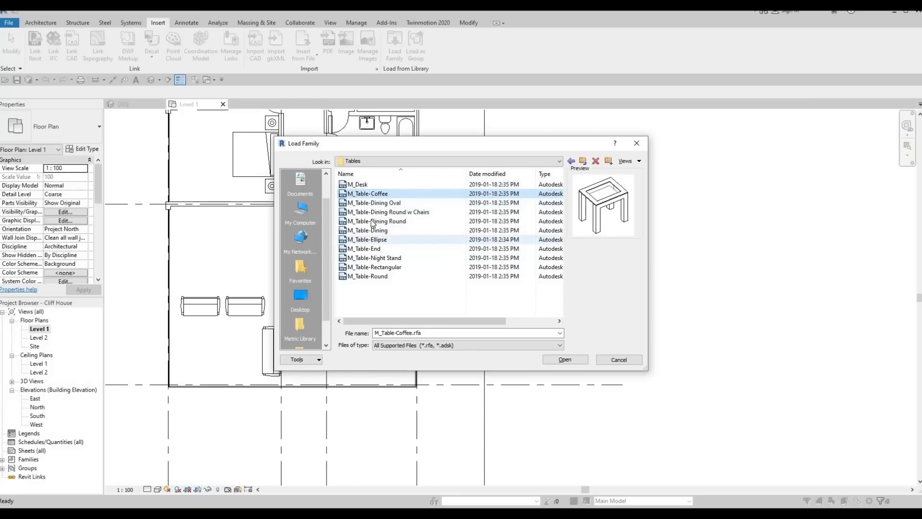
click(365, 222)
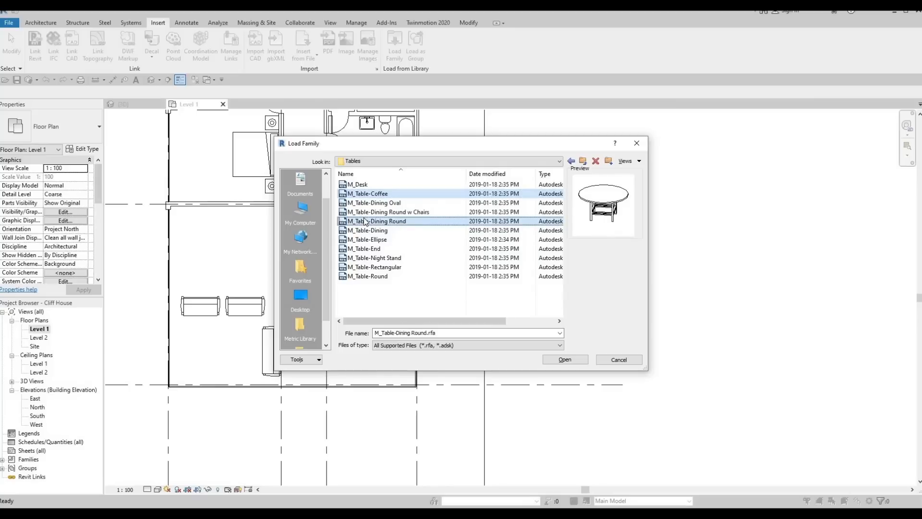
click(365, 212)
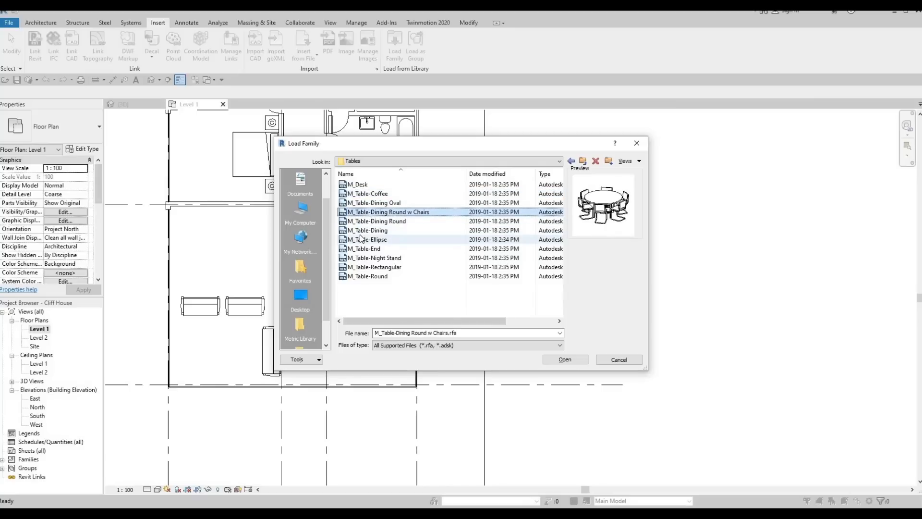
click(365, 230)
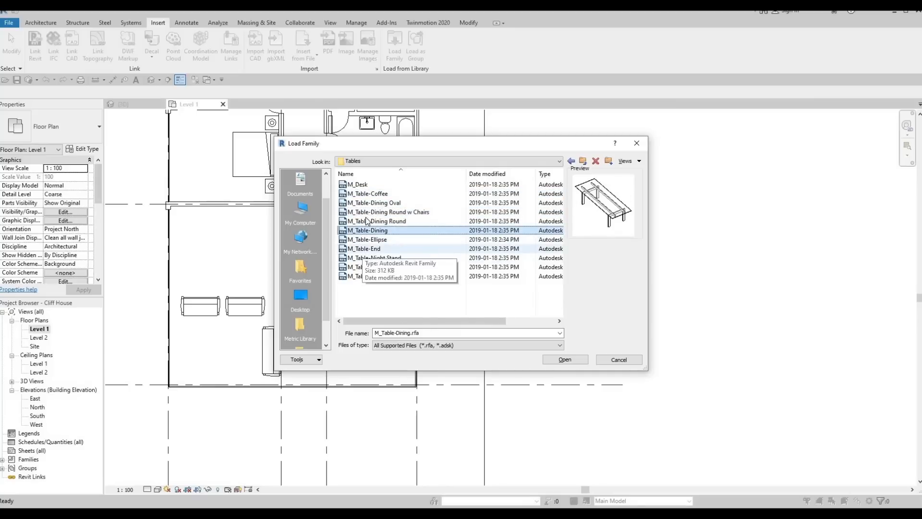
click(368, 194)
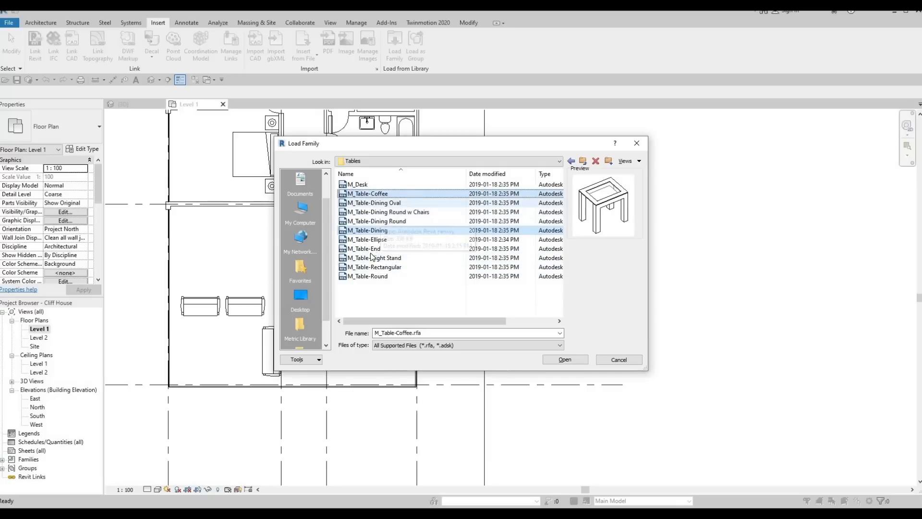
click(564, 359)
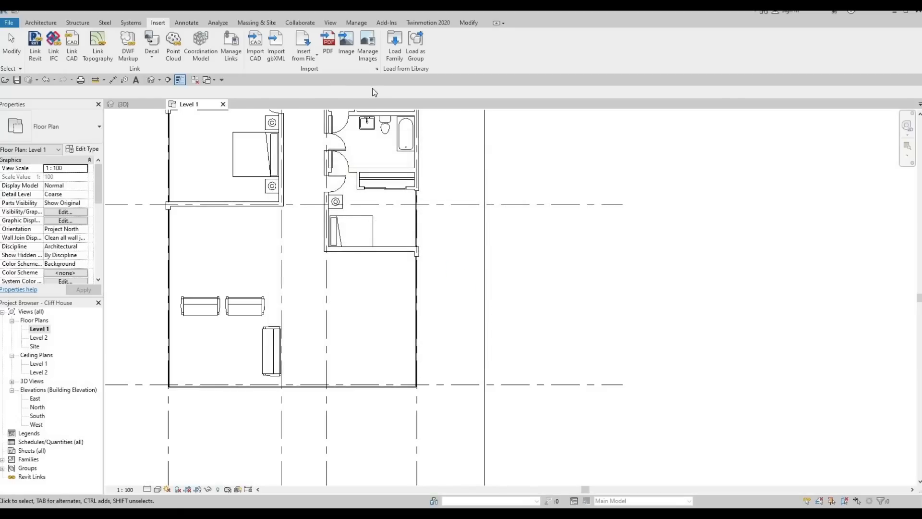
Place a 0762 x 2134mm M_Table-Dining horizontally in the open area just below the lower-right bedroom
click(41, 23)
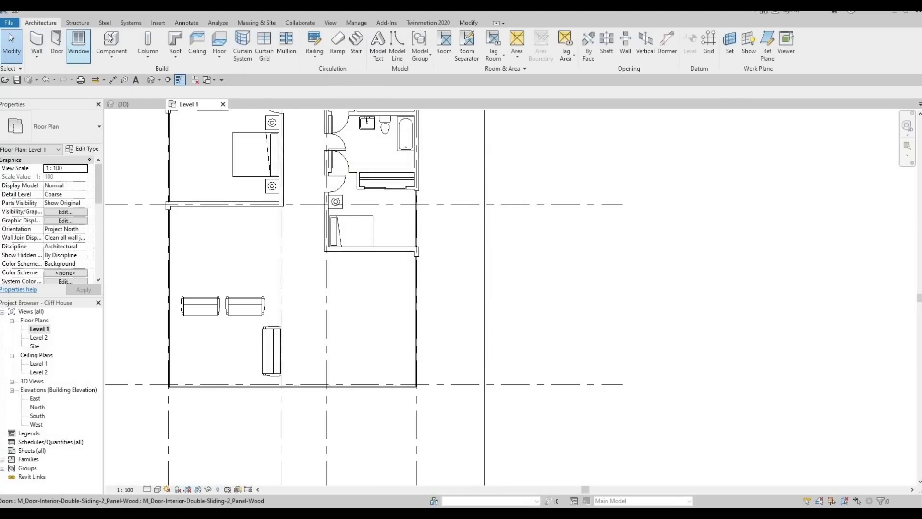
click(110, 43)
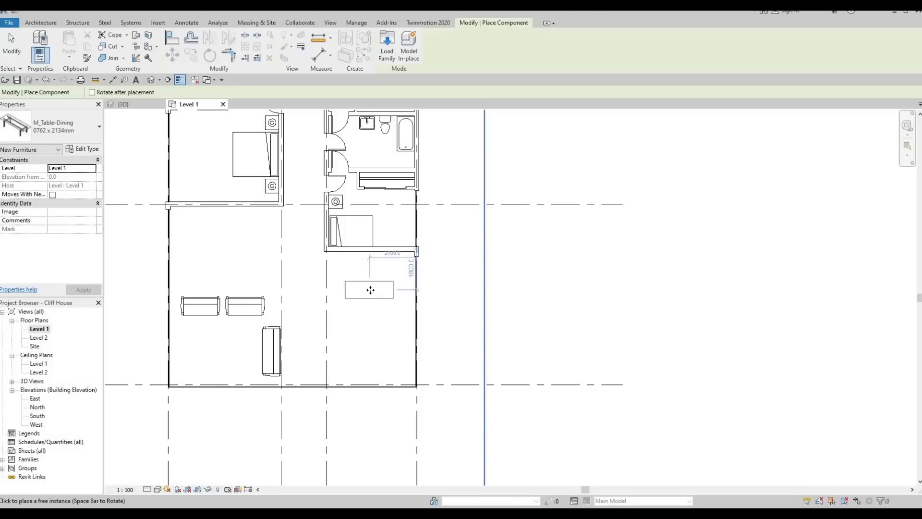
click(370, 290)
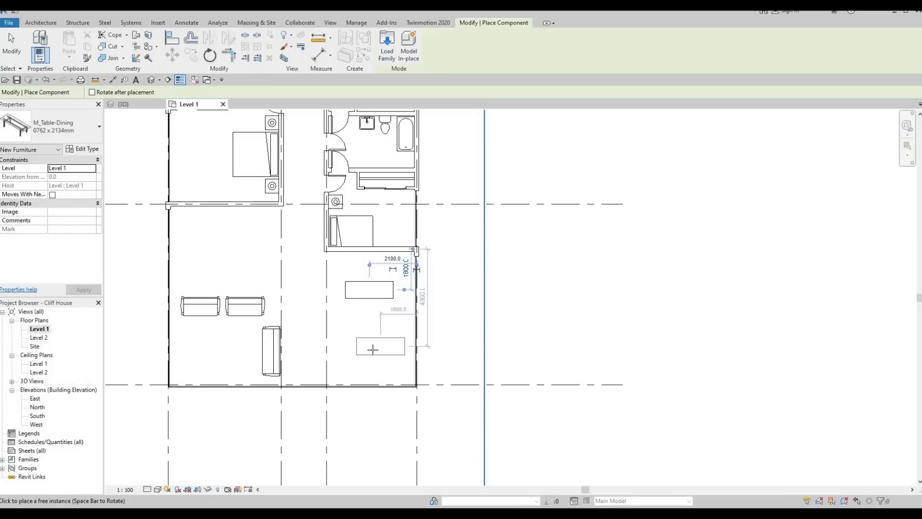
key(Escape)
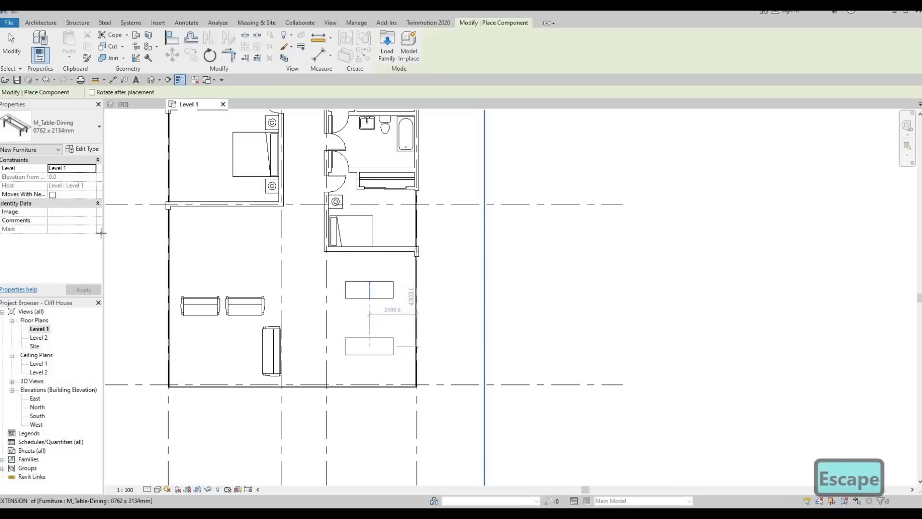
Place a 0915 x 1830 x 0457mm M_Table-Coffee in the living area, below the two small sofas and beside the vertical one
click(77, 135)
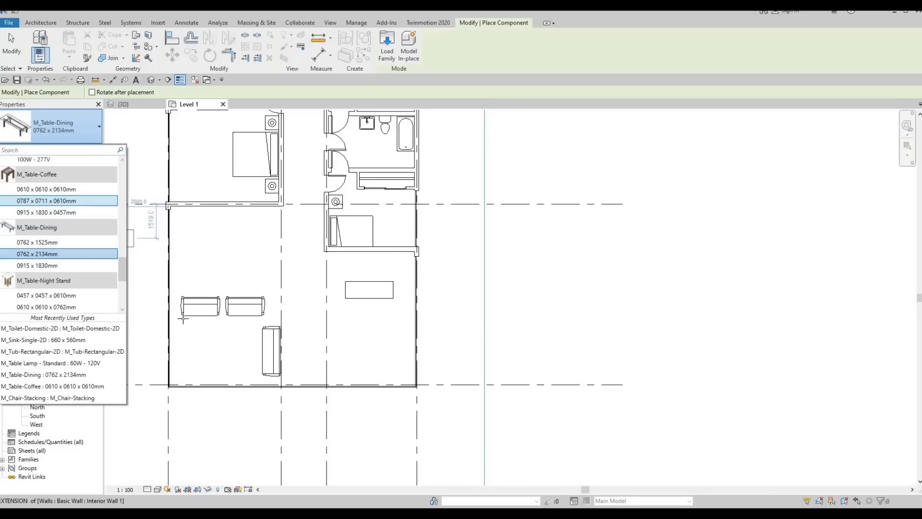
click(53, 201)
click(62, 132)
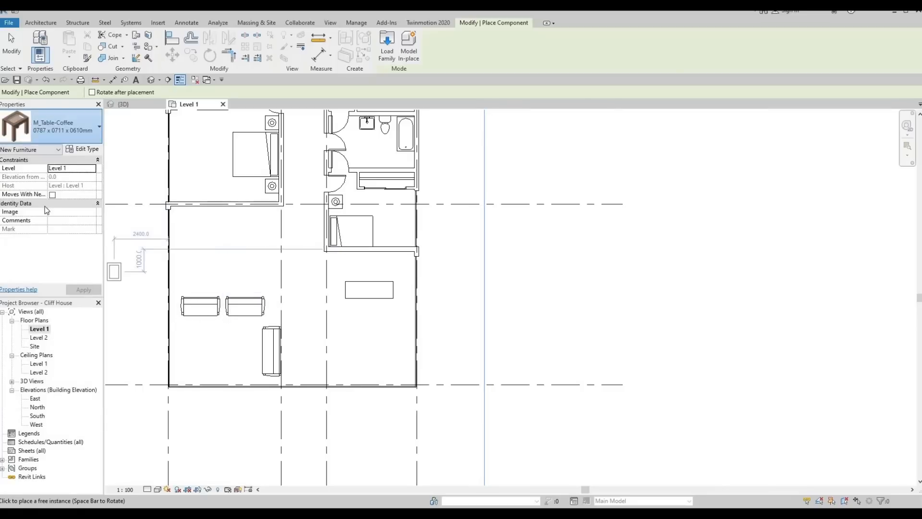
click(42, 213)
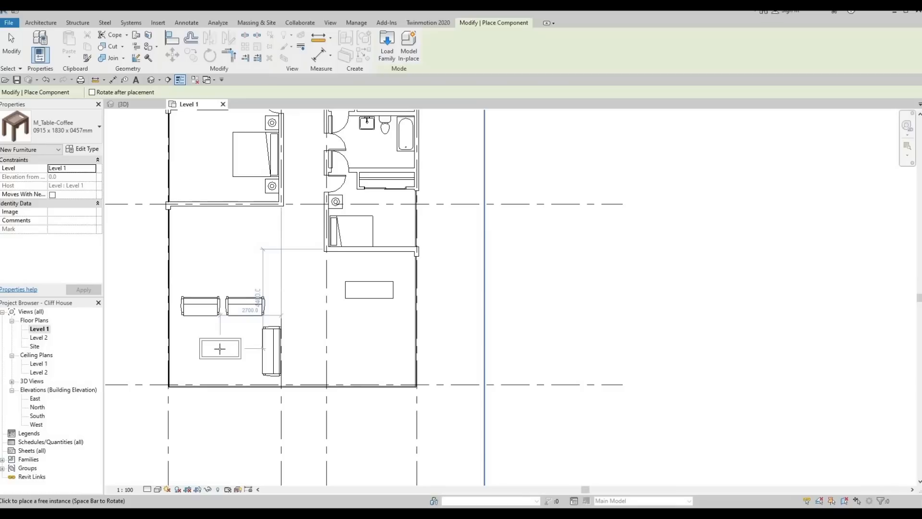
click(228, 349)
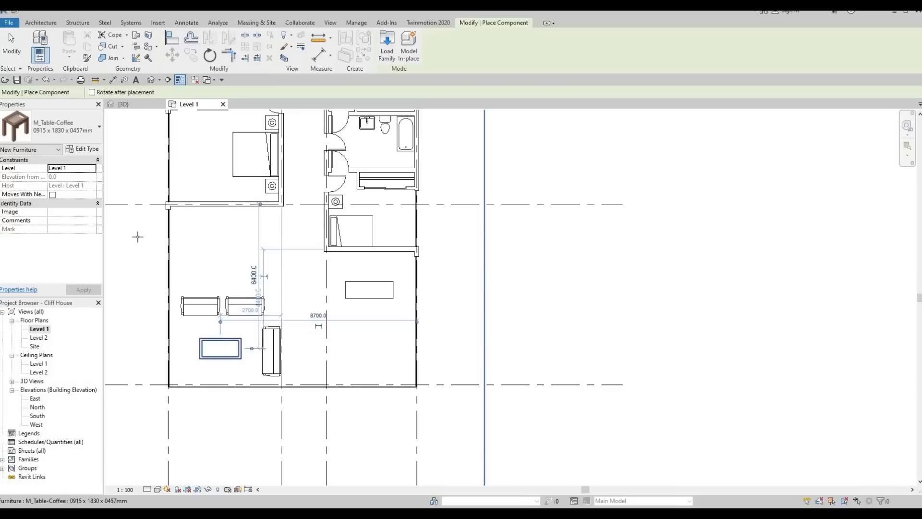
Place an M_Chair-Stacking at each short end of the dining table, centred and facing the table
click(79, 131)
scroll(69, 272, down, 2)
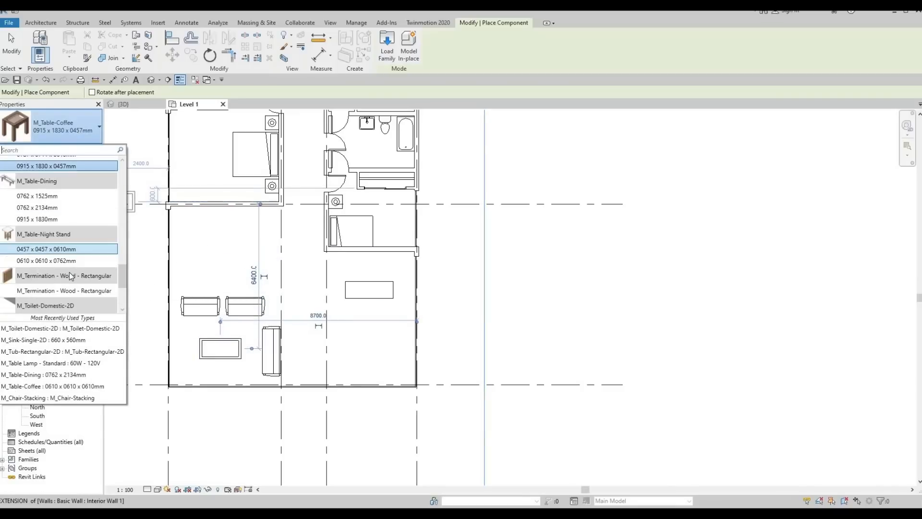
scroll(70, 272, down, 10)
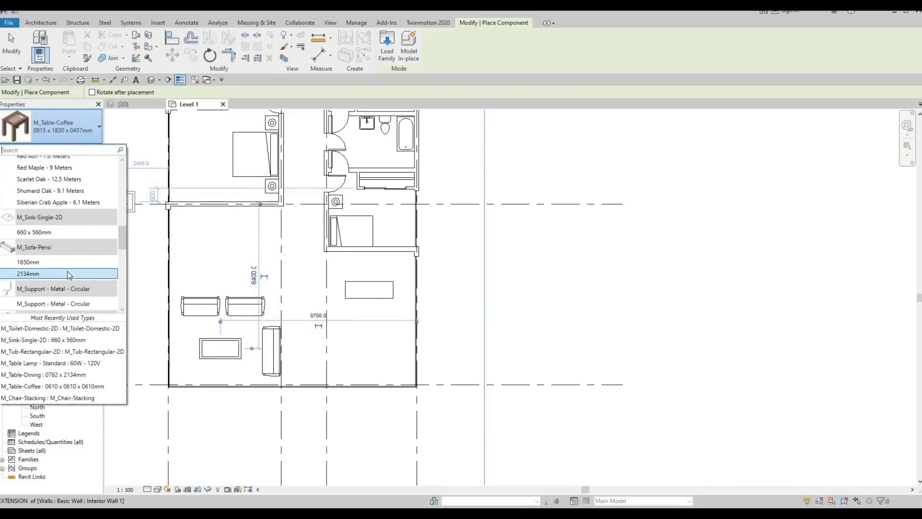
scroll(69, 272, up, 8)
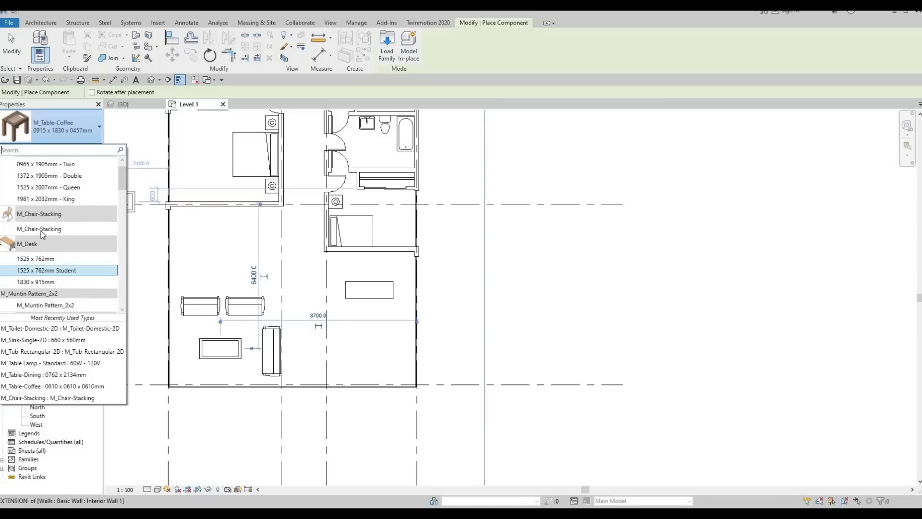
click(114, 229)
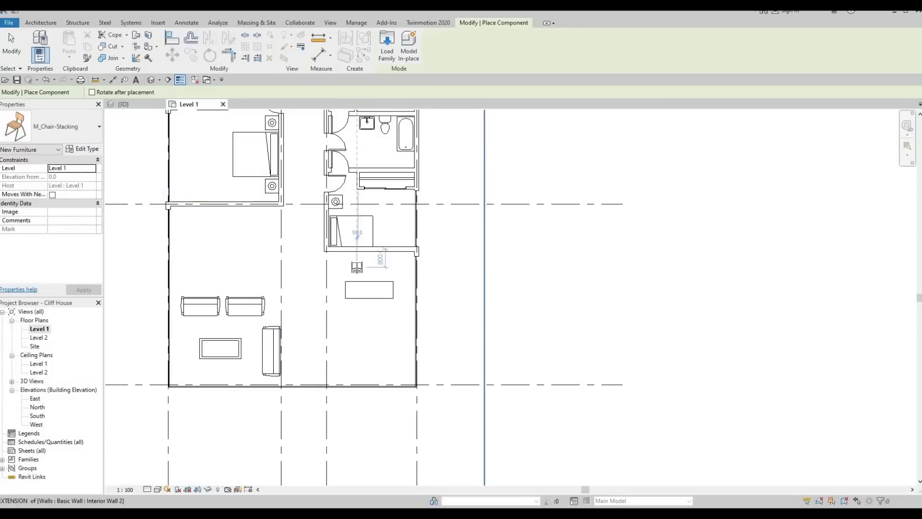
scroll(357, 273, up, 3)
scroll(357, 274, up, 2)
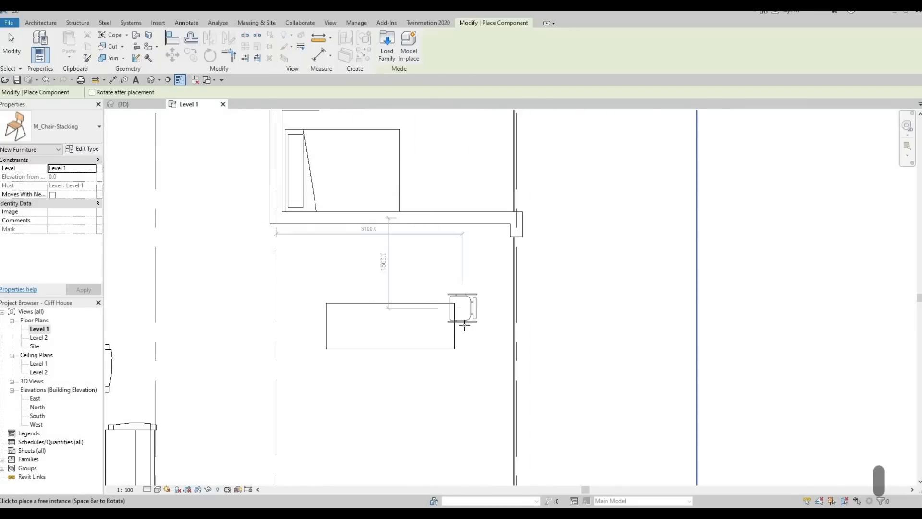
click(413, 330)
key(space)
key(space)
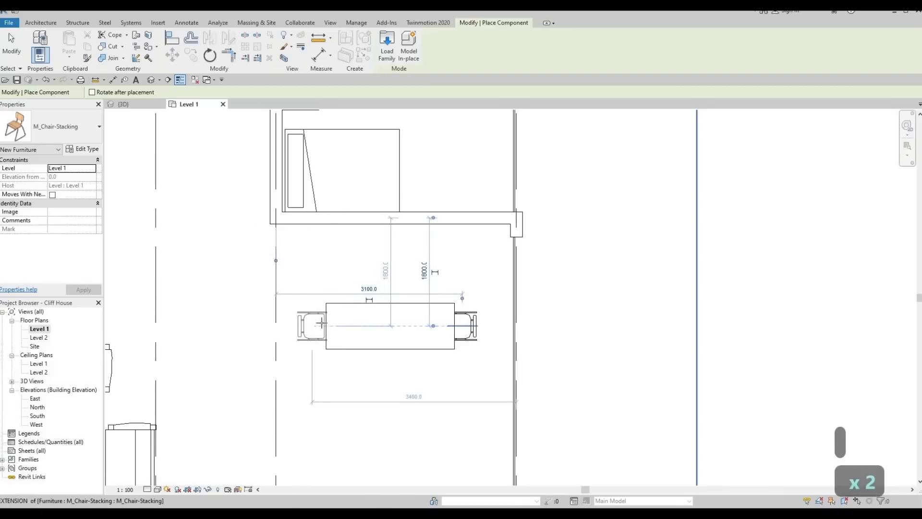
click(327, 324)
Place three stacking chairs in a row along the dining table's upper long side, rotated to face the table
key(space)
key(space)
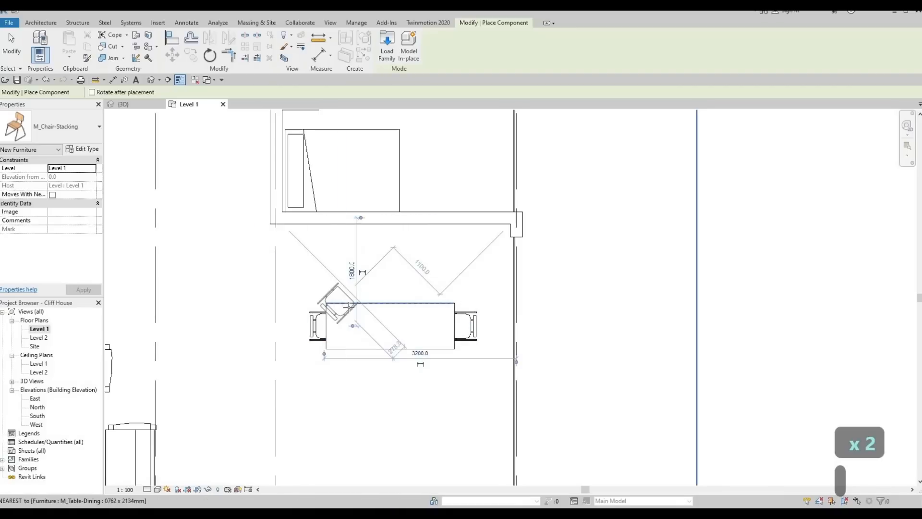
key(space)
key(space)
key(space)
key(space)
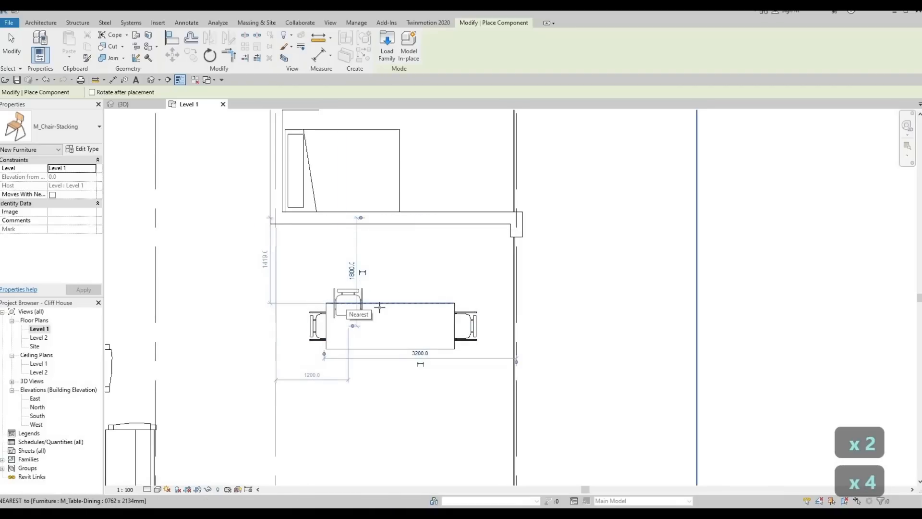
click(379, 308)
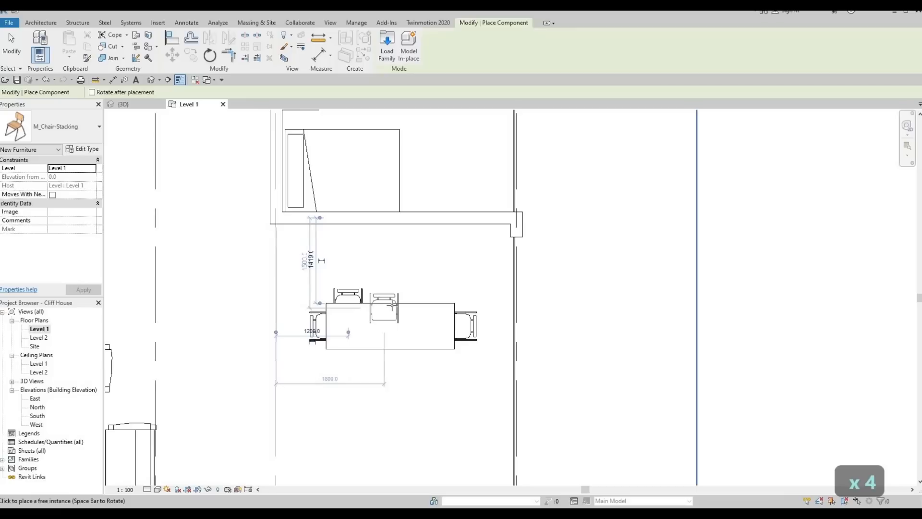
click(426, 306)
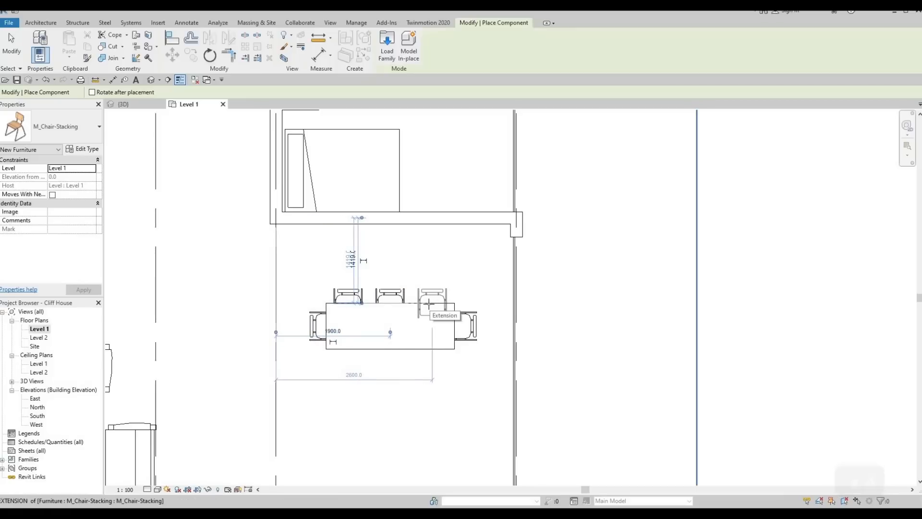
click(426, 303)
key(Escape)
key(Escape)
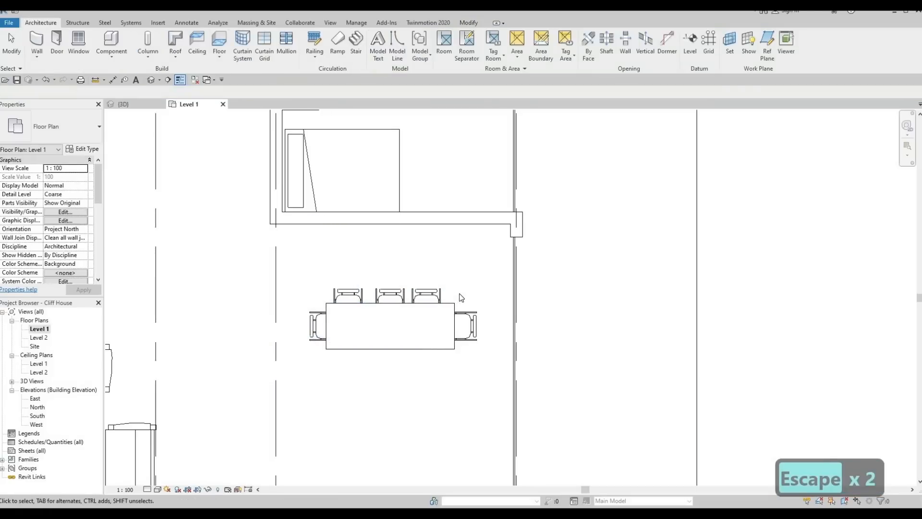
Mirror a copy of the three upper chairs about the dining table's horizontal centreline onto its lower side
drag(459, 293, 286, 260)
key(d)
key(m)
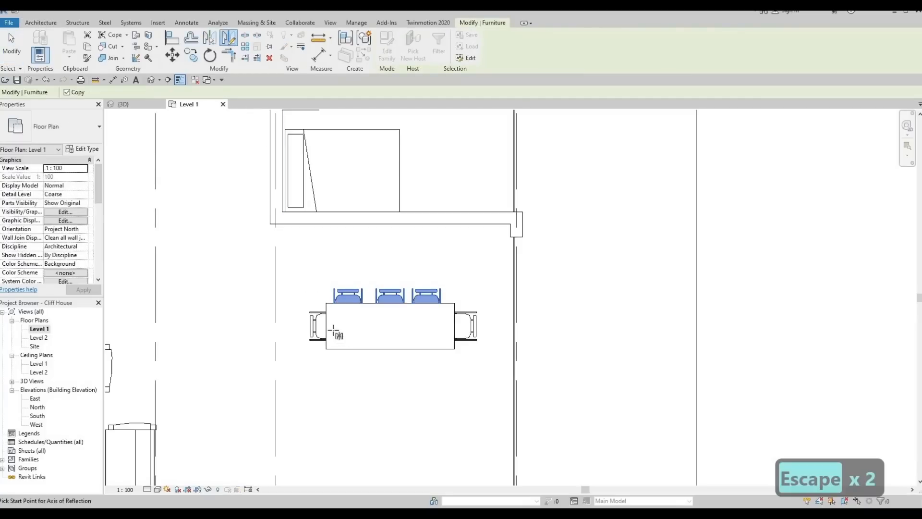
click(326, 326)
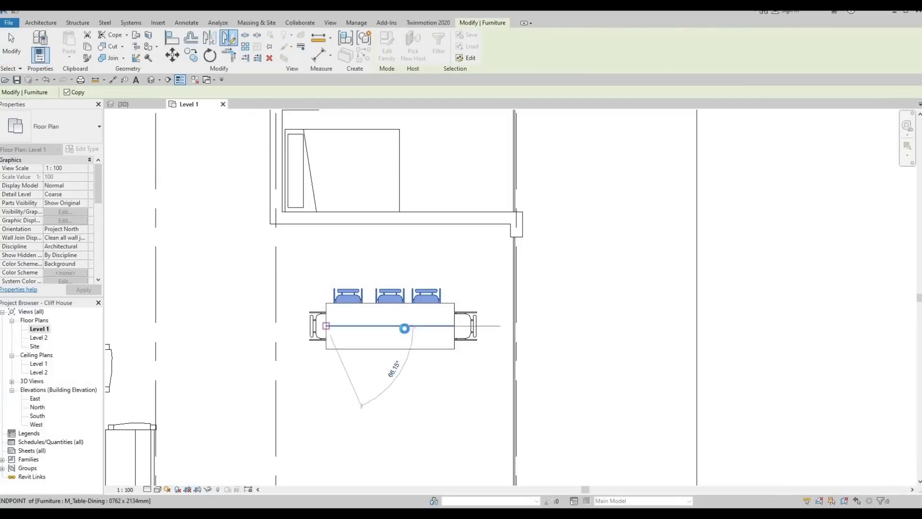
click(404, 328)
key(Escape)
key(Escape)
key(Escape)
key(Escape)
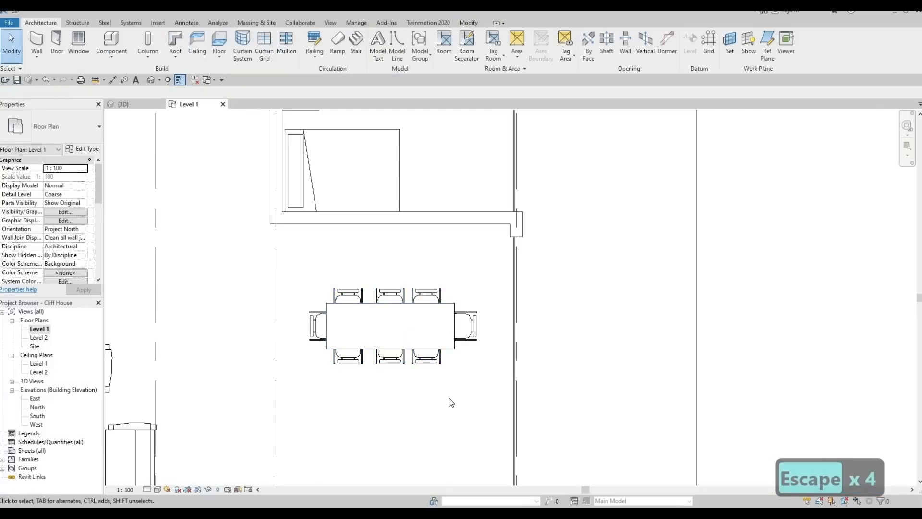
Nudge the rightmost upper and lower chairs together slightly to the right to even out the spacing along the dining table
scroll(442, 403, down, 1)
key(Escape)
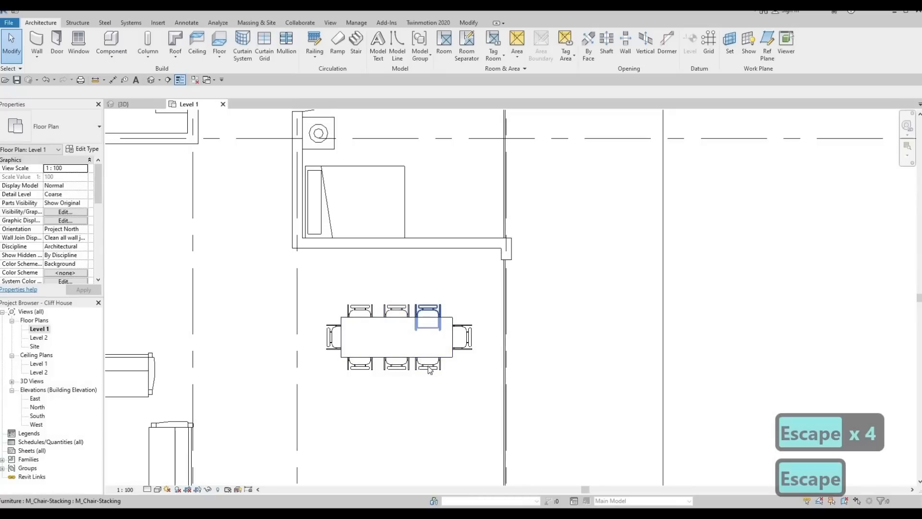
click(427, 316)
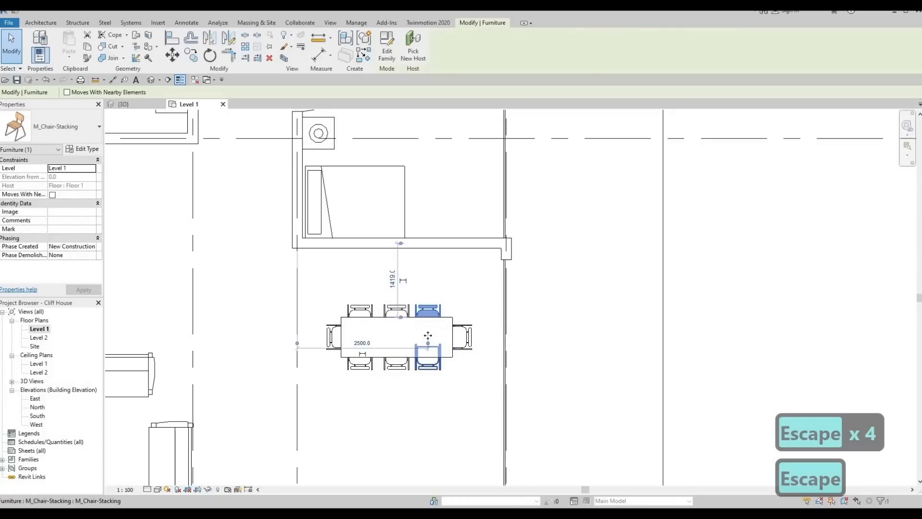
ctrl+click(426, 311)
key(Right)
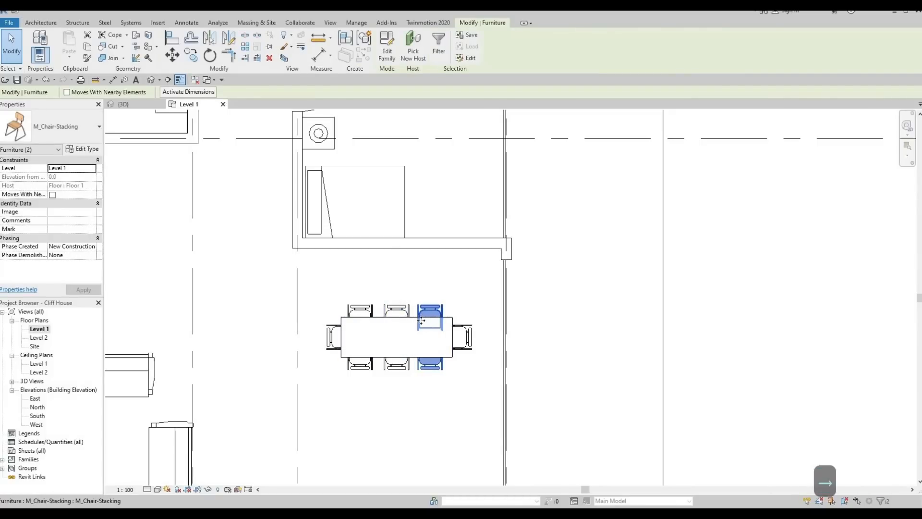
key(Right)
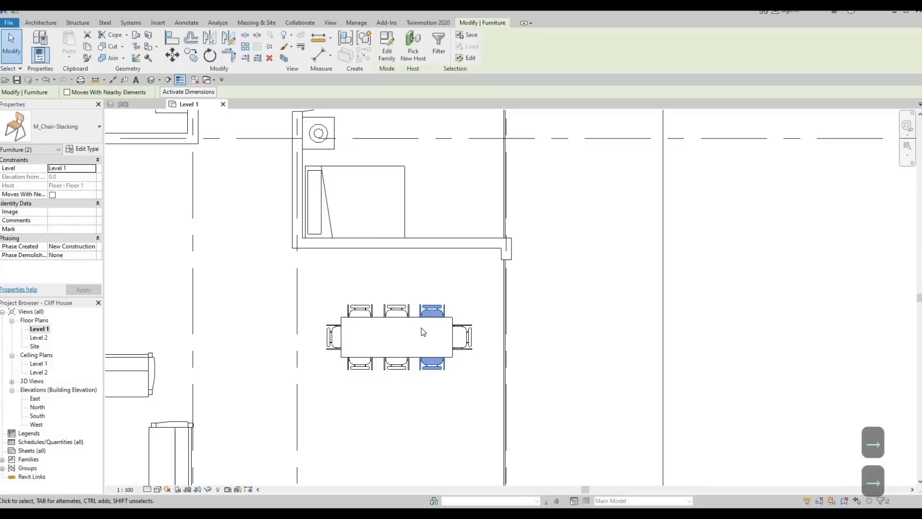
key(Left)
key(Right)
key(Escape)
key(Escape)
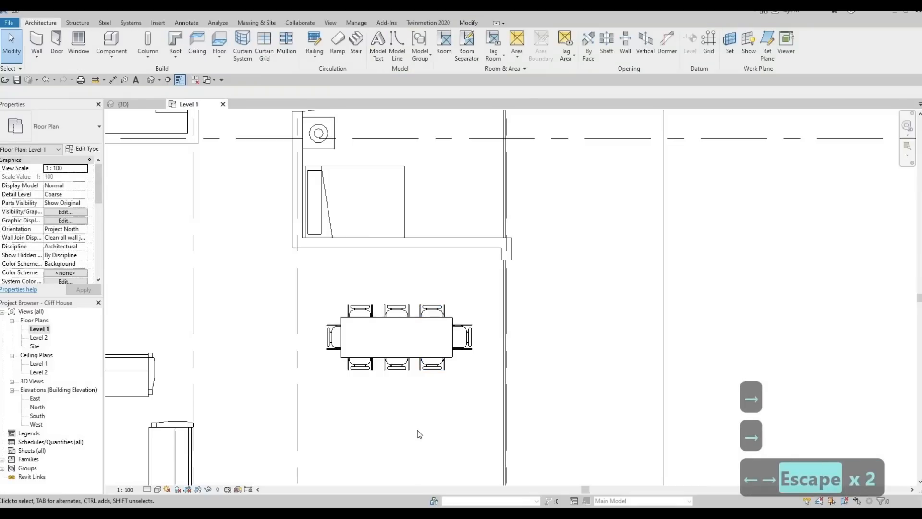
scroll(422, 437, down, 1)
middle_drag(411, 345, 421, 292)
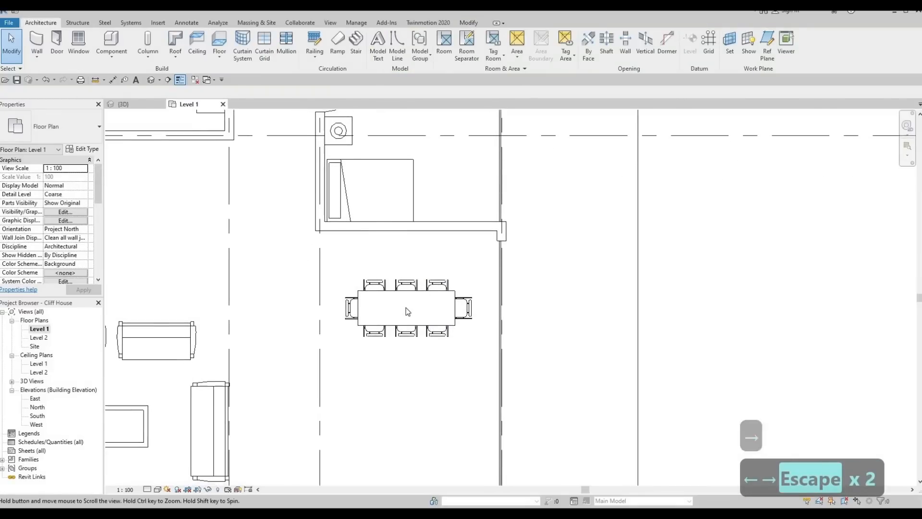
Open the default 3D view of the furnished house and bring the glazed side facade into view
middle_drag(397, 379, 405, 309)
scroll(405, 310, down, 1)
scroll(437, 312, down, 3)
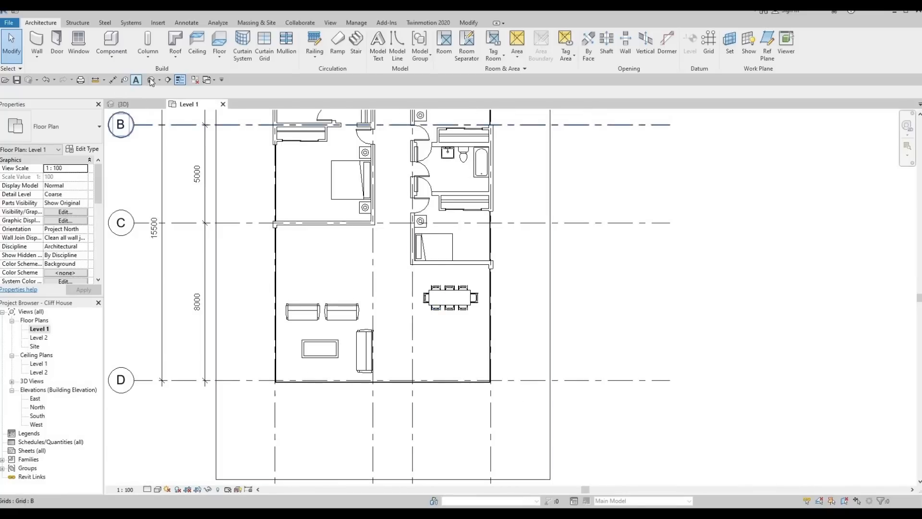
middle_drag(326, 250, 329, 325)
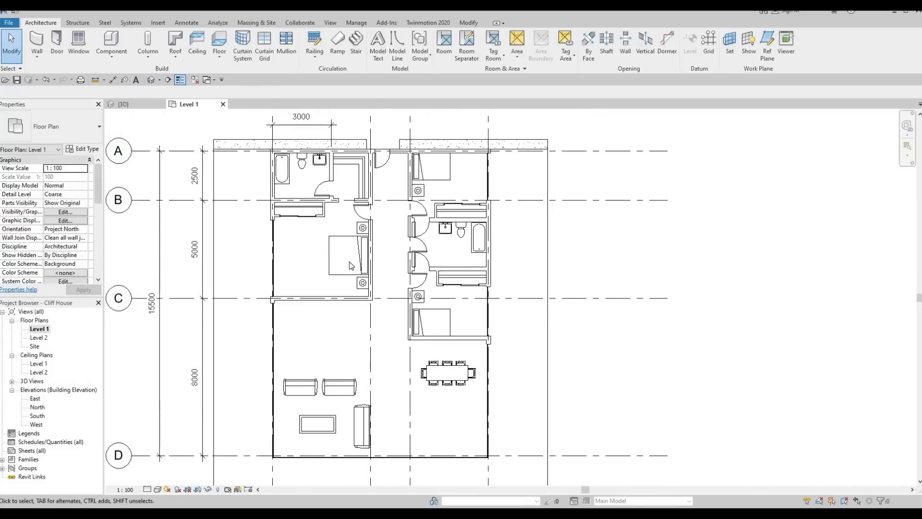
click(152, 80)
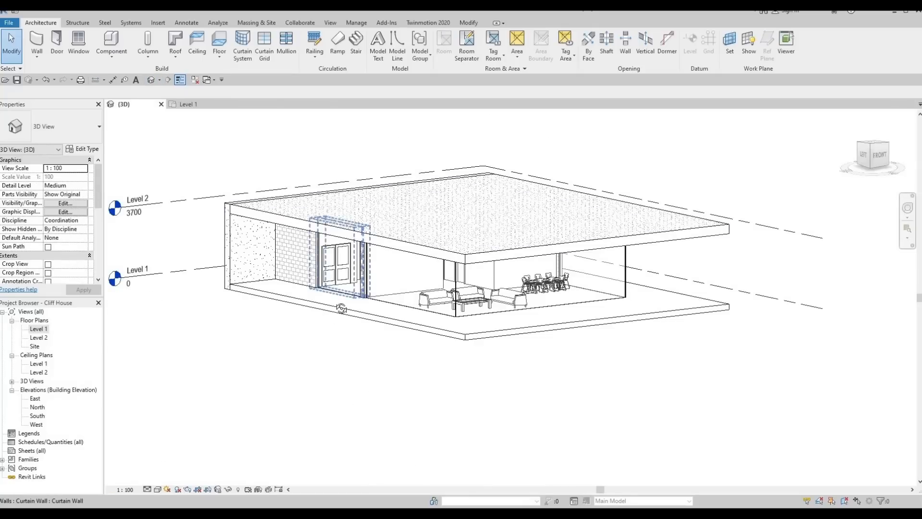
shift+middle_drag(341, 308, 425, 218)
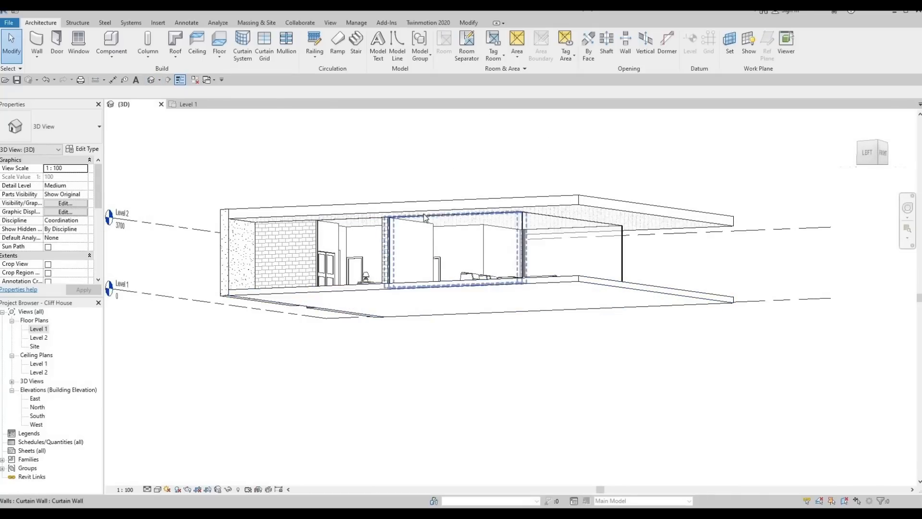
Lower the top of the living area's side curtain wall by about 200 mm below Level 2
click(424, 218)
scroll(445, 217, up, 3)
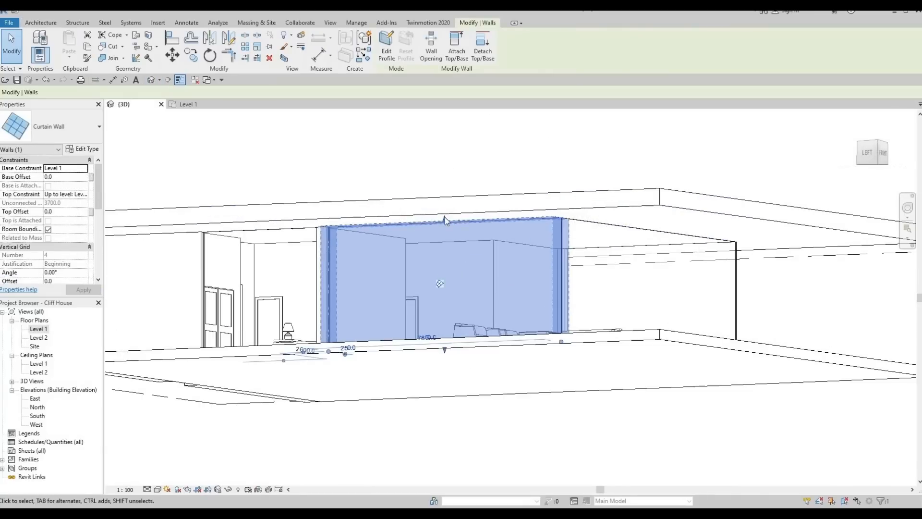
scroll(444, 217, up, 3)
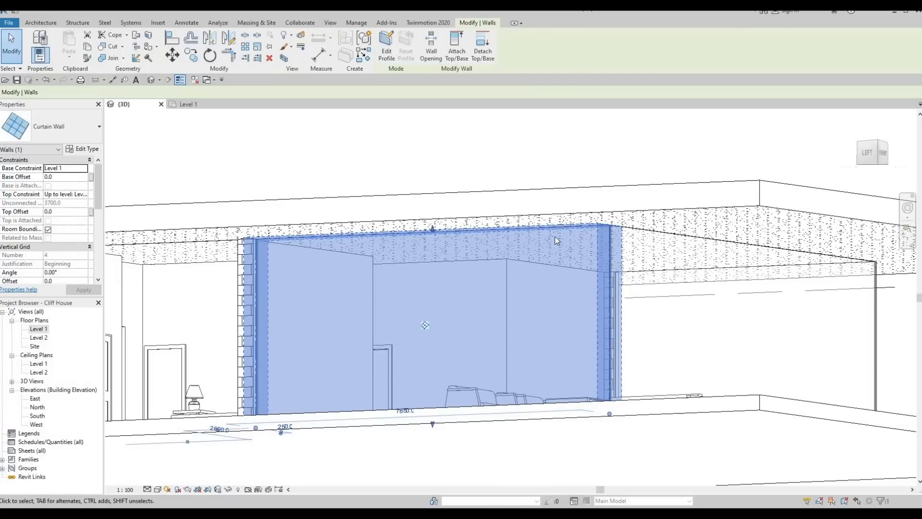
key(F1)
key(F1)
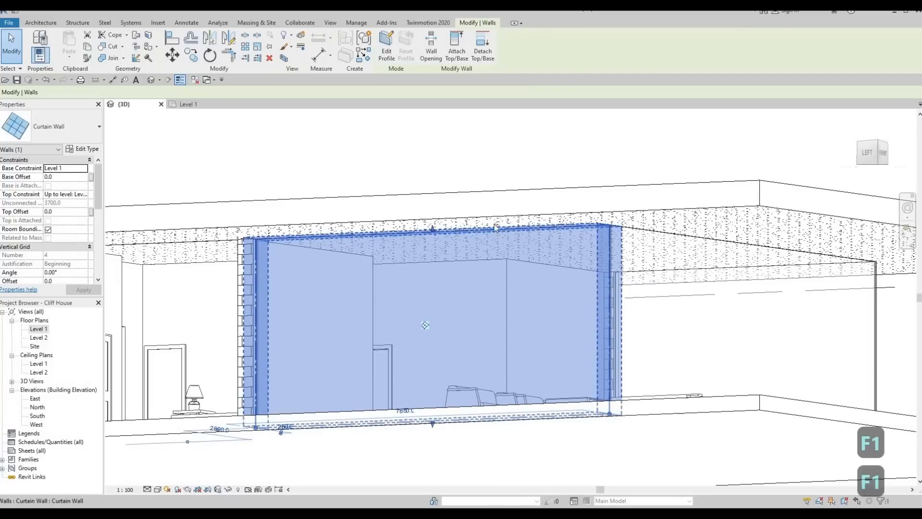
drag(432, 231, 424, 250)
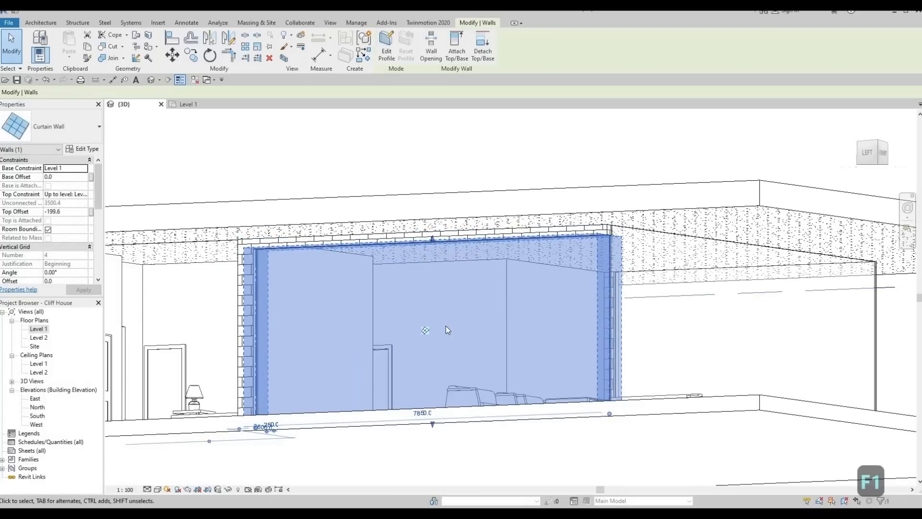
scroll(450, 291, down, 1)
middle_drag(451, 290, 482, 323)
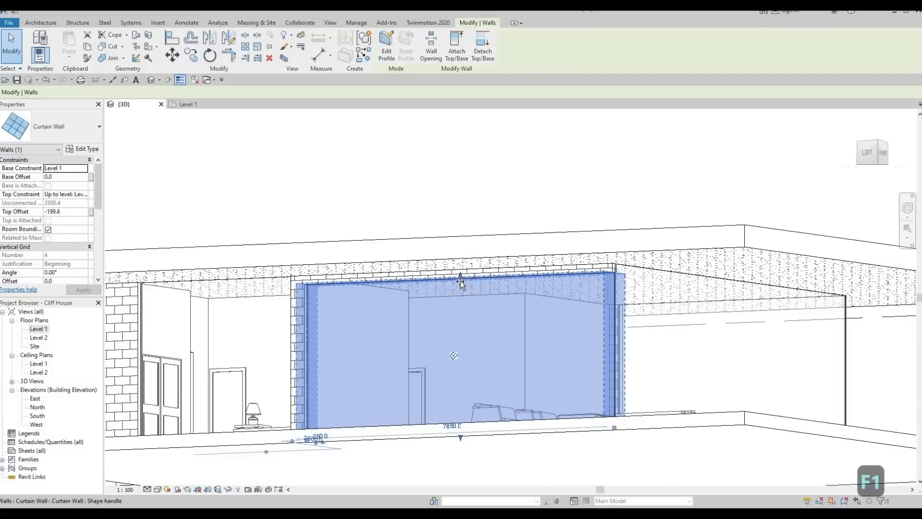
key(Escape)
mouse_move(448, 330)
shift+middle_down()
mouse_move(372, 320)
mouse_move(457, 315)
shift+middle_up()
scroll(449, 300, down, 1)
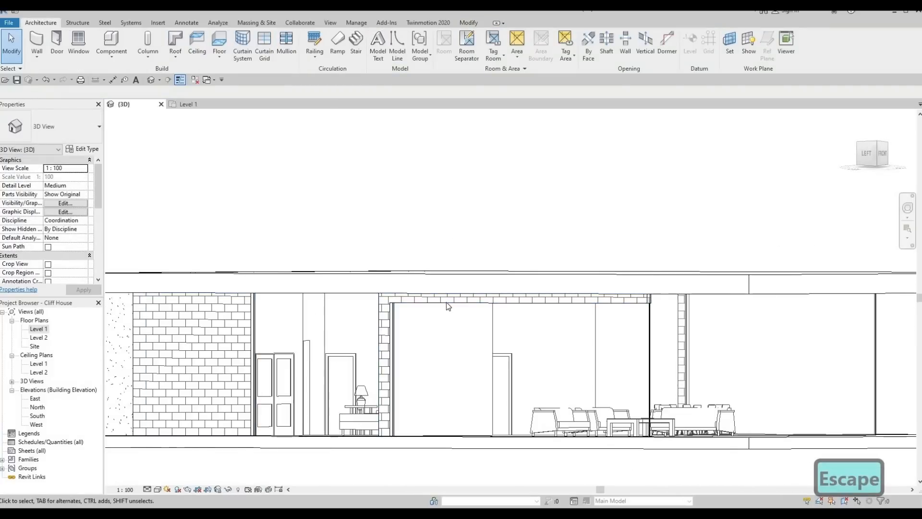
key(a)
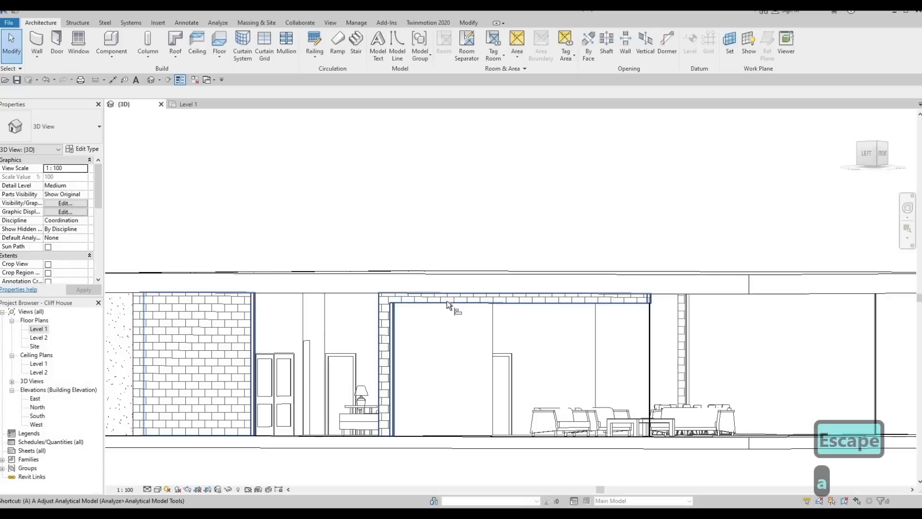
key(l)
key(BackSpace)
key(Escape)
key(Escape)
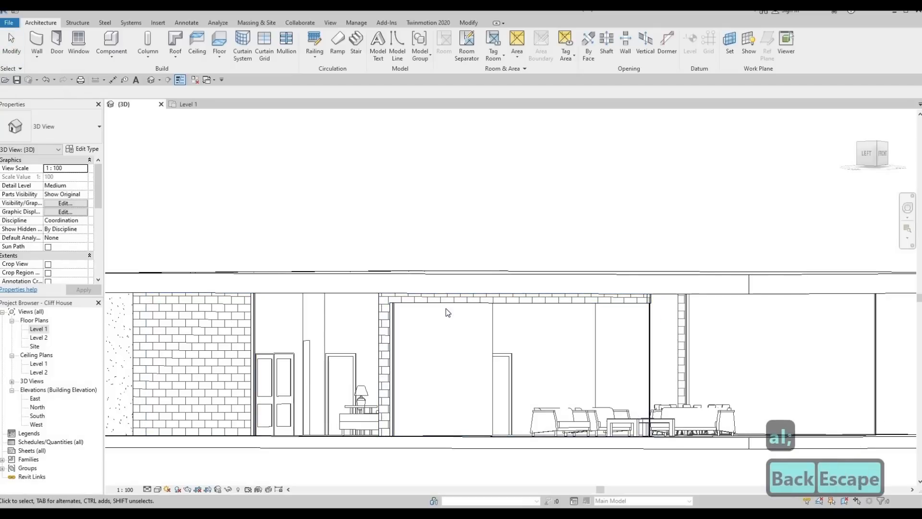
Align the top of the curtain wall by the double sliding door with the lowered top of the living area's curtain wall
key(a)
key(l)
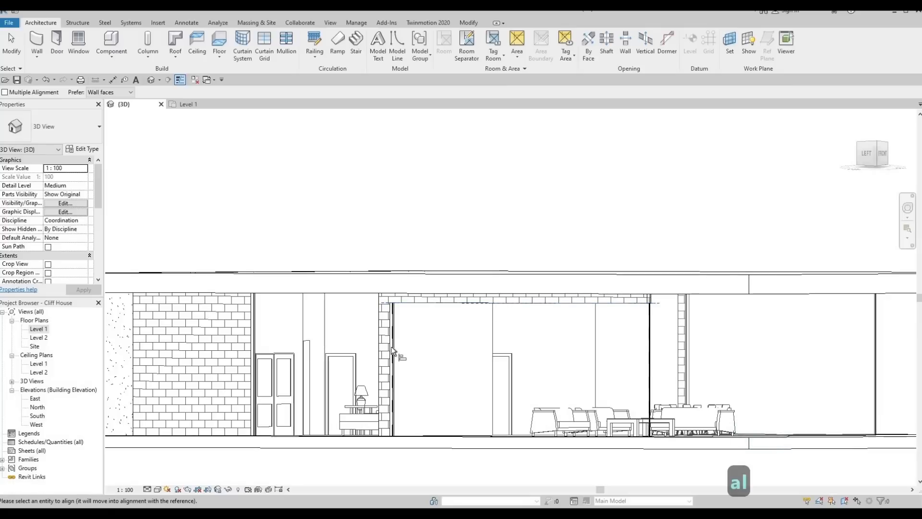
shift+middle_drag(397, 325, 354, 282)
click(354, 282)
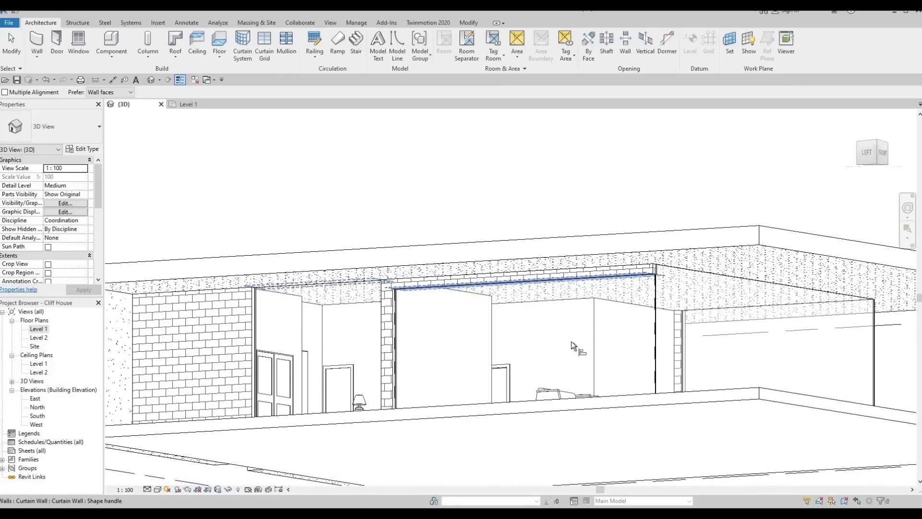
click(572, 341)
middle_drag(567, 283, 465, 286)
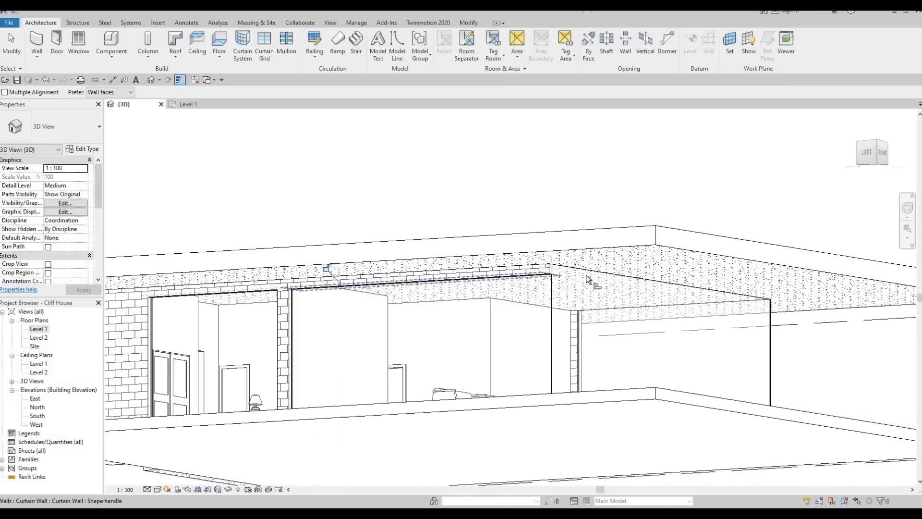
Align the tops of the front curtain wall and the curtain walls along the dining side with the neighbouring lowered glazing
shift+middle_drag(589, 310, 548, 277)
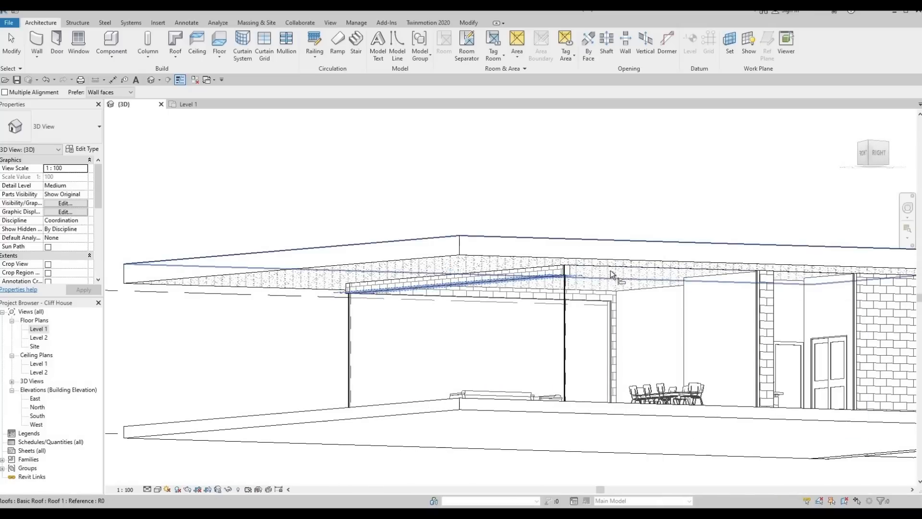
middle_drag(504, 315, 513, 285)
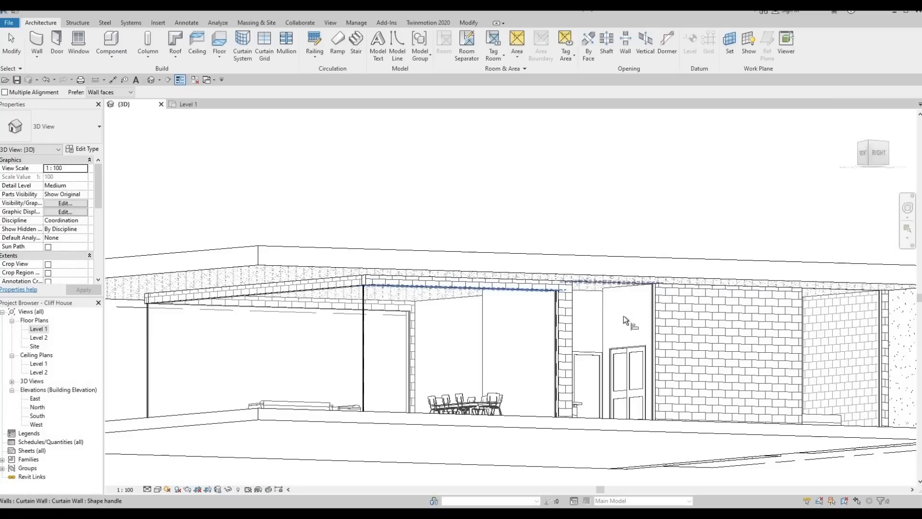
middle_drag(623, 315, 365, 310)
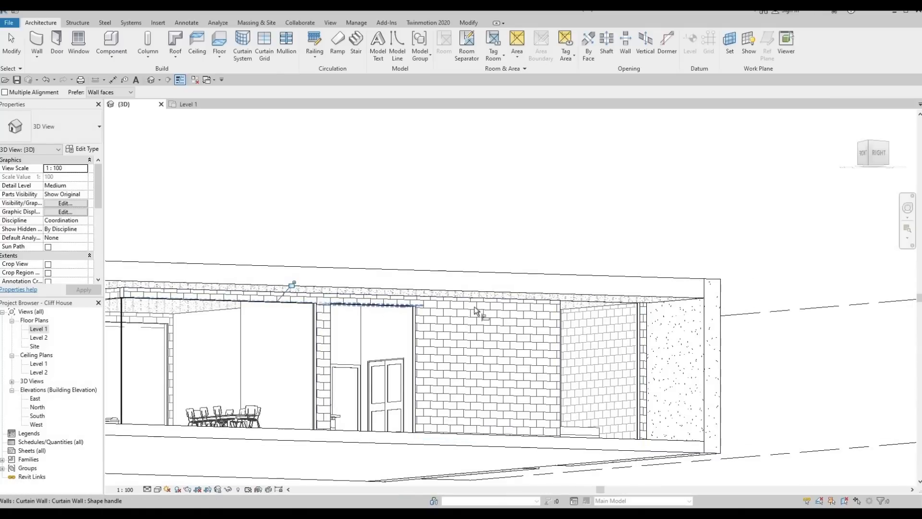
key(Tab)
key(Tab)
click(570, 304)
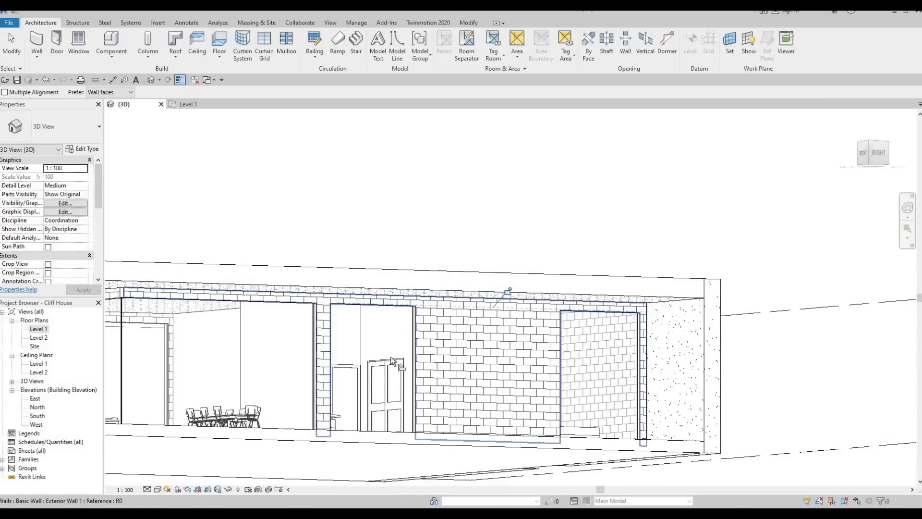
scroll(390, 356, down, 5)
key(Escape)
Leave the Align command and inspect the curtain wall heads, roof edge and furnished interior from around the house
shift+middle_drag(394, 360, 558, 365)
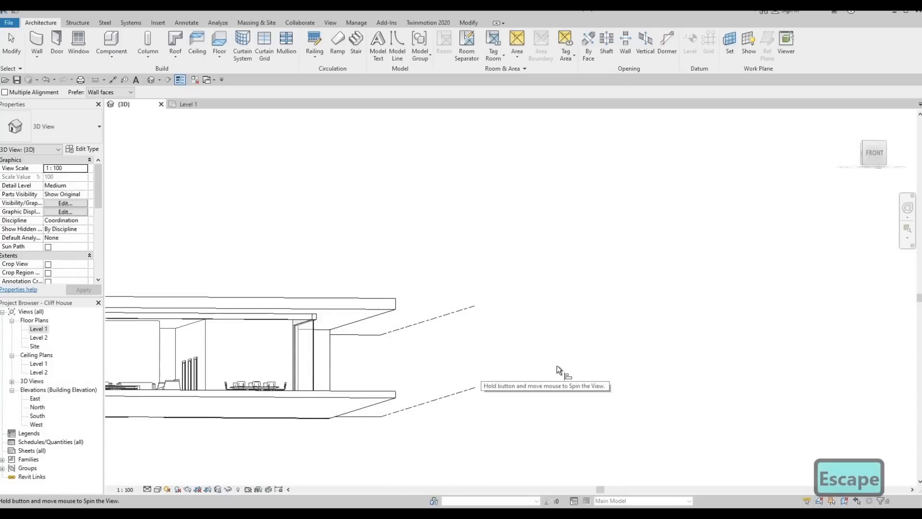
middle_drag(340, 387, 595, 382)
shift+middle_drag(332, 331, 367, 324)
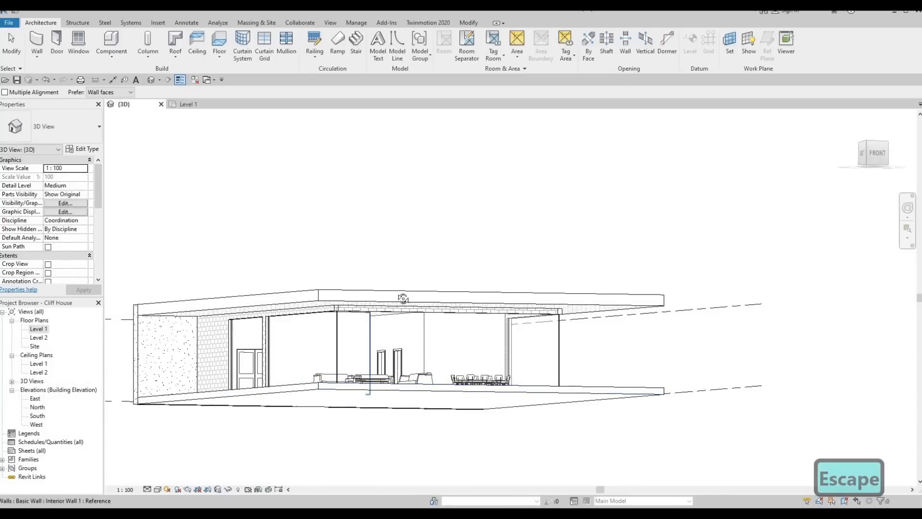
shift+middle_drag(403, 298, 341, 310)
scroll(341, 310, up, 6)
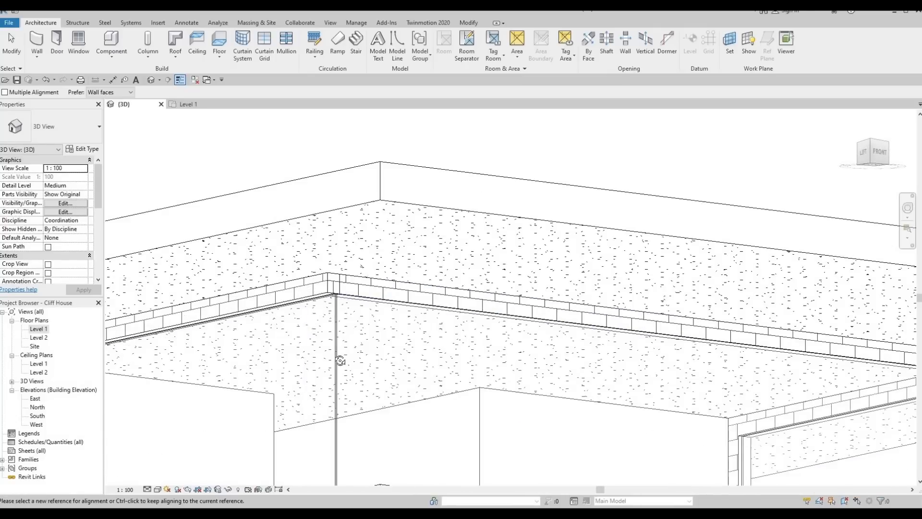
scroll(338, 361, down, 3)
shift+middle_drag(327, 361, 433, 324)
scroll(434, 325, down, 1)
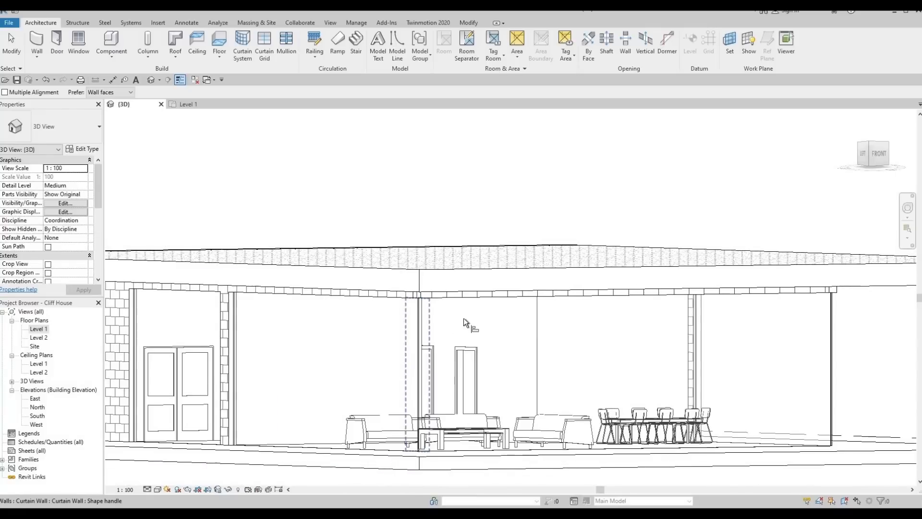
scroll(463, 318, down, 1)
shift+middle_drag(411, 379, 470, 311)
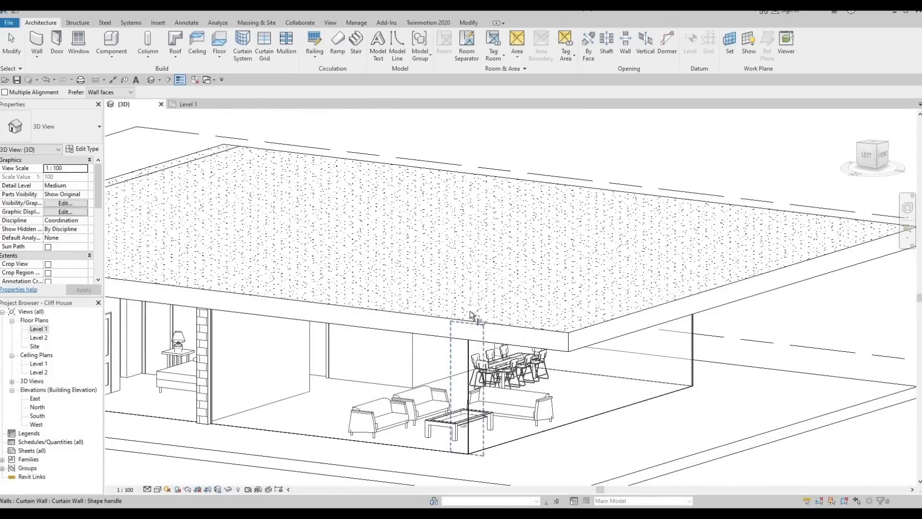
scroll(470, 312, down, 2)
middle_drag(379, 326, 395, 287)
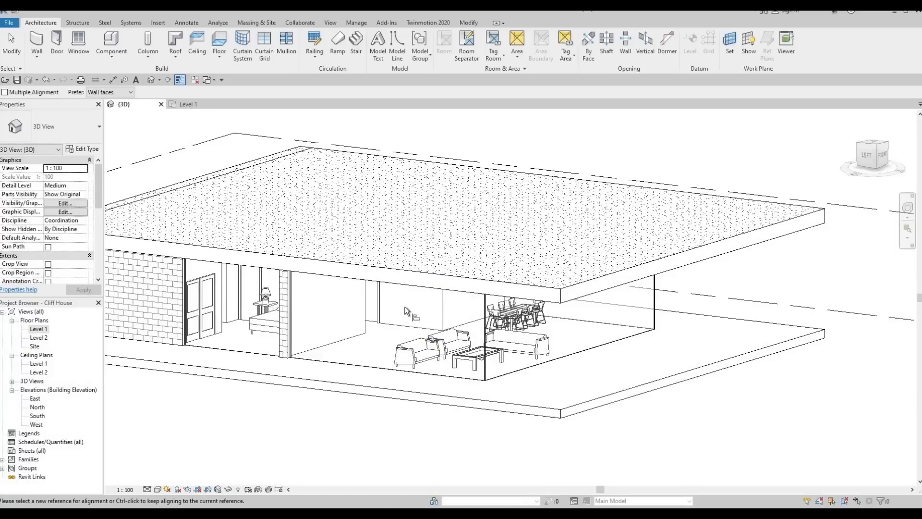
middle_drag(411, 334, 409, 351)
key(Escape)
key(Escape)
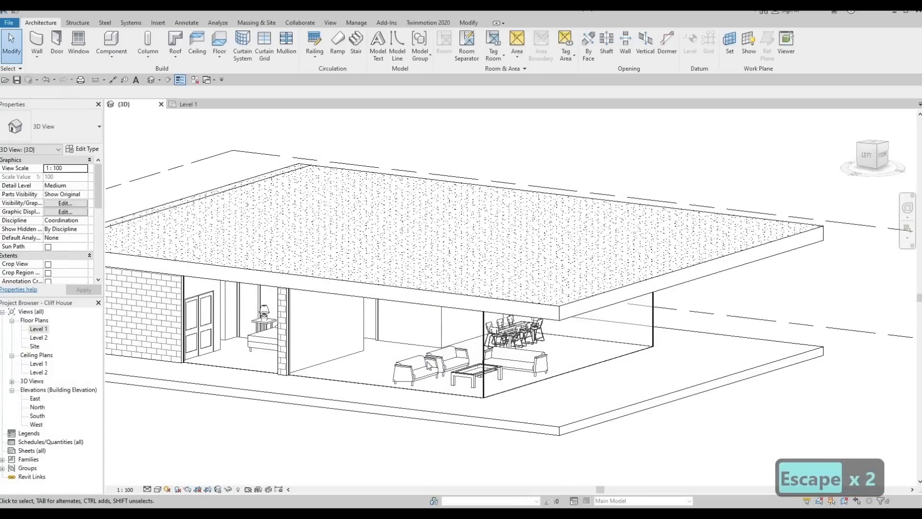
shift+middle_drag(357, 336, 556, 394)
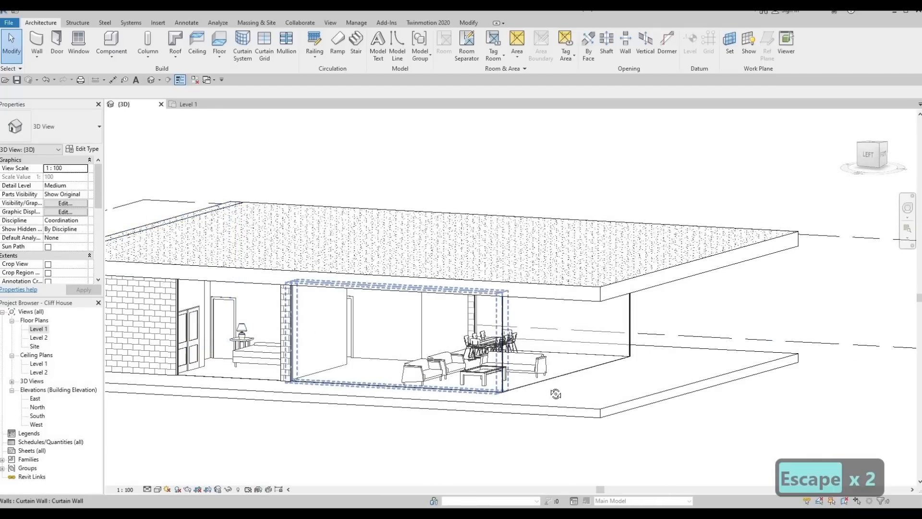
shift+middle_drag(501, 401, 416, 422)
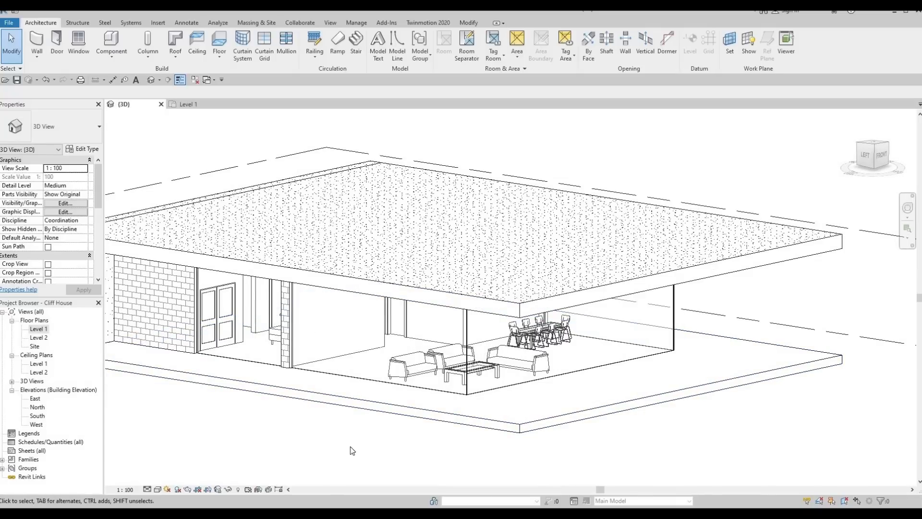
shift+middle_drag(362, 456, 338, 446)
scroll(338, 446, down, 1)
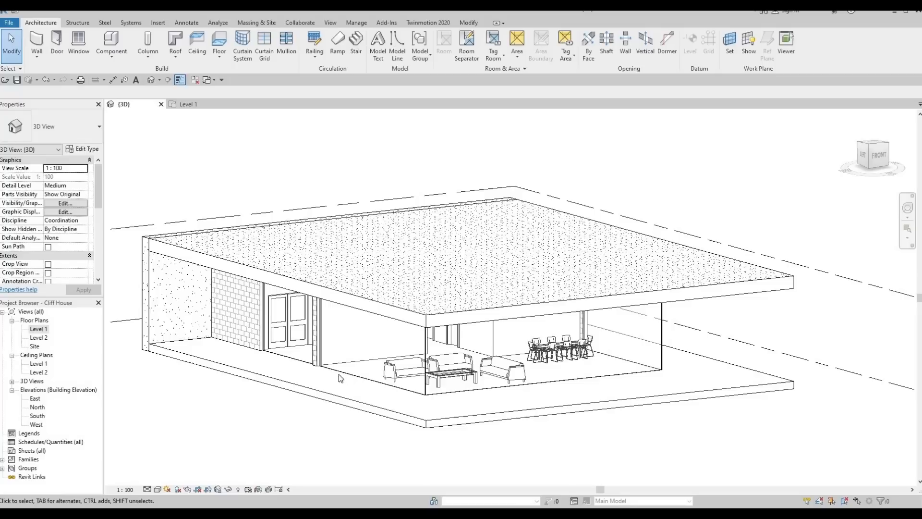
Examine the curtain wall, double sliding door and brick wall piers along the living area's side in 3D
click(153, 24)
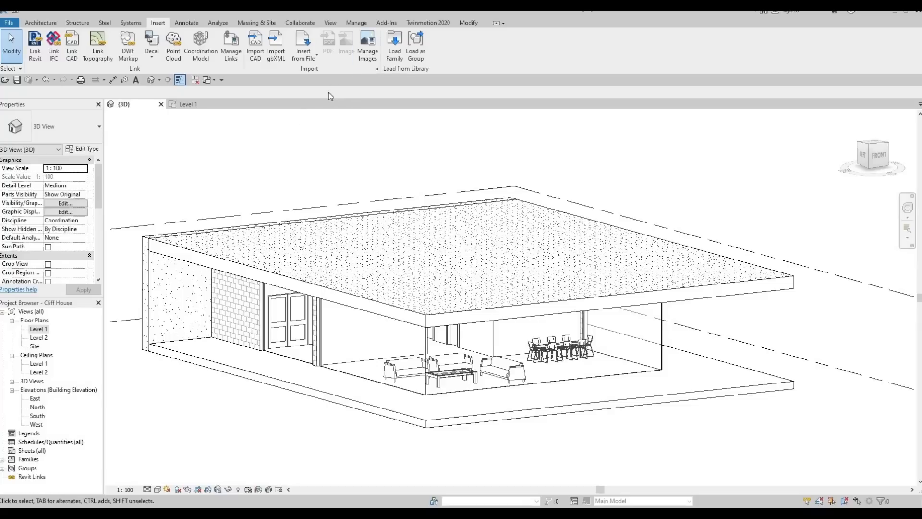
scroll(284, 256, up, 5)
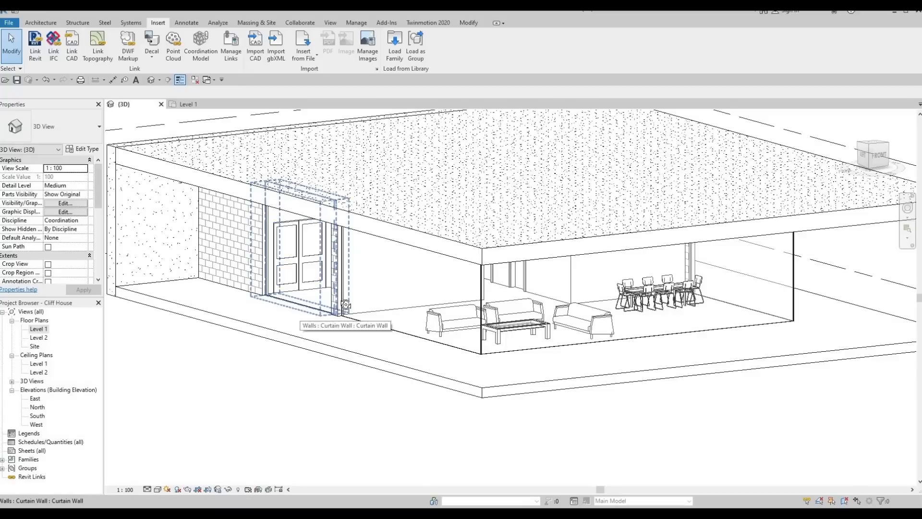
shift+middle_drag(346, 305, 443, 260)
middle_drag(250, 308, 408, 268)
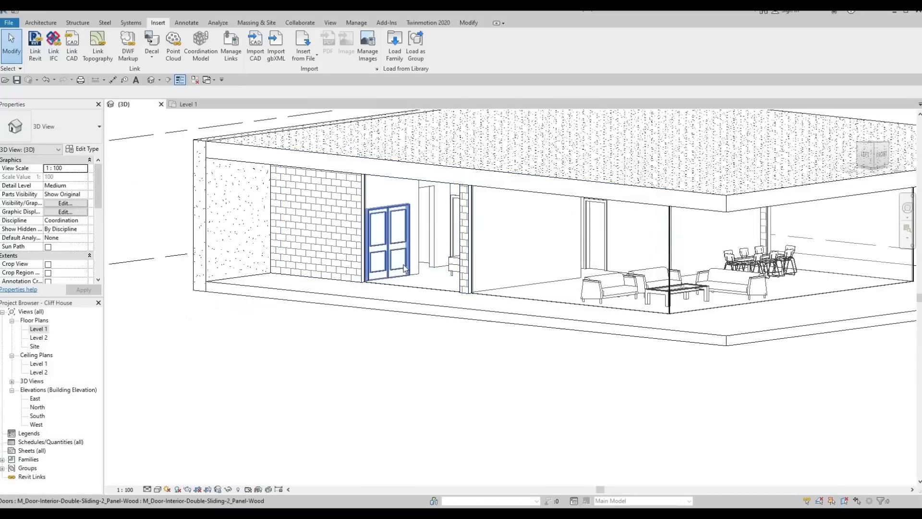
scroll(406, 274, up, 2)
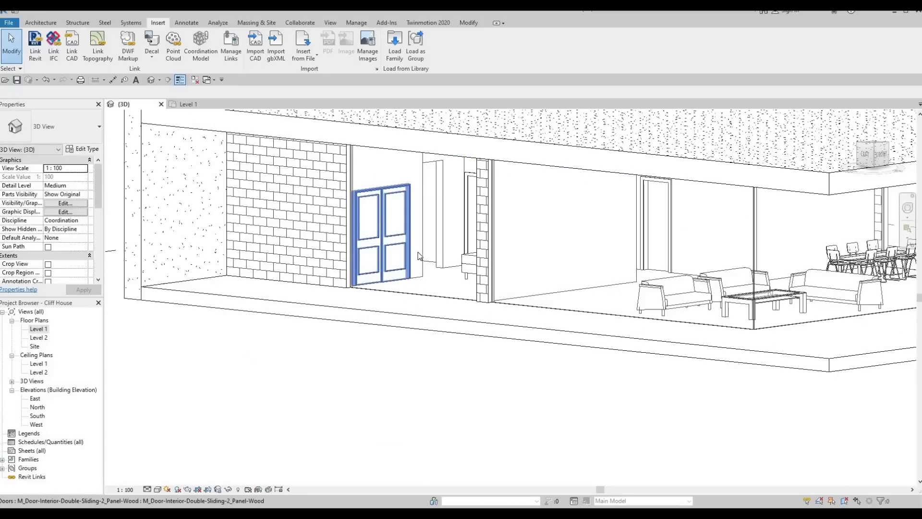
shift+middle_drag(418, 255, 440, 227)
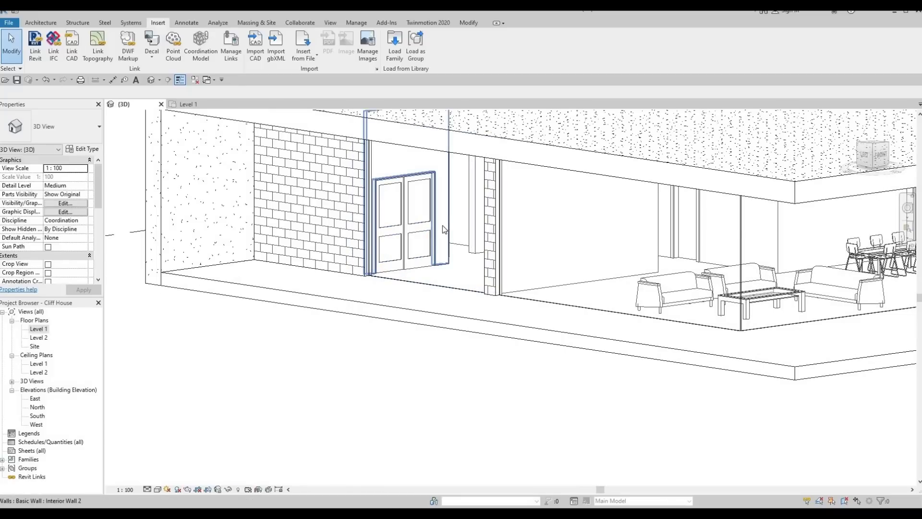
middle_drag(451, 272, 399, 292)
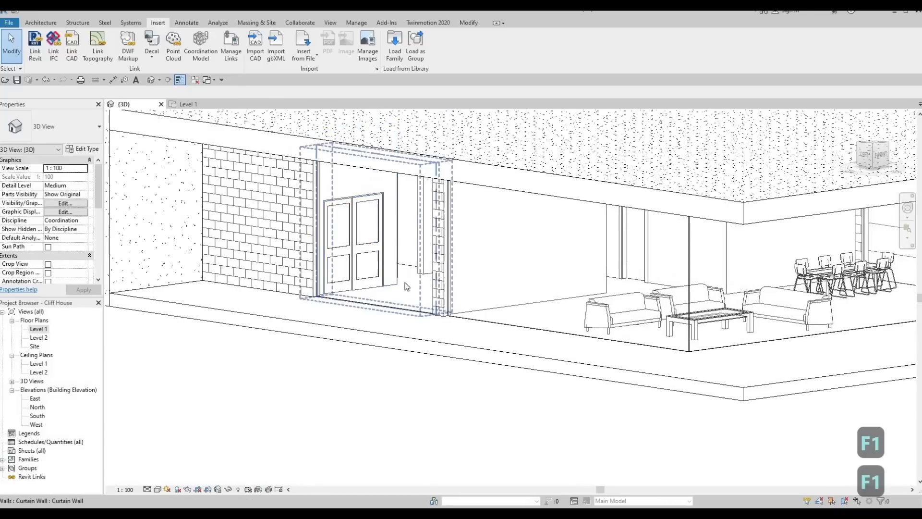
Review the bedroom, bathroom and closet layout on the Level 1 floor plan and the side glazing and furnished living area in 3D
click(38, 329)
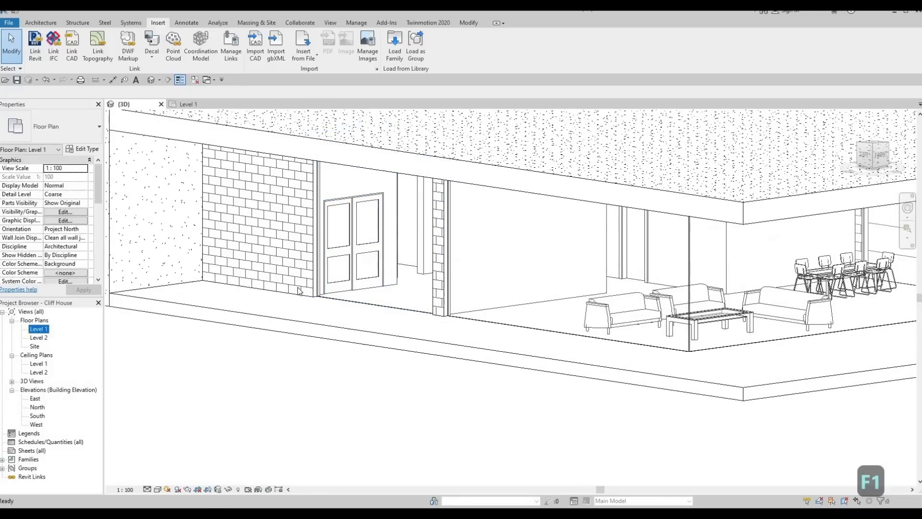
scroll(291, 206, up, 4)
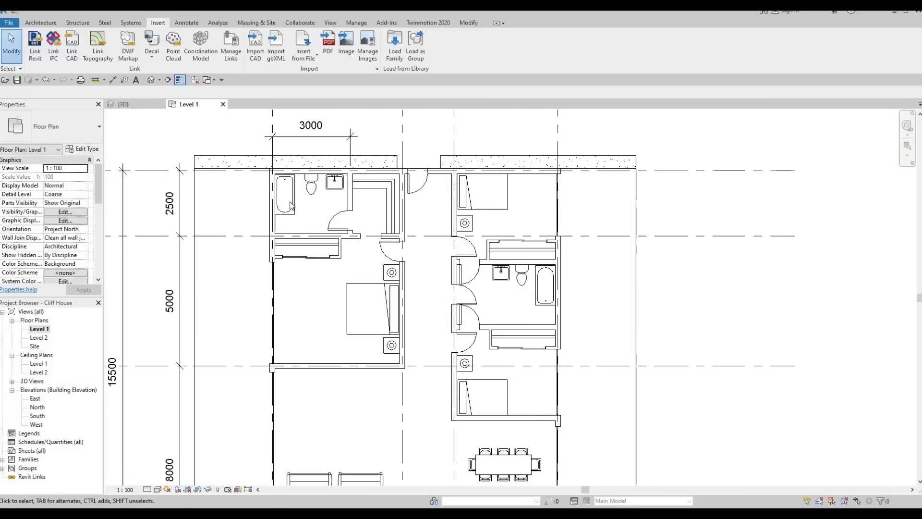
scroll(290, 205, up, 2)
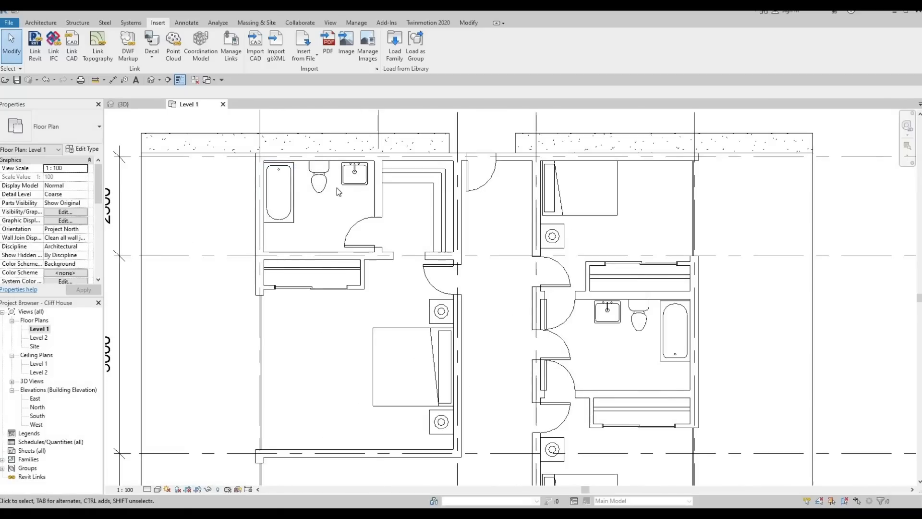
scroll(320, 207, down, 1)
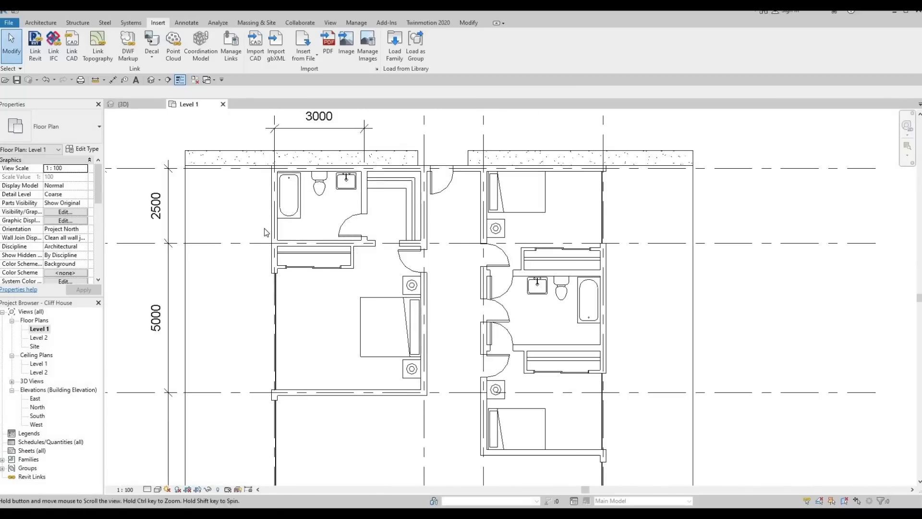
middle_drag(308, 253, 270, 222)
scroll(268, 223, up, 1)
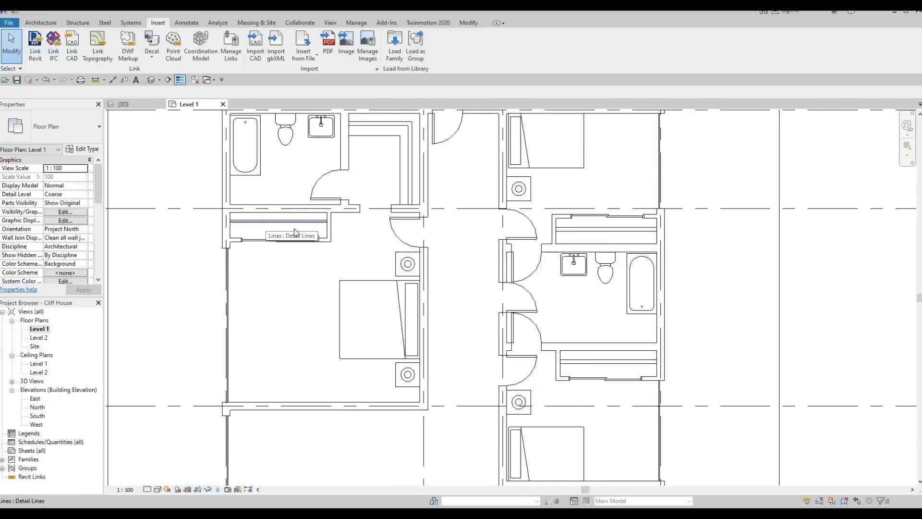
scroll(266, 226, up, 1)
scroll(283, 238, down, 1)
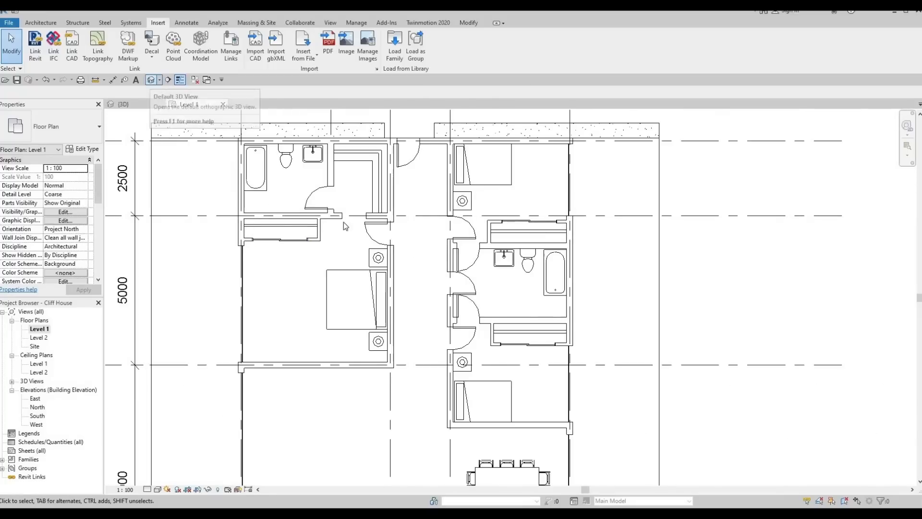
click(151, 80)
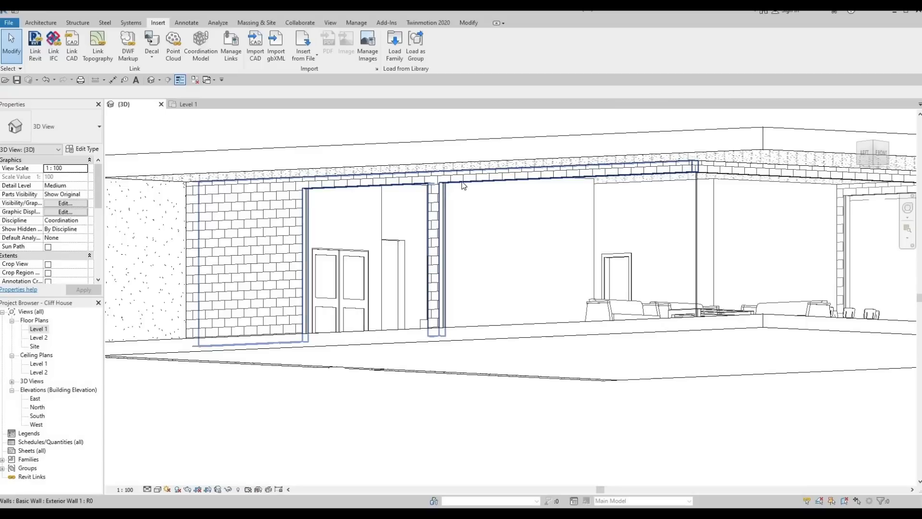
key(F1)
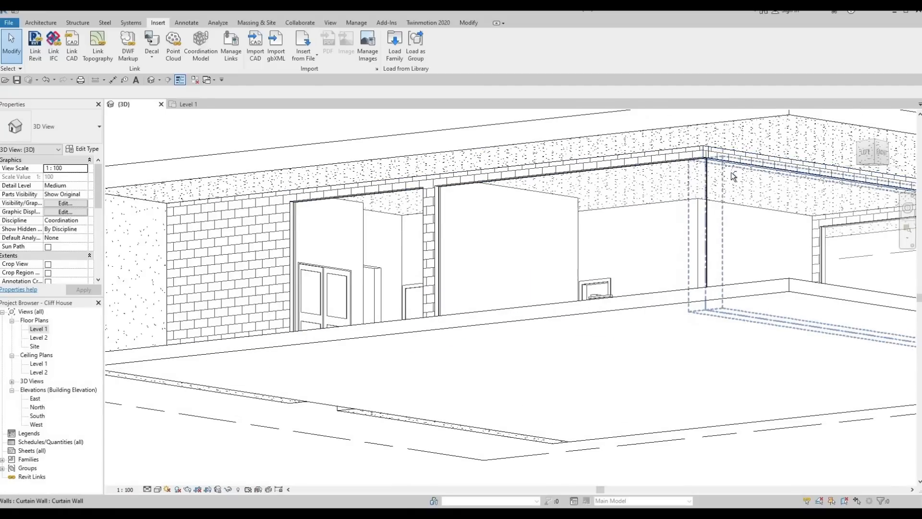
shift+middle_drag(701, 227, 439, 337)
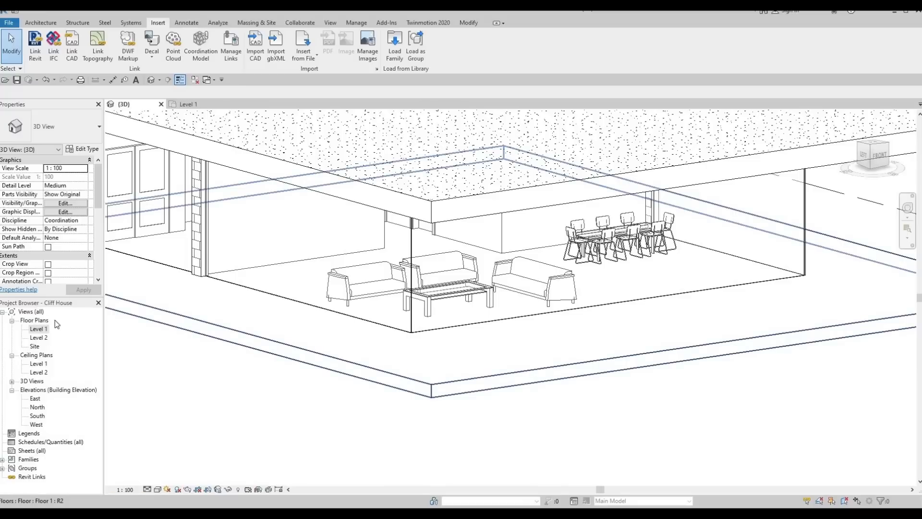
On the Level 1 plan, shorten the living area's side curtain wall to 7000 mm by moving its bedroom end toward the sofas
double_click(40, 330)
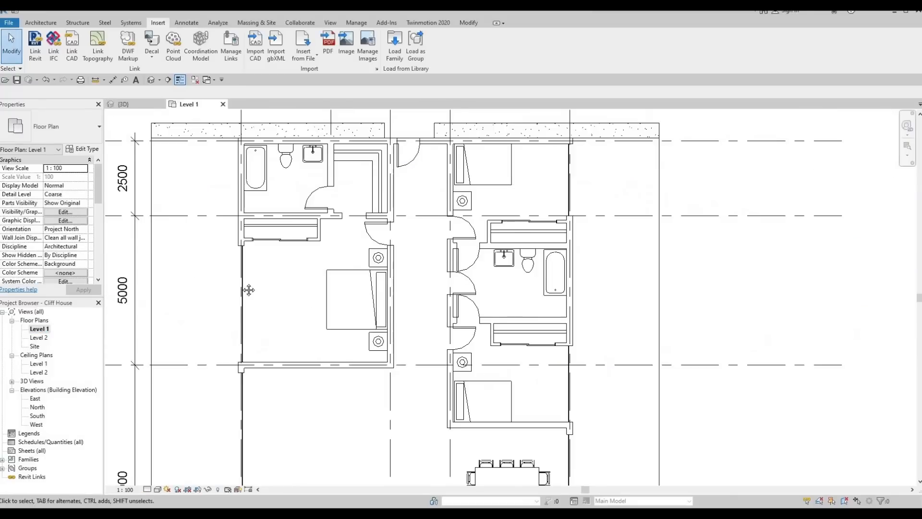
scroll(288, 269, up, 4)
scroll(282, 236, up, 2)
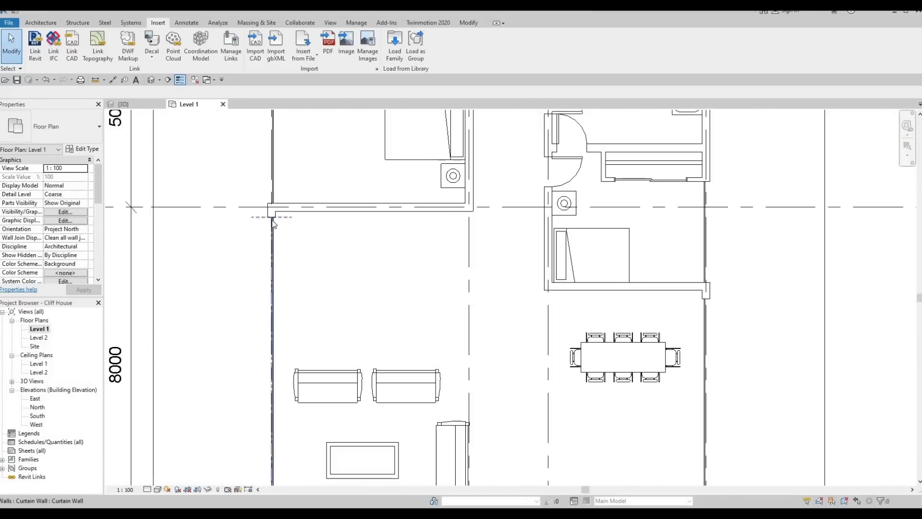
click(272, 223)
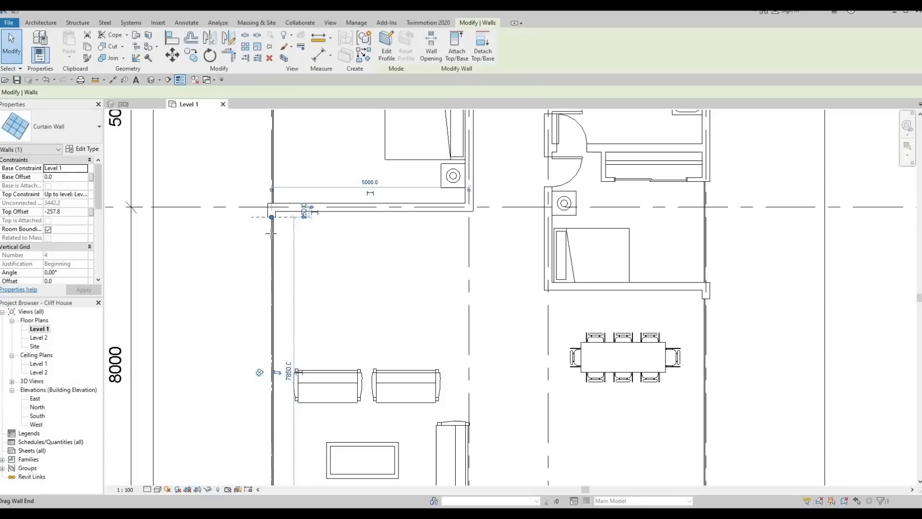
mouse_move(271, 233)
mouse_down()
mouse_move(272, 258)
mouse_move(272, 250)
mouse_up()
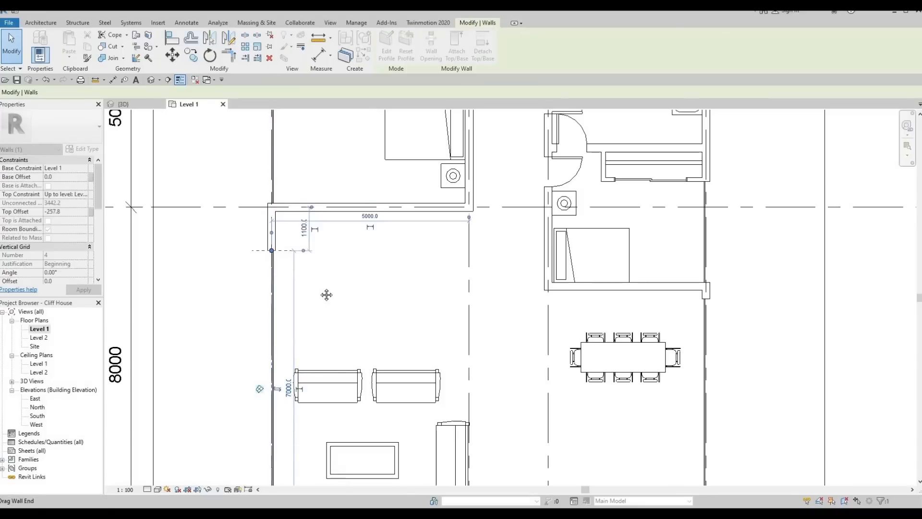
middle_drag(361, 282, 327, 266)
key(Escape)
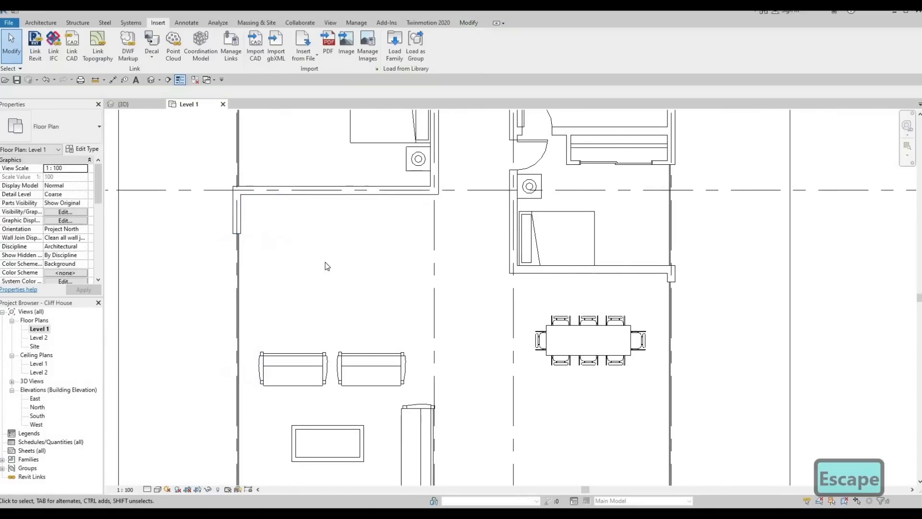
Draw a horizontal building section across the full width of the house, between the bedrooms and the living and dining furniture, looking toward the bedrooms
scroll(327, 259, up, 2)
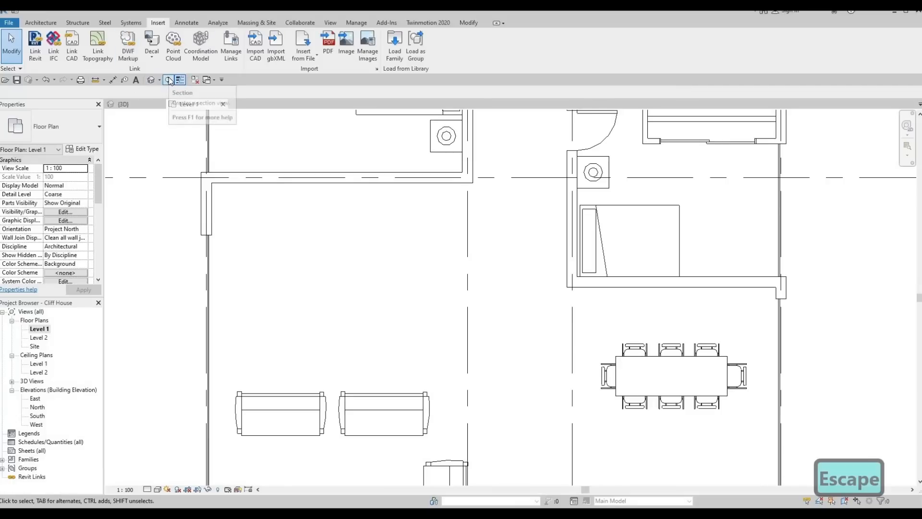
click(169, 79)
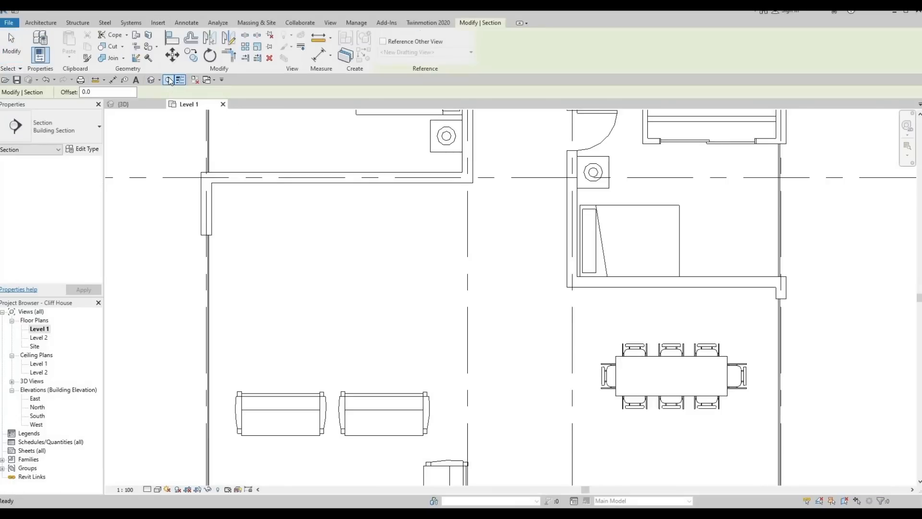
scroll(517, 223, down, 3)
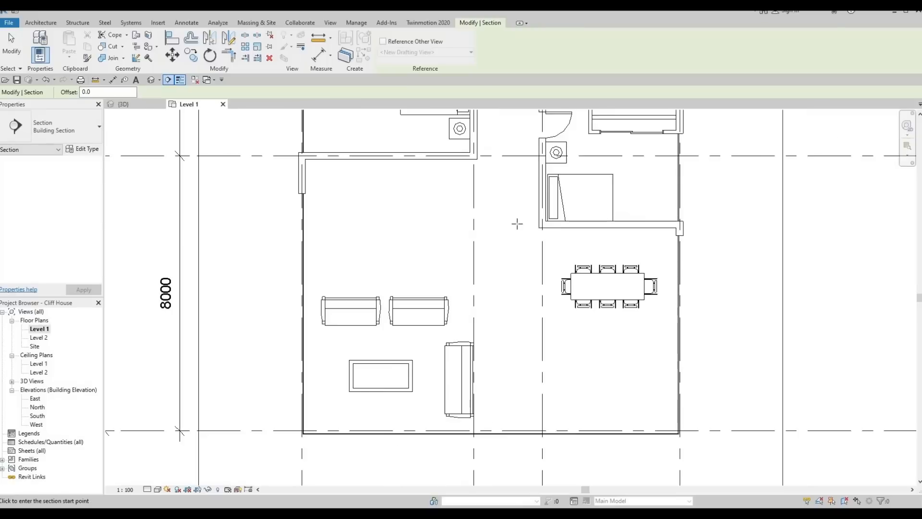
click(420, 216)
key(Escape)
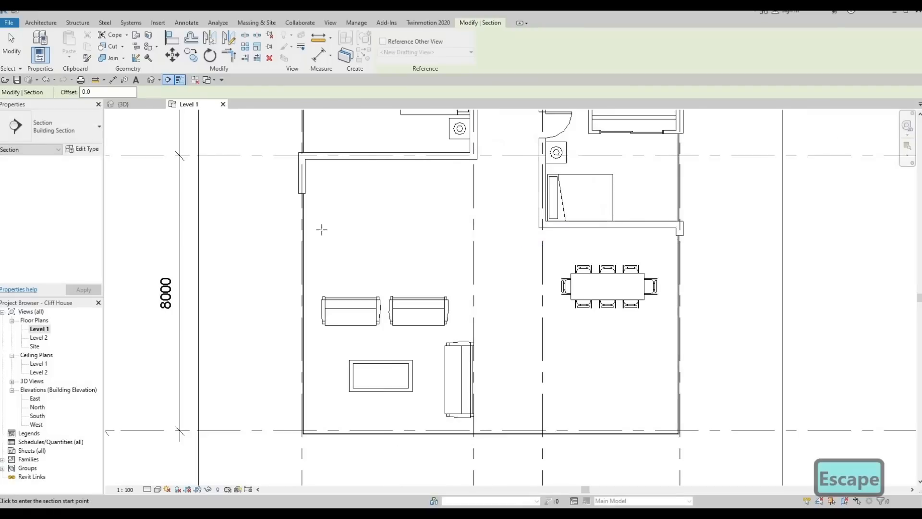
click(468, 224)
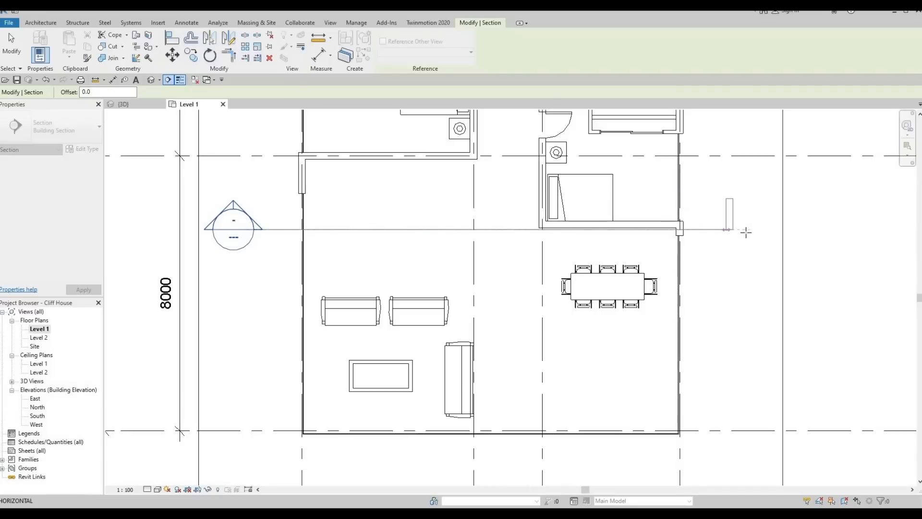
click(745, 233)
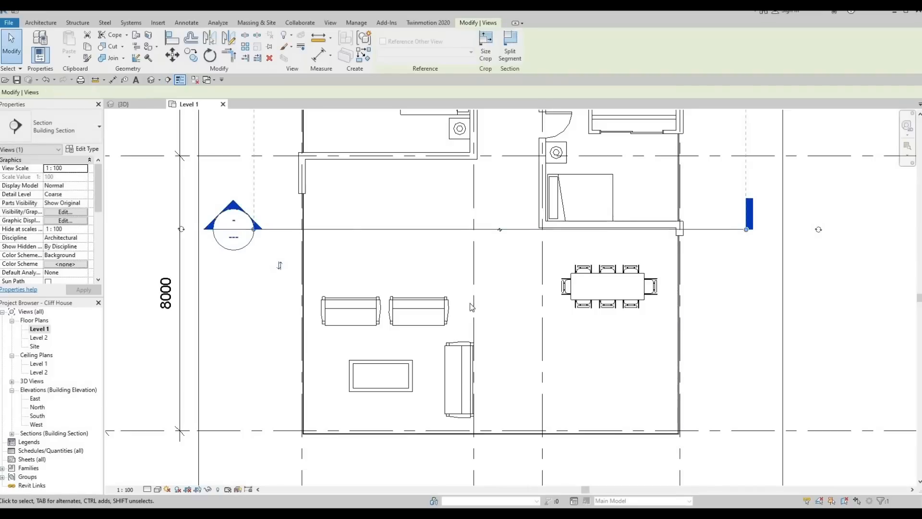
Deselect the new section line on the Level 1 plan and open its section view
scroll(500, 262, down, 2)
middle_drag(466, 296, 437, 338)
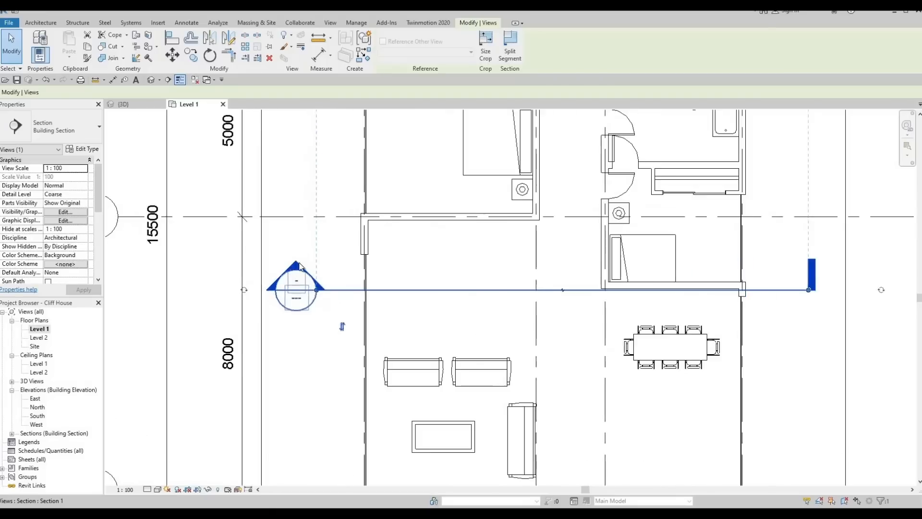
scroll(295, 272, up, 2)
key(Escape)
double_click(311, 272)
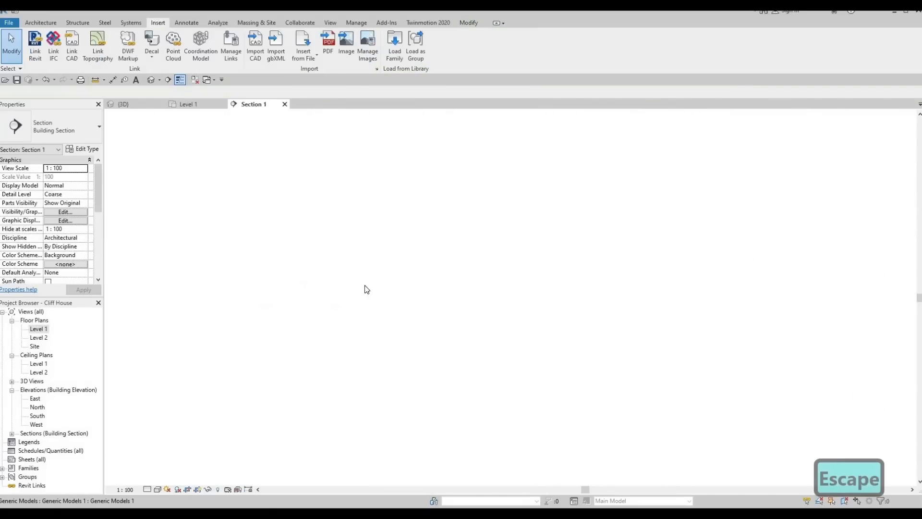
Enlarge the section's crop region at the top and on both sides to include the roof and the full width of the house
middle_drag(462, 252, 461, 243)
scroll(462, 245, down, 1)
mouse_move(483, 276)
middle_down()
mouse_move(459, 260)
mouse_move(423, 266)
middle_up()
scroll(454, 256, down, 1)
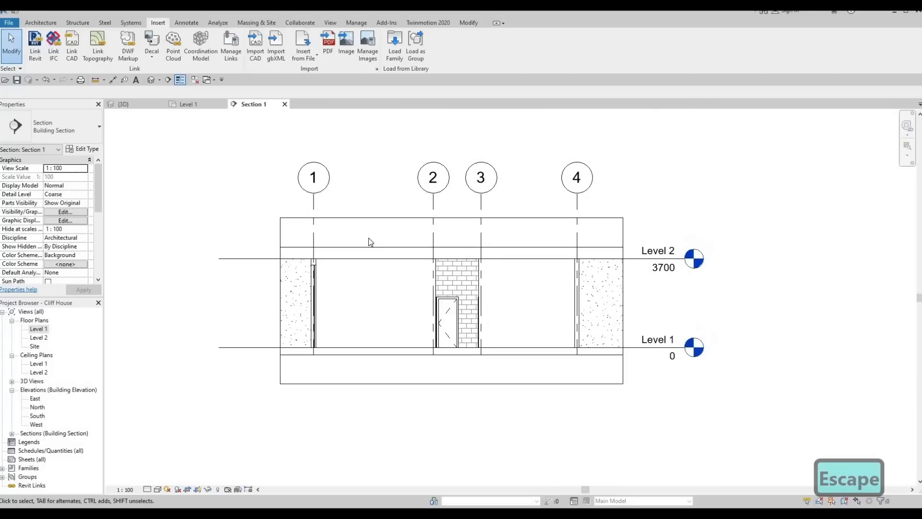
click(454, 218)
drag(451, 218, 451, 182)
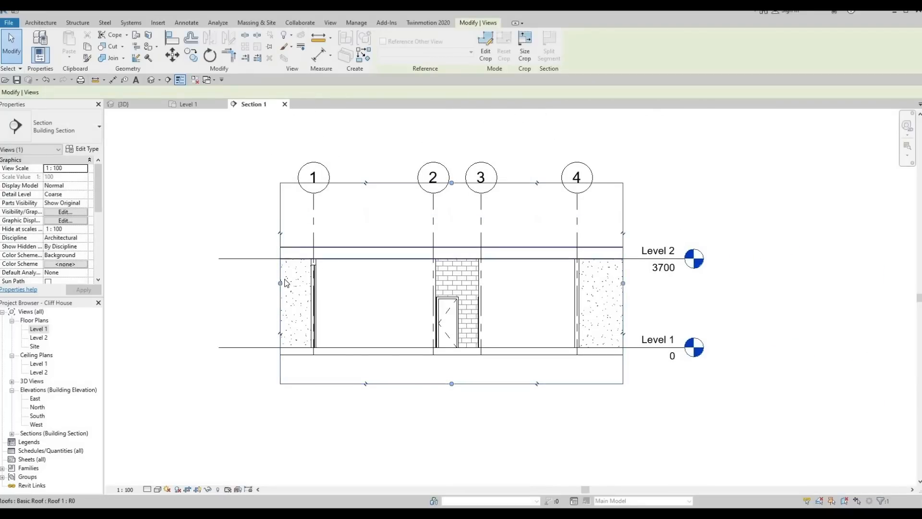
drag(280, 283, 204, 282)
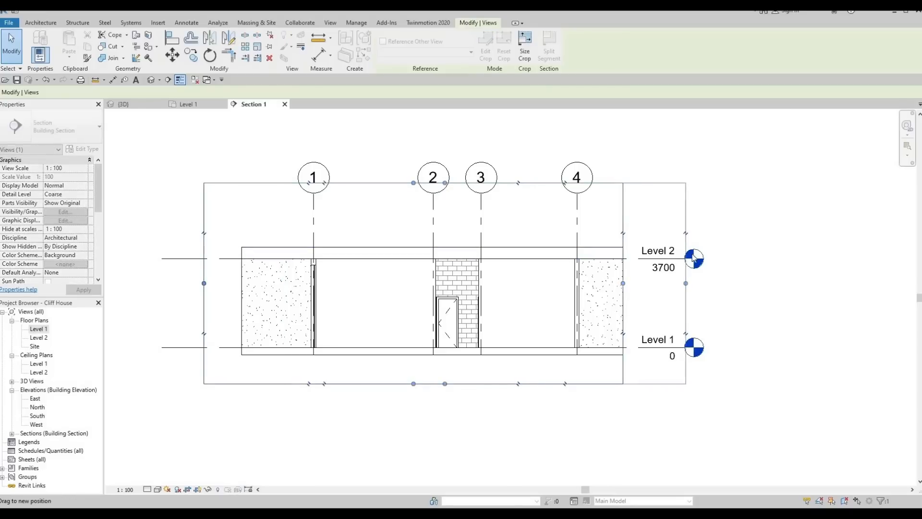
drag(623, 283, 686, 283)
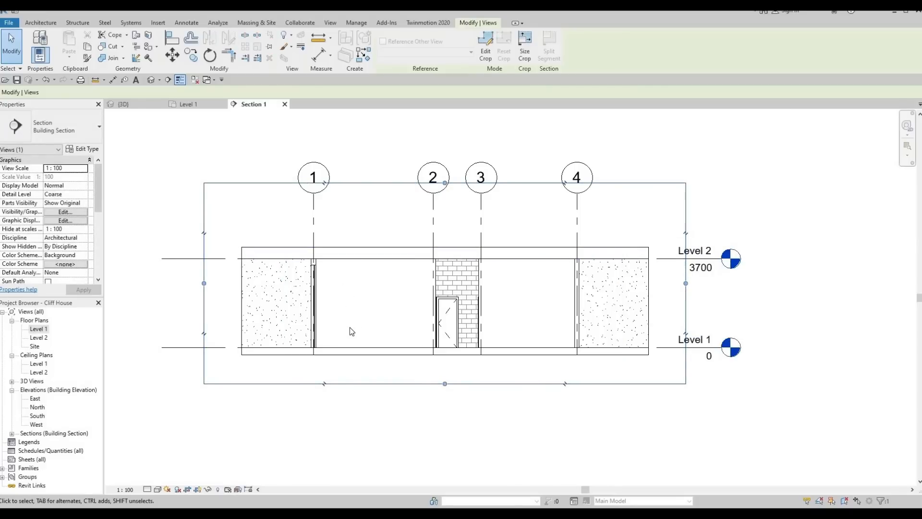
scroll(331, 327, up, 4)
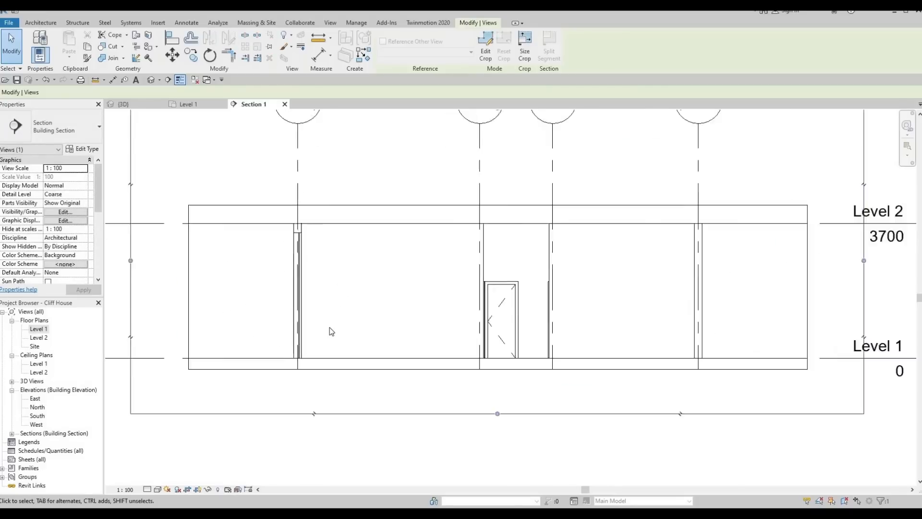
scroll(330, 331, up, 1)
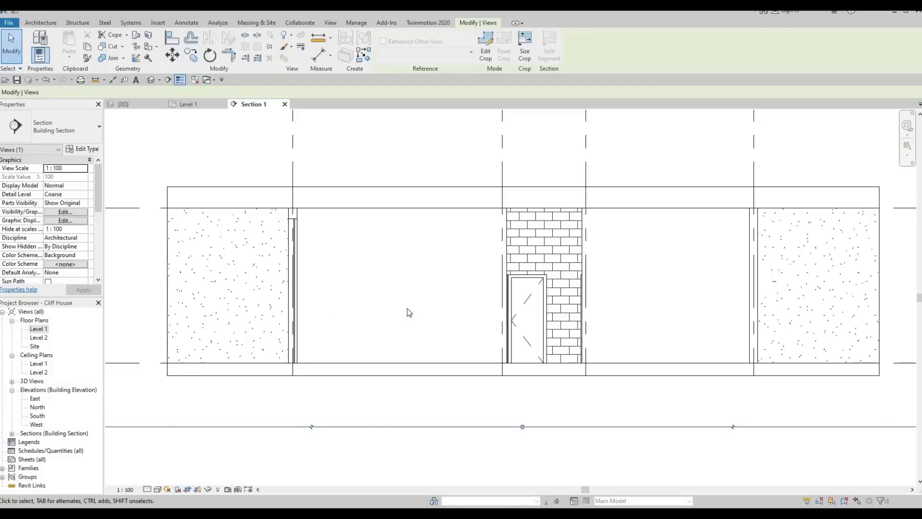
key(F1)
key(F1)
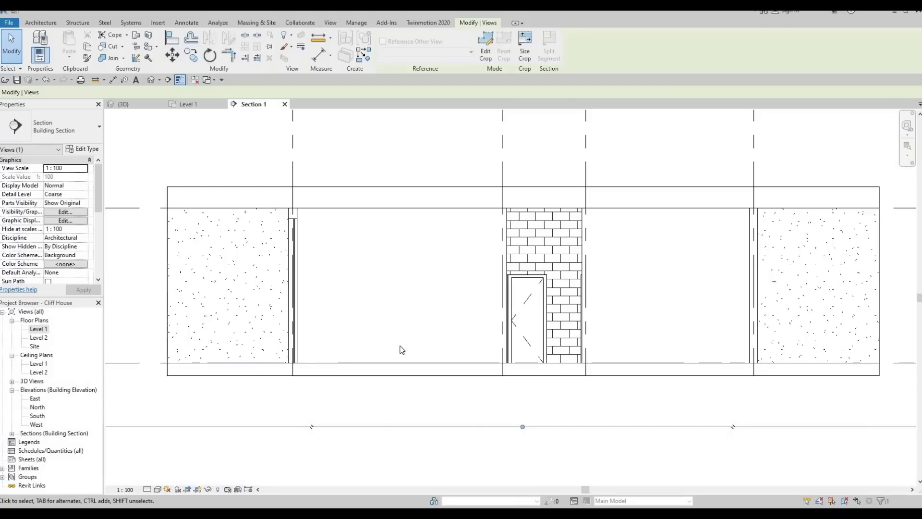
On the Level 1 plan, move the section line away from the bedroom walls, toward the sofas and dining table
key(F1)
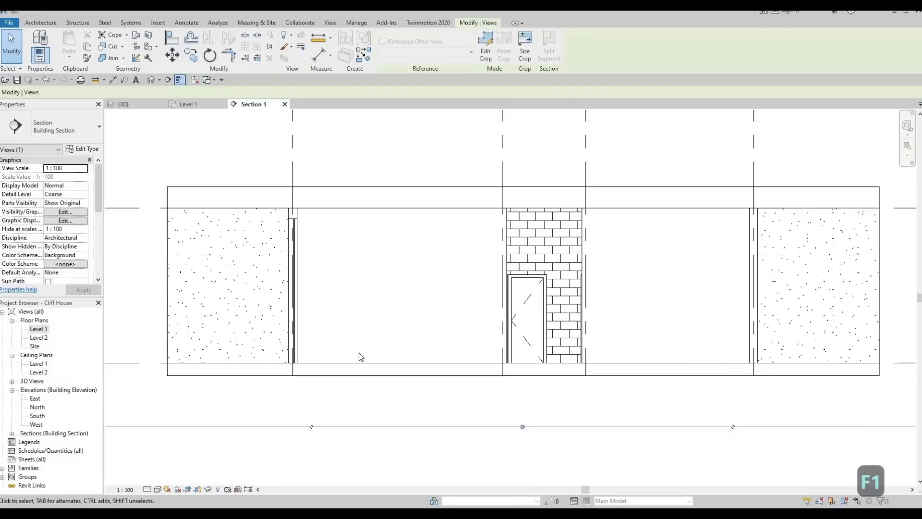
double_click(38, 329)
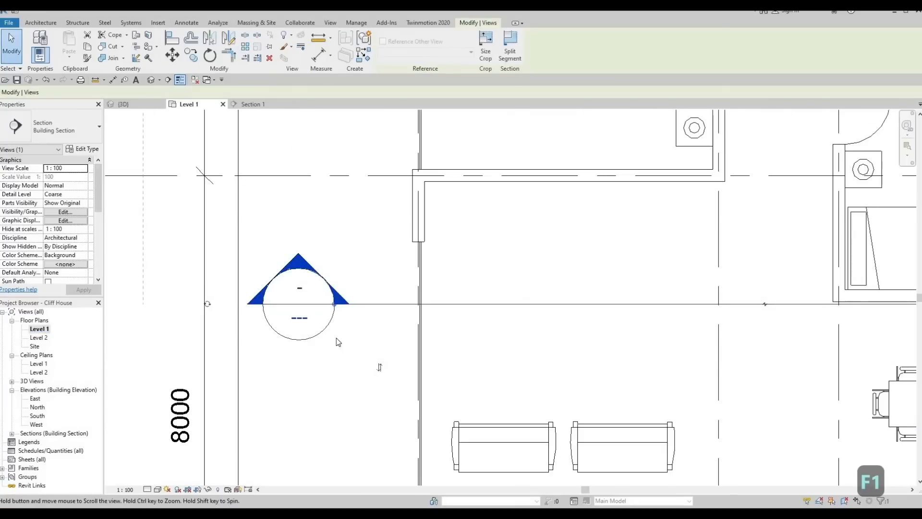
middle_drag(377, 366, 381, 318)
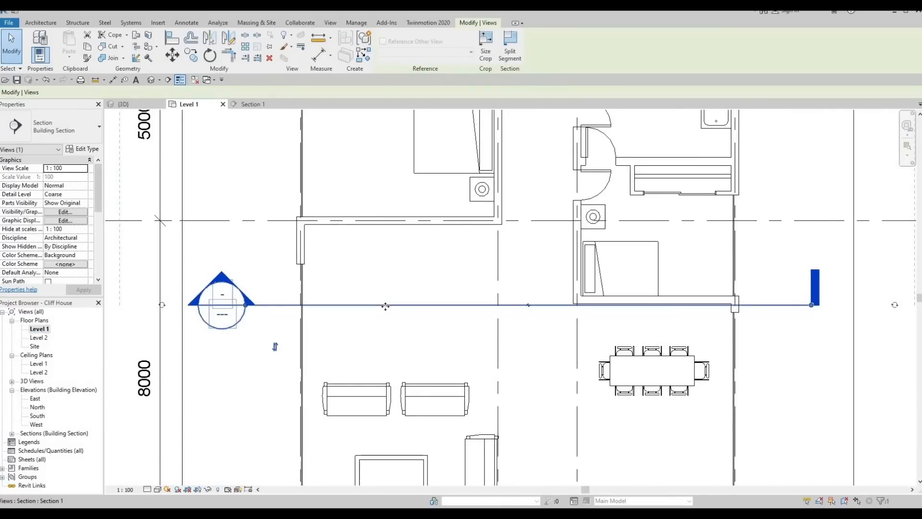
drag(387, 305, 387, 323)
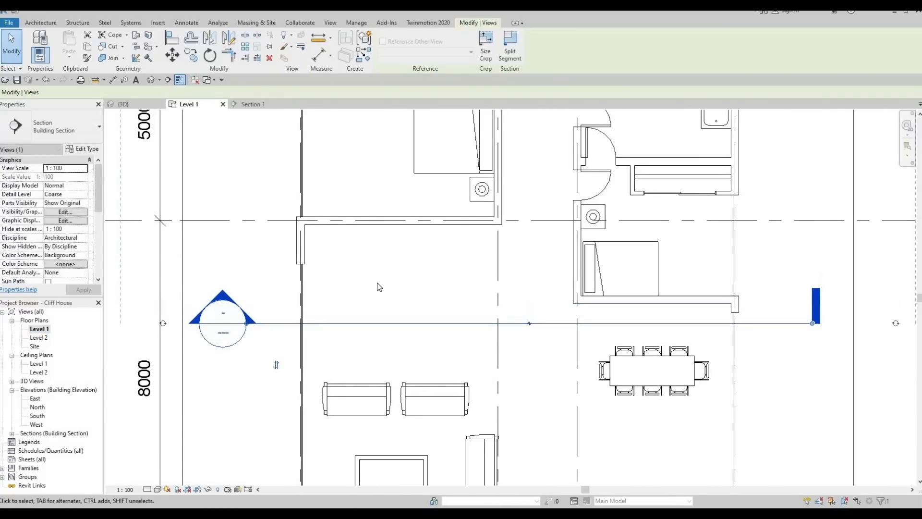
middle_drag(276, 365, 245, 391)
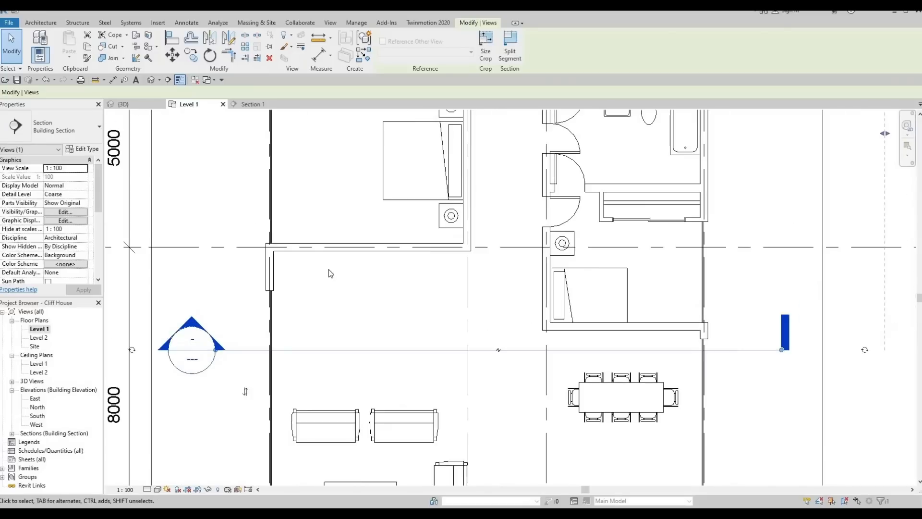
scroll(327, 269, up, 1)
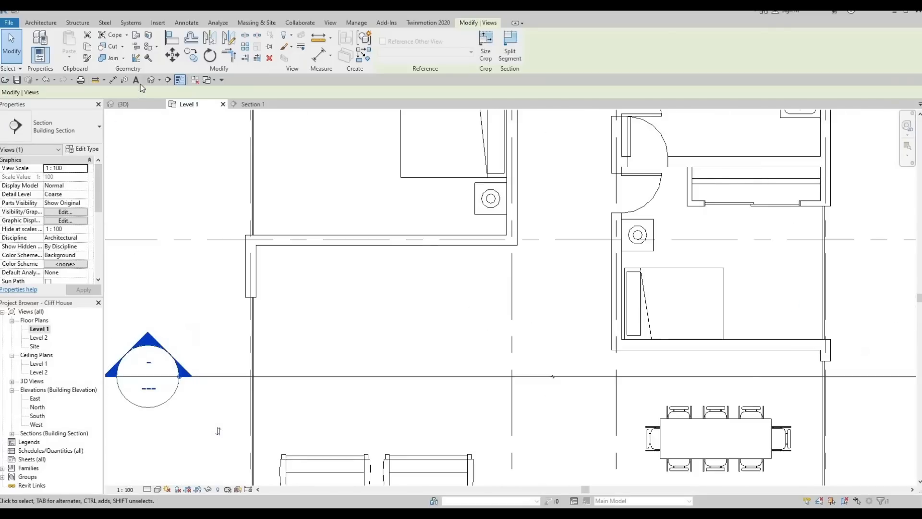
Start an in-place model in the Generic Models category, keeping the suggested name
click(43, 24)
click(109, 66)
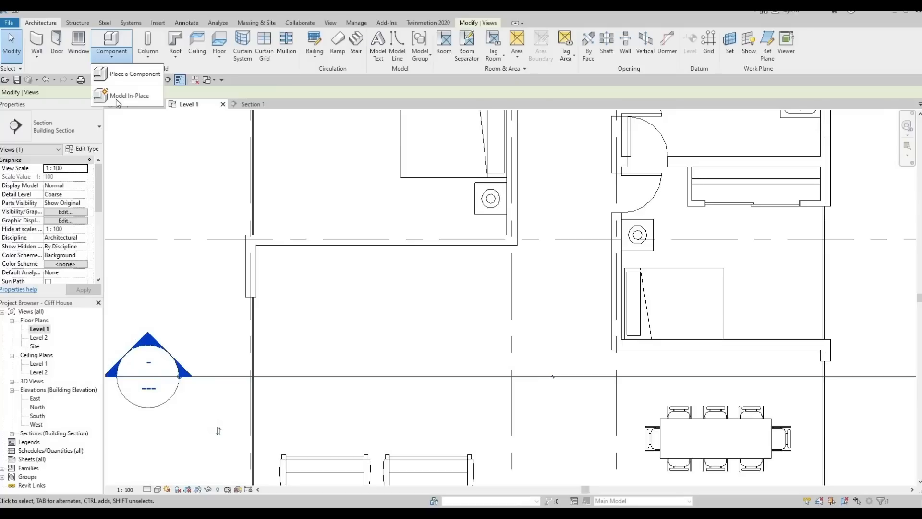
click(125, 96)
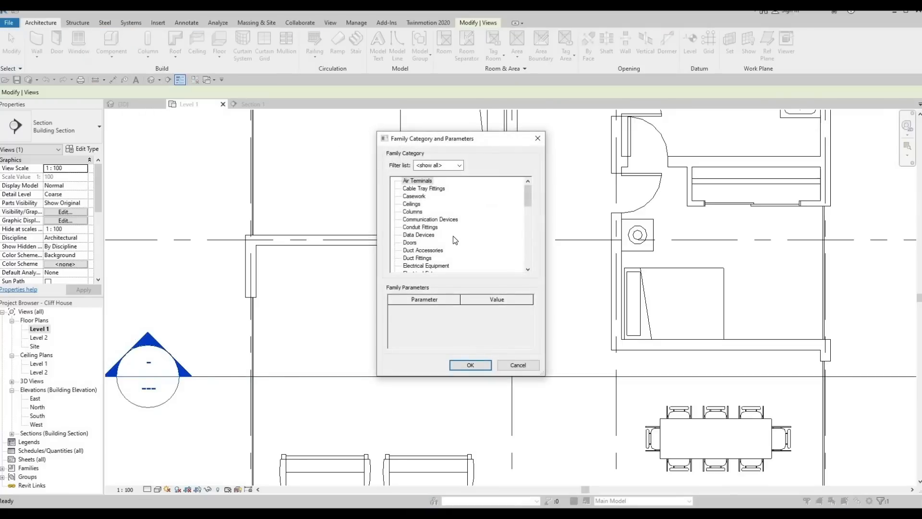
scroll(453, 235, down, 3)
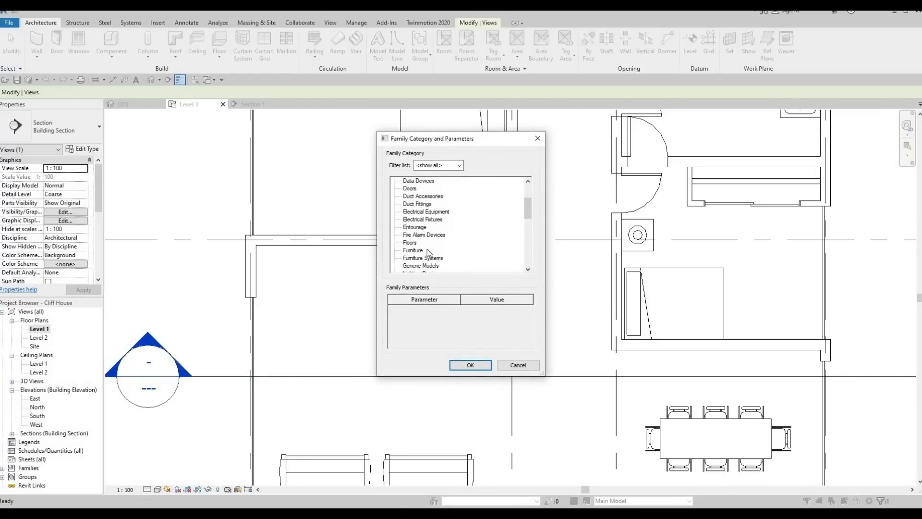
scroll(427, 249, down, 1)
click(432, 251)
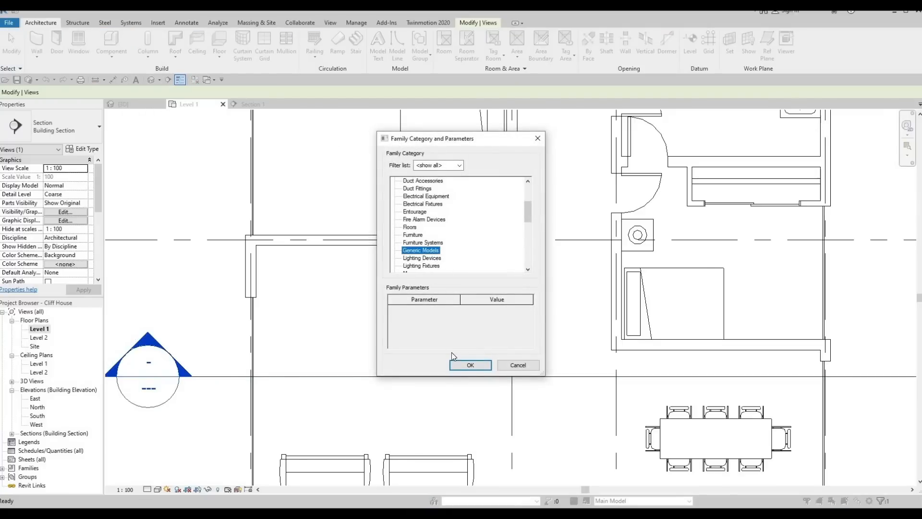
click(465, 366)
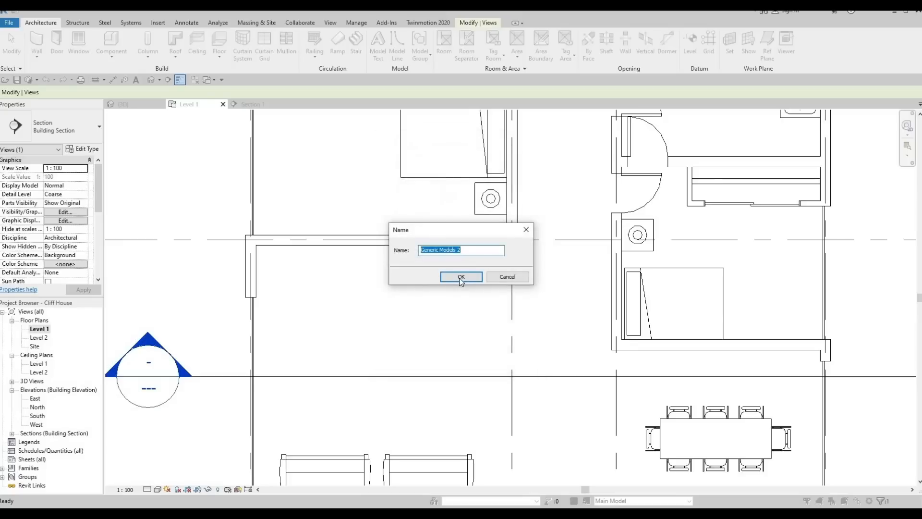
key(Return)
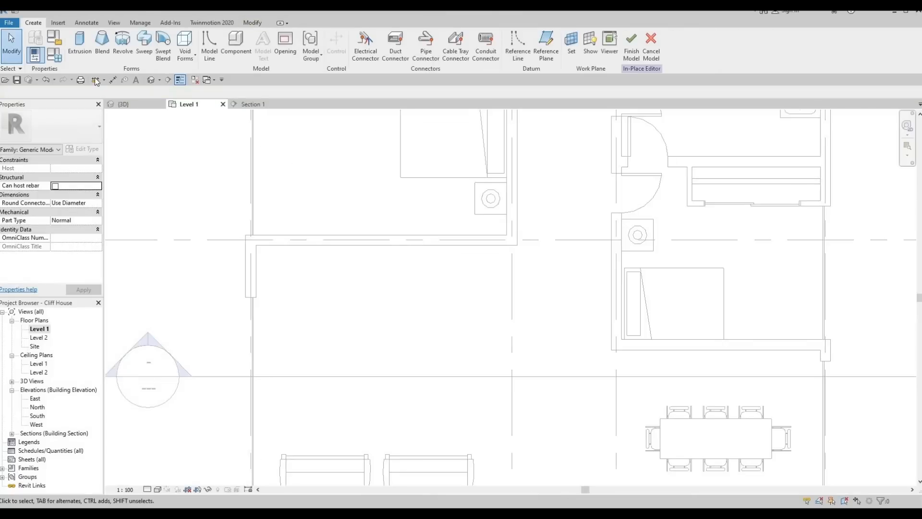
Start an extrusion and sketch a 3900 by 800 mm rectangle from the inside wall corner, along the bedroom wall on the living area side
click(79, 44)
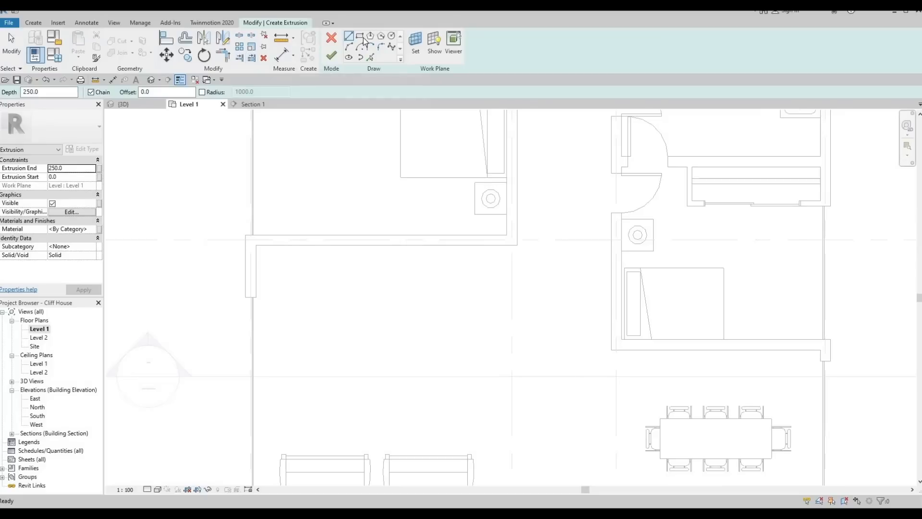
click(362, 38)
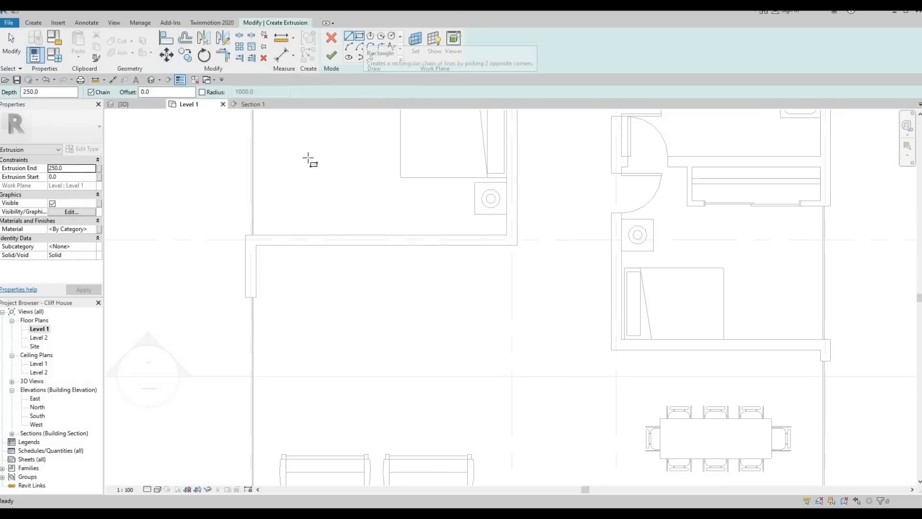
click(257, 245)
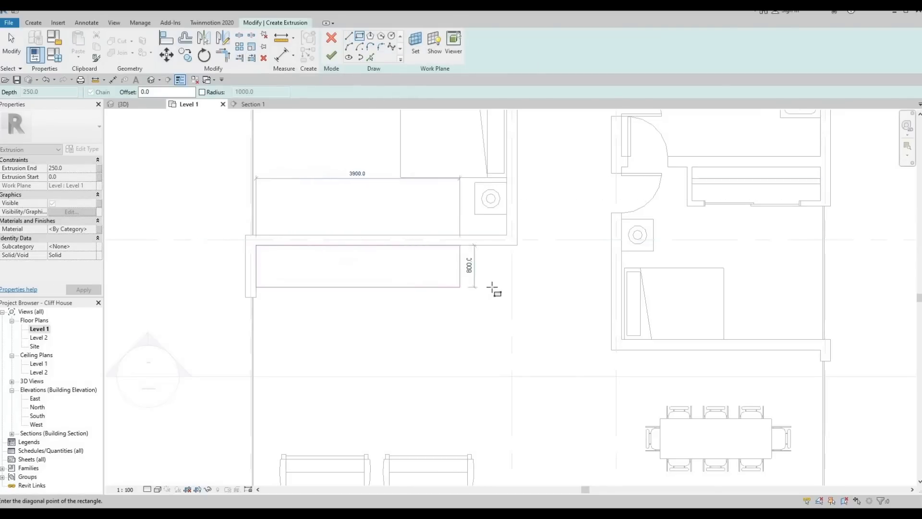
click(465, 282)
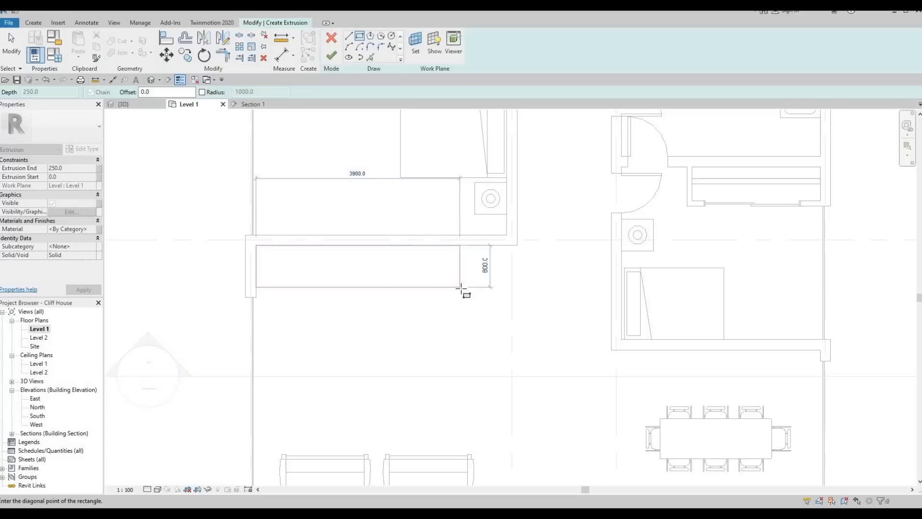
click(477, 287)
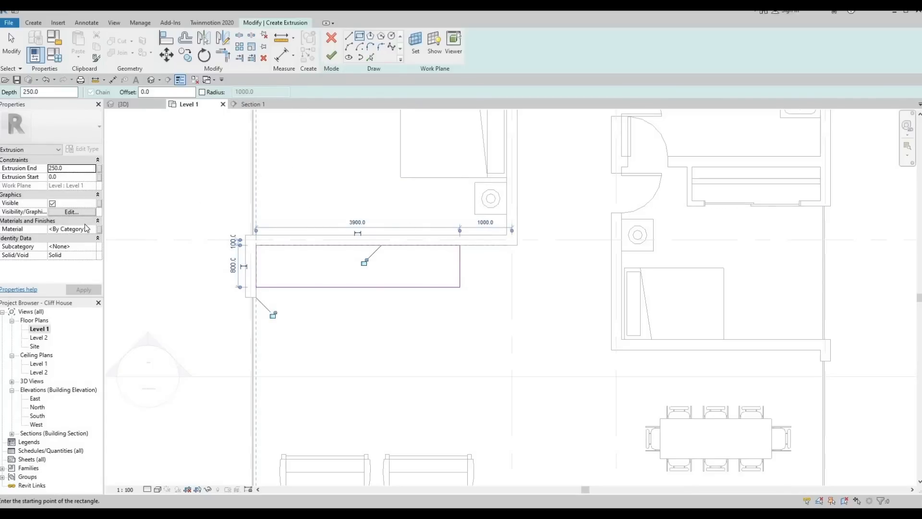
Open the extrusion's material selection and look through the project materials for a suitable finish
click(91, 229)
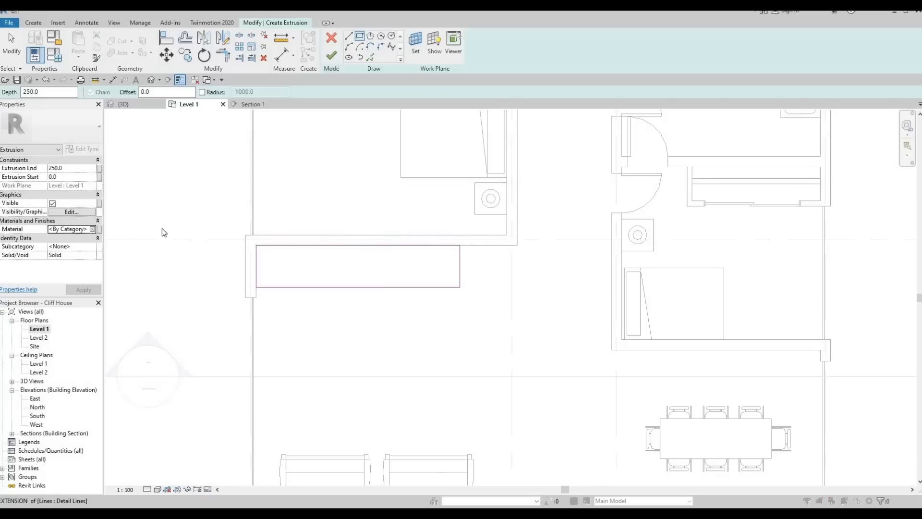
scroll(282, 272, down, 3)
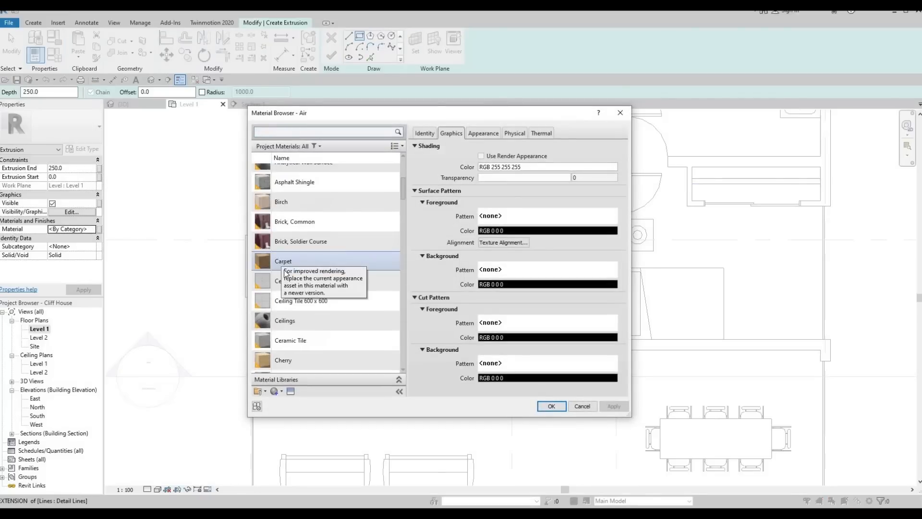
scroll(300, 300, down, 15)
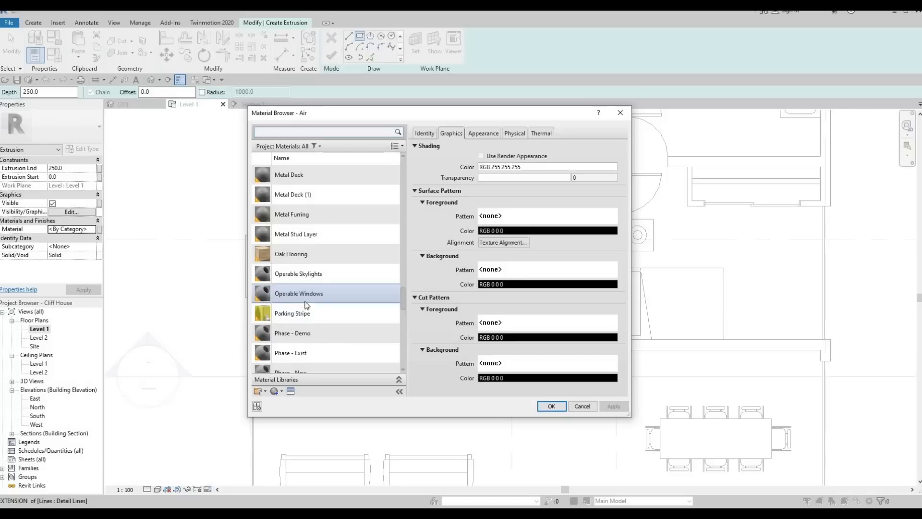
scroll(308, 301, up, 5)
scroll(307, 302, up, 1)
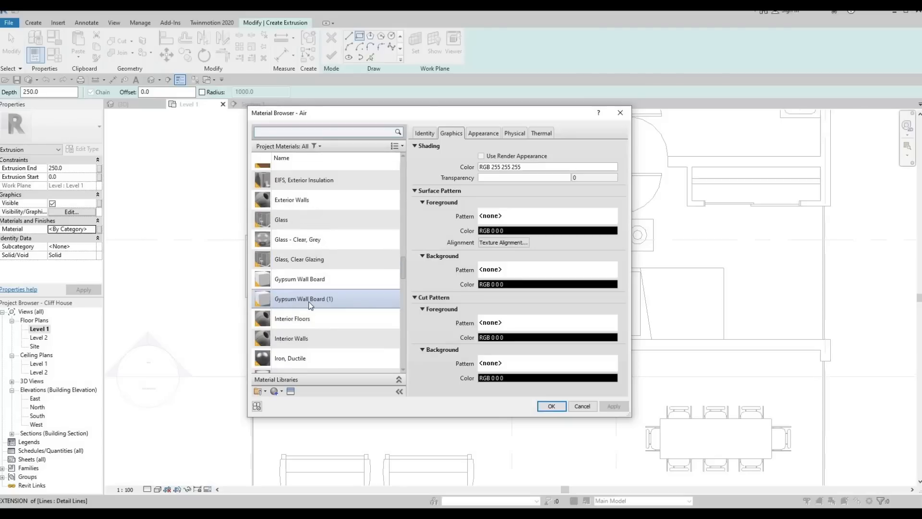
scroll(306, 302, down, 7)
scroll(303, 303, down, 5)
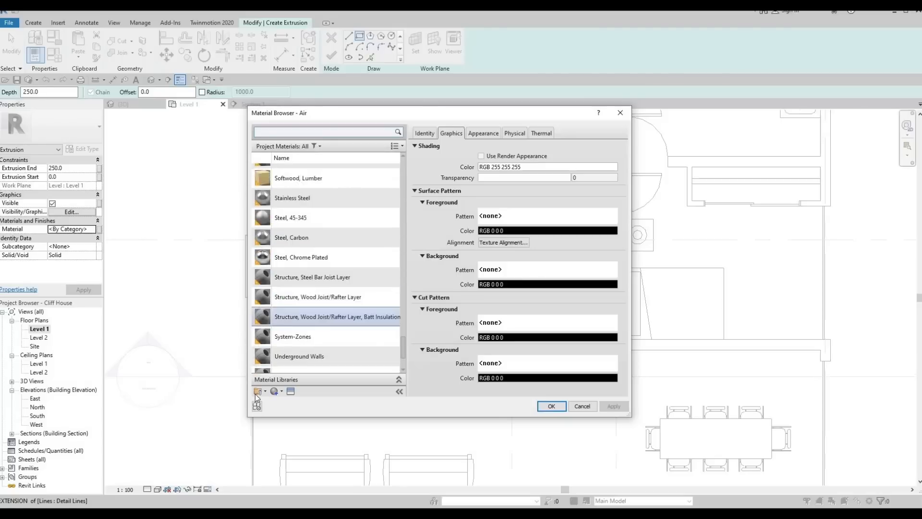
Browse the appearance asset library and replace the Air material's appearance with 4in Squares and Rectangles - Pastel Pink
click(265, 392)
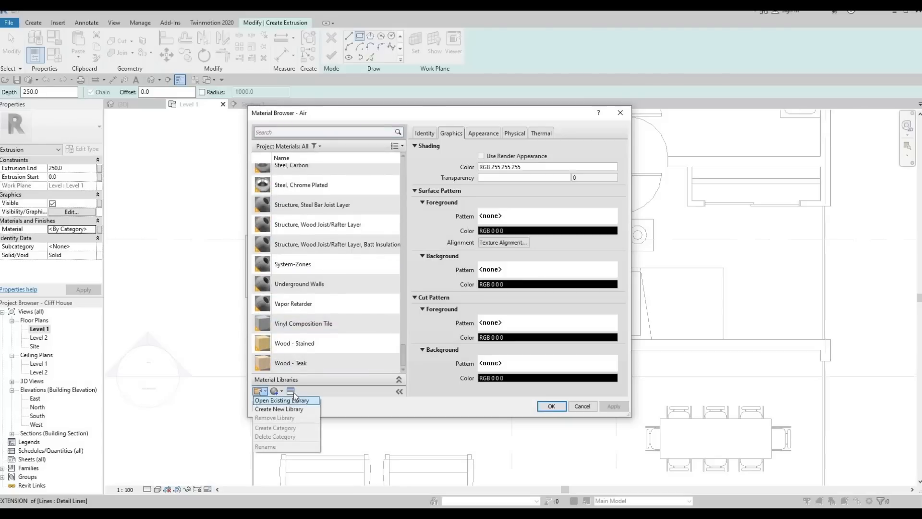
key(Escape)
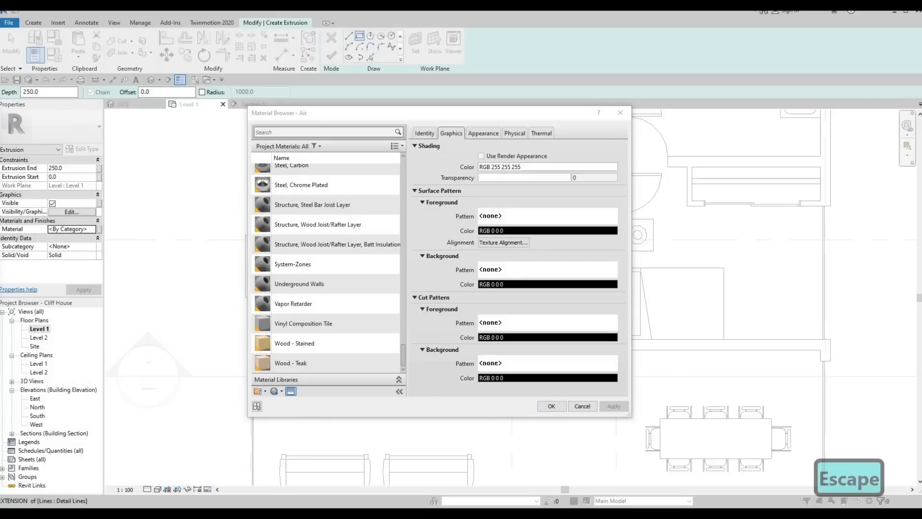
drag(58, 154, 355, 144)
scroll(372, 293, down, 4)
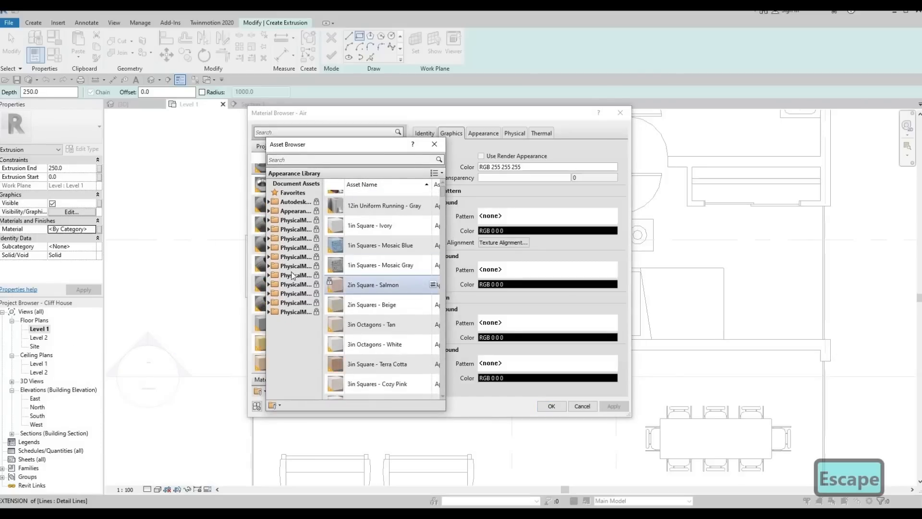
scroll(422, 303, down, 3)
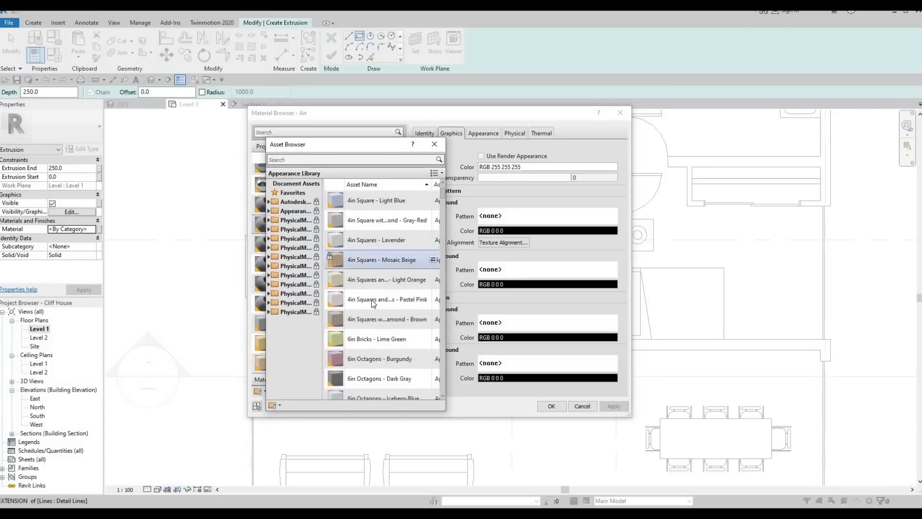
click(432, 300)
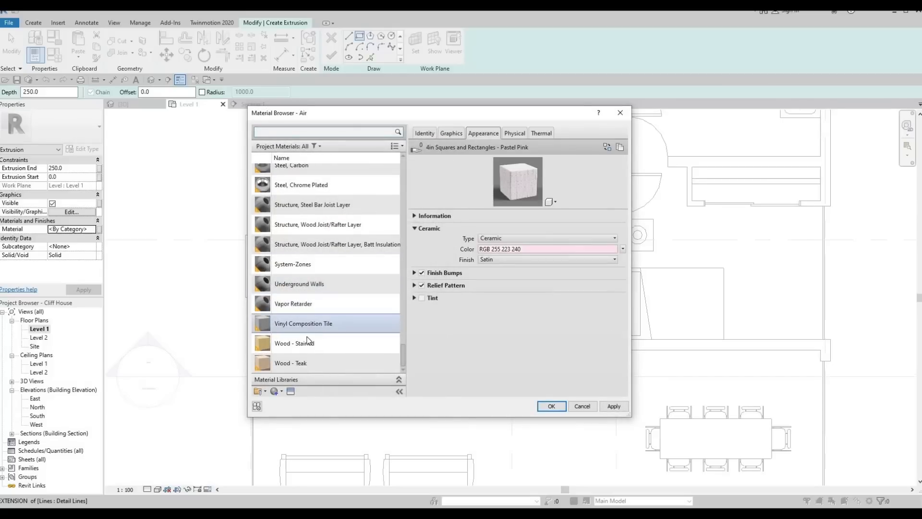
Assign the Plastic material to the extrusion and finish its sketch
scroll(317, 337, up, 8)
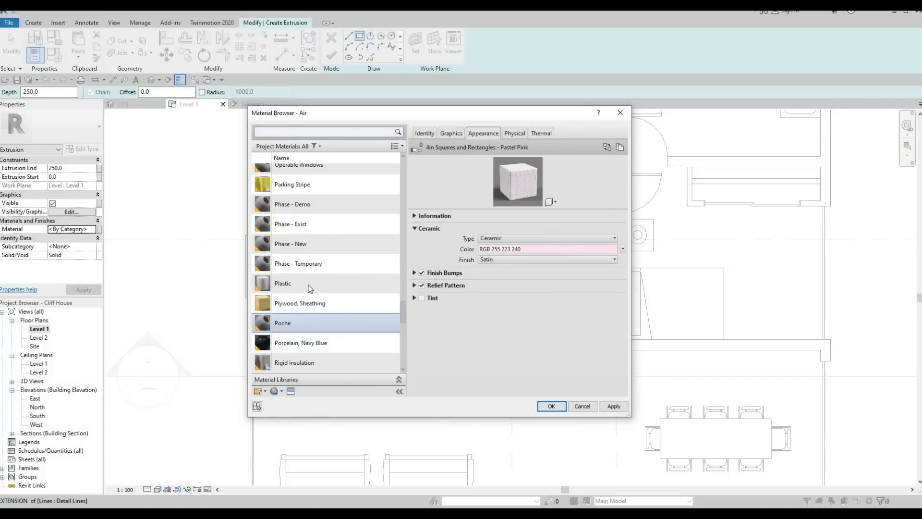
click(331, 285)
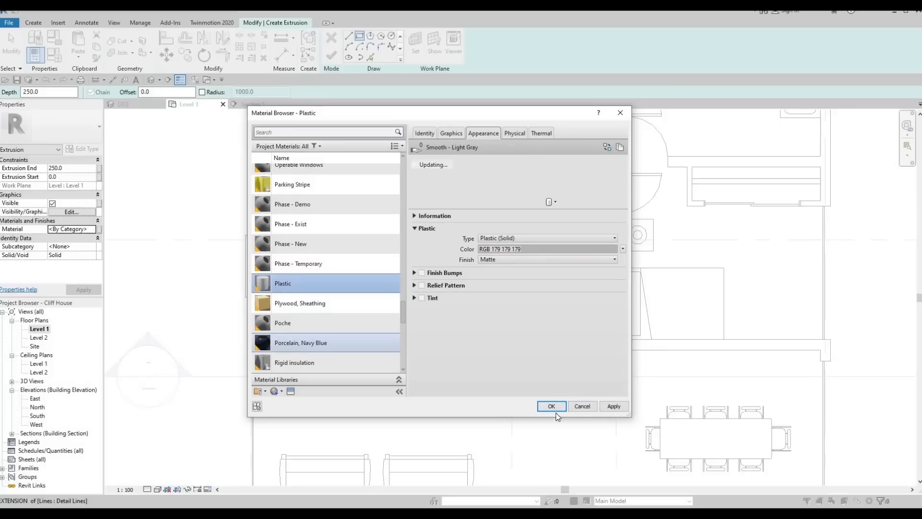
click(552, 407)
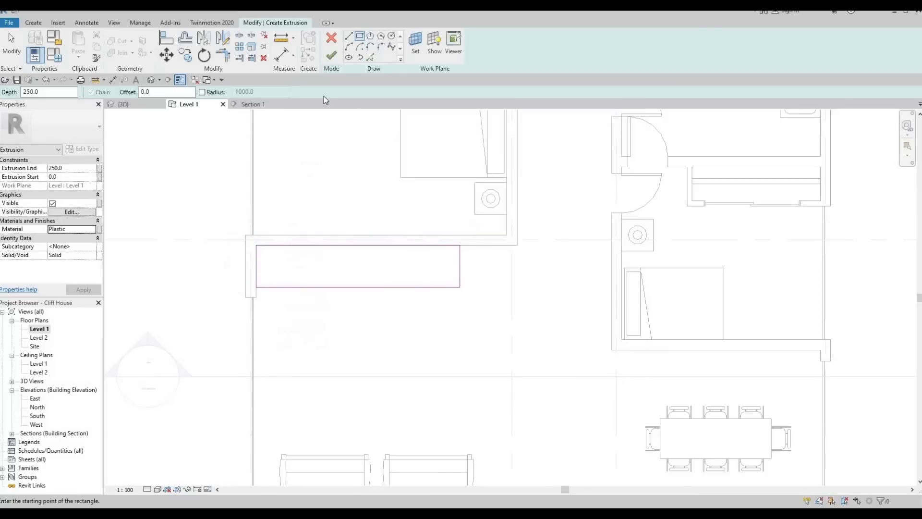
click(332, 55)
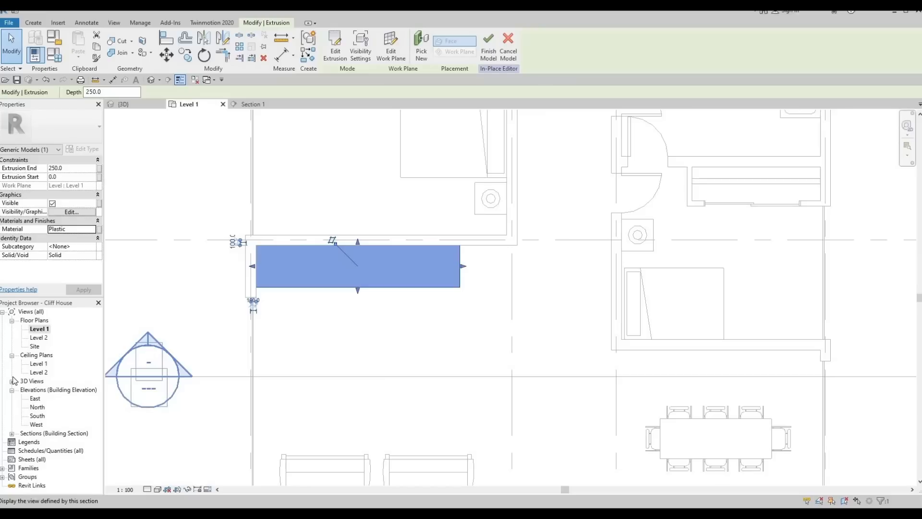
Open the Section 1 building section while still editing the in-place model
click(12, 356)
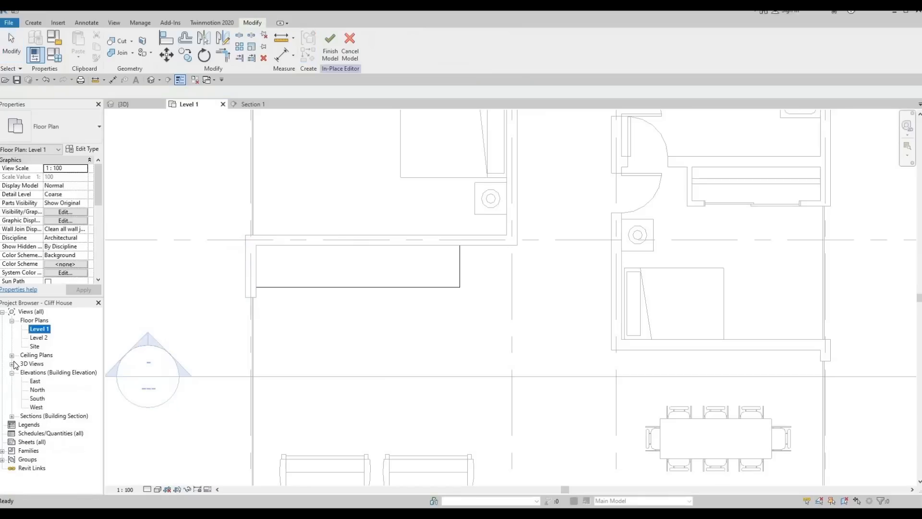
click(11, 416)
double_click(38, 426)
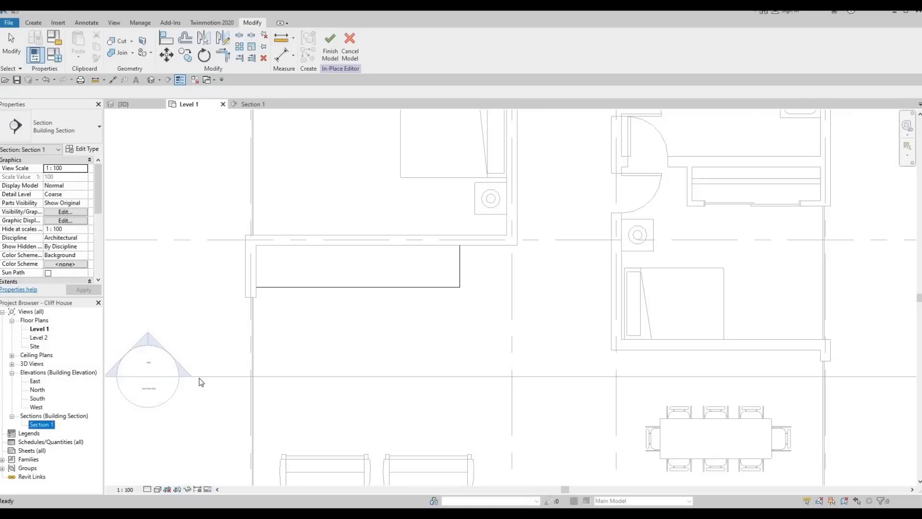
Reshape the extrusion in the section into a thin raised slab, starting at about 1272 mm and ending at about 1360 mm
click(300, 356)
middle_drag(342, 333, 312, 339)
scroll(342, 356, up, 2)
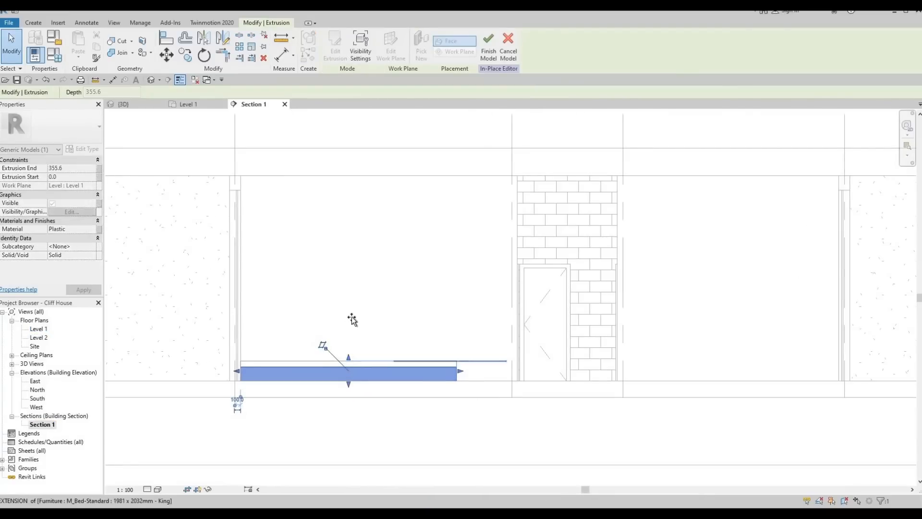
drag(349, 363, 353, 301)
drag(349, 383, 349, 308)
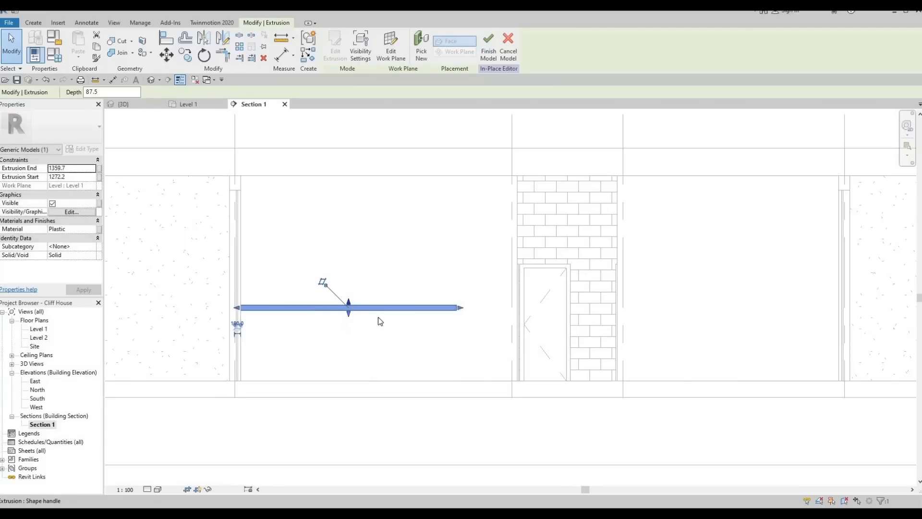
Lower the Plastic slab in the section so it starts at about 1133 mm and ends at about 1205 mm
scroll(351, 307, up, 3)
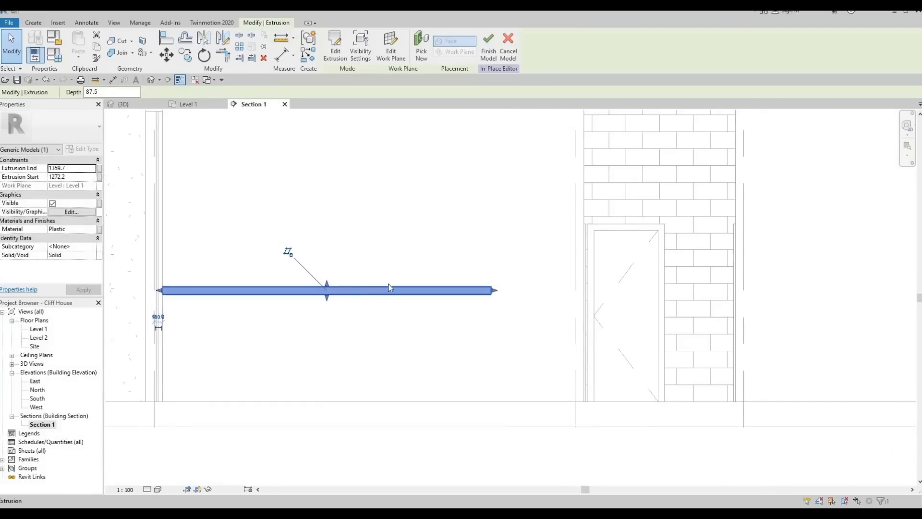
middle_drag(395, 274, 439, 256)
scroll(436, 274, down, 1)
scroll(447, 287, down, 1)
middle_drag(417, 311, 417, 311)
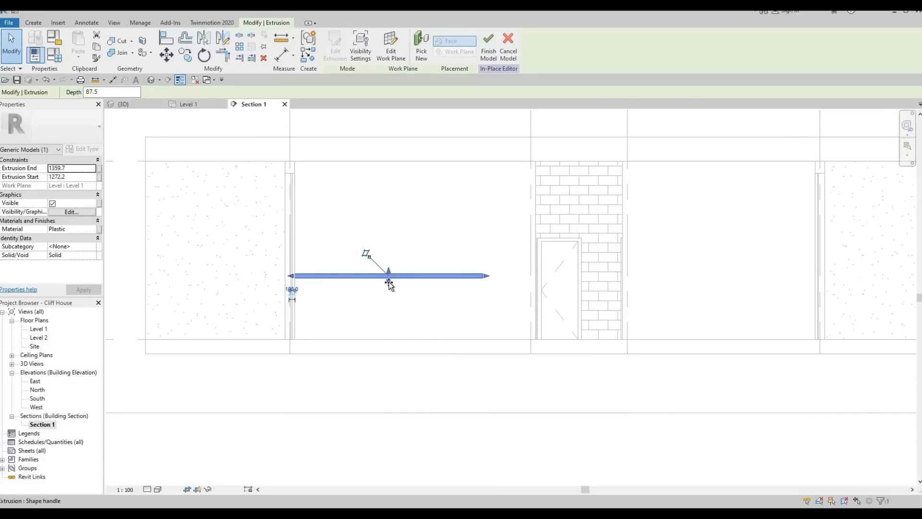
drag(390, 283, 488, 282)
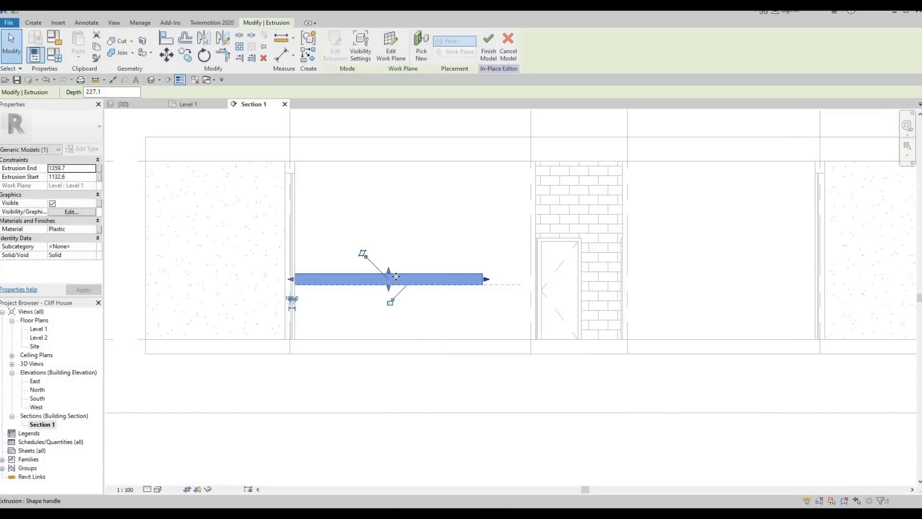
scroll(413, 279, up, 1)
scroll(414, 280, up, 4)
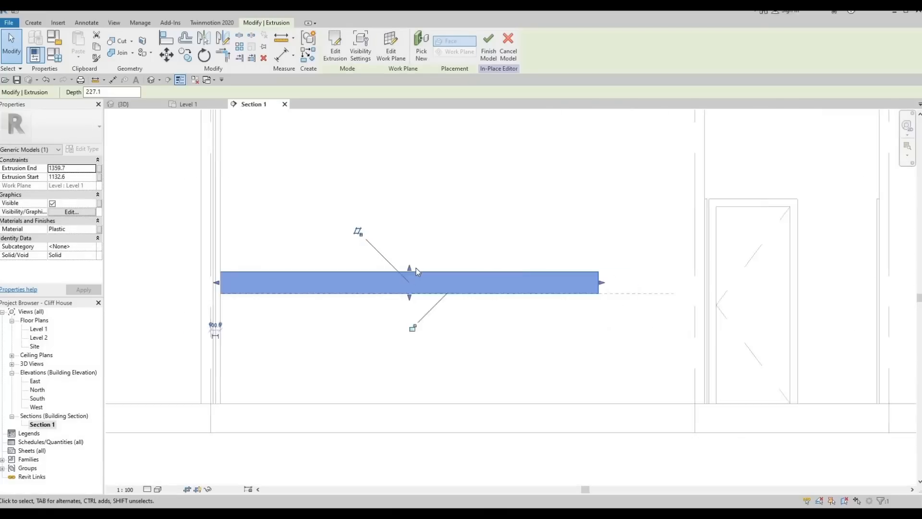
drag(414, 288, 415, 287)
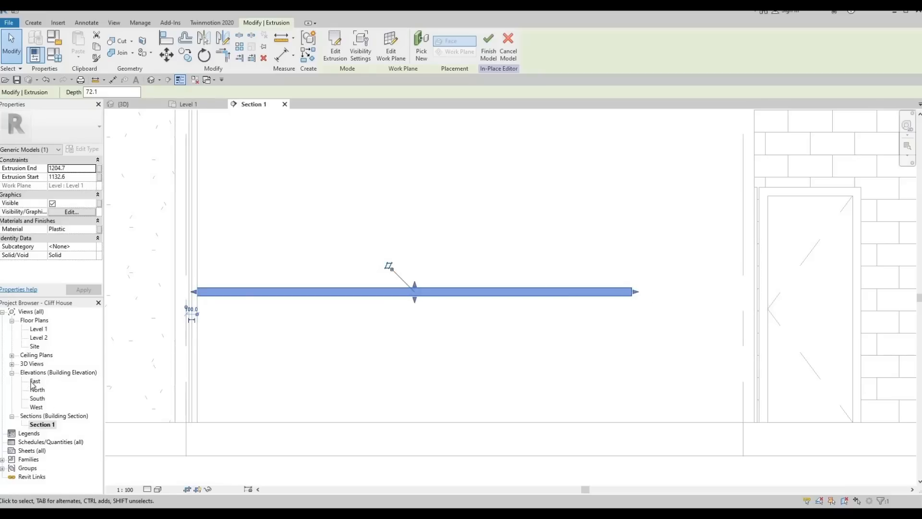
Finish the slab model from the Level 1 plan and start another in-place component in the Generic Models category with the default name
double_click(37, 330)
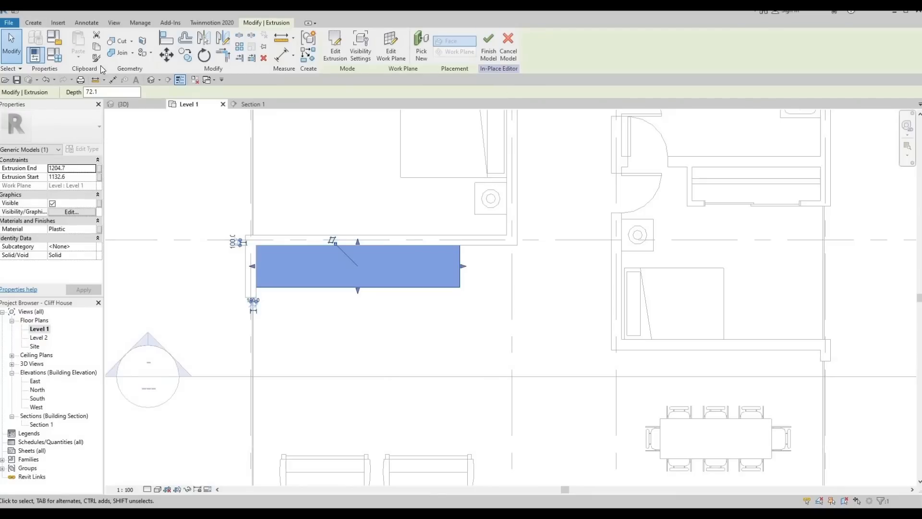
click(489, 48)
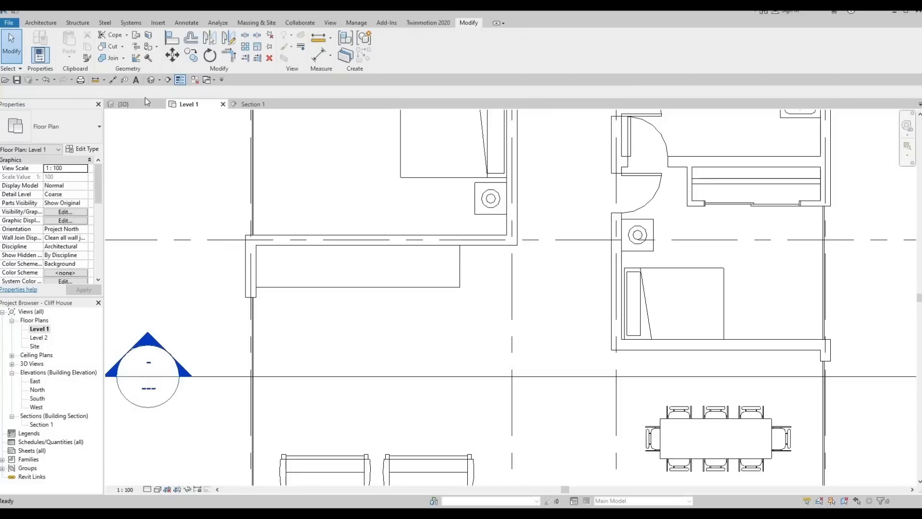
click(38, 23)
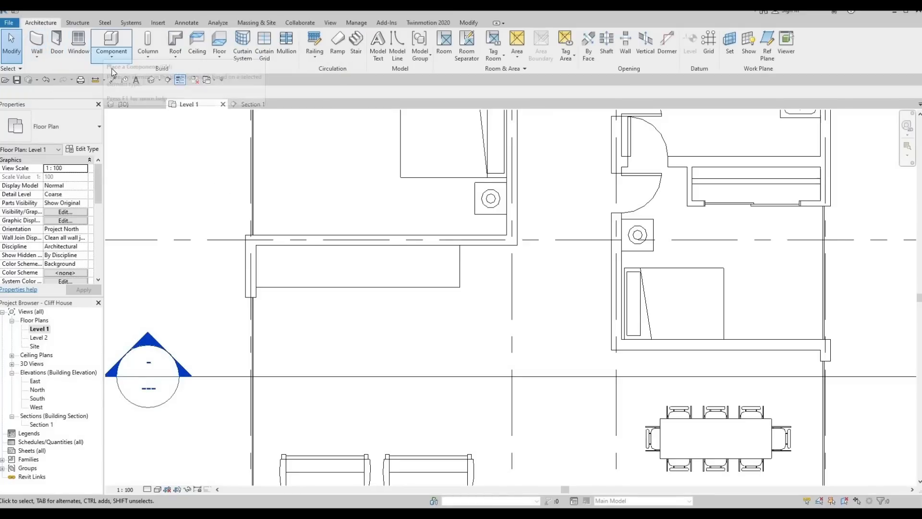
click(111, 56)
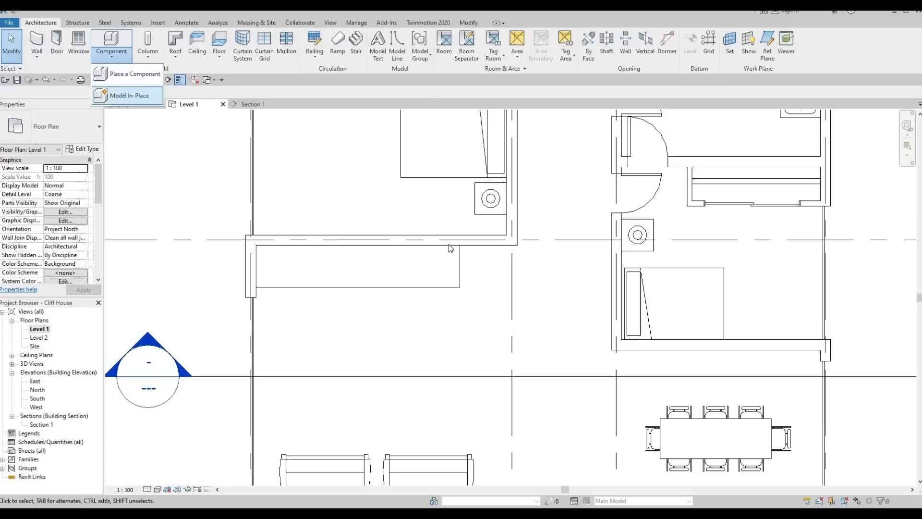
click(126, 96)
scroll(463, 251, down, 4)
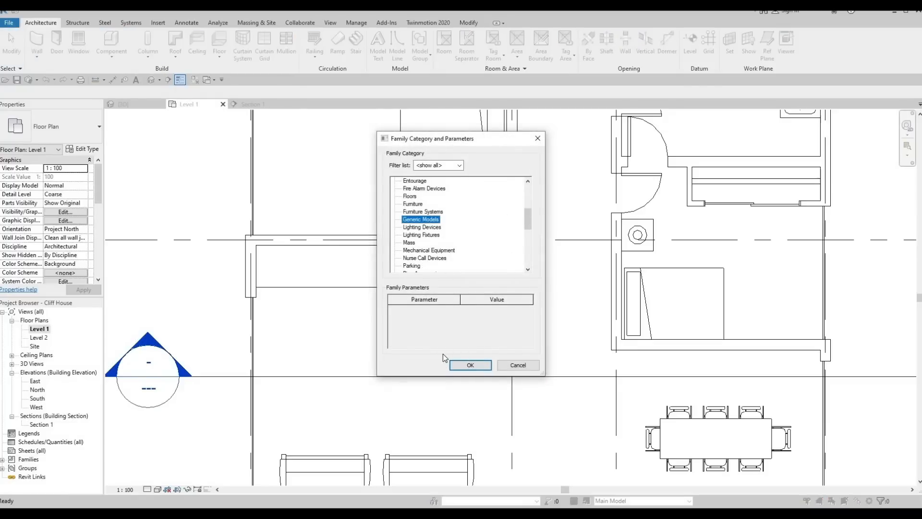
click(457, 365)
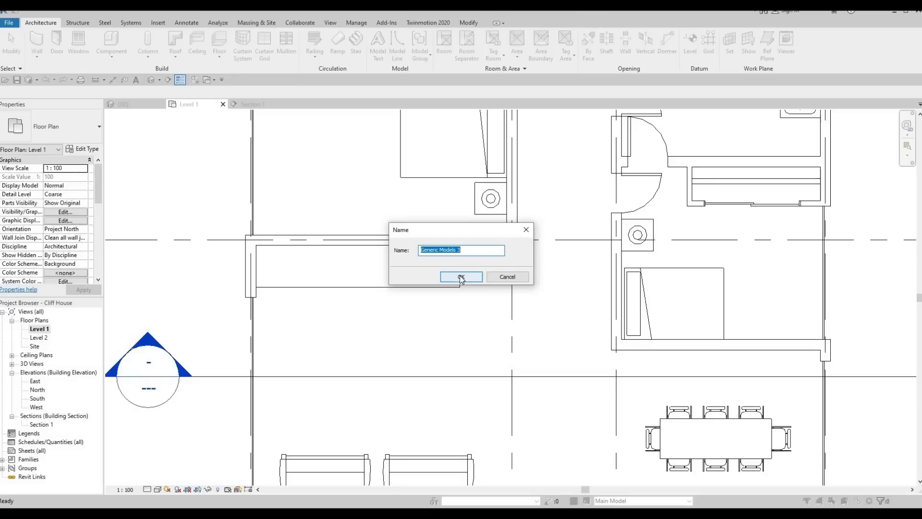
key(Return)
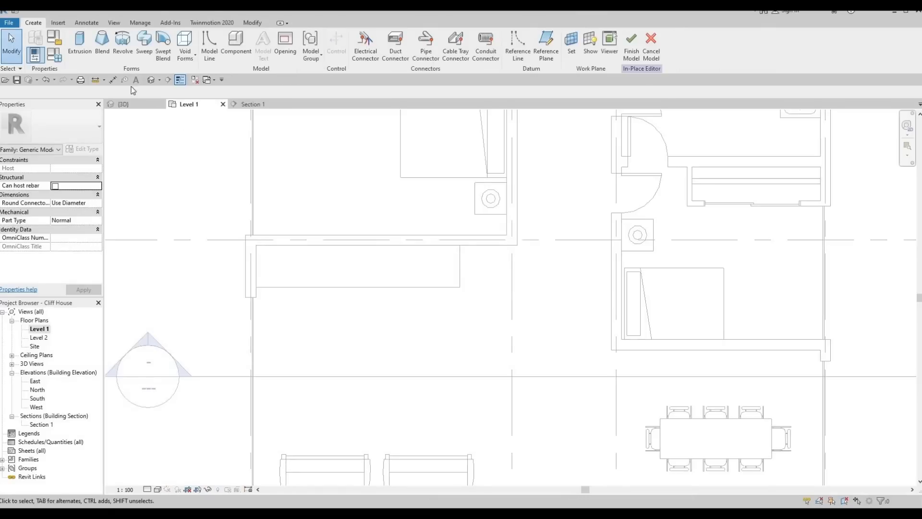
Sketch a 3900 by 800 mm rectangular extrusion profile directly over the slab's outline along the living area wall
click(80, 44)
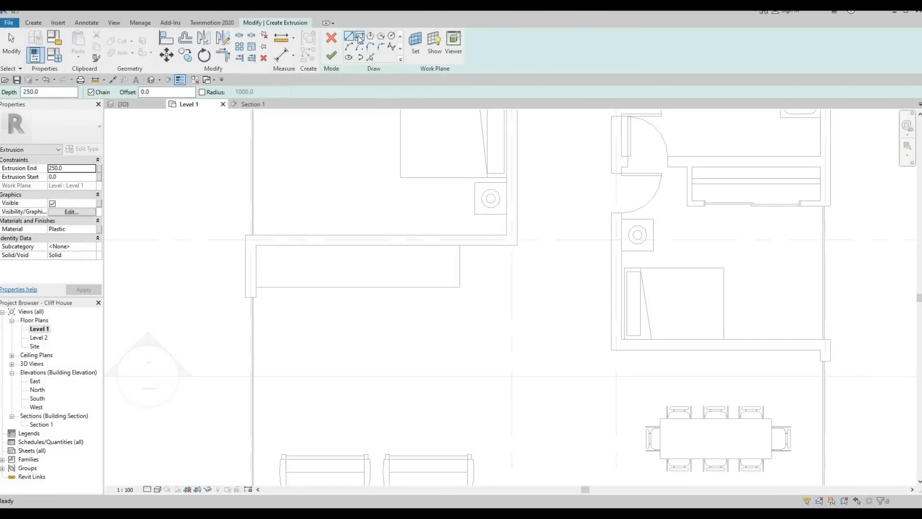
click(360, 37)
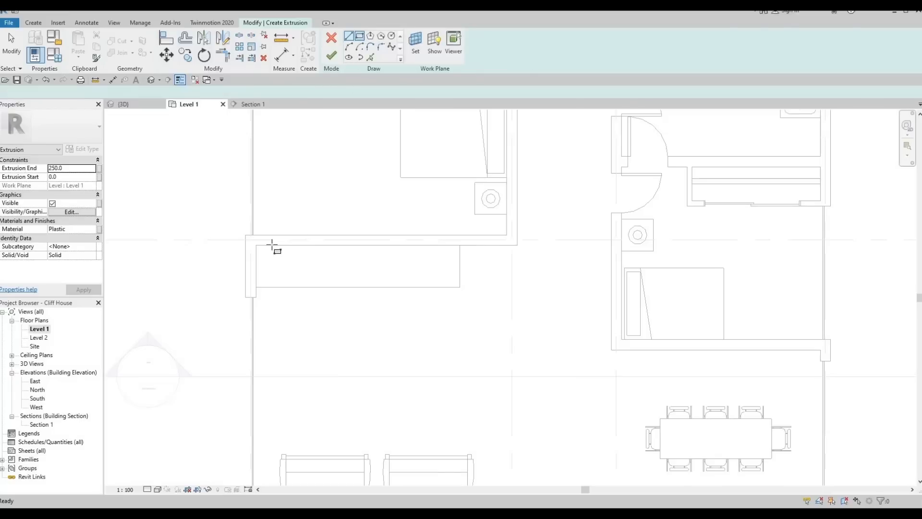
click(257, 246)
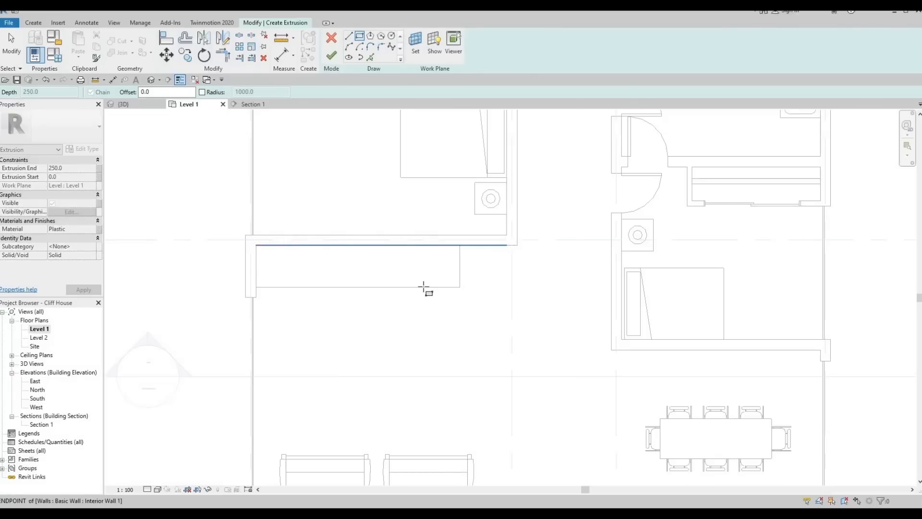
click(440, 287)
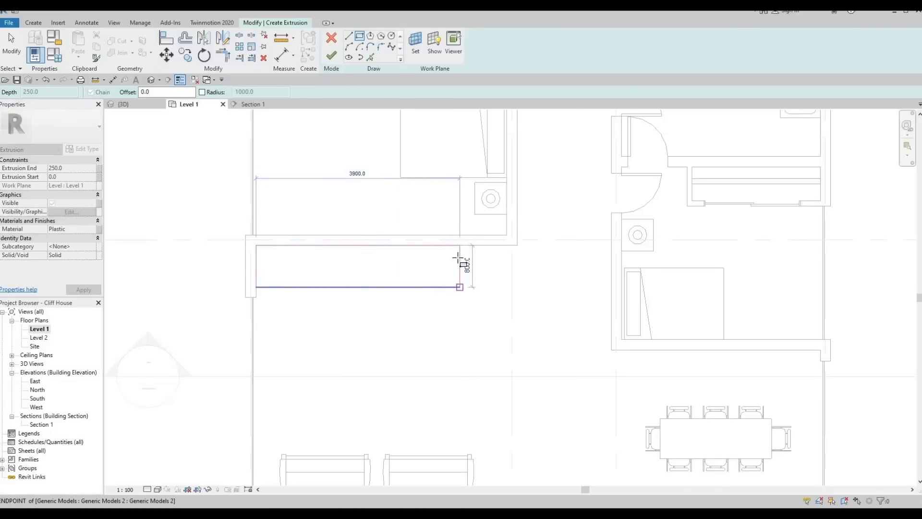
click(460, 288)
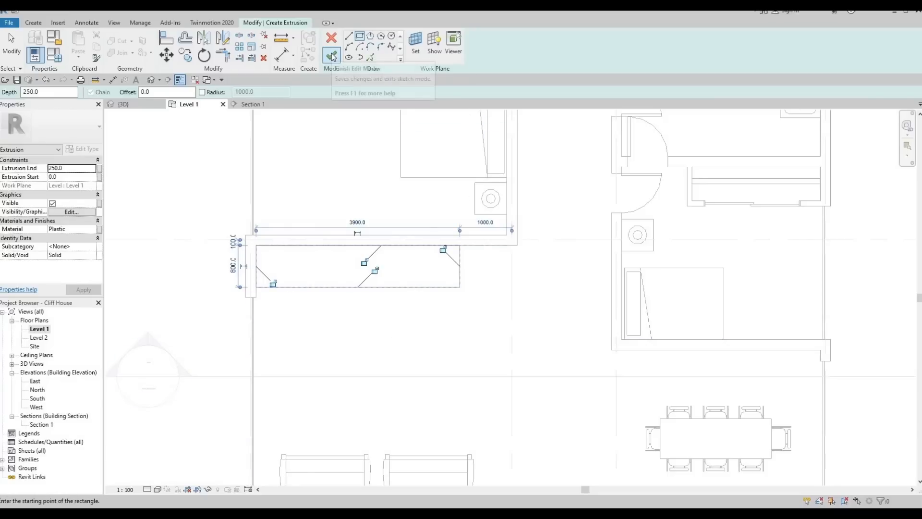
Finish the extrusion sketch and assign the Plywood, Sheathing material to the new solid
click(97, 230)
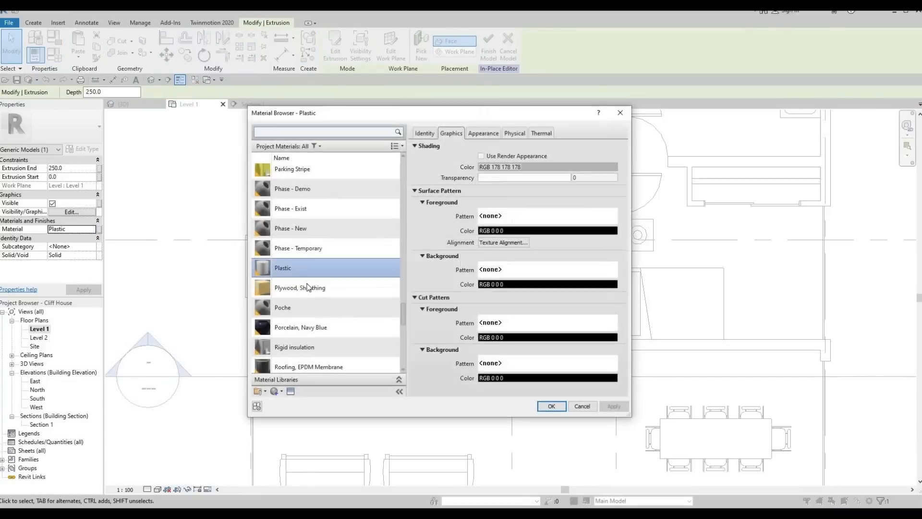
click(277, 288)
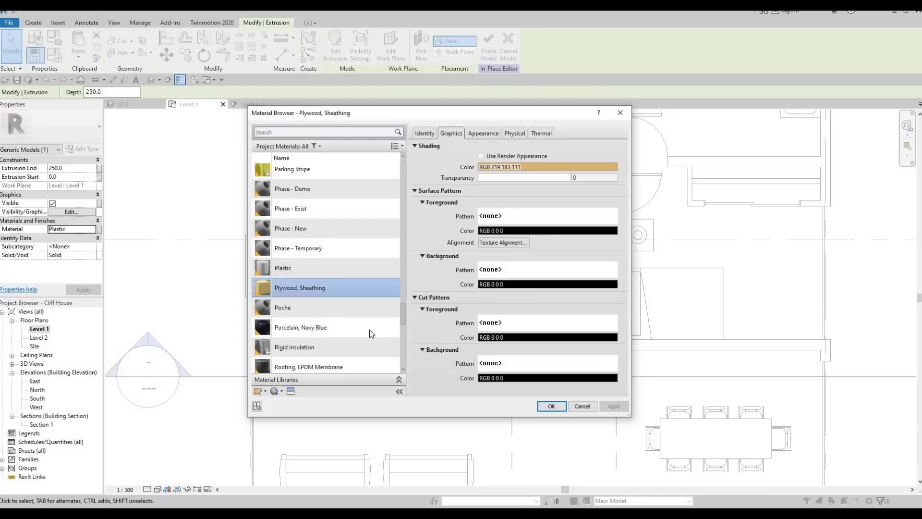
key(Return)
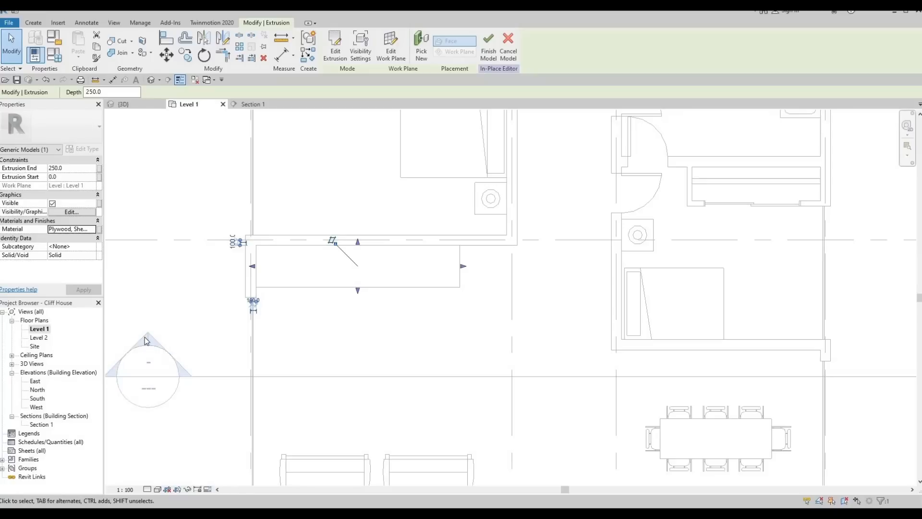
In the Section 1 view, raise the plywood extrusion's end to the underside of the slab at 1132.6 mm, keeping its start at 0
double_click(156, 347)
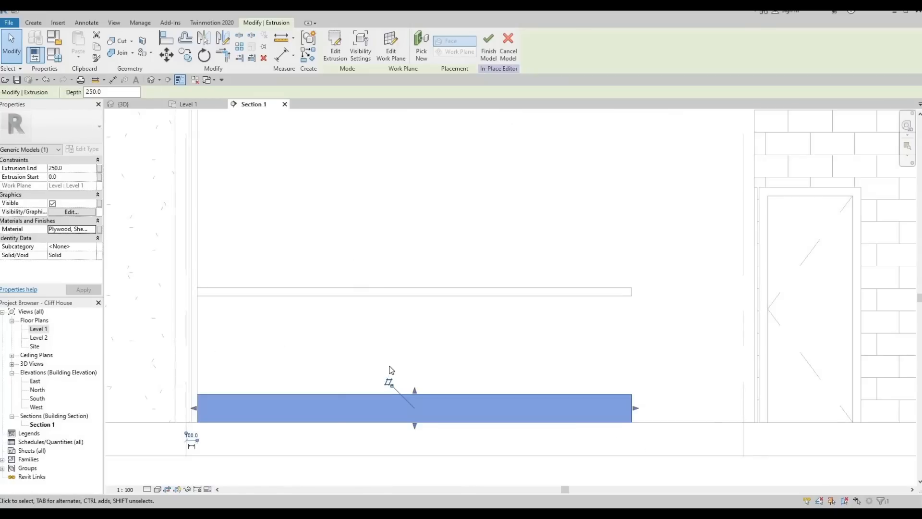
drag(413, 368, 415, 275)
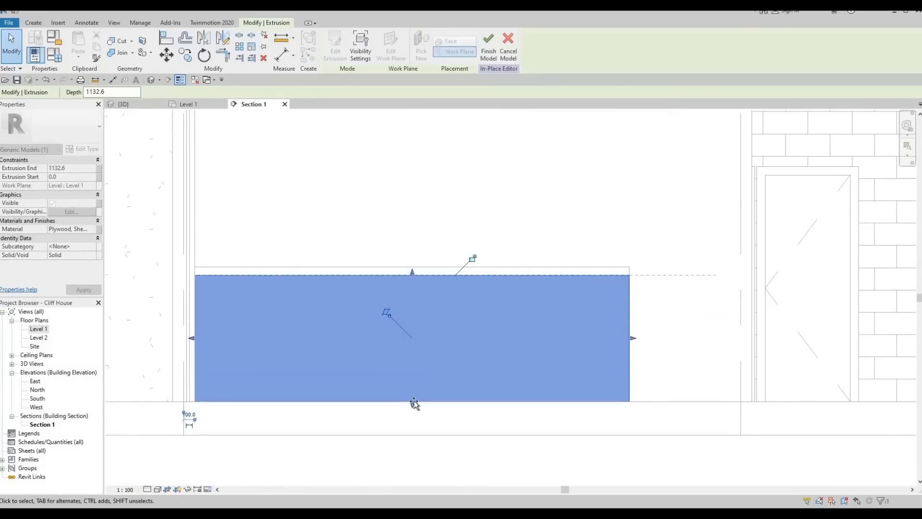
mouse_move(413, 402)
mouse_down()
mouse_move(414, 394)
mouse_move(415, 402)
mouse_up()
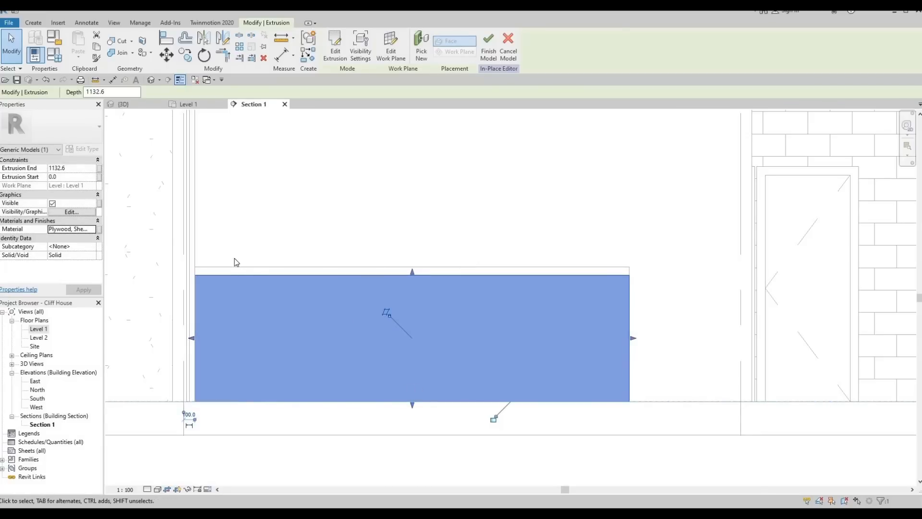
scroll(168, 101, down, 1)
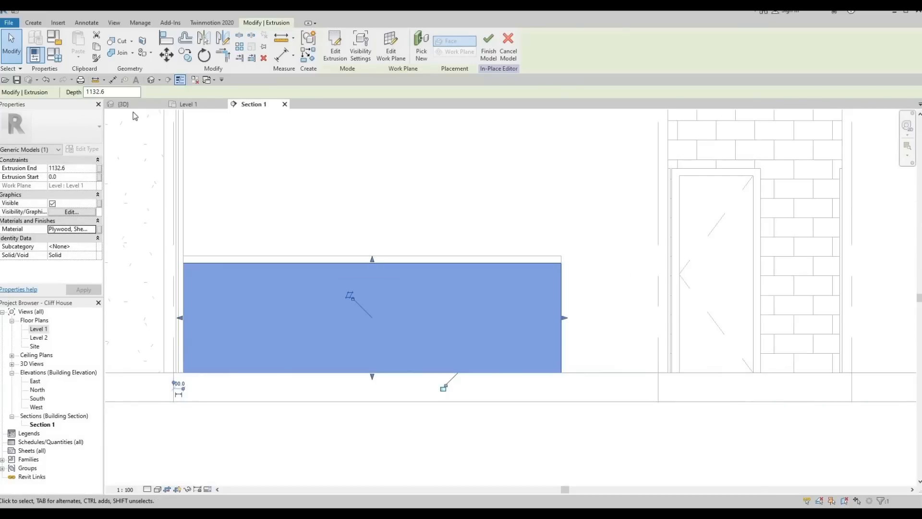
Open the 3D view and turn it to show the front and free end of the counter beside the seating
click(151, 80)
scroll(246, 254, up, 2)
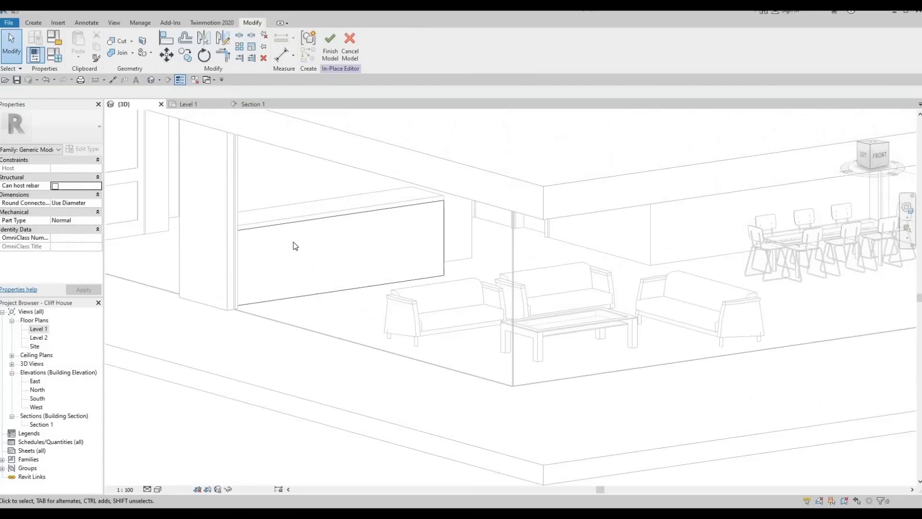
middle_drag(383, 259, 241, 235)
middle_drag(581, 288, 282, 255)
shift+middle_drag(519, 231, 451, 221)
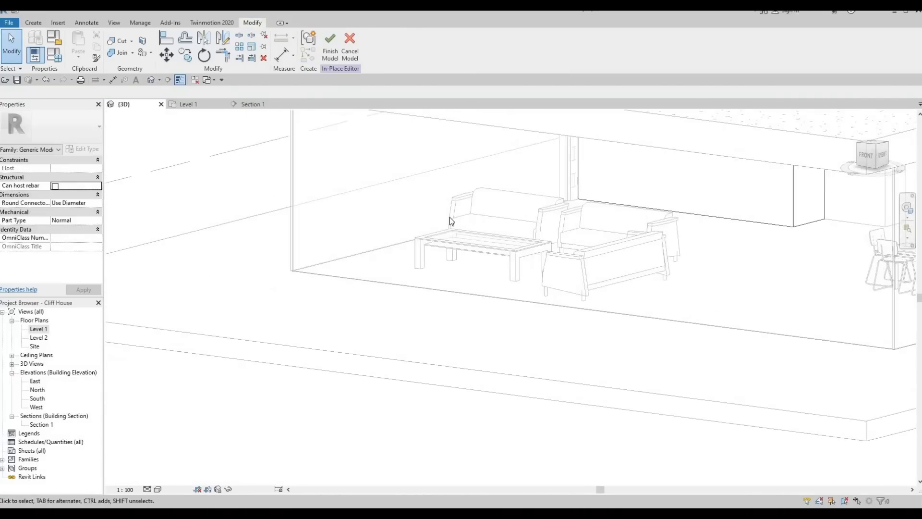
middle_drag(682, 212, 451, 216)
shift+middle_drag(563, 240, 564, 225)
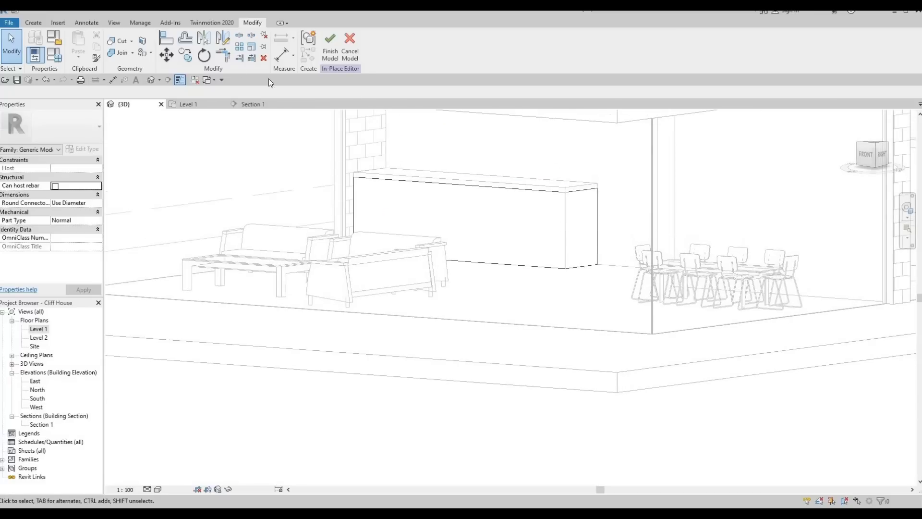
Start a void extrusion and pick the end face of the plywood counter base as its work plane
click(35, 24)
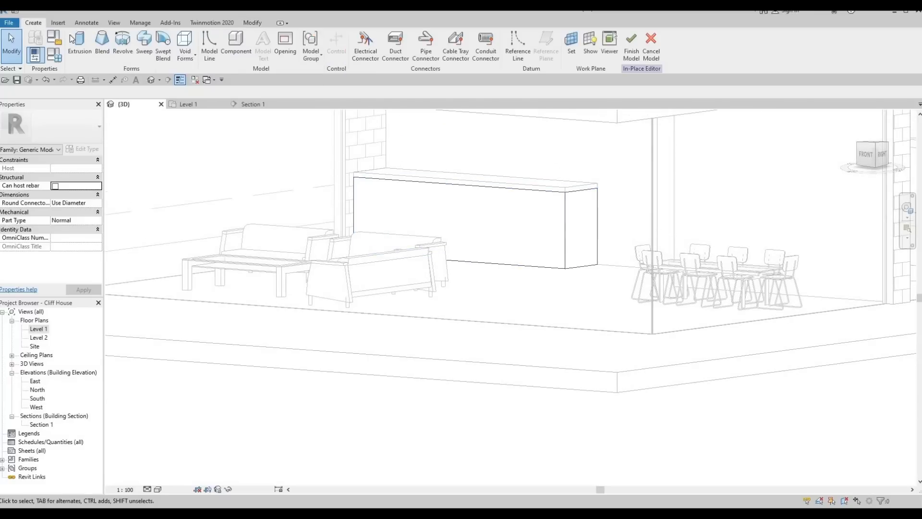
click(185, 52)
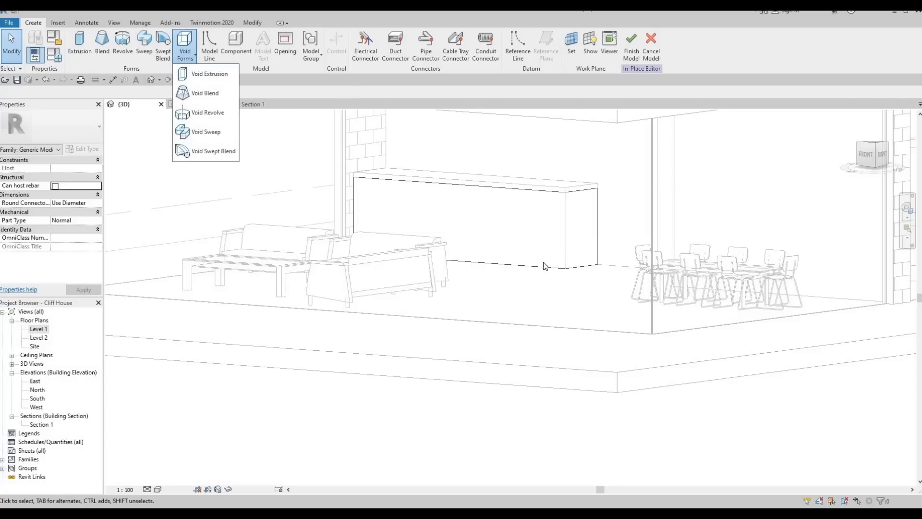
click(202, 77)
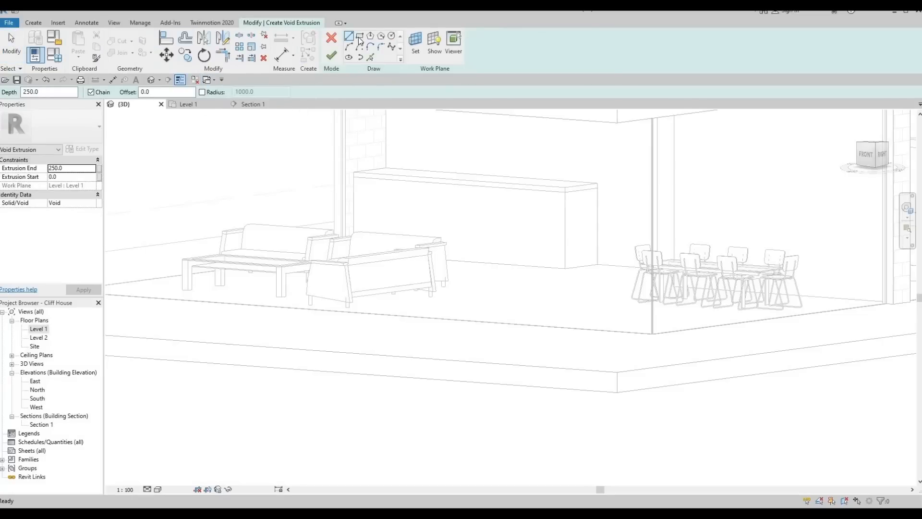
click(417, 48)
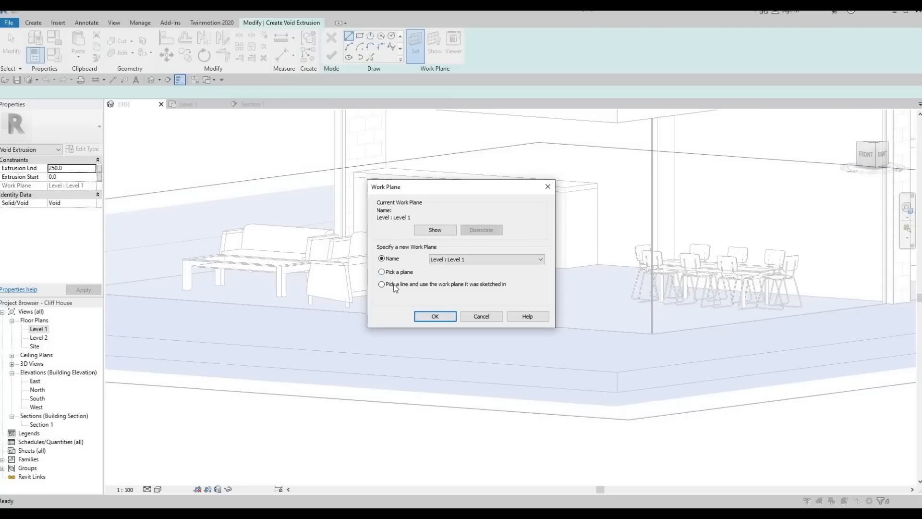
click(434, 316)
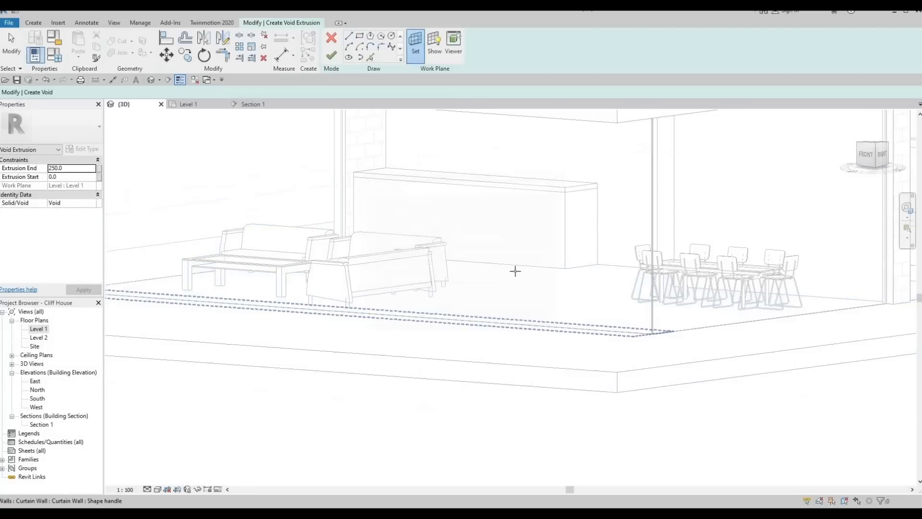
click(567, 239)
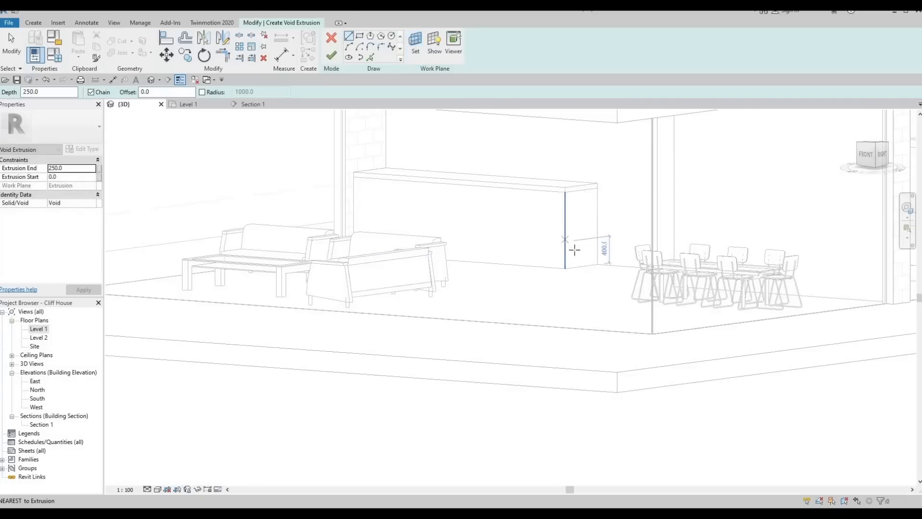
Sketch a 100 by 100 mm rectangle at the lower front corner of the plywood base's end face and finish the void sketch
click(360, 38)
scroll(545, 289, up, 2)
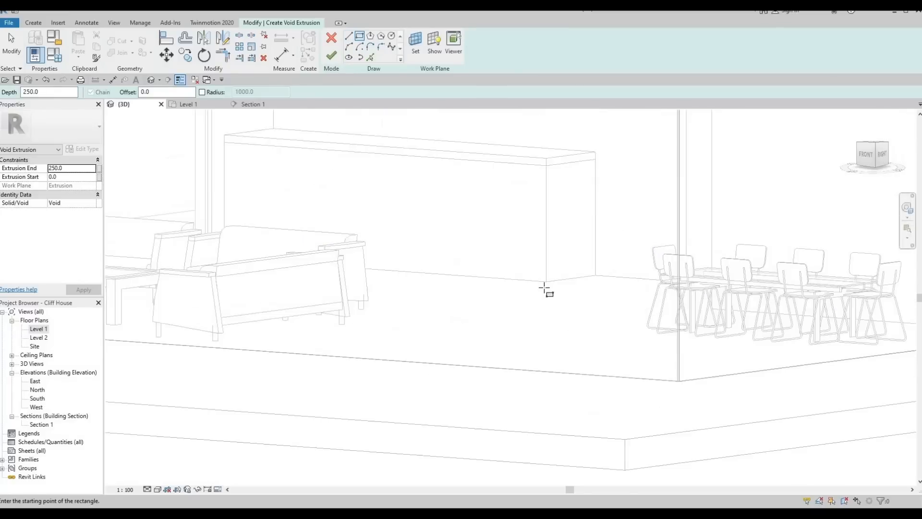
scroll(538, 293, up, 2)
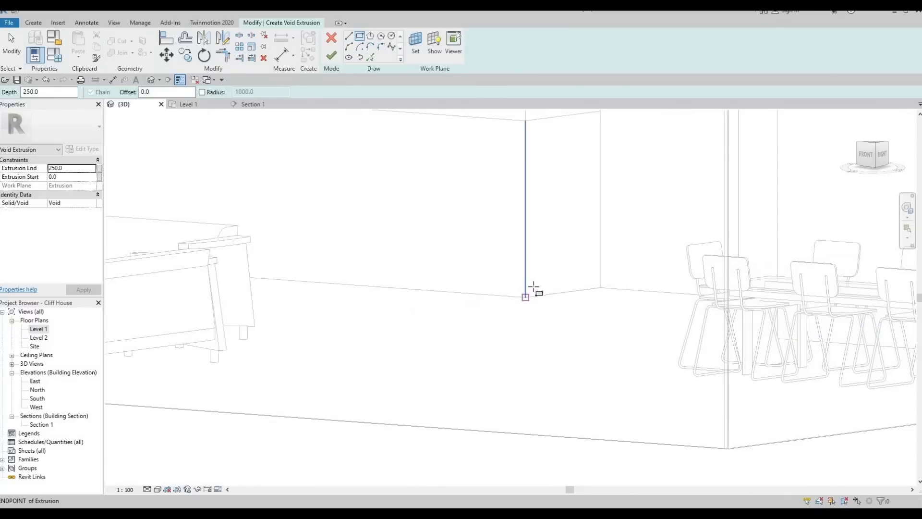
click(528, 293)
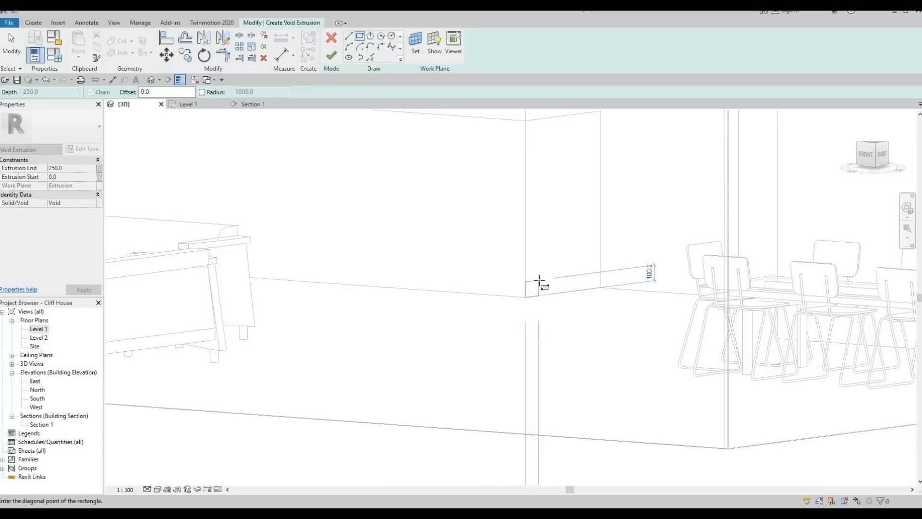
click(538, 282)
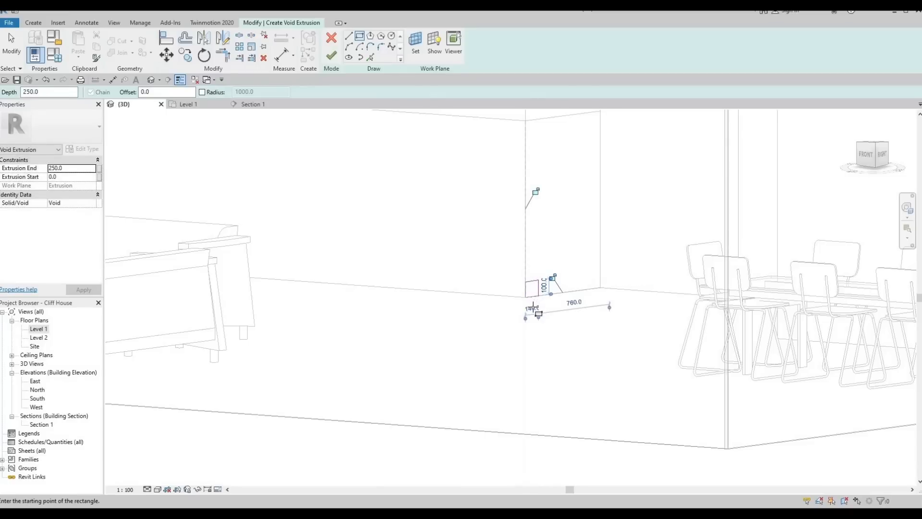
click(538, 306)
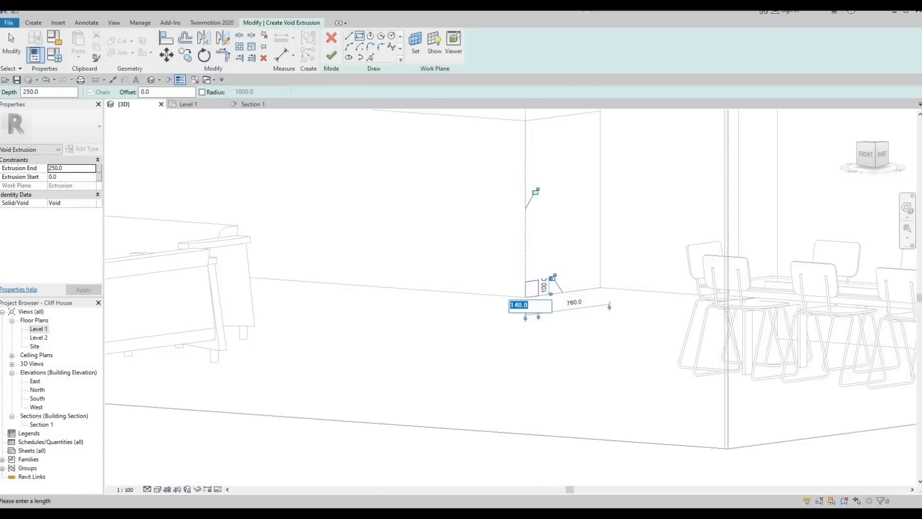
text(100)
key(Return)
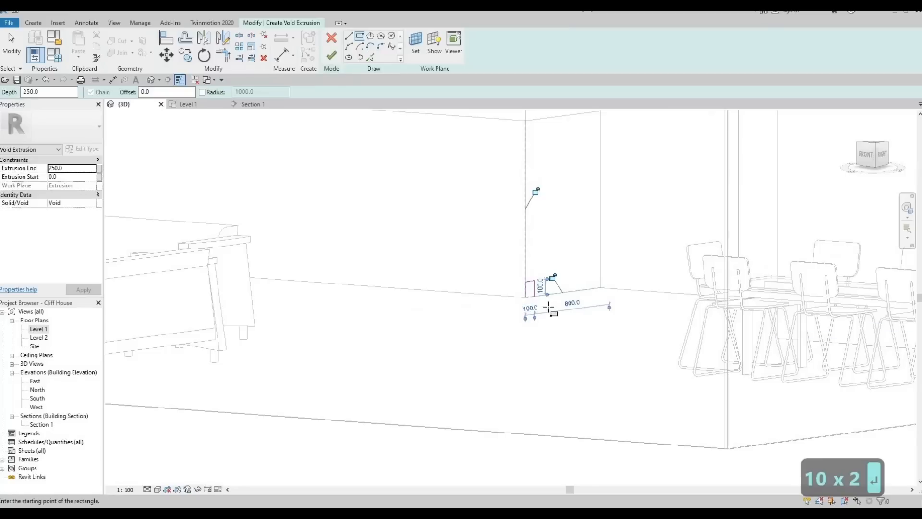
scroll(549, 307, up, 1)
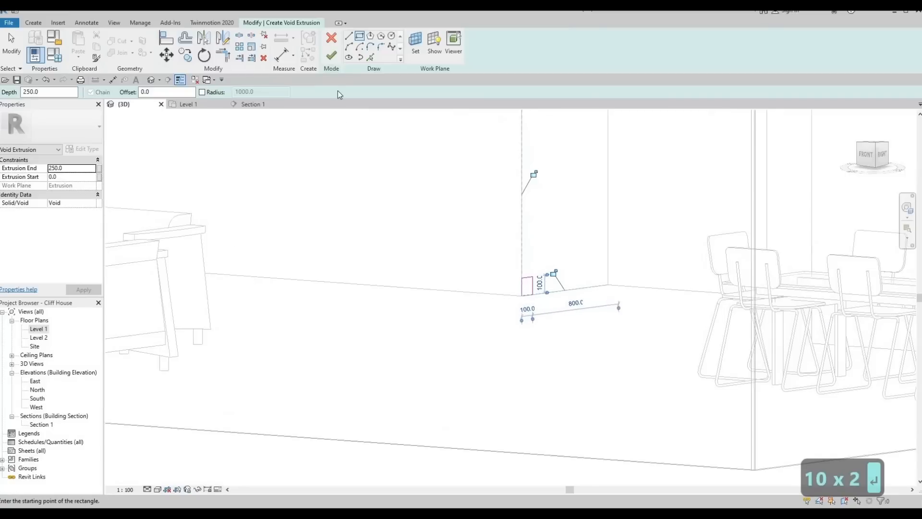
click(331, 56)
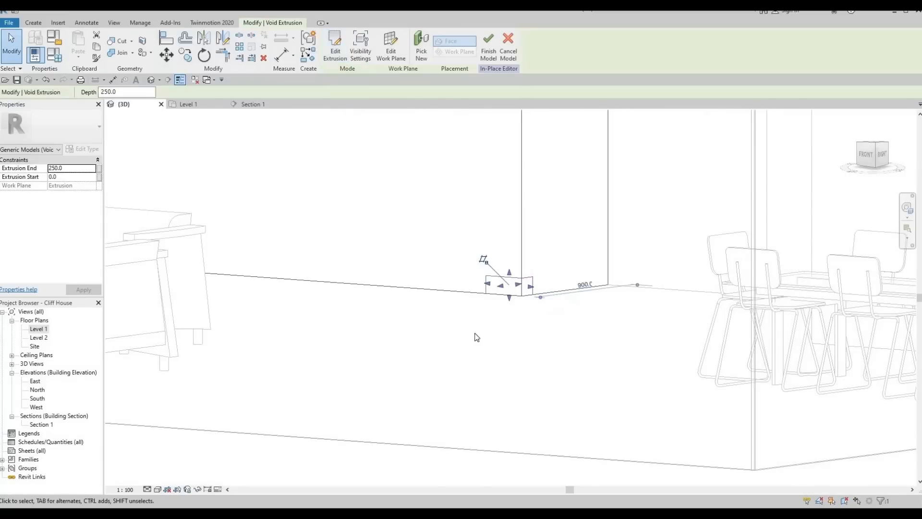
Stretch the void extrusion along the counter's whole length to an end of 3900 mm and finish the in-place model
shift+middle_drag(568, 351, 490, 294)
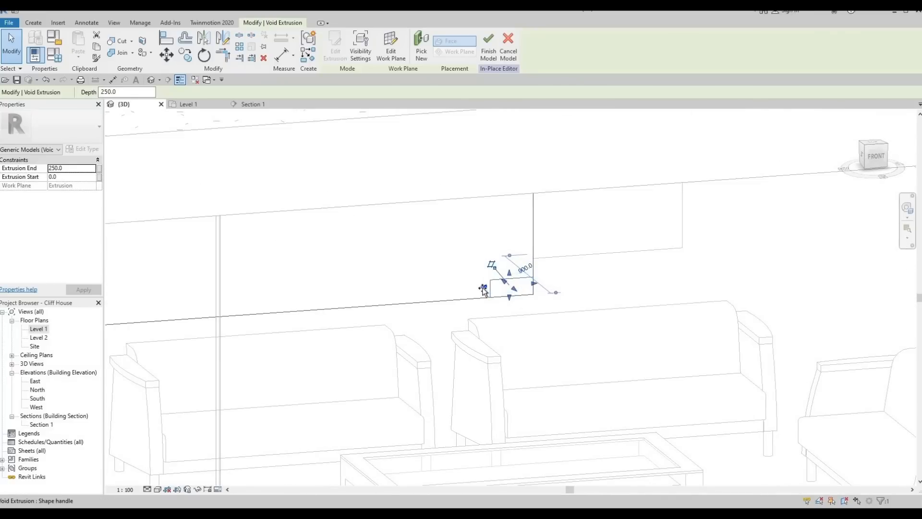
drag(484, 287, 249, 307)
middle_drag(266, 307, 577, 290)
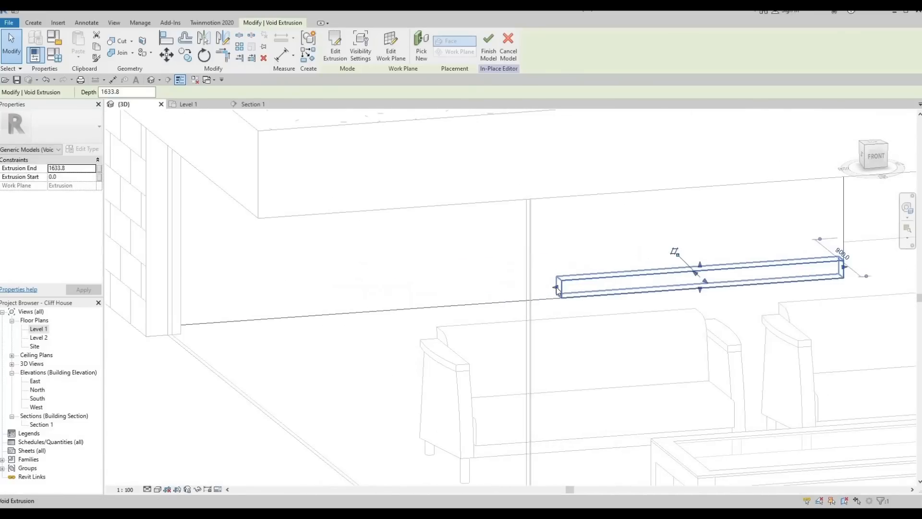
drag(555, 287, 169, 324)
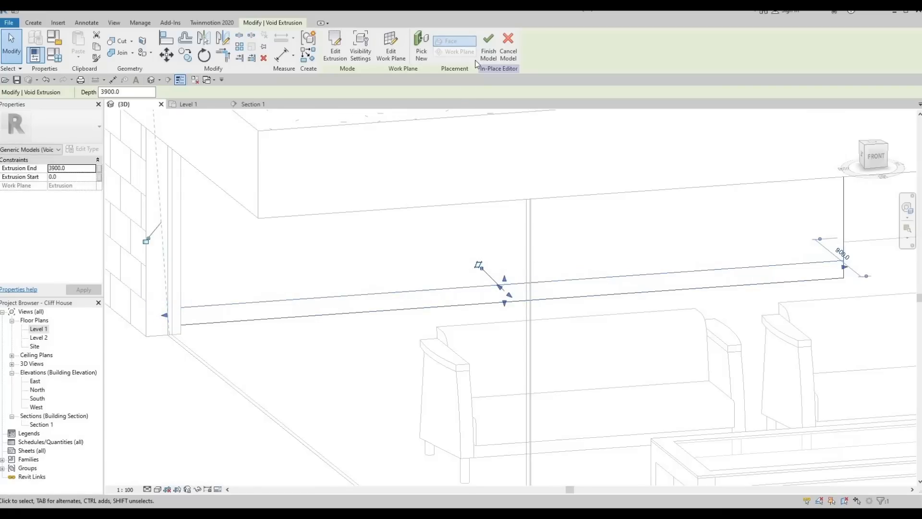
click(488, 46)
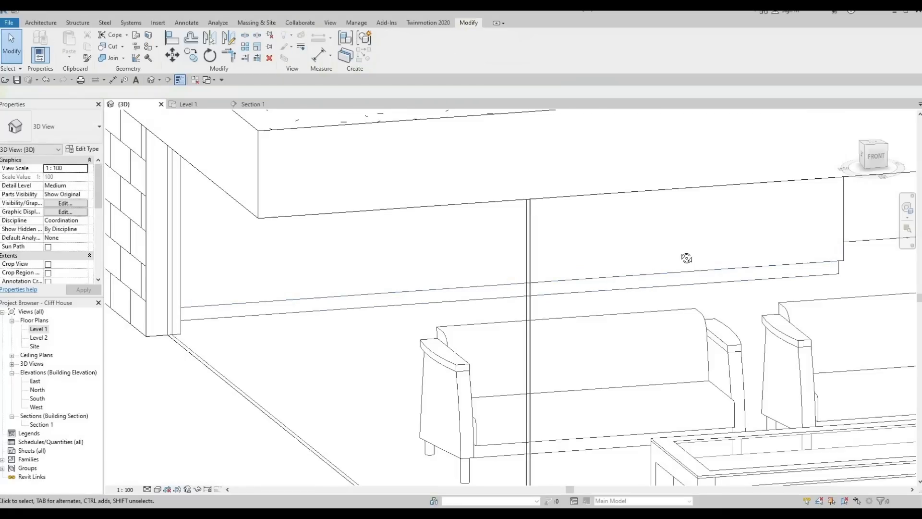
Open the Section 1 view and dimension the plywood base's height from Level 1 to its top edge, beside the counter
shift+middle_drag(628, 258, 616, 283)
scroll(539, 281, down, 6)
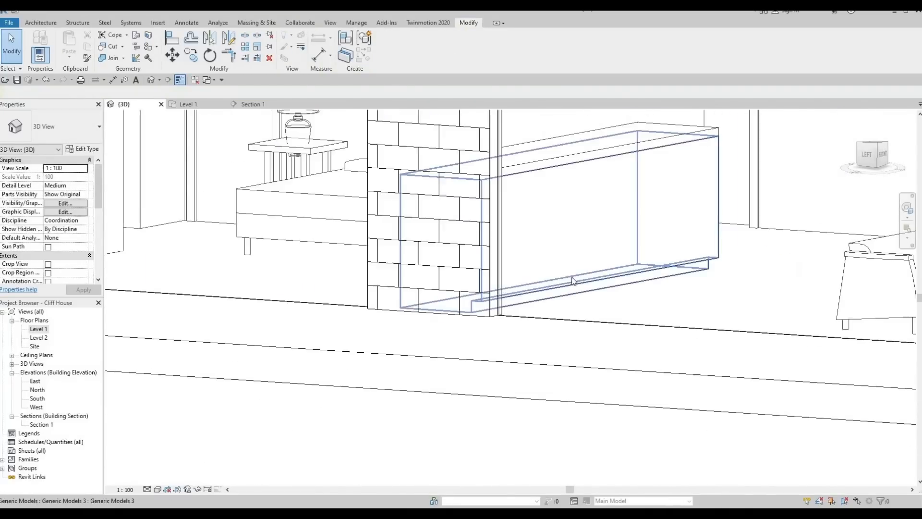
shift+middle_drag(542, 288, 65, 350)
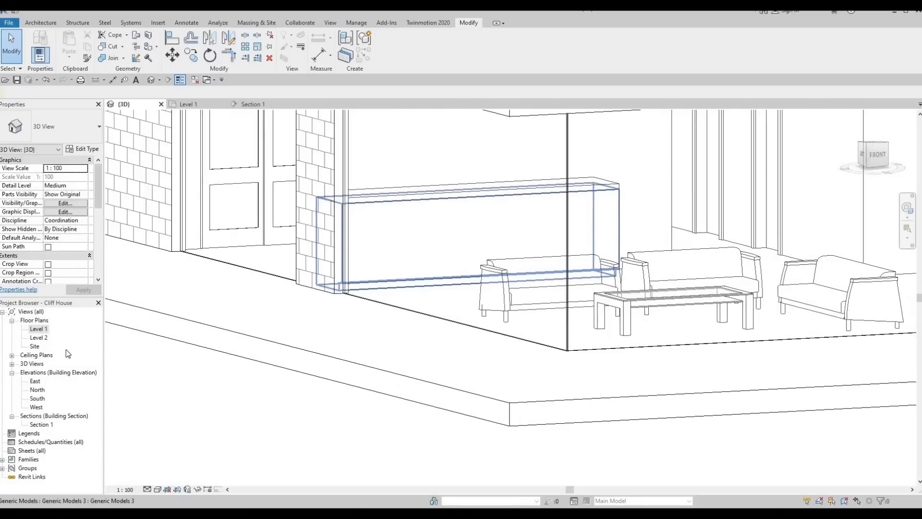
double_click(41, 424)
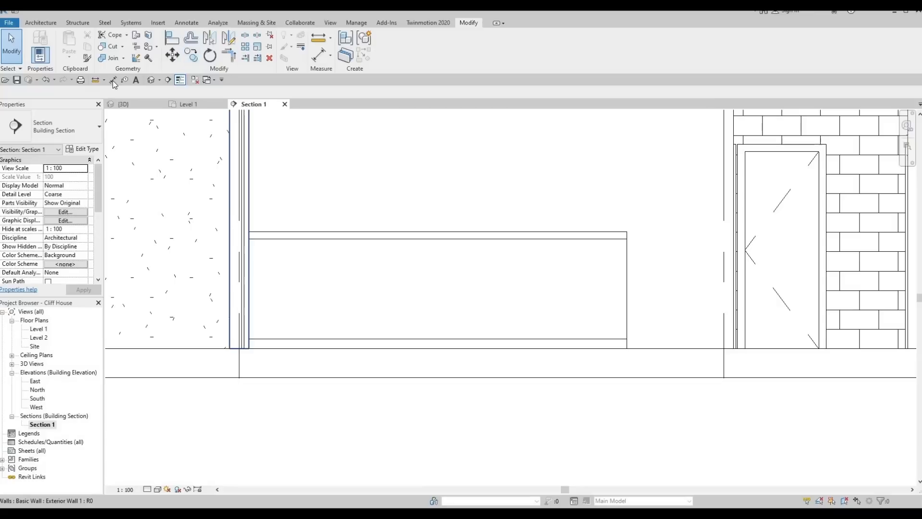
key(d)
key(i)
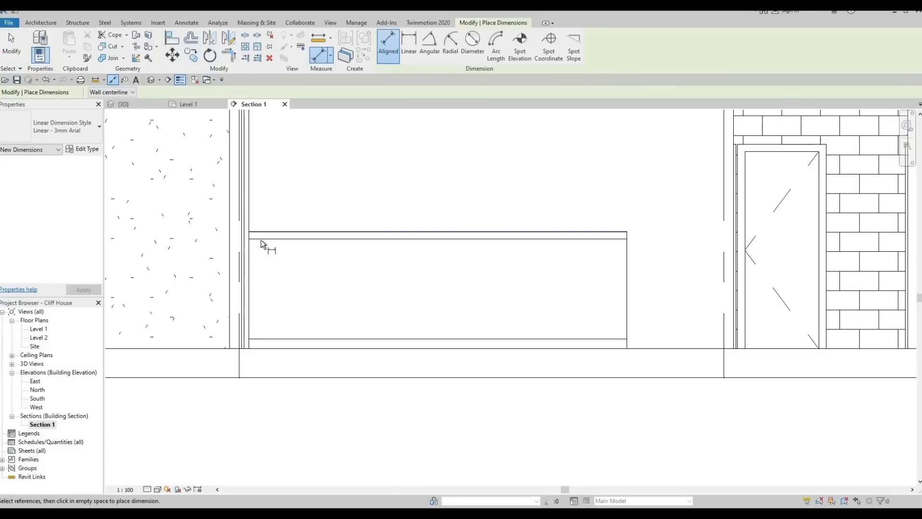
click(263, 349)
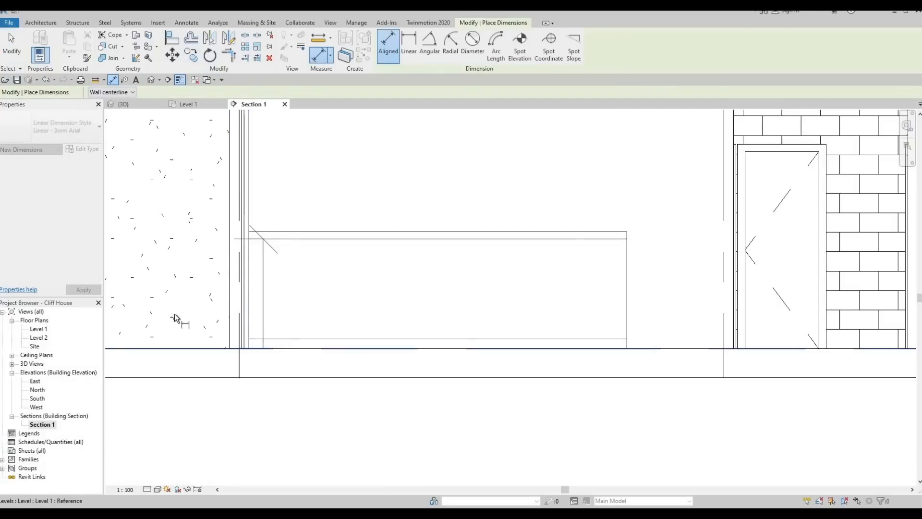
click(182, 298)
middle_drag(327, 264, 348, 249)
scroll(349, 248, down, 1)
key(Escape)
key(Escape)
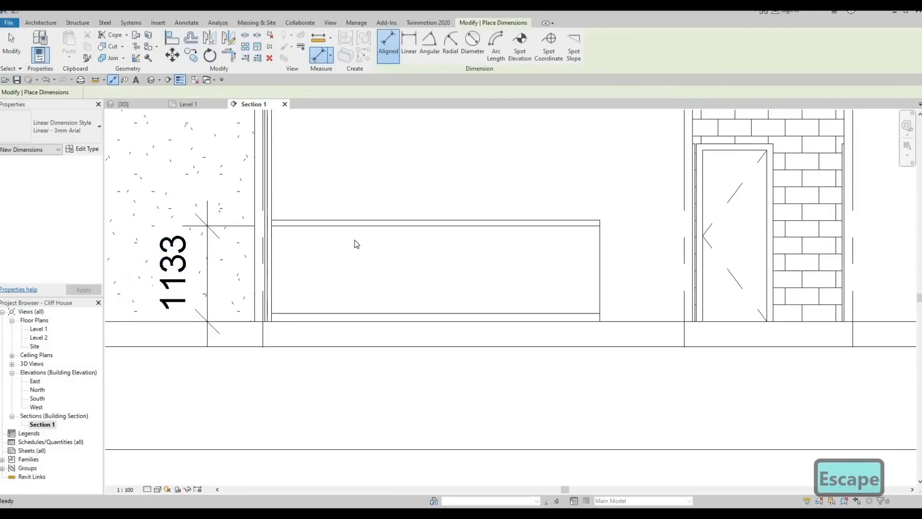
Try lowering the plywood base's top edge to about 983 mm above Level 1, and undo the change
click(425, 229)
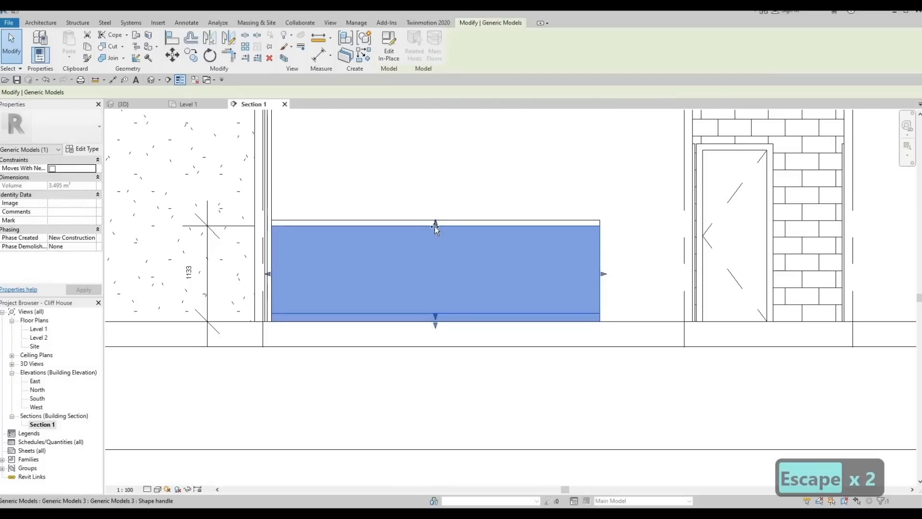
drag(434, 237, 433, 235)
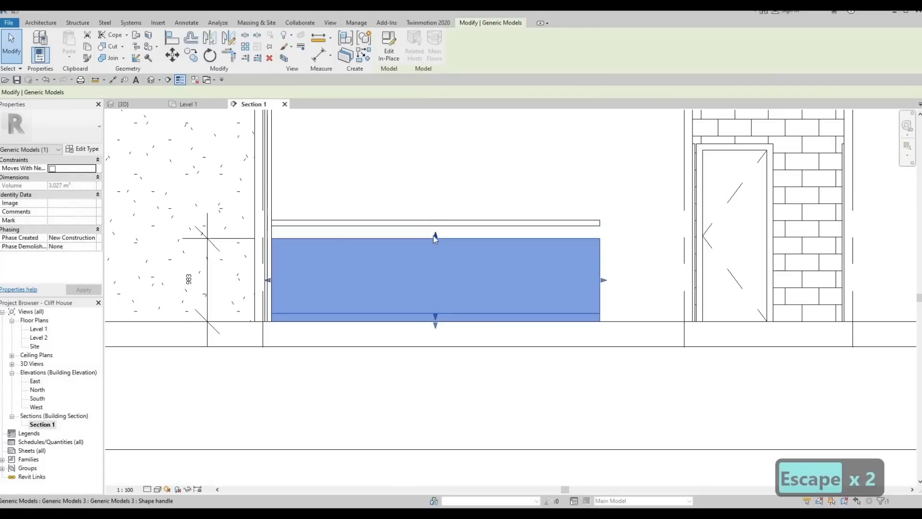
scroll(190, 279, up, 1)
click(188, 279)
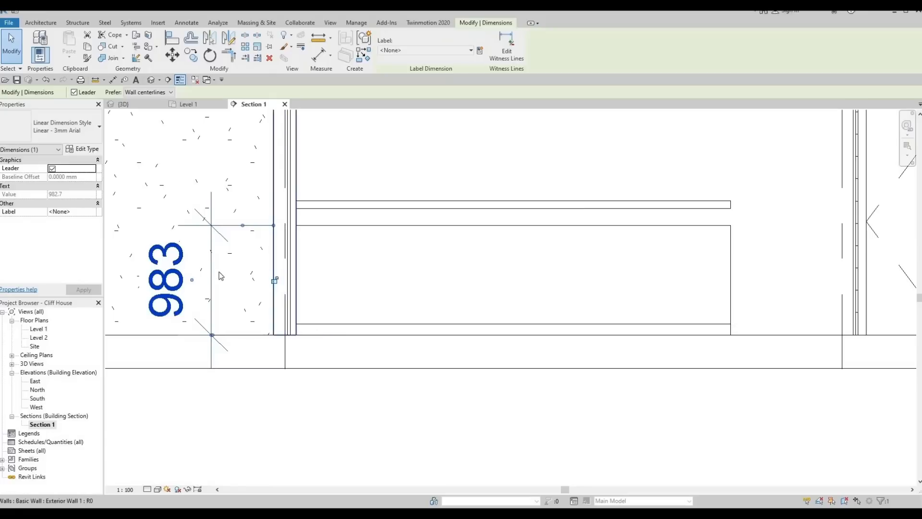
key(Escape)
key(ctrl+z)
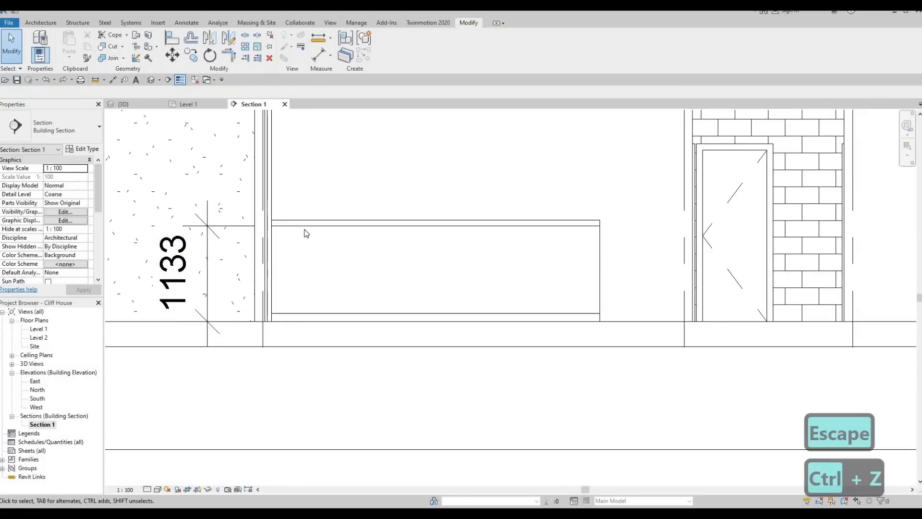
Lower the plywood base's top edge to about 1000 mm above Level 1, leaving the dimension text unedited
click(435, 228)
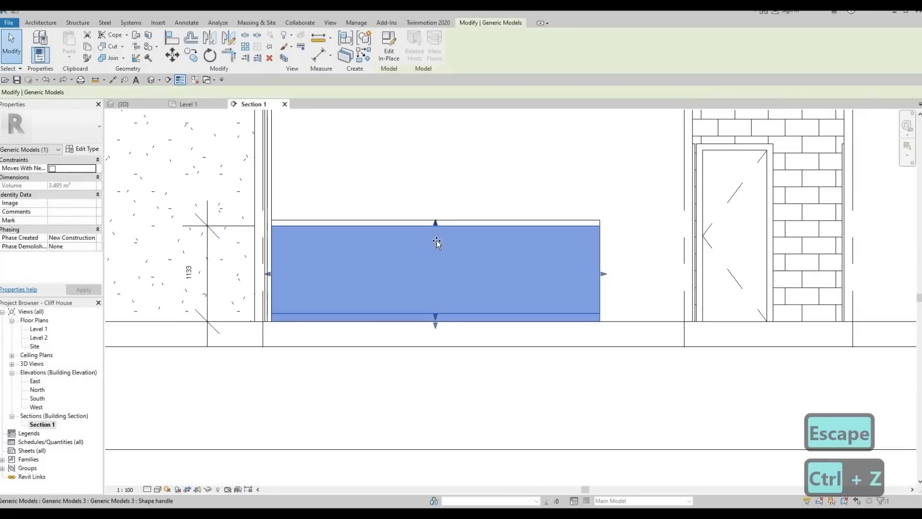
drag(436, 244, 339, 269)
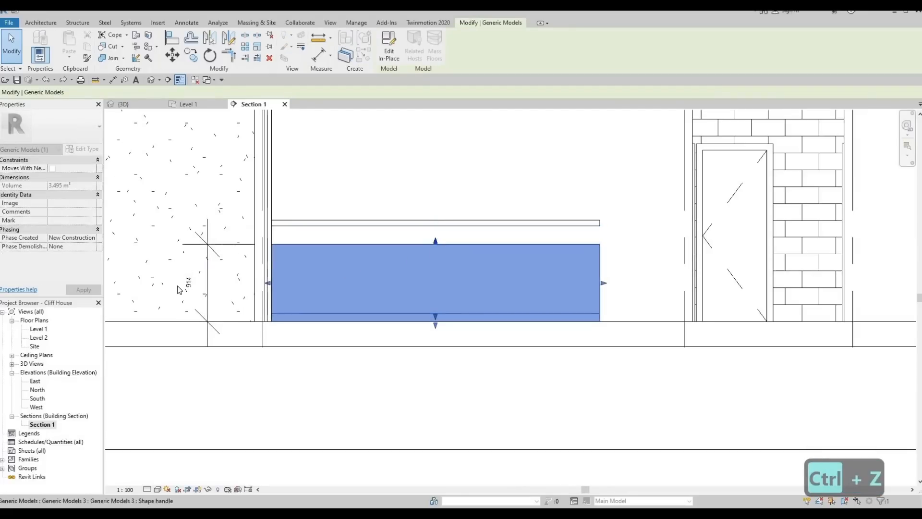
drag(437, 243, 437, 236)
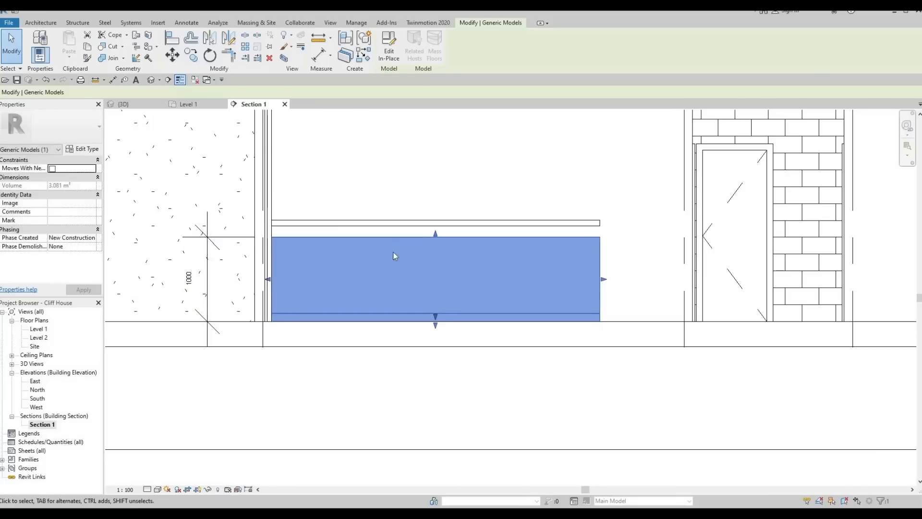
click(188, 277)
click(183, 277)
key(Escape)
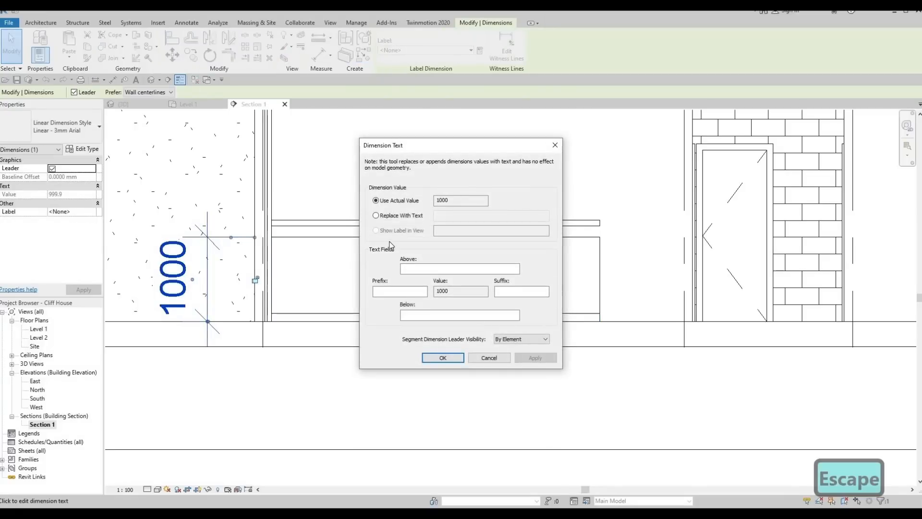
key(Escape)
Lower the plywood base's top edge to about 920 mm above Level 1 and delete the height dimension
click(432, 241)
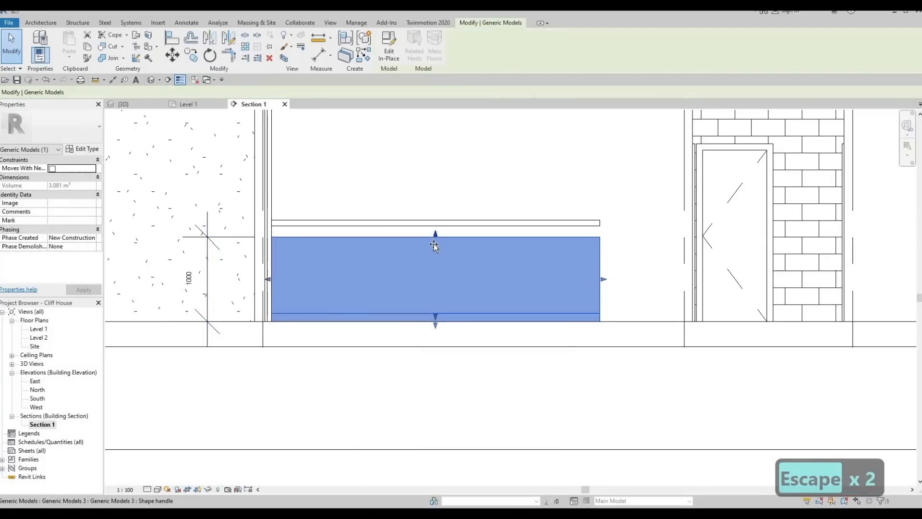
drag(434, 244, 425, 250)
key(Escape)
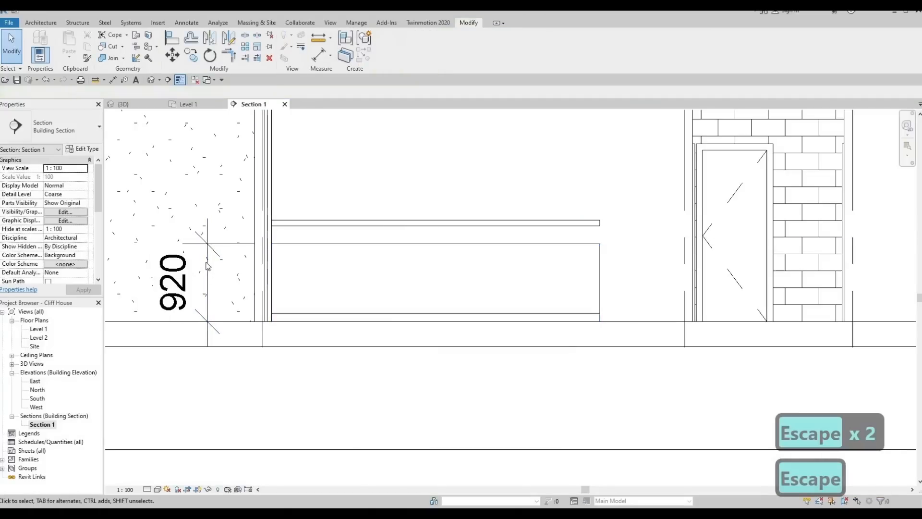
click(208, 266)
key(Delete)
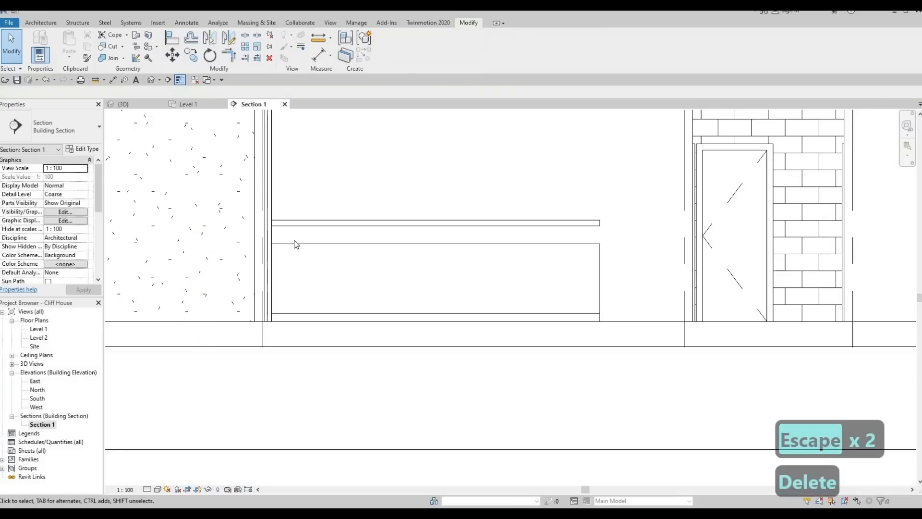
Raise the plywood base's top edge slightly and reshape the countertop slab into a thin layer resting directly on the base
click(432, 244)
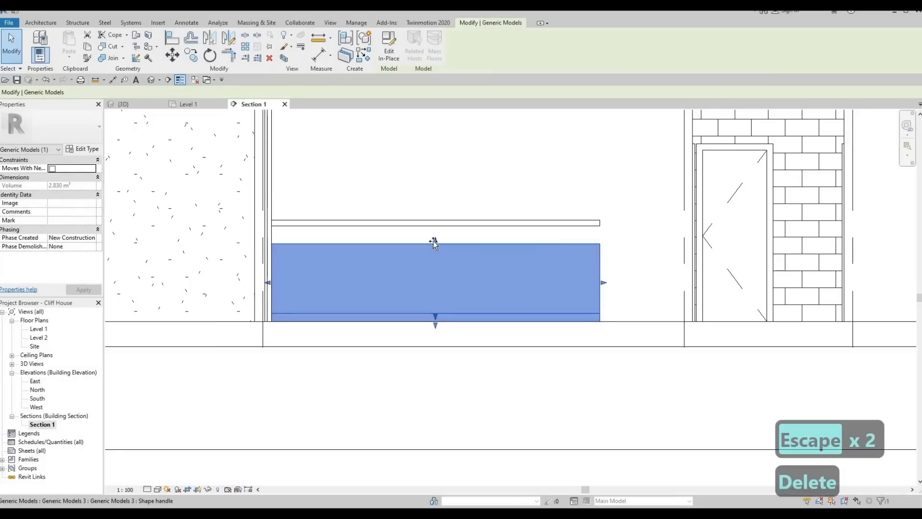
drag(434, 244, 433, 241)
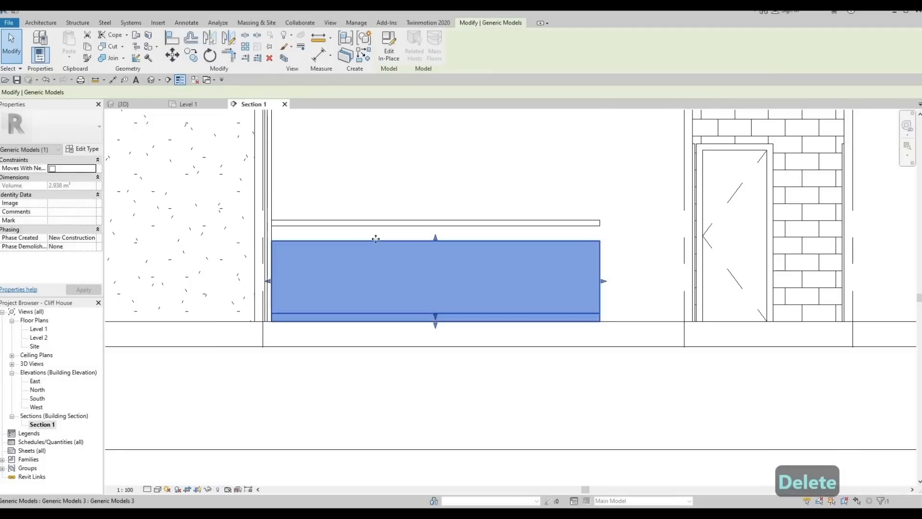
key(Escape)
key(Escape)
key(Escape)
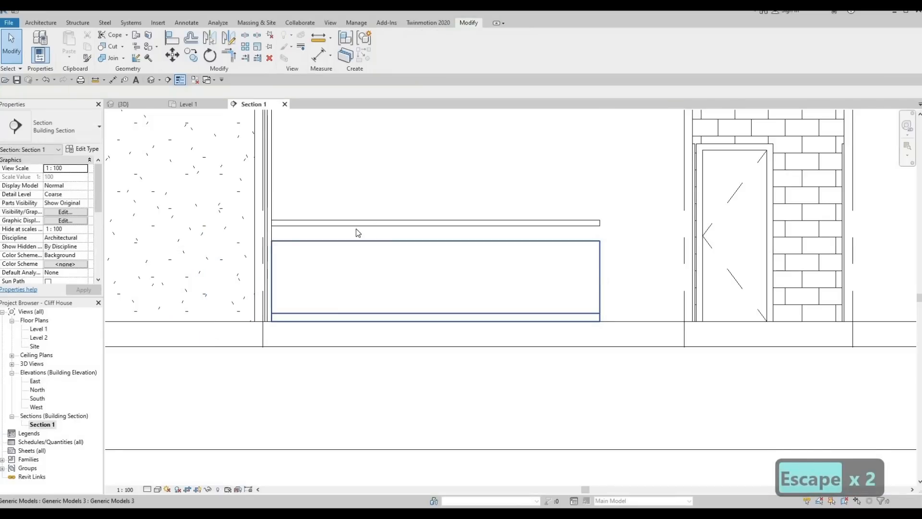
click(435, 223)
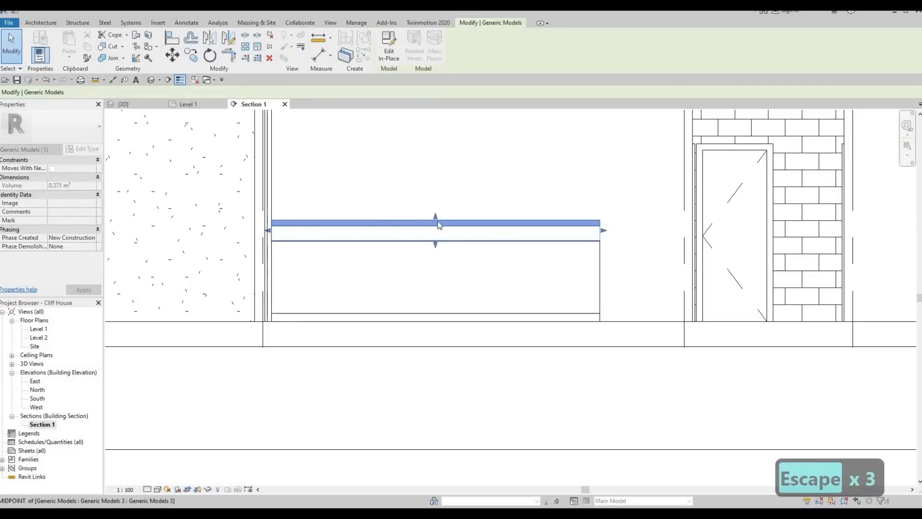
drag(436, 217, 298, 245)
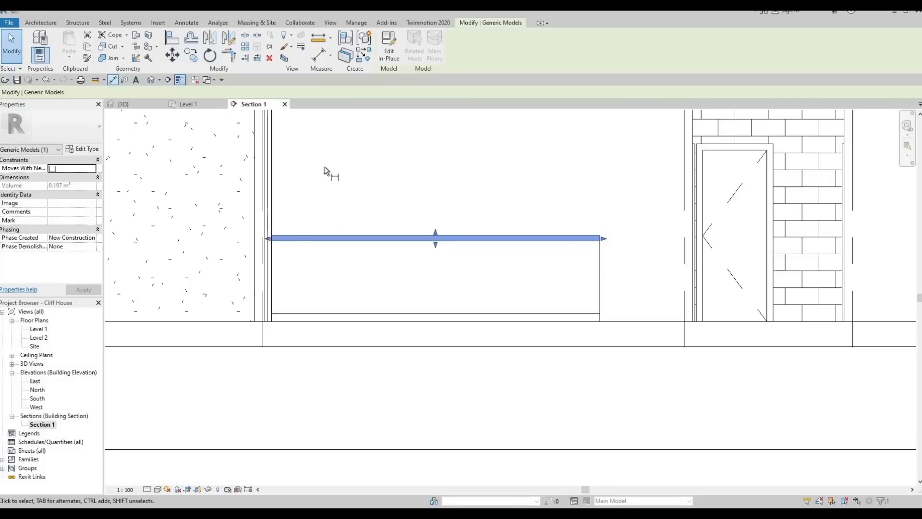
Add an aligned dimension across the countertop slab's thickness, placed beside the wall in Section 1
key(d)
key(i)
scroll(276, 240, up, 3)
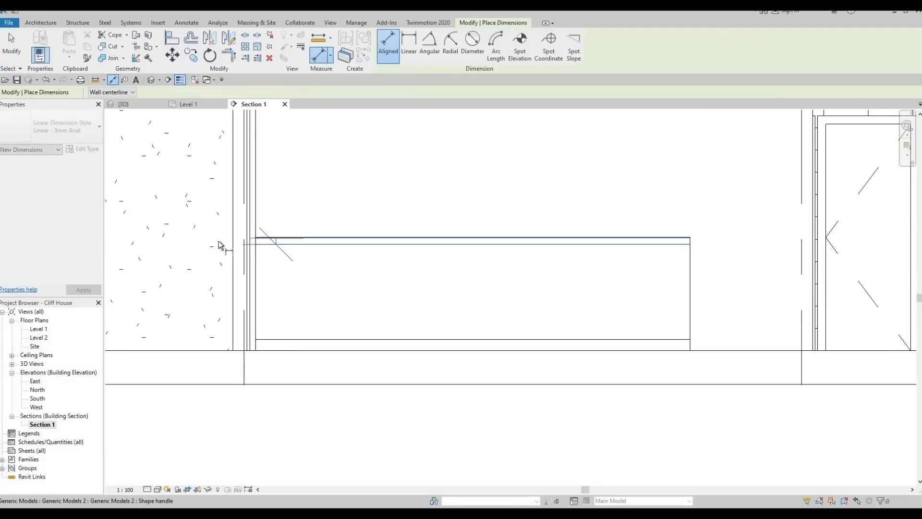
click(200, 239)
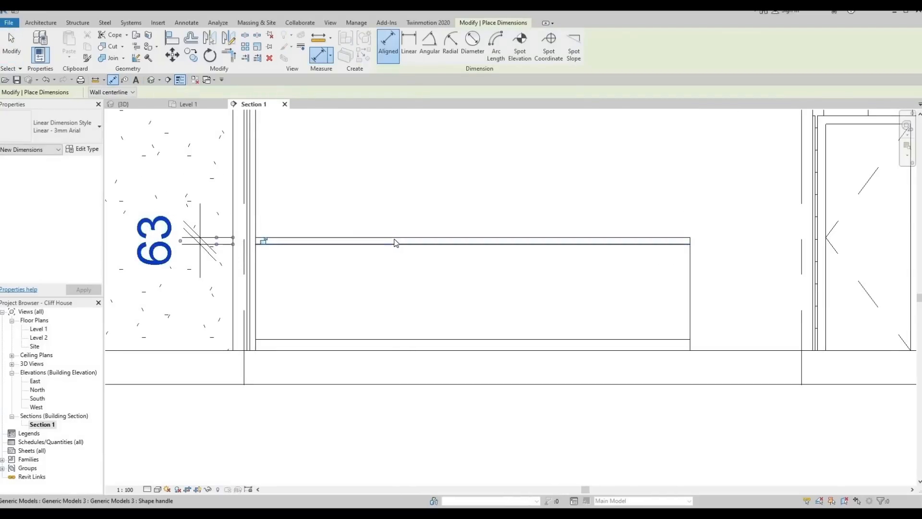
key(Escape)
key(Escape)
Lower the countertop slab's top edge until the slab is about 29 mm thick
click(472, 240)
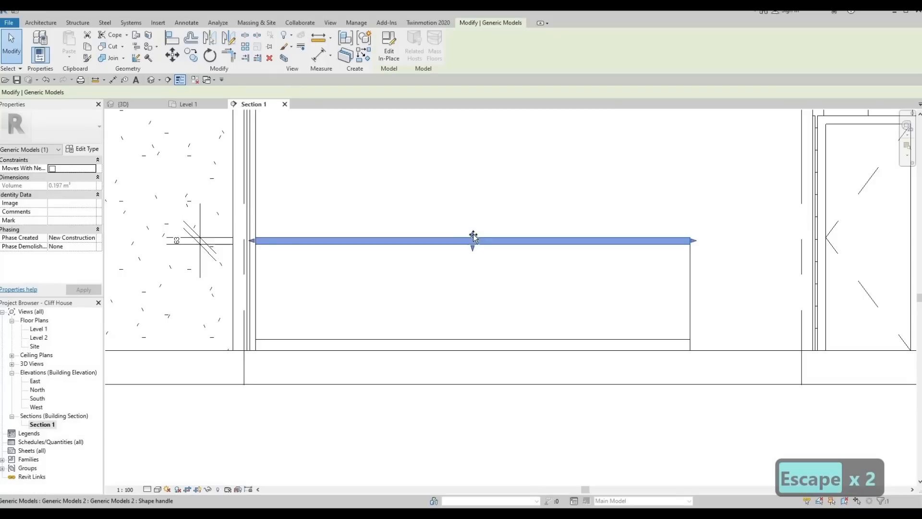
drag(473, 235, 473, 241)
key(Escape)
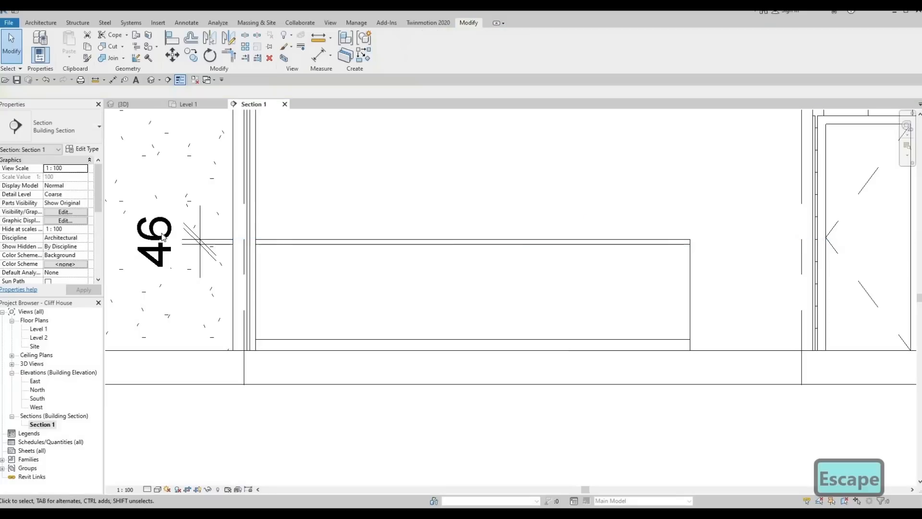
key(Escape)
scroll(499, 243, up, 2)
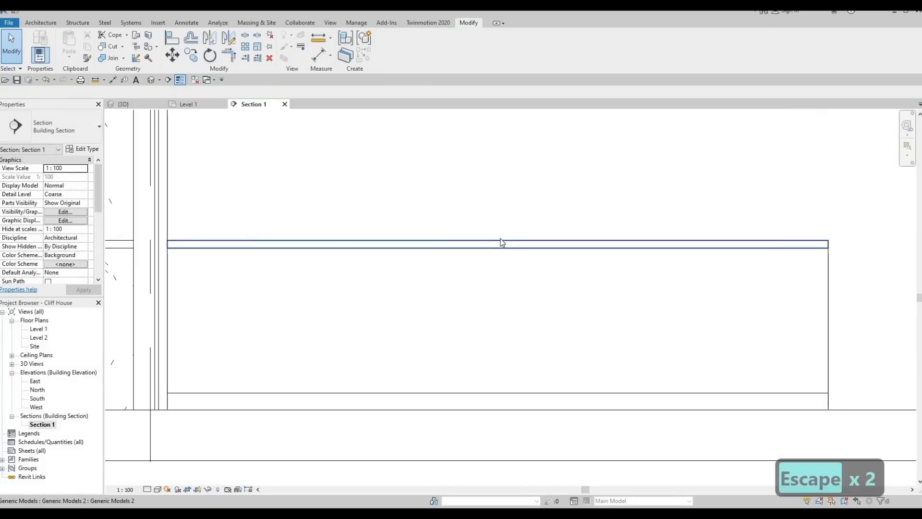
click(500, 243)
scroll(497, 243, up, 3)
drag(497, 248, 428, 261)
key(Escape)
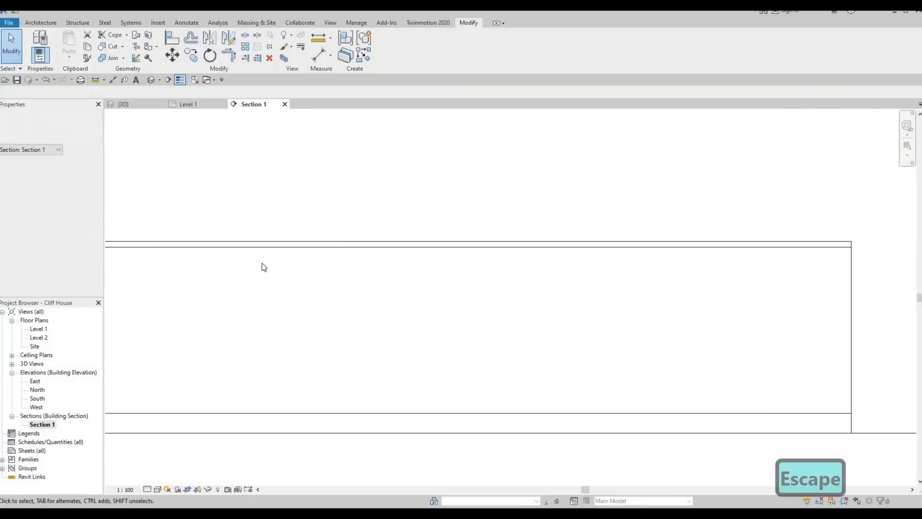
scroll(192, 269, up, 5)
key(Escape)
key(Escape)
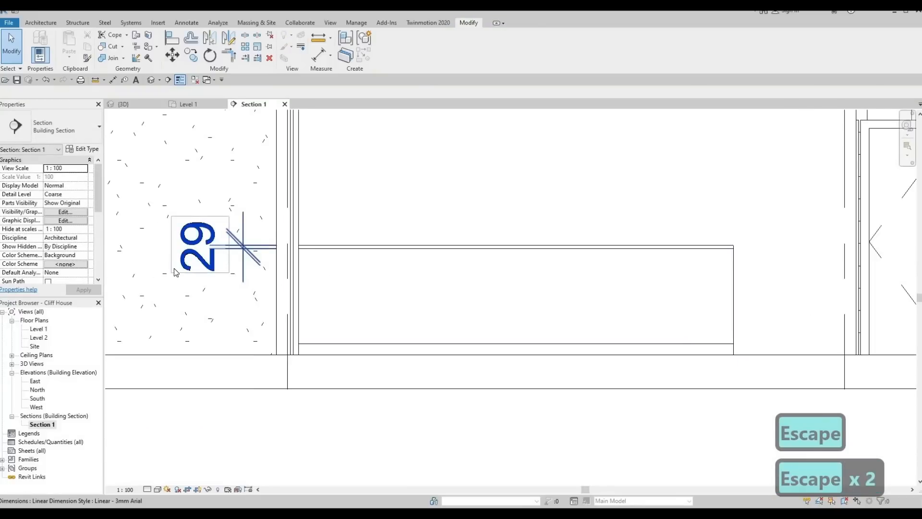
Delete the thickness dimension beside the countertop slab
click(227, 242)
key(Escape)
key(Escape)
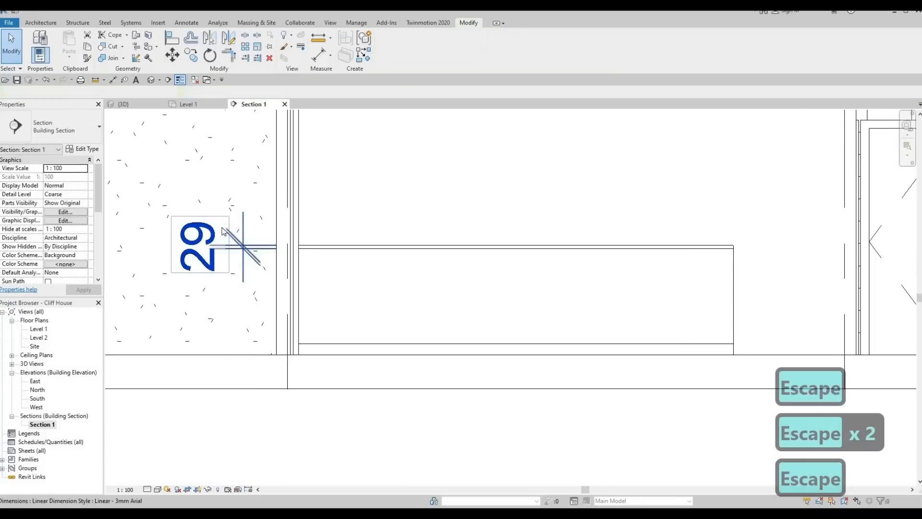
click(221, 228)
key(Delete)
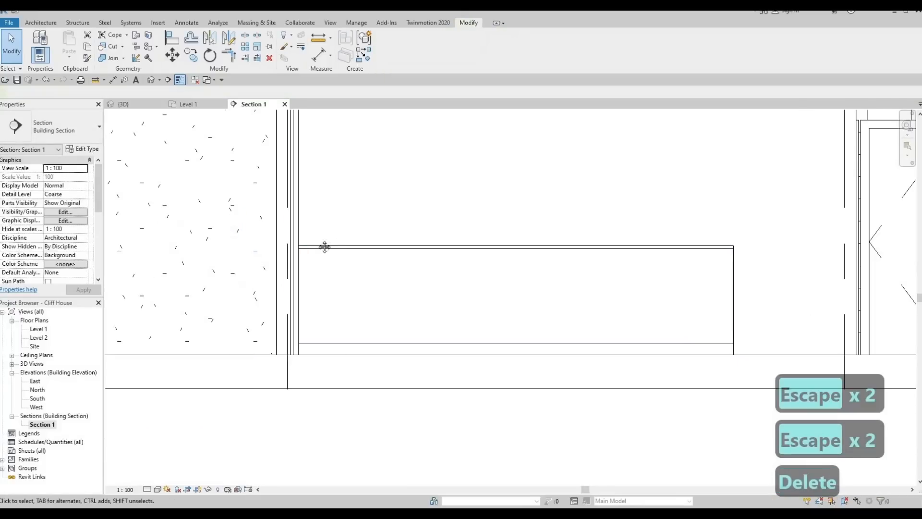
scroll(323, 247, down, 4)
key(Escape)
key(Escape)
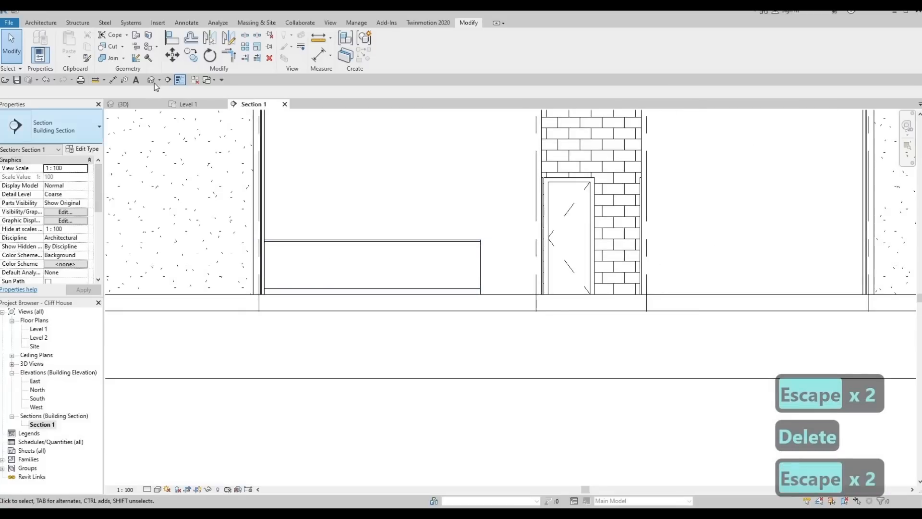
View the counter in 3D from the front and open its plywood base for in-place editing
shift+middle_drag(330, 260, 144, 336)
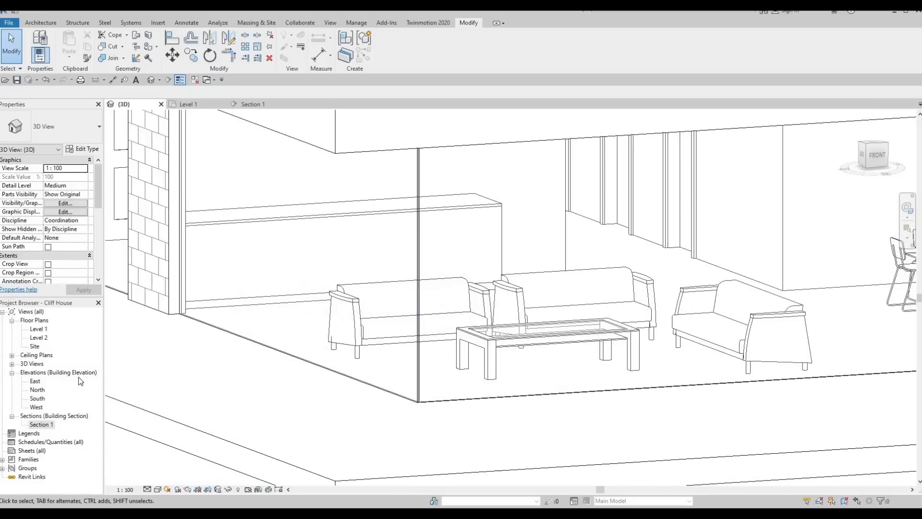
shift+middle_drag(339, 336, 350, 278)
scroll(322, 183, up, 1)
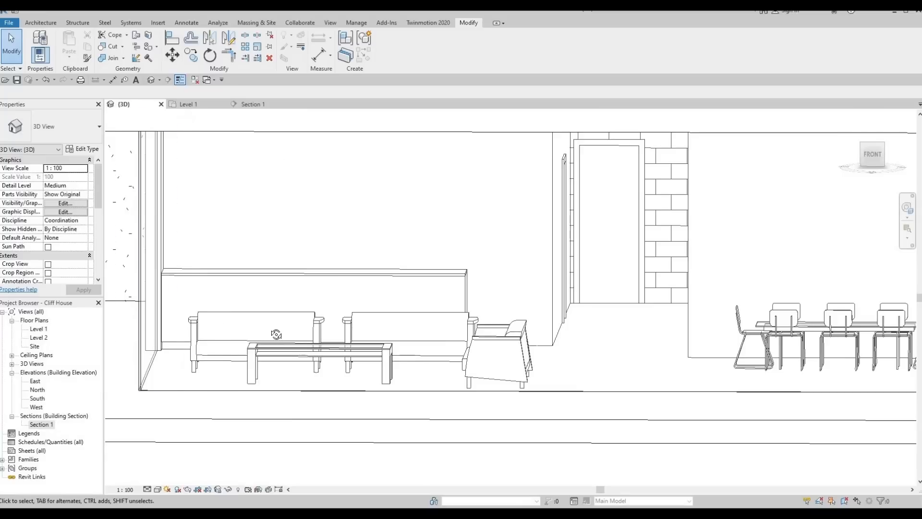
shift+middle_drag(276, 335, 284, 361)
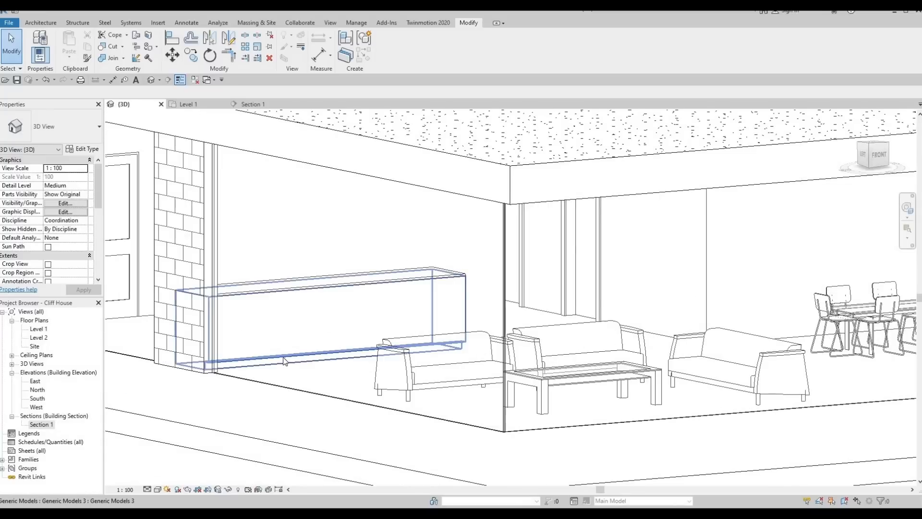
scroll(255, 367, up, 2)
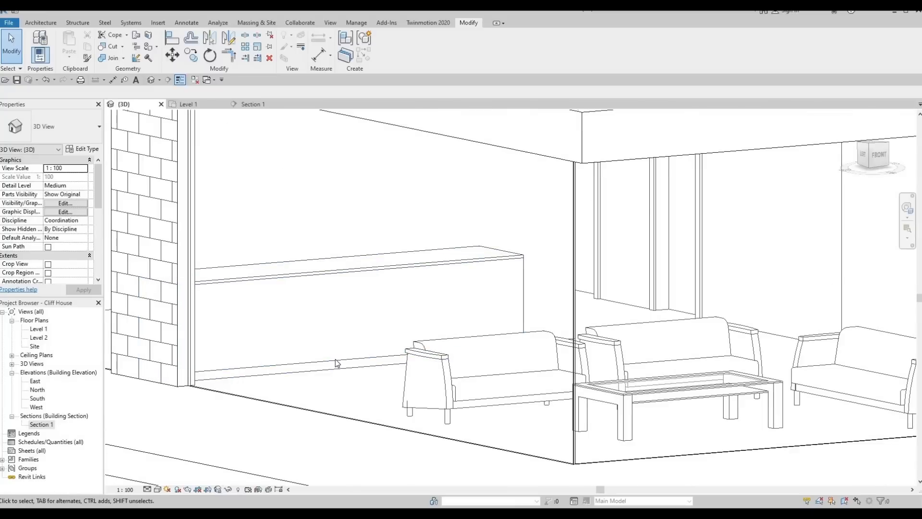
click(319, 366)
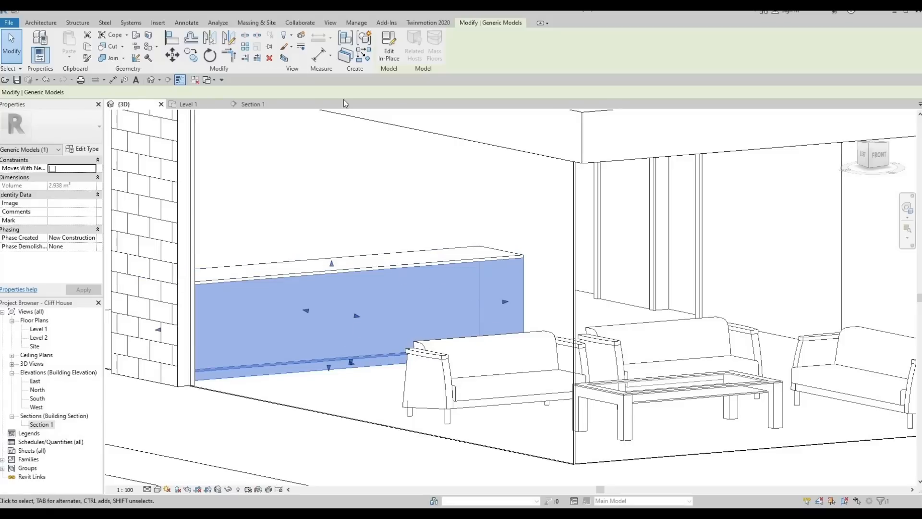
click(389, 50)
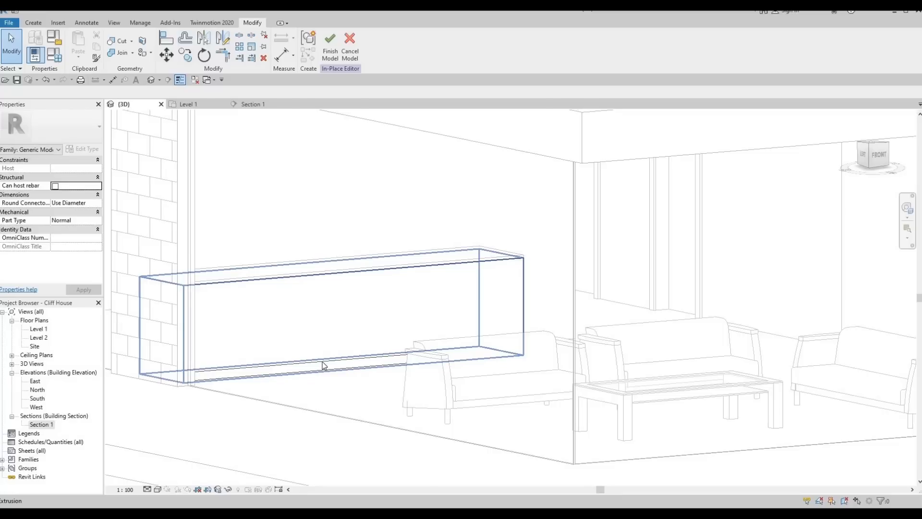
Start a void extrusion and pick the front face of the plywood base as its work plane
click(339, 345)
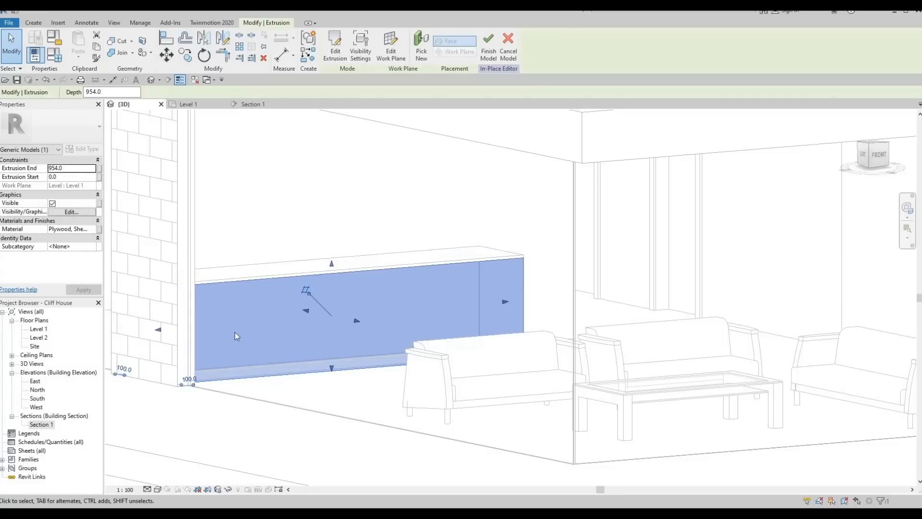
click(32, 27)
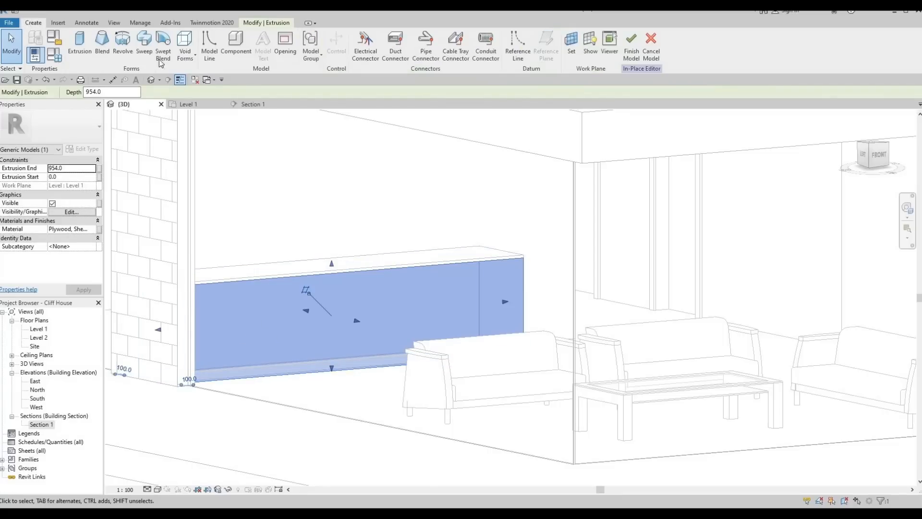
click(186, 53)
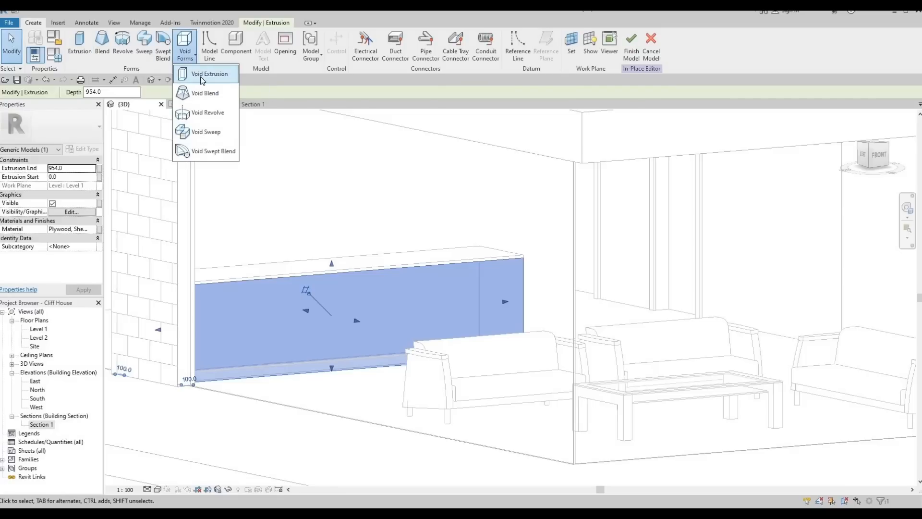
click(207, 126)
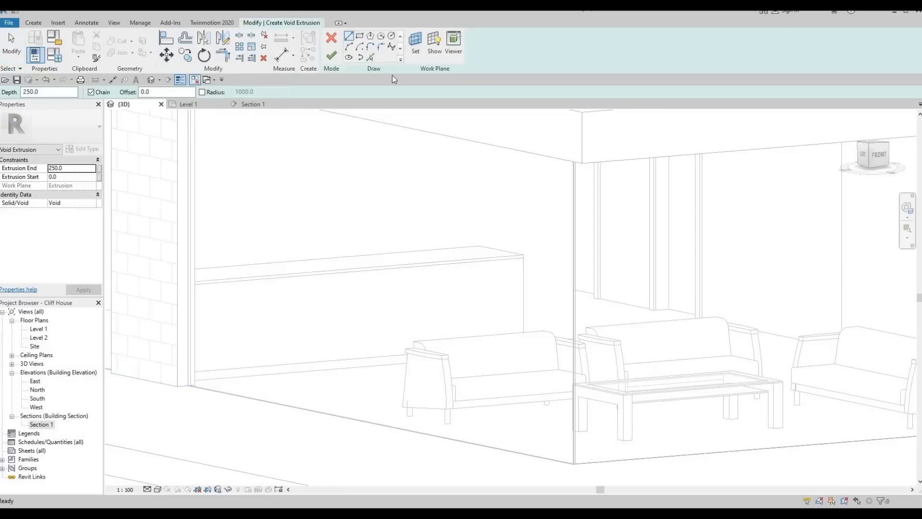
click(416, 43)
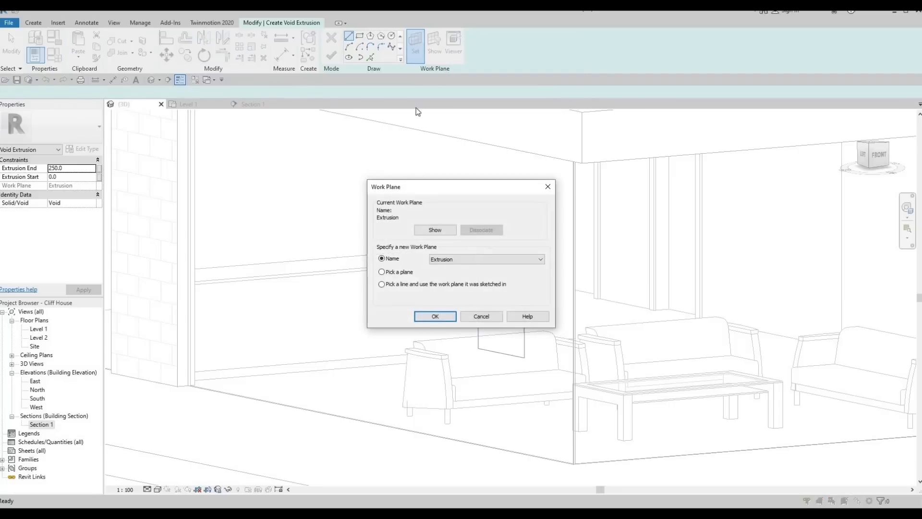
click(435, 316)
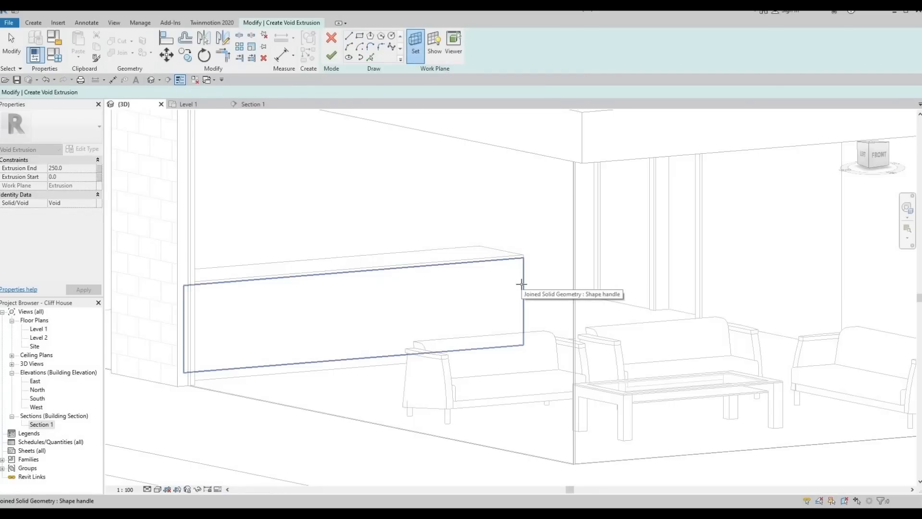
click(458, 311)
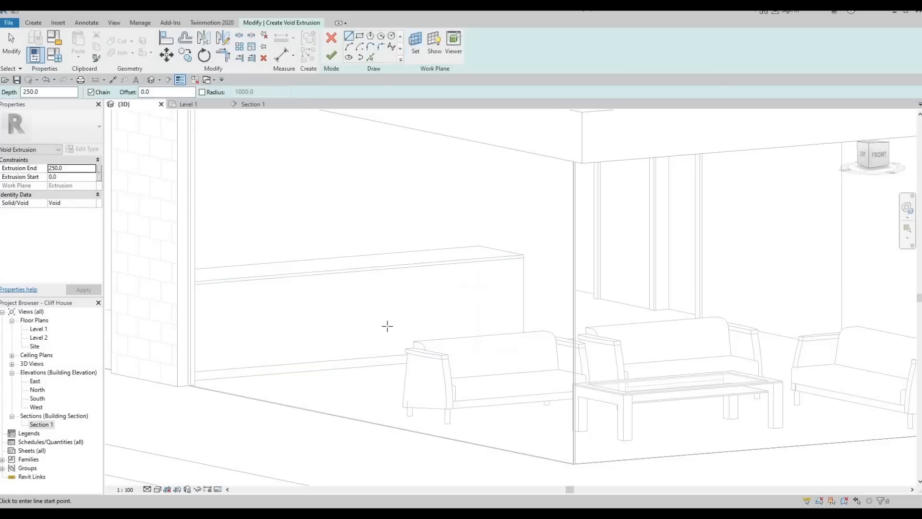
In Section 1, sketch a vertical line from the midpoint of the base's top edge down to the recess line
double_click(41, 425)
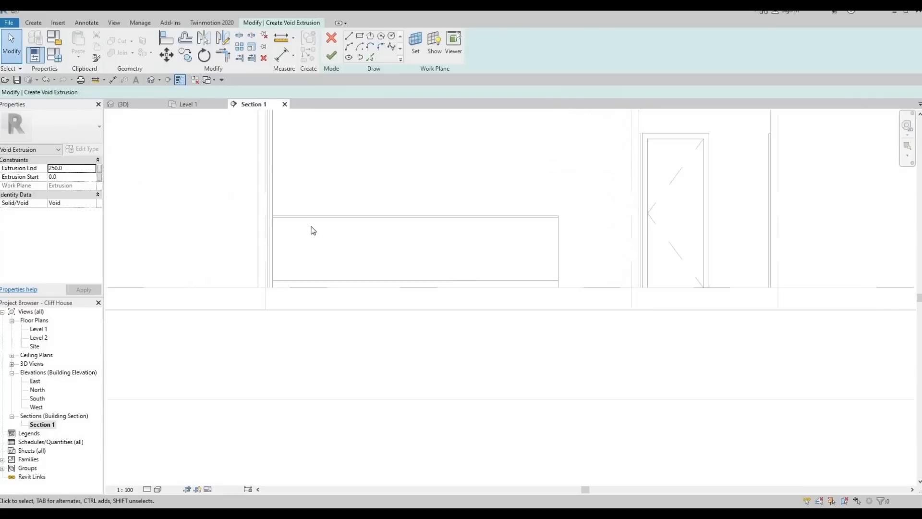
scroll(313, 230, up, 5)
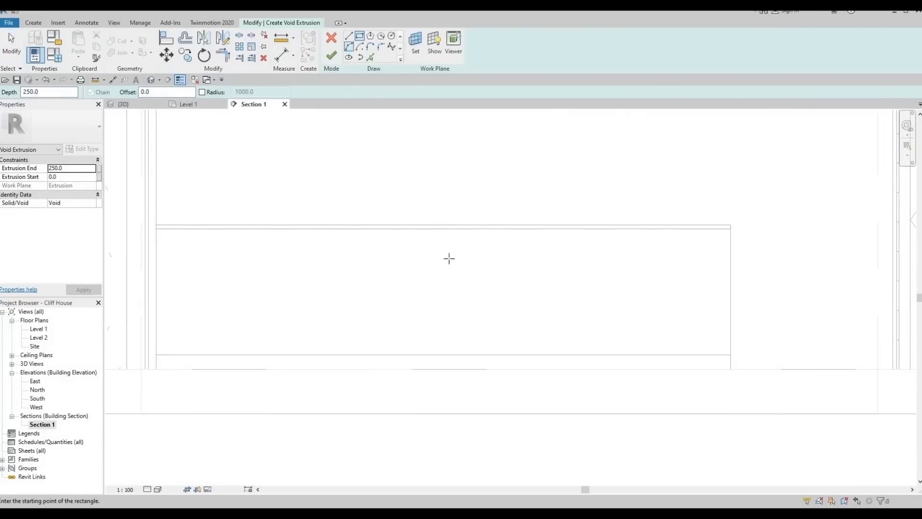
key(l)
key(i)
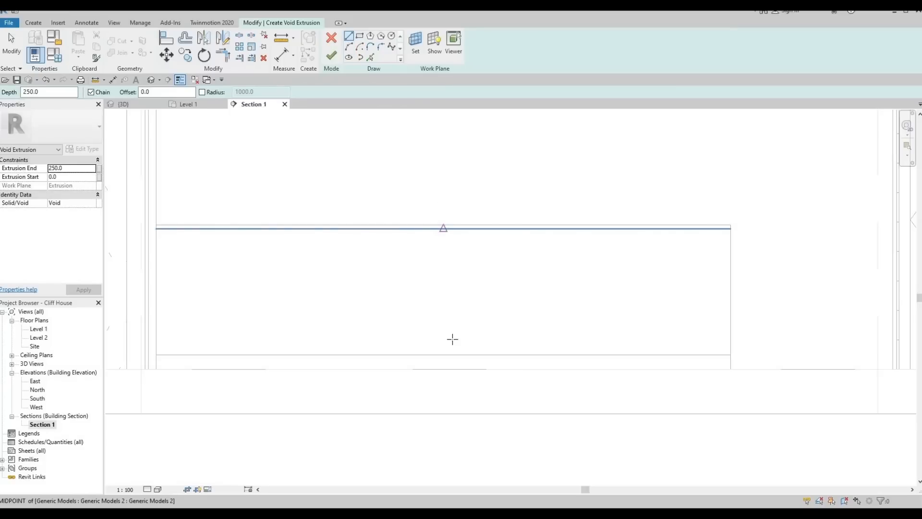
click(444, 228)
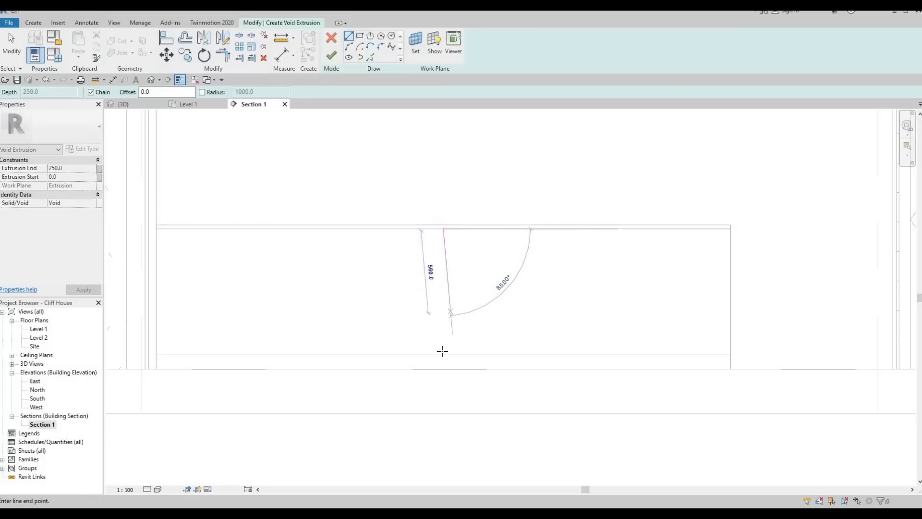
click(480, 327)
key(Escape)
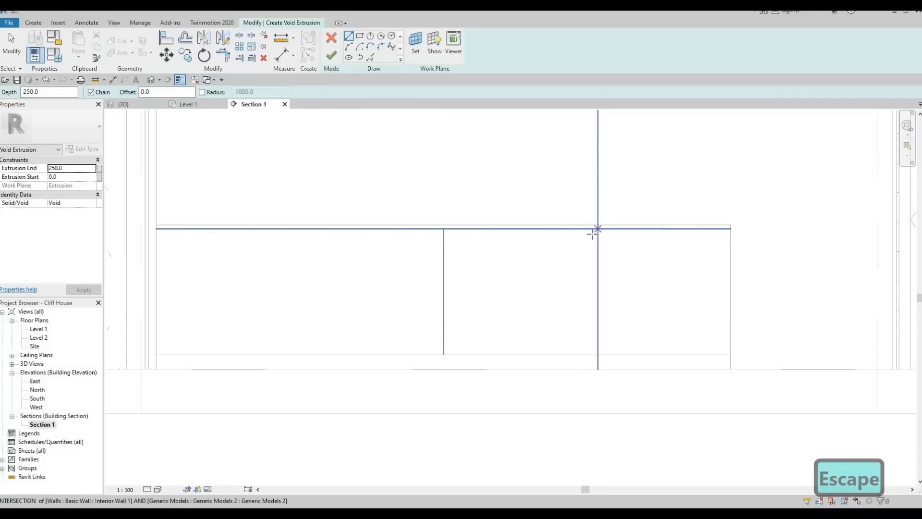
Sketch two more vertical lines about 854 mm long, one near the middle of each half of the base's front
scroll(554, 264, down, 2)
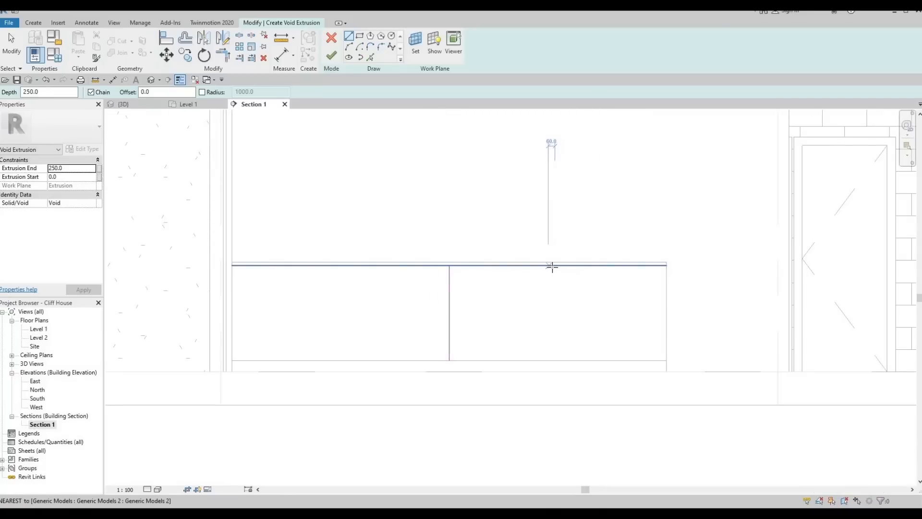
click(552, 265)
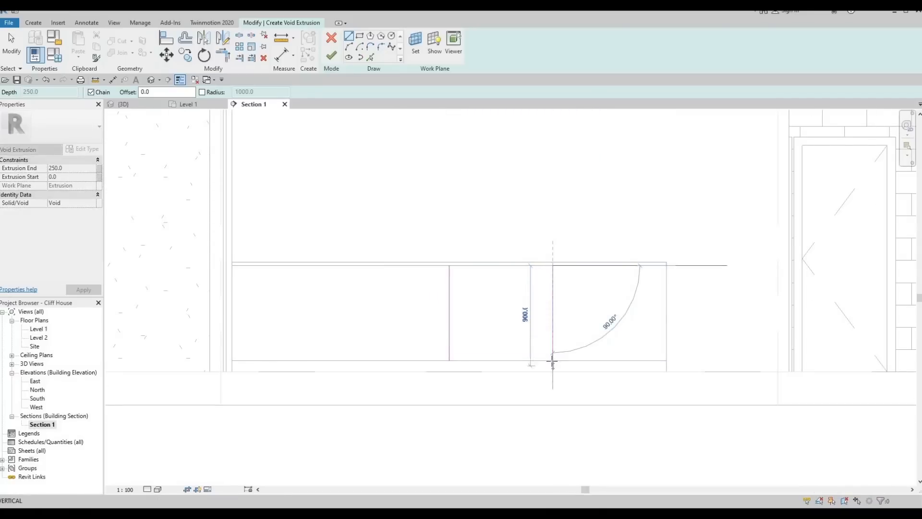
key(Escape)
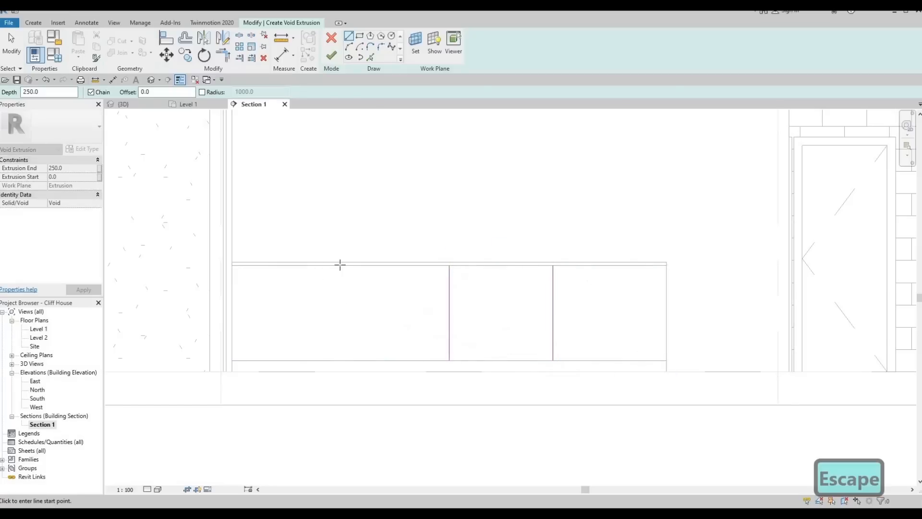
click(339, 265)
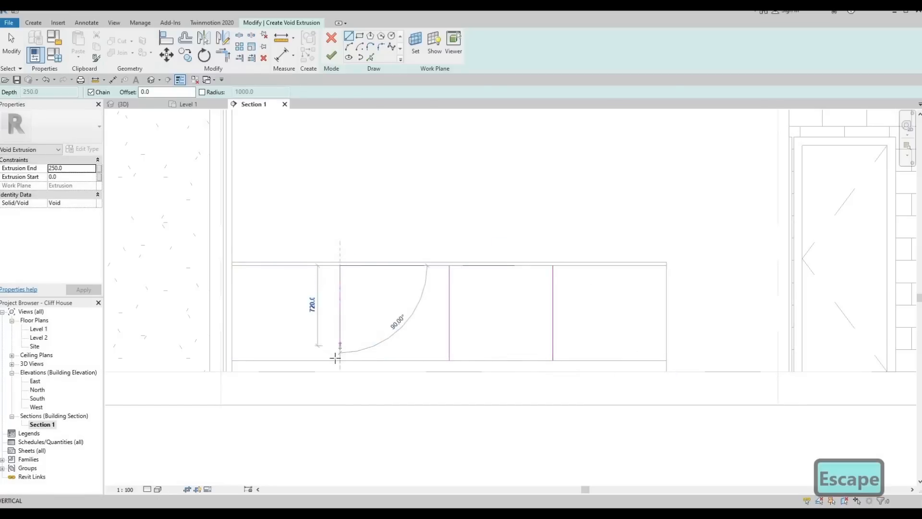
click(339, 360)
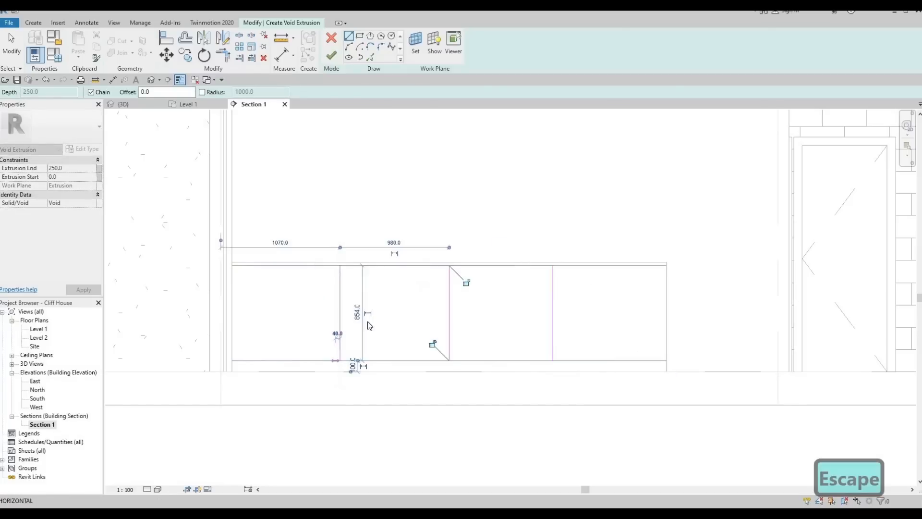
key(Escape)
key(Escape)
key(Escape)
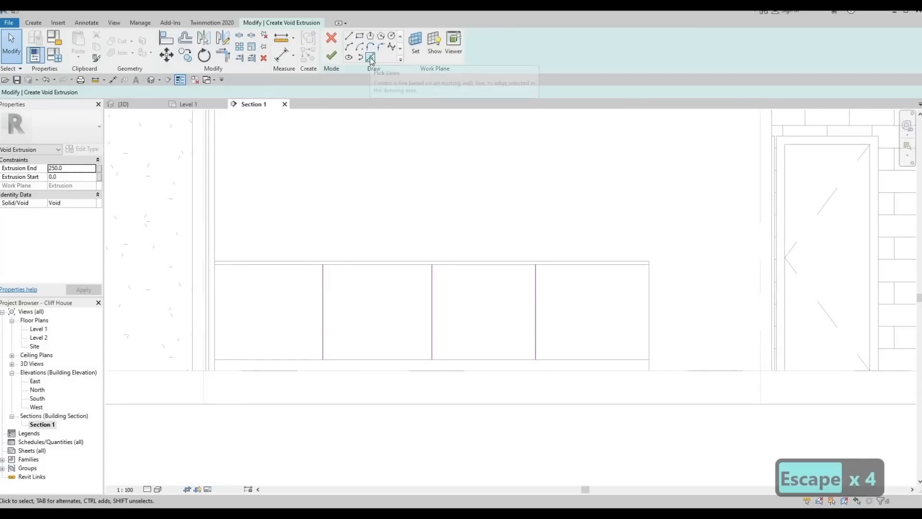
Create parallel copies of the three vertical sketch lines at a 10 mm offset on their right side with Pick Lines
click(370, 56)
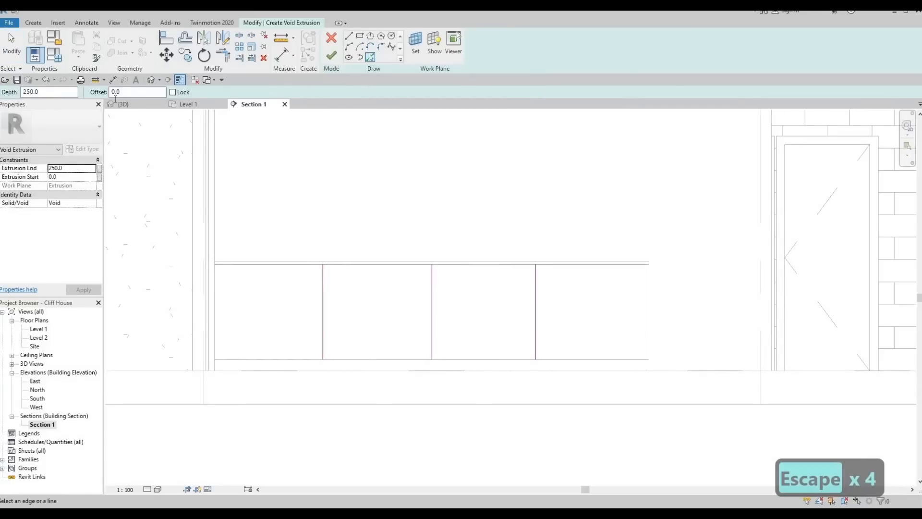
drag(127, 93, 103, 100)
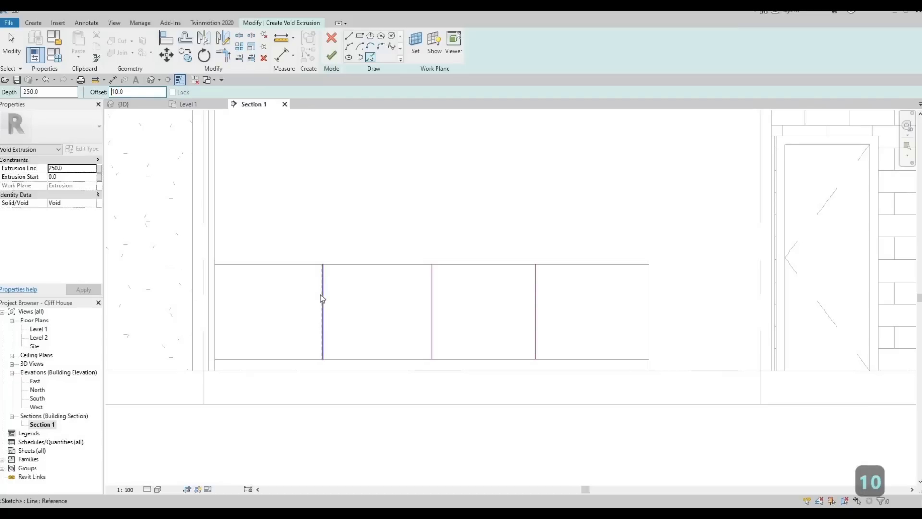
scroll(321, 295, up, 2)
click(440, 294)
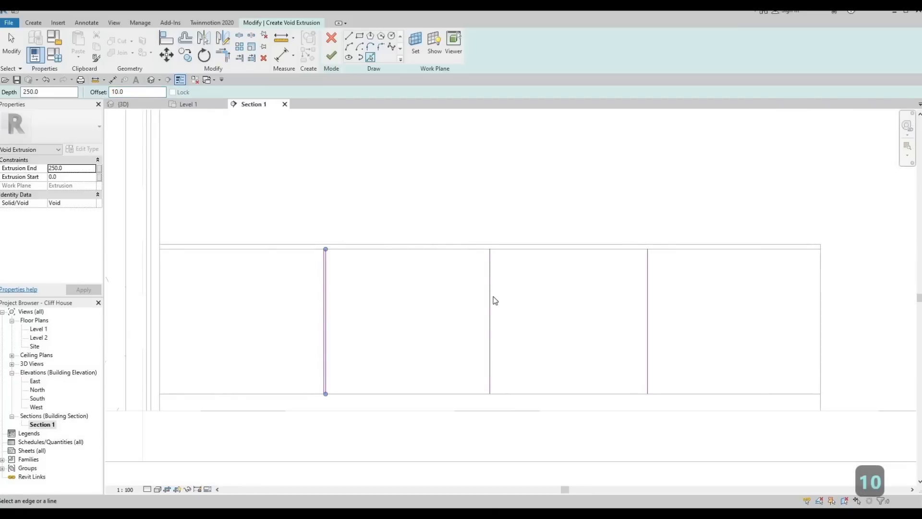
click(493, 301)
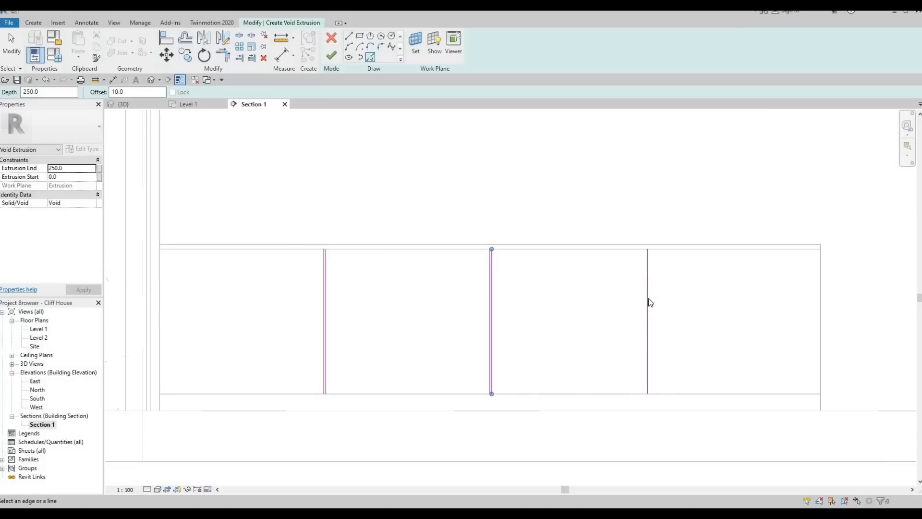
key(Escape)
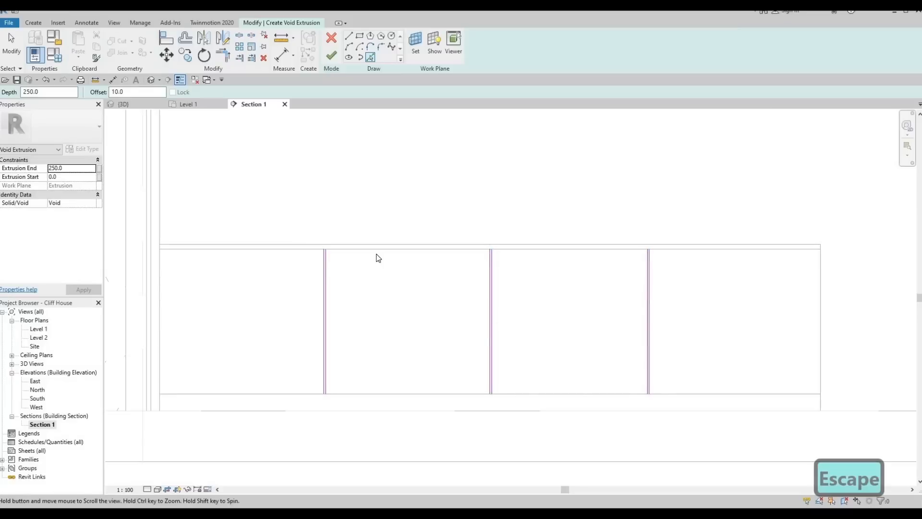
Try to close the top end of the leftmost line pair with the Line tool, then undo it
middle_drag(377, 257, 327, 241)
key(l)
key(i)
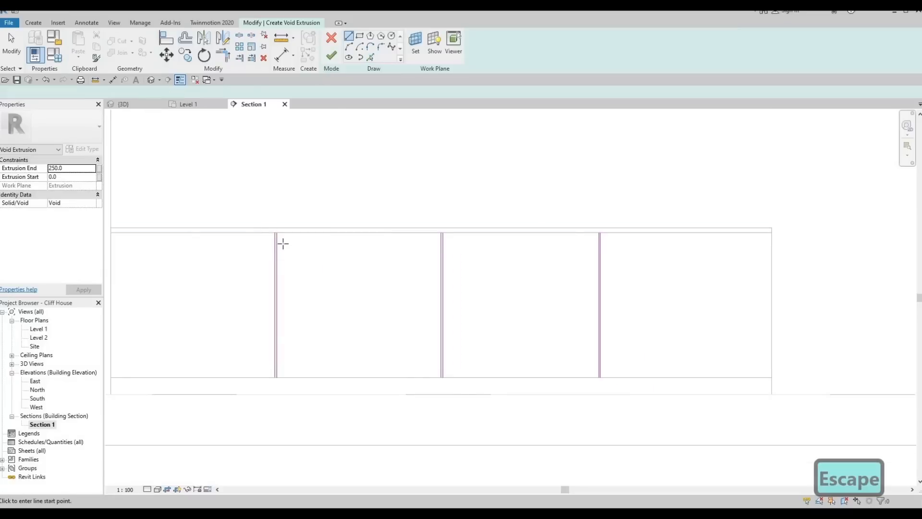
scroll(274, 221, up, 5)
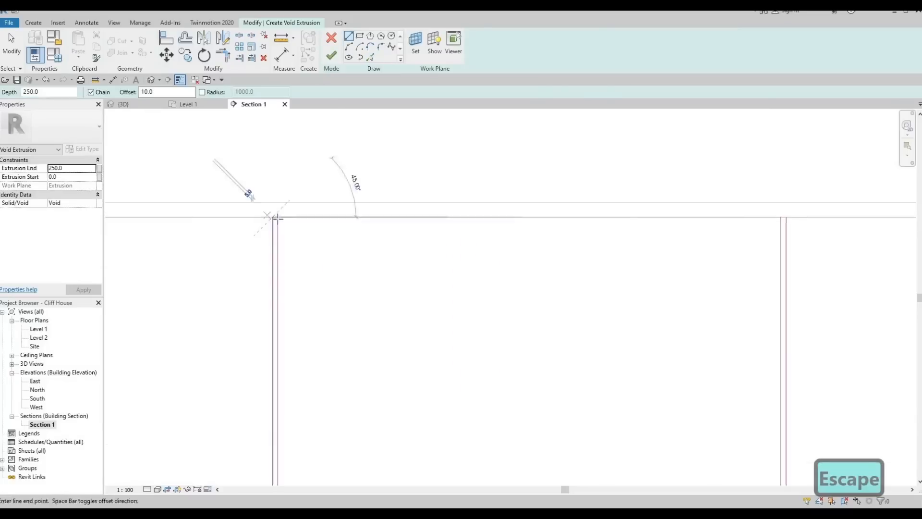
click(277, 220)
key(Escape)
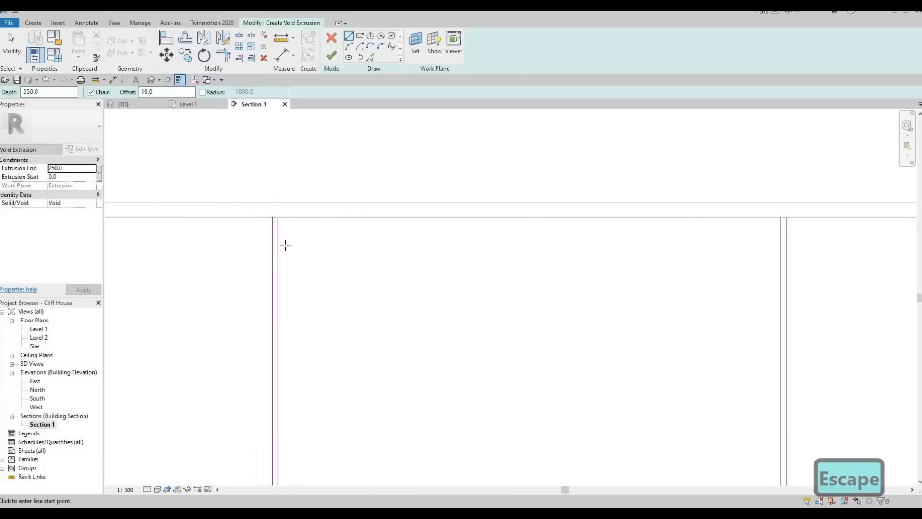
key(ctrl+z)
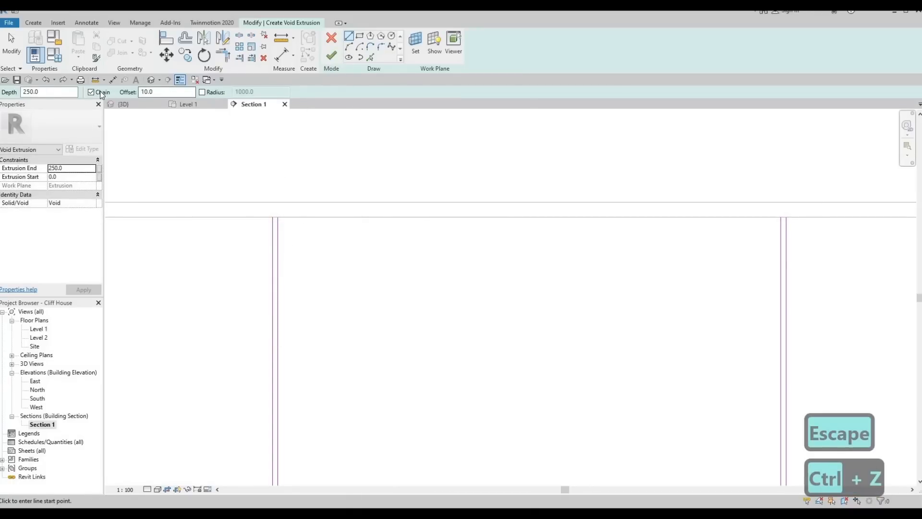
Set the line offset to 0 and close the top end of the leftmost strip with a short horizontal line
double_click(153, 92)
text(0)
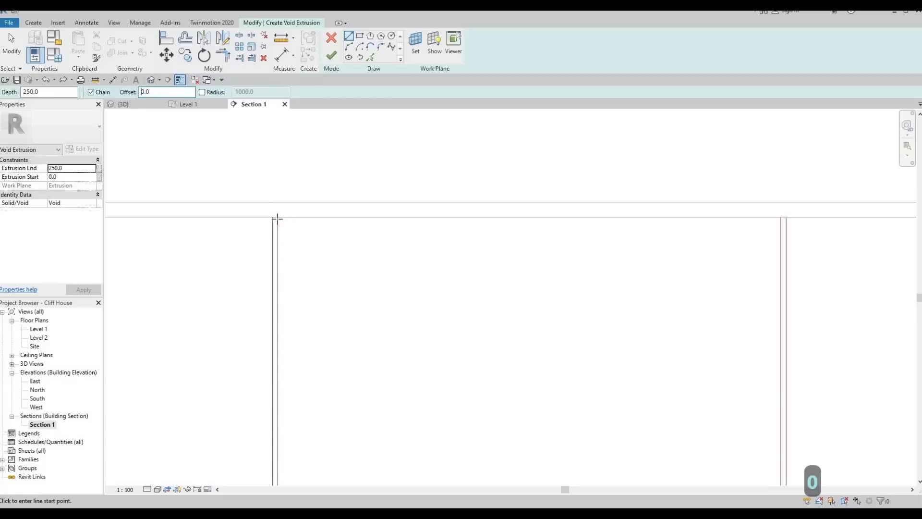
key(Escape)
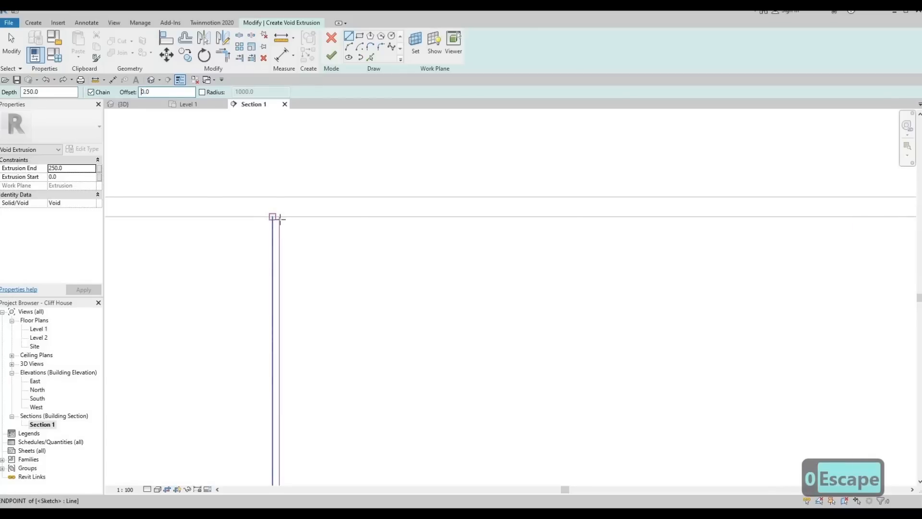
key(Escape)
scroll(271, 202, down, 1)
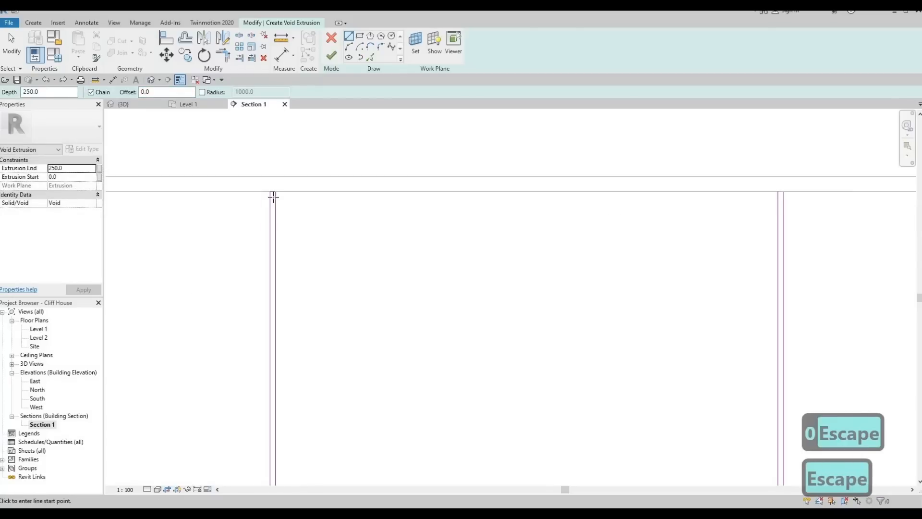
scroll(271, 206, up, 3)
scroll(298, 234, down, 2)
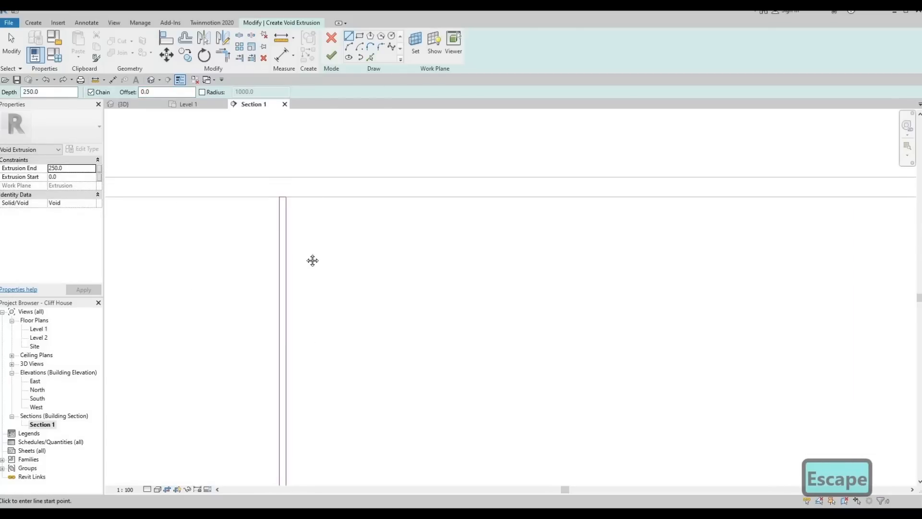
Close the bottom end of the leftmost strip with a short line along the base's recess line
middle_drag(312, 260, 307, 144)
scroll(302, 193, down, 2)
middle_drag(282, 379, 274, 255)
scroll(257, 379, up, 2)
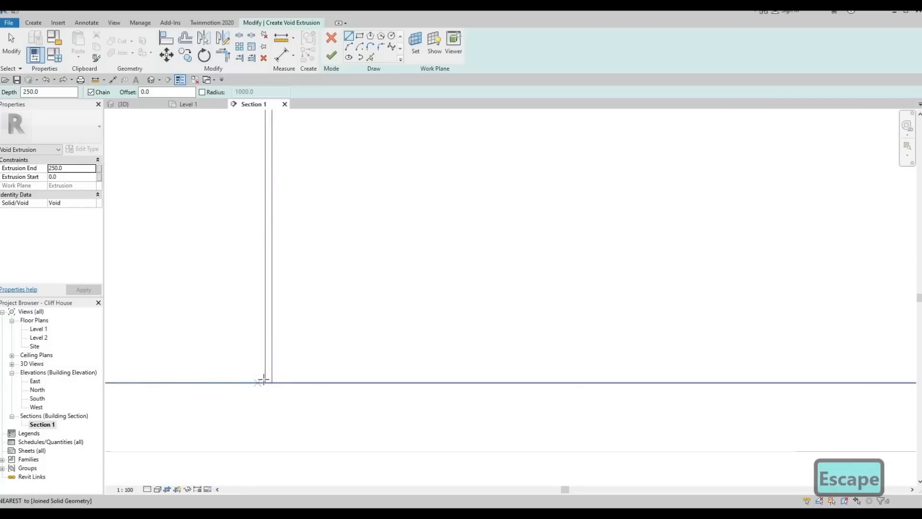
click(270, 382)
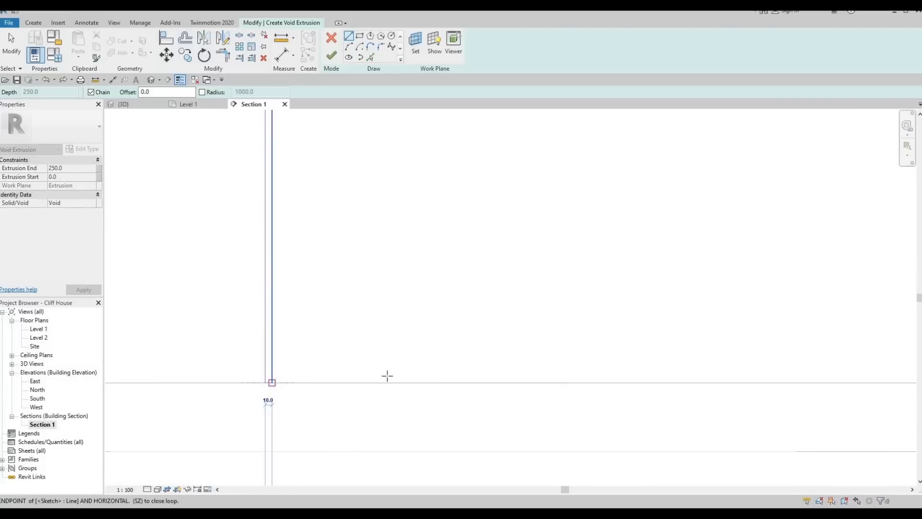
key(Escape)
Close the bottom and top ends of the middle strip with short horizontal lines
middle_drag(265, 383, 475, 350)
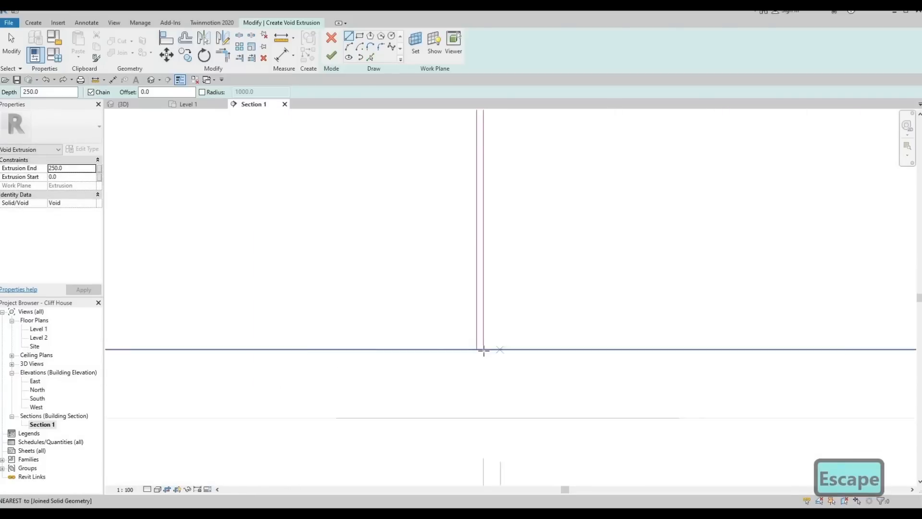
click(481, 350)
key(Escape)
middle_drag(457, 480, 397, 245)
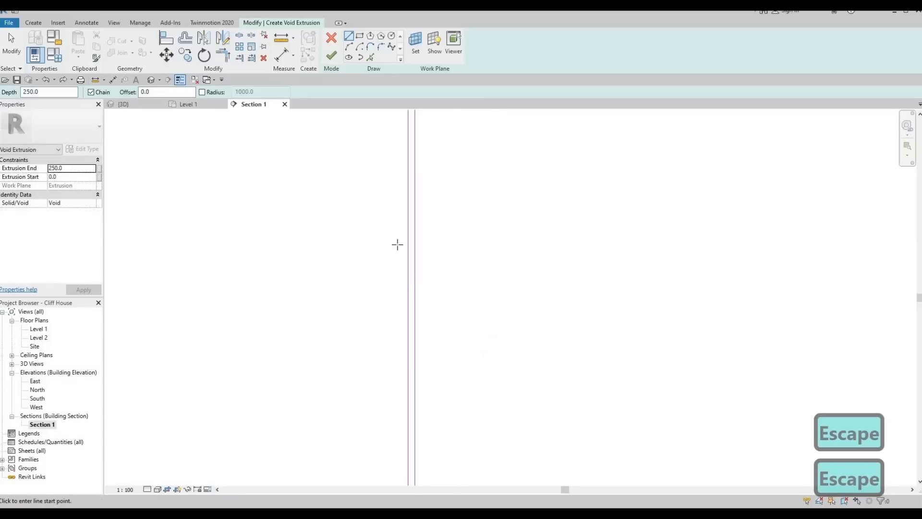
middle_drag(405, 120, 401, 223)
click(403, 205)
click(410, 205)
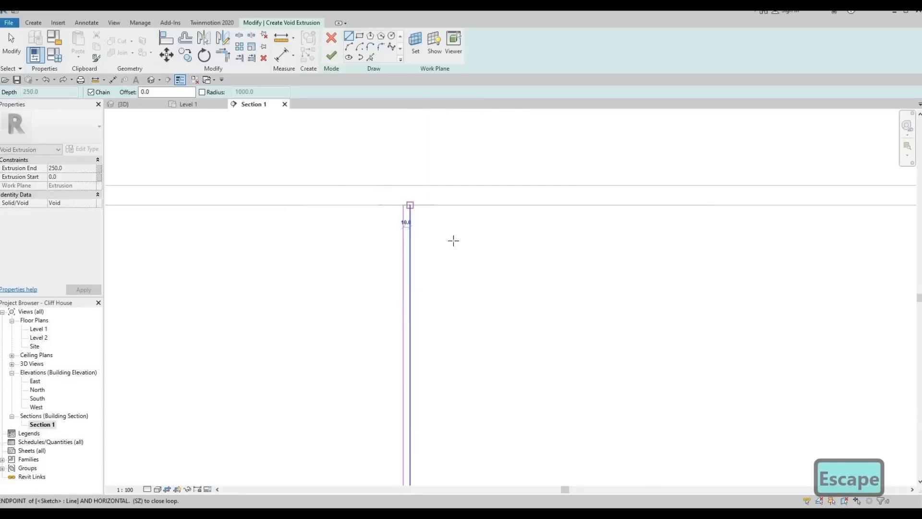
key(Escape)
Close the top end of the rightmost strip with a short line along the base's top edge
middle_drag(351, 180, 168, 158)
scroll(168, 158, down, 2)
middle_drag(622, 179, 483, 209)
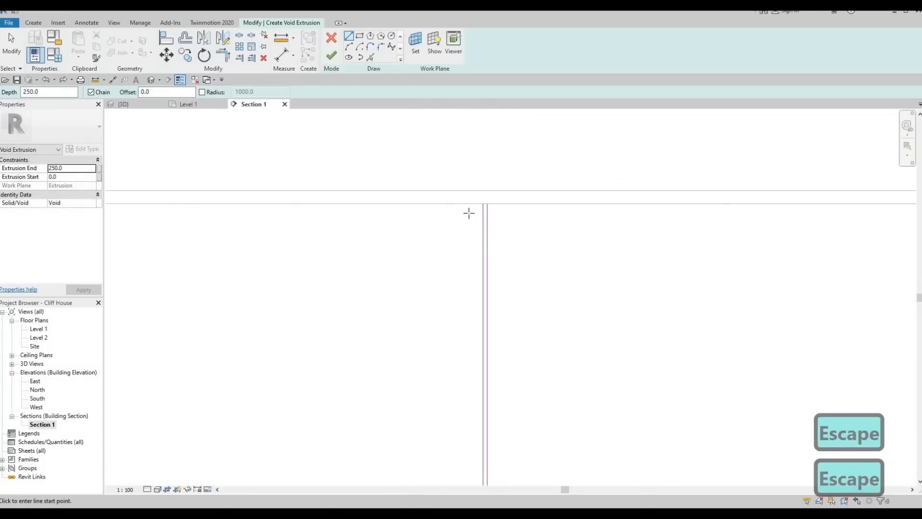
scroll(485, 201, up, 2)
click(470, 212)
click(478, 212)
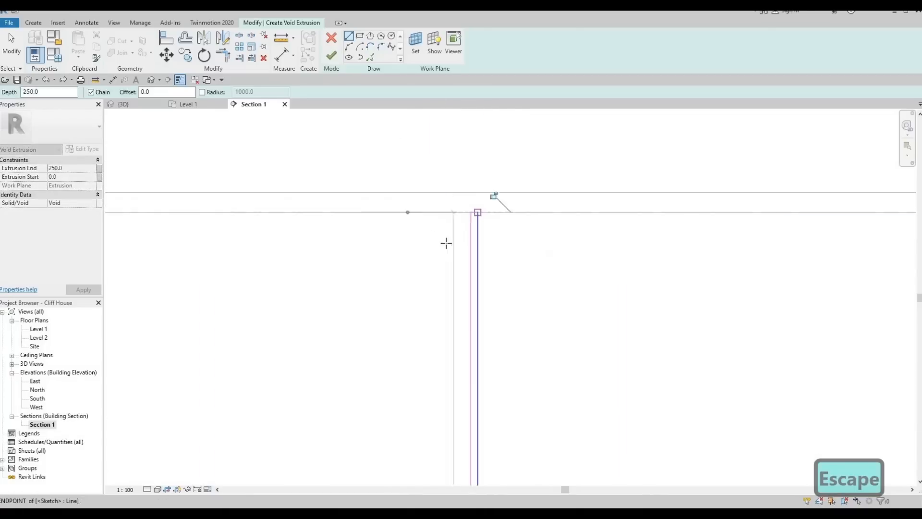
key(Escape)
Close the bottom end of the rightmost strip with a short line along the recess line
middle_drag(475, 413, 410, 239)
middle_drag(417, 440, 401, 290)
scroll(401, 290, down, 1)
scroll(399, 339, up, 1)
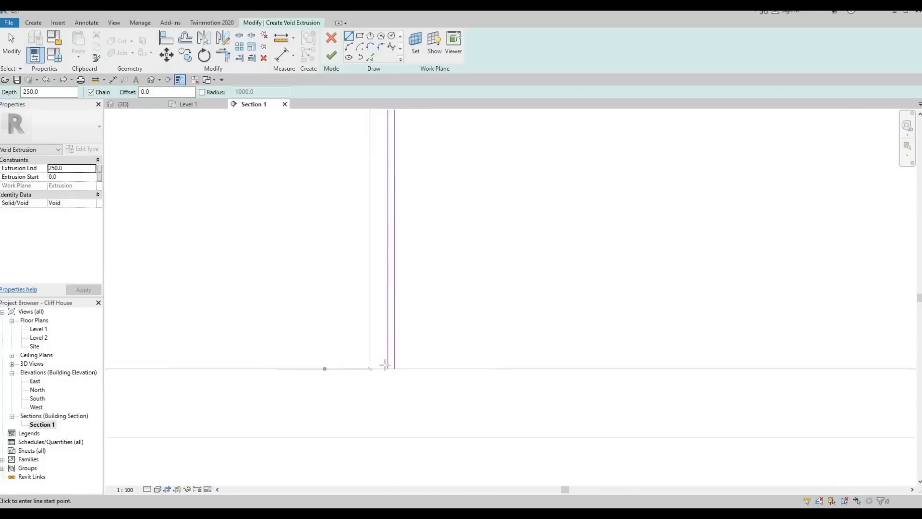
click(394, 368)
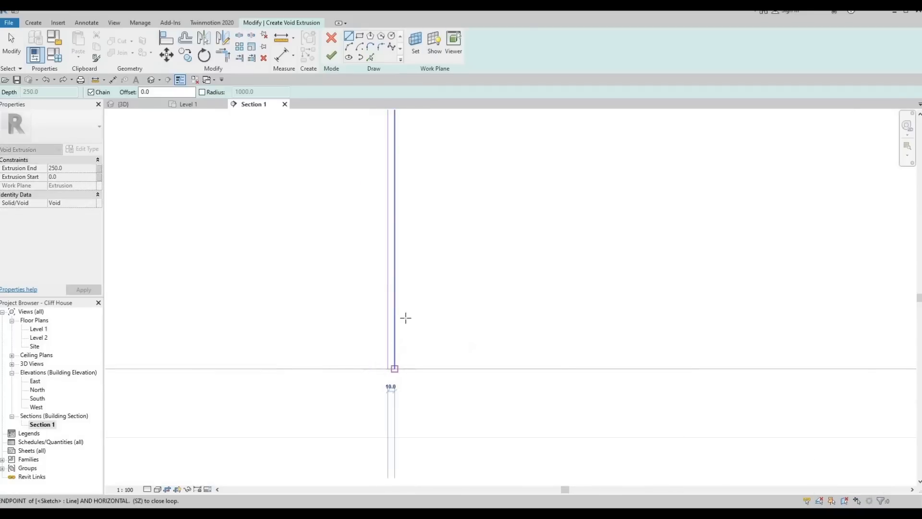
key(Escape)
Return to the 3D view and finish the void extrusion sketch of the three strips
scroll(408, 259, down, 3)
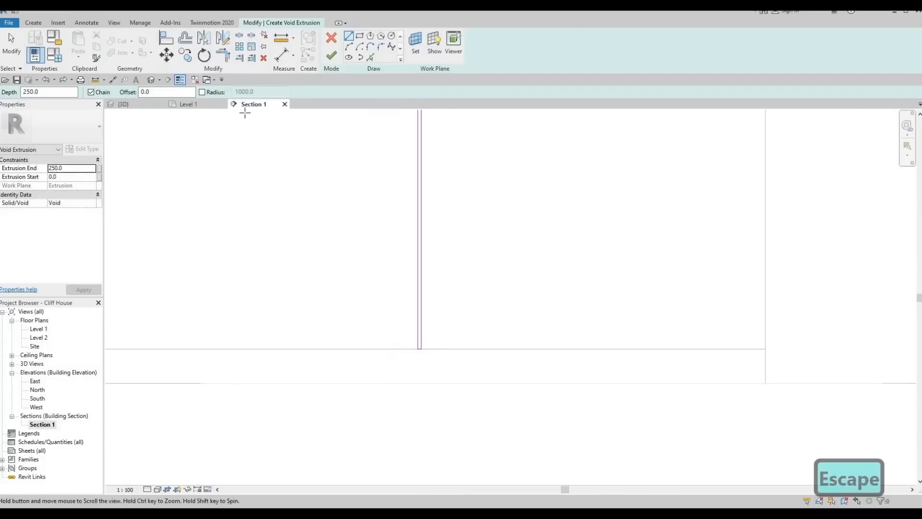
click(136, 102)
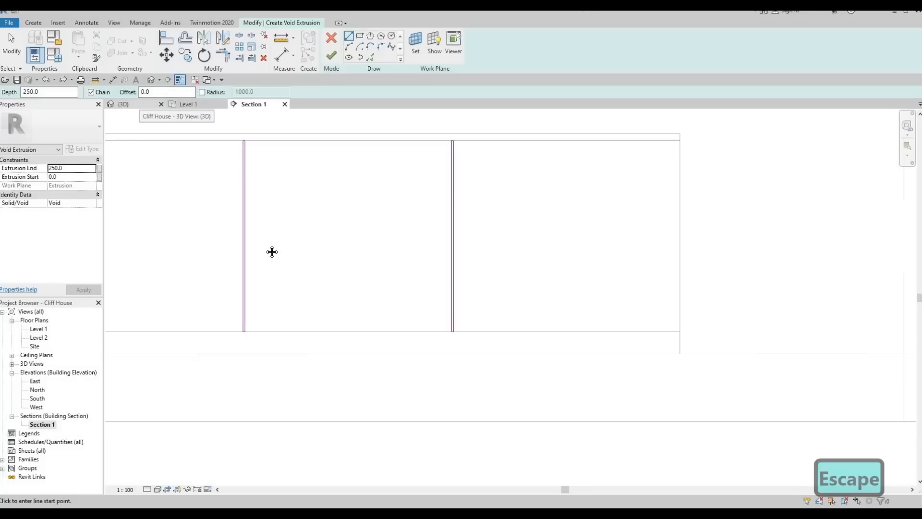
scroll(302, 155, down, 2)
scroll(336, 120, up, 2)
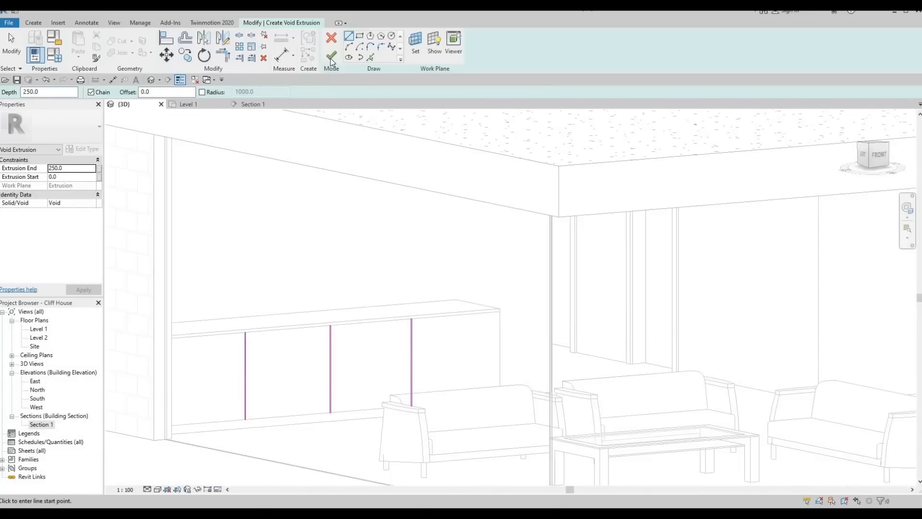
click(332, 57)
Pull the void extrusion's depth to about 168 mm in the 3D view and finish the in-place model
shift+middle_drag(409, 301, 341, 253)
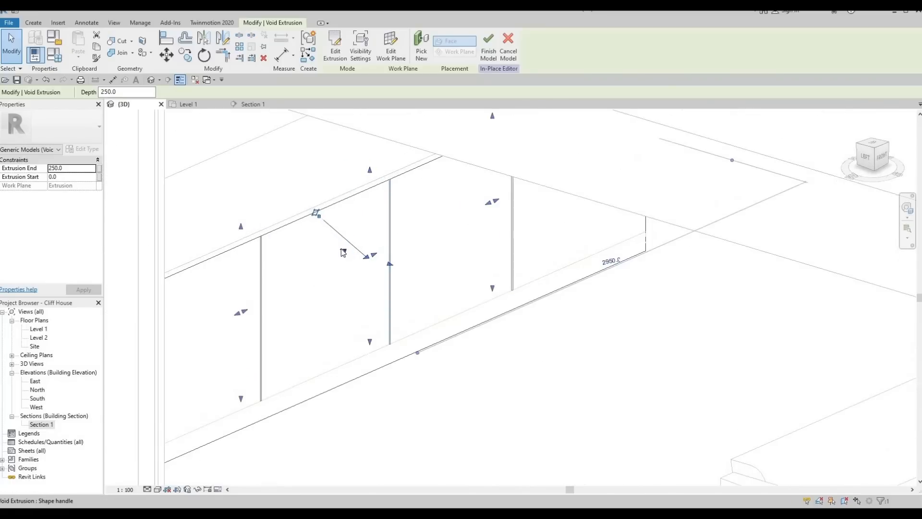
drag(341, 253, 357, 264)
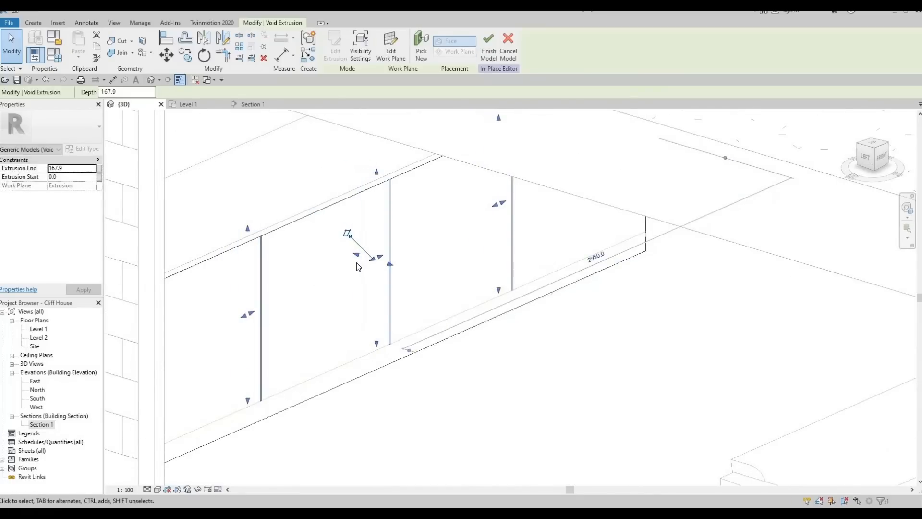
click(487, 54)
shift+middle_drag(509, 303, 503, 216)
key(Escape)
key(Escape)
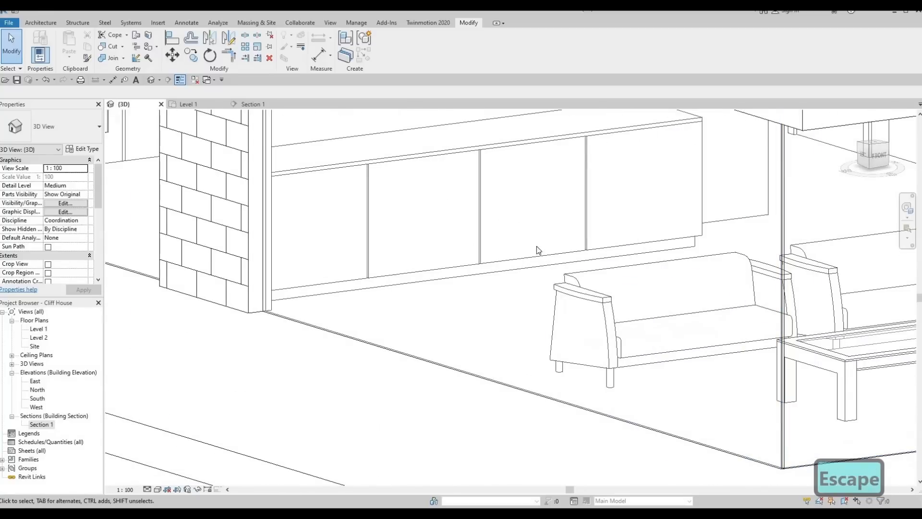
shift+middle_drag(562, 240, 569, 287)
shift+middle_drag(615, 306, 393, 232)
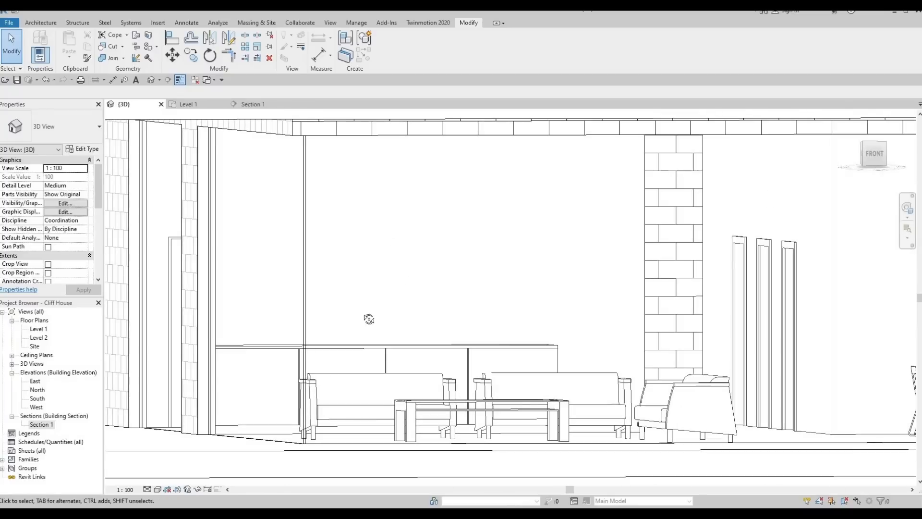
shift+middle_drag(393, 282, 523, 367)
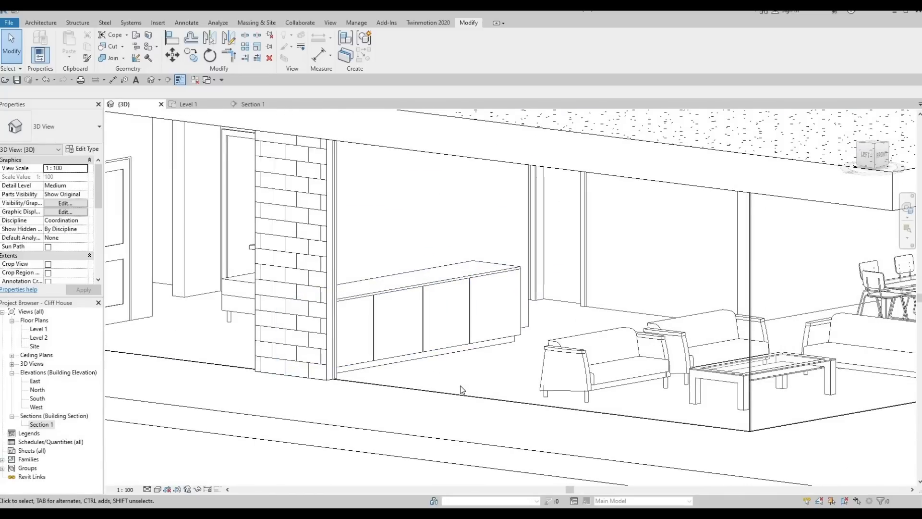
shift+middle_drag(414, 376, 154, 353)
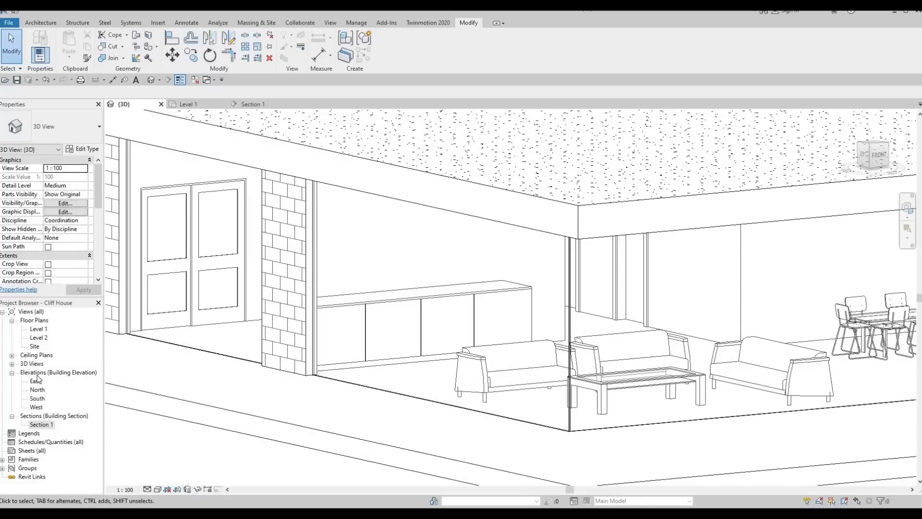
On the Level 1 plan, start a new in-place model in the Generic Models category
double_click(40, 330)
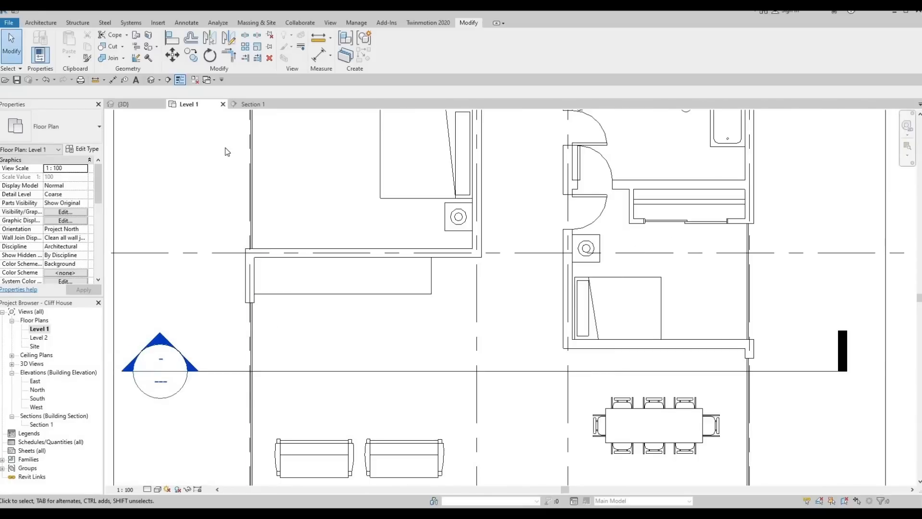
click(39, 23)
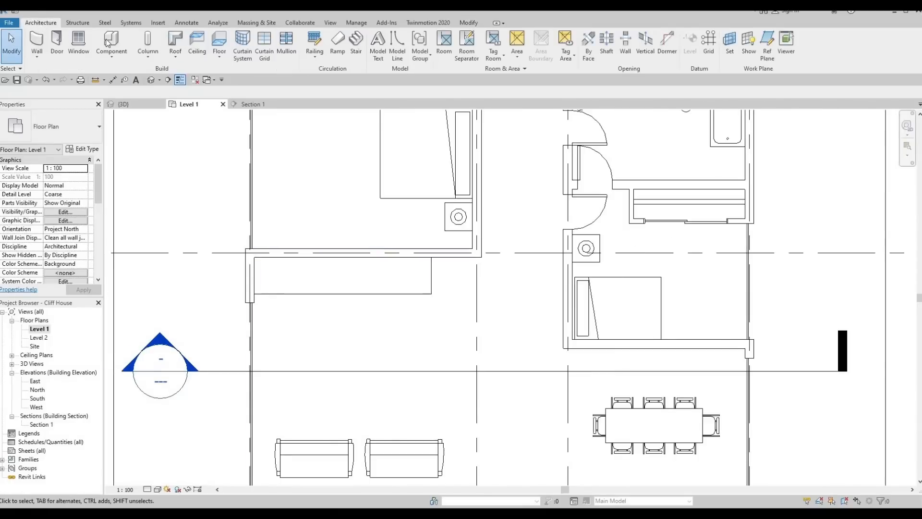
click(112, 55)
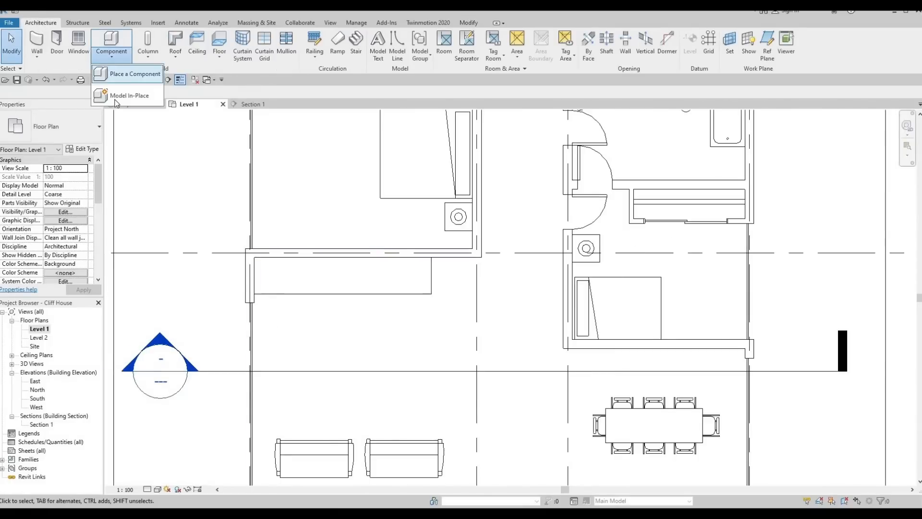
click(125, 96)
scroll(428, 249, down, 1)
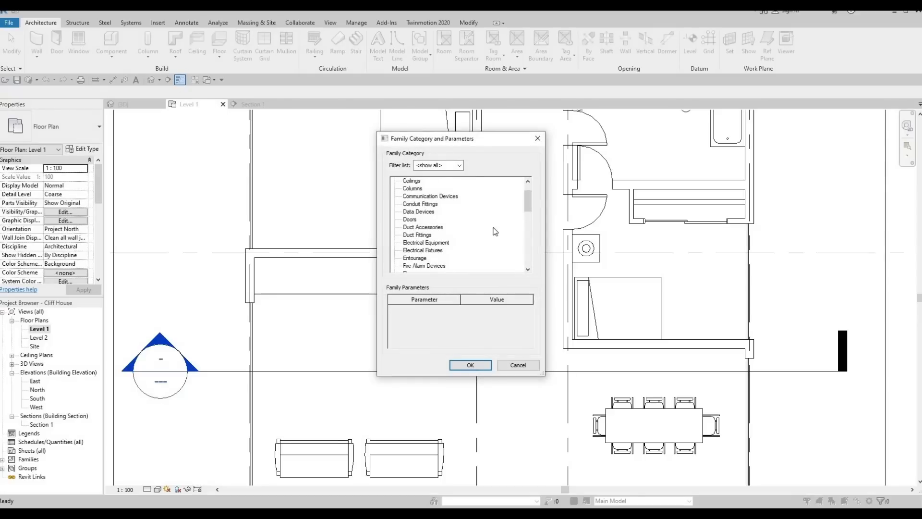
scroll(437, 244, down, 3)
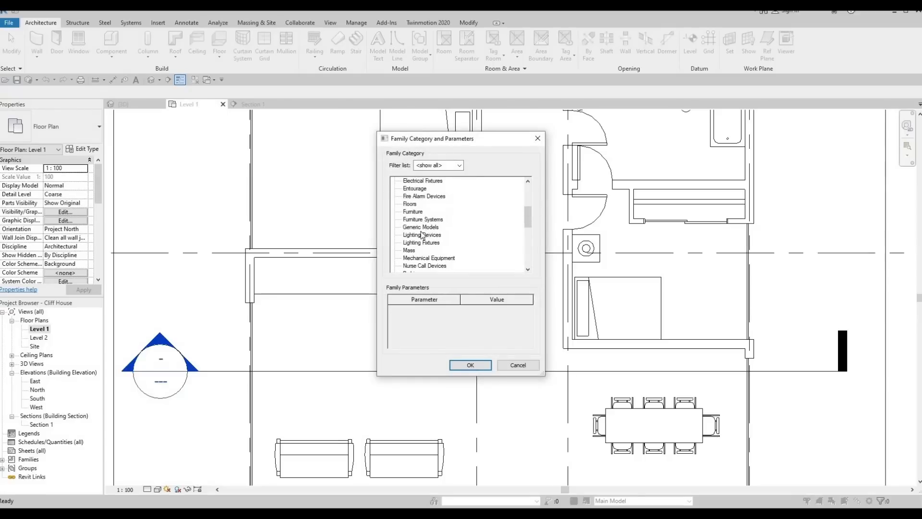
click(473, 365)
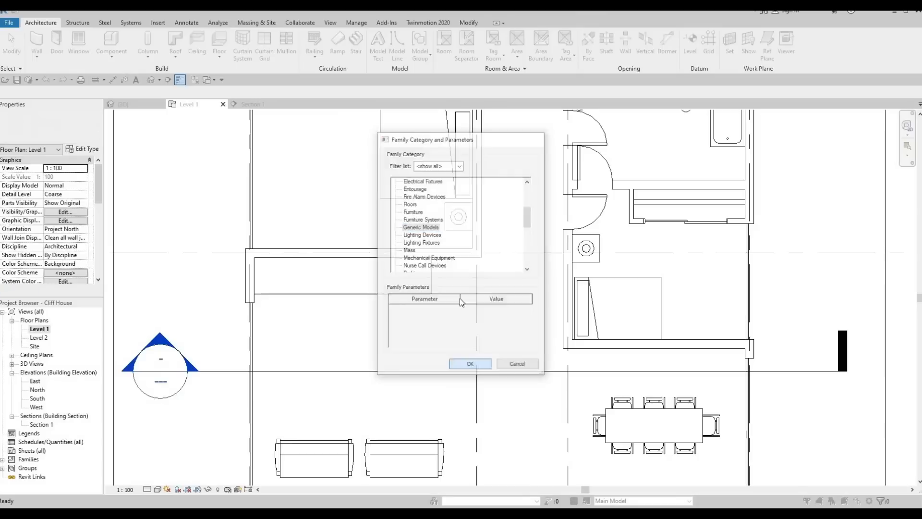
click(458, 280)
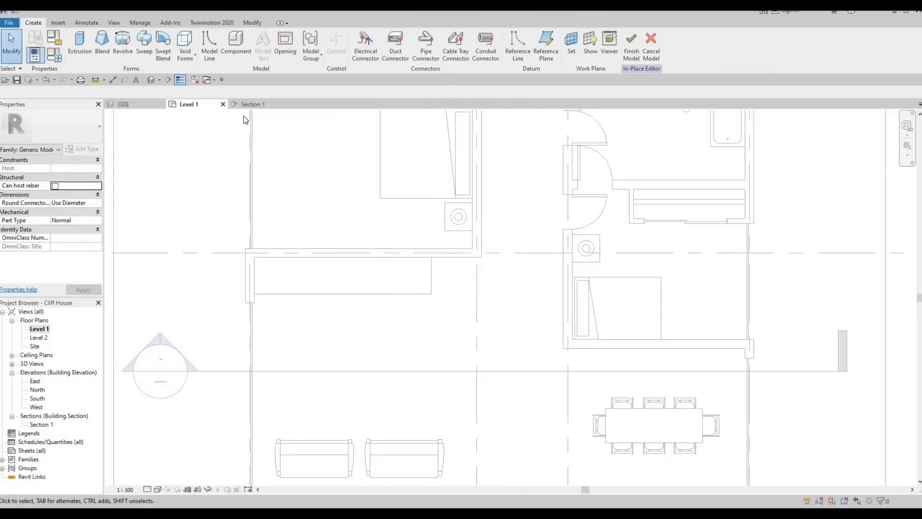
Sketch a rectangular extrusion profile 3900 mm long and about 400 mm deep against the wall over the existing cabinet
click(80, 51)
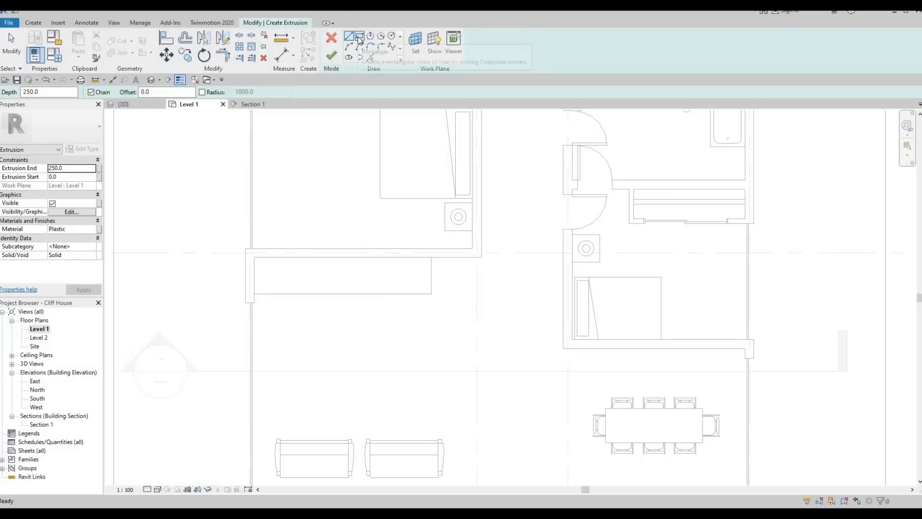
click(360, 39)
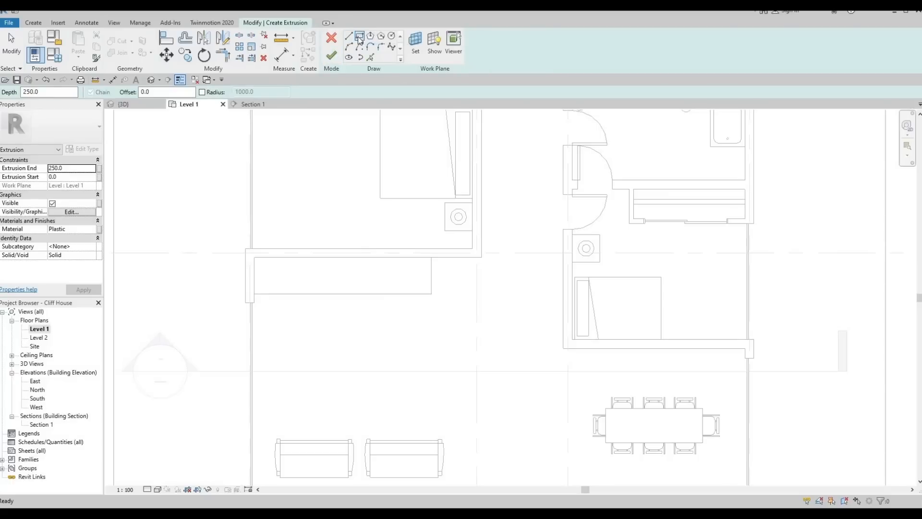
click(253, 257)
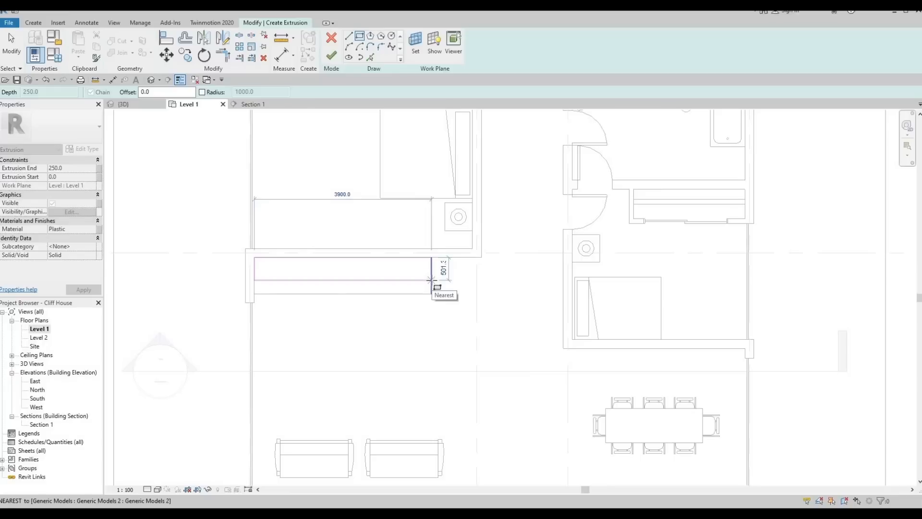
click(432, 277)
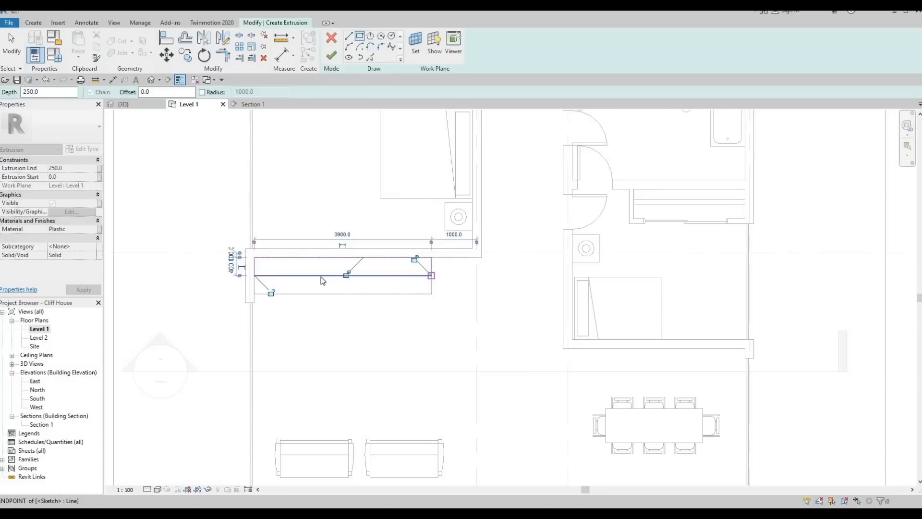
key(Escape)
key(Escape)
key(Escape)
Set the rectangle's depth from the wall to 500 mm and finish the extrusion sketch
click(436, 276)
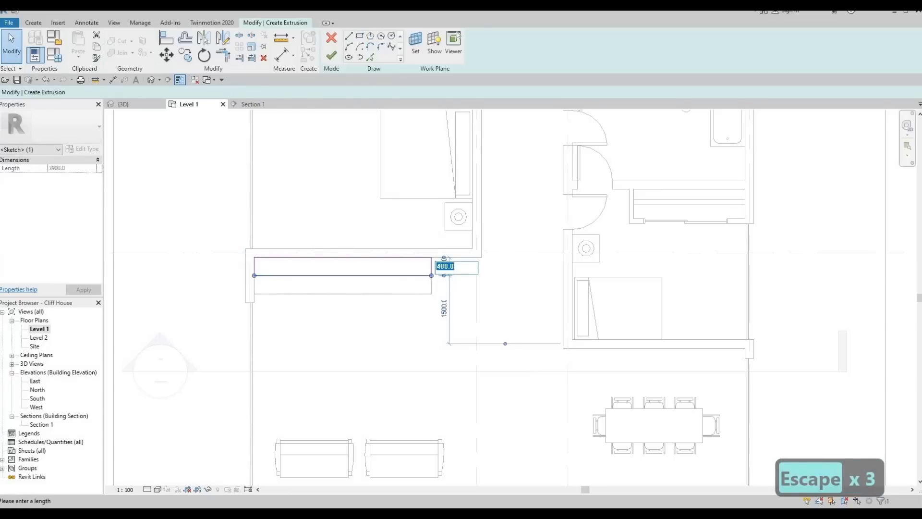
text(500)
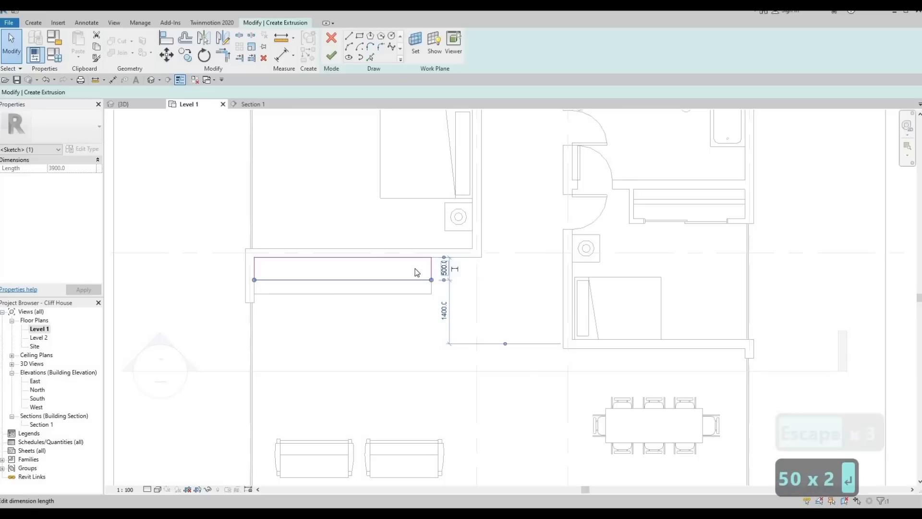
key(Return)
key(Escape)
key(Escape)
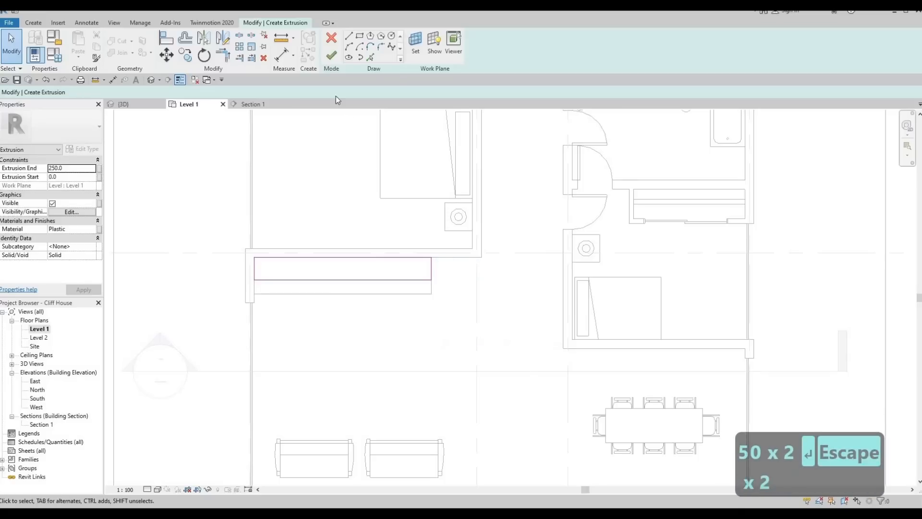
click(331, 55)
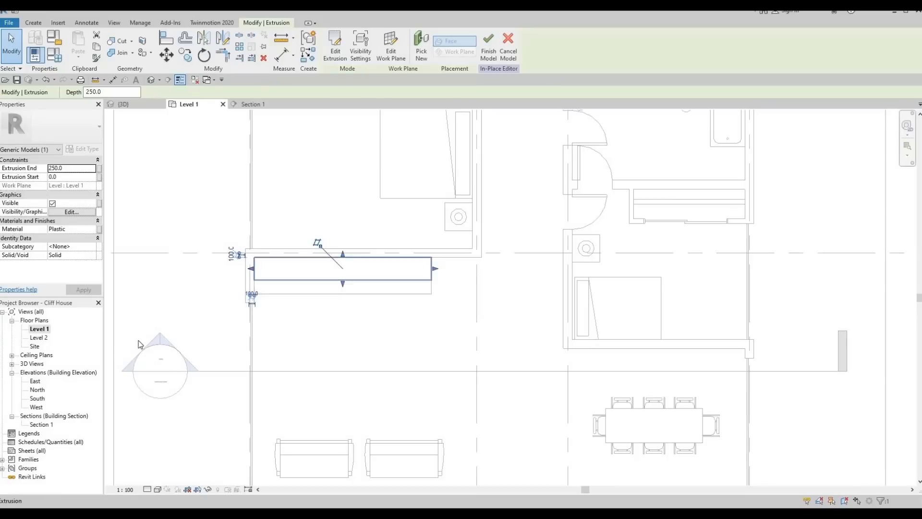
Assign the Oak Flooring material to the extrusion
click(93, 229)
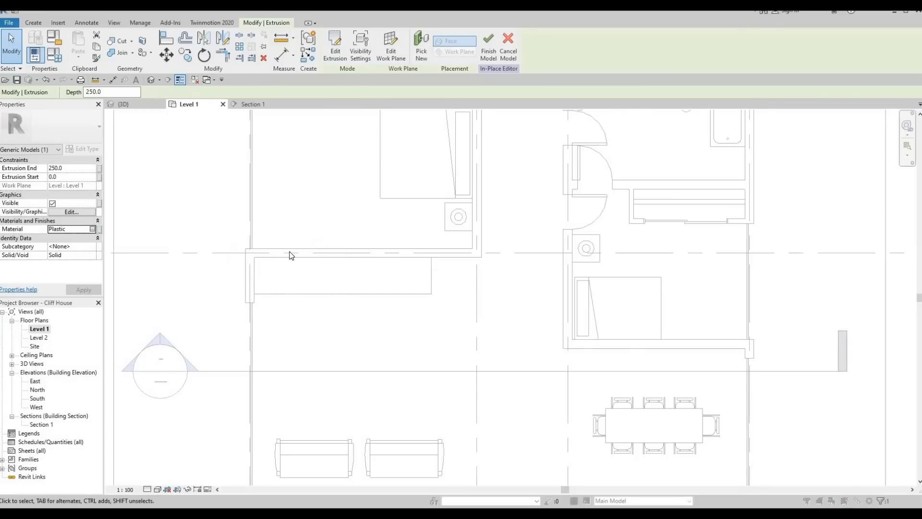
scroll(294, 264, up, 2)
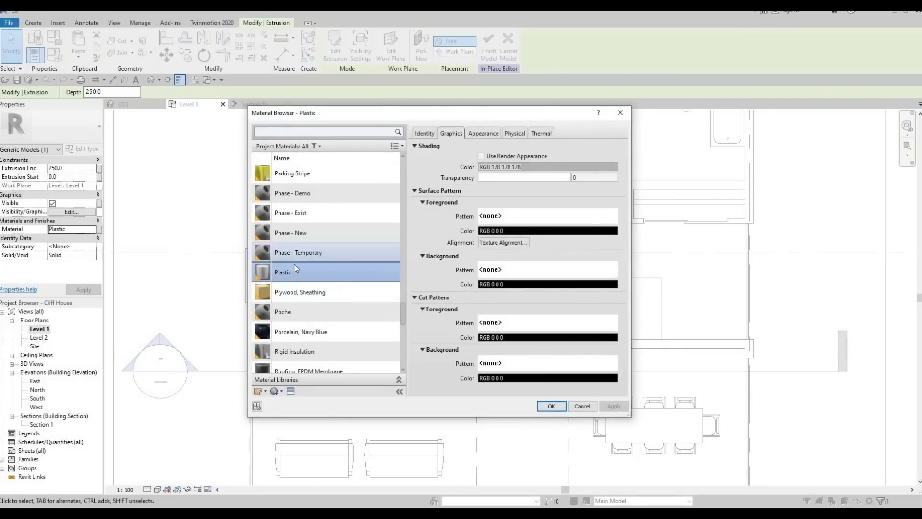
click(297, 227)
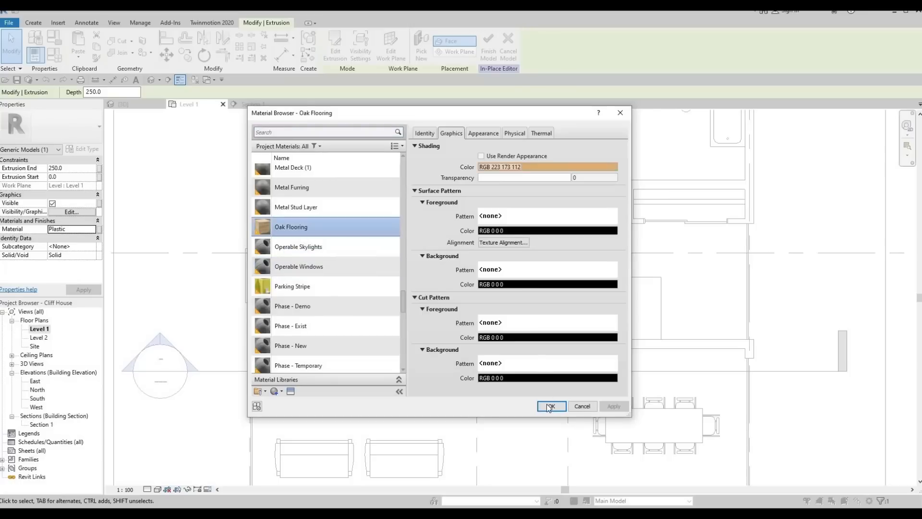
key(Return)
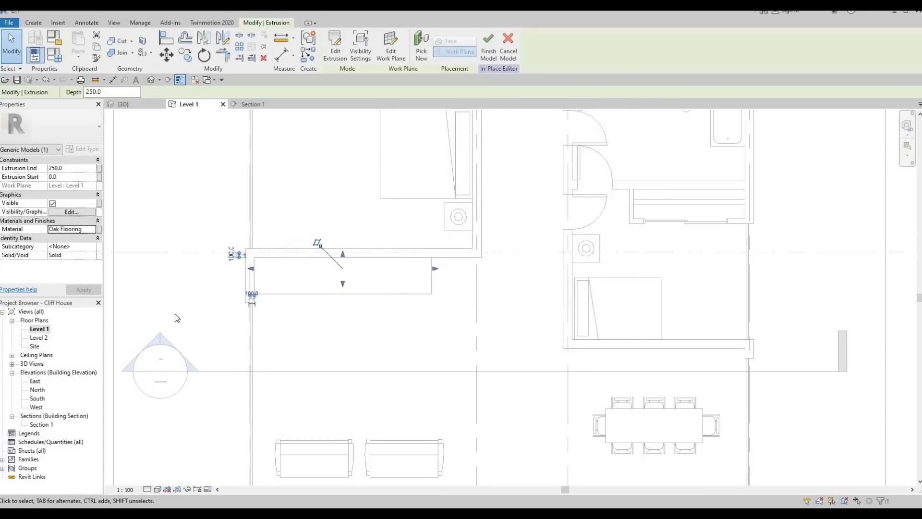
In the Section 1 view, raise the extrusion above the base cabinets so it spans from about 1880 to 2755 mm
double_click(159, 333)
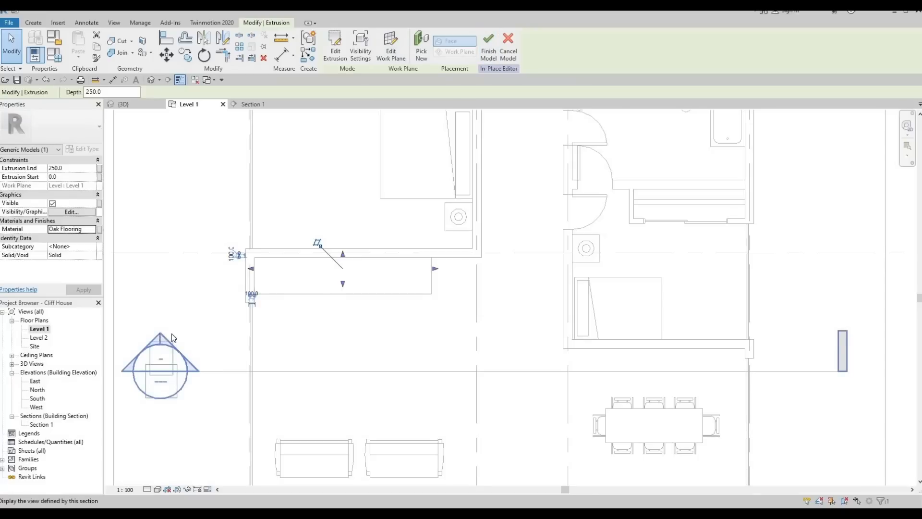
scroll(353, 335, down, 5)
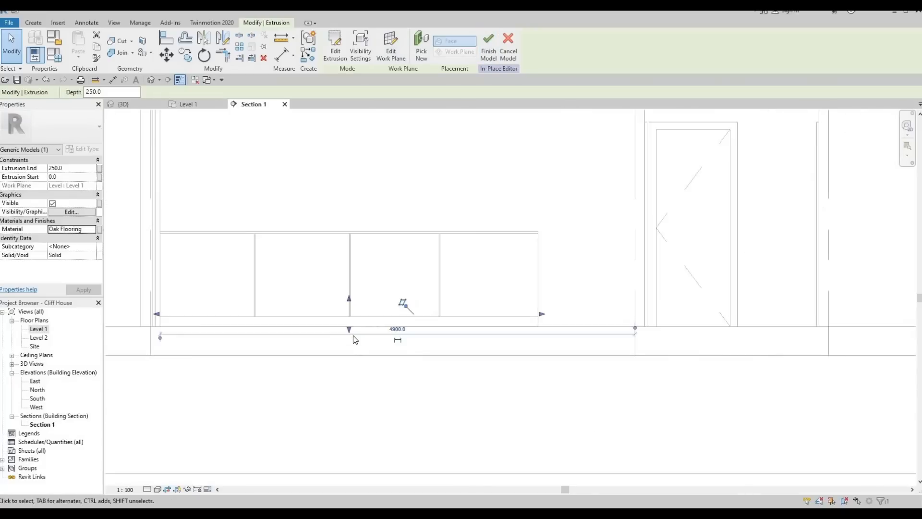
drag(346, 164, 344, 143)
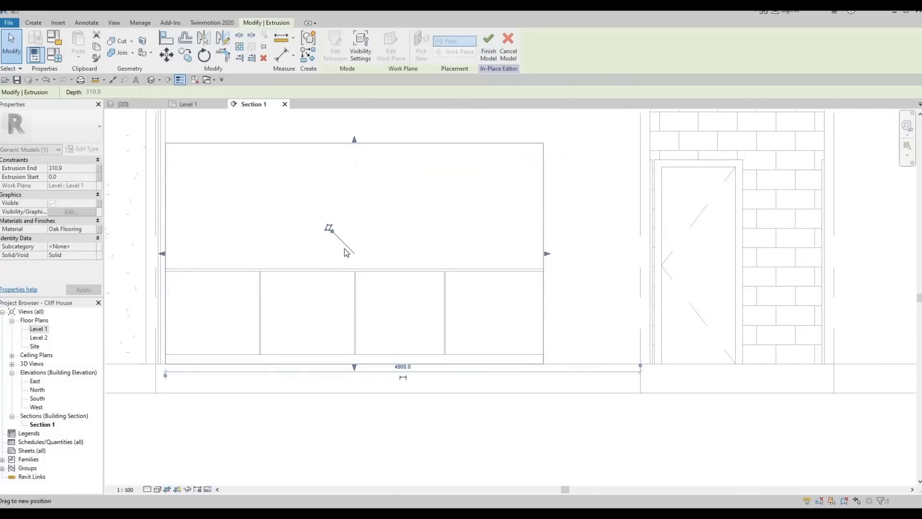
scroll(350, 246, down, 2)
middle_drag(352, 241, 355, 318)
drag(355, 241, 349, 206)
drag(355, 414, 354, 272)
key(Escape)
click(356, 286)
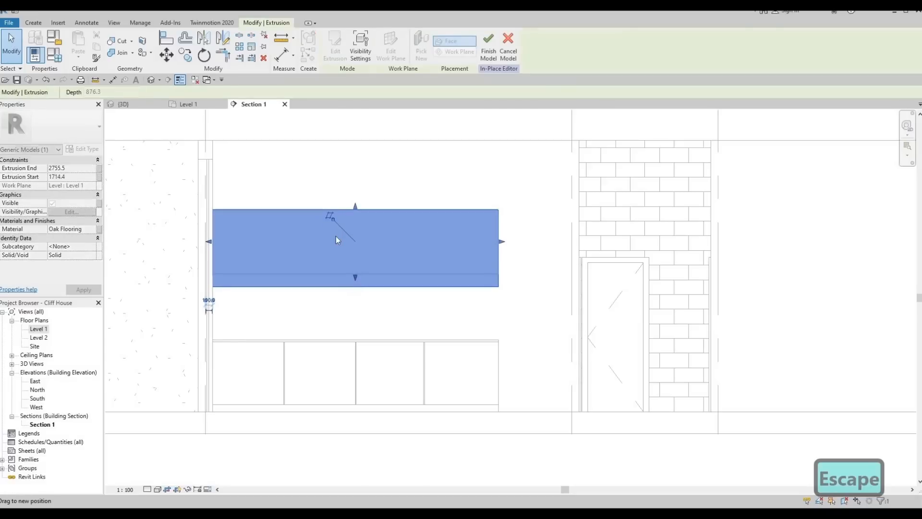
Lower the extrusion's top edge to about 2398 mm and its bottom edge to about 1720 mm
scroll(336, 236, up, 3)
middle_drag(373, 221, 373, 238)
key(Escape)
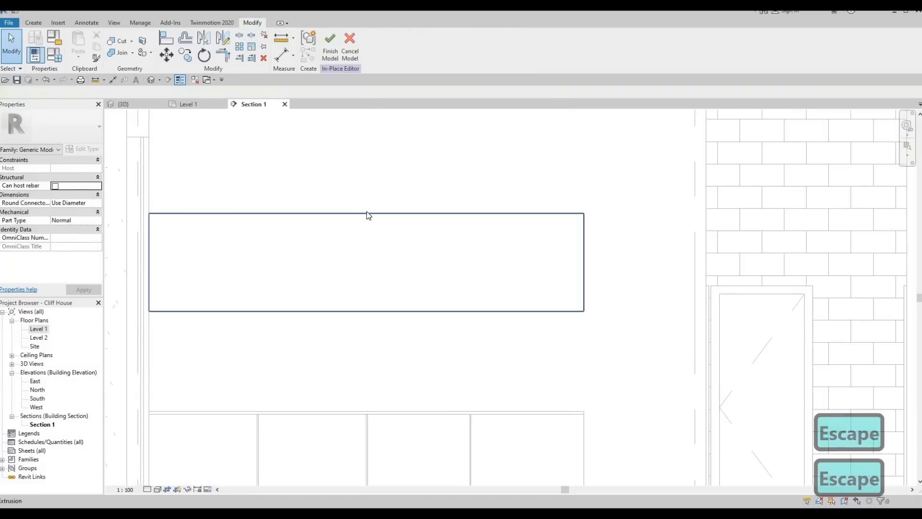
click(368, 214)
drag(367, 210, 367, 276)
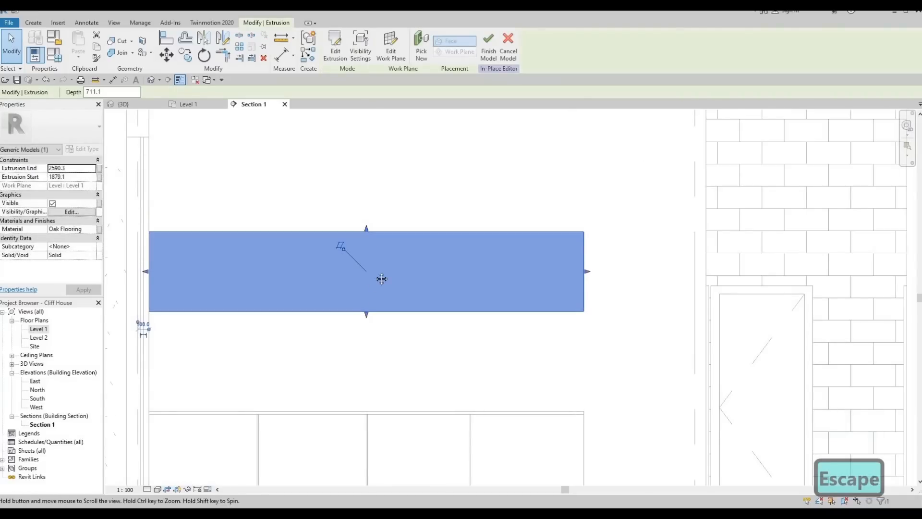
scroll(379, 267, down, 1)
middle_drag(381, 278, 394, 244)
drag(387, 277, 386, 292)
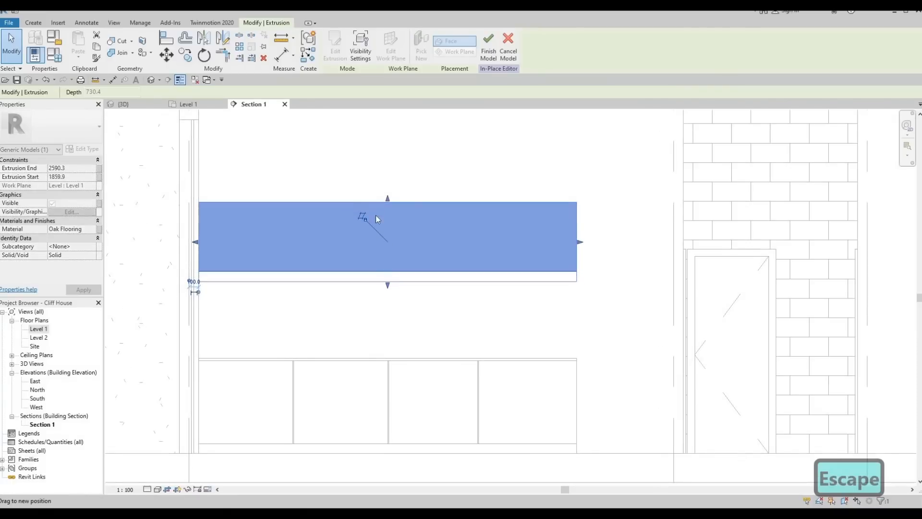
drag(388, 199, 376, 269)
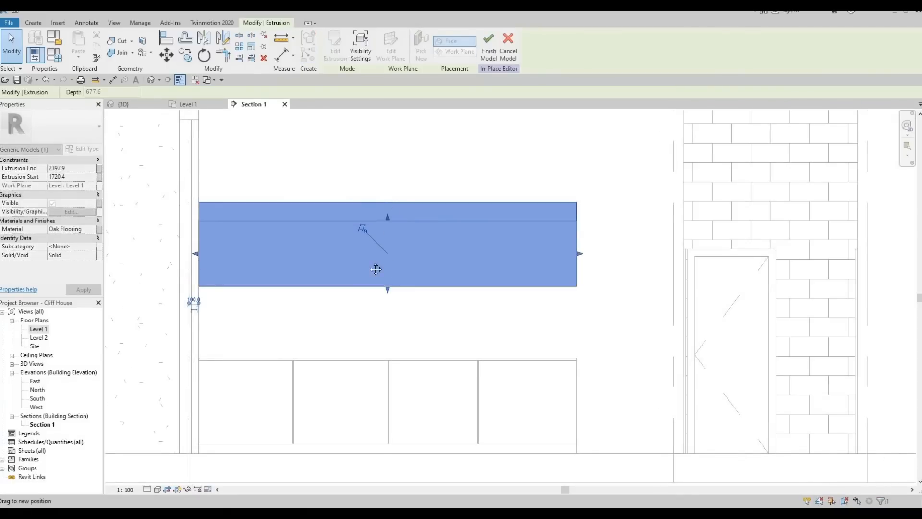
Lower the extrusion further, bringing its top to about 2318 mm and its bottom to about 1634 mm
scroll(427, 303, down, 2)
middle_drag(440, 328, 431, 294)
middle_drag(394, 267, 398, 275)
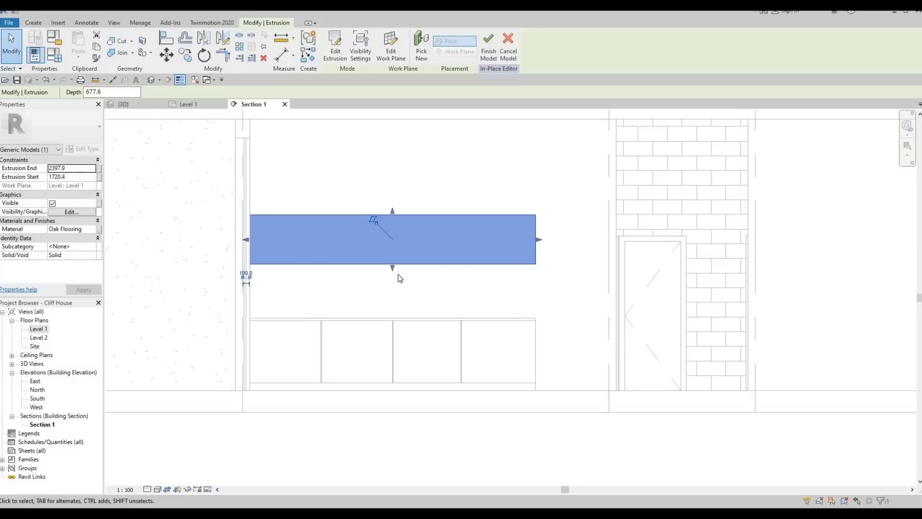
click(392, 268)
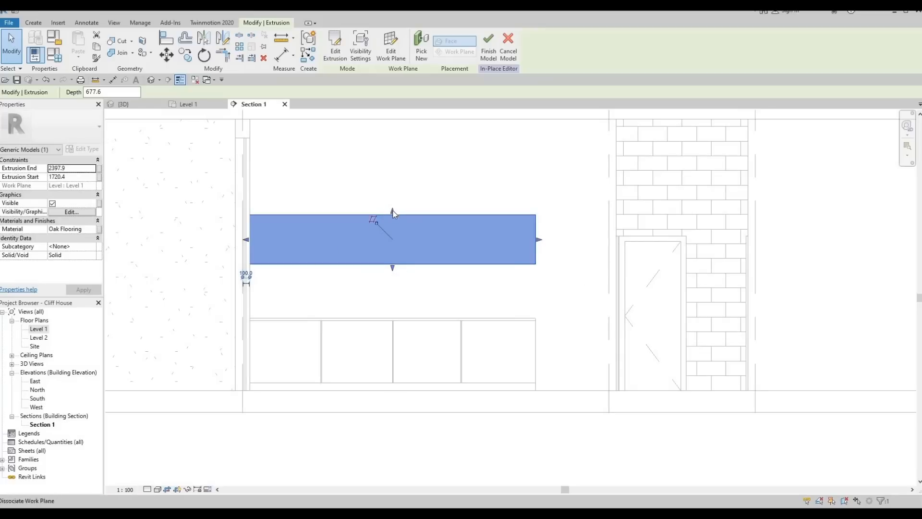
drag(394, 212, 384, 234)
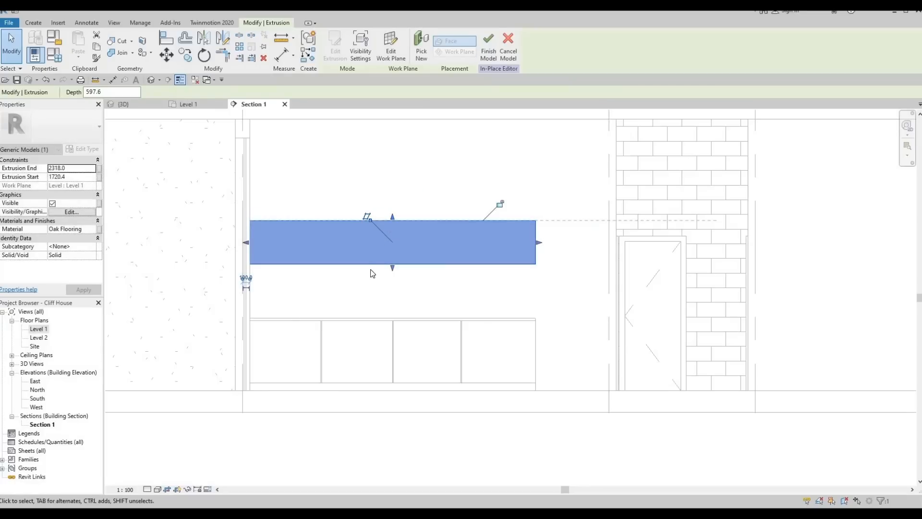
drag(392, 271, 393, 276)
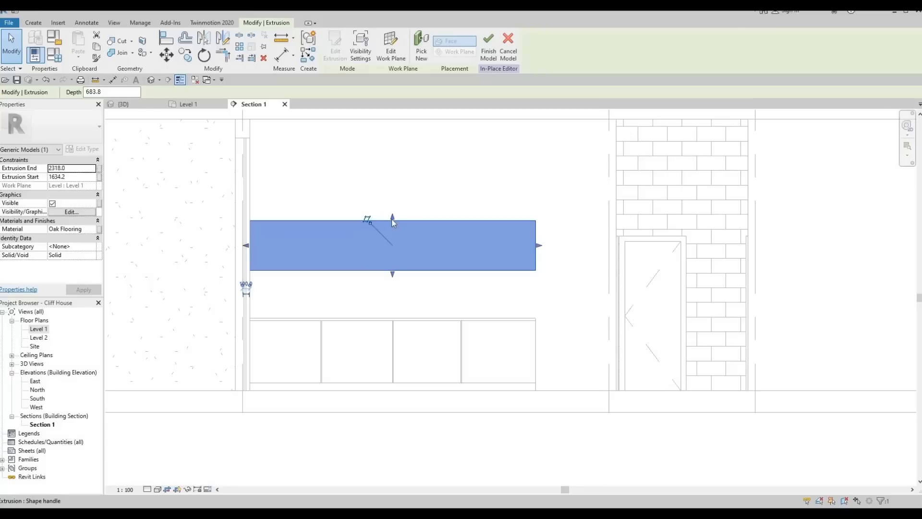
key(Escape)
key(Escape)
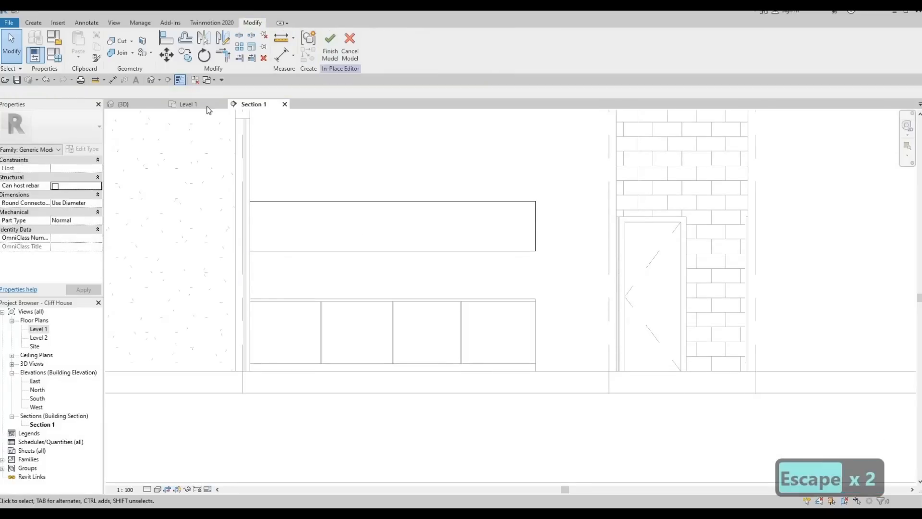
Measure the vertical gap between the base cabinets' top and the wall cabinet's bottom edge
key(d)
key(i)
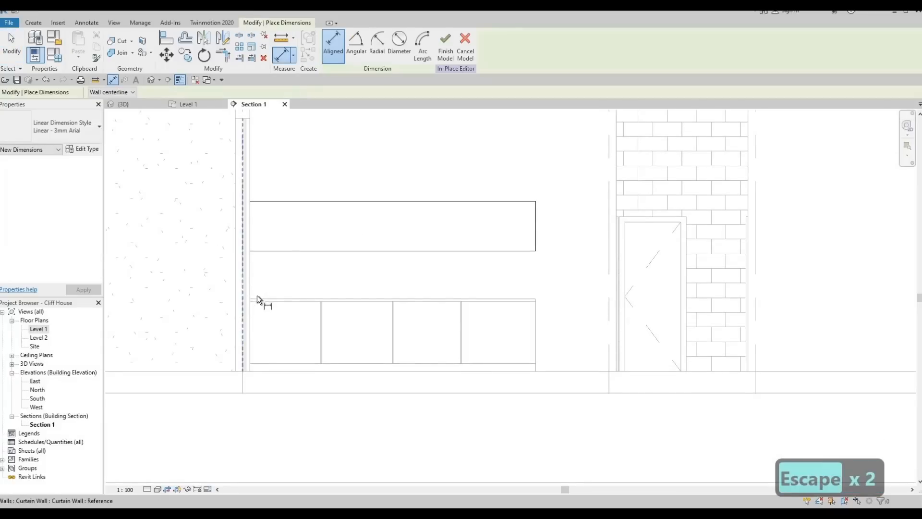
scroll(255, 299, up, 2)
click(267, 245)
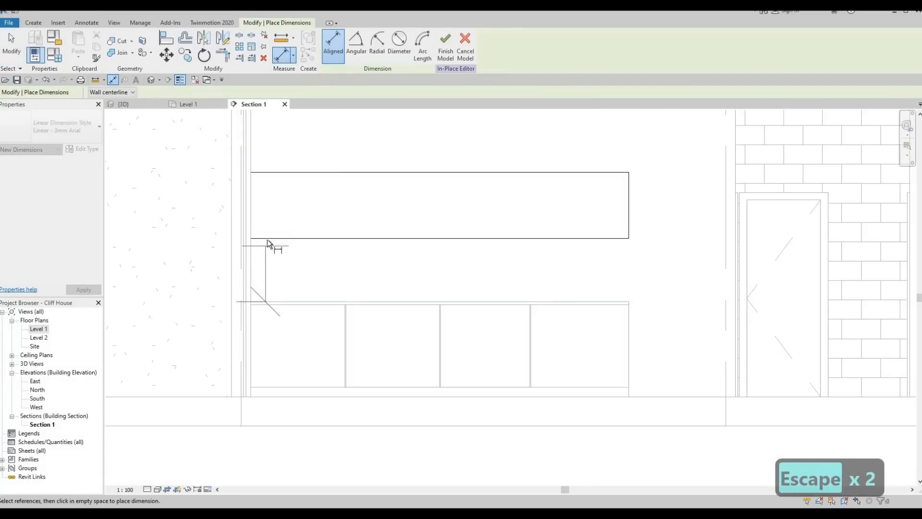
click(194, 247)
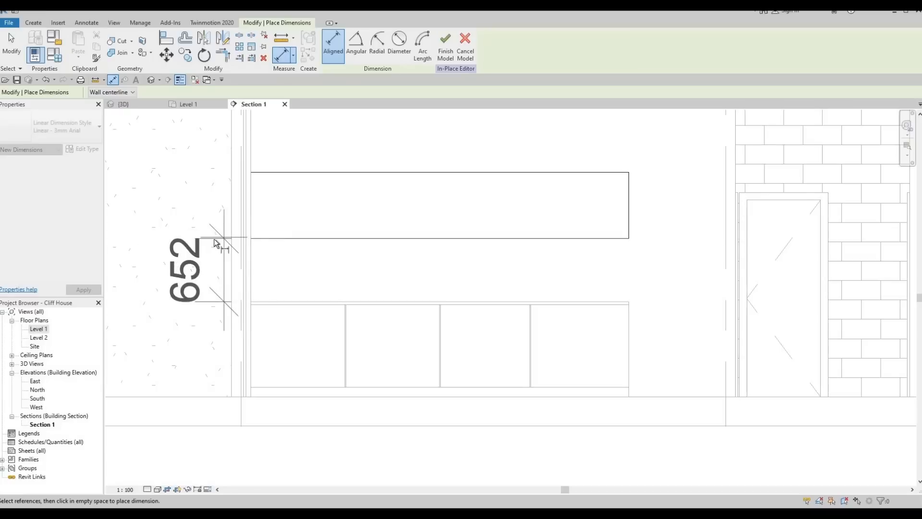
middle_drag(318, 233, 320, 258)
key(Escape)
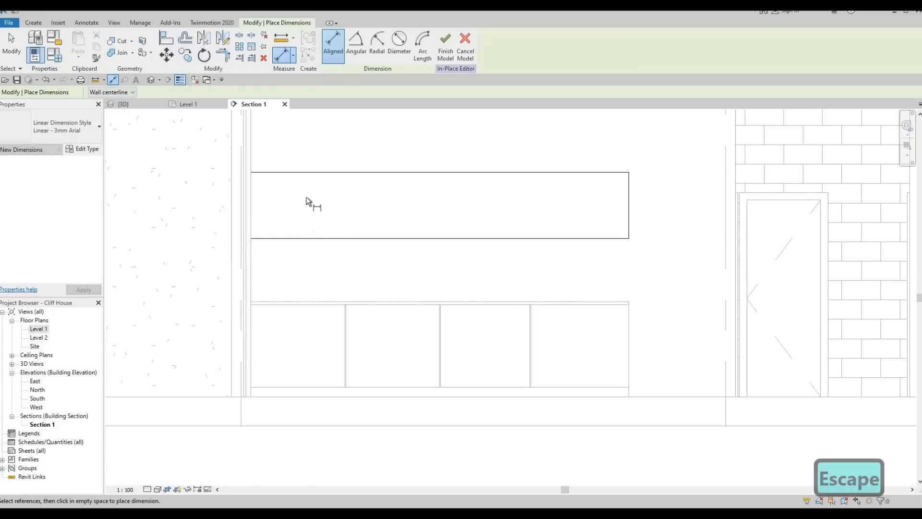
Measure the wall cabinet's height between its top and bottom edges
click(305, 197)
click(285, 263)
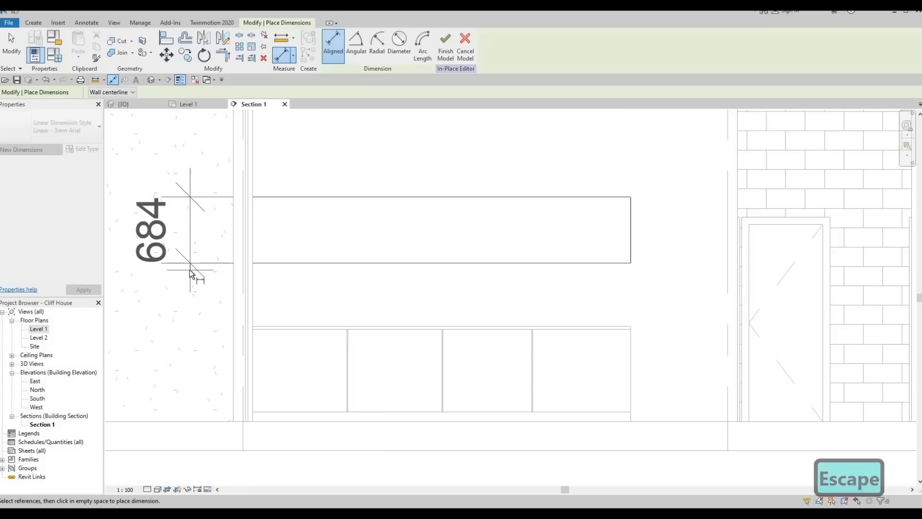
key(Escape)
key(Escape)
Raise the wall cabinet extrusion's top edge to about 2385 mm
scroll(365, 214, down, 1)
middle_drag(367, 249, 395, 242)
scroll(367, 250, down, 1)
middle_drag(370, 283, 377, 306)
scroll(372, 284, down, 2)
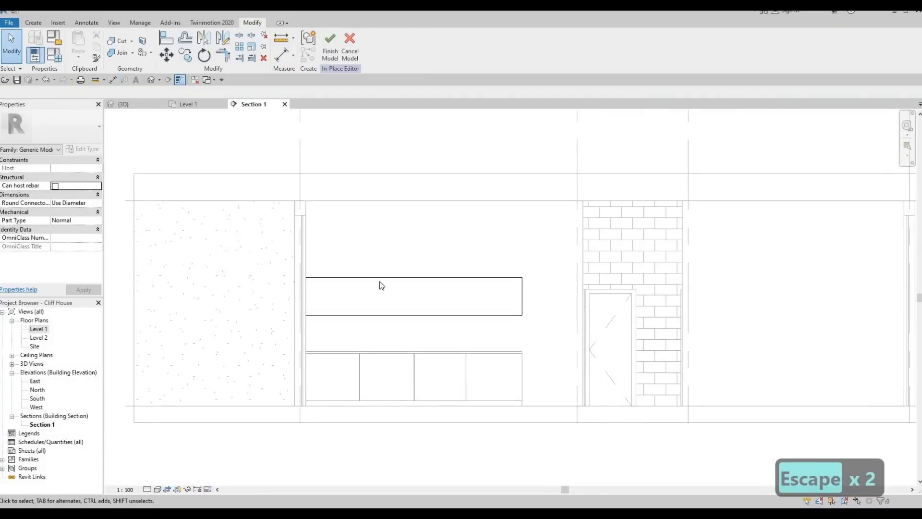
click(420, 277)
scroll(422, 276, up, 1)
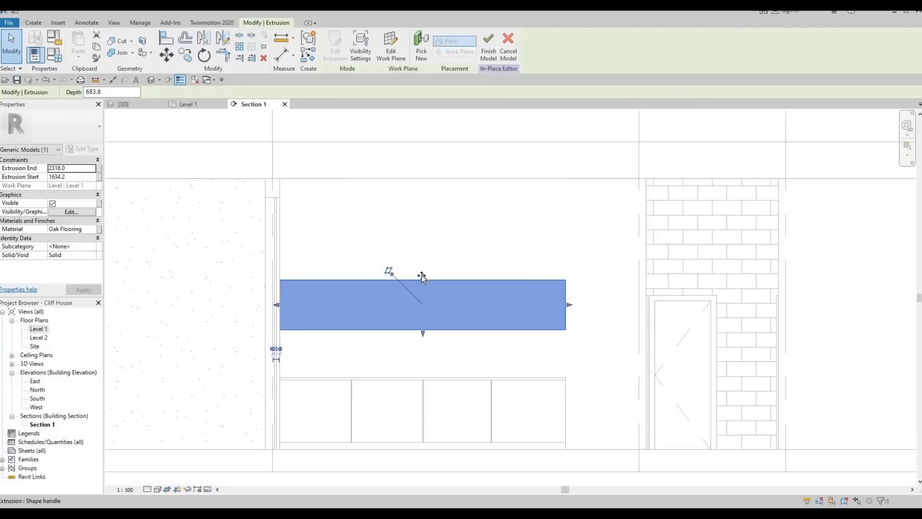
drag(423, 273, 423, 268)
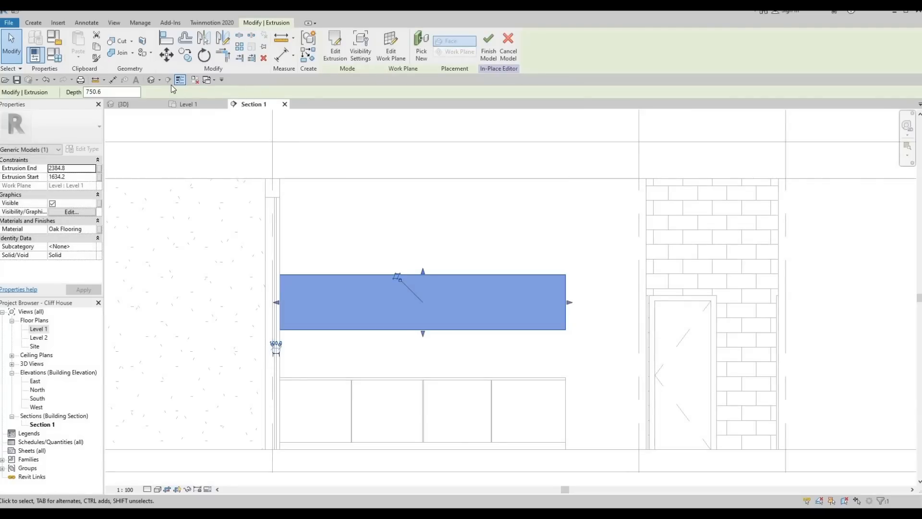
Measure the wall cabinet's height and check its clearance above the base cabinets' countertop
click(113, 79)
click(303, 273)
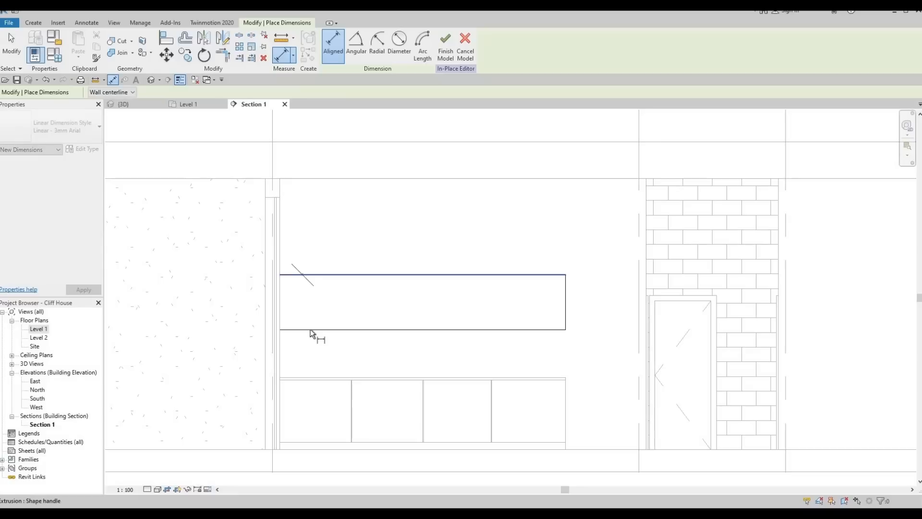
click(238, 327)
click(238, 326)
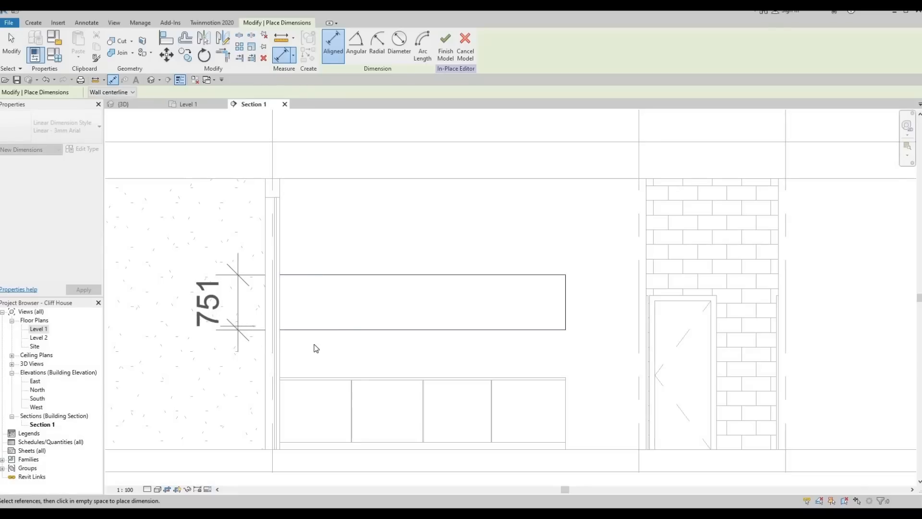
key(Escape)
click(303, 330)
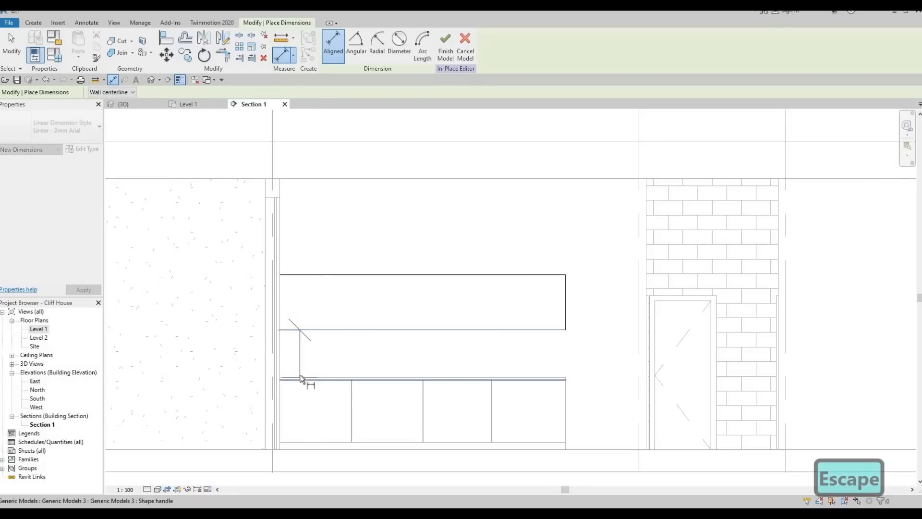
click(301, 376)
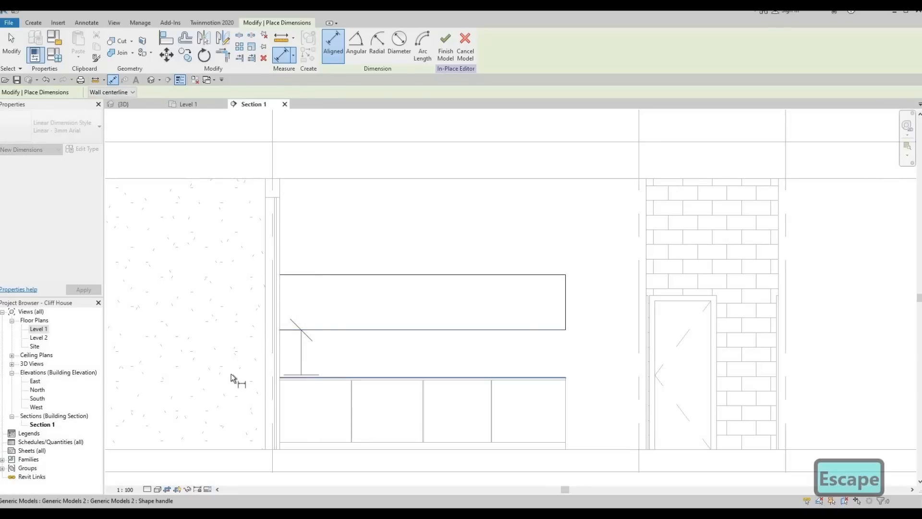
key(Escape)
key(Escape)
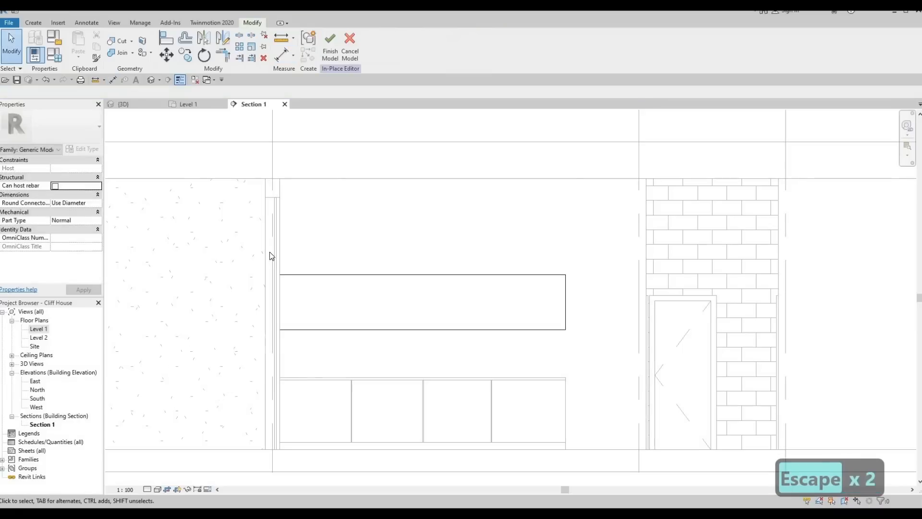
In the 3D view, start a void extrusion and pick the wall cabinet's front face as its work plane
scroll(267, 273, down, 2)
scroll(262, 267, up, 2)
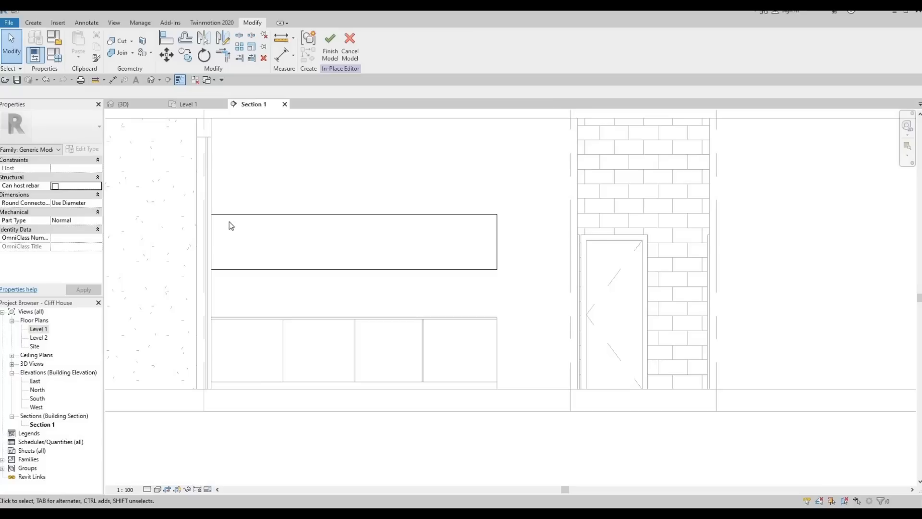
click(144, 104)
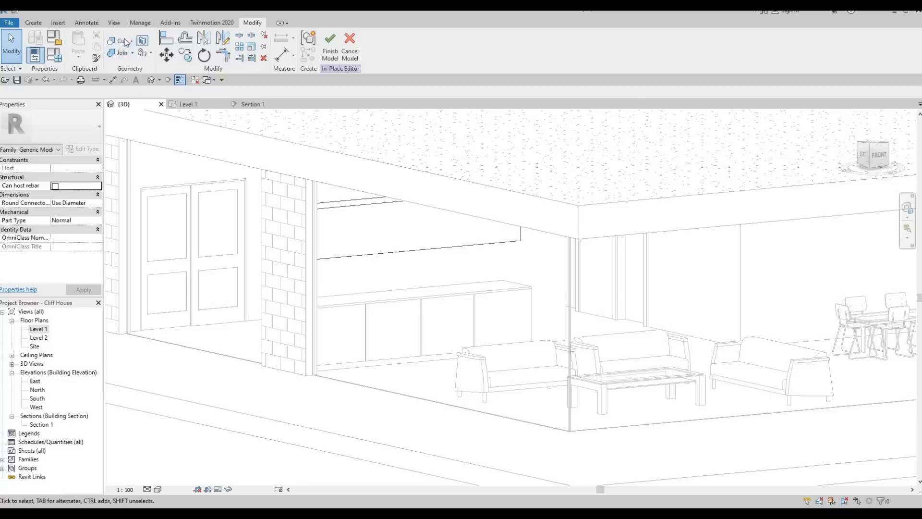
click(33, 23)
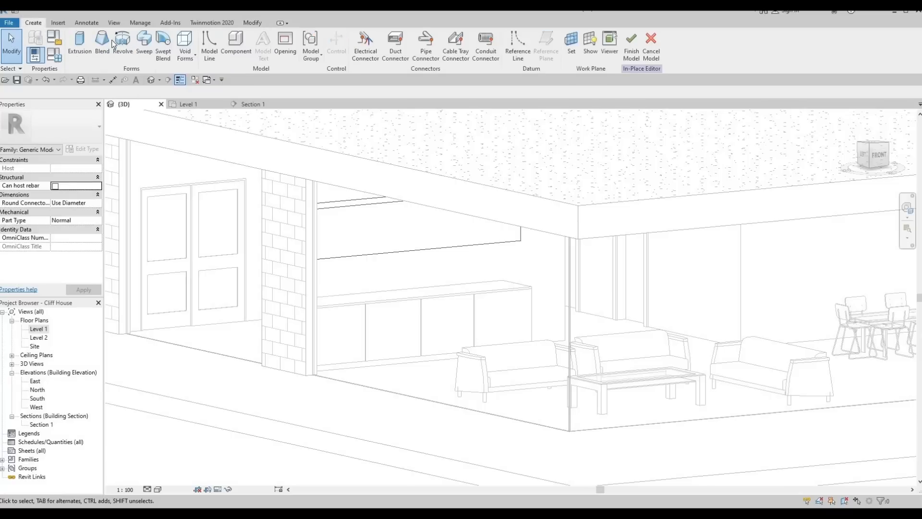
click(185, 50)
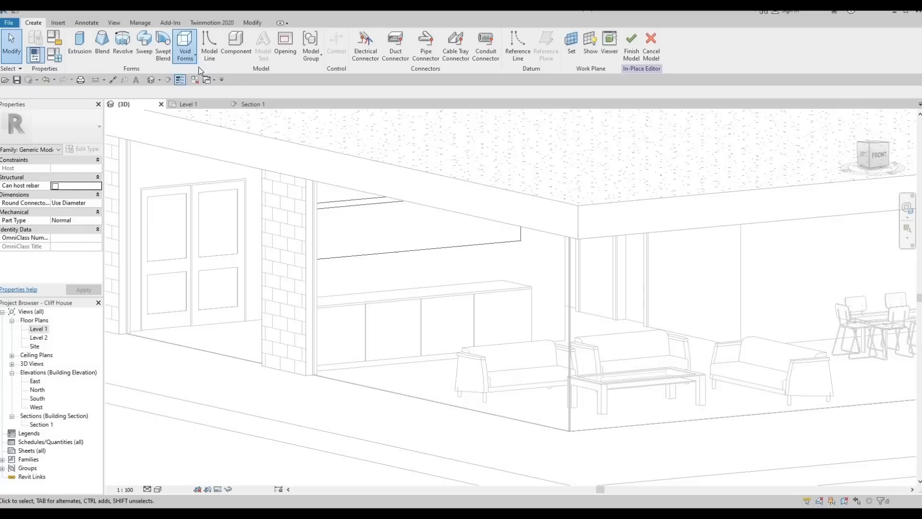
click(204, 74)
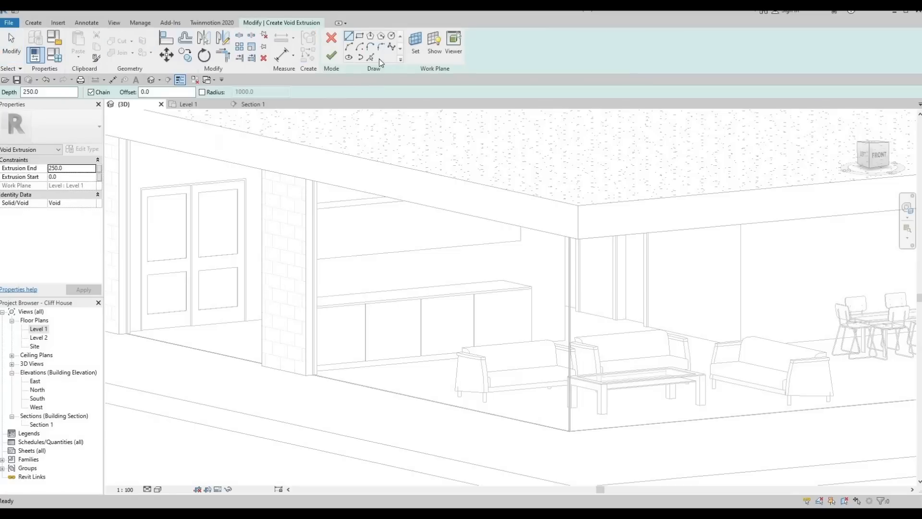
click(415, 50)
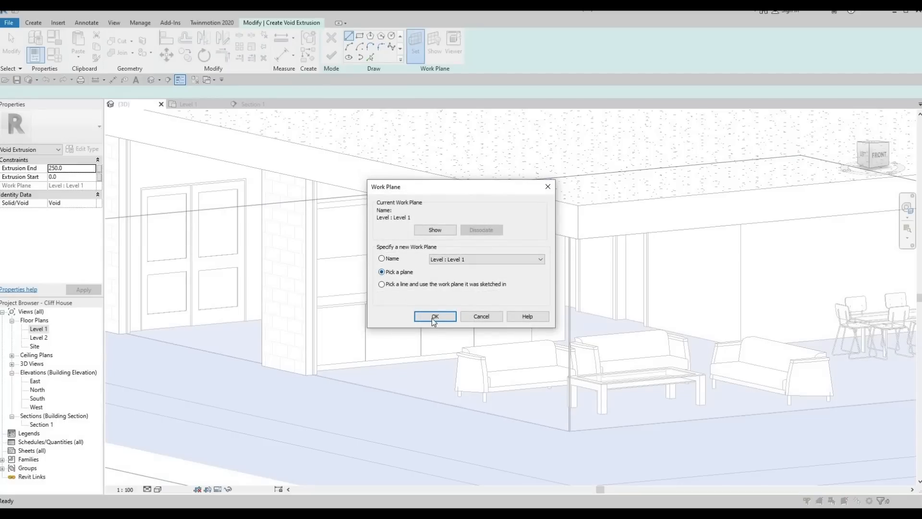
key(Return)
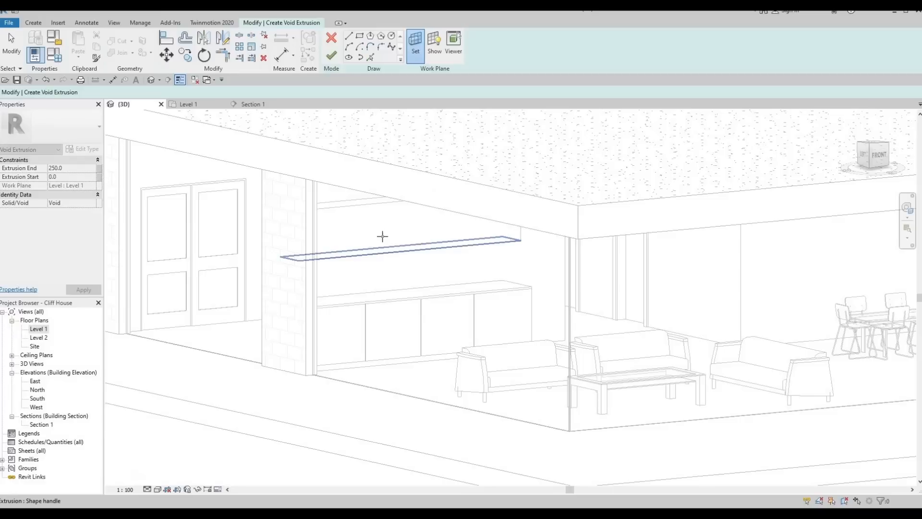
click(361, 211)
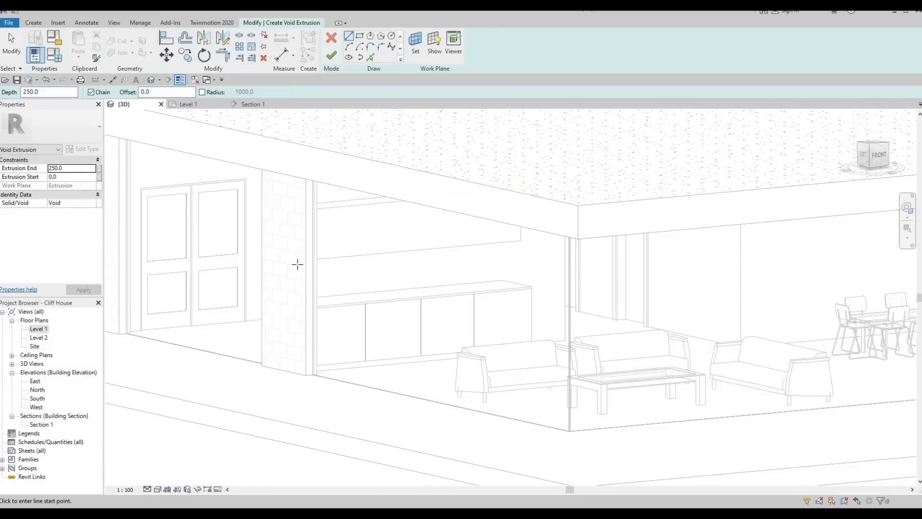
In the Section 1 view, sketch a narrow void rectangle about 1400 mm tall, rising from the base cabinets' middle door gap into the wall cabinet
double_click(41, 424)
middle_drag(253, 254, 256, 263)
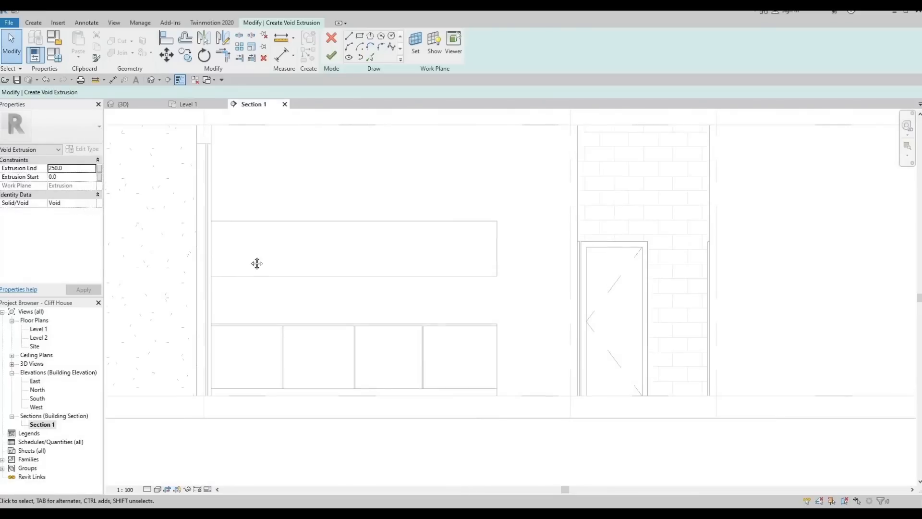
scroll(257, 263, up, 3)
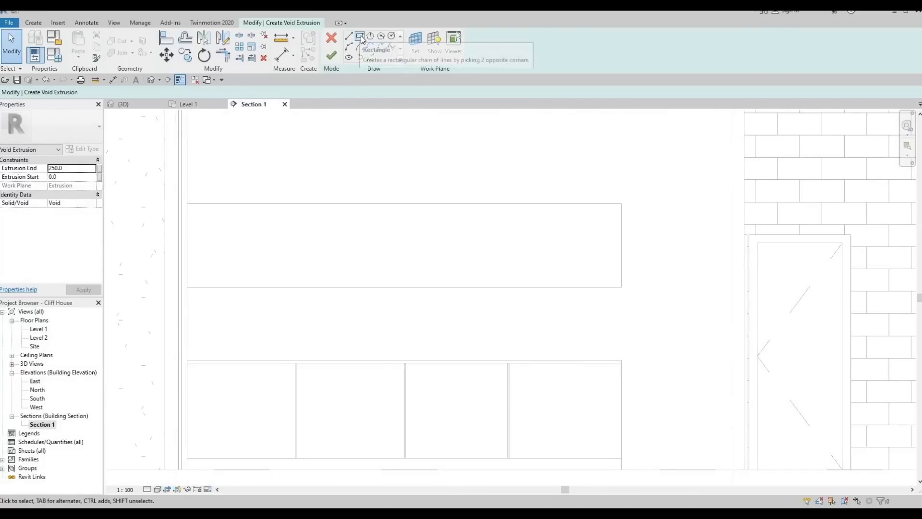
click(361, 37)
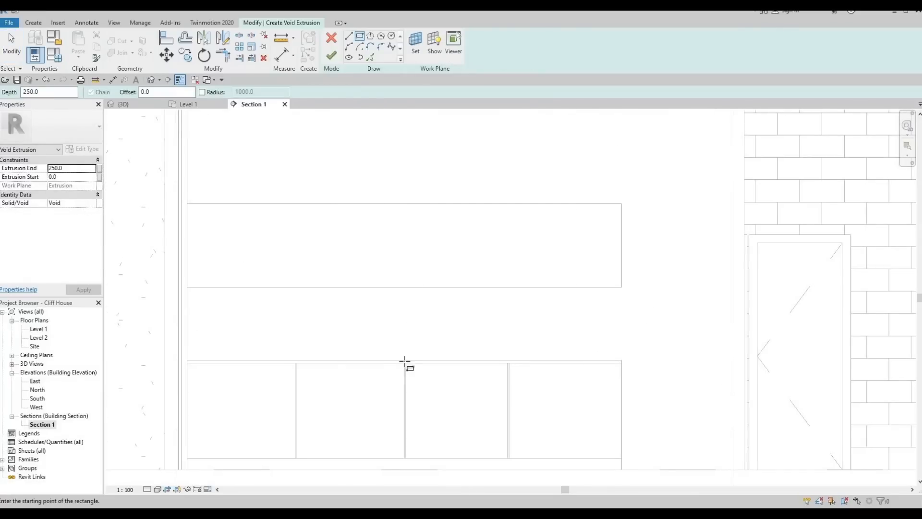
scroll(405, 366, up, 4)
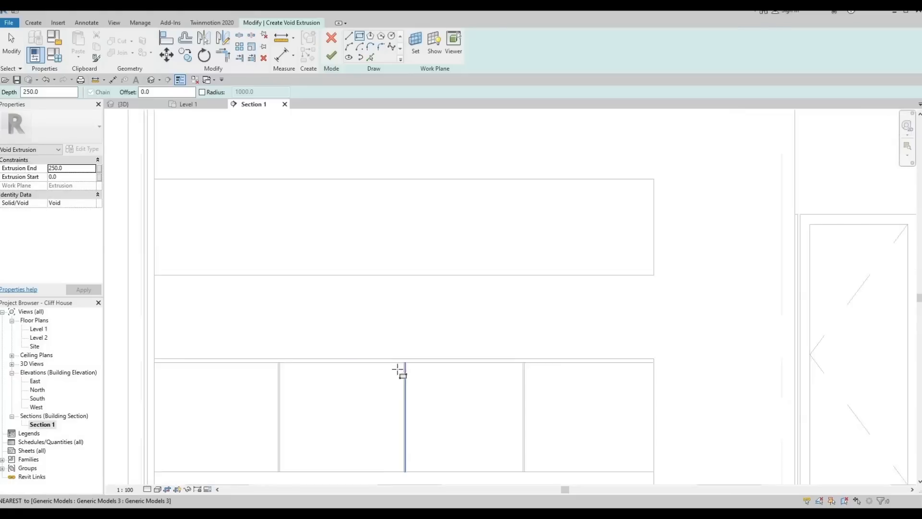
scroll(401, 367, up, 4)
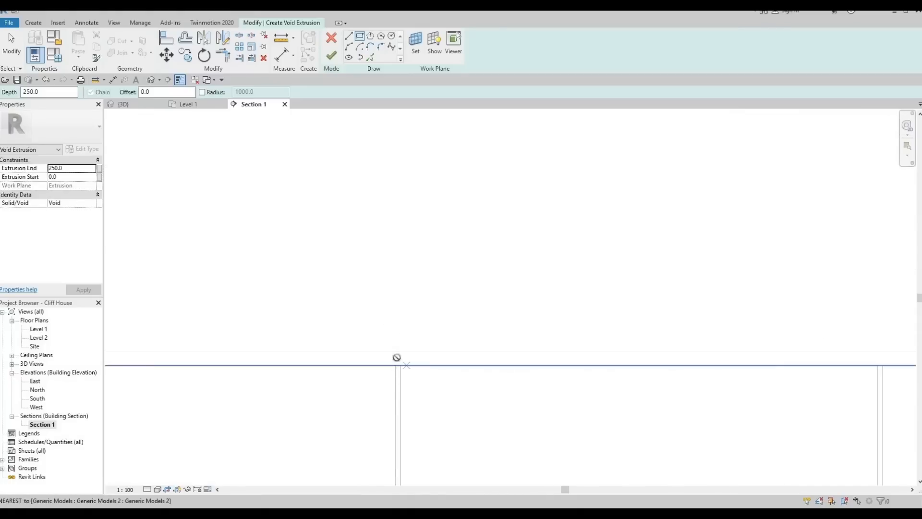
click(399, 367)
scroll(398, 225, down, 1)
middle_drag(398, 228, 397, 306)
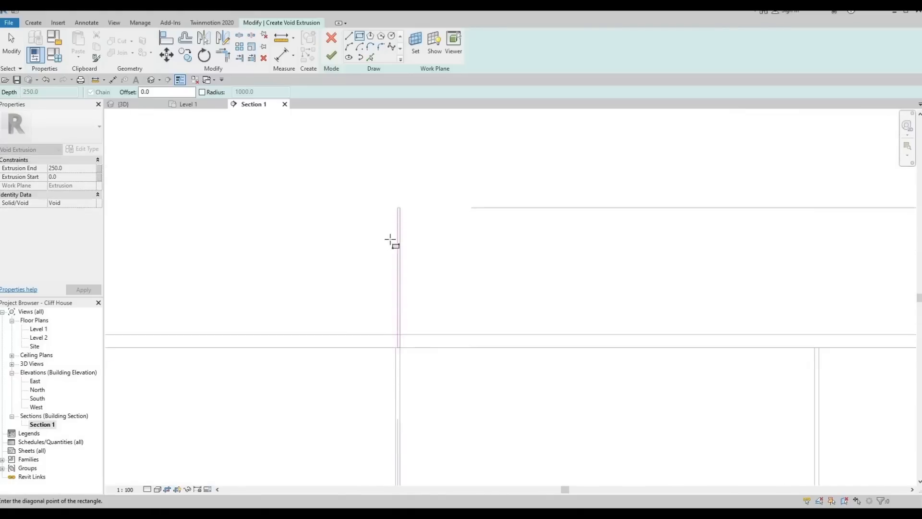
middle_drag(398, 177, 383, 356)
scroll(386, 247, down, 2)
middle_drag(390, 129, 388, 249)
scroll(386, 189, down, 1)
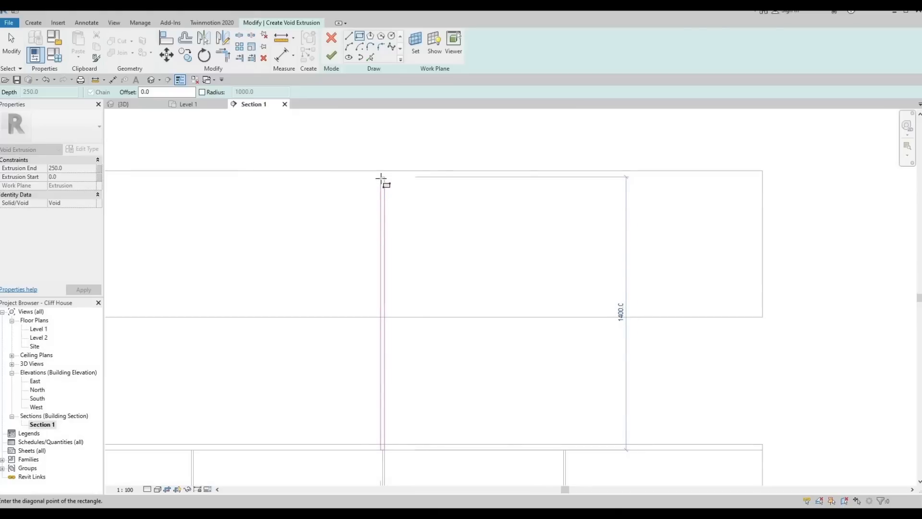
click(381, 178)
key(Escape)
key(Escape)
Align the void rectangle's left line with the left edge of the base cabinets' middle door gap
middle_drag(384, 457, 375, 357)
scroll(370, 367, up, 1)
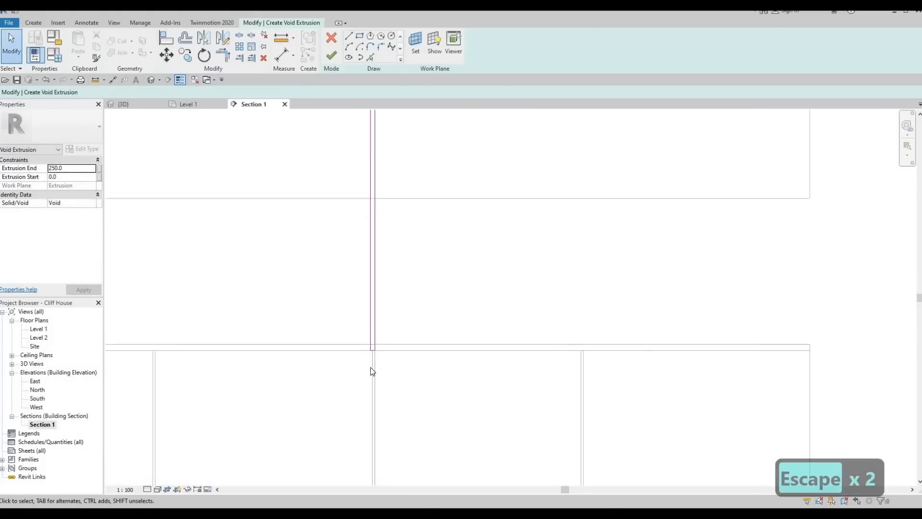
scroll(371, 367, up, 1)
key(a)
key(l)
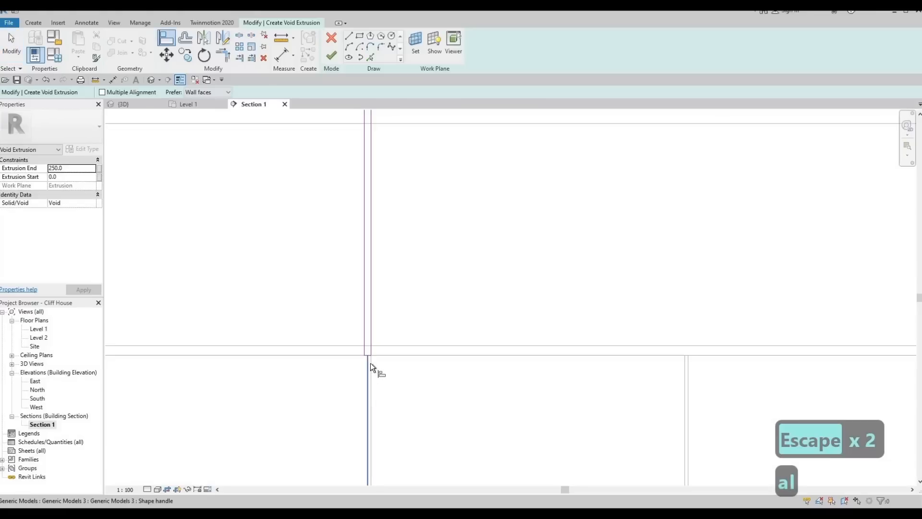
scroll(371, 362, up, 1)
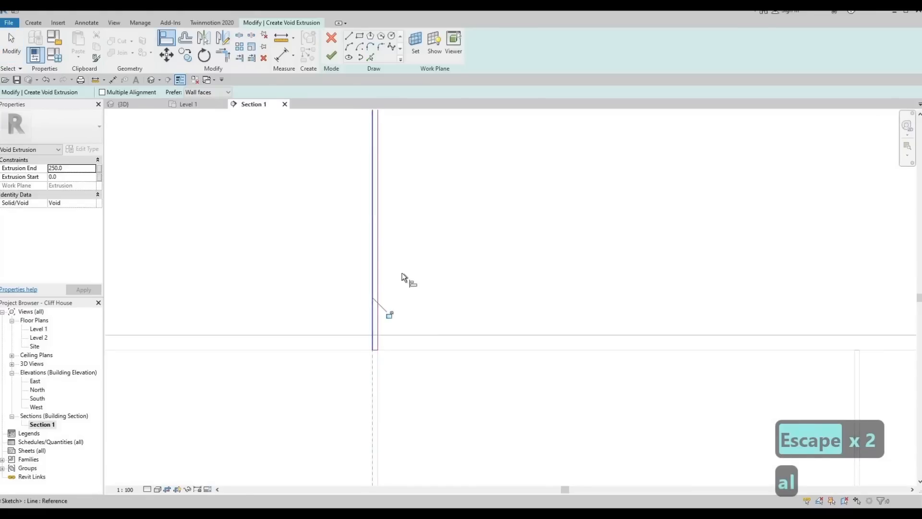
key(Escape)
scroll(407, 350, down, 2)
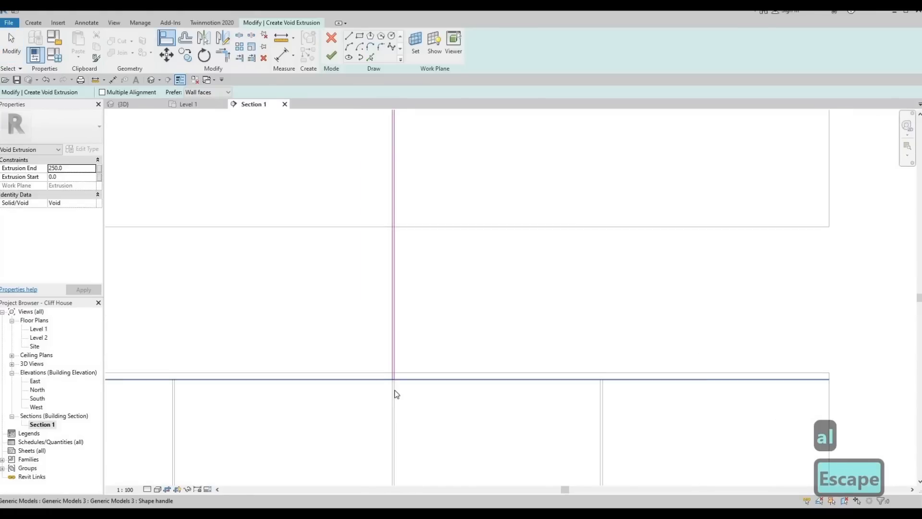
key(Escape)
key(Escape)
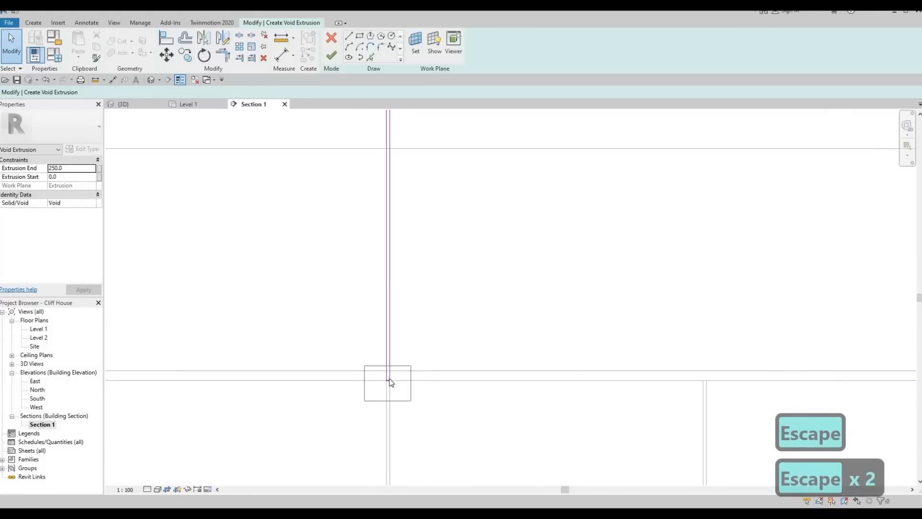
Nudge the void rectangle's bottom line upward until it sits just above the wall cabinet's lower edge
click(389, 381)
scroll(389, 378, up, 4)
mouse_move(394, 385)
mouse_down()
mouse_move(391, 200)
mouse_move(387, 383)
mouse_up()
key(ctrl+z)
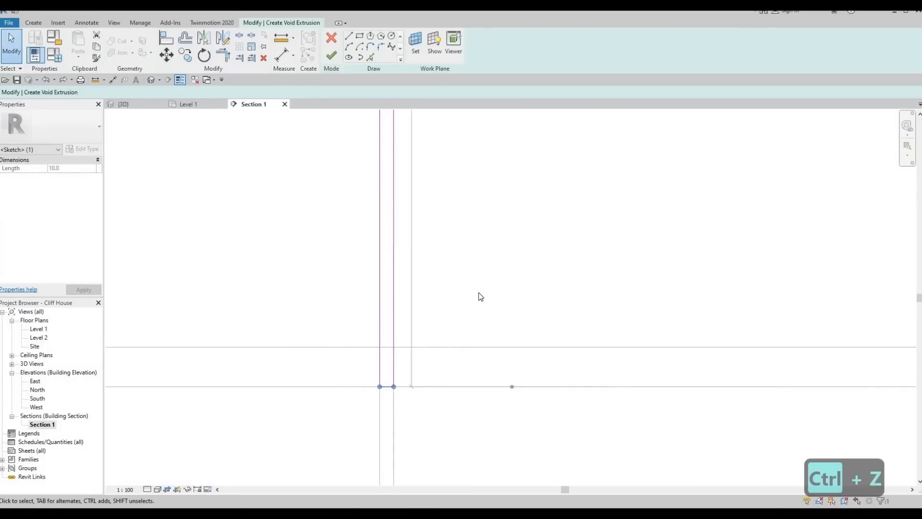
key(Up)
key(Up)
key(Up)
key(Up)
key(Up)
key(Up)
key(Up)
key(Up)
key(Up)
key(Up)
key(Up)
key(Up)
key(Up)
key(Up)
key(Up)
key(Up)
key(Up)
key(Up)
key(Up)
key(Up)
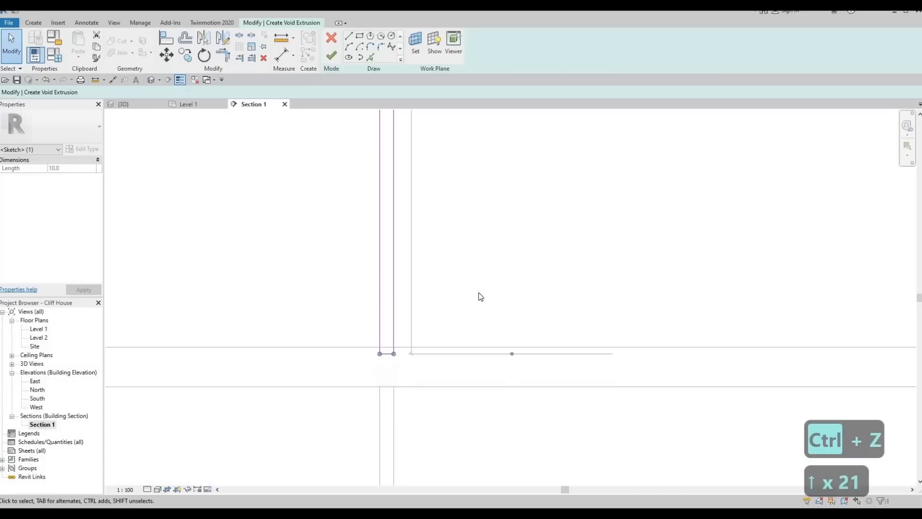
key(Up)
key(Up)
key(Up)
key(Up)
key(Up)
key(Up)
key(Up)
key(Up)
key(Up)
key(Up)
key(Up)
key(Up)
key(Up)
key(Up)
key(Up)
key(Up)
key(Up)
key(Up)
key(Up)
key(Up)
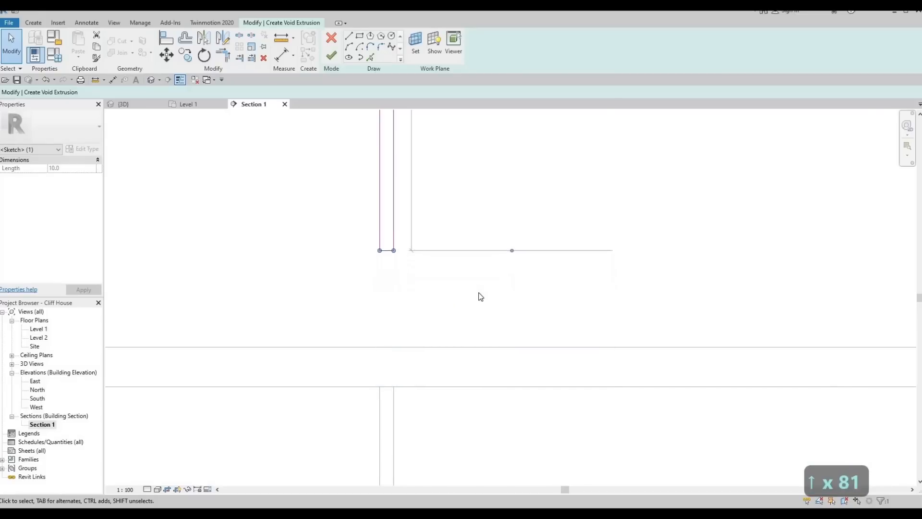
key(Up)
key(Up)
key(Up)
key(Up)
key(Up)
key(Up)
key(Up)
key(Up)
key(Up)
key(Up)
key(Up)
key(Up)
key(Up)
key(Up)
key(Up)
key(Up)
key(Up)
key(Up)
key(Up)
key(Up)
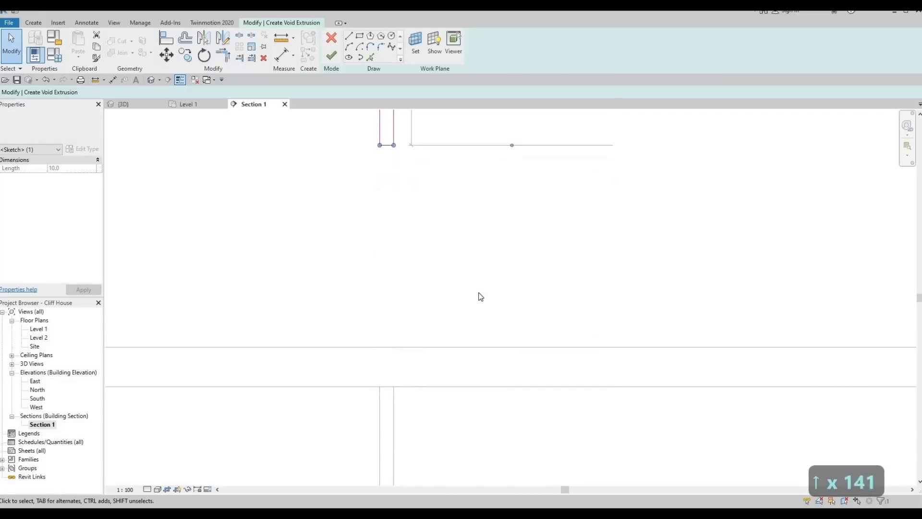
key(Up)
key(Up)
key(Up)
key(Up)
key(Up)
key(Up)
key(Up)
key(Up)
key(Up)
key(Up)
key(Up)
key(Up)
key(Up)
key(Up)
key(Up)
key(Up)
key(Up)
key(Up)
key(Up)
key(Up)
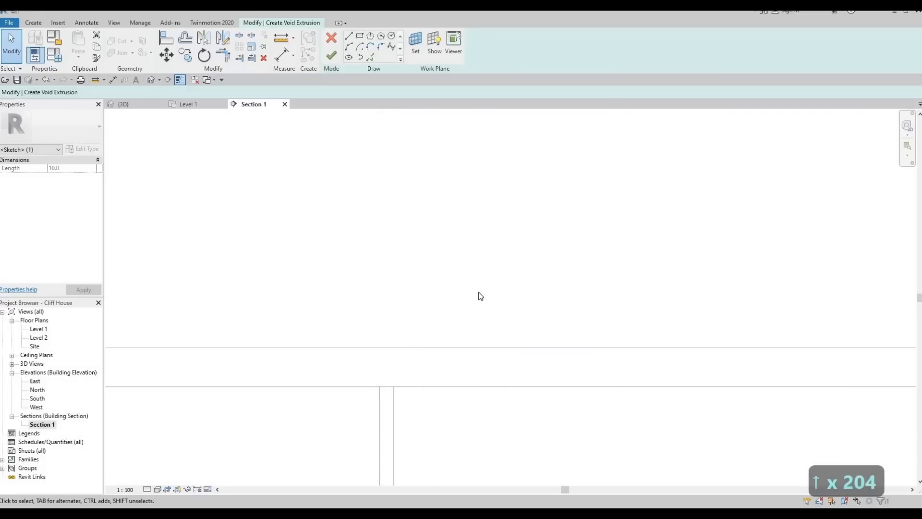
scroll(471, 319, up, 6)
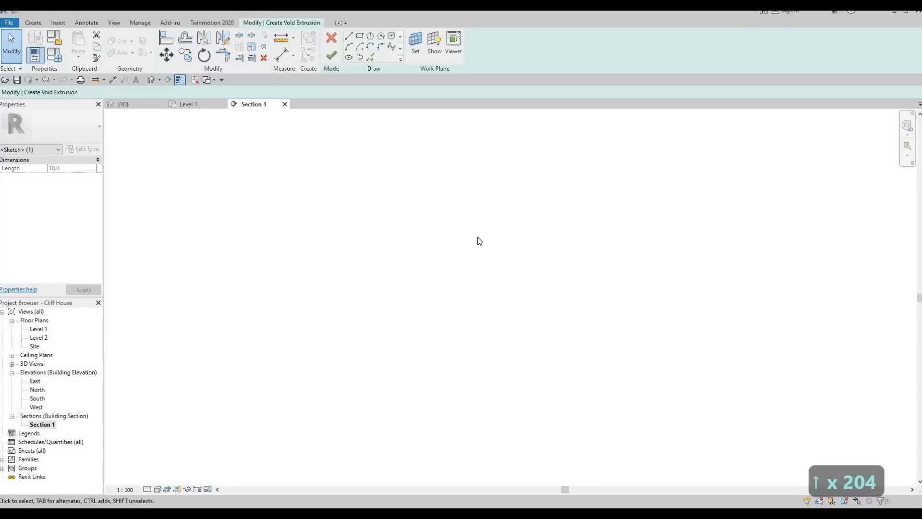
scroll(477, 237, down, 5)
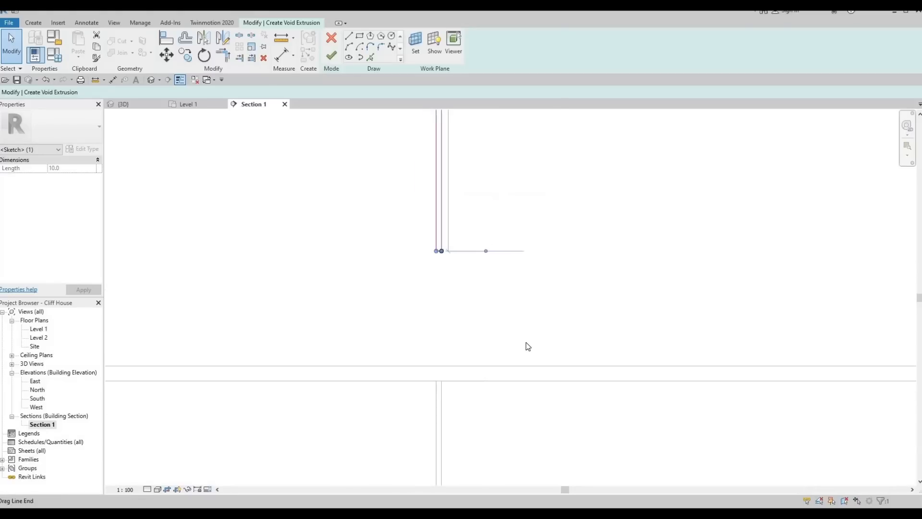
middle_drag(526, 200, 526, 342)
scroll(526, 342, down, 1)
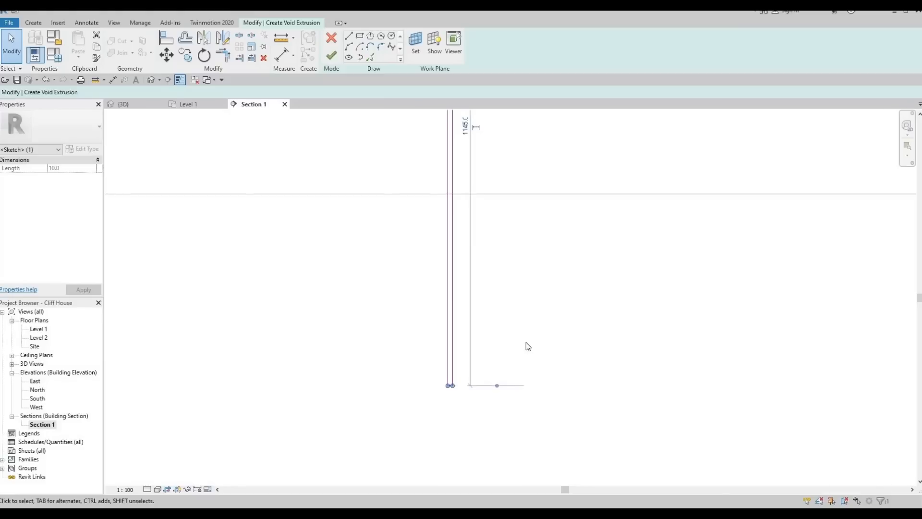
key(Up)
key(Up)
key(Up)
key(Up)
key(Up)
key(Up)
key(Up)
key(Up)
key(Up)
key(Up)
key(Up)
key(Up)
key(Up)
key(Up)
key(Up)
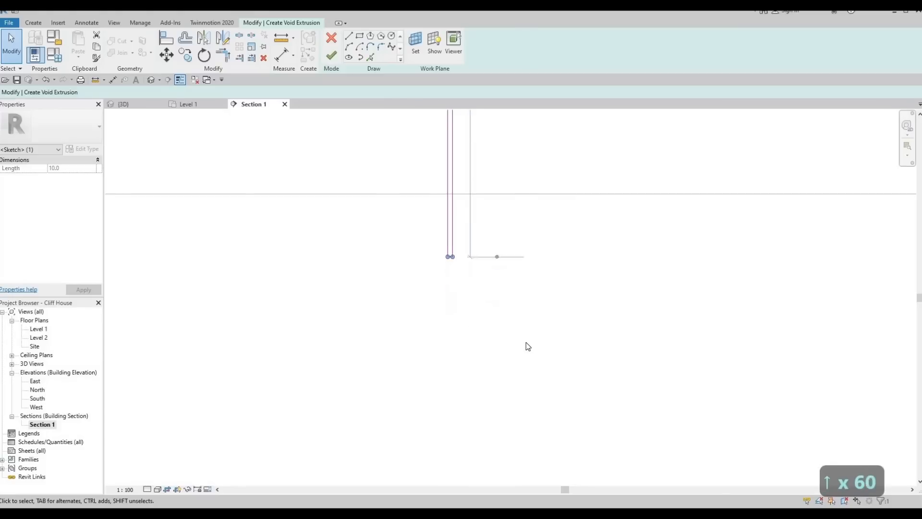
key(Up)
key(Up)
key(Up)
key(Up)
key(Up)
key(Up)
key(Up)
key(Up)
key(Up)
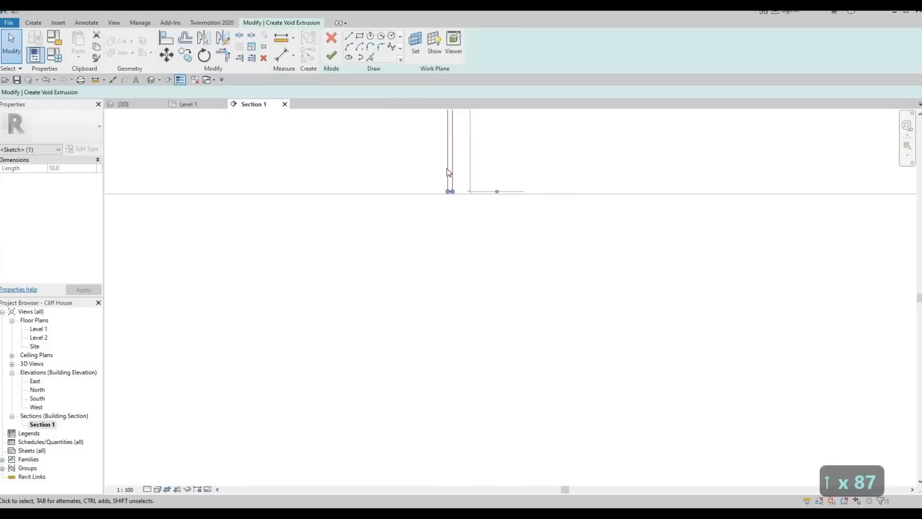
Nudge the void rectangle's top line upward, leaving a small margin below the wall cabinet's upper edge, and check the margin at its lower end
scroll(450, 197, up, 6)
middle_drag(456, 160, 458, 271)
scroll(451, 260, down, 8)
middle_drag(448, 315, 443, 475)
scroll(415, 317, down, 3)
middle_drag(417, 253, 406, 427)
scroll(418, 237, up, 1)
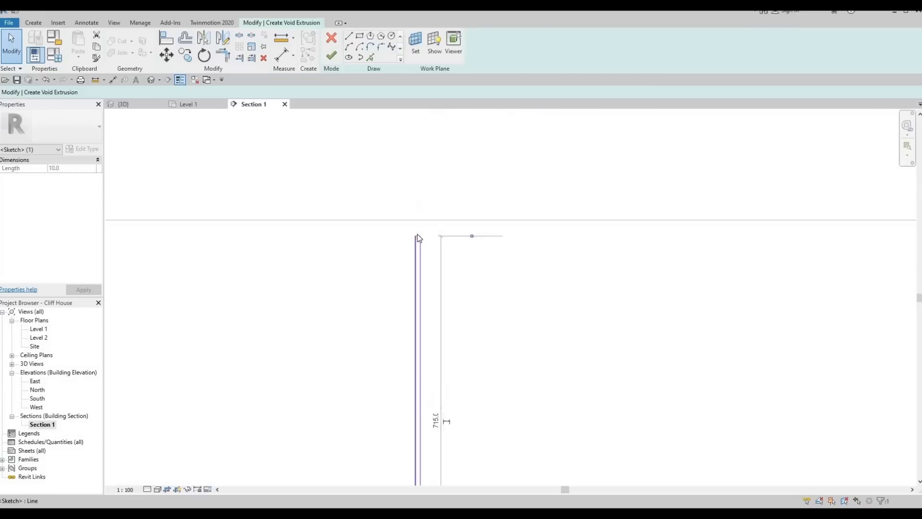
scroll(418, 238, up, 4)
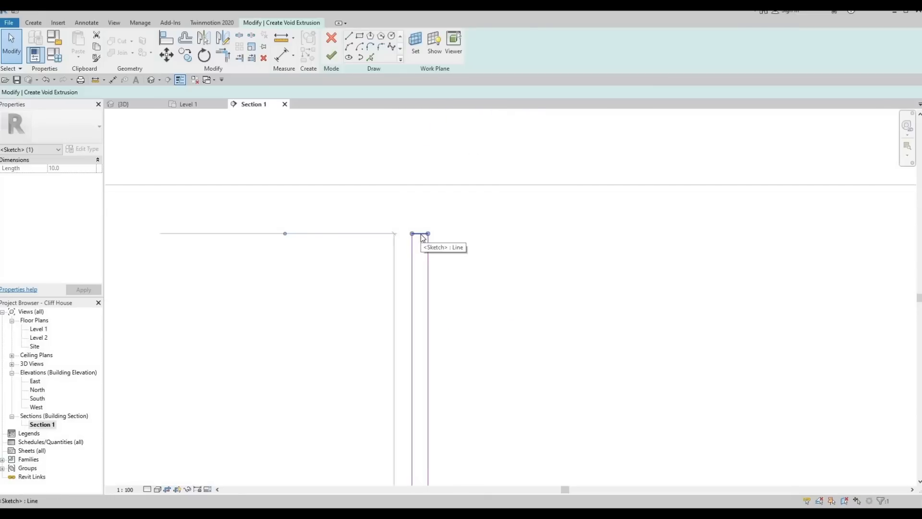
key(Up)
key(Up)
key(Up)
key(Up)
key(Up)
key(Up)
key(Up)
key(Up)
key(Up)
key(Up)
key(Up)
key(Up)
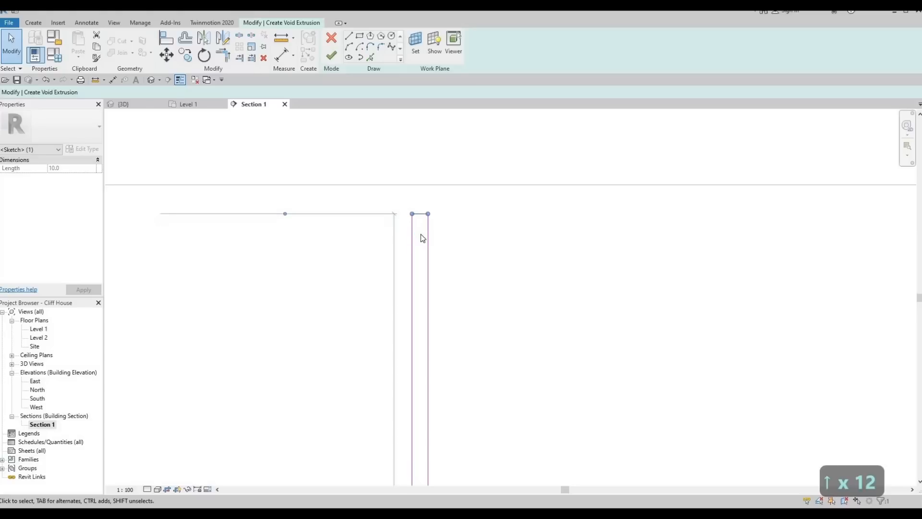
key(Up)
key(Up)
key(Up)
key(Up)
key(Up)
key(Escape)
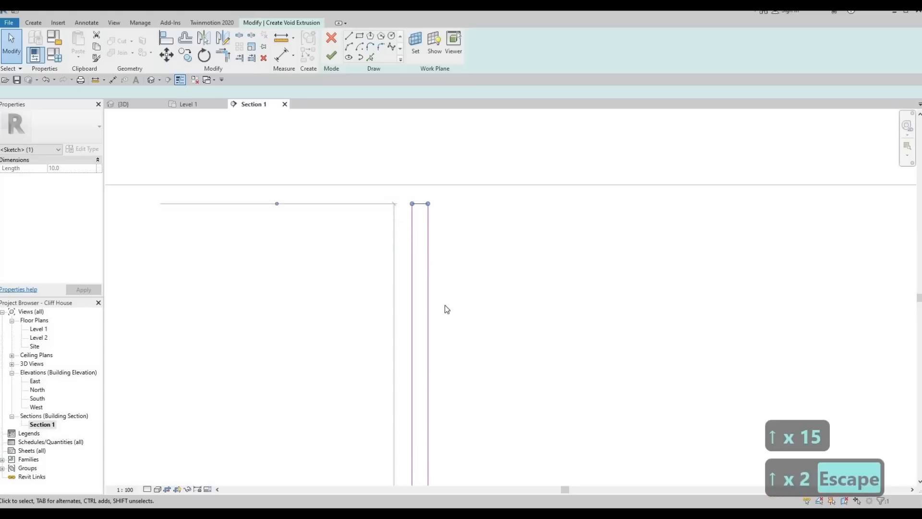
key(Escape)
scroll(391, 249, down, 5)
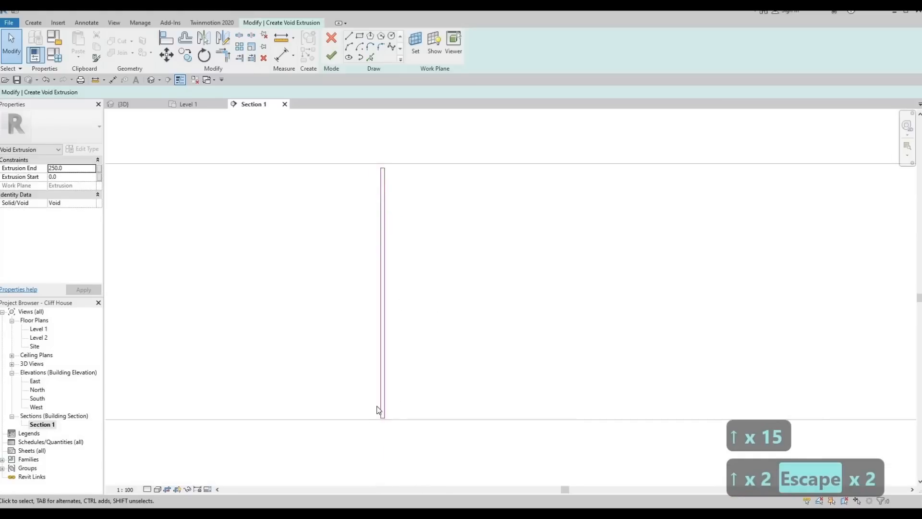
scroll(378, 409, up, 1)
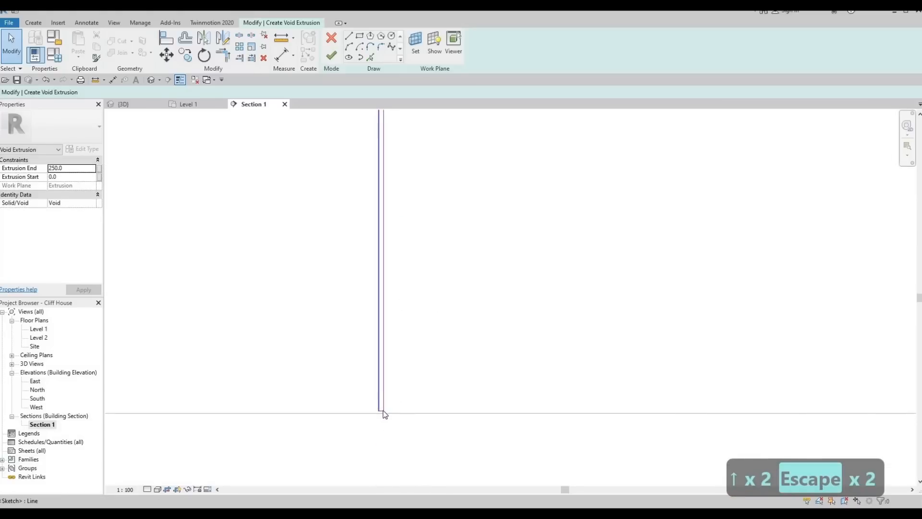
scroll(384, 413, up, 1)
click(382, 414)
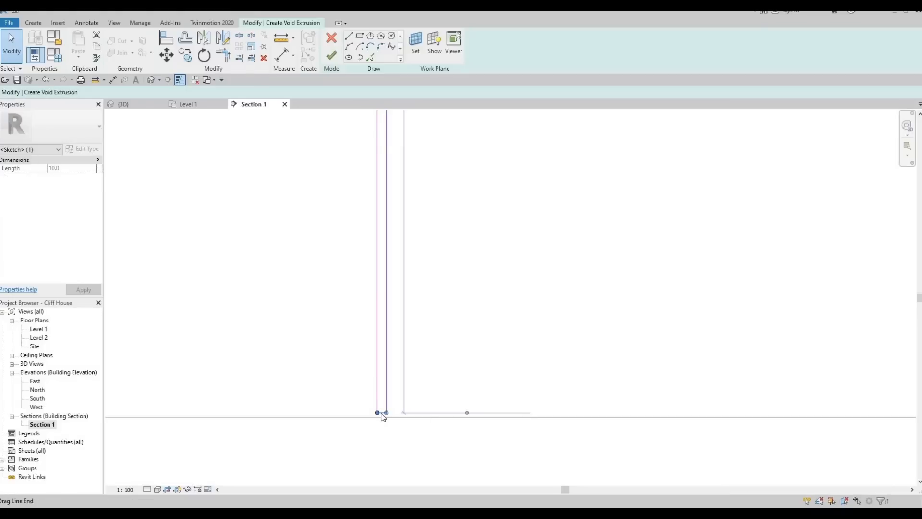
key(Escape)
key(Escape)
scroll(383, 375, down, 5)
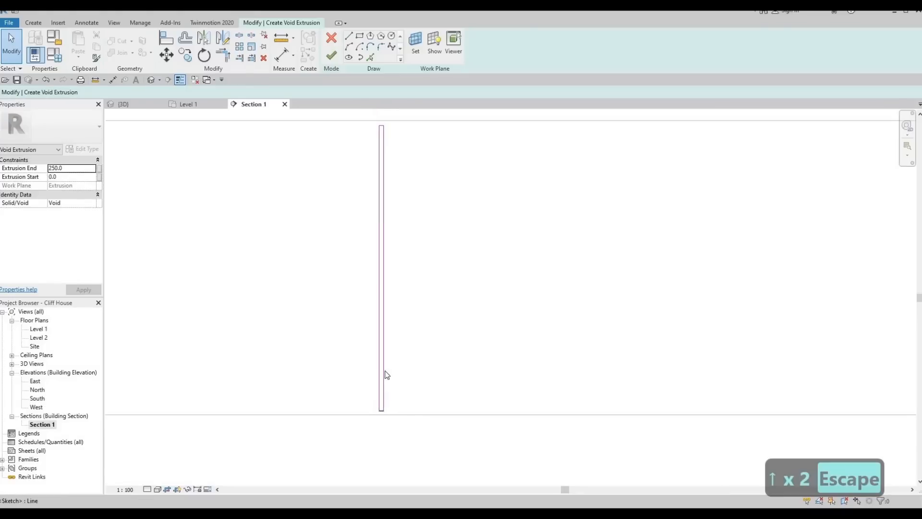
Copy the complete void rectangle horizontally with the Multiple option, placing one copy on each side of the original within the wall cabinet
mouse_move(303, 171)
mouse_down()
mouse_move(383, 301)
mouse_move(401, 406)
mouse_up()
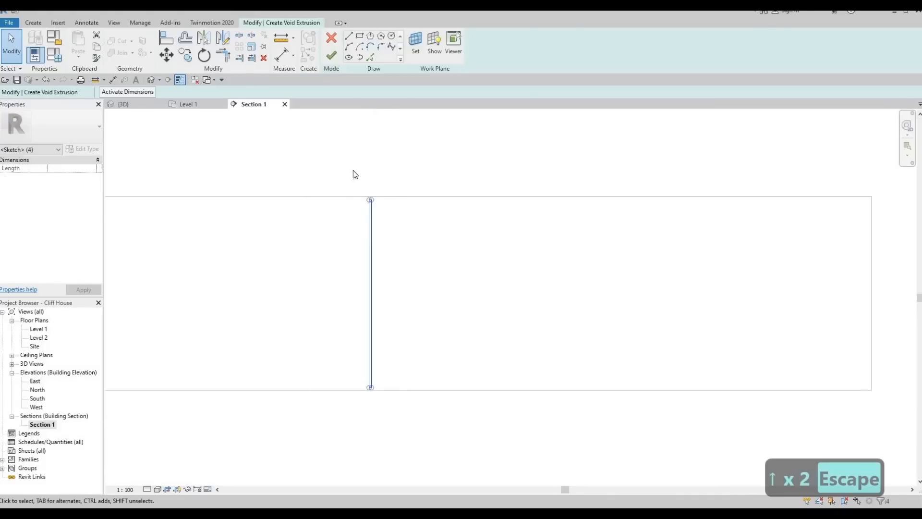
click(186, 56)
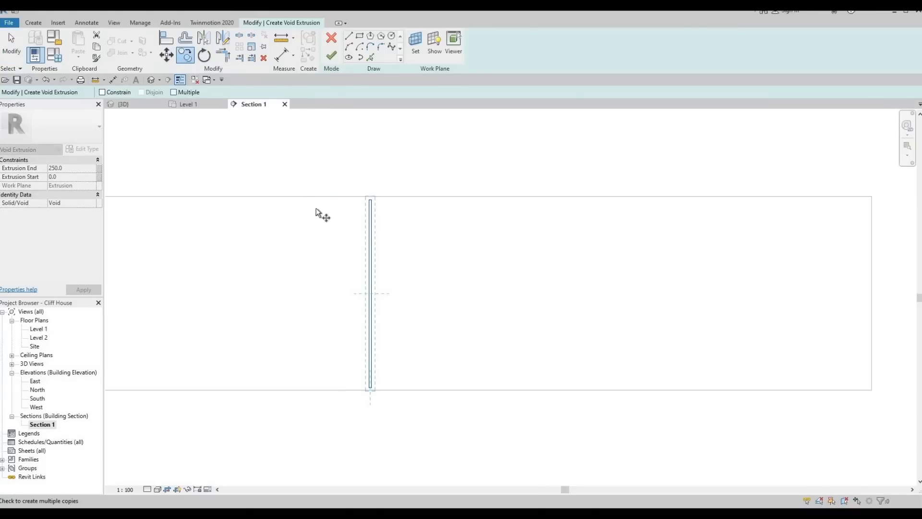
click(366, 228)
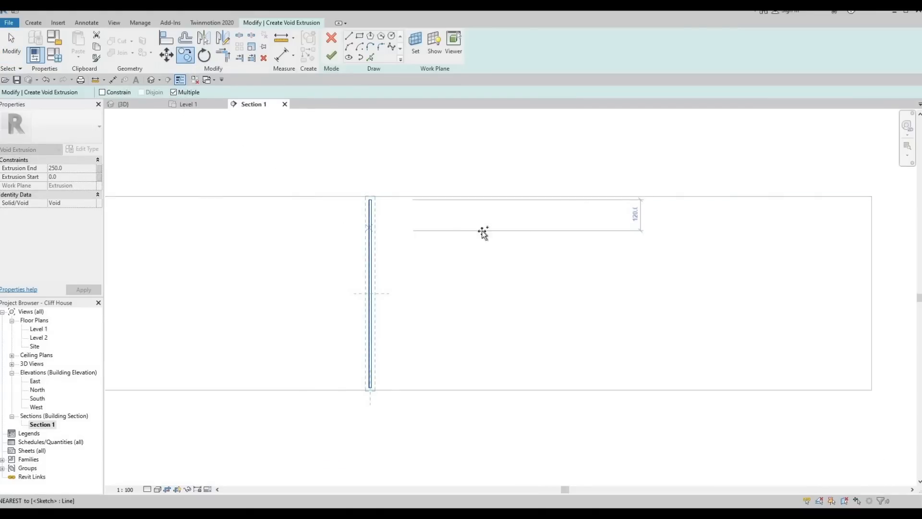
click(604, 229)
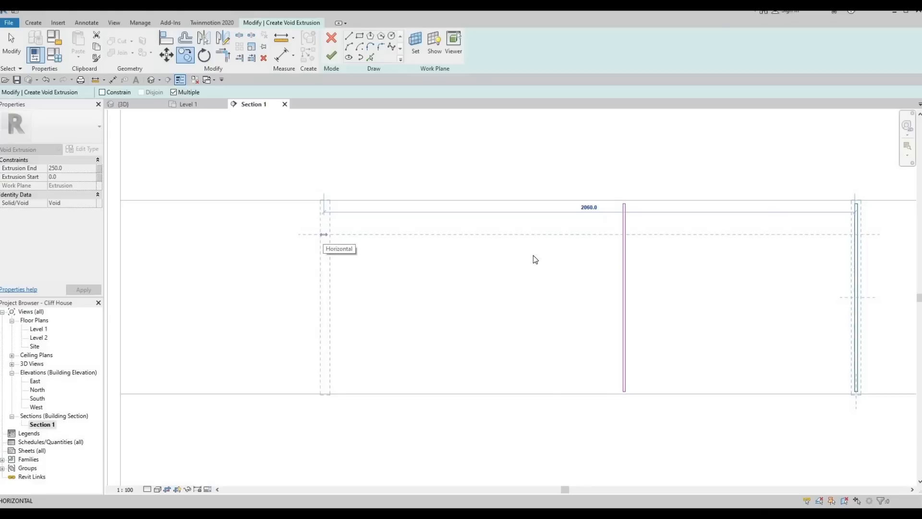
click(535, 260)
key(Escape)
key(Escape)
scroll(402, 215, down, 3)
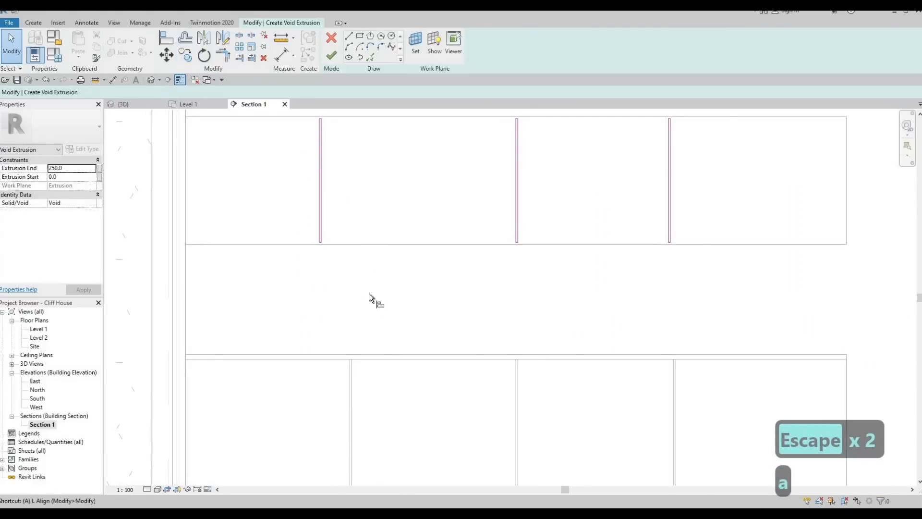
Align both long lines of the left void rectangle with the two edges of the base cabinets' left door gap
key(a)
key(l)
click(353, 373)
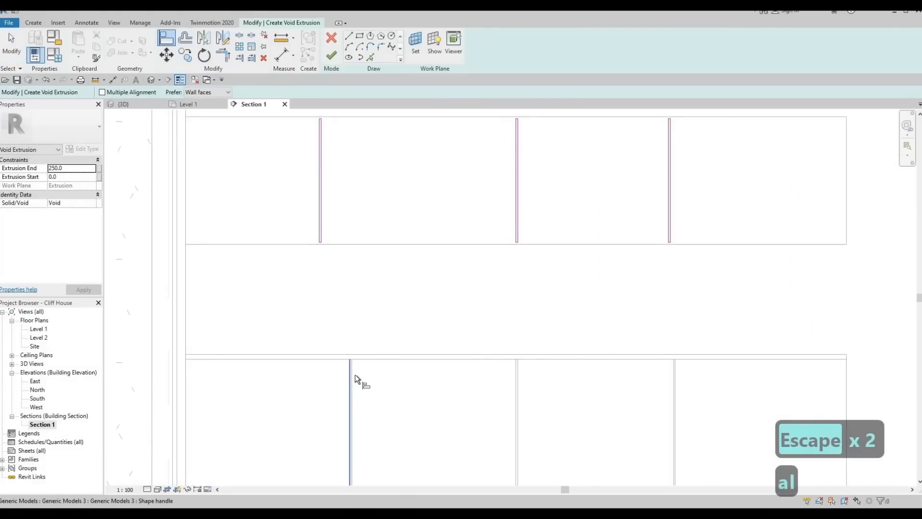
click(323, 203)
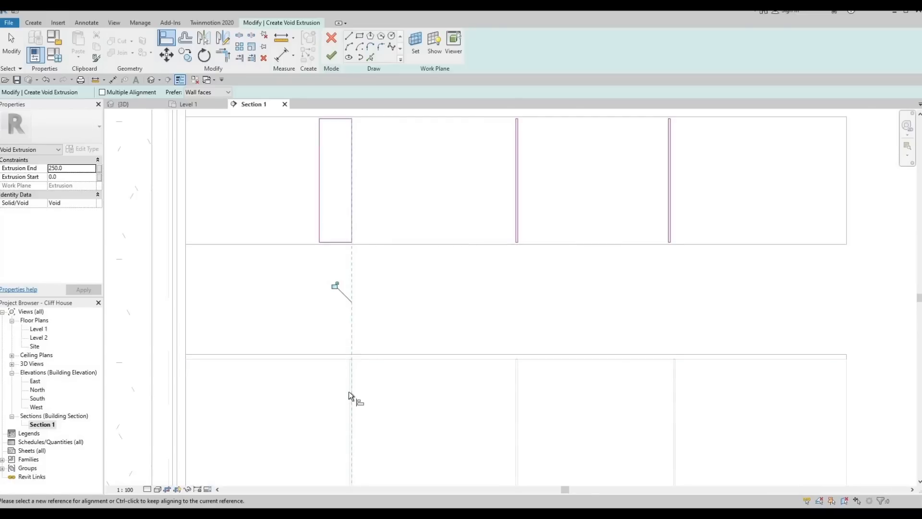
click(319, 188)
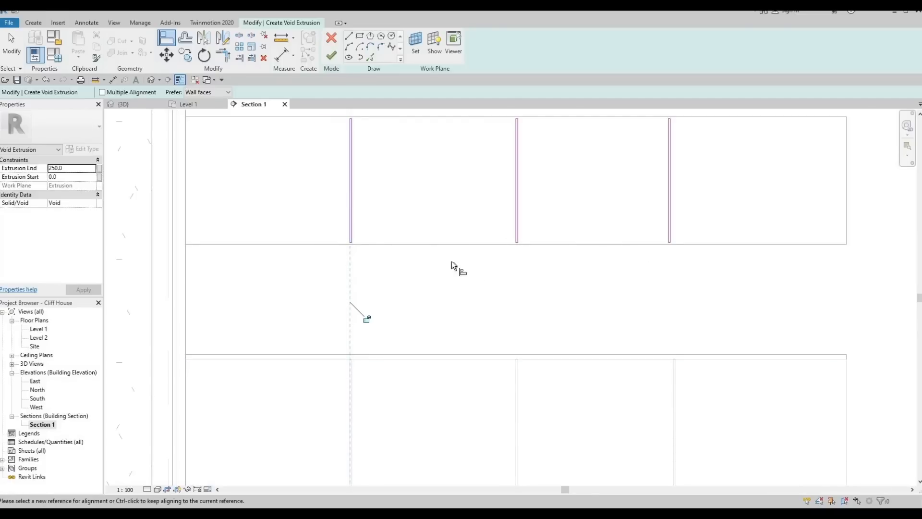
Align both long lines of the right void rectangle with the edges of the base cabinets' right door gap and finish the sketch
mouse_move(722, 310)
middle_down()
mouse_move(488, 316)
mouse_move(527, 316)
middle_up()
click(483, 379)
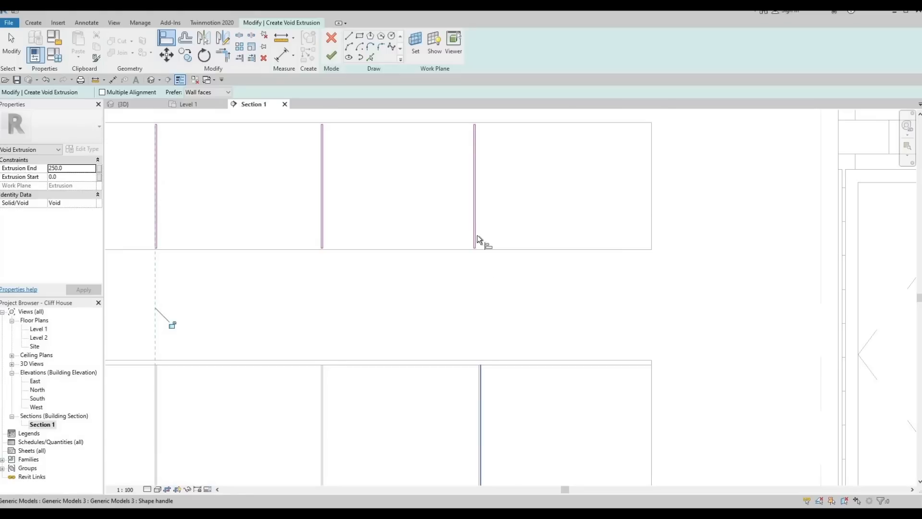
click(478, 381)
click(471, 204)
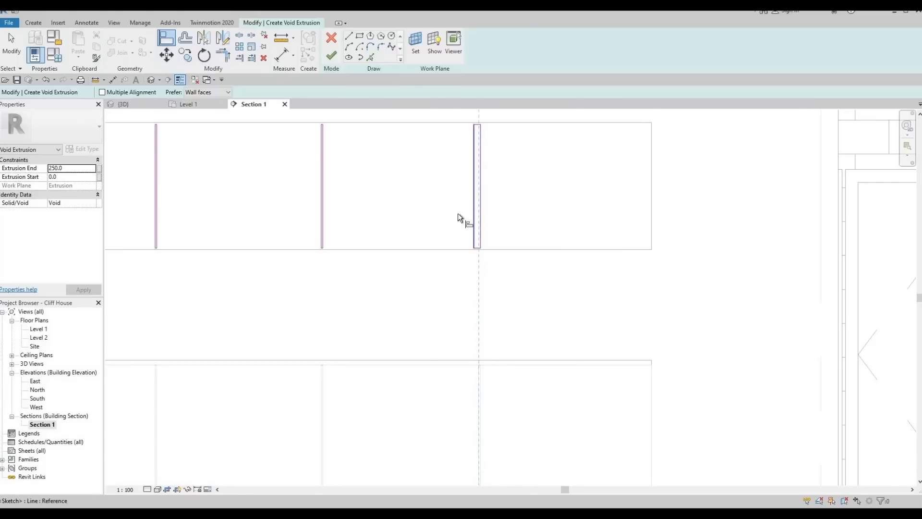
mouse_move(414, 271)
middle_down()
mouse_move(428, 272)
mouse_move(425, 259)
middle_up()
scroll(404, 249, down, 1)
scroll(425, 260, down, 1)
key(Escape)
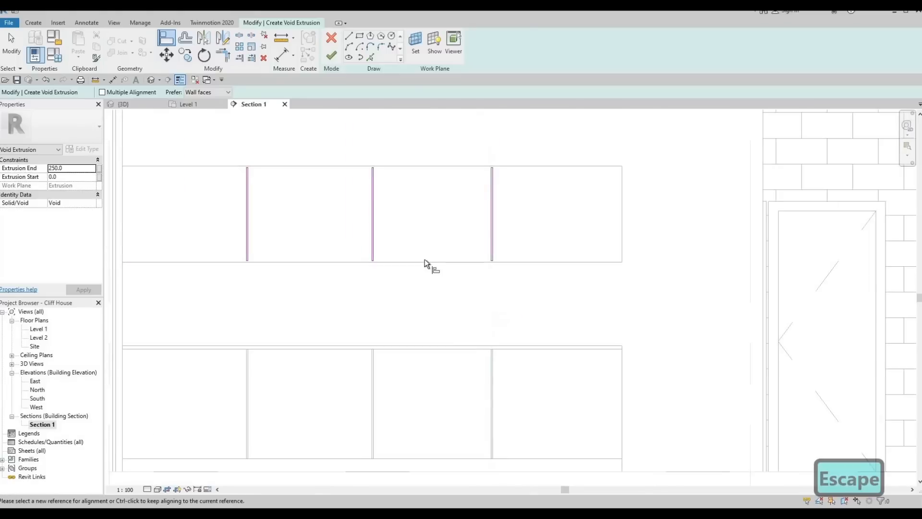
key(Escape)
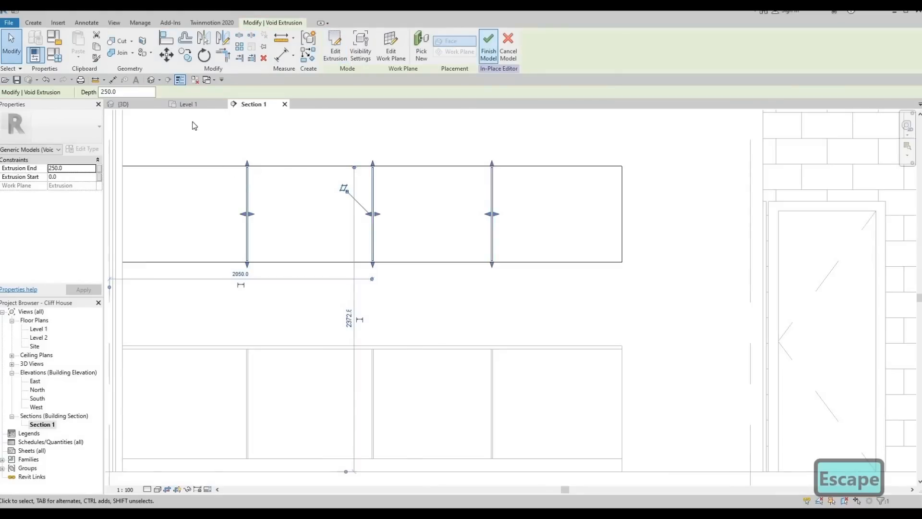
In the 3D view, reshape the void extrusion to a depth of about 158.5 and finish the in-place wall cabinet
click(140, 106)
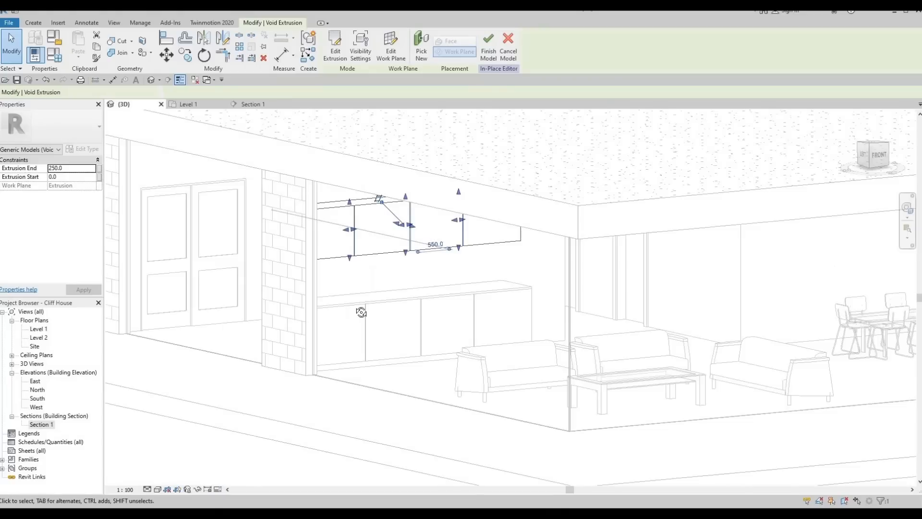
shift+middle_drag(366, 261, 375, 206)
scroll(366, 262, up, 3)
middle_drag(375, 207, 377, 338)
middle_drag(453, 139, 454, 198)
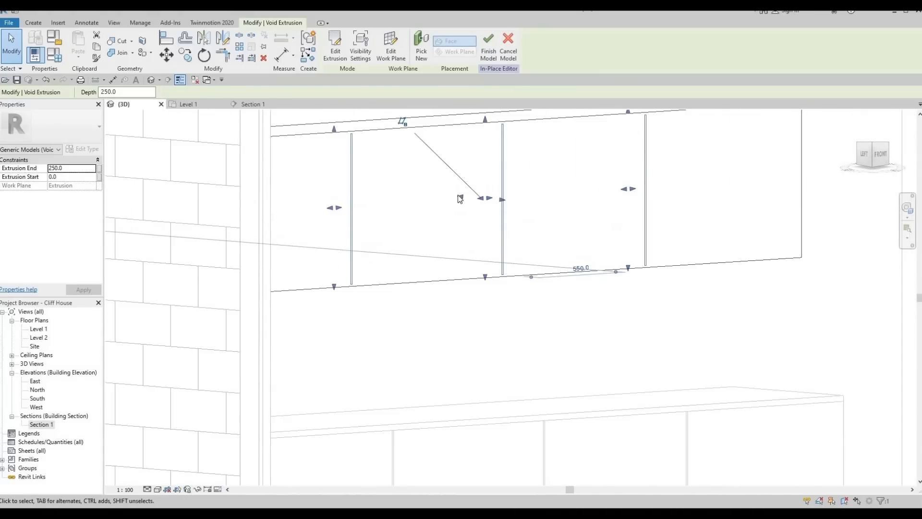
drag(460, 199, 475, 198)
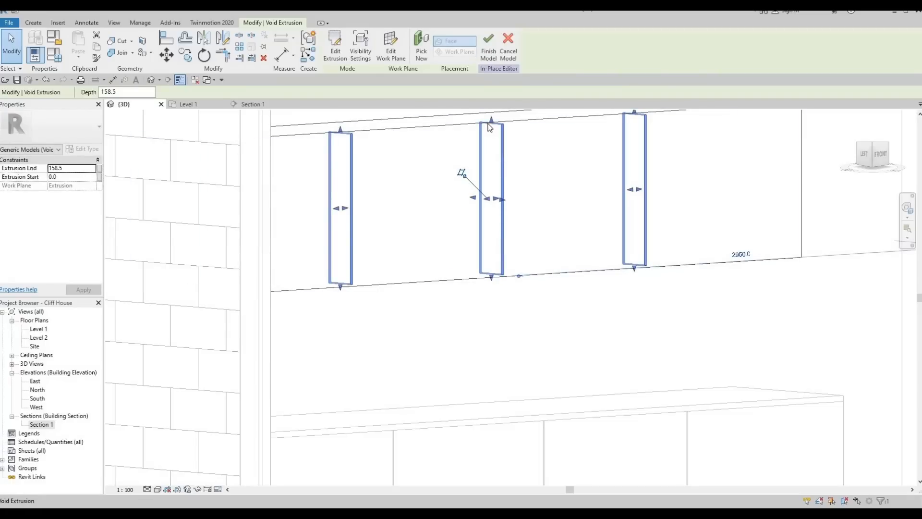
click(490, 54)
shift+middle_drag(548, 233, 277, 310)
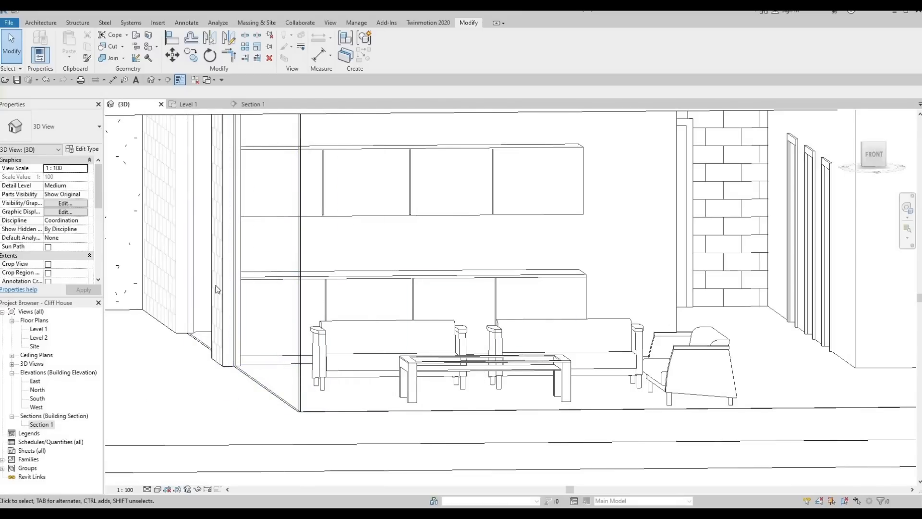
Lower the wall cabinet's upper edge in Section 1 by its shape handle, fine-tuning the cabinet's height
double_click(41, 424)
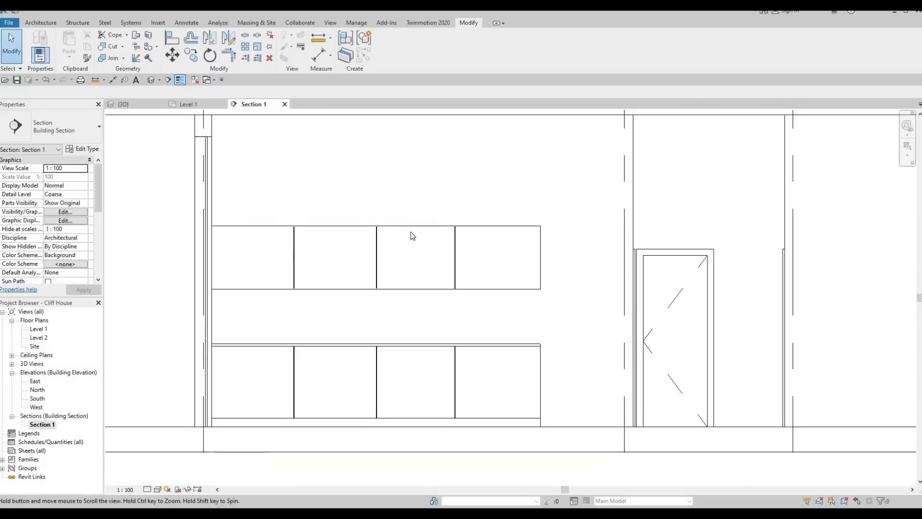
click(381, 225)
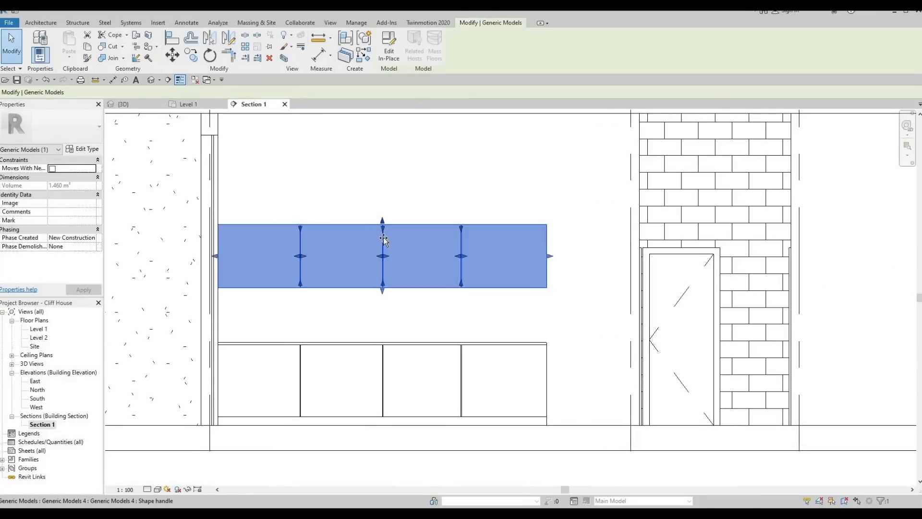
drag(382, 230, 384, 237)
scroll(379, 255, up, 4)
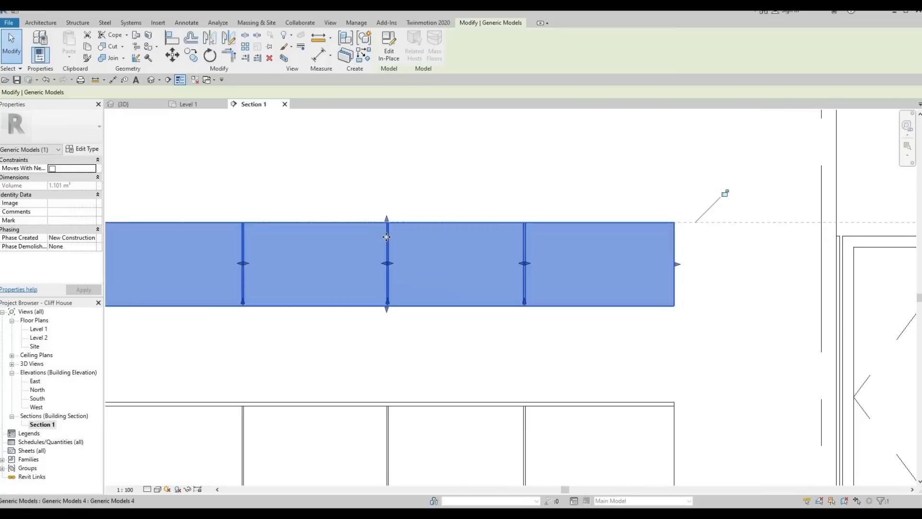
scroll(381, 250, down, 5)
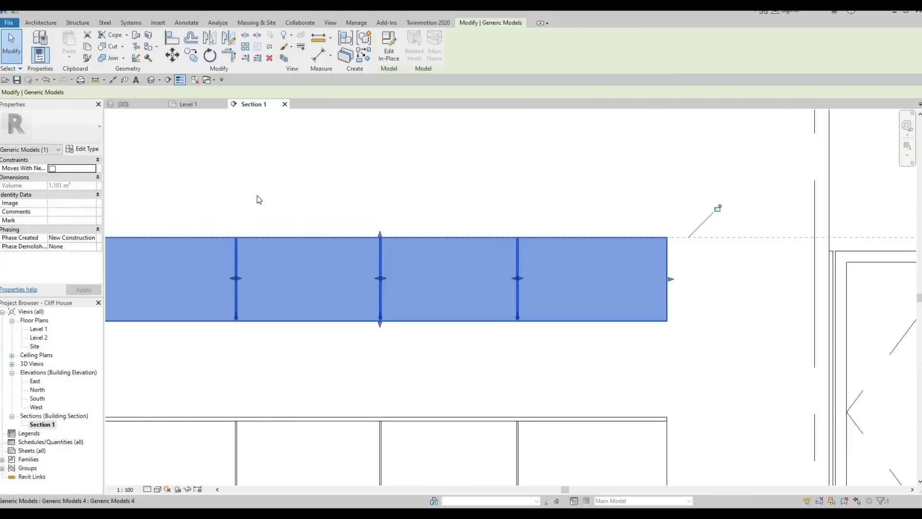
middle_drag(405, 240, 409, 273)
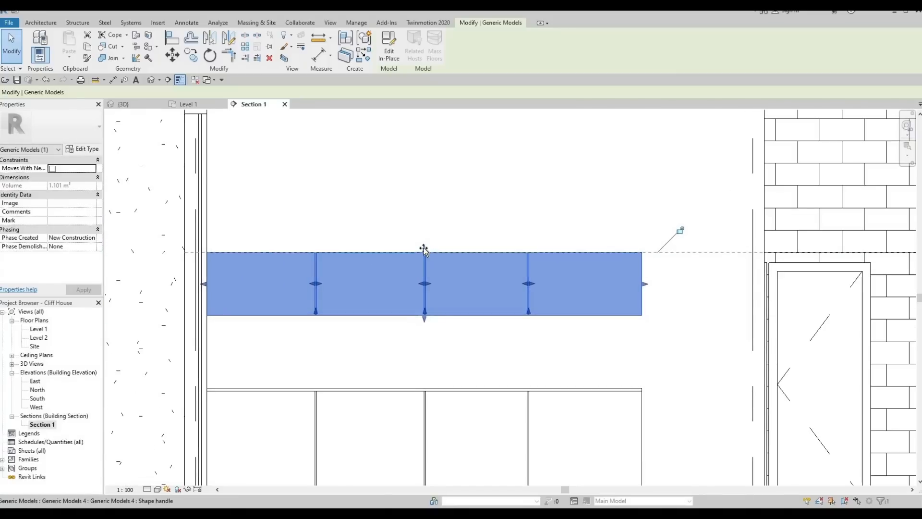
key(Escape)
key(Escape)
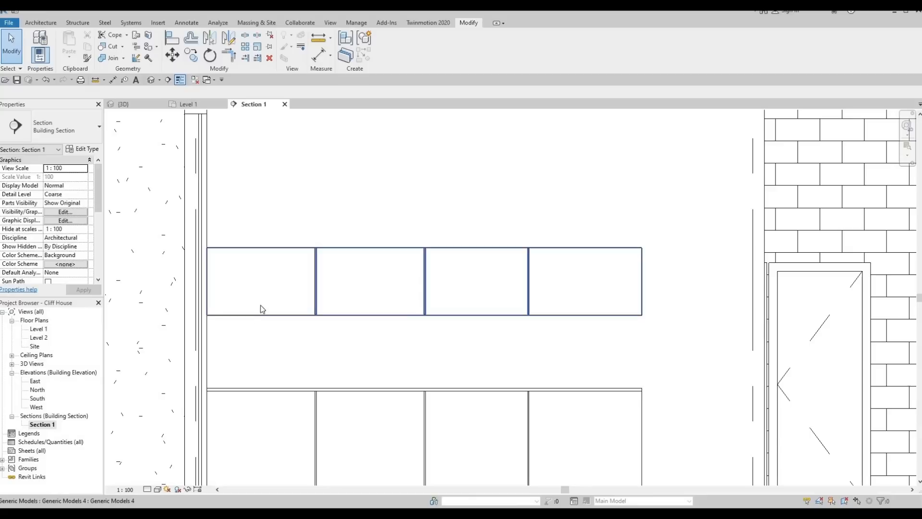
Examine how the groove ends meet the wall cabinet's upper and lower edges in Section 1 and the 3D view
scroll(245, 319, up, 4)
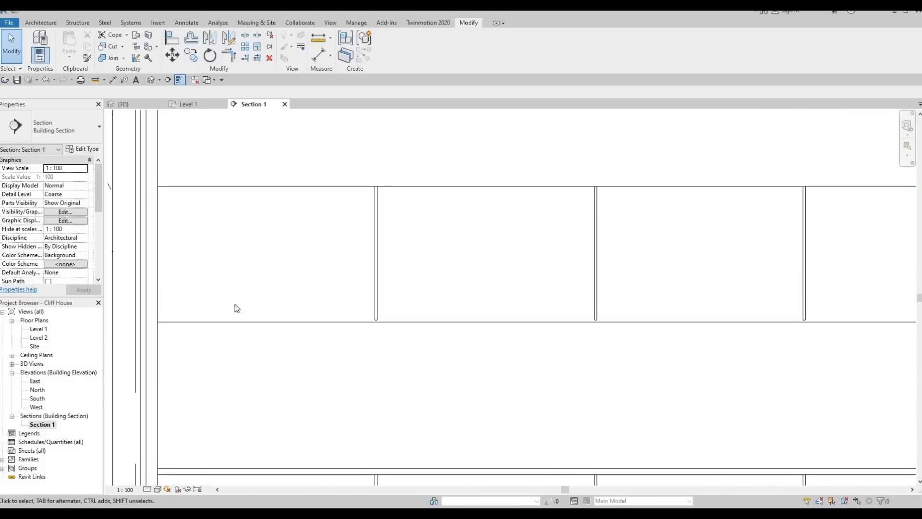
scroll(263, 313, down, 3)
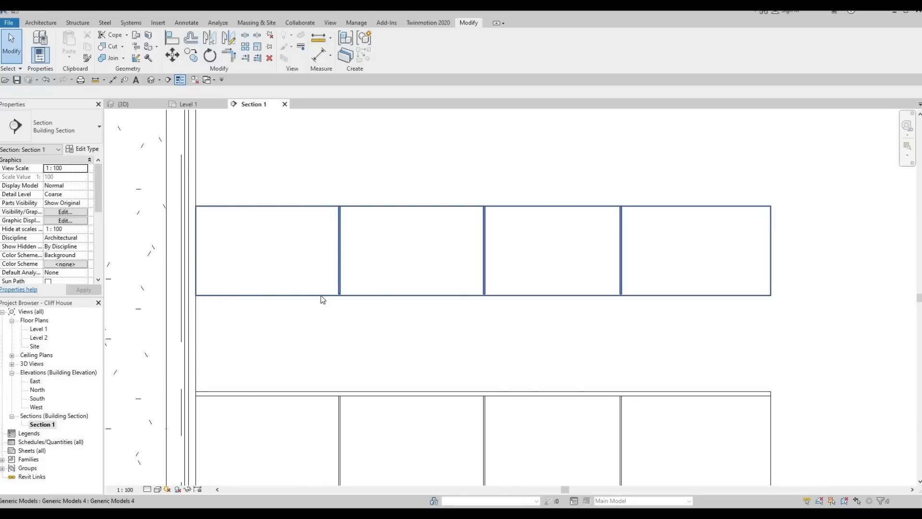
scroll(352, 349, down, 2)
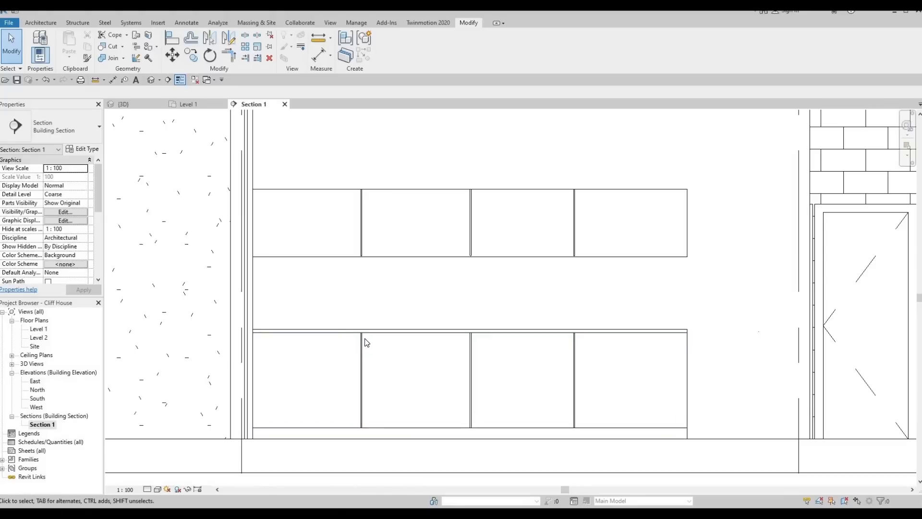
scroll(344, 340, down, 5)
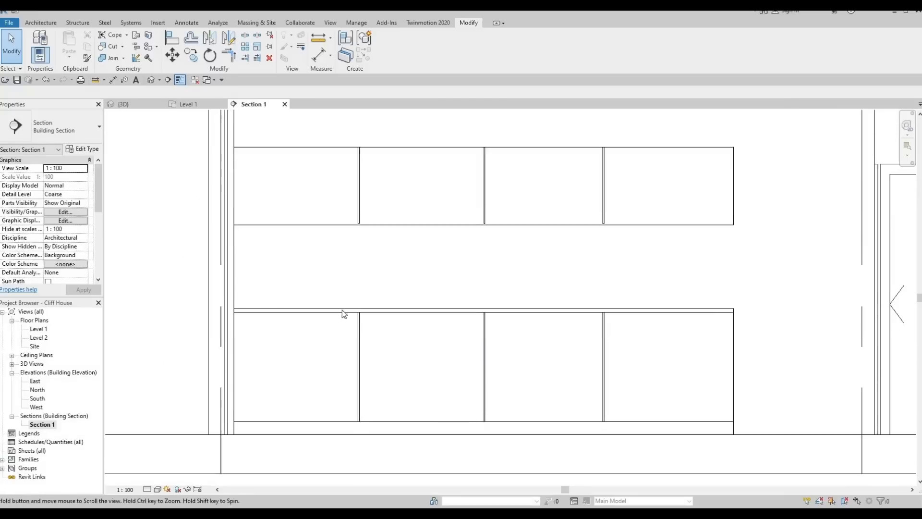
click(152, 80)
shift+middle_drag(354, 177, 342, 164)
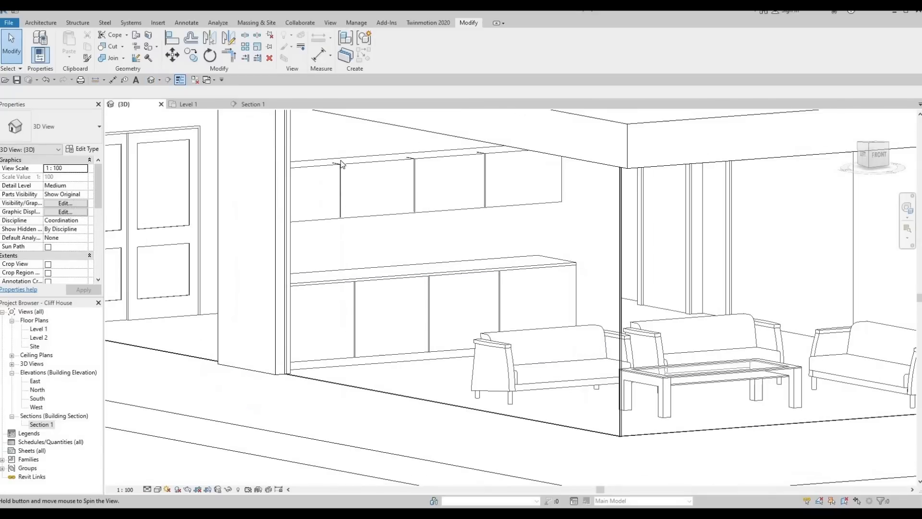
scroll(350, 192, up, 5)
click(477, 187)
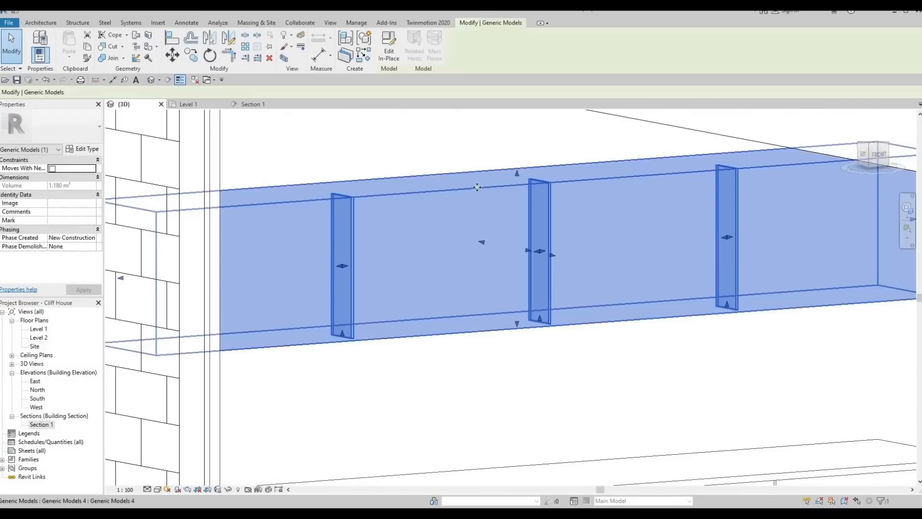
key(Escape)
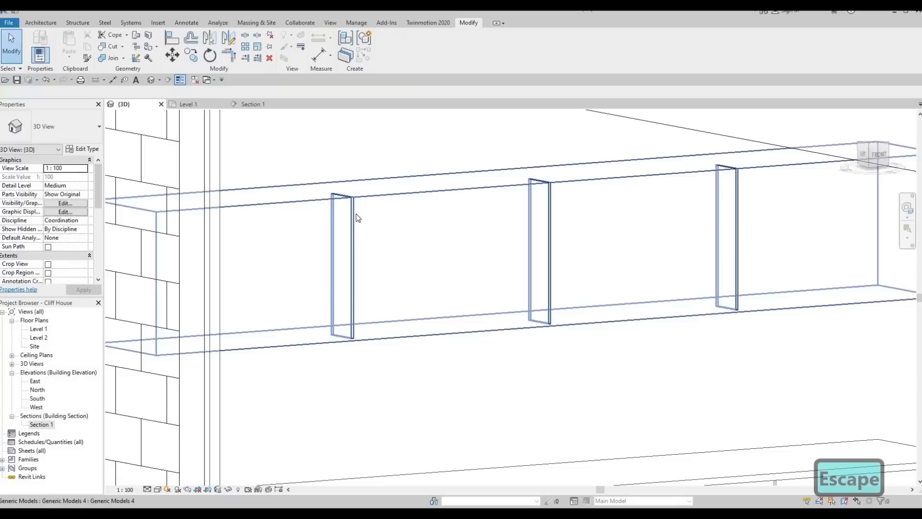
key(Tab)
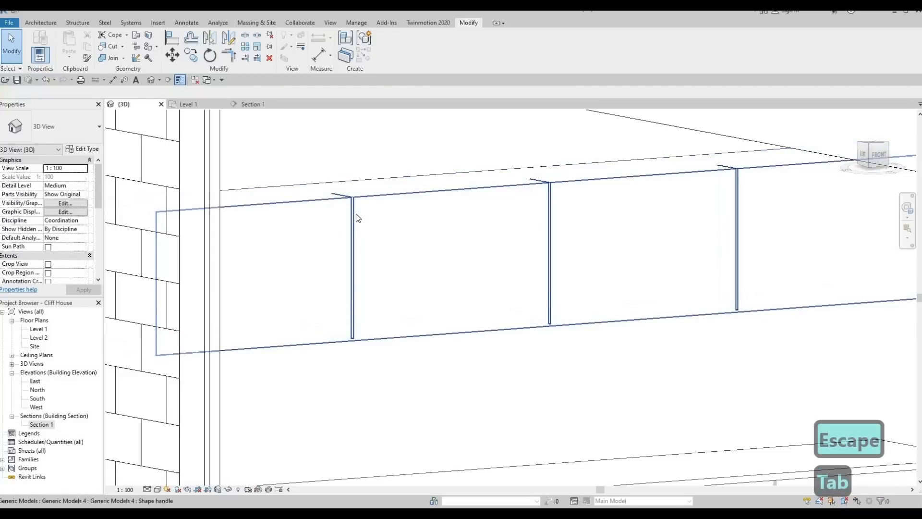
key(Tab)
click(368, 213)
scroll(380, 216, down, 1)
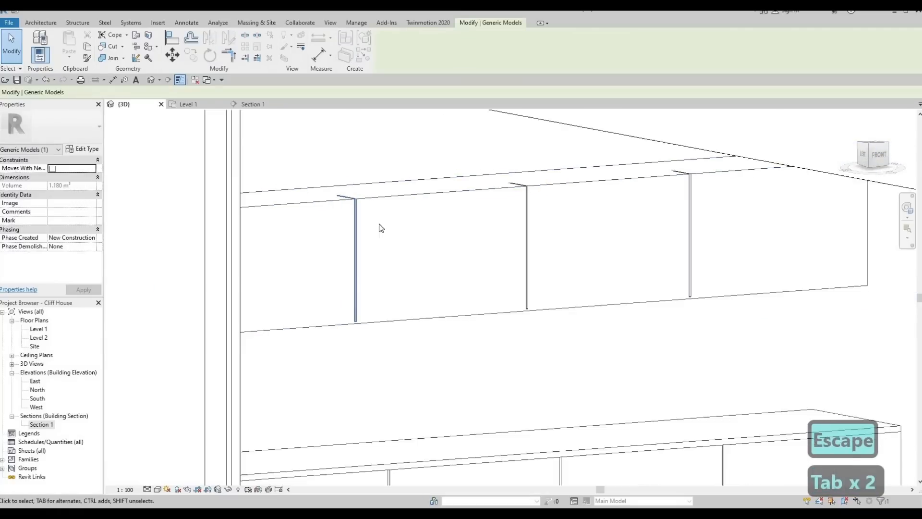
scroll(381, 228, down, 2)
scroll(264, 231, up, 3)
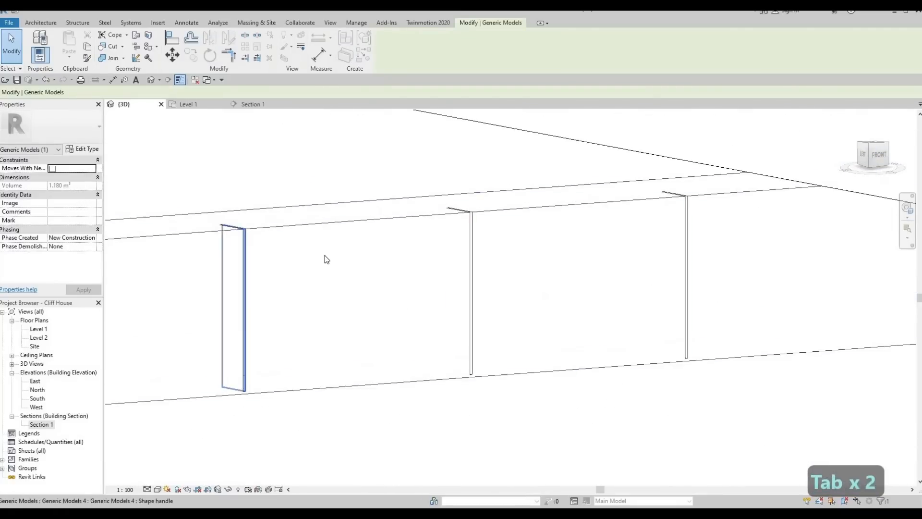
key(Escape)
key(Escape)
shift+middle_drag(436, 250, 475, 207)
click(423, 206)
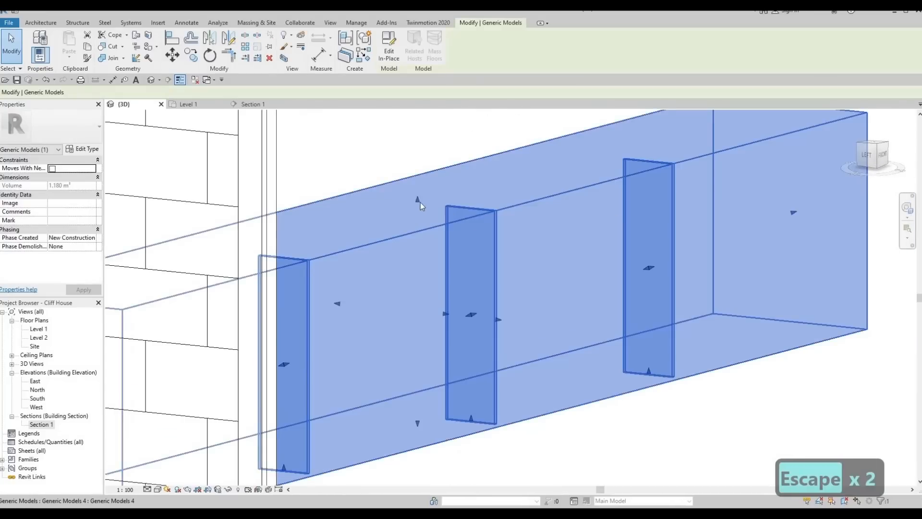
key(Escape)
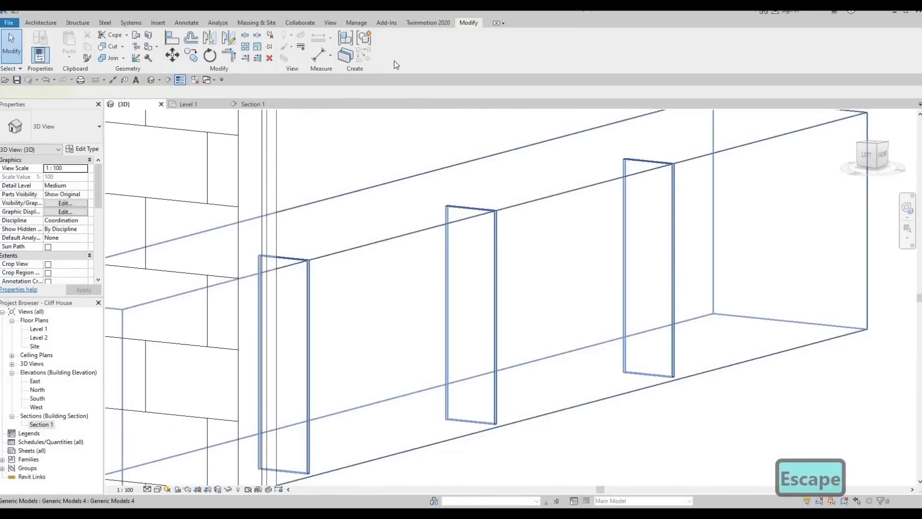
Open the wall cabinet for in-place editing and pull the middle groove's upper end down to just below the cabinet's front edge
click(504, 250)
double_click(503, 249)
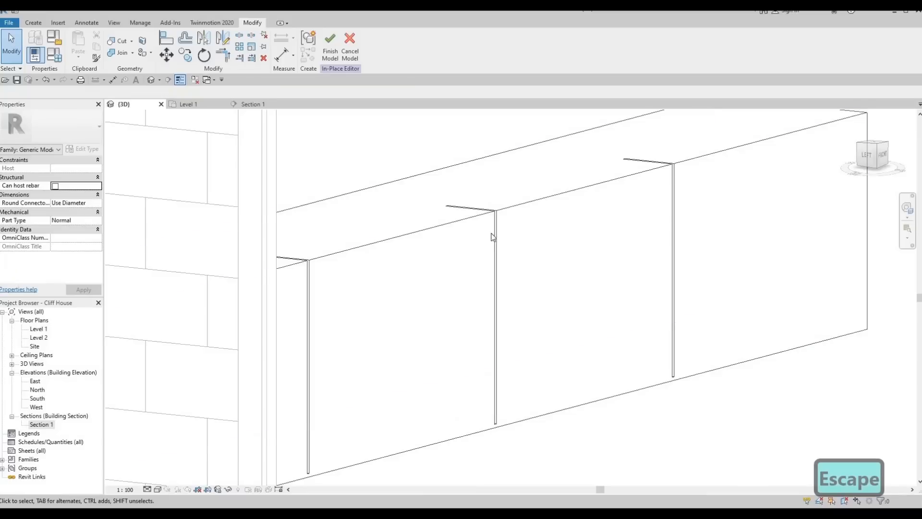
click(463, 158)
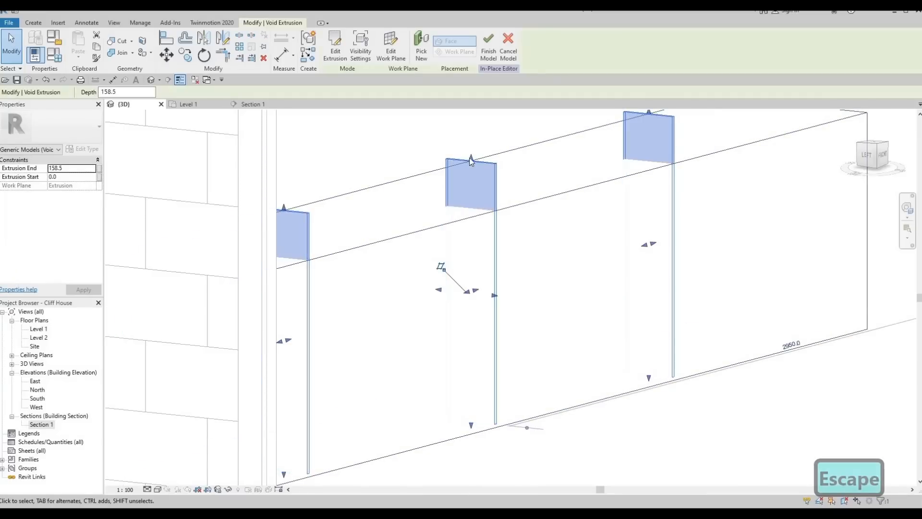
drag(473, 177, 481, 217)
key(Escape)
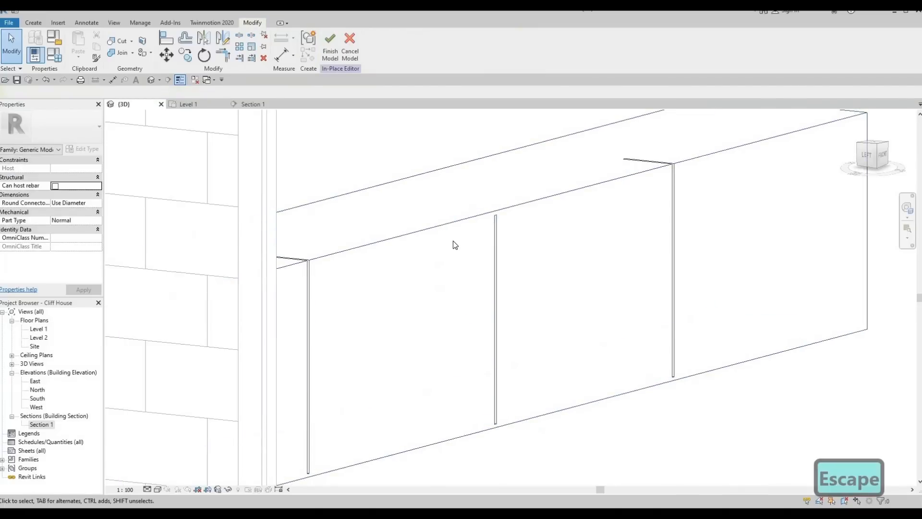
Try to align the right groove's upper end with the middle groove's upper end
key(a)
key(l)
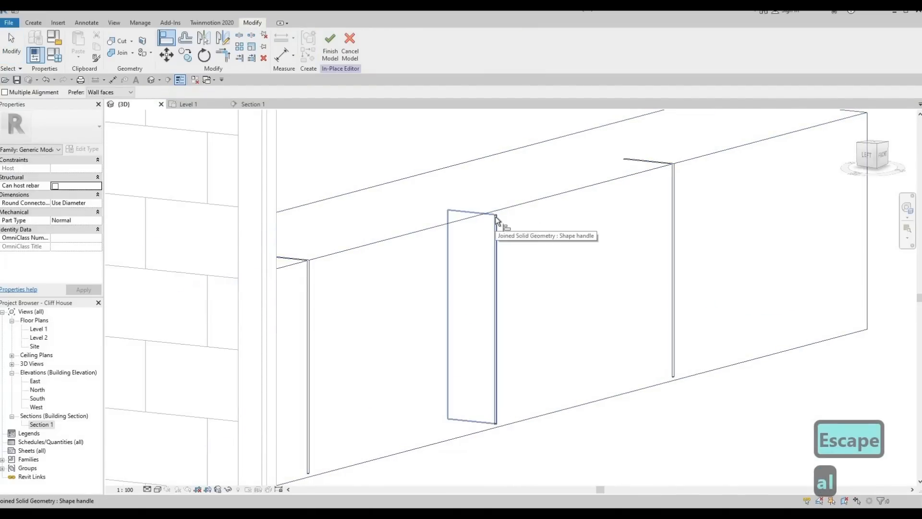
key(Tab)
key(Tab)
key(Tab)
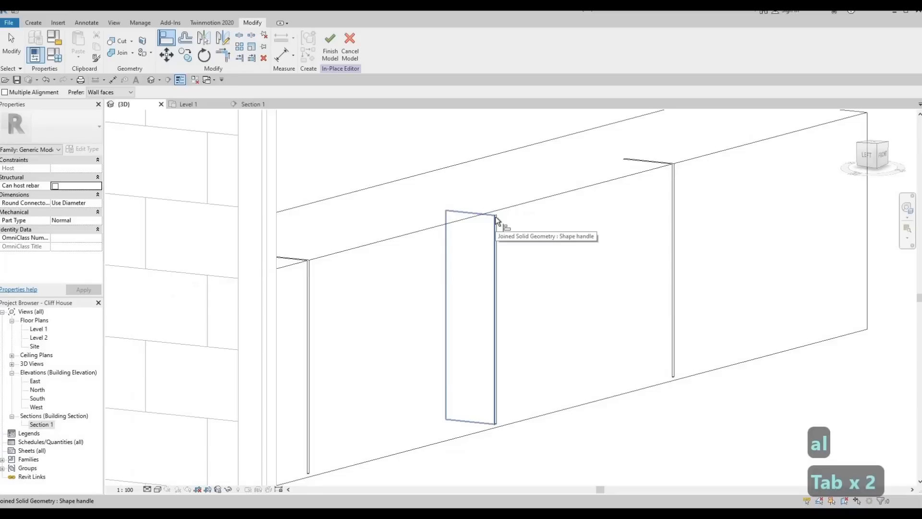
click(495, 218)
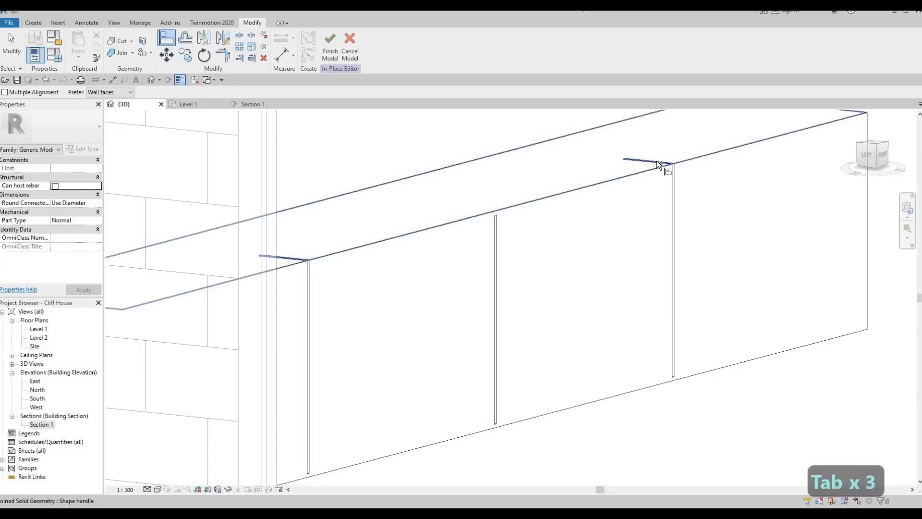
key(Tab)
click(644, 166)
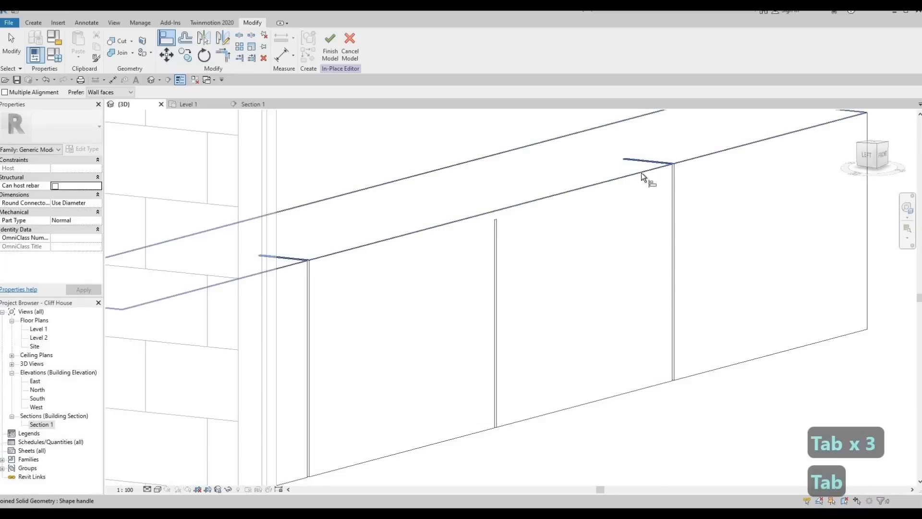
key(Escape)
key(Escape)
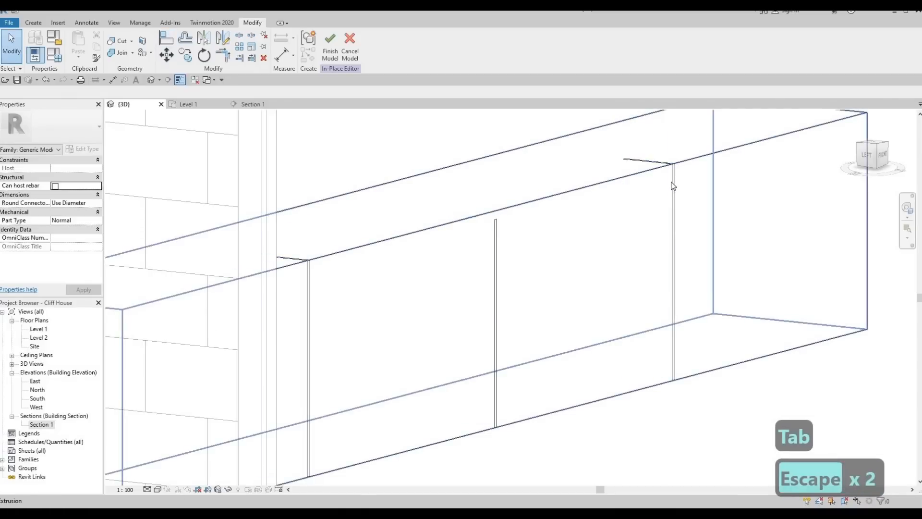
Pull the right groove's upper end down to just below the wall cabinet's upper front edge
click(661, 165)
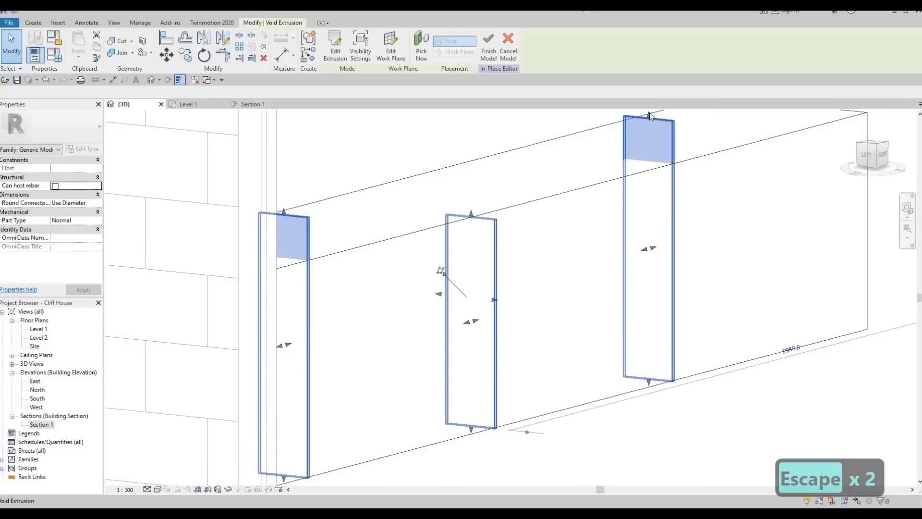
drag(661, 166, 662, 167)
key(Escape)
key(Escape)
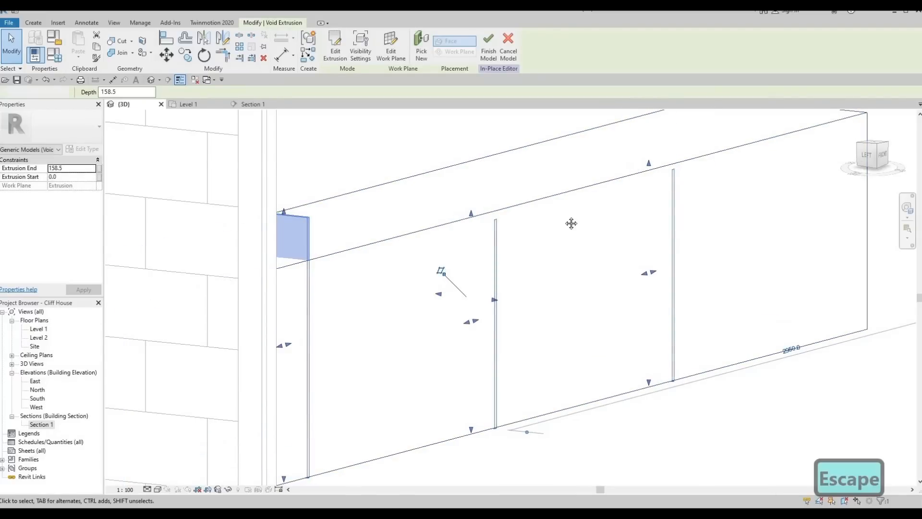
Pull the left groove's upper end down to just below the wall cabinet's upper front edge
scroll(332, 268, up, 4)
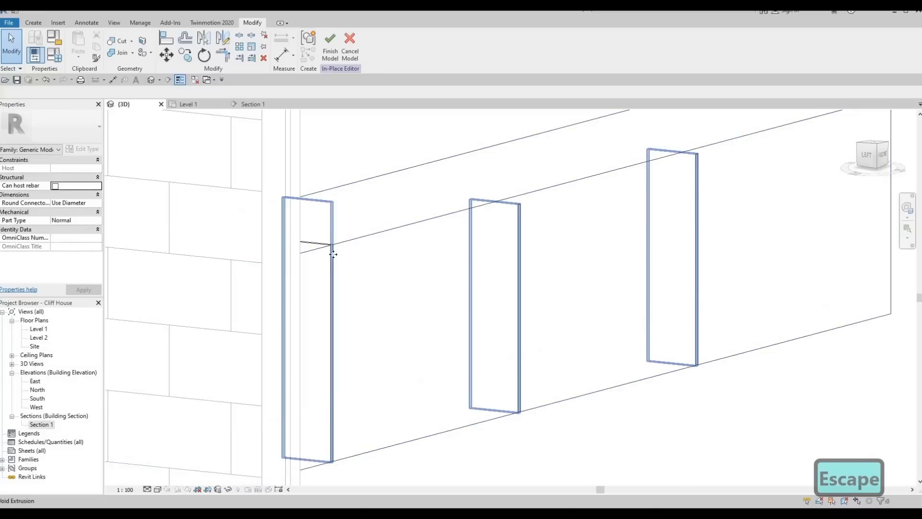
click(314, 197)
drag(315, 198, 316, 244)
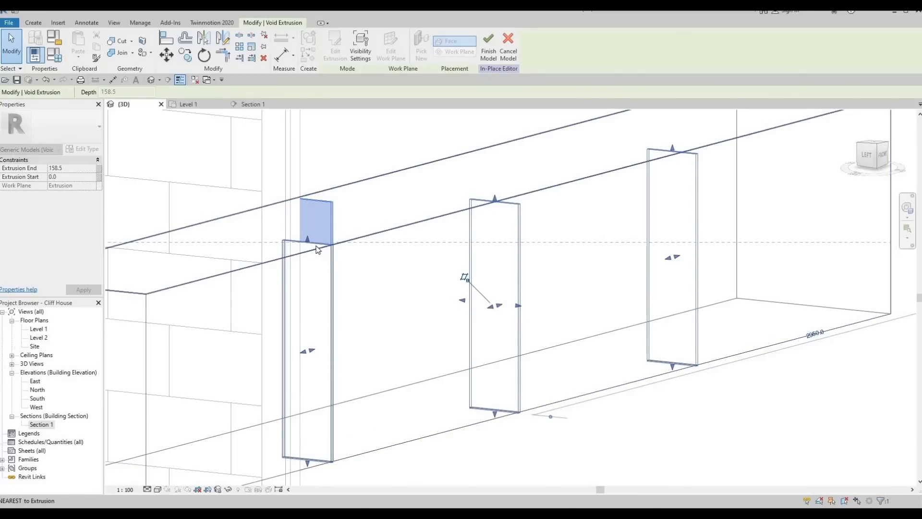
key(Escape)
key(Escape)
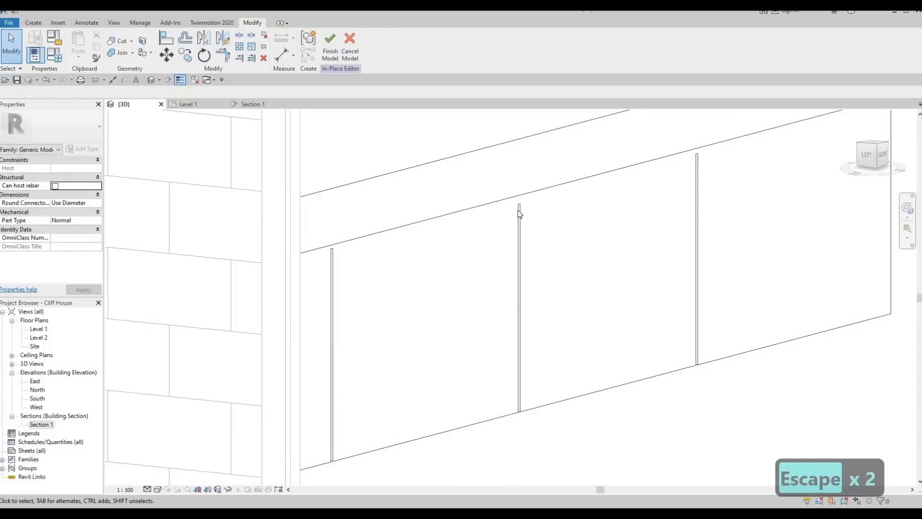
Align the middle groove's upper end with the left groove's upper end
key(a)
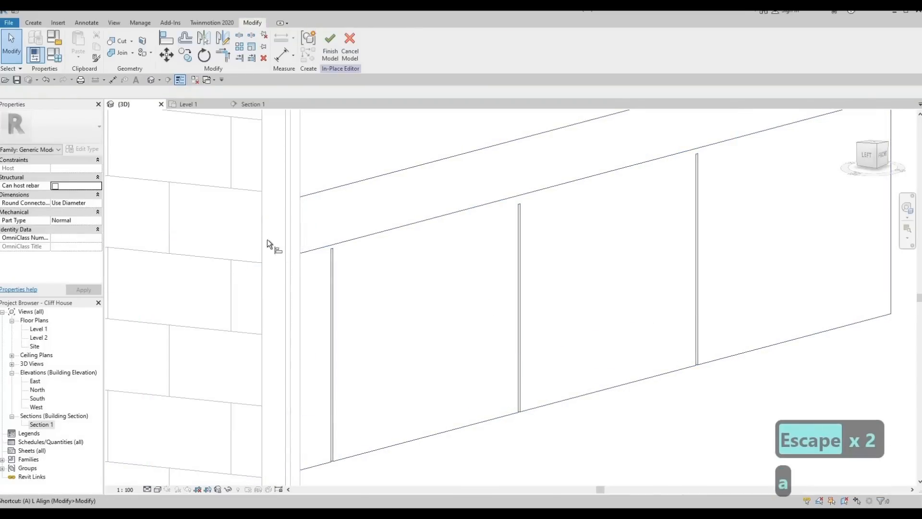
key(l)
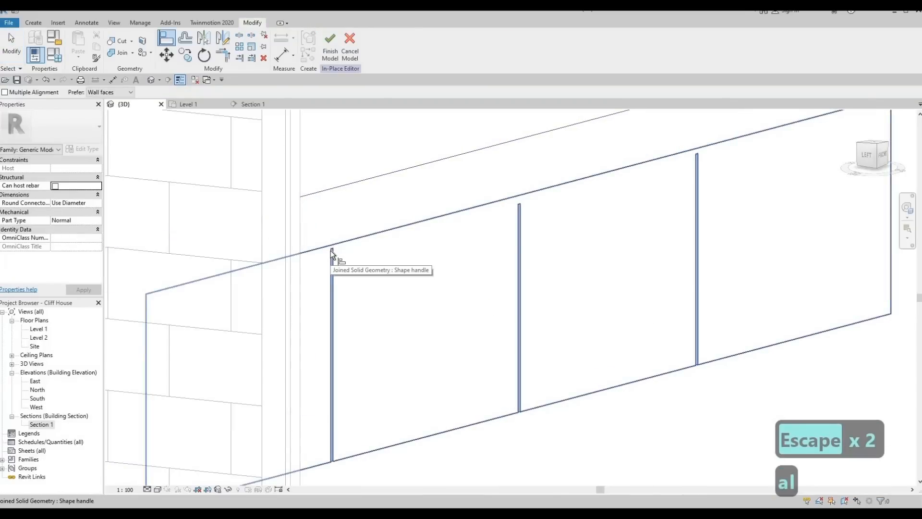
key(Tab)
key(Tab)
key(Tab)
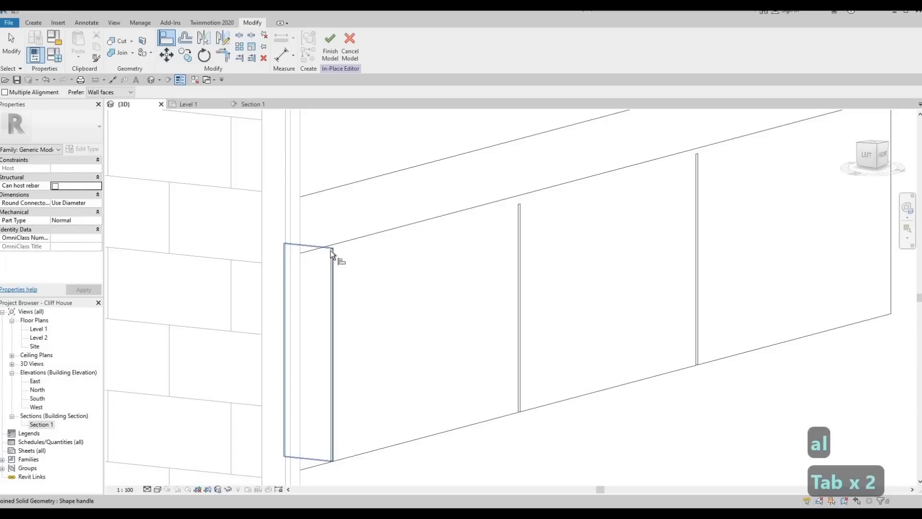
click(518, 203)
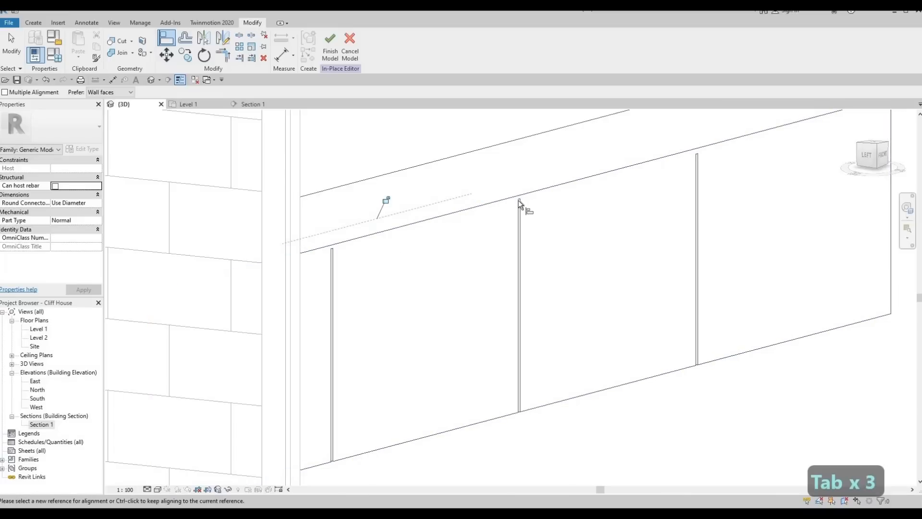
Align the right groove's upper end with the middle groove's upper end
key(Tab)
key(Tab)
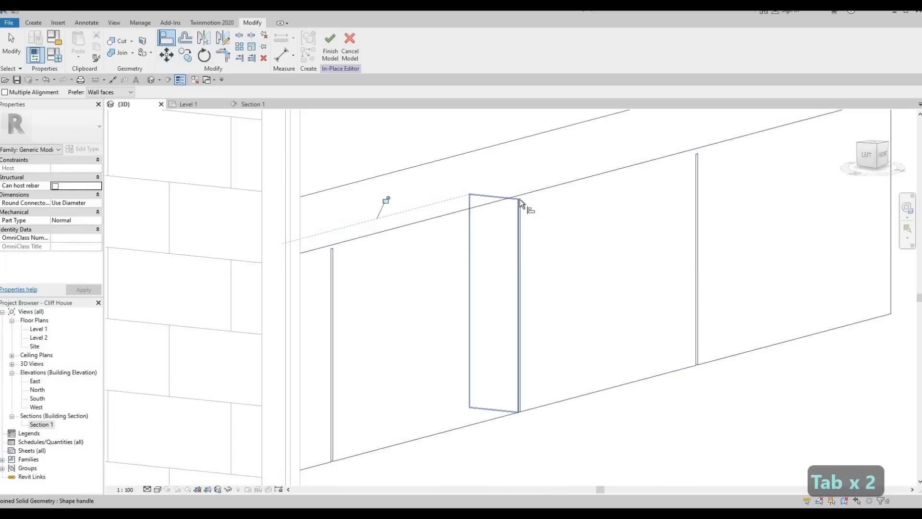
key(Tab)
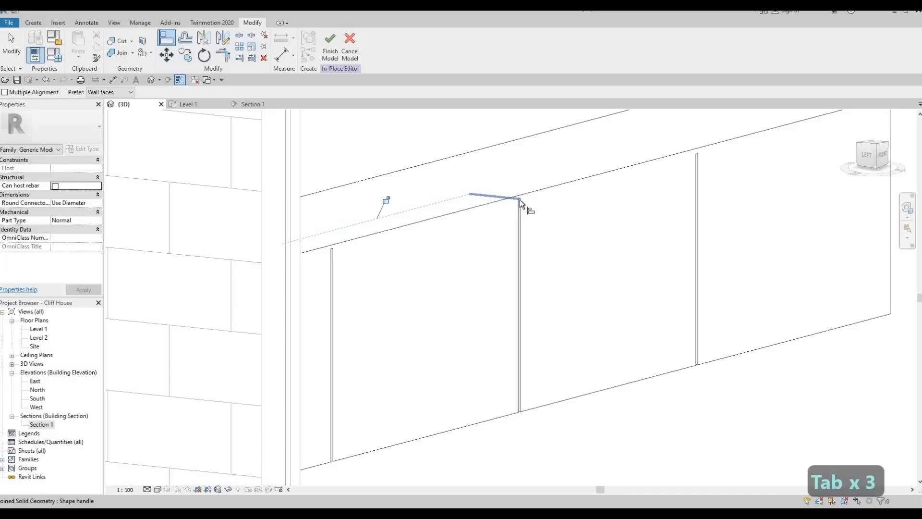
click(562, 200)
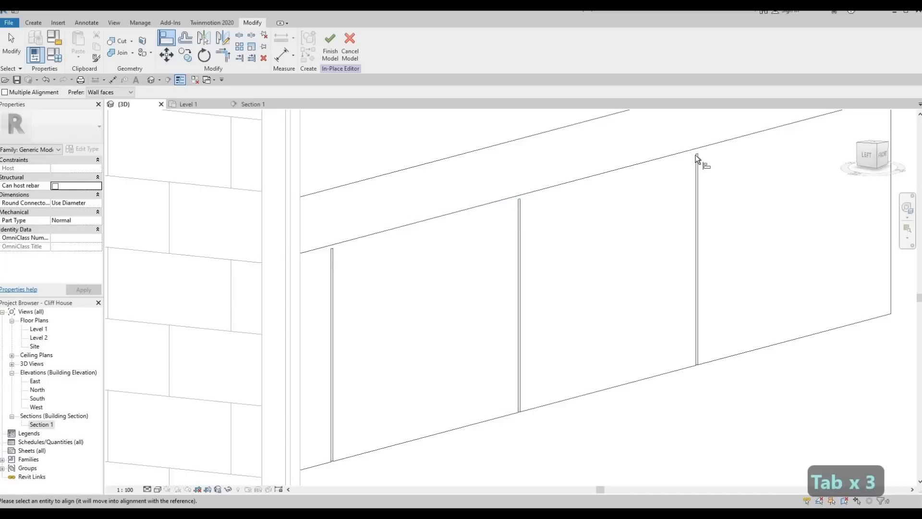
click(684, 172)
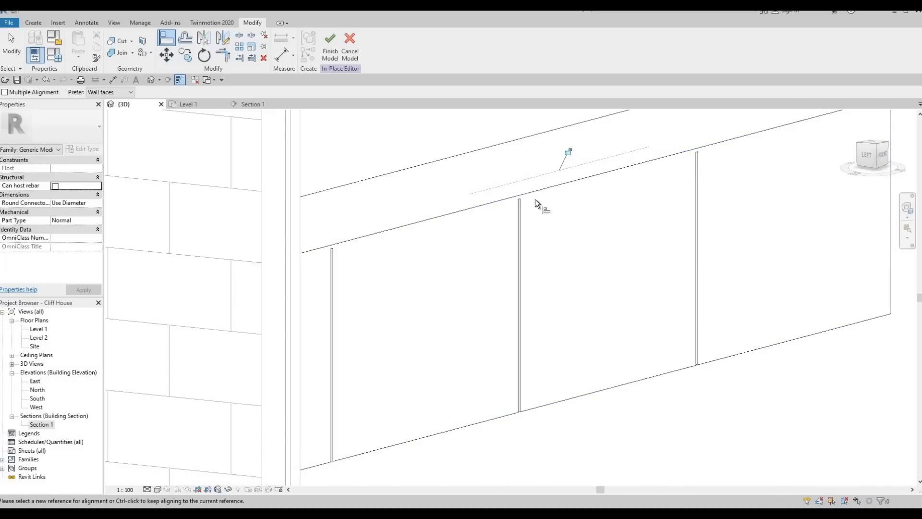
End the alignment, check the grooves from the front, and finish the wall cabinet's in-place model
shift+middle_drag(514, 295, 418, 280)
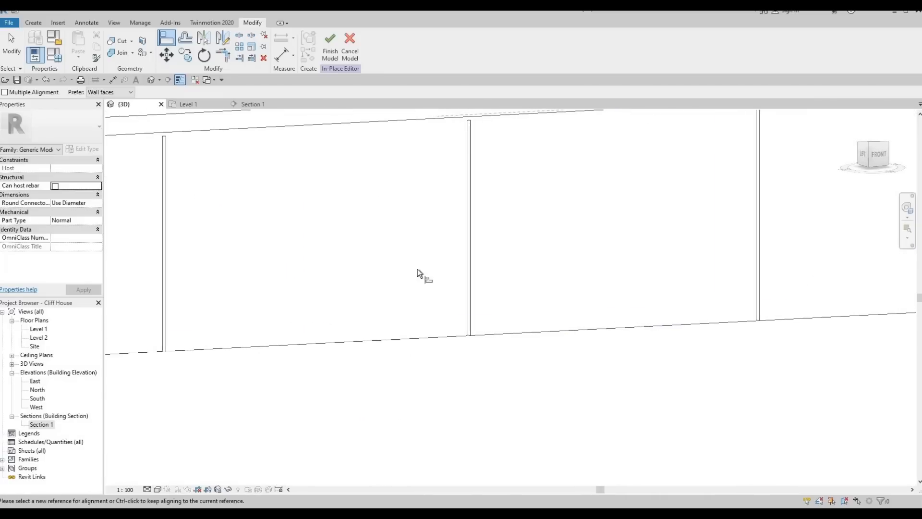
middle_drag(295, 356, 488, 275)
key(Escape)
scroll(440, 296, down, 2)
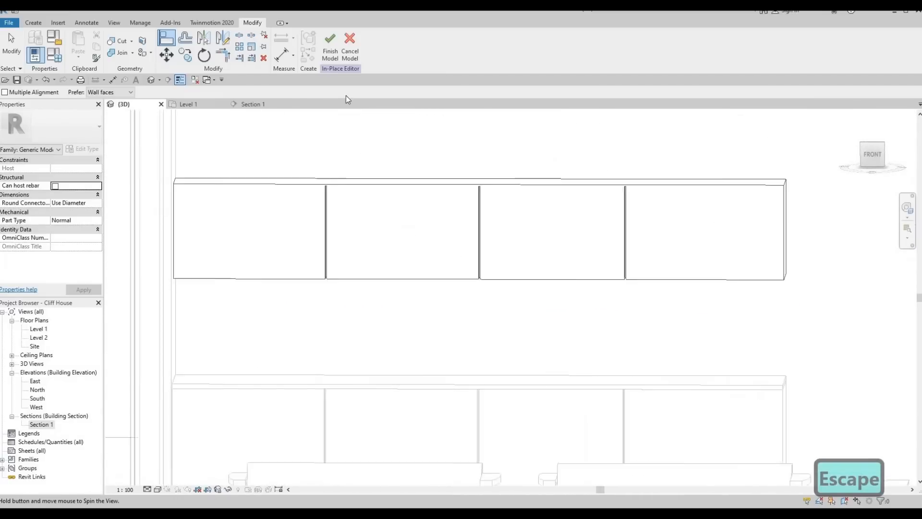
click(330, 54)
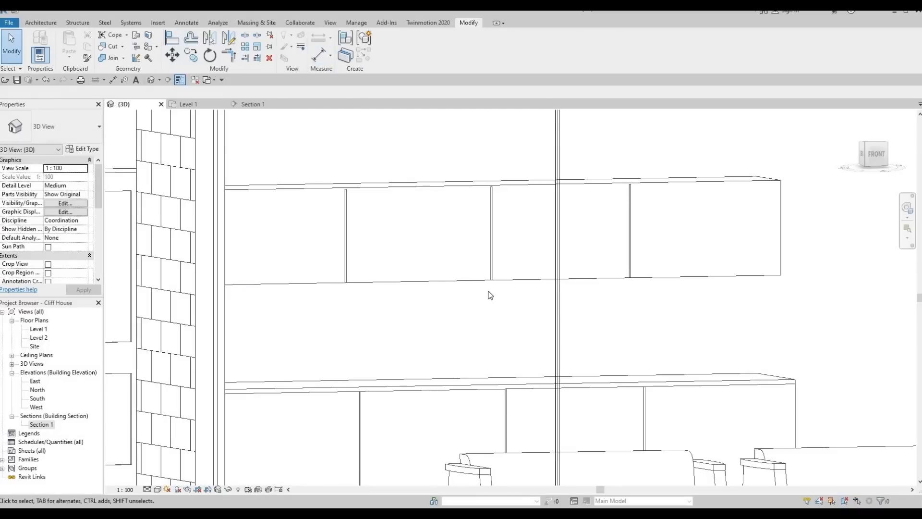
key(Escape)
Create a new in-place model in the Generic Models category, accepting the suggested name
shift+middle_drag(410, 282, 362, 263)
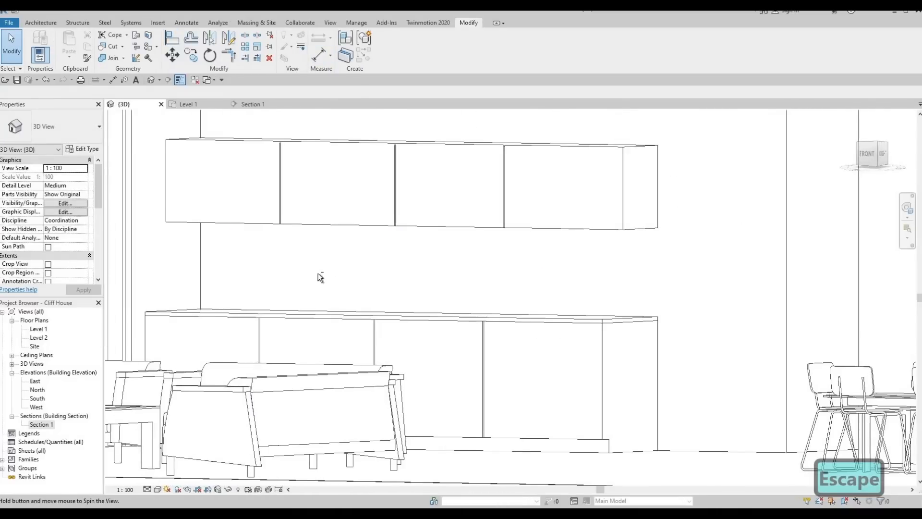
shift+middle_drag(419, 288, 340, 278)
scroll(338, 278, up, 5)
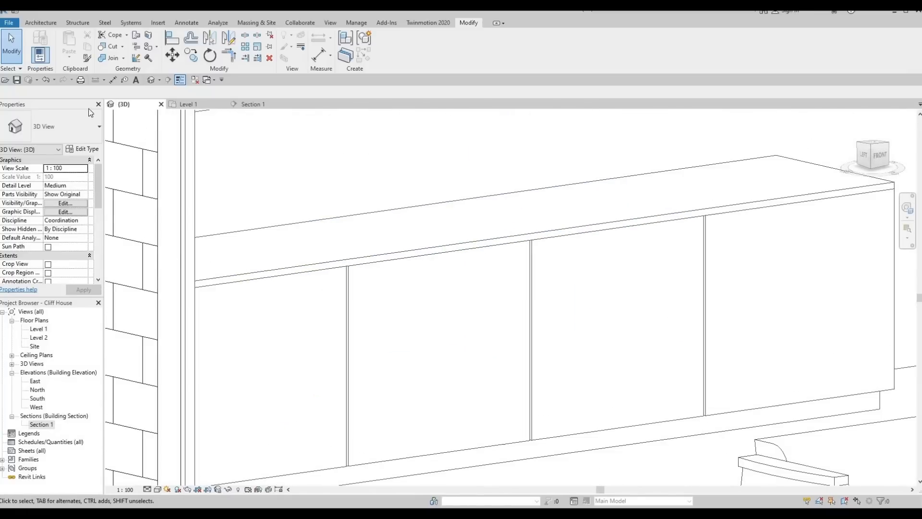
click(42, 24)
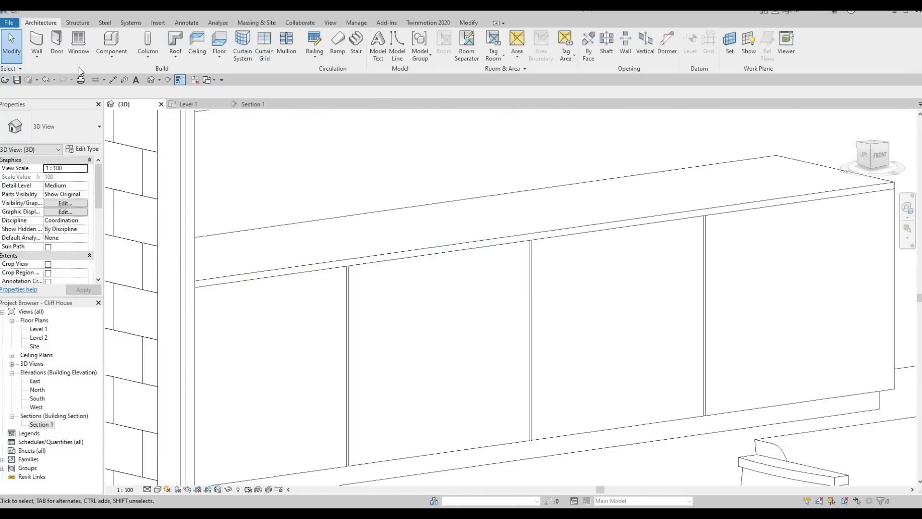
click(111, 54)
click(143, 106)
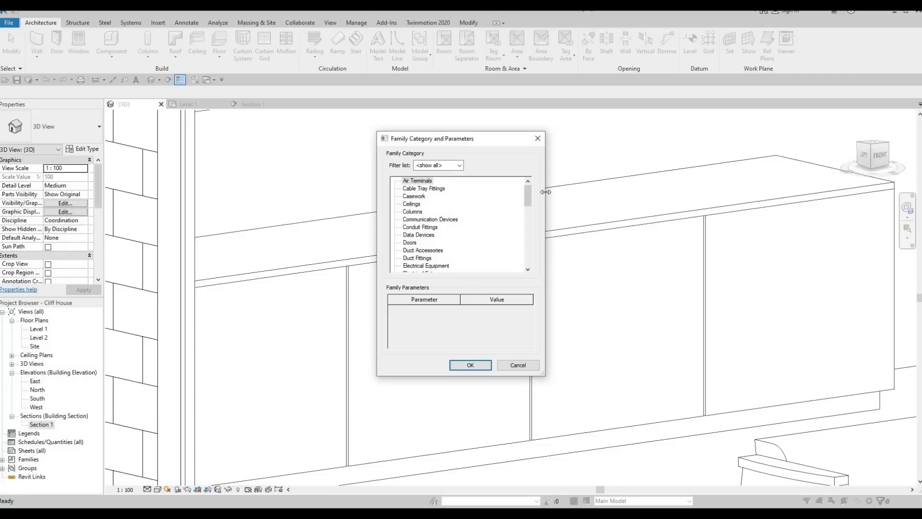
scroll(531, 218, down, 5)
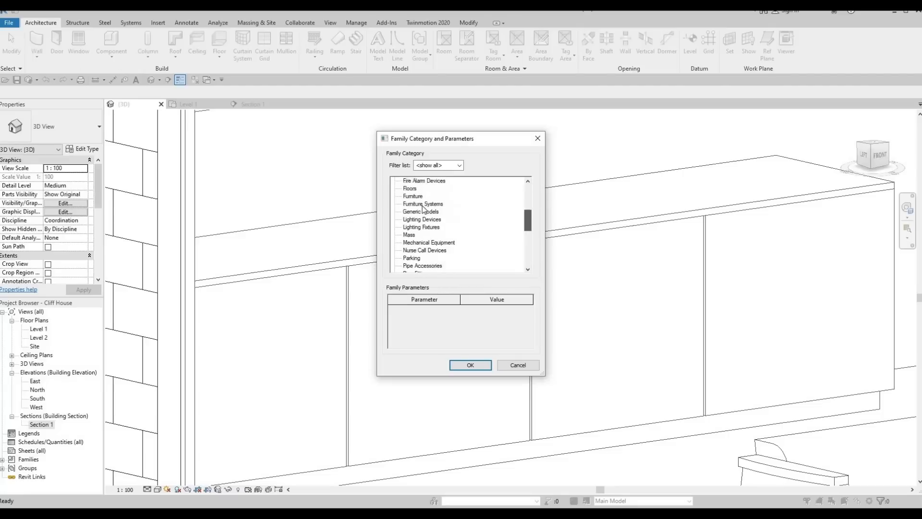
click(421, 204)
click(462, 362)
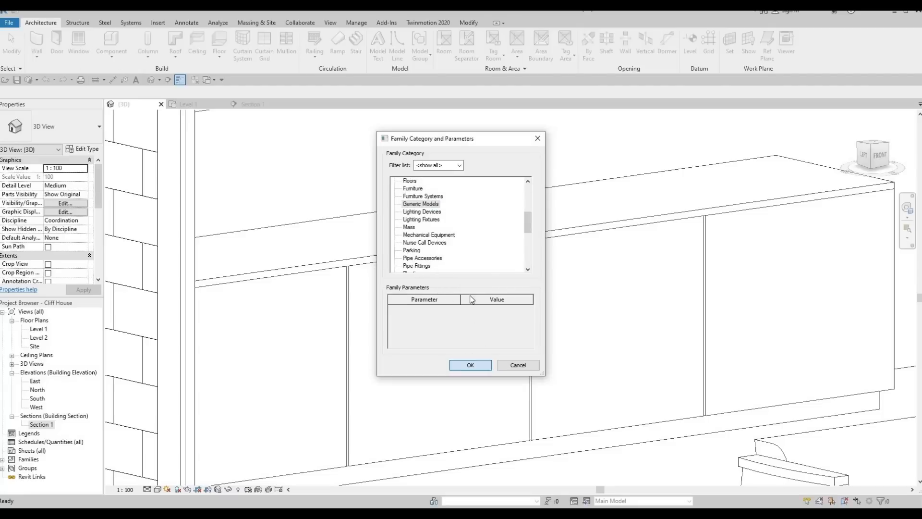
click(461, 277)
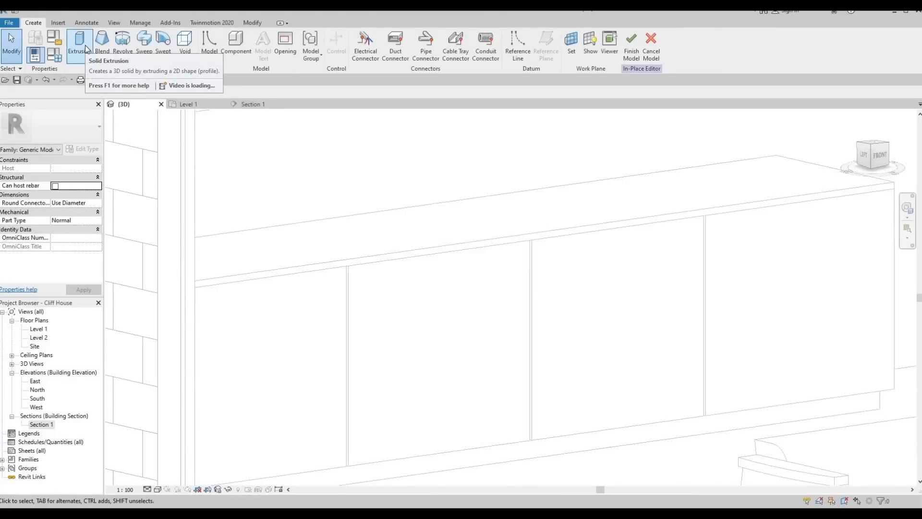
Start a solid extrusion and set its work plane by picking the base cabinets' front door face
click(85, 45)
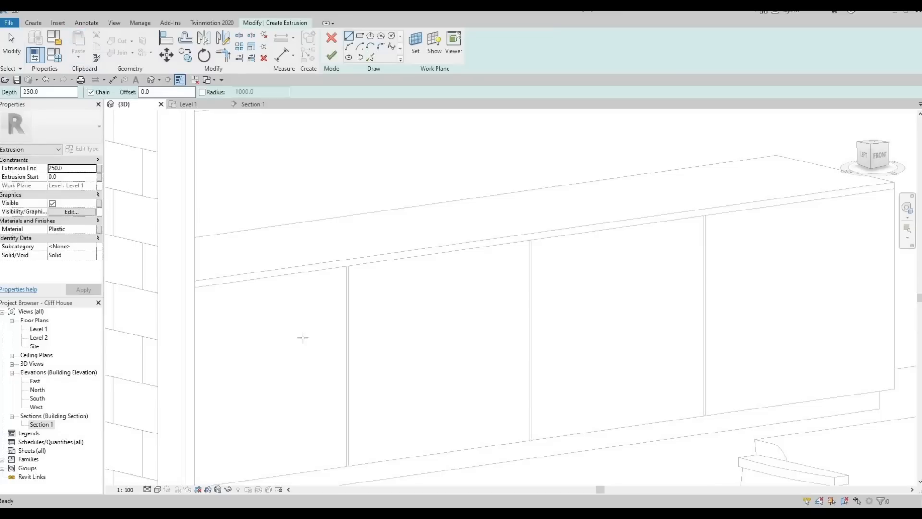
shift+middle_drag(288, 267, 346, 266)
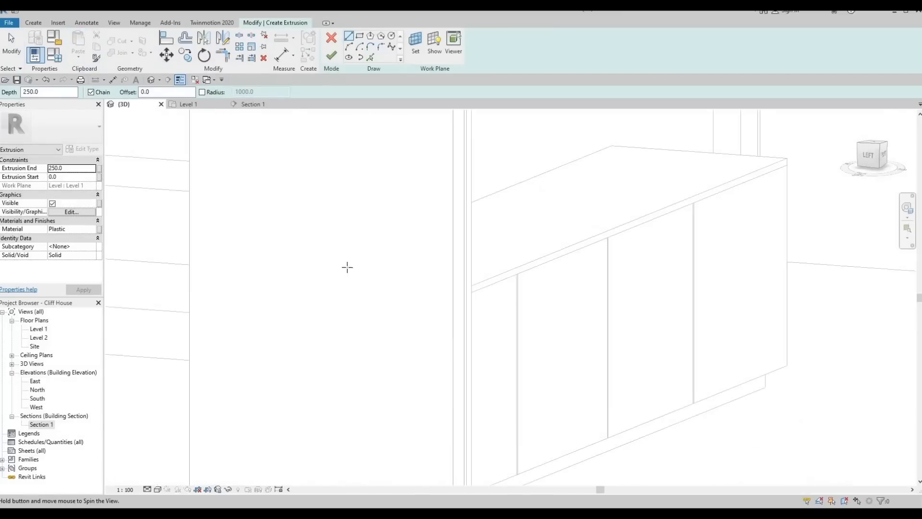
scroll(519, 413, down, 2)
middle_drag(519, 413, 386, 315)
scroll(395, 278, down, 1)
middle_drag(377, 101, 373, 108)
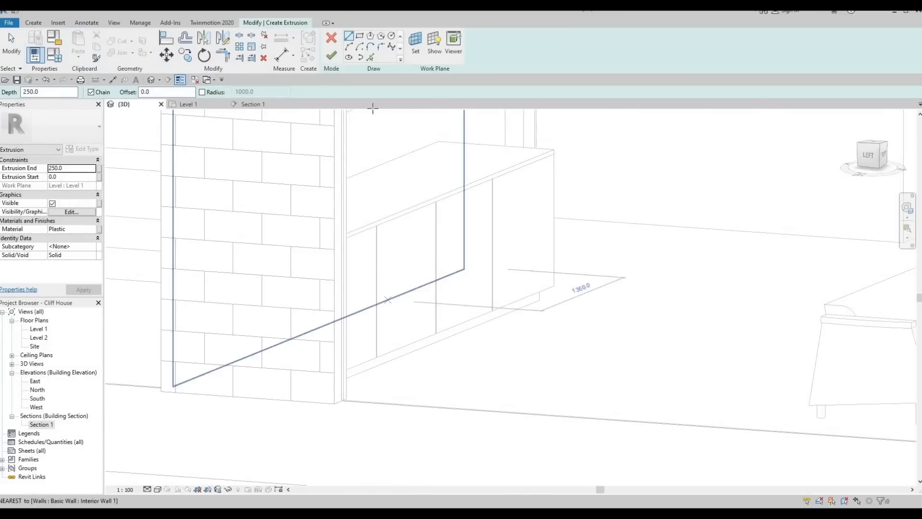
click(415, 48)
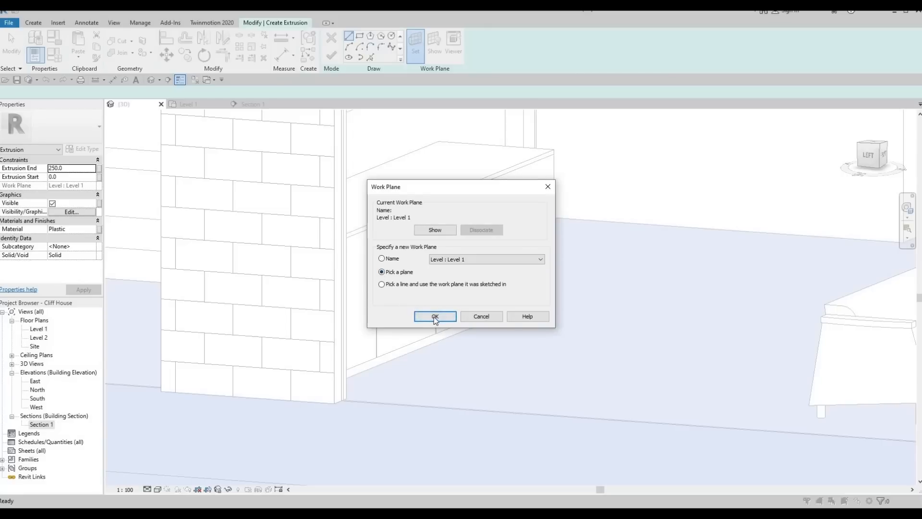
key(Return)
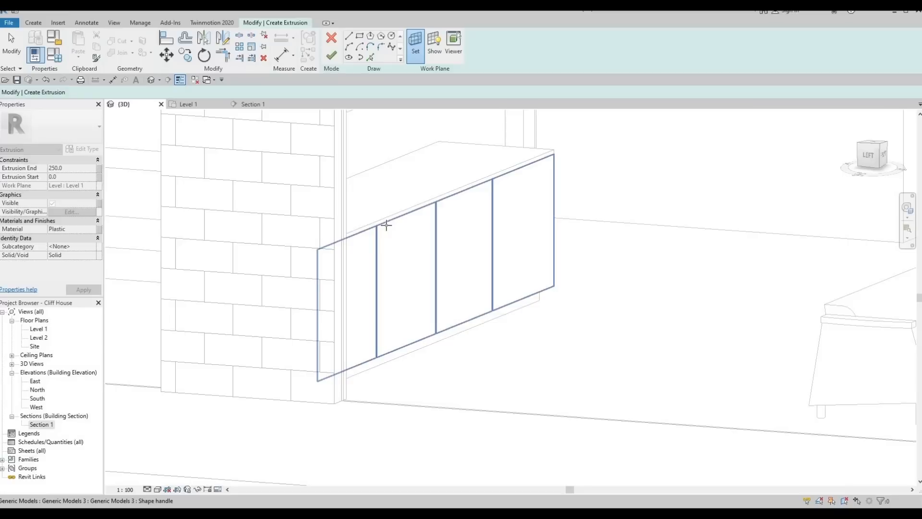
click(386, 223)
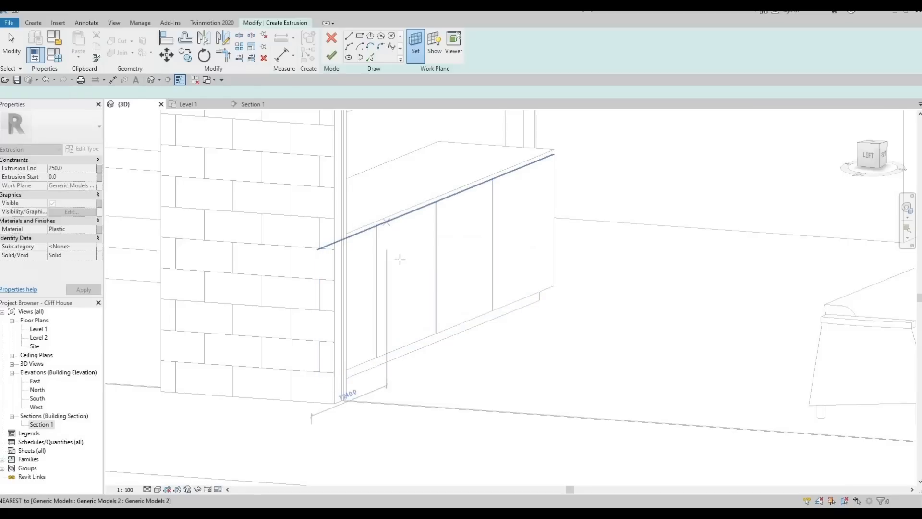
Open the Level 1 floor plan and try to sketch the extrusion as a rectangle at the base cabinets
double_click(38, 329)
scroll(277, 250, up, 3)
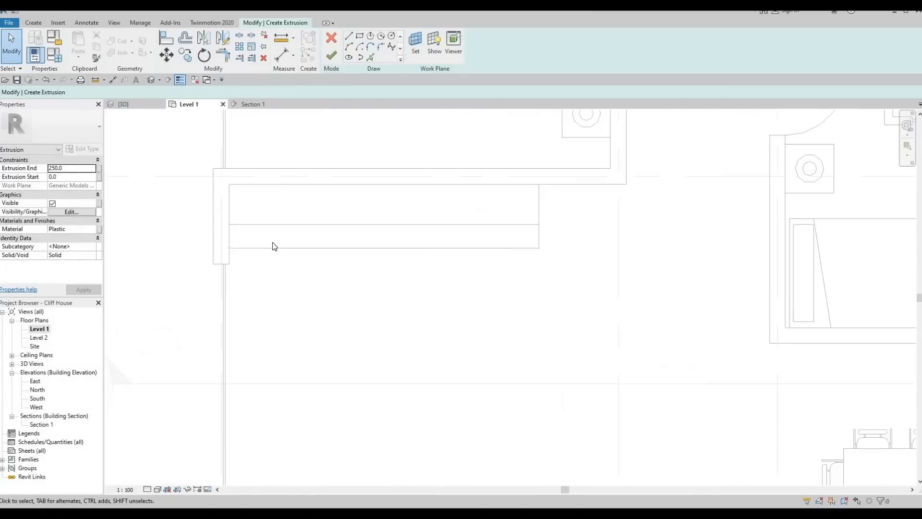
scroll(275, 245, up, 2)
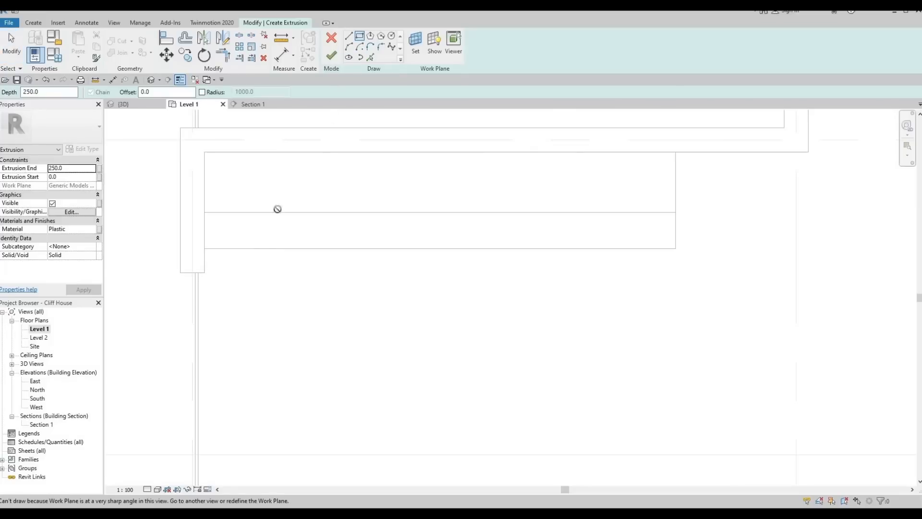
middle_drag(309, 122, 343, 92)
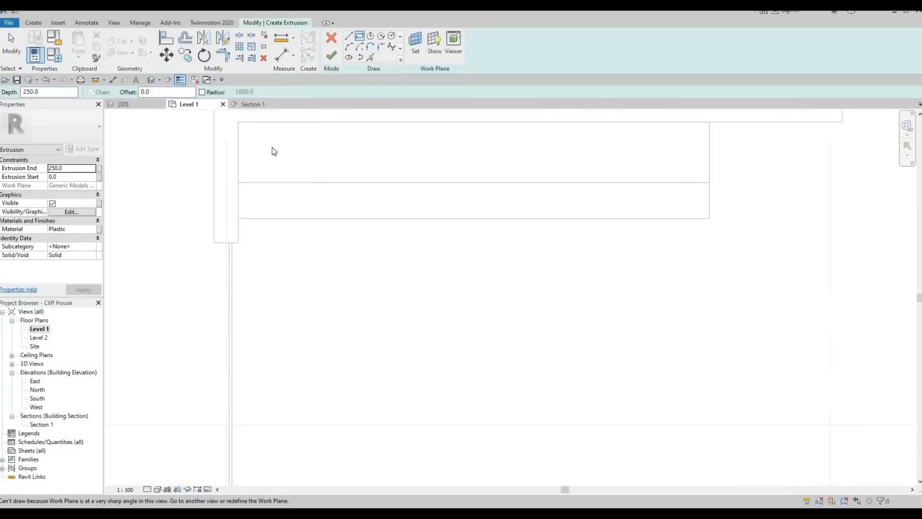
key(Escape)
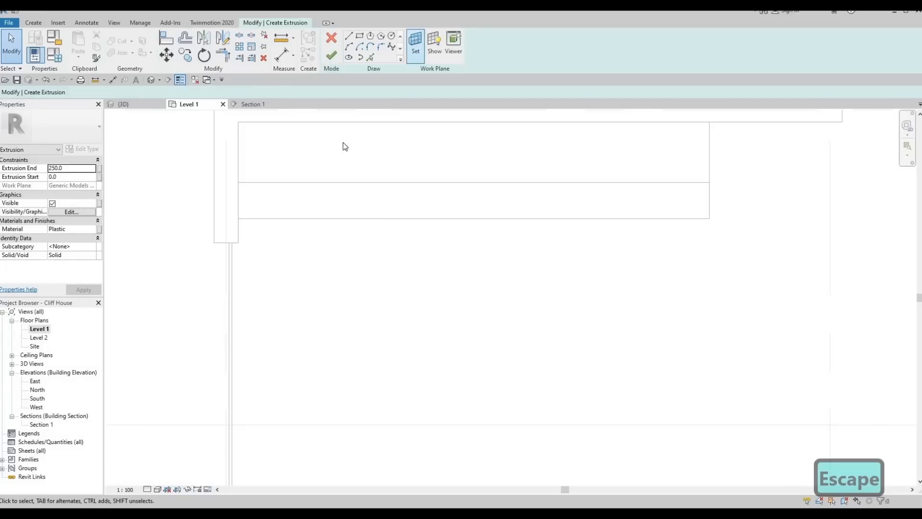
Set the extrusion's work plane by picking a plane on the base cabinet in the floor plan
click(416, 45)
click(381, 272)
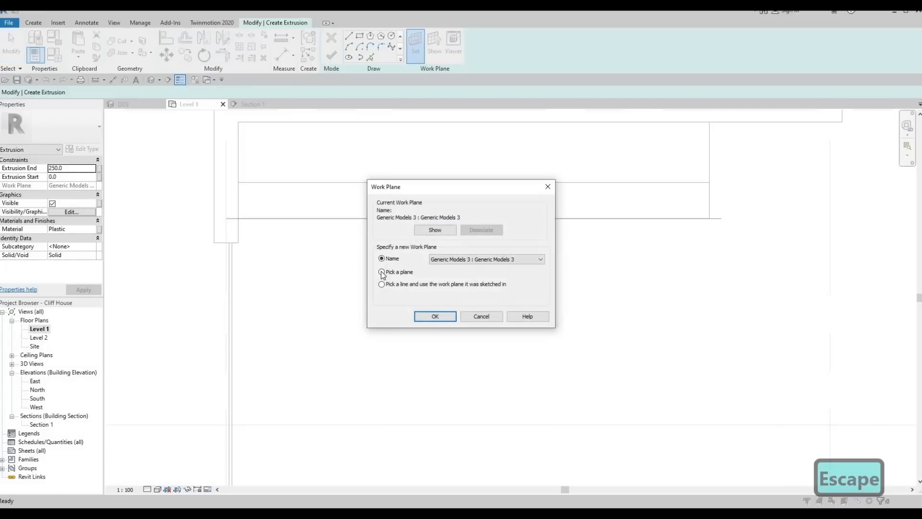
click(435, 316)
scroll(357, 215, down, 4)
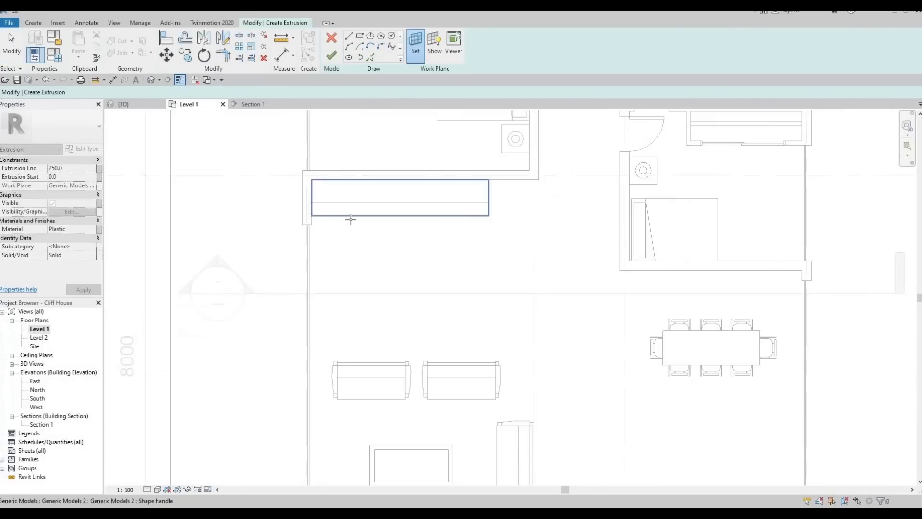
scroll(336, 216, up, 2)
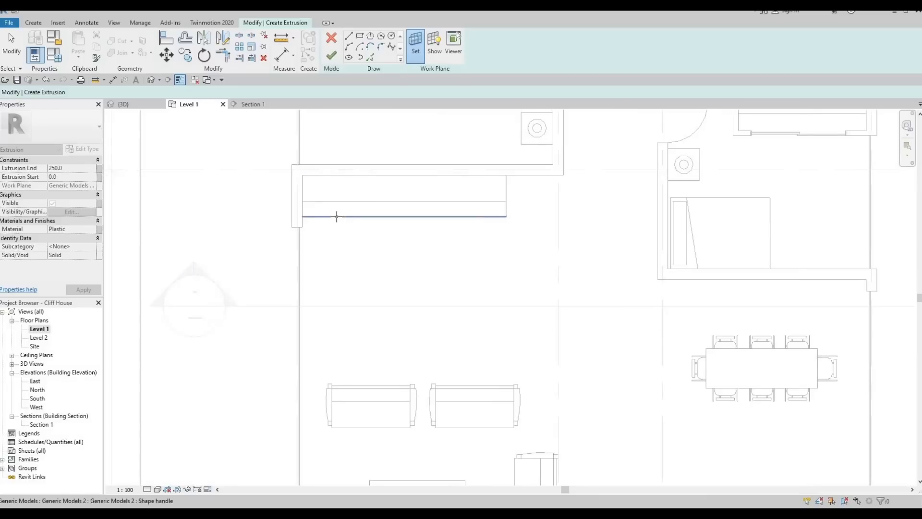
scroll(337, 216, up, 2)
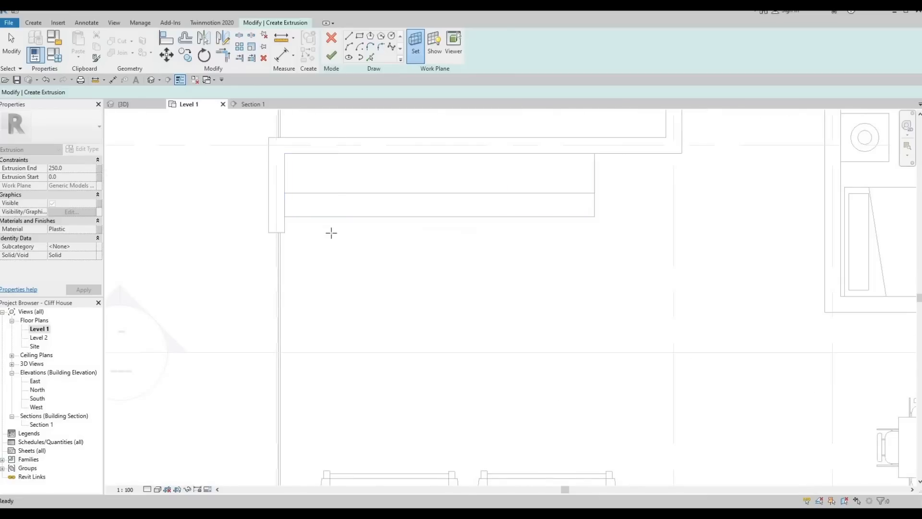
key(Escape)
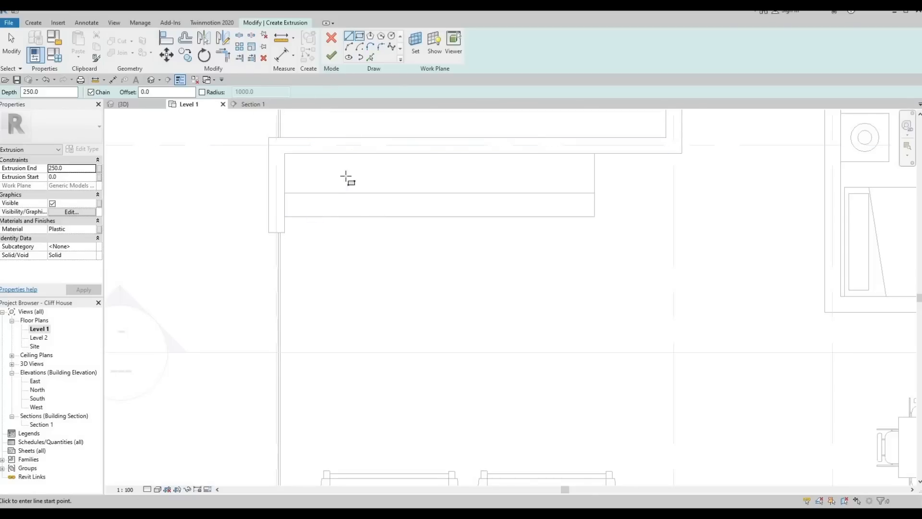
Sketch a rectangle about 180 by 40 mm in front of the cabinet's front edge, near its wall end
scroll(317, 216, up, 4)
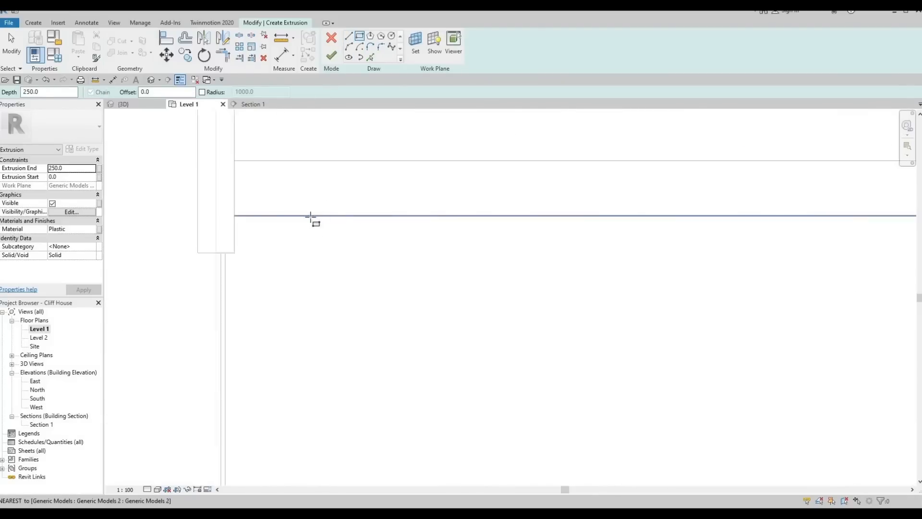
scroll(311, 217, up, 1)
click(310, 216)
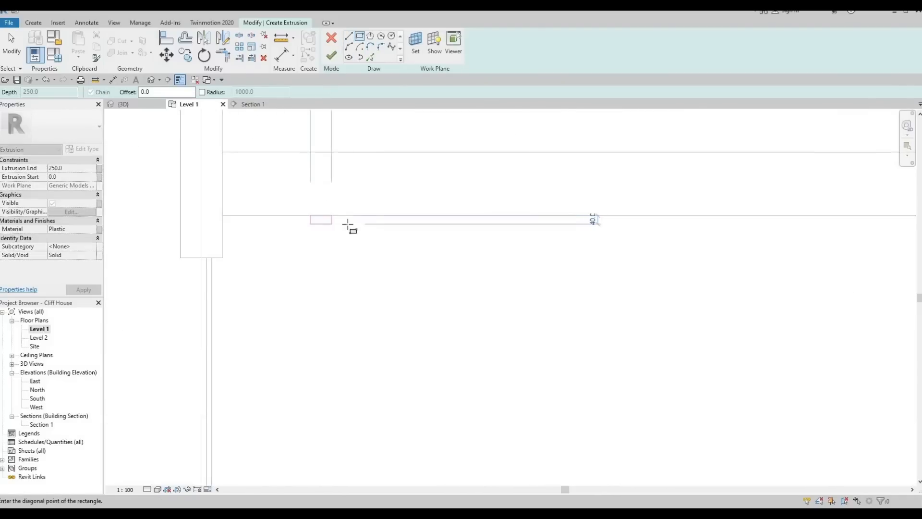
click(348, 223)
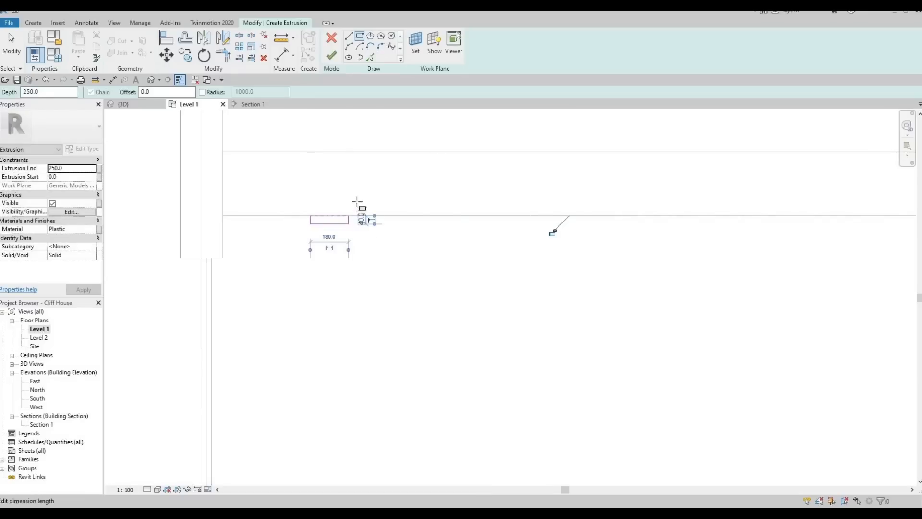
scroll(360, 199, up, 1)
key(Escape)
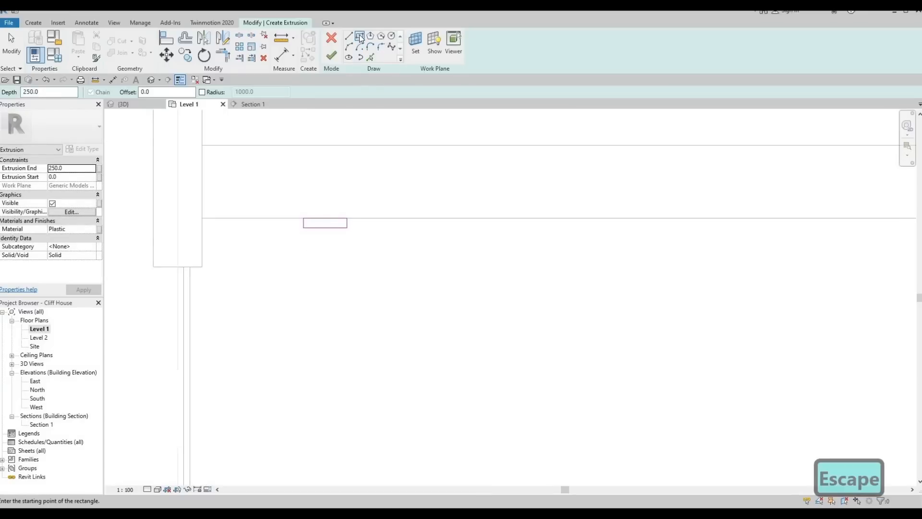
Sketch a second rectangle about 145 by 30 mm inside the first, sharing its edge along the cabinet front
scroll(312, 220, up, 2)
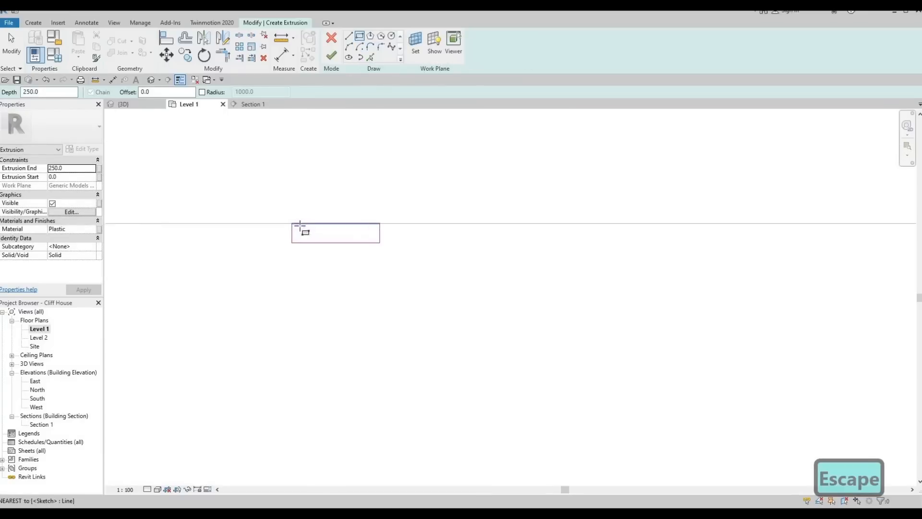
click(351, 239)
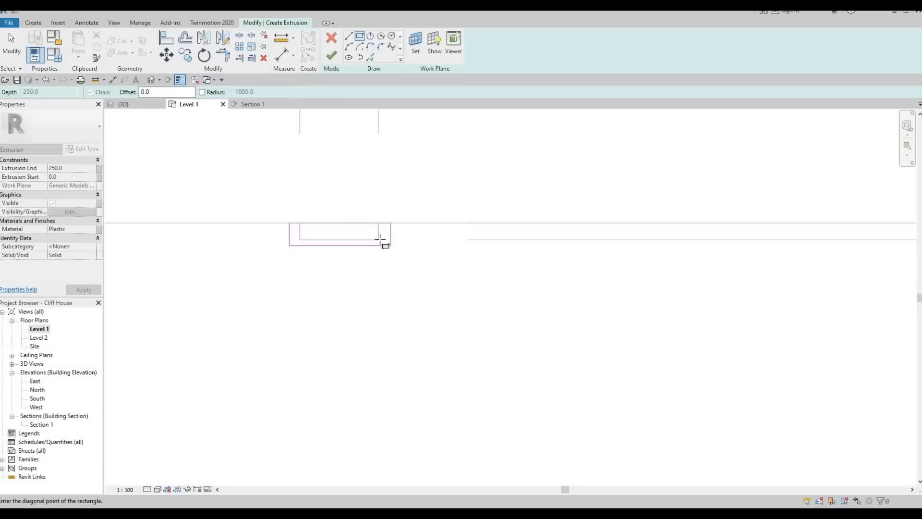
click(356, 259)
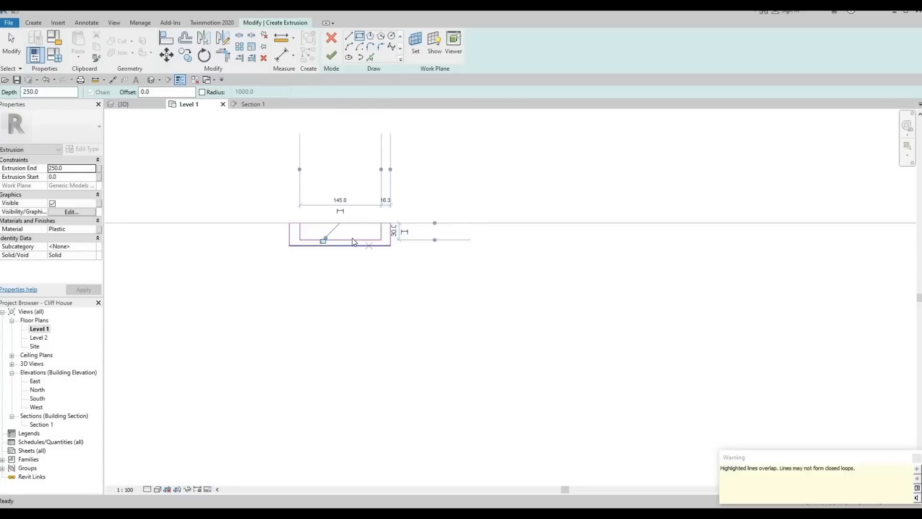
key(Escape)
key(Escape)
key(Escape)
Delete the inner rectangle's edge along the cabinet, then split and trim the outer edge to form a closed U-shaped profile
click(338, 224)
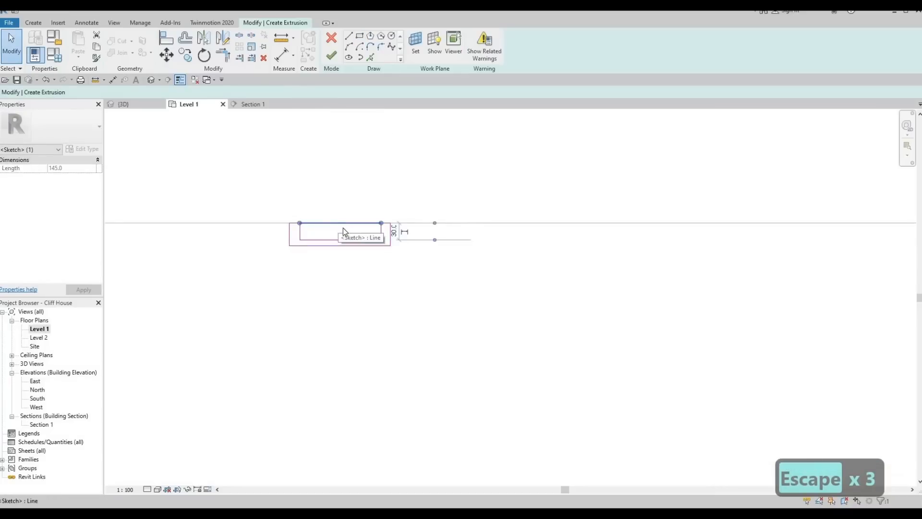
key(Delete)
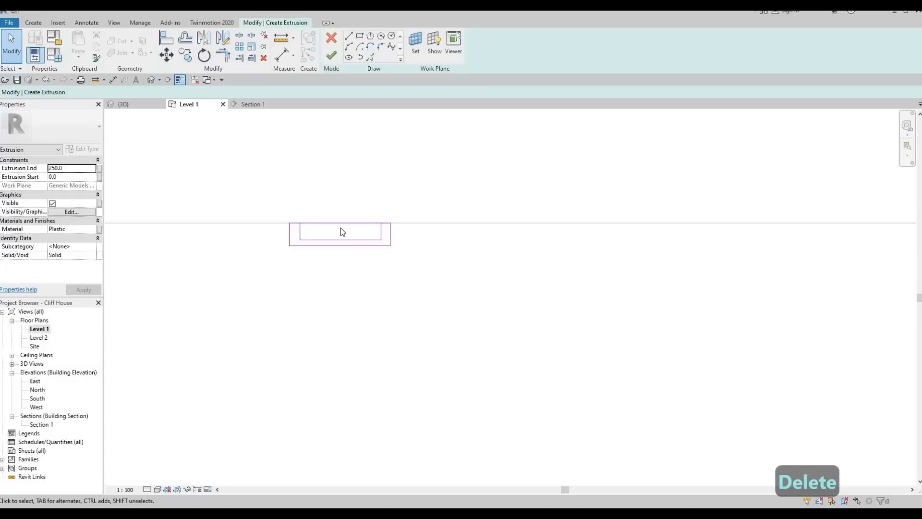
key(s)
key(l)
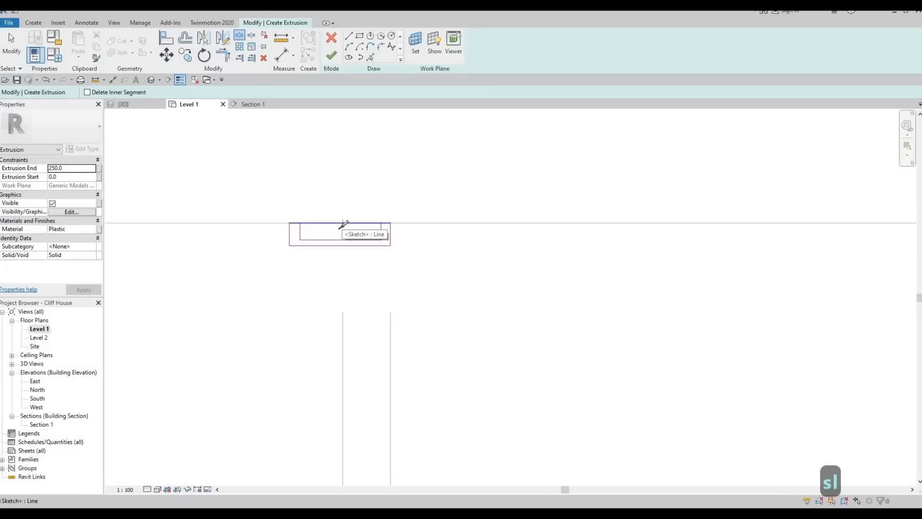
click(342, 223)
key(Escape)
key(Escape)
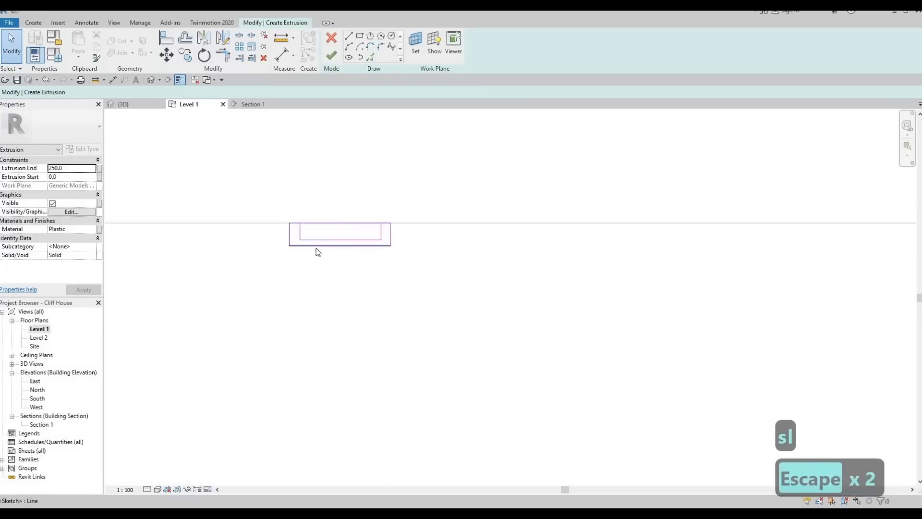
key(t)
key(r)
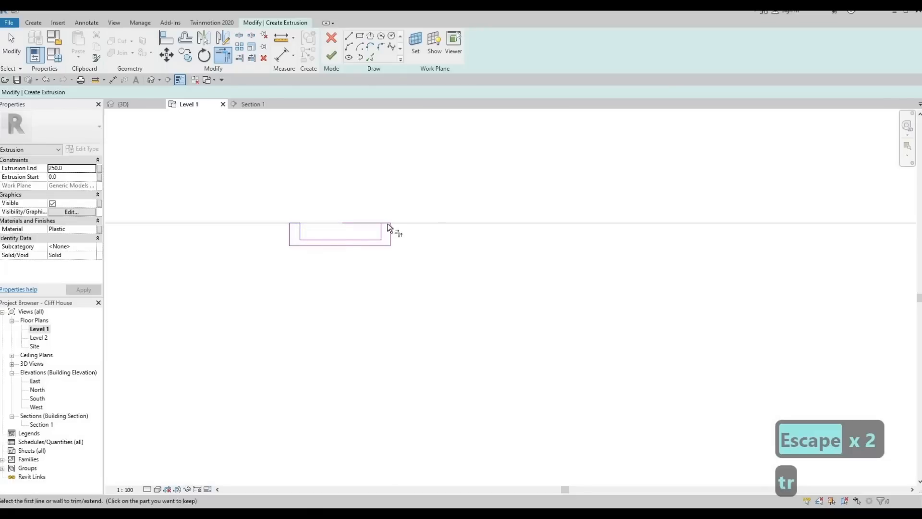
key(Escape)
key(Escape)
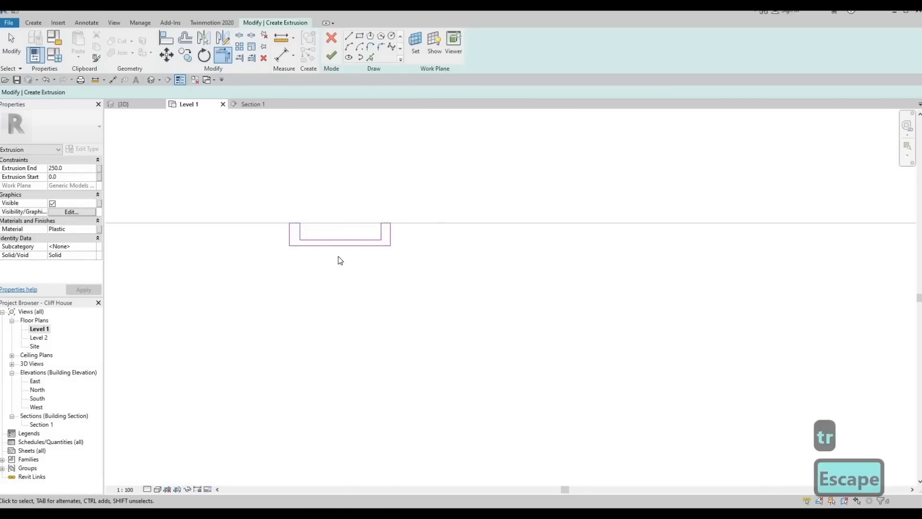
Finish the extrusion sketch and assign the Rigid insulation material to the U-shaped handle
click(333, 61)
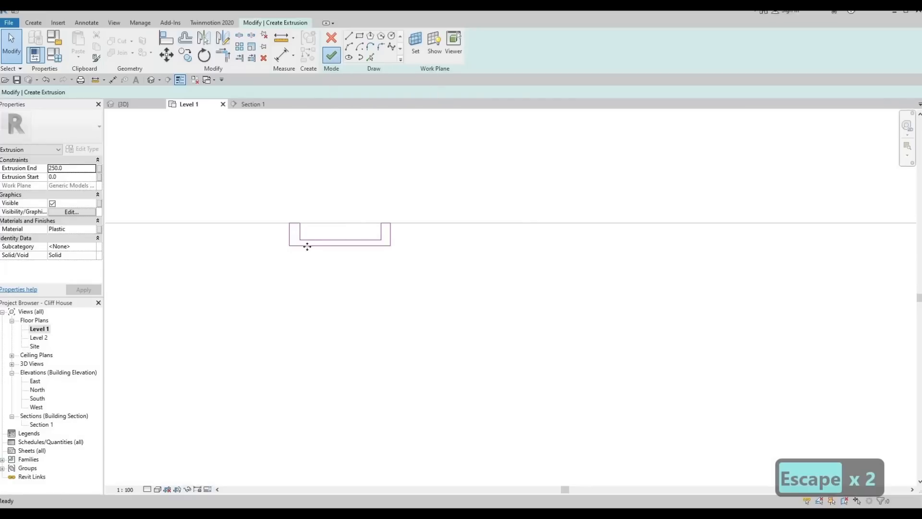
click(94, 230)
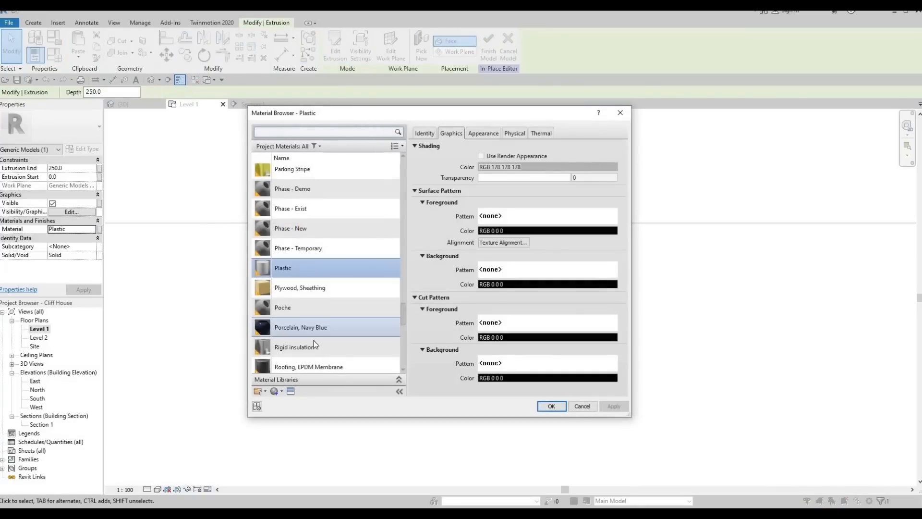
click(379, 347)
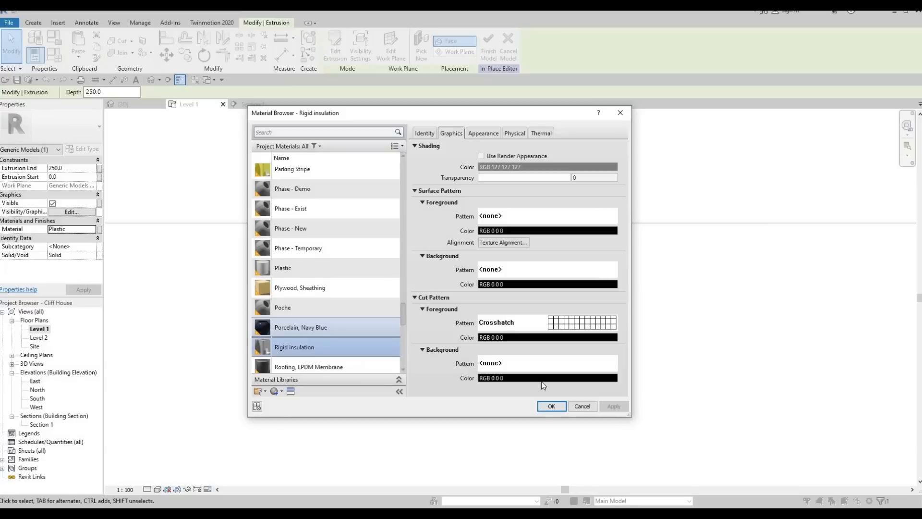
click(552, 406)
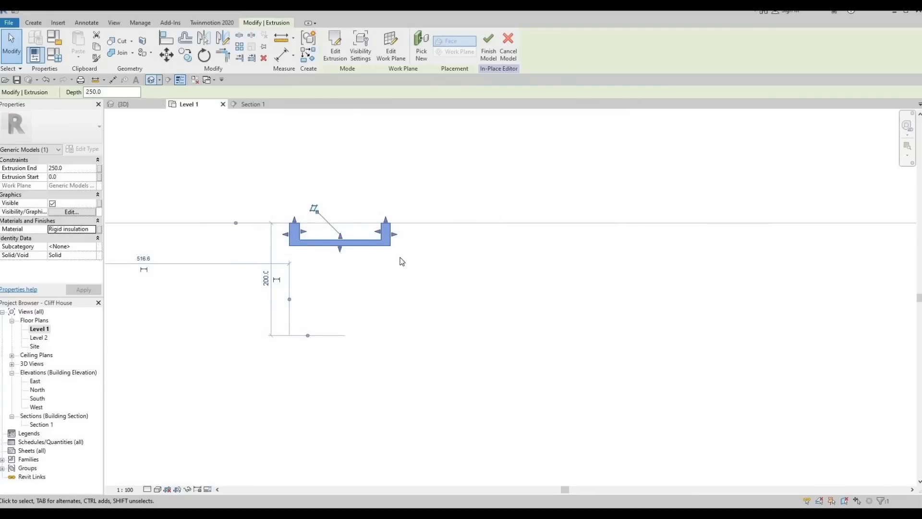
In the 3D view, stretch the handle's upper and lower faces down to the cabinet door, leaving a depth of about 27.3 mm
shift+middle_drag(220, 298, 176, 280)
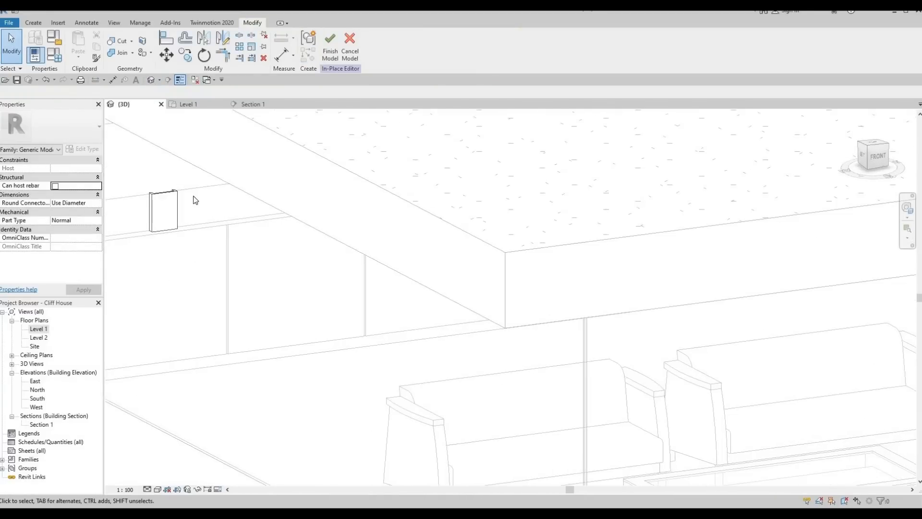
middle_drag(162, 198, 189, 180)
click(191, 215)
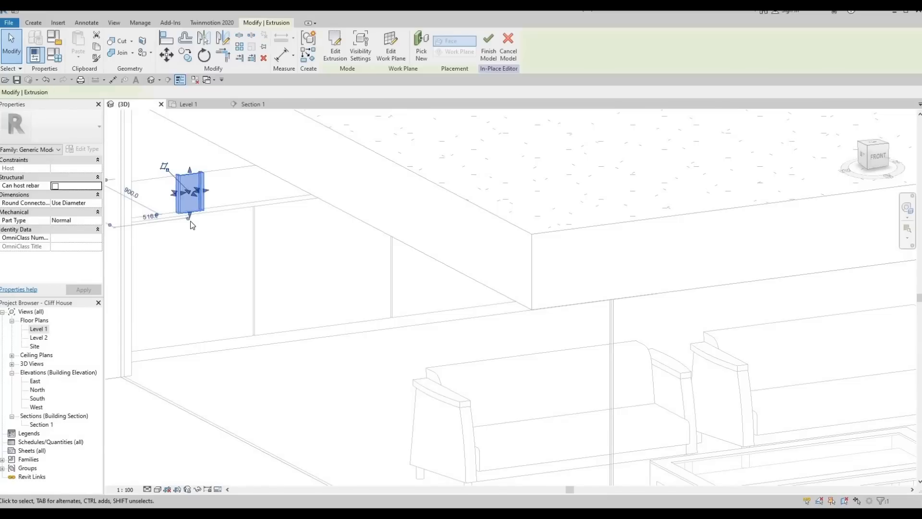
scroll(191, 222, up, 2)
drag(190, 221, 191, 251)
drag(65, 361, 63, 370)
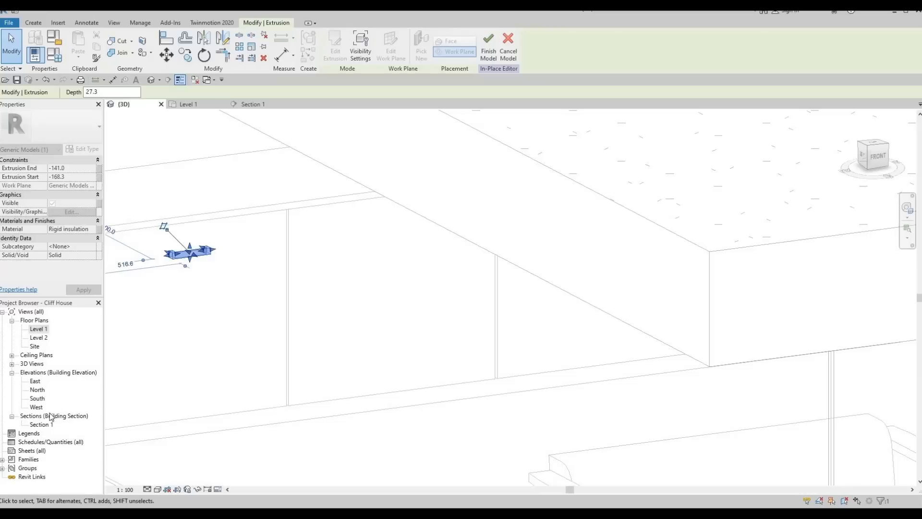
In Section 1, nudge the handle toward the first door's inner edge, then shift its faces upward to a depth of about 17.9 mm
double_click(42, 425)
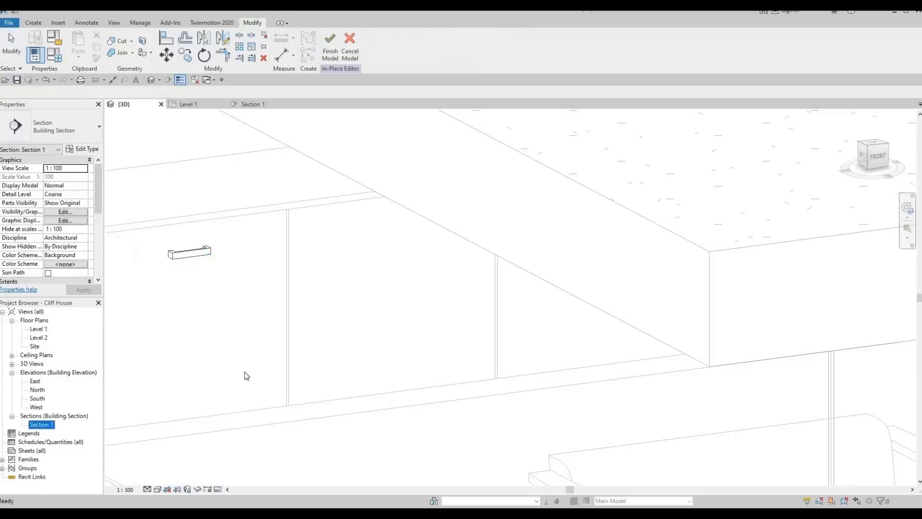
scroll(331, 294, up, 2)
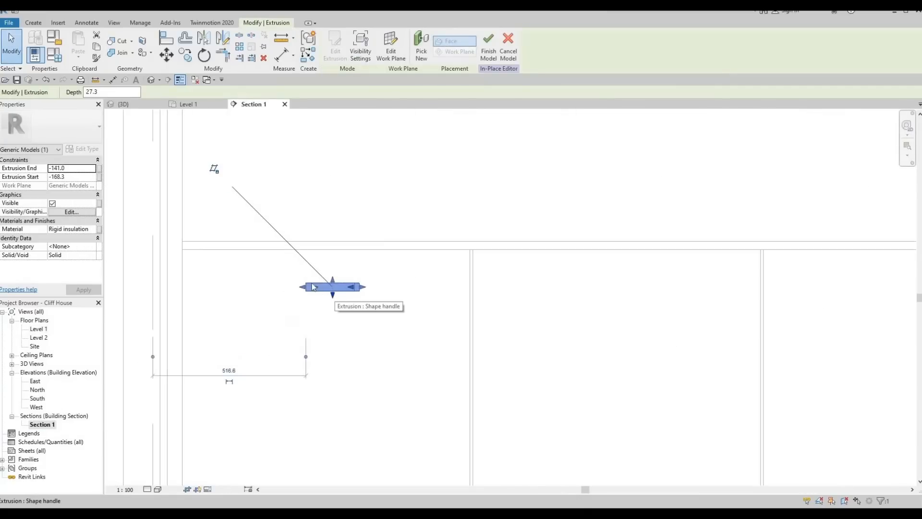
click(296, 239)
drag(264, 216, 391, 323)
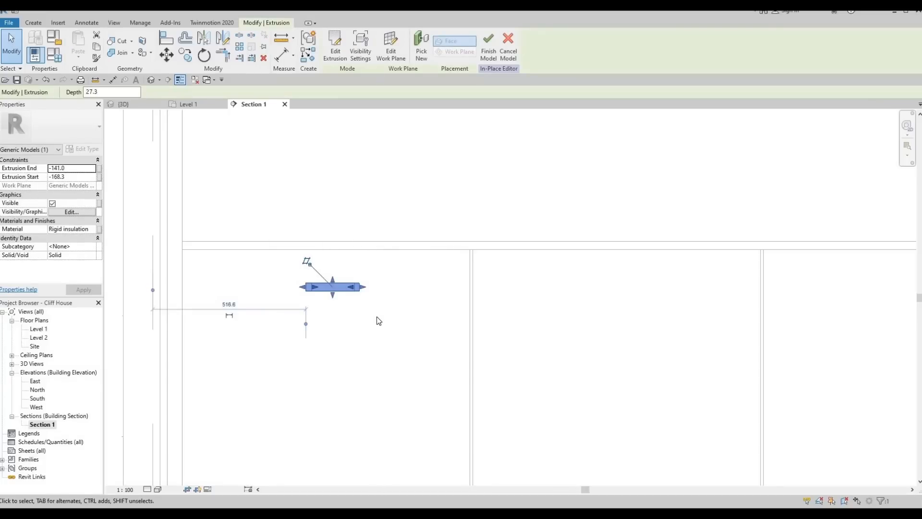
key(Right)
key(Right)
key(Right)
key(Right)
key(Right)
key(Right)
key(Right)
key(Right)
key(Right)
key(Right)
key(Right)
key(Right)
key(Right)
key(Right)
key(Right)
key(Right)
key(Right)
key(Right)
key(Right)
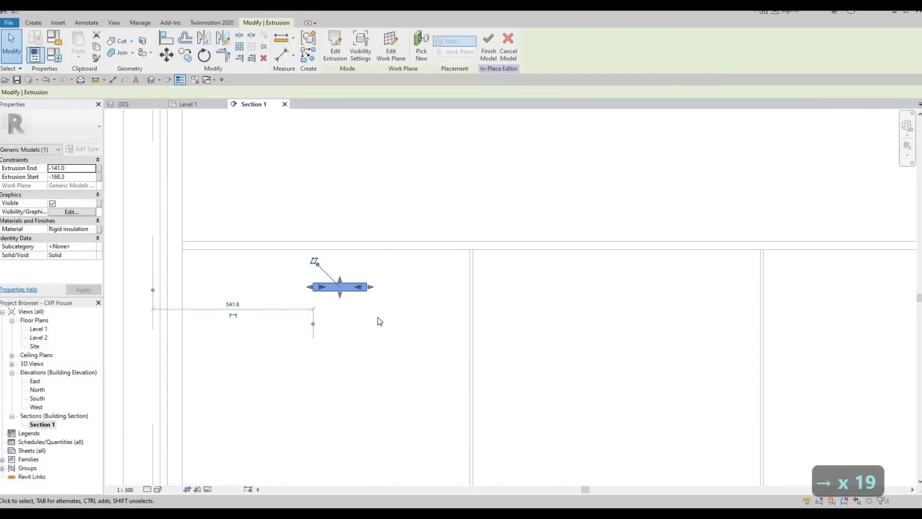
key(Right)
key(Right)
key(Right)
key(Right)
key(Right)
key(Right)
key(Right)
key(Right)
key(Right)
key(Right)
key(Right)
key(Right)
key(Right)
key(Right)
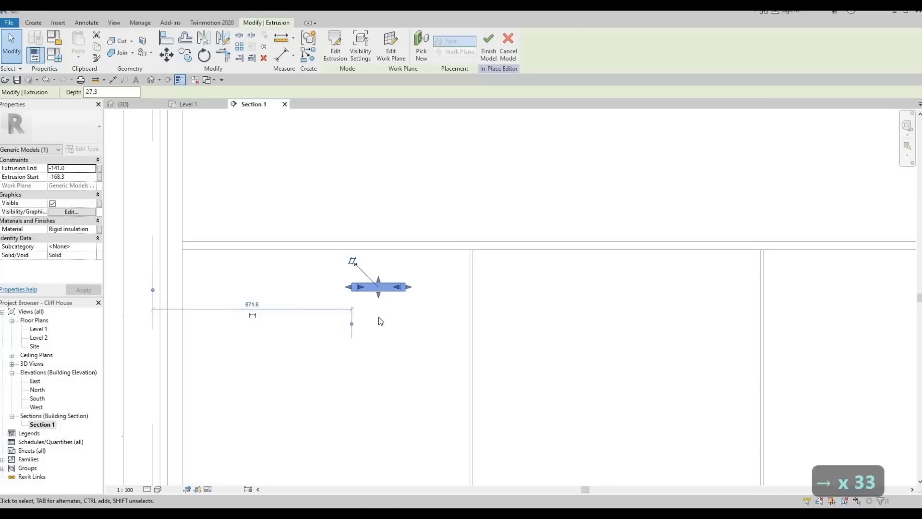
key(Right)
key(Right)
key(Right)
key(Right)
key(Right)
key(Right)
key(Right)
key(Right)
key(Right)
key(Right)
key(Right)
key(Right)
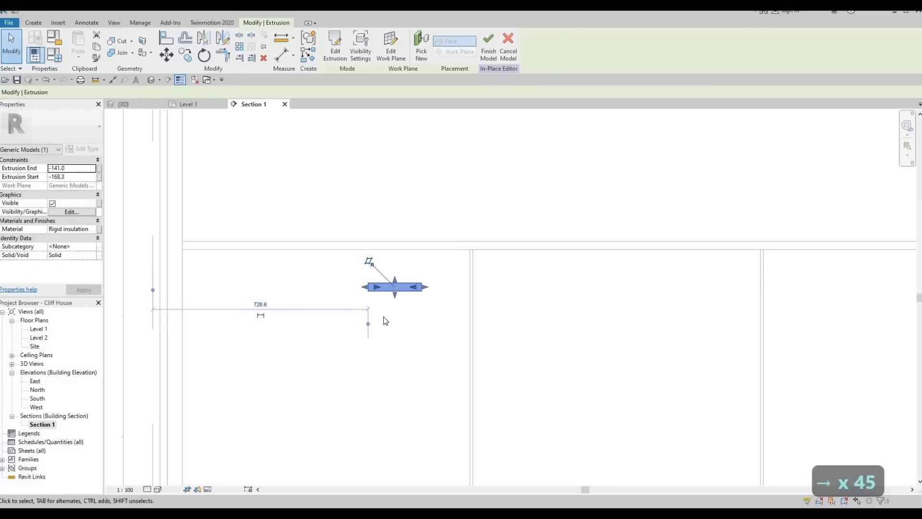
key(Right)
key(Right)
key(Right)
key(Right)
key(Right)
key(Right)
key(Right)
key(Right)
key(Right)
key(Right)
key(Right)
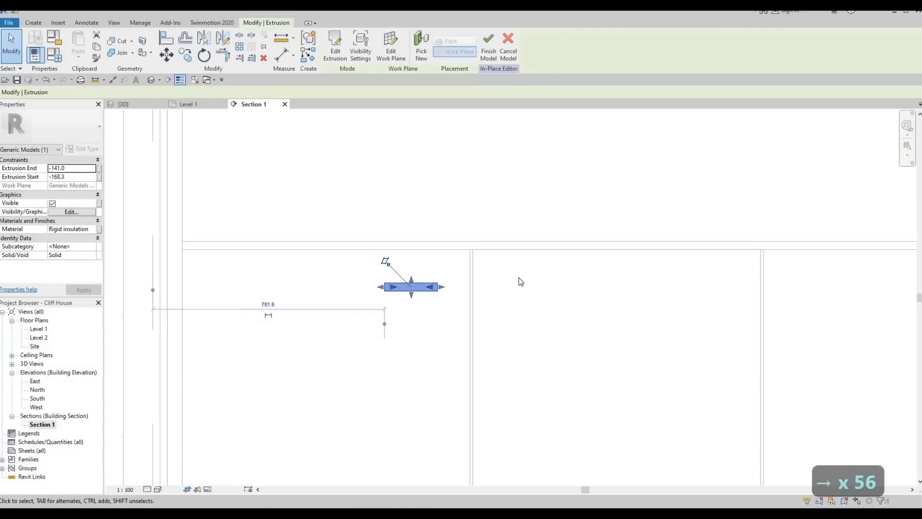
key(Right)
key(Right)
key(Right)
key(Right)
key(Right)
key(Right)
key(Right)
key(Right)
key(Right)
key(Right)
key(Right)
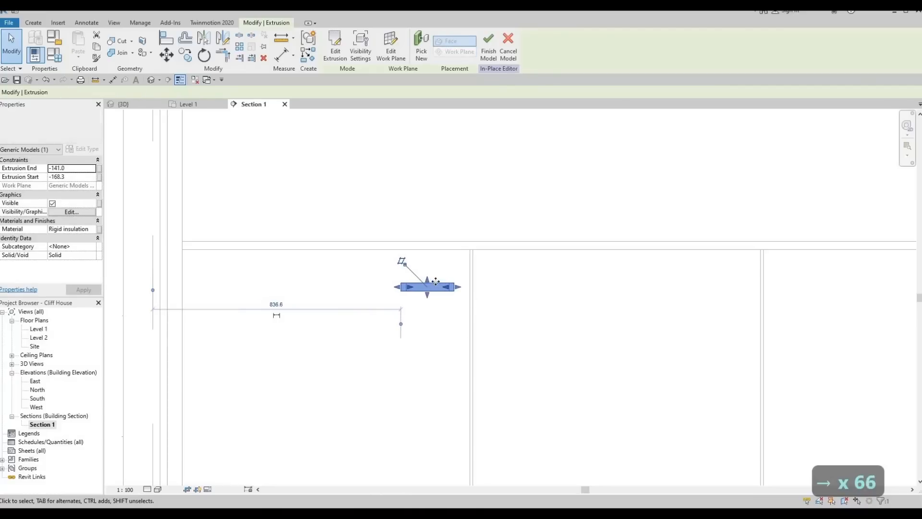
key(Right)
mouse_move(429, 272)
mouse_down()
mouse_move(415, 260)
mouse_move(431, 275)
mouse_up()
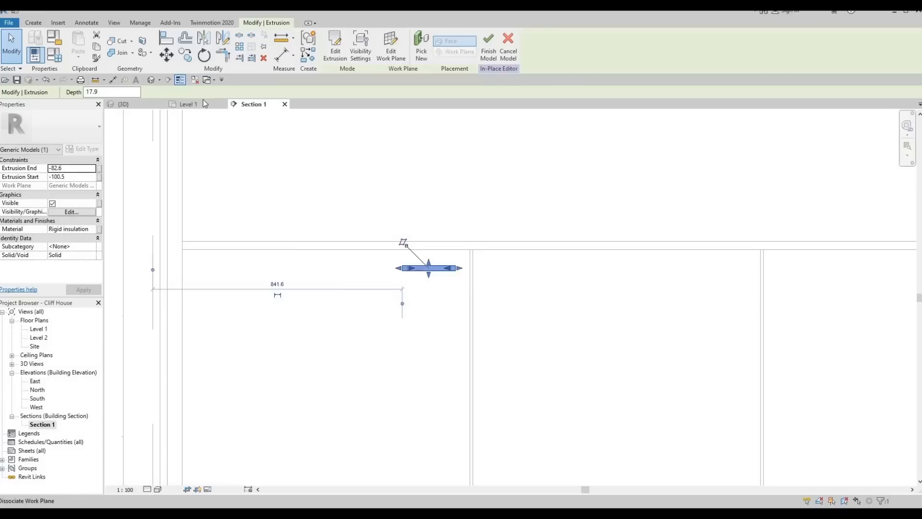
key(r)
key(o)
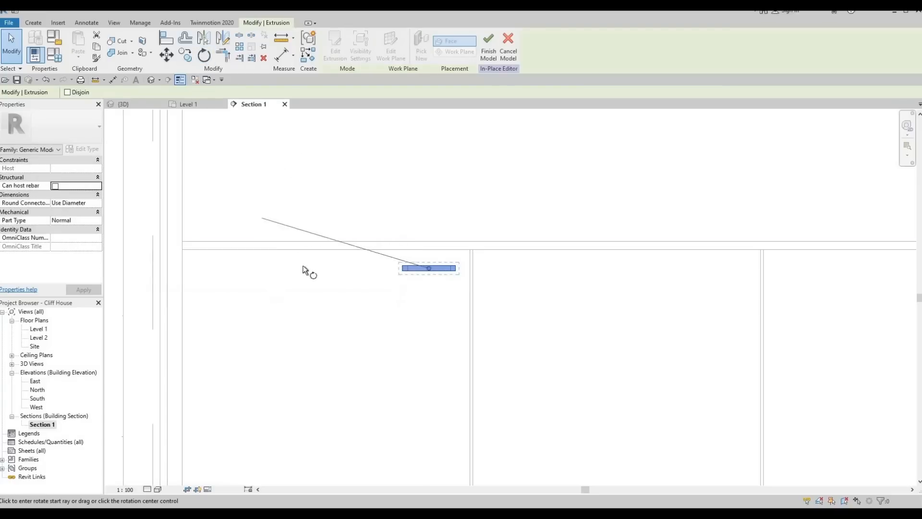
click(256, 268)
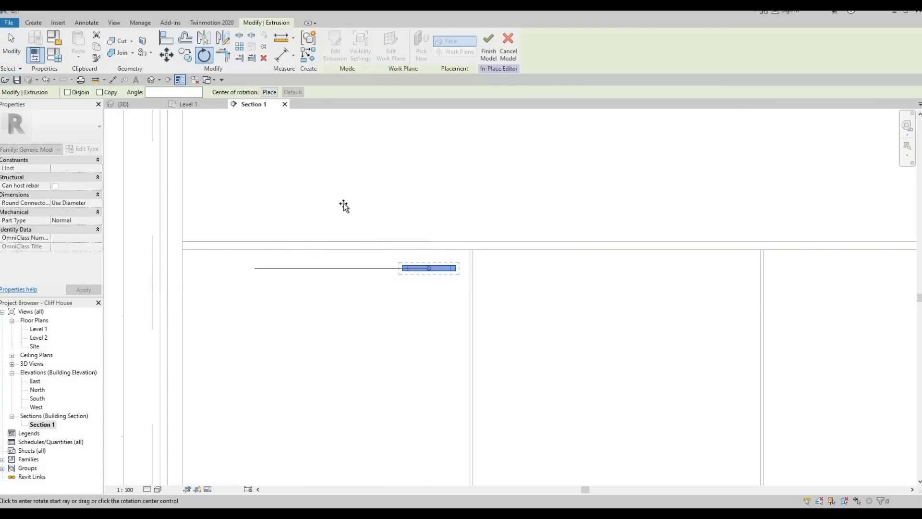
click(362, 282)
key(Escape)
key(Escape)
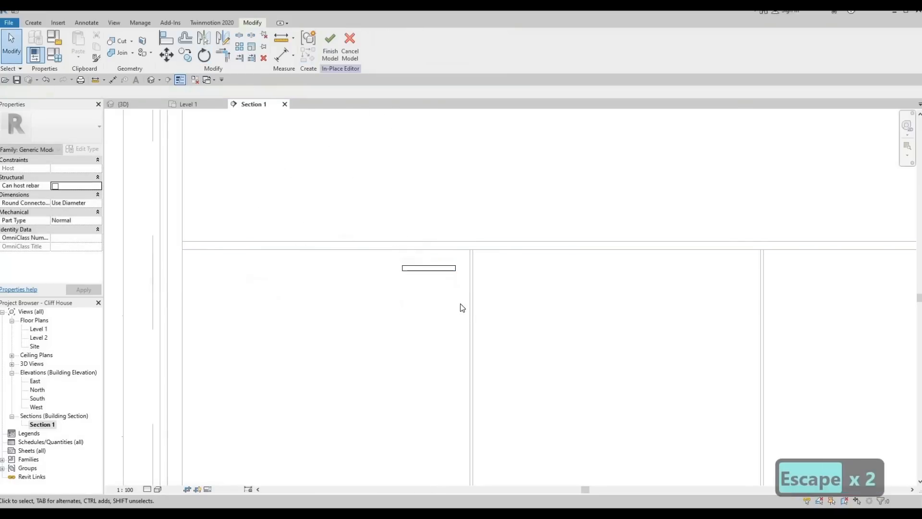
Copy the horizontal handle from the base cabinet up to the lower part of the wall cabinet's first door
drag(377, 228, 468, 307)
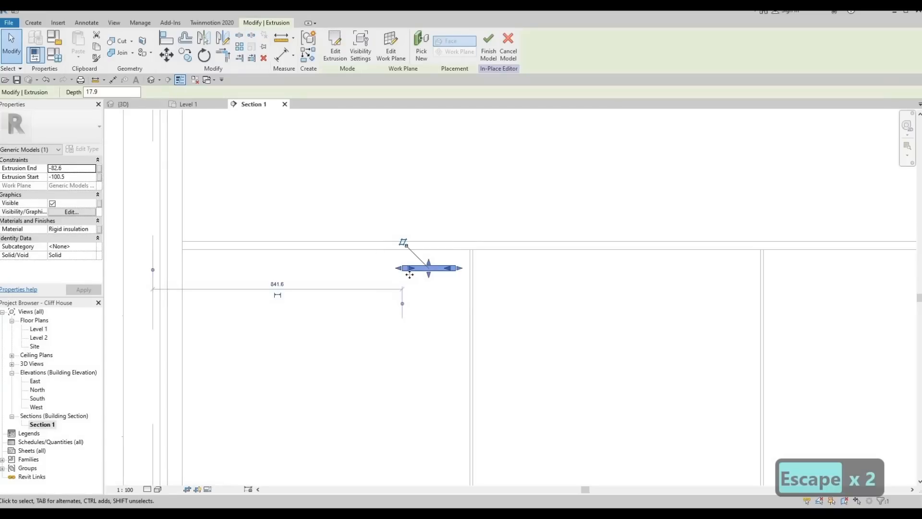
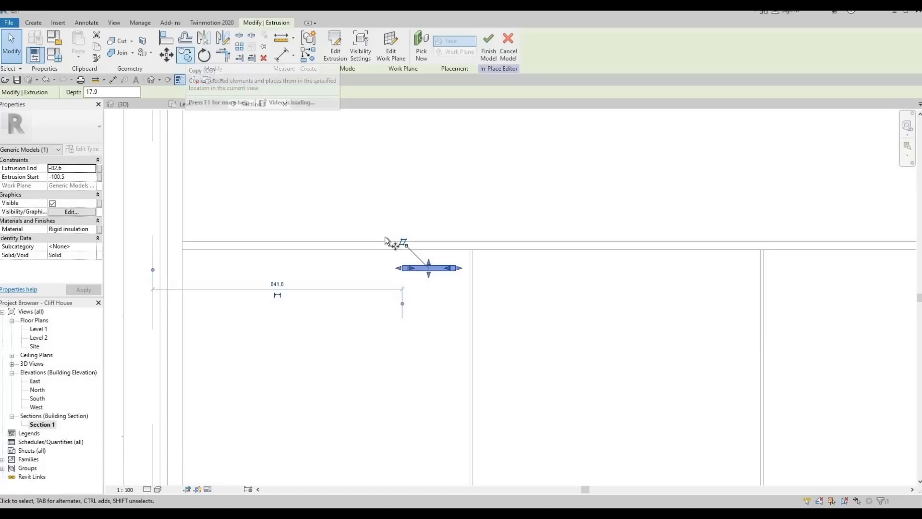
click(187, 58)
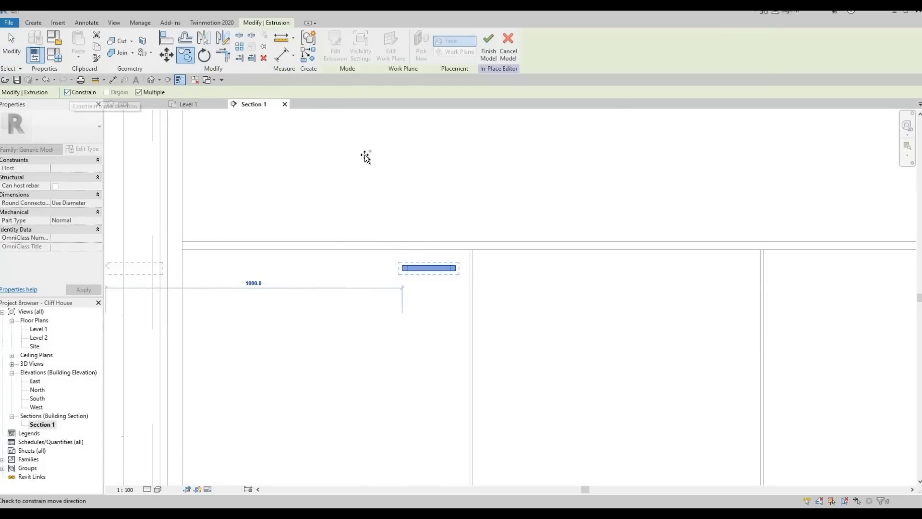
middle_drag(367, 156, 376, 316)
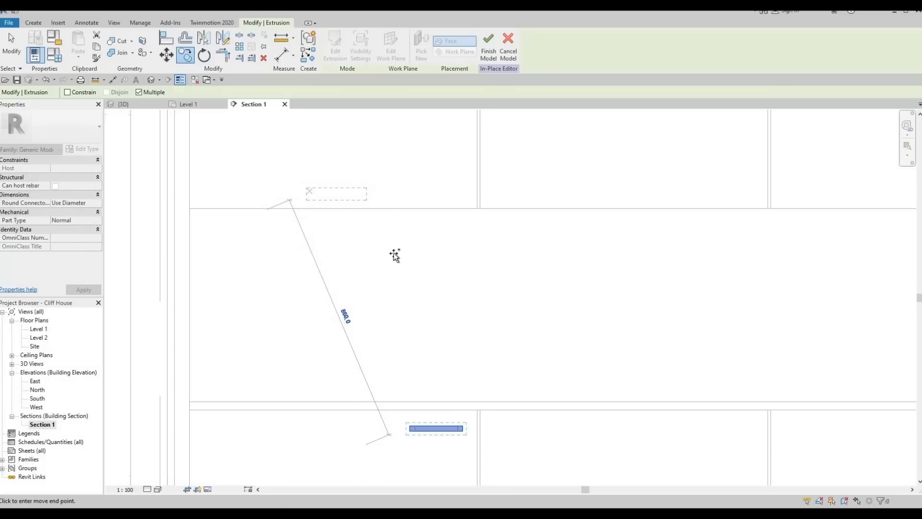
click(289, 200)
key(Escape)
middle_drag(375, 365, 297, 239)
key(Escape)
Rotate the base cabinet's original handle by 90 degrees about its centre so it stands vertical
drag(310, 256, 393, 328)
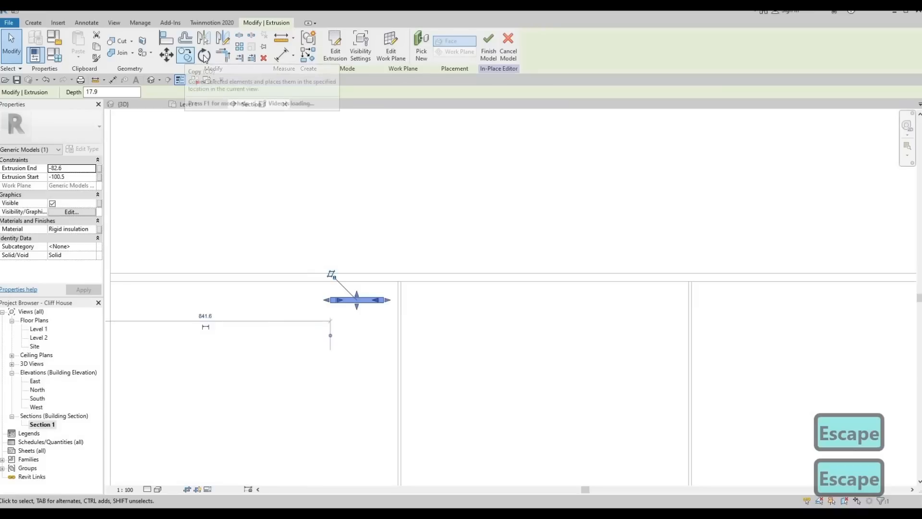
click(204, 54)
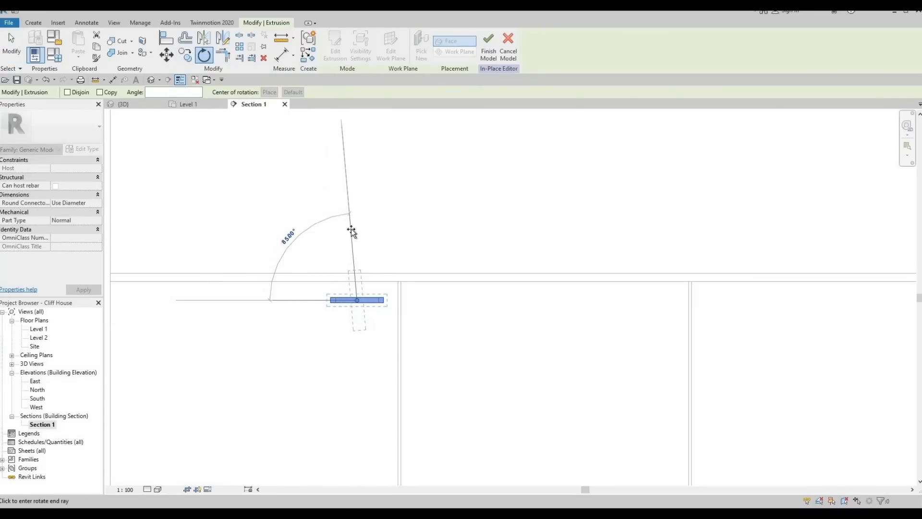
text(90)
key(Return)
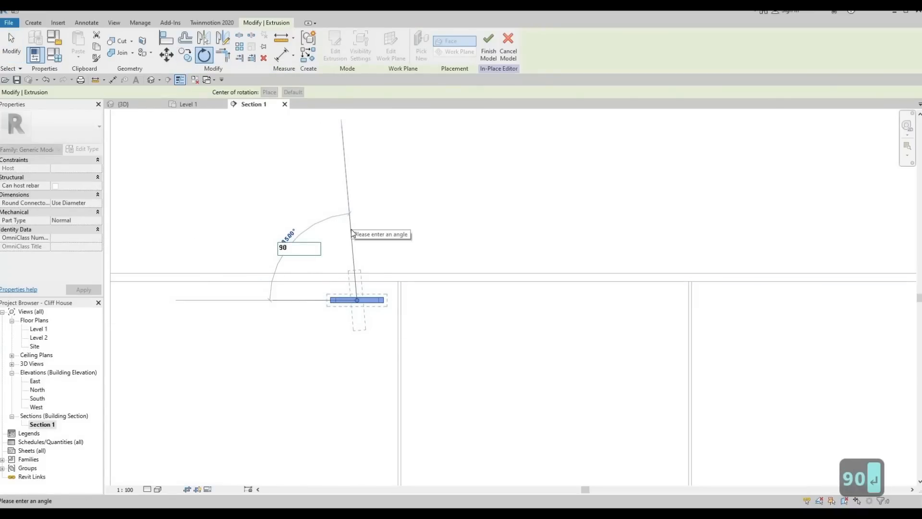
key(Escape)
key(Escape)
Nudge the vertical handle below the countertop and close to the first base door's inner edge, about 1015.6 mm from the side-wall reference
drag(330, 247, 370, 349)
key(Down)
key(Down)
key(Down)
key(Down)
key(Down)
key(Down)
key(Down)
key(Down)
key(Down)
key(Down)
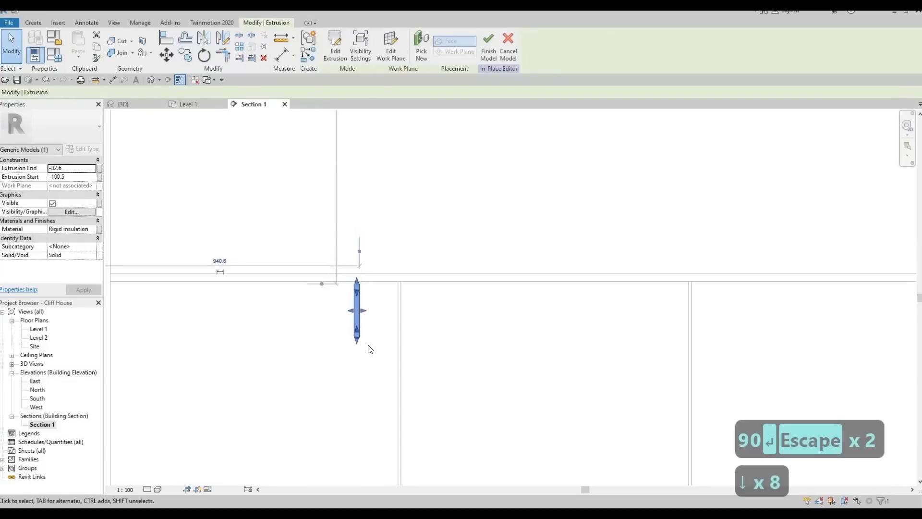
key(Right)
key(Right)
key(Right)
key(Right)
key(Right)
key(Right)
key(Down)
key(Down)
key(Down)
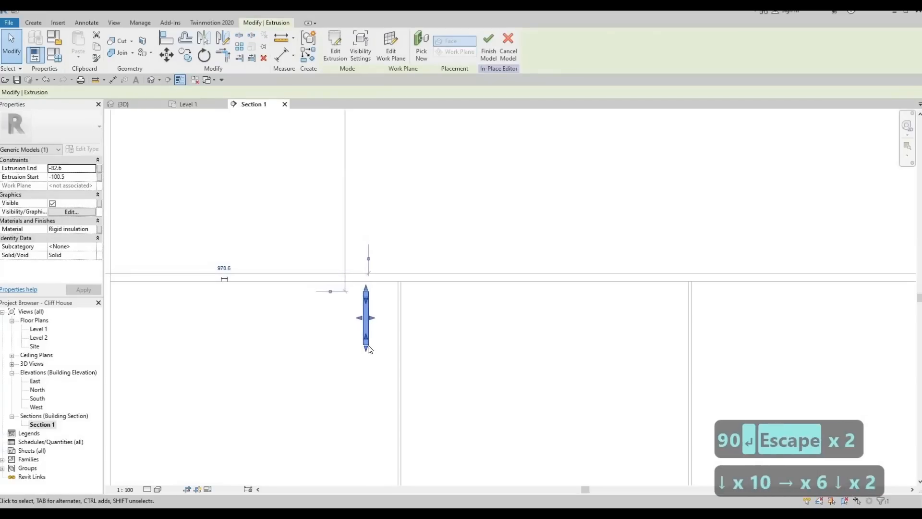
key(Right)
key(Right)
key(Right)
key(Right)
key(Right)
key(Right)
key(Right)
key(Right)
key(Right)
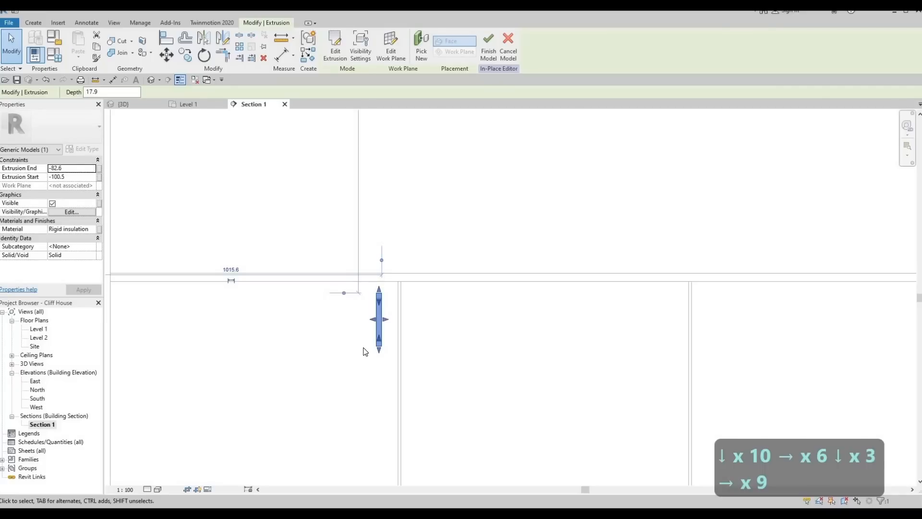
Mirror a copy of the vertical handle onto the second base door, using an axis drawn at the gap between the two doors
key(Escape)
key(Escape)
drag(336, 237, 440, 402)
key(d)
key(m)
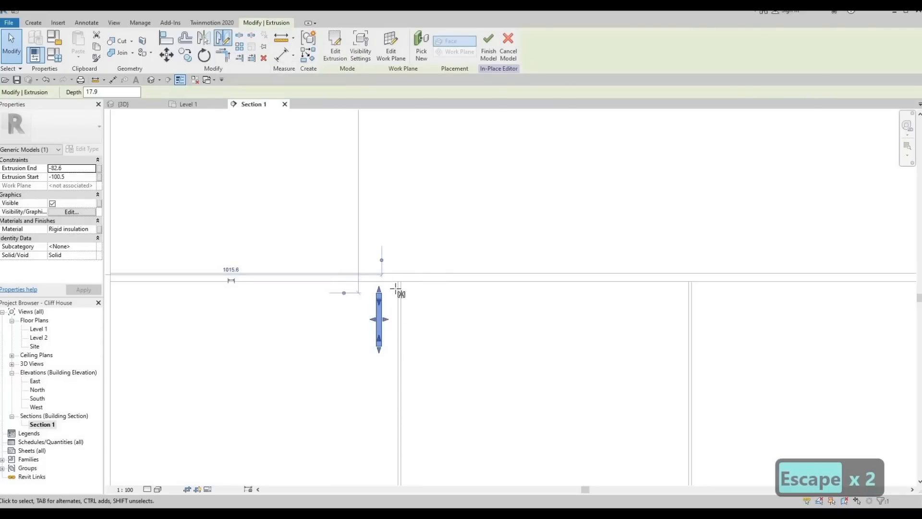
scroll(391, 282, up, 3)
scroll(391, 282, up, 2)
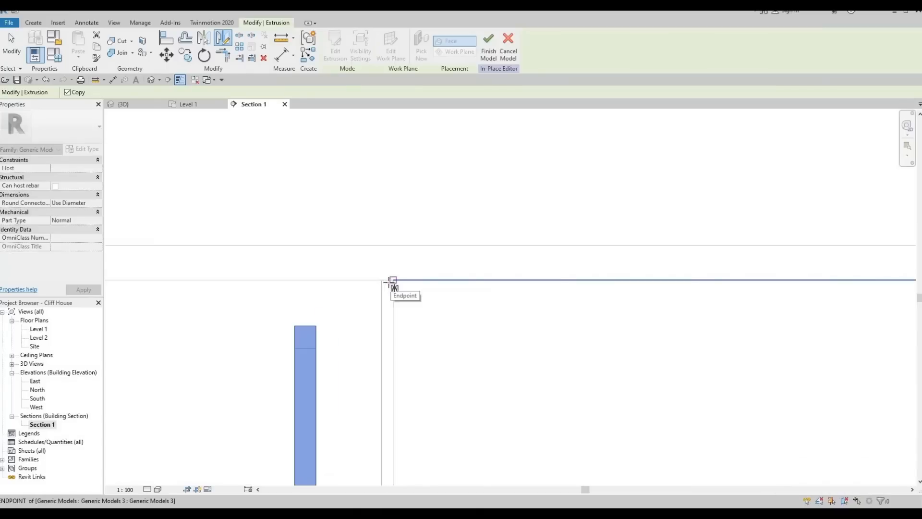
click(391, 282)
click(469, 380)
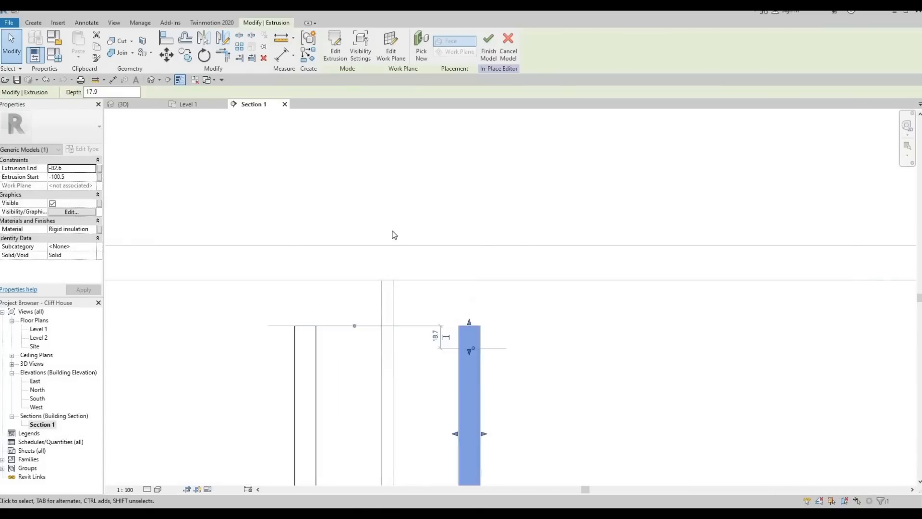
Copy the pair of vertical handles from the midpoint of the first door gap to the gap between the third and fourth base doors
scroll(323, 164, down, 3)
key(Escape)
key(Escape)
drag(241, 135, 466, 376)
key(m)
key(v)
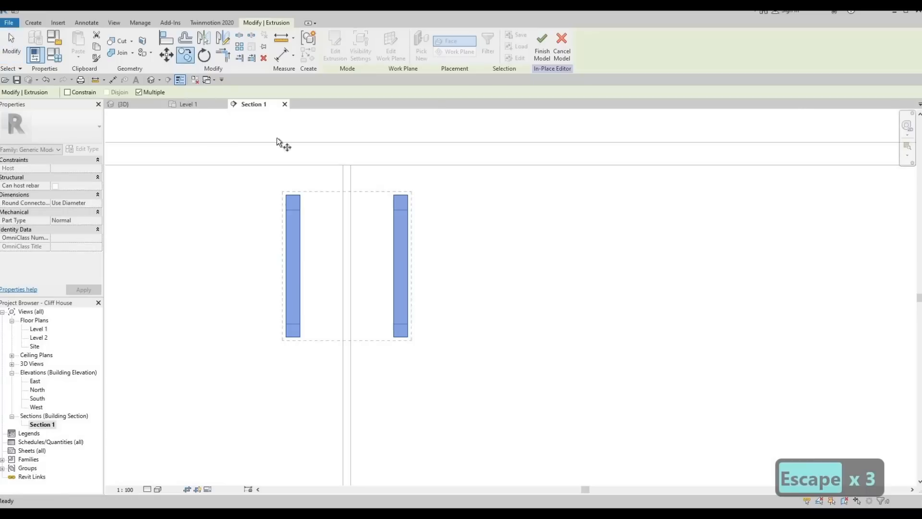
click(347, 164)
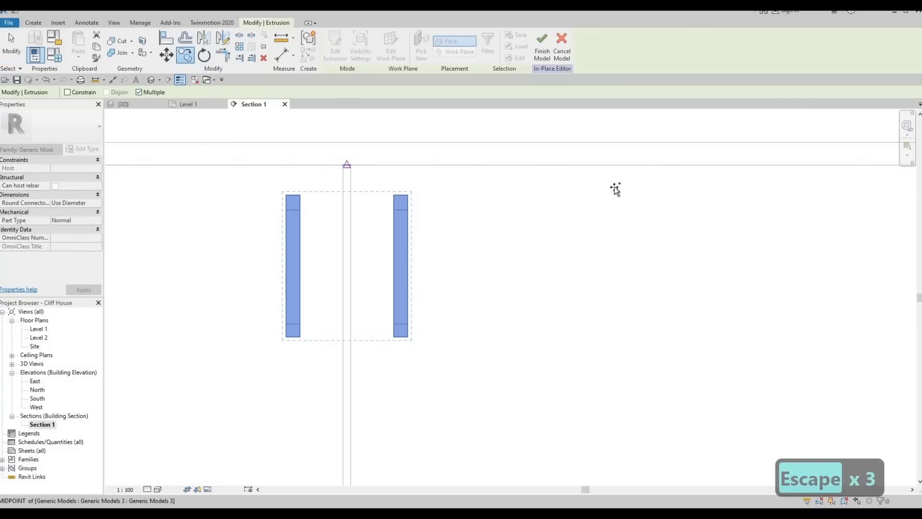
scroll(600, 200, down, 1)
middle_drag(524, 212, 419, 209)
middle_drag(687, 200, 198, 222)
scroll(352, 210, down, 5)
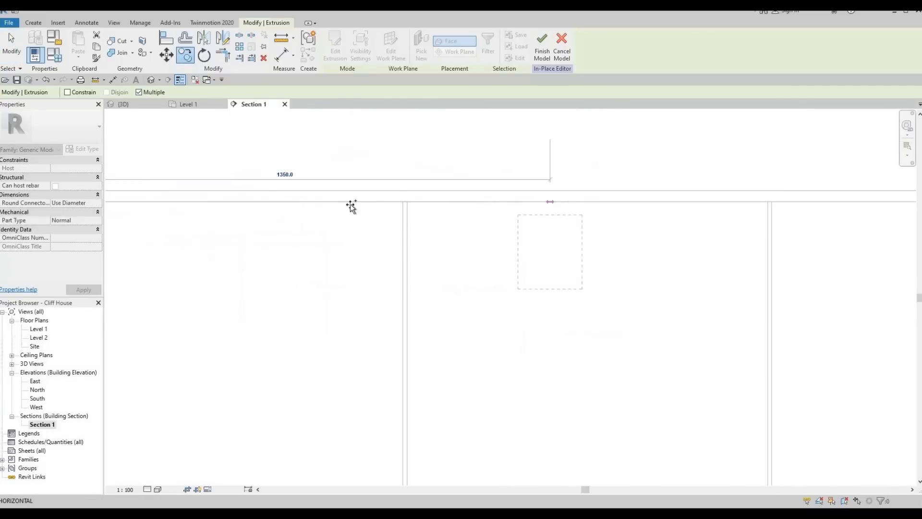
middle_drag(596, 211, 353, 192)
scroll(449, 178, up, 4)
scroll(429, 192, up, 5)
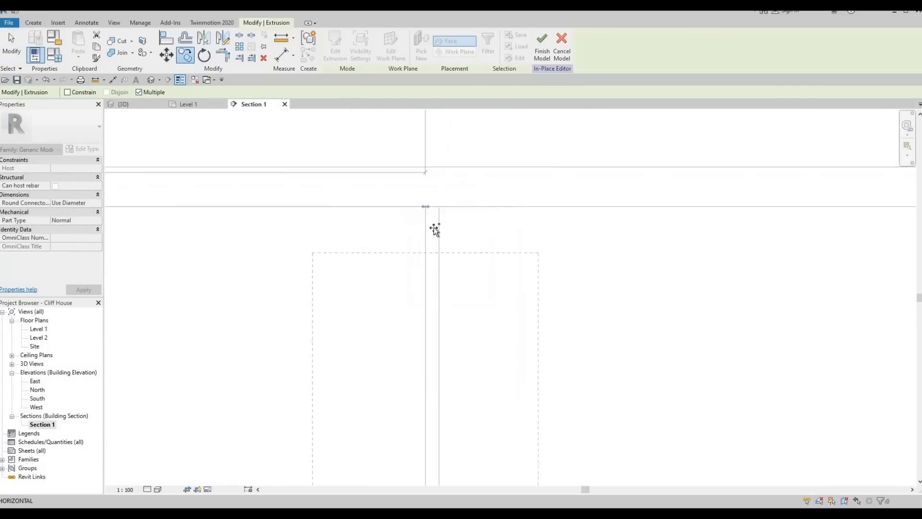
scroll(449, 206, down, 6)
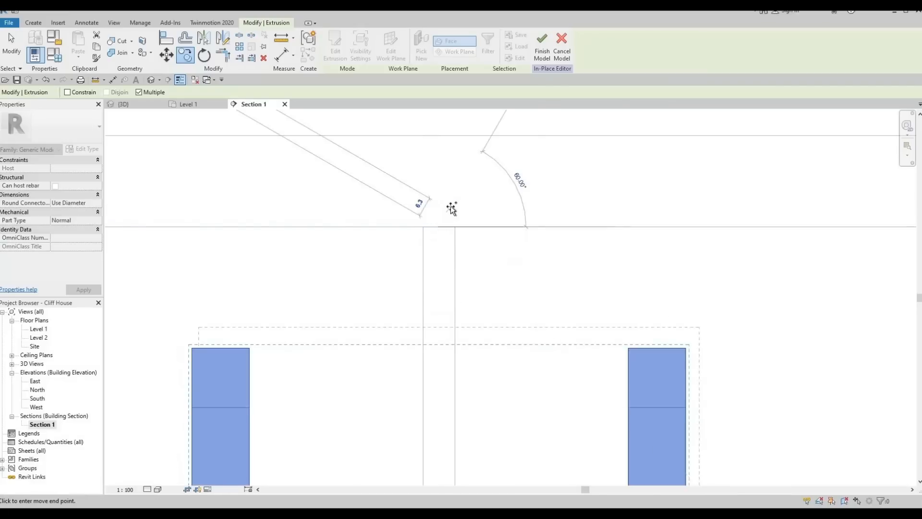
key(Escape)
key(Escape)
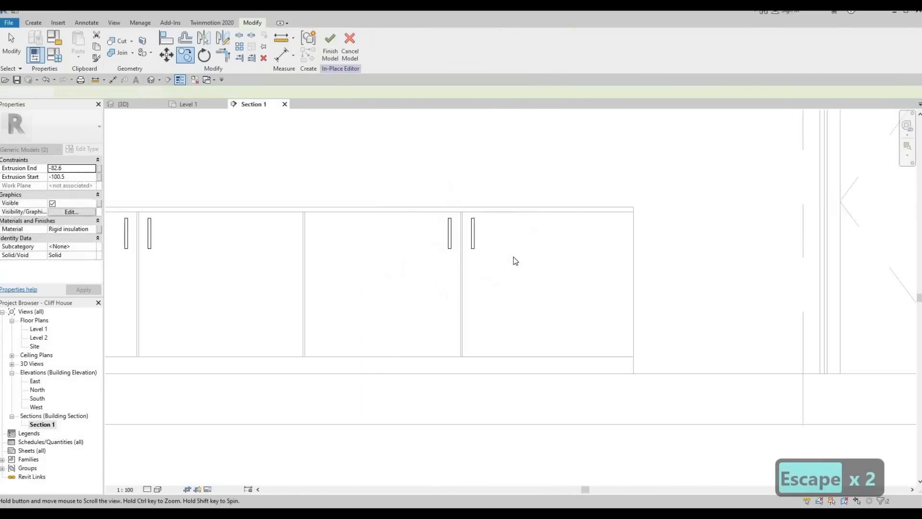
Examine the handles on the base and wall cabinets in the 3D view and the Level 1 plan, checking their placement against the door fronts
scroll(400, 169, down, 2)
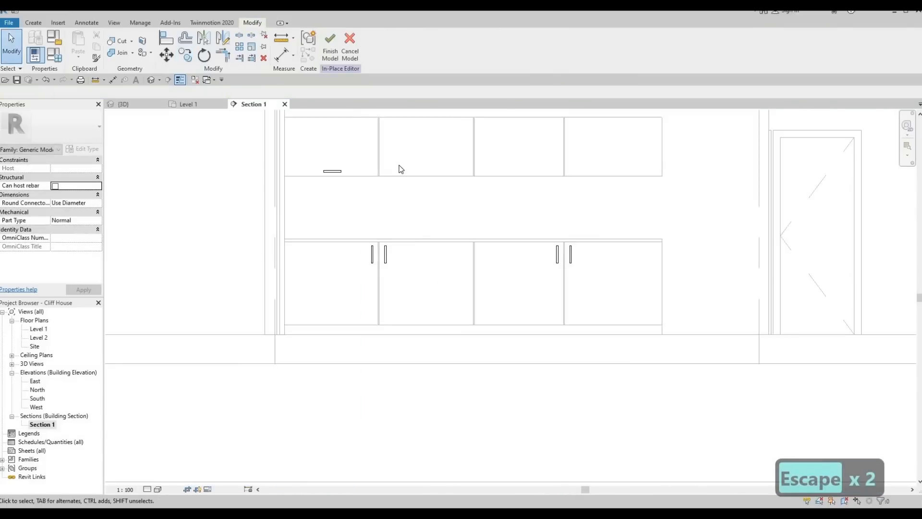
click(150, 80)
shift+middle_drag(407, 220, 503, 339)
shift+middle_drag(471, 235, 516, 397)
middle_drag(300, 151, 331, 267)
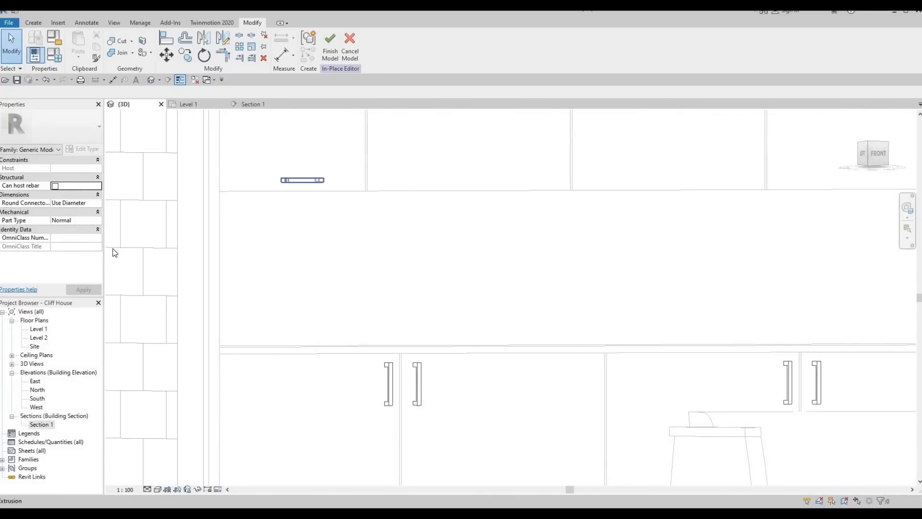
double_click(38, 329)
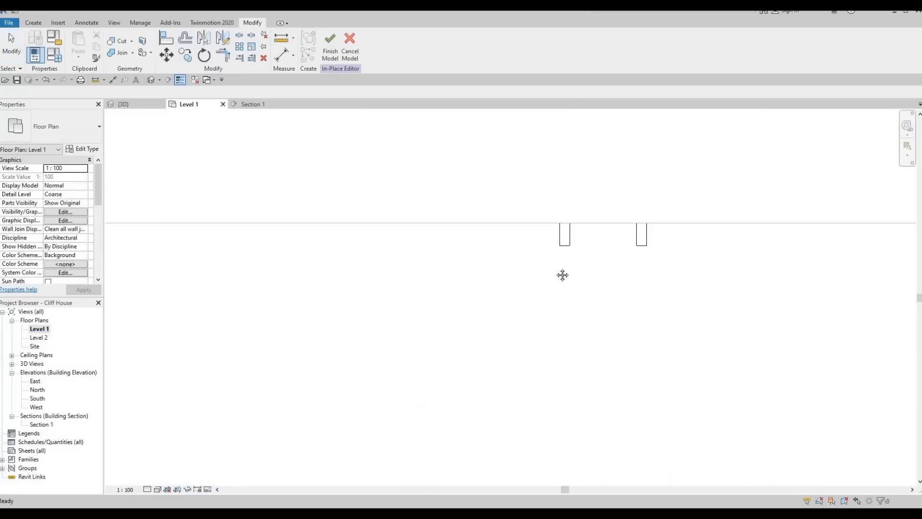
scroll(562, 262, up, 3)
middle_drag(559, 220, 349, 244)
scroll(349, 244, down, 1)
scroll(264, 290, up, 1)
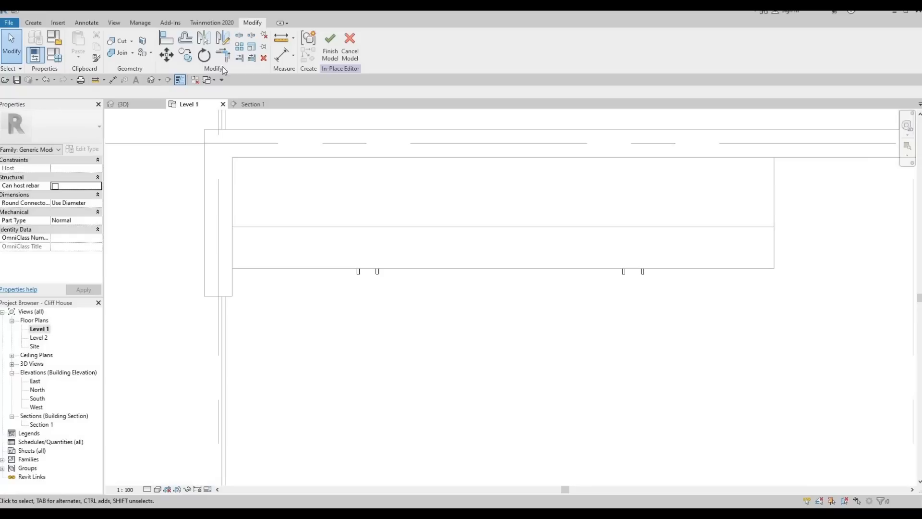
click(134, 105)
shift+middle_drag(325, 268, 344, 201)
shift+middle_drag(353, 206, 518, 278)
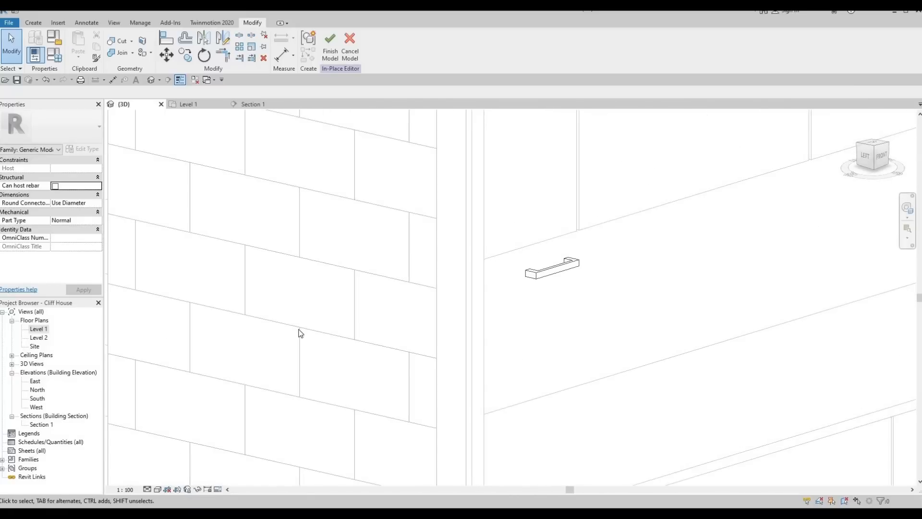
middle_drag(106, 381, 99, 340)
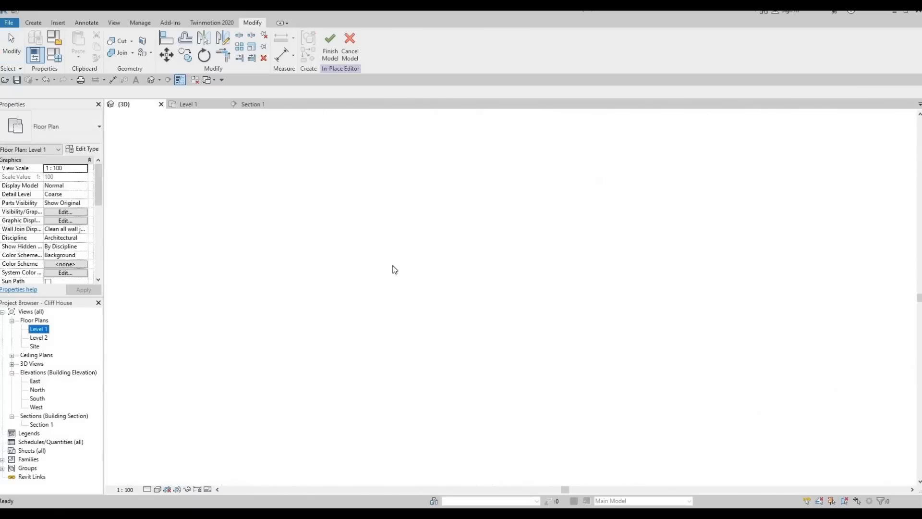
Return to the Level 1 plan and finish the in-place handle model
scroll(375, 275, down, 4)
scroll(293, 275, up, 3)
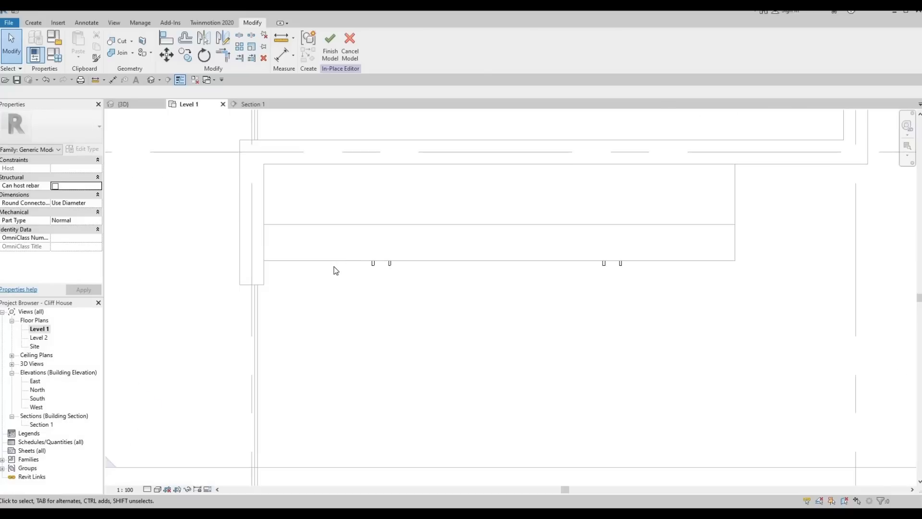
scroll(336, 270, down, 3)
key(F1)
key(F1)
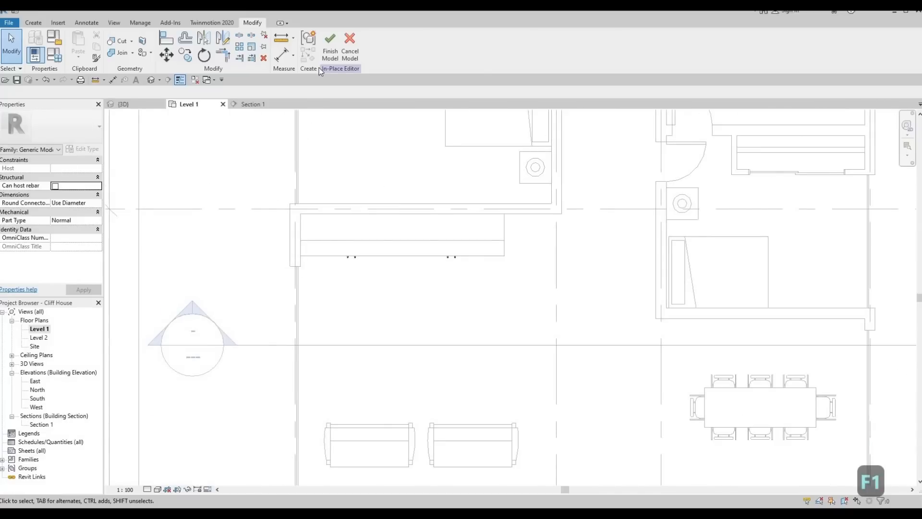
click(329, 53)
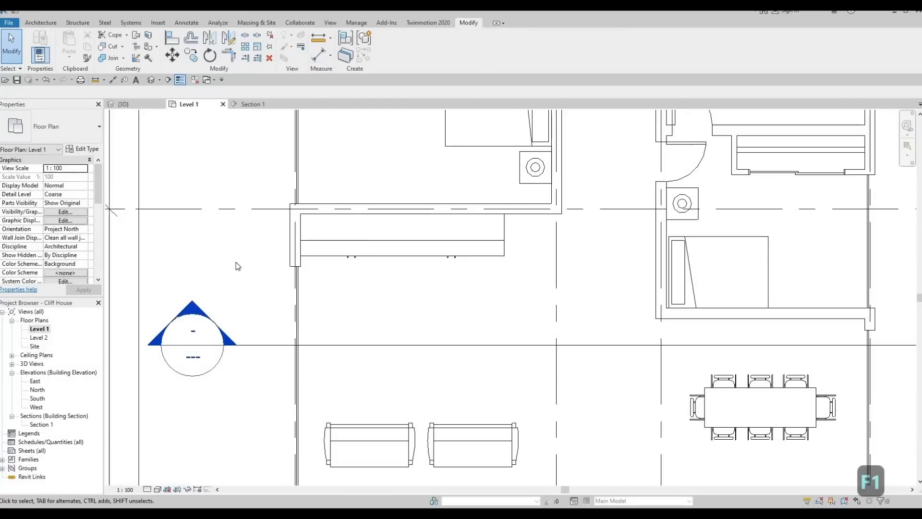
key(Escape)
key(Escape)
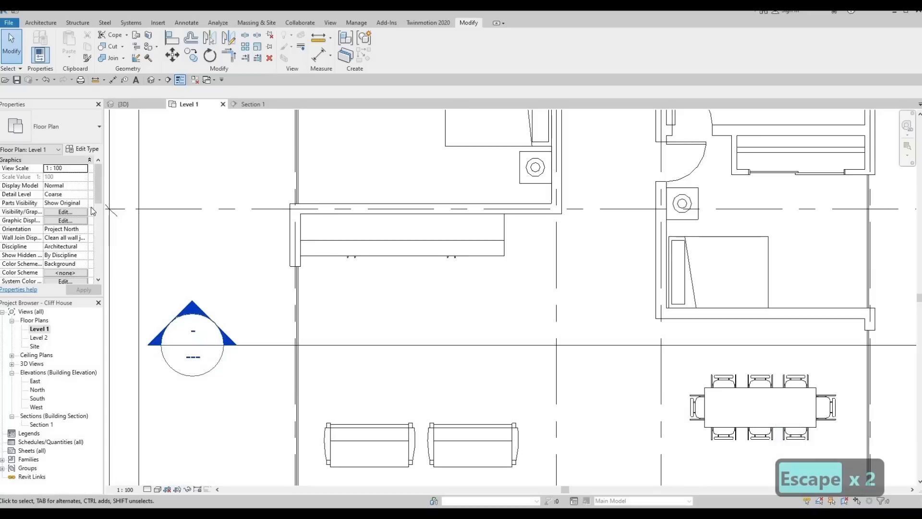
Set the Level 1 view range's top offset to 4000
drag(99, 192, 101, 231)
scroll(74, 245, down, 2)
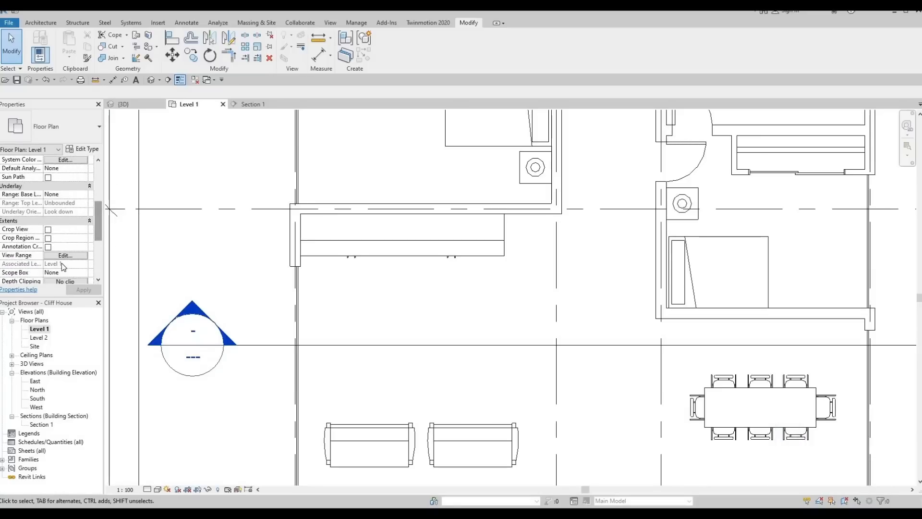
scroll(57, 253, down, 1)
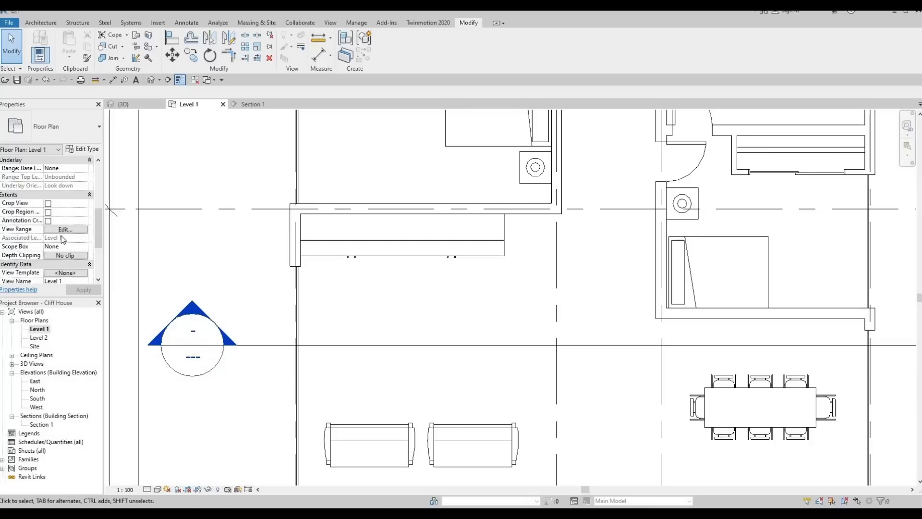
click(64, 229)
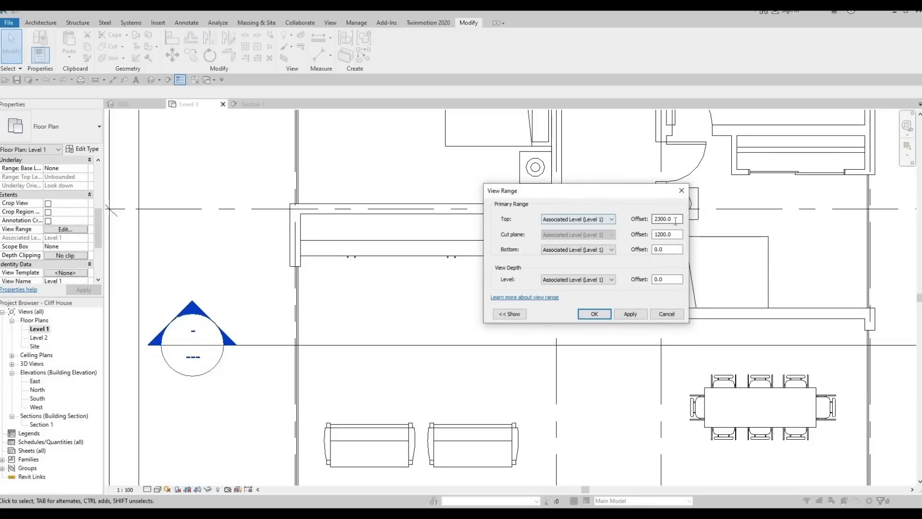
key(Tab)
text(400)
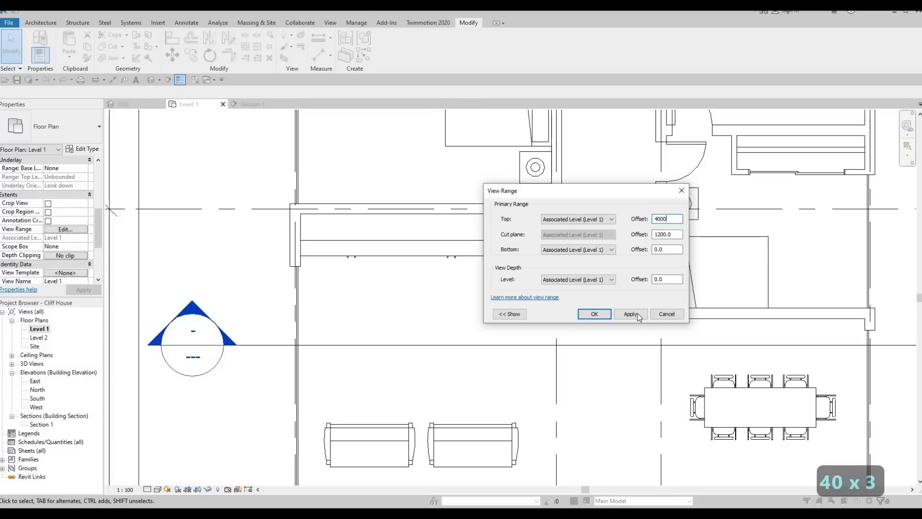
text(0)
click(595, 313)
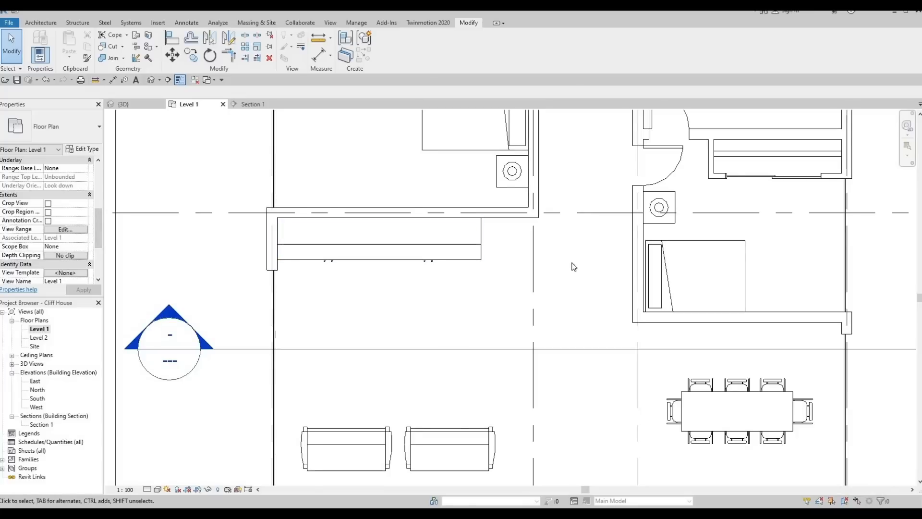
Set the Level 1 view range's cut plane offset to 3700
click(65, 229)
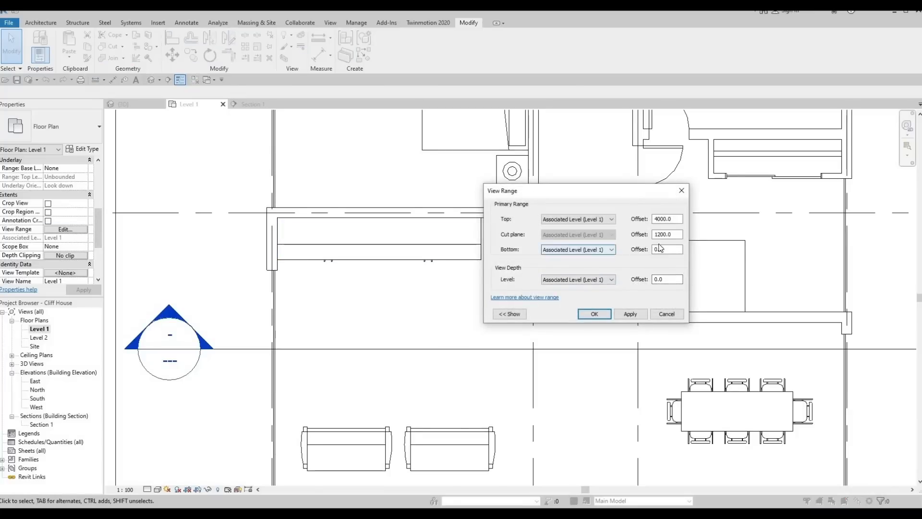
drag(679, 237, 615, 238)
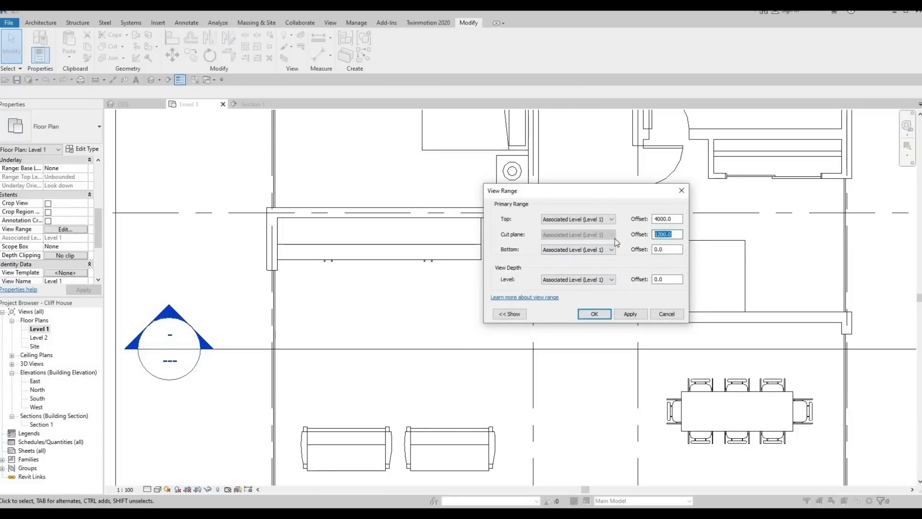
text(3700)
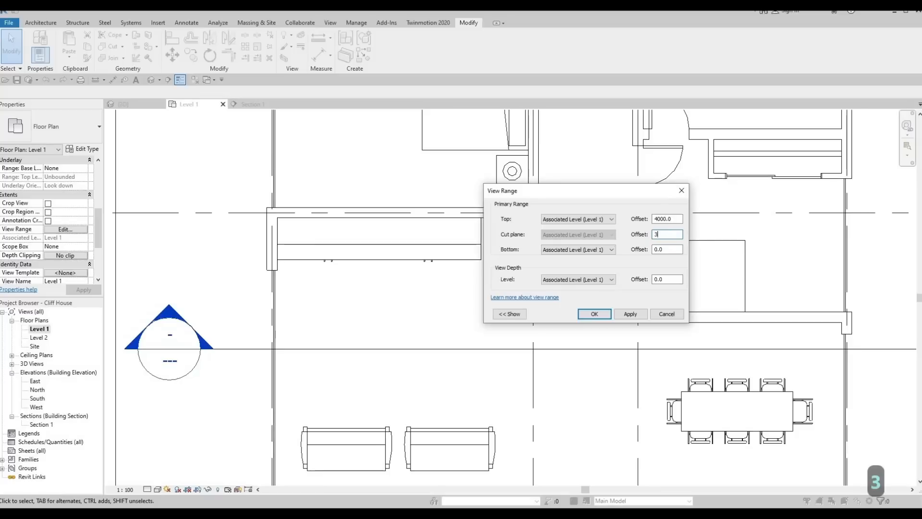
click(624, 313)
key(Return)
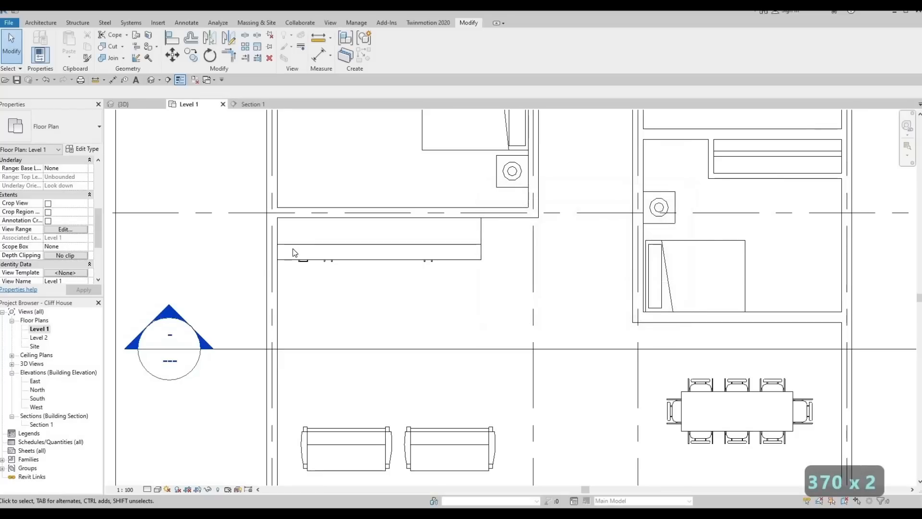
Open the in-place model of the horizontal handle at the cabinet front for editing
scroll(263, 265, up, 4)
drag(300, 259, 383, 332)
click(347, 308)
click(389, 52)
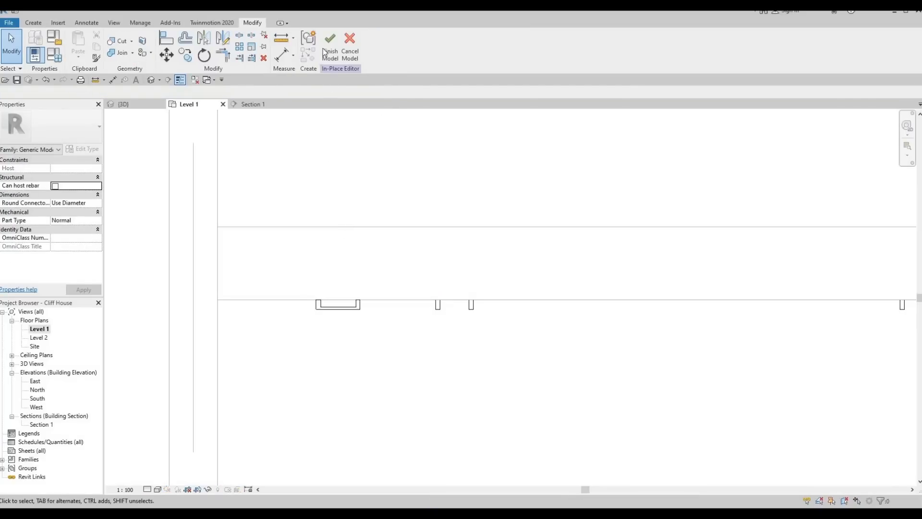
Move the horizontal handle extrusion straight back 300 mm so it sits against the wall cabinet's front line
click(330, 308)
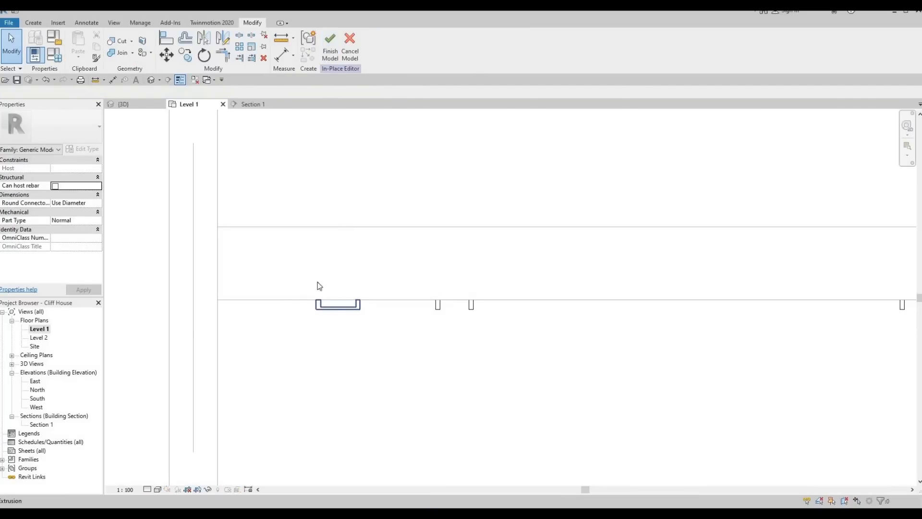
drag(297, 281, 367, 327)
click(340, 309)
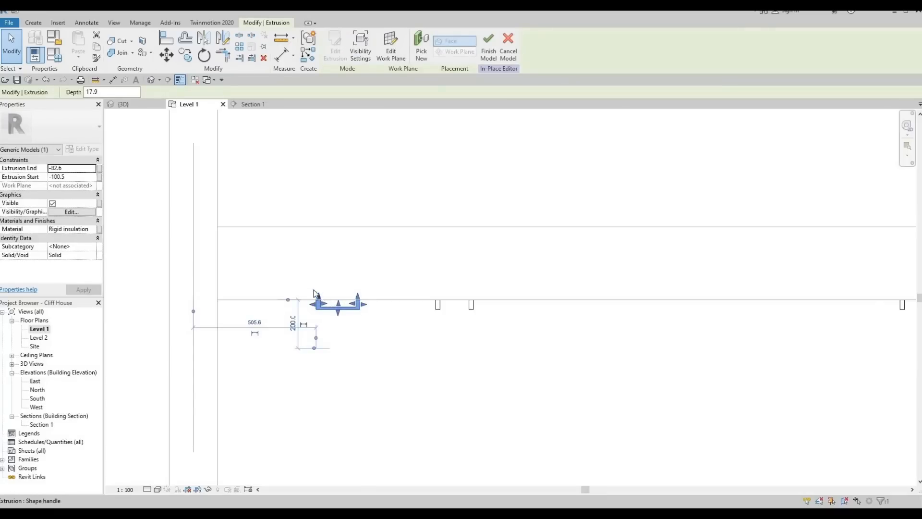
click(167, 55)
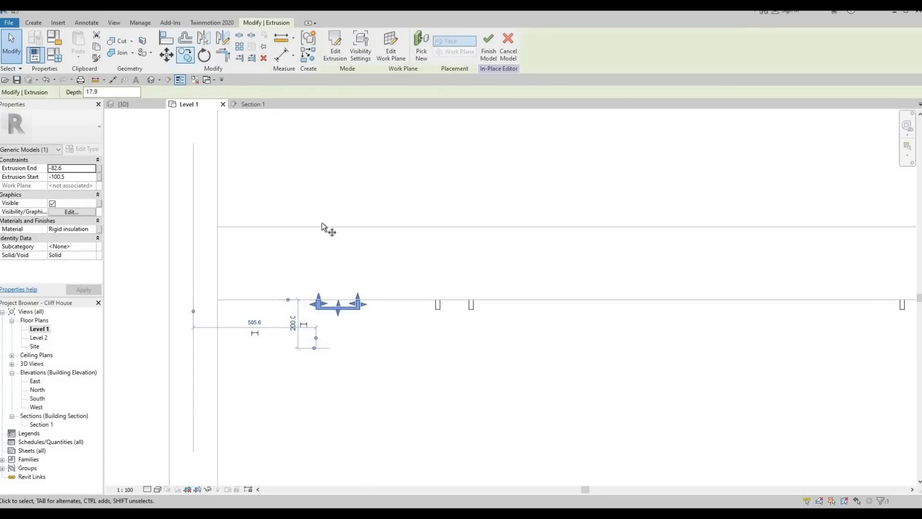
click(338, 310)
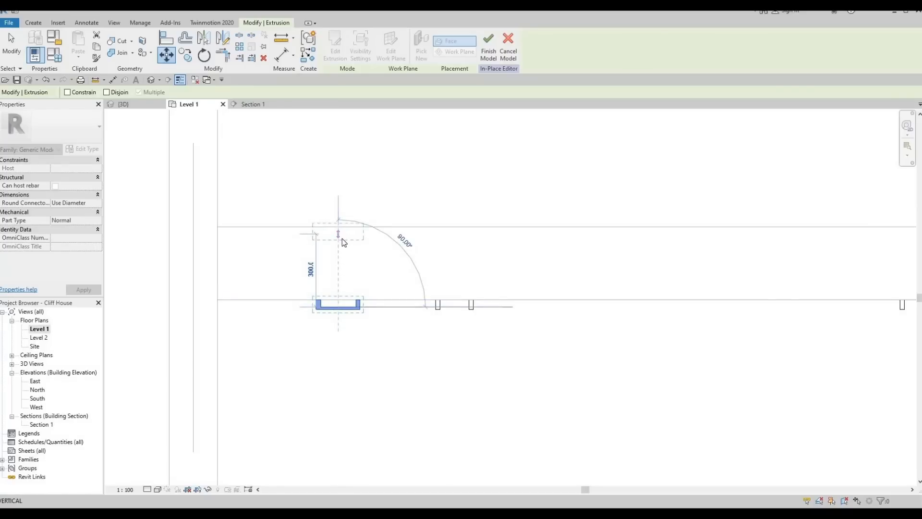
click(341, 236)
scroll(331, 235, up, 5)
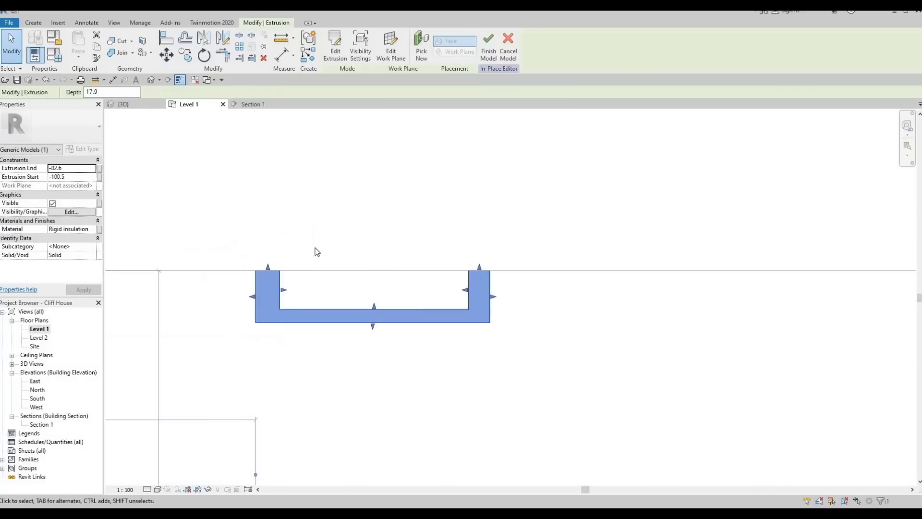
scroll(440, 270, down, 2)
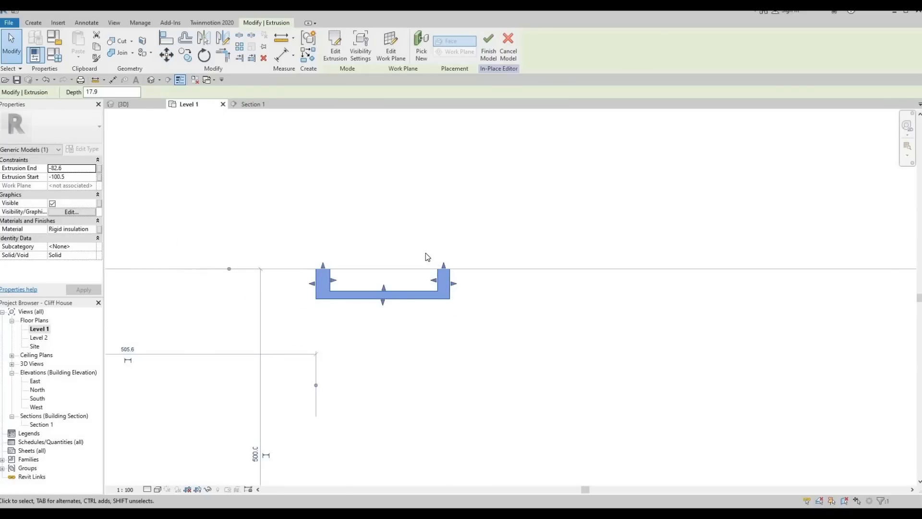
scroll(427, 257, down, 3)
click(389, 258)
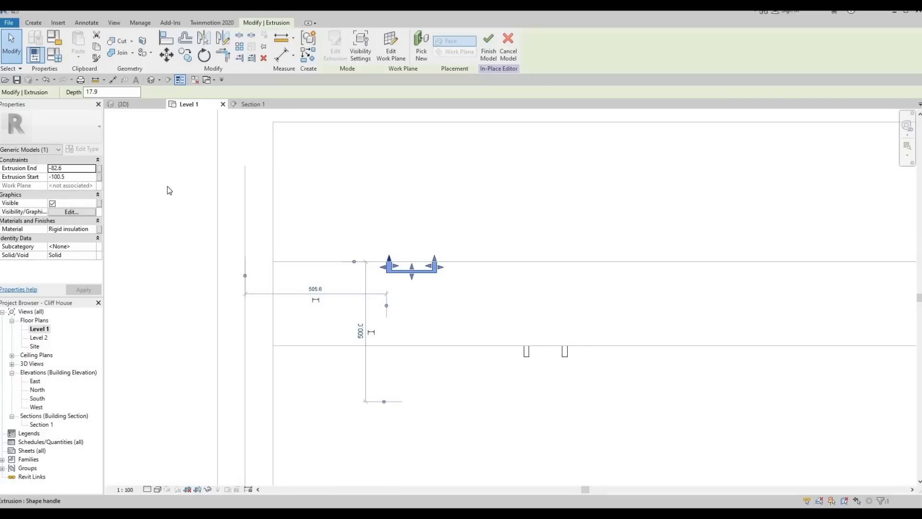
Open Section 1 and examine the horizontal handle's position on the first wall cabinet door
double_click(41, 425)
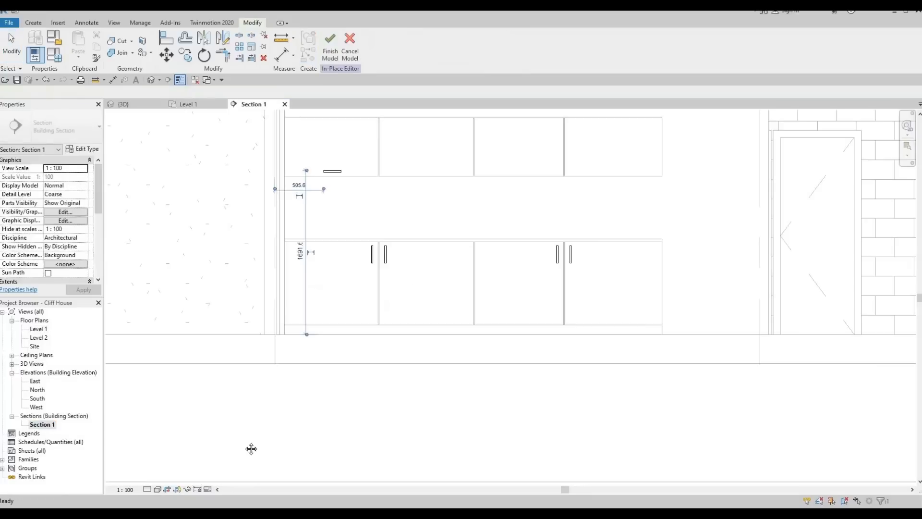
middle_drag(309, 130, 293, 183)
scroll(312, 250, up, 3)
scroll(291, 239, up, 4)
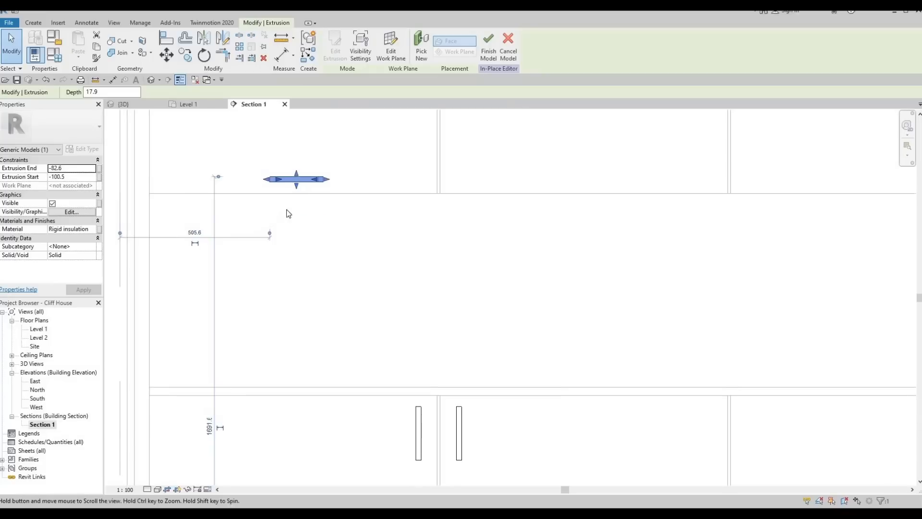
key(Escape)
key(Escape)
drag(220, 214, 355, 310)
scroll(333, 318, down, 2)
middle_drag(362, 300, 350, 253)
middle_drag(332, 332, 328, 287)
middle_drag(343, 235, 321, 280)
scroll(320, 278, down, 1)
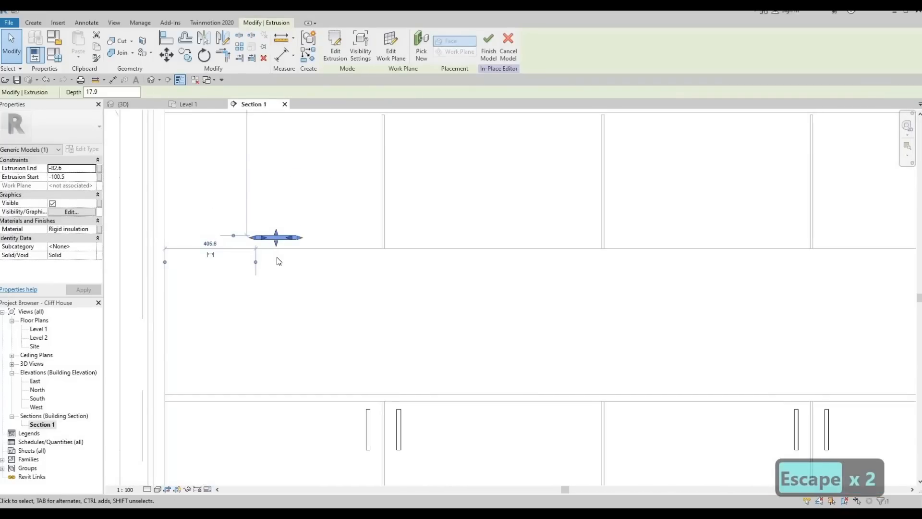
key(Escape)
scroll(283, 259, up, 2)
scroll(336, 271, down, 5)
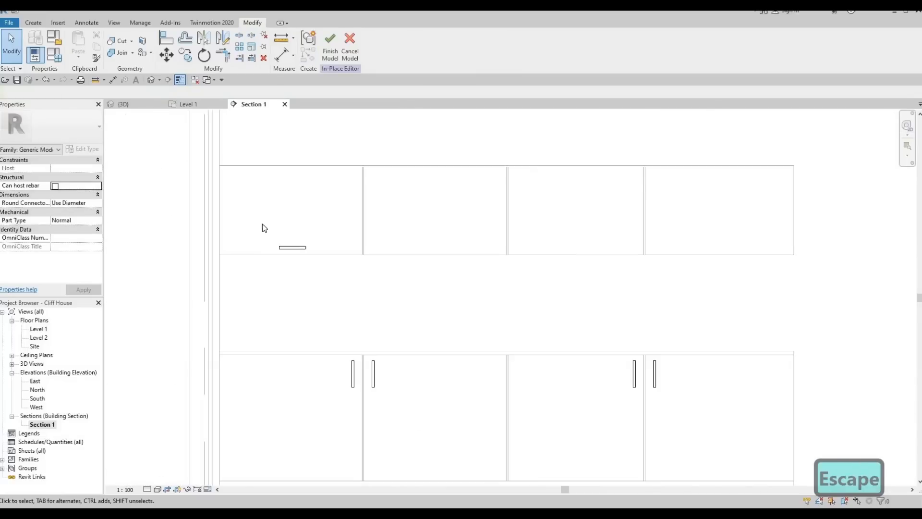
Nudge the horizontal handle up about 30 mm on the first wall cabinet door
drag(262, 224, 330, 276)
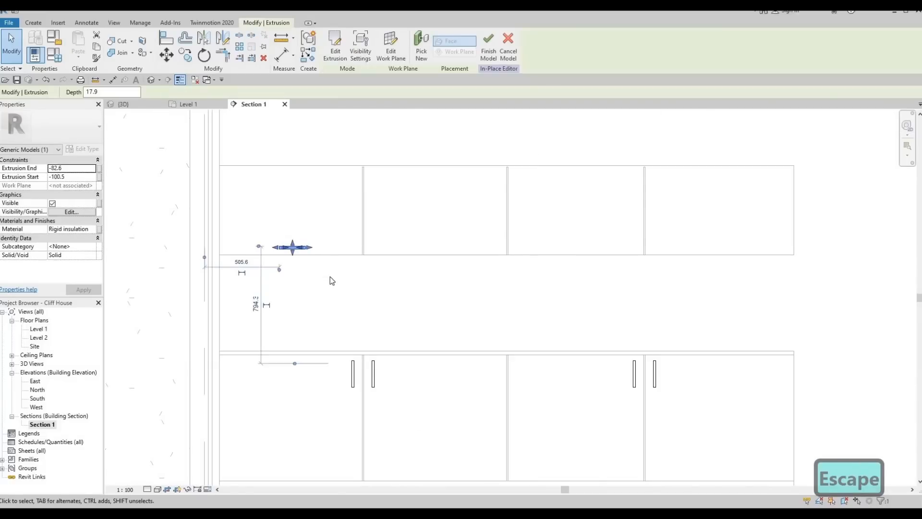
key(Up)
key(Up)
key(Up)
key(Escape)
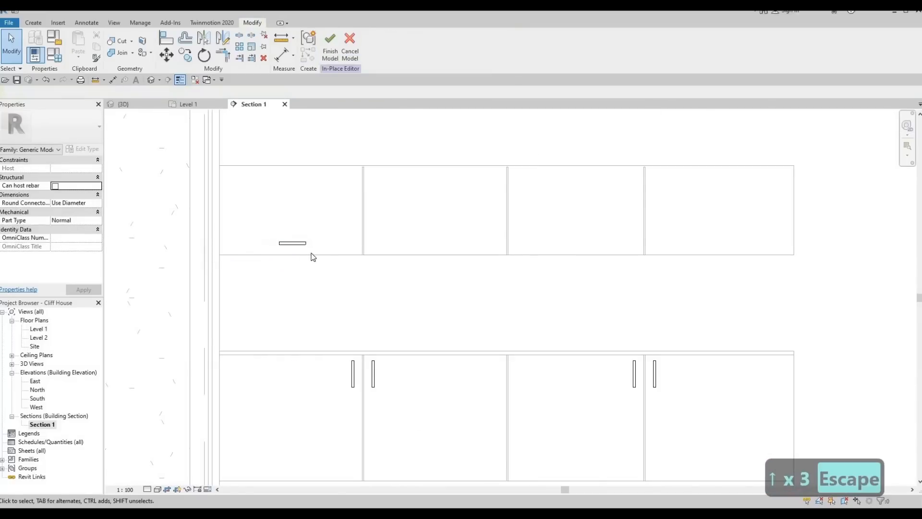
scroll(323, 259, up, 2)
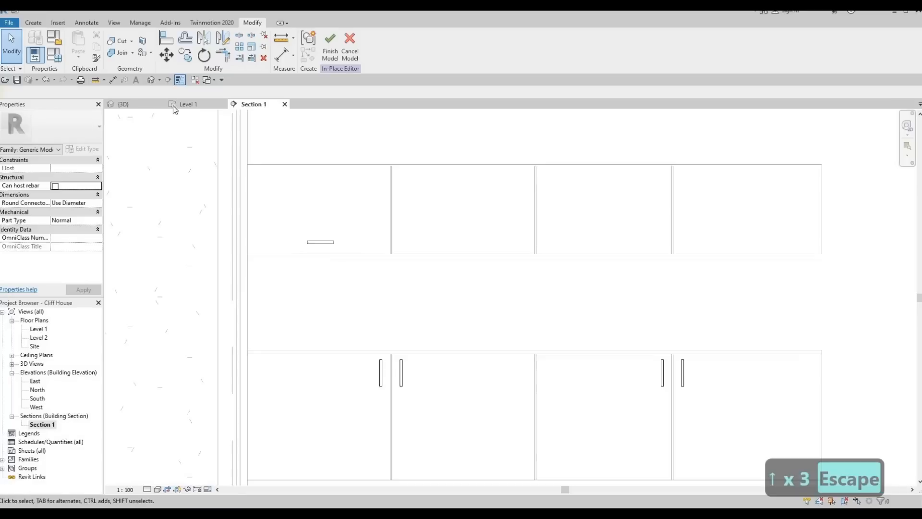
click(33, 22)
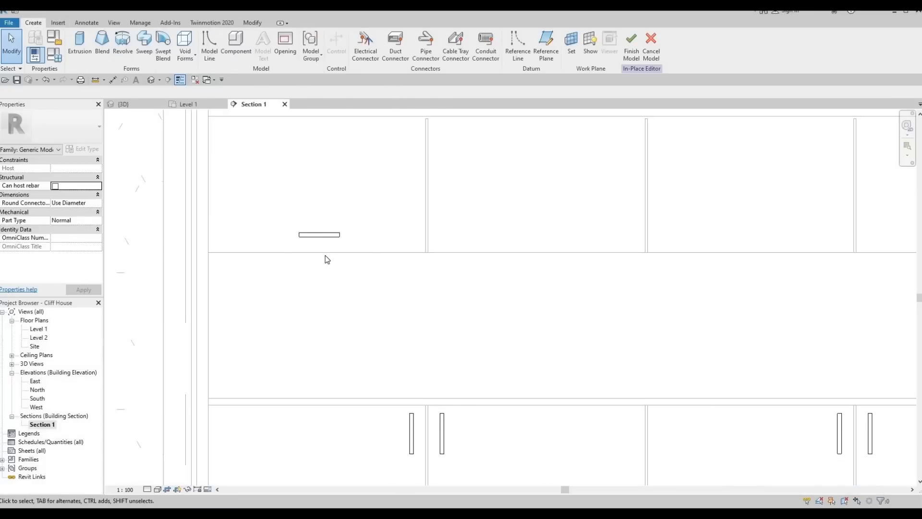
key(Escape)
drag(277, 219, 359, 264)
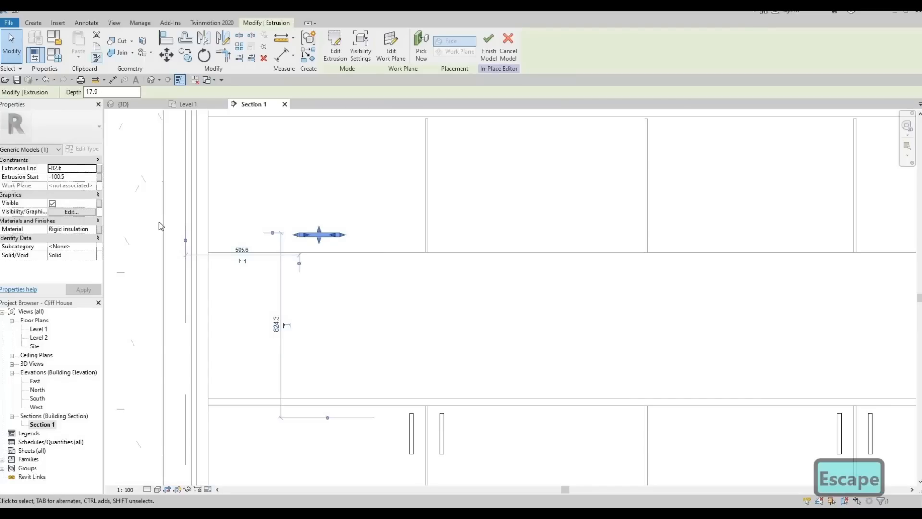
key(Escape)
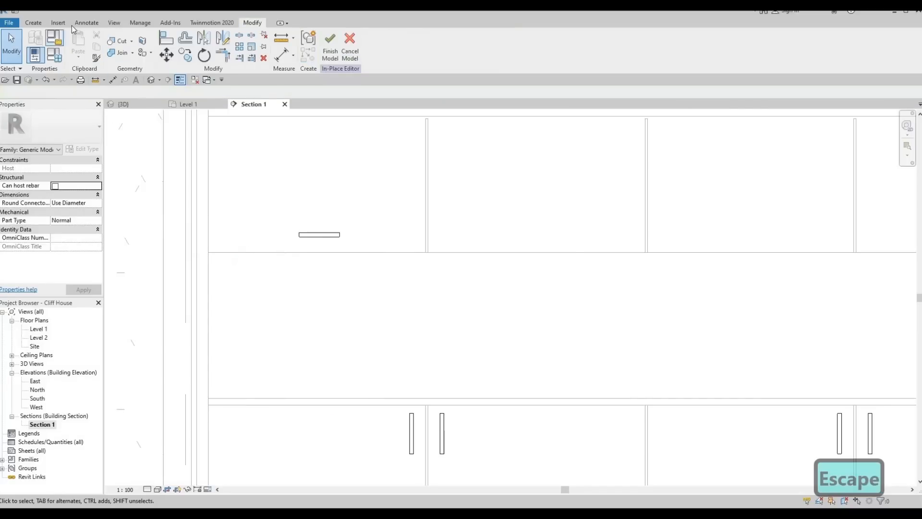
scroll(71, 55, up, 5)
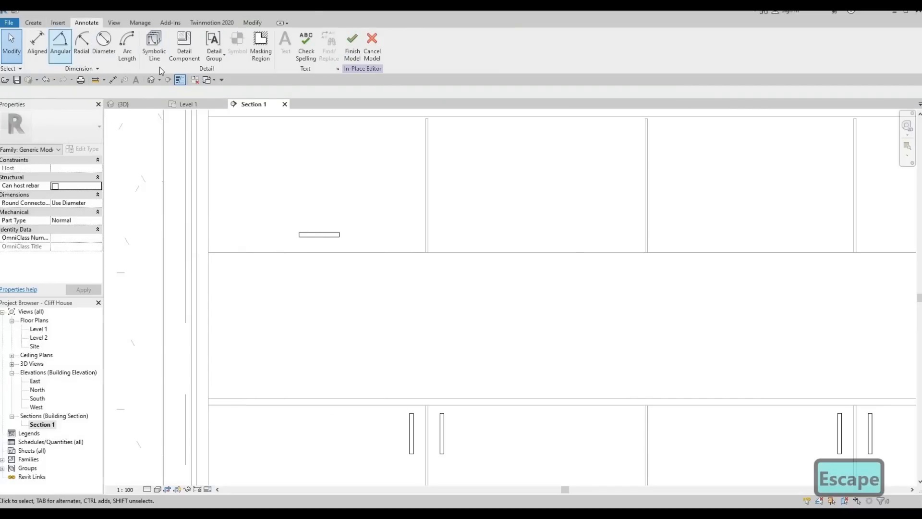
click(37, 43)
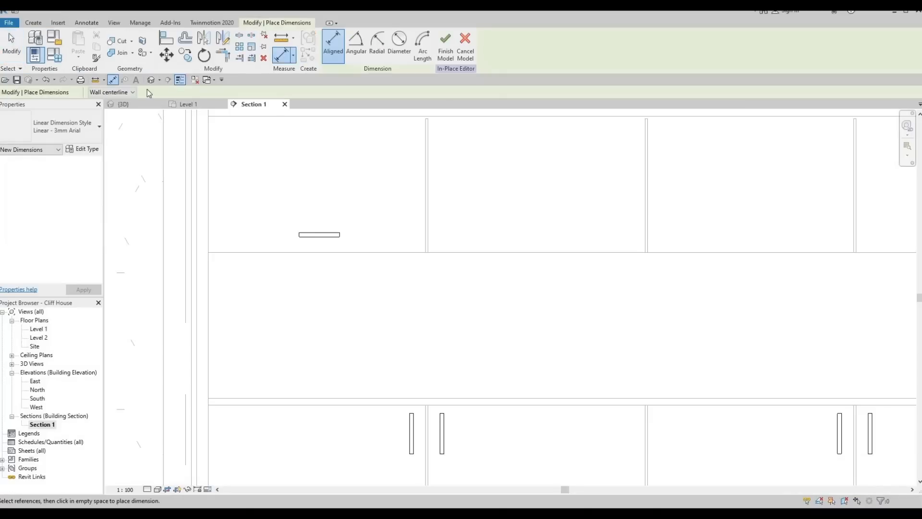
key(Escape)
click(54, 22)
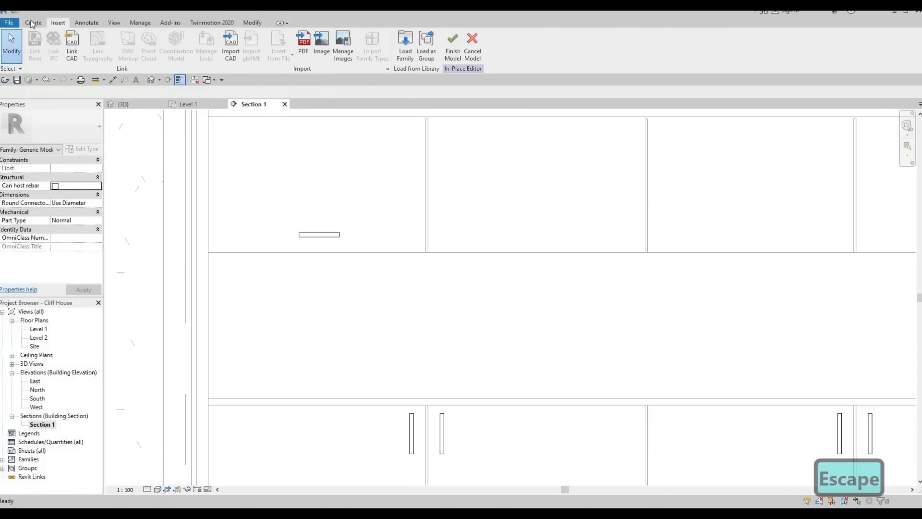
click(32, 23)
click(214, 56)
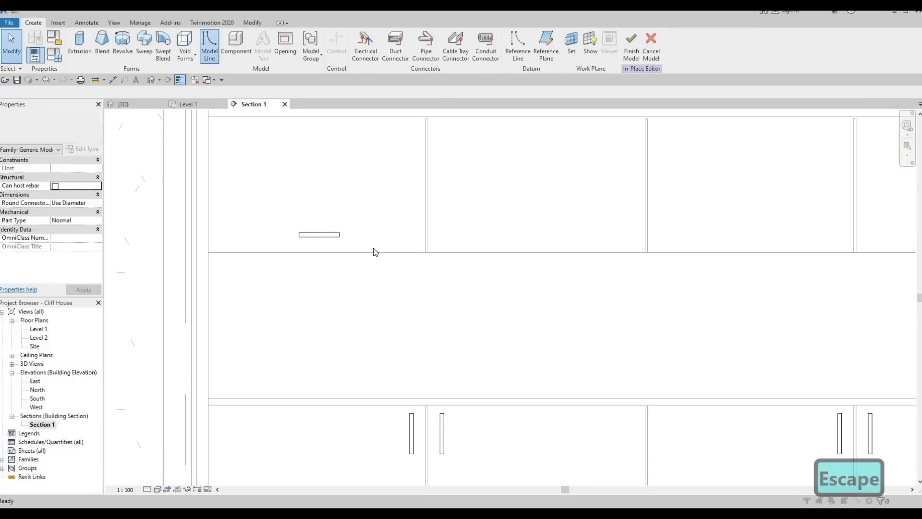
key(Escape)
key(Escape)
key(Escape)
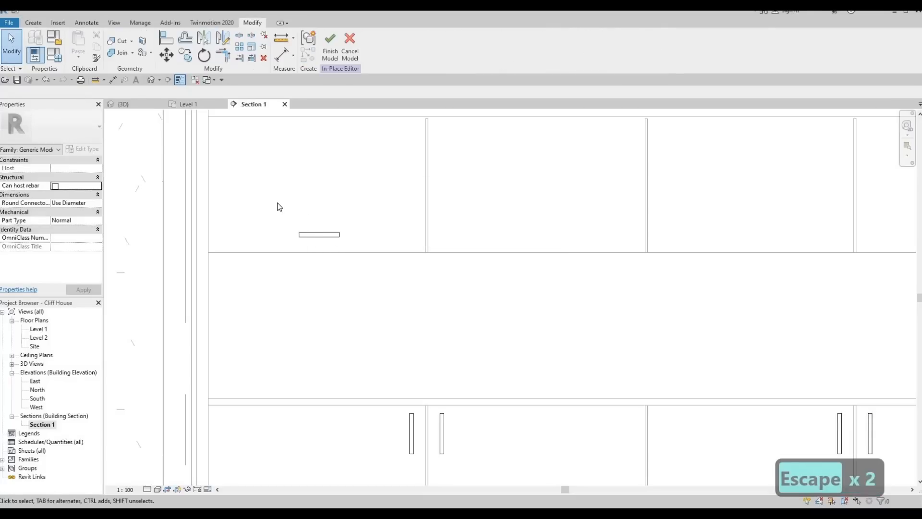
key(Escape)
Copy the horizontal handle to the centre of the other three wall cabinet doors and finish the in-place model
click(319, 234)
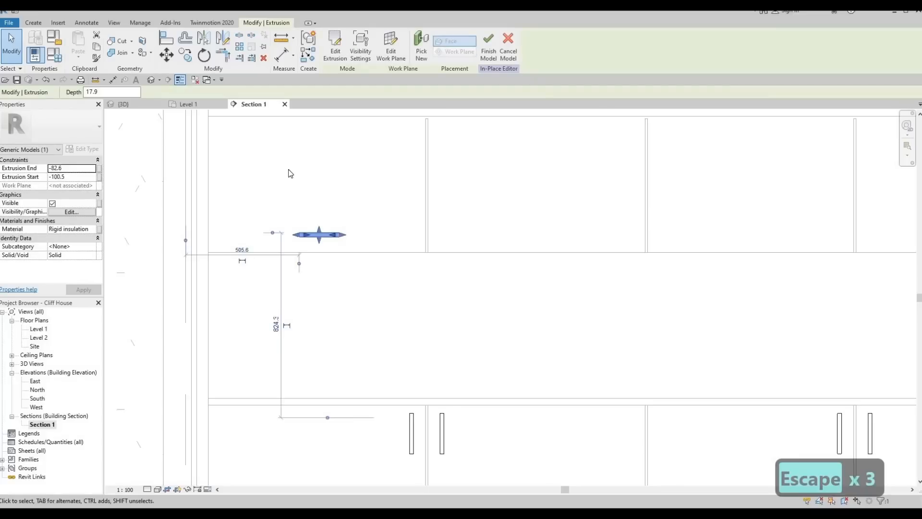
click(185, 54)
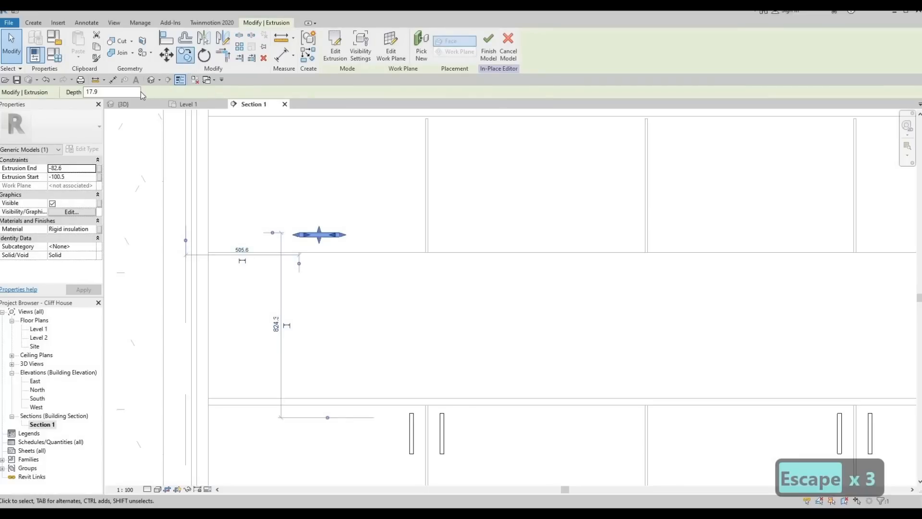
click(319, 252)
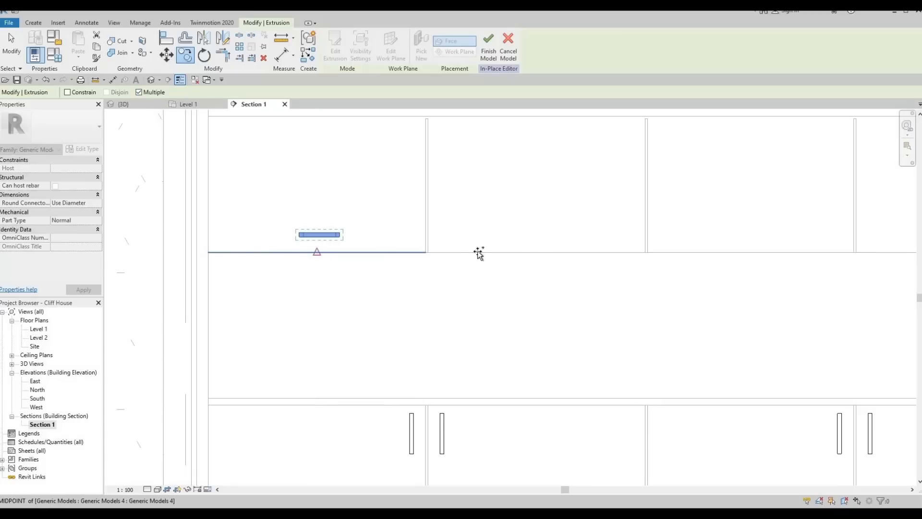
click(537, 253)
middle_drag(630, 253, 289, 220)
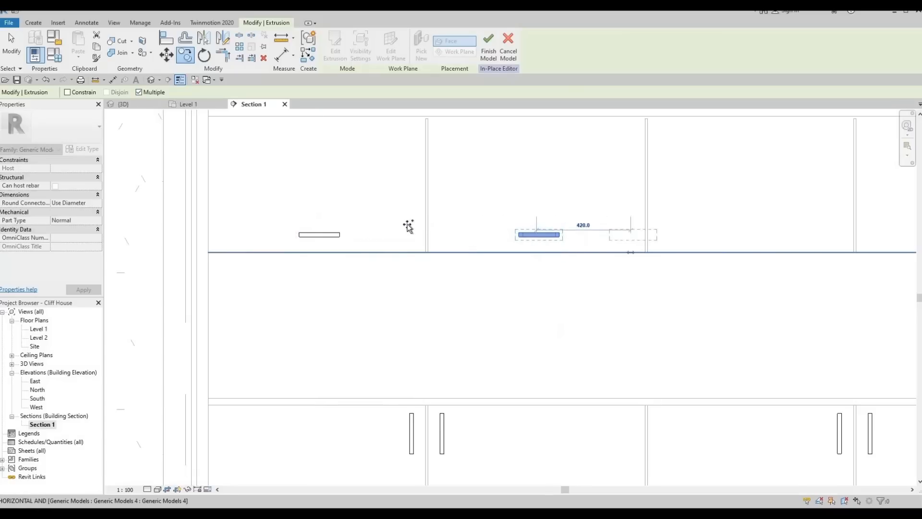
click(410, 221)
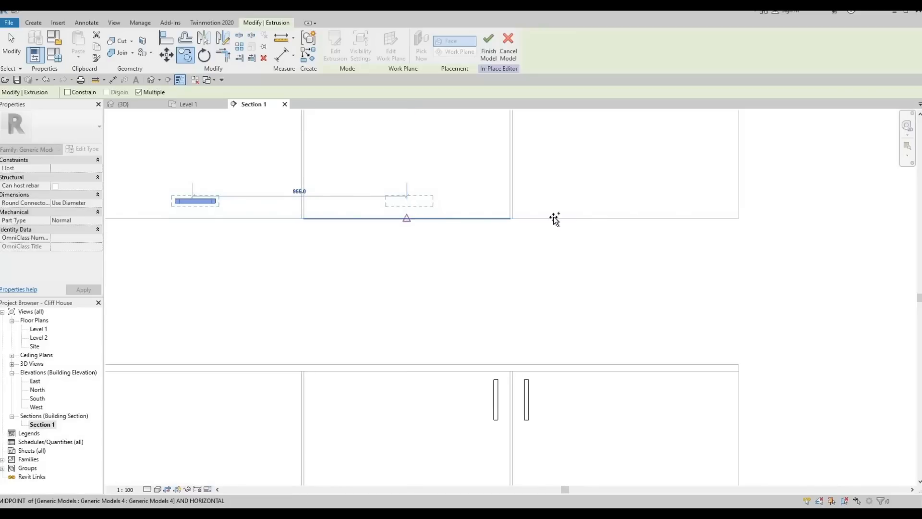
click(626, 221)
scroll(557, 289, down, 2)
key(Escape)
key(Escape)
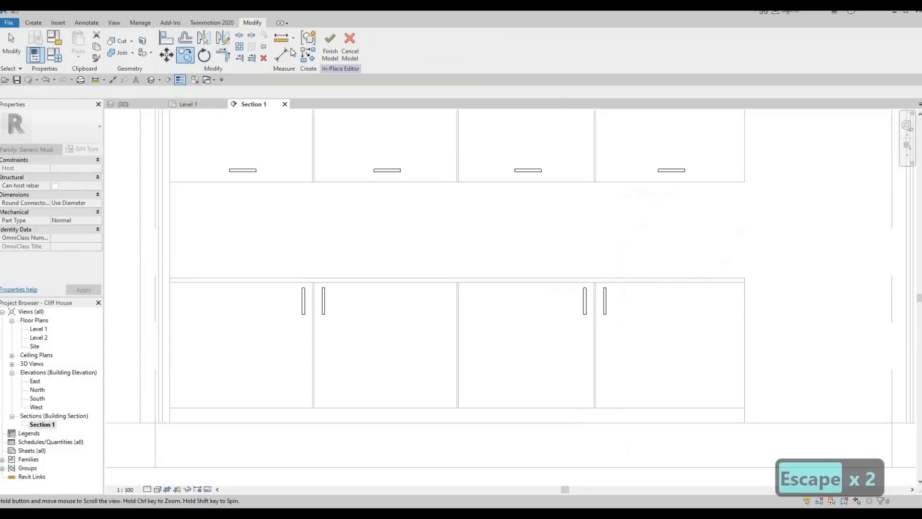
scroll(509, 298, down, 2)
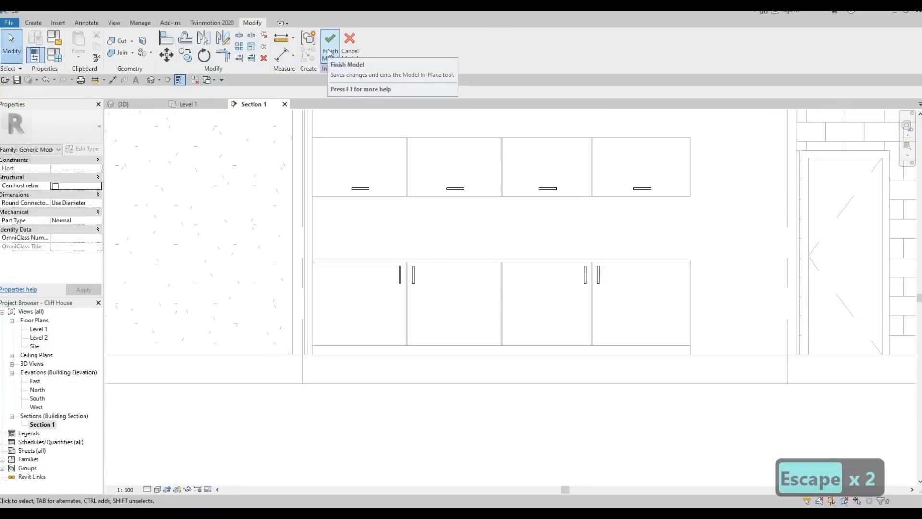
click(329, 42)
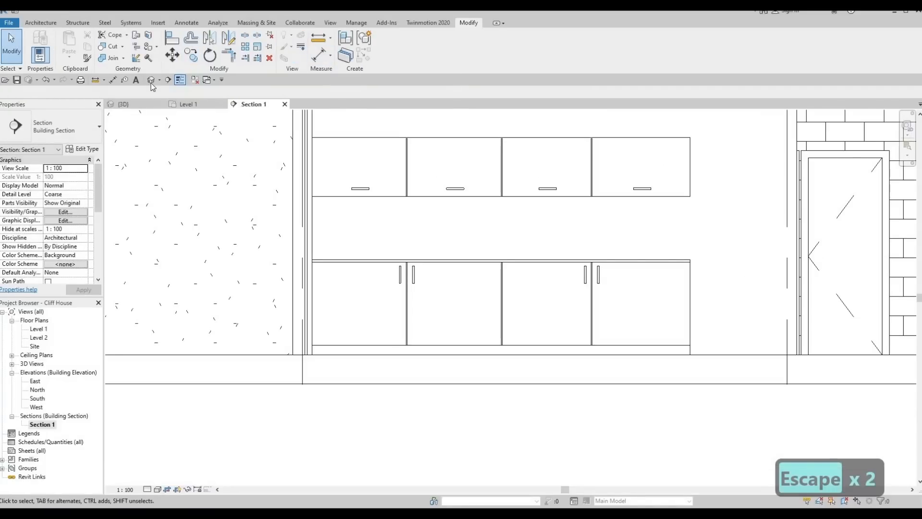
Examine the cabinet handles and the living room from several angles in the 3D view
click(123, 104)
shift+middle_drag(444, 229, 226, 179)
scroll(226, 179, down, 4)
middle_drag(268, 220, 589, 238)
scroll(400, 272, down, 1)
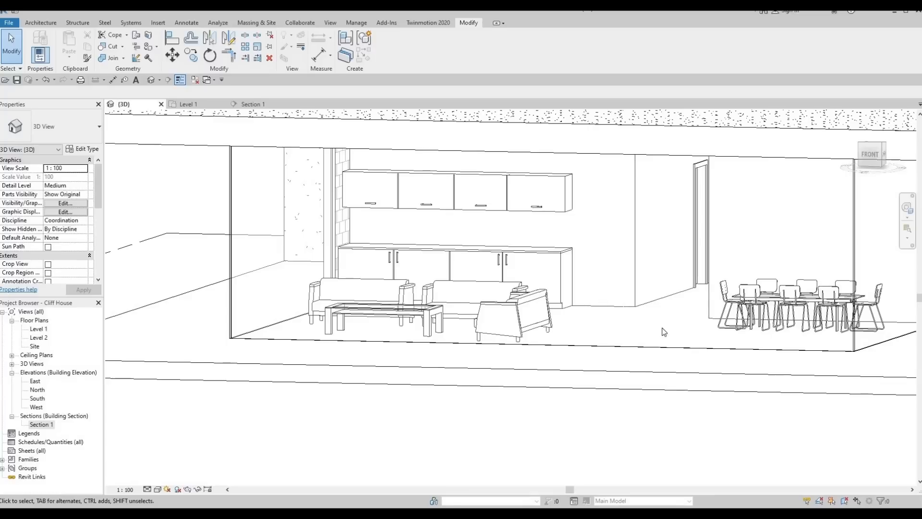
shift+middle_drag(663, 325, 634, 320)
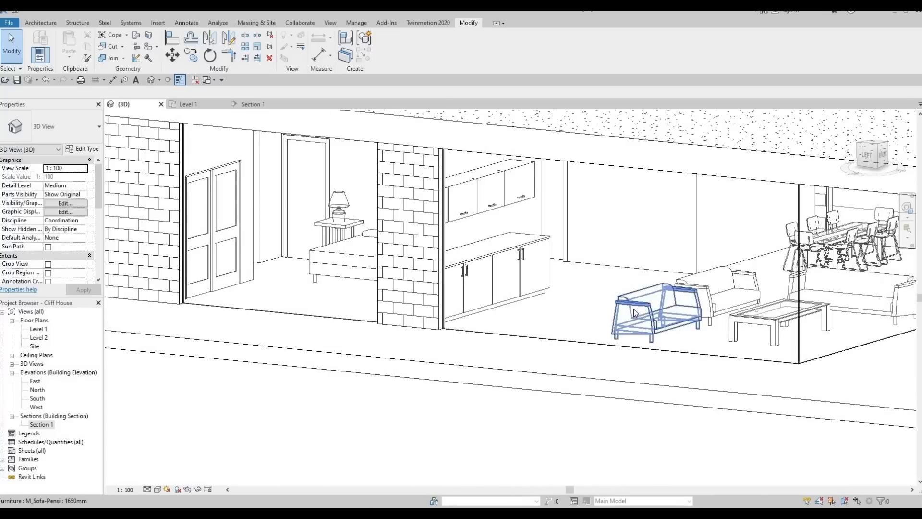
shift+middle_drag(552, 288, 325, 267)
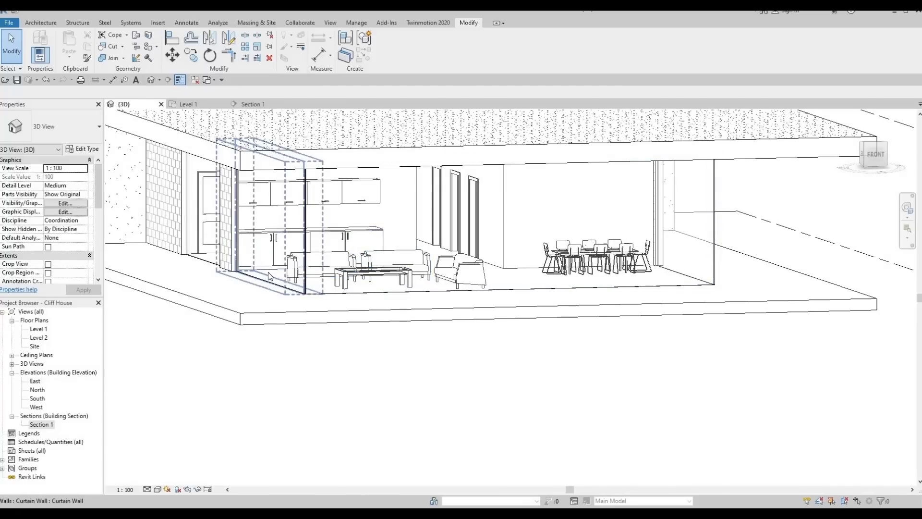
middle_drag(348, 319, 415, 361)
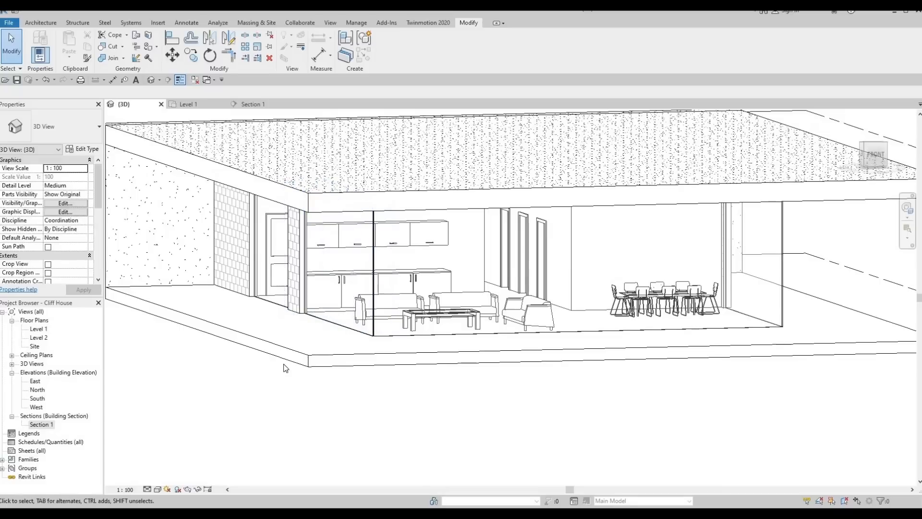
middle_drag(228, 406, 277, 405)
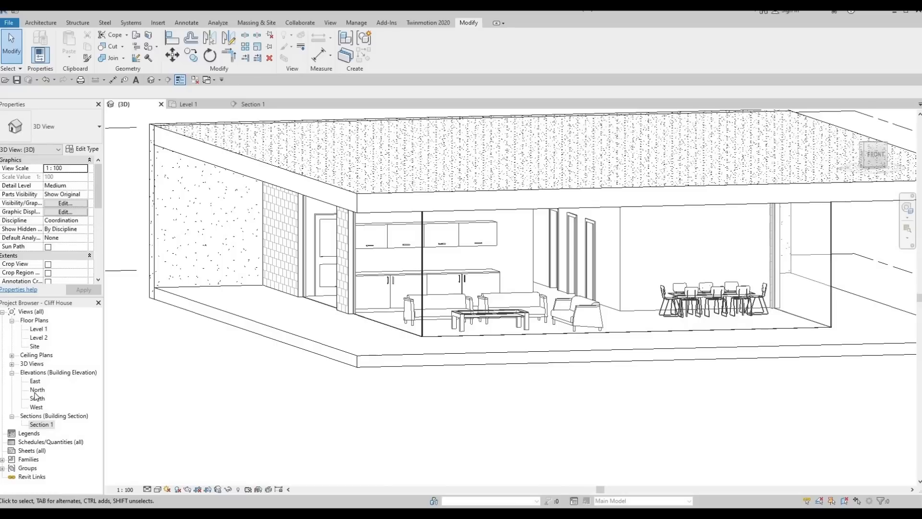
Open Section 1 and start a new in-place model in the Generic Models category, named Generic Models 6
double_click(37, 426)
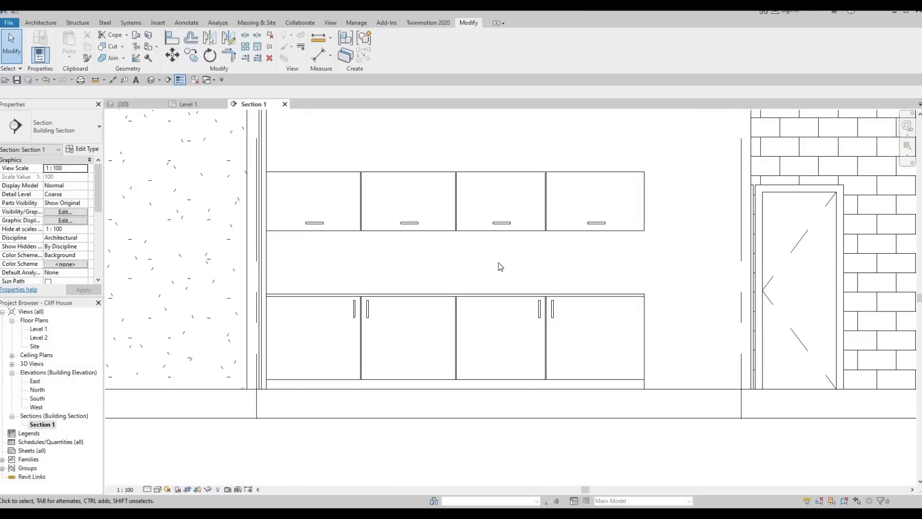
click(40, 24)
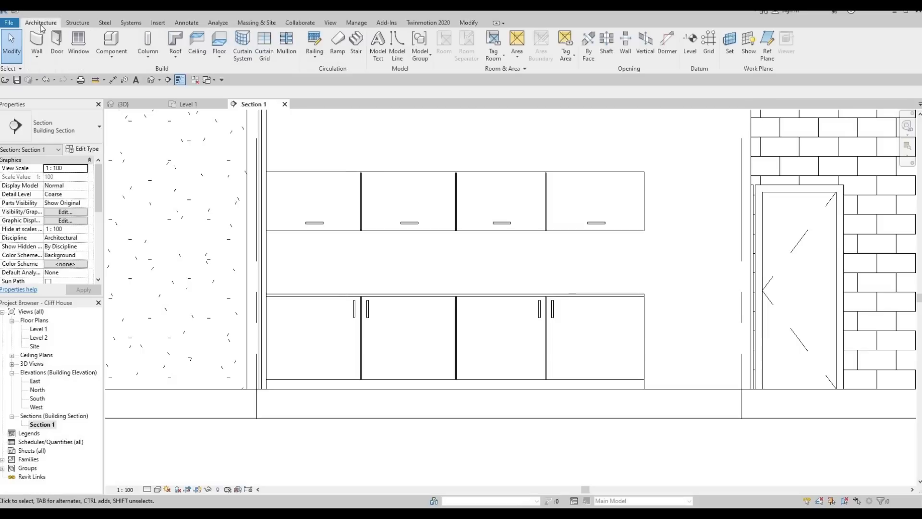
click(119, 58)
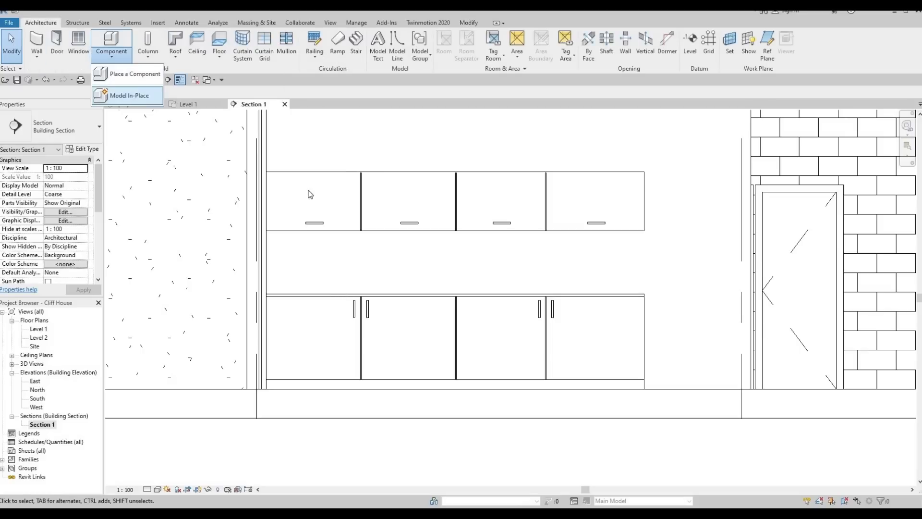
scroll(421, 236, down, 3)
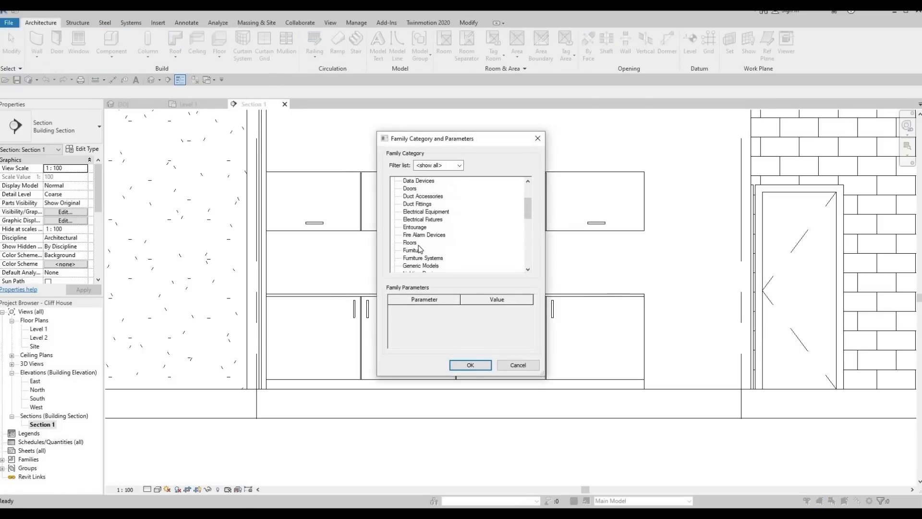
key(g)
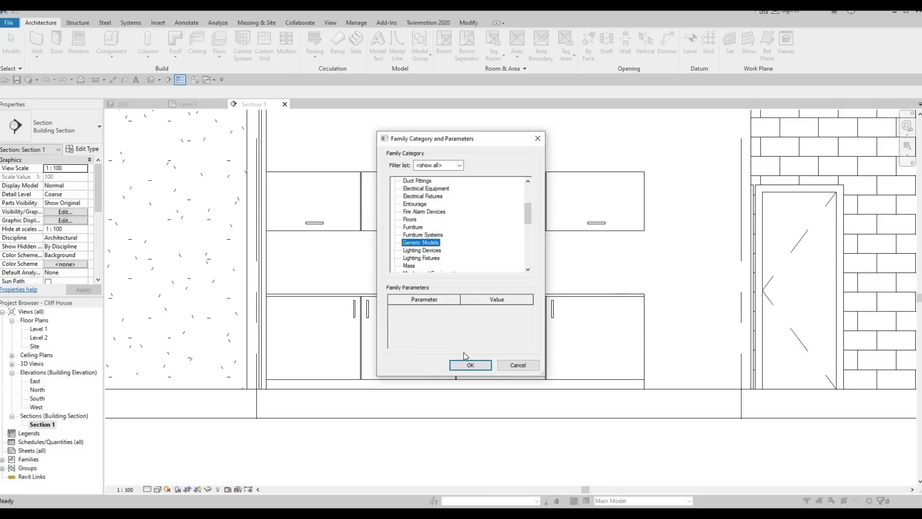
click(470, 365)
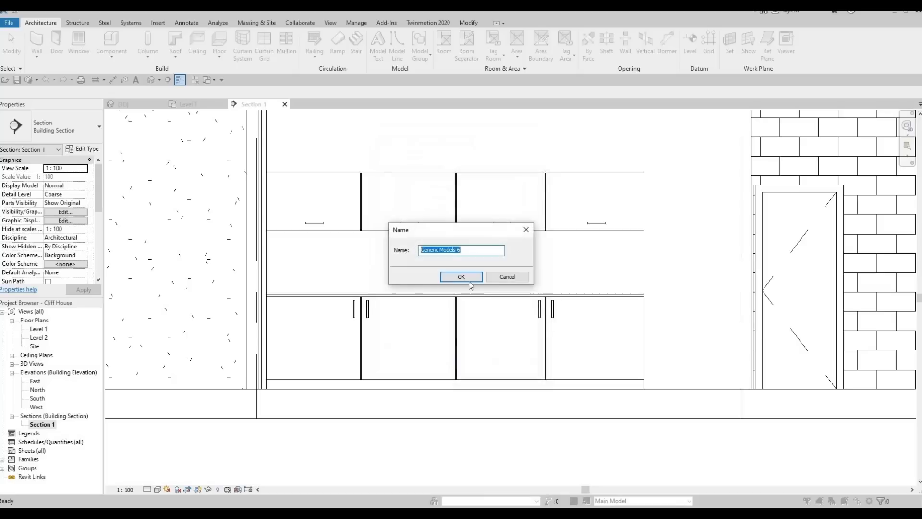
click(469, 280)
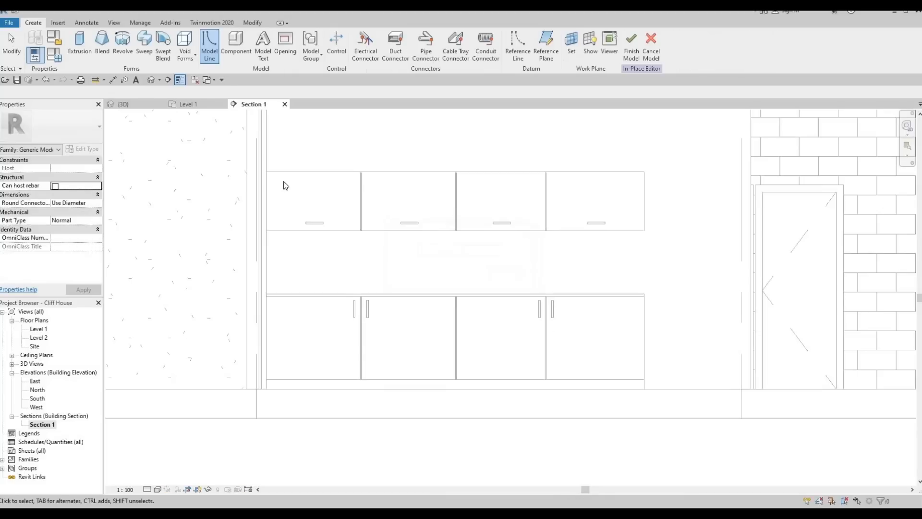
Start an extrusion using the face of Interior Wall 1 behind the cabinets as its picked work plane
click(81, 44)
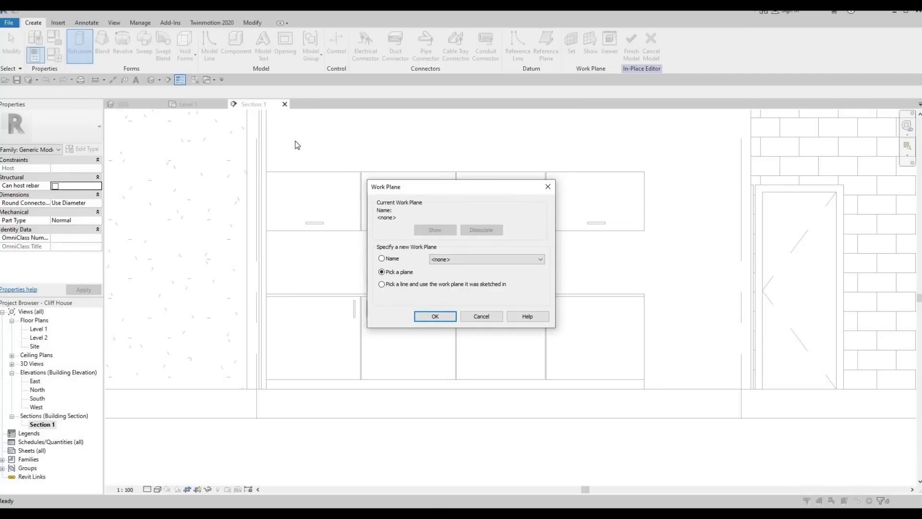
click(442, 316)
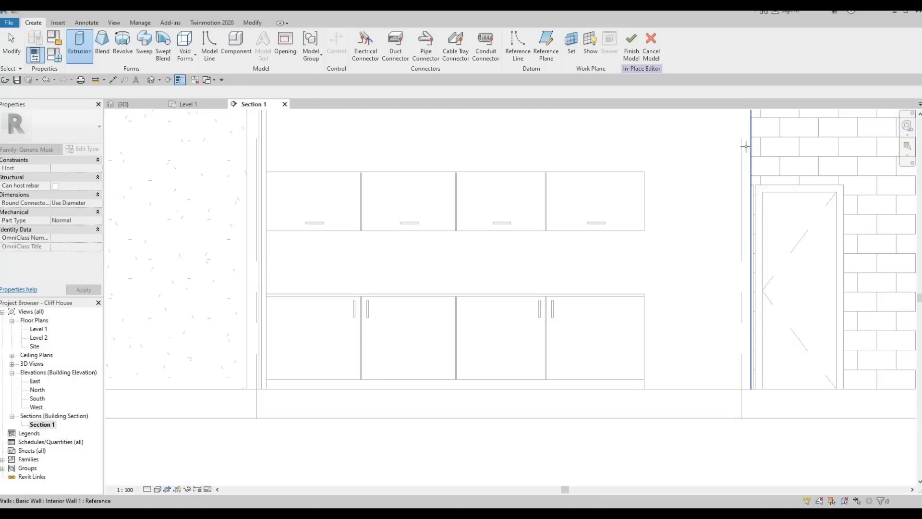
key(Tab)
key(Tab)
key(Tab)
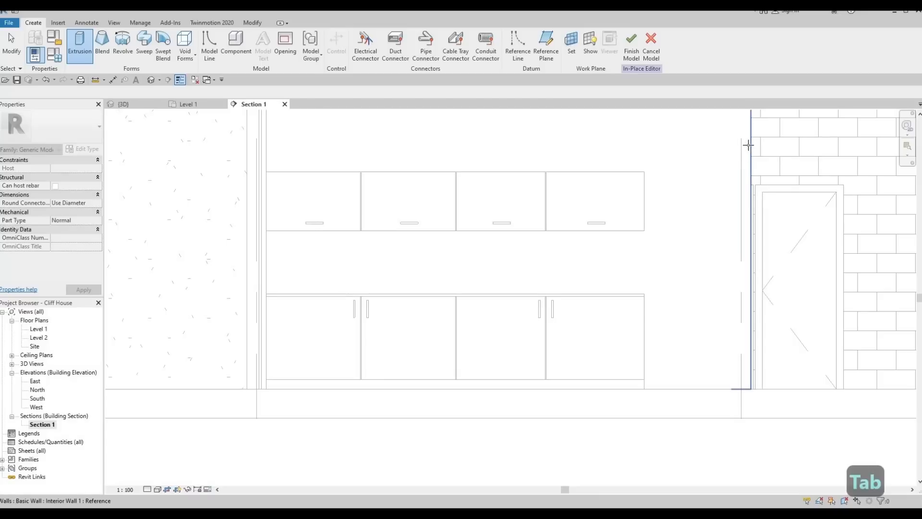
scroll(729, 221, down, 2)
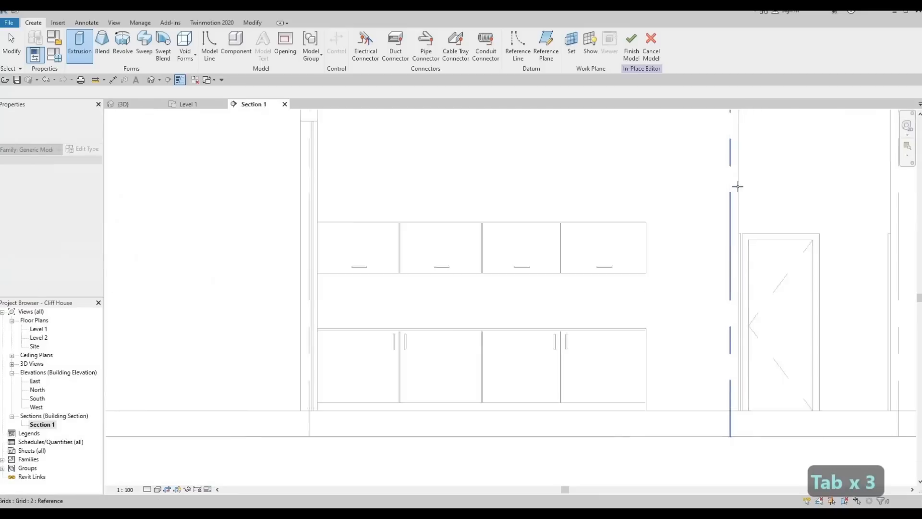
key(Tab)
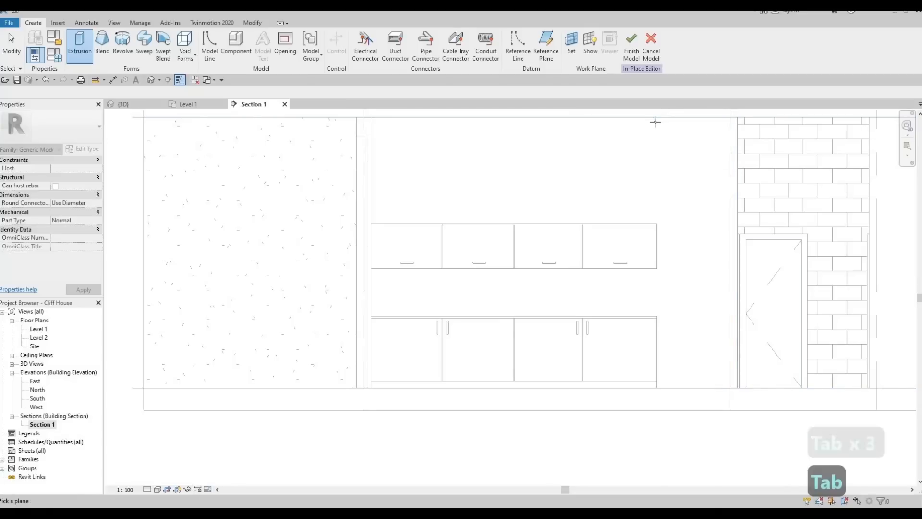
key(Tab)
key(Tab)
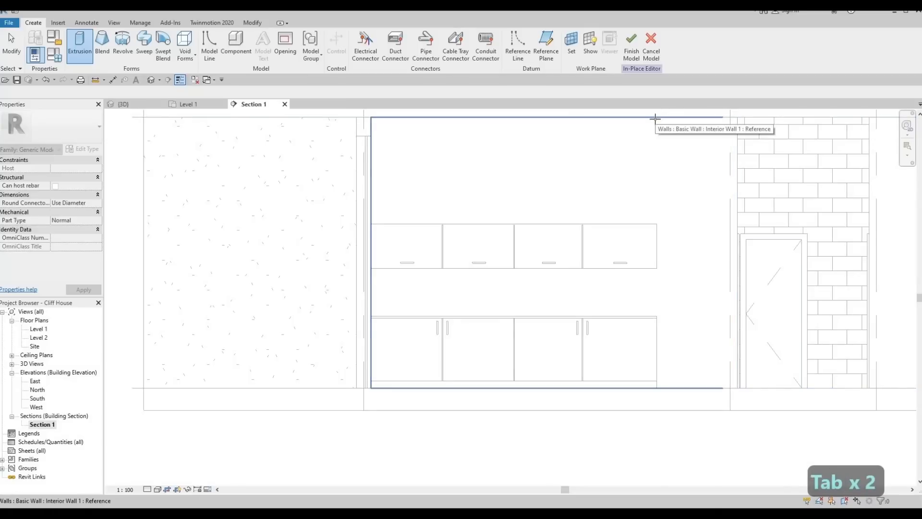
click(655, 118)
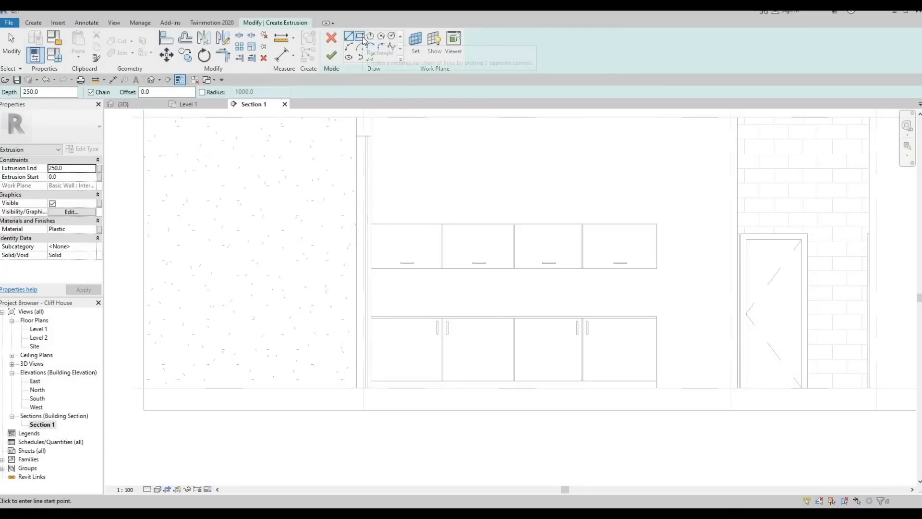
Sketch a rectangle about 652 mm high filling the gap between the wall cabinets and the base cabinet worktop, across their full width
click(359, 36)
click(373, 269)
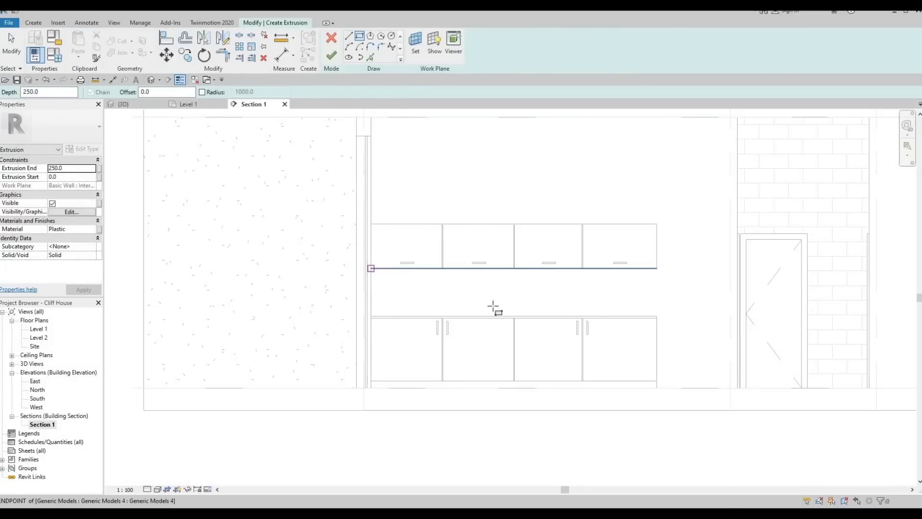
scroll(663, 315, up, 4)
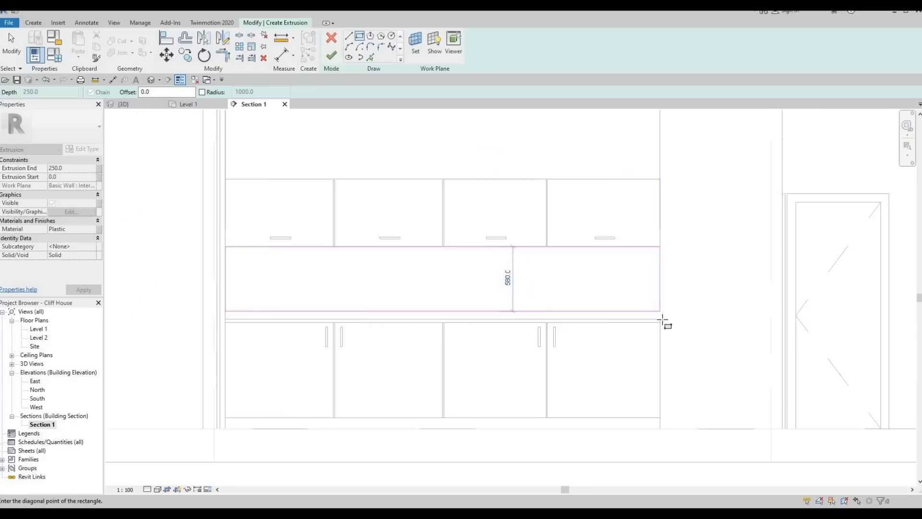
click(662, 321)
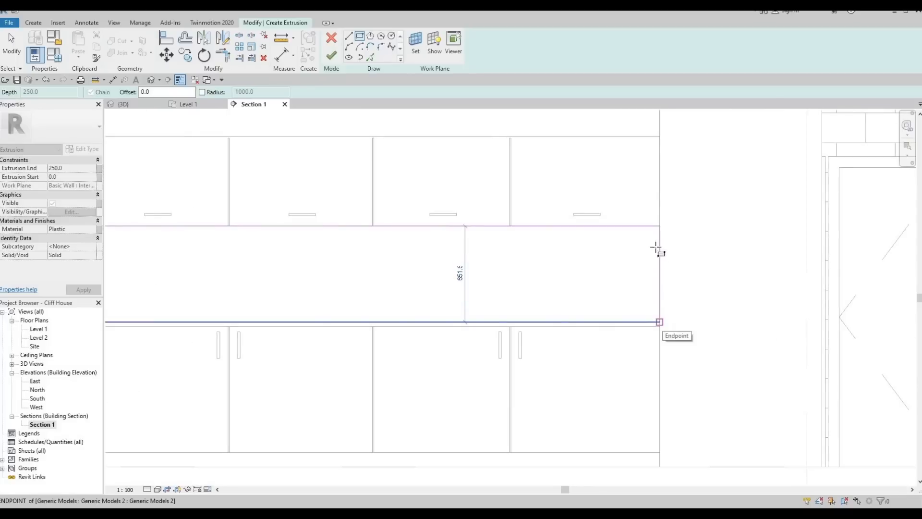
scroll(665, 230, down, 1)
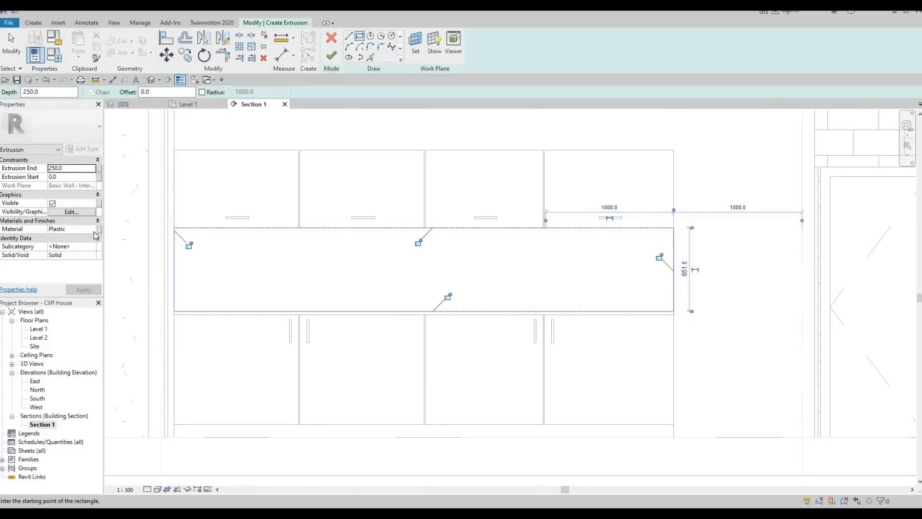
key(Escape)
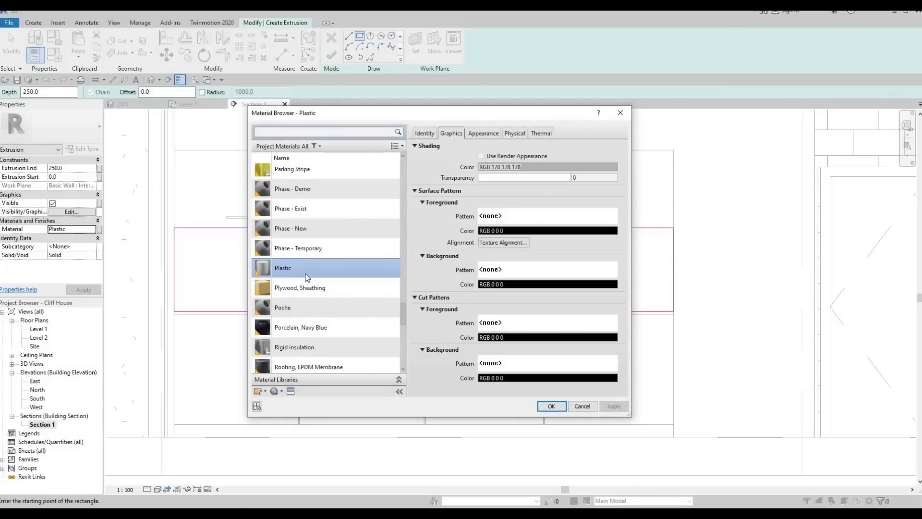
Assign the Parking Stripe material to the panel between the cabinets and complete its extrusion at 250 mm depth
scroll(304, 268, up, 1)
click(305, 225)
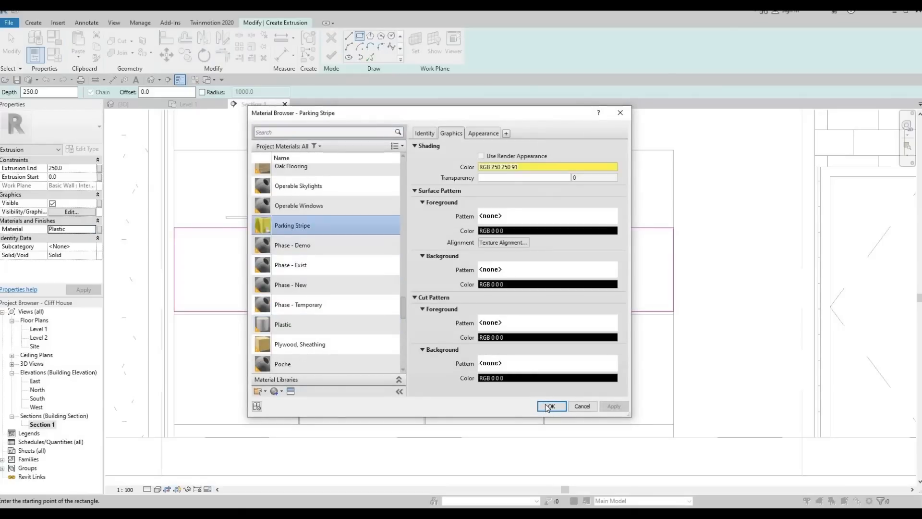
key(Return)
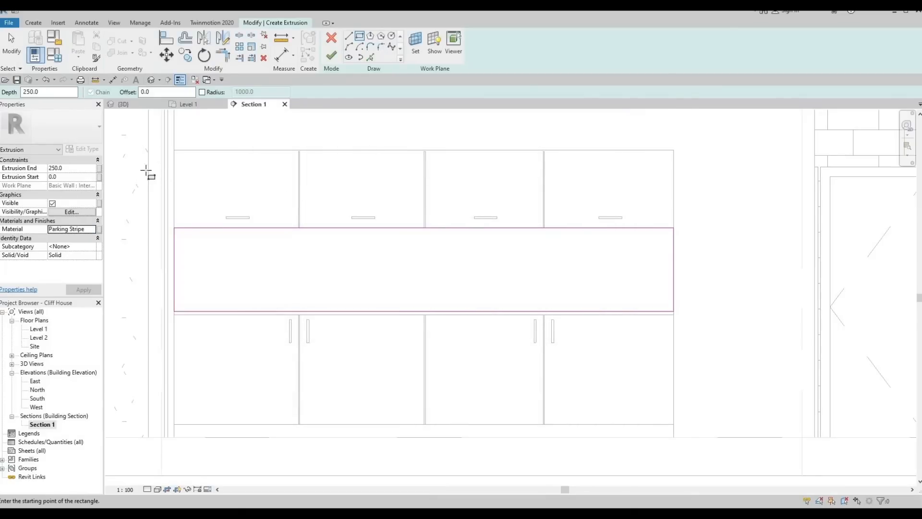
click(331, 58)
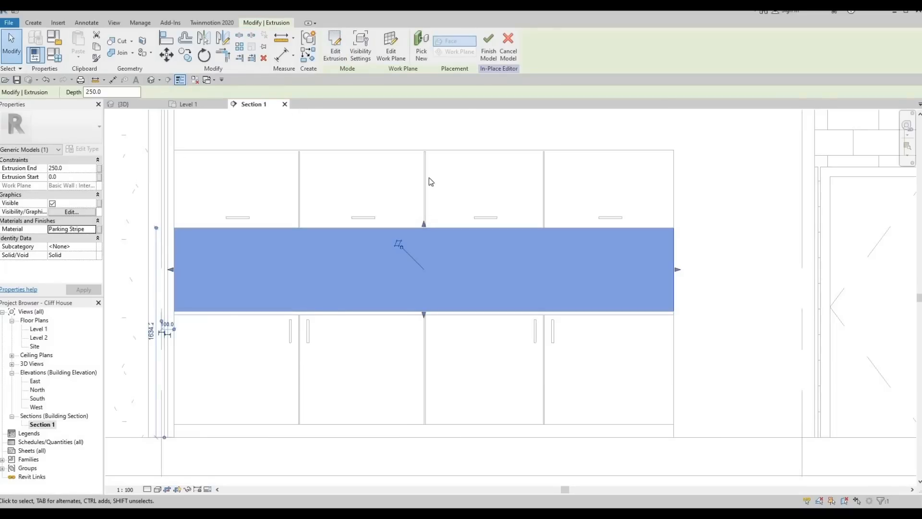
In the Level 1 plan, thin the backsplash panel extrusion to about 22 mm deep and finish its in-place model
click(151, 80)
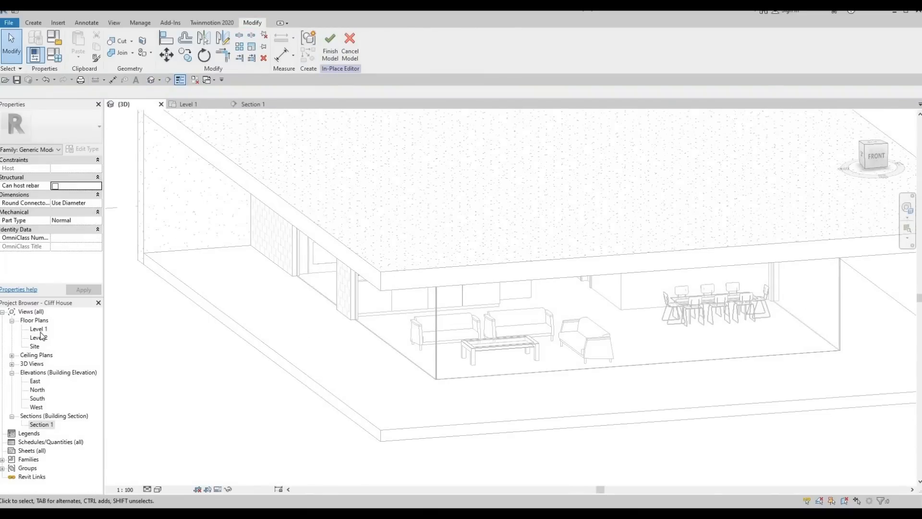
double_click(39, 330)
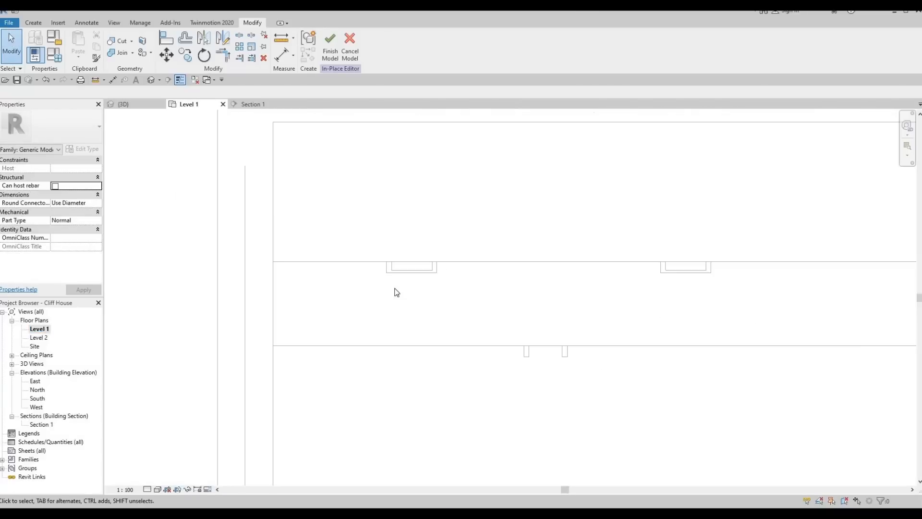
scroll(543, 278, down, 4)
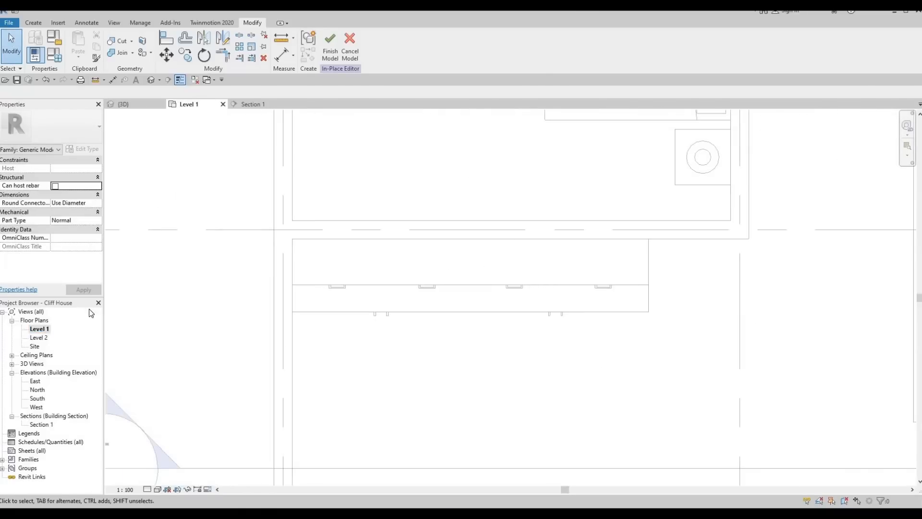
click(471, 262)
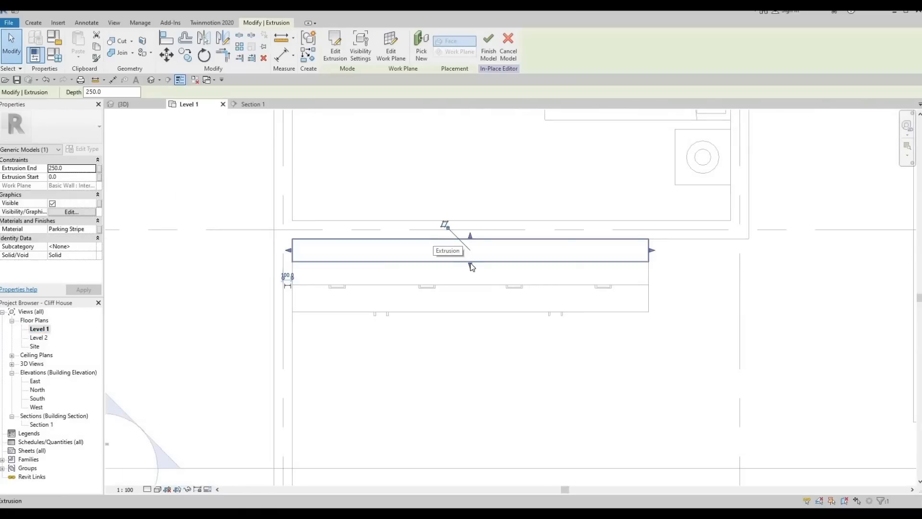
drag(472, 267, 471, 248)
scroll(467, 241, up, 5)
middle_drag(480, 262, 560, 271)
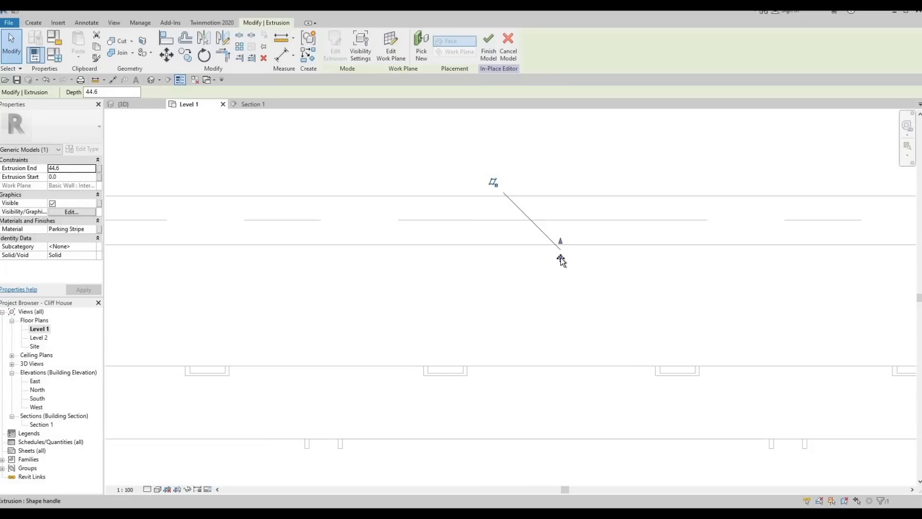
drag(563, 261, 562, 253)
scroll(515, 260, down, 1)
scroll(575, 264, down, 3)
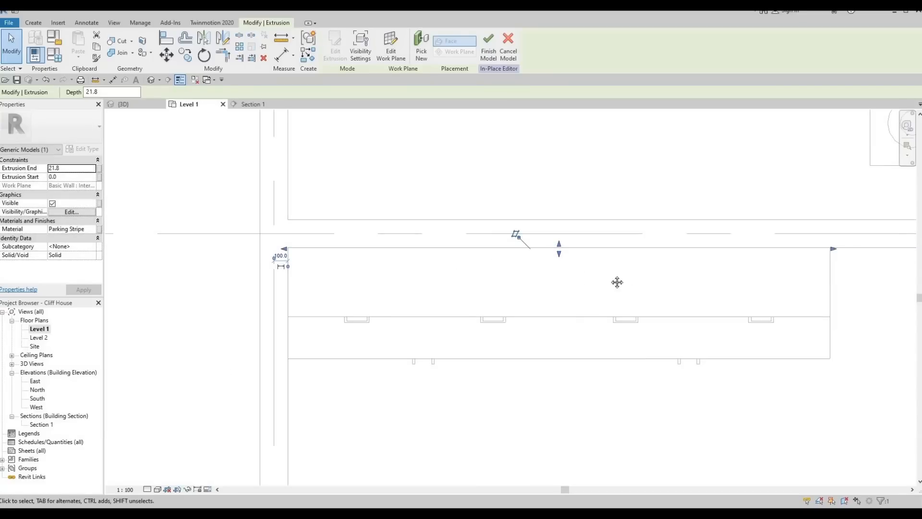
middle_drag(618, 282, 567, 277)
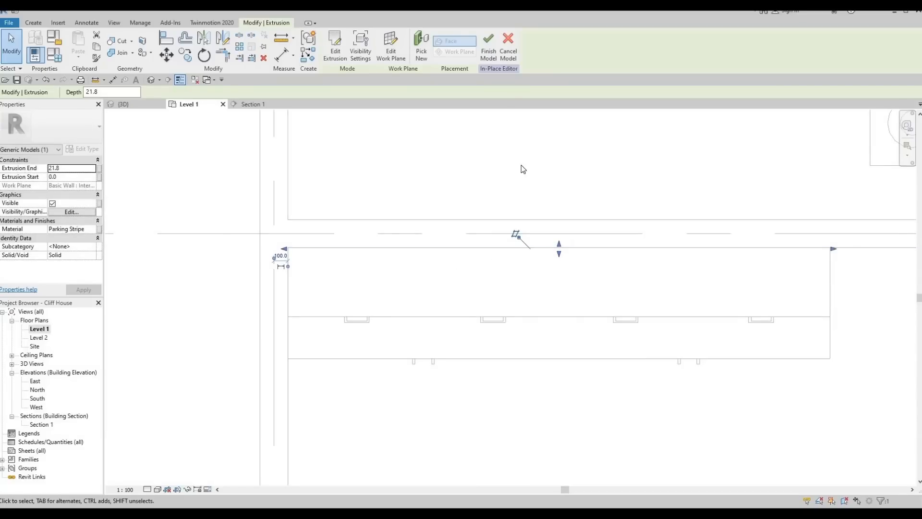
click(488, 46)
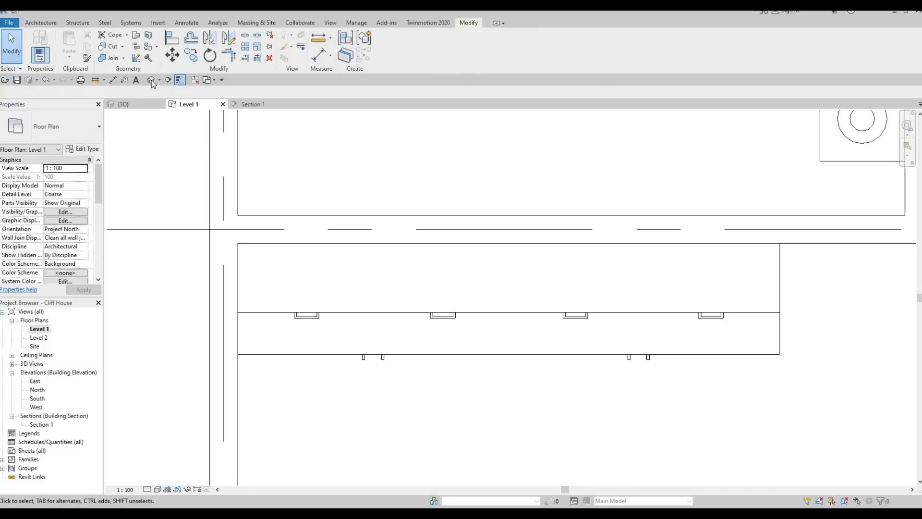
Examine the backsplash panel between the wall and base cabinets in the 3D view
click(151, 79)
shift+middle_drag(421, 223, 488, 258)
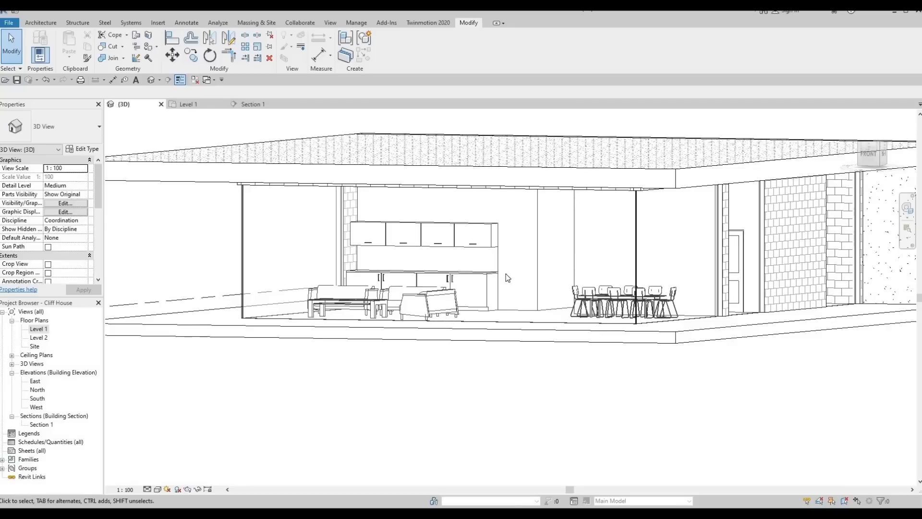
scroll(446, 252, up, 5)
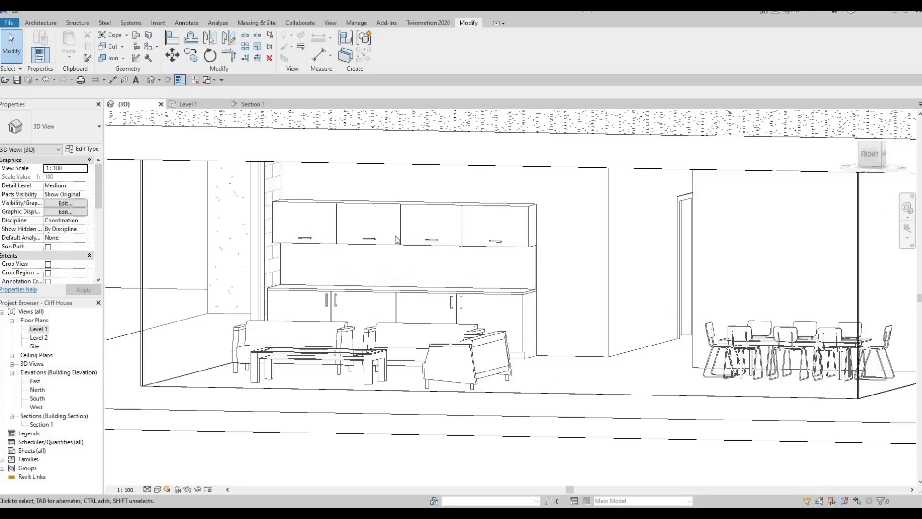
scroll(397, 239, up, 6)
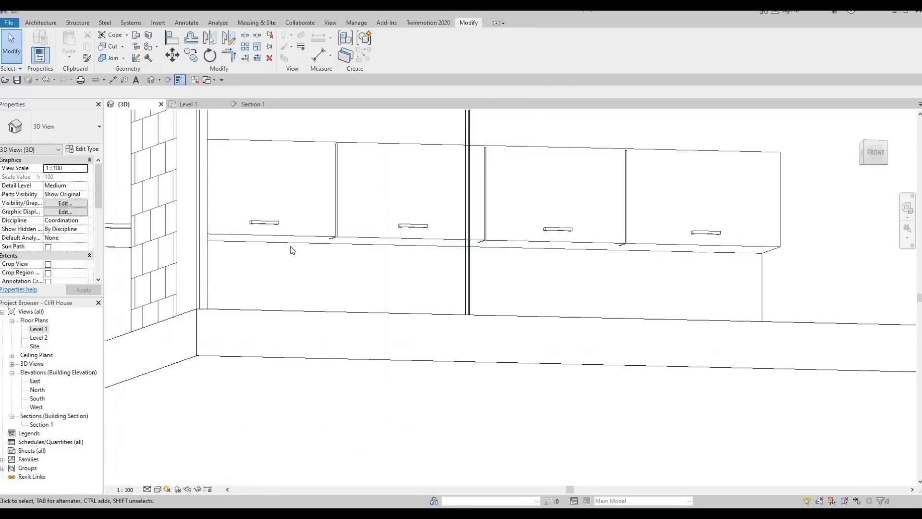
shift+middle_drag(624, 243, 567, 255)
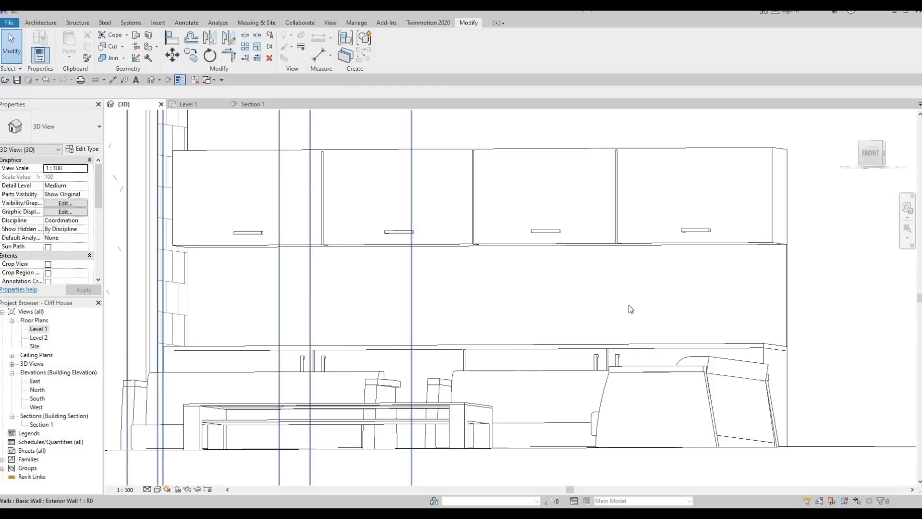
Open Section 1 and start another in-place model in the Generic Models category, accepting the suggested name
double_click(42, 426)
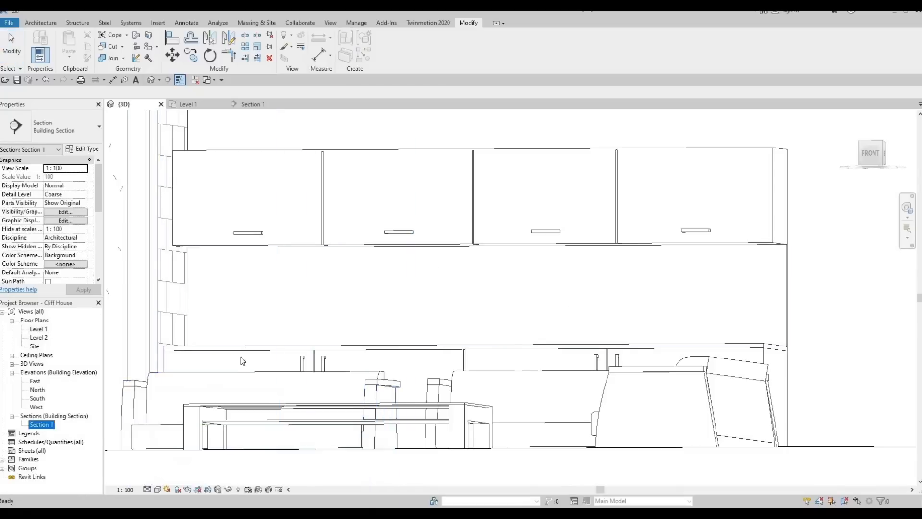
click(45, 24)
click(111, 56)
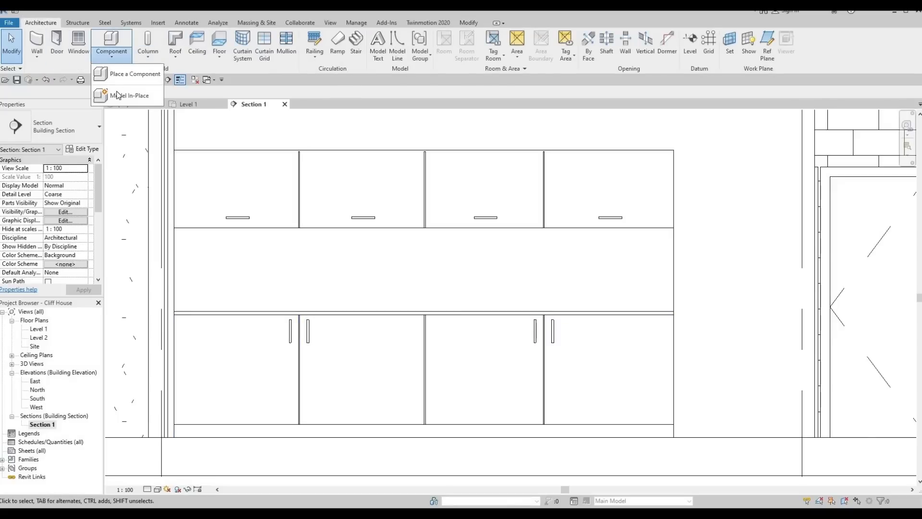
click(131, 95)
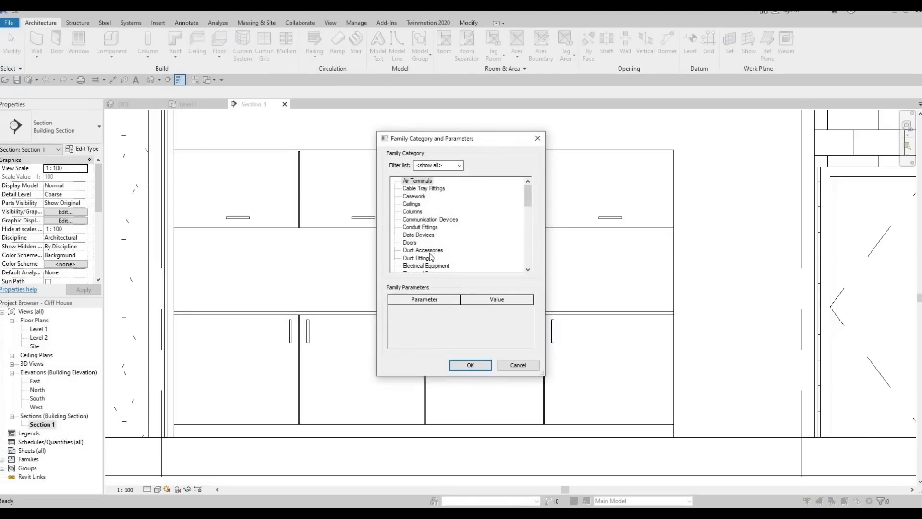
scroll(431, 256, down, 3)
click(428, 258)
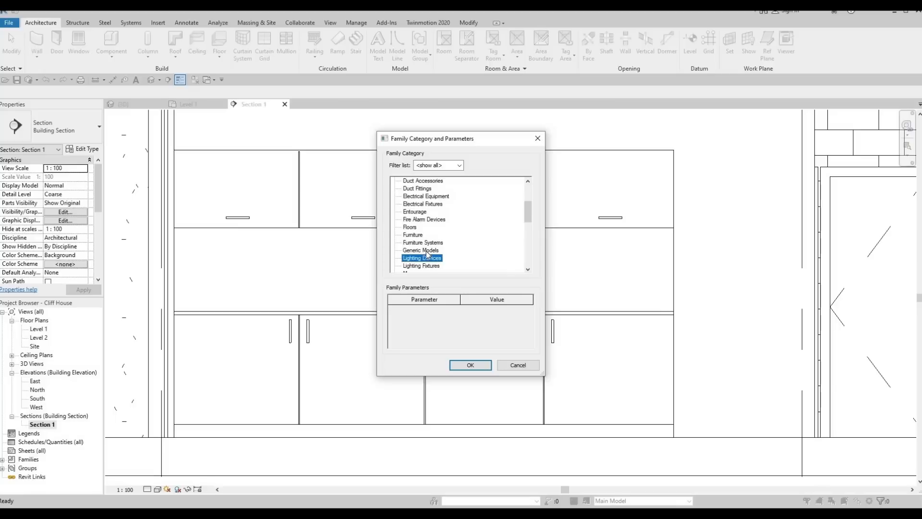
key(Up)
click(462, 362)
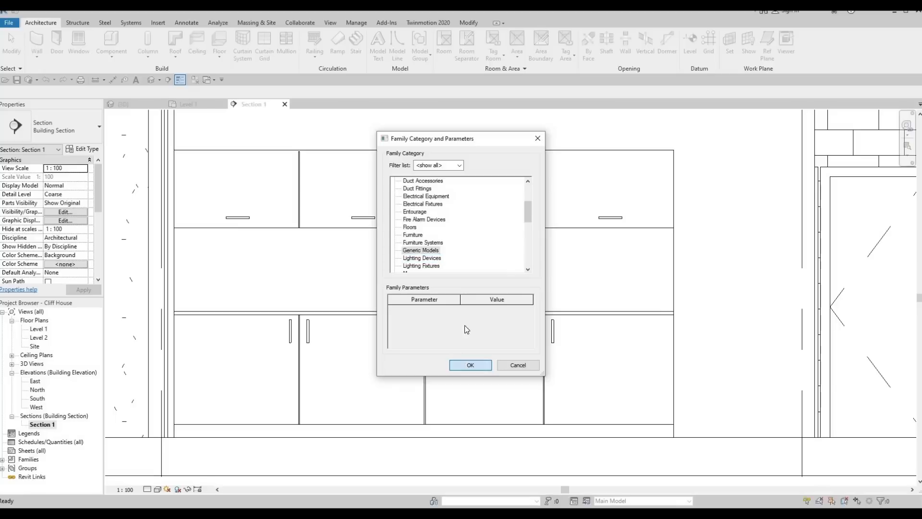
click(465, 278)
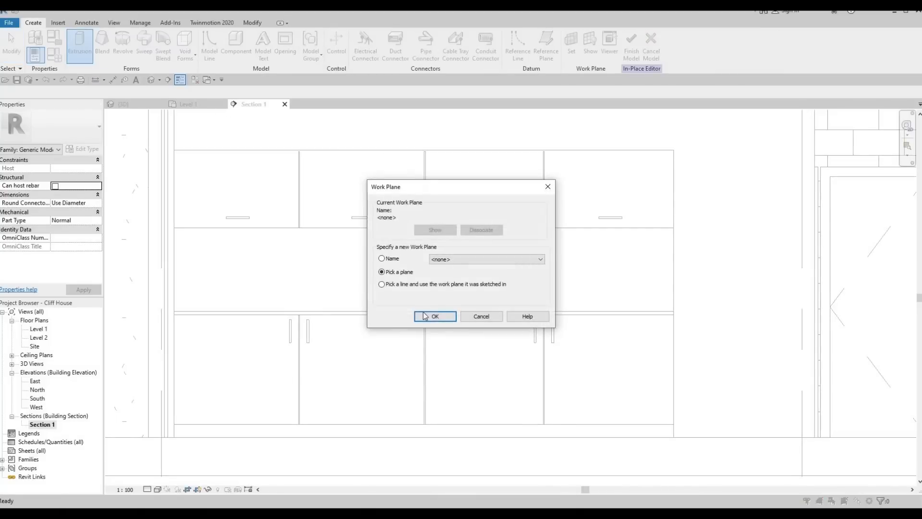
Start the extrusion using the backsplash panel's face as its picked work plane
click(432, 318)
middle_drag(672, 239, 671, 293)
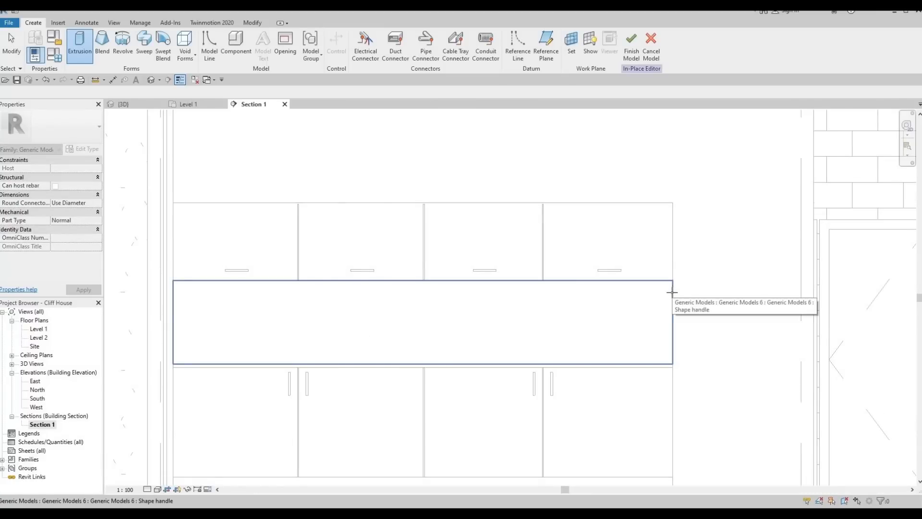
click(672, 292)
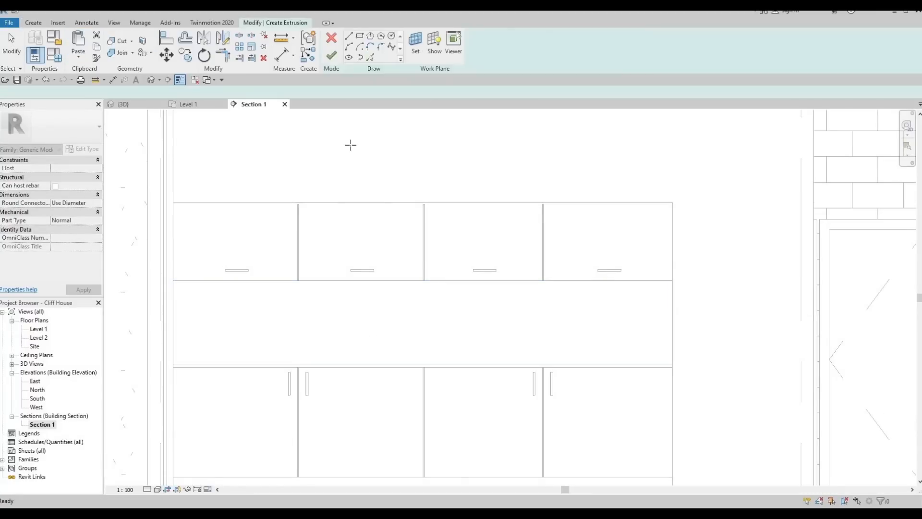
Sketch a thin rectangle about 14 mm high directly beneath the wall cabinets, spanning their full 3900 mm width
click(359, 37)
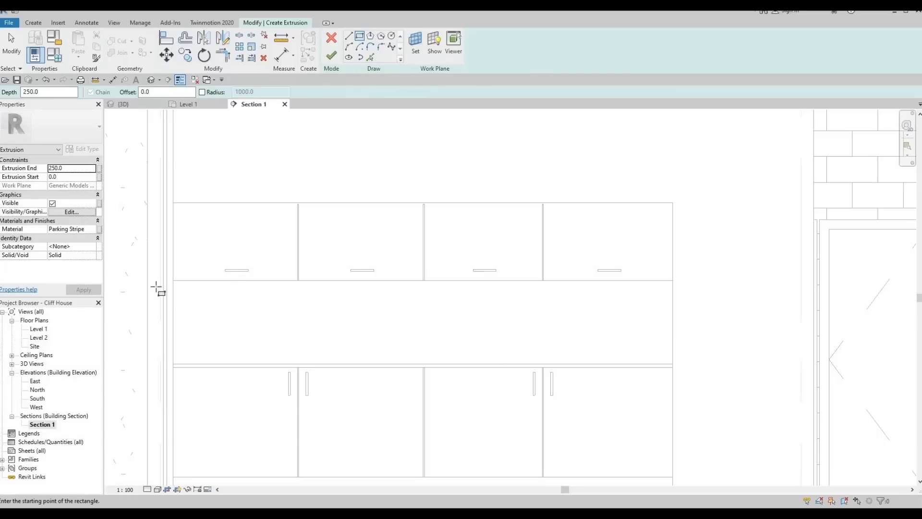
scroll(144, 269, up, 2)
scroll(144, 267, up, 3)
click(150, 267)
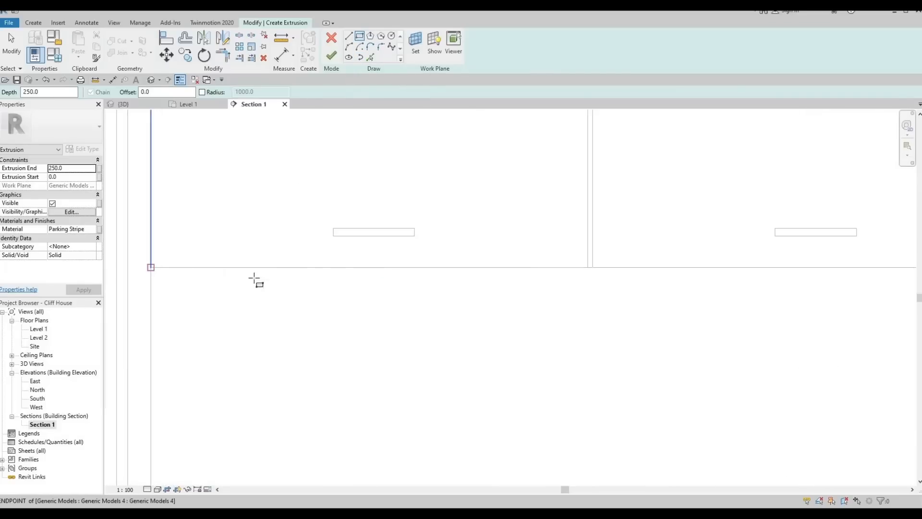
scroll(520, 289, down, 2)
middle_drag(520, 288, 439, 282)
scroll(660, 297, down, 2)
middle_drag(660, 296, 157, 245)
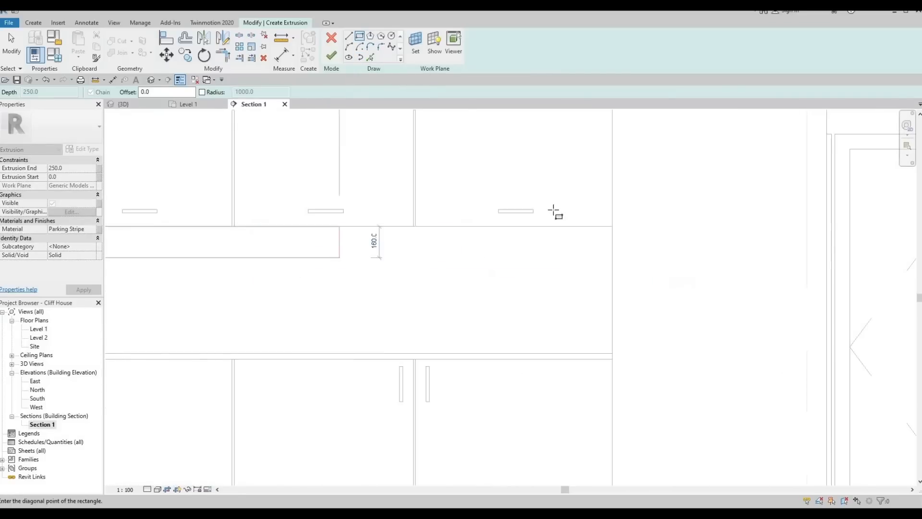
middle_drag(643, 239, 607, 241)
scroll(591, 249, up, 4)
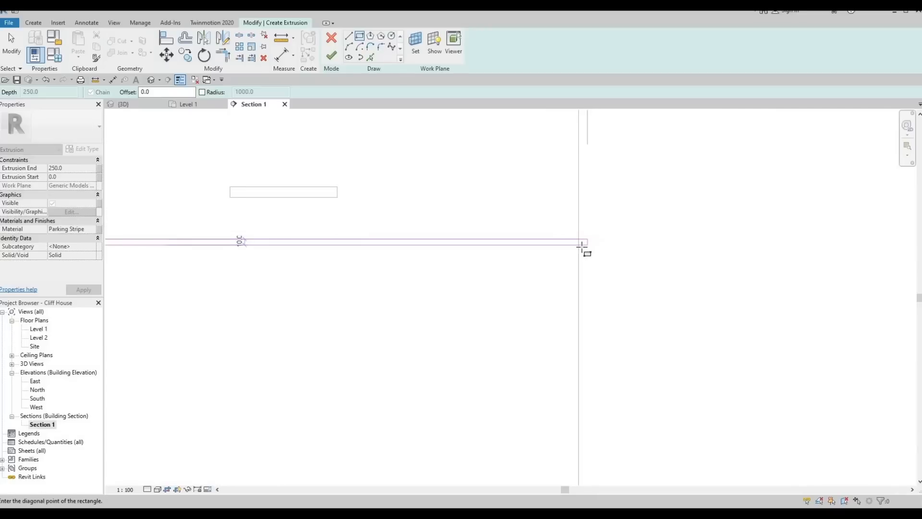
click(581, 247)
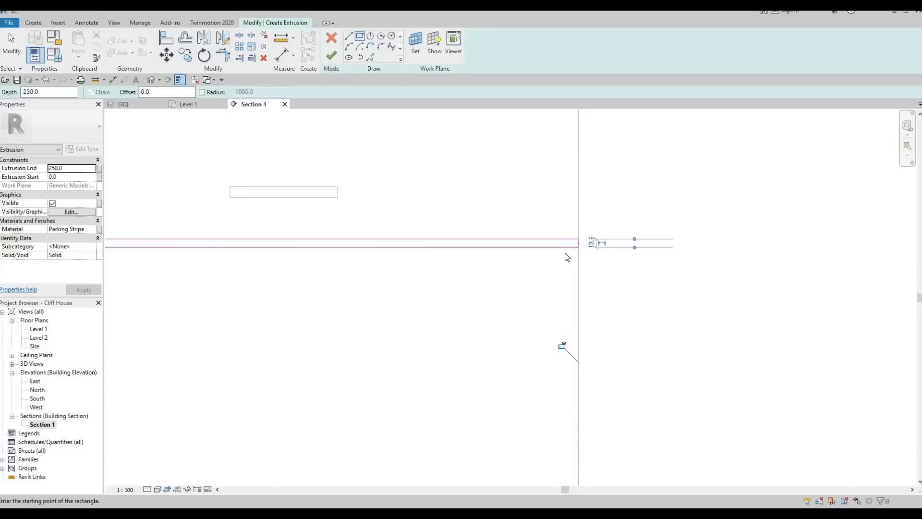
Set the thin rectangle's height to 10 mm by moving its lower edge, and complete the extrusion sketch
key(Escape)
key(Escape)
click(569, 248)
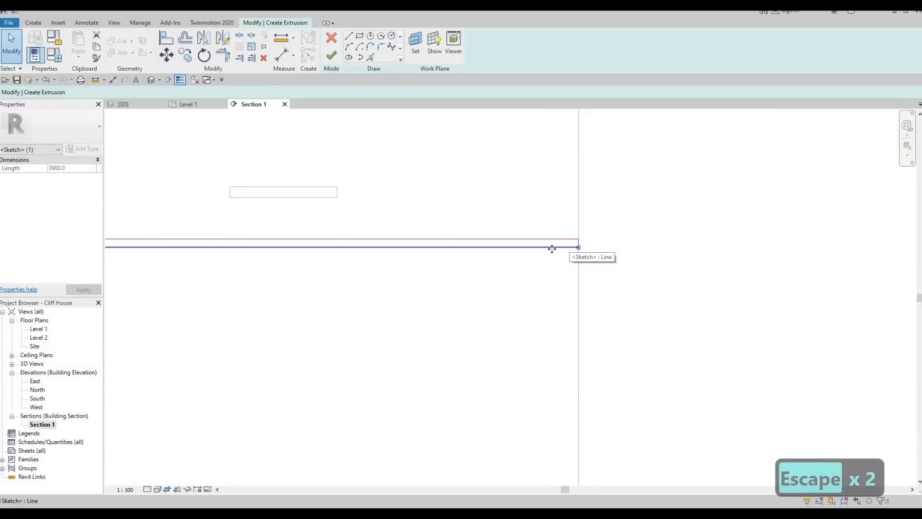
middle_drag(582, 282, 598, 282)
scroll(581, 275, down, 4)
middle_drag(692, 284, 812, 284)
middle_drag(262, 294, 765, 312)
scroll(399, 273, up, 2)
scroll(387, 277, up, 2)
click(383, 277)
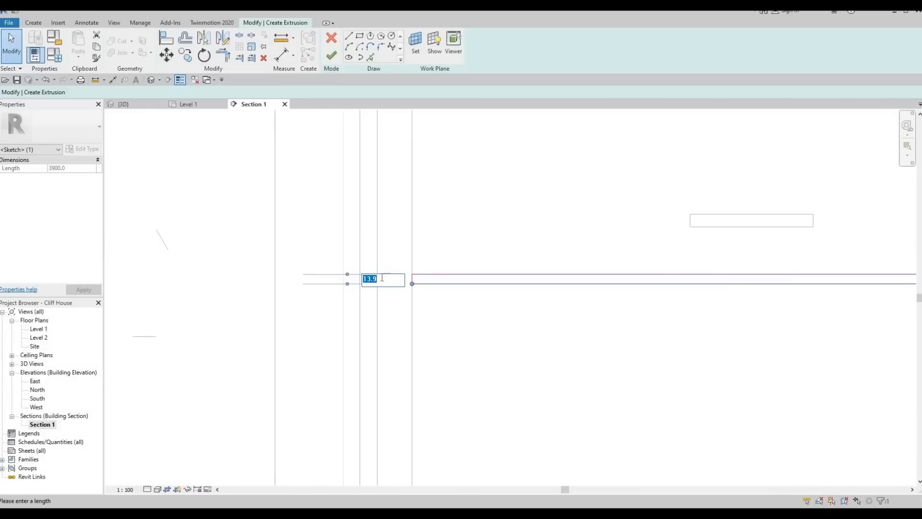
text(10)
key(Return)
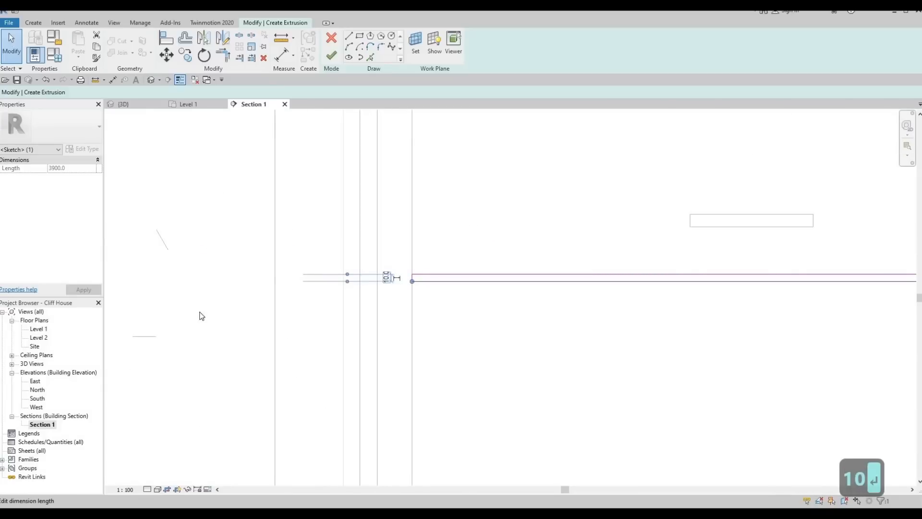
click(331, 60)
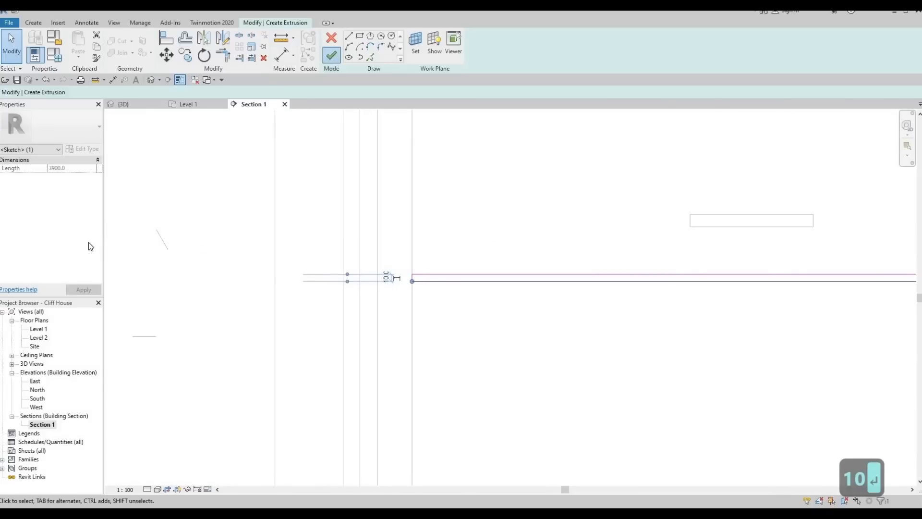
Give the thin strip the Linen, White material and a 10 mm extrusion end, and finish the in-place model
click(94, 230)
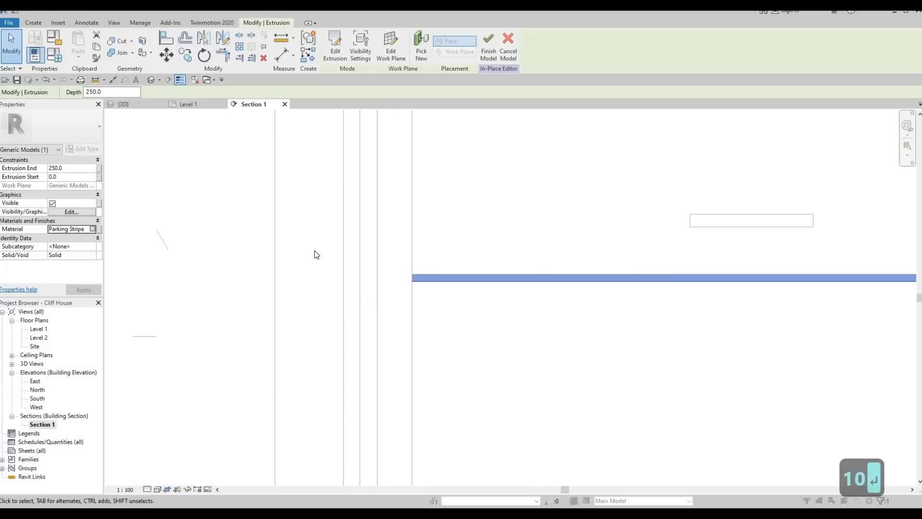
scroll(319, 251, up, 2)
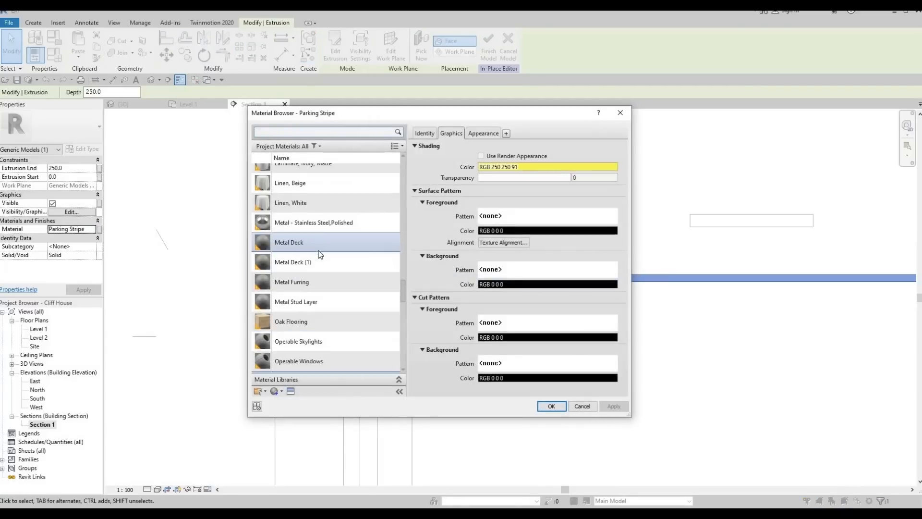
click(315, 204)
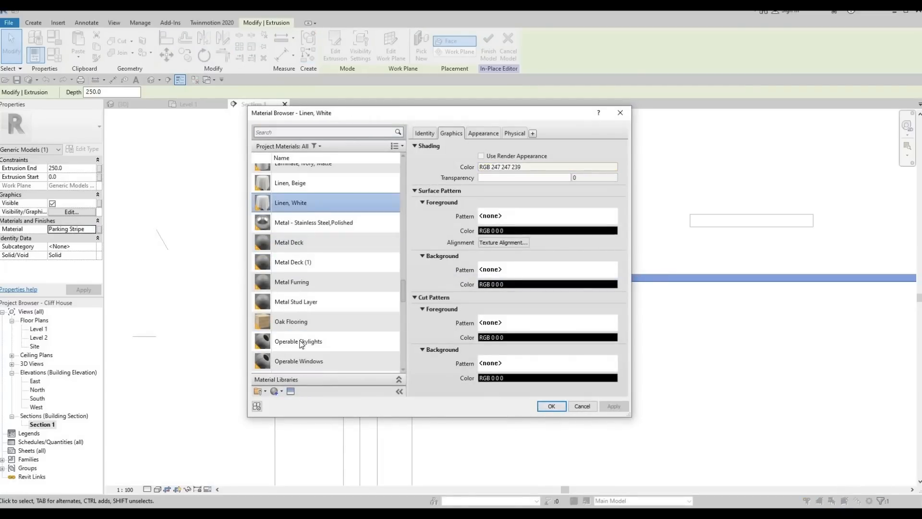
click(551, 406)
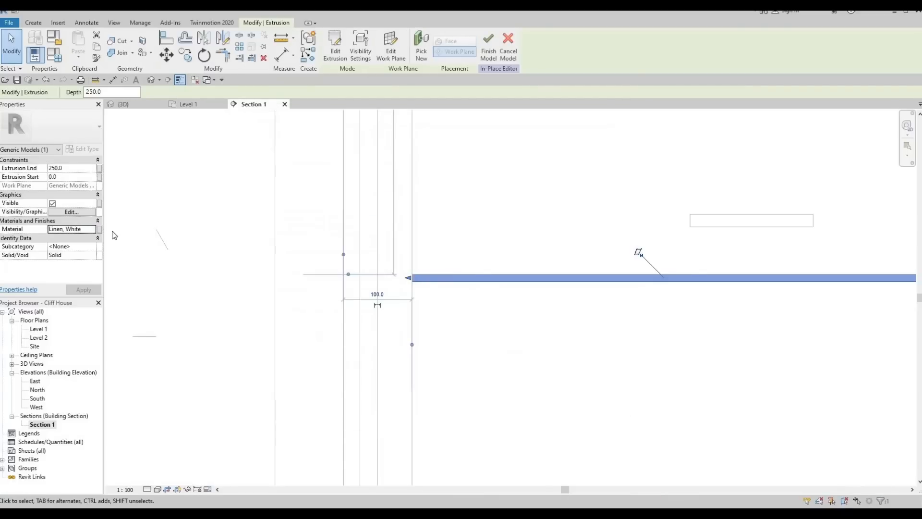
click(80, 169)
text(10)
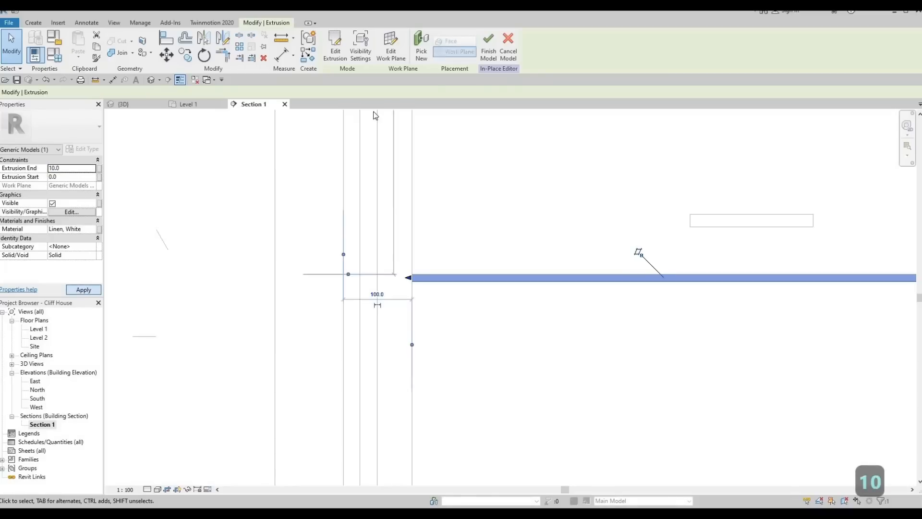
click(489, 46)
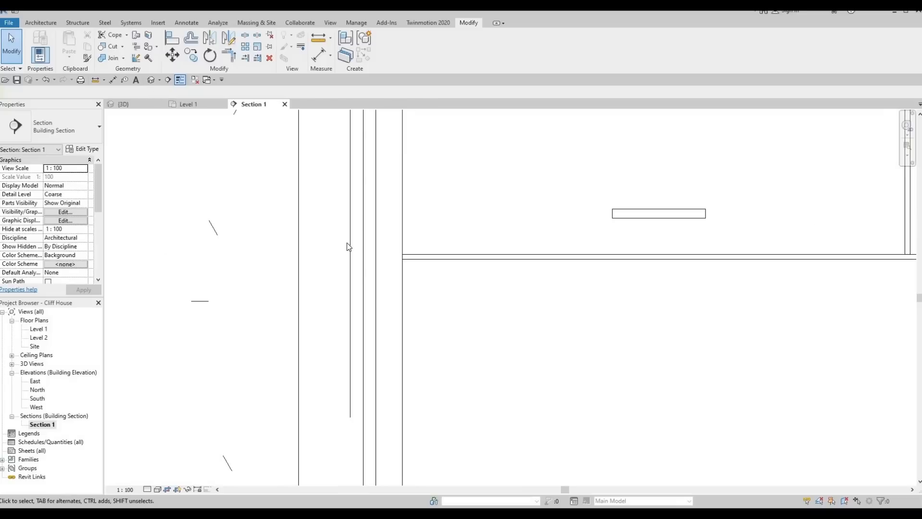
Examine the thin strip beneath the wall cabinets close up in the 3D view
shift+middle_drag(475, 290, 765, 257)
scroll(740, 247, up, 6)
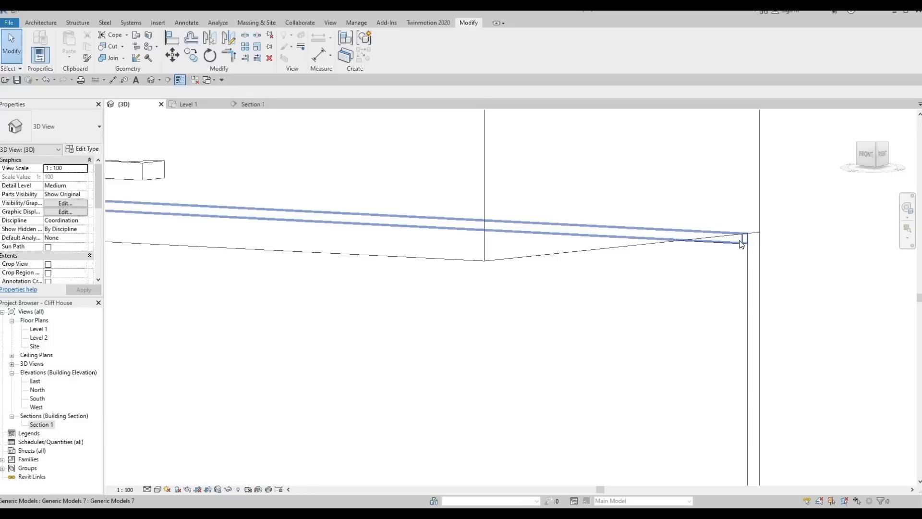
shift+middle_drag(743, 250, 622, 249)
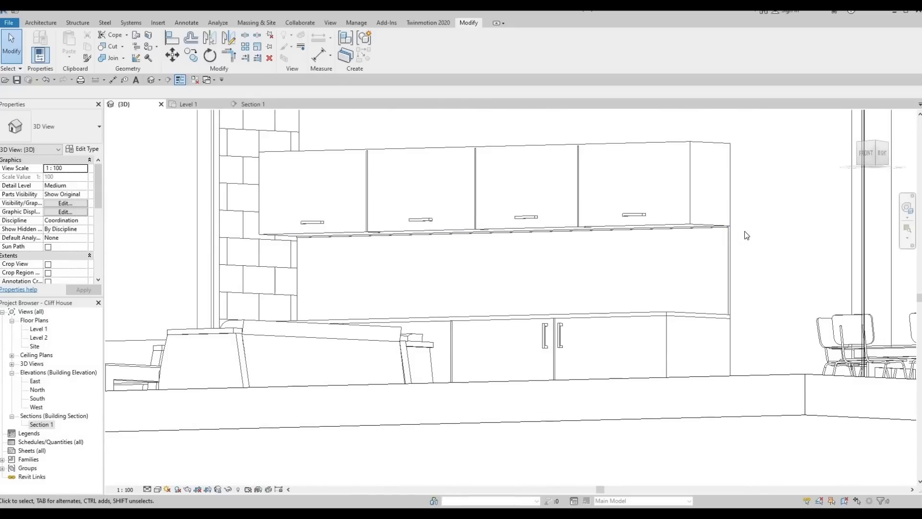
scroll(710, 225, up, 5)
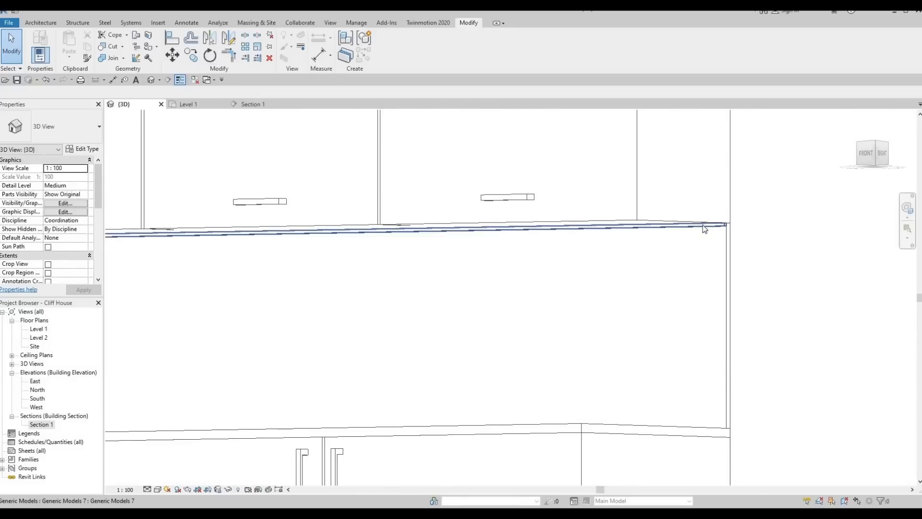
scroll(463, 263, down, 1)
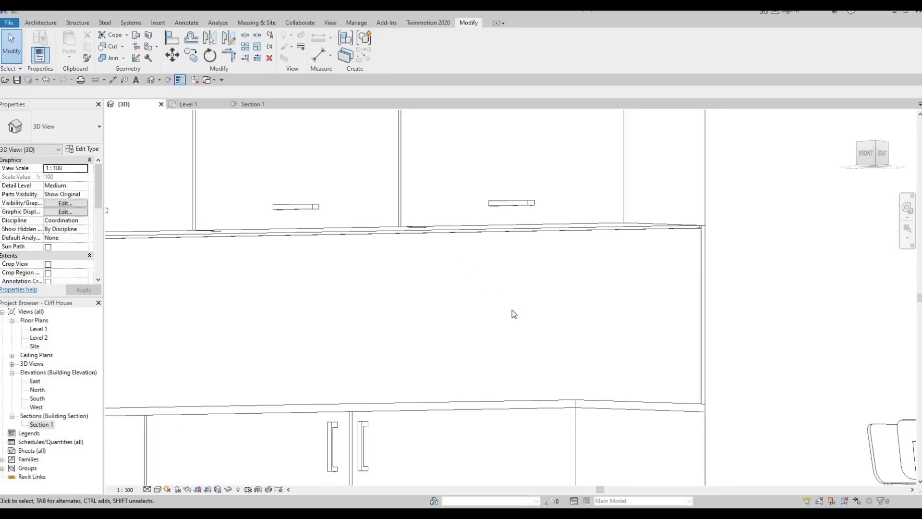
scroll(513, 315, down, 5)
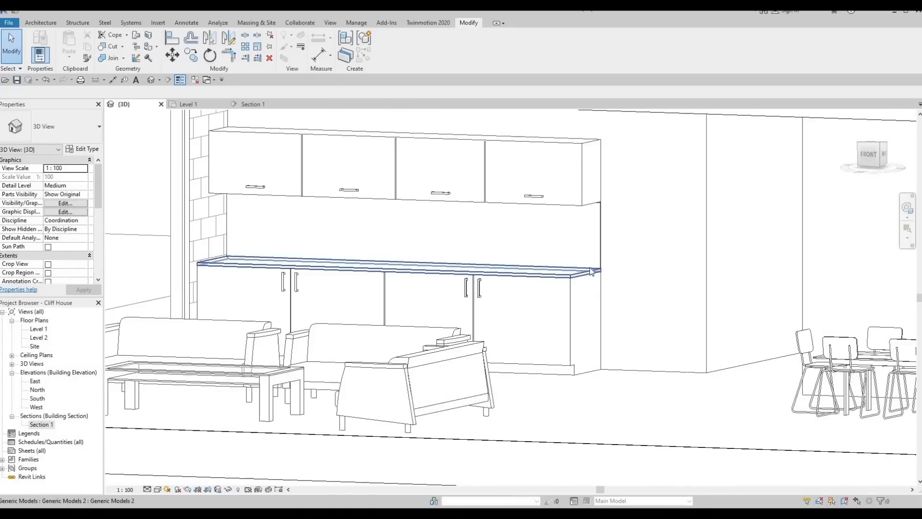
Examine the whole cabinet wall, its countertop, door handles and backsplash from several angles in the 3D view
shift+middle_drag(591, 272, 392, 270)
scroll(407, 272, up, 1)
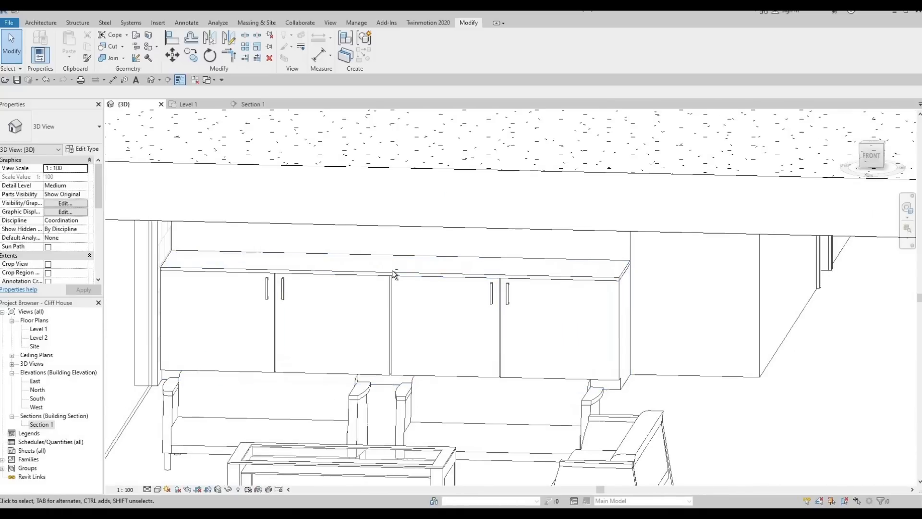
scroll(393, 271, up, 5)
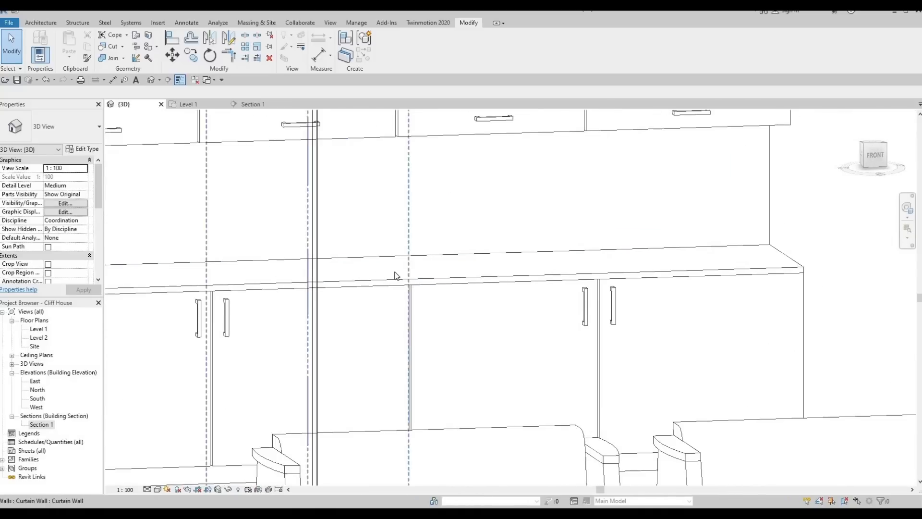
scroll(365, 262, down, 2)
shift+middle_drag(366, 274, 322, 284)
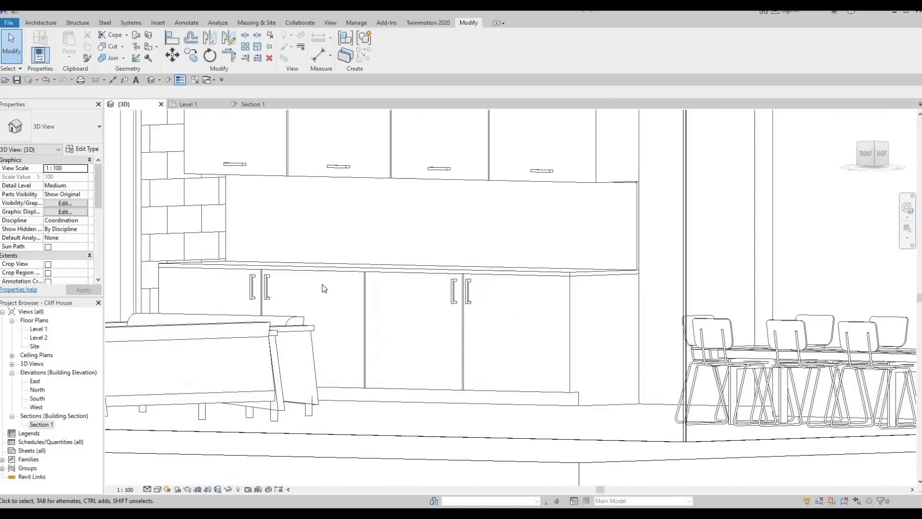
shift+middle_drag(449, 297, 414, 322)
middle_drag(321, 354, 283, 369)
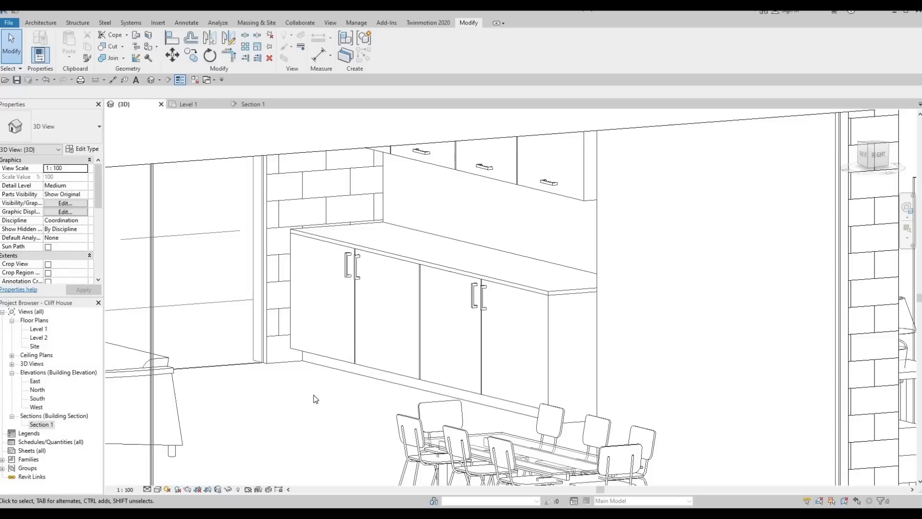
key(F1)
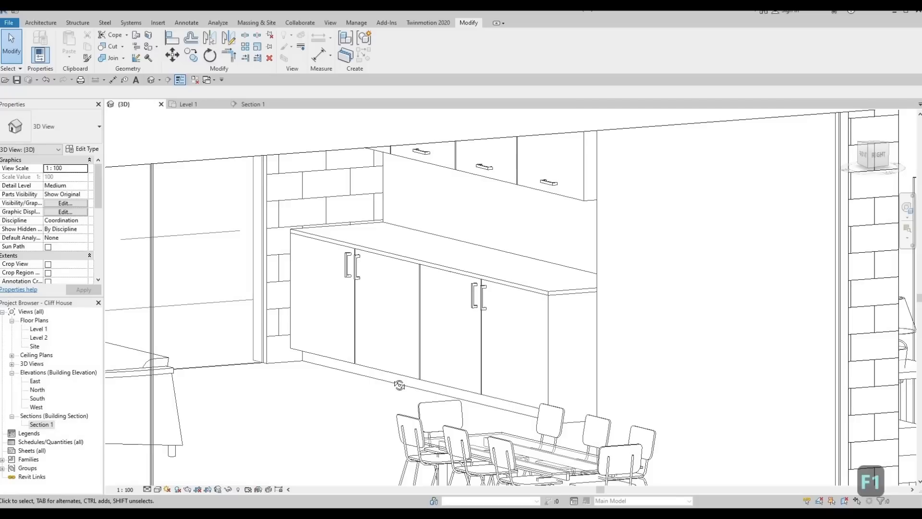
shift+middle_drag(399, 385, 443, 411)
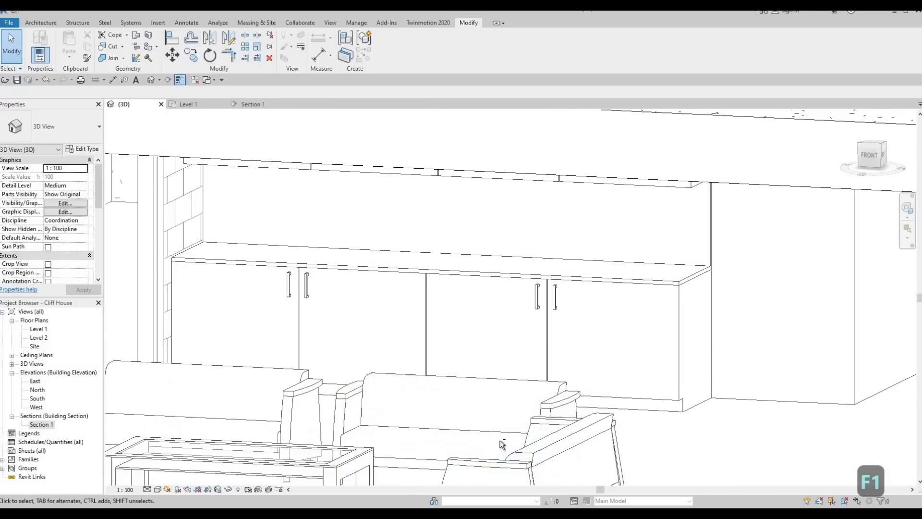
shift+middle_drag(517, 438, 471, 381)
middle_drag(469, 412, 118, 393)
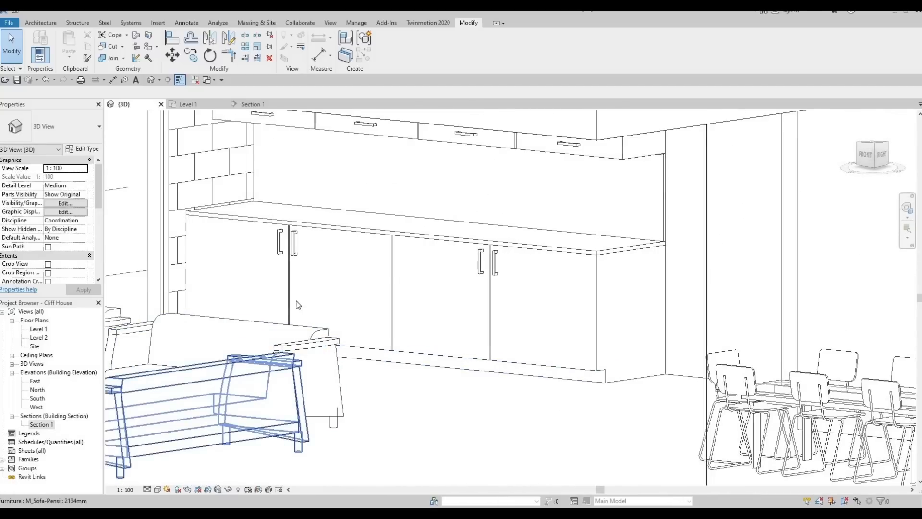
scroll(339, 278, down, 2)
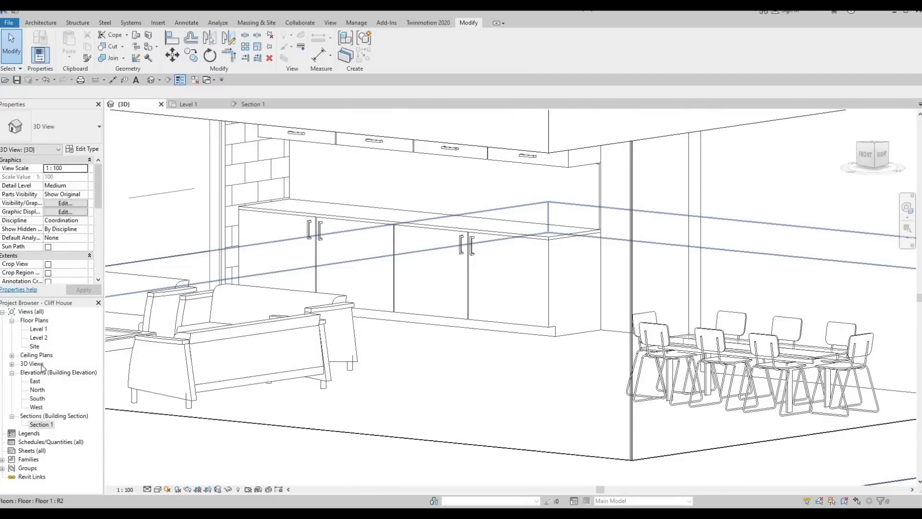
Check the cabinet wall in the Section 1 view and the room layout in the Level 1 floor plan
double_click(41, 424)
scroll(392, 351, up, 4)
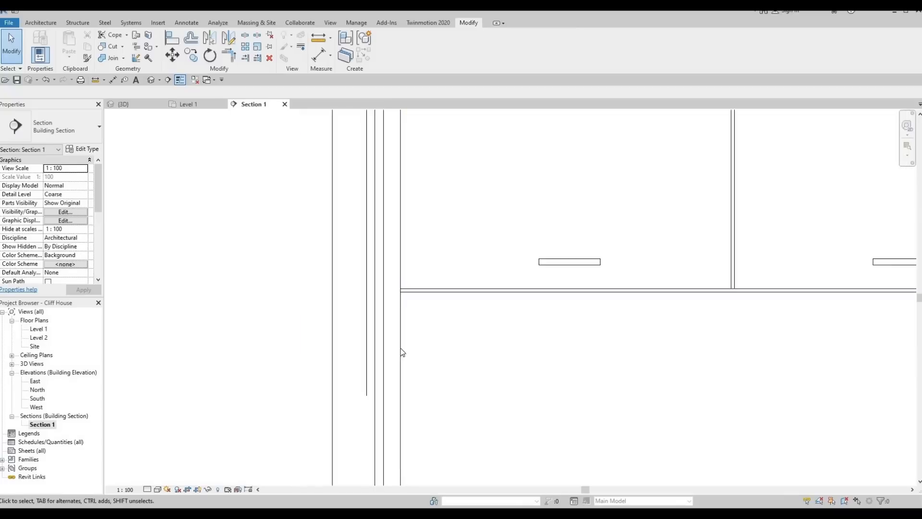
scroll(393, 290, down, 5)
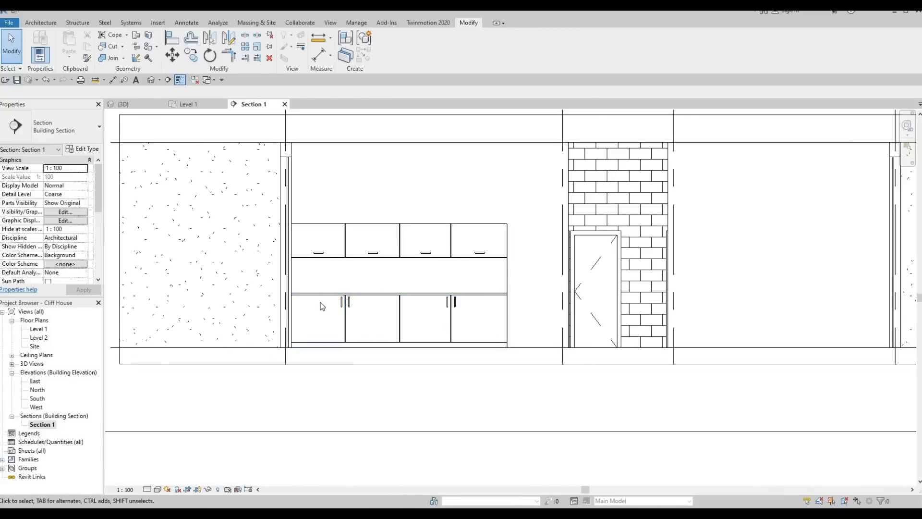
key(ctrl+Tab)
scroll(344, 312, up, 5)
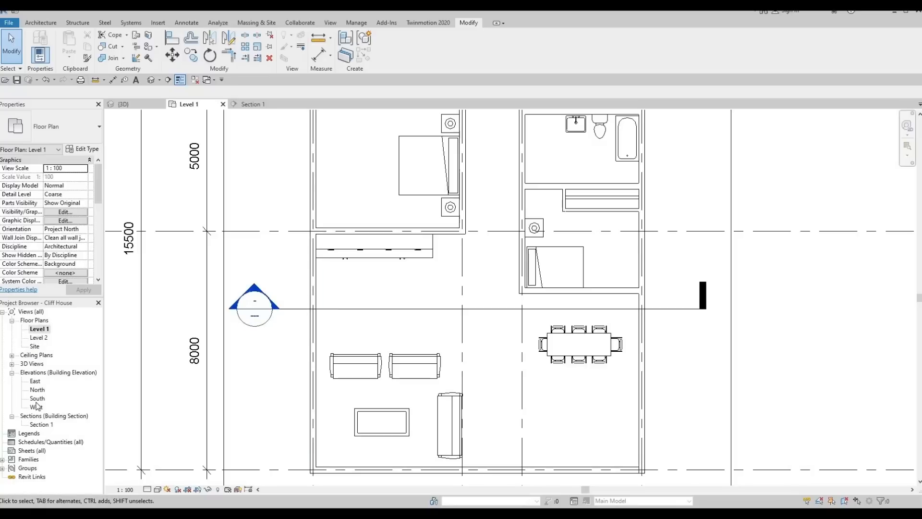
Create an in-place generic model in the Section 1 view under the name Generic Models 8
double_click(41, 425)
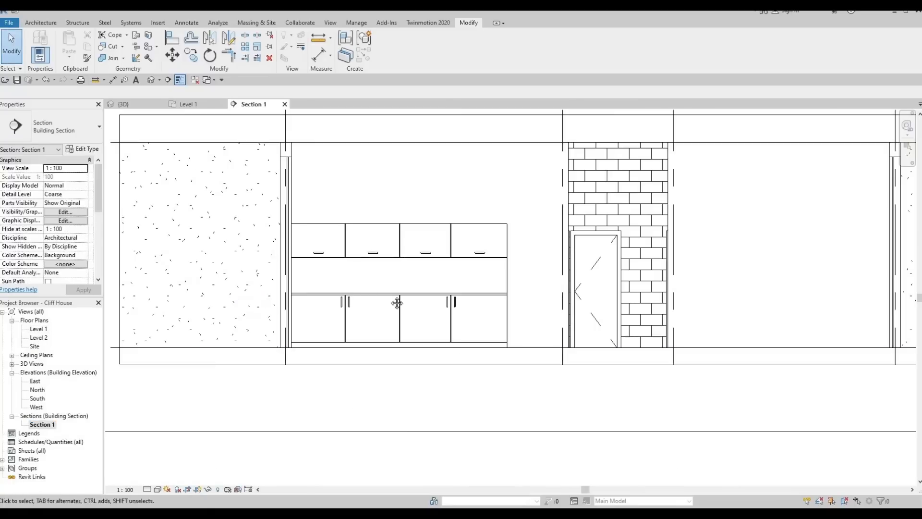
click(47, 25)
click(117, 58)
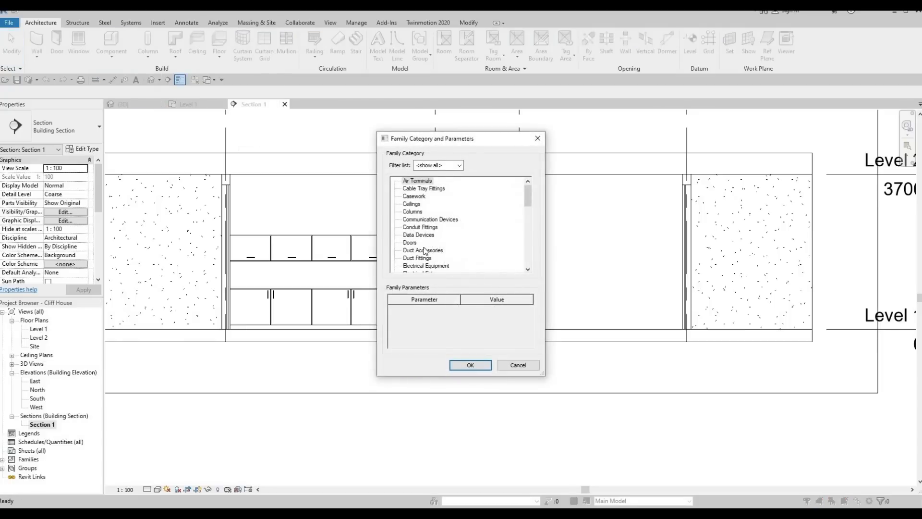
scroll(425, 251, down, 3)
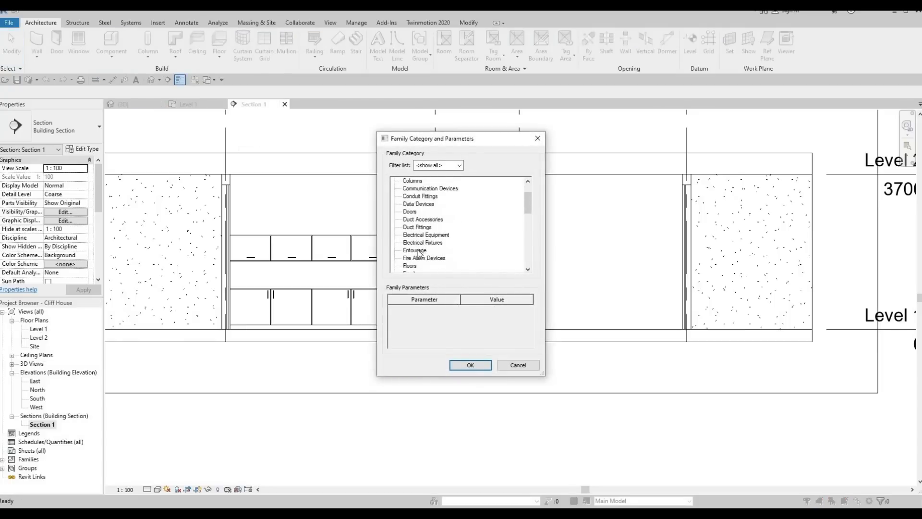
click(466, 364)
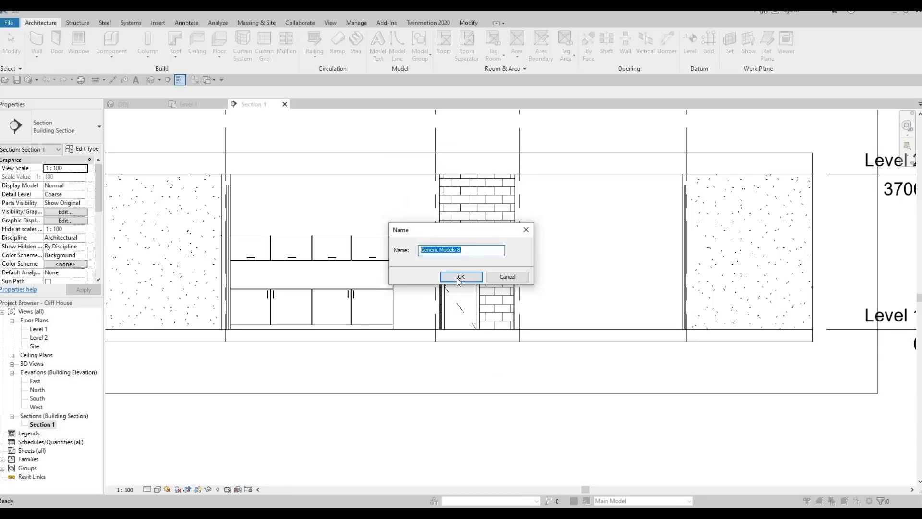
click(461, 277)
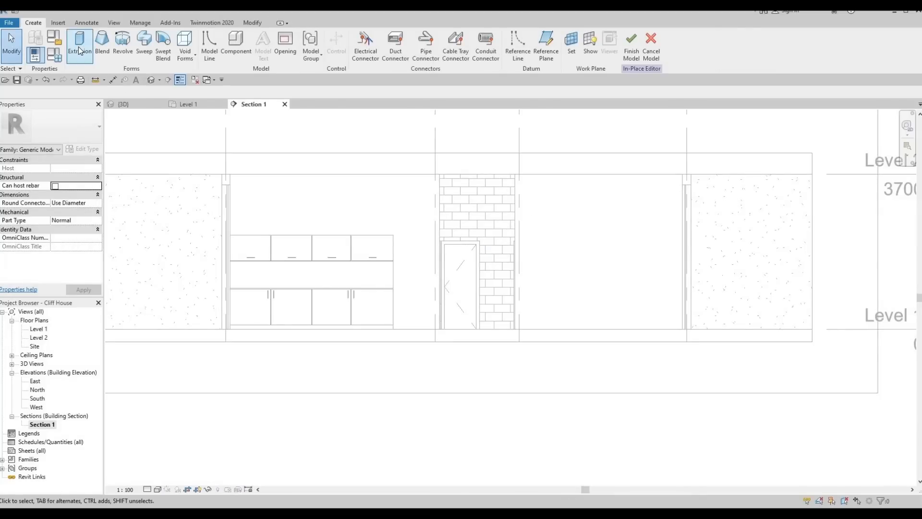
Start an extrusion using the face of the interior wall behind the cabinets as its picked work plane
click(80, 50)
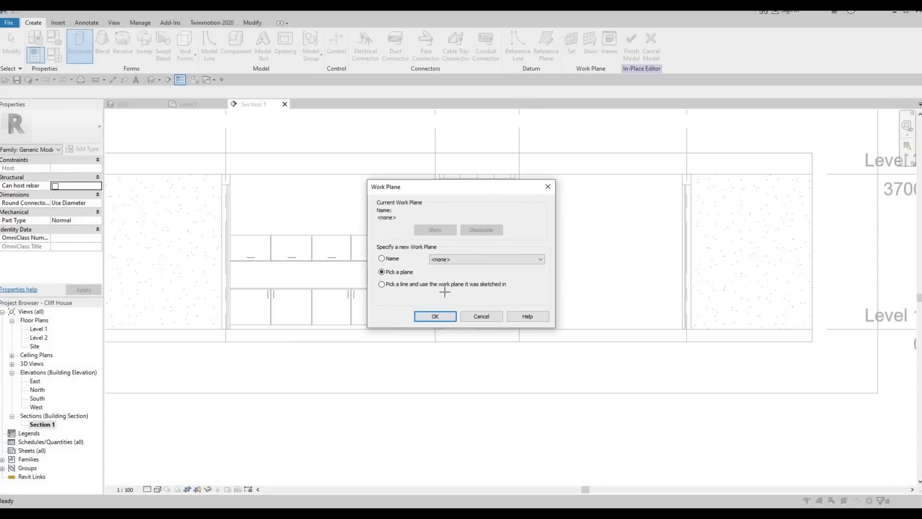
key(Return)
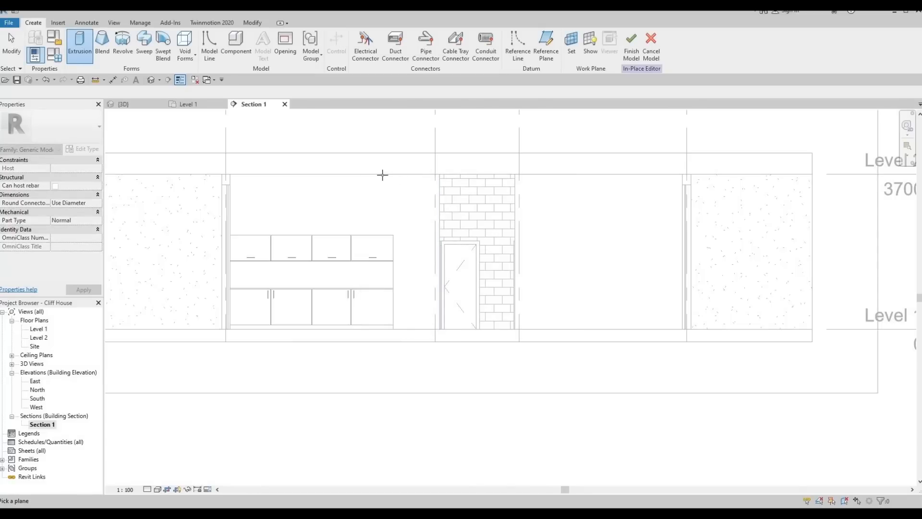
key(Tab)
key(Tab)
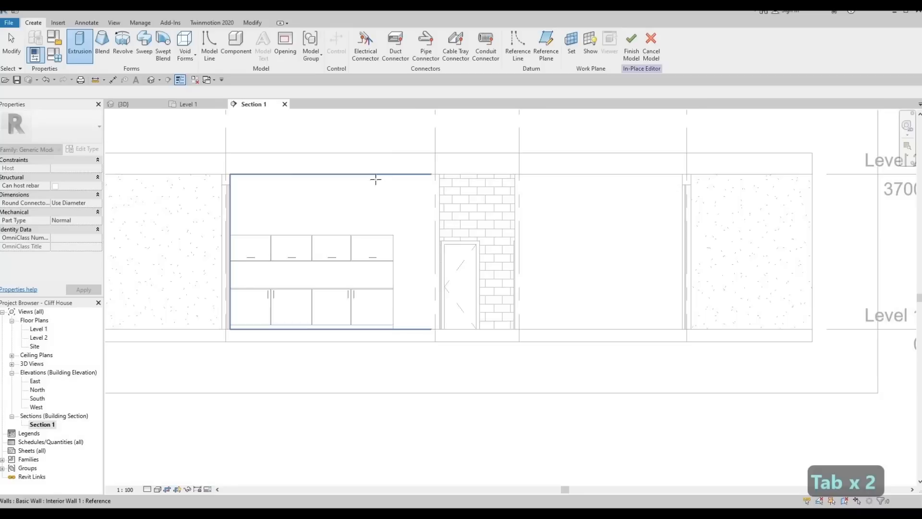
click(376, 180)
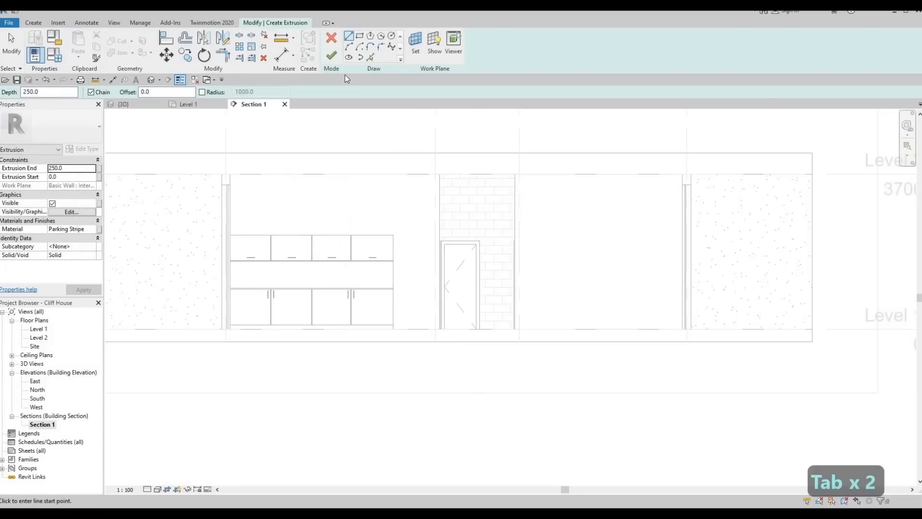
Sketch a horizontal rectangle about 2500 mm wide and 200 mm high just above the countertop
click(360, 37)
scroll(404, 258, up, 4)
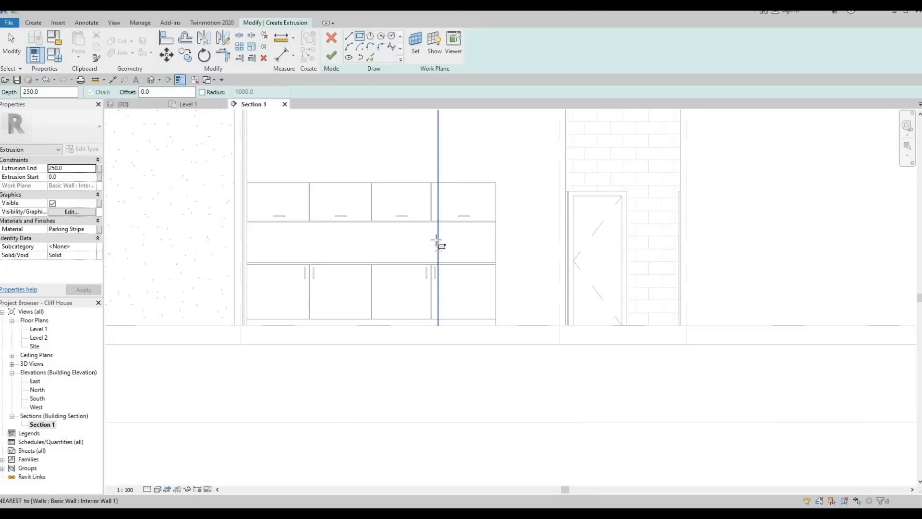
scroll(480, 201, down, 4)
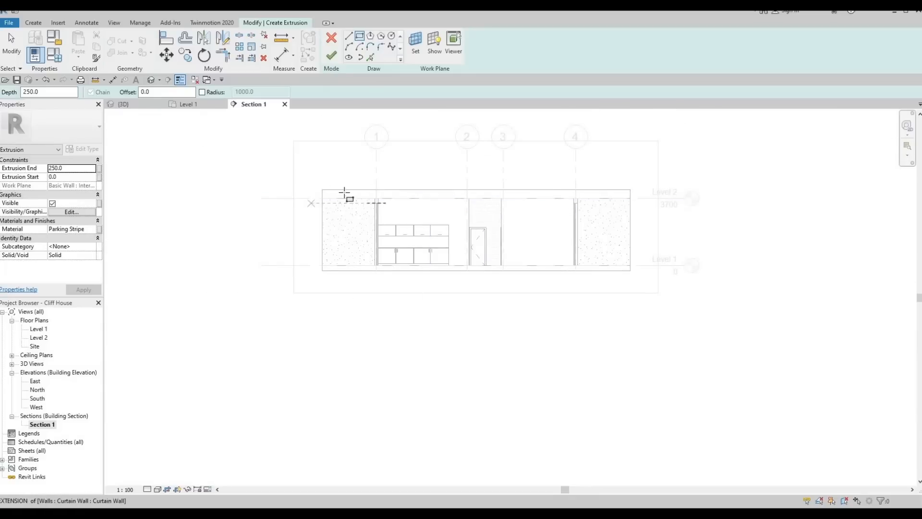
scroll(342, 196, up, 4)
middle_drag(337, 196, 260, 183)
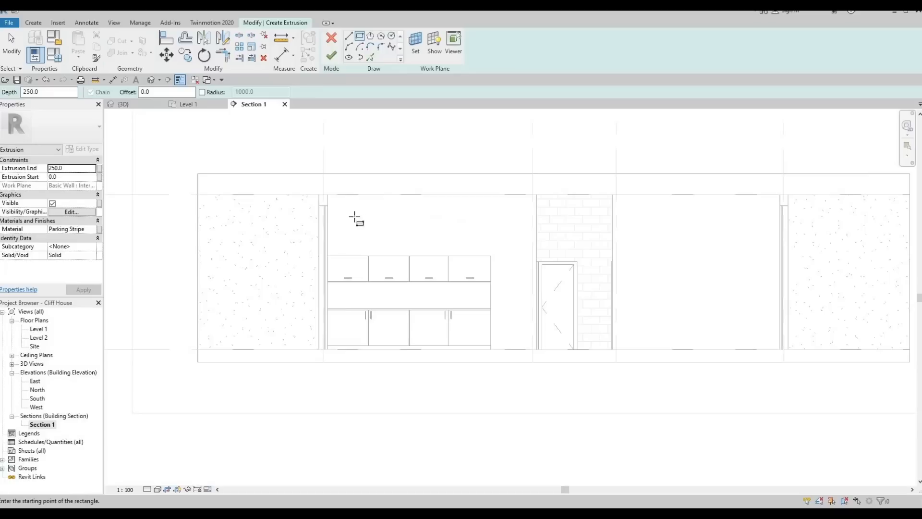
scroll(366, 223, up, 3)
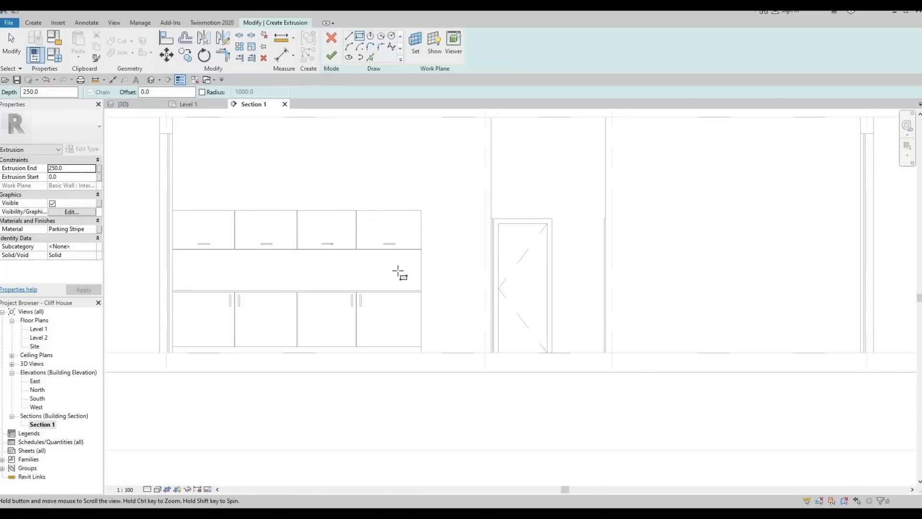
middle_drag(362, 269, 397, 271)
click(387, 276)
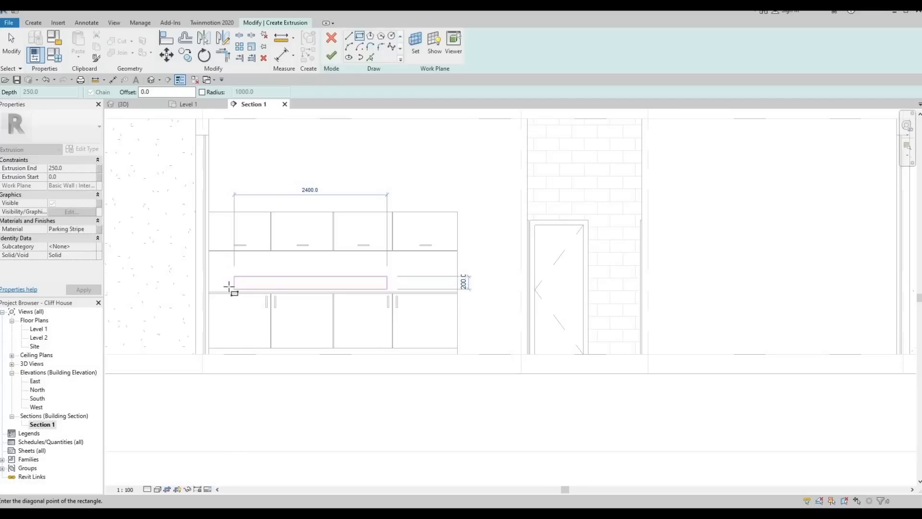
click(229, 290)
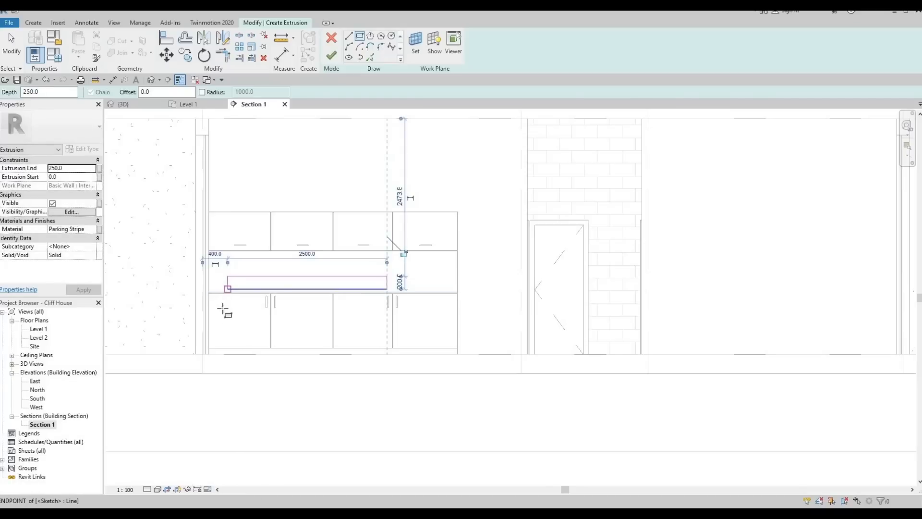
Sketch a rectangle about 200 by 800 mm down from the first one's lower-left corner and a flat one about 2500 by 60 mm beside its base
click(212, 332)
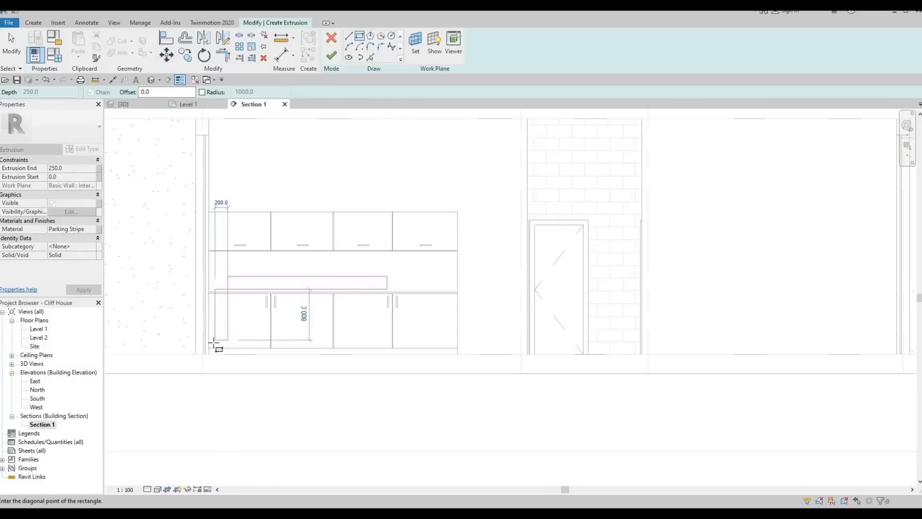
click(217, 344)
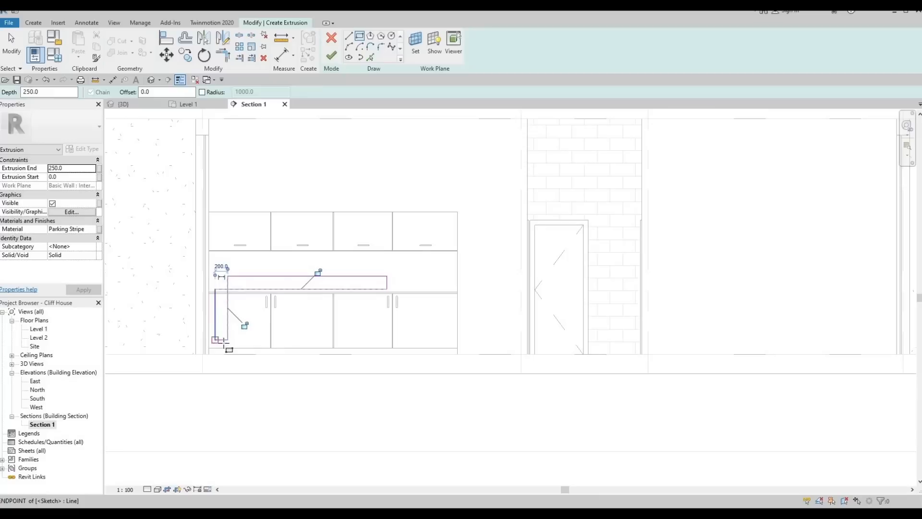
click(227, 341)
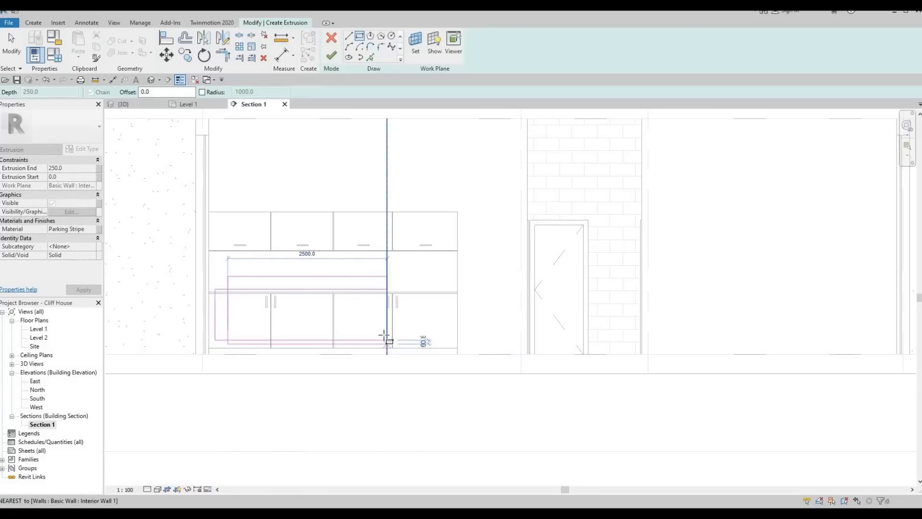
click(384, 336)
End the rectangle sketching and nudge the flat bottom rectangle's upper edge upward to thicken it
key(Escape)
scroll(315, 343, up, 4)
key(Escape)
click(383, 351)
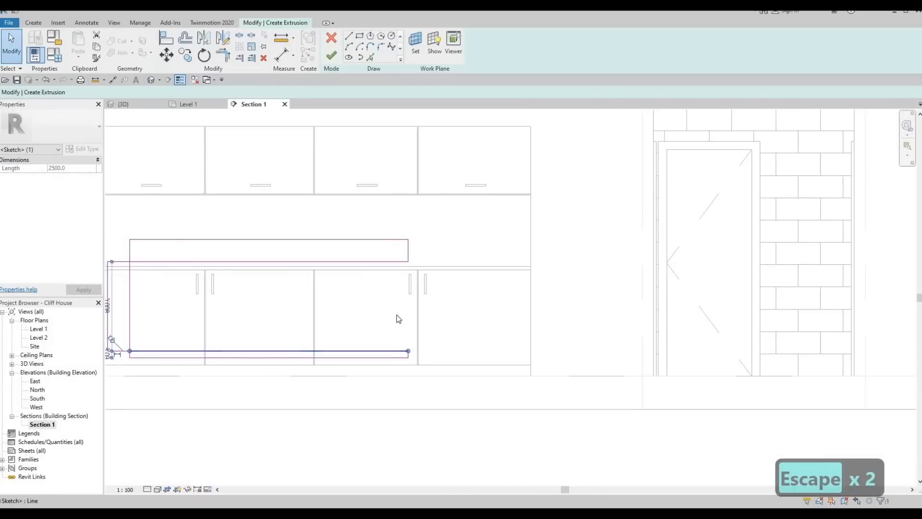
middle_drag(334, 325, 395, 314)
key(Up)
key(Up)
key(Up)
key(Up)
key(Up)
key(Up)
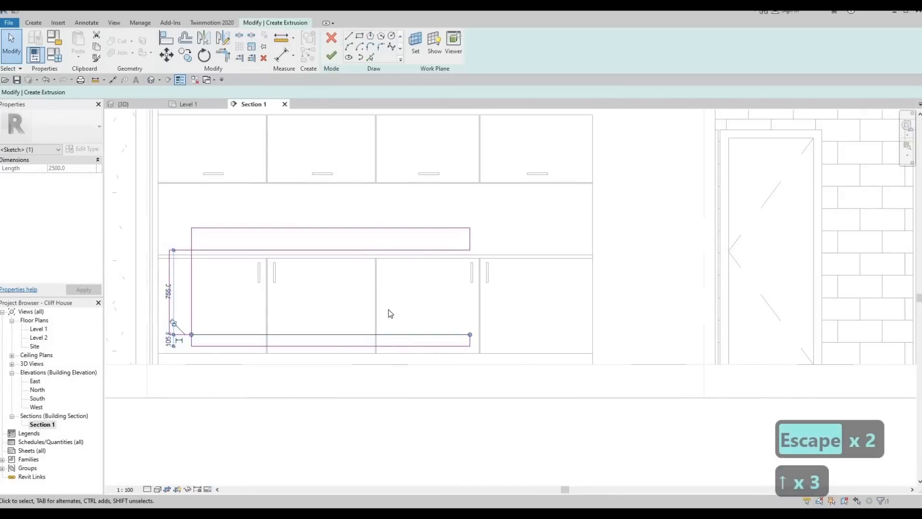
Raise the upper line of the sketch's lower slab until the slab is about 165 mm thick
key(Up)
key(Down)
key(Up)
key(Down)
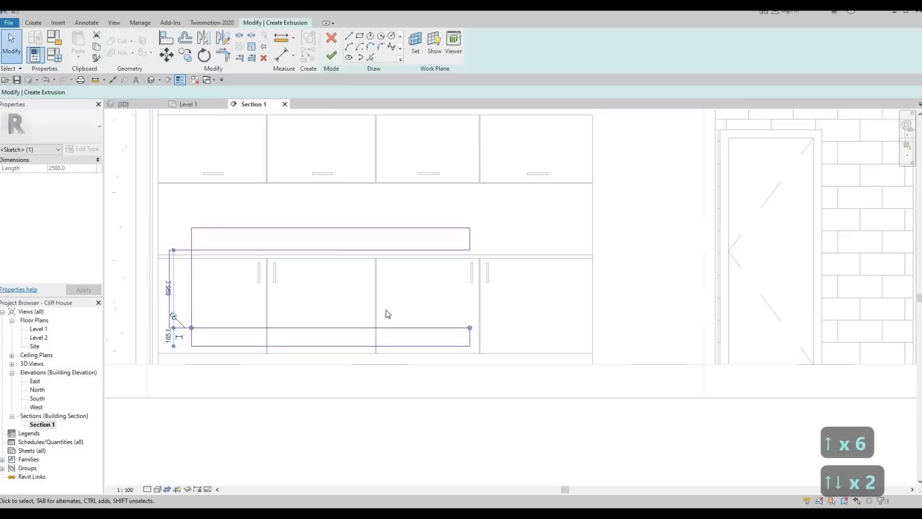
middle_drag(245, 294, 297, 293)
key(Escape)
key(Escape)
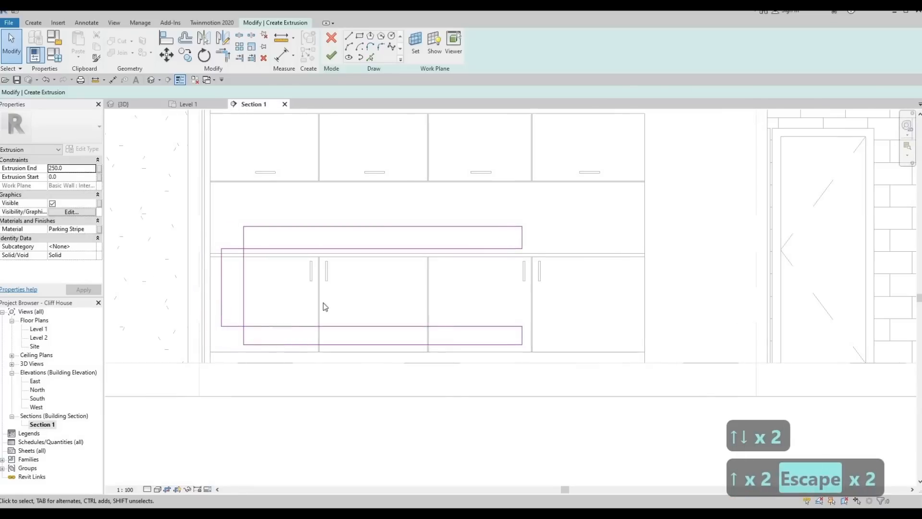
Move all twelve sketch lines together to the right along the kitchen cabinets, roughly centring the profile on them
scroll(281, 282, down, 2)
drag(182, 208, 505, 360)
key(Right)
key(Right)
key(Right)
key(Right)
key(Right)
key(Right)
key(Right)
key(Right)
key(Right)
key(Right)
key(Right)
key(Right)
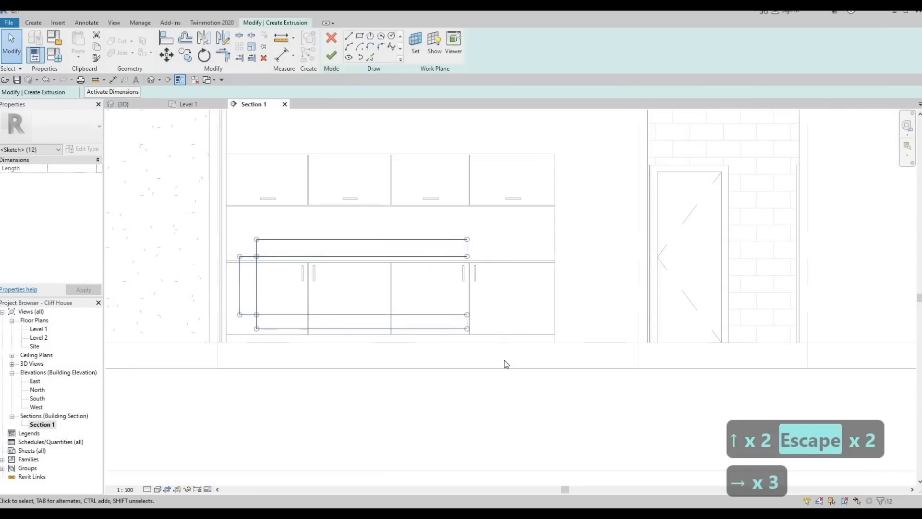
key(Right)
key(Right)
key(Right)
key(Right)
key(Right)
key(Right)
key(Right)
key(Right)
key(Right)
key(Right)
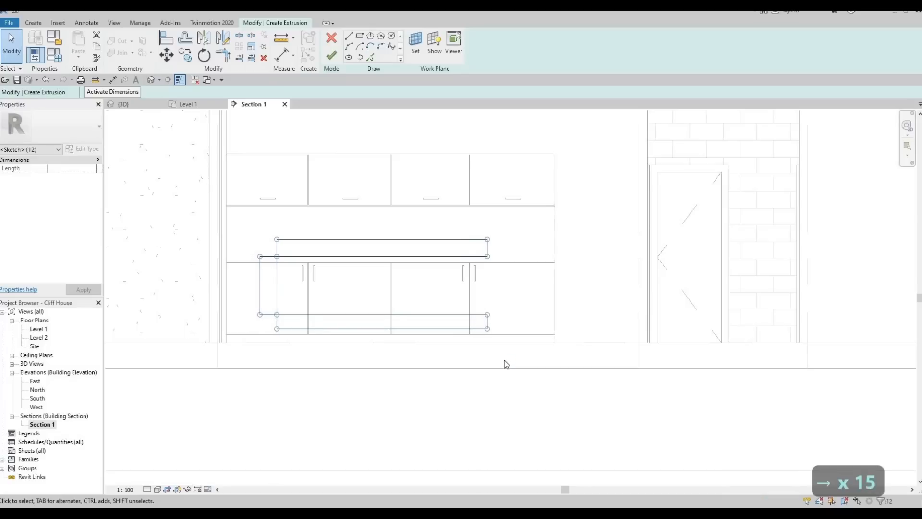
key(Right)
key(Right)
key(Right)
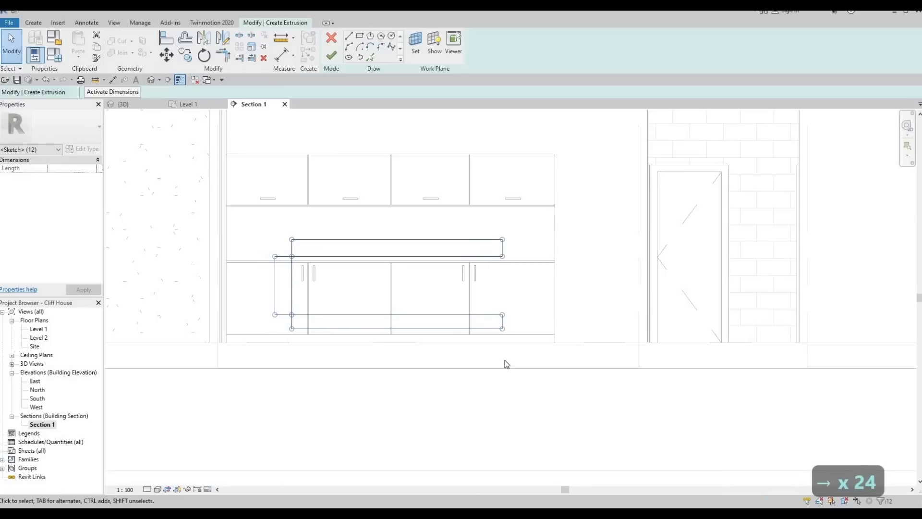
key(Left)
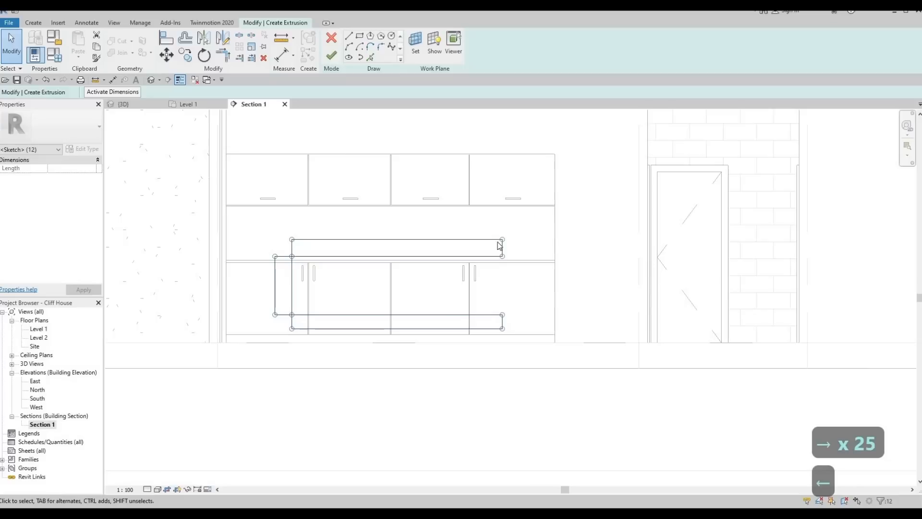
Extend the right ends of both slabs so their long lines are 2720 mm long
key(Escape)
drag(491, 216, 528, 337)
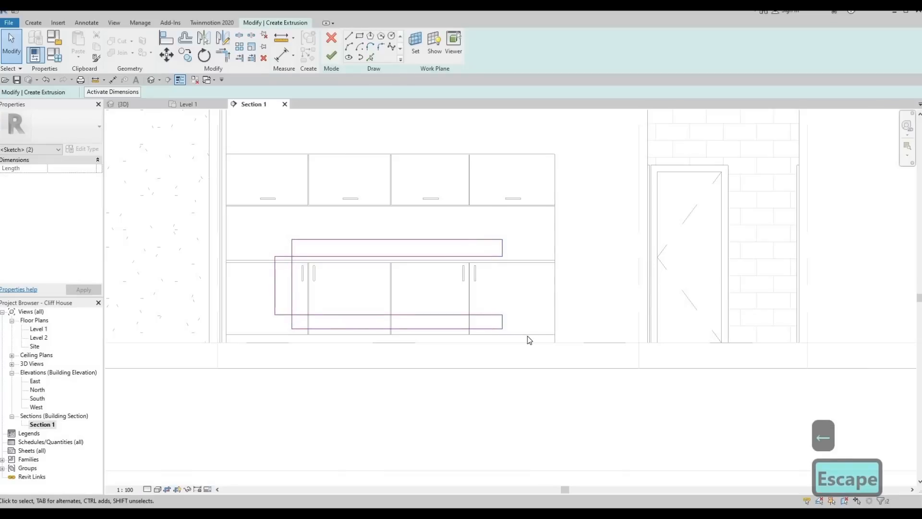
key(Right)
key(Right)
key(Right)
key(Right)
key(Right)
key(Right)
key(Right)
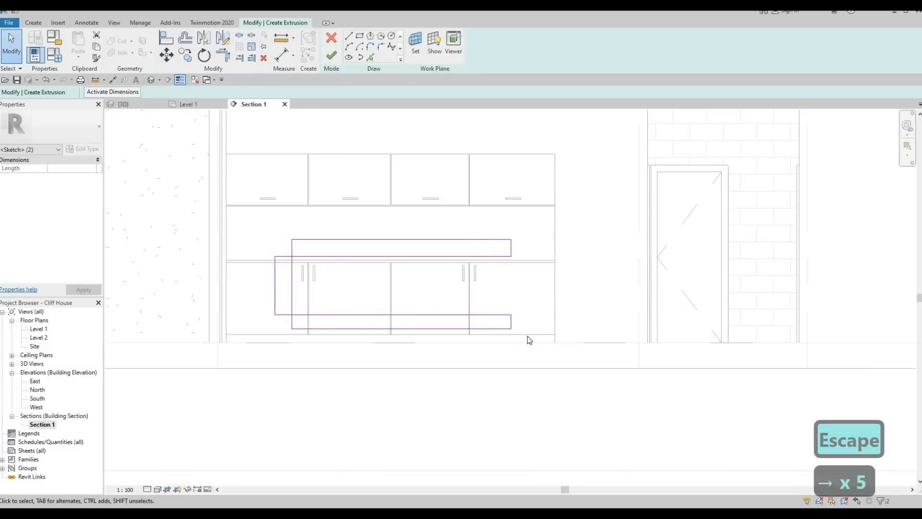
key(Right)
key(Right)
key(Right)
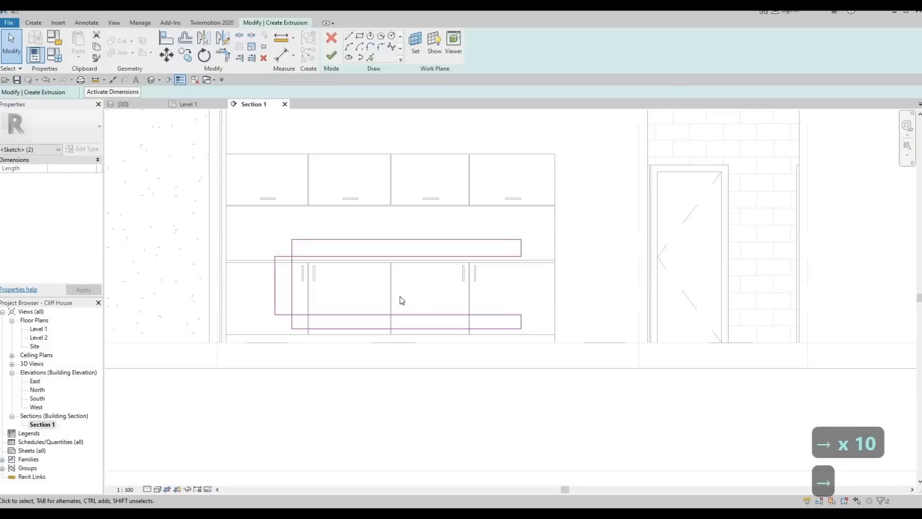
key(Escape)
key(Escape)
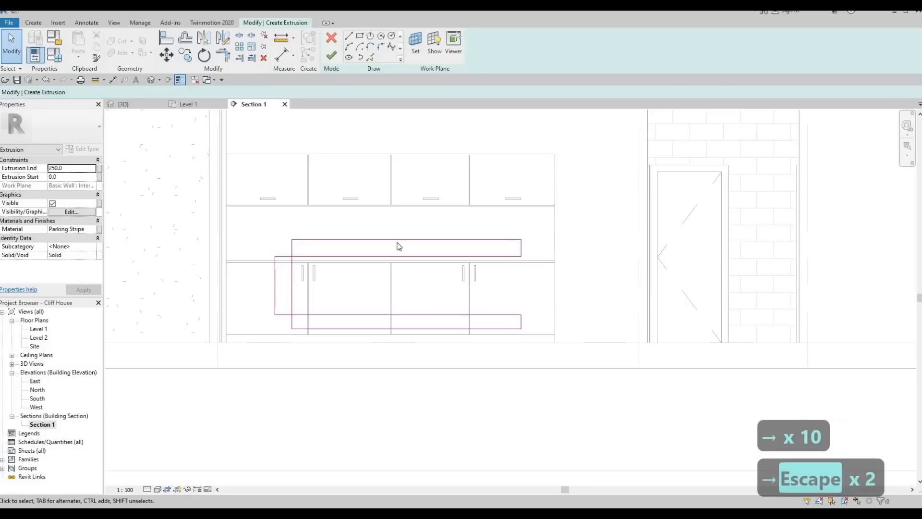
Lower the upper slab's top line until the slab is 120 mm thick
click(425, 241)
key(Down)
key(Down)
key(Down)
key(Down)
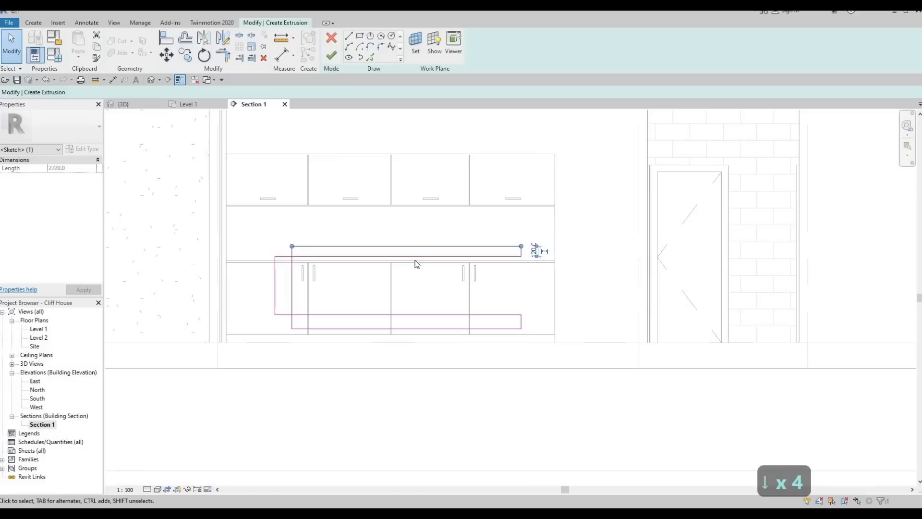
Lower the upper slab's underside to 655 mm above the lower slab, and its top line to give a 100 mm thickness
click(417, 257)
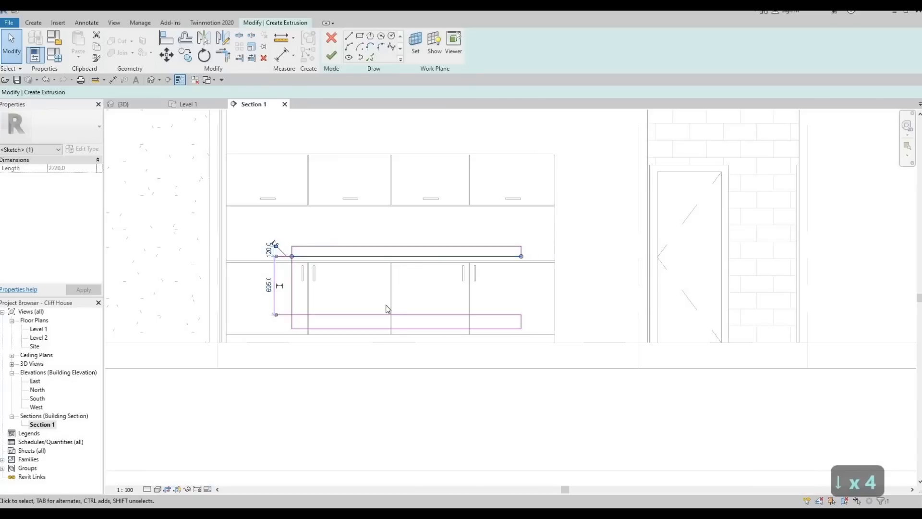
key(Down)
key(Down)
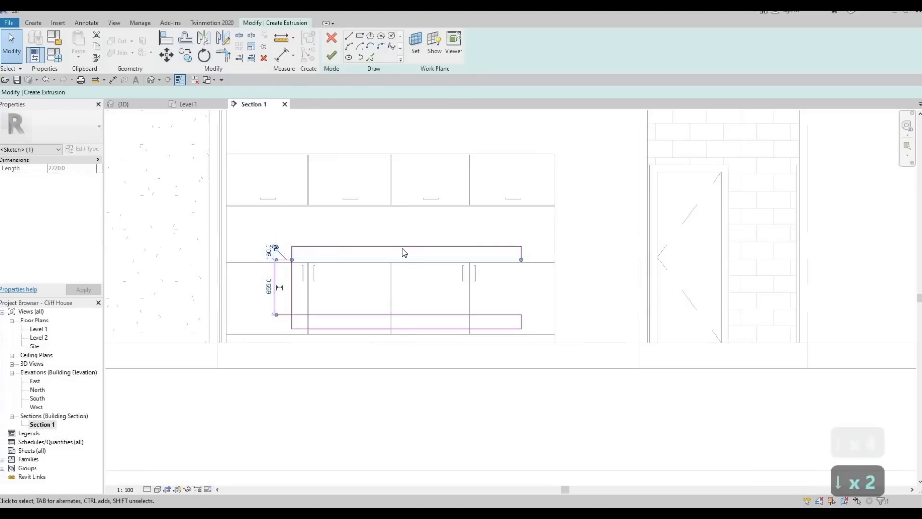
click(402, 251)
click(402, 248)
key(Down)
key(Down)
key(Down)
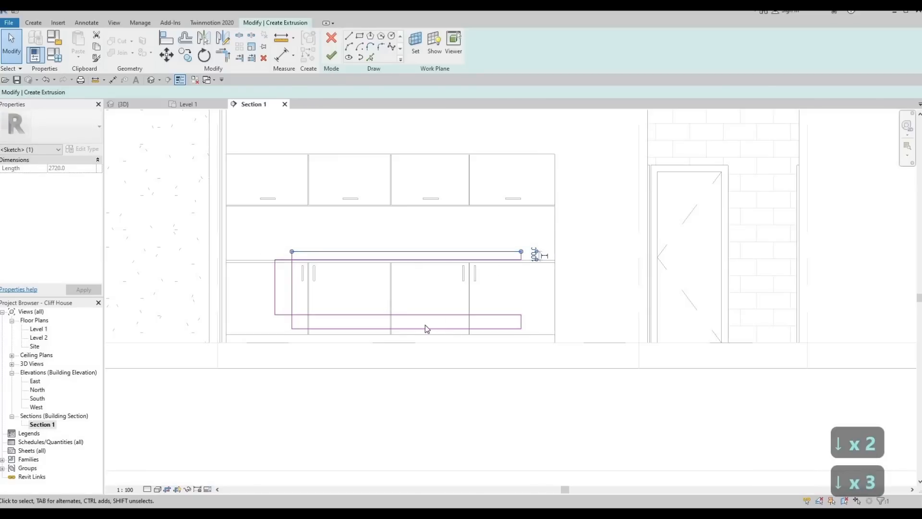
Raise the lower slab's bottom line until the slab is about 135 mm thick, and check the upper slab's thickness
scroll(425, 325, up, 2)
click(412, 346)
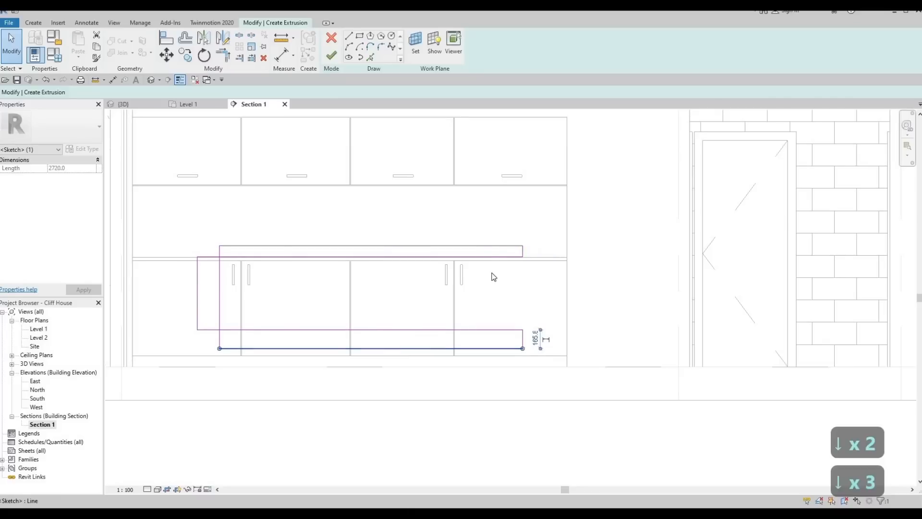
click(489, 248)
click(520, 246)
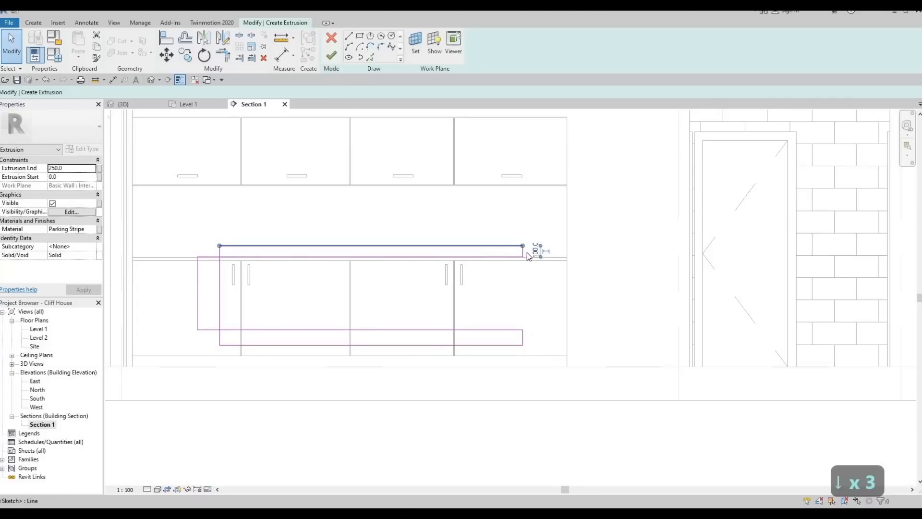
scroll(525, 250, up, 2)
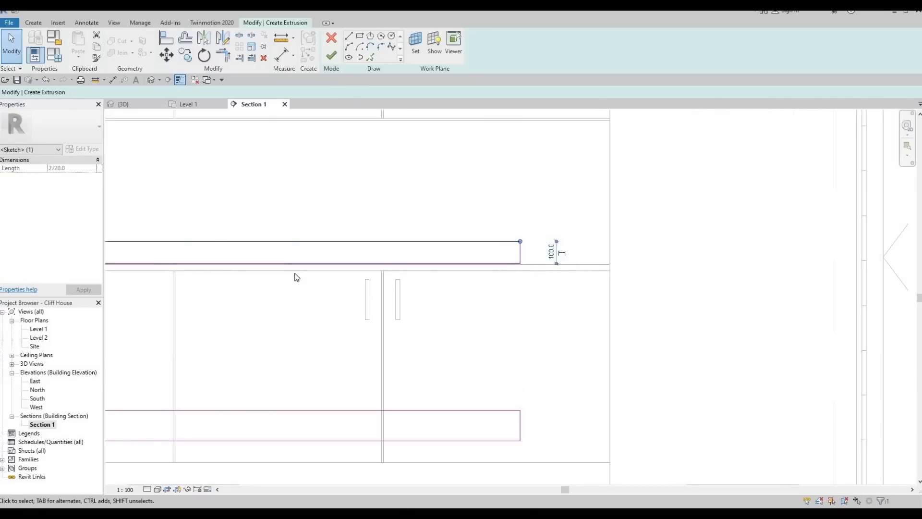
scroll(259, 274, down, 2)
Set the distance between the two vertical lines of the left leg to 100 mm
click(244, 267)
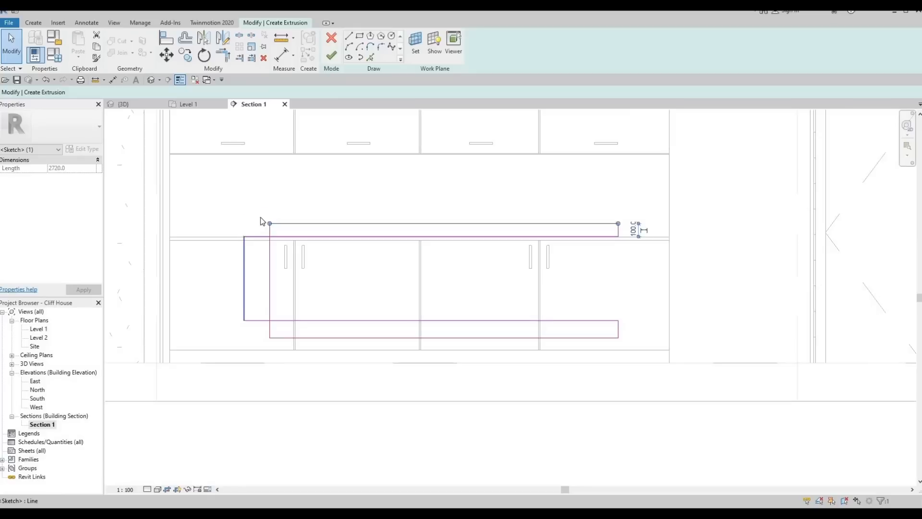
click(260, 213)
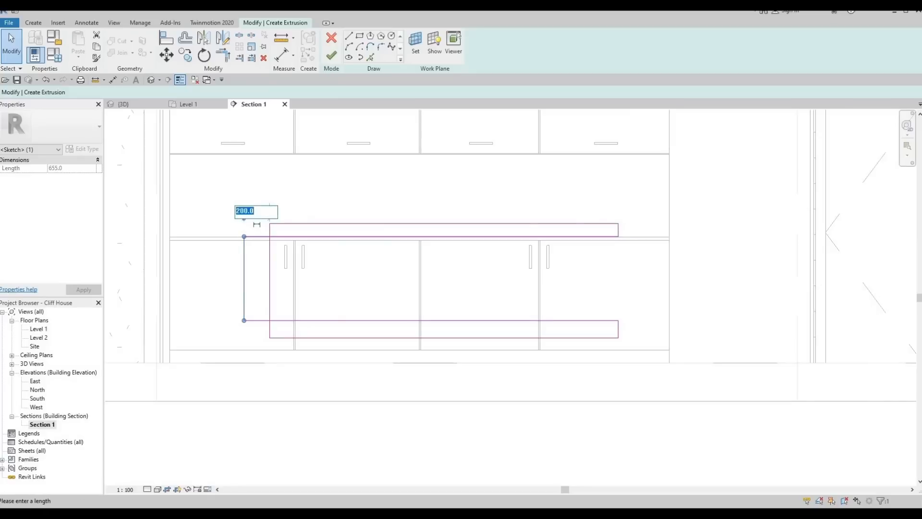
text(100)
key(Return)
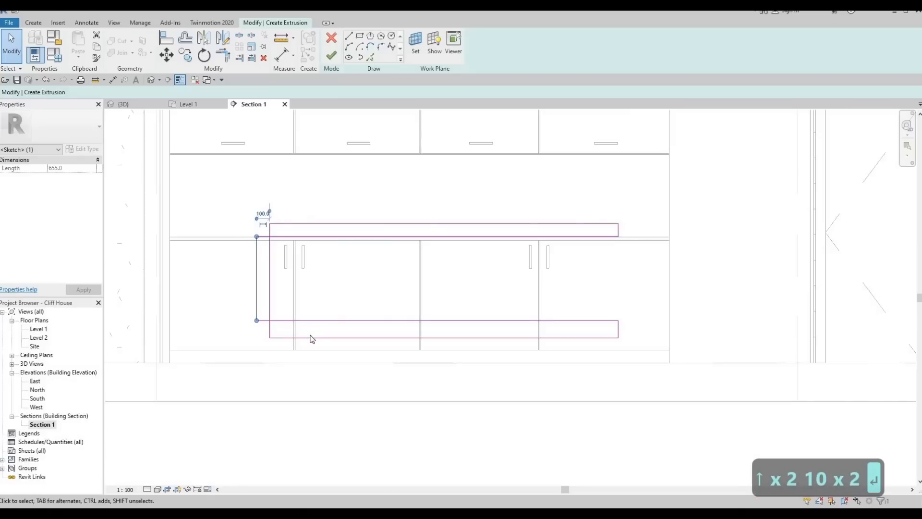
Set the lower slab's thickness to 100 mm by repositioning its upper line
click(468, 320)
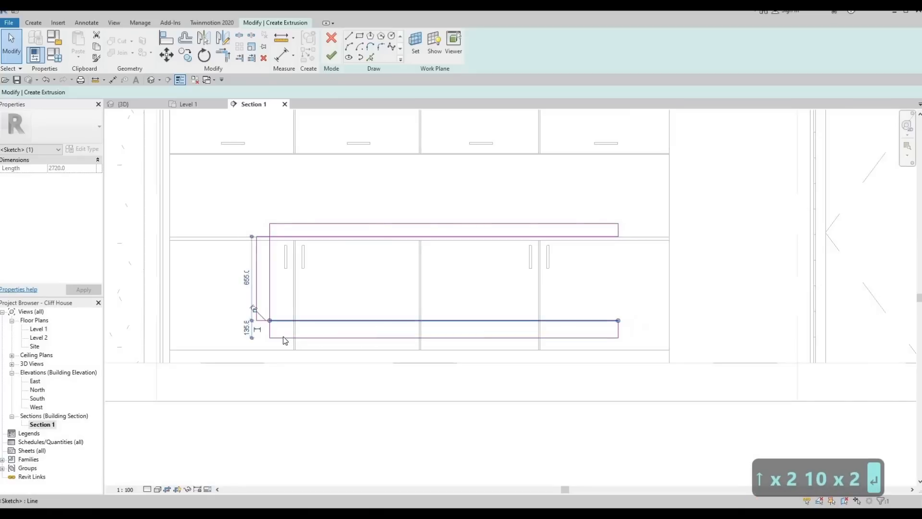
click(246, 329)
text(100)
key(Return)
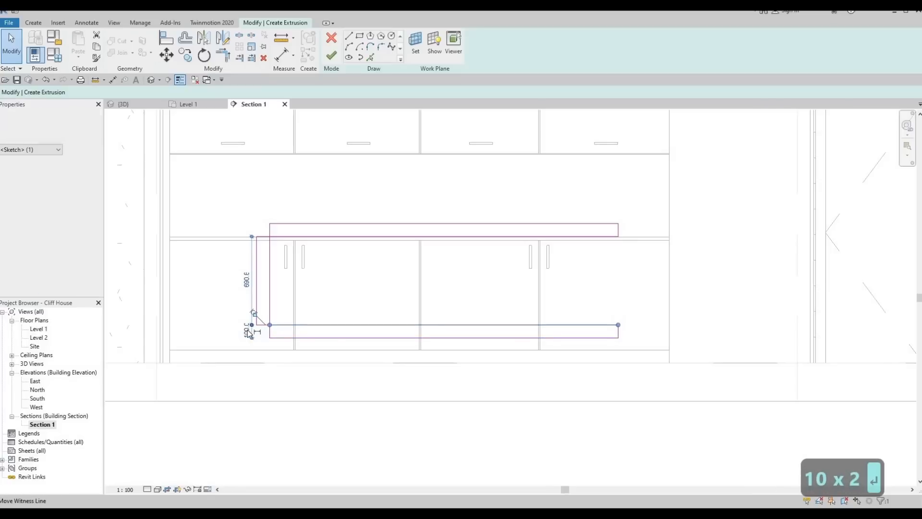
key(Escape)
key(Escape)
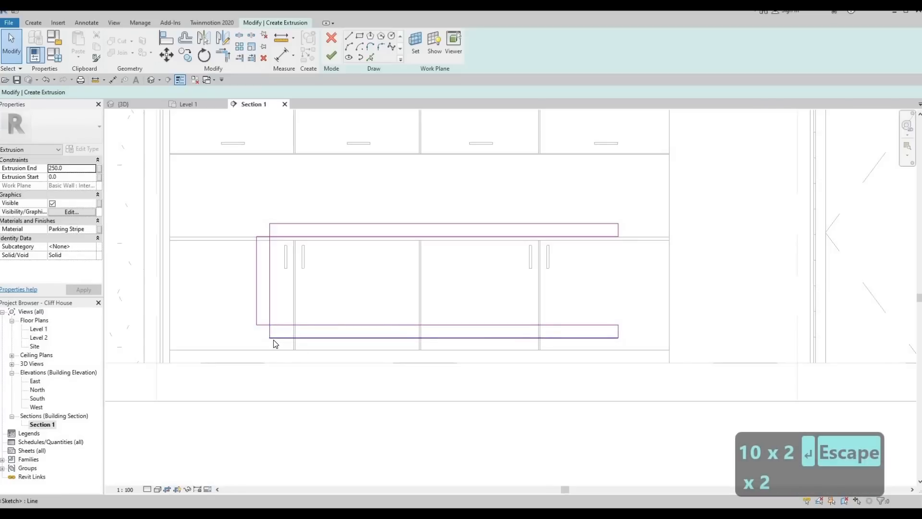
Trim and extend the slab and leg lines at the left side so the outer corners of the profile meet
key(t)
key(r)
click(289, 337)
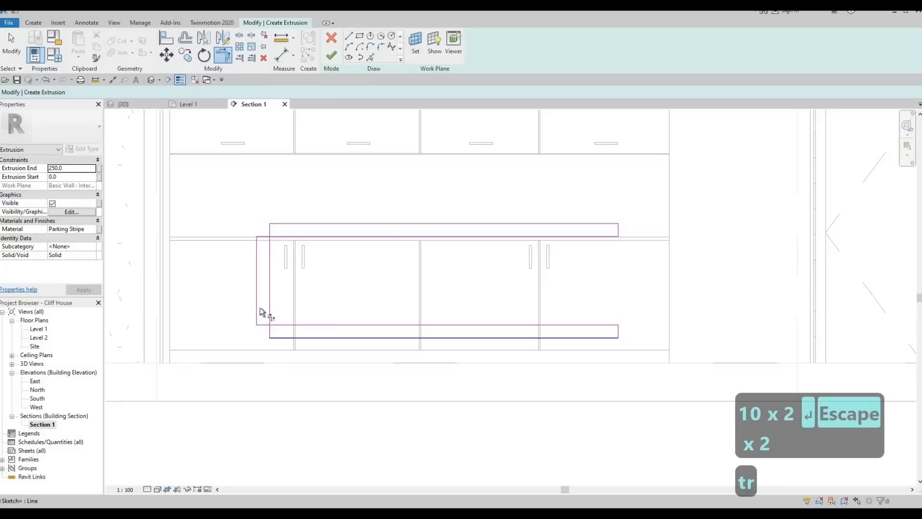
click(258, 243)
click(277, 224)
click(275, 237)
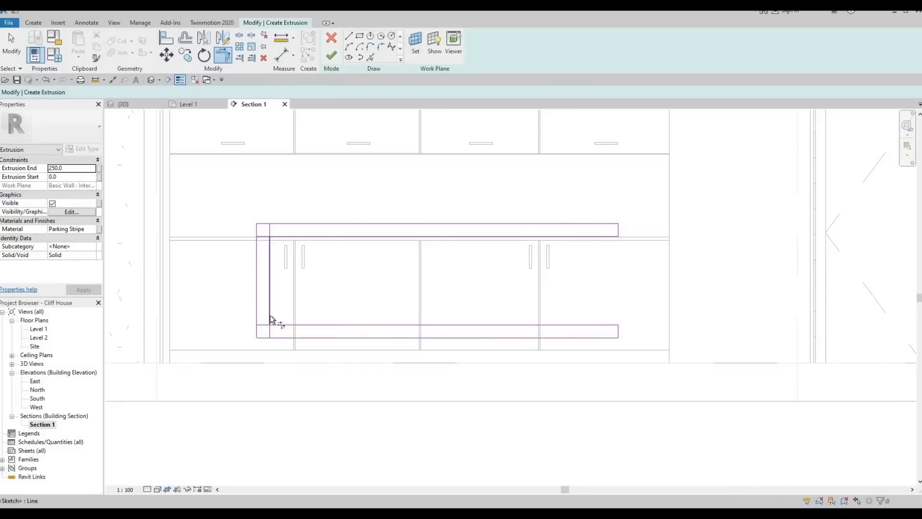
key(Escape)
key(Escape)
Delete the leftover short segments at the two left corners to leave one closed C-shaped outline
drag(230, 205, 291, 342)
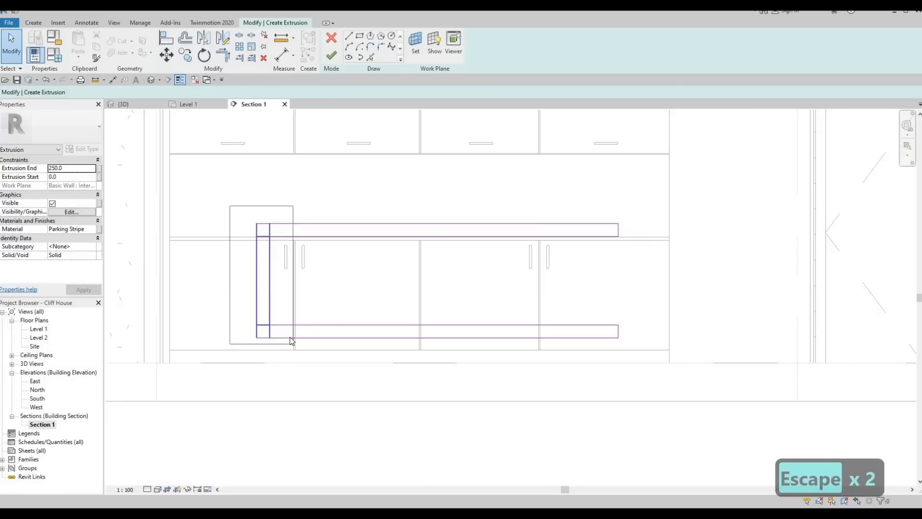
key(Escape)
drag(287, 254, 250, 212)
key(Delete)
drag(231, 287, 291, 349)
key(Delete)
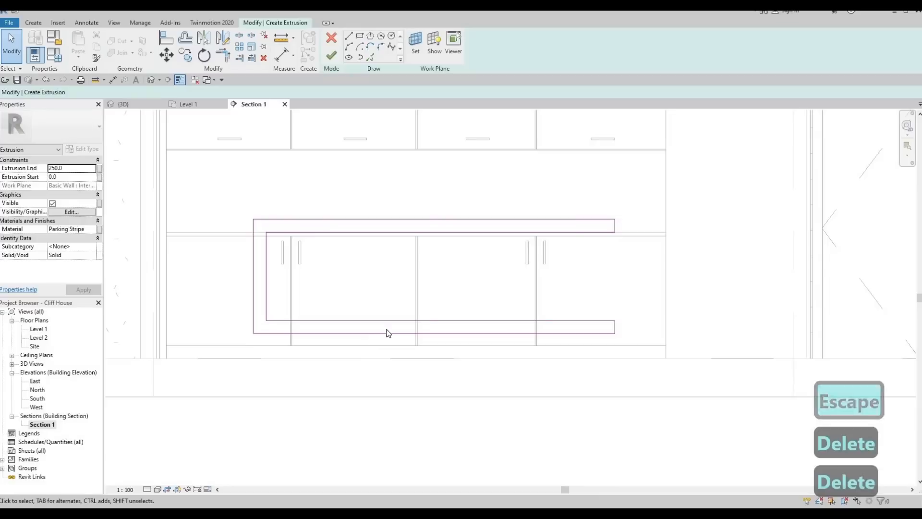
key(Escape)
key(Escape)
scroll(387, 308, down, 2)
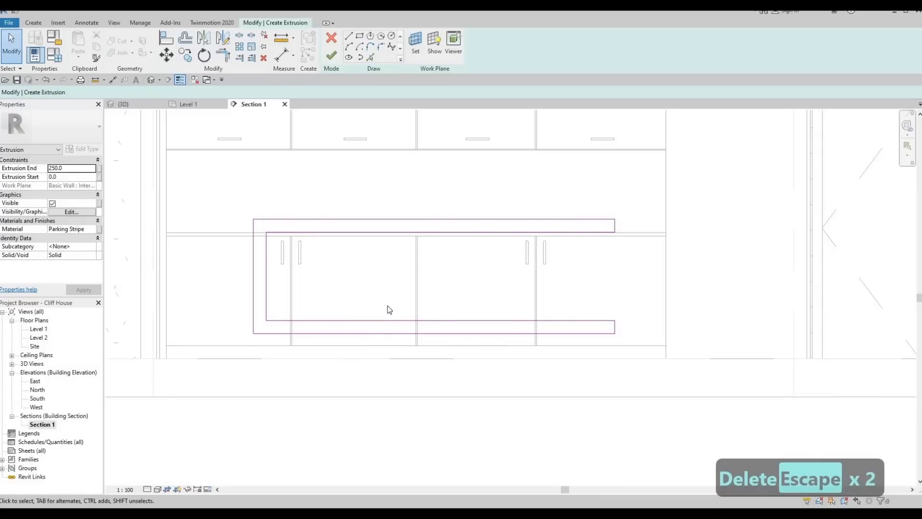
Finish the extrusion sketch and open the 3D view at the kitchen cabinets
click(331, 57)
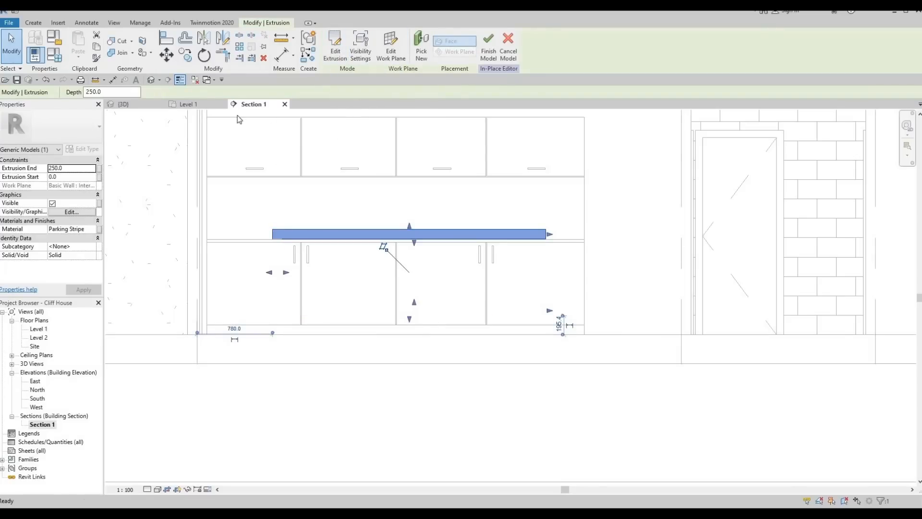
click(163, 106)
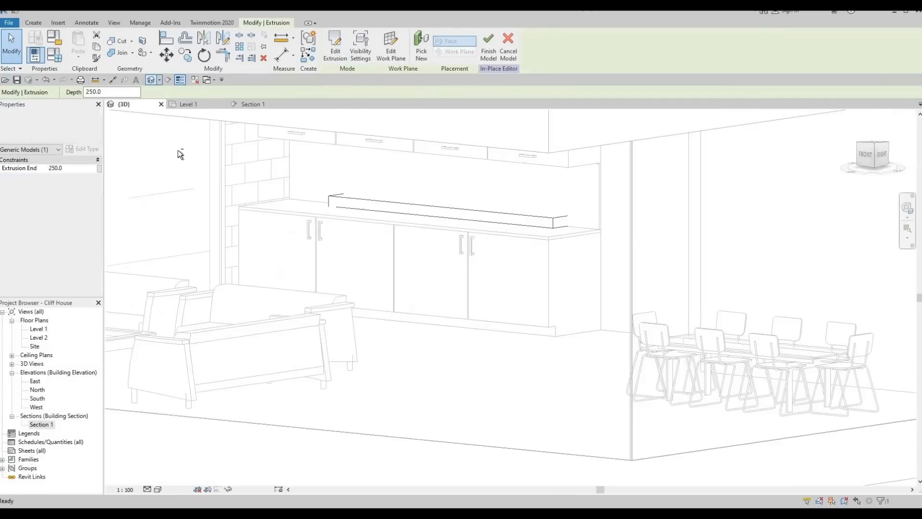
scroll(406, 216, up, 5)
middle_drag(403, 189, 366, 152)
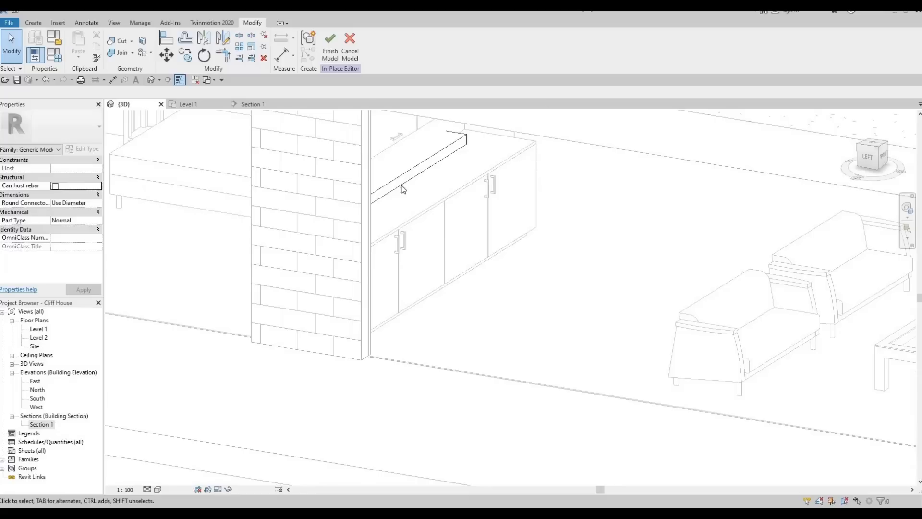
Stretch the extrusion outward to an end of about 2429 mm and pull its back face forward, clear of the cabinets
click(405, 219)
drag(511, 235, 601, 252)
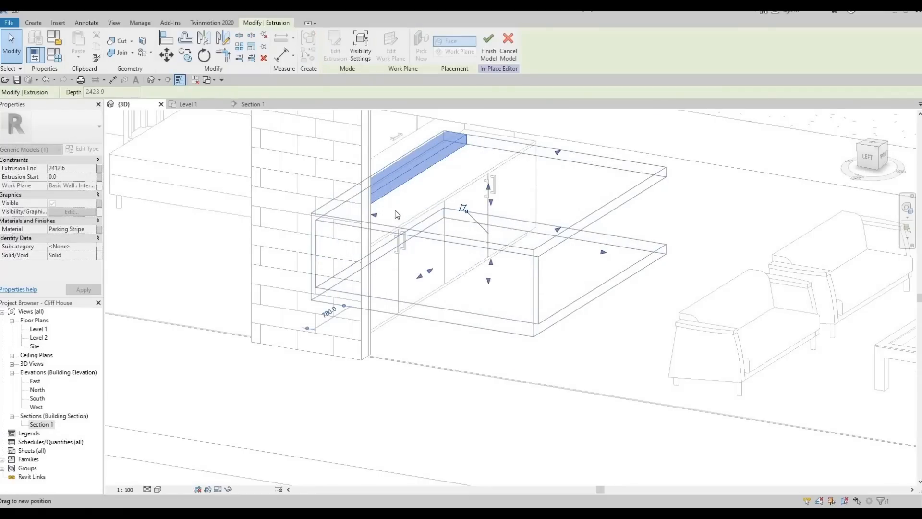
drag(396, 214, 370, 211)
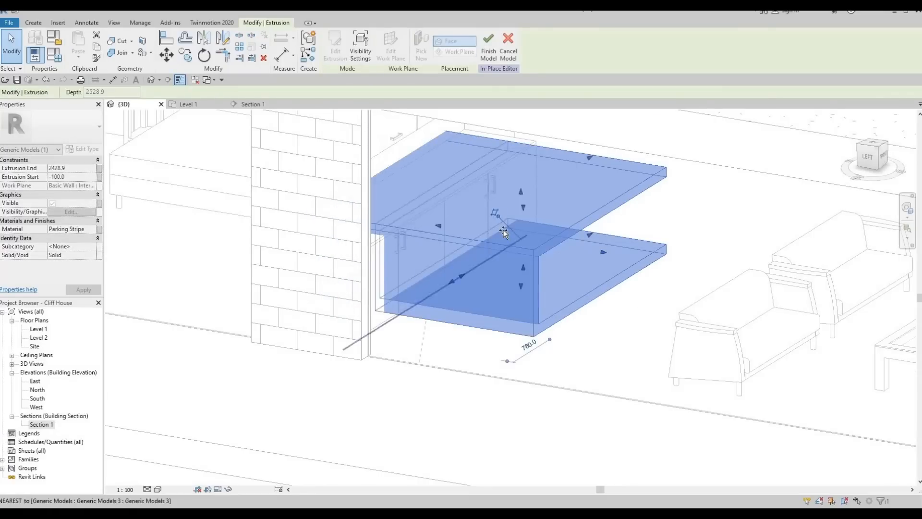
key(Escape)
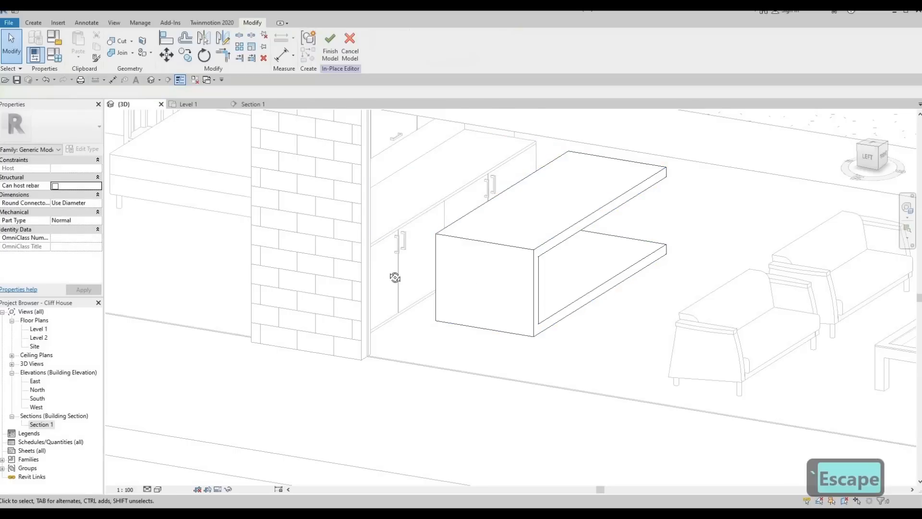
shift+middle_drag(395, 277, 103, 263)
scroll(372, 231, down, 1)
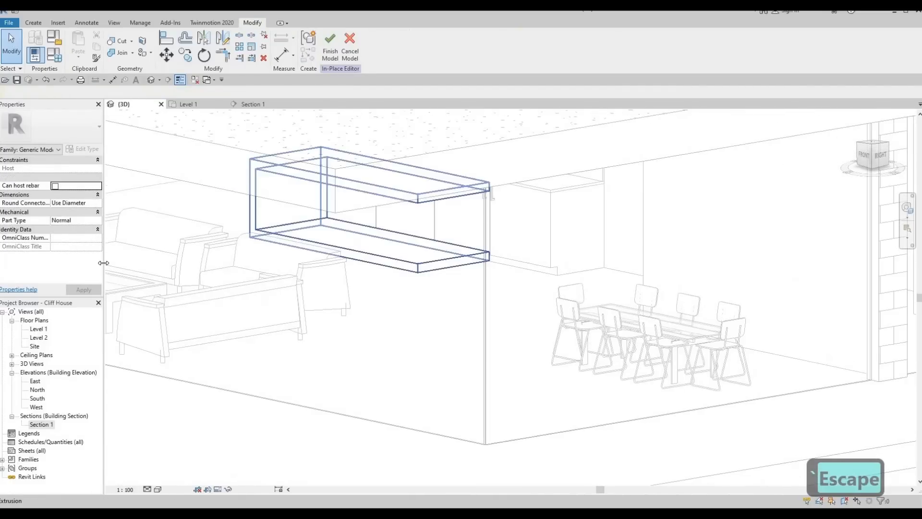
In the Level 1 plan, stretch the island's front toward the sofas and move its back face to an extrusion start of about 1724 mm
double_click(38, 329)
scroll(365, 247, up, 3)
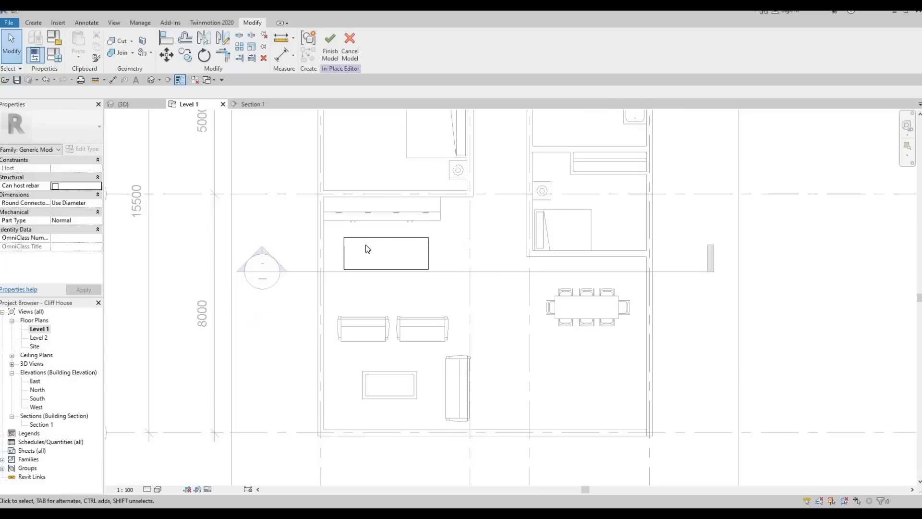
click(397, 274)
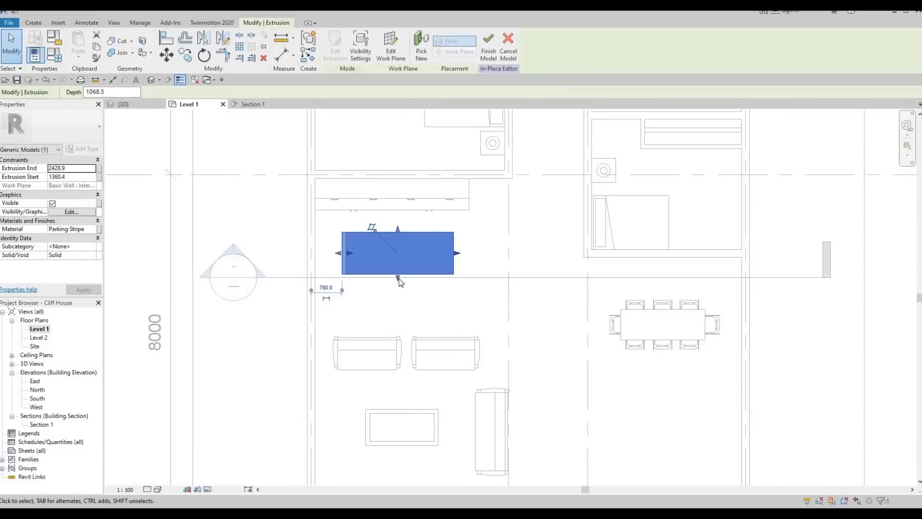
drag(397, 280, 398, 301)
drag(396, 246, 397, 246)
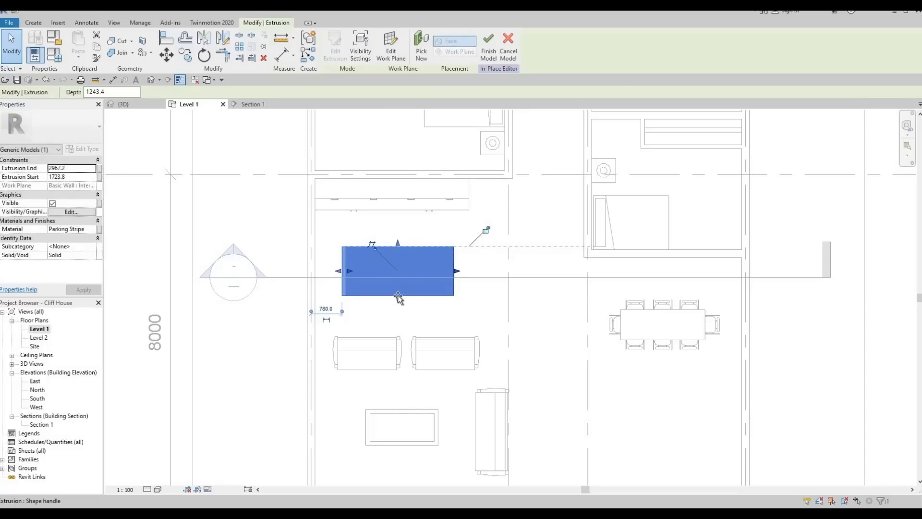
Extend the island's front edge further toward the sofas, to an extrusion end of about 3097 mm
drag(398, 298, 382, 328)
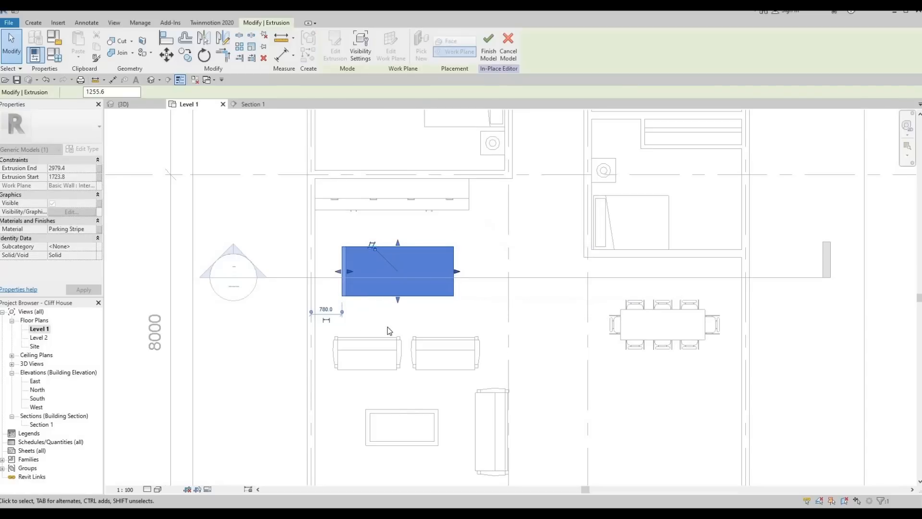
middle_drag(423, 308, 444, 276)
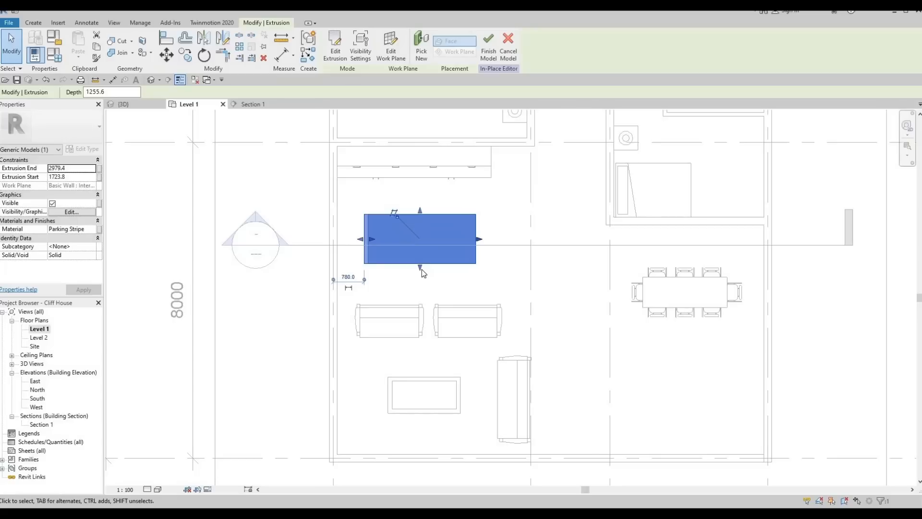
drag(420, 268, 404, 283)
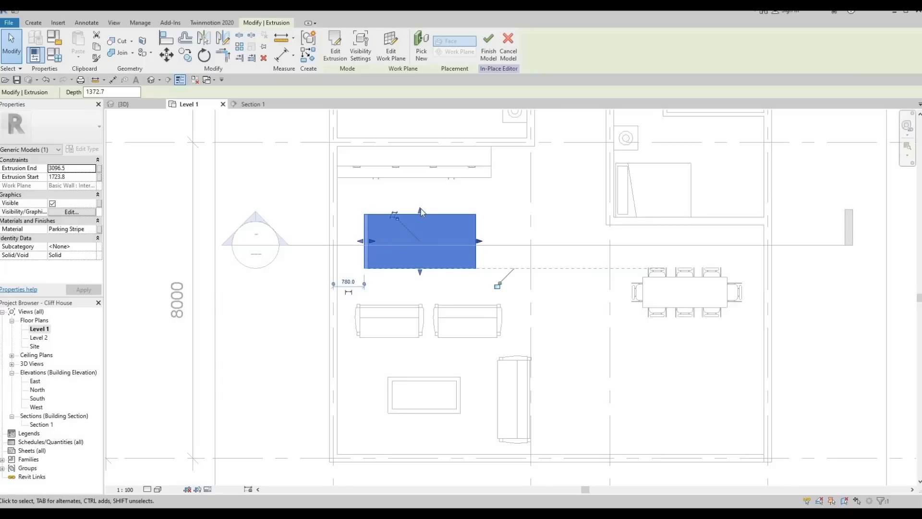
drag(420, 211, 436, 235)
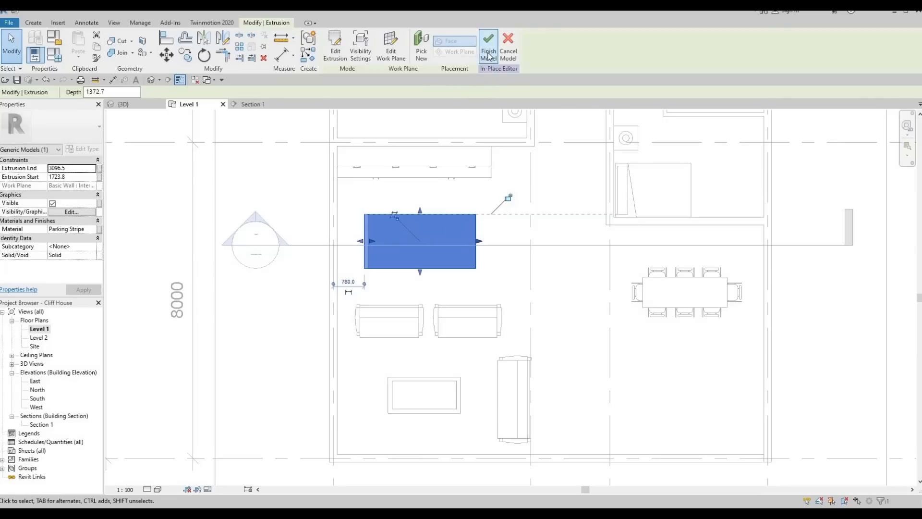
Assign the Linen, Beige material to the island extrusion
click(92, 229)
click(99, 229)
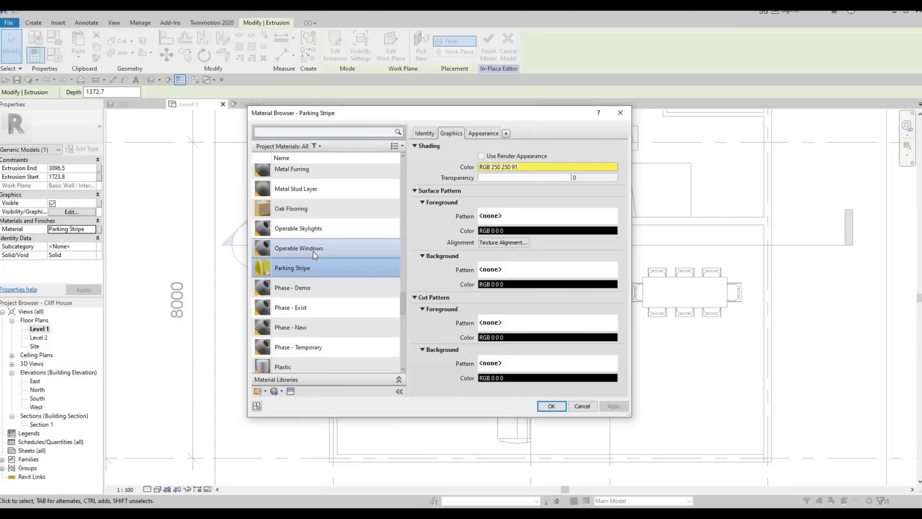
scroll(316, 255, up, 3)
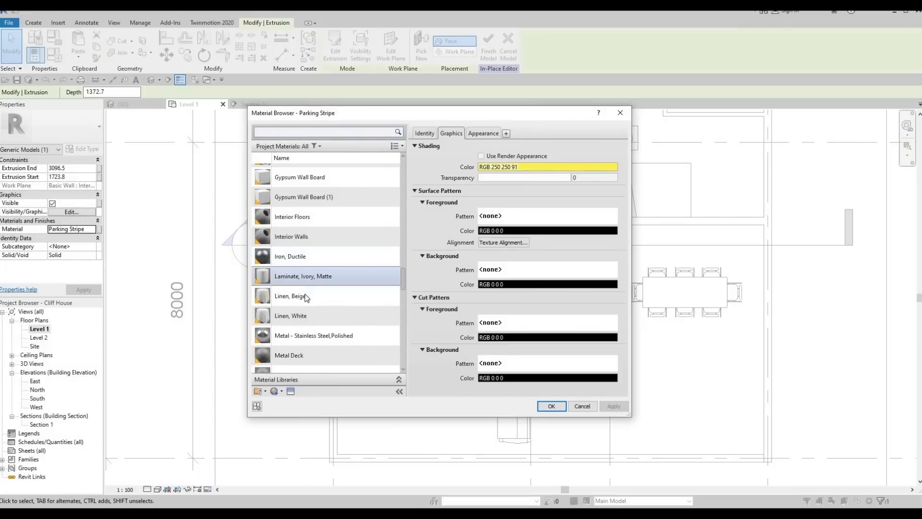
click(551, 406)
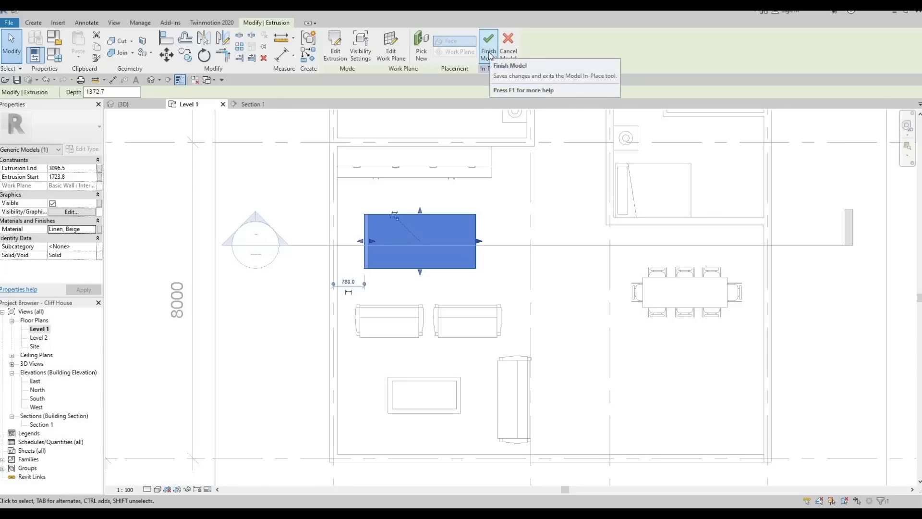
Finish the in-place island model and inspect it in the 3D view beside the kitchen cabinets
click(489, 51)
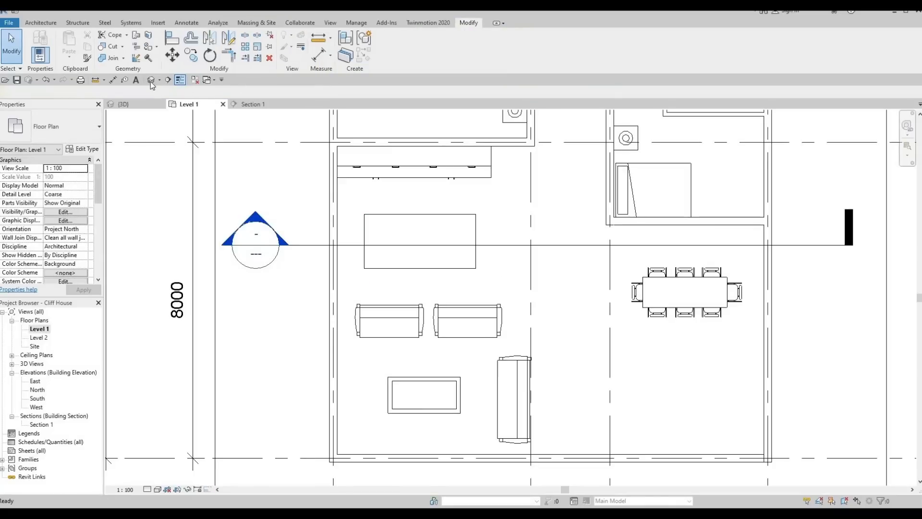
click(136, 105)
shift+middle_drag(515, 206, 364, 285)
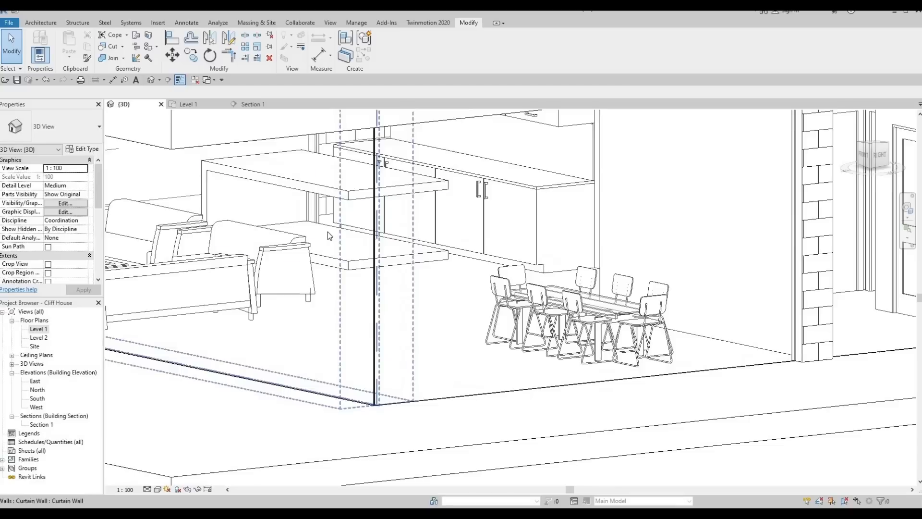
middle_drag(326, 225, 341, 208)
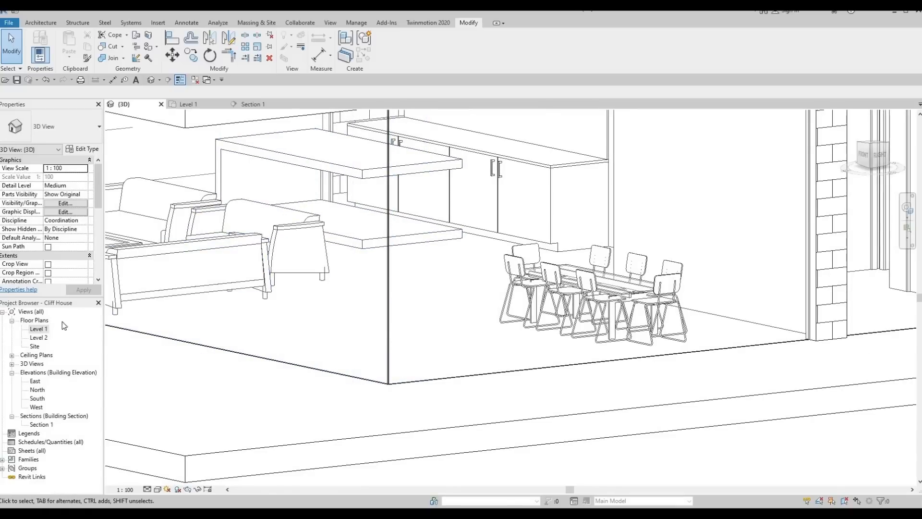
Create a new in-place Generic Models component in the Level 1 plan with the default name and start an extrusion
double_click(39, 329)
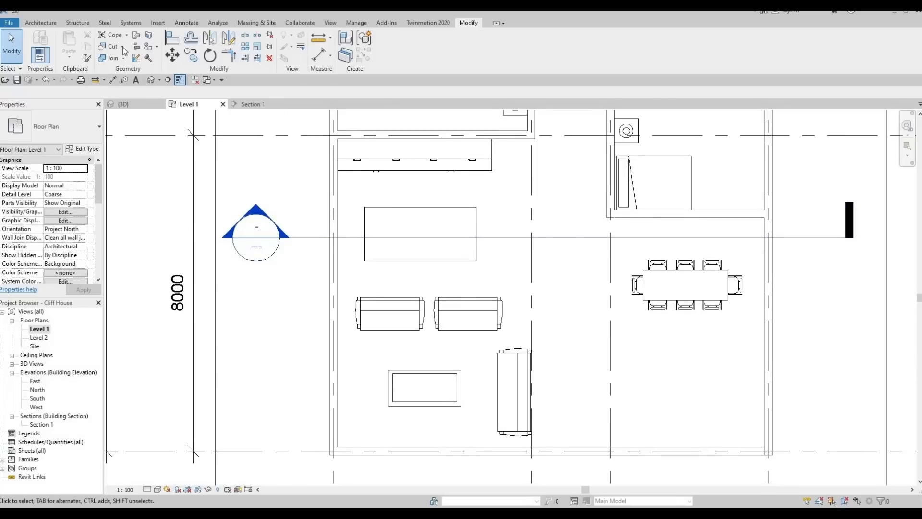
click(40, 24)
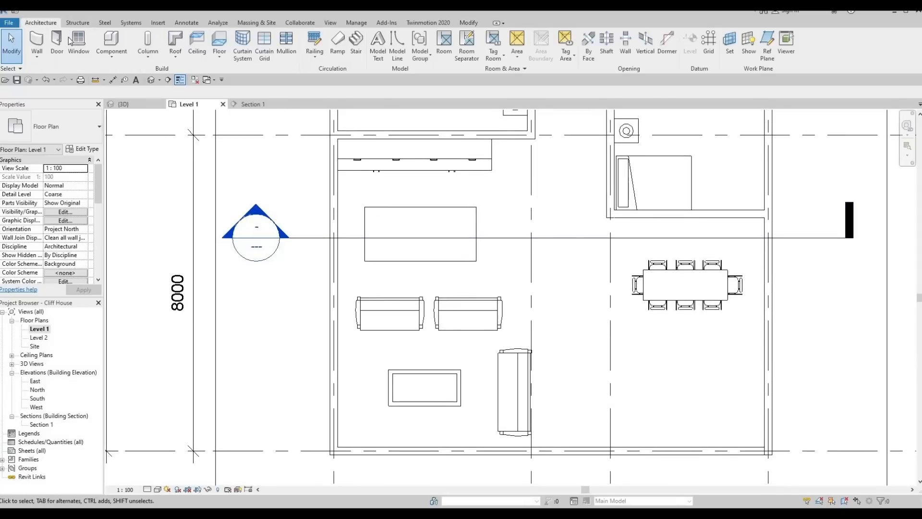
click(111, 57)
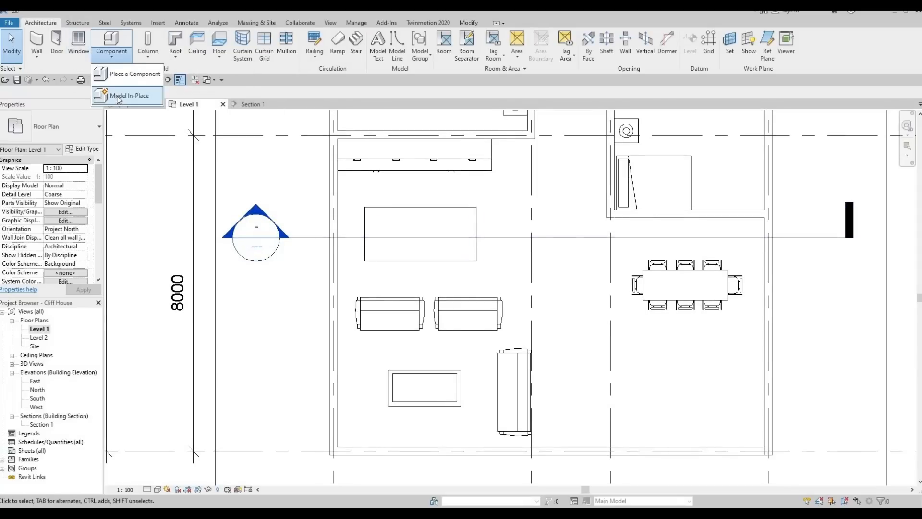
click(122, 97)
scroll(456, 248, down, 3)
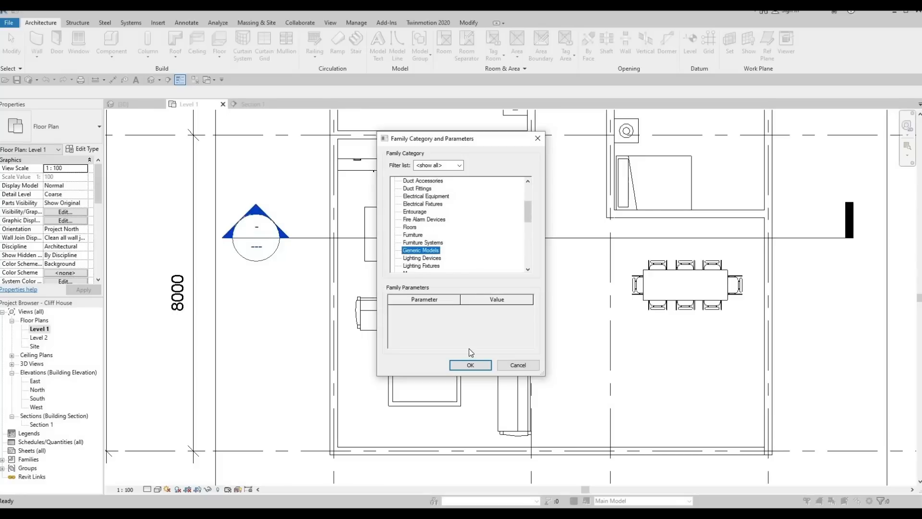
click(471, 365)
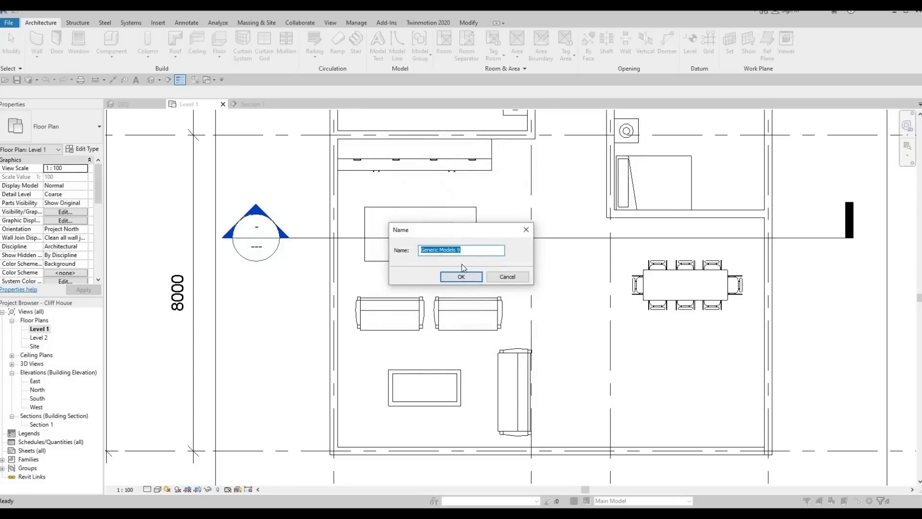
key(Return)
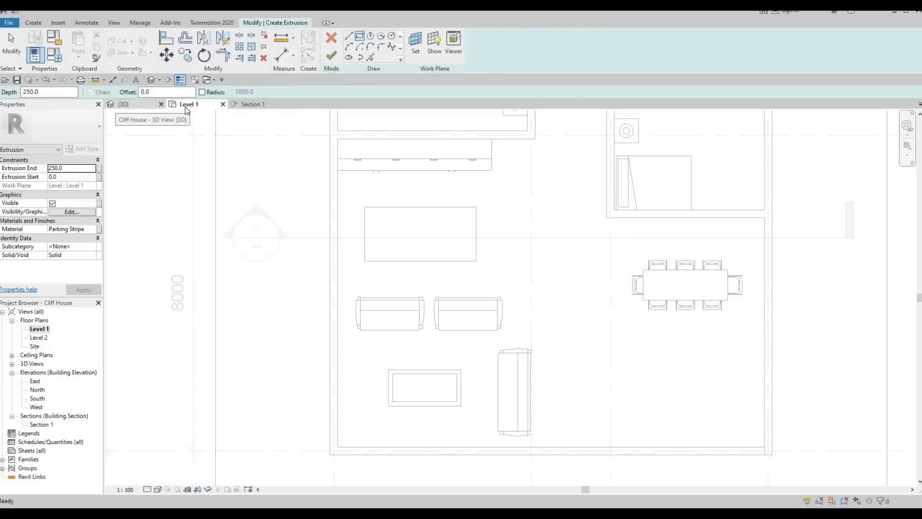
Set the new extrusion's material to Iron, Ductile
click(90, 229)
click(94, 229)
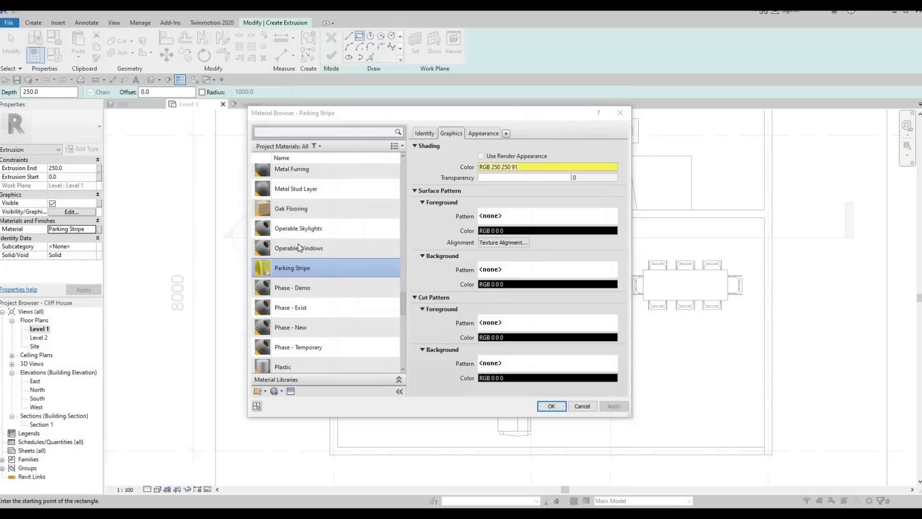
scroll(298, 247, up, 7)
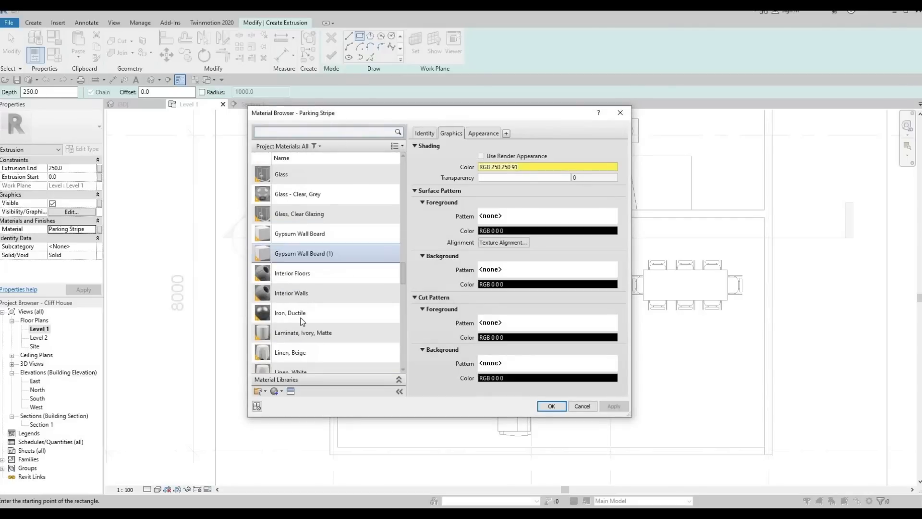
click(551, 404)
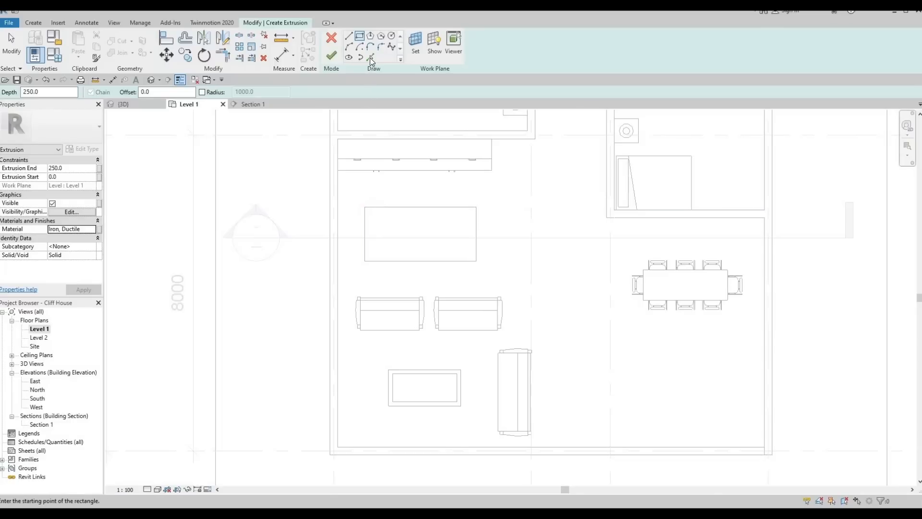
Sketch a rectangle offset 100 mm inside the island's outline and finish the extrusion
key(Escape)
key(Escape)
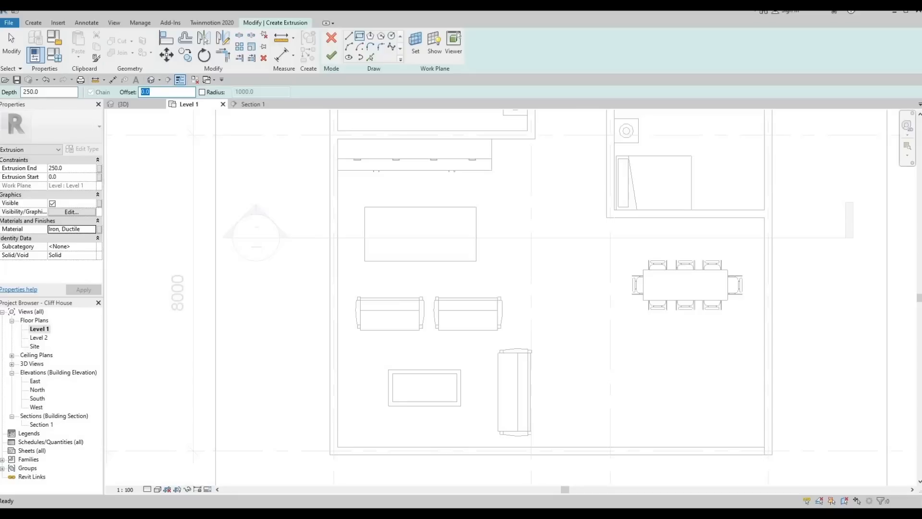
text(50)
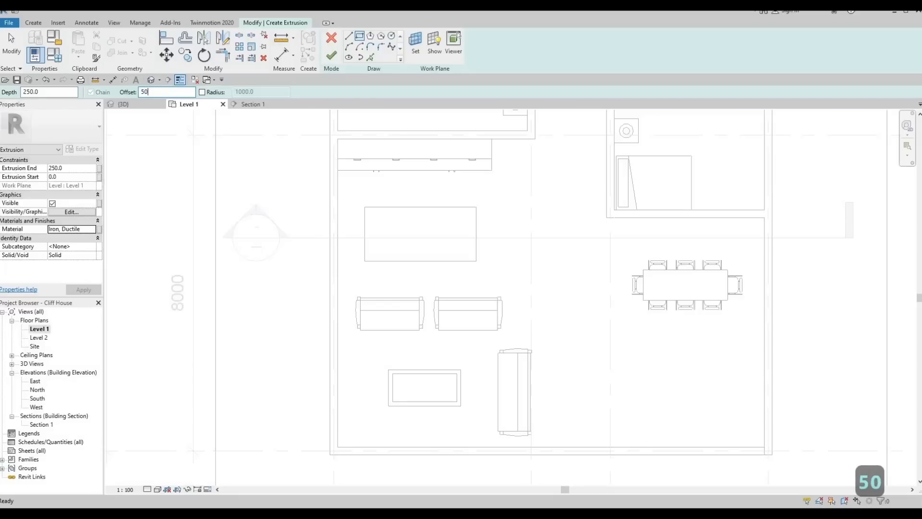
key(BackSpace)
key(BackSpace)
text(100)
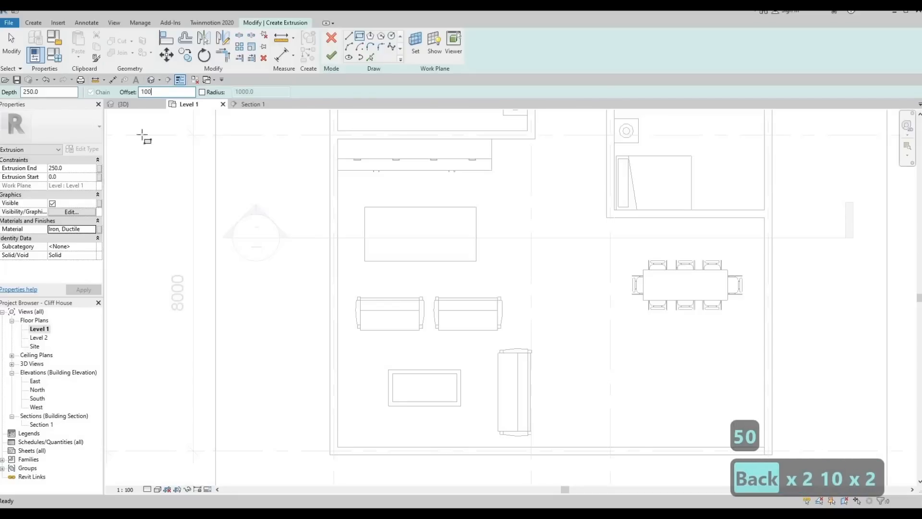
click(362, 205)
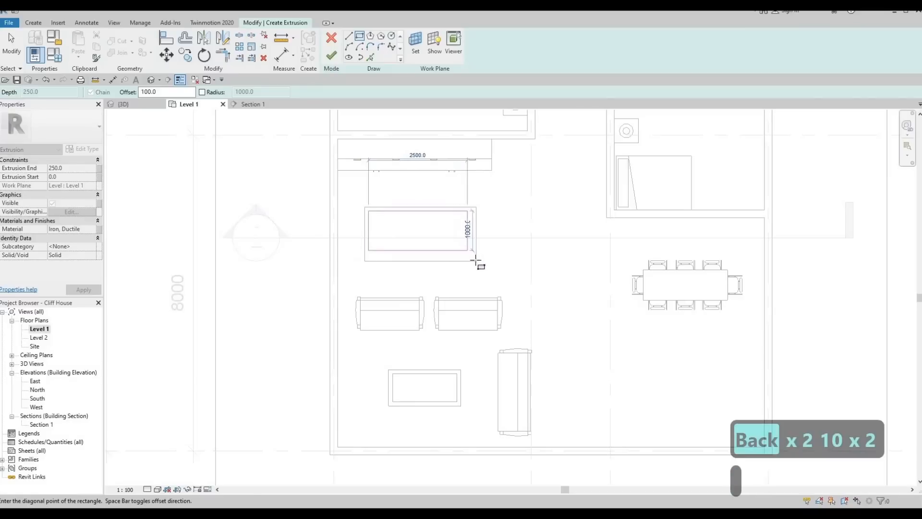
click(475, 206)
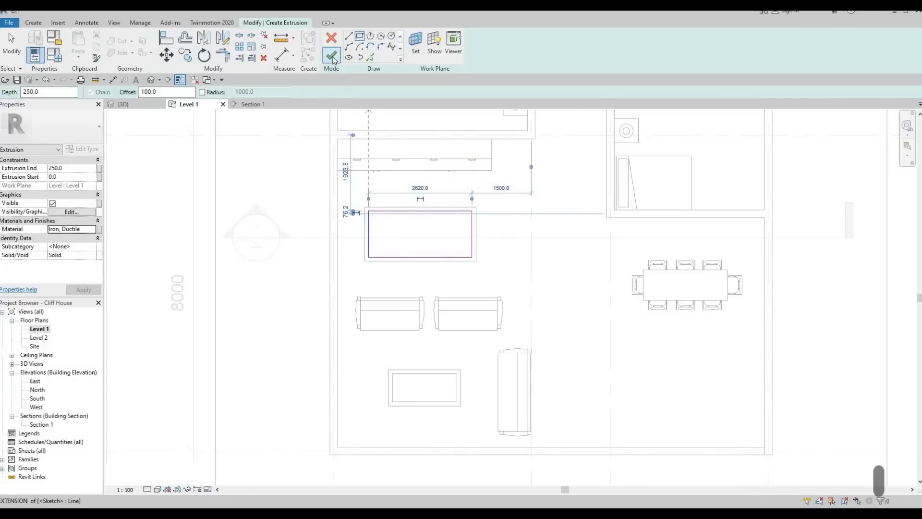
click(332, 57)
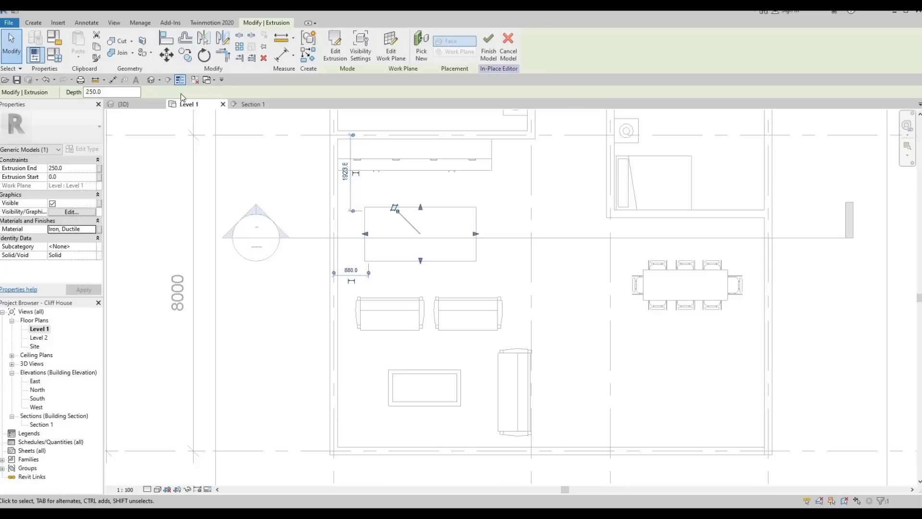
In the 3D view, lower the top of the iron base extrusion to an end of about 178 mm
click(151, 79)
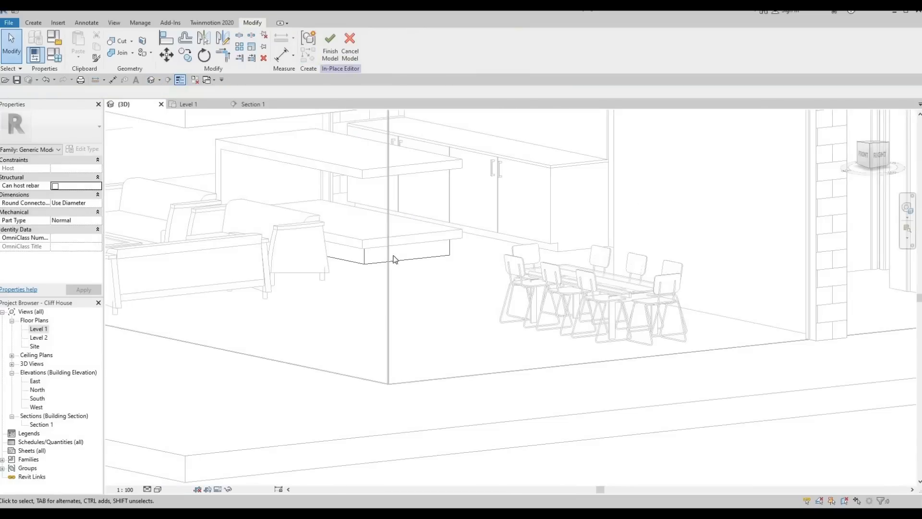
click(352, 233)
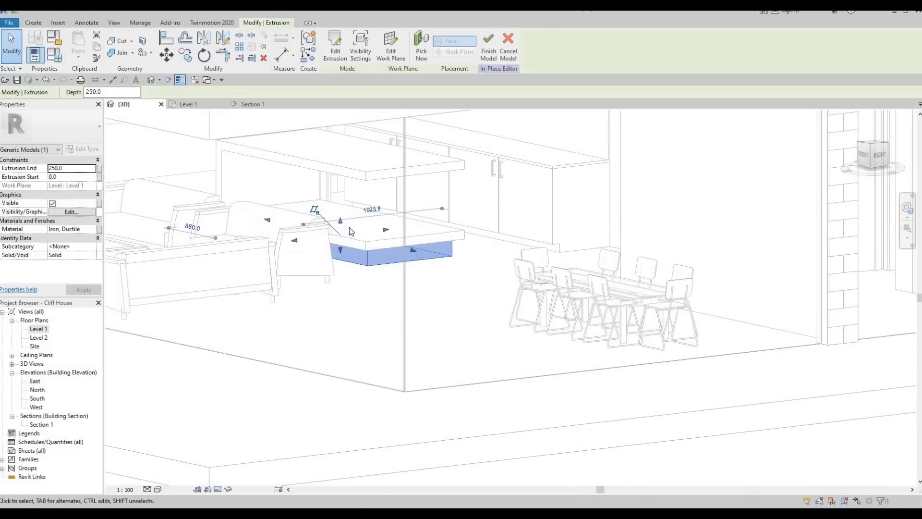
drag(341, 222, 340, 230)
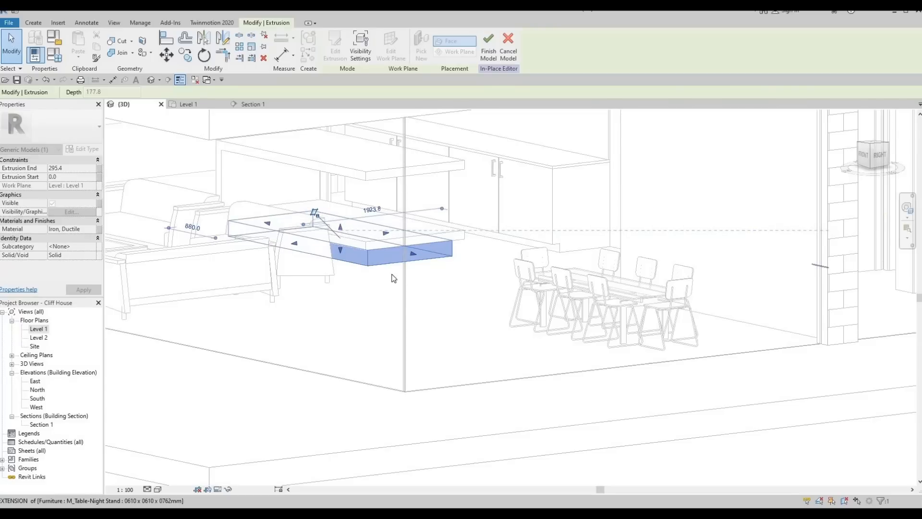
Align the top face of the iron base extrusion with the underside of the island's lower slab
scroll(394, 278, up, 2)
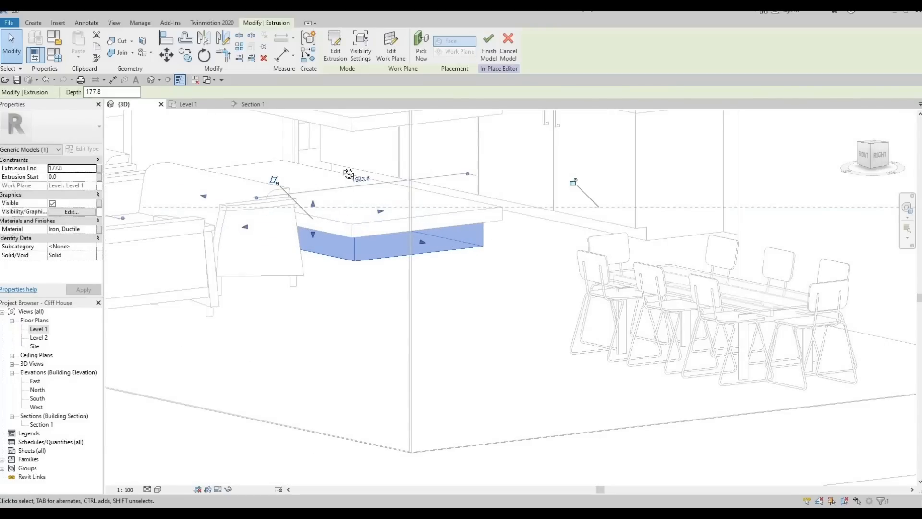
shift+middle_drag(348, 174, 361, 214)
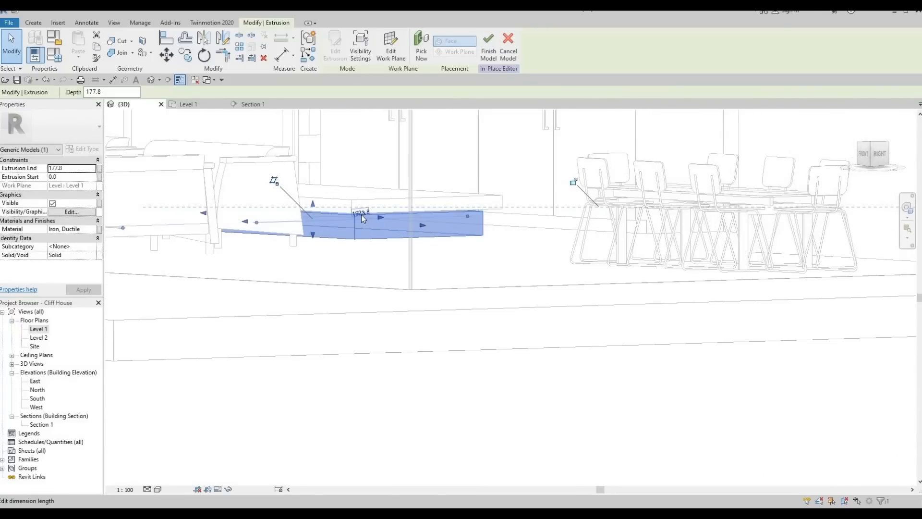
scroll(361, 214, up, 3)
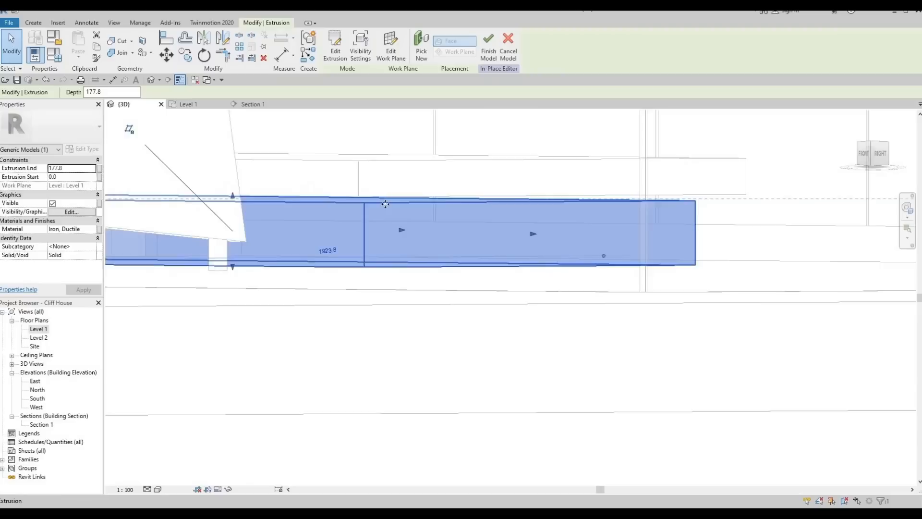
scroll(393, 209, down, 1)
key(Escape)
key(a)
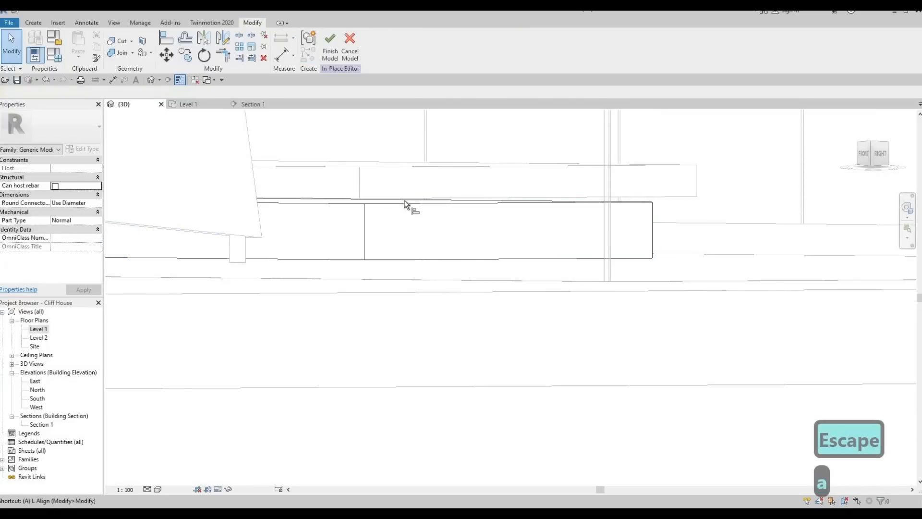
key(l)
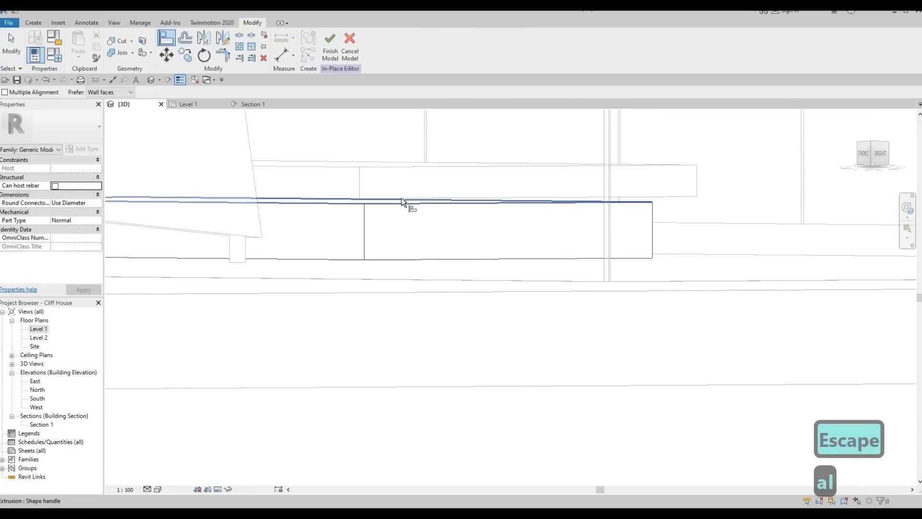
key(Tab)
key(Tab)
key(Tab)
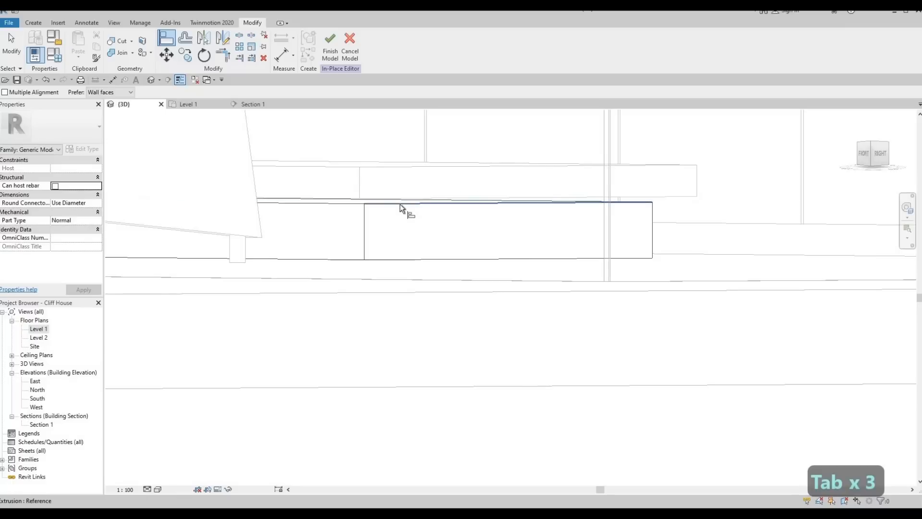
key(Tab)
click(402, 209)
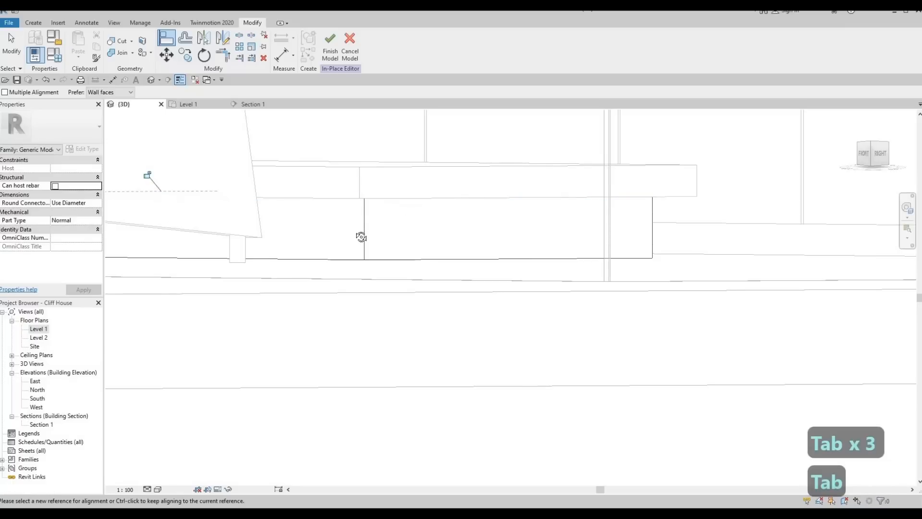
key(Escape)
Finish the in-place model of the iron base and view the island in 3D
shift+middle_drag(288, 262, 307, 231)
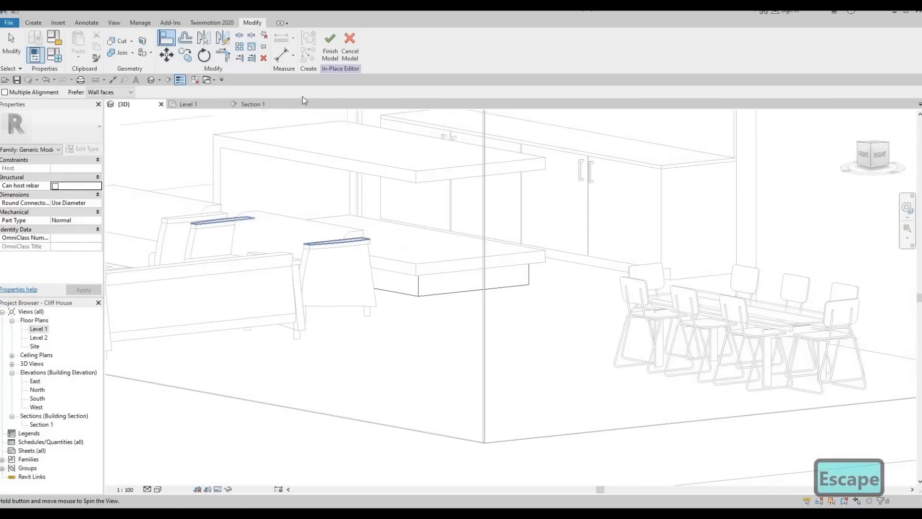
click(329, 53)
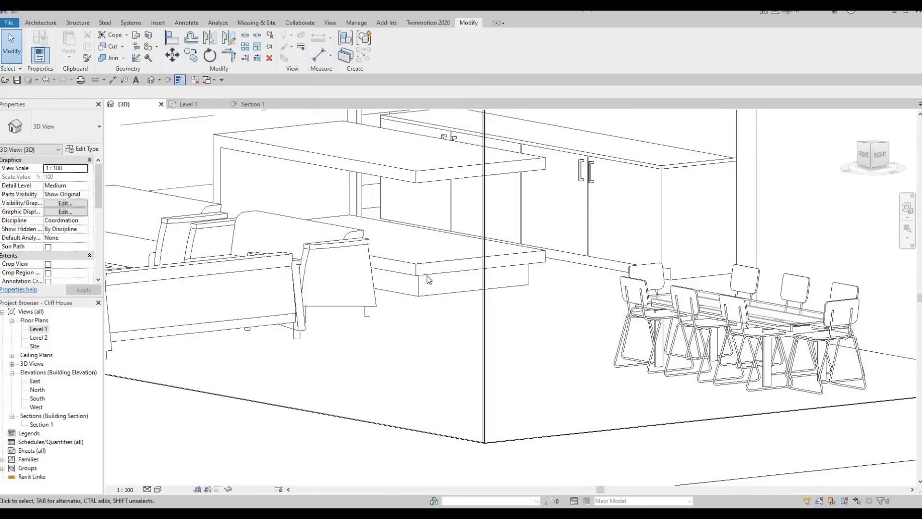
shift+middle_drag(485, 313, 283, 205)
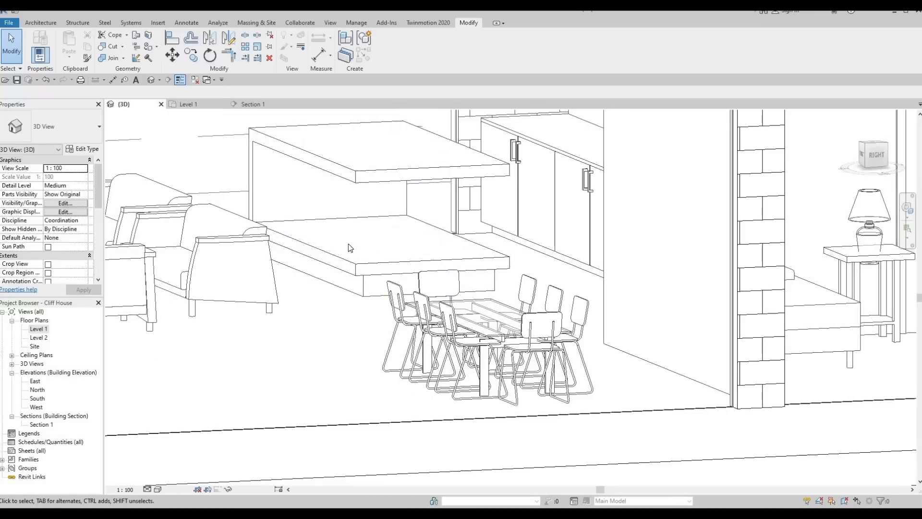
shift+middle_drag(329, 266, 353, 204)
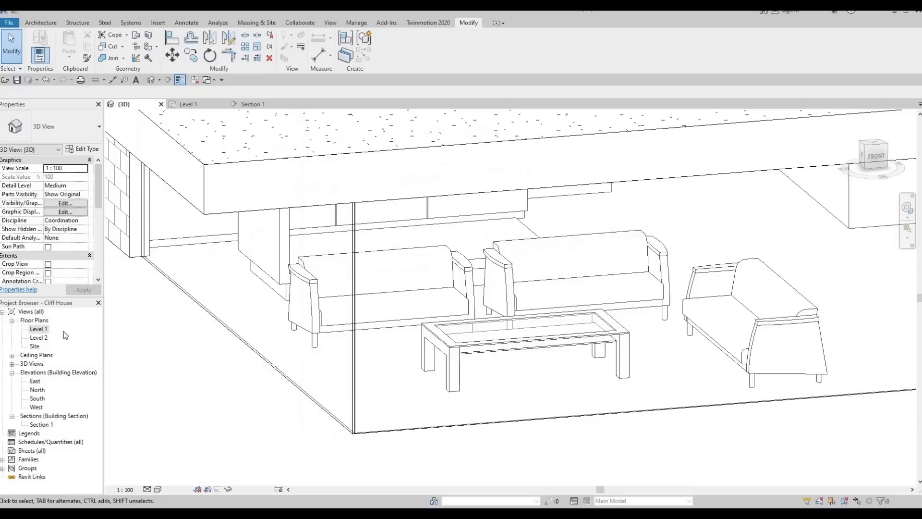
Create another in-place Generic Models component in the Level 1 plan with the default name and start an extrusion
double_click(39, 329)
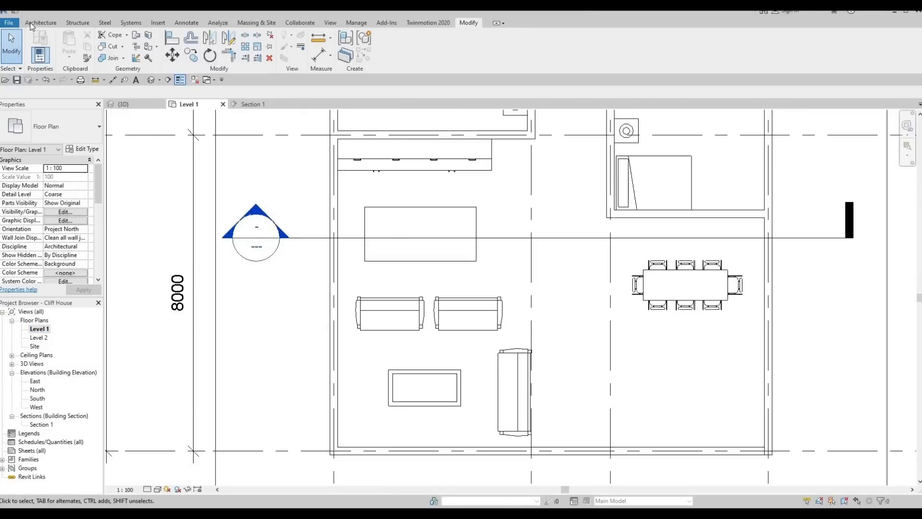
click(111, 52)
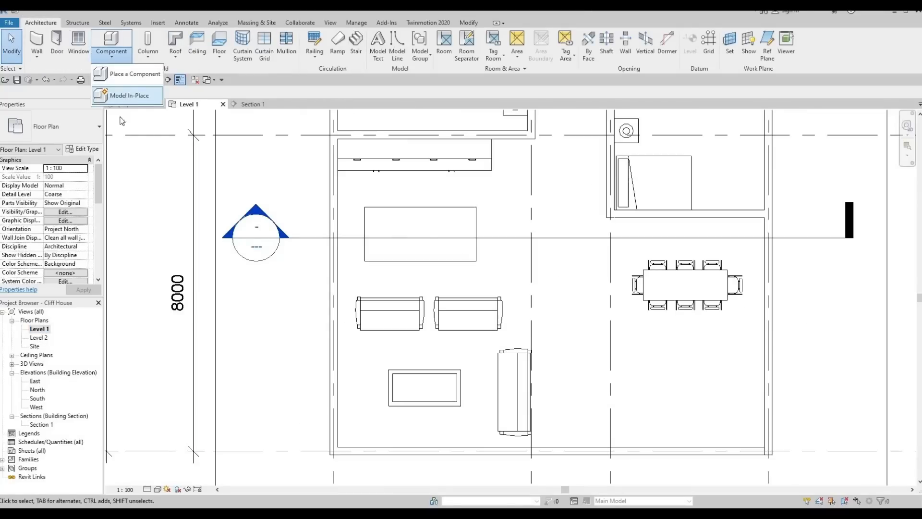
click(129, 95)
scroll(423, 262, down, 3)
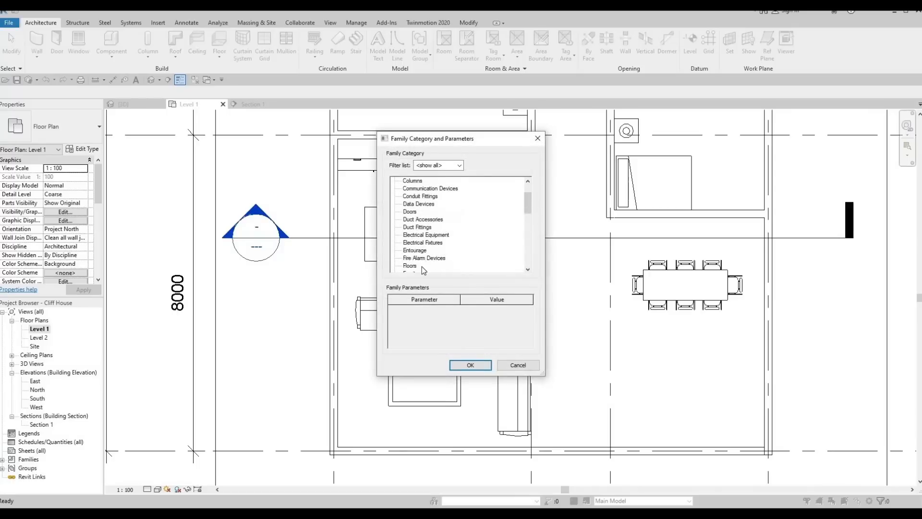
scroll(424, 243, down, 1)
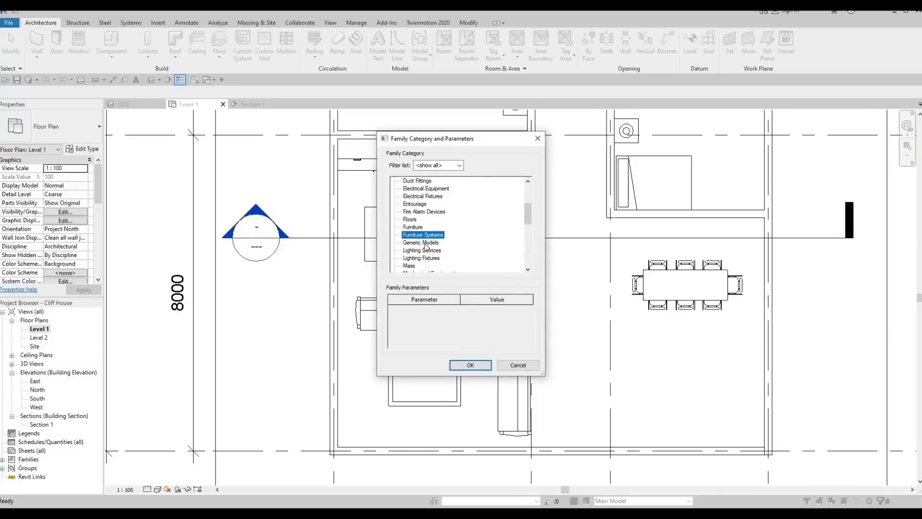
click(420, 242)
click(470, 365)
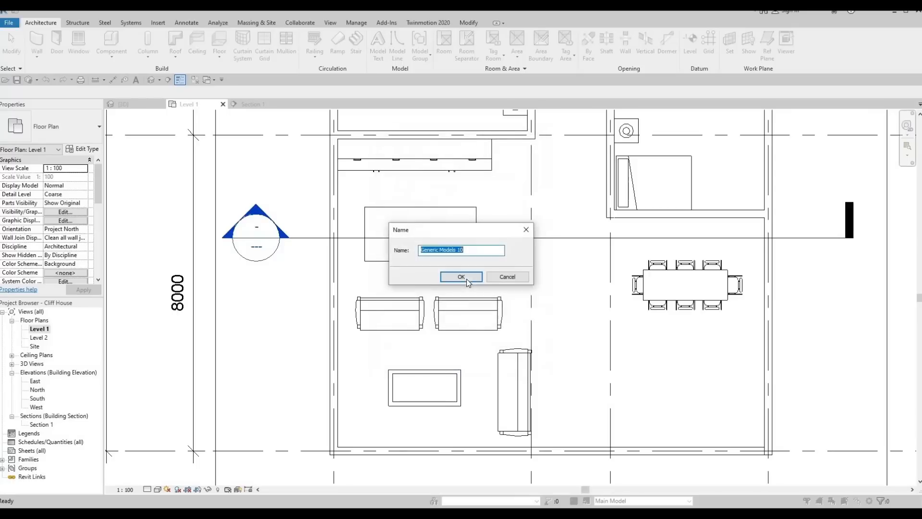
click(466, 278)
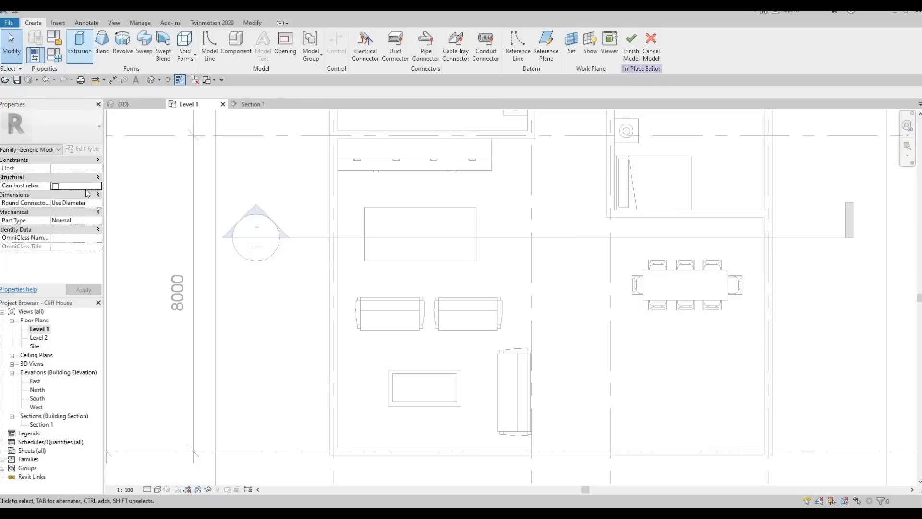
click(76, 44)
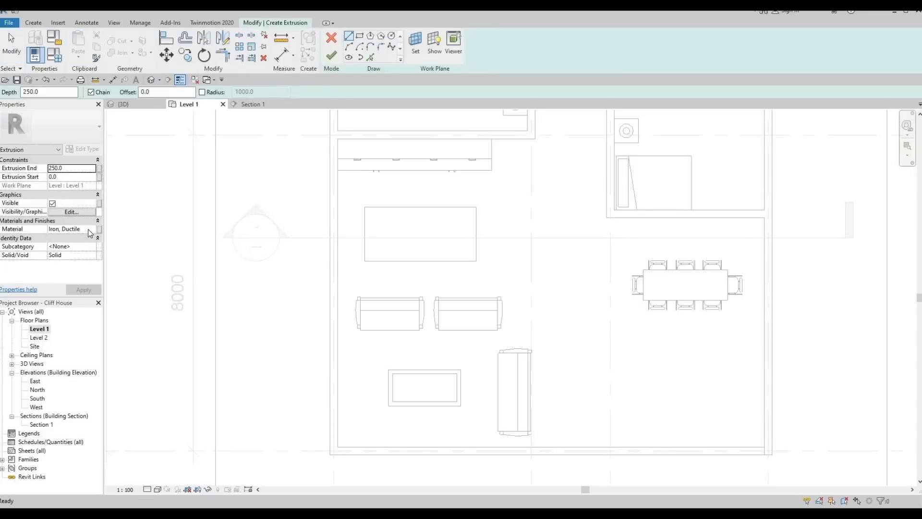
Set the extrusion's material to Metal - Stainless Steel,Polished
click(93, 230)
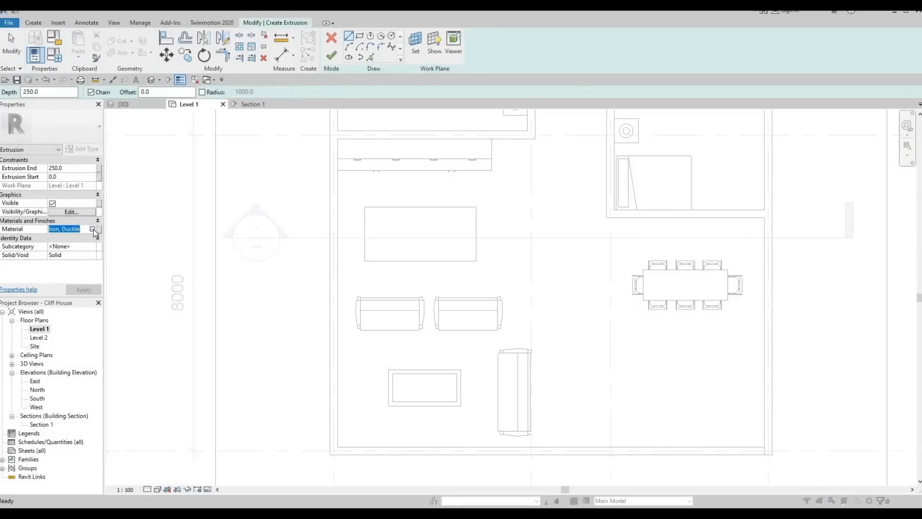
click(93, 229)
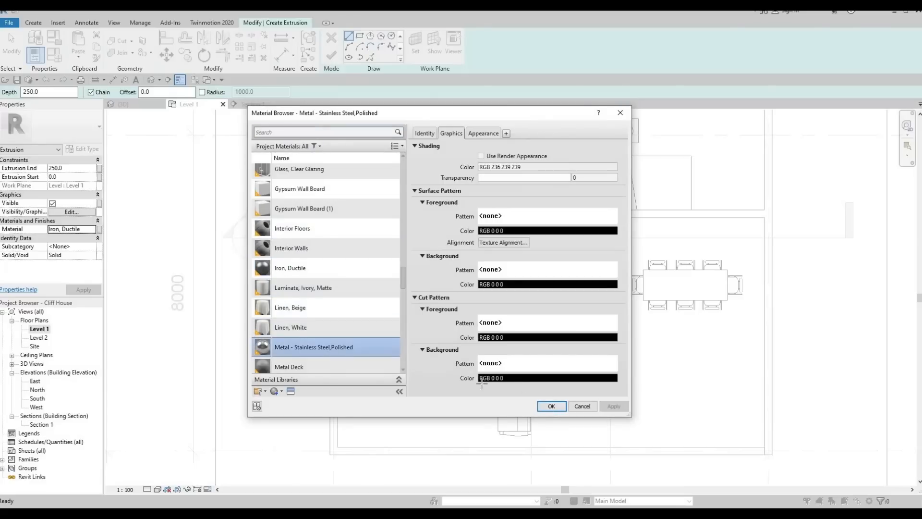
click(551, 406)
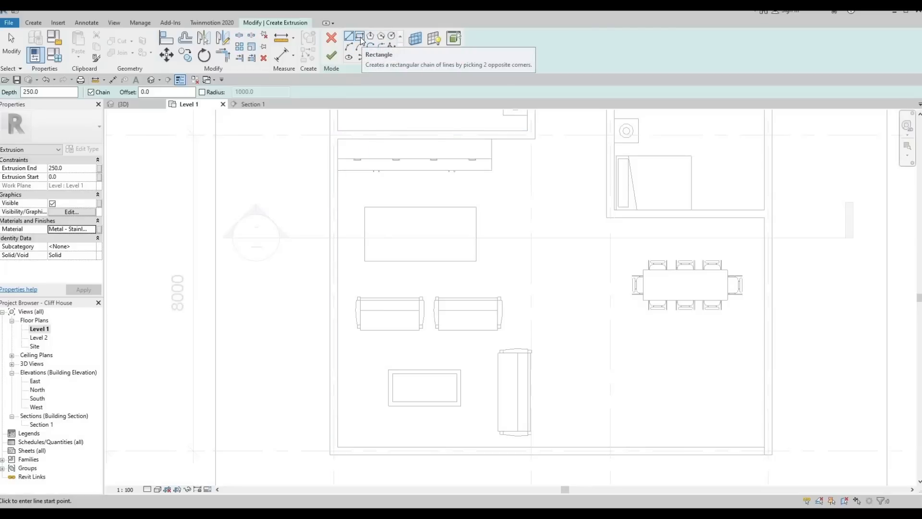
Sketch a rectangle offset 150 mm inside the island's outline and finish the extrusion
click(360, 37)
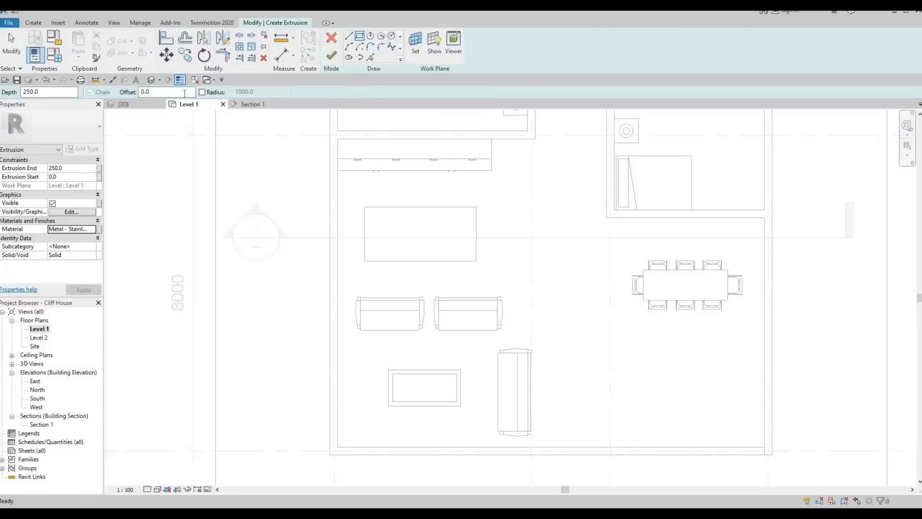
drag(157, 92, 97, 96)
text(150)
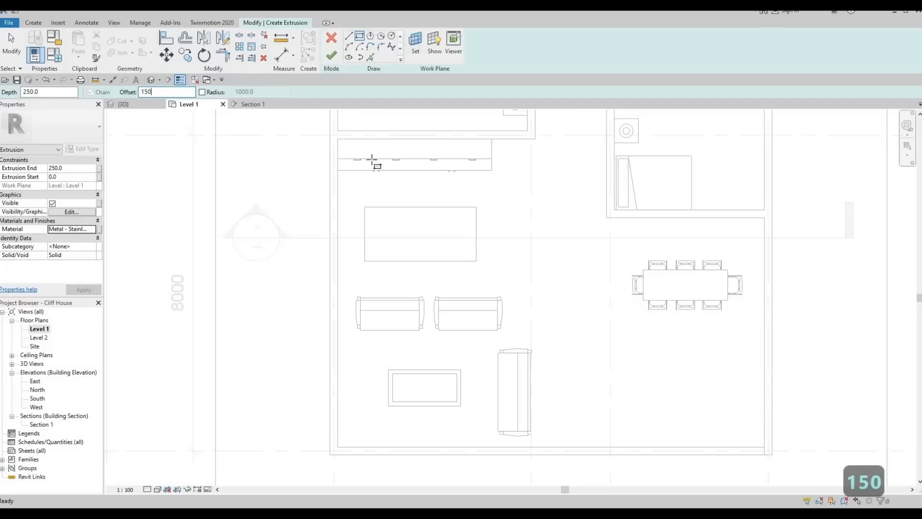
click(364, 207)
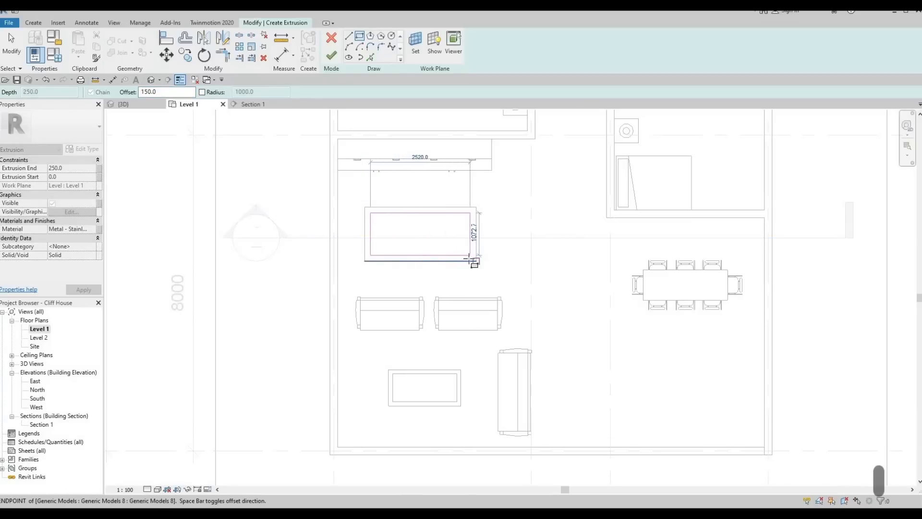
click(470, 259)
scroll(352, 226, up, 3)
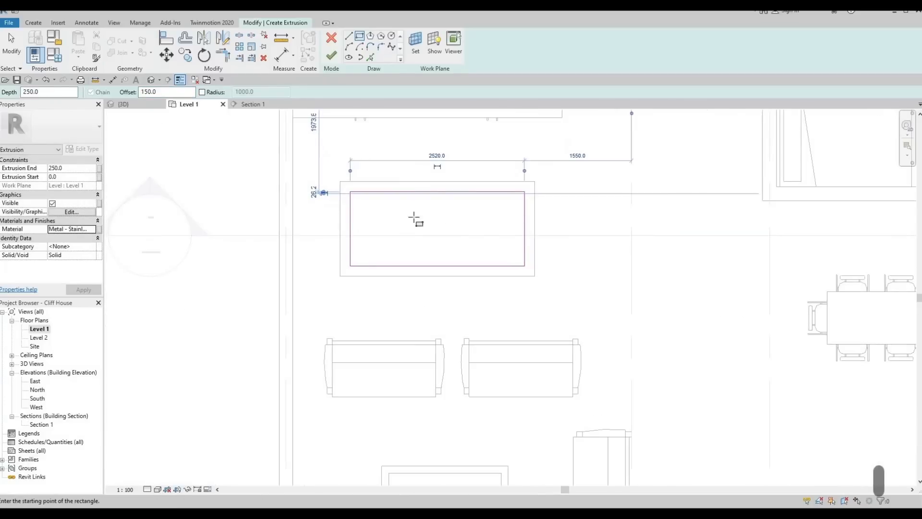
click(331, 56)
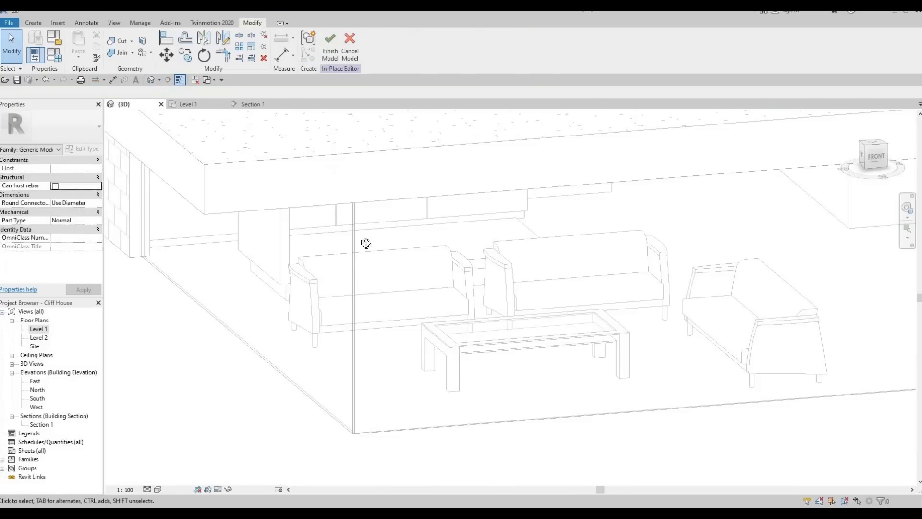
In the 3D view, raise the steel extrusion's top to an end of 954 mm and its bottom to a start of about 224 mm
shift+middle_drag(367, 245, 312, 281)
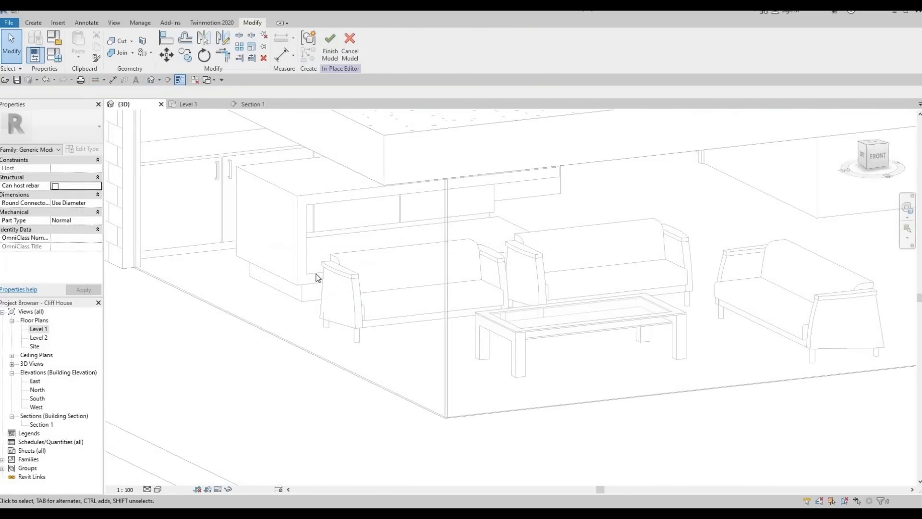
click(387, 241)
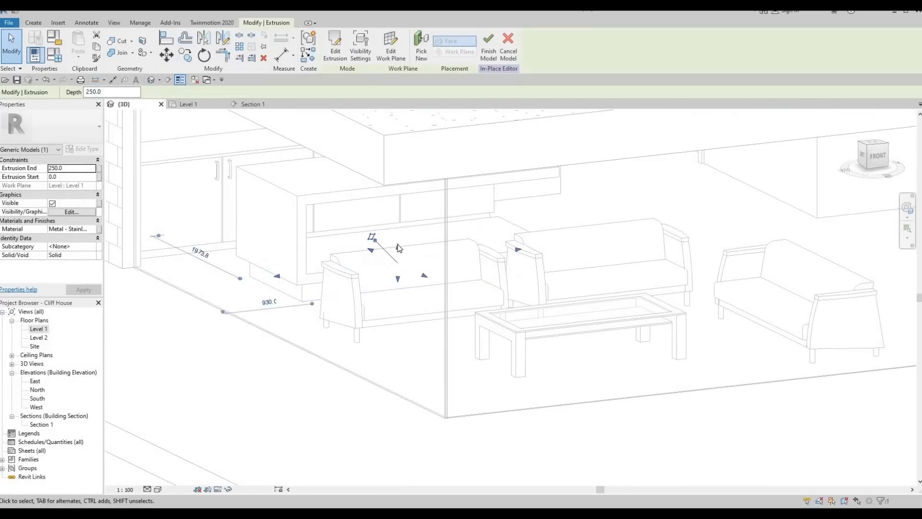
drag(403, 232, 409, 187)
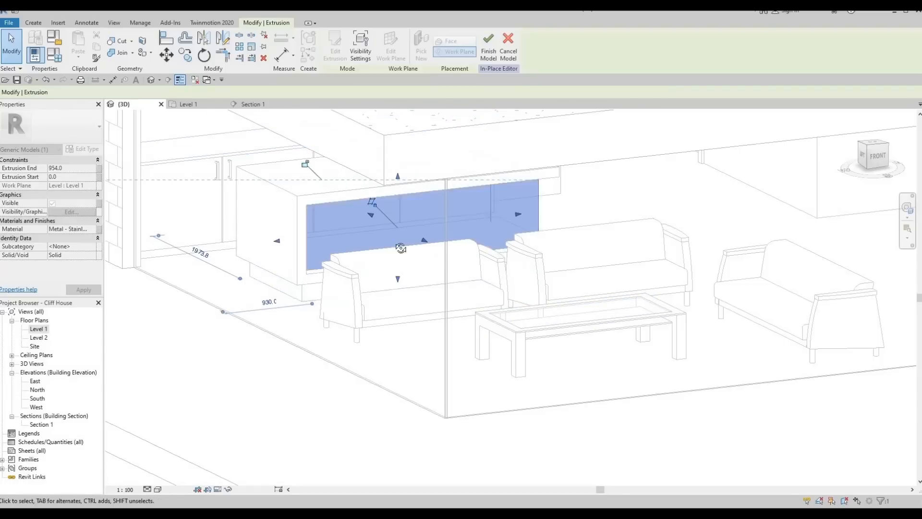
shift+middle_drag(438, 257, 398, 281)
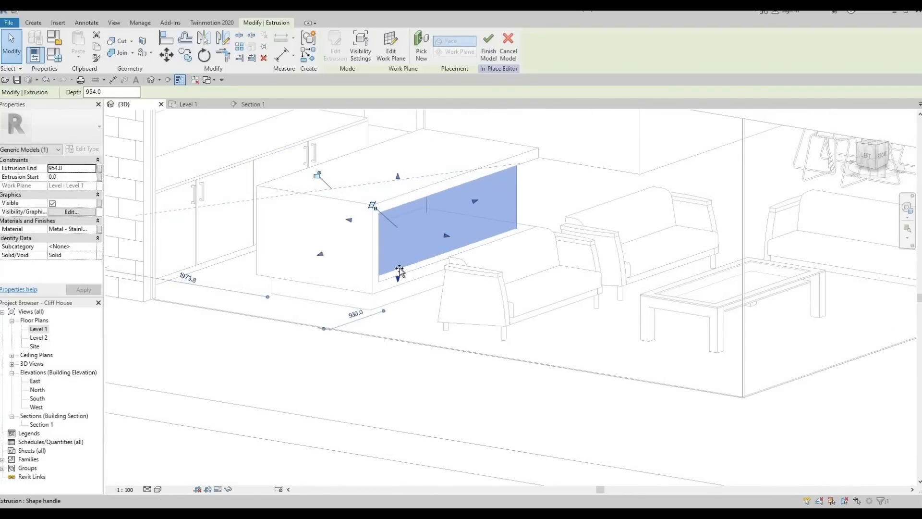
mouse_move(402, 261)
mouse_down()
mouse_move(404, 247)
mouse_move(407, 254)
mouse_up()
shift+middle_drag(242, 278, 490, 285)
scroll(511, 264, up, 6)
key(Escape)
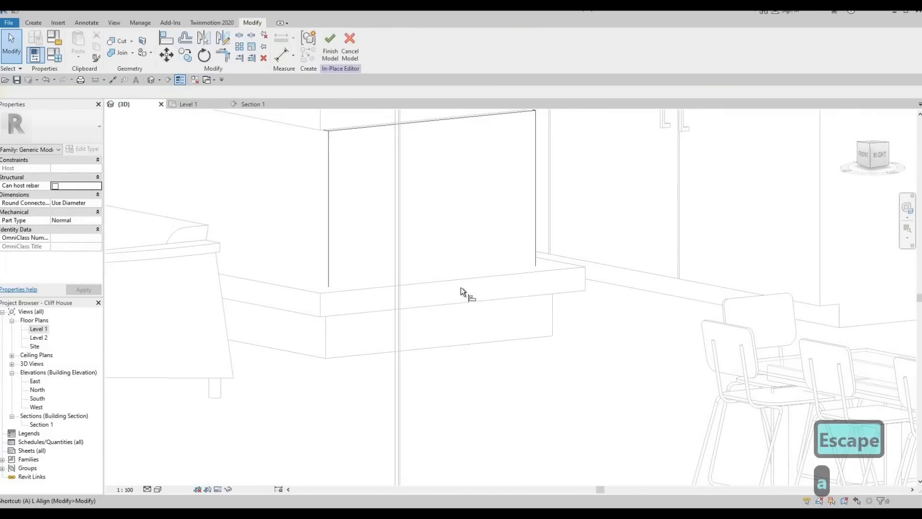
key(a)
key(l)
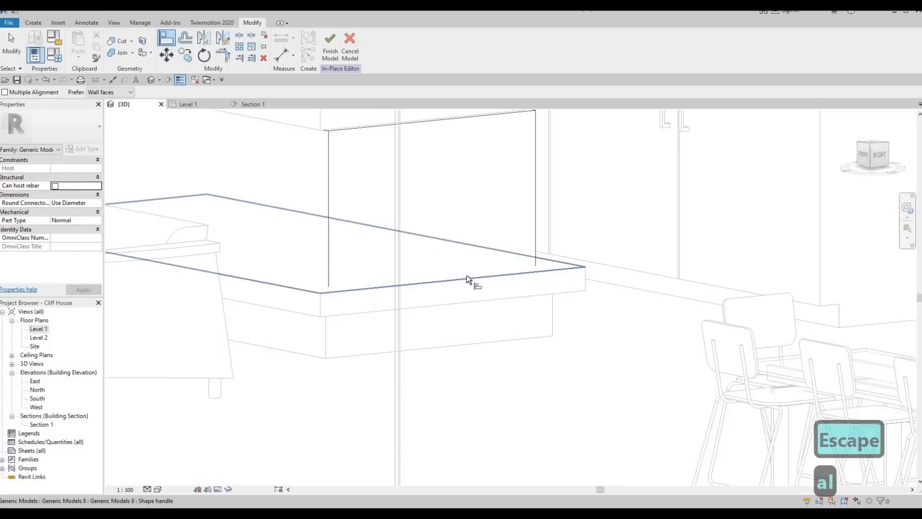
click(466, 275)
key(Escape)
key(Escape)
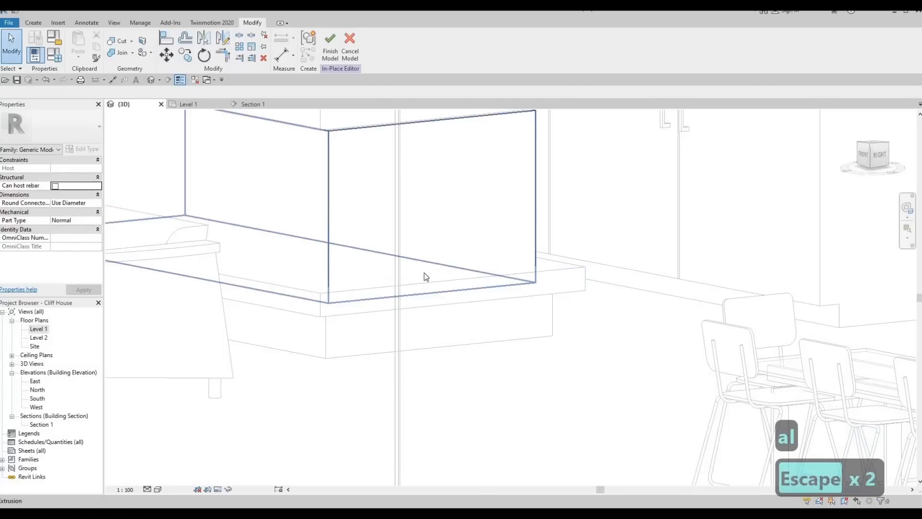
Raise the bottom face of the stainless steel extrusion above the top of the island's lower slab
click(286, 258)
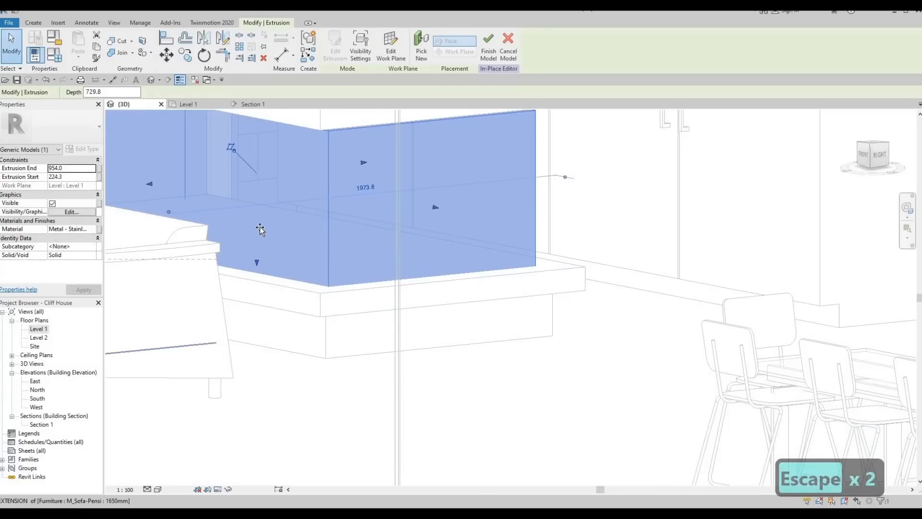
drag(257, 263, 336, 262)
key(Escape)
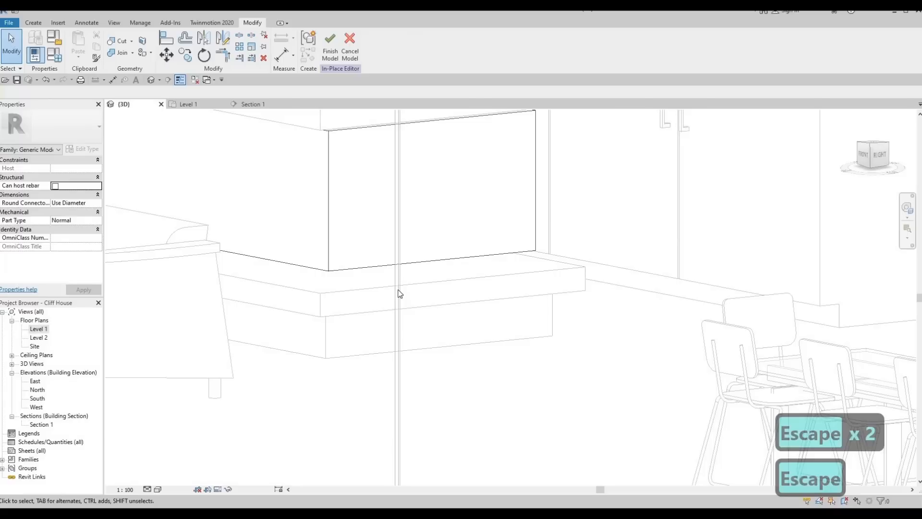
Align the bottom face of the stainless steel extrusion with the top face of the island's lower slab
key(a)
key(l)
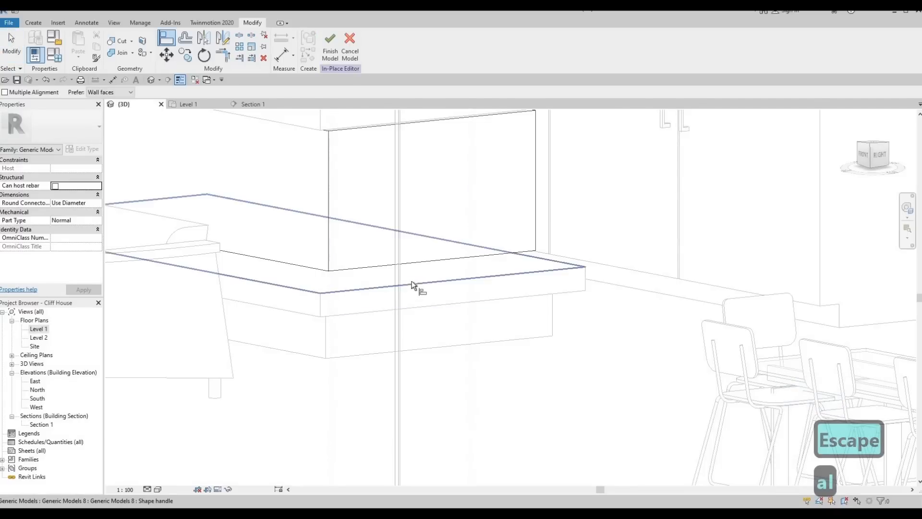
click(345, 266)
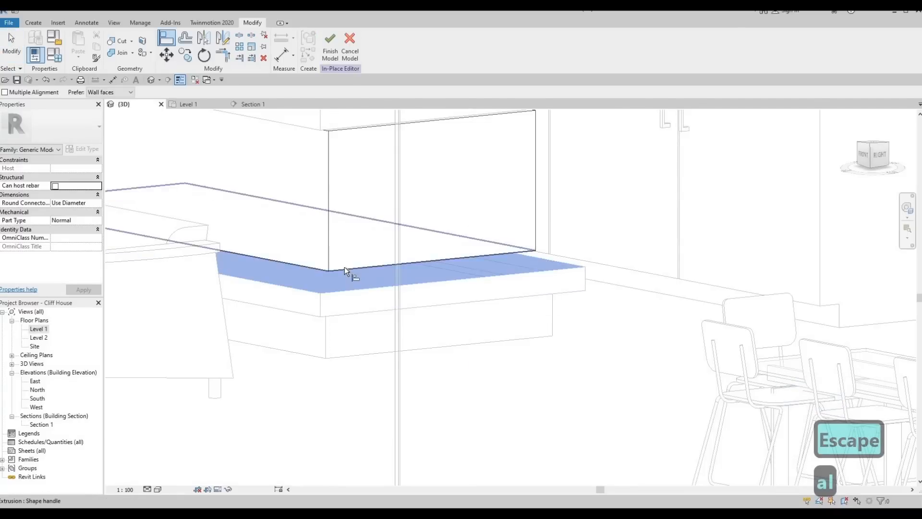
click(346, 270)
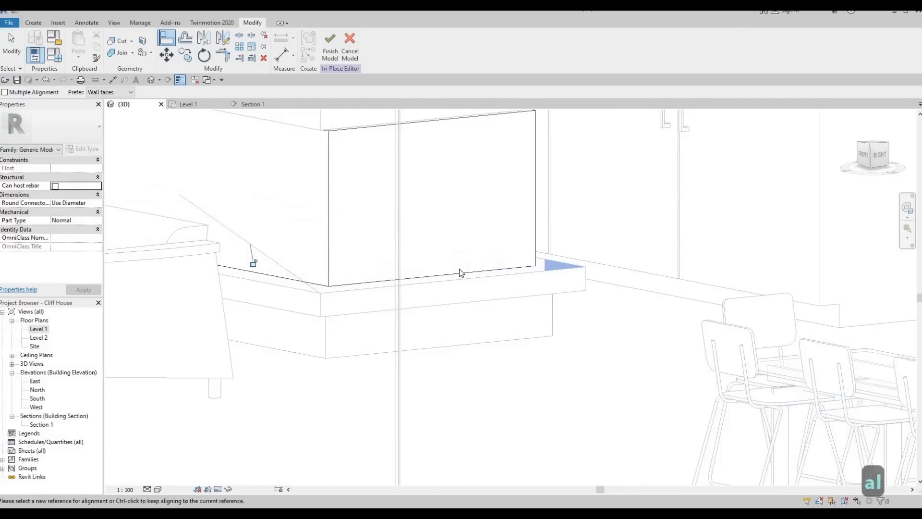
key(Escape)
key(Escape)
Align the top face of the stainless steel extrusion with the underside of the island's countertop slab
shift+middle_drag(508, 304, 359, 200)
scroll(358, 197, up, 2)
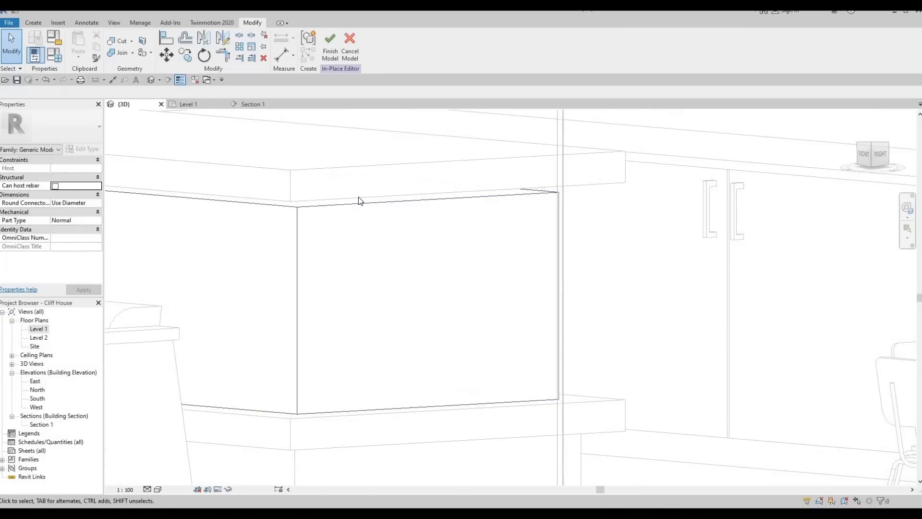
key(a)
key(l)
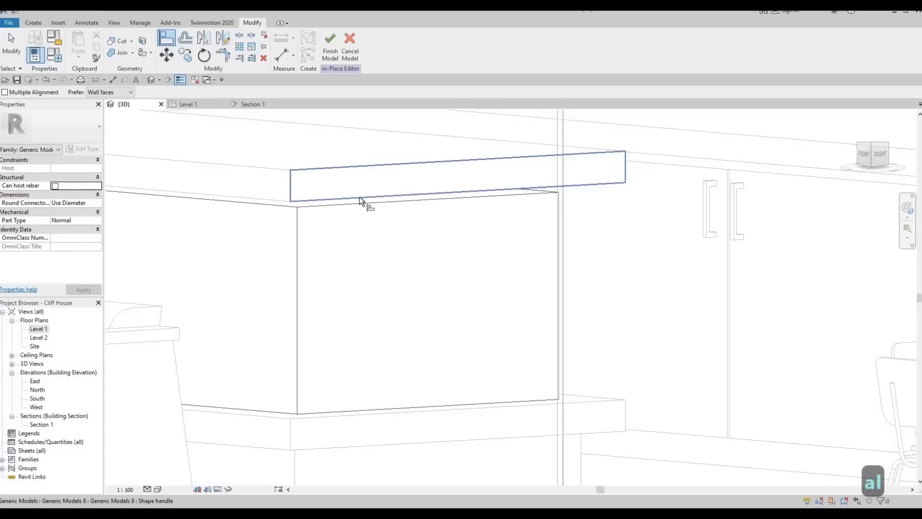
key(Tab)
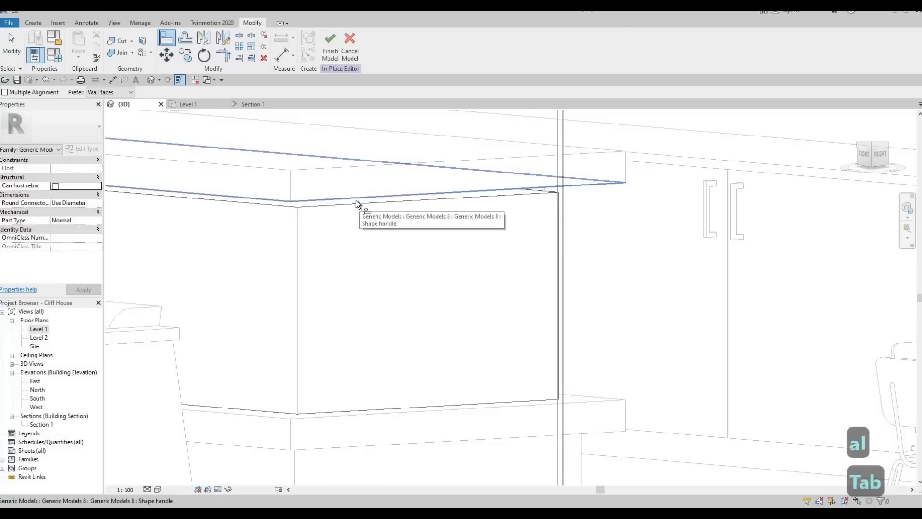
click(359, 197)
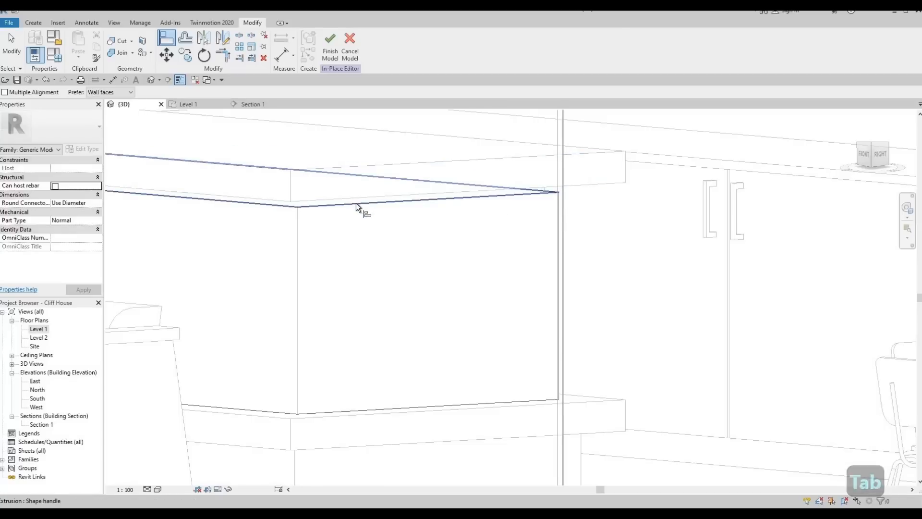
key(Escape)
key(Escape)
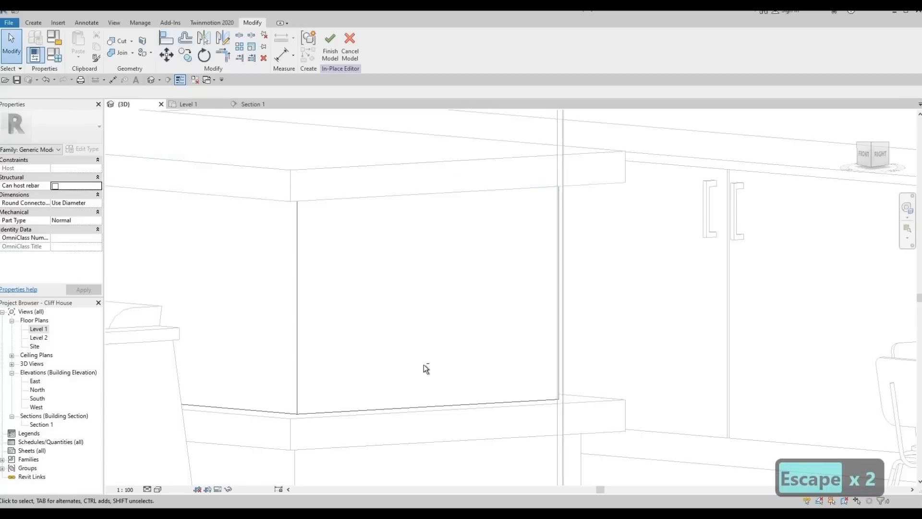
Align the end face of the stainless steel extrusion with the inner face of the island's vertical side panel
shift+middle_drag(424, 368, 192, 204)
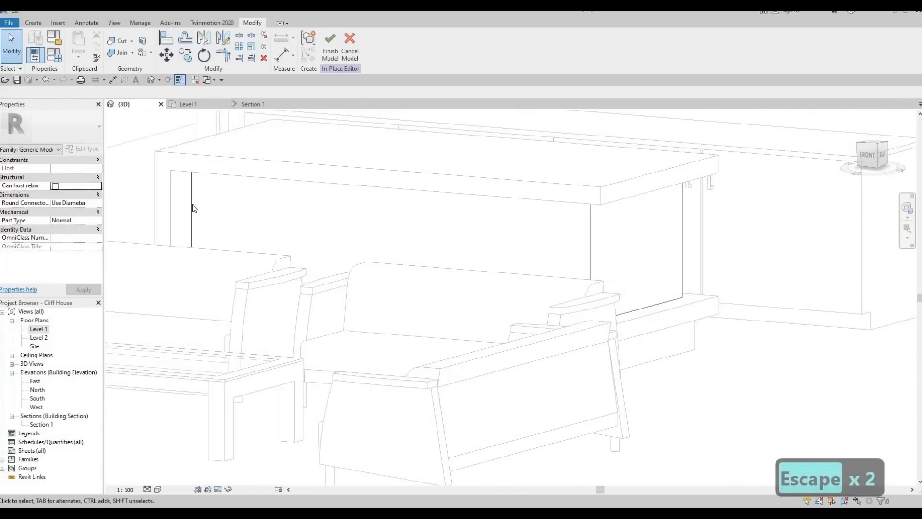
click(192, 204)
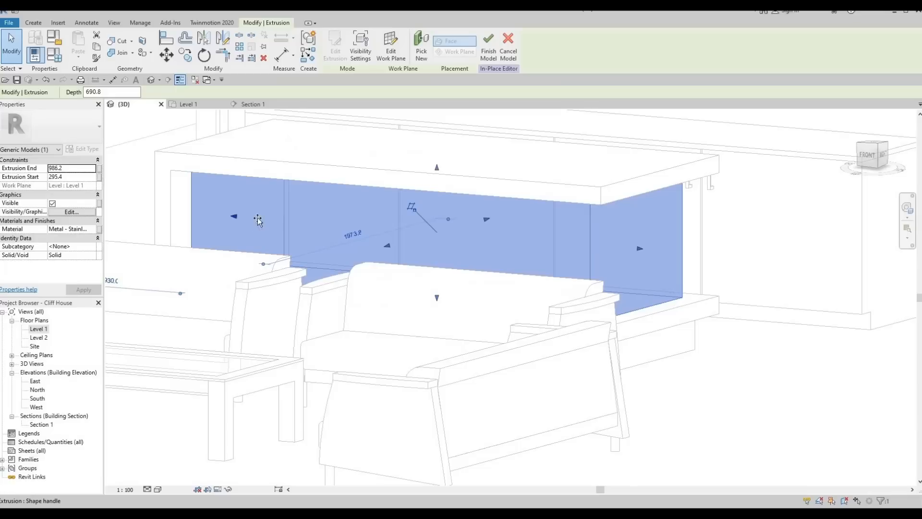
key(Escape)
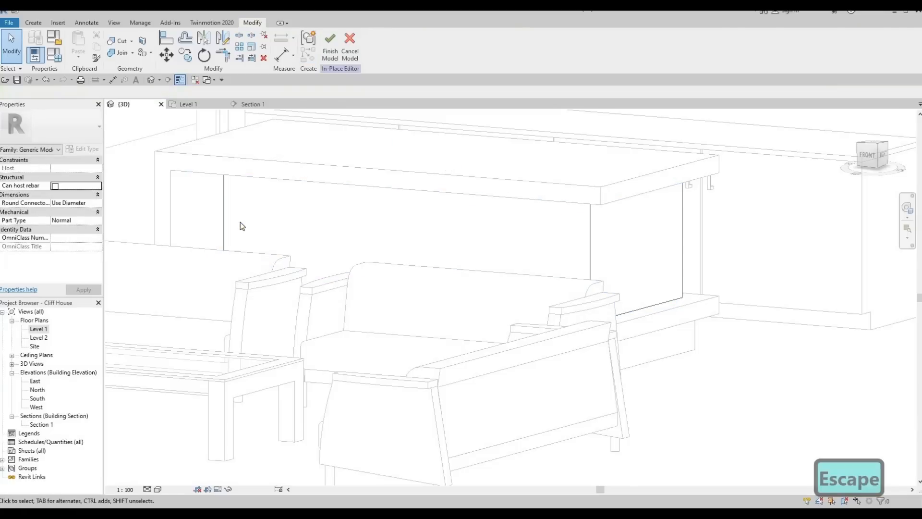
key(a)
key(l)
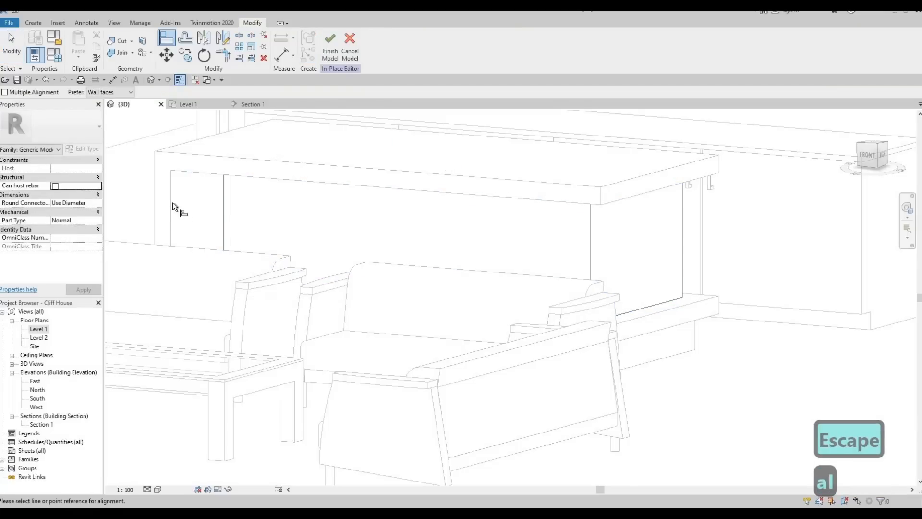
click(176, 202)
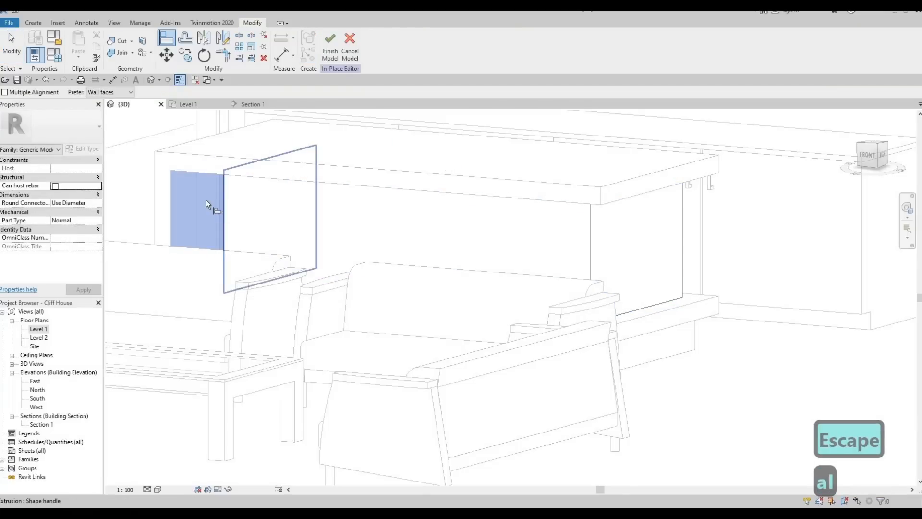
click(206, 200)
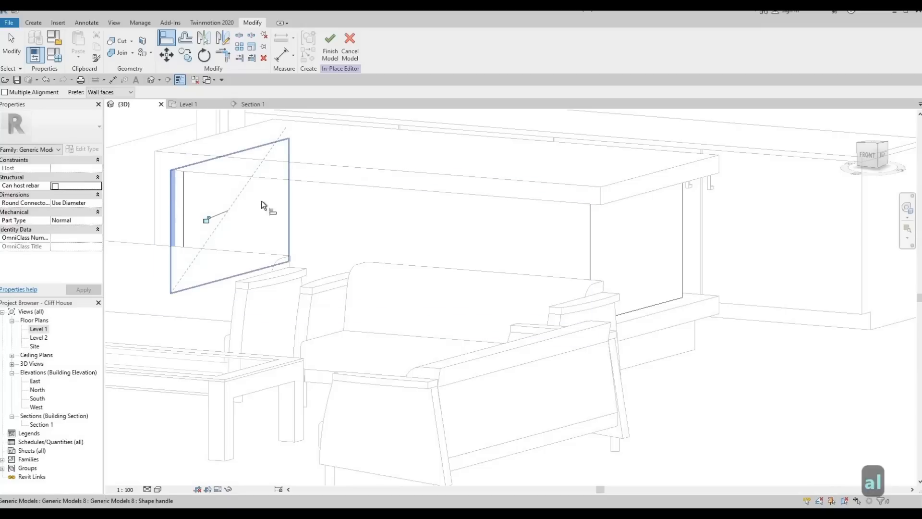
shift+middle_drag(268, 205, 400, 300)
key(Escape)
key(Escape)
Check the island from several sides in the 3D view and finish the in-place model
shift+middle_drag(263, 287, 413, 265)
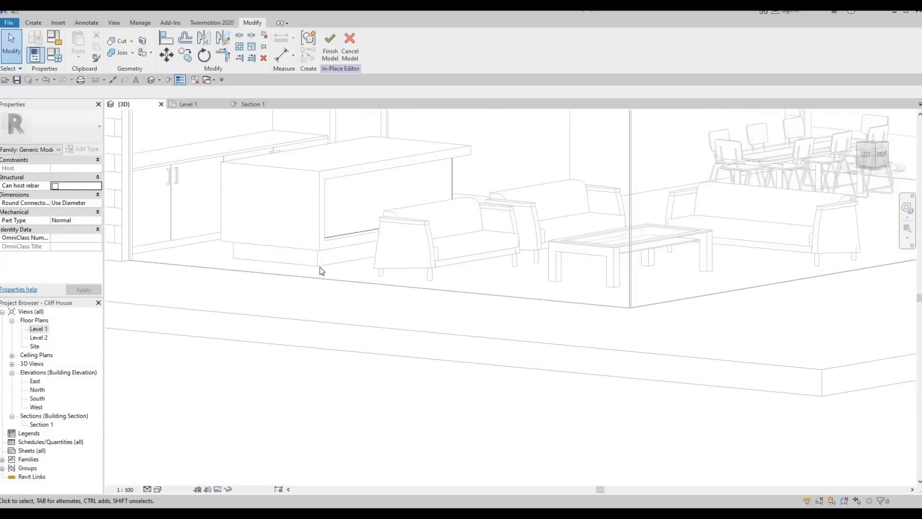
shift+middle_drag(322, 270, 356, 175)
scroll(391, 195, up, 1)
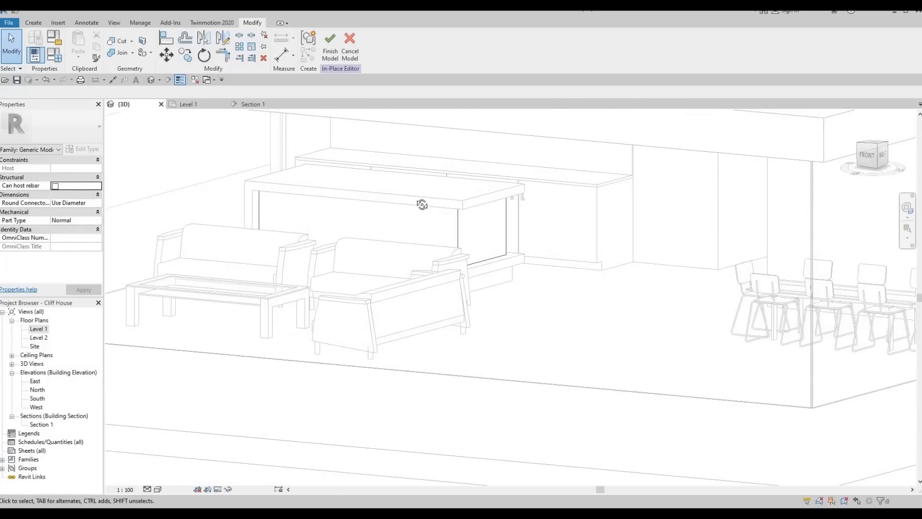
scroll(414, 200, up, 2)
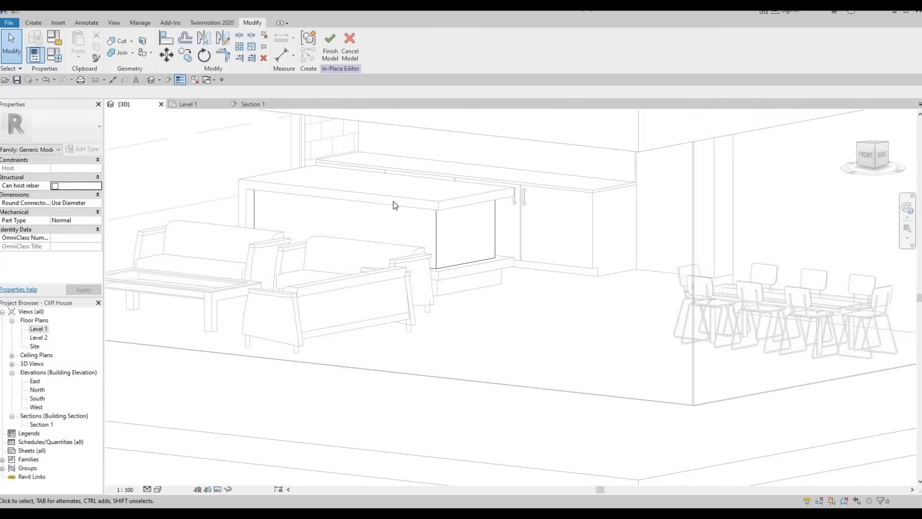
scroll(394, 204, up, 1)
scroll(397, 200, up, 1)
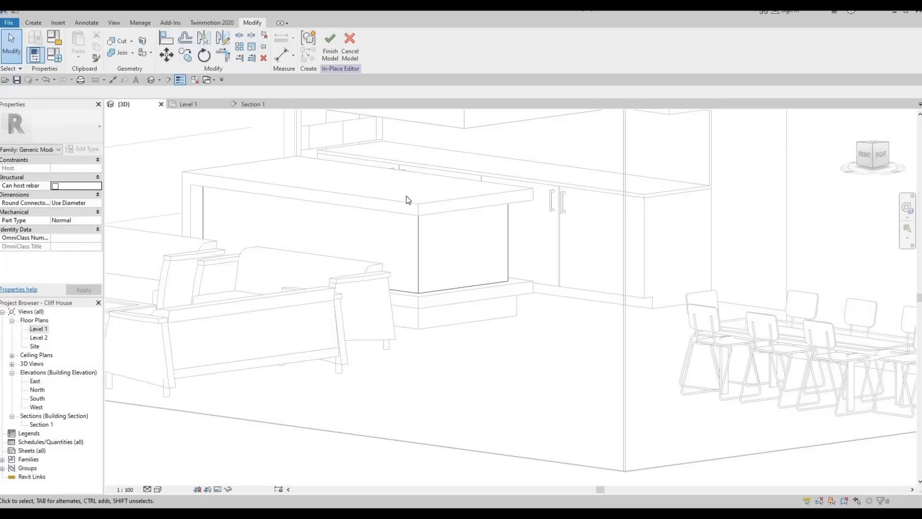
key(F1)
key(F1)
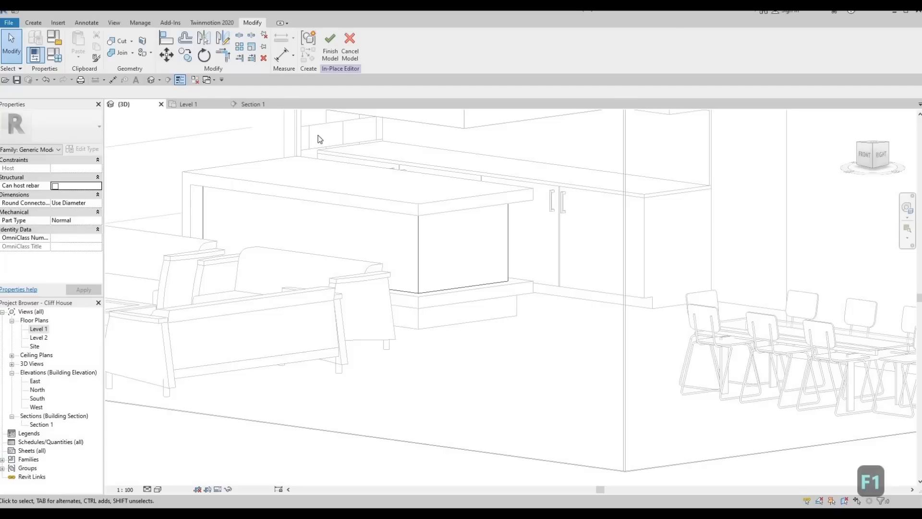
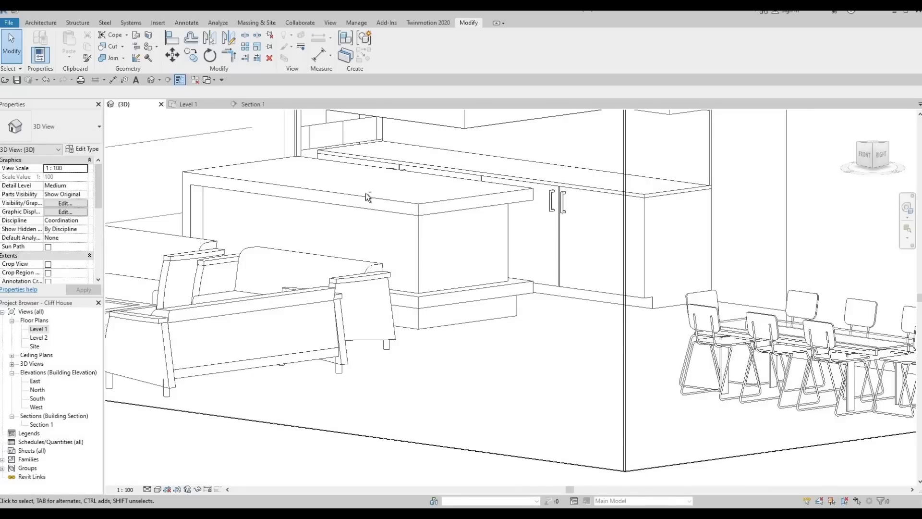
shift+middle_drag(359, 249, 400, 236)
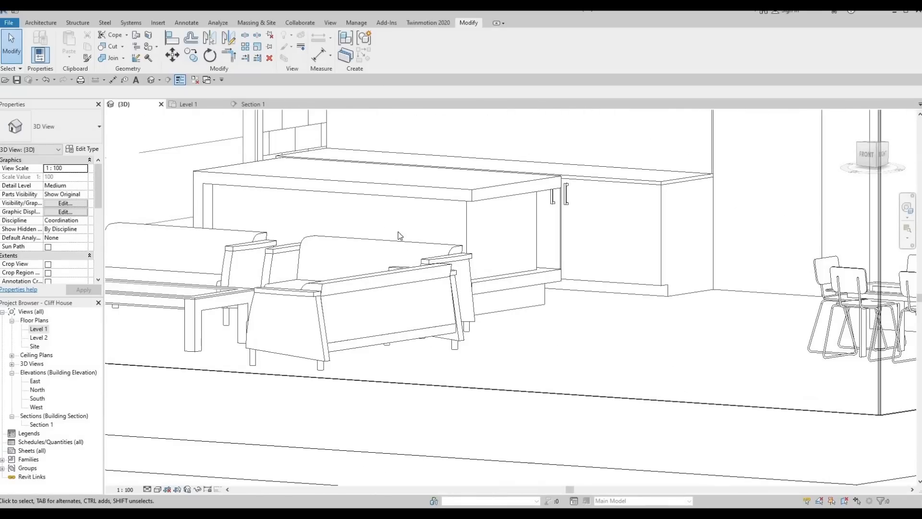
In the Level 1 floor plan, select the whole kitchen island and nudge it twelve increments to the right
double_click(38, 329)
scroll(418, 303, down, 2)
scroll(356, 238, up, 3)
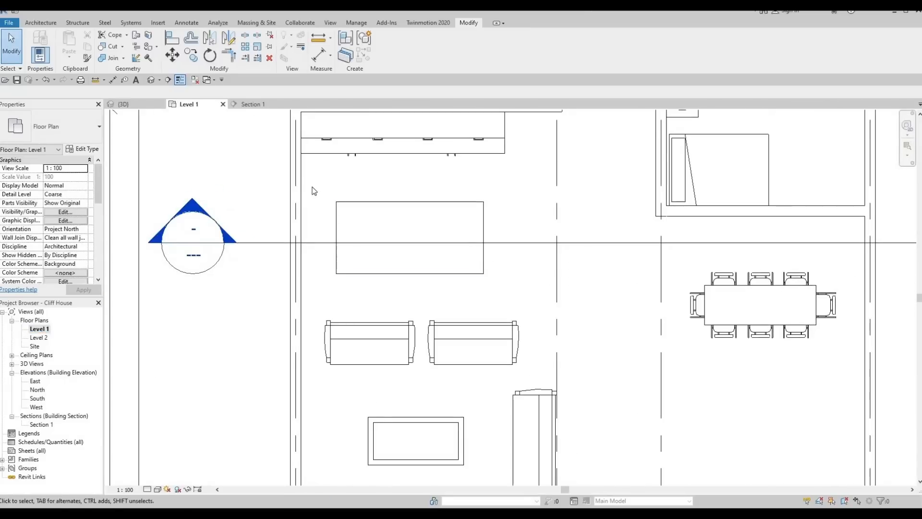
drag(314, 182, 517, 295)
key(Right)
key(Right)
key(Right)
key(Right)
key(Right)
key(Right)
key(Right)
key(Right)
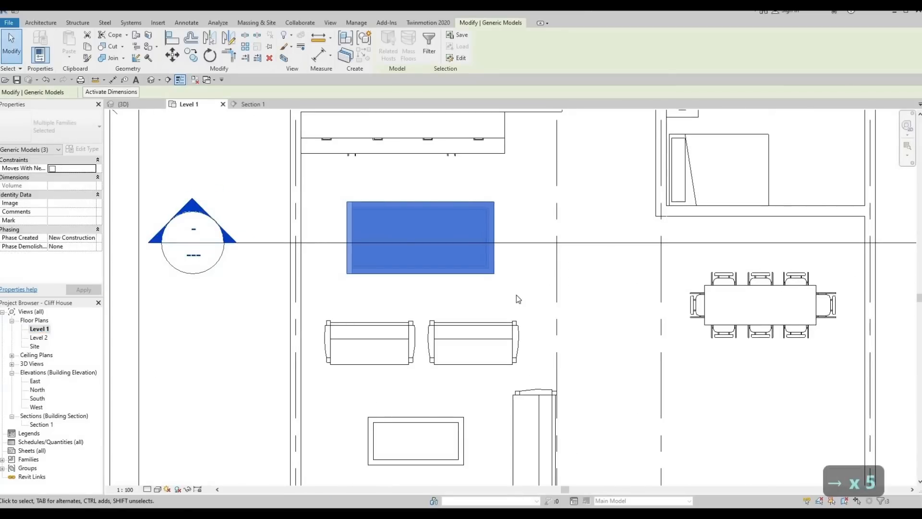
key(Right)
key(Right)
key(Right)
key(Right)
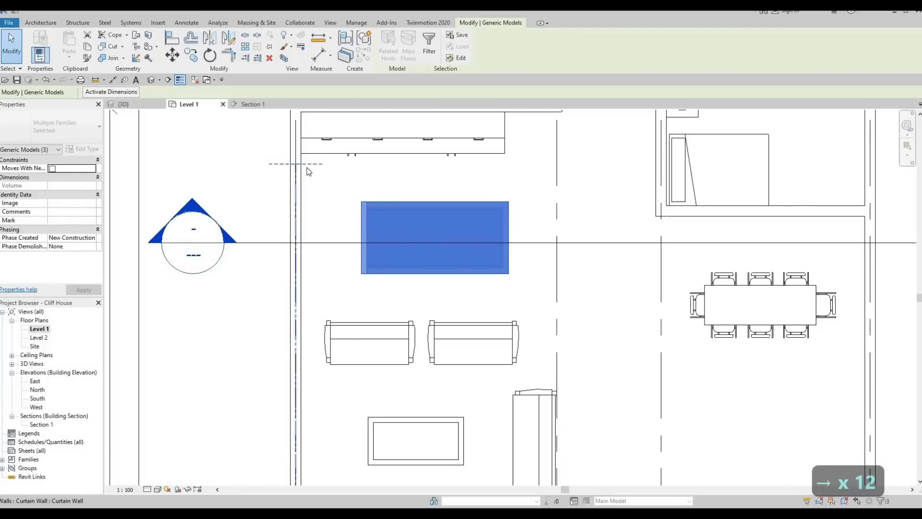
key(F1)
key(F1)
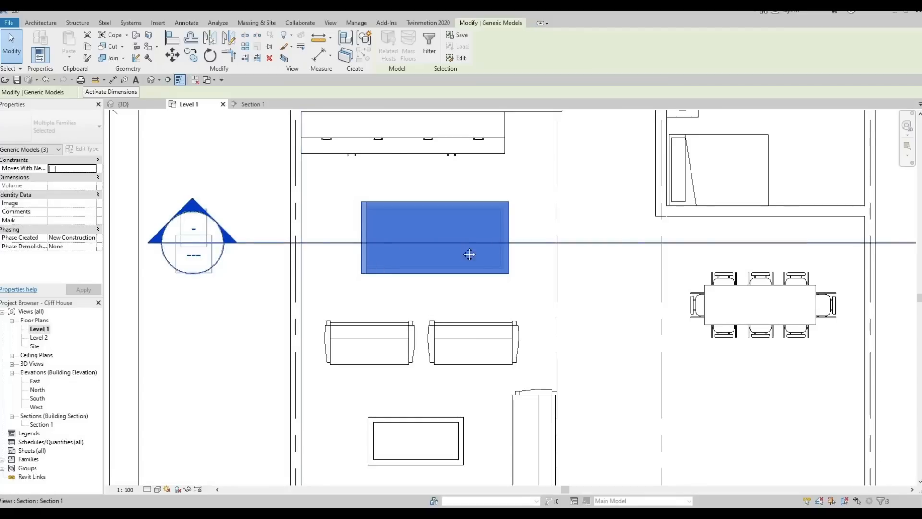
Nudge the whole kitchen island two increments back to the left in the plan, then deselect it
scroll(474, 236, down, 2)
scroll(488, 199, up, 1)
drag(324, 197, 524, 305)
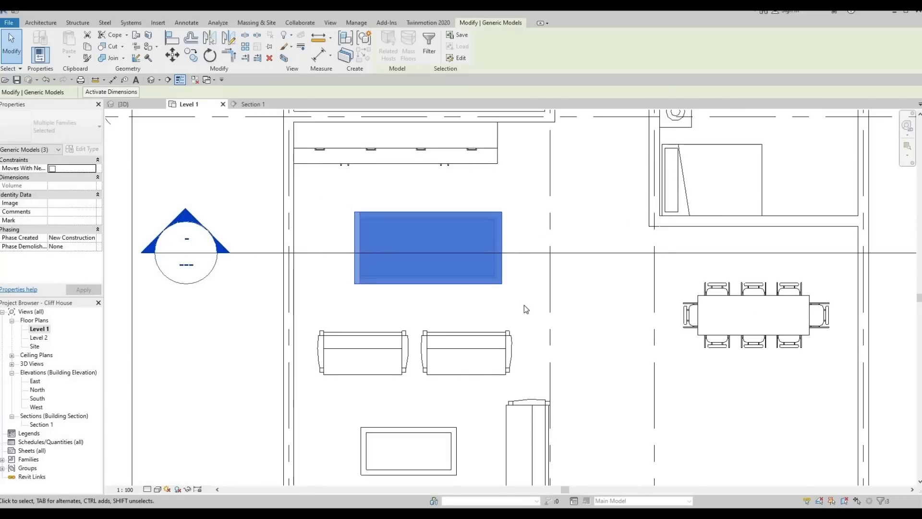
key(Left)
key(Left)
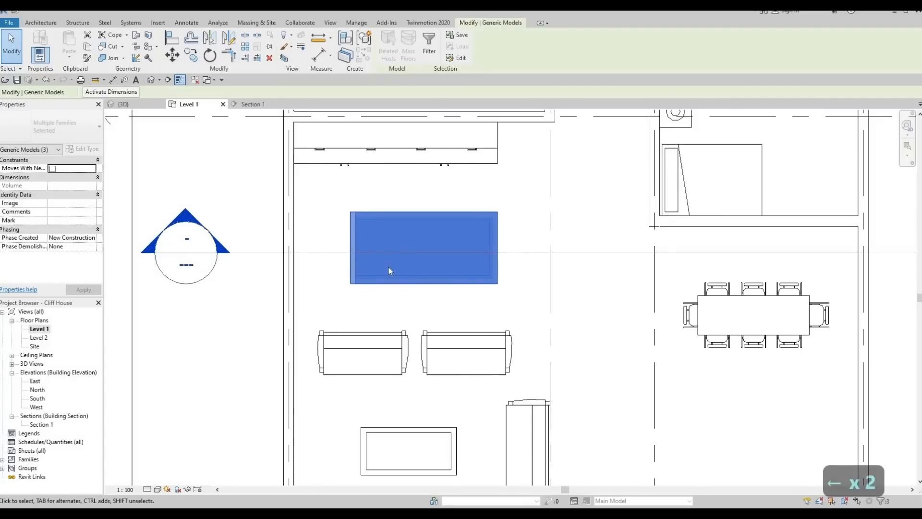
key(Escape)
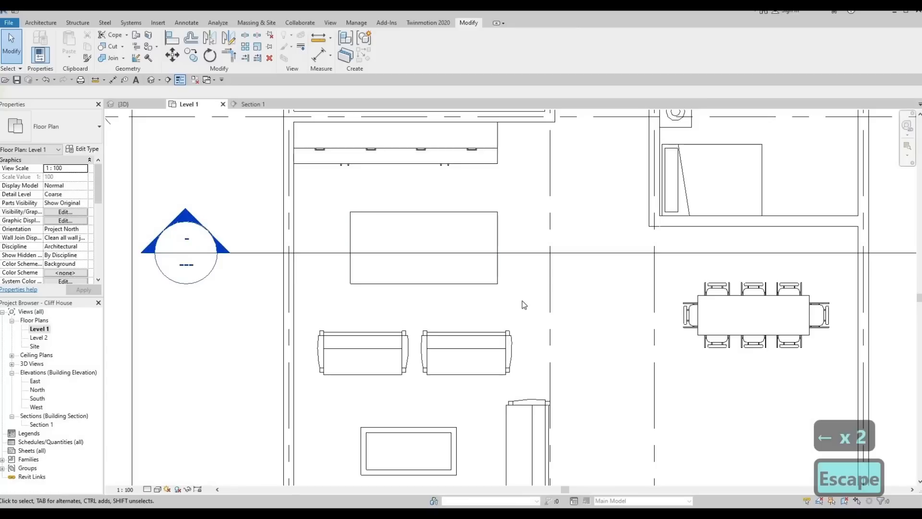
Reselect the kitchen island and nudge it fifteen increments to the right in total, clear of the glazed side wall
drag(333, 193, 521, 301)
key(Right)
key(Right)
key(Right)
key(Right)
key(Right)
key(Right)
key(Right)
key(Right)
key(Right)
key(Right)
key(Right)
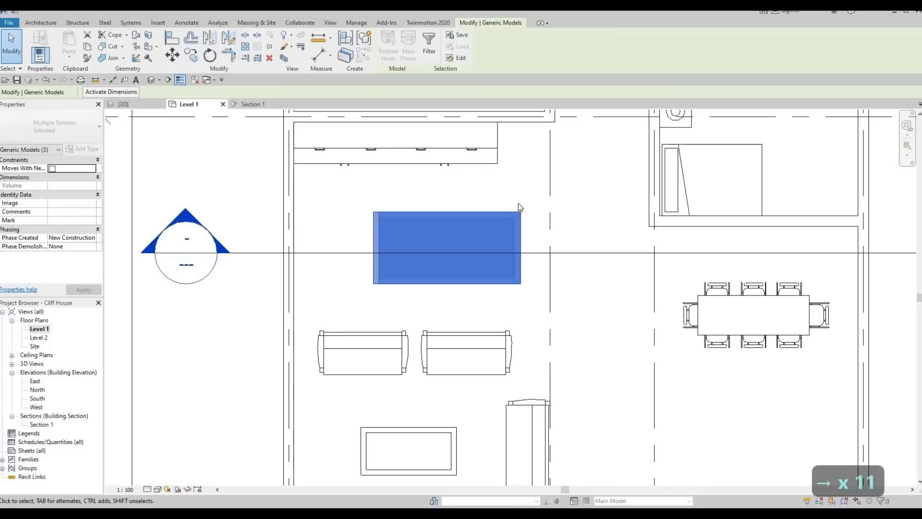
click(524, 290)
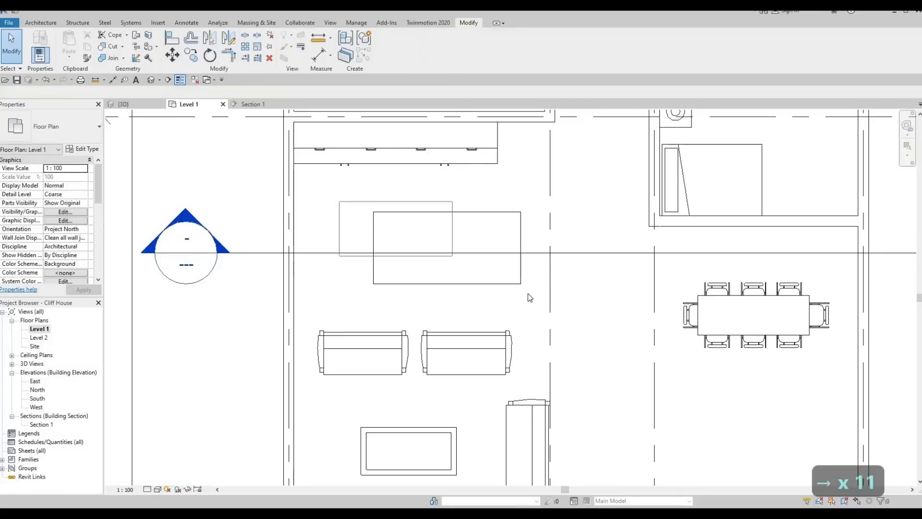
drag(339, 202, 529, 293)
key(Right)
key(Right)
key(Right)
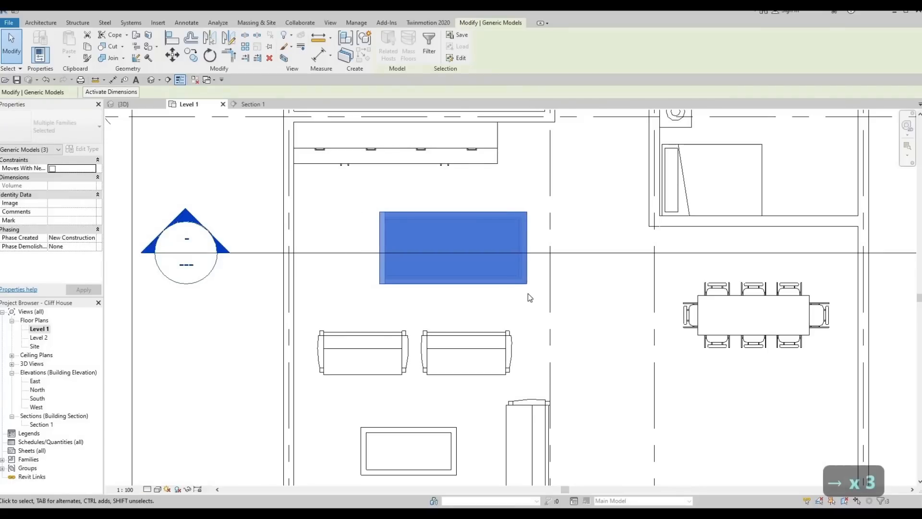
key(Right)
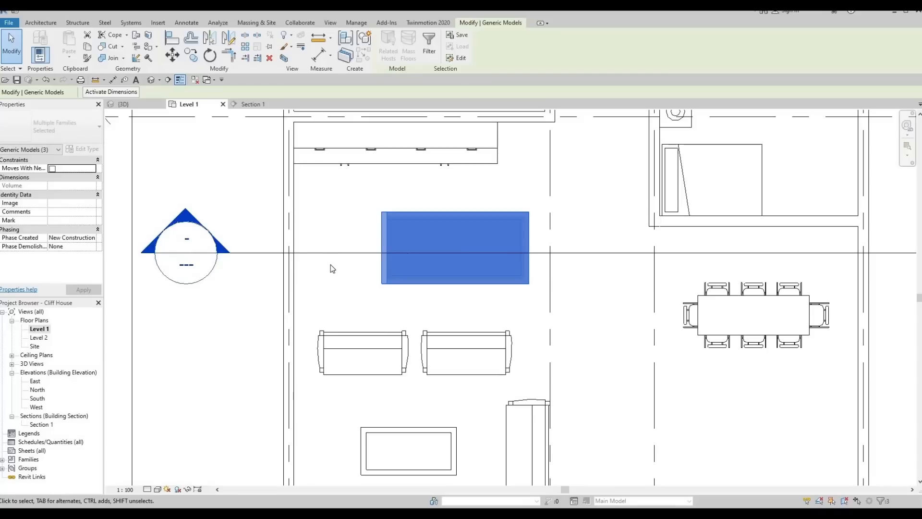
Return to the 3D view and examine the island's position relative to the cabinets and sofas
middle_drag(398, 219, 486, 185)
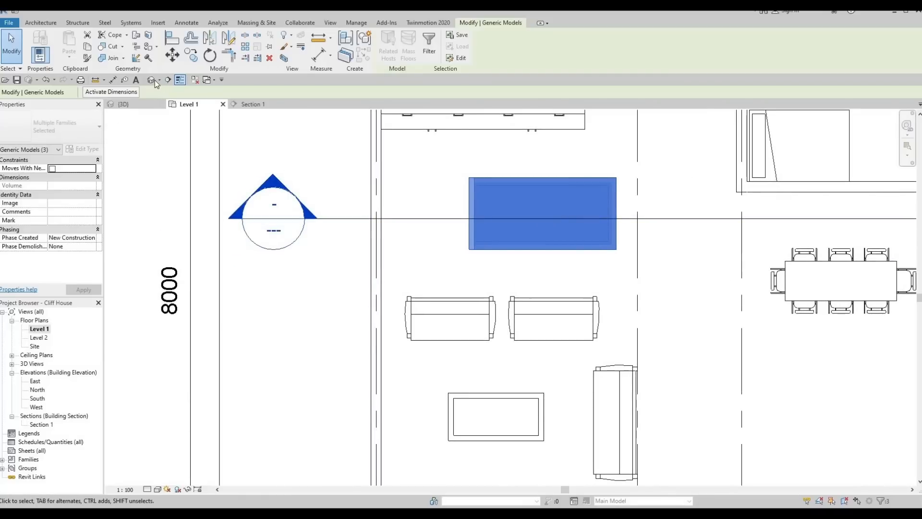
click(155, 80)
shift+middle_drag(522, 303, 619, 307)
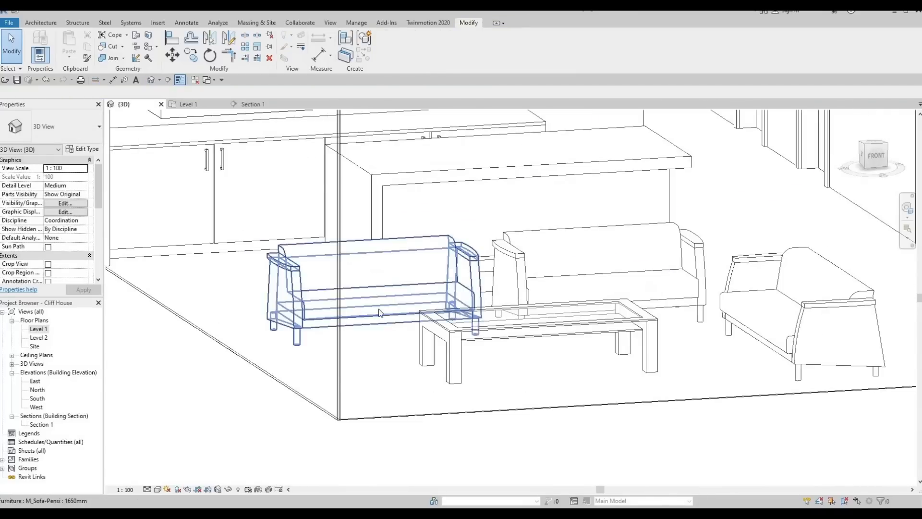
middle_drag(329, 310, 504, 367)
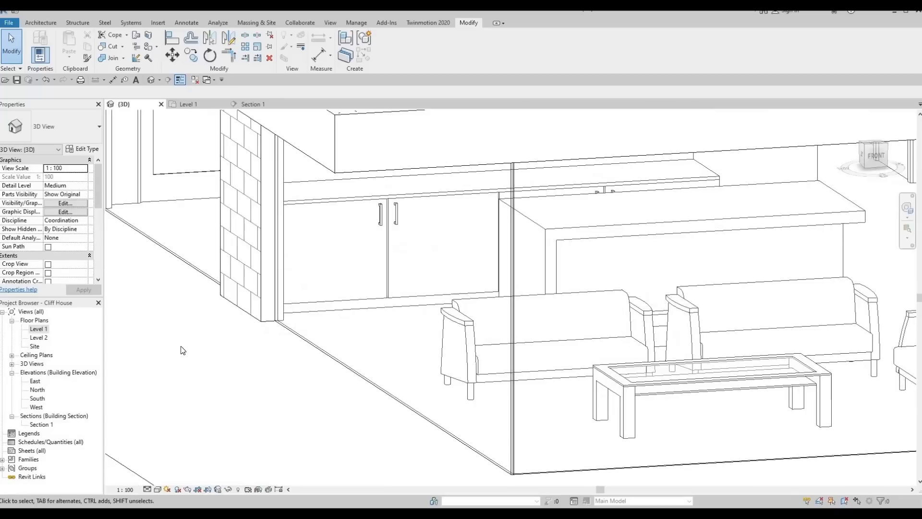
Review the kitchen layout around the island in the Level 1 floor plan and return to the 3D view
click(105, 350)
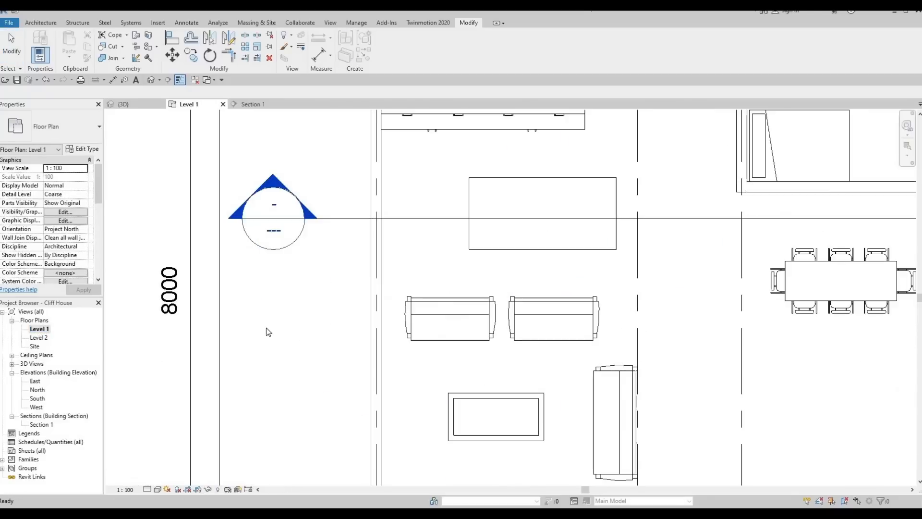
middle_drag(310, 232, 270, 270)
scroll(318, 295, down, 2)
scroll(274, 278, down, 1)
scroll(166, 268, up, 2)
middle_drag(167, 268, 133, 268)
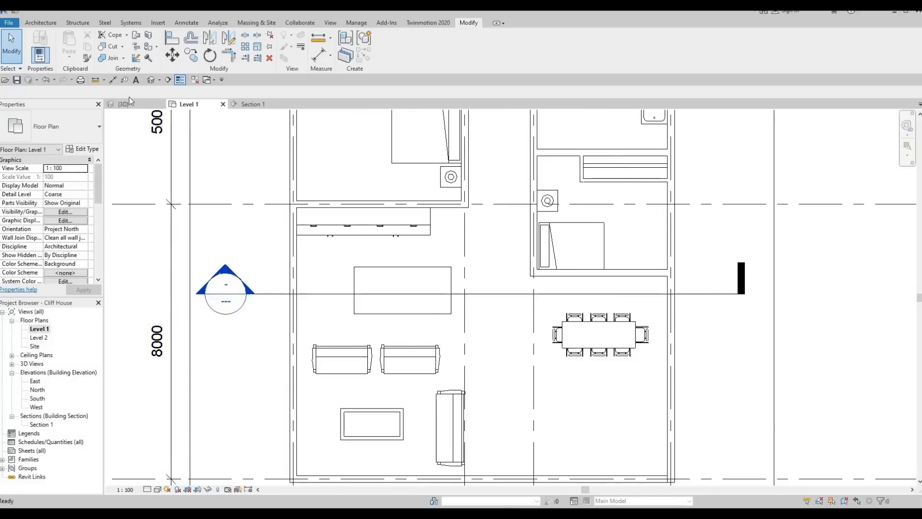
click(151, 79)
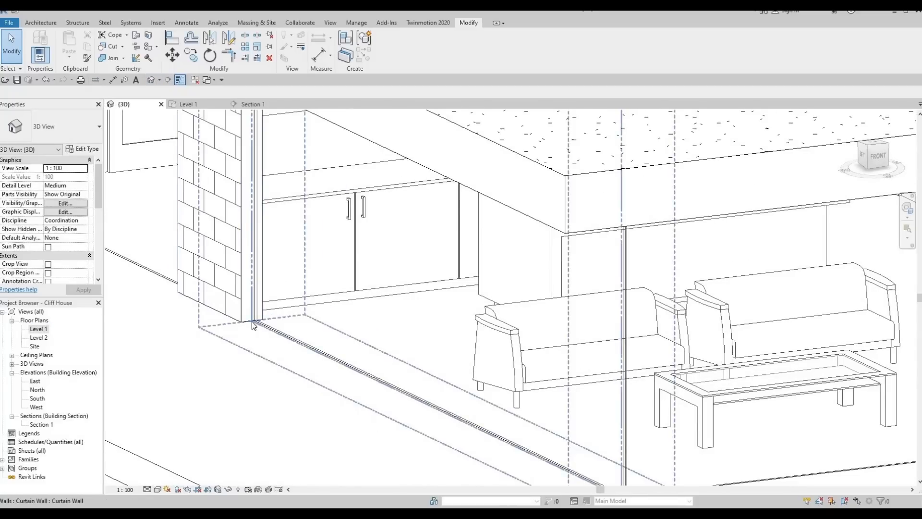
Pull the side curtain wall's brick-wall end back to shorten it to about 5840 mm, extending the adjoining brick wall
click(251, 321)
click(288, 344)
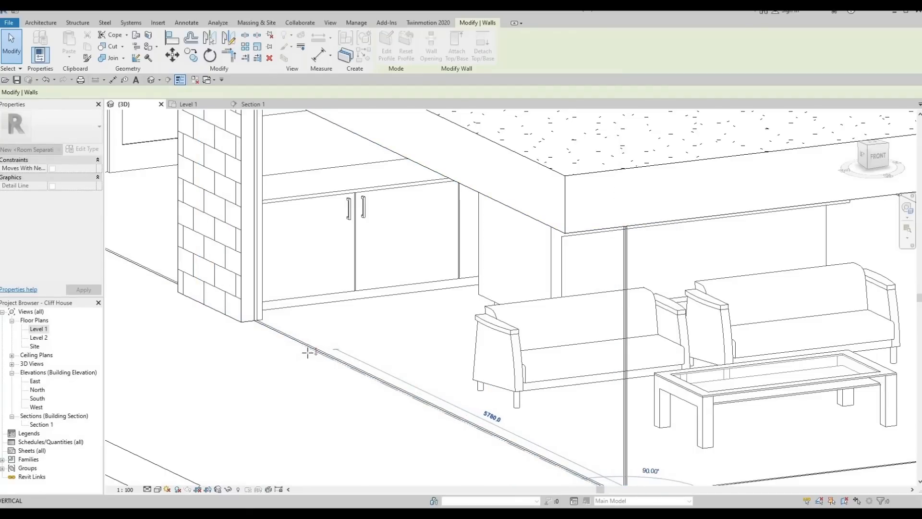
click(307, 351)
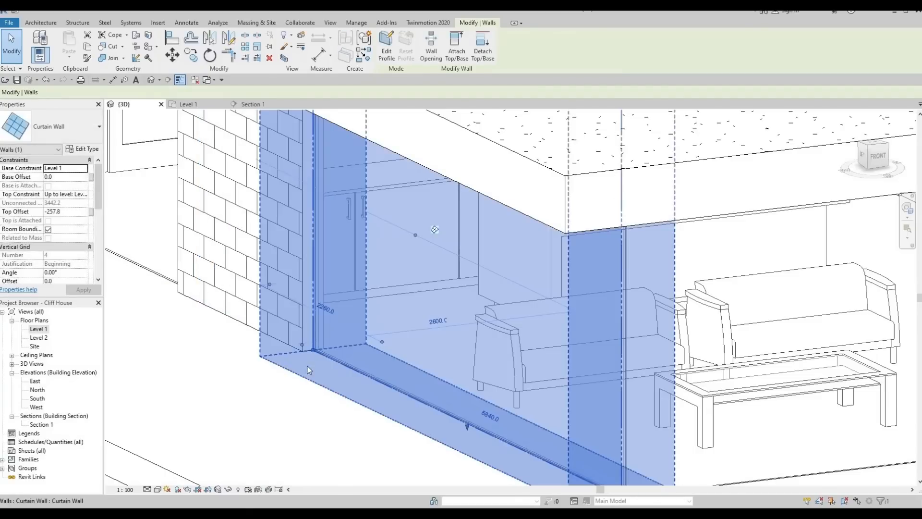
key(Escape)
key(Escape)
Shorten the side curtain wall further at the same end so the brick wall reaches farther alongside the kitchen
shift+middle_drag(533, 390, 401, 375)
click(402, 375)
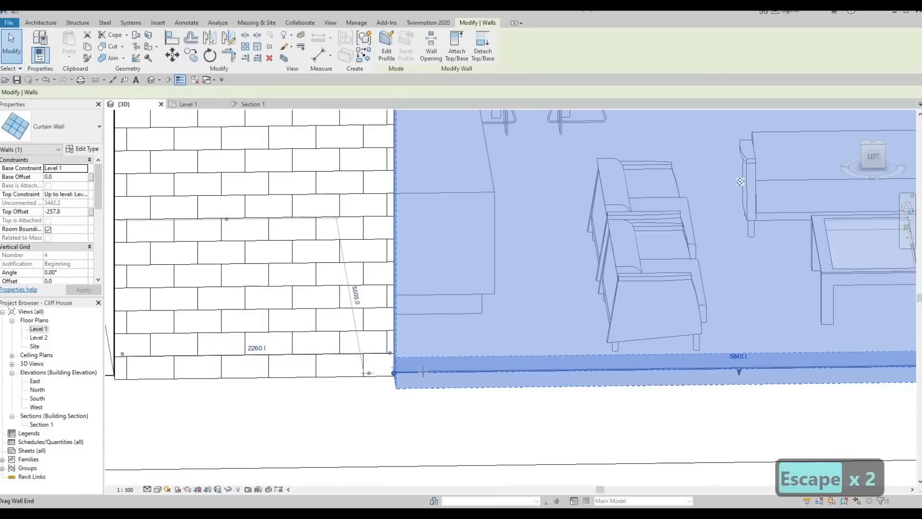
click(460, 374)
drag(481, 375, 500, 373)
shift+middle_drag(458, 407, 503, 357)
key(Escape)
Examine the extended brick wall, cabinets and island from the front and front-right of the house
shift+middle_drag(375, 323, 429, 202)
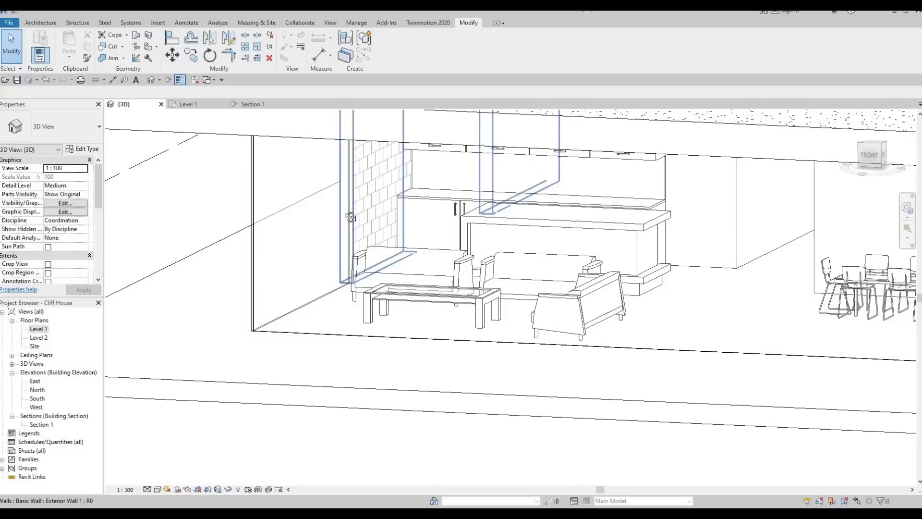
shift+middle_drag(351, 217, 436, 191)
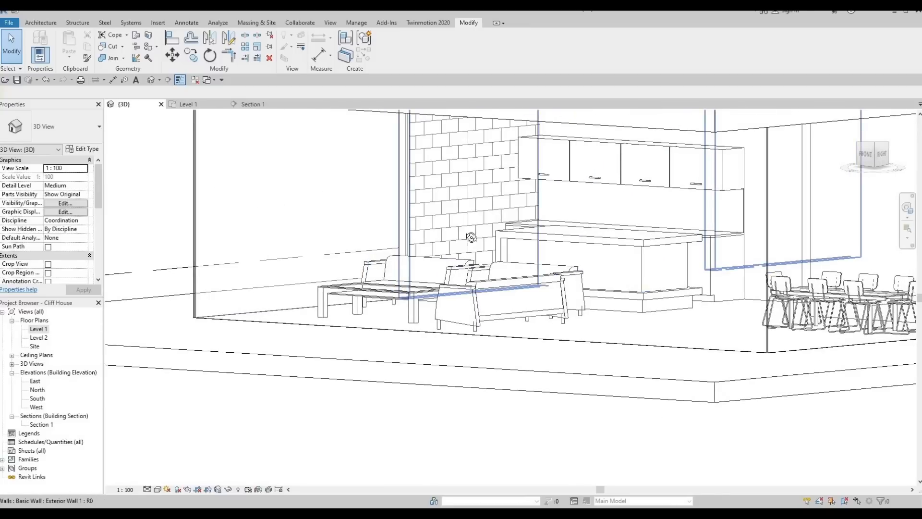
shift+middle_drag(410, 256, 527, 243)
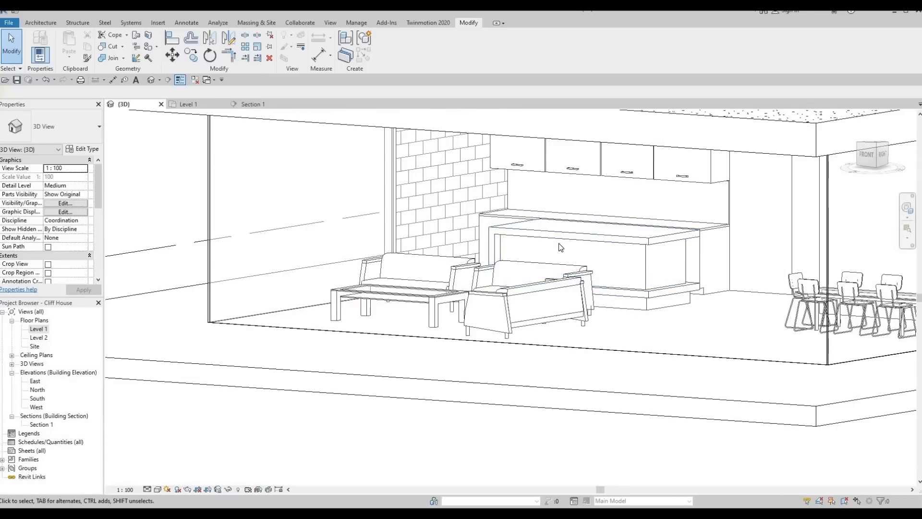
key(F1)
key(F1)
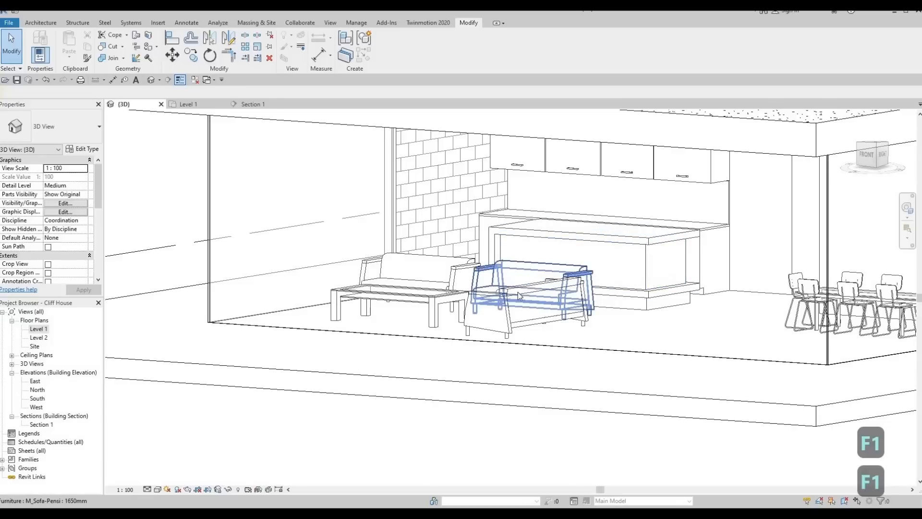
shift+middle_drag(580, 304, 639, 331)
middle_drag(521, 333, 436, 347)
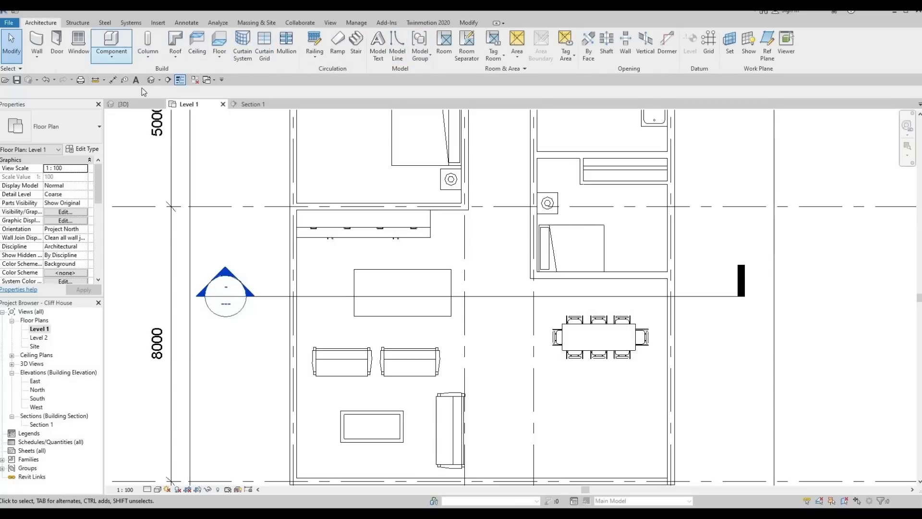
In the Level 1 plan, start a new in-place Generic Models component with the proposed name Generic Models 11
click(112, 54)
click(154, 96)
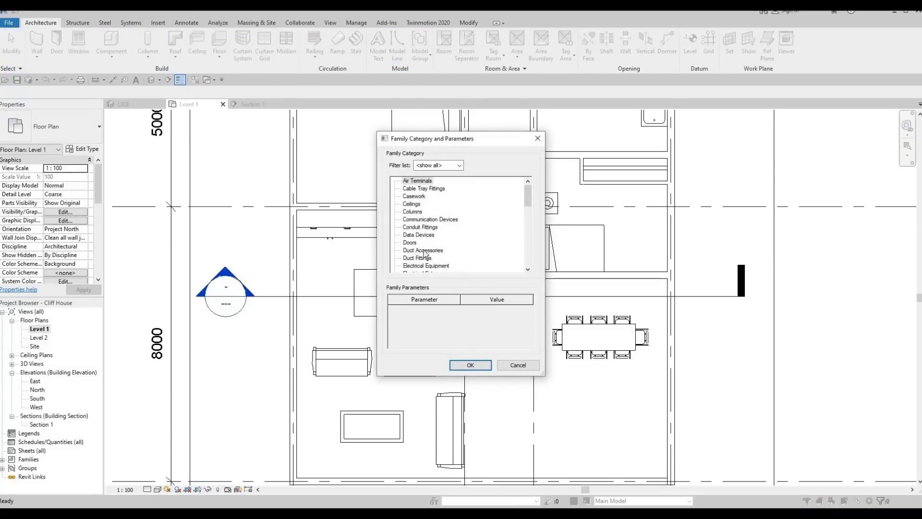
scroll(421, 255, down, 1)
scroll(422, 255, down, 2)
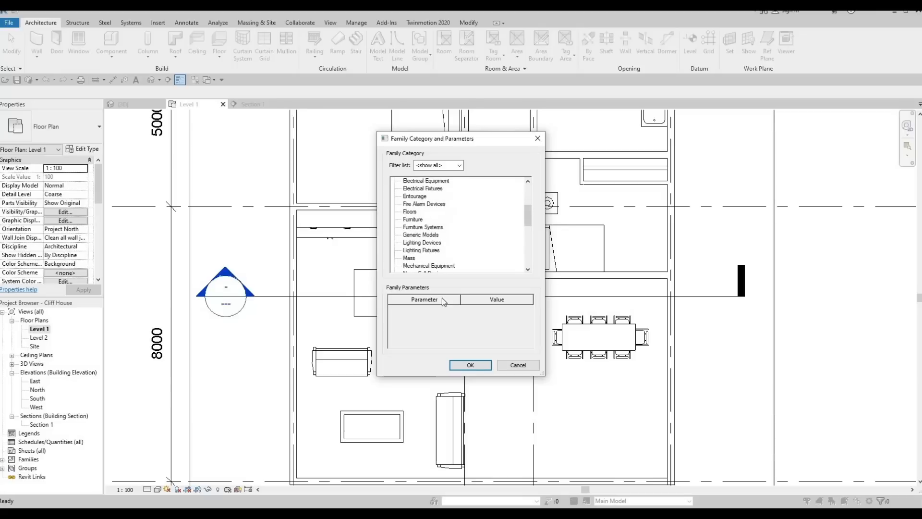
click(471, 366)
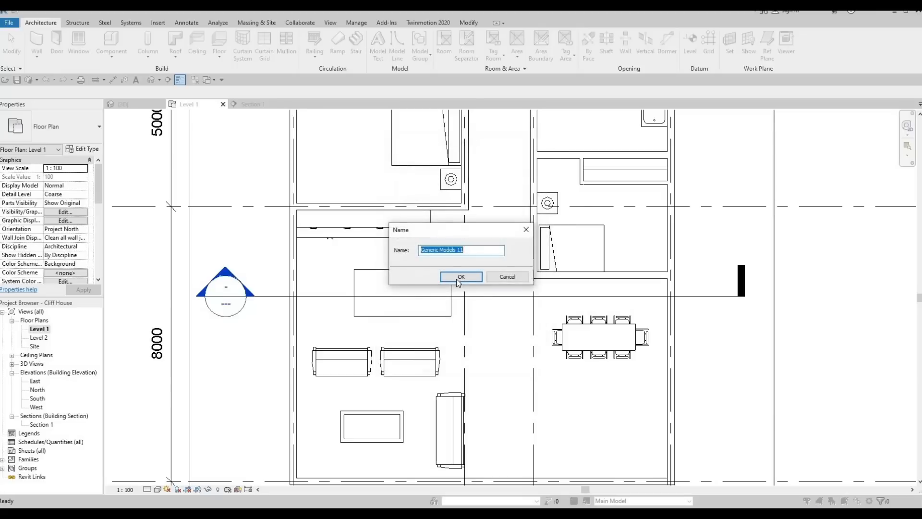
click(460, 277)
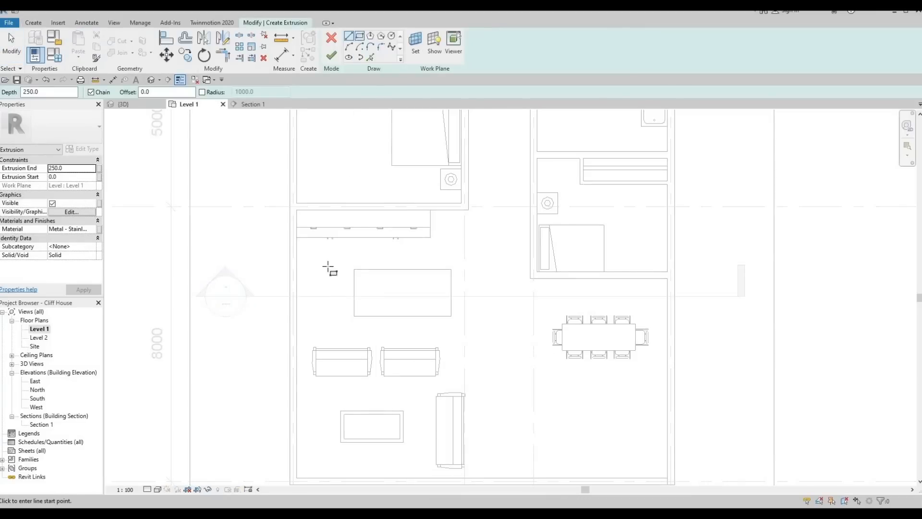
Extrude a rectangle about 417 by 2240 mm along the side wall, starting at the cabinet front, with extrusion end 250
click(296, 237)
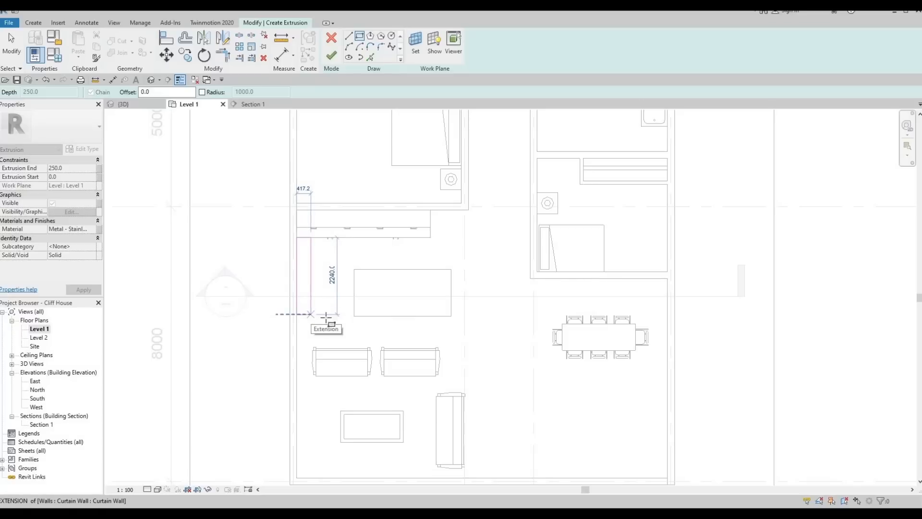
click(327, 318)
key(Escape)
key(Escape)
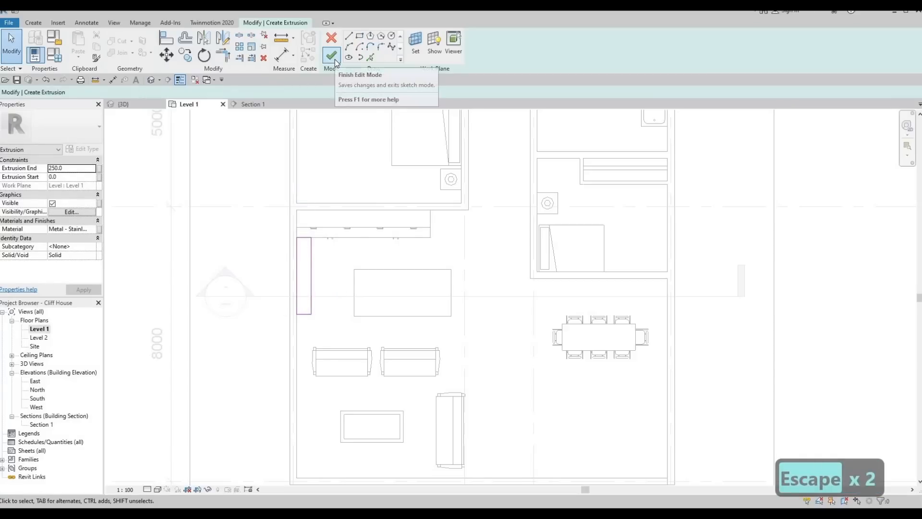
click(332, 56)
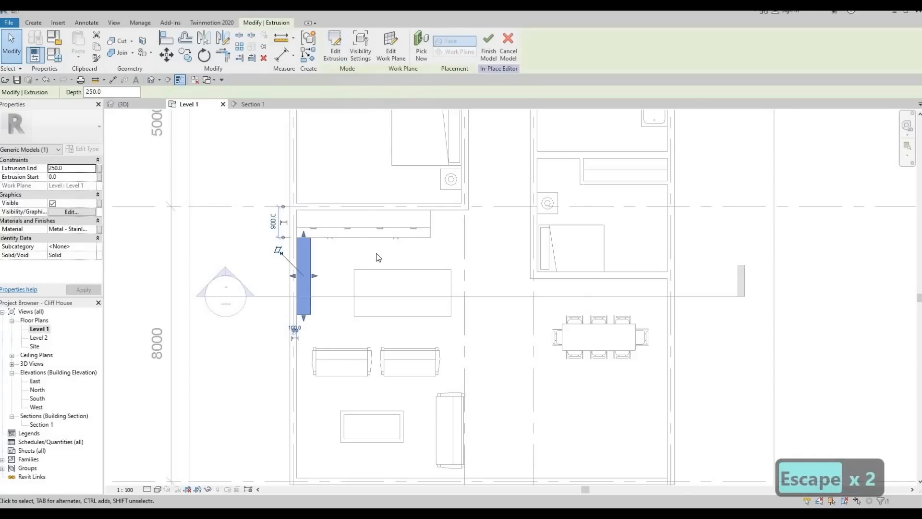
Assign the EIFS, Exterior Insulation material to the new side-wall extrusion
click(93, 229)
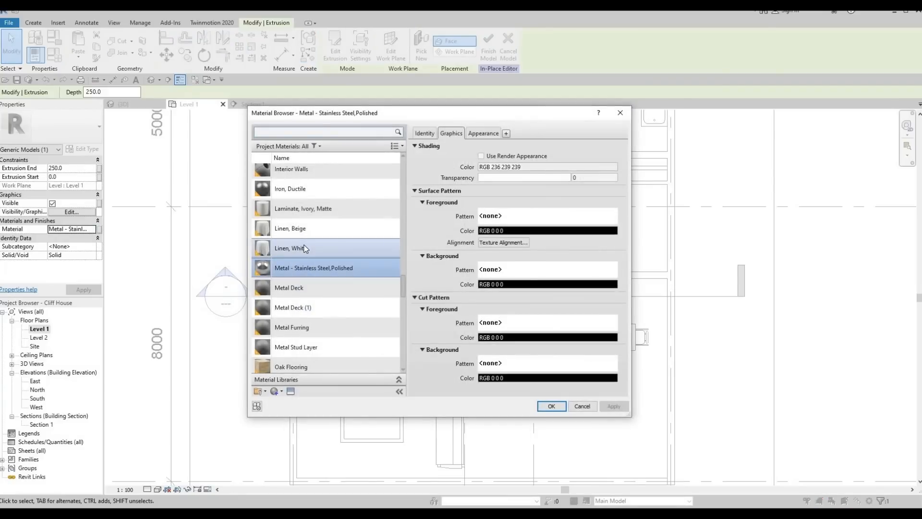
scroll(303, 248, up, 2)
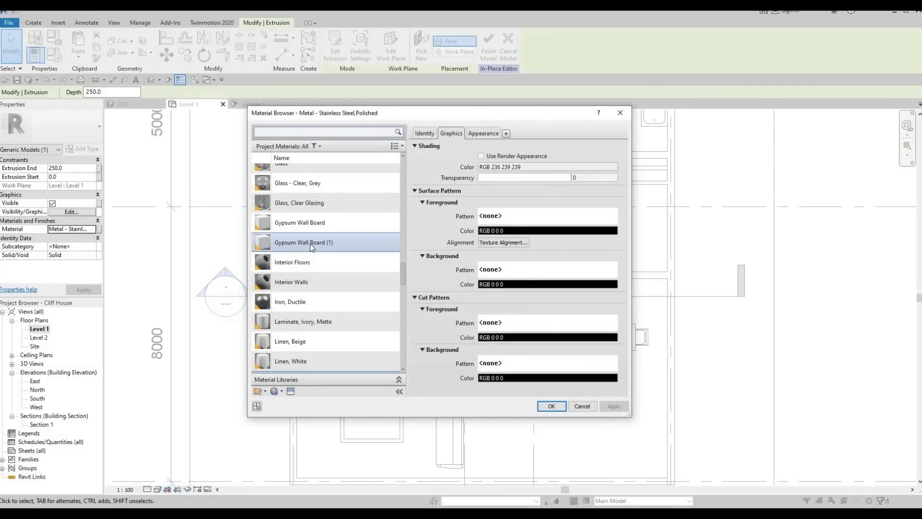
scroll(311, 247, up, 2)
scroll(315, 290, up, 1)
click(329, 294)
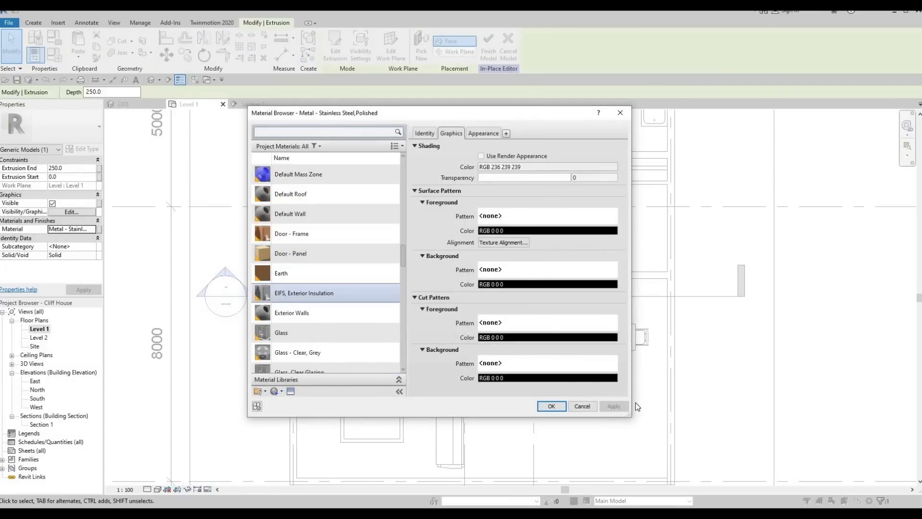
click(550, 406)
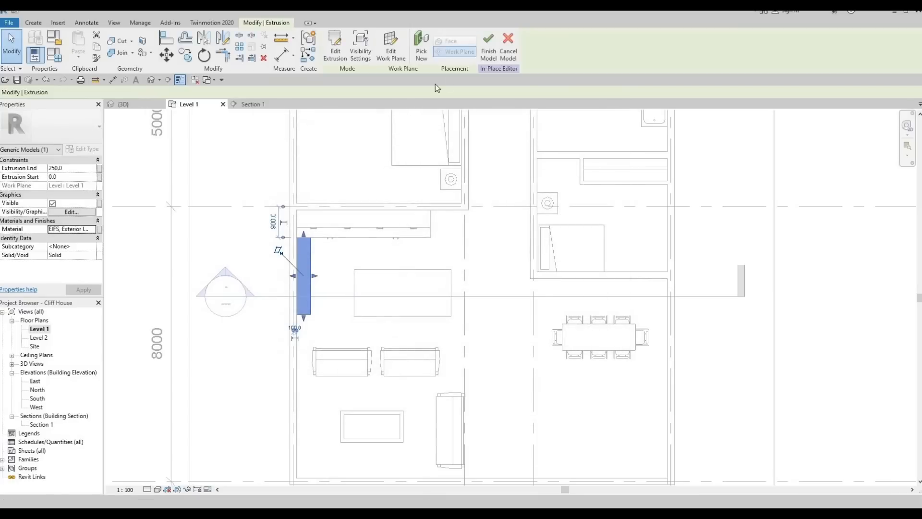
In the 3D view, stretch the side-wall extrusion upward to a height of about 2240 mm
click(151, 80)
mouse_move(241, 209)
shift+middle_down()
mouse_move(329, 314)
mouse_move(428, 369)
mouse_move(475, 422)
mouse_move(513, 387)
mouse_move(195, 325)
mouse_move(404, 356)
mouse_move(453, 326)
shift+middle_up()
click(446, 333)
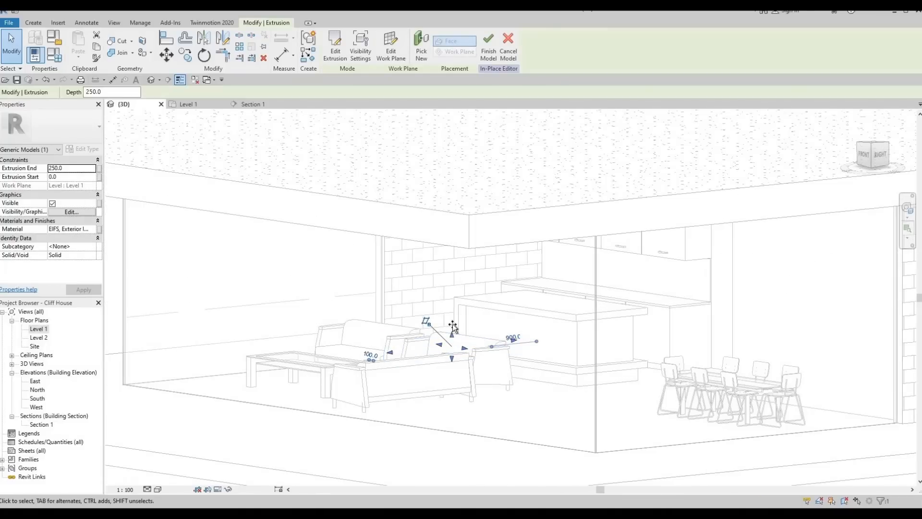
drag(452, 333, 452, 235)
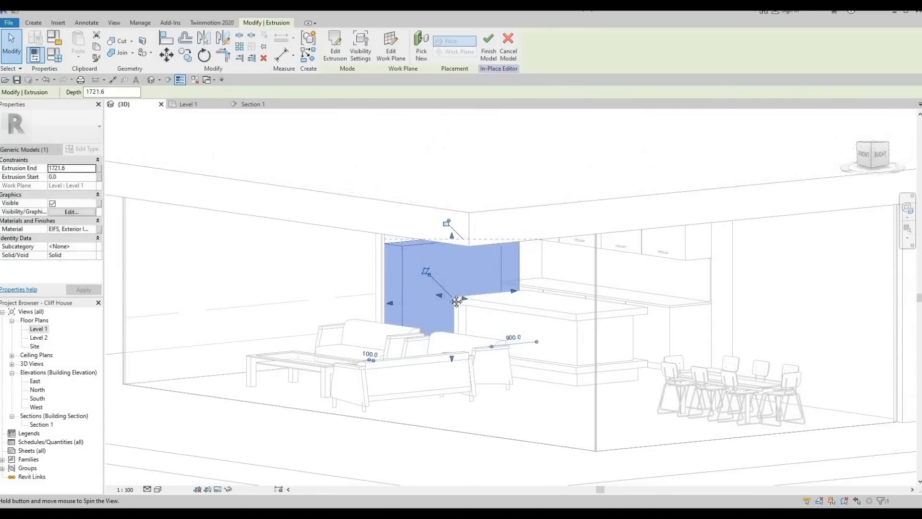
shift+middle_drag(456, 301, 446, 262)
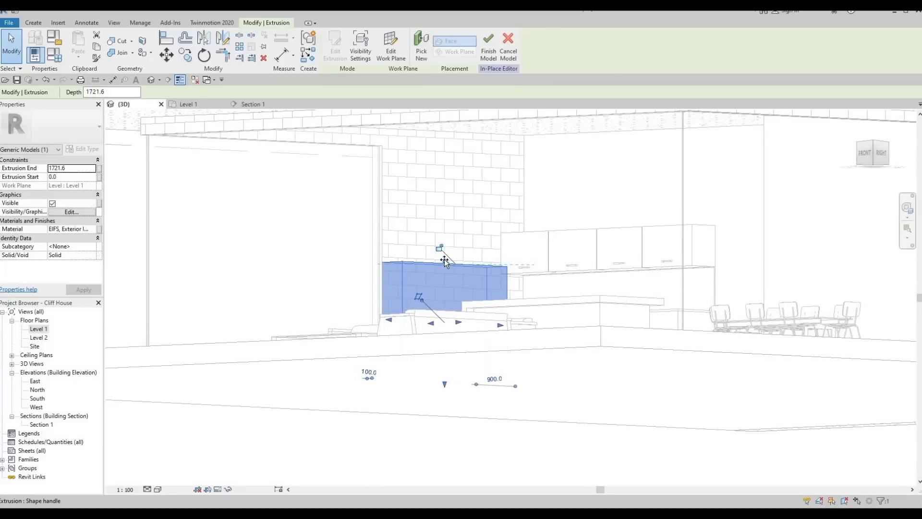
drag(445, 259, 456, 314)
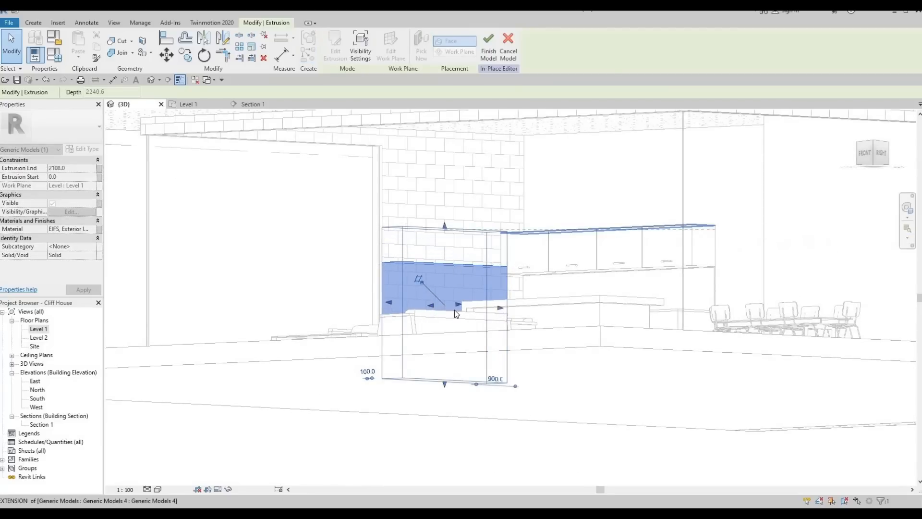
key(Escape)
Make the tall side-wall block thinner by pulling its room-side face toward the brick wall
shift+middle_drag(539, 356, 444, 342)
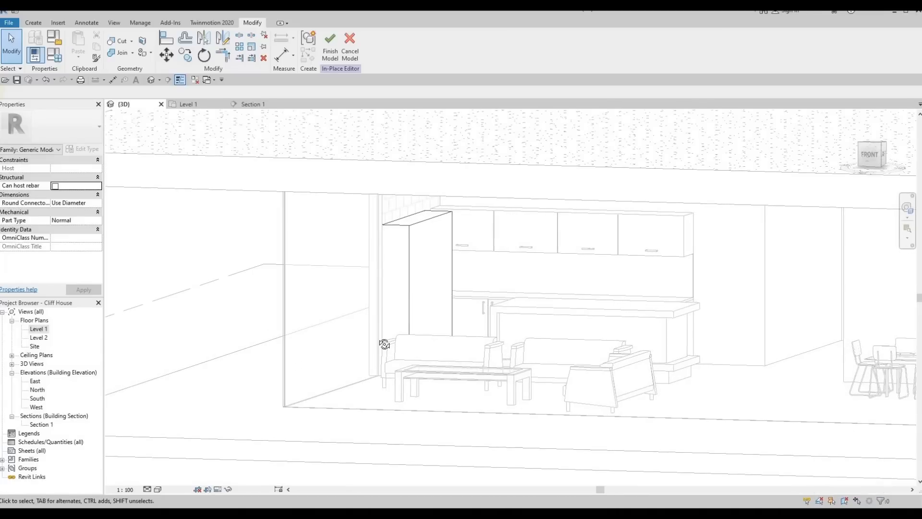
shift+middle_drag(385, 344, 398, 308)
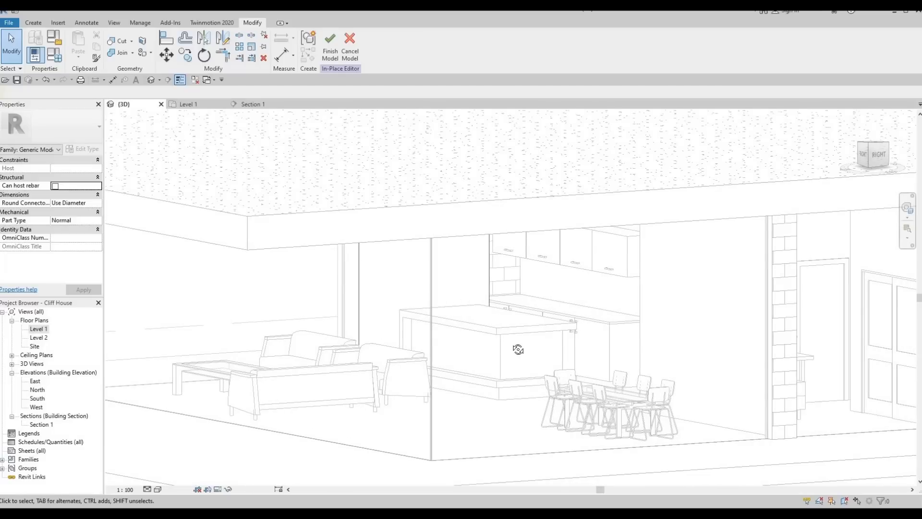
shift+middle_drag(517, 349, 424, 332)
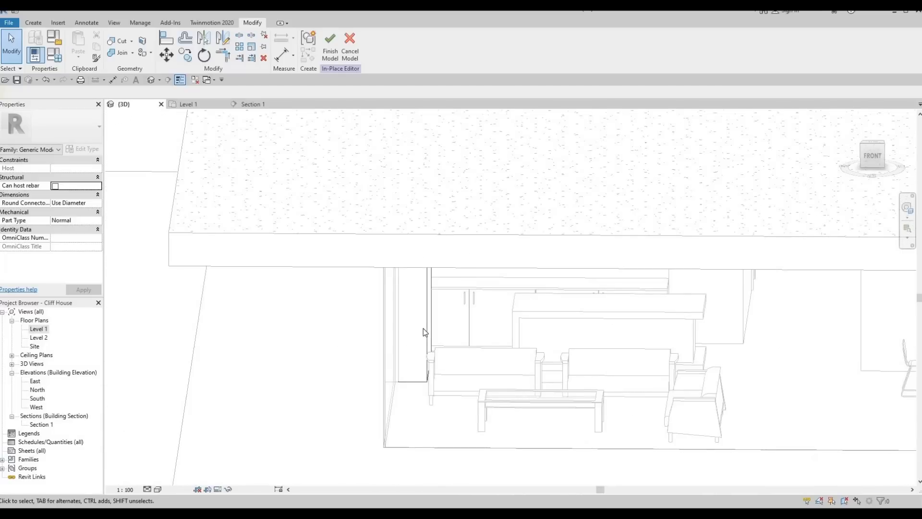
click(432, 298)
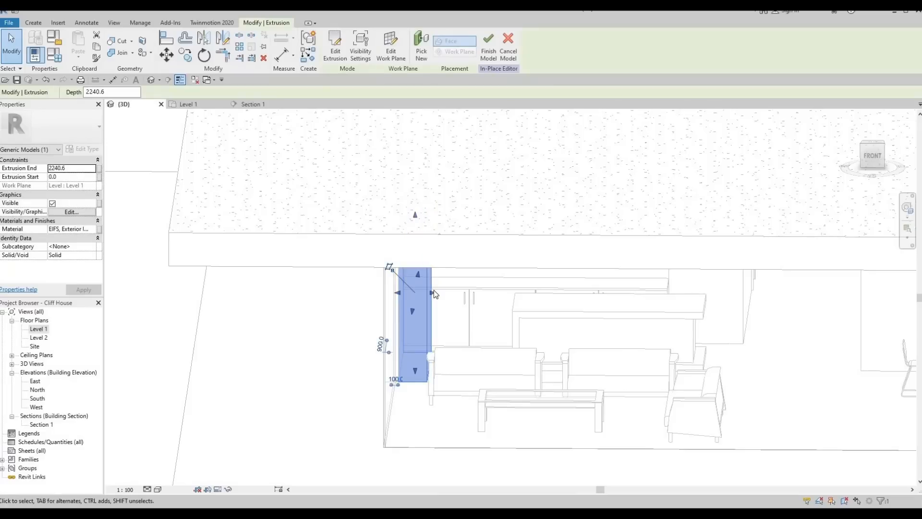
drag(433, 293, 424, 293)
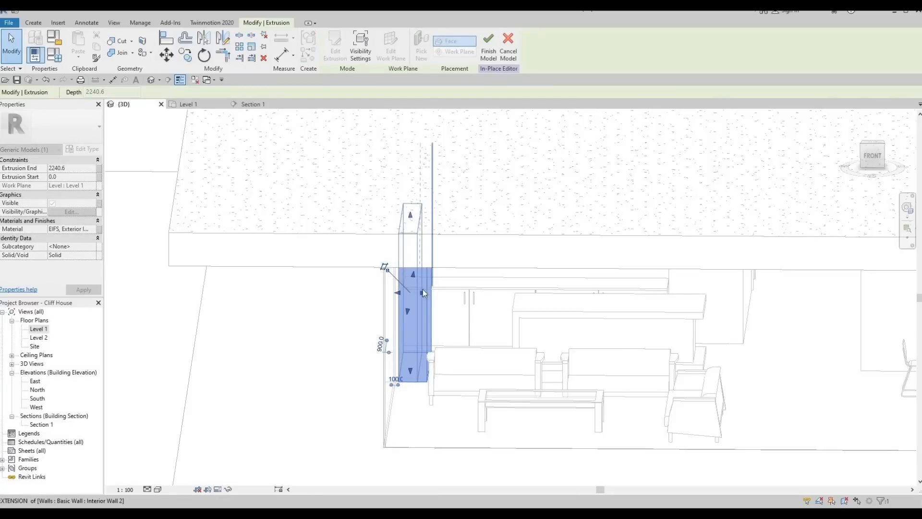
key(Escape)
Shorten the tall block by pulling its cabinet-side end back to about 1580 mm from the rear wall line
shift+middle_drag(375, 295, 450, 249)
scroll(449, 245, up, 1)
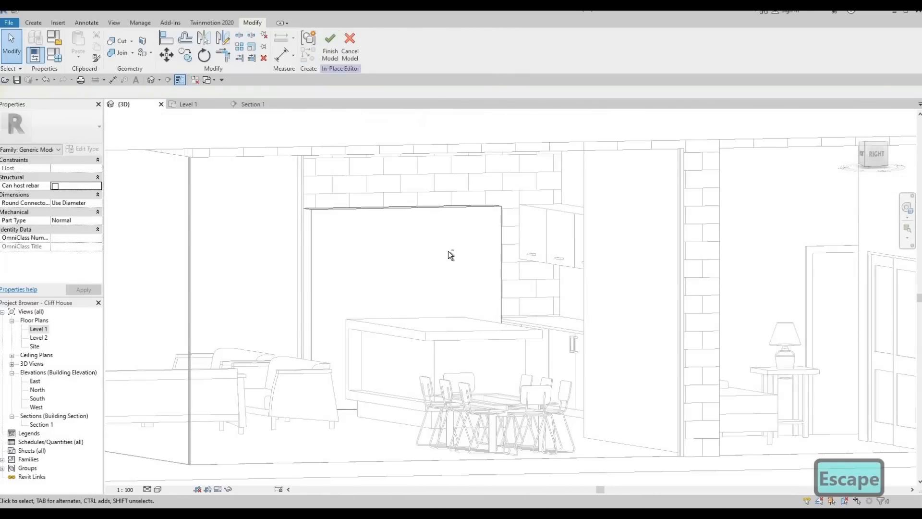
scroll(448, 248, up, 1)
shift+middle_drag(489, 285, 506, 272)
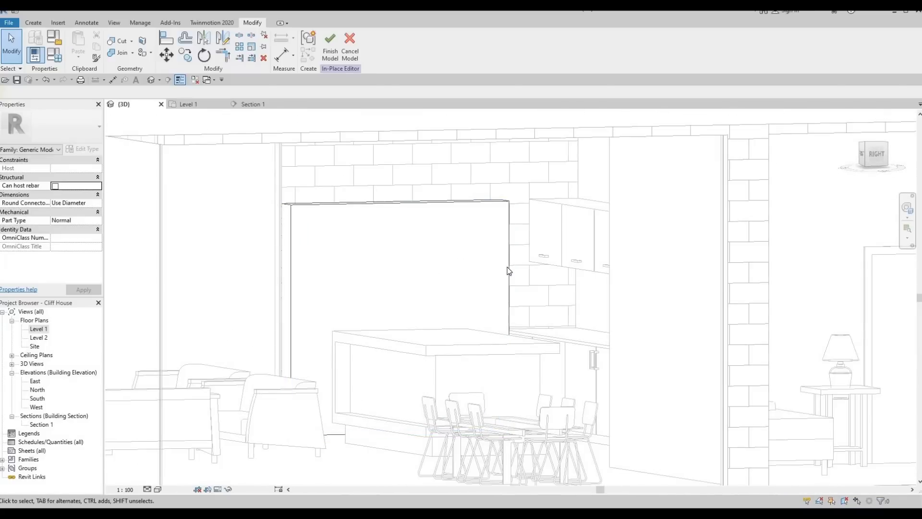
click(508, 312)
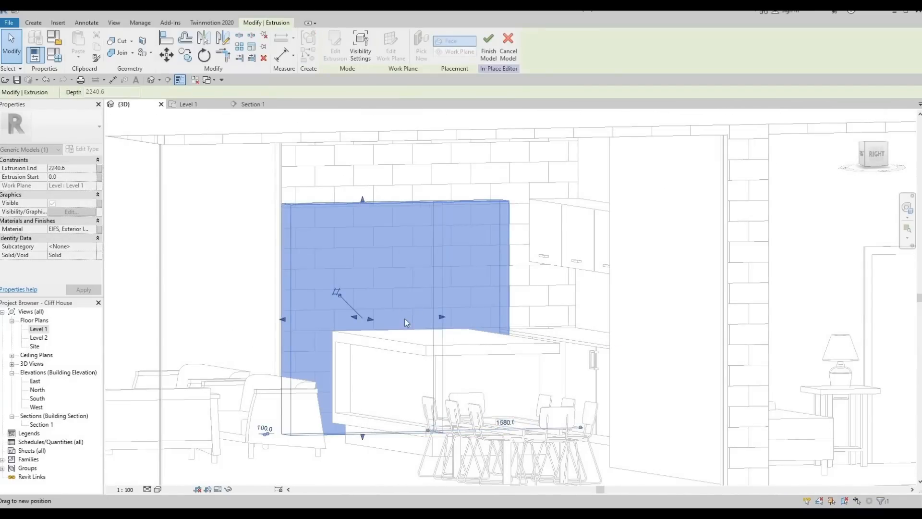
key(Escape)
shift+middle_drag(372, 354, 466, 350)
shift+middle_drag(428, 256, 433, 240)
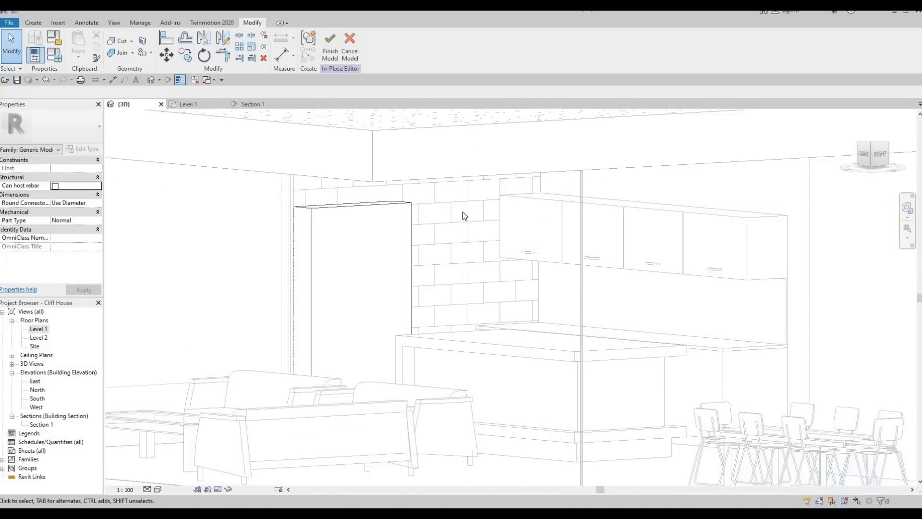
Align the top of the tall side-wall block with the top of the upper kitchen cabinets and finish the in-place model
key(a)
key(l)
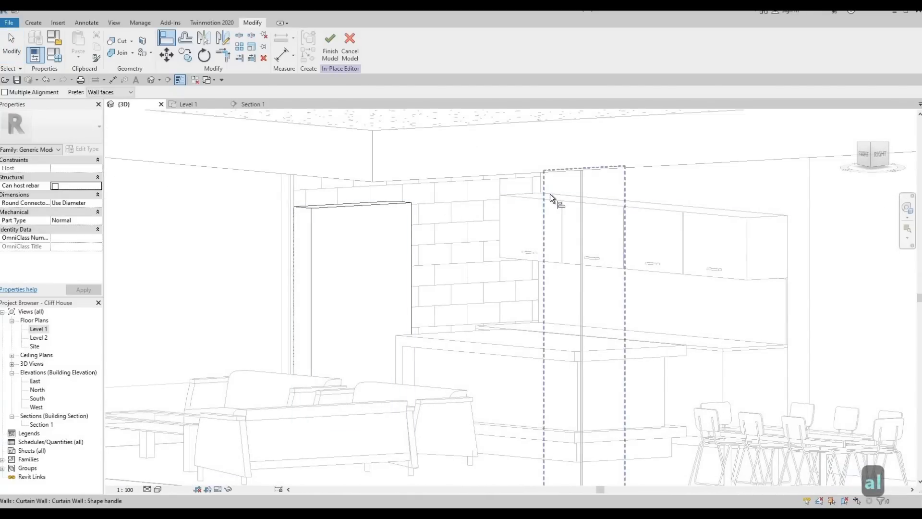
click(550, 194)
click(458, 214)
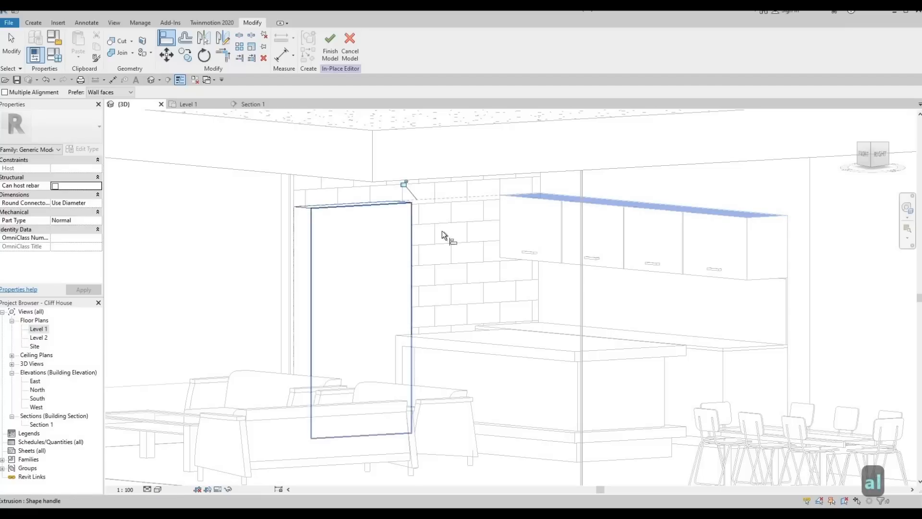
key(Escape)
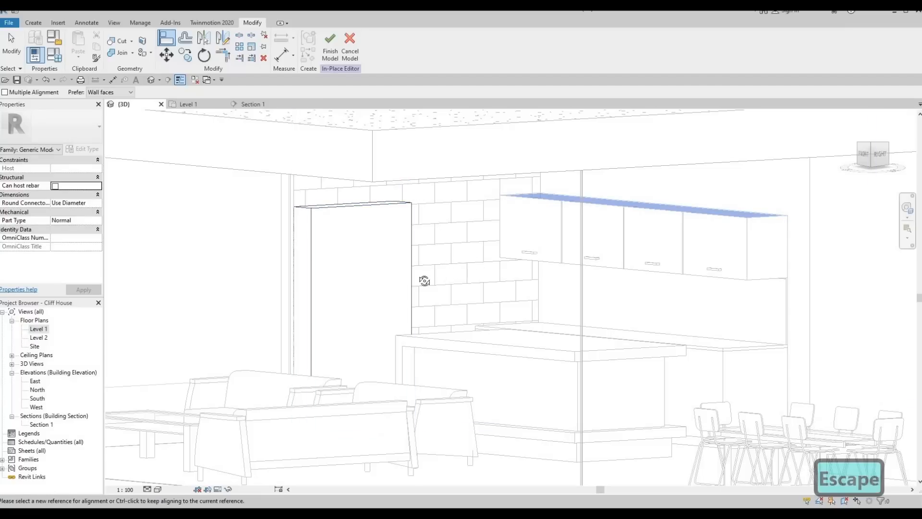
shift+middle_drag(425, 281, 497, 251)
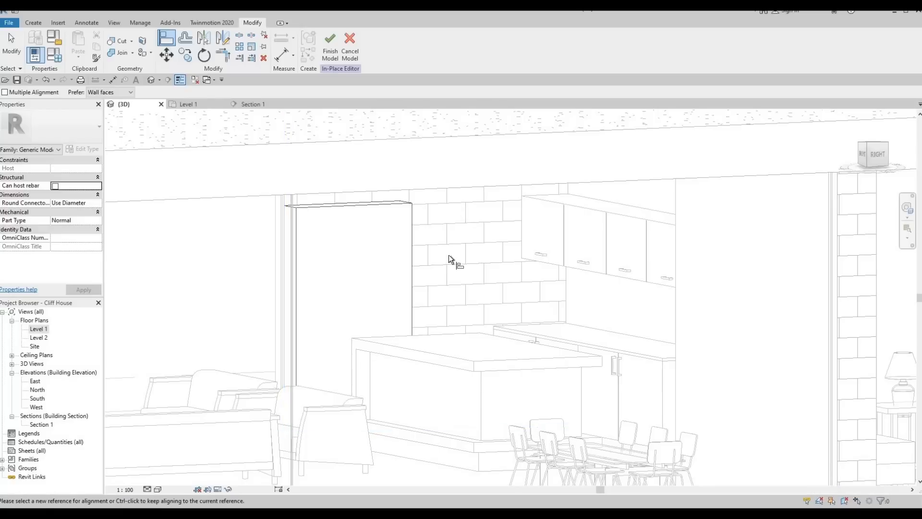
middle_drag(449, 255, 414, 235)
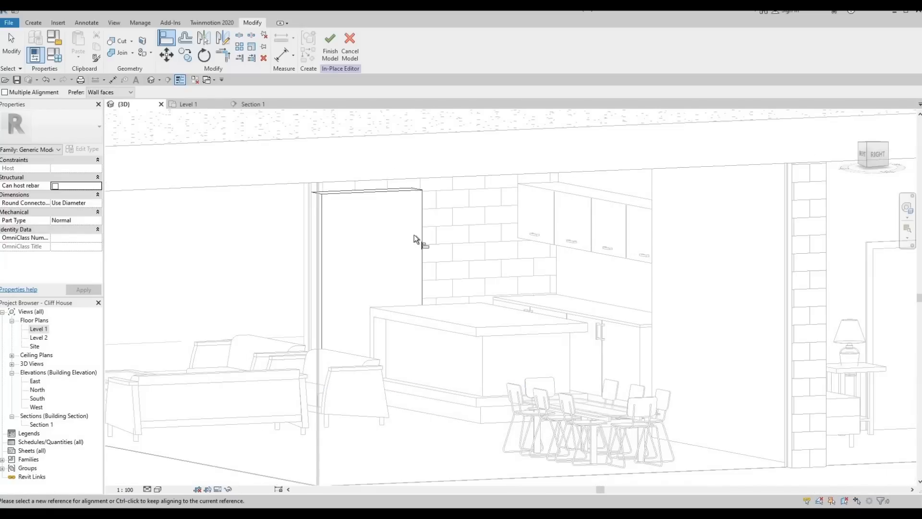
key(Escape)
shift+middle_drag(467, 249, 480, 263)
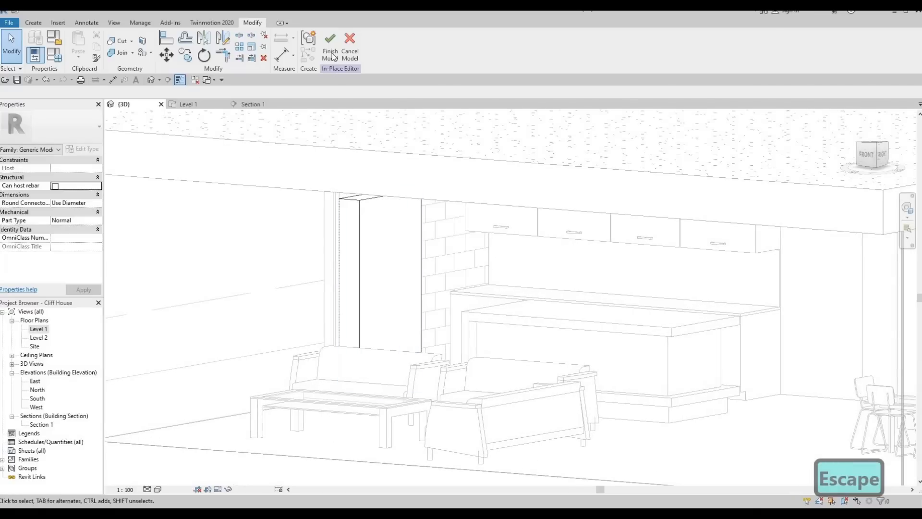
shift+middle_drag(379, 259, 487, 260)
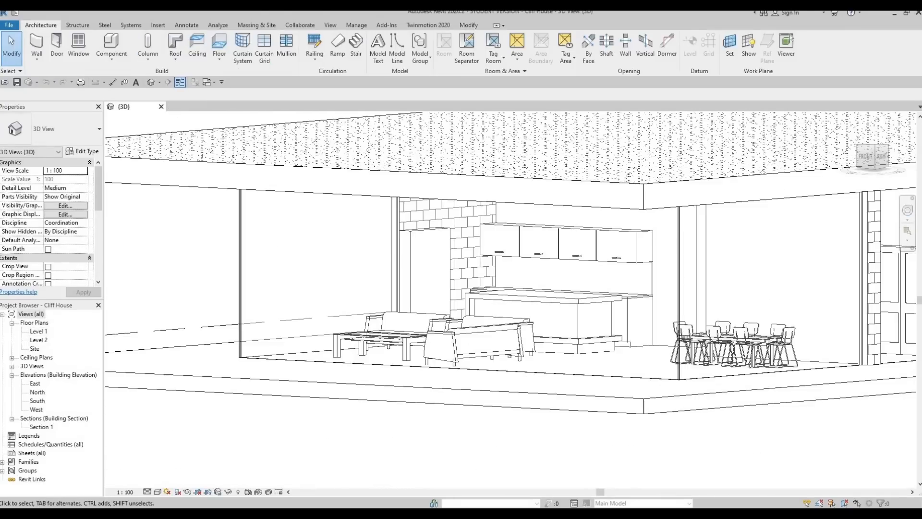
Load the cook top, fridge, oven microwave, range hood and sink families from the blocks folder into the project
drag(64, 144, 487, 165)
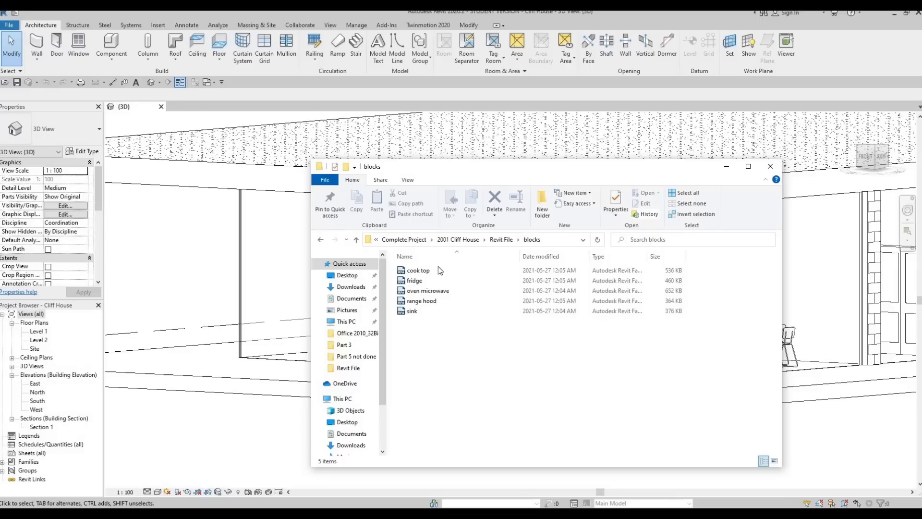
drag(460, 343, 434, 284)
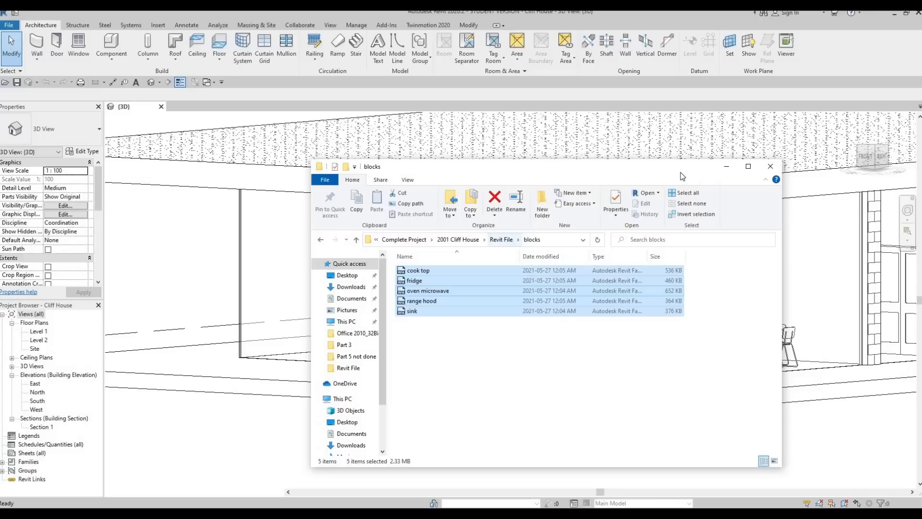
drag(441, 167, 0, 146)
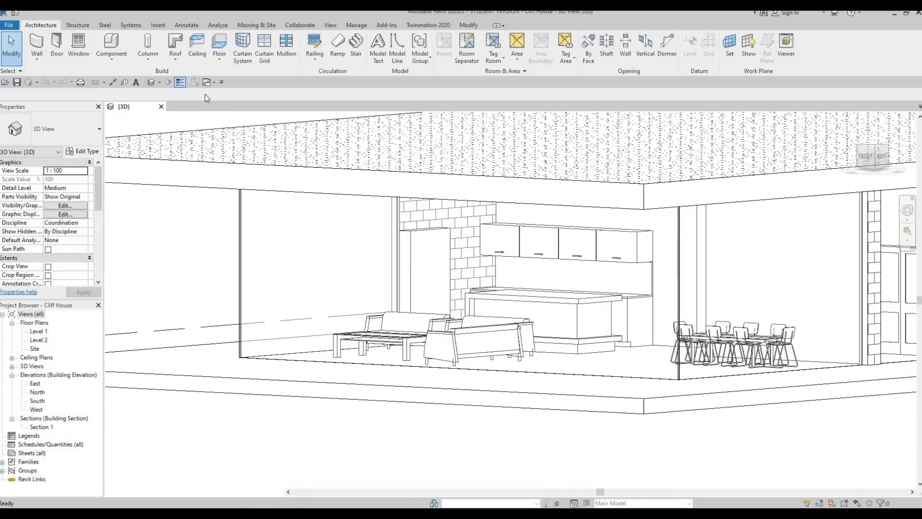
In the Level 1 plan, place the 36" x 70" fridge against the rear wall, flush with the end of the kitchen counter
click(111, 45)
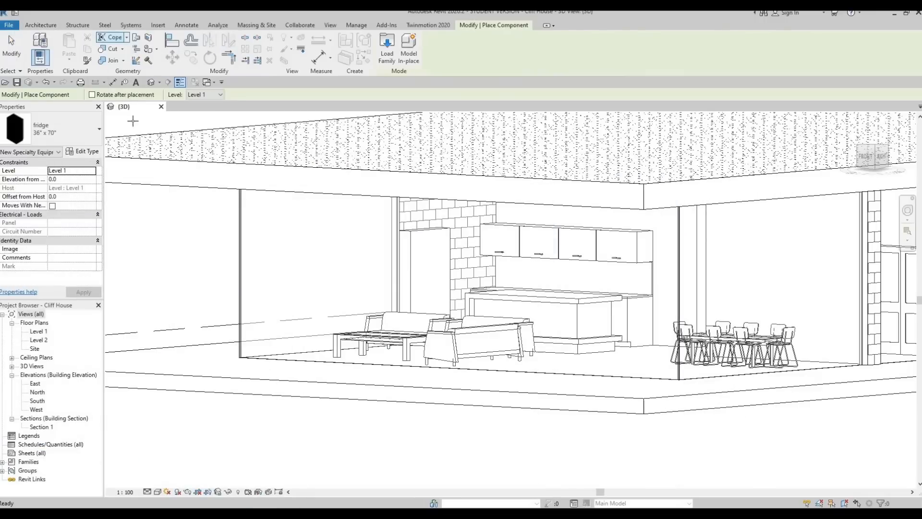
double_click(42, 331)
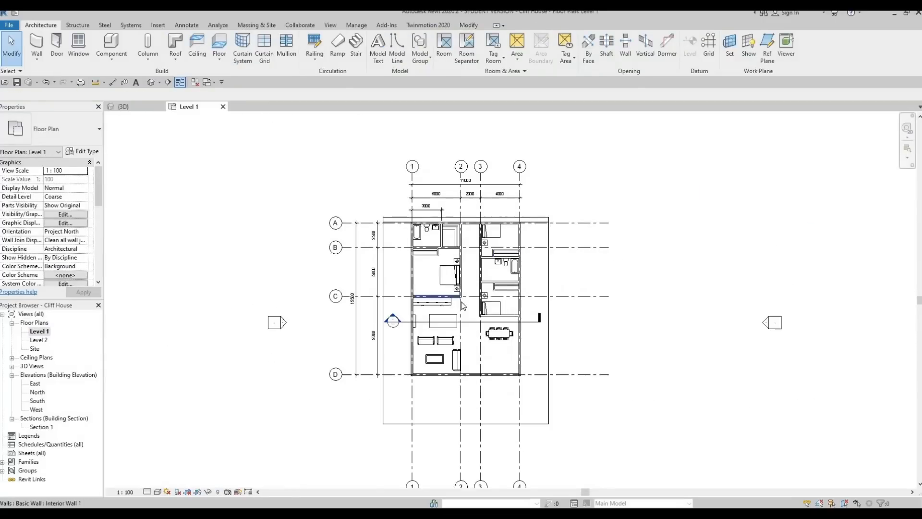
scroll(473, 269, up, 10)
click(115, 43)
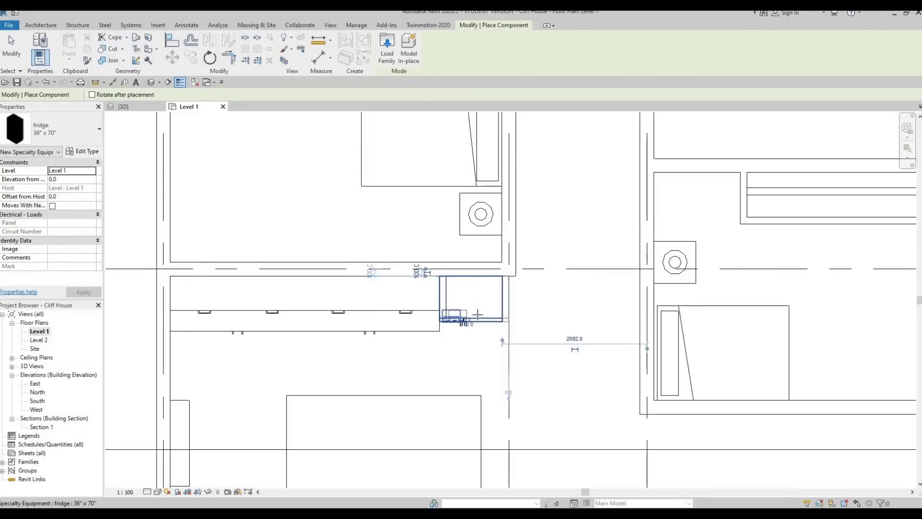
click(477, 304)
key(Escape)
key(Escape)
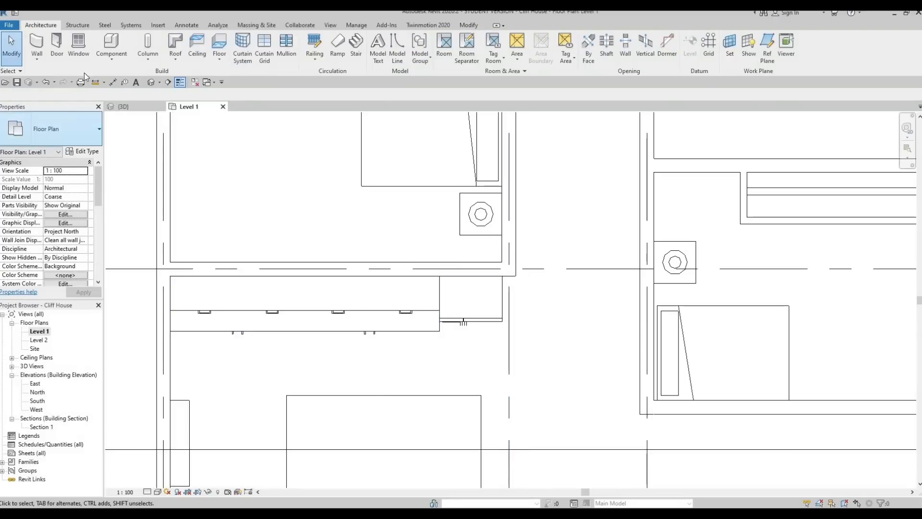
Place the Miele Induction Cooktop 6350 LPT, rotated 180° and at 850 mm elevation, on the fridge-side end of the kitchen island
click(111, 43)
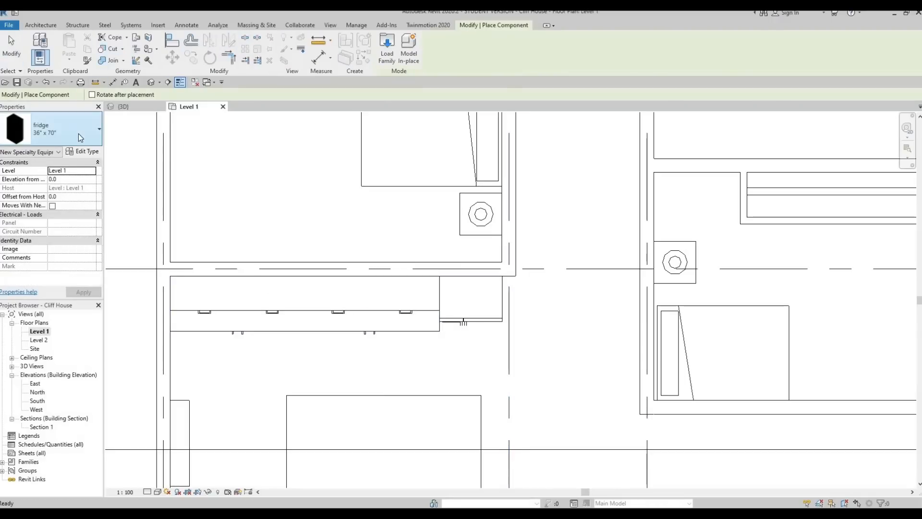
click(79, 132)
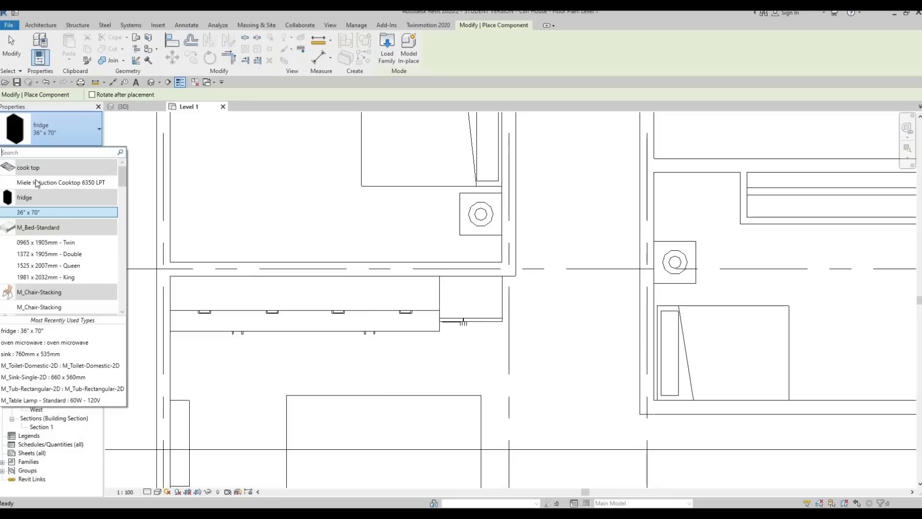
click(37, 183)
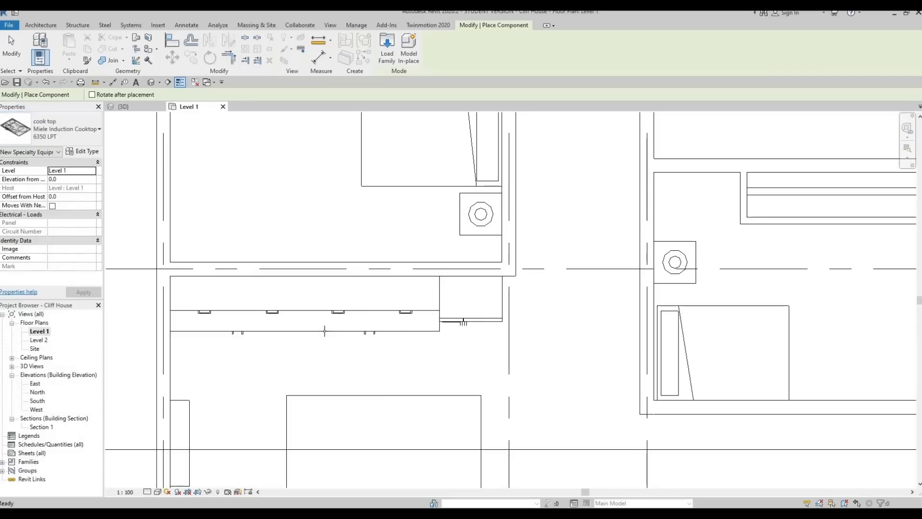
ctrl+scroll(416, 307, down, 3)
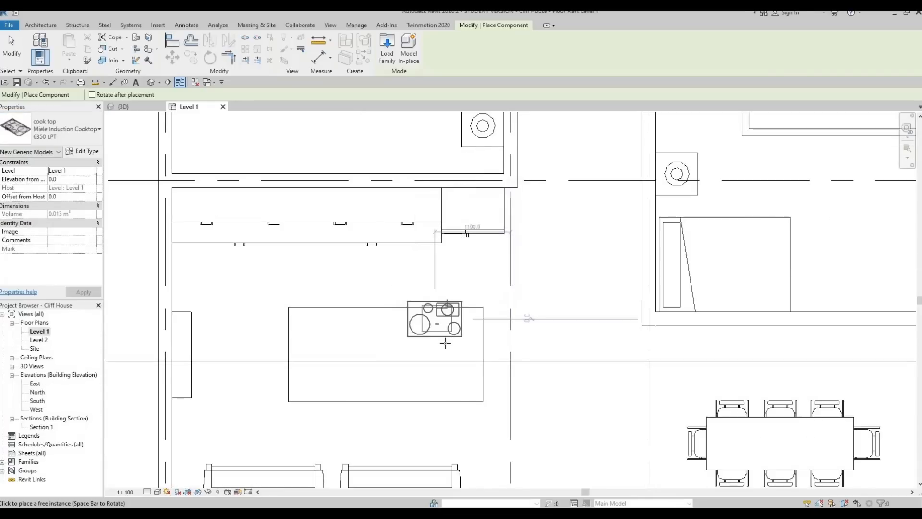
scroll(446, 342, up, 1)
key(space)
key(space)
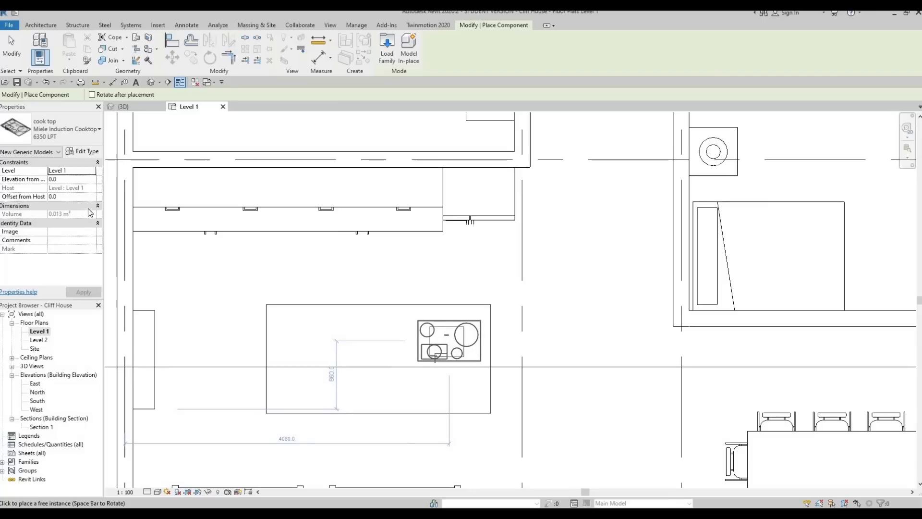
click(73, 179)
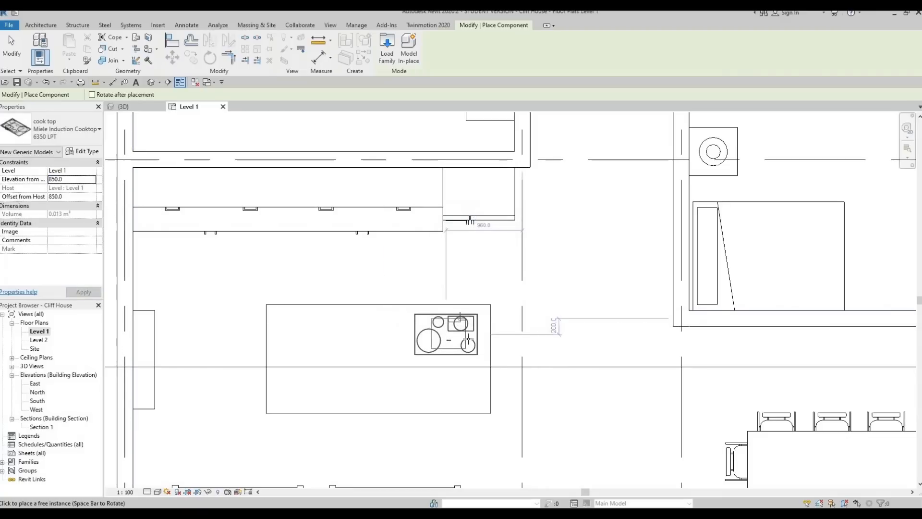
key(space)
key(space)
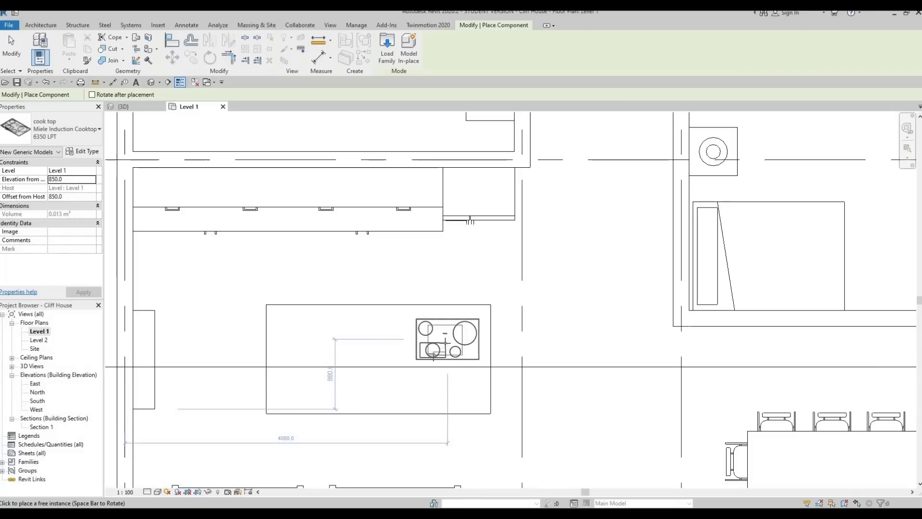
click(449, 339)
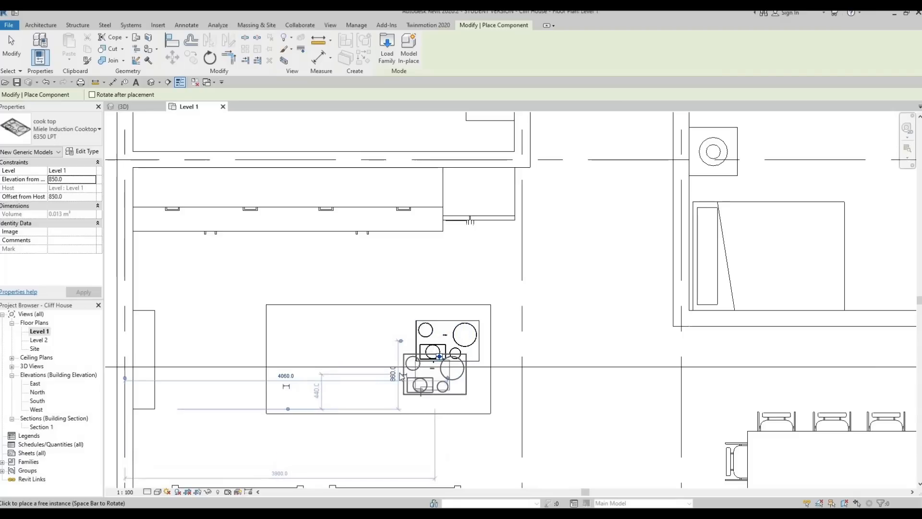
key(Escape)
key(Escape)
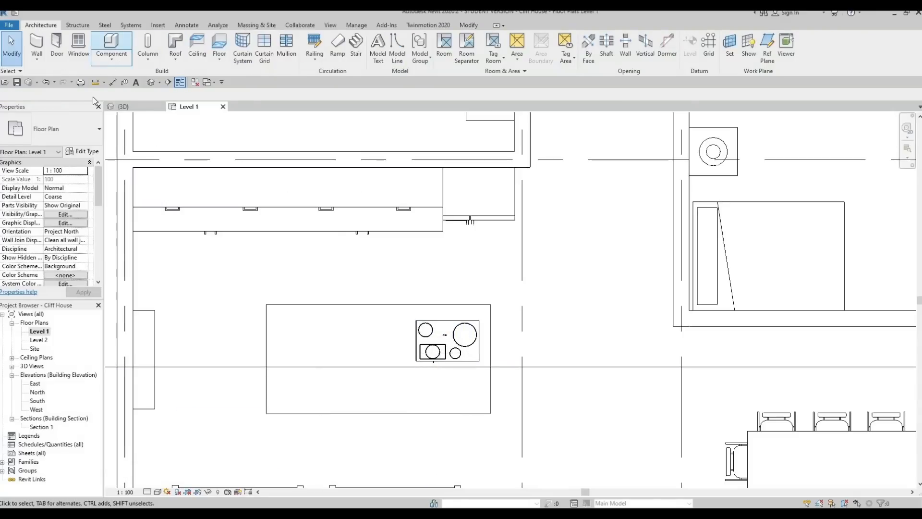
Place the 760mm x 535mm sink at 700 mm elevation near the middle of the rear kitchen counter
click(80, 123)
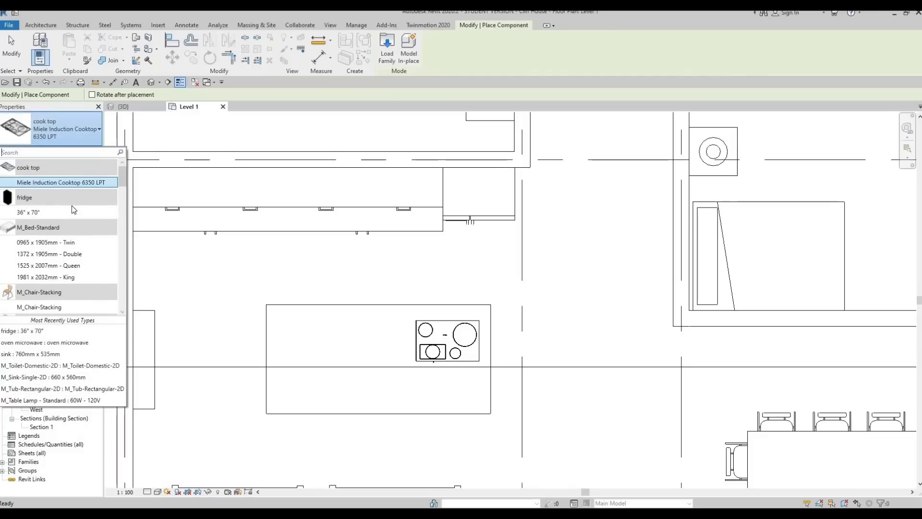
scroll(65, 217, down, 8)
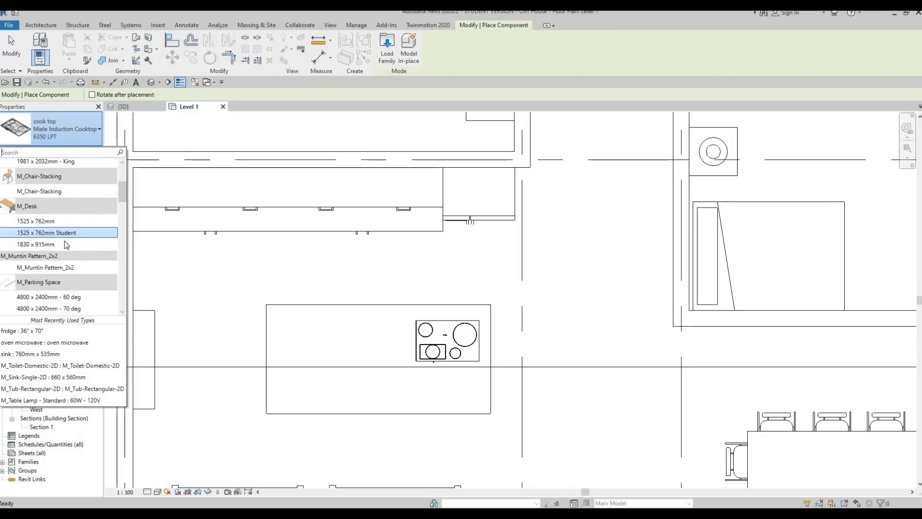
scroll(64, 243, down, 10)
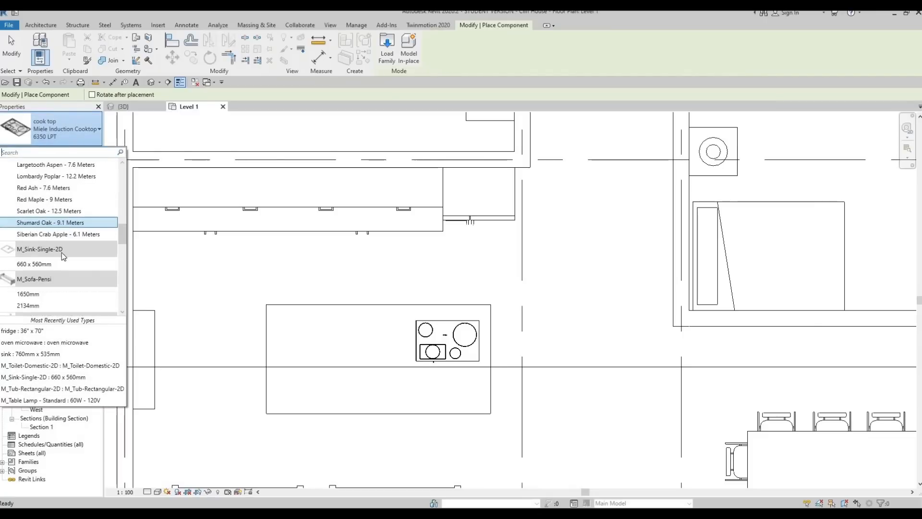
scroll(61, 266, down, 3)
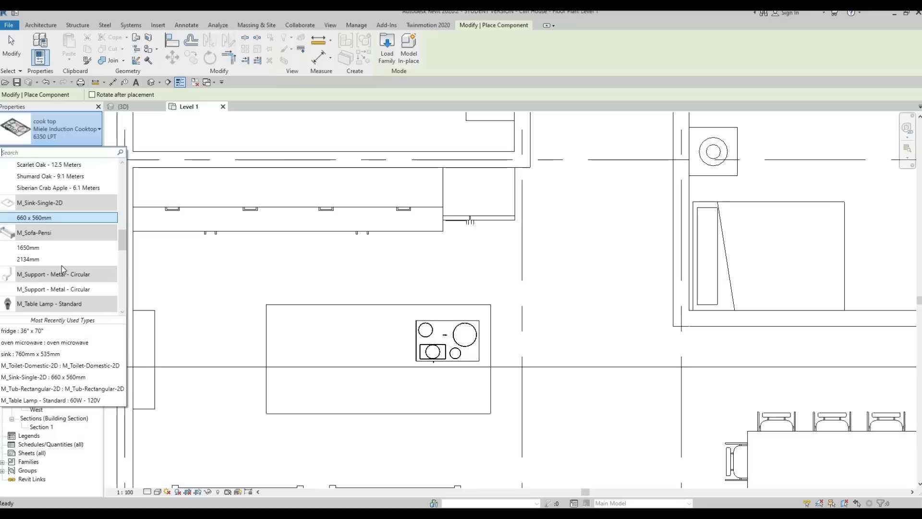
scroll(62, 265, down, 6)
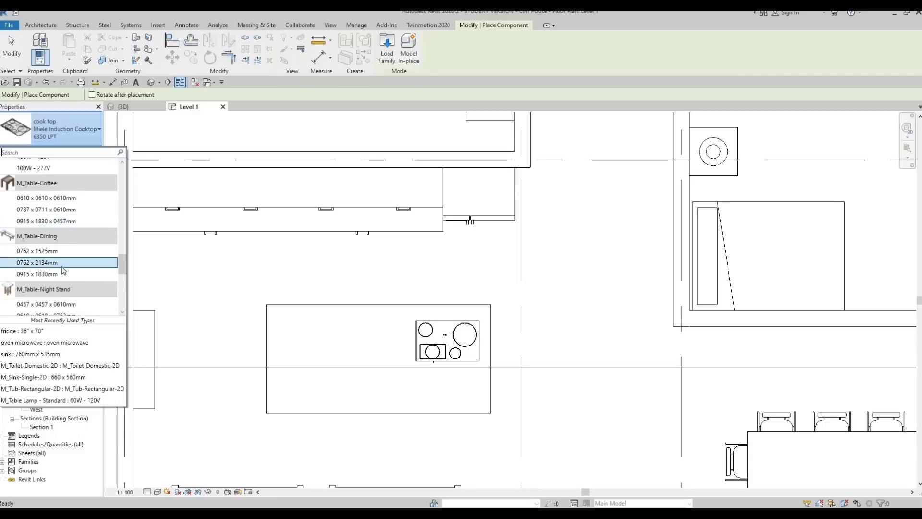
scroll(61, 266, down, 4)
scroll(61, 263, down, 2)
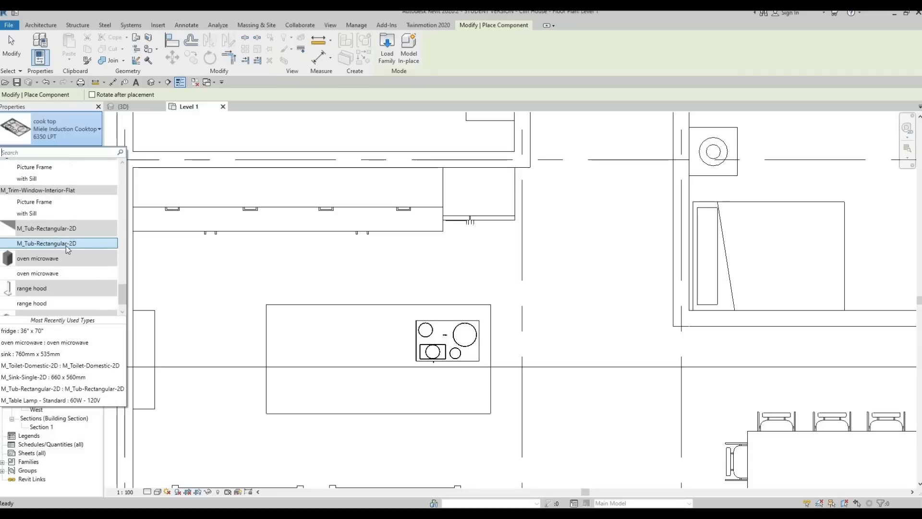
scroll(61, 267, down, 2)
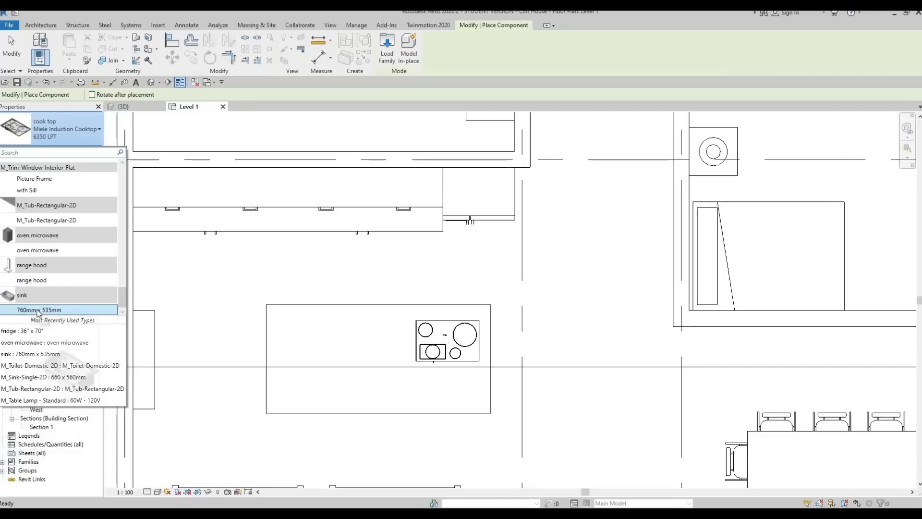
click(62, 310)
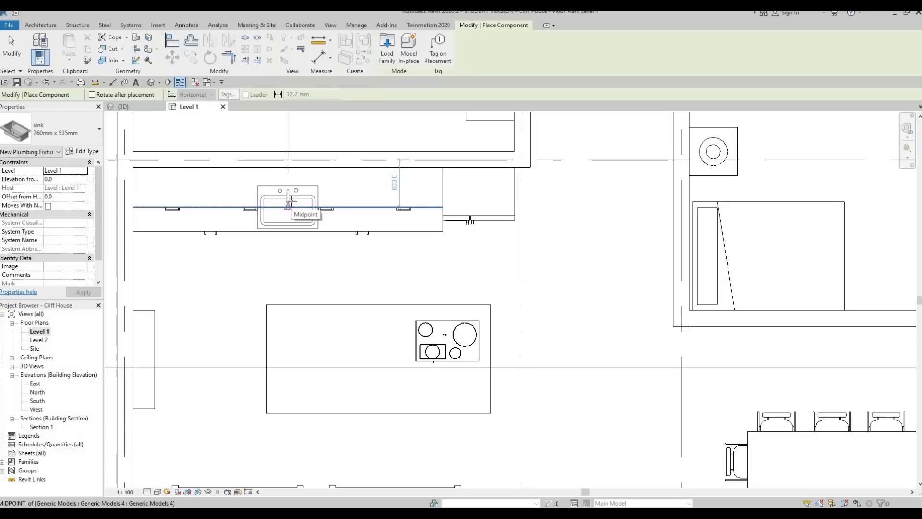
click(292, 200)
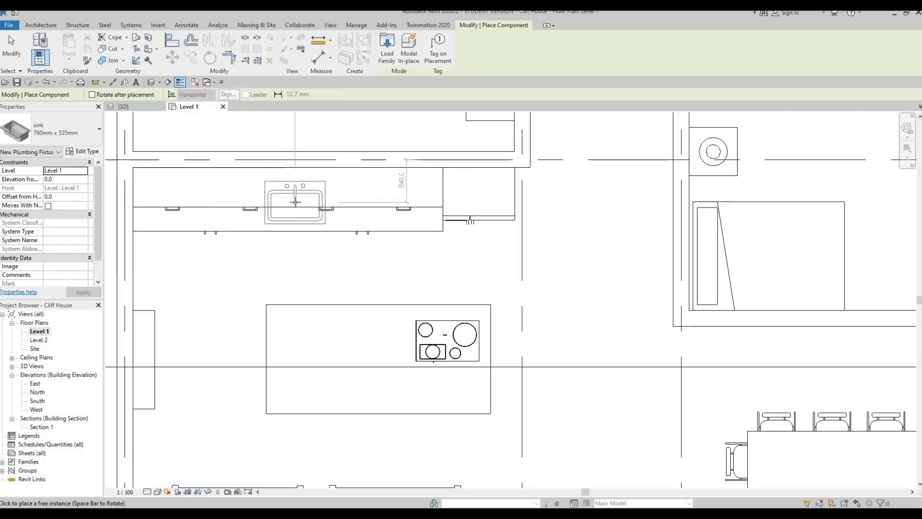
click(67, 179)
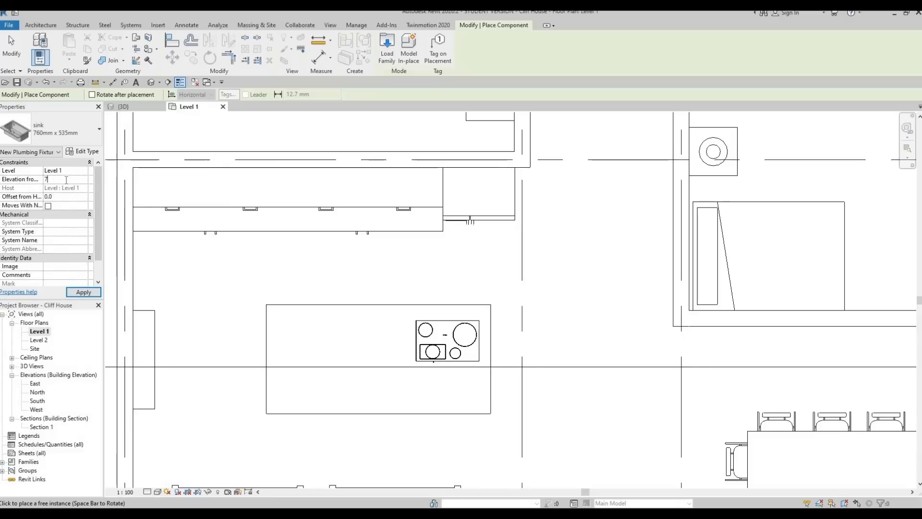
click(83, 293)
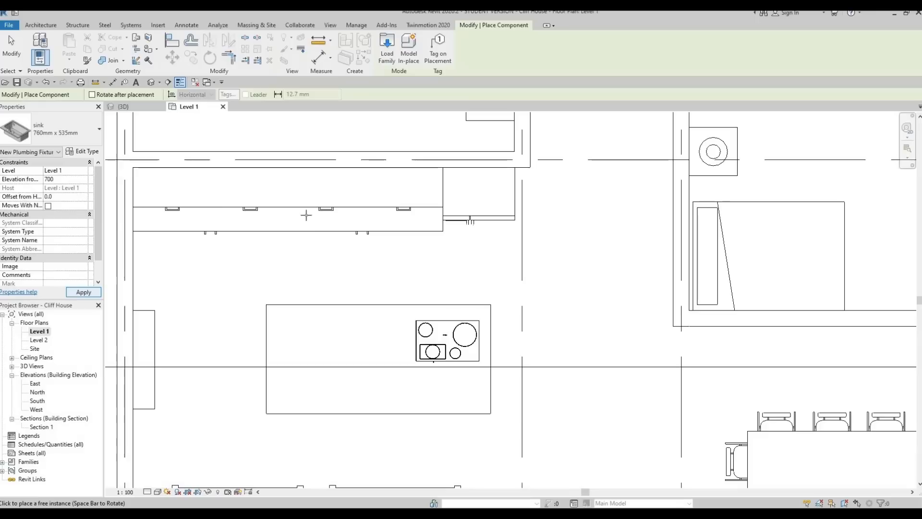
click(299, 200)
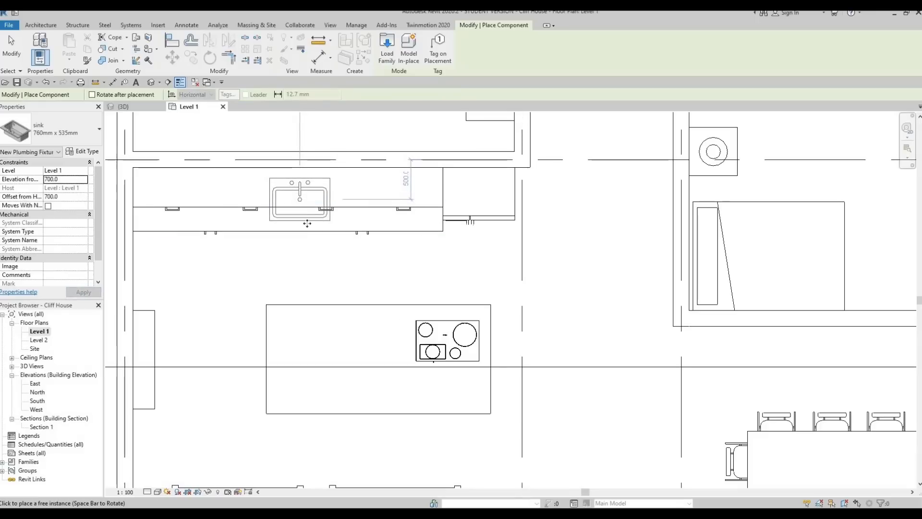
Place the oven microwave at the middle of the tall side-wall block, rotated so its front faces the island
key(Escape)
key(Escape)
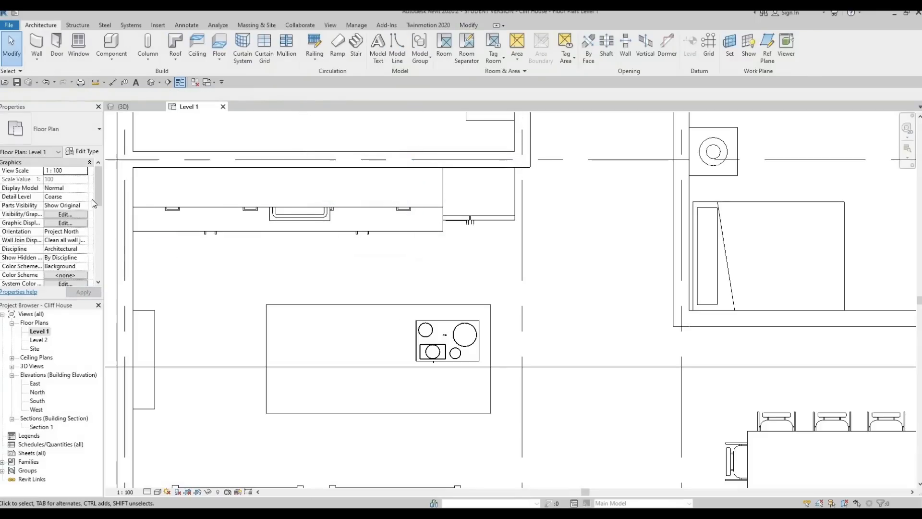
click(114, 44)
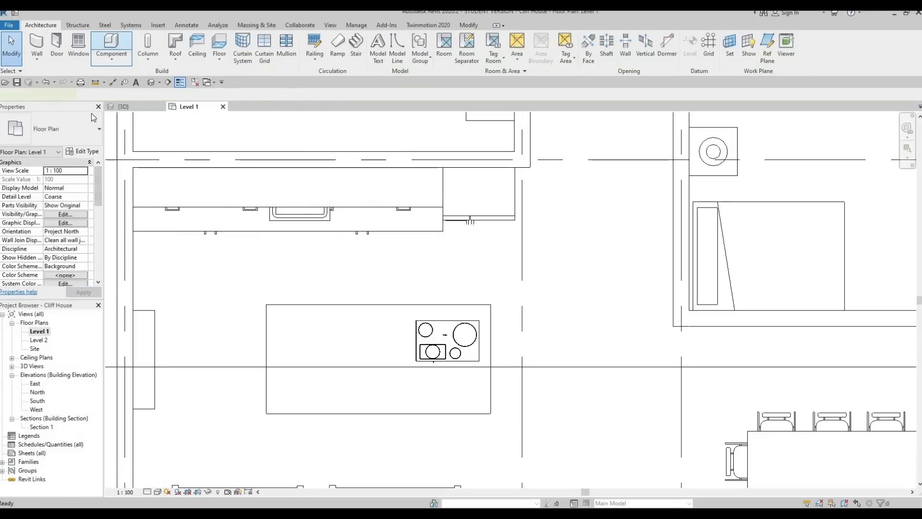
click(67, 129)
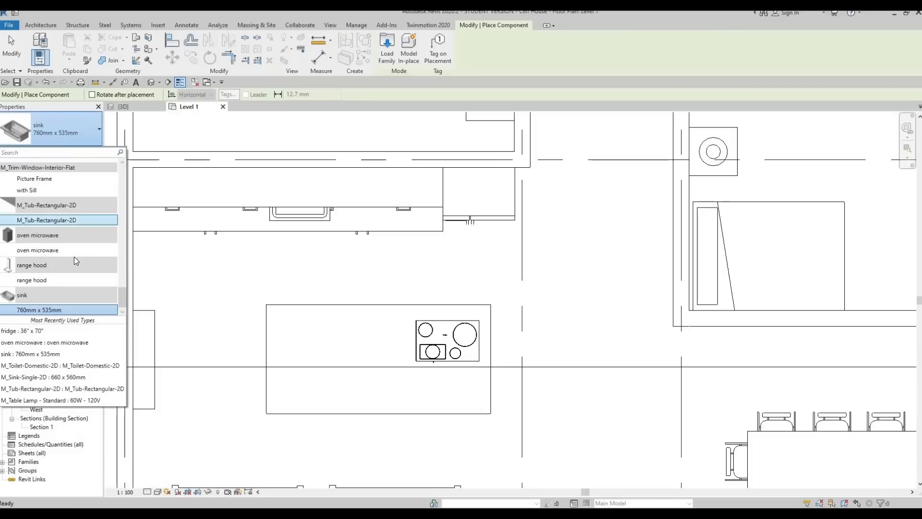
click(68, 251)
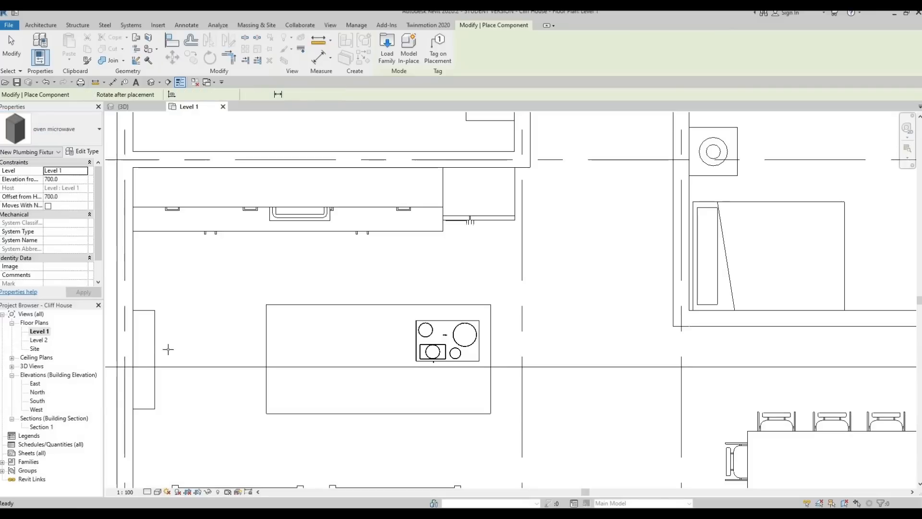
key(space)
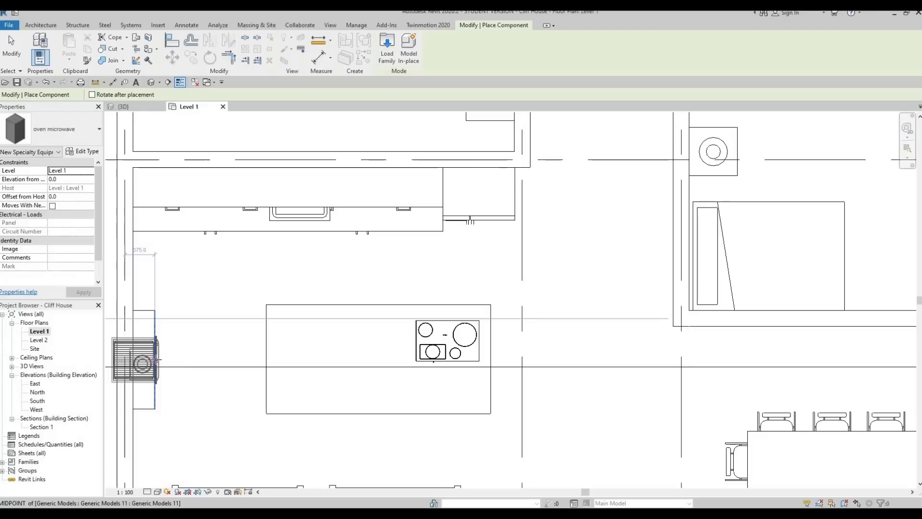
click(166, 375)
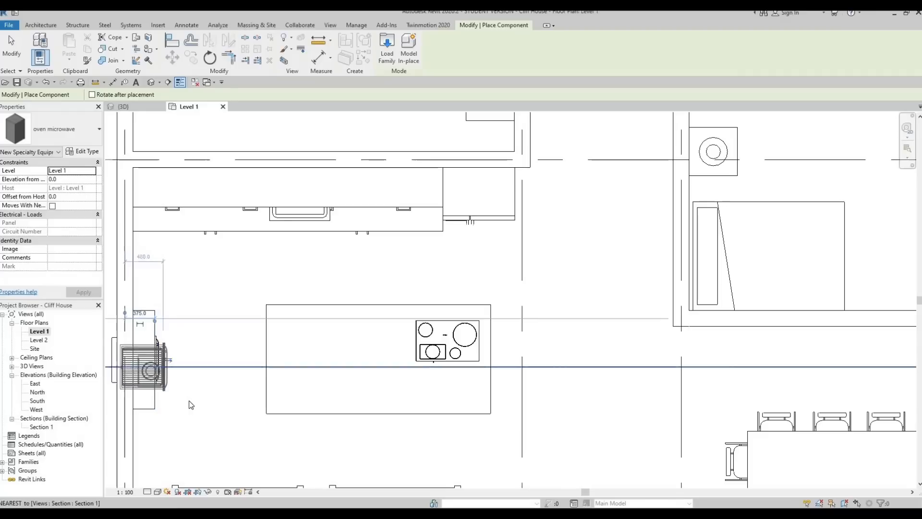
key(Escape)
key(Escape)
Extend the front face of the tall side-wall block slightly towards the island to deepen it around the oven microwave
middle_drag(197, 375, 227, 364)
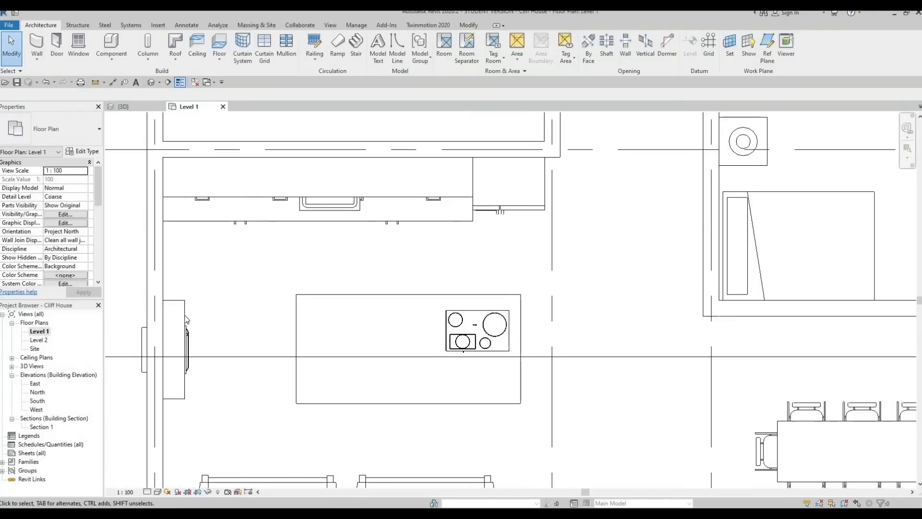
click(188, 353)
drag(189, 354, 196, 349)
key(Escape)
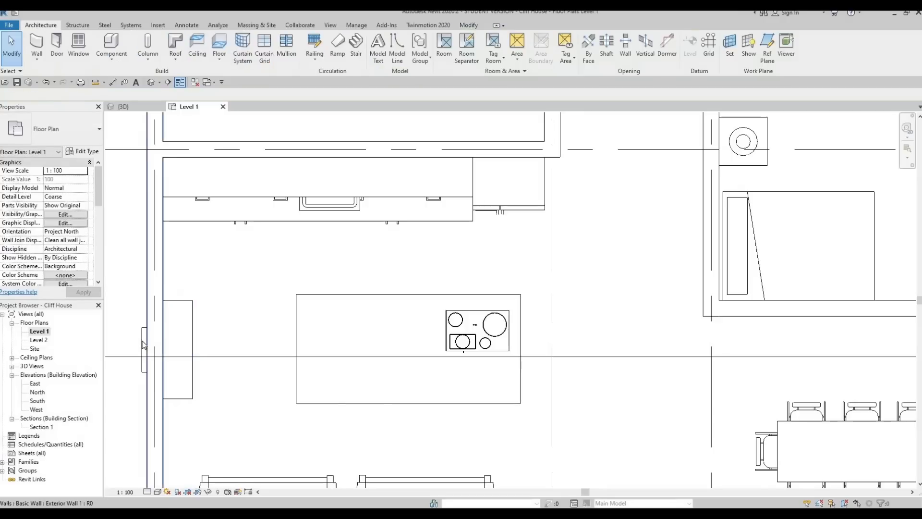
Move the oven microwave out to the front face of the tall side-wall block and set its elevation to 800 mm
click(144, 342)
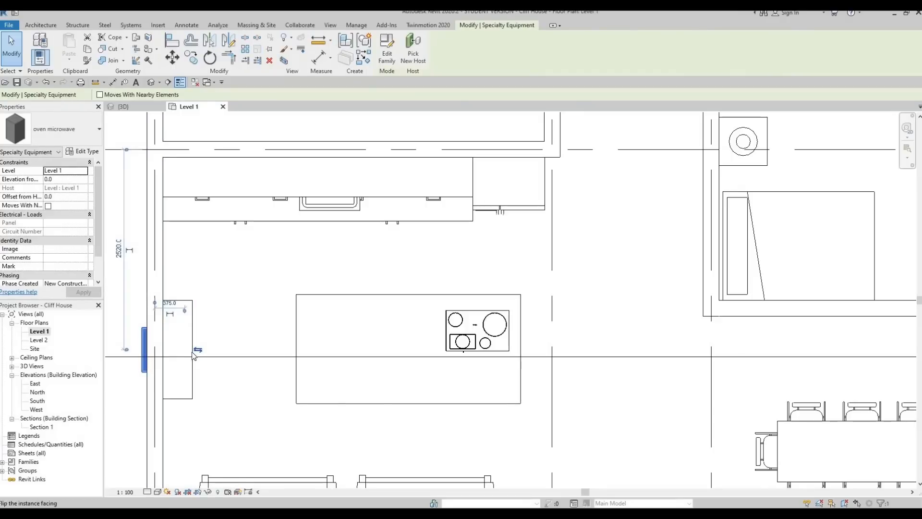
click(195, 351)
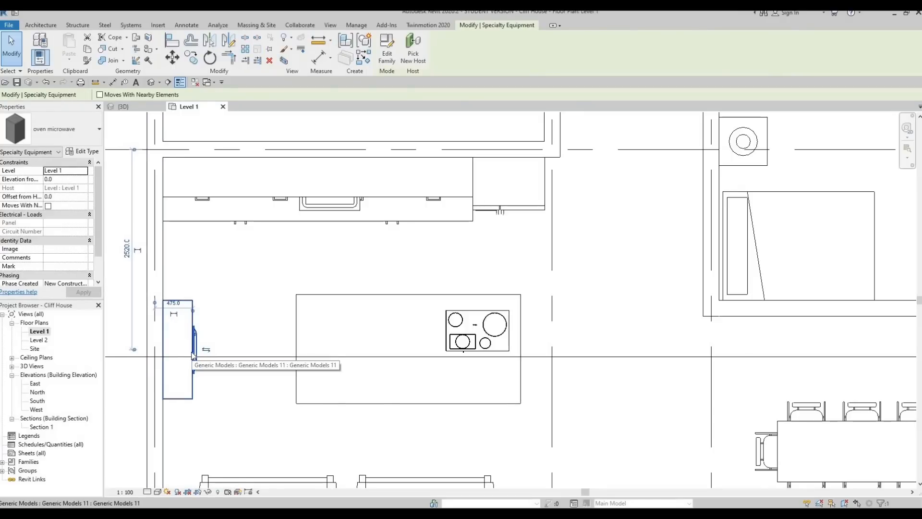
key(Right)
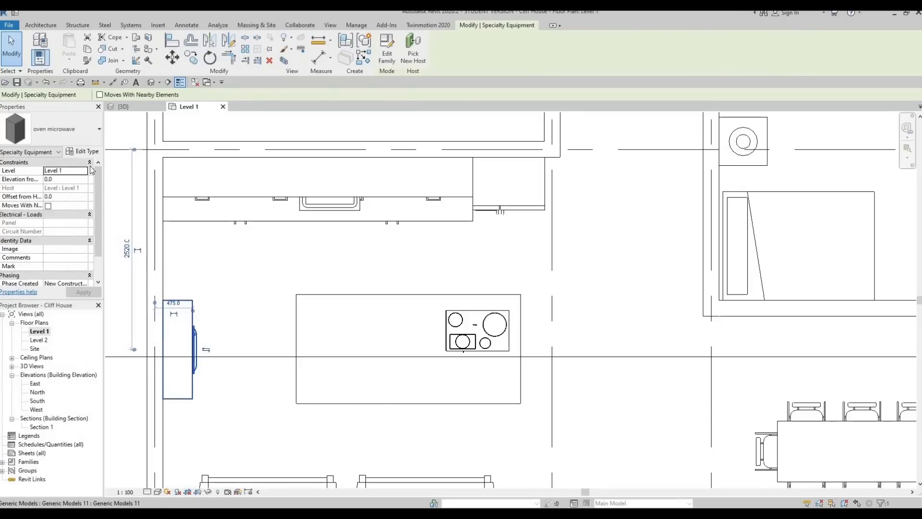
click(69, 179)
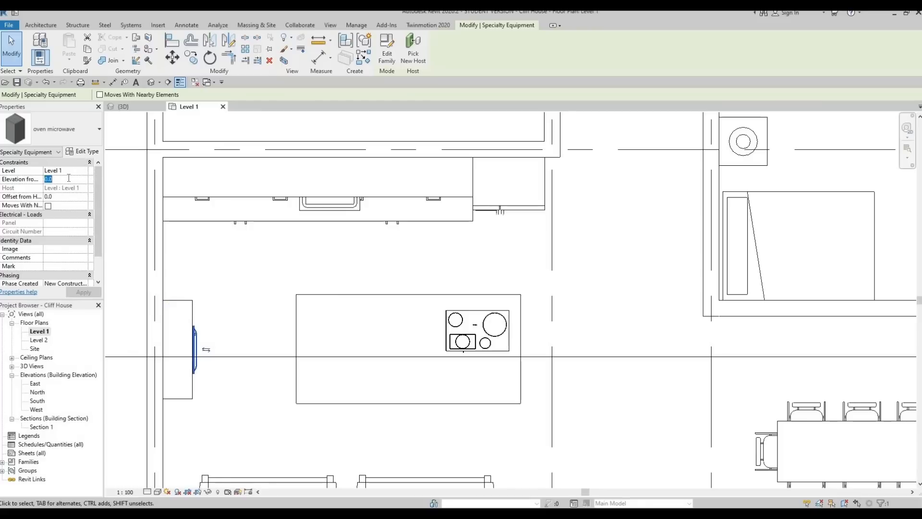
click(78, 288)
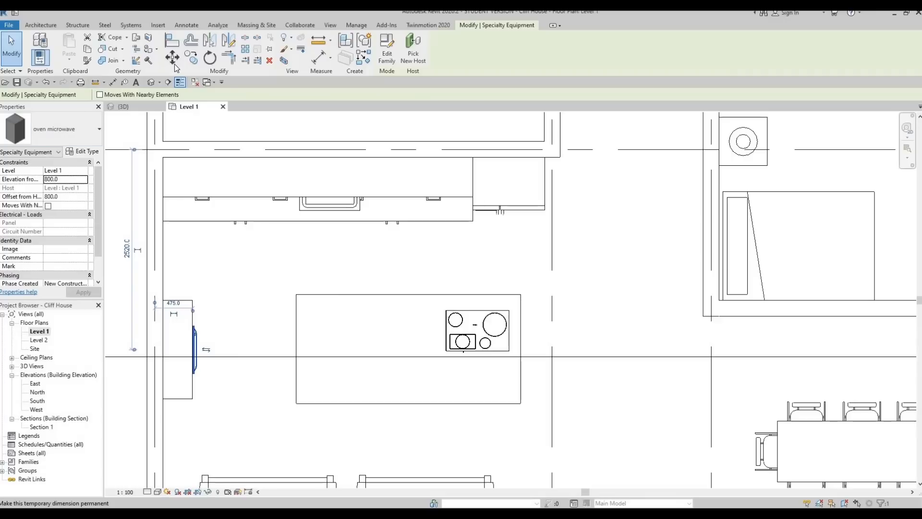
key(Escape)
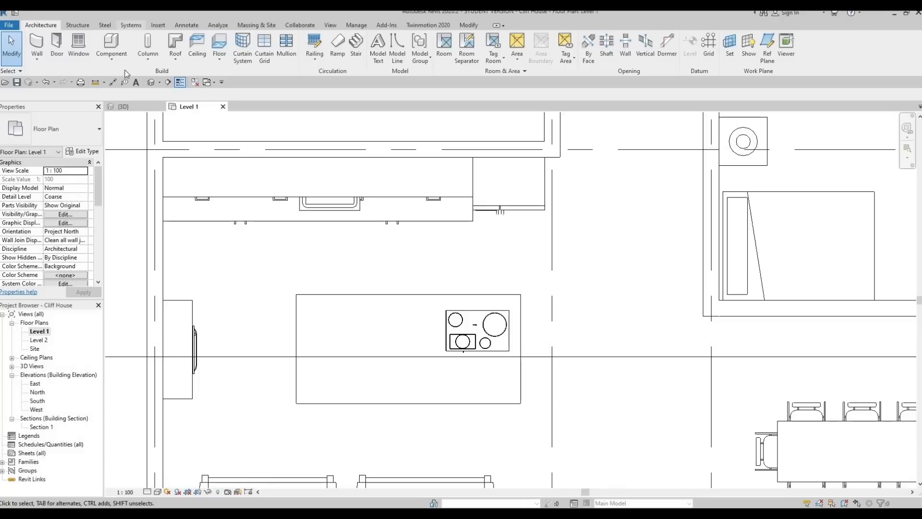
Place the range hood over the kitchen island at 3500 mm elevation from Level 1
click(111, 45)
click(72, 125)
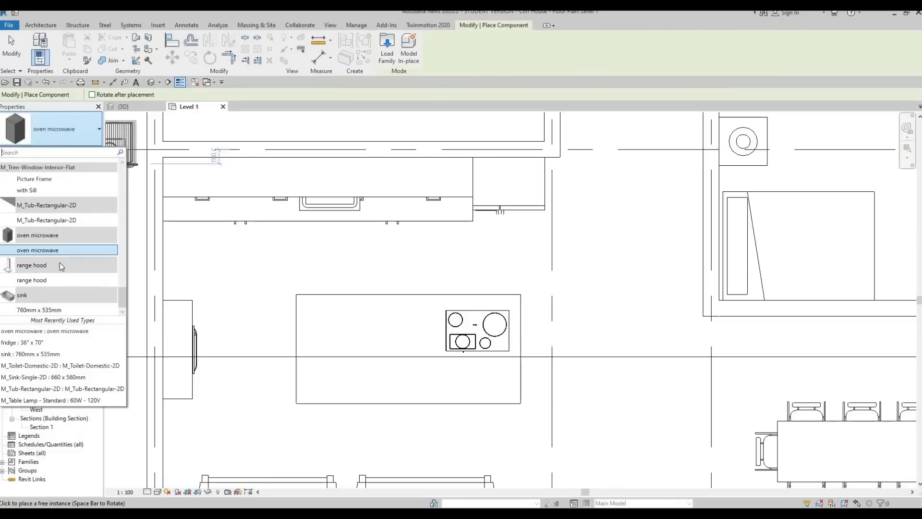
click(43, 280)
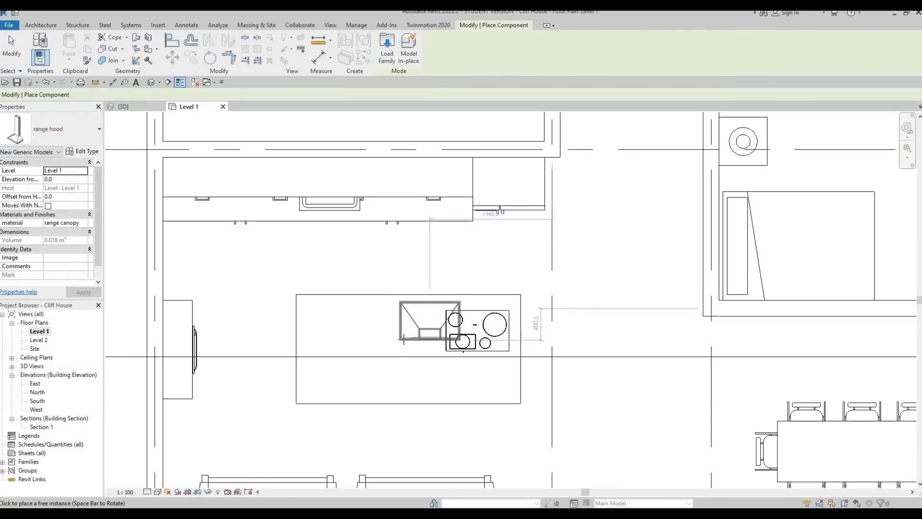
click(61, 179)
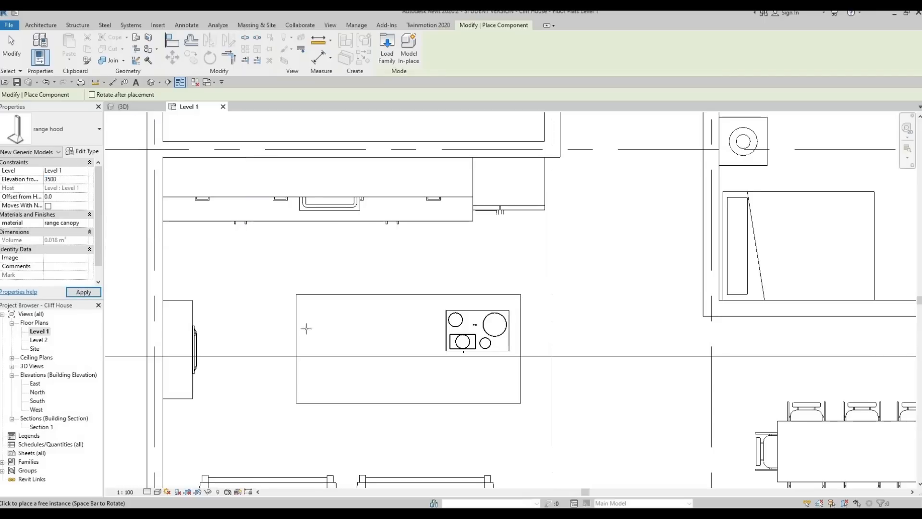
click(364, 351)
key(Escape)
key(Escape)
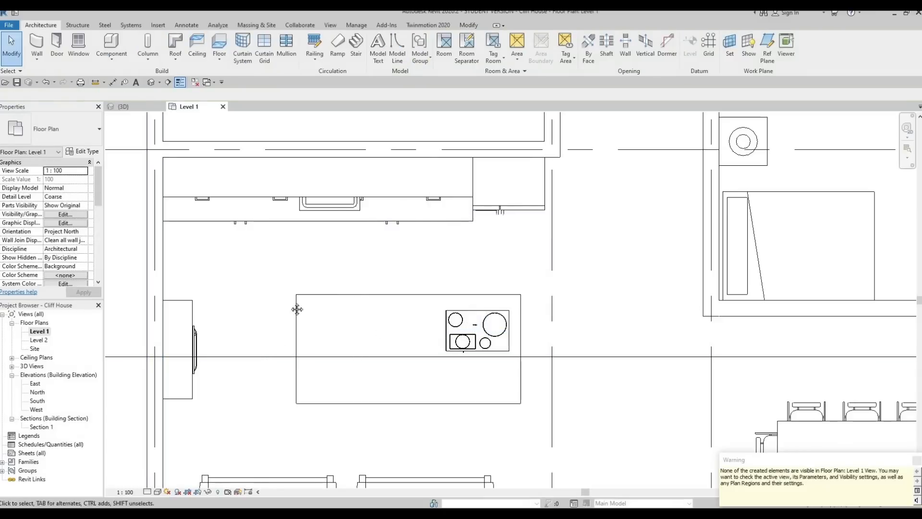
Move the Section 1 line to between the island and the sofas, and open the Section 1 view
scroll(297, 308, down, 4)
click(292, 279)
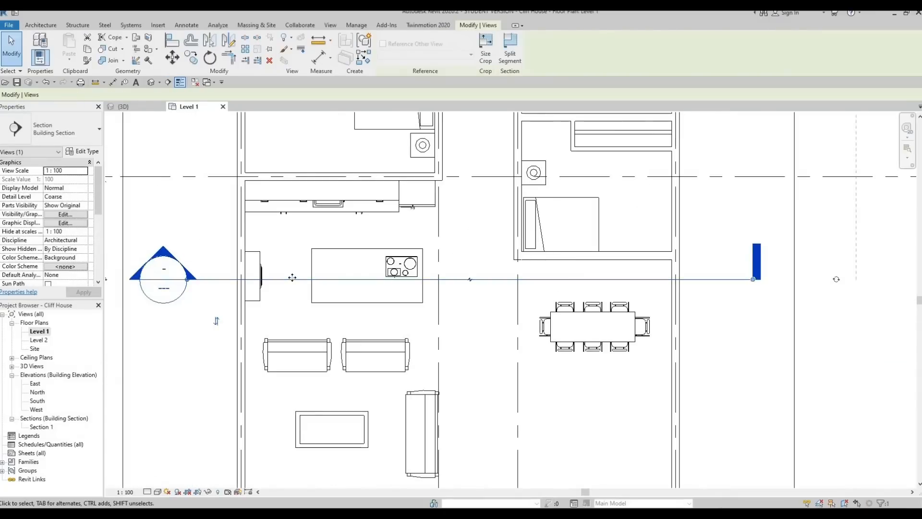
drag(292, 280, 292, 316)
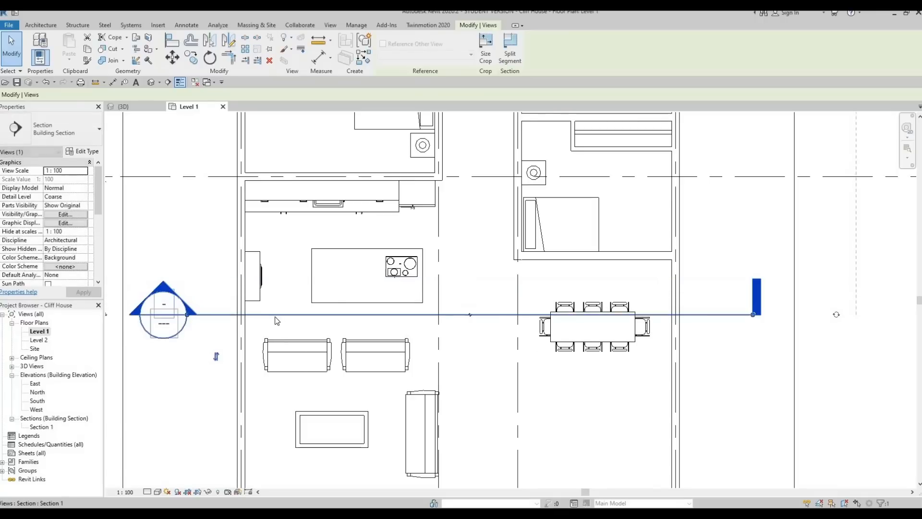
click(133, 260)
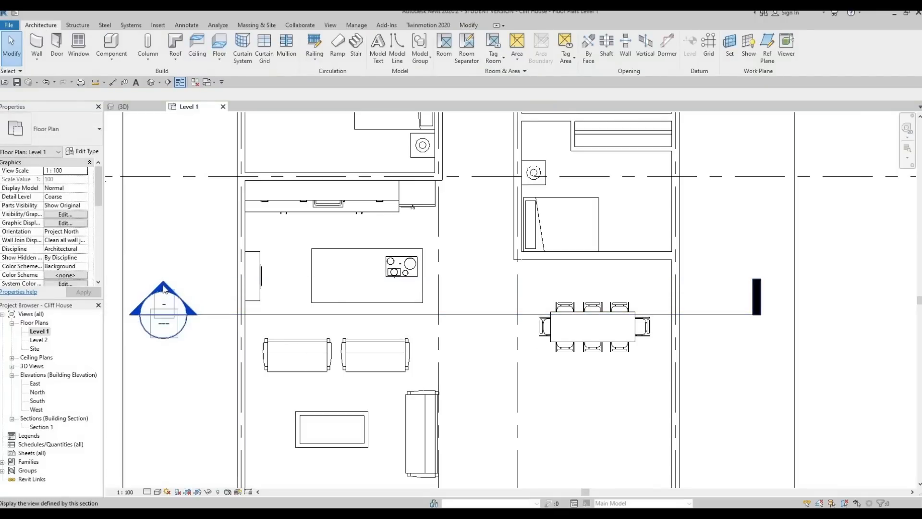
double_click(163, 288)
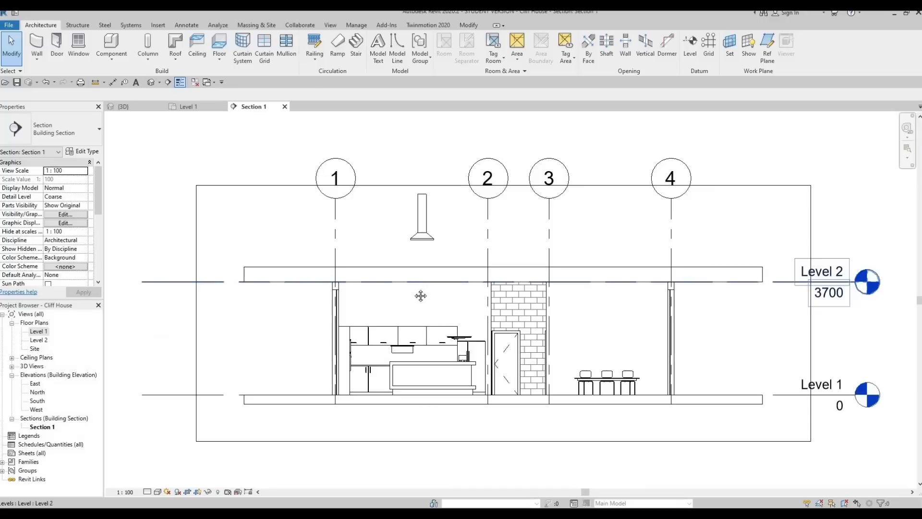
Set the range hood's offset from host to 0 mm in the section view
middle_drag(369, 259, 318, 242)
click(371, 211)
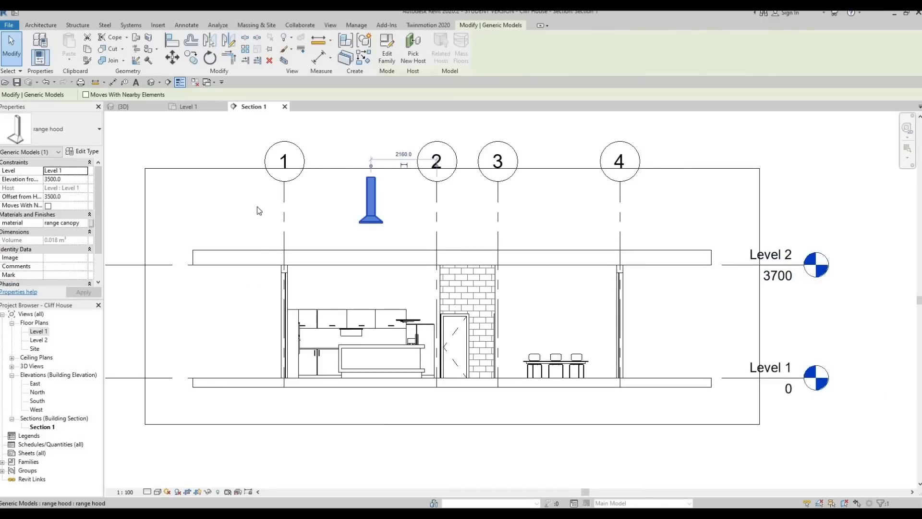
click(70, 179)
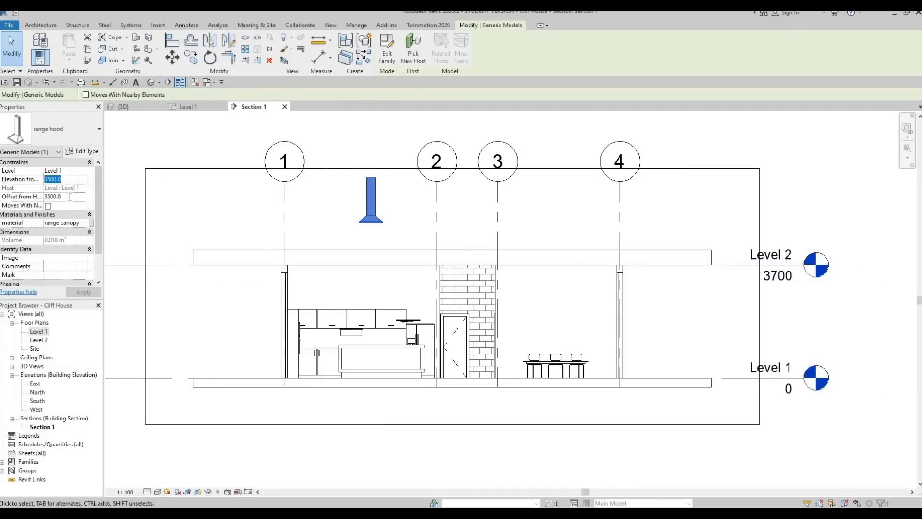
text(0)
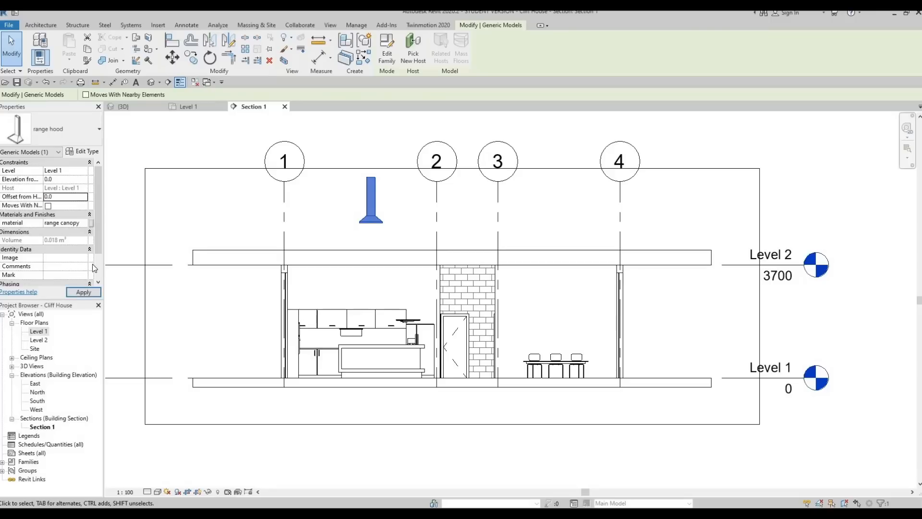
click(85, 291)
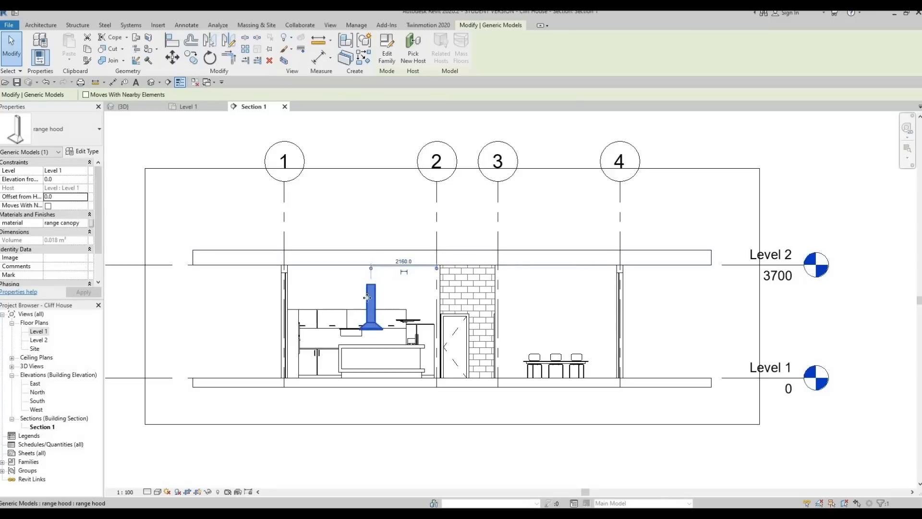
Raise the range hood to 780 mm elevation so its flue reaches the ceiling slab
key(Up)
key(Up)
key(Up)
key(Up)
key(Up)
key(Up)
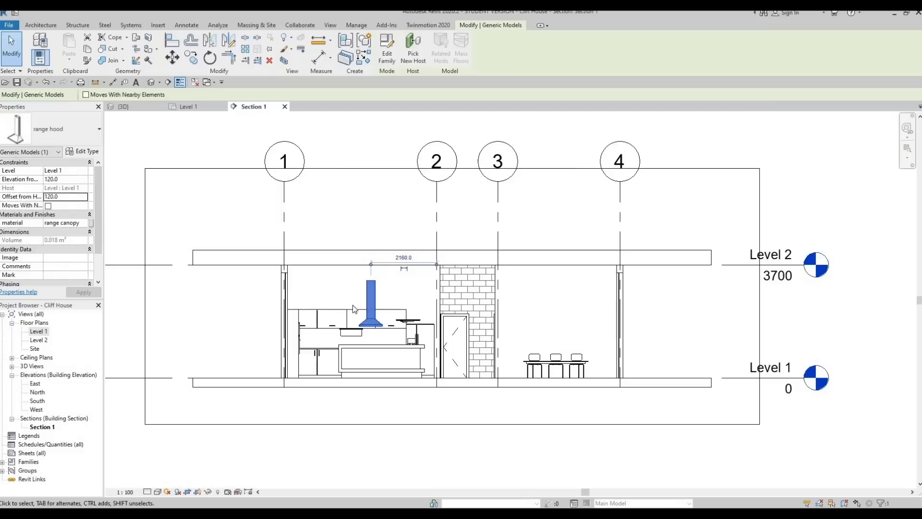
key(Up)
key(Up)
key(Up)
key(Up)
key(Up)
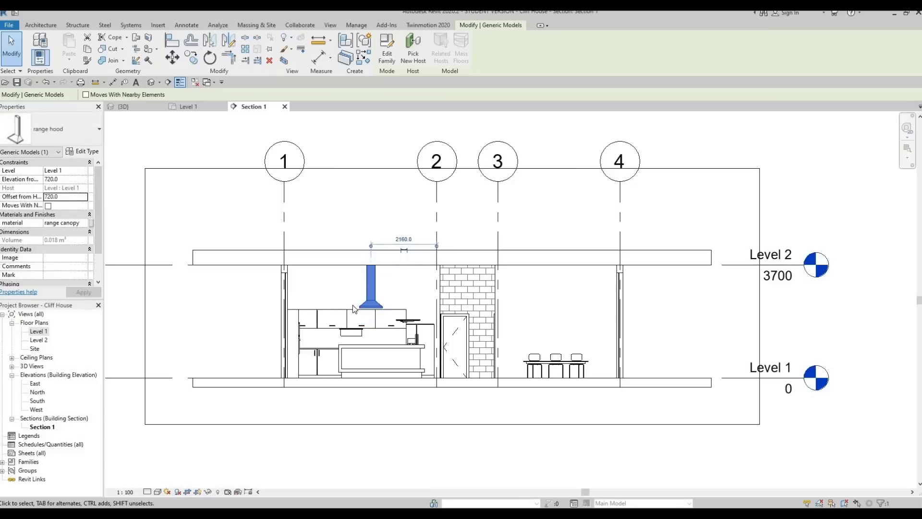
Shift the range hood horizontally towards grid line 2 until it sits centred above the cooktop
key(Right)
key(Right)
key(Right)
key(Right)
key(Right)
key(Right)
key(Right)
key(Right)
key(Right)
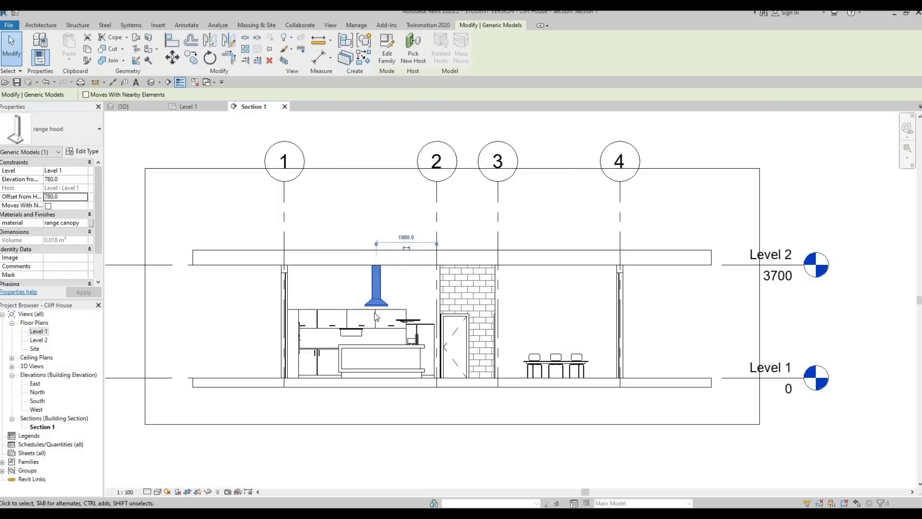
key(Right)
key(Right)
key(Right)
key(Right)
key(Right)
key(Right)
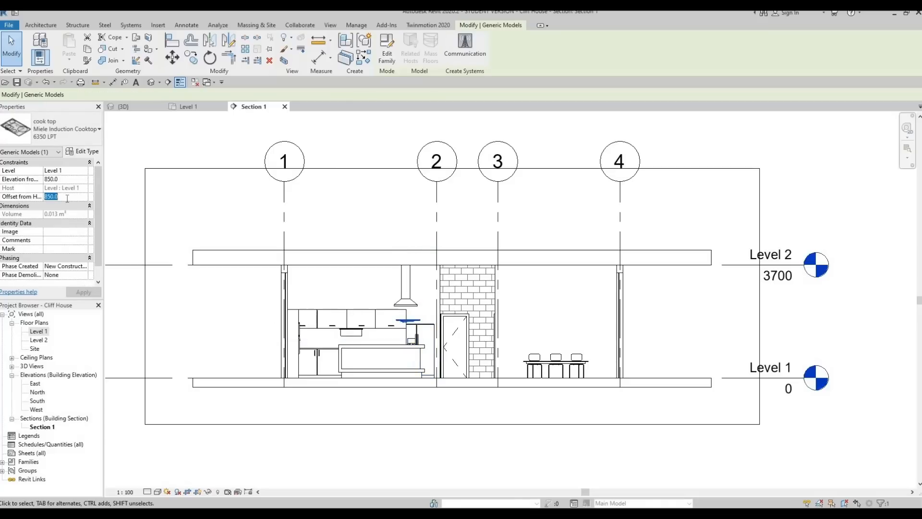
Set the cooktop's offset from host to 0 mm and raise it to 120 mm elevation in the section view
key(Return)
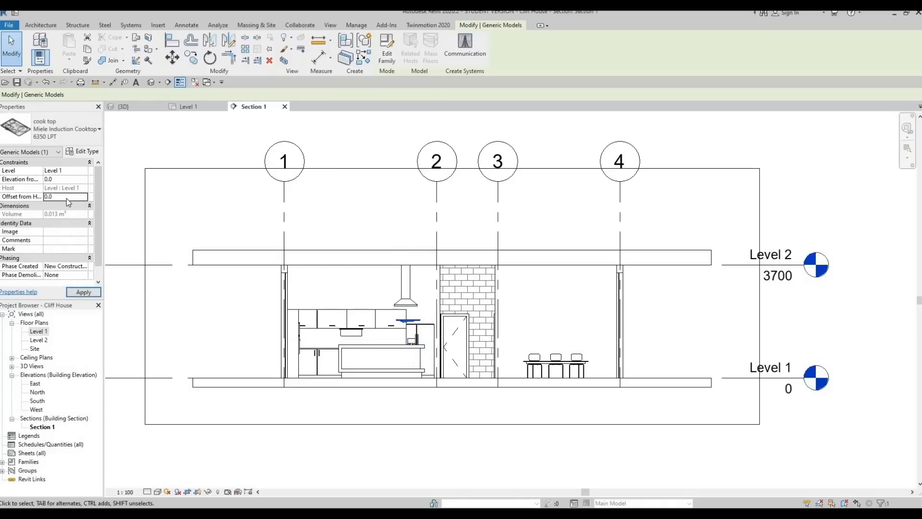
click(82, 293)
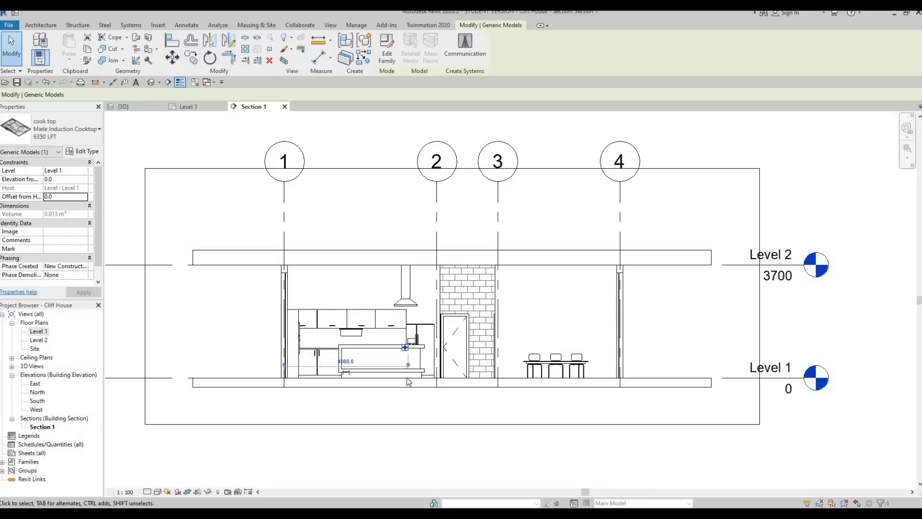
key(Up)
key(Up)
key(Up)
key(Up)
key(Up)
key(Up)
key(Up)
key(Up)
key(Up)
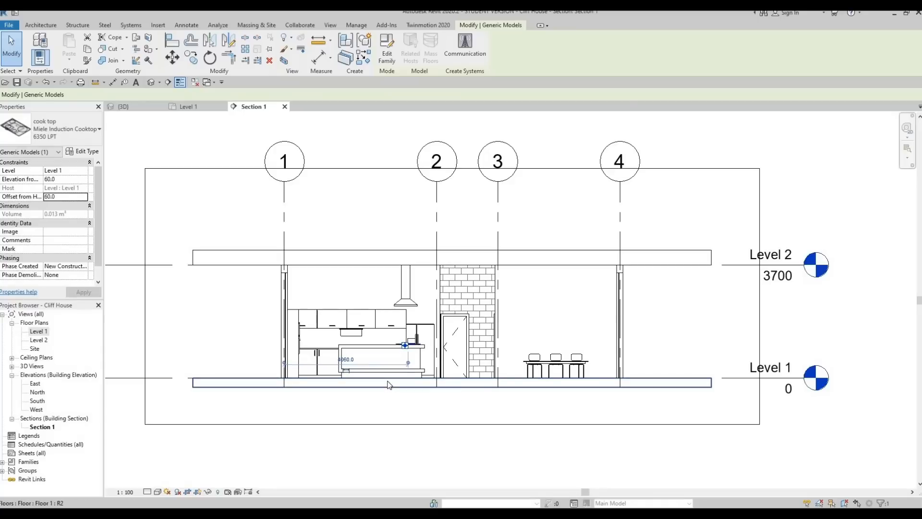
key(Down)
key(Down)
key(Down)
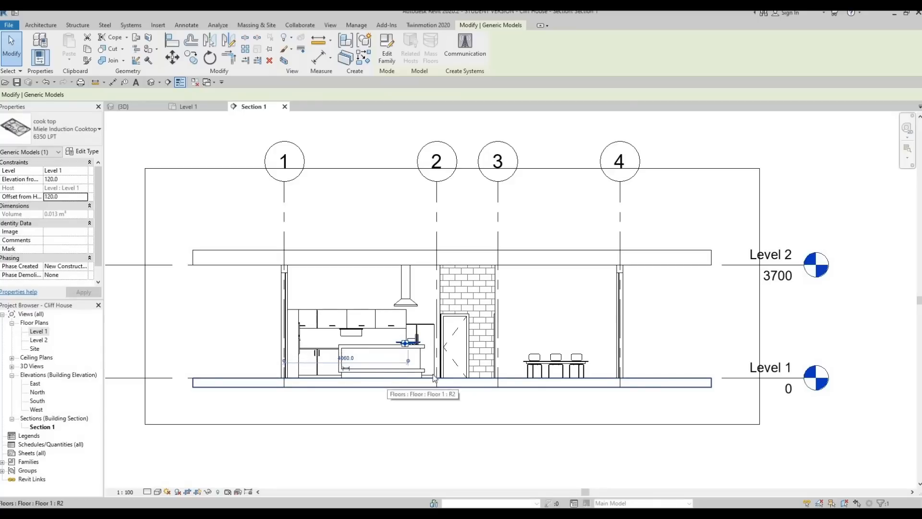
Lower the cooktop to 35 mm elevation so it rests on the island's countertop
scroll(413, 342, up, 5)
scroll(377, 305, up, 2)
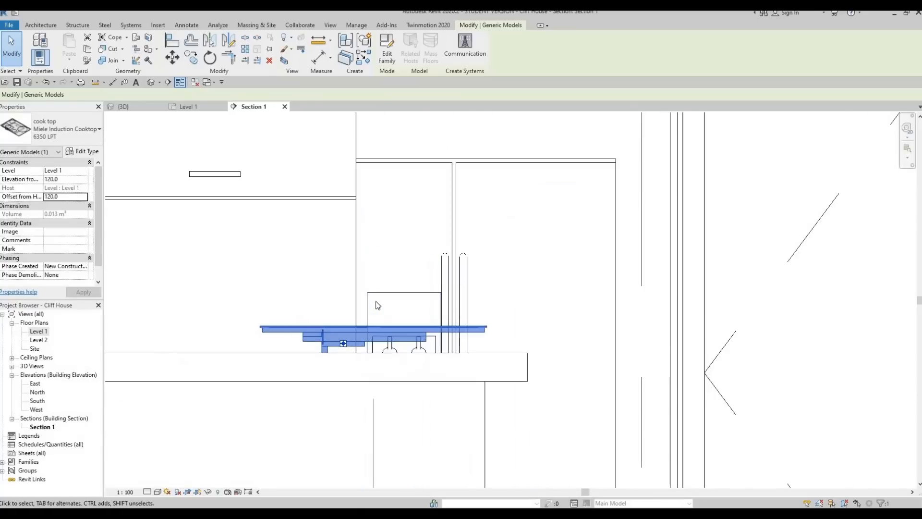
key(Down)
key(Down)
key(Down)
key(Down)
key(Down)
key(Down)
key(Down)
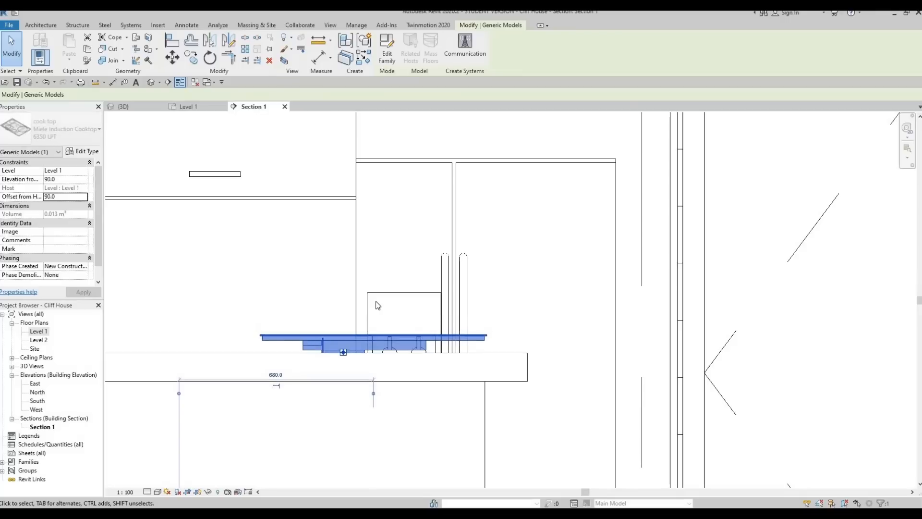
key(Down)
key(Down)
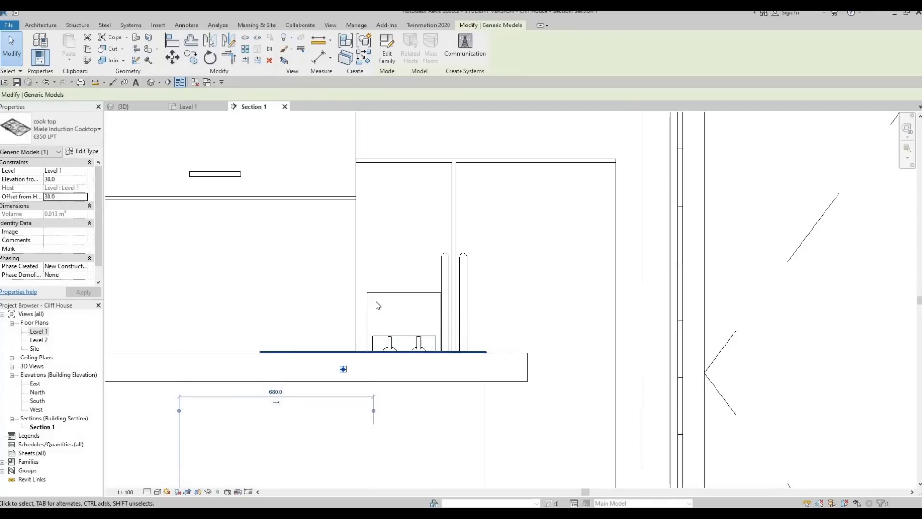
key(Up)
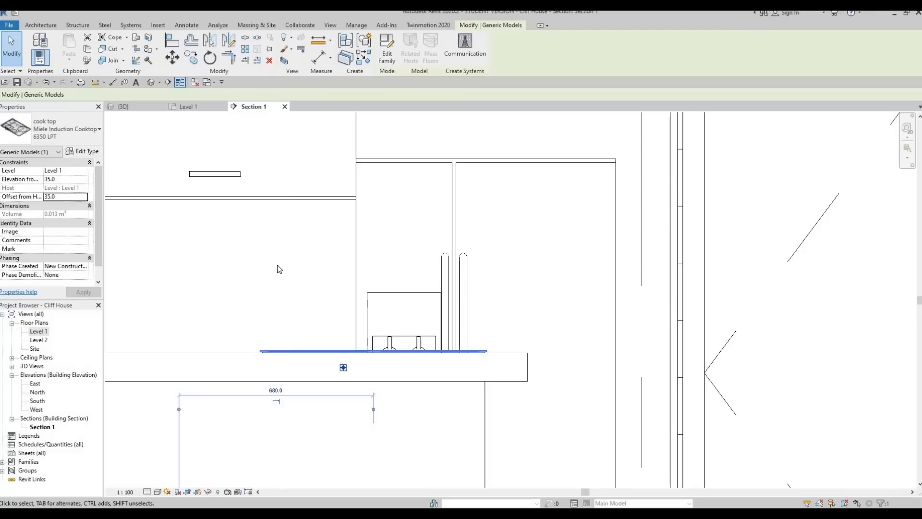
Set the sink's offset from host to 0 mm
scroll(277, 265, down, 5)
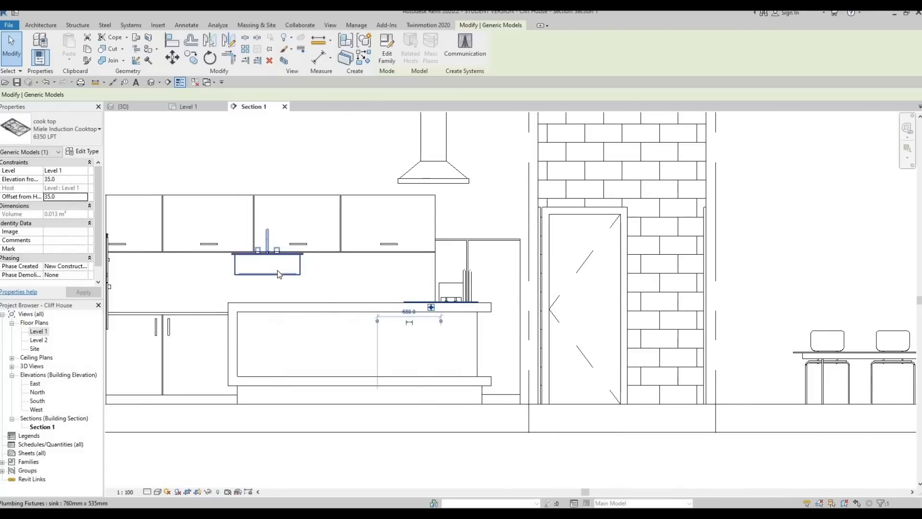
click(278, 274)
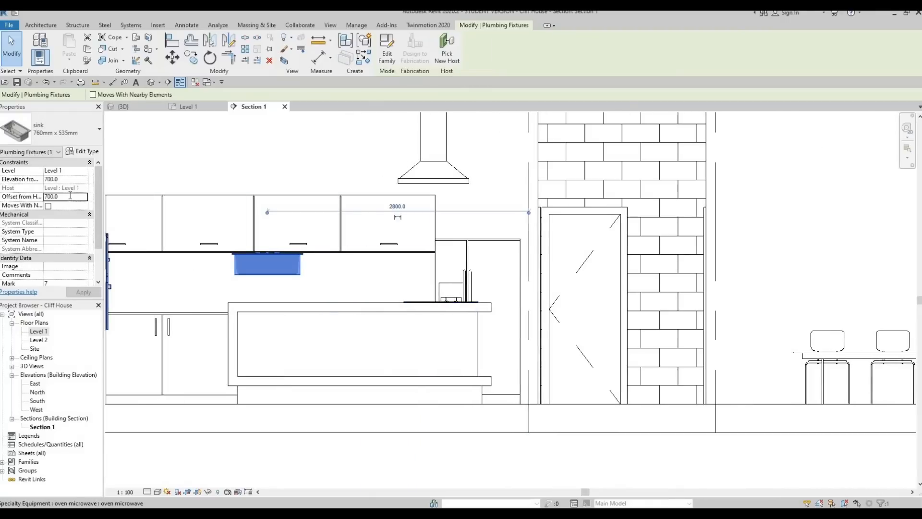
text(3.0)
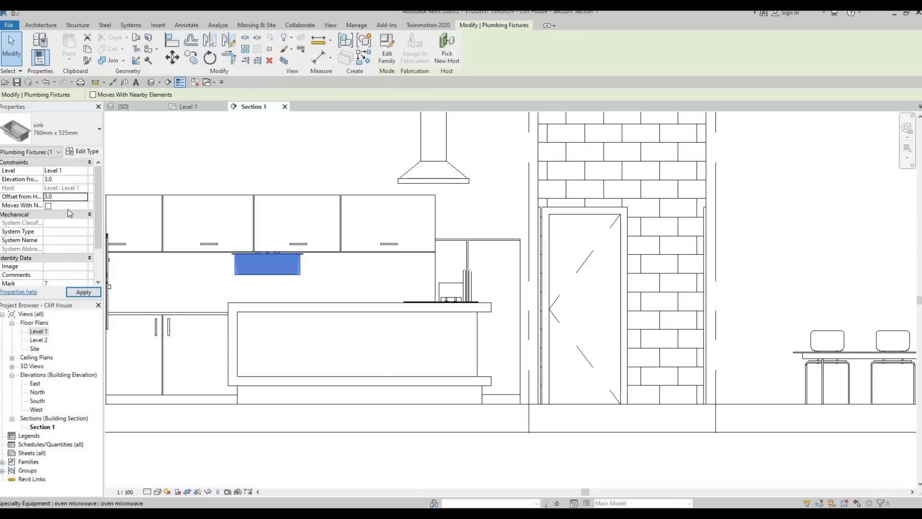
key(Return)
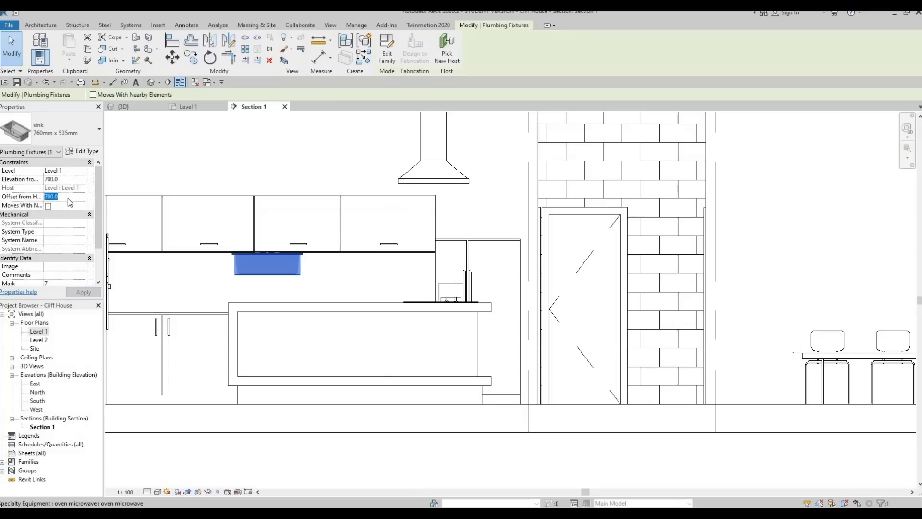
text(0)
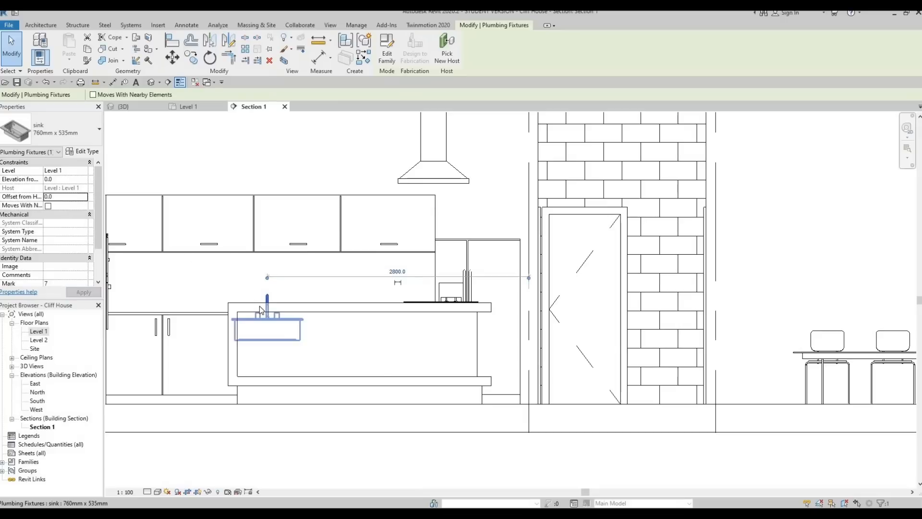
Raise the sink to 80 mm elevation to seat it in the back countertop
key(Up)
key(Up)
key(Up)
key(Up)
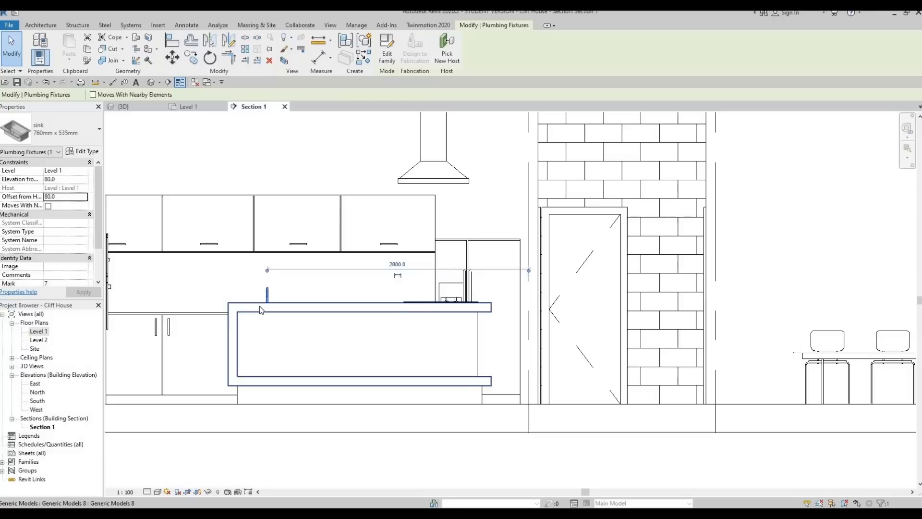
key(Up)
middle_drag(260, 307, 277, 299)
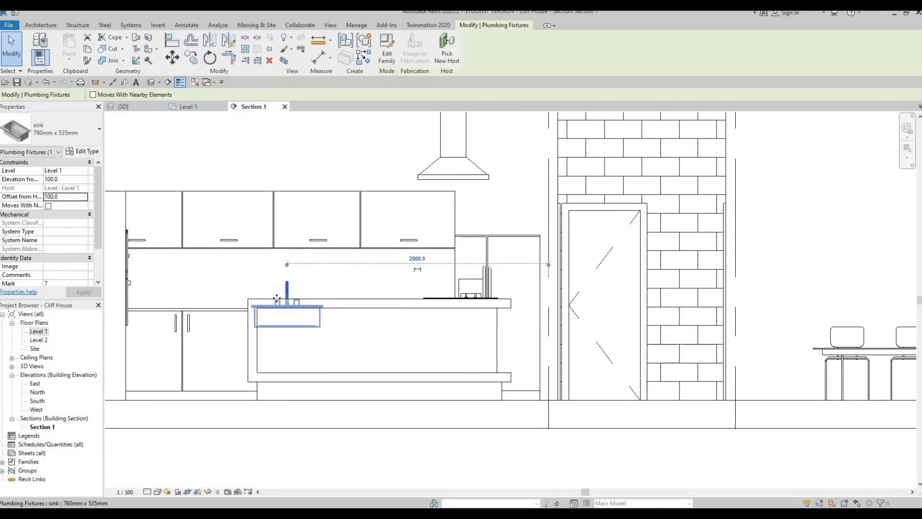
key(Down)
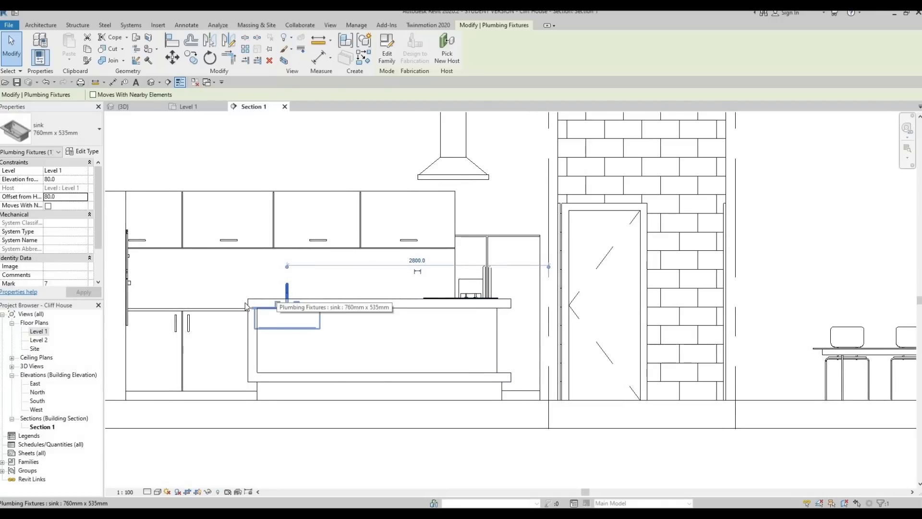
scroll(277, 300, up, 2)
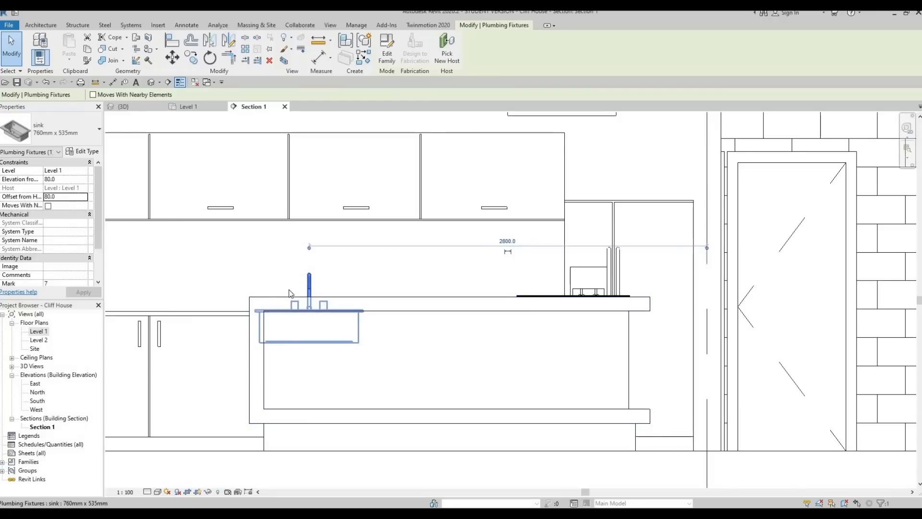
Set the oven microwave's offset from host to 0 mm
middle_drag(150, 290, 194, 280)
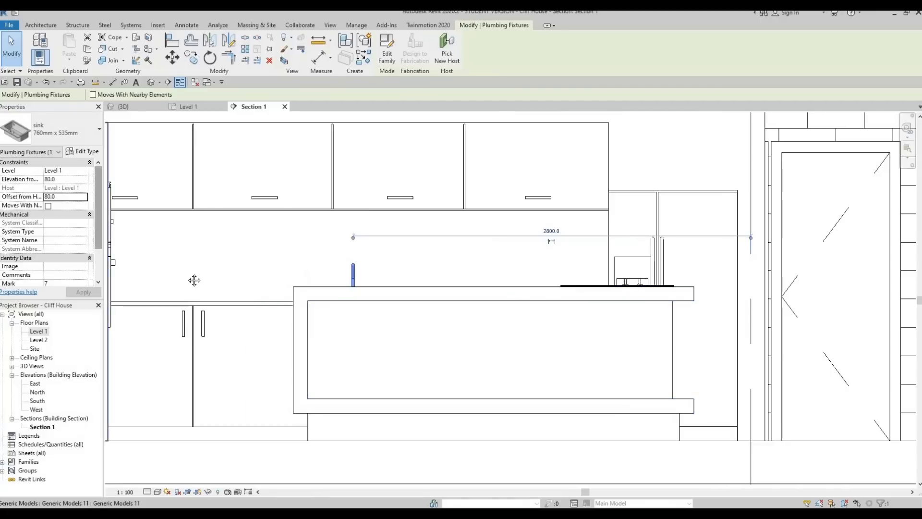
scroll(228, 309, down, 2)
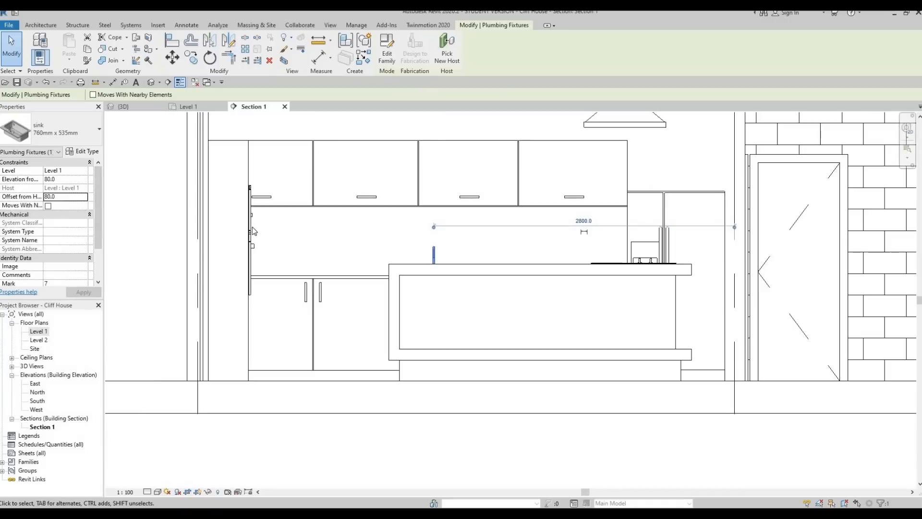
click(150, 241)
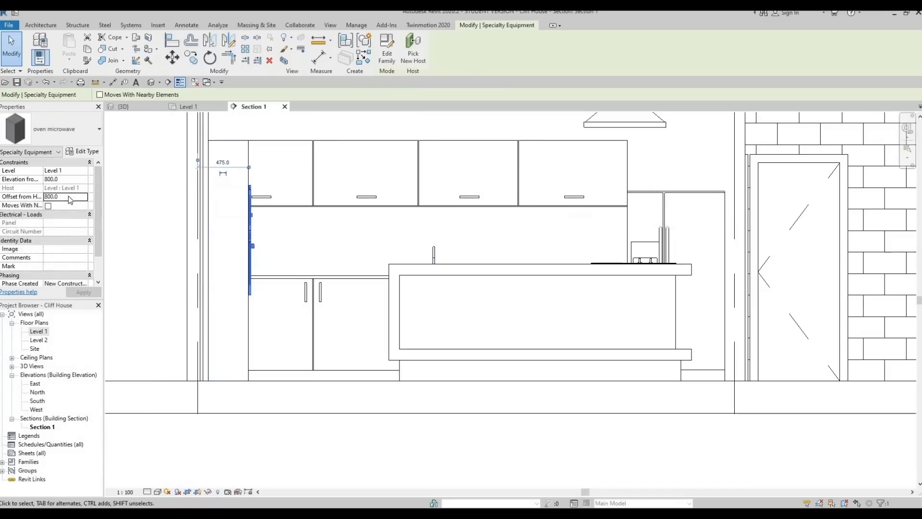
click(69, 196)
text(0)
click(85, 293)
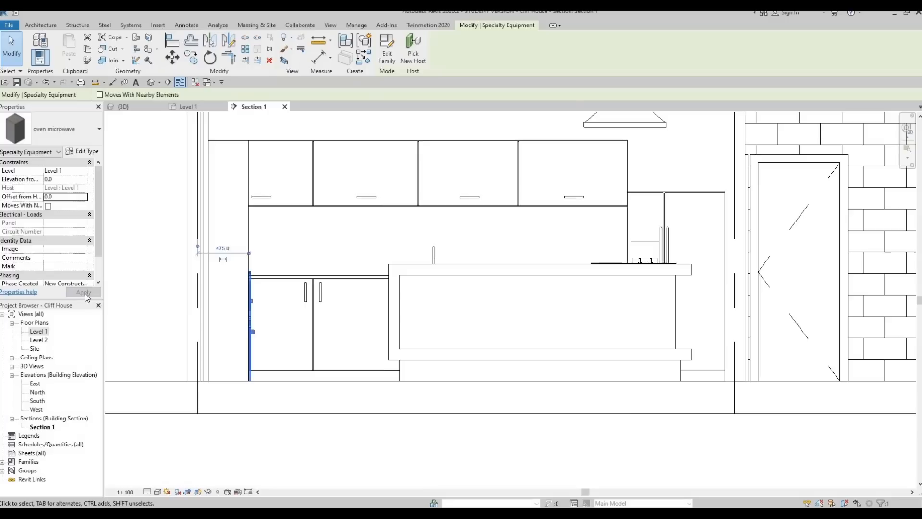
Raise the oven microwave to 690 mm elevation within the tall cabinet
key(Up)
key(Up)
key(Up)
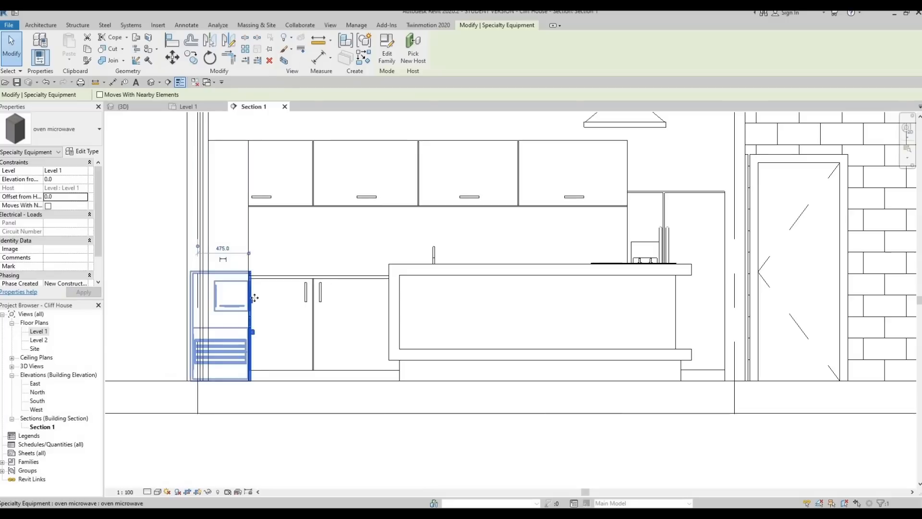
key(Up)
key(Up)
key(Up)
key(Up)
key(Up)
key(Up)
key(Up)
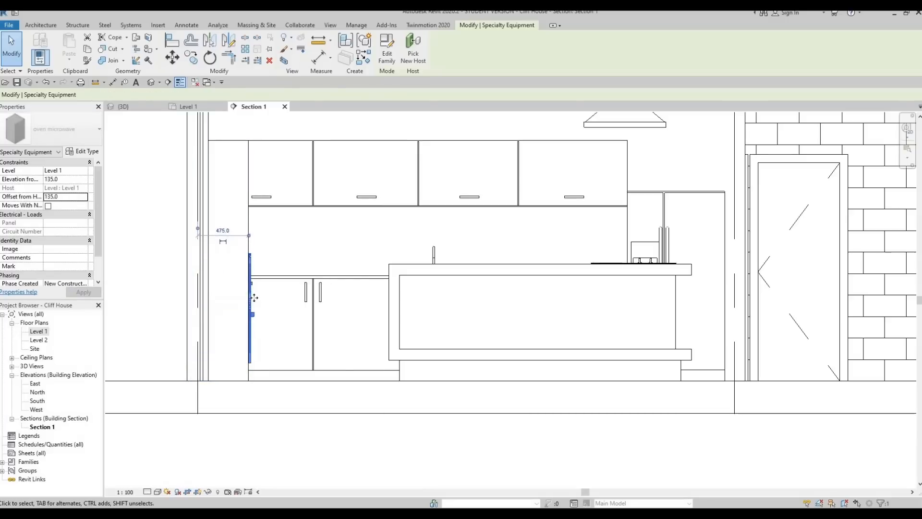
key(Up)
key(Up)
key(Up)
key(Up)
key(Up)
key(Up)
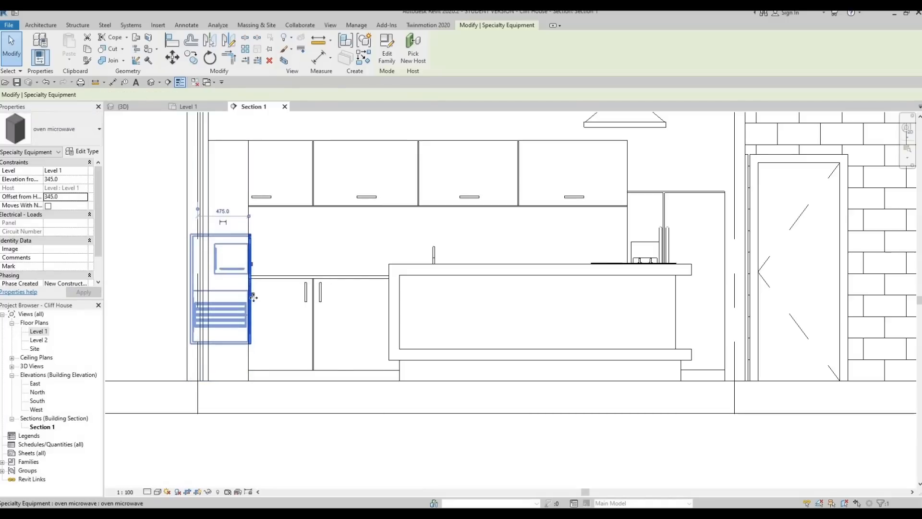
key(Up)
key(Up)
key(Up)
key(Up)
key(Up)
key(Up)
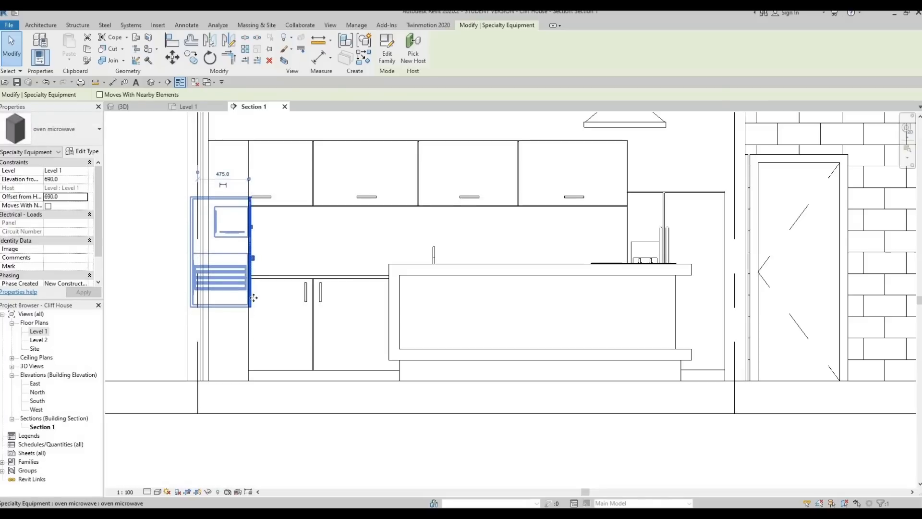
key(Escape)
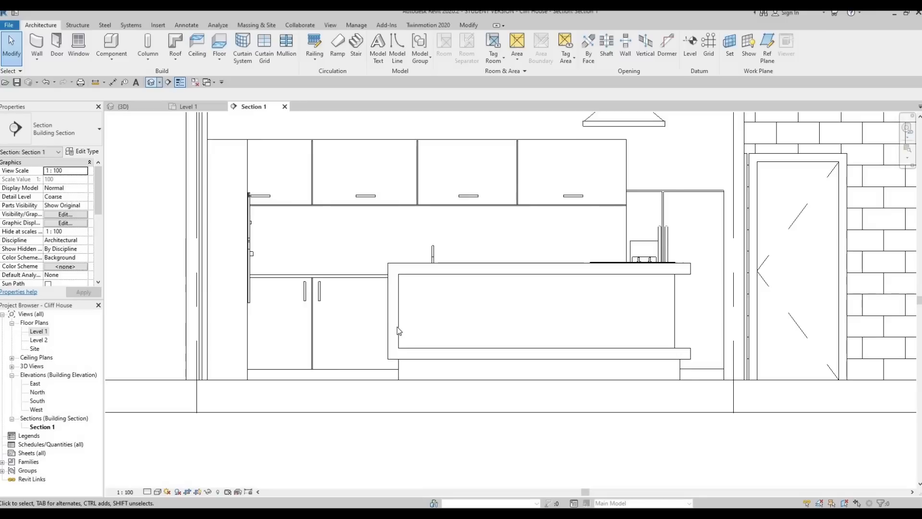
Examine the placement of the cooktop, sink, oven microwave and range hood from several angles in the 3D view
key(ctrl+Tab)
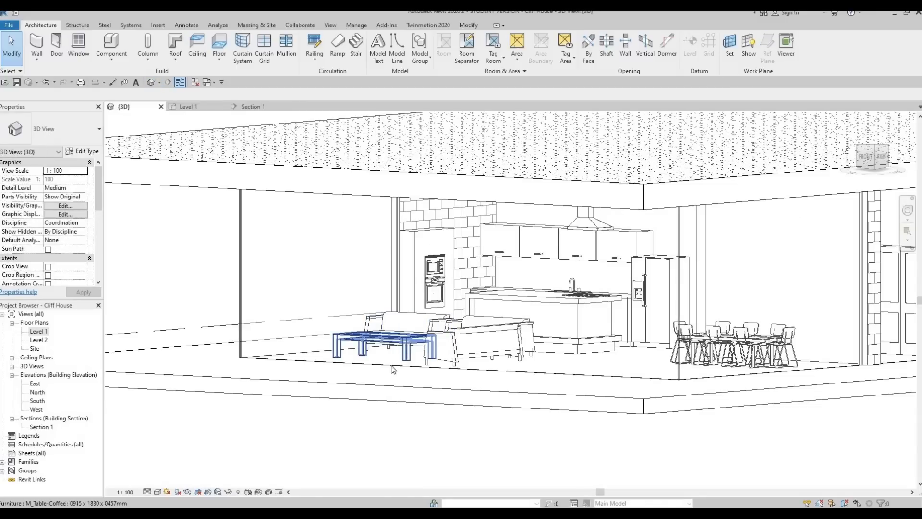
shift+middle_drag(632, 307, 576, 326)
scroll(610, 279, up, 6)
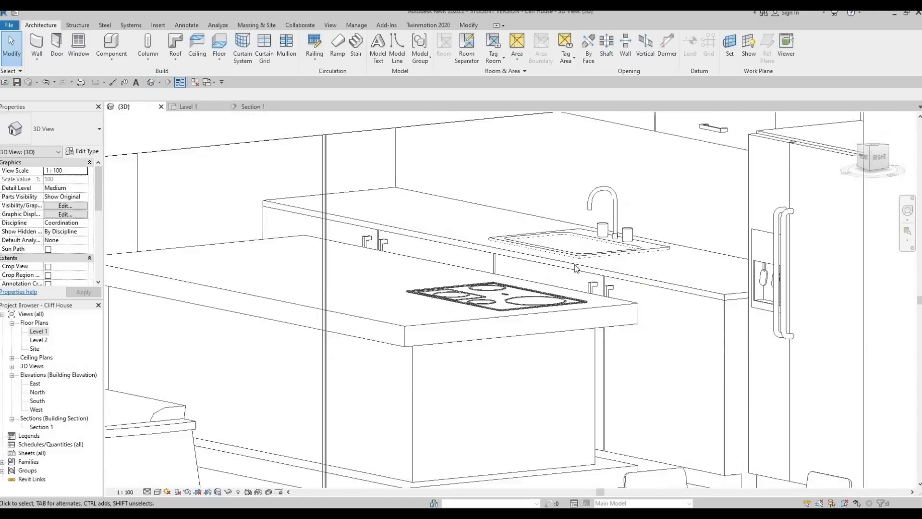
shift+middle_drag(576, 268, 450, 244)
scroll(552, 310, down, 6)
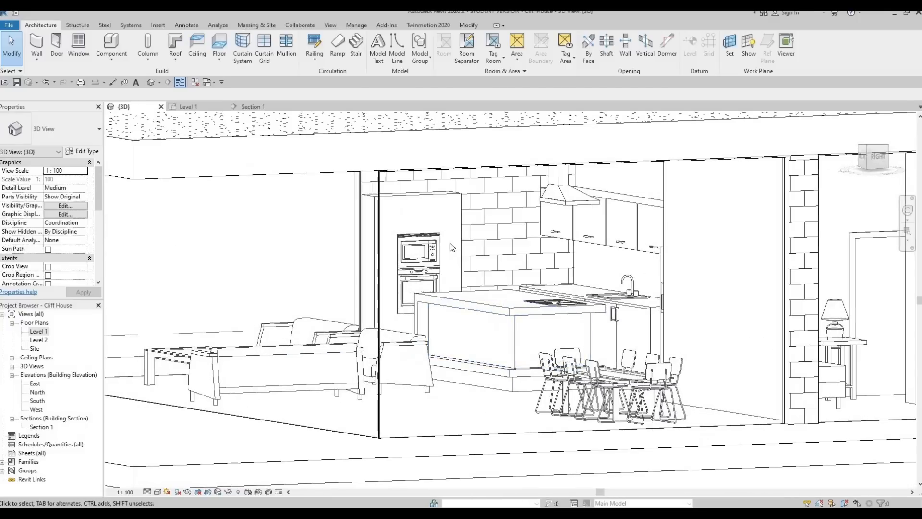
scroll(448, 270, up, 3)
scroll(517, 357, down, 3)
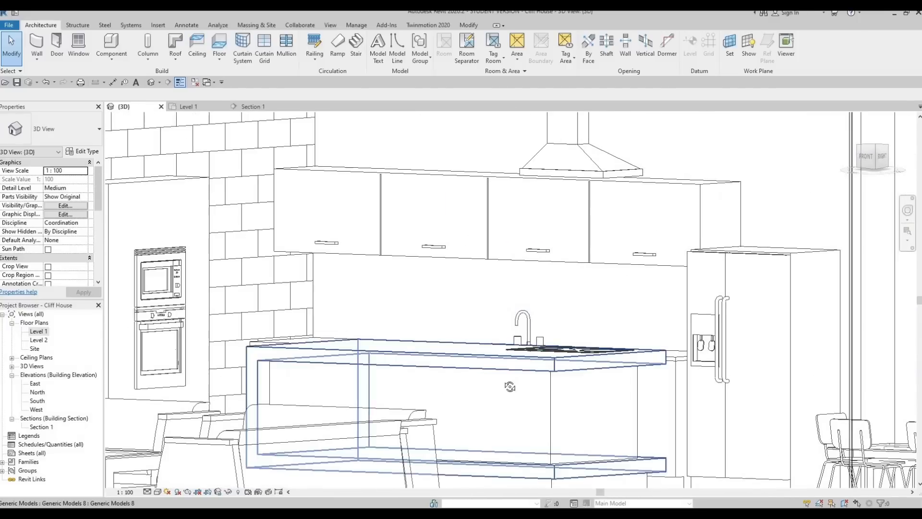
scroll(523, 384, up, 5)
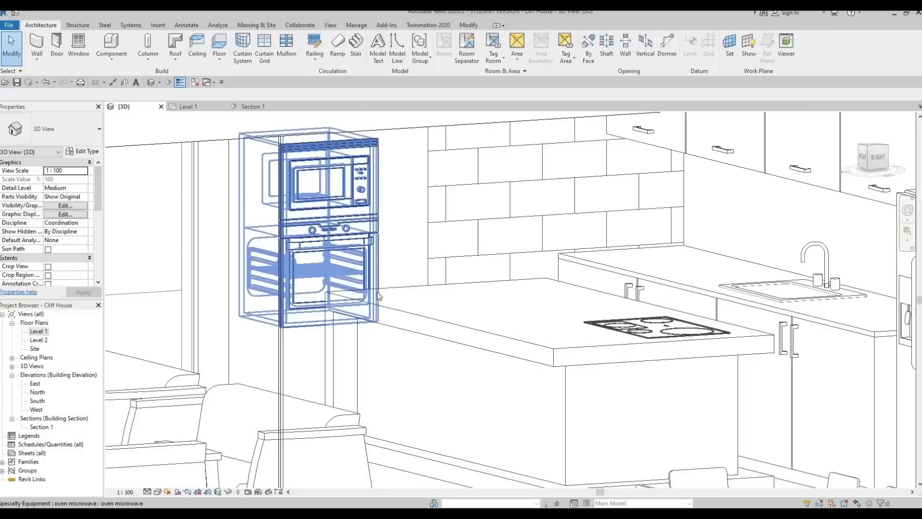
shift+middle_drag(431, 314, 548, 295)
scroll(548, 295, down, 3)
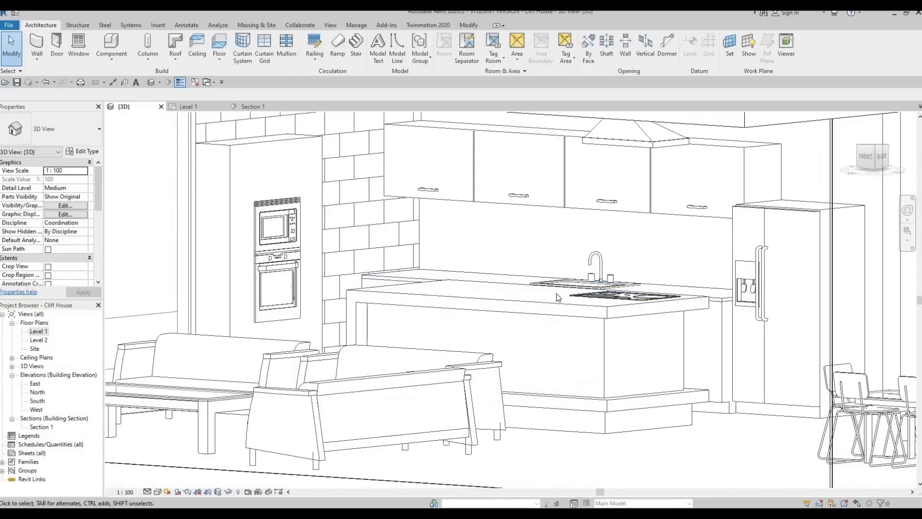
scroll(611, 268, up, 5)
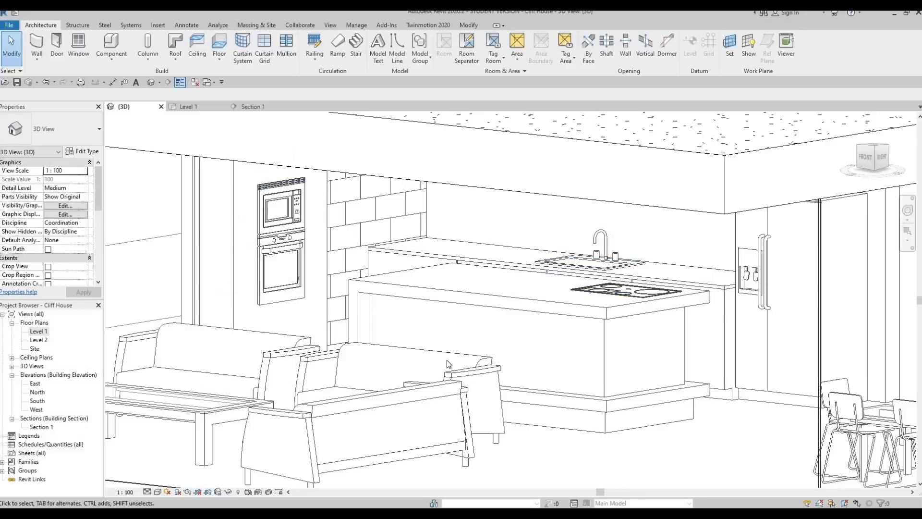
shift+middle_drag(447, 360, 353, 361)
scroll(352, 361, up, 3)
shift+middle_drag(378, 312, 485, 283)
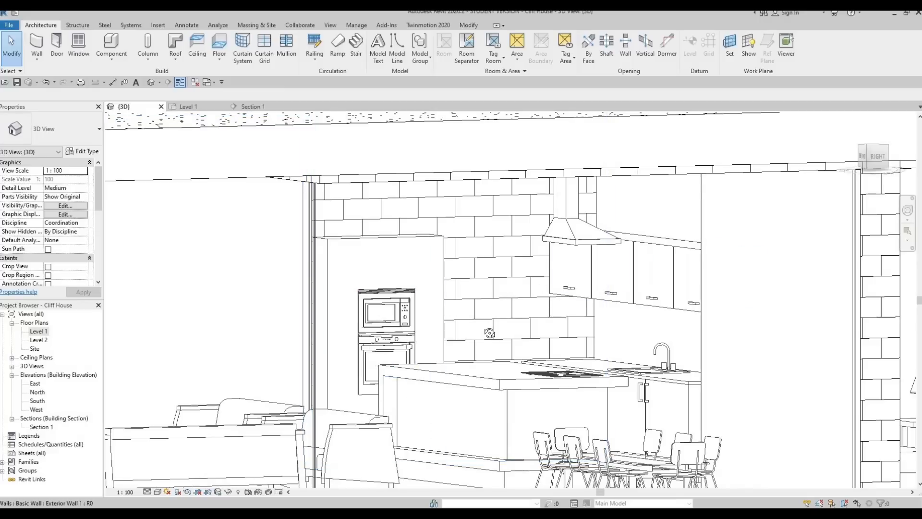
shift+middle_drag(490, 332, 325, 330)
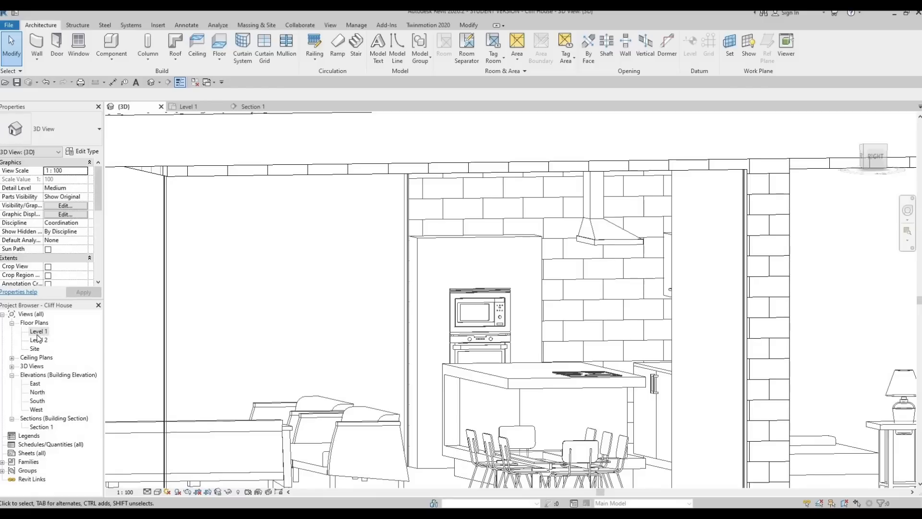
Begin a model in-place in the Level 1 plan with Generic Models as its family category
middle_drag(217, 244, 227, 255)
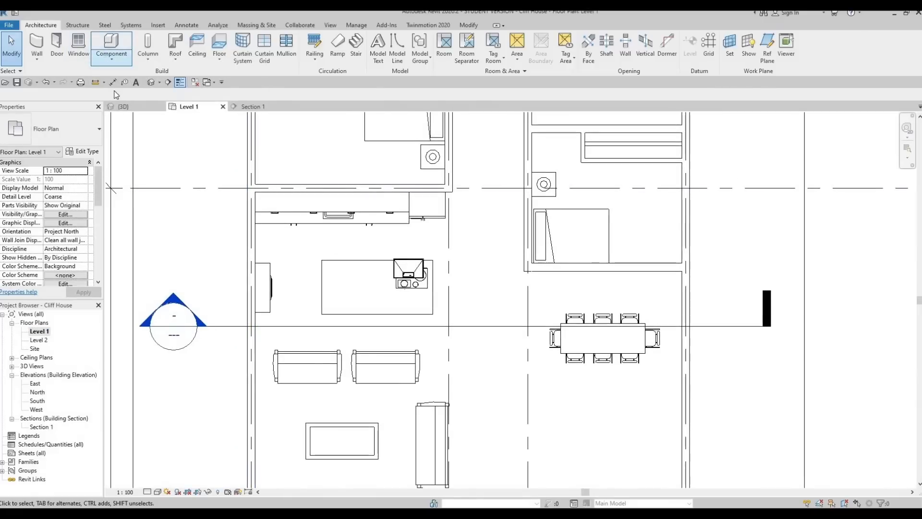
click(110, 60)
click(126, 99)
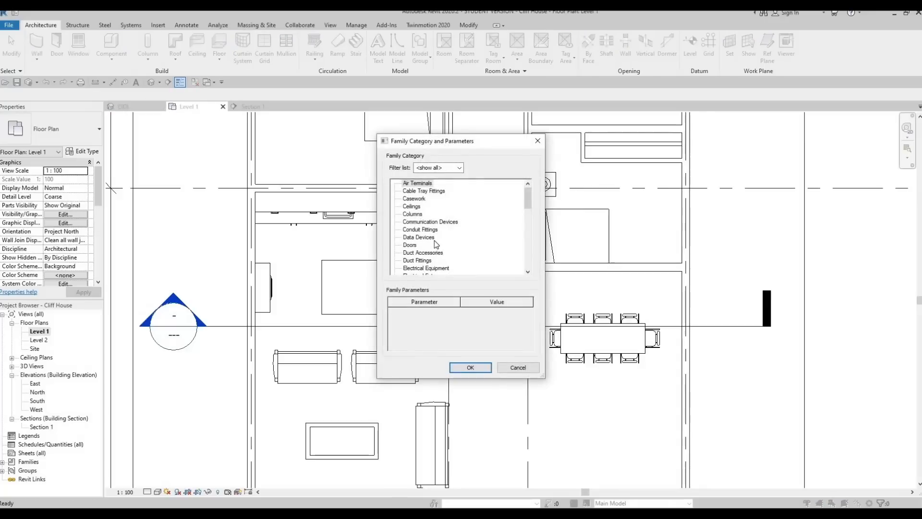
scroll(423, 247, down, 3)
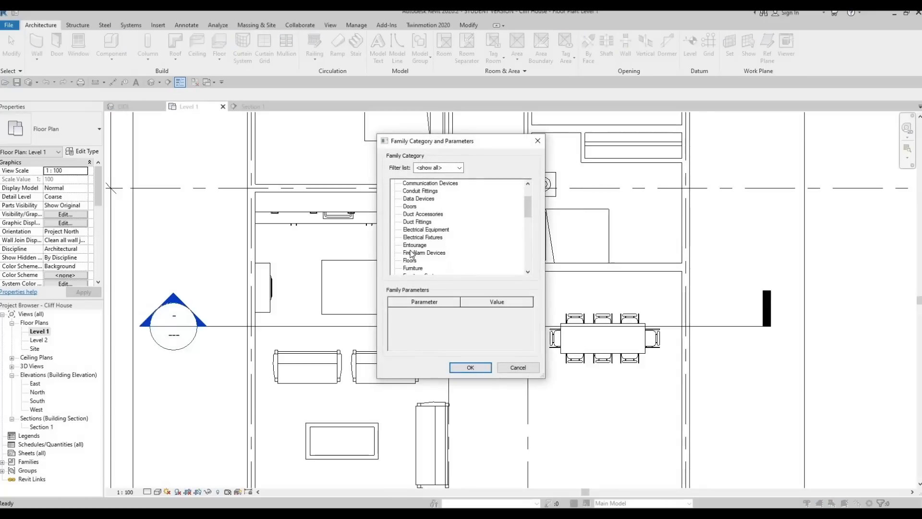
click(470, 368)
click(460, 282)
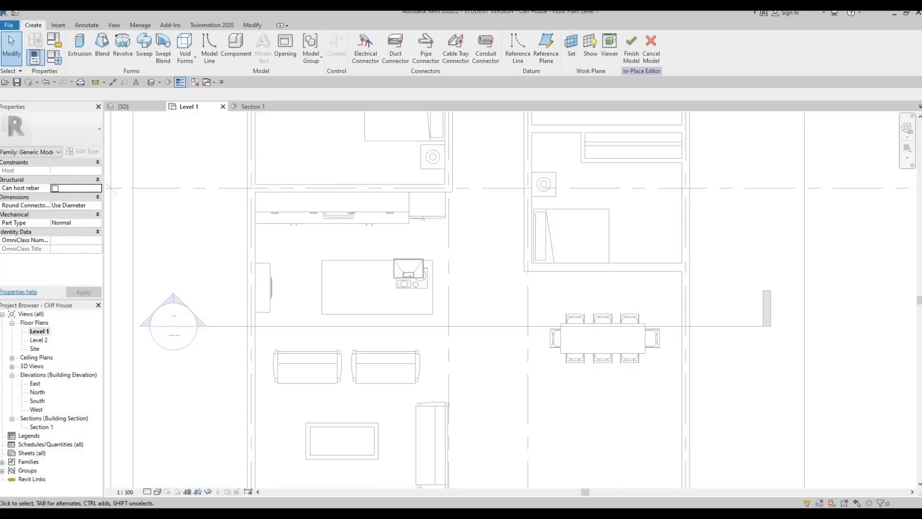
Start an extrusion in Metal Furring material and sketch a rectangle about 374 by 875 mm along the wall behind the tall cabinet
click(79, 43)
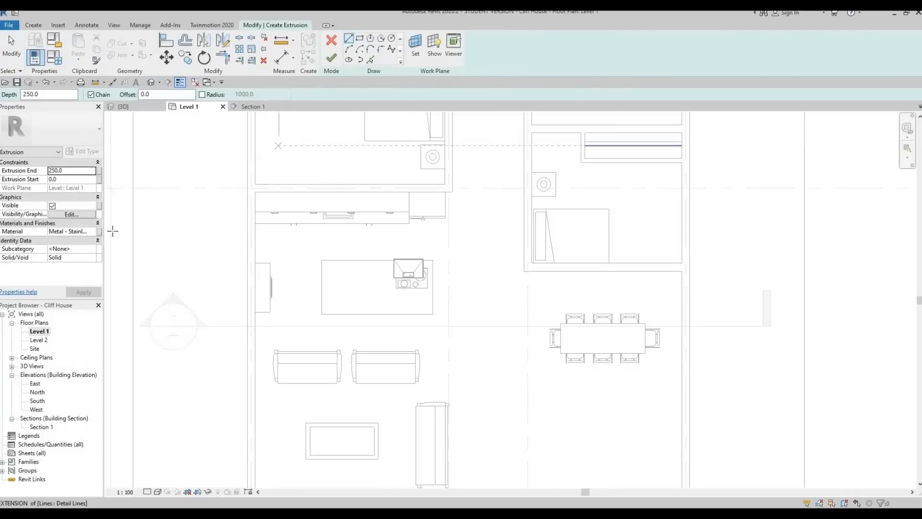
click(93, 234)
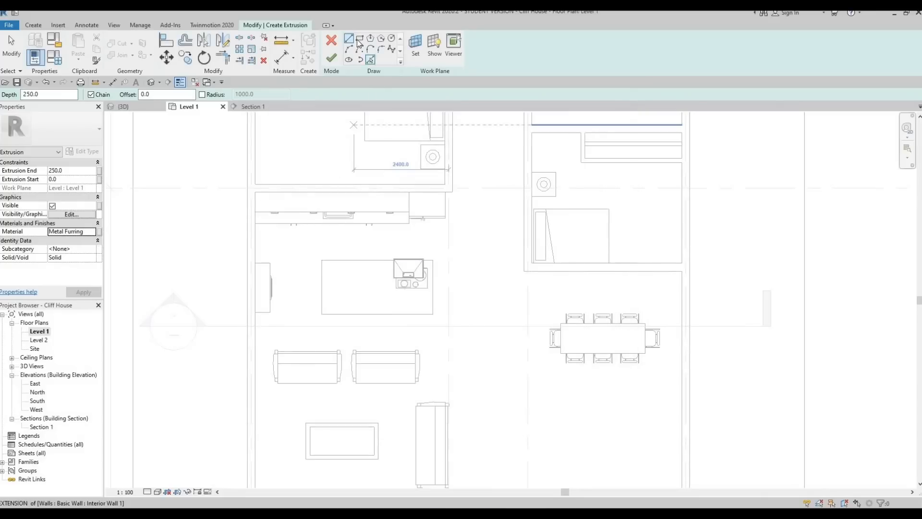
scroll(257, 227, up, 5)
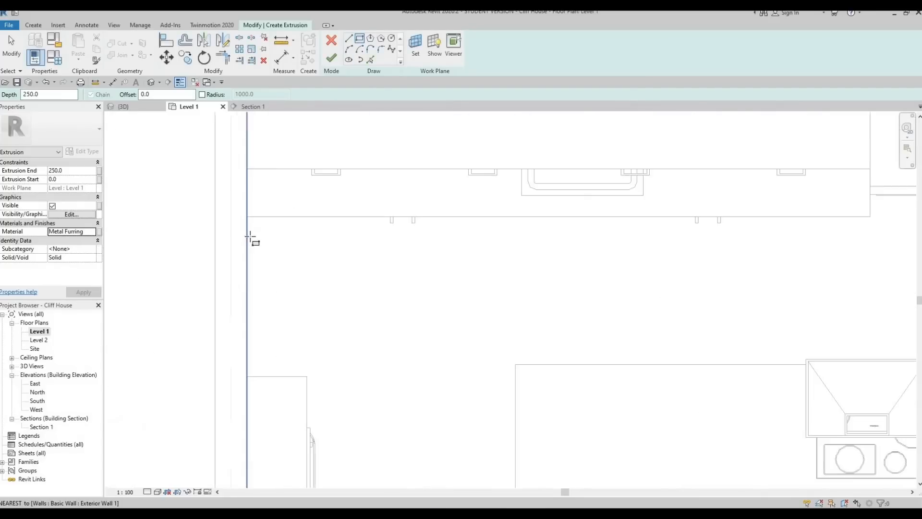
click(247, 237)
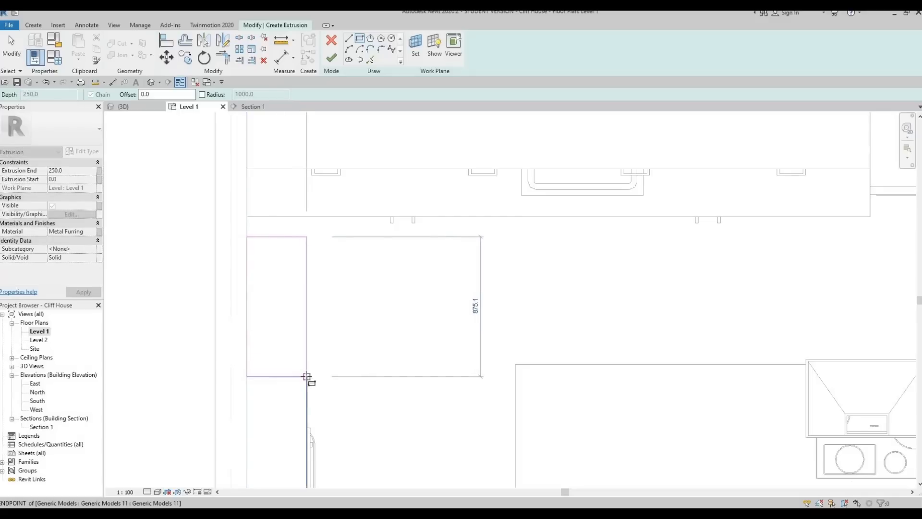
click(416, 379)
key(Escape)
key(Escape)
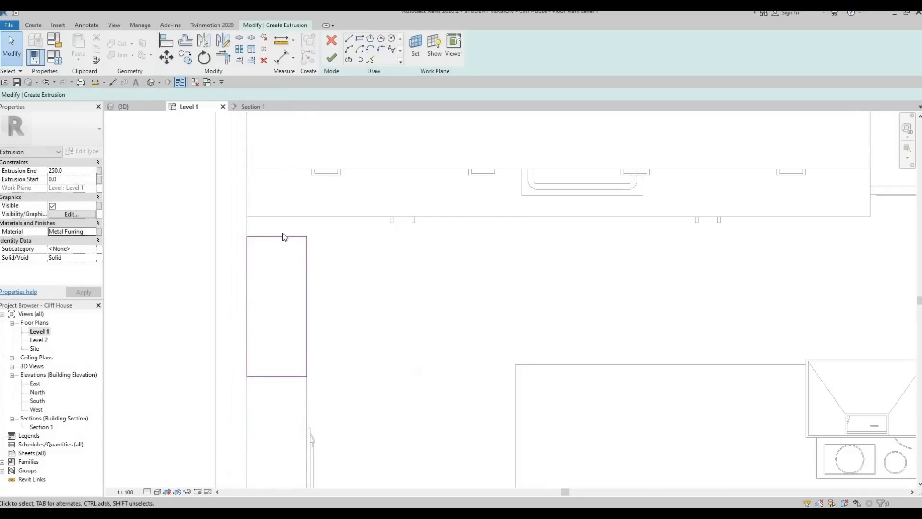
Extend the rectangle's upper edge to the back countertop, about 1000 mm long overall, and finish the extrusion sketch
click(282, 240)
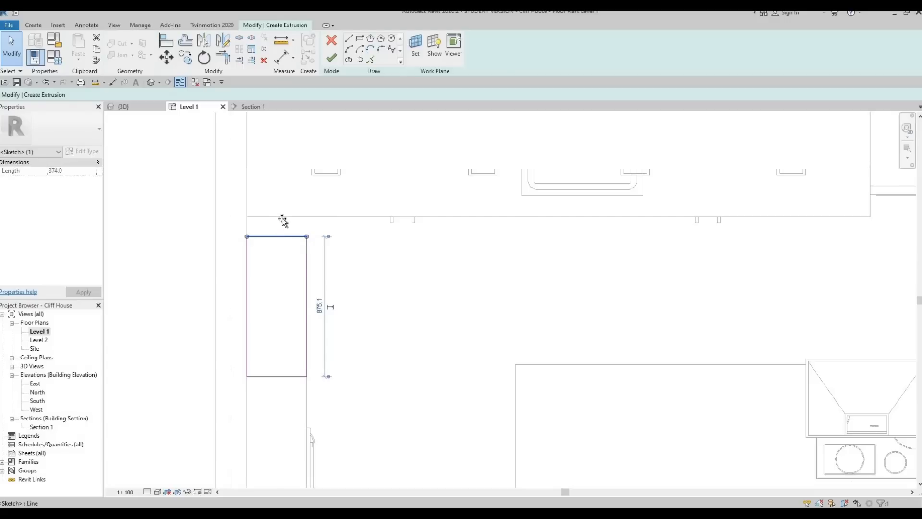
drag(282, 236, 282, 218)
click(277, 267)
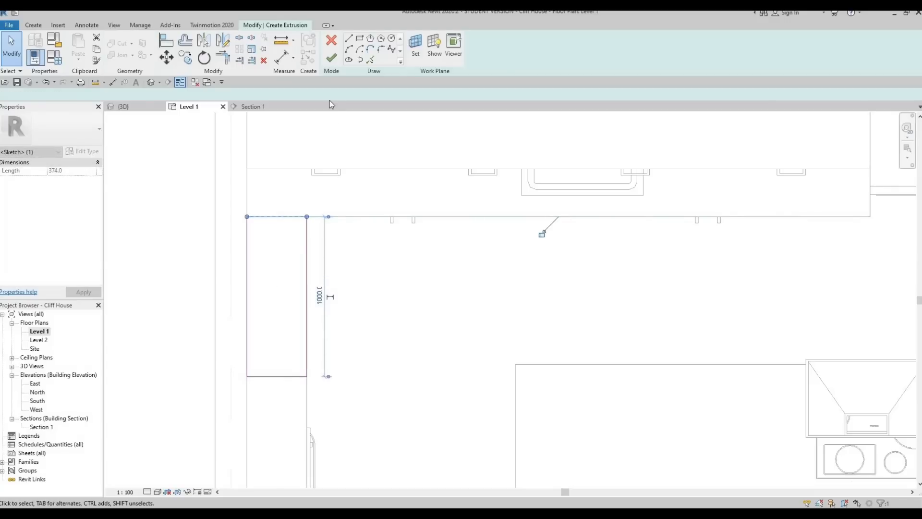
click(337, 61)
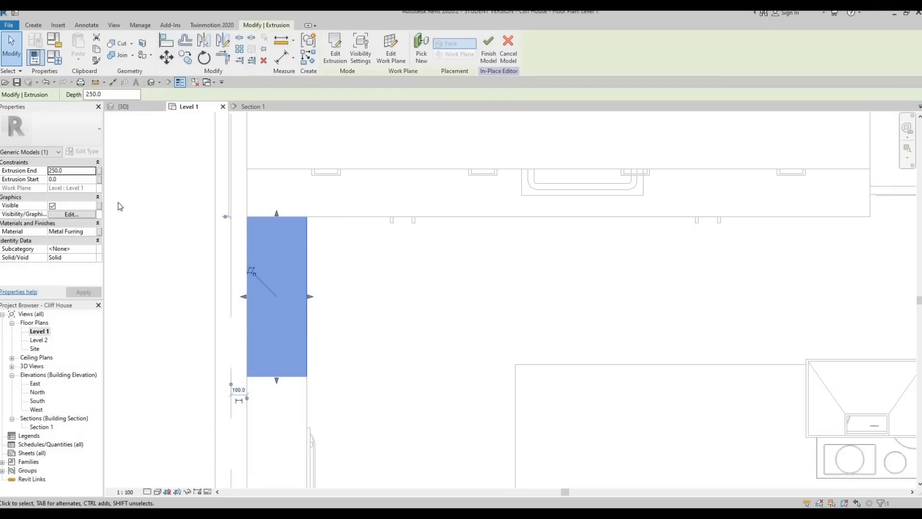
In the 3D view, raise the extrusion's top to about 1217 mm and its base to about 1086 mm
click(152, 84)
middle_drag(320, 388, 309, 436)
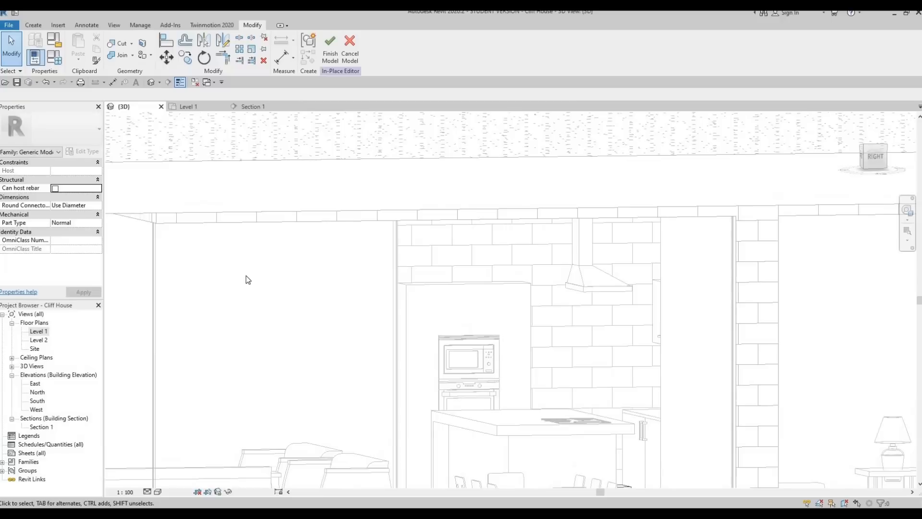
middle_drag(354, 462, 276, 314)
shift+middle_drag(341, 344, 168, 302)
click(144, 308)
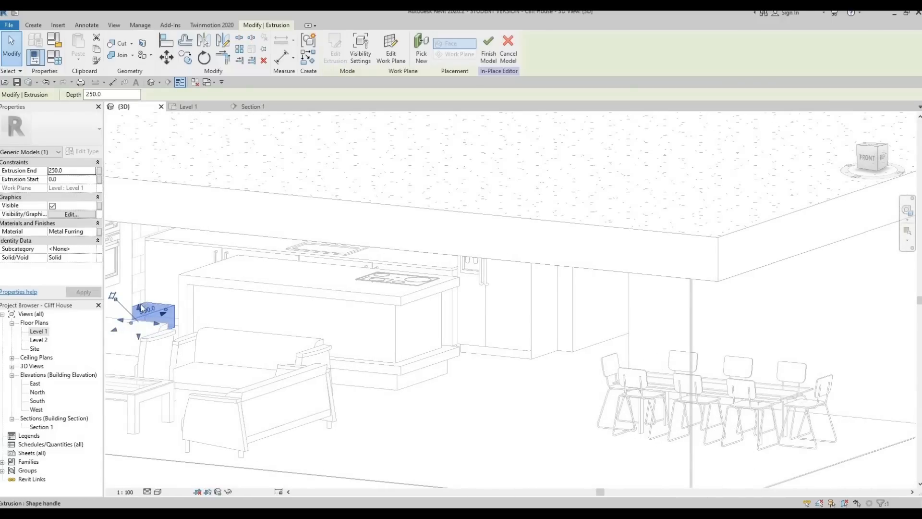
drag(145, 235, 143, 224)
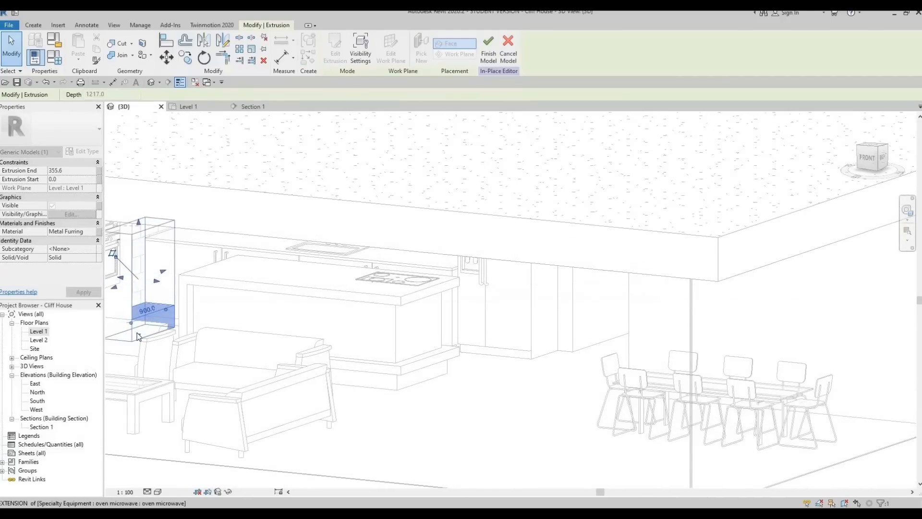
drag(144, 287, 144, 240)
drag(178, 292, 177, 291)
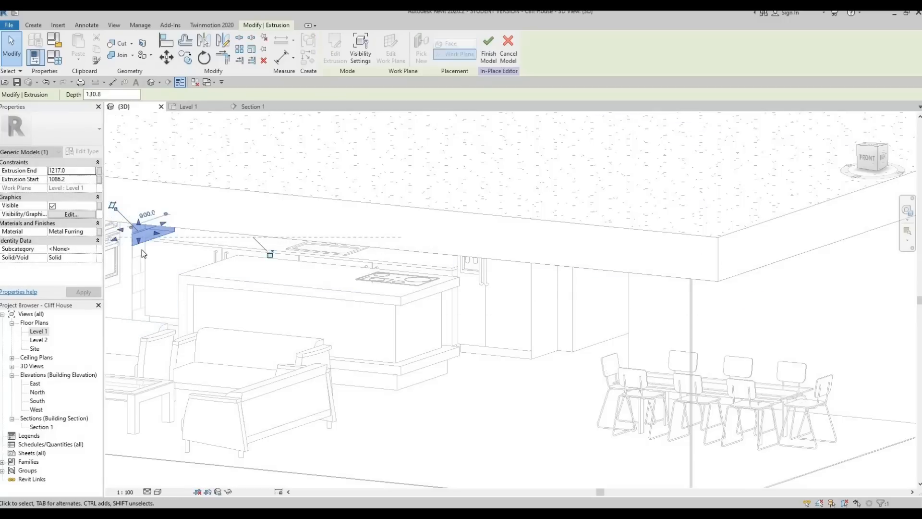
Raise the extrusion's top to about 1297 mm, bring its base up to leave a thin shelf, and finish the in-place model
shift+middle_drag(245, 337, 272, 385)
shift+middle_drag(193, 277, 174, 286)
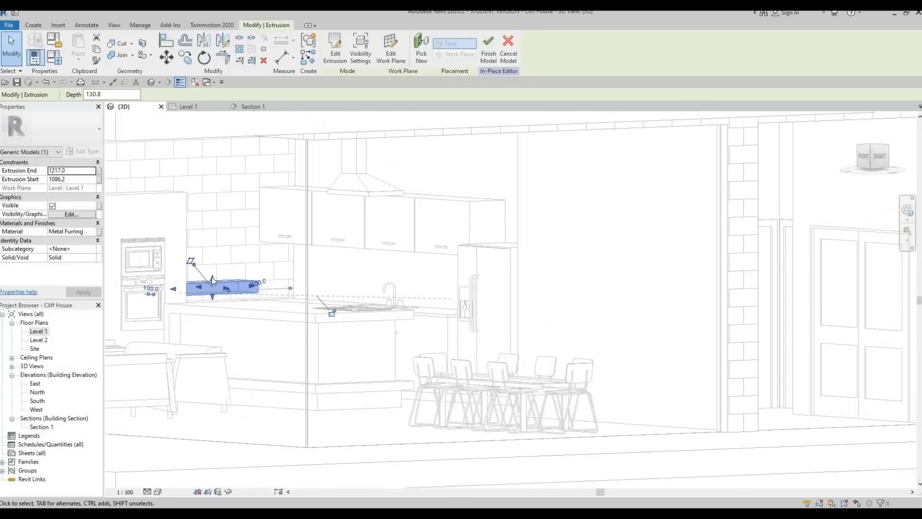
scroll(212, 279, up, 1)
drag(213, 276, 211, 267)
scroll(212, 298, up, 1)
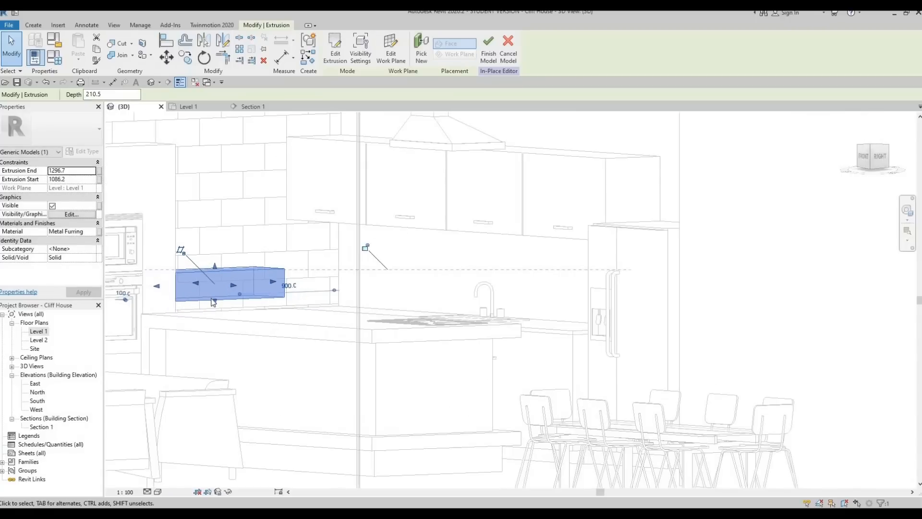
drag(217, 283, 226, 275)
key(Escape)
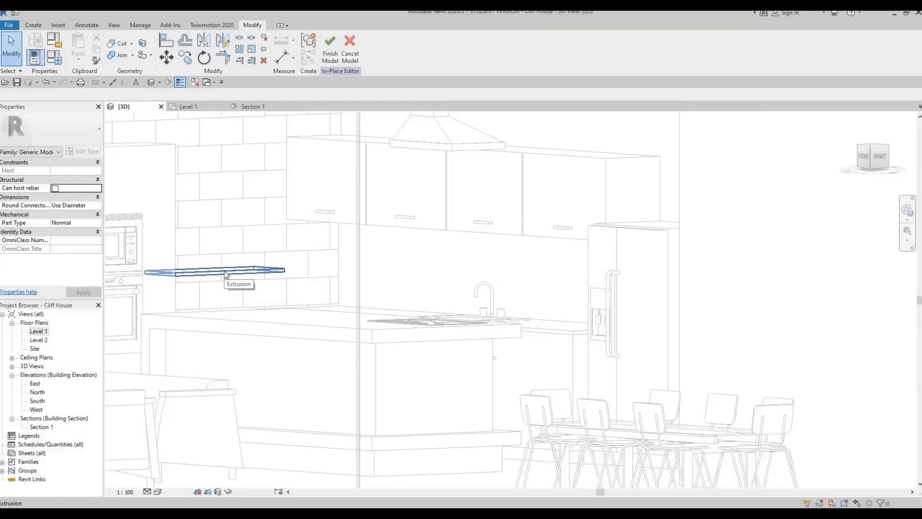
click(330, 52)
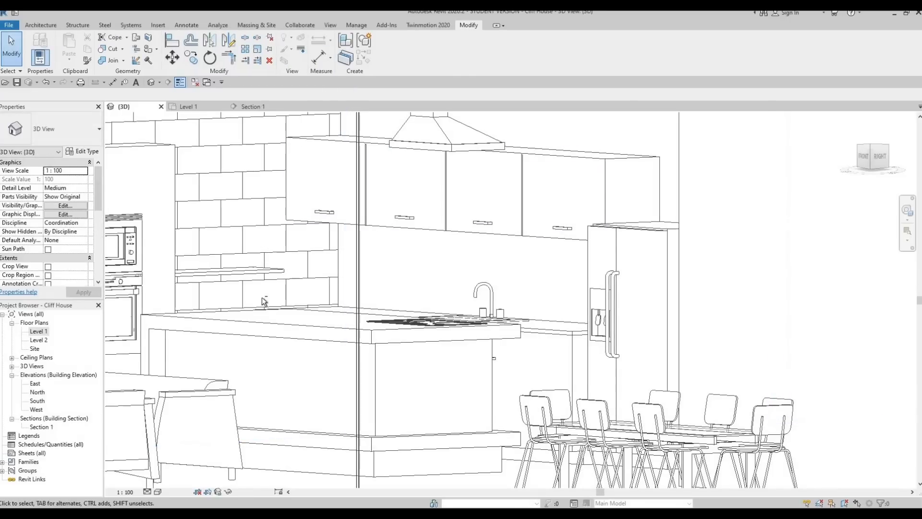
shift+middle_drag(222, 310, 342, 250)
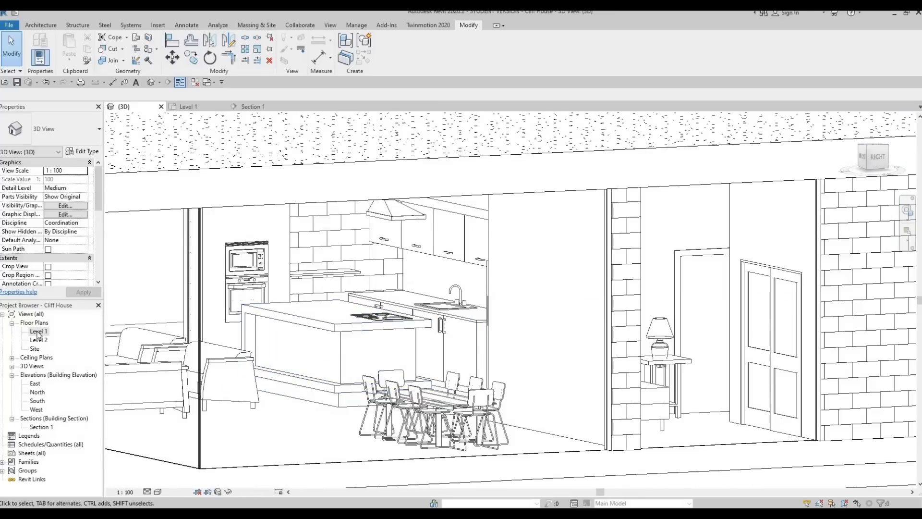
Draw a vertical section line through the kitchen and living area in the Level 1 plan, facing the tall cabinet, and open its view
double_click(38, 331)
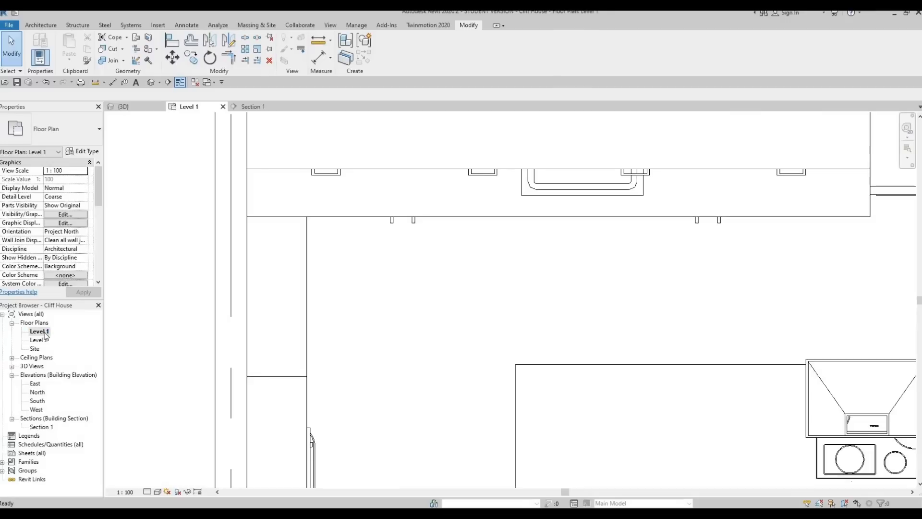
scroll(426, 244, down, 5)
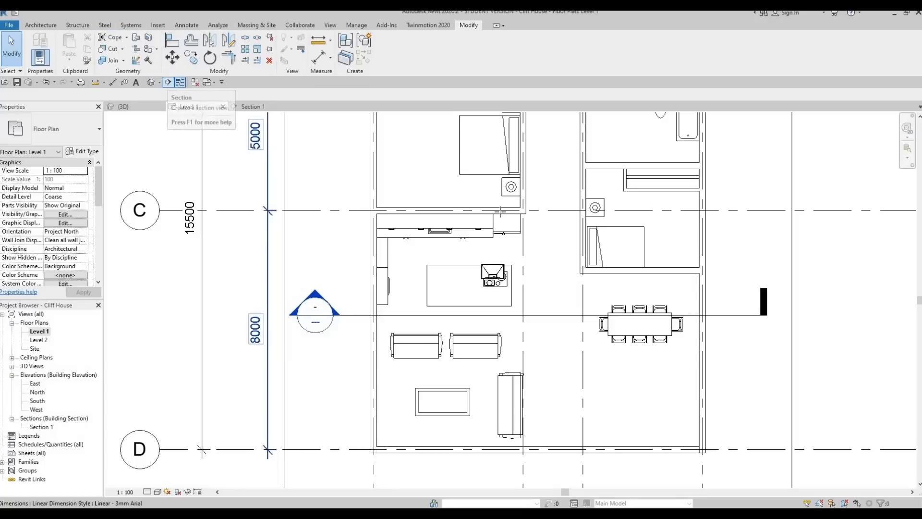
click(169, 82)
scroll(500, 212, down, 2)
middle_drag(436, 190, 406, 229)
click(437, 178)
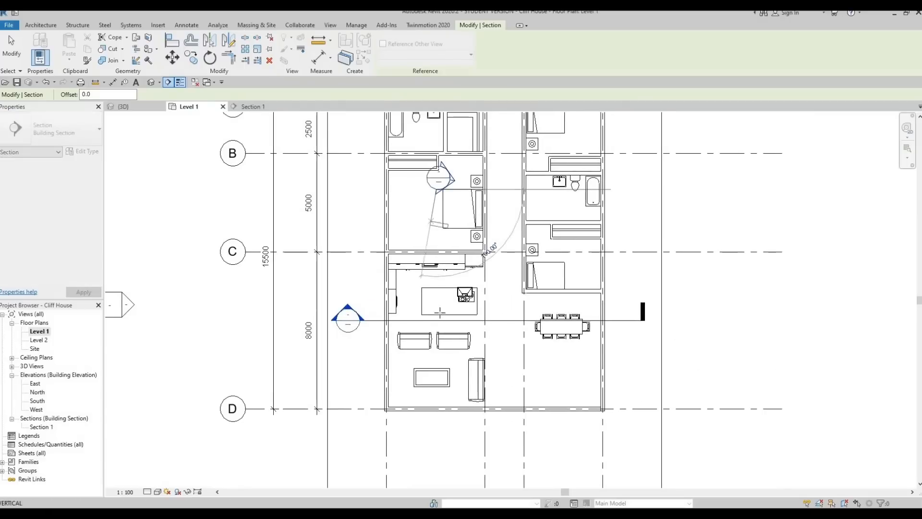
click(435, 363)
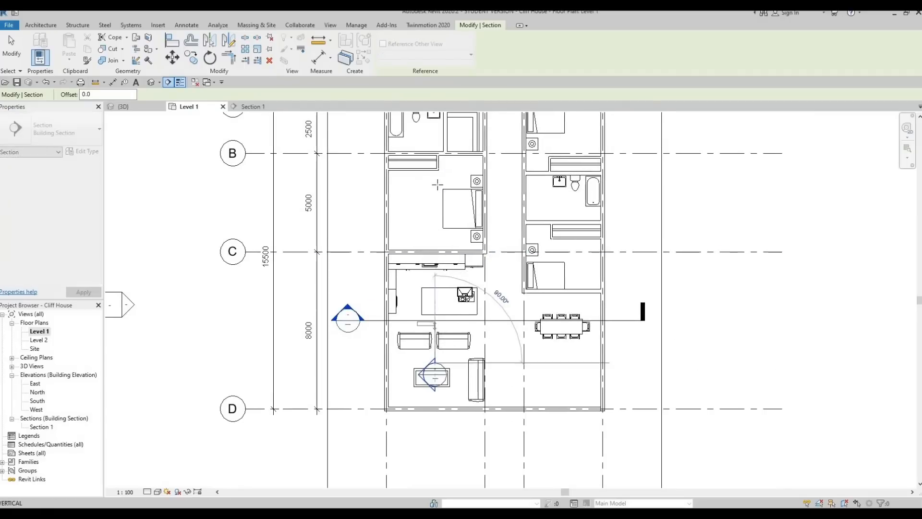
key(Escape)
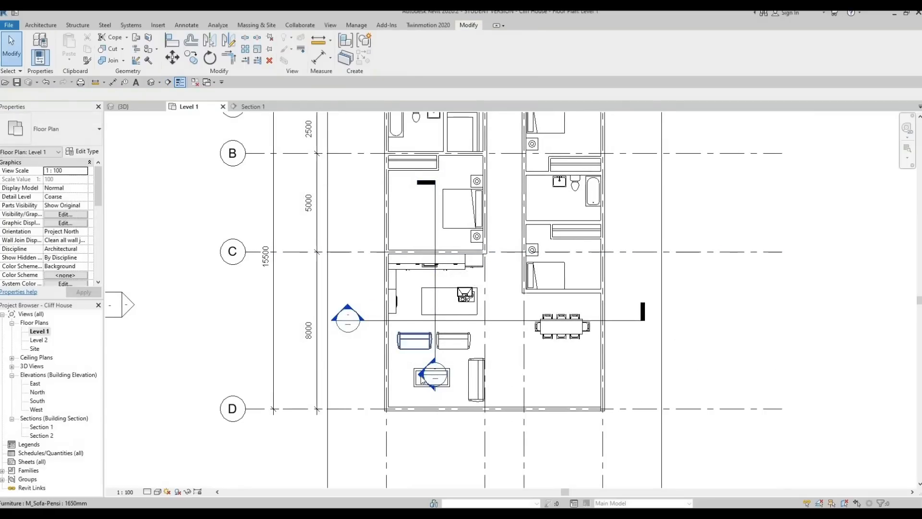
double_click(422, 378)
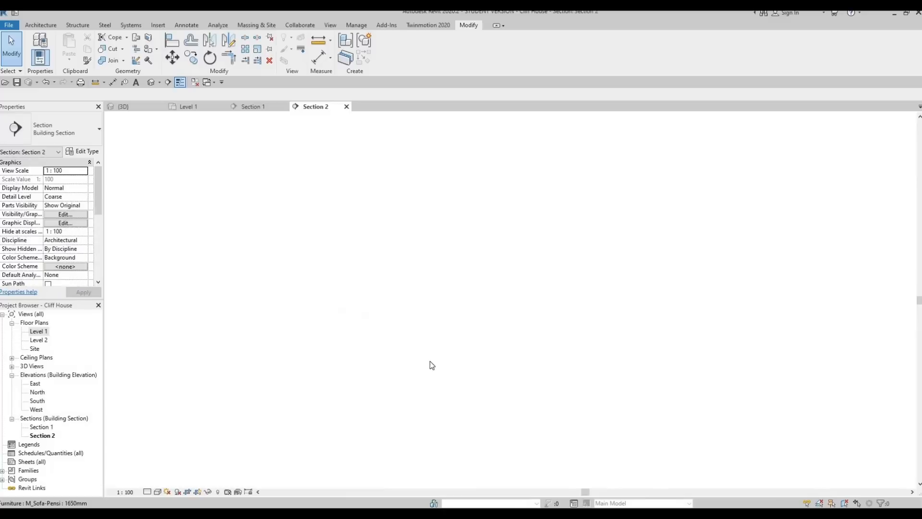
middle_drag(507, 372, 497, 378)
scroll(292, 298, up, 6)
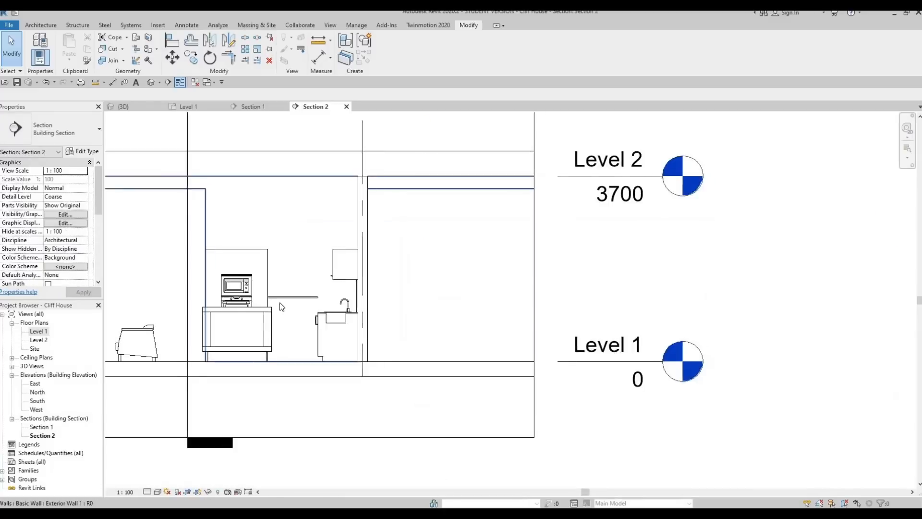
Copy the wall shelf upward twice with unconstrained multiple copies, spaced about 303 mm and 320 mm apart
click(294, 249)
scroll(295, 248, up, 2)
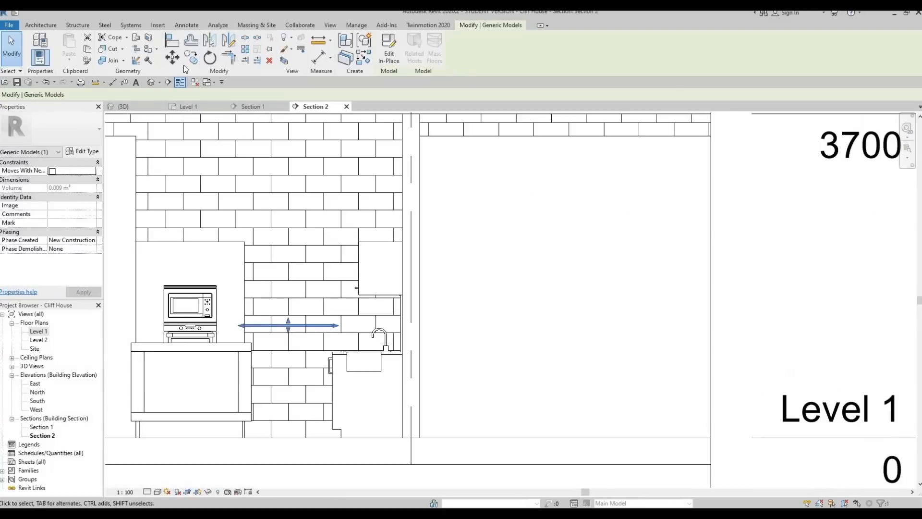
click(190, 58)
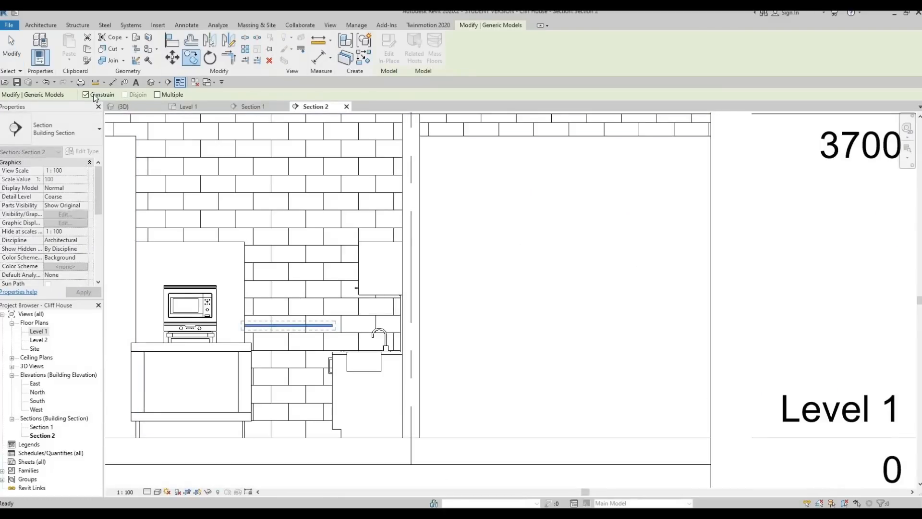
click(114, 97)
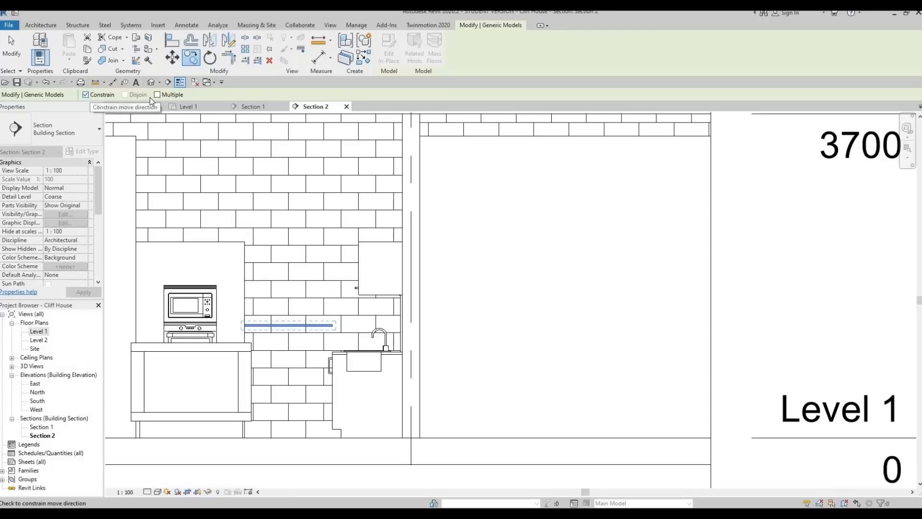
click(166, 95)
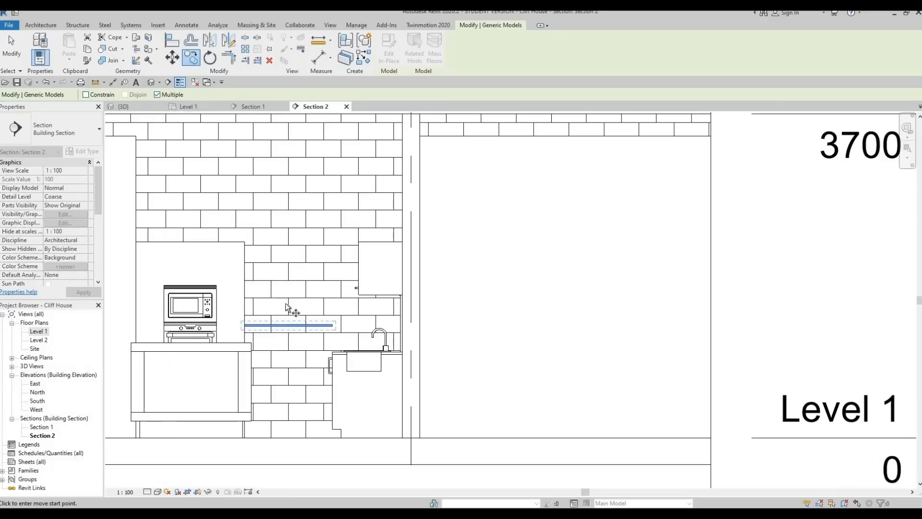
click(277, 326)
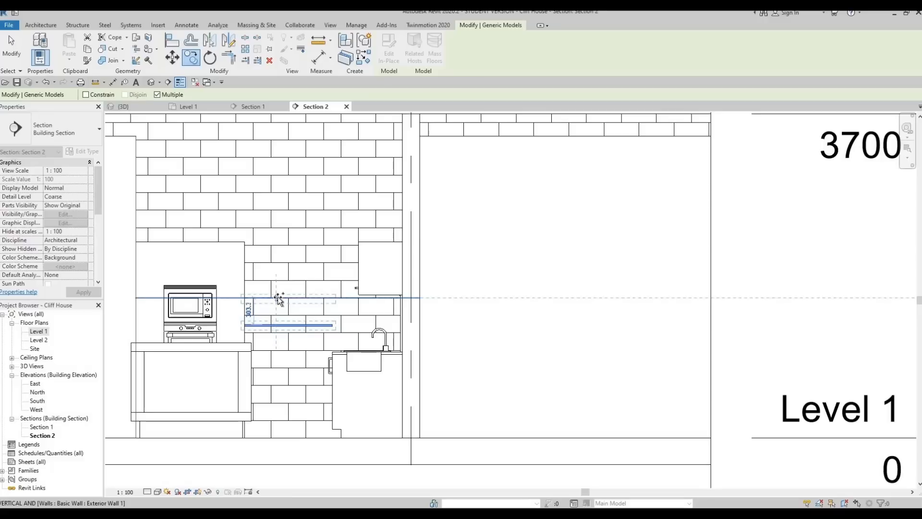
click(279, 287)
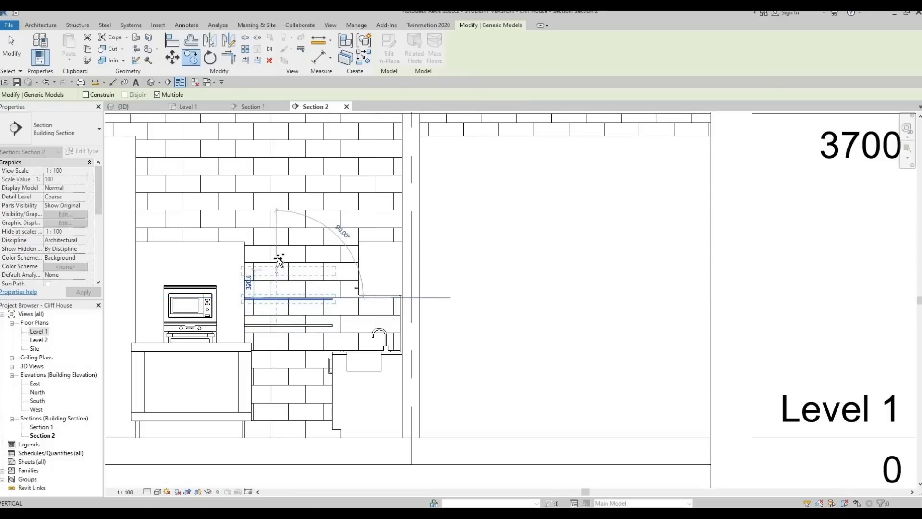
click(278, 260)
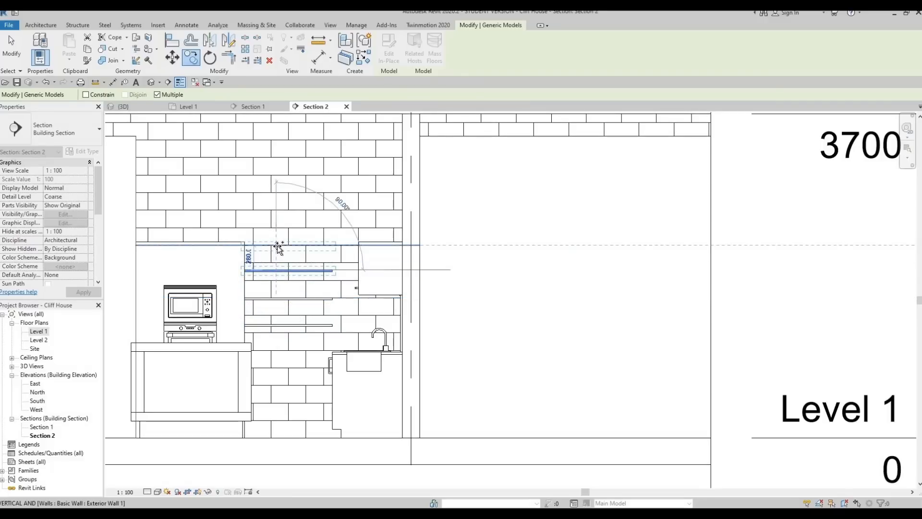
key(Escape)
key(Escape)
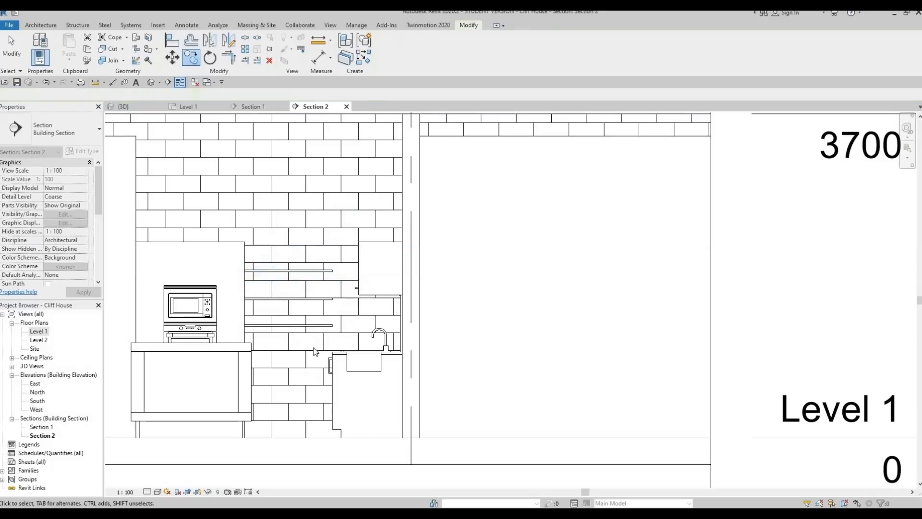
Nudge the top shelf up to an elevation of 663.3 and the middle shelf up to 343.3
middle_drag(286, 382, 300, 354)
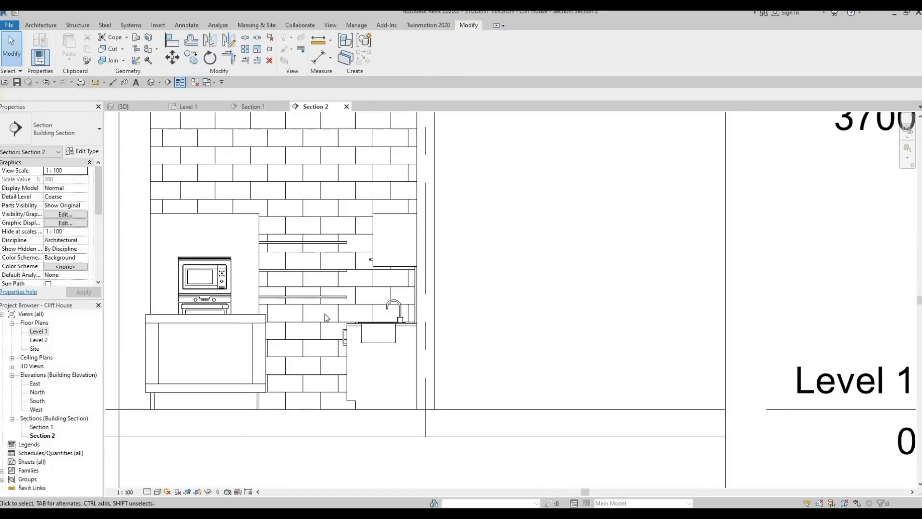
click(289, 243)
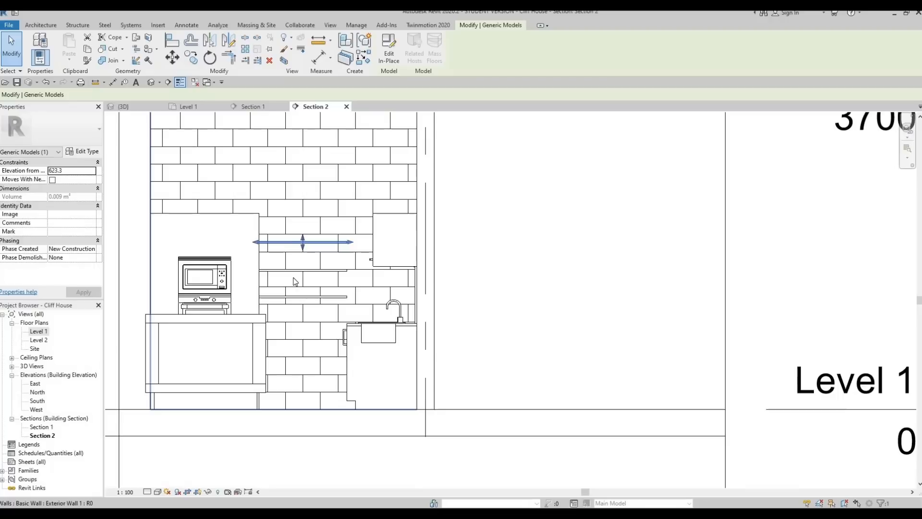
key(Up)
key(Up)
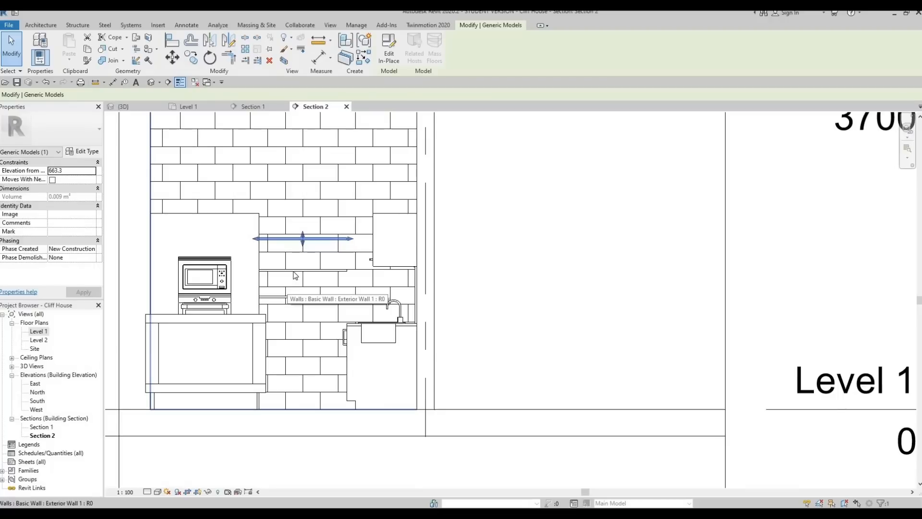
click(295, 272)
key(Up)
key(Up)
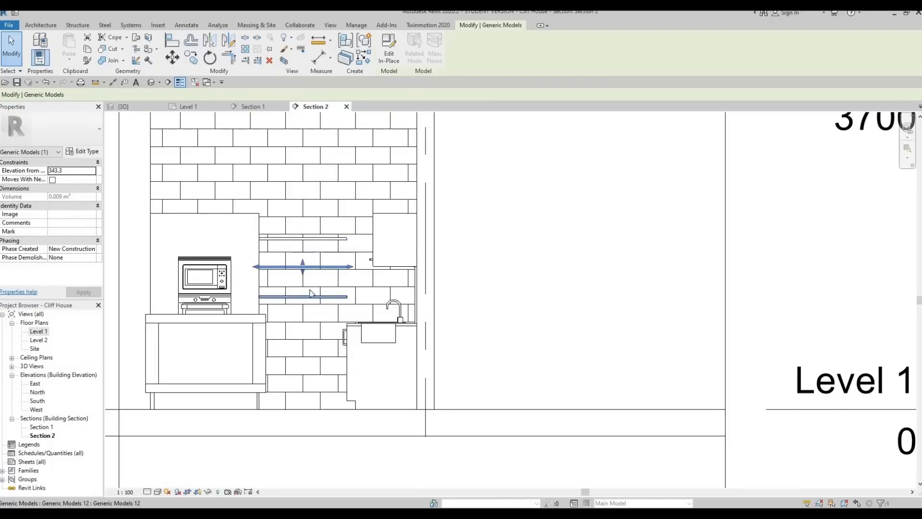
key(Escape)
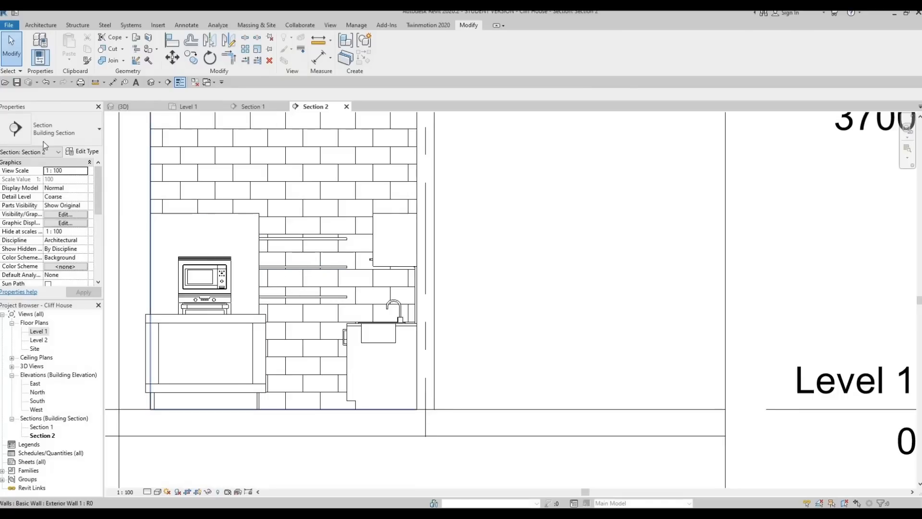
Look at the shelves in 3D, return to the Section 2 view and open the tall oven cabinet for in-place editing
click(151, 82)
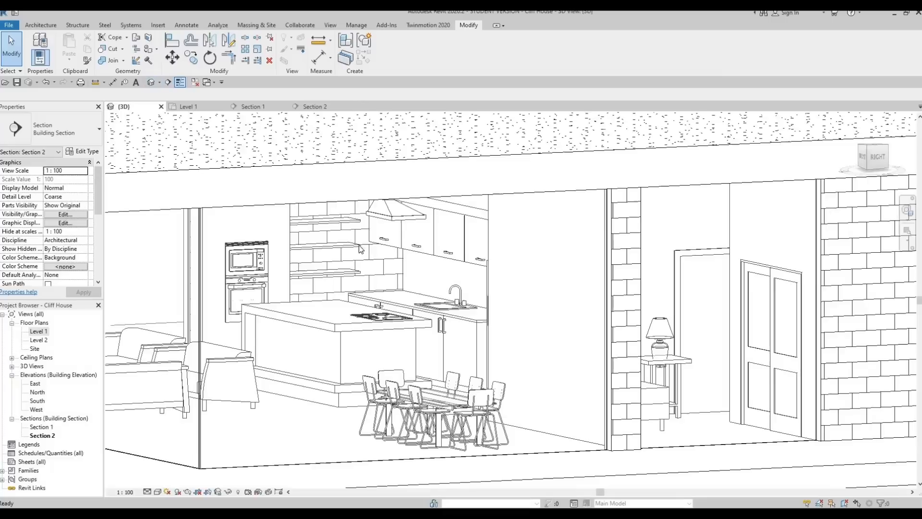
shift+middle_drag(308, 307, 345, 248)
scroll(345, 248, up, 2)
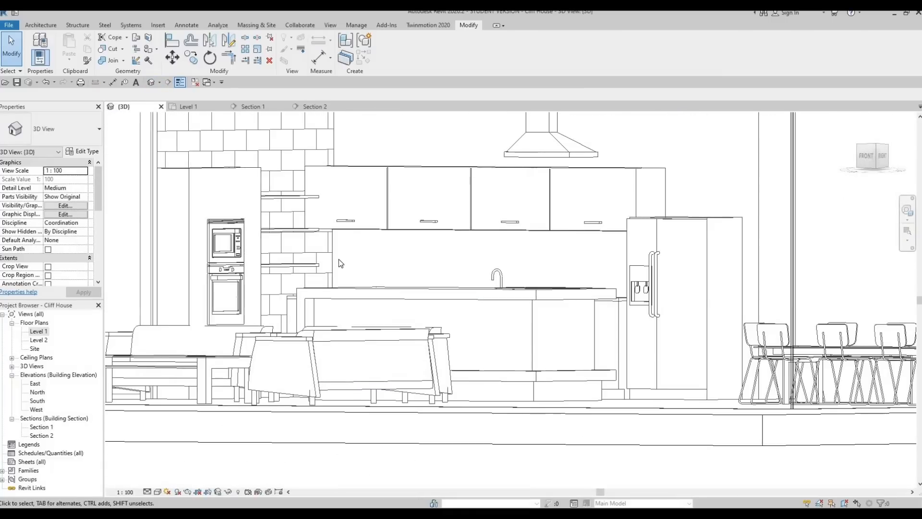
shift+middle_drag(272, 299, 45, 396)
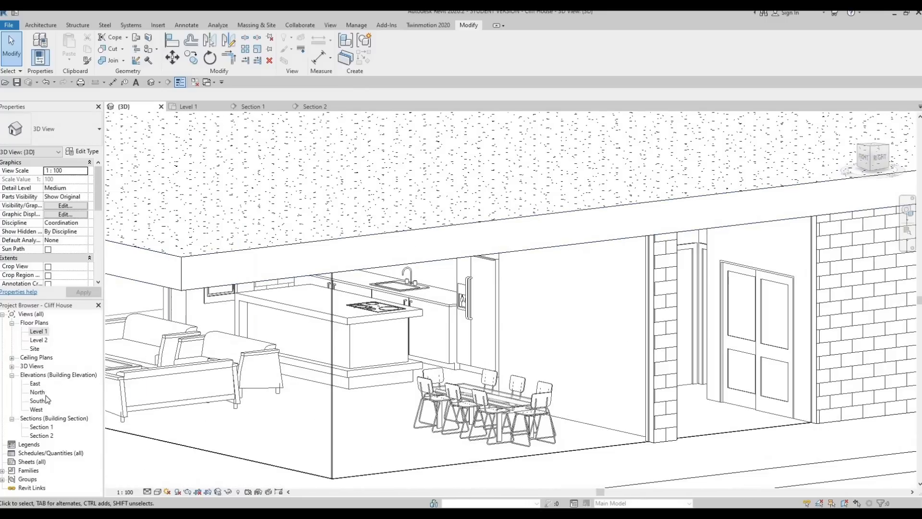
double_click(41, 436)
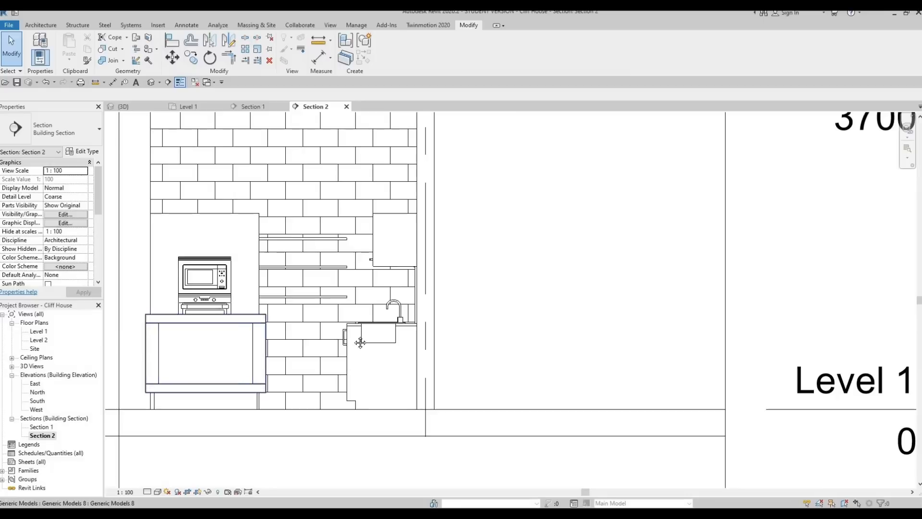
scroll(279, 288, down, 3)
scroll(278, 287, up, 5)
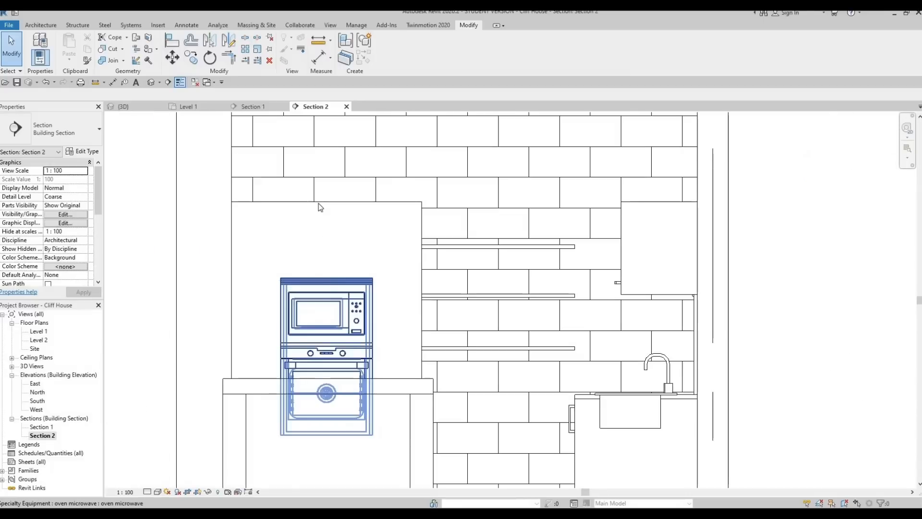
click(310, 203)
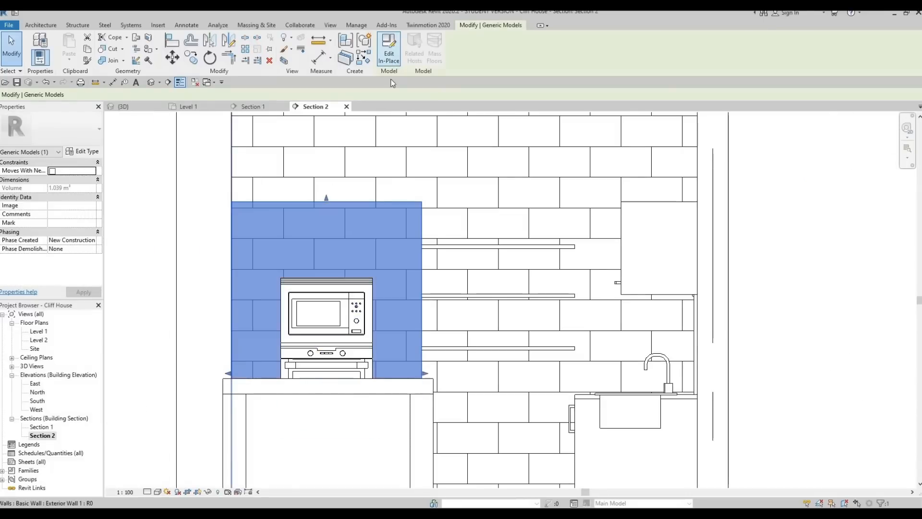
click(390, 57)
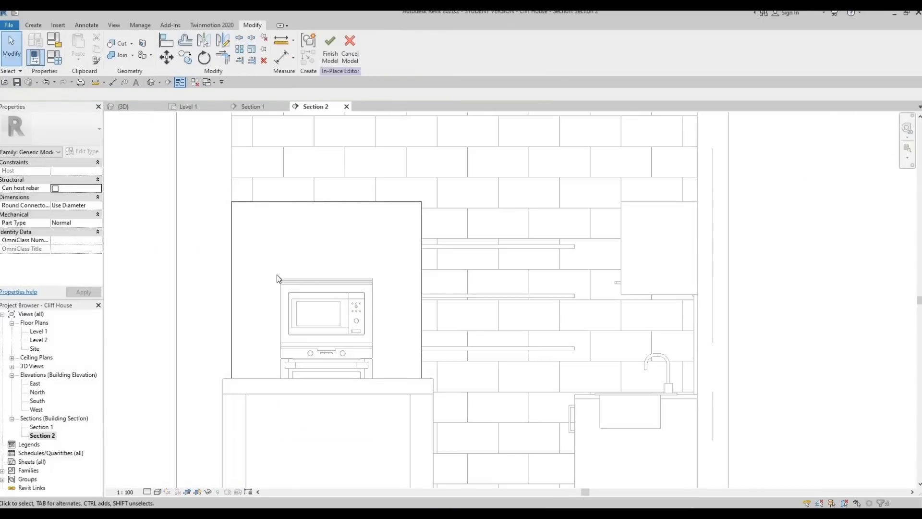
Start a void extrusion in the tall cabinet model, picking the cabinet's face as the work plane
click(293, 200)
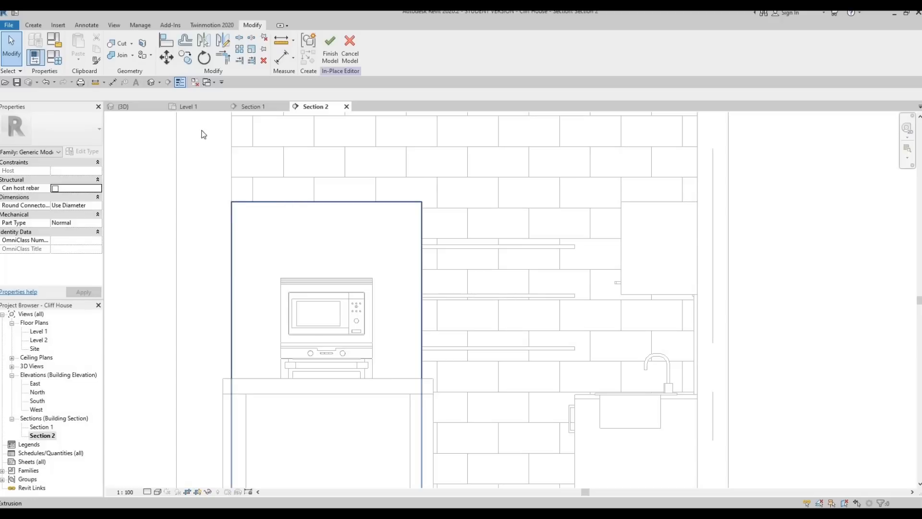
click(38, 29)
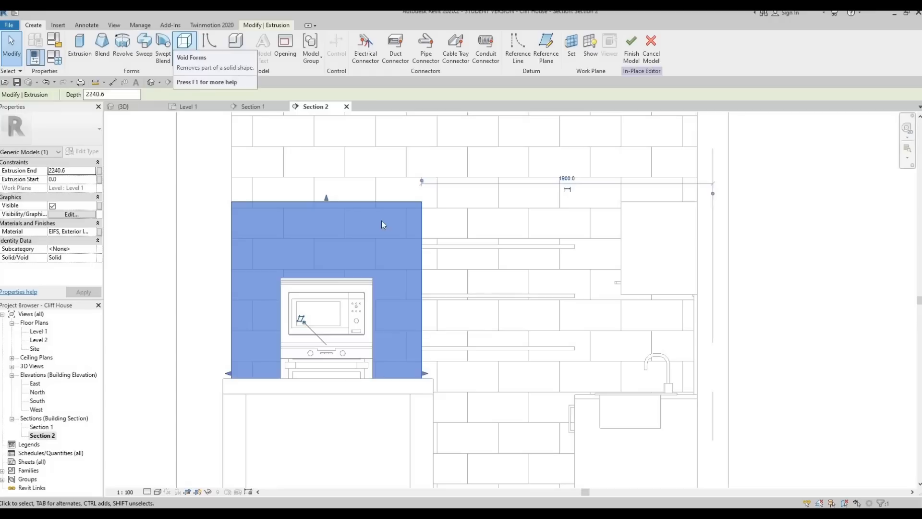
click(185, 48)
click(209, 75)
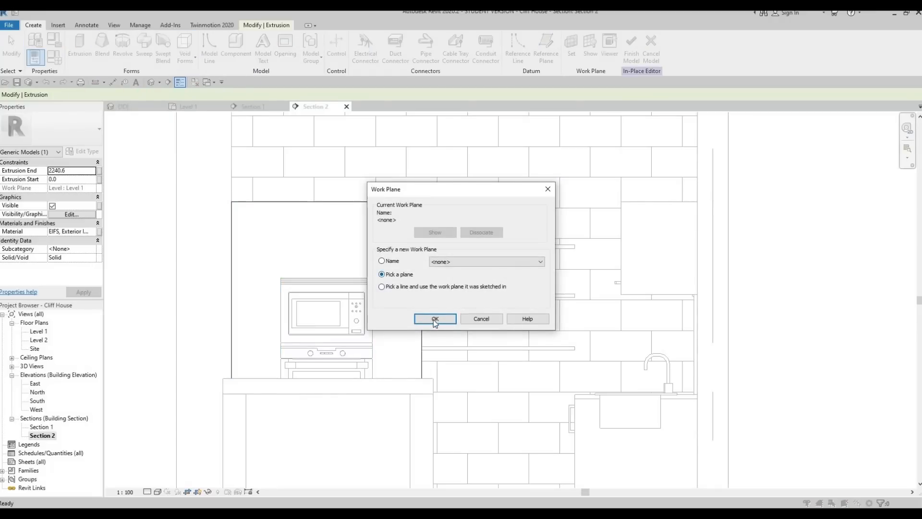
key(Return)
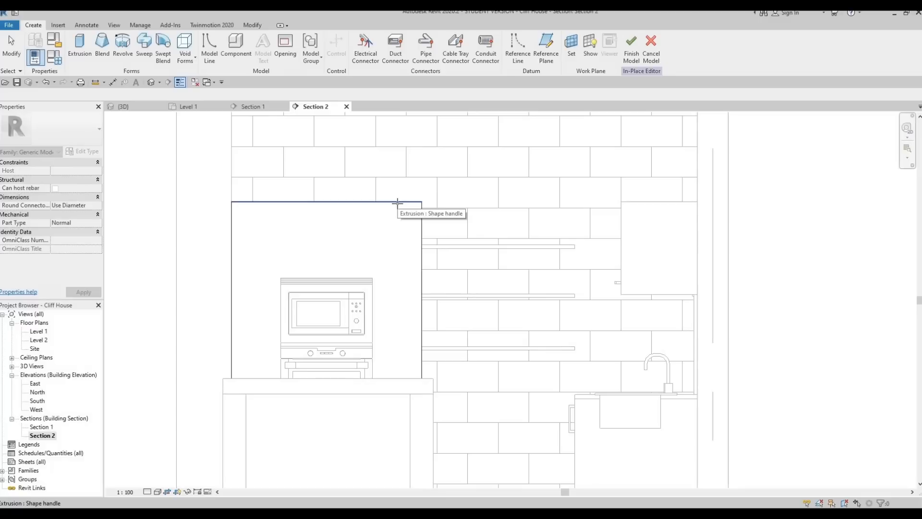
click(382, 267)
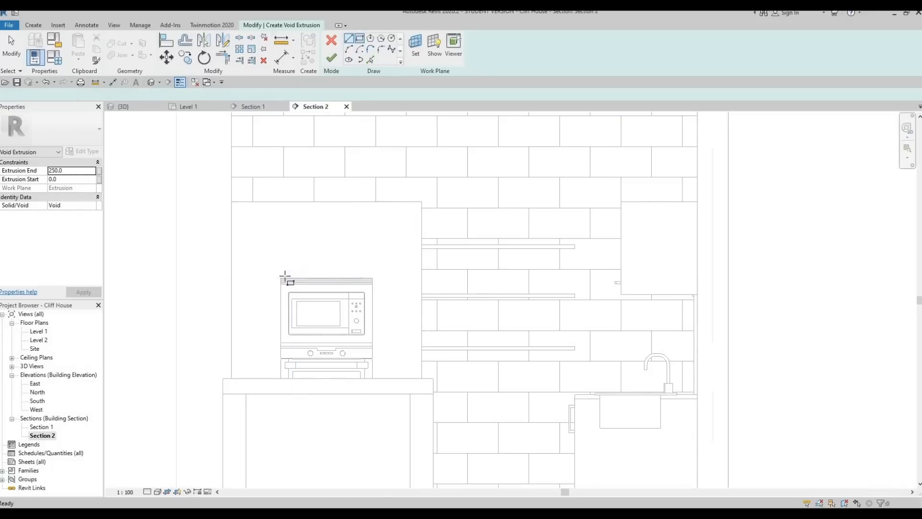
Sketch a 540 by 880 mm rectangle within the oven and microwave outline and finish the void extrusion
scroll(282, 277, up, 3)
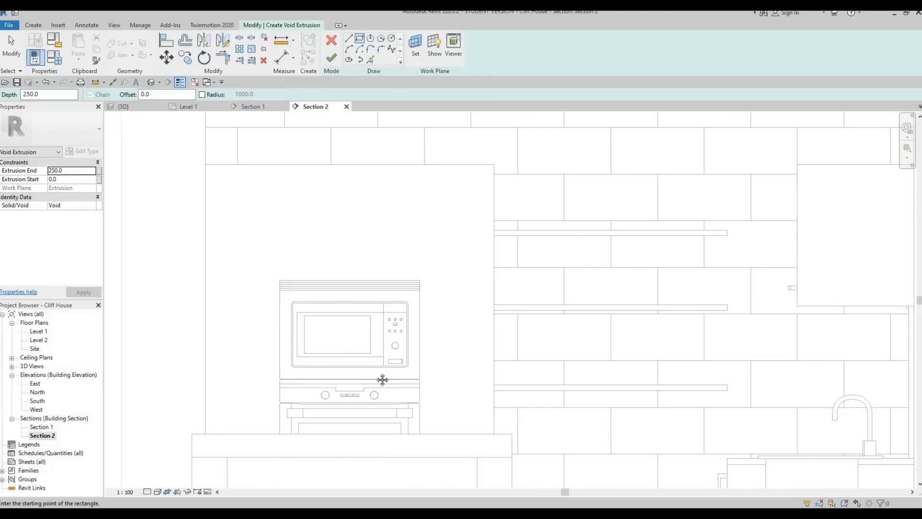
click(287, 298)
middle_drag(412, 458, 434, 335)
middle_drag(431, 373, 433, 358)
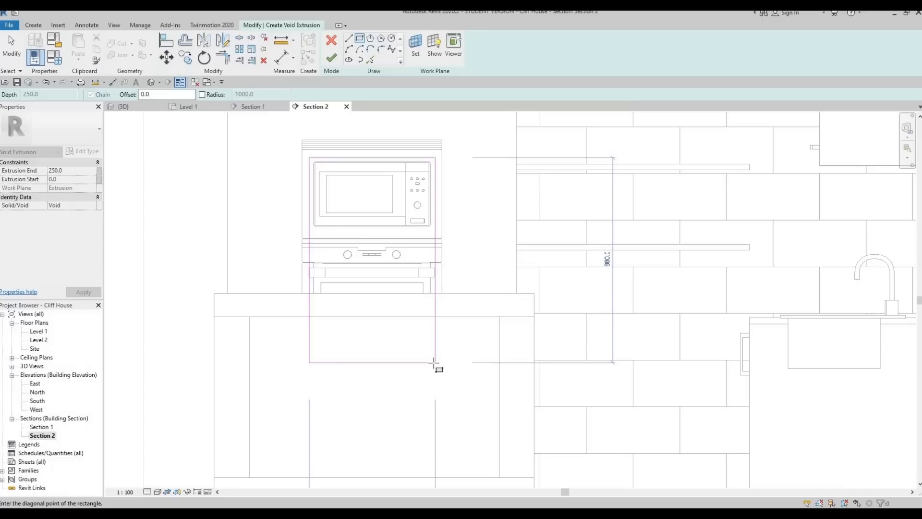
click(435, 362)
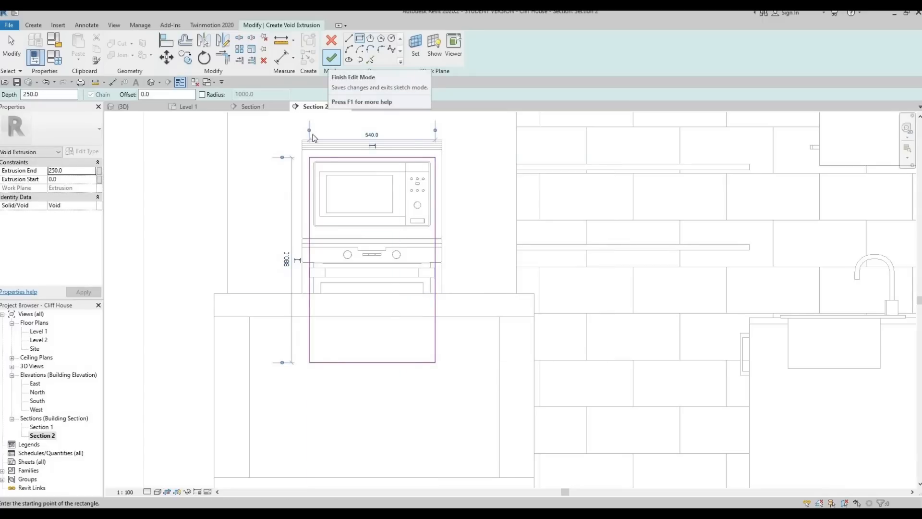
click(331, 58)
In the 3D view, stretch the void to run from -46 to 304 mm through the cabinet front and finish the in-place model
click(151, 83)
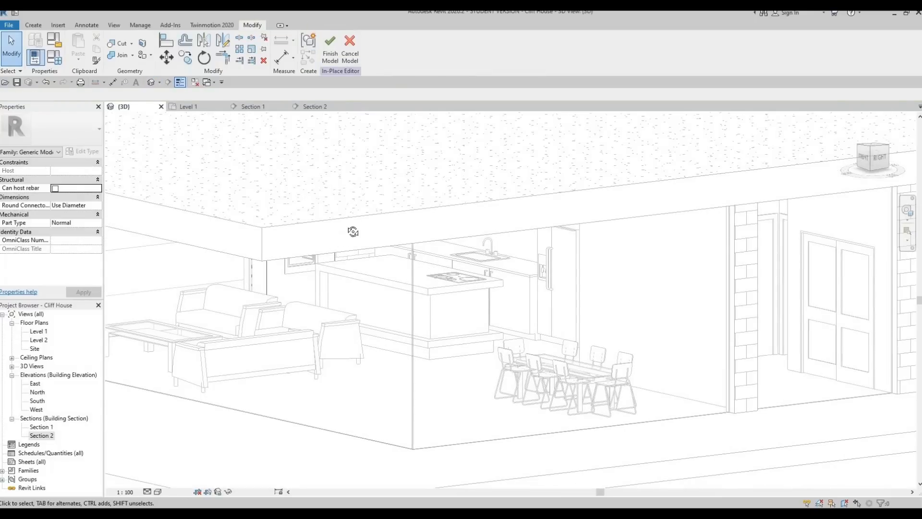
shift+middle_drag(302, 262, 361, 237)
scroll(321, 207, up, 2)
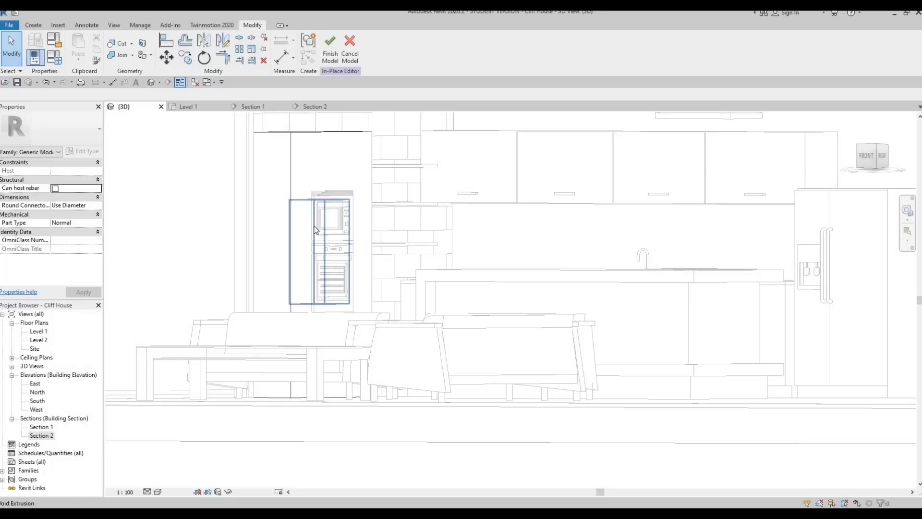
click(321, 245)
shift+middle_drag(267, 260, 361, 258)
scroll(341, 248, up, 2)
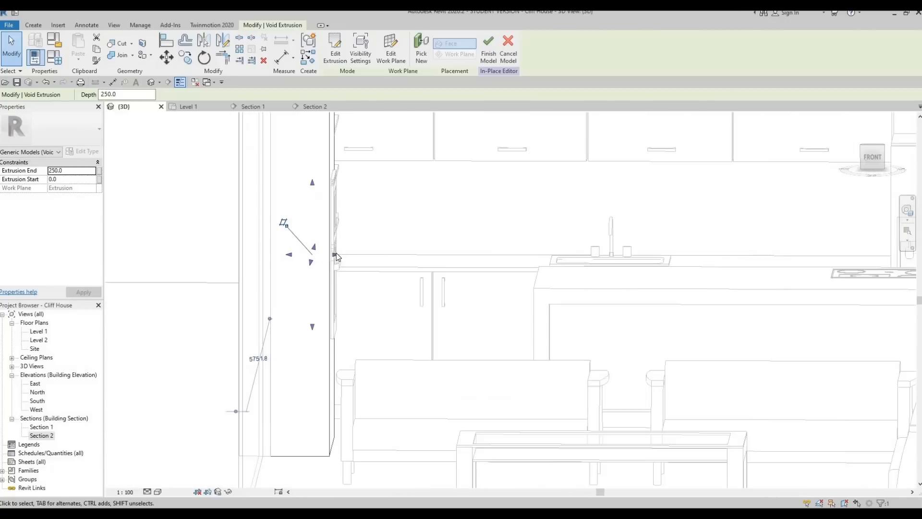
drag(336, 256, 279, 255)
shift+middle_drag(341, 256, 287, 259)
shift+middle_drag(354, 191, 380, 182)
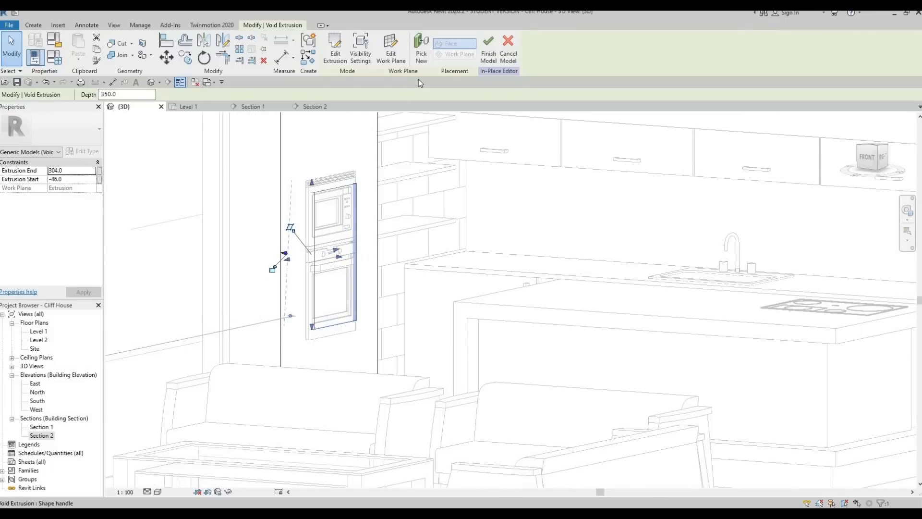
click(488, 48)
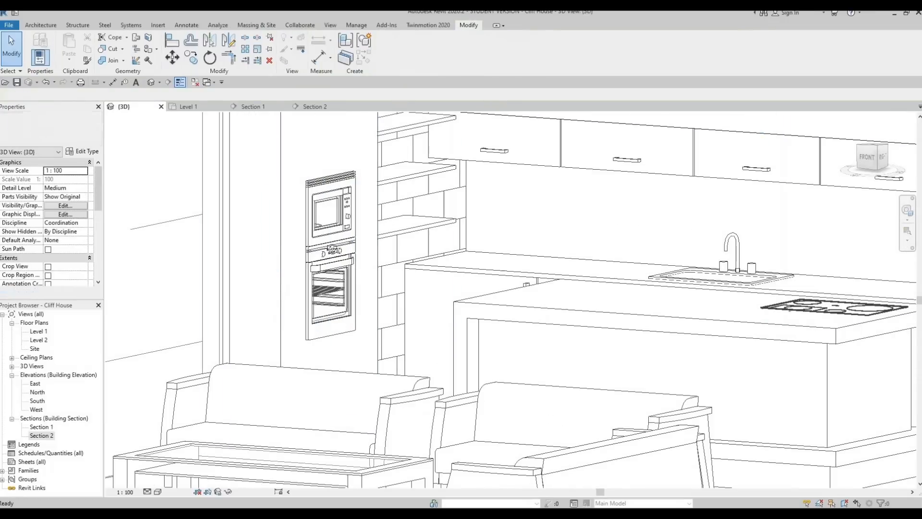
Examine the built-in oven recess and the surrounding kitchen from several angles in the 3D view
shift+middle_drag(307, 259, 322, 274)
scroll(315, 326, up, 2)
scroll(326, 274, down, 4)
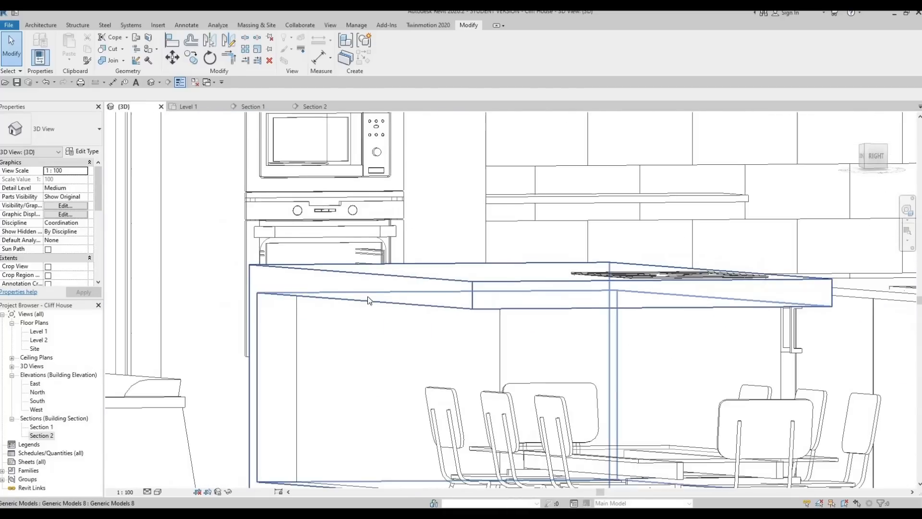
shift+middle_drag(368, 300, 509, 259)
scroll(457, 313, down, 3)
scroll(509, 260, up, 2)
middle_drag(136, 288, 65, 302)
scroll(55, 321, down, 2)
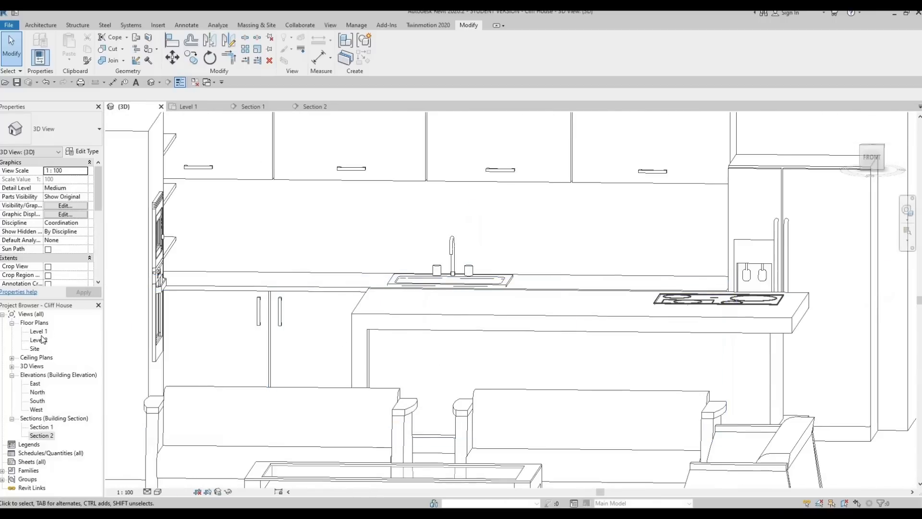
In the Level 1 plan, move the Section 1 line to between the kitchen counter and the island, and open its view
double_click(40, 331)
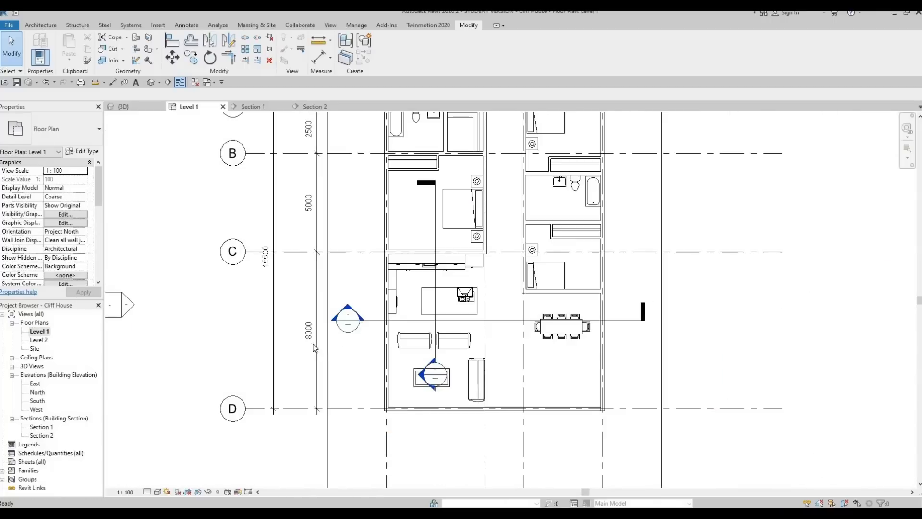
middle_drag(400, 318, 380, 344)
click(380, 343)
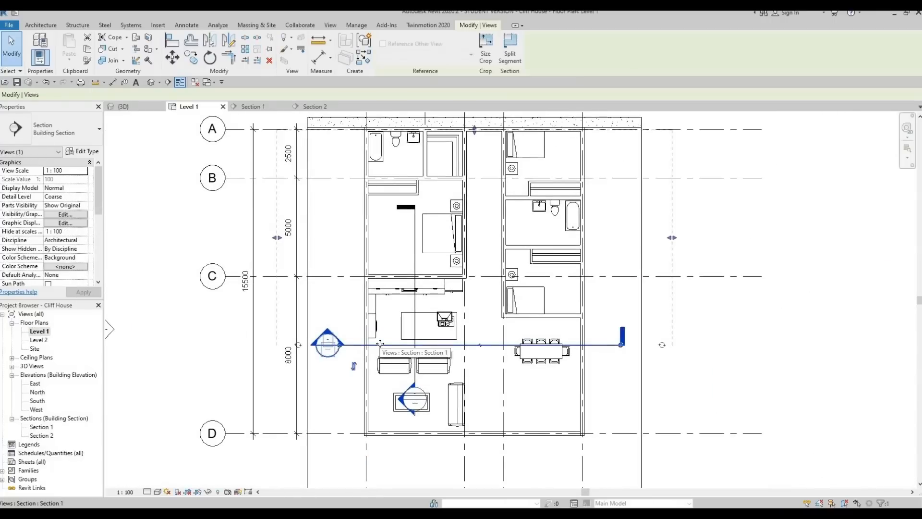
drag(386, 344, 406, 303)
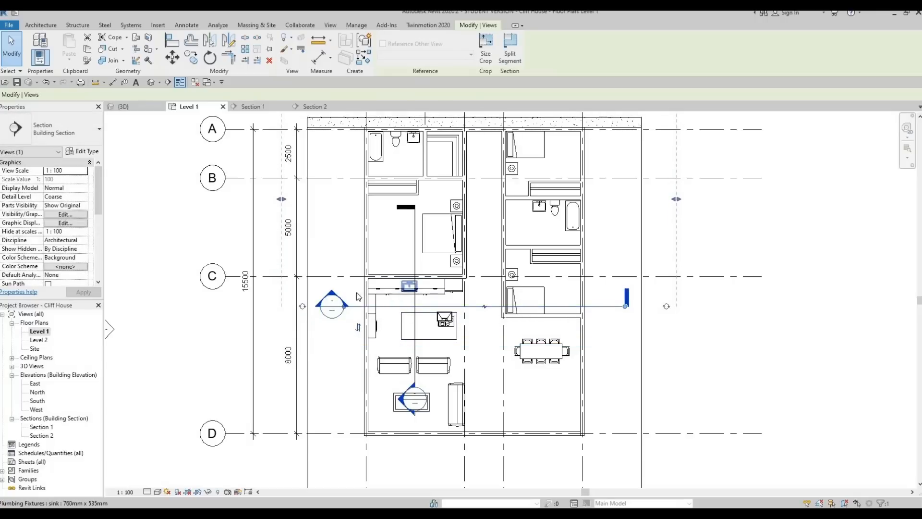
key(Escape)
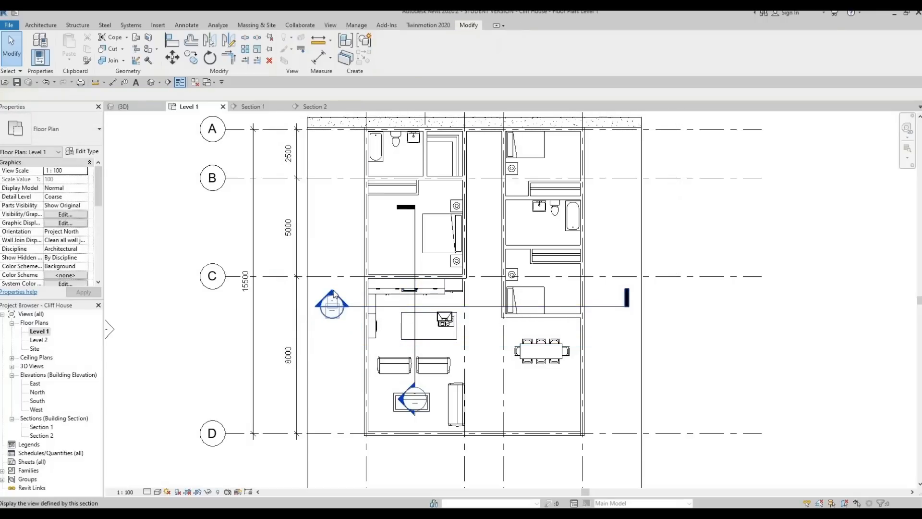
double_click(334, 295)
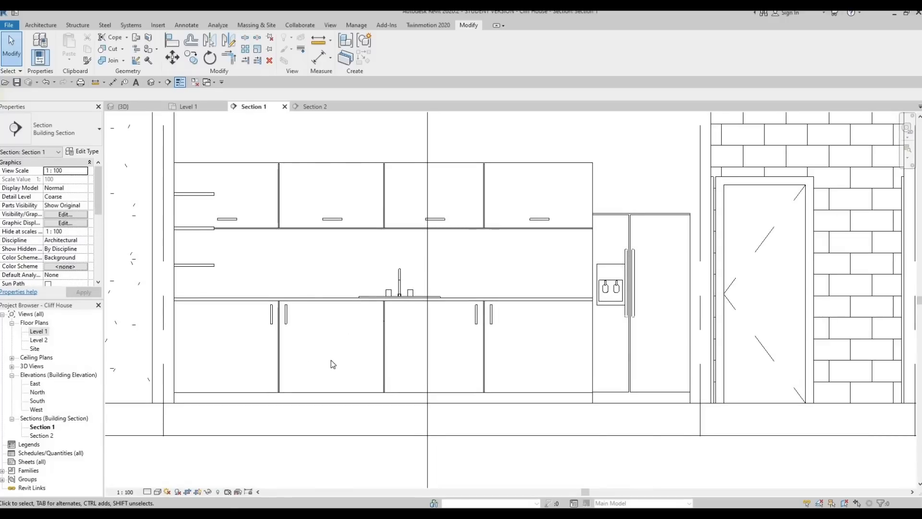
middle_drag(331, 348, 289, 356)
Select the countertop around the sink in the Level 1 plan and open it for in-place editing
scroll(370, 298, up, 5)
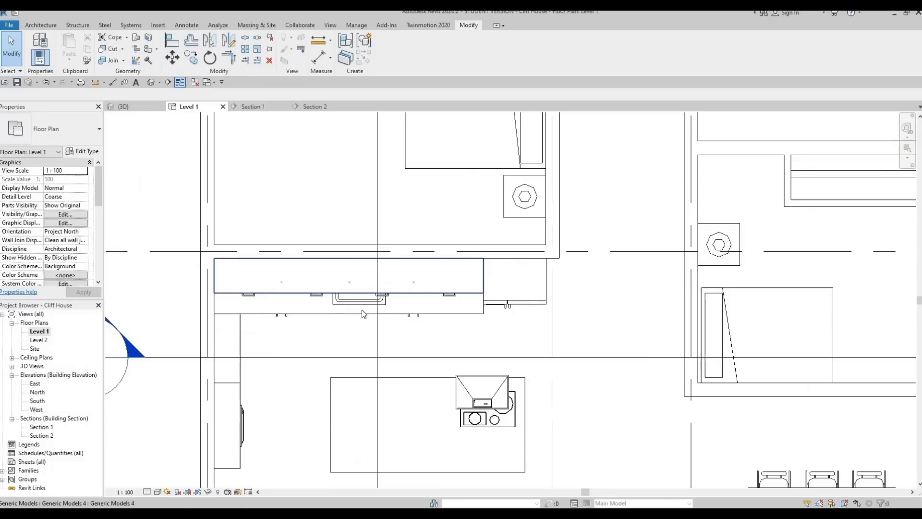
scroll(361, 310, up, 3)
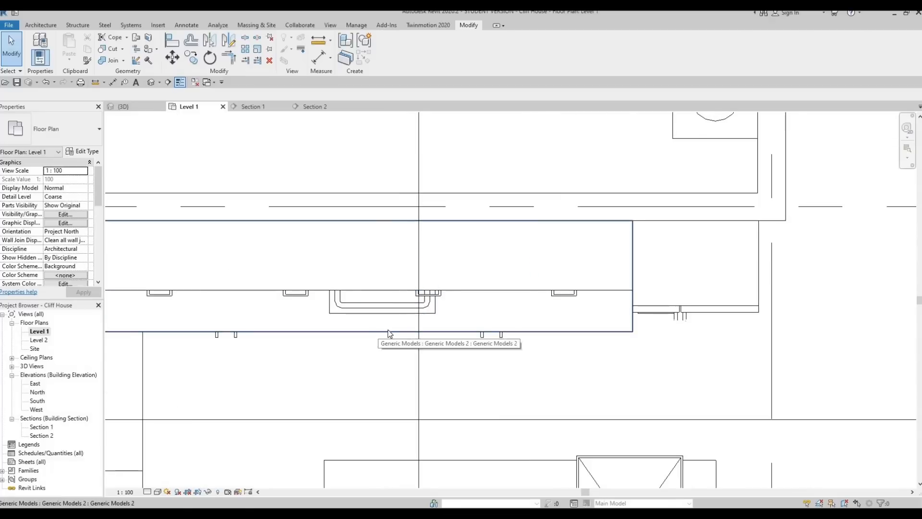
click(380, 329)
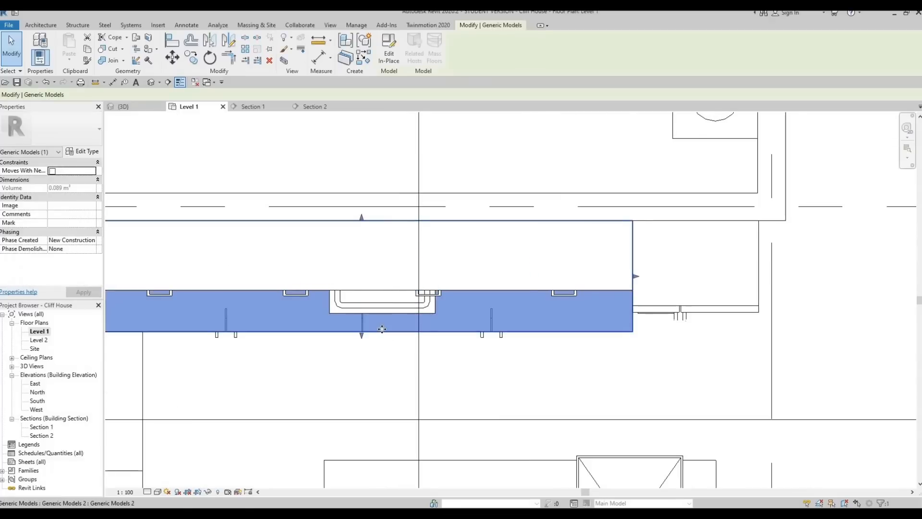
click(360, 339)
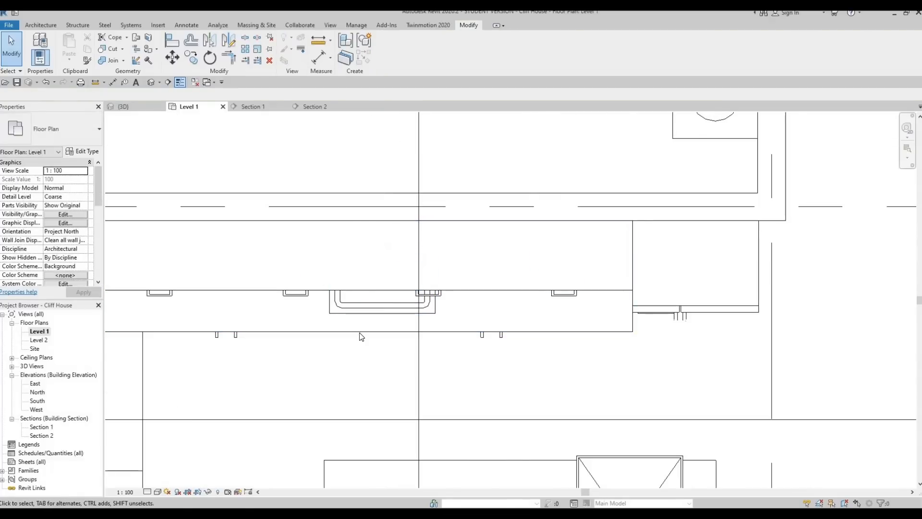
click(377, 310)
click(390, 53)
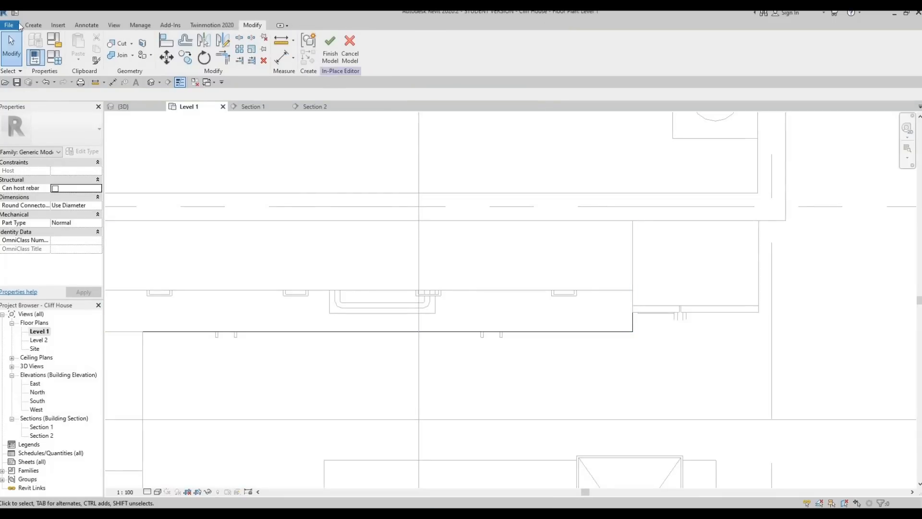
Start a void extrusion in the countertop model, picking the countertop's face as the work plane
click(33, 25)
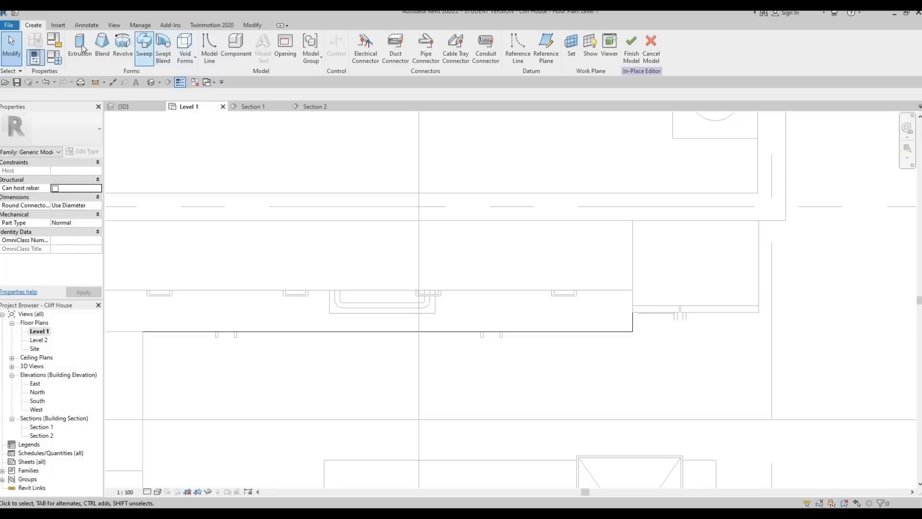
click(185, 53)
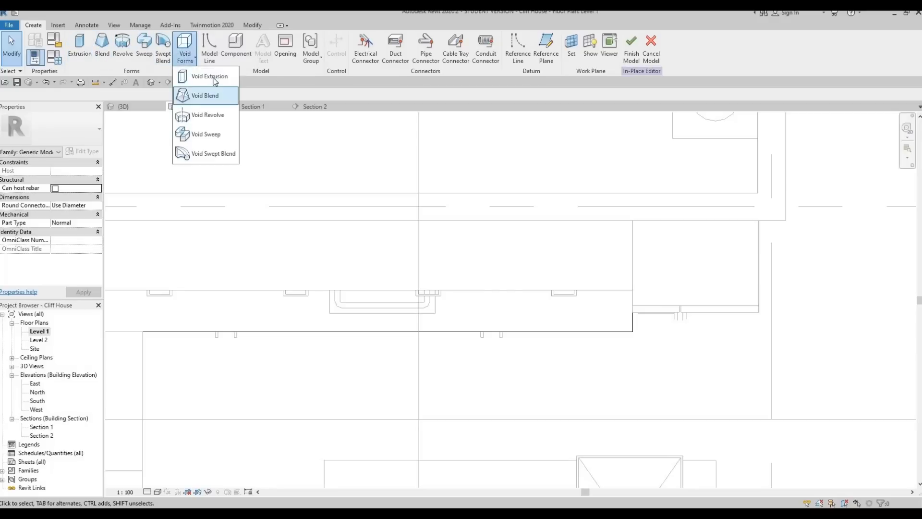
click(211, 76)
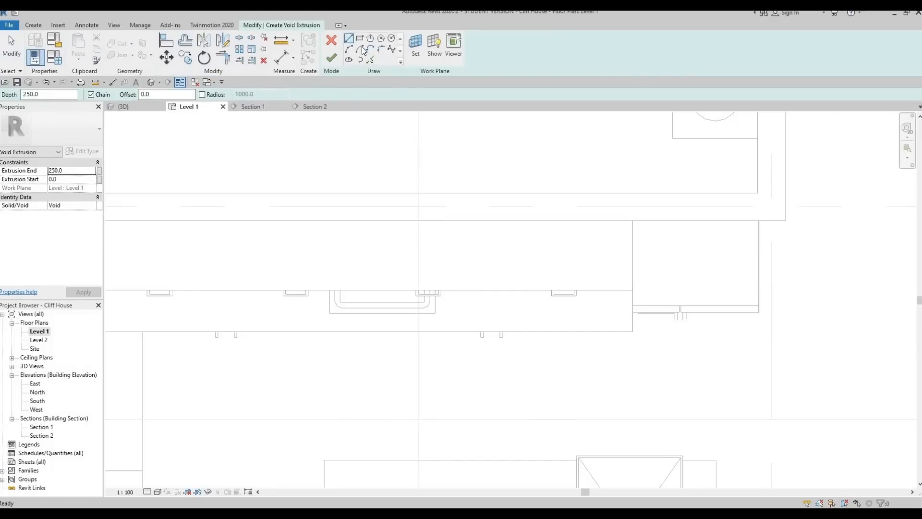
click(415, 46)
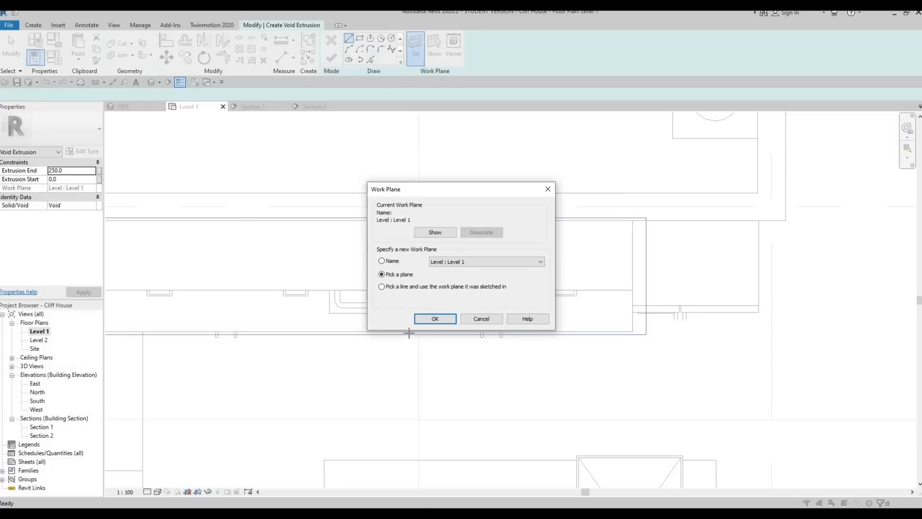
click(435, 318)
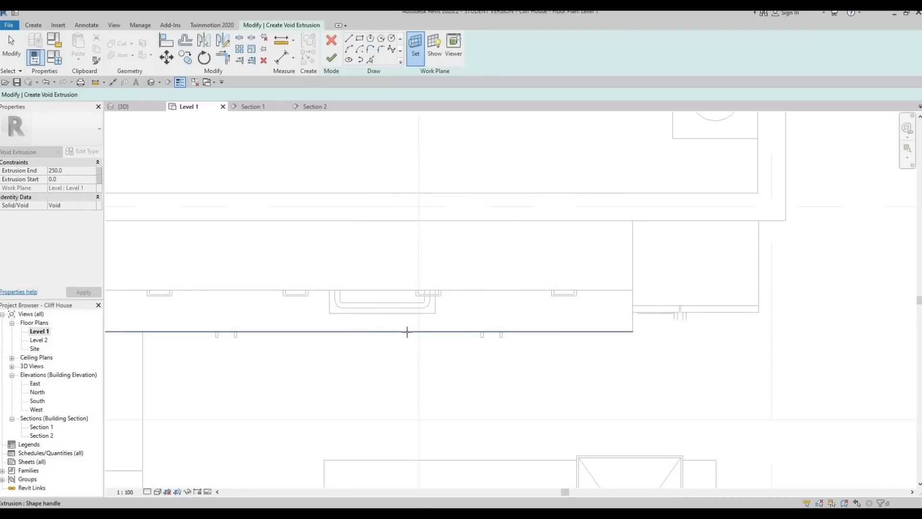
click(632, 313)
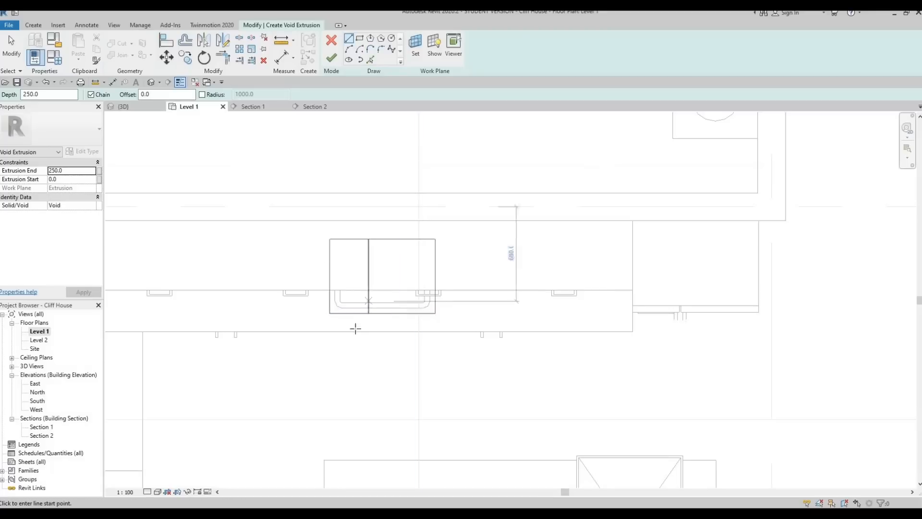
Sketch a 680 by 480 mm rectangle around the sink bowl, inside the sink's outer rim, and finish the void extrusion
click(338, 330)
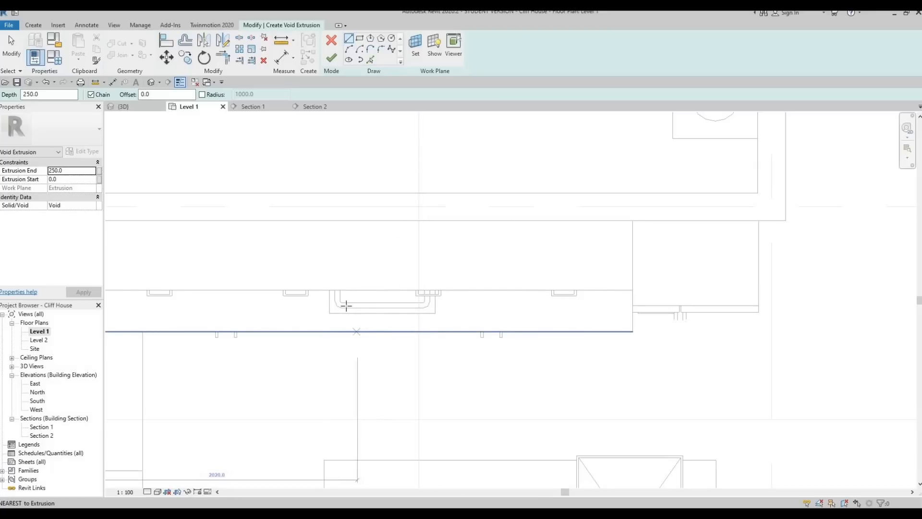
key(Escape)
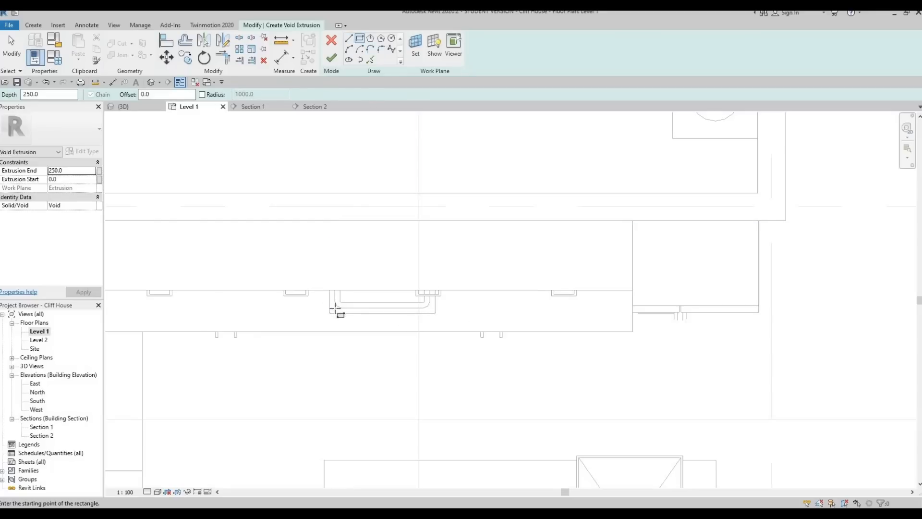
click(422, 306)
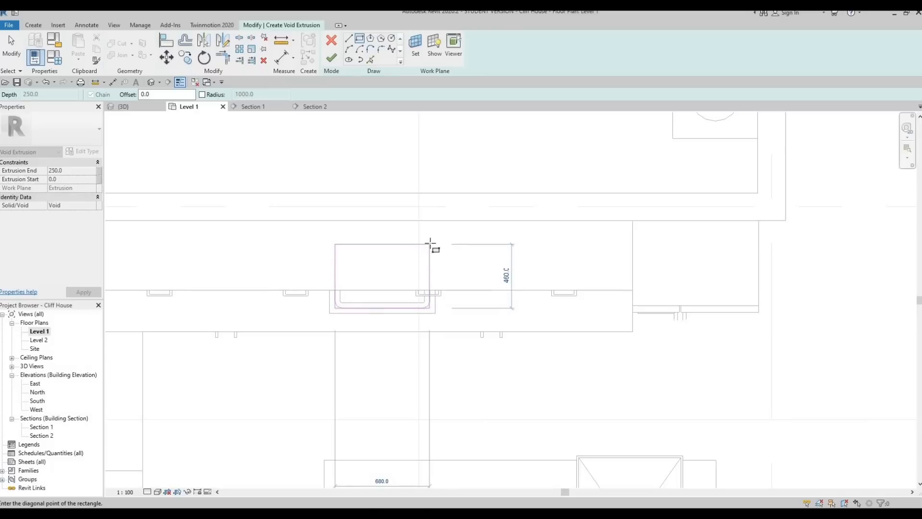
click(430, 241)
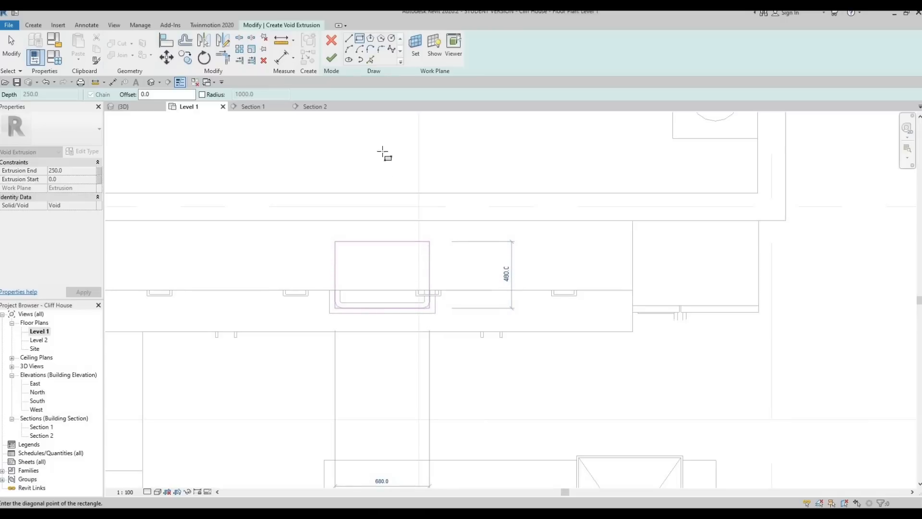
click(337, 62)
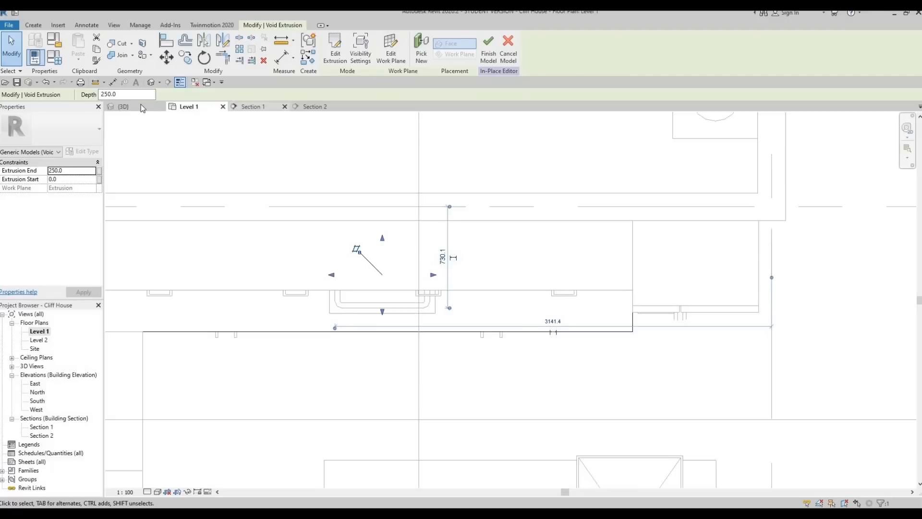
In the 3D view, stretch the void to run from -44.2 to 250 mm through the countertop and finish the in-place model
click(123, 106)
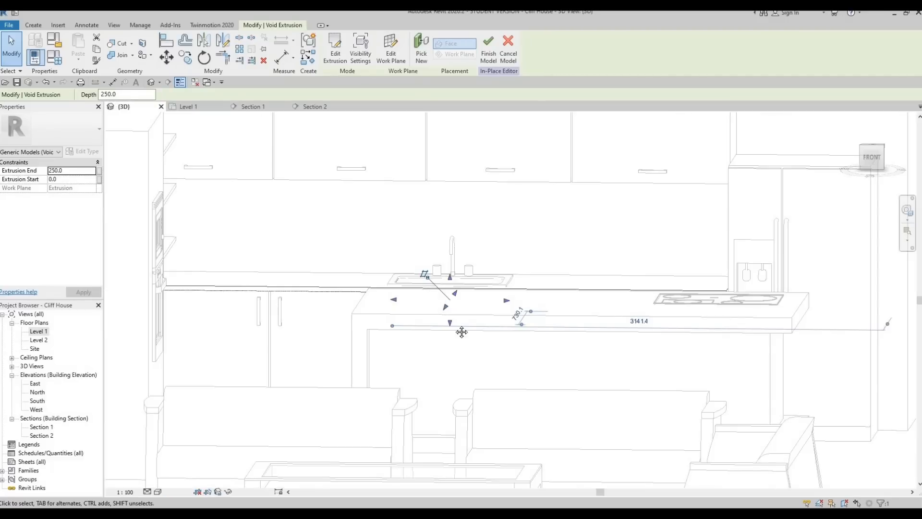
shift+middle_drag(461, 329, 467, 287)
drag(467, 290, 469, 284)
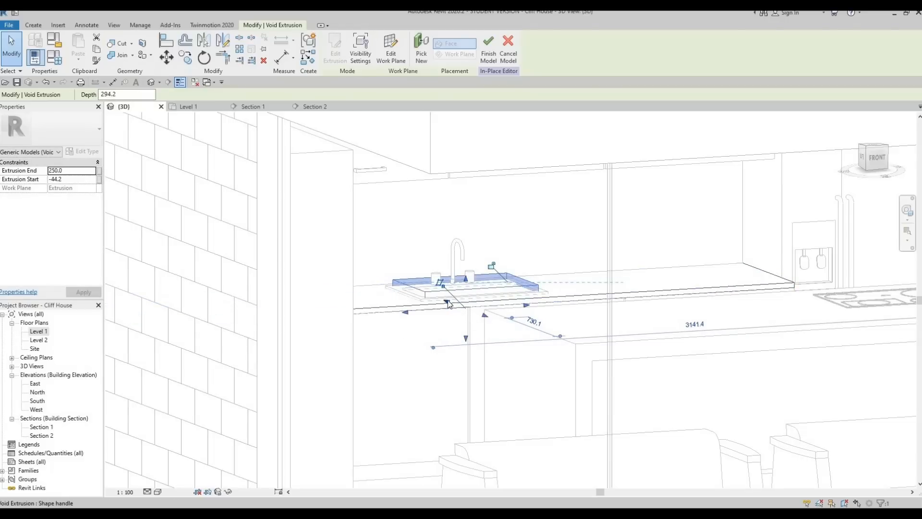
drag(449, 302, 452, 302)
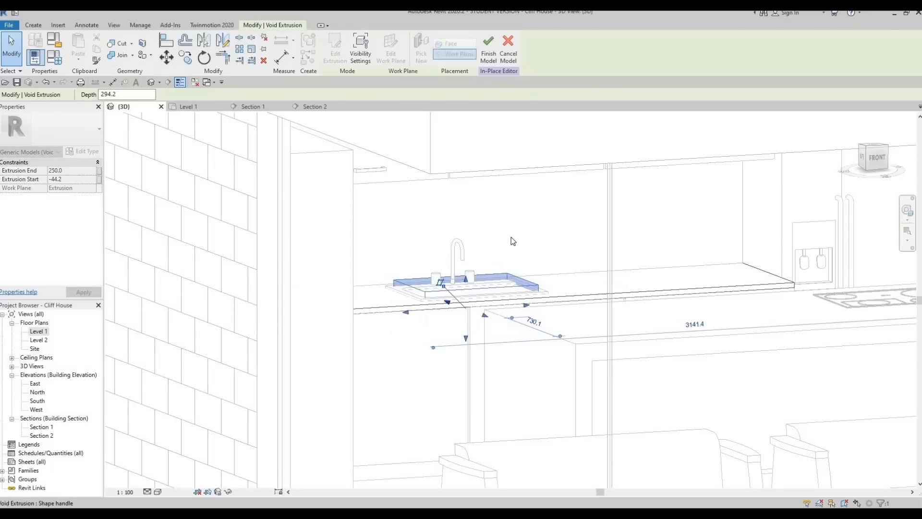
click(490, 61)
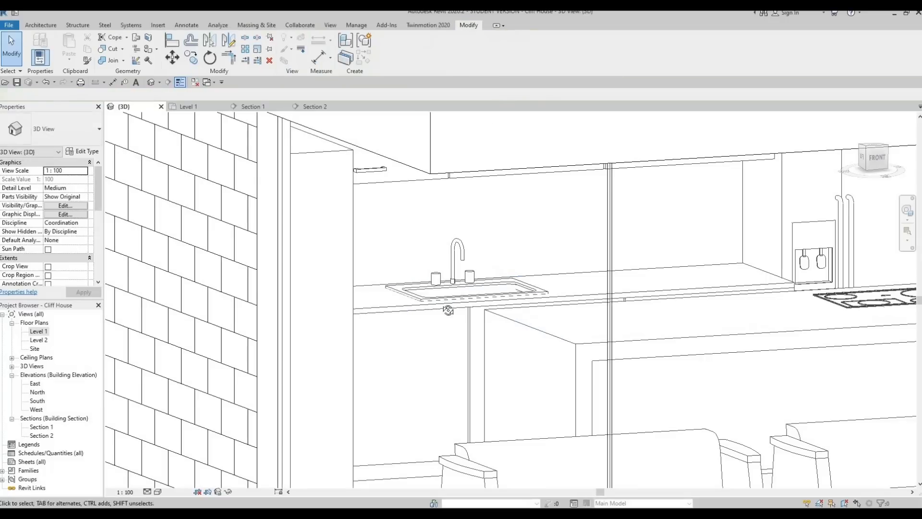
Examine the sink cutout in the countertop from several angles in the 3D view
scroll(438, 299, up, 5)
scroll(451, 288, down, 5)
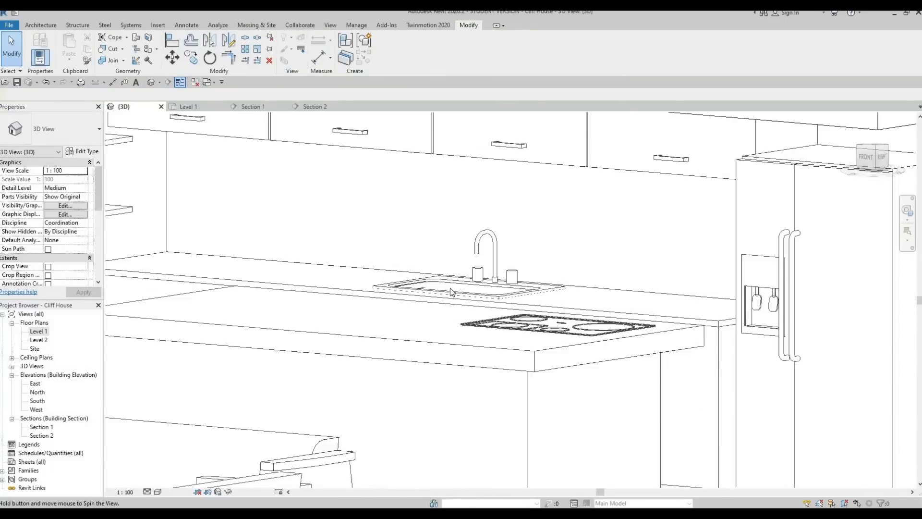
scroll(430, 285, up, 3)
shift+middle_drag(424, 297, 383, 357)
shift+middle_drag(416, 293, 372, 304)
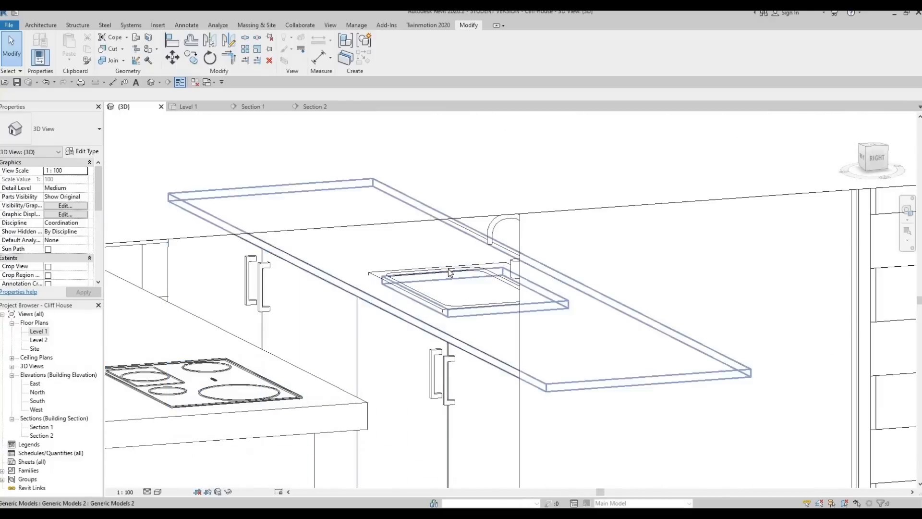
click(447, 270)
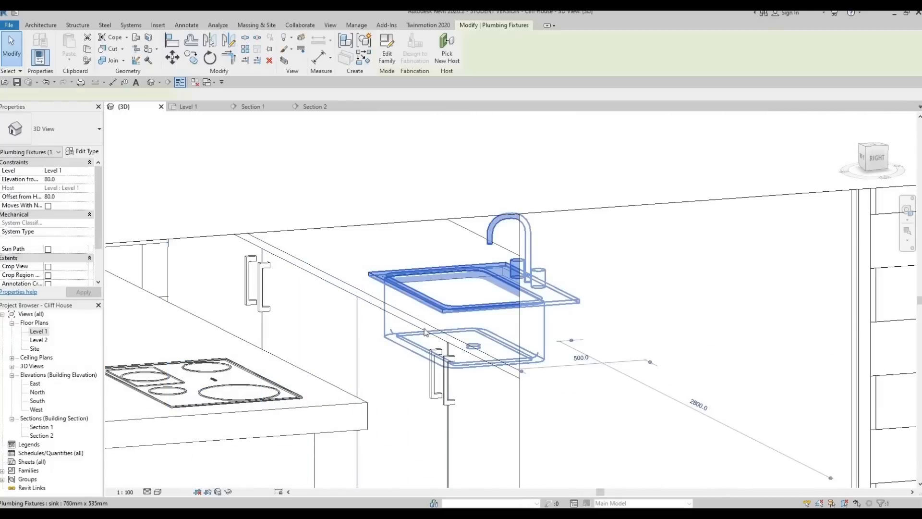
key(Escape)
shift+middle_drag(453, 323, 409, 281)
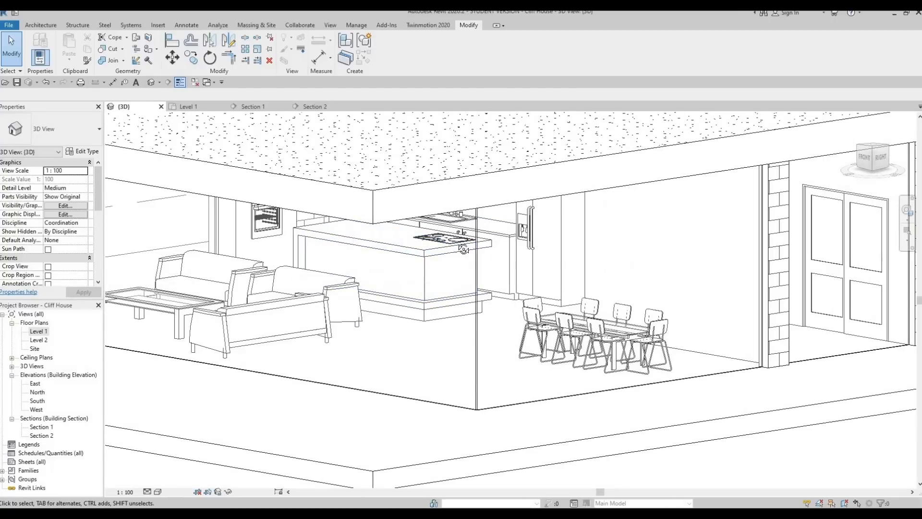
shift+middle_drag(489, 267, 403, 290)
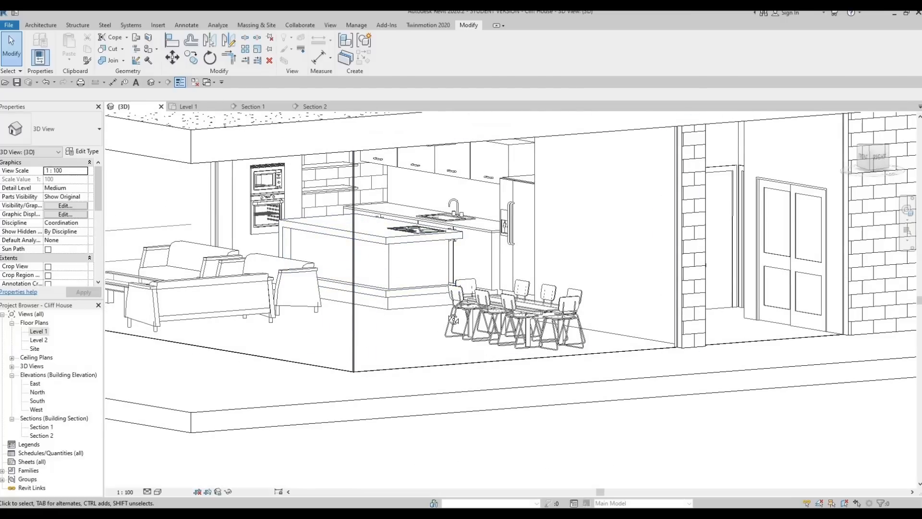
shift+middle_drag(452, 318, 470, 350)
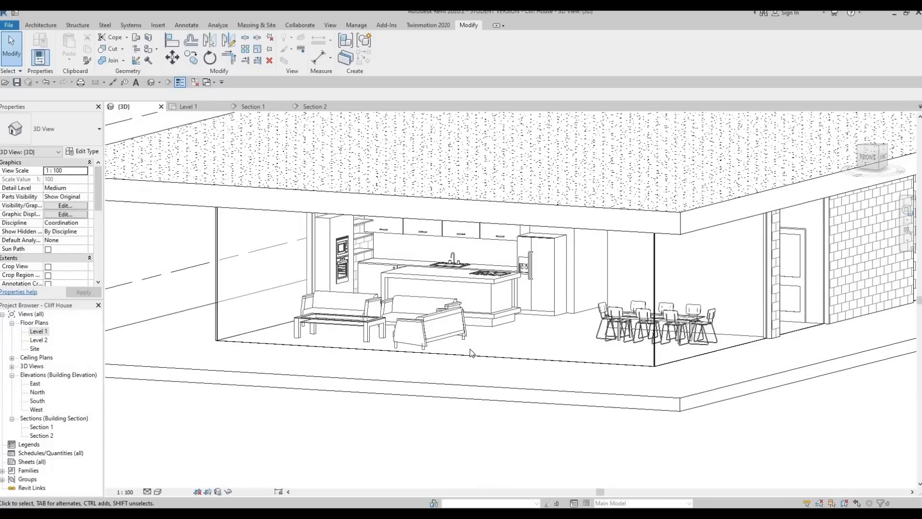
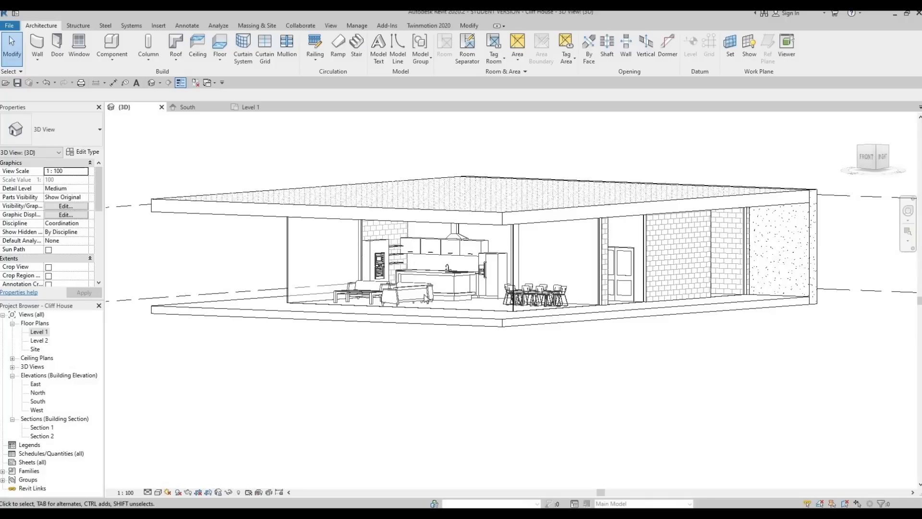
scroll(425, 300, up, 2)
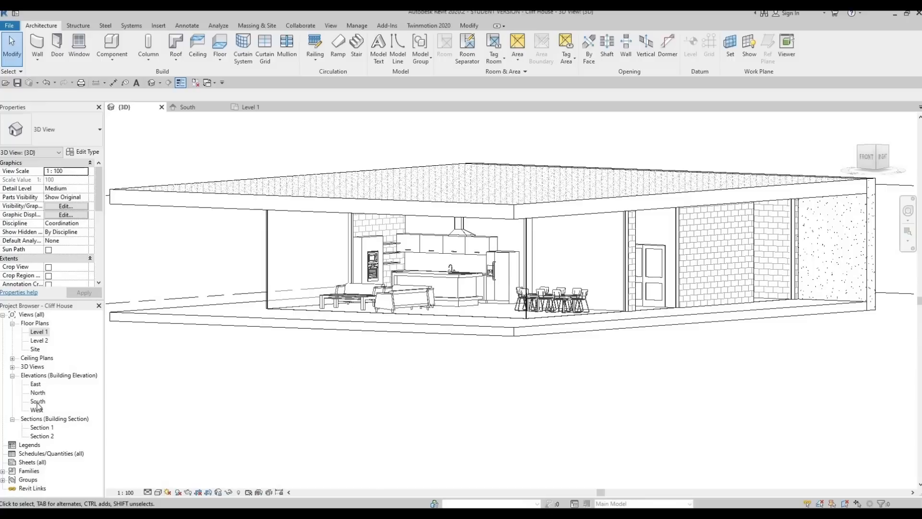
Open the South elevation and set Level 2's elevation to 3000
double_click(79, 402)
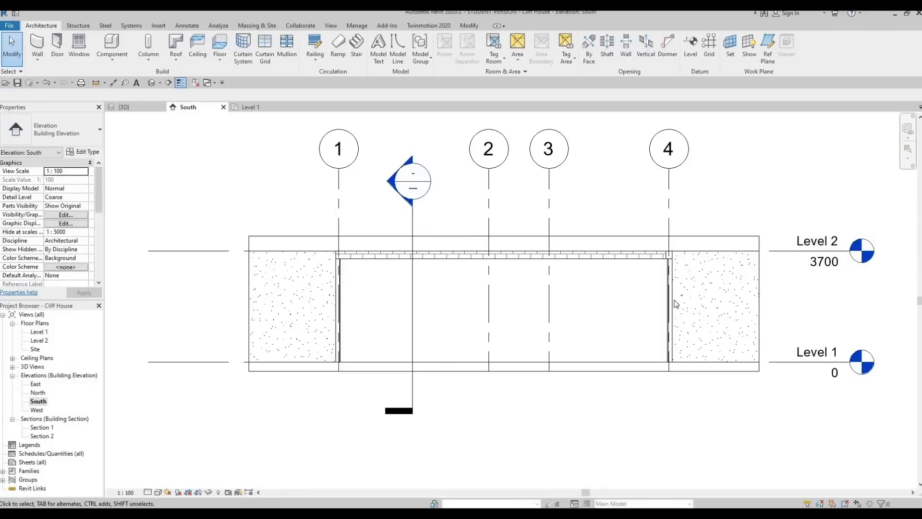
click(733, 274)
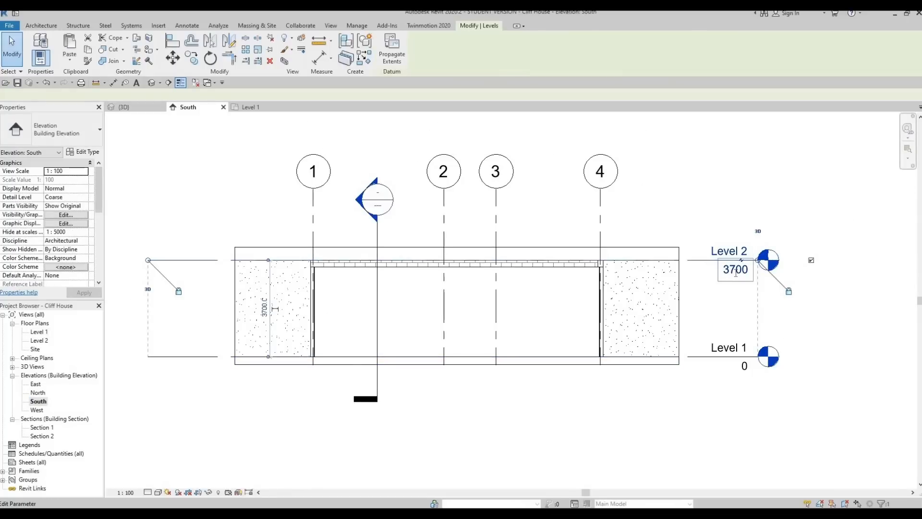
click(733, 273)
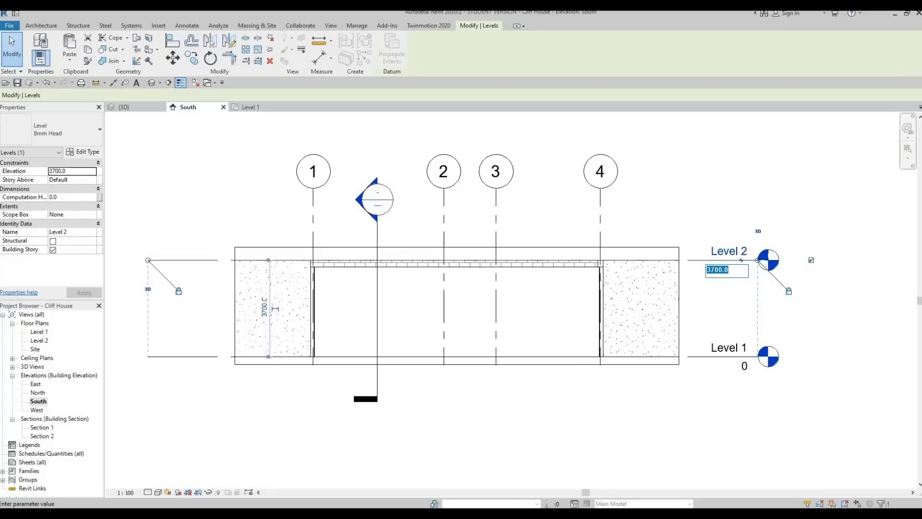
text(3000)
key(Return)
key(Escape)
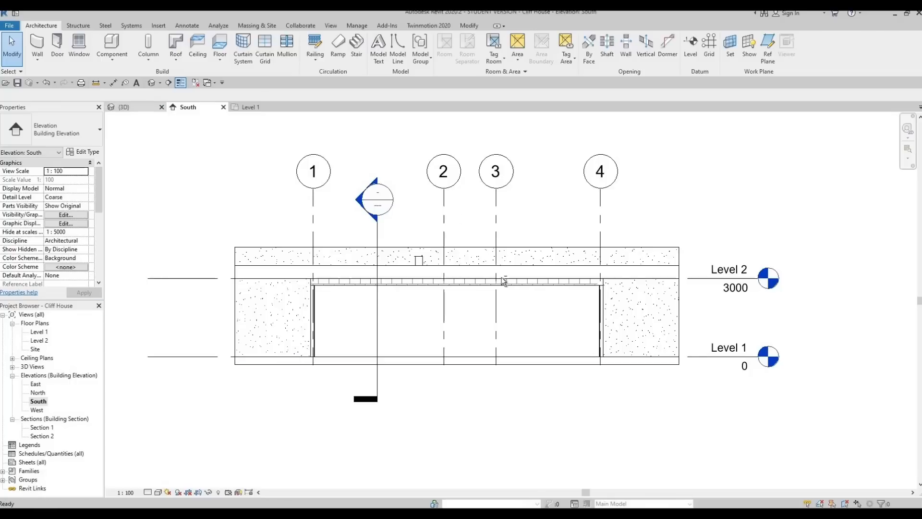
In the 3D view, align the top face of the long concrete wall with the top surface of the roof
shift+middle_drag(726, 239, 620, 246)
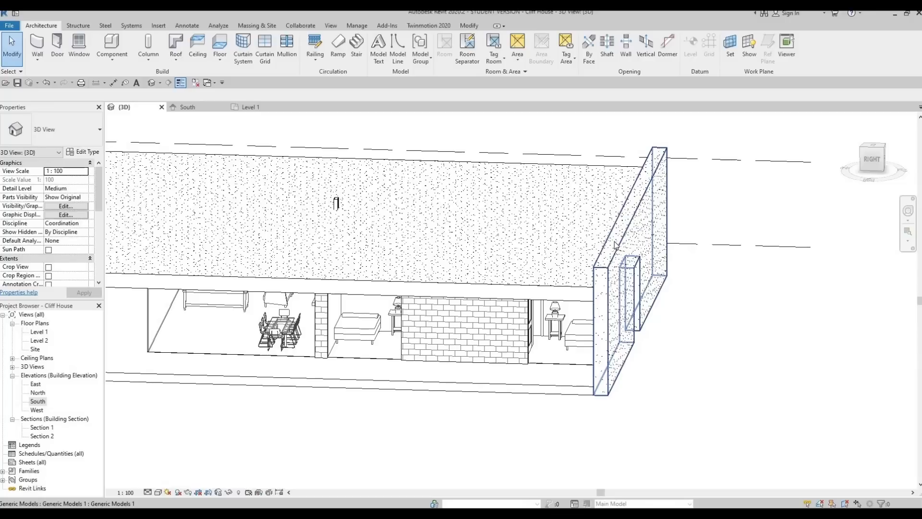
key(a)
key(l)
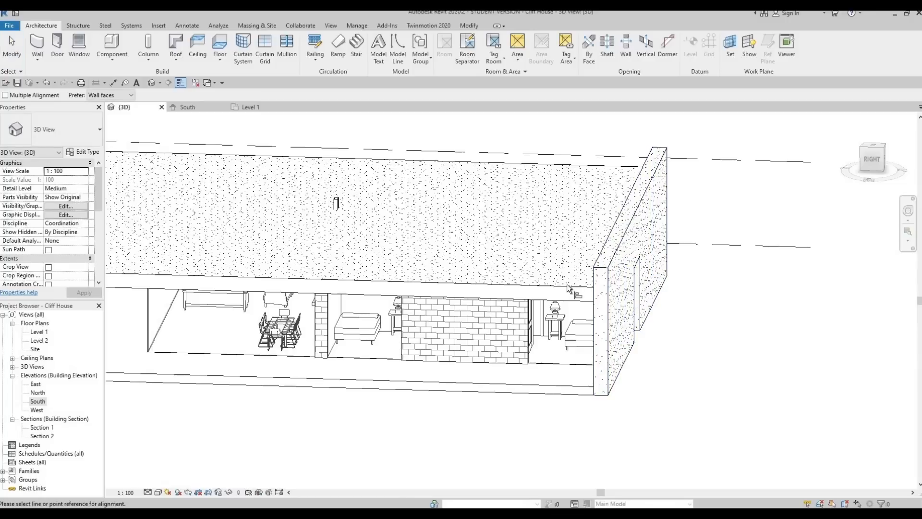
click(603, 265)
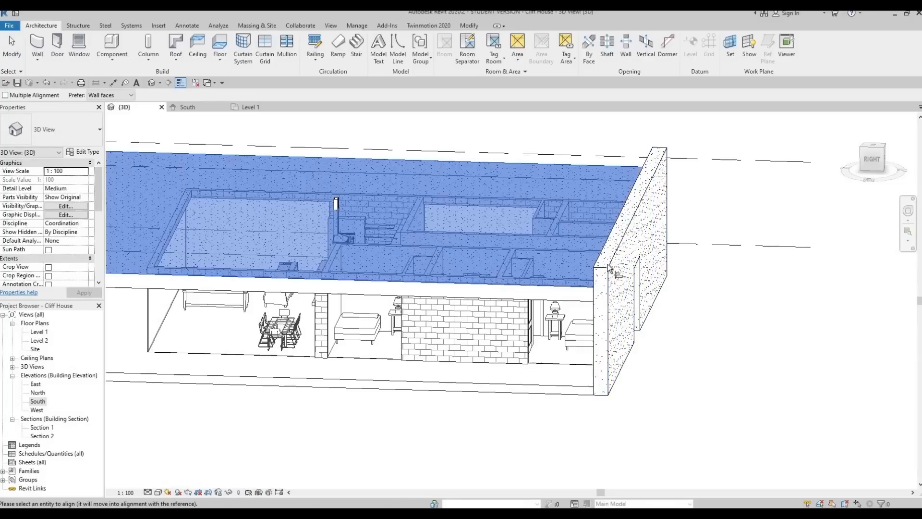
click(598, 315)
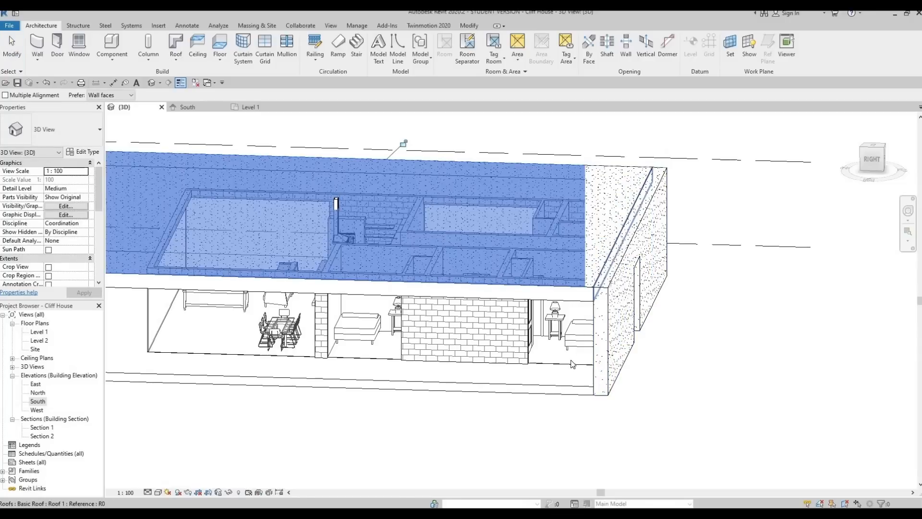
key(Escape)
key(Escape)
mouse_move(670, 316)
shift+middle_down()
mouse_move(605, 301)
mouse_move(592, 331)
mouse_move(594, 288)
mouse_move(538, 215)
shift+middle_up()
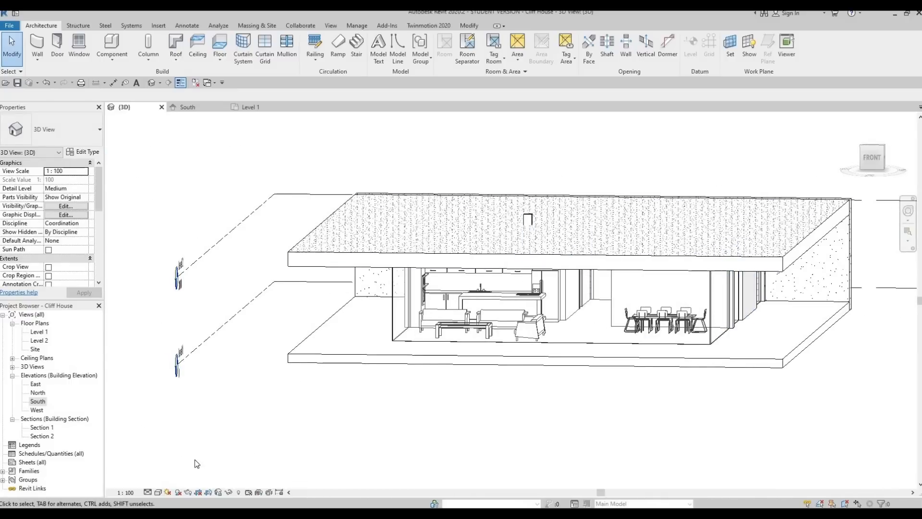
Open the Level 1 floor plan and move the Section 1 line towards grid D, just past the range hood
double_click(39, 331)
middle_drag(369, 377, 370, 426)
middle_drag(350, 363, 352, 442)
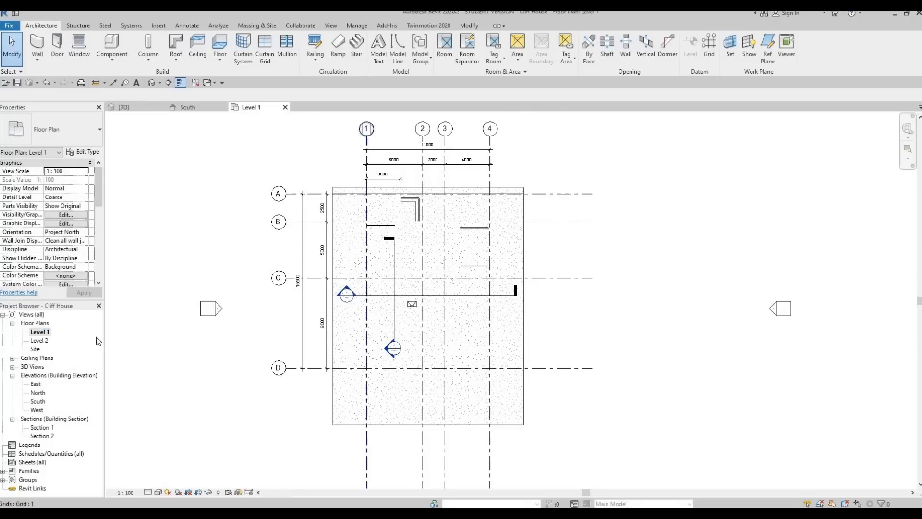
scroll(397, 294, up, 2)
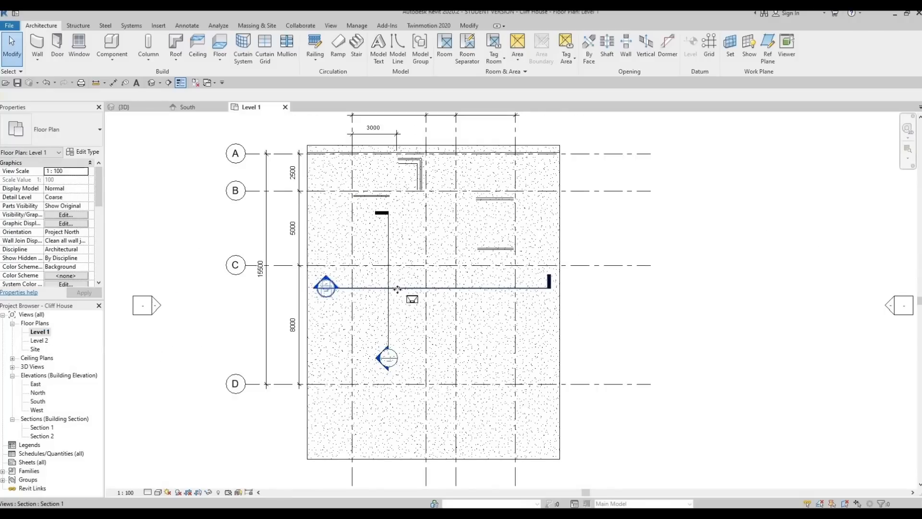
drag(397, 288, 397, 312)
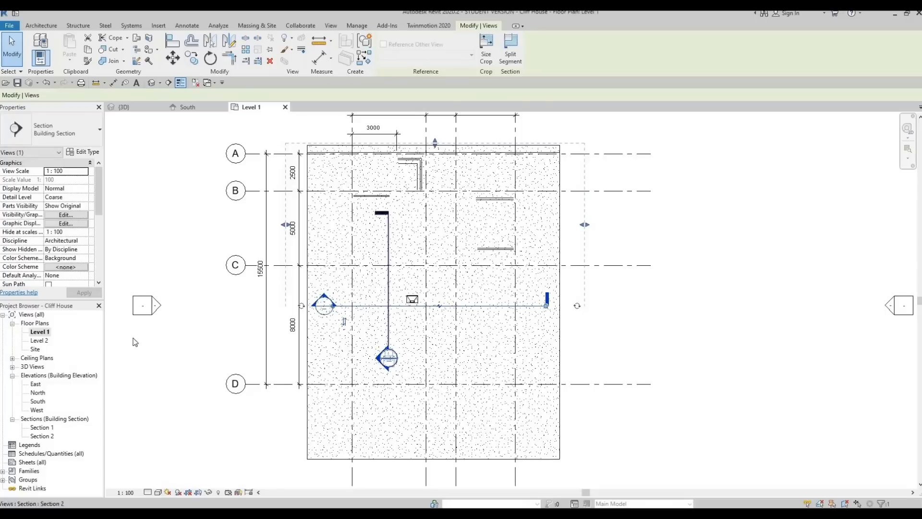
key(Escape)
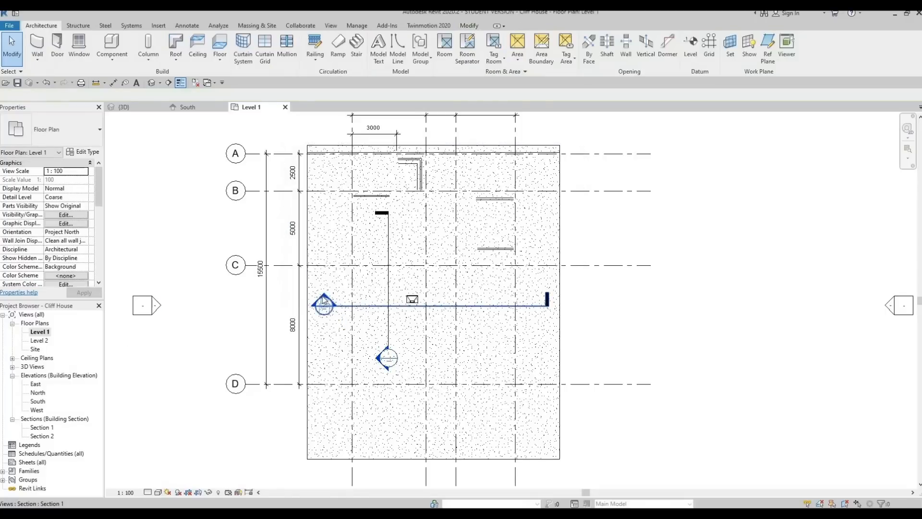
Open Section 1 and lower the range hood to an elevation of 300 from Level 1
double_click(354, 301)
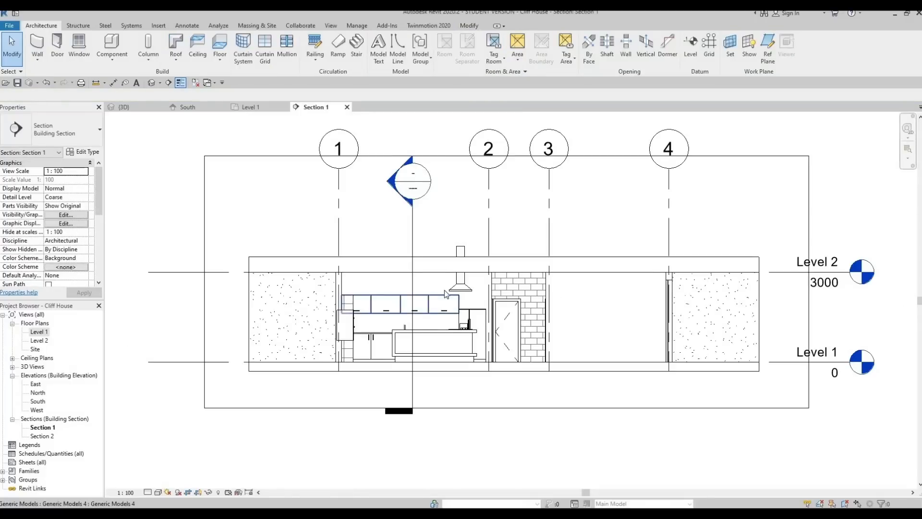
click(441, 317)
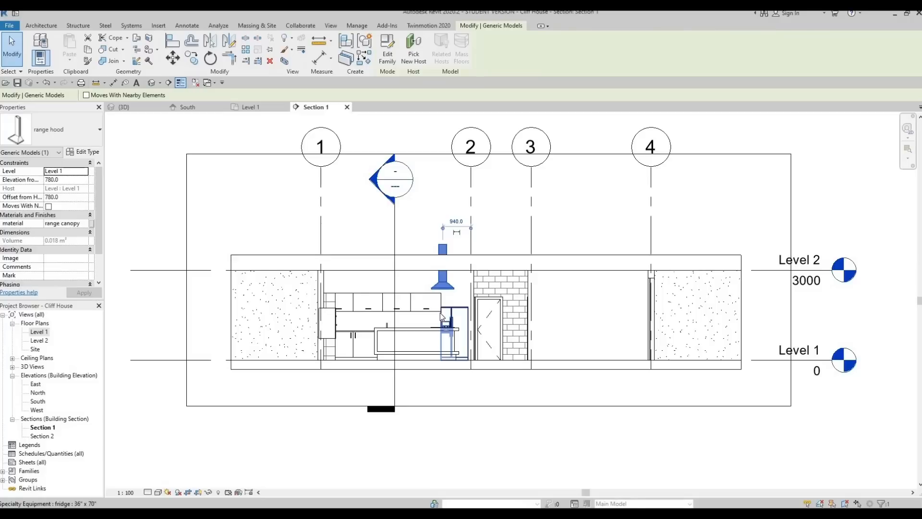
key(Down)
key(Down)
key(Down)
key(Down)
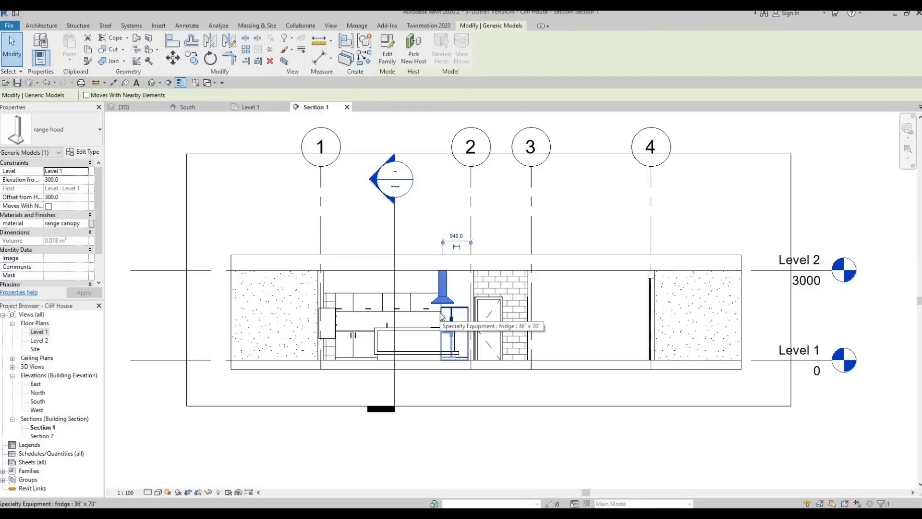
key(Escape)
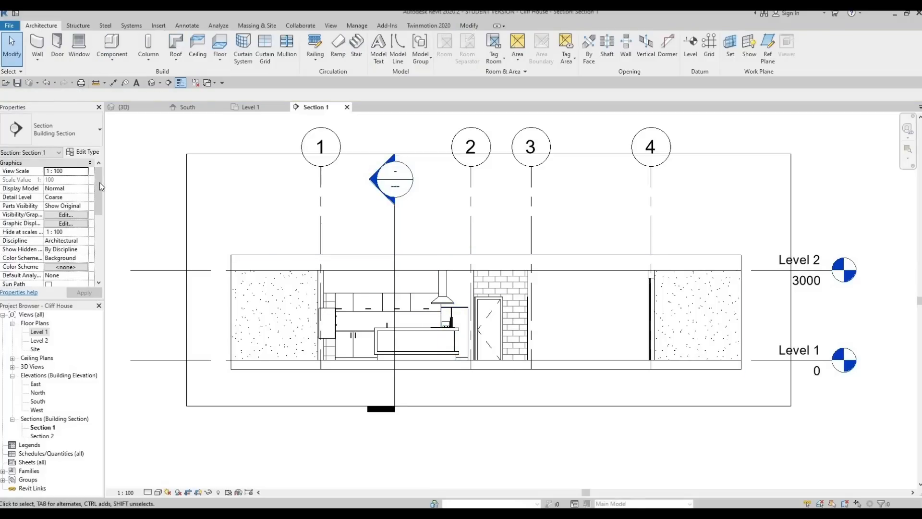
Lower the top and cut plane offsets in the Level 1 floor plan's view range so the plan cuts below the roof
drag(100, 199, 95, 232)
scroll(94, 232, up, 2)
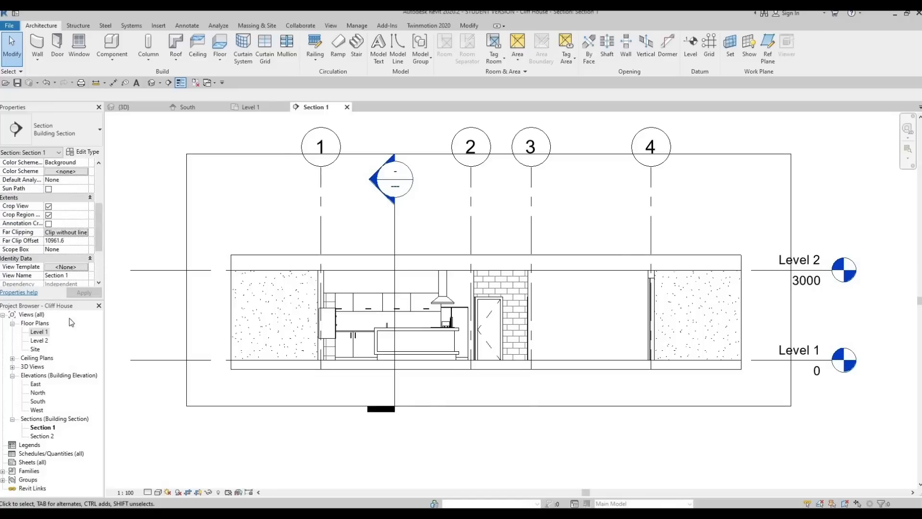
double_click(39, 331)
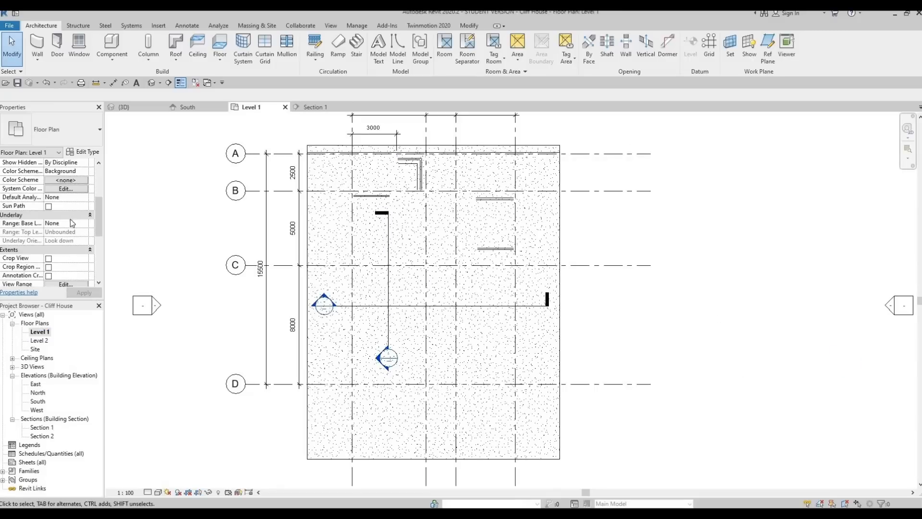
scroll(71, 223, up, 3)
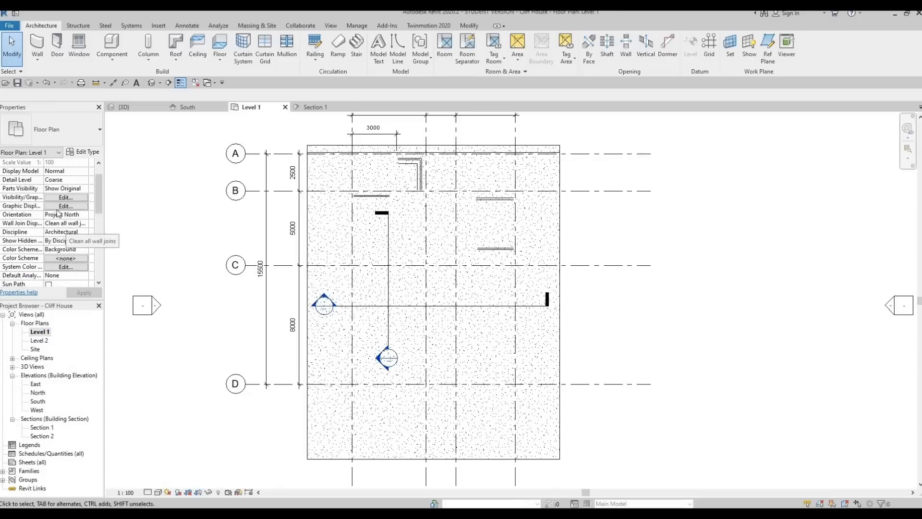
scroll(63, 249, down, 5)
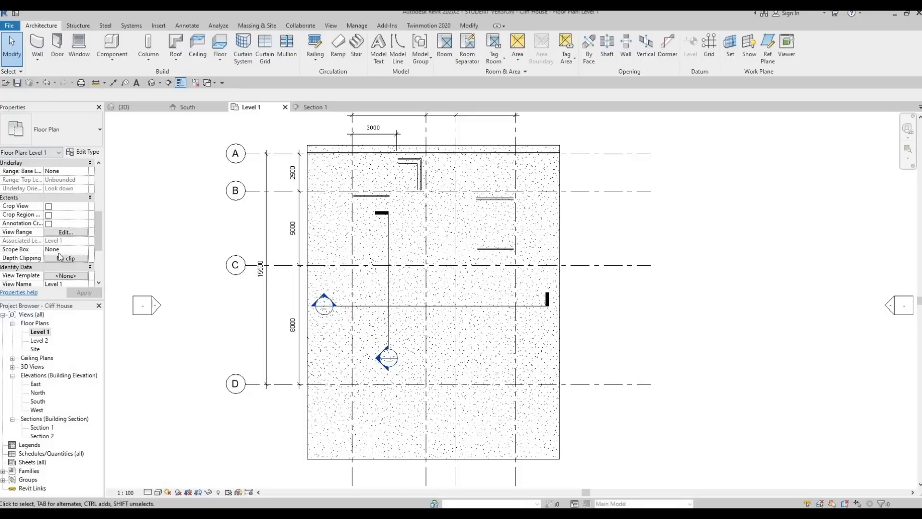
click(72, 233)
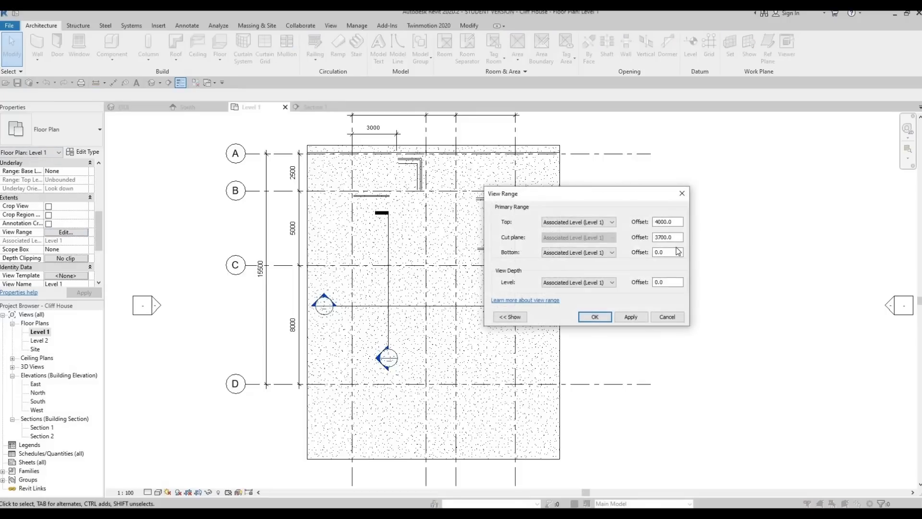
click(678, 237)
key(ctrl+a)
text(260)
key(shift+Tab)
text(3)
click(606, 318)
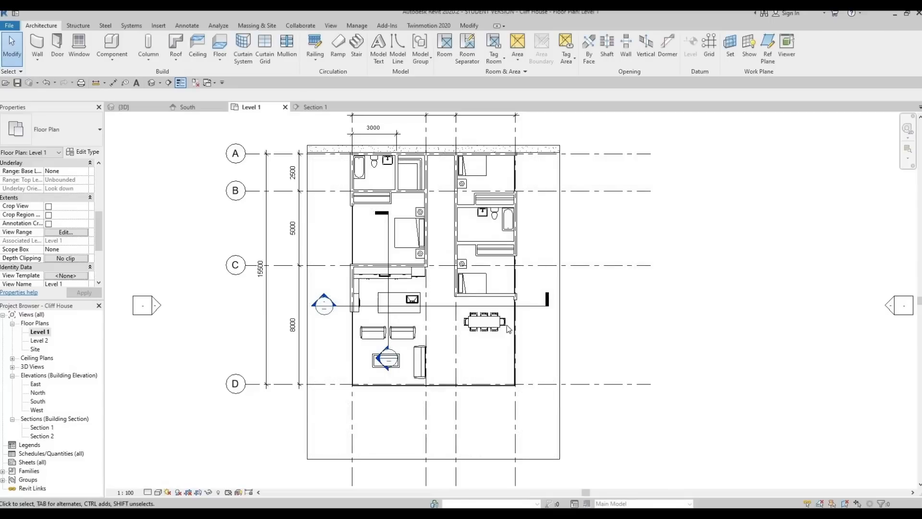
Open the Level 1 reflected ceiling plan and bring the whole house layout into view
scroll(433, 235, up, 1)
scroll(387, 247, up, 1)
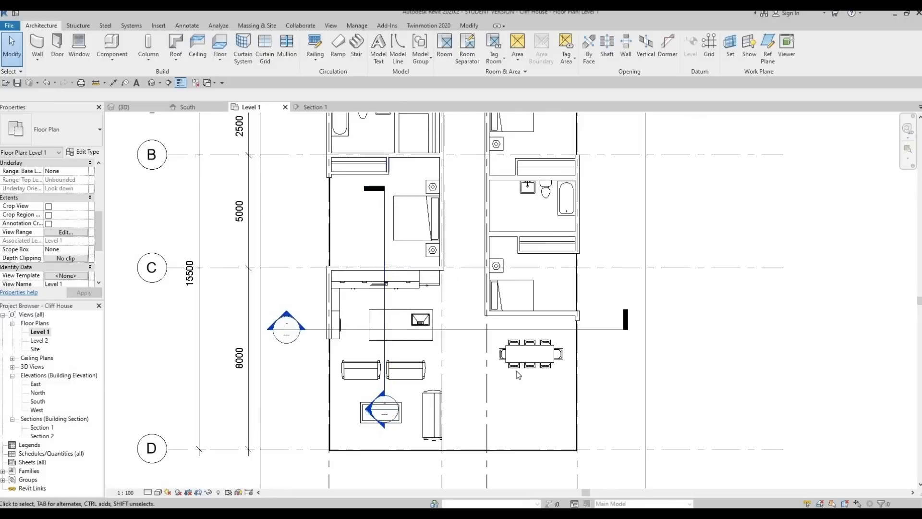
middle_drag(414, 369, 416, 346)
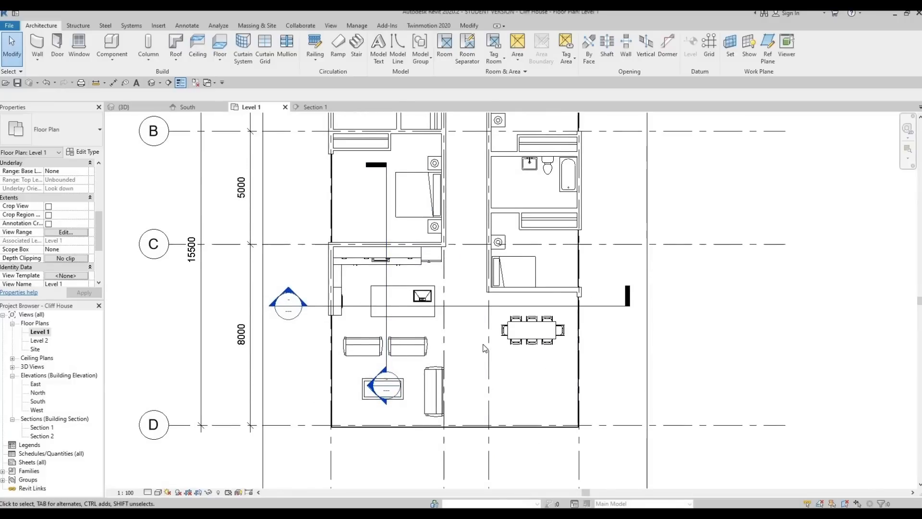
scroll(486, 347, down, 1)
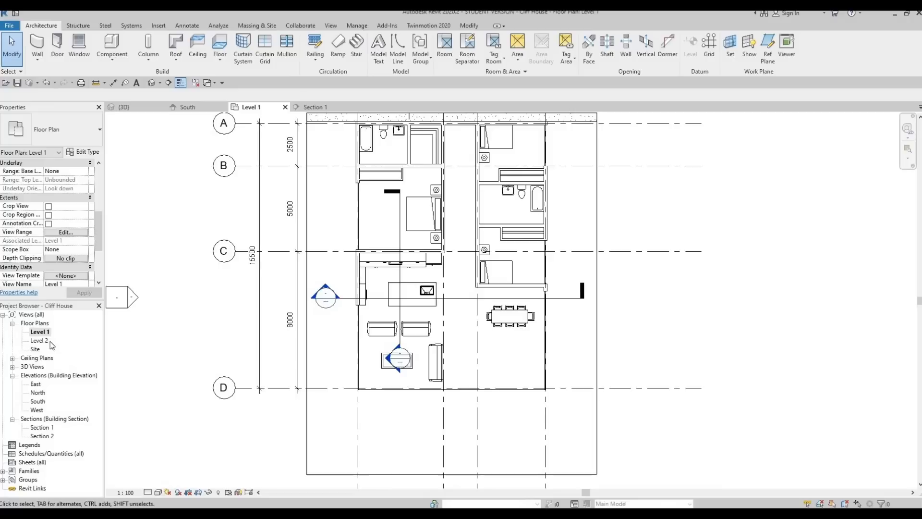
click(12, 359)
double_click(39, 368)
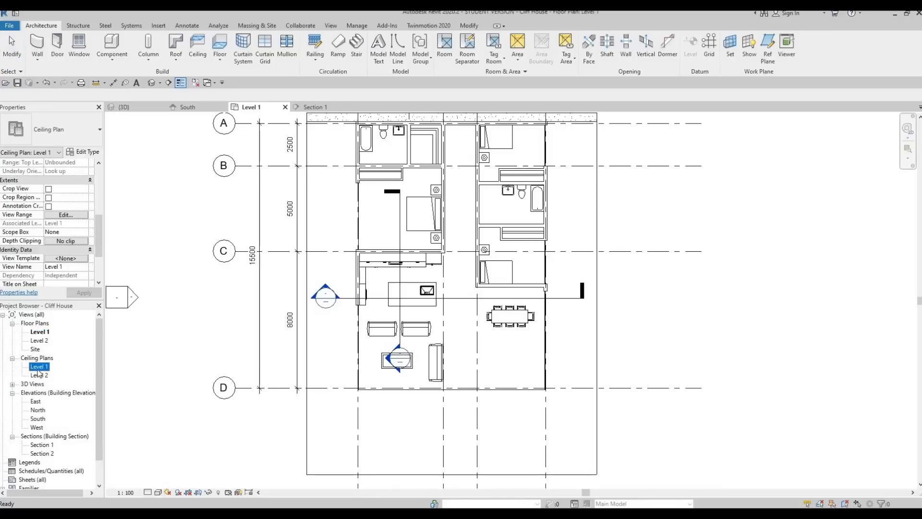
middle_drag(436, 288, 344, 313)
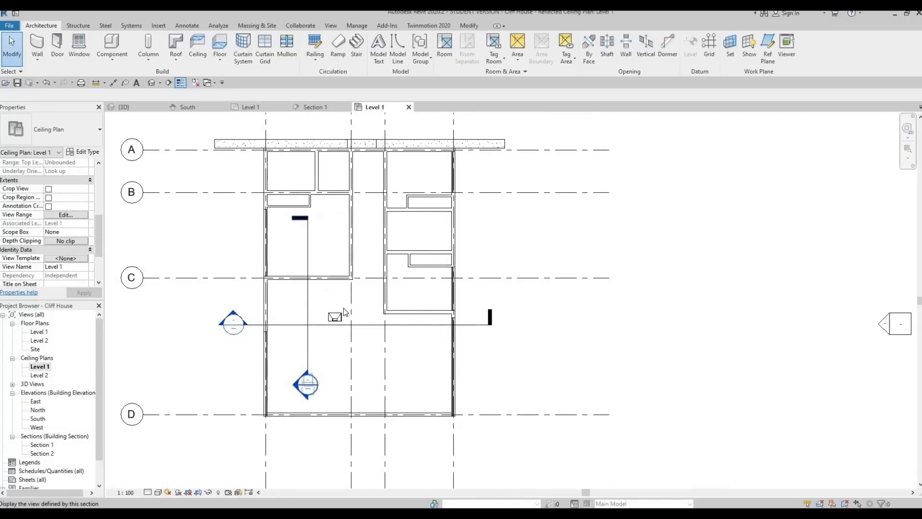
middle_drag(338, 255, 316, 269)
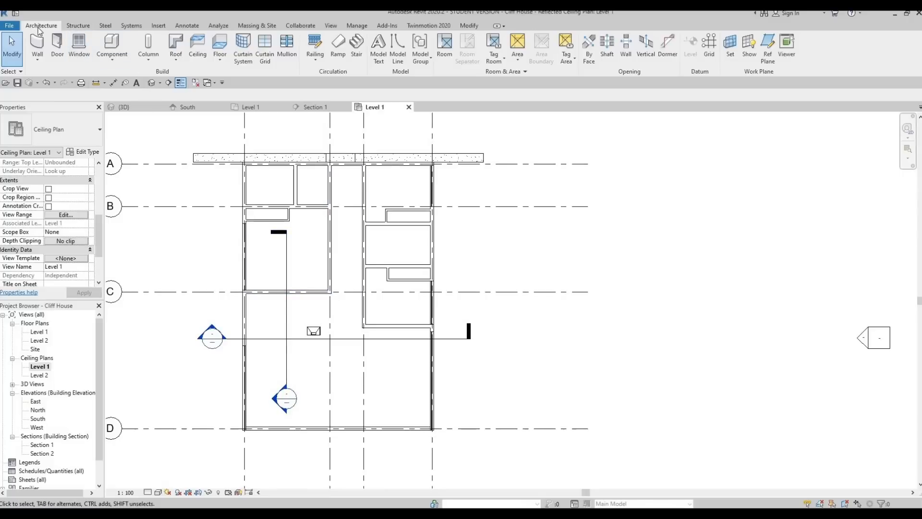
Start a ceiling based on the Generic basic ceiling and duplicate that type as Ceiling 1
click(195, 46)
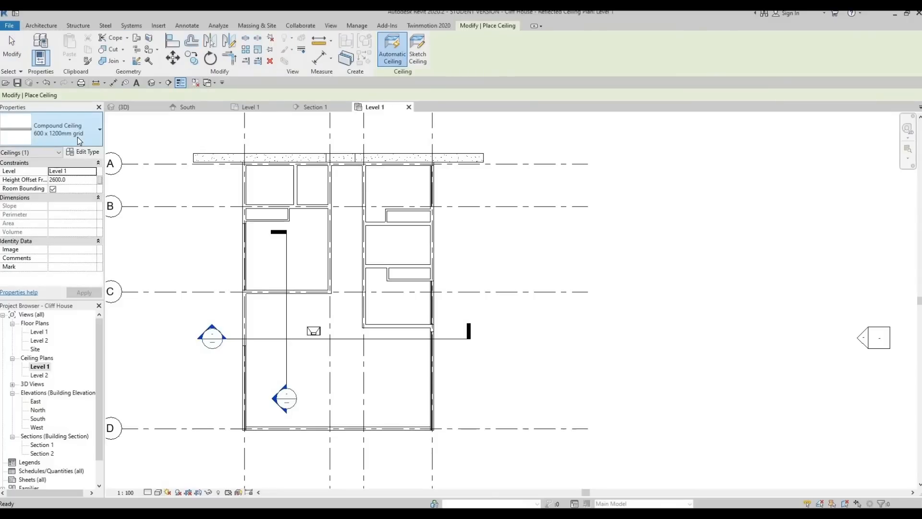
click(78, 140)
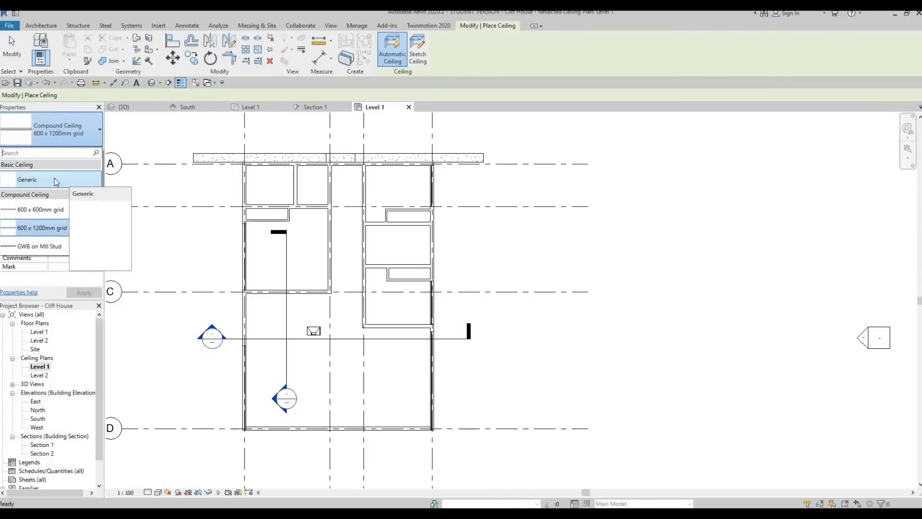
click(55, 180)
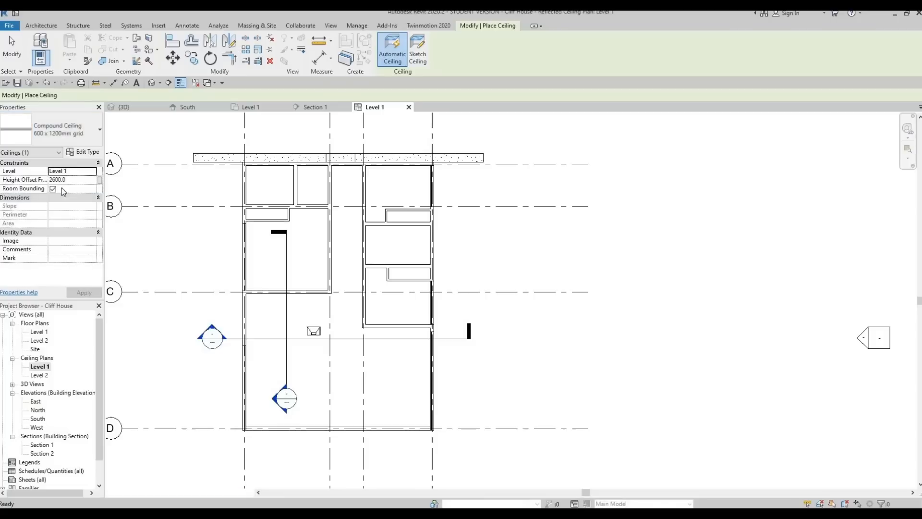
click(88, 152)
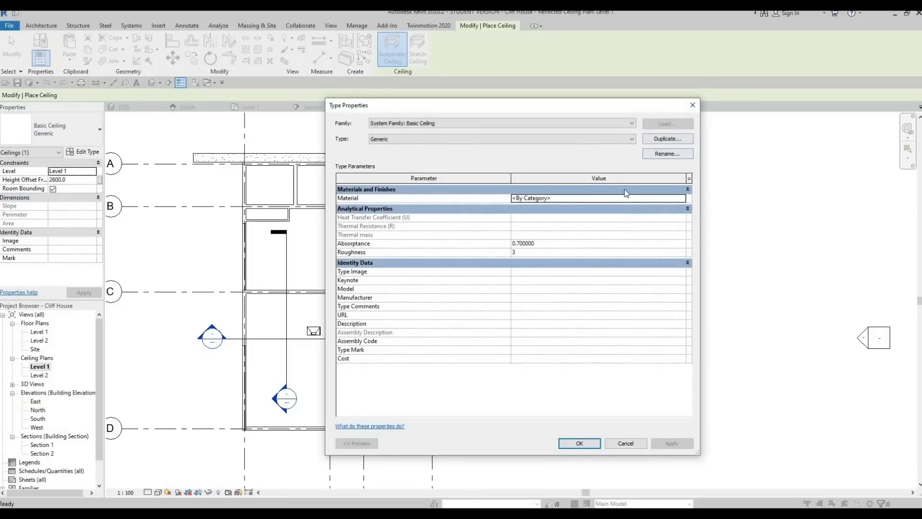
click(657, 139)
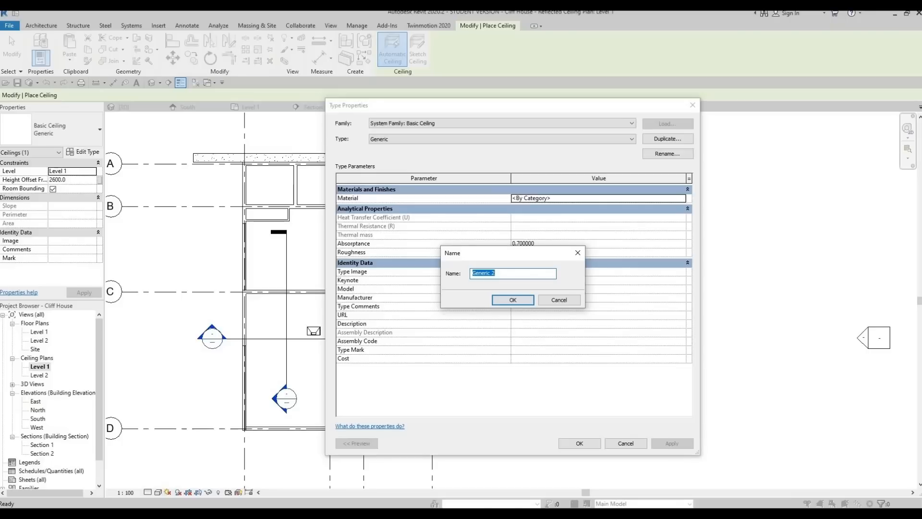
text(Ceiling 1)
click(524, 301)
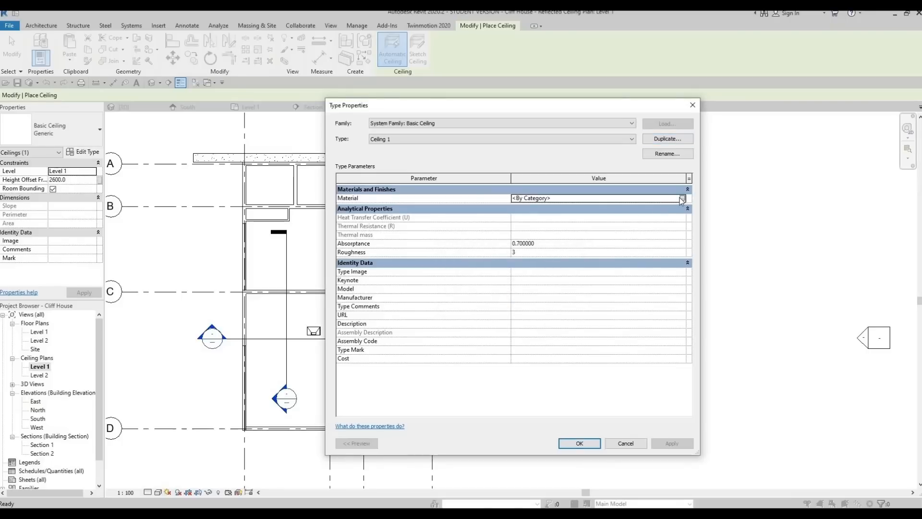
Assign the Acero, galvanizado material to the Ceiling 1 type and place automatic ceilings in the Level 1 rooms
click(681, 198)
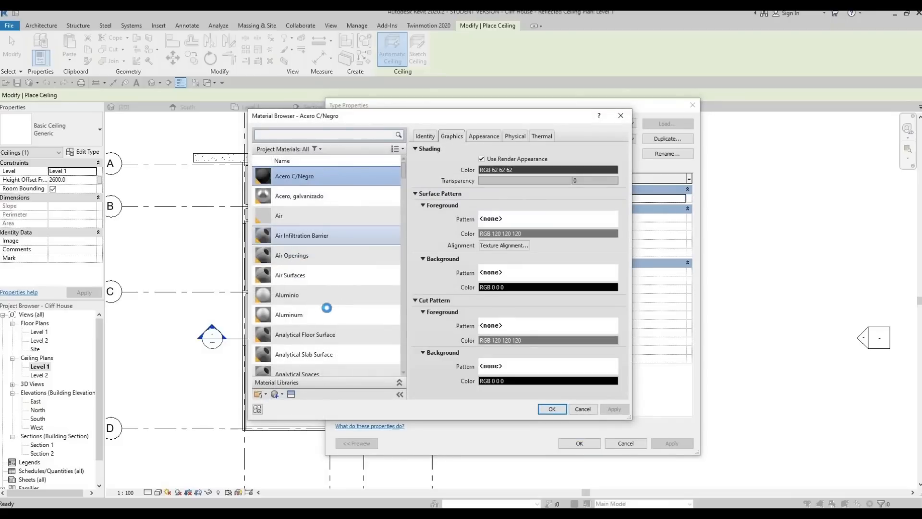
click(317, 208)
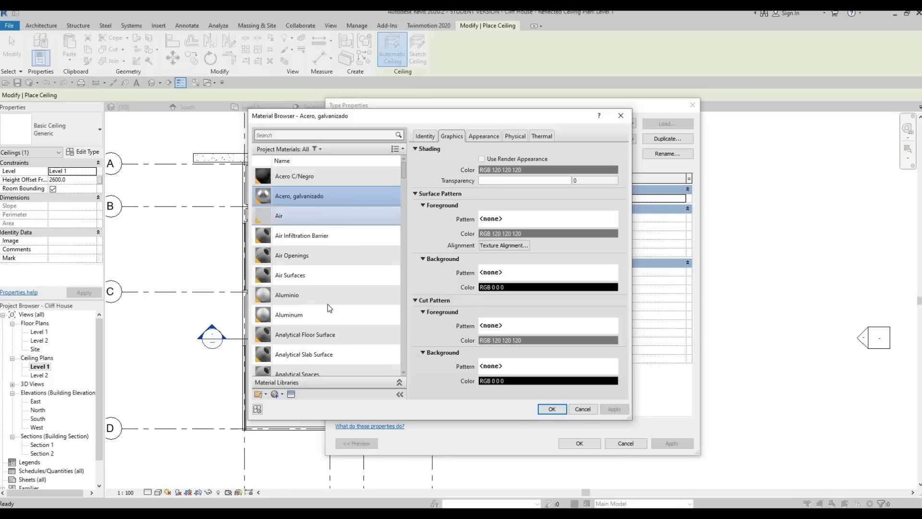
scroll(331, 312, down, 3)
scroll(332, 317, down, 3)
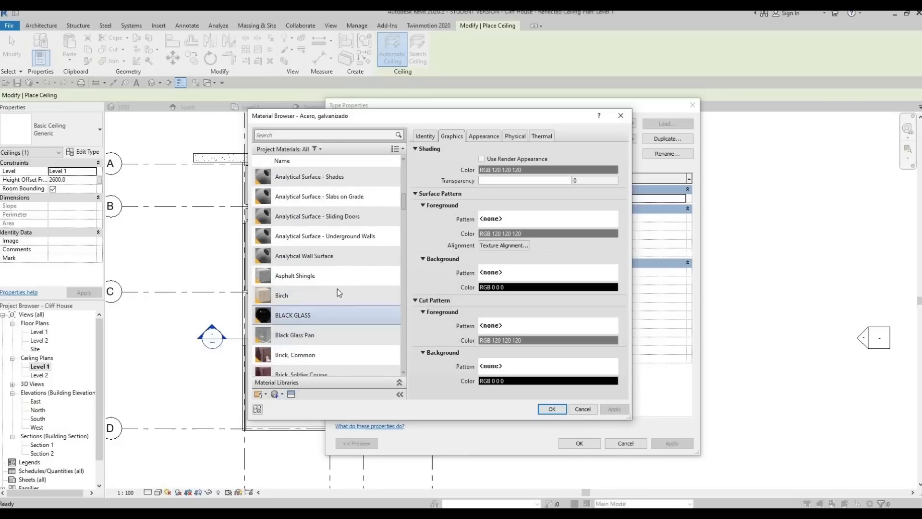
scroll(334, 300, down, 3)
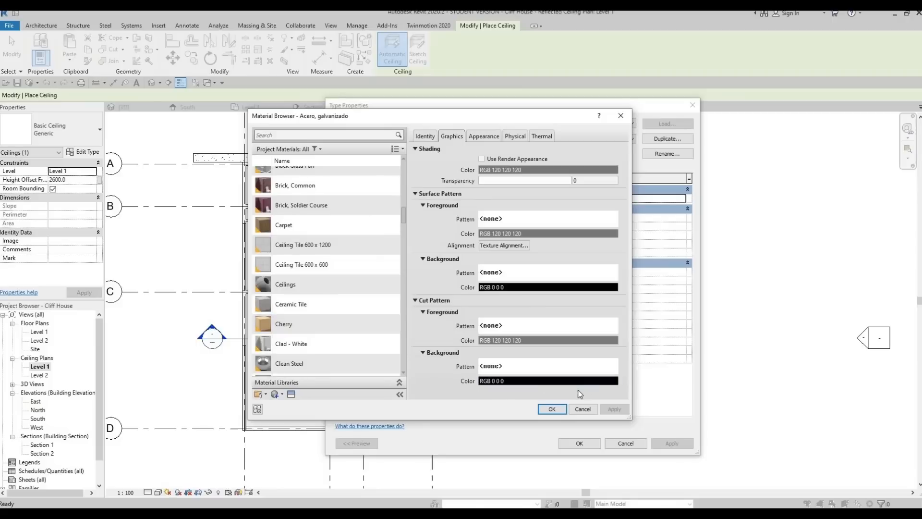
click(552, 410)
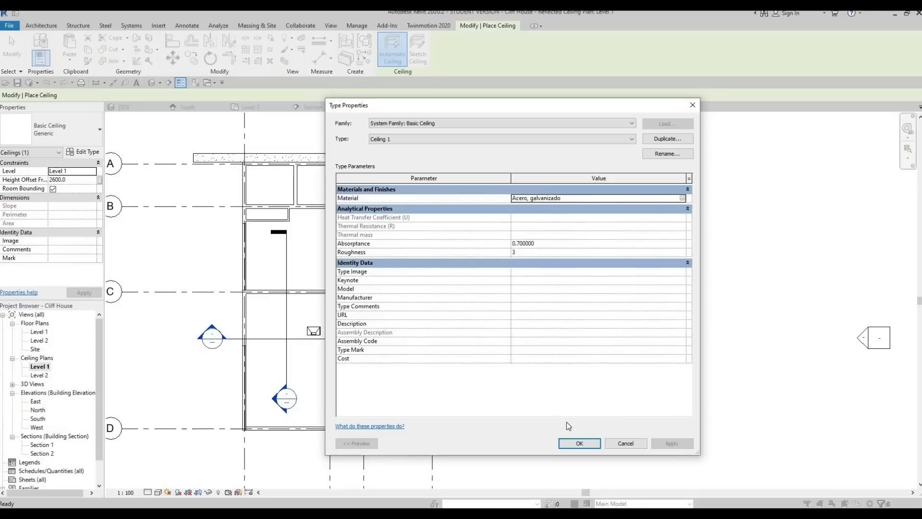
click(573, 445)
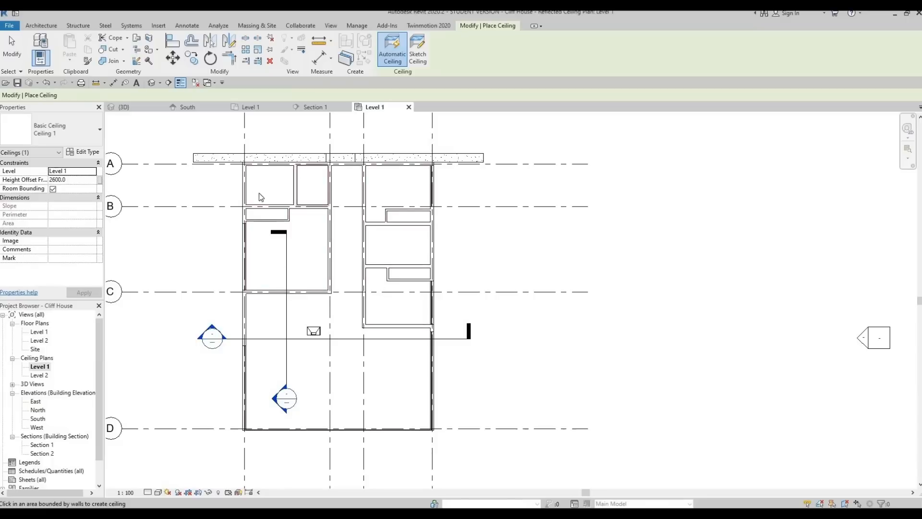
key(Escape)
key(Escape)
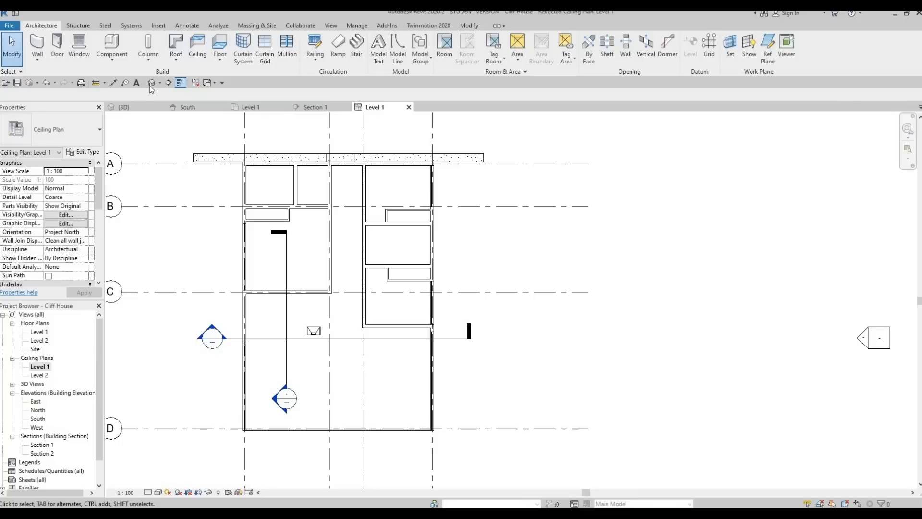
Open the 3D view and raise the living and kitchen area's ceiling to a height offset of 2900 from Level 1
click(151, 83)
shift+middle_drag(355, 261, 343, 193)
scroll(343, 191, up, 1)
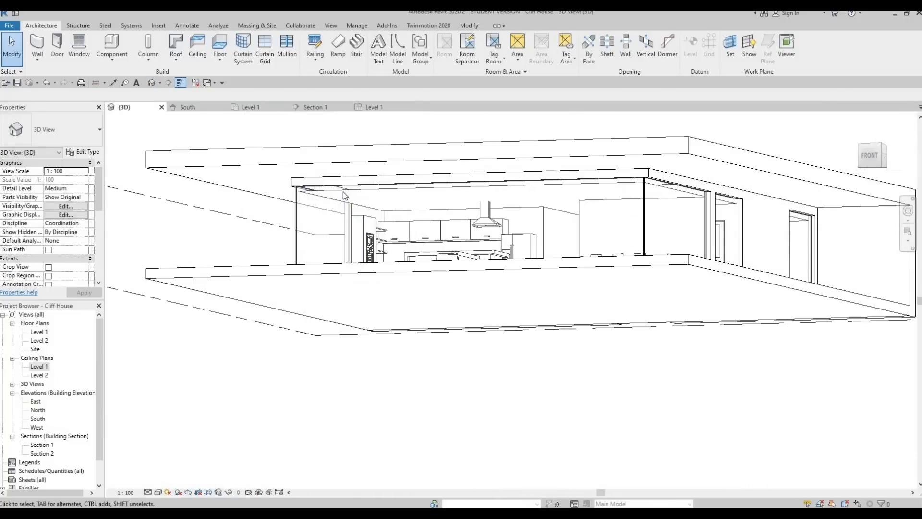
click(325, 190)
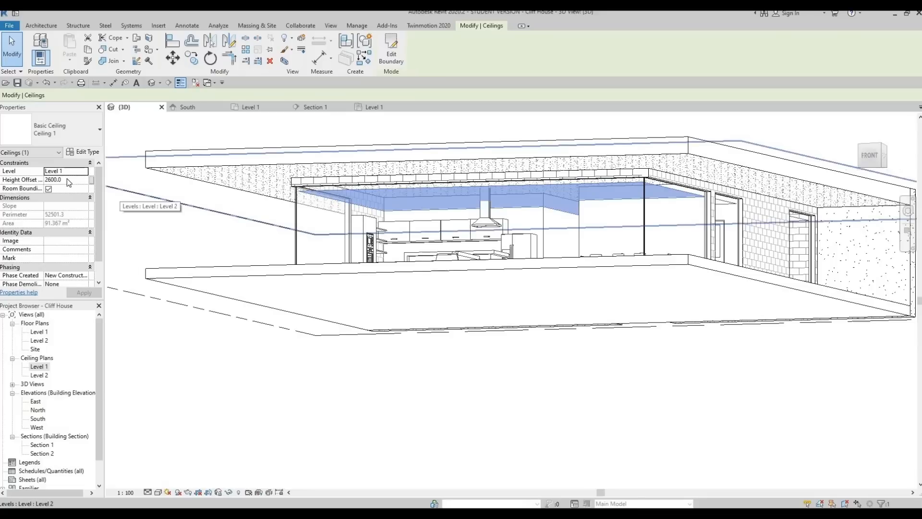
click(68, 181)
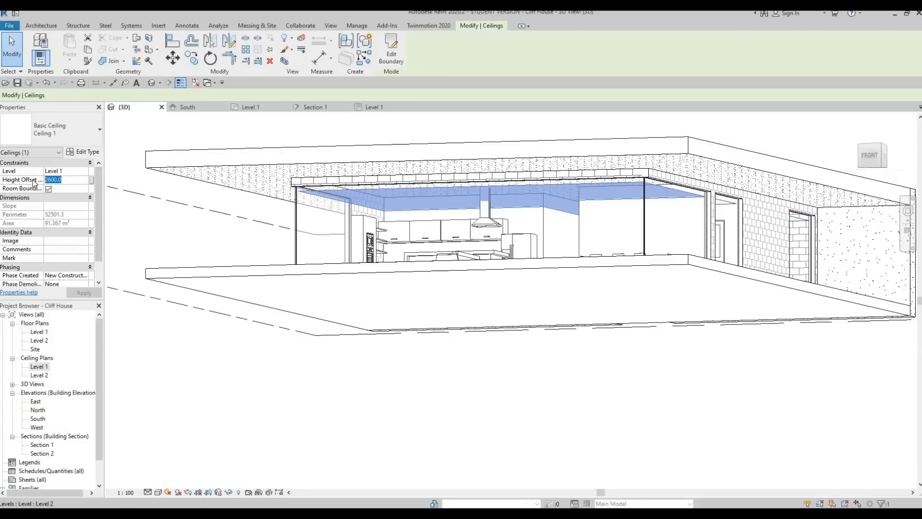
text(290)
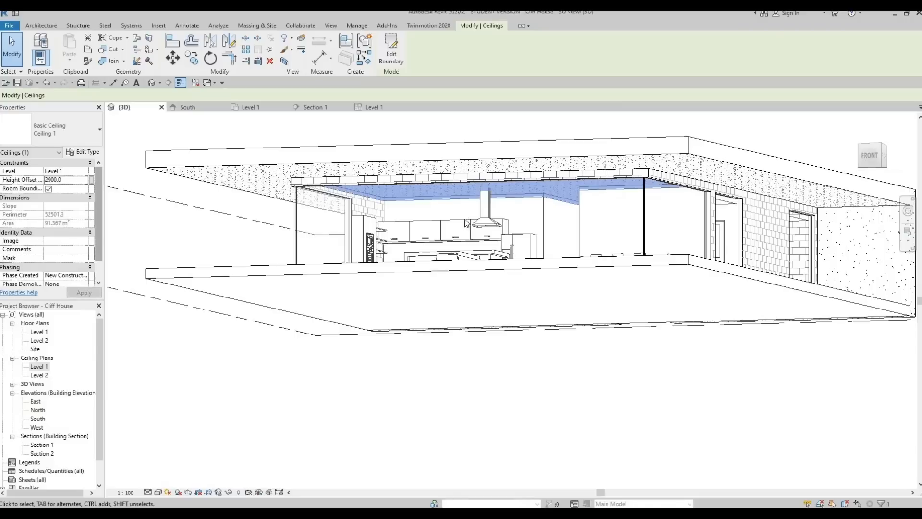
key(Escape)
Select the six remaining room ceilings in the Level 1 ceiling plan and set their height offset to 2900
shift+middle_drag(617, 210, 533, 210)
click(571, 207)
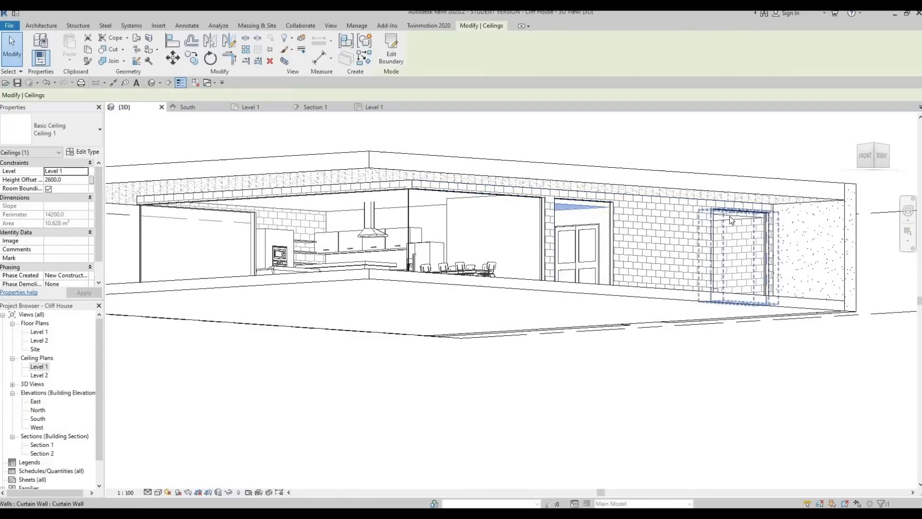
double_click(44, 368)
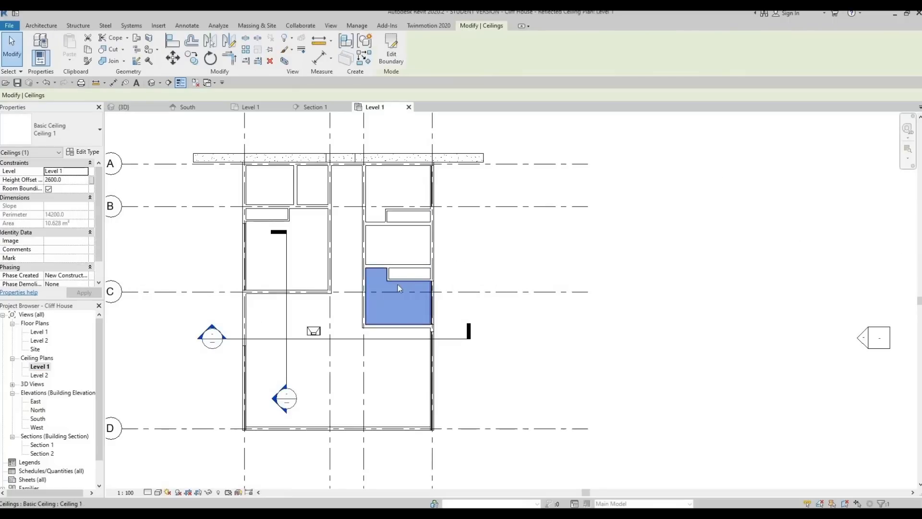
click(407, 286)
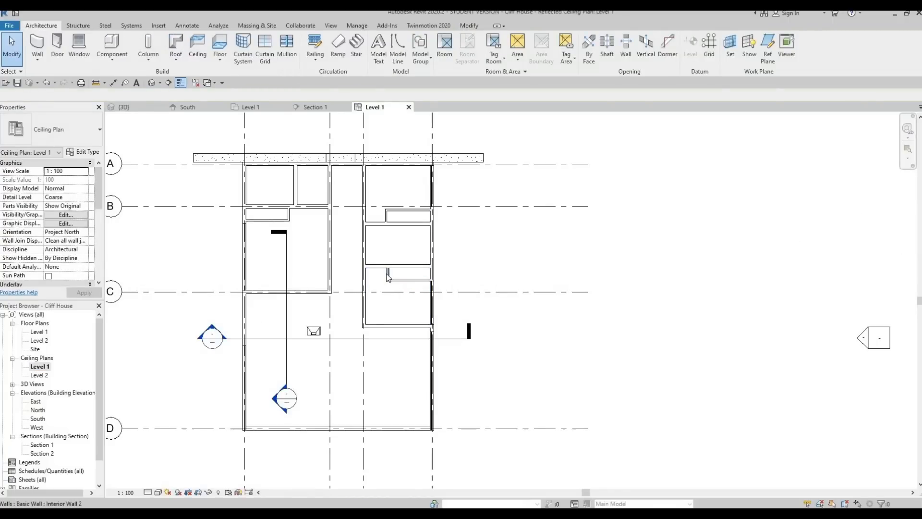
click(393, 266)
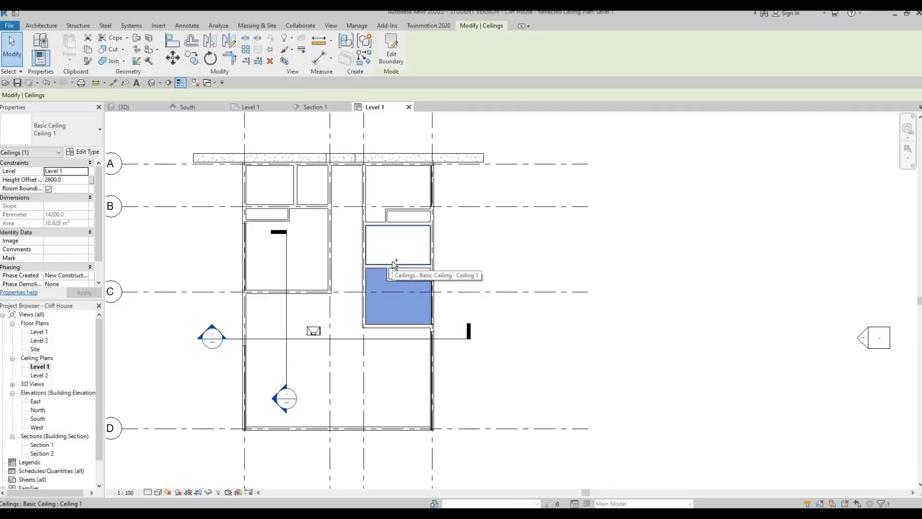
ctrl+click(393, 259)
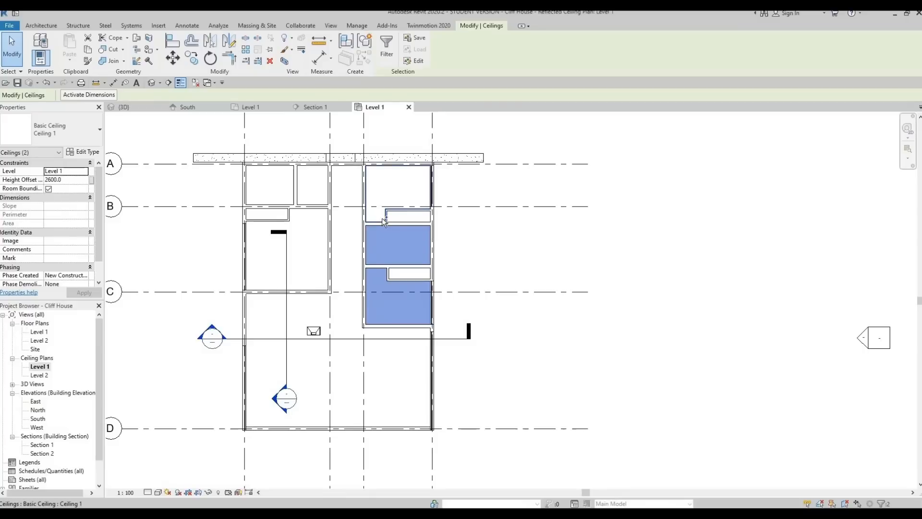
ctrl+click(384, 221)
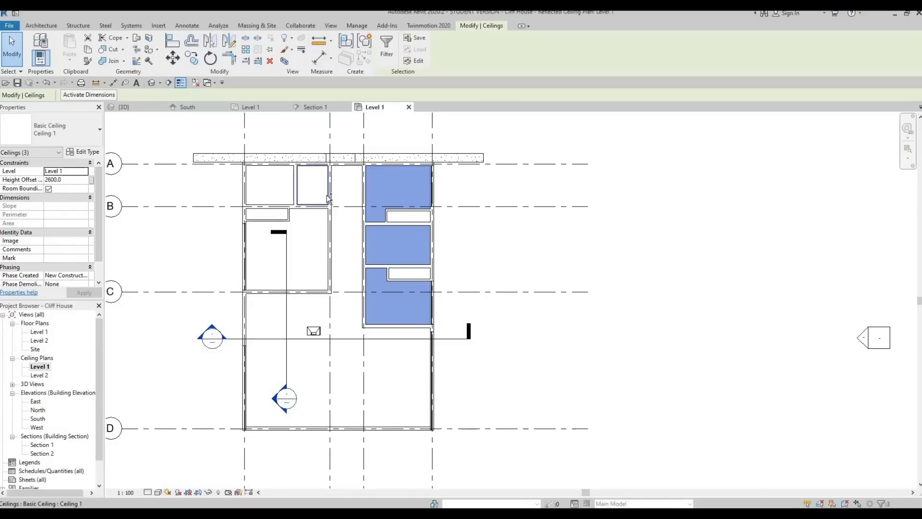
ctrl+click(327, 194)
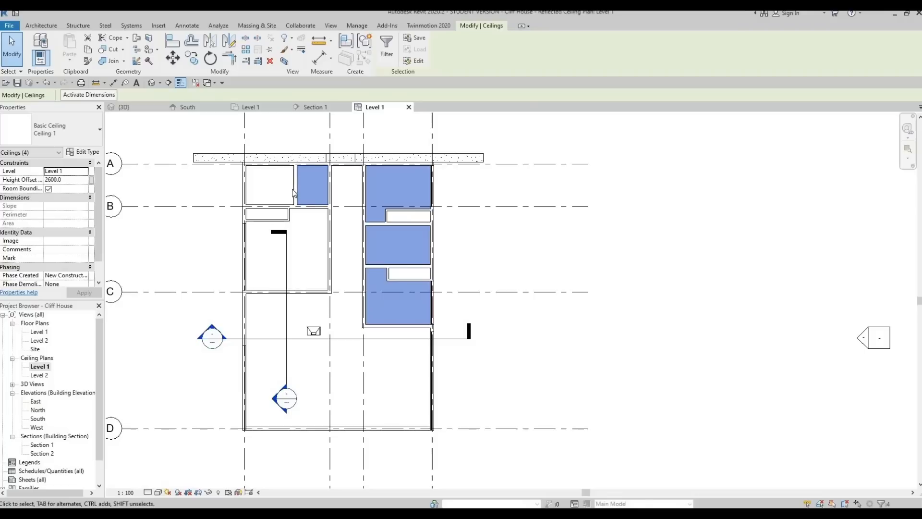
ctrl+click(291, 188)
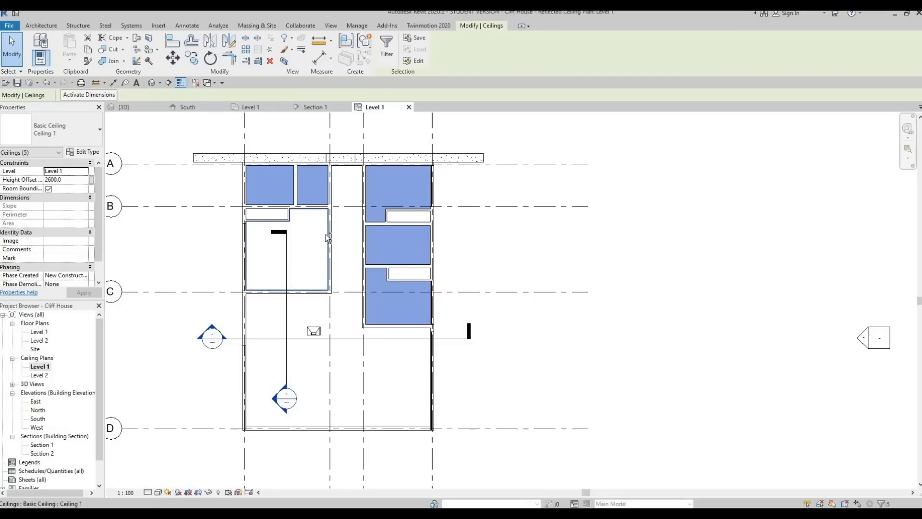
ctrl+click(325, 235)
click(67, 180)
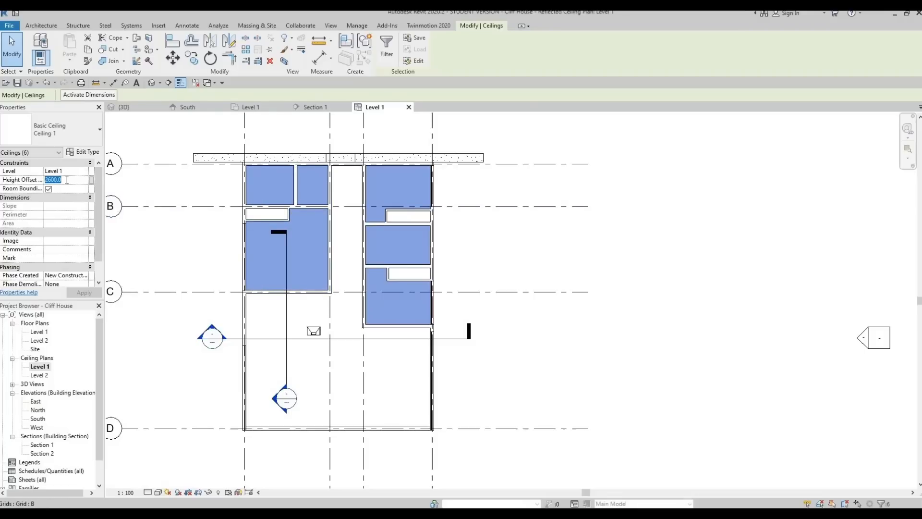
text(290)
key(Return)
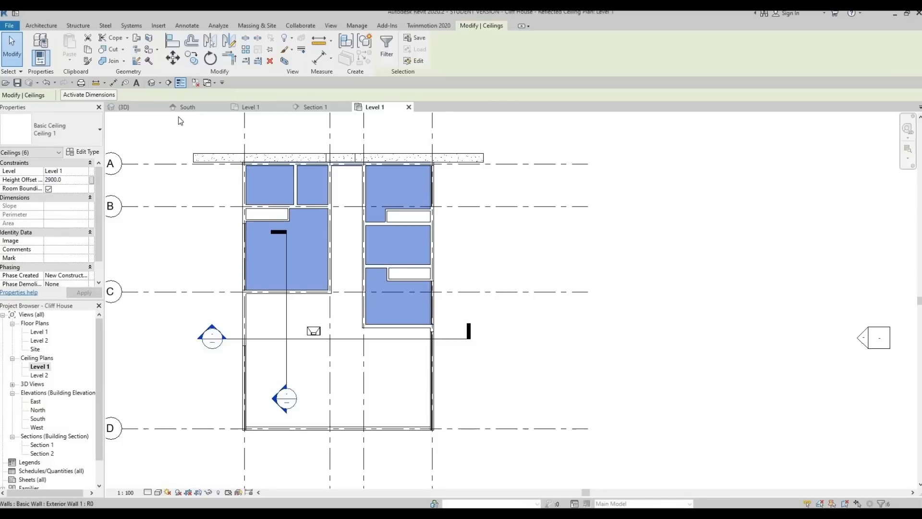
click(139, 192)
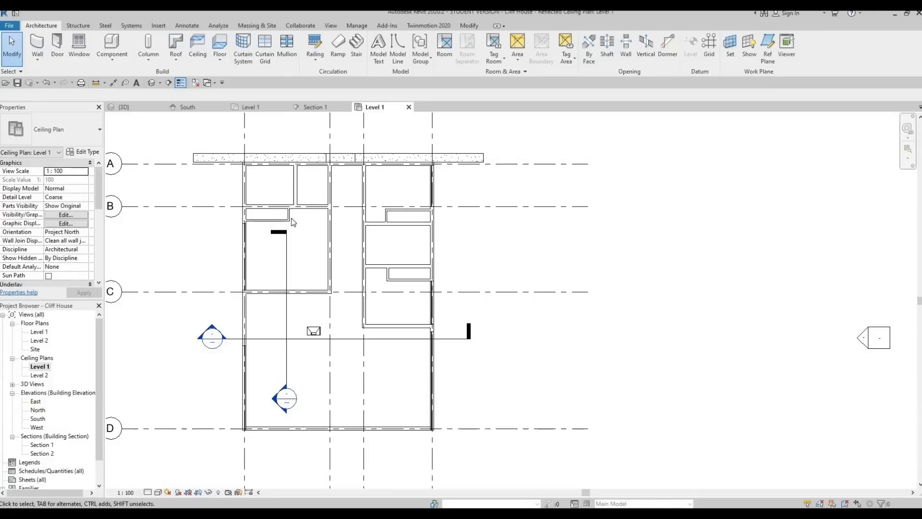
Look over the ceiling plan, then examine the house from the front and side in the 3D view
click(316, 211)
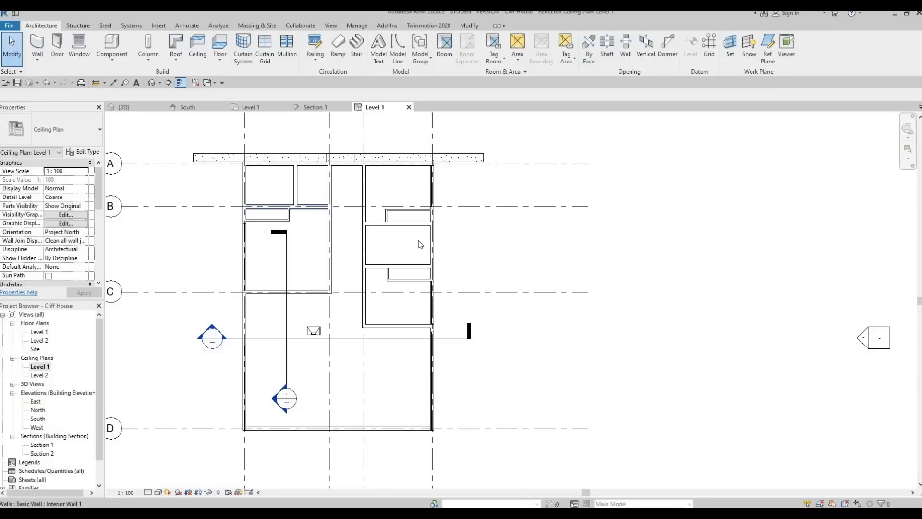
click(322, 315)
scroll(323, 315, down, 1)
middle_drag(387, 299, 428, 286)
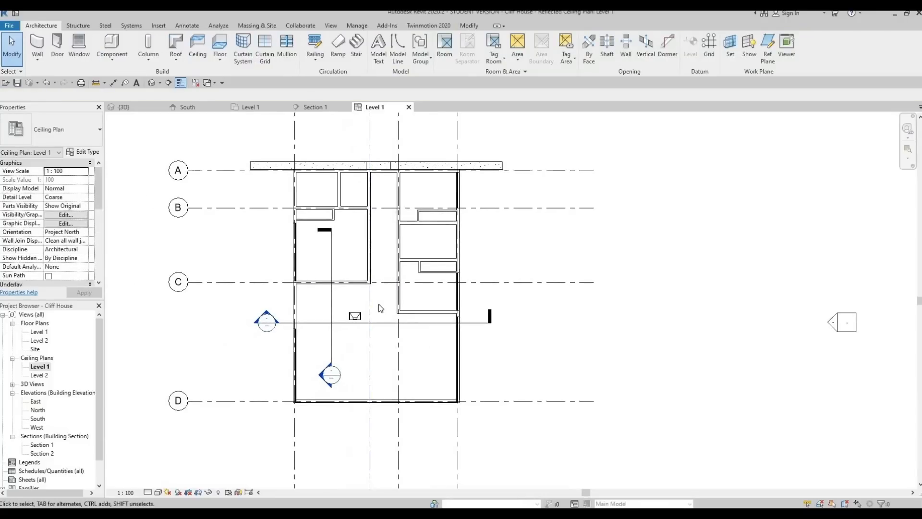
click(138, 107)
shift+middle_drag(495, 335, 478, 319)
shift+middle_drag(564, 322, 587, 328)
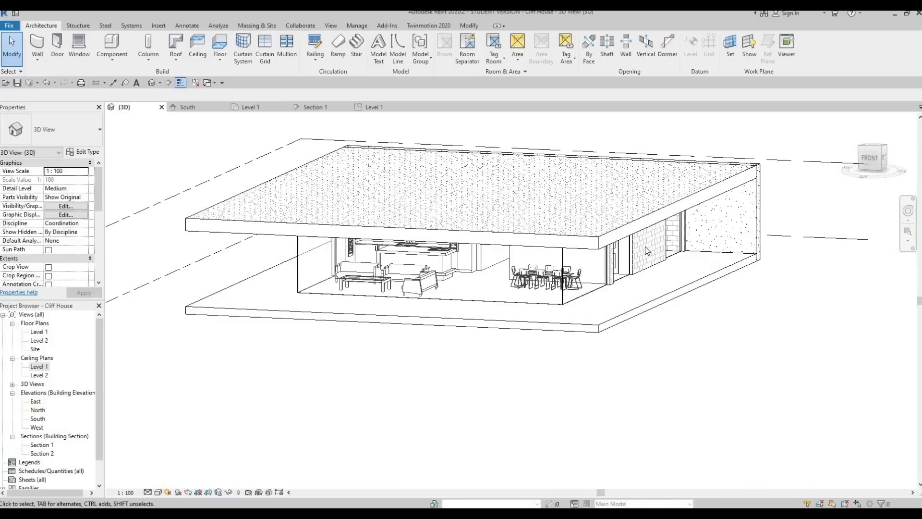
middle_drag(720, 274, 669, 244)
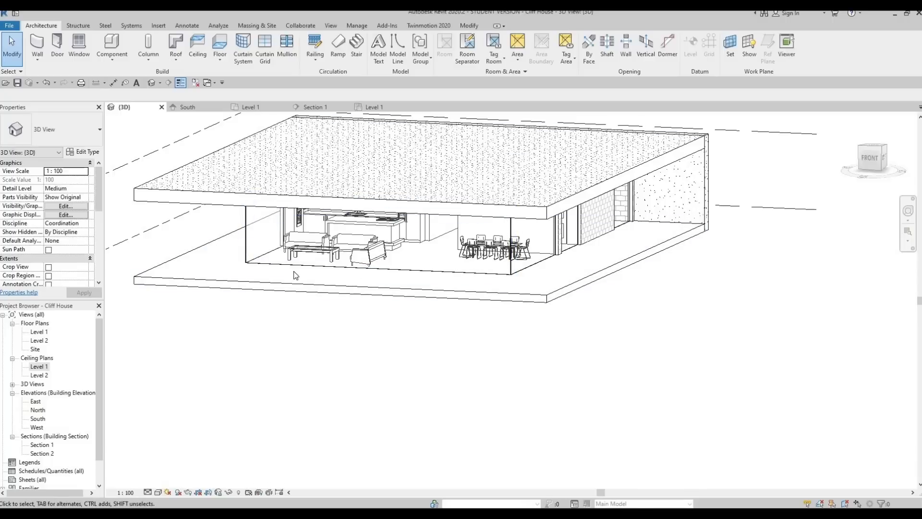
Open the Level 1 floor plan and set up a new Curtain Wall up to Level 2, drawn by picking lines
double_click(40, 332)
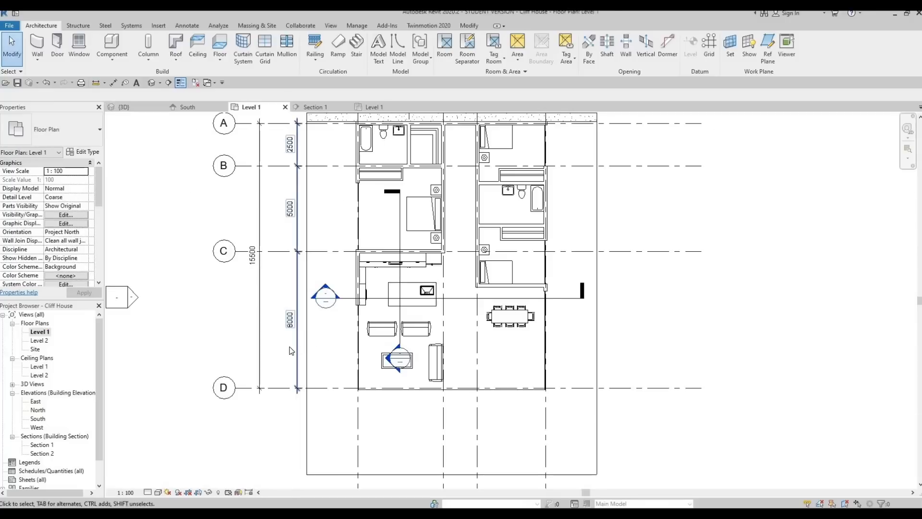
scroll(240, 205, up, 1)
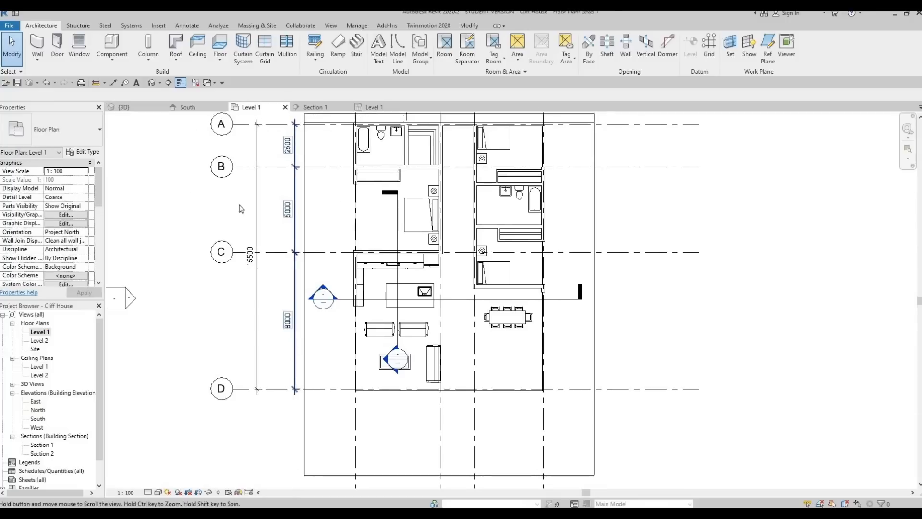
click(39, 45)
click(77, 132)
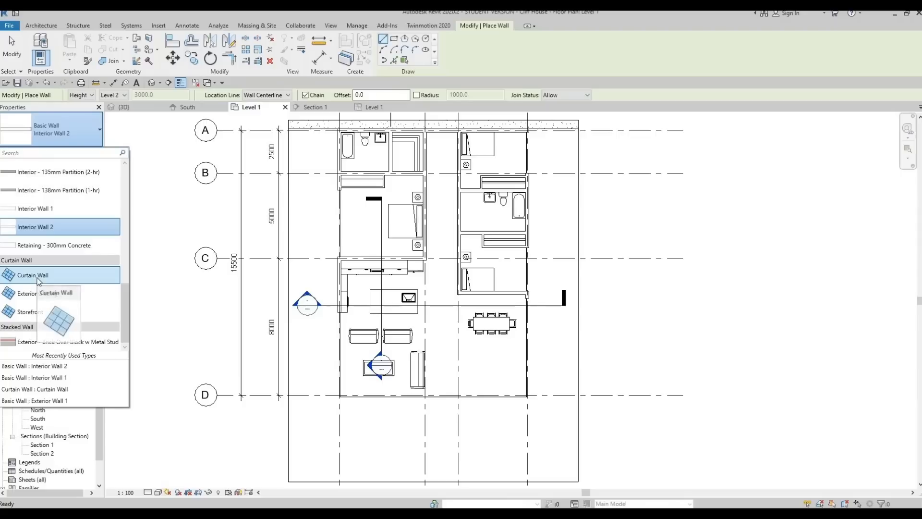
click(40, 279)
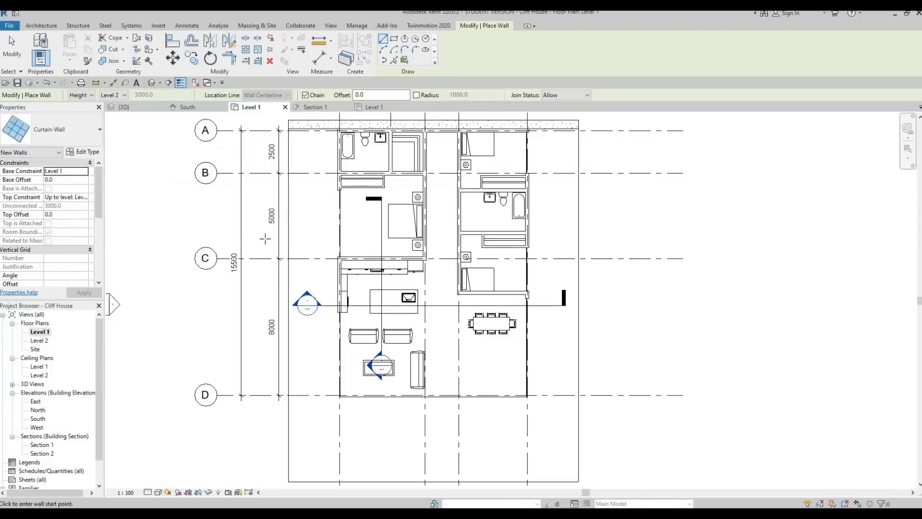
middle_drag(307, 264, 283, 236)
middle_drag(276, 181, 264, 223)
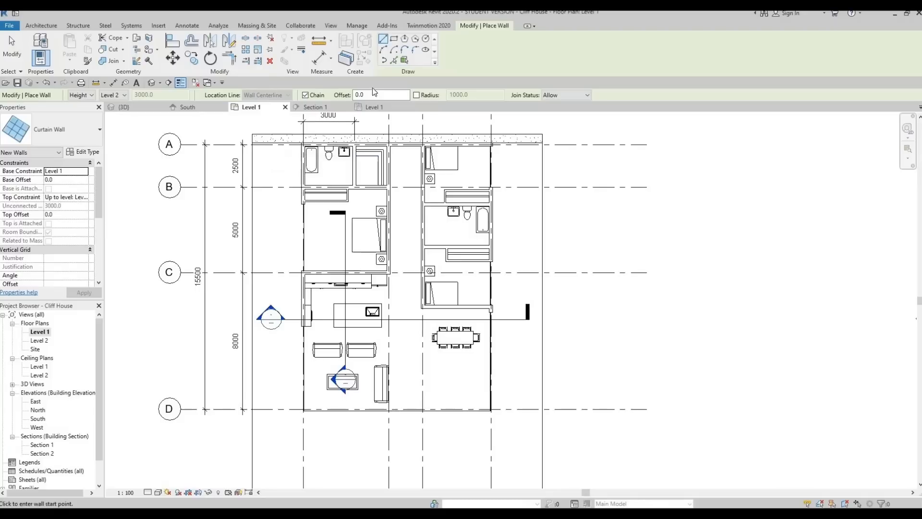
click(393, 60)
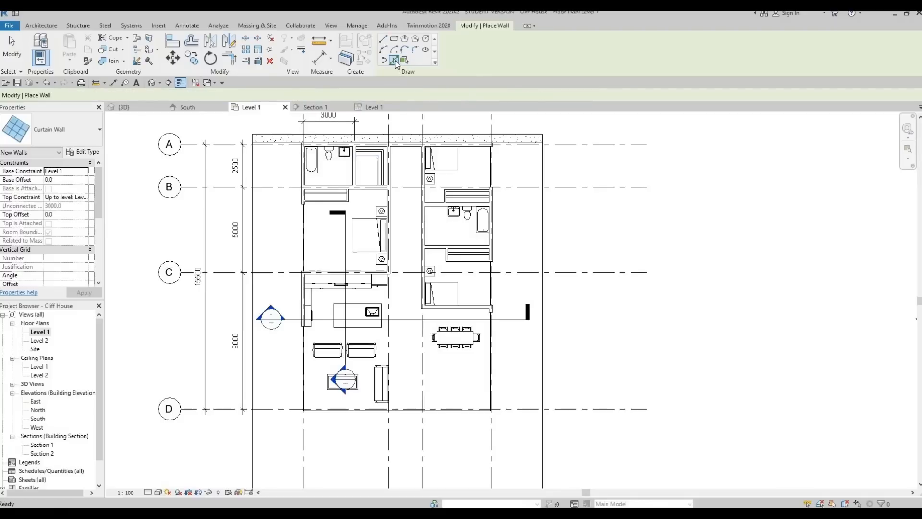
click(395, 61)
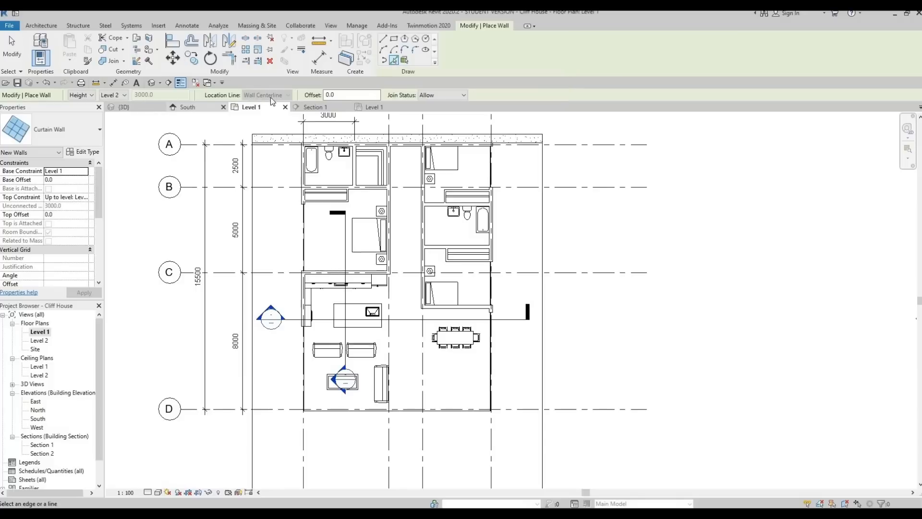
Place curtain walls along the west, south and east edges of the floor slab with an offset of 100
drag(337, 96, 260, 103)
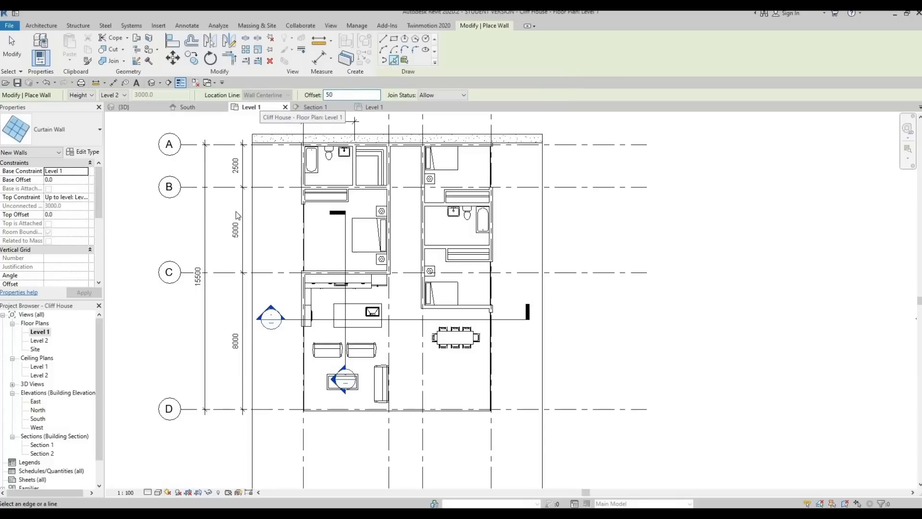
click(253, 203)
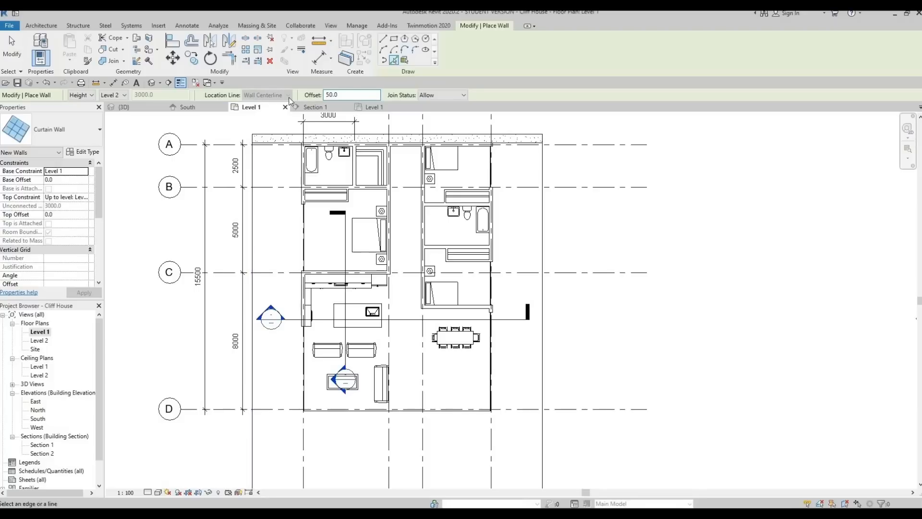
text(10)
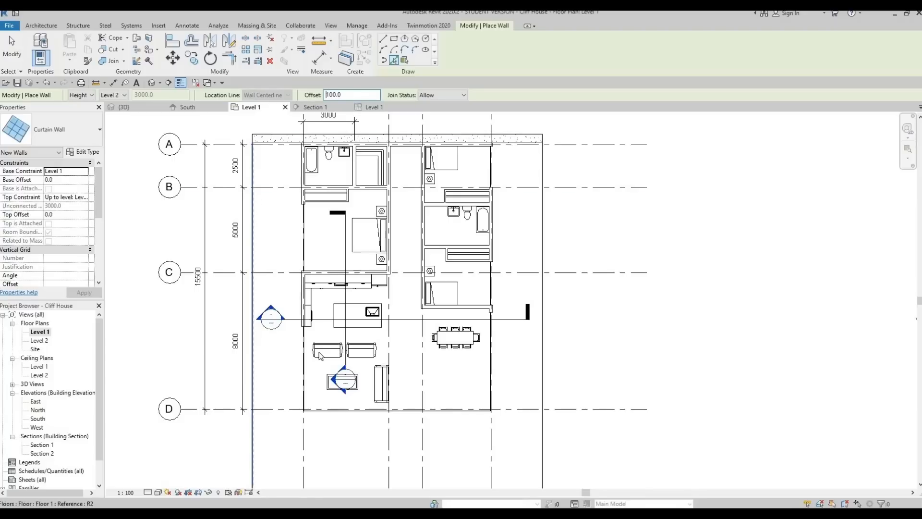
ctrl+scroll(344, 324, down, 5)
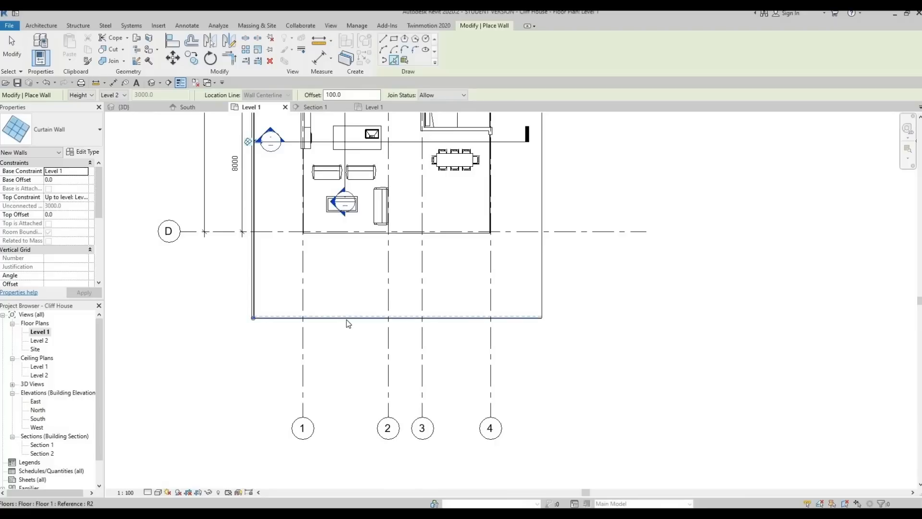
click(346, 319)
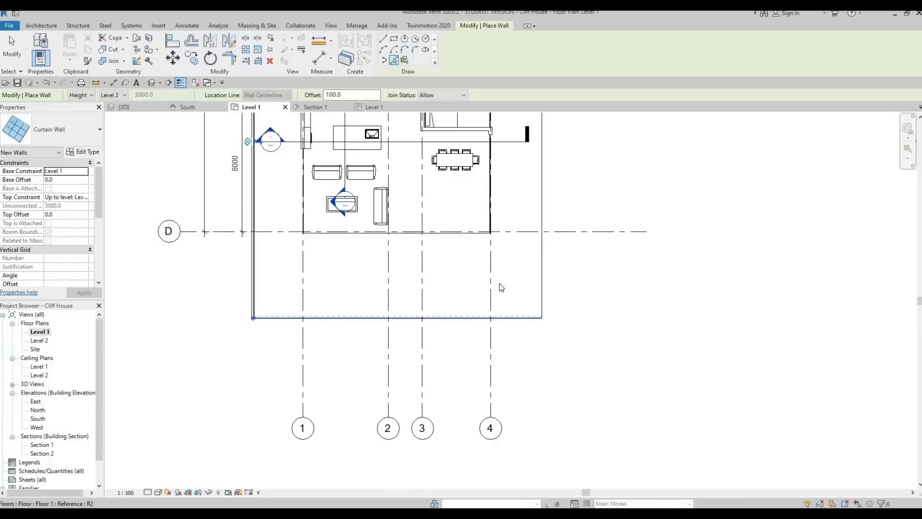
click(542, 264)
Align the west end of the south curtain wall with the inner face of the west curtain wall
scroll(552, 317, up, 2)
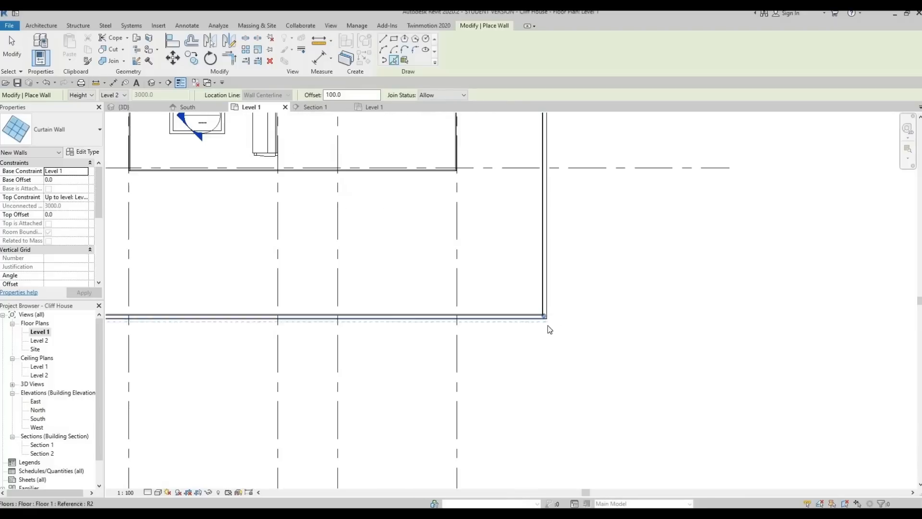
scroll(550, 329, up, 4)
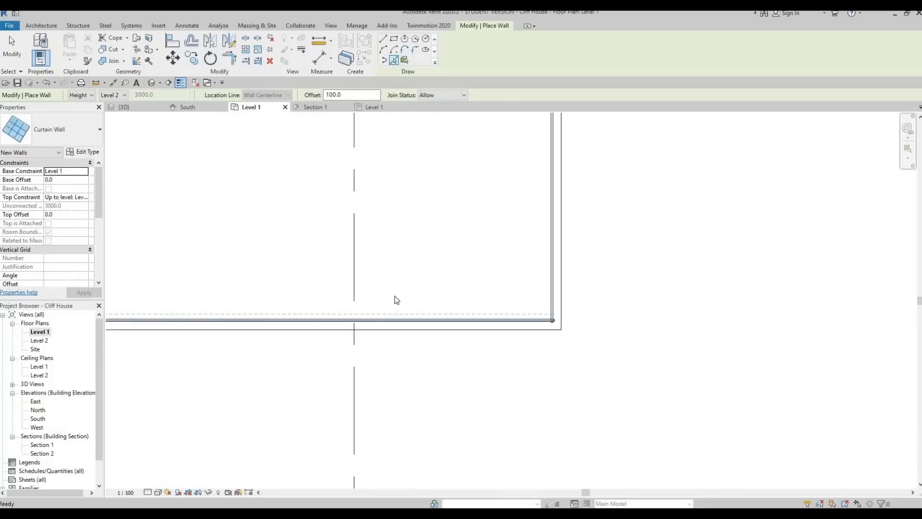
scroll(397, 300, down, 5)
scroll(178, 307, up, 6)
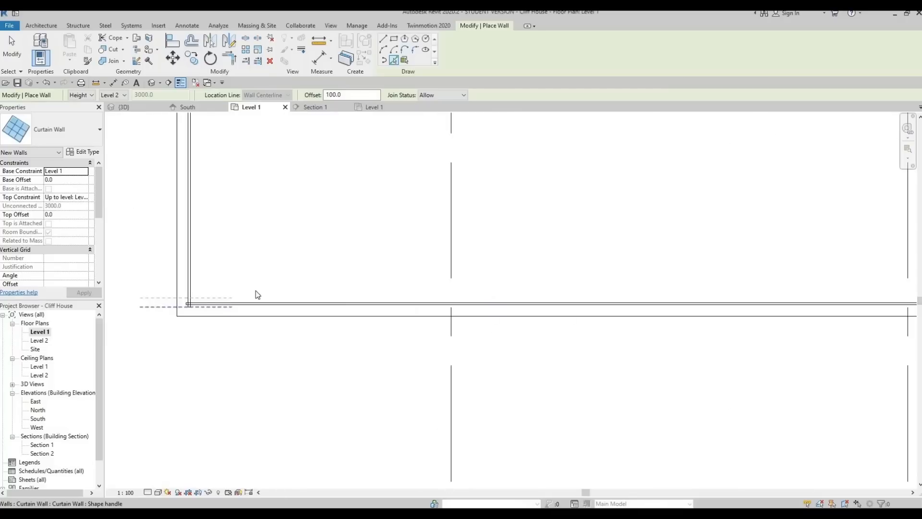
key(Escape)
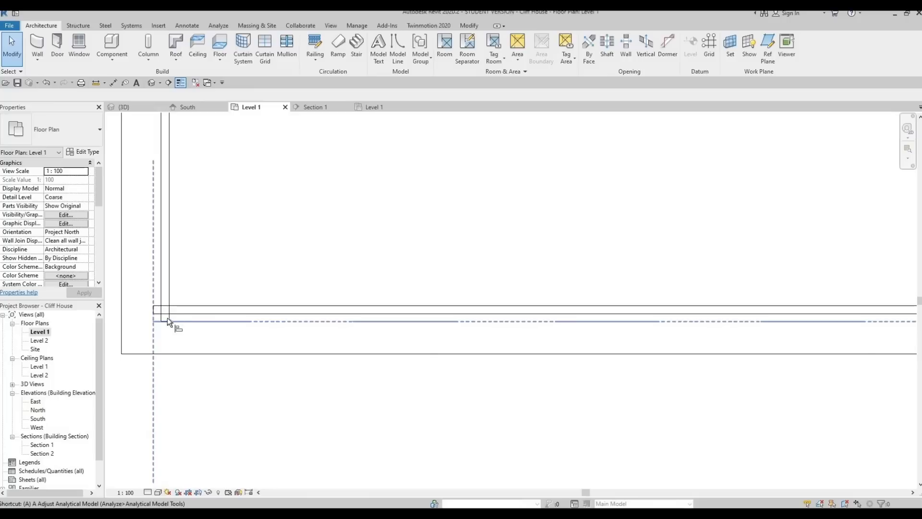
key(a)
key(l)
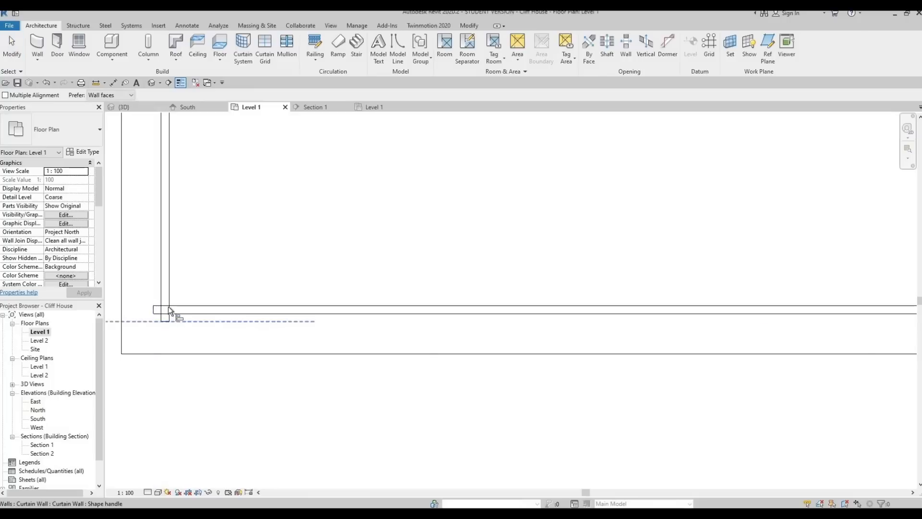
click(169, 281)
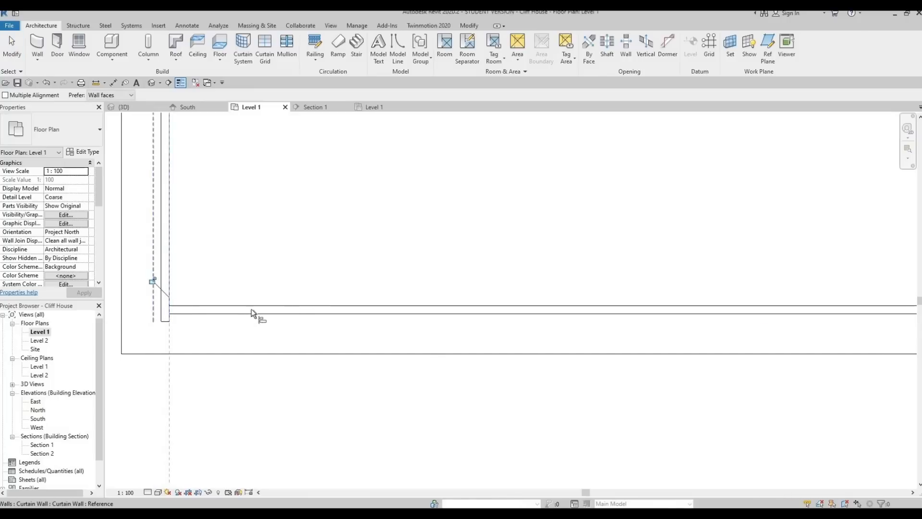
At the southeast corner, align the south wall's end with the east wall's inner face and the east wall's end with the south wall's outer face
scroll(624, 340, down, 2)
scroll(623, 322, up, 3)
scroll(623, 322, down, 3)
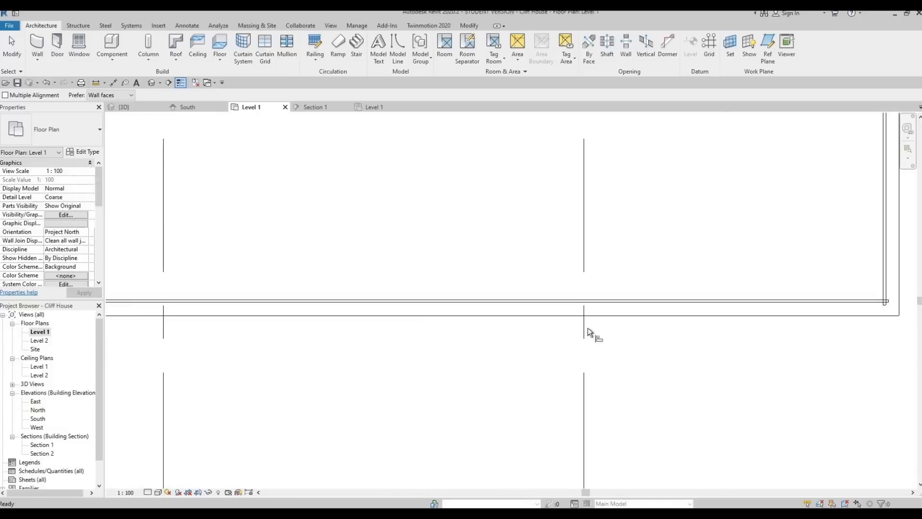
scroll(535, 302, up, 1)
scroll(535, 302, up, 1)
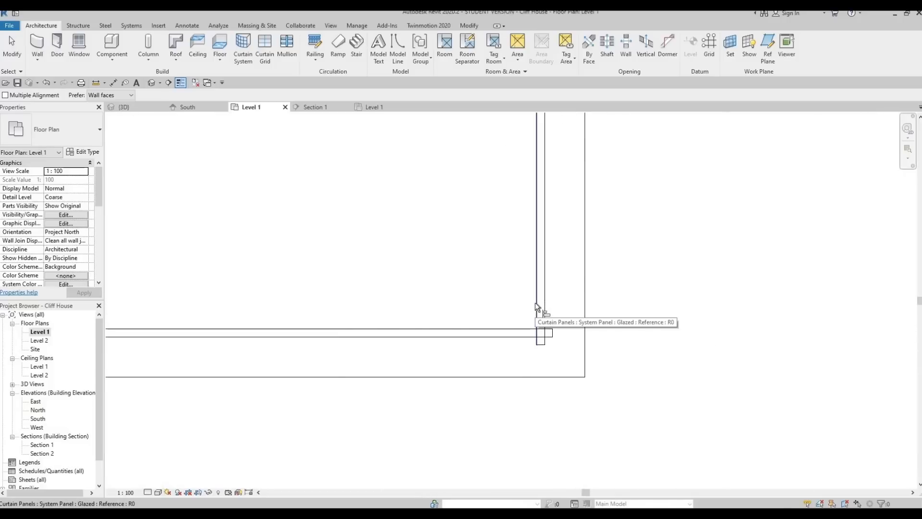
click(535, 304)
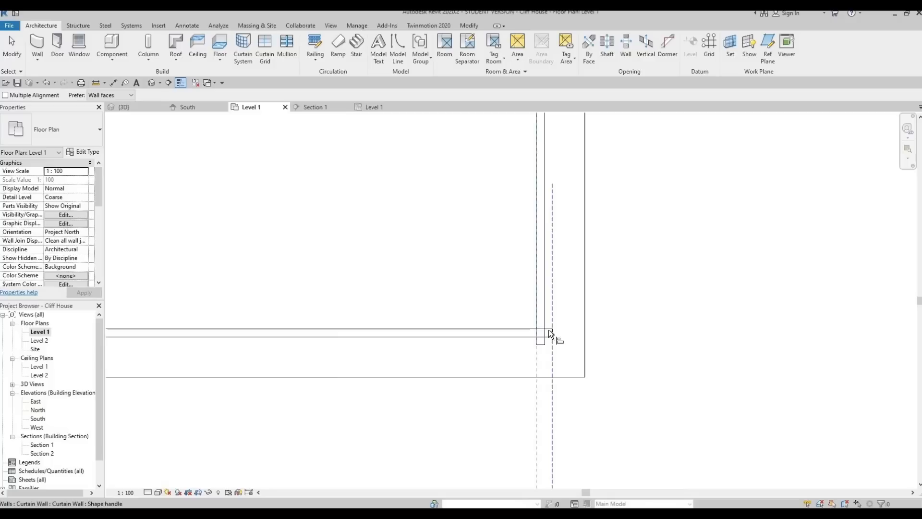
click(549, 330)
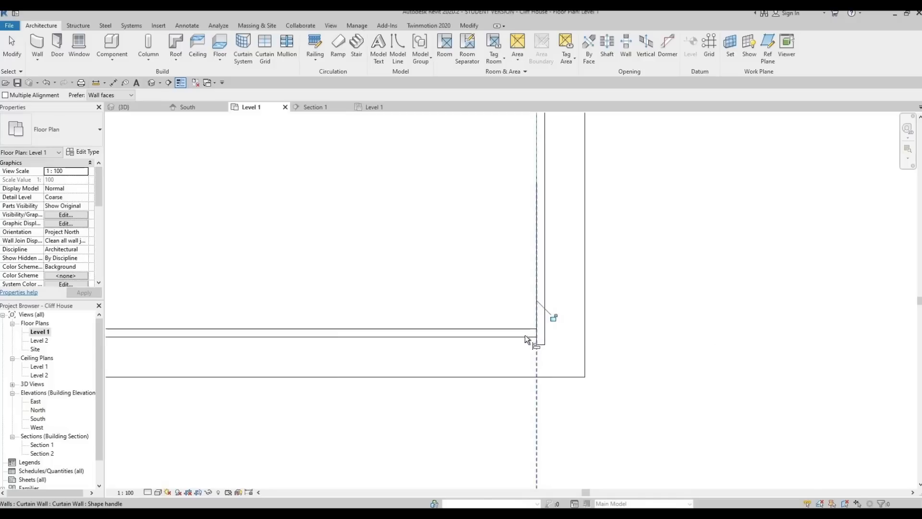
click(529, 337)
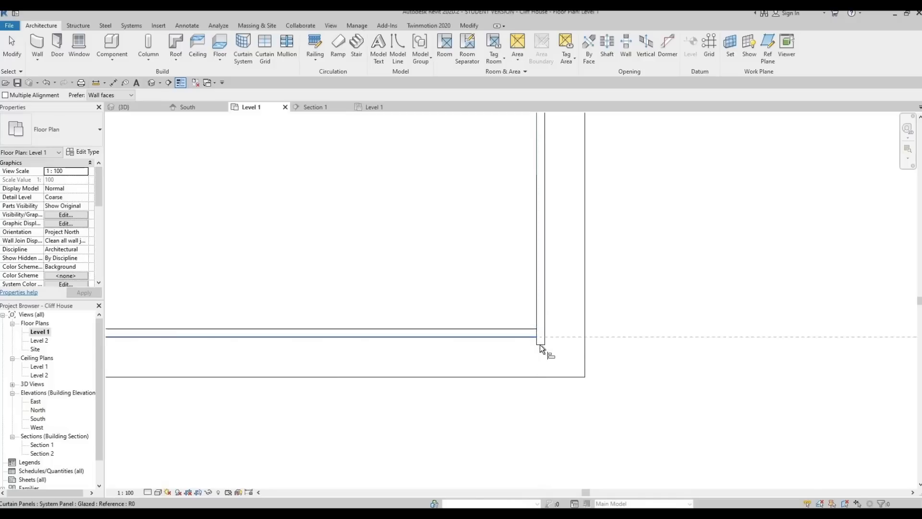
click(532, 346)
Align the south end of the west curtain wall with the outer face of the south curtain wall
scroll(391, 321, down, 2)
middle_drag(391, 321, 888, 328)
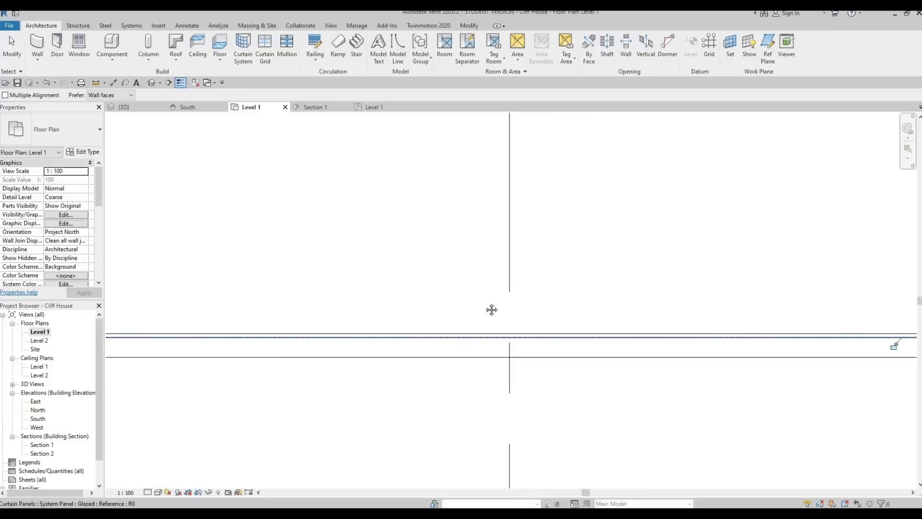
middle_drag(492, 309, 903, 364)
scroll(320, 338, down, 1)
middle_drag(321, 338, 847, 394)
middle_drag(339, 316, 840, 301)
scroll(331, 361, down, 1)
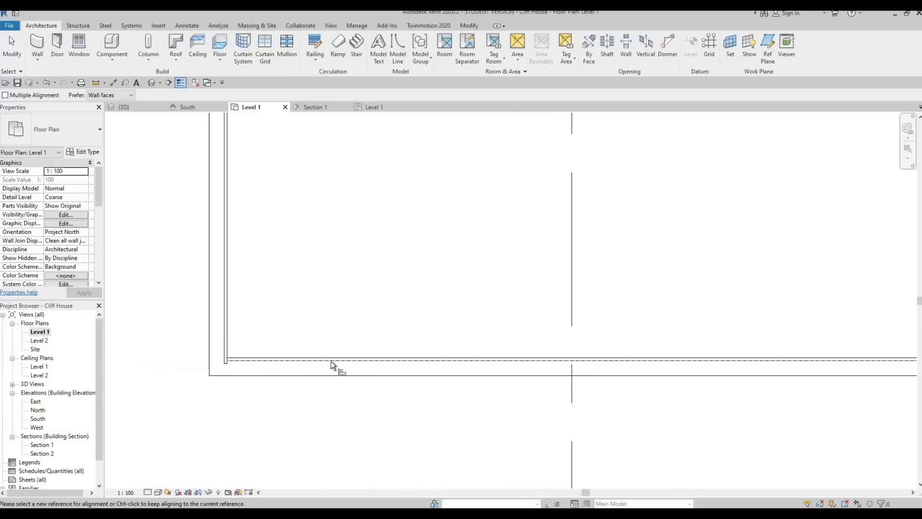
middle_drag(227, 364, 344, 359)
click(344, 360)
scroll(345, 359, up, 3)
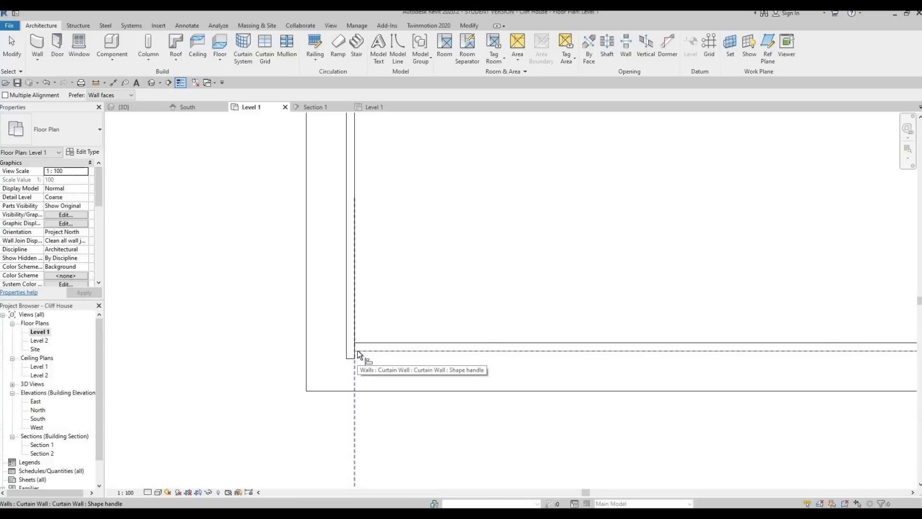
key(Tab)
key(Tab)
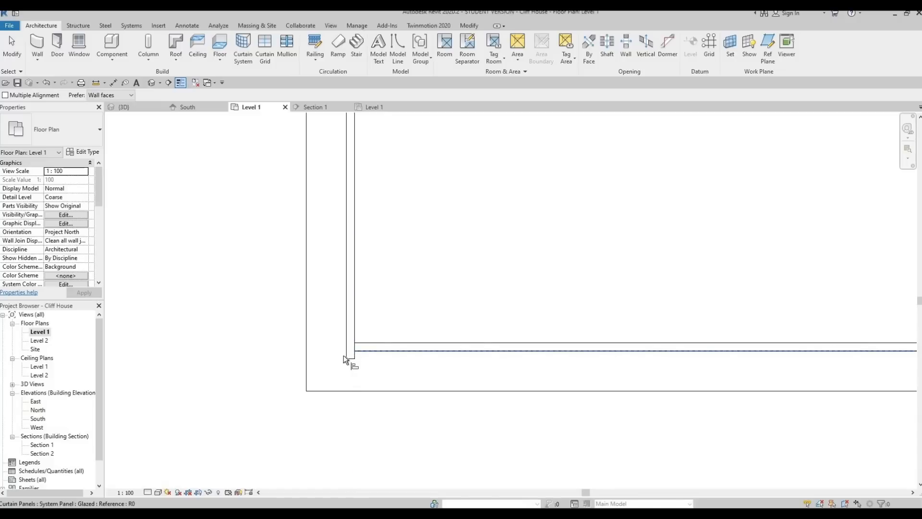
click(376, 357)
middle_drag(409, 357, 260, 318)
scroll(264, 310, down, 3)
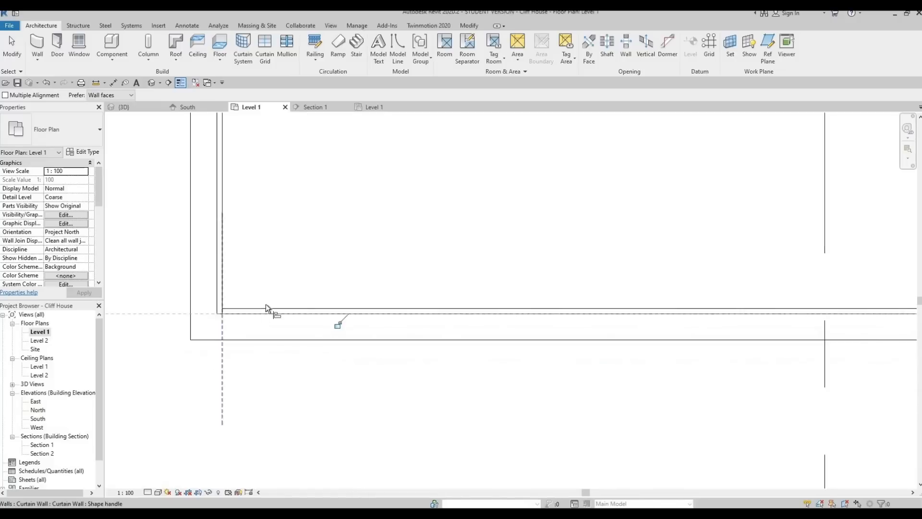
key(Escape)
key(Escape)
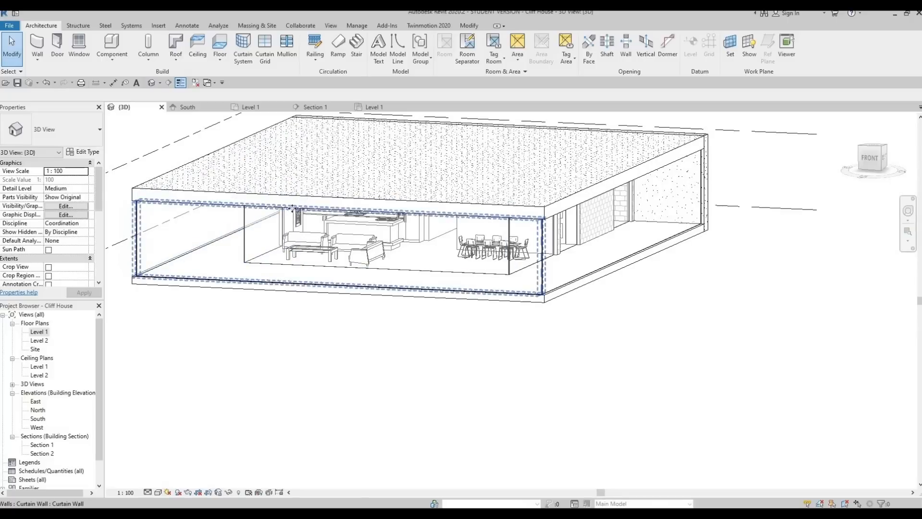
In the 3D view, lower the tops of the south and east slab-edge curtain walls, making the east one about 1777 high
click(336, 232)
drag(336, 232, 339, 262)
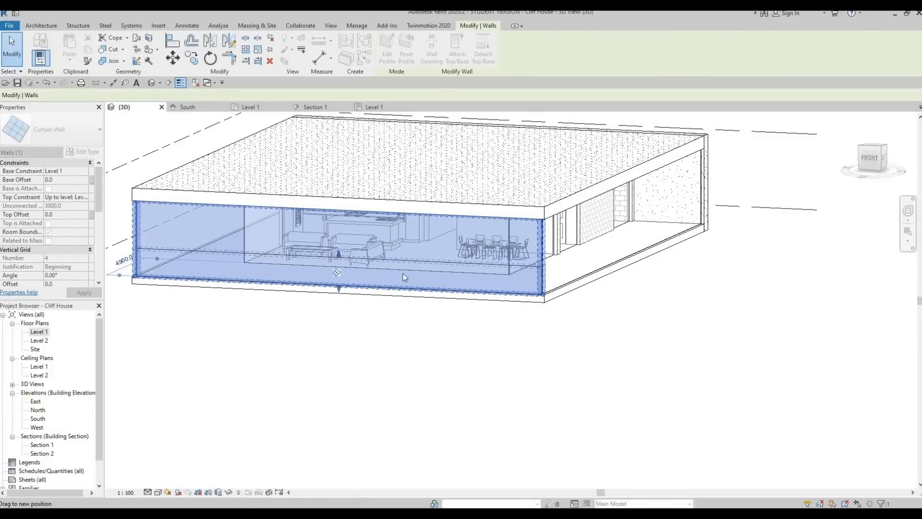
key(Escape)
shift+middle_drag(438, 254, 505, 226)
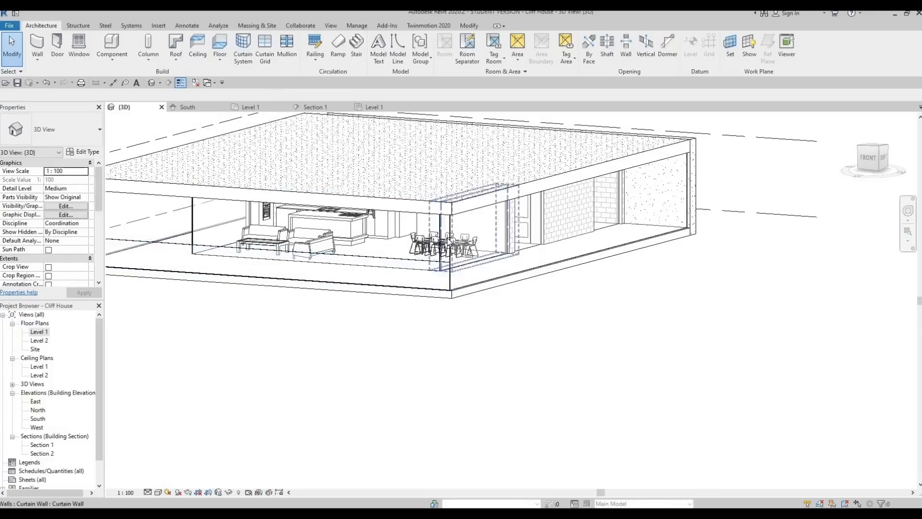
click(571, 182)
drag(570, 183, 570, 213)
shift+middle_drag(585, 285, 644, 249)
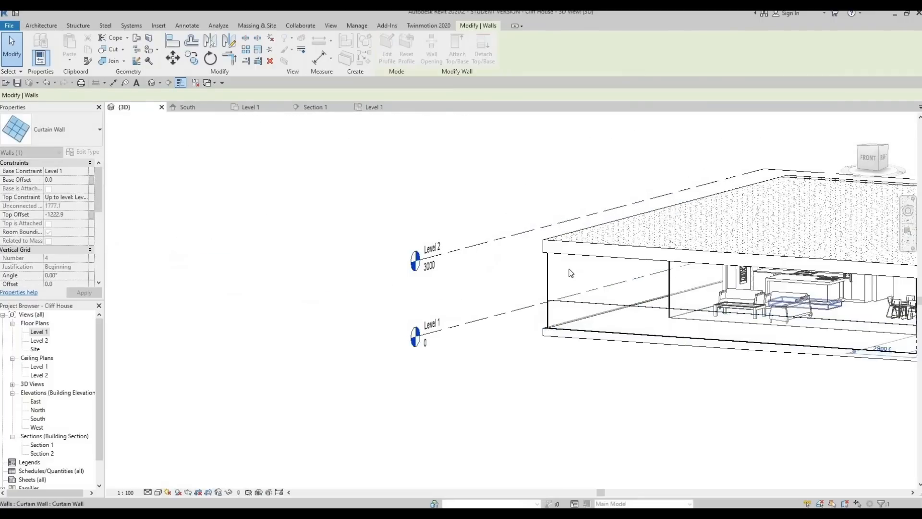
key(Escape)
Lower the top of the west slab-edge curtain wall to well below the roof
click(667, 220)
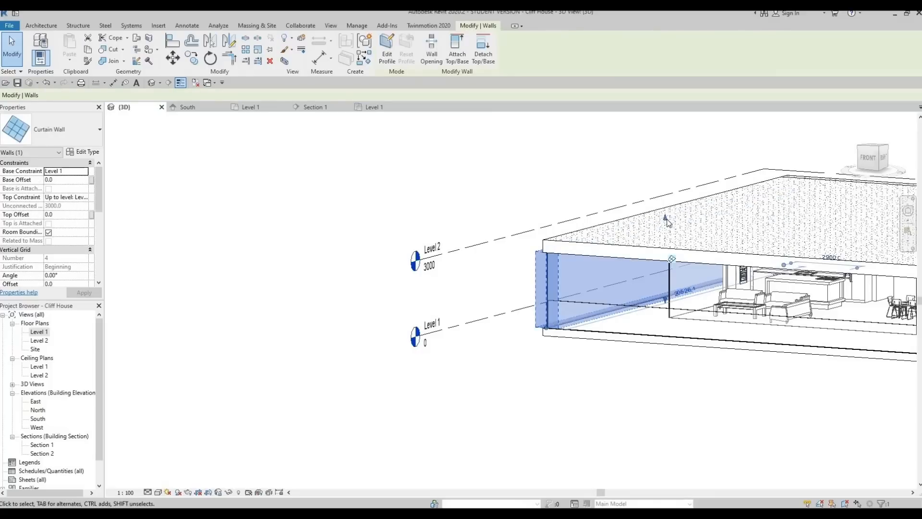
drag(511, 288, 512, 288)
click(512, 289)
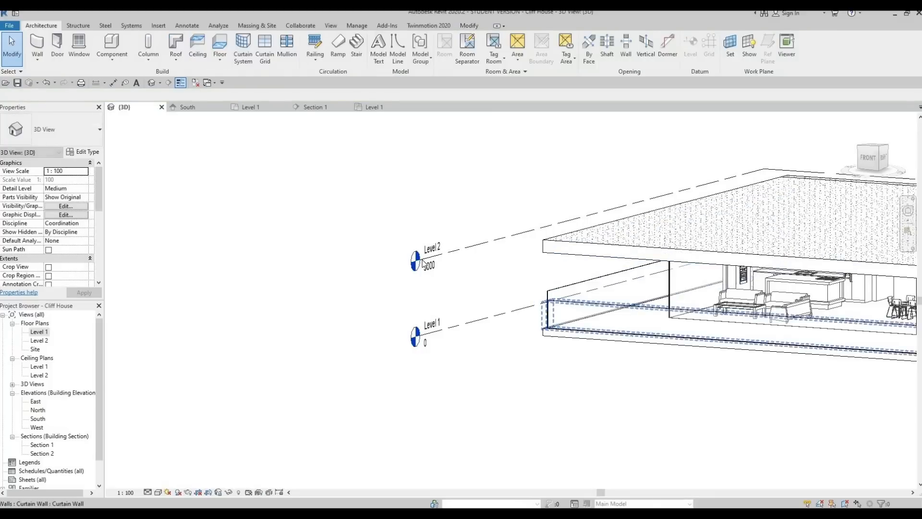
middle_drag(564, 309, 421, 272)
scroll(421, 272, up, 2)
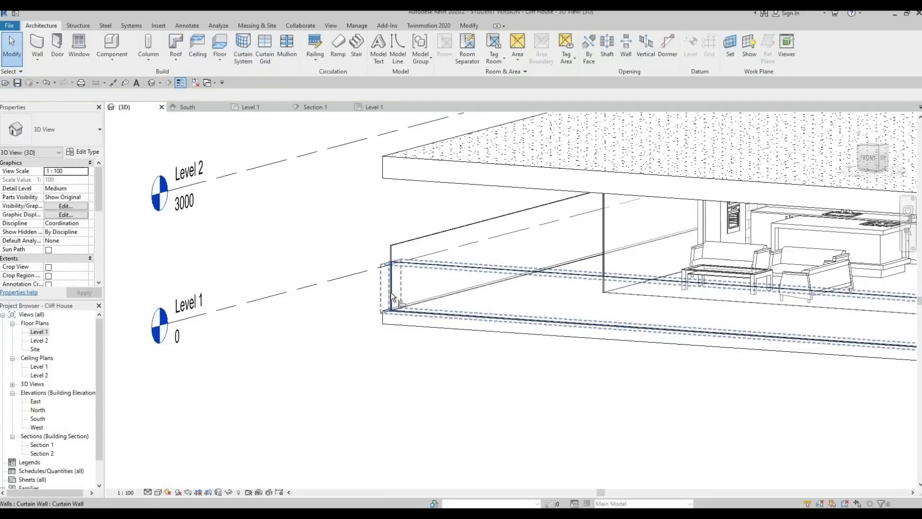
Align the top edge of the west slab-edge curtain wall with the top of the south curtain wall
key(a)
key(l)
scroll(416, 247, up, 2)
scroll(422, 255, up, 2)
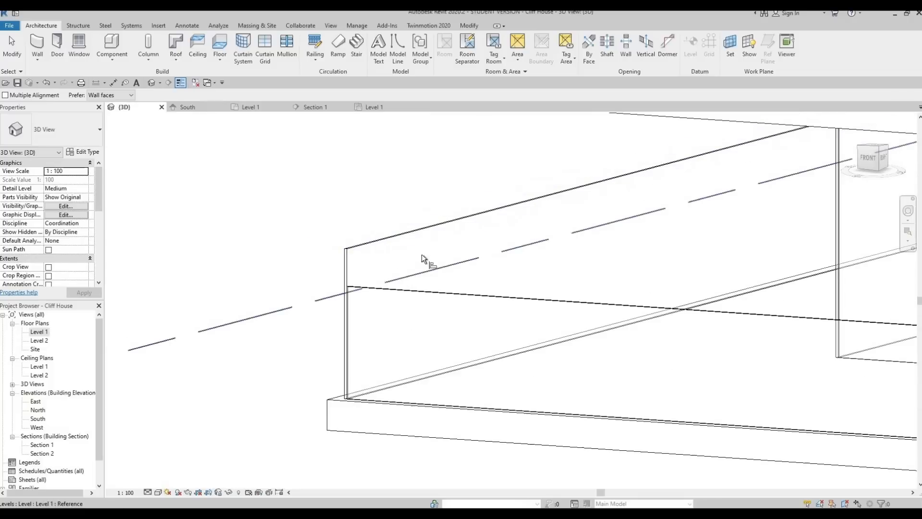
click(434, 286)
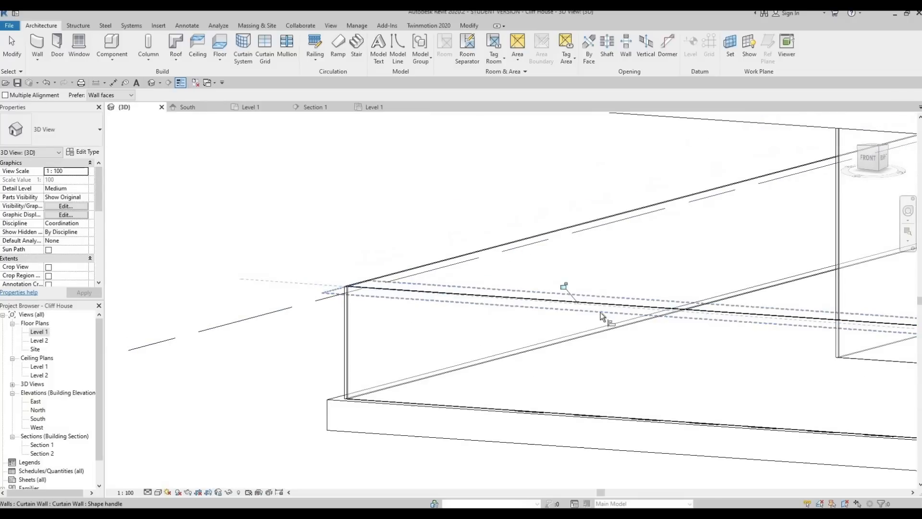
Align the top edge of the east slab-edge curtain wall with the top of the south curtain wall
scroll(540, 293, down, 3)
middle_drag(807, 319, 451, 277)
scroll(454, 277, down, 2)
middle_drag(678, 289, 460, 267)
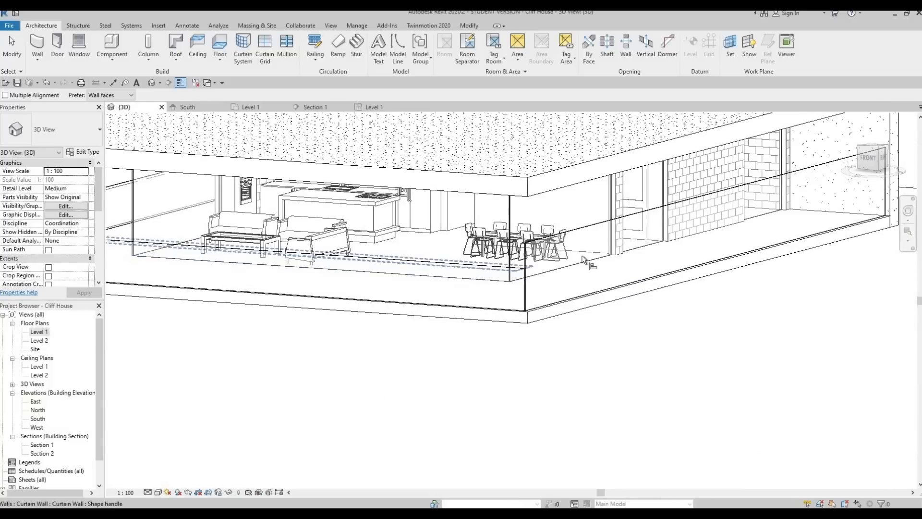
click(704, 198)
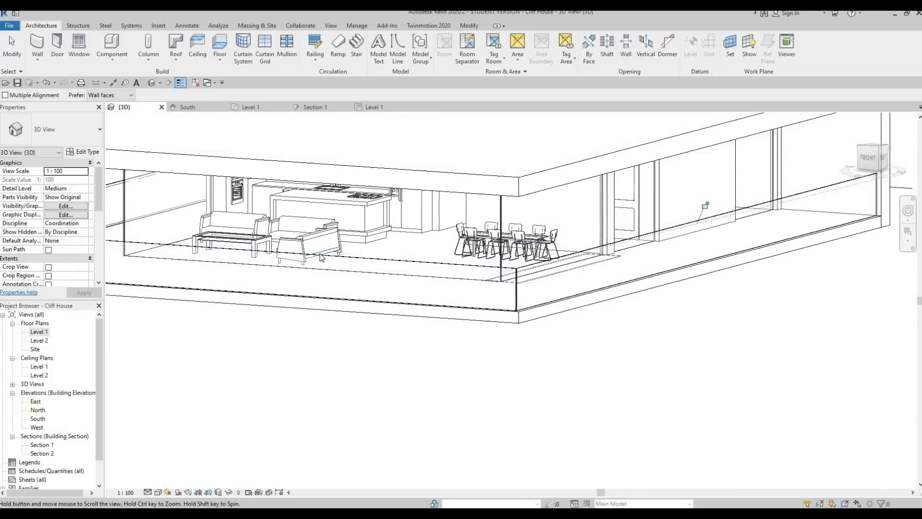
key(Escape)
key(Escape)
scroll(520, 358, down, 2)
mouse_move(519, 358)
middle_down()
mouse_move(331, 267)
mouse_move(330, 294)
mouse_move(382, 286)
mouse_move(344, 309)
mouse_move(428, 304)
mouse_move(468, 262)
mouse_move(325, 279)
mouse_move(272, 273)
mouse_move(315, 265)
mouse_move(414, 286)
mouse_move(375, 243)
mouse_move(456, 262)
middle_up()
scroll(457, 262, down, 1)
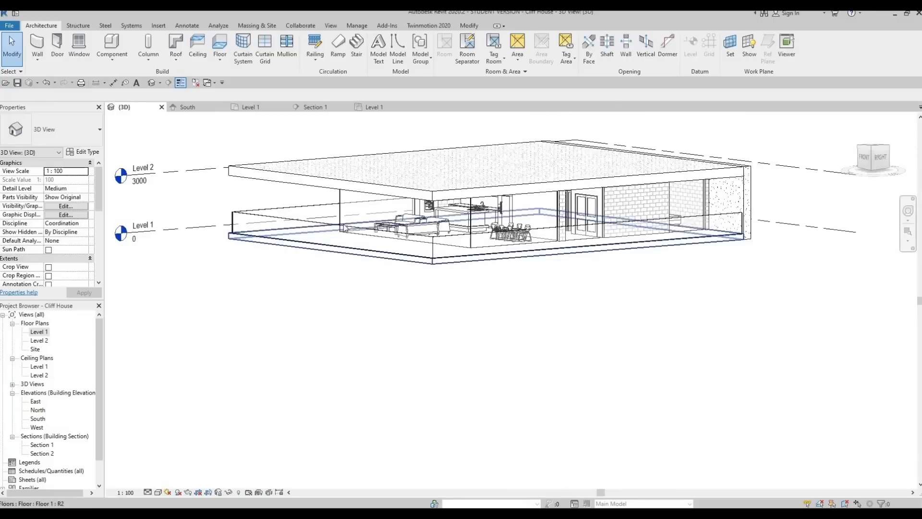
scroll(360, 244, up, 1)
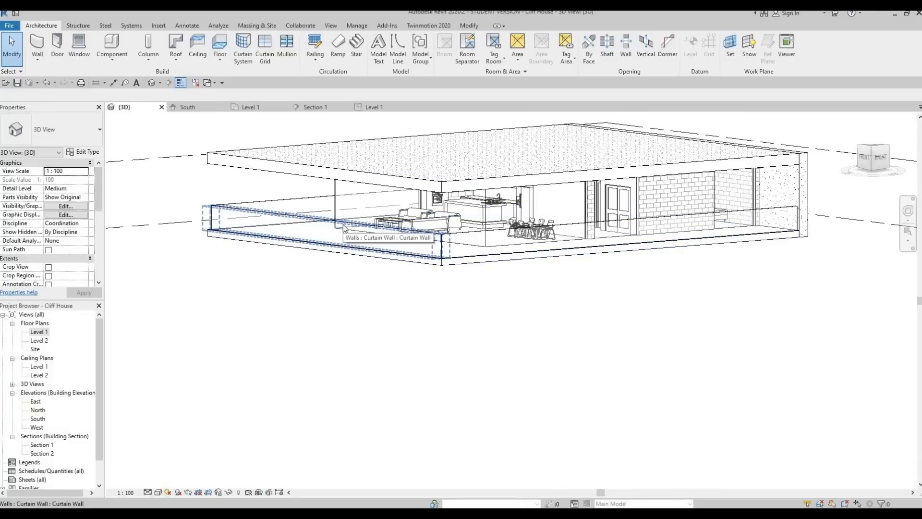
click(257, 222)
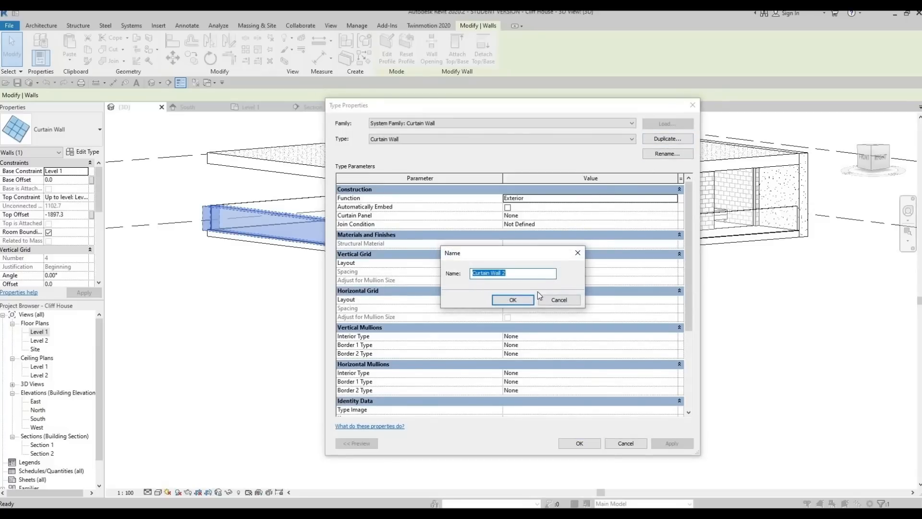
key(Escape)
key(Escape)
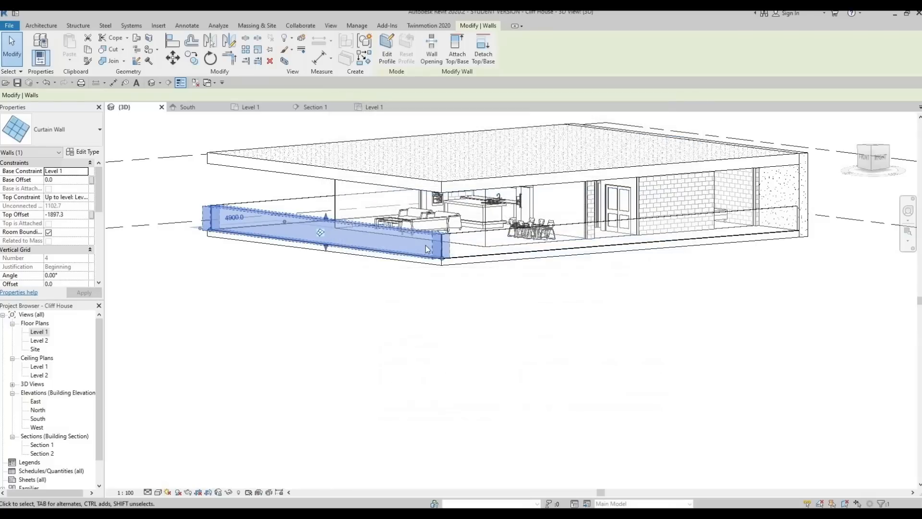
click(357, 294)
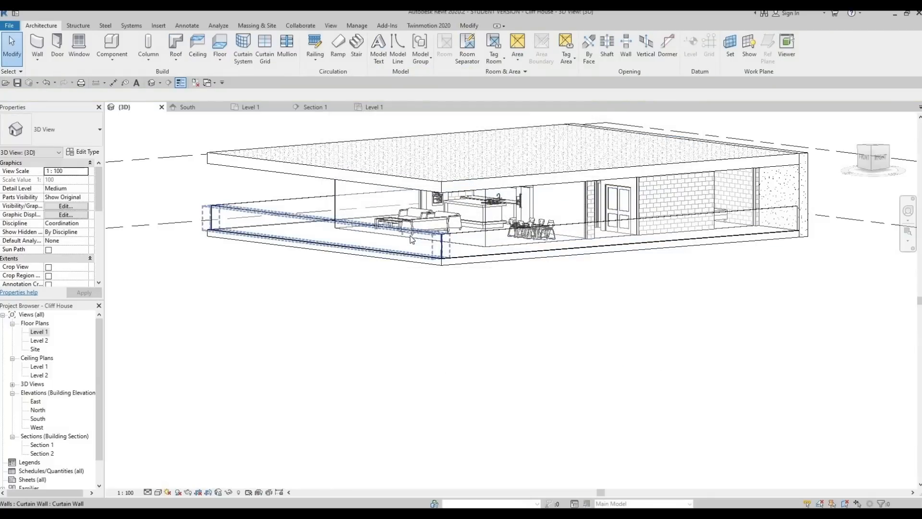
click(368, 239)
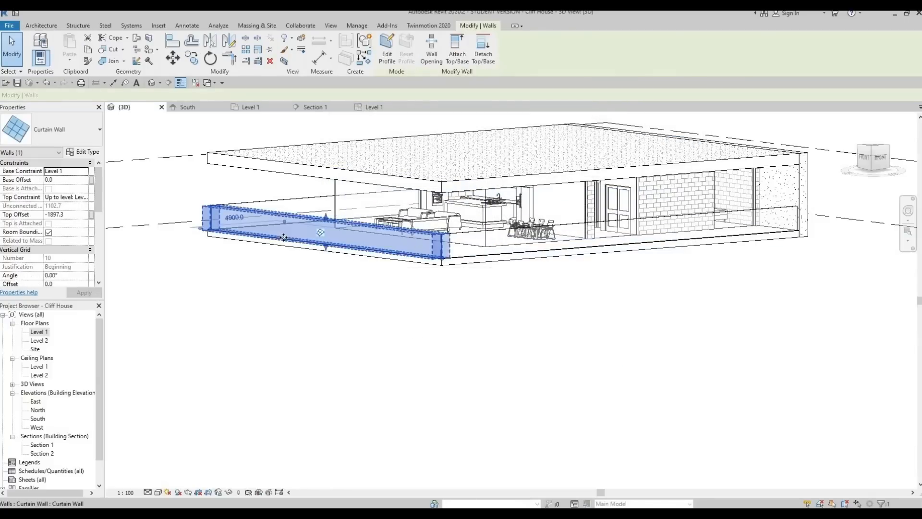
key(Escape)
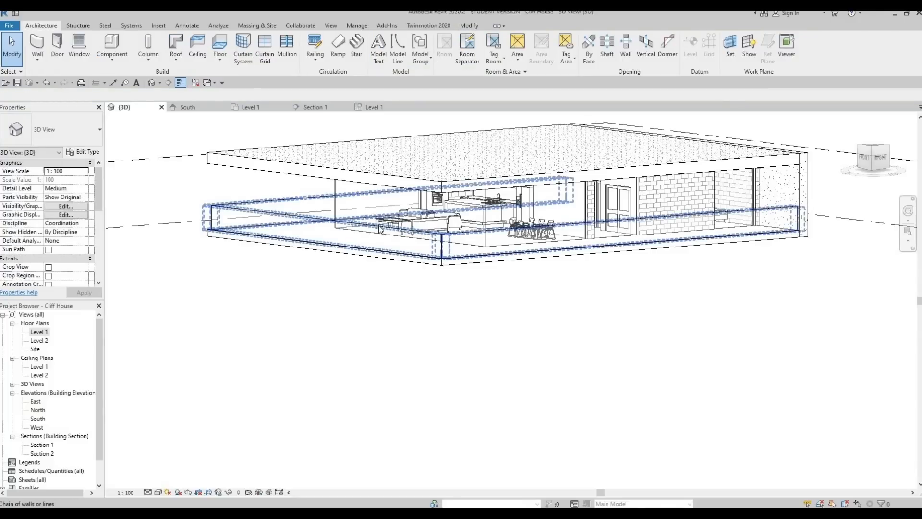
Open the material of the south railing panel's Glazed type and duplicate the Glass material as Glass2
key(Tab)
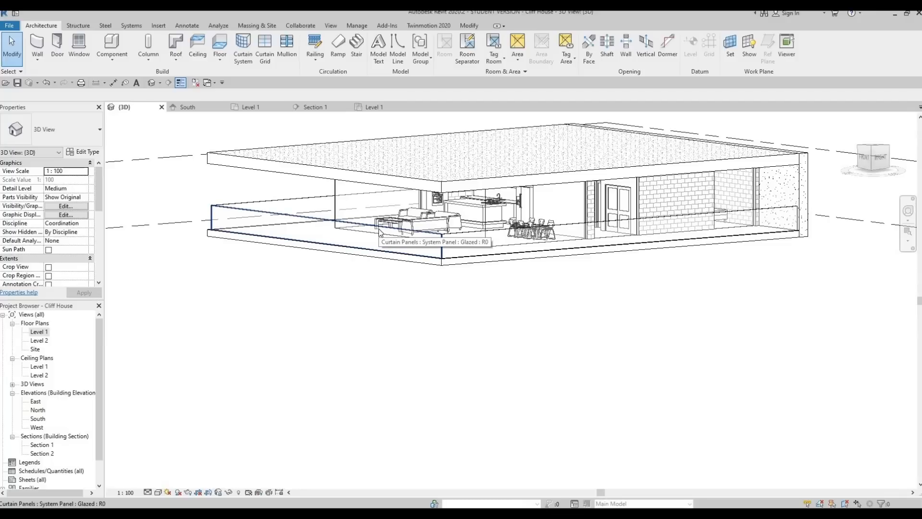
click(379, 232)
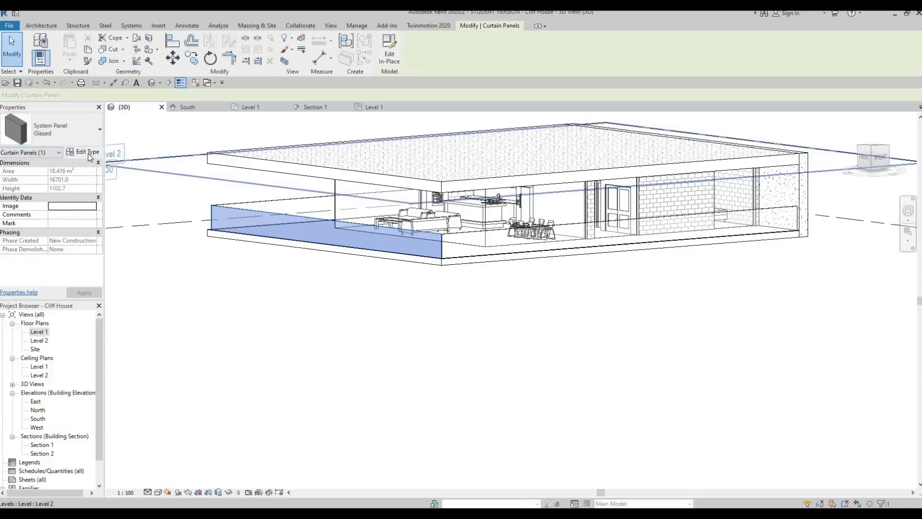
click(88, 153)
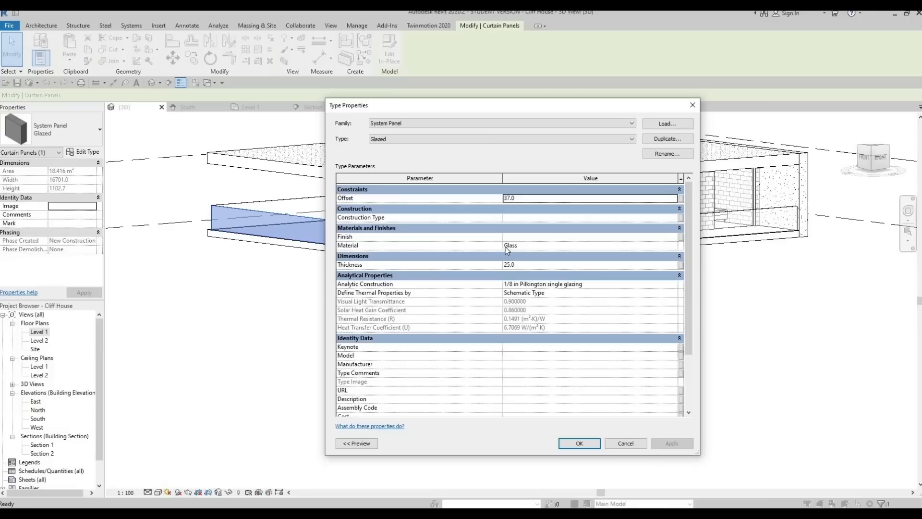
click(675, 248)
click(676, 247)
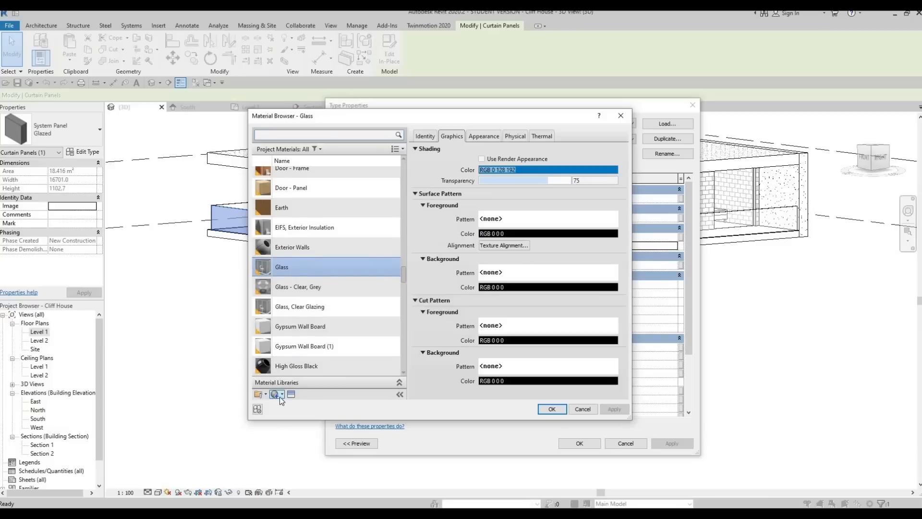
click(280, 395)
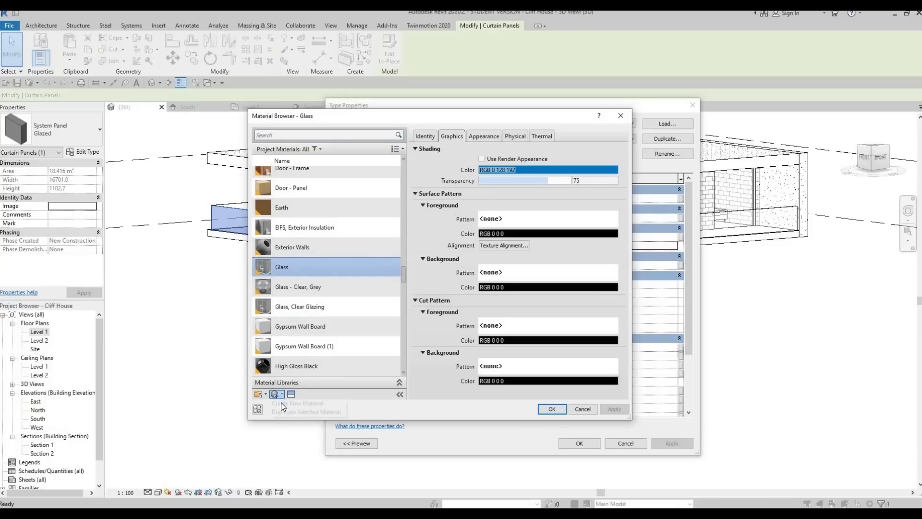
key(Return)
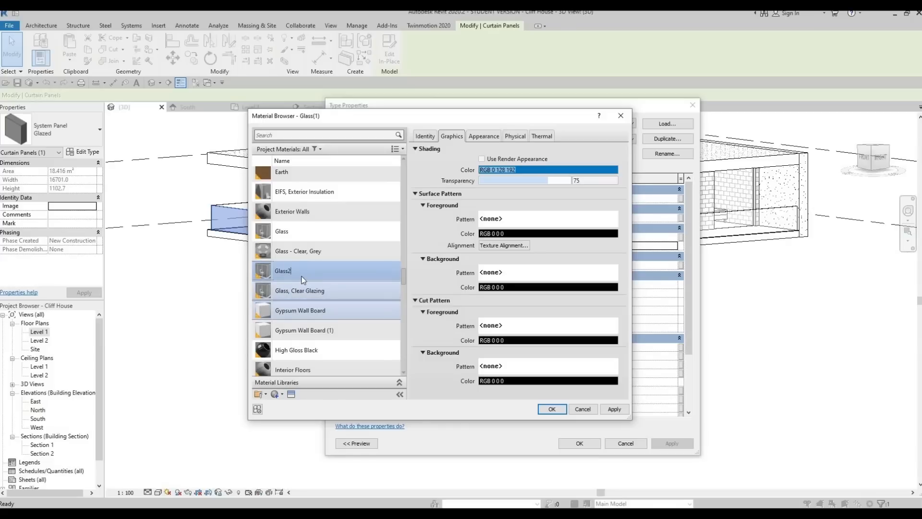
key(Return)
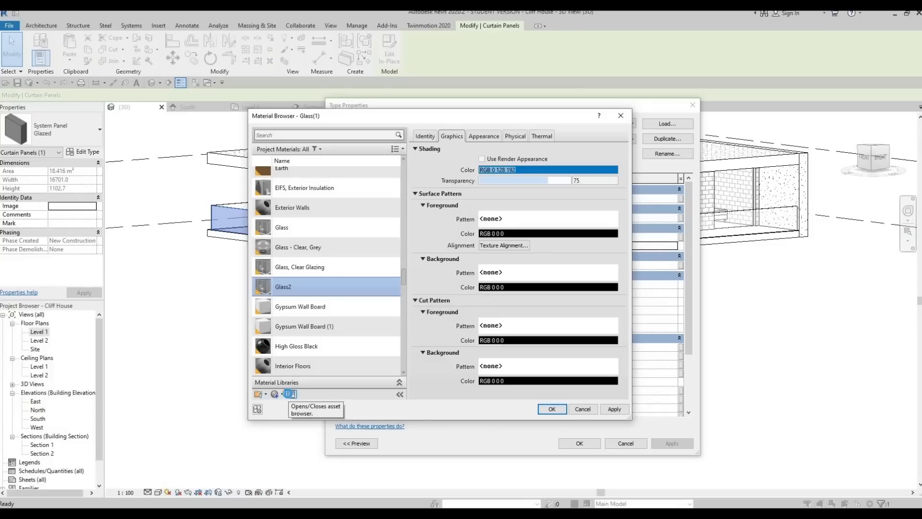
Replace Glass2's appearance with the Dark Gray glazing asset from the Glass category of Autodesk Physical Assets
click(291, 394)
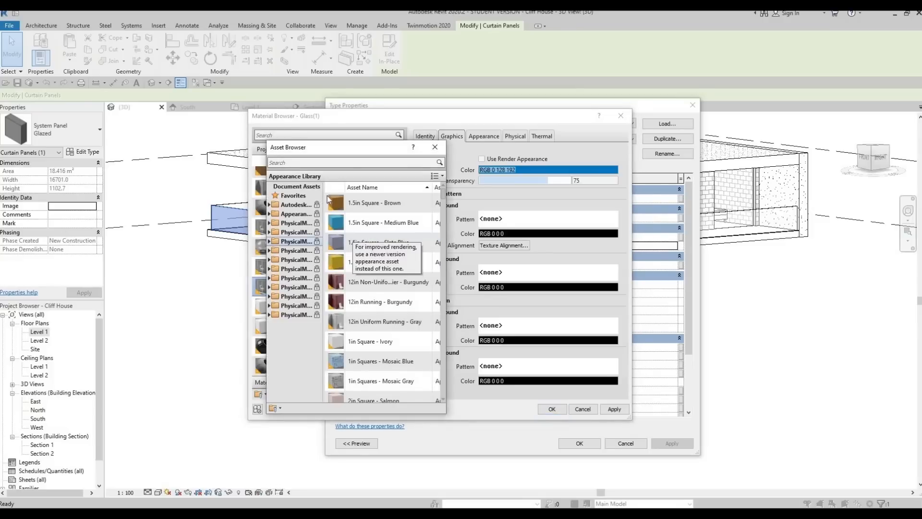
drag(324, 195, 370, 195)
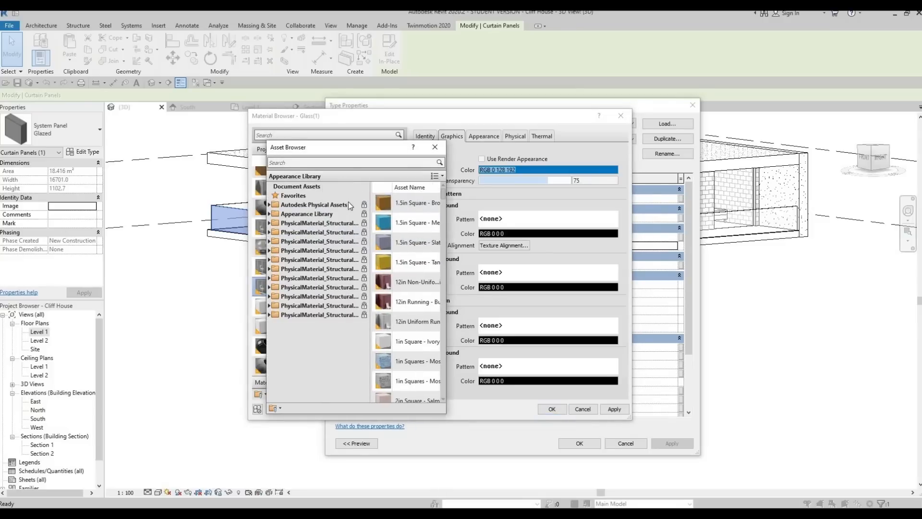
click(322, 206)
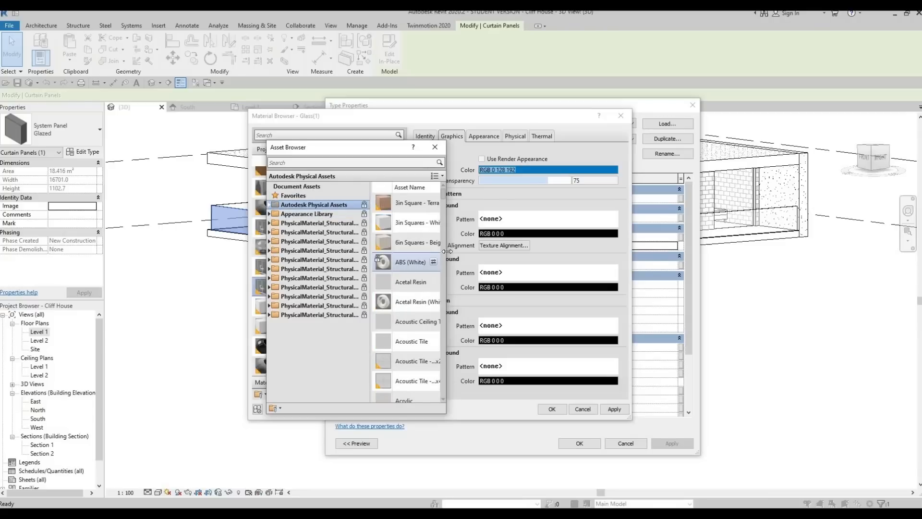
drag(619, 250, 619, 250)
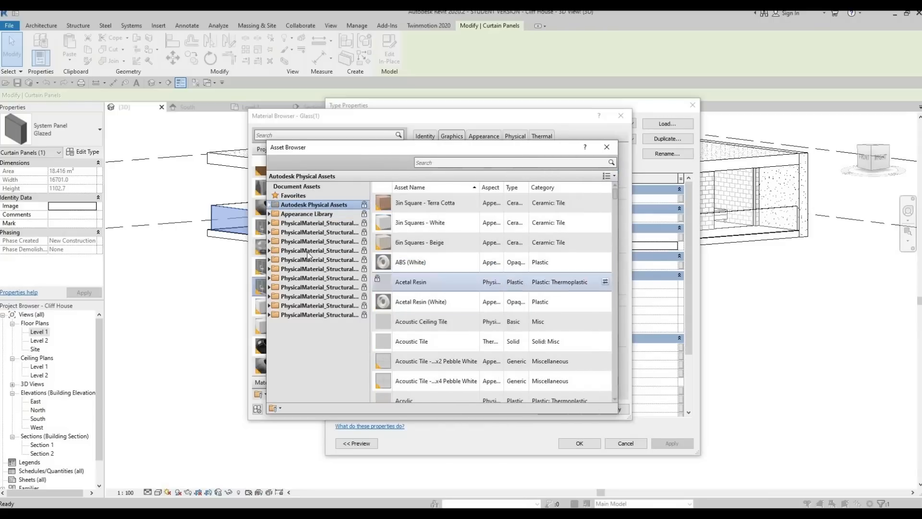
click(270, 205)
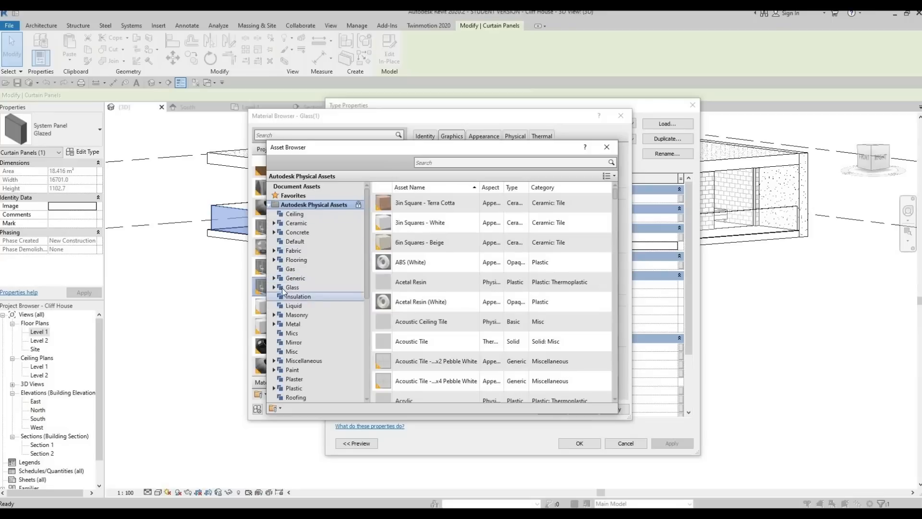
click(291, 287)
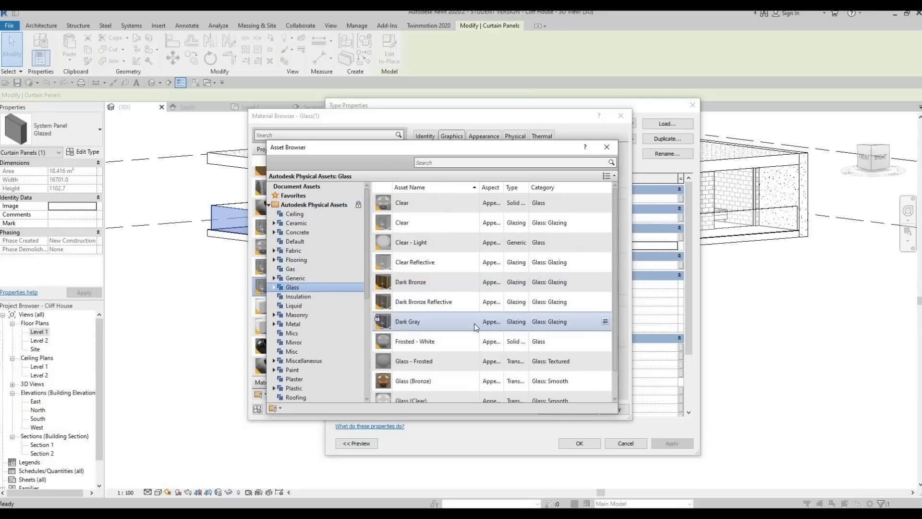
click(605, 322)
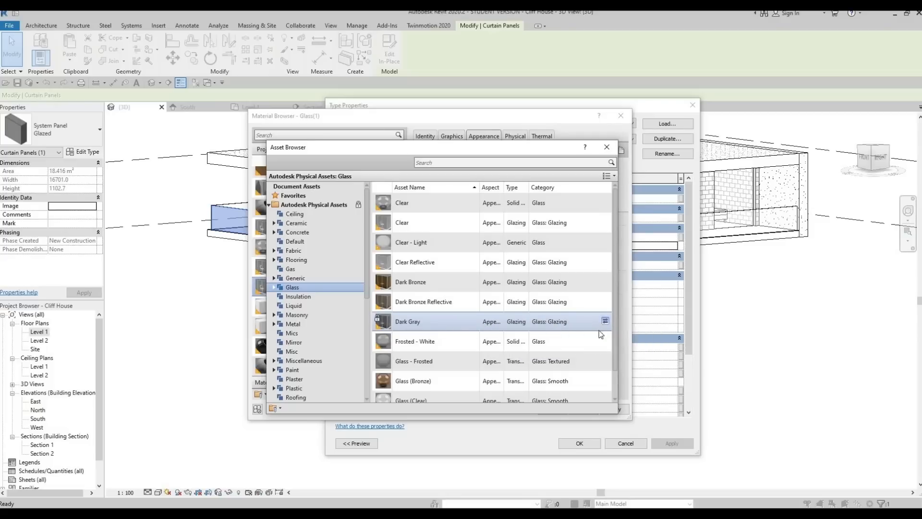
click(607, 147)
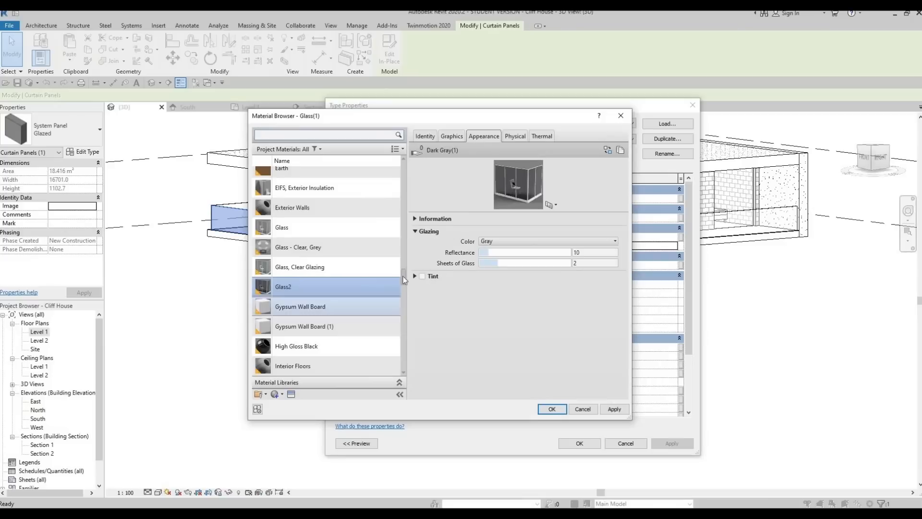
Turn on Use Render Appearance for Glass2's shading and assign the material to the Glazed panel type
click(519, 137)
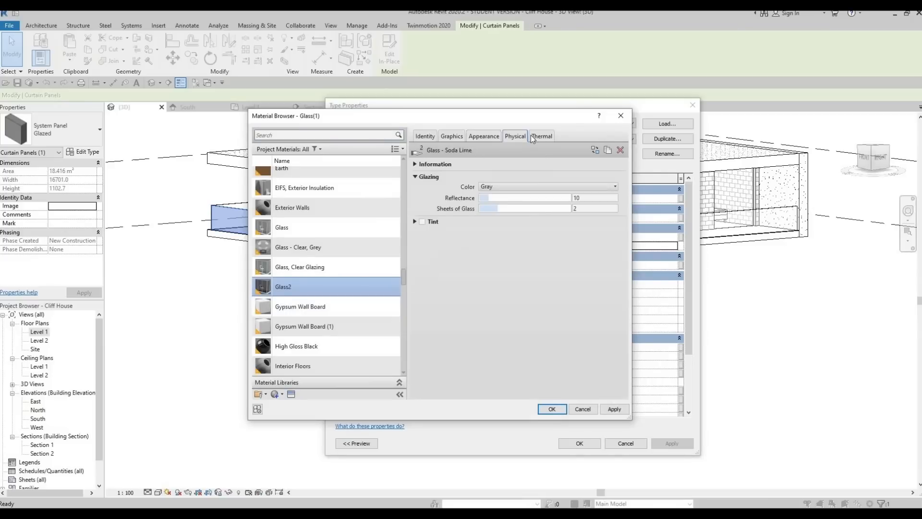
click(470, 136)
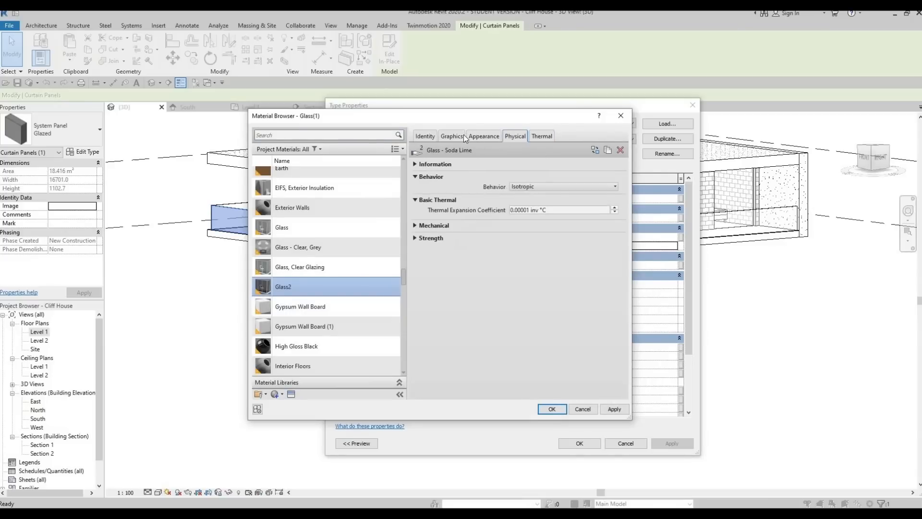
click(446, 136)
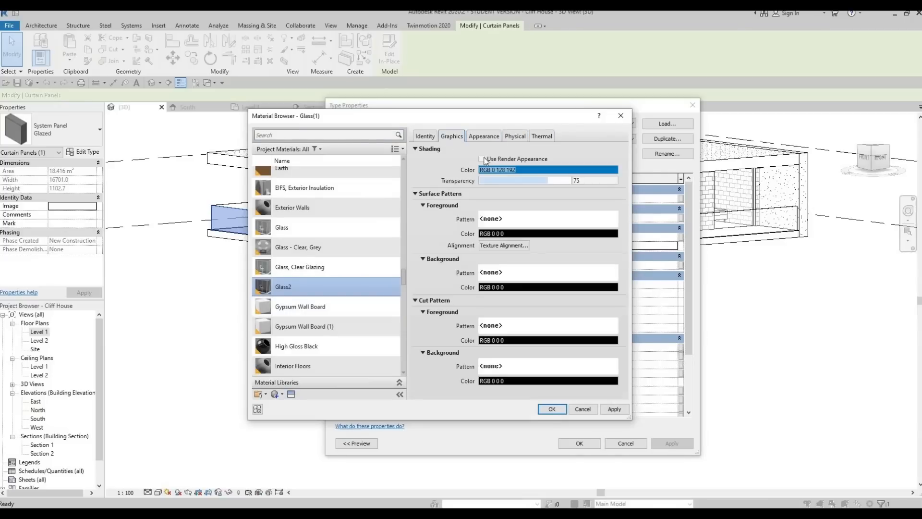
click(482, 159)
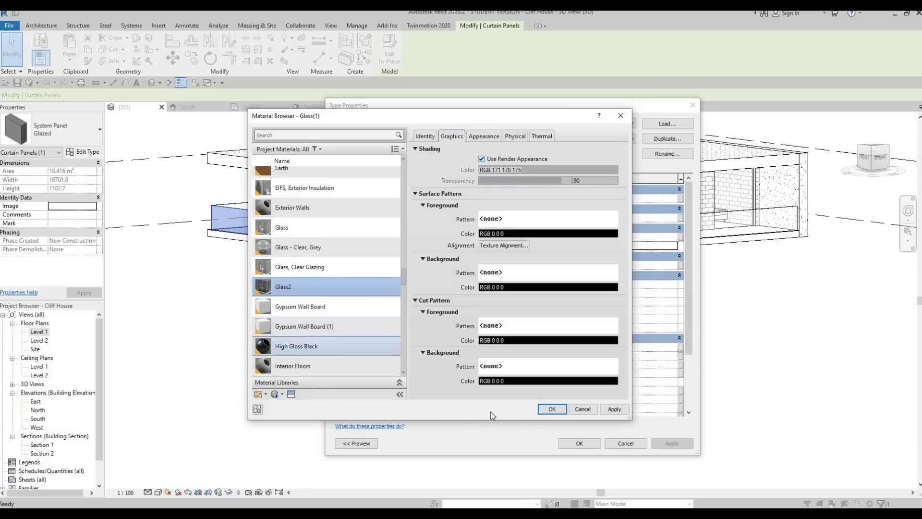
click(557, 404)
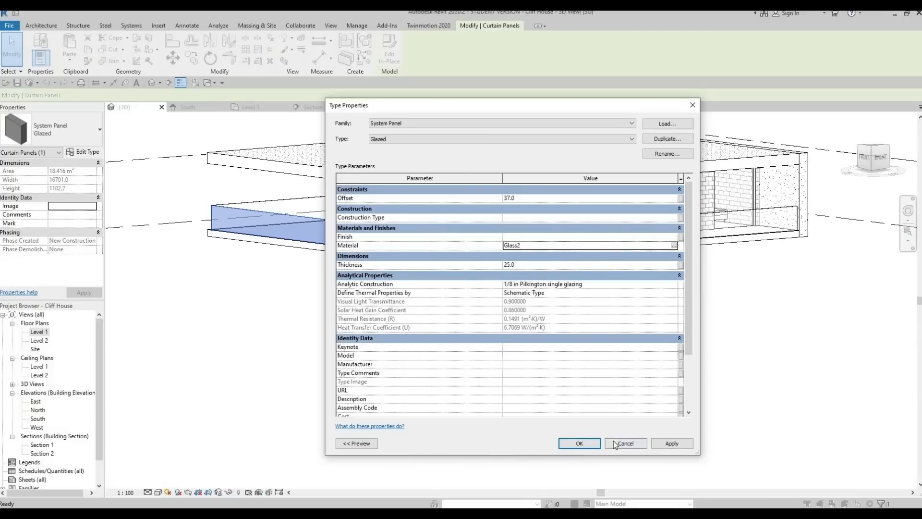
click(581, 442)
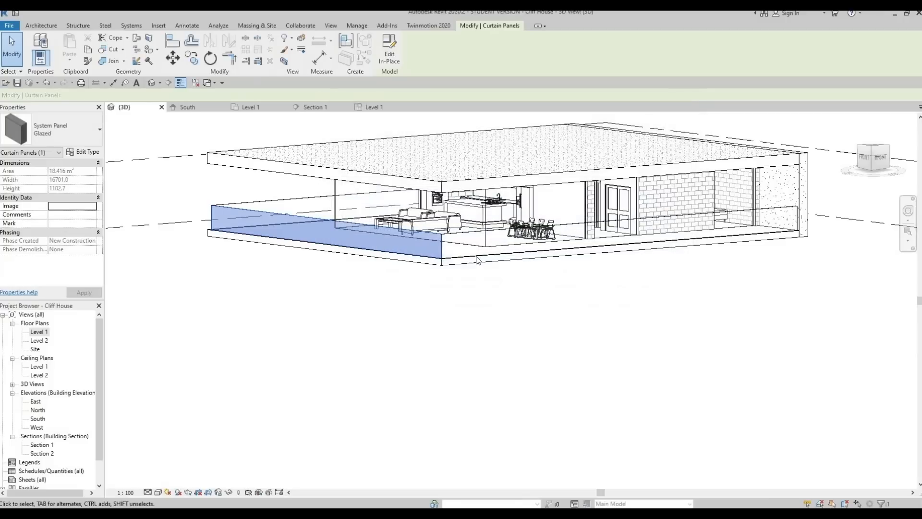
Select the east railing's glass panel and check the material in its type properties
click(478, 254)
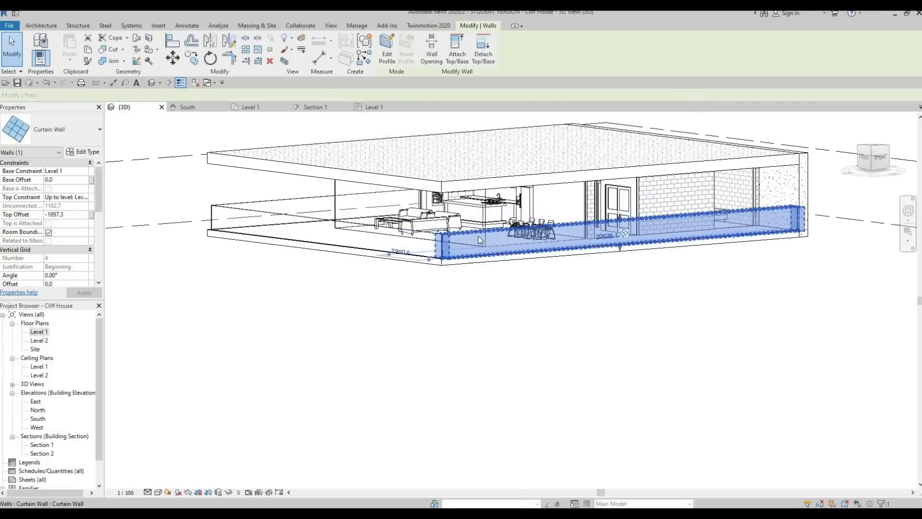
key(Escape)
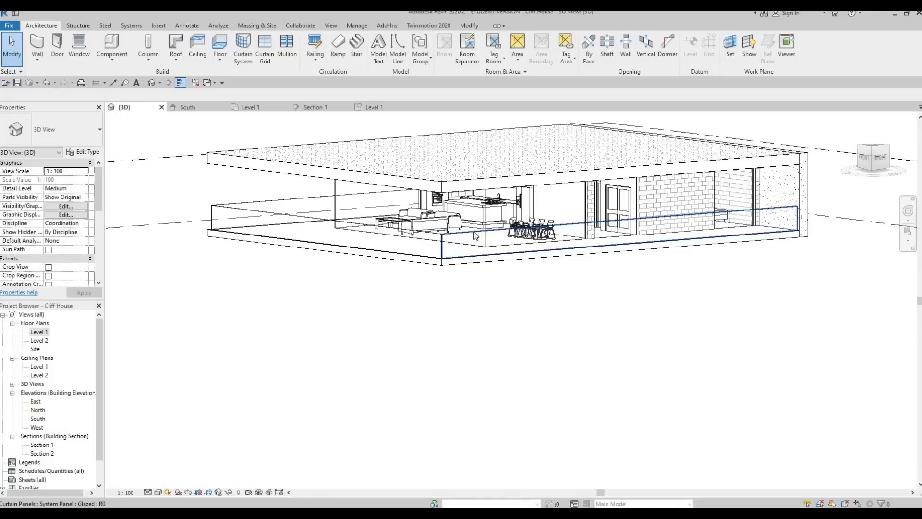
click(475, 235)
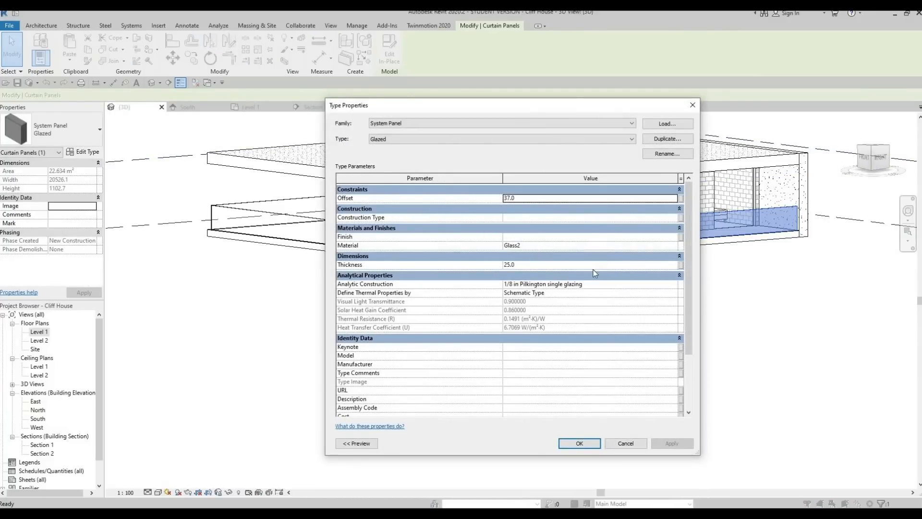
Select the west railing's glass panel and check the material in its type properties
key(Escape)
key(Escape)
middle_drag(273, 208, 306, 225)
click(284, 218)
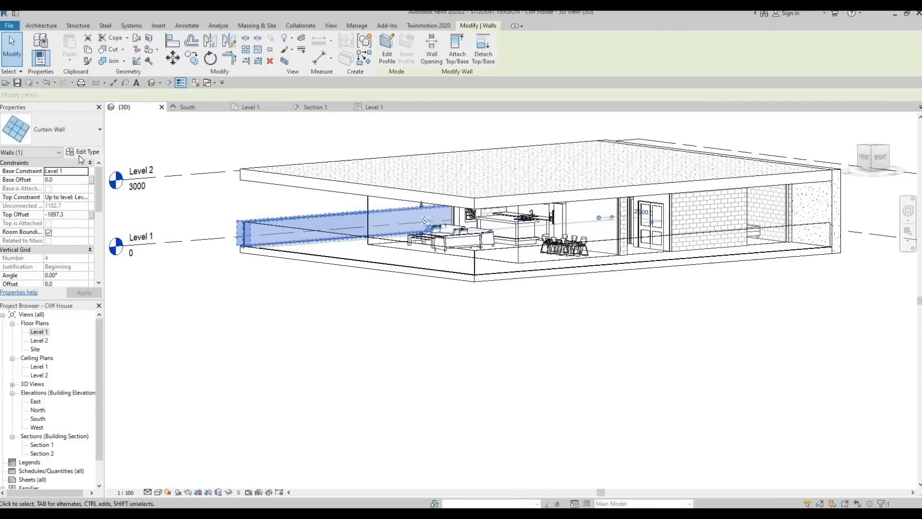
key(Escape)
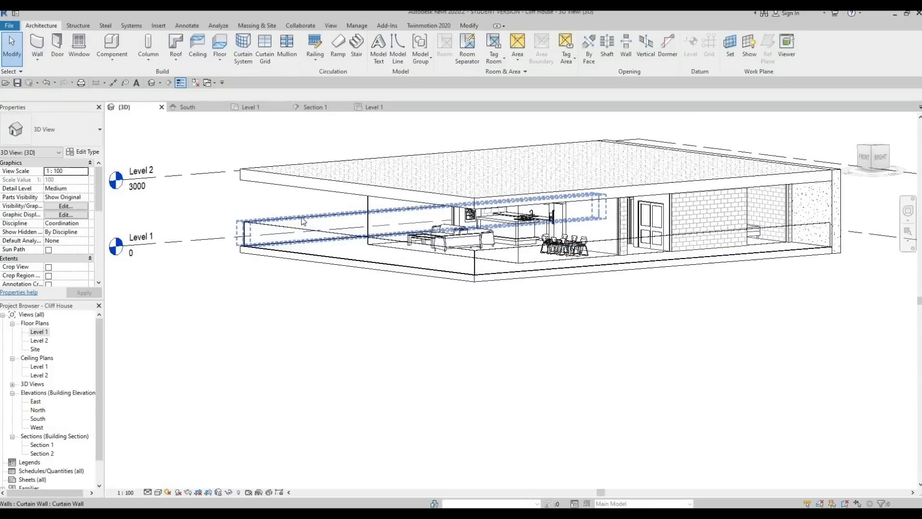
key(Tab)
key(Tab)
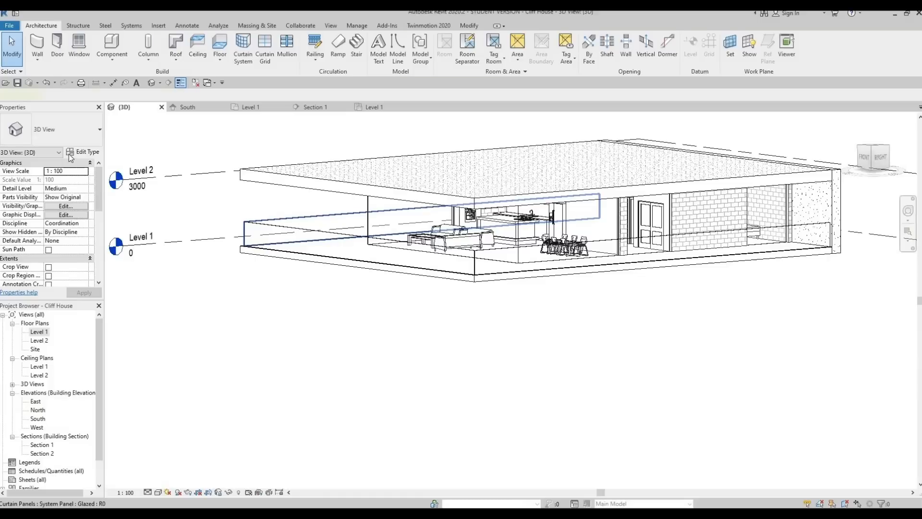
click(88, 153)
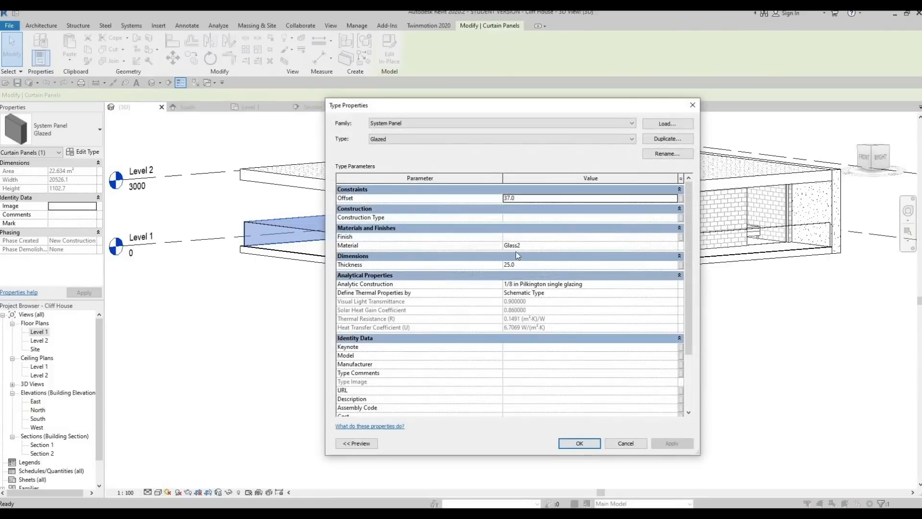
key(Escape)
key(Escape)
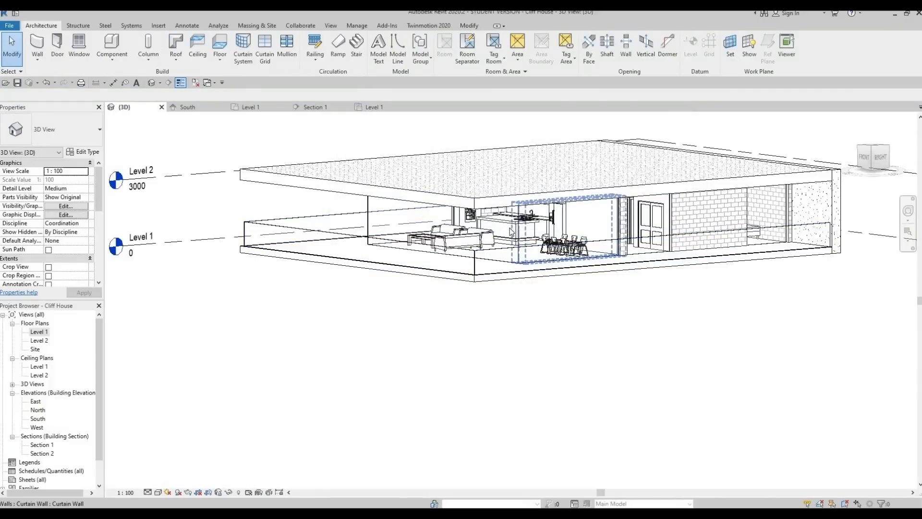
click(508, 232)
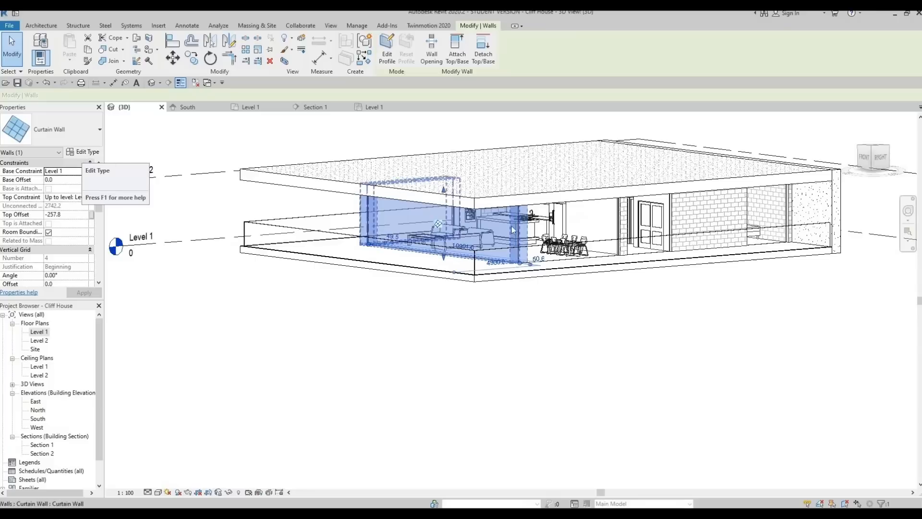
key(Escape)
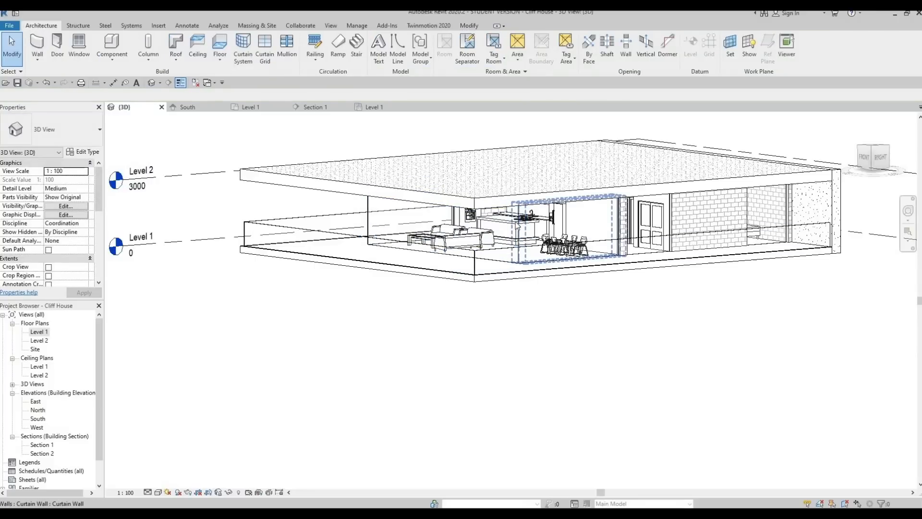
click(515, 222)
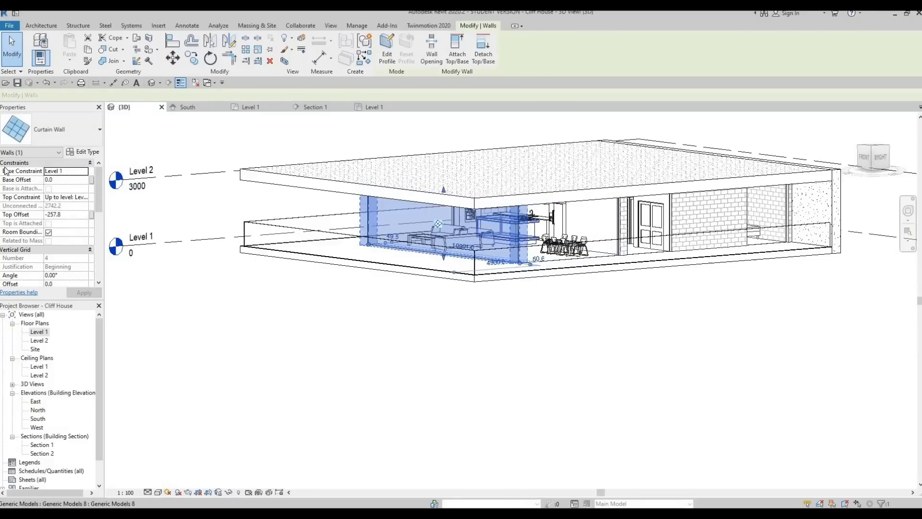
key(Escape)
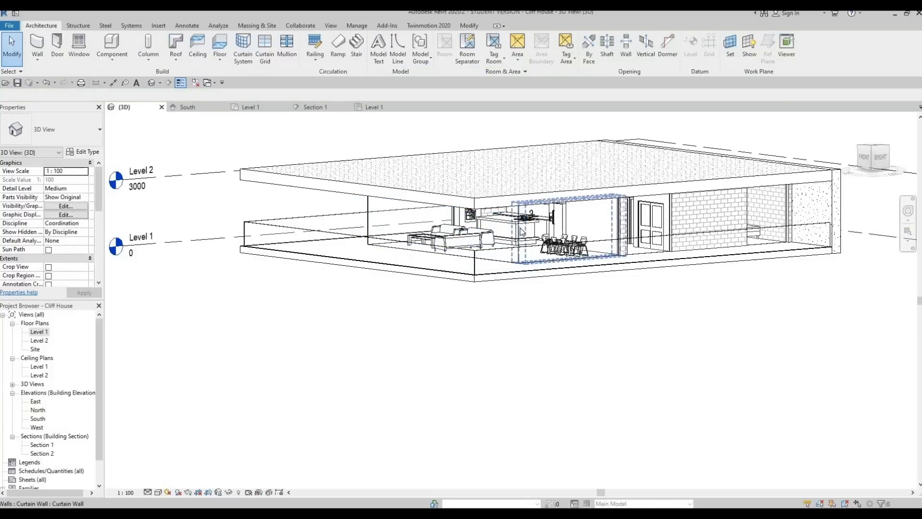
Select the full-height glass panel beside the dining area on the east side and duplicate its Glazed type as Glazed 2
key(Tab)
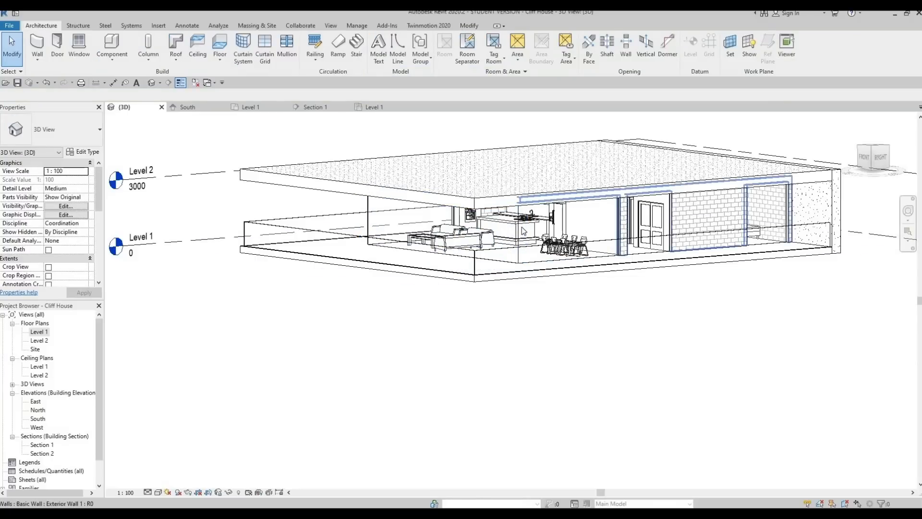
key(Tab)
key(Tab)
key(Tab)
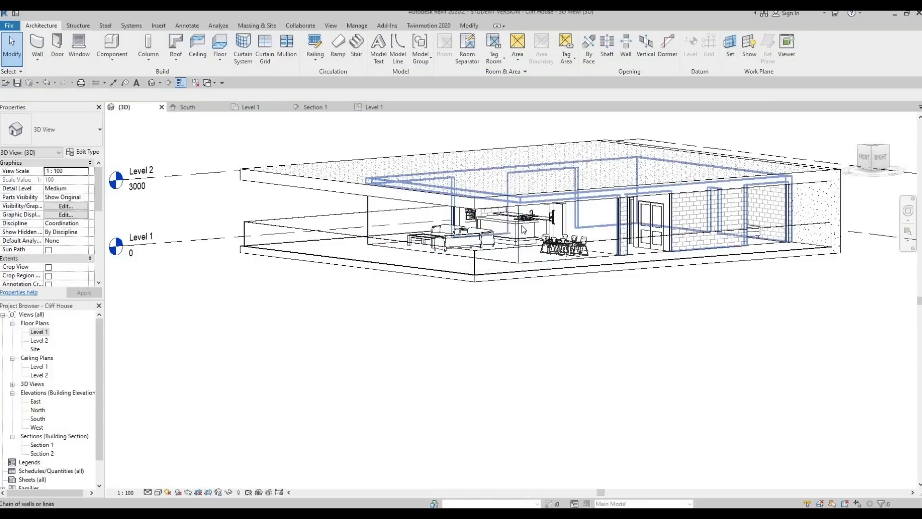
click(208, 219)
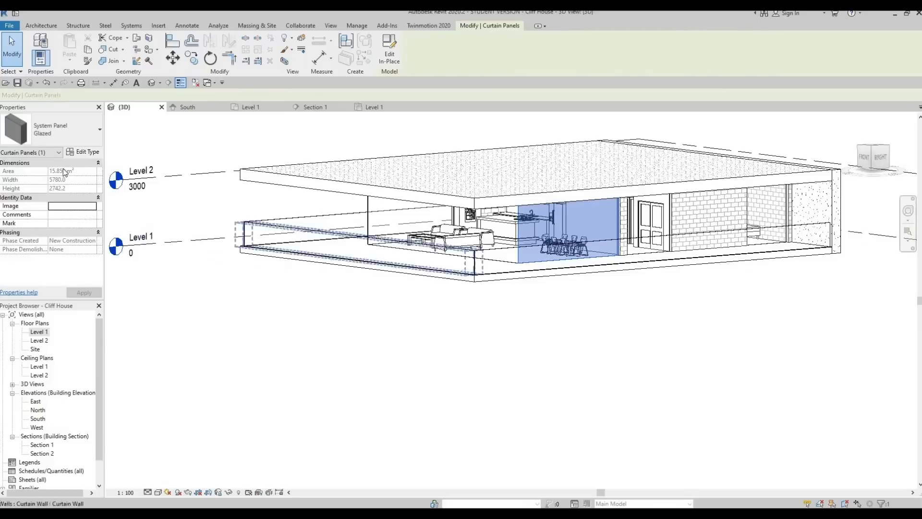
click(83, 152)
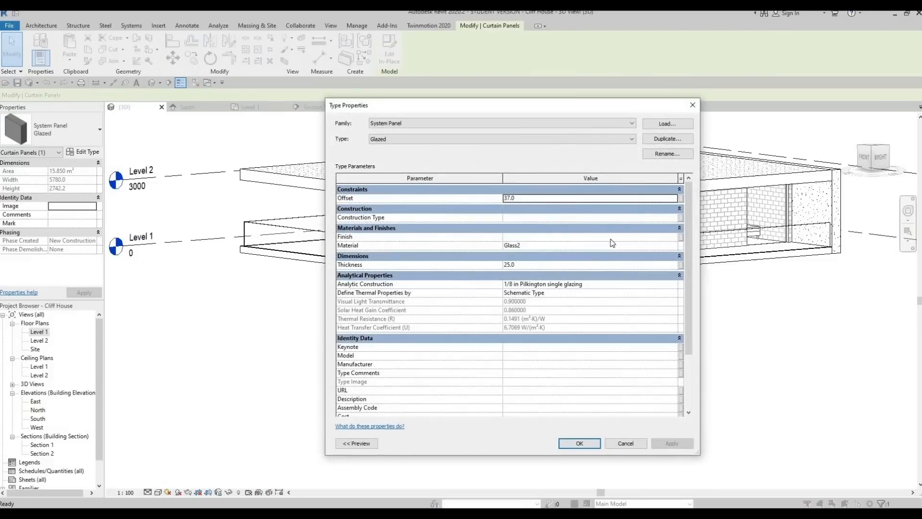
click(668, 141)
click(668, 139)
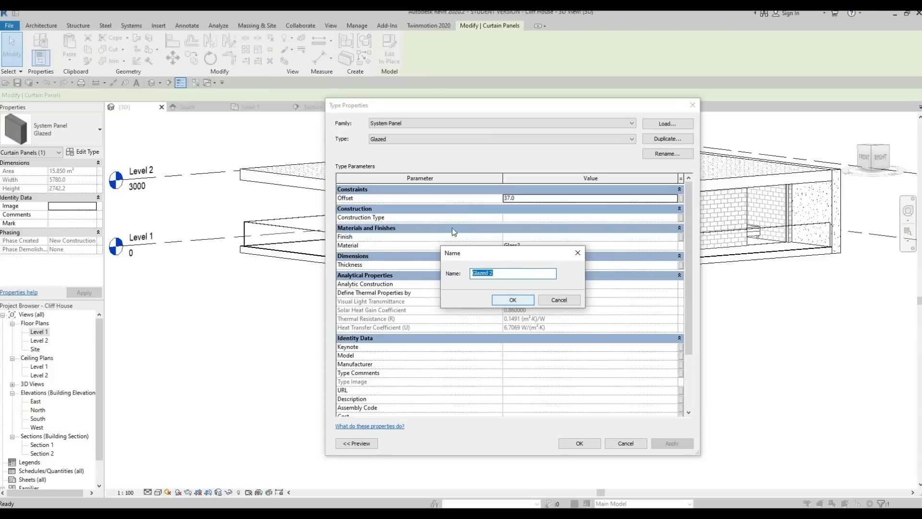
click(510, 301)
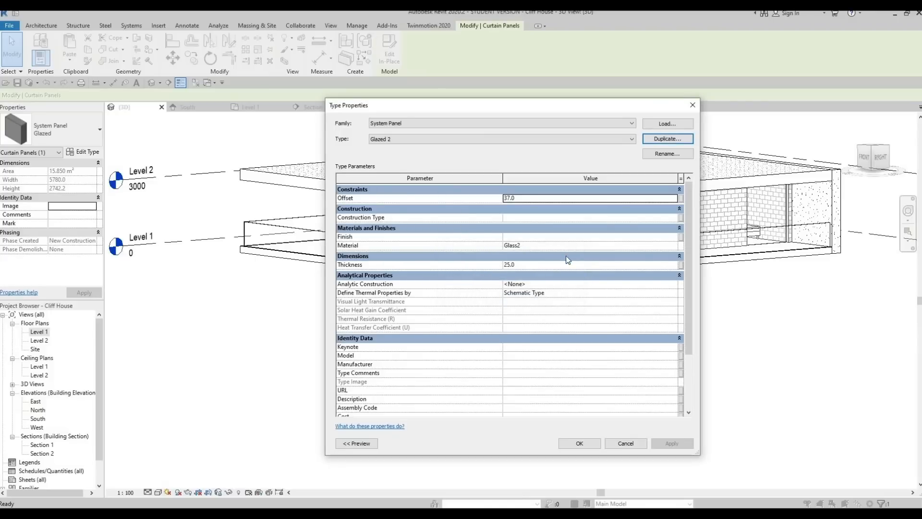
Set the Glazed 2 panel type's material to Glass and apply the type changes
click(672, 245)
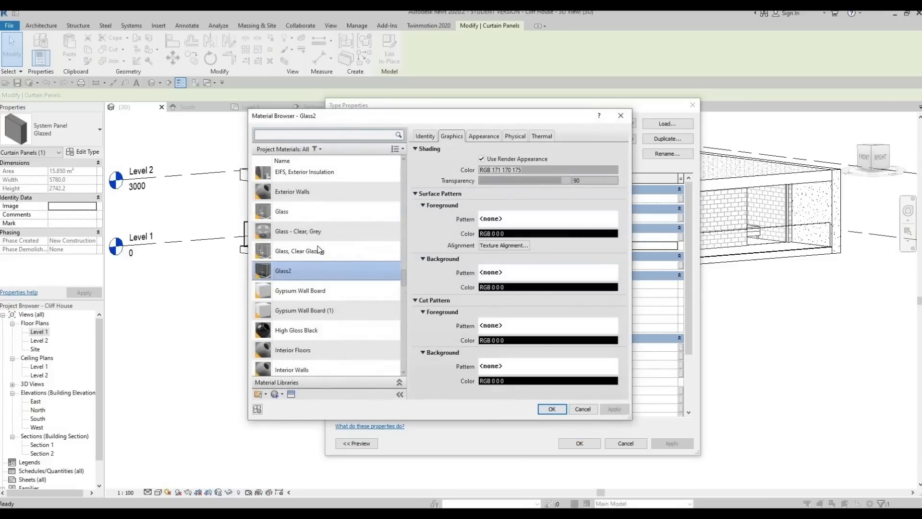
click(296, 214)
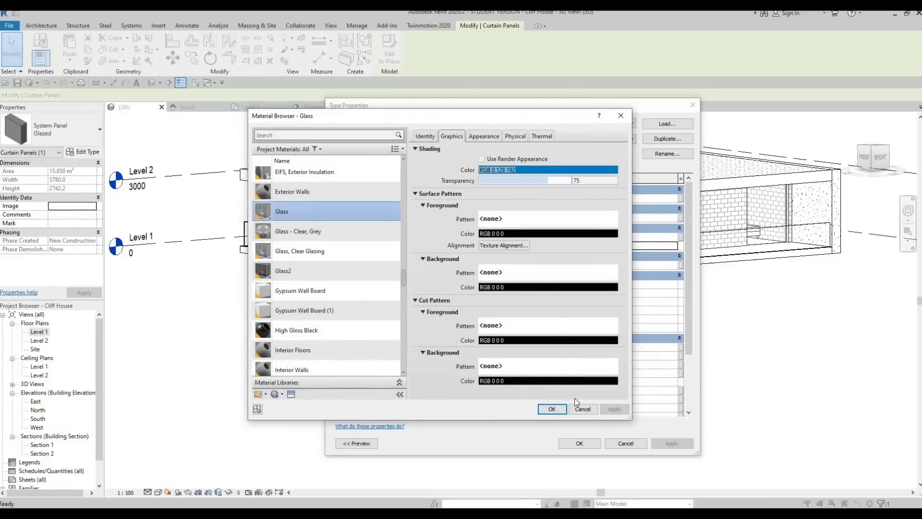
click(551, 409)
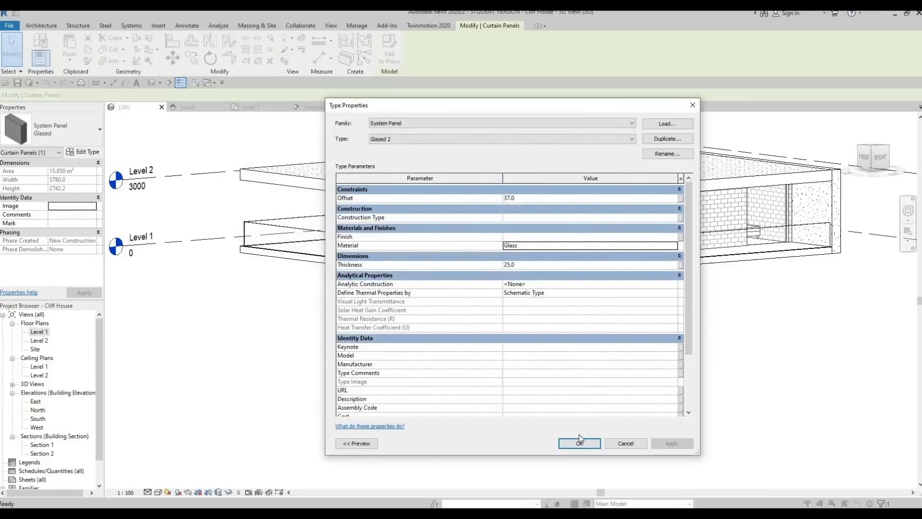
click(579, 441)
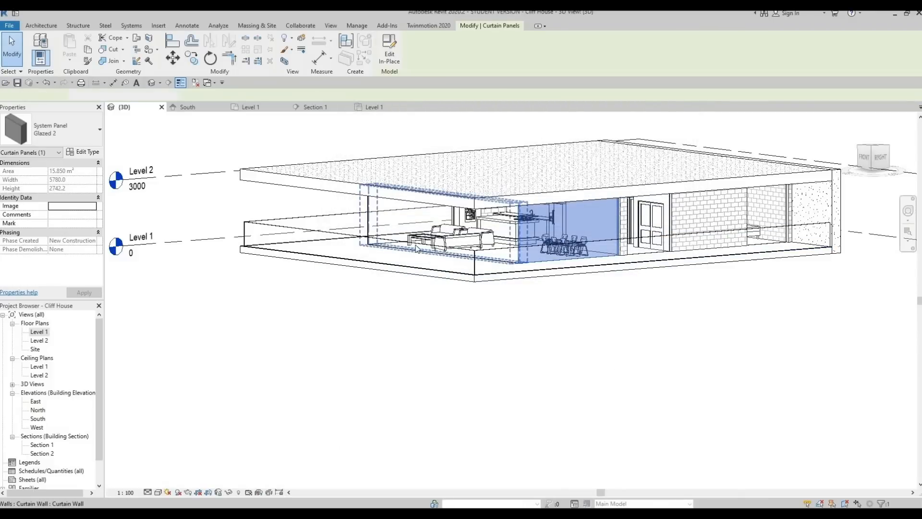
Change the full-height glass panel on the living room's south side to the Glazed 2 type
click(510, 259)
key(Escape)
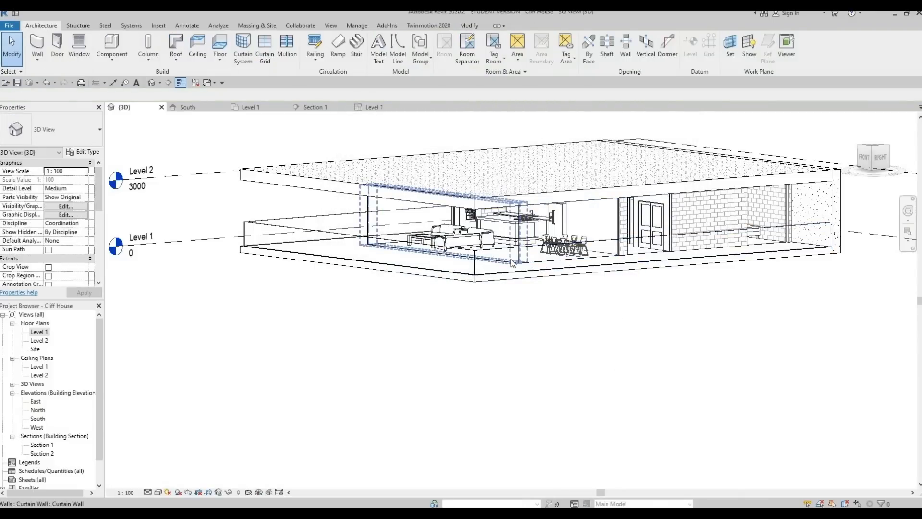
key(Tab)
click(266, 202)
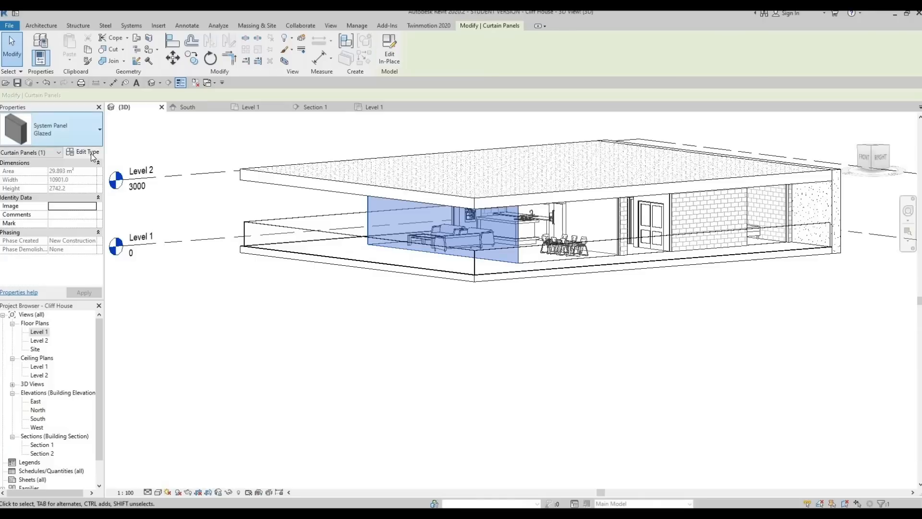
click(89, 152)
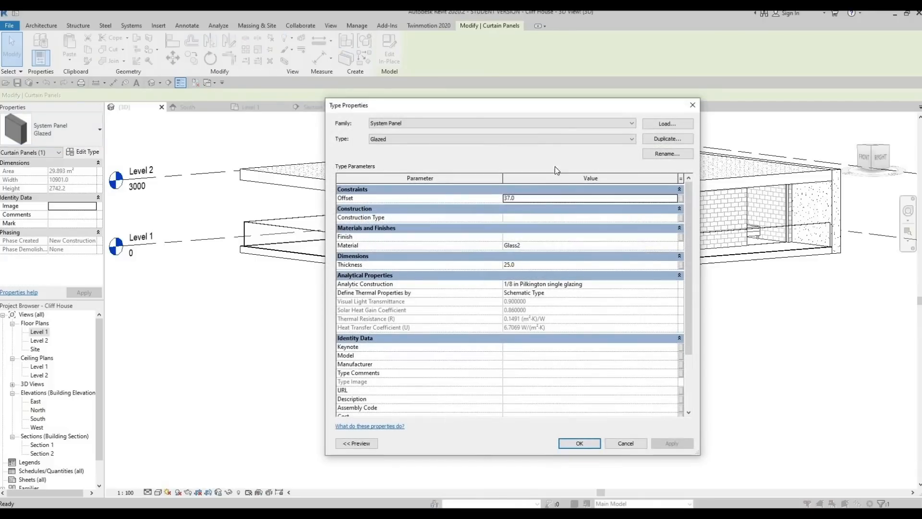
click(553, 139)
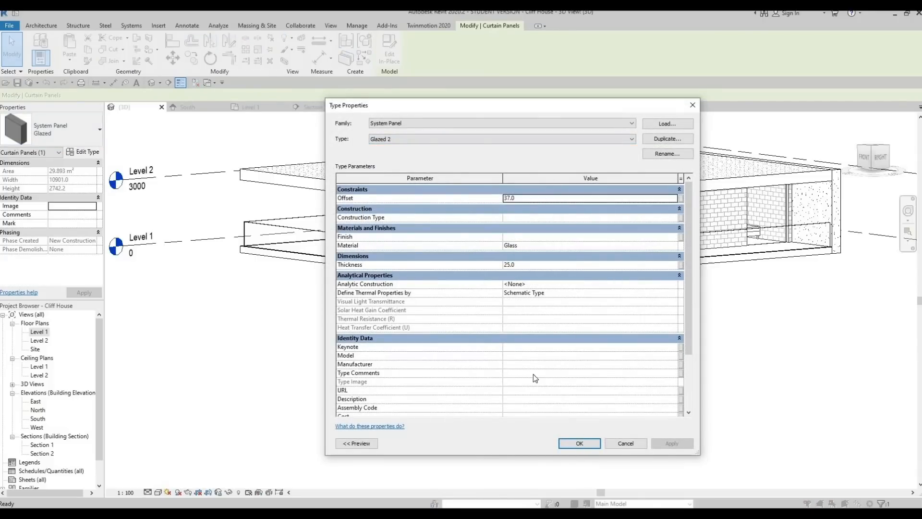
click(579, 443)
key(Escape)
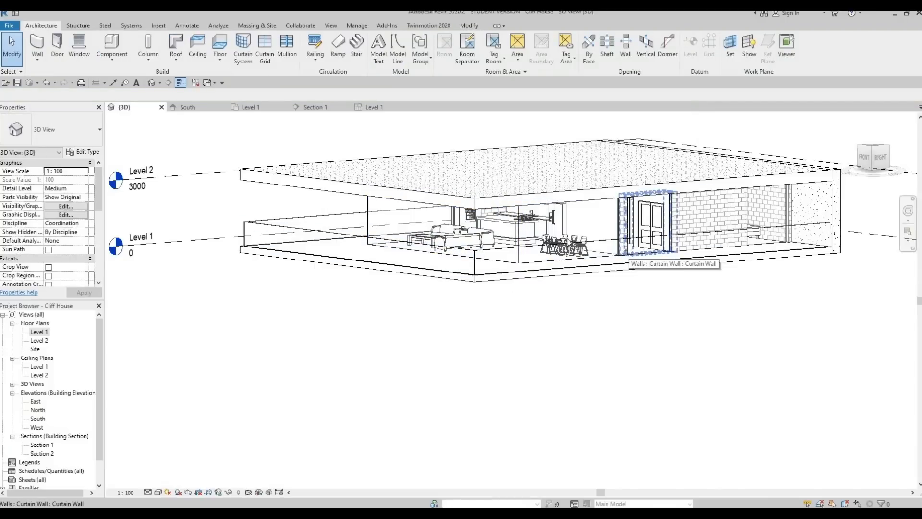
Change the east-side glass panel in front of the interior door to the Glazed 2 type
click(629, 250)
key(Escape)
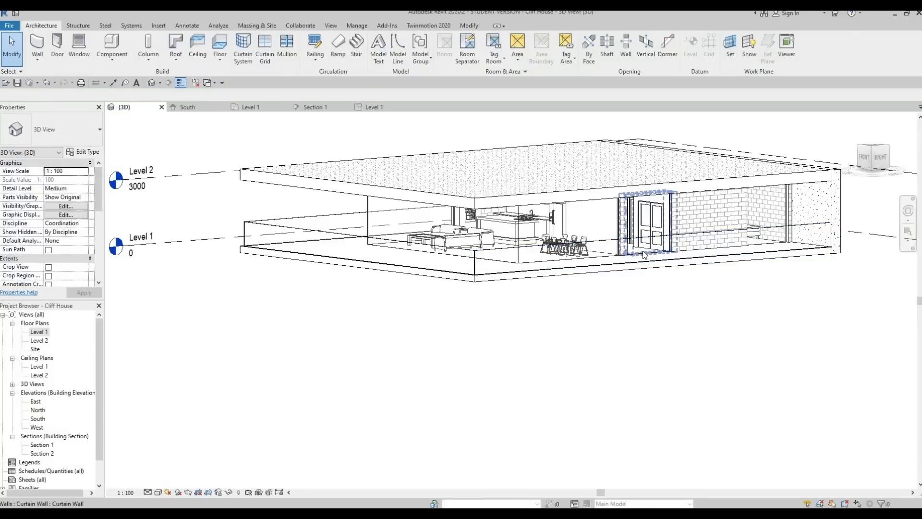
key(Tab)
key(Tab)
key(Tab)
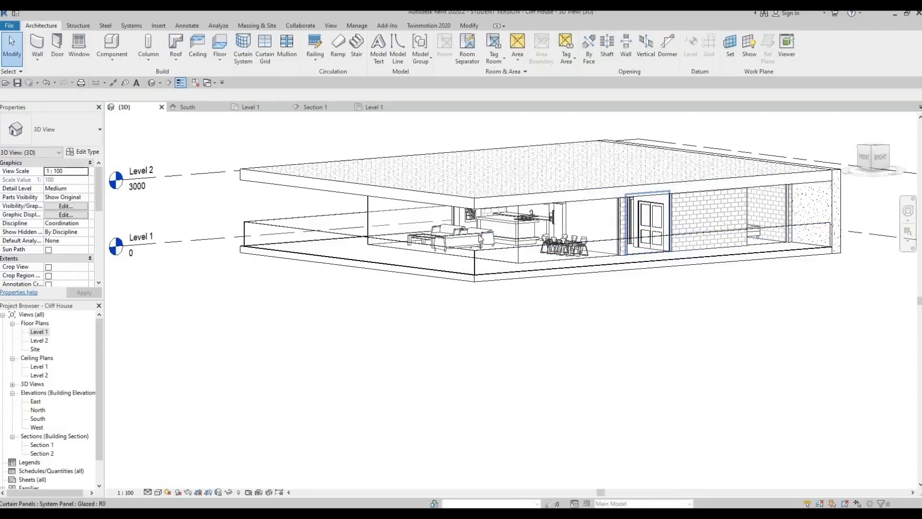
click(645, 255)
click(90, 153)
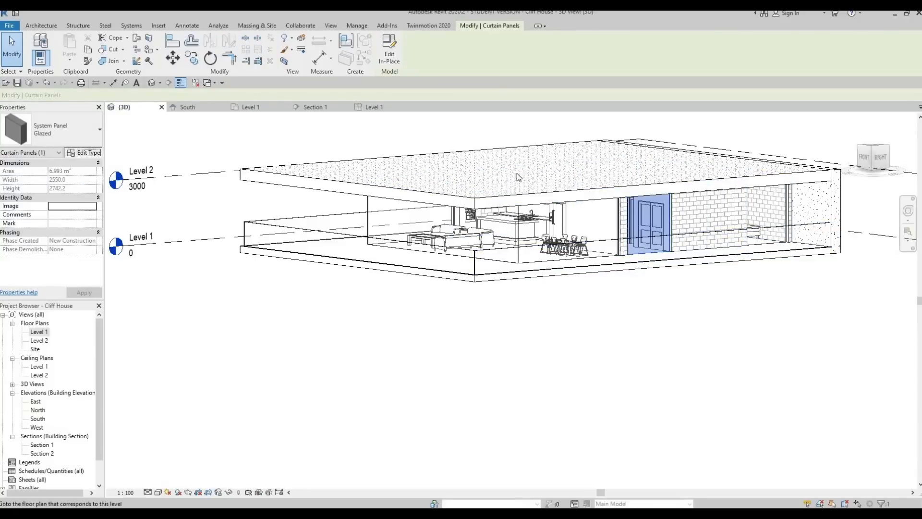
click(497, 139)
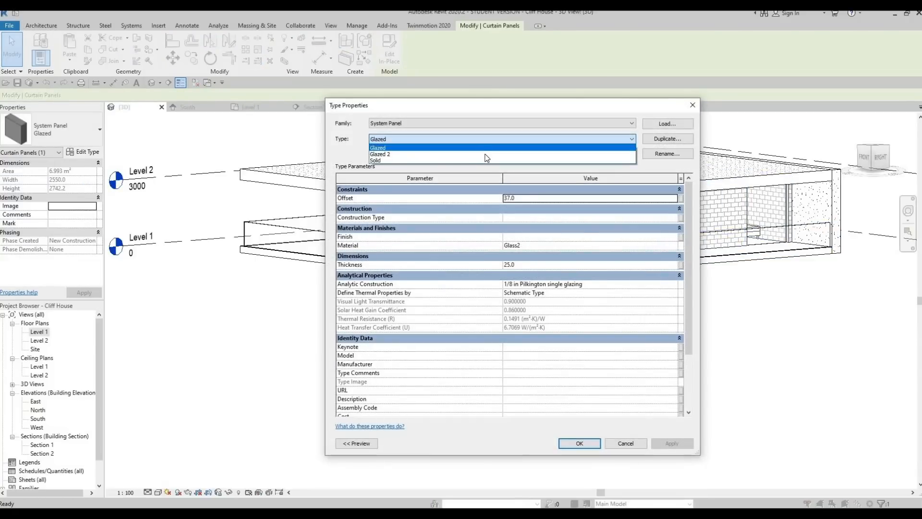
click(486, 157)
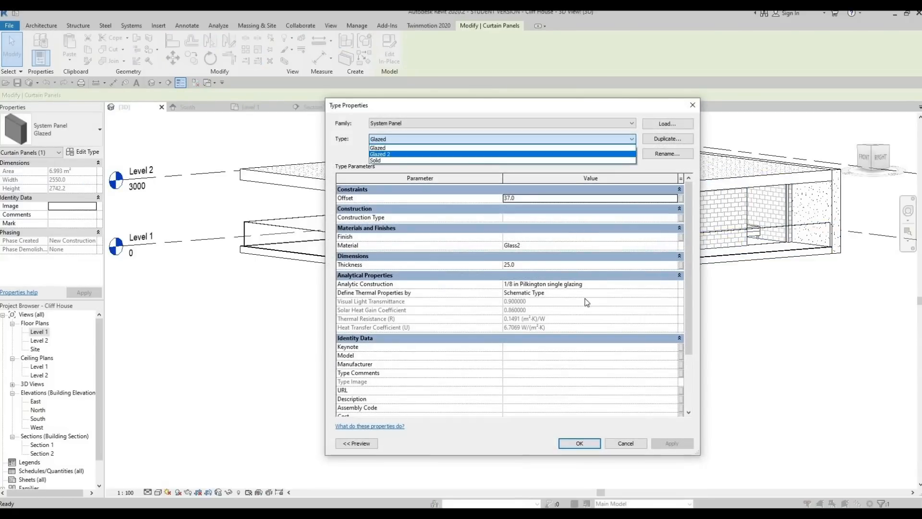
click(592, 446)
key(Escape)
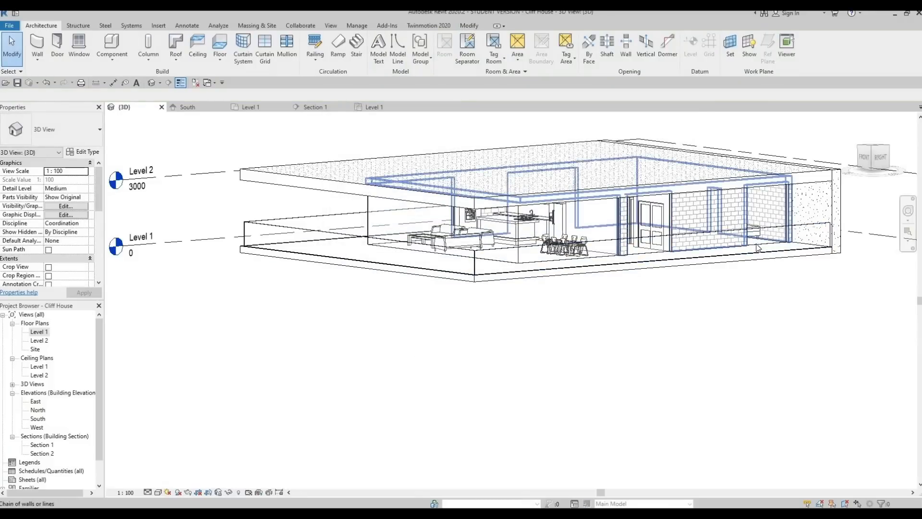
Change the east-side glass panel at the far end, past the brick wall, to the Glazed 2 type
key(Tab)
click(757, 248)
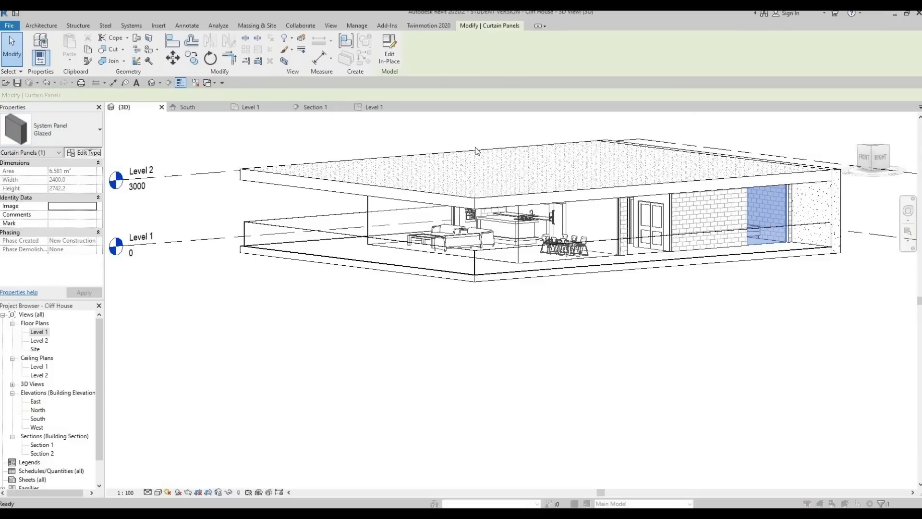
click(459, 139)
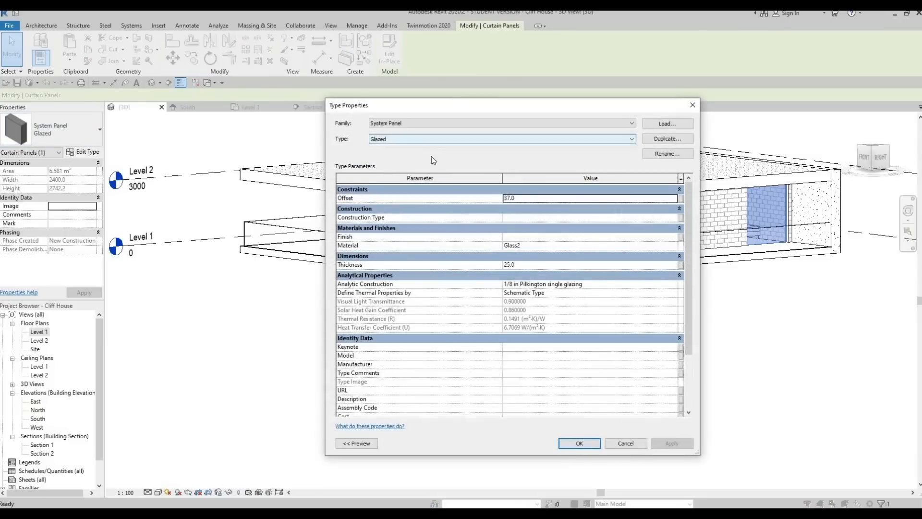
click(585, 444)
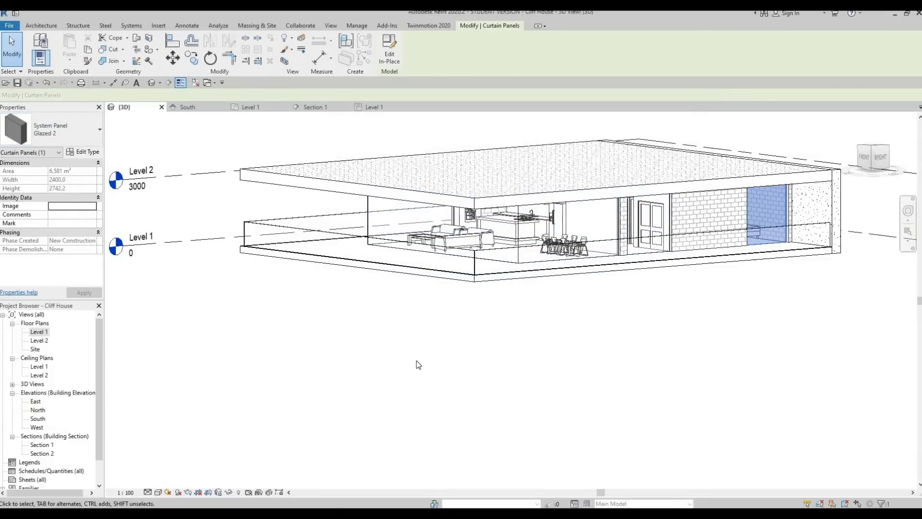
click(402, 359)
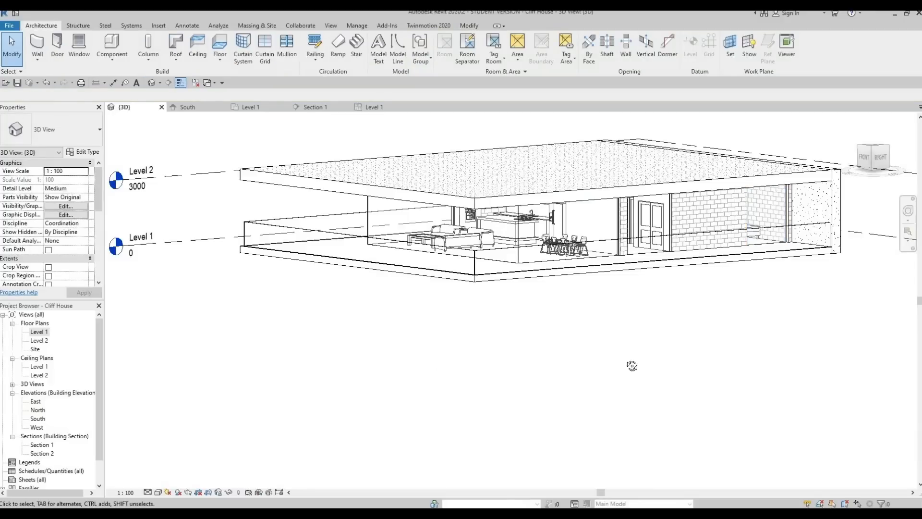
shift+middle_drag(632, 366, 313, 271)
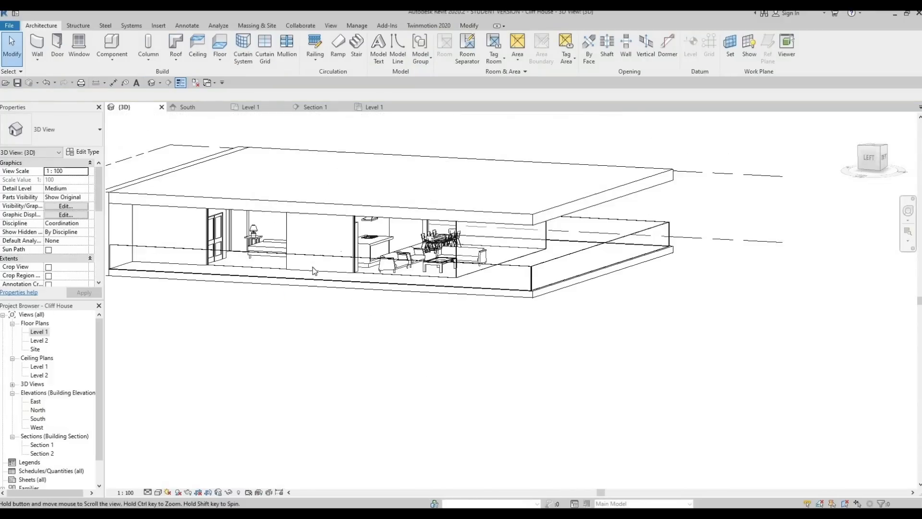
Change the west-side glass panel in front of the kitchen and living room to the Glazed 2 type
click(360, 272)
key(Escape)
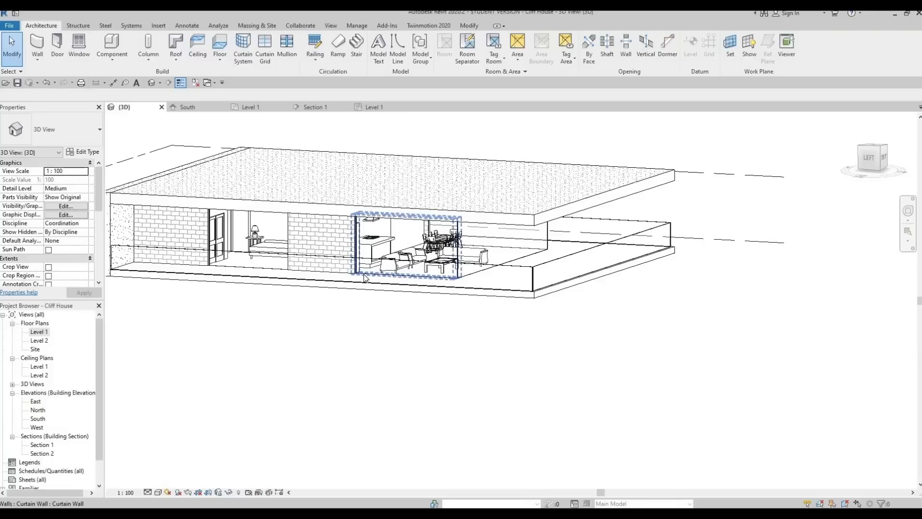
key(Tab)
key(Tab)
key(Tab)
click(364, 274)
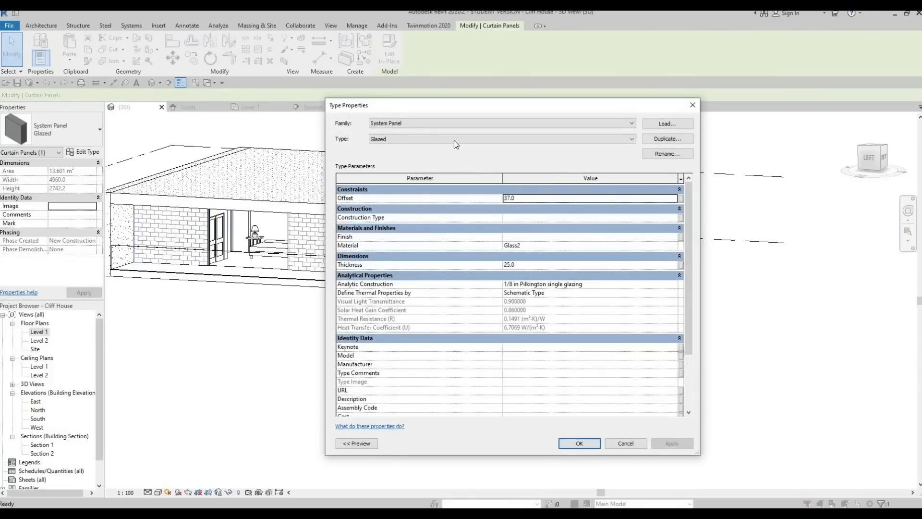
click(454, 139)
click(379, 147)
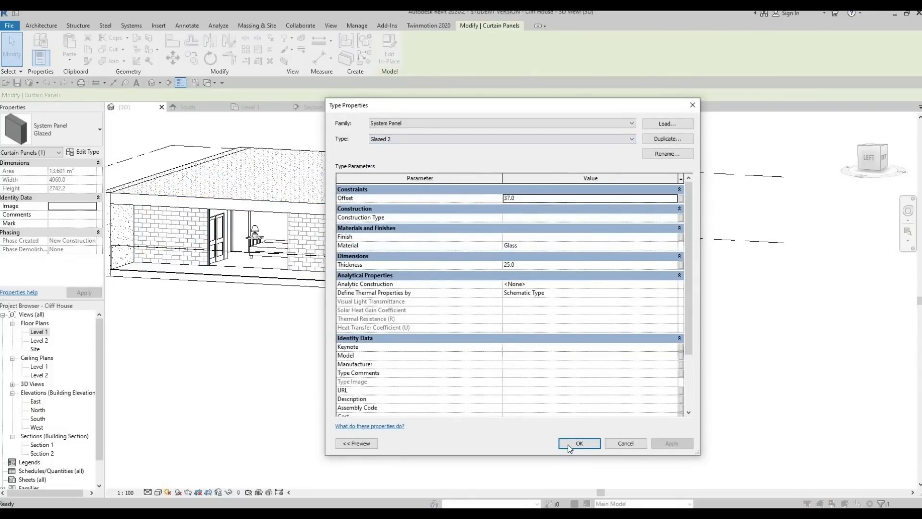
key(Return)
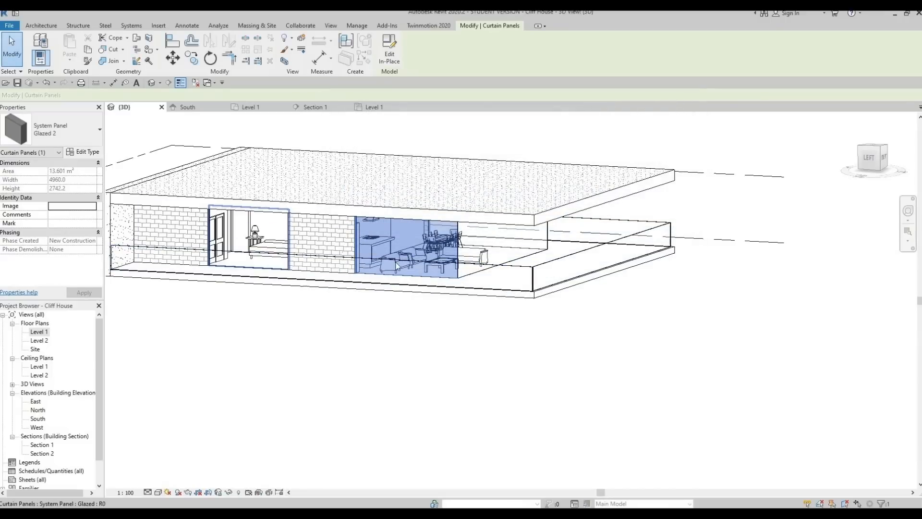
Change the west-side bedroom glass panel between the two brick walls to the Glazed 2 type
click(284, 259)
click(86, 151)
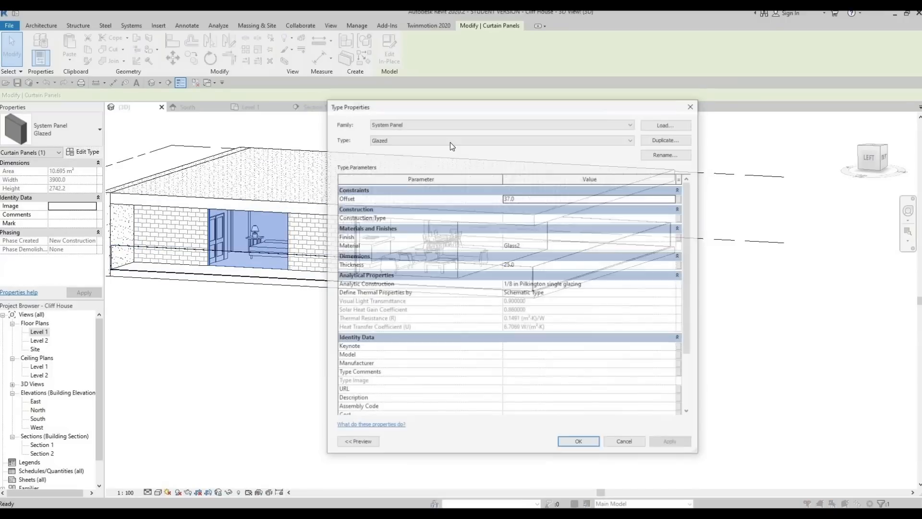
click(448, 140)
click(433, 154)
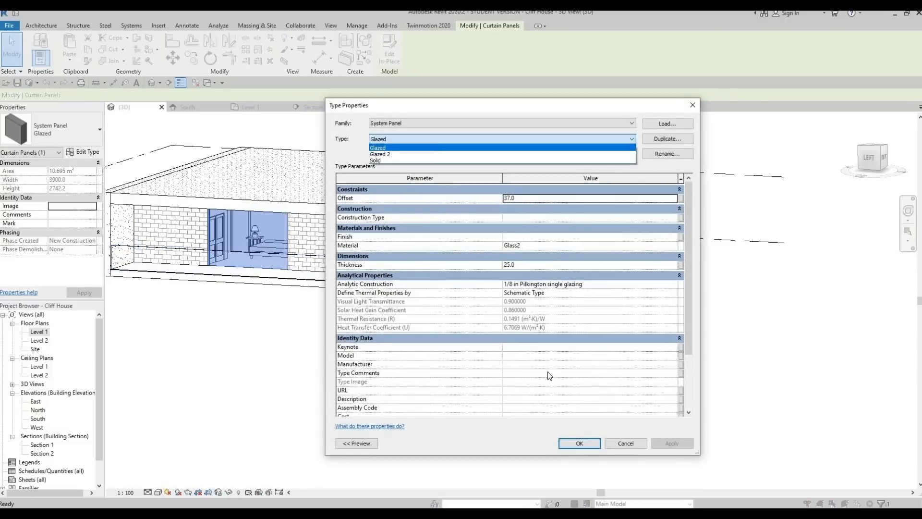
click(580, 443)
scroll(587, 400, down, 2)
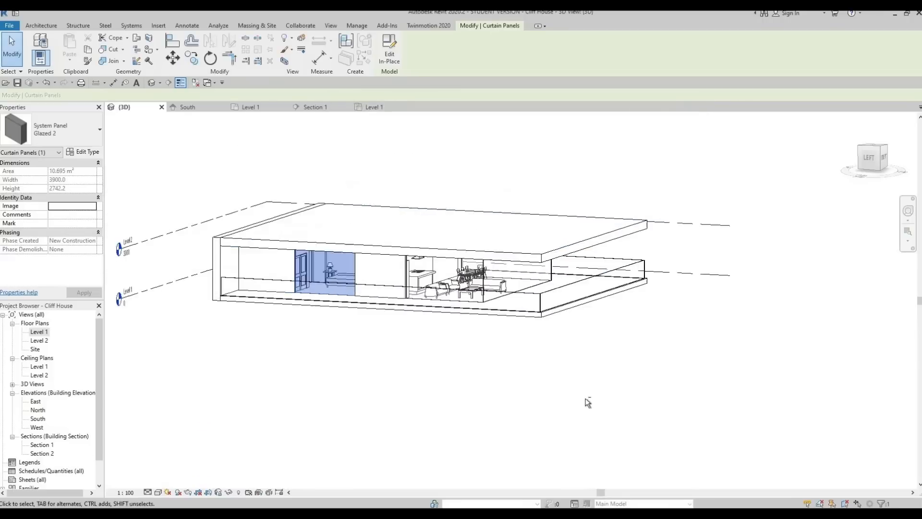
click(352, 382)
Examine the house's glazing and interior from the east and south sides in 3D
shift+middle_drag(593, 373, 454, 352)
scroll(370, 356, up, 5)
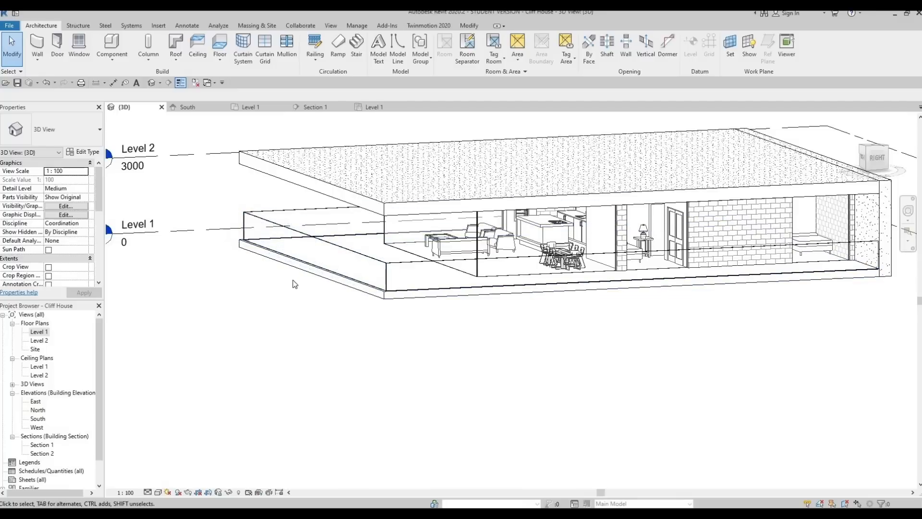
shift+middle_drag(317, 269, 126, 249)
middle_drag(385, 169, 508, 297)
scroll(346, 172, up, 2)
scroll(383, 164, up, 3)
shift+middle_drag(564, 333, 498, 358)
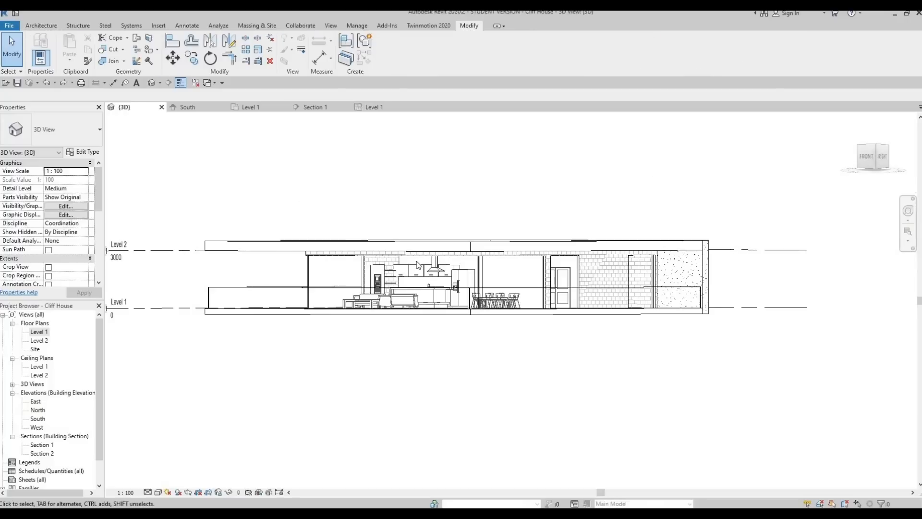
Set the kitchen fridge type's unit width to 1200, unit height to 2200 and unit depth to 800
mouse_move(506, 342)
shift+middle_down()
mouse_move(428, 354)
mouse_move(431, 230)
shift+middle_up()
scroll(427, 270, up, 5)
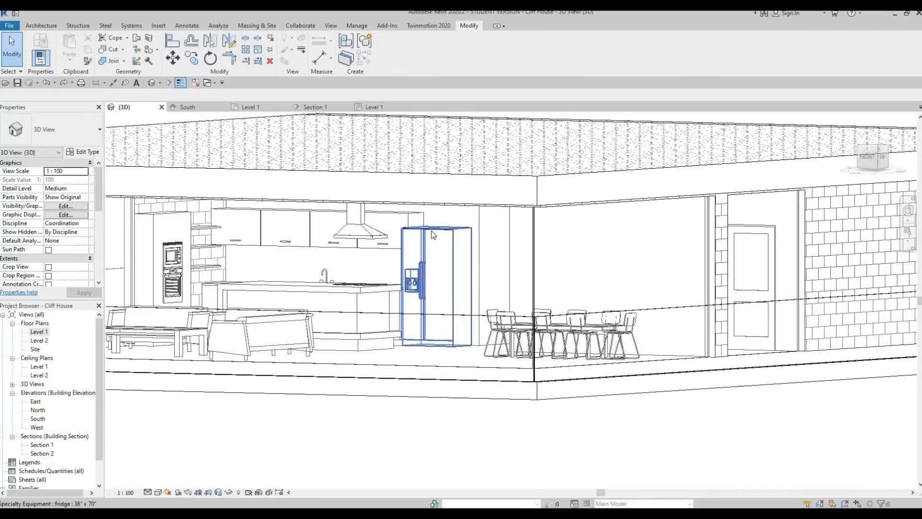
click(431, 232)
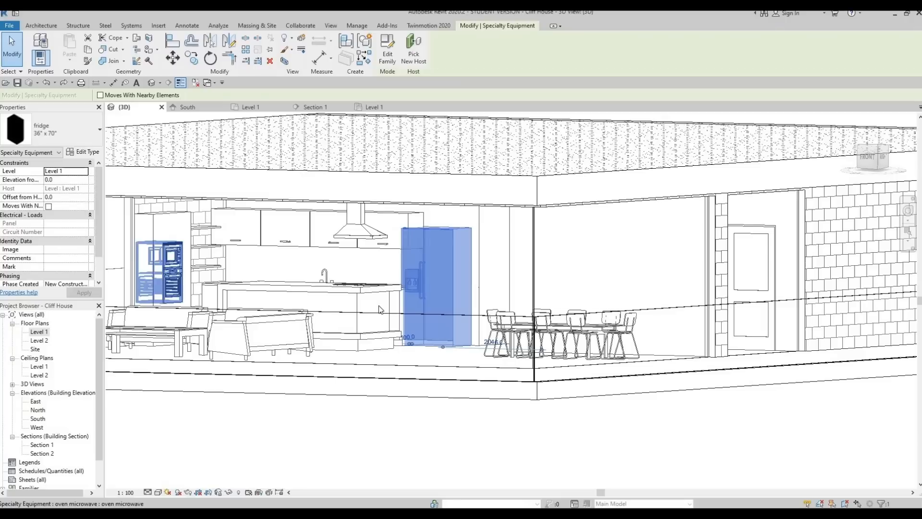
click(83, 152)
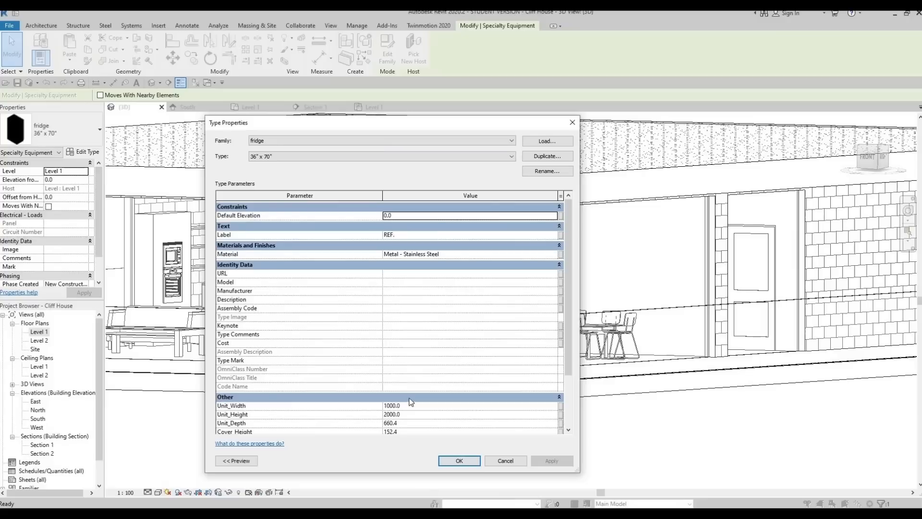
scroll(411, 389, down, 1)
click(411, 388)
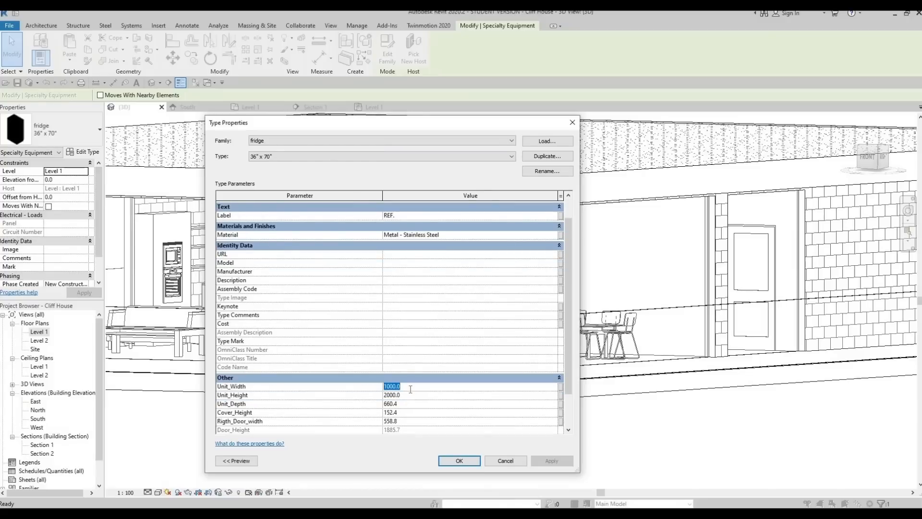
text(1200)
click(407, 397)
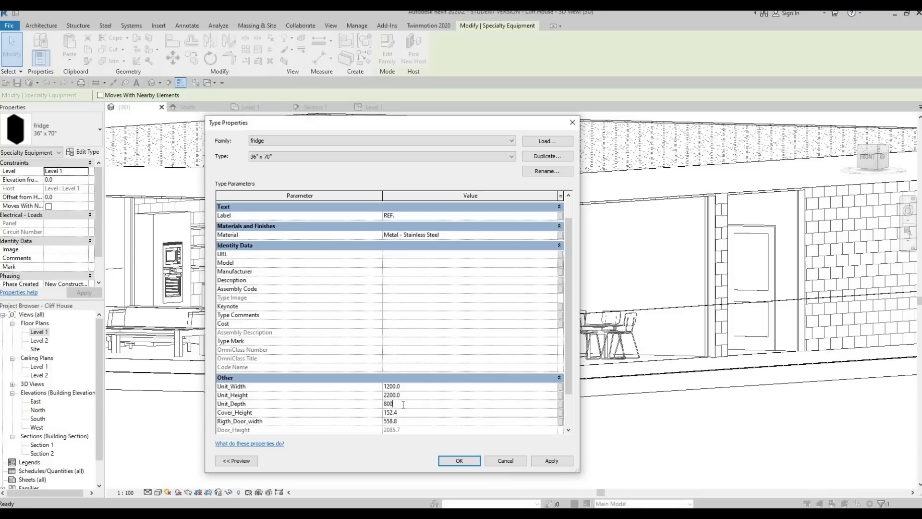
click(539, 463)
key(Return)
key(Escape)
In the Level 1 floor plan, nudge the fridge clear of the counter's end and out of the wall behind it
scroll(451, 327, up, 5)
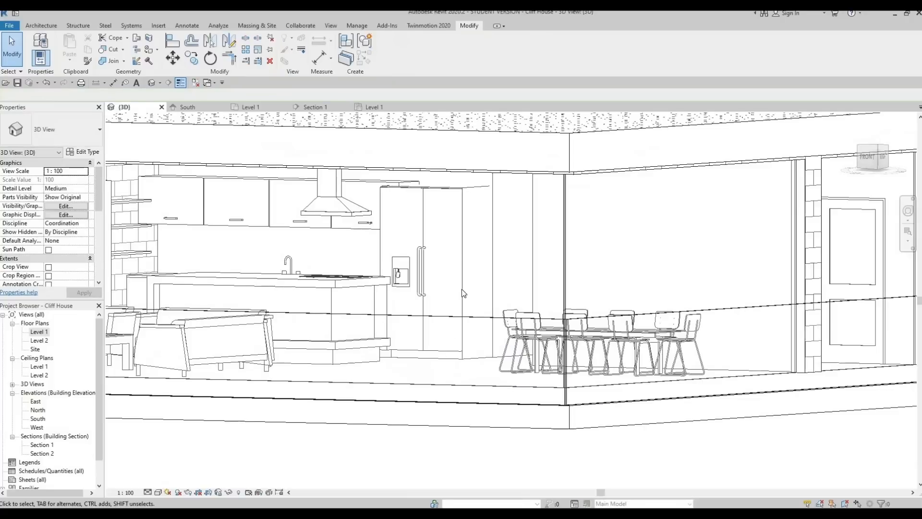
middle_drag(441, 264, 434, 278)
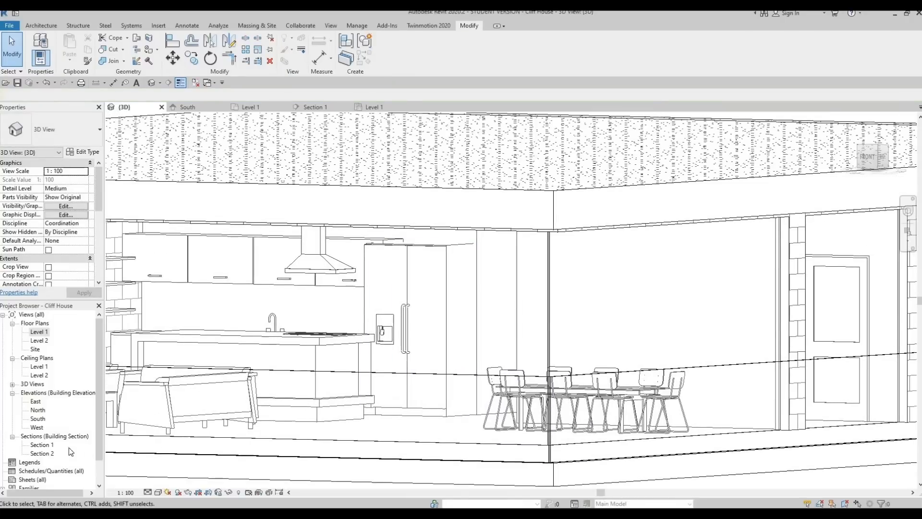
double_click(39, 331)
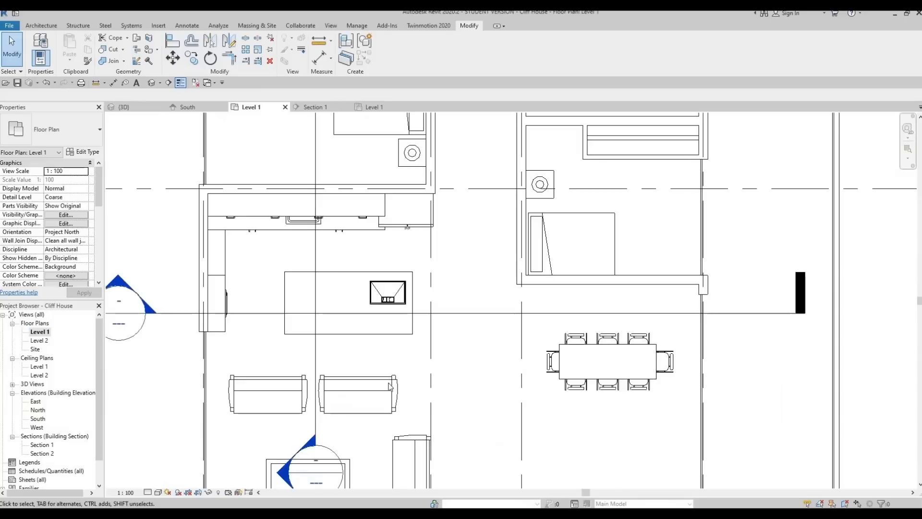
middle_drag(370, 260, 386, 318)
scroll(386, 318, up, 2)
click(368, 303)
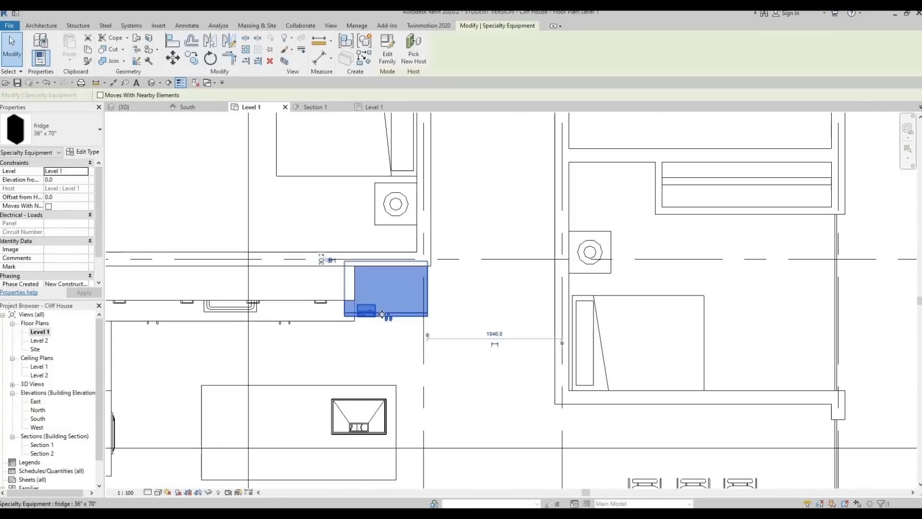
key(Right)
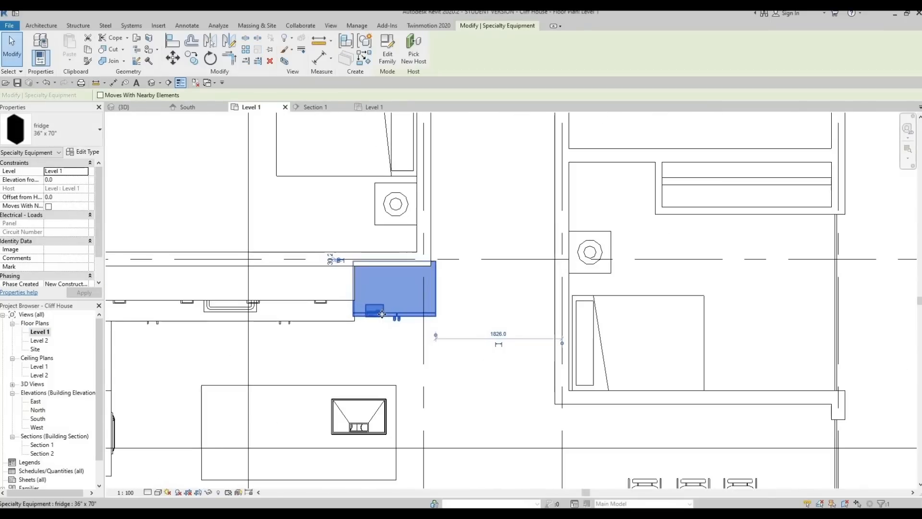
key(Down)
key(Down)
key(Down)
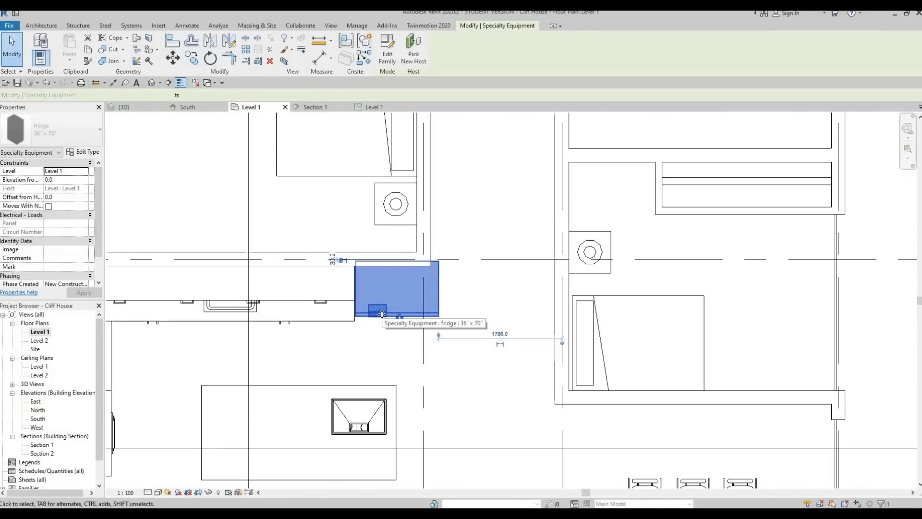
click(121, 120)
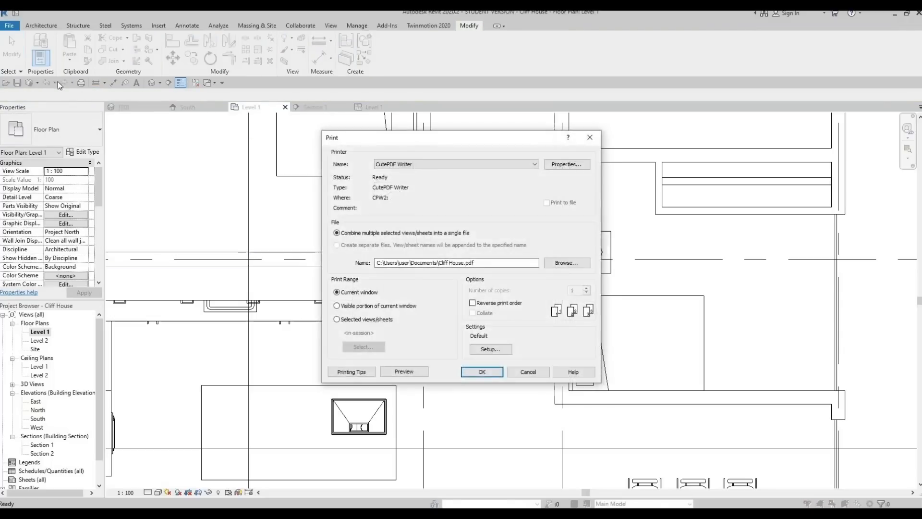
key(Escape)
Back in the 3D view, set the fridge type's unit width to 1100 and unit height to 2300
click(136, 110)
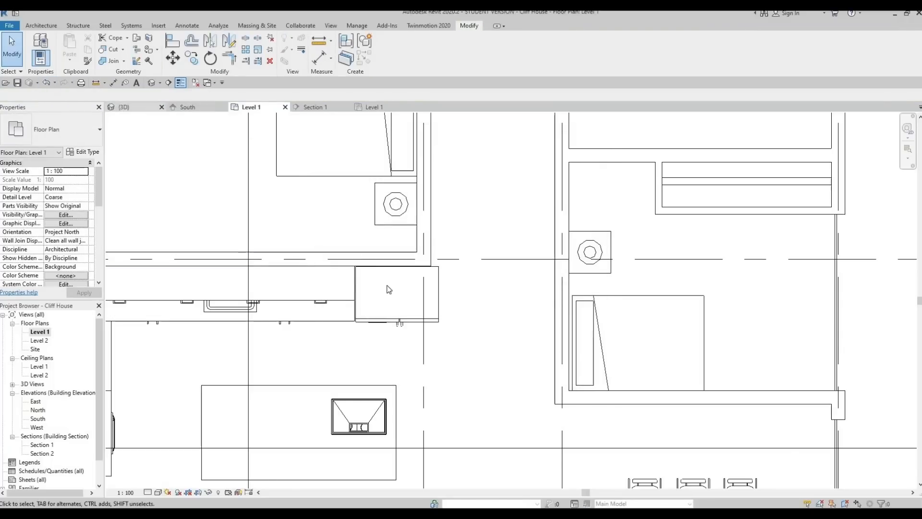
shift+middle_drag(380, 281, 408, 228)
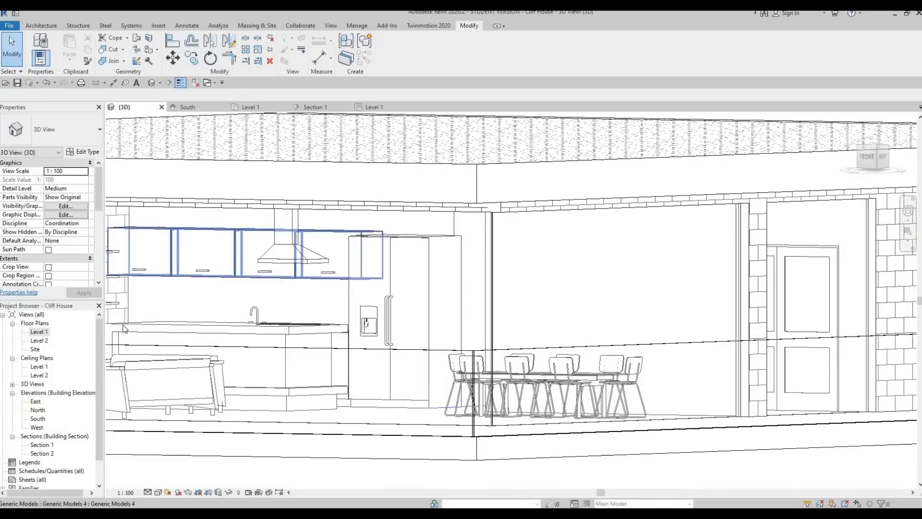
click(389, 288)
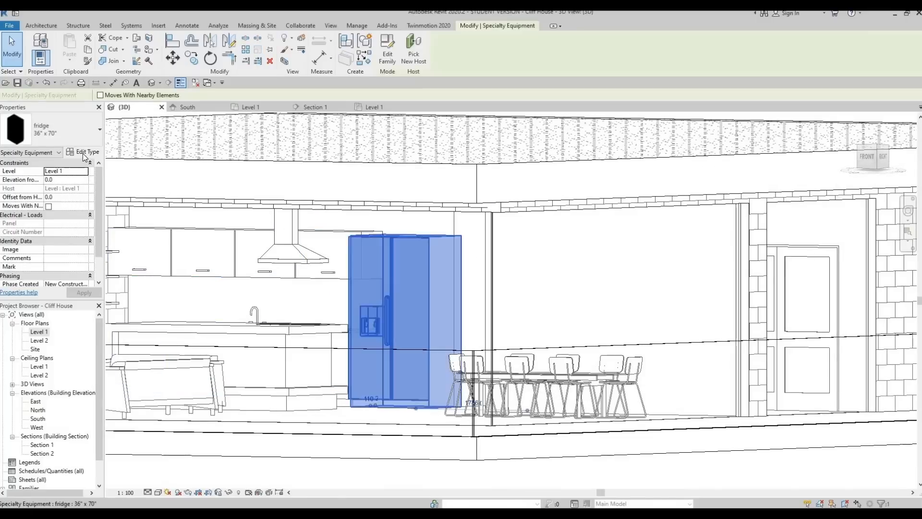
click(81, 151)
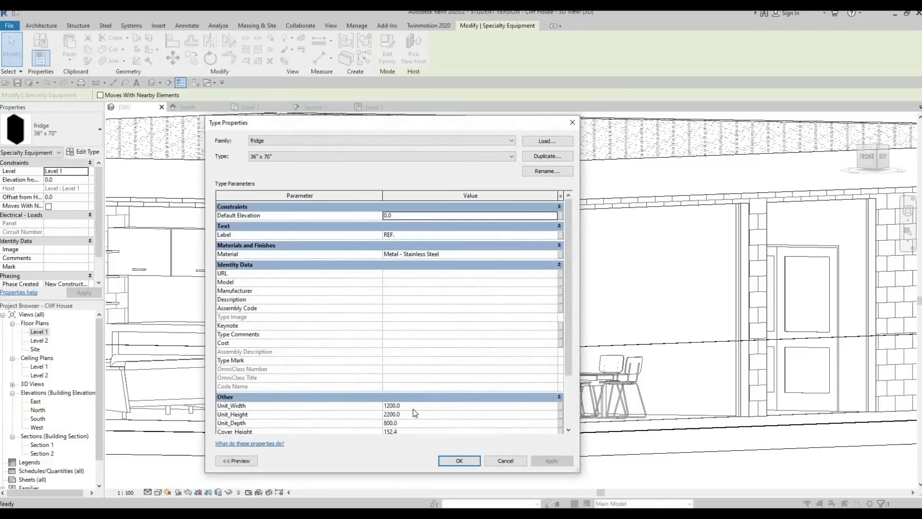
click(415, 405)
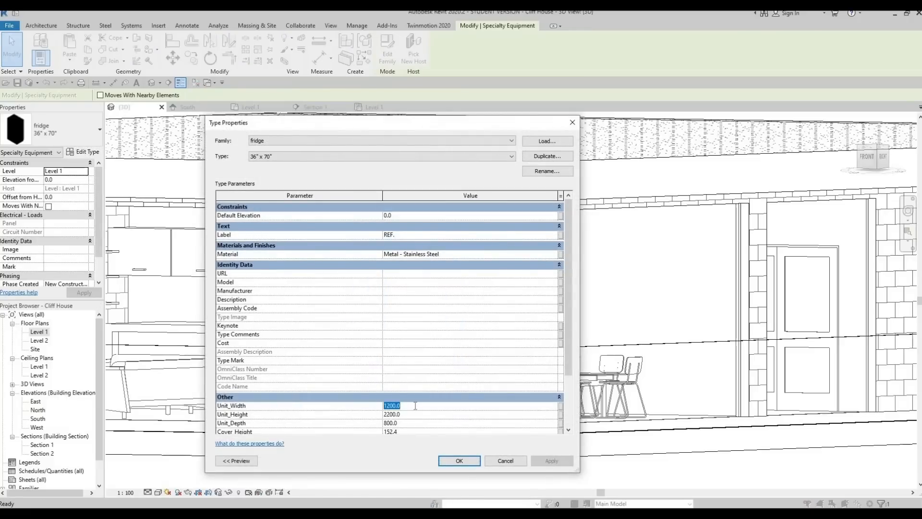
key(Return)
click(460, 461)
key(Escape)
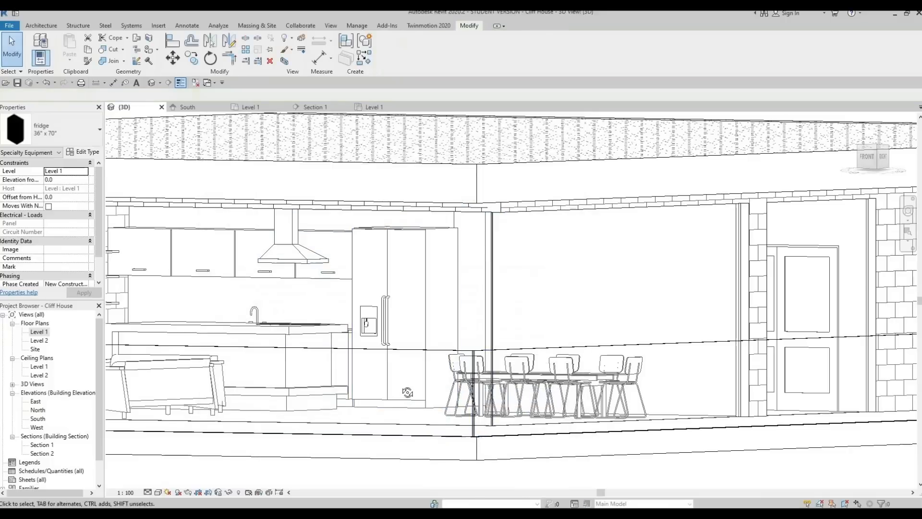
Reduce the fridge type's unit height so its top lines up with the top of the wall cabinets
shift+middle_drag(407, 391, 423, 376)
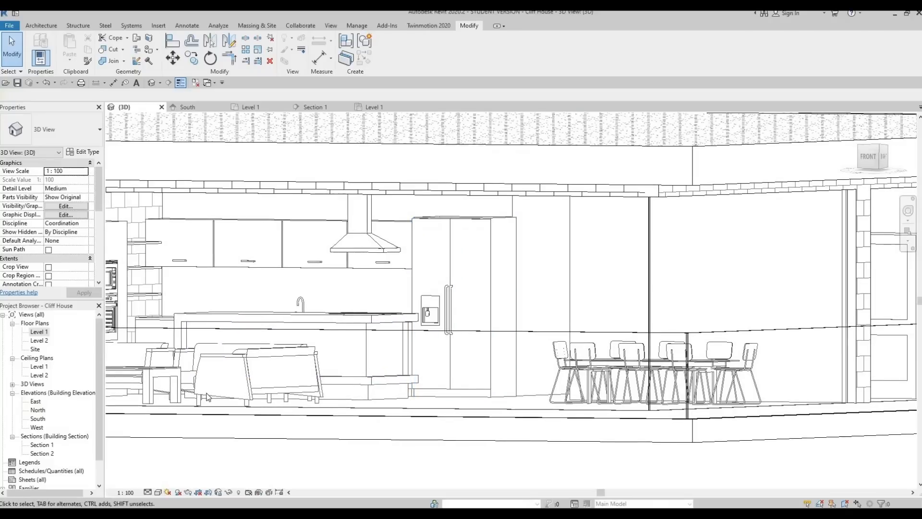
shift+middle_drag(480, 332, 380, 332)
shift+middle_drag(402, 251, 481, 236)
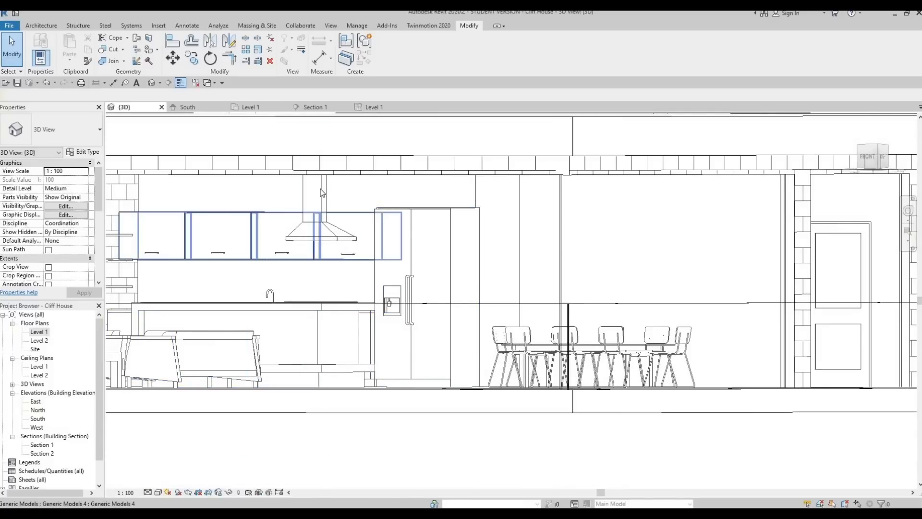
click(386, 281)
double_click(410, 244)
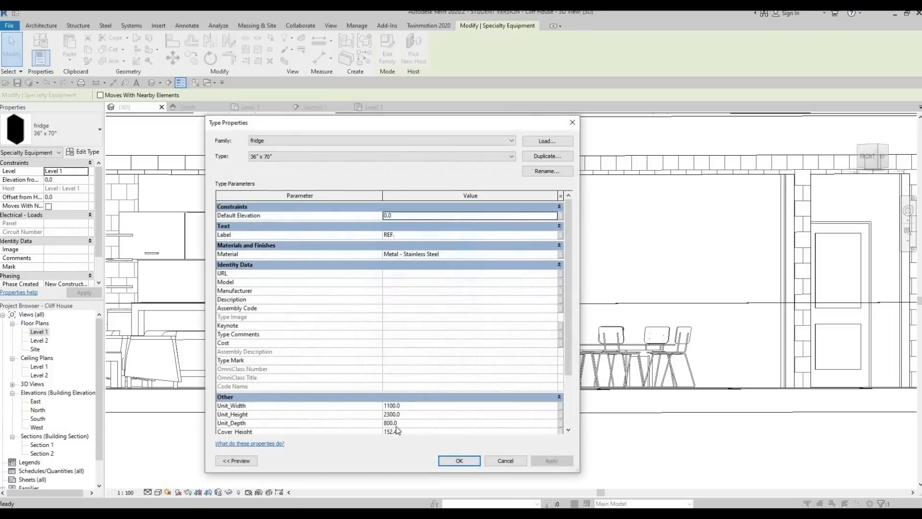
click(406, 418)
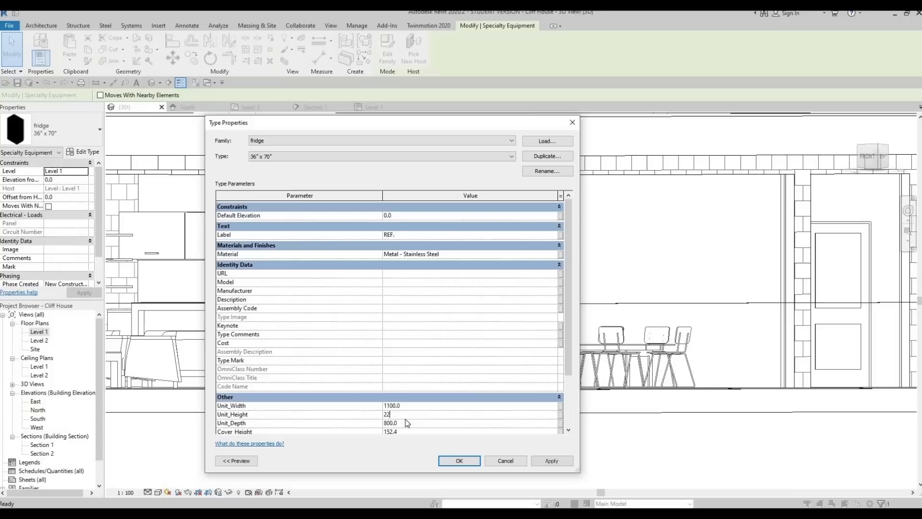
click(470, 461)
key(Escape)
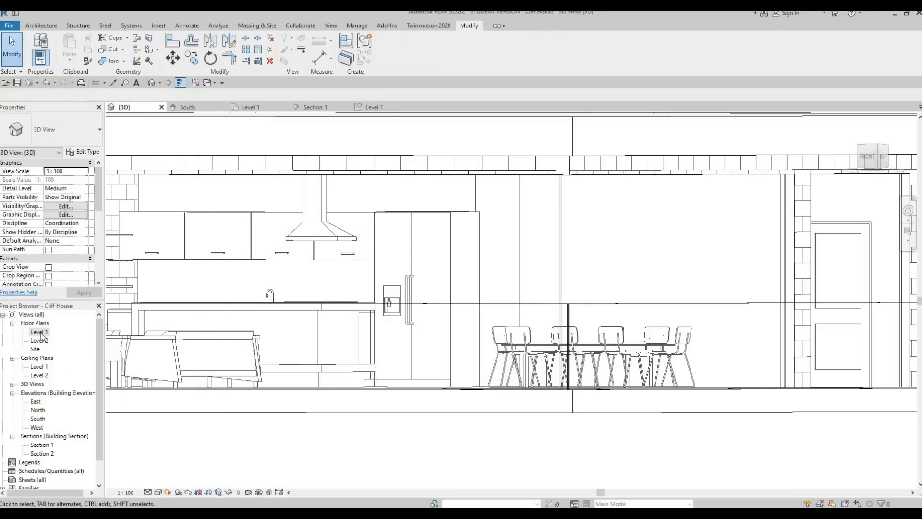
In the Level 1 floor plan, nudge the fridge sideways until it sits flush against the end of the counter
double_click(39, 332)
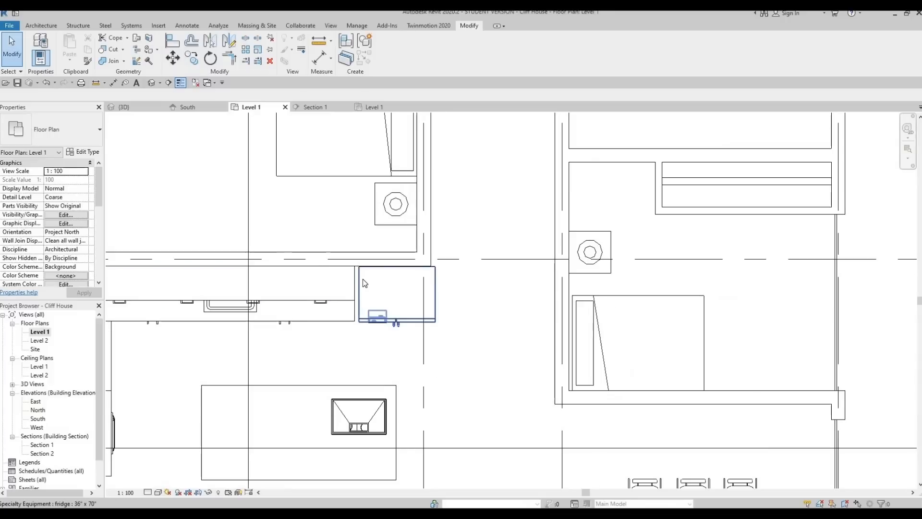
click(363, 283)
key(Left)
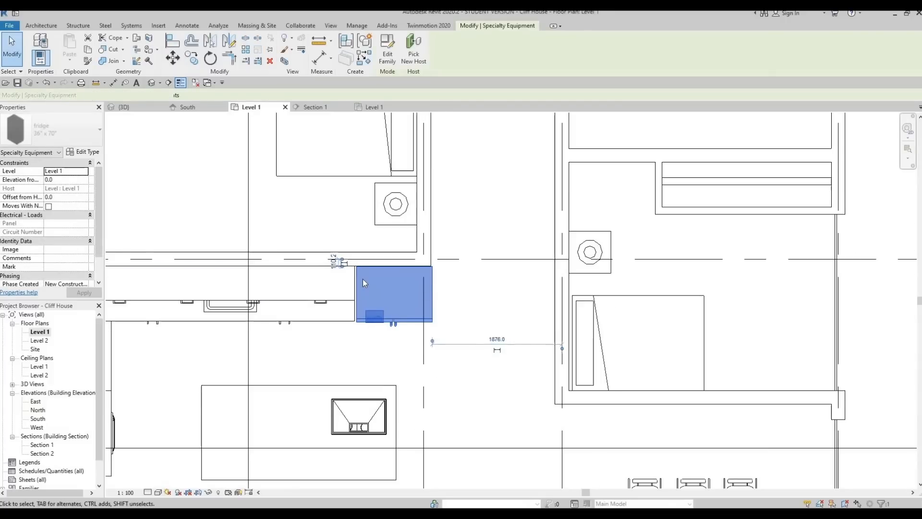
key(Escape)
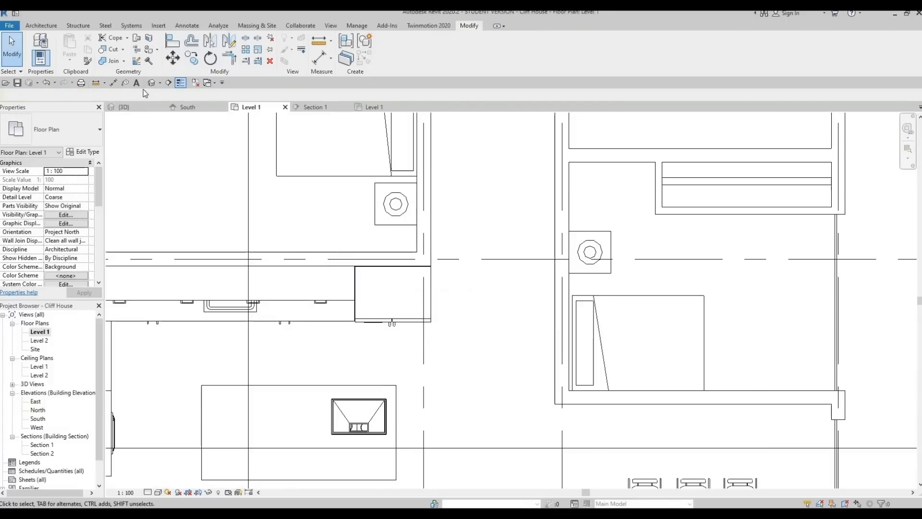
Examine the kitchen in the 3D view, checking the fridge, wall cabinets and oven column from the front and the corner
shift+middle_drag(242, 260, 212, 286)
scroll(216, 283, down, 3)
shift+middle_drag(281, 293, 394, 308)
scroll(312, 304, down, 4)
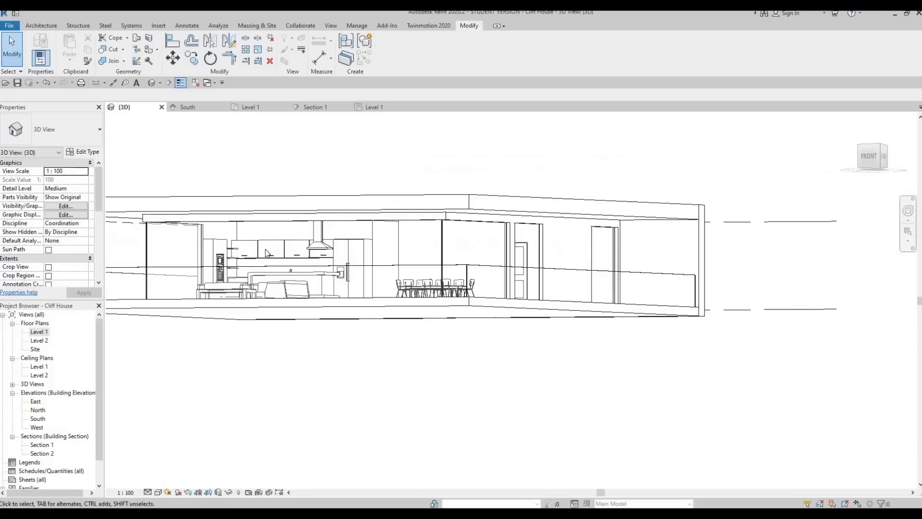
scroll(266, 249, up, 4)
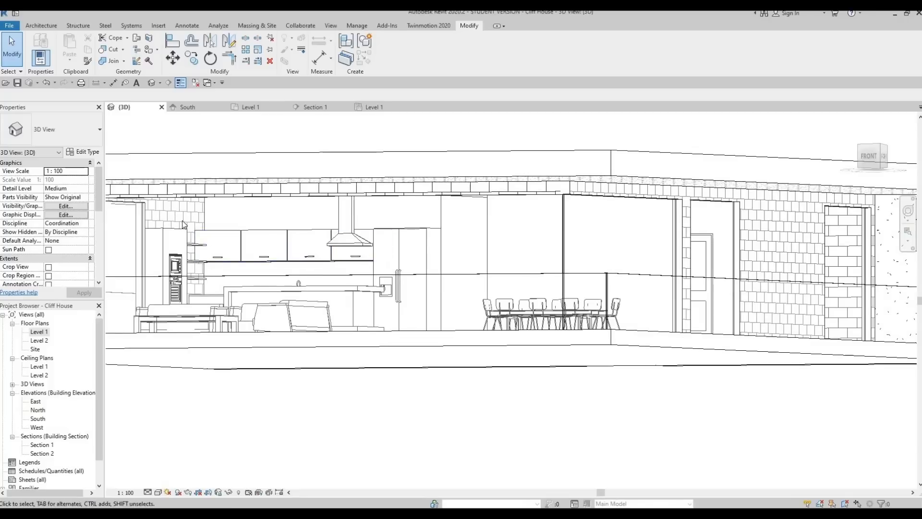
scroll(164, 244, down, 3)
scroll(231, 216, up, 5)
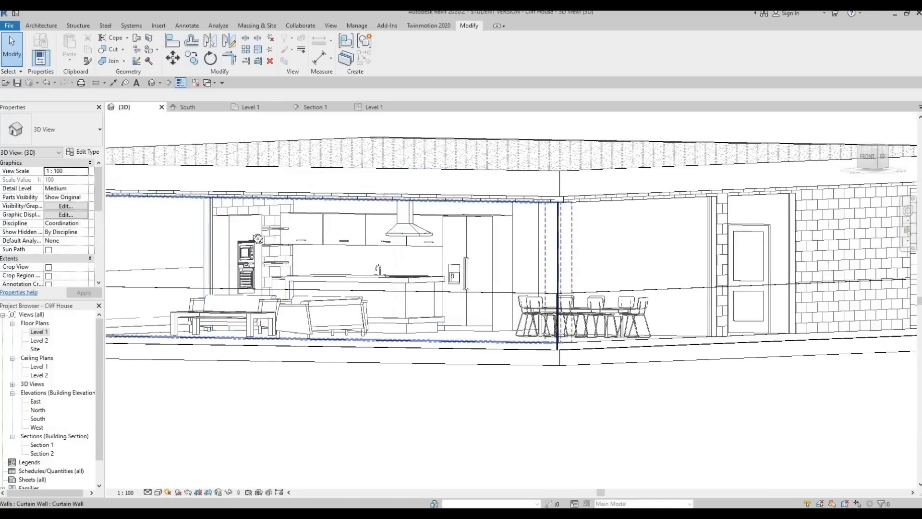
shift+middle_drag(294, 243, 211, 252)
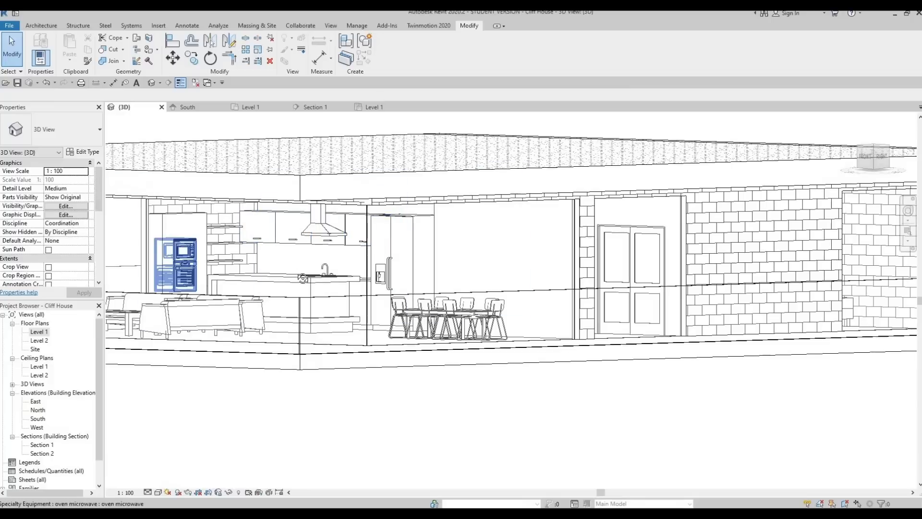
shift+middle_drag(176, 344, 179, 322)
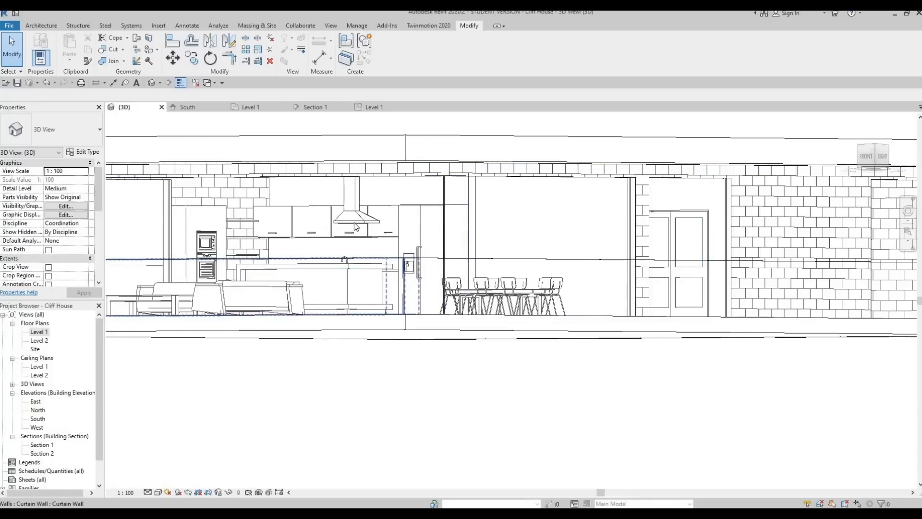
middle_drag(390, 187, 390, 213)
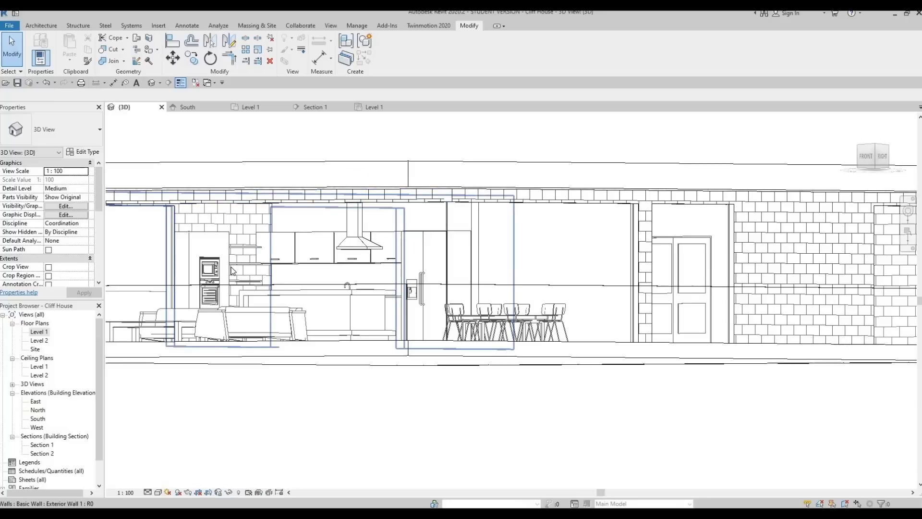
In the Level 1 floor plan, start an in-place model in the Generic Models category
double_click(39, 331)
scroll(327, 236, down, 5)
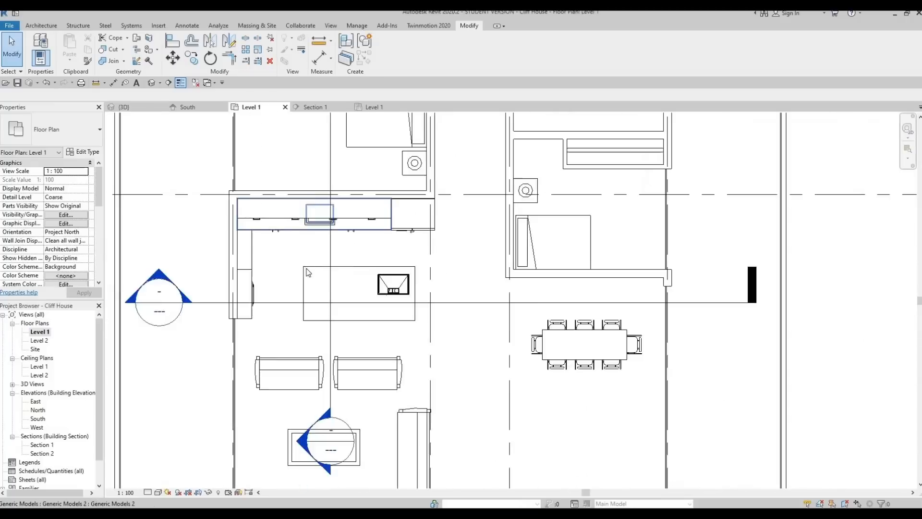
scroll(320, 302, down, 3)
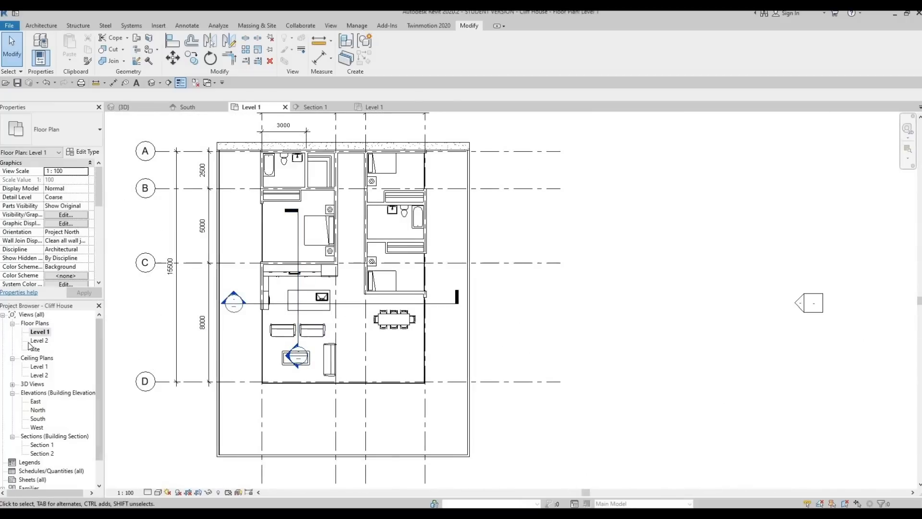
double_click(38, 340)
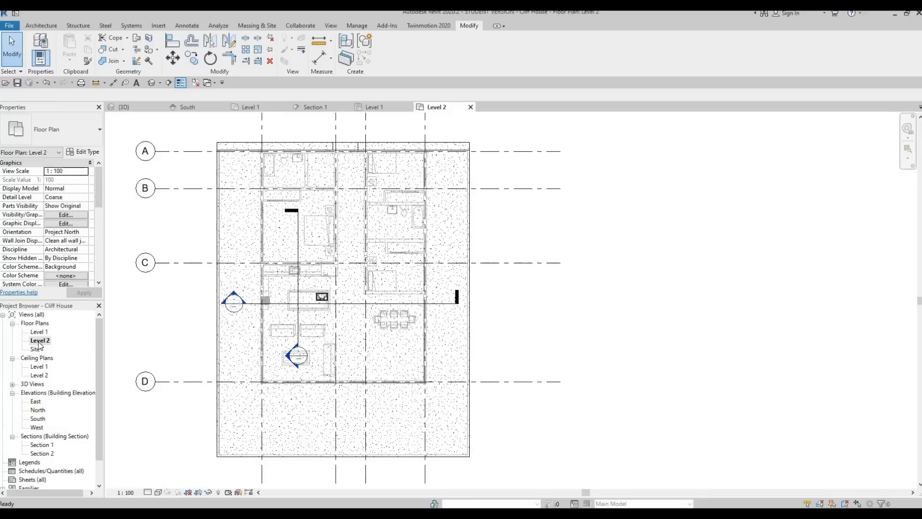
double_click(40, 331)
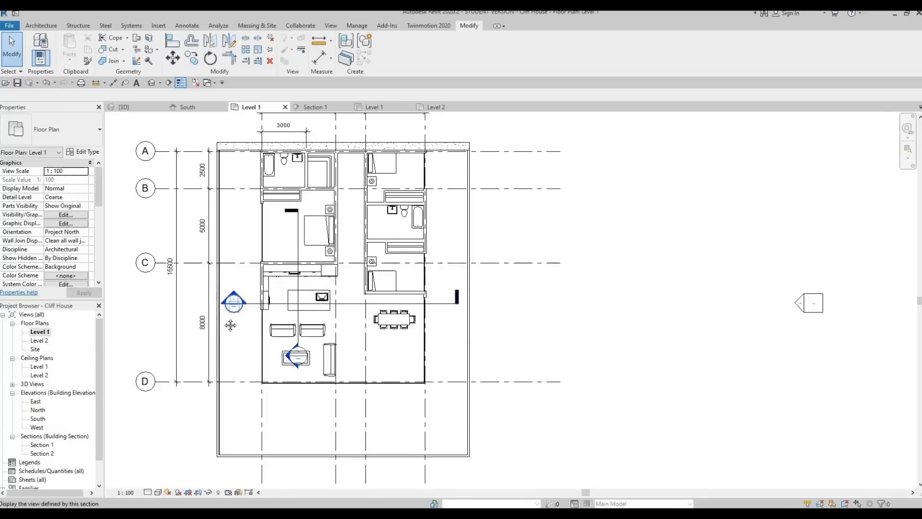
middle_drag(283, 330, 238, 328)
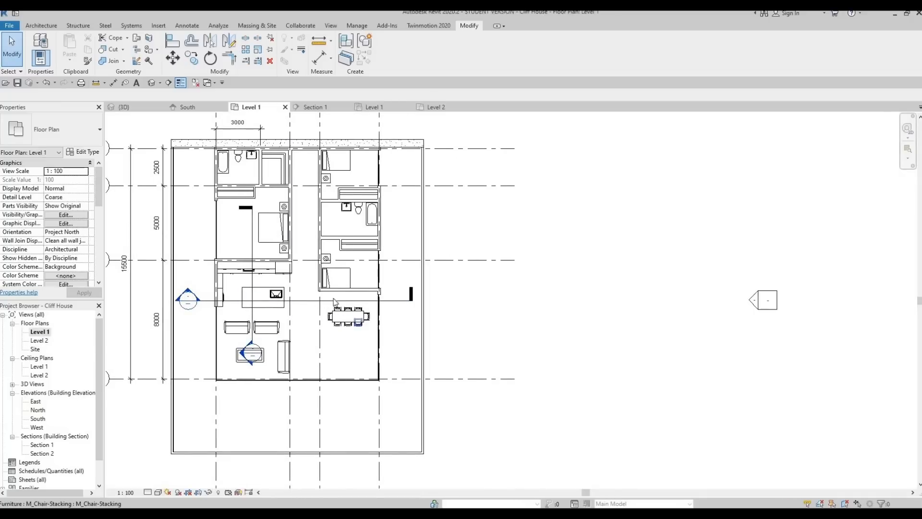
click(41, 25)
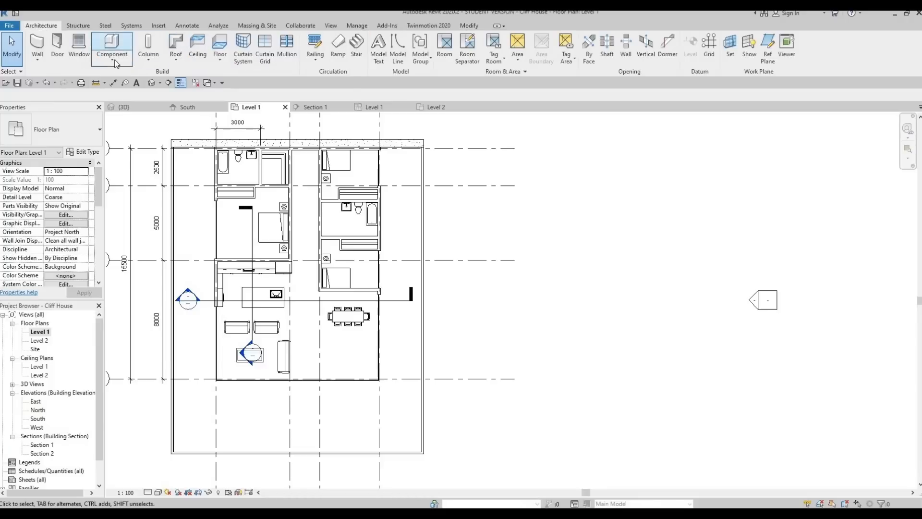
click(112, 57)
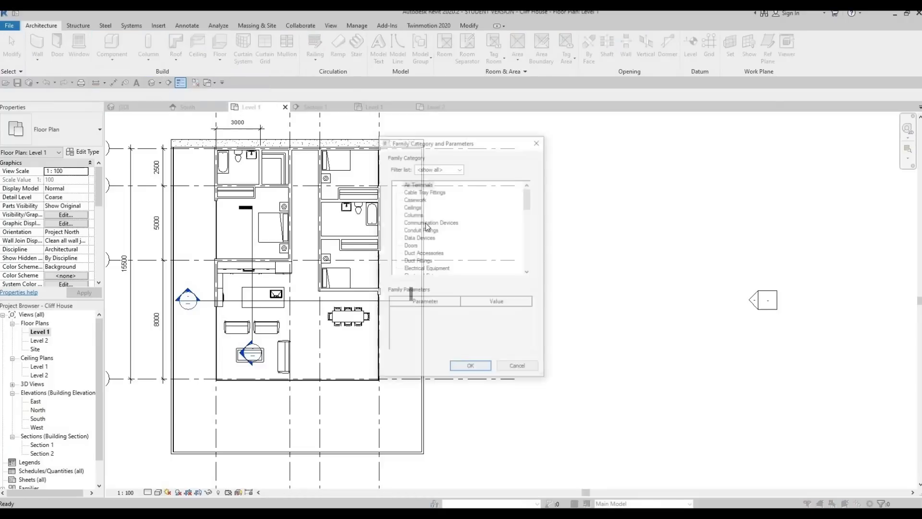
scroll(427, 250, down, 4)
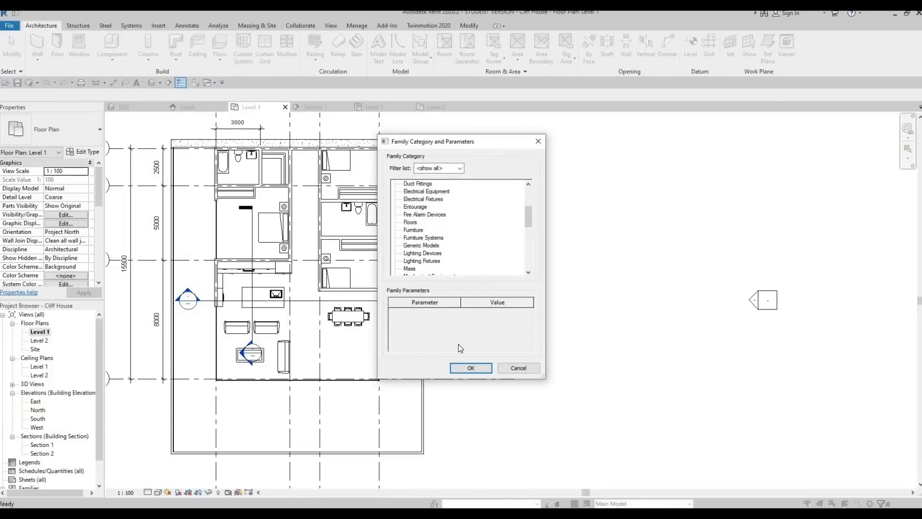
click(466, 368)
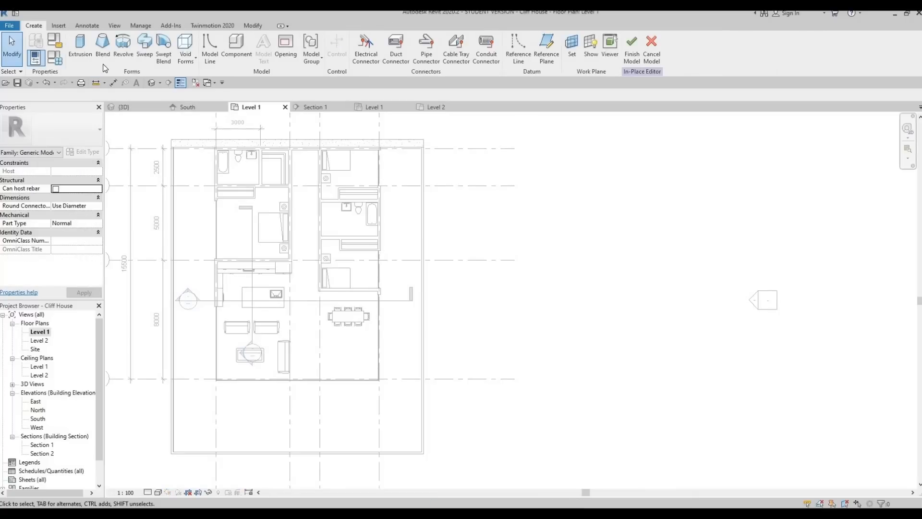
Start an extrusion and sketch a rectangle about 5004 by 476 mm along the back wall, spanning the wall cabinets and fridge
click(78, 48)
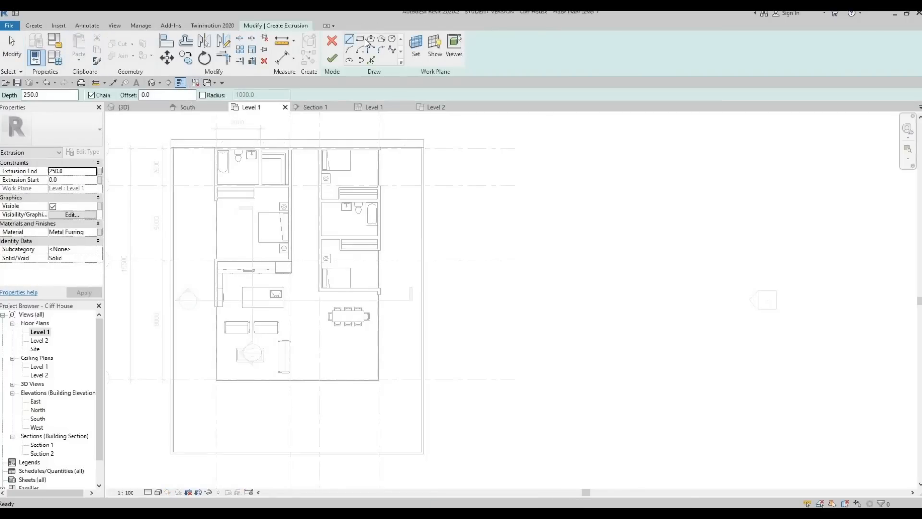
scroll(201, 264, up, 5)
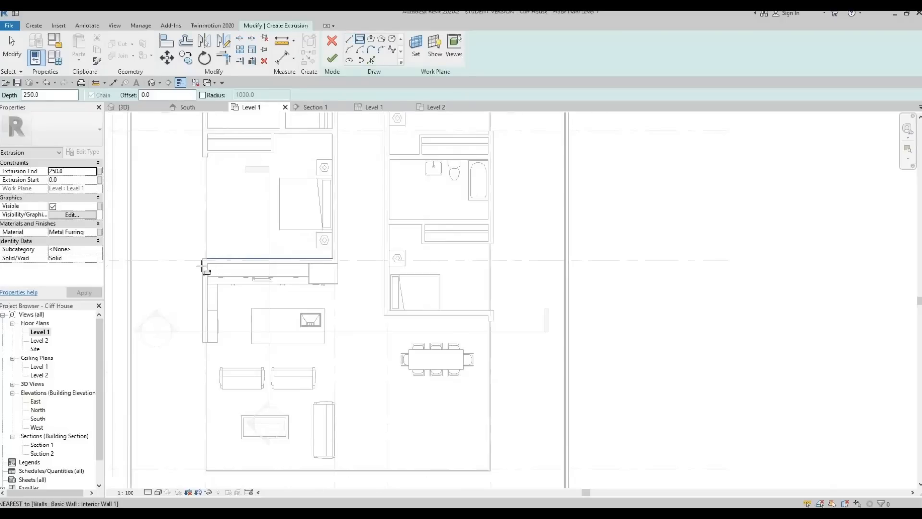
click(194, 266)
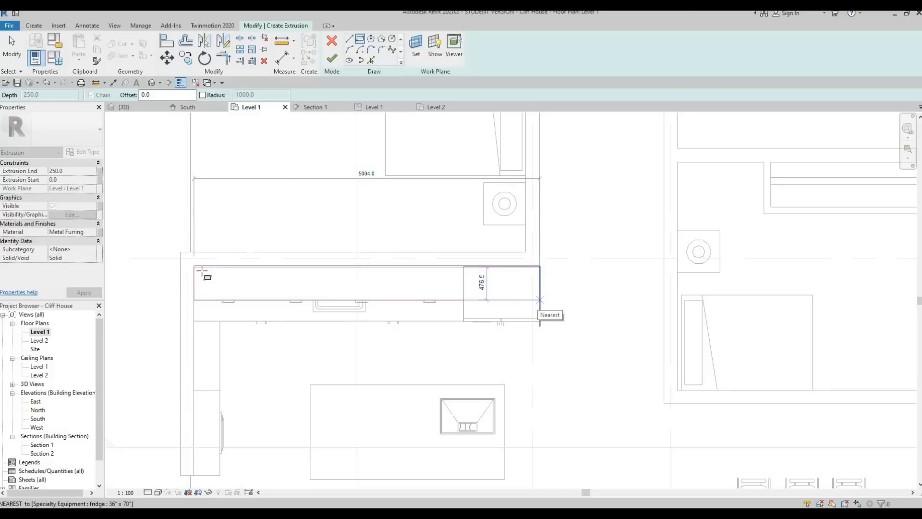
click(540, 300)
Align the rectangle's rear edge with the face of the interior wall behind the kitchen
scroll(183, 293, up, 4)
key(Escape)
key(Escape)
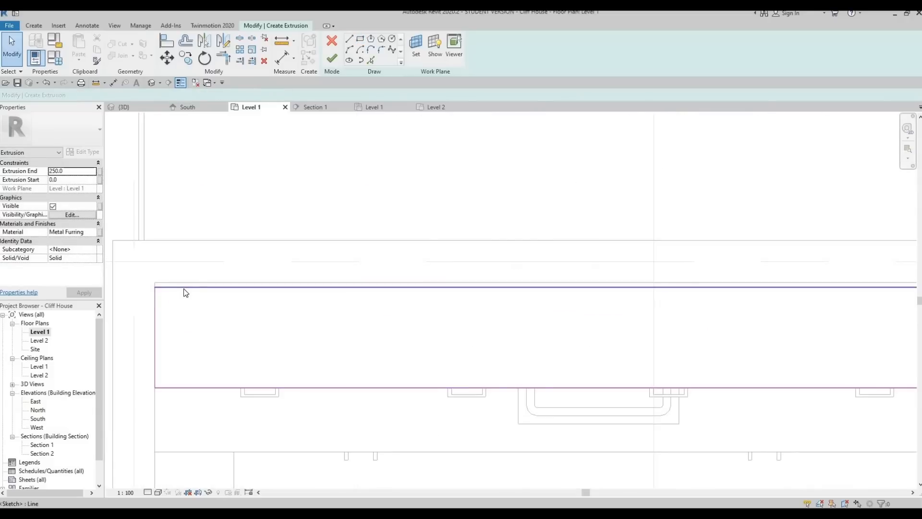
key(l)
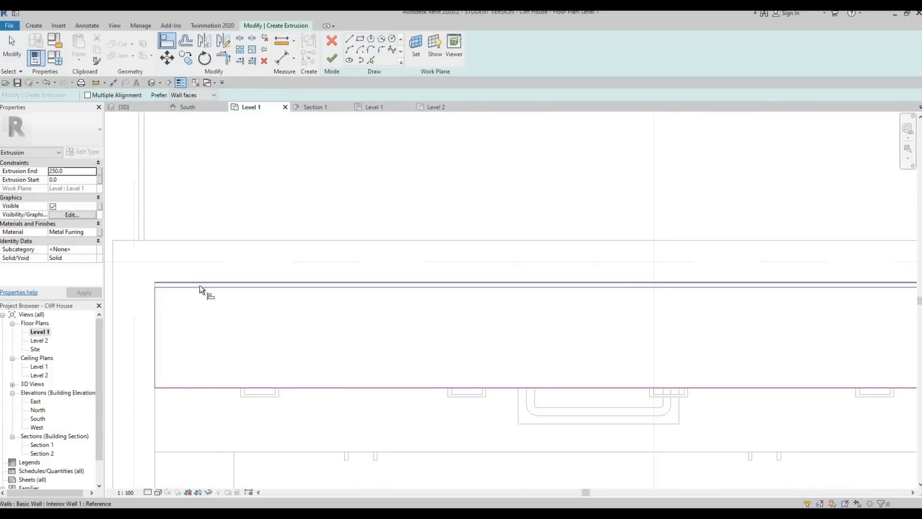
scroll(241, 236, down, 5)
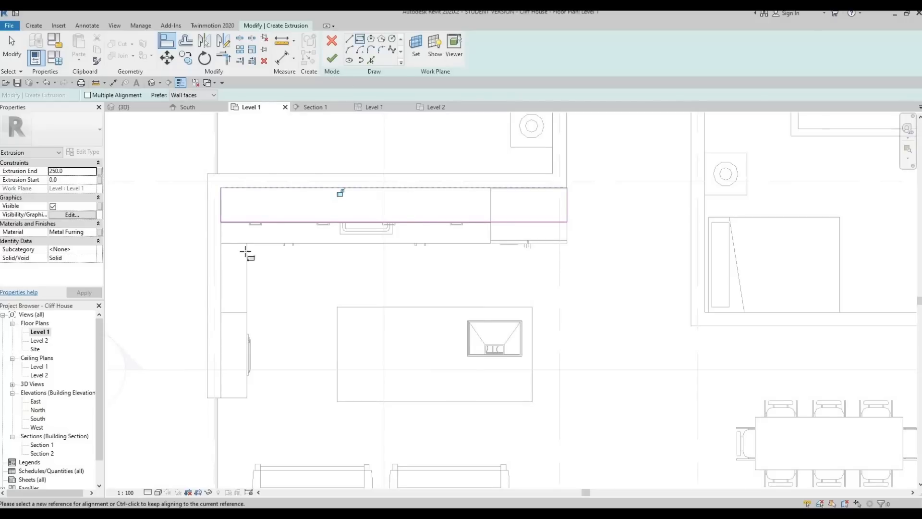
Sketch a second rectangle about 2240 mm long over the side cabinet run, from the counter's front edge to the oven cabinet's far corner
click(222, 243)
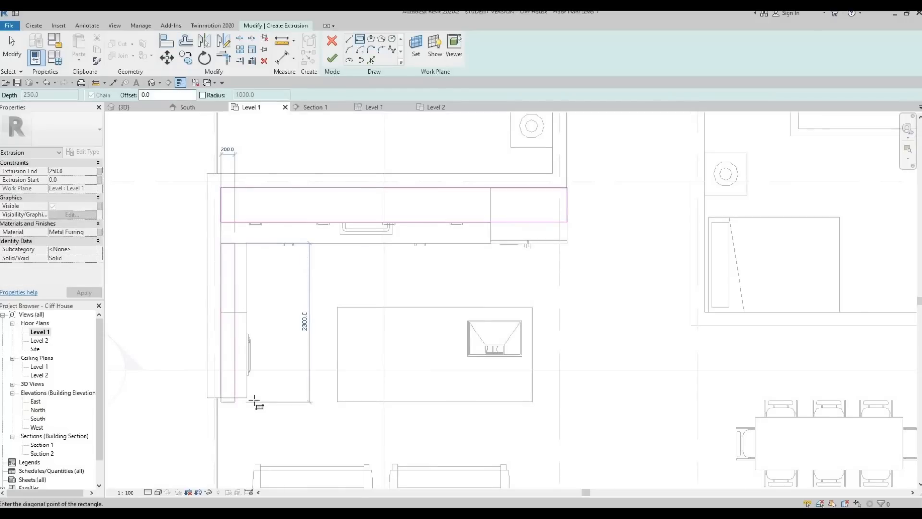
scroll(255, 401, up, 2)
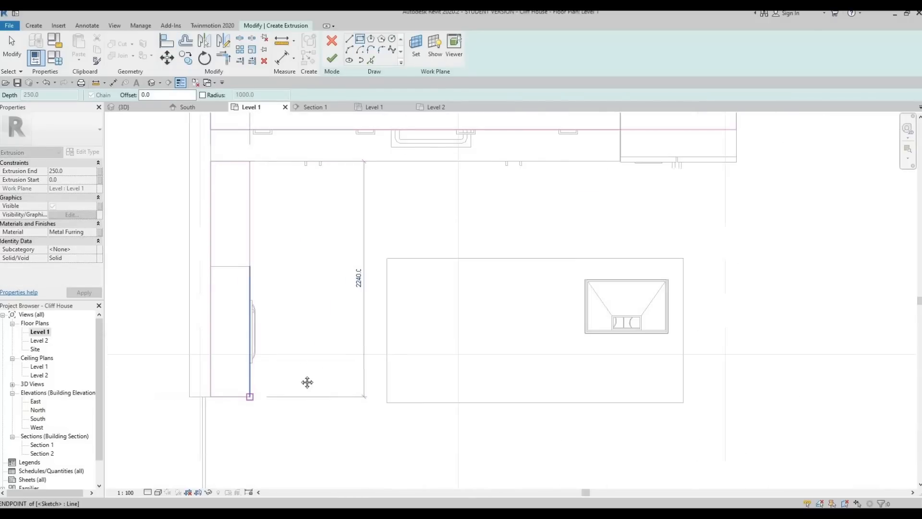
click(250, 396)
key(Escape)
key(Escape)
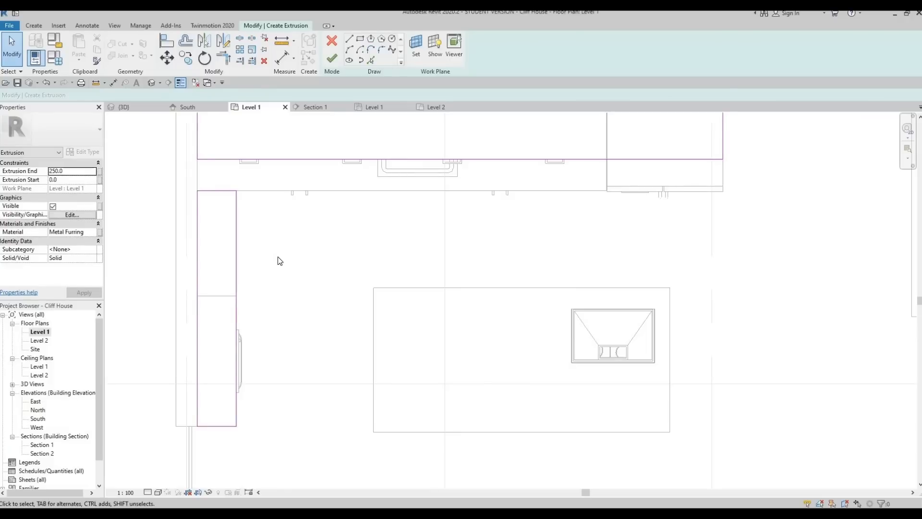
Delete the side rectangle's edge facing the counter and trim its inner line to the front line of the back-wall rectangle
click(219, 192)
key(Delete)
key(t)
key(r)
click(237, 207)
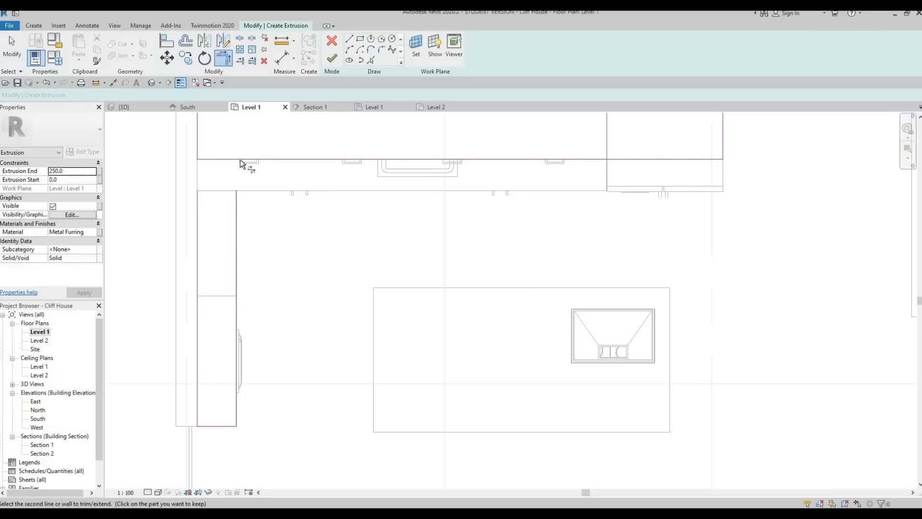
click(240, 160)
middle_drag(196, 164, 181, 240)
key(Escape)
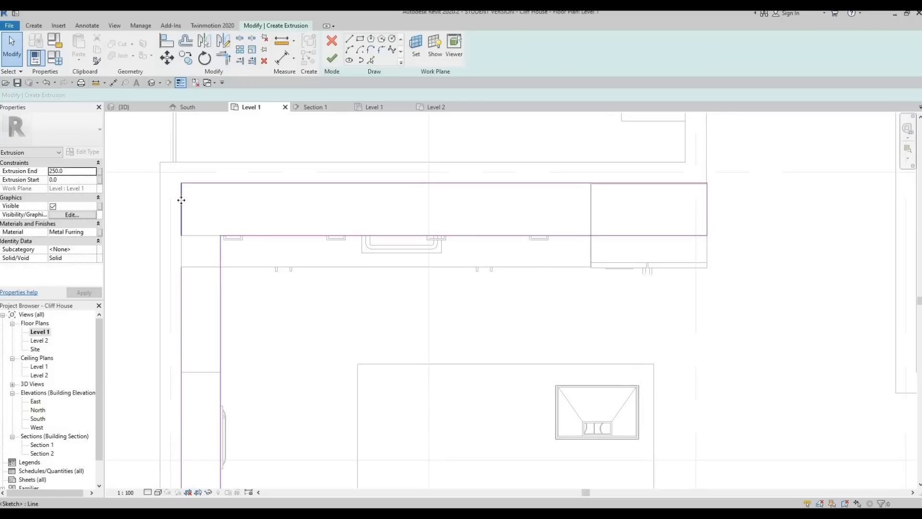
Delete the back-wall rectangle's short end by the side wall and join the two outer lines into one L-shaped outline
click(181, 201)
key(Delete)
key(t)
key(r)
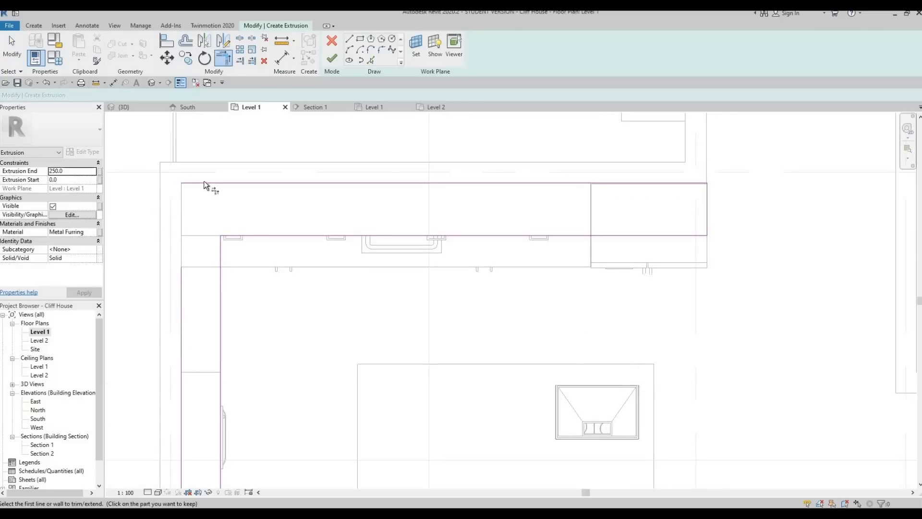
click(204, 183)
click(181, 291)
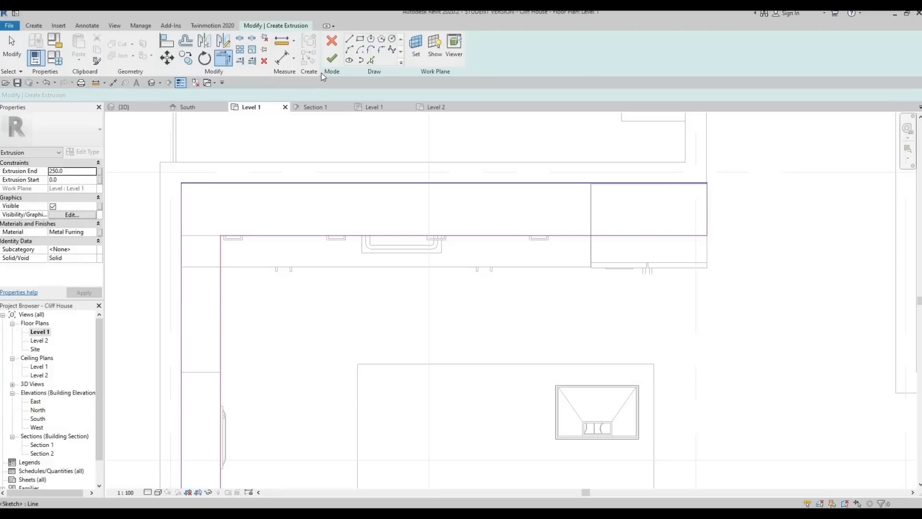
Finish the extrusion sketch and set the extrusion's material to Metal Stud Layer
click(332, 58)
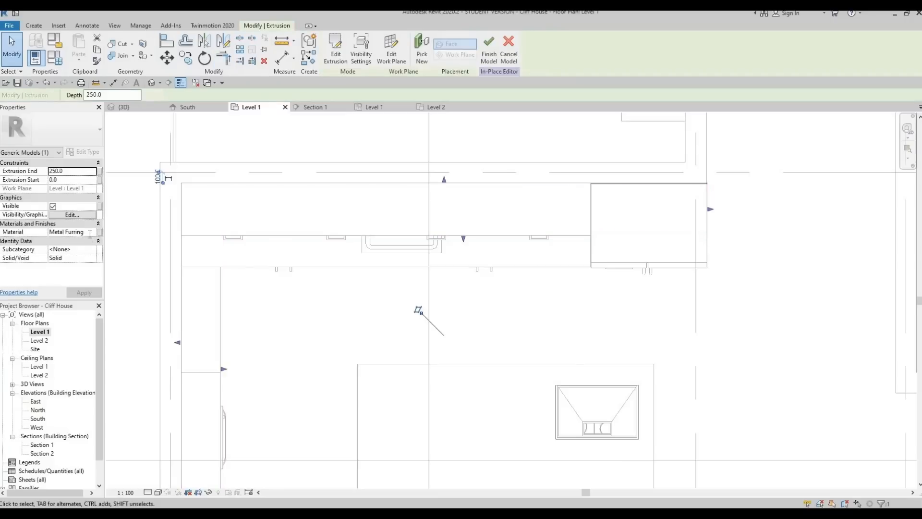
click(92, 232)
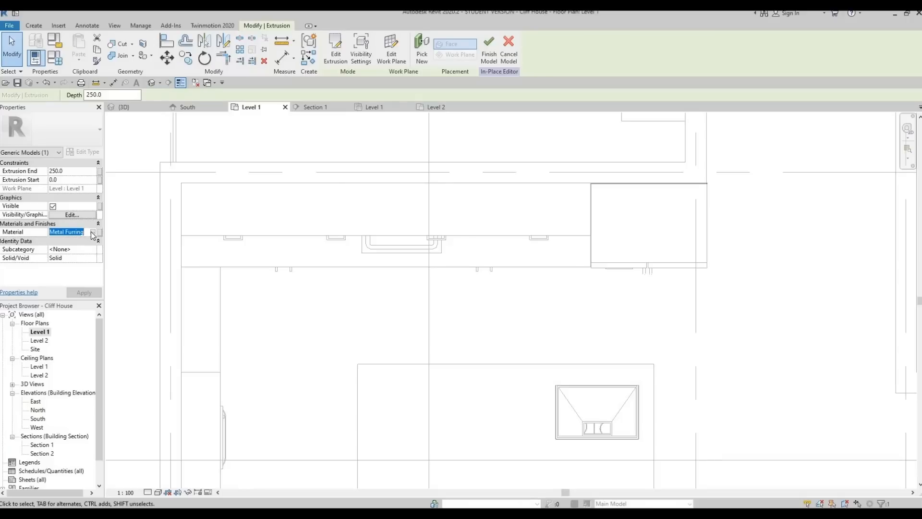
click(92, 232)
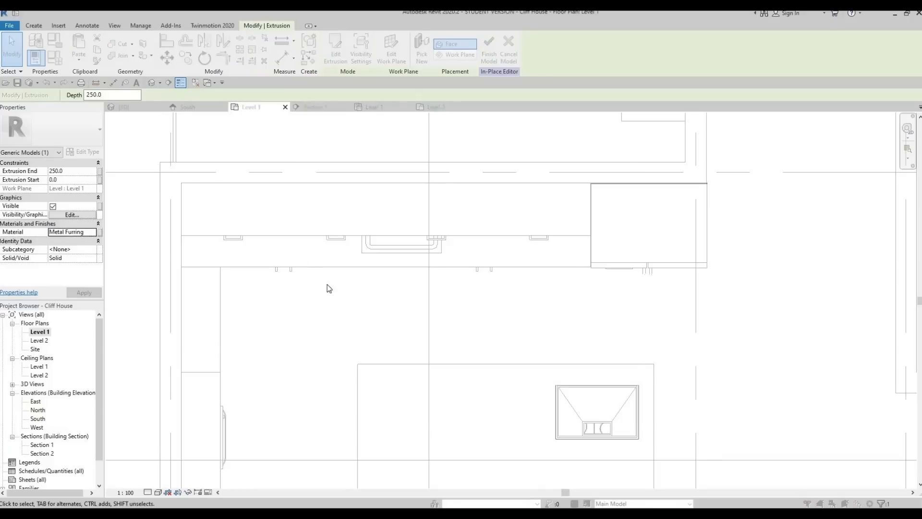
click(297, 291)
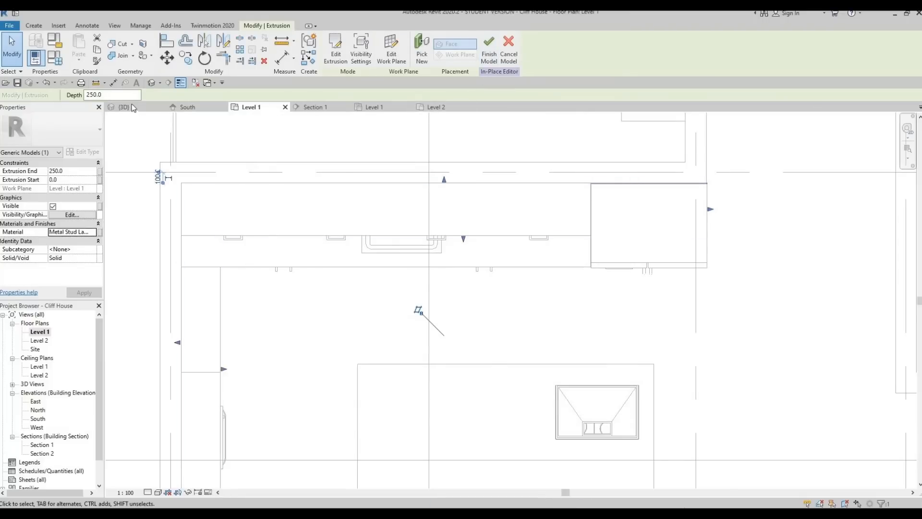
Stretch the L-shaped extrusion in the 3D view so it spans from about 2241 mm to about 2742 mm above Level 1
shift+middle_drag(316, 319, 323, 323)
scroll(323, 322, up, 5)
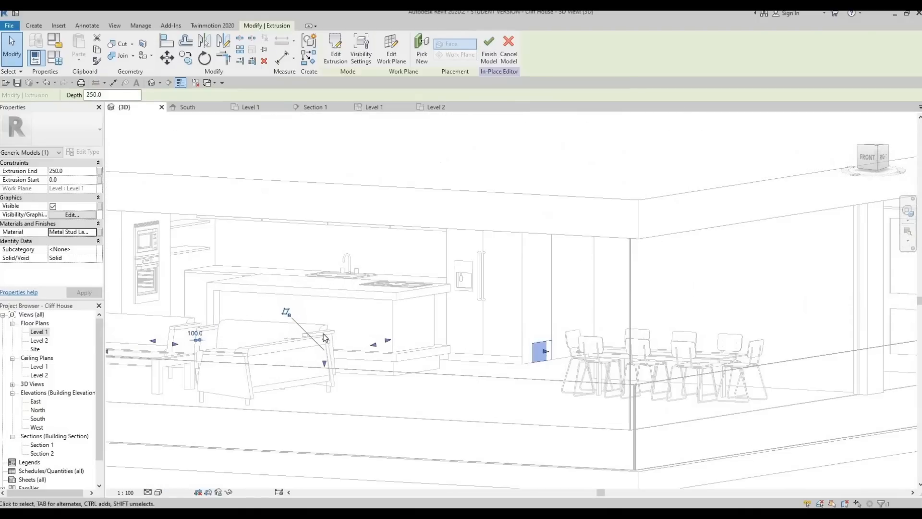
drag(325, 339, 331, 279)
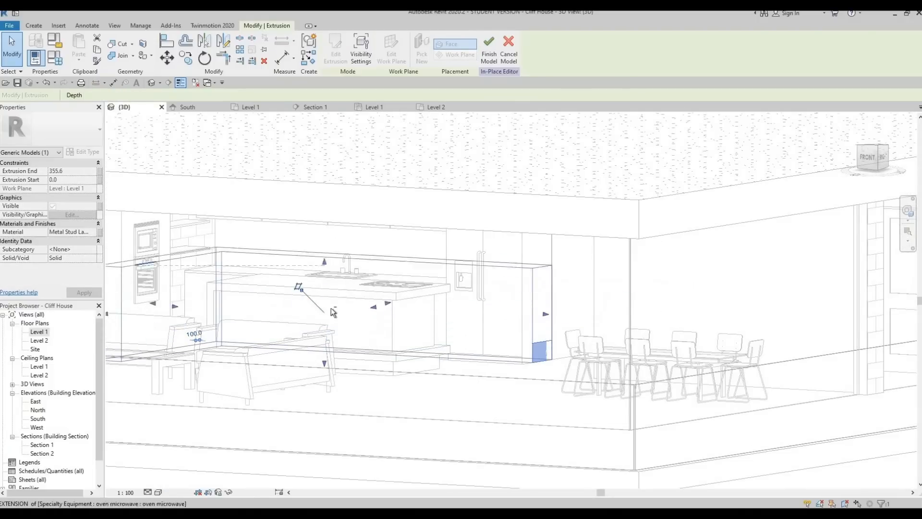
shift+middle_drag(331, 279, 325, 235)
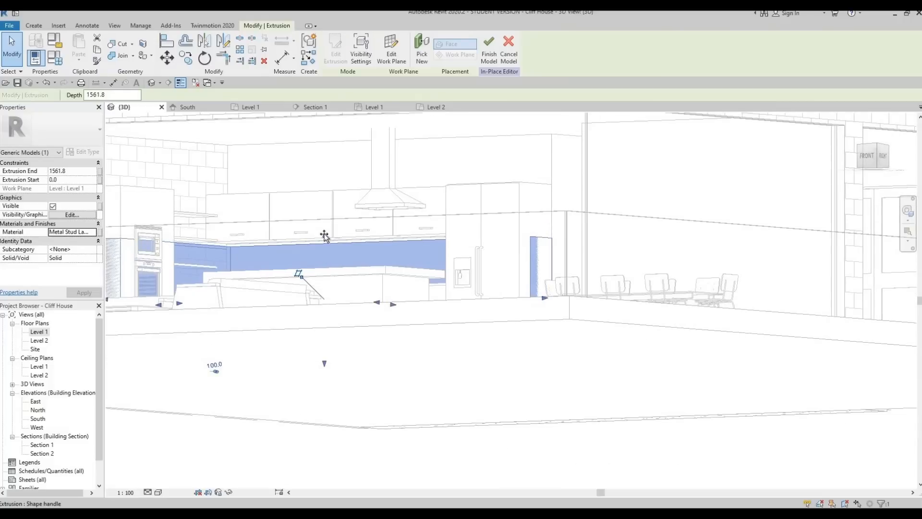
drag(326, 191, 324, 143)
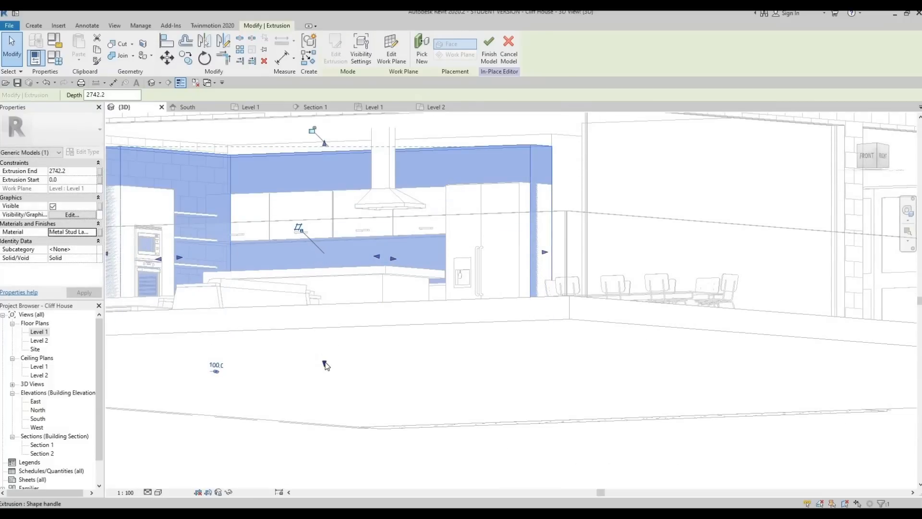
drag(327, 277, 340, 185)
click(326, 268)
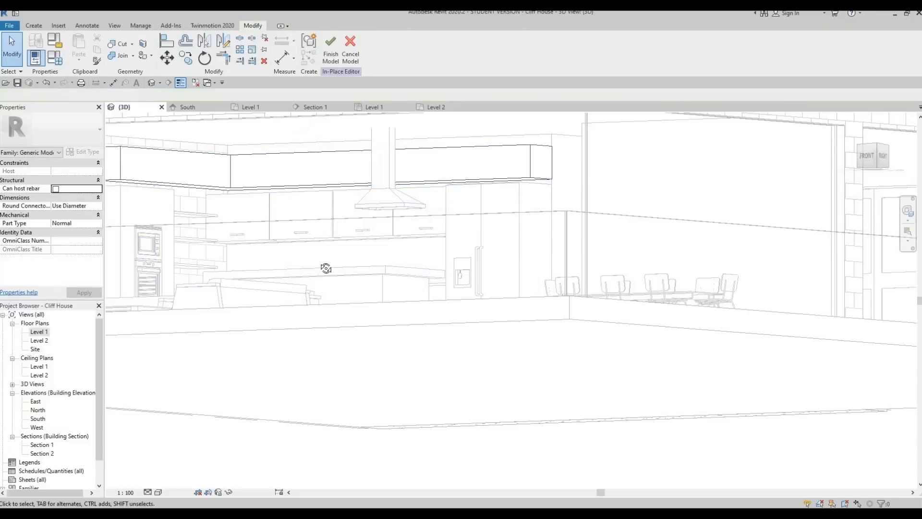
scroll(298, 231, down, 3)
scroll(293, 202, up, 6)
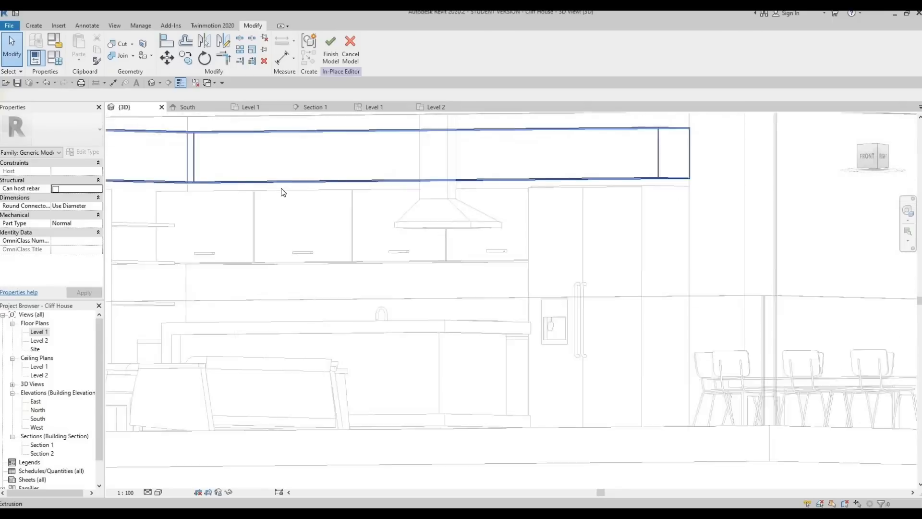
key(l)
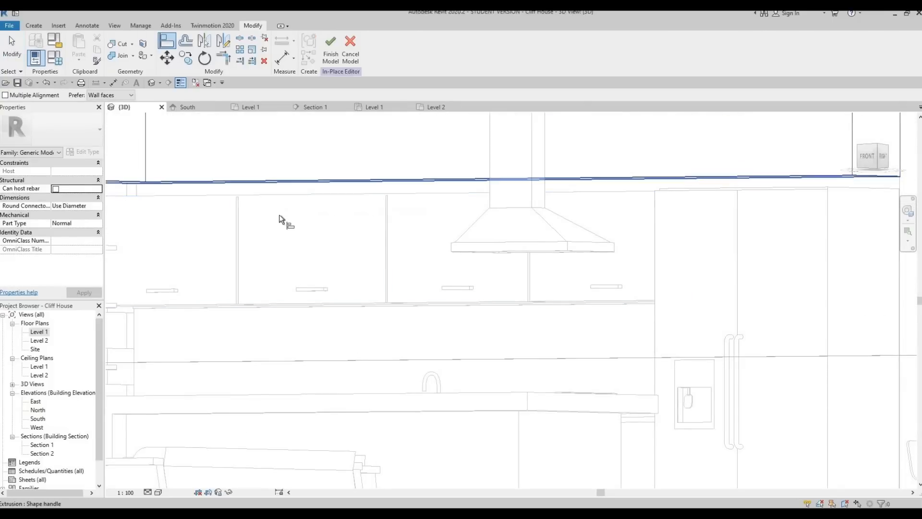
scroll(255, 254, down, 2)
key(Escape)
scroll(315, 220, down, 2)
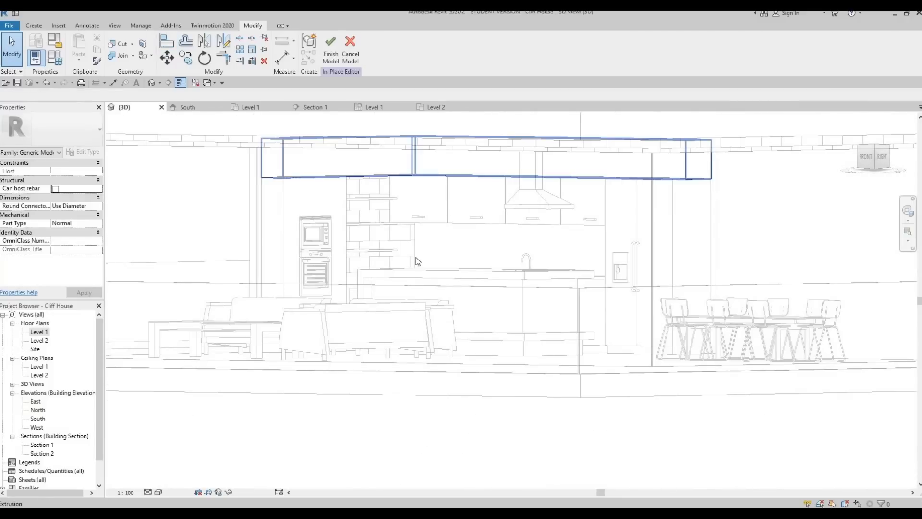
Align the top of the L-shaped extrusion with the ceiling underside near the oven column and finish the in-place model
shift+middle_drag(415, 236, 377, 167)
click(417, 166)
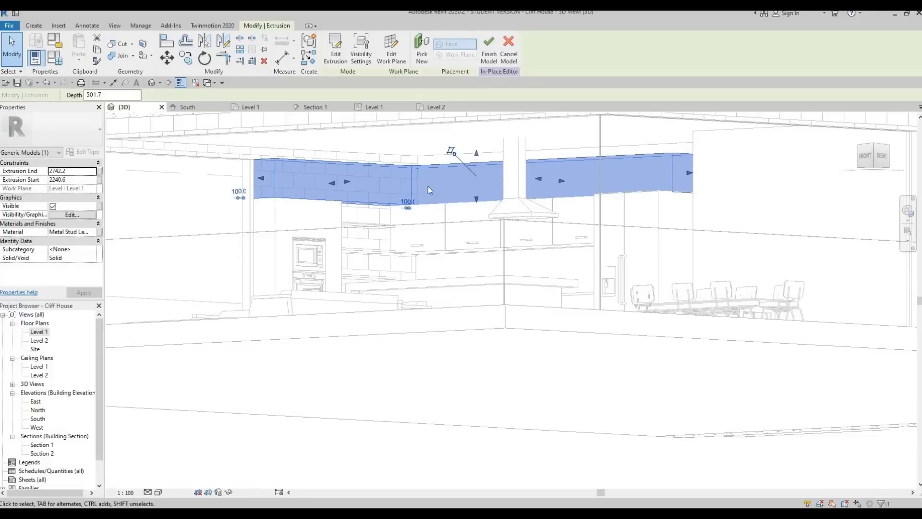
shift+middle_drag(430, 181, 495, 198)
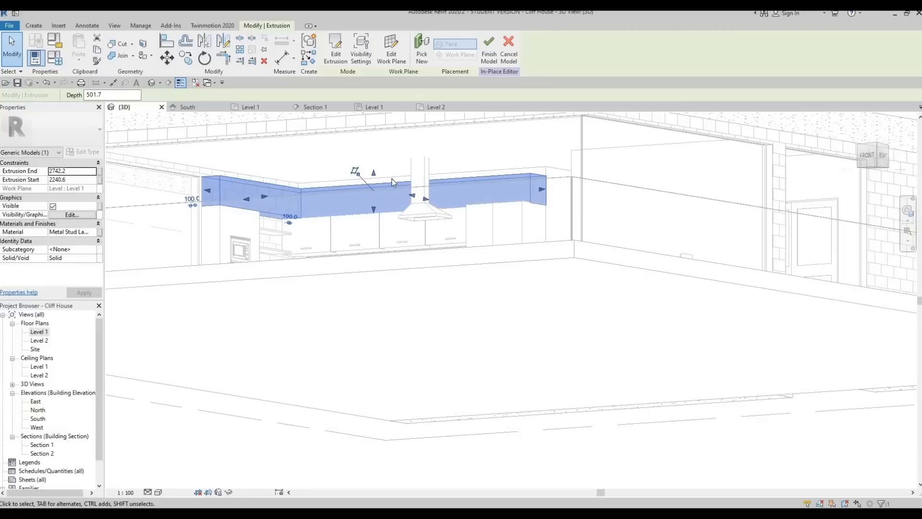
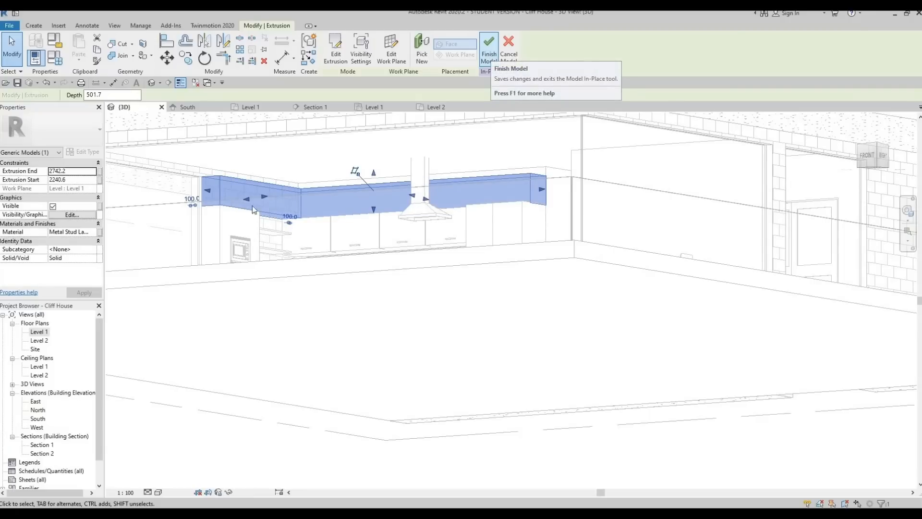
scroll(367, 216, up, 6)
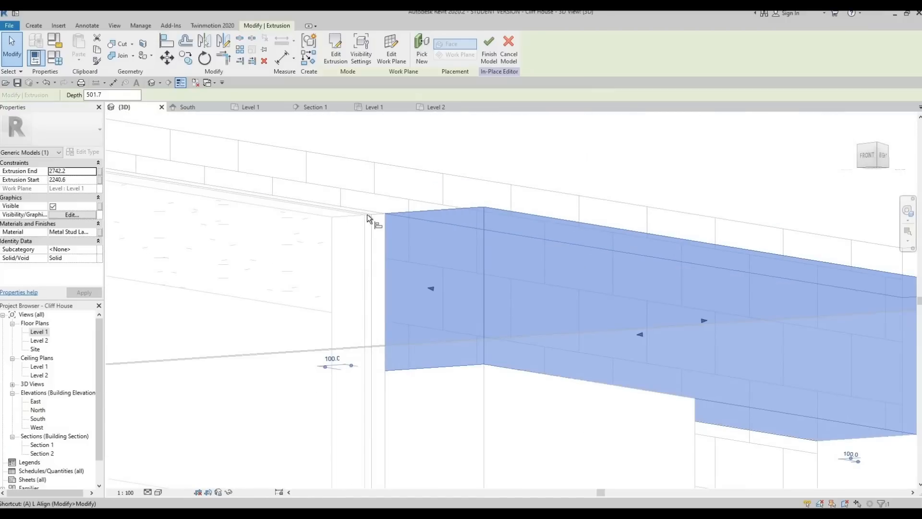
key(a)
key(l)
click(484, 212)
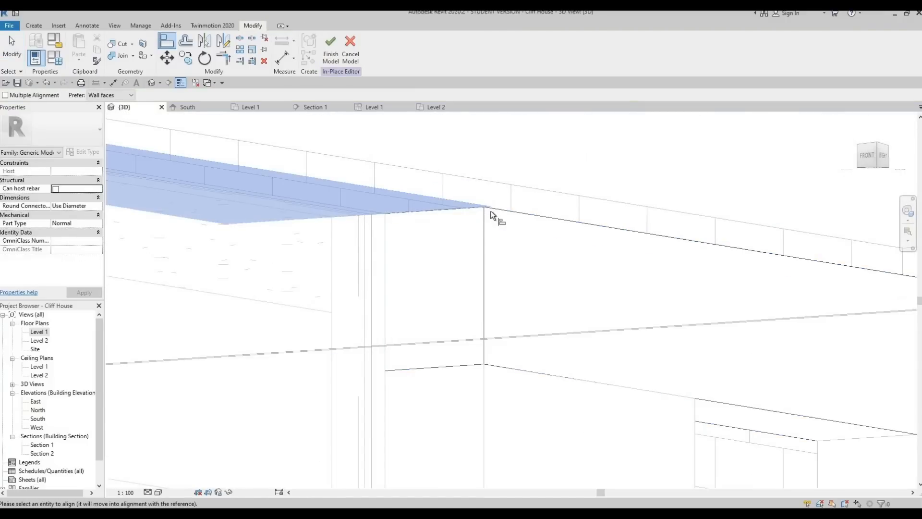
click(485, 248)
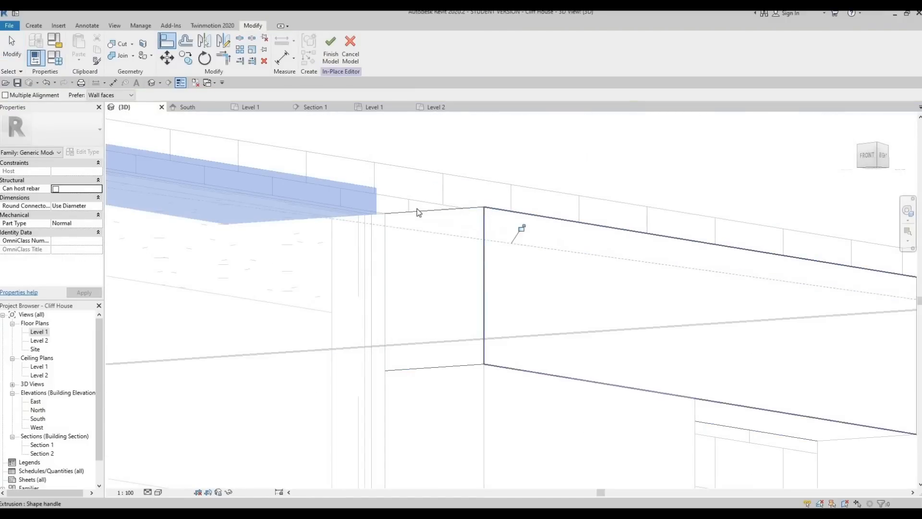
click(330, 48)
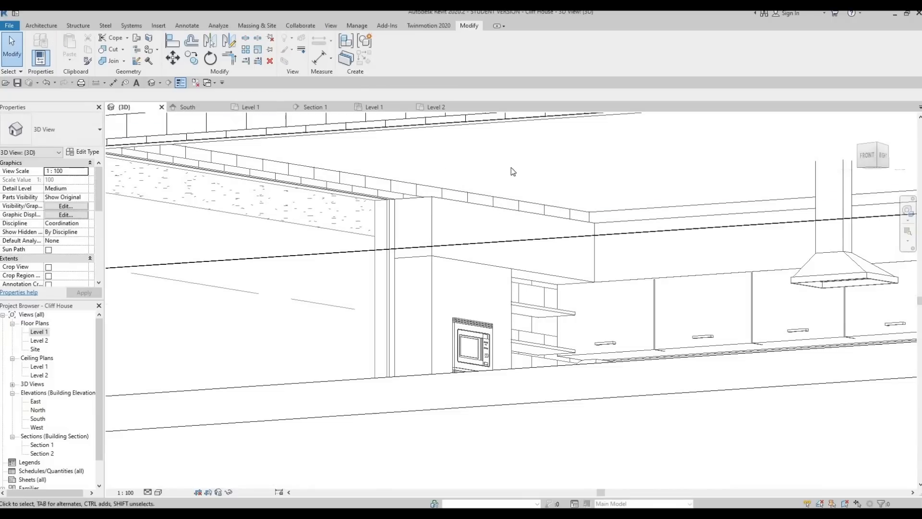
shift+middle_drag(476, 171, 483, 281)
scroll(435, 231, down, 6)
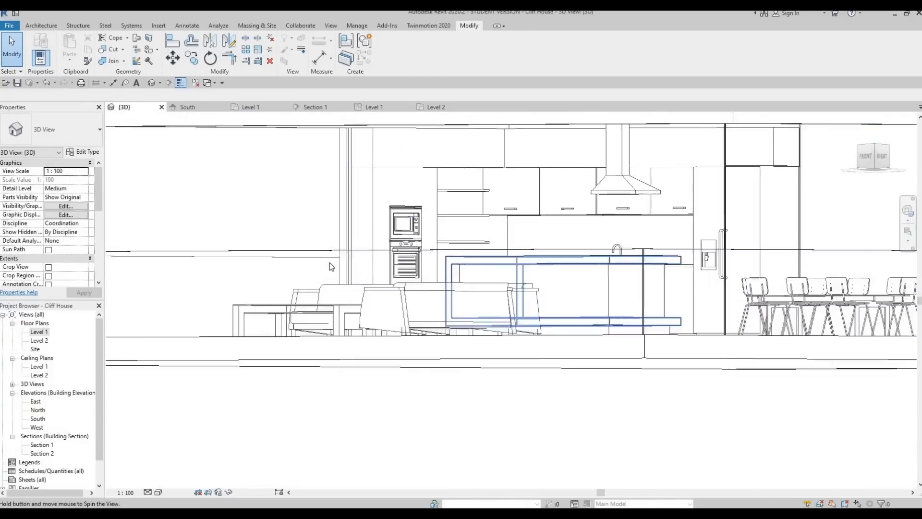
scroll(457, 230, up, 3)
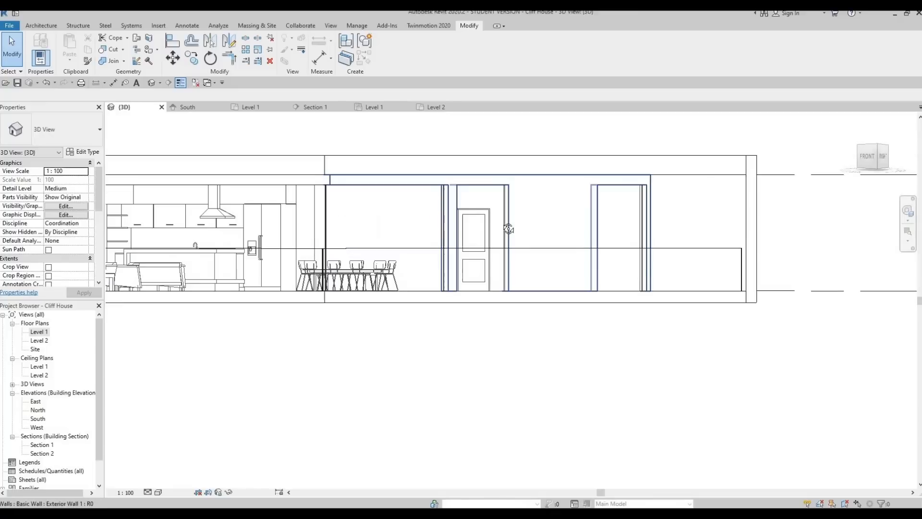
shift+middle_drag(526, 214, 368, 275)
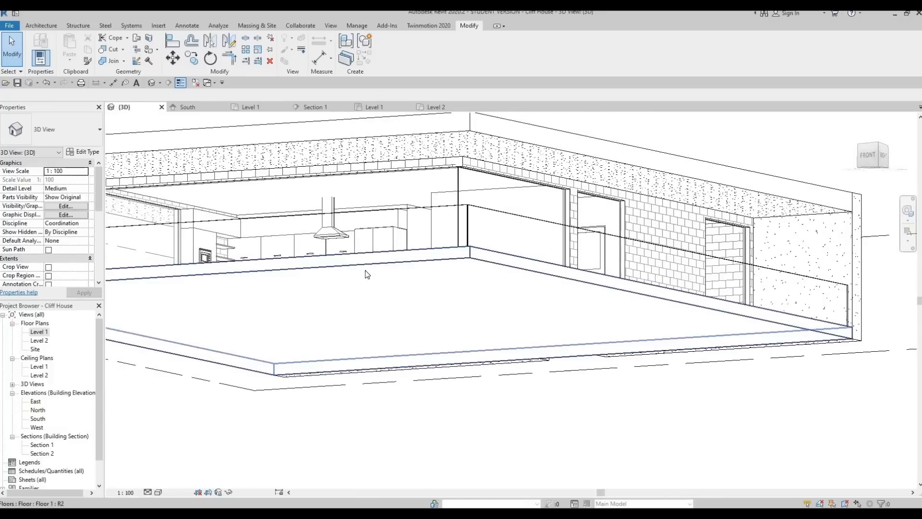
Open the Level 1 floor plan and create a new in-place model, accepting the suggested name
double_click(35, 332)
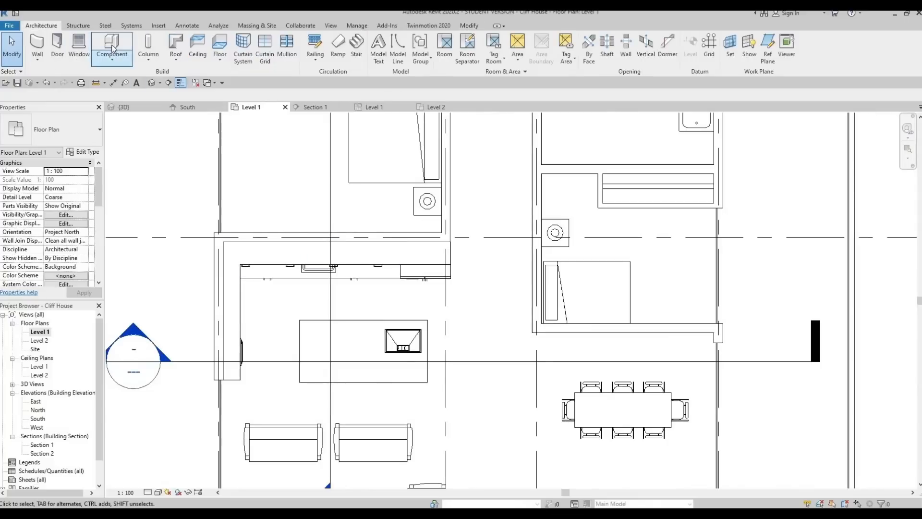
click(110, 64)
key(Escape)
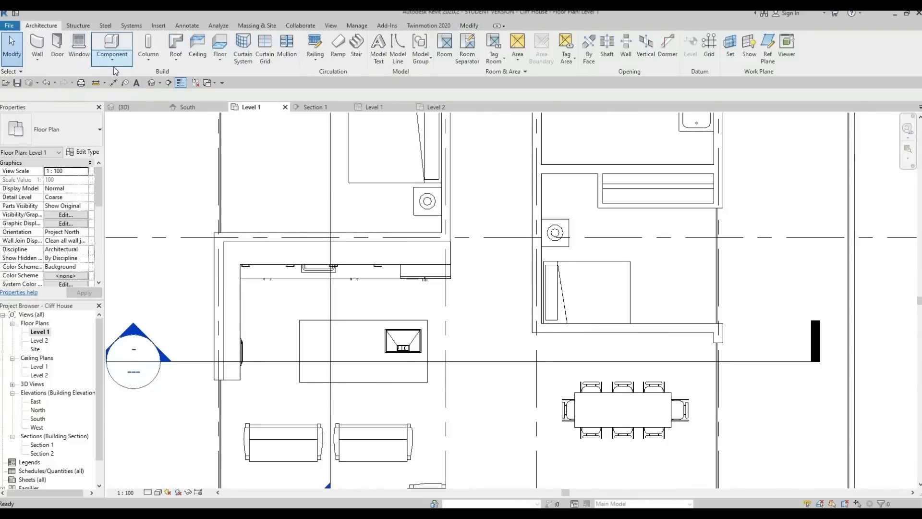
click(112, 61)
click(127, 99)
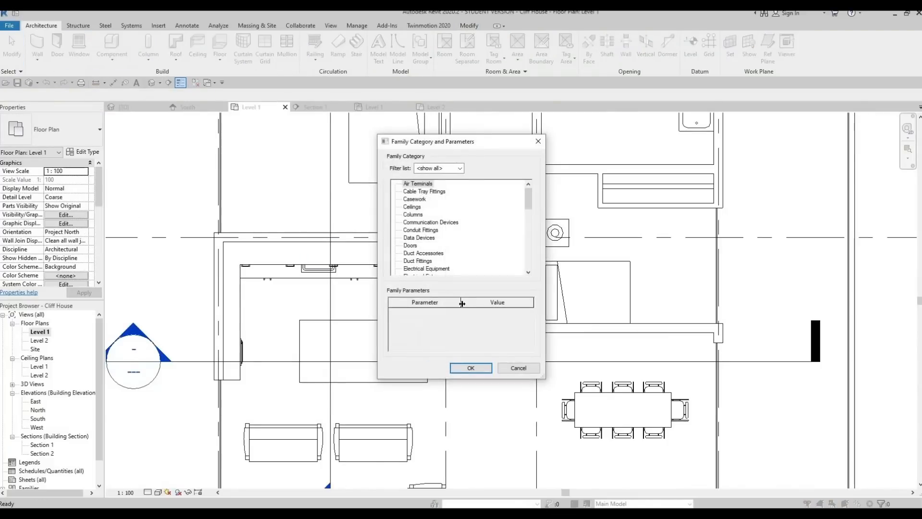
scroll(445, 252, down, 4)
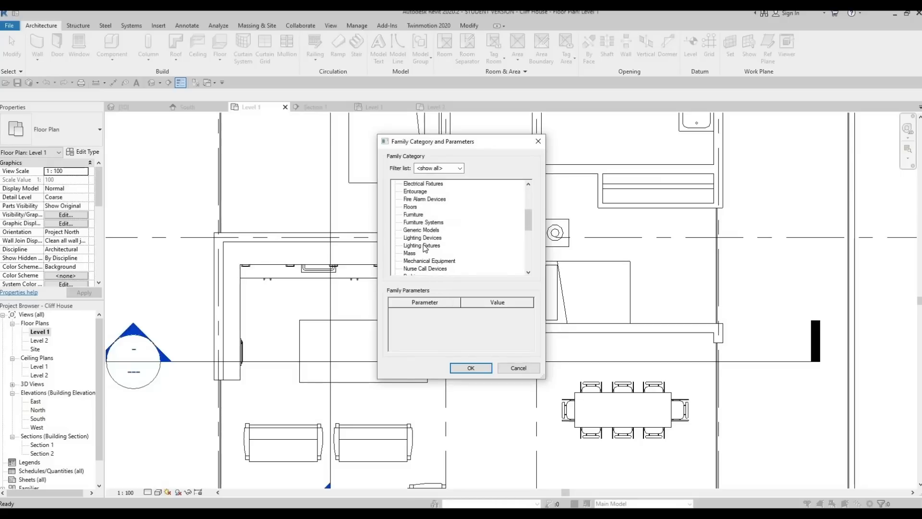
click(470, 368)
key(Return)
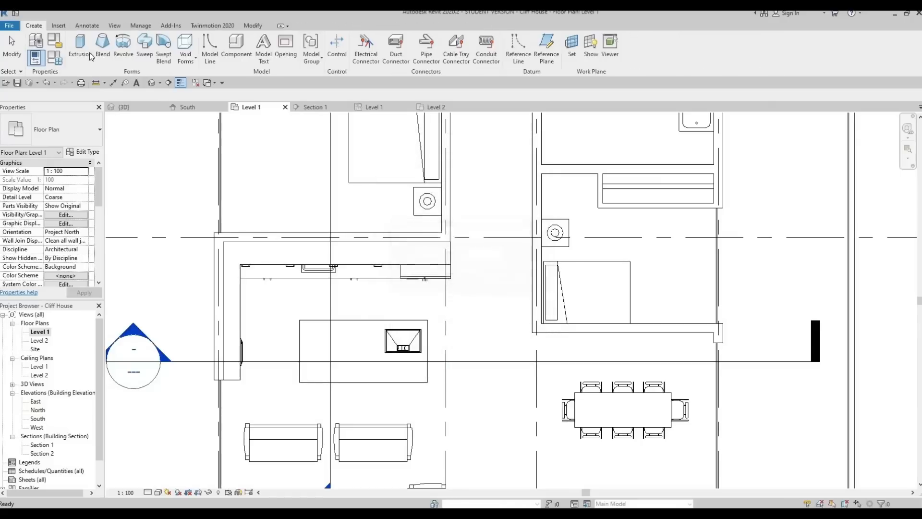
Start an extrusion in the new in-place model and set its material to Métal - Inox
click(85, 44)
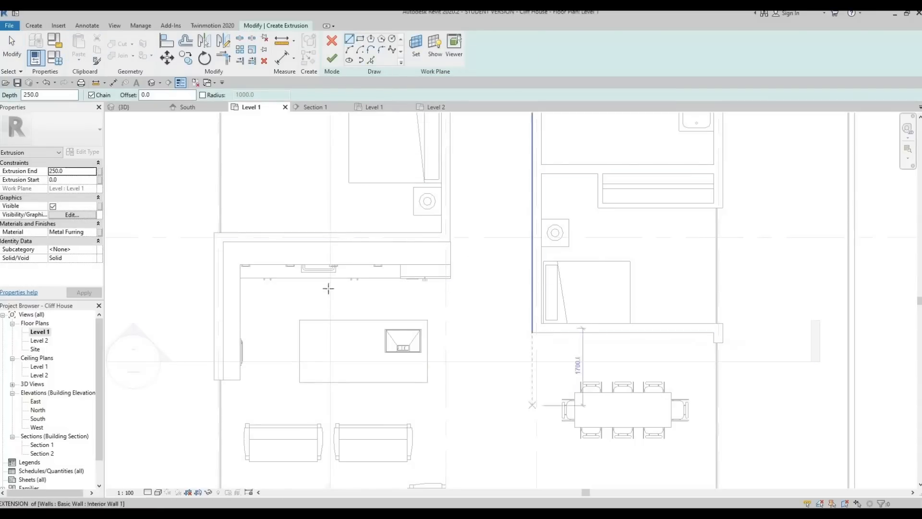
scroll(329, 288, down, 2)
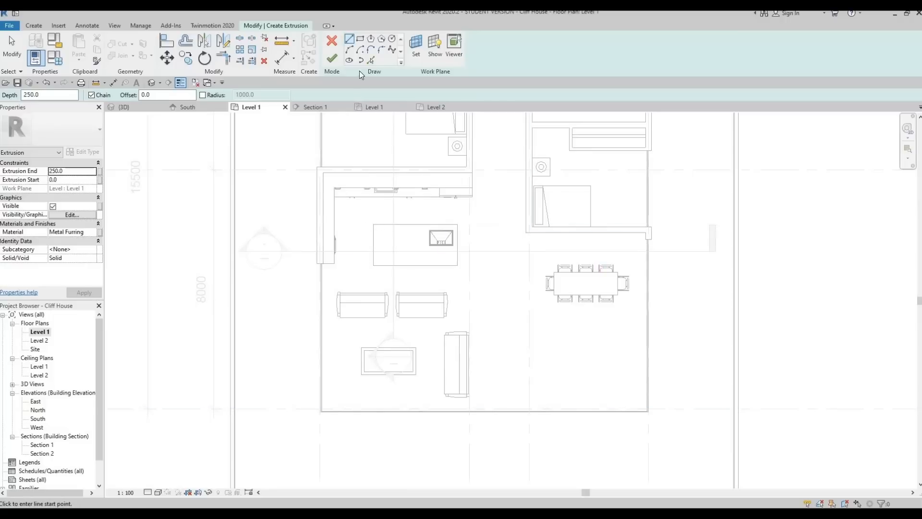
click(91, 232)
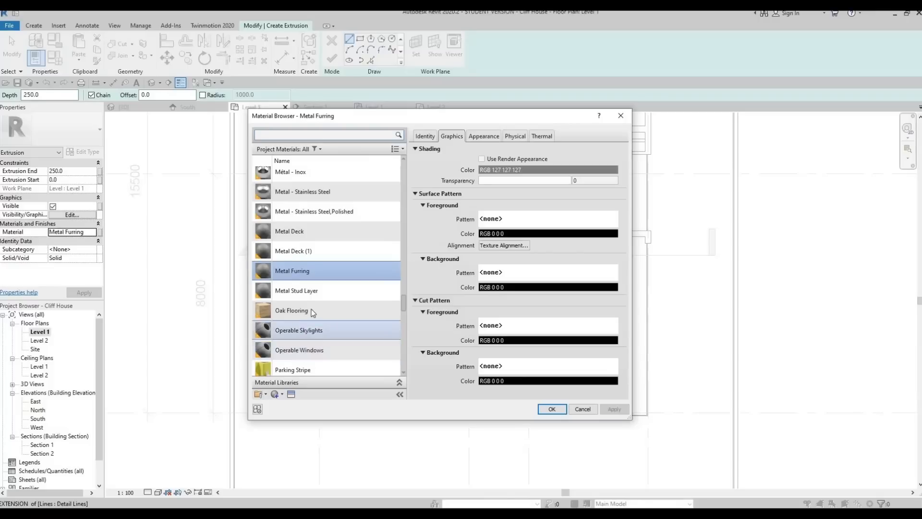
scroll(309, 312, up, 1)
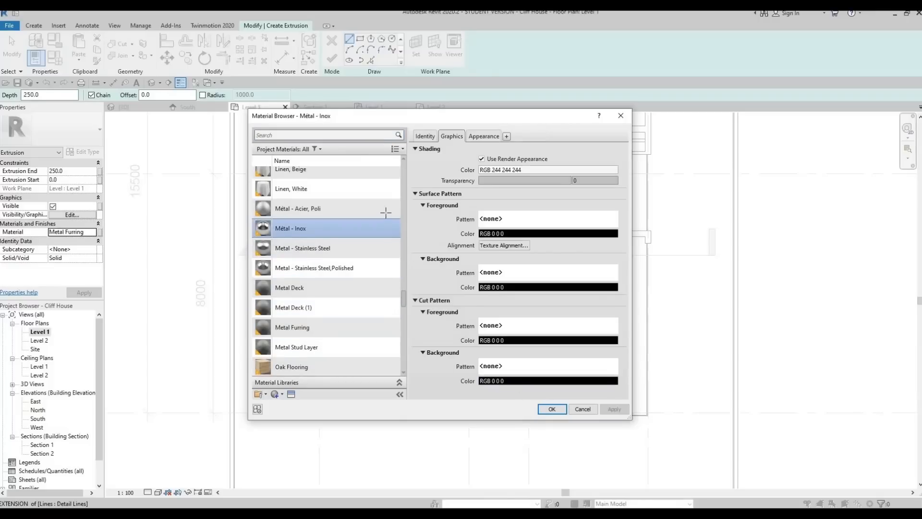
click(552, 409)
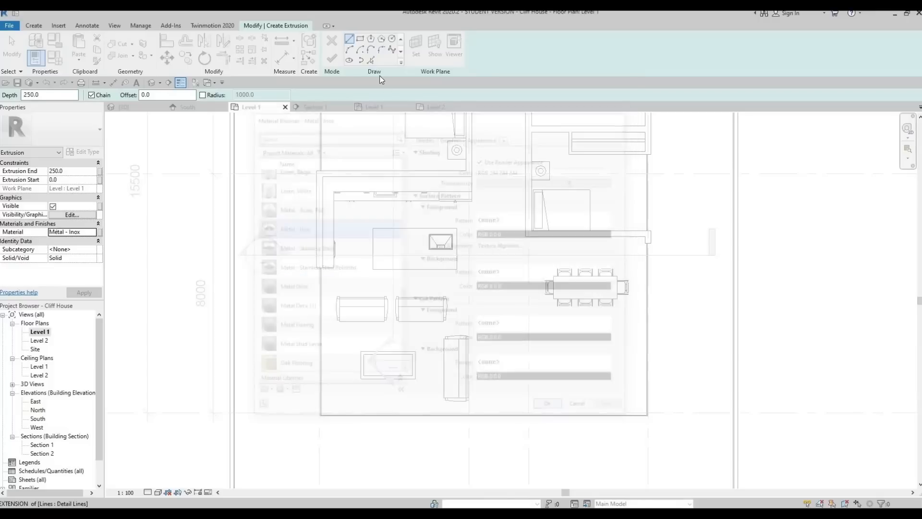
Sketch a rectangle 5000 mm long and about 664 mm deep along the kitchen's back wall, from the fridge's outer end to the side wall
click(361, 39)
scroll(474, 185, up, 2)
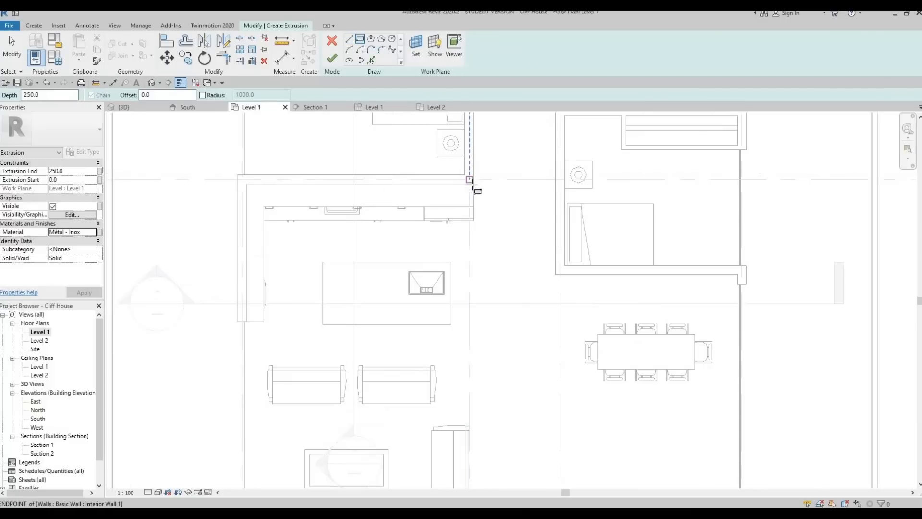
click(473, 184)
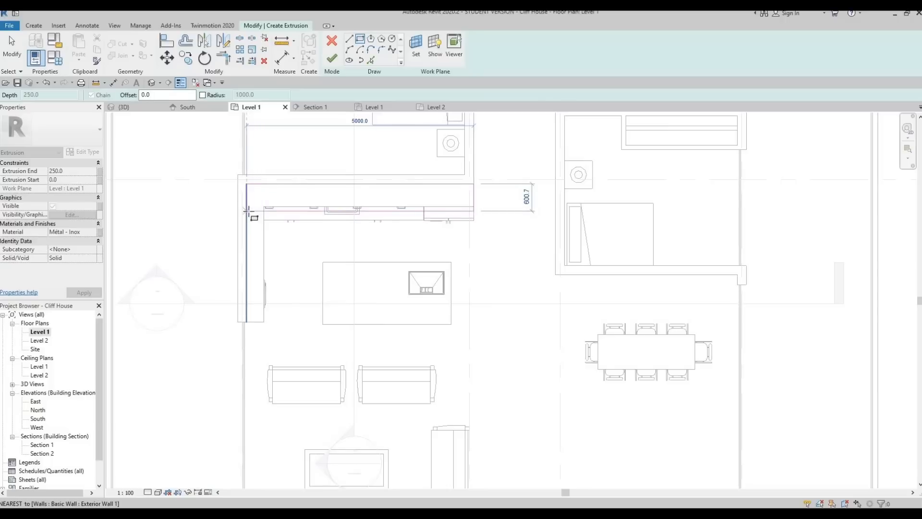
click(246, 212)
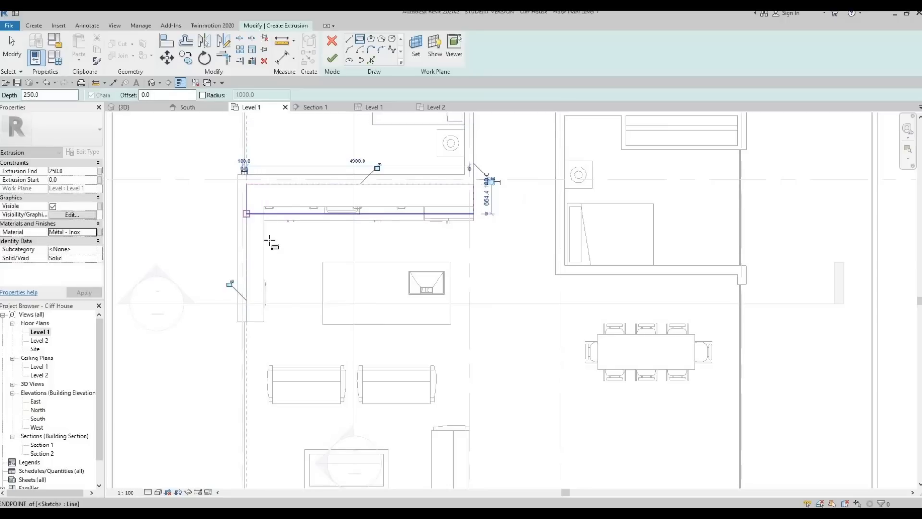
middle_drag(268, 203, 269, 182)
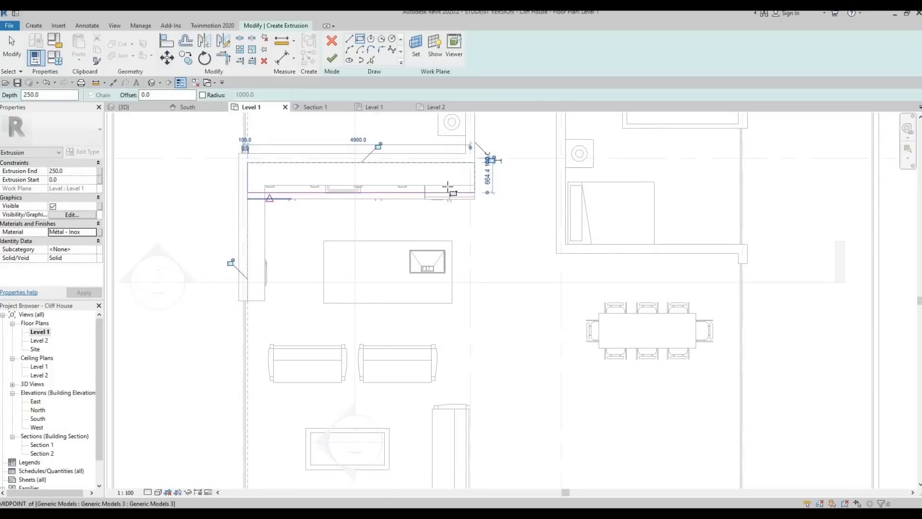
key(Escape)
key(Escape)
Set the depth of the back-wall rectangle to 650 mm by moving its front line
click(250, 192)
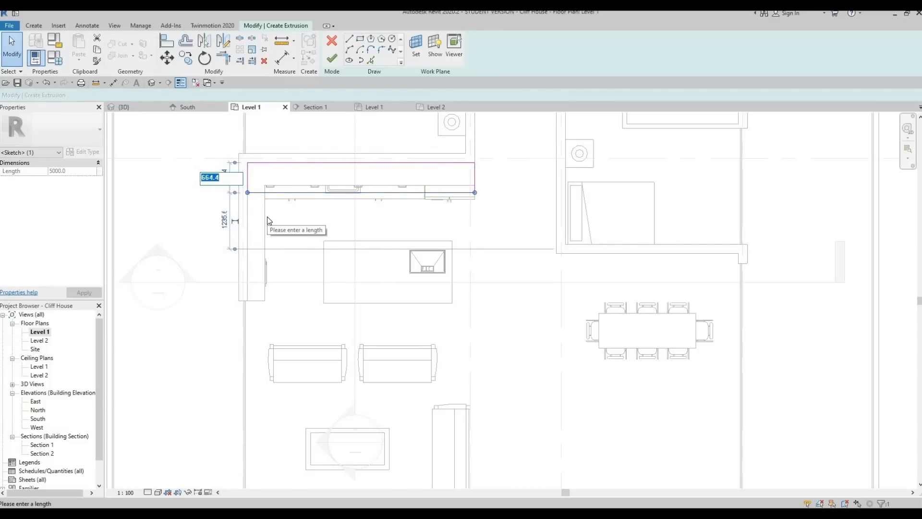
text(650)
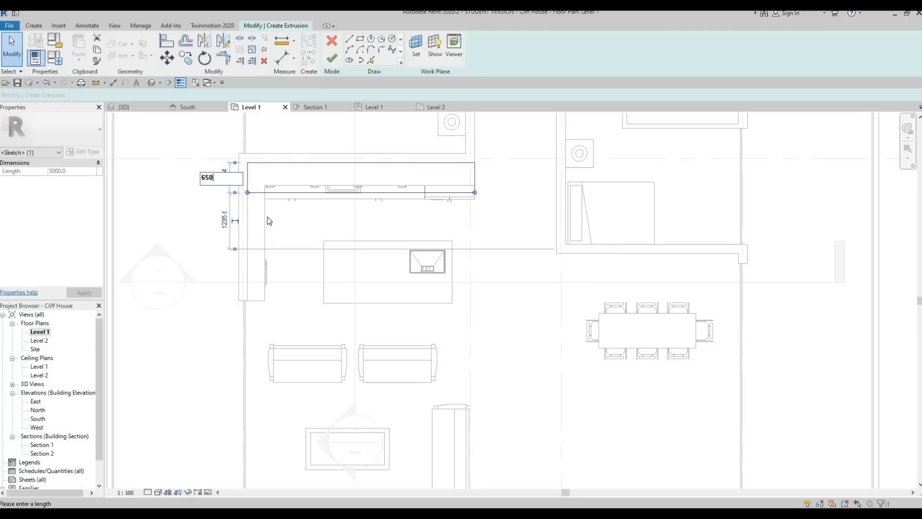
key(Return)
key(Escape)
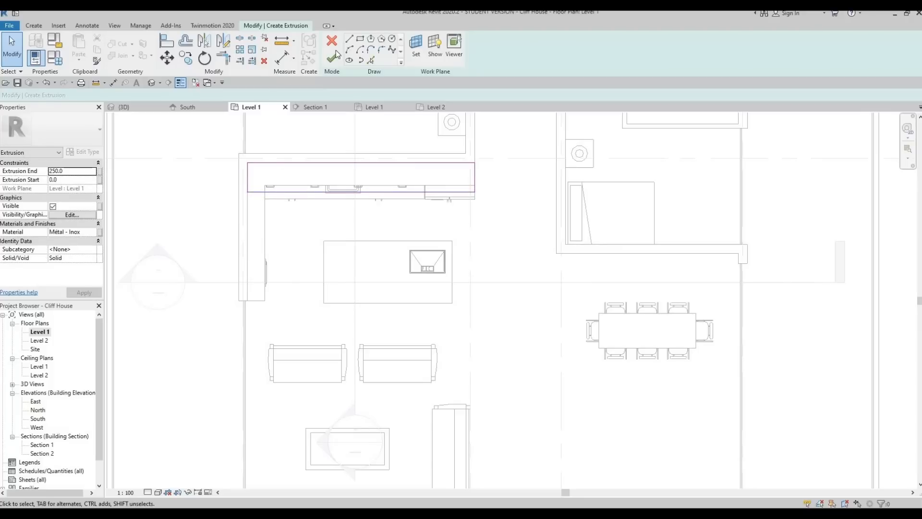
Extend the back-wall rectangle's side line along the side wall to the front glazing, making it 7900 mm long
click(248, 190)
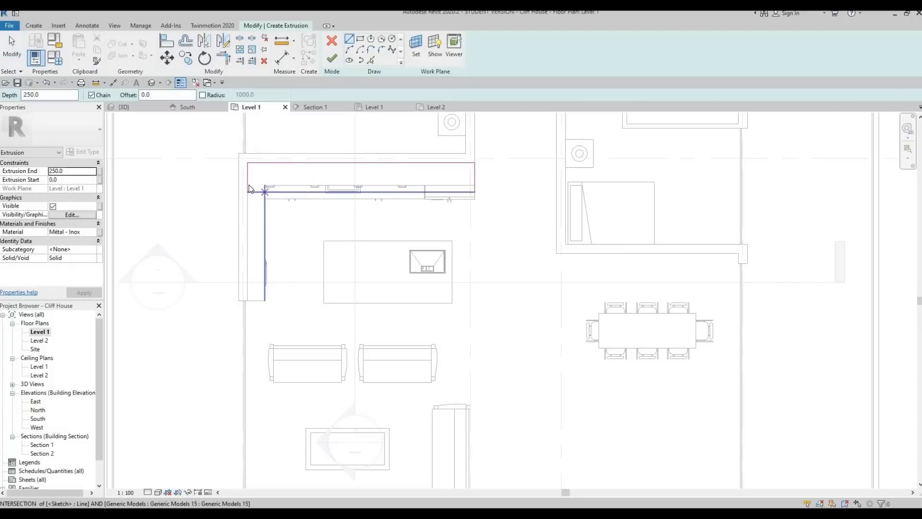
mouse_move(248, 192)
mouse_down()
mouse_move(237, 364)
mouse_move(247, 444)
mouse_up()
middle_drag(281, 195, 287, 123)
middle_drag(253, 378, 284, 163)
scroll(285, 161, down, 1)
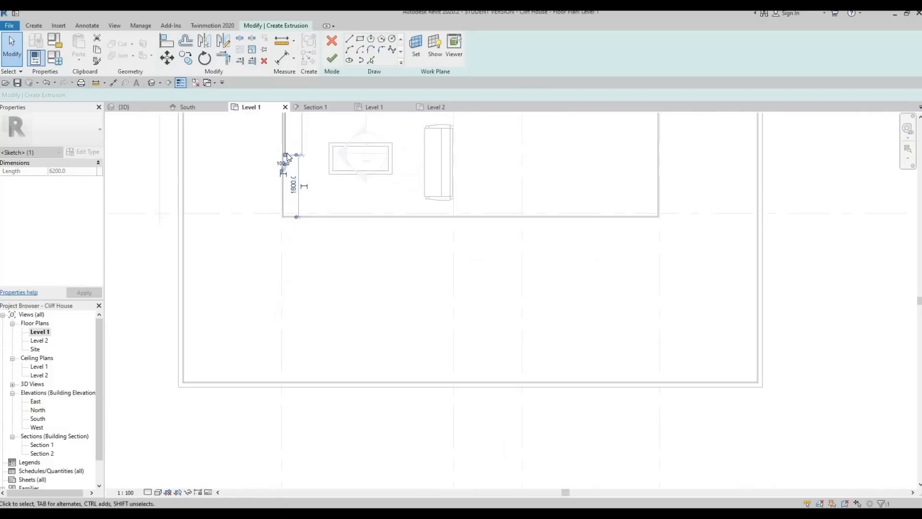
scroll(287, 158, up, 2)
drag(281, 235, 284, 264)
drag(368, 253, 329, 251)
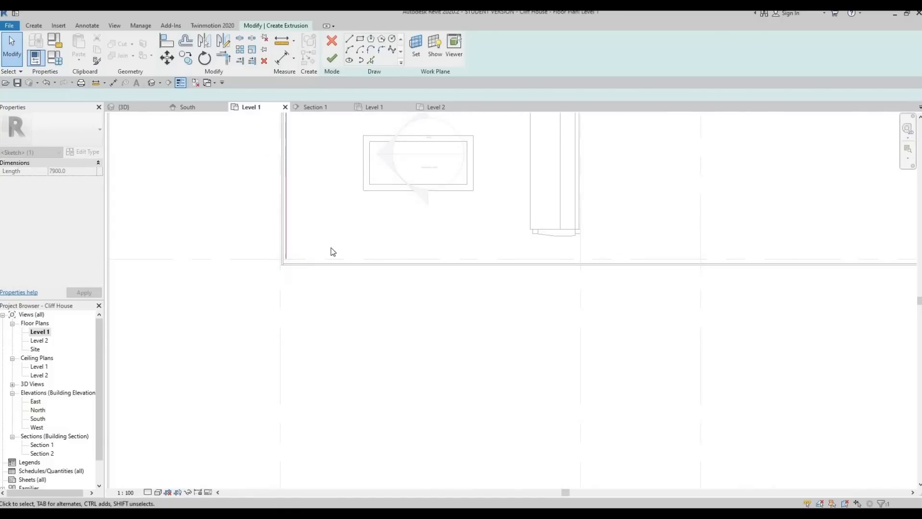
Add a sketch line along the front glazing by picking grid line D
scroll(372, 303, down, 5)
click(369, 62)
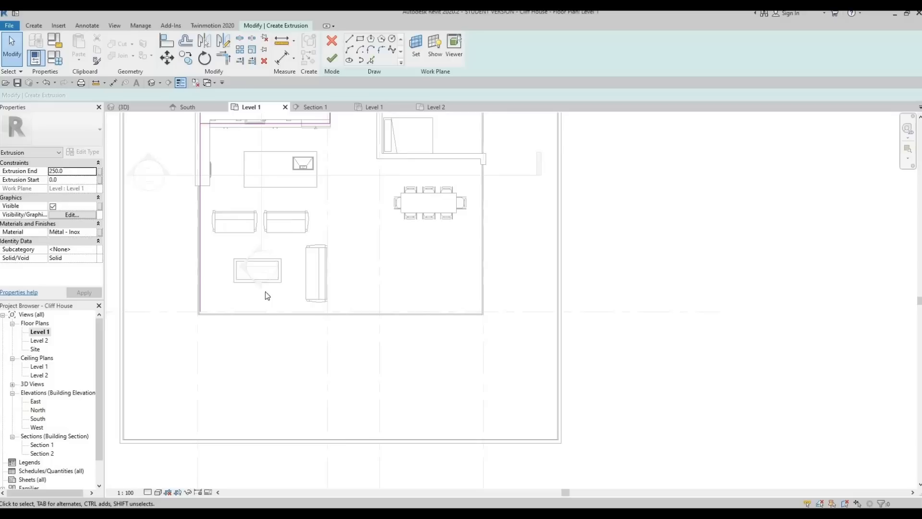
scroll(257, 312, up, 3)
scroll(394, 336, down, 2)
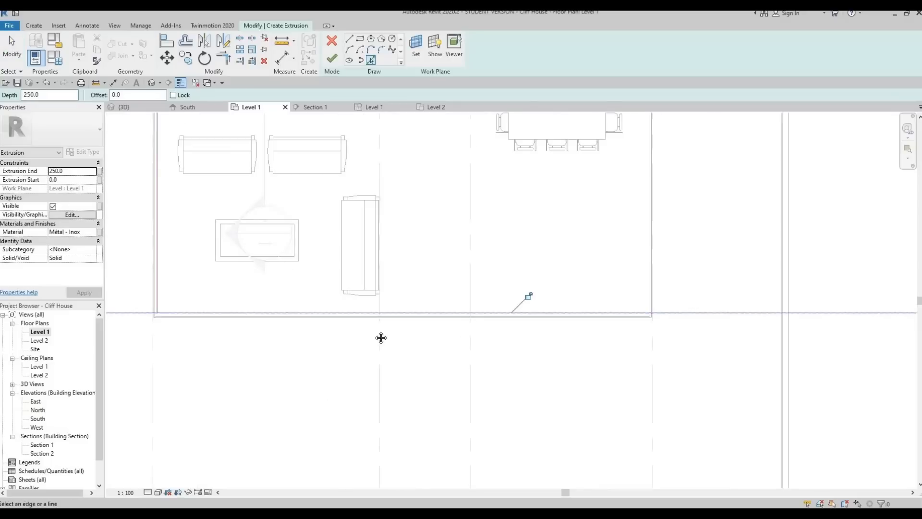
scroll(531, 282, up, 2)
scroll(504, 278, up, 2)
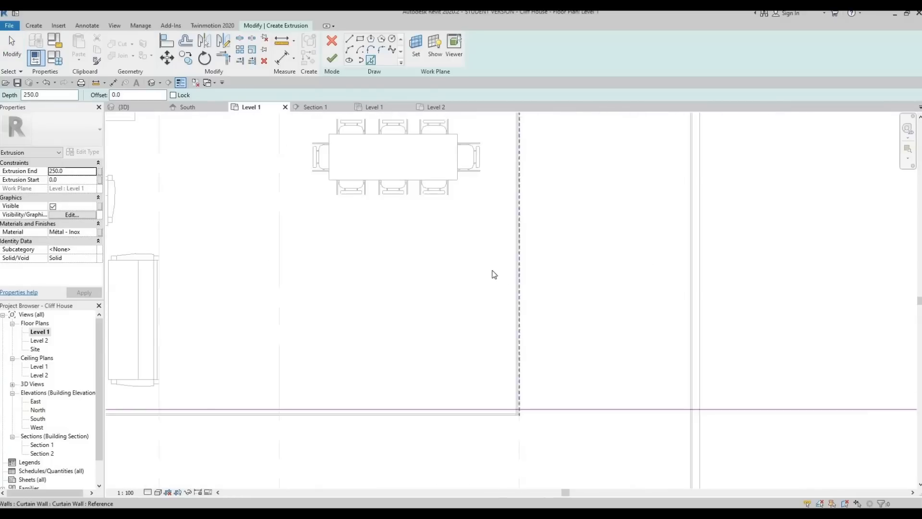
scroll(476, 368, up, 1)
Draw a sketch line along the dining-side glazing from the bedroom wall to the front line
scroll(441, 144, down, 2)
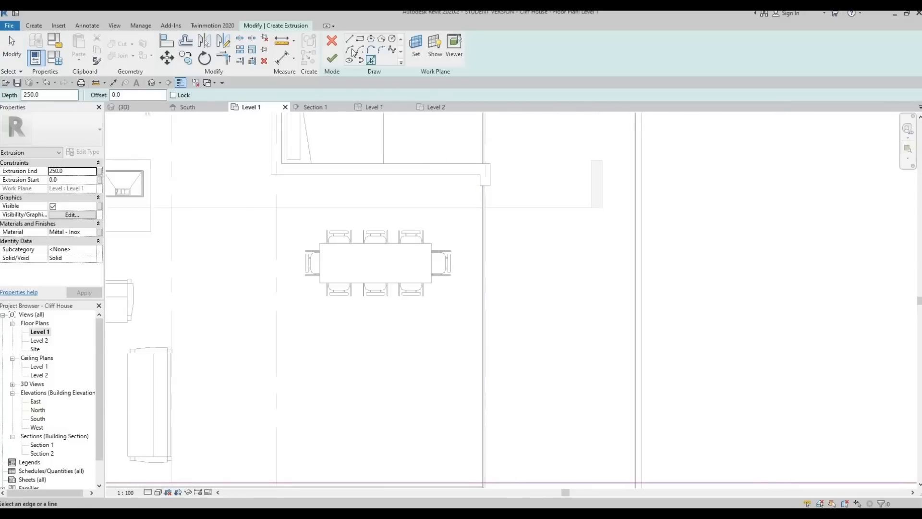
click(479, 174)
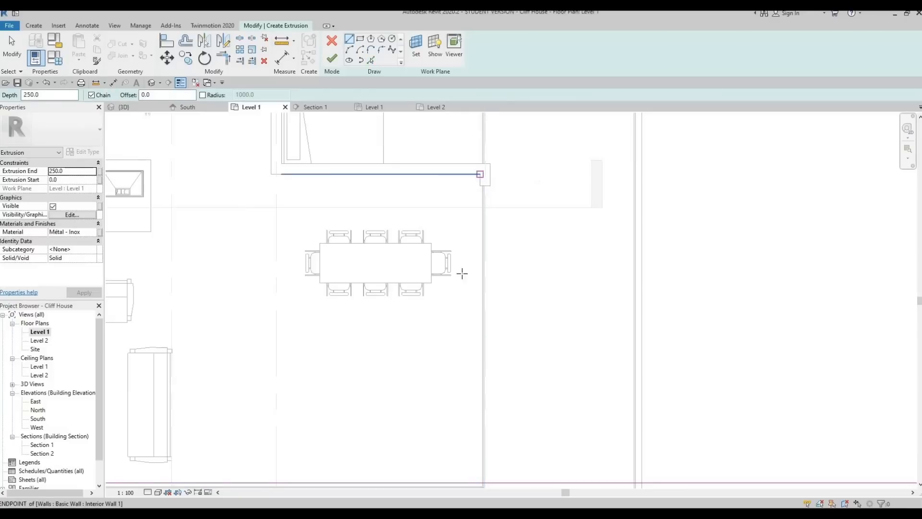
scroll(480, 249, up, 4)
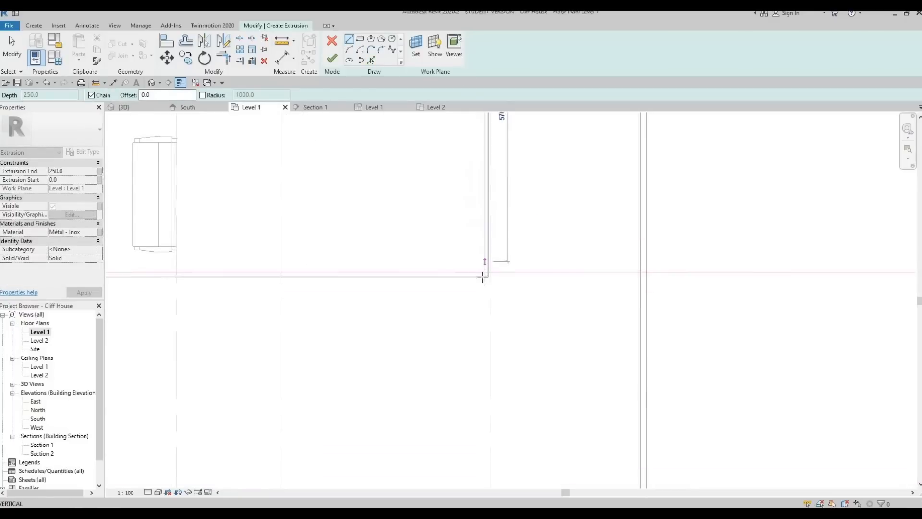
scroll(484, 274, up, 1)
middle_drag(467, 309, 467, 445)
scroll(459, 384, down, 1)
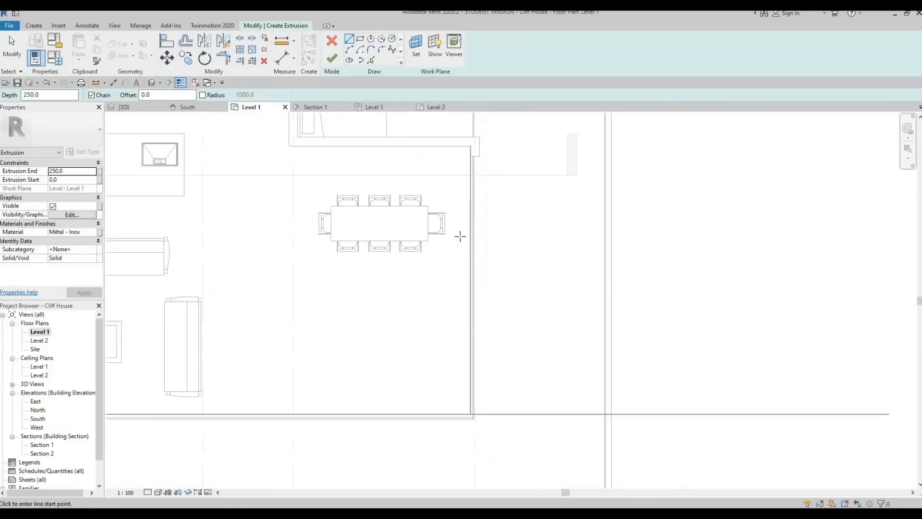
Draw a 4000 mm sketch line along the bedroom wall's face from the dining-side glazing line to the wall's outer corner
middle_drag(459, 237, 460, 321)
scroll(445, 216, up, 1)
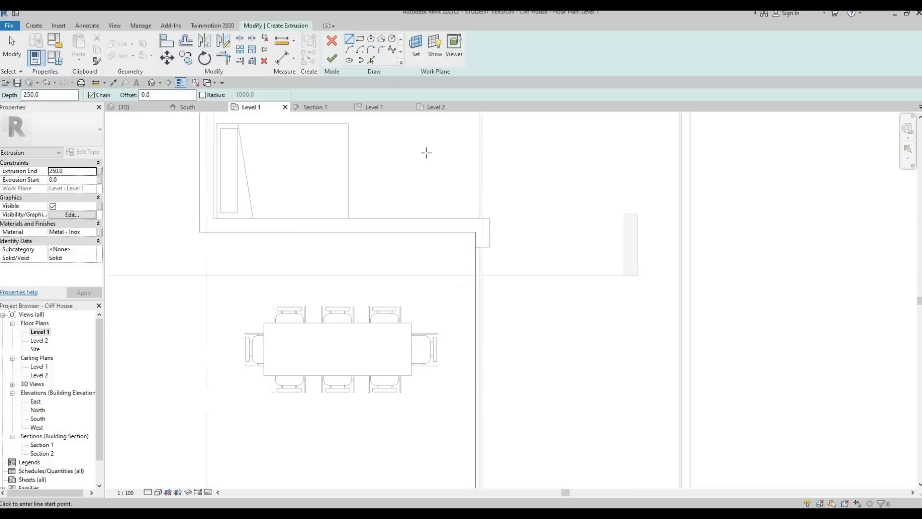
click(475, 232)
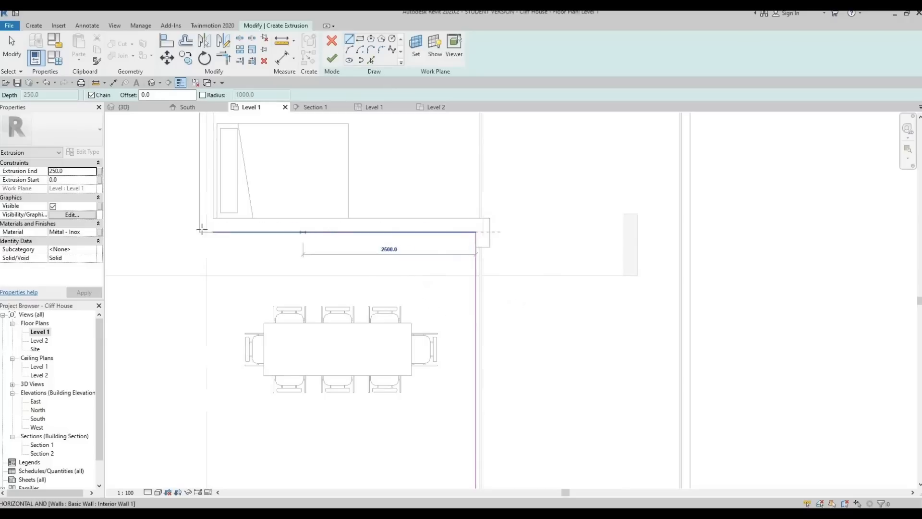
click(199, 232)
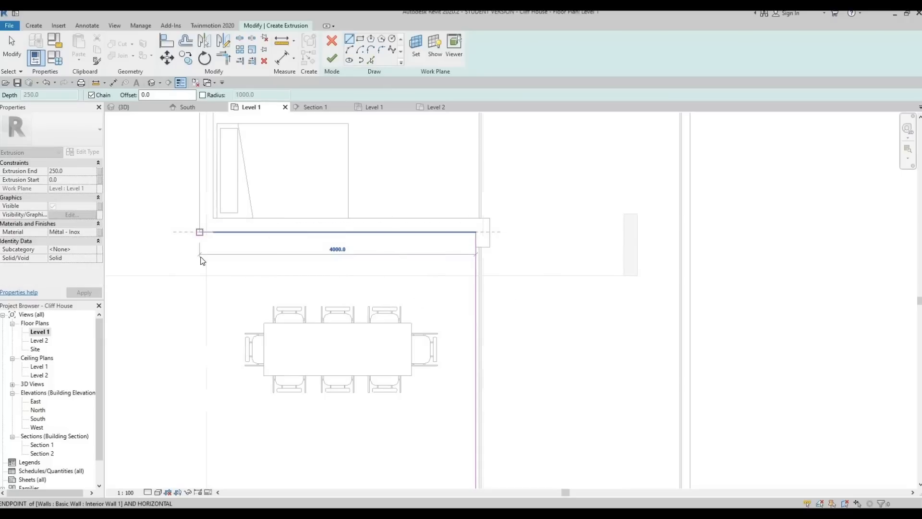
key(Escape)
key(Escape)
Add inner sketch lines offset 650 mm from the bedroom wall, dining-side glazing and front glazing lines
middle_drag(296, 249, 309, 243)
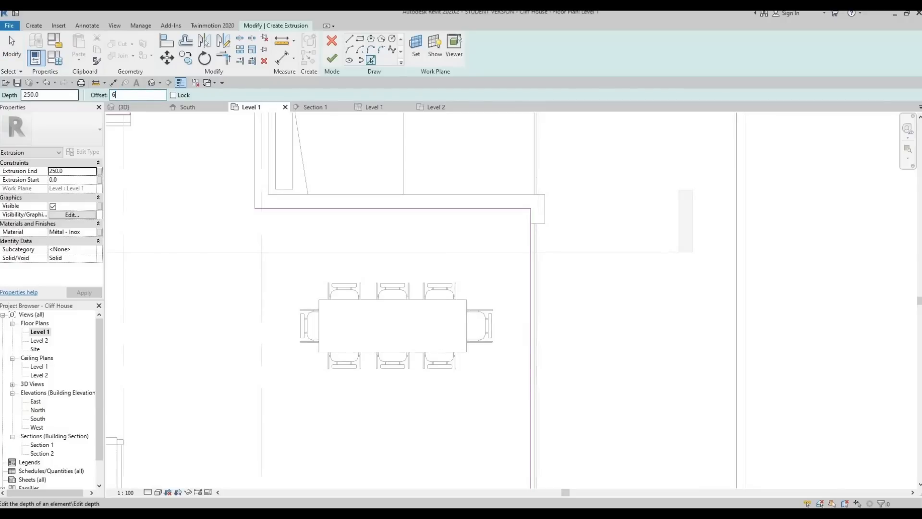
click(360, 211)
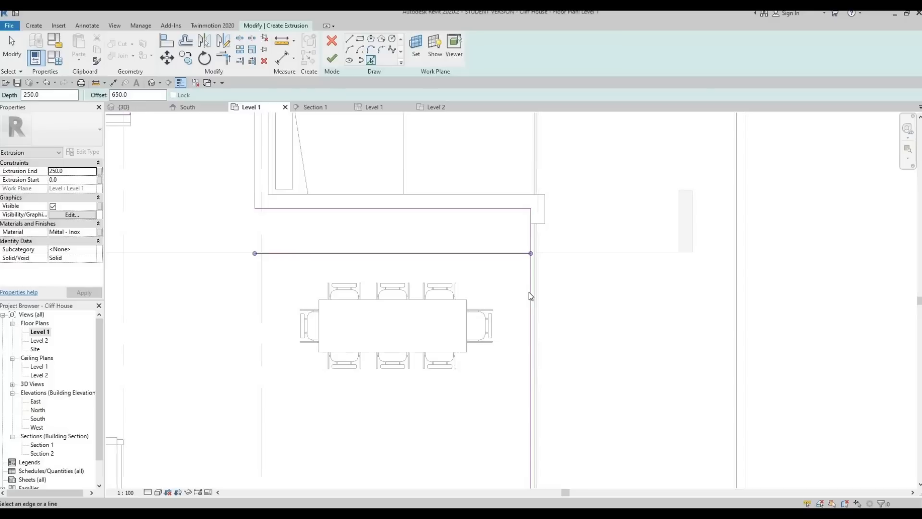
click(529, 292)
mouse_move(368, 466)
middle_down()
mouse_move(403, 303)
mouse_move(440, 205)
middle_up()
scroll(440, 205, down, 2)
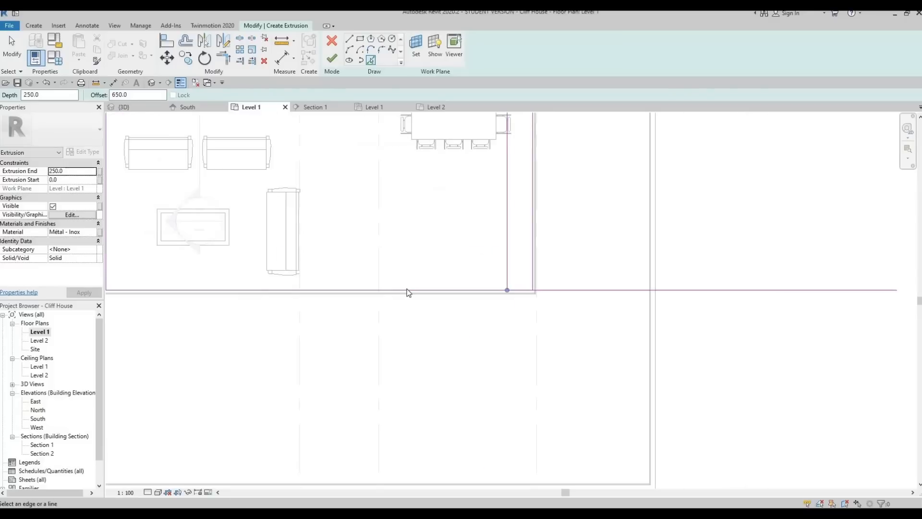
click(577, 289)
Add an inner sketch line offset 650 mm from the kitchen-side wall line
scroll(353, 290, down, 1)
middle_drag(142, 220, 428, 292)
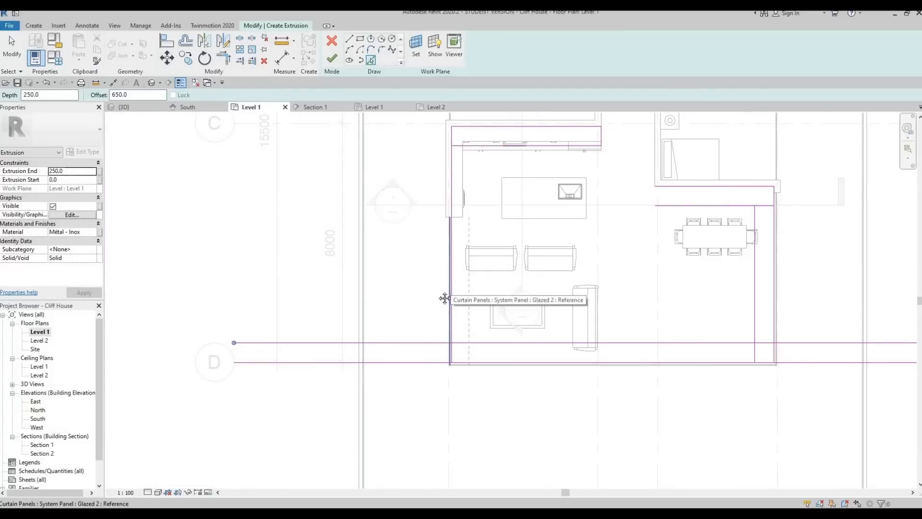
mouse_move(432, 294)
middle_down()
mouse_move(419, 299)
mouse_move(430, 288)
middle_up()
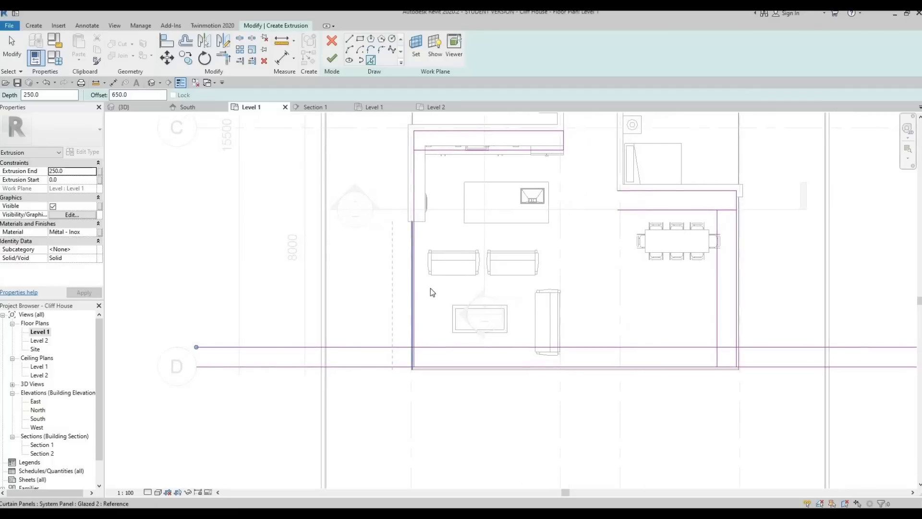
scroll(420, 171, up, 2)
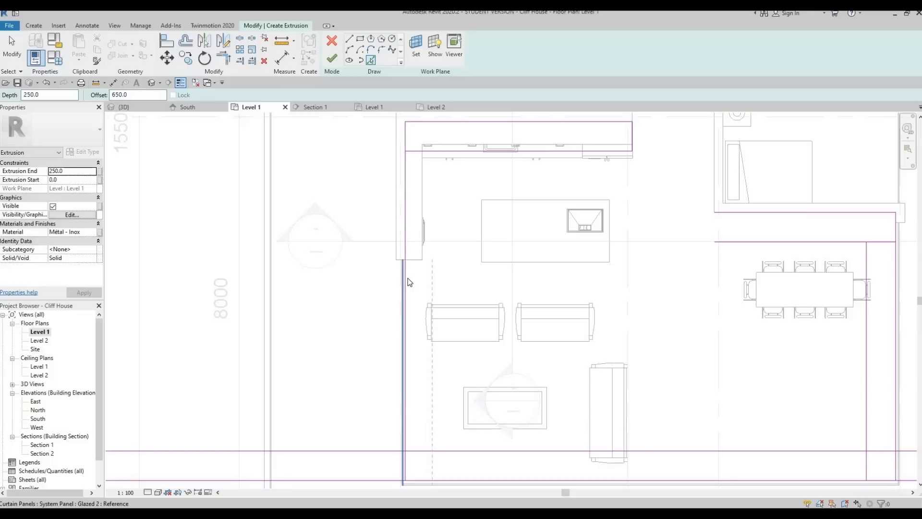
click(417, 288)
scroll(376, 271, down, 2)
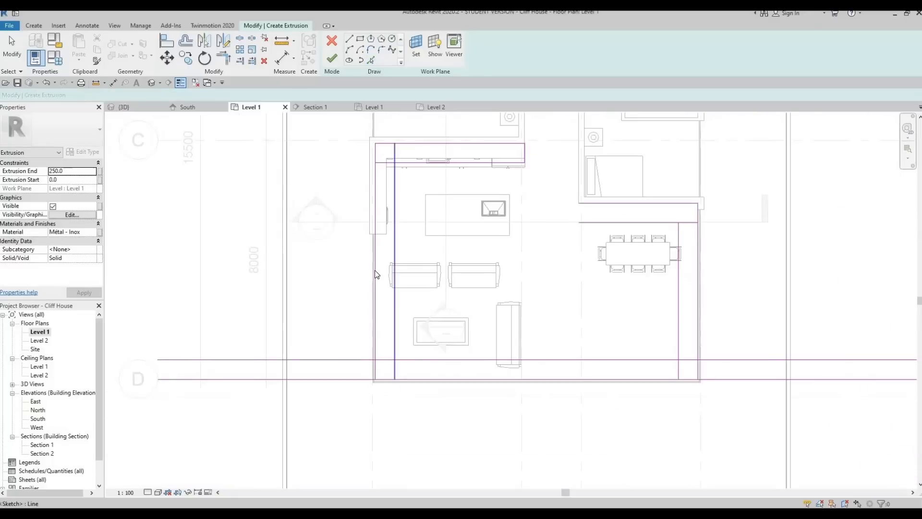
Trim the inner and outer sketch lines to corners where the kitchen-side wall meets the front glazing
key(Escape)
key(t)
key(r)
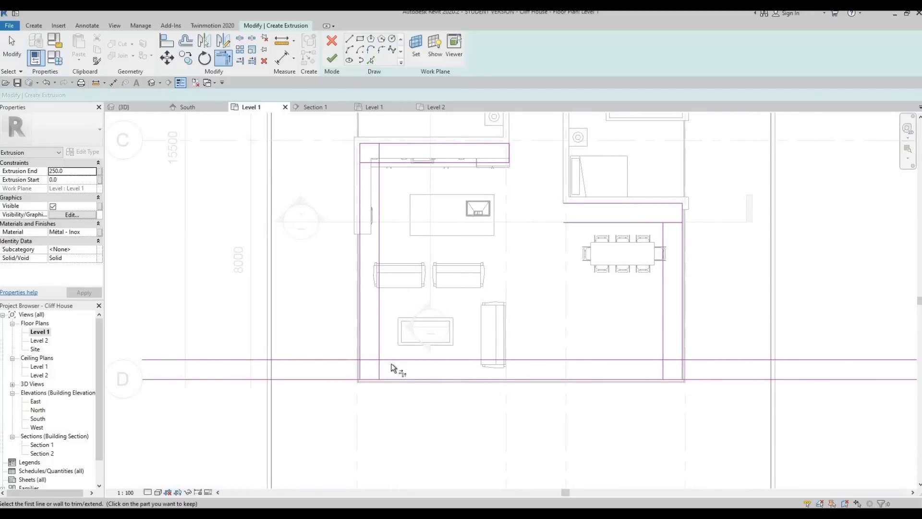
click(393, 359)
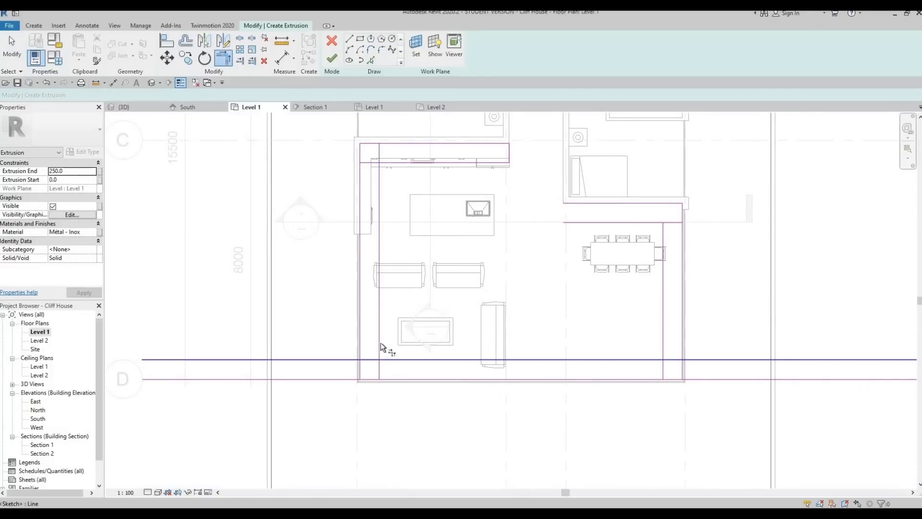
click(380, 342)
click(367, 369)
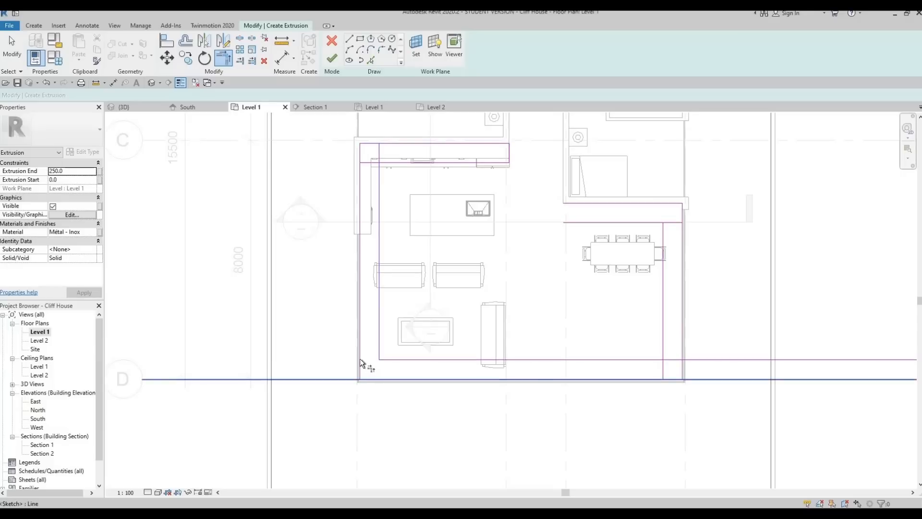
click(360, 358)
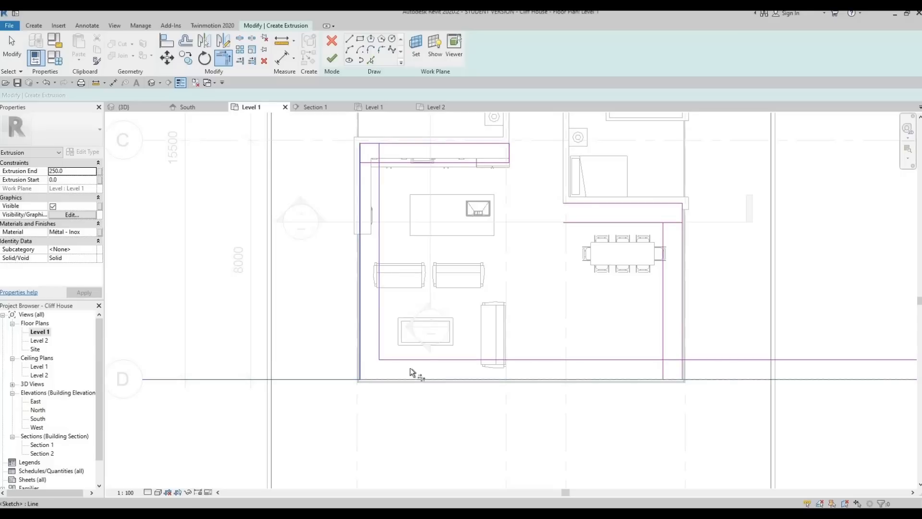
Trim the dining-side sketch lines to corners with the front lines, and the inner one with the bedroom wall's offset line
click(678, 378)
click(681, 369)
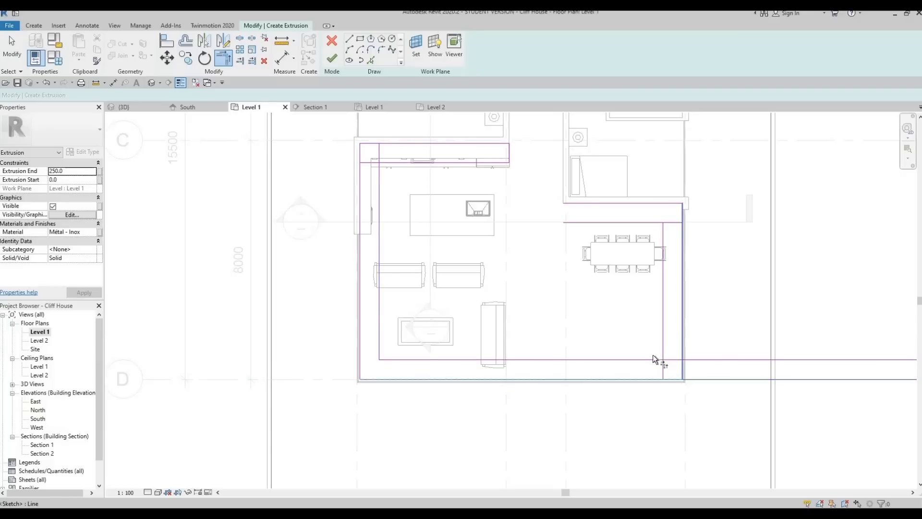
click(654, 359)
click(665, 268)
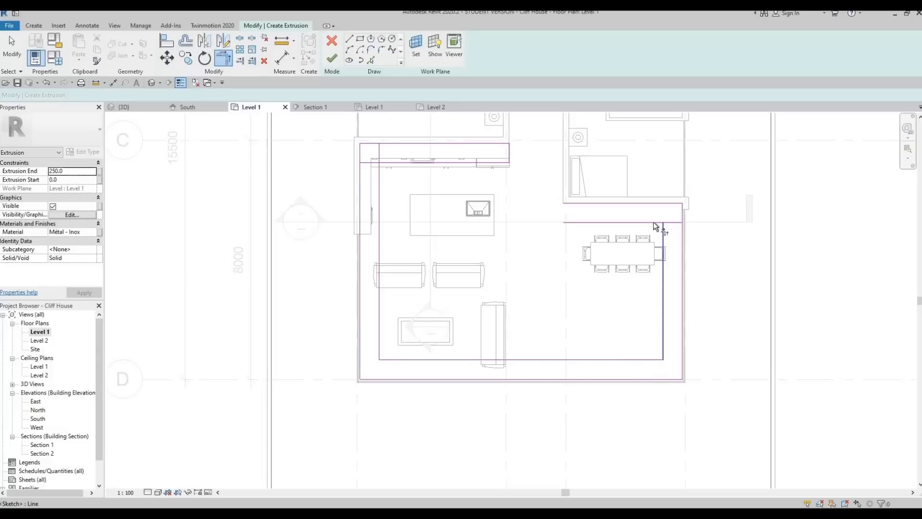
click(664, 232)
click(635, 223)
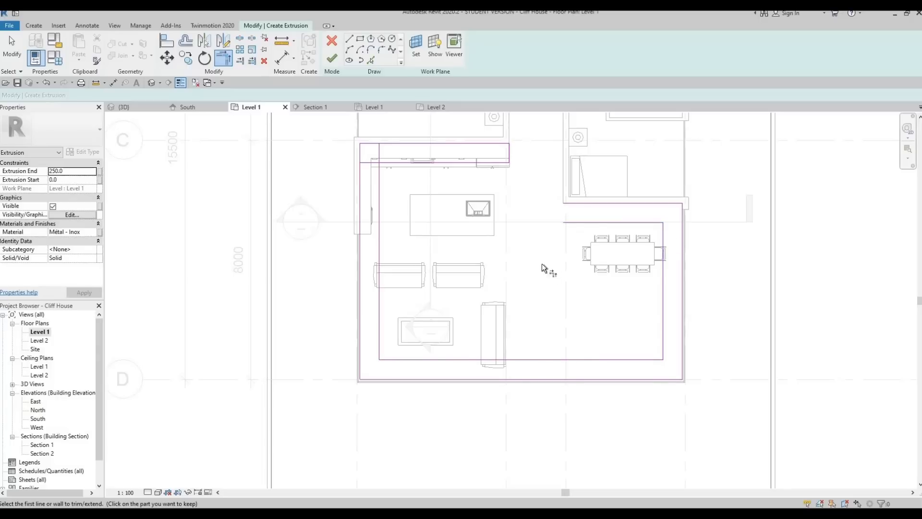
Trim the inner kitchen-side line and the back-wall rectangle's front line to a corner
scroll(536, 237, up, 3)
click(291, 185)
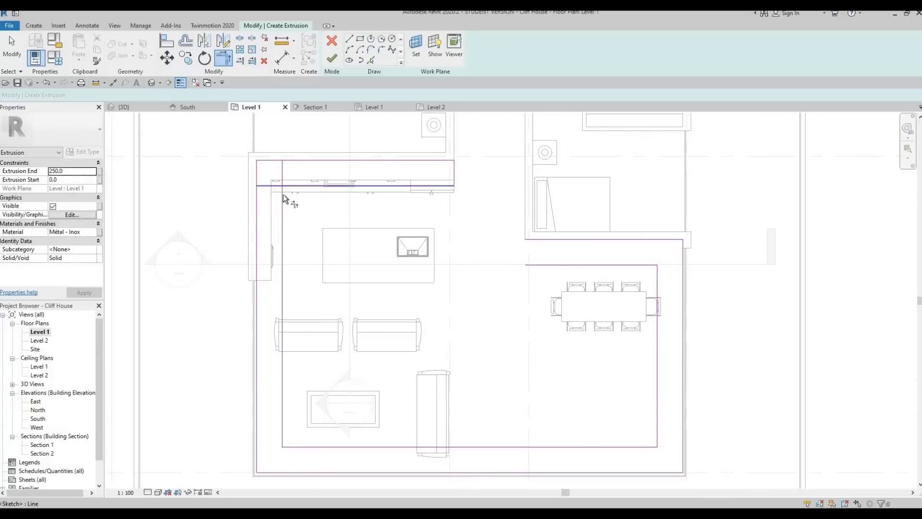
click(283, 194)
Close the sketch outline with a short line across its open end at the bedroom wall's outer corner
middle_drag(356, 264, 292, 266)
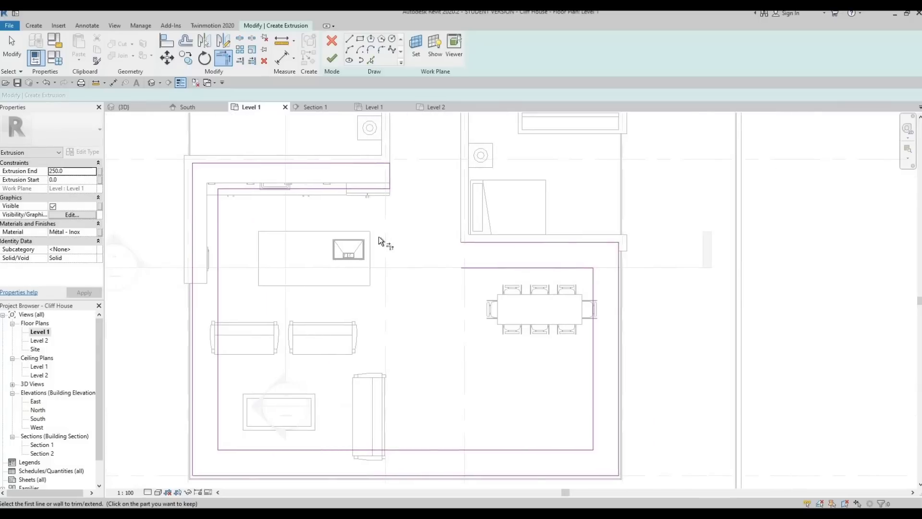
middle_drag(473, 244, 385, 240)
scroll(386, 240, up, 2)
key(Escape)
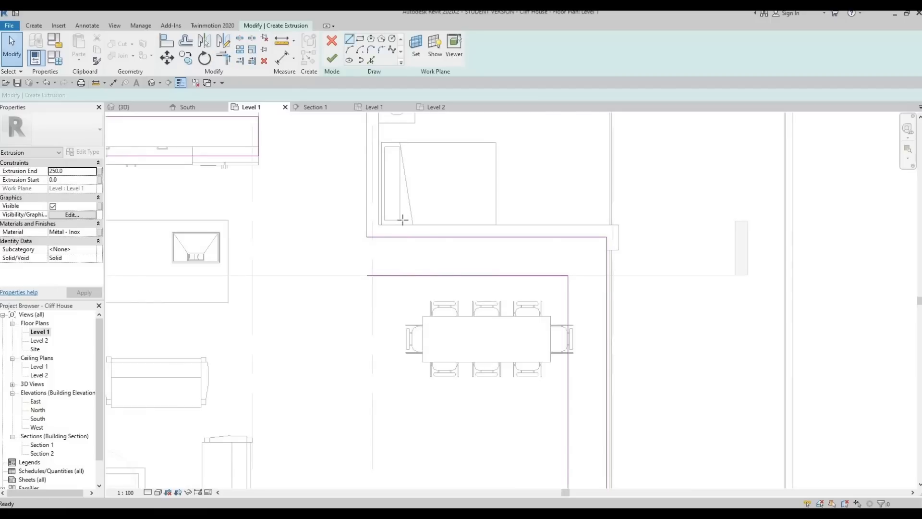
key(l)
key(i)
click(367, 237)
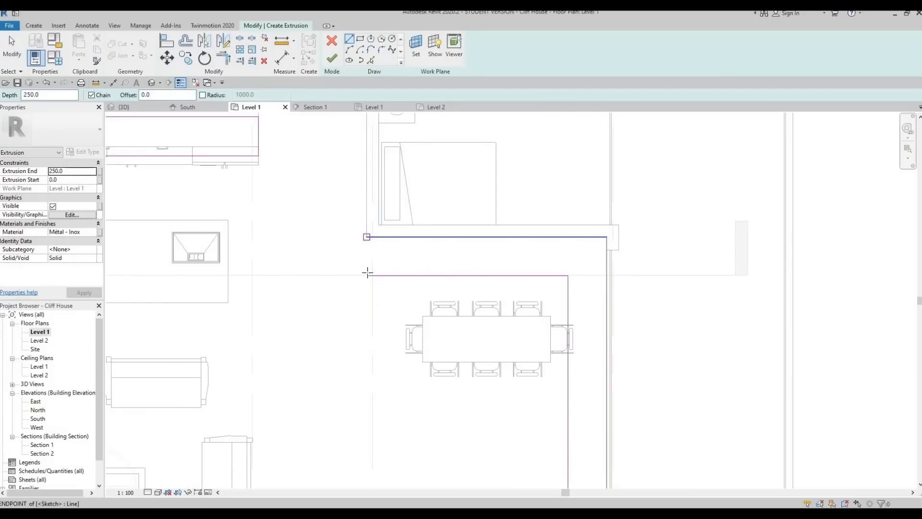
click(367, 276)
key(Escape)
key(Escape)
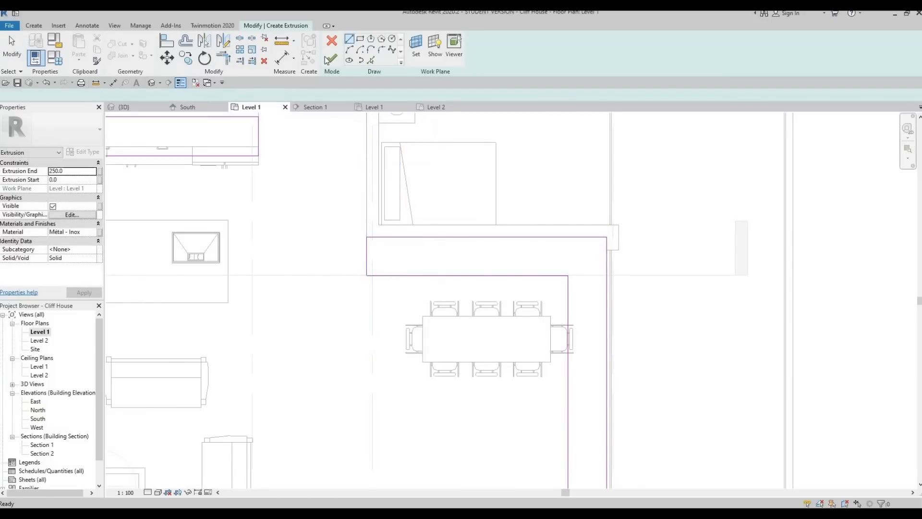
Finish the extrusion sketch and open the 3D view showing the new band around the living area
click(332, 59)
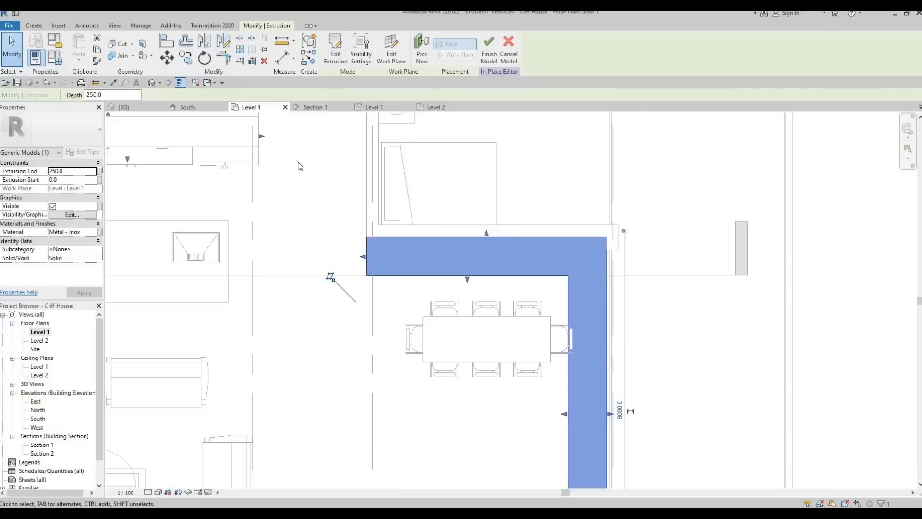
middle_drag(298, 165, 415, 118)
scroll(415, 119, down, 1)
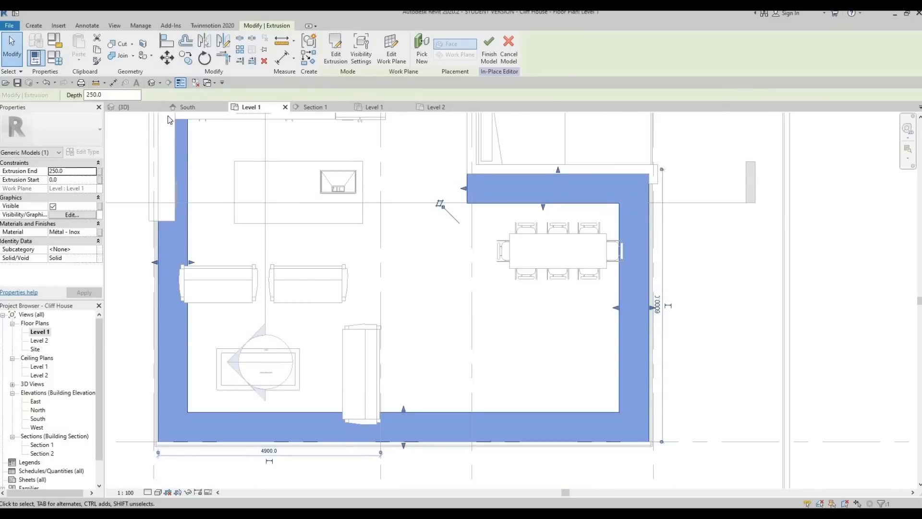
shift+middle_drag(286, 274, 258, 341)
click(304, 321)
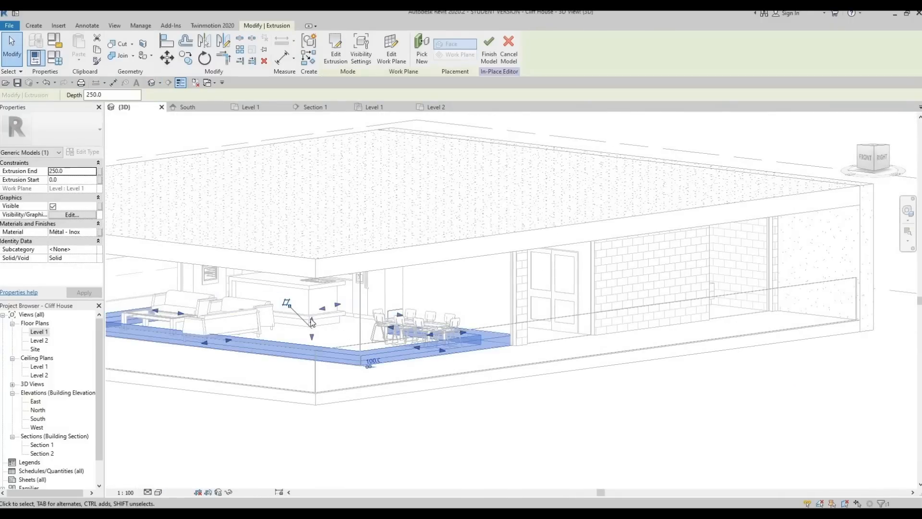
Raise the band off the floor, bringing its extrusion end to 3000 mm and its extrusion start to about 2824 mm
drag(317, 266, 319, 226)
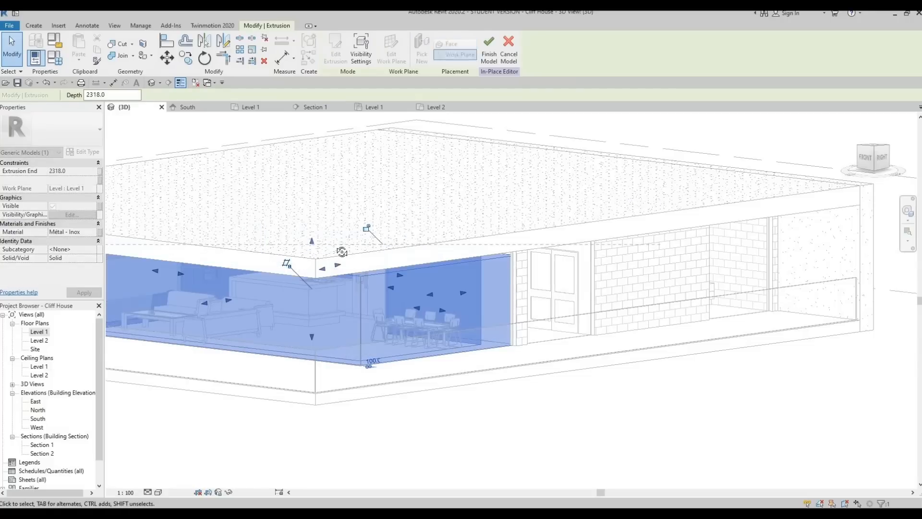
shift+middle_drag(319, 226, 329, 243)
scroll(303, 249, up, 2)
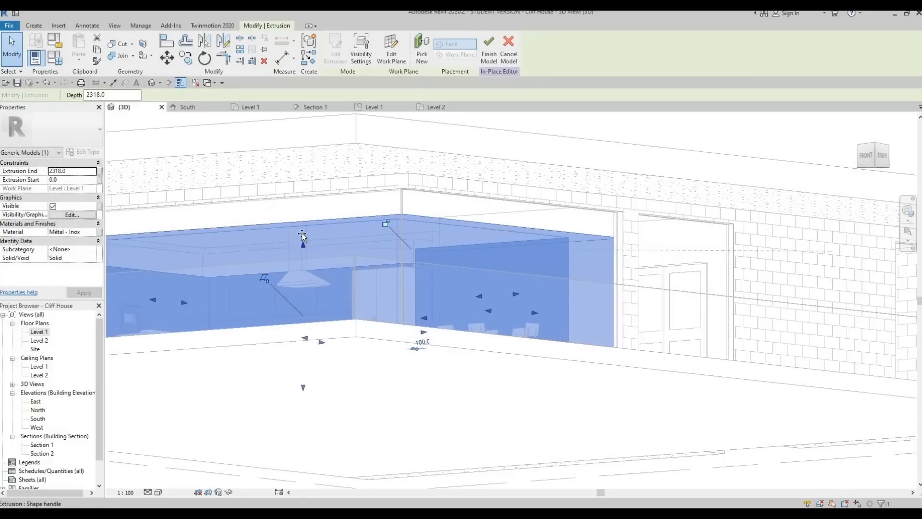
drag(304, 239, 307, 207)
drag(362, 330, 362, 332)
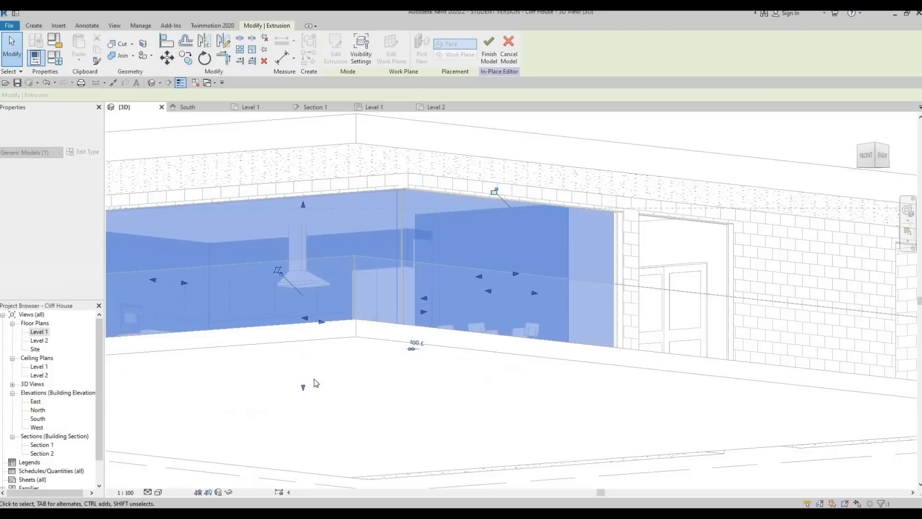
drag(317, 292, 360, 252)
shift+middle_drag(370, 259, 232, 248)
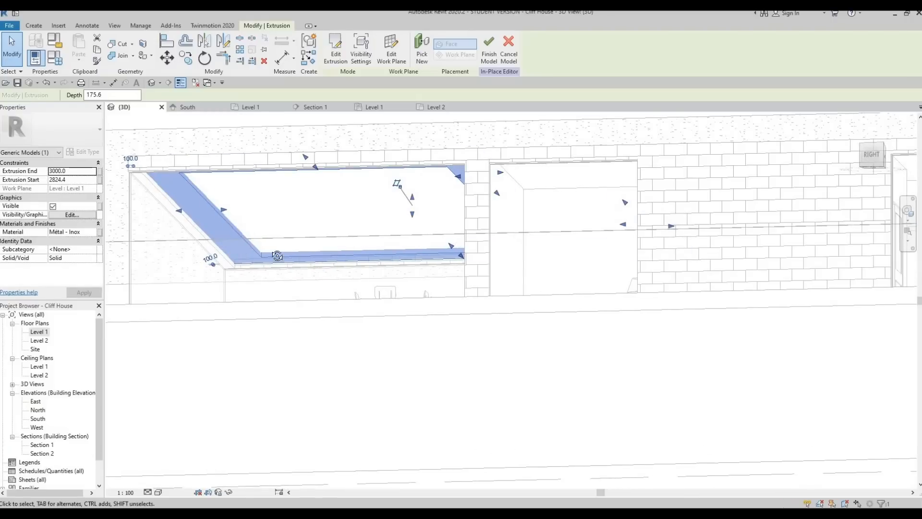
Align the band's bottom face with the underside of the exterior wall above the glazed opening
shift+middle_drag(309, 265, 518, 203)
scroll(336, 212, up, 2)
scroll(460, 258, up, 3)
middle_drag(403, 254, 500, 264)
click(510, 271)
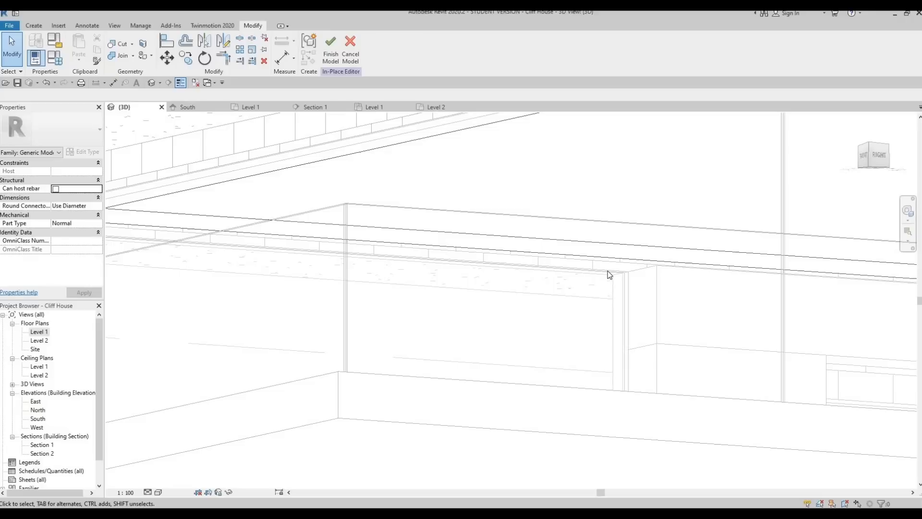
key(l)
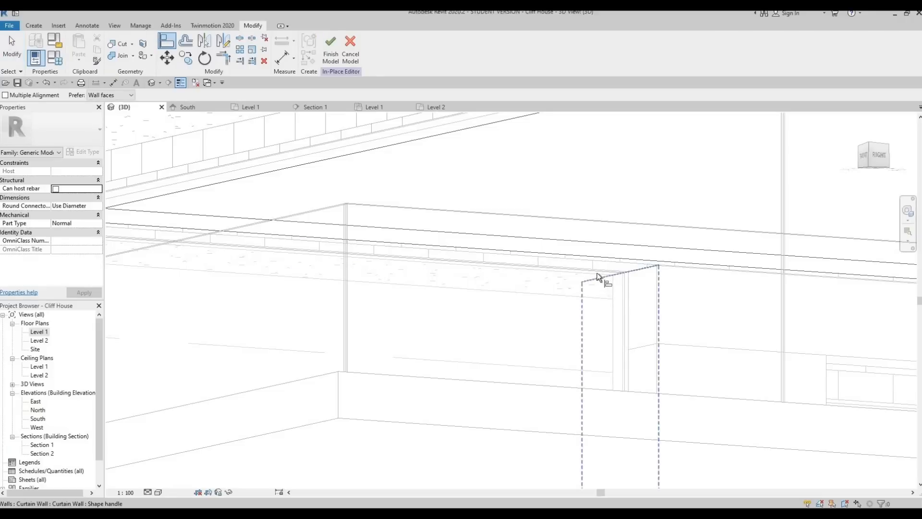
click(598, 252)
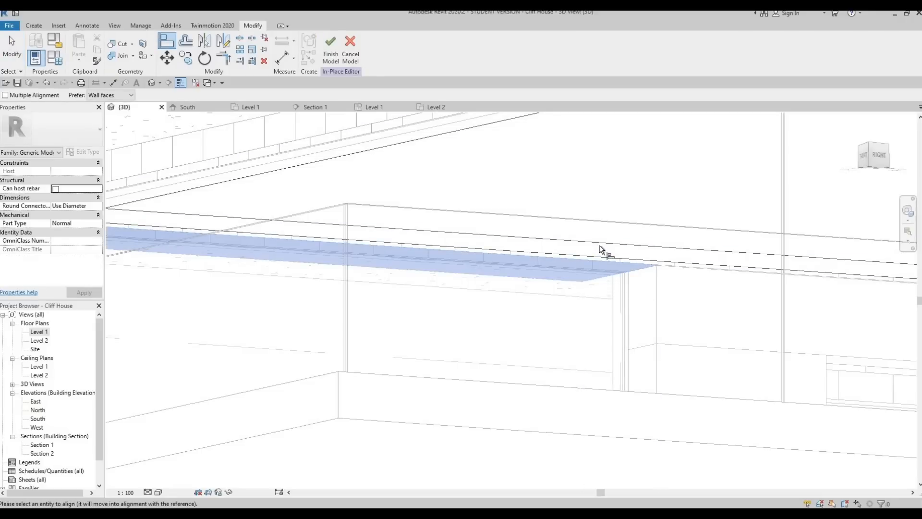
shift+middle_drag(517, 235, 471, 206)
key(Escape)
key(Escape)
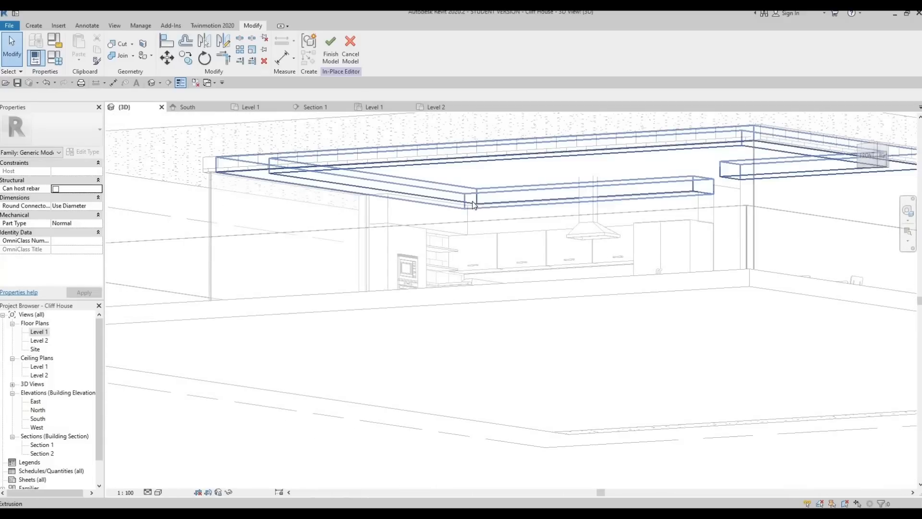
click(472, 205)
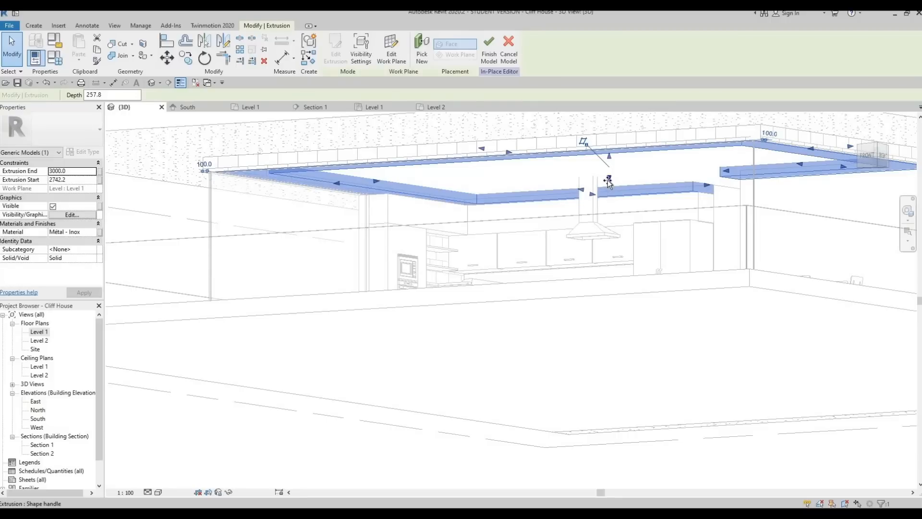
drag(608, 181, 610, 178)
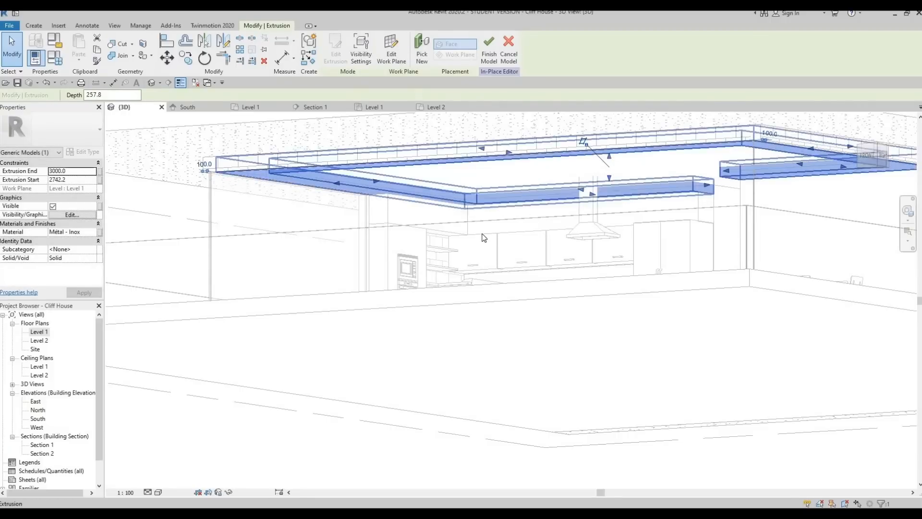
key(ctrl+z)
Realign the band's lower face with the wall's underside at the opening beside the kitchen
scroll(469, 211, up, 4)
middle_drag(469, 211, 546, 268)
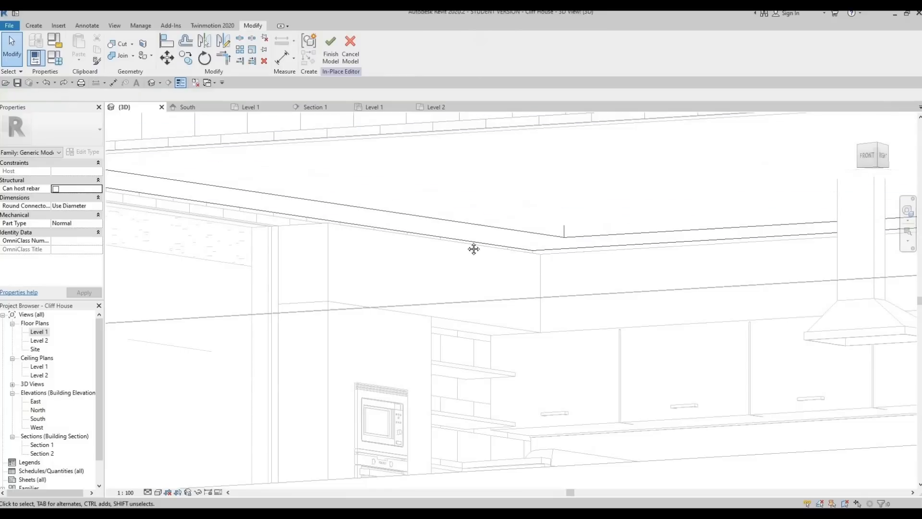
middle_drag(484, 256, 600, 246)
key(l)
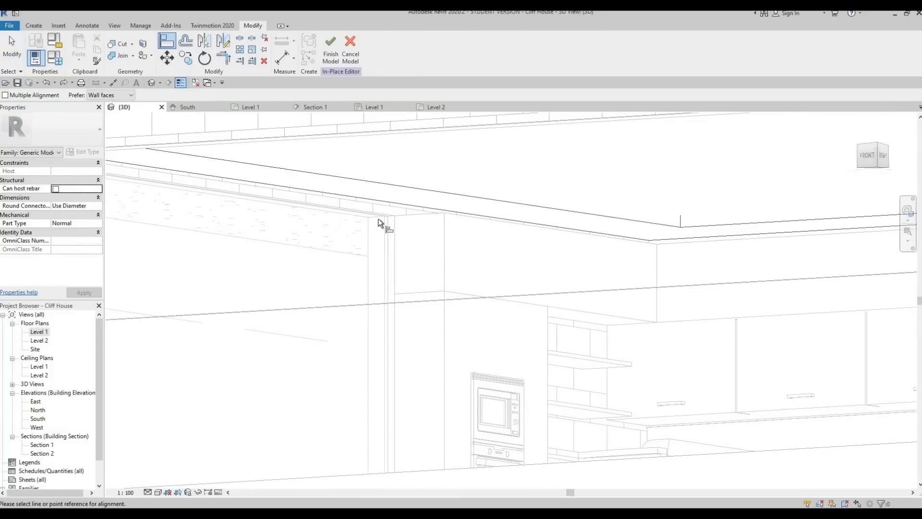
click(378, 217)
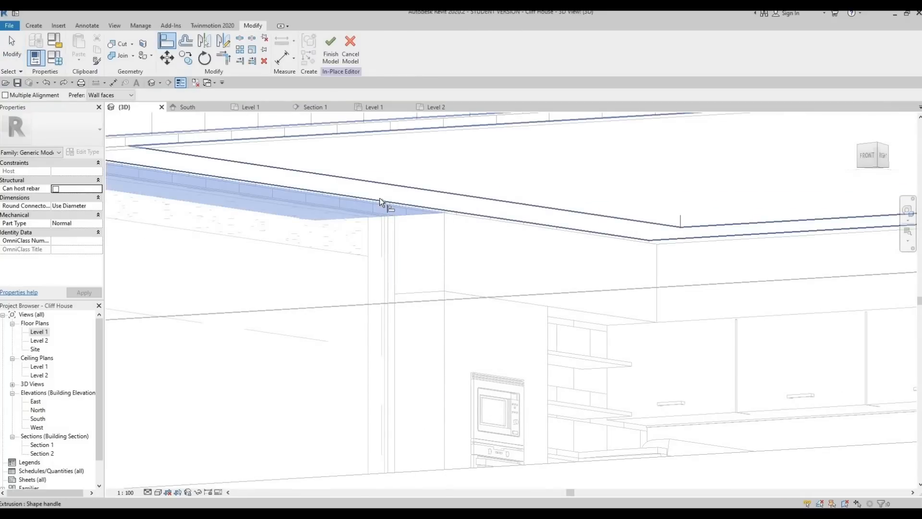
scroll(384, 201, down, 5)
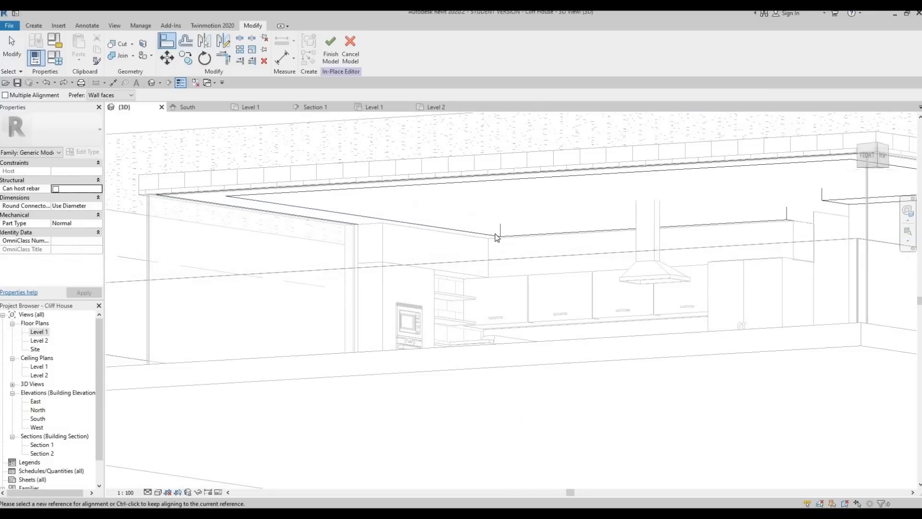
key(Escape)
Lower the band's top face to an extrusion end of about 2833 mm
click(652, 187)
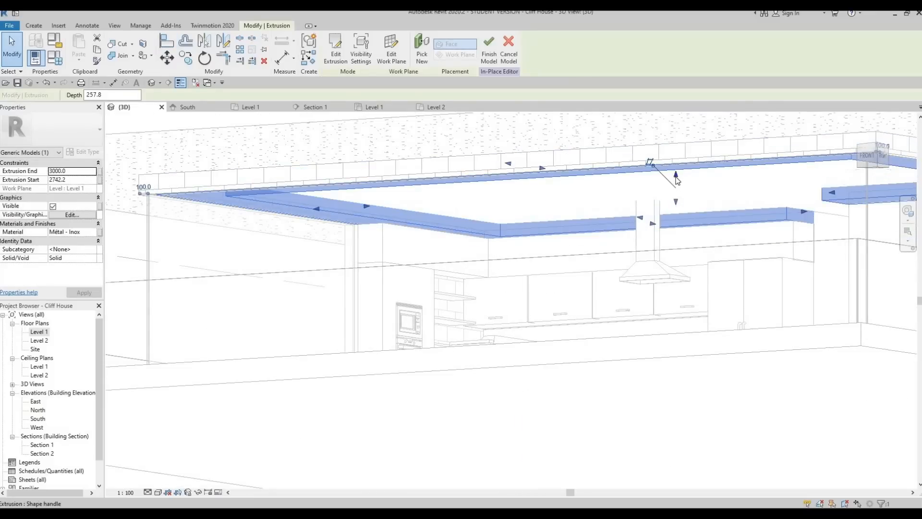
drag(676, 185, 676, 193)
click(523, 240)
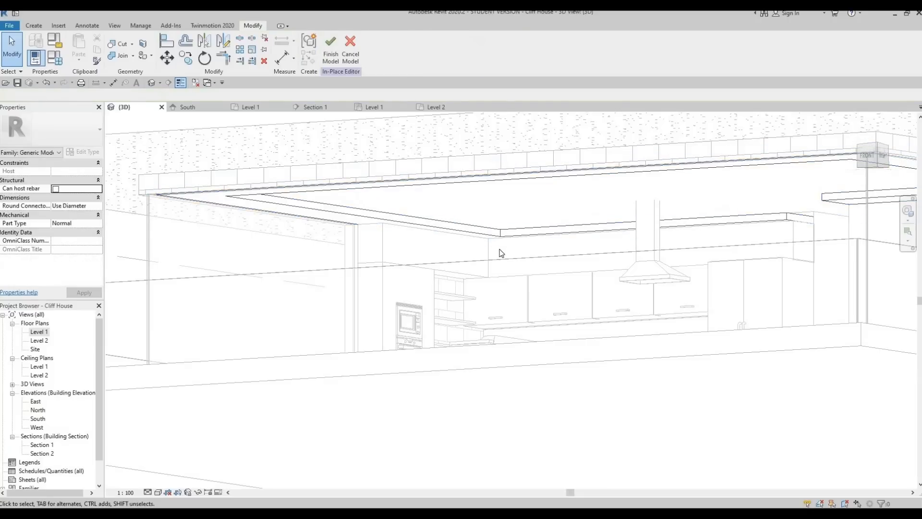
key(l)
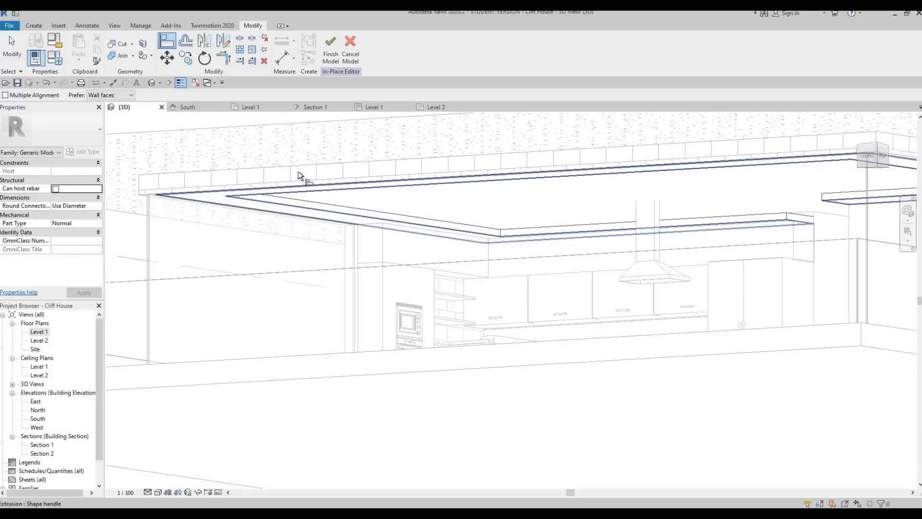
click(315, 179)
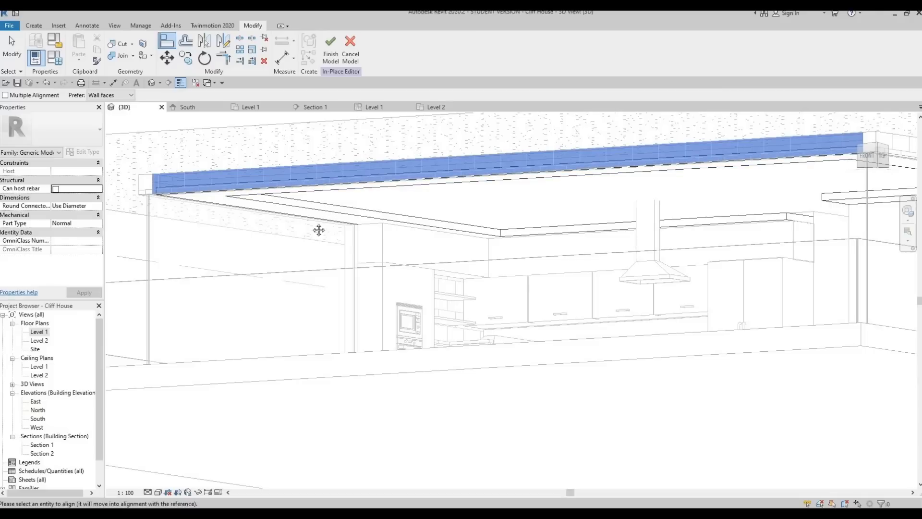
key(Escape)
key(Escape)
Align the band's top face with the underside of the ceiling above the kitchen and living area
shift+middle_drag(381, 267, 479, 194)
scroll(484, 192, up, 3)
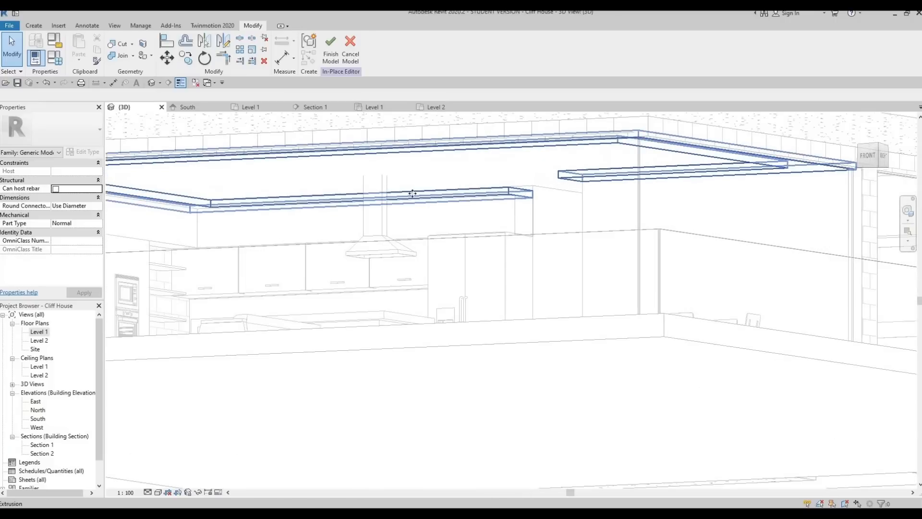
click(412, 192)
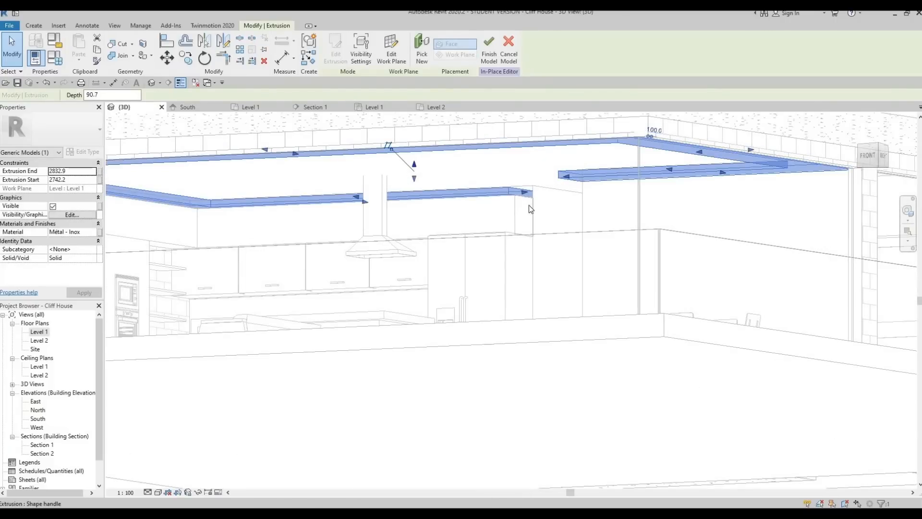
key(a)
key(l)
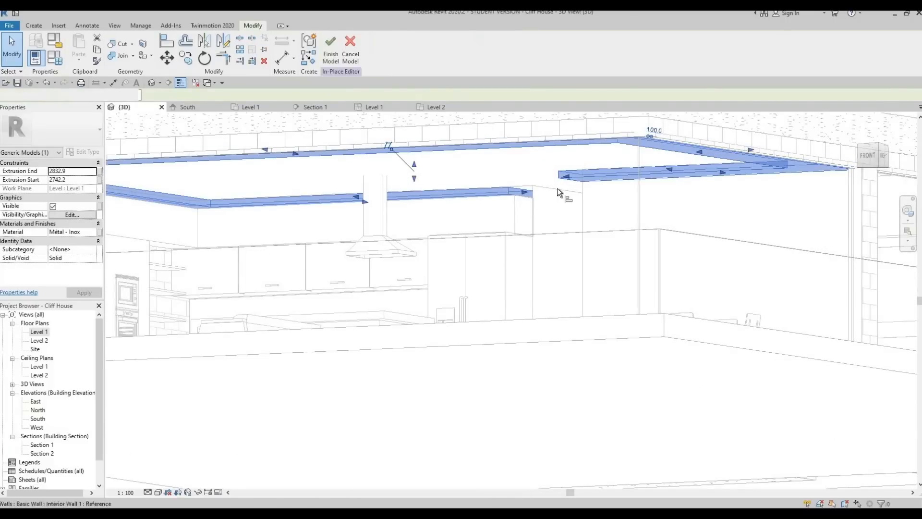
click(526, 190)
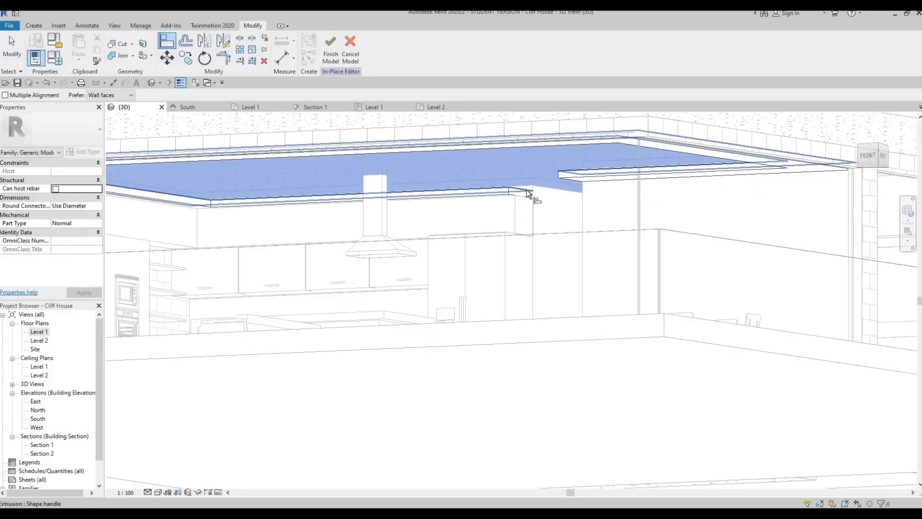
click(527, 190)
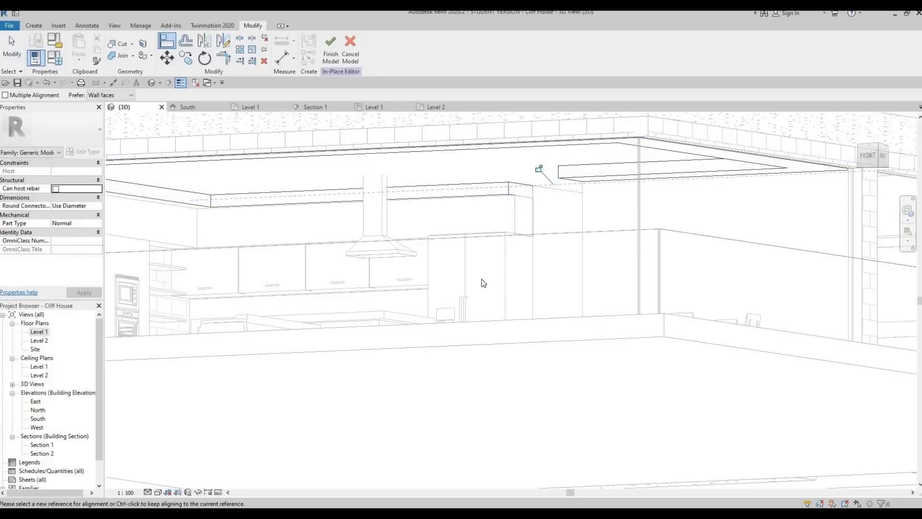
key(Escape)
key(Escape)
Finish the in-place band model and return to the full 3D model of the house
shift+middle_drag(437, 200, 485, 269)
scroll(454, 271, down, 1)
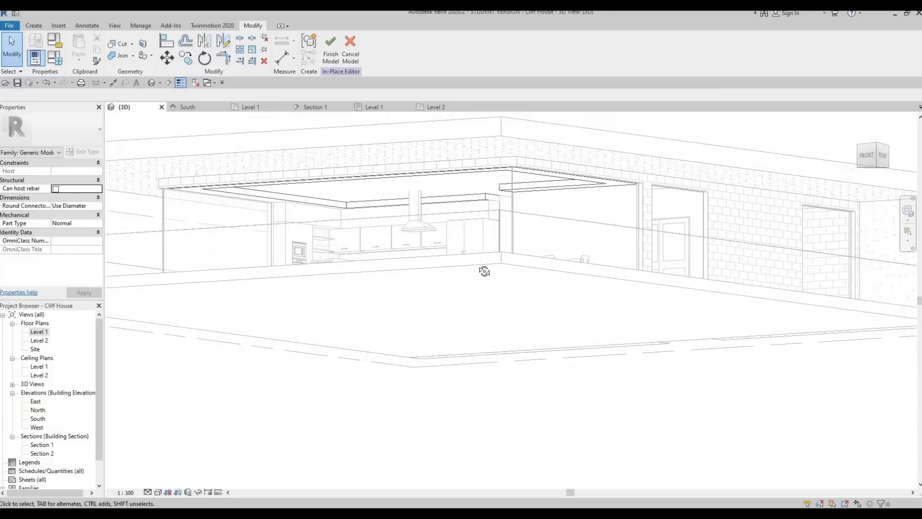
mouse_move(547, 278)
shift+middle_down()
mouse_move(642, 274)
mouse_move(544, 287)
shift+middle_up()
shift+middle_drag(482, 290, 322, 144)
middle_drag(448, 230, 456, 208)
scroll(458, 211, up, 1)
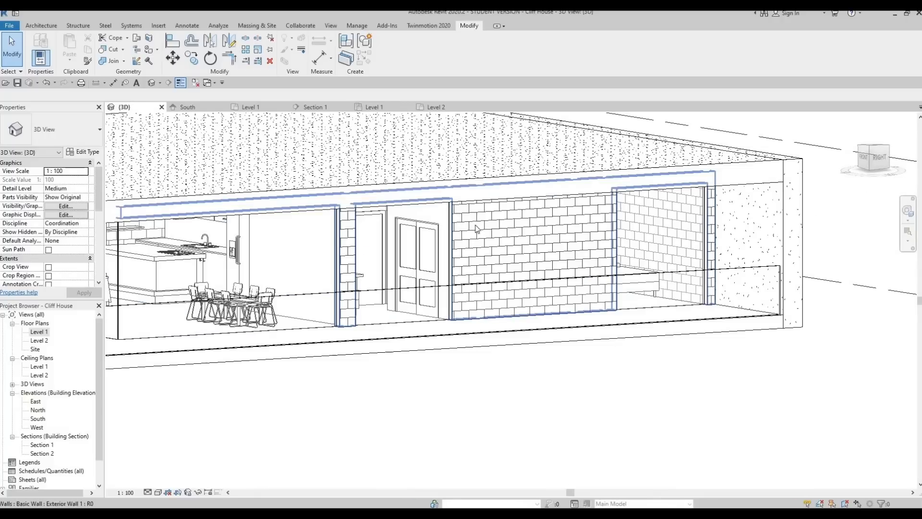
middle_drag(635, 186, 633, 180)
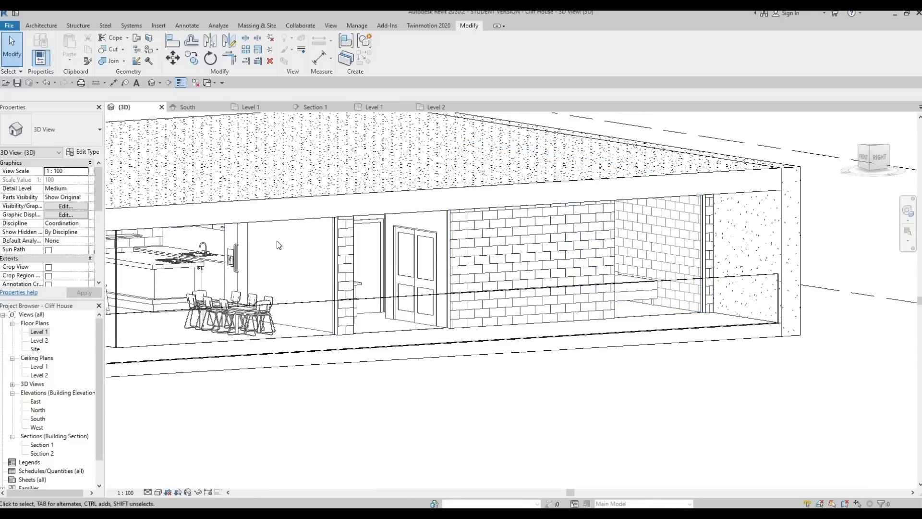
Set the Concrete, Precast structure layer of the Roof 1 type to 300 mm thick
click(145, 174)
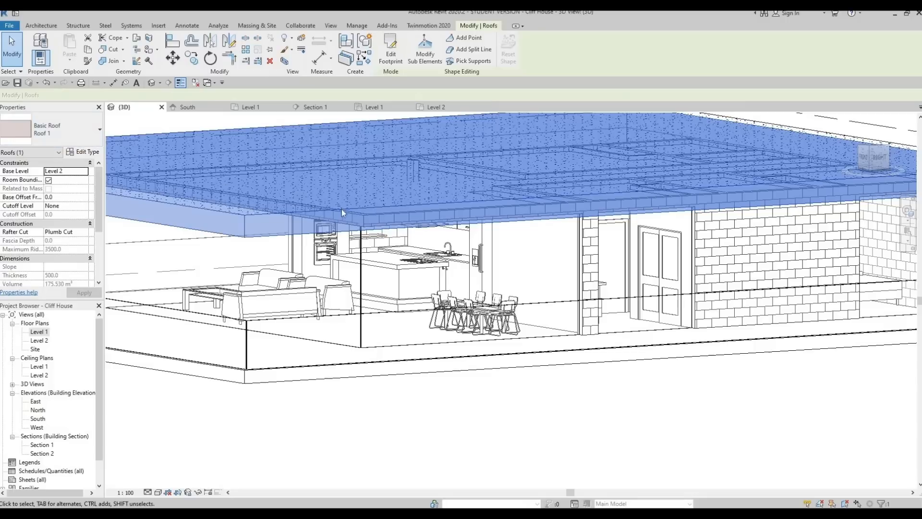
click(84, 152)
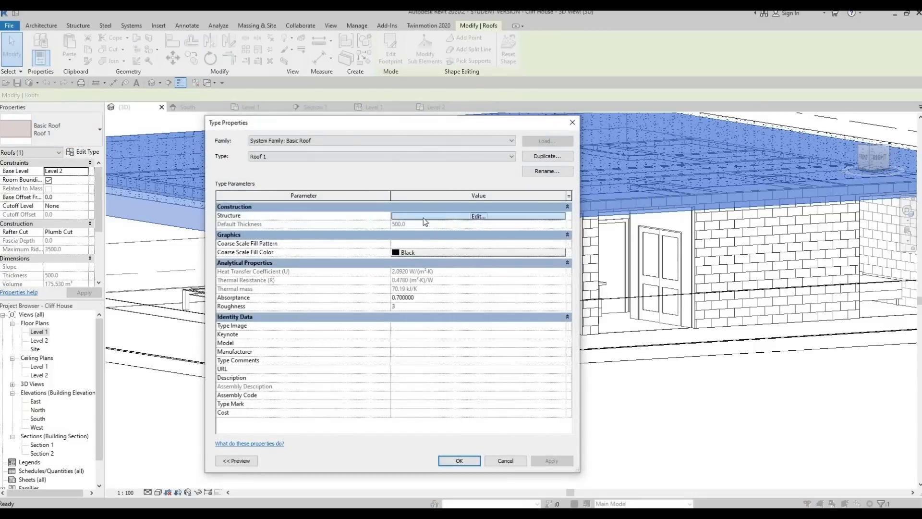
click(422, 218)
click(423, 218)
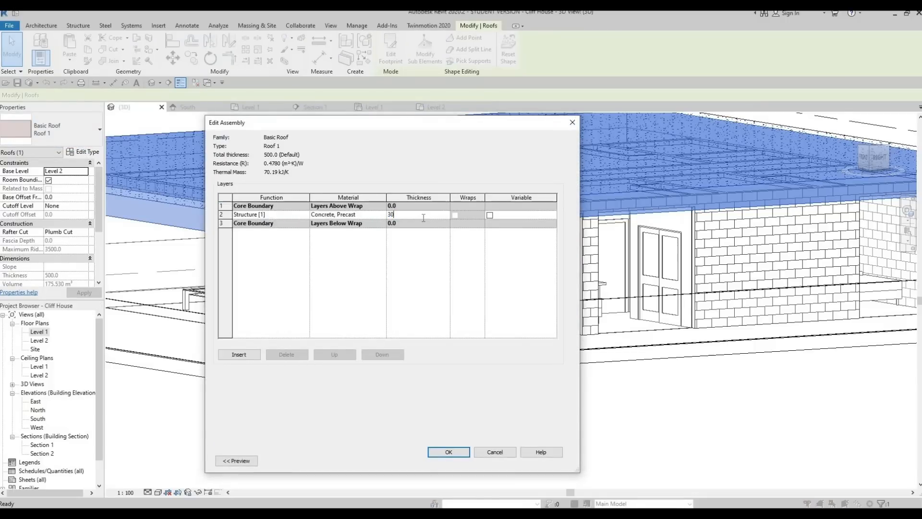
click(448, 453)
click(463, 461)
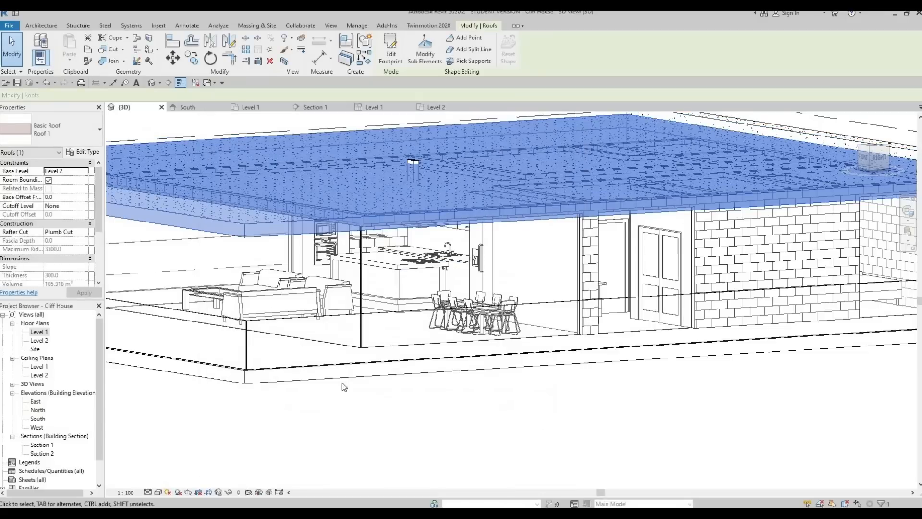
click(343, 383)
Align the top of the concrete end wall beside the bedroom with the roof's top surface
scroll(519, 345, down, 1)
middle_drag(865, 216, 601, 217)
scroll(600, 219, up, 3)
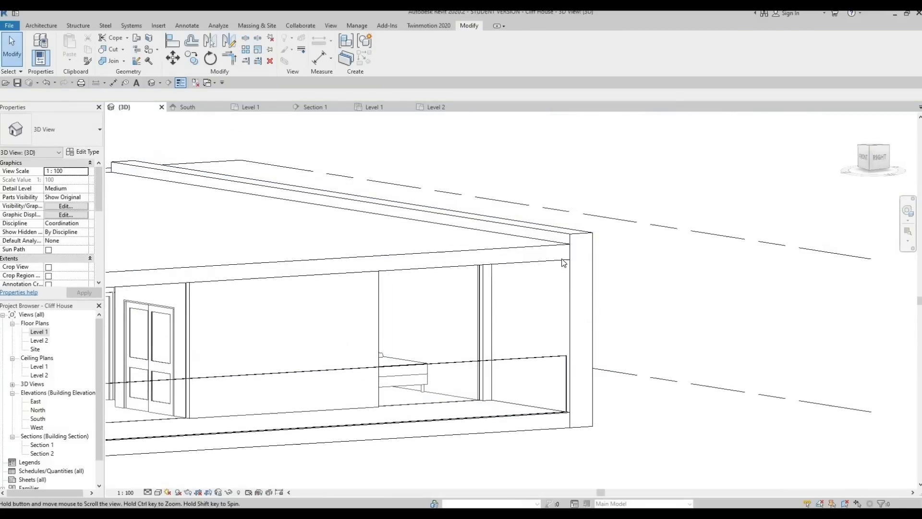
key(a)
key(l)
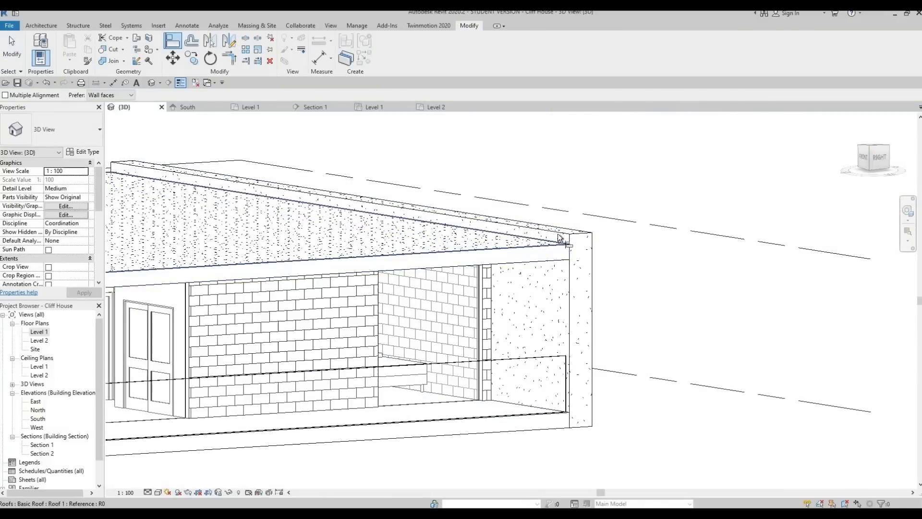
click(562, 238)
click(580, 233)
key(Escape)
key(Escape)
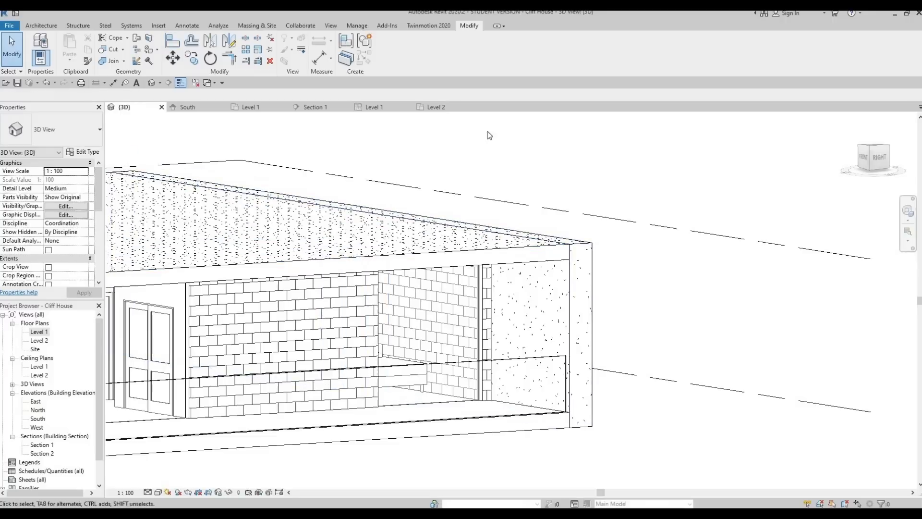
Set the concrete end wall's extrusion end to 300 mm and finish its in-place model
click(458, 224)
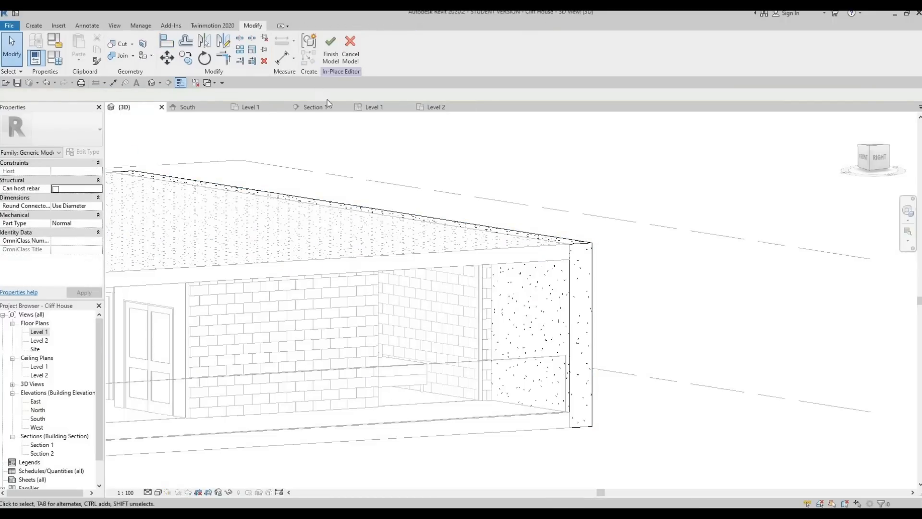
click(407, 268)
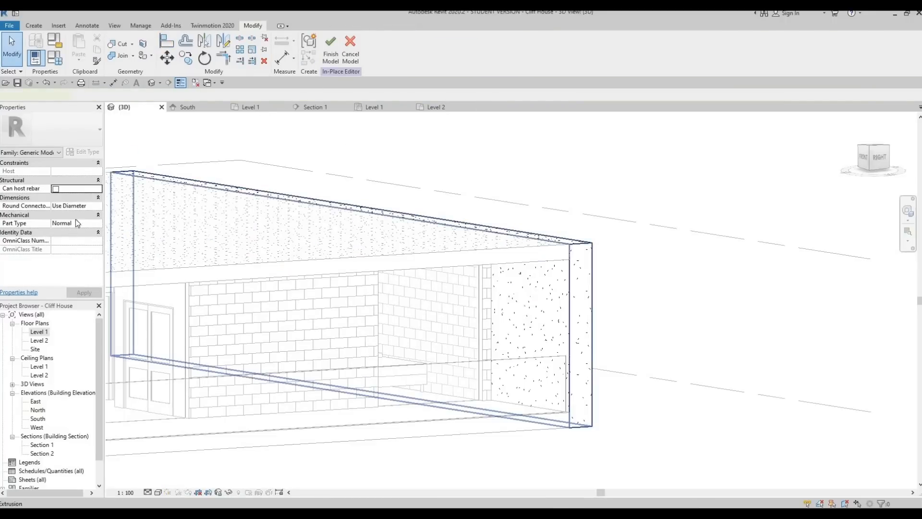
click(76, 170)
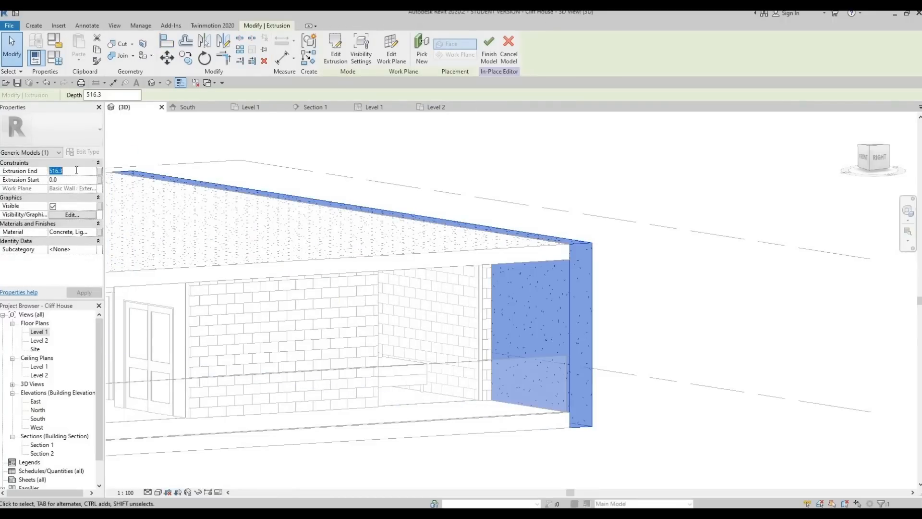
click(90, 295)
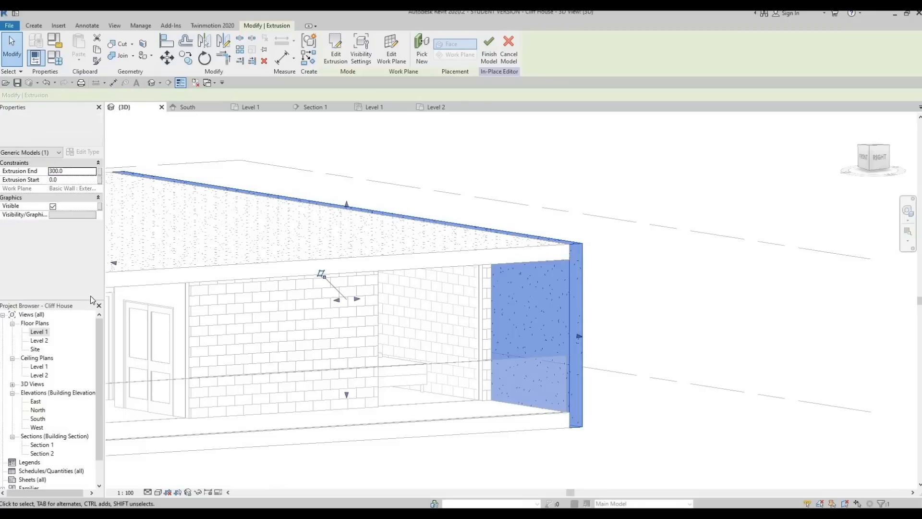
click(513, 422)
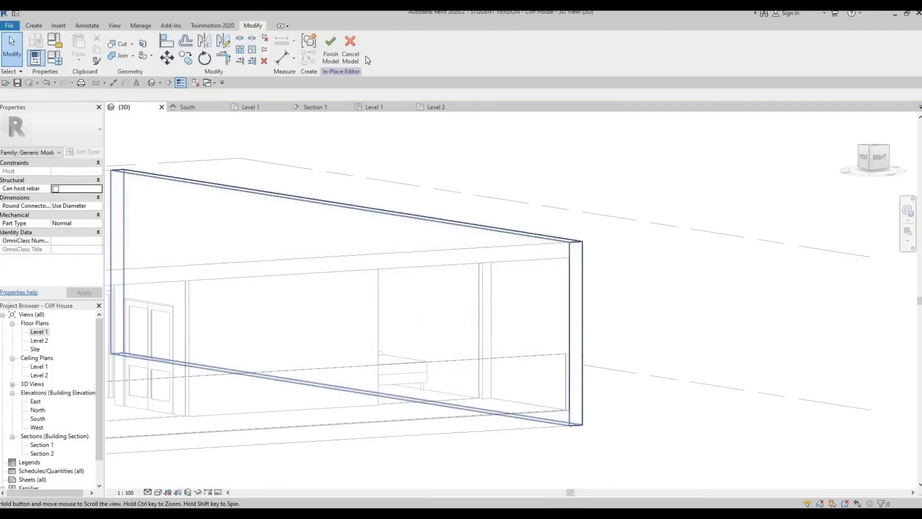
scroll(766, 169, down, 2)
click(333, 49)
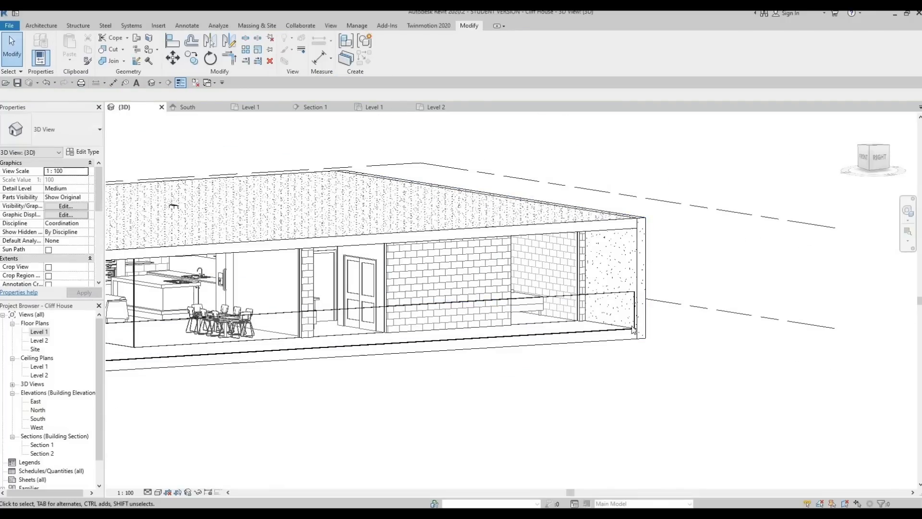
Nudge the range hood down in the South elevation so its top sits below the roof's upper surface
shift+middle_drag(227, 344, 330, 199)
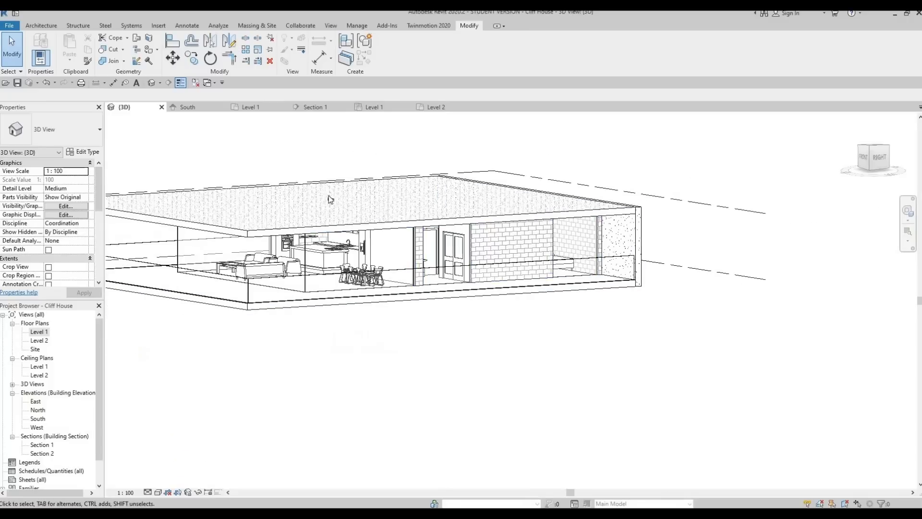
scroll(332, 202, up, 1)
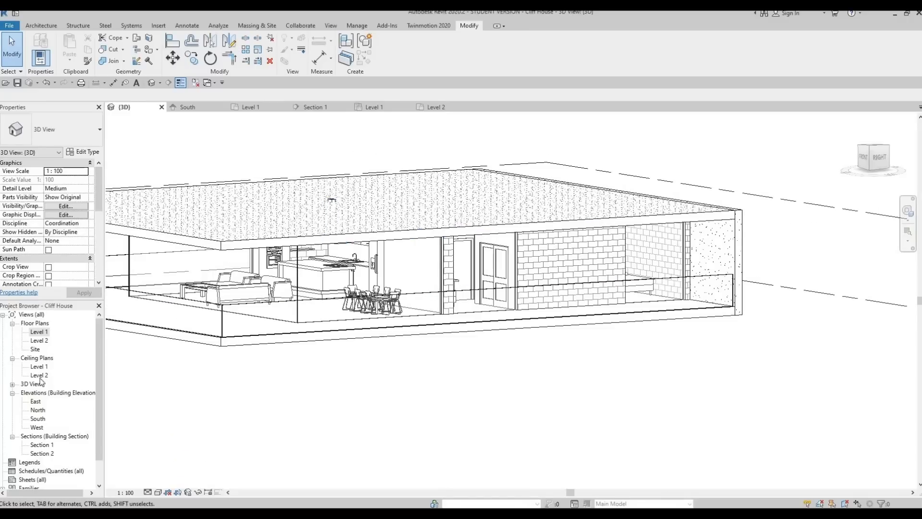
key(ctrl+Tab)
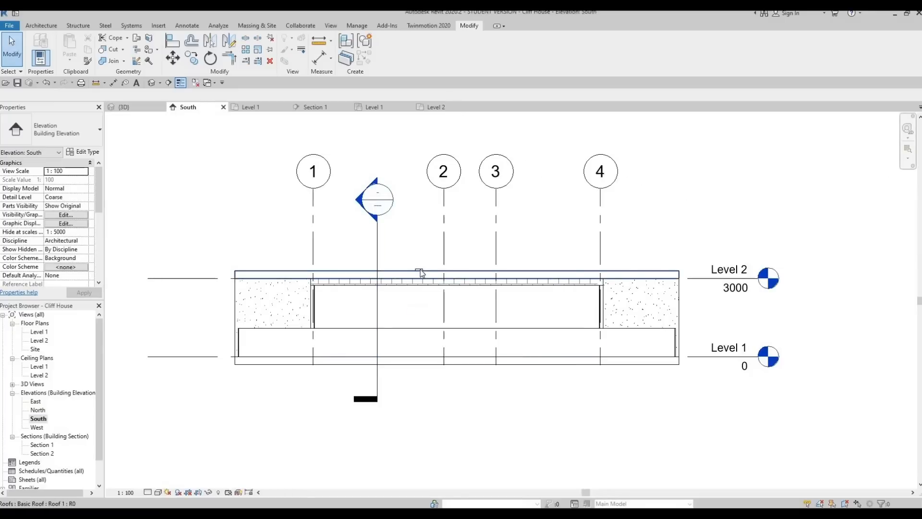
scroll(421, 271, up, 5)
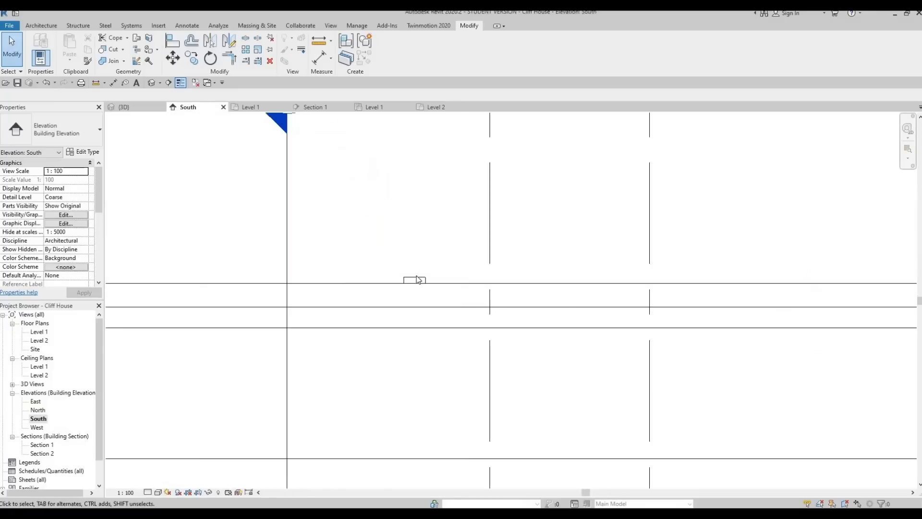
click(415, 274)
key(Down)
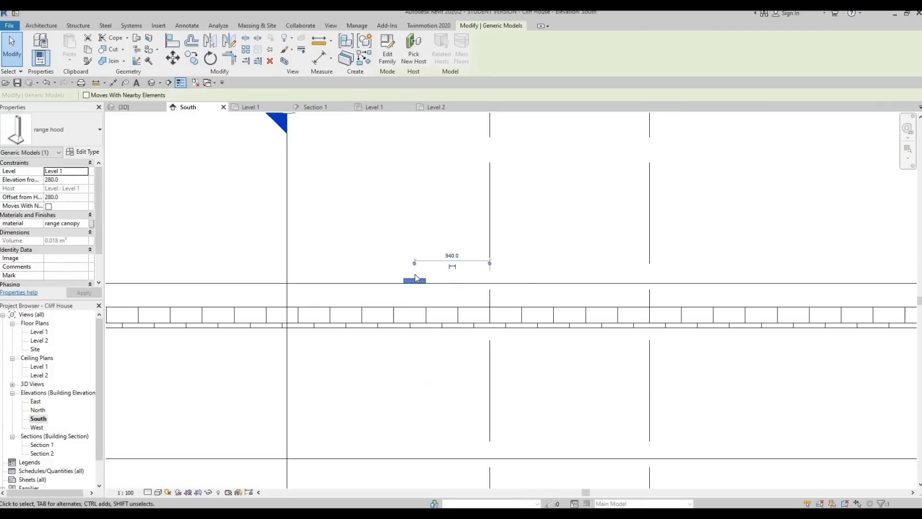
key(Down)
click(148, 291)
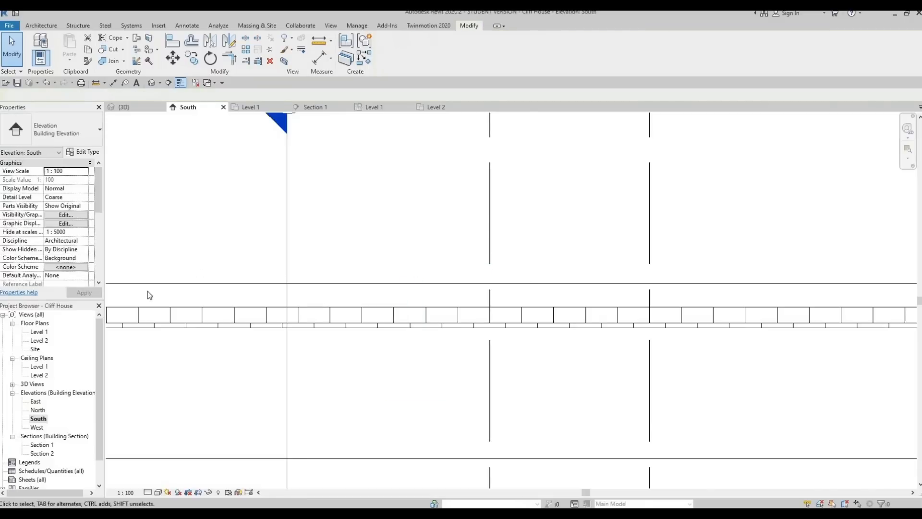
Examine the roof edge, end wall and band around the living area in the 3D view from the front and side
click(154, 82)
shift+middle_drag(426, 205, 566, 286)
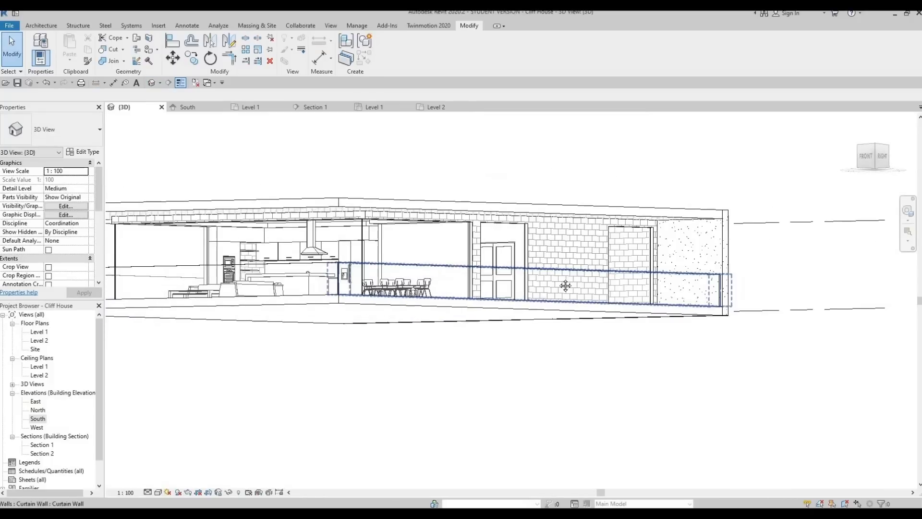
middle_drag(713, 211, 596, 241)
scroll(554, 244, up, 4)
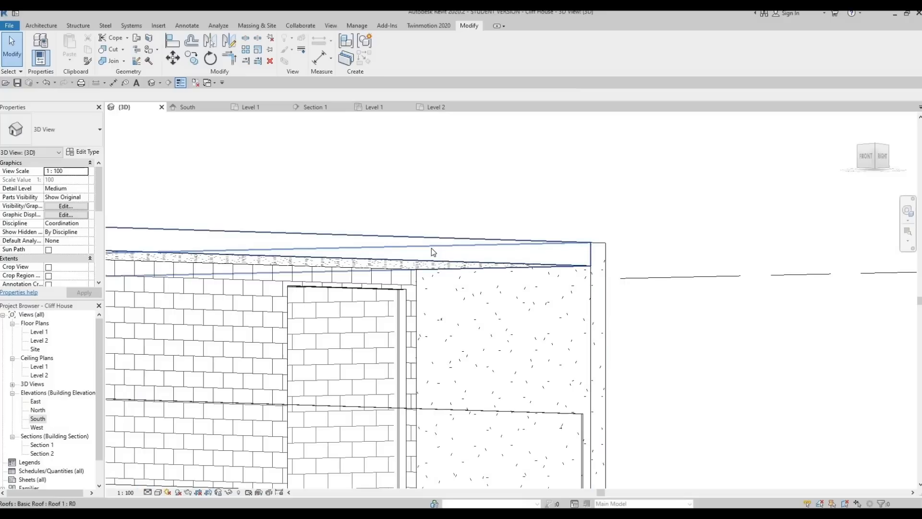
scroll(431, 248, down, 1)
middle_drag(498, 241, 644, 245)
scroll(644, 244, down, 1)
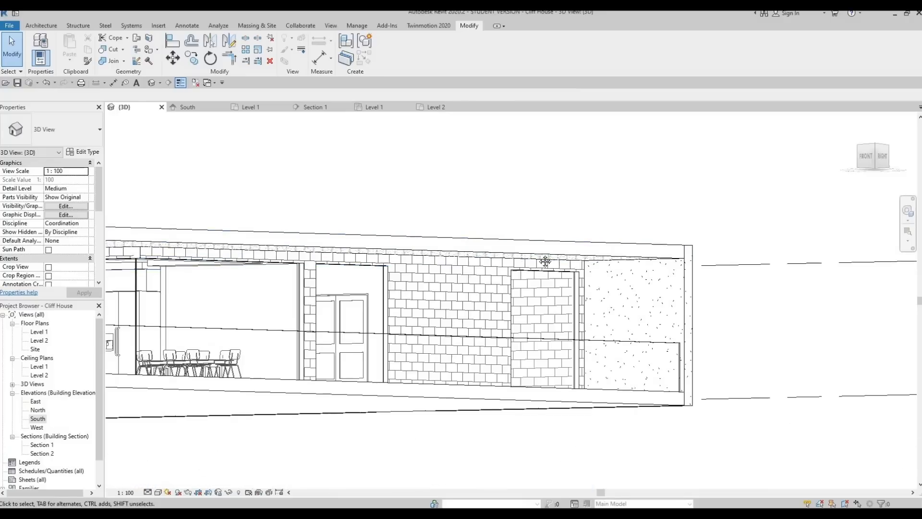
scroll(473, 254, down, 2)
middle_drag(473, 255, 615, 256)
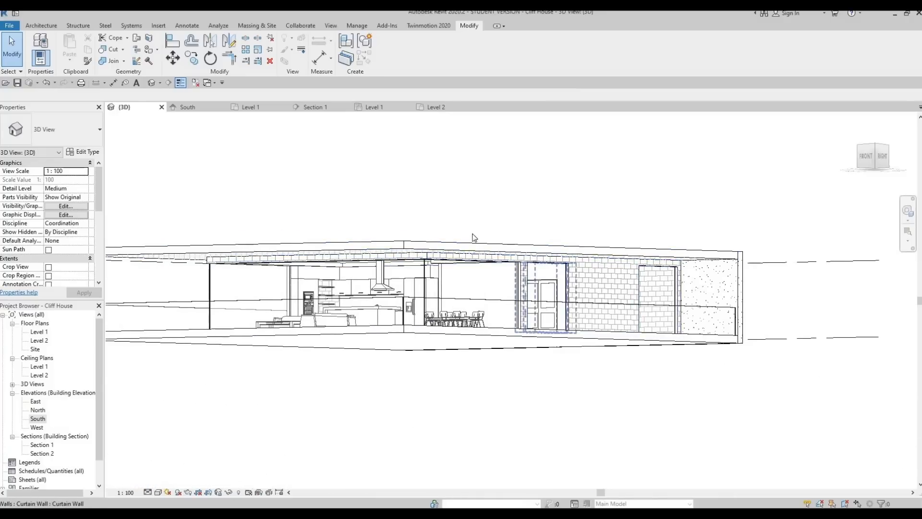
middle_drag(534, 265, 660, 304)
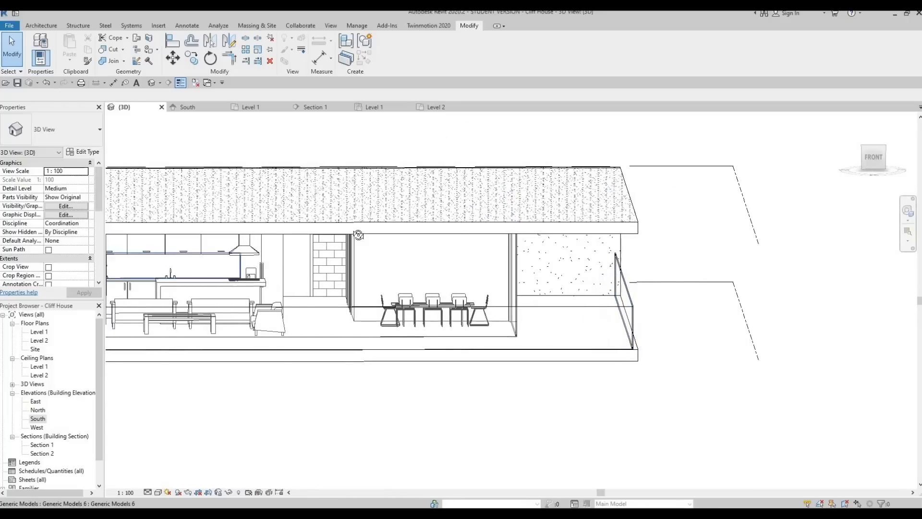
shift+middle_drag(262, 269, 395, 226)
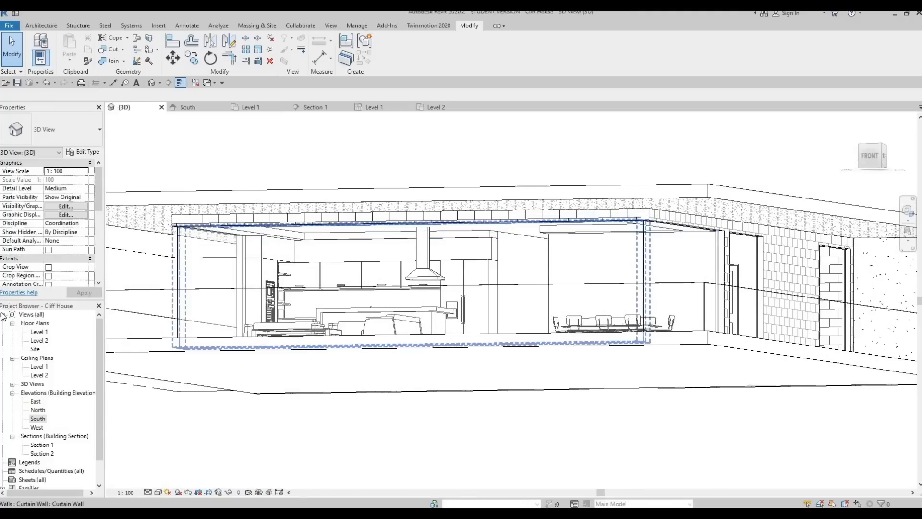
Open the Level 1 floor plan showing the kitchen and dining area to start adding an architectural element
double_click(44, 332)
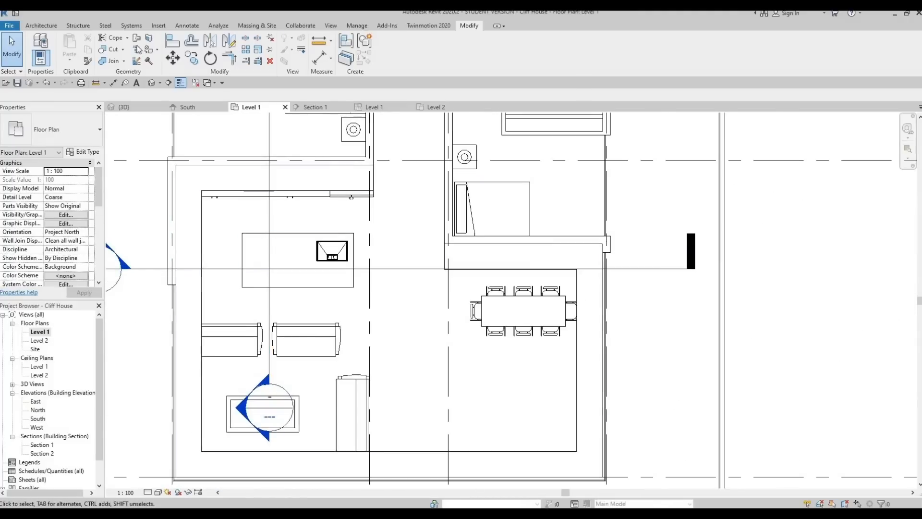
click(40, 26)
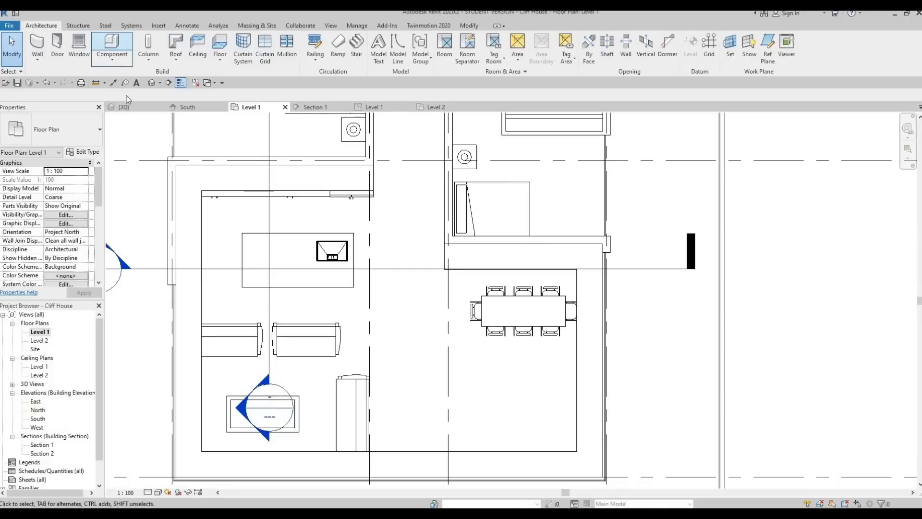
Start a new in-place model in the Generic Models category, keeping the suggested name
click(112, 58)
click(127, 94)
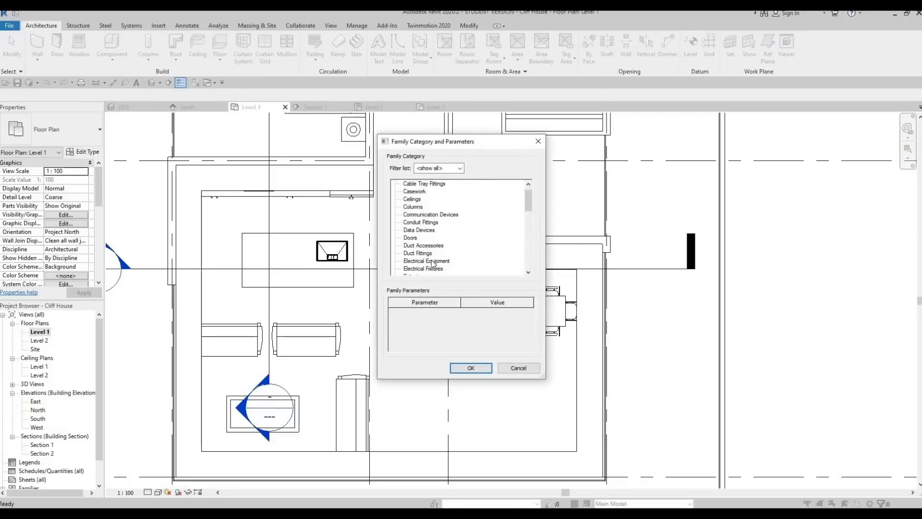
scroll(434, 263, down, 2)
click(469, 369)
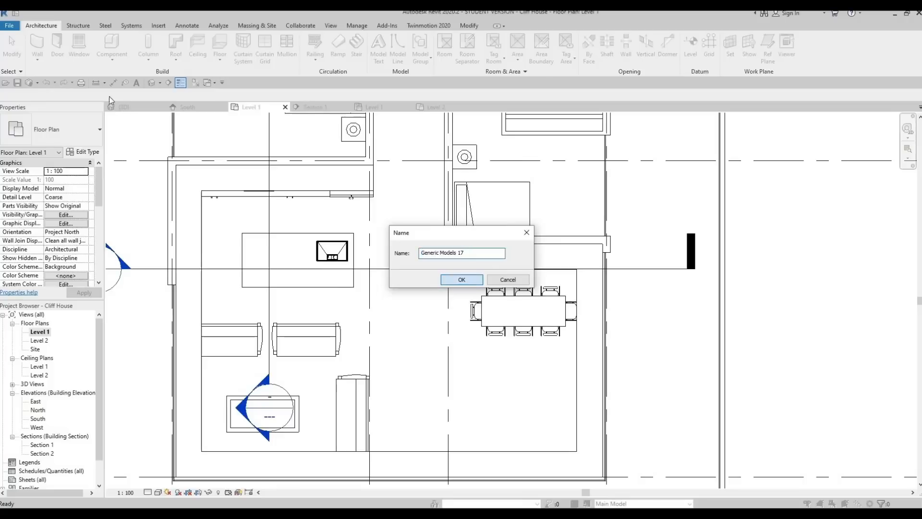
key(Return)
Create a solid extrusion 250 deep in material Métal - Acier, Poli from a rectangle tracing the kitchen island
click(84, 48)
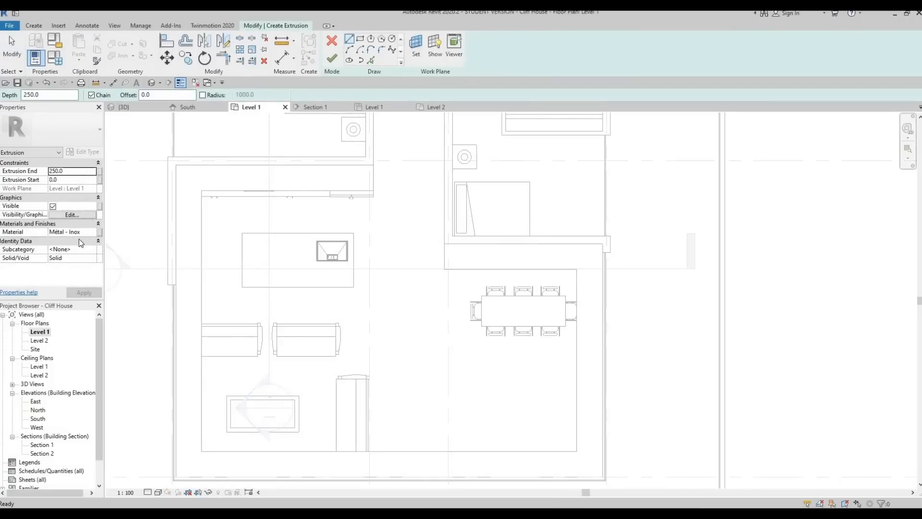
click(90, 232)
click(94, 232)
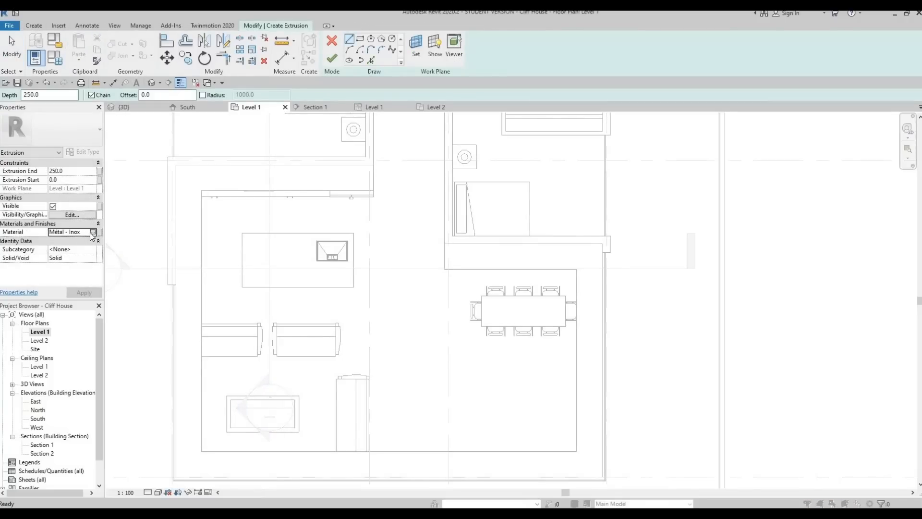
click(290, 258)
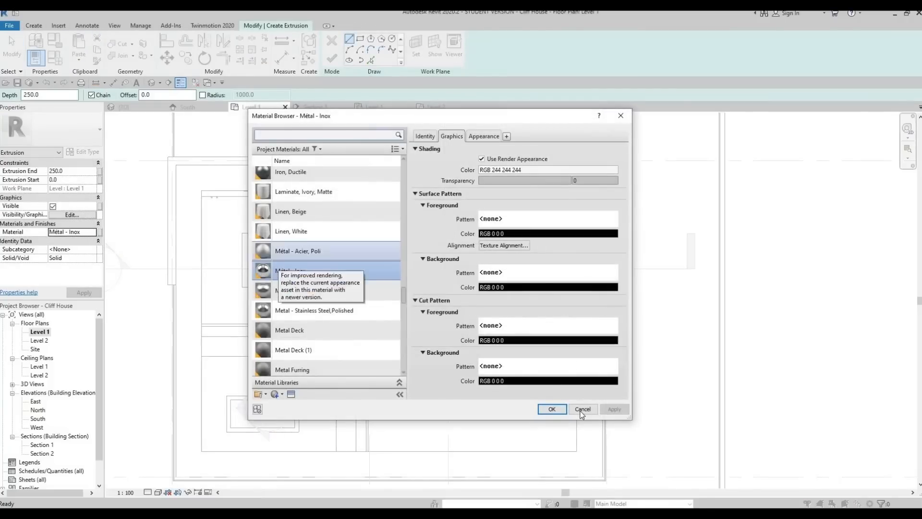
click(552, 409)
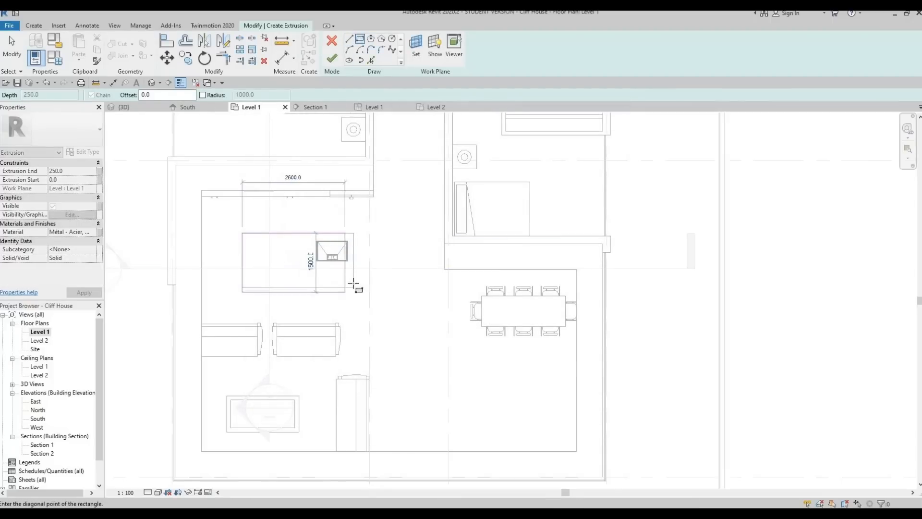
click(298, 302)
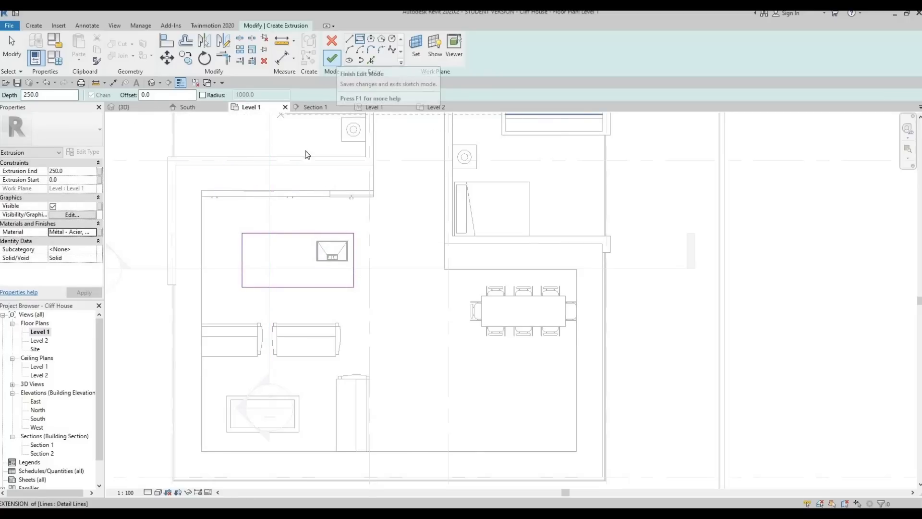
click(332, 58)
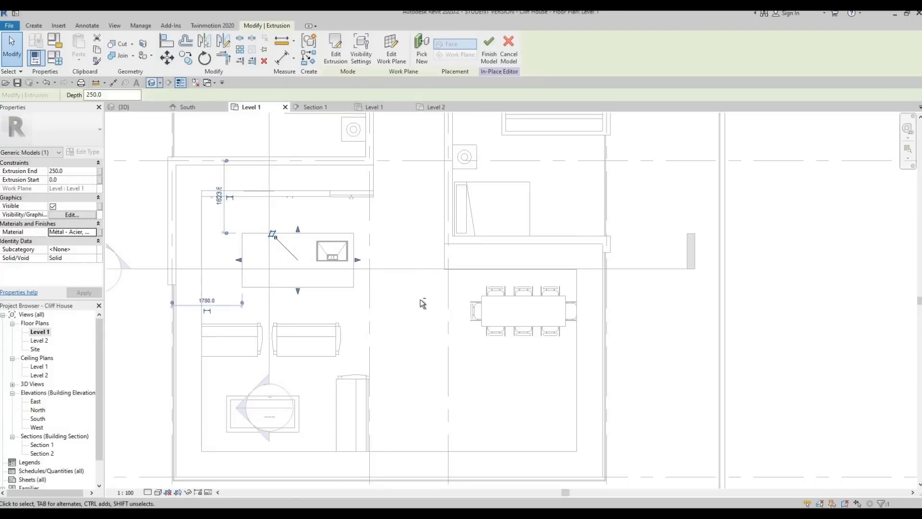
In the 3D view, stretch the extrusion's top up to 2900 and its underside to about 2834, forming a thin panel above the island
shift+middle_drag(409, 334, 432, 338)
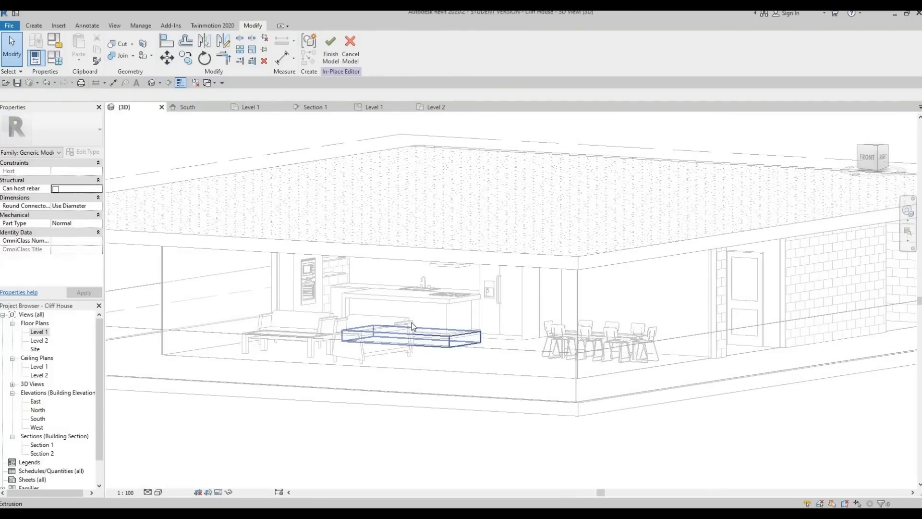
click(411, 324)
drag(425, 306, 433, 262)
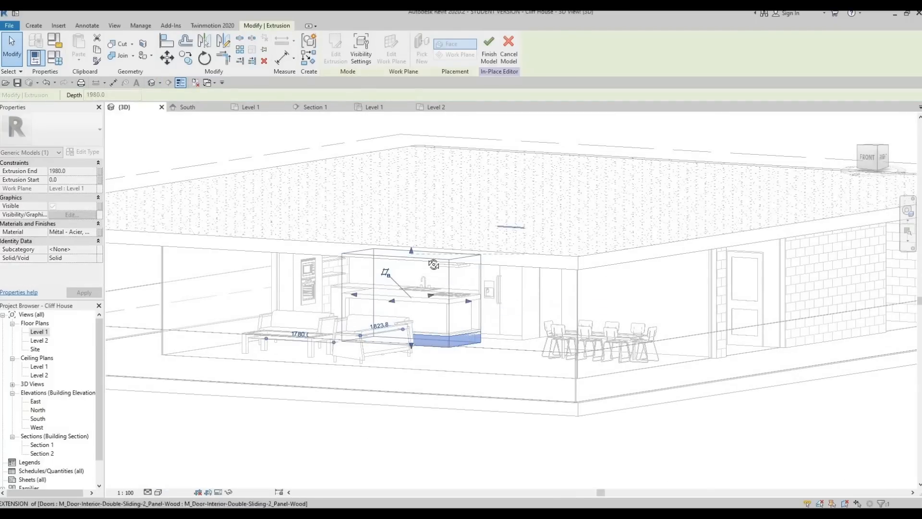
shift+middle_drag(433, 263, 410, 326)
scroll(413, 377, up, 2)
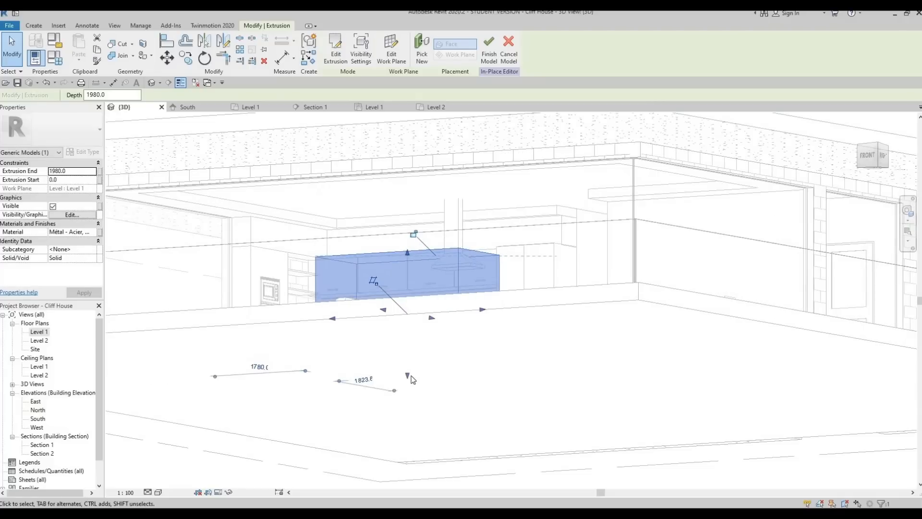
drag(423, 268, 415, 209)
drag(409, 279, 409, 272)
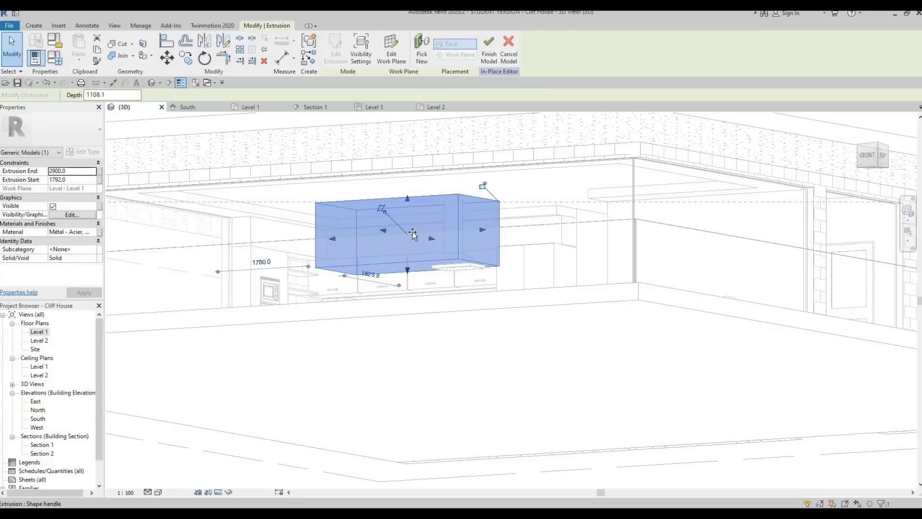
drag(412, 215, 413, 214)
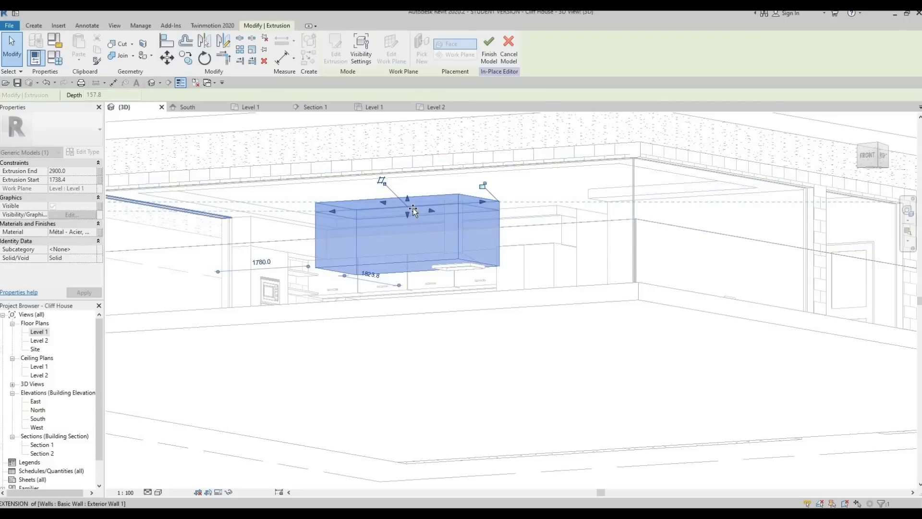
drag(416, 226, 432, 267)
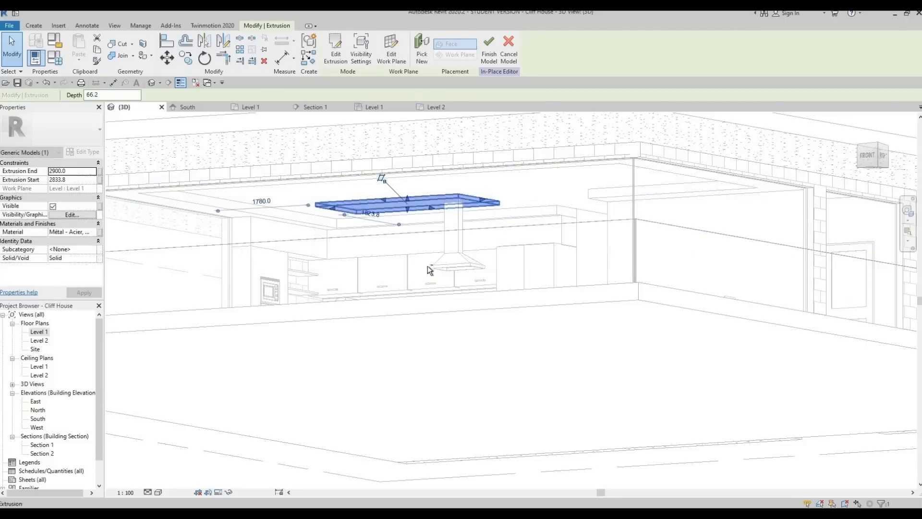
Deselect the panel and finish the in-place model
click(412, 278)
shift+middle_drag(412, 278, 472, 265)
shift+middle_drag(527, 269, 401, 202)
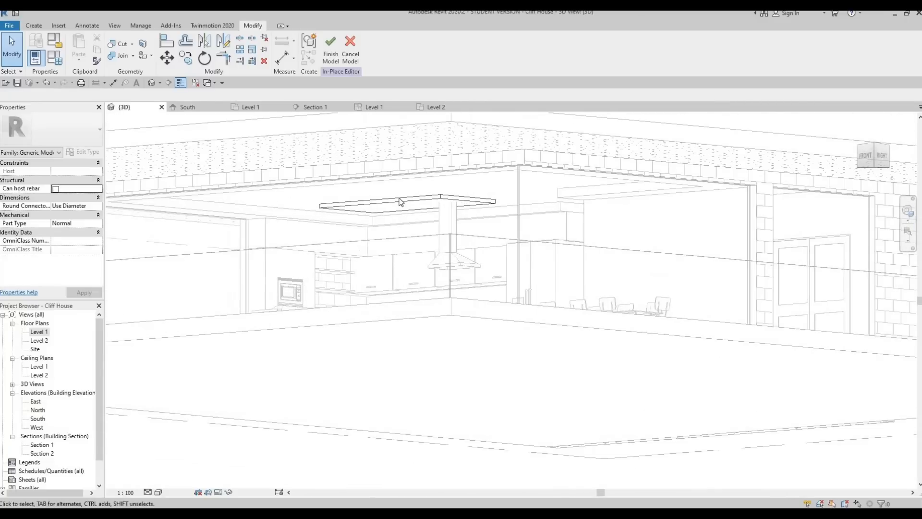
click(403, 228)
key(Escape)
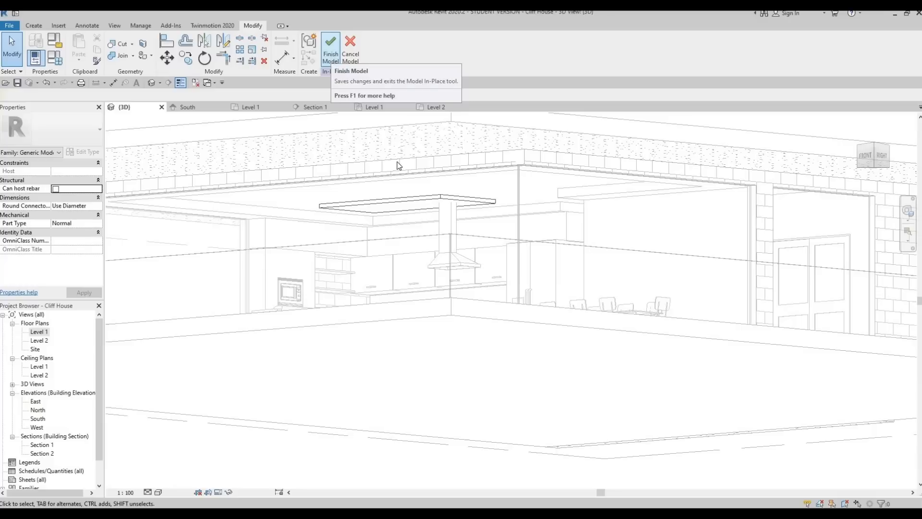
Try to move the outer edge of the dropped ceiling frame beside the curtain wall
shift+middle_drag(330, 232, 512, 195)
scroll(565, 204, up, 2)
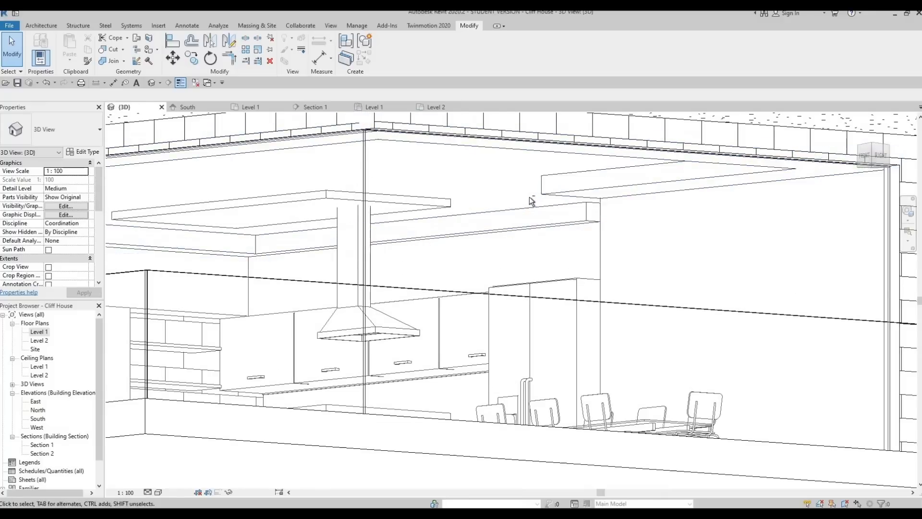
shift+middle_drag(510, 213, 393, 214)
click(364, 224)
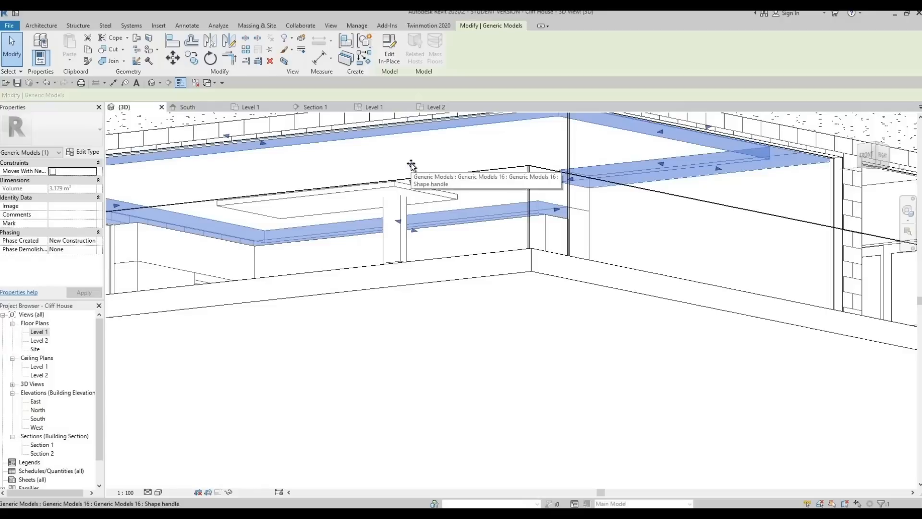
drag(411, 165, 412, 169)
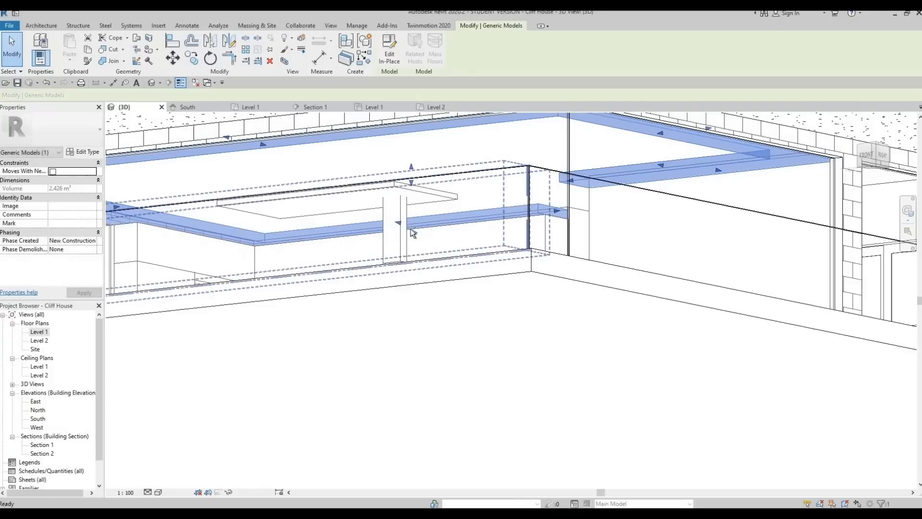
key(Escape)
shift+middle_drag(396, 233, 430, 227)
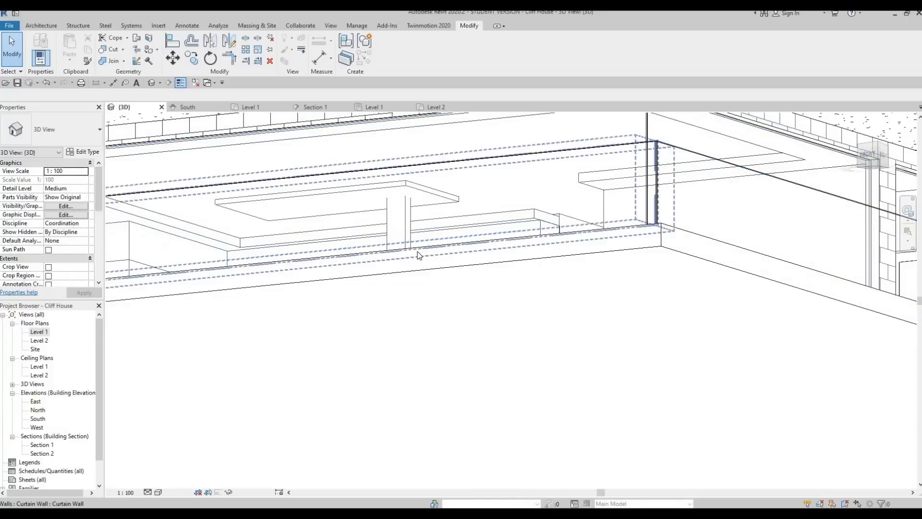
shift+middle_drag(419, 255, 524, 191)
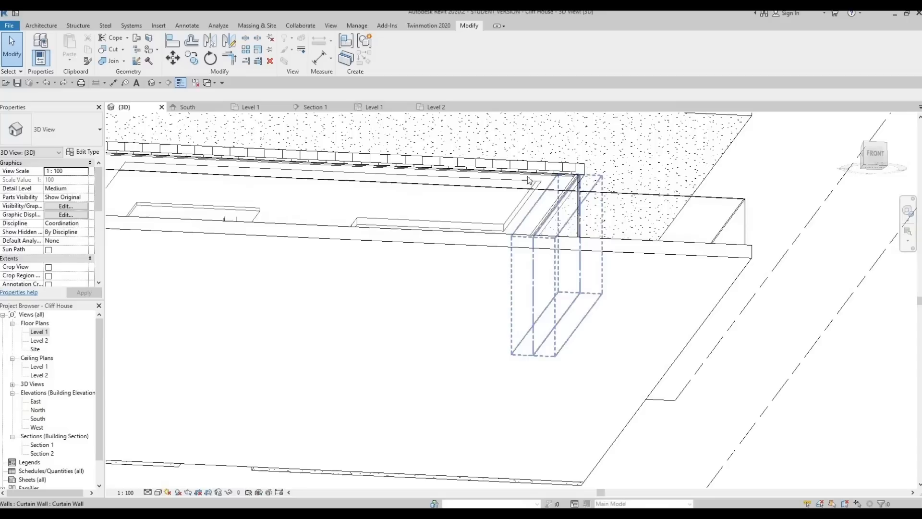
Pull the ceiling frame's front outer edge inward, away from the front curtain wall
mouse_move(372, 180)
shift+middle_down()
mouse_move(235, 173)
mouse_move(538, 176)
mouse_move(247, 200)
mouse_move(371, 169)
mouse_move(383, 185)
shift+middle_up()
scroll(372, 169, up, 2)
shift+middle_drag(390, 239, 388, 216)
click(388, 216)
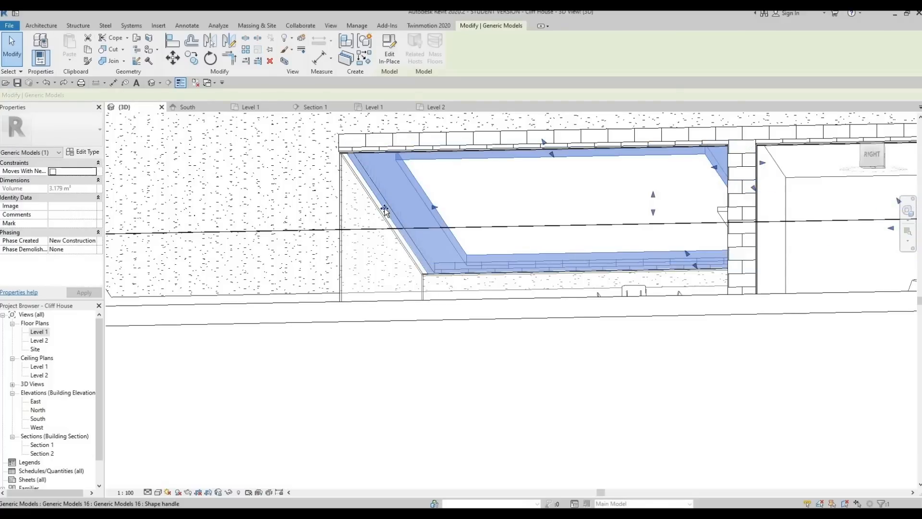
drag(389, 210, 456, 256)
click(519, 239)
Pull the ceiling frame's outer edge on the left side, as seen from the front, inward from the glazing
shift+middle_drag(518, 239, 466, 226)
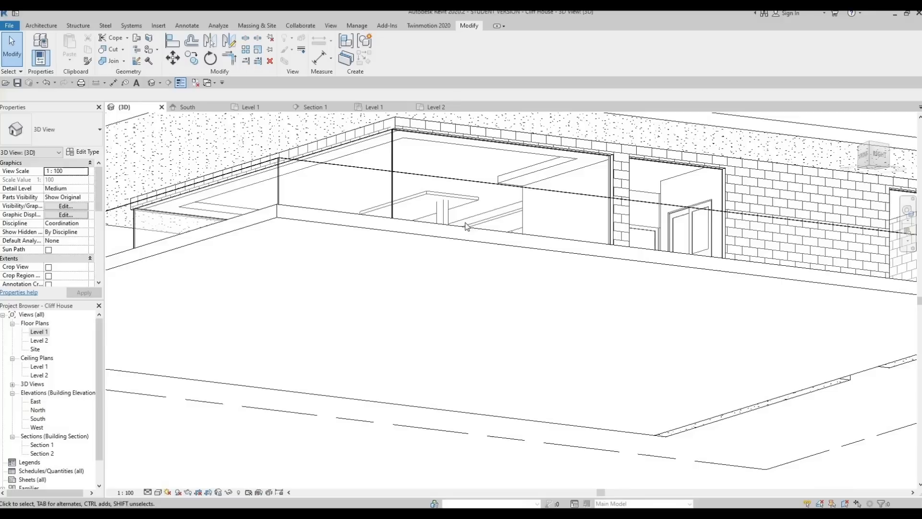
scroll(372, 236, up, 5)
middle_drag(175, 215, 296, 193)
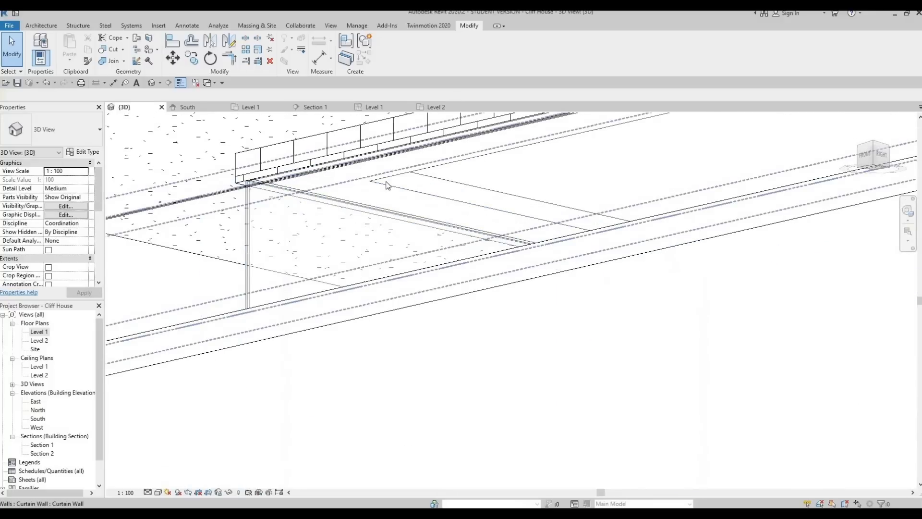
click(429, 236)
shift+middle_drag(491, 249, 409, 193)
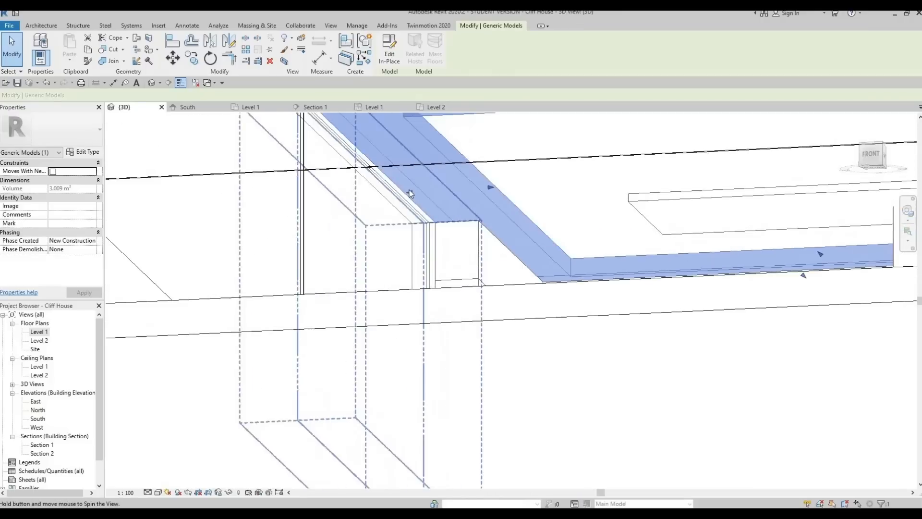
drag(408, 191, 426, 191)
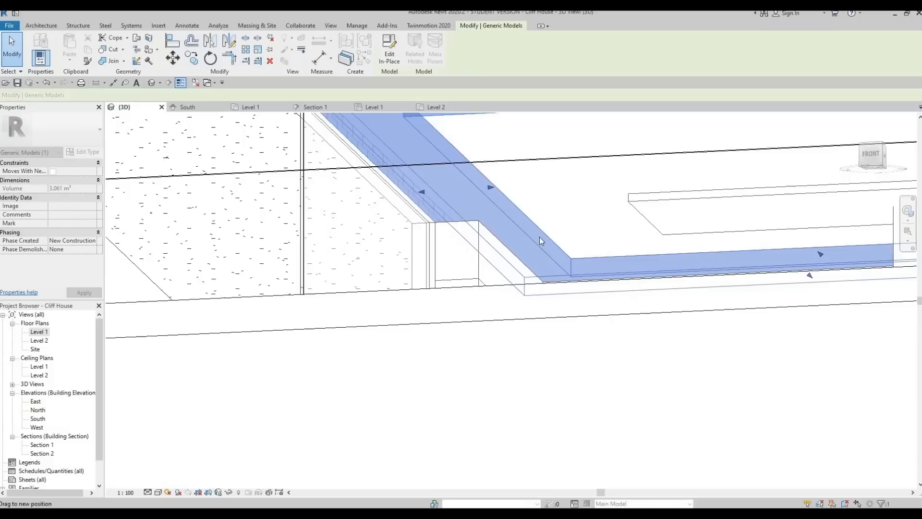
click(476, 233)
Pull the ceiling frame's outer edge on the right side, as seen from the front, inward from the glazing
middle_drag(421, 251, 407, 195)
shift+middle_drag(498, 200, 487, 238)
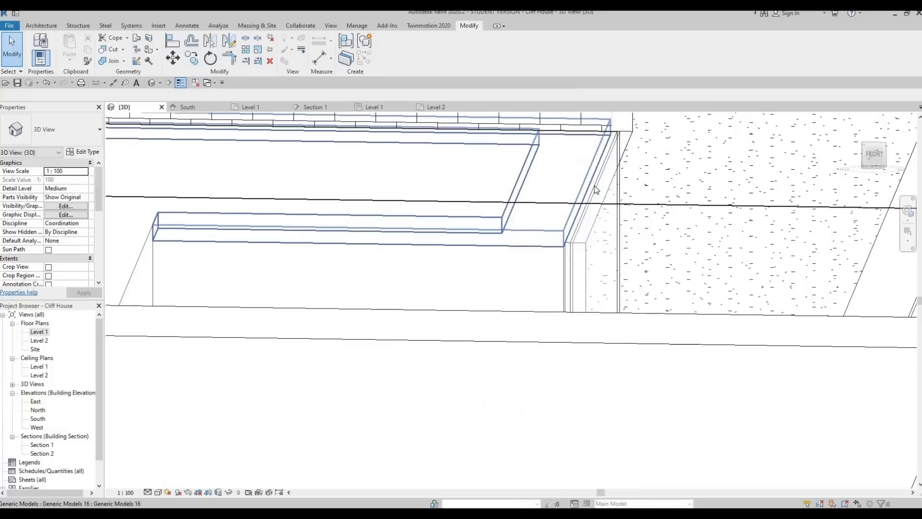
click(592, 187)
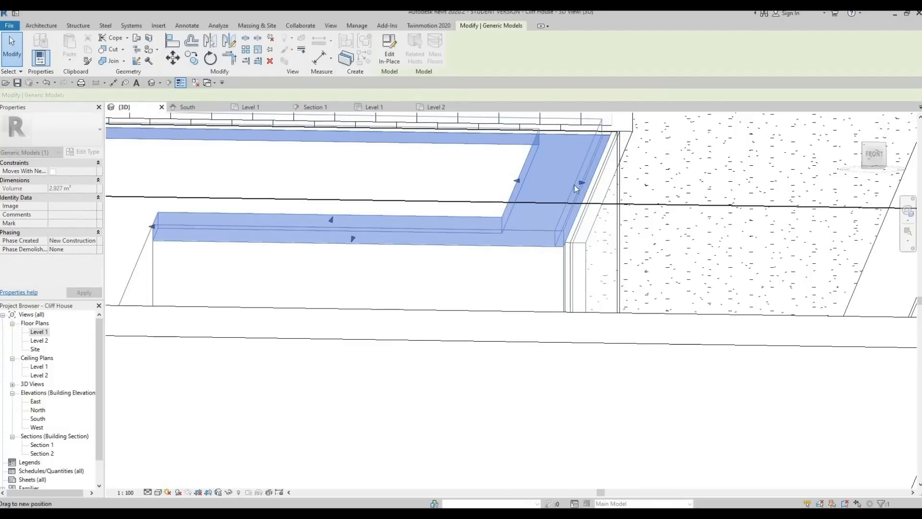
key(Escape)
Examine the gap between the ceiling frame's front edge and the curtain wall, checking the frame and the adjoining walls
shift+middle_drag(544, 174, 325, 209)
click(568, 146)
scroll(248, 150, up, 2)
middle_drag(343, 155, 344, 146)
scroll(391, 261, down, 1)
middle_drag(417, 387, 407, 312)
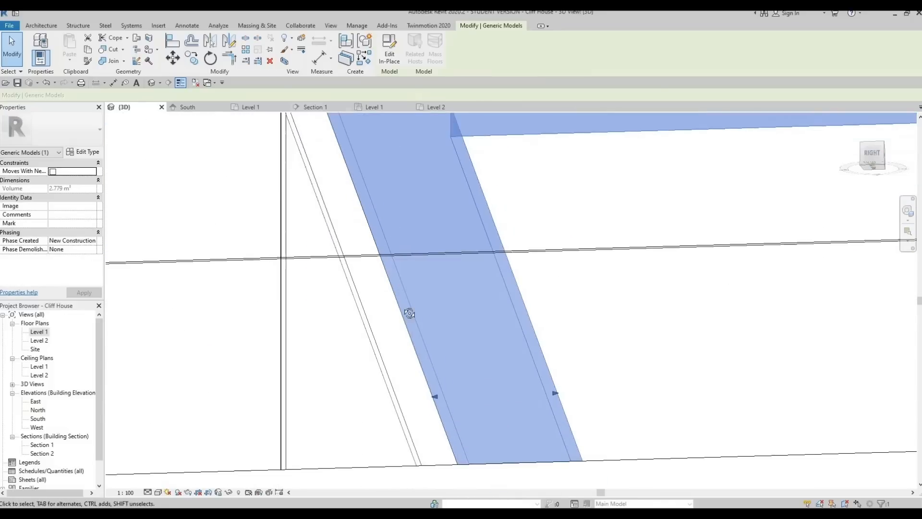
scroll(406, 339, down, 2)
mouse_move(454, 385)
shift+middle_down()
mouse_move(448, 336)
mouse_move(494, 356)
mouse_move(527, 354)
mouse_move(443, 394)
shift+middle_up()
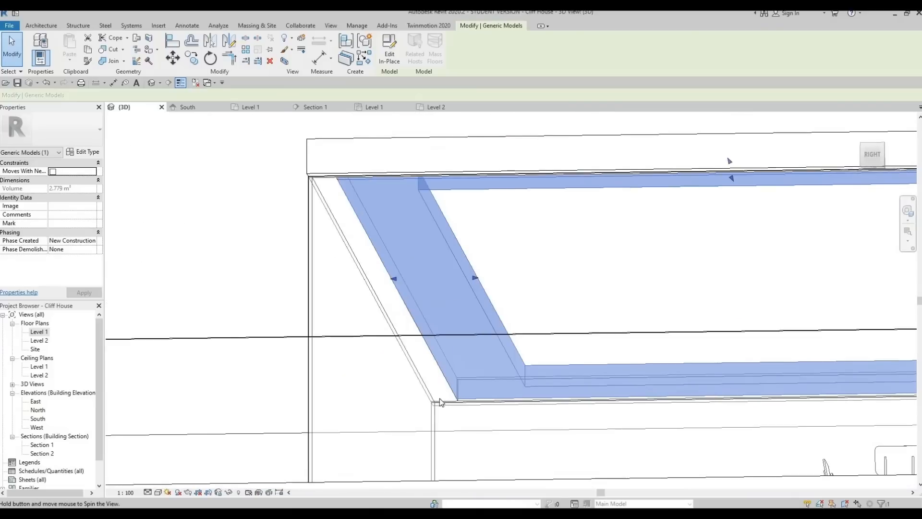
click(422, 371)
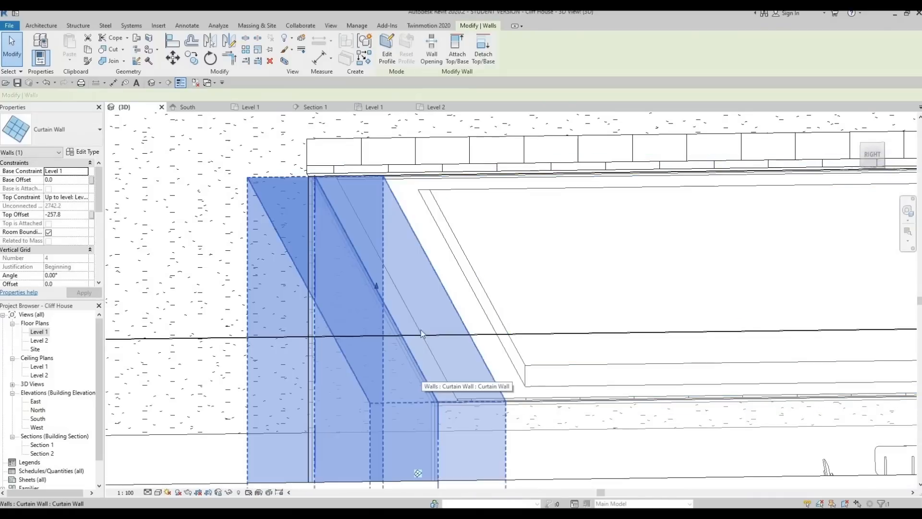
click(414, 302)
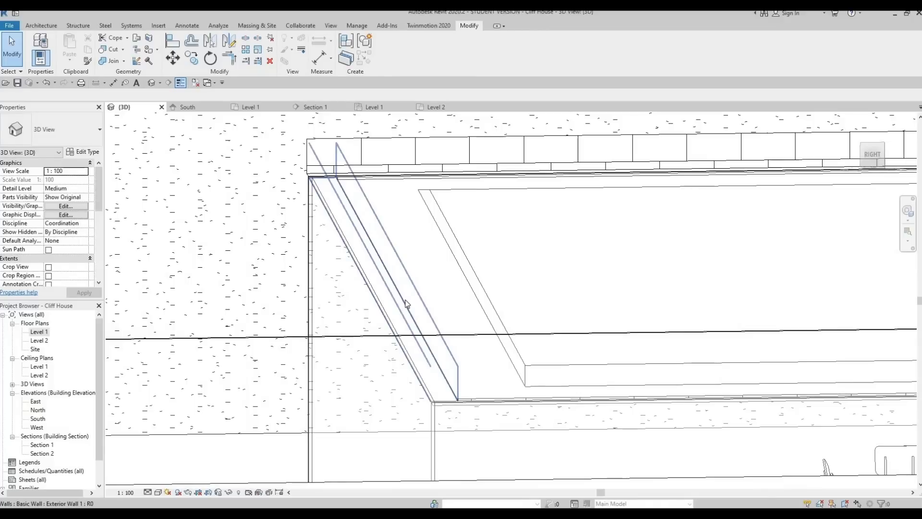
key(Tab)
click(411, 311)
key(Escape)
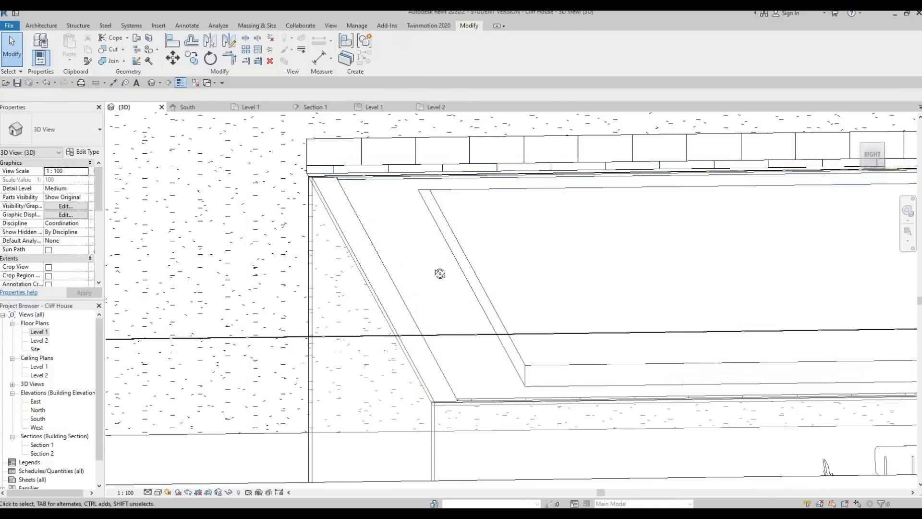
Examine the walls around the ceiling frame's front corner from below, checking the exterior wall pieces beside the glazing
shift+middle_drag(438, 272, 262, 151)
scroll(262, 151, up, 5)
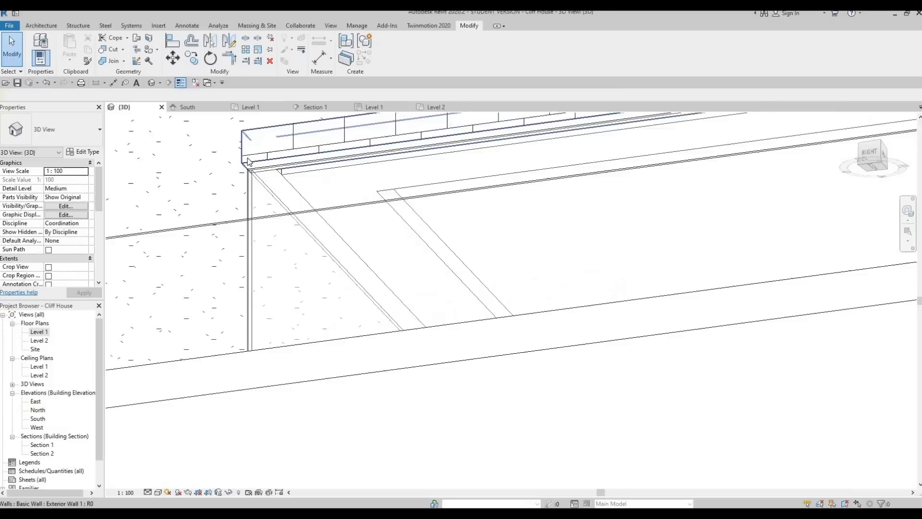
click(268, 192)
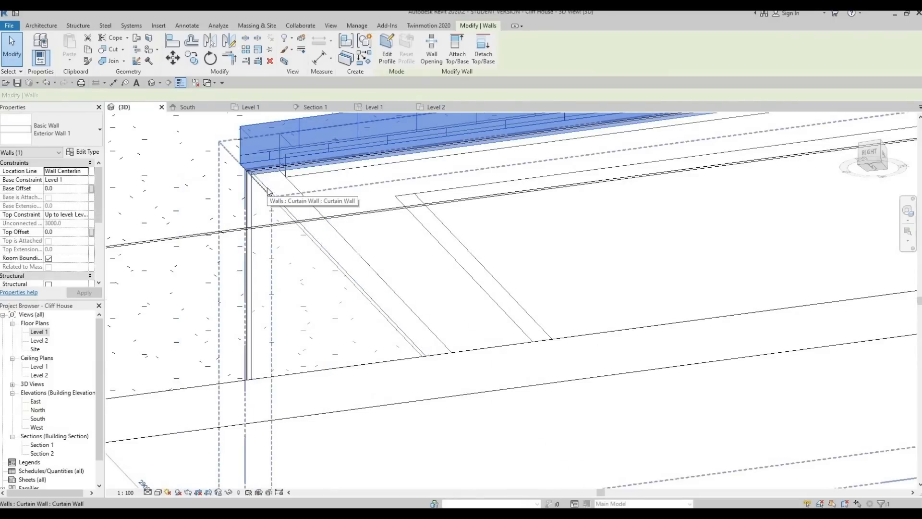
click(361, 231)
click(360, 252)
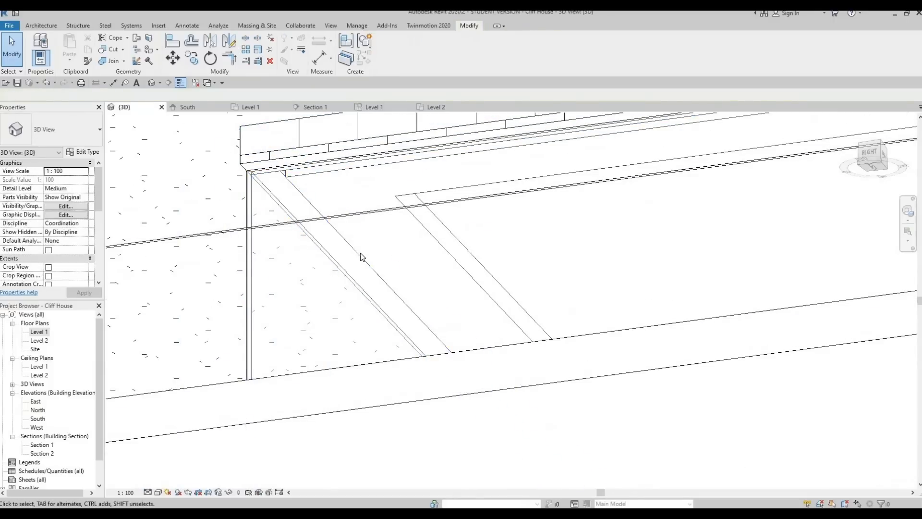
shift+middle_drag(361, 252, 351, 260)
key(Tab)
click(352, 260)
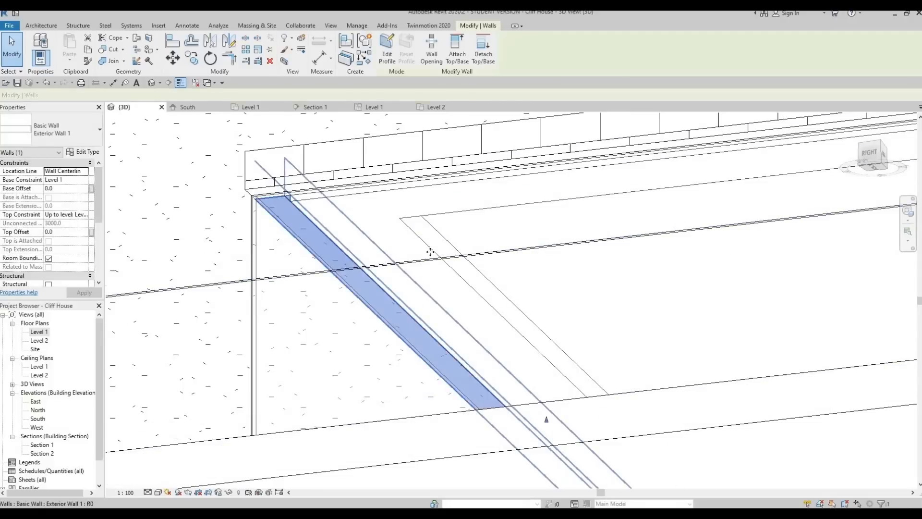
key(Escape)
Pull the ceiling frame's front outer edge slightly further inward, away from the front curtain wall
click(489, 336)
shift+middle_drag(422, 280, 446, 289)
middle_drag(529, 401, 448, 287)
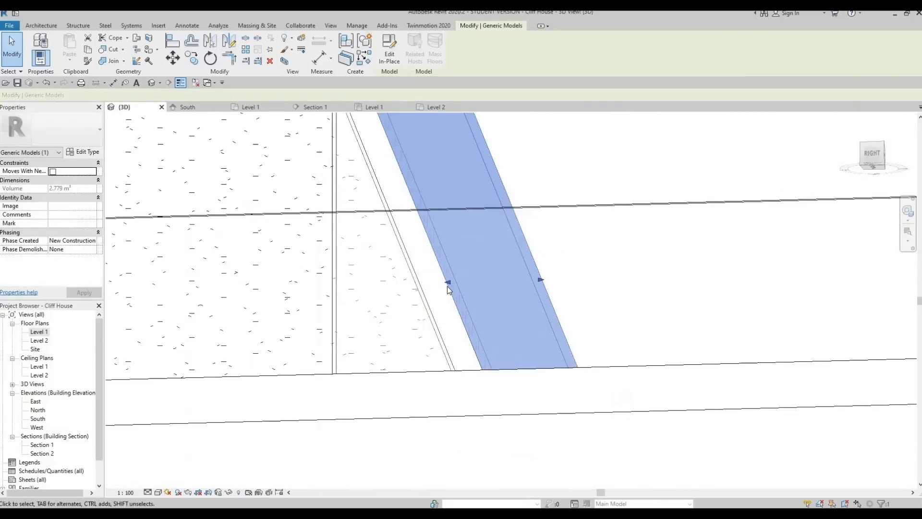
drag(449, 282, 470, 284)
key(Escape)
Inspect the ceiling frame's edges and corners along the glazing, ending with the whole house in view
mouse_move(410, 243)
shift+middle_down()
mouse_move(463, 322)
mouse_move(395, 206)
mouse_move(397, 230)
shift+middle_up()
scroll(397, 230, down, 1)
middle_drag(503, 333, 221, 191)
scroll(284, 201, up, 8)
scroll(221, 191, down, 1)
middle_drag(460, 309, 282, 216)
scroll(240, 193, down, 3)
mouse_move(504, 212)
middle_down()
mouse_move(282, 188)
mouse_move(298, 201)
mouse_move(367, 218)
mouse_move(349, 209)
mouse_move(408, 207)
mouse_move(300, 199)
mouse_move(310, 211)
mouse_move(278, 230)
mouse_move(331, 280)
middle_up()
scroll(287, 187, down, 1)
scroll(542, 332, down, 4)
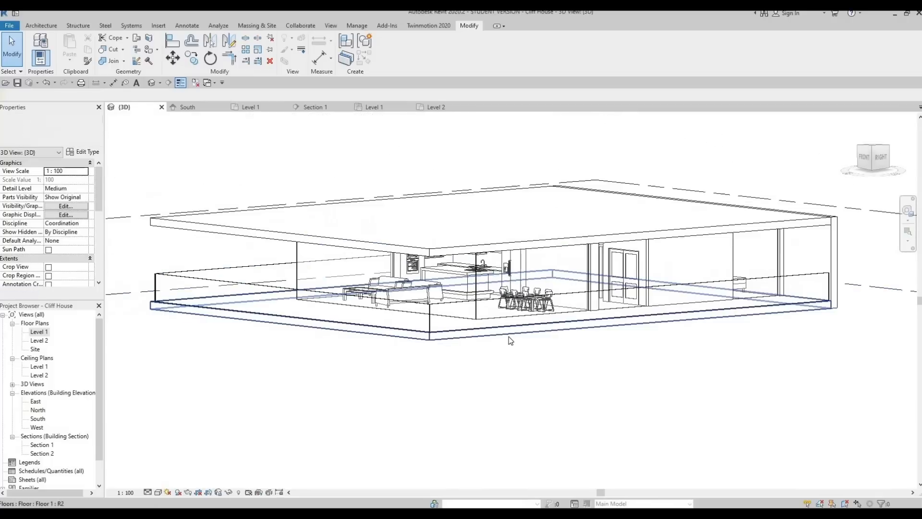
Review the house exterior from its front-right corner, looking at the roof and the underside of the cantilevered floor
shift+middle_drag(508, 339, 488, 305)
middle_drag(446, 296, 417, 243)
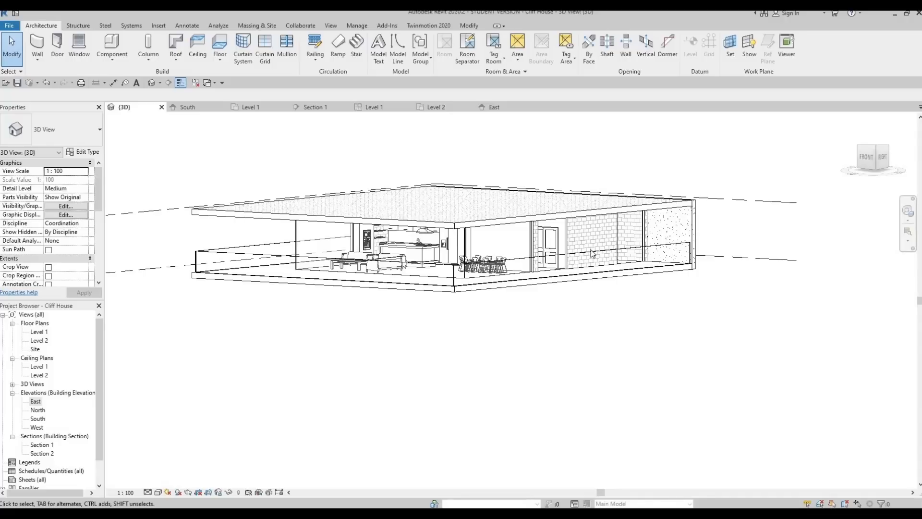
scroll(456, 278, up, 5)
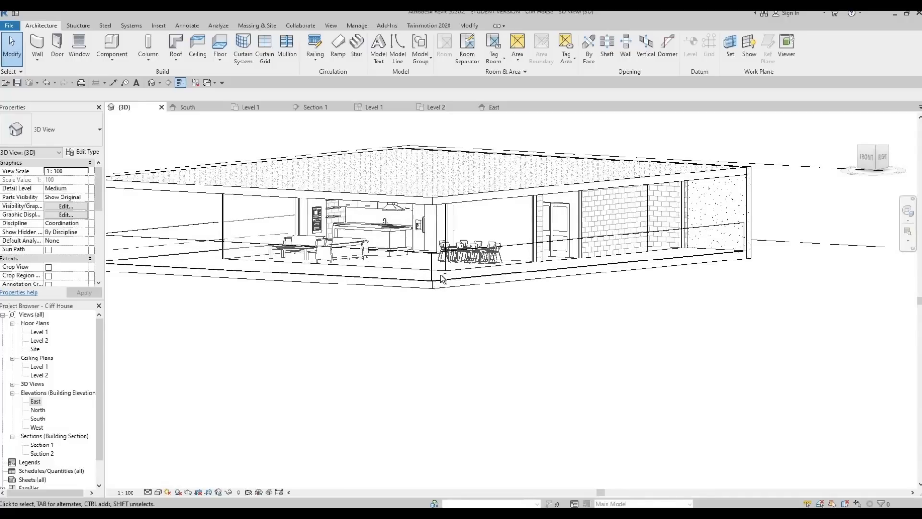
shift+middle_drag(394, 244, 423, 189)
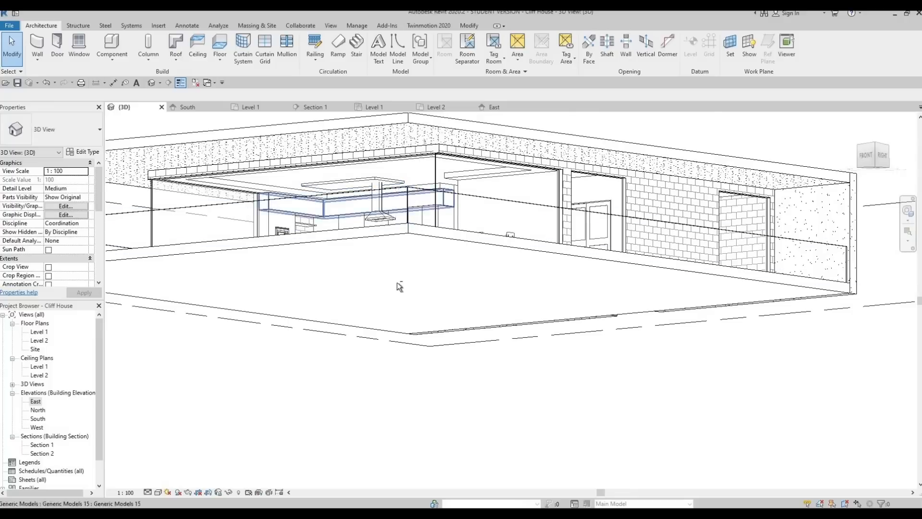
shift+middle_drag(397, 282, 374, 269)
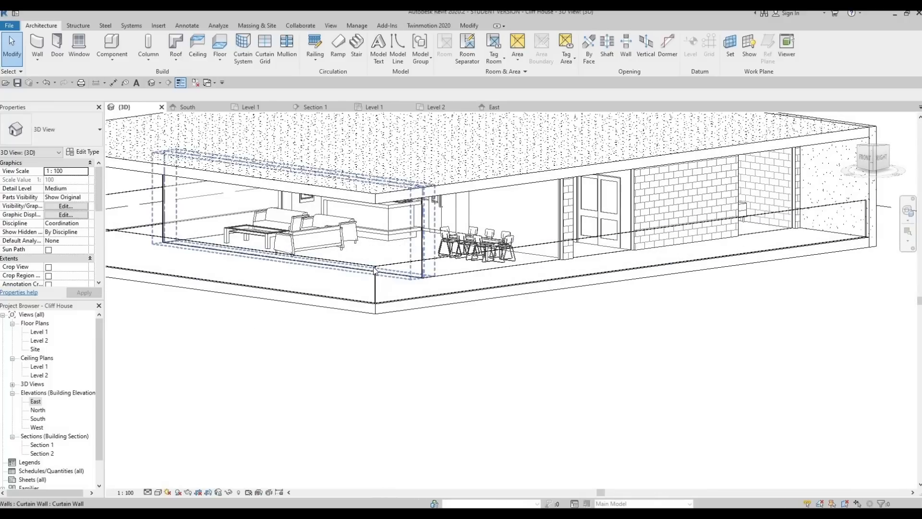
shift+middle_drag(366, 325, 437, 314)
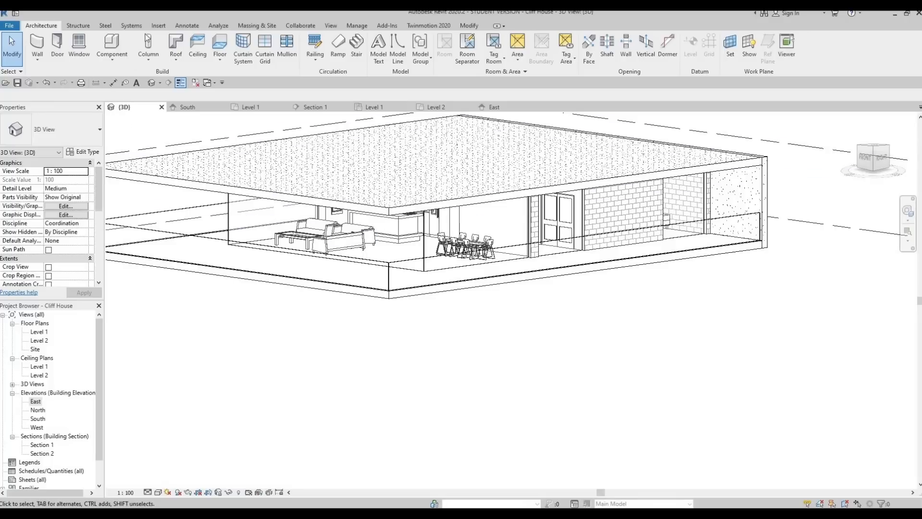
Load the M_Concrete-Round-Column family from the Concrete folder of the structural columns library
click(158, 26)
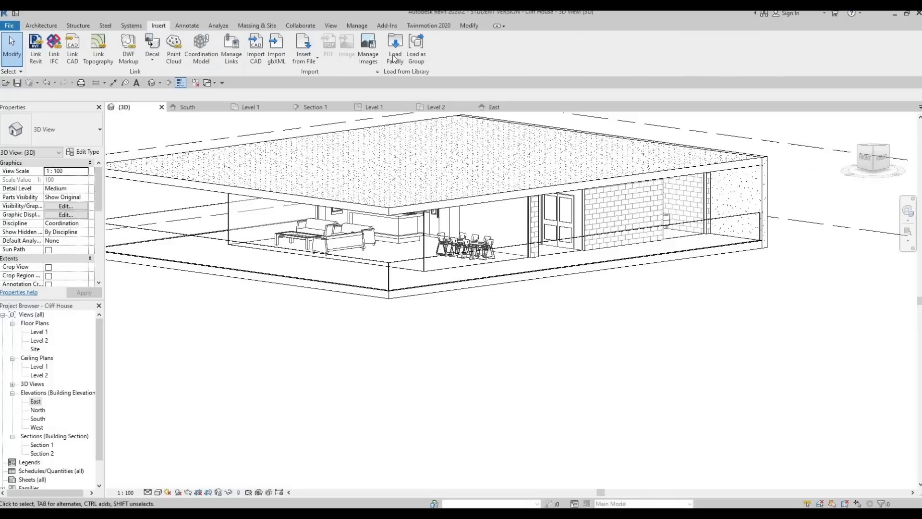
click(393, 57)
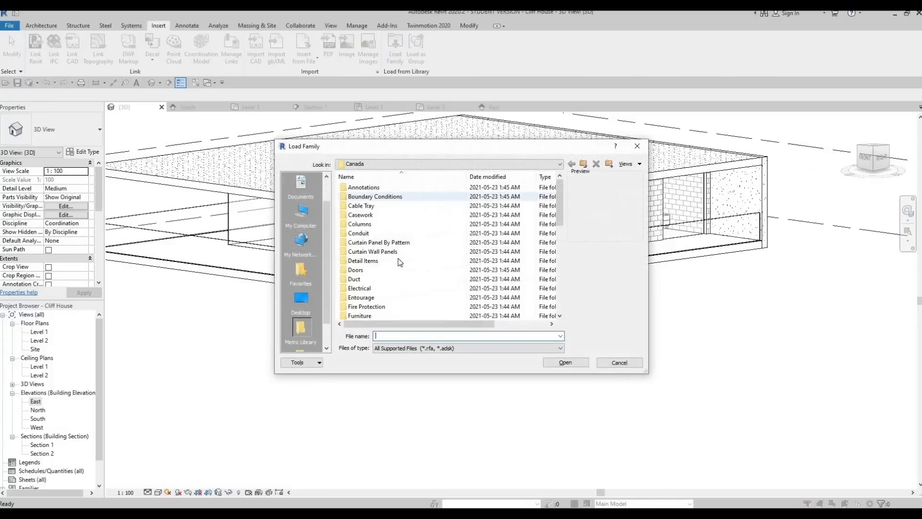
scroll(398, 269, down, 6)
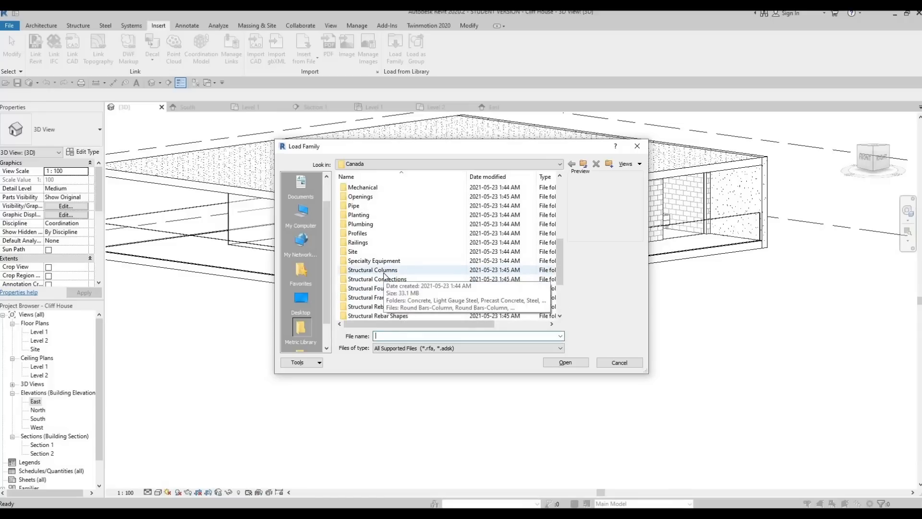
double_click(384, 270)
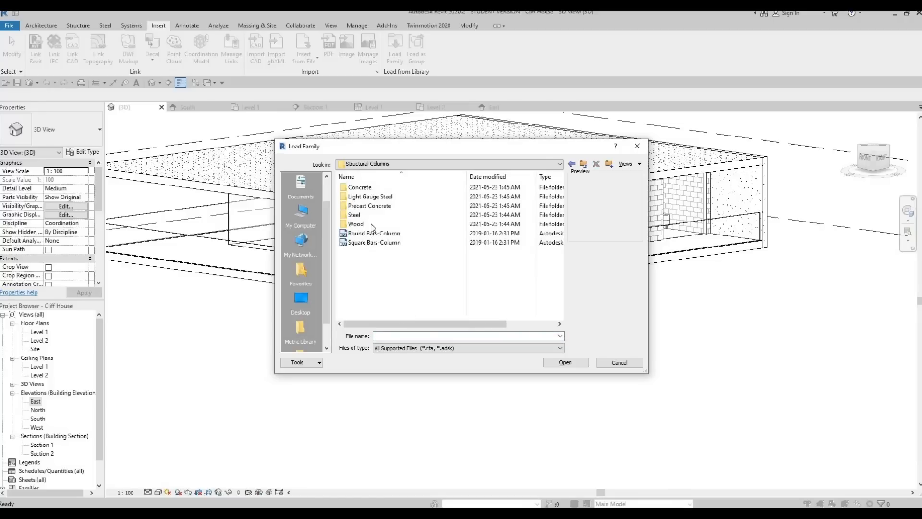
double_click(362, 187)
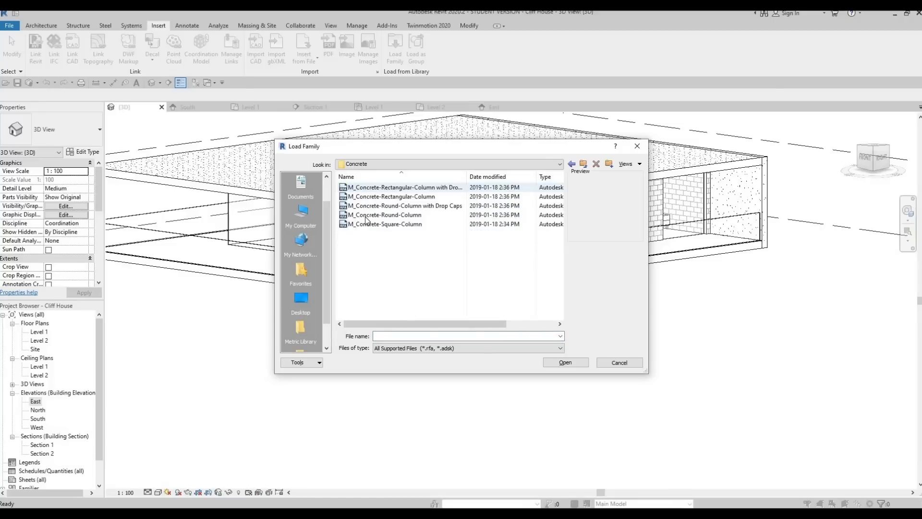
click(366, 217)
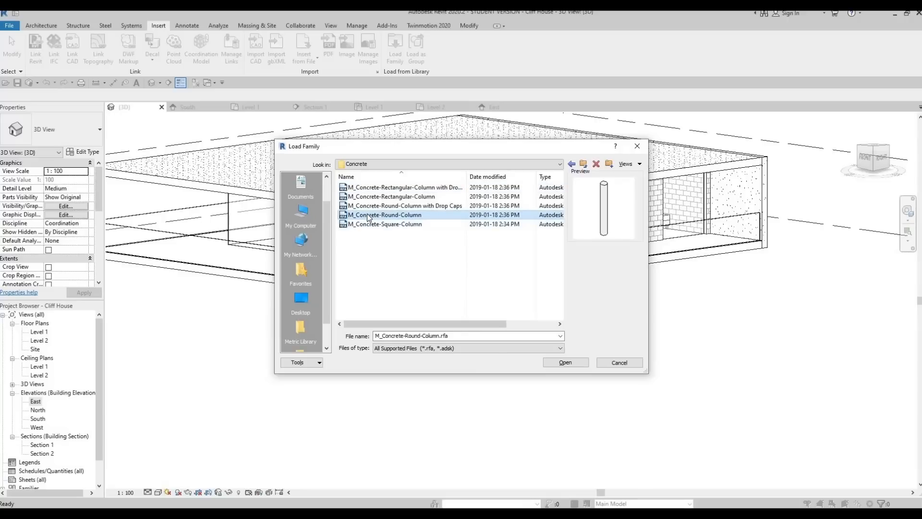
click(553, 363)
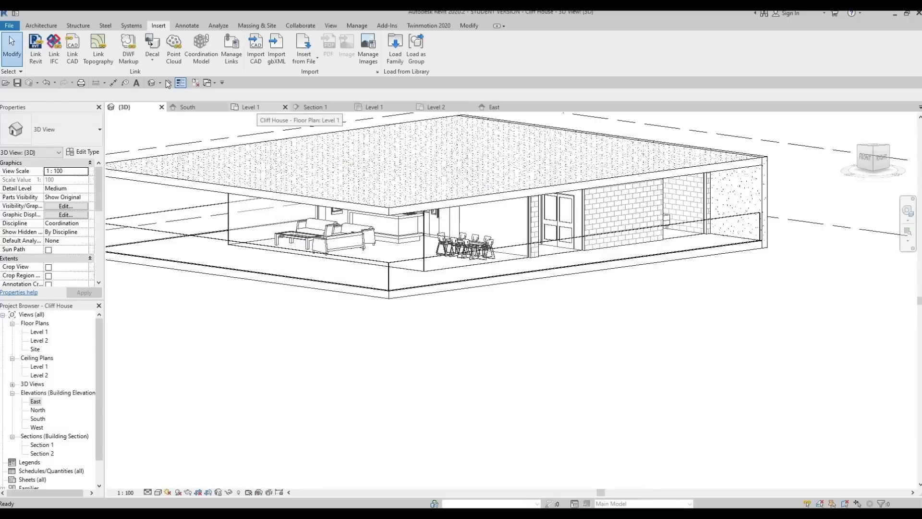
On the Level 1 floor plan, place a 300 mm slanted round concrete column near the dining table, from offset -2500 to 0, about 2900 mm long
click(79, 26)
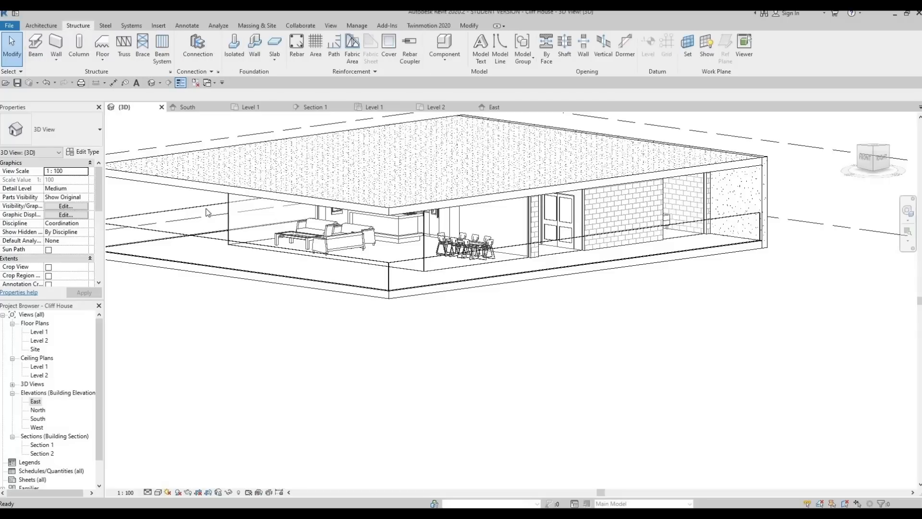
double_click(39, 332)
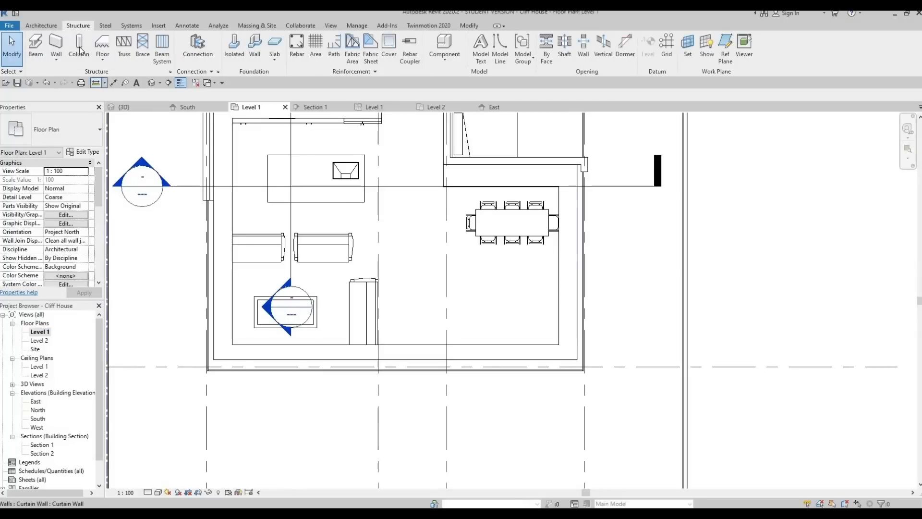
click(80, 49)
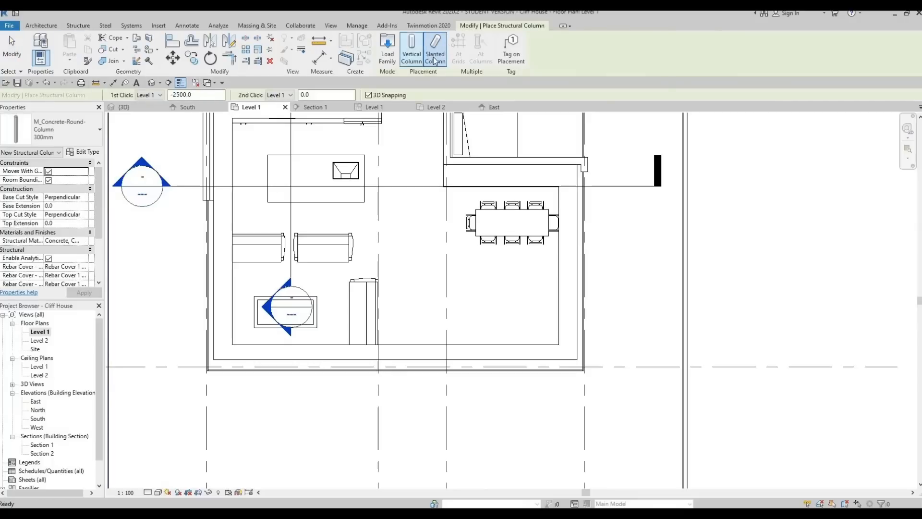
click(434, 58)
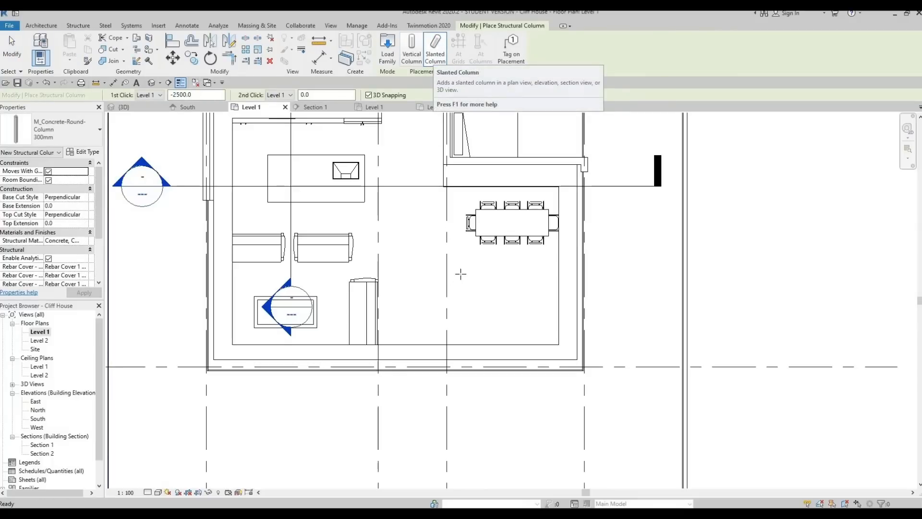
click(463, 255)
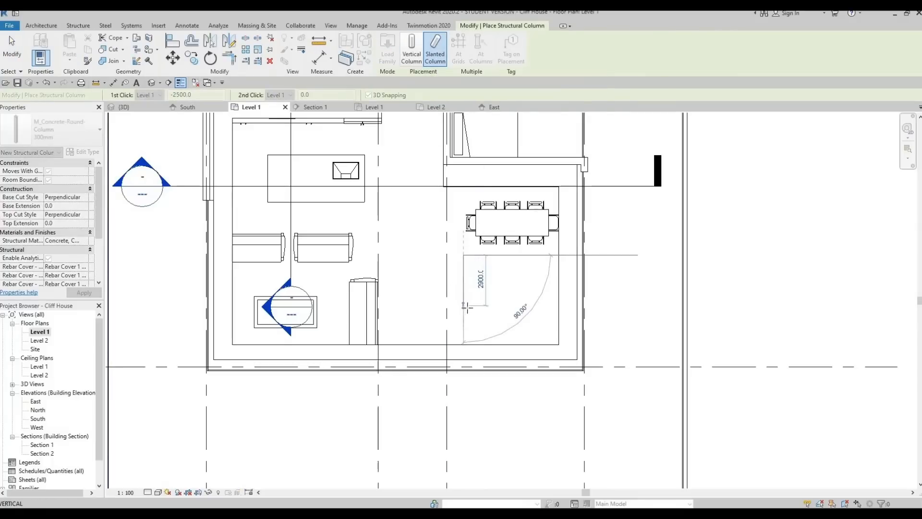
click(464, 306)
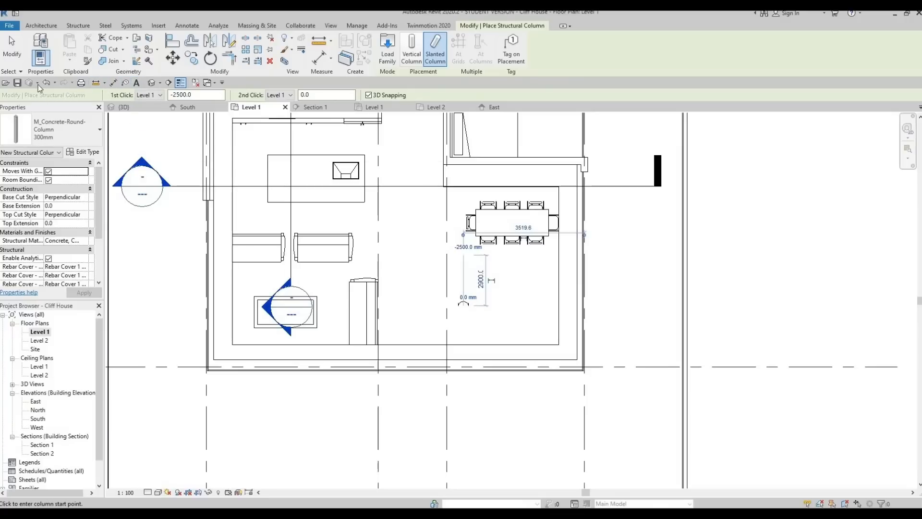
In the East elevation, stretch the slanted column's lower end down toward the rear, making it about 10600 mm long at about 31°
click(125, 108)
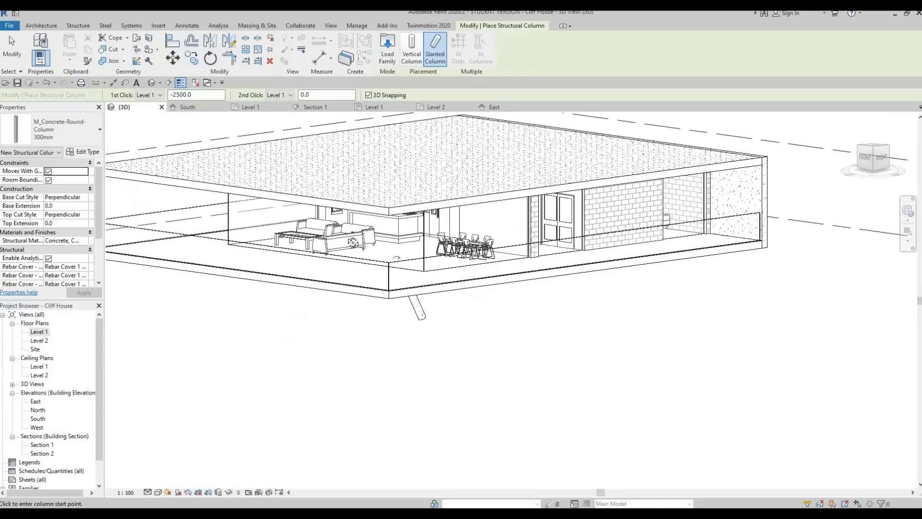
shift+middle_drag(301, 206, 394, 265)
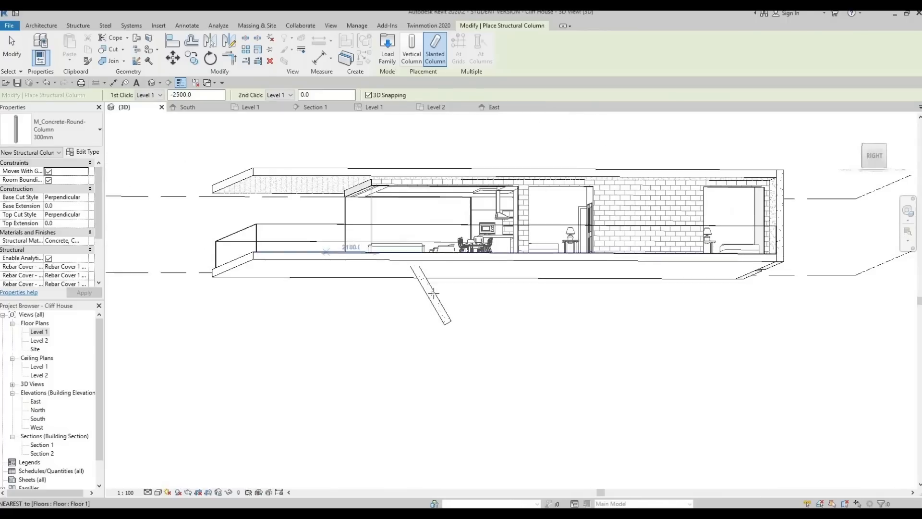
click(435, 298)
key(Escape)
click(436, 300)
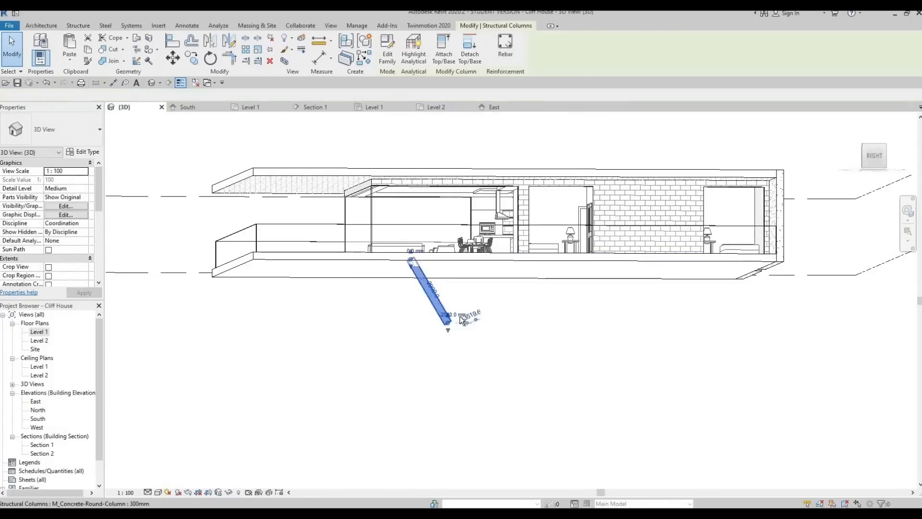
shift+middle_drag(622, 303, 424, 296)
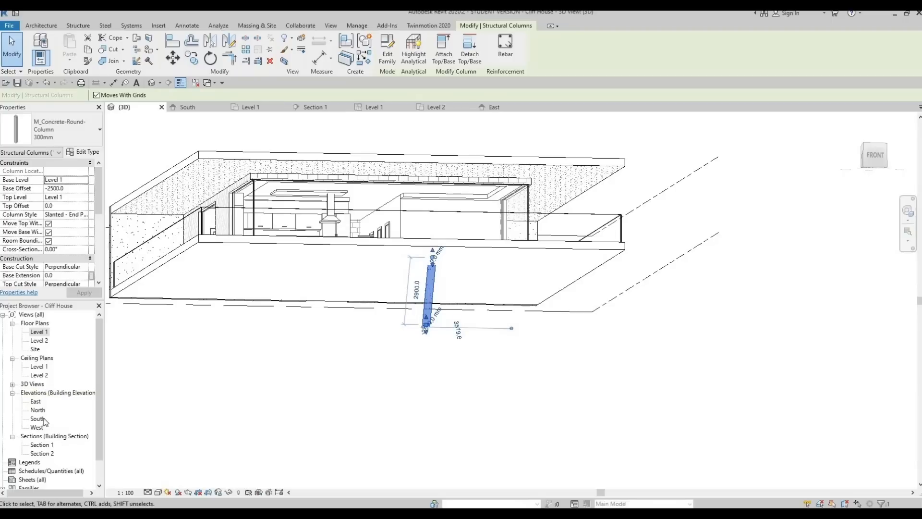
double_click(67, 402)
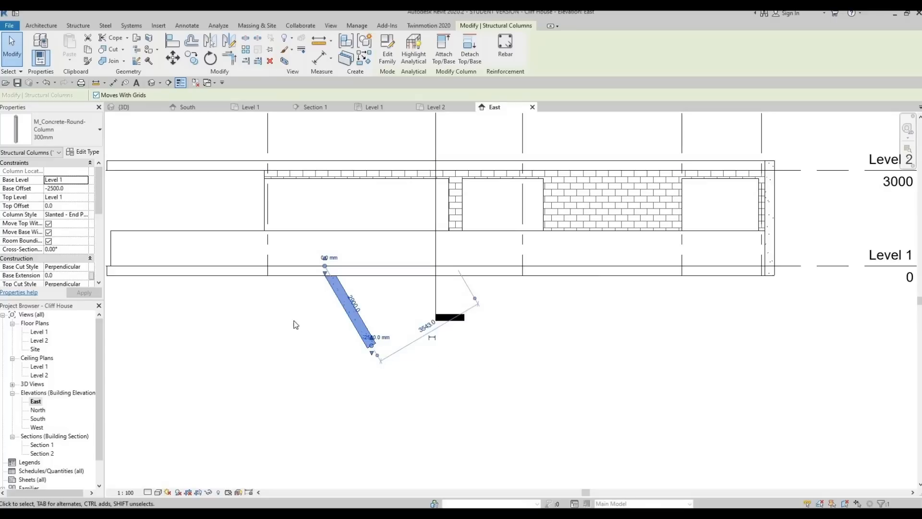
click(374, 346)
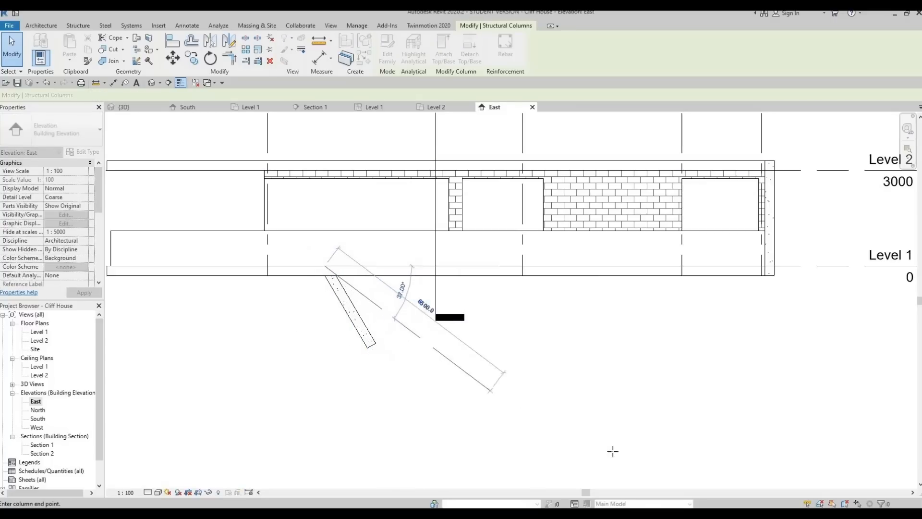
drag(613, 440, 614, 440)
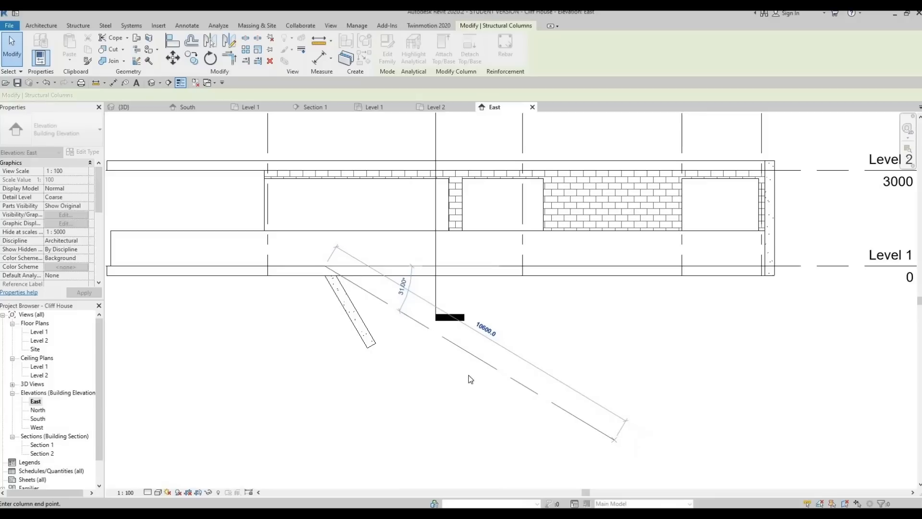
middle_drag(472, 373, 490, 360)
scroll(485, 356, down, 1)
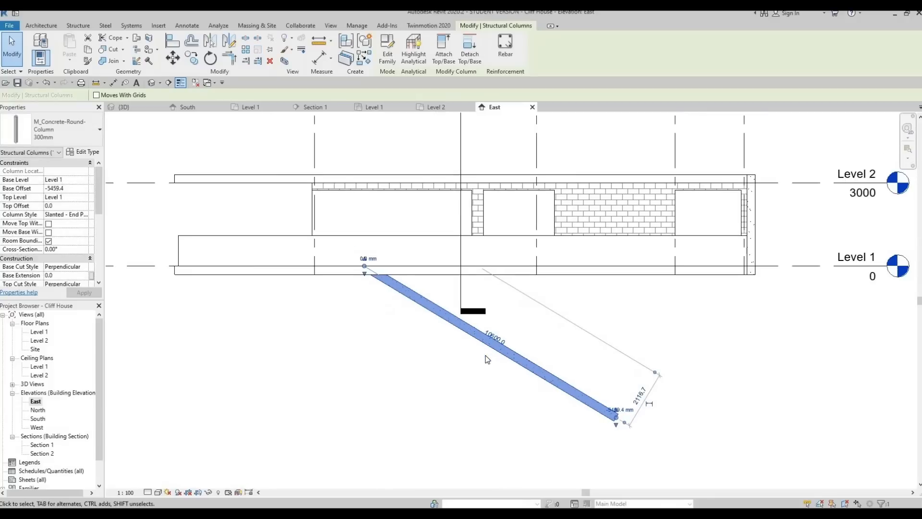
Nudge the slanted column toward the front of the house and lower it to a top offset of -120 mm
key(Left)
key(Left)
key(Left)
key(Left)
key(Left)
key(Left)
key(Down)
key(Left)
key(Left)
key(Left)
key(Left)
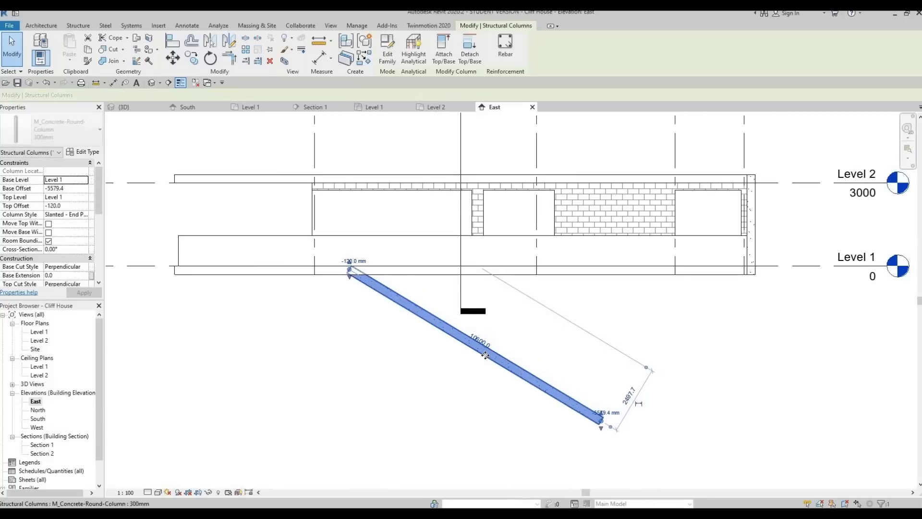
key(Down)
key(Left)
key(Left)
key(Left)
key(Left)
key(Left)
key(Left)
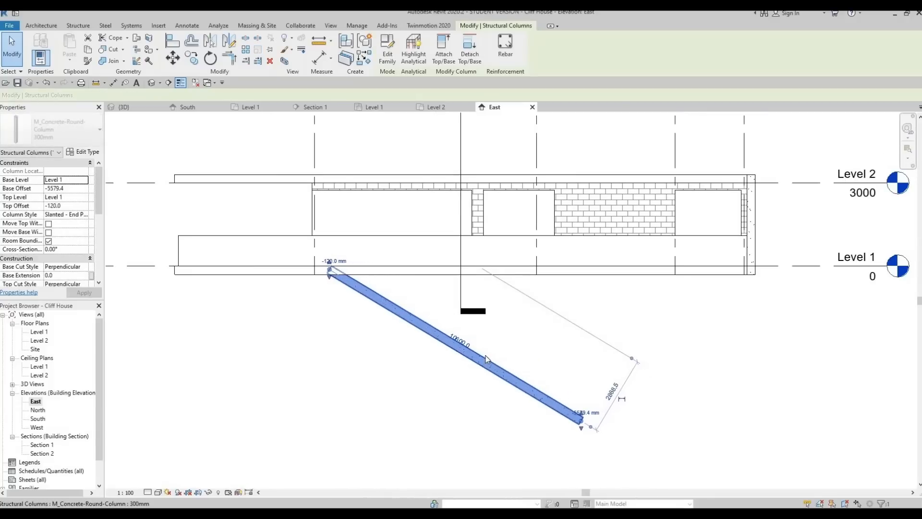
key(Left)
key(Left)
key(Left)
key(Left)
key(Left)
key(Left)
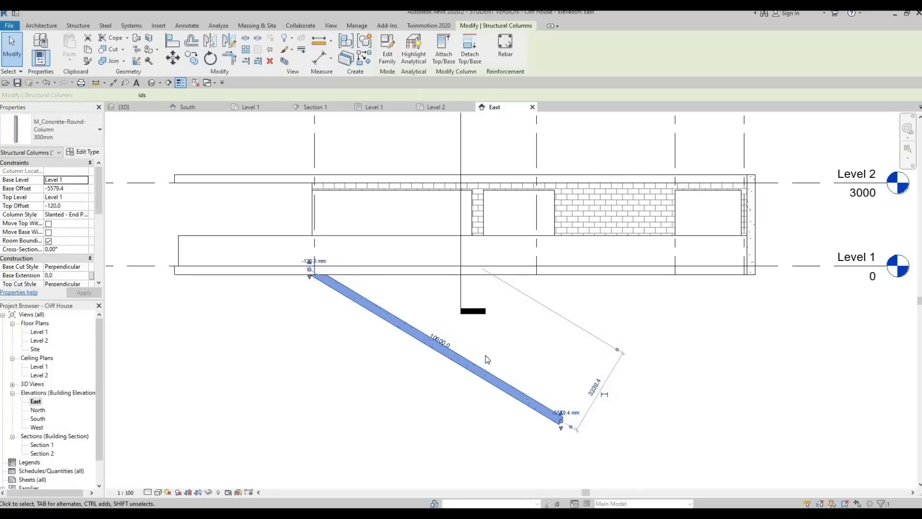
In the East elevation, nudge the slanted column farther toward the front of the house and lower it to a top offset of -240 mm
key(Left)
key(Left)
key(Left)
key(Left)
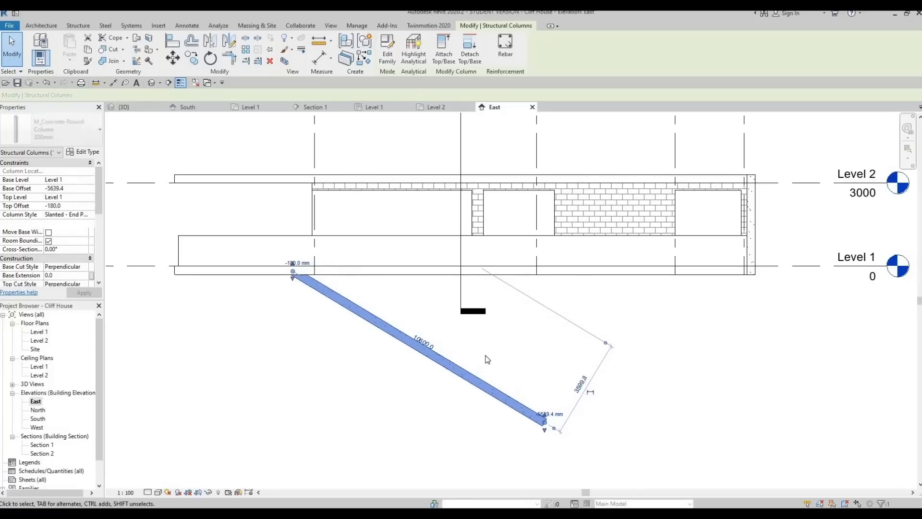
key(Down)
key(Down)
key(Left)
key(Left)
key(Left)
key(Left)
key(Left)
key(Left)
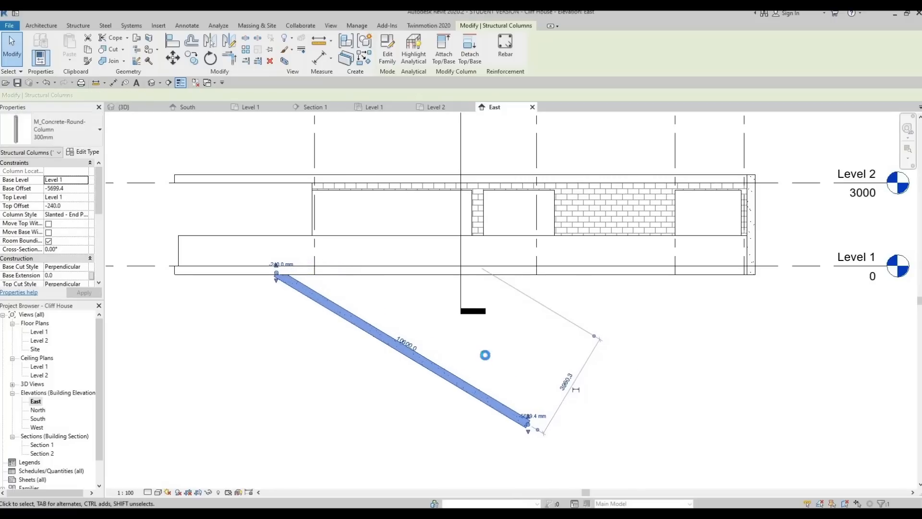
key(Left)
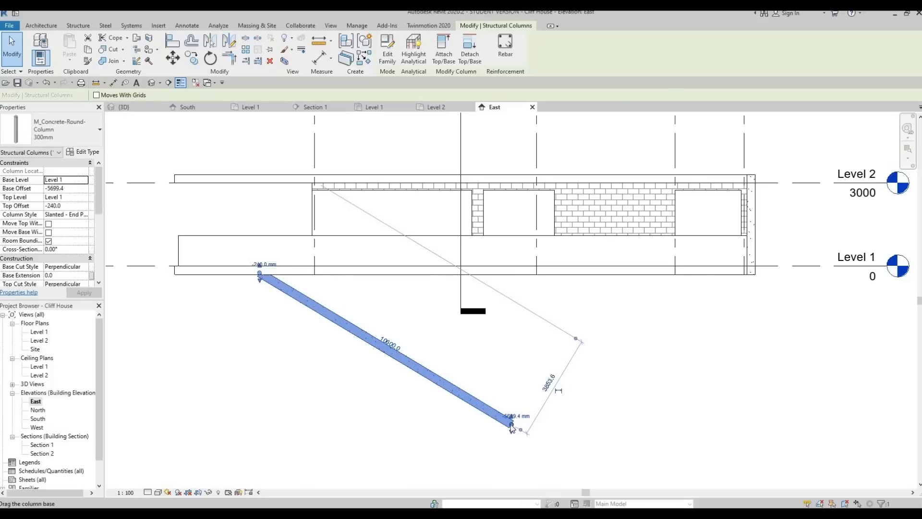
Stretch the slanted column's base down to about -7689 mm and its top up to -144.5 mm, nudging it slightly toward the front
drag(524, 431, 638, 480)
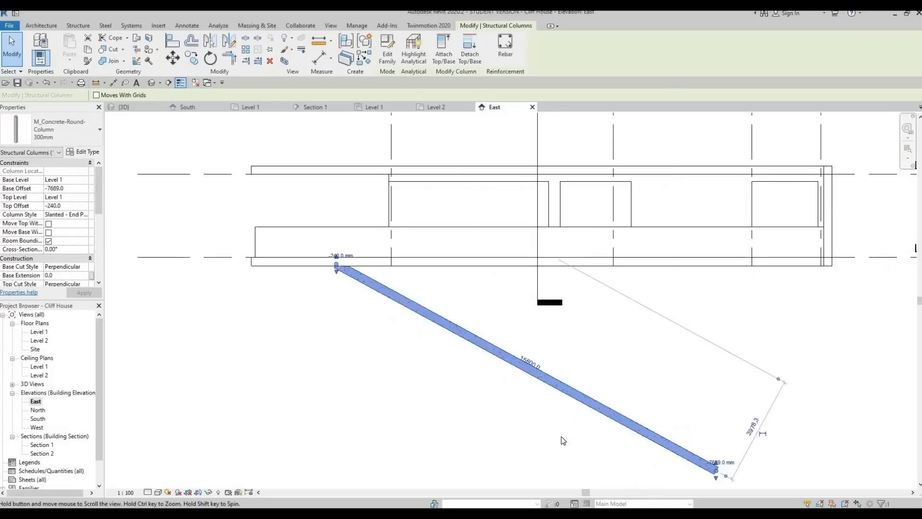
key(Left)
key(Left)
key(Left)
key(Left)
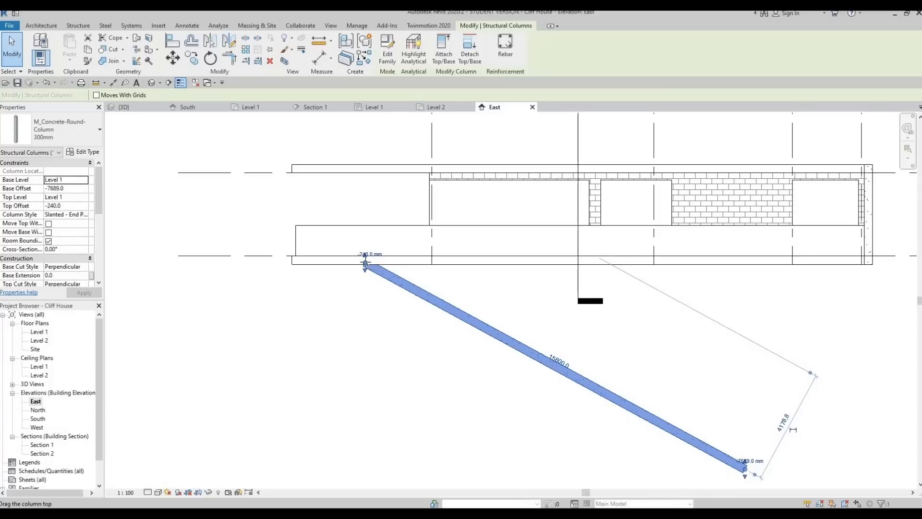
drag(365, 263, 367, 273)
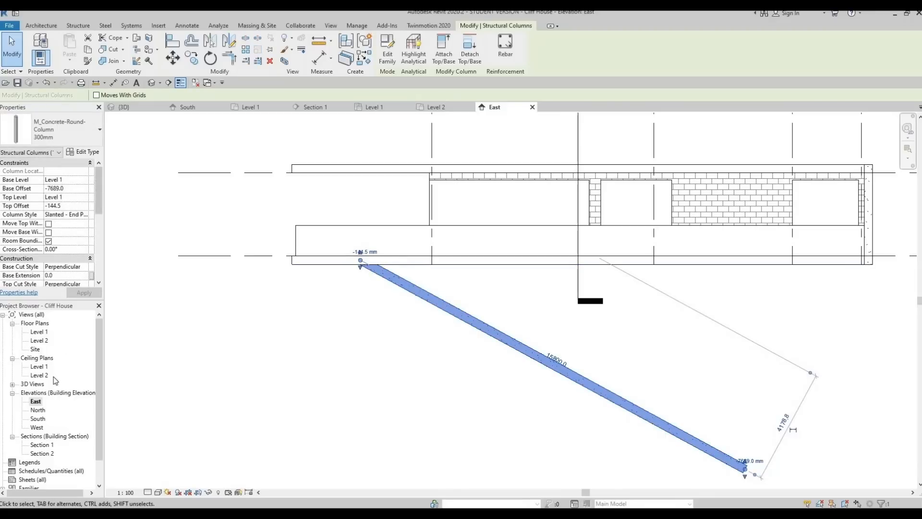
Inspect the column from the front in 3D, and in the South elevation try to pull its top end sideways toward grid 4
click(152, 83)
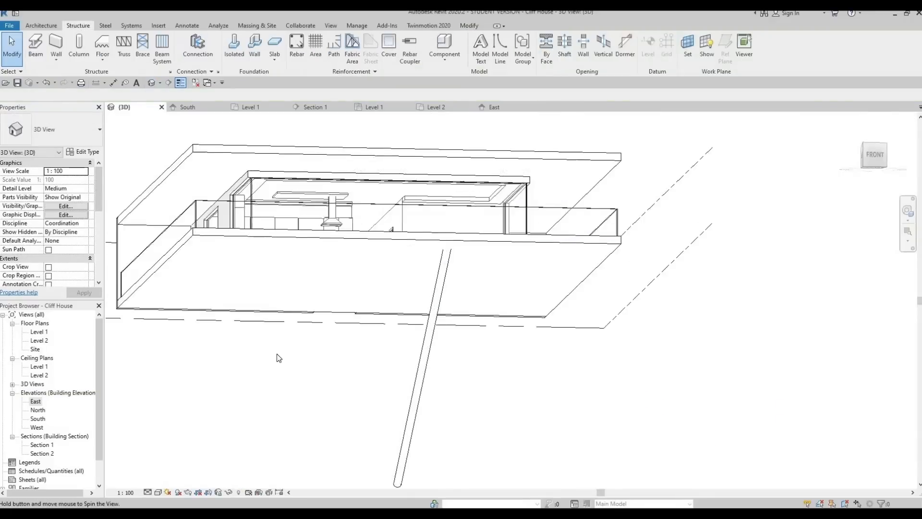
shift+middle_drag(280, 358, 288, 269)
scroll(434, 365, down, 3)
middle_drag(479, 418, 372, 252)
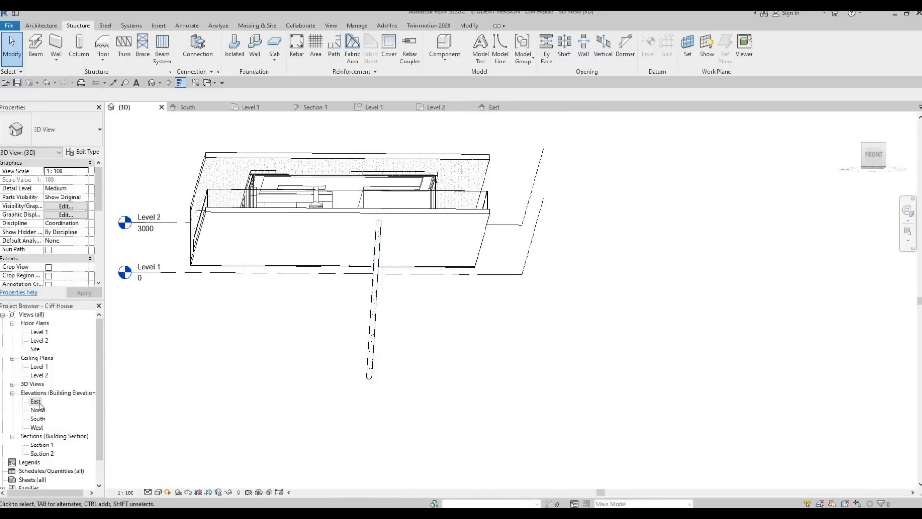
double_click(37, 419)
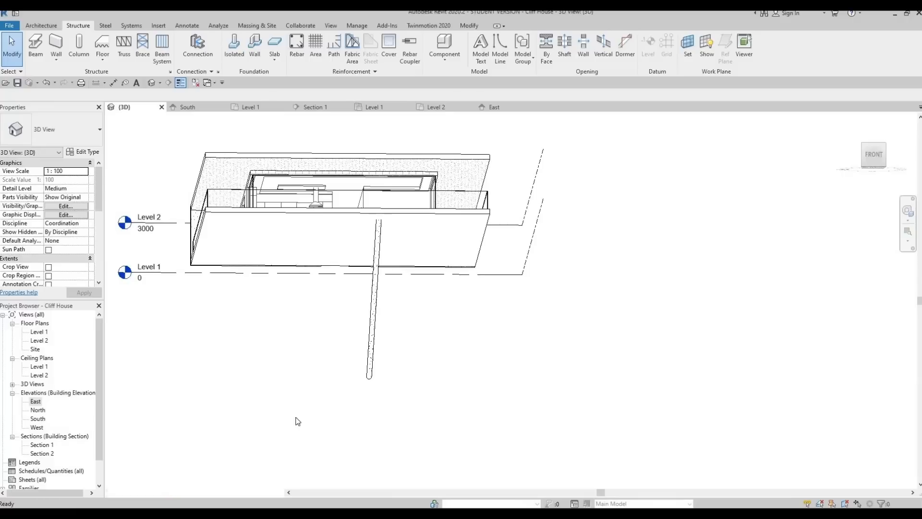
scroll(335, 373, down, 4)
scroll(375, 322, down, 2)
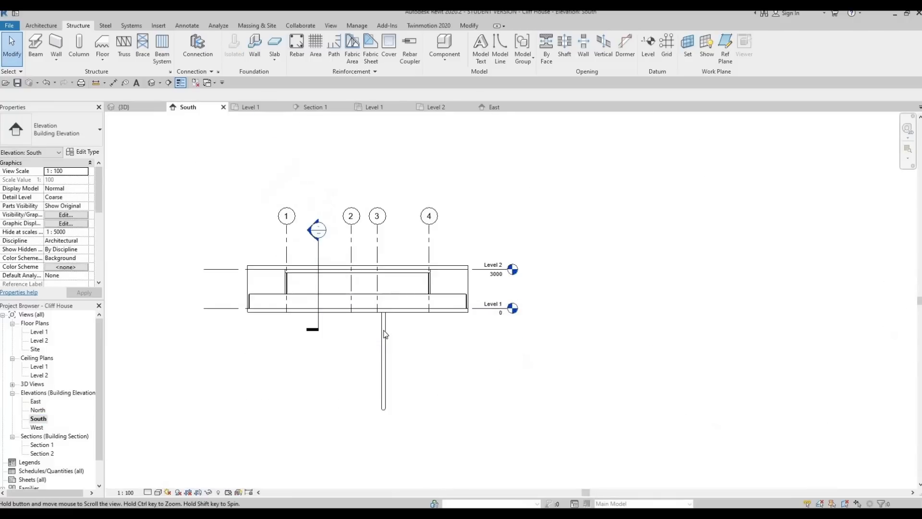
click(382, 327)
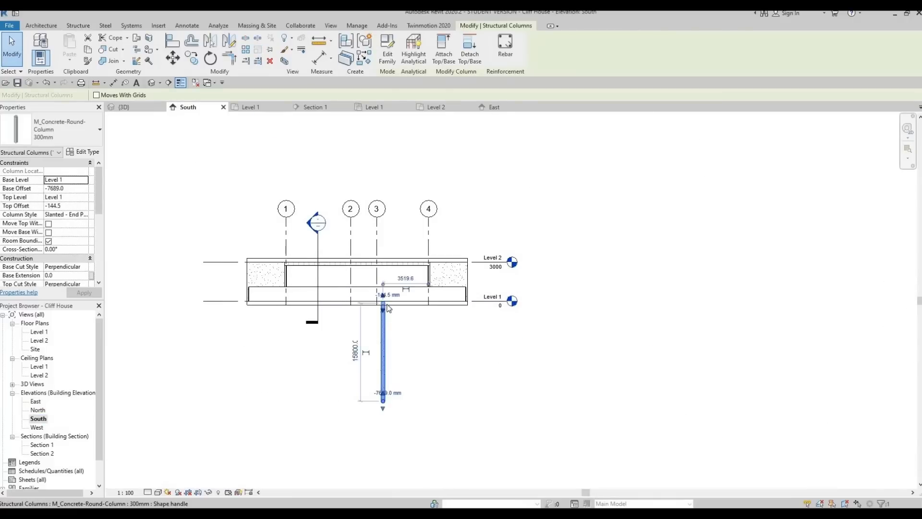
scroll(384, 303, up, 3)
drag(398, 299, 488, 300)
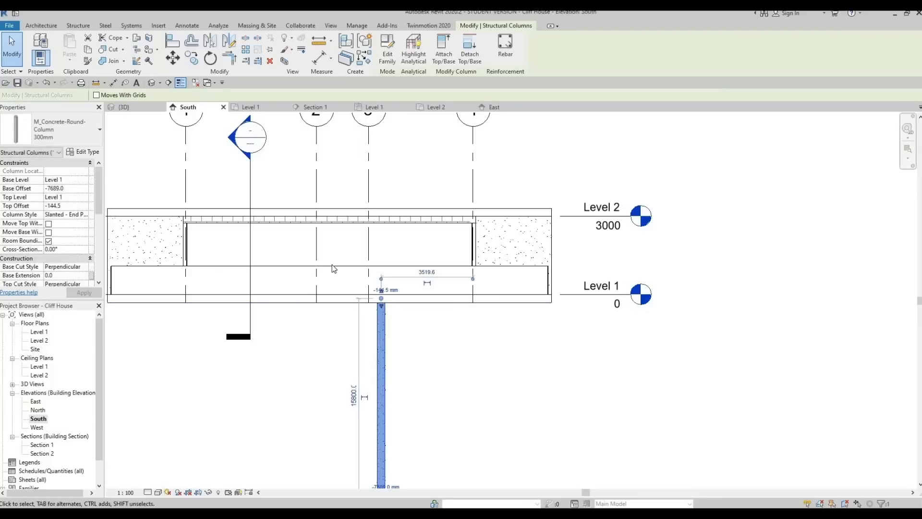
drag(382, 301, 463, 295)
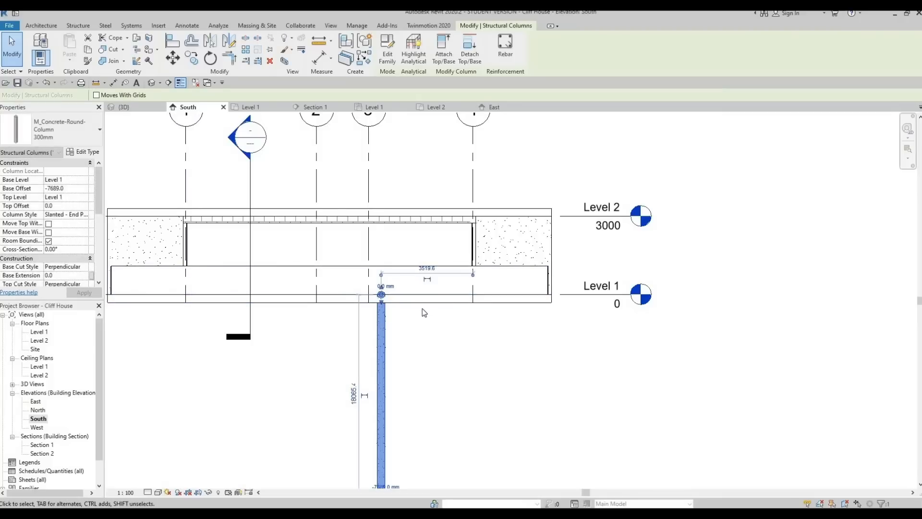
Nudge the column slightly toward grid 4 and adjust its ends to a base offset of -7672.6 mm and top offset of -464.8 mm
key(Right)
key(Right)
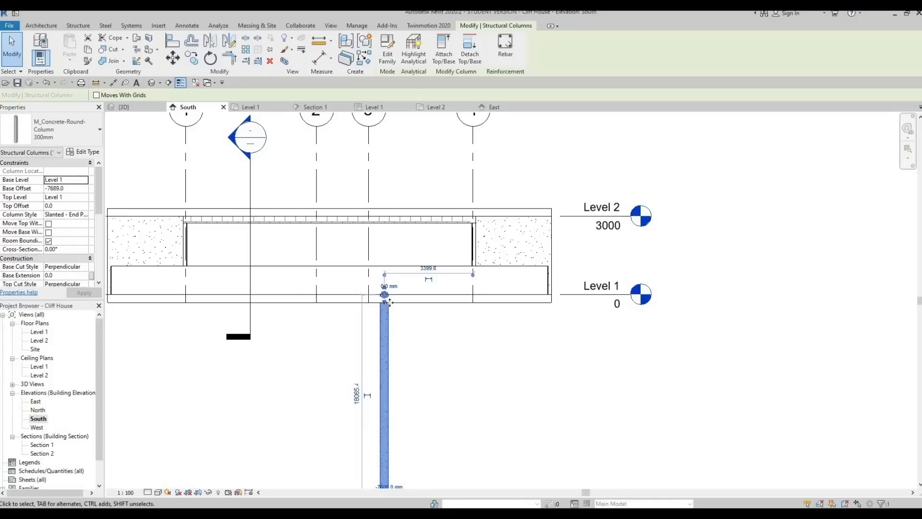
drag(389, 300, 387, 310)
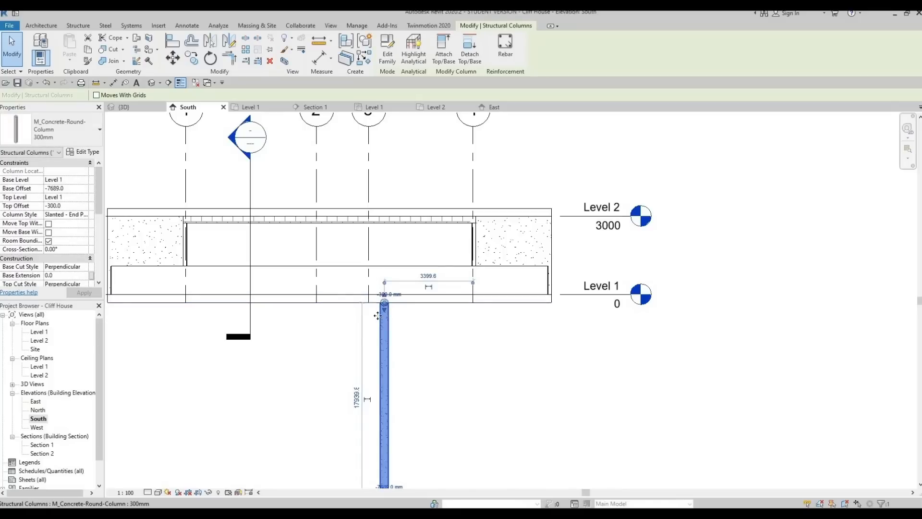
middle_drag(403, 378, 411, 308)
scroll(411, 308, down, 1)
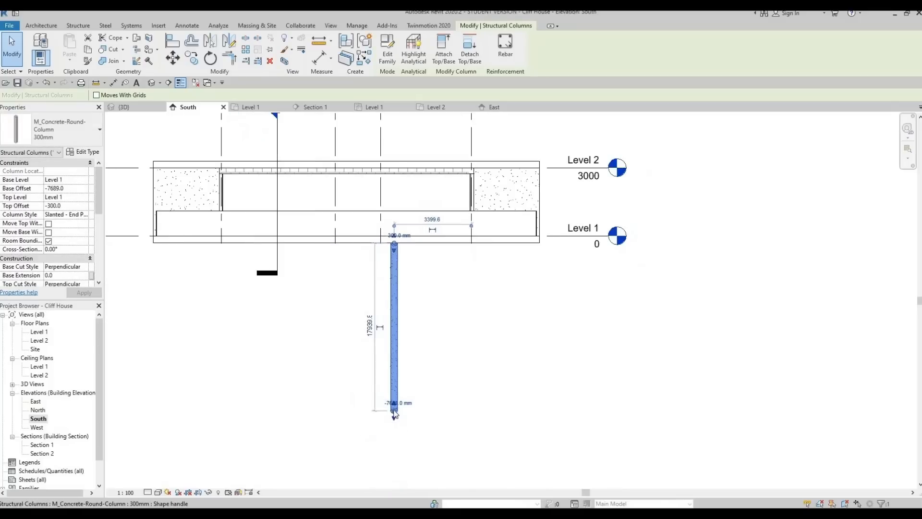
drag(394, 413, 371, 405)
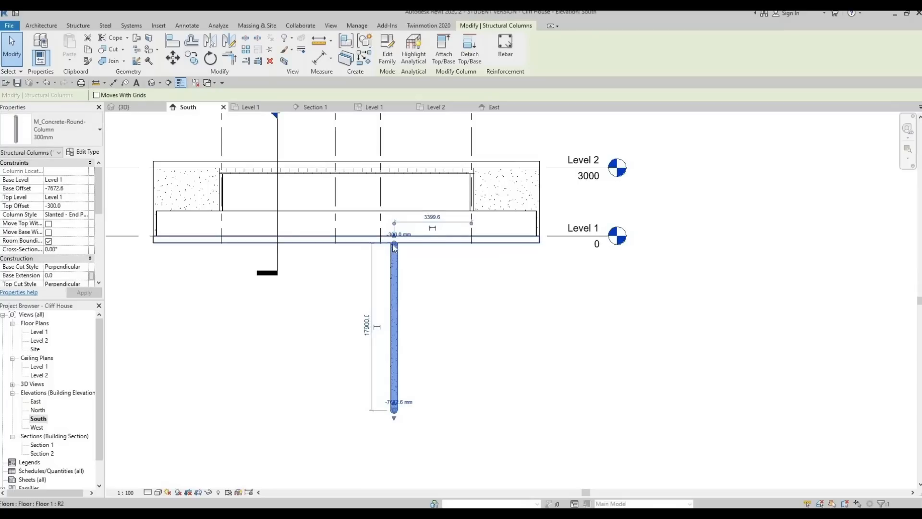
drag(394, 243, 411, 255)
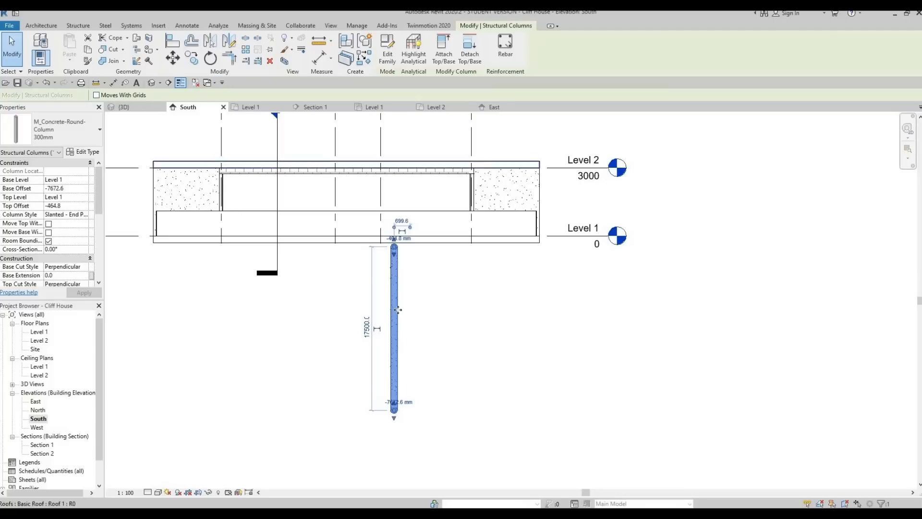
key(Escape)
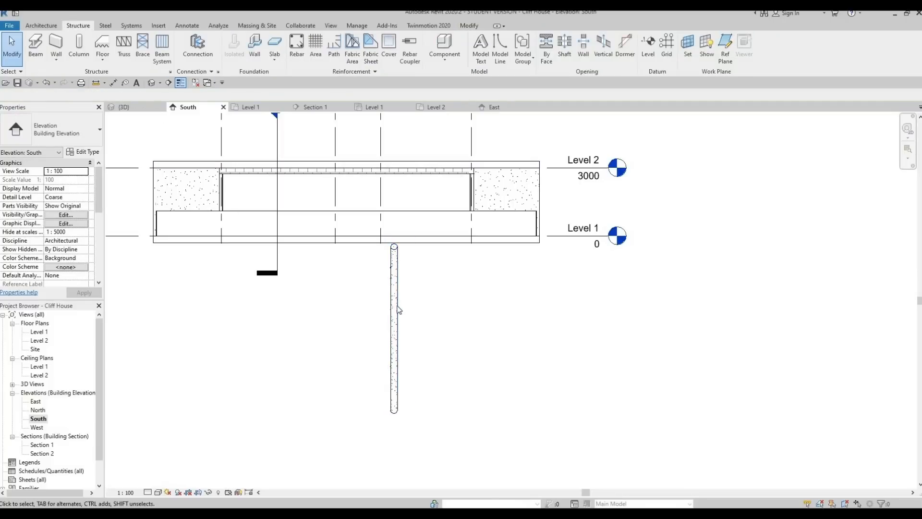
Delete the slanted round concrete column in the South elevation
key(m)
key(m)
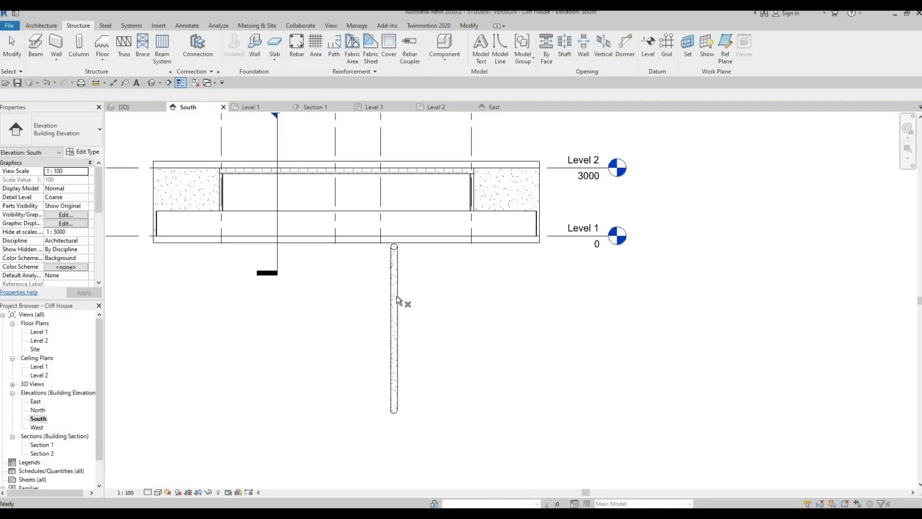
click(392, 251)
key(Delete)
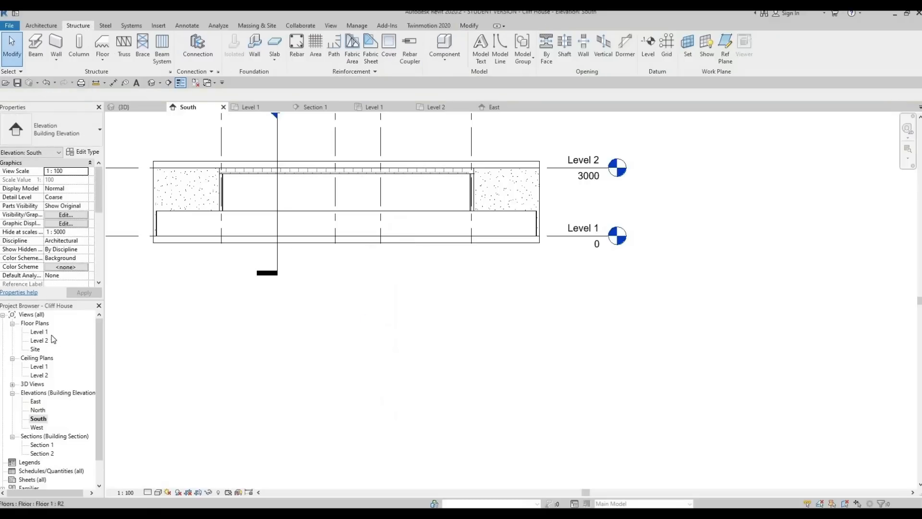
On the Level 1 floor plan, place a 300 mm slanted round concrete column diagonally past the dining table toward the front, from offset -2500 to 0
double_click(39, 331)
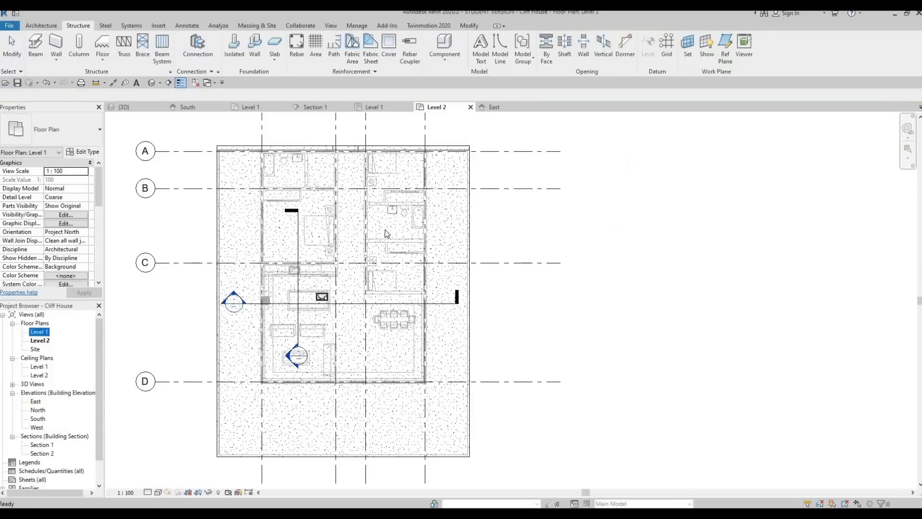
scroll(288, 297, up, 4)
middle_drag(133, 92, 128, 92)
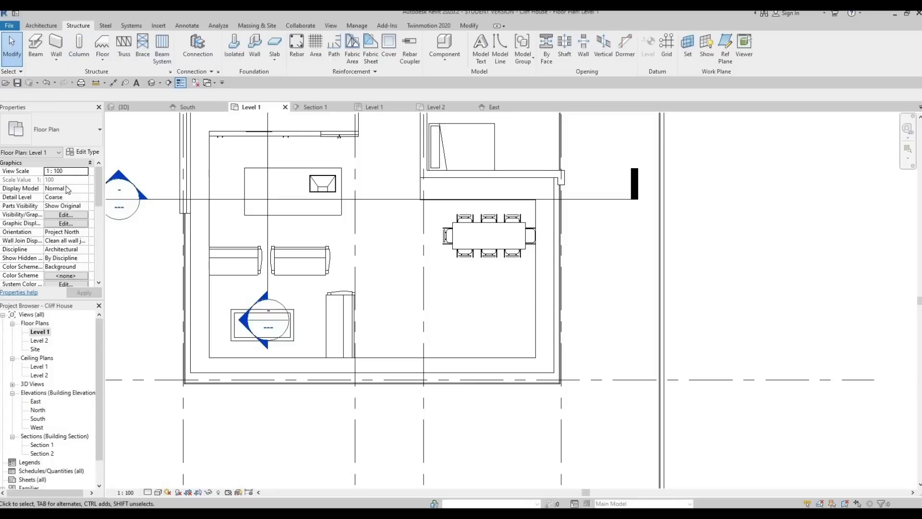
click(80, 46)
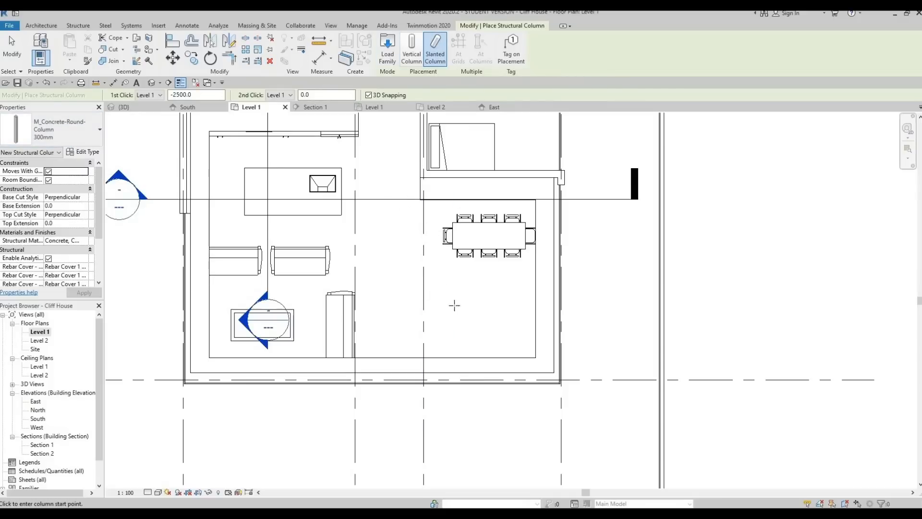
click(393, 175)
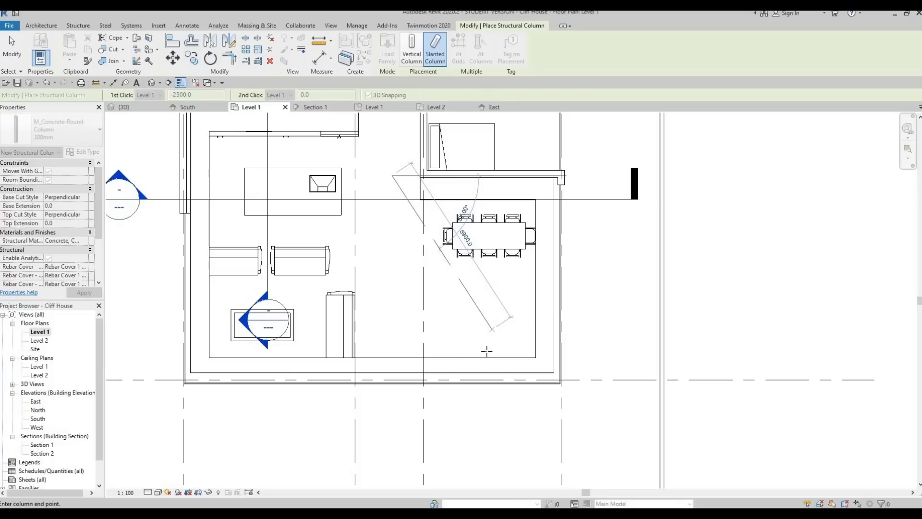
click(487, 351)
scroll(454, 310, down, 3)
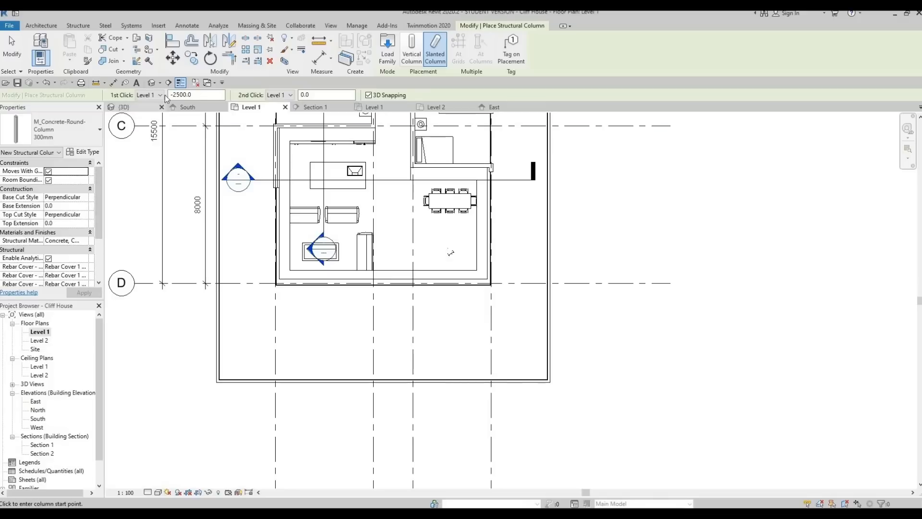
click(119, 107)
shift+middle_drag(257, 253, 399, 251)
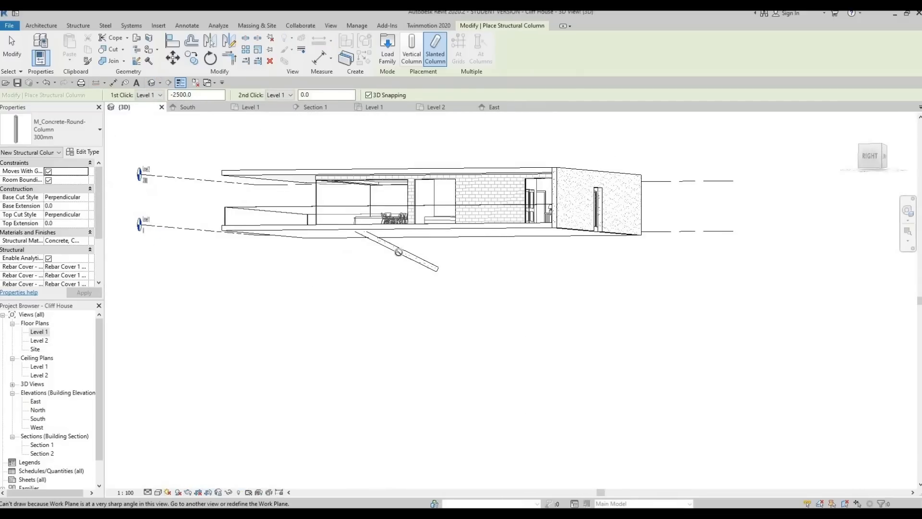
key(Escape)
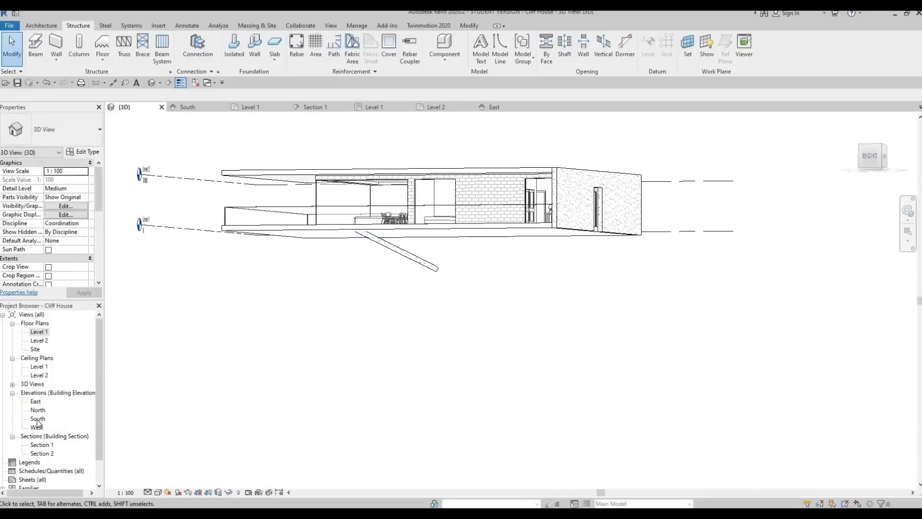
In the East elevation, stretch the new slanted column's base down toward the rear to an offset of about -5919 mm
click(38, 419)
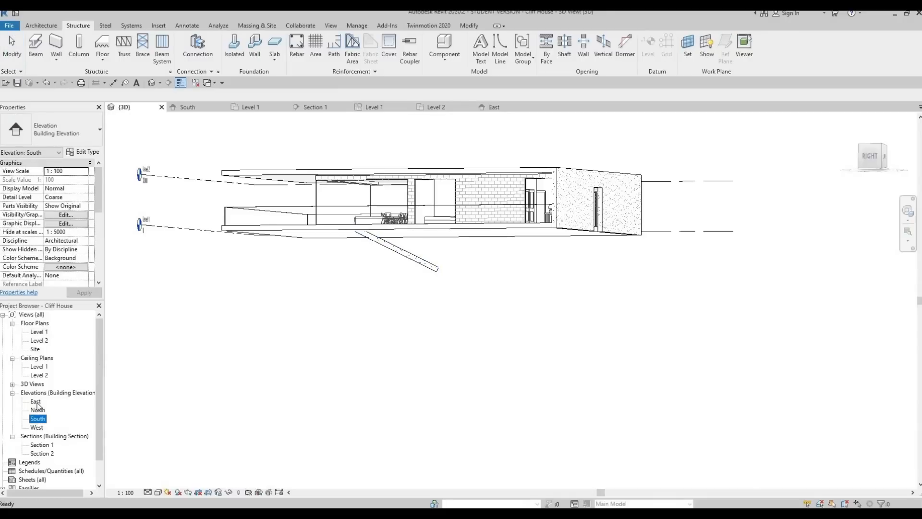
middle_drag(579, 322, 503, 298)
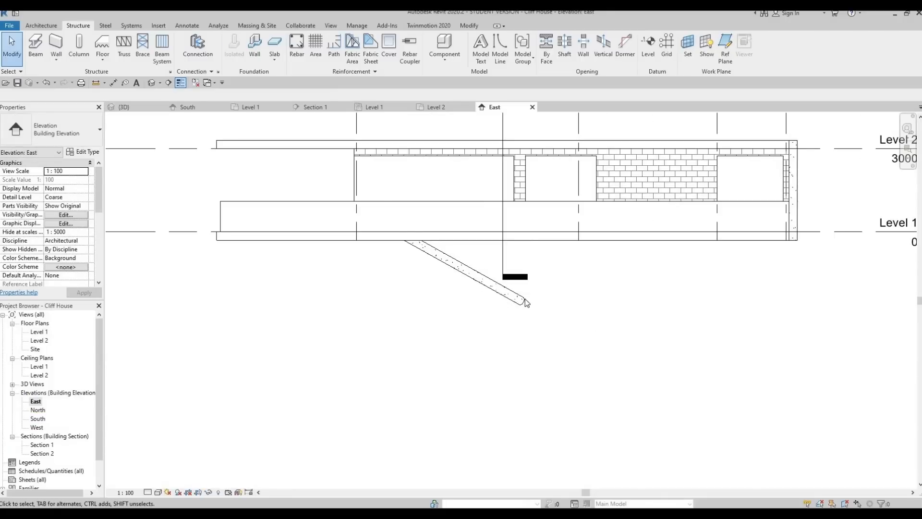
click(526, 301)
click(525, 301)
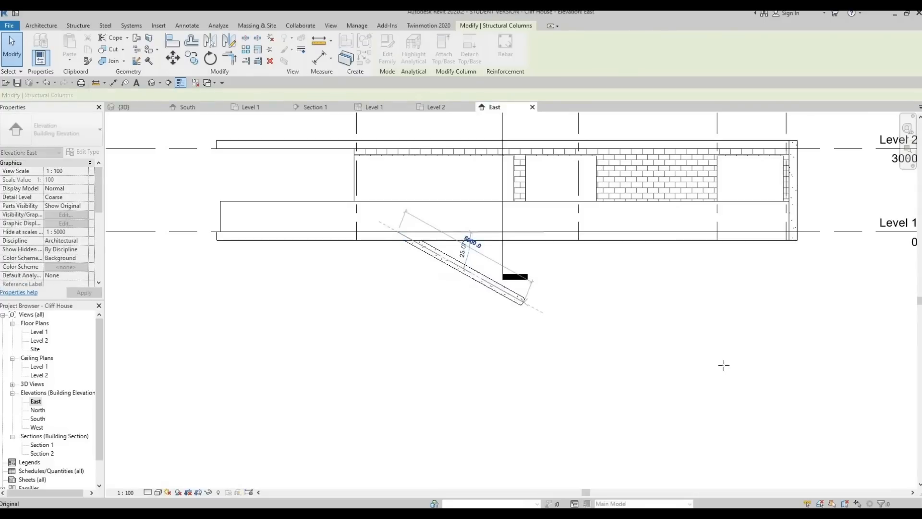
click(737, 395)
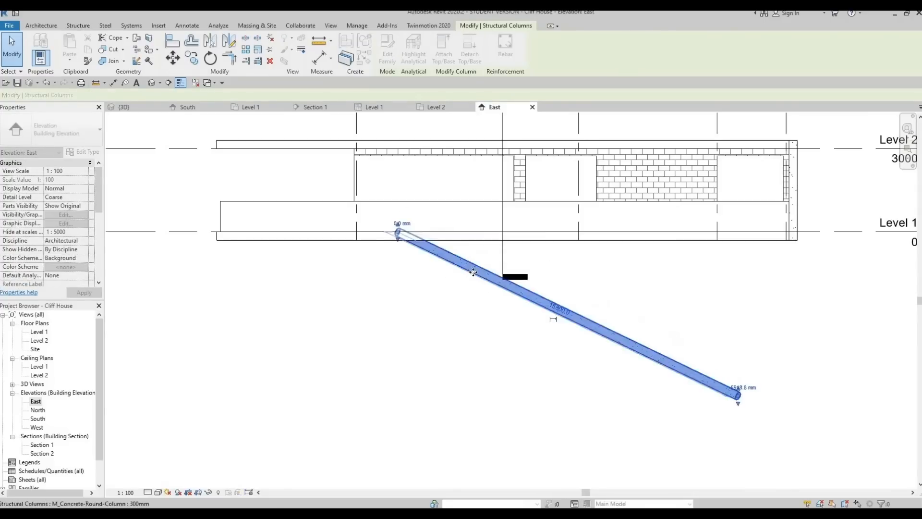
Nudge the new slanted column toward the front of the house and lower it to a top offset of -240 mm
key(Left)
key(Left)
key(Left)
key(Left)
key(Left)
key(Left)
key(Left)
key(Down)
key(Down)
key(Down)
key(Down)
key(Down)
key(Down)
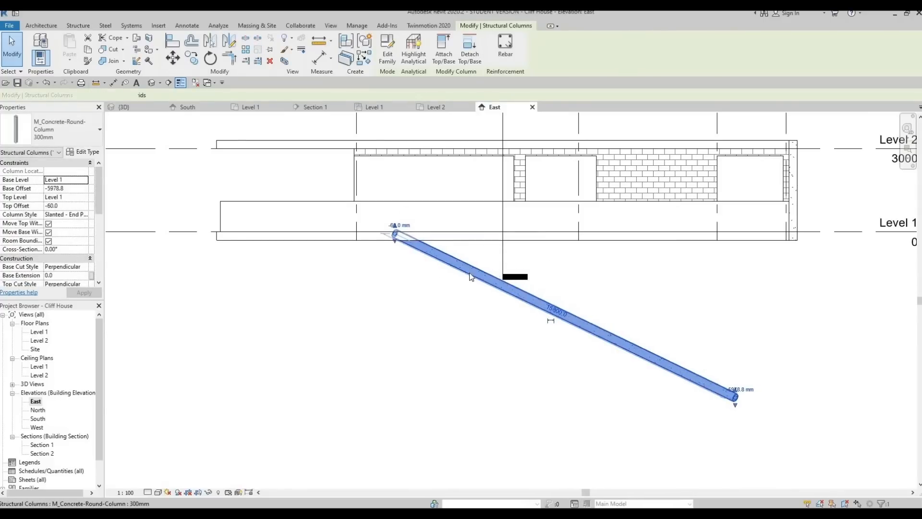
key(Left)
key(Left)
key(Left)
key(Left)
key(Left)
key(Left)
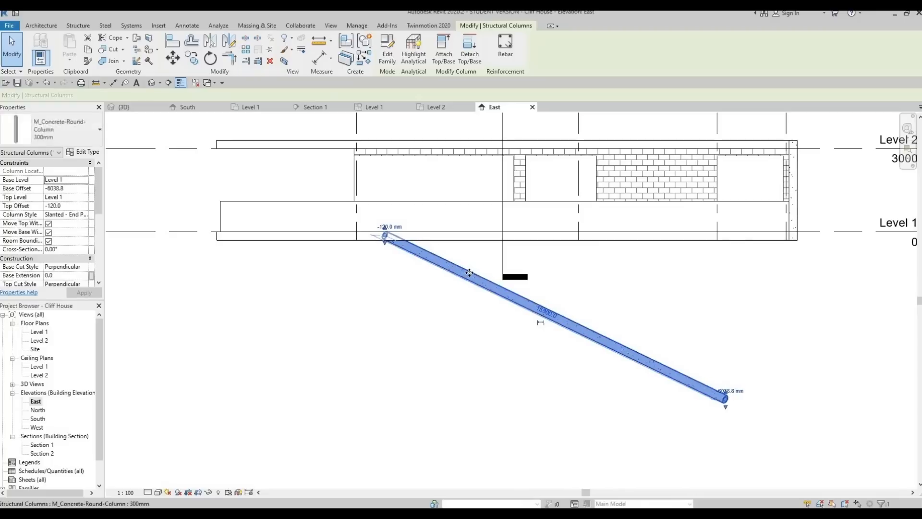
key(Down)
key(Left)
key(Left)
key(Left)
key(Left)
key(Left)
key(Left)
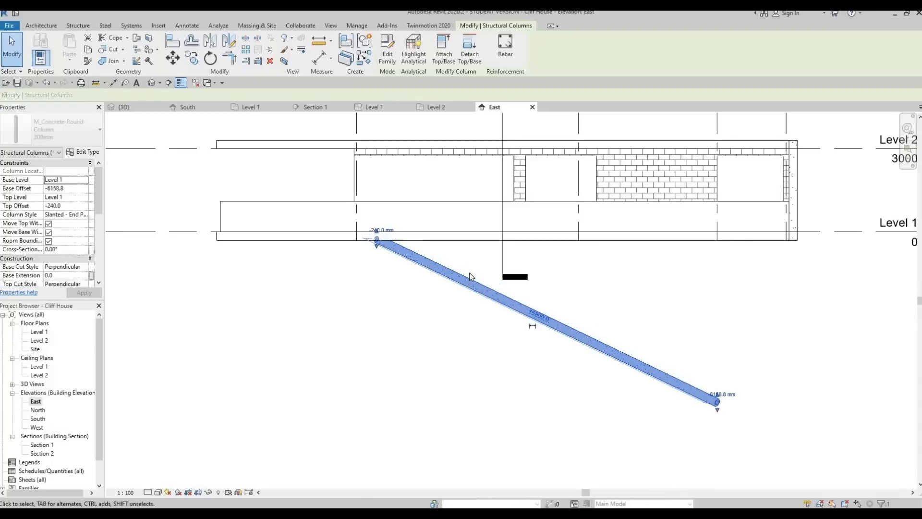
In the East elevation, nudge the slanted column toward the house front until its top end passes the front wall, at a -300 mm top offset
key(Down)
key(Left)
key(Left)
key(Left)
key(Left)
key(Left)
key(Left)
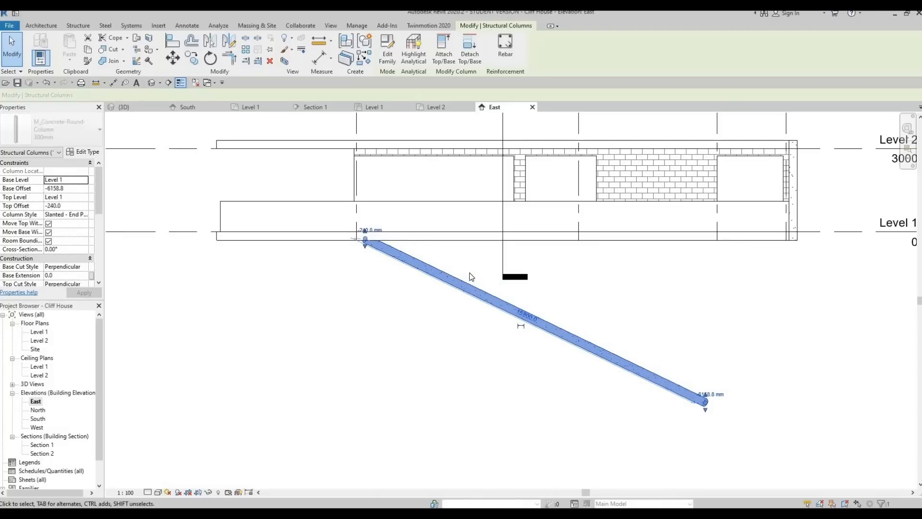
key(Left)
key(Left)
key(Left)
key(Left)
key(Left)
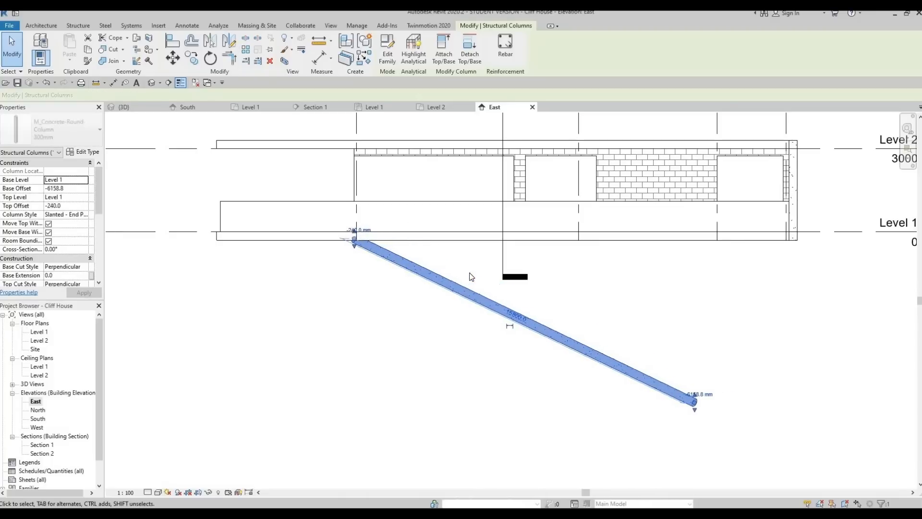
key(Left)
key(Left)
key(Left)
key(Left)
key(Left)
key(Left)
key(Left)
key(Left)
key(Left)
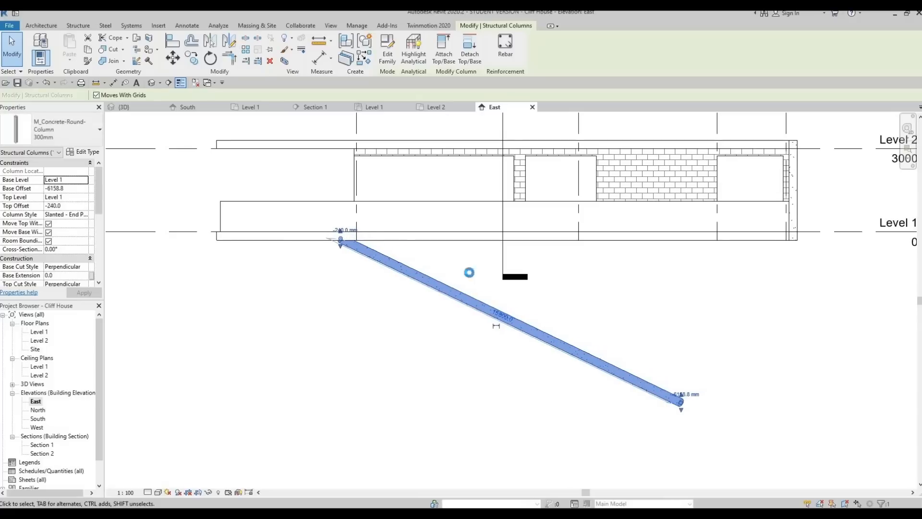
key(Down)
key(Left)
key(Left)
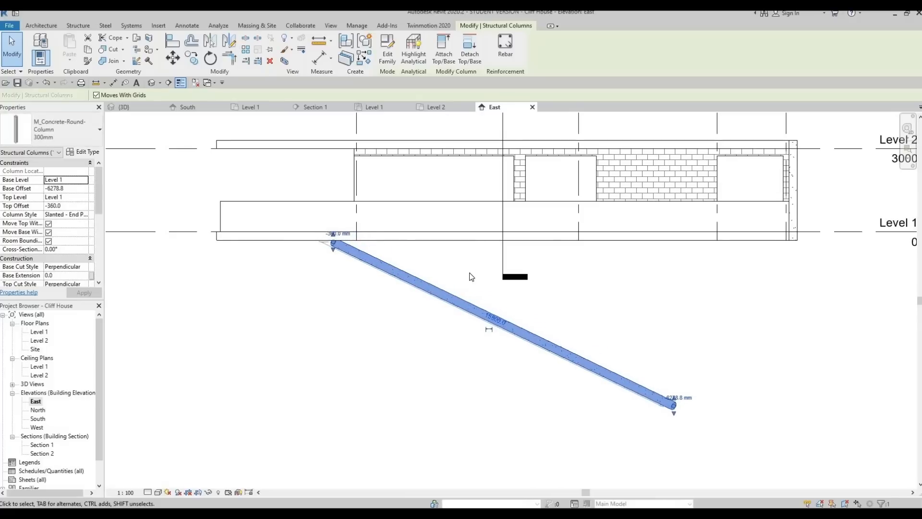
key(Up)
key(Left)
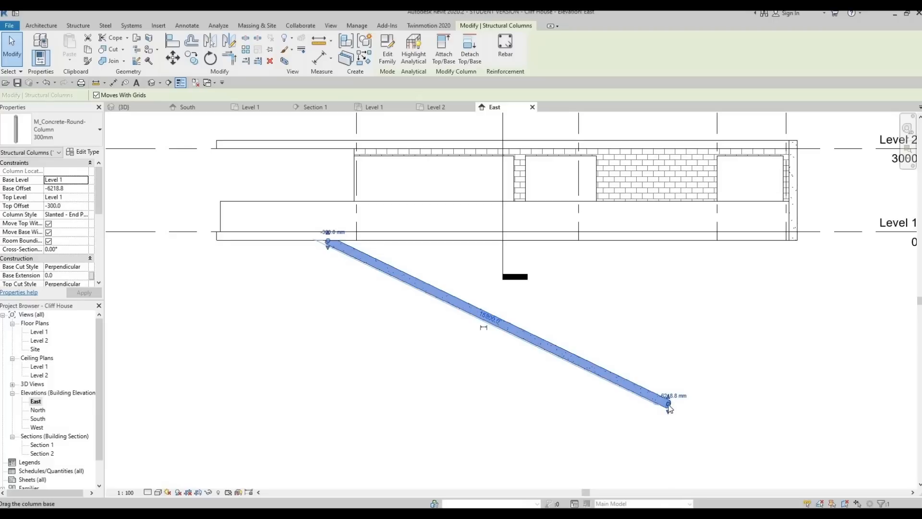
Stretch the slanted column's base farther down toward the rear, then nudge it up to a base offset of -8733.3 mm and top offset of -240 mm
drag(795, 446, 842, 474)
click(841, 477)
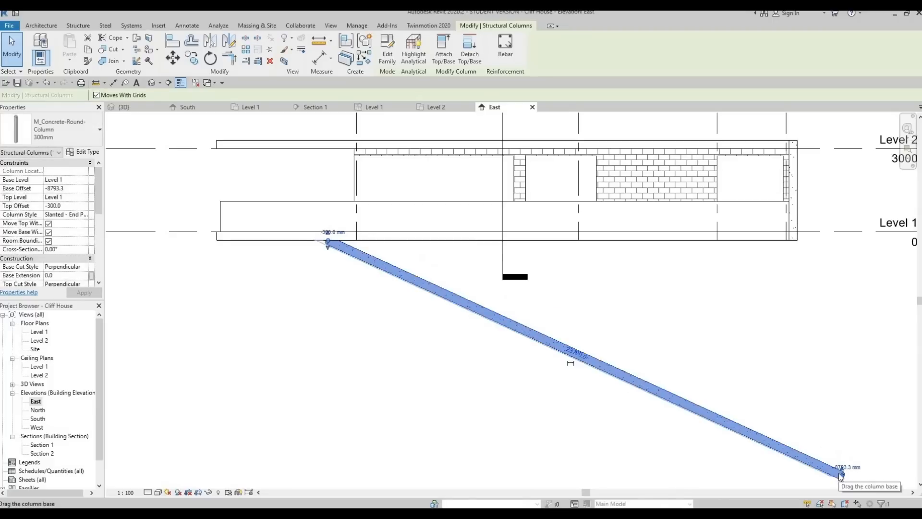
key(Up)
key(Left)
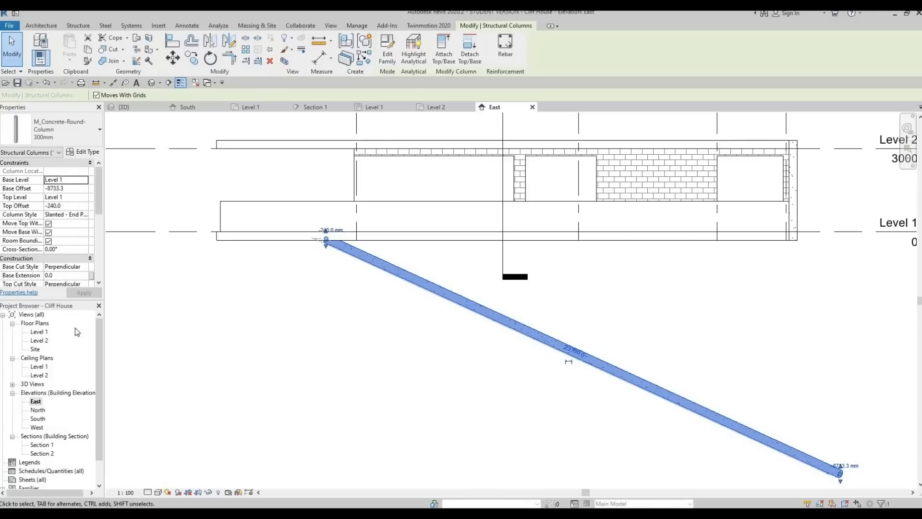
In the South elevation, nudge the slanted column eastward until its top end sits near the floor slab's east edge, and check it in 3D
click(144, 107)
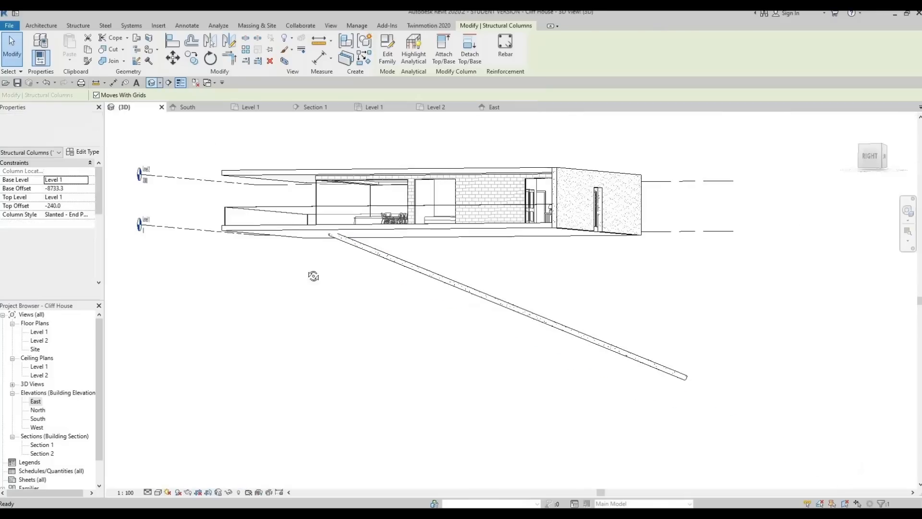
shift+middle_drag(500, 325, 159, 365)
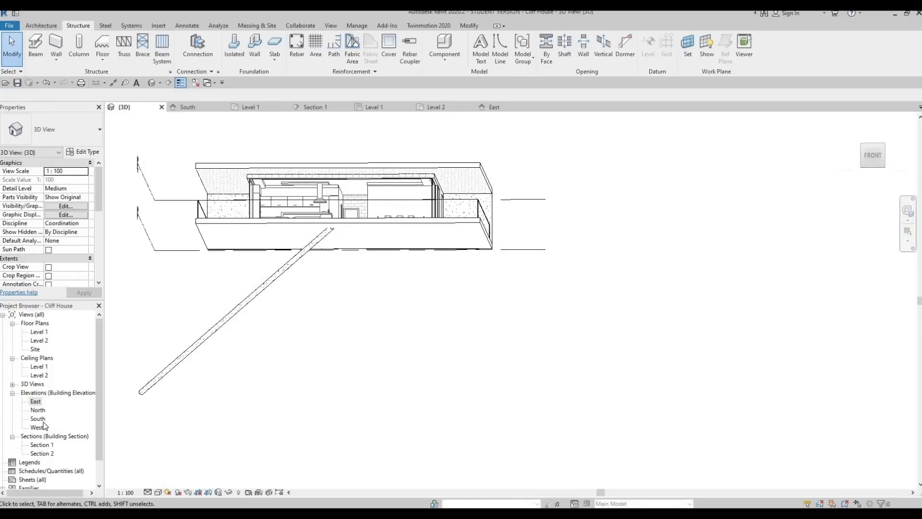
double_click(39, 419)
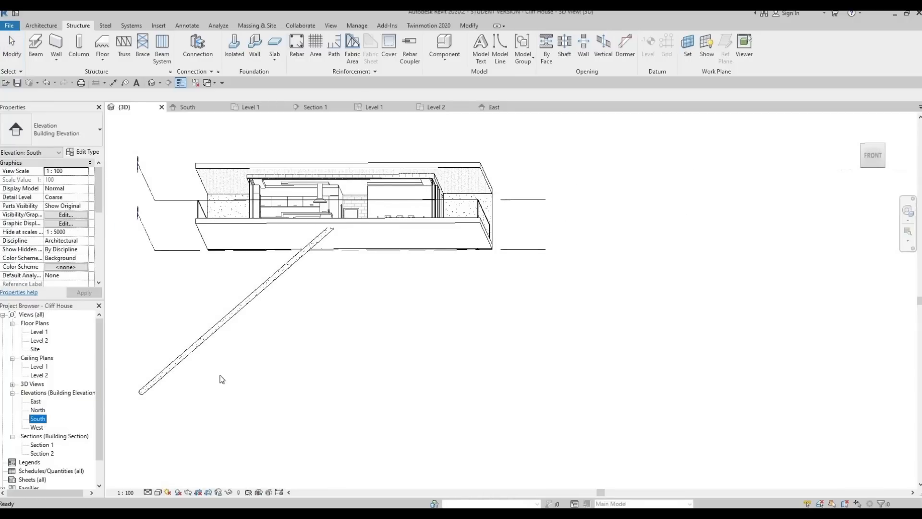
click(246, 309)
key(Right)
key(Right)
key(Right)
key(Right)
key(Right)
key(Right)
key(Right)
key(Right)
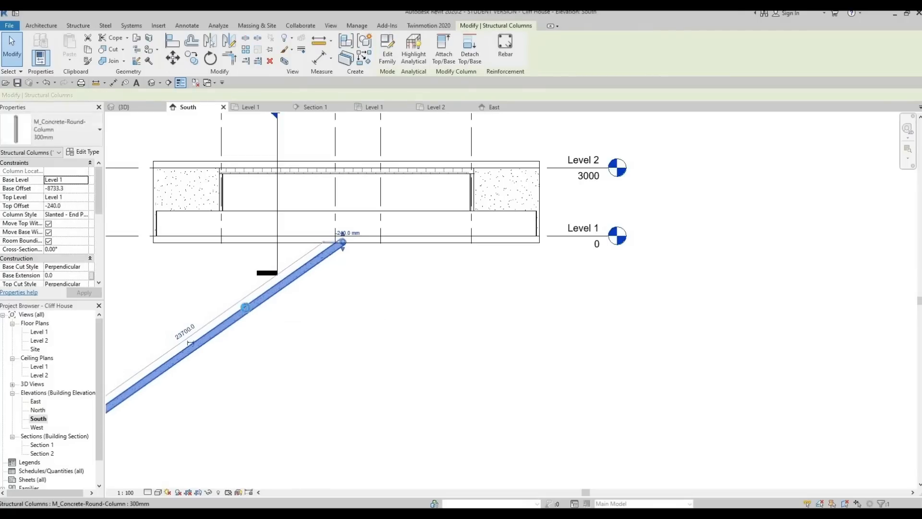
key(Right)
key(Right)
key(Right)
key(Right)
key(Right)
key(Right)
key(Right)
key(Right)
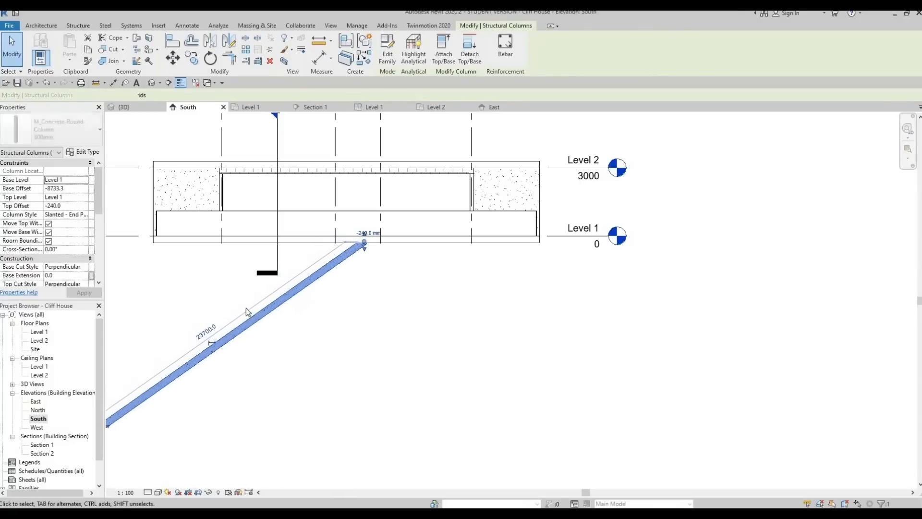
key(Right)
key(Right)
key(Right)
key(Right)
key(Right)
key(Right)
key(Right)
key(Right)
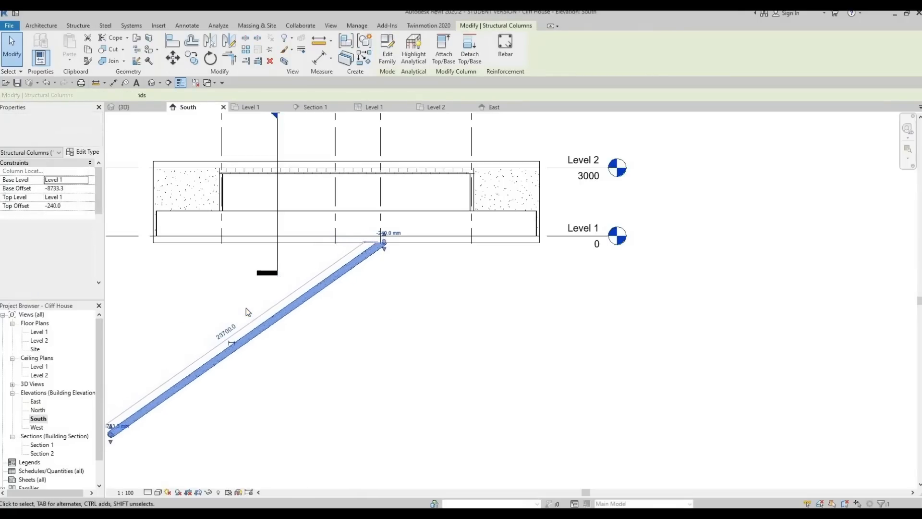
key(Right)
key(Right)
key(Right)
key(Right)
key(Right)
key(Right)
key(Right)
key(Right)
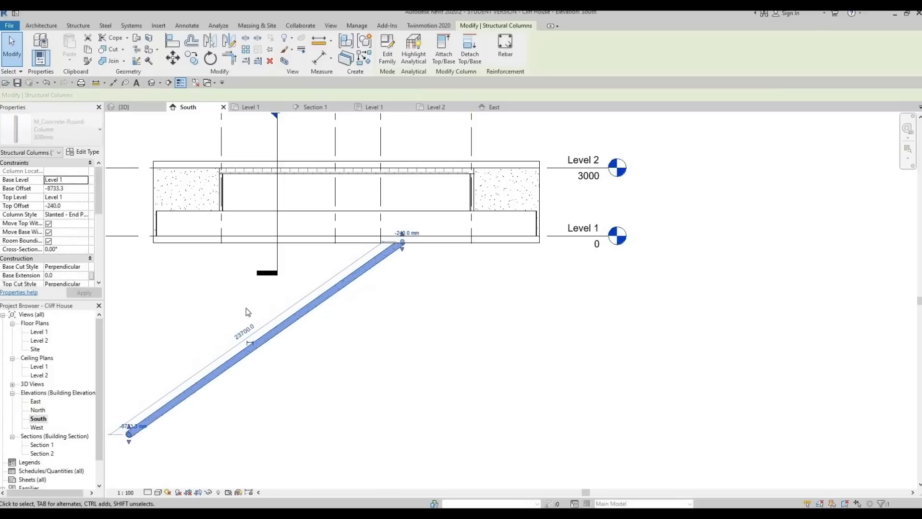
key(Right)
key(Right)
key(Right)
key(Right)
key(Right)
key(Right)
key(Right)
key(Right)
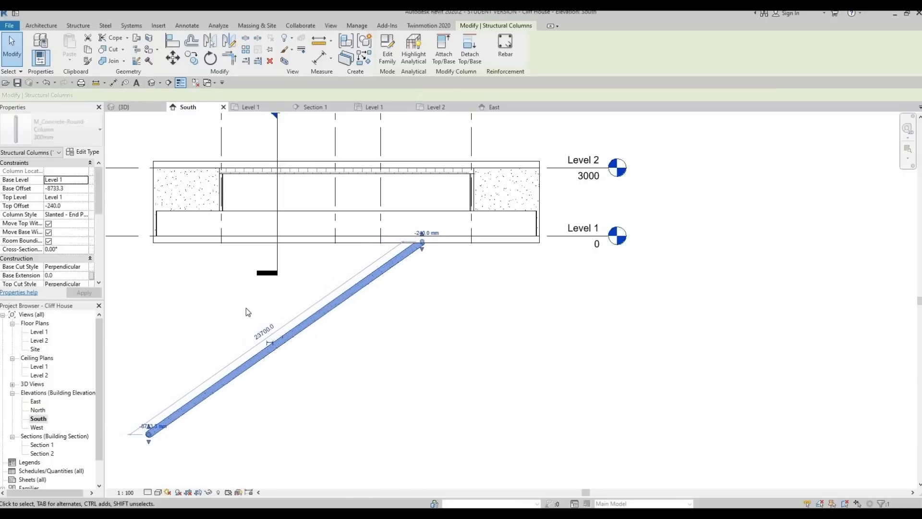
key(Right)
key(Right)
key(Right)
key(Right)
key(Right)
key(Right)
key(Right)
key(Right)
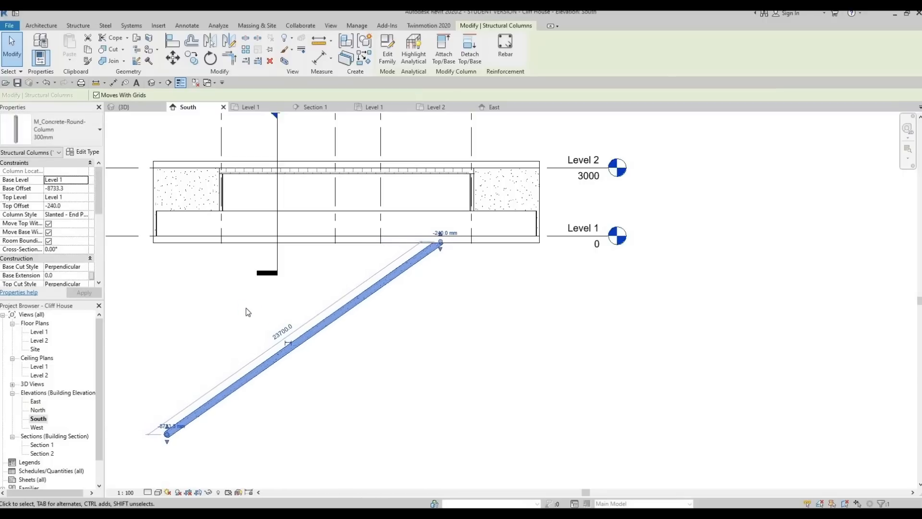
key(Right)
key(Right)
key(Right)
key(Right)
key(Right)
key(Right)
key(Right)
key(Right)
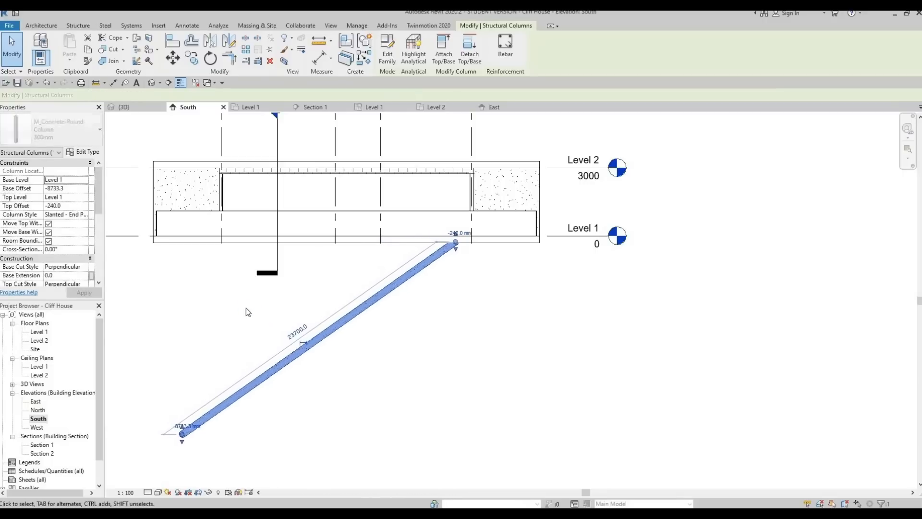
key(Right)
key(Right)
key(Right)
key(Right)
key(Right)
key(Right)
key(Right)
key(Right)
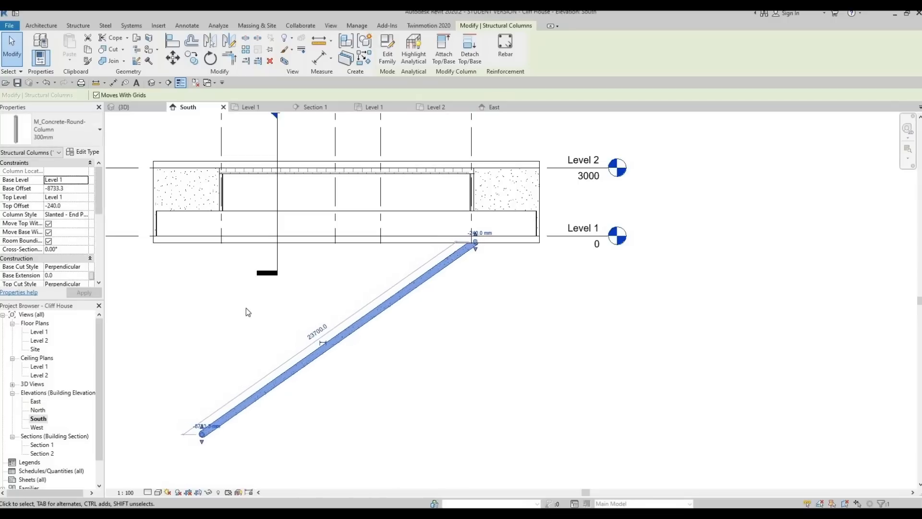
key(Right)
key(Right)
key(Right)
key(Right)
key(Right)
key(Right)
key(Right)
key(Right)
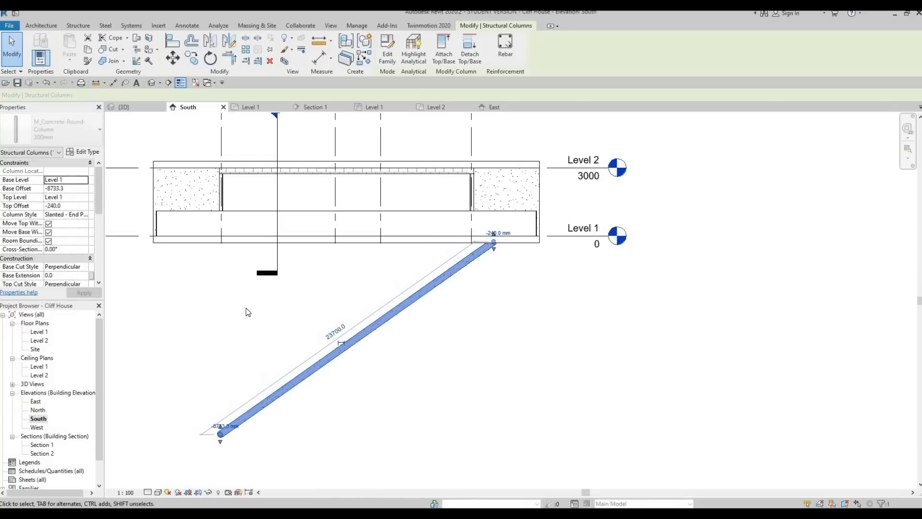
key(Right)
key(Right)
key(Right)
key(Right)
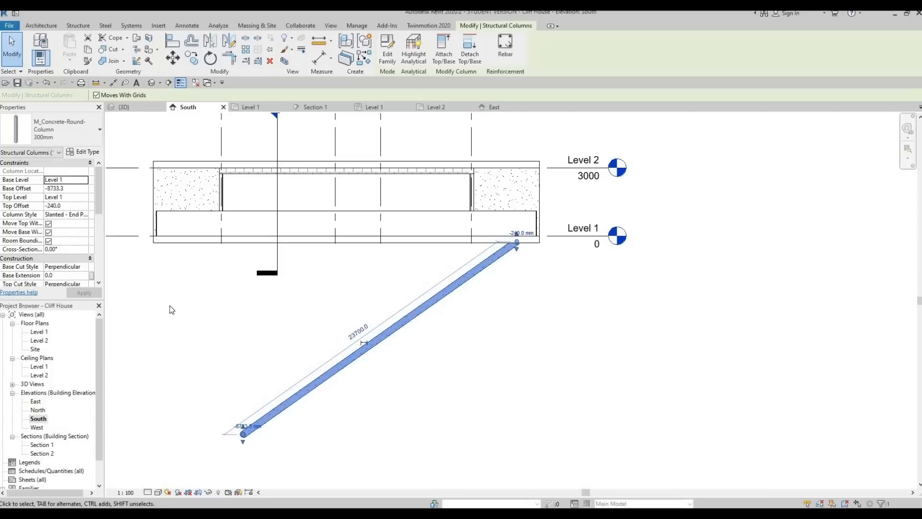
middle_drag(106, 127, 121, 109)
click(151, 83)
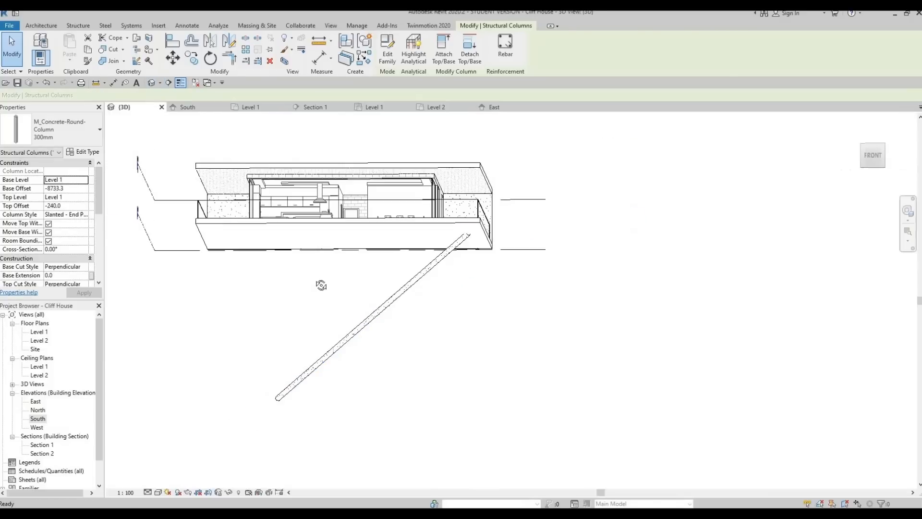
mouse_move(239, 319)
shift+middle_down()
mouse_move(212, 301)
mouse_move(392, 261)
mouse_move(373, 285)
mouse_move(308, 301)
mouse_move(330, 293)
shift+middle_up()
shift+middle_drag(426, 201, 463, 213)
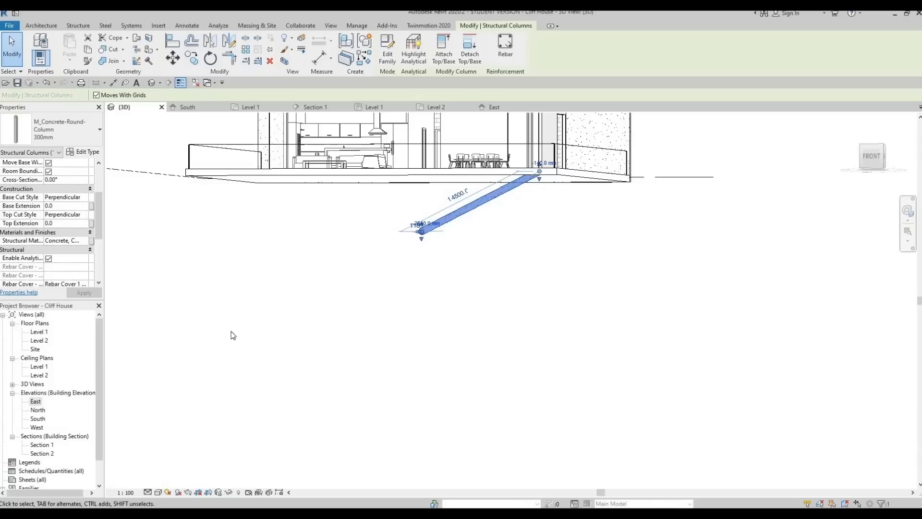
On the Level 1 floor plan, mirror a copy of the slanted column about a drawn front-to-back axis at the slab's middle, and check the pair in 3D
double_click(39, 332)
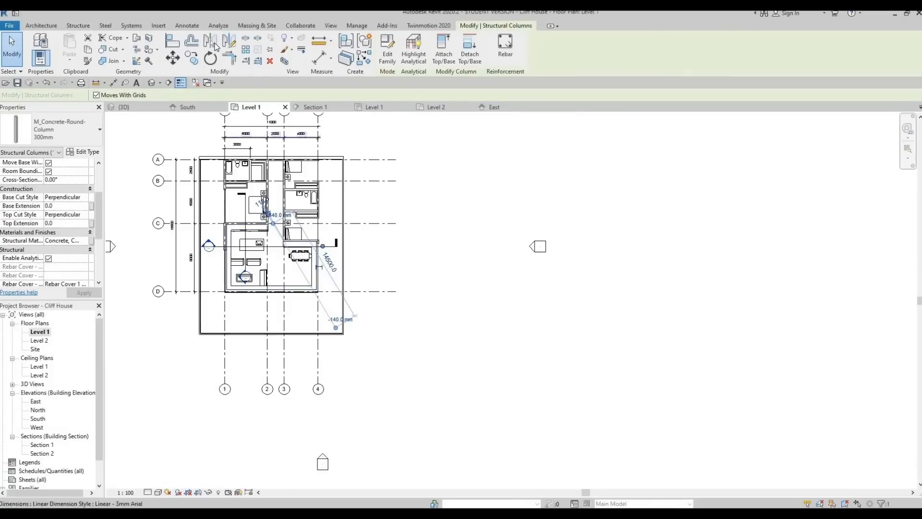
click(229, 41)
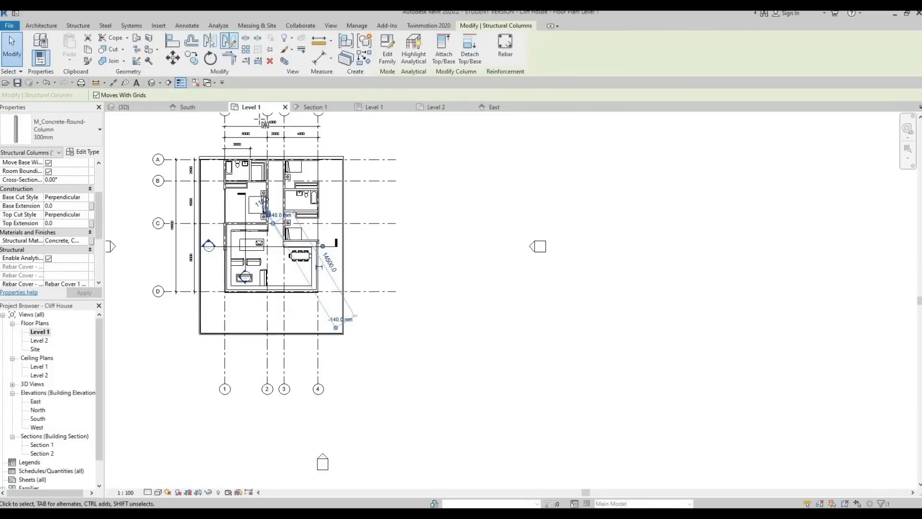
scroll(275, 334, up, 1)
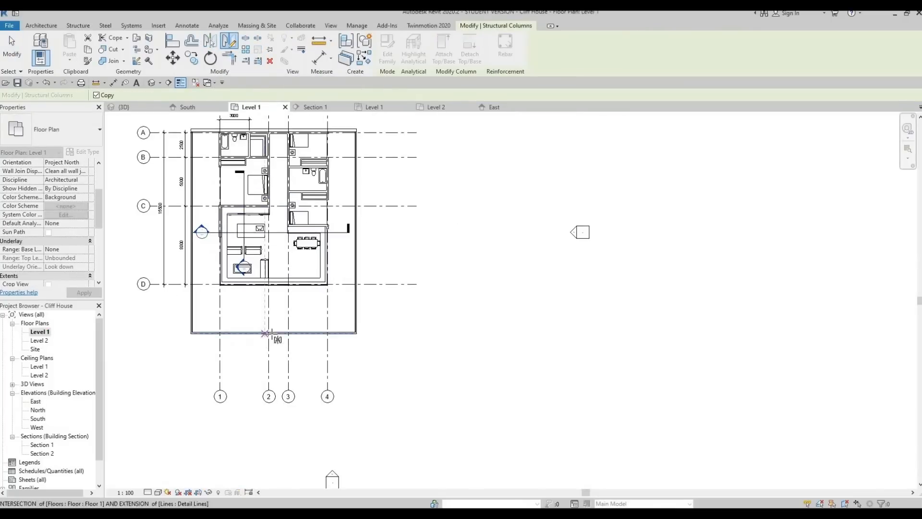
click(272, 332)
click(273, 309)
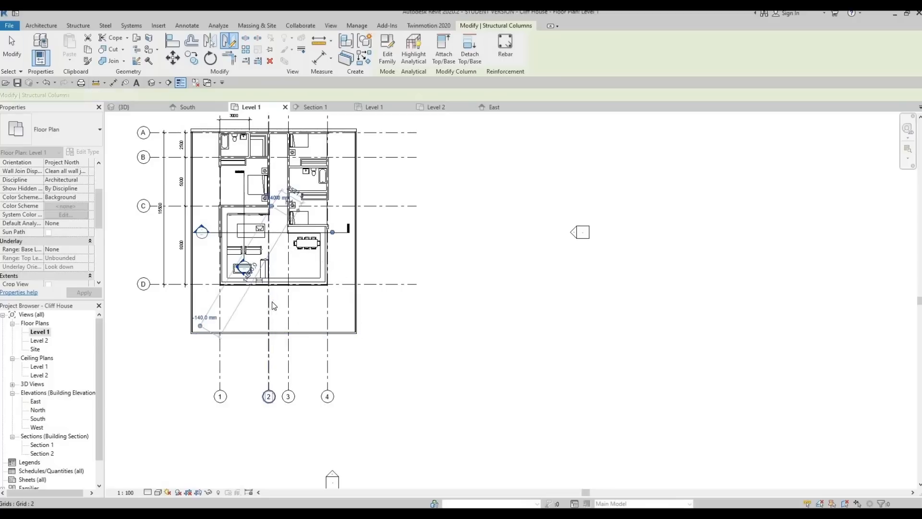
key(Escape)
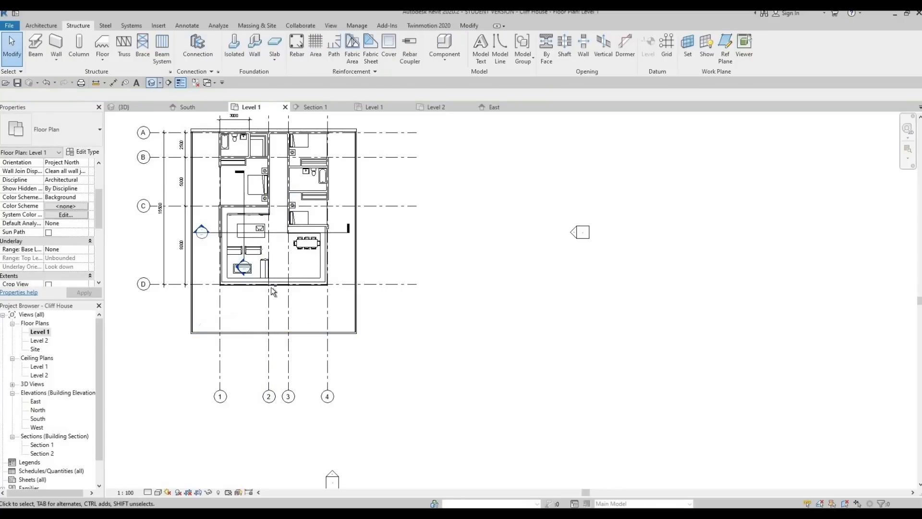
click(151, 83)
shift+middle_drag(392, 229, 465, 258)
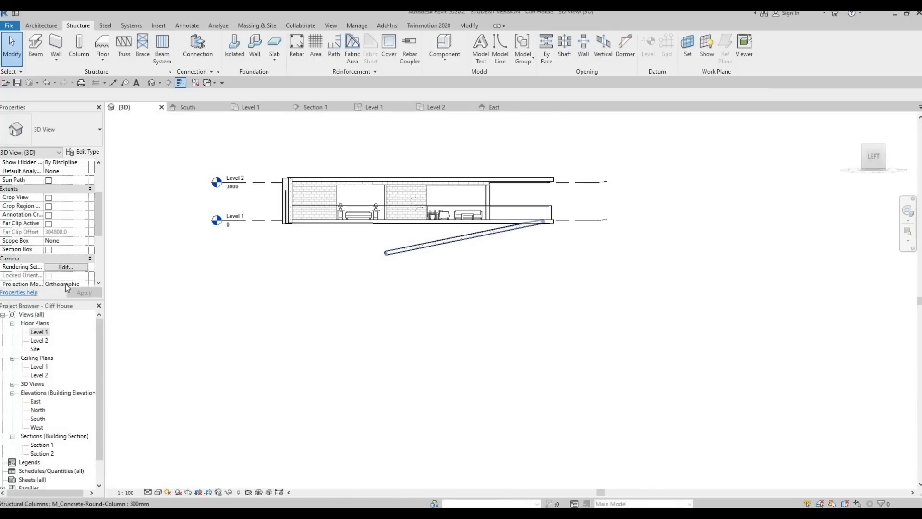
shift+middle_drag(295, 266, 401, 260)
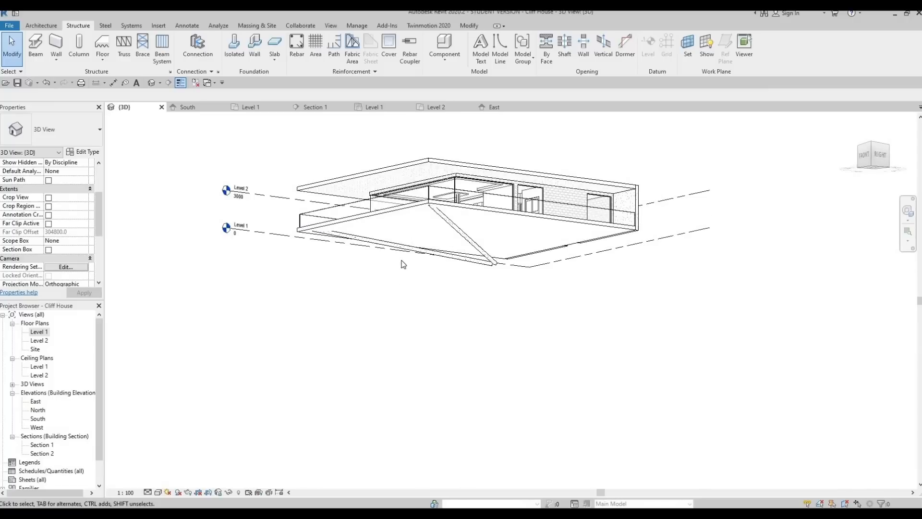
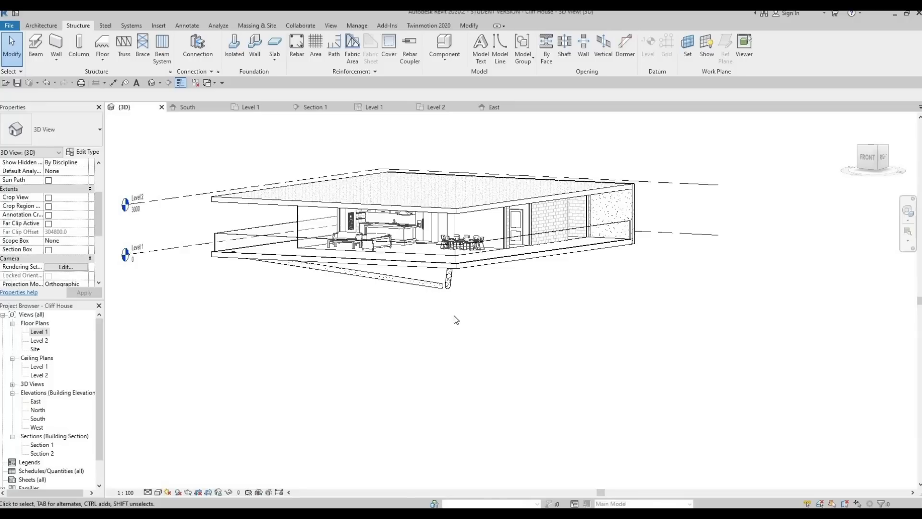
shift+middle_drag(454, 315, 393, 314)
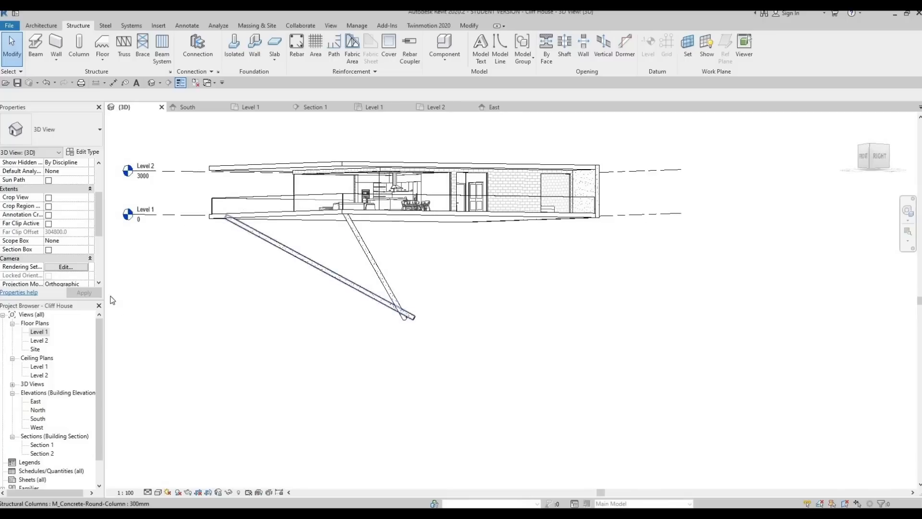
In the South elevation, start an in-place Generic Models component with the suggested name
double_click(39, 331)
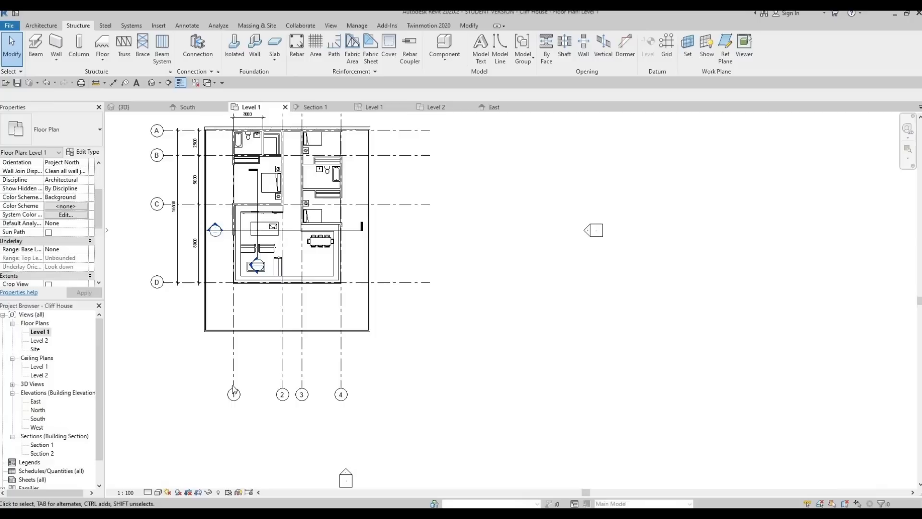
double_click(38, 419)
middle_drag(313, 330, 238, 288)
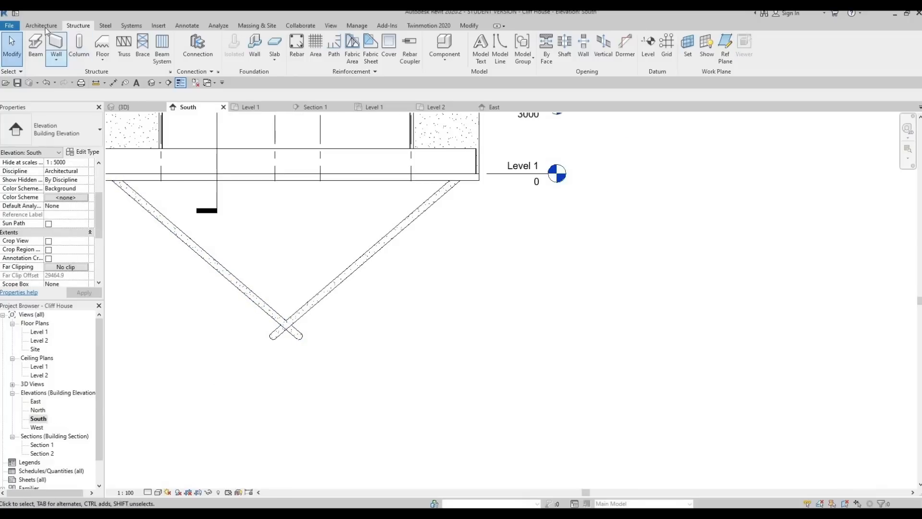
scroll(90, 64, up, 1)
click(111, 55)
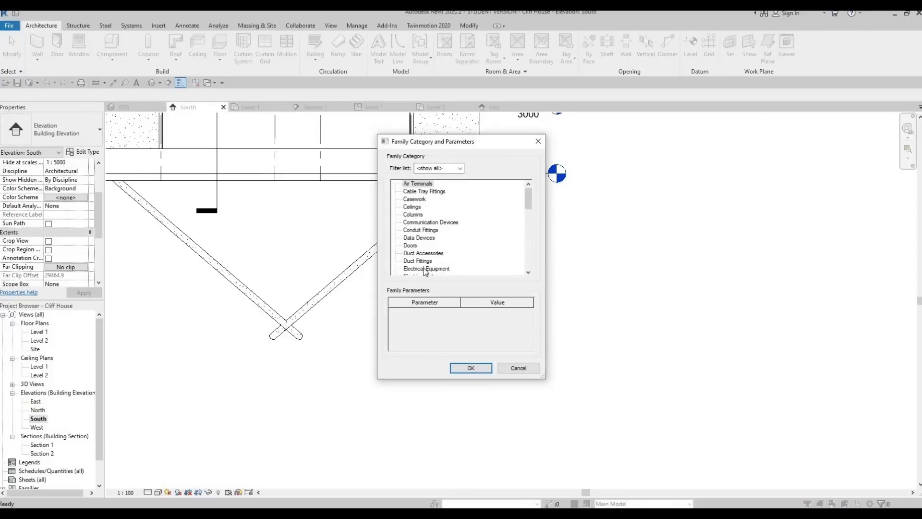
scroll(425, 272, down, 3)
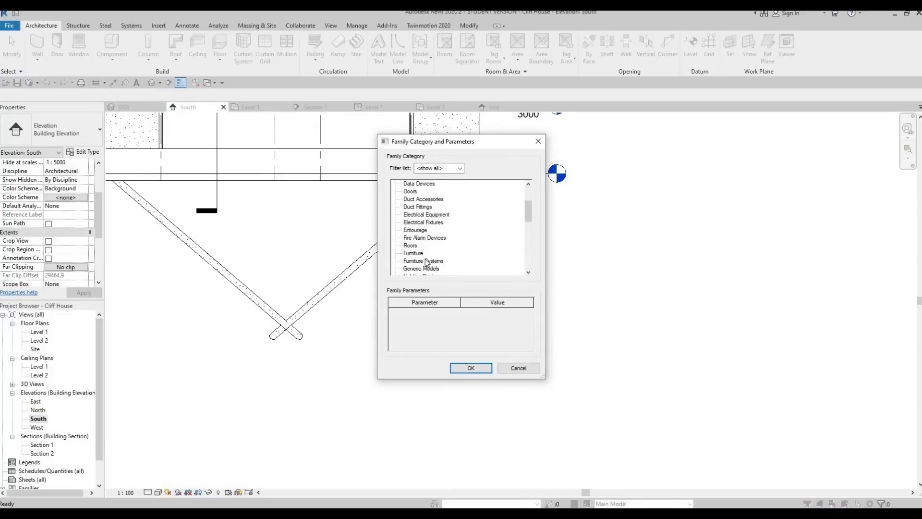
click(462, 368)
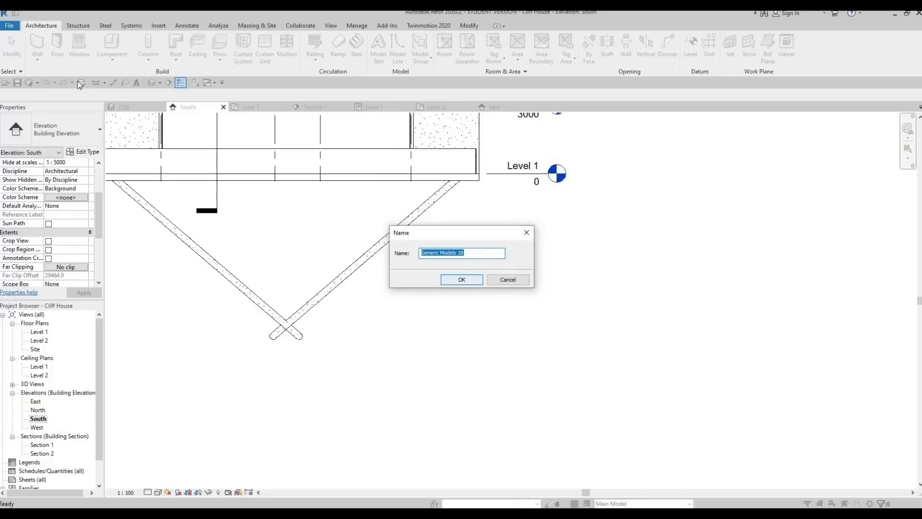
key(Return)
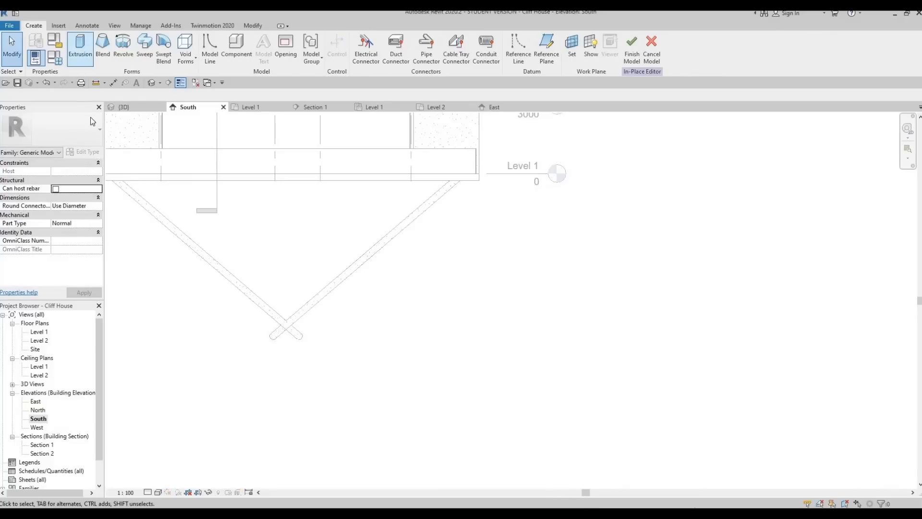
Extrude a rectangle of about 2859 by 1552 mm around the crossing column bases, 250 mm deep, using the Floor 1 slab face as work plane
click(80, 48)
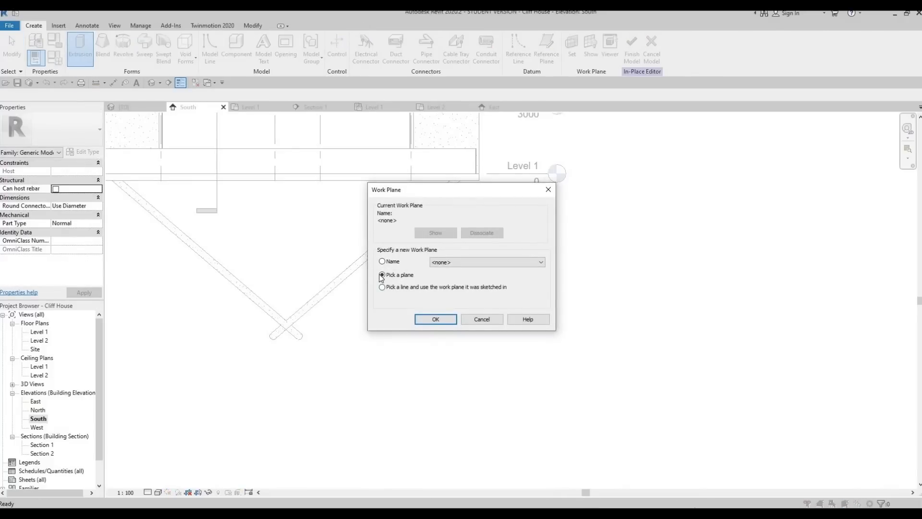
key(Return)
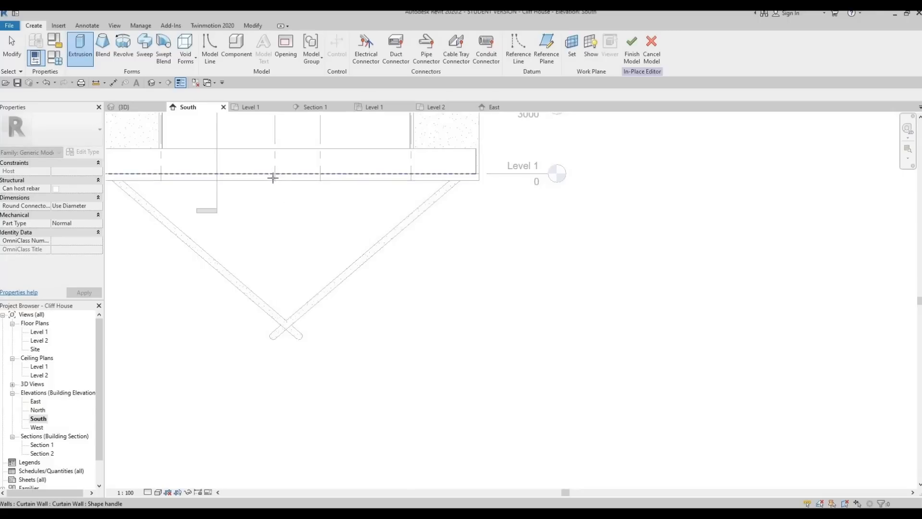
key(Tab)
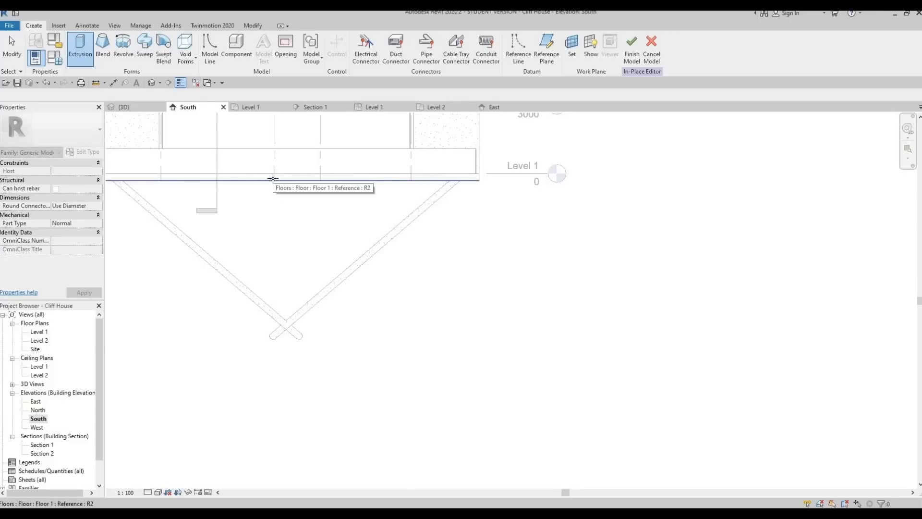
click(272, 178)
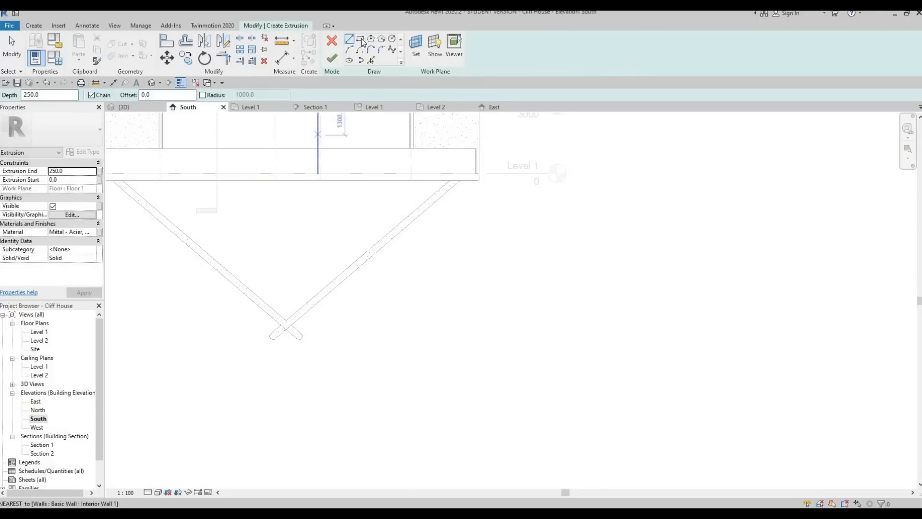
click(253, 309)
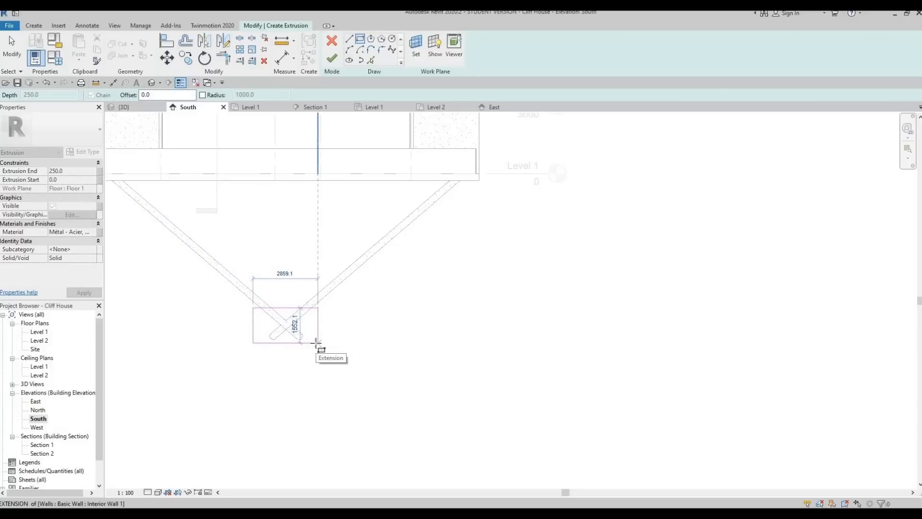
click(313, 355)
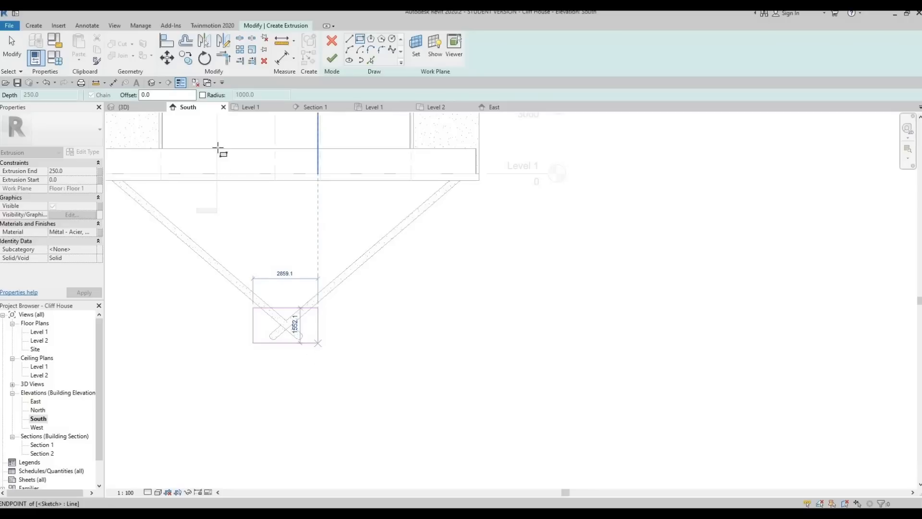
click(336, 60)
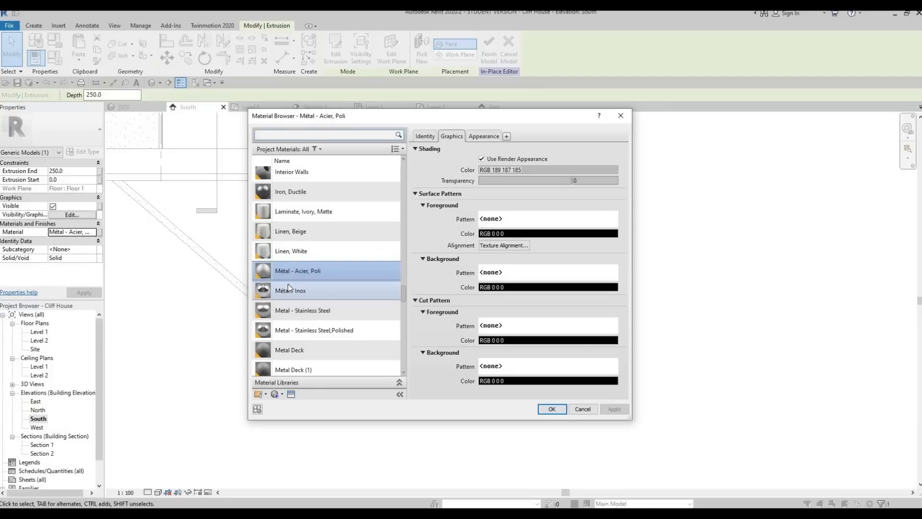
Assign the Slabs on Grade material to the extruded block
scroll(288, 287, up, 1)
scroll(297, 303, down, 5)
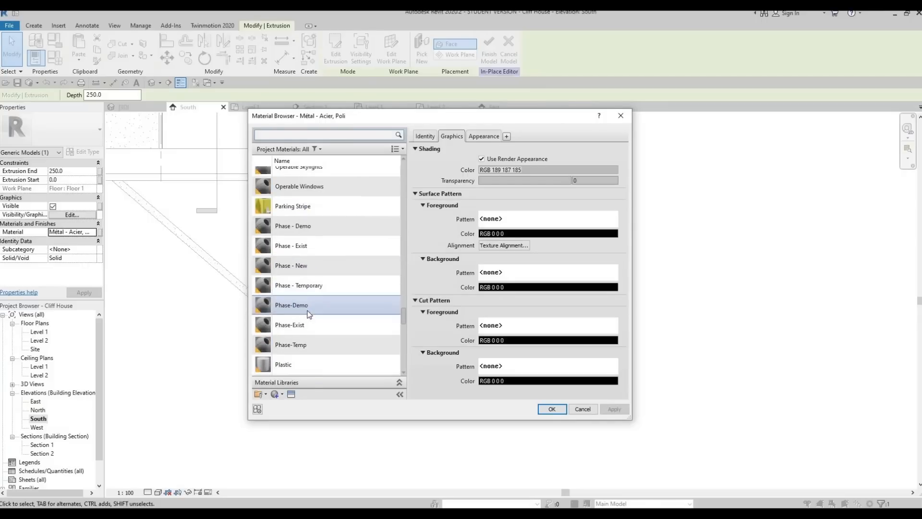
scroll(307, 344, down, 2)
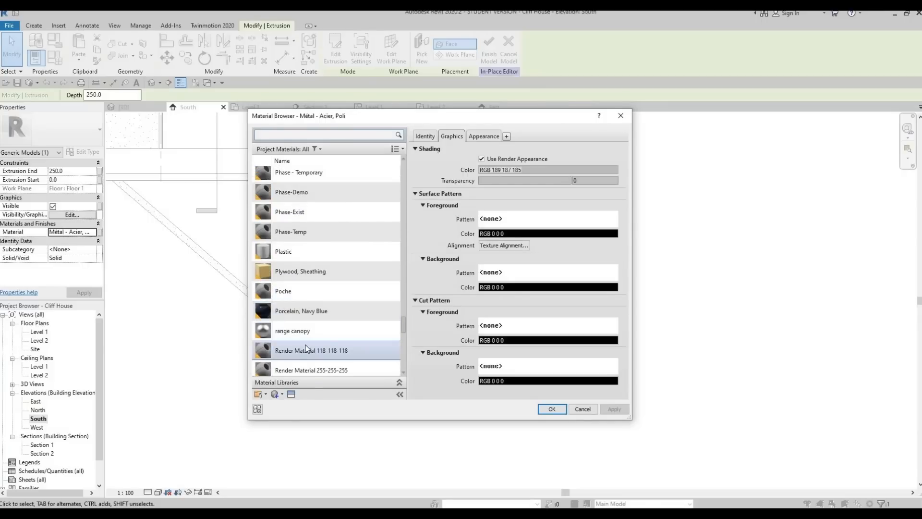
scroll(306, 347, down, 1)
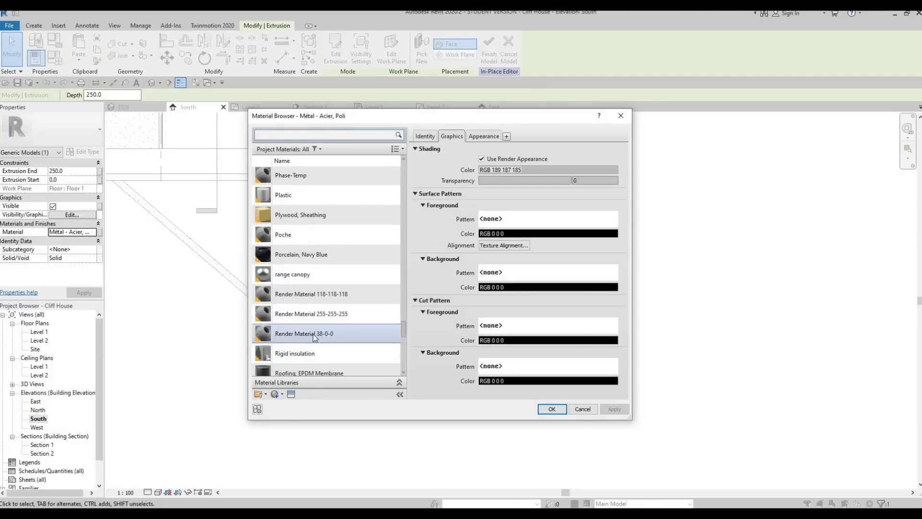
scroll(310, 354, down, 2)
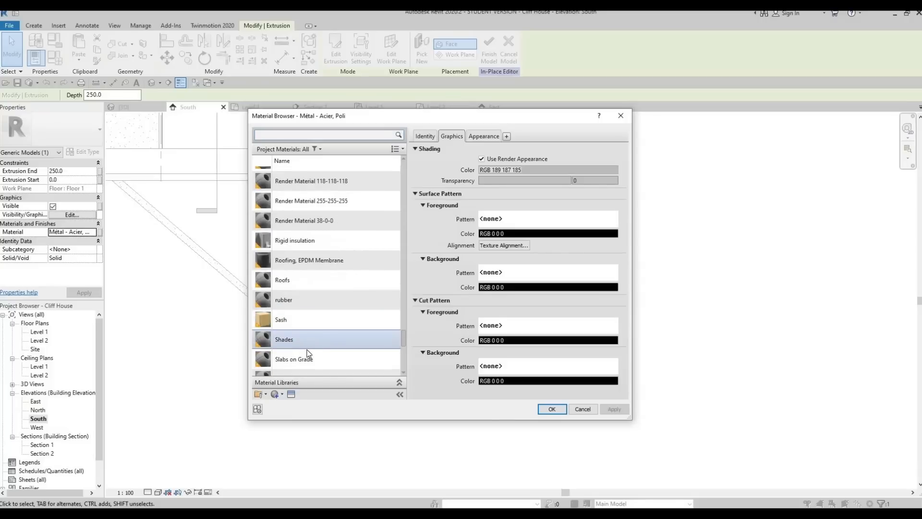
click(307, 350)
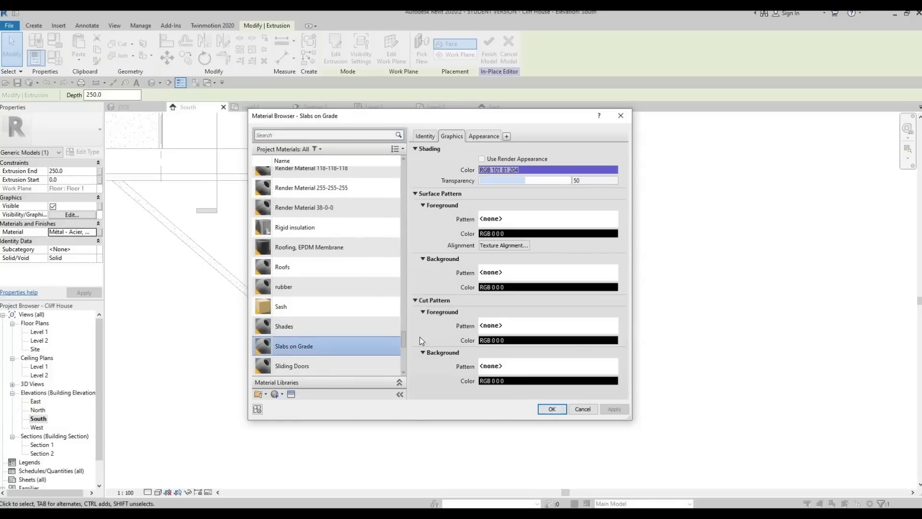
click(552, 408)
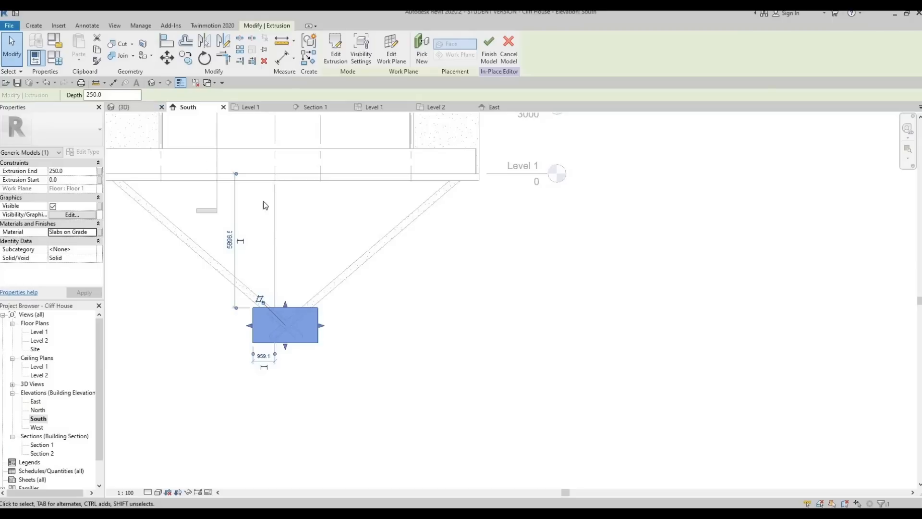
Try to move the block back to the column bases in the 3D view
click(144, 107)
shift+middle_drag(307, 315, 262, 327)
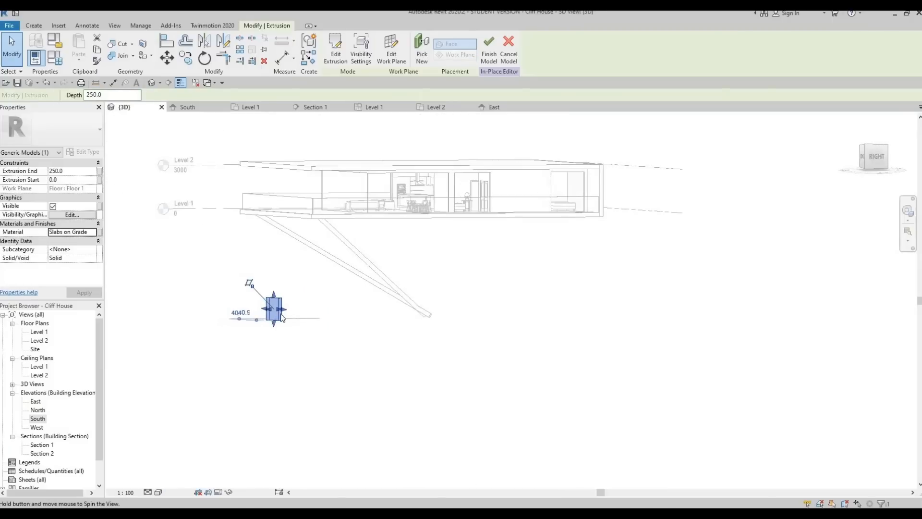
drag(444, 317, 426, 346)
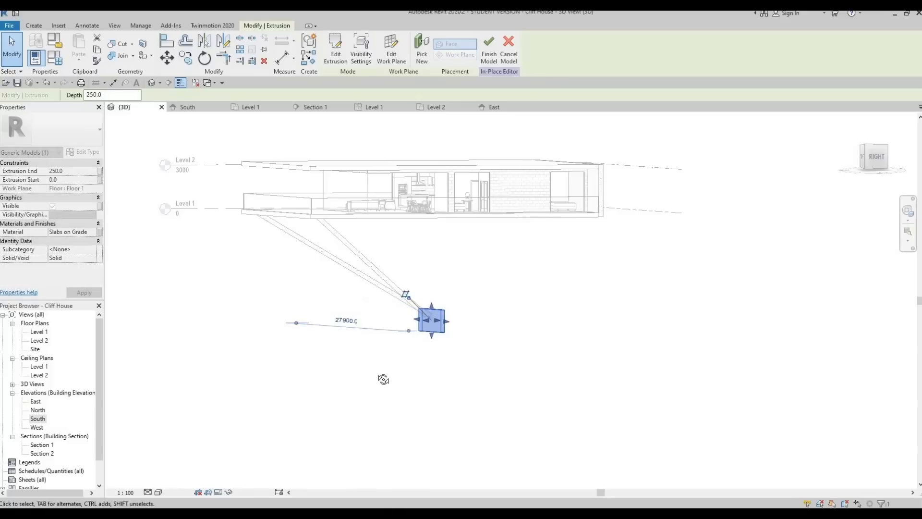
shift+middle_drag(381, 381, 448, 375)
scroll(443, 367, down, 2)
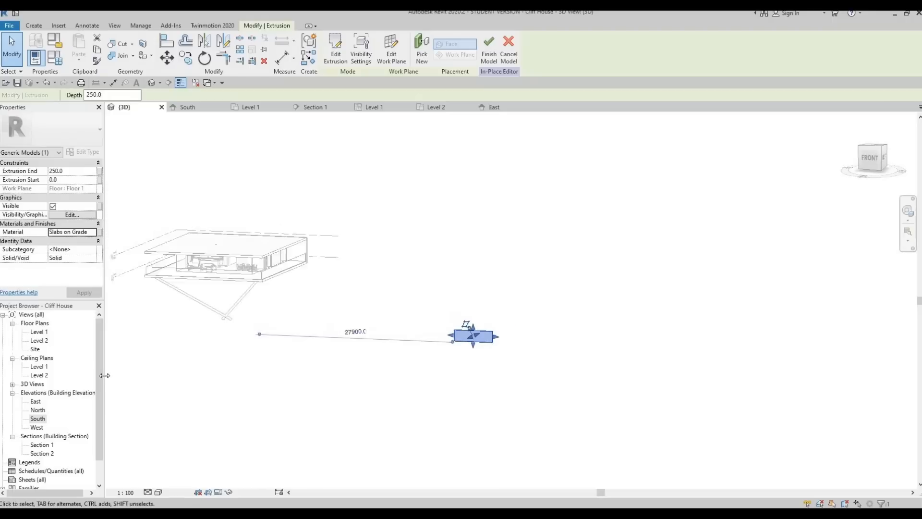
In the South elevation, reshape the block by its side and top faces until it closely encloses the crossing column bases
double_click(38, 419)
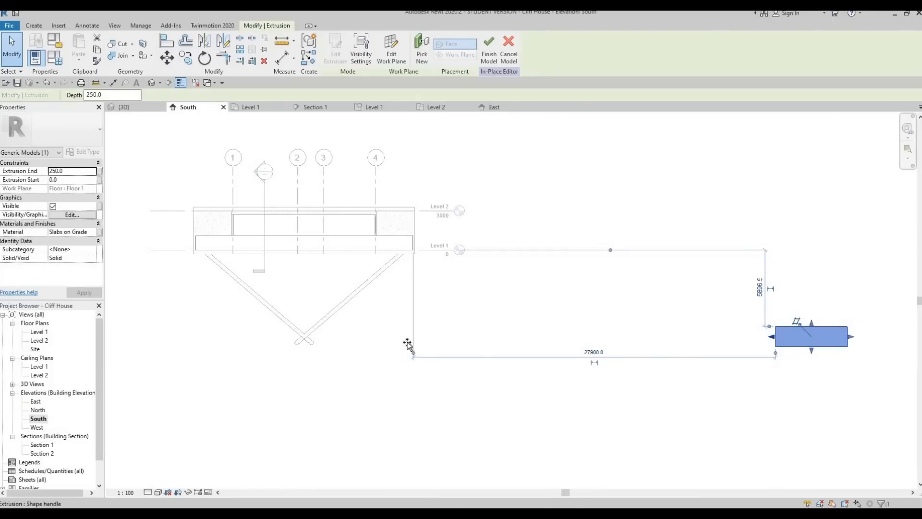
drag(407, 343, 280, 339)
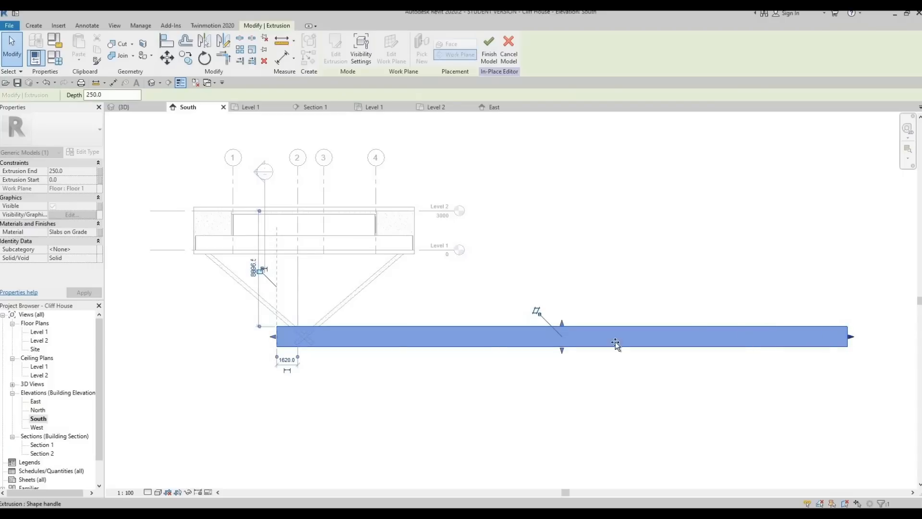
drag(381, 344, 295, 346)
scroll(323, 338, up, 4)
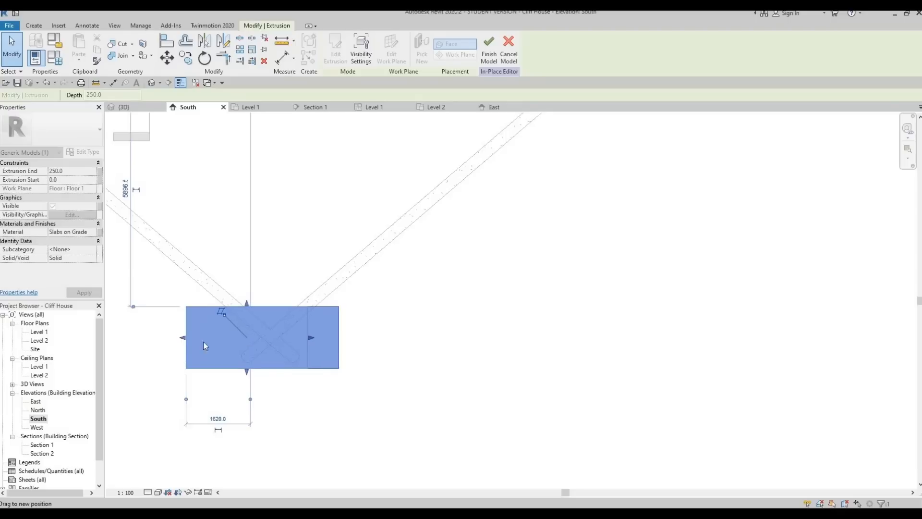
drag(203, 341, 235, 339)
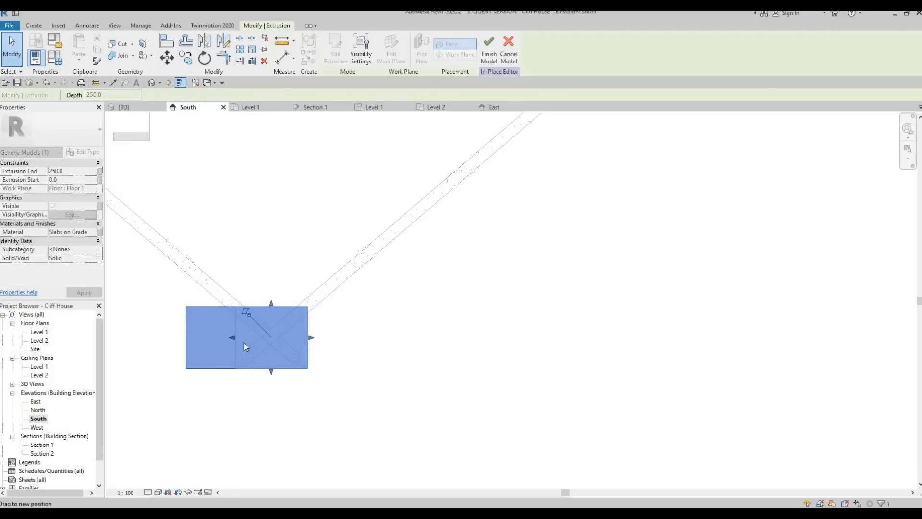
drag(270, 301, 271, 317)
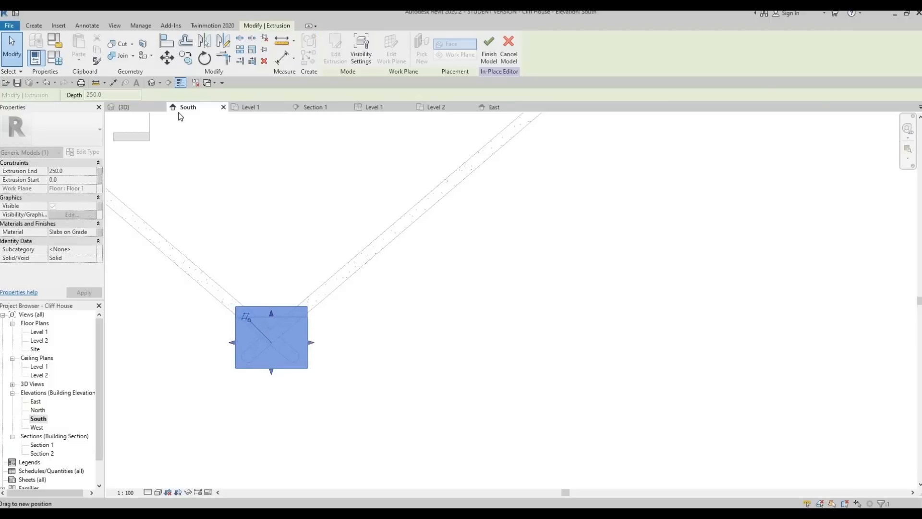
In 3D, stretch the block's rear and front faces back to enclose the column bases, with extrusion start -11199.5 and end -9354.5
click(151, 83)
shift+middle_drag(186, 351, 387, 243)
scroll(373, 288, up, 5)
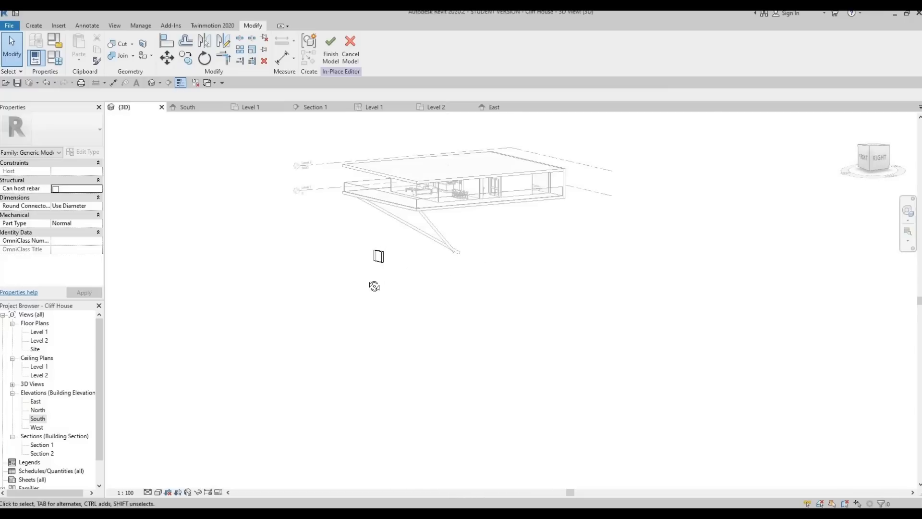
middle_drag(555, 260, 284, 263)
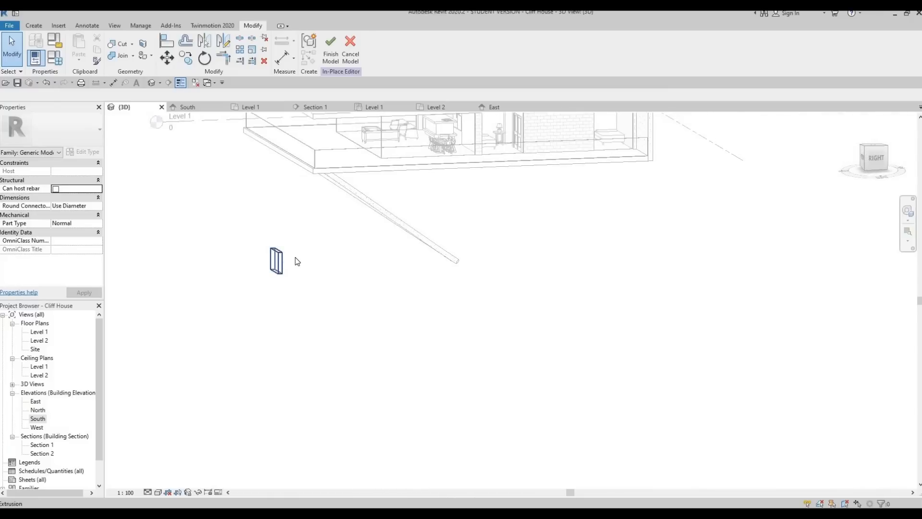
click(280, 262)
scroll(286, 262, up, 1)
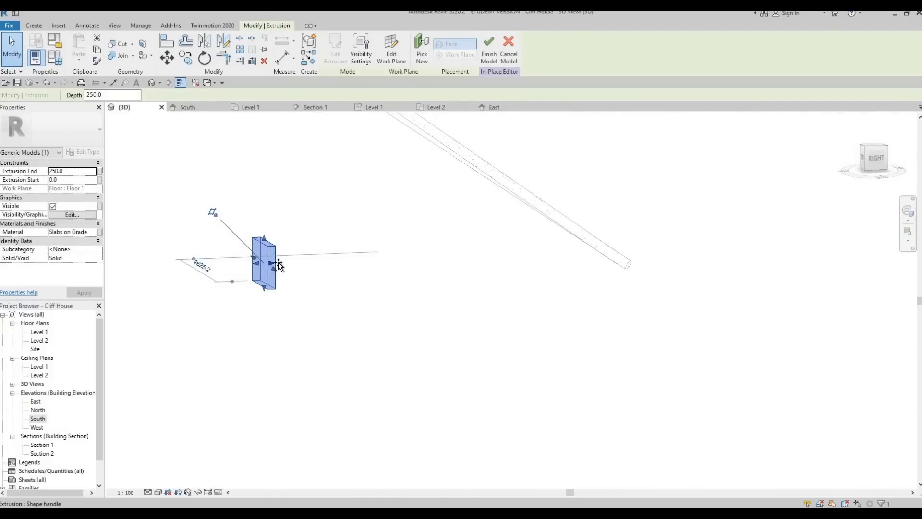
drag(278, 261, 635, 262)
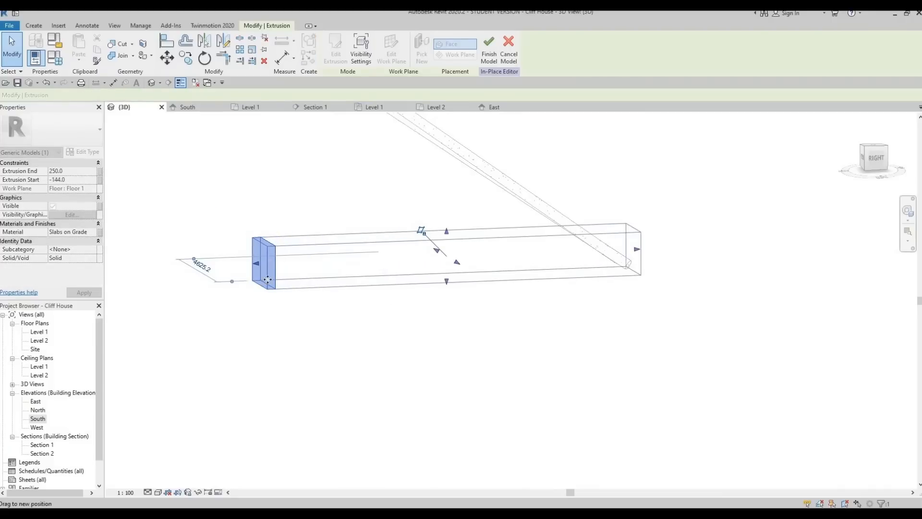
drag(258, 267, 637, 248)
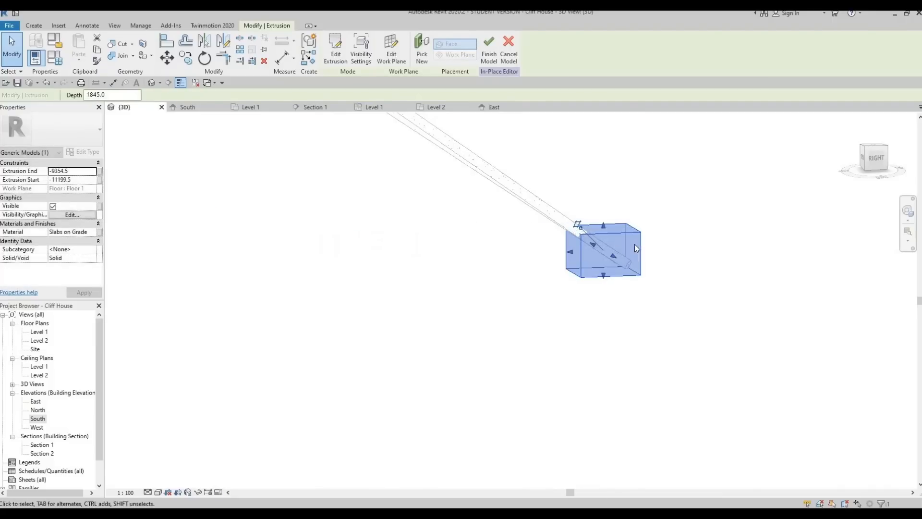
shift+middle_drag(735, 262, 667, 250)
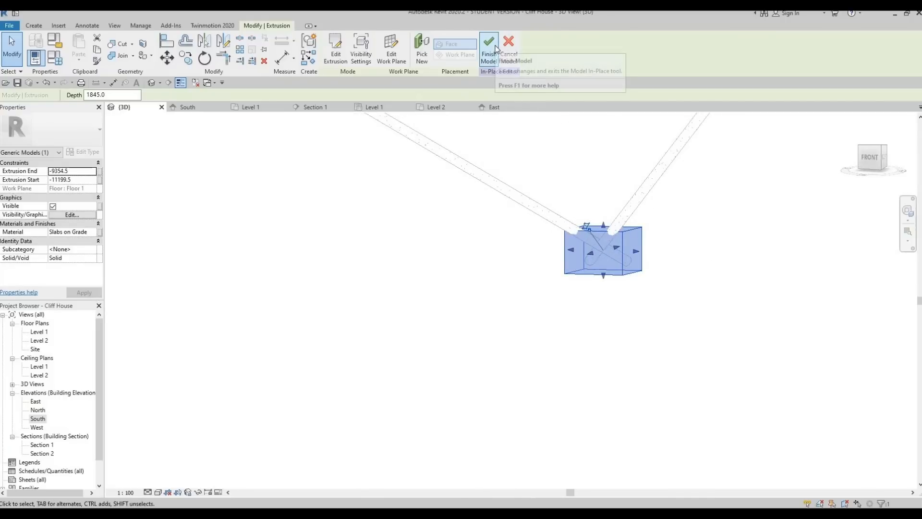
Finish the in-place model and check the block with the columns and house in 3D
click(497, 48)
shift+middle_drag(511, 303, 582, 317)
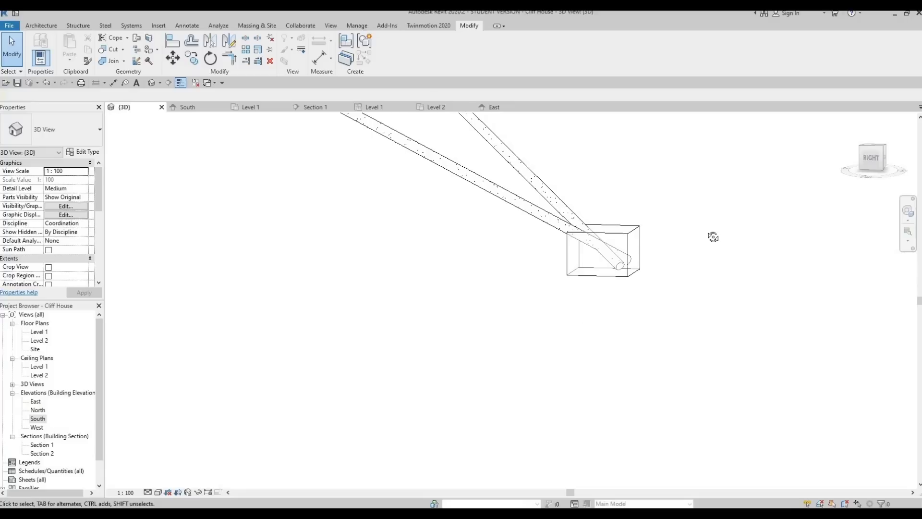
shift+middle_drag(654, 236, 410, 383)
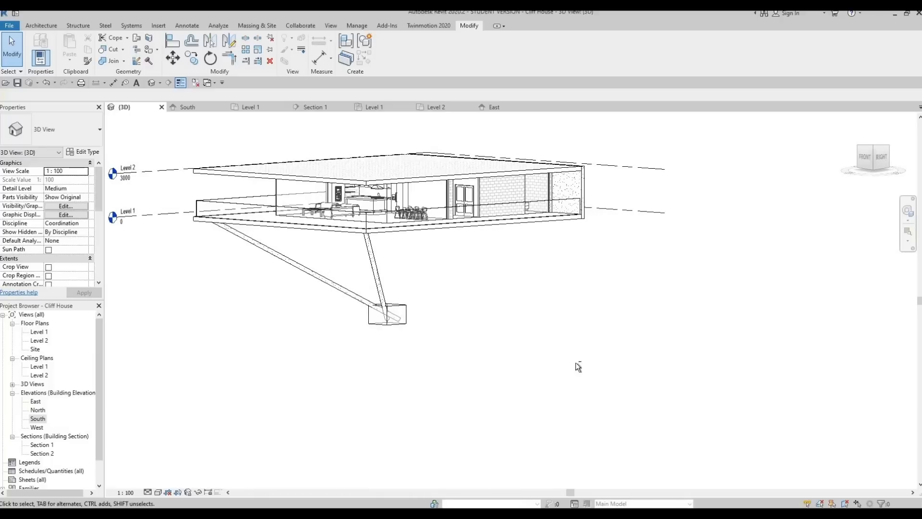
In 3D, add a horizontal curtain grid line 700 mm below the top of the living area's right-facade glazing
shift+middle_drag(576, 363, 462, 310)
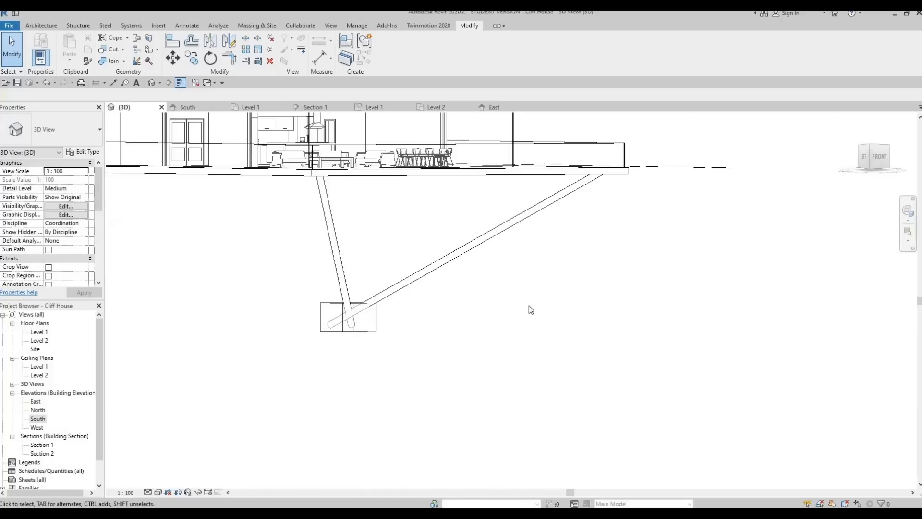
shift+middle_drag(528, 306, 401, 241)
scroll(400, 242, up, 4)
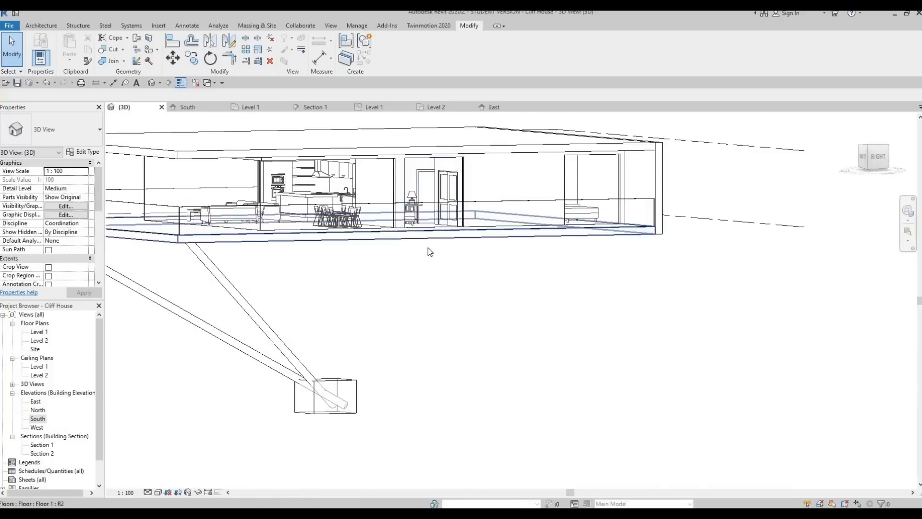
middle_drag(466, 165, 499, 153)
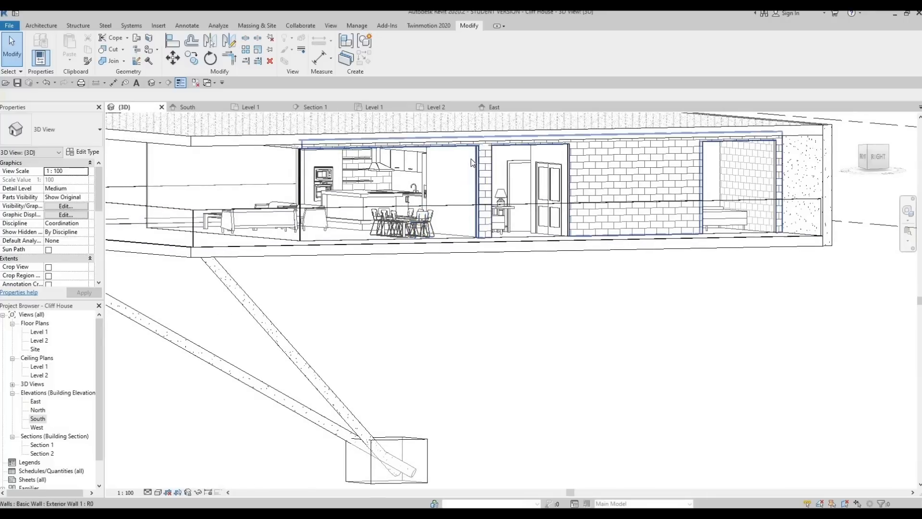
scroll(264, 120, down, 1)
middle_drag(263, 120, 382, 101)
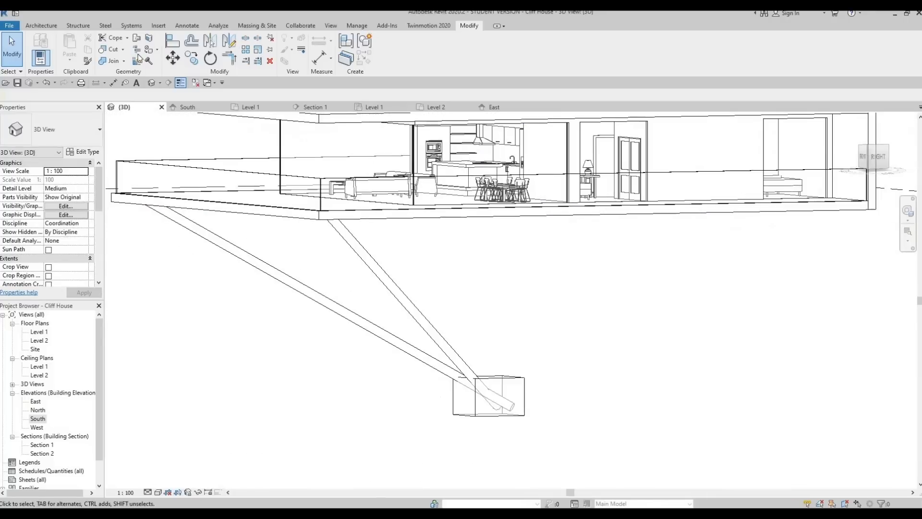
click(45, 26)
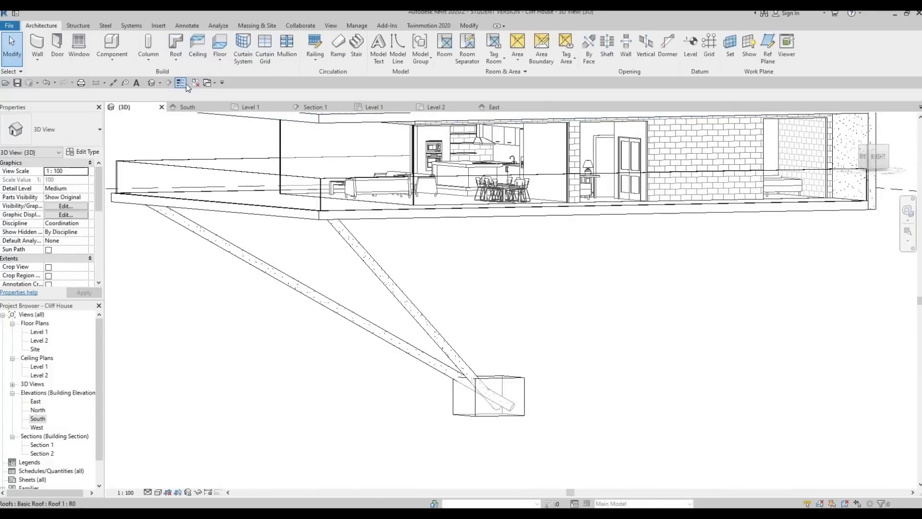
click(266, 56)
middle_drag(567, 135, 502, 151)
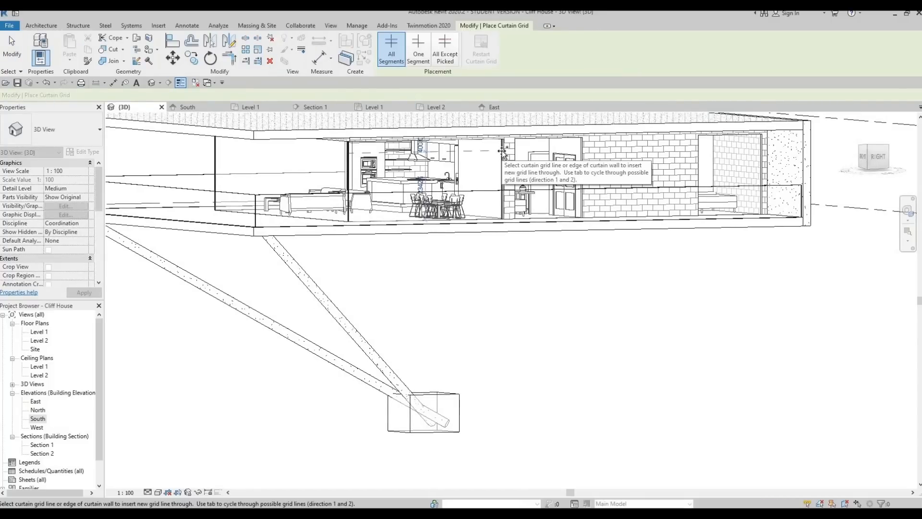
scroll(501, 152, up, 3)
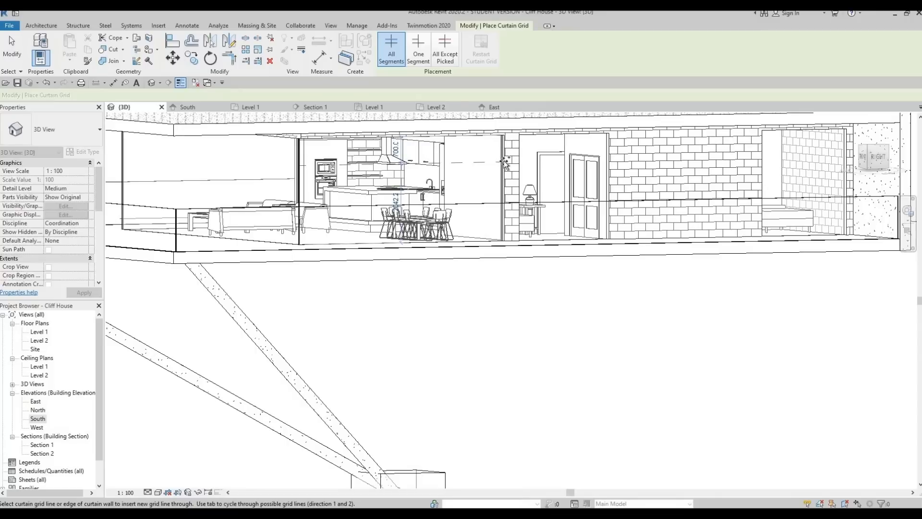
click(501, 162)
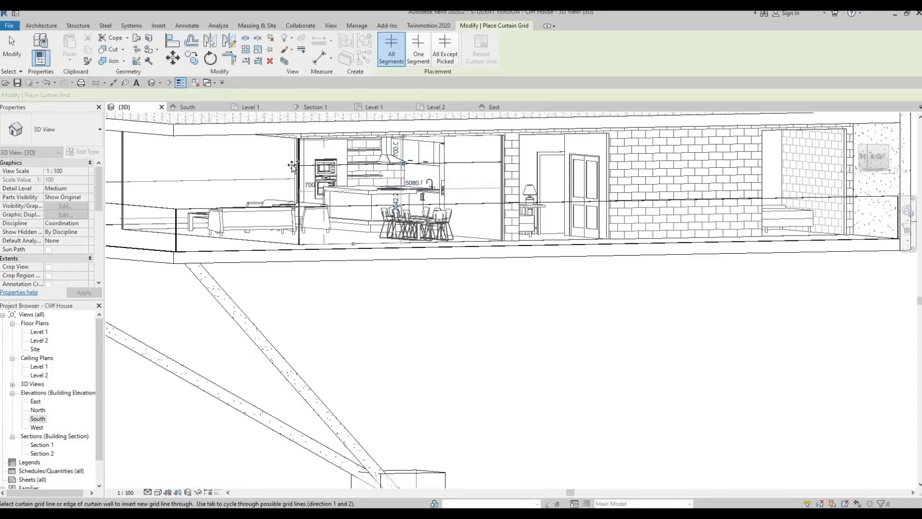
click(299, 167)
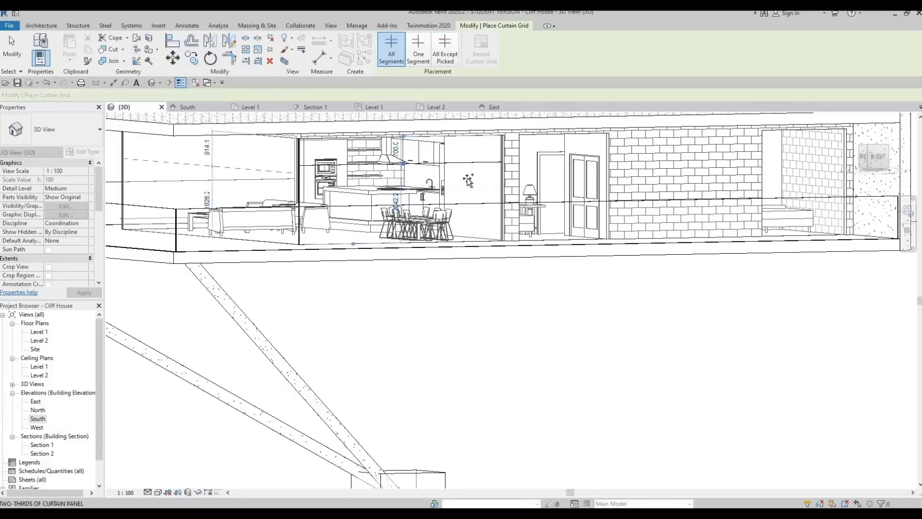
Add horizontal curtain grid lines 700 mm below the top of the front glazing and the remaining windows on both side facades
shift+middle_drag(470, 179, 620, 179)
click(428, 169)
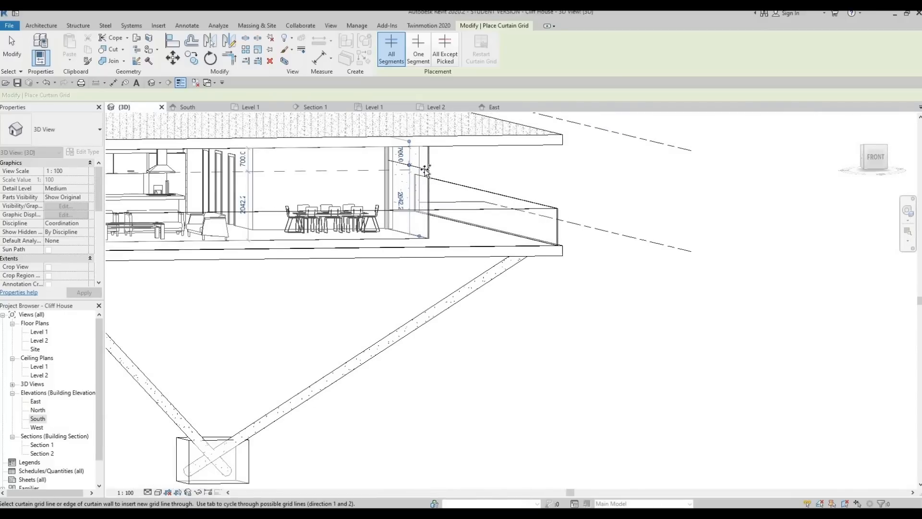
middle_drag(568, 198, 634, 203)
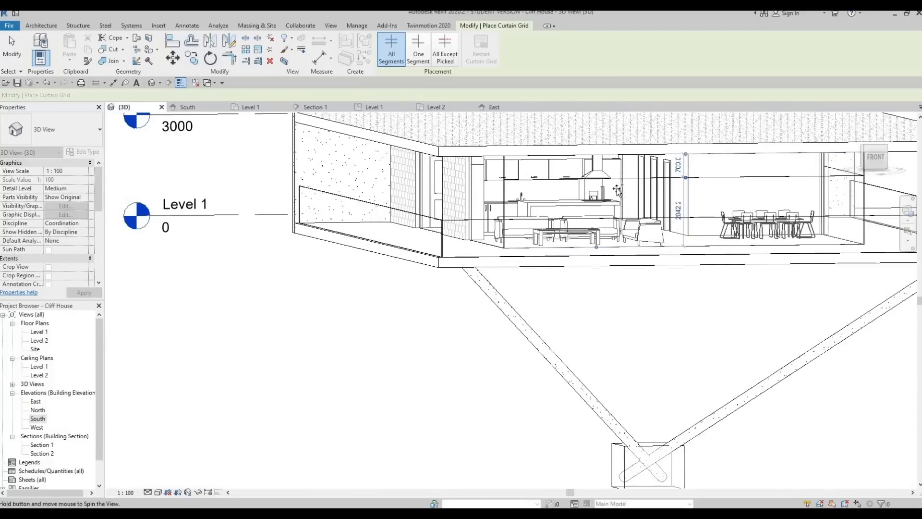
shift+middle_drag(485, 192, 575, 189)
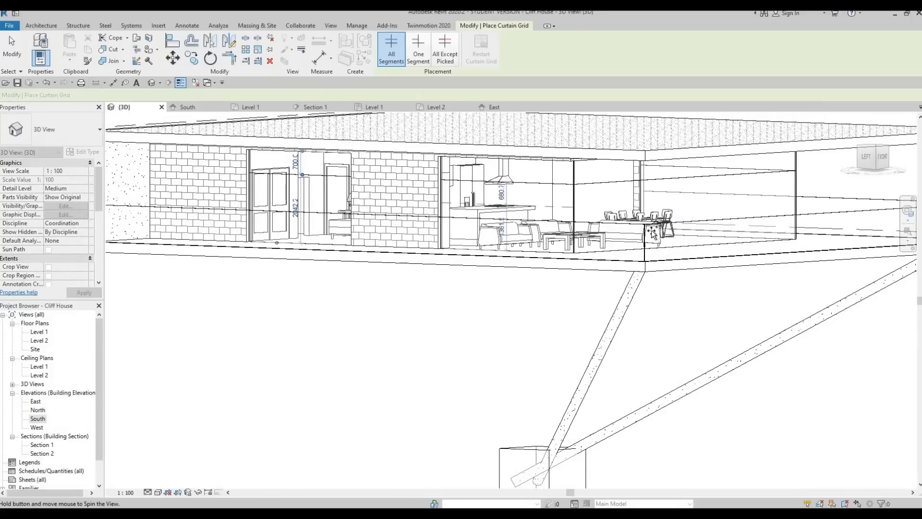
shift+middle_drag(648, 229, 544, 238)
shift+middle_drag(468, 198, 370, 196)
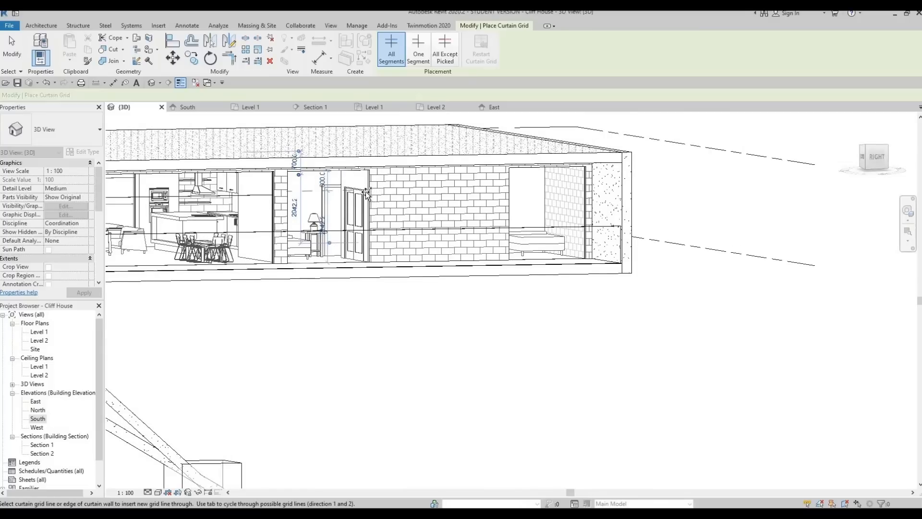
click(586, 189)
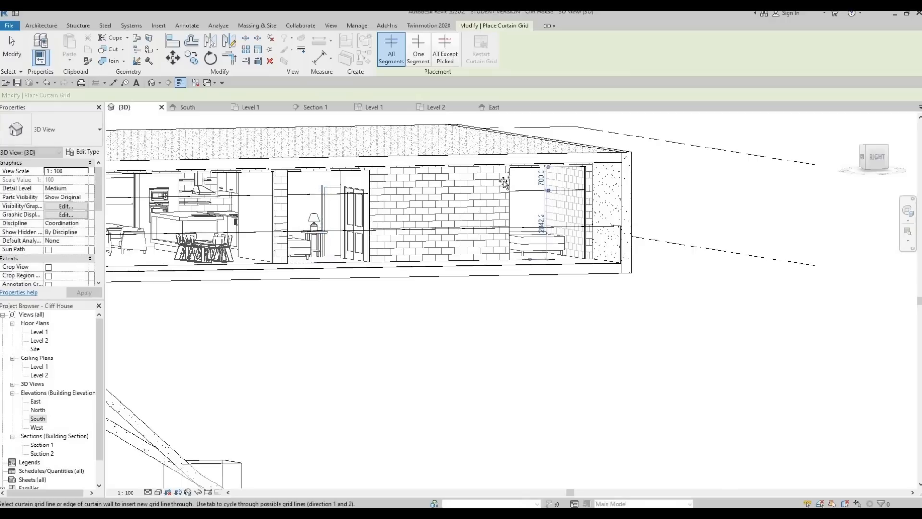
Halve the two bedroom windows on the right facade with vertical grid lines, giving 1200 mm and 1275 mm panels
middle_drag(290, 144, 347, 111)
scroll(347, 90, down, 2)
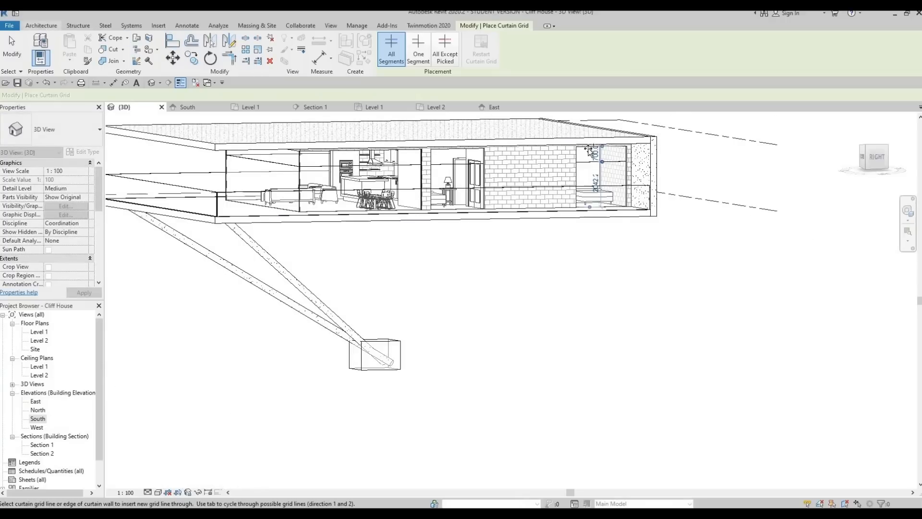
scroll(598, 144, up, 5)
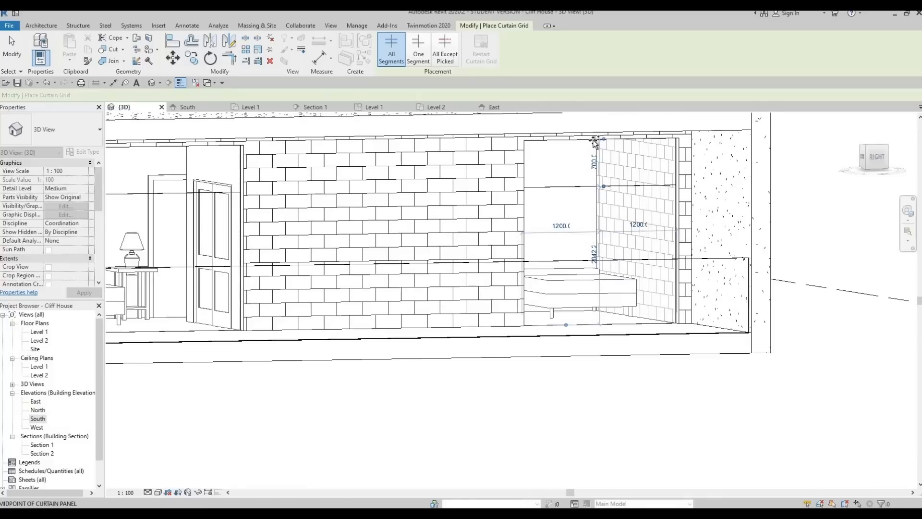
click(594, 143)
scroll(334, 145, left, 3)
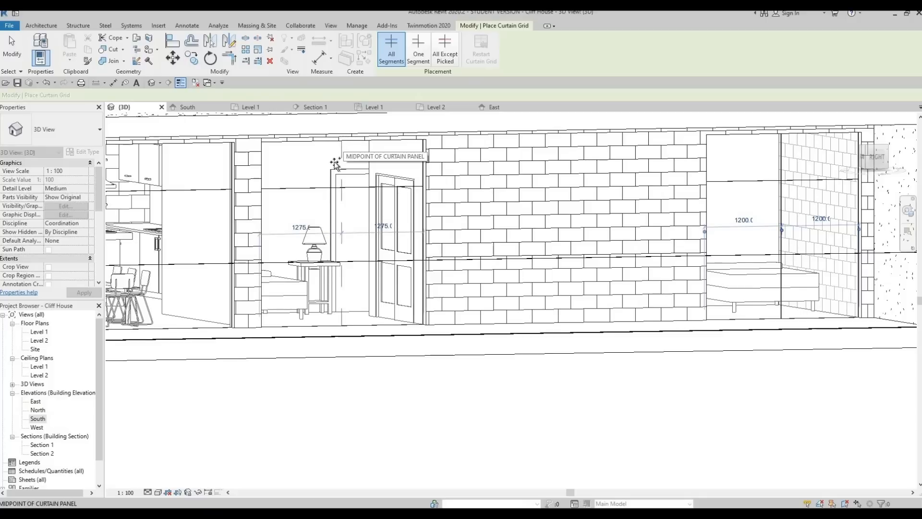
scroll(402, 215, down, 3)
Split the left-facade window behind the bed and two nightstands into four 975 mm panels with vertical grid lines
shift+middle_drag(402, 215, 393, 193)
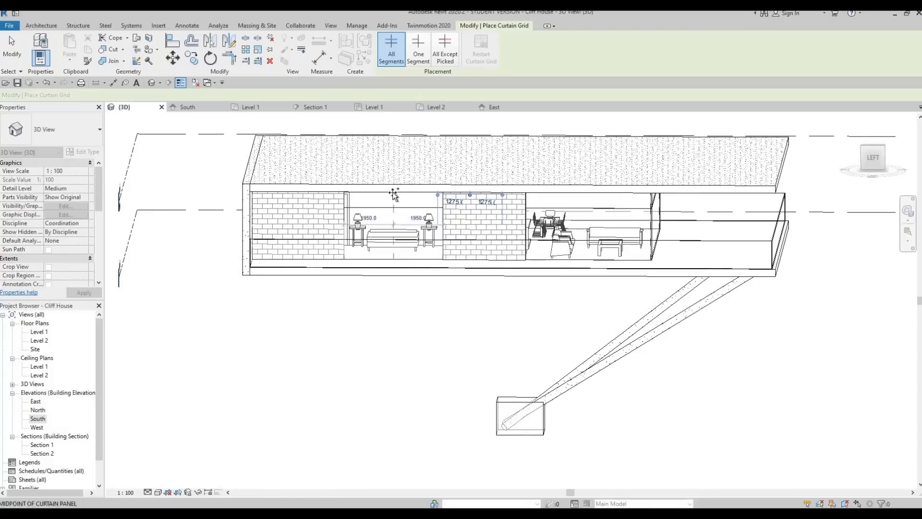
click(381, 193)
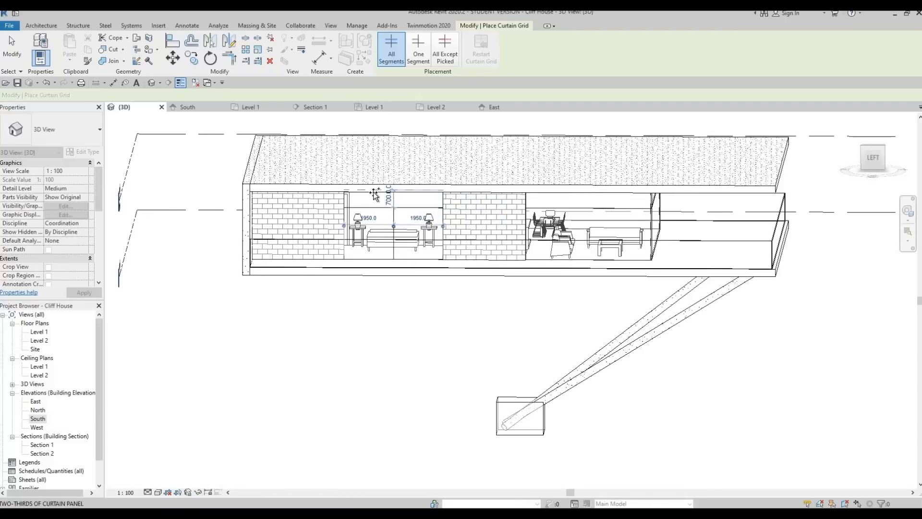
click(396, 196)
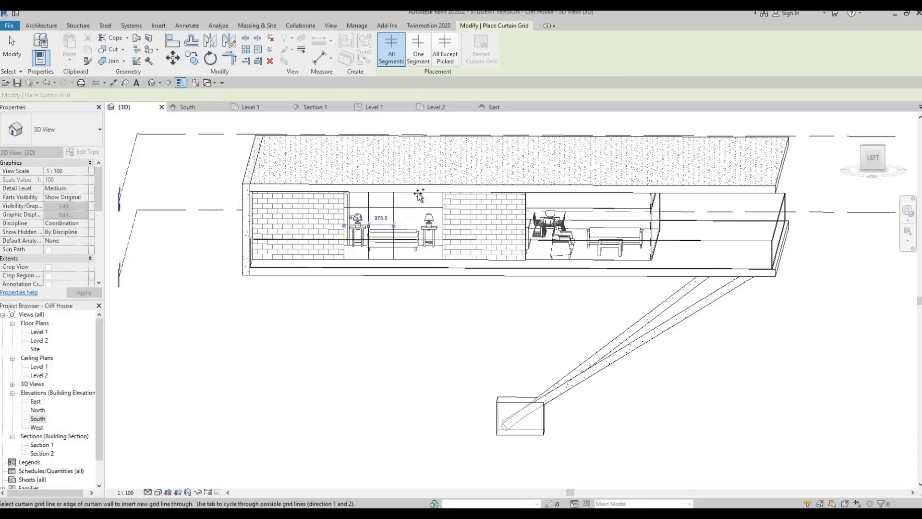
click(419, 196)
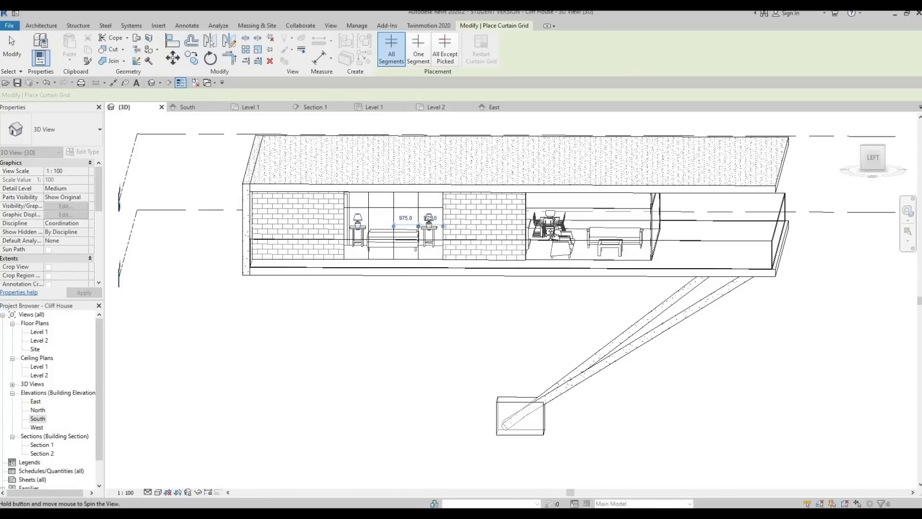
Divide the front living-area glazing with vertical grid lines at successive midpoints into equal panels of 1362.6 mm
shift+middle_drag(552, 236, 369, 185)
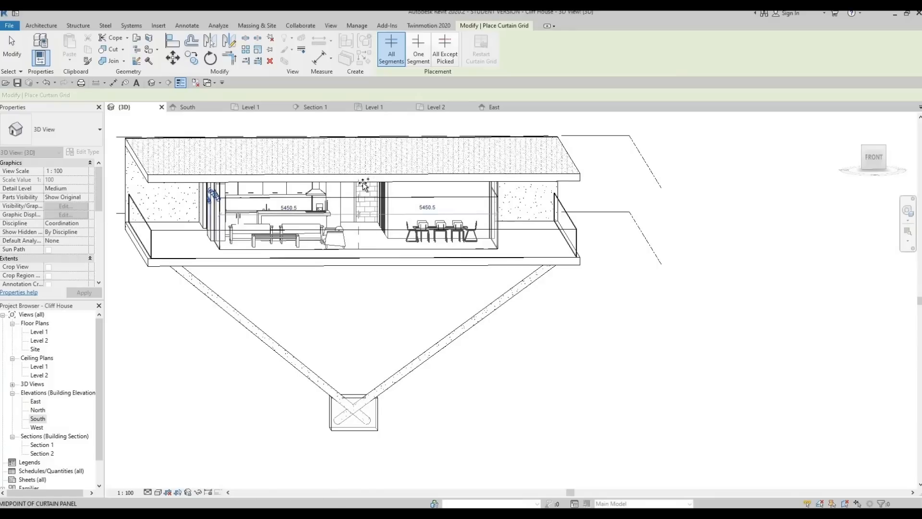
click(364, 184)
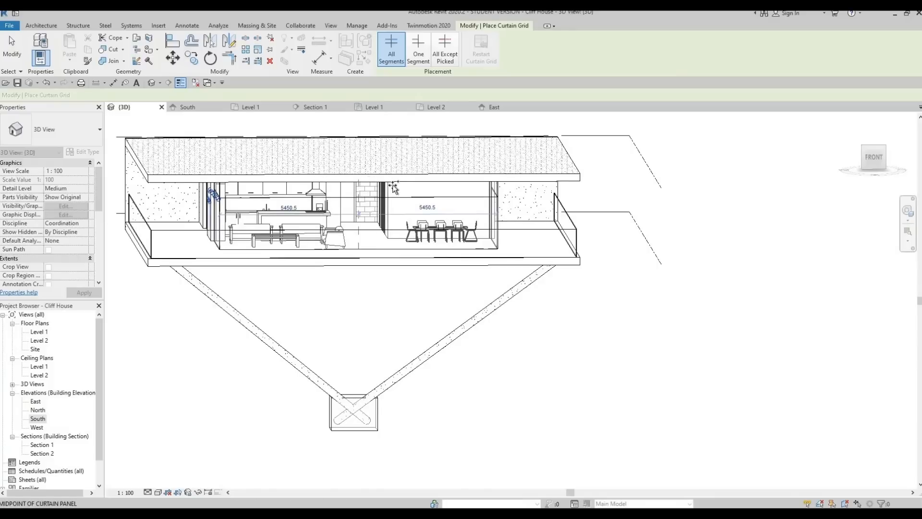
click(422, 185)
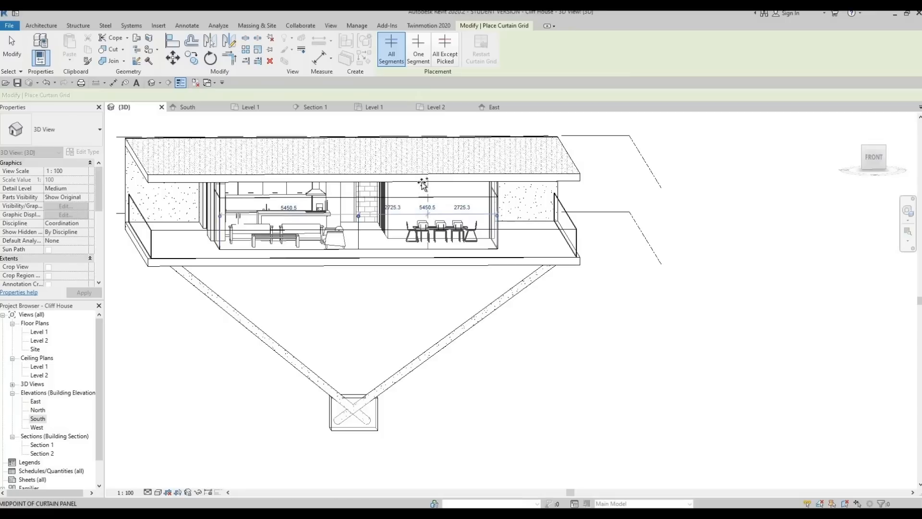
click(395, 185)
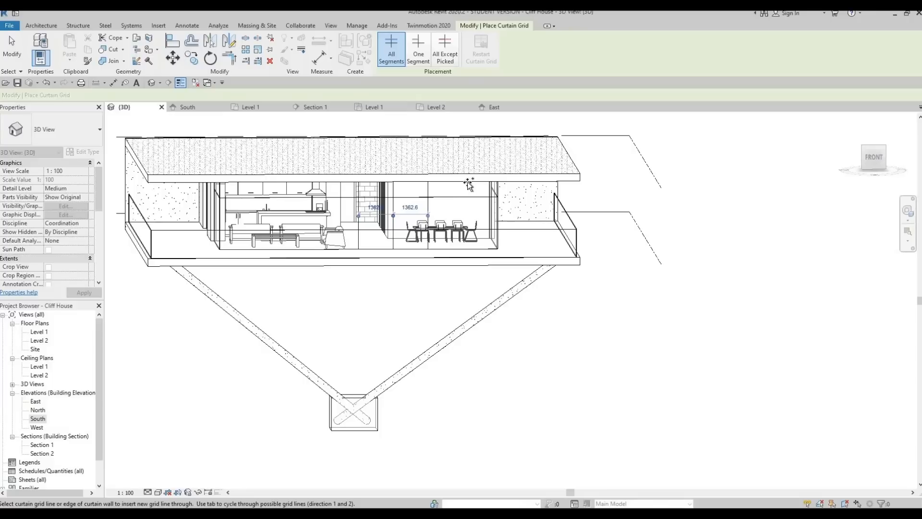
click(469, 184)
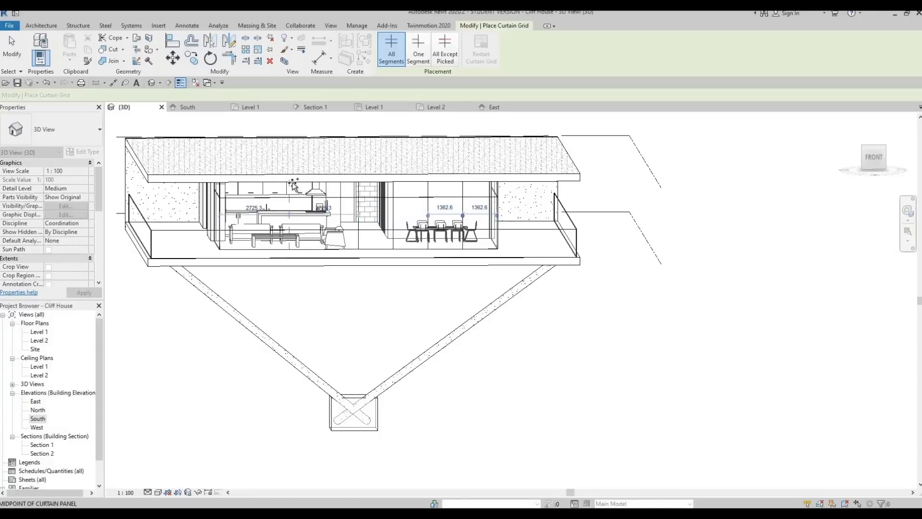
click(289, 184)
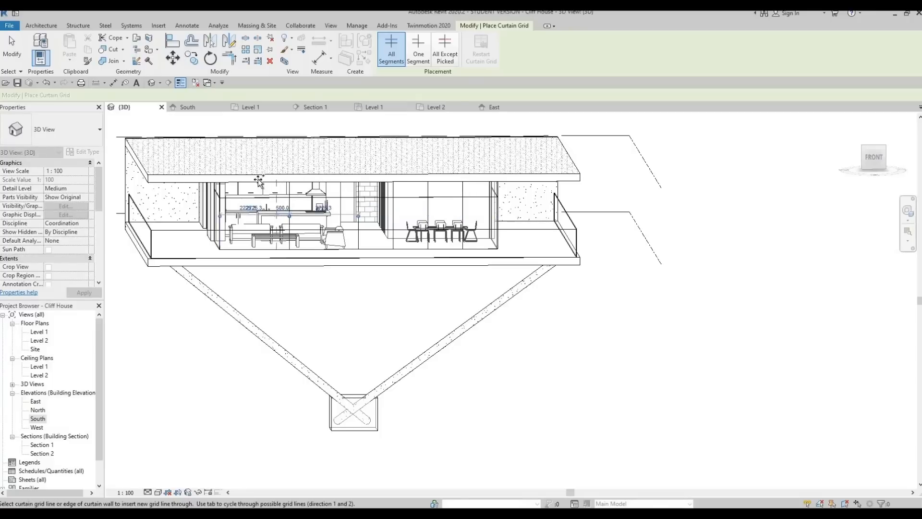
click(262, 184)
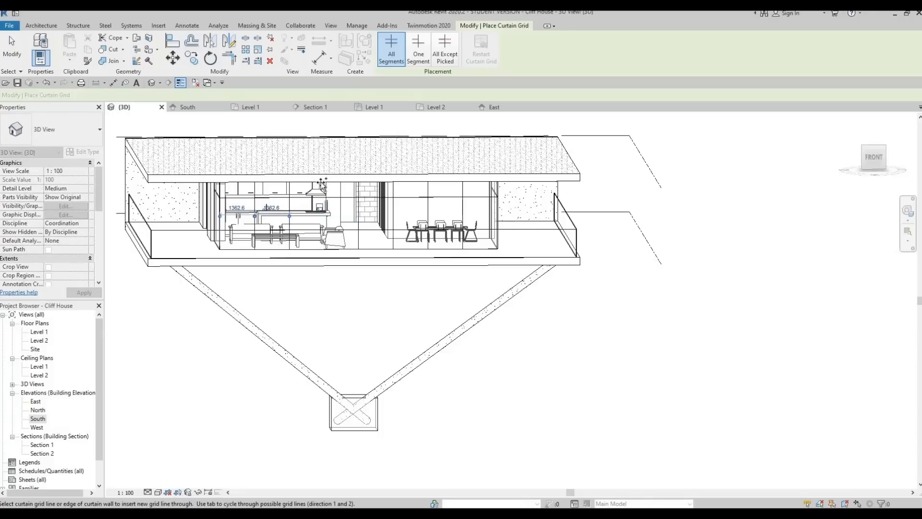
Divide the living area's right-facade glazing into equal 1445 mm panels with vertical curtain grid lines
mouse_move(418, 215)
shift+middle_down()
mouse_move(474, 234)
mouse_move(349, 240)
shift+middle_up()
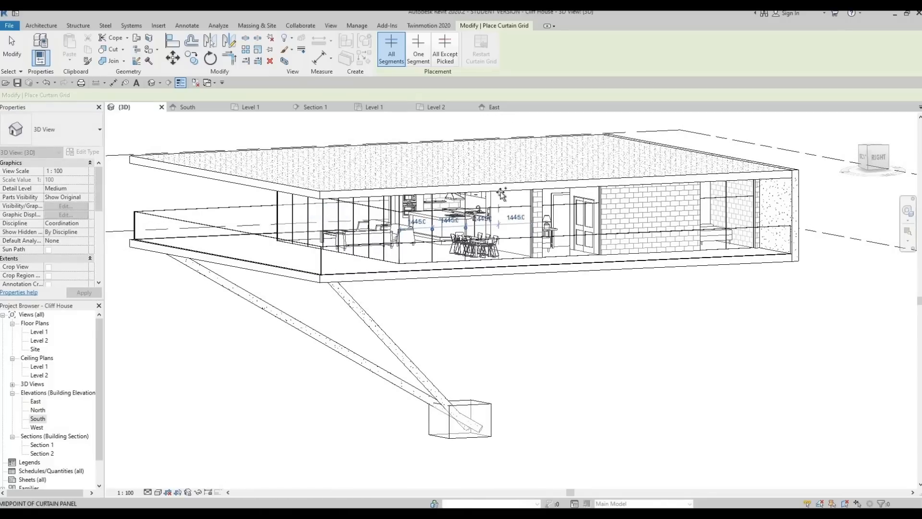
click(512, 193)
scroll(464, 260, up, 1)
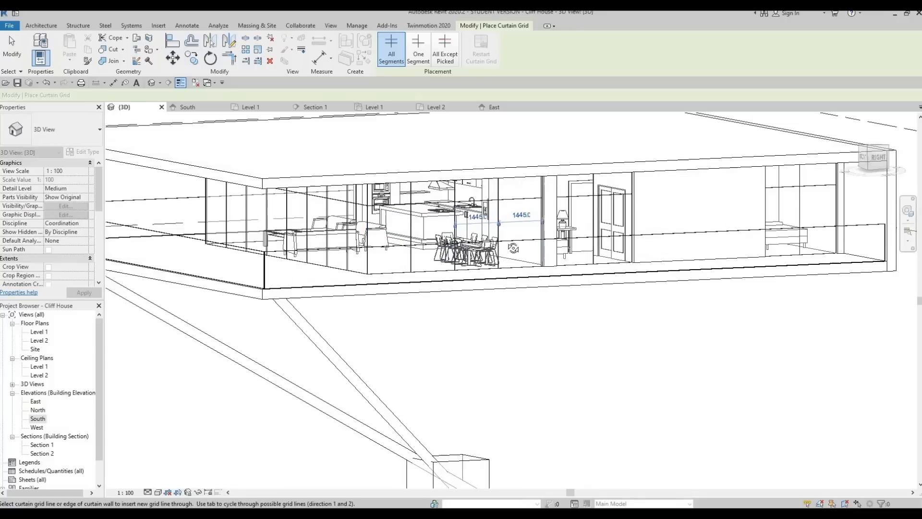
Divide the living area's left-facade glazing into equal 1240 mm panels with vertical curtain grid lines
shift+middle_drag(512, 246, 443, 187)
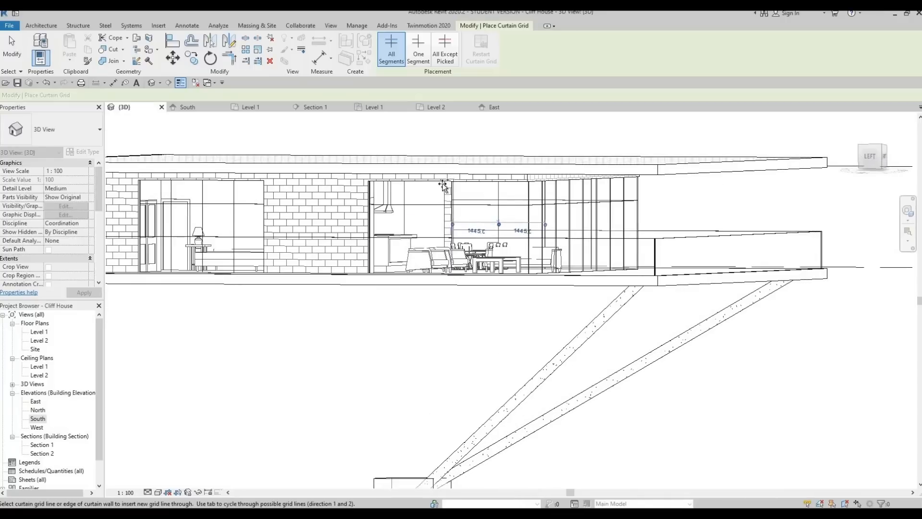
click(409, 185)
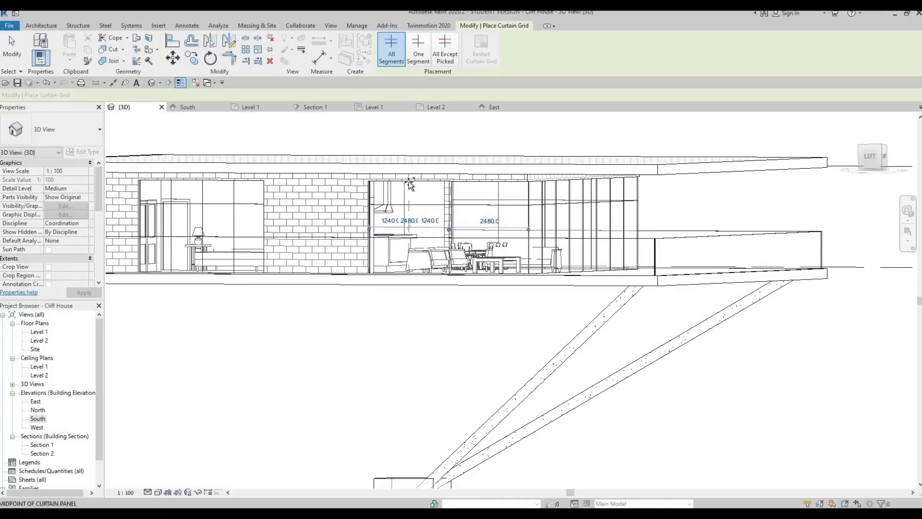
click(490, 184)
shift+middle_drag(549, 247, 401, 327)
middle_drag(411, 255, 286, 231)
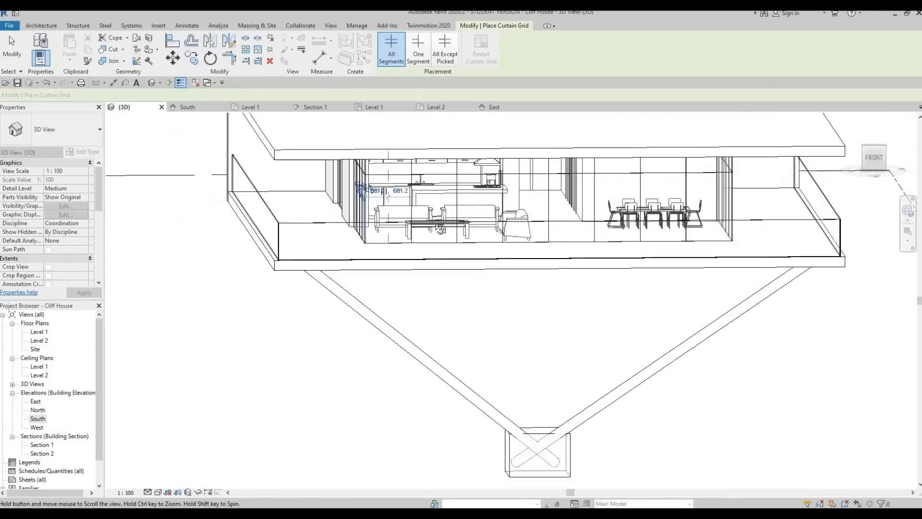
scroll(283, 229, down, 2)
shift+middle_drag(199, 171, 328, 114)
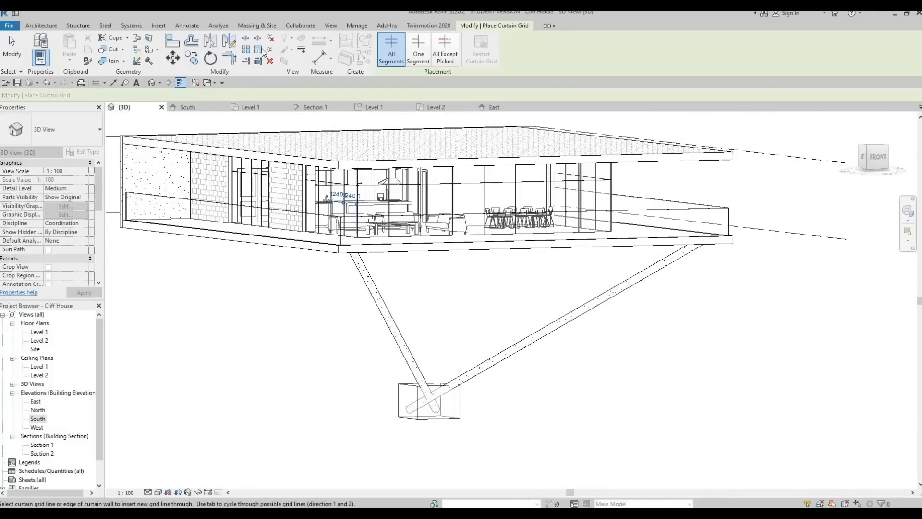
click(40, 27)
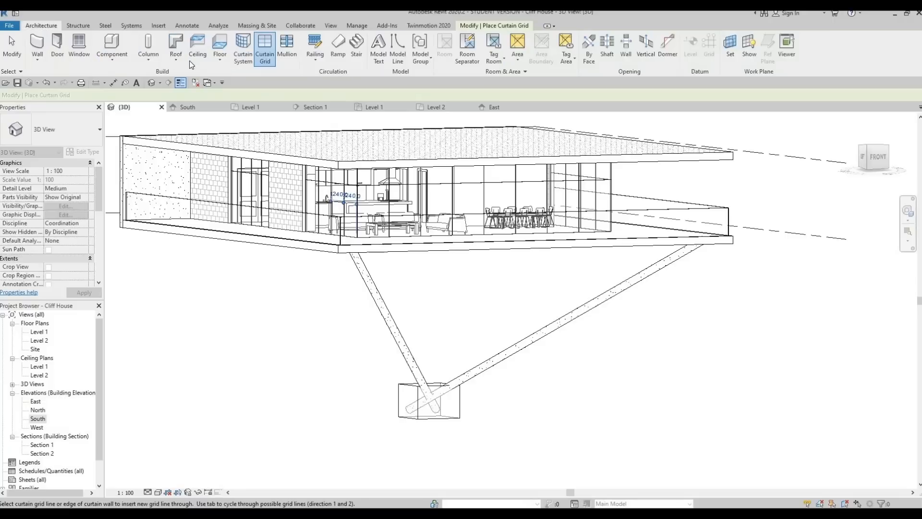
Place 50mm x 65mm rectangular mullions on all grid lines of the left facade's curtain walls
click(284, 48)
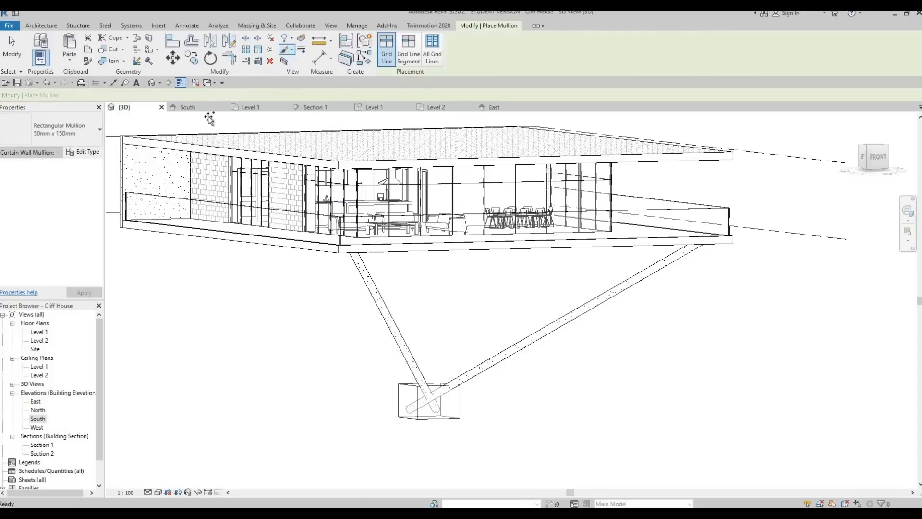
click(60, 130)
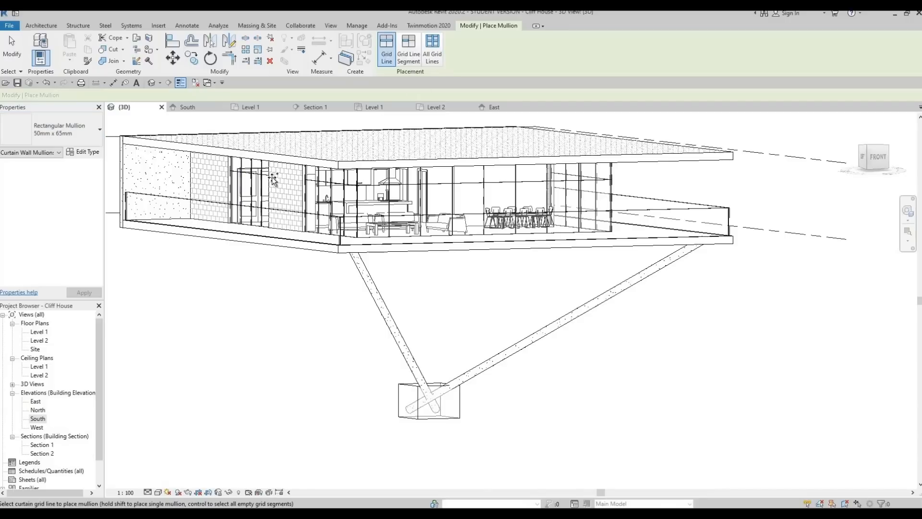
scroll(201, 201, up, 4)
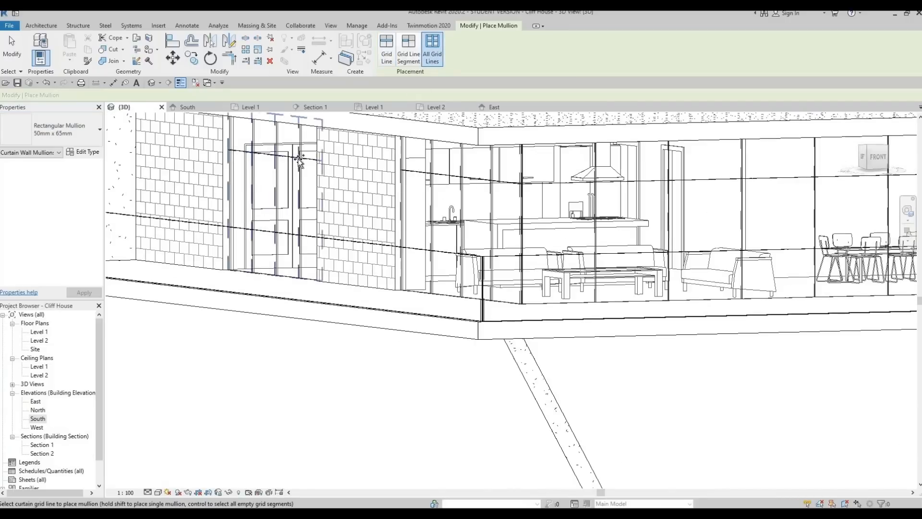
scroll(564, 190, down, 2)
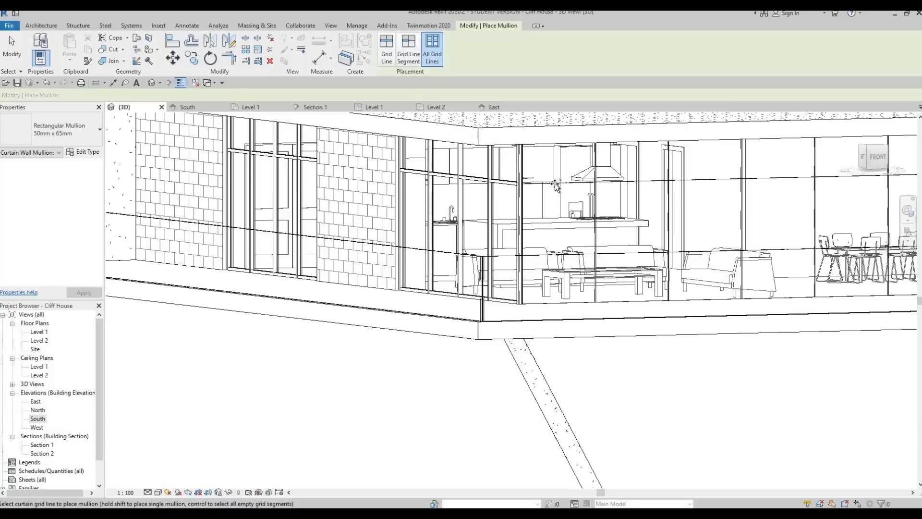
Place 50mm x 65mm mullions on all grid lines of the front and right-facade curtain walls
shift+middle_drag(330, 291, 462, 211)
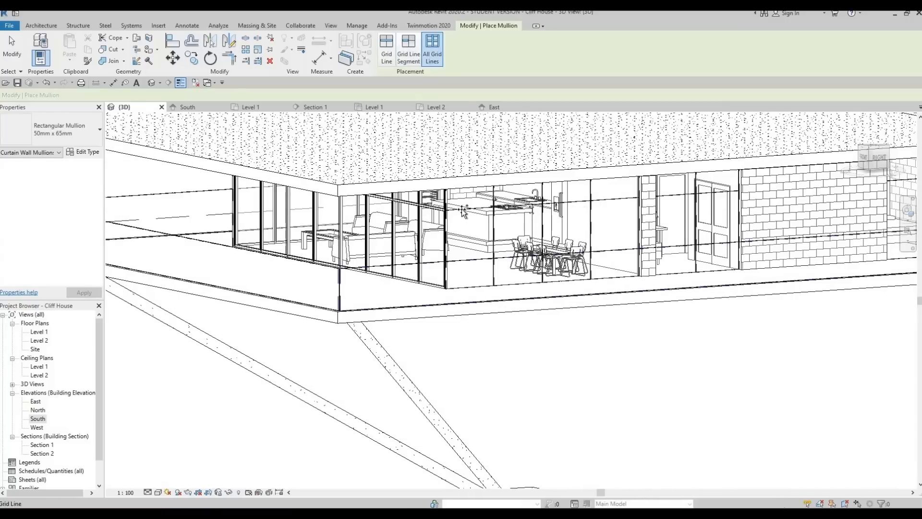
click(493, 217)
click(673, 196)
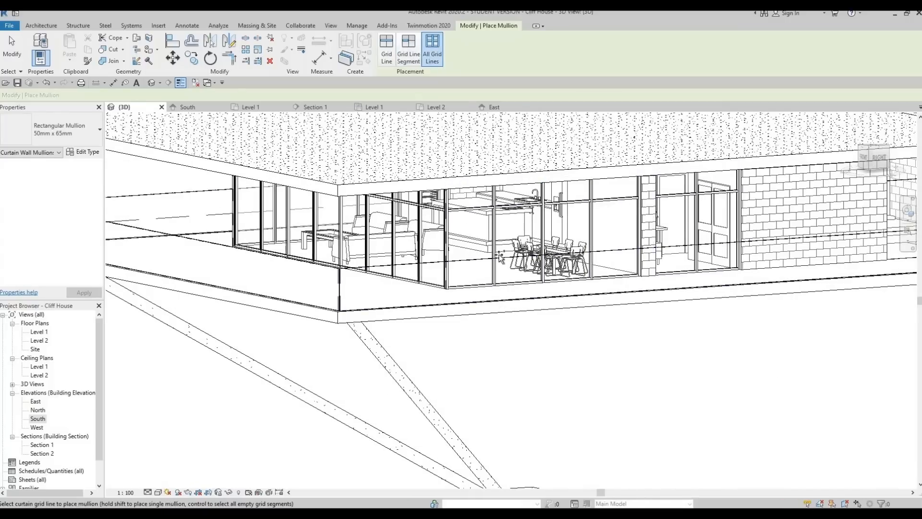
shift+middle_drag(499, 257, 343, 341)
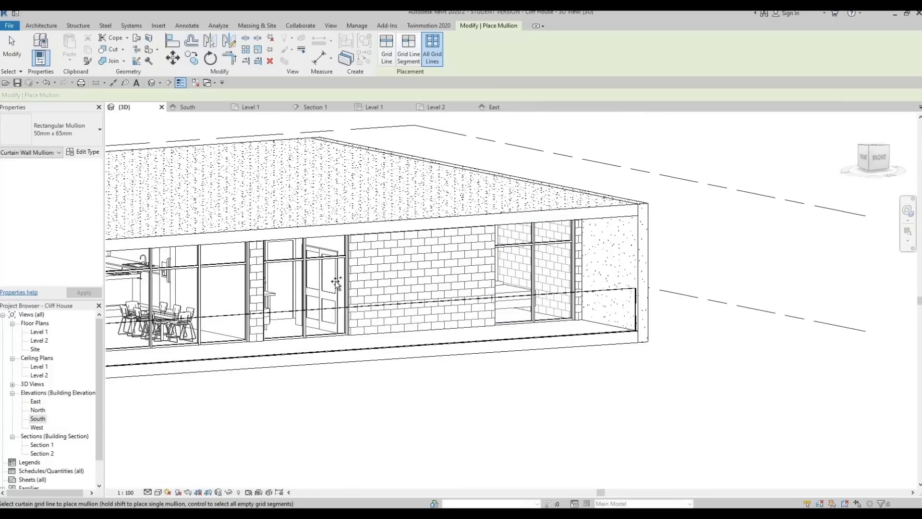
shift+middle_drag(336, 283, 397, 136)
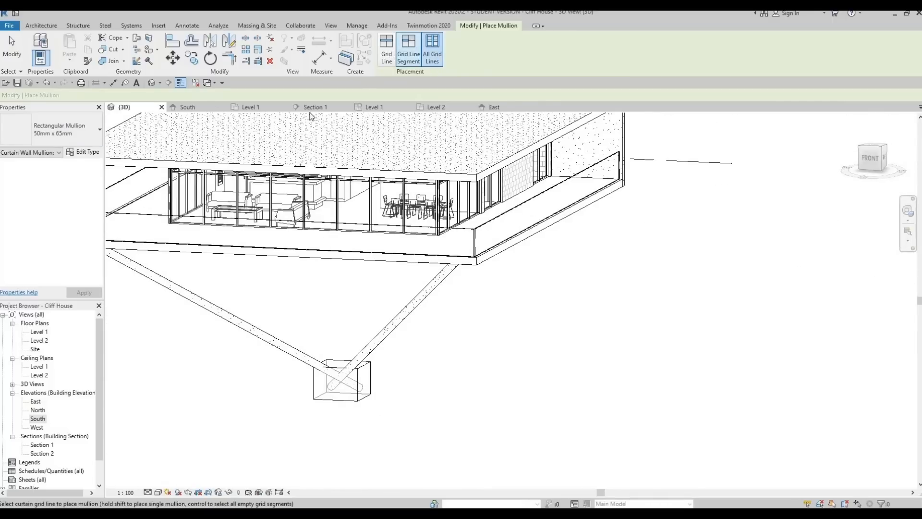
Place a 30mm Square rectangular mullion on the vertical edge at the balcony glass railing's front-left corner
click(387, 48)
click(68, 129)
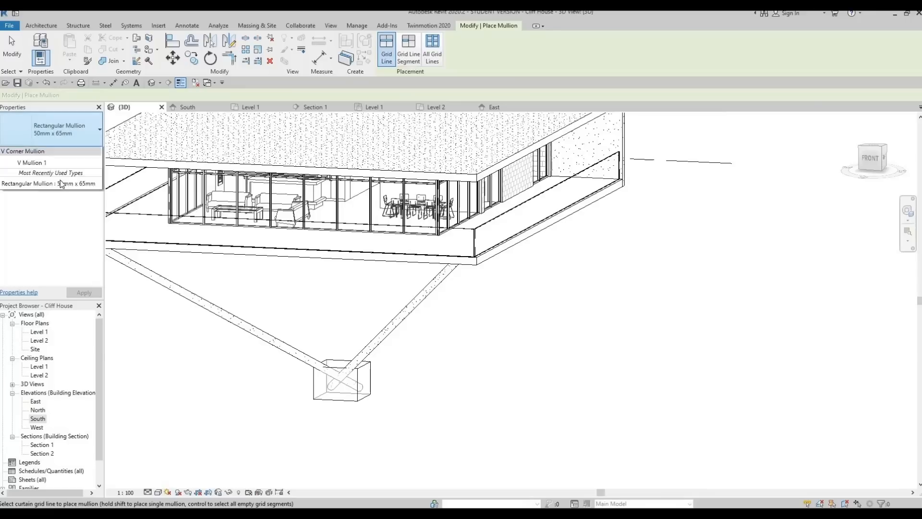
click(53, 257)
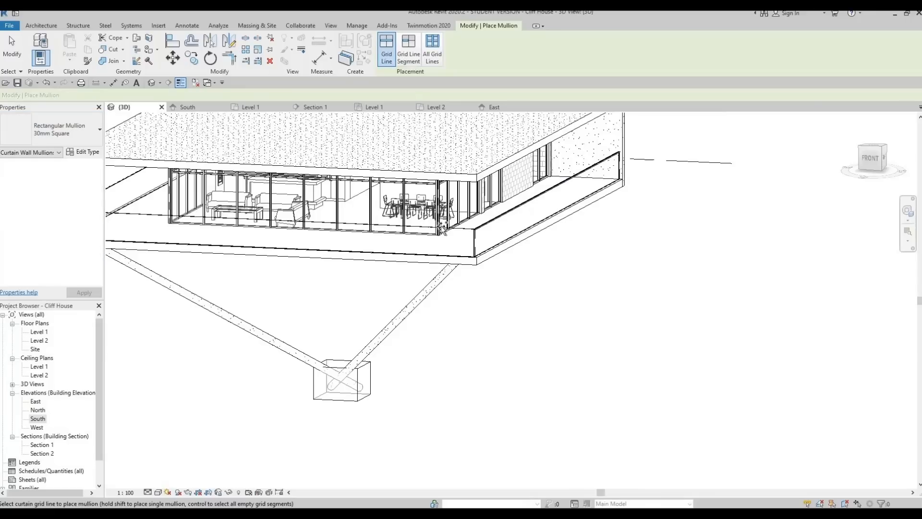
middle_drag(192, 207, 599, 231)
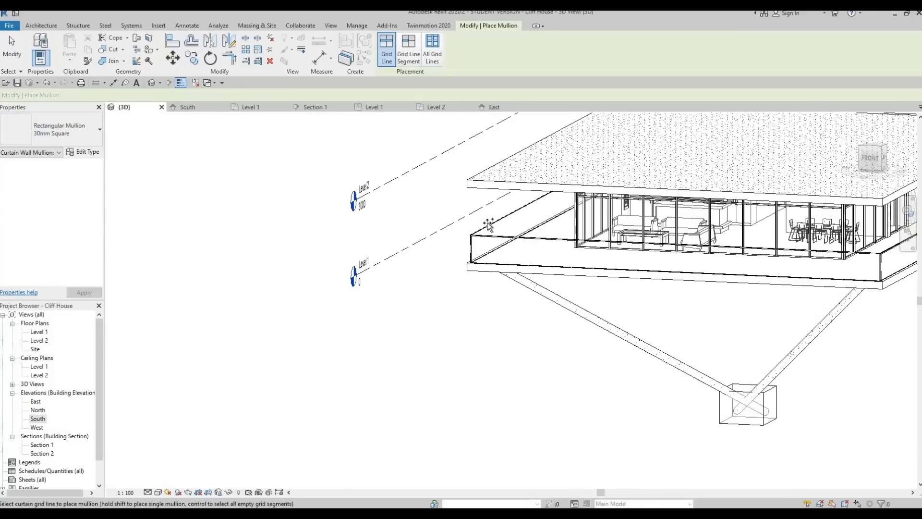
scroll(461, 243, up, 5)
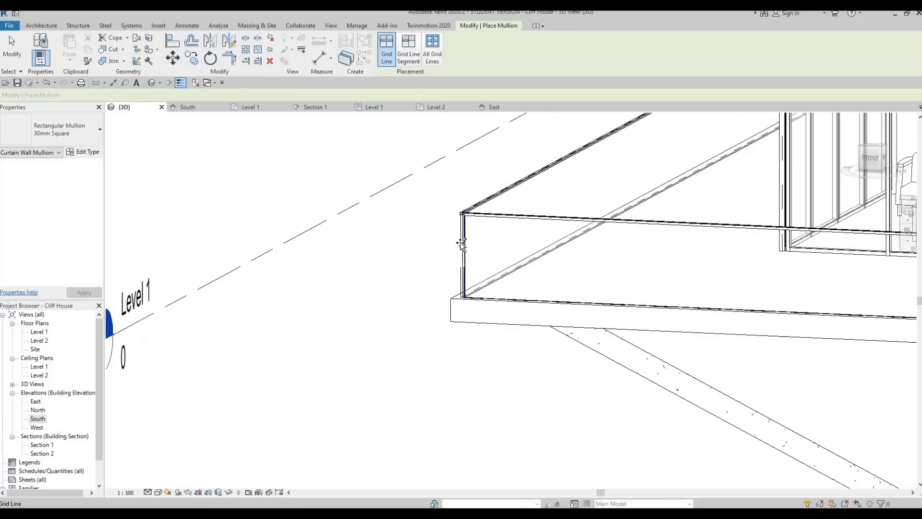
Place a 30mm Square mullion on the vertical edge at the balcony glass railing's front-right corner
scroll(712, 222, down, 3)
middle_drag(860, 327, 132, 312)
scroll(440, 262, up, 3)
scroll(441, 261, up, 2)
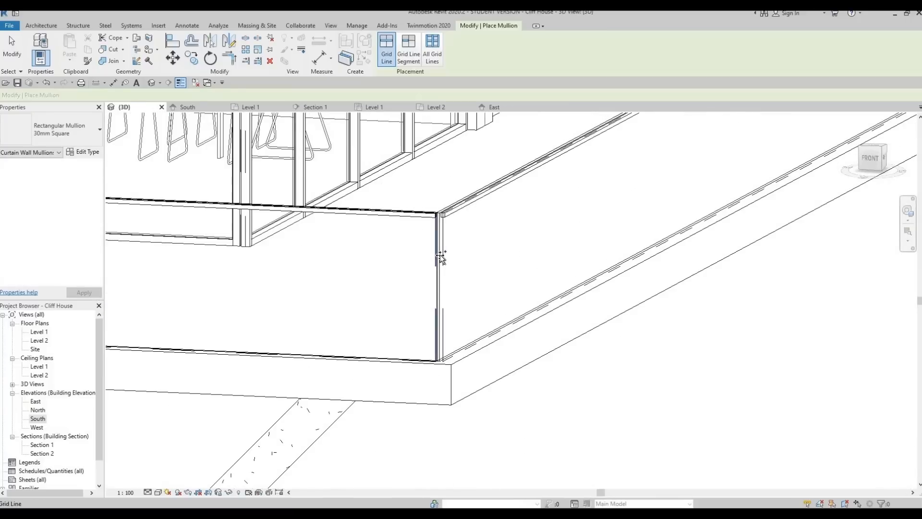
scroll(510, 237, down, 3)
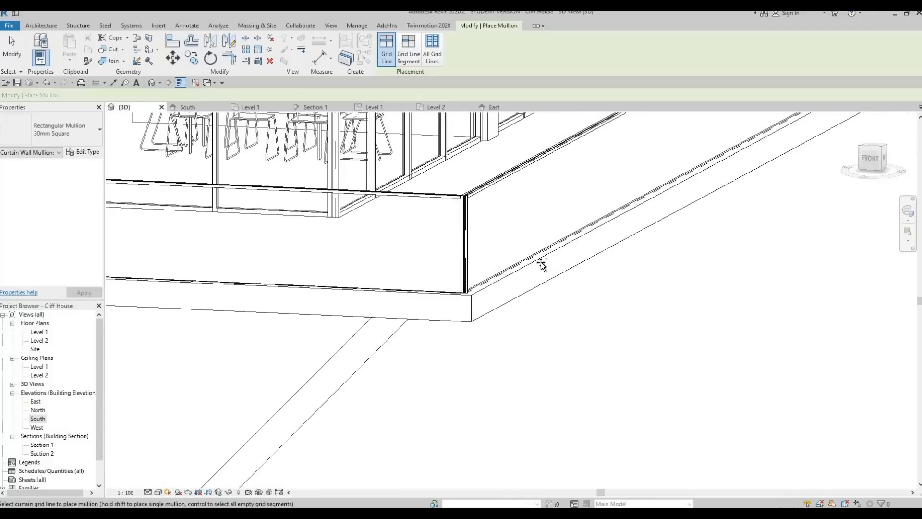
Examine the mullions on the facade glazing and balcony railing from the right and front sides
scroll(477, 237, down, 5)
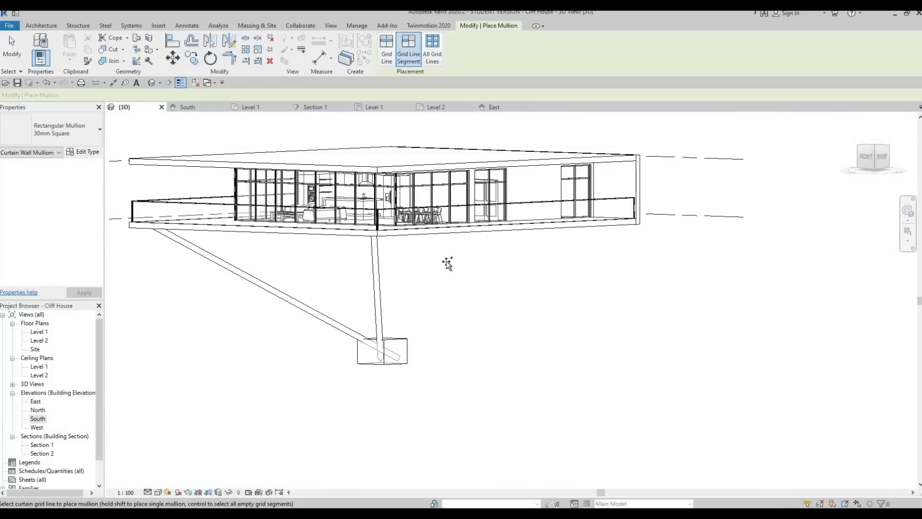
scroll(454, 268, up, 4)
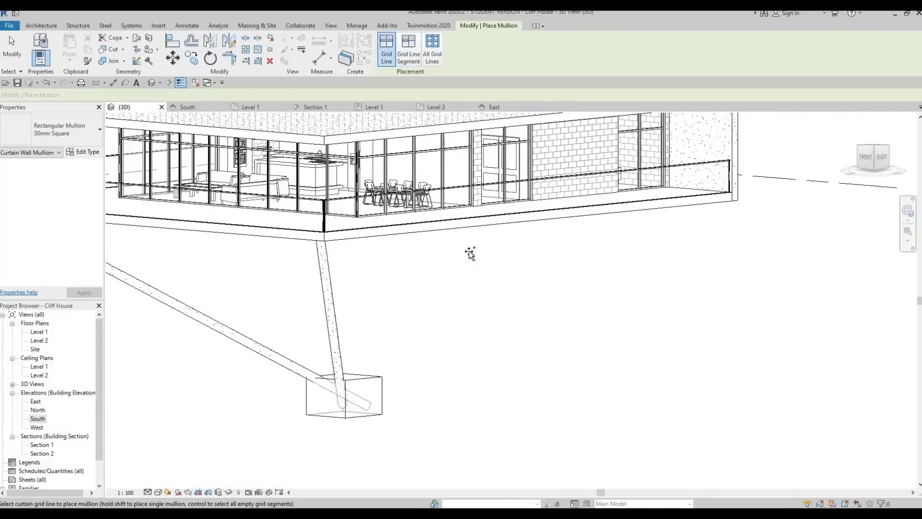
shift+middle_drag(471, 306, 354, 233)
scroll(303, 204, up, 1)
middle_drag(304, 205, 370, 225)
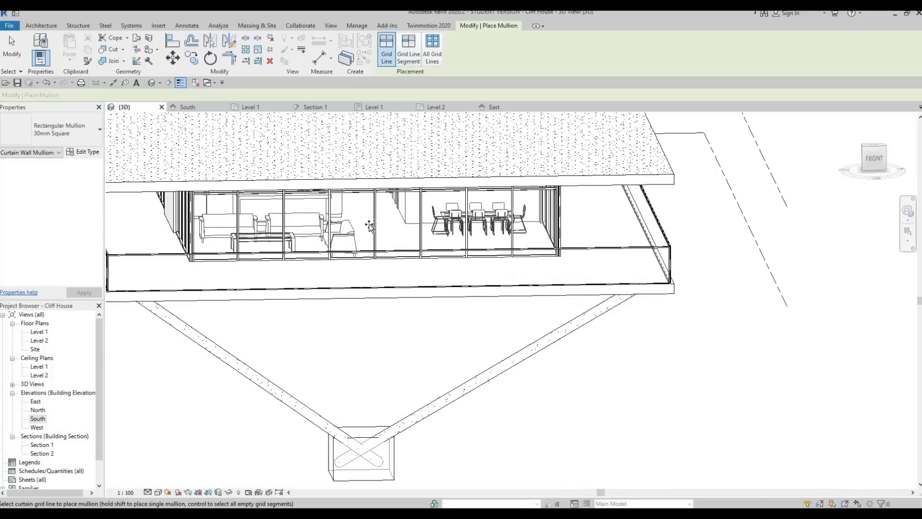
scroll(368, 225, up, 3)
scroll(315, 151, down, 1)
scroll(328, 127, down, 1)
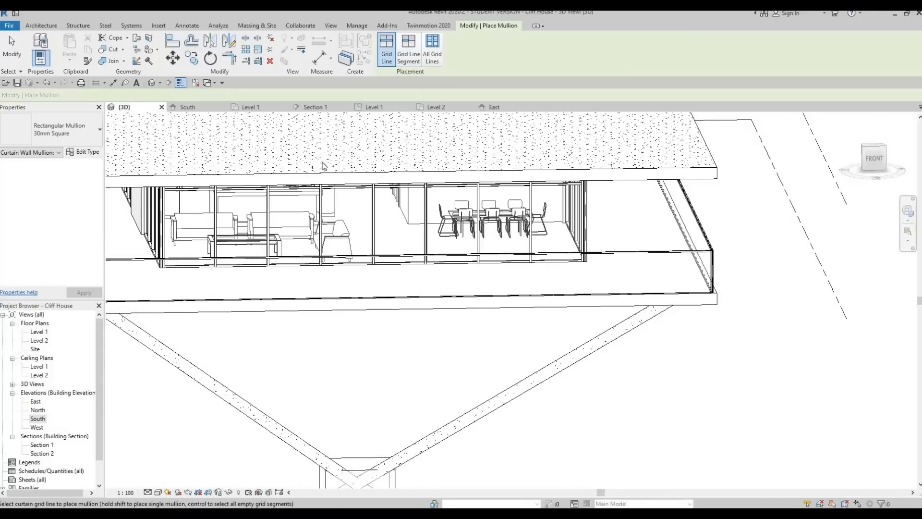
Finish placing mullions and browse the Canada family library to its Doors folder for loading a family
key(Escape)
click(159, 25)
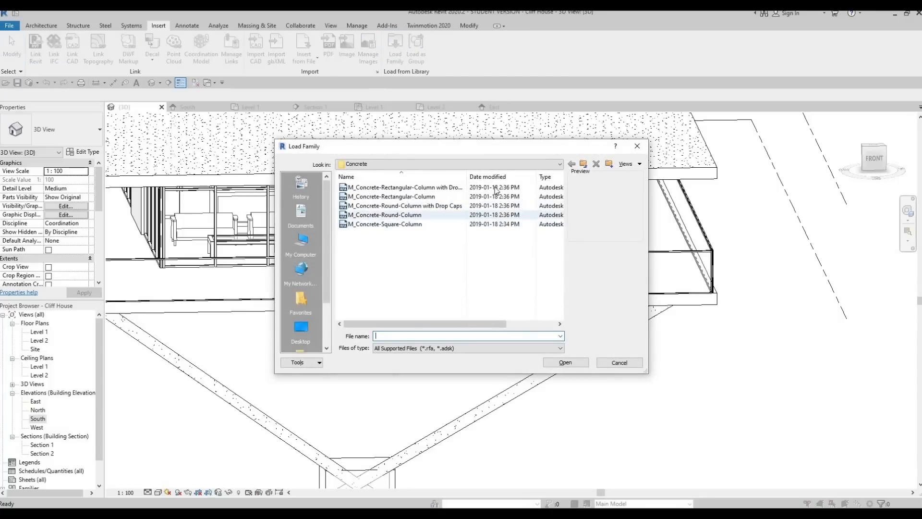
click(447, 164)
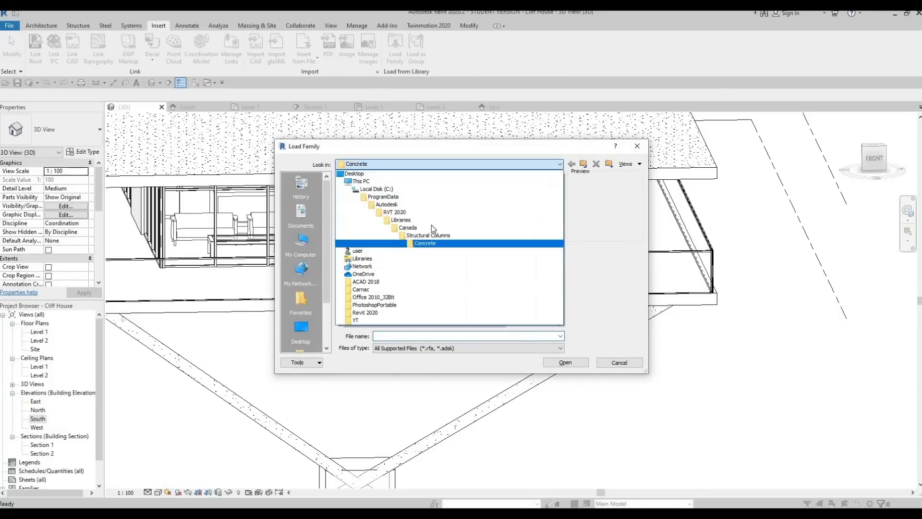
click(388, 225)
scroll(373, 263, down, 1)
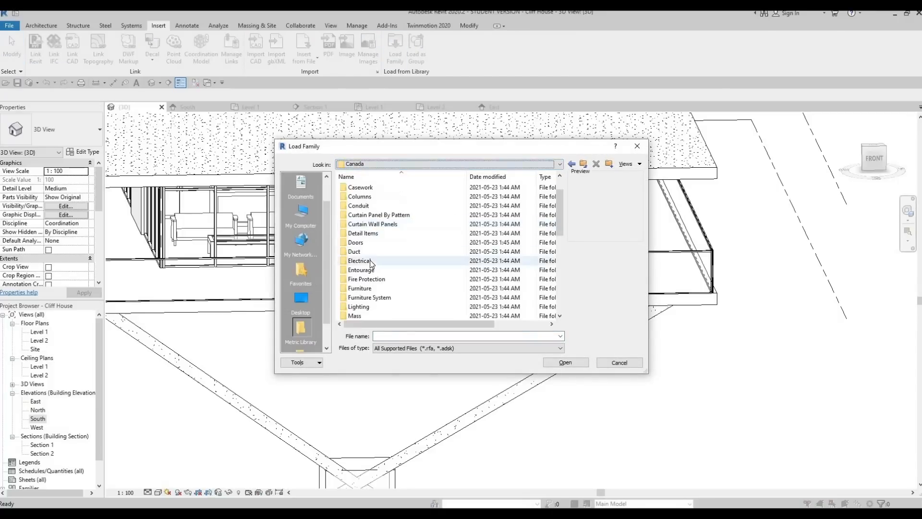
scroll(377, 265, down, 1)
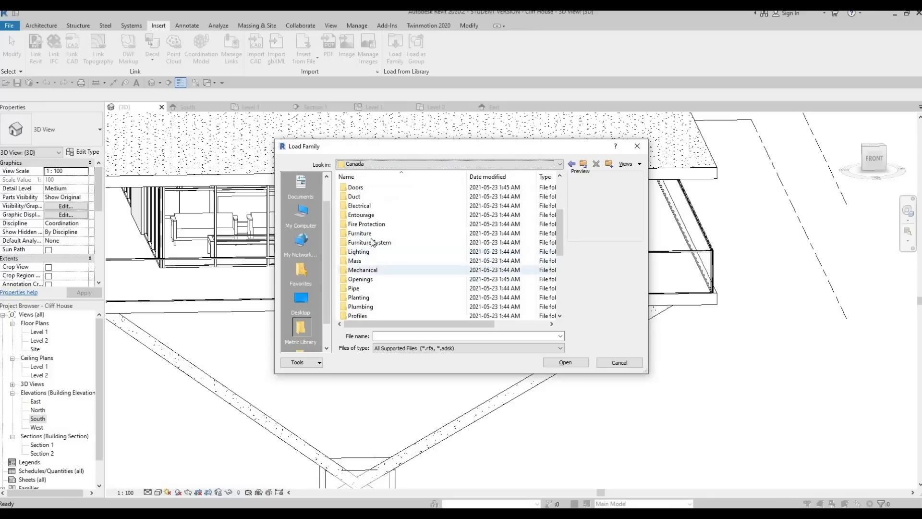
double_click(368, 216)
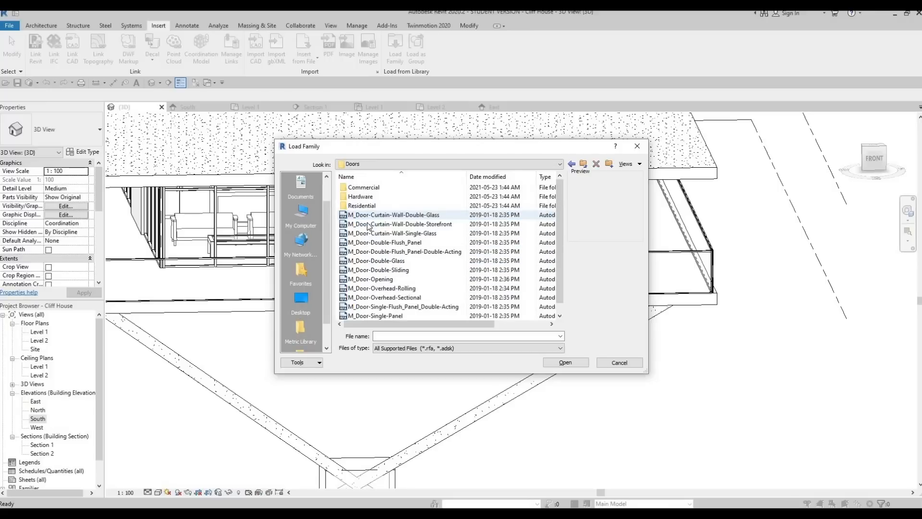
Compare the curtain wall door families and load M_Door-Curtain-Wall-Single-Glass into the project
click(386, 215)
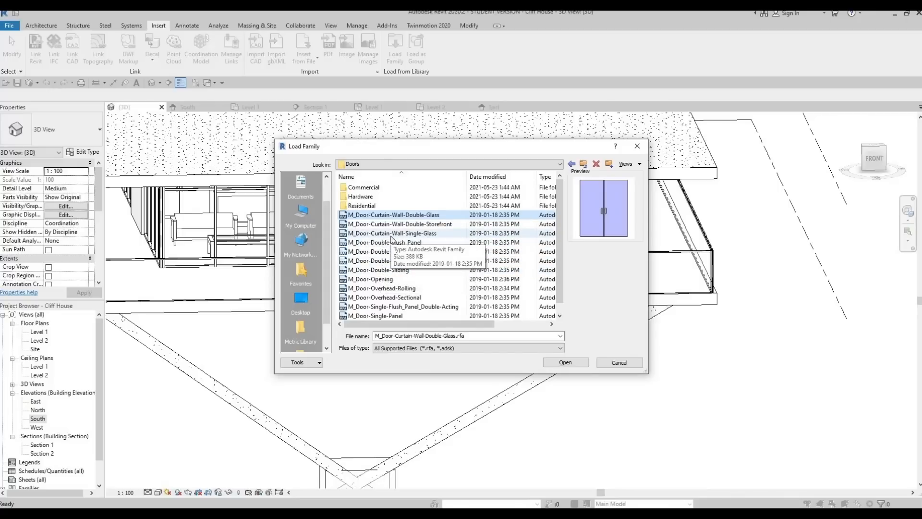
click(392, 235)
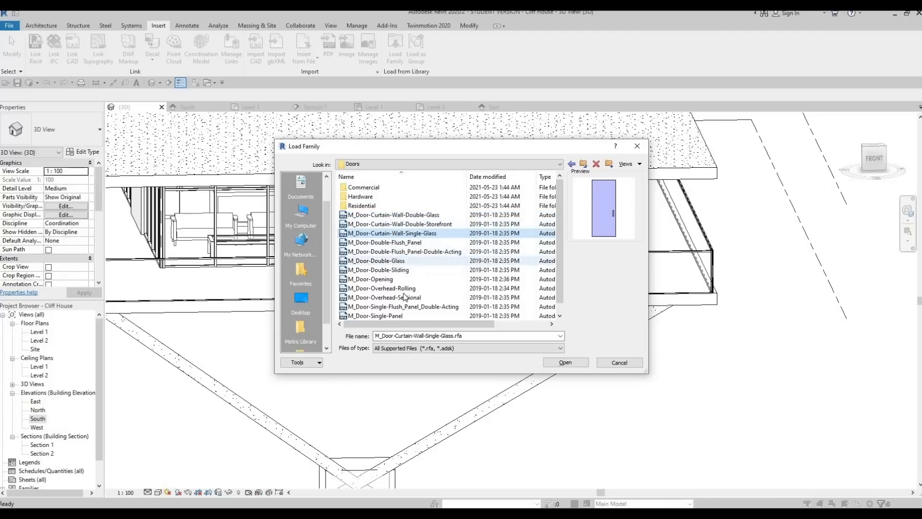
scroll(408, 286, down, 1)
scroll(409, 273, up, 1)
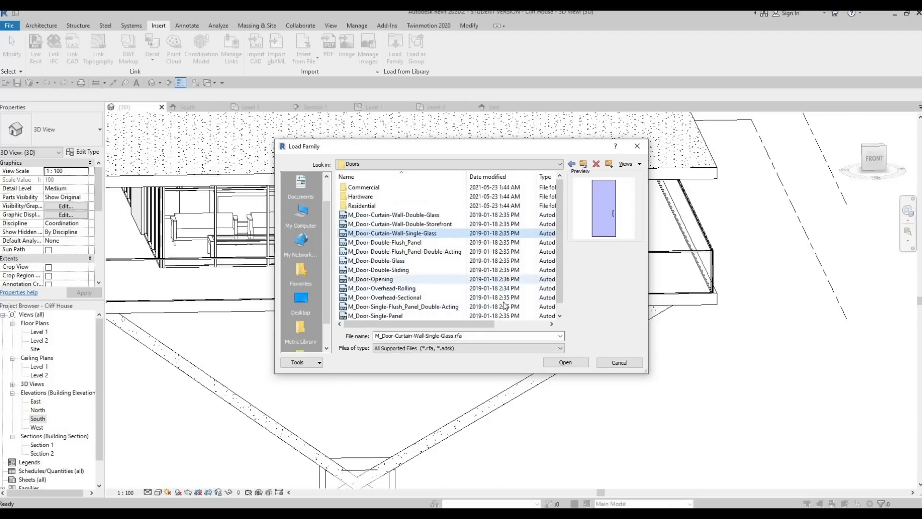
click(574, 362)
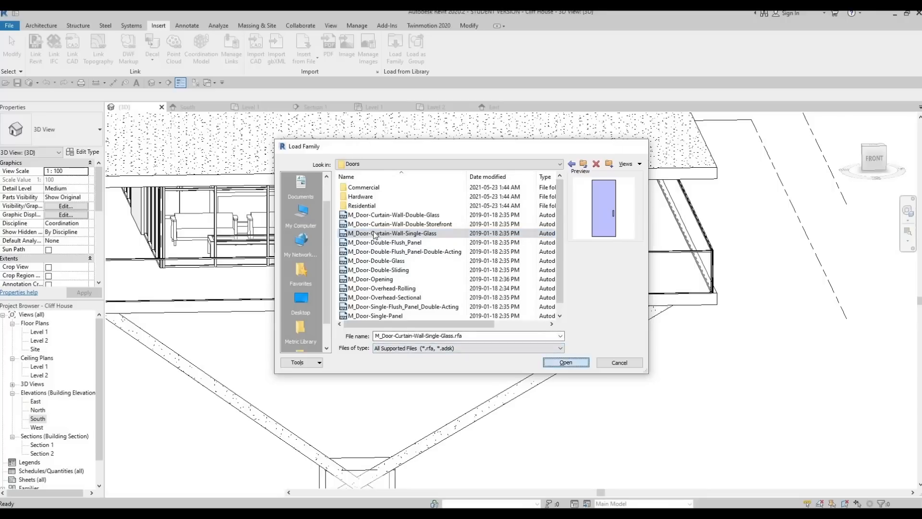
Change the front glazing's lower panel at the armchair to the M_Door-Curtain-Wall-Single-Glass type
click(48, 27)
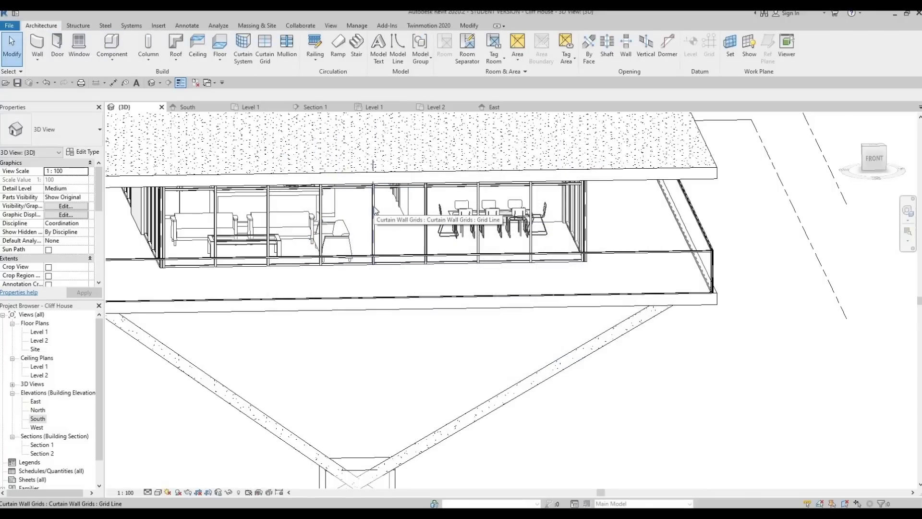
key(Tab)
key(Tab)
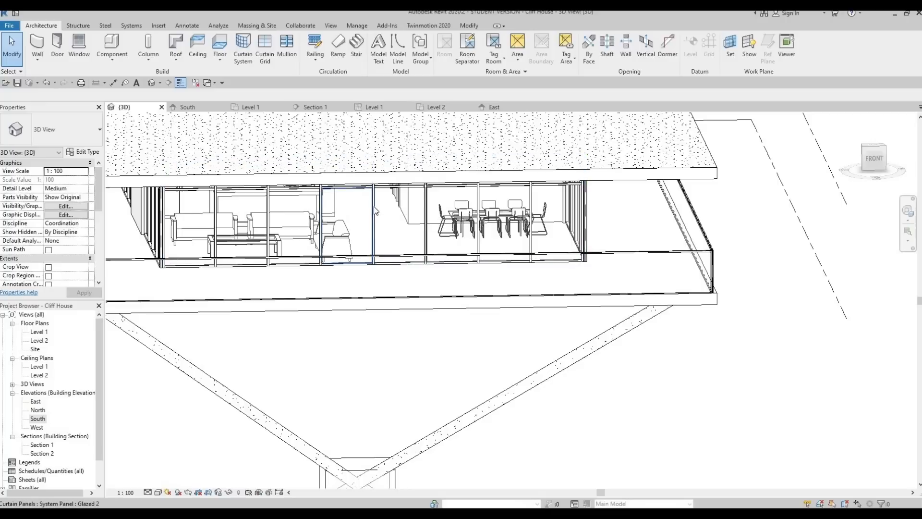
click(339, 209)
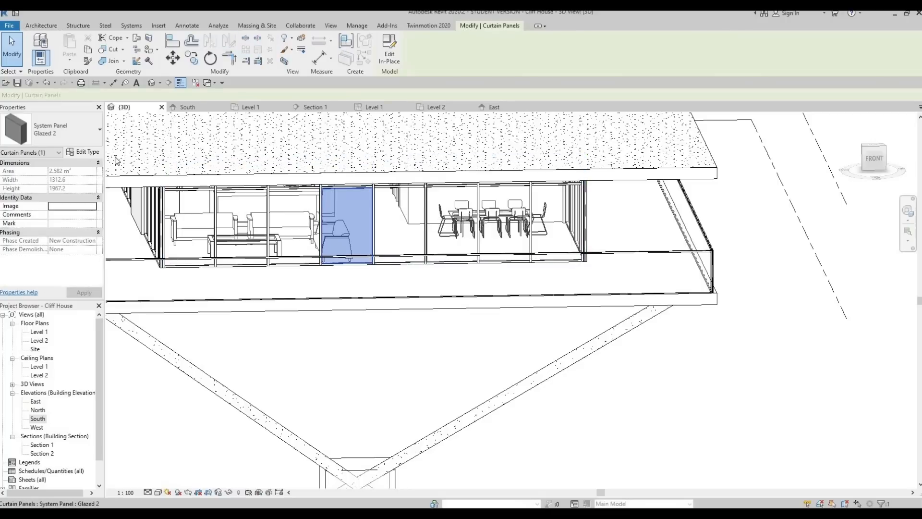
click(98, 139)
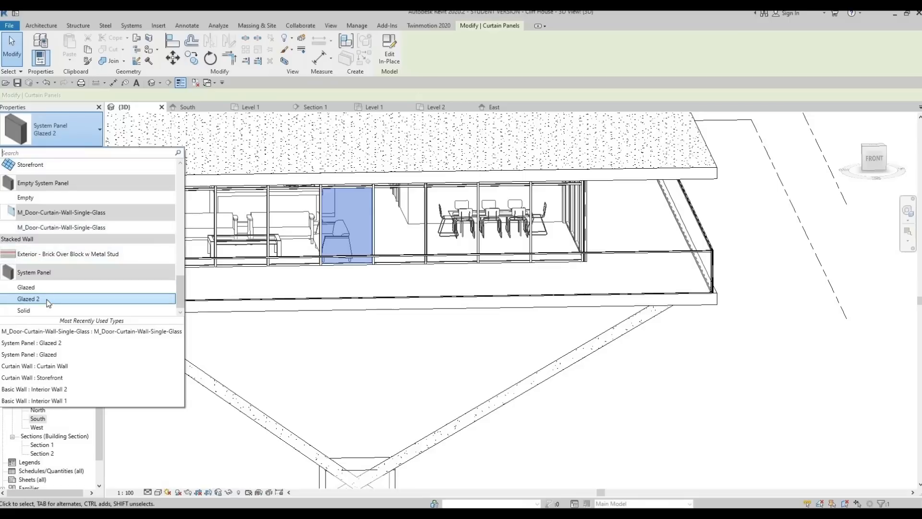
click(56, 228)
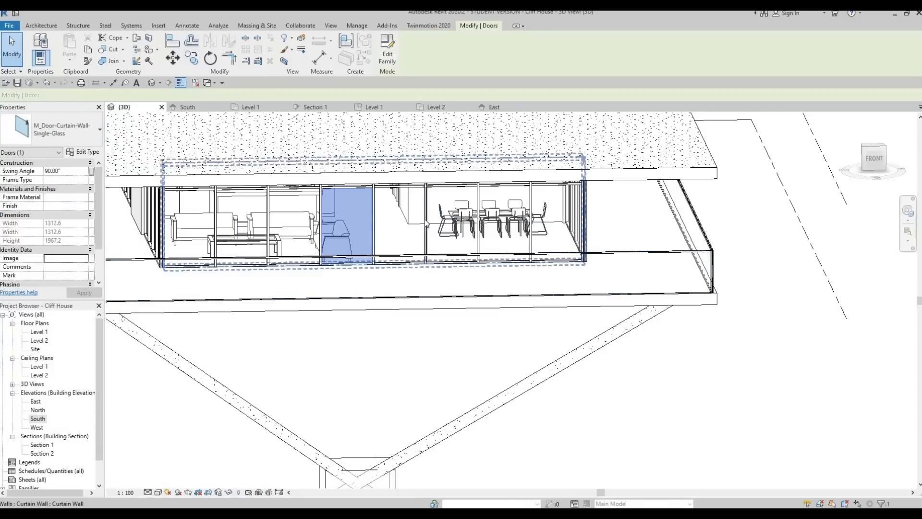
Change the adjacent front glazing panel on the dining side to the M_Door-Curtain-Wall-Single-Glass type
click(424, 224)
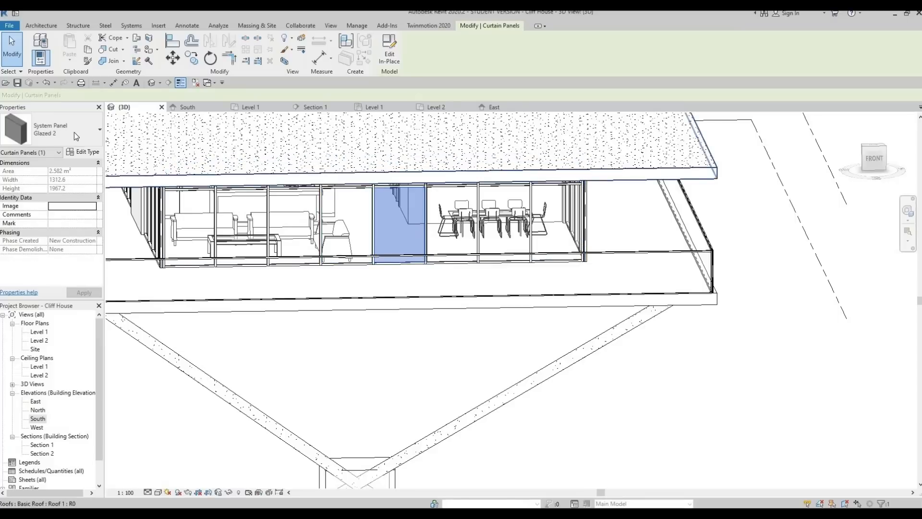
click(58, 130)
click(56, 228)
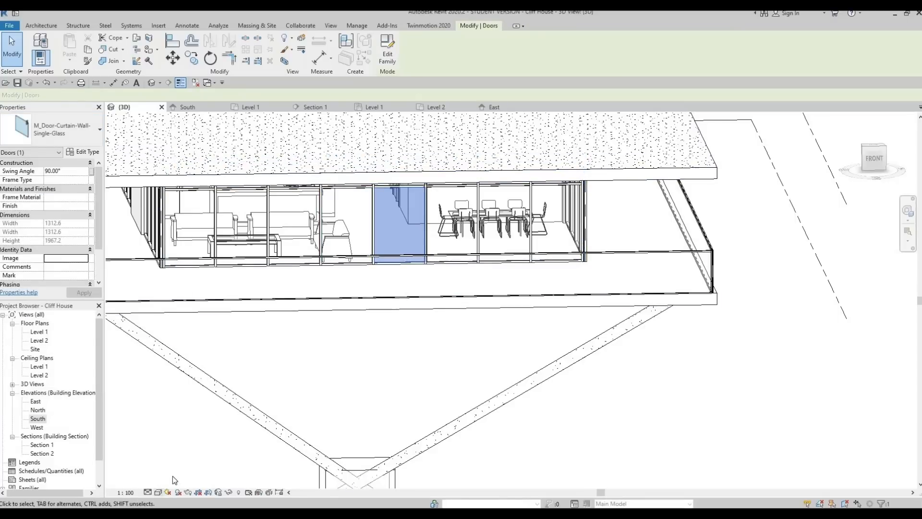
Set the 3D view's detail level to Fine and deselect the door
click(147, 492)
click(149, 490)
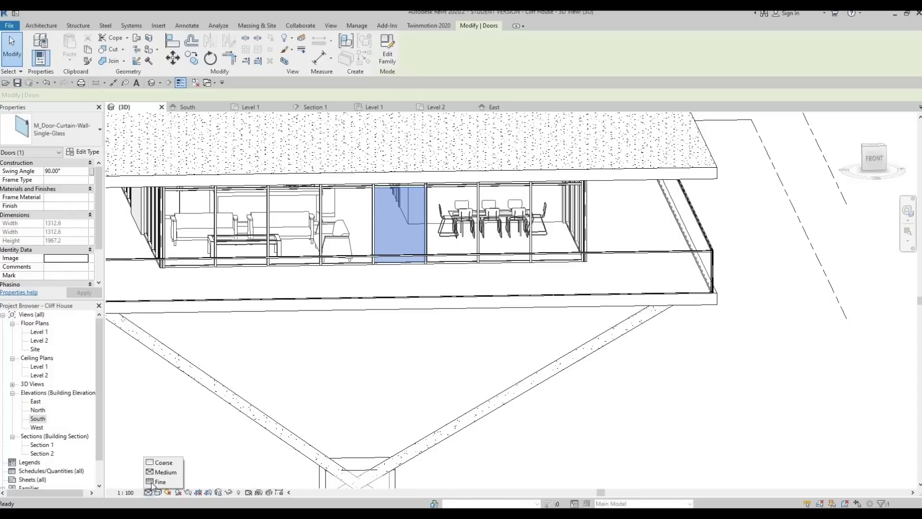
click(294, 326)
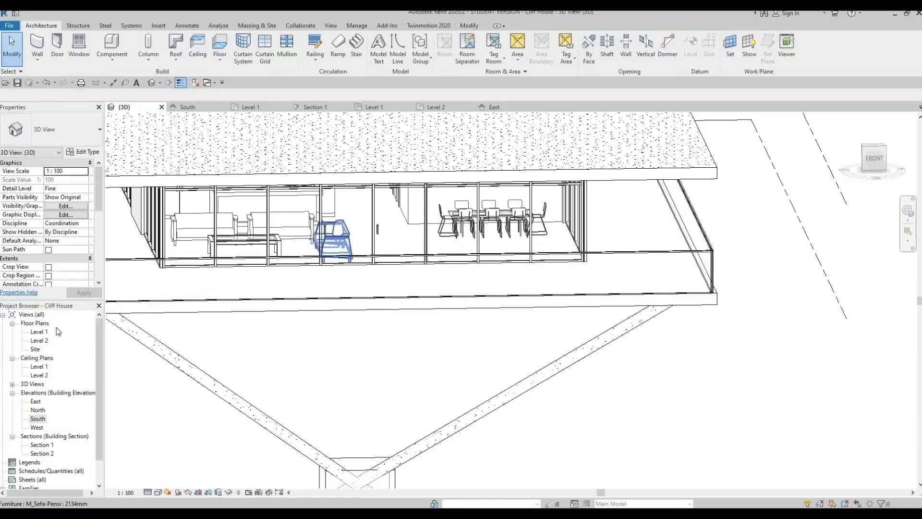
In the Level 1 floor plan, flip the hand of the glass door on the armchair side and return to the 3D view
double_click(40, 331)
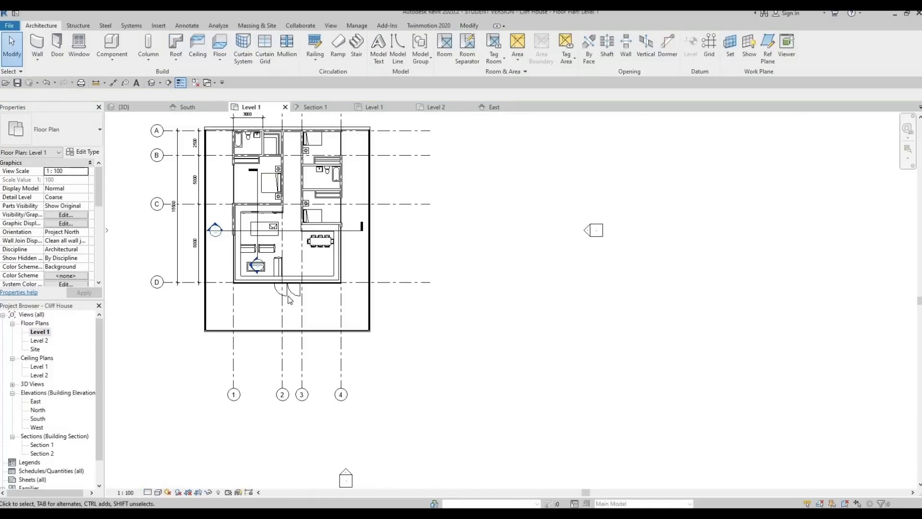
scroll(290, 300, up, 4)
click(279, 292)
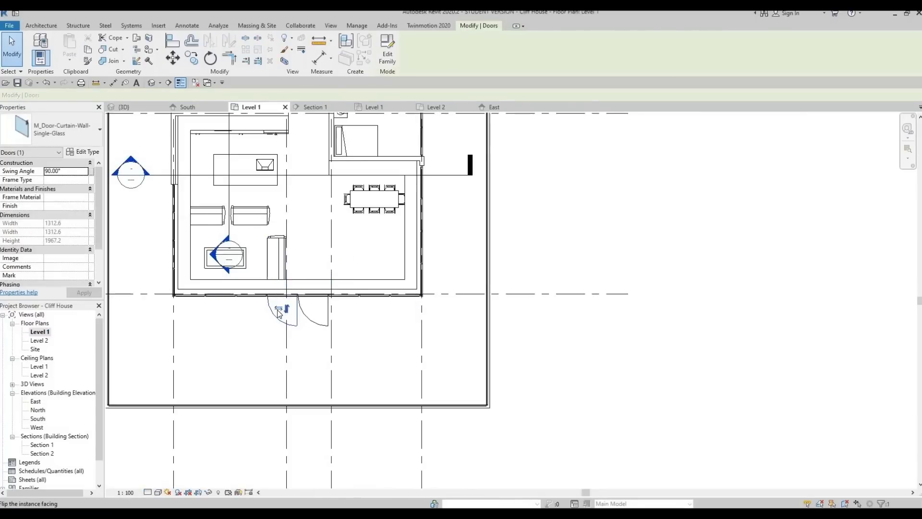
click(241, 314)
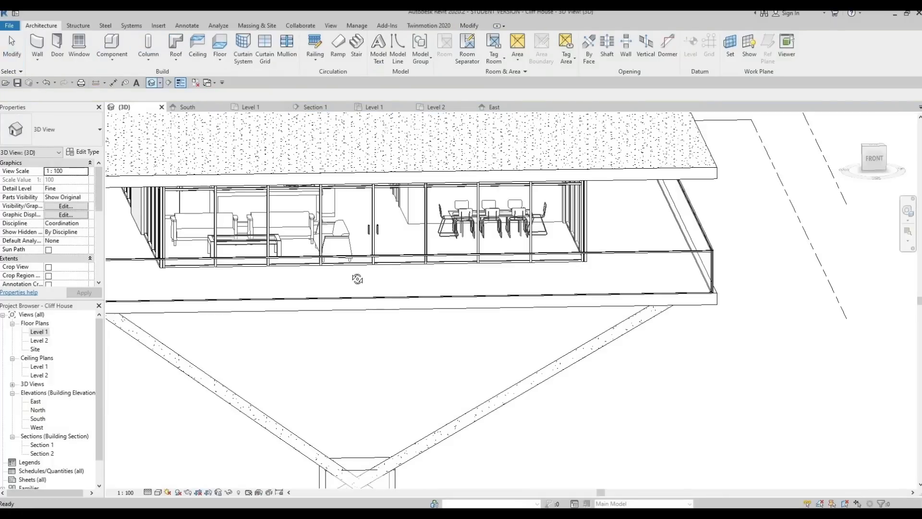
Delete the bottom mullions beneath the two glass doors in the front curtain wall
shift+middle_drag(357, 278, 475, 305)
shift+middle_drag(477, 356, 488, 292)
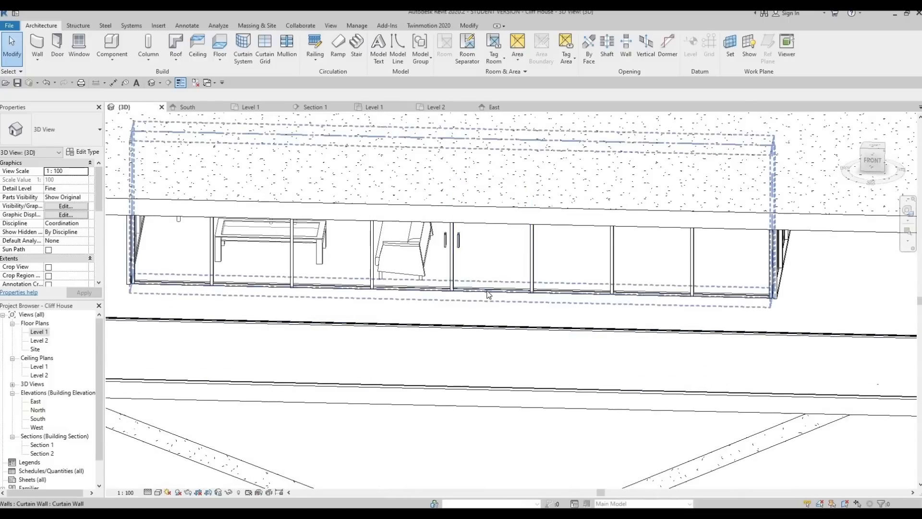
click(488, 290)
click(441, 299)
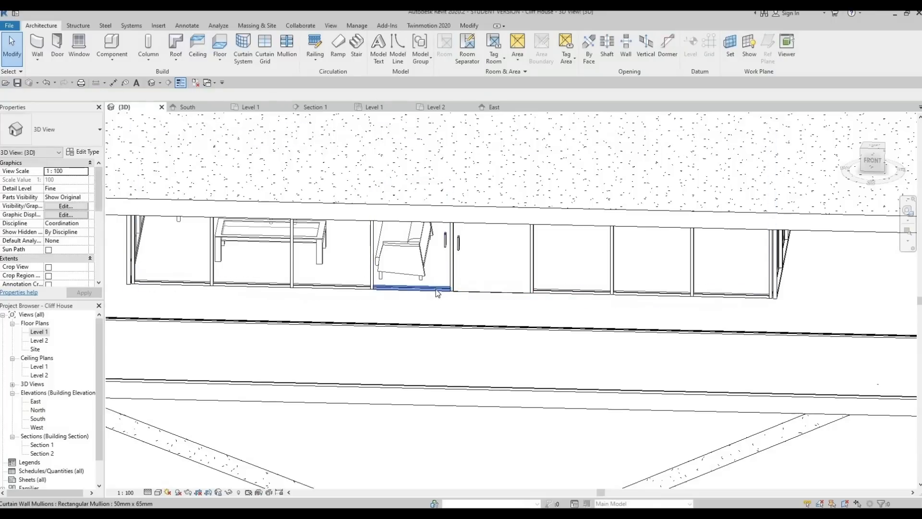
click(436, 289)
key(Escape)
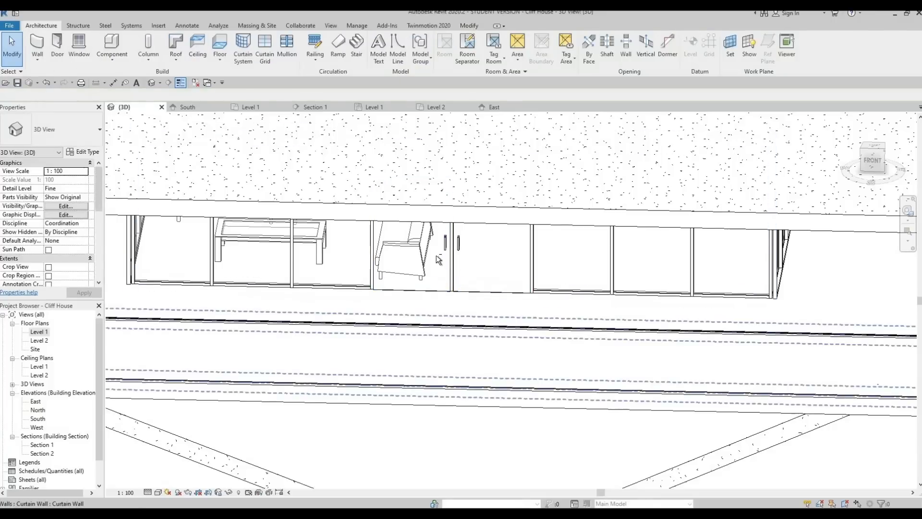
Review the front glazing, balcony and right side of the house in the 3D view
shift+middle_drag(436, 255, 408, 323)
scroll(408, 323, down, 3)
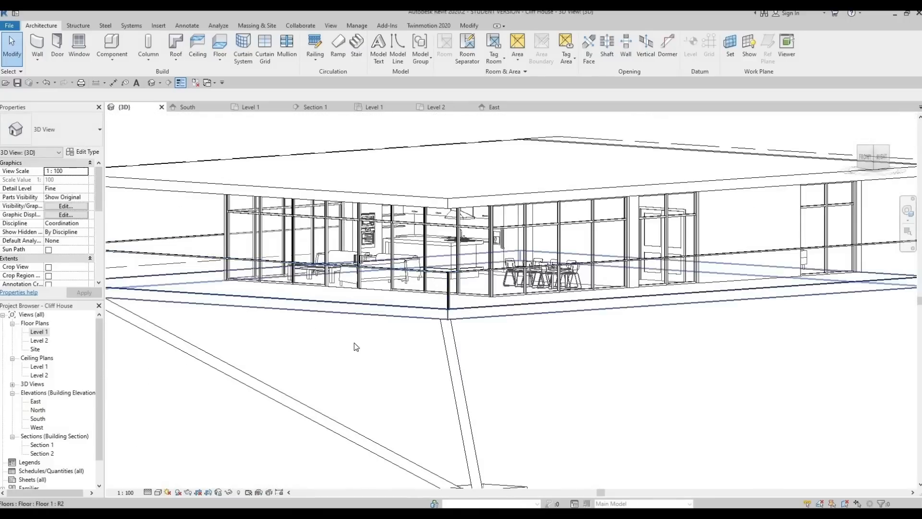
shift+middle_drag(356, 346, 315, 357)
scroll(412, 338, down, 3)
shift+middle_drag(500, 324, 572, 310)
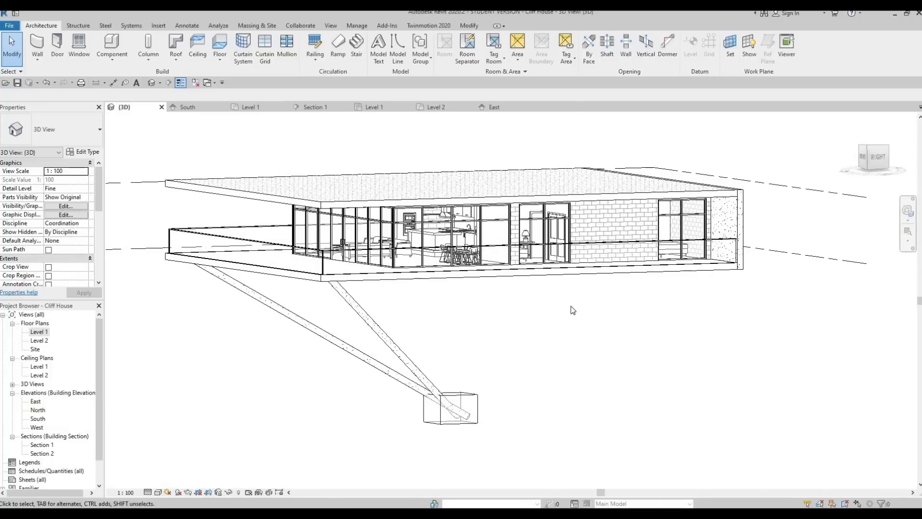
scroll(572, 310, up, 1)
scroll(433, 183, up, 1)
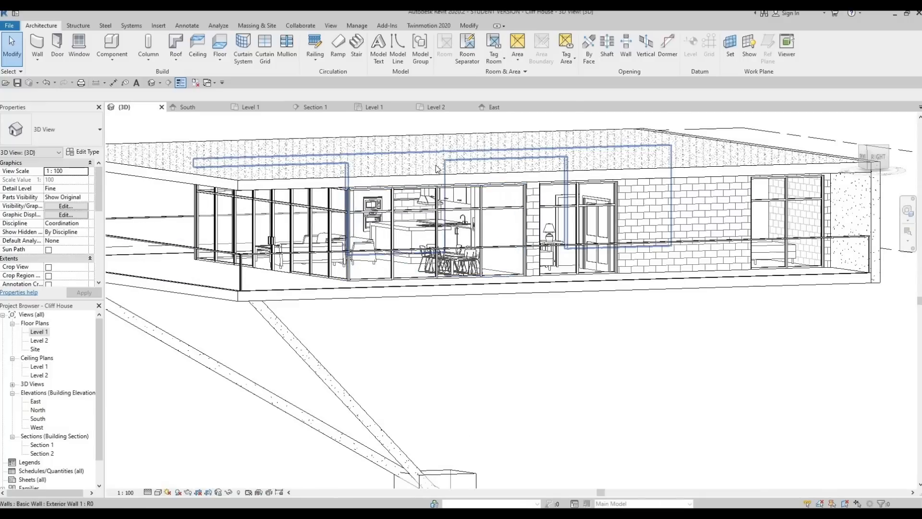
Paint the underside of the roof with the rubber material
shift+middle_drag(286, 278, 317, 218)
middle_drag(328, 143, 332, 181)
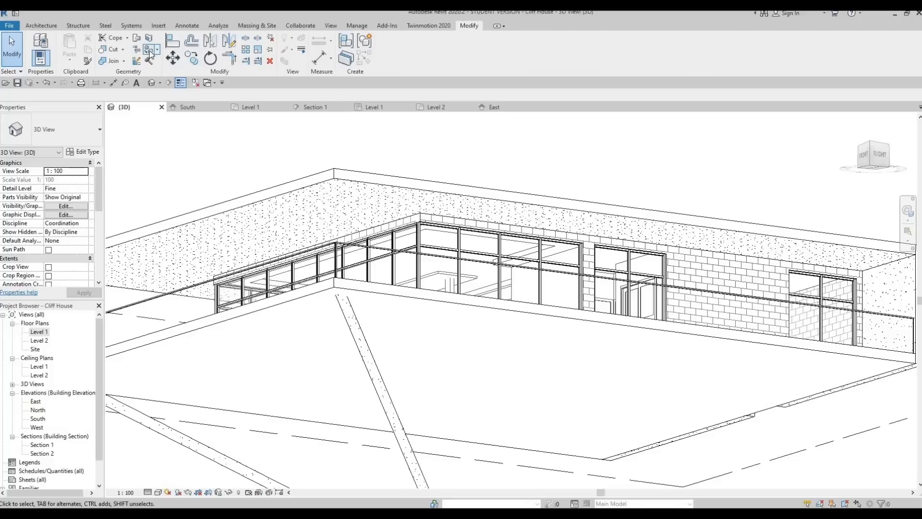
click(150, 51)
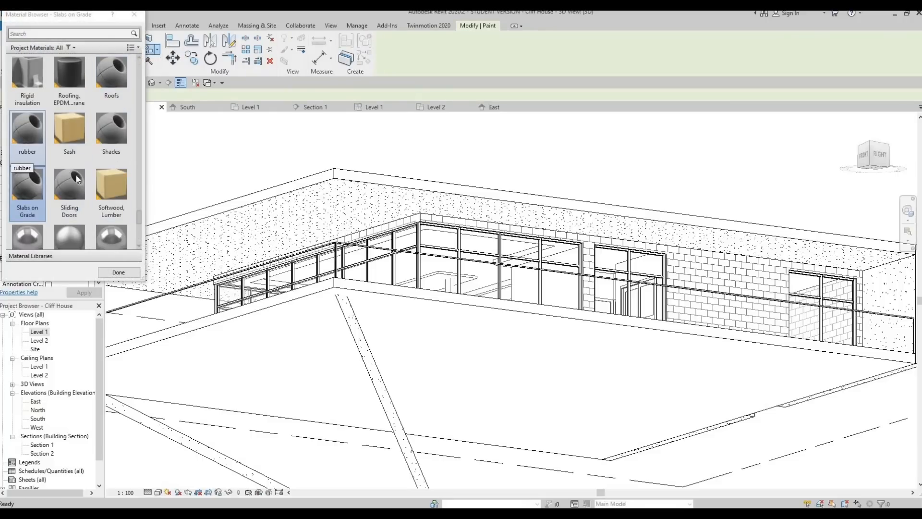
click(28, 127)
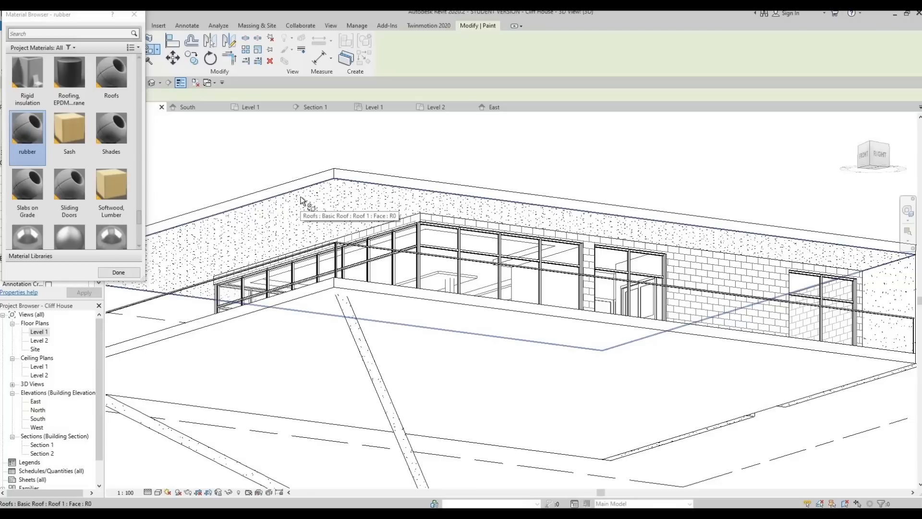
click(310, 202)
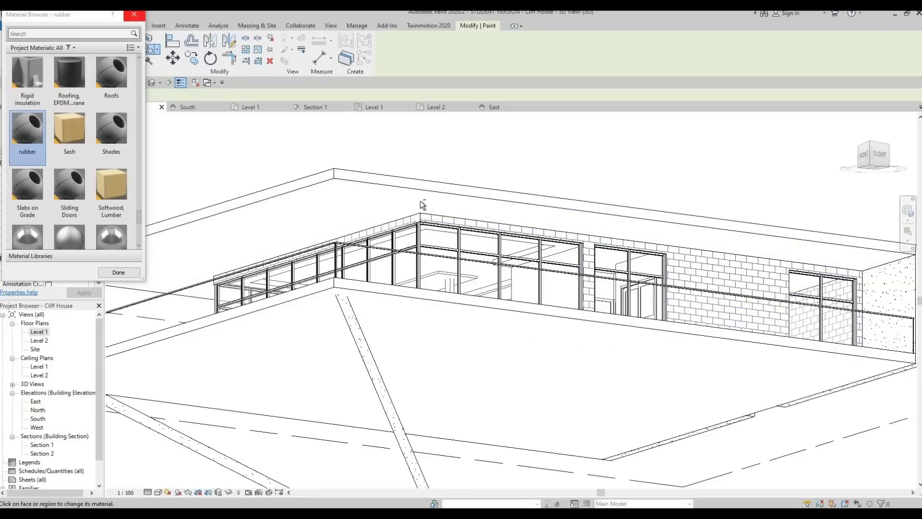
Close the paint materials and examine the whole house with its roof, diagonal supports and footing from the right, left and front
shift+middle_drag(408, 263, 291, 206)
middle_drag(624, 369, 435, 317)
shift+middle_drag(461, 231, 478, 198)
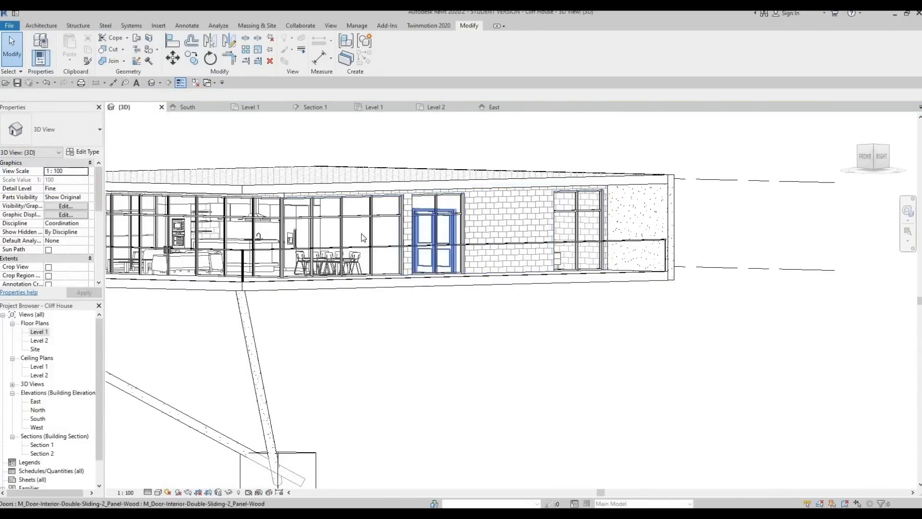
shift+middle_drag(361, 234, 392, 241)
scroll(373, 224, down, 2)
middle_drag(376, 245, 376, 207)
scroll(372, 220, up, 2)
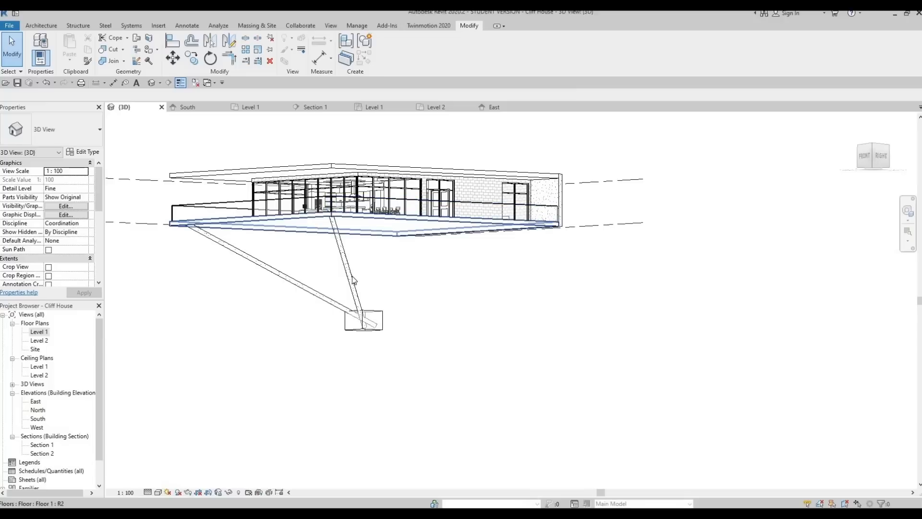
shift+middle_drag(430, 286, 418, 287)
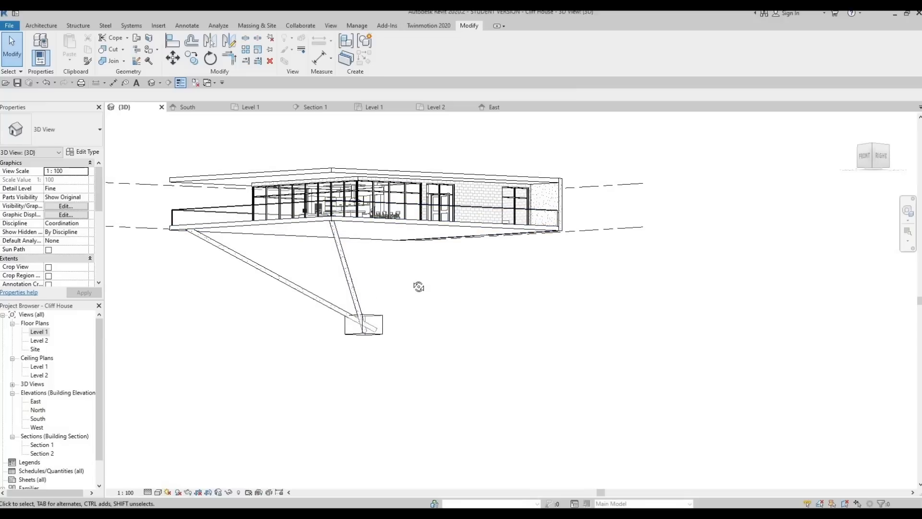
shift+middle_drag(521, 263, 519, 251)
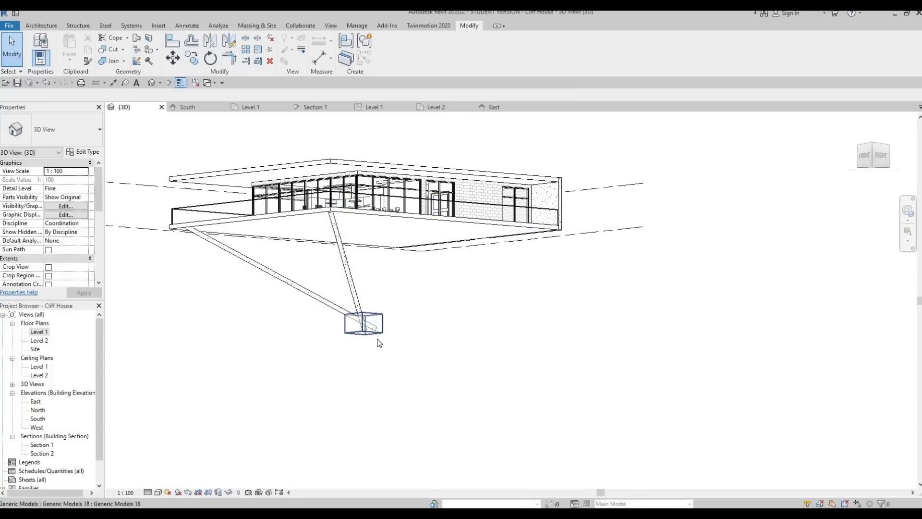
shift+middle_drag(372, 337, 375, 338)
shift+middle_drag(409, 290, 342, 331)
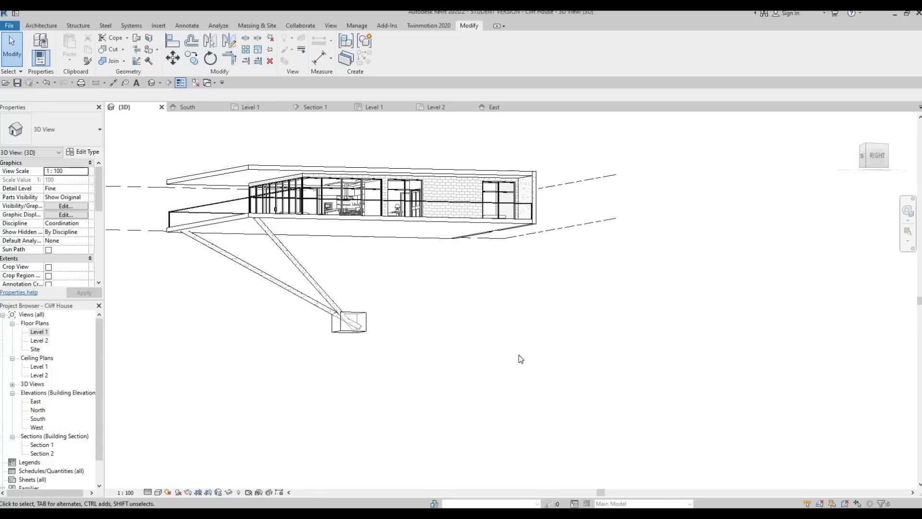
scroll(511, 274, down, 3)
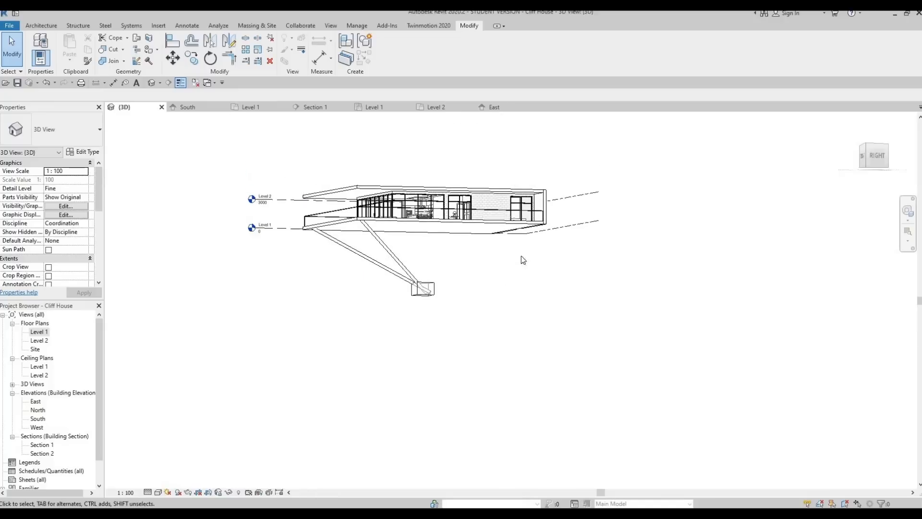
shift+middle_drag(523, 259, 439, 210)
scroll(476, 173, up, 1)
scroll(480, 264, up, 1)
scroll(428, 206, up, 3)
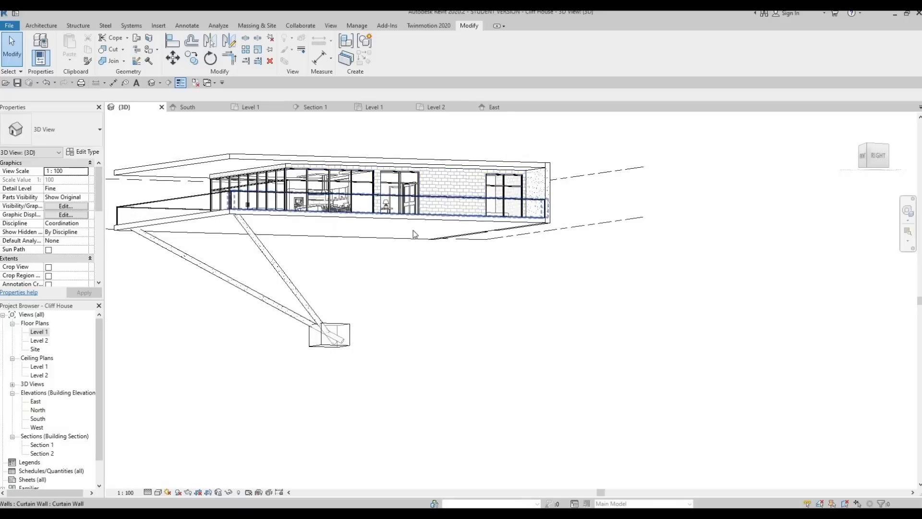
scroll(413, 230, down, 3)
shift+middle_drag(706, 241, 194, 200)
scroll(384, 211, up, 3)
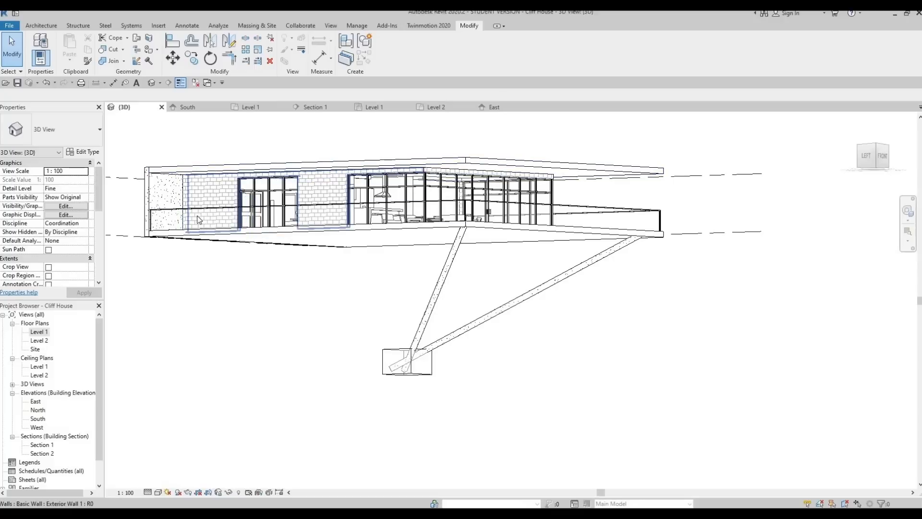
shift+middle_drag(186, 227, 363, 181)
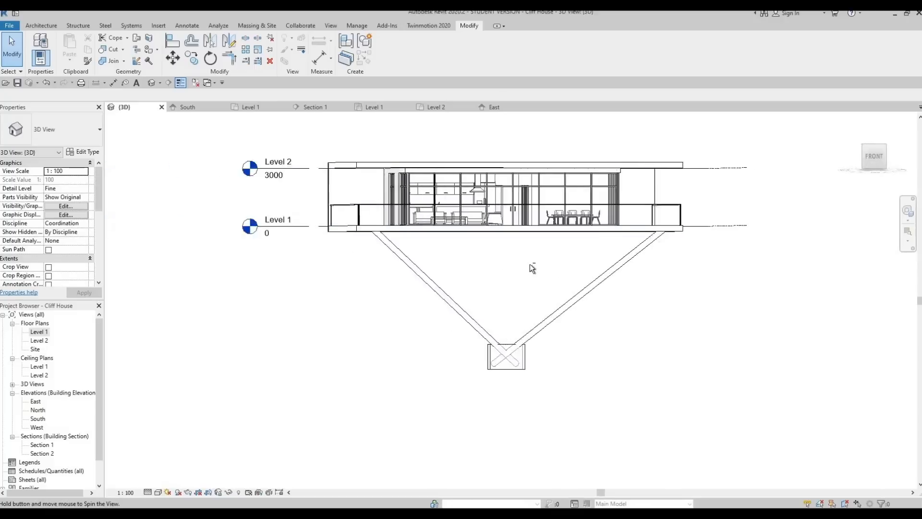
shift+middle_drag(531, 268, 505, 248)
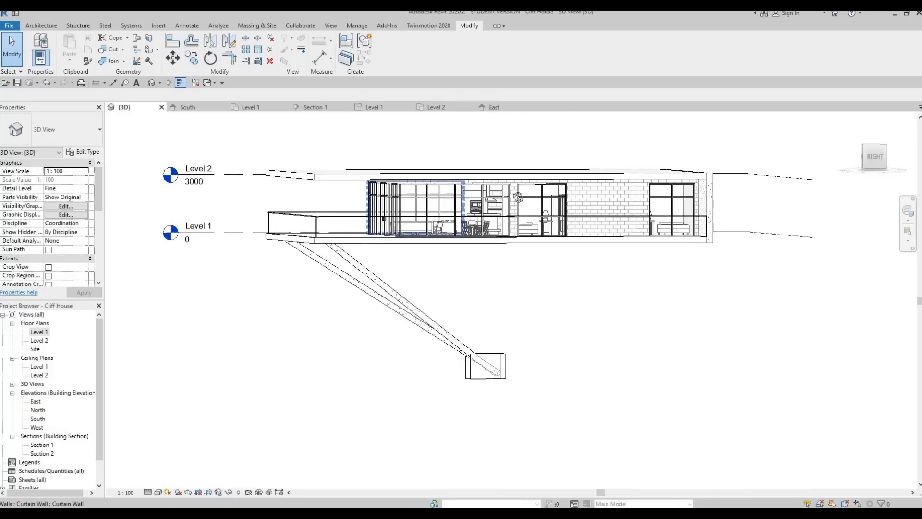
Start an in-place component in the Generic Models category with the roof overhang above the brick side wall in view
scroll(465, 237, up, 1)
shift+middle_drag(445, 260, 310, 242)
scroll(583, 186, up, 3)
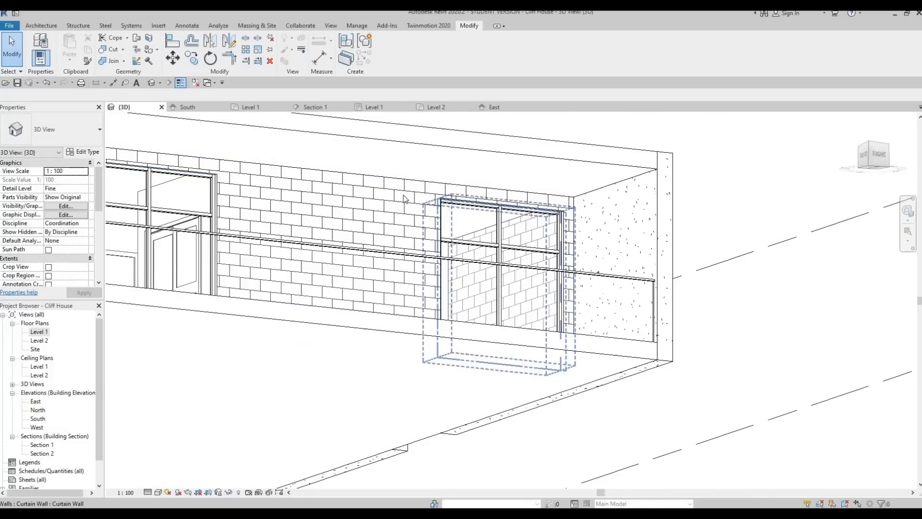
scroll(572, 201, up, 1)
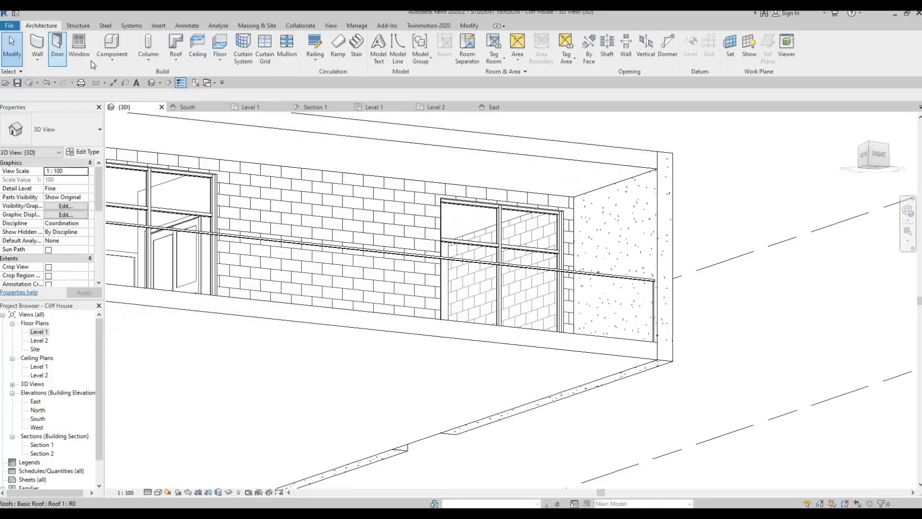
click(112, 58)
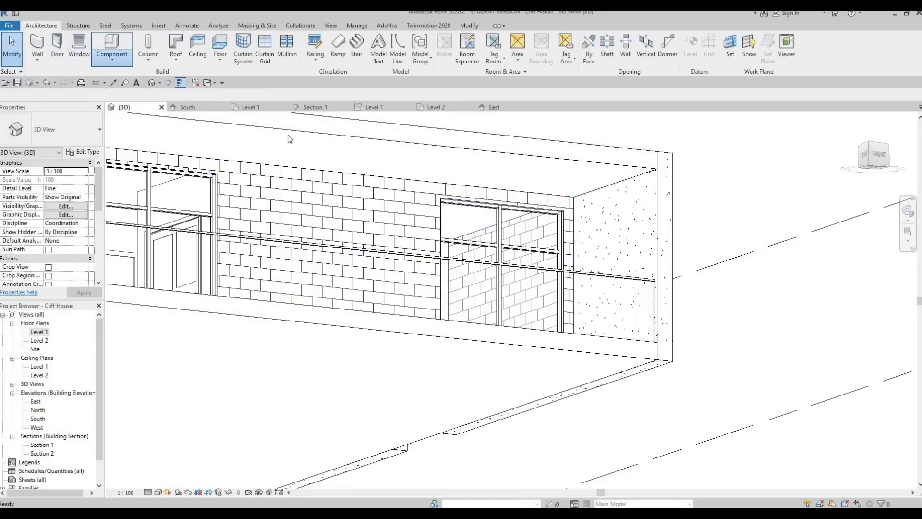
click(409, 236)
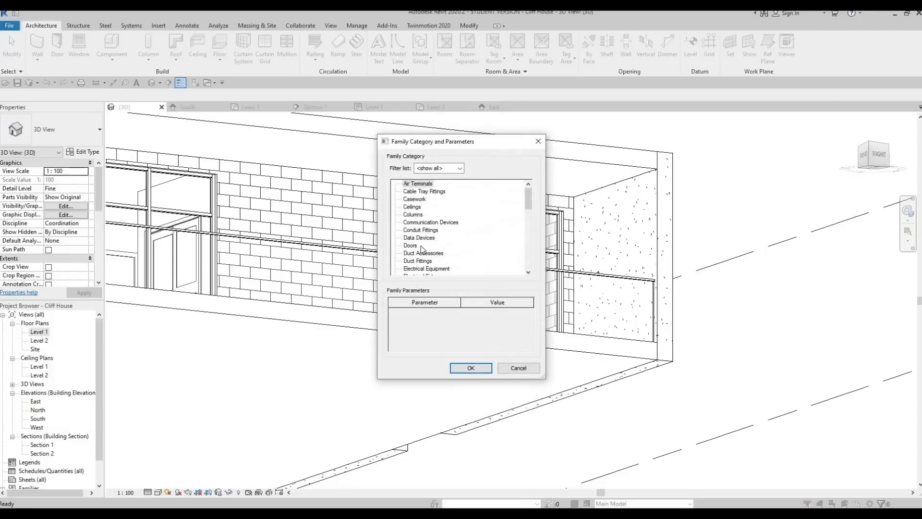
scroll(425, 248, down, 4)
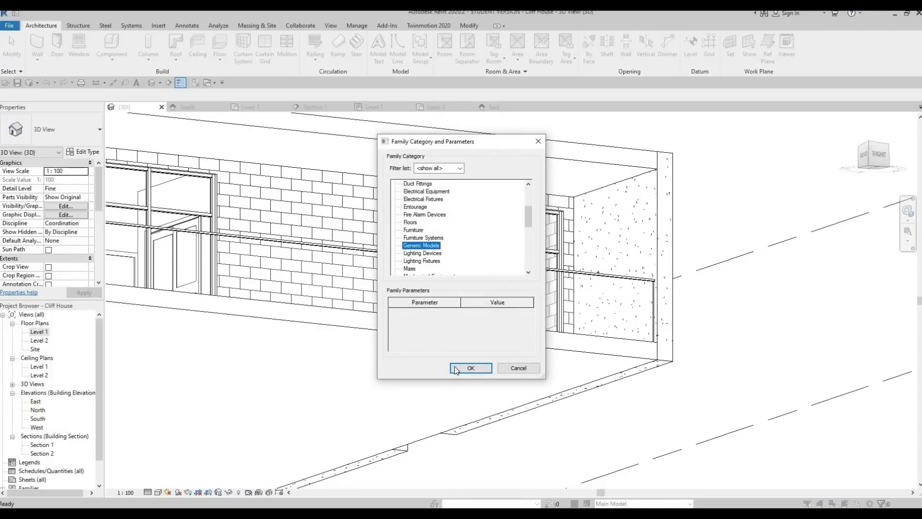
click(471, 367)
click(455, 280)
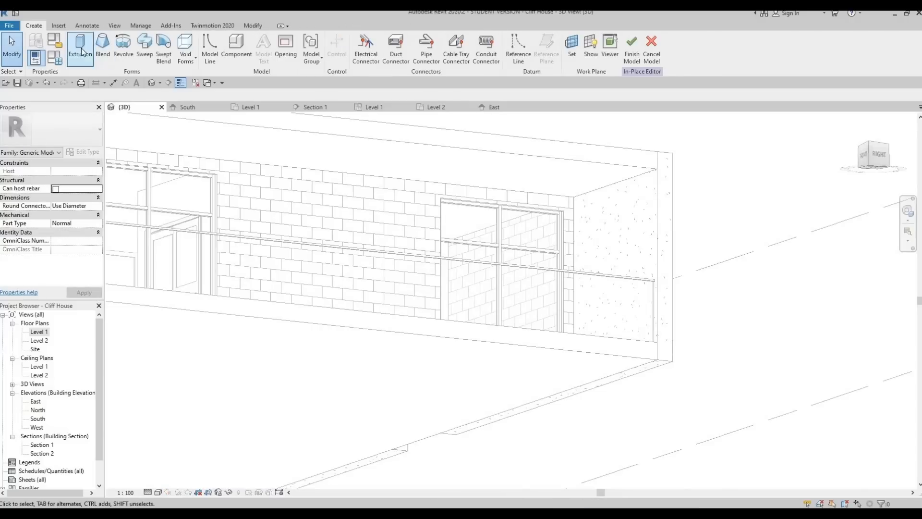
click(81, 50)
click(34, 26)
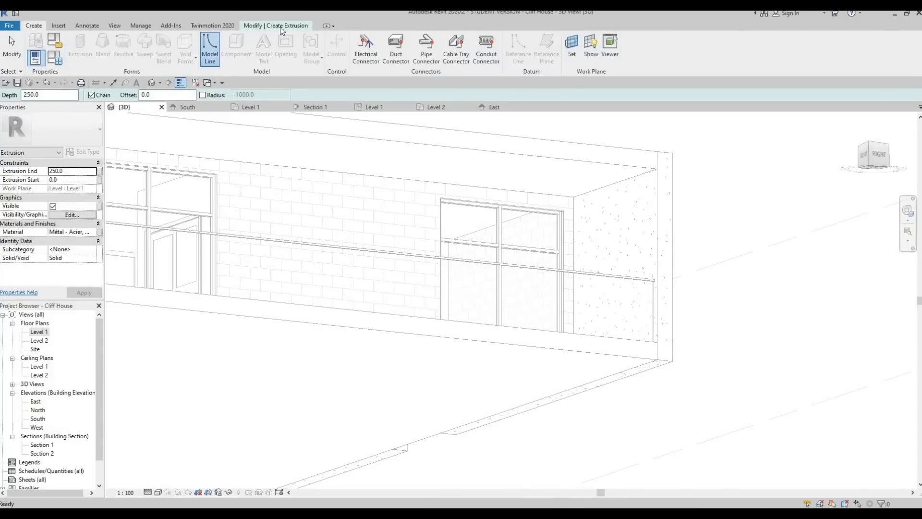
click(299, 27)
click(333, 40)
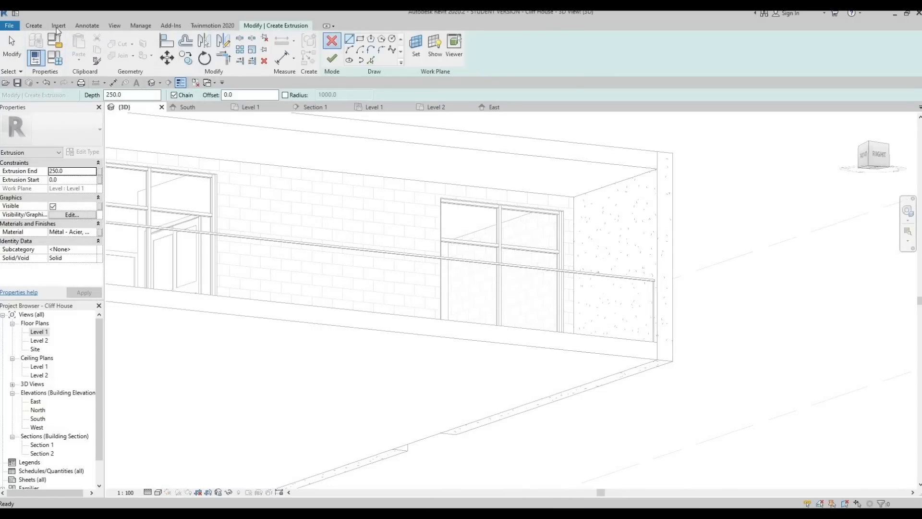
Start a sweep with a picked path along the top edge of the brick side wall under the roof overhang
click(32, 26)
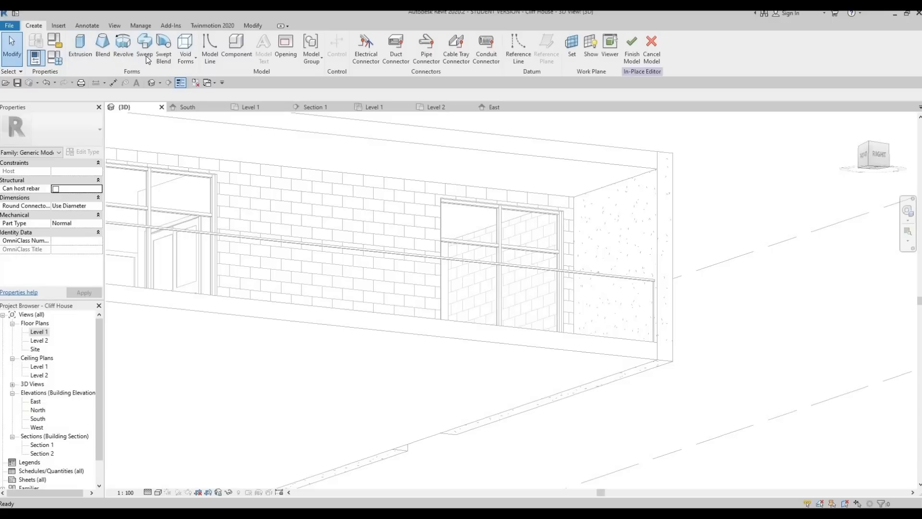
click(144, 46)
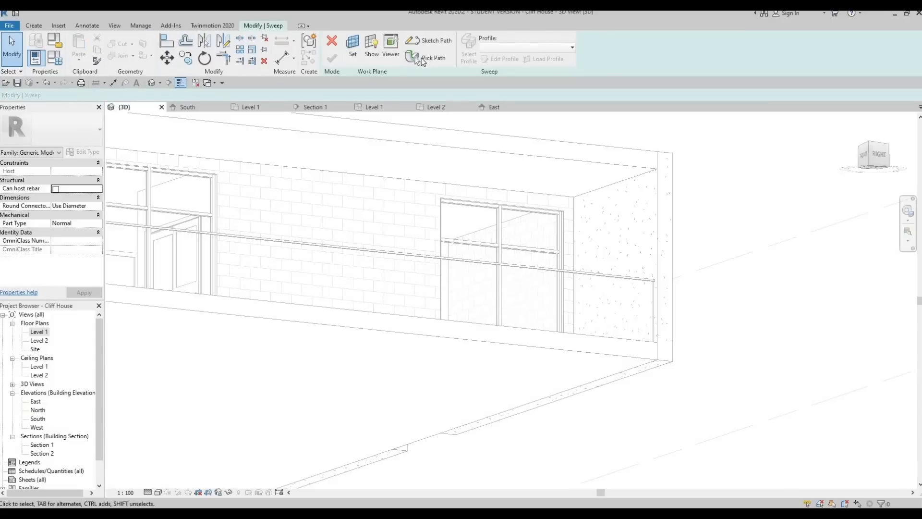
click(416, 59)
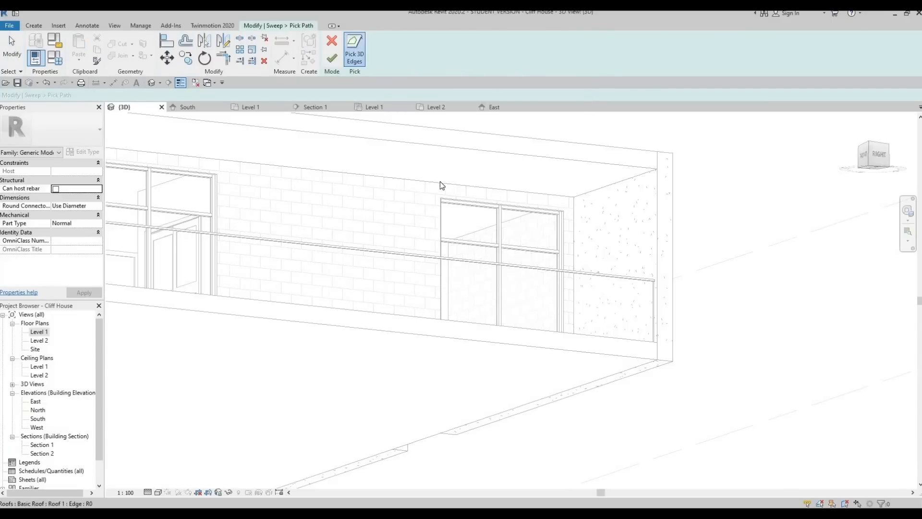
click(353, 174)
middle_drag(350, 197, 825, 271)
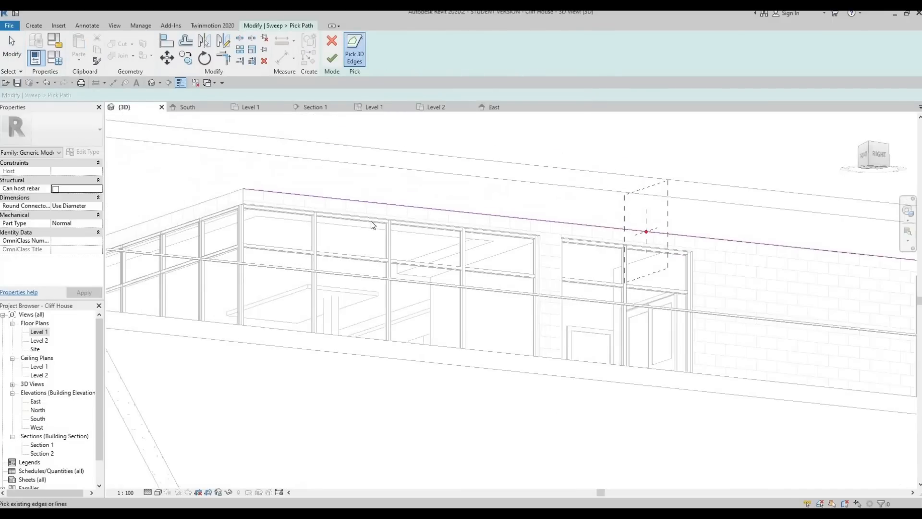
Add the top edges of the glazed front wall and the opposite side wall to the sweep path
middle_drag(372, 222, 520, 245)
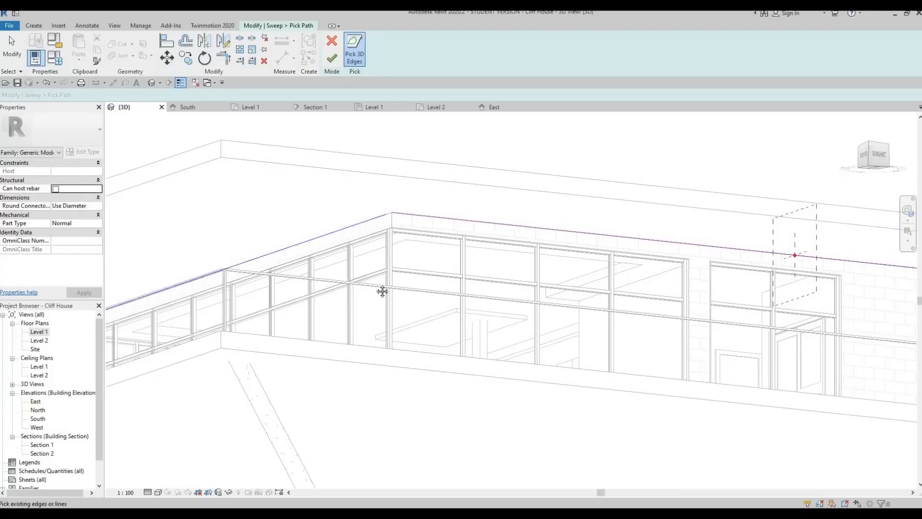
shift+middle_drag(382, 291, 327, 283)
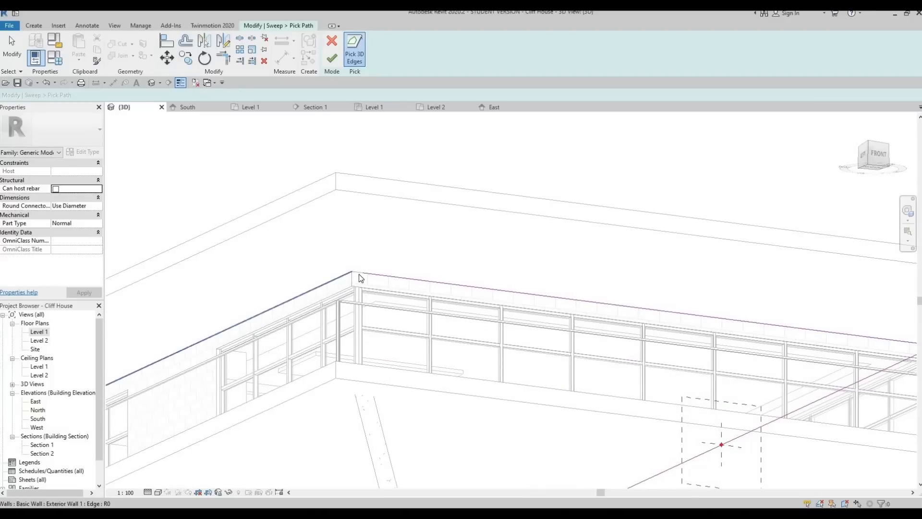
scroll(359, 274, up, 2)
click(351, 278)
scroll(398, 277, down, 2)
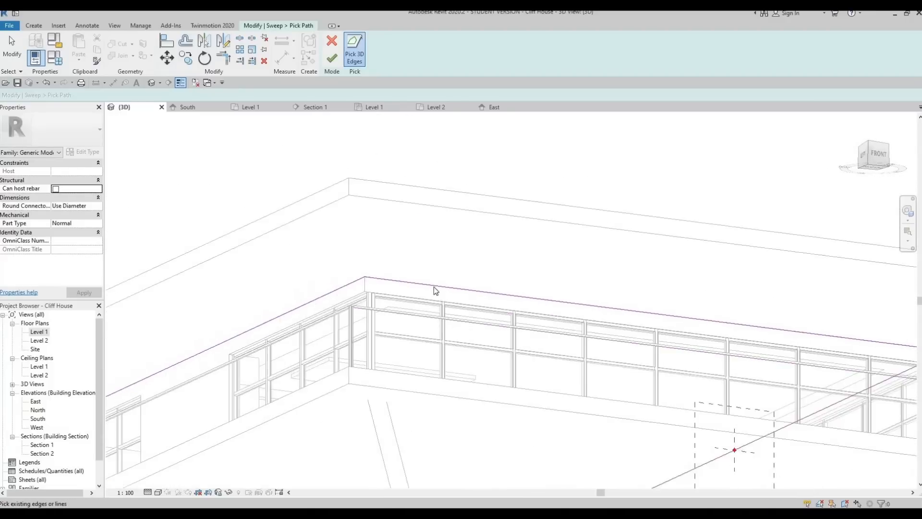
Check the picked edges along all three walls at their corners and ends, and finish the sweep path
middle_drag(814, 334, 471, 320)
middle_drag(590, 332, 449, 310)
scroll(449, 309, up, 2)
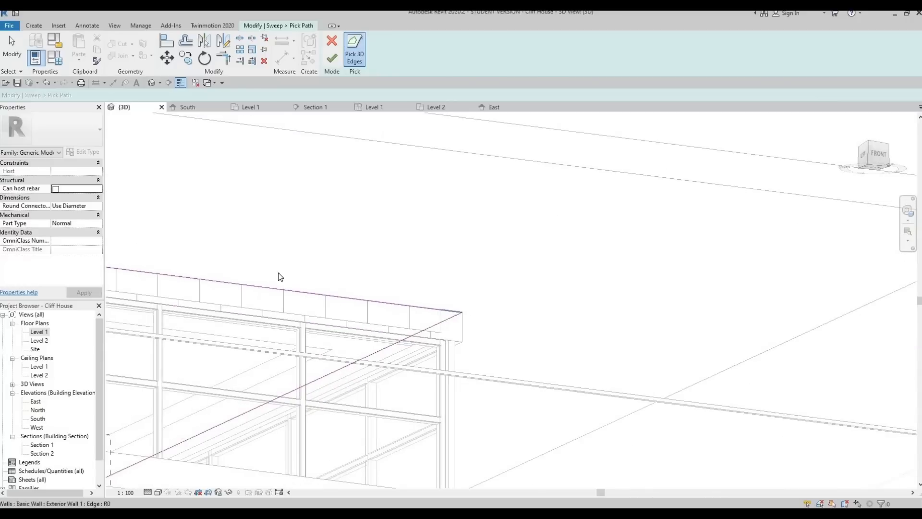
scroll(721, 283, down, 2)
middle_drag(715, 289, 512, 292)
scroll(509, 293, down, 1)
middle_drag(144, 297, 526, 303)
scroll(527, 303, down, 1)
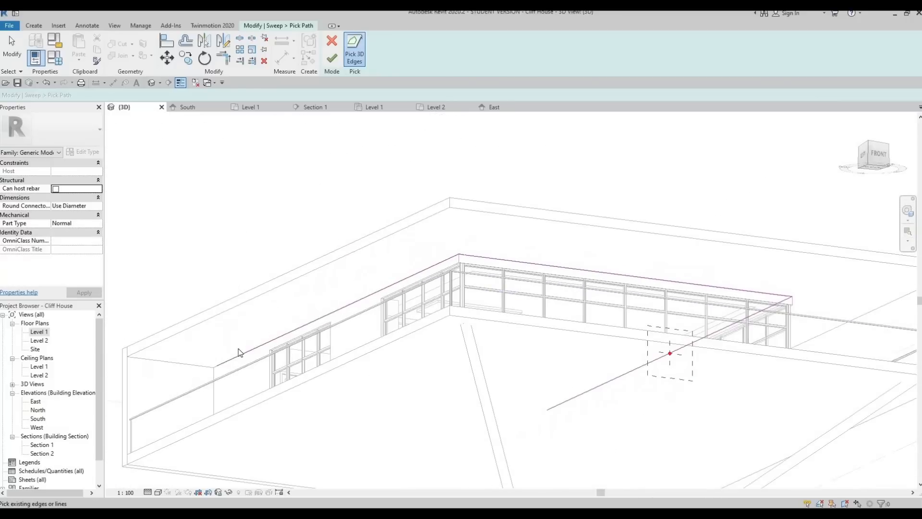
scroll(429, 308, up, 5)
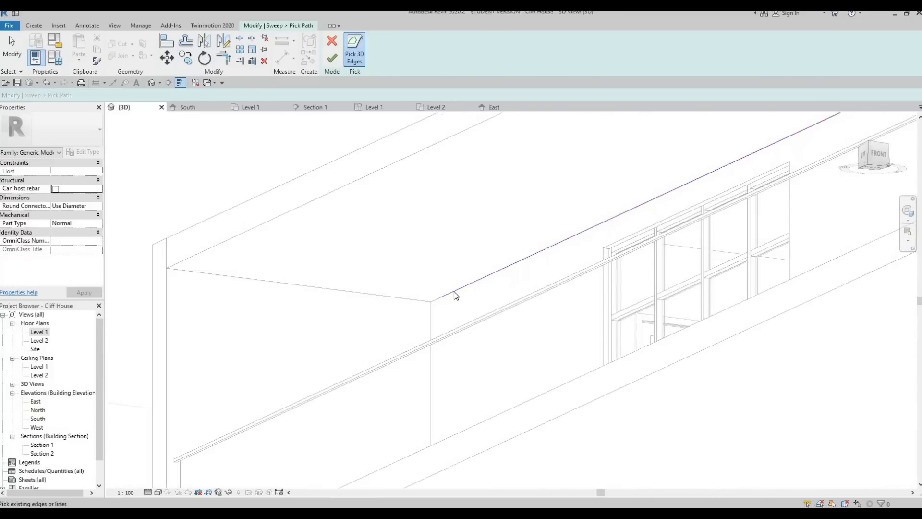
shift+middle_drag(483, 243, 409, 194)
middle_drag(626, 225, 420, 217)
scroll(419, 218, up, 8)
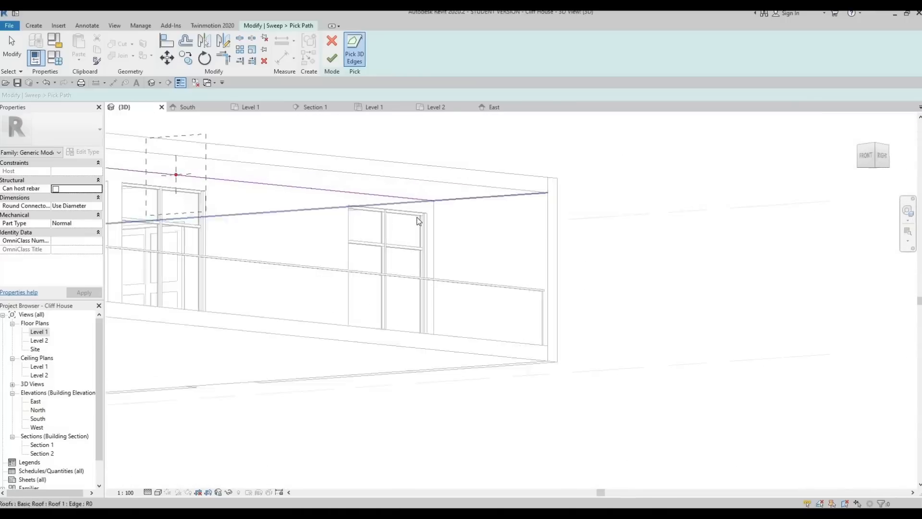
scroll(402, 213, down, 6)
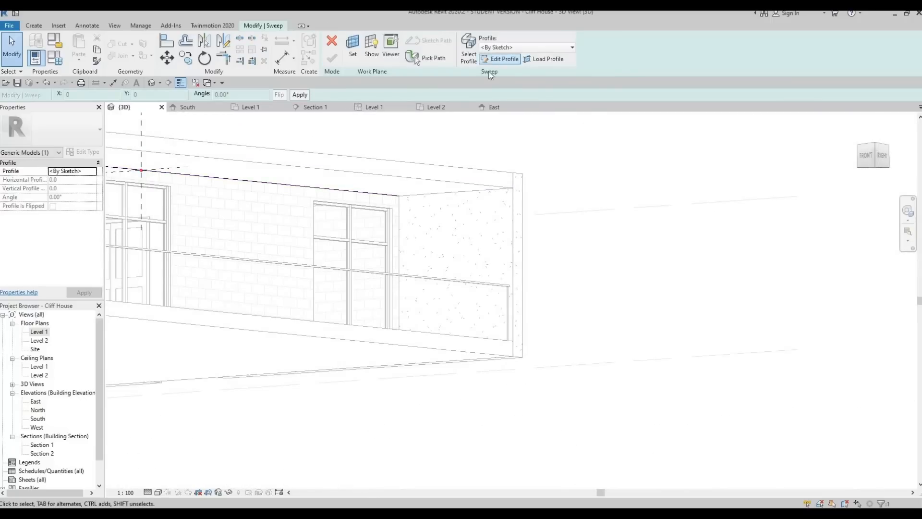
Sketch a rectangular sweep profile about 139 mm wide and 258 mm high, hanging down from the path's origin at the wall top
click(499, 58)
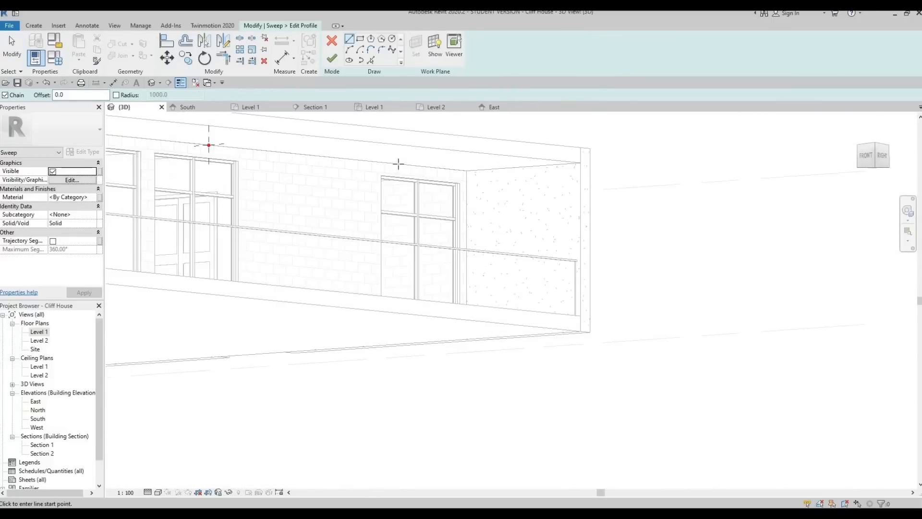
scroll(416, 190, up, 8)
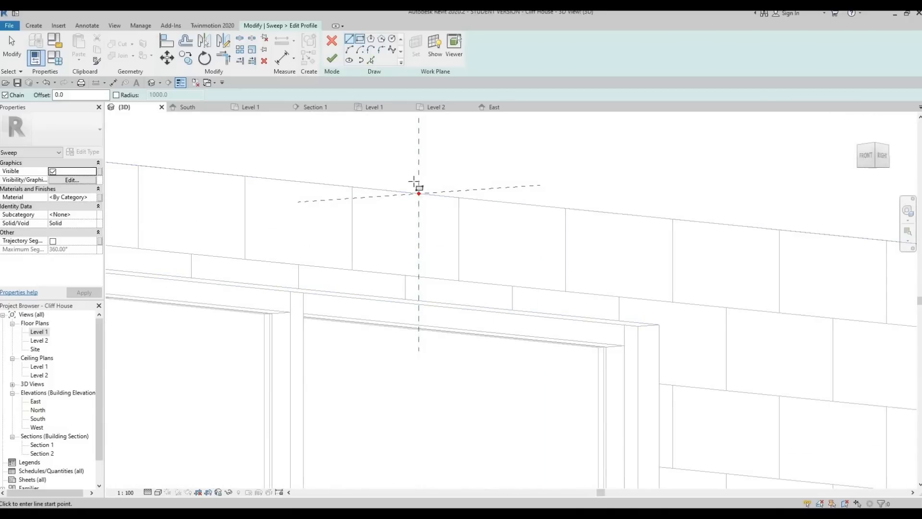
click(447, 310)
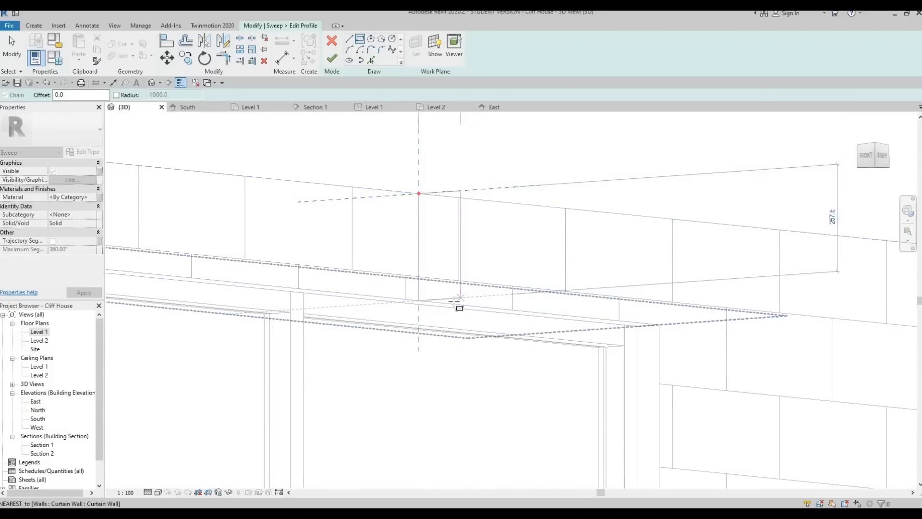
shift+middle_drag(527, 298, 602, 315)
middle_drag(514, 315, 473, 129)
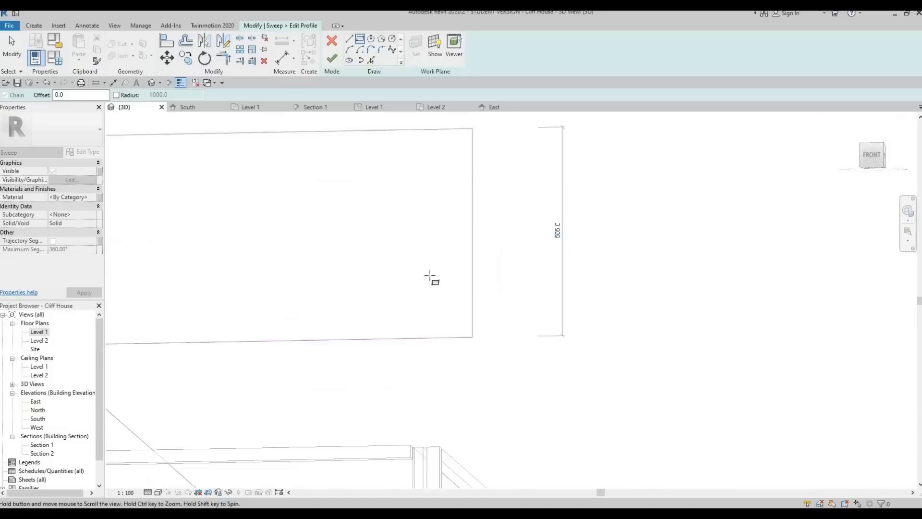
scroll(431, 211, down, 2)
middle_drag(247, 349, 269, 148)
scroll(205, 197, up, 2)
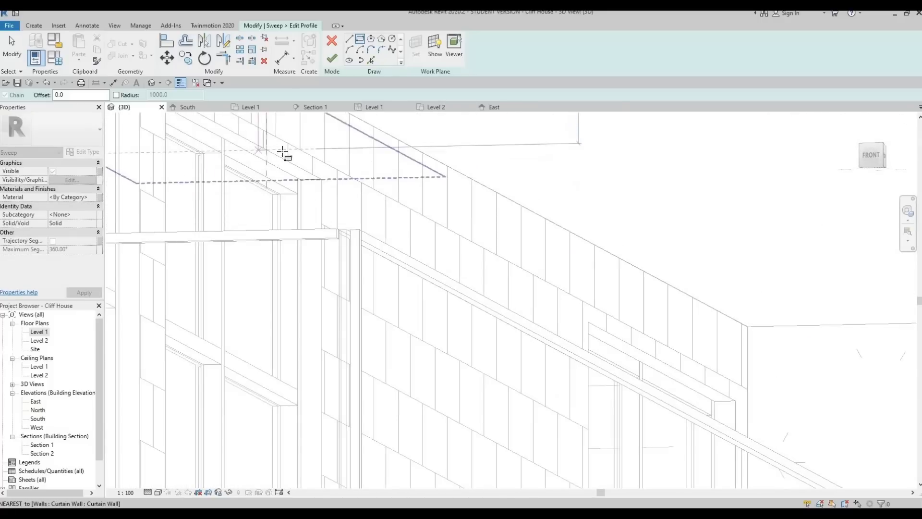
scroll(285, 153, up, 2)
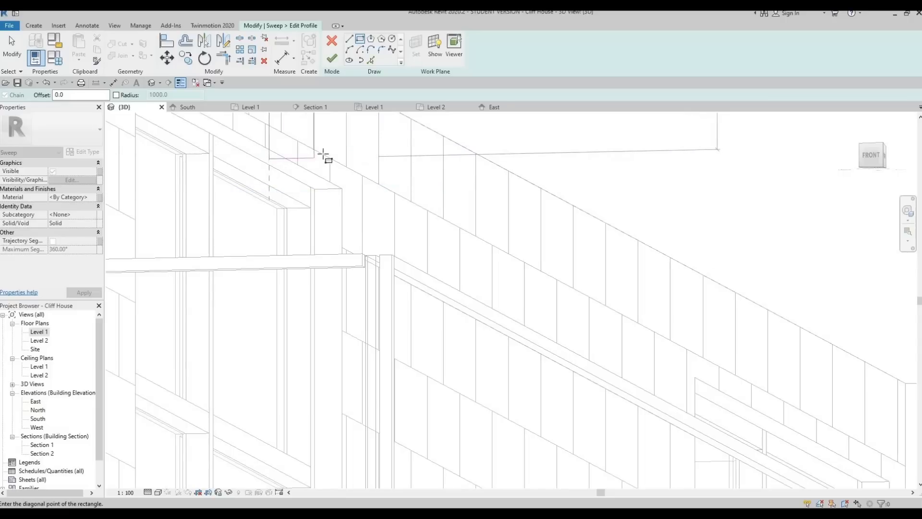
middle_drag(333, 177, 327, 206)
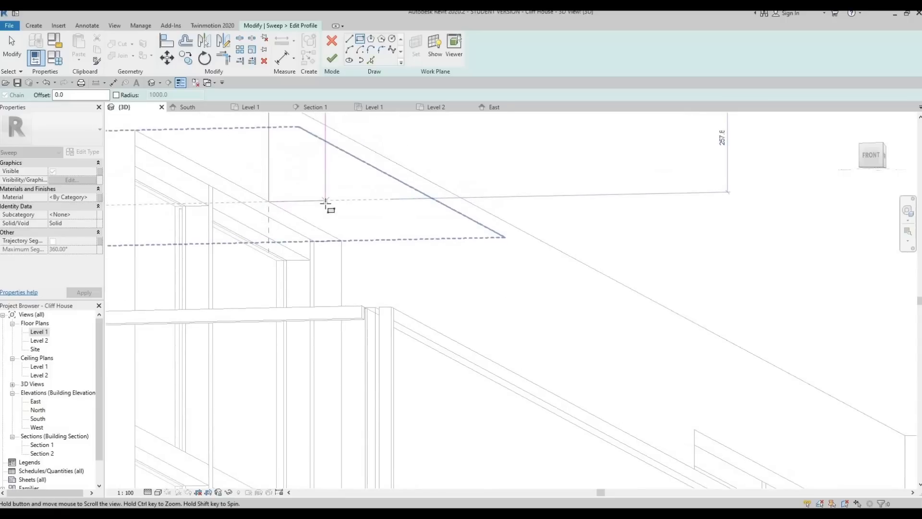
click(325, 202)
shift+middle_drag(379, 260, 322, 207)
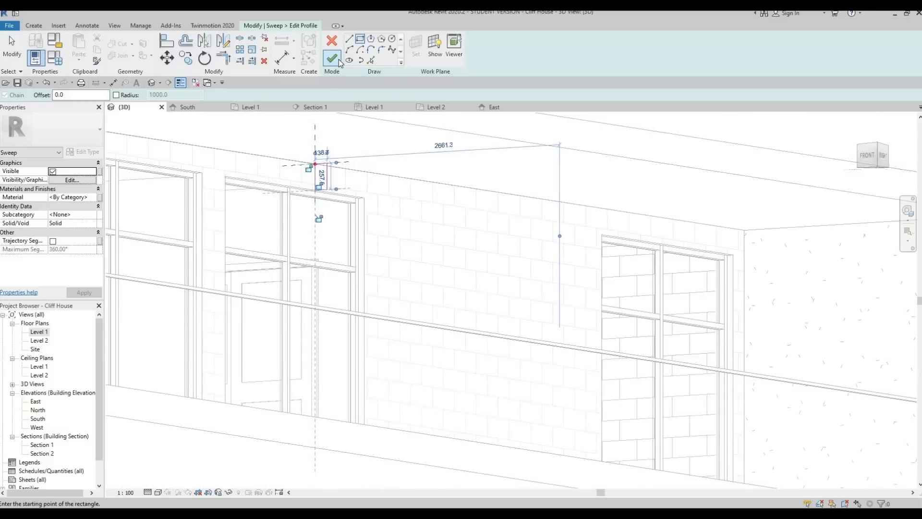
Assign the material Steel, 45-345 to the sweep
click(93, 200)
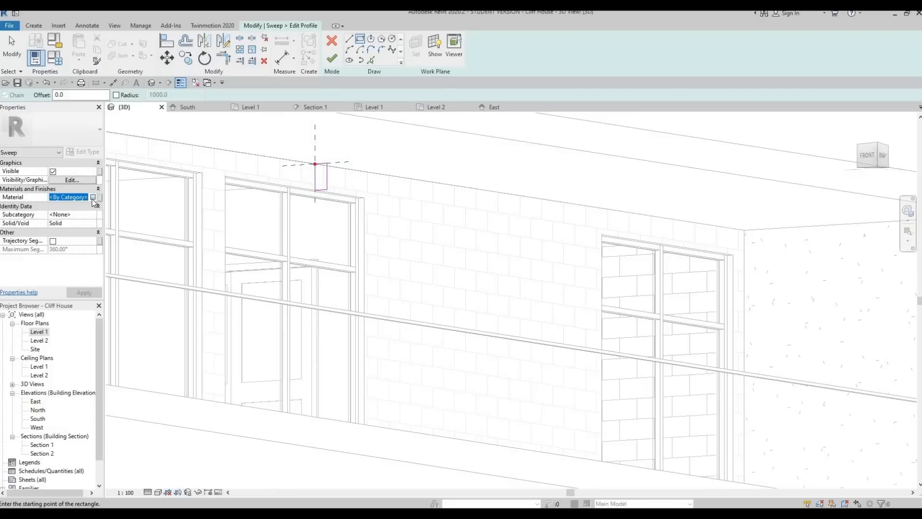
click(94, 198)
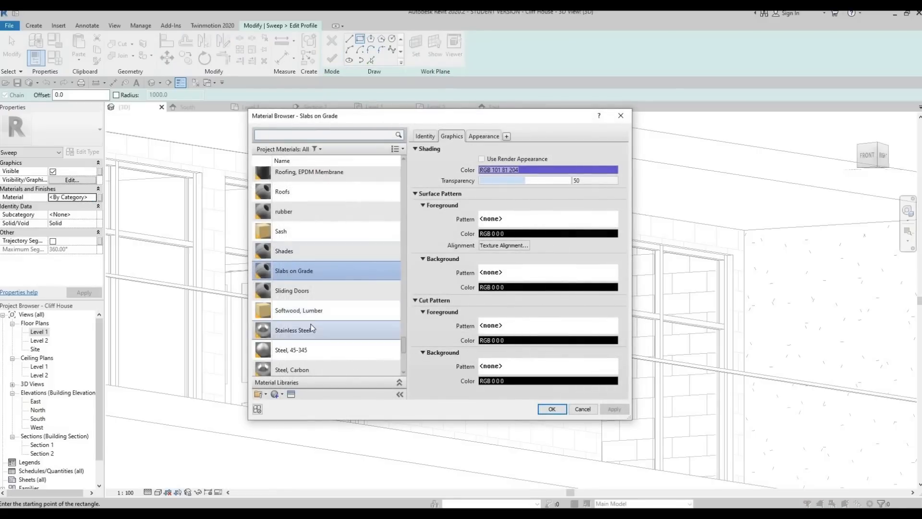
scroll(306, 317, down, 3)
scroll(305, 250, up, 1)
click(297, 237)
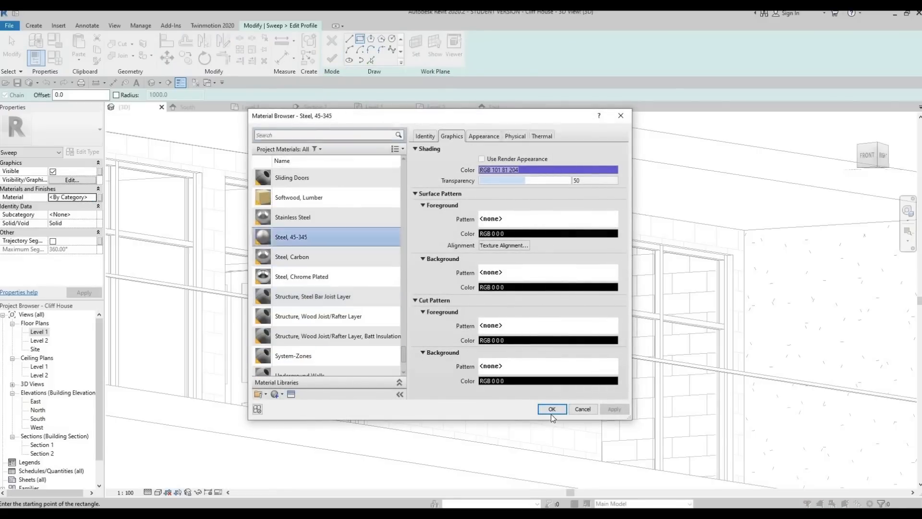
click(552, 409)
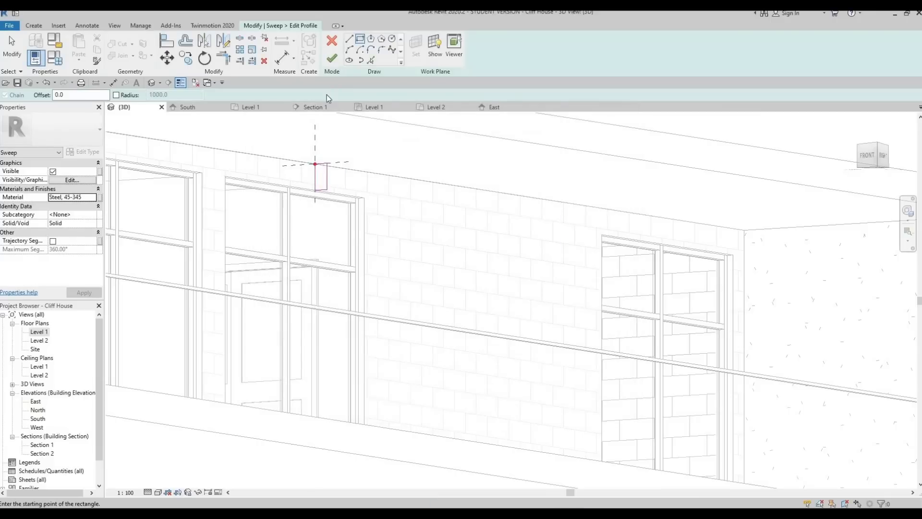
Finish the profile and the sweep, and check the band along the wall tops under the roof
click(336, 59)
click(338, 60)
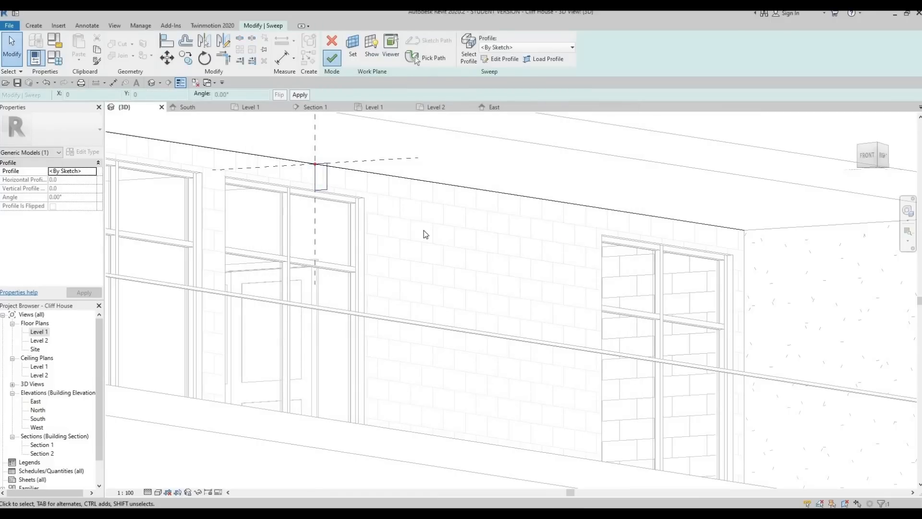
click(393, 270)
scroll(351, 286, down, 5)
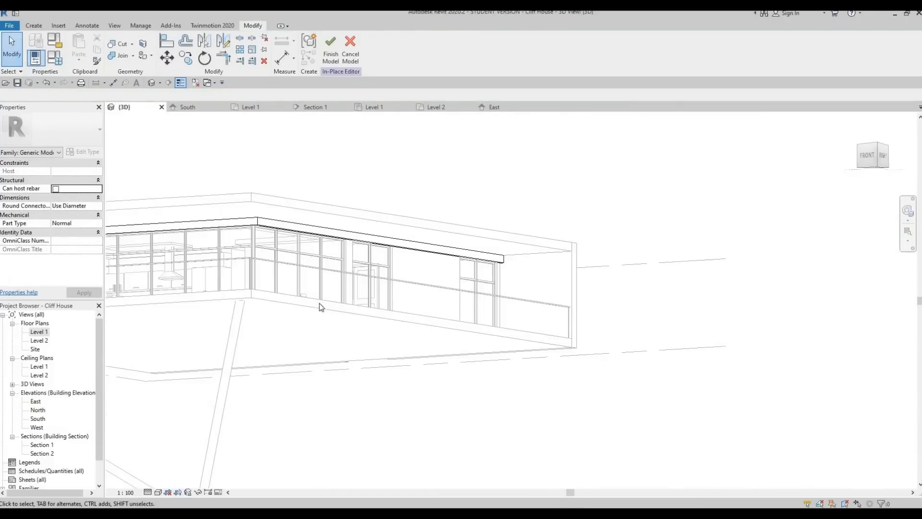
shift+middle_drag(319, 305, 492, 239)
scroll(250, 226, up, 4)
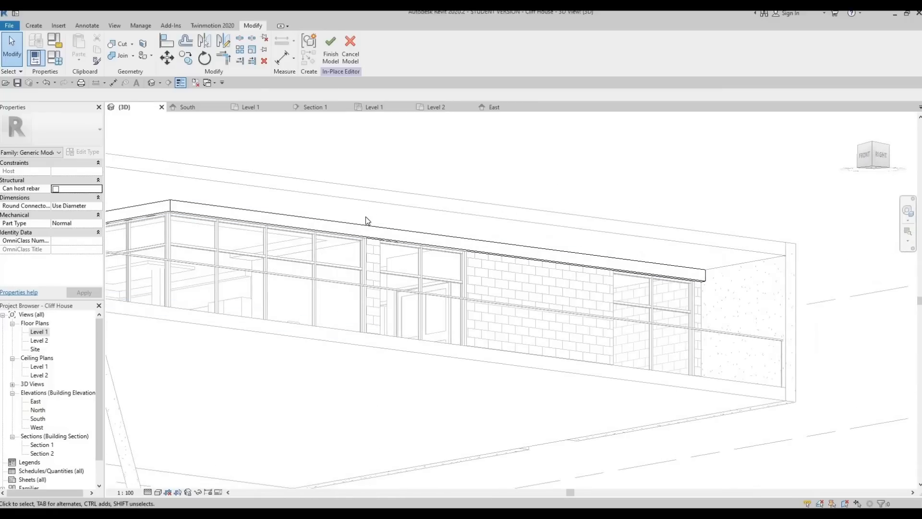
Reopen the steel sweep along the wall tops and its sketched profile for editing
click(364, 228)
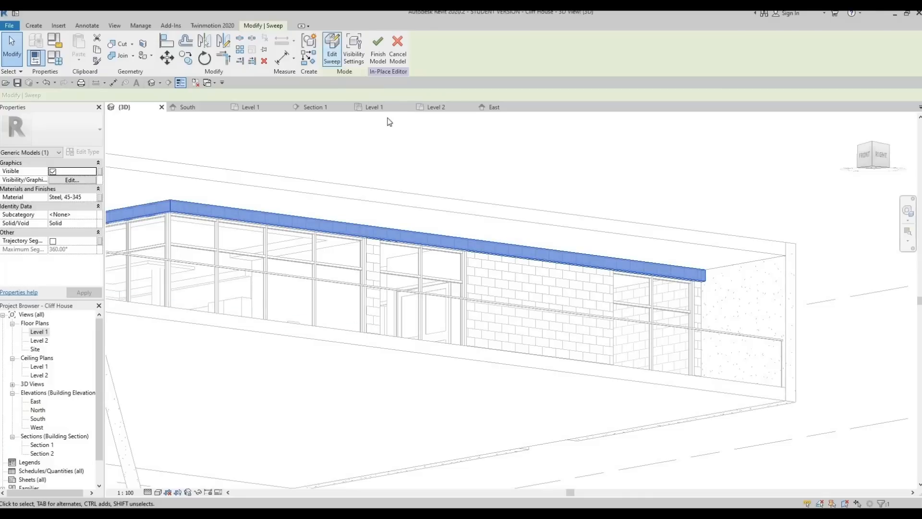
double_click(409, 232)
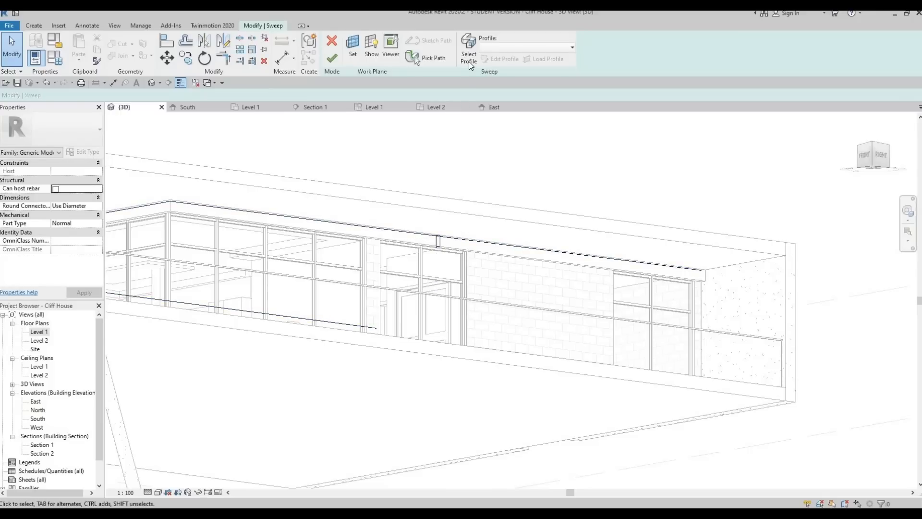
click(439, 242)
scroll(441, 243, up, 5)
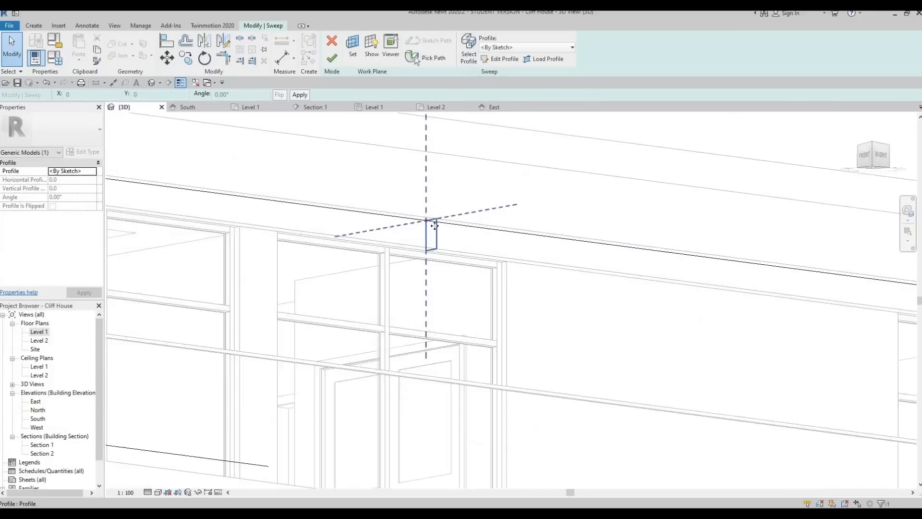
click(499, 59)
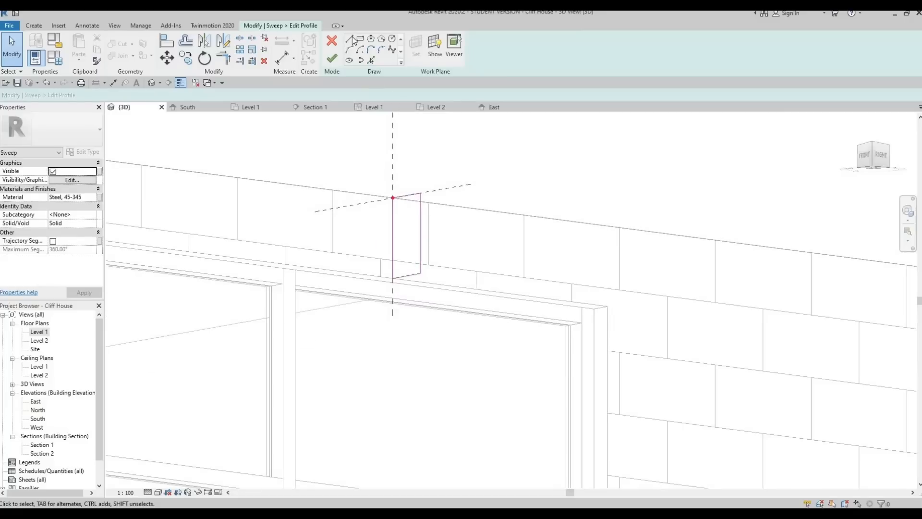
Add a rectangle about 1340 mm long and 80 mm high to the profile, extending outward from the first rectangle's upper outer corner
click(360, 38)
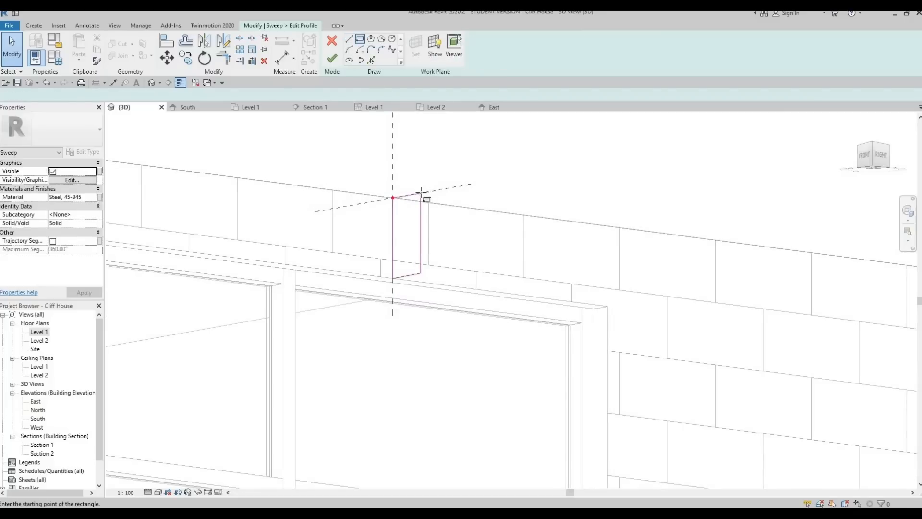
scroll(610, 171, down, 3)
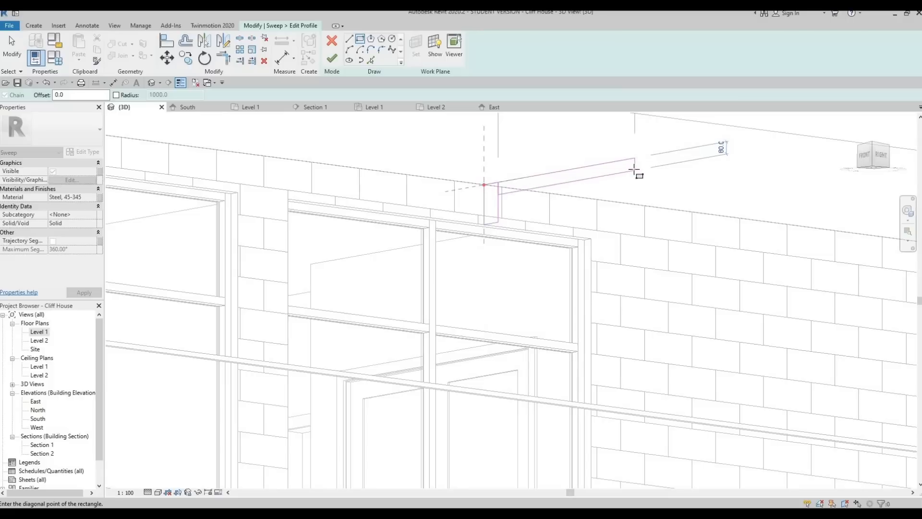
click(598, 184)
key(Escape)
key(Escape)
scroll(506, 196, up, 2)
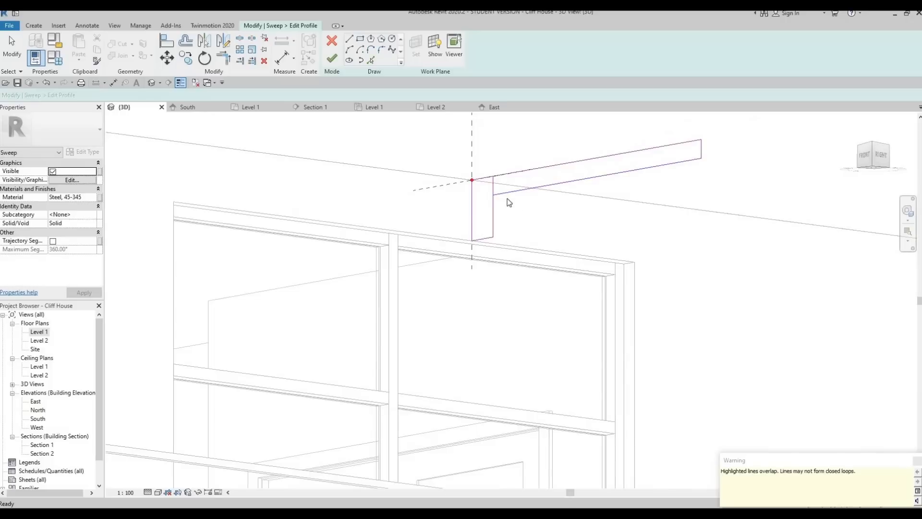
Trim the overlapping lines between the two rectangles and delete the leftover segment to form one closed L-shaped profile
key(t)
key(r)
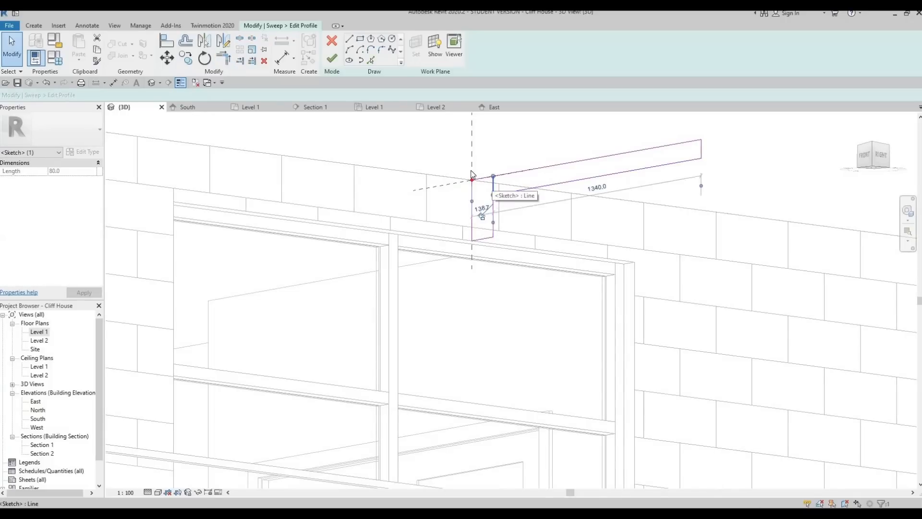
key(Delete)
Finish the L-shaped profile, the sweep and the in-place model
click(331, 57)
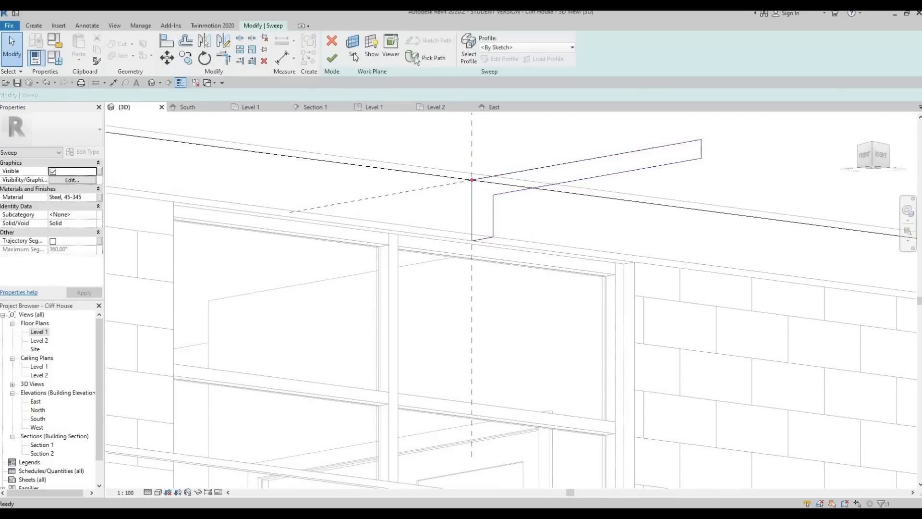
click(330, 57)
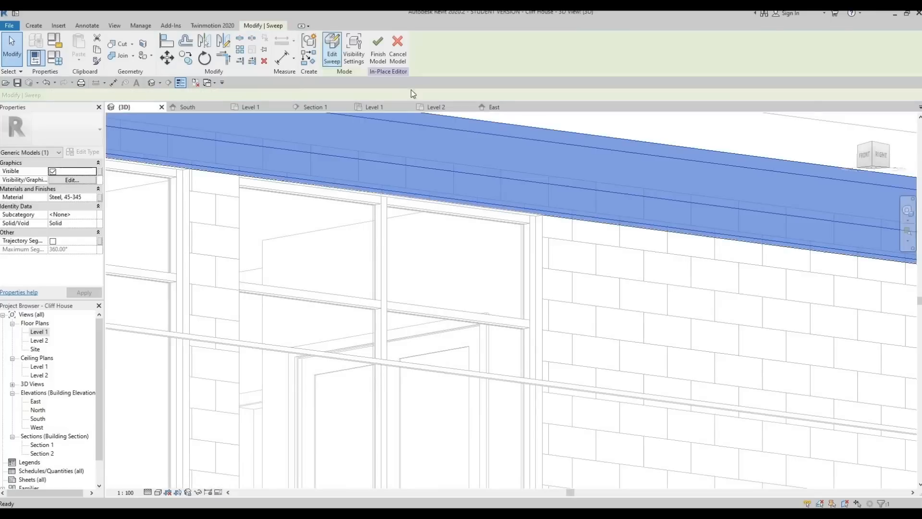
click(378, 54)
Examine the extended steel band under the roof and the exterior block and glass walls below it from several angles
scroll(526, 248, down, 10)
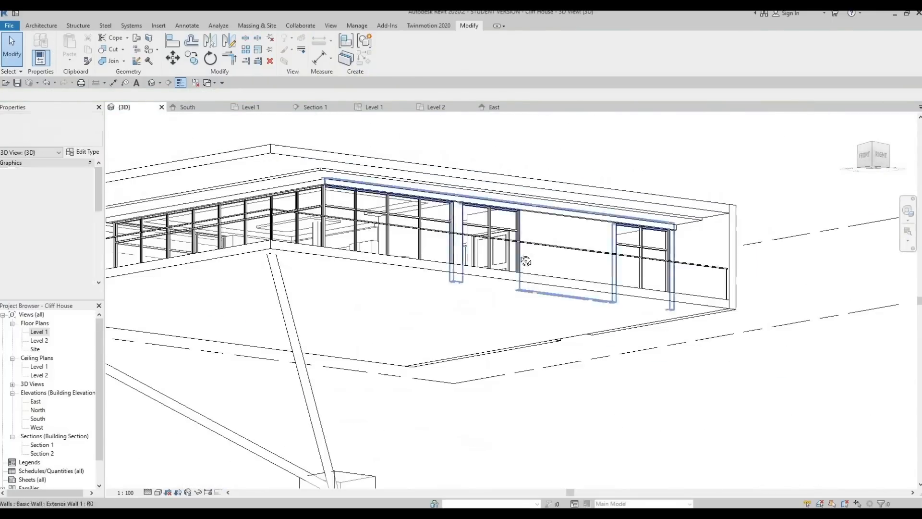
shift+middle_drag(528, 214, 638, 146)
mouse_move(602, 173)
shift+middle_down()
mouse_move(595, 226)
mouse_move(568, 207)
mouse_move(529, 221)
mouse_move(513, 212)
mouse_move(503, 225)
shift+middle_up()
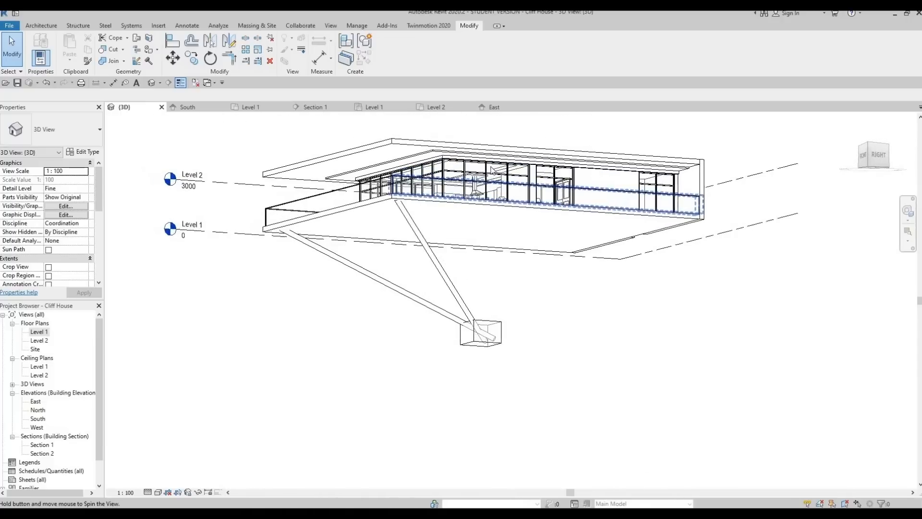
scroll(508, 227, down, 1)
scroll(496, 169, up, 4)
shift+middle_drag(506, 184, 554, 191)
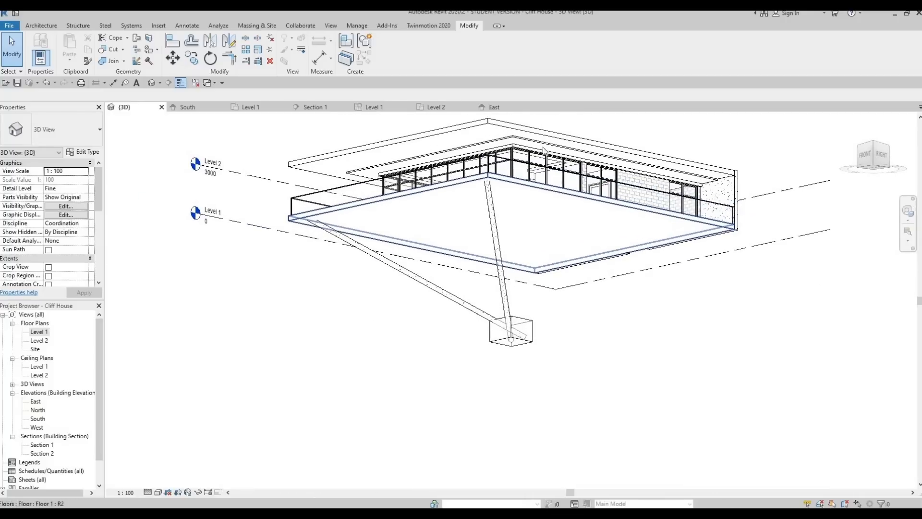
middle_drag(549, 148, 524, 146)
scroll(527, 146, up, 4)
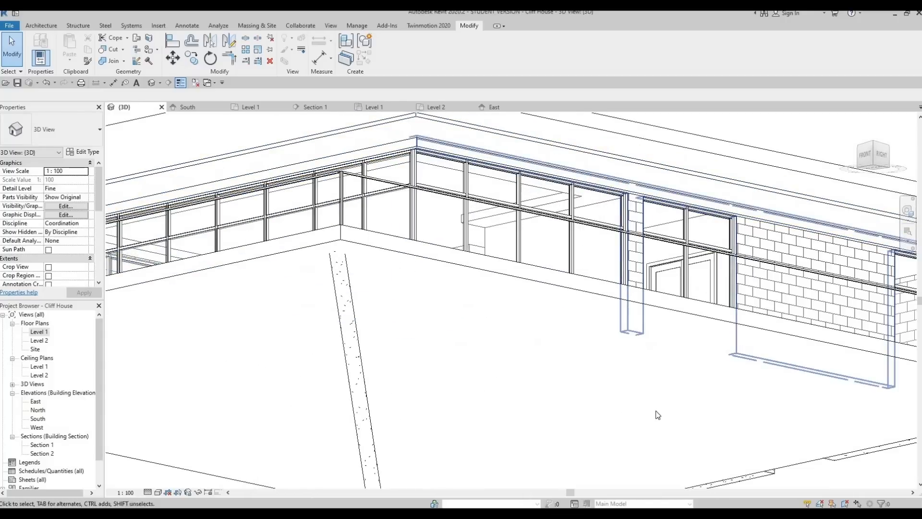
middle_drag(582, 381, 665, 185)
scroll(584, 192, up, 3)
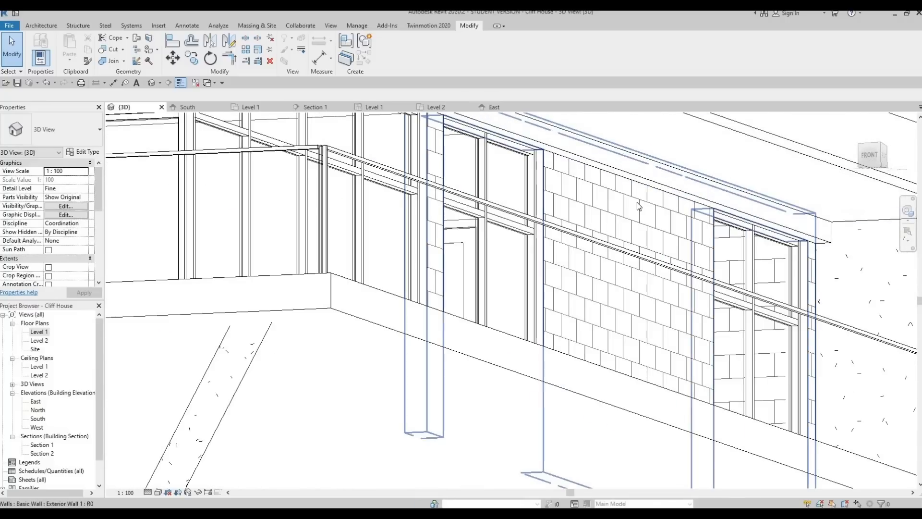
middle_drag(569, 228, 517, 192)
scroll(516, 192, down, 2)
shift+middle_drag(523, 227, 488, 230)
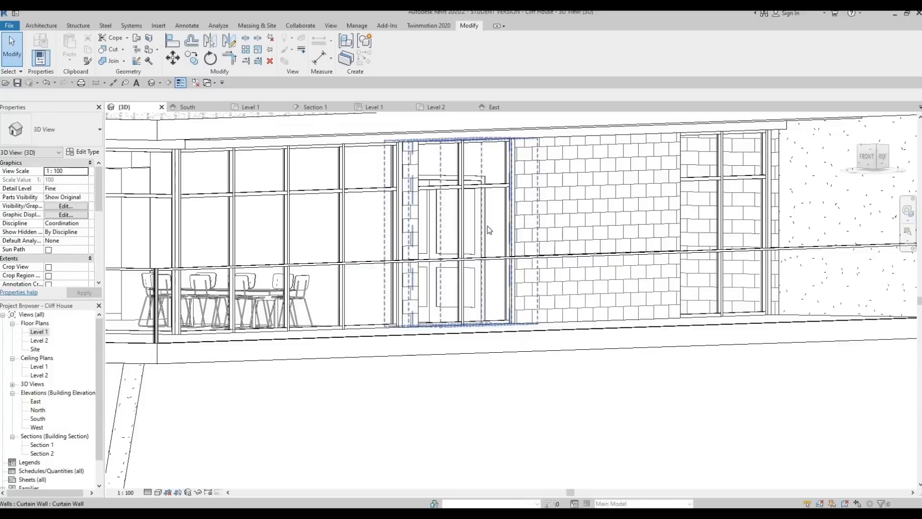
scroll(454, 250, down, 1)
scroll(423, 286, up, 2)
middle_drag(397, 265, 316, 295)
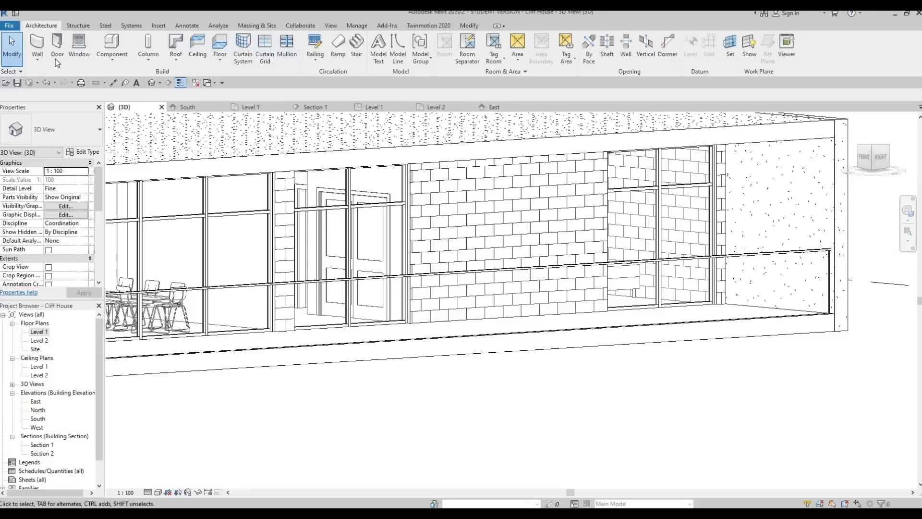
Create a new in-place component in the Generic Models category, accepting the default name
click(56, 57)
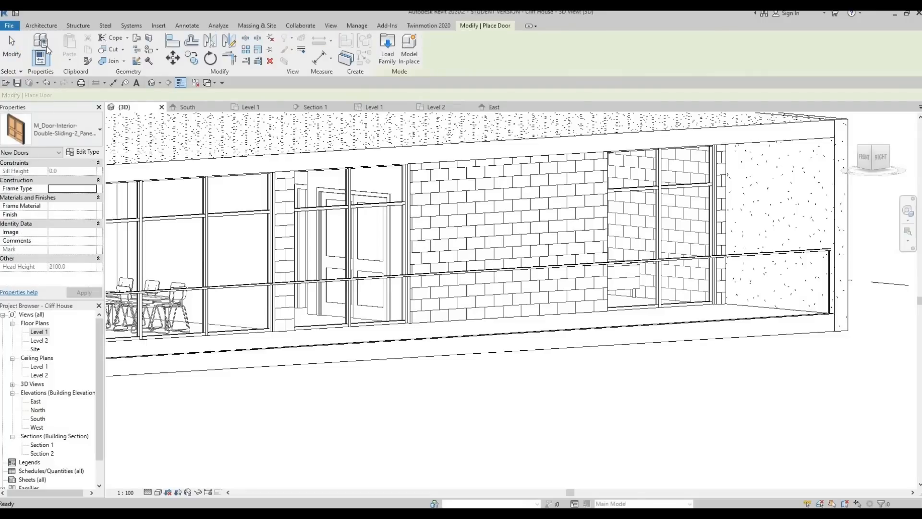
key(Escape)
click(112, 57)
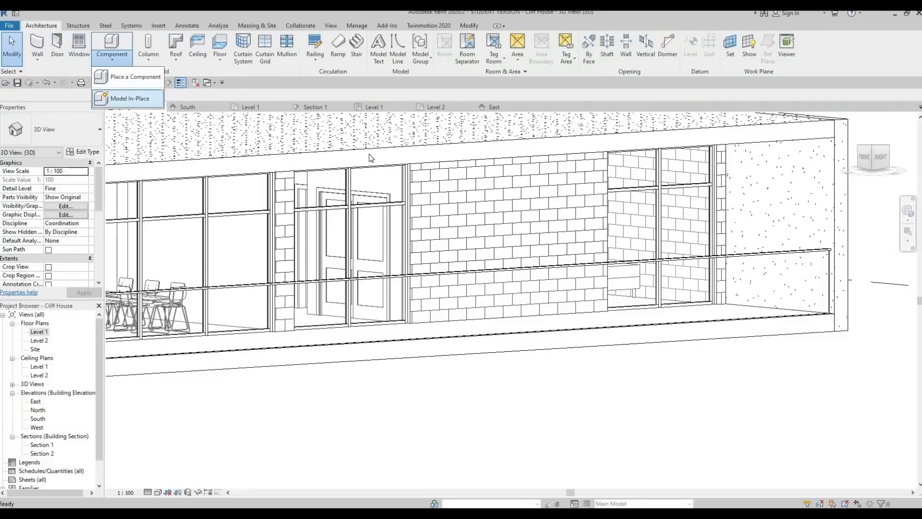
click(128, 97)
scroll(422, 235, down, 5)
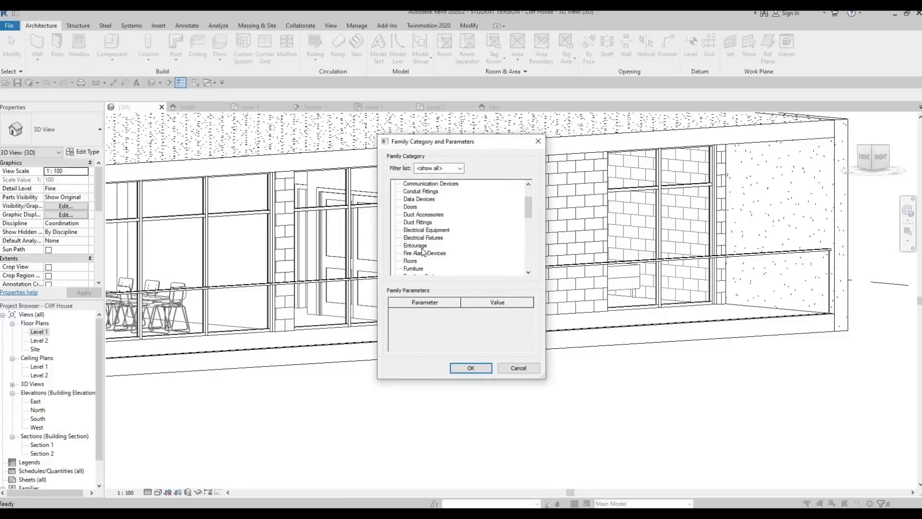
key(g)
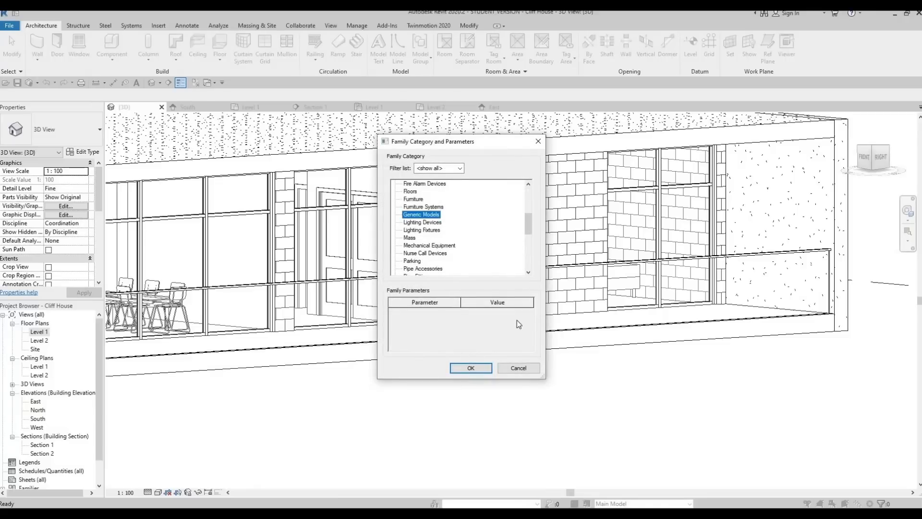
click(466, 368)
key(Return)
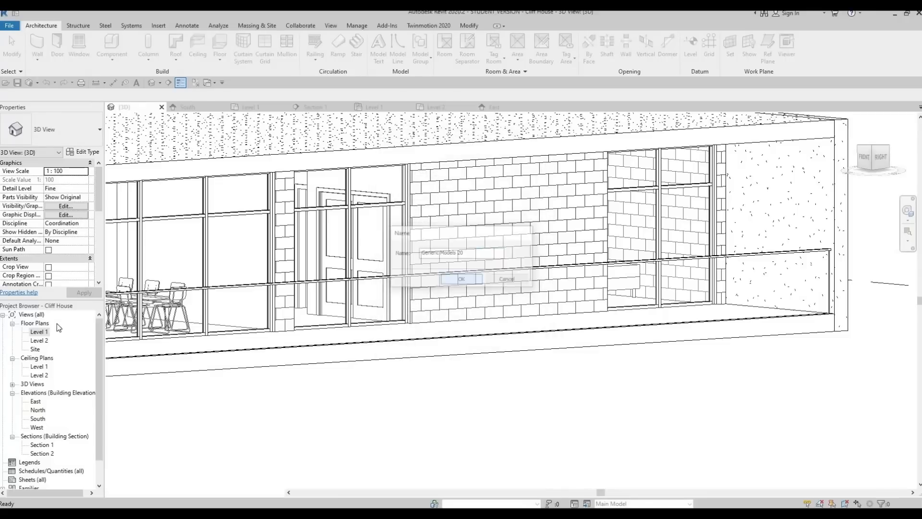
Open the Level 1 floor plan and examine the exterior walls along the bedrooms and bathrooms on both sides of the house
middle_drag(276, 300, 303, 431)
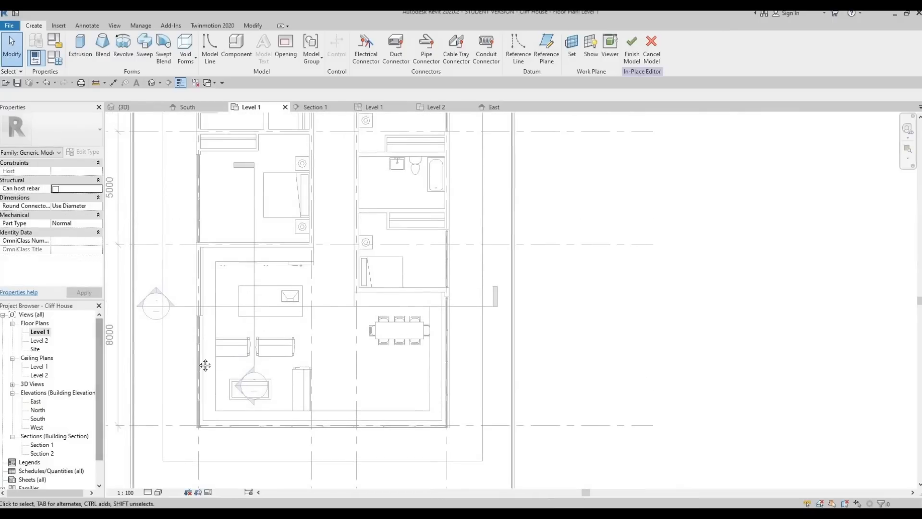
scroll(344, 226, up, 3)
scroll(346, 235, up, 5)
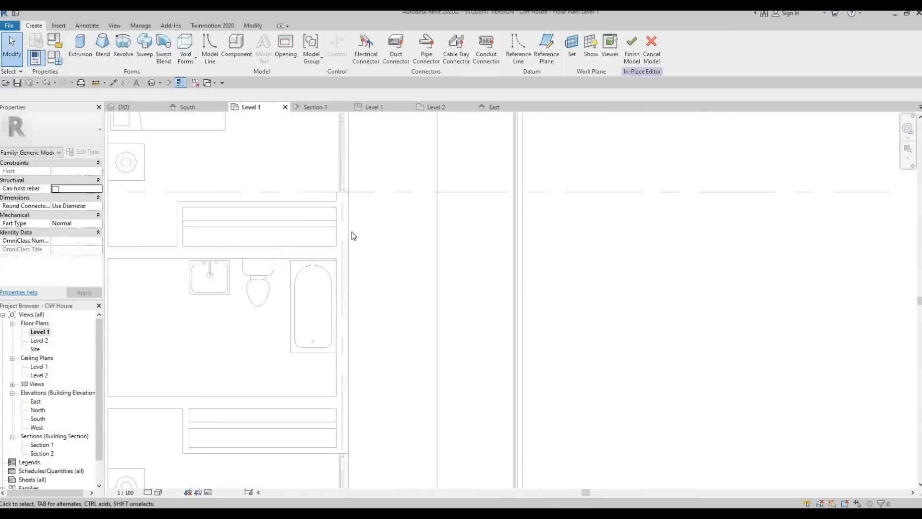
scroll(364, 316, down, 4)
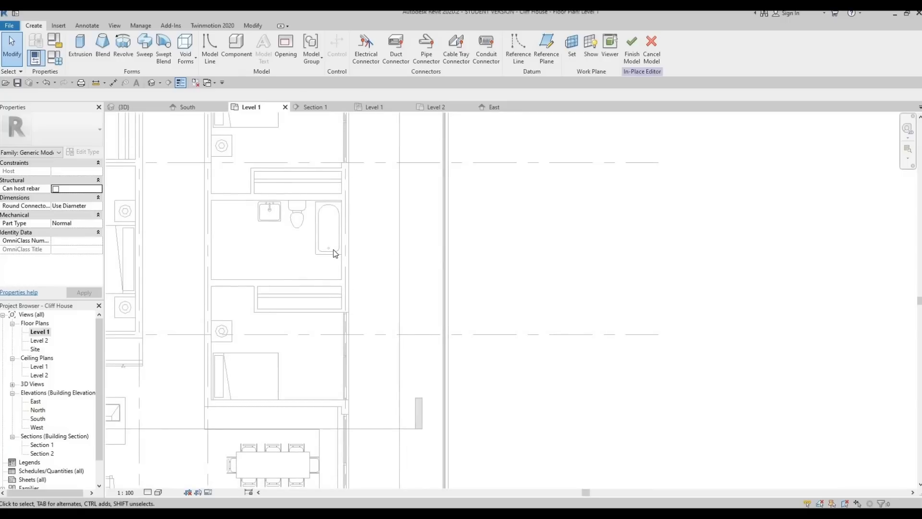
scroll(334, 253, down, 4)
scroll(335, 259, up, 2)
scroll(298, 176, up, 2)
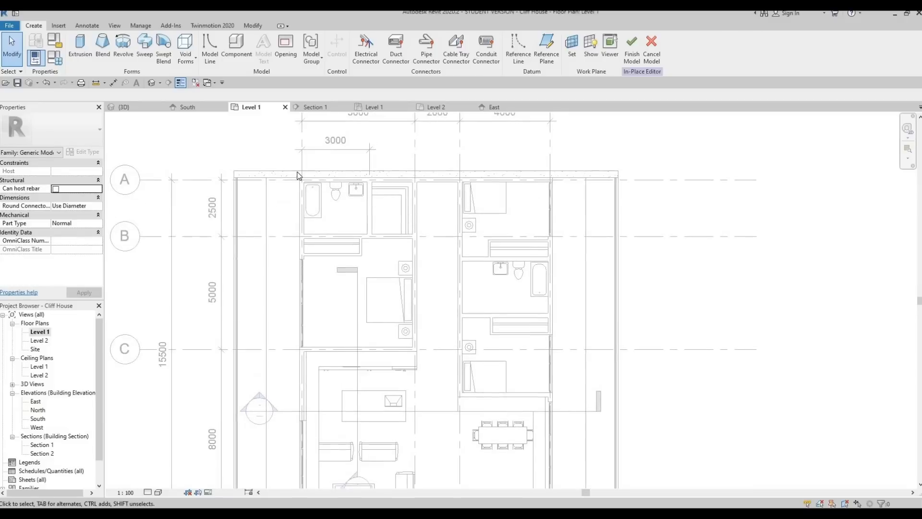
scroll(292, 177, up, 3)
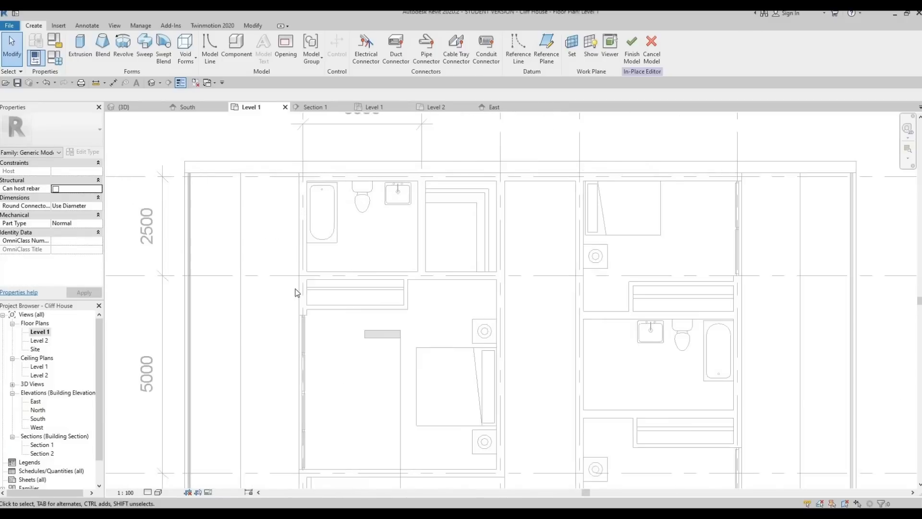
scroll(369, 221, down, 3)
scroll(368, 222, down, 1)
middle_drag(352, 319, 330, 295)
middle_drag(377, 325, 242, 368)
scroll(323, 185, up, 3)
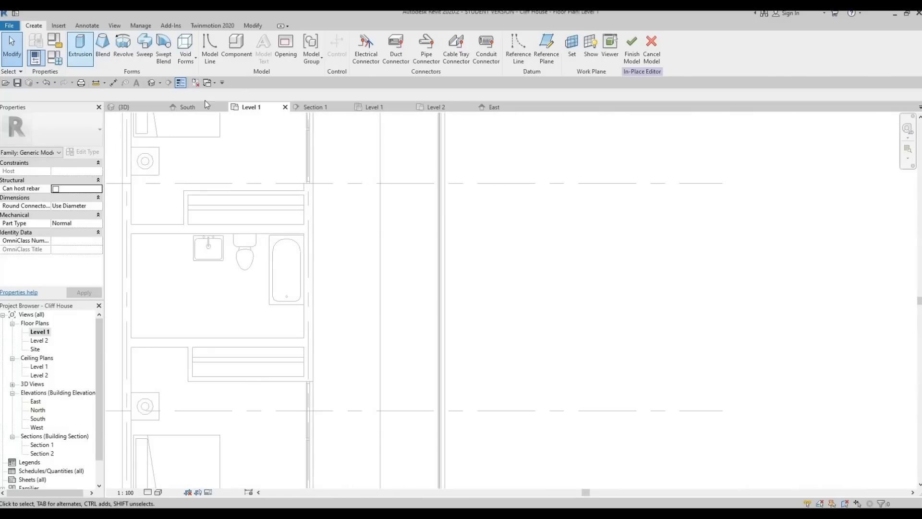
Start an extrusion and set its work plane by picking the floor slab at its outer edge
click(81, 48)
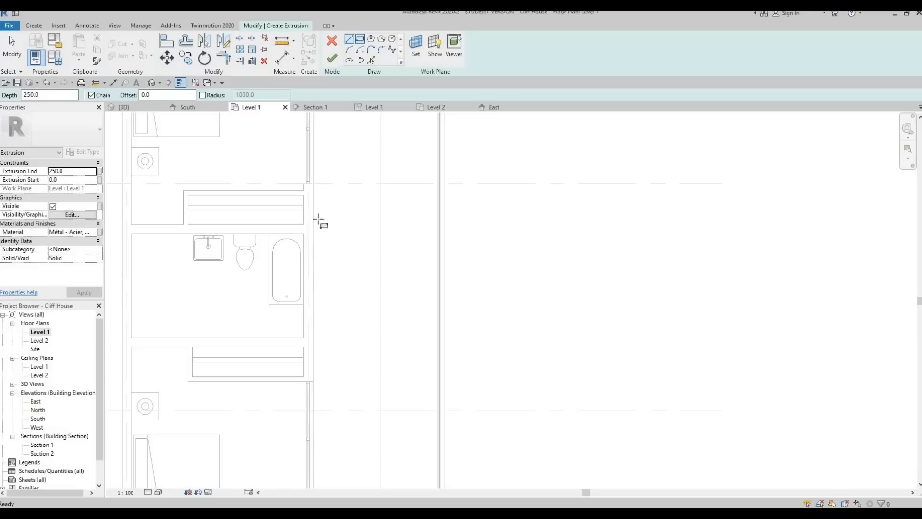
key(Escape)
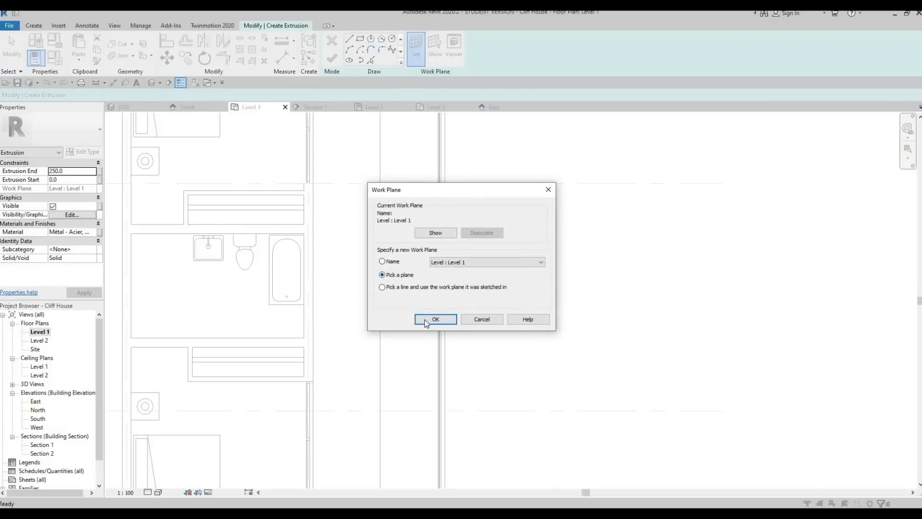
key(Return)
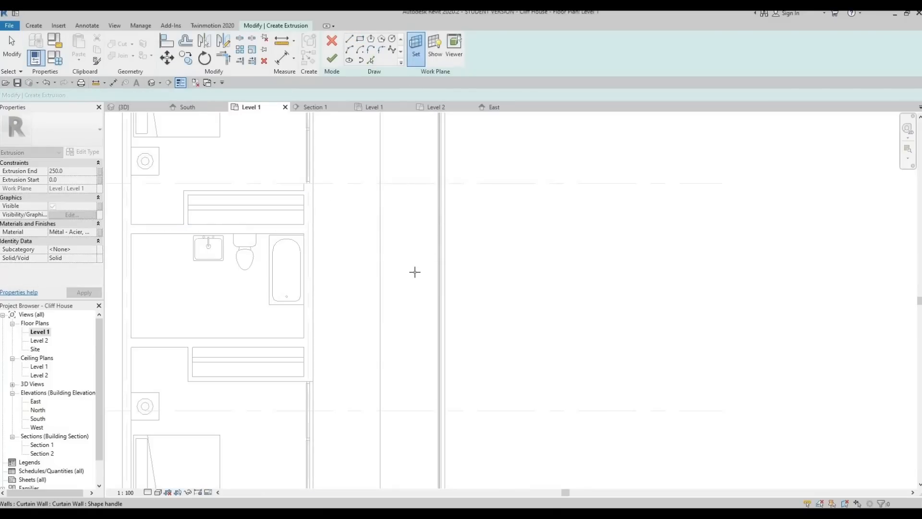
scroll(425, 238, down, 2)
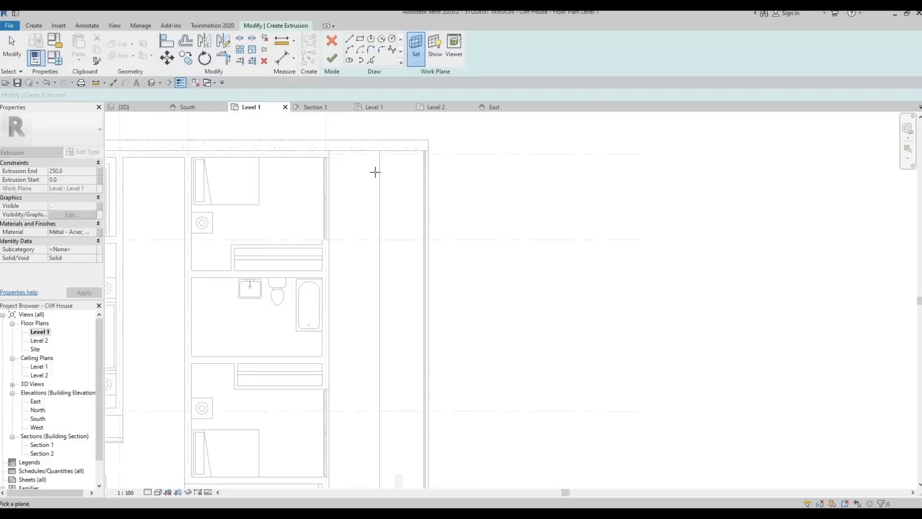
middle_drag(397, 267, 407, 290)
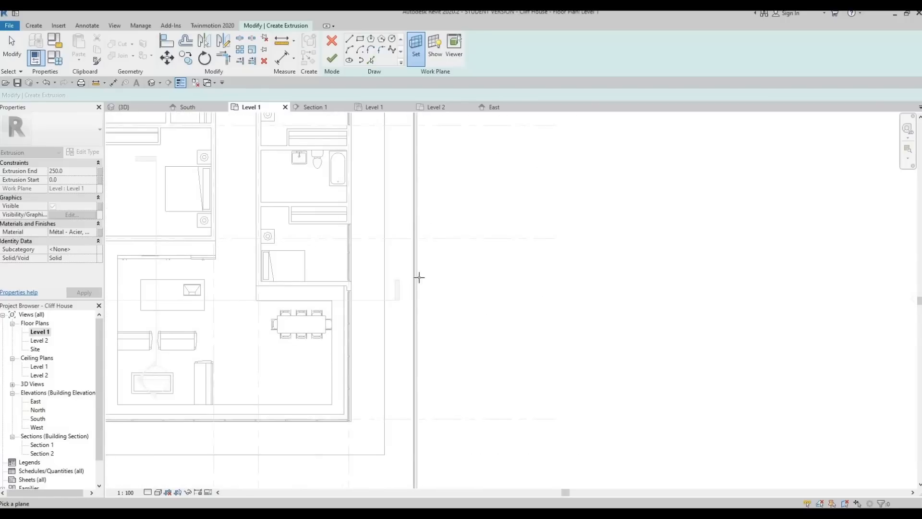
scroll(420, 293, down, 2)
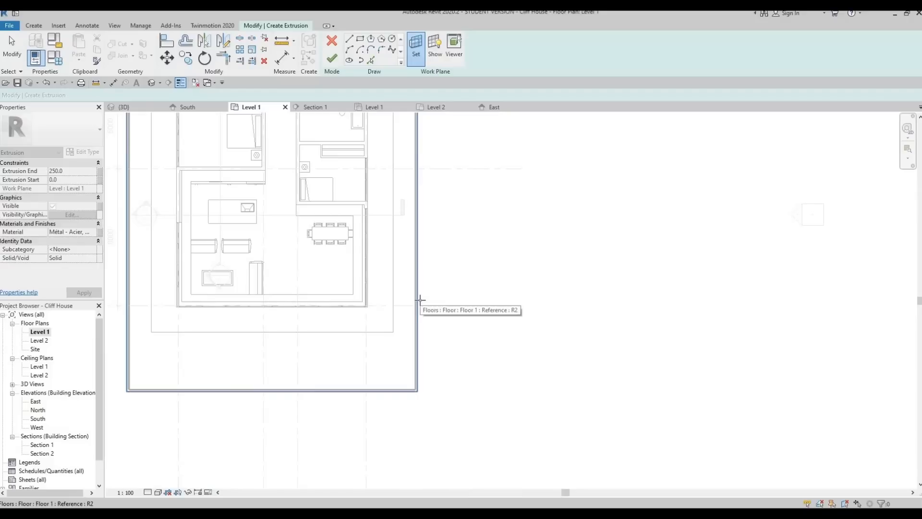
click(417, 292)
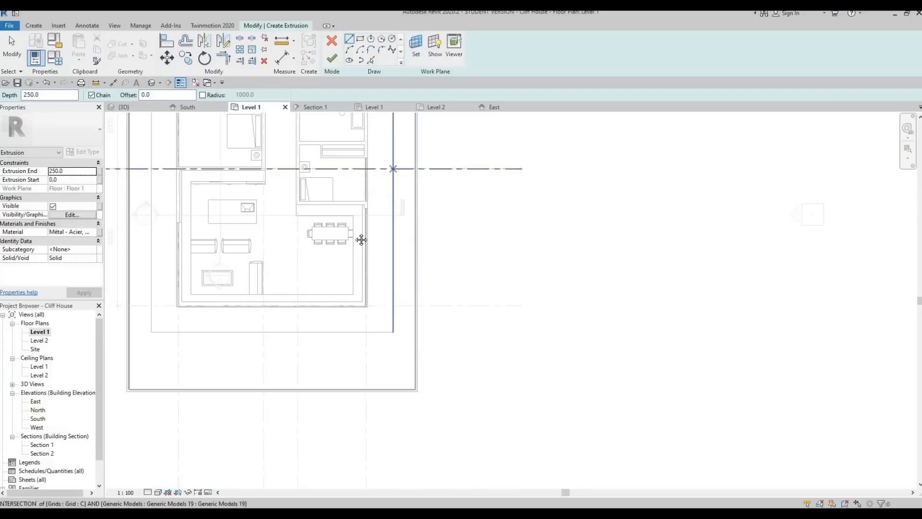
Sketch a rectangle about 254 mm wide and 4350 mm long against the bathroom's exterior wall, spanning between the two bedroom windows
middle_drag(368, 140, 353, 220)
scroll(368, 142, up, 5)
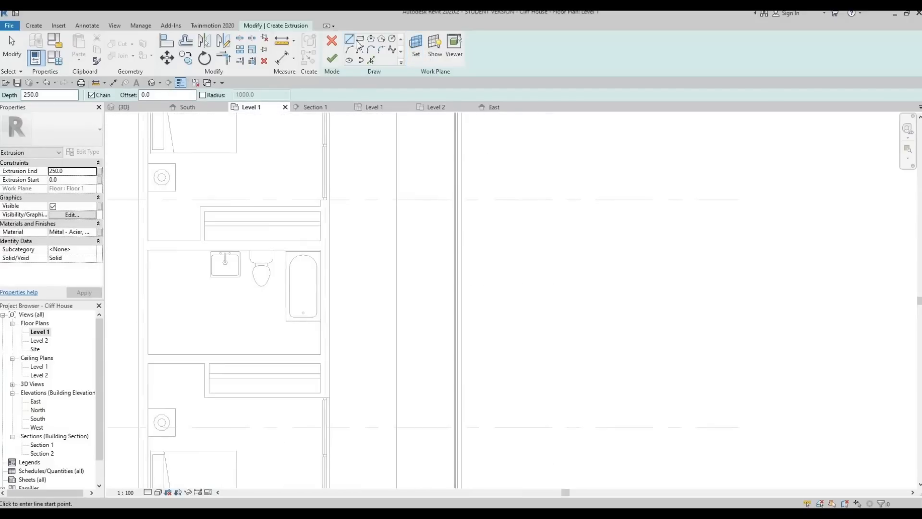
scroll(334, 200, up, 3)
click(326, 197)
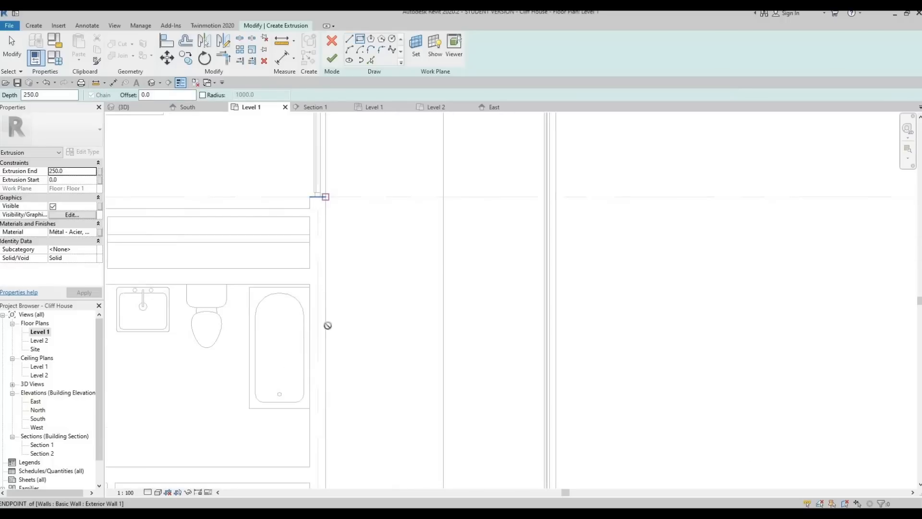
middle_drag(339, 401, 341, 350)
scroll(341, 352, down, 2)
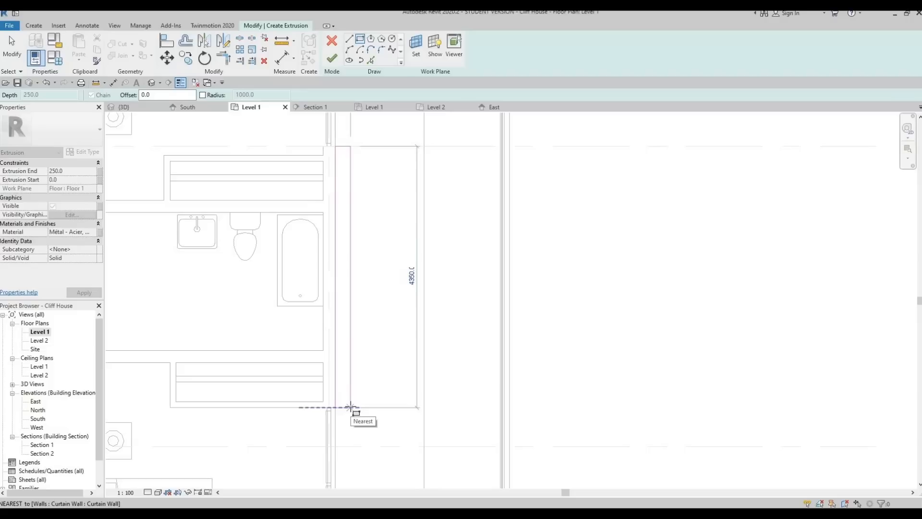
click(350, 407)
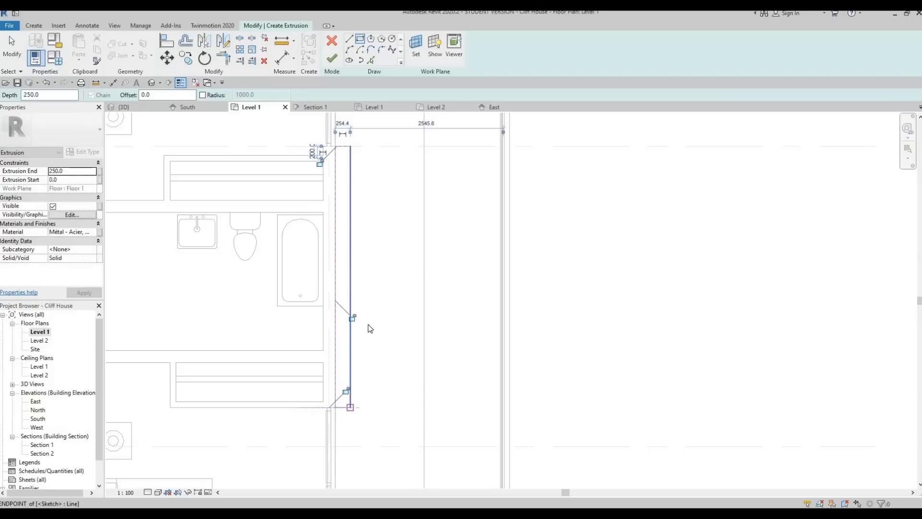
Narrow the rectangle by nudging its outer long side toward the exterior wall
key(Escape)
key(Escape)
click(351, 266)
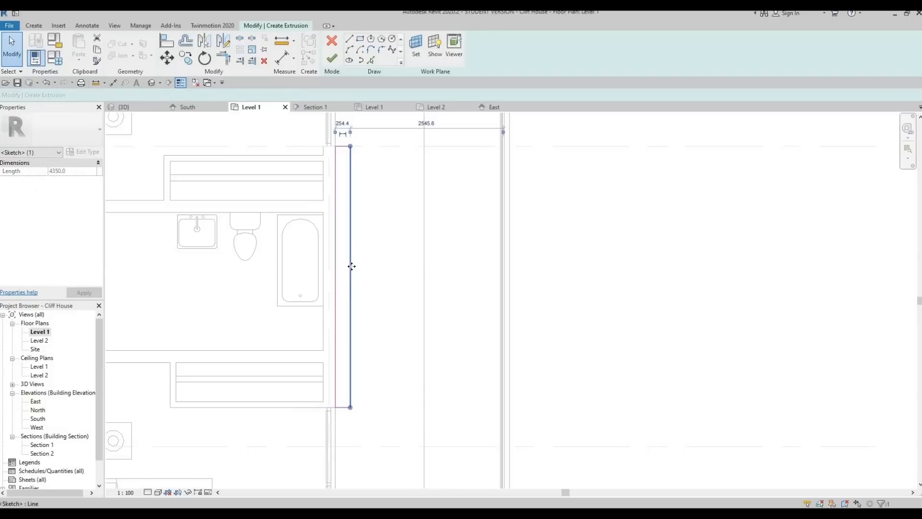
key(Left)
key(Left)
key(Left)
key(Left)
key(Left)
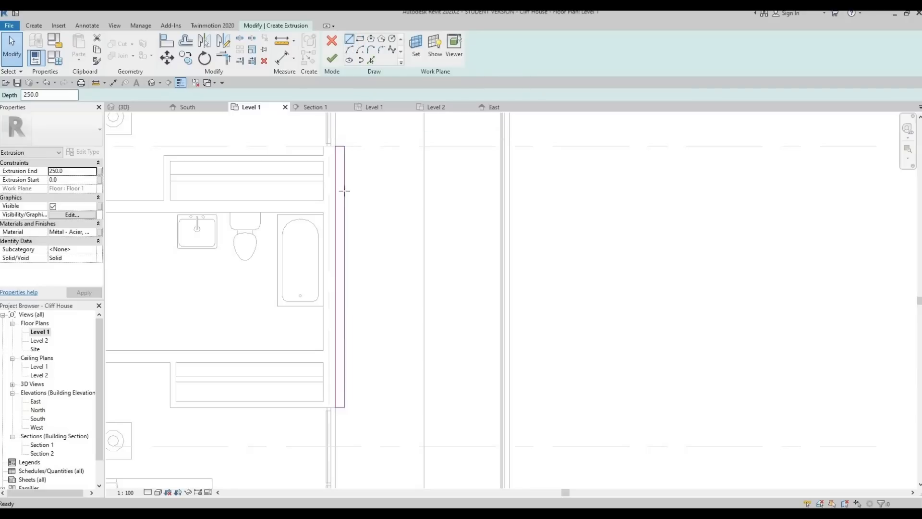
Sketch a small rectangle about 500 mm long inside the strip, against its outer long side beside the upper part of the bathroom
click(360, 40)
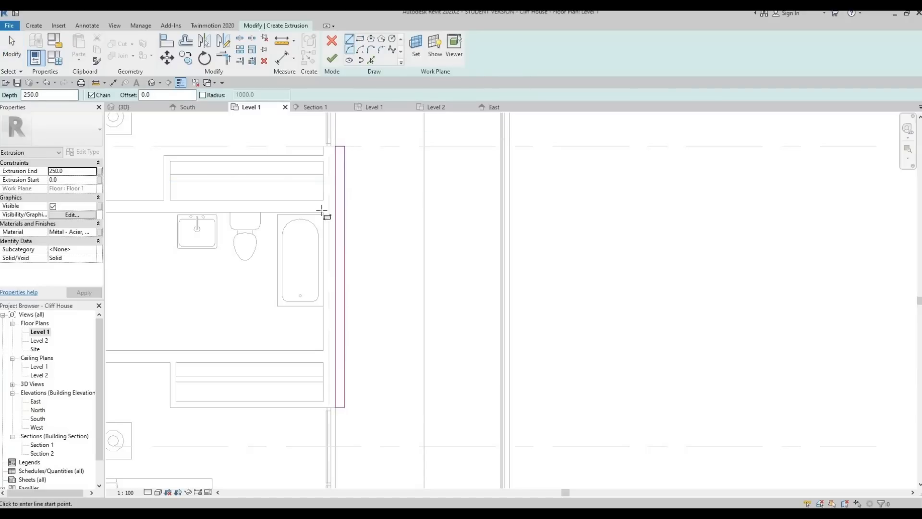
scroll(355, 288, up, 1)
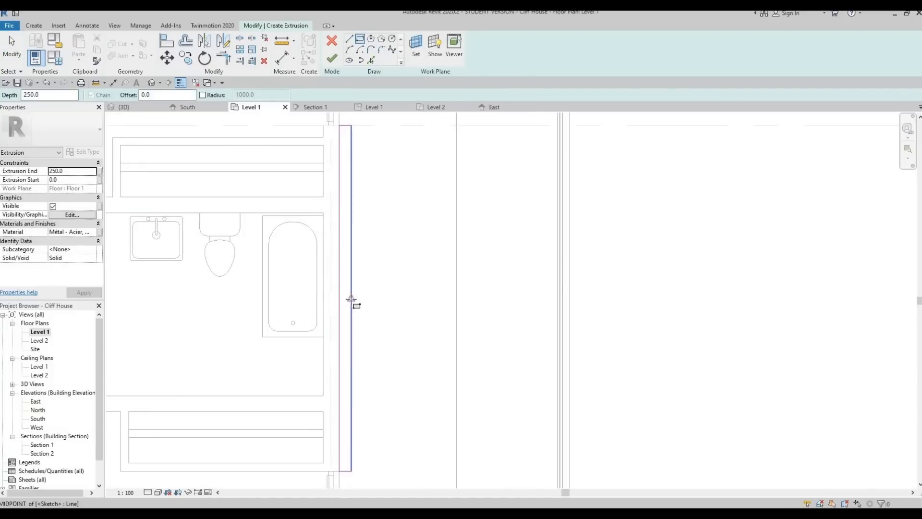
click(346, 198)
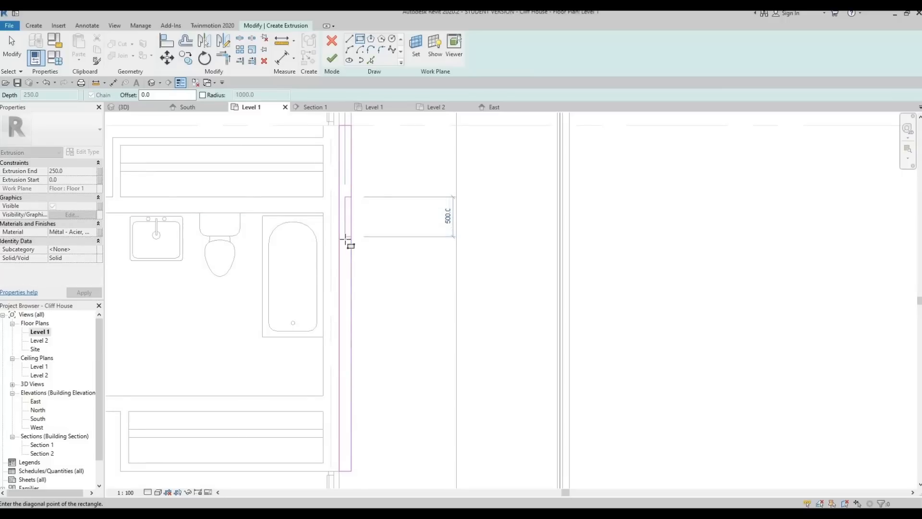
click(351, 237)
key(Escape)
Mirror a copy of the small rectangle about the midpoint of the strip's long side, toward its lower end
middle_drag(341, 191, 342, 185)
scroll(342, 186, up, 3)
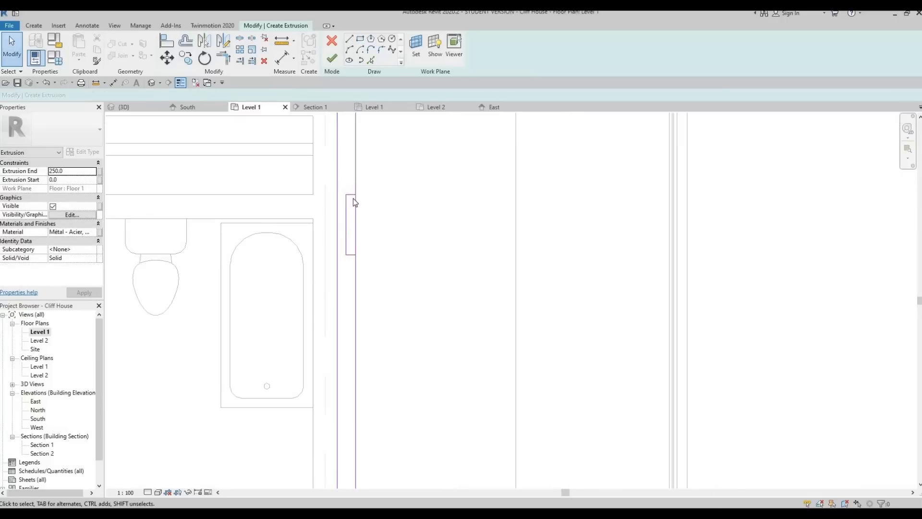
drag(342, 184, 362, 266)
middle_drag(363, 221, 361, 177)
scroll(360, 176, down, 3)
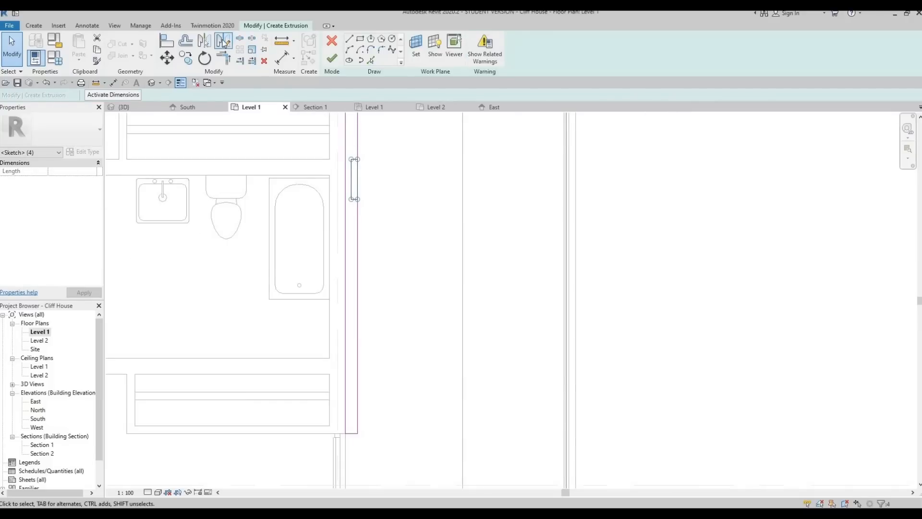
click(223, 43)
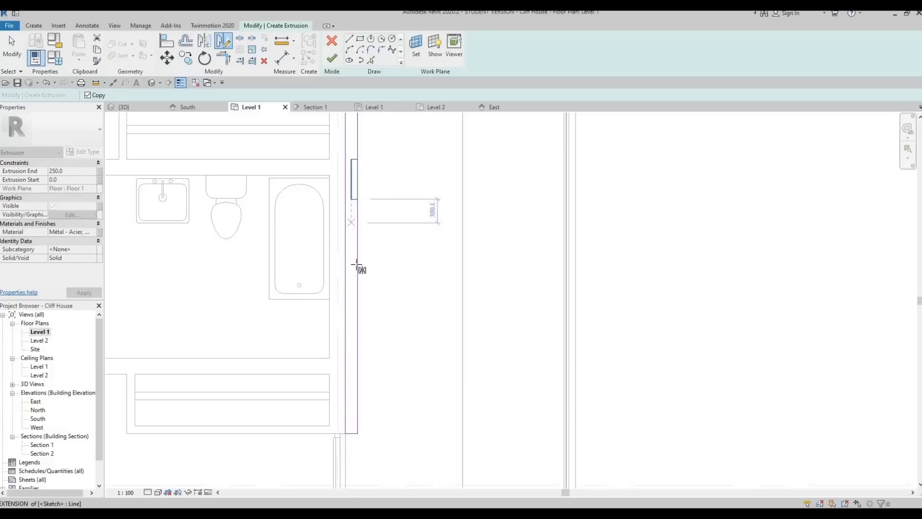
click(221, 260)
key(Escape)
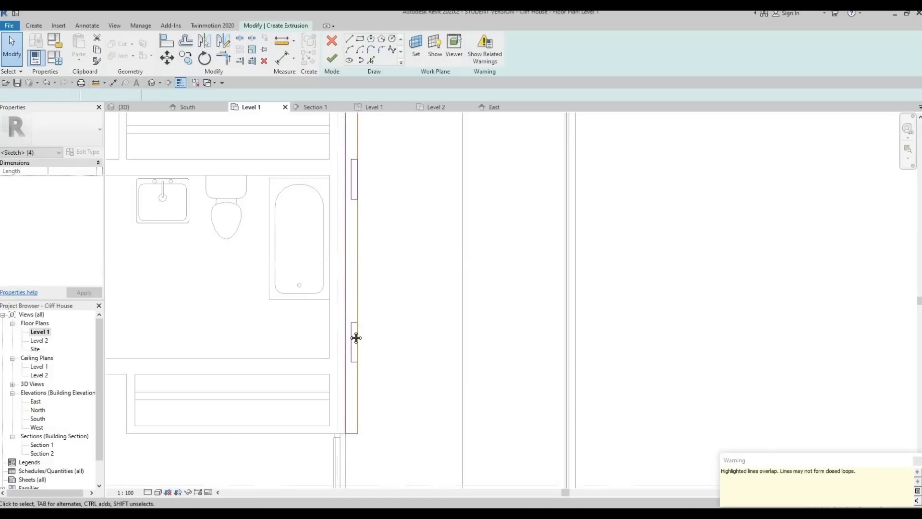
Delete the short lines of both small rectangles that overlap the strip's outer long side
scroll(338, 318, up, 3)
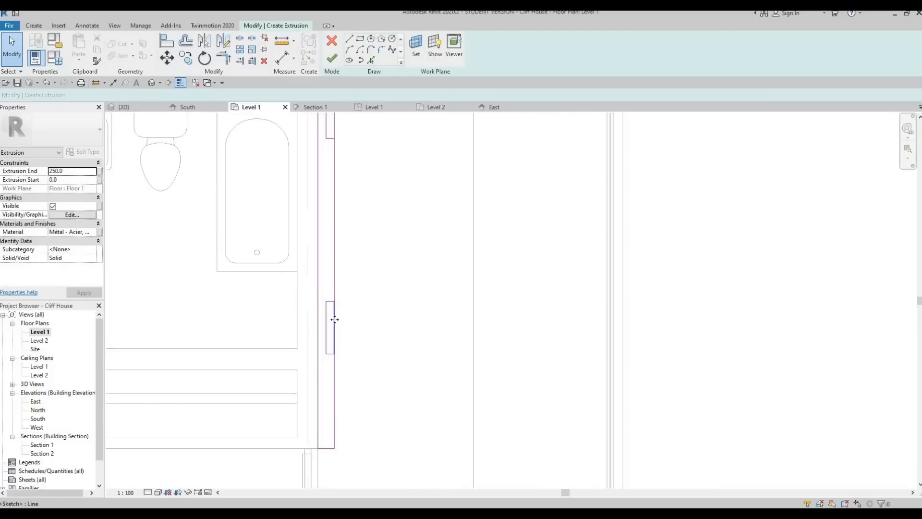
click(336, 319)
key(Delete)
middle_drag(336, 115, 329, 175)
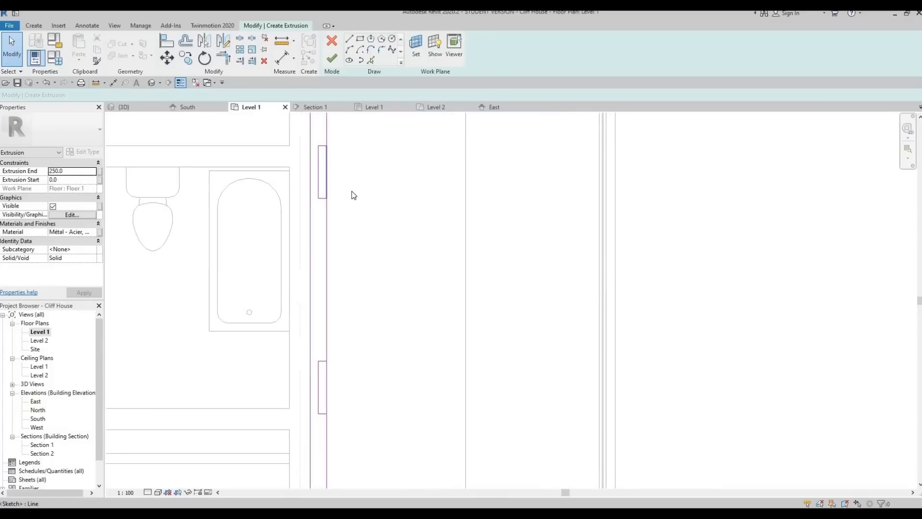
click(327, 189)
key(Delete)
Split the strip's outer long line within each of the two small rectangles, keeping the inner segment
scroll(348, 221, down, 1)
key(s)
key(l)
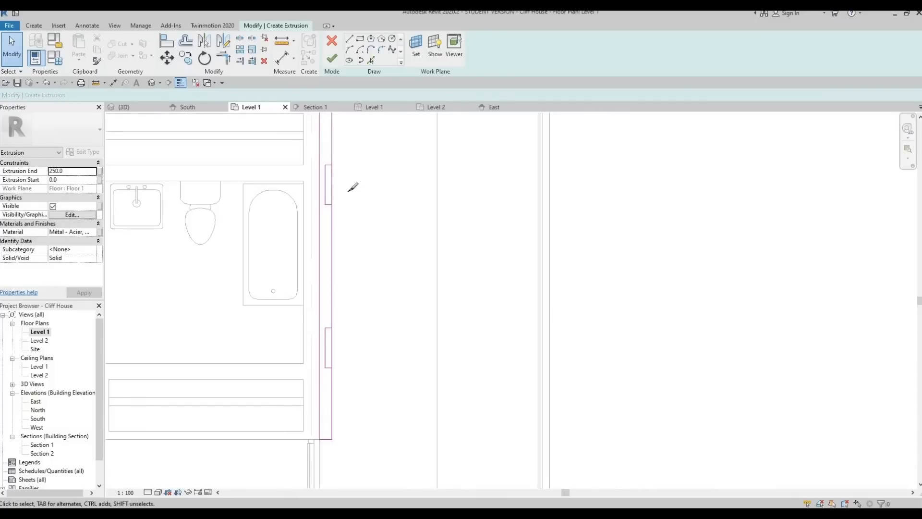
click(331, 186)
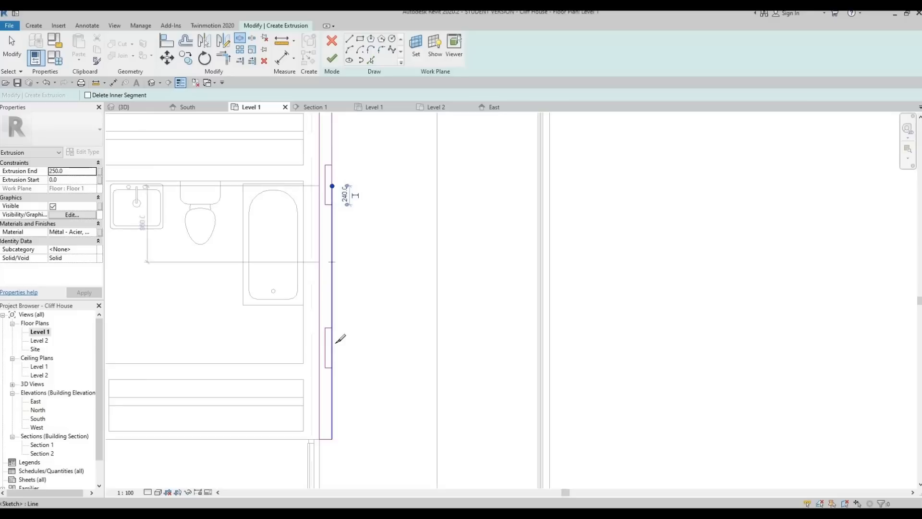
key(Escape)
key(Escape)
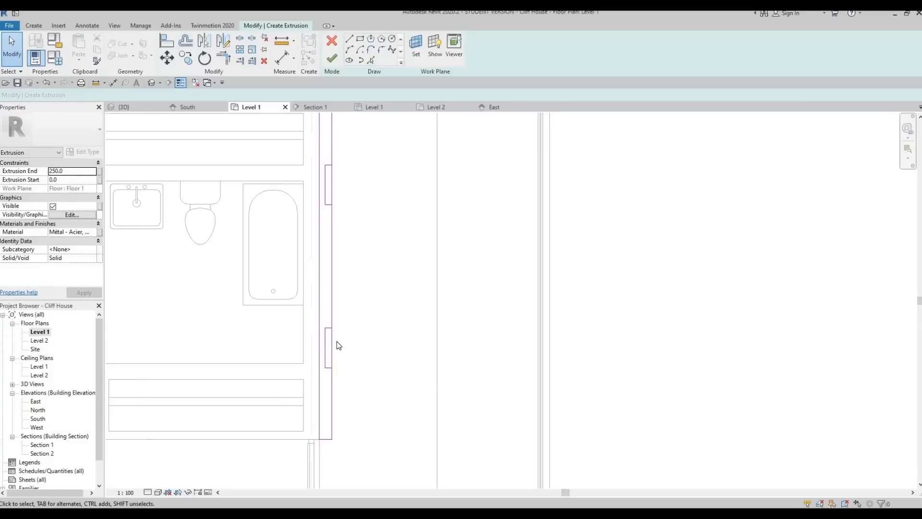
Trim the outer line segments to the short sides of both small rectangles, forming two open notches in one closed outline
key(s)
key(l)
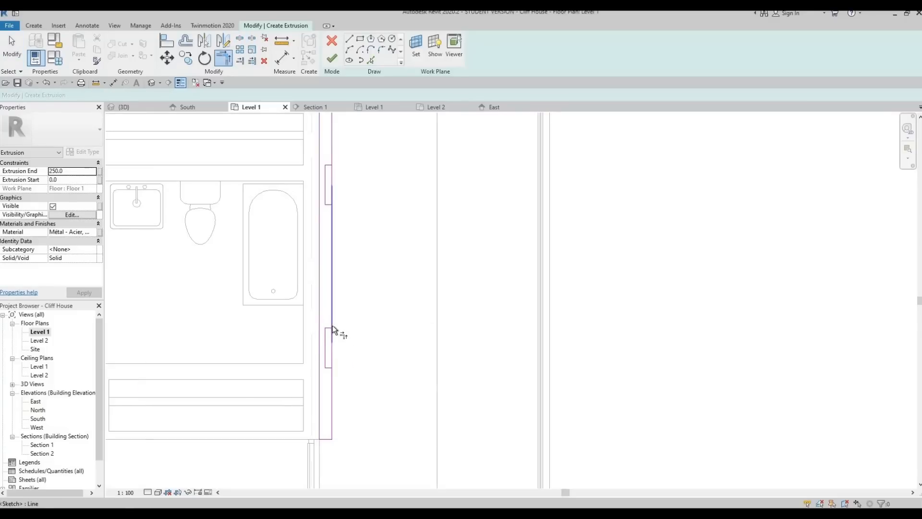
scroll(329, 331, up, 2)
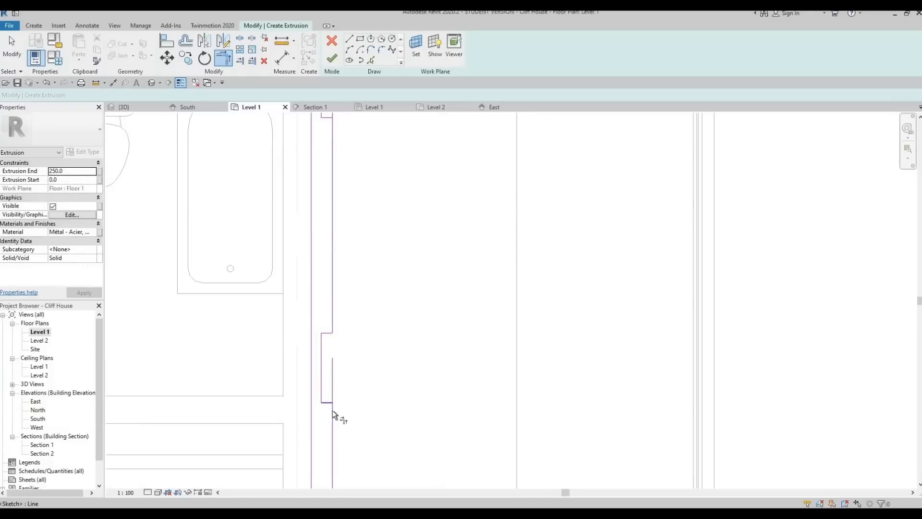
mouse_move(333, 411)
middle_down()
mouse_move(346, 338)
mouse_move(353, 438)
middle_up()
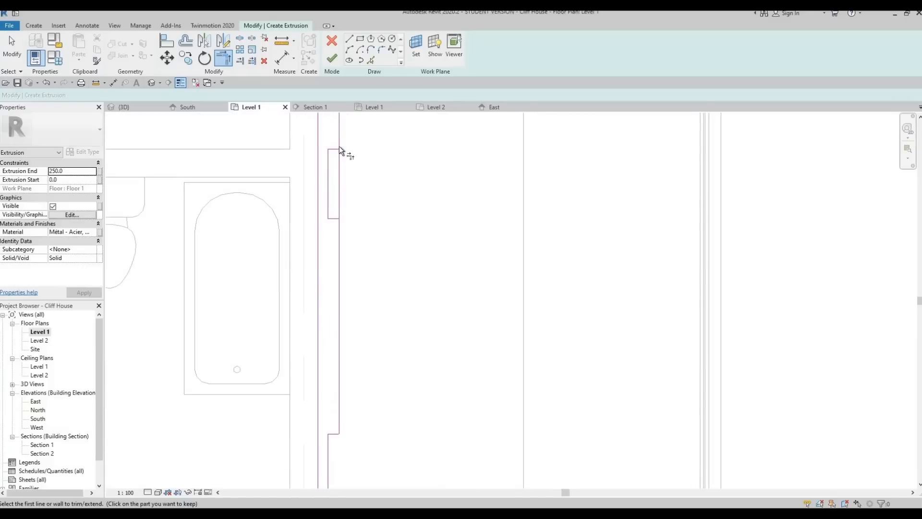
click(341, 143)
click(333, 150)
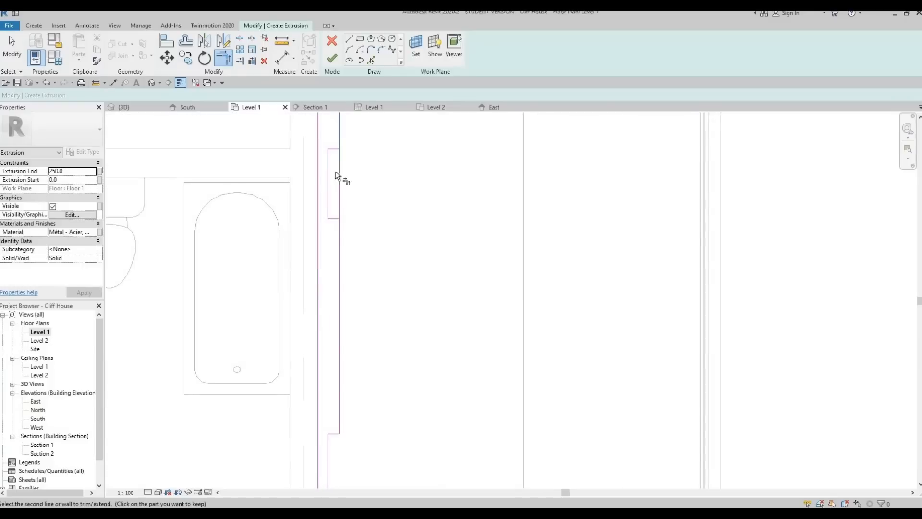
click(332, 219)
click(339, 237)
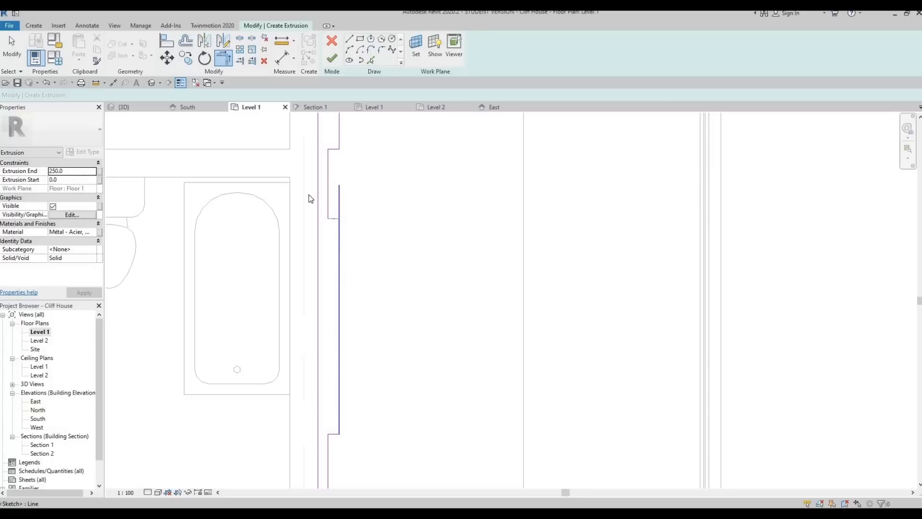
scroll(322, 277, up, 1)
scroll(322, 282, down, 2)
key(Escape)
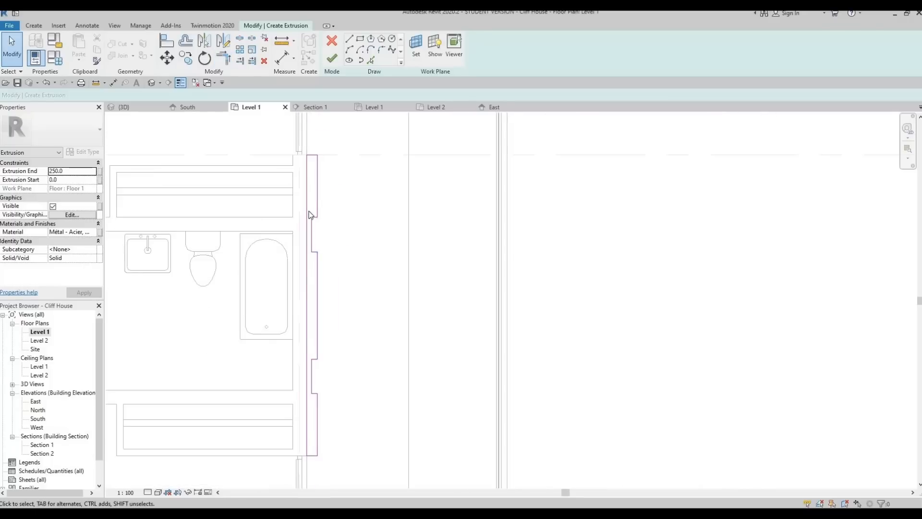
scroll(342, 298, up, 3)
drag(306, 209, 342, 330)
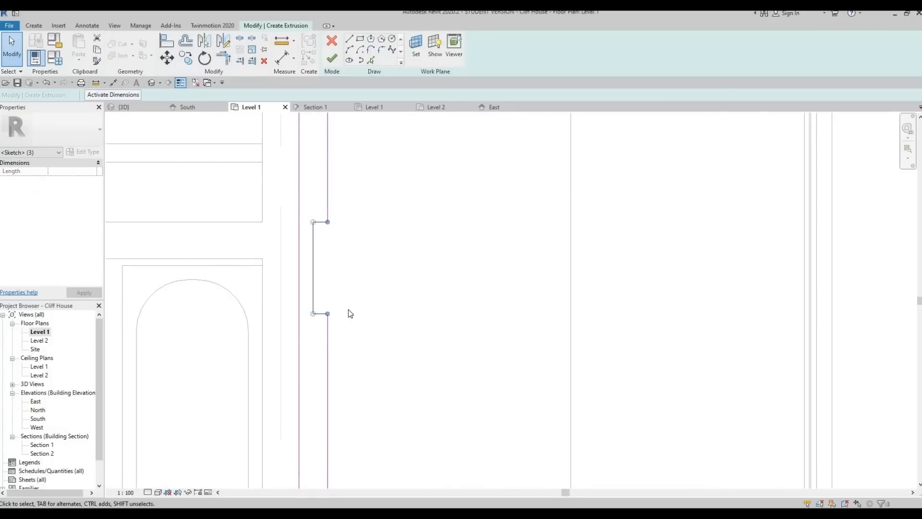
key(c)
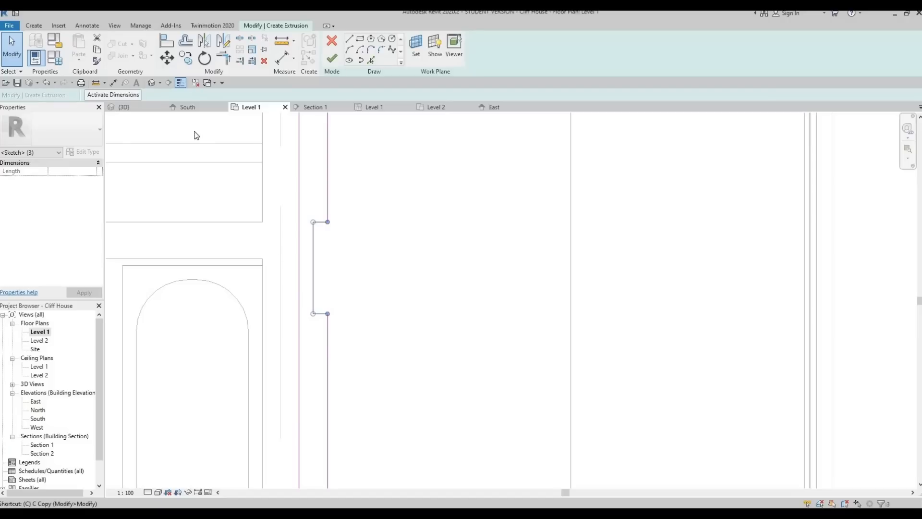
click(188, 57)
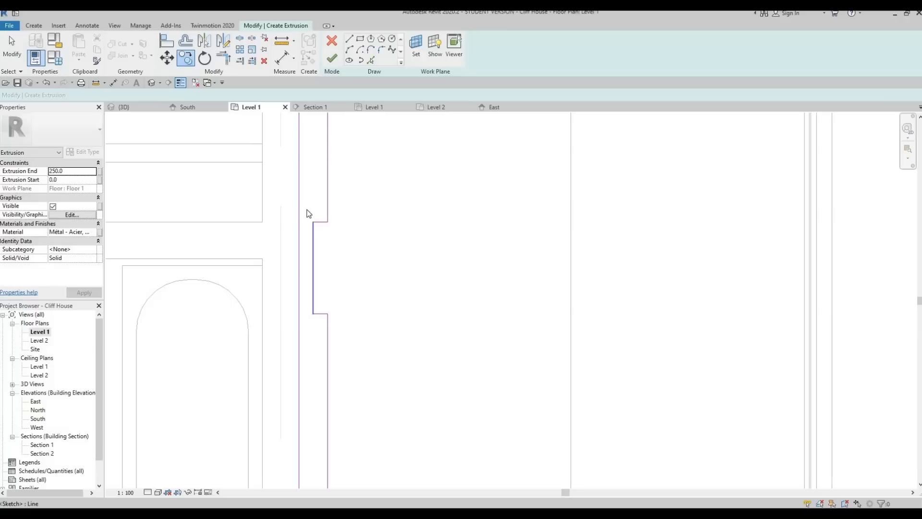
key(Escape)
Copy the three lines of the upper notch
drag(341, 331, 305, 208)
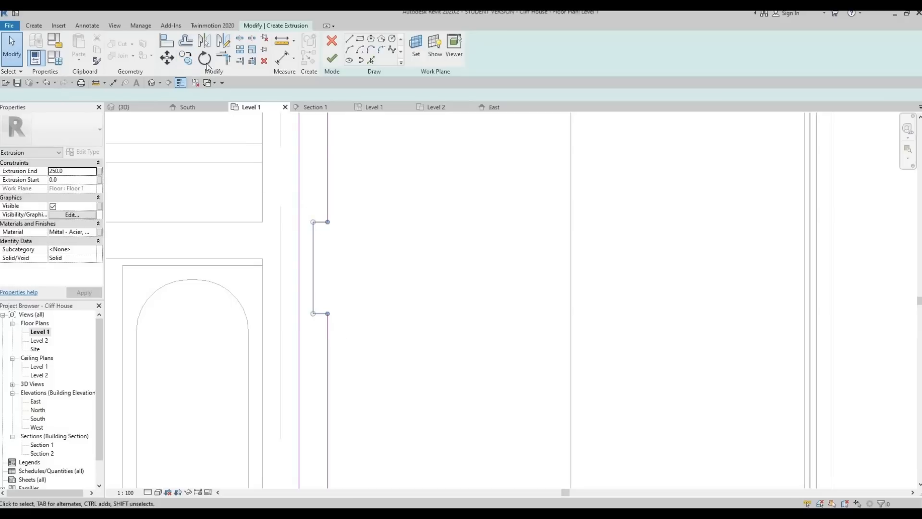
key(c)
key(o)
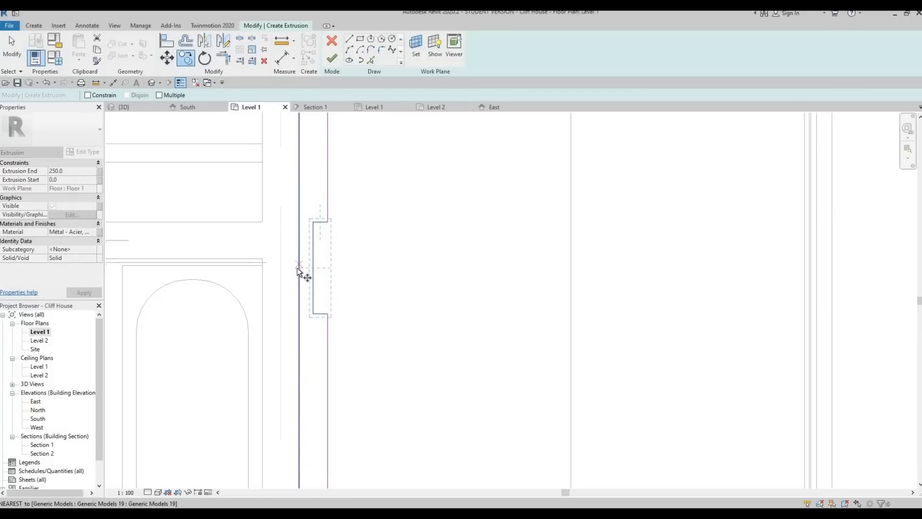
Copy the recessed notch outline along the extrusion profile so it is centred on the long protruding edge below it
click(298, 267)
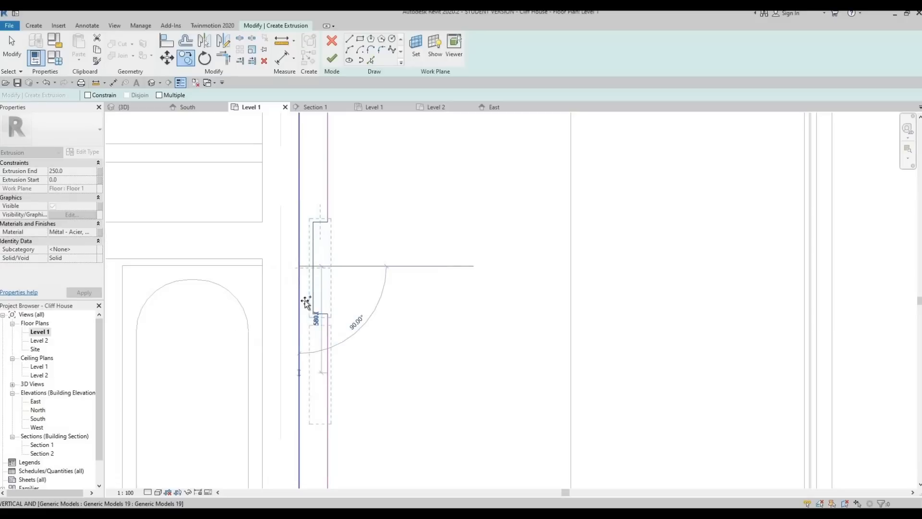
middle_drag(300, 382, 314, 274)
scroll(316, 304, down, 1)
middle_drag(320, 307, 326, 274)
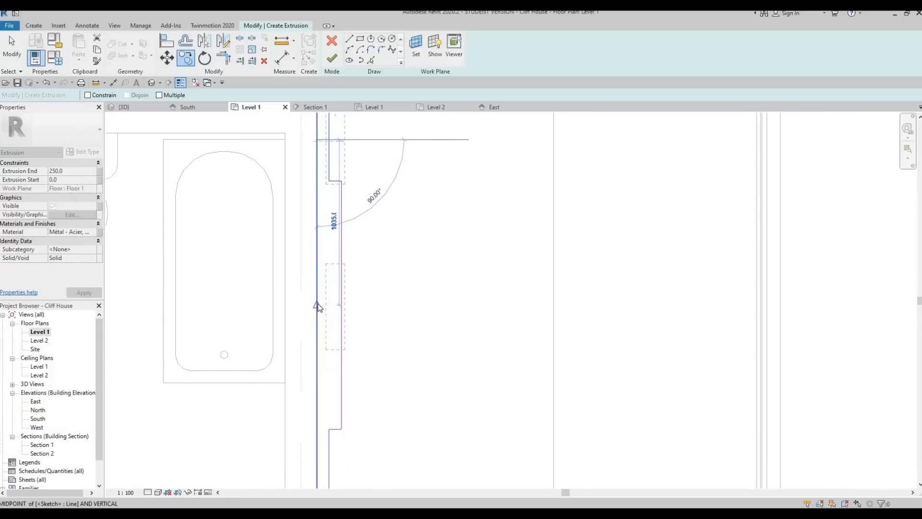
click(318, 305)
key(Escape)
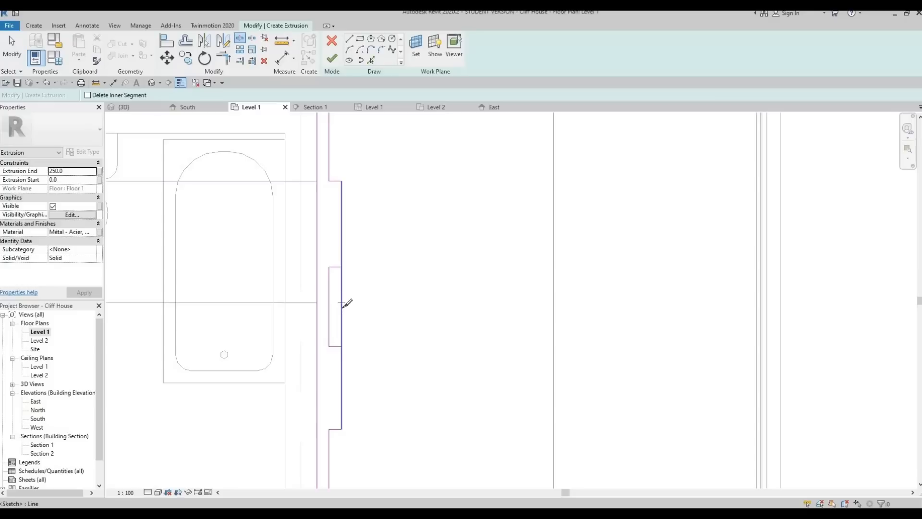
Split the long protruding edge inside the copied notch and trim both halves to the notch's short ends
click(342, 304)
key(t)
key(r)
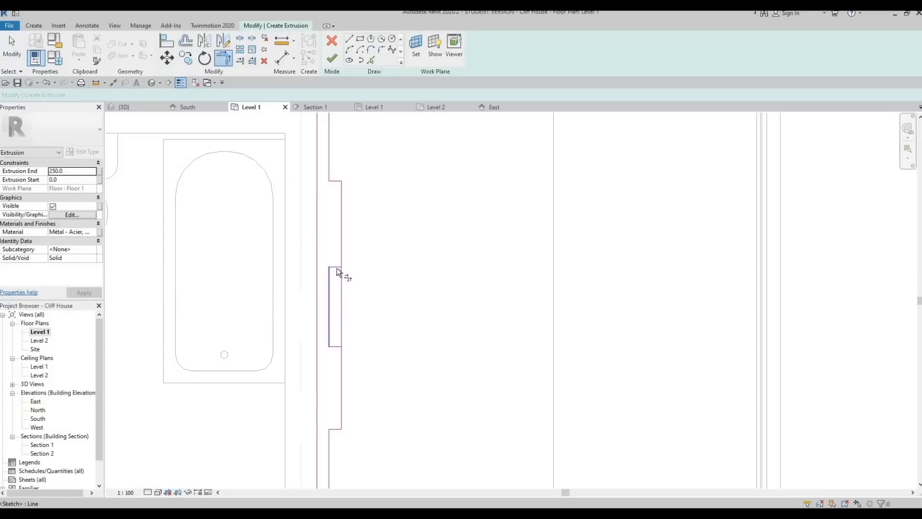
click(336, 267)
click(342, 257)
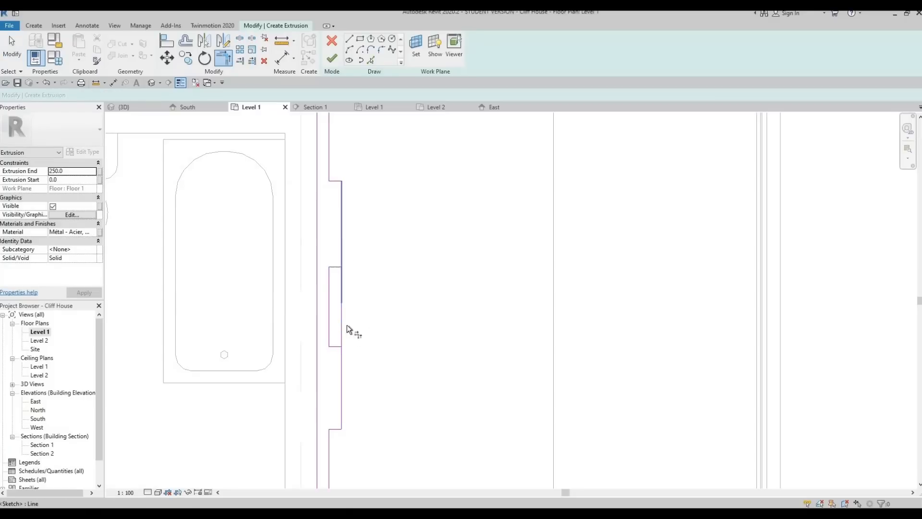
click(341, 359)
scroll(336, 289, down, 6)
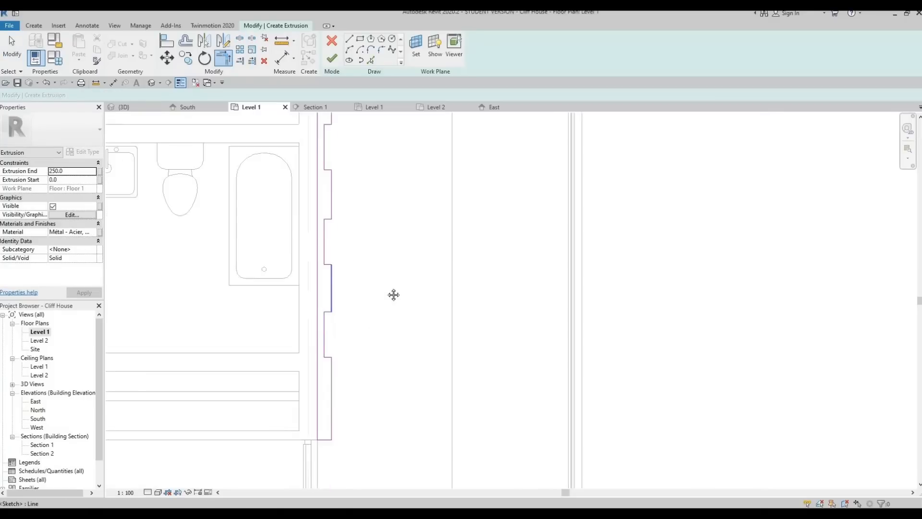
Check that the notched profile beside the bathroom wall is one closed outline and finish the extrusion sketch
scroll(384, 291, down, 3)
middle_drag(385, 328, 385, 290)
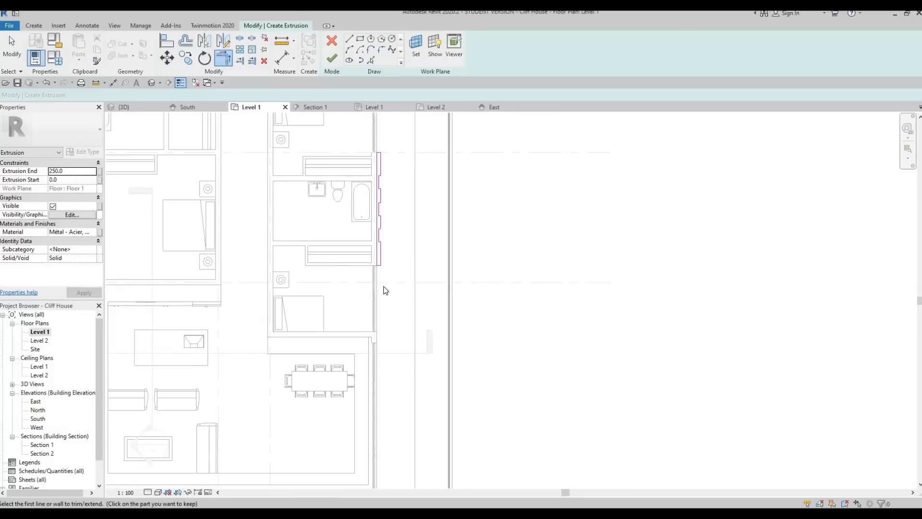
scroll(385, 290, up, 4)
middle_drag(390, 348, 394, 354)
key(Escape)
middle_drag(402, 225, 384, 288)
middle_drag(368, 171, 361, 216)
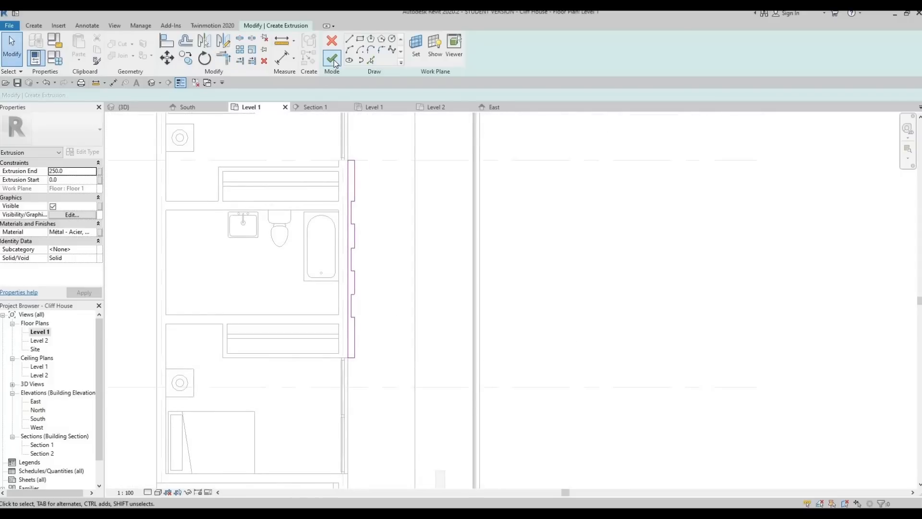
scroll(429, 218, down, 2)
scroll(422, 218, down, 2)
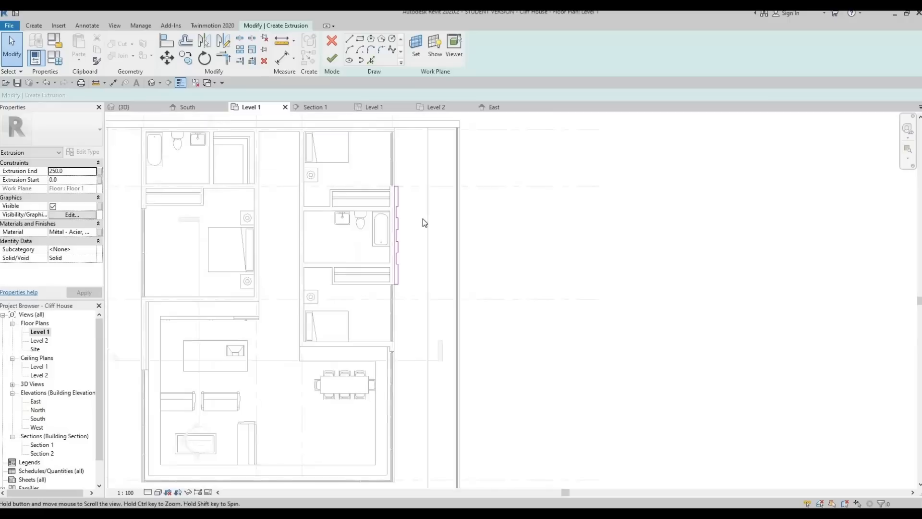
click(332, 57)
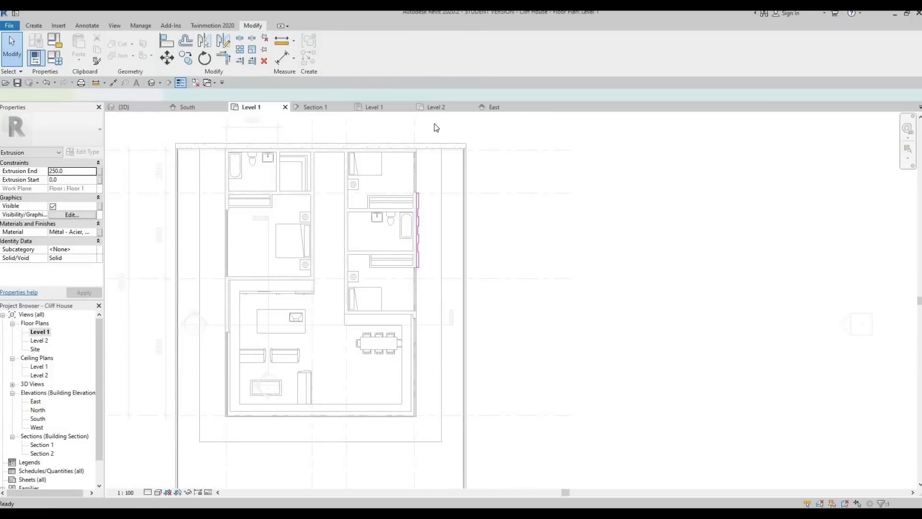
Open the material choices for the new extrusion and look through the project materials for a suitable metal
click(90, 232)
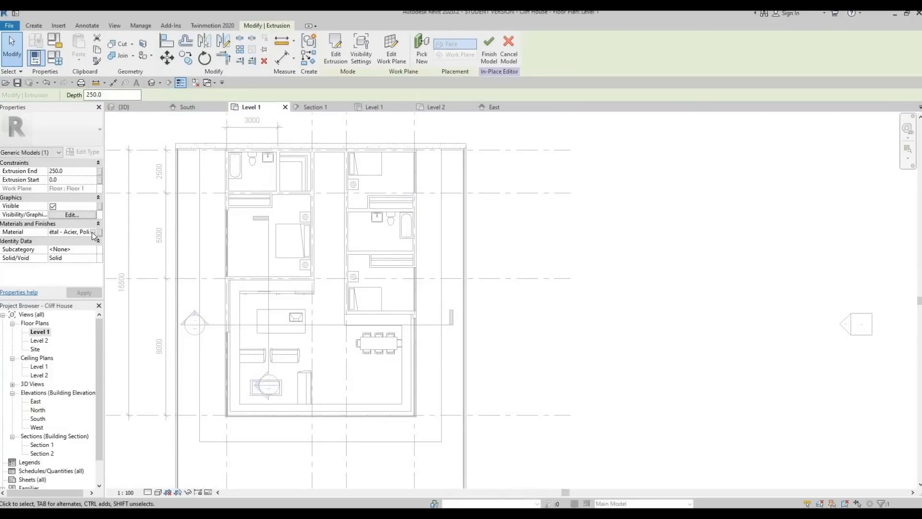
click(93, 233)
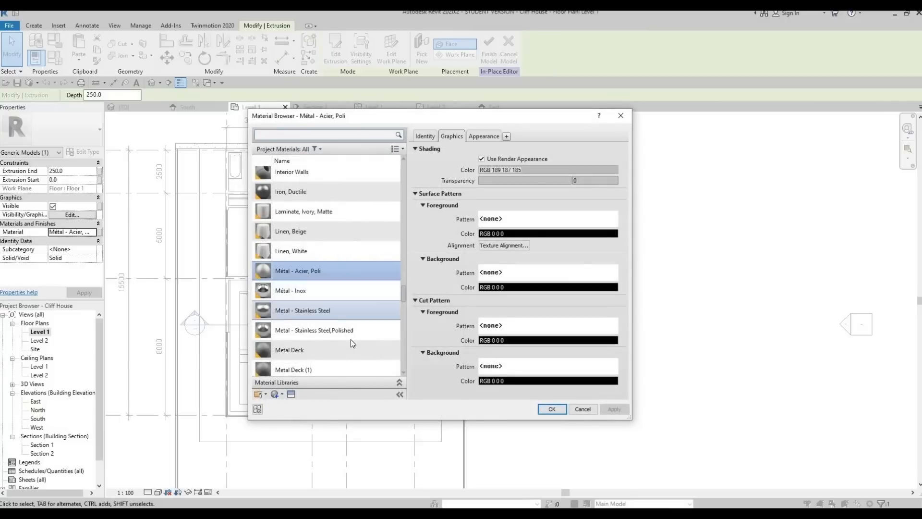
scroll(350, 339, down, 3)
scroll(345, 324, down, 2)
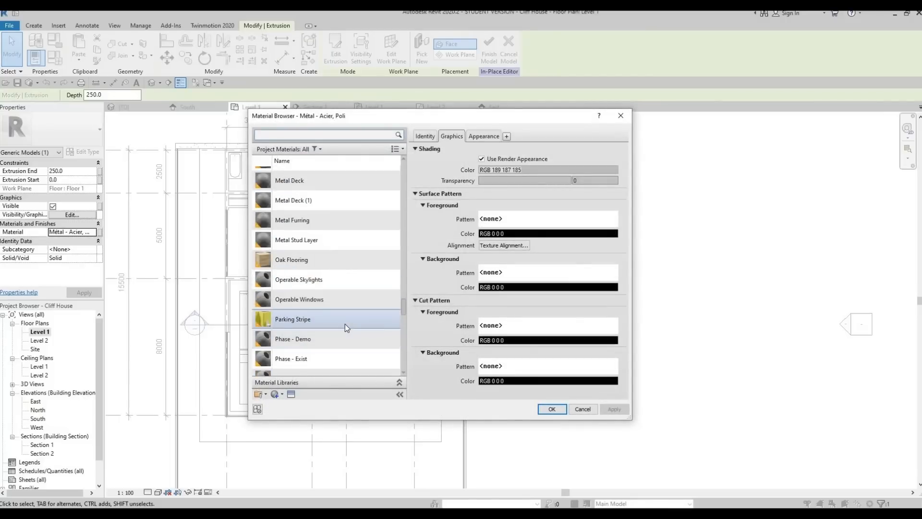
scroll(342, 321, down, 2)
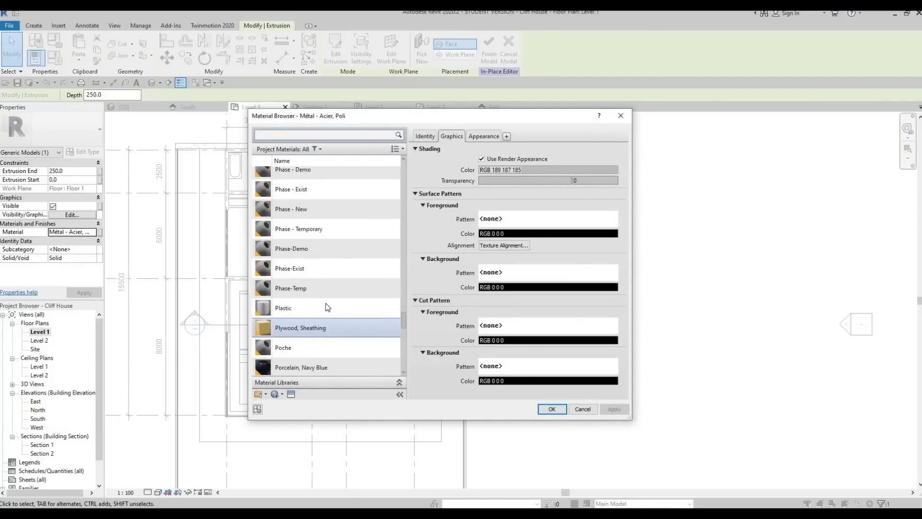
scroll(327, 307, down, 3)
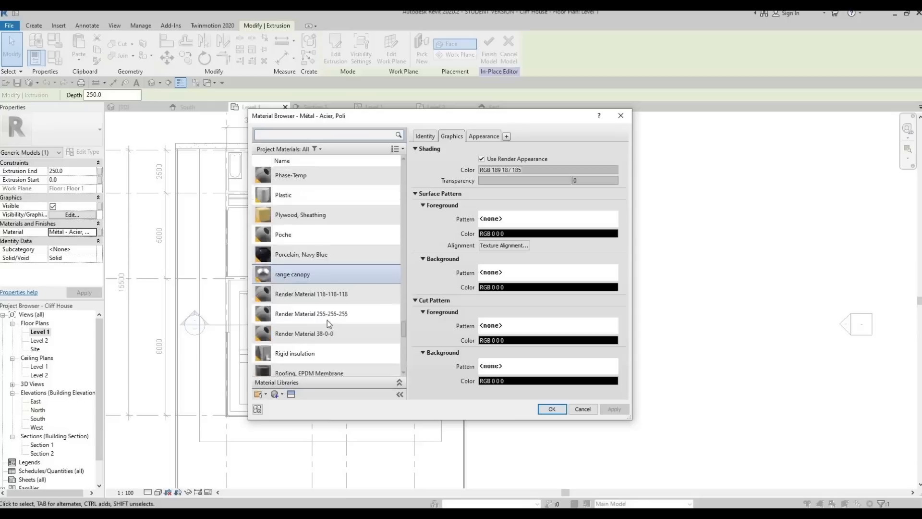
scroll(327, 292, down, 2)
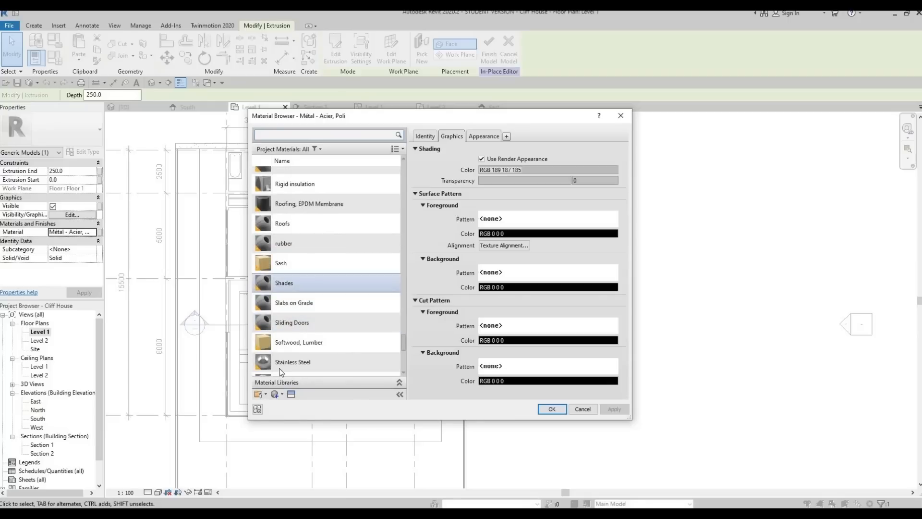
scroll(281, 373, down, 5)
click(291, 394)
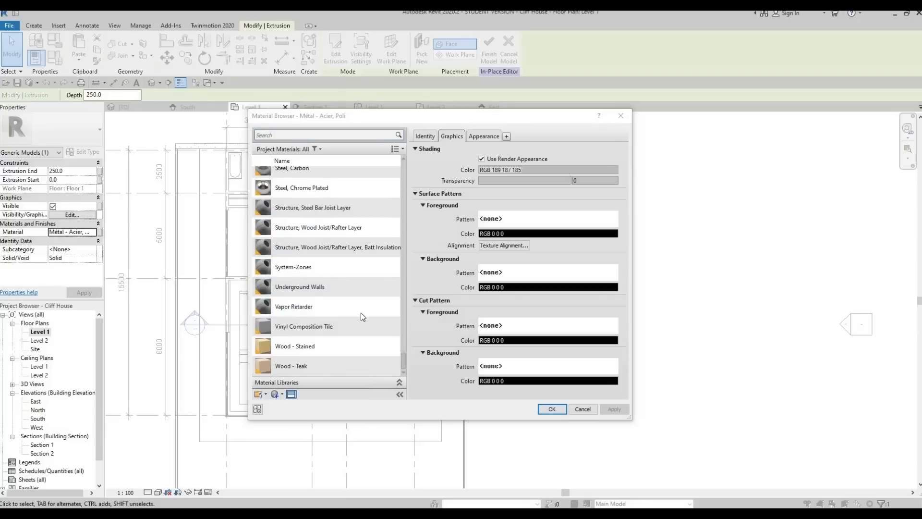
click(606, 147)
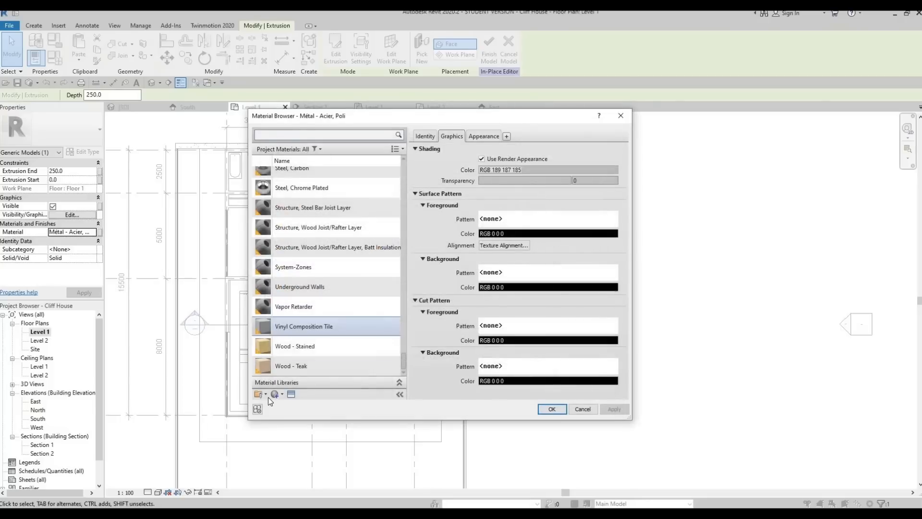
click(264, 395)
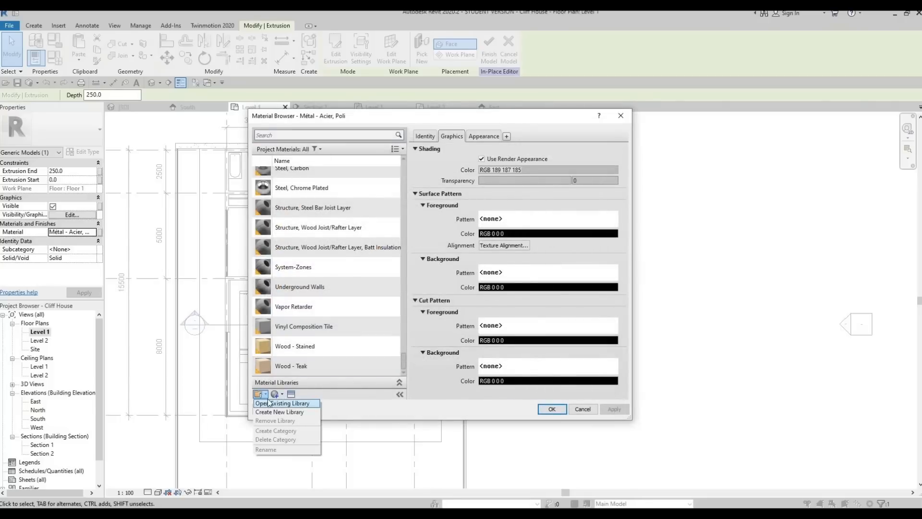
click(276, 396)
click(276, 395)
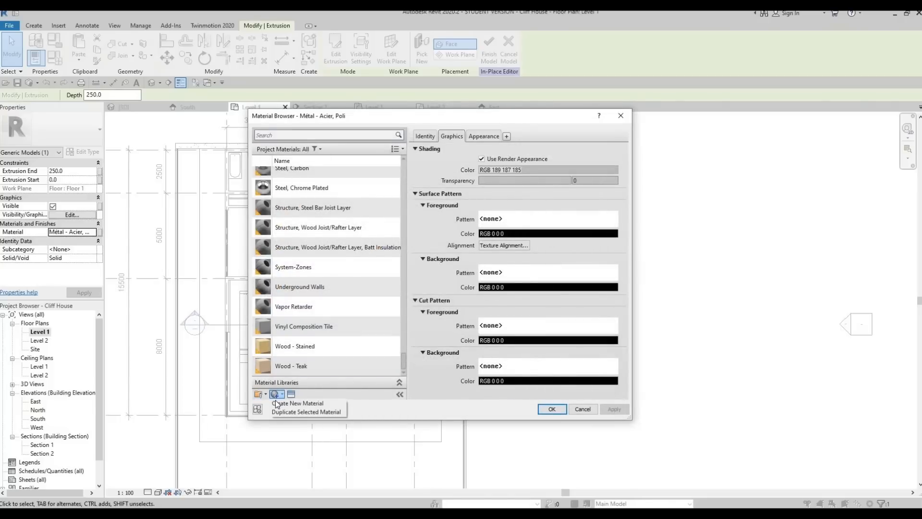
click(289, 395)
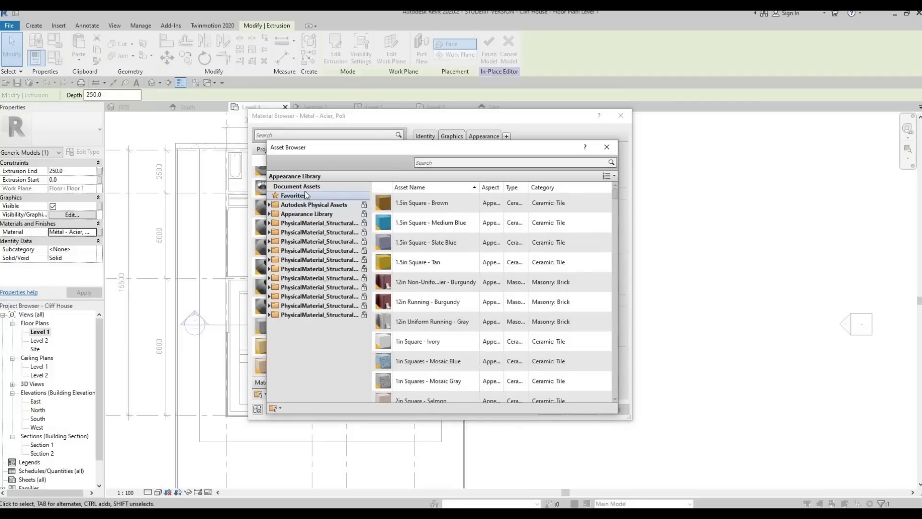
key(Escape)
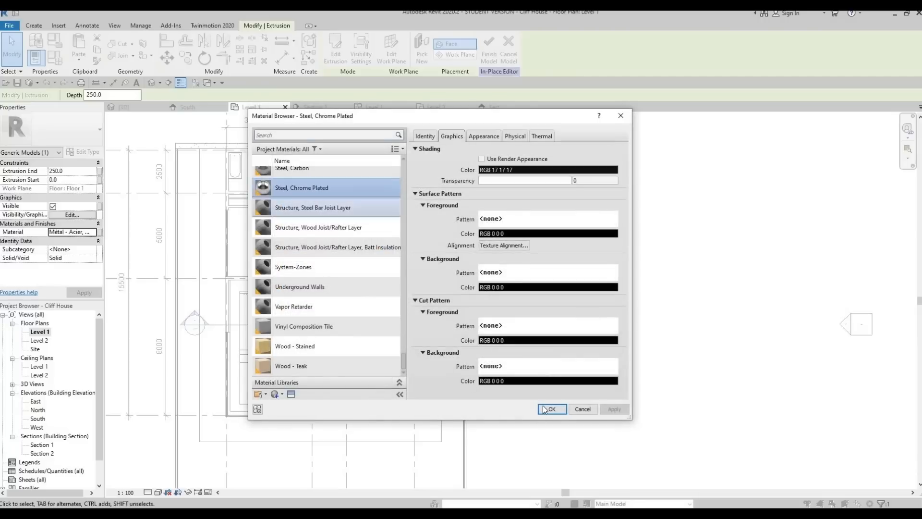
Assign the Steel, Chrome Plated material to the extrusion
key(Return)
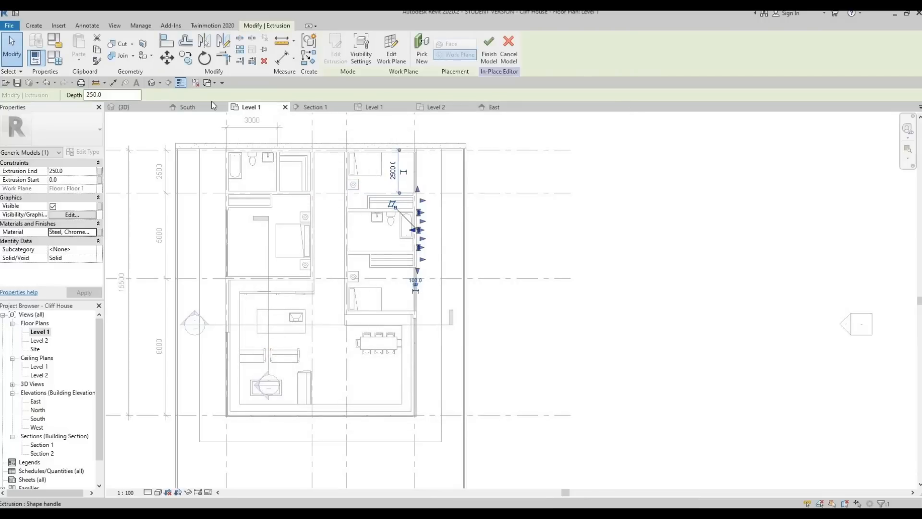
In the 3D view, stretch the notched extrusion up to the roof underside, to a height of about 2742 mm
click(142, 108)
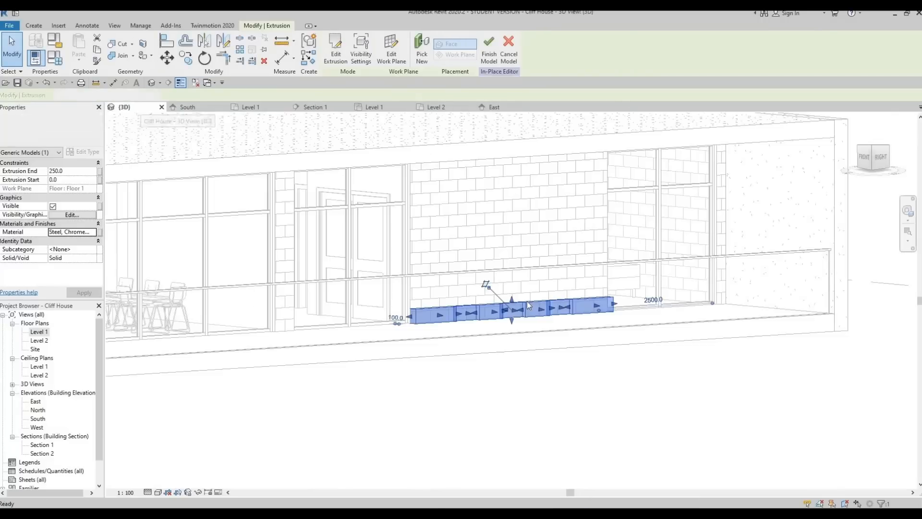
drag(513, 303, 514, 153)
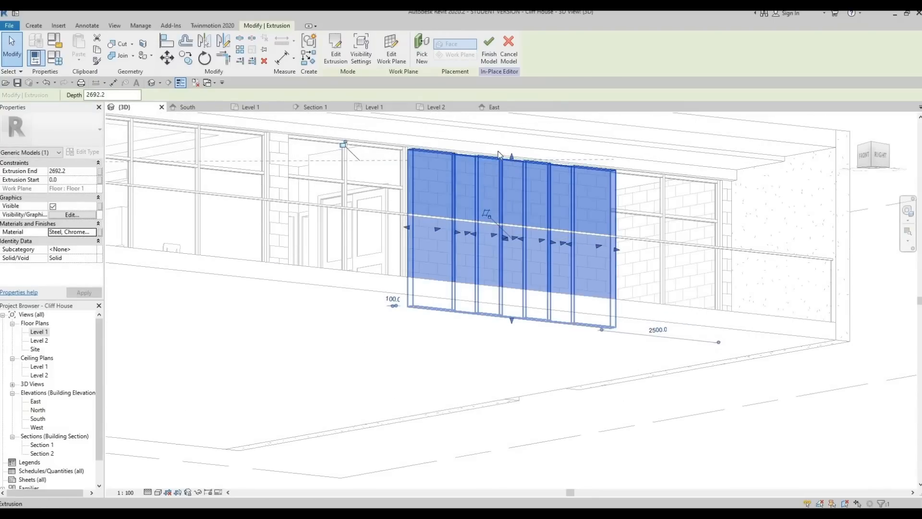
scroll(523, 166, up, 3)
scroll(523, 165, up, 2)
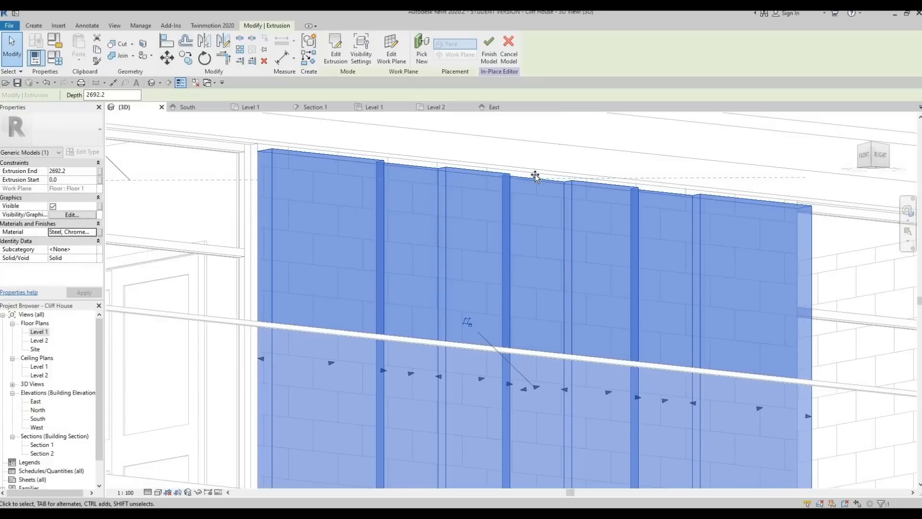
drag(534, 173, 535, 176)
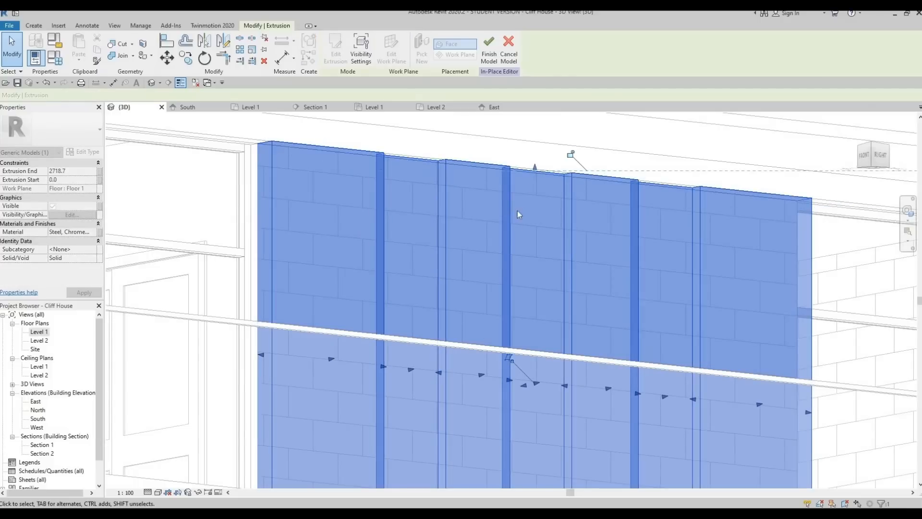
key(Escape)
Inspect the panel's upper edge against the roof from several angles and finish the in-place model
scroll(519, 274, down, 2)
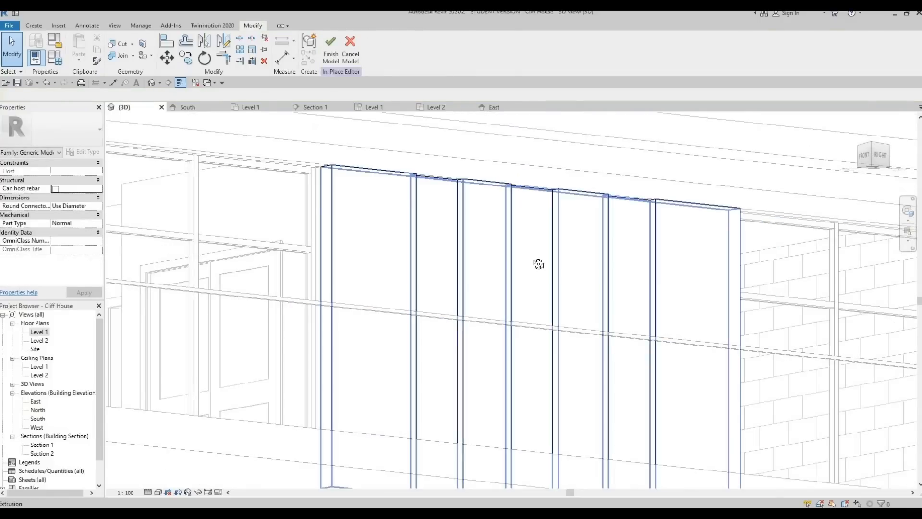
shift+middle_drag(548, 247, 361, 144)
scroll(368, 151, up, 4)
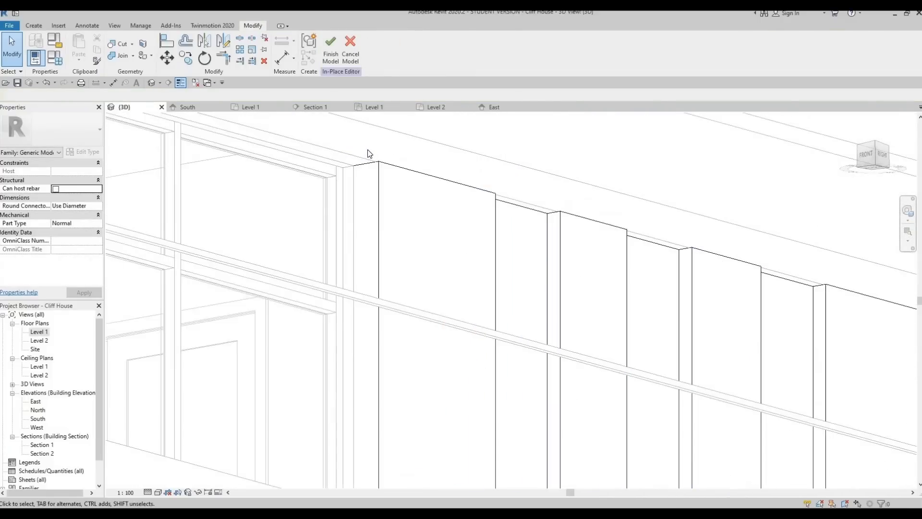
scroll(446, 373, down, 3)
shift+middle_drag(447, 372, 469, 319)
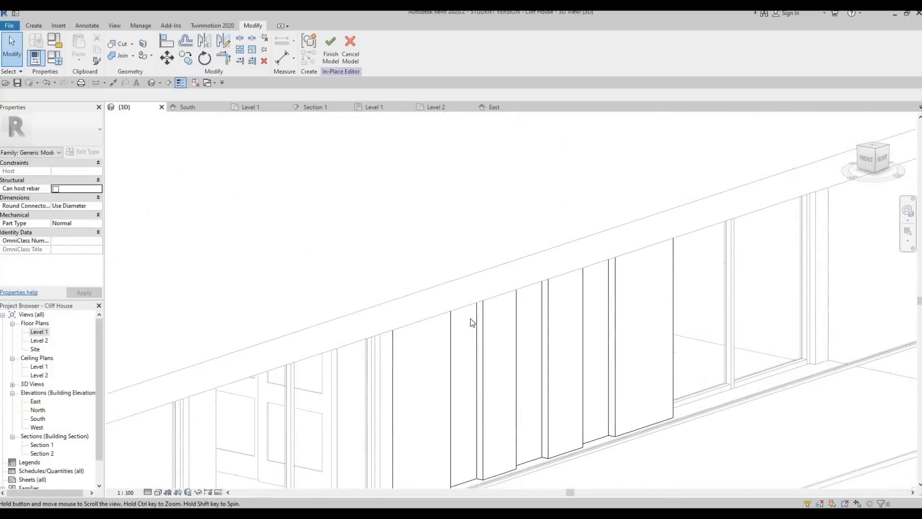
scroll(458, 338, up, 3)
click(456, 341)
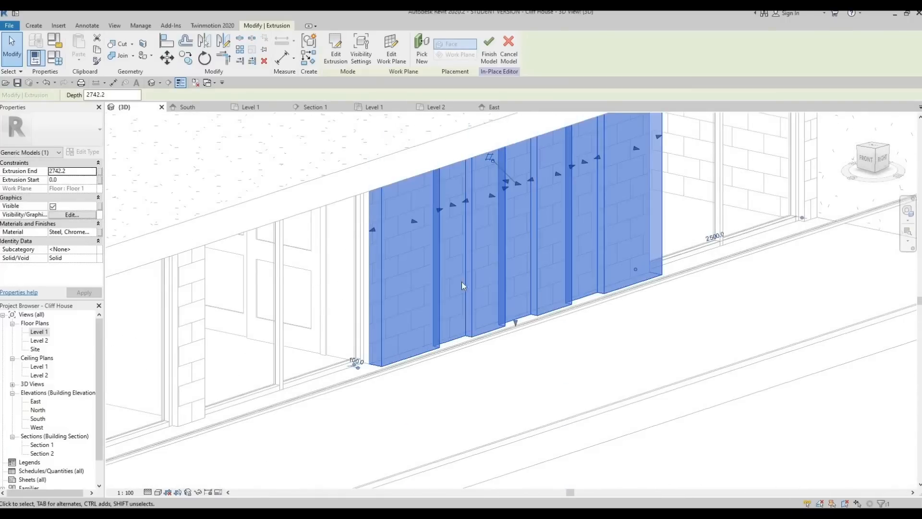
mouse_move(465, 283)
shift+middle_down()
mouse_move(508, 280)
mouse_move(524, 266)
mouse_move(457, 300)
mouse_move(461, 267)
mouse_move(463, 279)
shift+middle_up()
scroll(464, 279, down, 3)
click(489, 48)
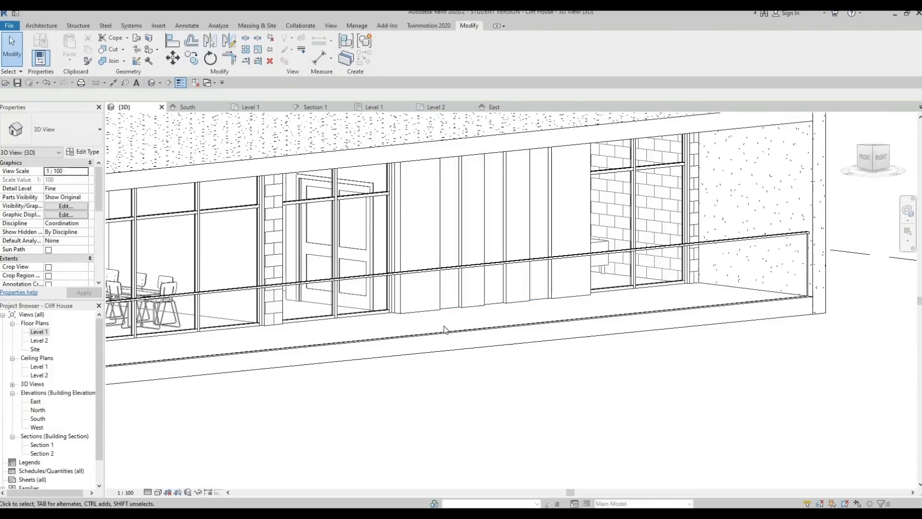
Examine the steel panel and the masonry wall areas on the opposite facade that still lack cladding
shift+middle_drag(438, 302, 512, 242)
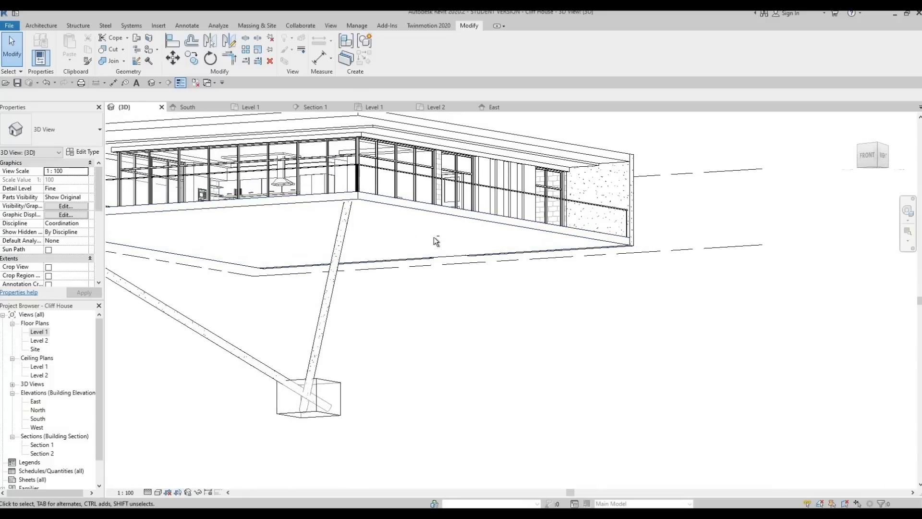
shift+middle_drag(434, 237, 550, 263)
scroll(558, 230, up, 2)
shift+middle_drag(495, 283, 441, 289)
key(Tab)
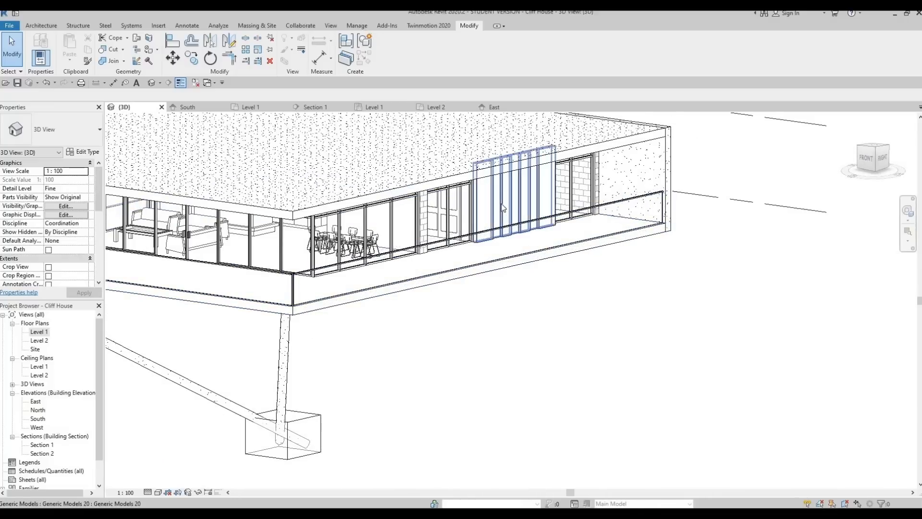
click(372, 287)
shift+middle_drag(597, 289, 330, 240)
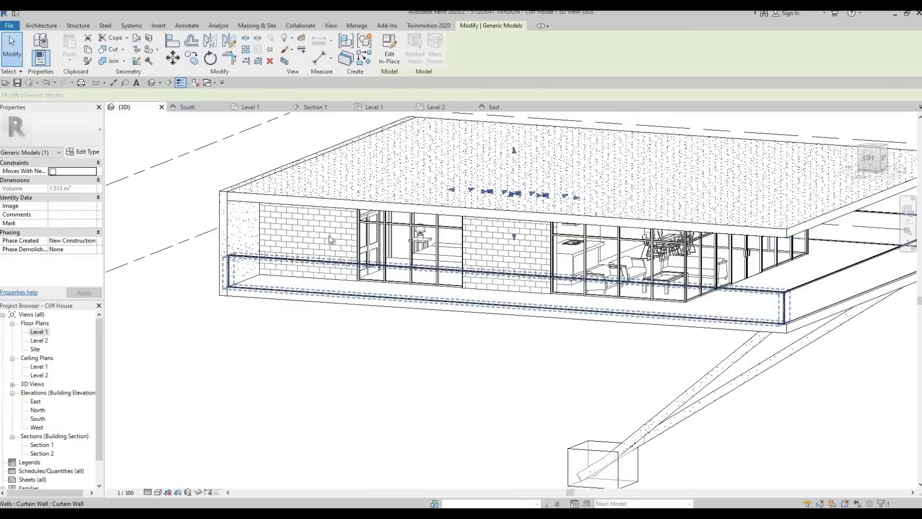
shift+middle_drag(413, 269, 446, 267)
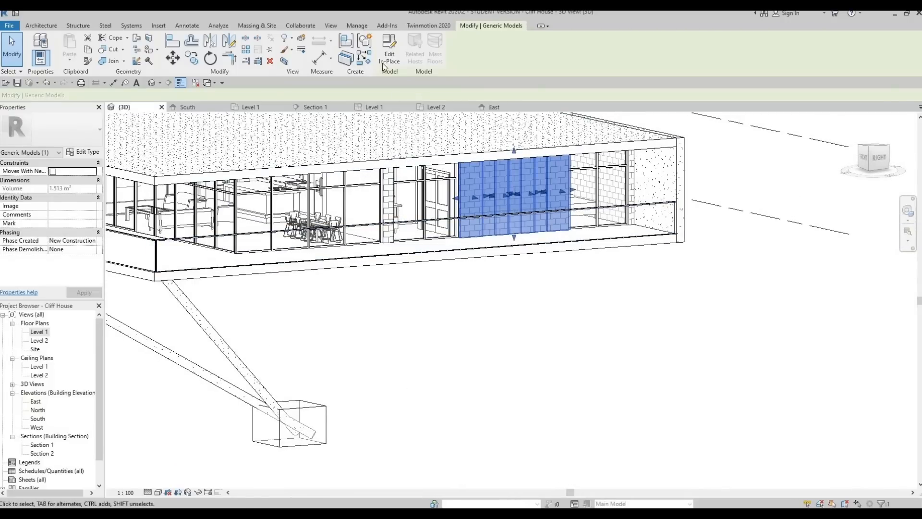
Edit the steel panel in place and open its extrusion sketch in the Level 1 floor plan
click(482, 203)
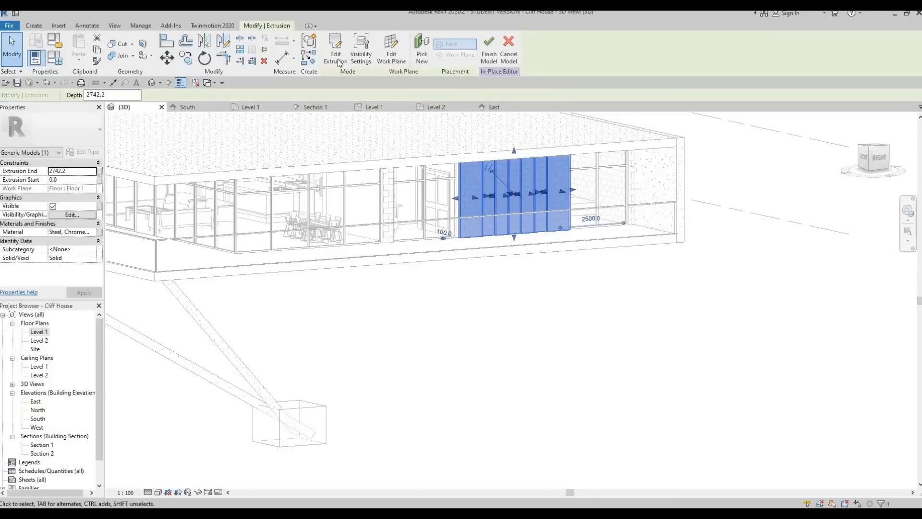
click(338, 58)
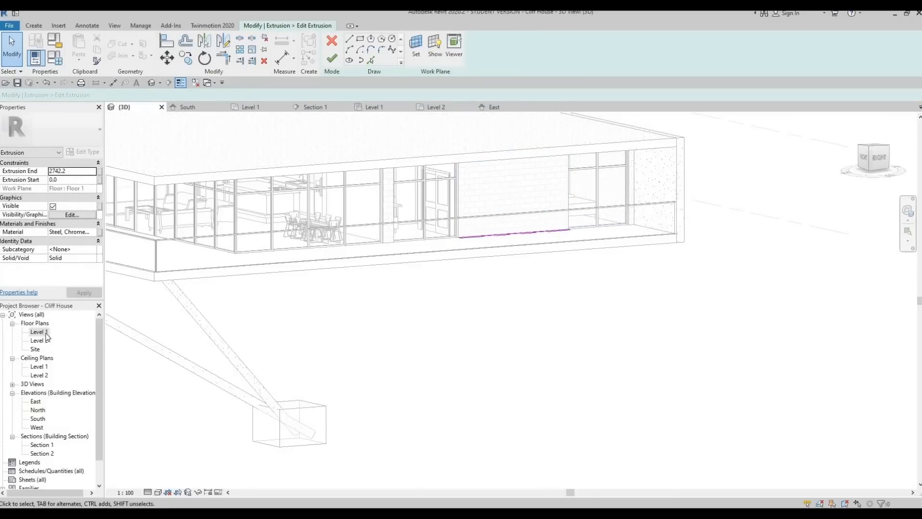
double_click(39, 331)
scroll(416, 203, up, 3)
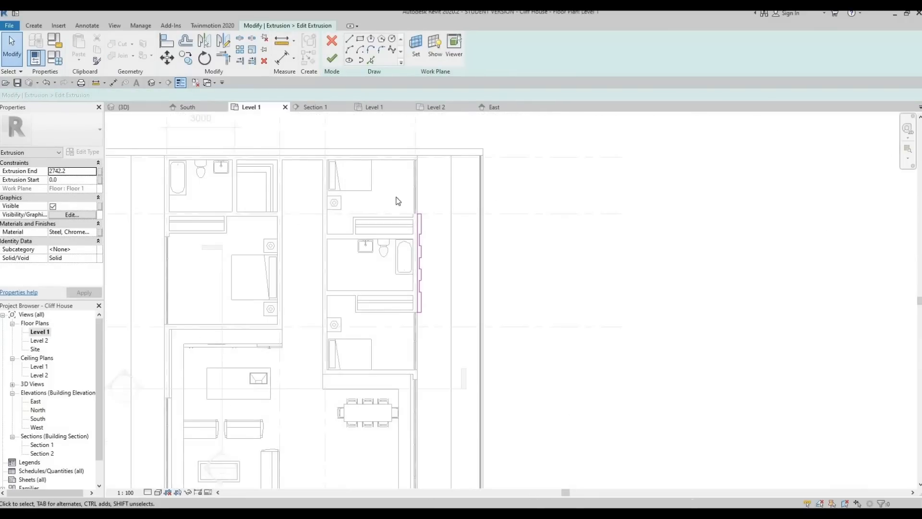
Copy the whole notched panel profile across the house to just outside the opposite bedroom facade
drag(436, 319, 392, 195)
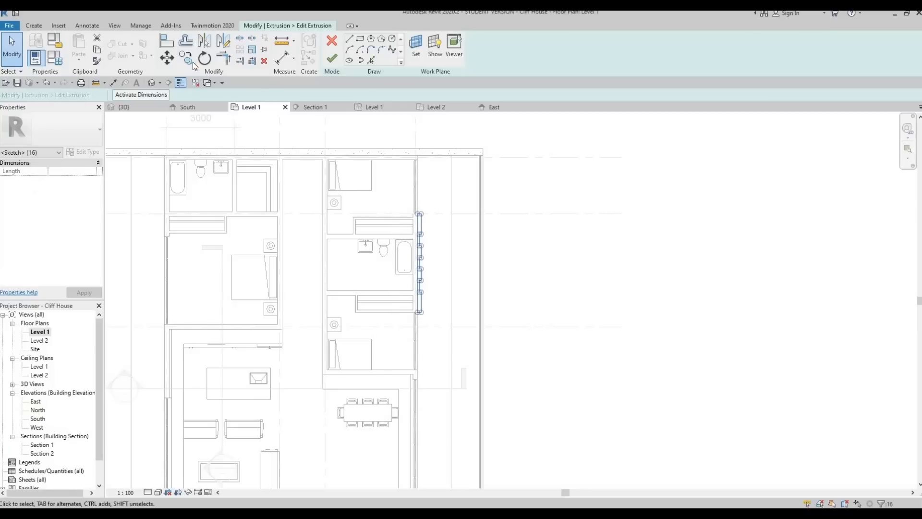
click(416, 246)
middle_drag(150, 240, 306, 249)
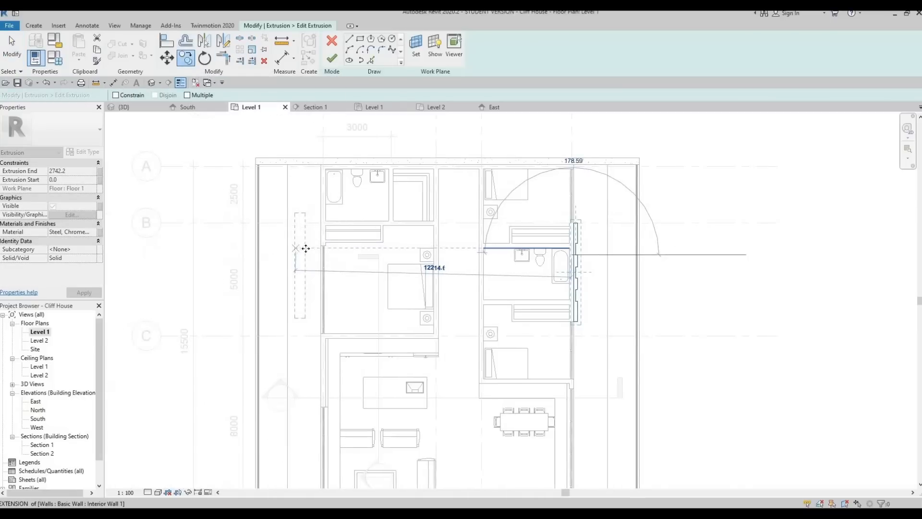
click(307, 251)
key(Escape)
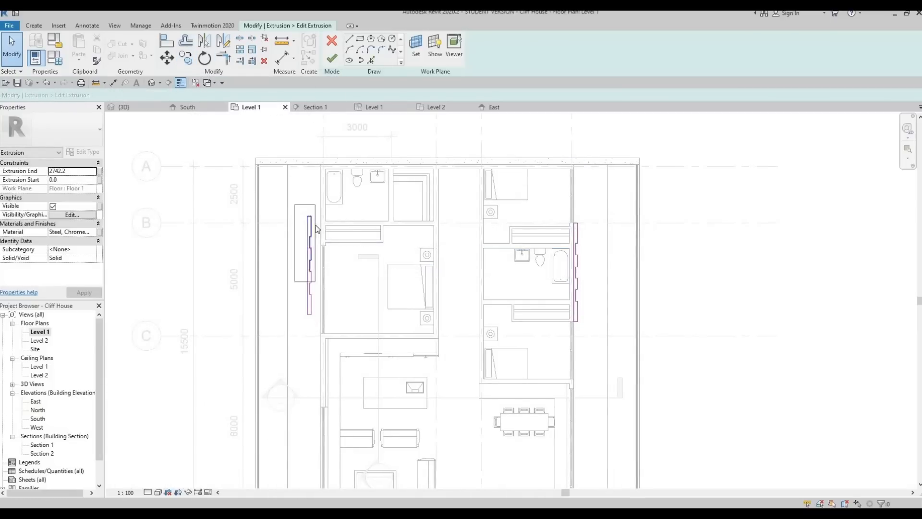
Rotate the copied profile half a turn so its notches face away from the building
key(r)
key(o)
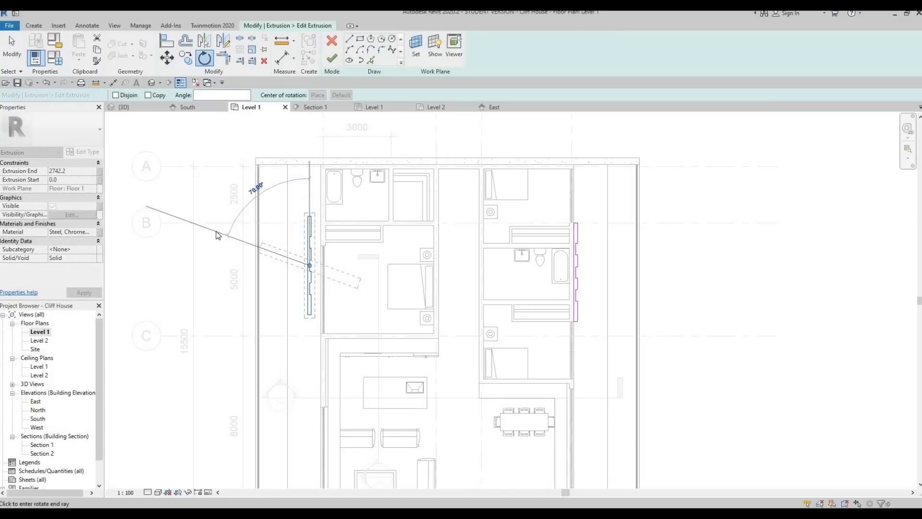
key(Escape)
key(Escape)
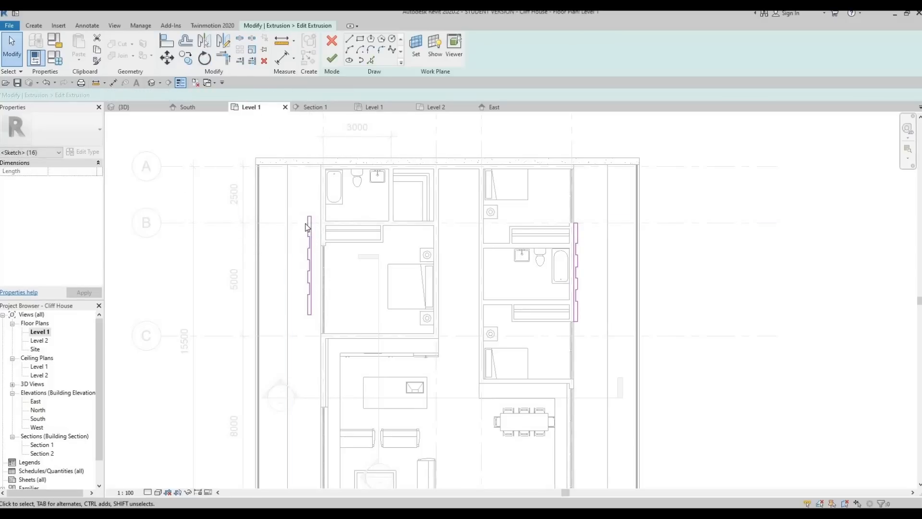
Move the rotated profile against the outer wall face beside the ensuite bathroom
scroll(308, 224, up, 1)
key(Tab)
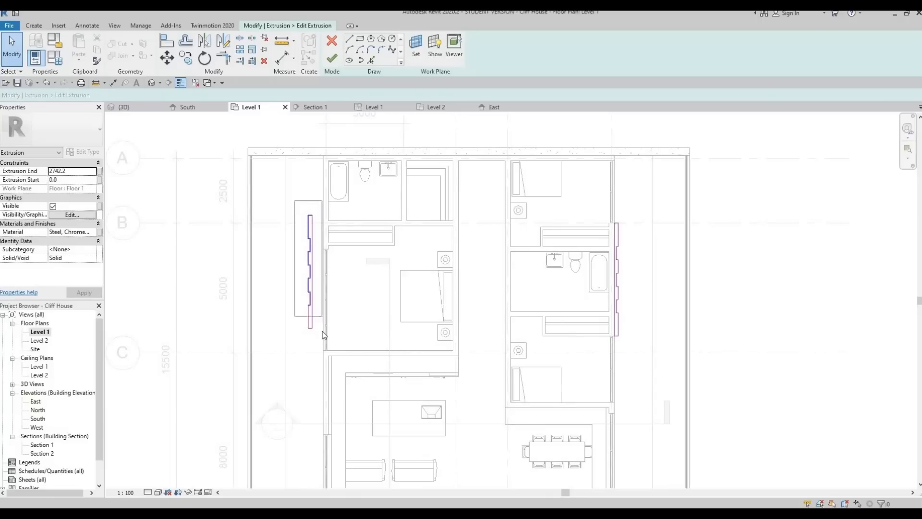
click(322, 330)
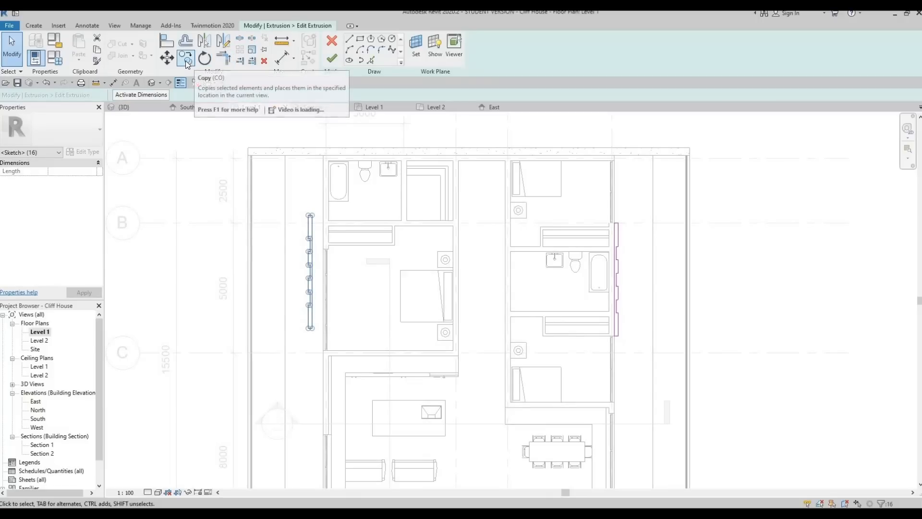
click(170, 59)
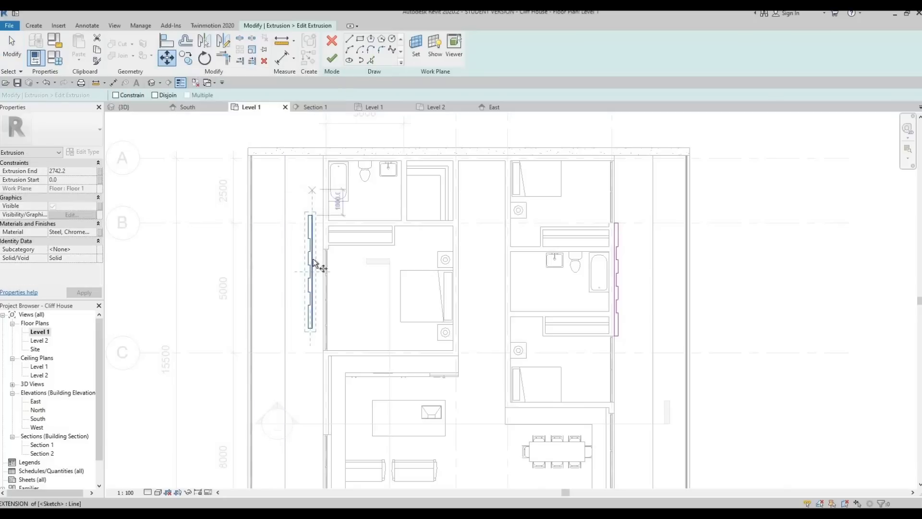
scroll(315, 194, up, 1)
click(312, 298)
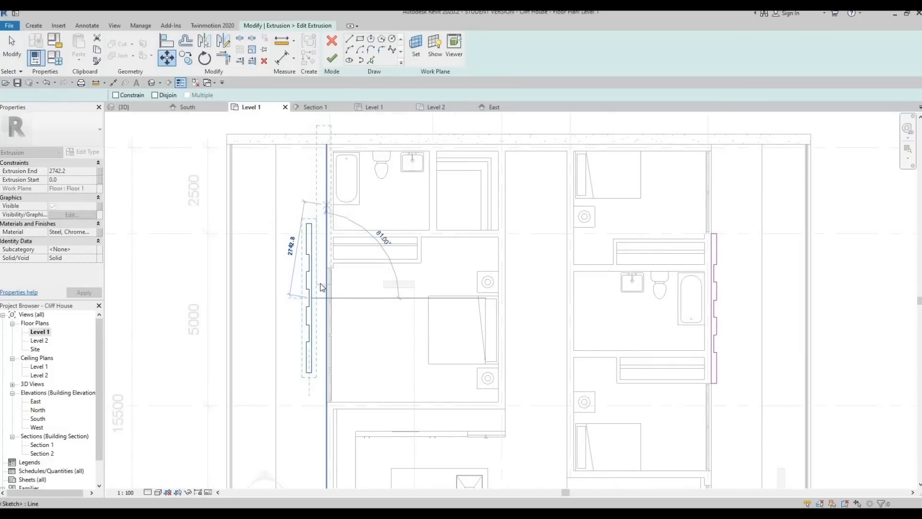
click(327, 217)
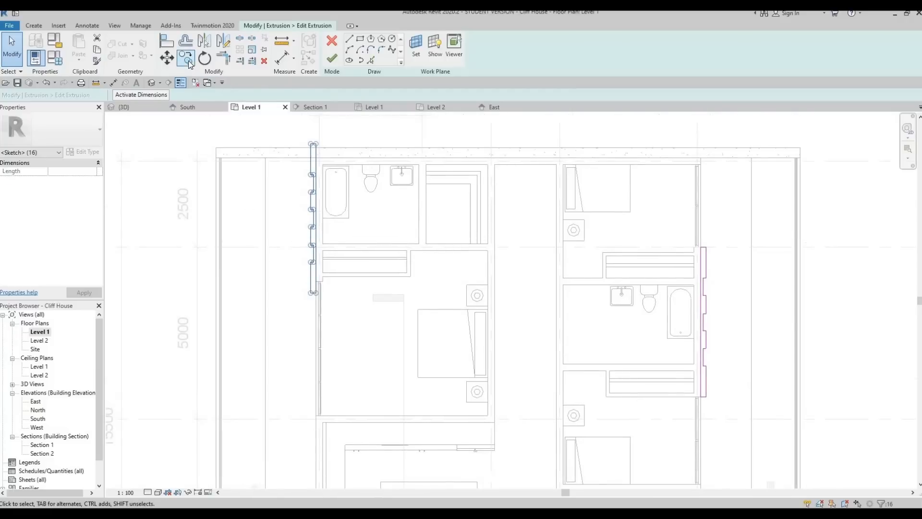
Copy the profile about 7200 mm along the same facade to the wall section beside the kitchen
click(187, 58)
scroll(315, 218, up, 1)
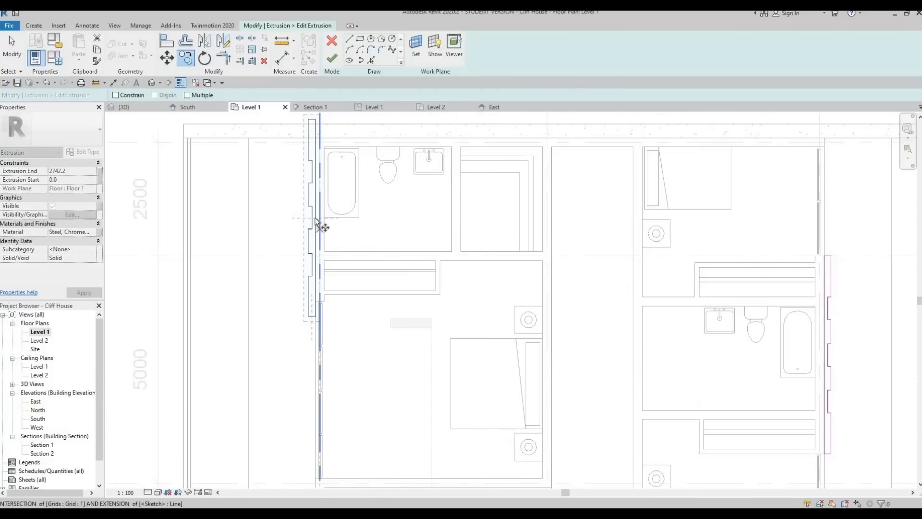
click(315, 219)
middle_drag(321, 428, 330, 331)
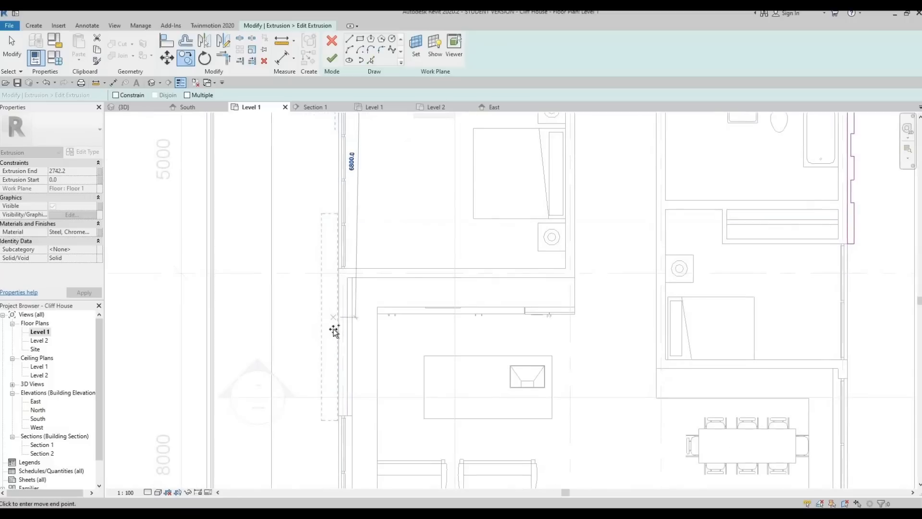
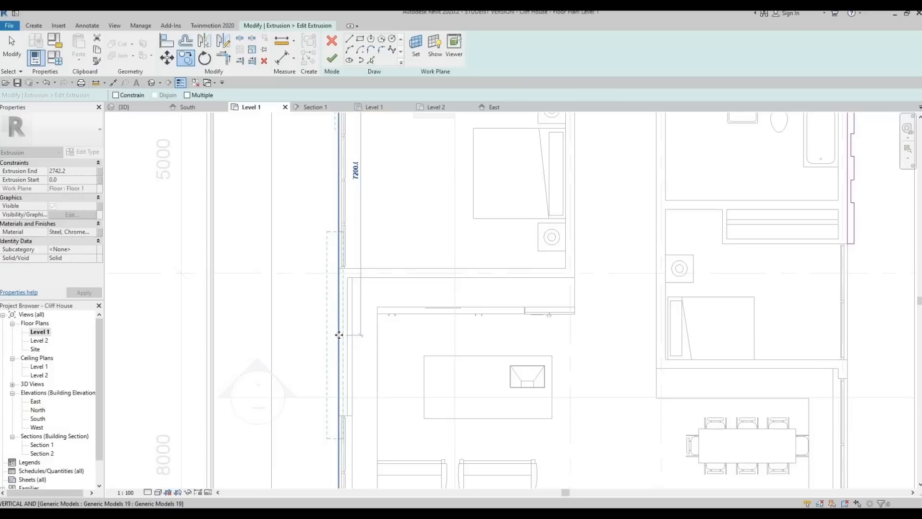
click(329, 355)
key(Escape)
Nudge the kitchen profile's upper end line down to shorten its first segment to 300 mm
middle_drag(335, 299, 332, 288)
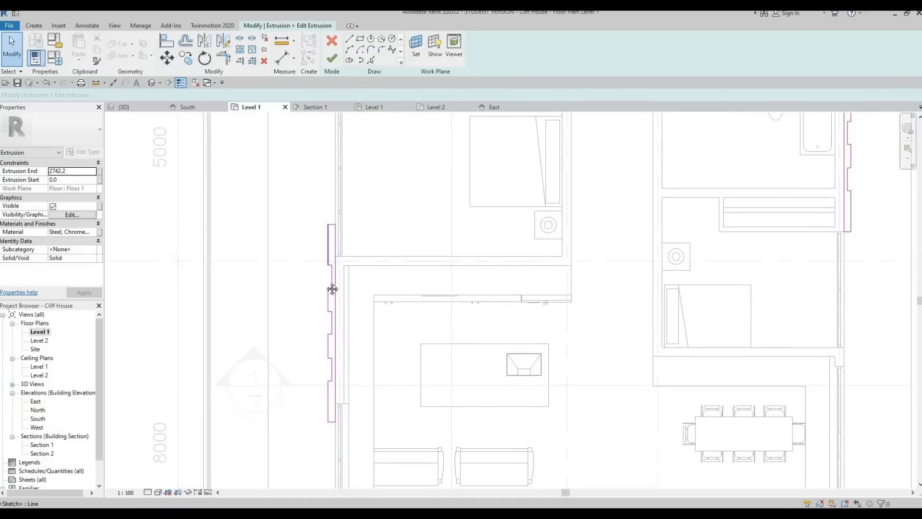
scroll(321, 276, up, 2)
scroll(309, 195, down, 1)
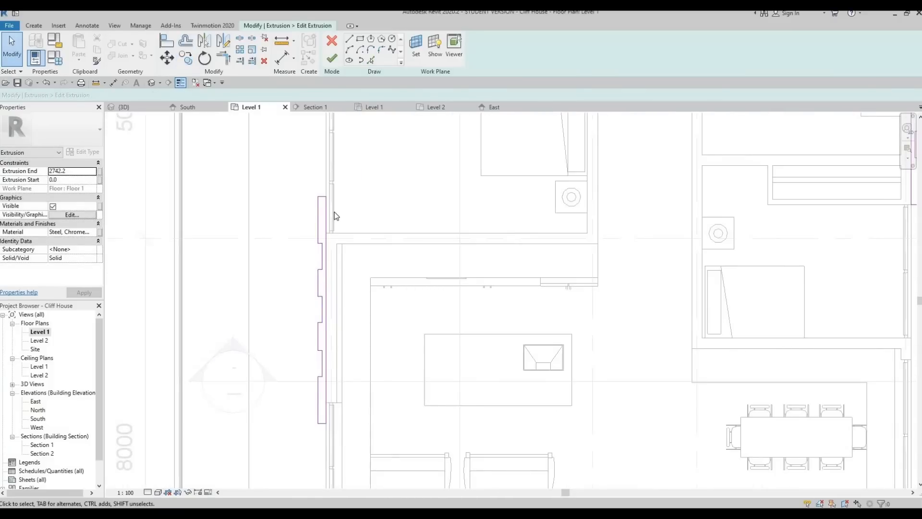
drag(303, 181, 334, 212)
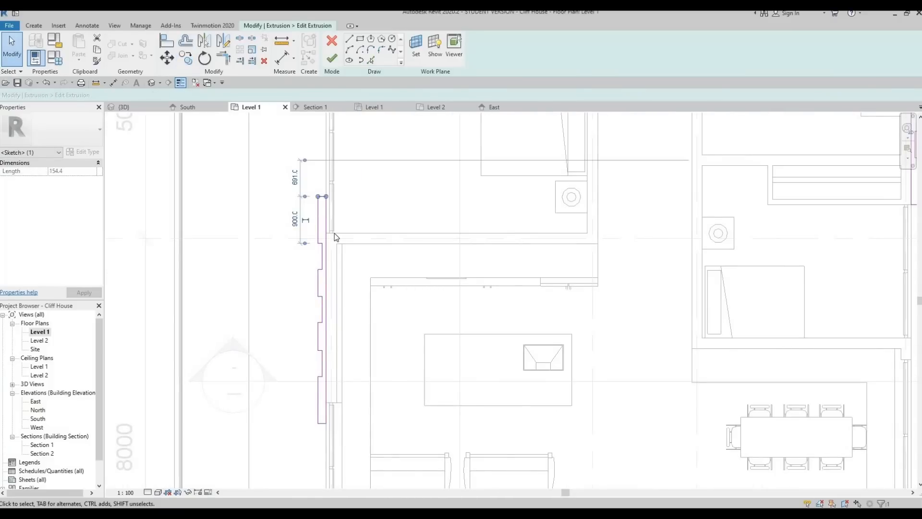
key(Down)
key(Down)
key(Down)
key(Down)
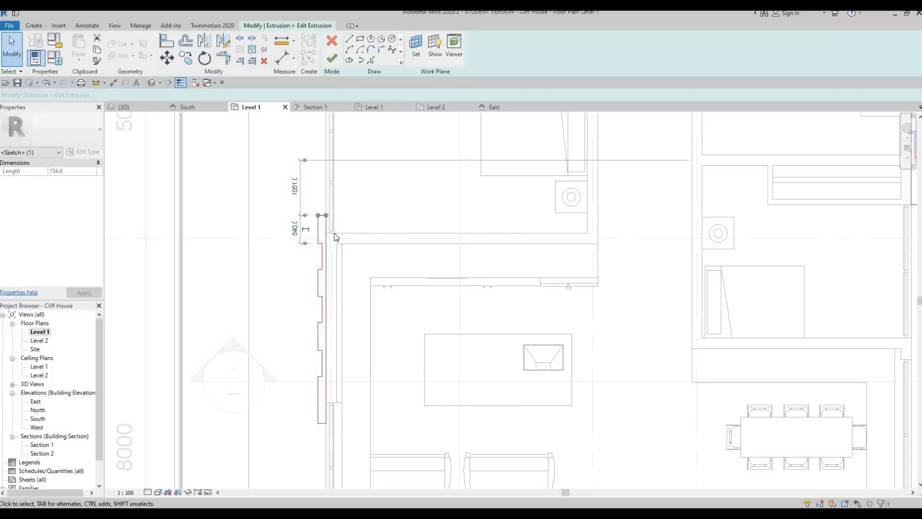
key(Down)
key(Down)
key(Down)
key(Down)
scroll(334, 232, up, 4)
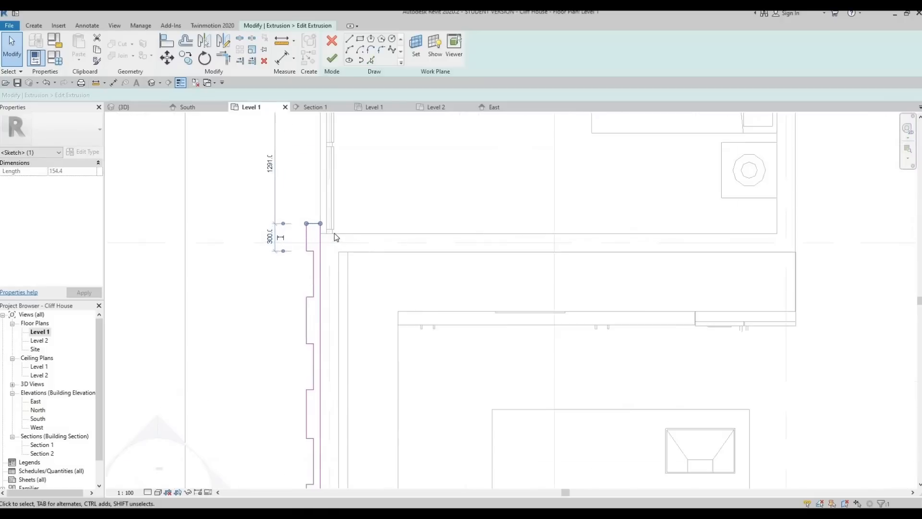
key(a)
key(l)
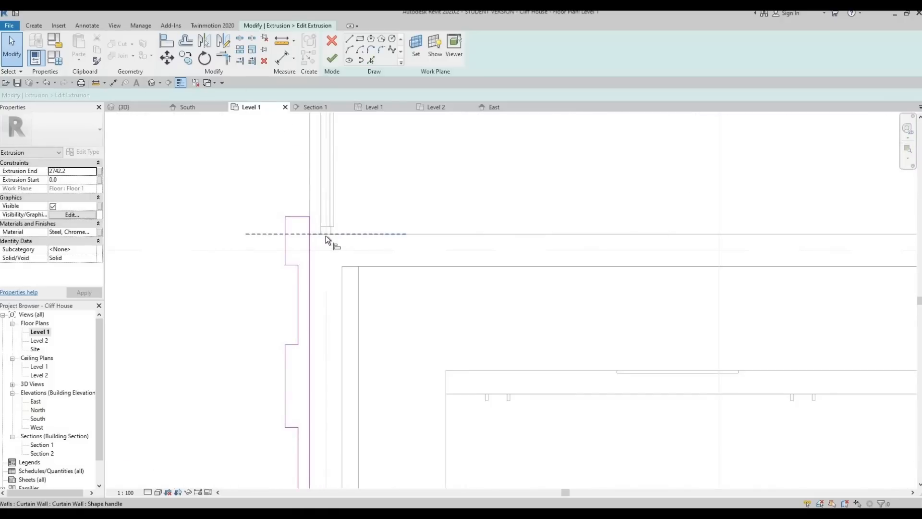
click(325, 236)
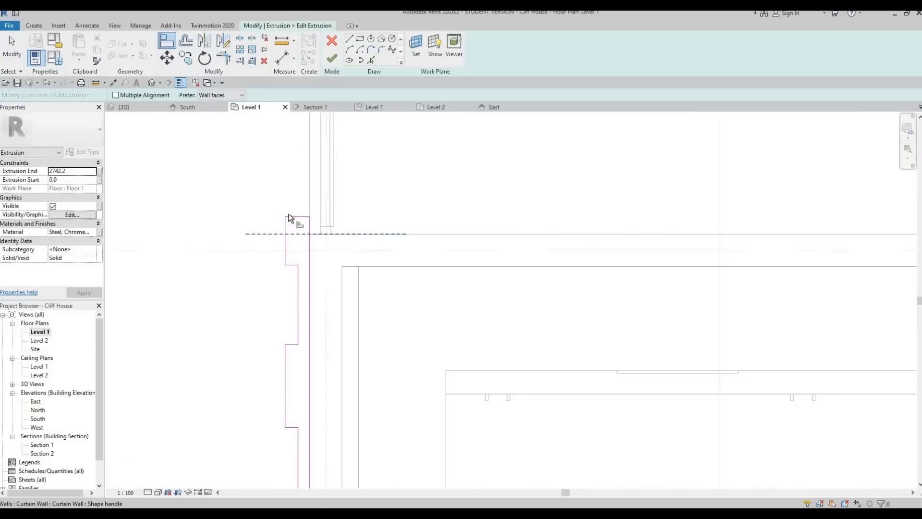
click(322, 235)
key(Escape)
key(Escape)
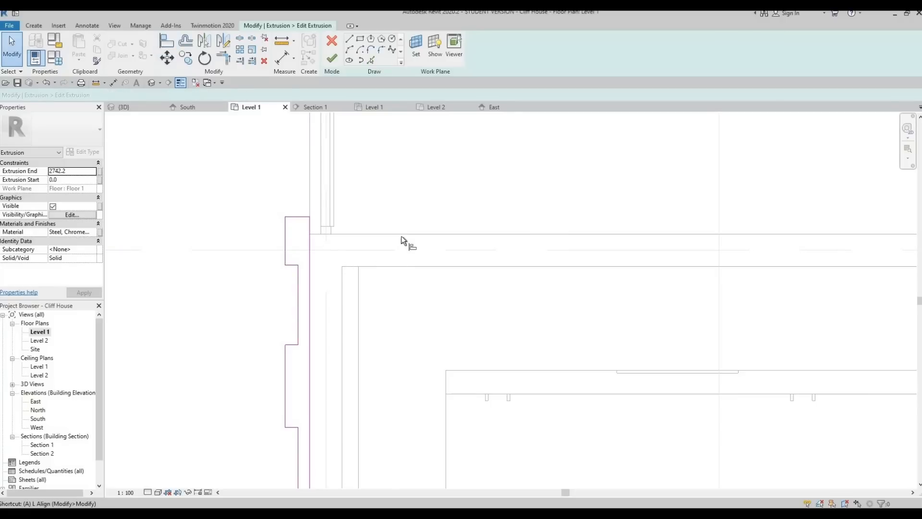
Align the kitchen profile's upper end line with the bedroom-side face of the wall between bedroom and kitchen
key(l)
click(323, 234)
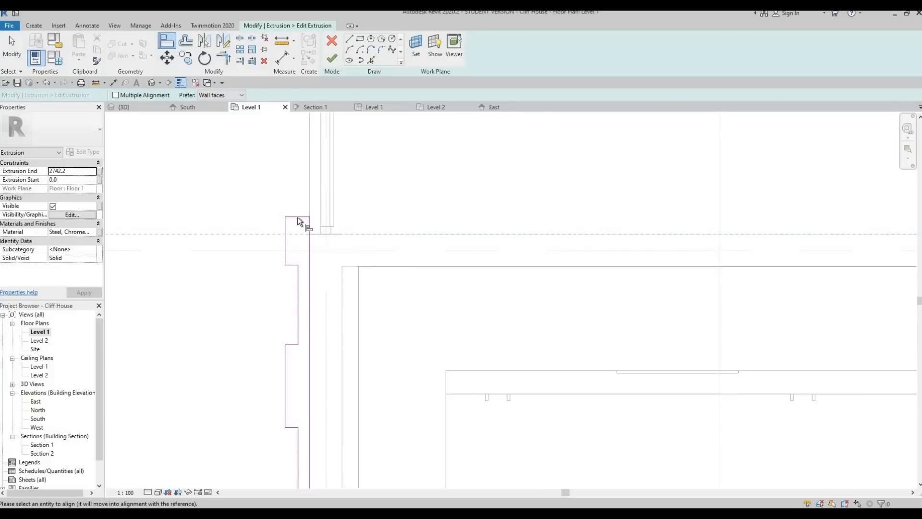
click(297, 217)
scroll(339, 231, down, 3)
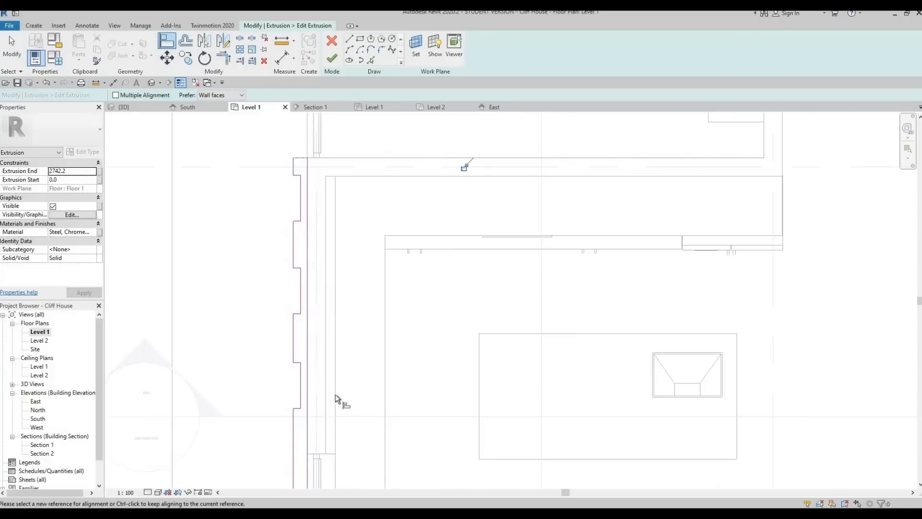
middle_drag(335, 394, 344, 376)
click(338, 376)
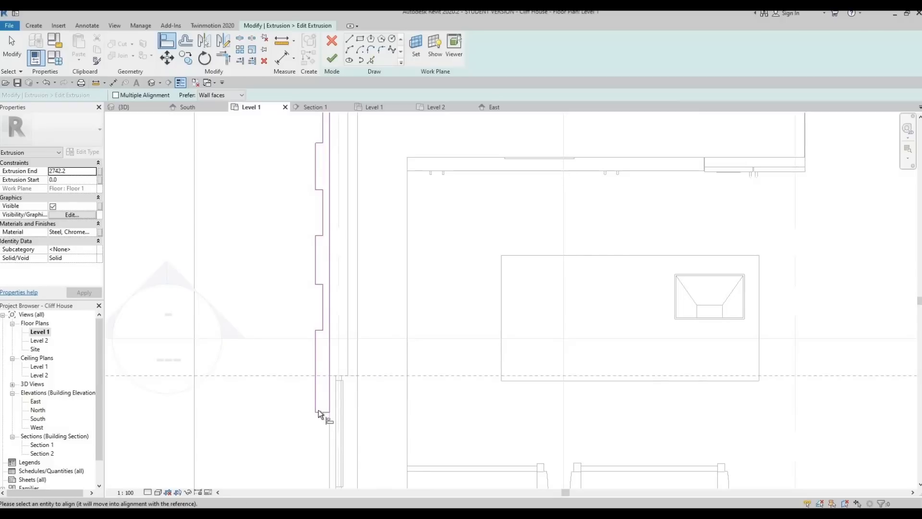
key(Escape)
key(Escape)
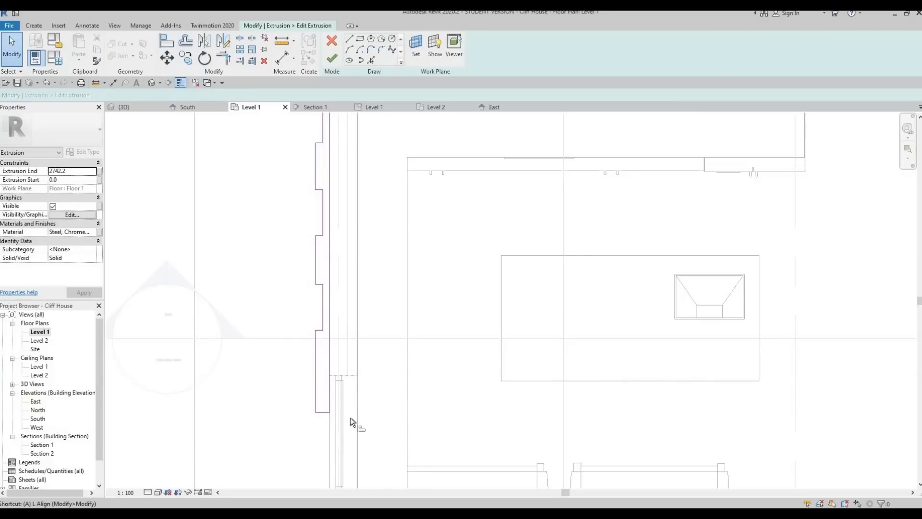
Align the kitchen profile's lower end line with the end of the kitchen's exterior wall, where the glazing begins
key(a)
key(l)
click(351, 378)
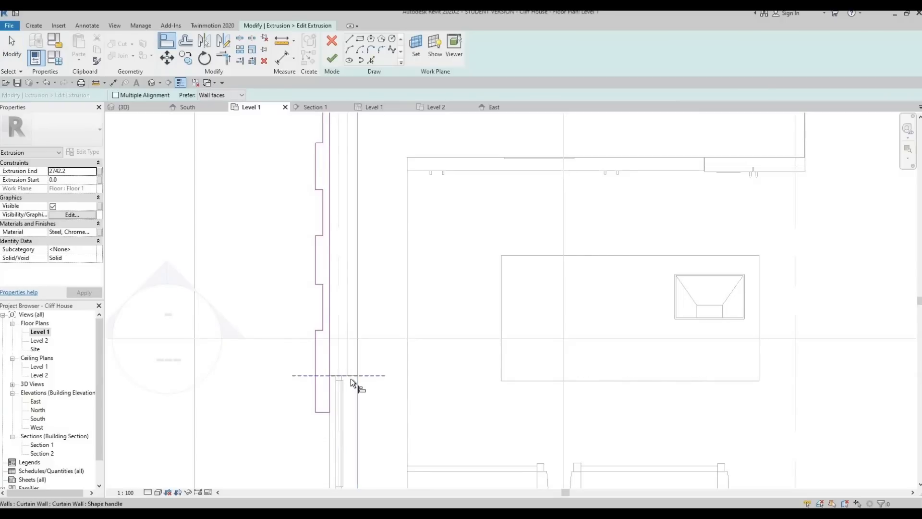
click(351, 379)
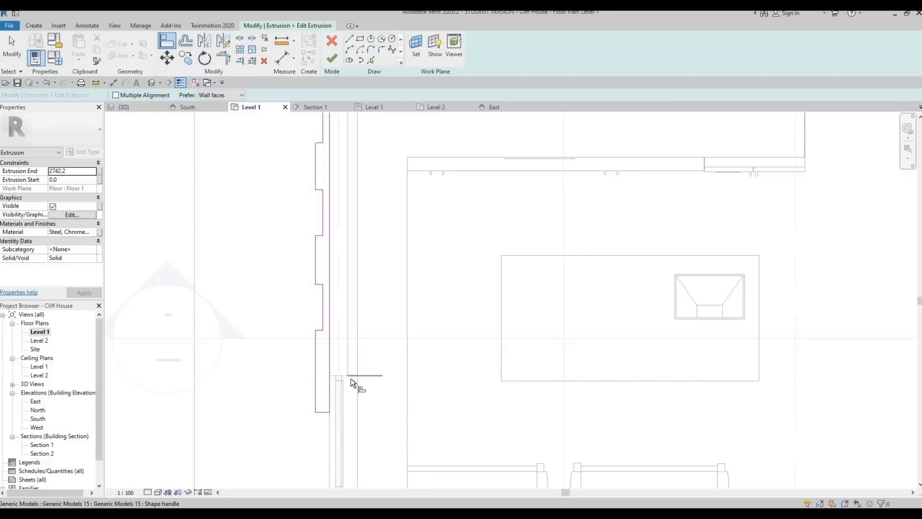
click(324, 413)
scroll(320, 337, down, 3)
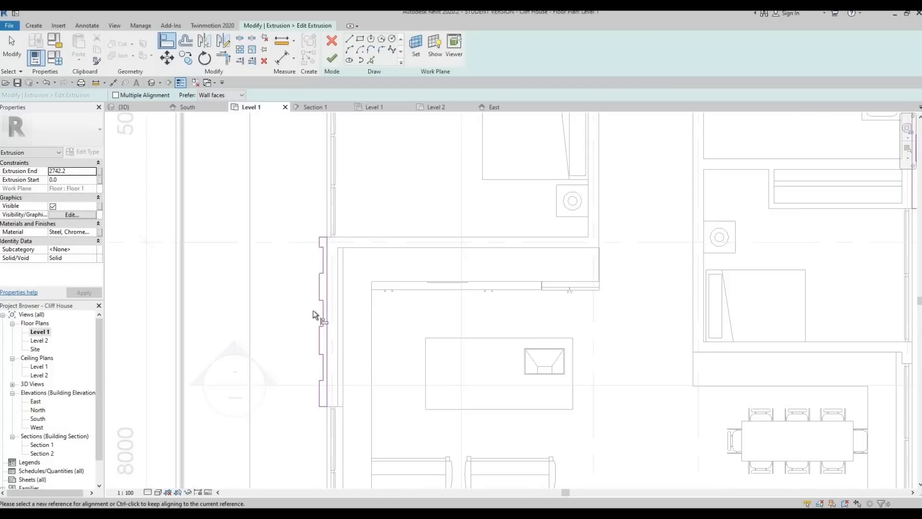
Nudge all the notch lines of the kitchen profile down along the facade to even out its two end segments
scroll(286, 163, up, 2)
key(Escape)
key(Escape)
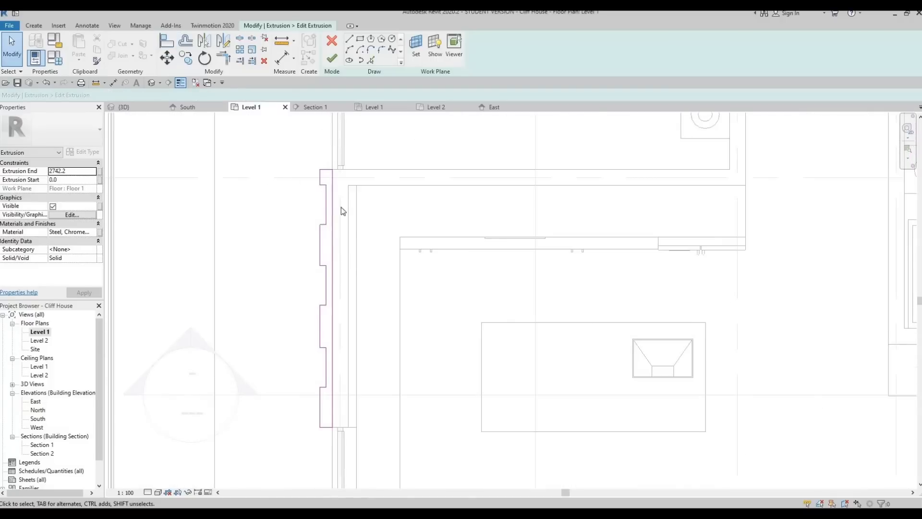
drag(356, 367, 355, 402)
key(Down)
key(Down)
key(Down)
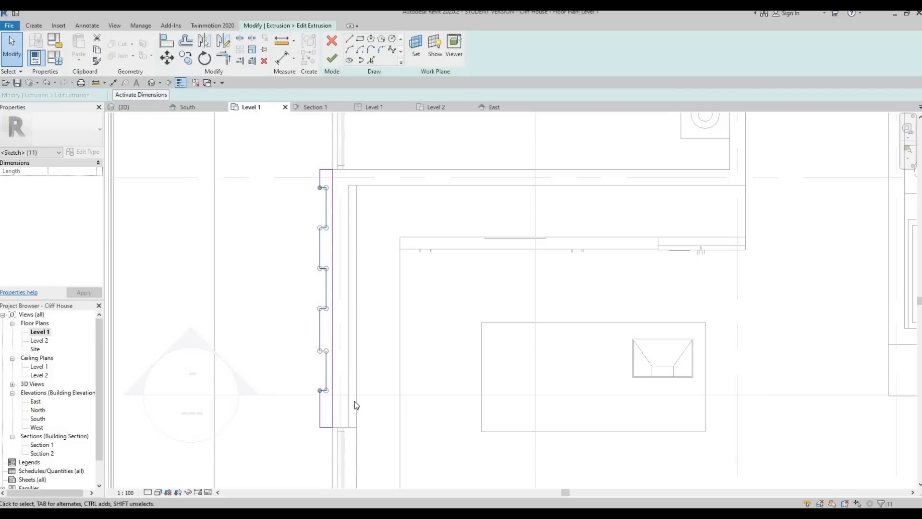
key(Down)
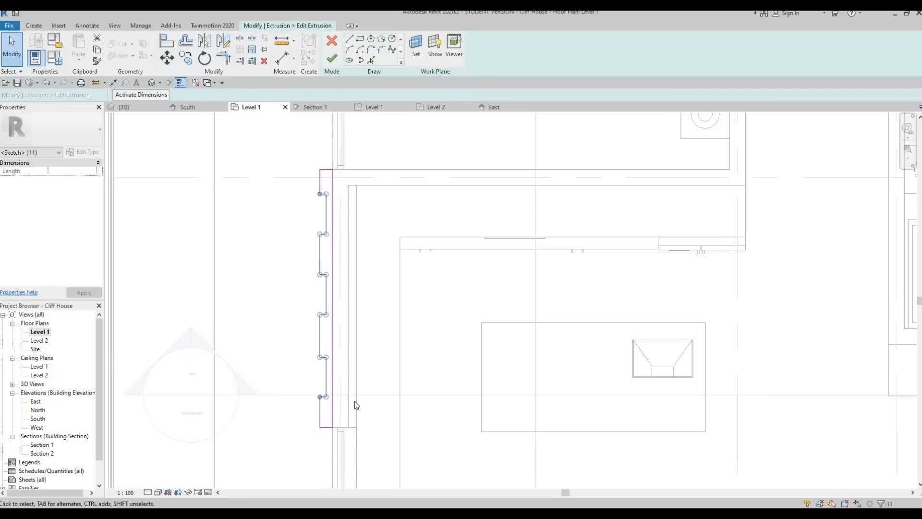
key(Down)
key(Down)
key(Escape)
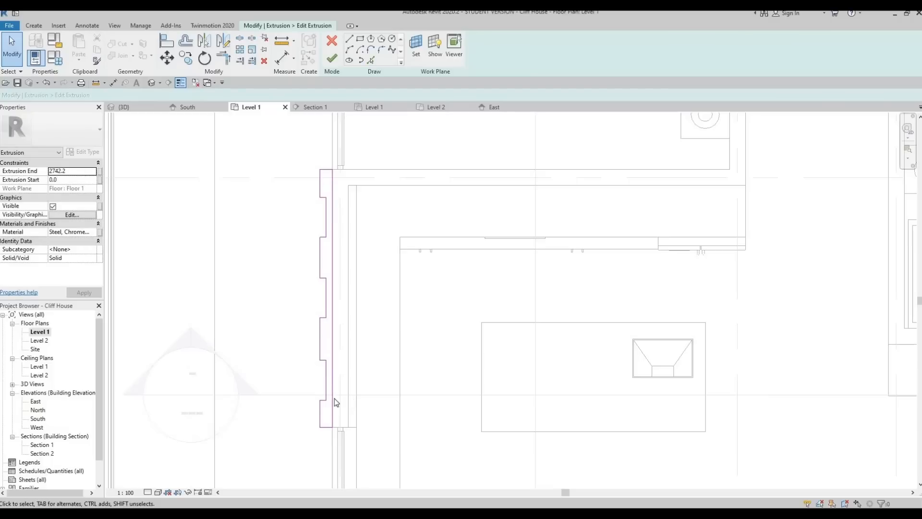
Align the upper end line of the profile beside the bathroom with the inner face of the concrete end wall
middle_drag(348, 431, 348, 492)
scroll(341, 352, down, 5)
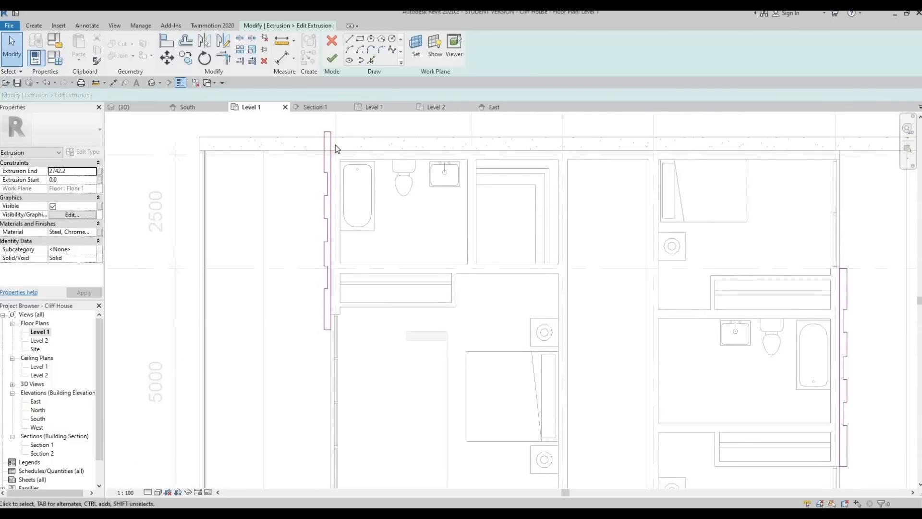
scroll(336, 145, up, 3)
scroll(361, 180, up, 2)
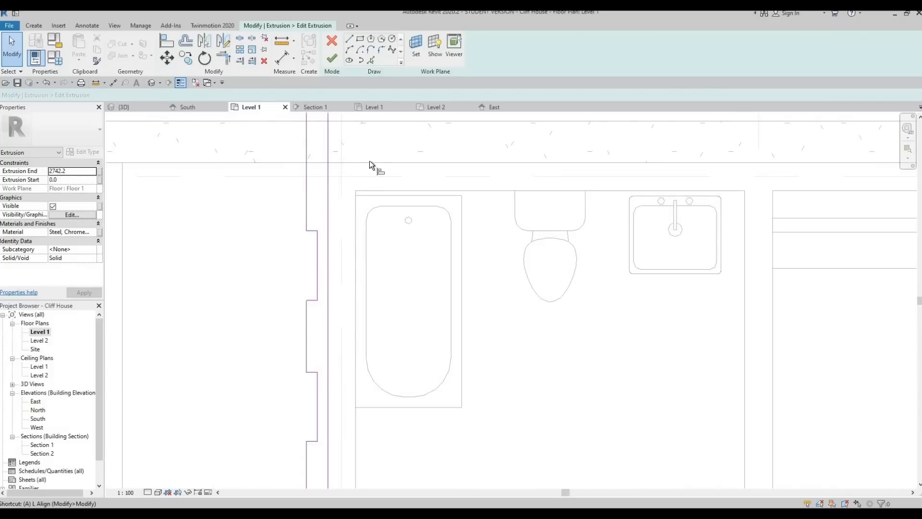
key(l)
scroll(323, 192, up, 3)
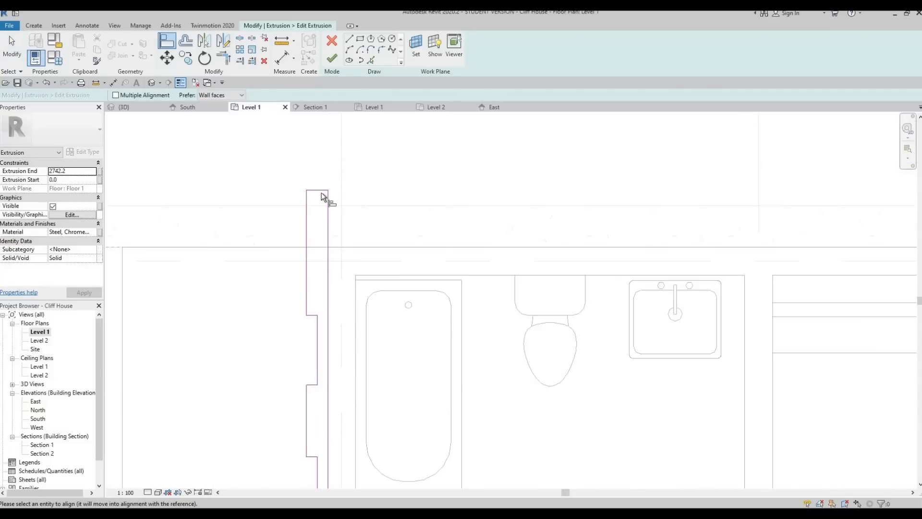
click(321, 190)
scroll(372, 331, down, 2)
Align the lower end line of the profile beside the bathroom with the exterior wall's end, where the bedroom glazing begins
middle_drag(366, 457, 375, 294)
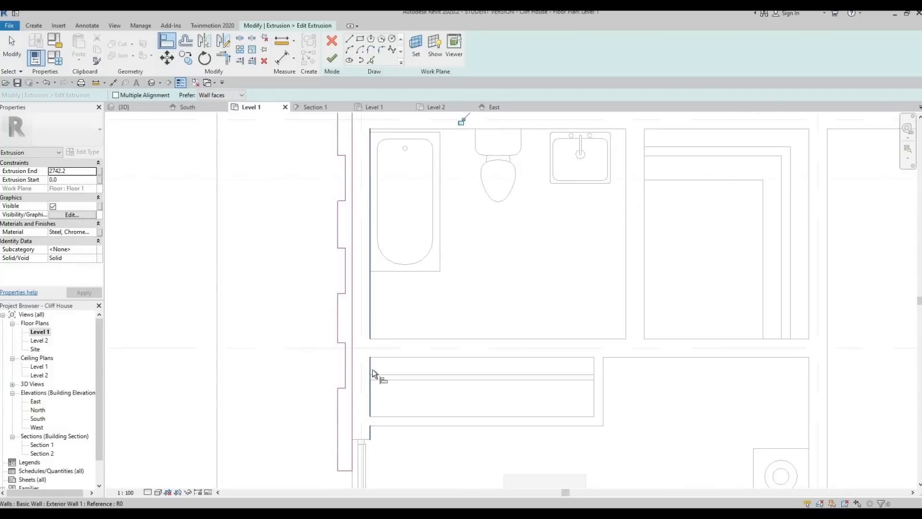
middle_drag(361, 441, 369, 378)
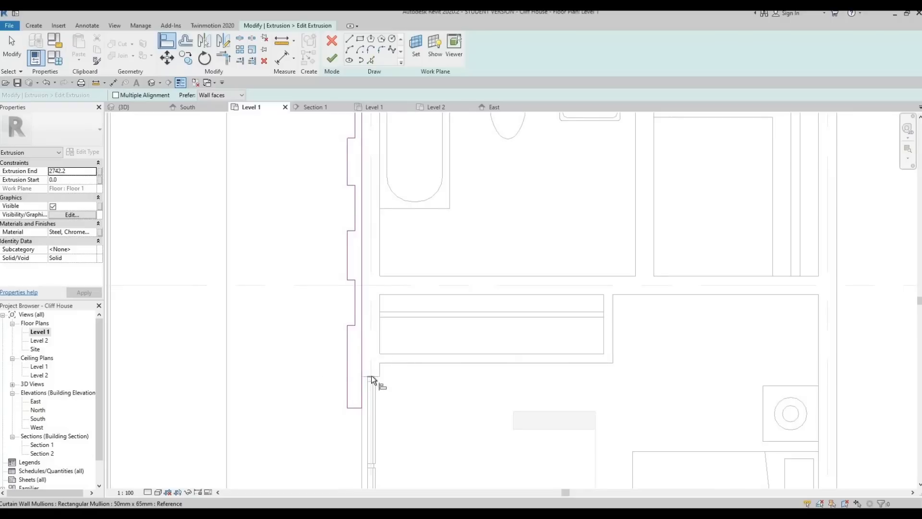
click(370, 375)
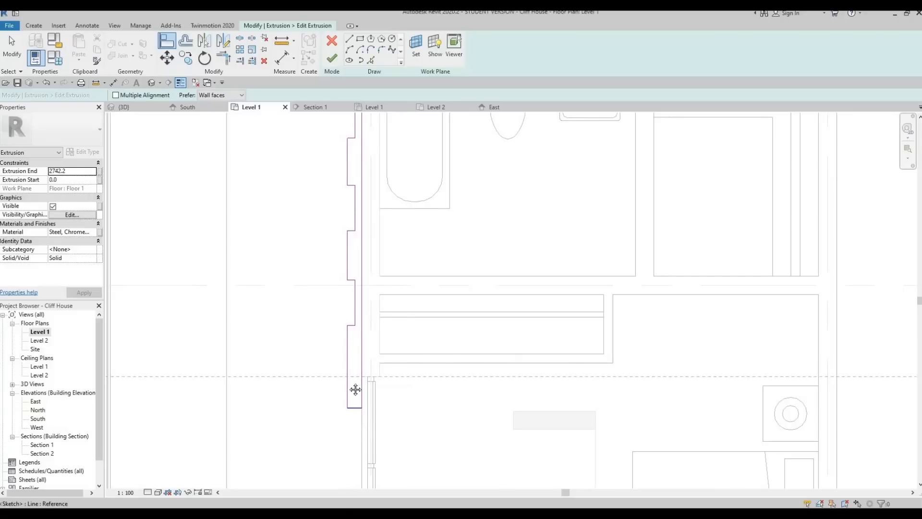
click(356, 407)
middle_drag(349, 368, 349, 396)
scroll(349, 385, down, 2)
key(Escape)
key(Escape)
Nudge all the notch lines of the profile beside the bathroom slightly down between its aligned ends
scroll(331, 216, up, 1)
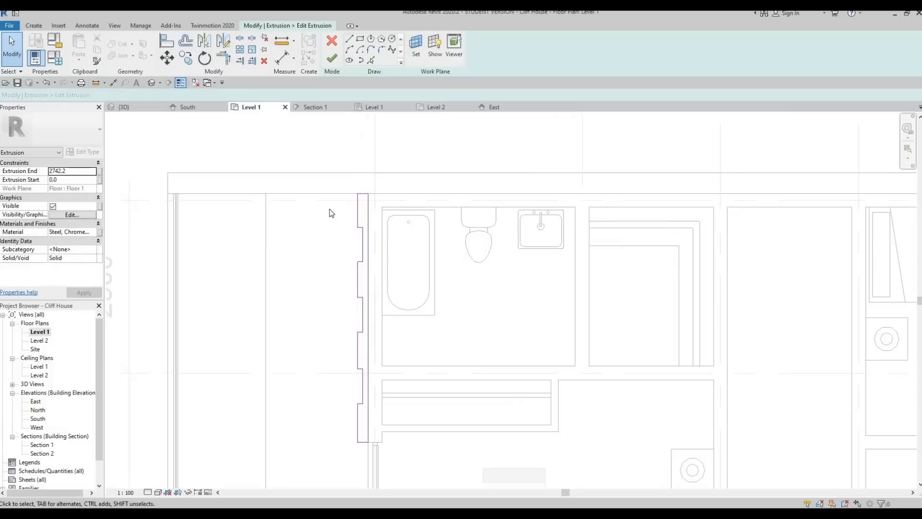
drag(328, 208, 391, 429)
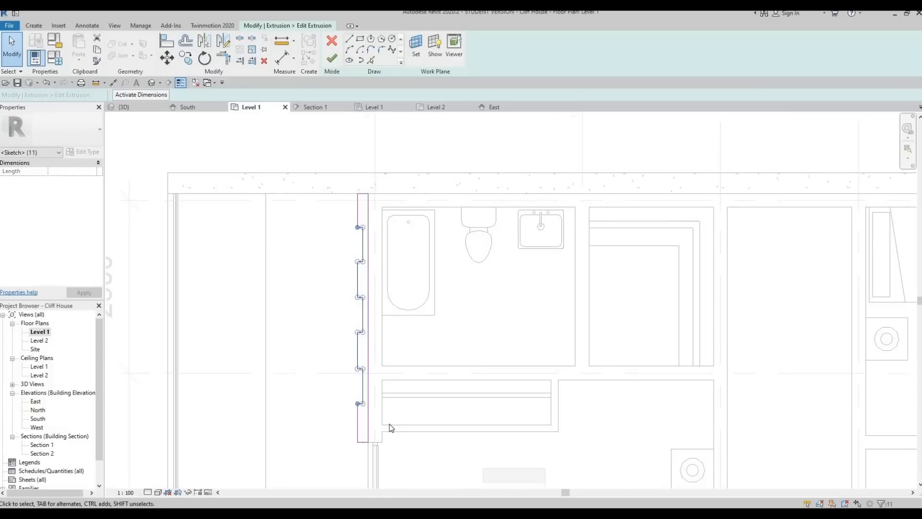
click(307, 273)
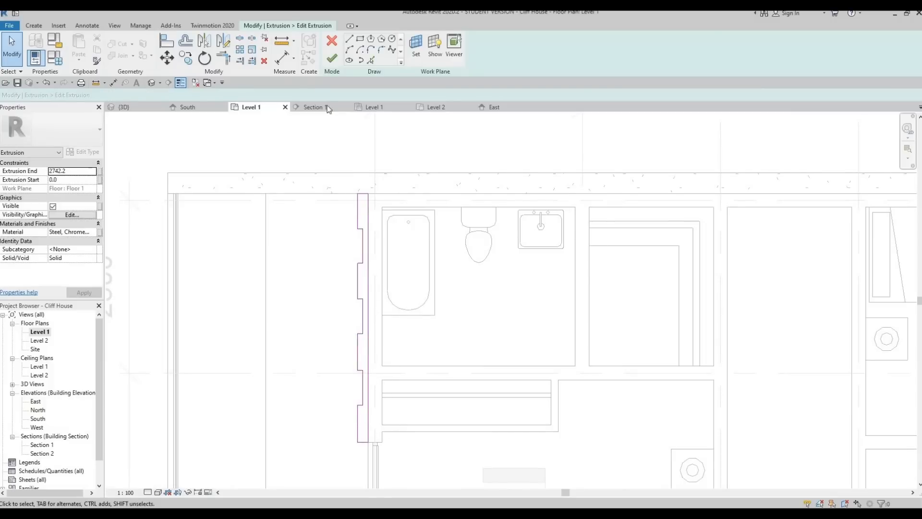
Finish the extrusion sketch and the in-place model, and open the default 3D view
click(328, 62)
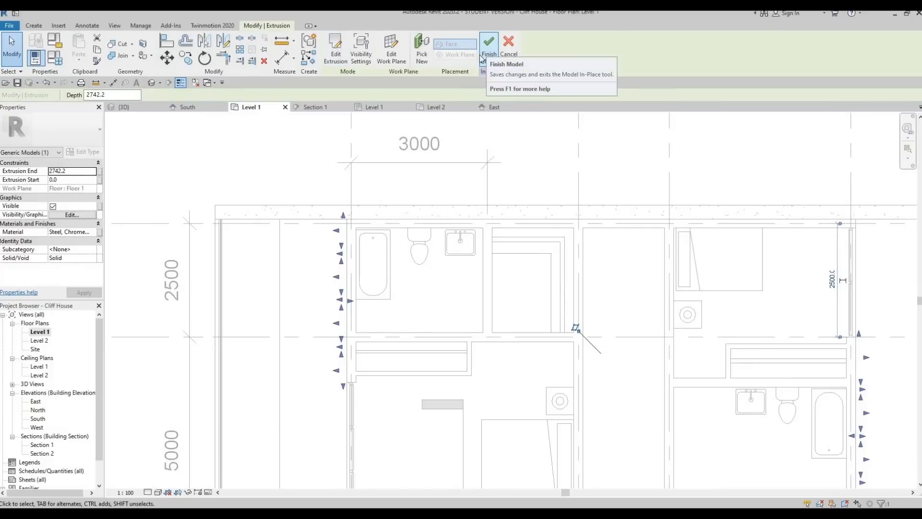
click(483, 57)
click(152, 84)
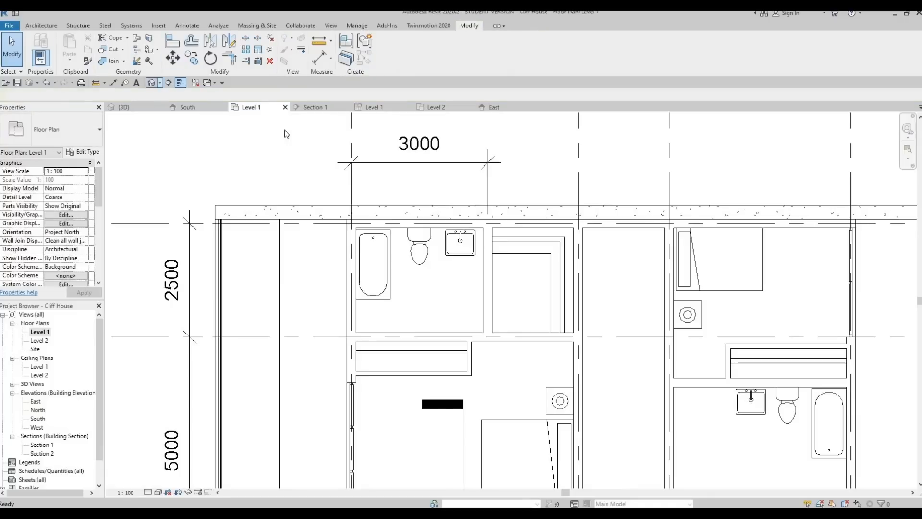
Examine the notched cladding panels on the facades in 3D from several angles and distances
shift+middle_drag(645, 259, 484, 217)
scroll(485, 194, up, 2)
shift+middle_drag(546, 235, 499, 258)
shift+middle_drag(548, 226, 535, 237)
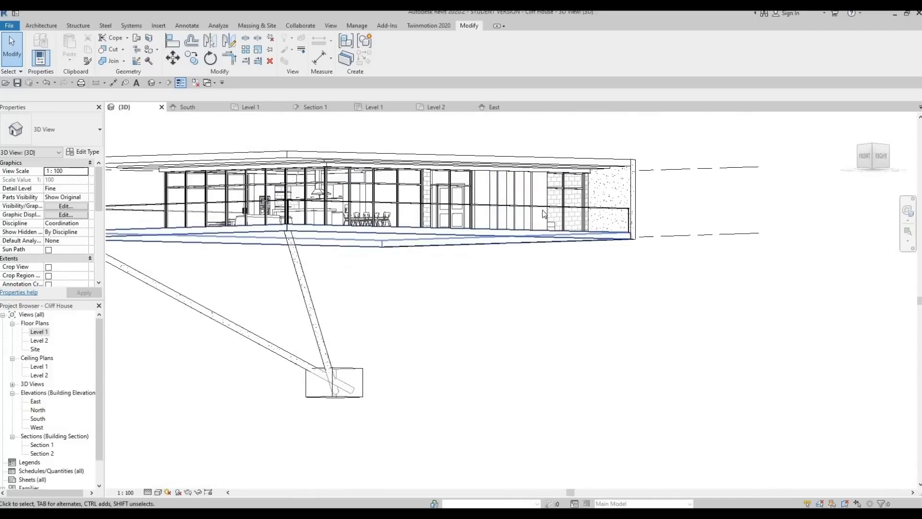
scroll(543, 211, up, 2)
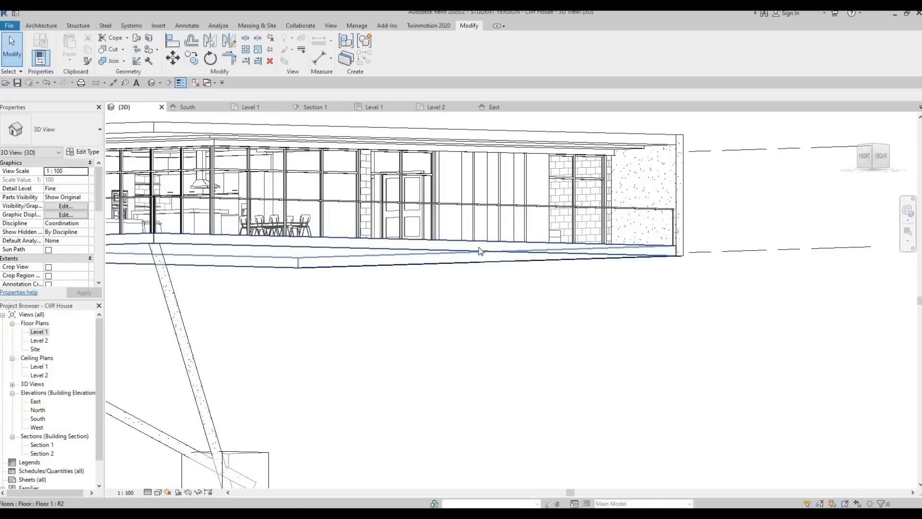
shift+middle_drag(437, 223, 447, 215)
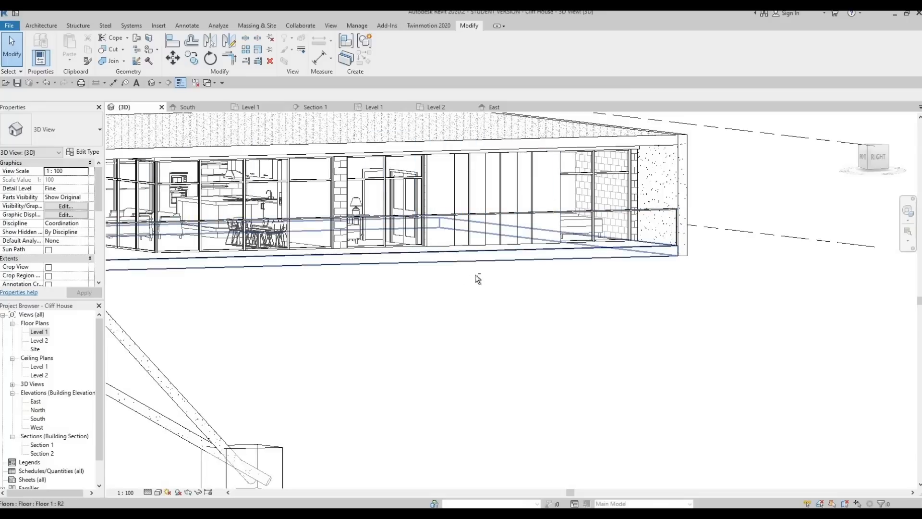
shift+middle_drag(477, 279, 558, 210)
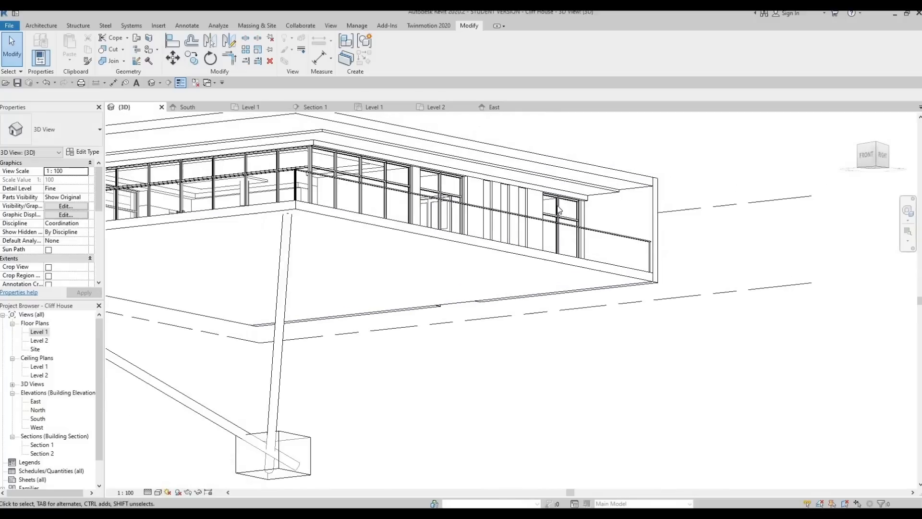
scroll(558, 209, up, 5)
shift+middle_drag(362, 184, 503, 162)
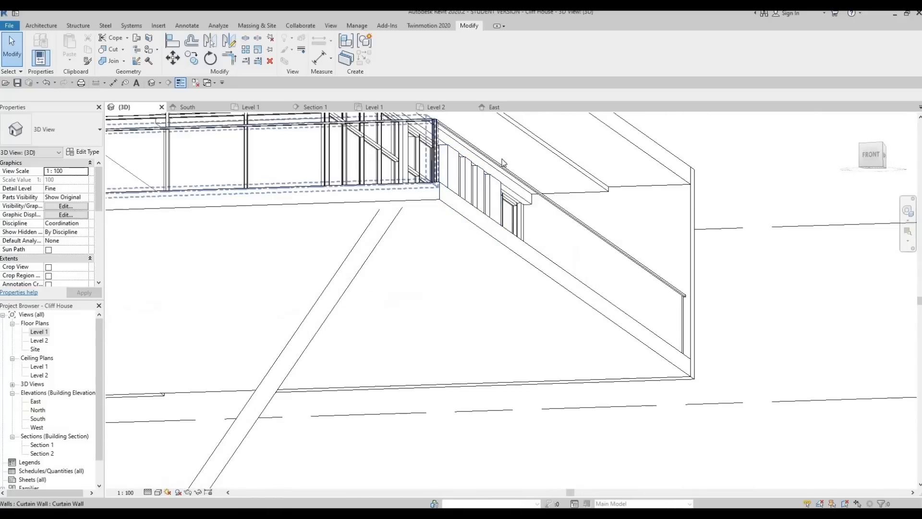
scroll(505, 168, up, 3)
shift+middle_drag(527, 228, 458, 268)
shift+middle_drag(465, 313, 410, 311)
scroll(411, 311, up, 3)
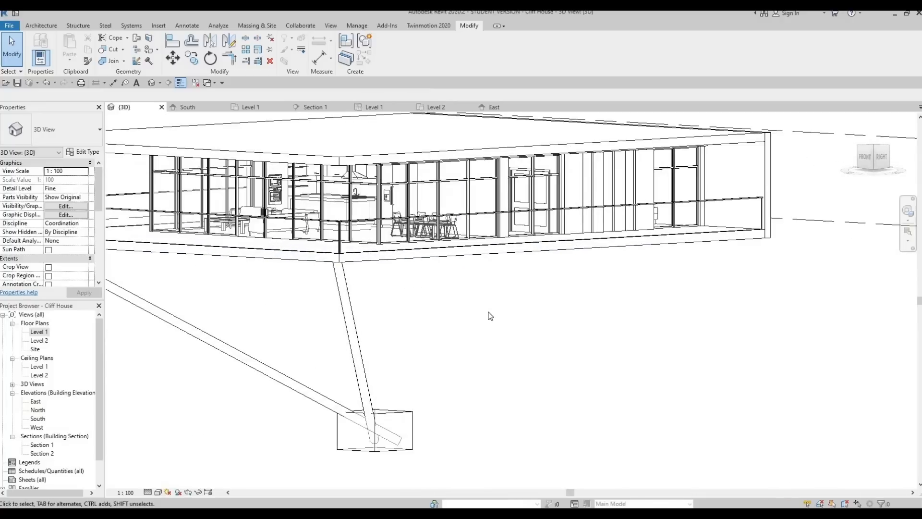
shift+middle_drag(624, 331, 587, 343)
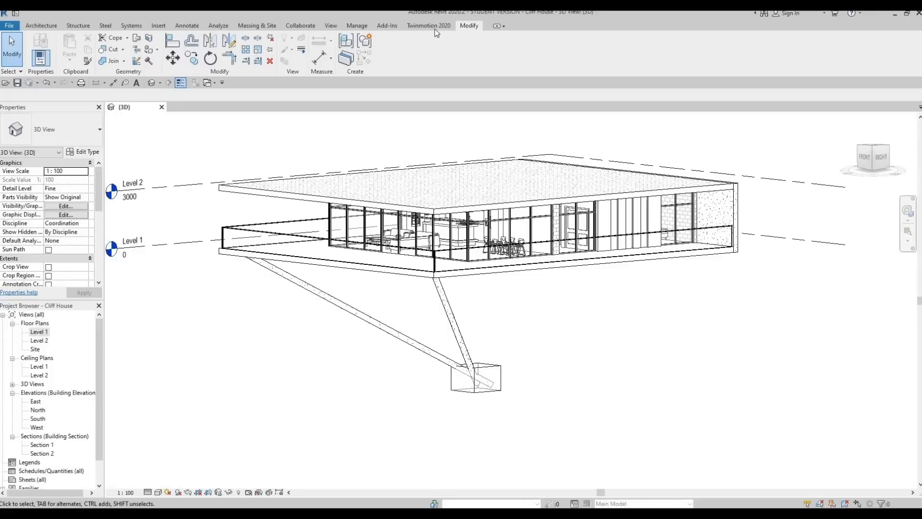
Switch to Twinmotion with the Cliff House model and delete the Starting Ground from the scene
click(432, 27)
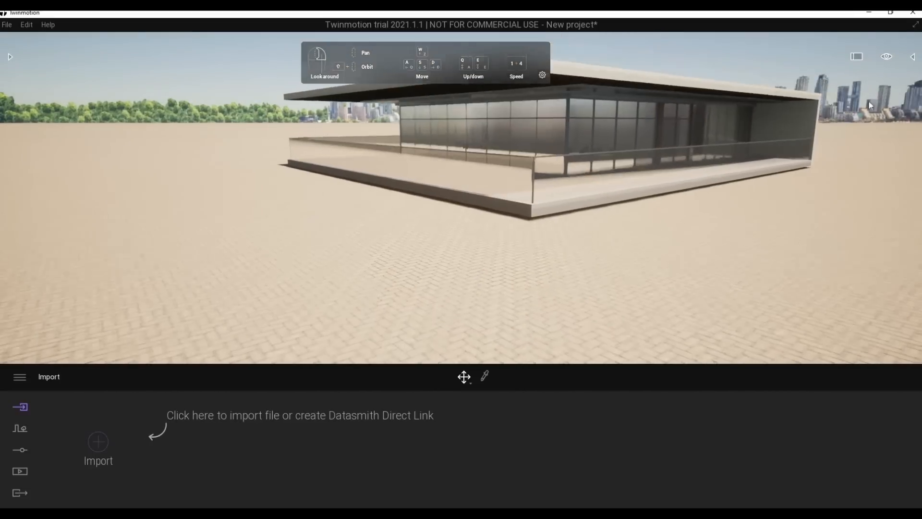
click(912, 57)
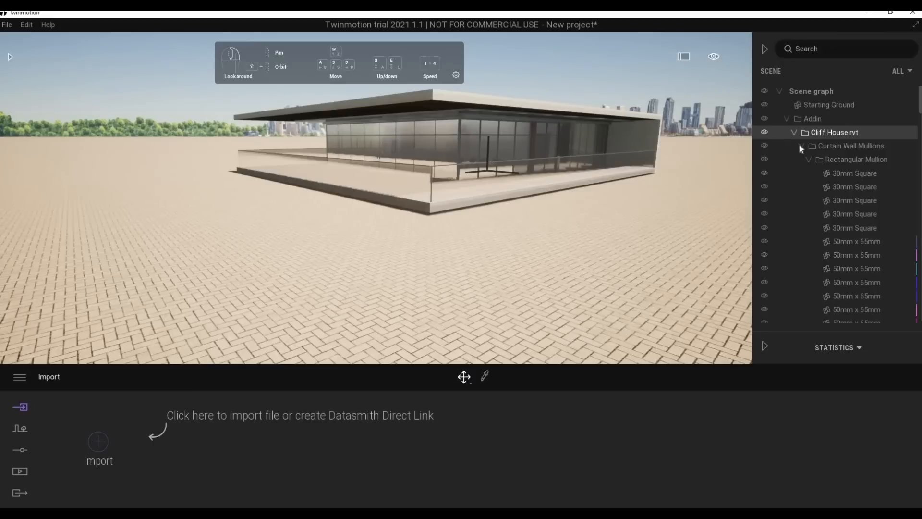
click(765, 131)
click(764, 130)
click(595, 241)
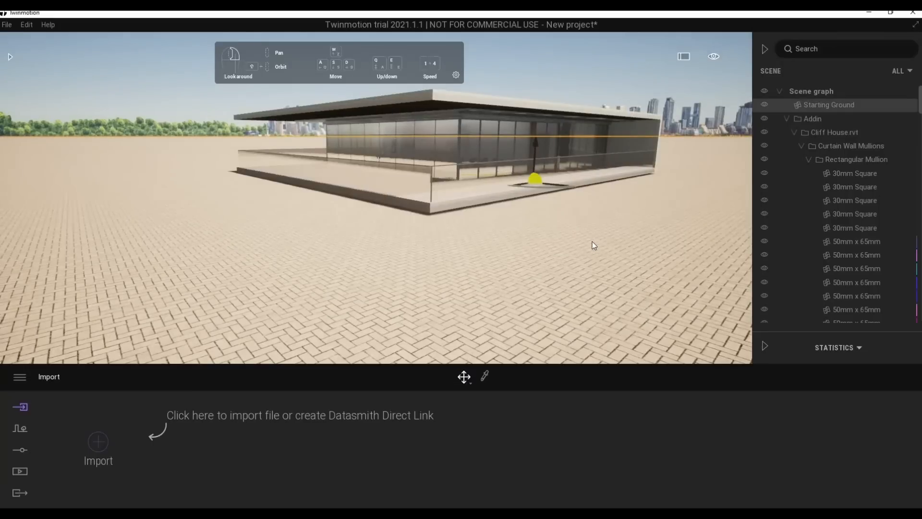
key(Delete)
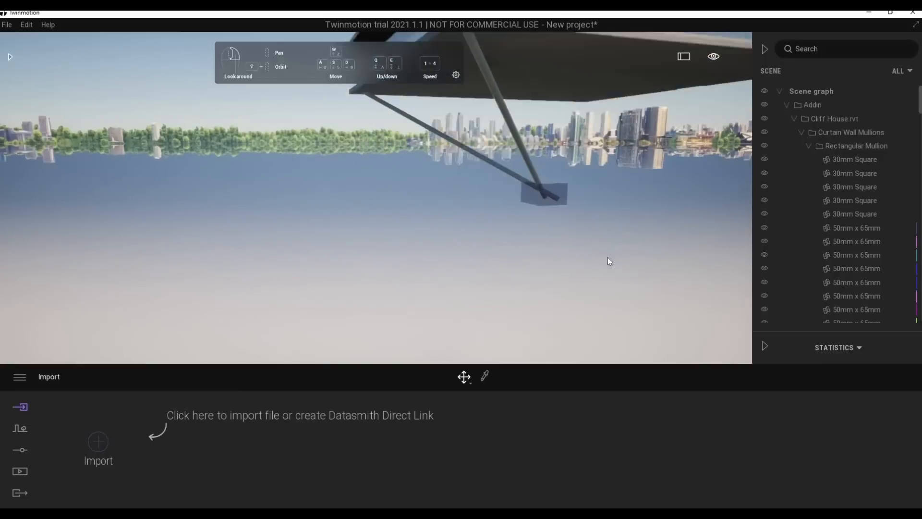
Fly around the house to examine its underside supports, terrace railing, roof overhang and glazed facades
key(e)
key(w)
key(e)
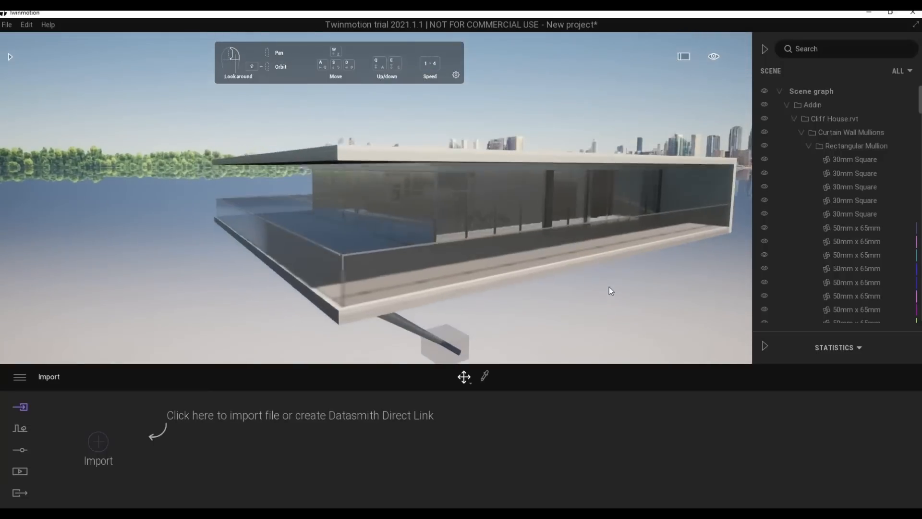
key(q)
key(a)
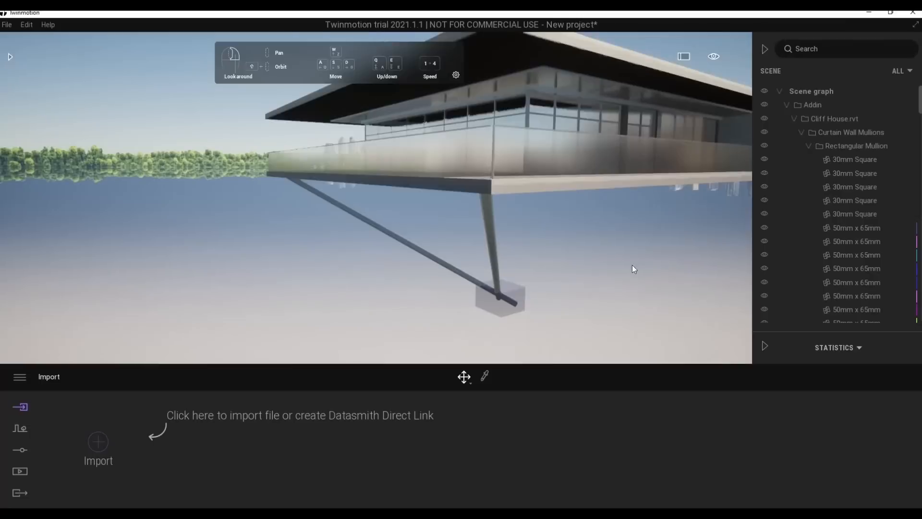
key(s)
key(d)
key(e)
key(w)
key(w)
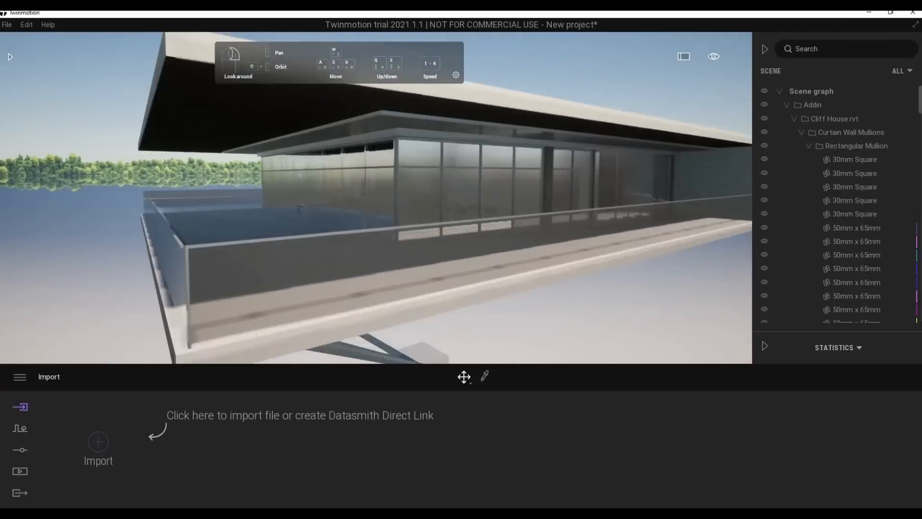
right_drag(449, 172, 440, 227)
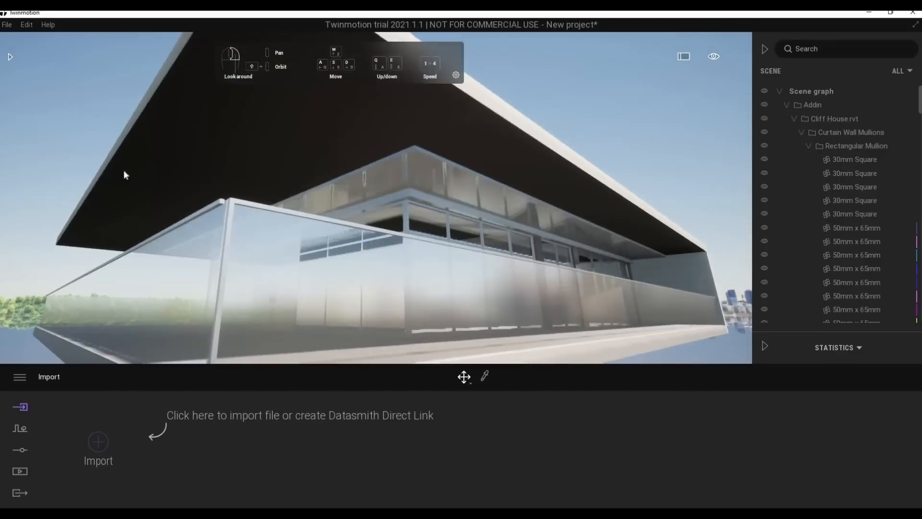
Apply the Poured concrete 04 material to the outer shell of the house around the roof and floor edges
click(10, 57)
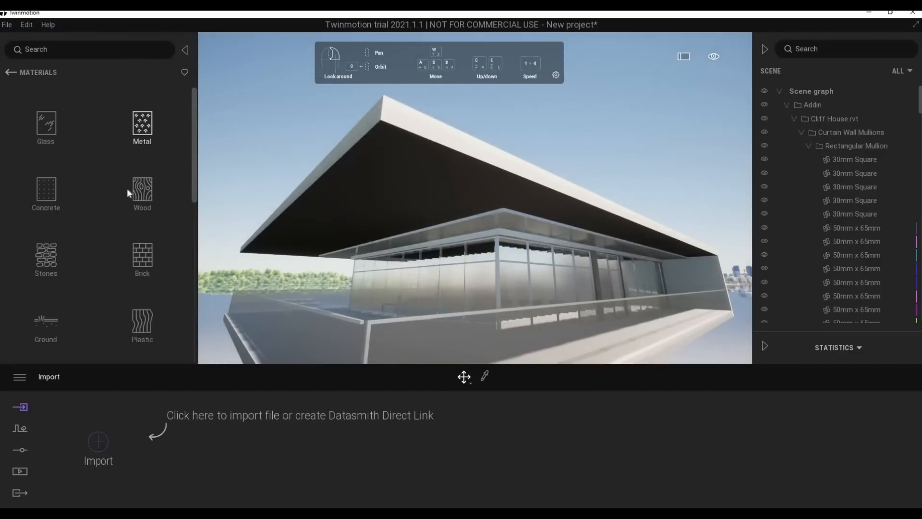
click(148, 198)
click(10, 72)
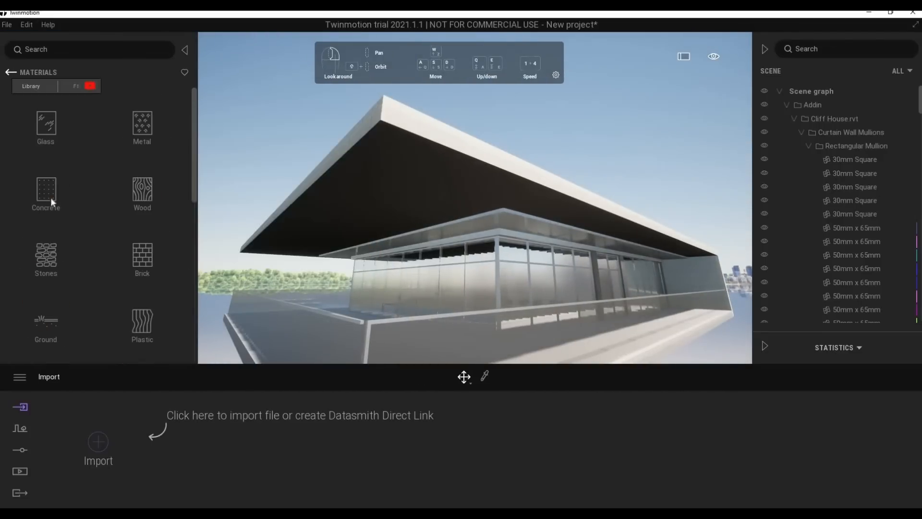
scroll(46, 276, down, 2)
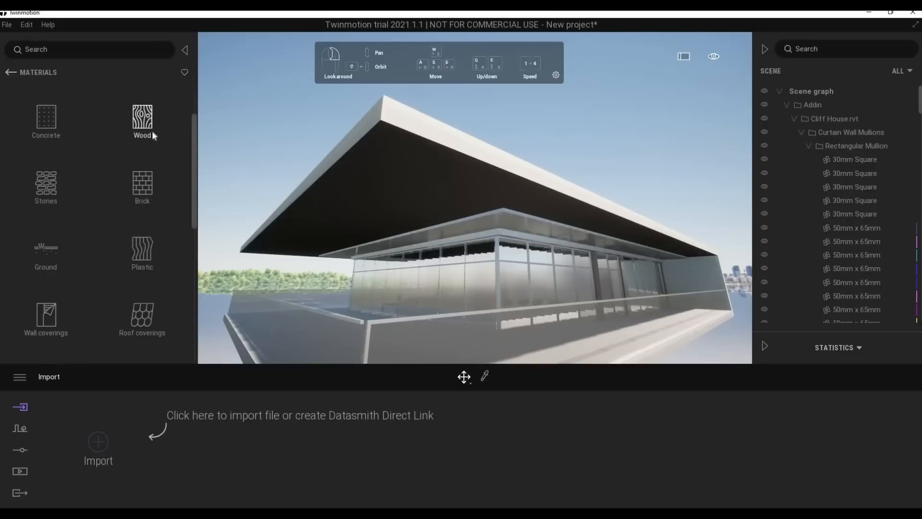
click(46, 118)
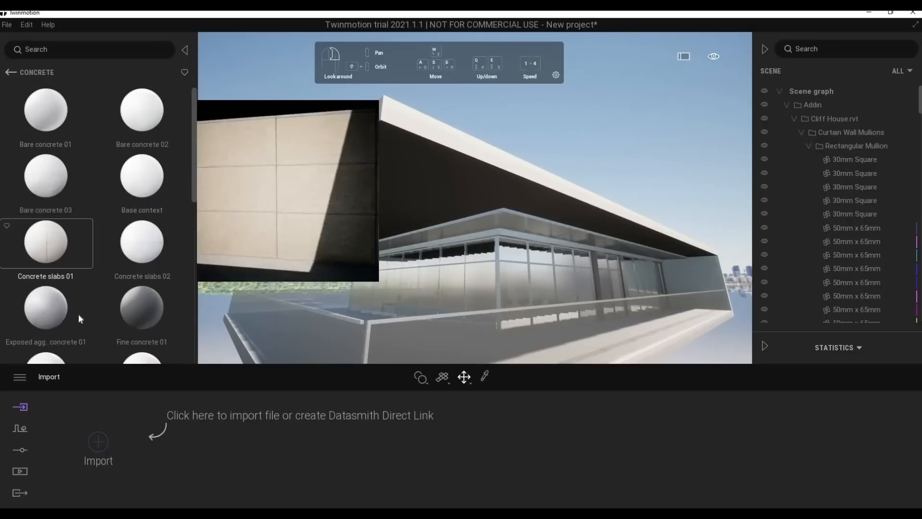
scroll(87, 253, down, 8)
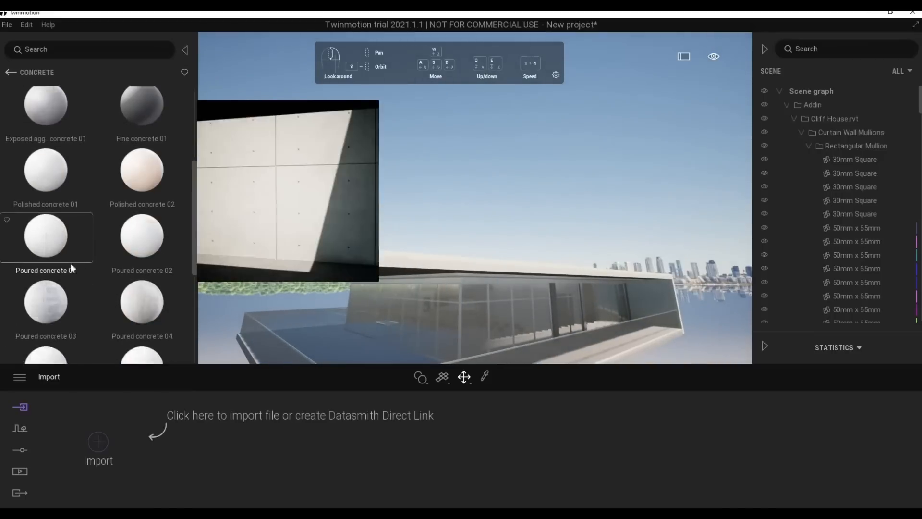
drag(141, 192, 532, 293)
key(w)
key(q)
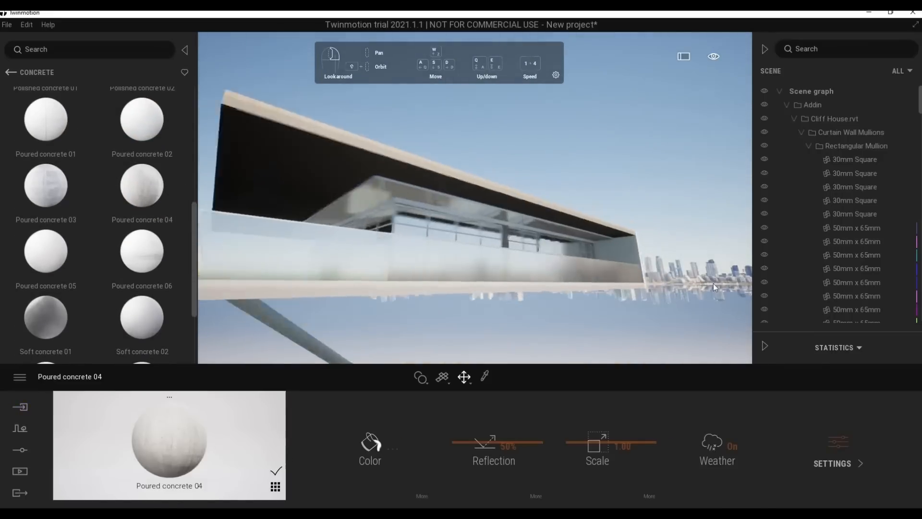
Apply Poured concrete 04 to the terrace's end wall and to the slab below the glass railing
key(d)
key(q)
key(e)
right_drag(619, 283, 621, 263)
key(q)
key(e)
key(q)
key(e)
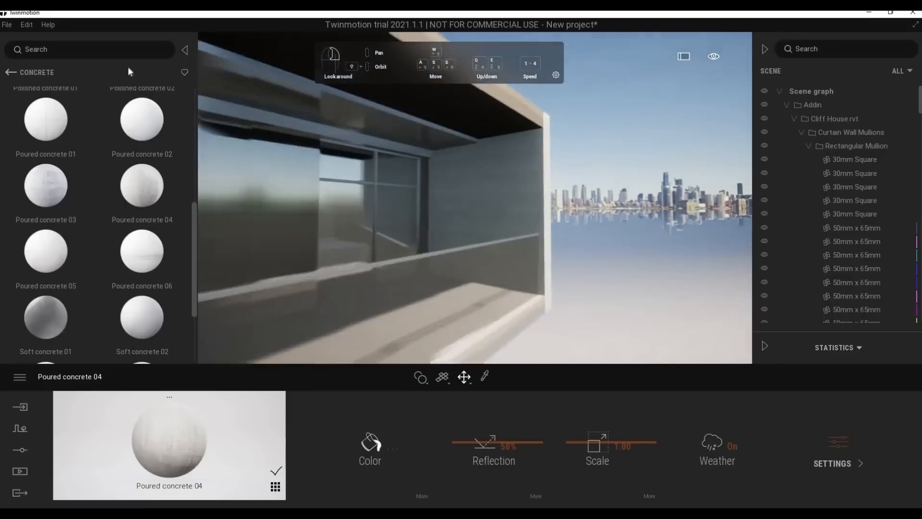
drag(150, 191, 467, 193)
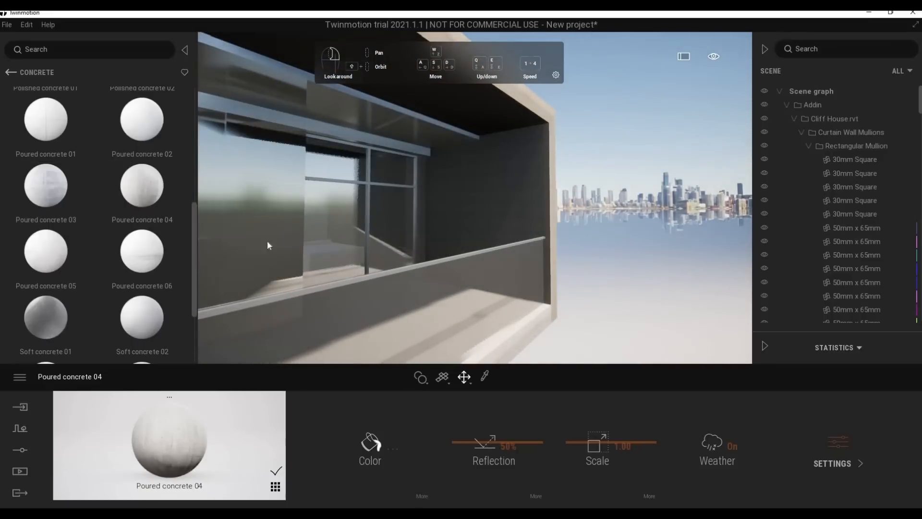
drag(148, 192, 519, 334)
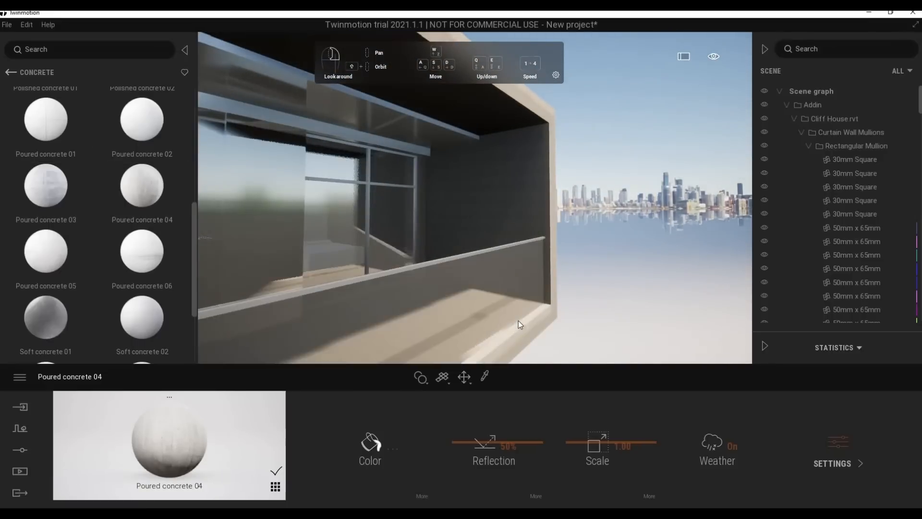
Examine the concrete finish around the terrace, roof overhang and underside of the house
key(s)
key(a)
right_drag(518, 318, 517, 291)
key(e)
key(w)
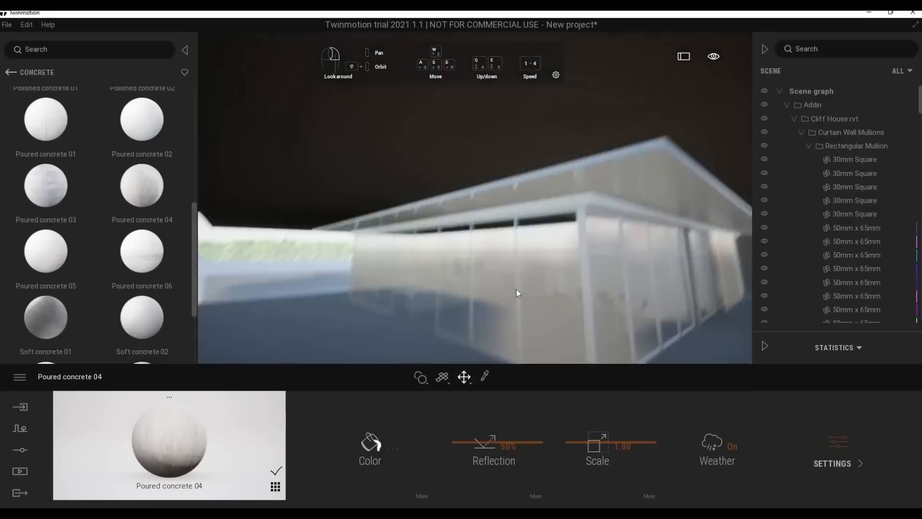
key(s)
key(q)
key(s)
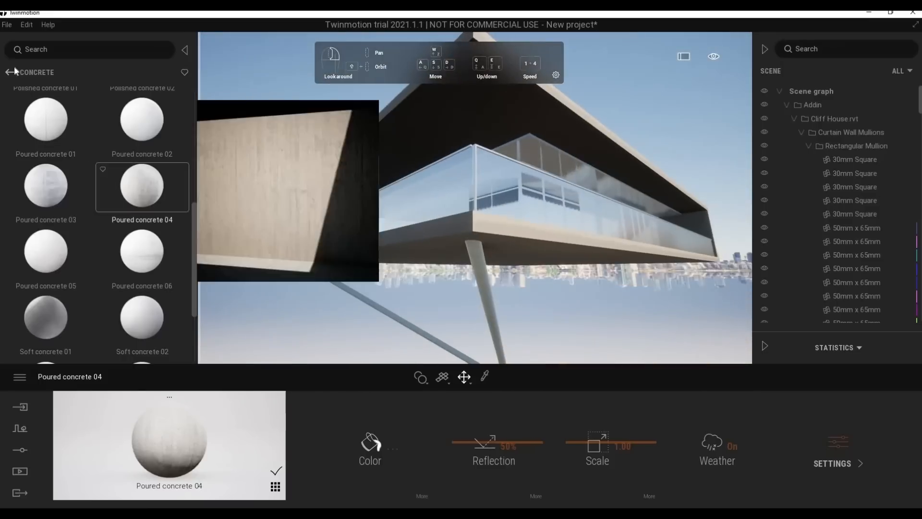
Apply the Galvanised steel 01 material to the slanted support columns under the house
click(11, 72)
click(142, 260)
scroll(144, 288, down, 3)
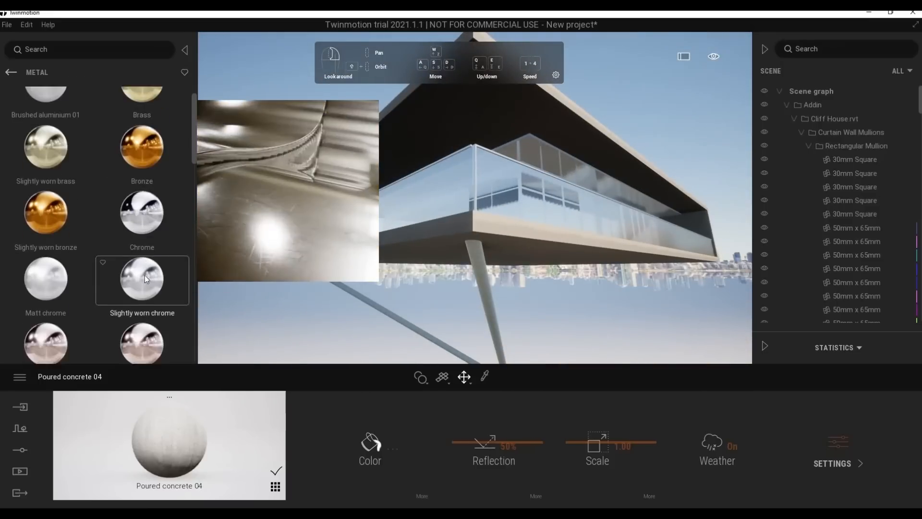
scroll(145, 297, down, 3)
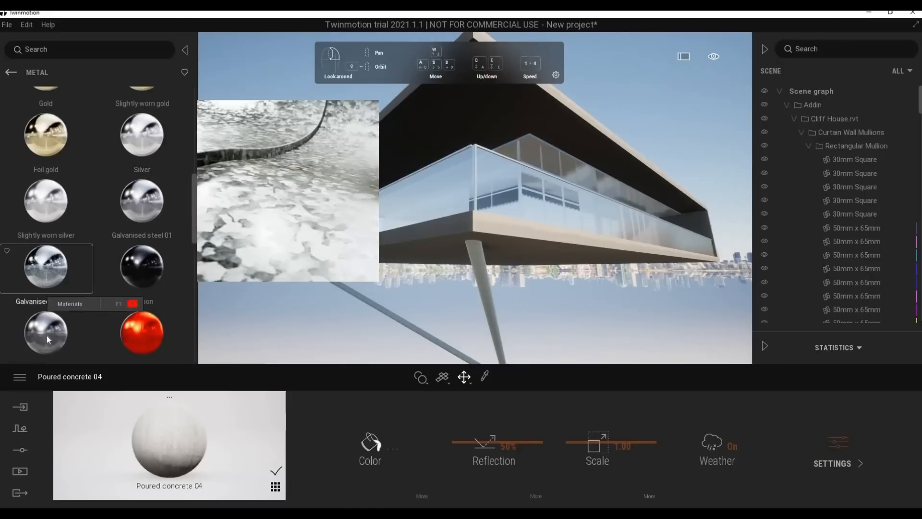
scroll(59, 274, down, 3)
scroll(146, 258, up, 5)
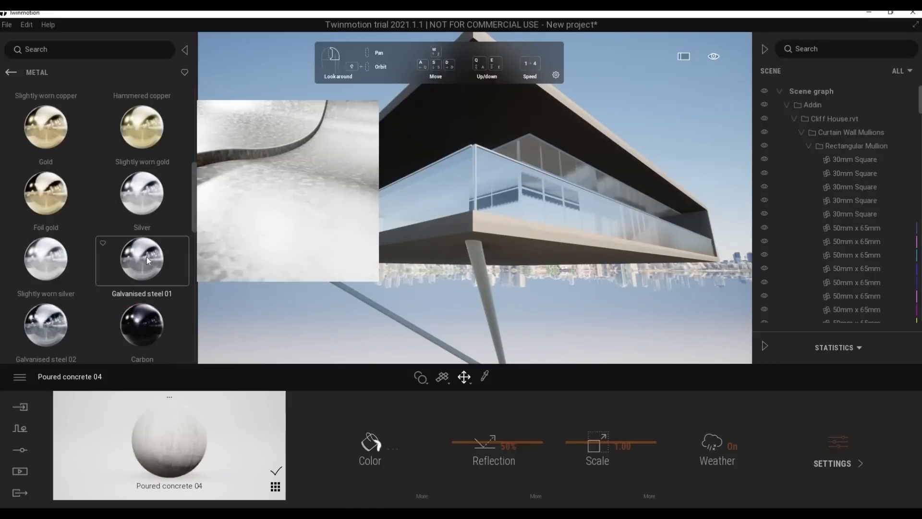
drag(470, 275, 481, 272)
right_drag(481, 272, 559, 302)
key(s)
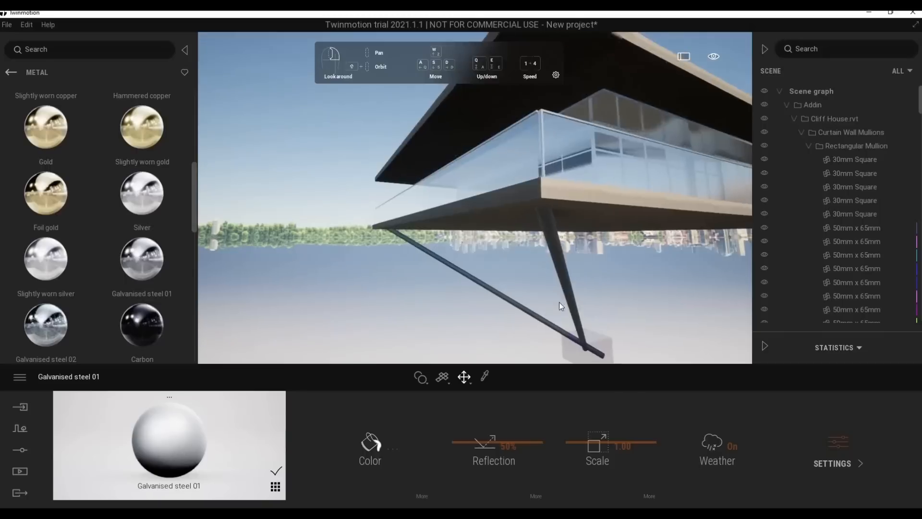
key(q)
Apply the Soft concrete 01 material to the foundation block at the base of the columns and check it up close
click(10, 73)
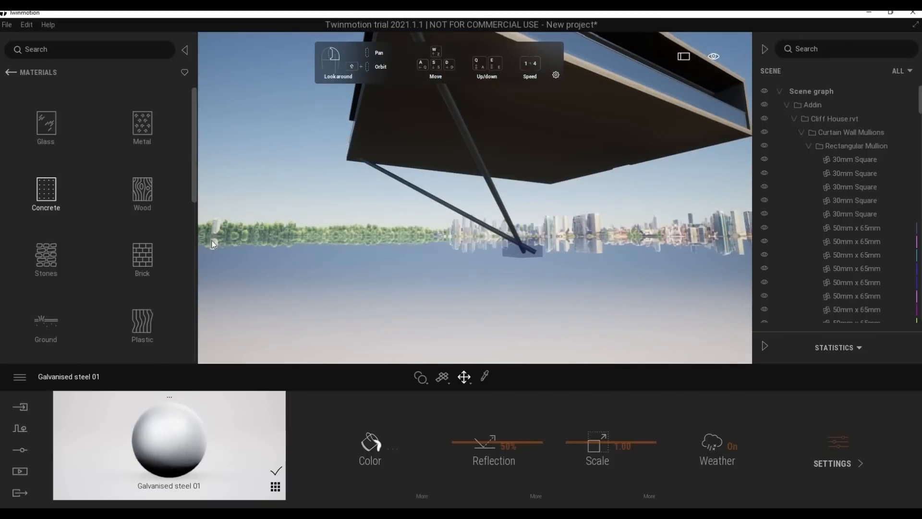
click(56, 190)
scroll(135, 270, down, 6)
scroll(133, 266, down, 3)
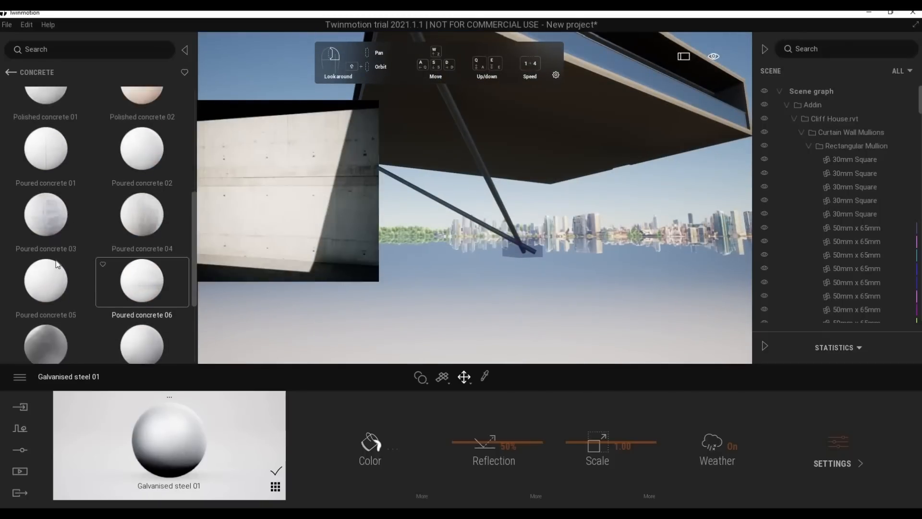
drag(54, 276, 529, 251)
key(w)
key(q)
right_drag(529, 251, 572, 303)
key(e)
key(s)
key(q)
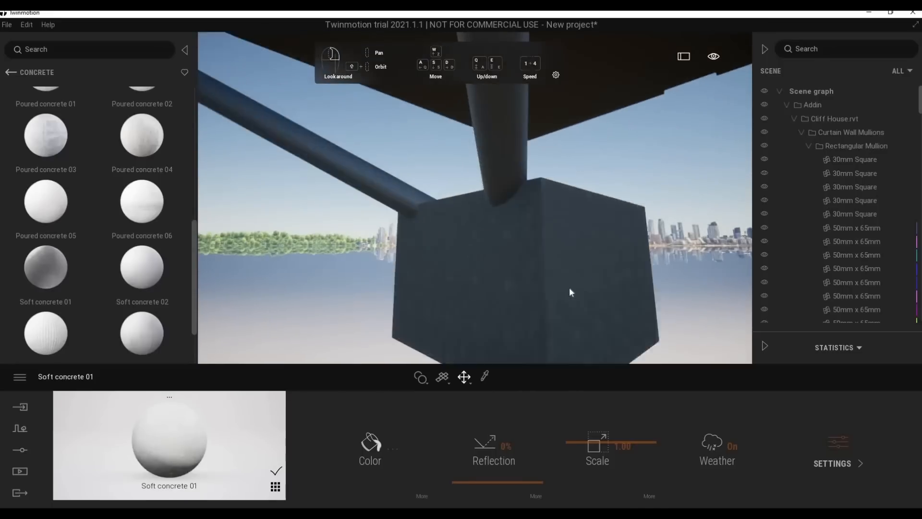
key(a)
key(e)
Apply the Mult 01 D wood material to the underside of the roof above the terrace
shift+middle_drag(589, 292, 524, 258)
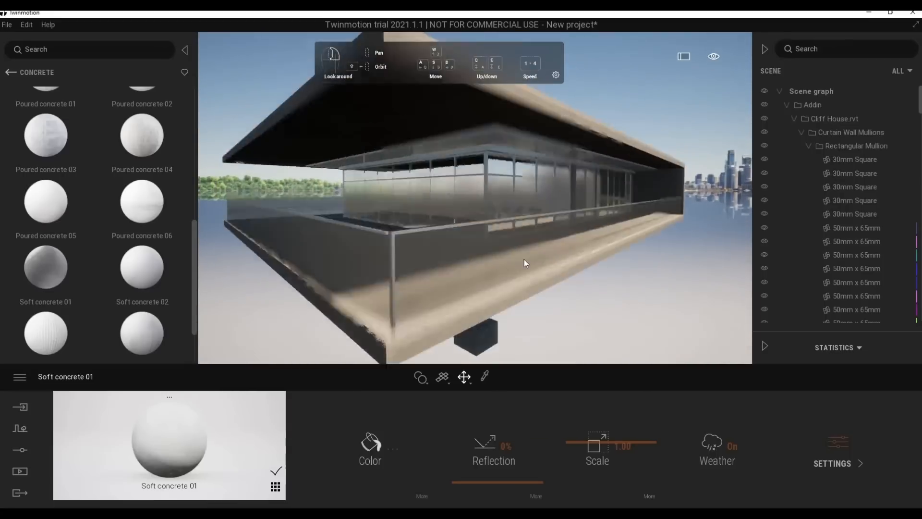
click(10, 72)
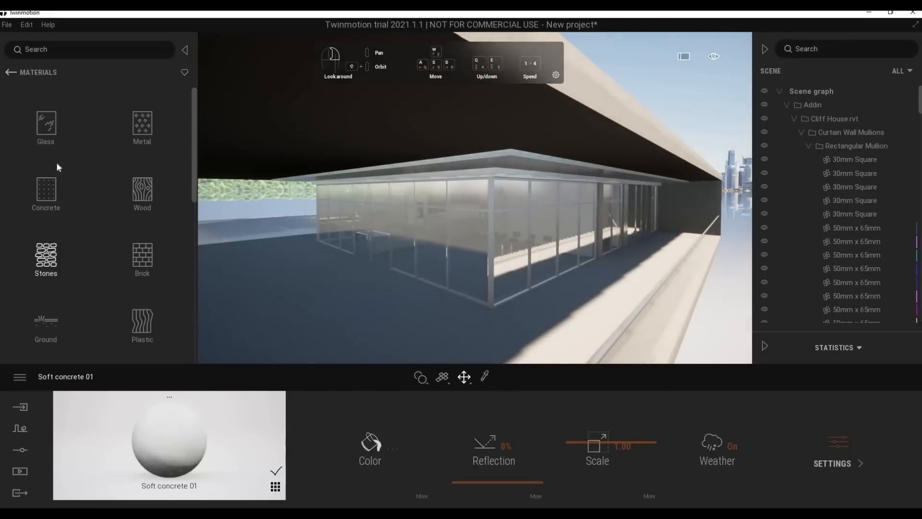
click(11, 73)
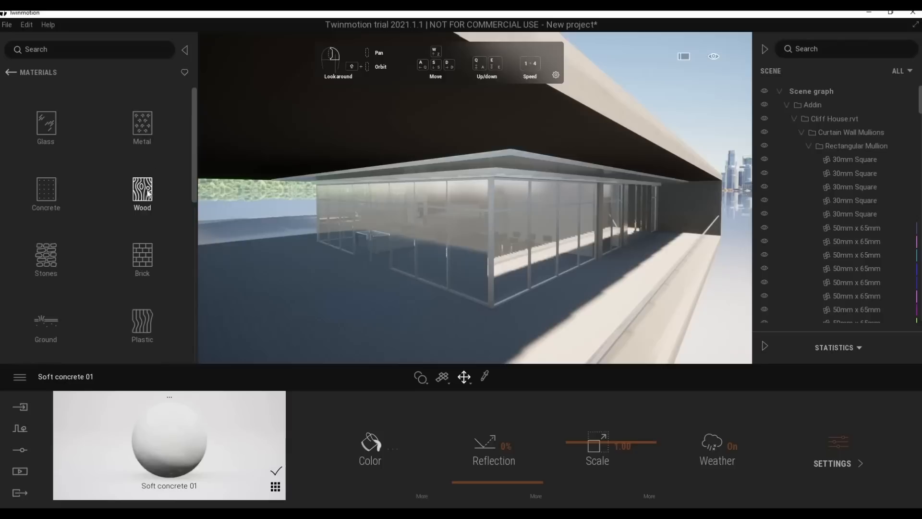
click(147, 192)
scroll(142, 279, down, 2)
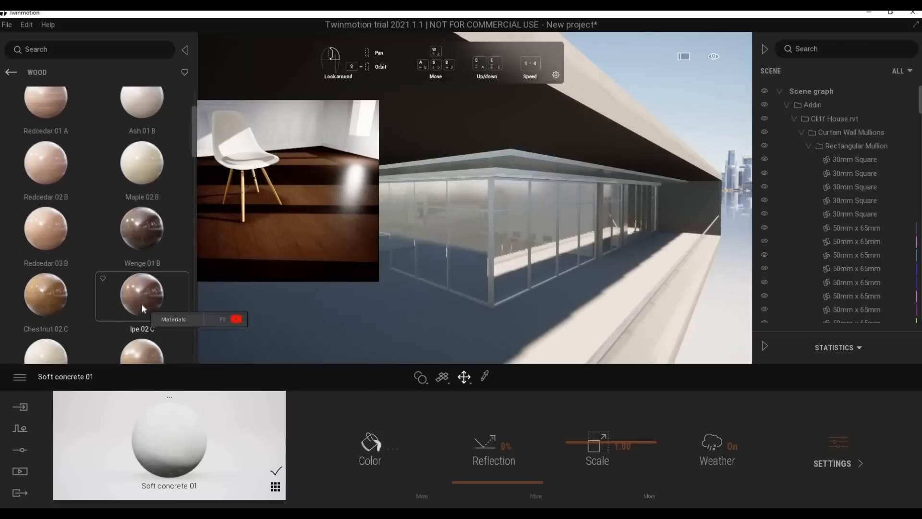
scroll(141, 308, down, 2)
drag(140, 306, 356, 130)
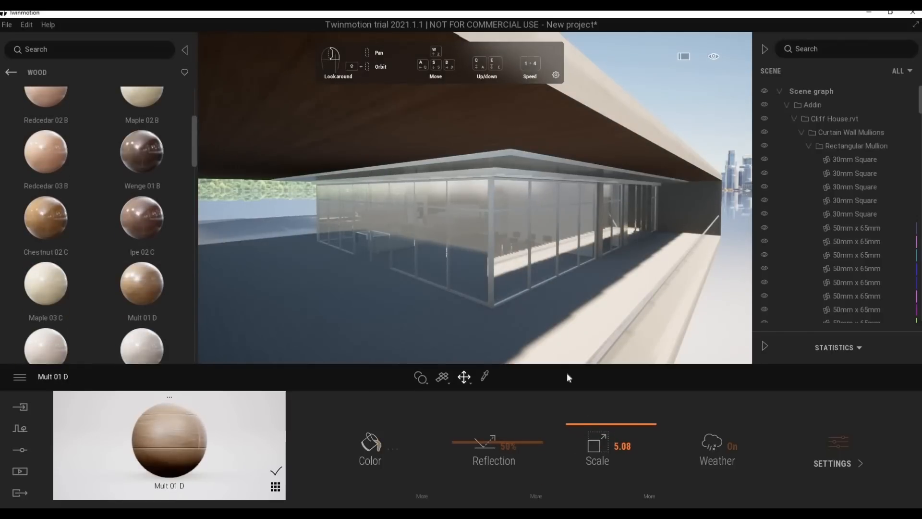
Increase the Mult 01 D wood scale to 5.62 while checking the planks on the roof soffit
drag(567, 373, 565, 369)
scroll(546, 320, down, 5)
middle_drag(541, 265, 532, 235)
scroll(531, 235, up, 4)
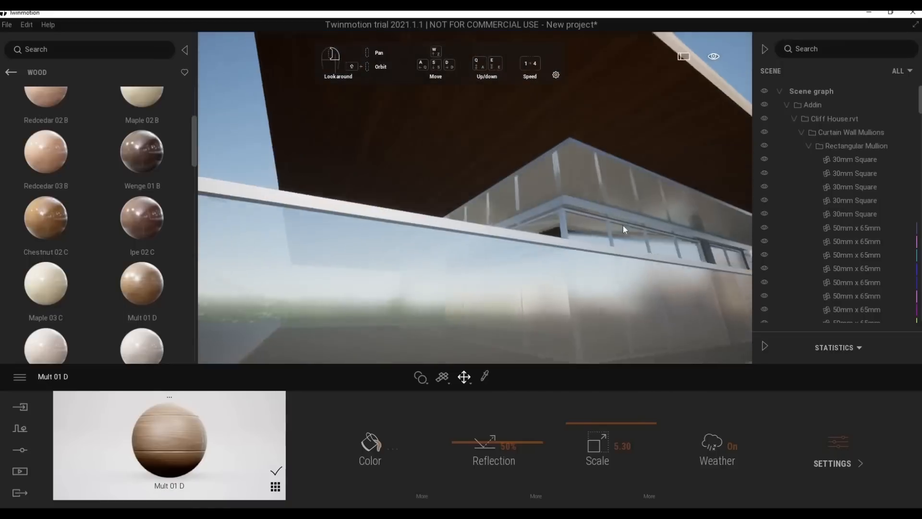
shift+middle_drag(623, 226, 468, 313)
scroll(567, 349, down, 7)
scroll(544, 333, up, 6)
scroll(495, 295, up, 6)
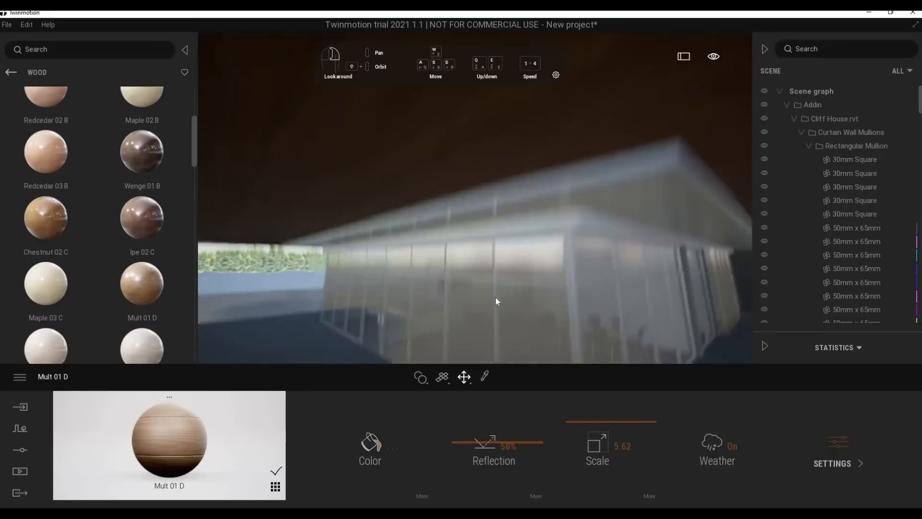
Examine the wood ceiling inside the kitchen and dining area and around the glazed facade
scroll(532, 290, down, 6)
scroll(534, 287, up, 7)
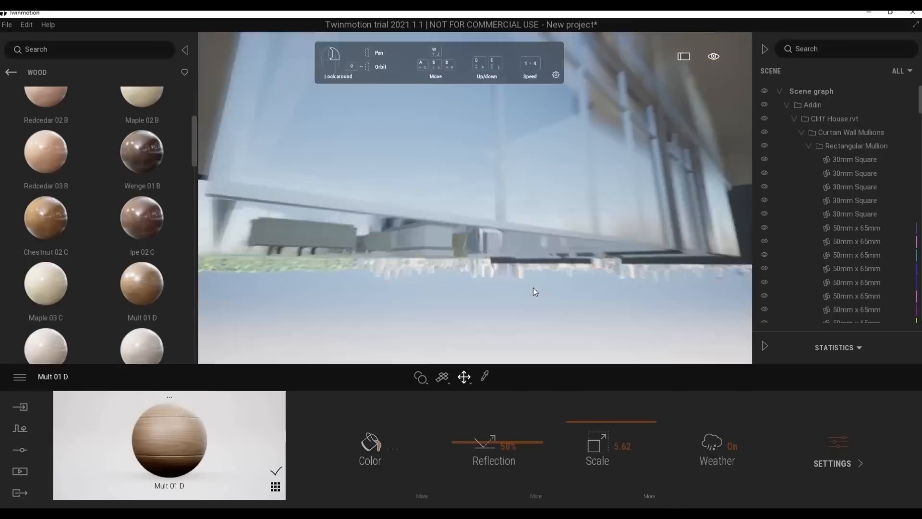
scroll(533, 291, down, 6)
scroll(533, 291, up, 8)
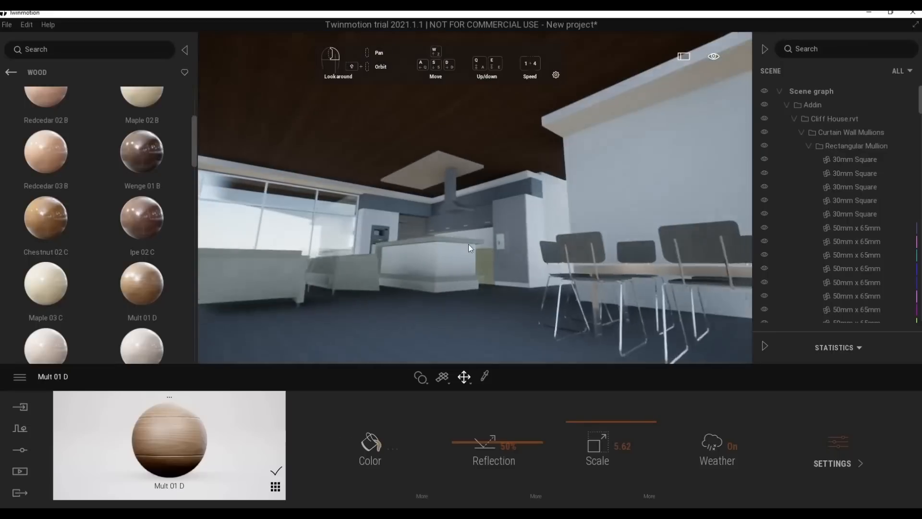
right_drag(461, 240, 432, 158)
scroll(376, 155, up, 5)
right_drag(476, 198, 462, 214)
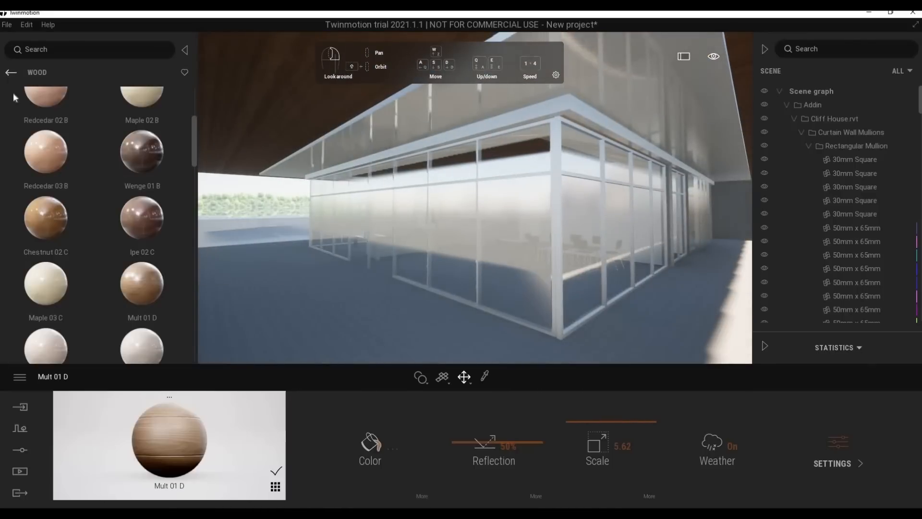
Apply the Matte painted wall material to the canopy projecting above the glazed facade
click(11, 72)
scroll(50, 298, down, 1)
click(50, 296)
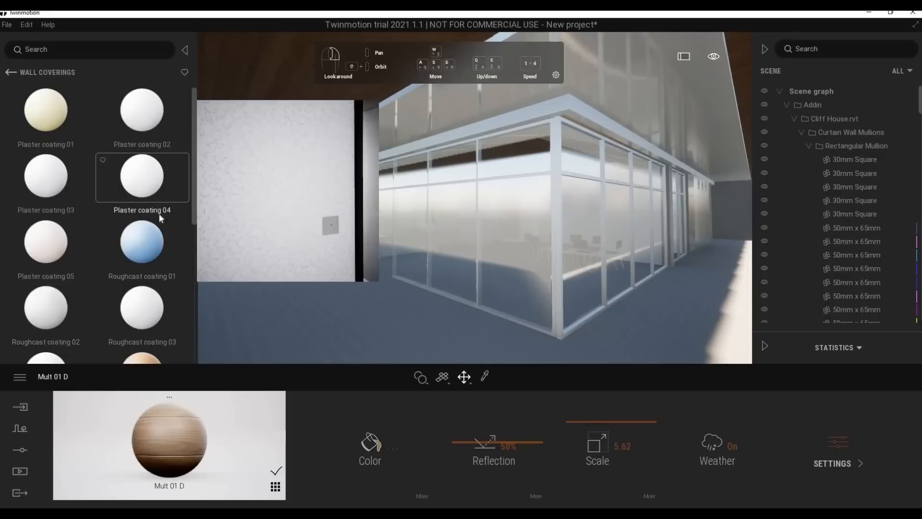
scroll(161, 219, down, 5)
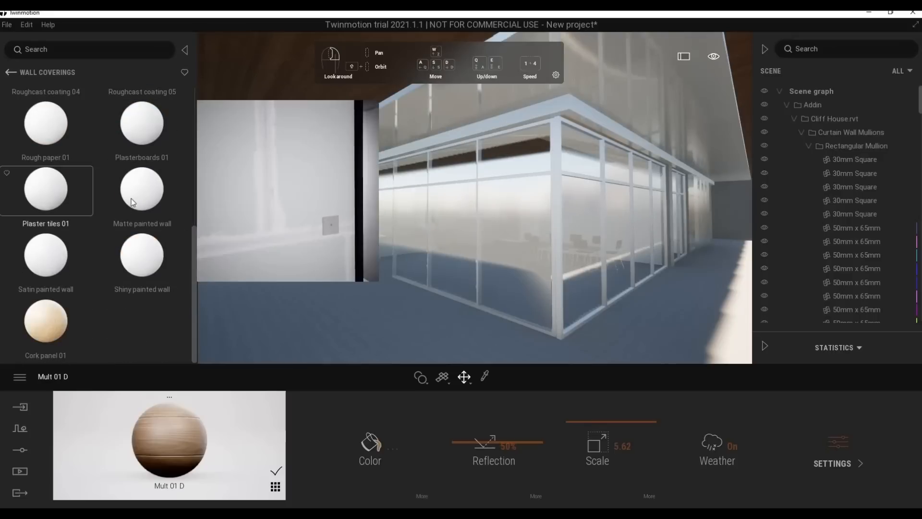
drag(135, 195, 397, 125)
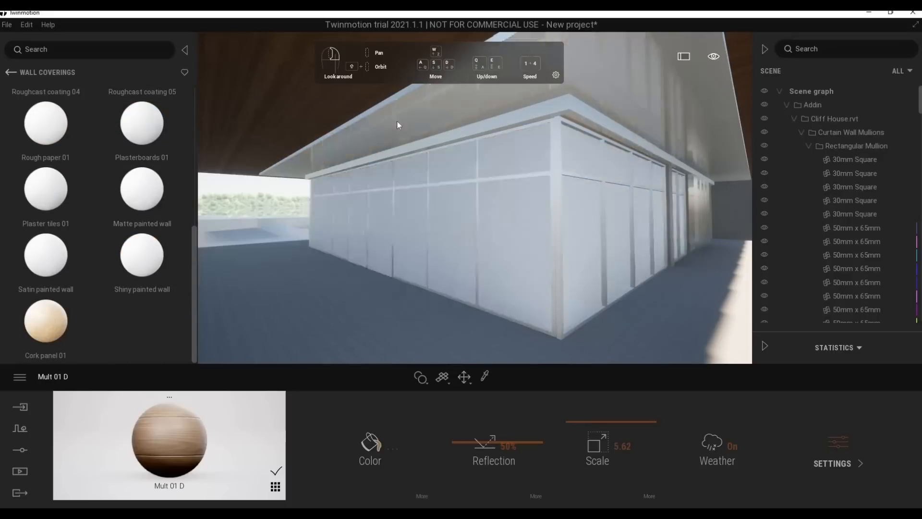
scroll(411, 186, up, 5)
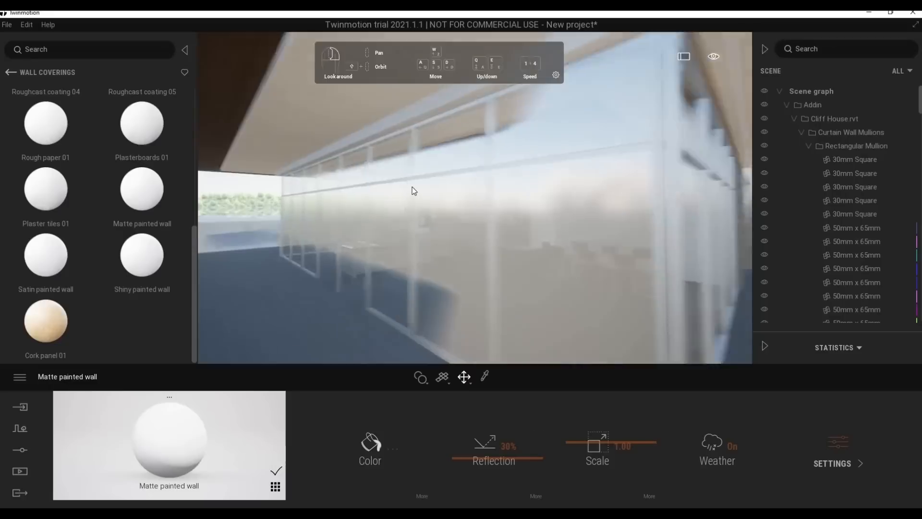
Fly into the dining area and examine the wall behind the table and its upper trim up close
scroll(410, 185, down, 3)
scroll(383, 176, up, 2)
scroll(383, 176, down, 3)
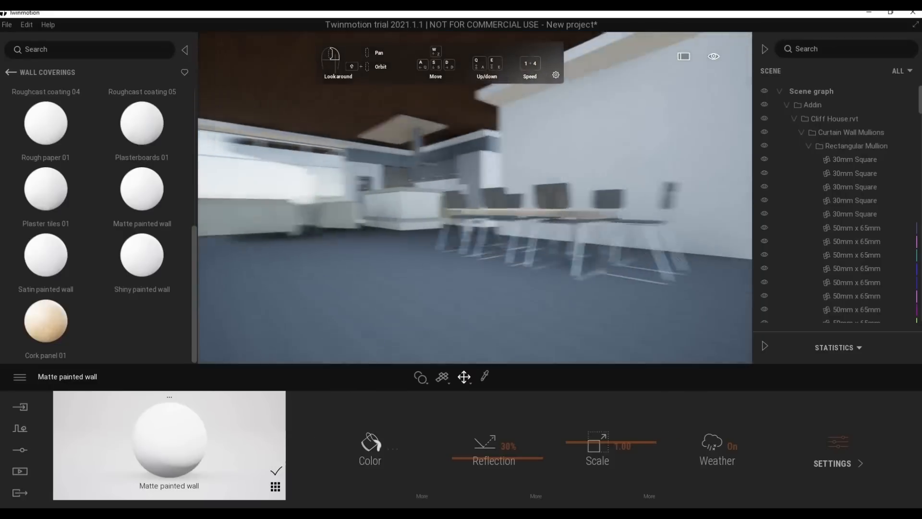
scroll(380, 176, up, 3)
scroll(501, 268, up, 2)
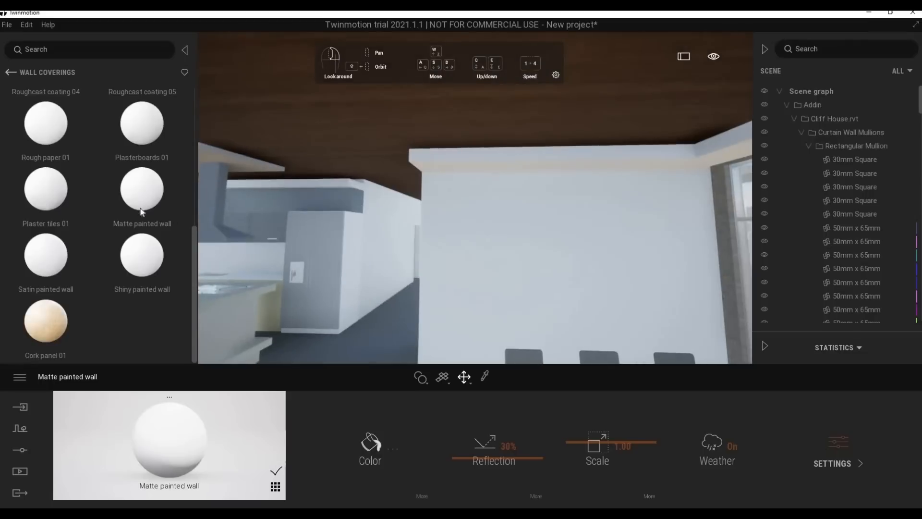
scroll(417, 286, up, 4)
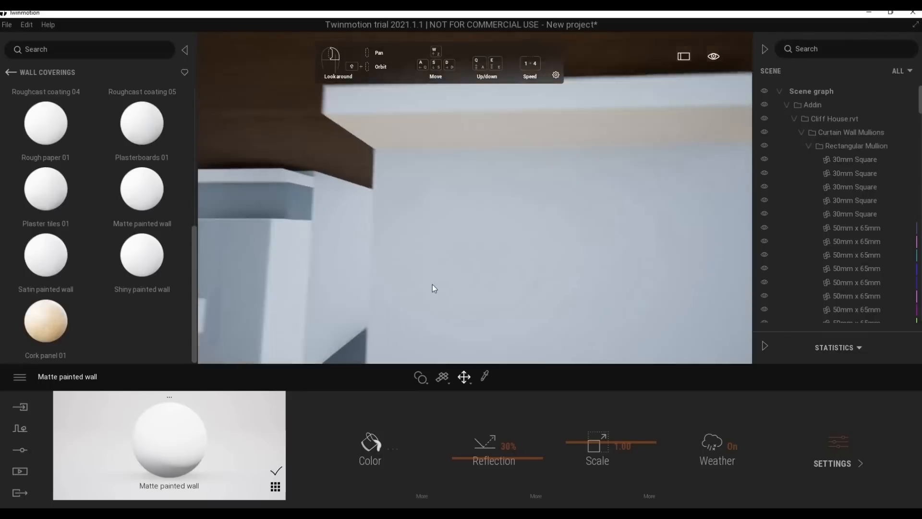
Pick the Clad - White material from the interior and darken its colour to the grey B1B1AE
scroll(457, 278, down, 3)
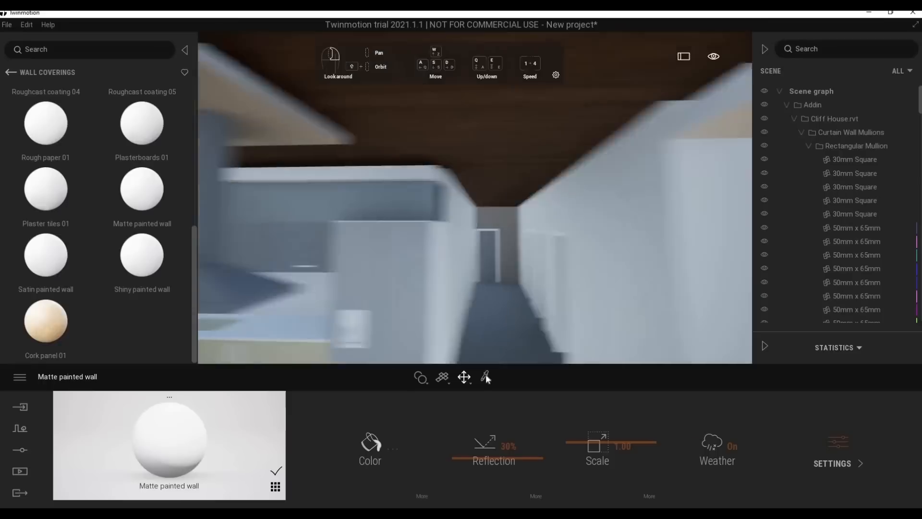
scroll(503, 291, down, 3)
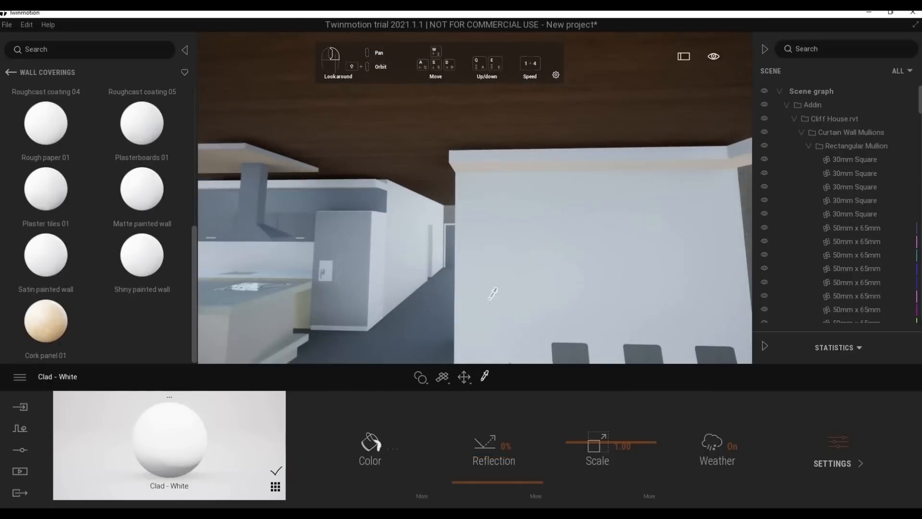
click(379, 437)
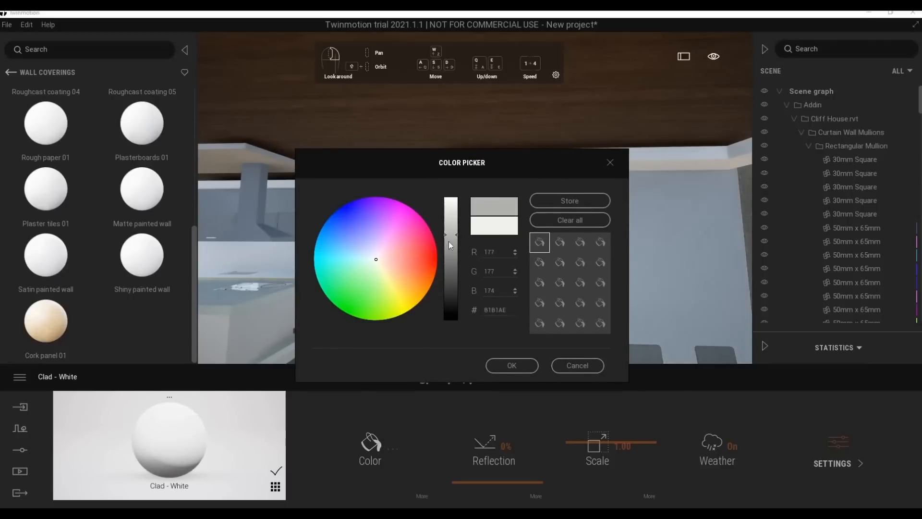
click(497, 367)
Apply the Two sided glass material to the panes of the glazed corner facade
right_drag(449, 300, 599, 293)
click(11, 72)
click(60, 142)
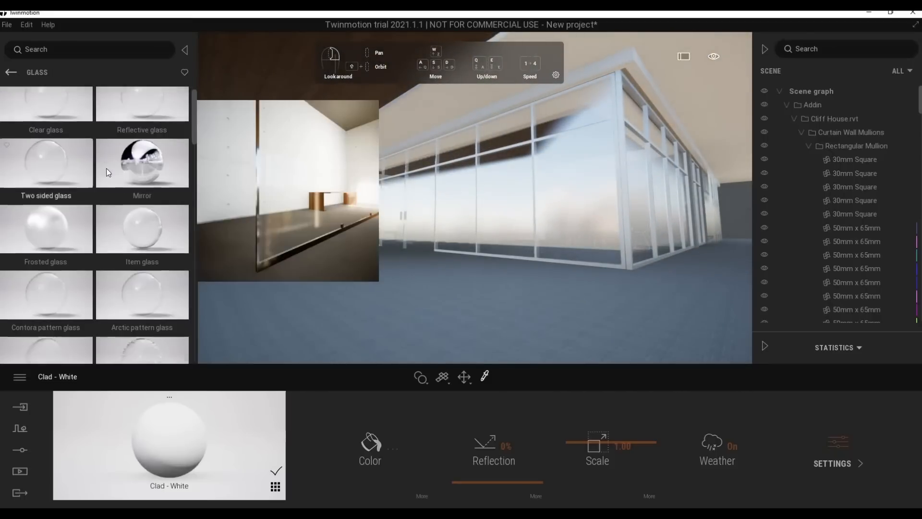
drag(462, 210, 571, 216)
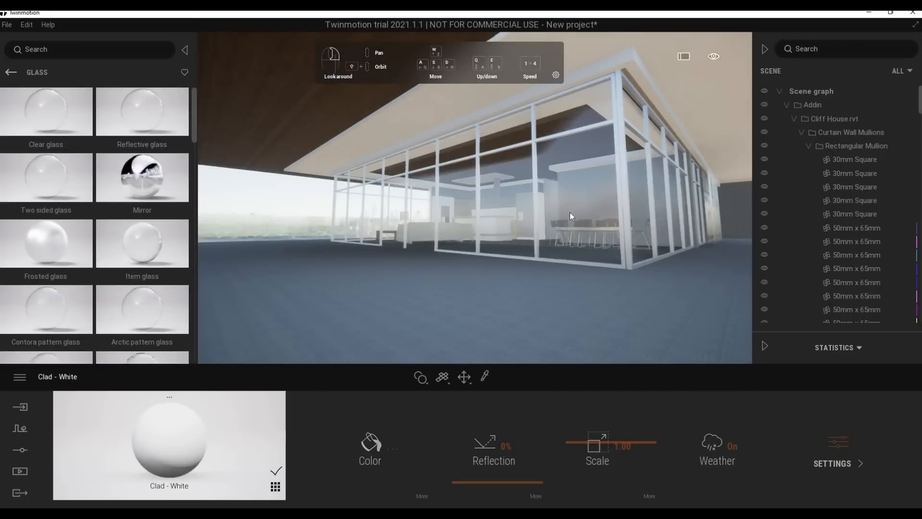
Browse the glass materials and apply Dark tinted glass to the balcony railing panels
scroll(550, 233, down, 6)
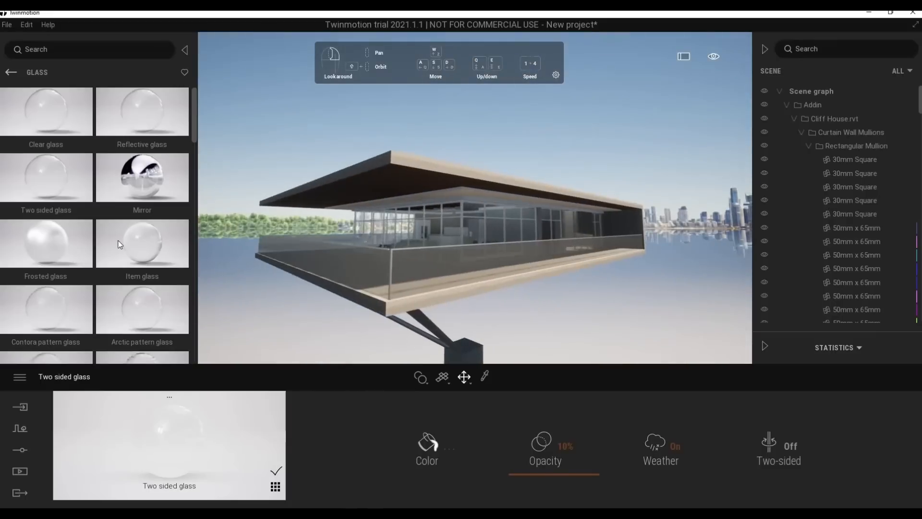
scroll(116, 263, down, 2)
scroll(120, 230, down, 3)
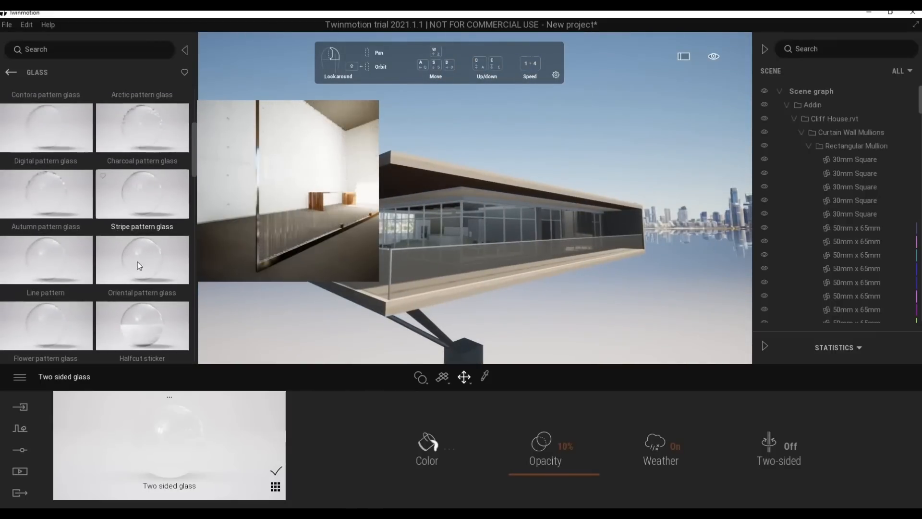
scroll(149, 268, up, 1)
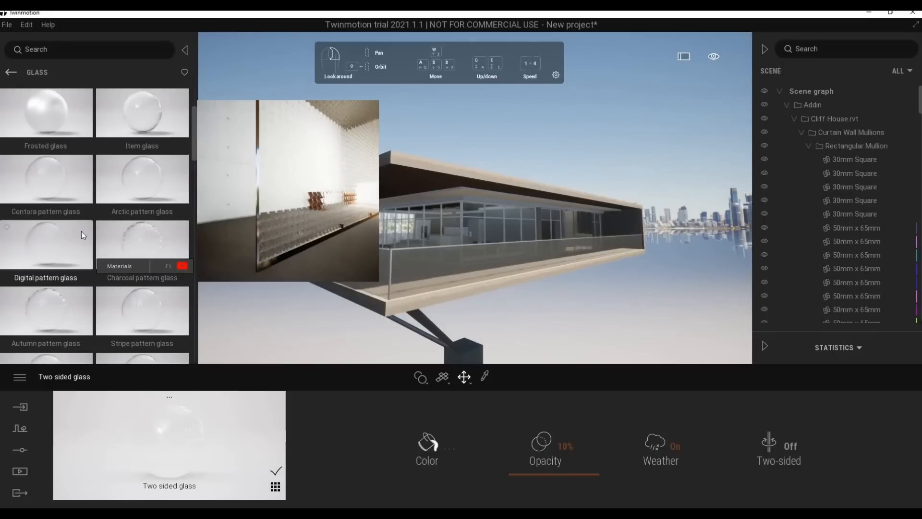
scroll(120, 221, up, 2)
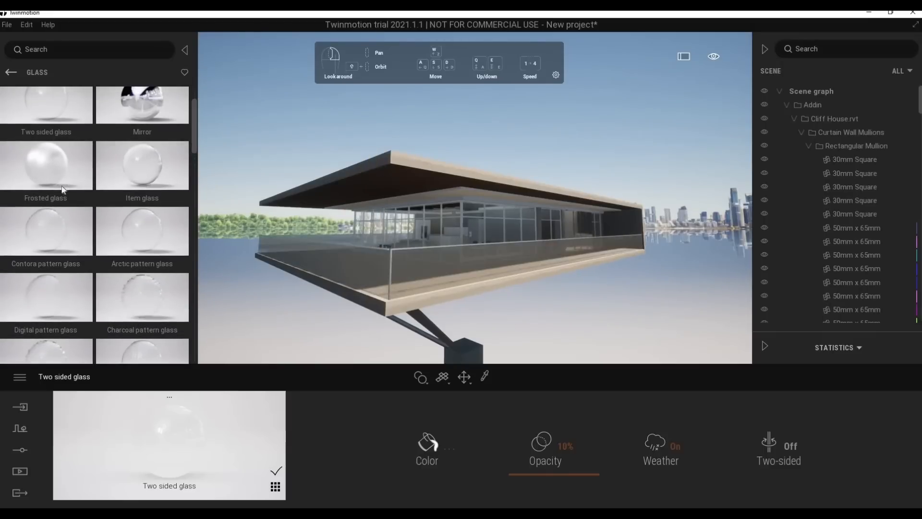
scroll(150, 242, up, 1)
scroll(72, 304, down, 10)
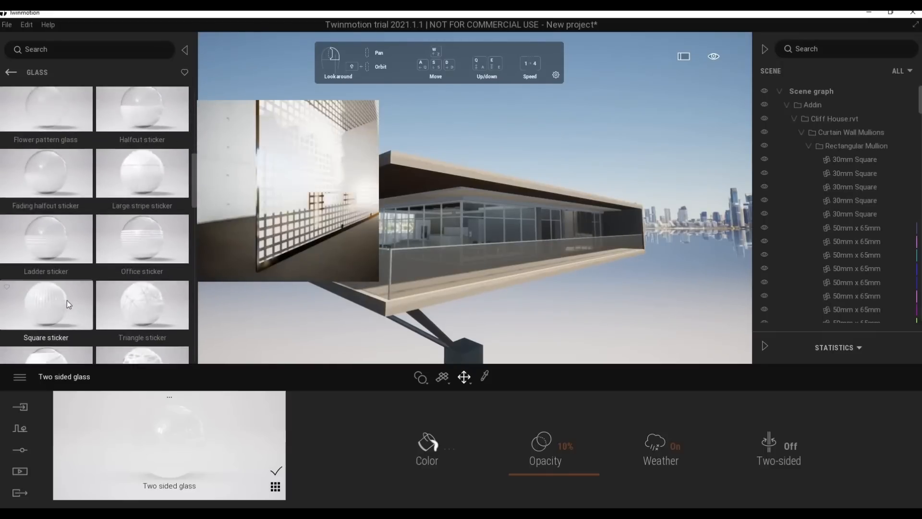
scroll(130, 285, down, 8)
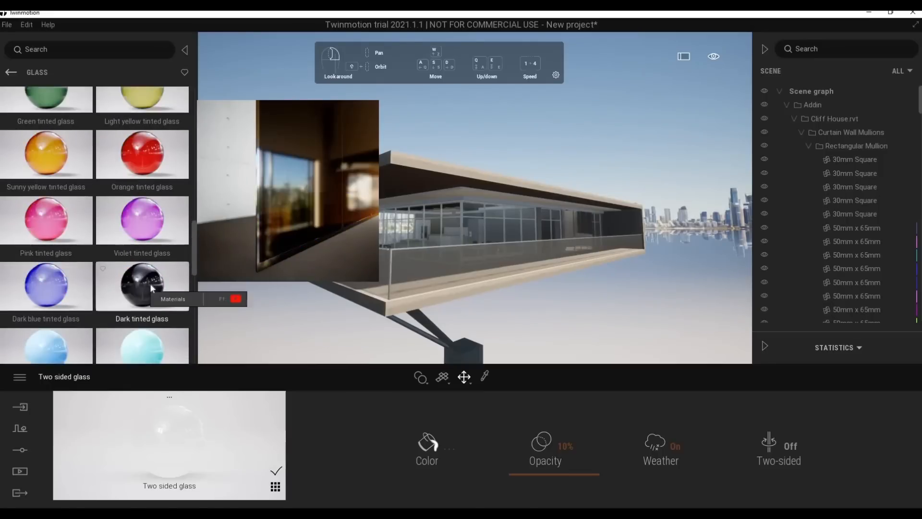
drag(145, 279, 394, 263)
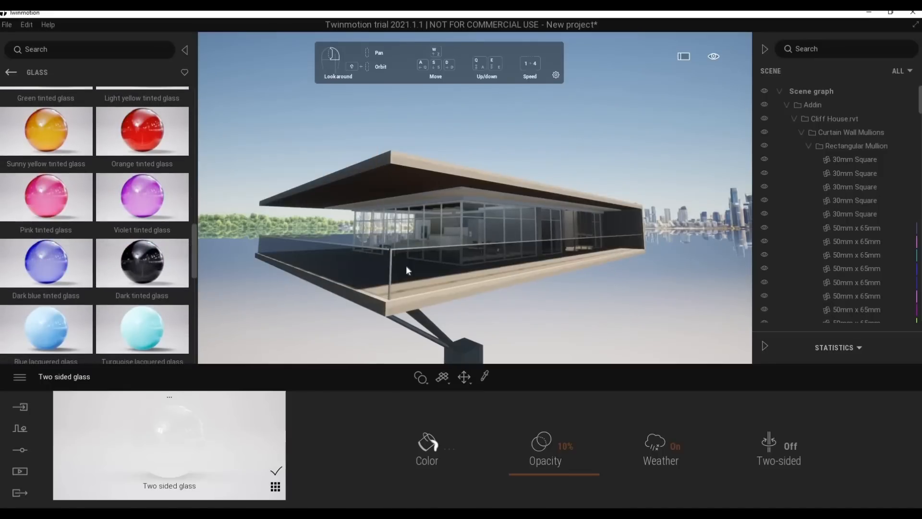
drag(405, 265, 425, 268)
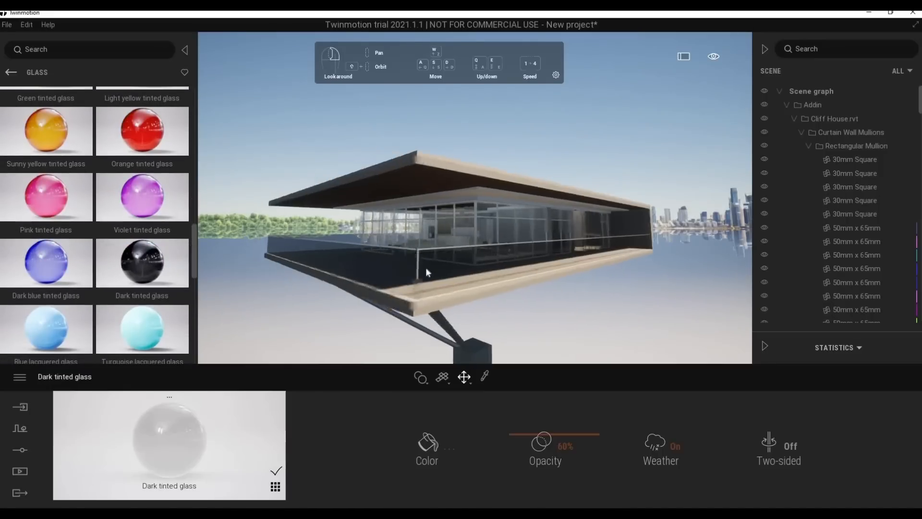
shift+middle_drag(426, 269, 441, 274)
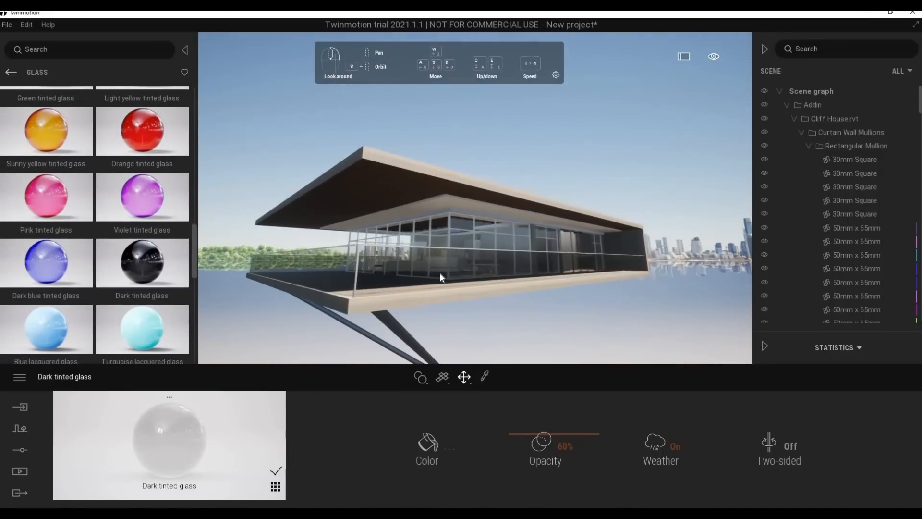
Apply the Chrome metal material to the curtain wall mullions of the glazed facade
scroll(442, 275, down, 8)
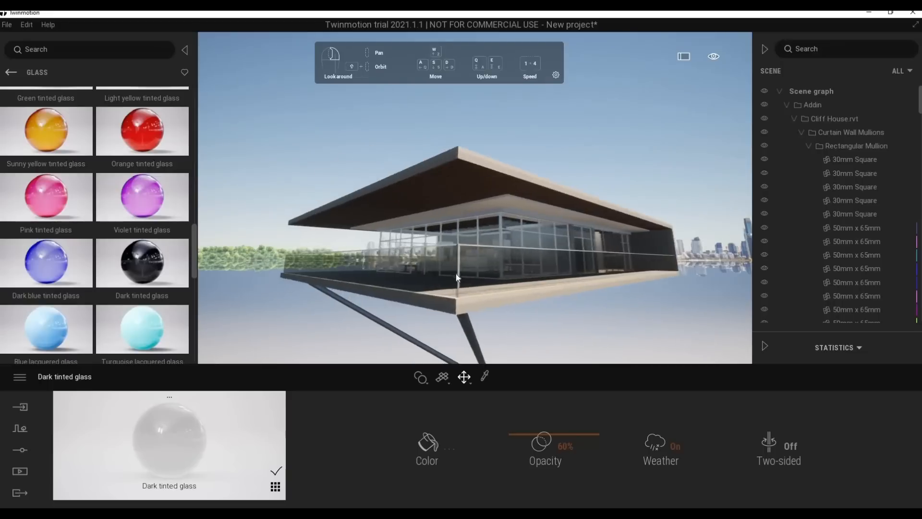
scroll(471, 284, up, 10)
scroll(470, 284, down, 8)
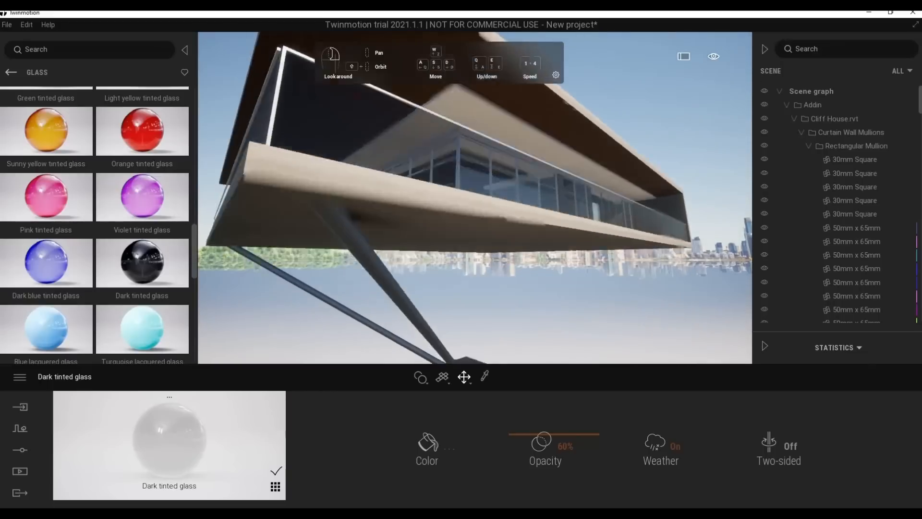
scroll(473, 298, up, 10)
scroll(474, 304, down, 5)
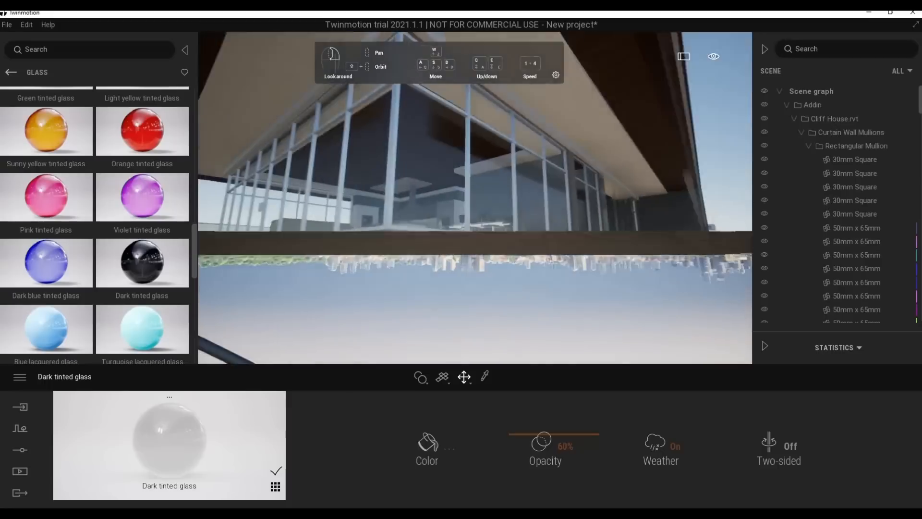
click(11, 72)
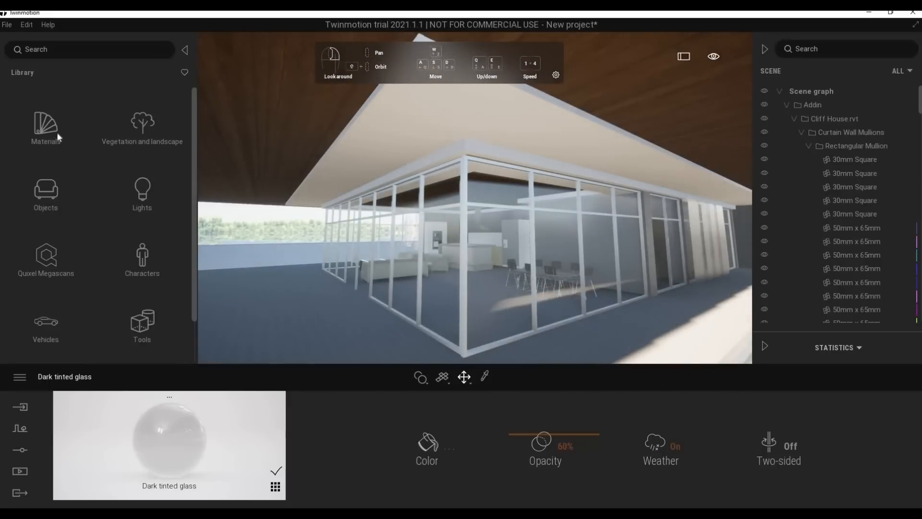
click(142, 124)
drag(142, 242, 462, 220)
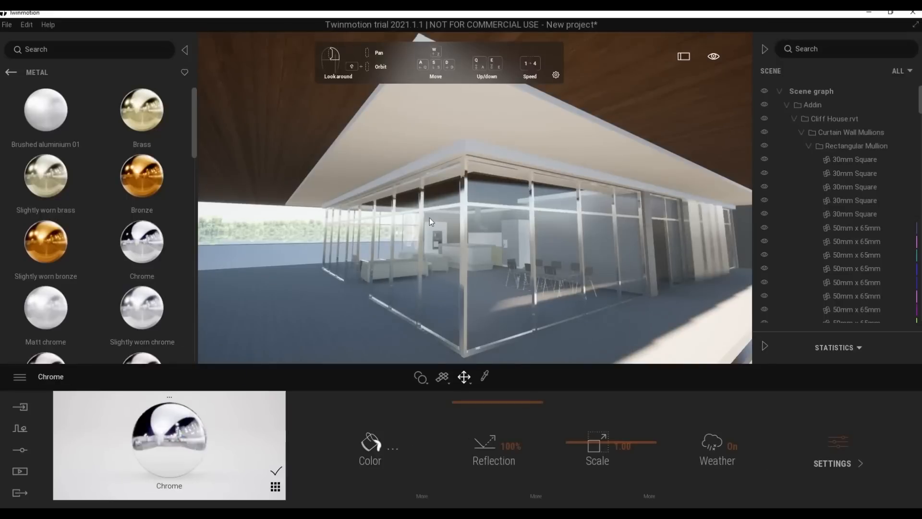
Darken the colour of the mullions' Chrome material to 424242
click(370, 443)
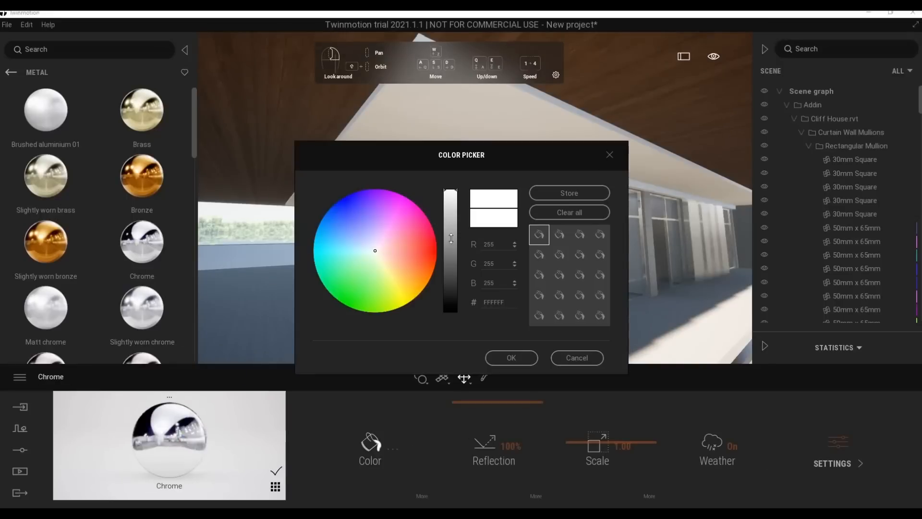
drag(449, 233, 451, 280)
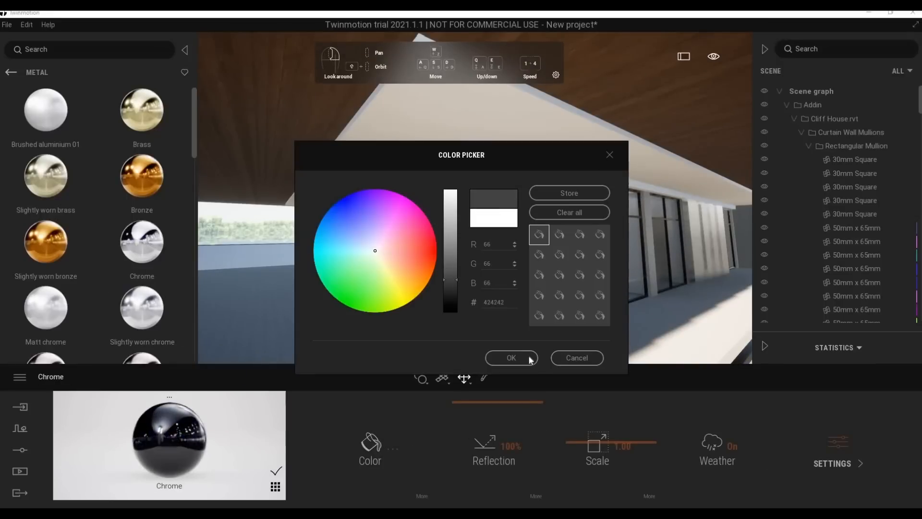
click(529, 360)
Browse the concrete materials and apply Poured concrete 05 to the brick wall end between the dining area and bedroom glazing
right_drag(568, 329, 572, 281)
click(11, 72)
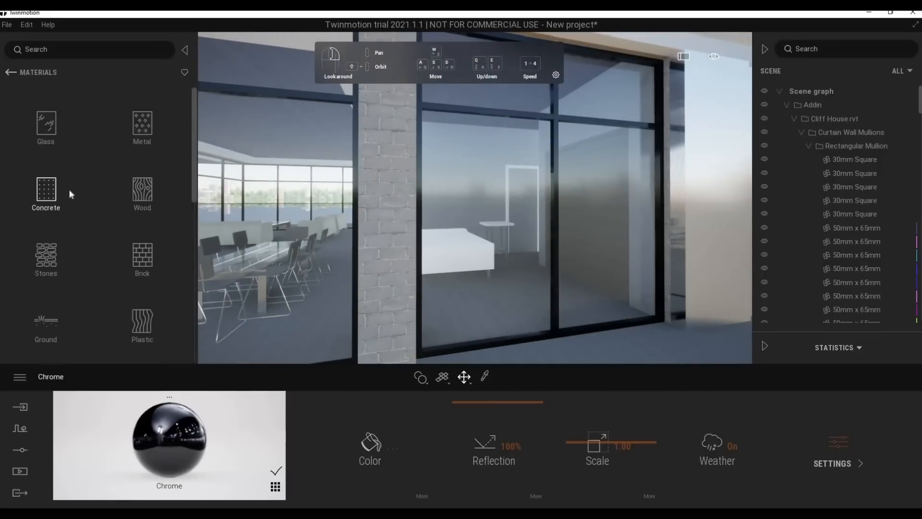
click(70, 193)
scroll(51, 292, down, 3)
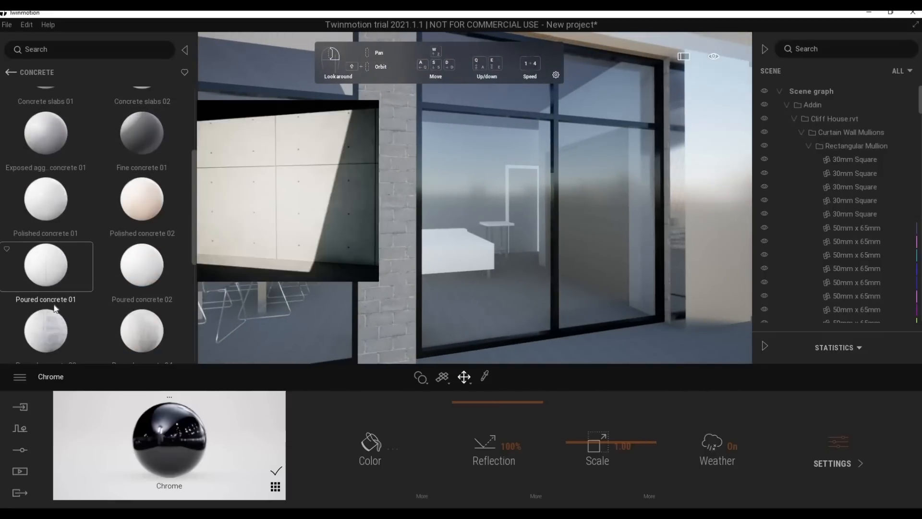
scroll(55, 309, down, 3)
scroll(65, 143, up, 3)
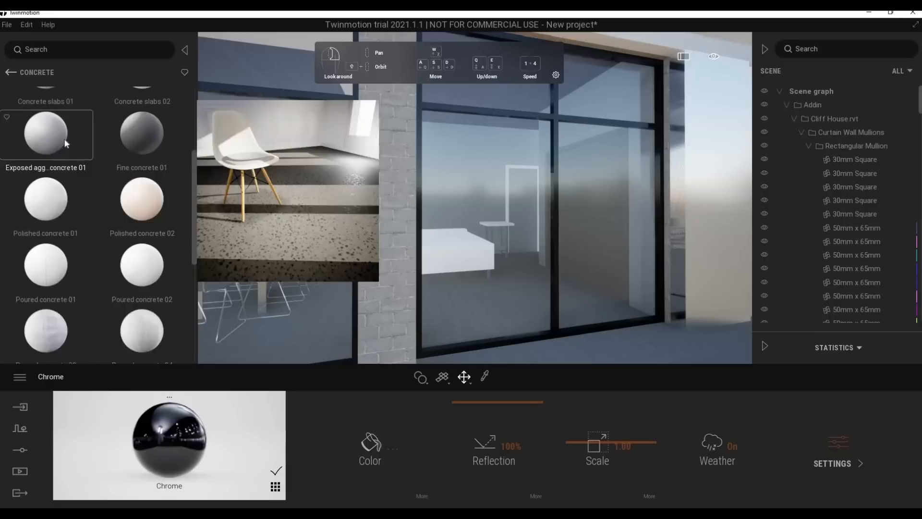
scroll(66, 143, up, 3)
scroll(80, 304, down, 8)
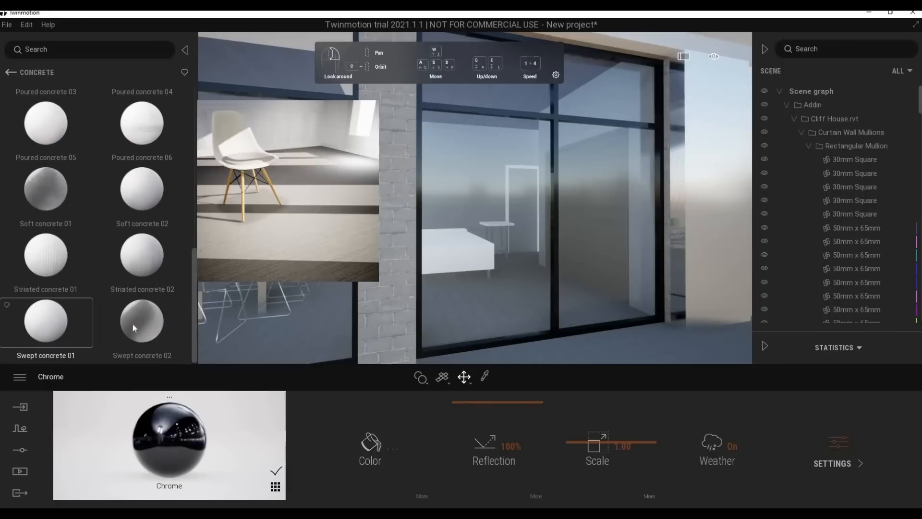
scroll(136, 306, down, 2)
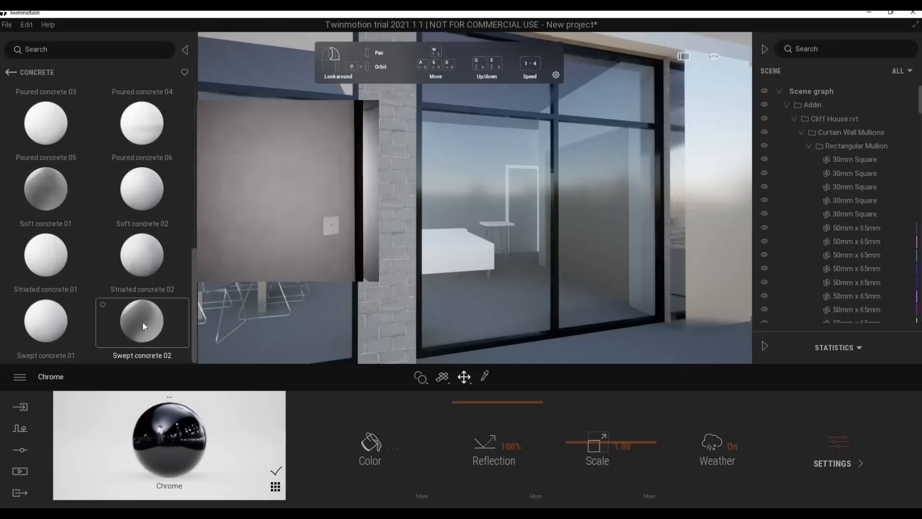
scroll(43, 192, up, 2)
scroll(48, 158, up, 1)
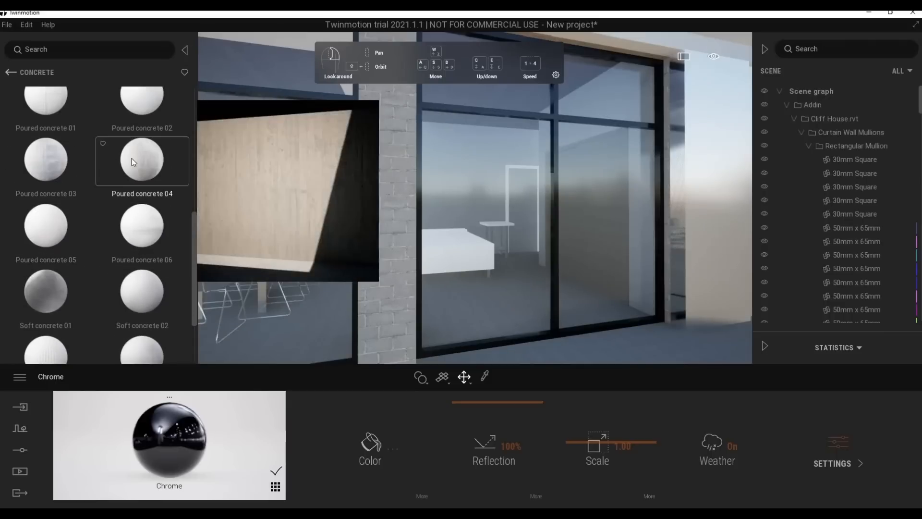
drag(28, 231, 379, 214)
Set the Poured concrete 05 reflection to 3% and its scale to 2.26
click(478, 480)
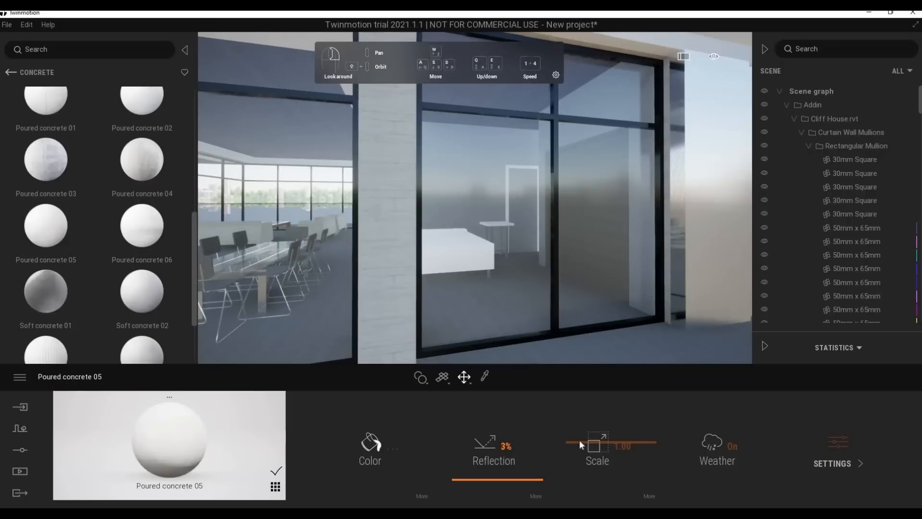
drag(579, 440, 579, 436)
right_drag(561, 313, 538, 228)
Apply the Redcedar 01 A wood material to the sliding panels in front of the bedroom glazing
key(w)
key(w)
key(w)
key(w)
key(w)
key(w)
click(7, 70)
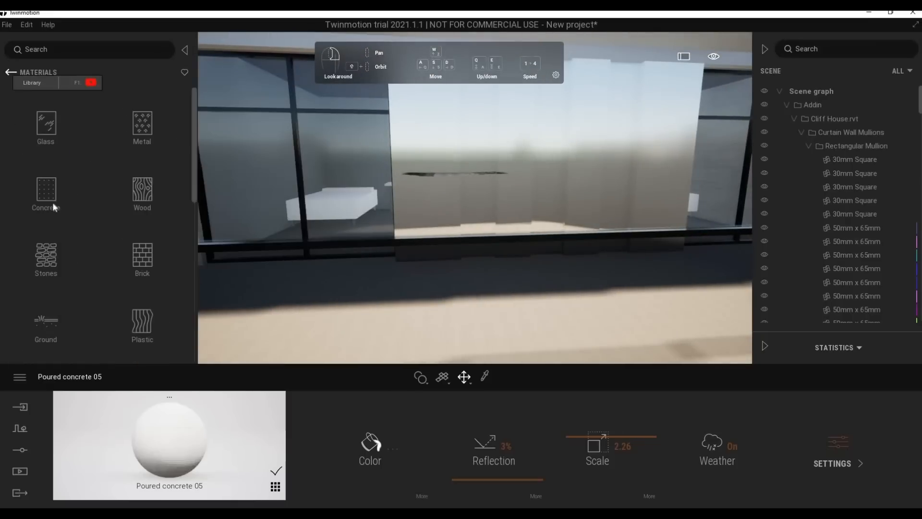
click(142, 189)
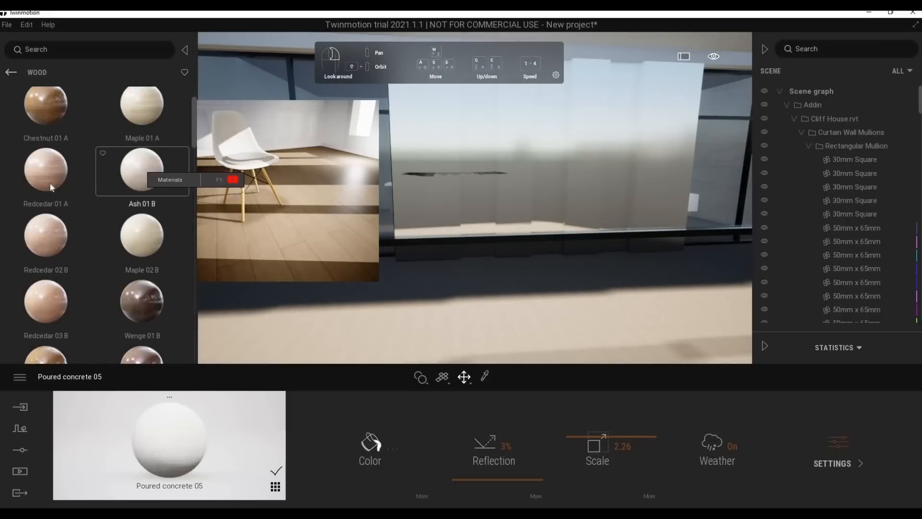
drag(45, 182, 442, 185)
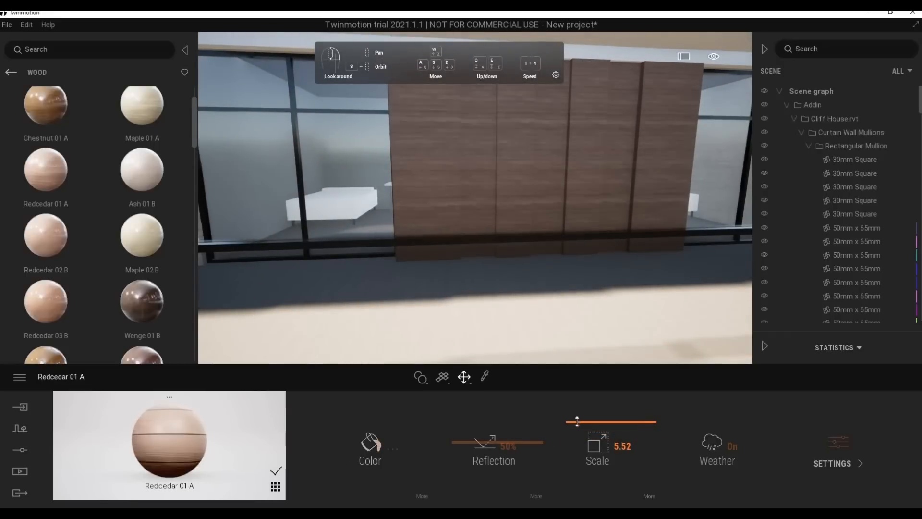
Increase the Redcedar 01 A scale to 7.90 while checking the boards on the facade panels
key(s)
right_drag(559, 293, 529, 239)
key(w)
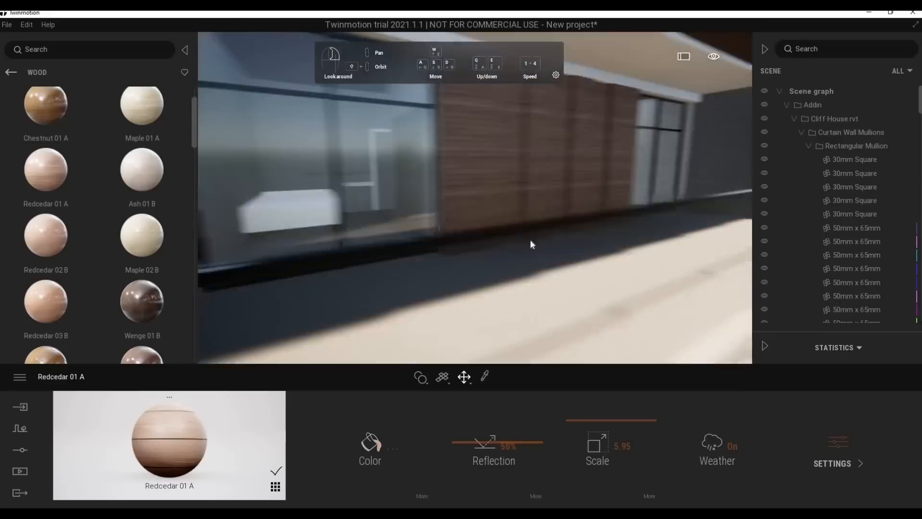
click(595, 411)
key(s)
right_drag(553, 288, 521, 269)
key(w)
Find and download Deodar Cedar Veneer in the wood veneer library and apply it to the sliding panels in front of the bedroom glazing
scroll(56, 275, down, 3)
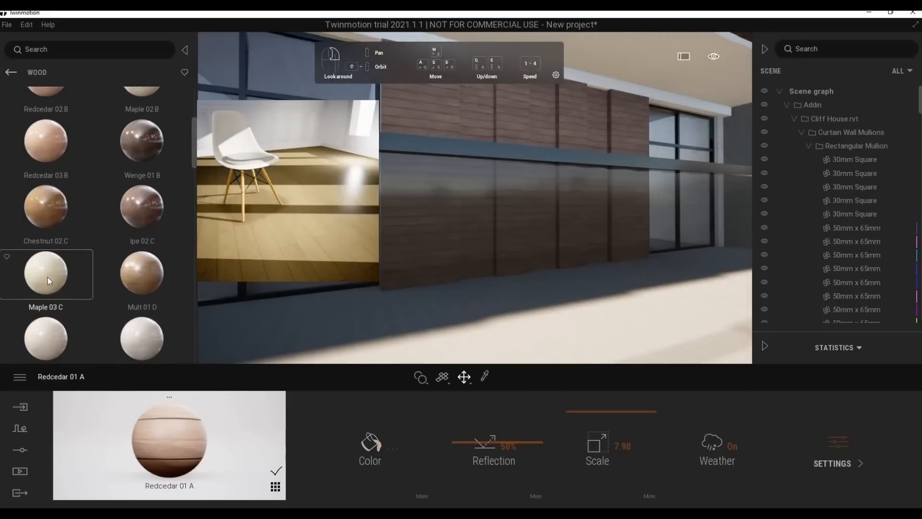
click(10, 72)
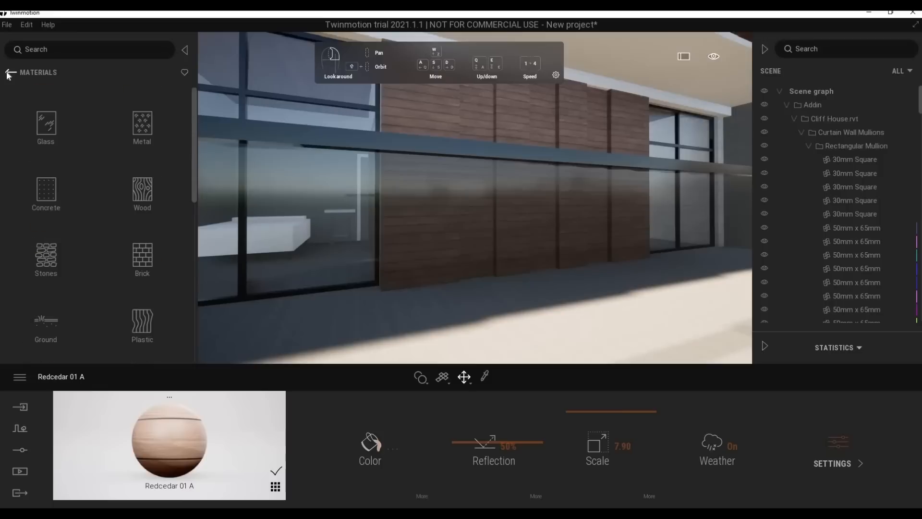
click(127, 135)
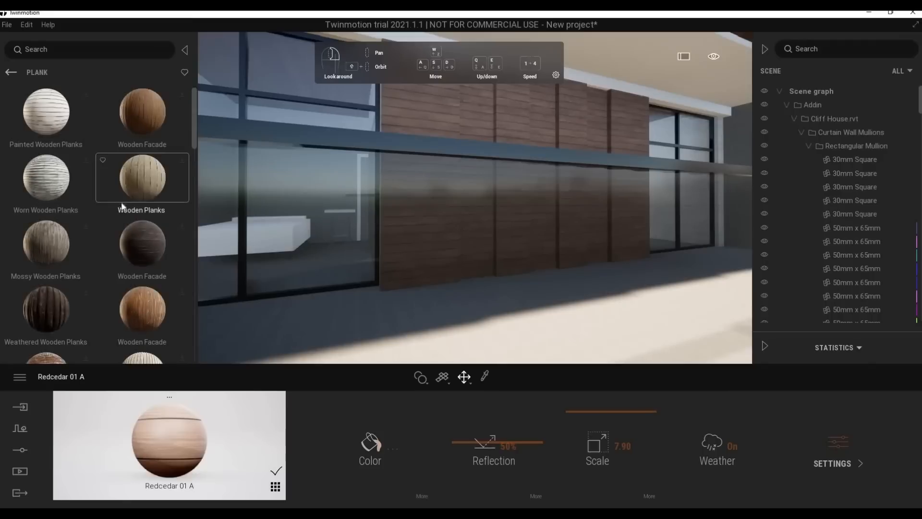
scroll(121, 205, down, 1)
click(142, 233)
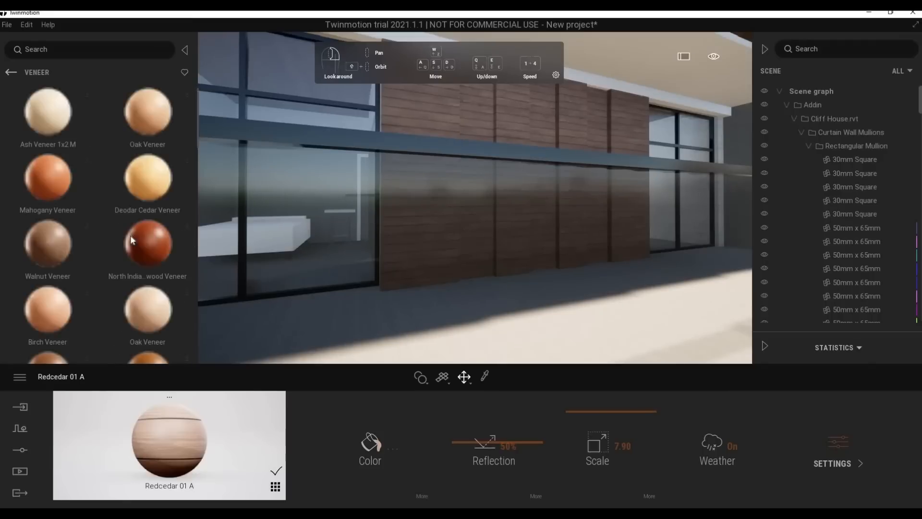
scroll(128, 221, down, 1)
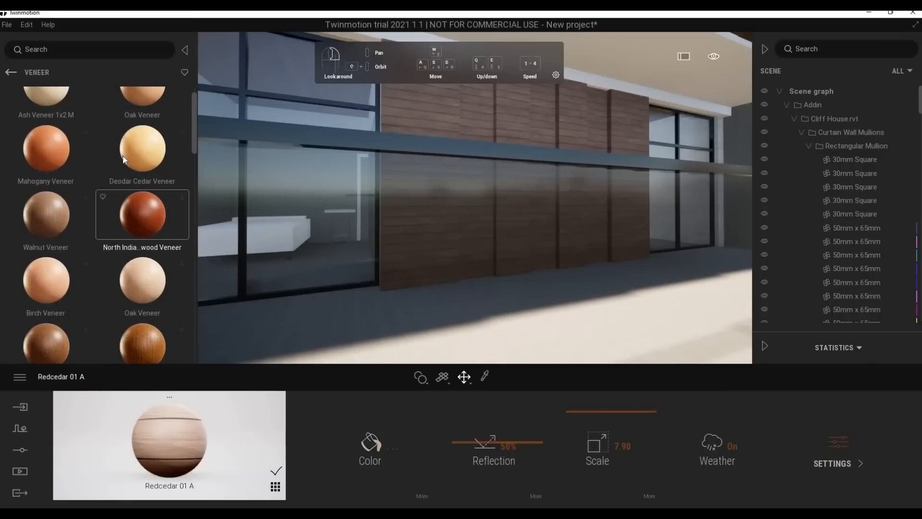
click(183, 130)
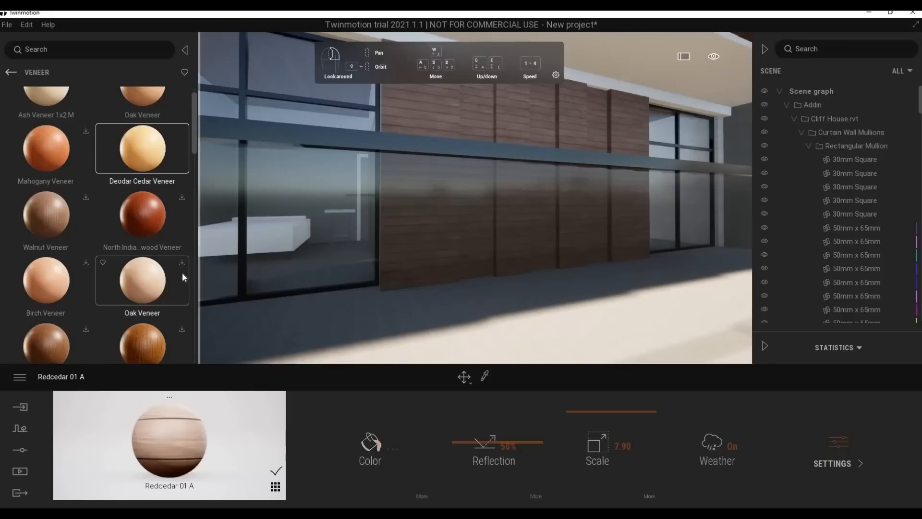
drag(352, 183, 445, 125)
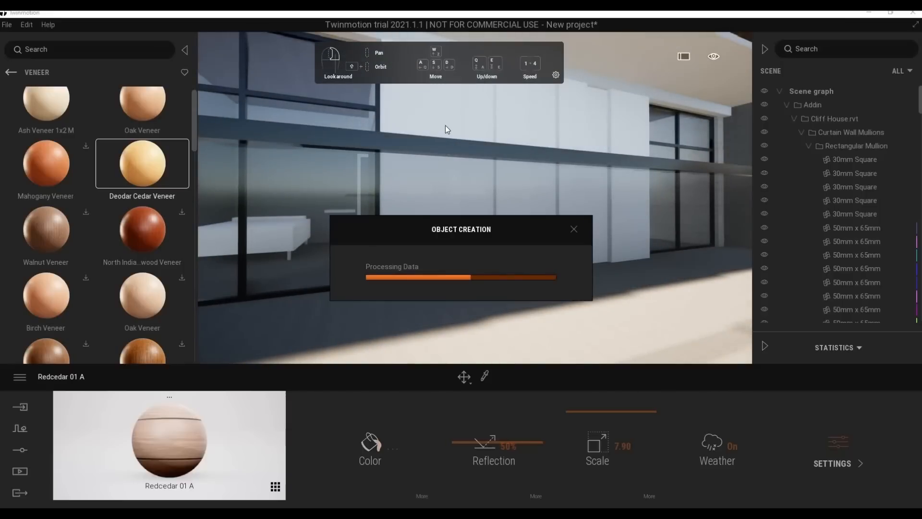
Set the Deodar Cedar Veneer scale to 2.58 and check the sliding panels up close and across the facade
middle_drag(457, 155, 465, 190)
scroll(454, 201, up, 3)
scroll(453, 202, up, 4)
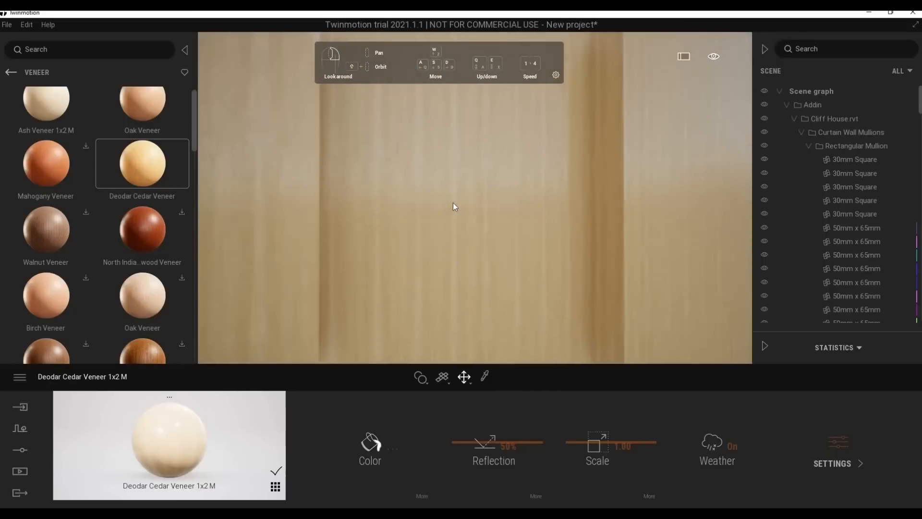
scroll(453, 203, down, 3)
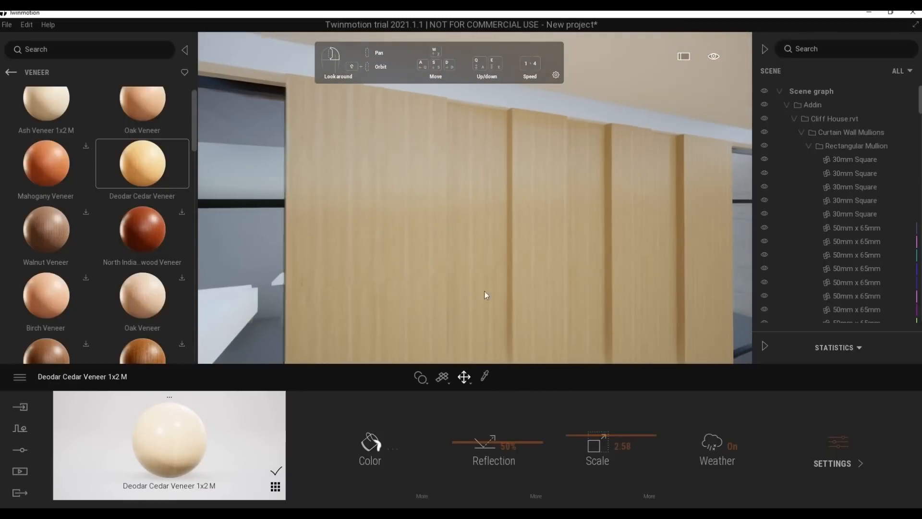
scroll(548, 276, down, 6)
middle_drag(537, 289, 535, 297)
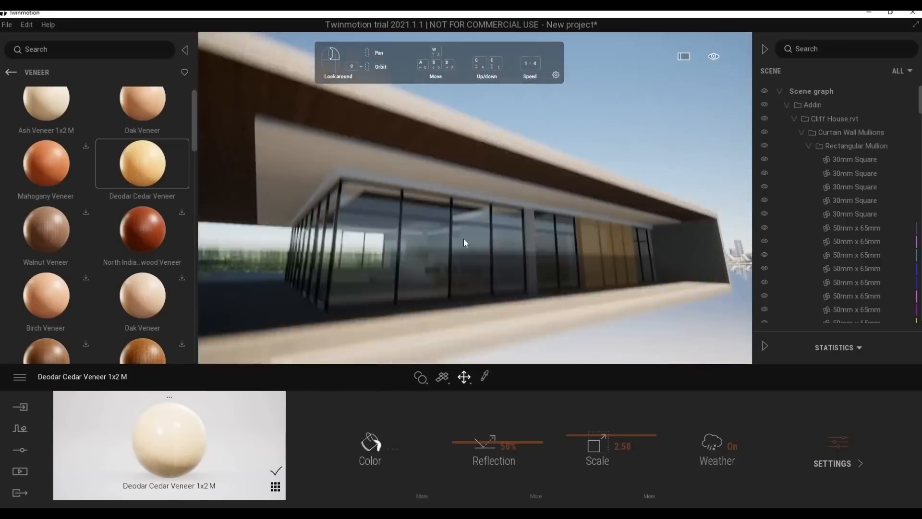
middle_drag(464, 239, 470, 184)
Browse the veneer materials to the end of the library and download the dark Walnut Veneer
click(540, 185)
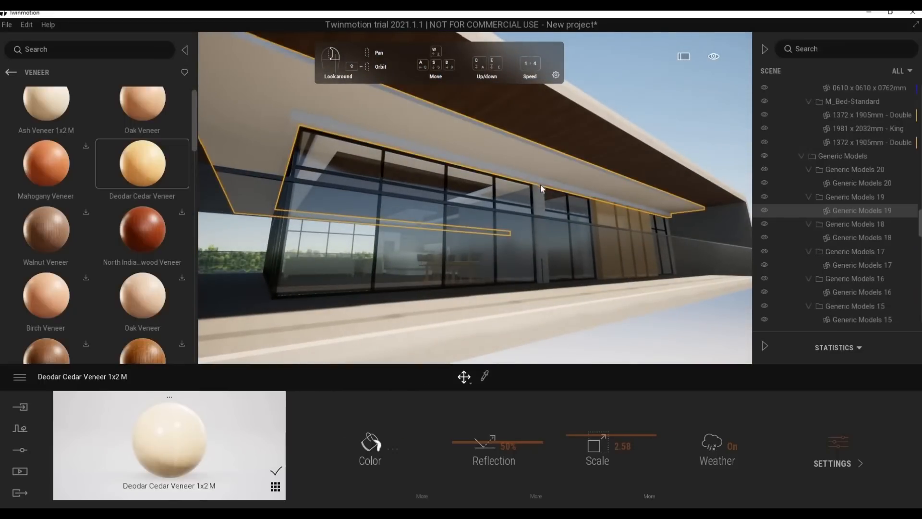
key(Escape)
scroll(543, 189, up, 3)
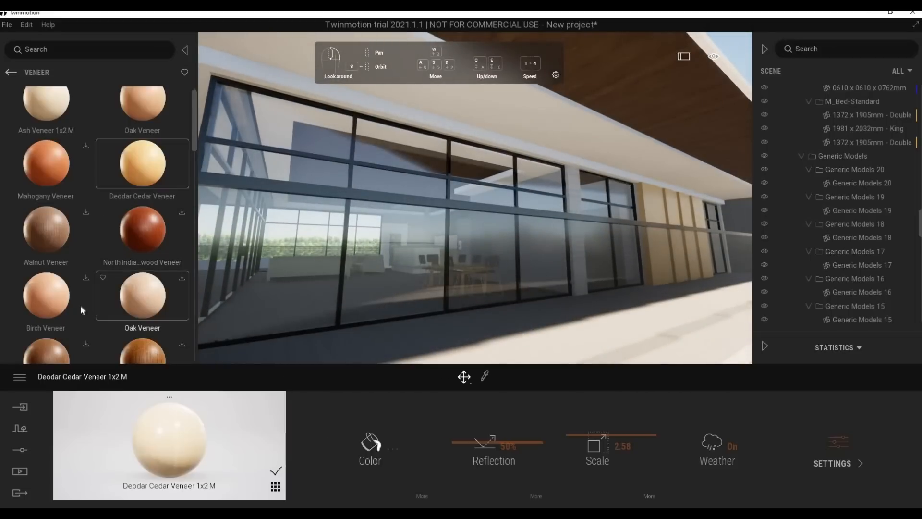
scroll(81, 310, down, 10)
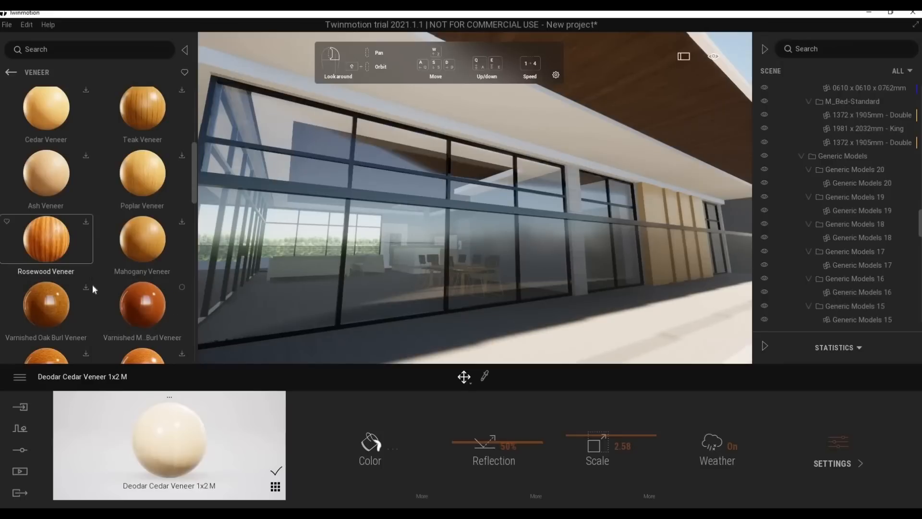
scroll(110, 279, down, 5)
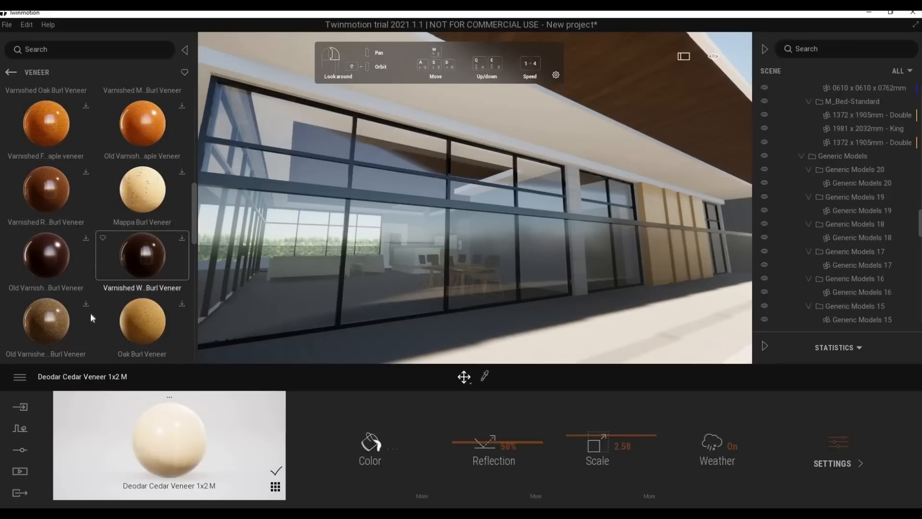
scroll(100, 313, down, 6)
scroll(169, 293, up, 7)
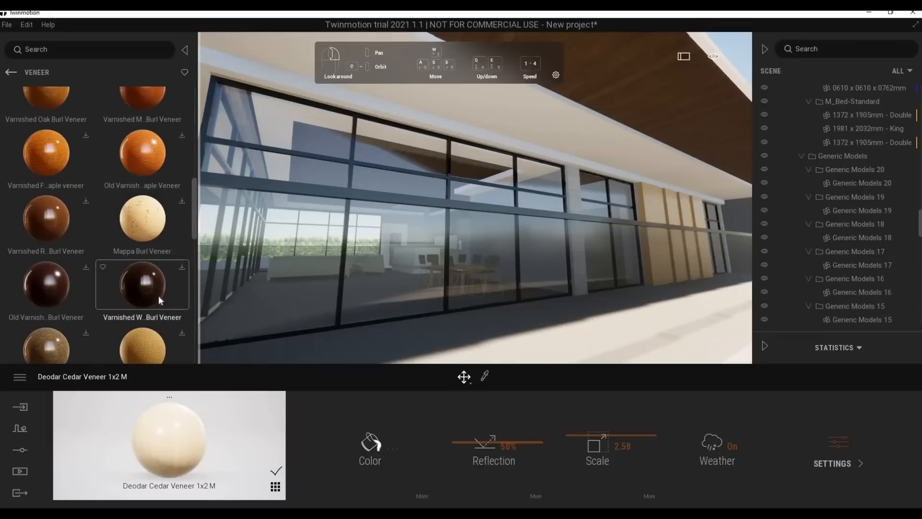
scroll(138, 313, down, 15)
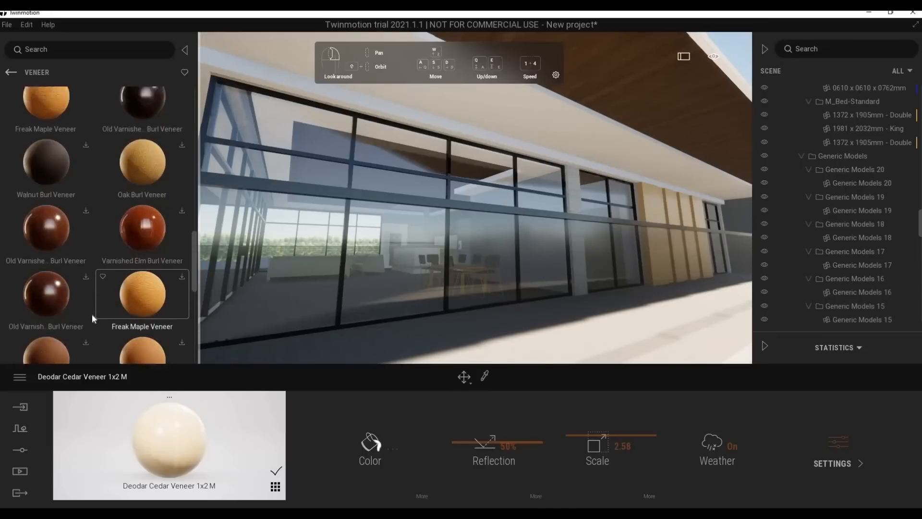
scroll(180, 312, down, 3)
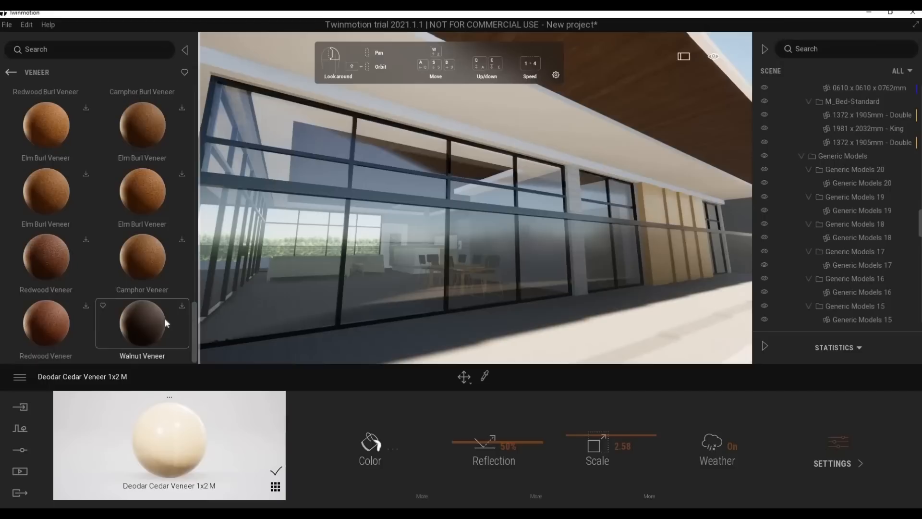
scroll(165, 319, up, 3)
scroll(164, 318, down, 3)
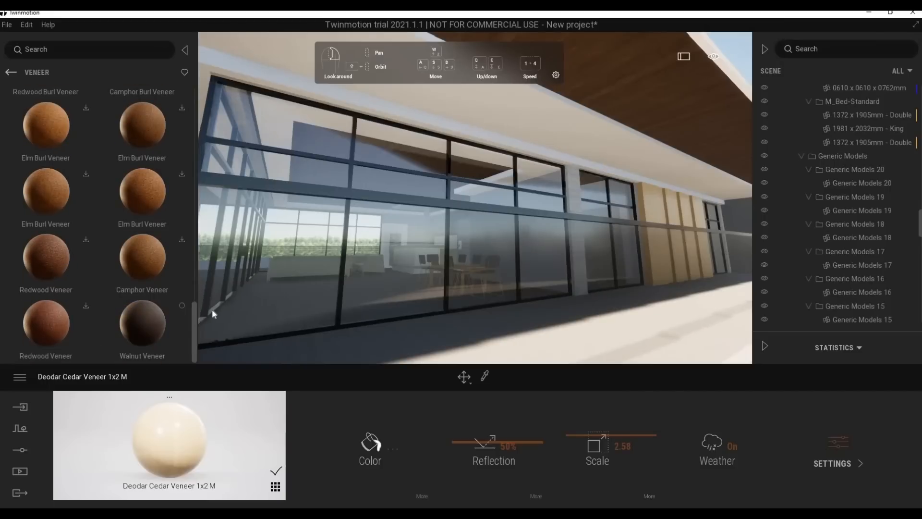
Try Walnut Veneer on the white roof soffit above the glazing and undo it
click(151, 321)
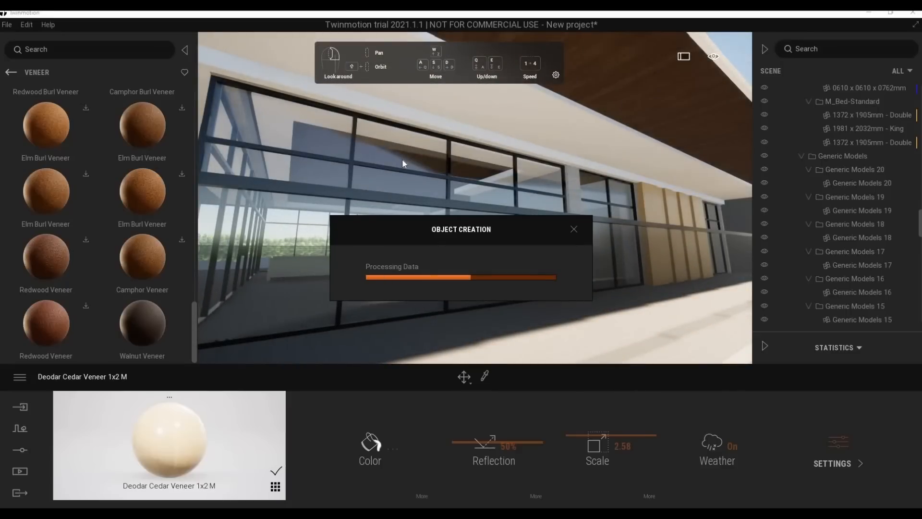
scroll(495, 199, up, 3)
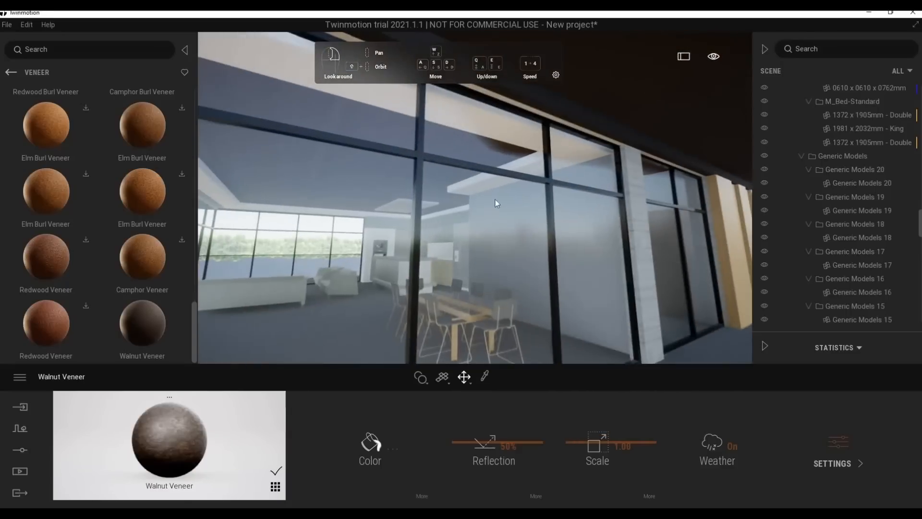
scroll(467, 225, down, 1)
key(ctrl+z)
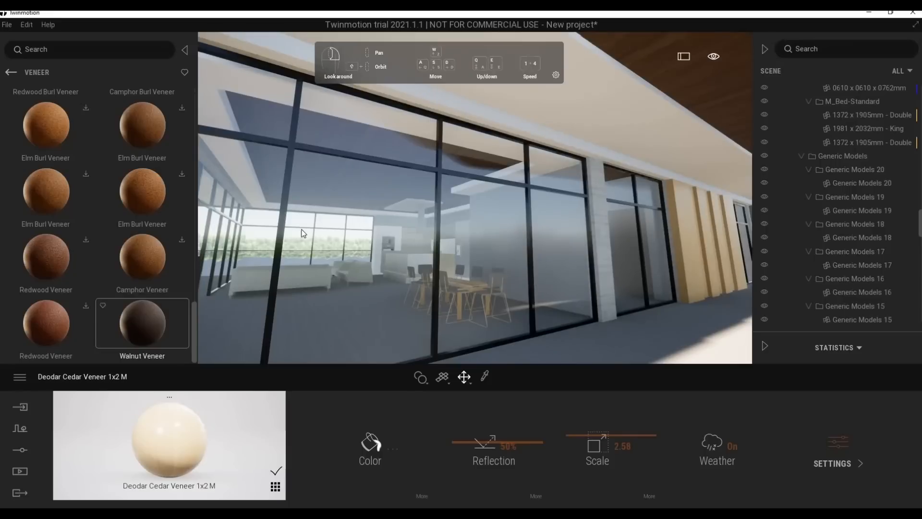
Save the project as Cliff House in the Twinmotion File folder under 2001 Cliff House
scroll(118, 205, up, 5)
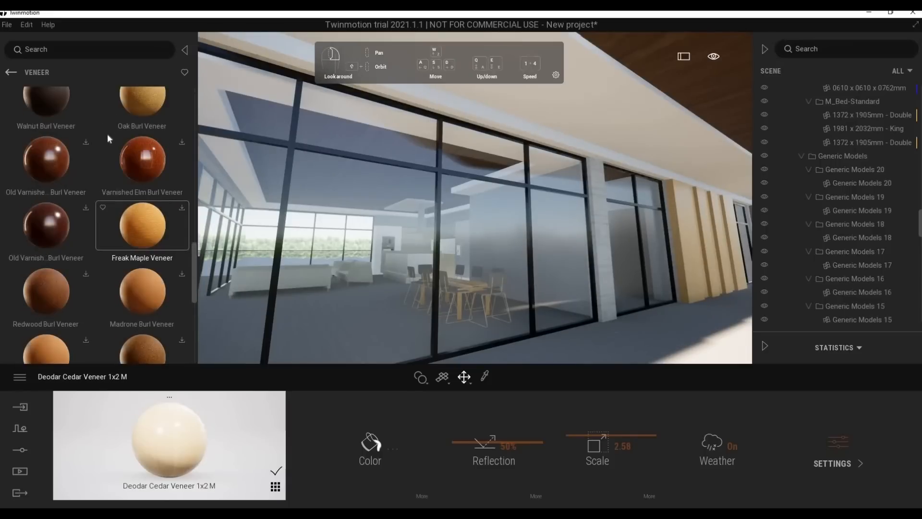
click(7, 25)
click(27, 118)
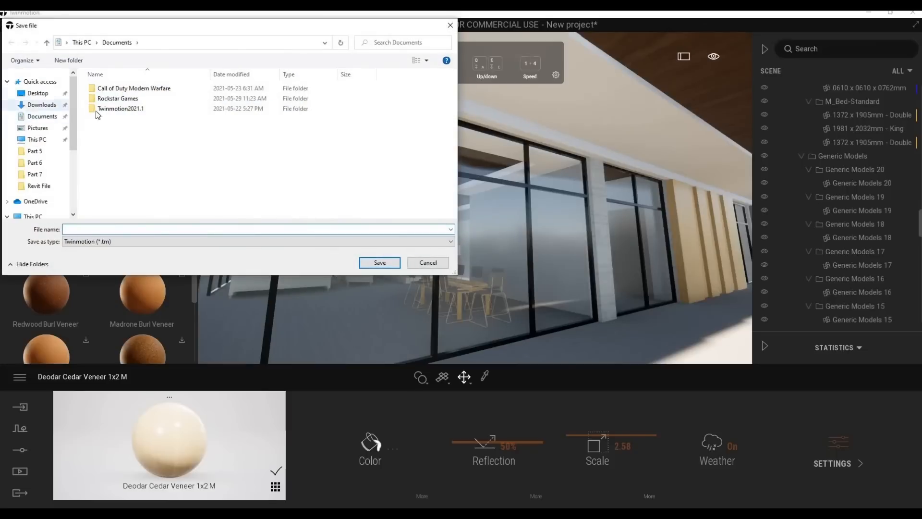
key(Return)
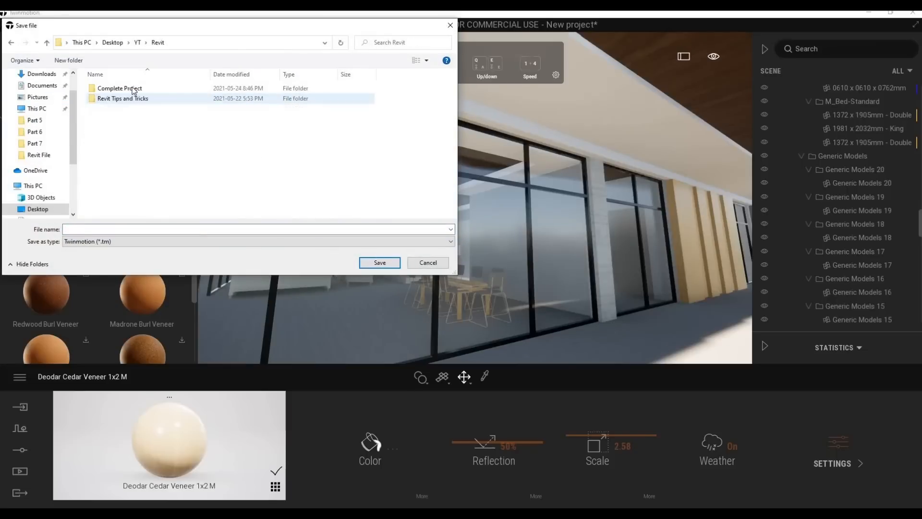
key(Return)
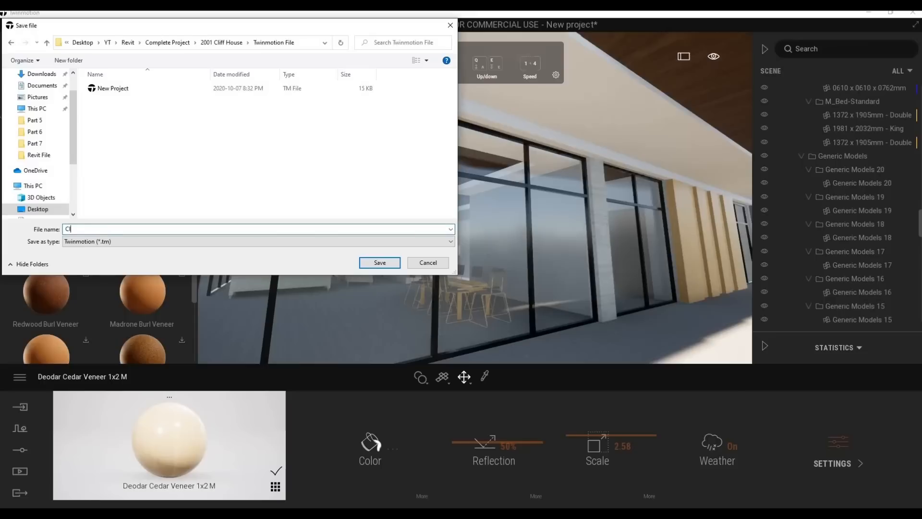
click(370, 264)
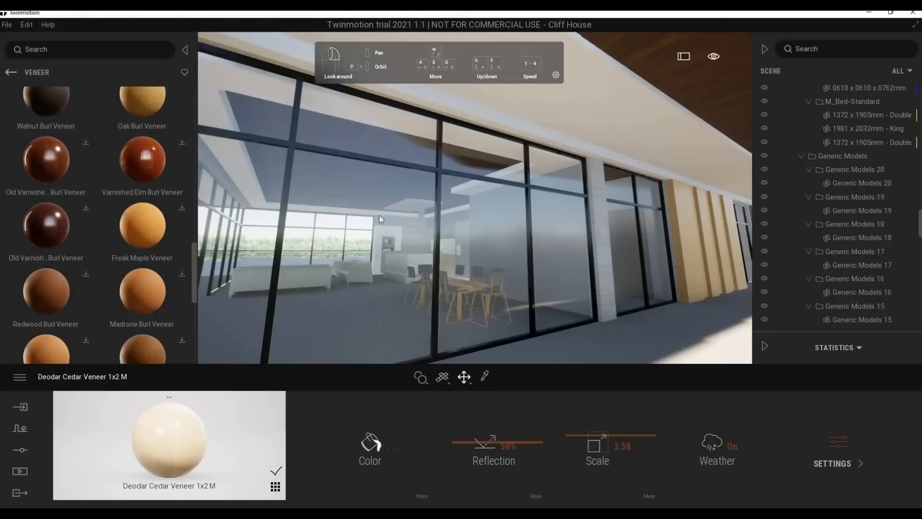
Examine the dining, living and kitchen interior by moving in through the front glazing
scroll(360, 226, up, 3)
right_drag(425, 229, 402, 252)
scroll(402, 253, down, 5)
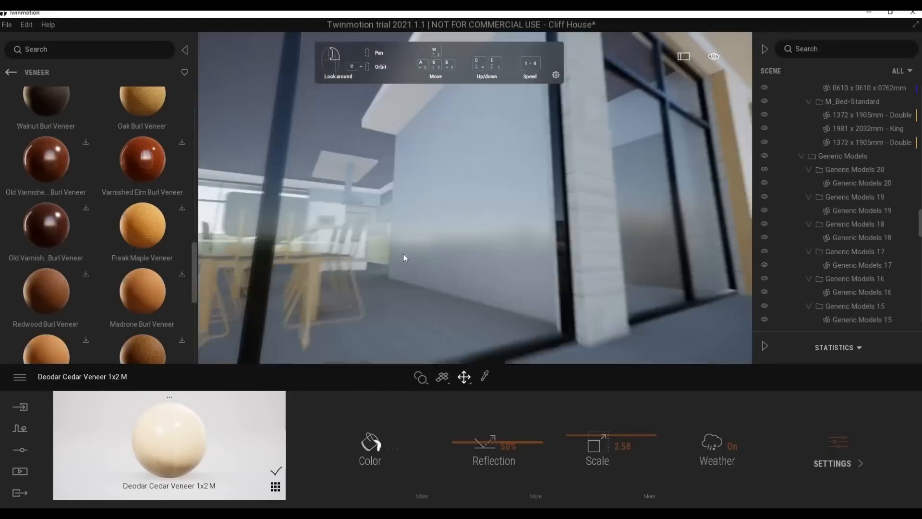
scroll(404, 257, up, 5)
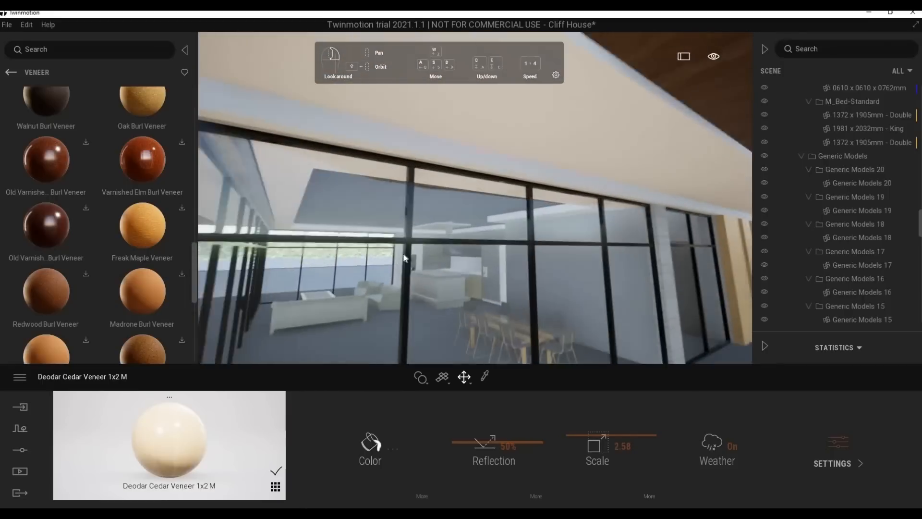
scroll(404, 255, up, 4)
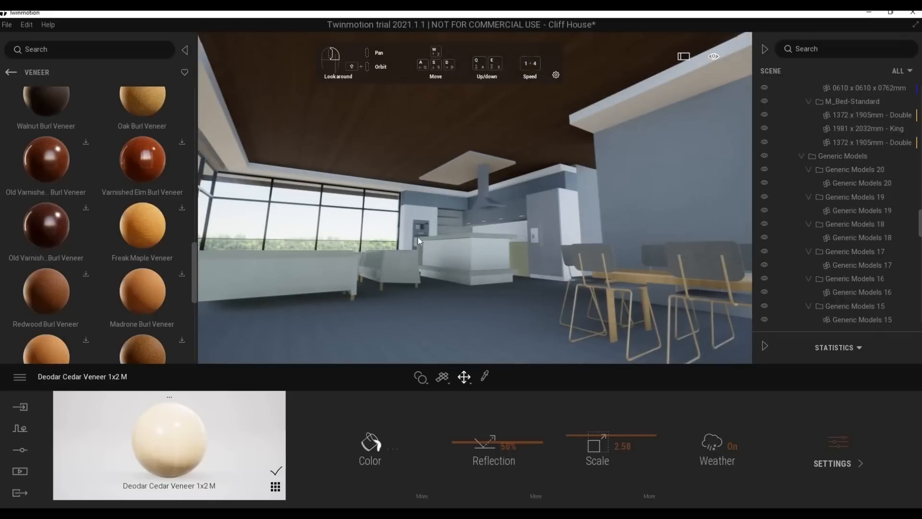
scroll(415, 240, down, 5)
scroll(415, 243, up, 5)
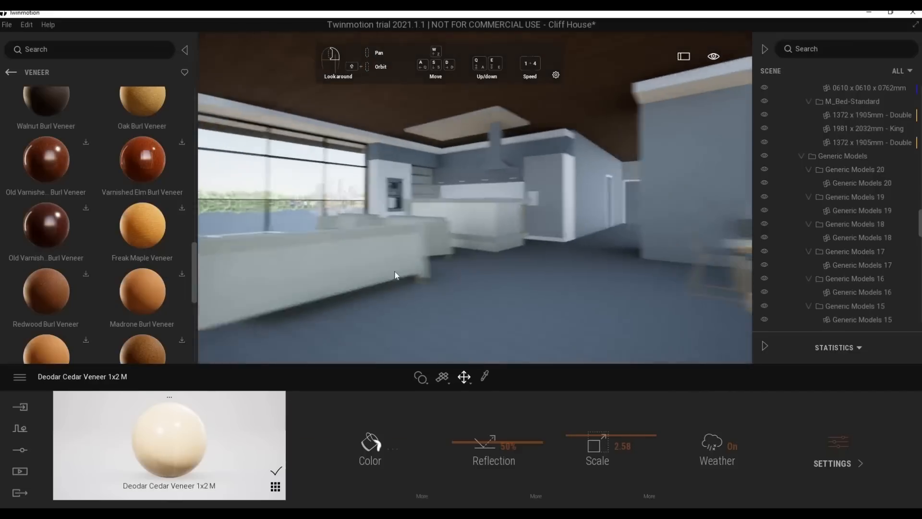
right_drag(395, 272, 461, 269)
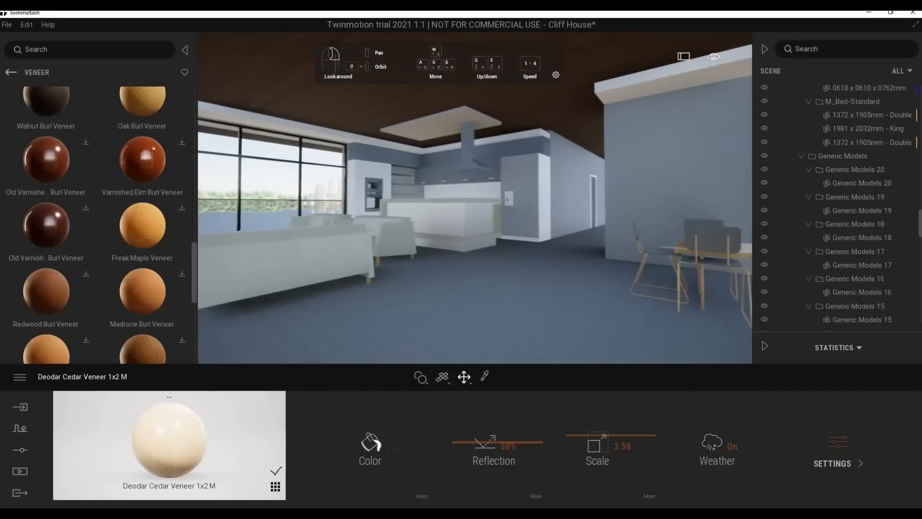
Download Poplar Veneer and apply it to the side faces of the kitchen island below the countertop
key(w)
right_drag(633, 186, 522, 201)
click(512, 250)
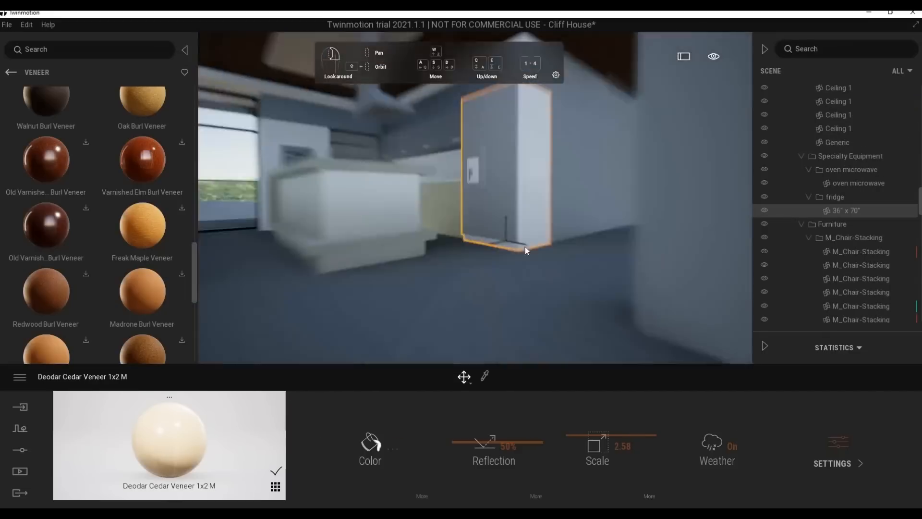
key(w)
right_drag(526, 246, 473, 243)
key(s)
scroll(103, 225, up, 5)
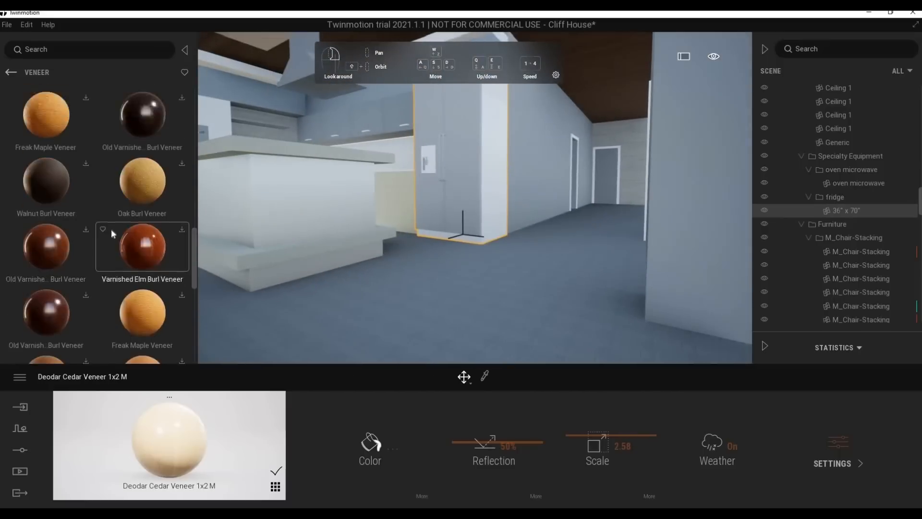
scroll(131, 241, up, 2)
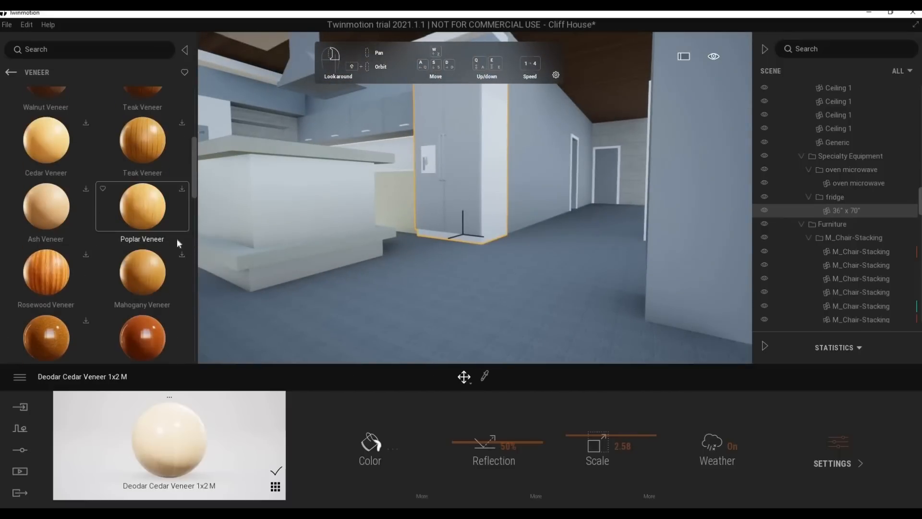
click(181, 190)
drag(148, 214, 263, 209)
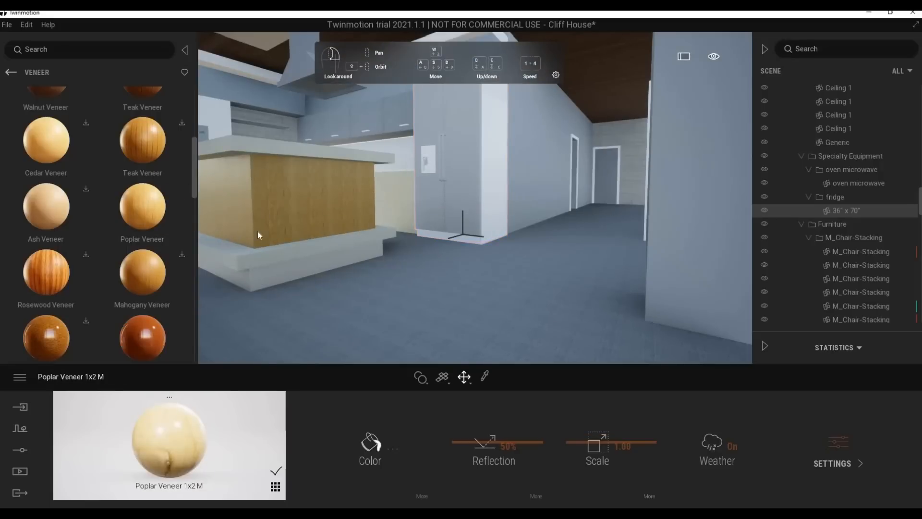
Find the granite materials in the Stone surface library and download Azul Noche Granite
click(10, 72)
click(10, 72)
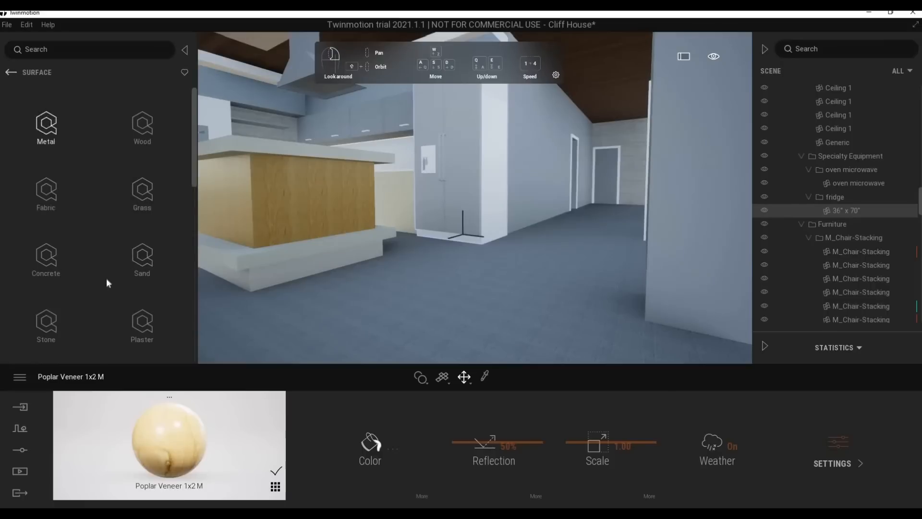
click(62, 272)
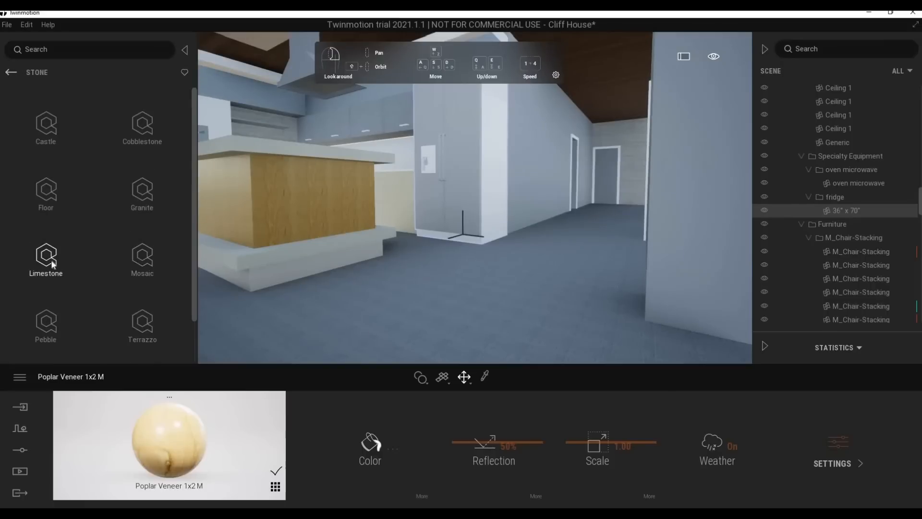
scroll(105, 218, down, 1)
scroll(105, 218, up, 1)
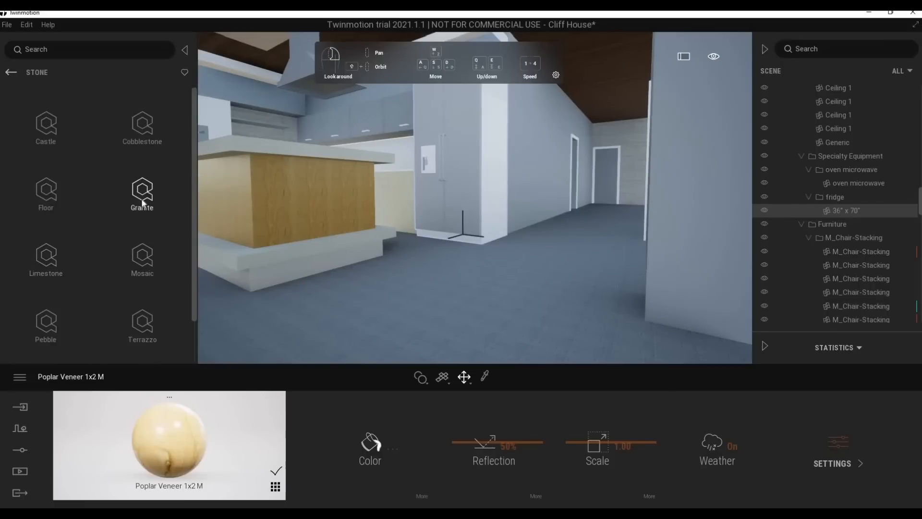
click(152, 197)
scroll(130, 242, down, 3)
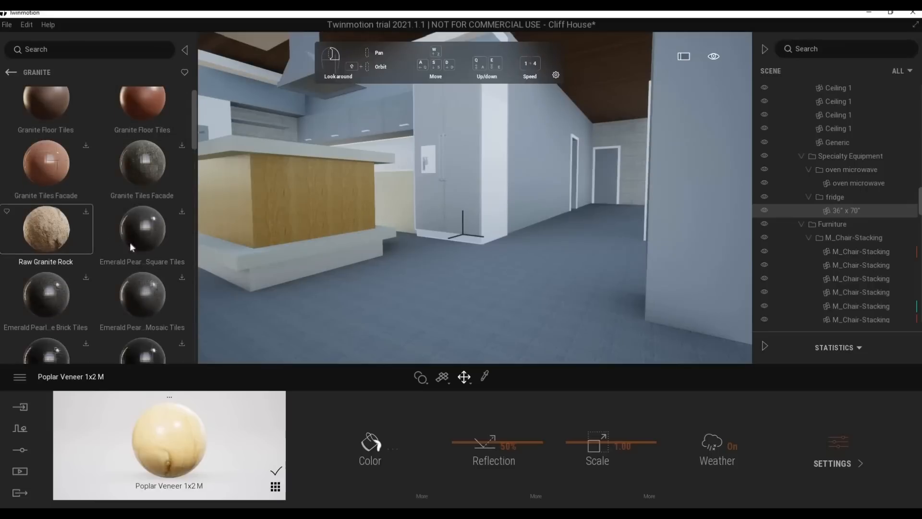
scroll(147, 276, down, 5)
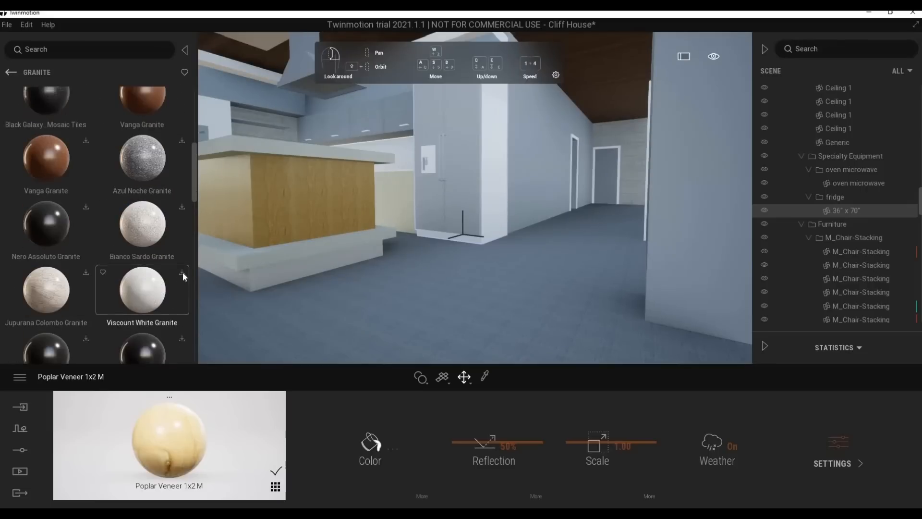
scroll(168, 273, down, 1)
scroll(180, 212, up, 1)
click(183, 142)
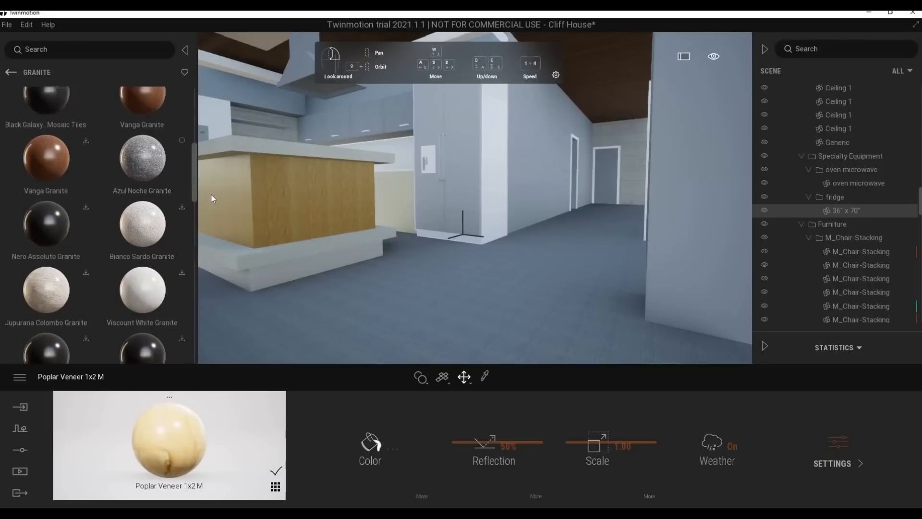
Apply Azul Noche Granite to the kitchen island's countertop and the slab beneath its wood faces
scroll(168, 289, down, 1)
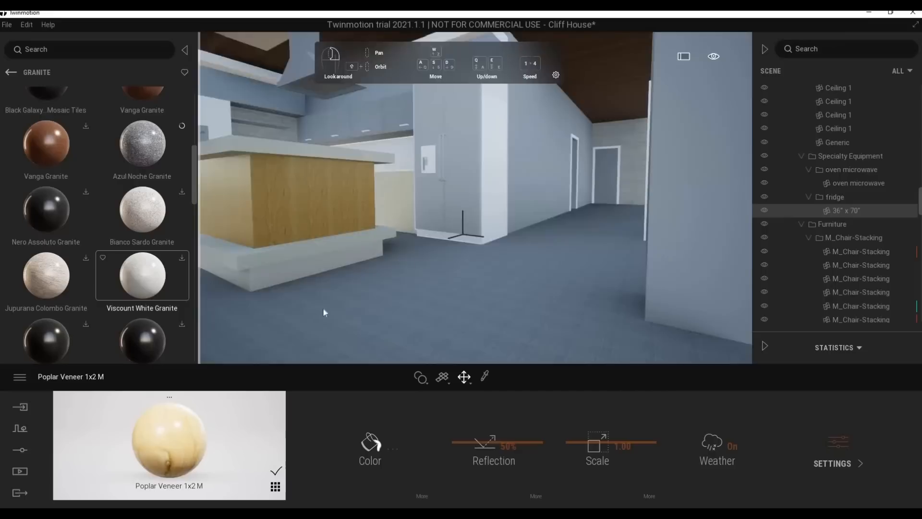
middle_drag(323, 307, 368, 241)
key(d)
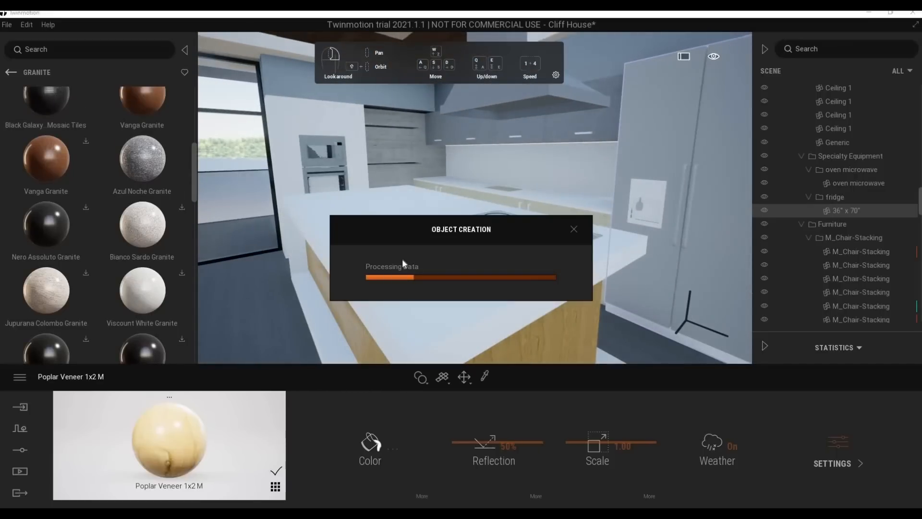
middle_drag(413, 261, 443, 258)
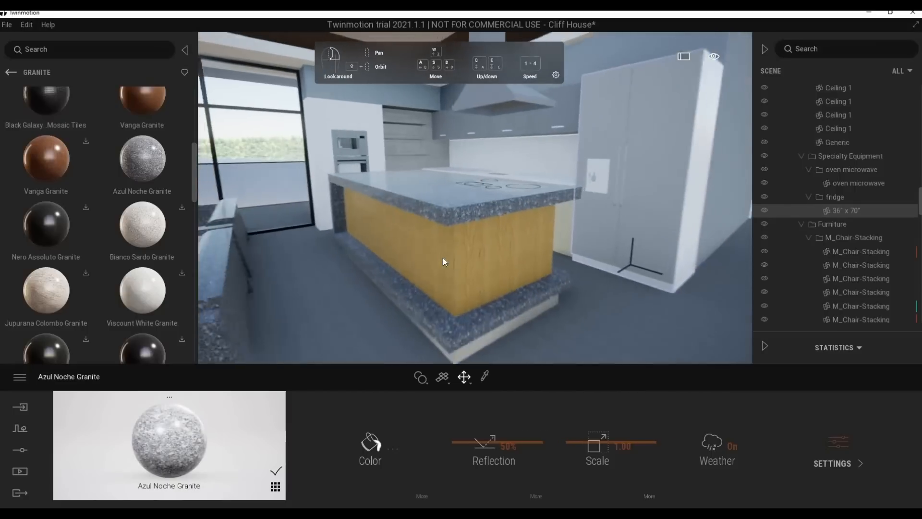
Apply Azul Noche Granite to the sink countertop along the kitchen's back wall
mouse_move(443, 257)
right_down()
mouse_move(518, 257)
mouse_move(457, 258)
right_up()
key(w)
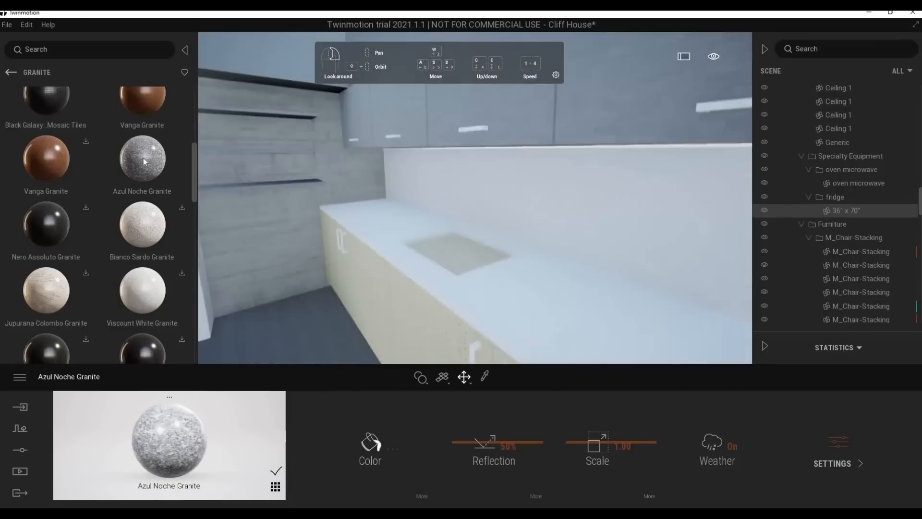
drag(143, 159, 544, 319)
key(s)
right_drag(532, 311, 499, 283)
scroll(105, 222, up, 1)
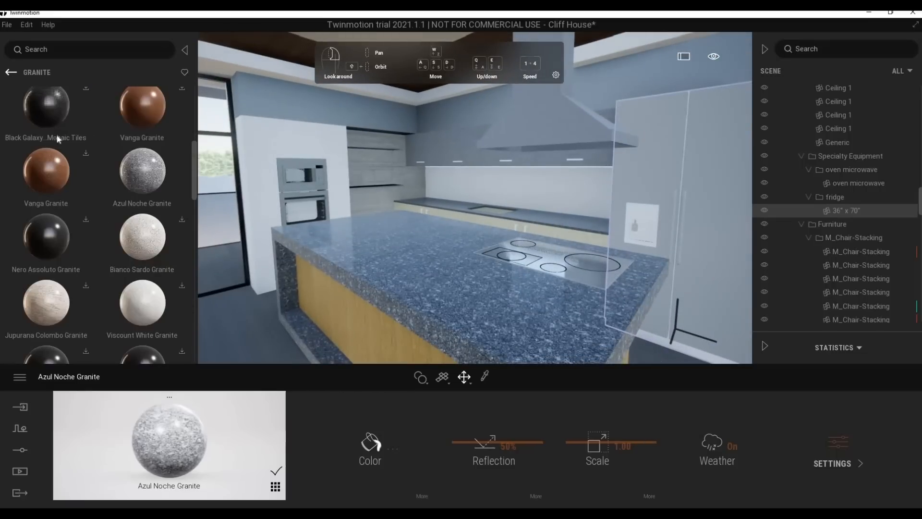
Look through the stone Wall and Tile materials for a kitchen finish
click(11, 72)
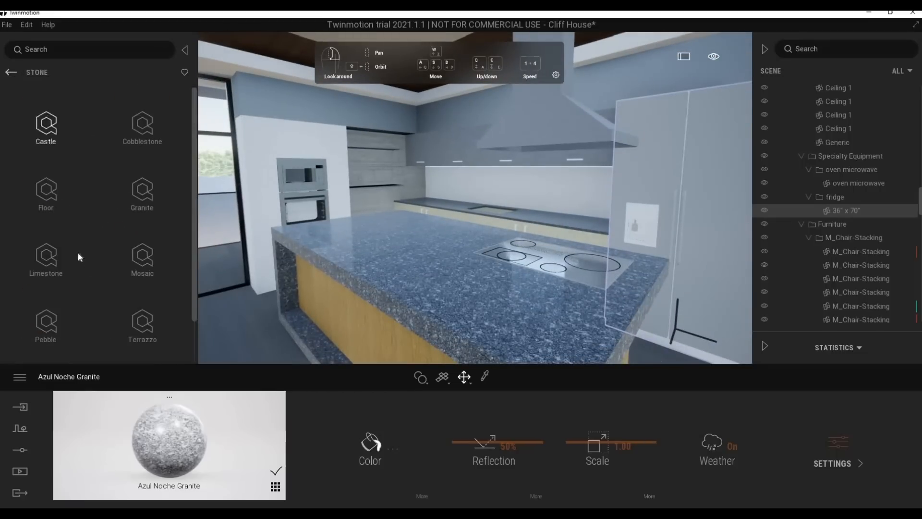
scroll(142, 319, down, 2)
click(143, 331)
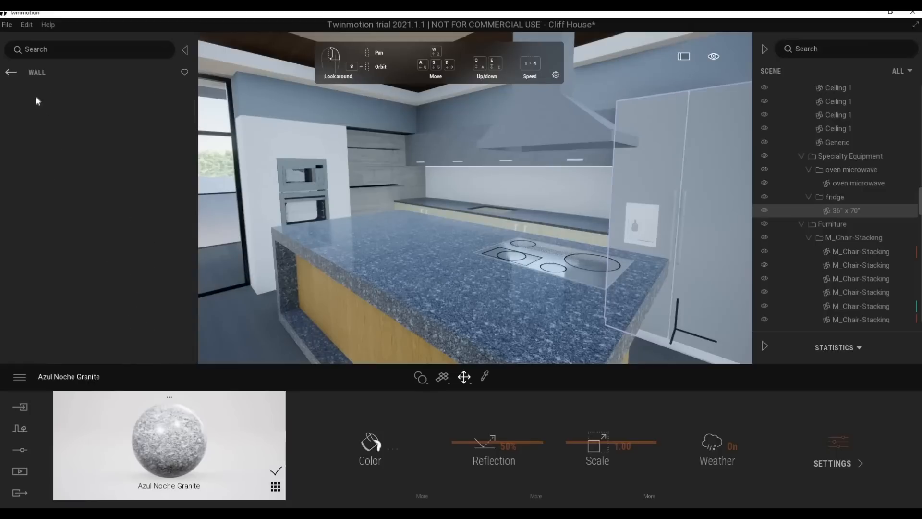
scroll(77, 223, down, 2)
click(11, 72)
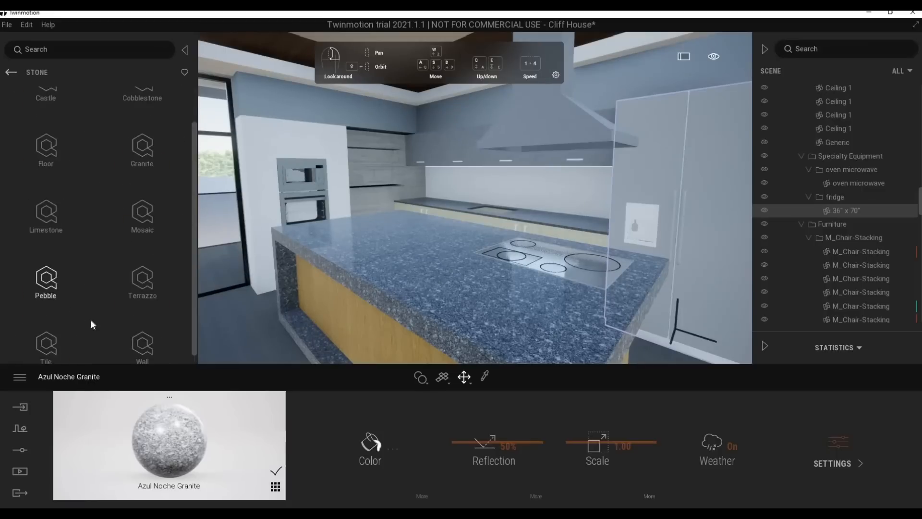
scroll(92, 322, down, 1)
click(85, 319)
scroll(85, 316, down, 2)
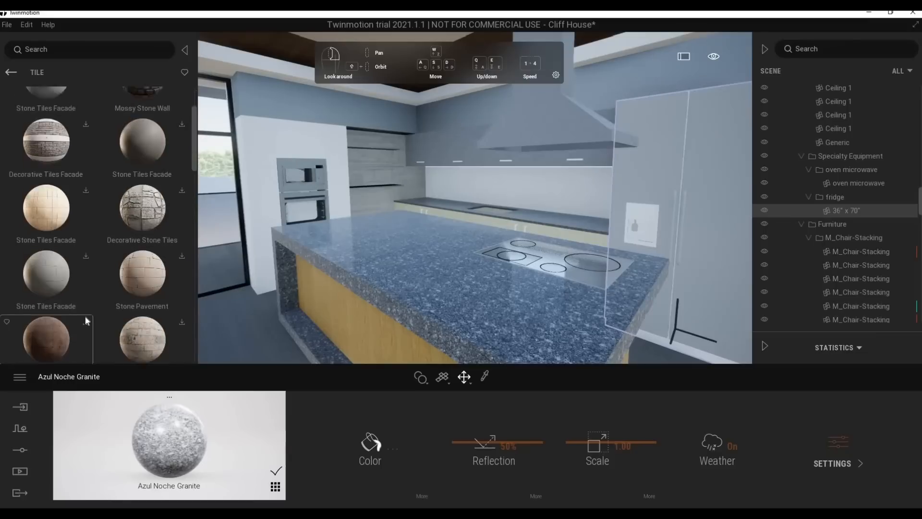
scroll(85, 315, down, 5)
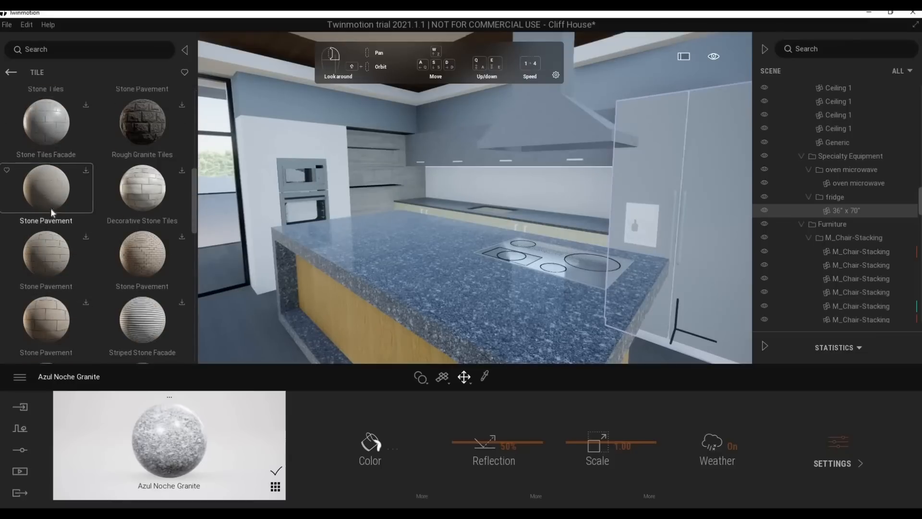
scroll(92, 259, down, 5)
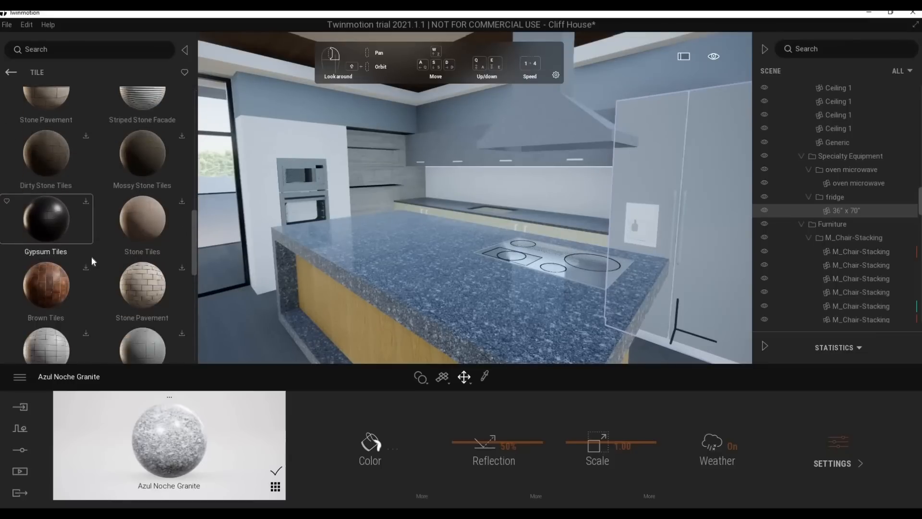
scroll(92, 259, down, 5)
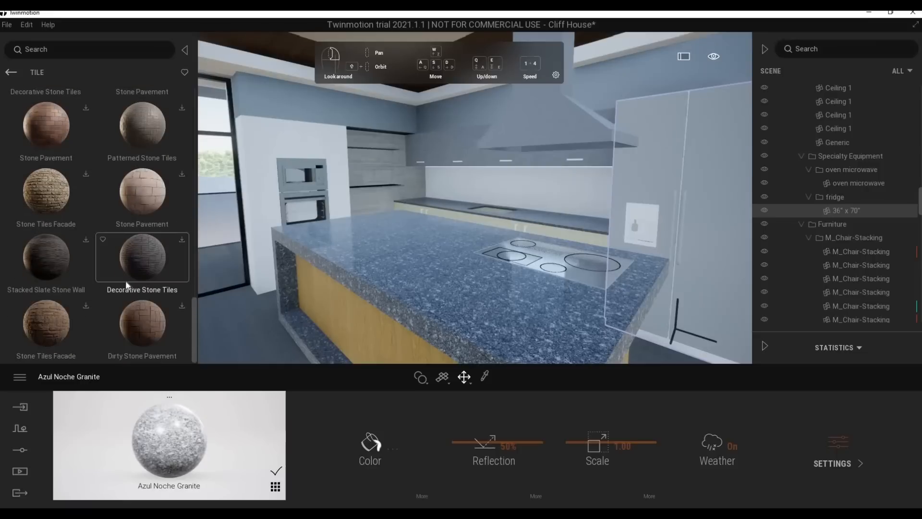
scroll(85, 287, up, 5)
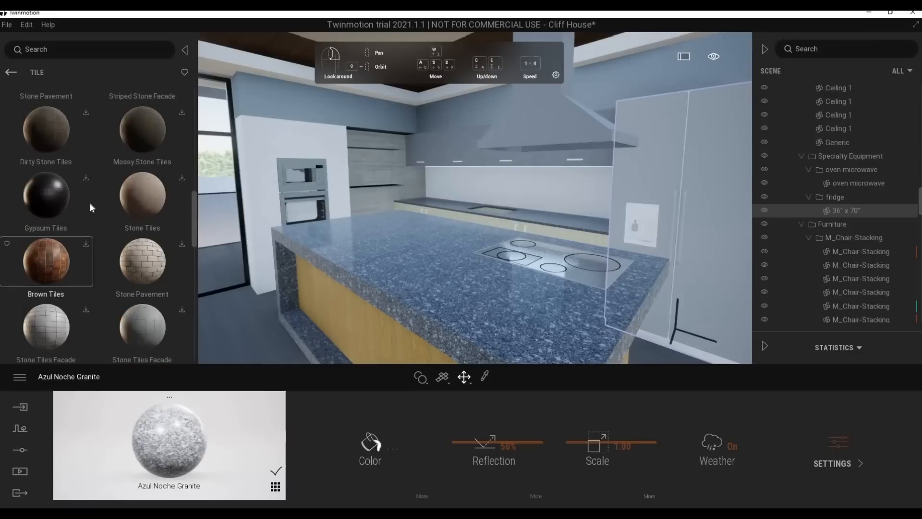
scroll(332, 234, up, 2)
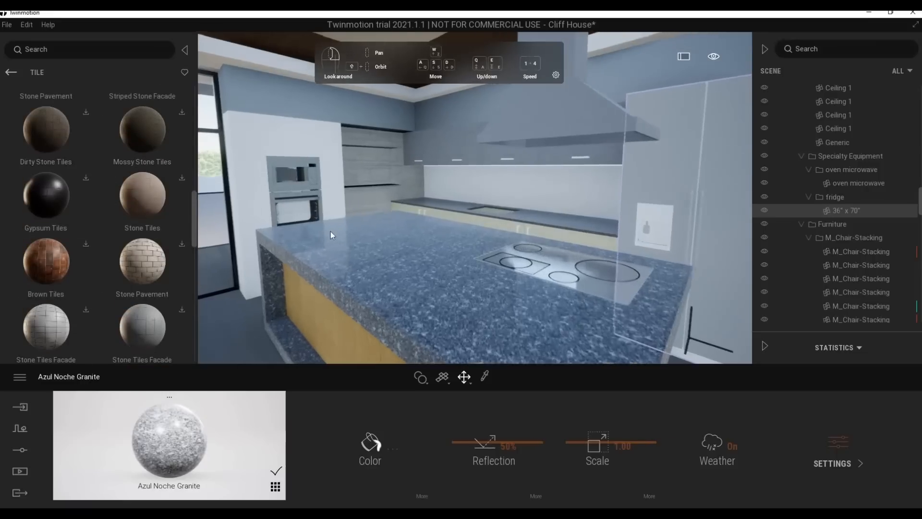
Examine the kitchen around the island, from the back counter to the fridge and hallway
key(w)
right_drag(330, 232, 422, 267)
key(d)
key(w)
key(d)
key(s)
key(s)
key(s)
key(d)
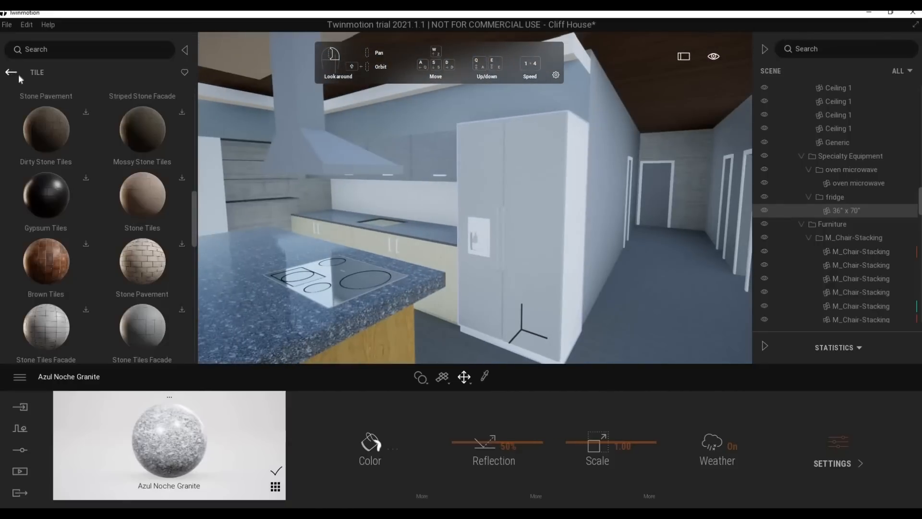
Find the ceramic materials in the Tile surface library and download Patterened Ceramic Tiles
click(14, 72)
click(13, 73)
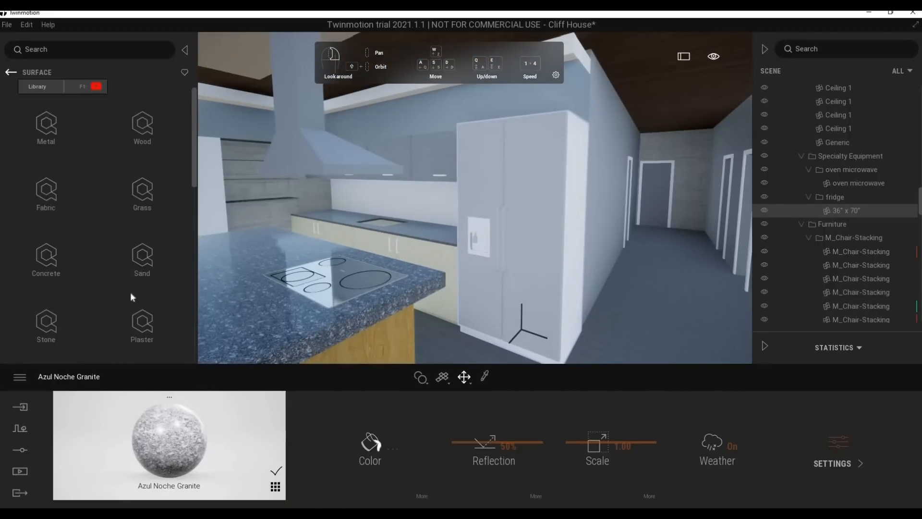
scroll(113, 313, down, 1)
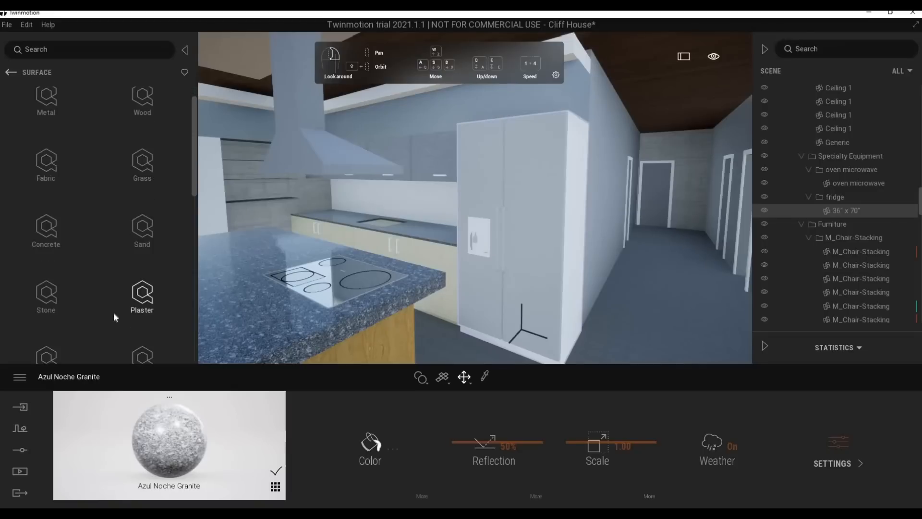
scroll(114, 312, down, 4)
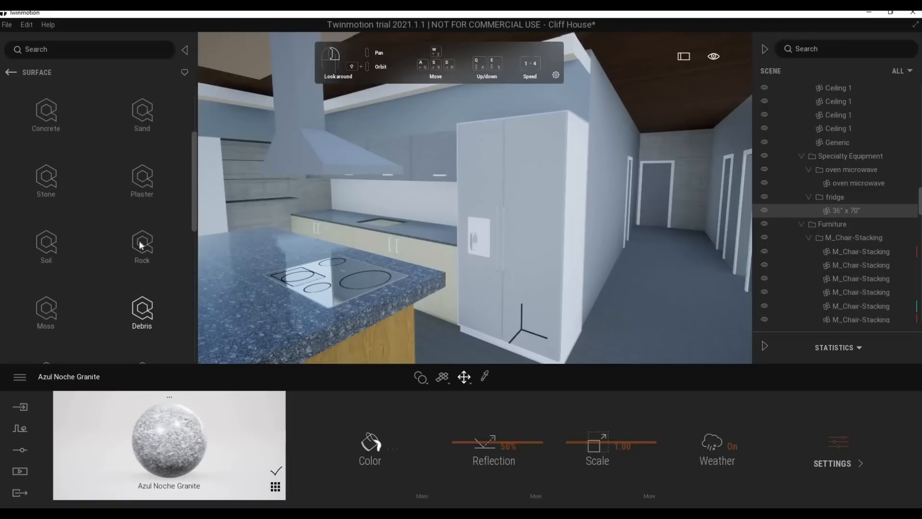
scroll(110, 297, down, 4)
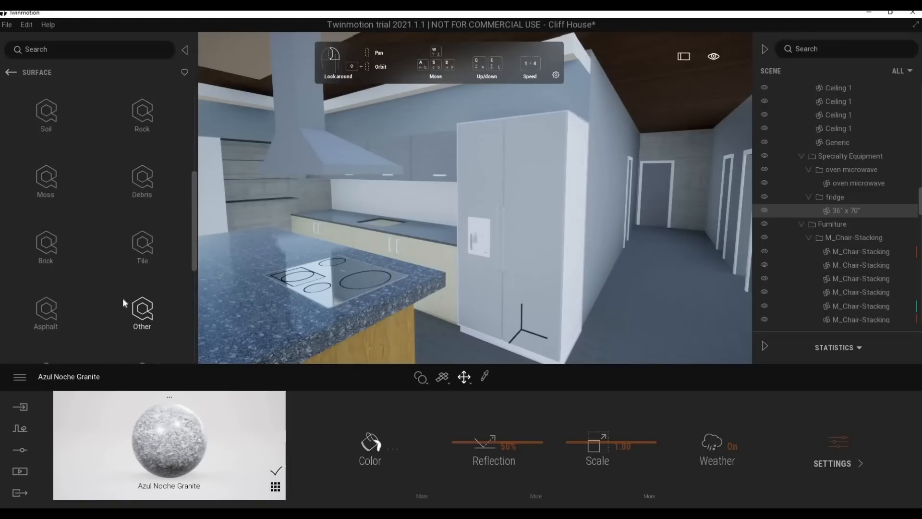
click(145, 255)
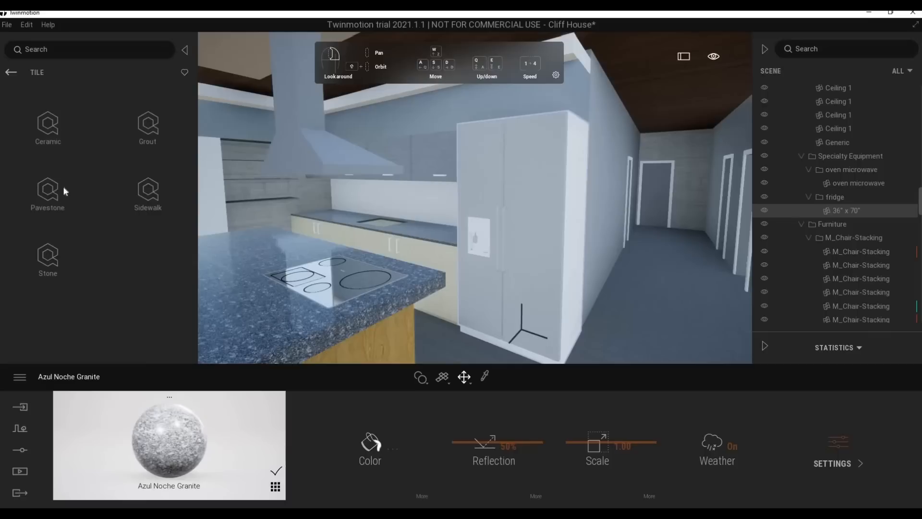
click(48, 142)
scroll(140, 198, down, 1)
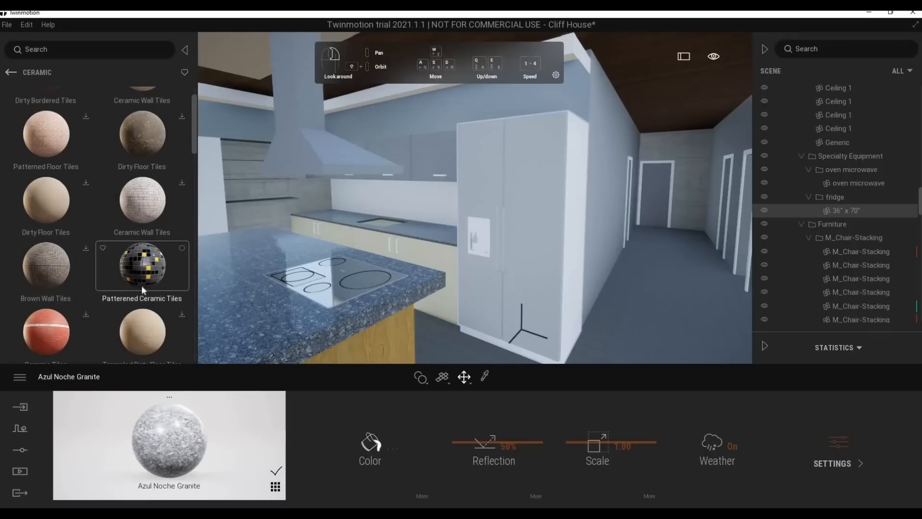
Apply Patterened Ceramic Tiles to the backsplash between the back counter and the upper cabinets
key(w)
key(a)
drag(450, 233, 496, 220)
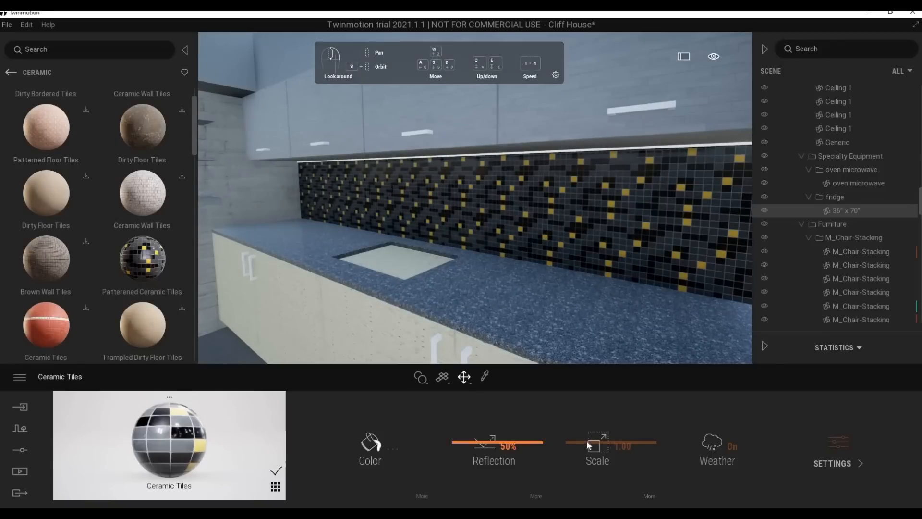
key(s)
right_drag(587, 334, 380, 287)
key(a)
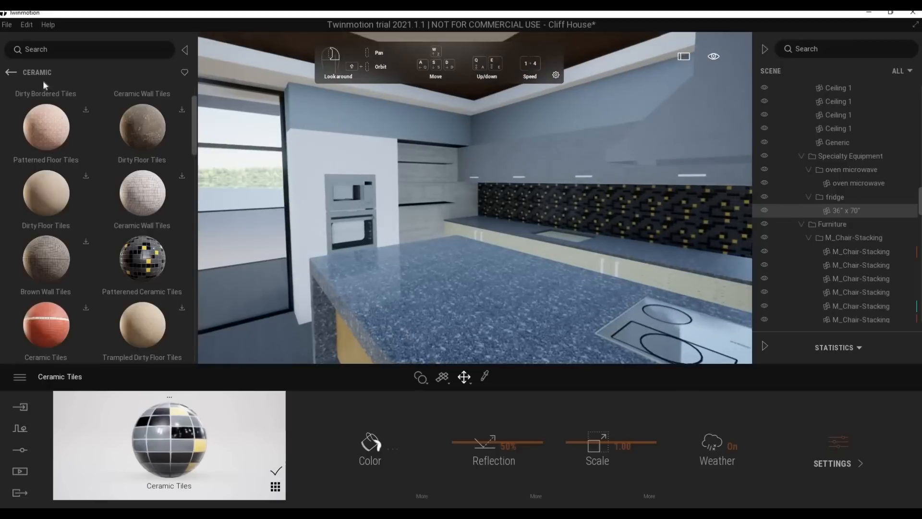
Look through the Quixel Surface categories, including Metal and Other, for a finish for the kitchen cabinets
click(11, 73)
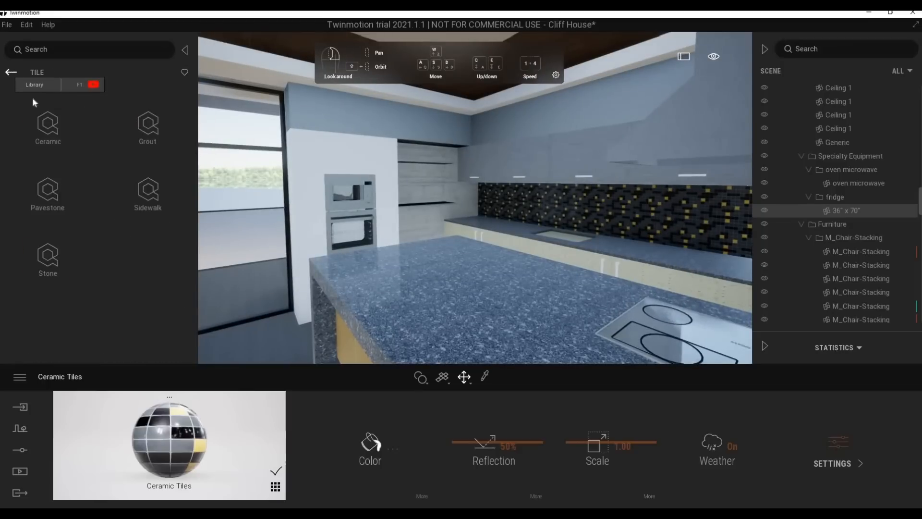
click(12, 72)
scroll(98, 249, down, 10)
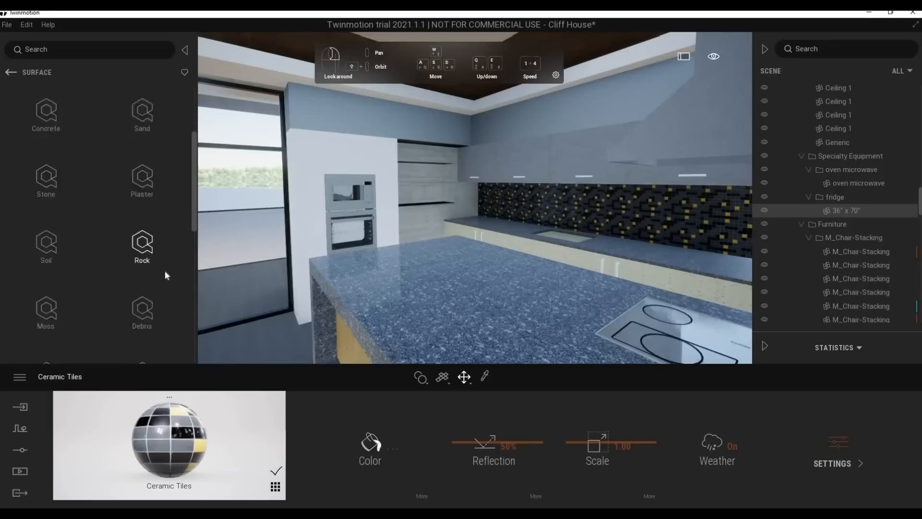
scroll(172, 274, down, 8)
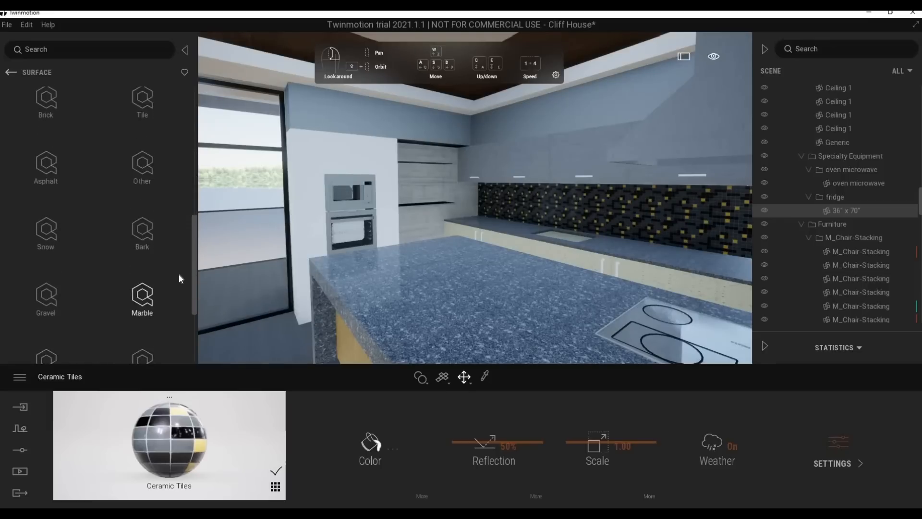
scroll(179, 277, down, 5)
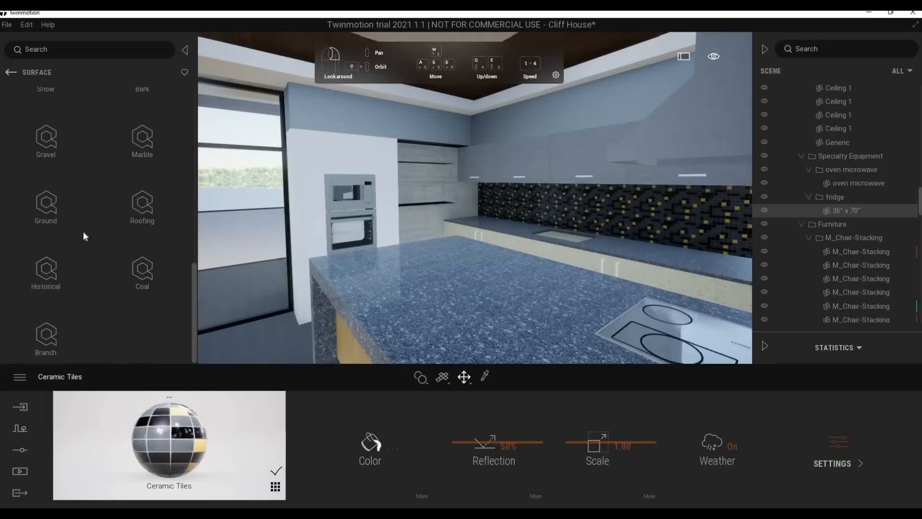
scroll(83, 232, up, 10)
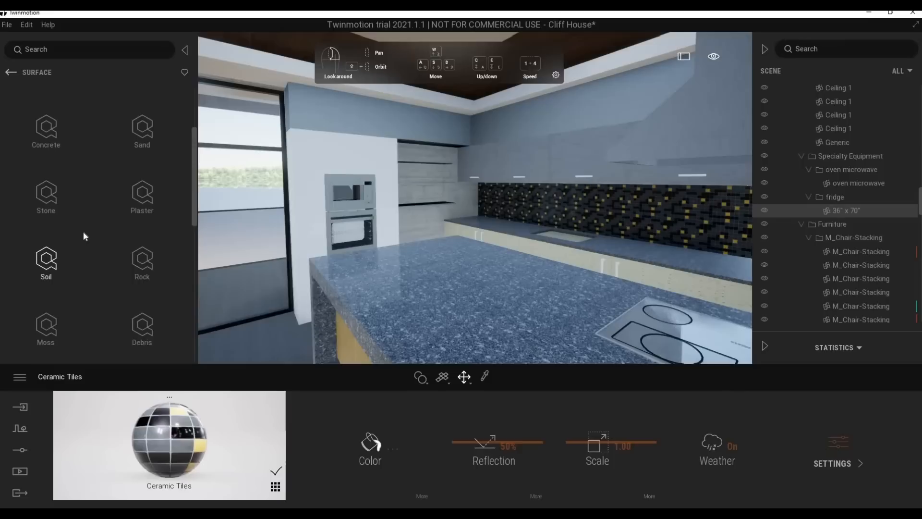
scroll(82, 232, up, 3)
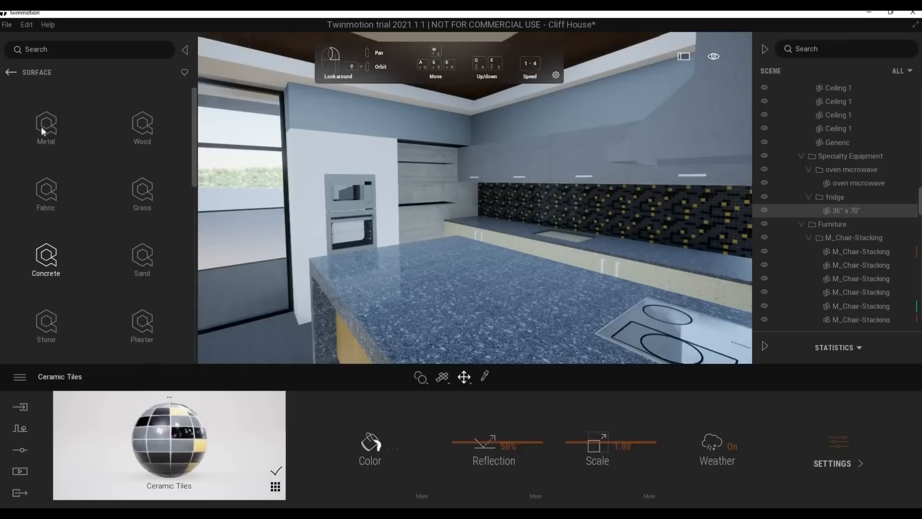
click(42, 125)
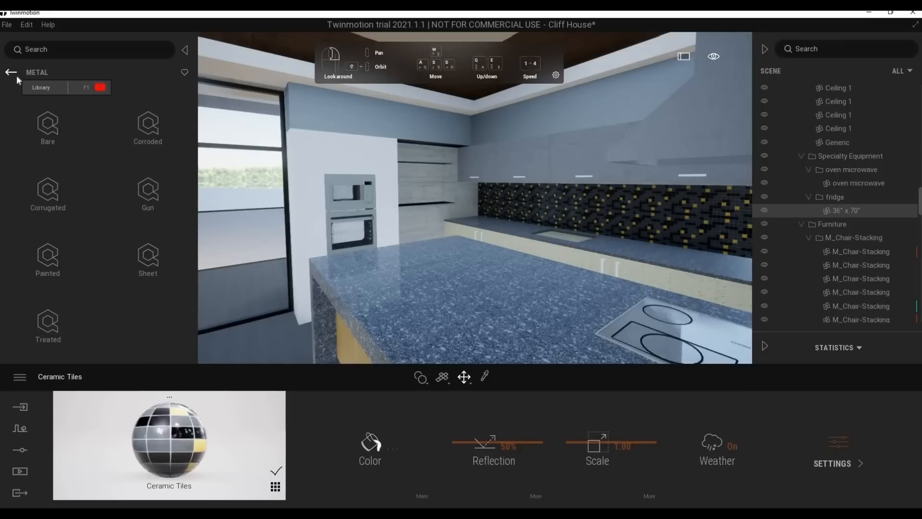
click(16, 75)
scroll(120, 236, down, 2)
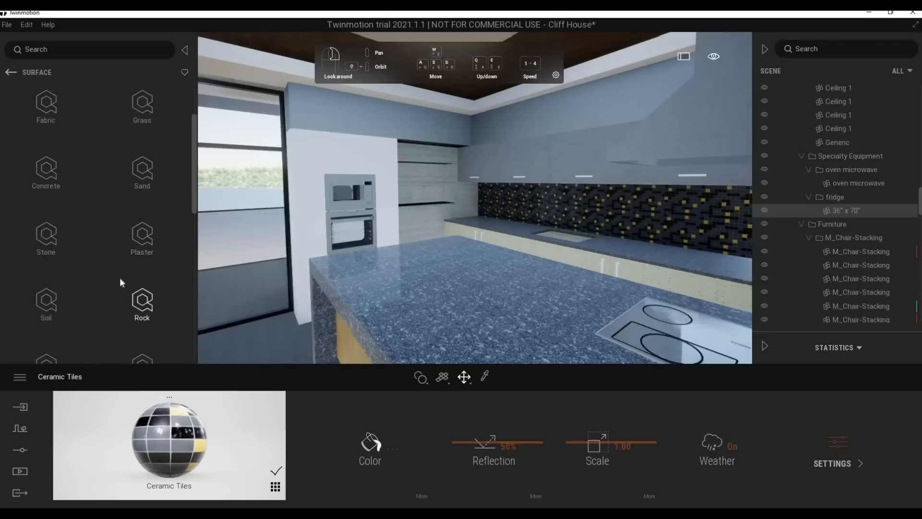
scroll(120, 277, down, 3)
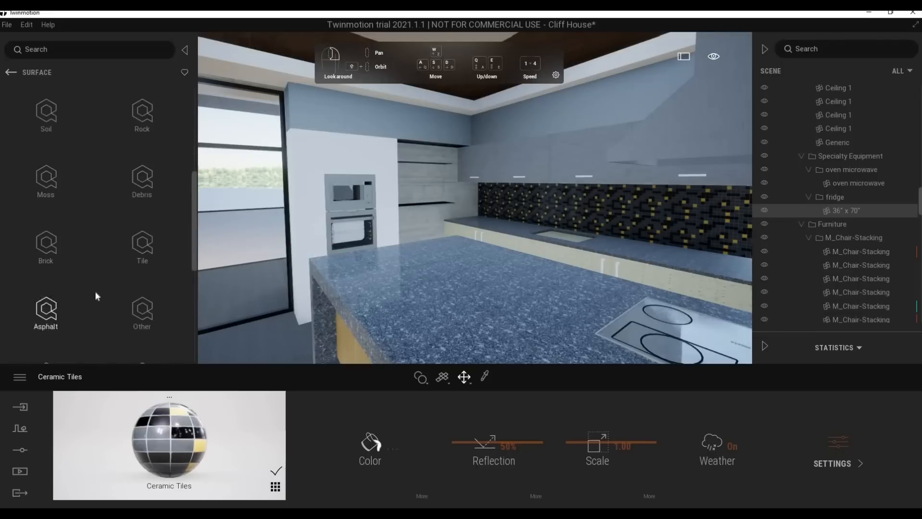
scroll(138, 272, down, 1)
click(142, 265)
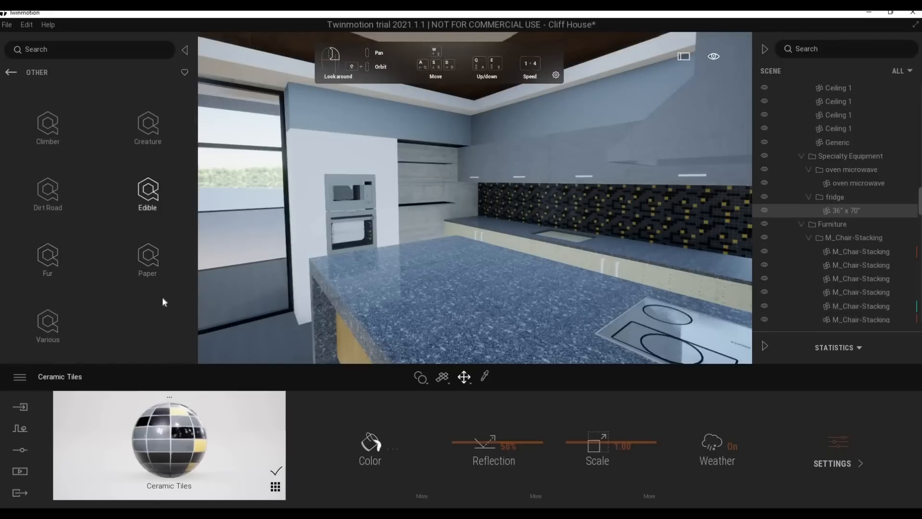
click(11, 73)
scroll(113, 306, down, 2)
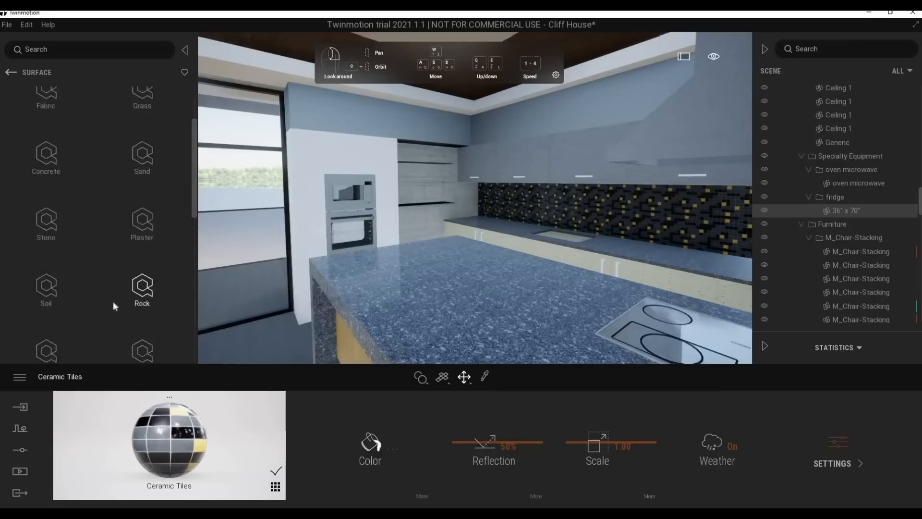
scroll(102, 277, down, 3)
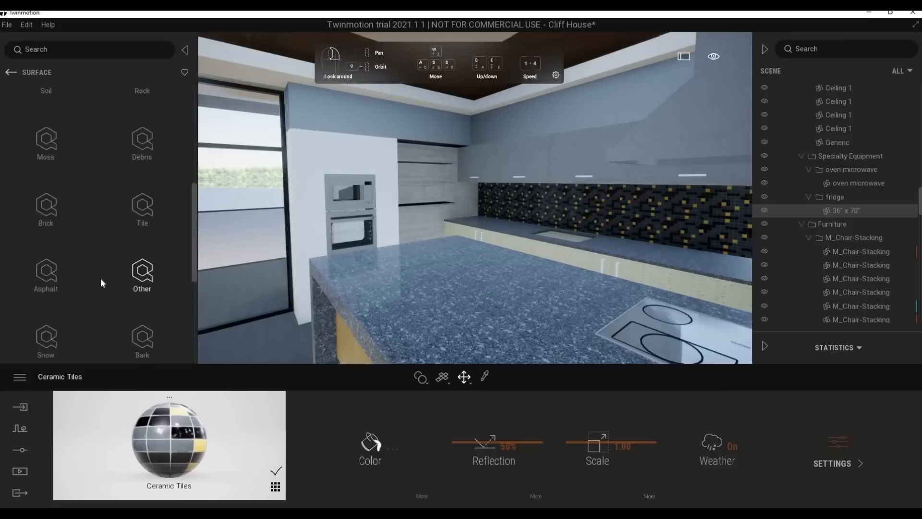
scroll(100, 277, down, 3)
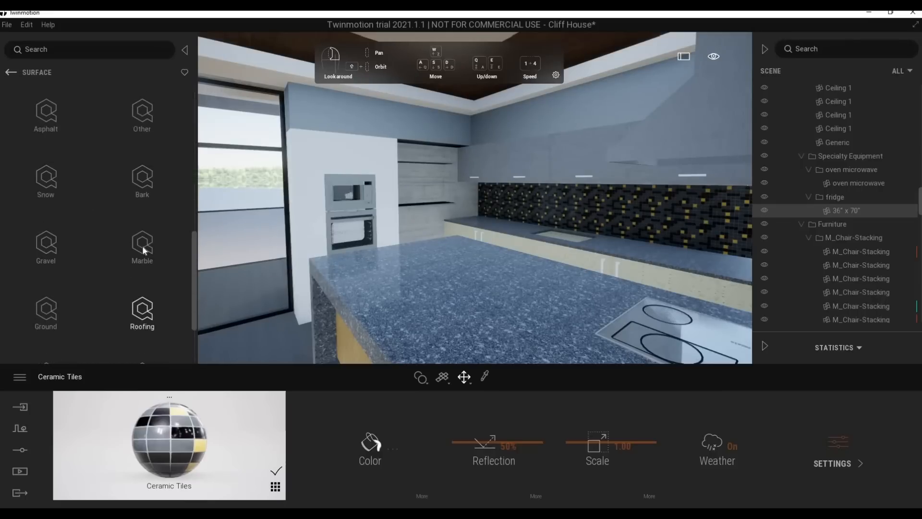
scroll(103, 279, down, 1)
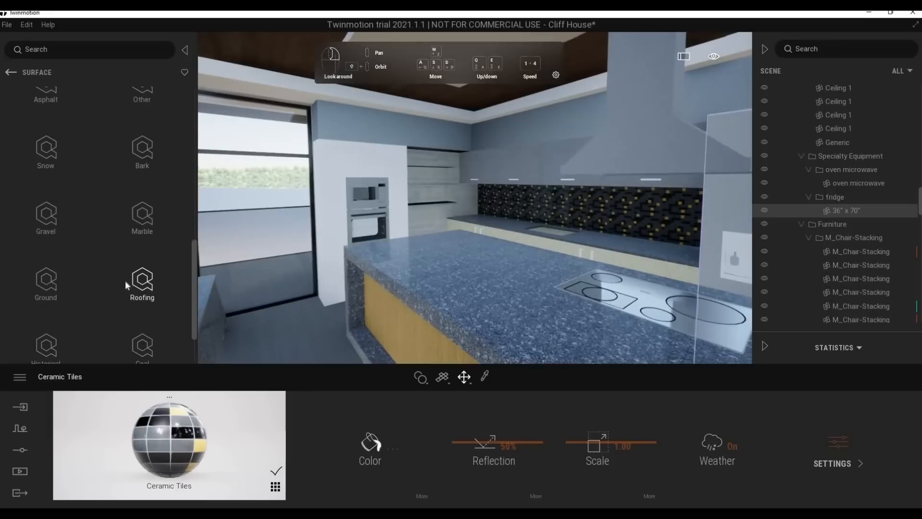
Download Oak Veneer from the Veneer wood surfaces and apply it to the side panel of the kitchen island
click(9, 71)
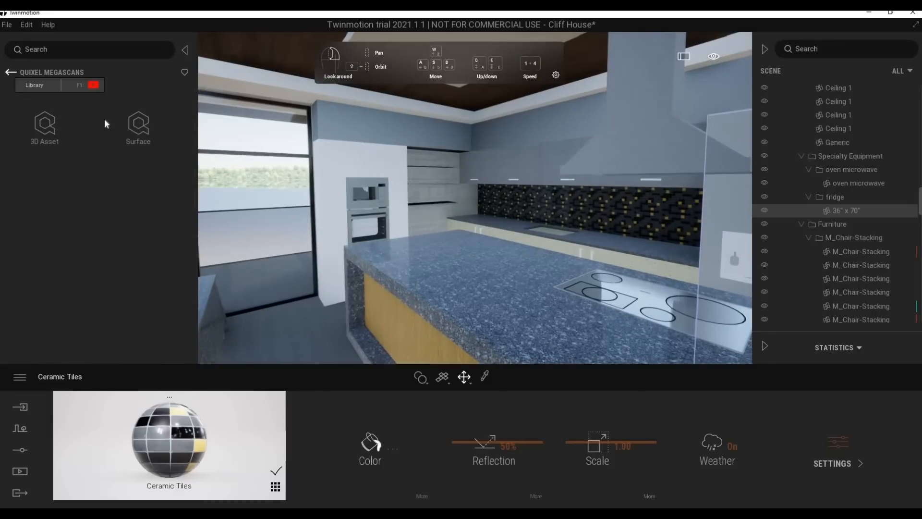
click(139, 124)
click(127, 202)
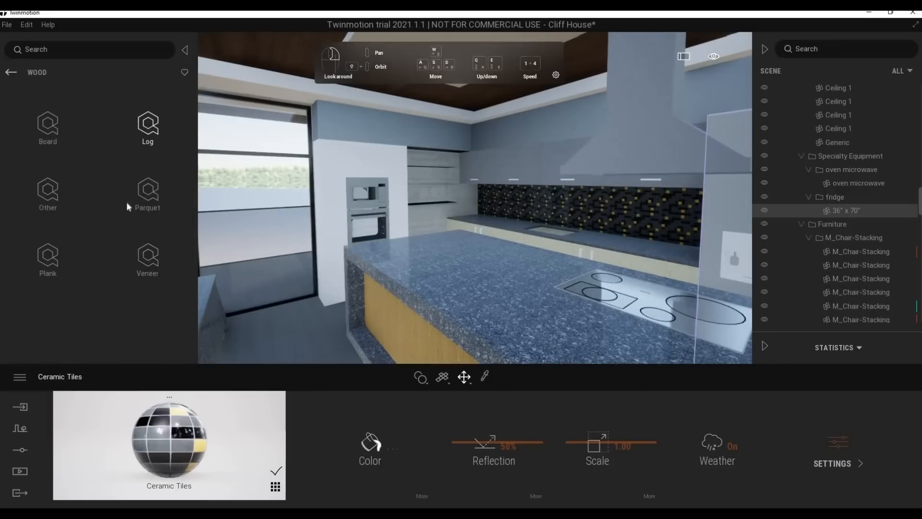
click(150, 258)
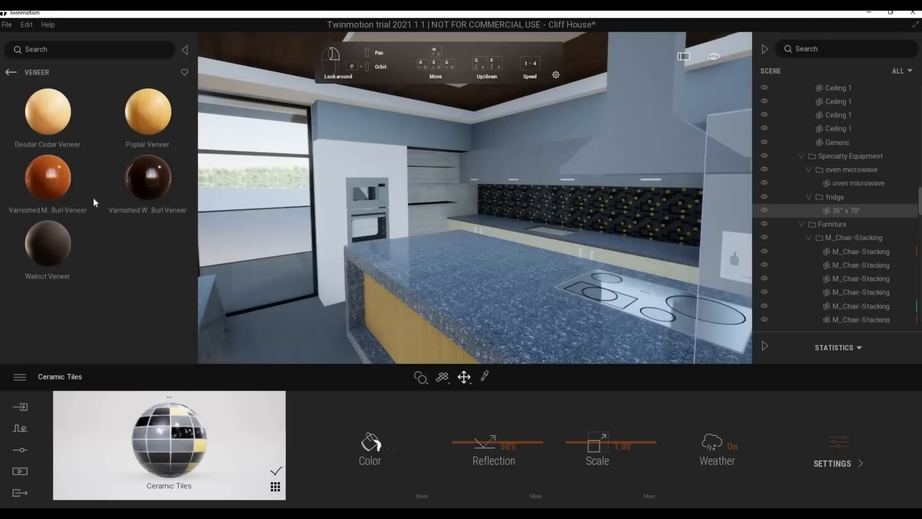
scroll(77, 227, down, 2)
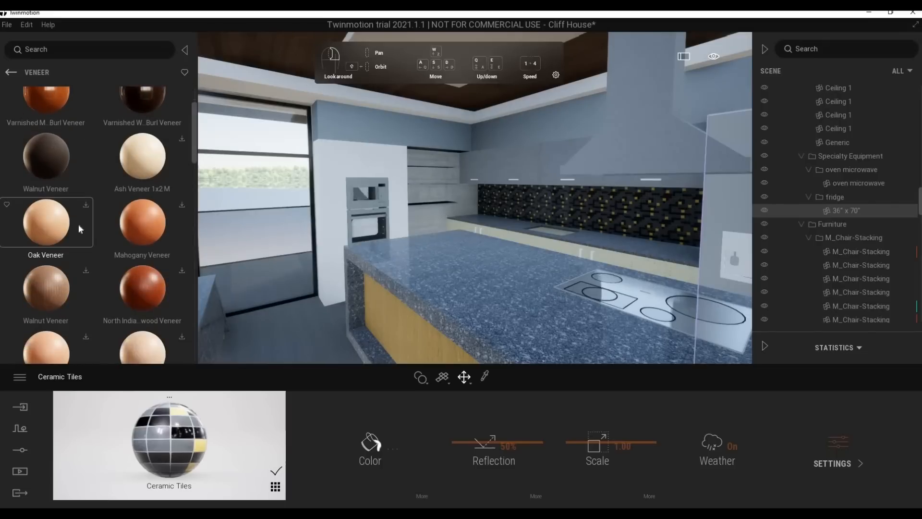
scroll(79, 224, down, 1)
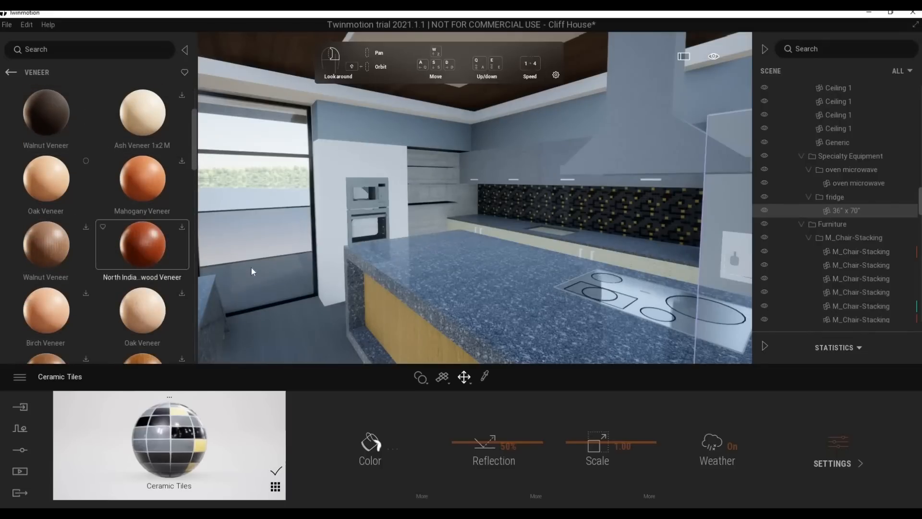
key(q)
drag(77, 196, 408, 229)
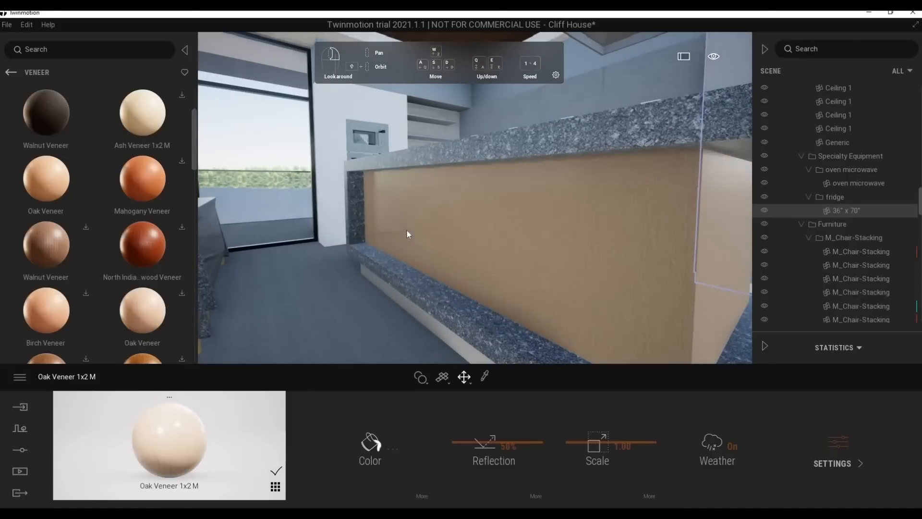
Try Oak Veneer on the interior walls along the hallway
key(s)
right_drag(407, 229, 137, 322)
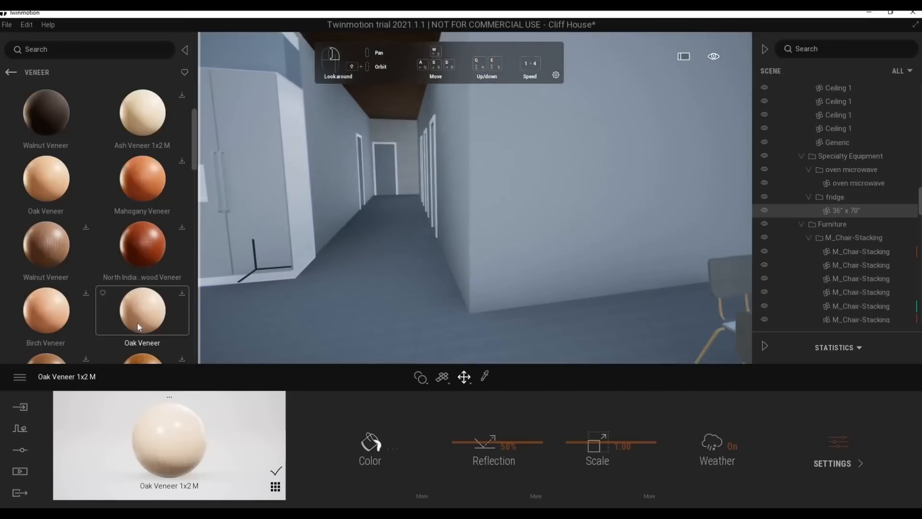
drag(47, 180, 590, 185)
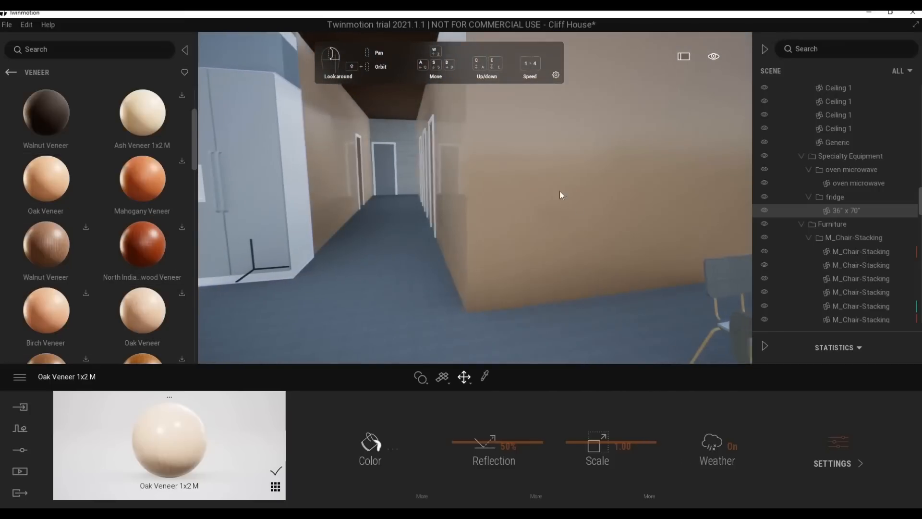
key(s)
right_drag(560, 191, 521, 166)
key(d)
key(a)
right_drag(235, 317, 430, 240)
key(ctrl+z)
Find Glossy plastic among the Plastic materials and apply it to the upper kitchen cabinets
key(w)
click(10, 73)
click(10, 73)
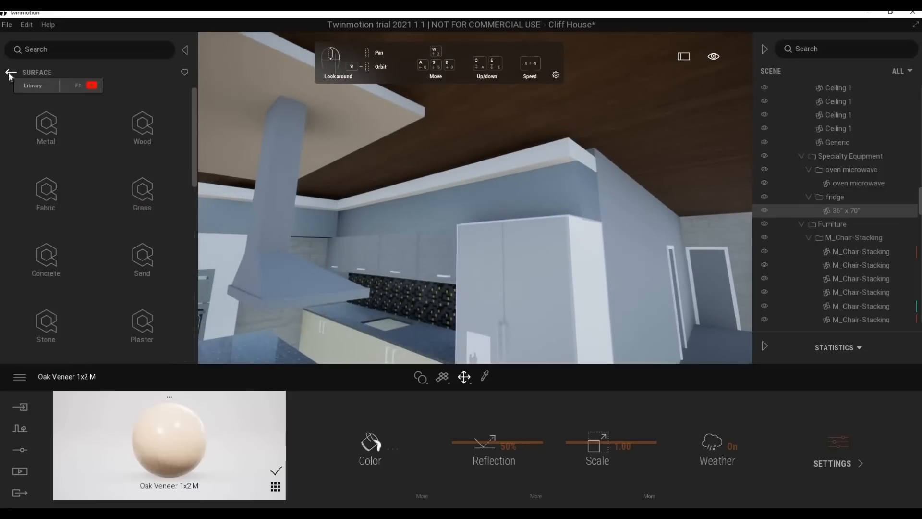
click(10, 73)
click(10, 73)
click(48, 132)
scroll(84, 269, down, 5)
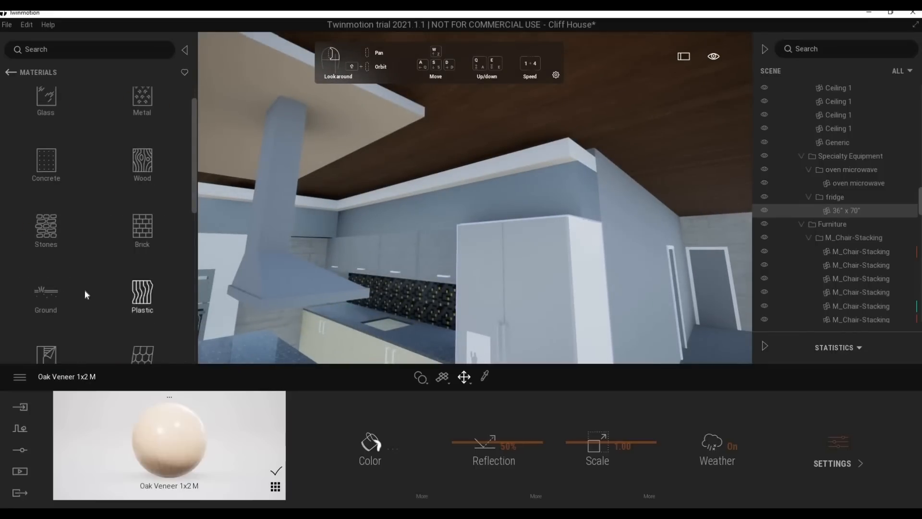
click(46, 238)
mouse_move(82, 238)
click(20, 71)
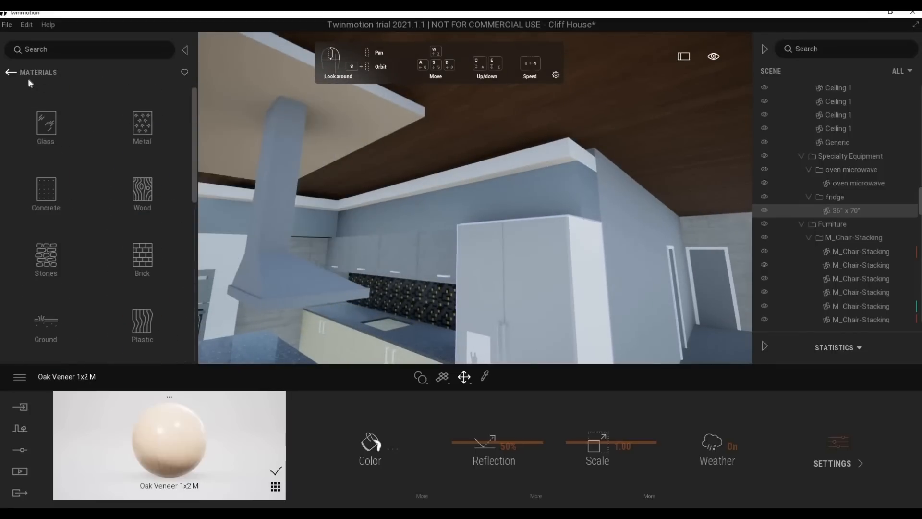
click(148, 257)
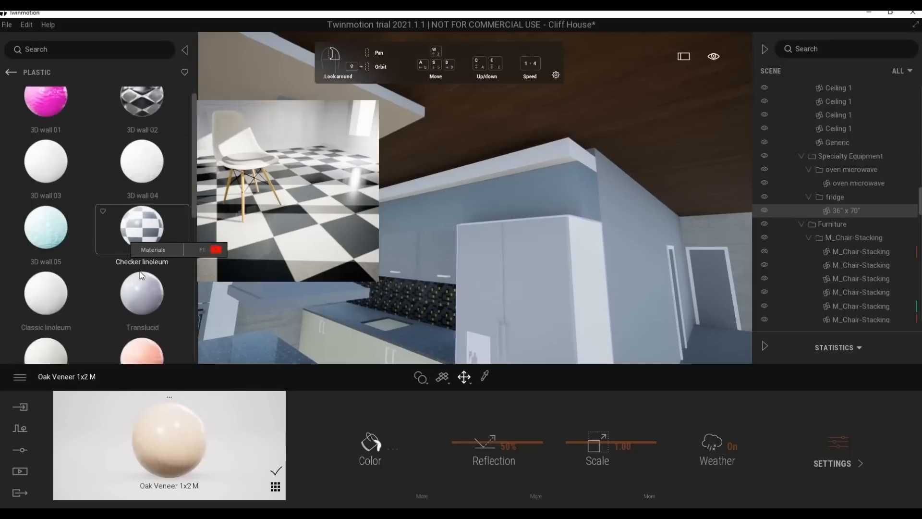
scroll(140, 272, down, 3)
drag(145, 308, 391, 226)
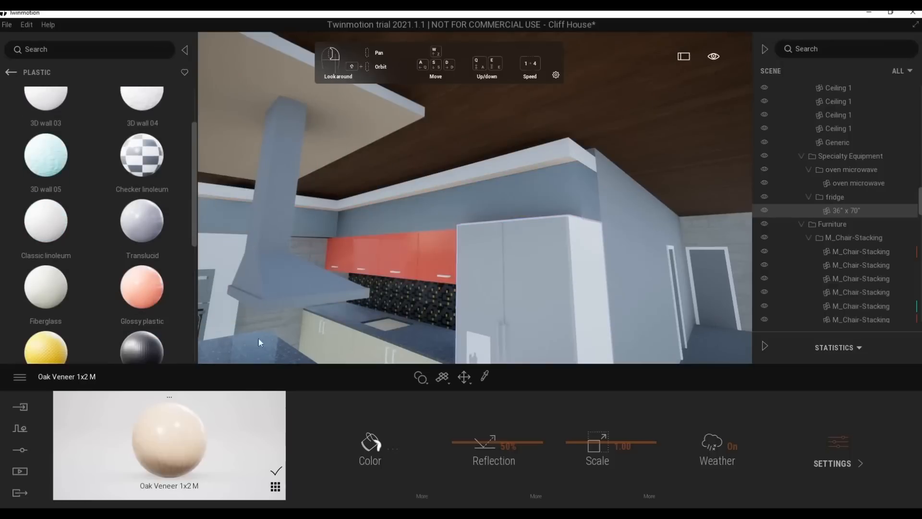
Change the colour of the upper cabinets' Glossy plastic to a dark blue-grey
click(371, 442)
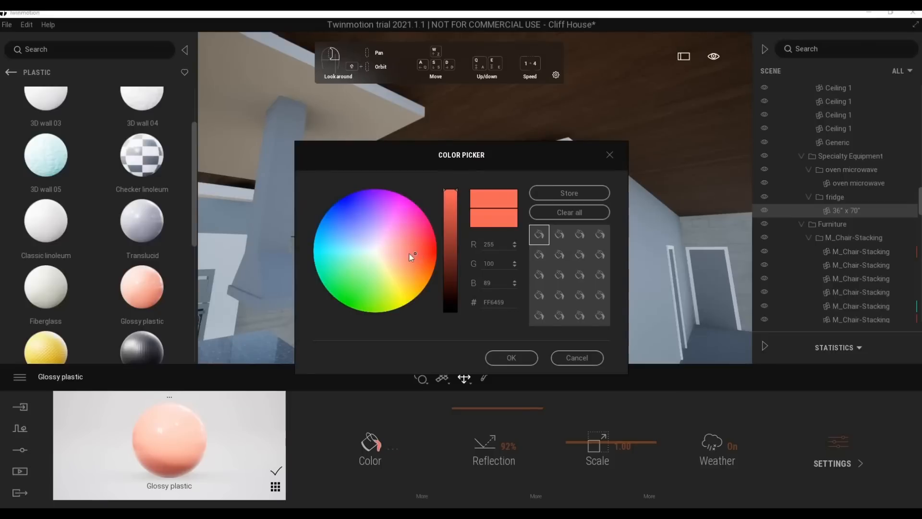
drag(412, 255, 374, 251)
drag(449, 156, 654, 181)
drag(656, 216, 657, 287)
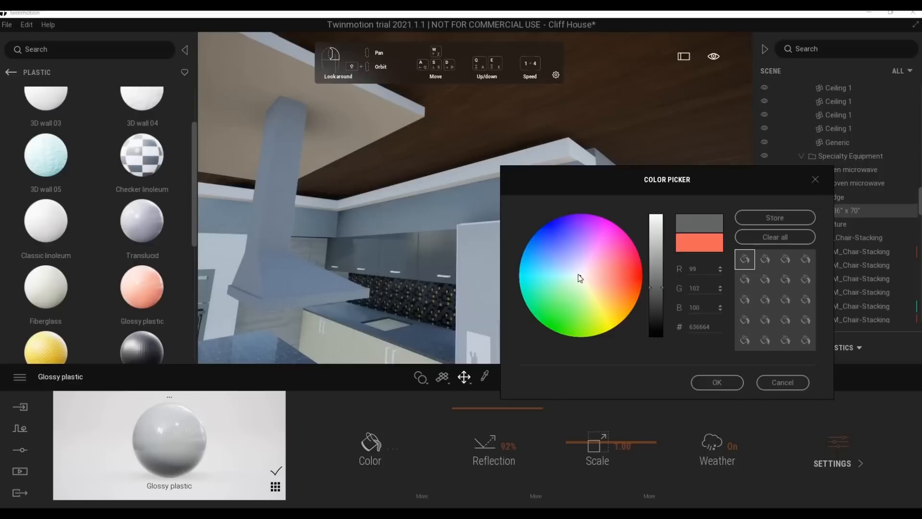
click(570, 271)
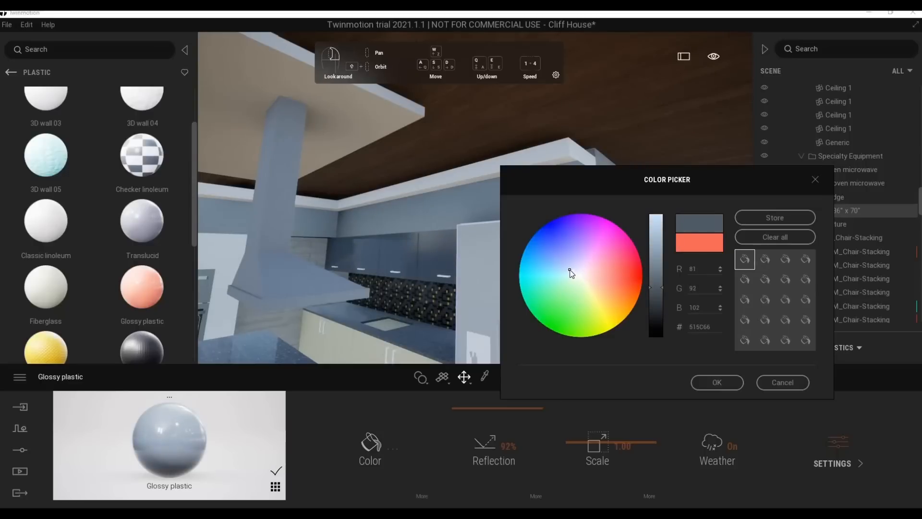
click(569, 270)
click(570, 271)
click(717, 382)
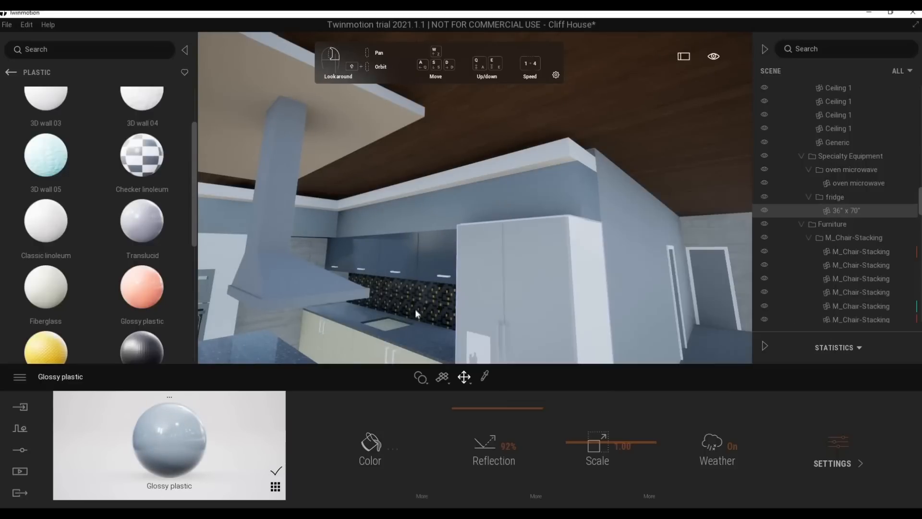
Apply the dark blue-grey Glossy plastic to the lower cabinets and the tall cabinet around the oven and microwave
key(w)
right_drag(416, 311, 173, 438)
drag(173, 437, 338, 349)
right_drag(337, 348, 288, 303)
drag(243, 429, 410, 212)
key(s)
right_drag(410, 211, 307, 231)
drag(247, 437, 409, 283)
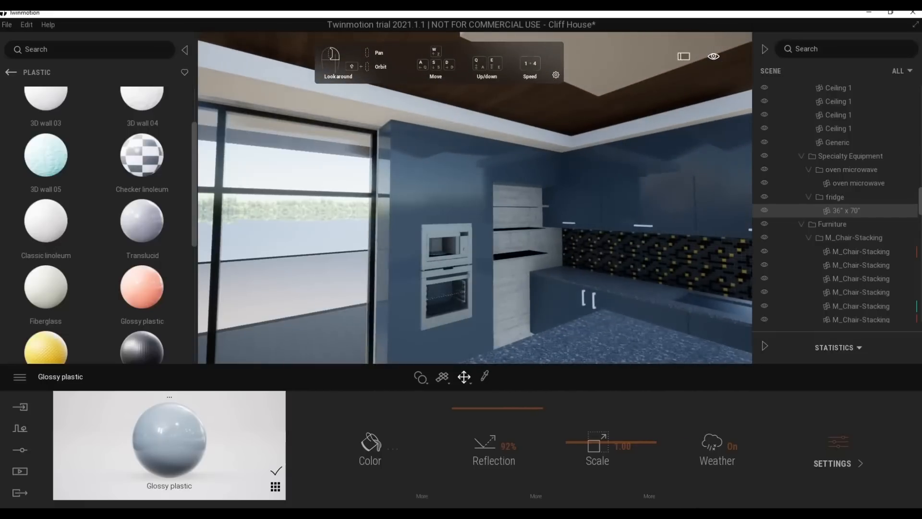
Apply the dark blue-grey Glossy plastic to the open shelves beside the oven cabinet
key(d)
right_drag(529, 277, 342, 306)
key(w)
key(a)
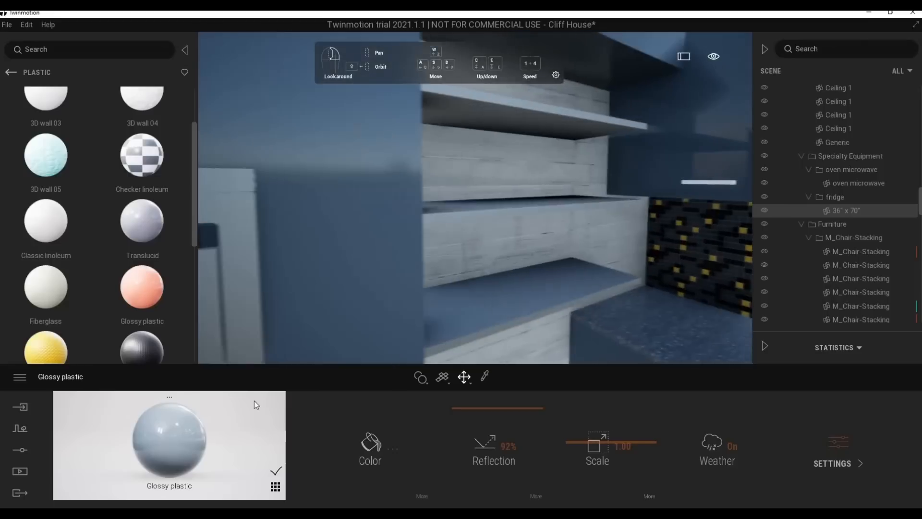
key(d)
drag(254, 401, 377, 332)
Find Matt chrome among the Metal materials and apply it to the upper cabinet handles
key(s)
right_drag(376, 333, 543, 298)
key(d)
key(w)
key(s)
key(w)
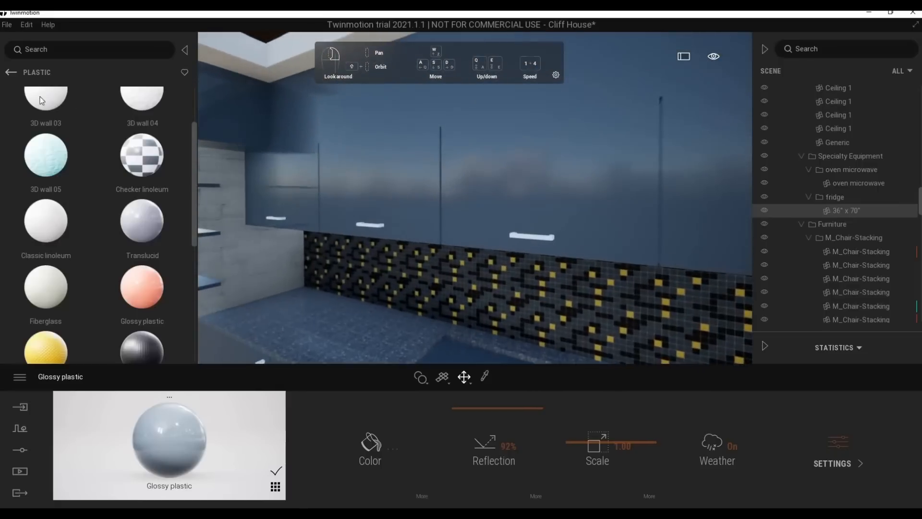
click(7, 74)
click(146, 123)
scroll(96, 250, down, 1)
drag(47, 291, 544, 237)
Change the colour of the upper cabinet handles' Matt chrome to a dark grey
click(371, 441)
click(448, 292)
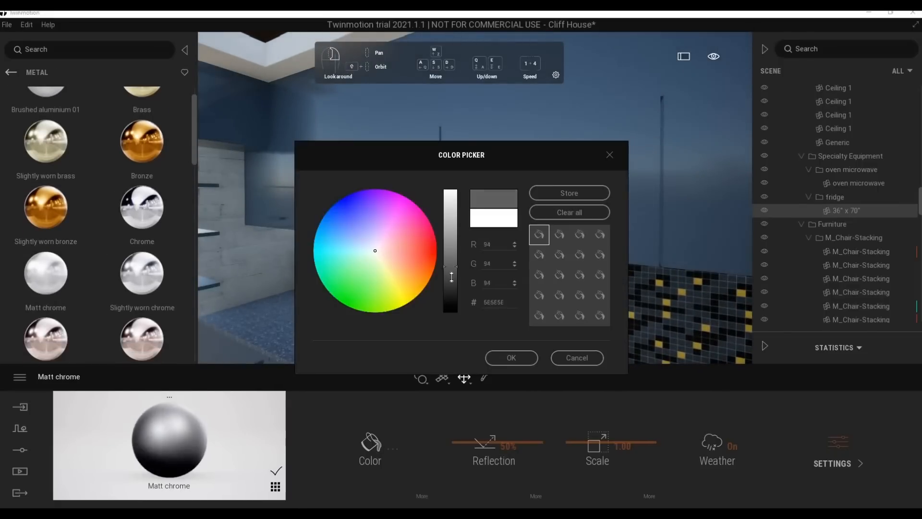
click(495, 357)
Try the Silver, Galvanised steel 01 and Slightly worn silver metals on the fridge
scroll(511, 307, down, 4)
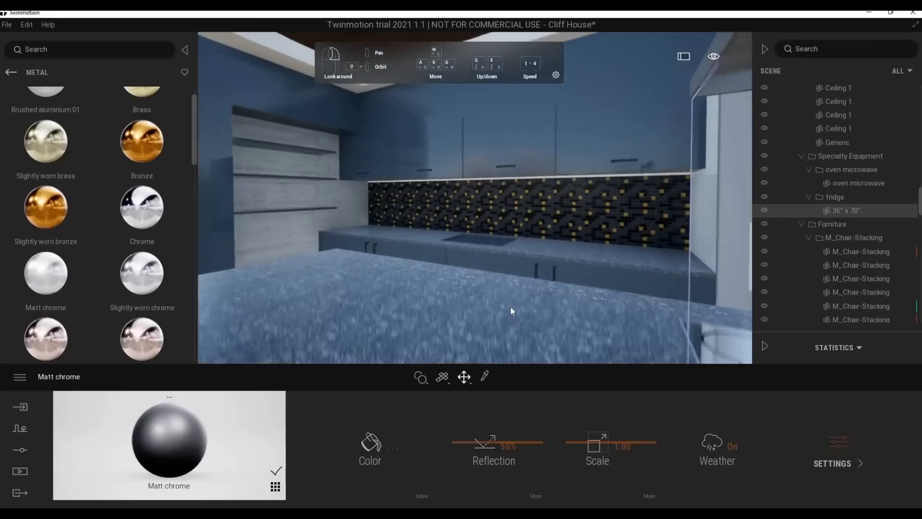
middle_drag(510, 306, 255, 291)
right_drag(255, 290, 384, 283)
mouse_move(143, 266)
scroll(134, 287, down, 1)
scroll(133, 288, down, 5)
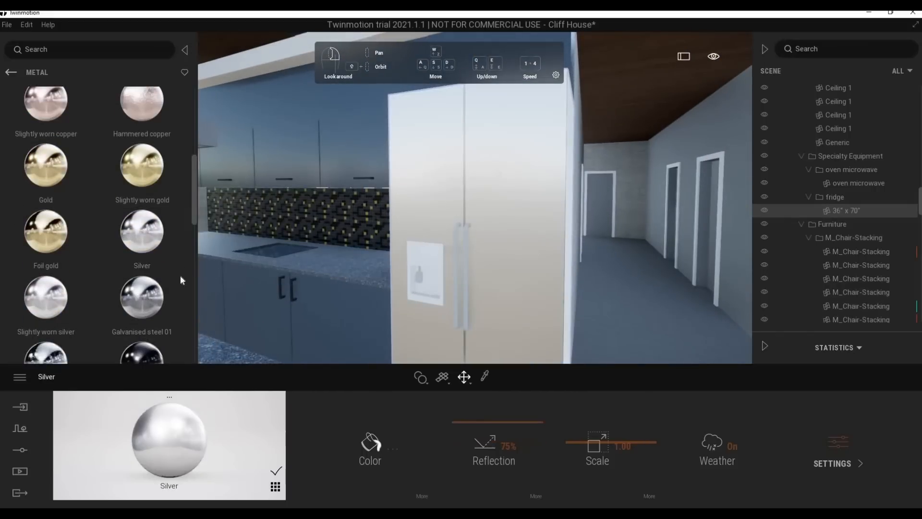
scroll(180, 275, down, 1)
scroll(339, 270, down, 4)
scroll(73, 305, down, 1)
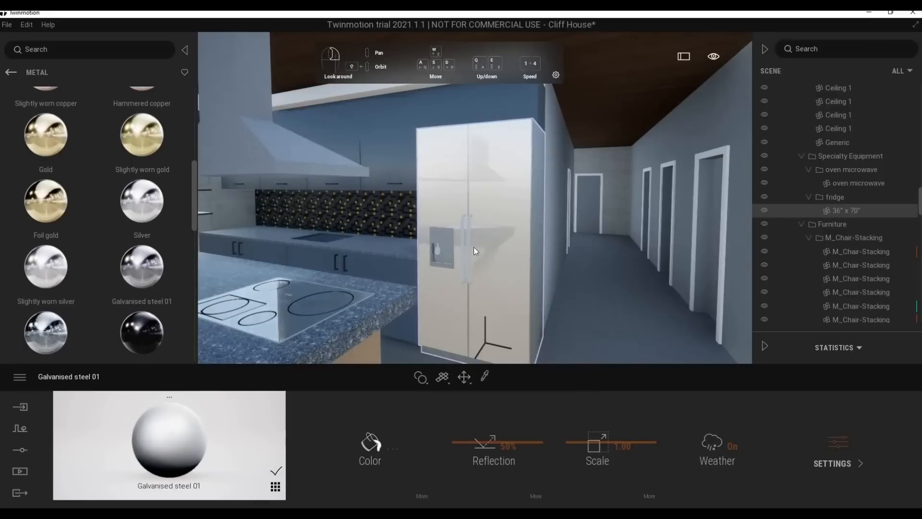
drag(505, 254, 508, 256)
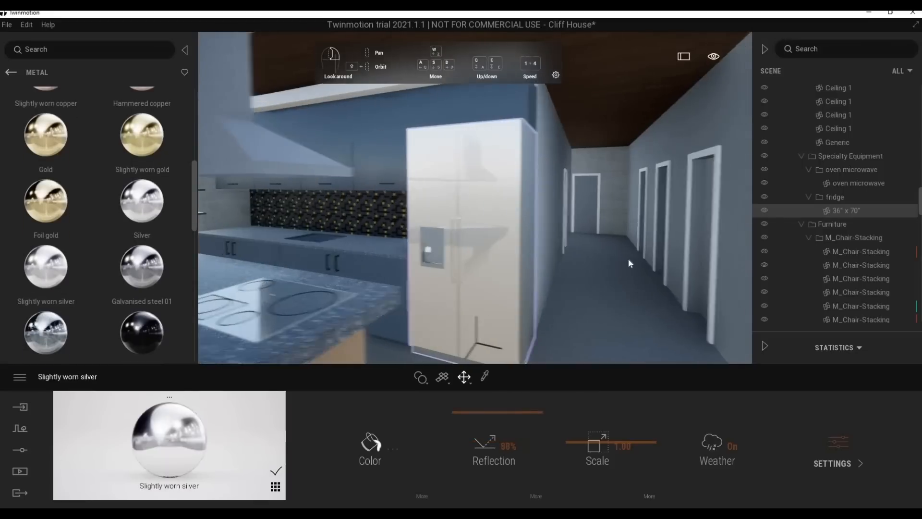
right_drag(628, 259, 591, 269)
drag(144, 207, 505, 258)
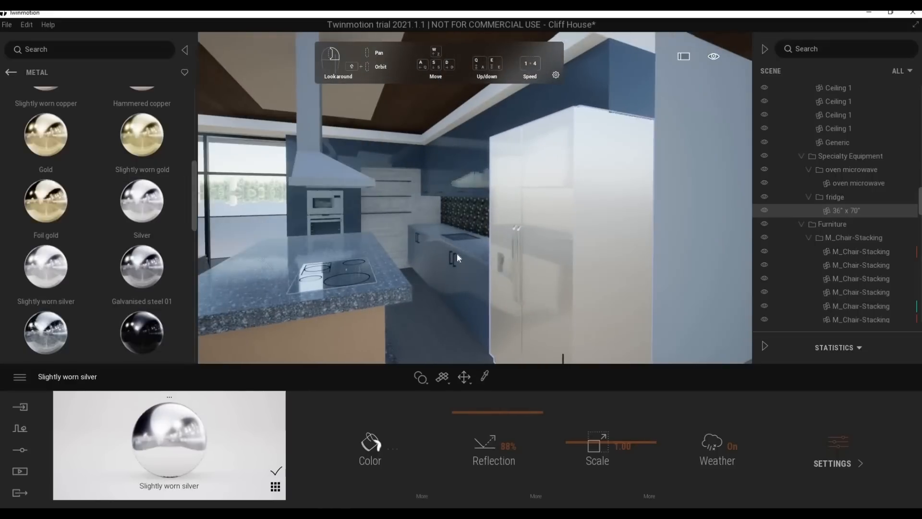
Apply the Silver metal to the fridge beside the kitchen counter
key(a)
scroll(142, 284, down, 4)
key(s)
right_drag(483, 292, 538, 289)
scroll(129, 198, up, 3)
drag(141, 154, 412, 154)
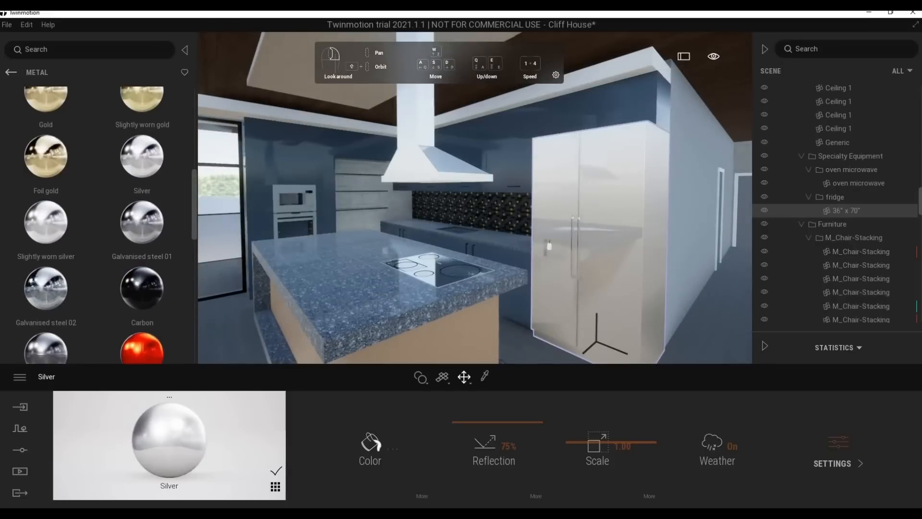
Find Bianco Sardo Granite among the Quixel Megascans granite stone surfaces and download it
right_drag(396, 258, 411, 301)
key(s)
key(a)
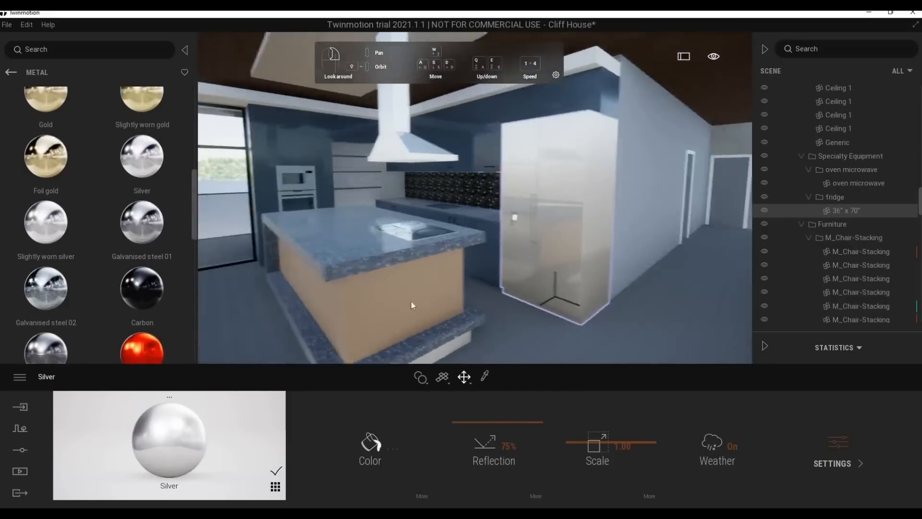
click(10, 74)
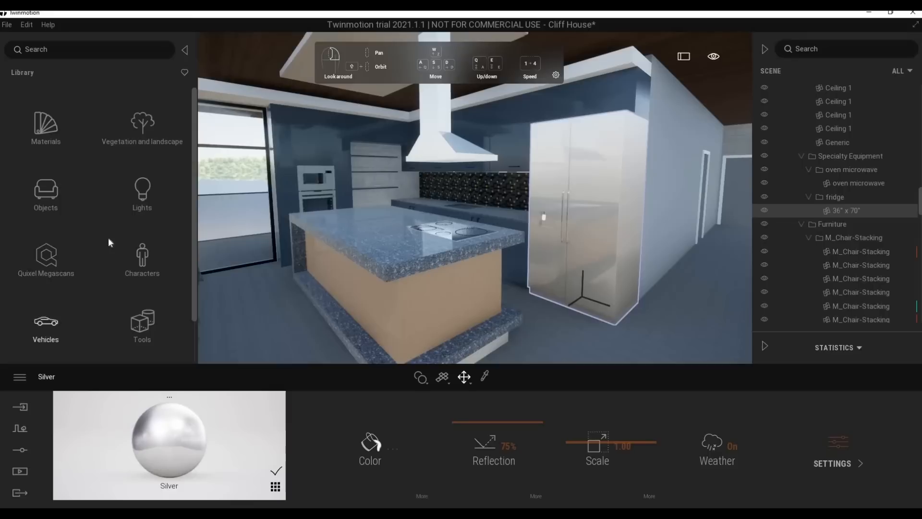
click(96, 243)
click(135, 138)
scroll(73, 257, down, 1)
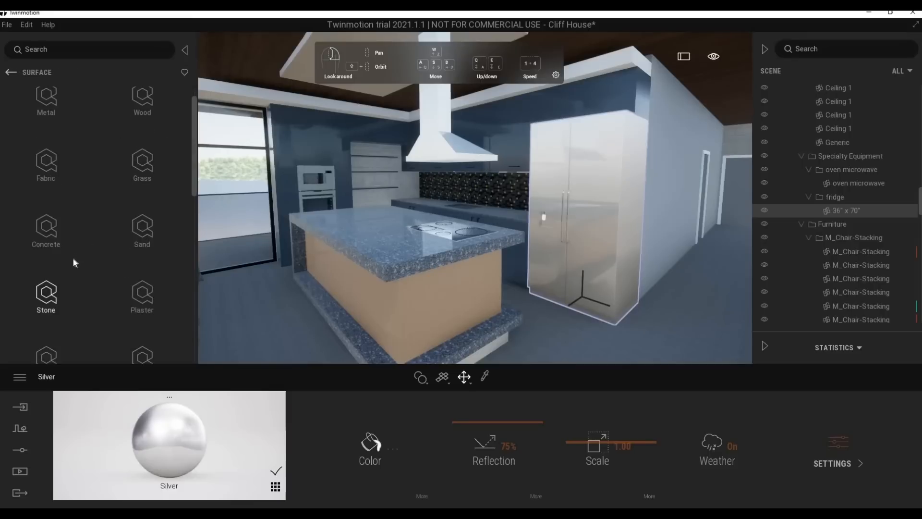
click(56, 300)
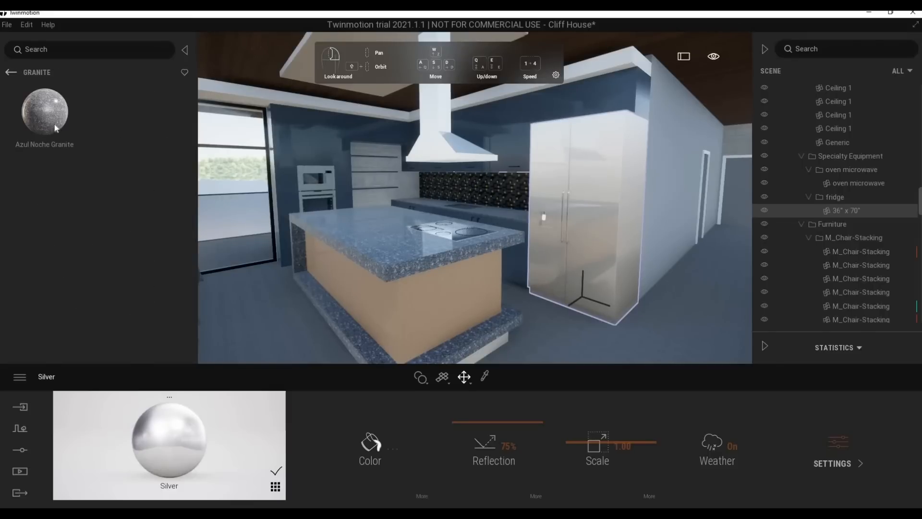
scroll(138, 226, down, 3)
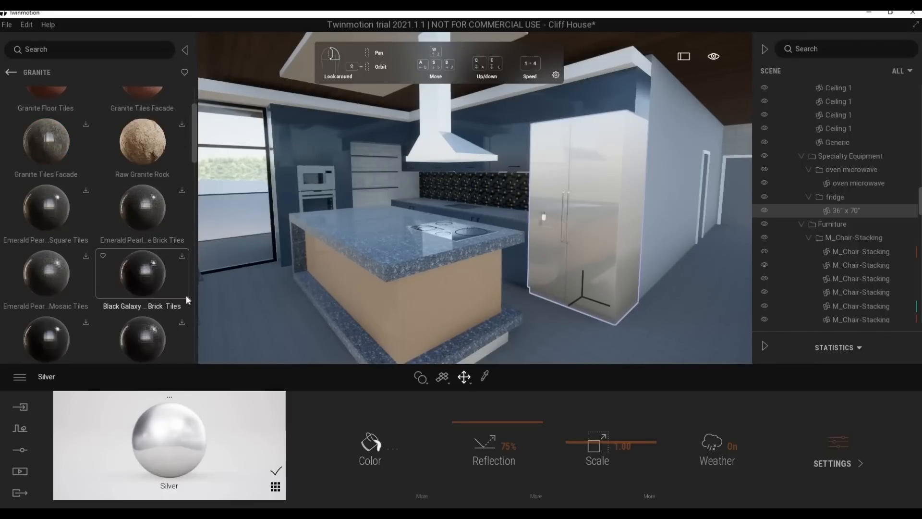
scroll(169, 315, down, 6)
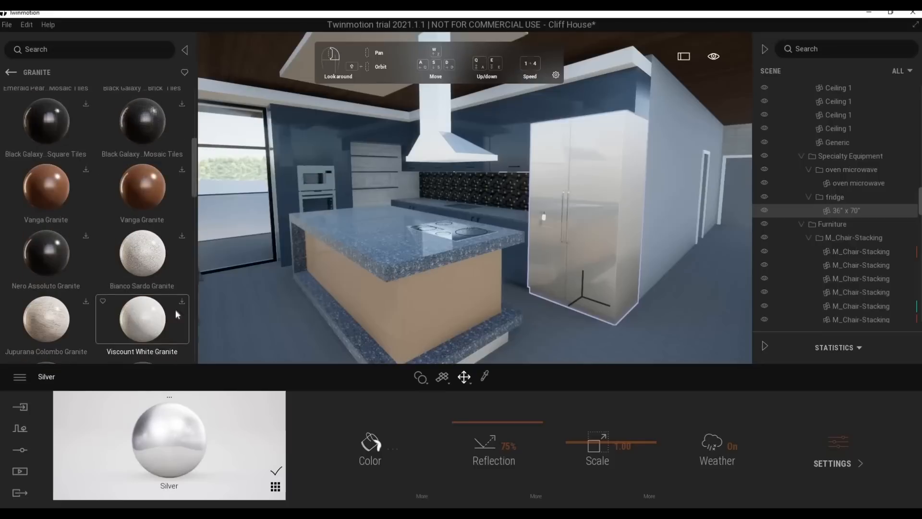
click(182, 235)
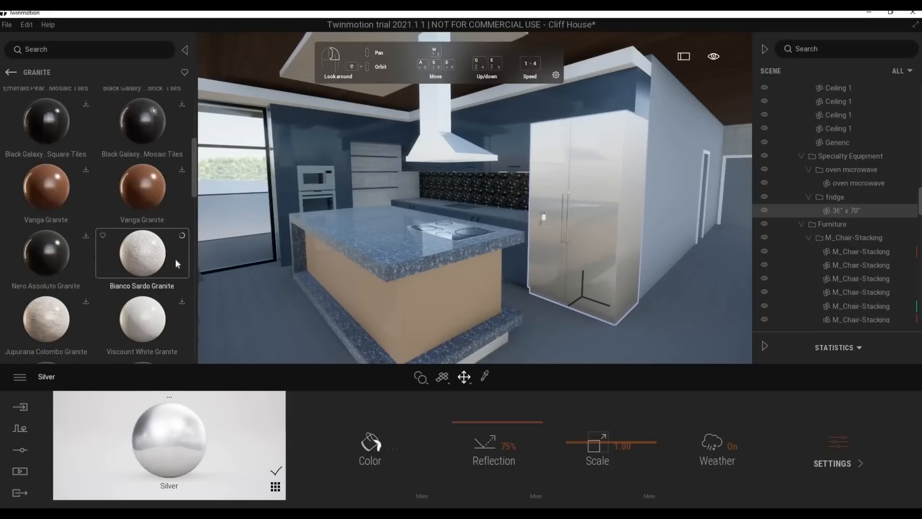
Replace the blue granite on the island and kitchen countertops with Bianco Sardo Granite
drag(371, 260, 369, 263)
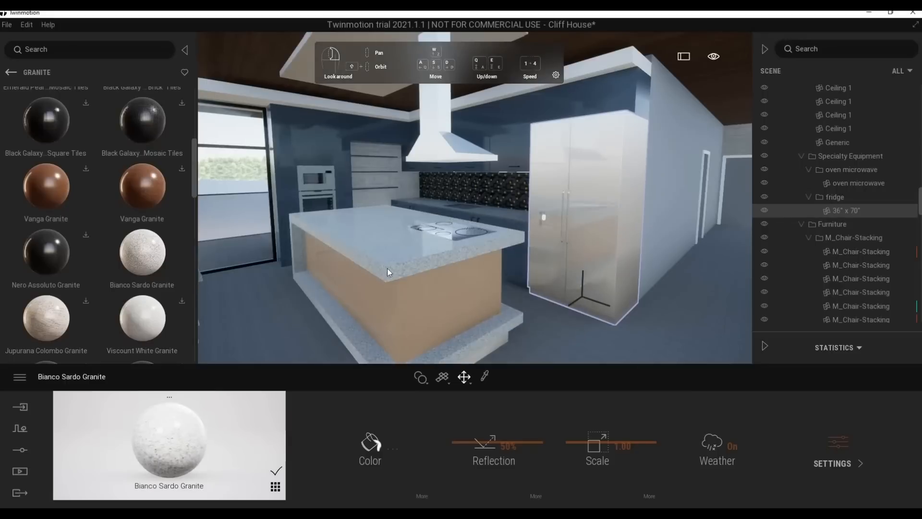
scroll(387, 268, up, 5)
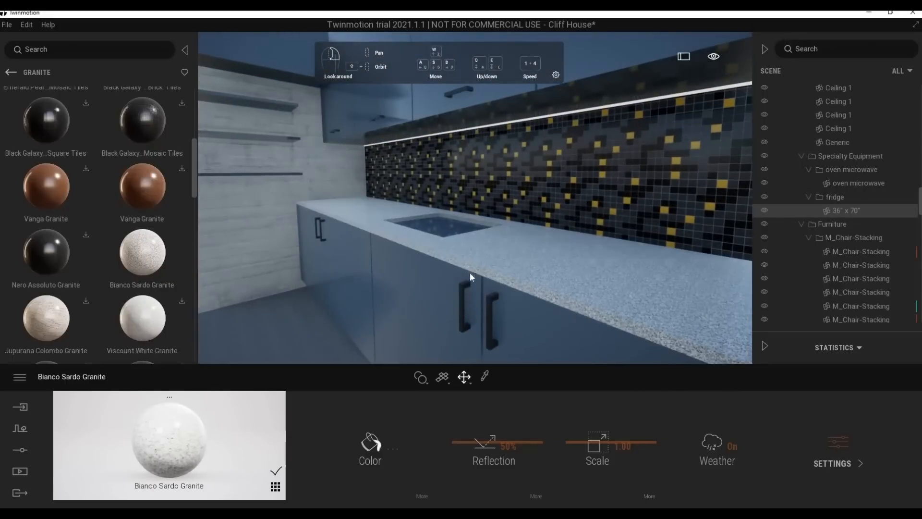
scroll(470, 272, down, 5)
key(d)
Pick the fridge's Silver material, recolour it to grey B6B5B1 and set its reflection to 59%
click(483, 378)
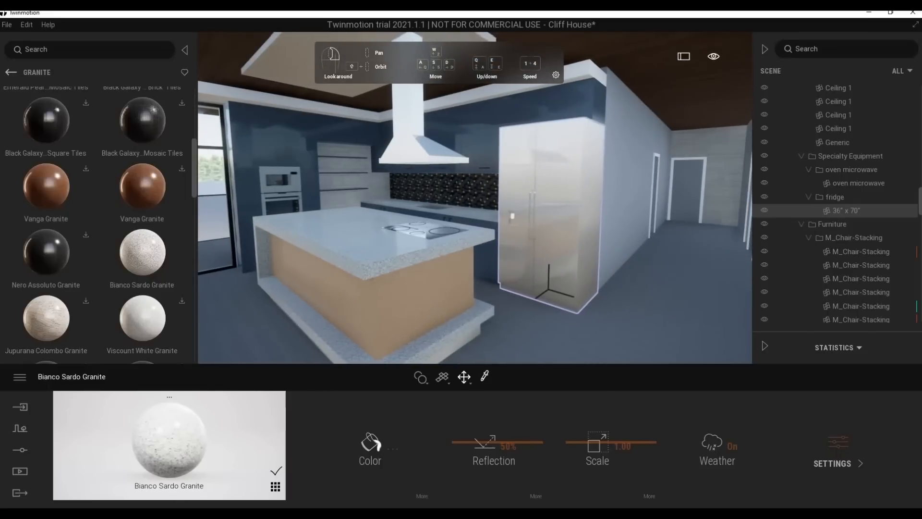
click(370, 442)
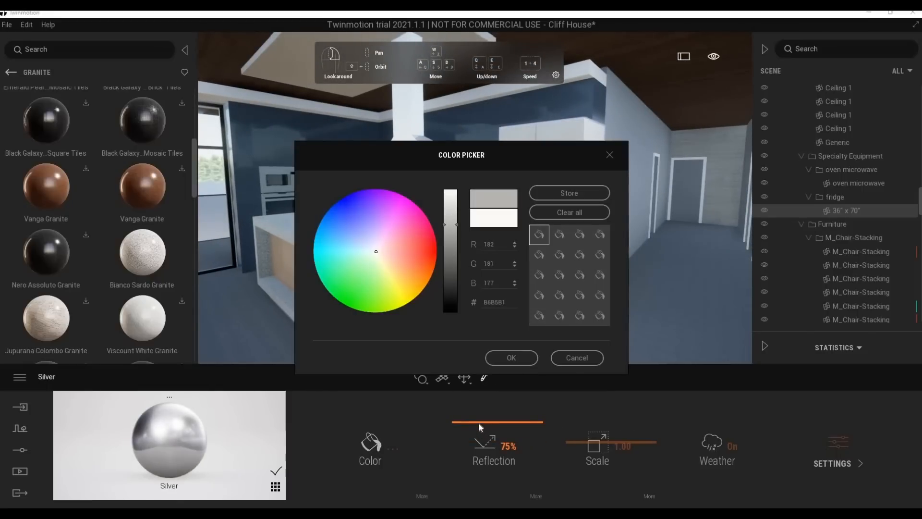
click(511, 358)
drag(490, 426, 490, 433)
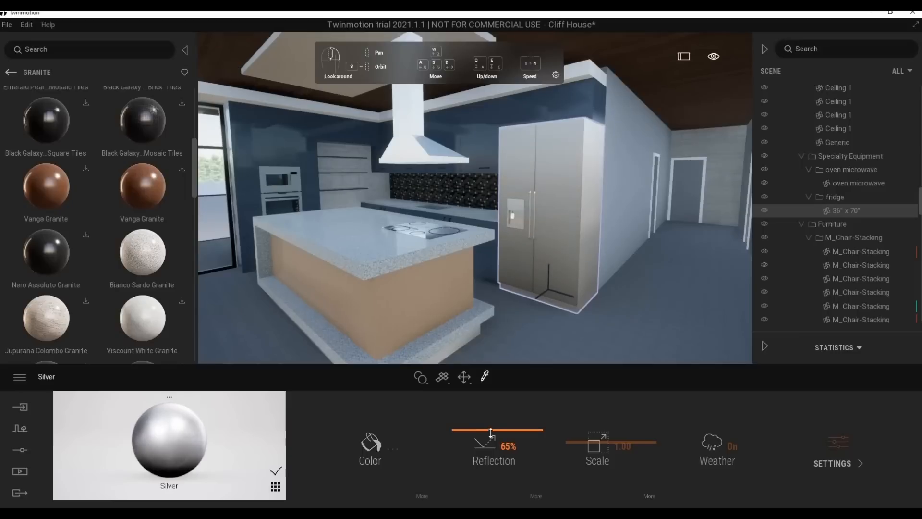
key(d)
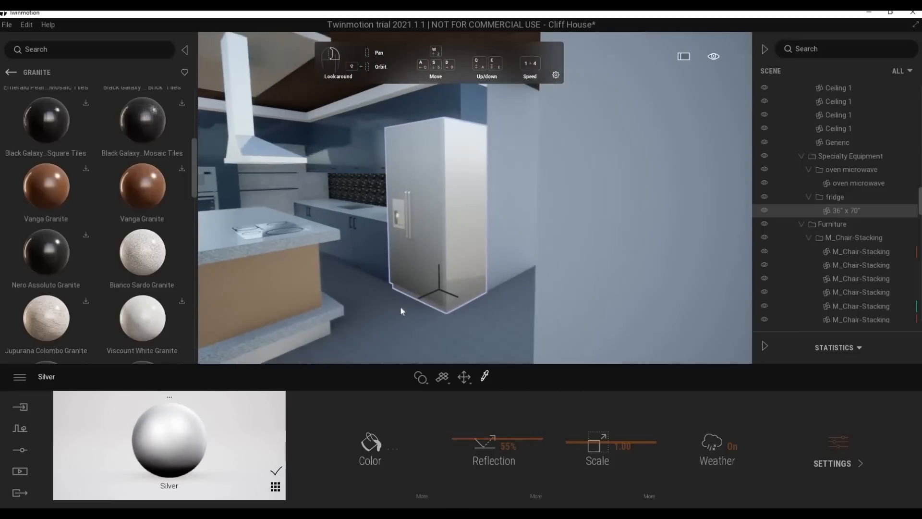
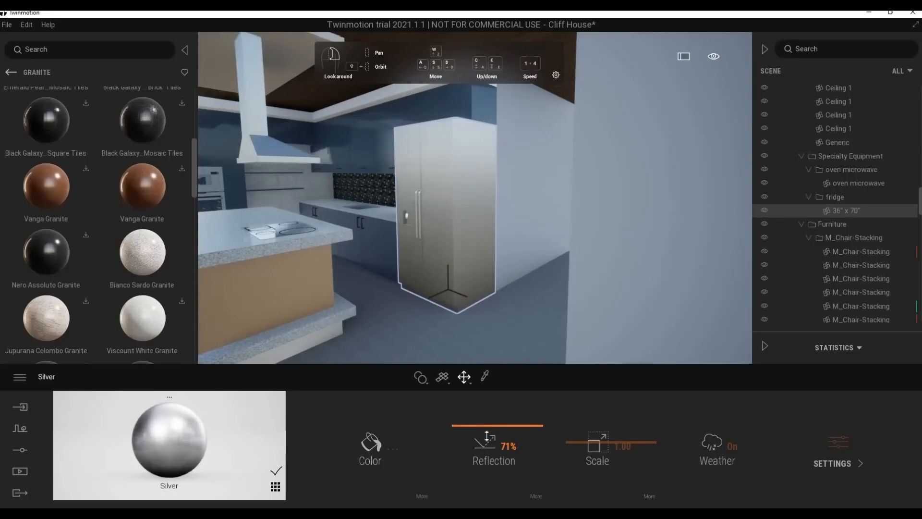
Look over the kitchen's mosaic backsplash, cabinets, range hood and fridge from several angles
key(a)
right_drag(520, 337, 14, 97)
key(w)
click(12, 77)
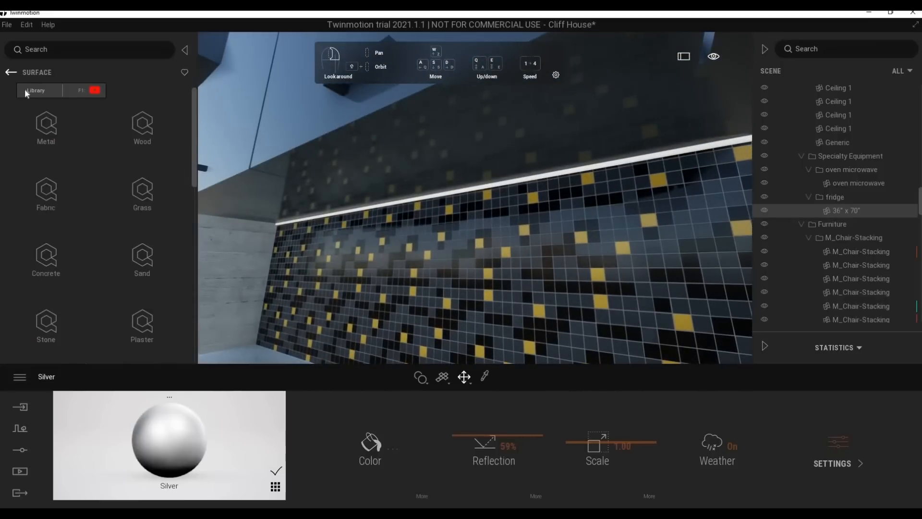
key(s)
right_drag(334, 182, 480, 220)
key(d)
key(w)
key(s)
key(s)
key(s)
key(w)
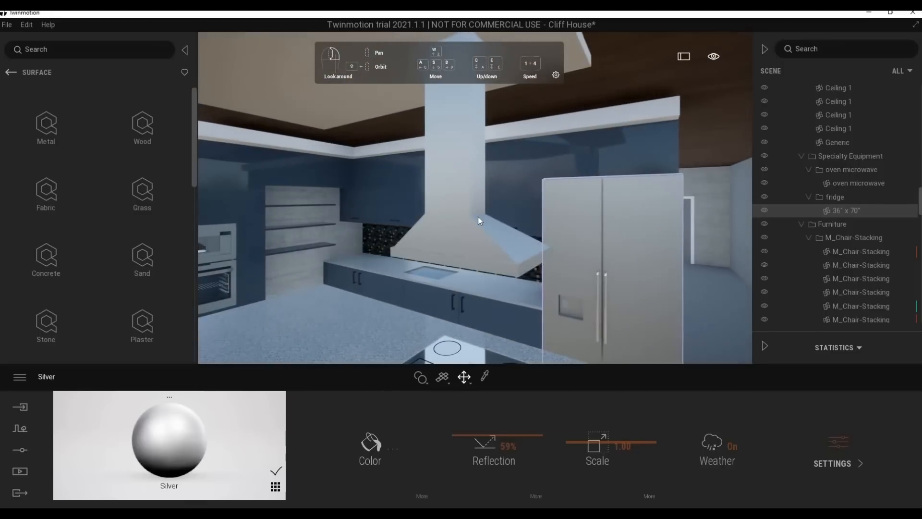
key(s)
right_drag(476, 215, 440, 202)
key(s)
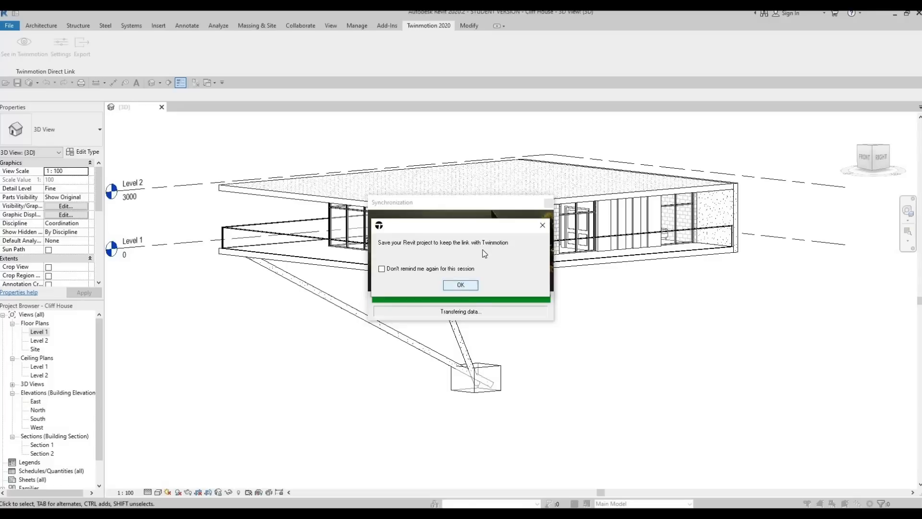
Switch to Revit, accept the save reminder and open the type properties of the Ceiling 1 ceiling behind the curtain wall
key(Return)
scroll(486, 262, up, 6)
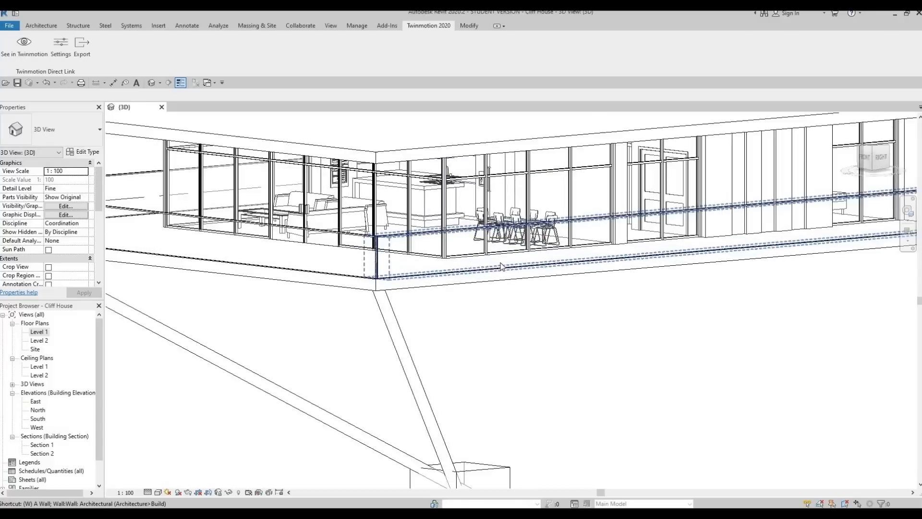
shift+middle_drag(474, 222, 473, 216)
middle_drag(474, 235, 512, 434)
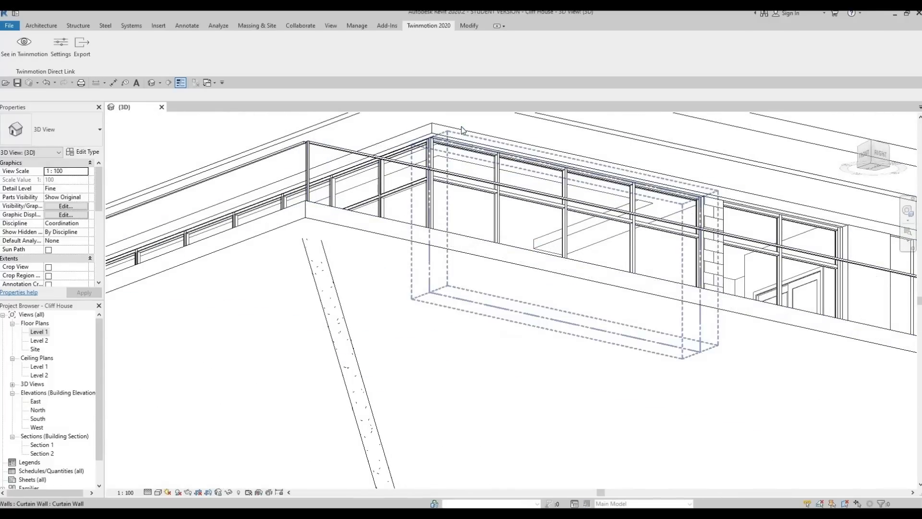
middle_drag(445, 148, 371, 175)
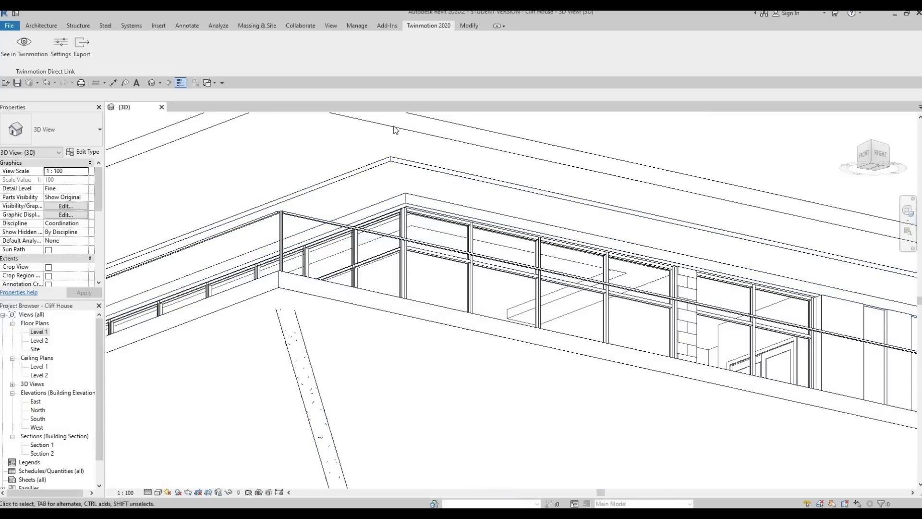
click(447, 214)
shift+middle_drag(431, 311, 451, 275)
key(Escape)
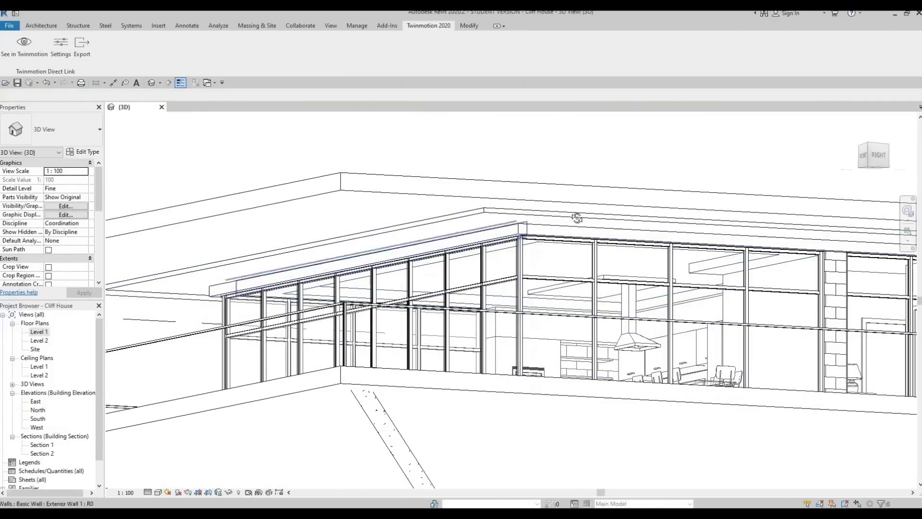
shift+middle_drag(577, 218, 278, 282)
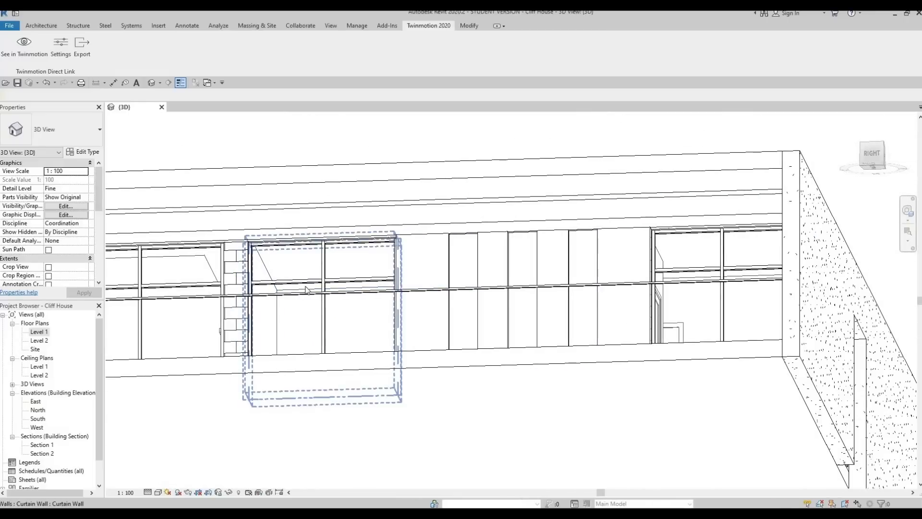
shift+middle_drag(408, 252, 497, 266)
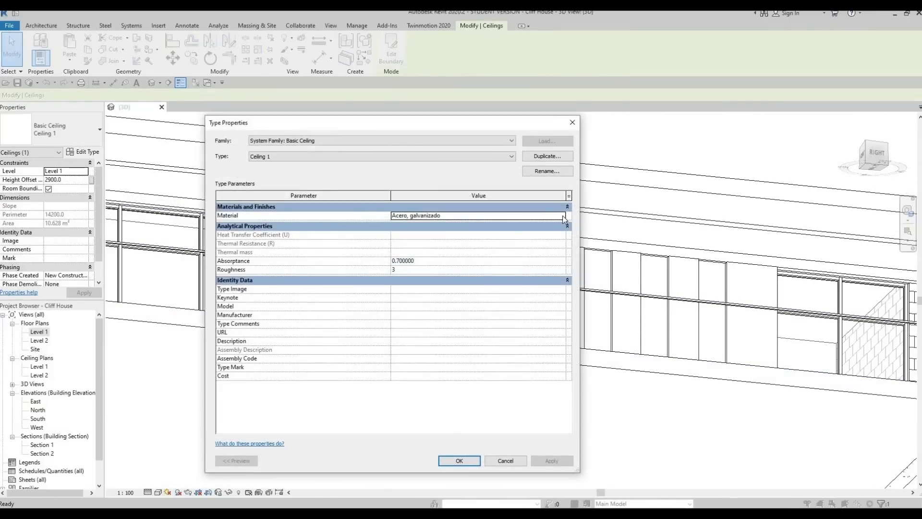
Set the material of the Ceiling 1 type to Brick, Common
click(563, 215)
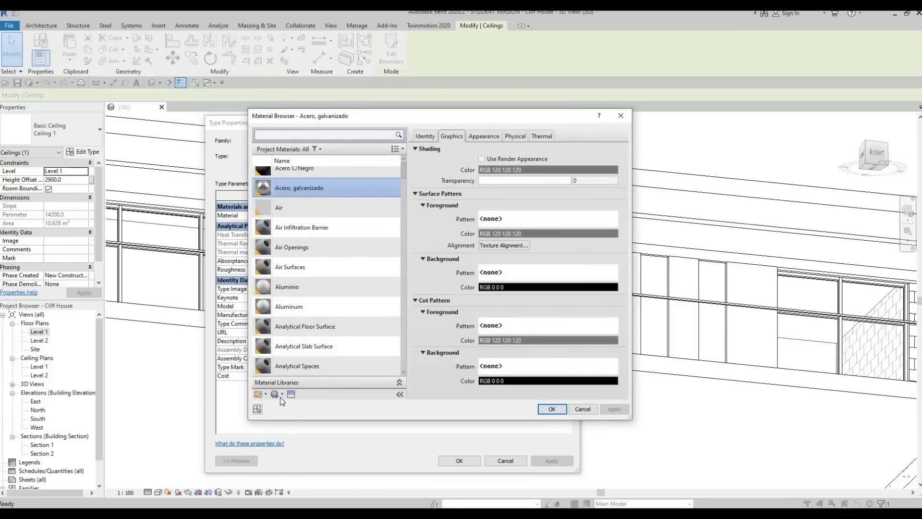
scroll(311, 322, down, 7)
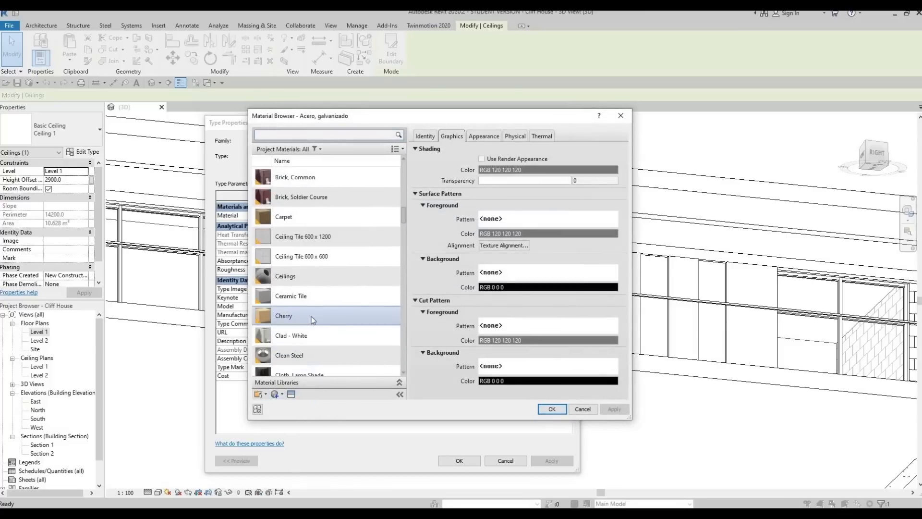
click(548, 409)
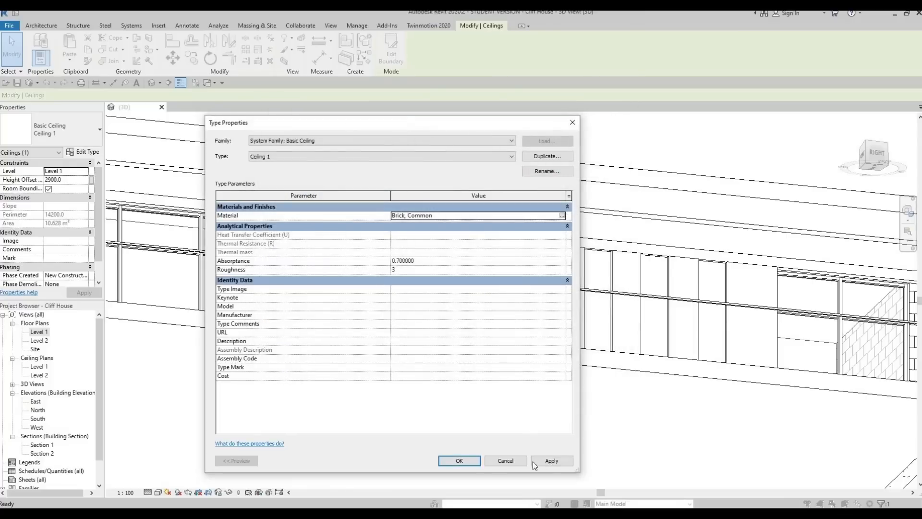
click(459, 461)
Examine the brick surface pattern on the Ceiling 1 ceiling and orbit round to the main room's ceiling
click(570, 387)
mouse_move(570, 387)
shift+middle_down()
mouse_move(568, 412)
mouse_move(524, 343)
shift+middle_up()
click(522, 339)
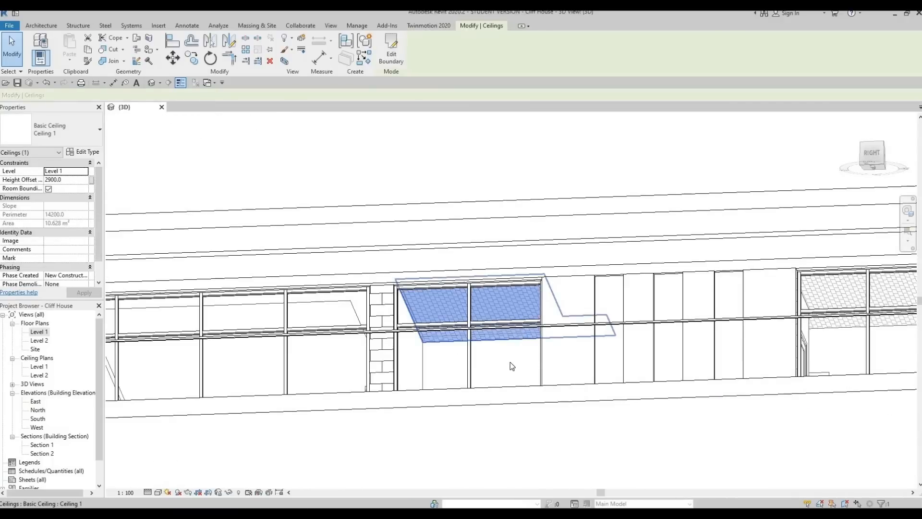
shift+middle_drag(476, 401, 665, 434)
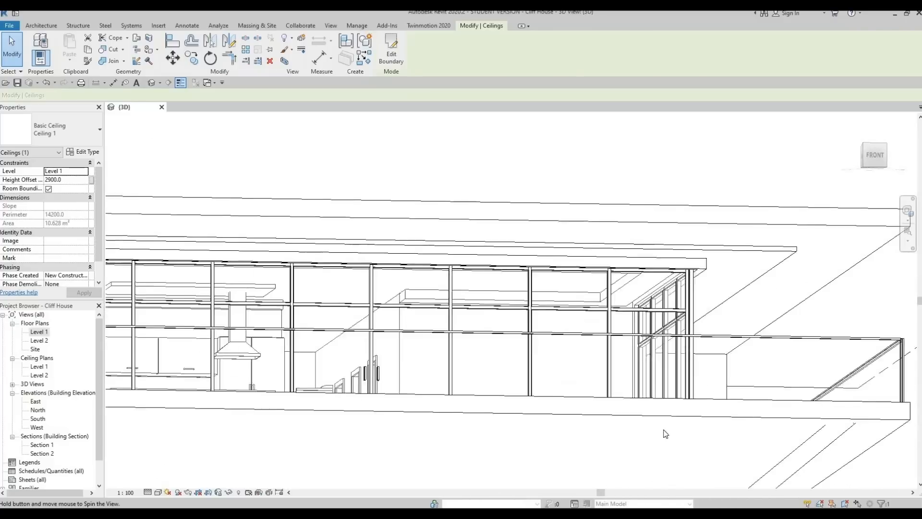
click(665, 433)
Try a height offset of 2800 on the large Generic ceiling over the kitchen and open its type properties
click(358, 323)
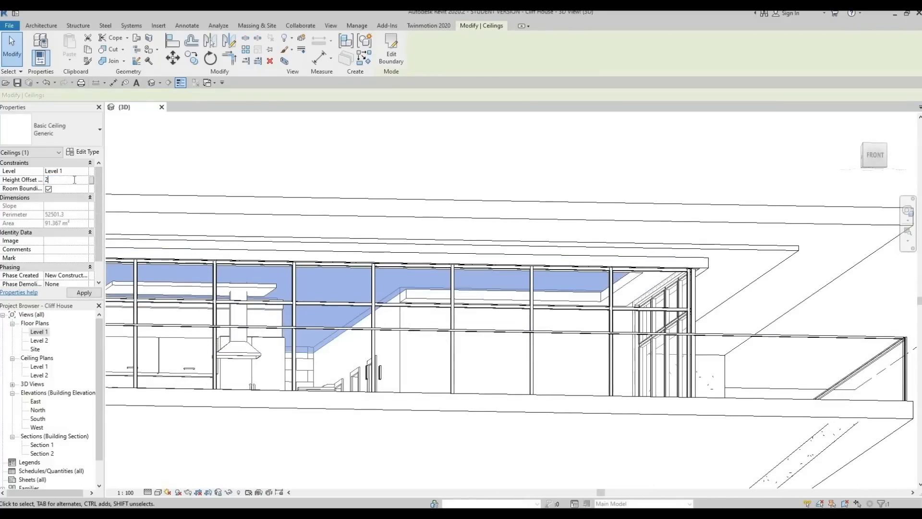
key(Escape)
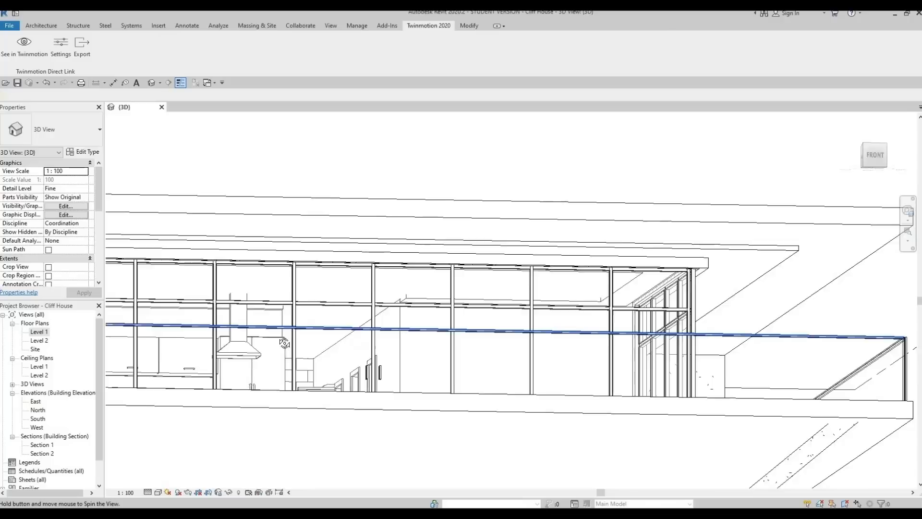
shift+middle_drag(284, 343, 406, 293)
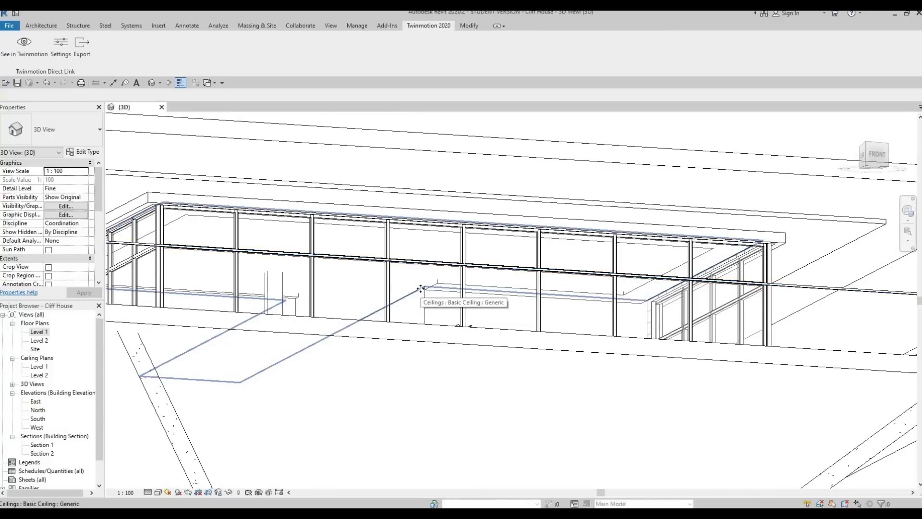
click(421, 289)
click(87, 151)
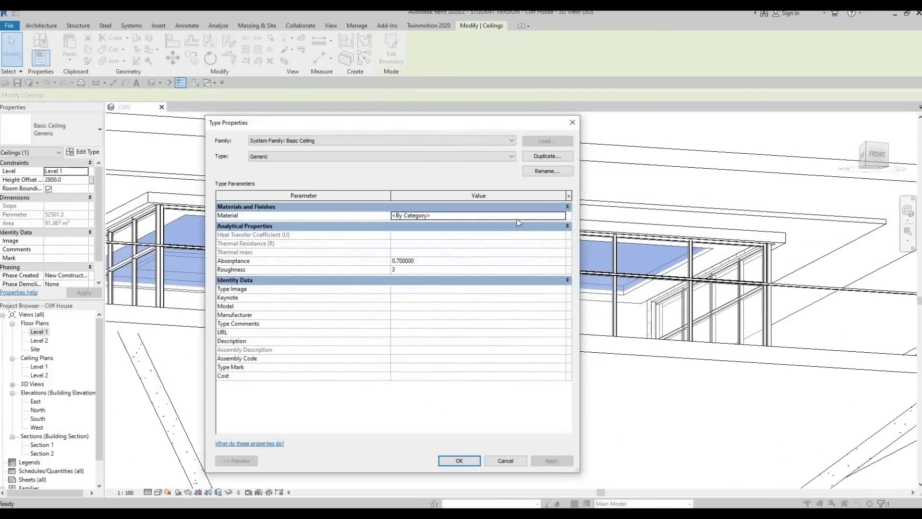
key(Escape)
key(Escape)
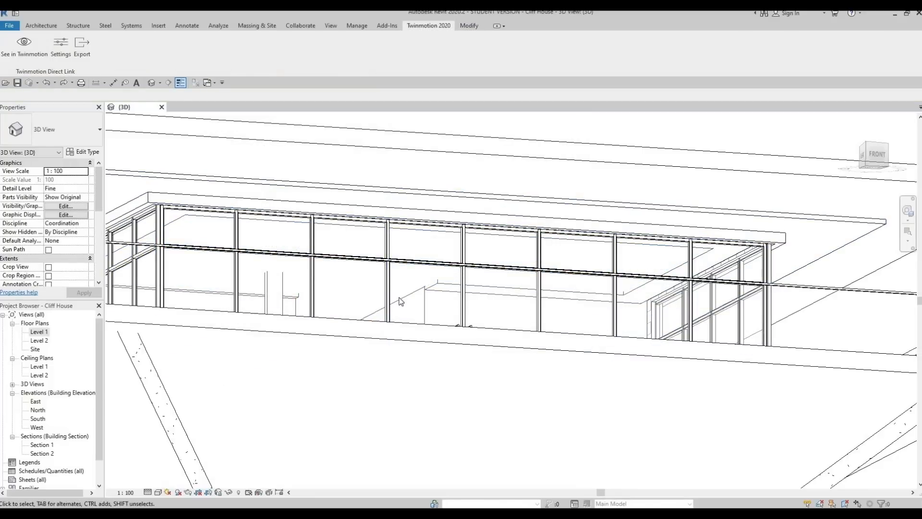
Change the large Generic ceiling over the kitchen and living area to the Ceiling 1 type
click(152, 237)
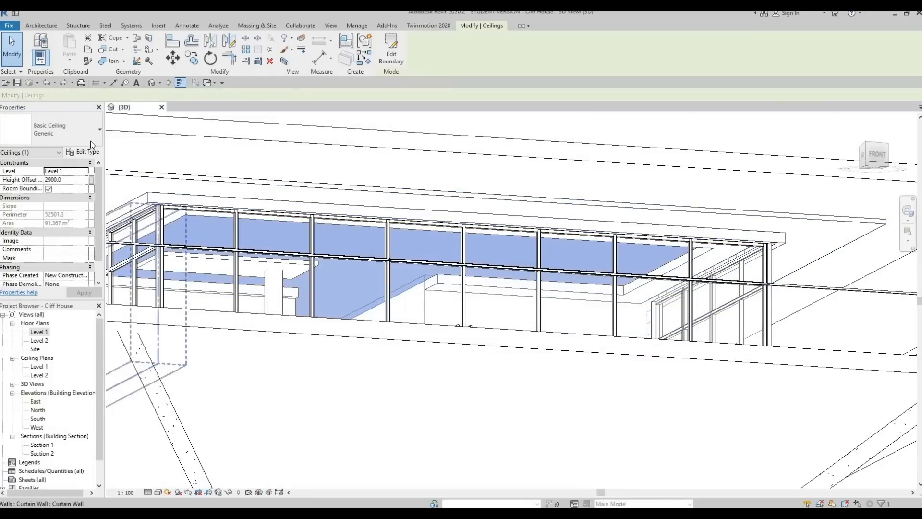
click(90, 140)
click(34, 179)
Open the Level 1 floor plan and delete the dining table with its chairs
shift+middle_drag(263, 297, 210, 243)
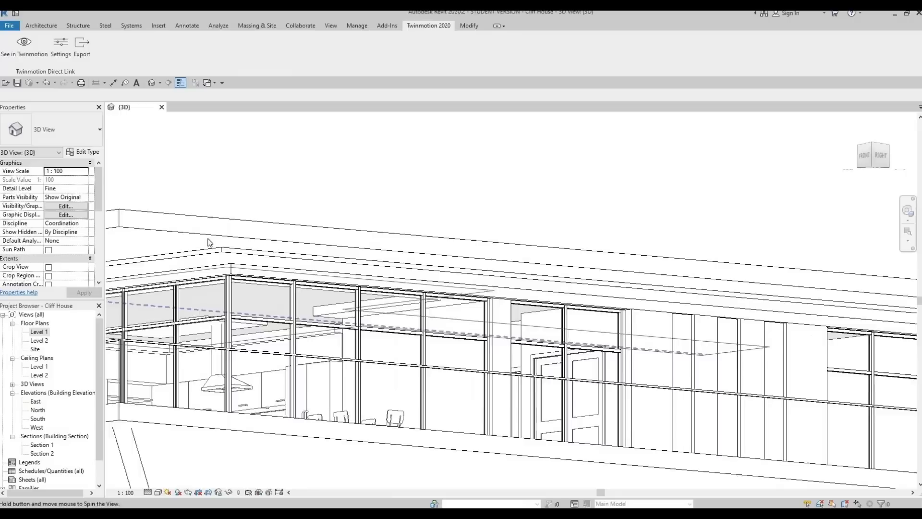
shift+middle_drag(365, 264, 303, 249)
shift+middle_drag(442, 240, 381, 208)
shift+middle_drag(577, 249, 39, 349)
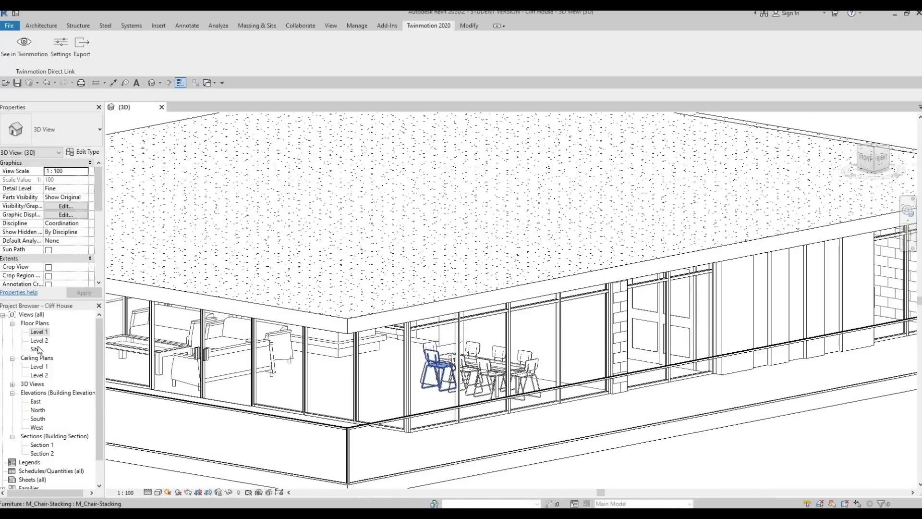
double_click(39, 331)
scroll(407, 301, up, 5)
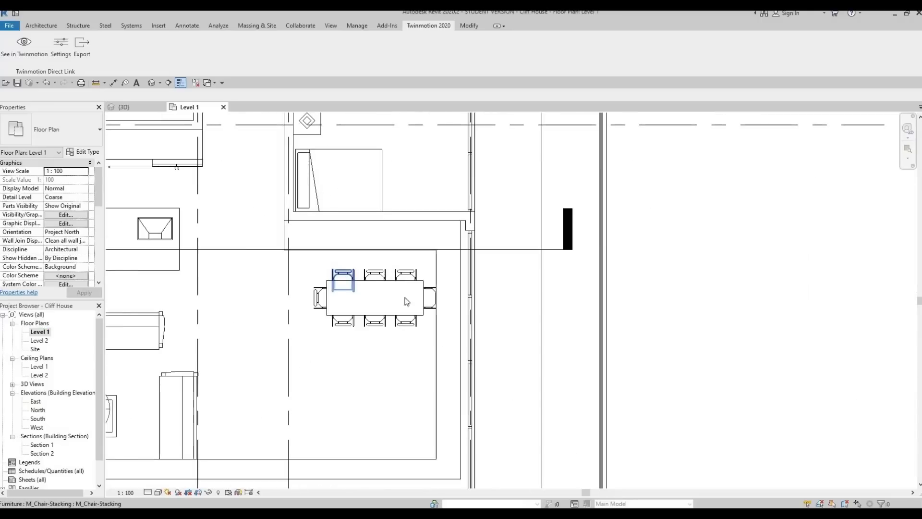
drag(436, 337, 440, 338)
key(Delete)
Delete the sofas and the coffee table from the living area in the Level 1 plan
middle_drag(307, 317, 582, 257)
click(319, 256)
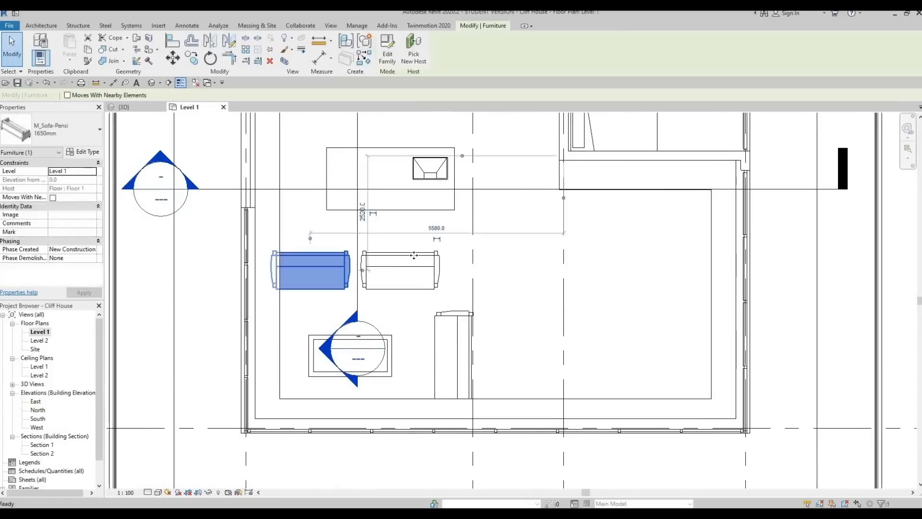
key(Delete)
click(412, 254)
key(Delete)
click(389, 380)
key(Delete)
scroll(375, 413, down, 3)
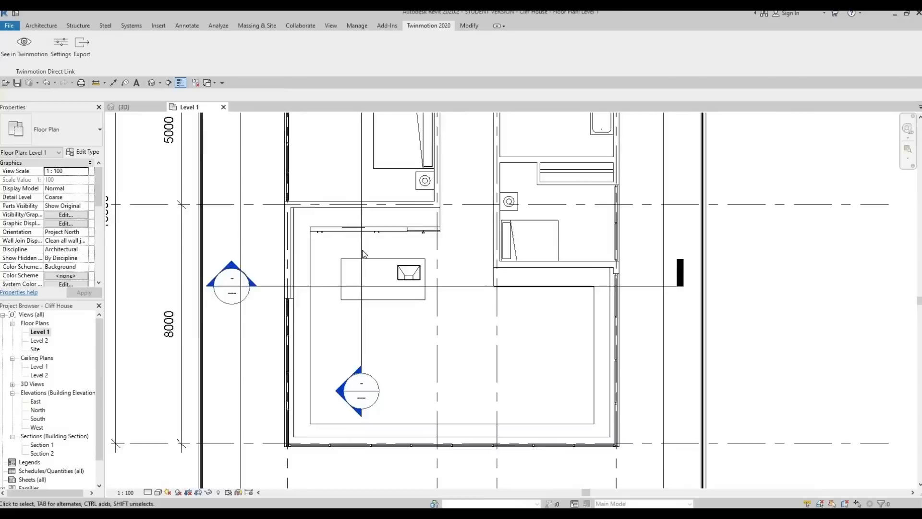
Return to the 3D view and examine the kitchen island's sink and surroundings through the curtain wall
scroll(354, 248, up, 3)
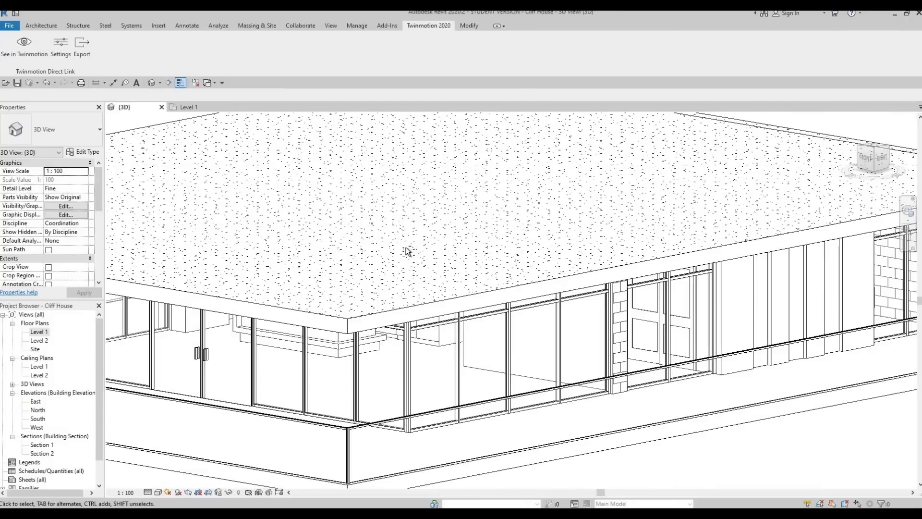
scroll(408, 251, up, 3)
shift+middle_drag(365, 384, 355, 360)
scroll(313, 338, up, 3)
mouse_move(294, 336)
shift+middle_down()
mouse_move(289, 319)
mouse_move(293, 331)
shift+middle_up()
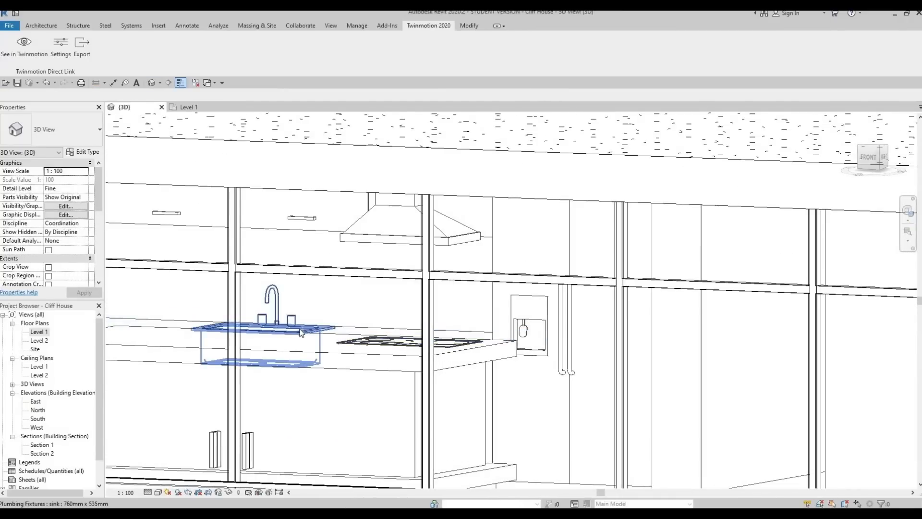
click(290, 330)
key(Escape)
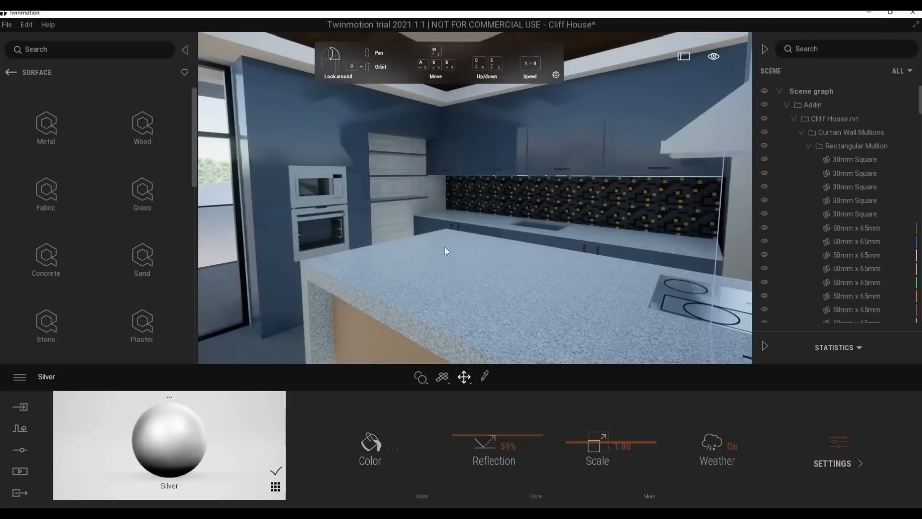
Switch to Twinmotion and check the wood ceiling and wall junctions from the kitchen and hallway out to the facade
right_drag(445, 247, 687, 214)
key(s)
key(d)
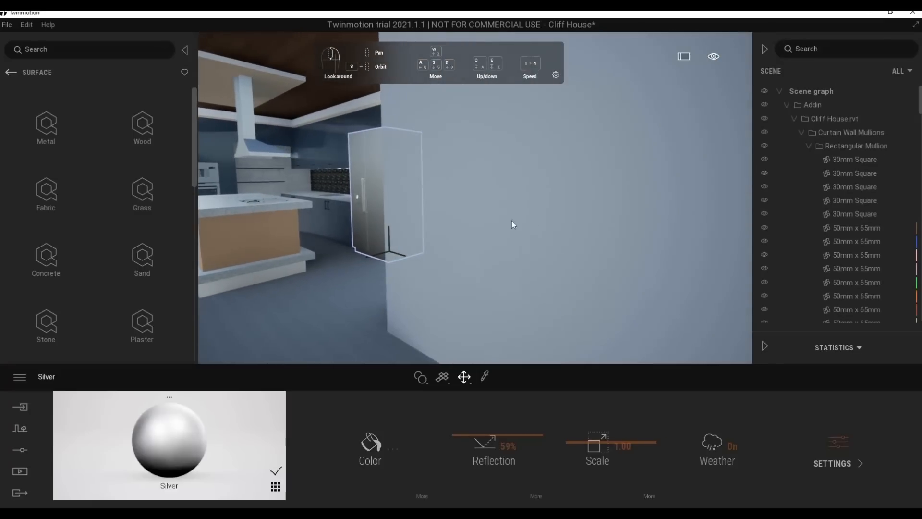
right_drag(512, 220, 452, 198)
key(w)
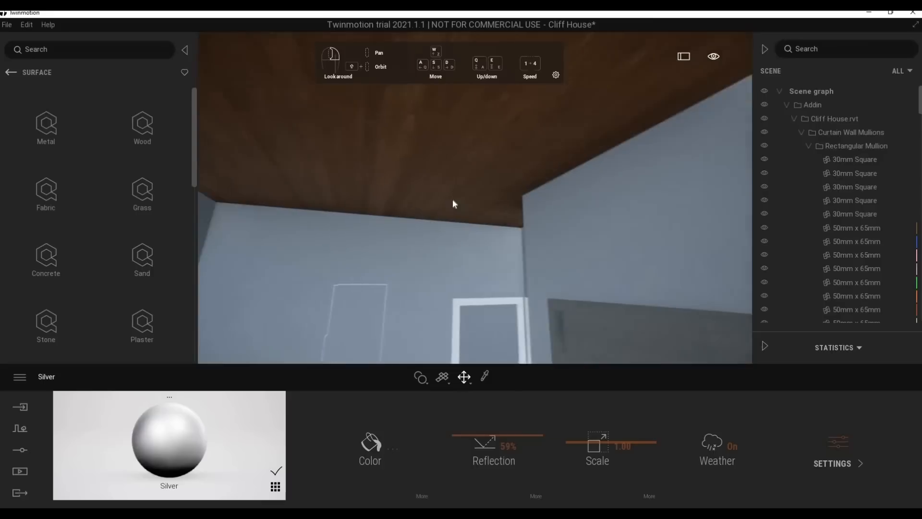
click(423, 224)
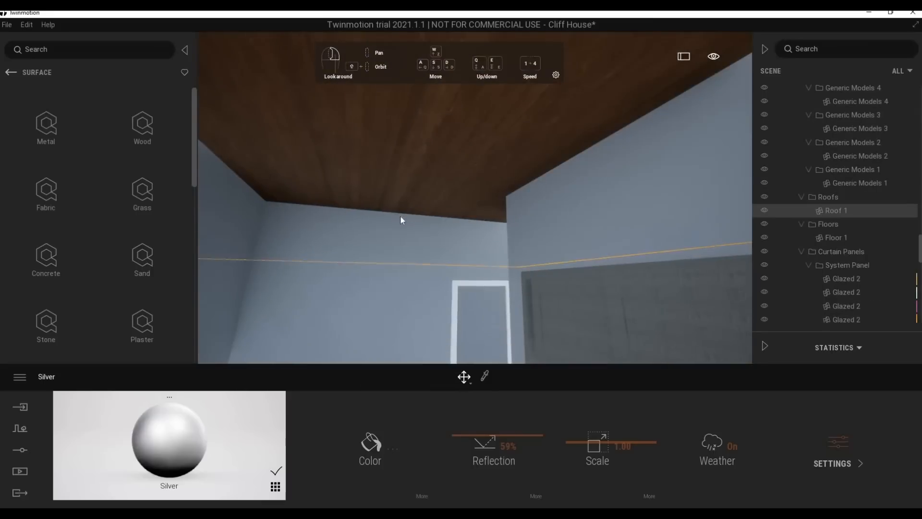
click(401, 216)
key(s)
right_drag(401, 216, 433, 271)
Switch back to Revit, select the large ceiling over the kitchen and view its type properties
click(98, 512)
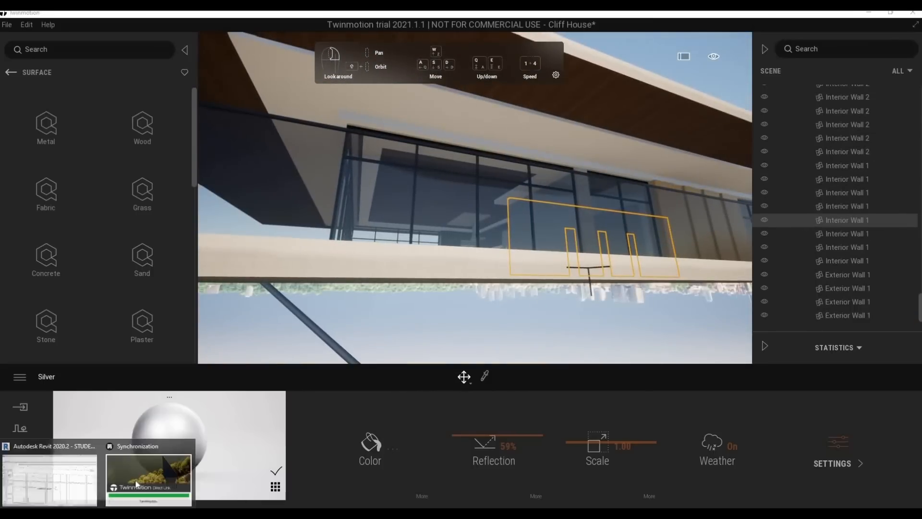
click(136, 484)
click(460, 286)
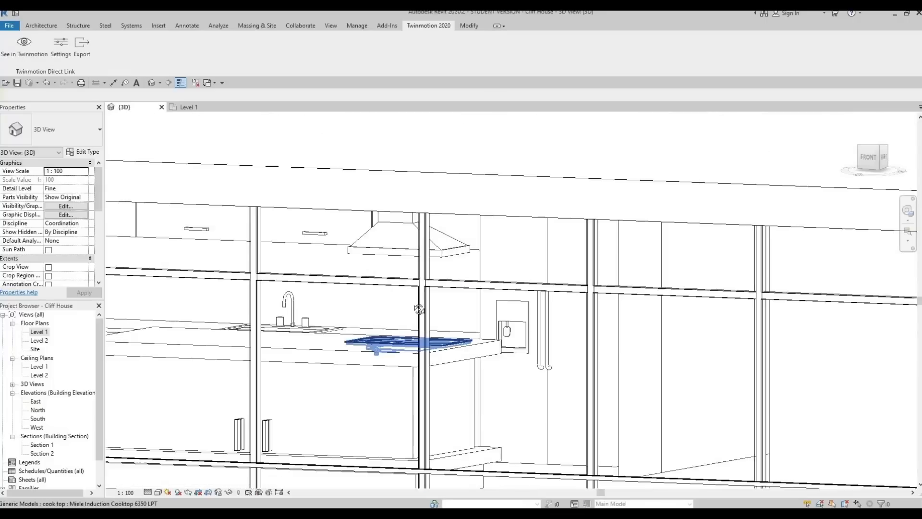
shift+middle_drag(387, 350, 584, 190)
click(471, 189)
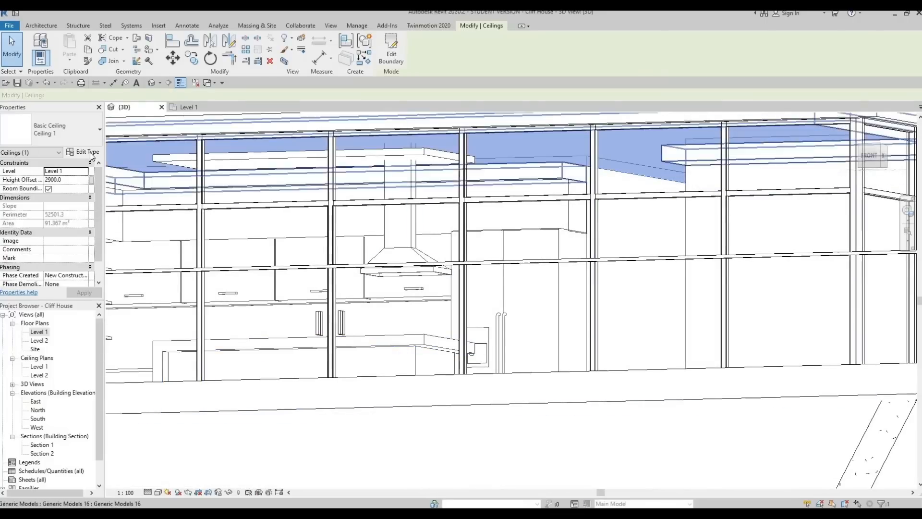
click(81, 151)
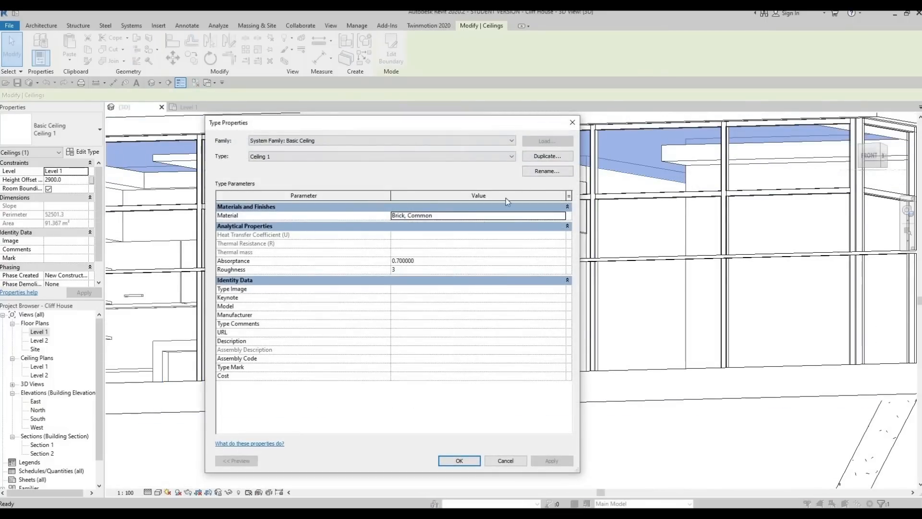
key(Escape)
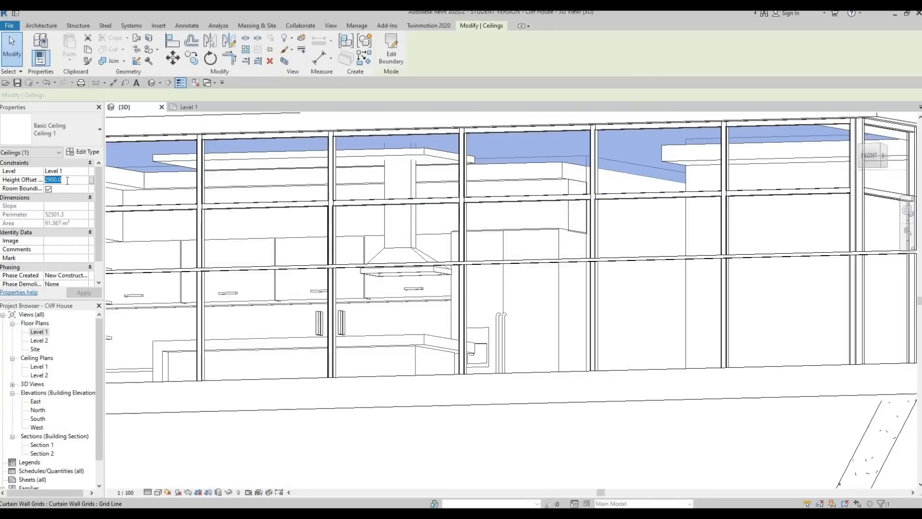
Set the large kitchen ceiling's height offset to 2800 and check its position behind the curtain wall
click(87, 294)
scroll(251, 253, down, 1)
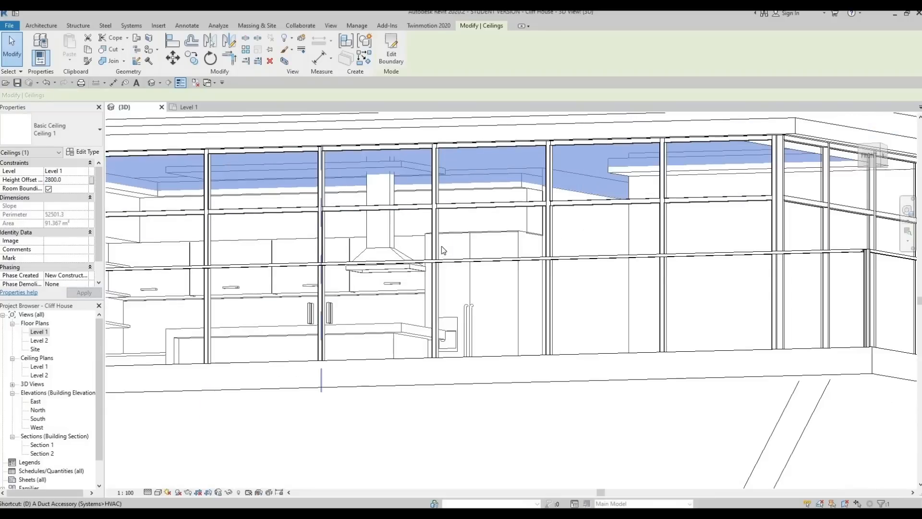
key(Escape)
middle_drag(422, 234, 393, 224)
middle_drag(446, 171, 425, 147)
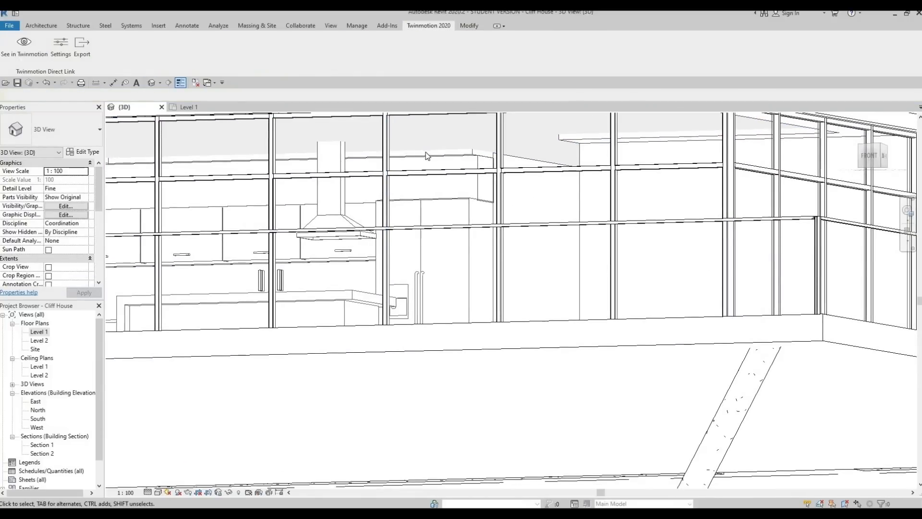
Set the large kitchen and living area ceiling's height offset to 2850
click(523, 161)
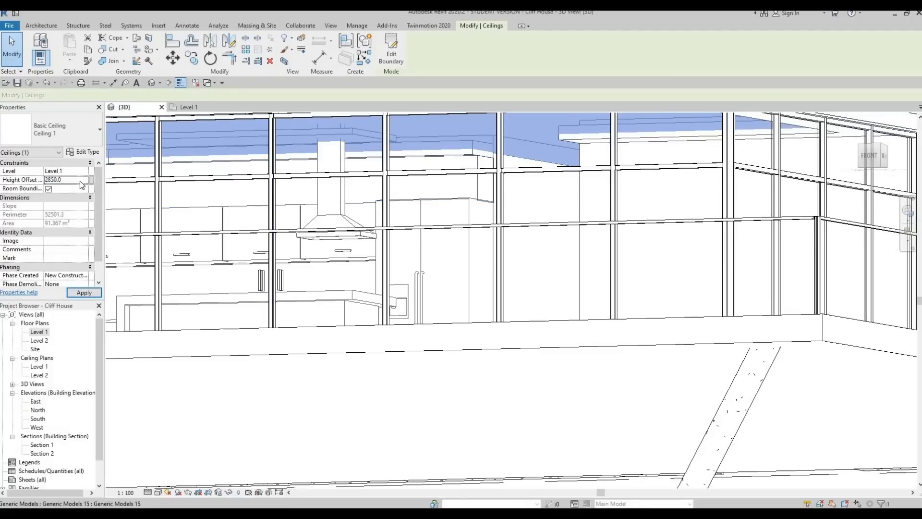
key(Escape)
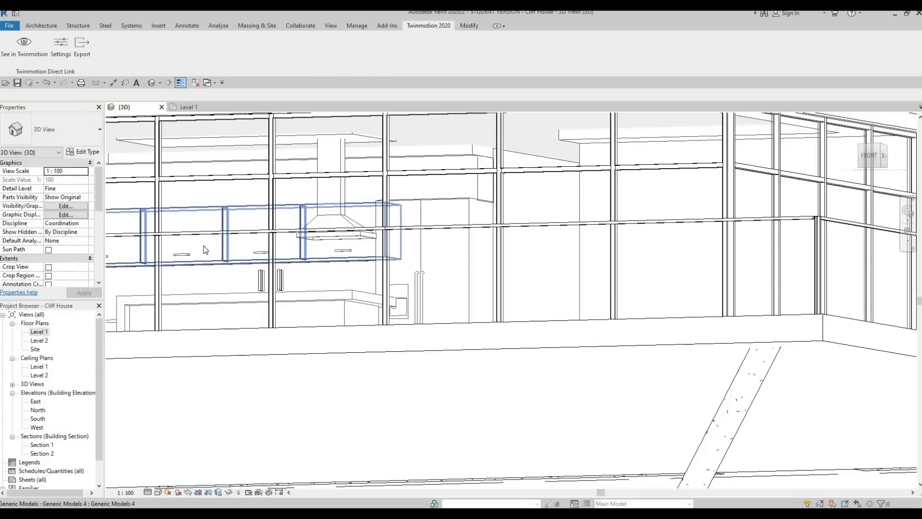
Set the height offset of the two smaller Ceiling 1 ceilings along the house's right facade to 2850
shift+middle_drag(279, 185, 344, 190)
scroll(344, 189, down, 5)
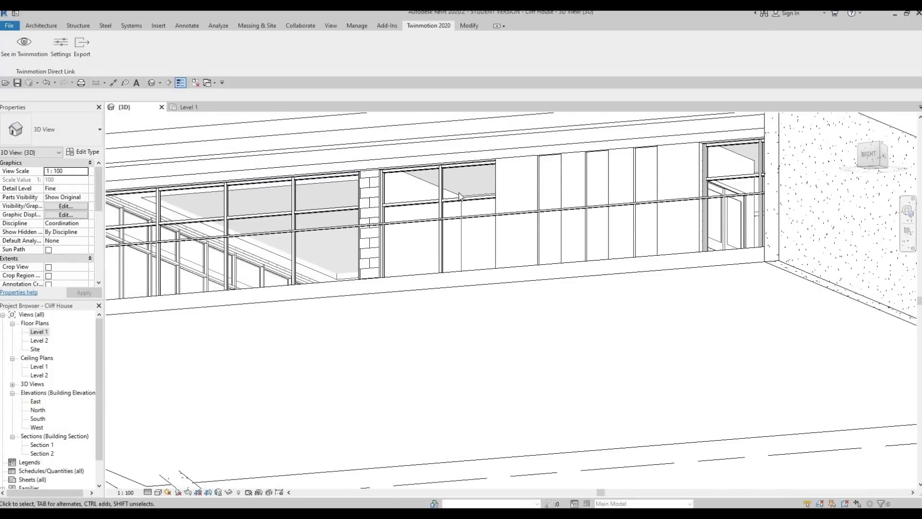
click(463, 184)
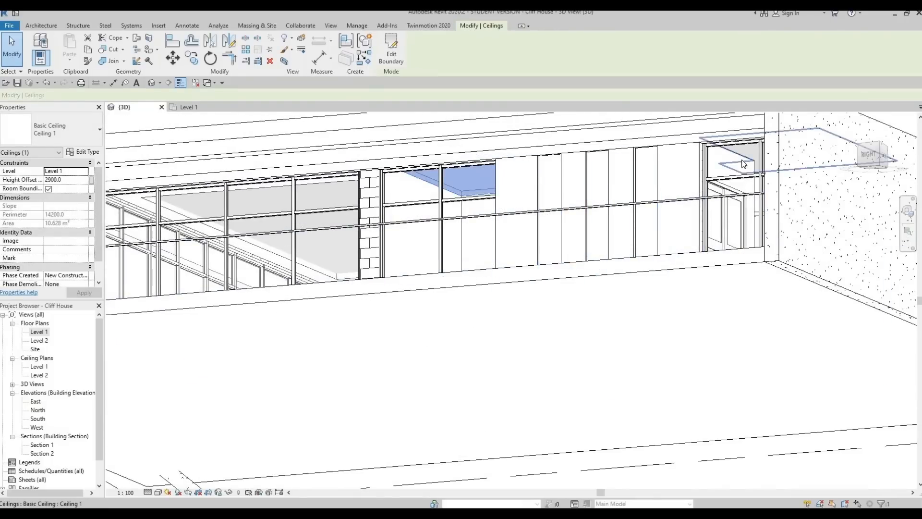
click(10, 181)
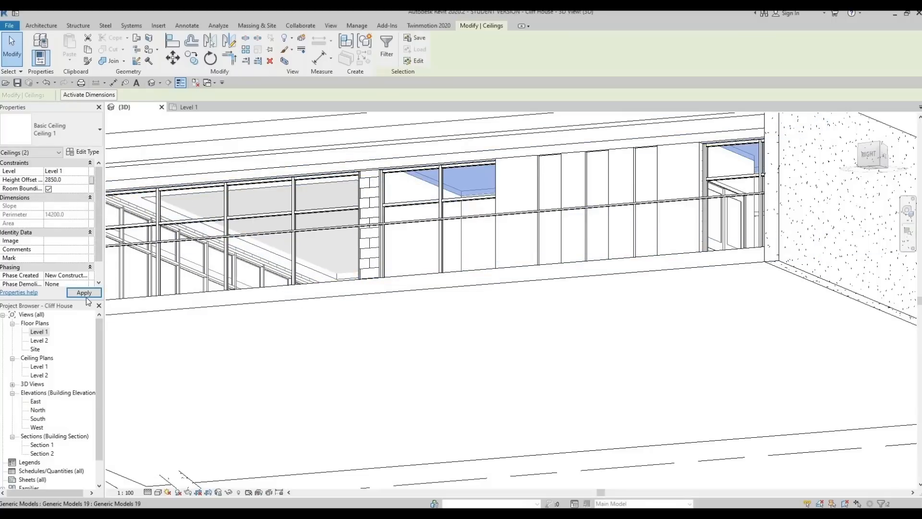
key(a)
click(229, 119)
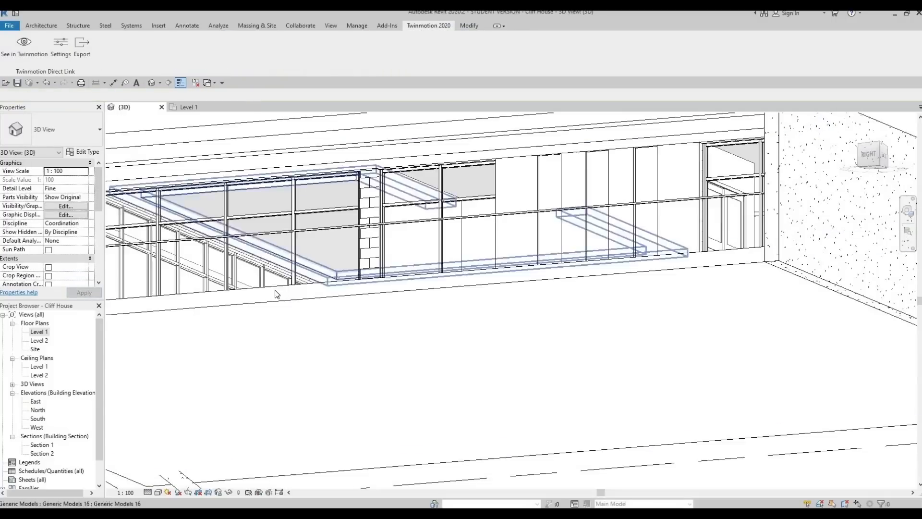
Set the height offset of the remaining Ceiling 1 ceiling behind the left facade's curtain wall to 2850
scroll(274, 290, down, 2)
shift+middle_drag(665, 349, 300, 318)
scroll(301, 322, up, 5)
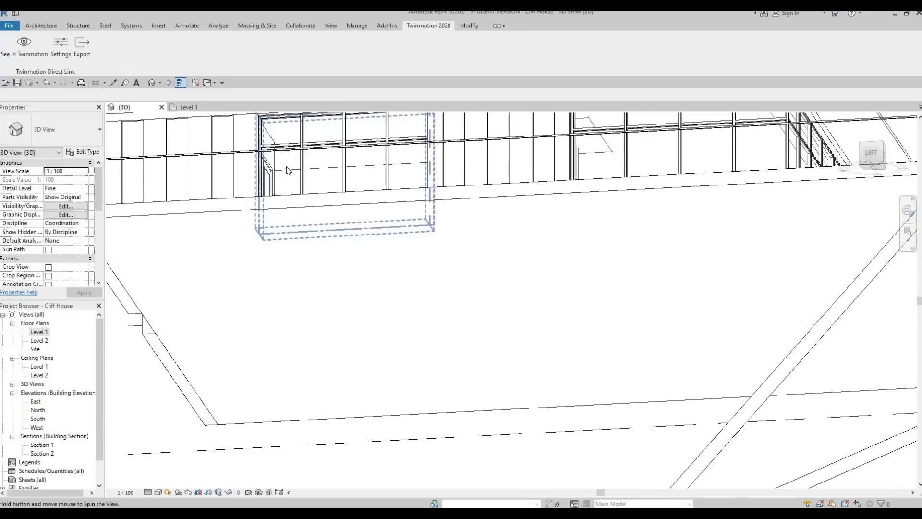
click(476, 275)
scroll(416, 298, down, 3)
shift+middle_drag(416, 298, 278, 329)
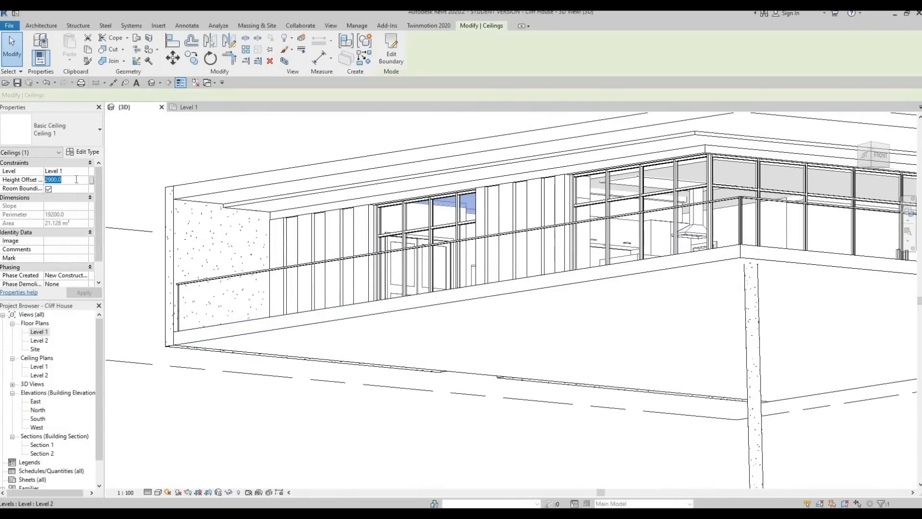
text(2850)
click(79, 293)
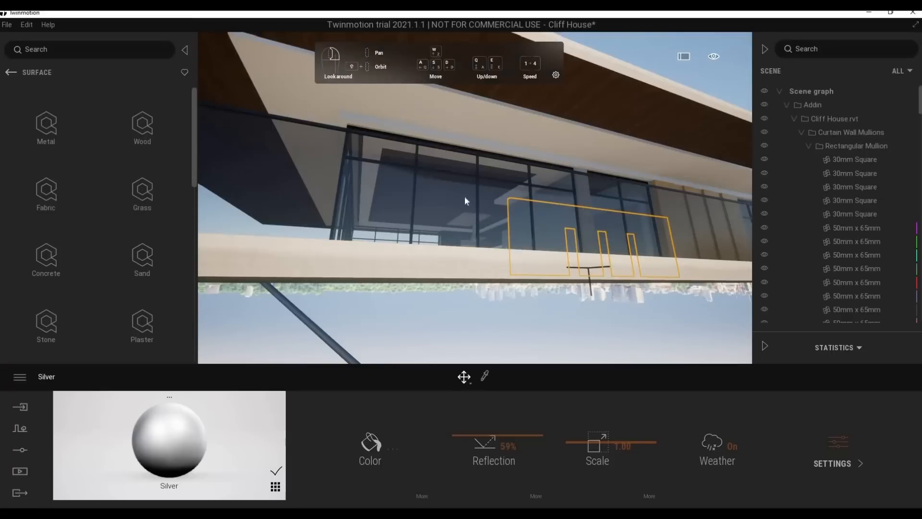
Inspect the updated ceilings through the curtain wall, from the roof and inside the kitchen
scroll(465, 196, up, 5)
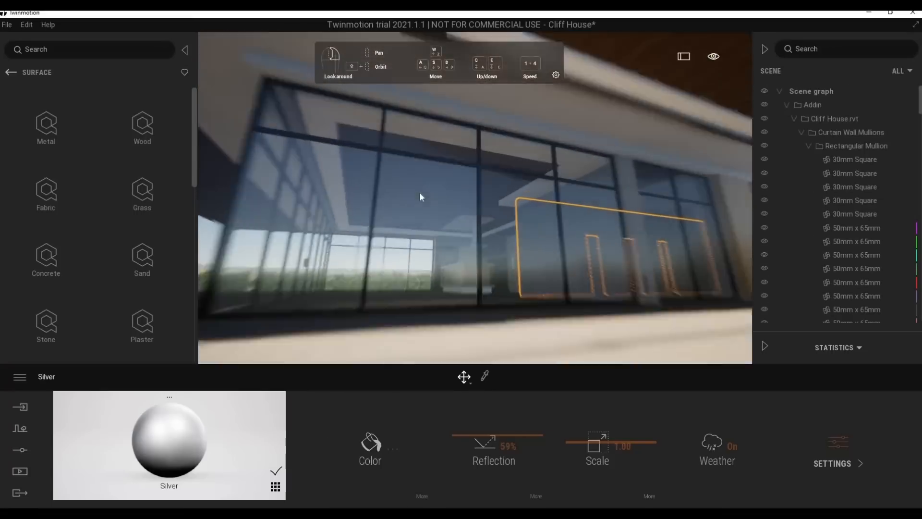
scroll(460, 226, down, 2)
scroll(466, 240, up, 4)
scroll(466, 243, down, 1)
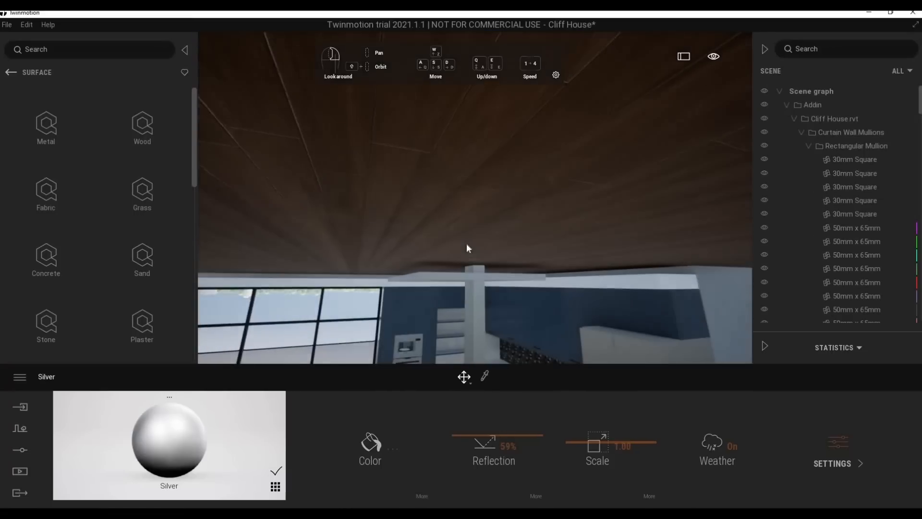
scroll(469, 266, up, 2)
scroll(469, 268, down, 1)
right_drag(470, 268, 479, 292)
mouse_move(479, 292)
middle_down()
mouse_move(476, 267)
mouse_move(479, 291)
mouse_move(481, 276)
middle_up()
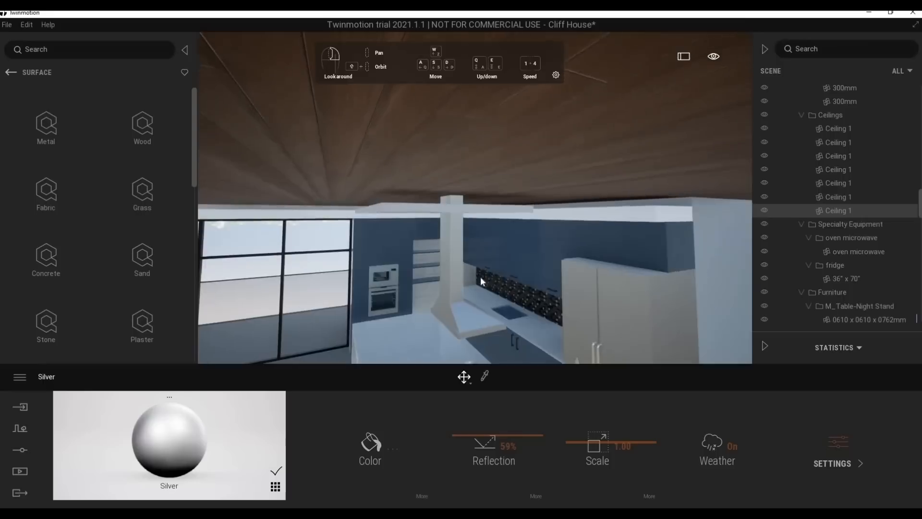
scroll(481, 279, down, 2)
scroll(485, 283, down, 1)
scroll(486, 283, up, 1)
right_drag(485, 283, 637, 236)
scroll(205, 235, up, 2)
middle_drag(206, 236, 382, 209)
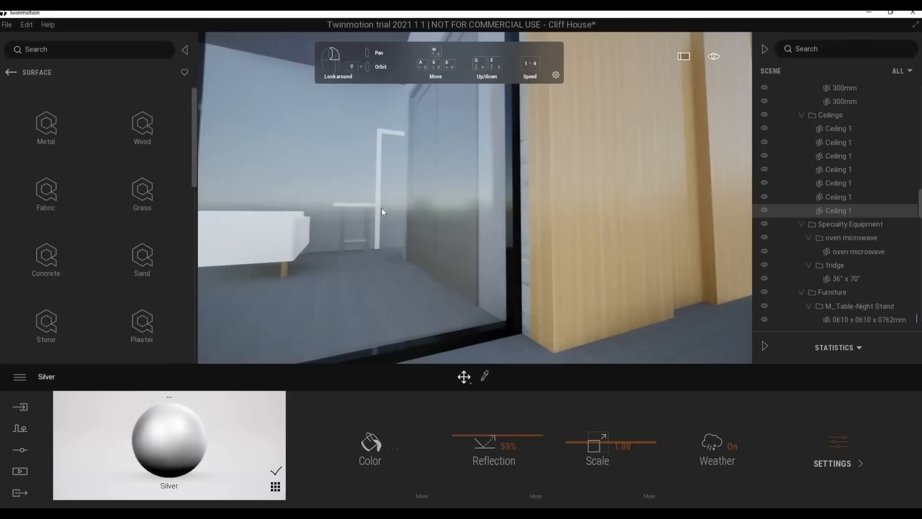
scroll(382, 208, down, 1)
scroll(375, 211, down, 2)
scroll(363, 211, up, 1)
right_drag(362, 212, 293, 206)
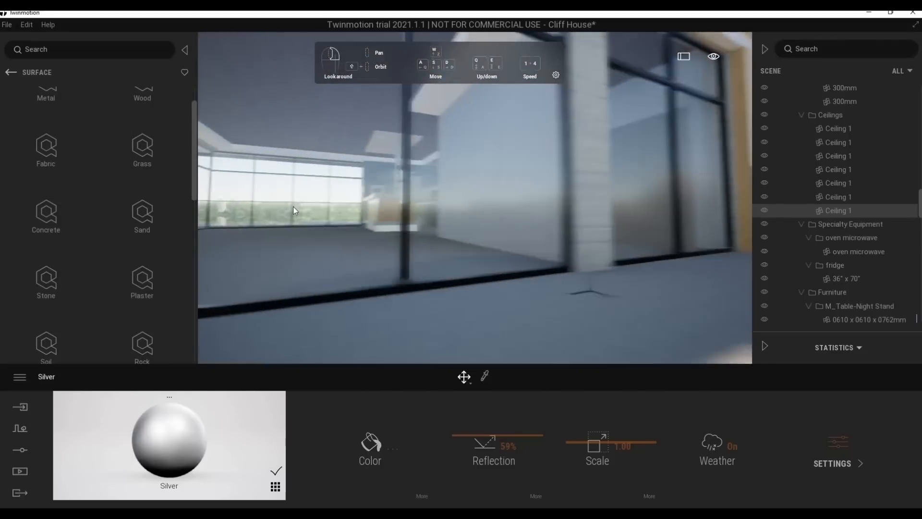
scroll(278, 190, up, 2)
middle_drag(269, 177, 331, 117)
key(q)
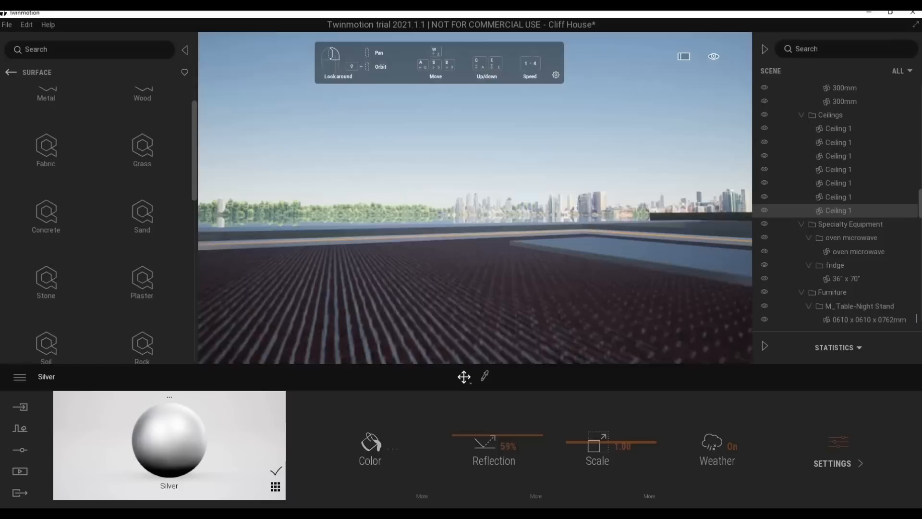
key(e)
key(q)
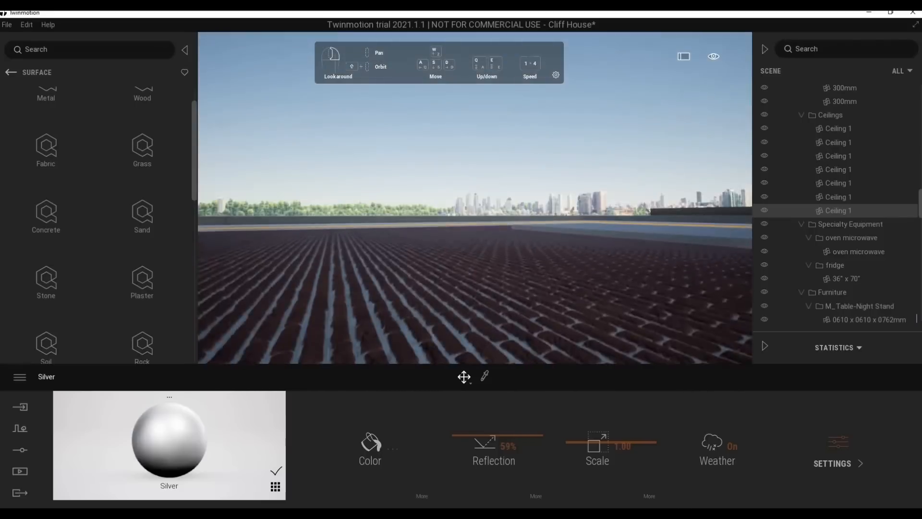
key(e)
right_drag(442, 238, 495, 246)
key(e)
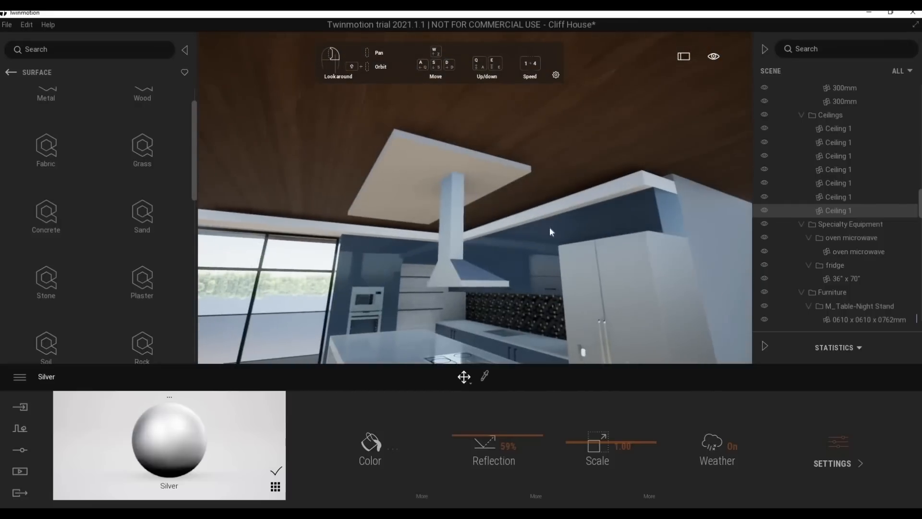
Inspect the kitchen island, cooktop, range hood, wall oven and fridge at close range
right_drag(550, 227, 367, 185)
key(s)
key(q)
key(e)
key(s)
key(a)
key(d)
key(s)
key(w)
key(s)
key(w)
key(a)
right_drag(289, 187, 490, 381)
key(s)
key(w)
key(s)
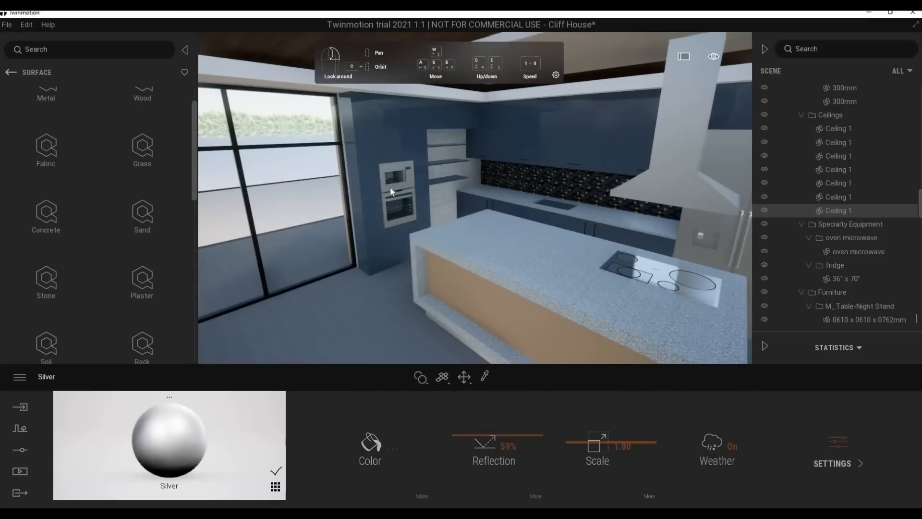
key(w)
right_drag(353, 203, 22, 85)
key(s)
key(d)
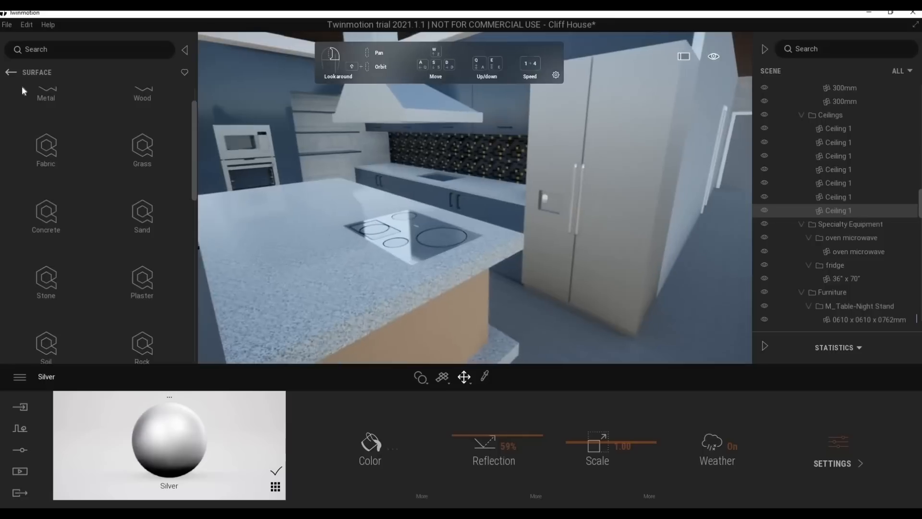
Apply the Dark tinted glass material from the glass library to the cooktop on the kitchen island
click(11, 72)
click(11, 72)
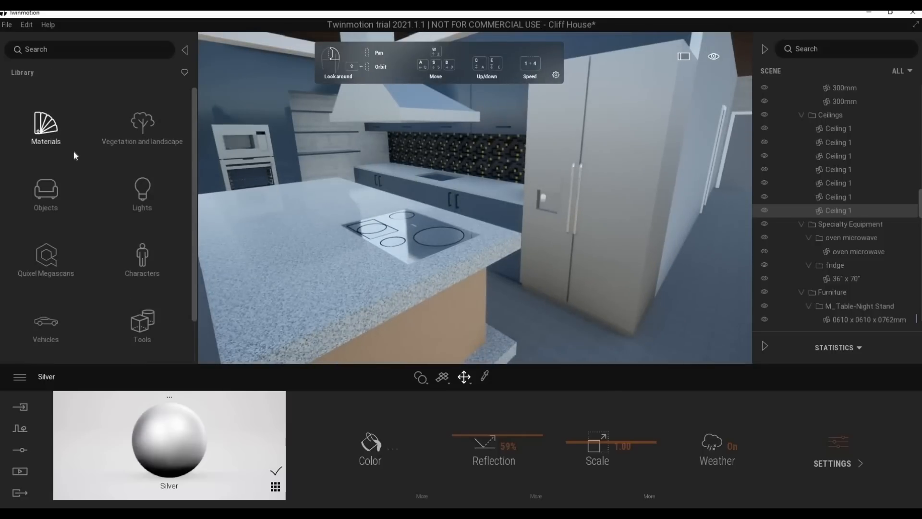
key(a)
key(w)
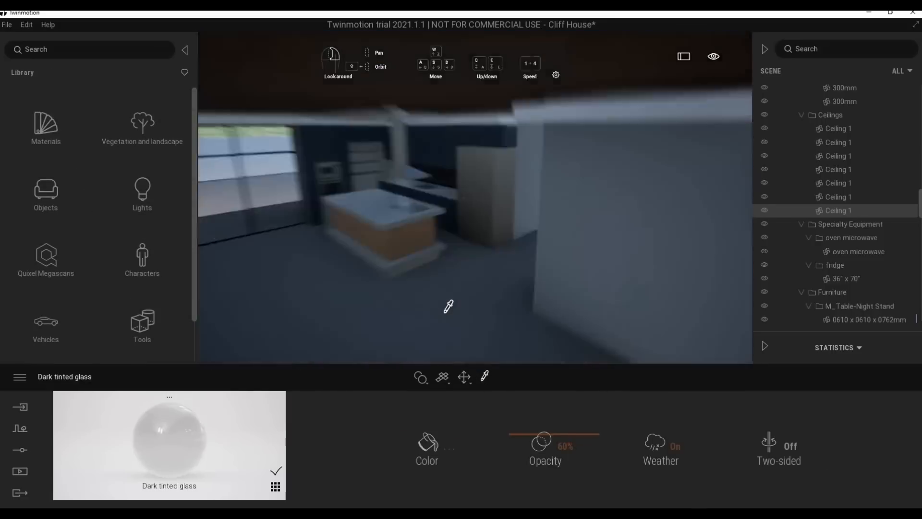
key(w)
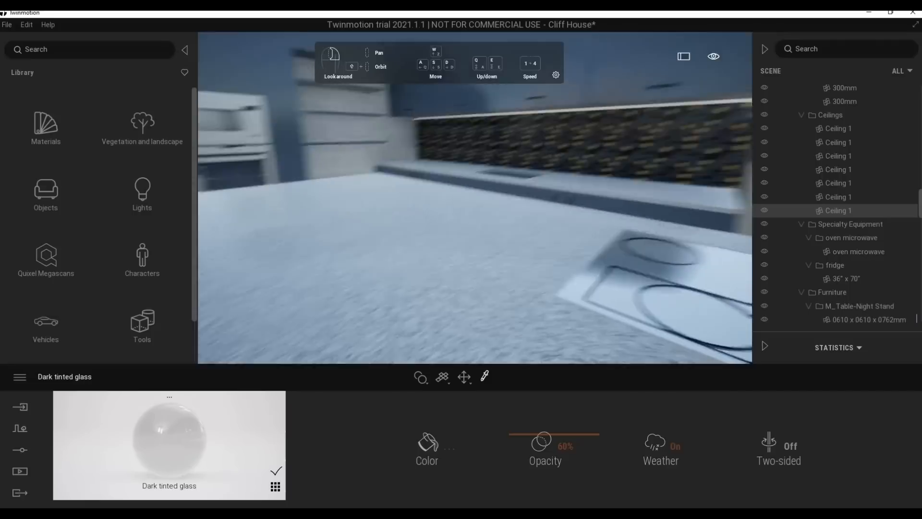
key(s)
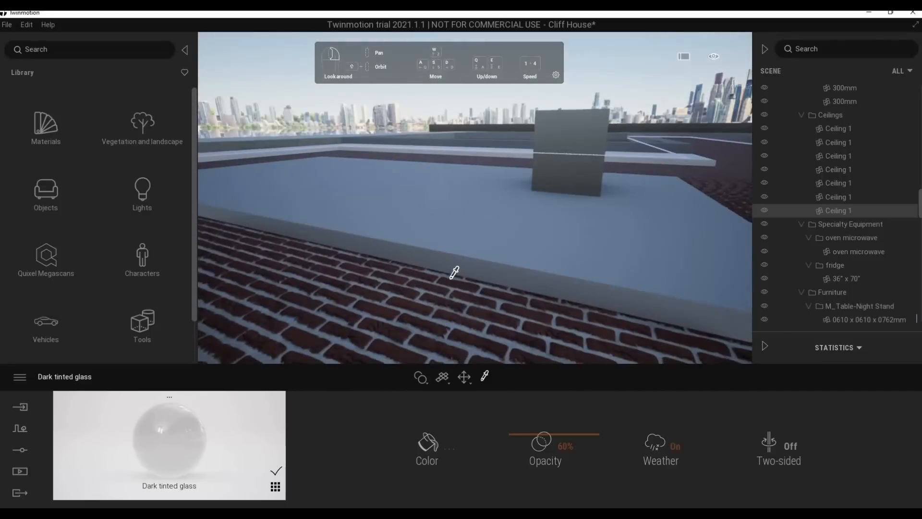
key(w)
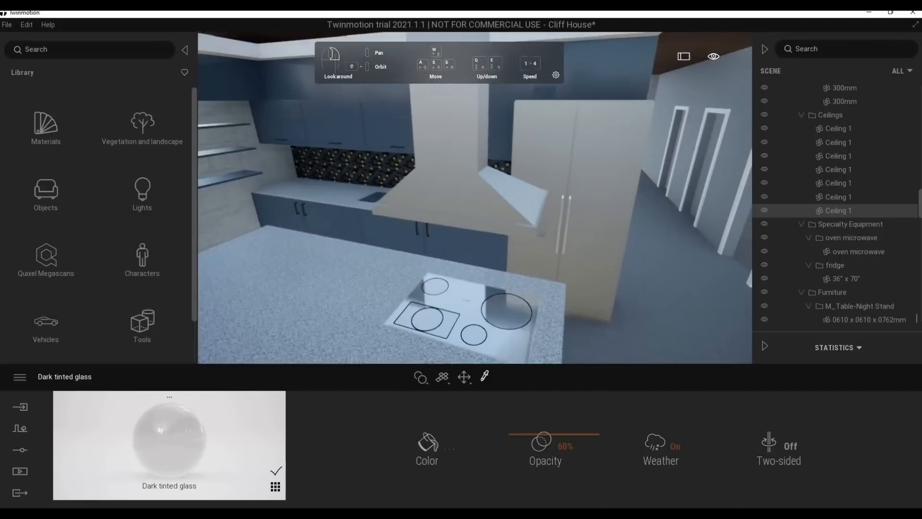
key(q)
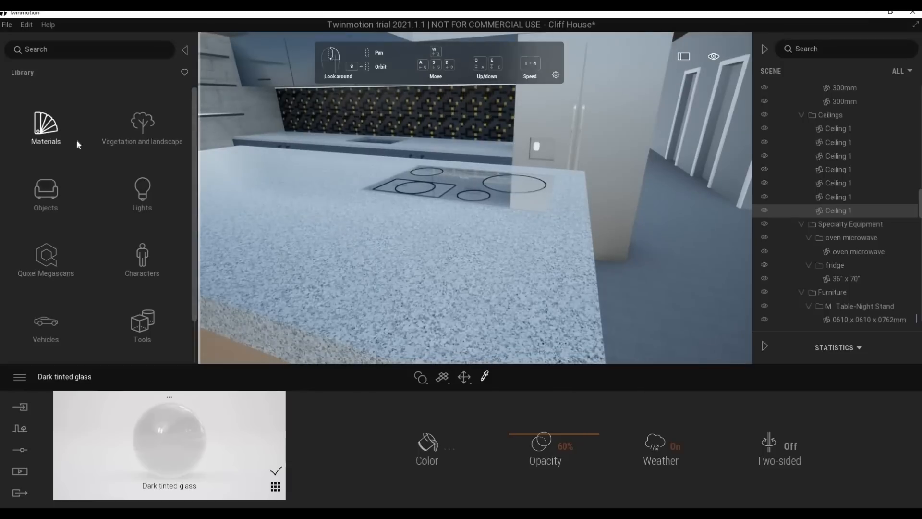
click(49, 134)
scroll(138, 206, down, 5)
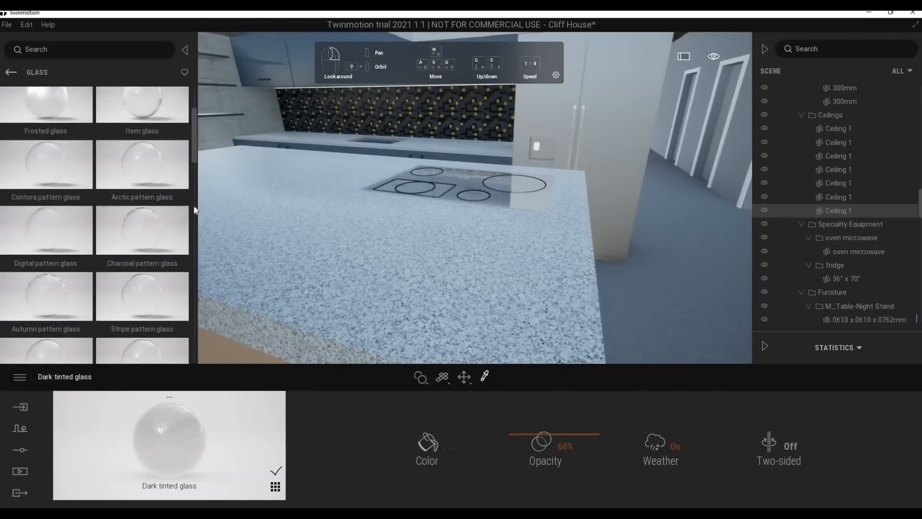
drag(402, 186, 488, 205)
key(w)
key(e)
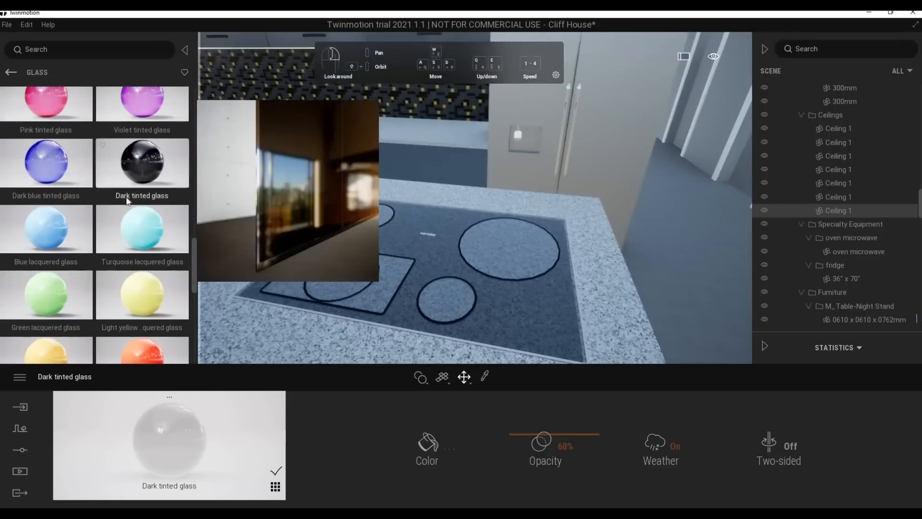
Set the color of the cooktop's Dark tinted glass to black, 000000
scroll(129, 200, down, 2)
click(428, 444)
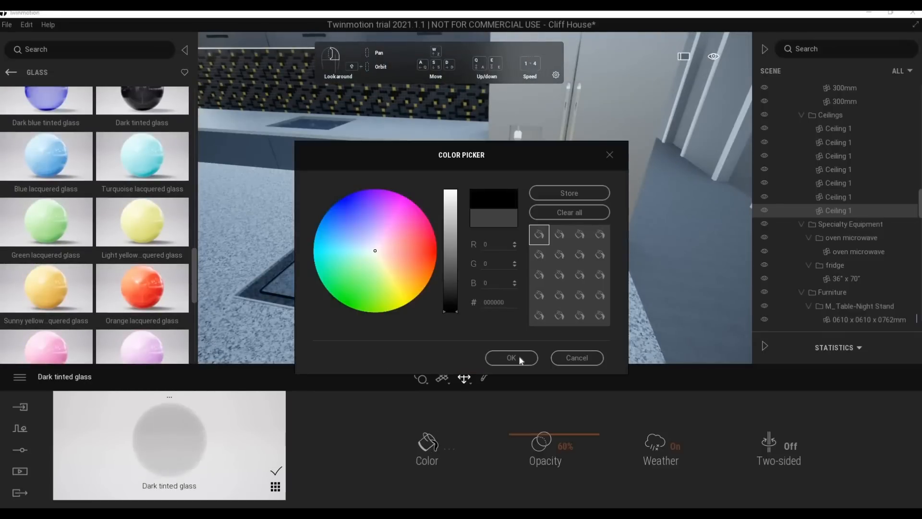
click(512, 358)
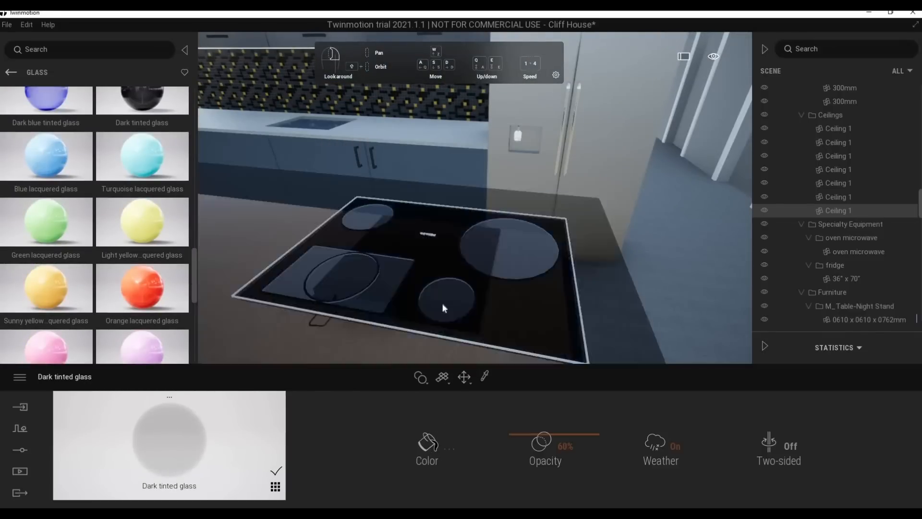
Apply the blackened Dark tinted glass material to the glass of the kitchen's wall oven
right_drag(442, 306, 333, 260)
key(w)
key(e)
drag(172, 440, 416, 218)
key(s)
key(d)
key(q)
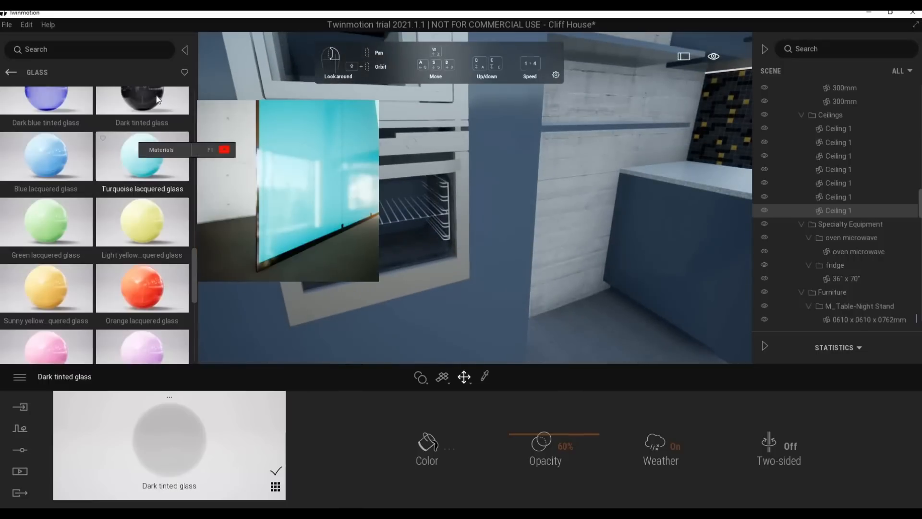
Try the glass library's Dark tinted glass on the wall oven and undo the change
scroll(156, 98, up, 1)
drag(156, 99, 448, 207)
key(ctrl+z)
Sample the fridge's Slightly worn silver material and darken its color to 7B7A78
key(s)
right_drag(571, 186, 668, 178)
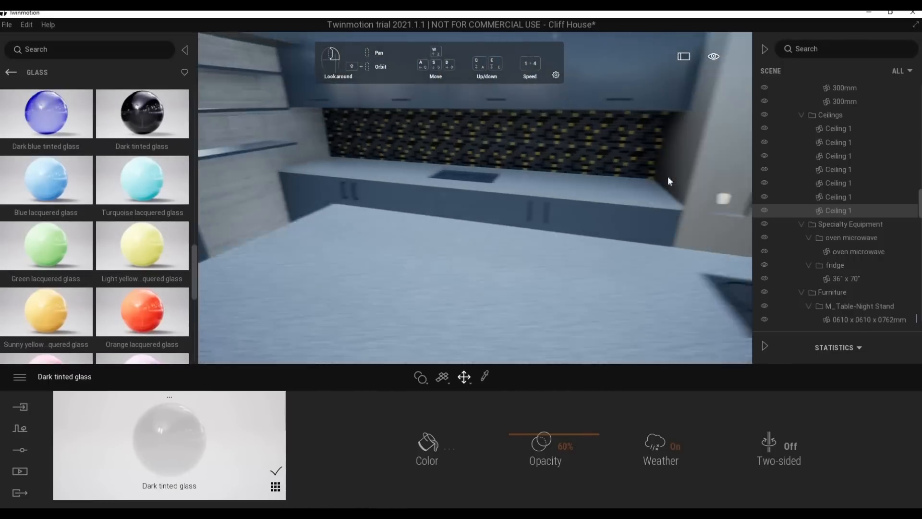
key(s)
right_drag(476, 244, 512, 247)
key(w)
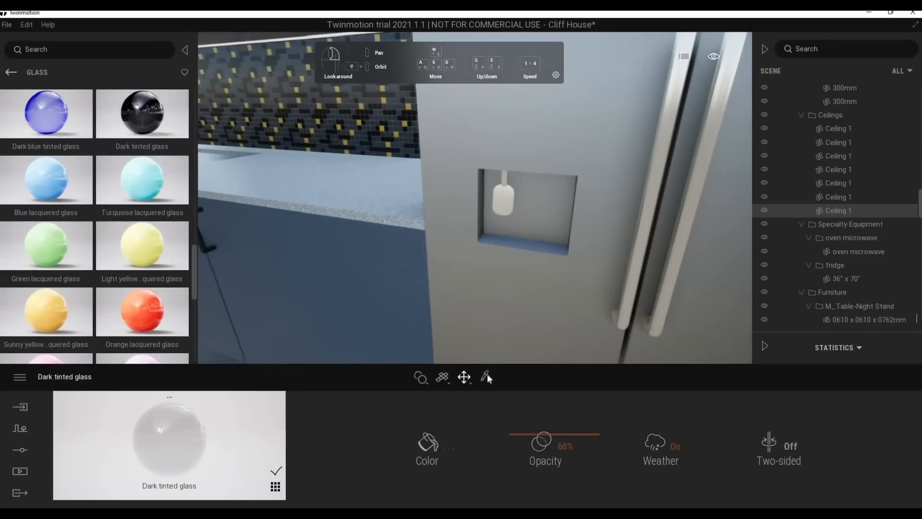
click(364, 441)
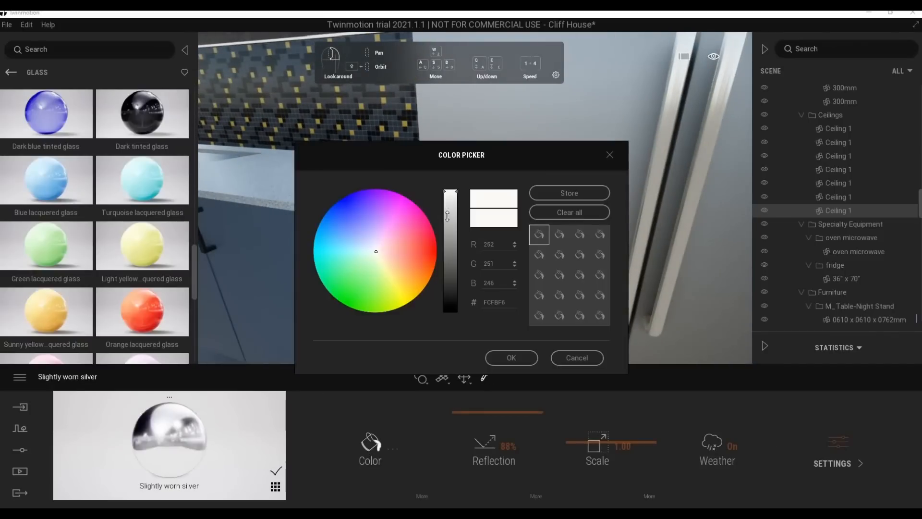
click(504, 361)
key(s)
right_drag(504, 359, 508, 276)
key(w)
Set the color of the fridge handles' Slightly worn silver to 3D3D3C and its reflection to 69%
click(370, 443)
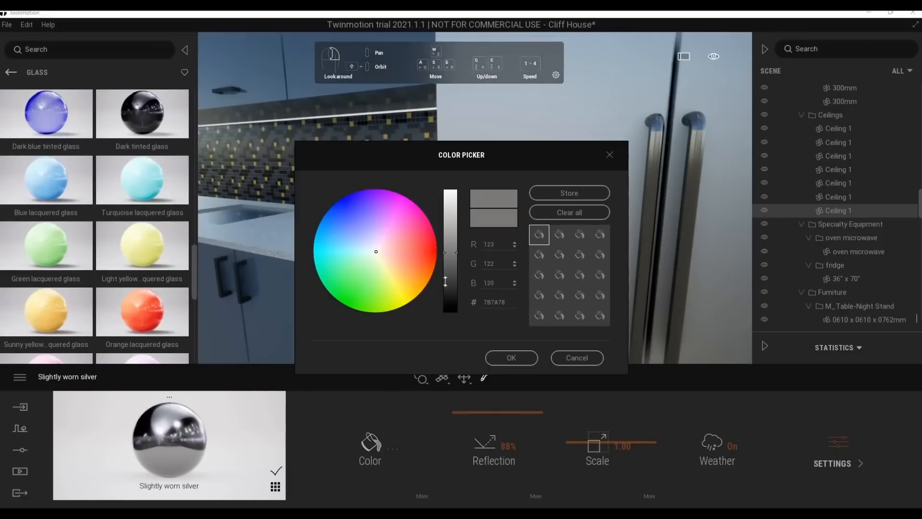
click(450, 282)
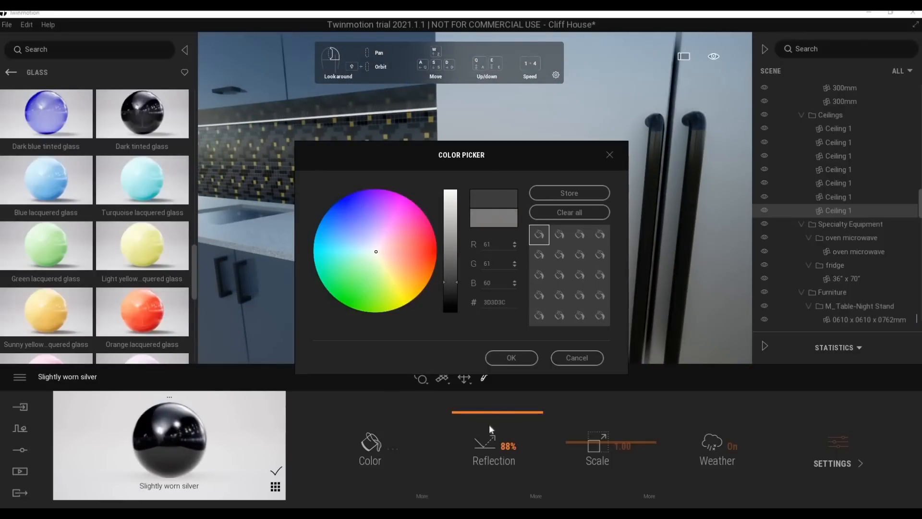
click(508, 363)
click(491, 420)
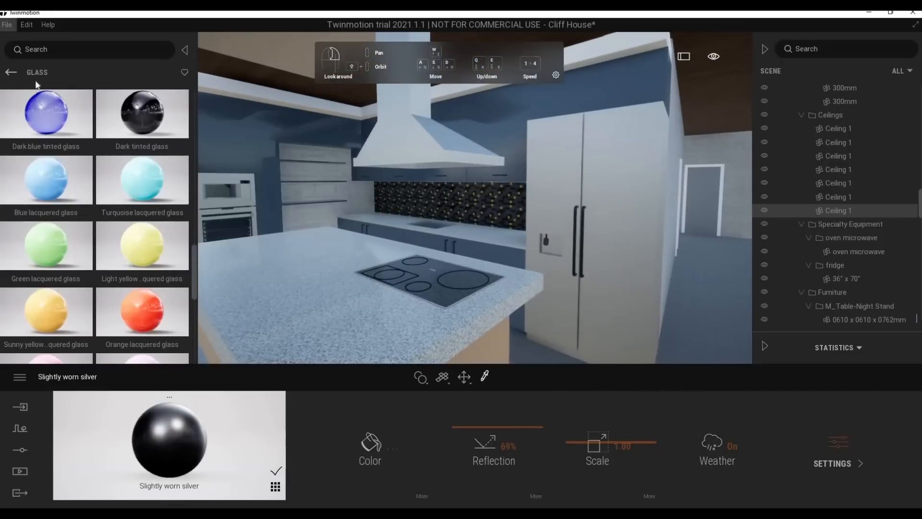
Save the Cliff House project and return to the library's main categories
click(26, 25)
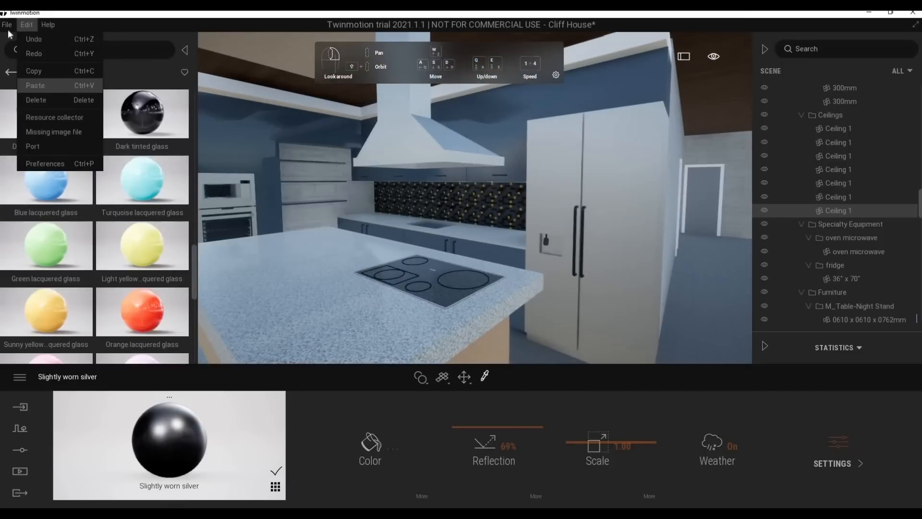
click(15, 104)
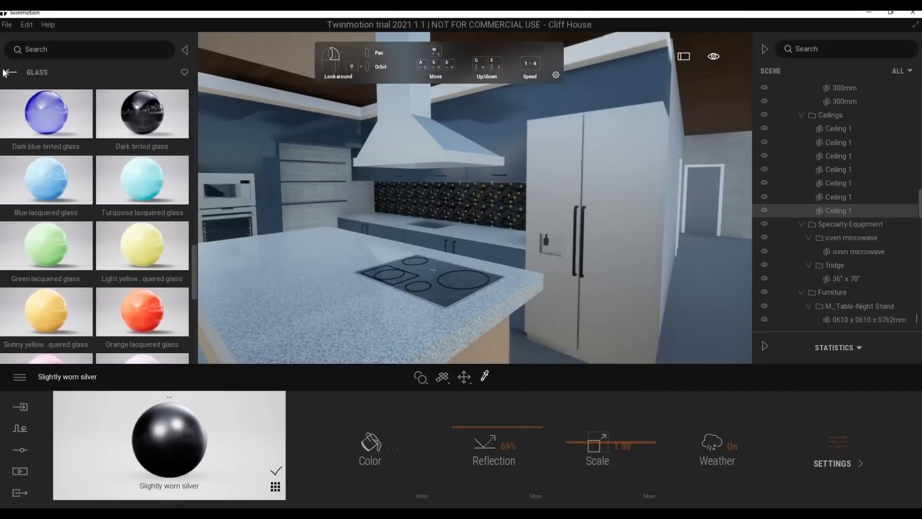
click(11, 73)
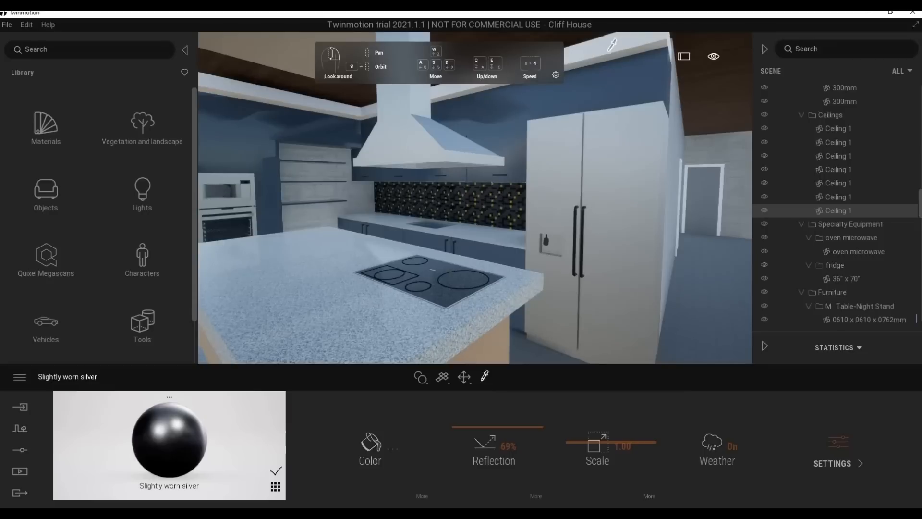
Sample the Métal - Inox material in the kitchen and inspect the adjoining ceiling and walls
scroll(599, 146, down, 5)
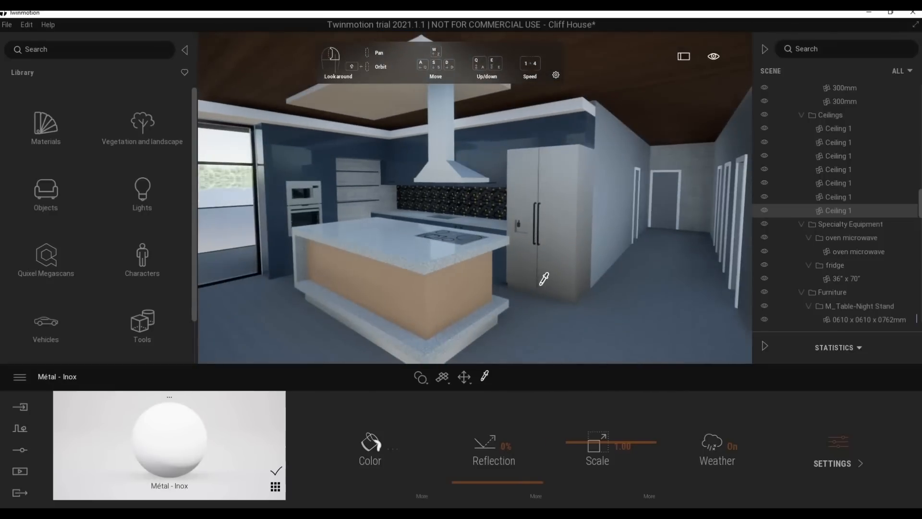
right_drag(543, 279, 567, 206)
drag(551, 163, 552, 165)
key(s)
key(d)
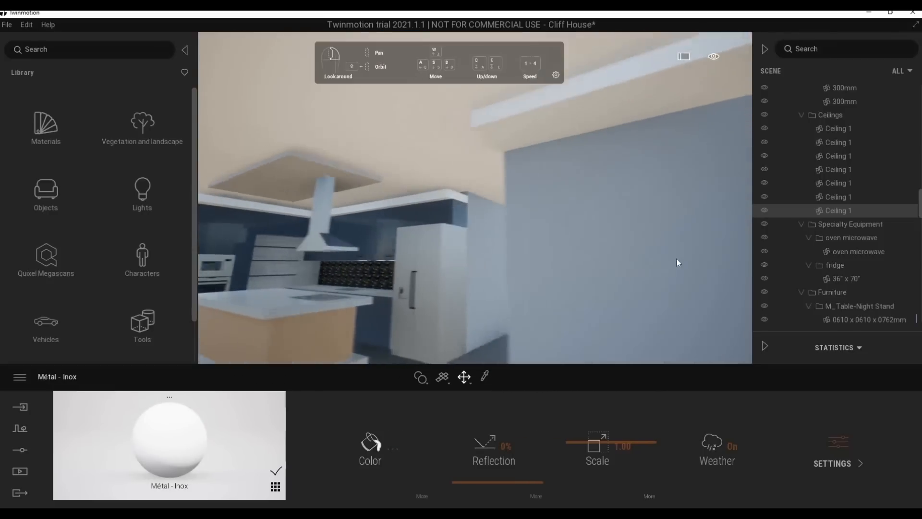
Apply the Wenge 01 B wood material to the terrace soffit above the glazed facade
right_drag(666, 246, 577, 270)
key(w)
key(s)
key(w)
right_drag(524, 295, 584, 311)
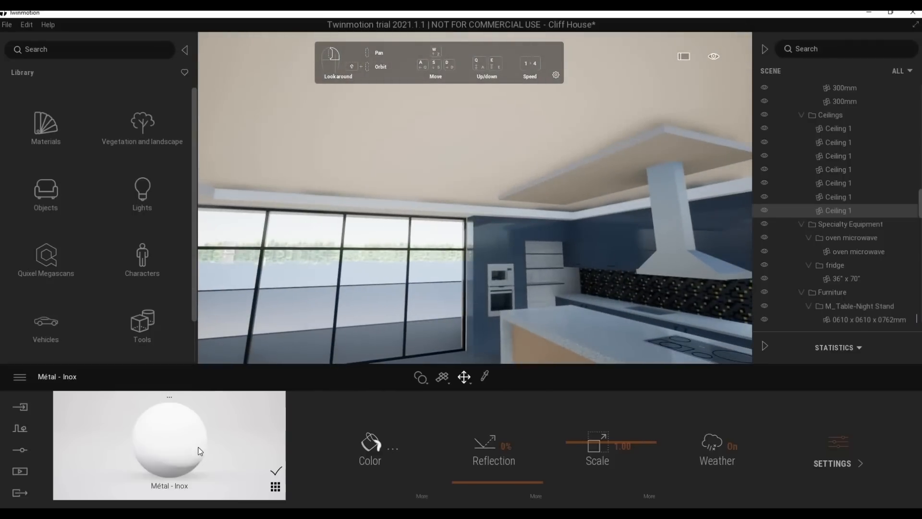
right_drag(624, 262, 289, 327)
key(s)
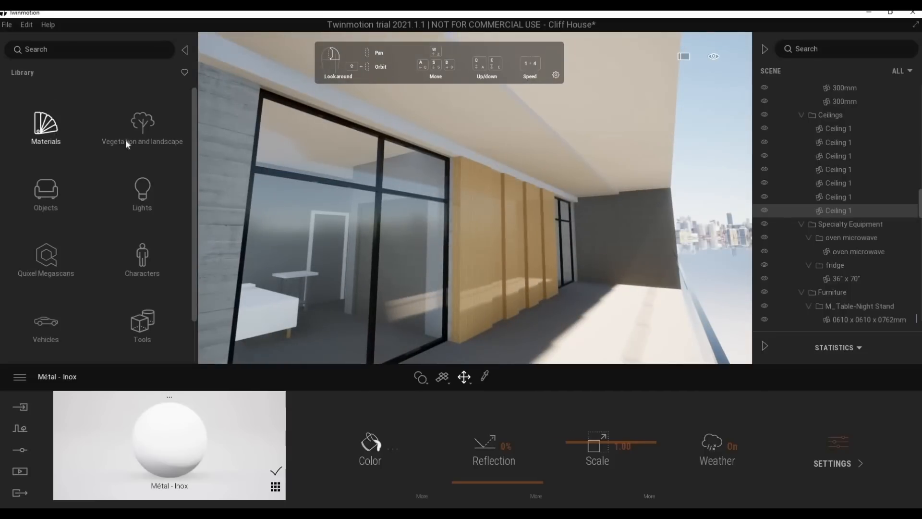
click(142, 200)
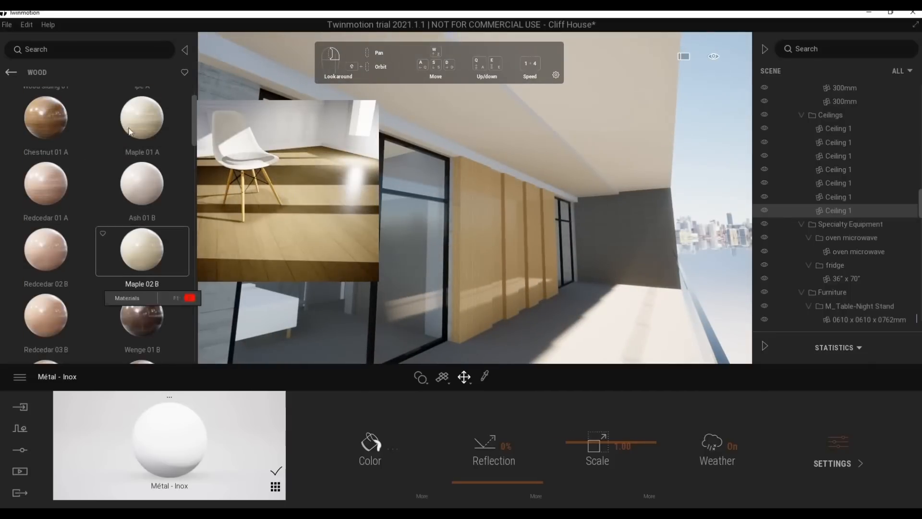
scroll(131, 361, down, 1)
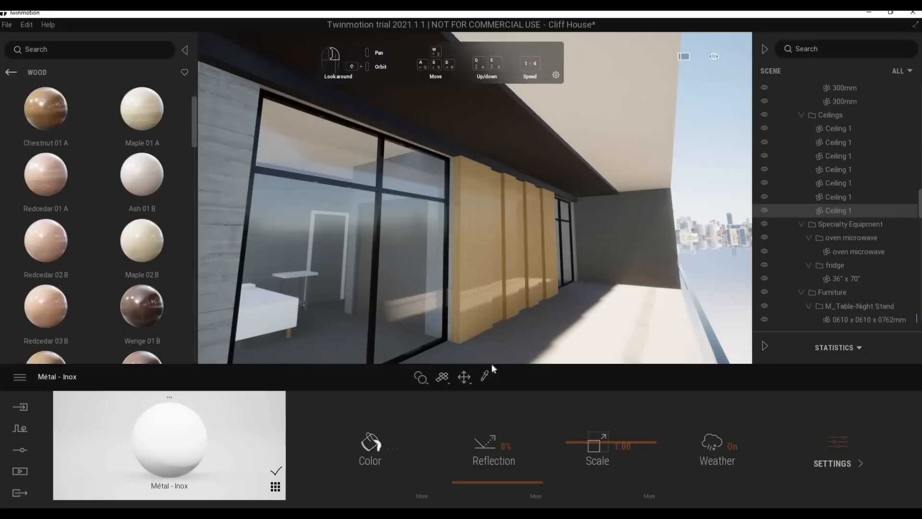
Set the reflection of the soffit's Wenge 01 B material to 41%
right_drag(526, 219, 509, 198)
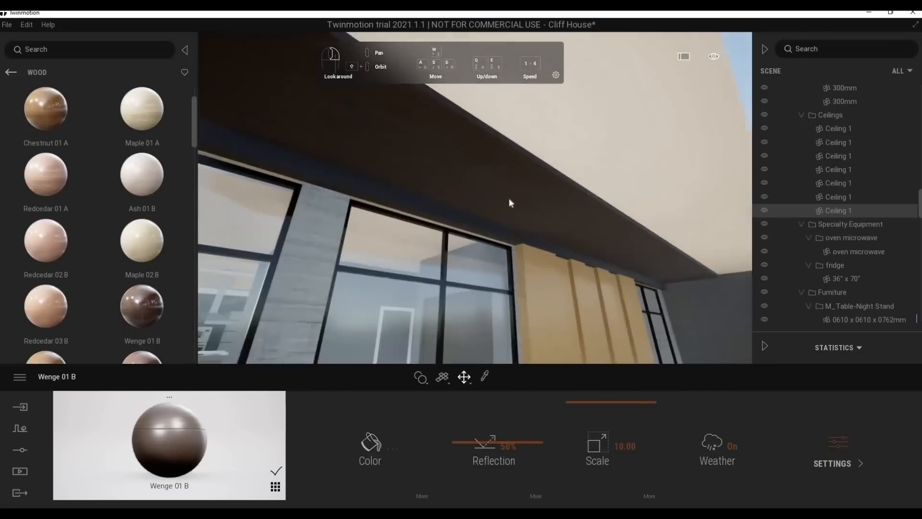
scroll(509, 198, up, 3)
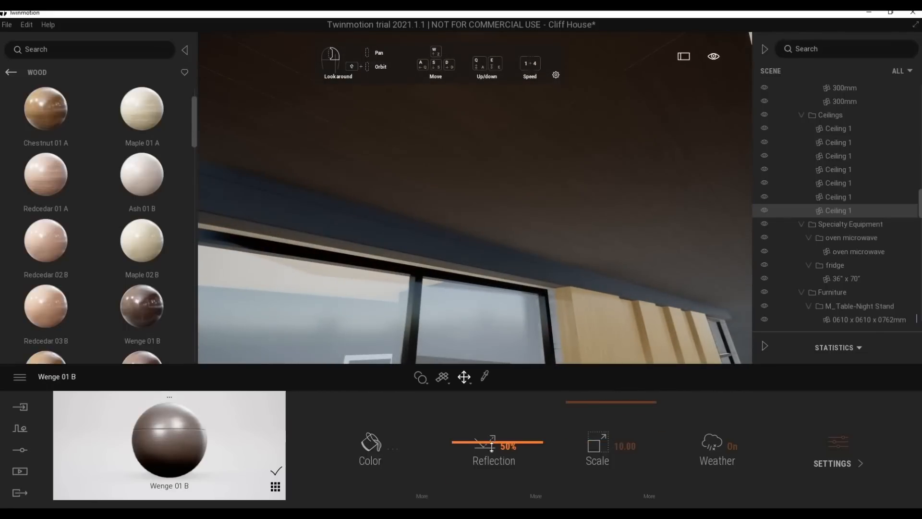
scroll(557, 192, down, 3)
right_drag(567, 187, 546, 206)
scroll(545, 207, down, 5)
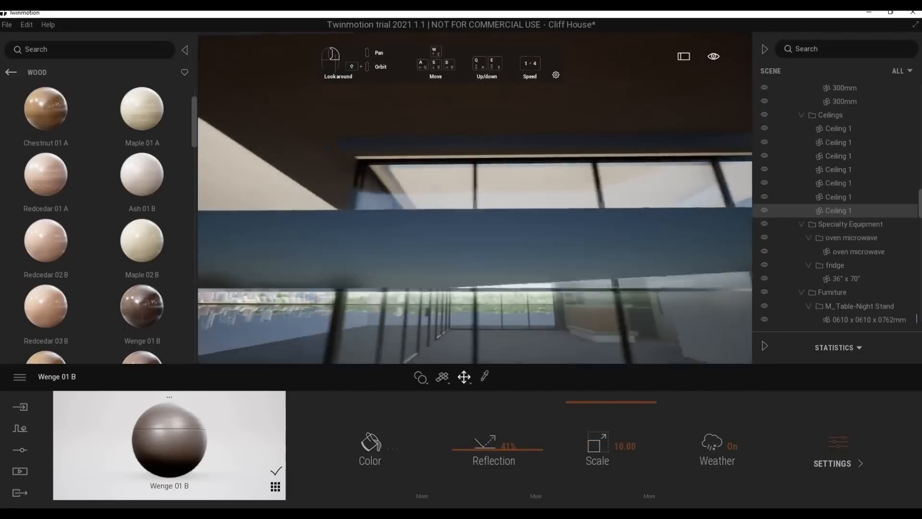
Pick the Galvanised steel 01 material from the support columns under the house and raise its reflection to about 76%
scroll(545, 207, down, 6)
scroll(554, 279, up, 5)
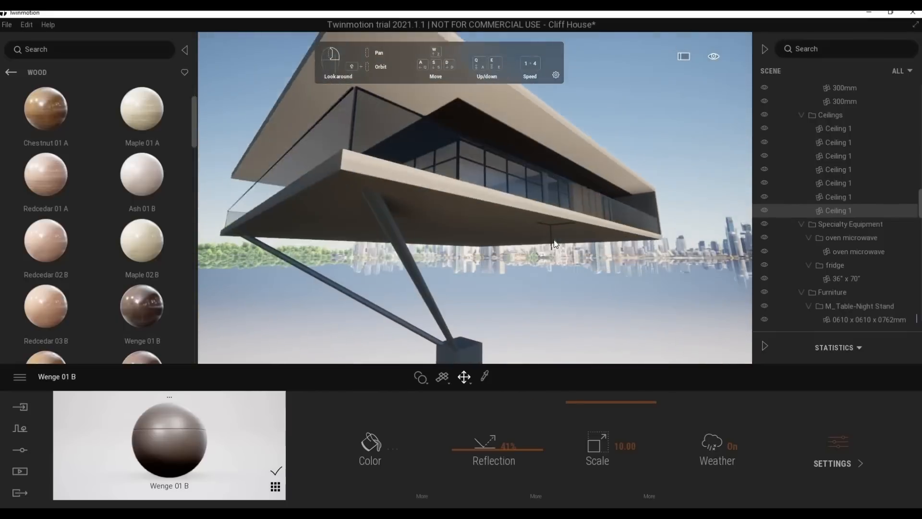
middle_drag(554, 279, 522, 293)
scroll(514, 268, up, 2)
right_drag(515, 267, 513, 250)
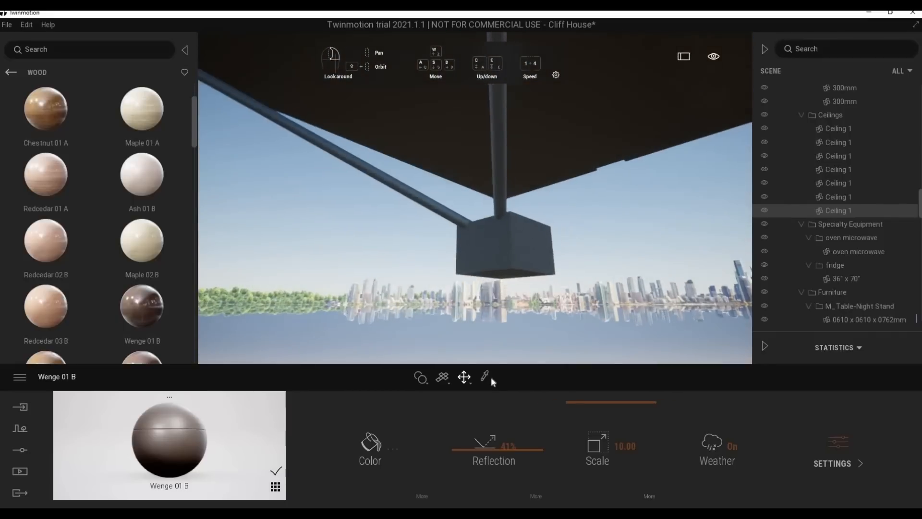
scroll(489, 378, down, 2)
shift+middle_drag(517, 296, 486, 366)
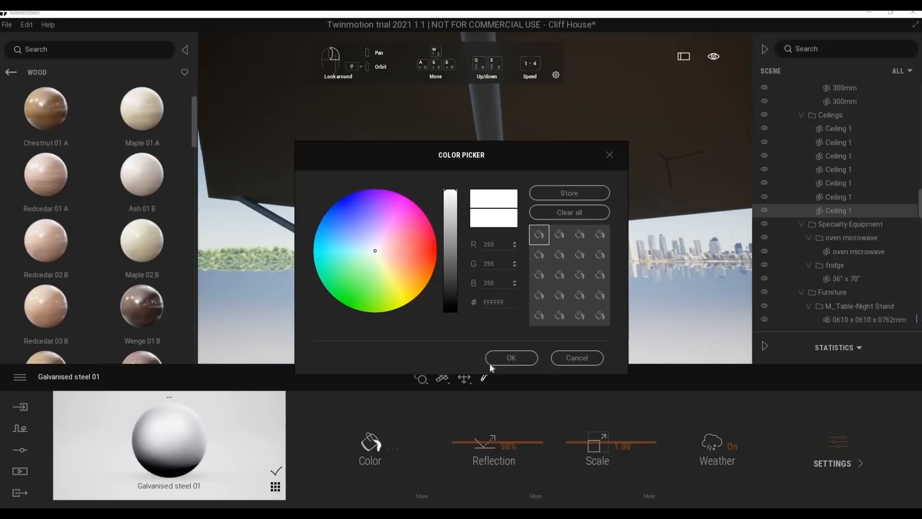
click(491, 365)
drag(481, 442, 479, 418)
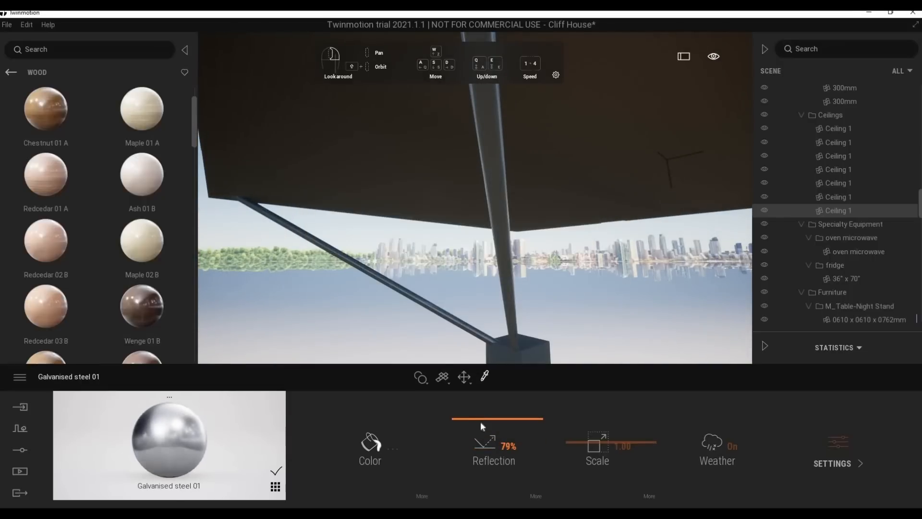
Set the color of the Galvanised steel 01 material to light grey D6D6D6
scroll(480, 269, down, 3)
middle_drag(473, 206, 419, 333)
click(371, 443)
click(451, 209)
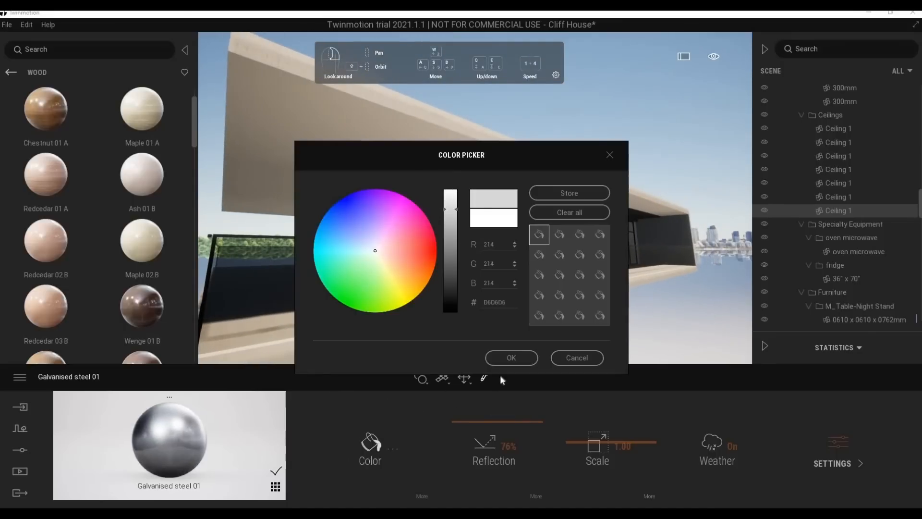
click(511, 358)
Try a lighter wood material on the terrace soffit and reapply Wenge 01 B to it
scroll(473, 269, down, 5)
scroll(469, 286, up, 8)
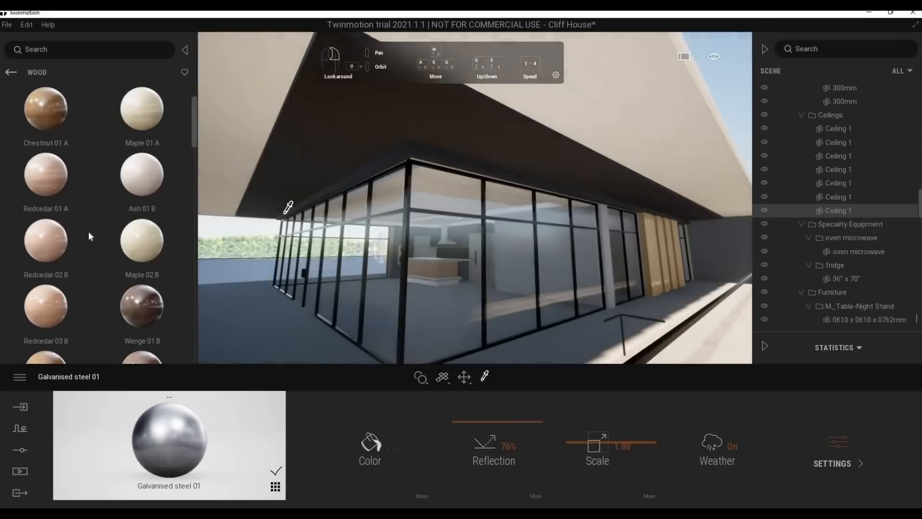
drag(89, 236, 317, 136)
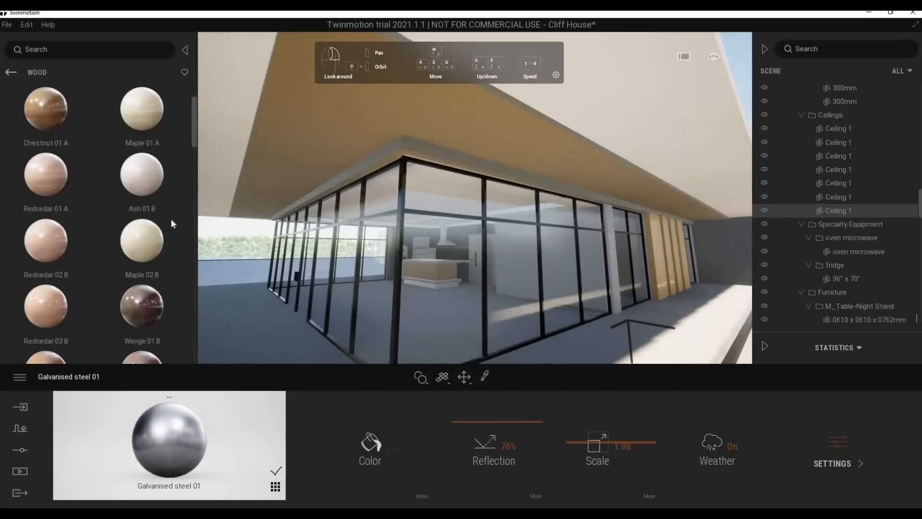
drag(145, 299, 345, 144)
Examine the terrace soffit, the glazed facade and the living and kitchen interior for surfaces that still need material changes
right_drag(415, 246, 411, 216)
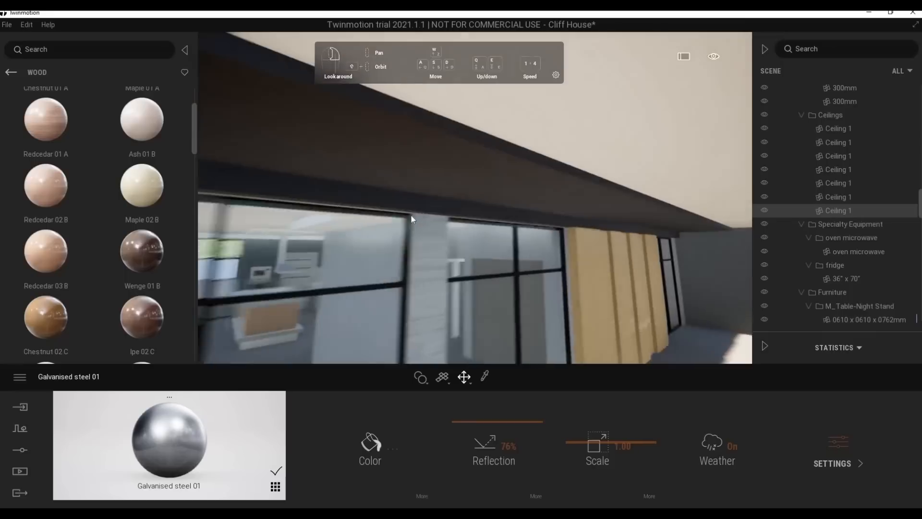
scroll(411, 196, up, 5)
scroll(445, 138, down, 5)
scroll(445, 137, up, 3)
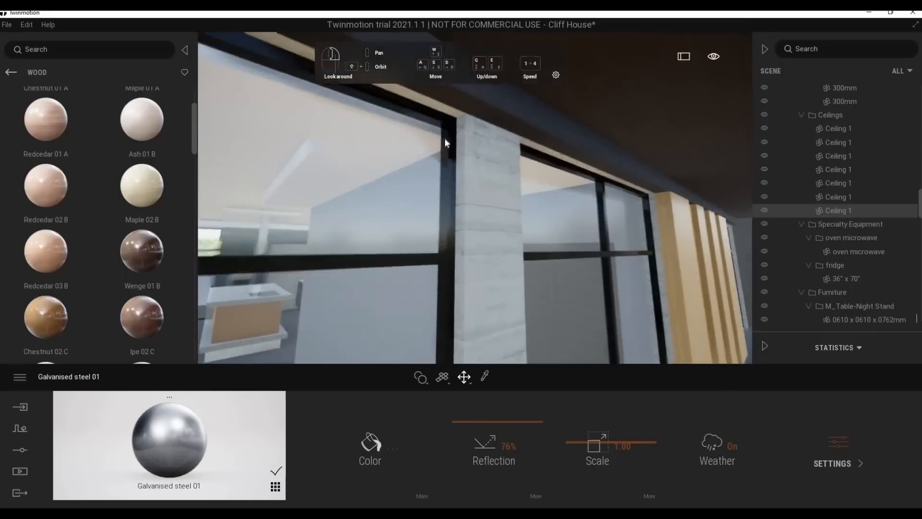
right_drag(445, 138, 433, 197)
scroll(433, 197, down, 5)
scroll(439, 204, up, 6)
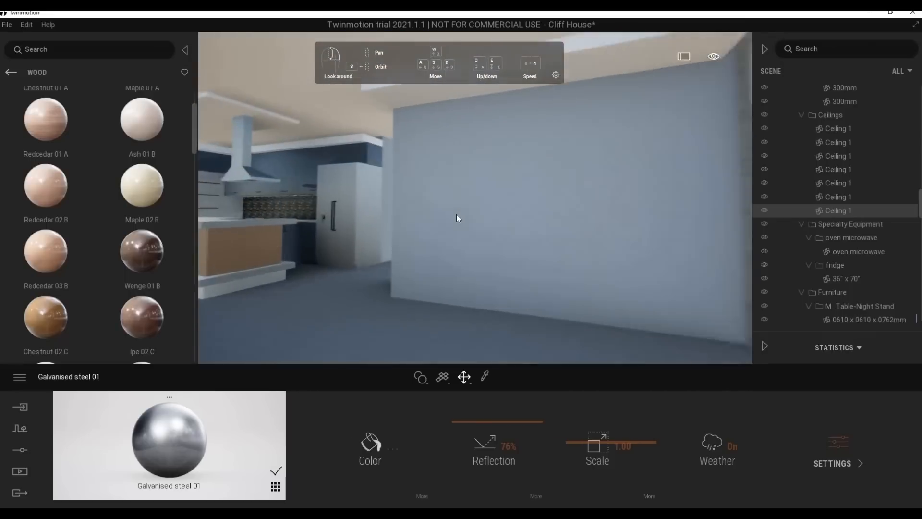
scroll(462, 215, up, 2)
scroll(468, 215, down, 3)
shift+middle_drag(354, 221, 432, 220)
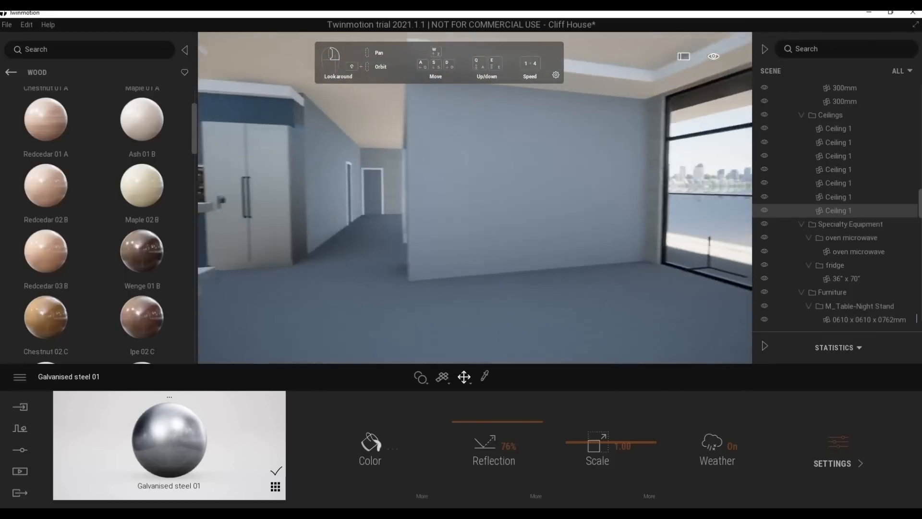
right_drag(432, 211, 398, 185)
scroll(408, 211, up, 3)
scroll(408, 212, down, 4)
scroll(303, 185, down, 5)
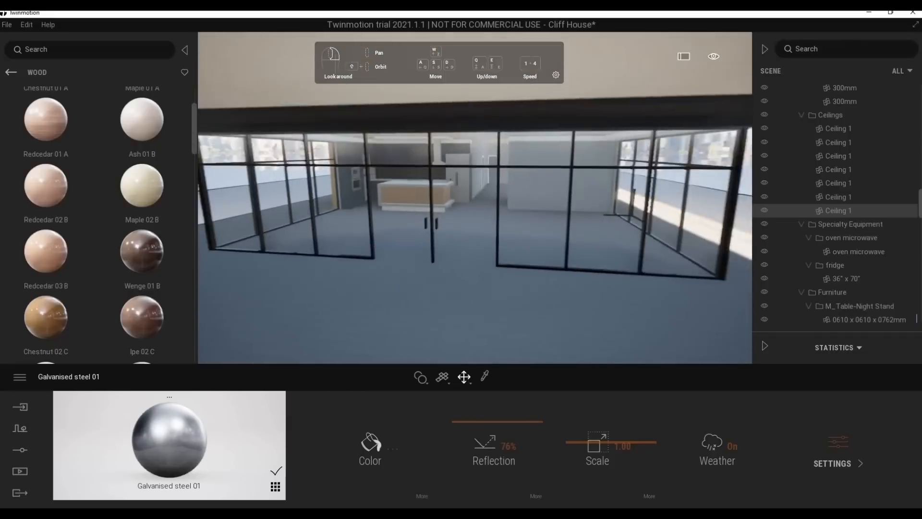
scroll(442, 246, down, 2)
right_drag(398, 240, 465, 245)
scroll(436, 237, down, 4)
scroll(441, 235, up, 5)
scroll(528, 236, down, 3)
Set the color of the interior wall's Clad - White material to off-white F0F0ED
key(w)
key(w)
key(s)
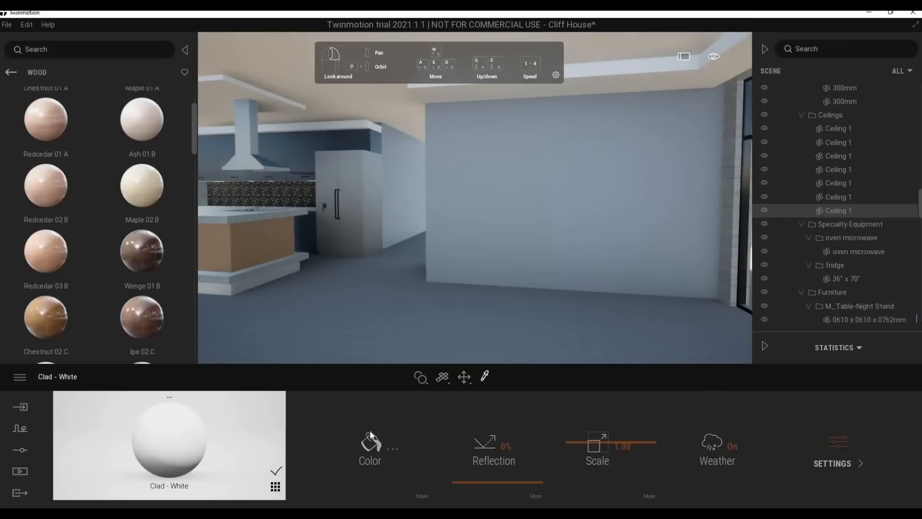
click(370, 434)
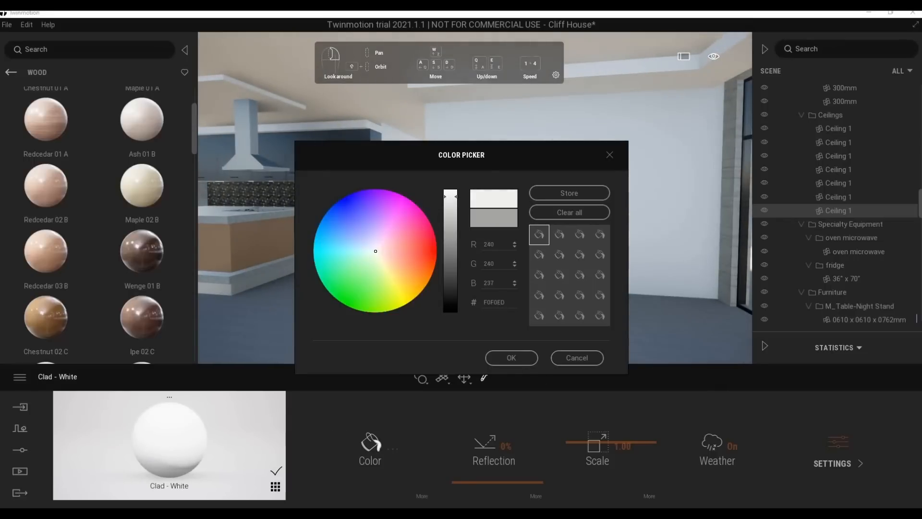
click(512, 358)
View the kitchen appliances and open the Bare category of Quixel Megascans metal materials
key(s)
right_drag(529, 325, 581, 330)
key(s)
key(w)
key(d)
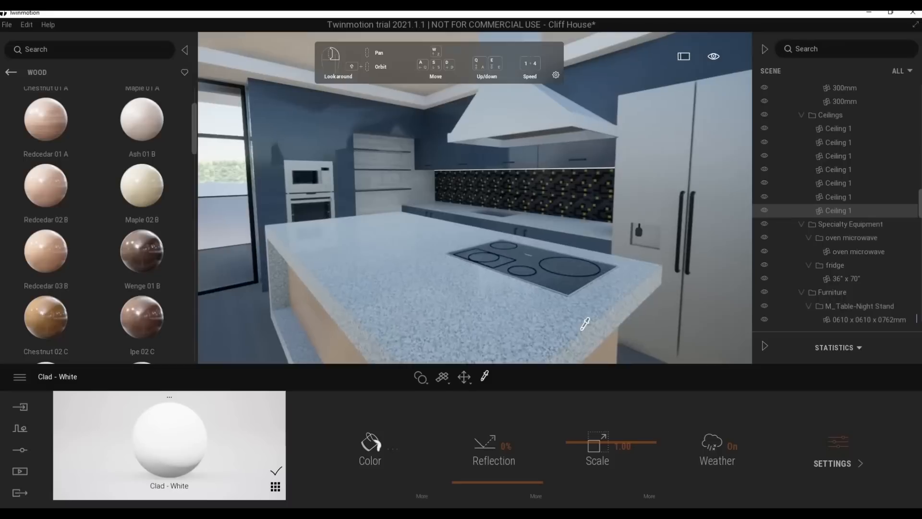
click(12, 72)
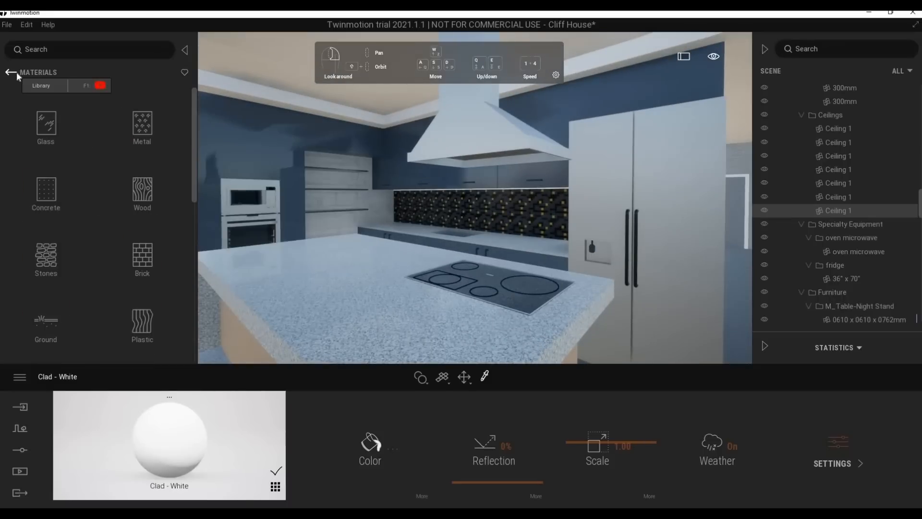
click(17, 71)
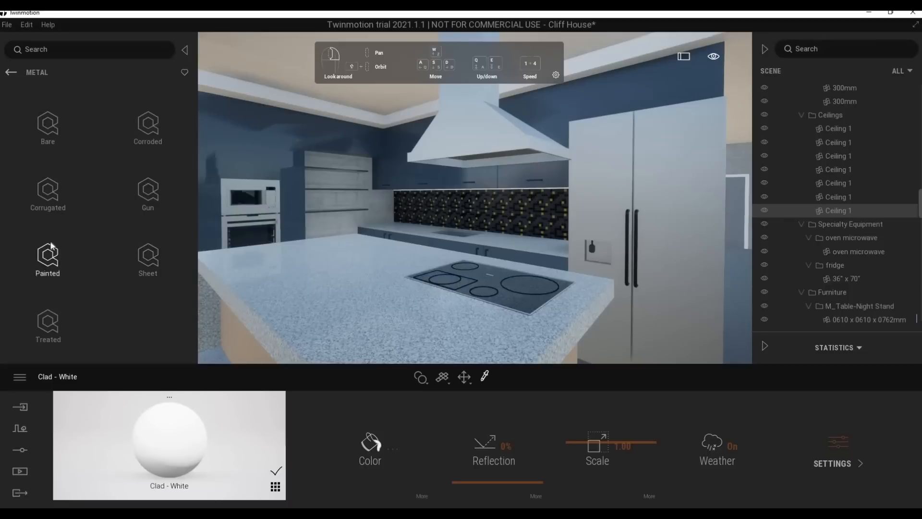
click(46, 141)
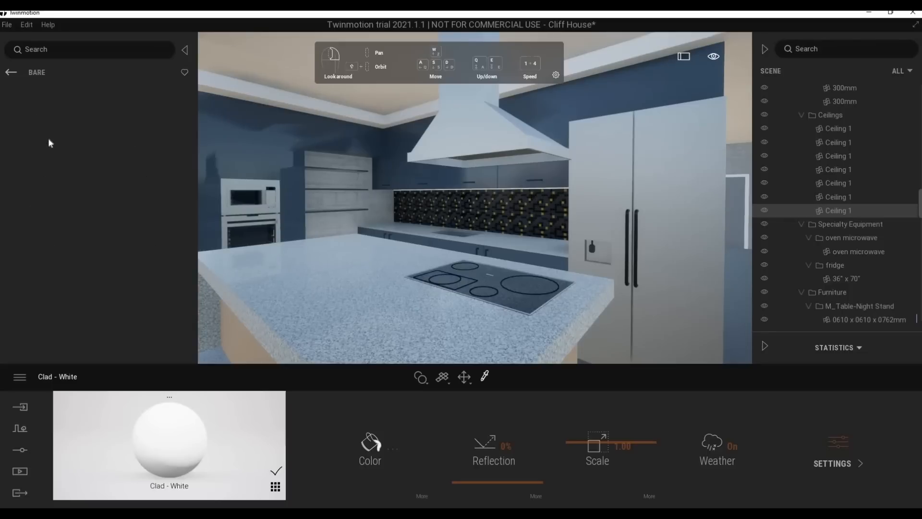
Download a Steel material from the bare metals and apply it to the refrigerator and range hood
scroll(63, 233, down, 3)
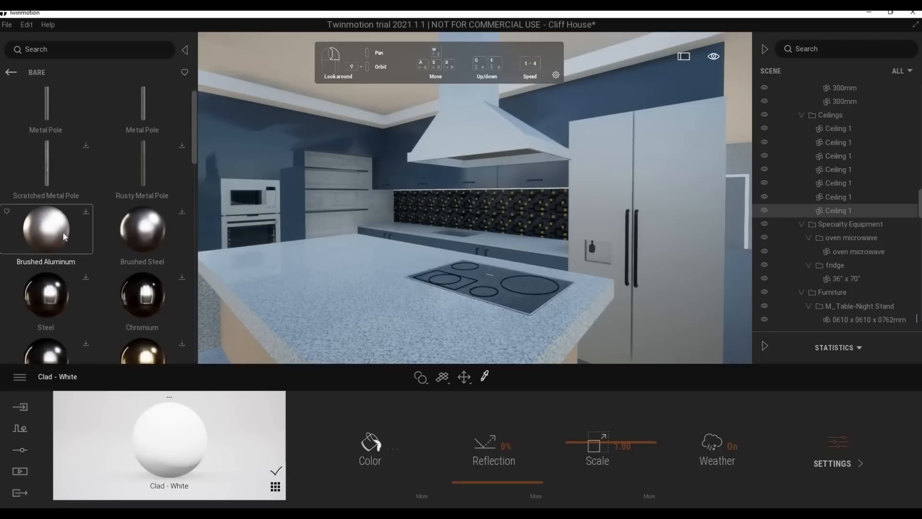
scroll(82, 274, down, 10)
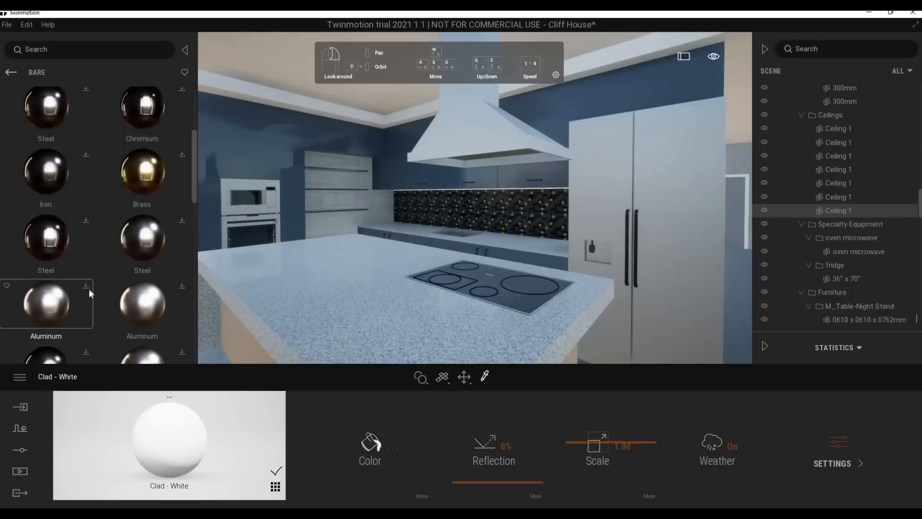
scroll(89, 289, down, 10)
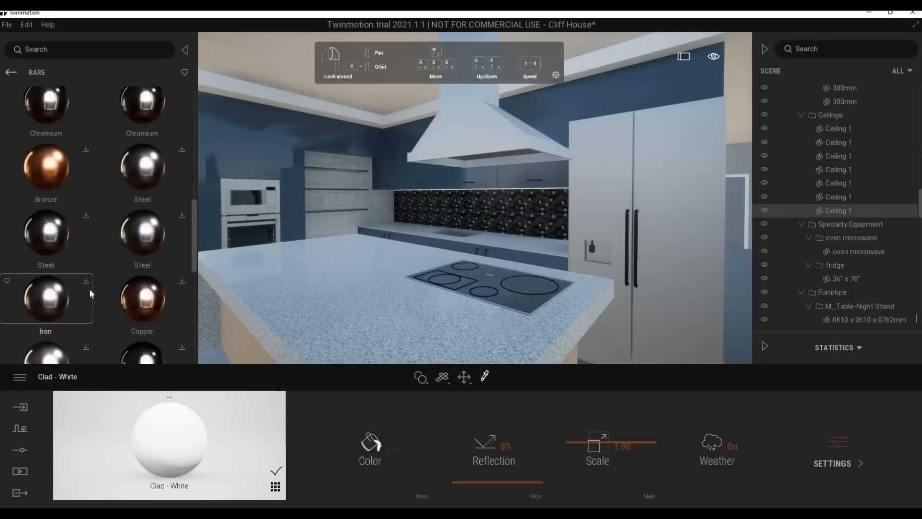
scroll(89, 289, down, 8)
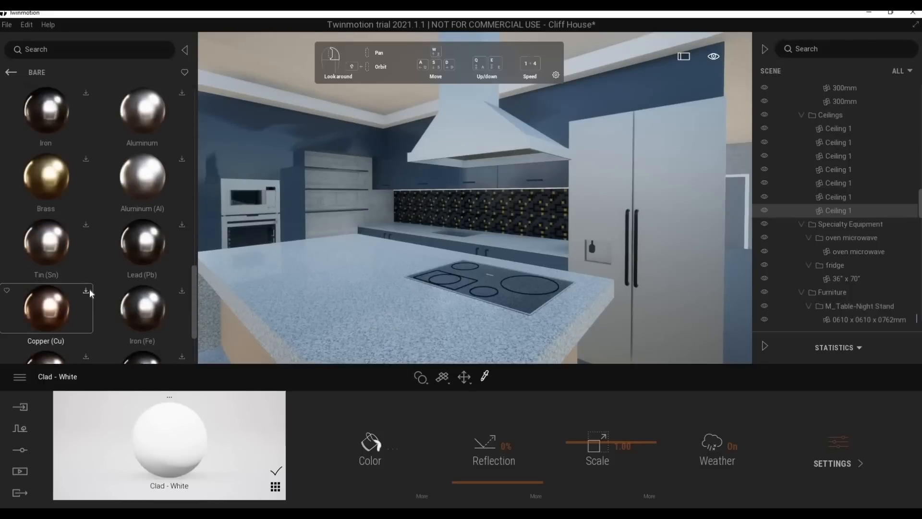
scroll(89, 289, up, 10)
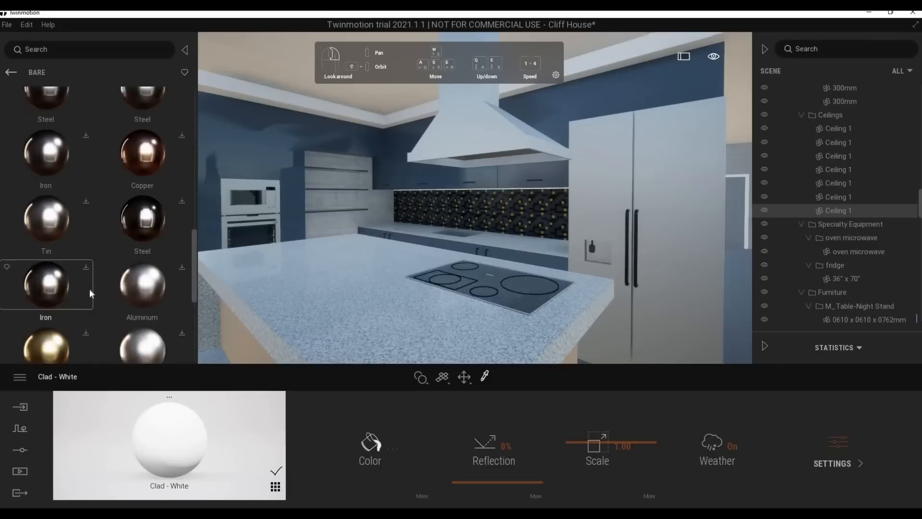
click(182, 201)
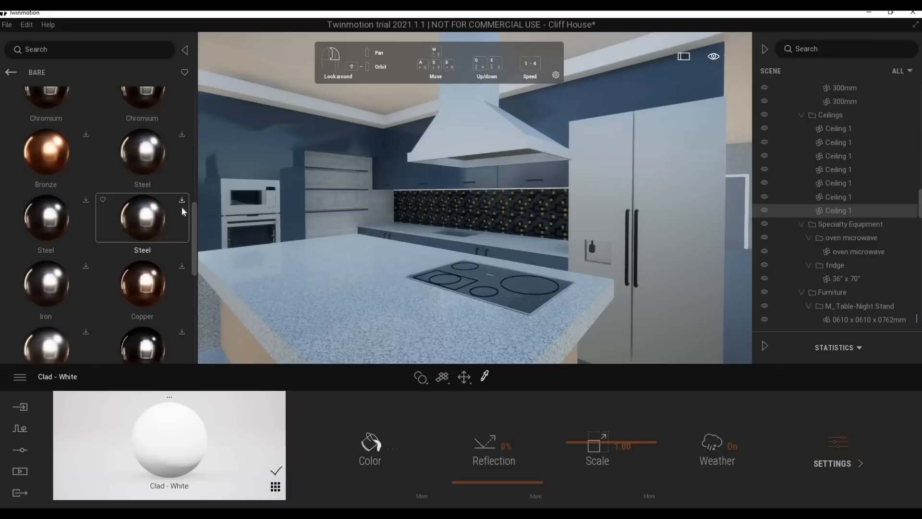
drag(401, 183, 486, 123)
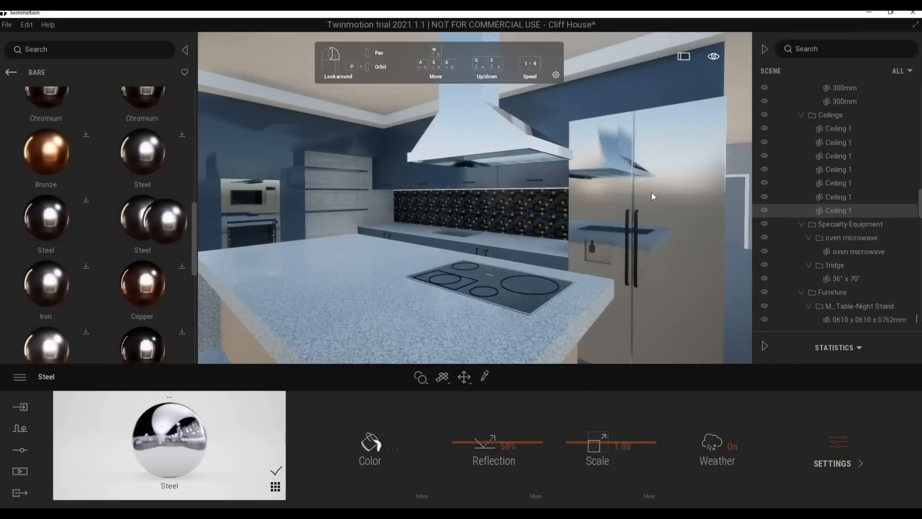
Apply the Steel material to the kitchen cabinetry around the built-in oven and microwave
scroll(519, 267, down, 3)
middle_drag(514, 276, 340, 282)
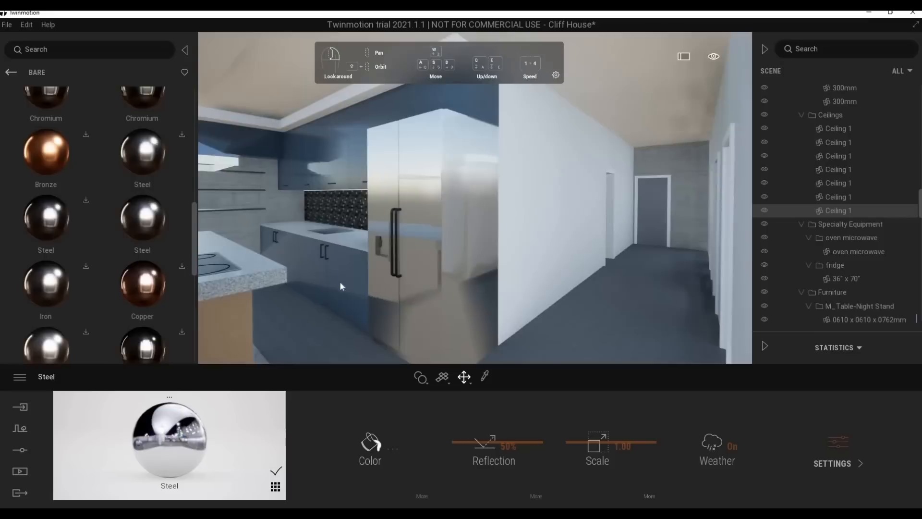
right_drag(340, 283, 175, 436)
drag(485, 287, 467, 232)
scroll(356, 212, up, 5)
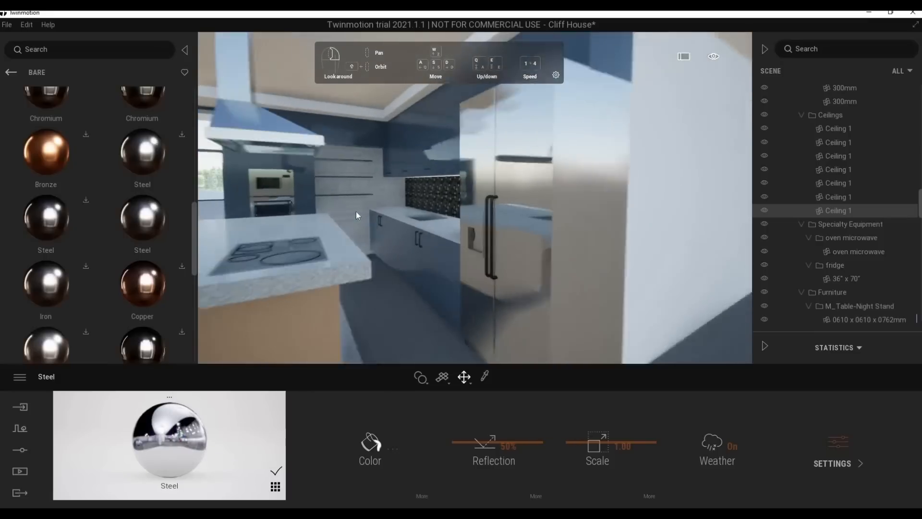
middle_drag(355, 211, 385, 328)
key(t)
click(312, 241)
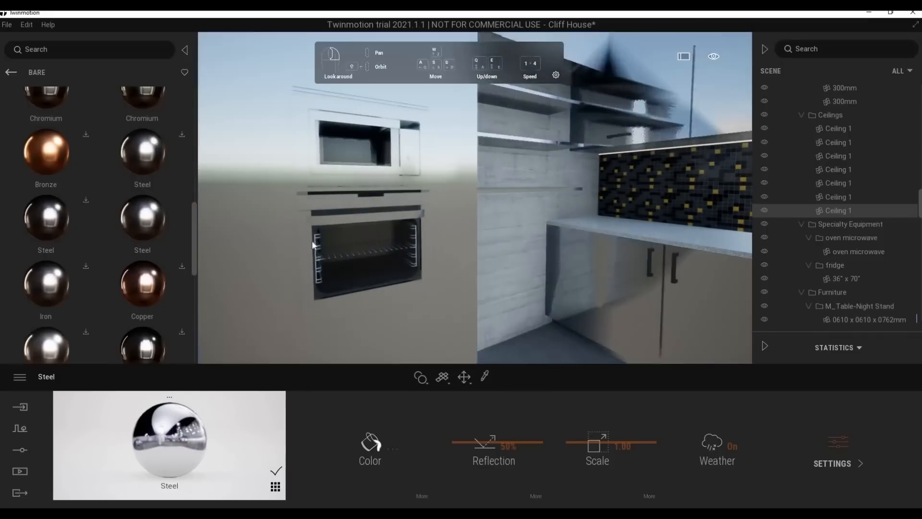
Lower the reflection of the Steel material on the kitchen appliances to 38%
drag(463, 453, 463, 460)
scroll(491, 293, down, 5)
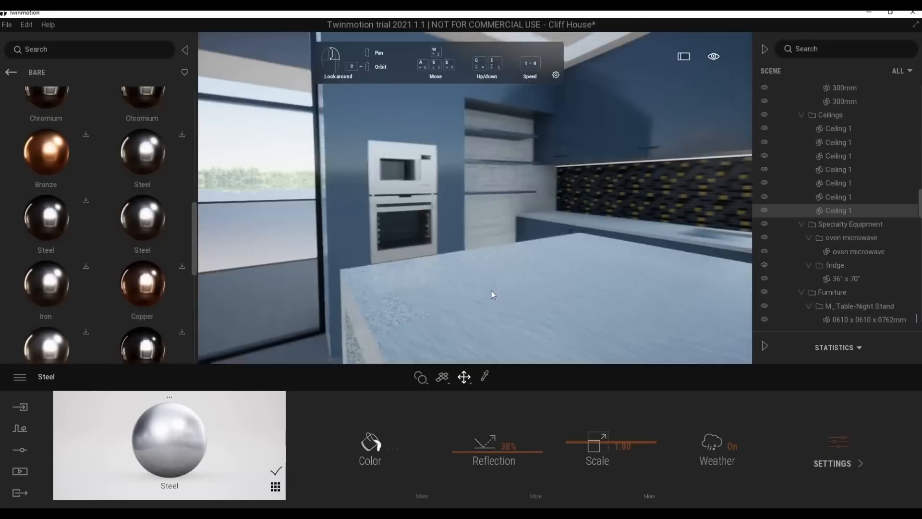
middle_drag(492, 293, 484, 299)
scroll(484, 300, down, 3)
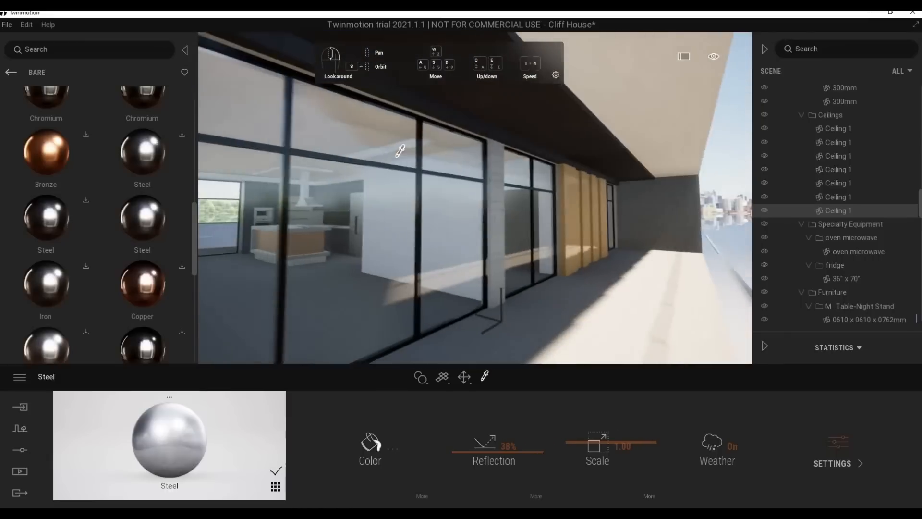
Examine the house from outside, including the terrace, facade glazing, bedroom and glass entry doors
key(s)
right_drag(396, 157, 380, 154)
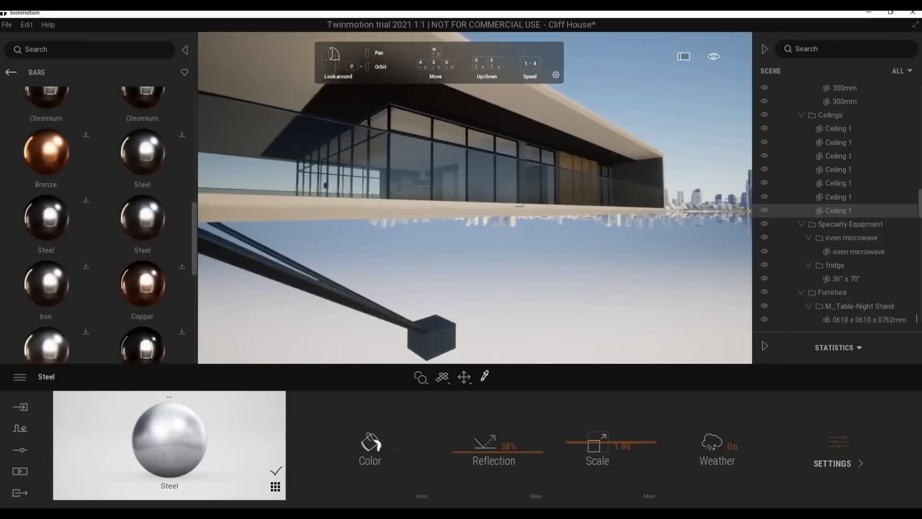
key(w)
key(d)
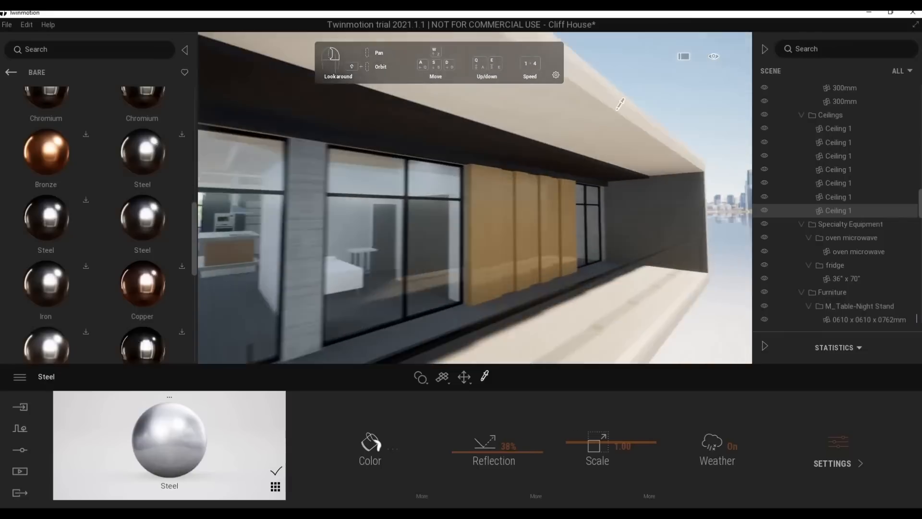
key(d)
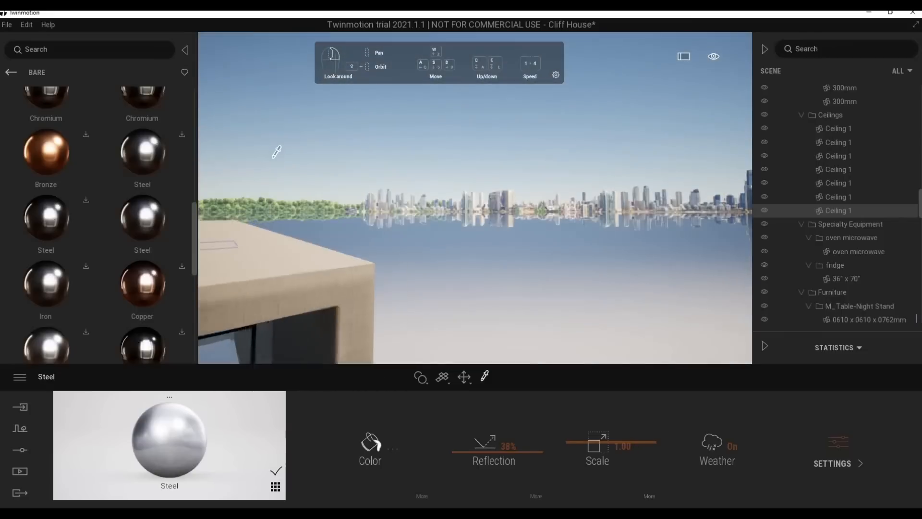
key(q)
key(a)
right_drag(273, 158, 381, 152)
key(a)
key(a)
key(w)
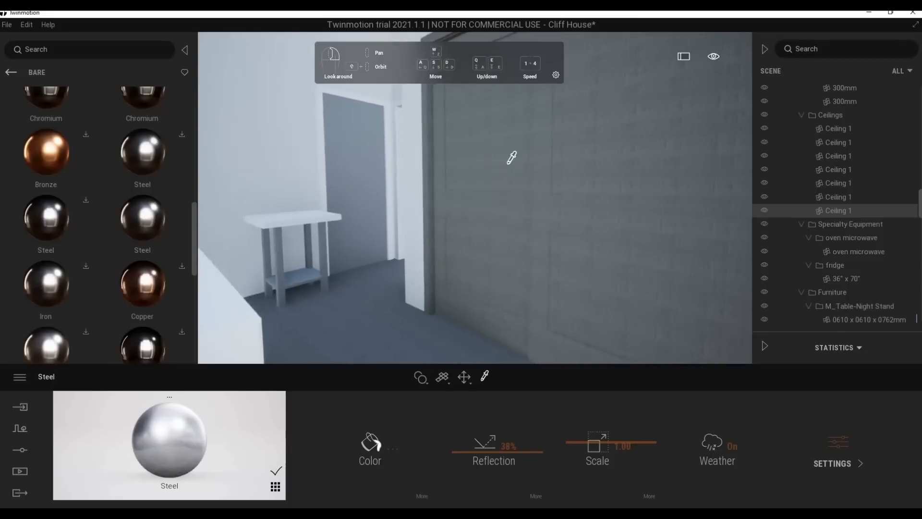
key(w)
key(s)
right_drag(512, 158, 391, 178)
key(s)
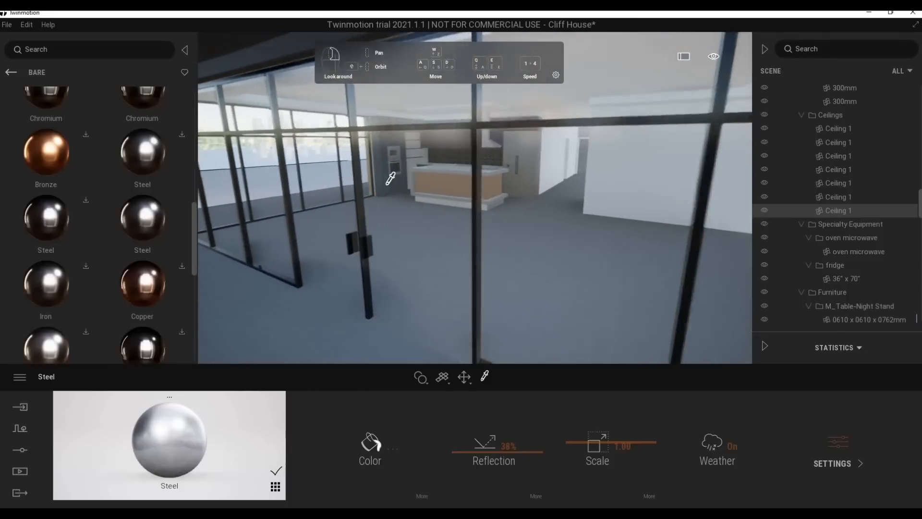
key(w)
Save the Twinmotion project, then switch to Revit and frame the glass entry doors in the 3D view
key(ctrl+s)
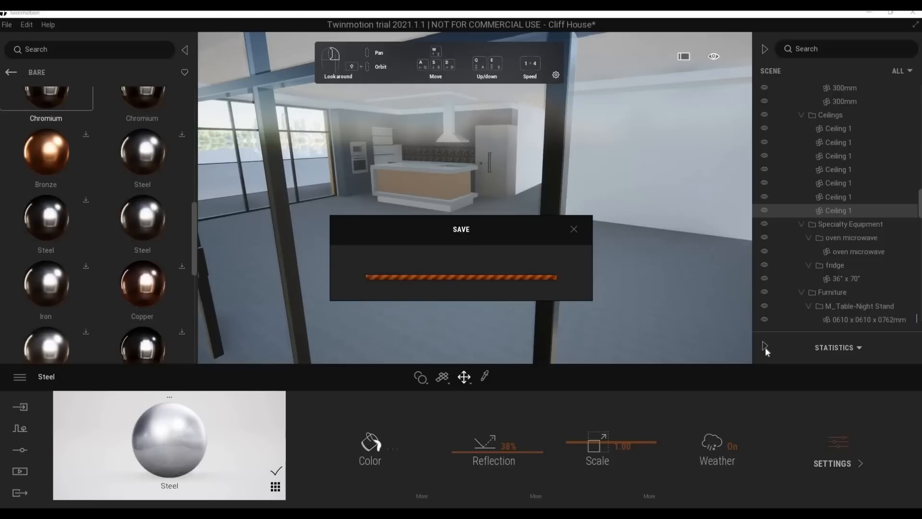
click(144, 480)
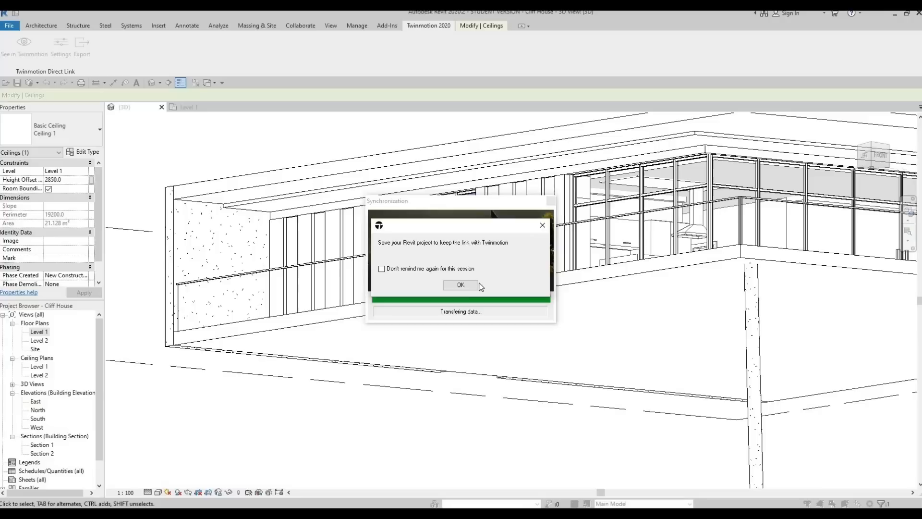
key(Return)
shift+middle_drag(532, 356, 514, 333)
scroll(388, 350, up, 3)
shift+middle_drag(377, 366, 460, 336)
scroll(383, 354, up, 3)
scroll(443, 329, up, 2)
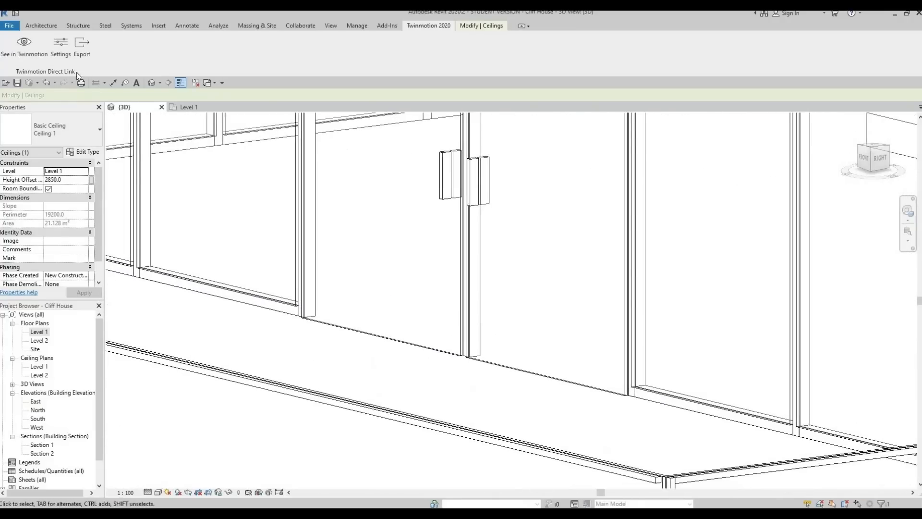
Place 30mm Square rectangular mullions along the lower edge of both glass door panels, then choose the 50mm x 65mm mullion type
click(35, 27)
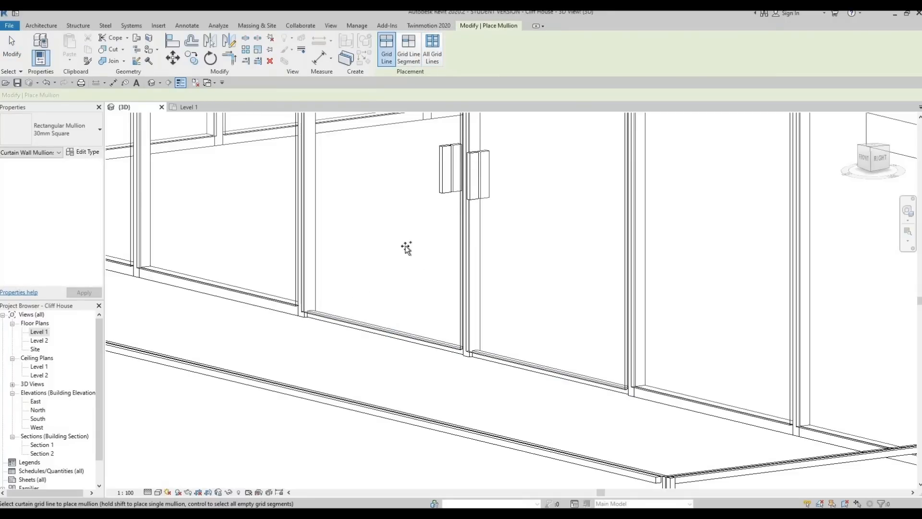
click(58, 130)
click(48, 268)
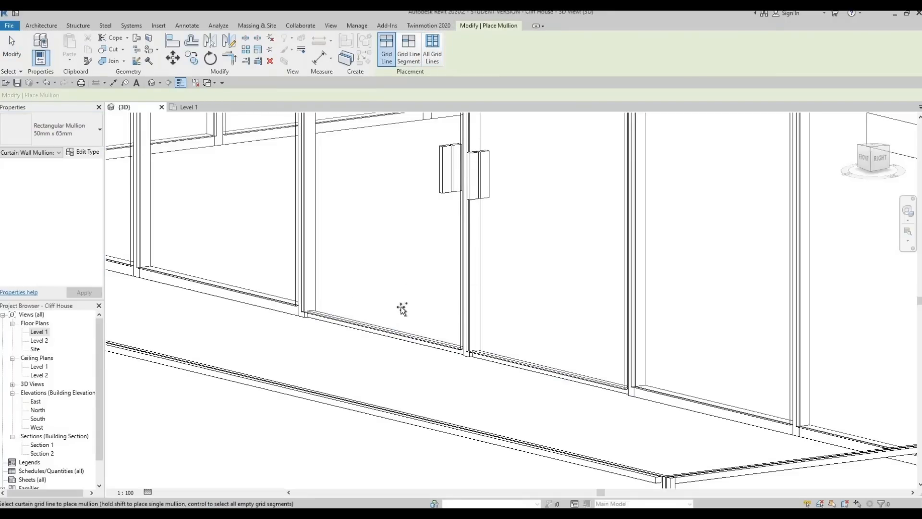
key(Escape)
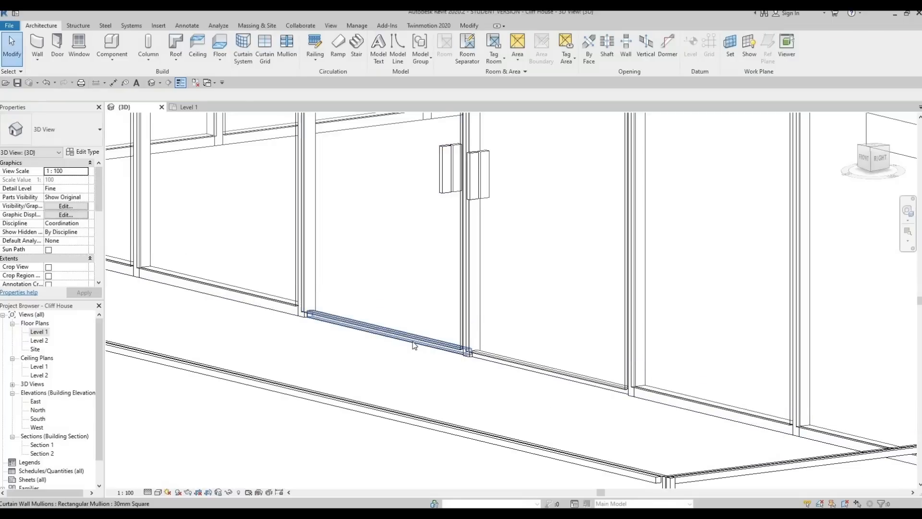
Delete the two 30mm Square mullions beneath the glass door panels
click(484, 354)
key(Delete)
key(Tab)
click(491, 358)
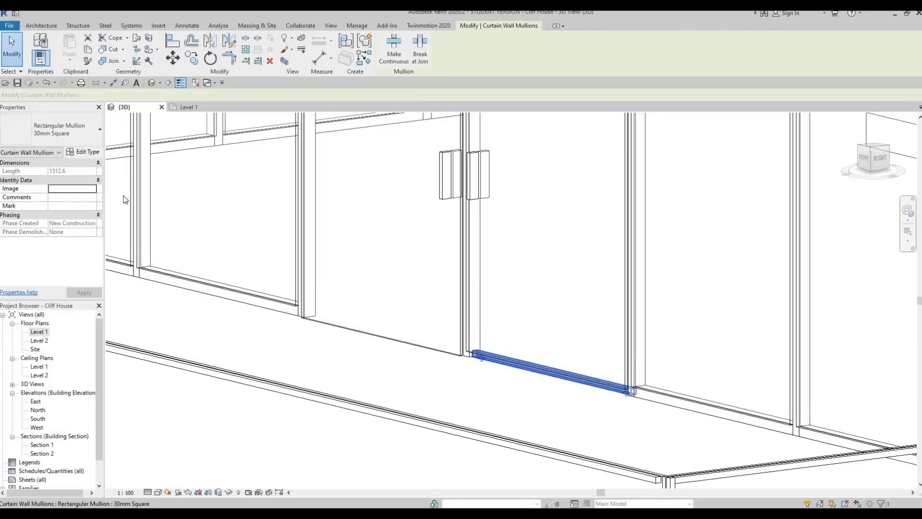
key(Delete)
Place 50mm x 65mm rectangular mullions along the lower edge of both glass door panels
click(73, 138)
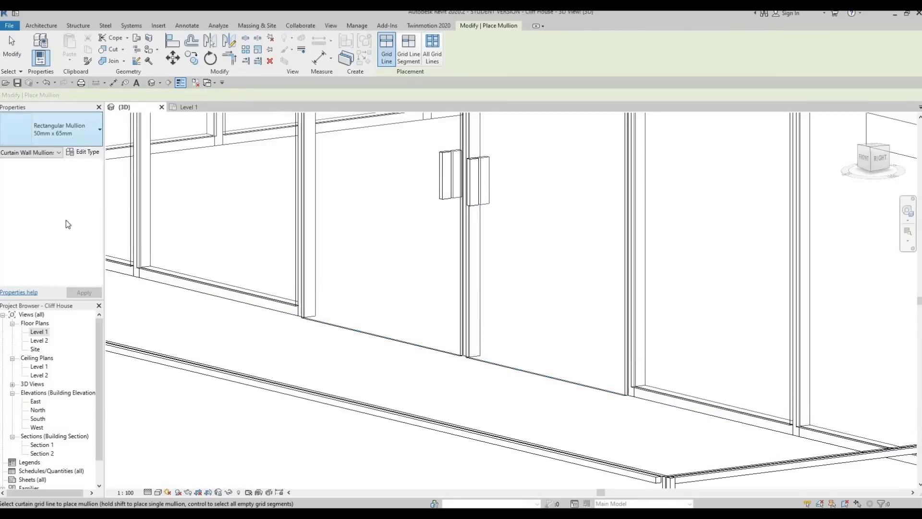
click(62, 268)
scroll(367, 335, down, 5)
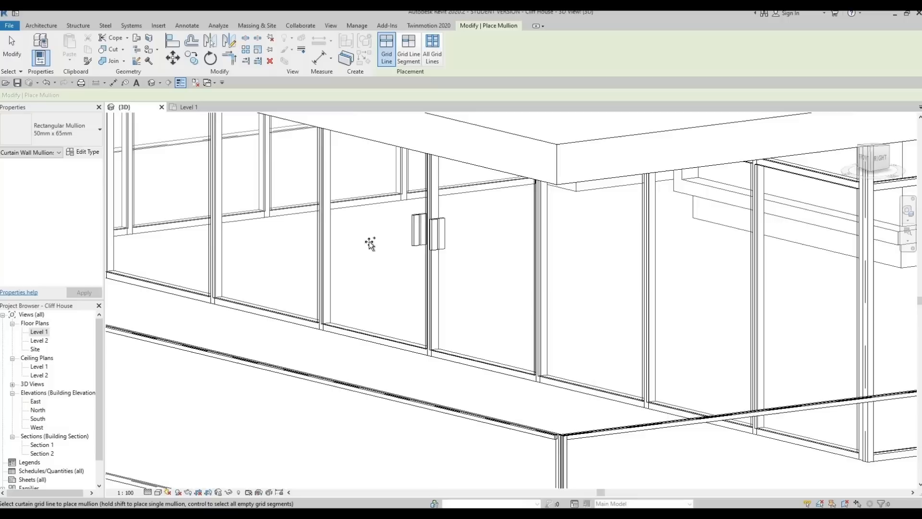
Leave mullion placement and synchronize the updated Revit model with Twinmotion
click(44, 26)
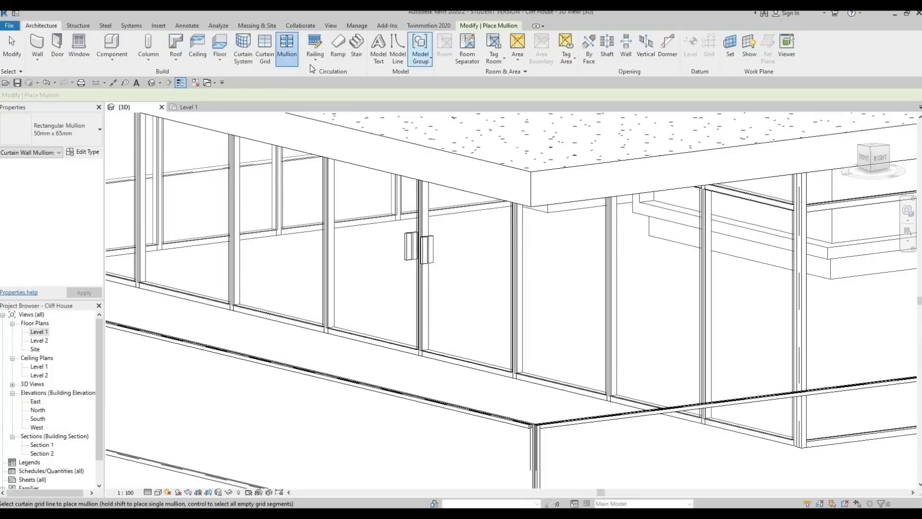
click(428, 25)
scroll(392, 271, down, 2)
key(Escape)
shift+middle_drag(420, 220, 344, 362)
scroll(367, 309, down, 2)
click(24, 48)
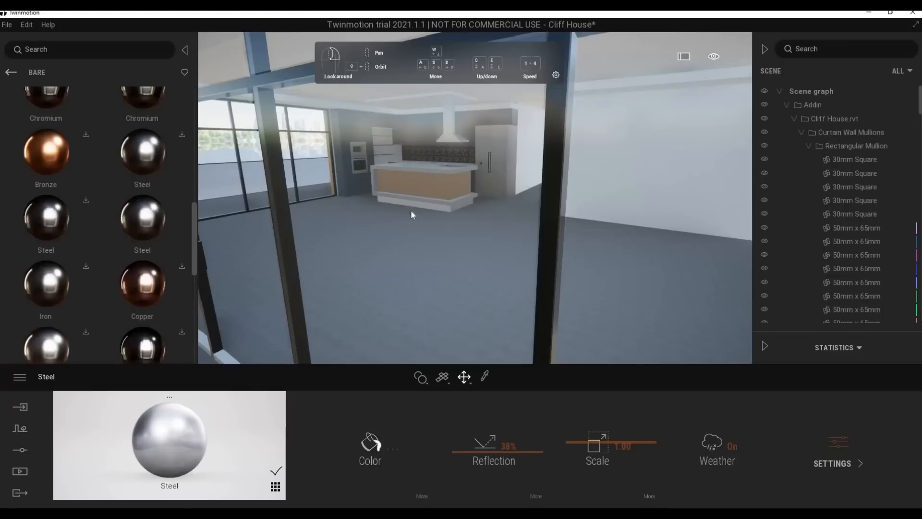
Pick the Chrome material from the black curtain wall frame and apply it to the new mullions beneath the glass doors
scroll(411, 209, up, 5)
click(484, 377)
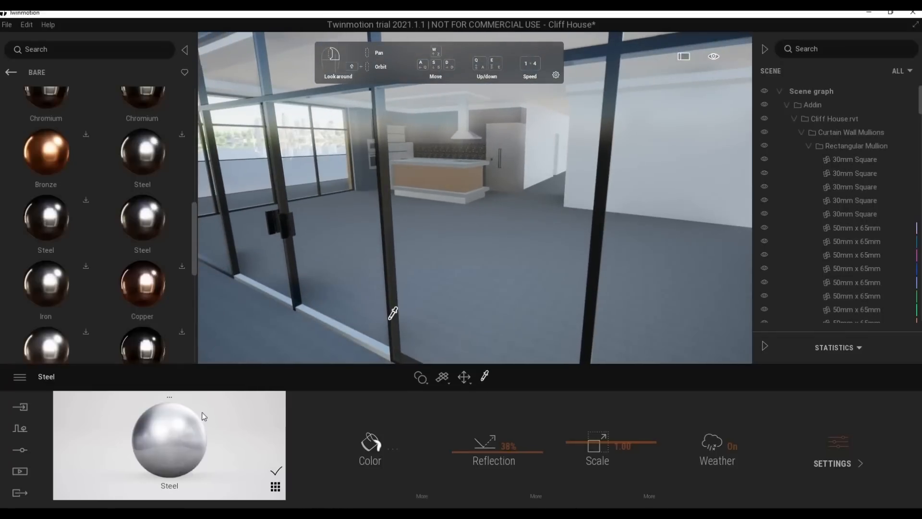
click(390, 318)
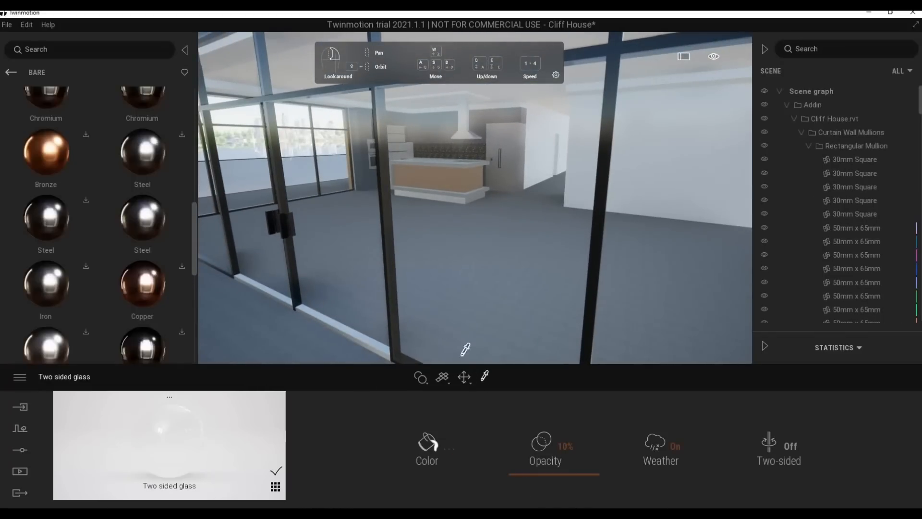
middle_drag(396, 307, 452, 317)
right_drag(453, 317, 524, 313)
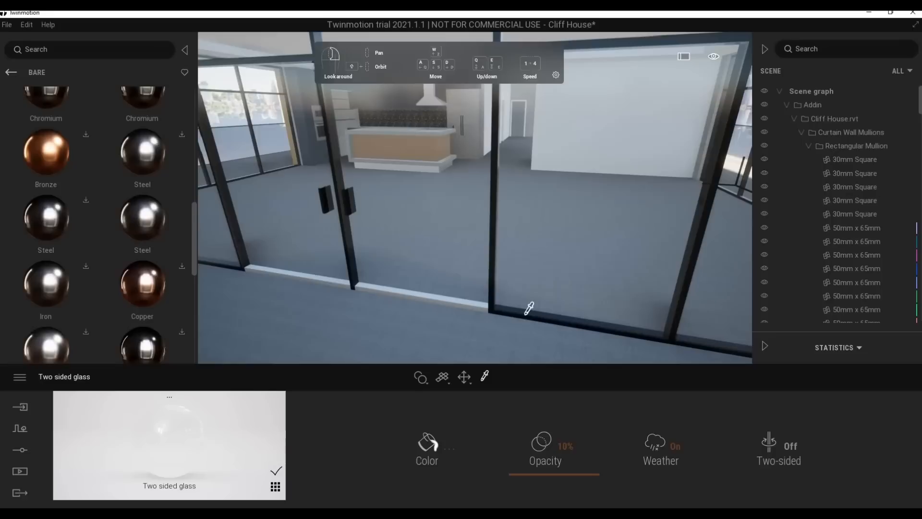
click(525, 312)
click(695, 242)
click(319, 320)
drag(390, 301, 345, 235)
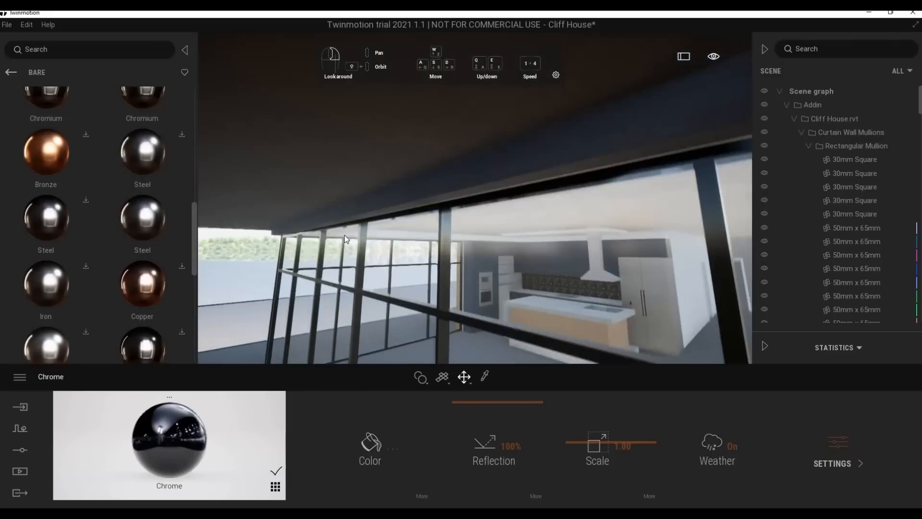
Examine the terrace, roof overhang and glazed corner of the house from outside
key(s)
right_drag(344, 234, 375, 253)
key(d)
key(w)
key(s)
key(s)
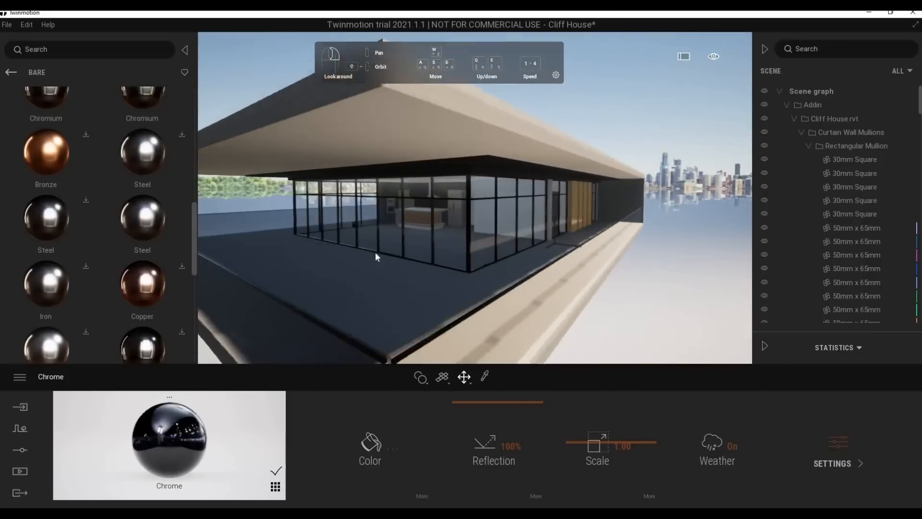
key(e)
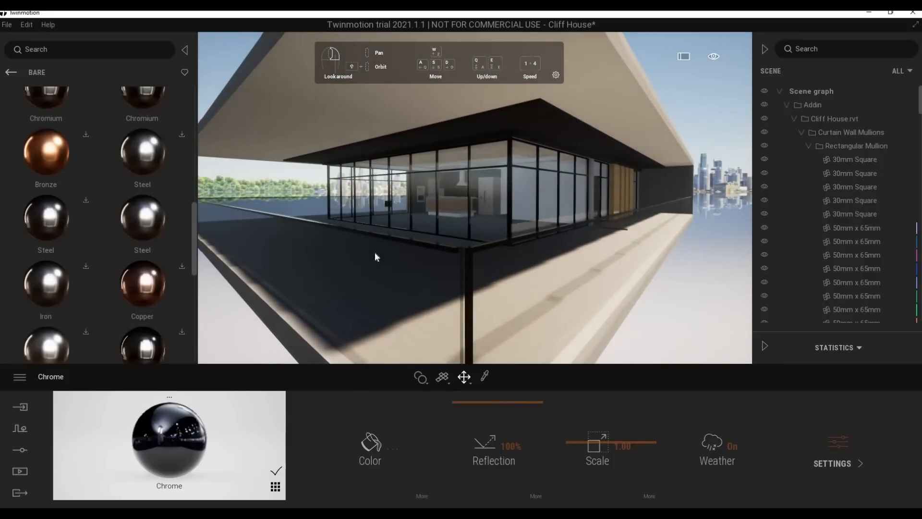
Switch to Revit and paint the terrace floor surface with the Structure, Steel layer material
click(147, 481)
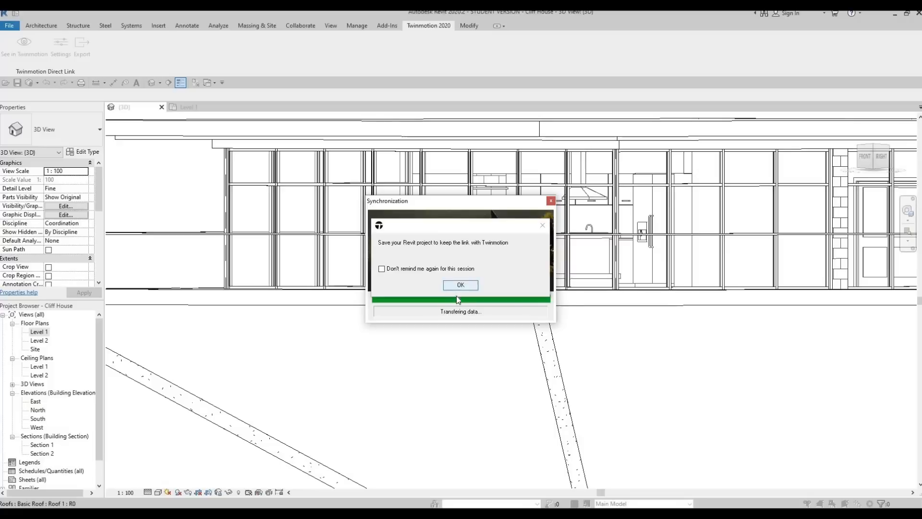
click(459, 289)
right_click(467, 316)
click(461, 330)
shift+middle_drag(461, 330, 425, 385)
scroll(425, 386, down, 2)
click(41, 26)
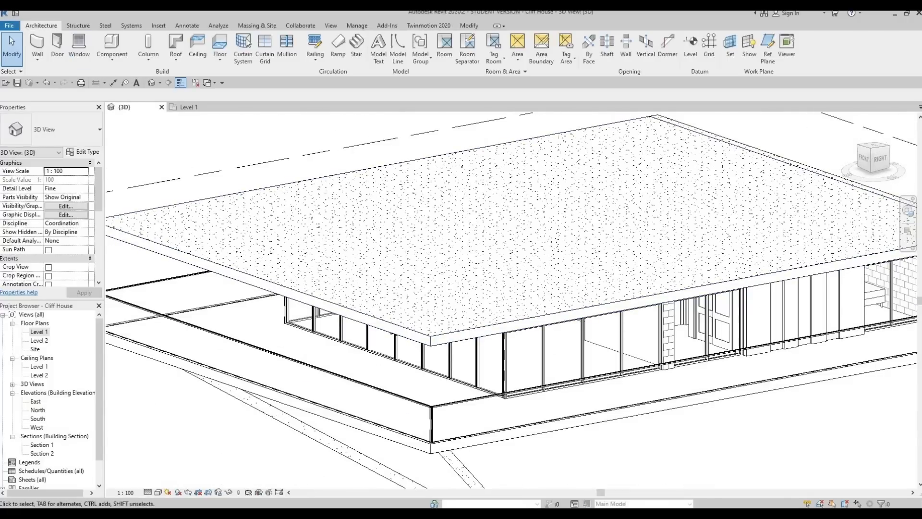
click(463, 26)
scroll(75, 228, down, 3)
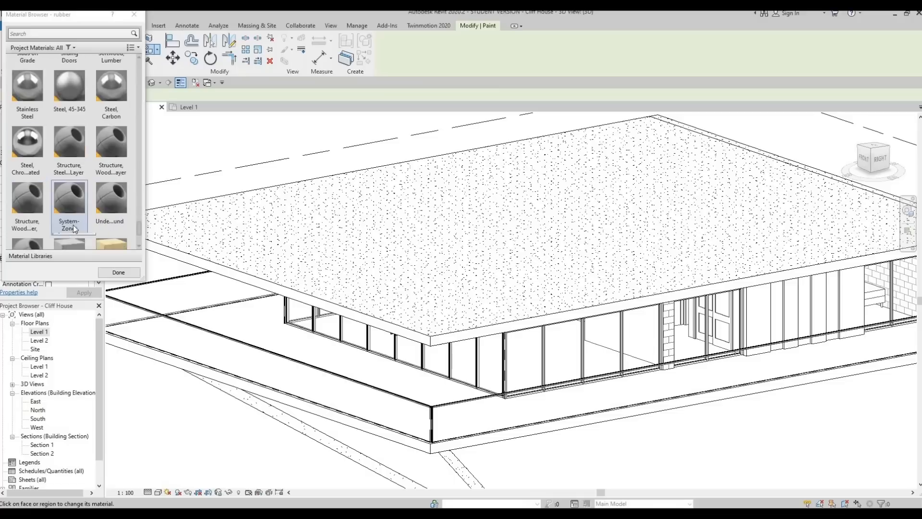
click(68, 158)
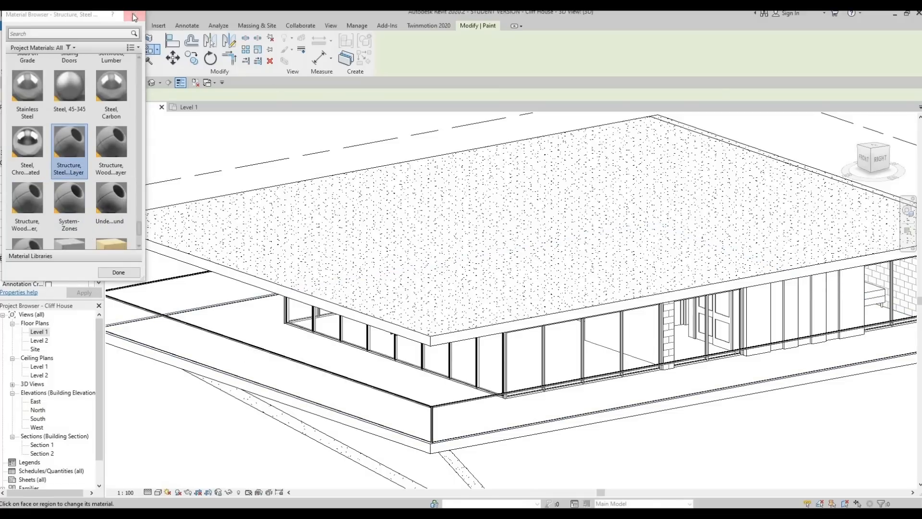
key(Escape)
Synchronize the painted Revit model with Twinmotion and bring the terrace floor into view
click(429, 25)
click(24, 44)
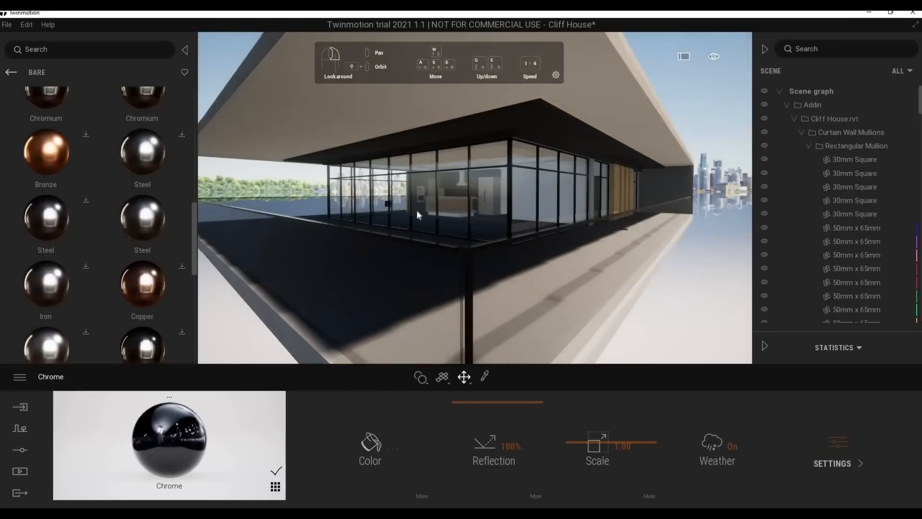
scroll(416, 219, up, 5)
right_drag(475, 198, 358, 198)
Open the Floor category of the Quixel Megascans stone surface materials
click(10, 73)
click(10, 72)
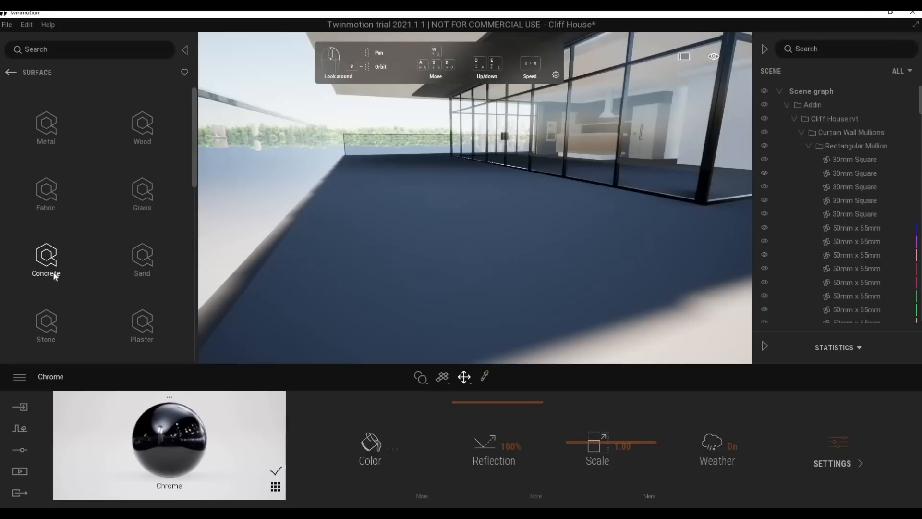
scroll(49, 283, down, 2)
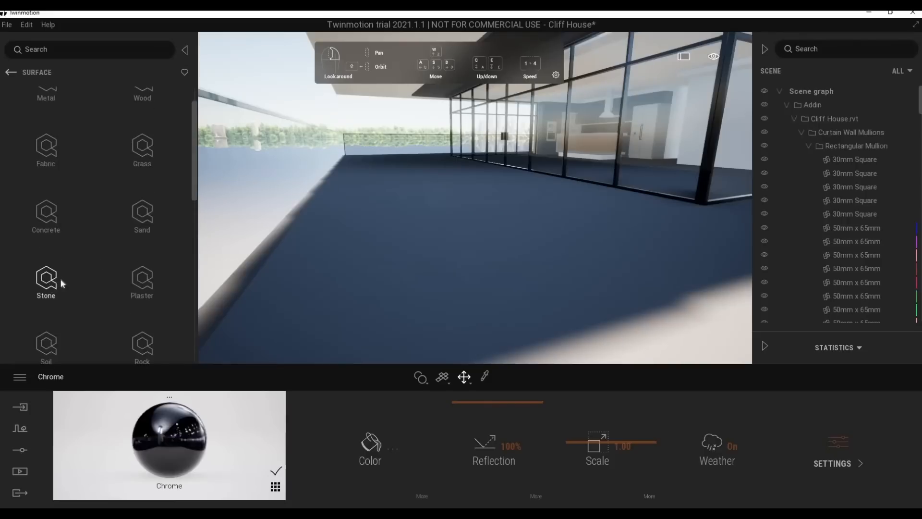
click(52, 278)
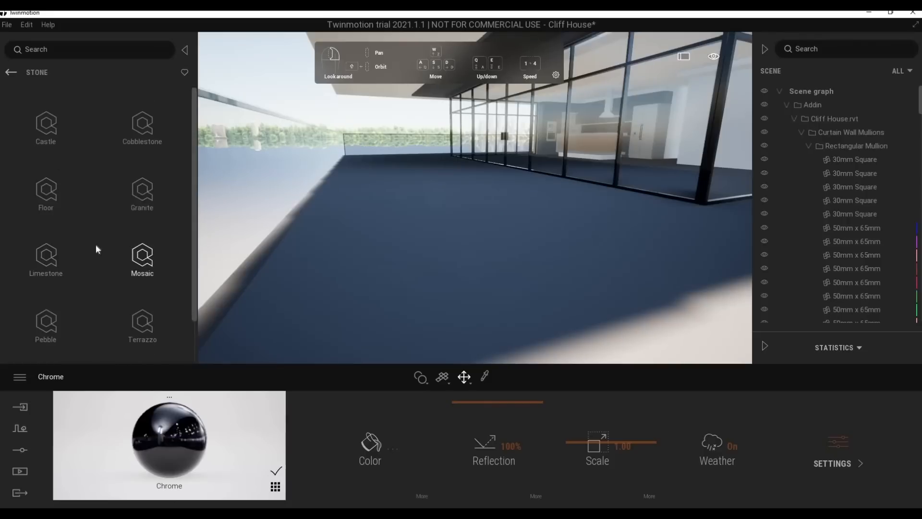
click(59, 201)
scroll(176, 219, down, 2)
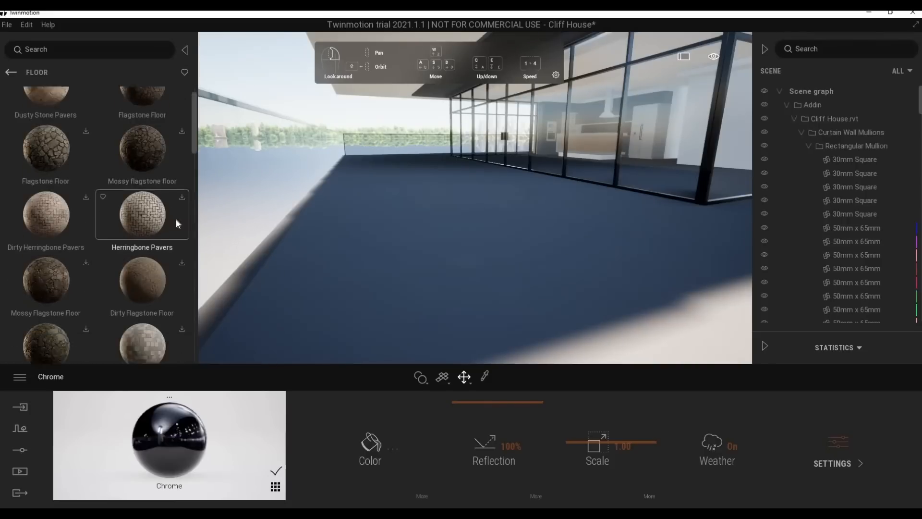
Download the Stone Surface material from the stone floor materials and apply it to the terrace floor
drag(194, 154, 194, 357)
scroll(153, 299, down, 4)
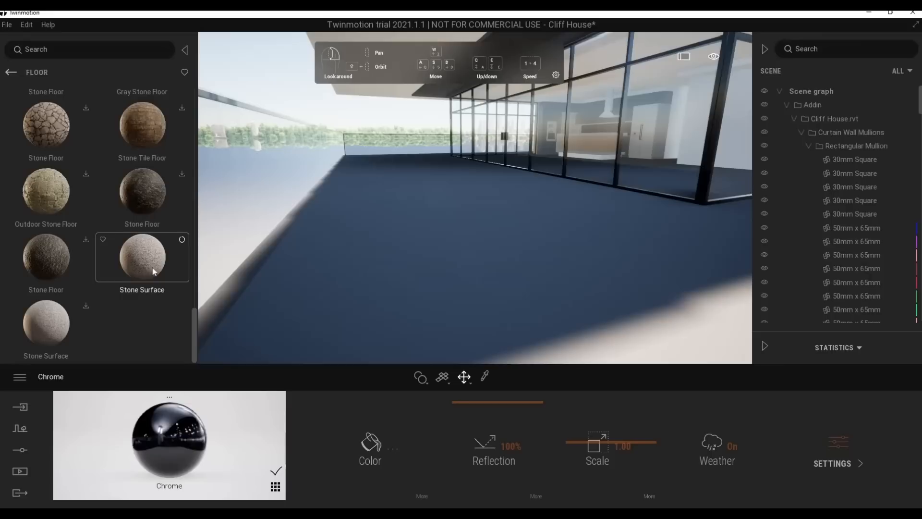
drag(153, 271, 400, 263)
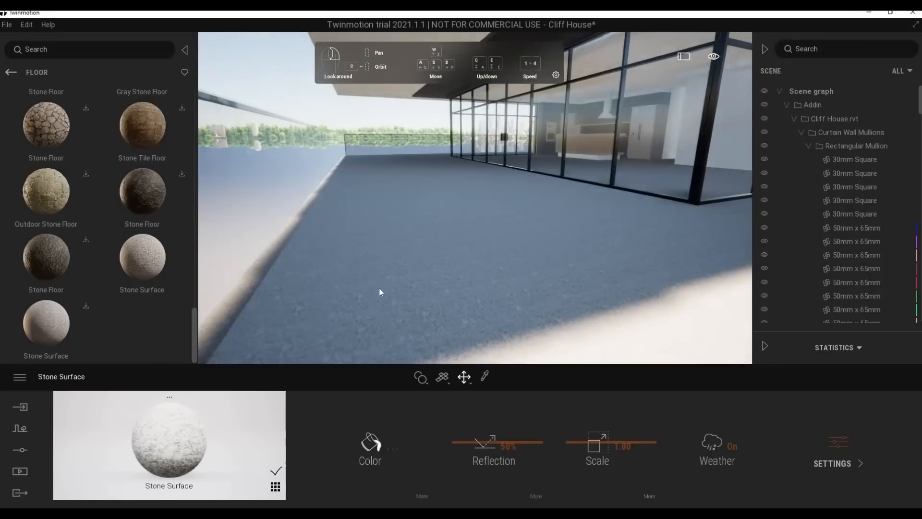
Examine the stone material on the terrace floor and the kitchen area behind the curtain wall
key(s)
right_drag(379, 288, 395, 336)
key(w)
key(w)
right_drag(441, 286, 180, 197)
key(w)
key(s)
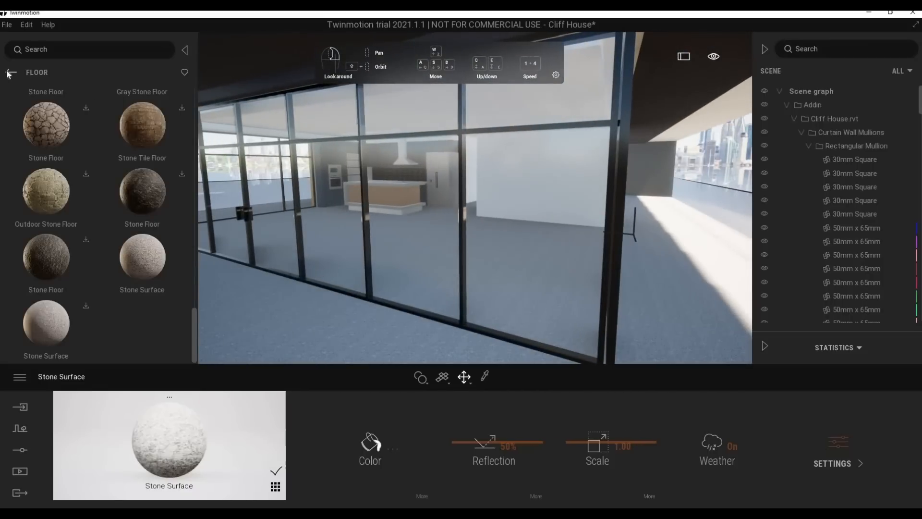
Browse the Books category within the Props section of the Quixel Megascans 3D assets
click(9, 73)
click(10, 73)
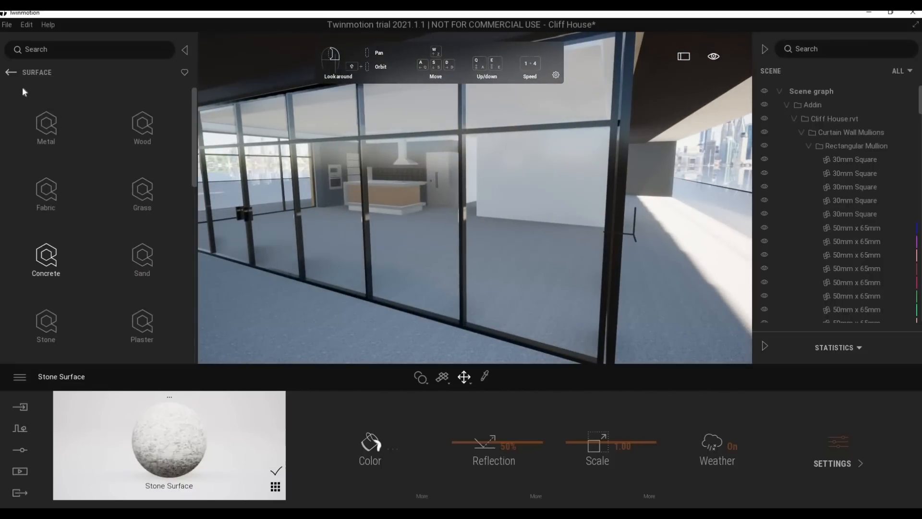
click(10, 73)
click(45, 137)
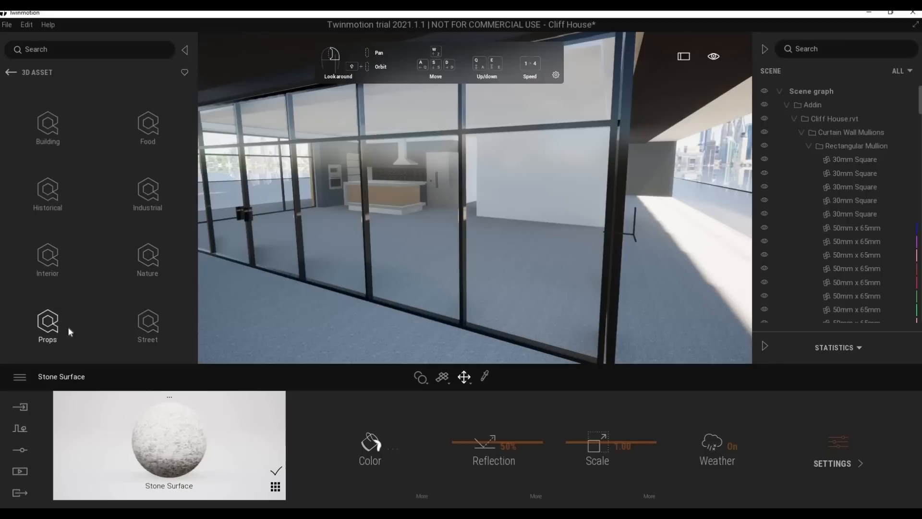
click(47, 323)
scroll(71, 347, down, 1)
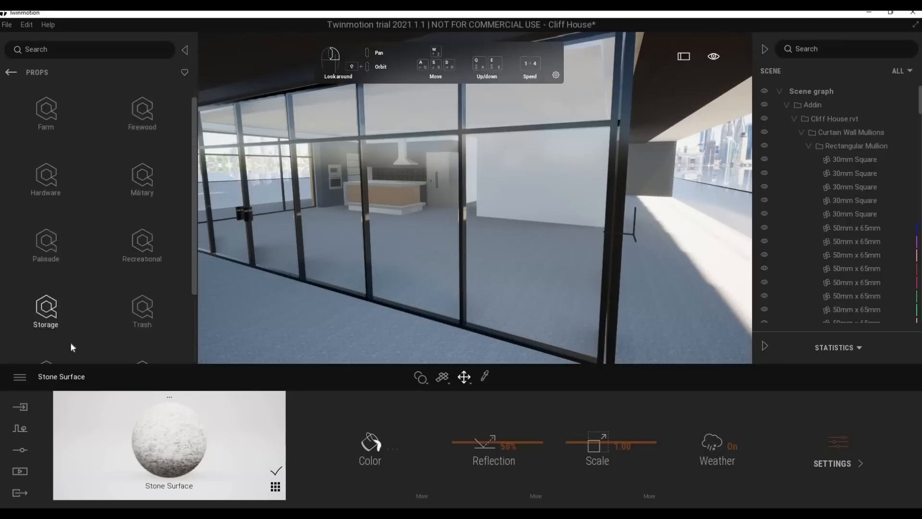
scroll(71, 347, down, 2)
click(144, 338)
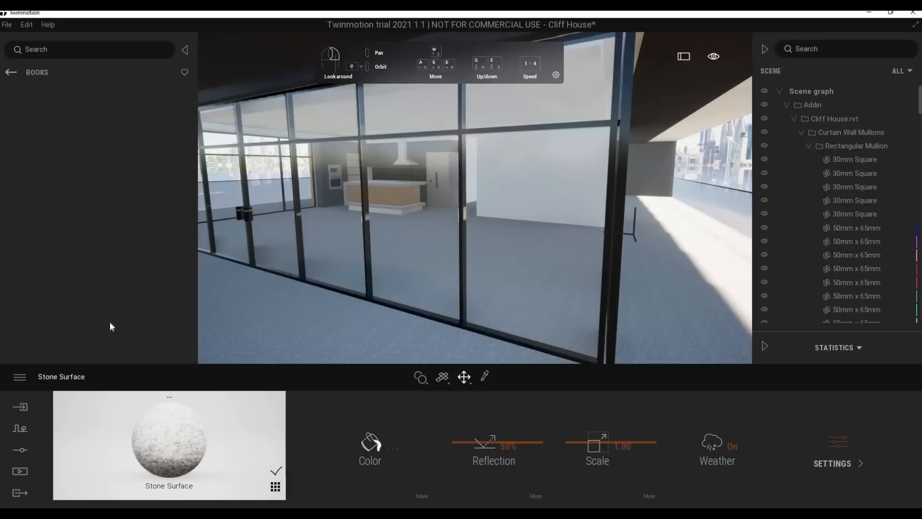
click(11, 73)
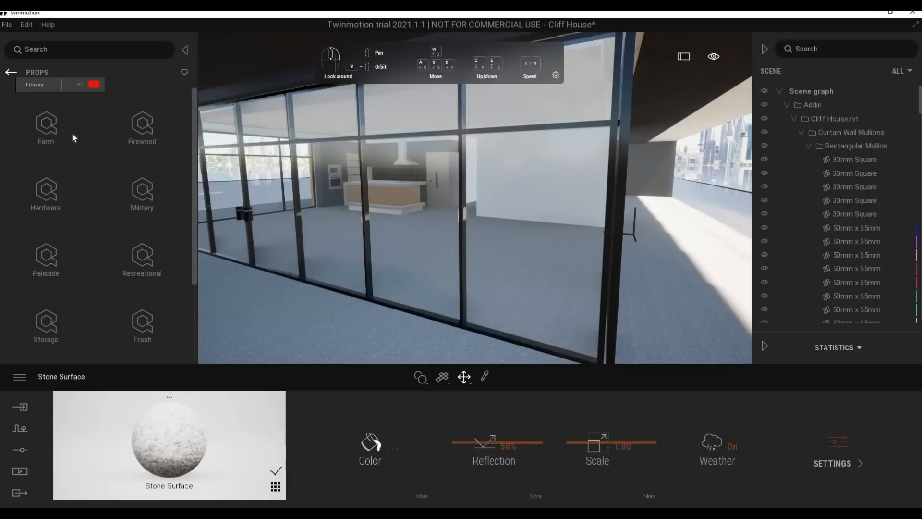
click(11, 73)
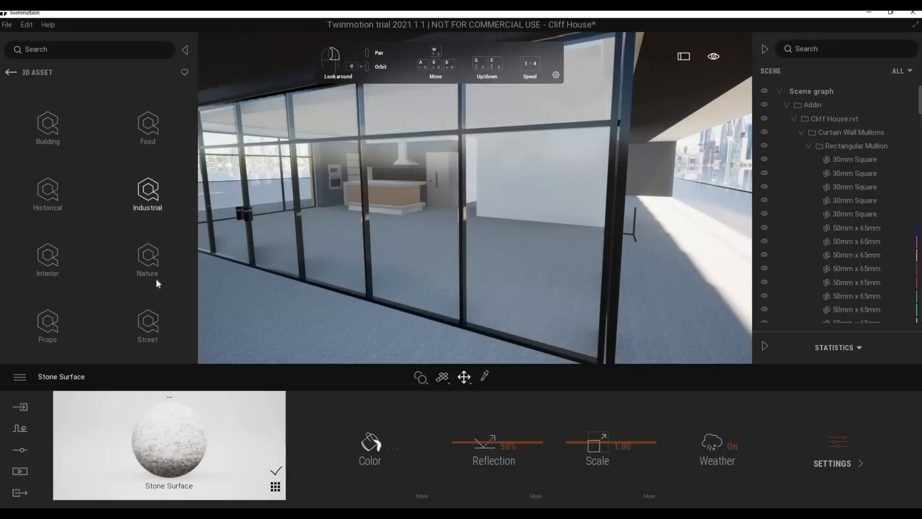
Browse the Table models in the Furniture category of the interior 3D assets
click(48, 260)
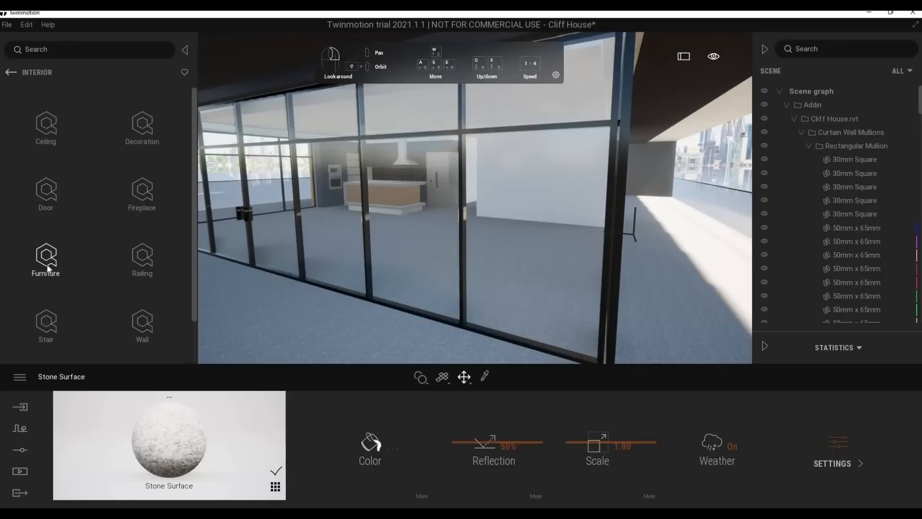
click(57, 270)
click(138, 153)
key(w)
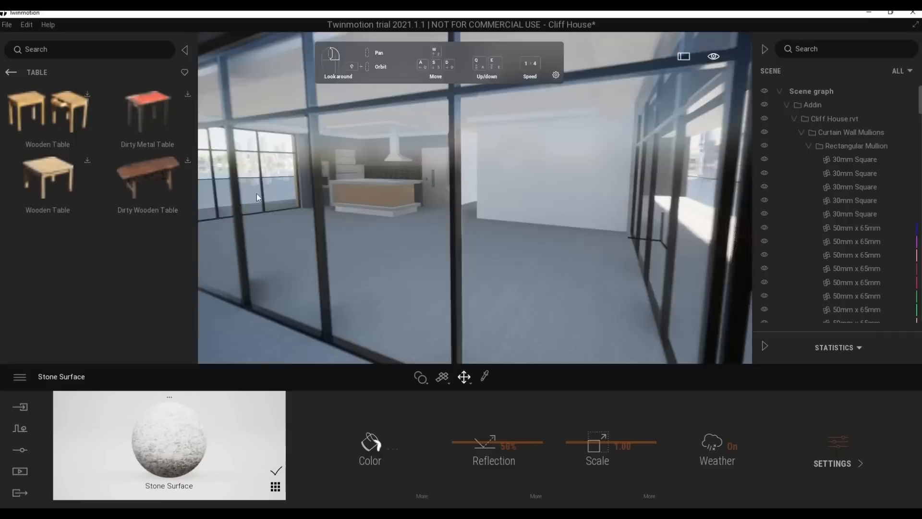
Open the Kitchenware category of the interior decoration assets and bring the open kitchen shelves into view
click(12, 76)
click(11, 73)
click(134, 133)
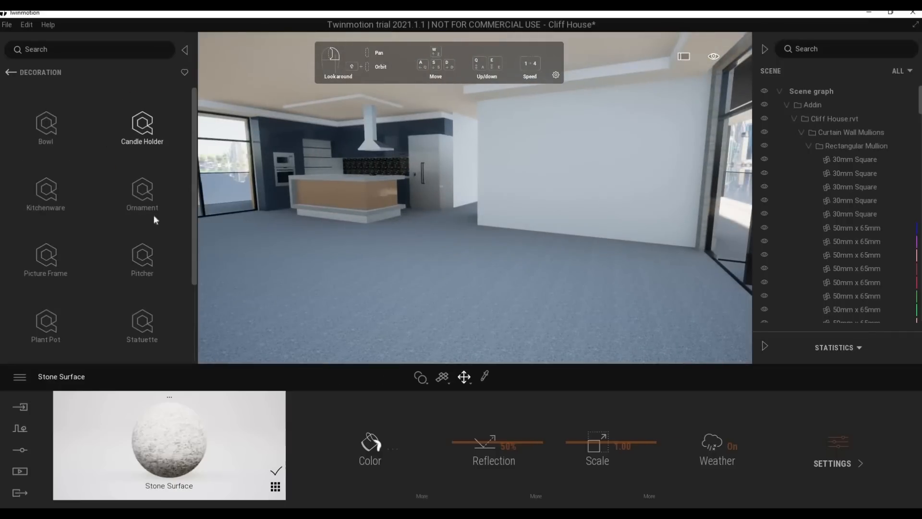
click(79, 199)
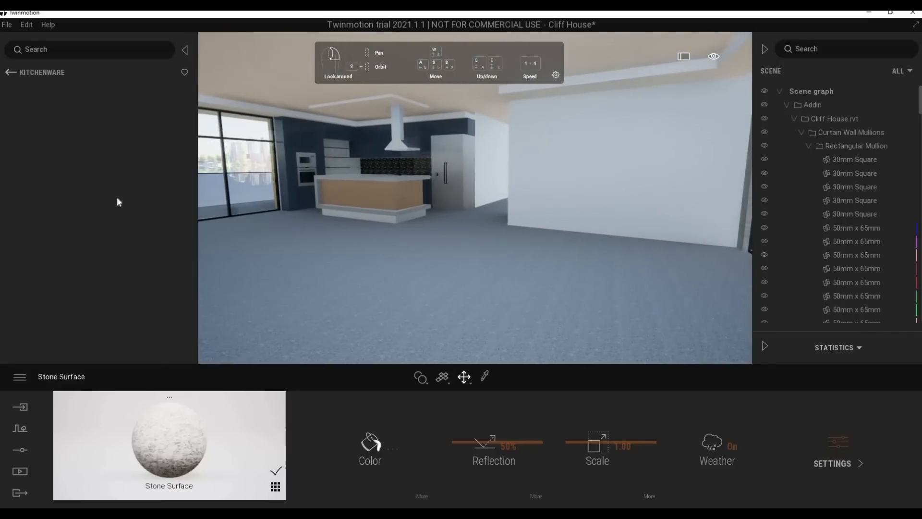
key(w)
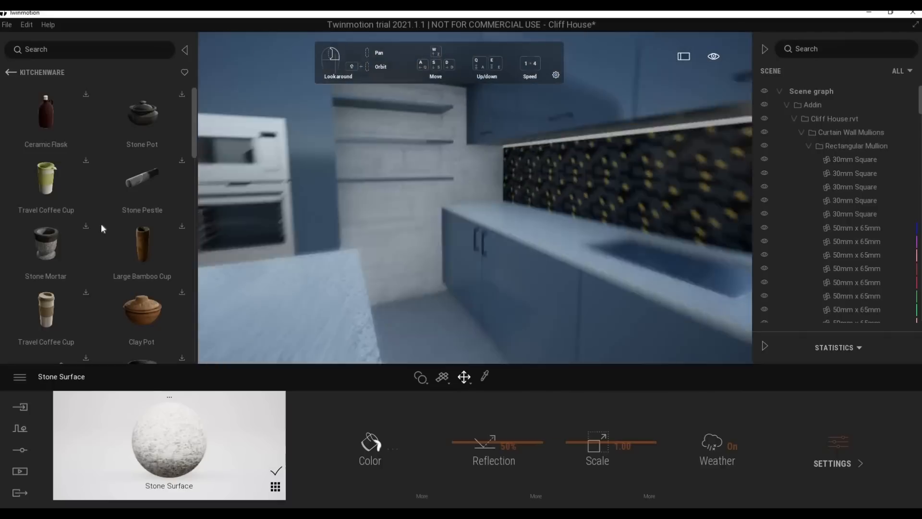
scroll(65, 240, down, 5)
scroll(63, 252, down, 5)
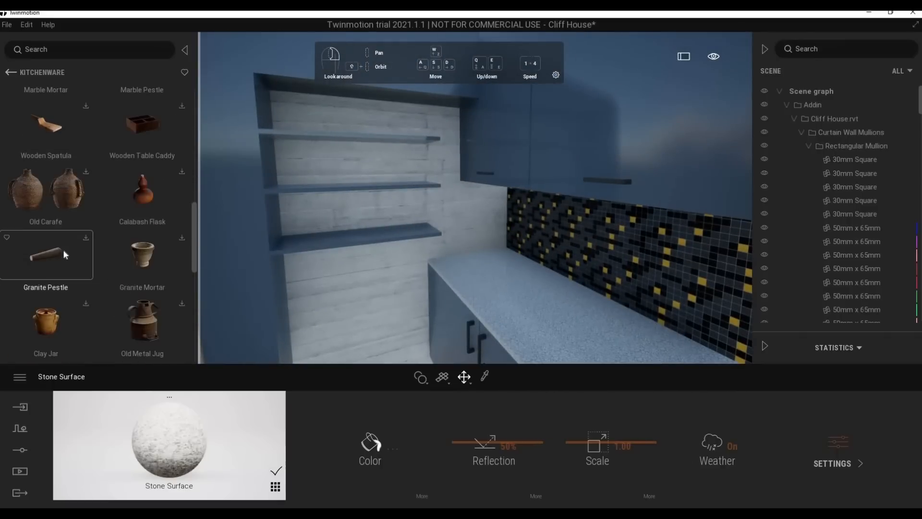
key(w)
right_drag(251, 278, 207, 282)
Download the Wooden Pot from the kitchenware assets and place it on the middle kitchen shelf
scroll(154, 279, down, 4)
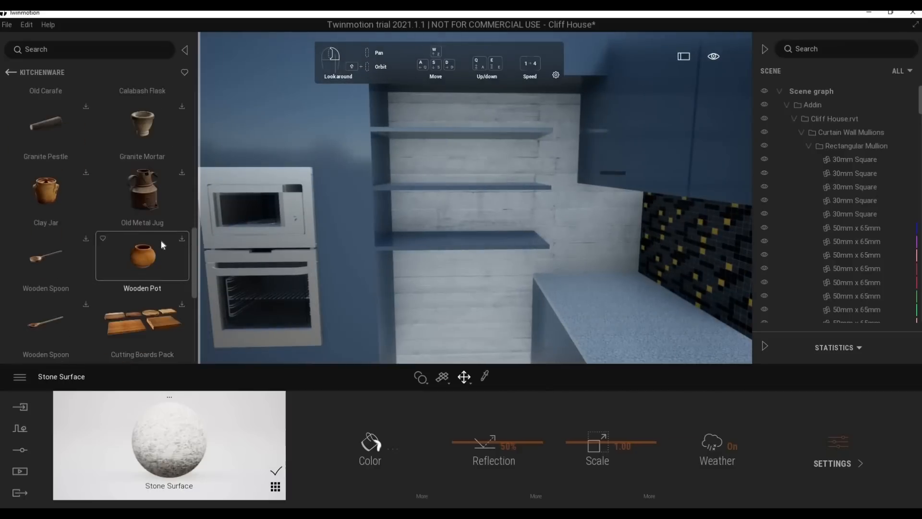
scroll(155, 263, up, 1)
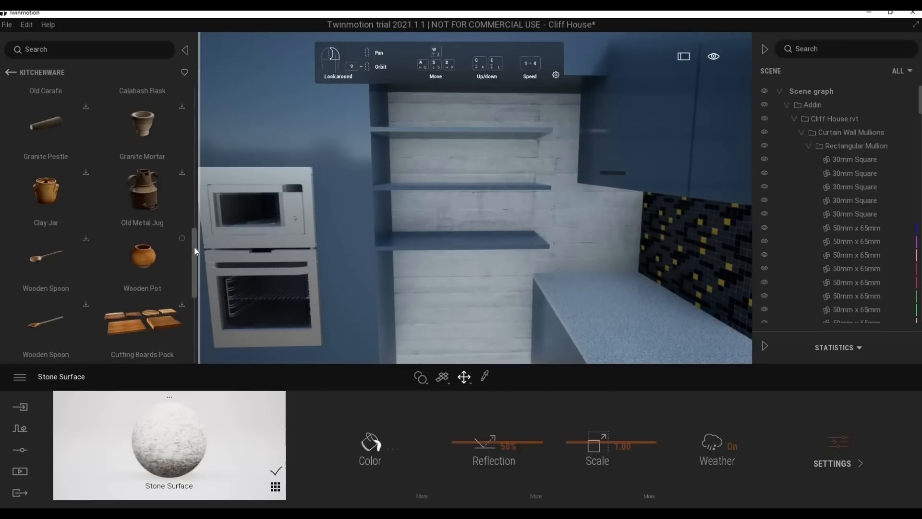
drag(176, 254, 414, 185)
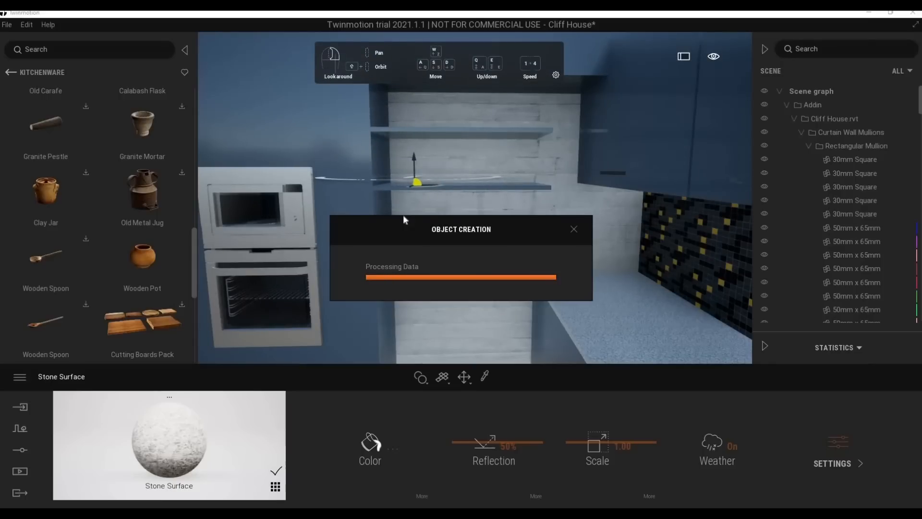
scroll(391, 206, up, 3)
middle_drag(392, 207, 491, 274)
drag(477, 264, 463, 251)
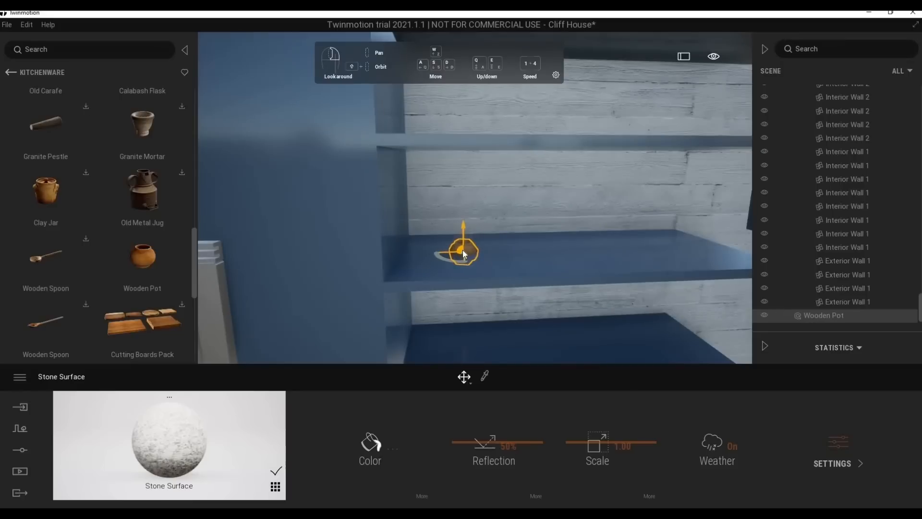
Raise the wooden pot slightly along its vertical axis and deselect it
key(Tab)
key(Tab)
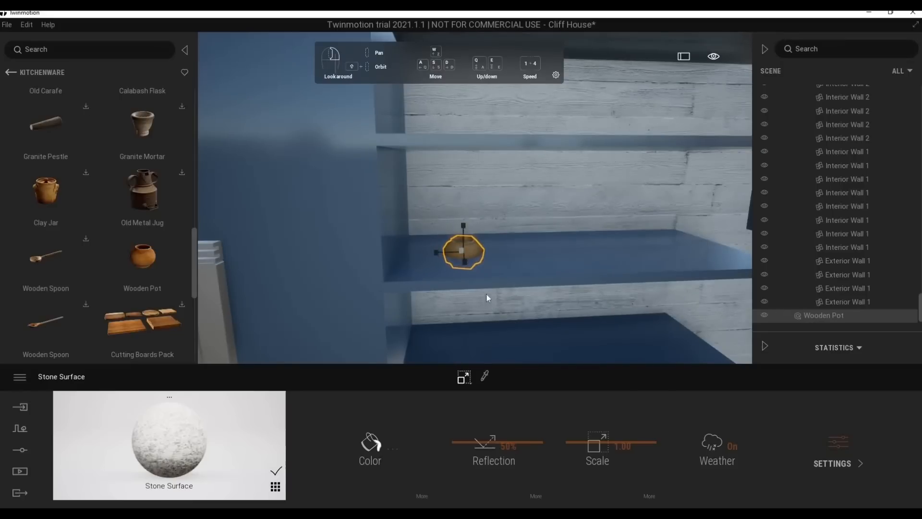
scroll(486, 293, up, 3)
key(Tab)
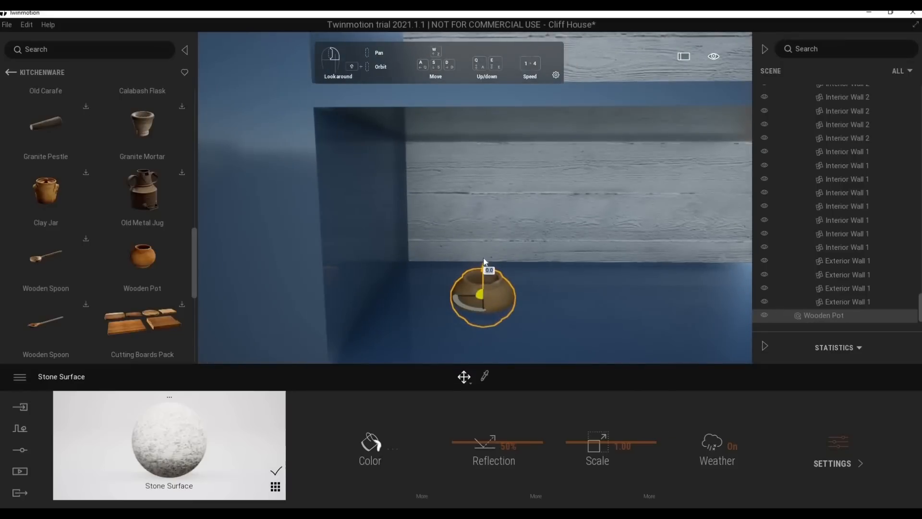
drag(484, 261, 486, 259)
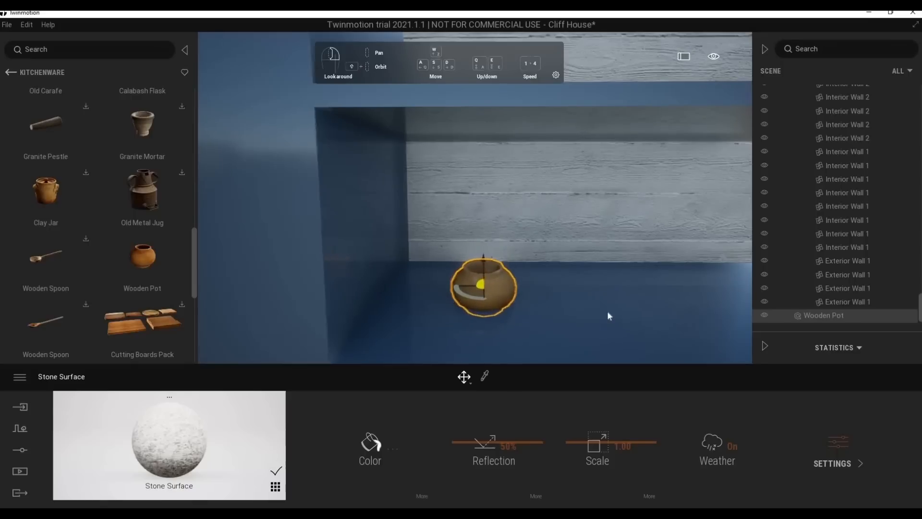
scroll(607, 310, down, 5)
scroll(641, 286, up, 3)
right_drag(641, 286, 667, 293)
key(Escape)
middle_drag(667, 292, 549, 291)
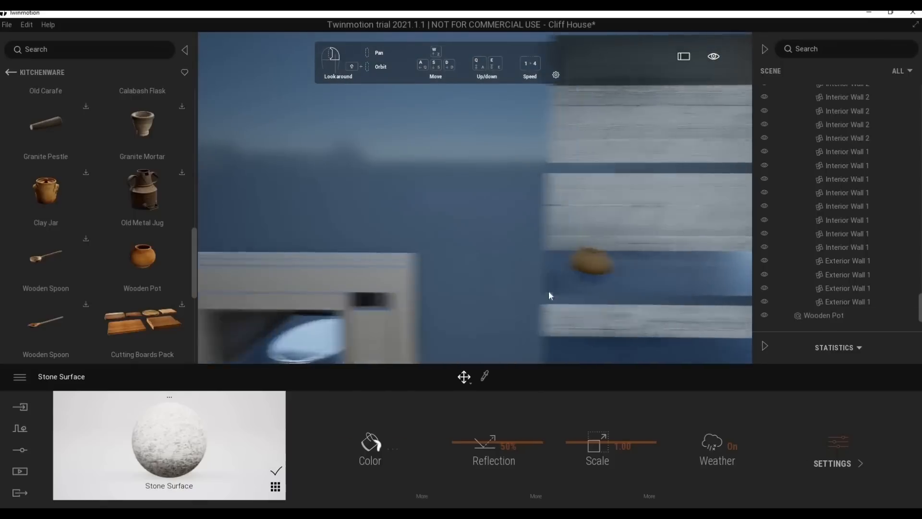
Download the Old Metal Jug from the kitchenware assets and place it on the shelf beside the wooden pot
scroll(178, 203, up, 1)
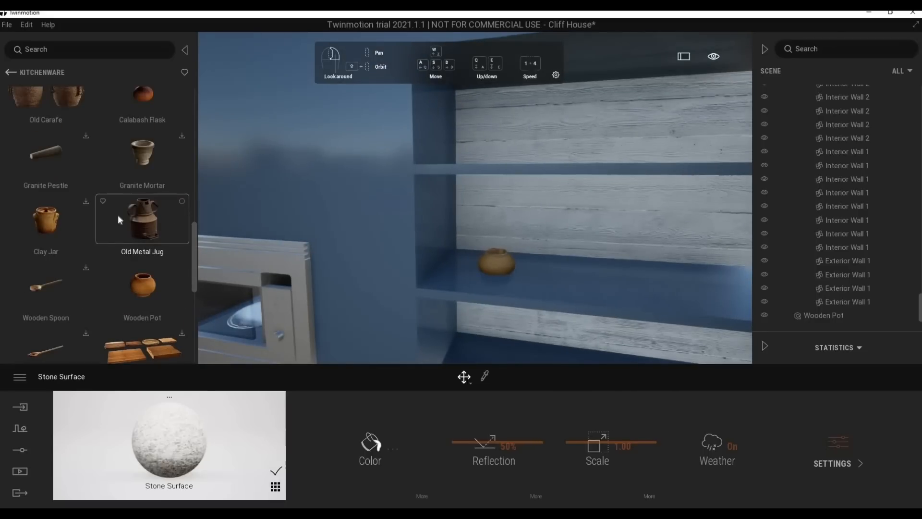
scroll(39, 185, up, 6)
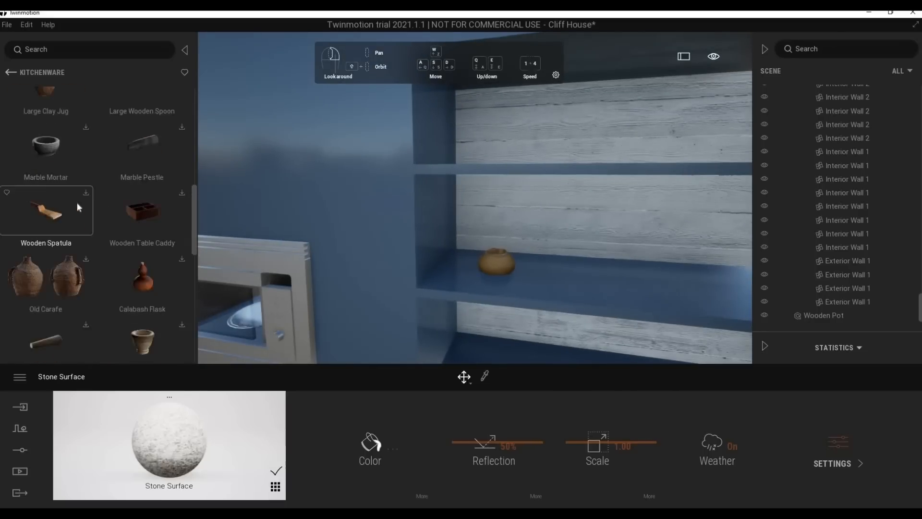
scroll(78, 206, up, 6)
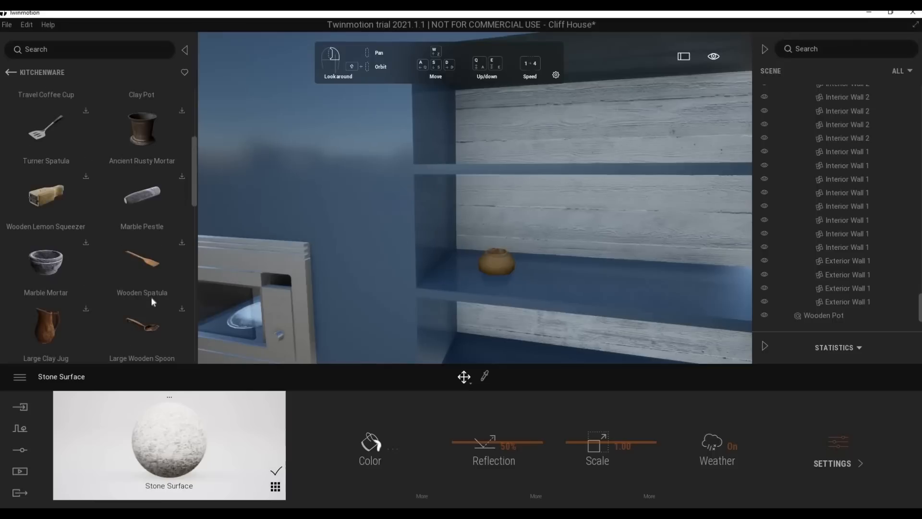
scroll(151, 297, down, 8)
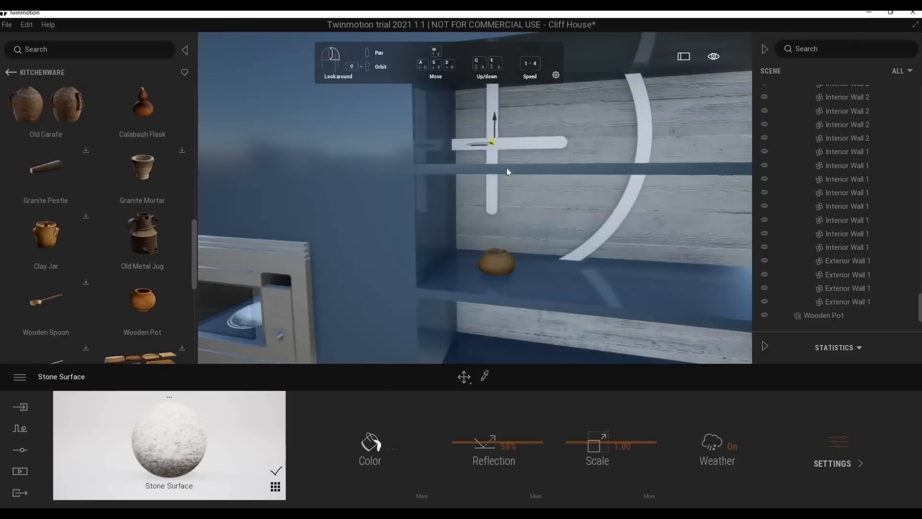
click(491, 281)
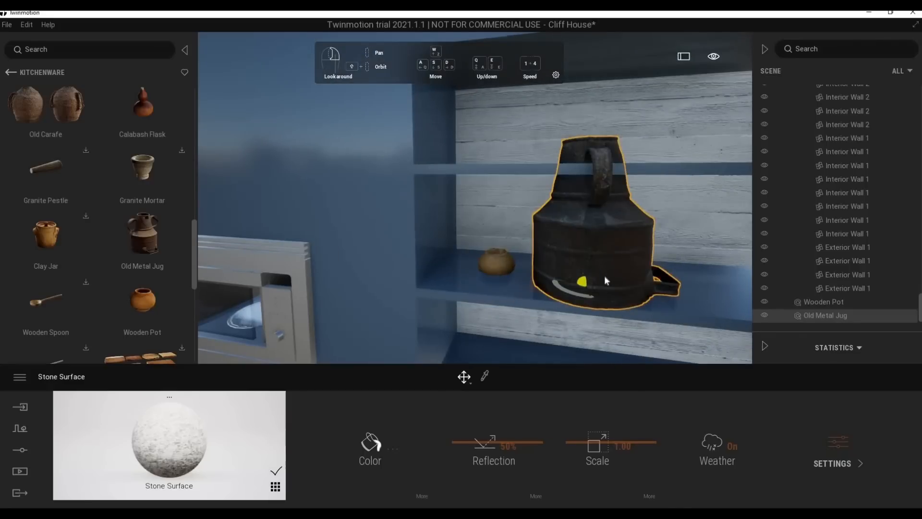
Move the old metal jug from the shelf down to the kitchen floor beside the oven cabinet
scroll(605, 279, down, 3)
right_drag(583, 139, 592, 179)
key(a)
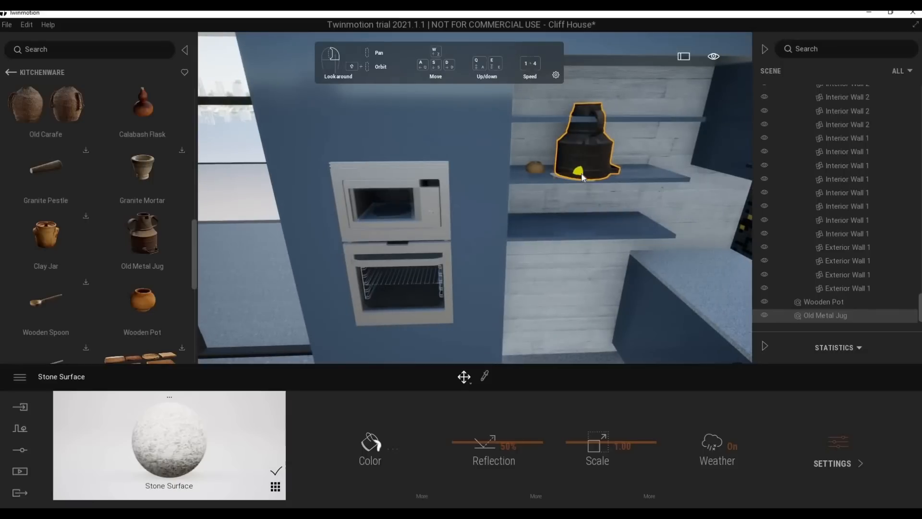
drag(579, 171, 568, 362)
right_drag(608, 298, 567, 343)
drag(580, 205, 547, 203)
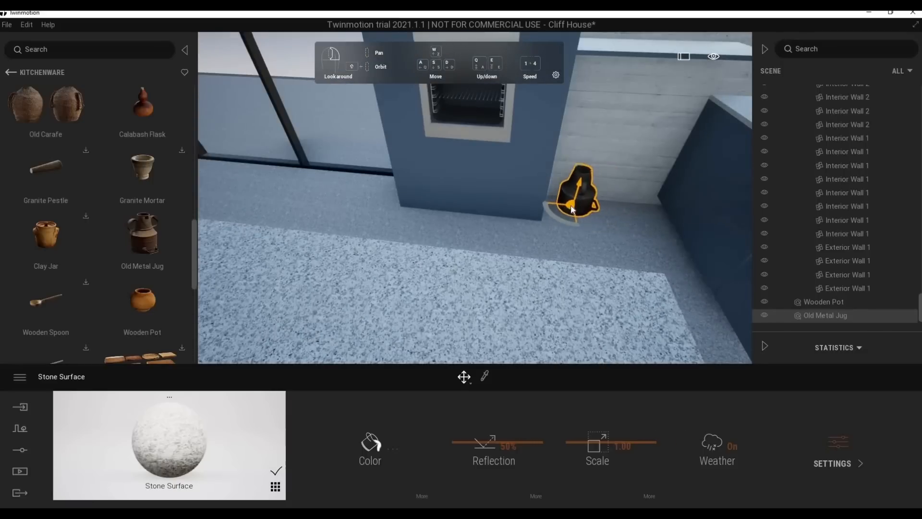
right_drag(547, 203, 587, 162)
Open the Bowl category of the interior decoration assets
scroll(89, 211, up, 1)
scroll(90, 212, up, 4)
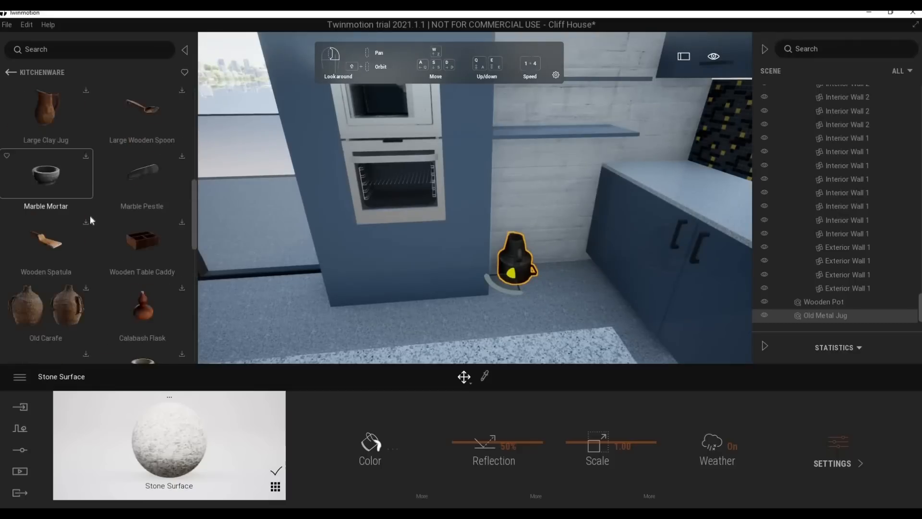
click(10, 73)
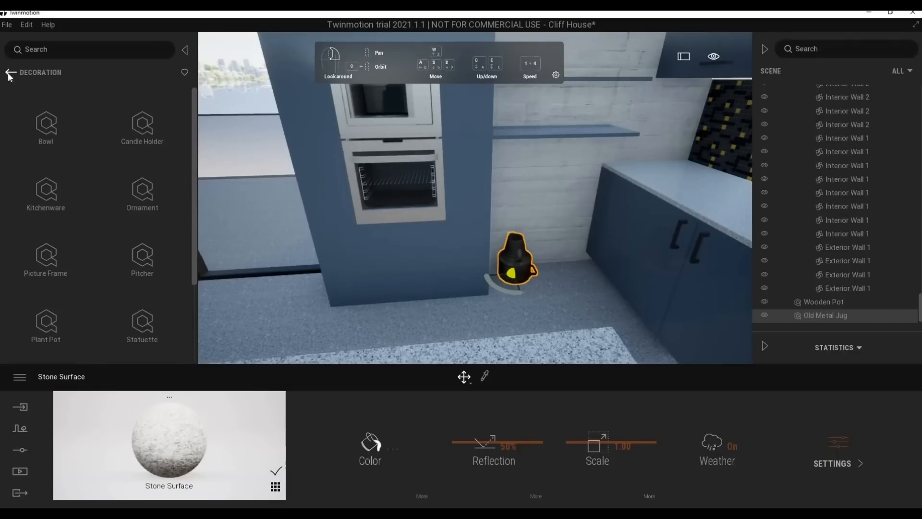
click(54, 132)
Raise the wooden pot on the middle kitchen shelf slightly so it sits above the shelf surface
right_drag(530, 268, 530, 216)
key(w)
key(d)
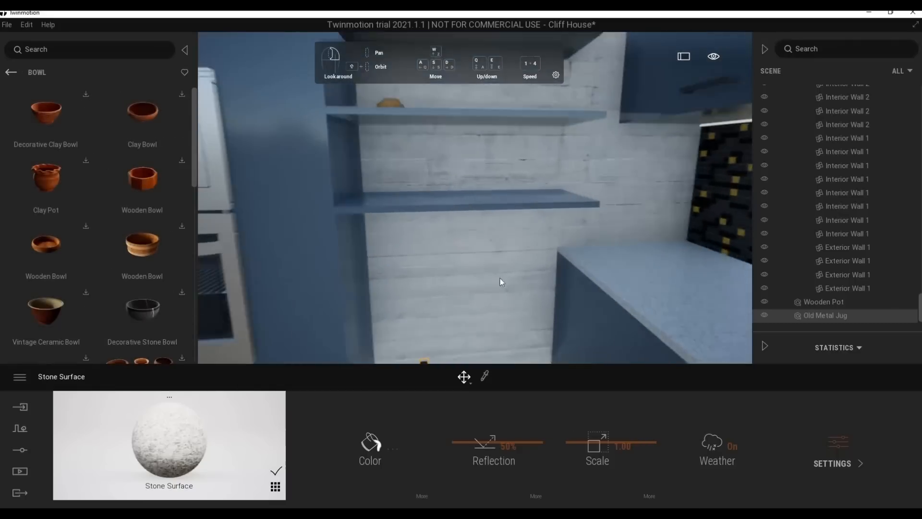
key(e)
key(w)
key(a)
click(442, 254)
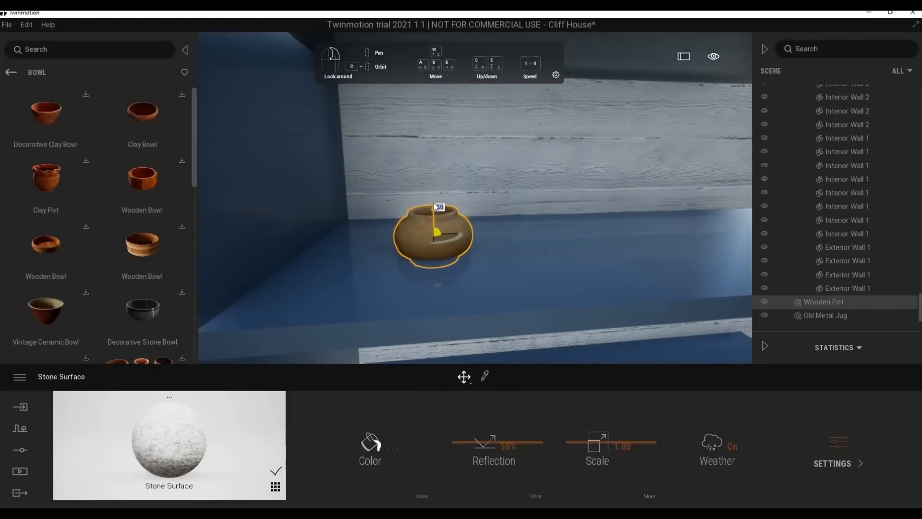
drag(433, 202, 433, 197)
click(438, 232)
click(442, 237)
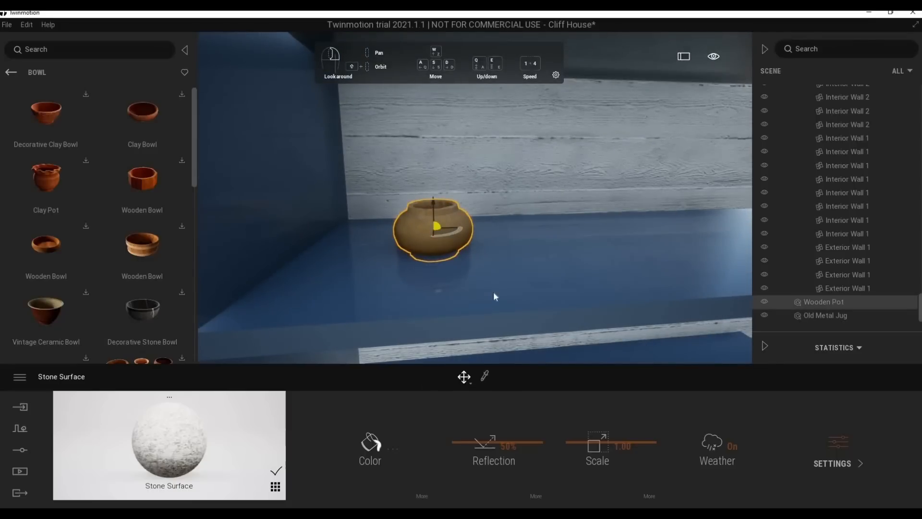
Copy the wooden pot along the middle shelf with the number of copies set to 2
key(d)
right_drag(494, 291, 513, 302)
key(s)
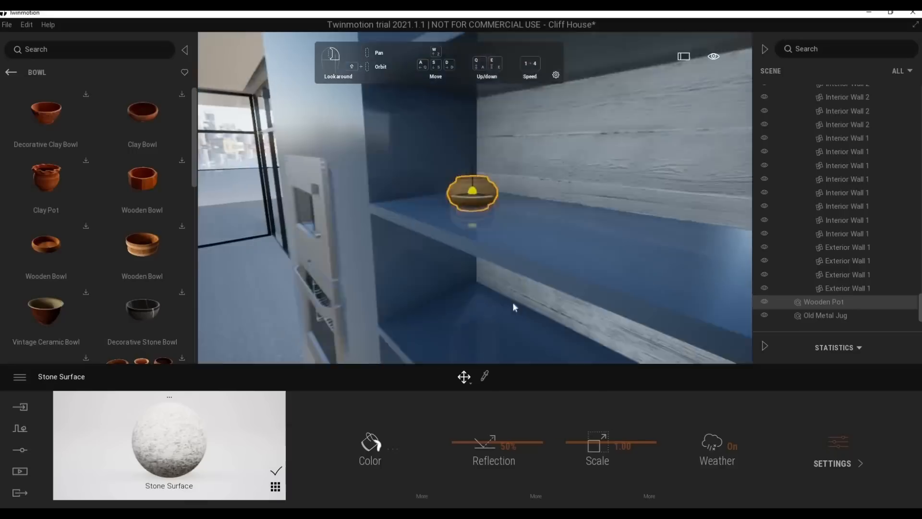
key(e)
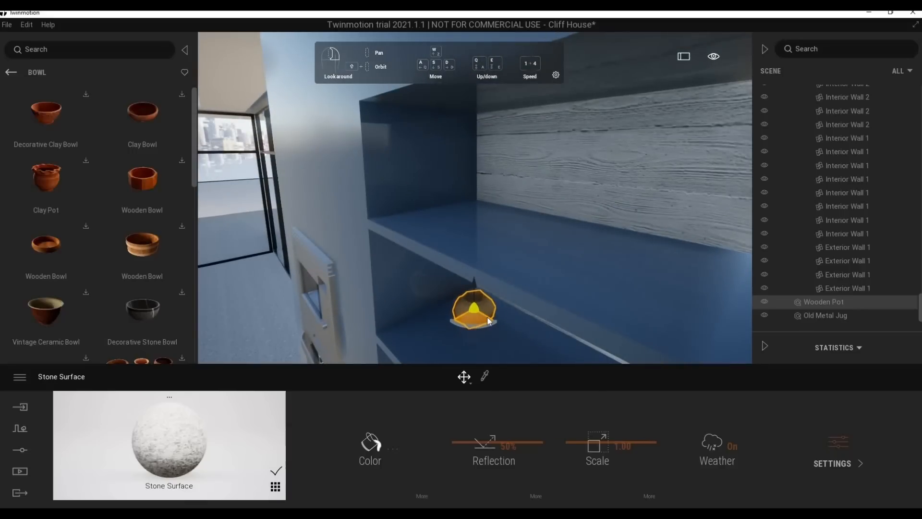
drag(488, 321, 505, 334)
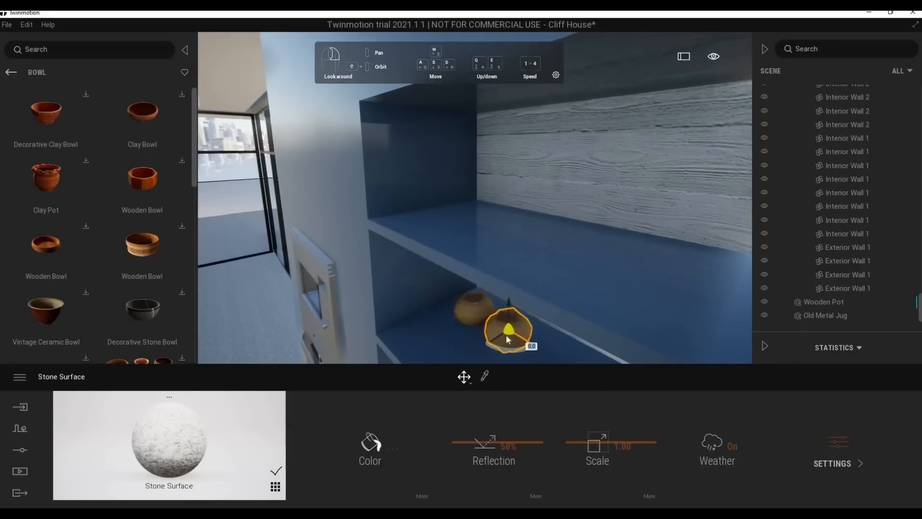
text(2)
click(454, 325)
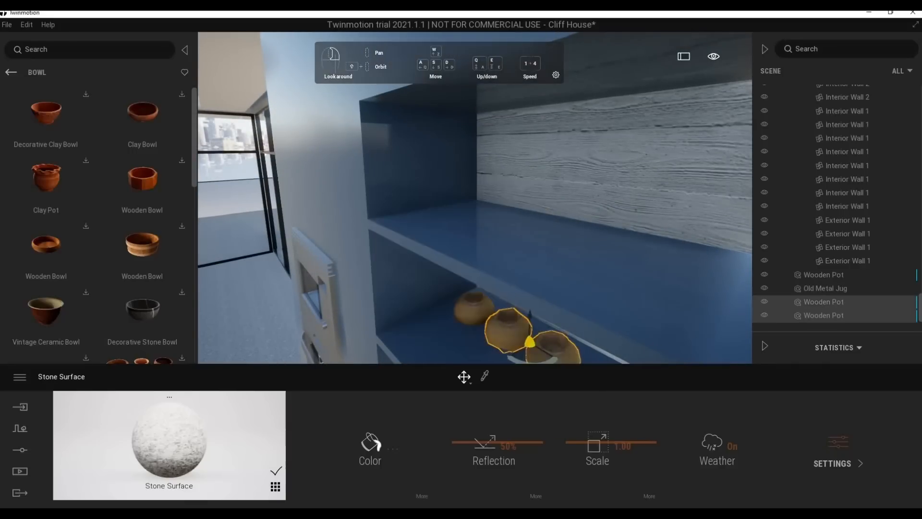
Add the first wooden pot to the selection and copy all three once as instances, 0.14 m towards the shelf's front
right_drag(453, 324, 436, 305)
scroll(435, 288, down, 3)
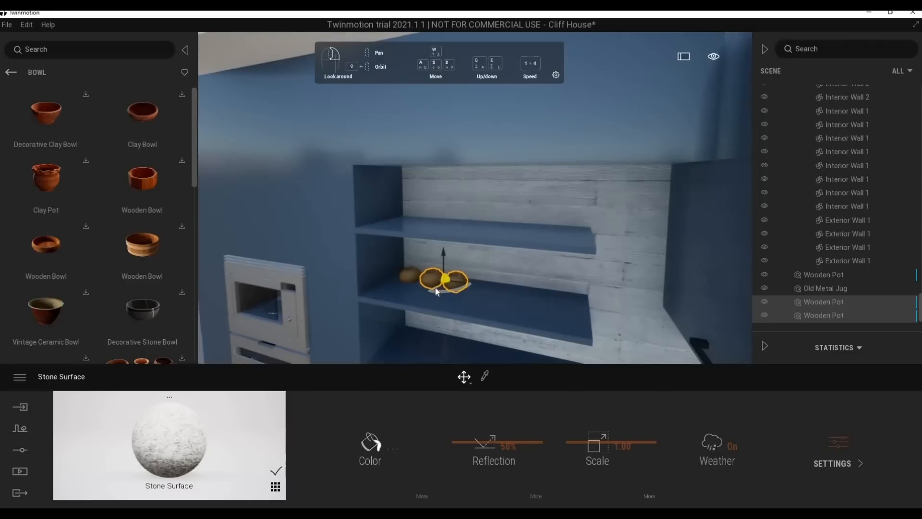
ctrl+click(410, 275)
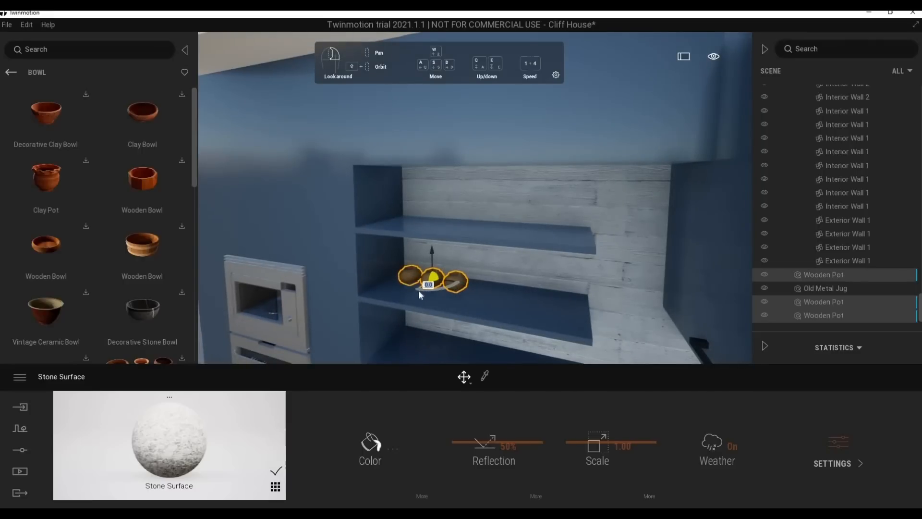
alt+drag(419, 291, 406, 307)
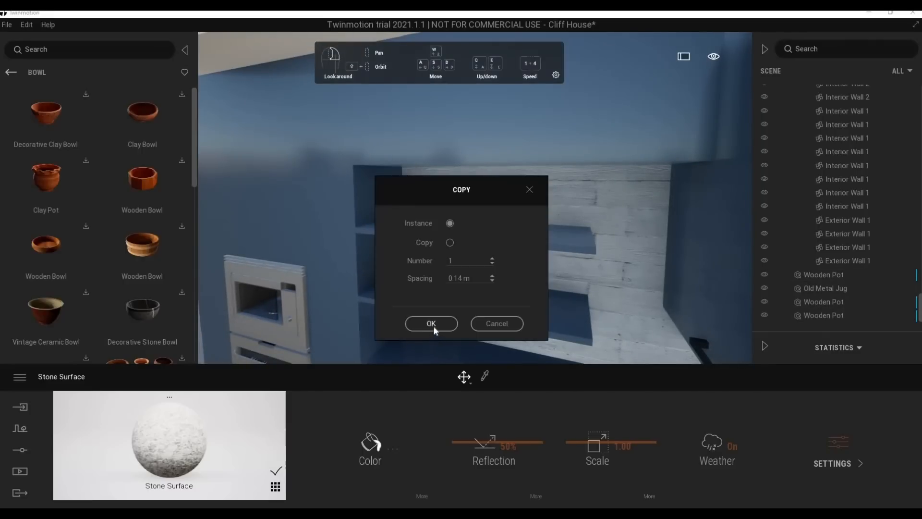
click(432, 323)
scroll(505, 311, up, 3)
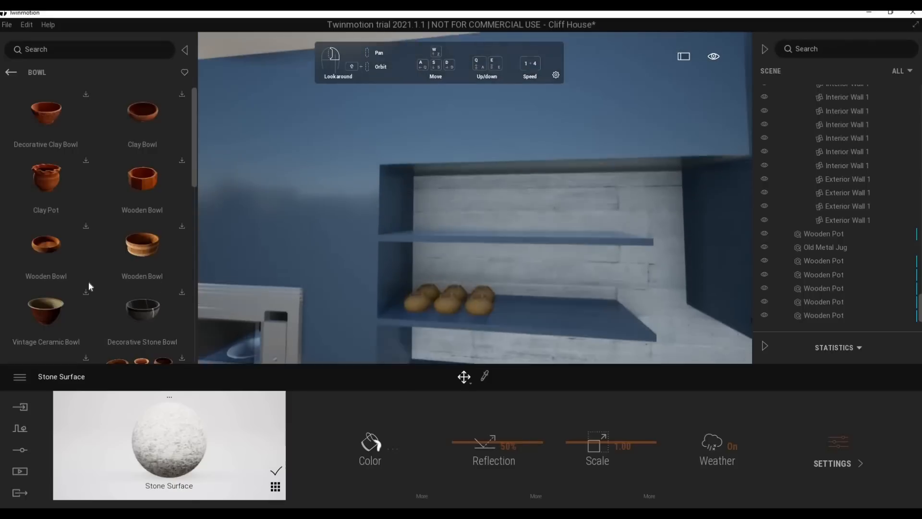
Try the white Small Concrete Planter Pack from the Plant Pot category on the shelf beside the wooden pots, then delete it
scroll(85, 313, down, 8)
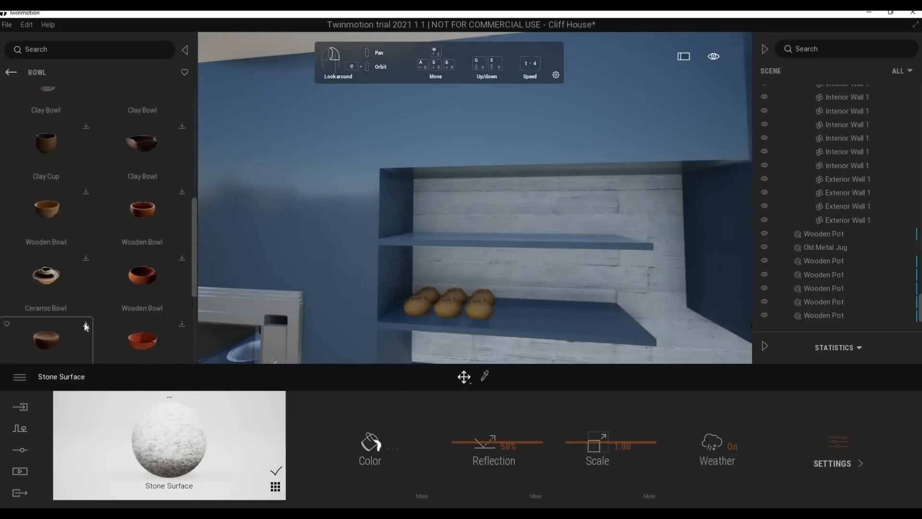
click(11, 73)
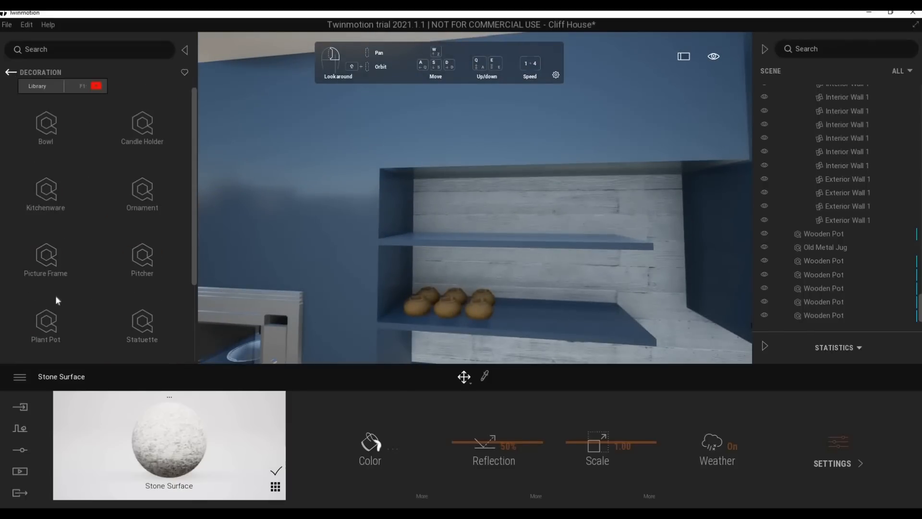
click(46, 321)
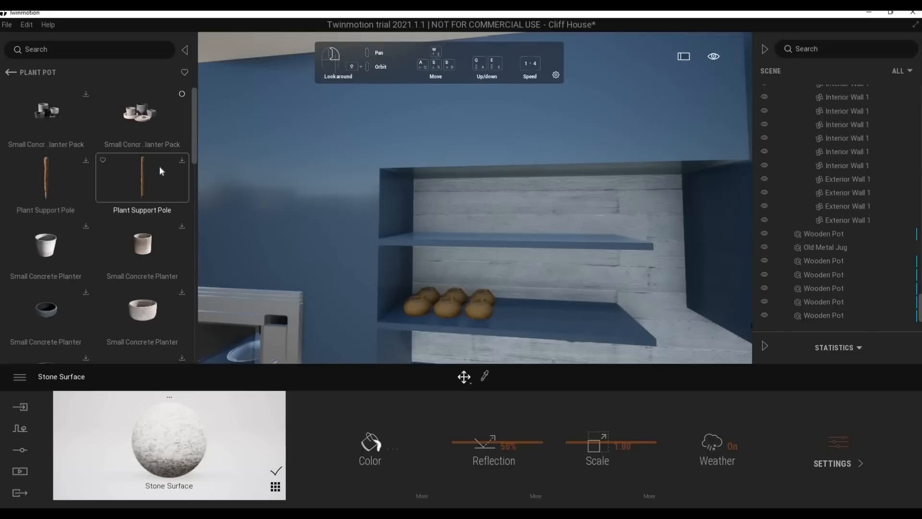
drag(145, 131, 552, 326)
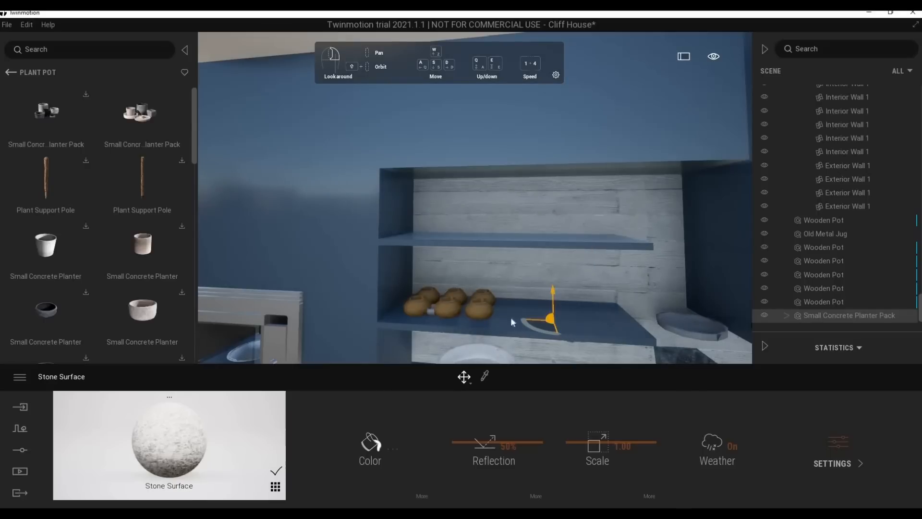
drag(511, 317, 483, 352)
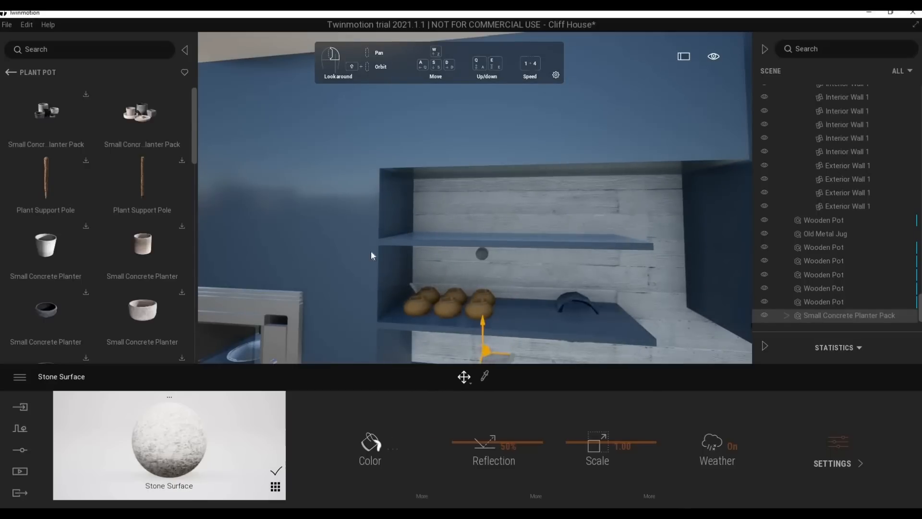
key(Delete)
Try the dark Small Concrete Planter Pack on the middle shelf beside the wooden pots, then delete it
drag(53, 112, 474, 270)
scroll(474, 270, down, 2)
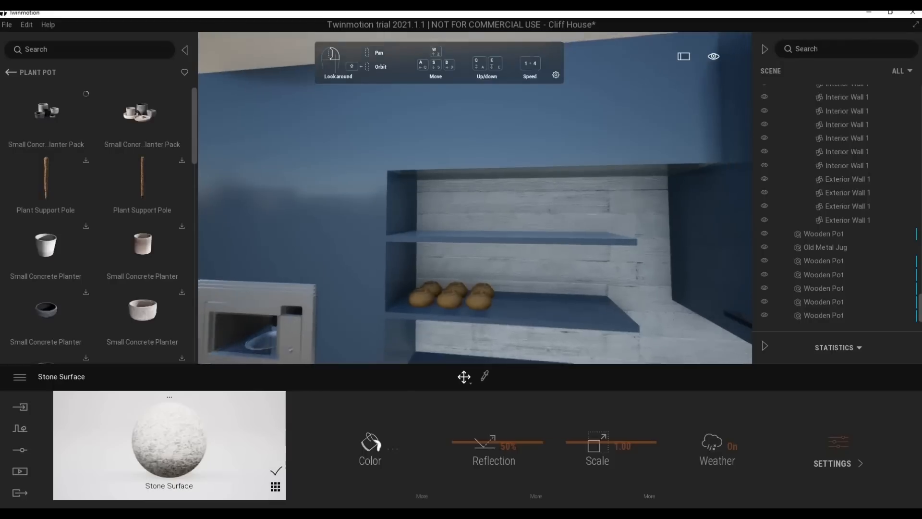
right_drag(262, 137, 331, 202)
drag(51, 118, 473, 240)
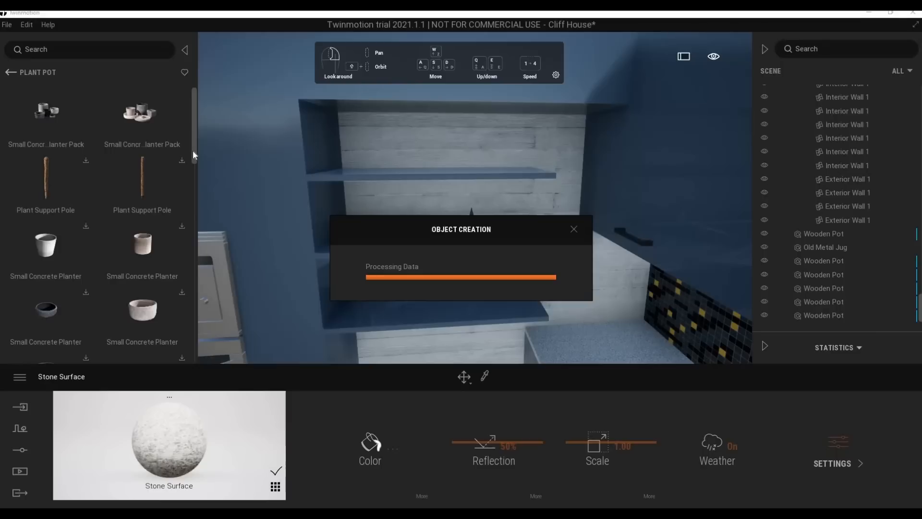
scroll(193, 150, down, 2)
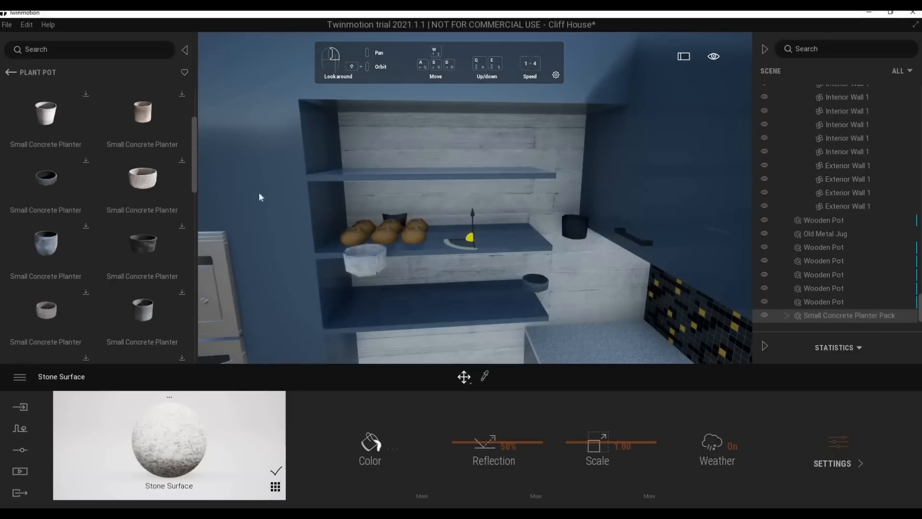
key(Delete)
Browse the remaining plant pots and the Tableware category for suitable shelf decorations
drag(194, 181, 188, 291)
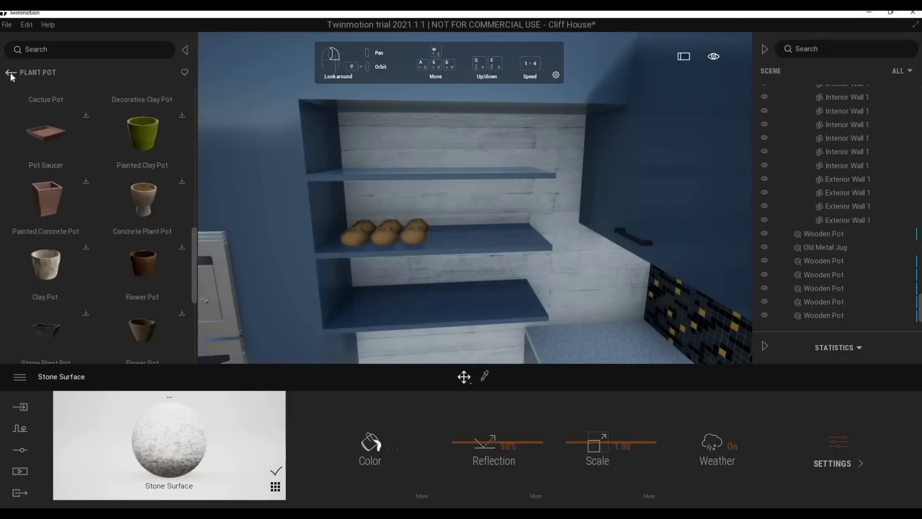
click(11, 74)
click(146, 126)
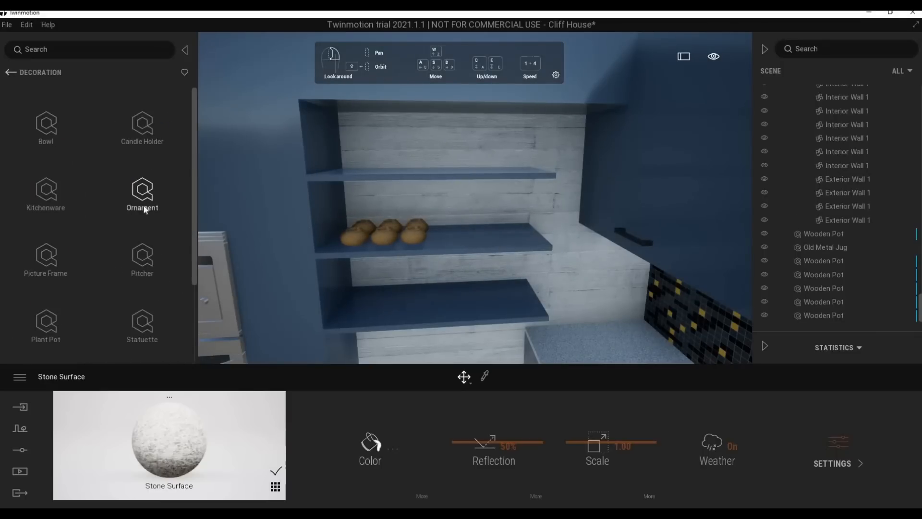
scroll(137, 278, down, 3)
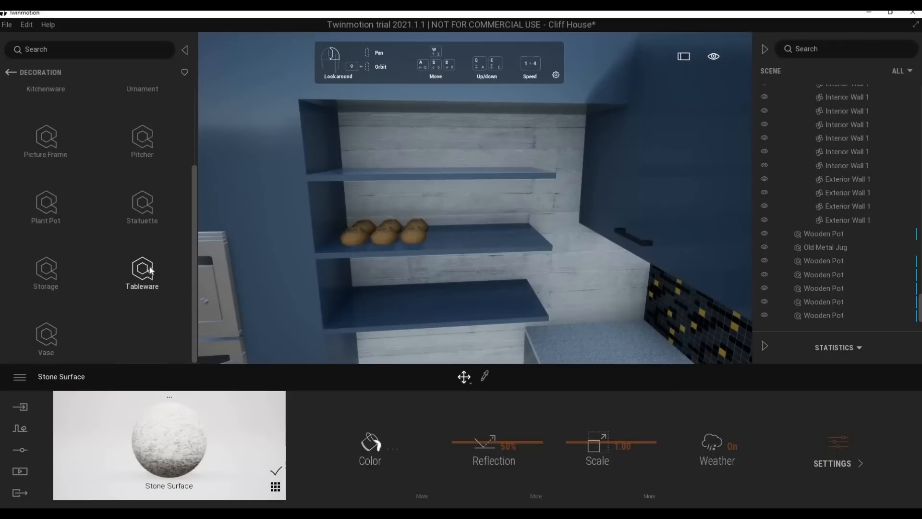
click(181, 273)
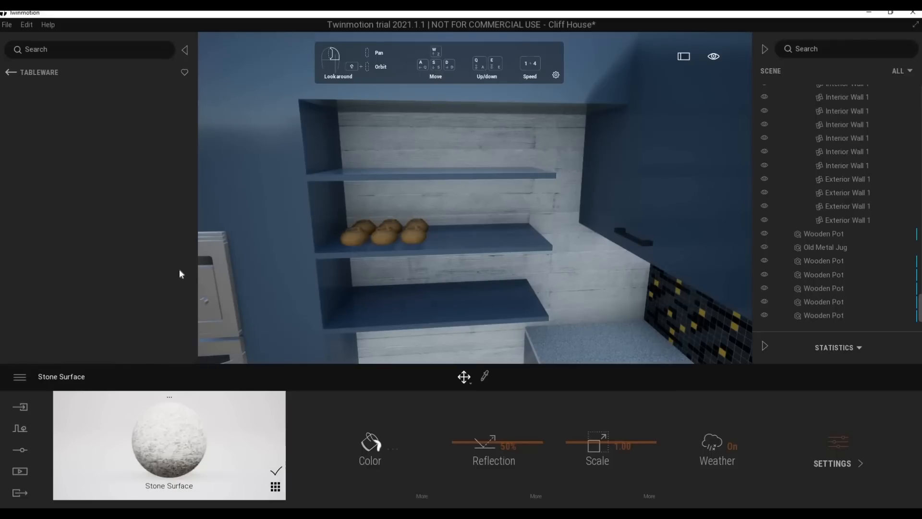
scroll(117, 248, down, 2)
scroll(117, 269, down, 4)
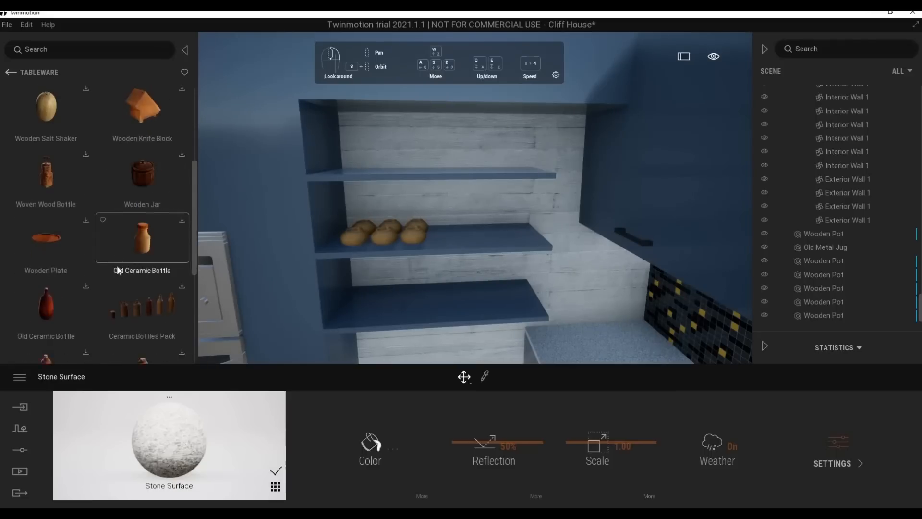
click(11, 72)
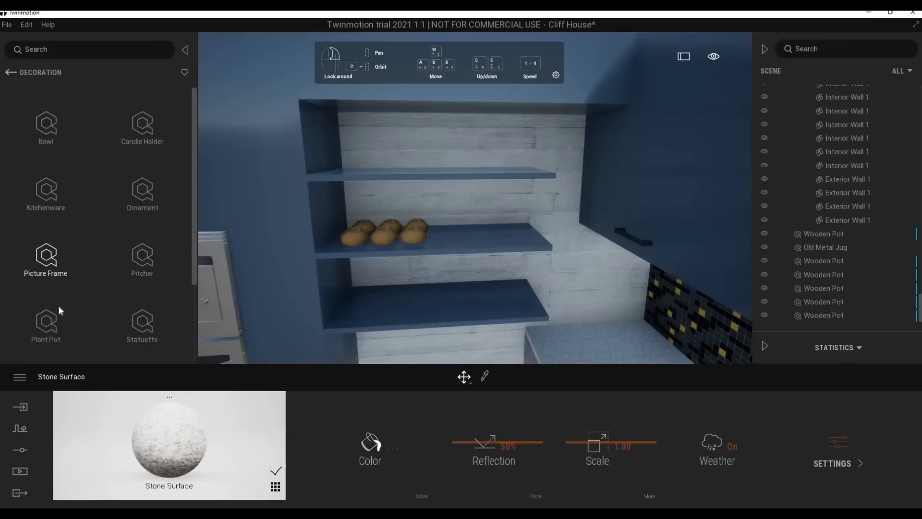
Open the Vase category and download the Wooden Vase and two of the Clay Vases
scroll(58, 306, down, 2)
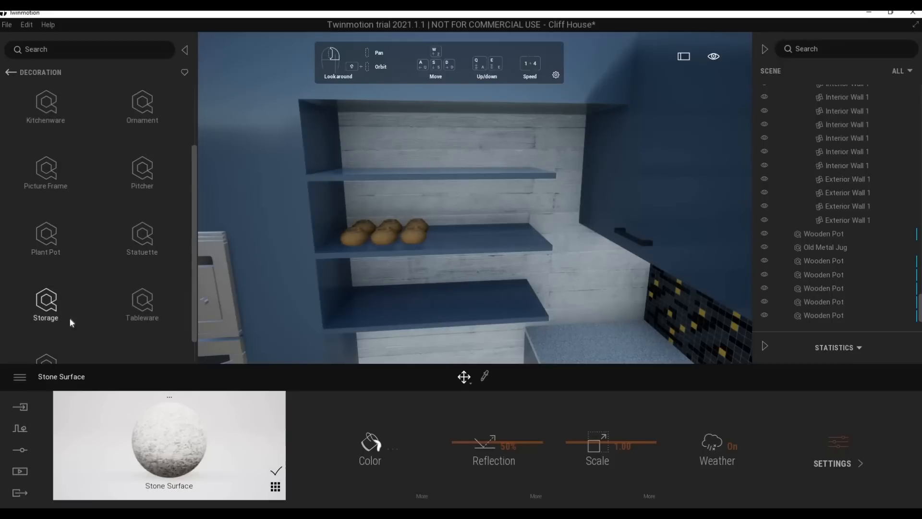
scroll(70, 318, down, 1)
click(45, 331)
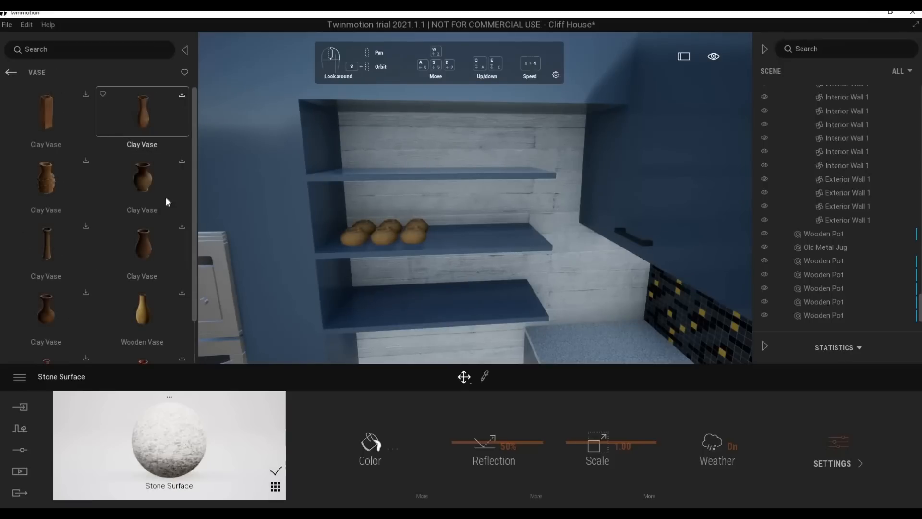
scroll(180, 251, down, 1)
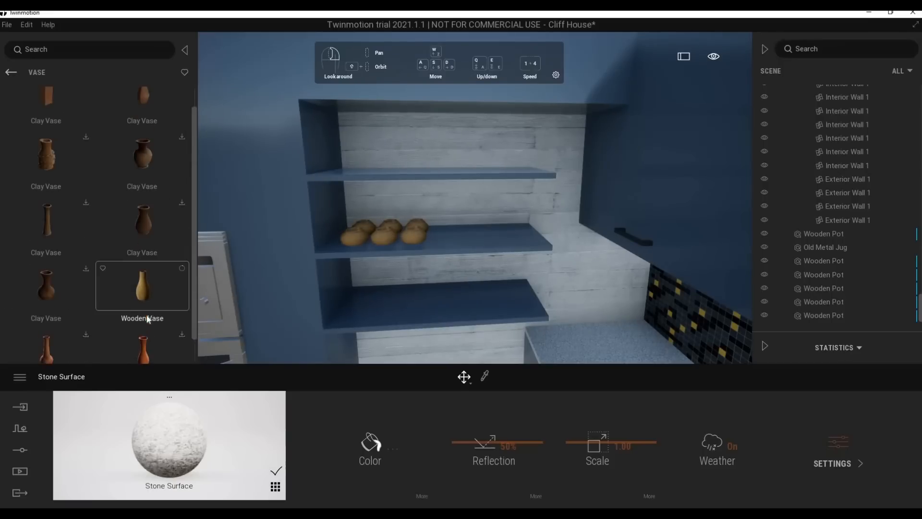
scroll(148, 319, down, 1)
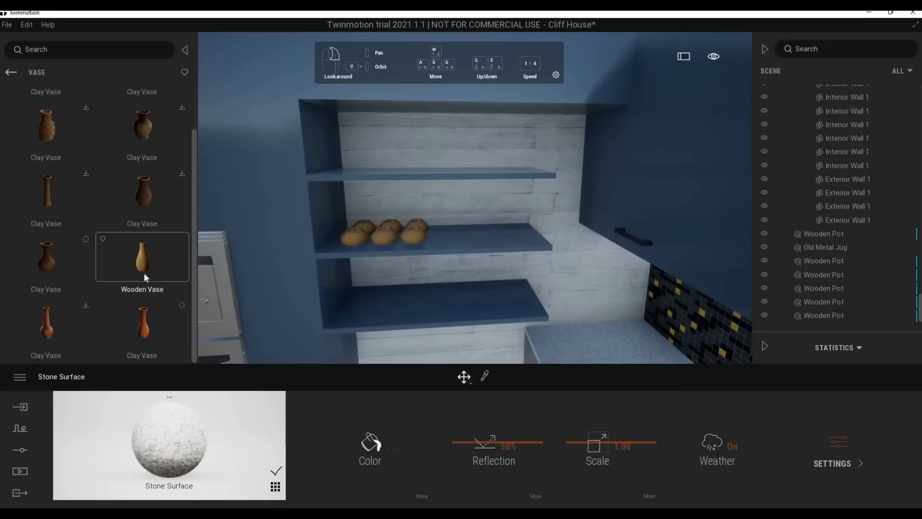
Place the Wooden Vase on the upper kitchen shelf and shift it towards the inner corner
drag(408, 227, 348, 170)
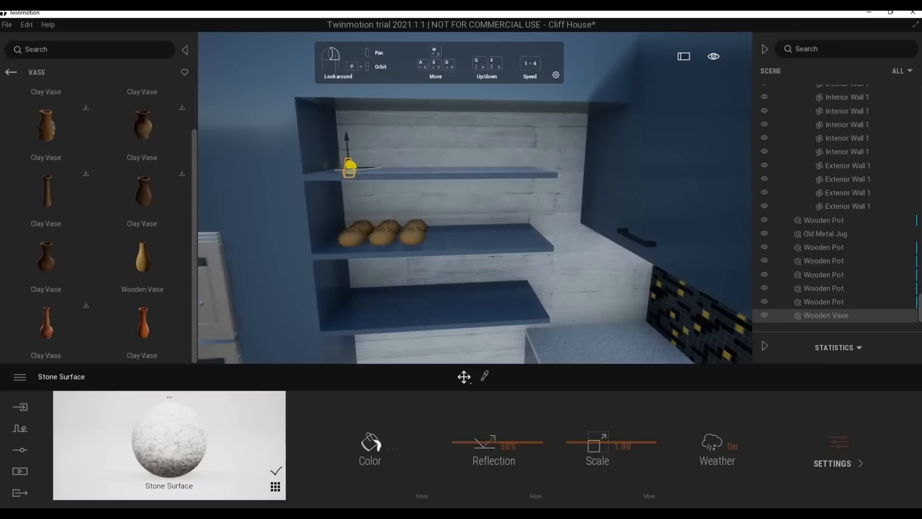
key(w)
middle_drag(302, 138, 319, 172)
mouse_move(320, 171)
mouse_down()
mouse_move(321, 160)
mouse_move(314, 172)
mouse_up()
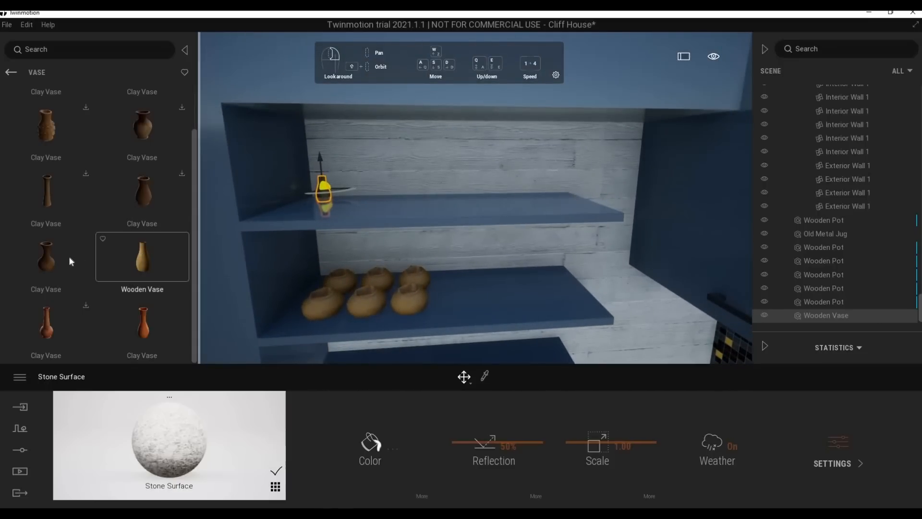
Place the round-bodied Clay Vase beside the wooden vase on the upper shelf, raise it and deselect it
drag(71, 261, 369, 215)
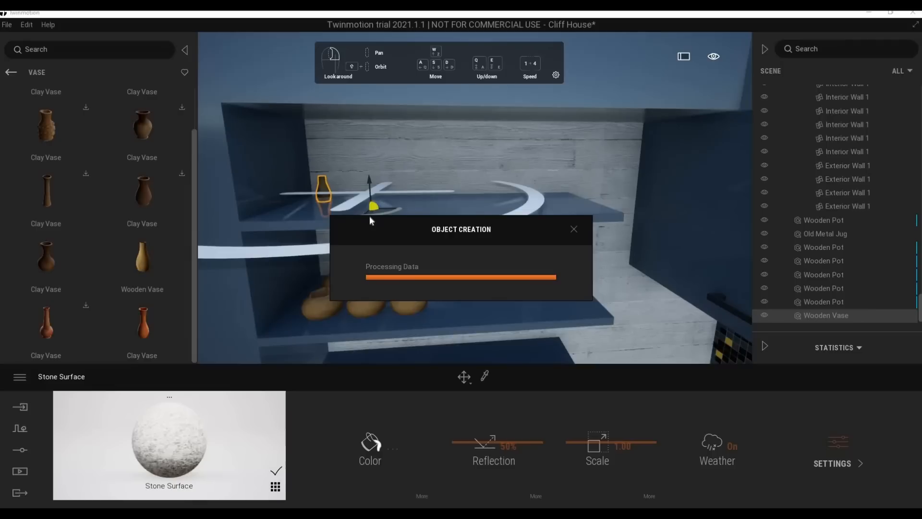
drag(370, 176, 372, 145)
key(Escape)
Raise the wooden vase slightly on the upper shelf and deselect it
click(323, 185)
drag(322, 162, 322, 159)
key(Escape)
Make two single instance copies of the wooden vase on the upper shelf, spacing the second one 0.07 m away
shift+middle_drag(313, 189, 315, 203)
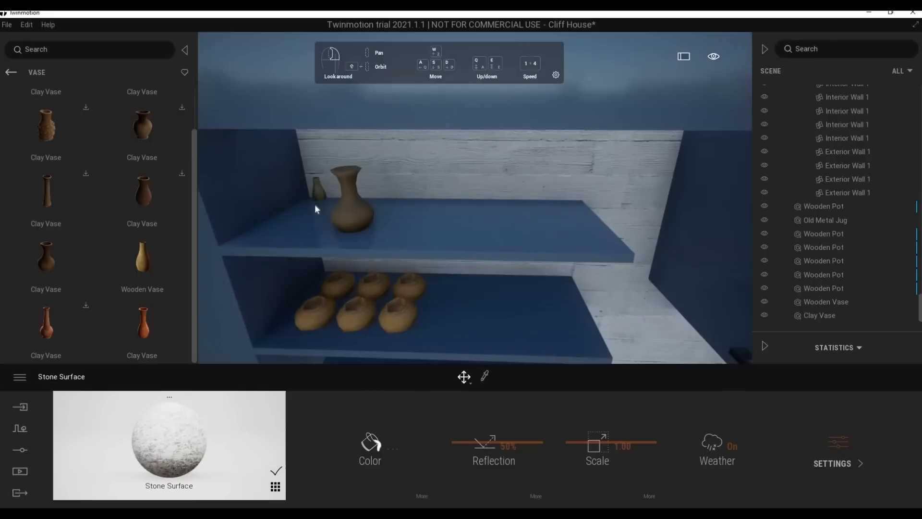
click(318, 196)
drag(321, 195, 266, 236)
key(Escape)
click(308, 201)
click(432, 323)
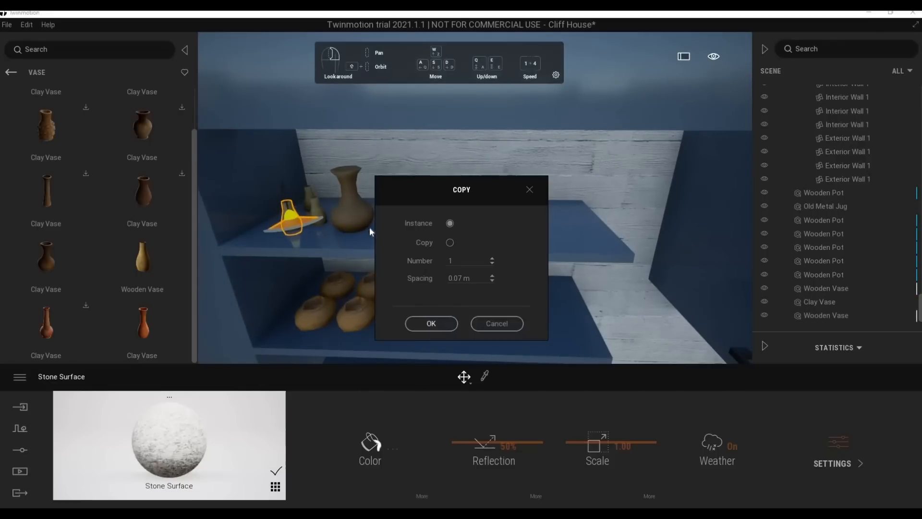
click(428, 323)
Make two single copies of the Clay Vase beside the original on the upper shelf and deselect
click(360, 212)
alt+drag(389, 202, 418, 247)
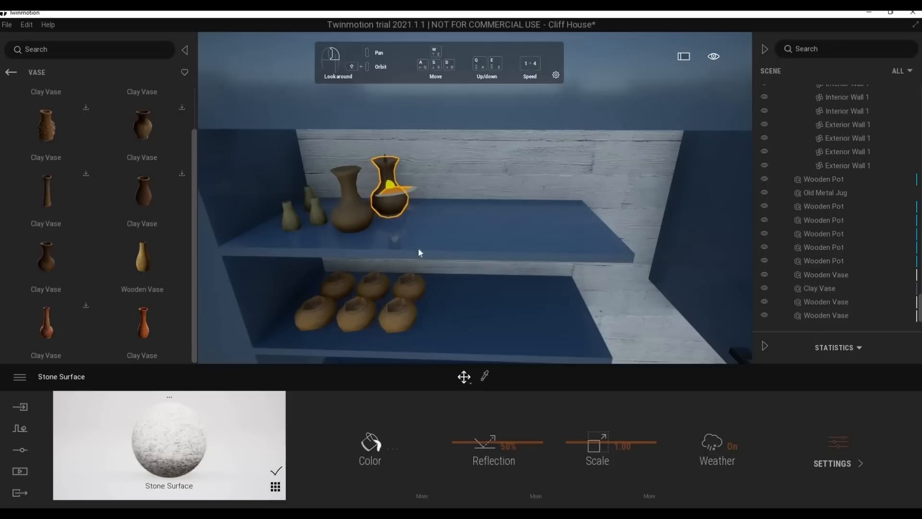
click(428, 323)
alt+drag(404, 202, 426, 218)
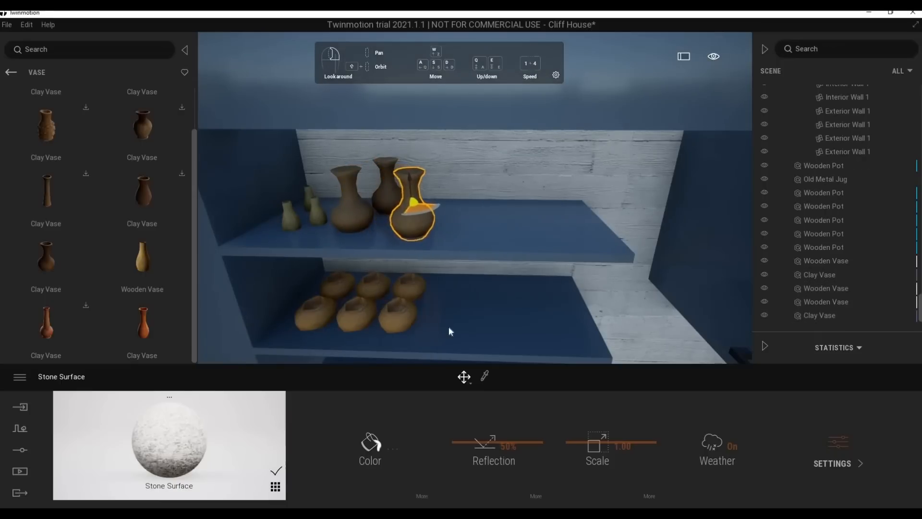
click(428, 323)
key(Escape)
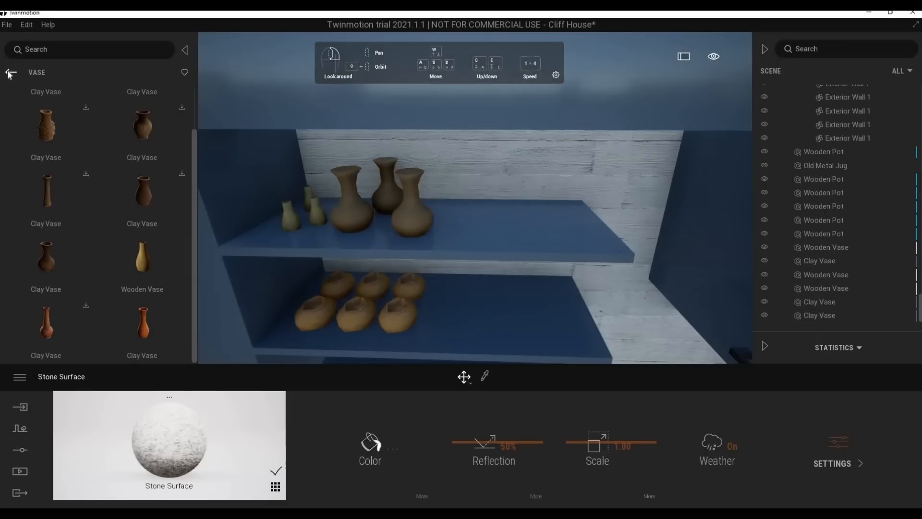
Open the kitchen Accessories category among the Home objects of the asset library
click(11, 72)
click(13, 74)
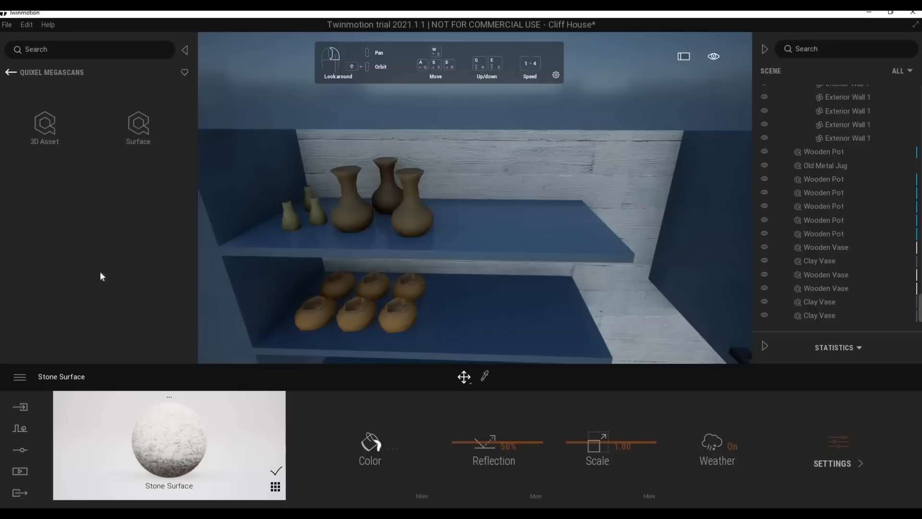
click(11, 73)
scroll(96, 279, down, 5)
click(59, 341)
click(8, 73)
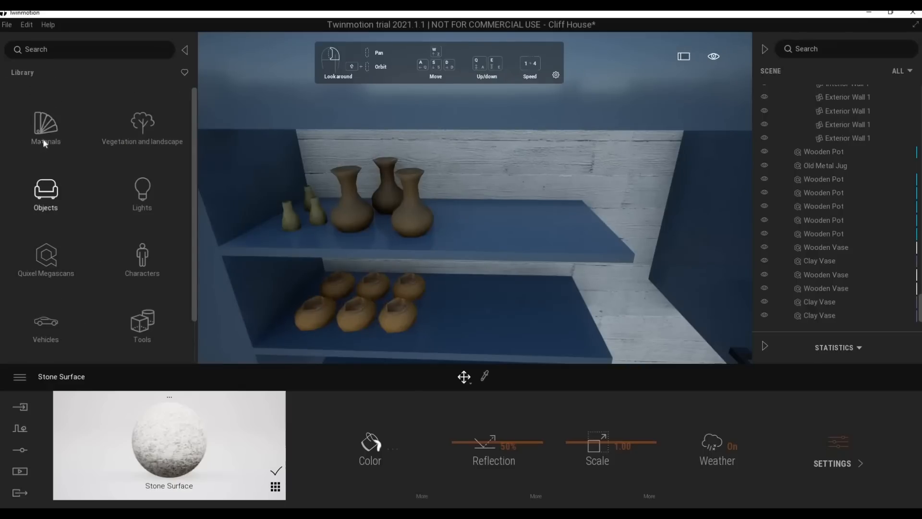
click(76, 186)
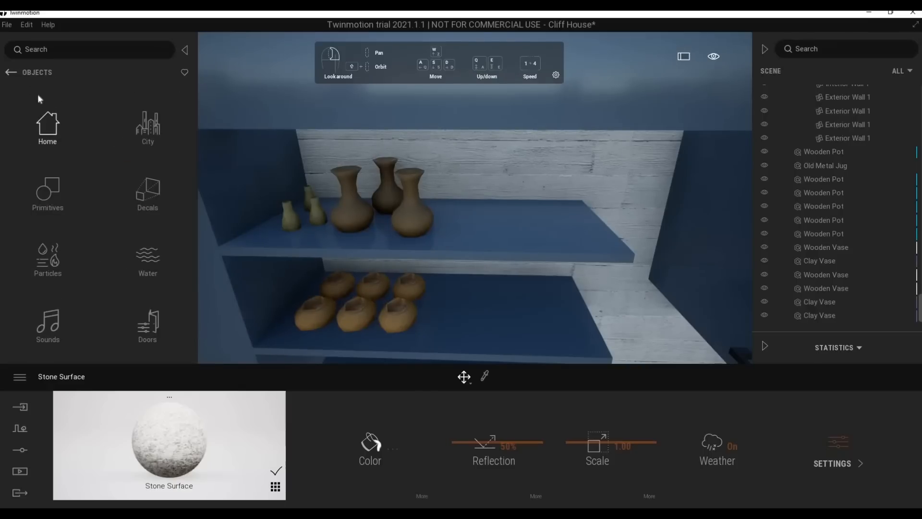
click(48, 126)
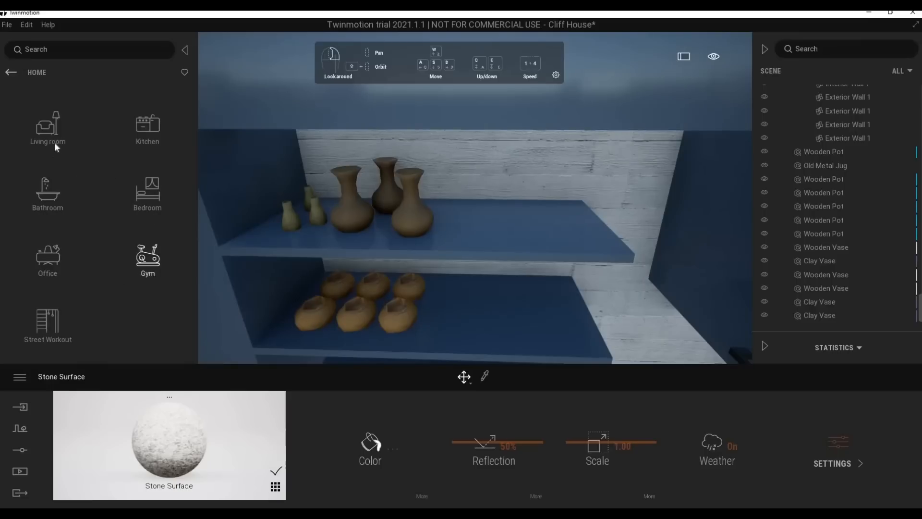
click(144, 129)
click(145, 126)
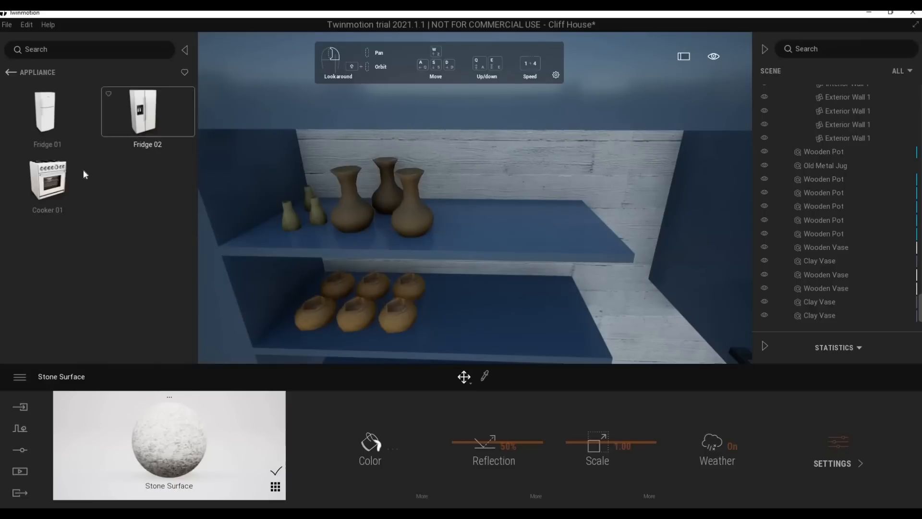
click(10, 72)
click(62, 137)
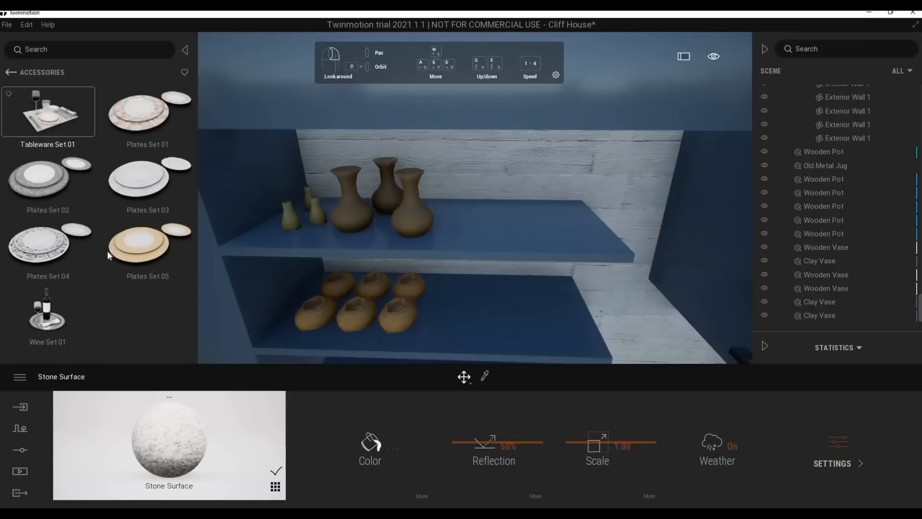
Place Plates Set 03 beside the clay vases on the upper shelf and lower its soup bowl onto the middle shelf
drag(128, 180, 546, 222)
middle_drag(493, 277, 494, 221)
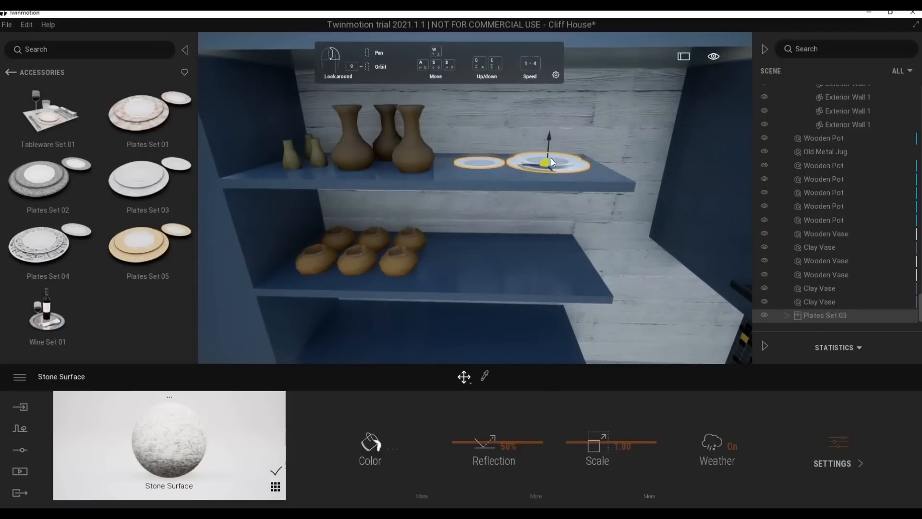
click(541, 165)
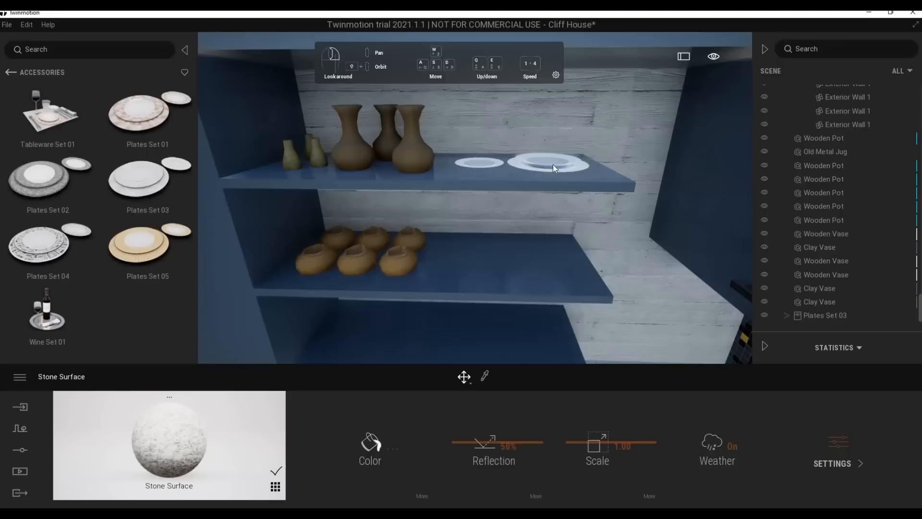
click(556, 165)
click(563, 165)
drag(550, 140, 545, 236)
Stack instance copies of the whole Plates Set 03 upward with a spacing of 0.01 m and deselect
click(541, 165)
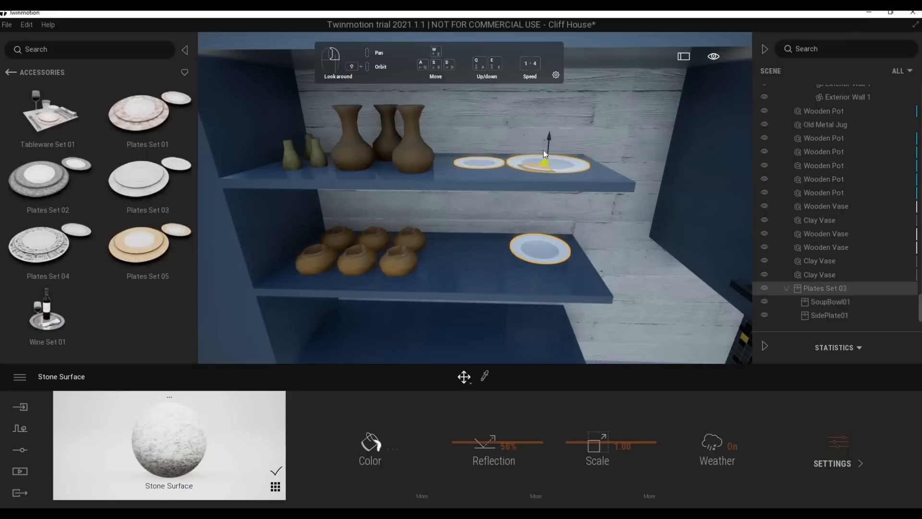
drag(551, 139, 551, 136)
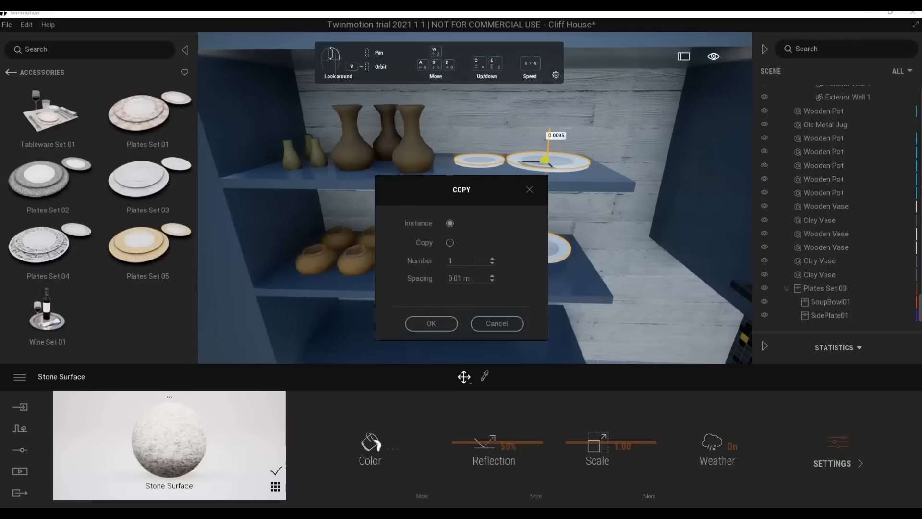
text(5)
click(437, 324)
key(Escape)
mouse_move(534, 290)
shift+middle_down()
mouse_move(528, 269)
mouse_move(576, 307)
mouse_move(557, 249)
mouse_move(536, 288)
shift+middle_up()
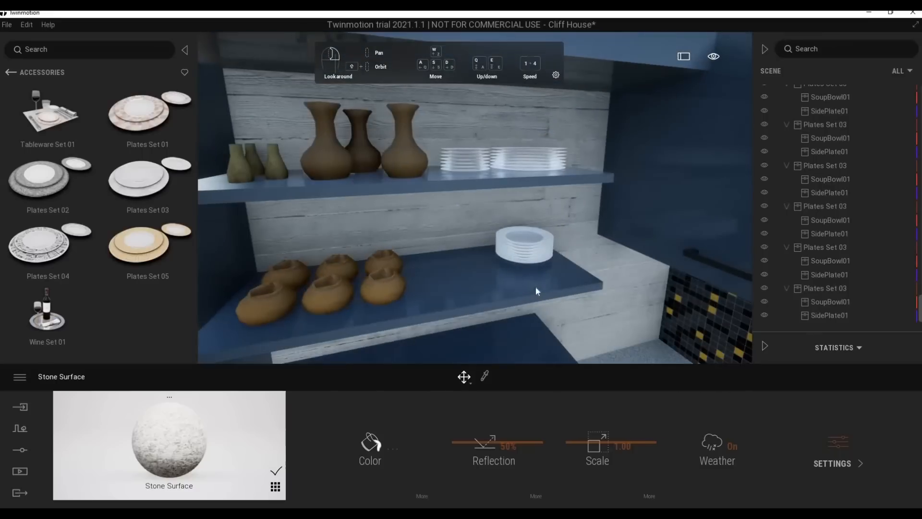
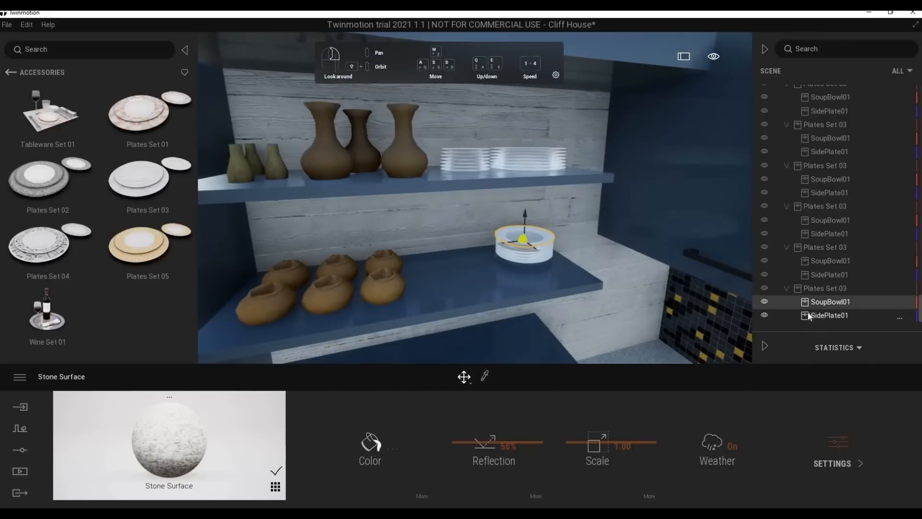
double_click(834, 288)
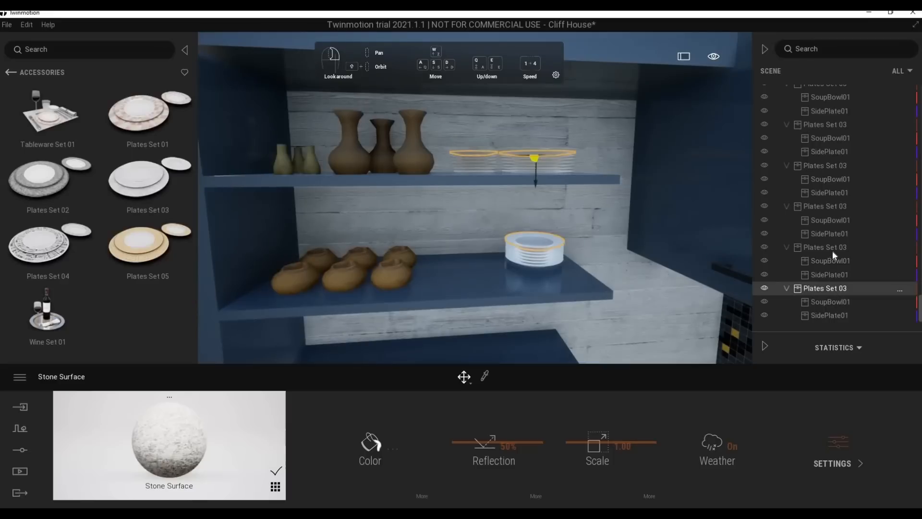
ctrl+click(822, 206)
ctrl+click(827, 166)
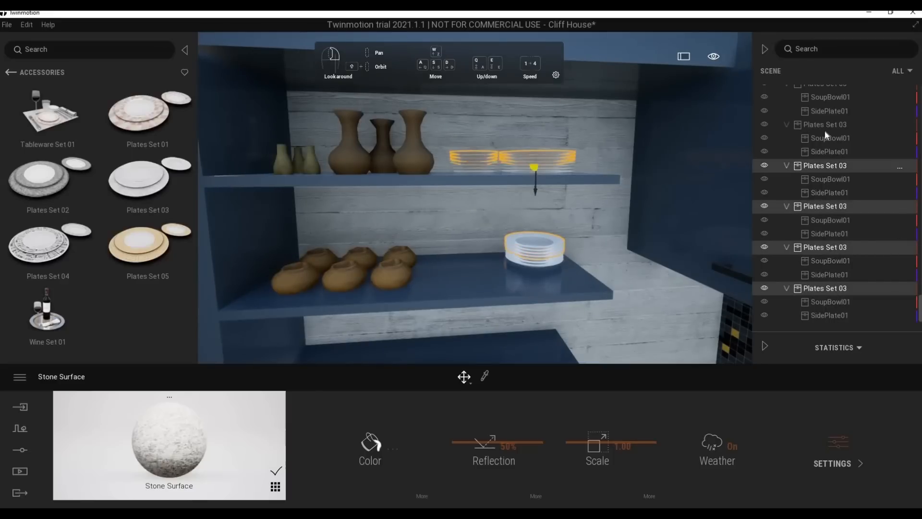
Select the soup bowls of all Plates Set 03 copies and duplicate the stack beside itself on the middle shelf
click(829, 305)
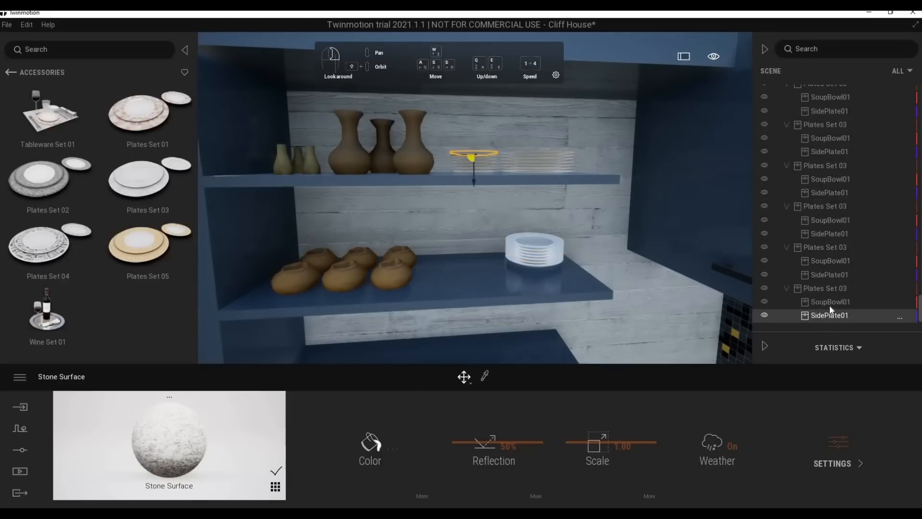
ctrl+click(831, 260)
ctrl+click(830, 220)
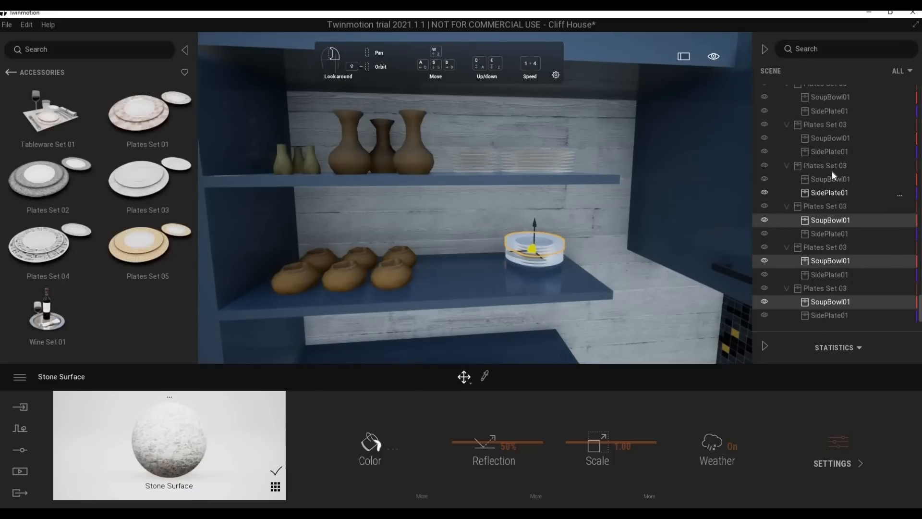
ctrl+click(831, 179)
ctrl+click(831, 138)
scroll(835, 176, up, 1)
scroll(835, 175, up, 2)
ctrl+click(834, 140)
scroll(833, 134, up, 2)
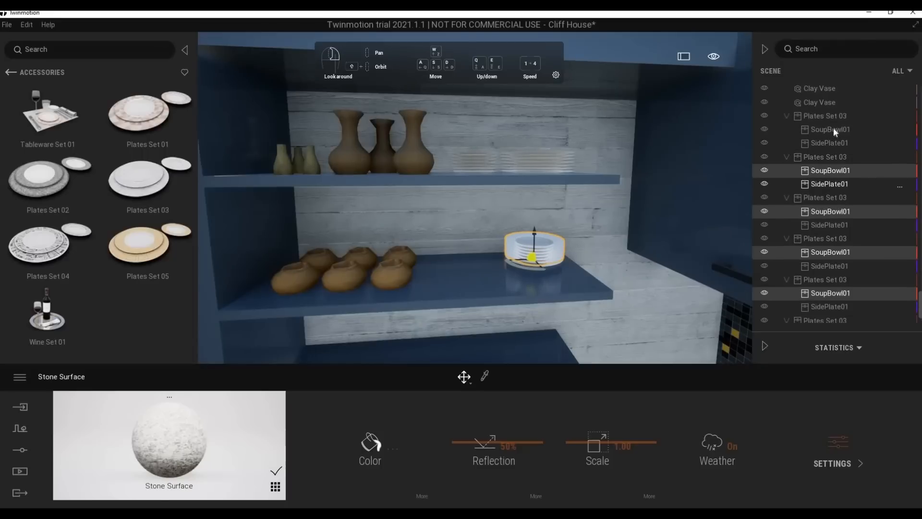
ctrl+click(834, 129)
scroll(829, 209, up, 3)
alt+drag(524, 266, 452, 280)
click(433, 324)
scroll(484, 297, down, 4)
key(Escape)
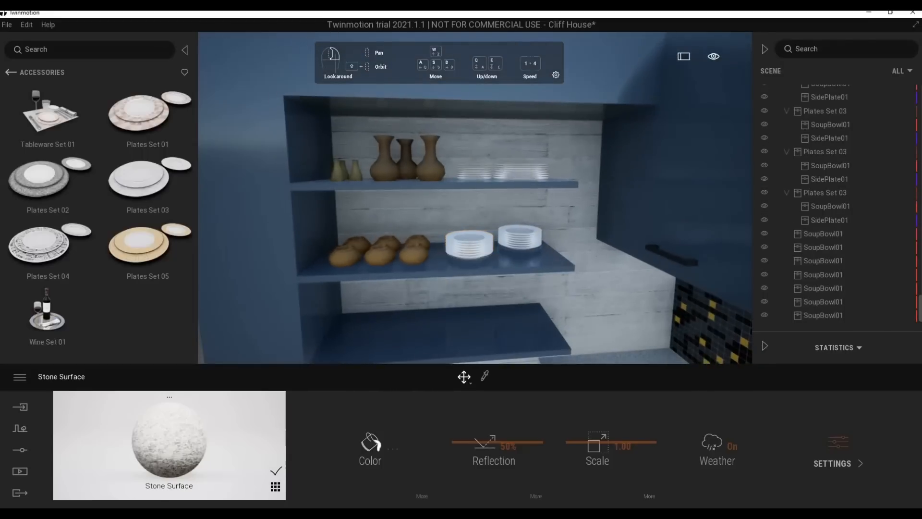
Try Wine Set 01 on the lower shelf and delete it
right_drag(483, 297, 451, 316)
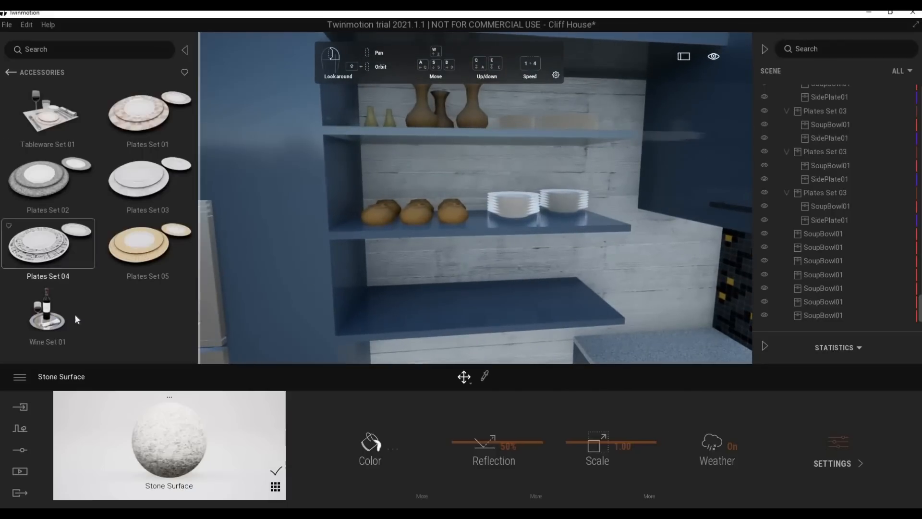
drag(75, 315, 467, 309)
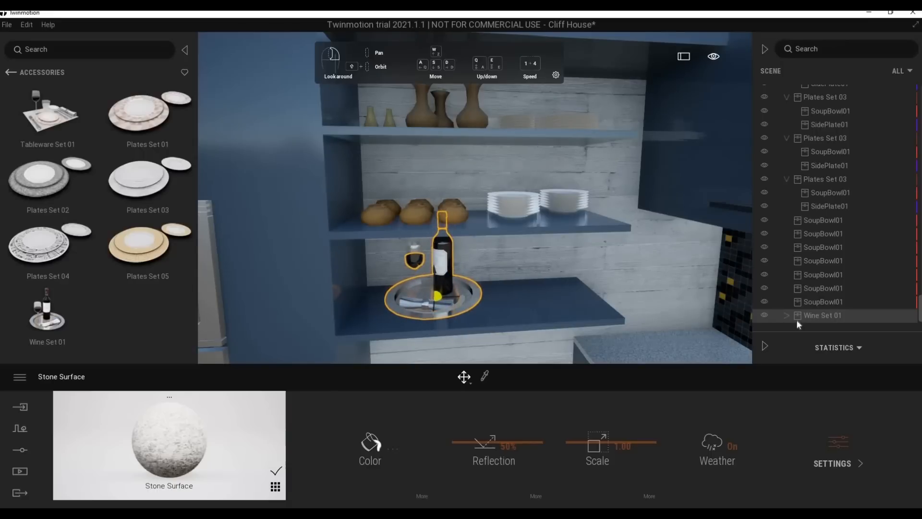
key(Delete)
Place Tableware Set 01 on the lower shelf and move its water glass towards the inner corner
drag(48, 116, 444, 327)
scroll(490, 326, up, 2)
right_drag(541, 324, 572, 289)
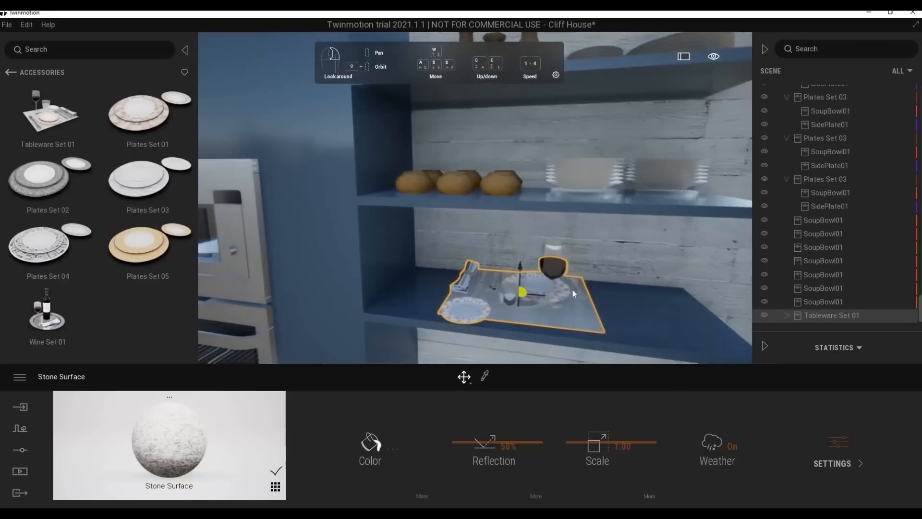
double_click(550, 270)
click(503, 284)
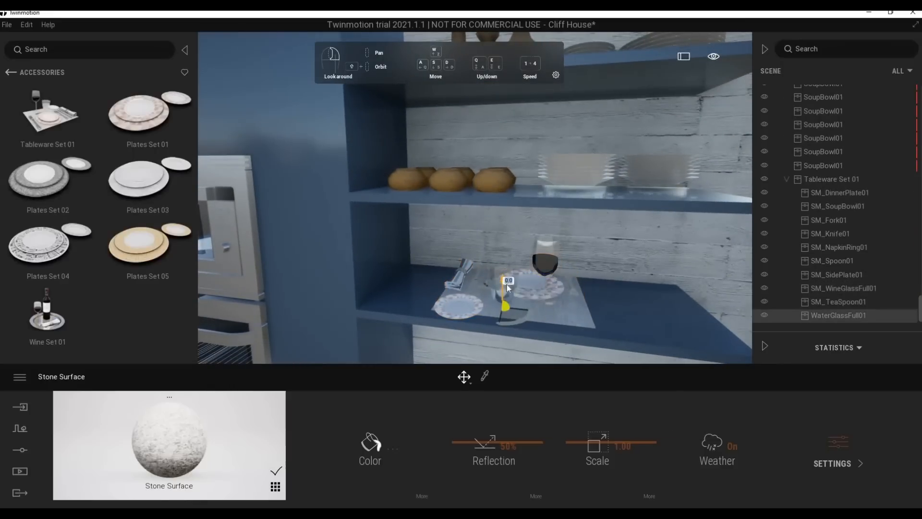
drag(513, 322, 410, 276)
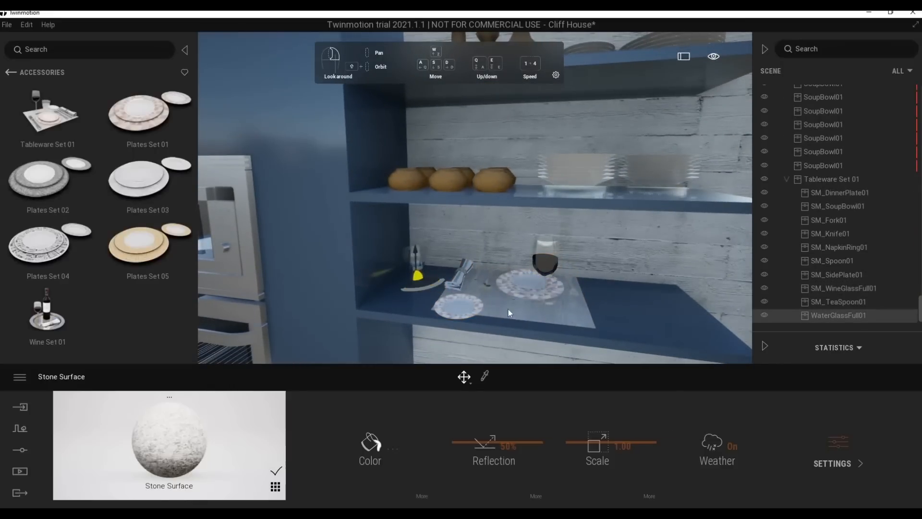
Try to select the water glass separately from the rest of Tableware Set 01
click(528, 309)
click(596, 303)
click(450, 286)
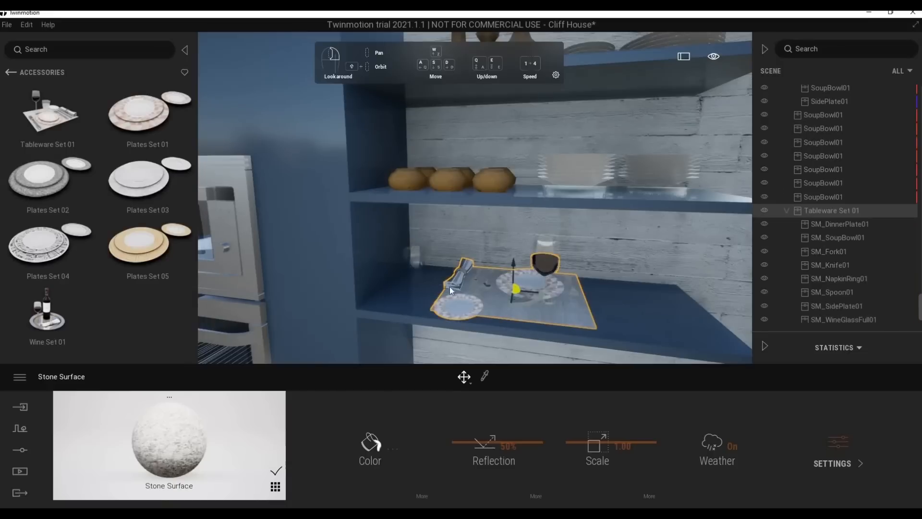
click(416, 263)
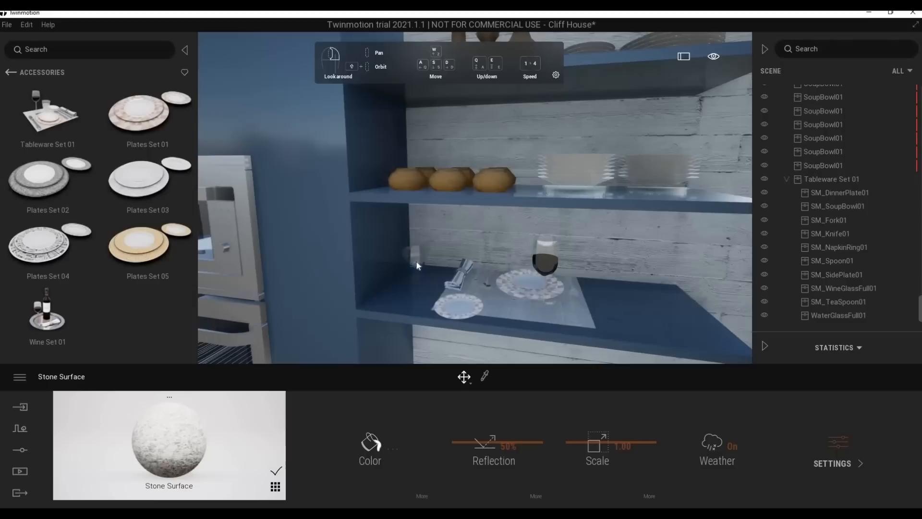
click(416, 263)
click(824, 317)
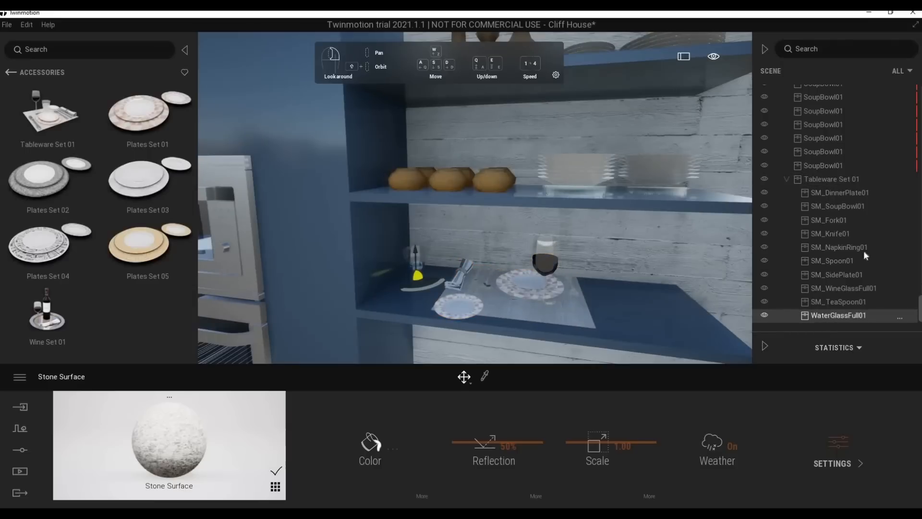
right_click(863, 251)
click(845, 336)
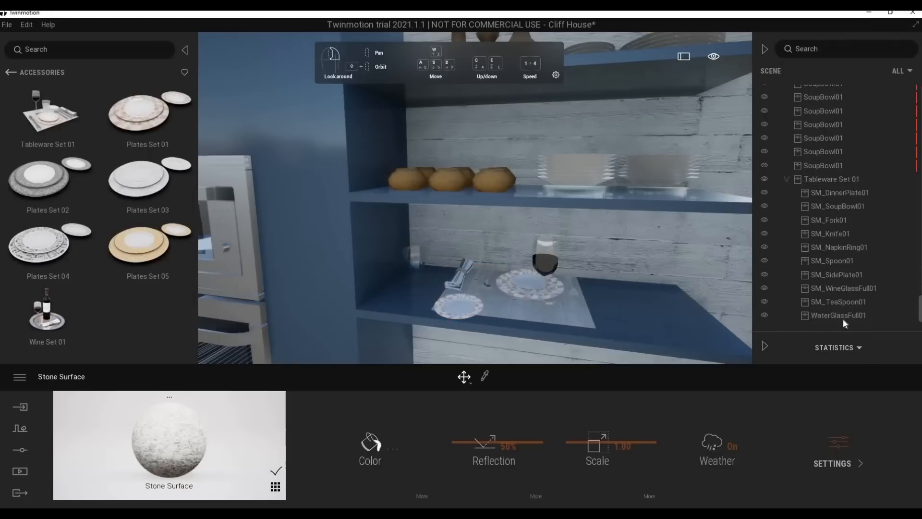
Delete Tableware Set 01 from the lower shelf
scroll(381, 313, up, 3)
scroll(424, 299, down, 3)
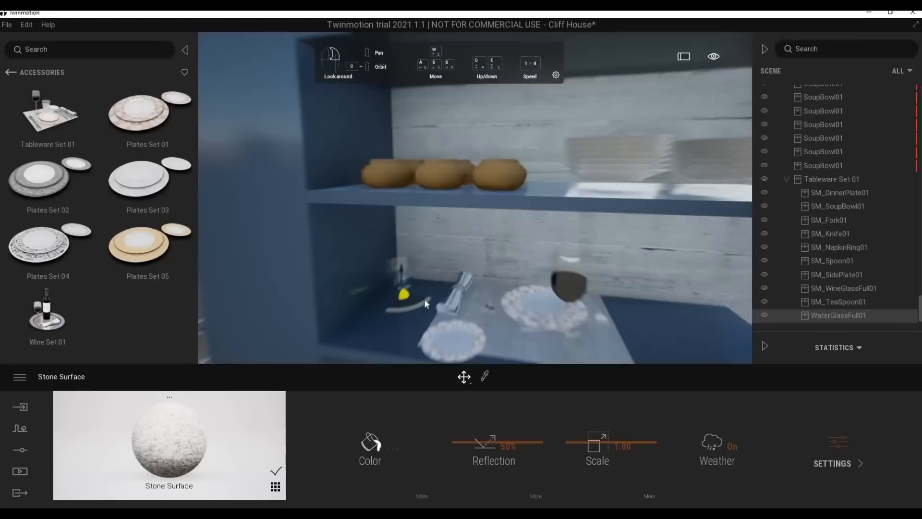
scroll(535, 322, up, 1)
click(535, 321)
key(Delete)
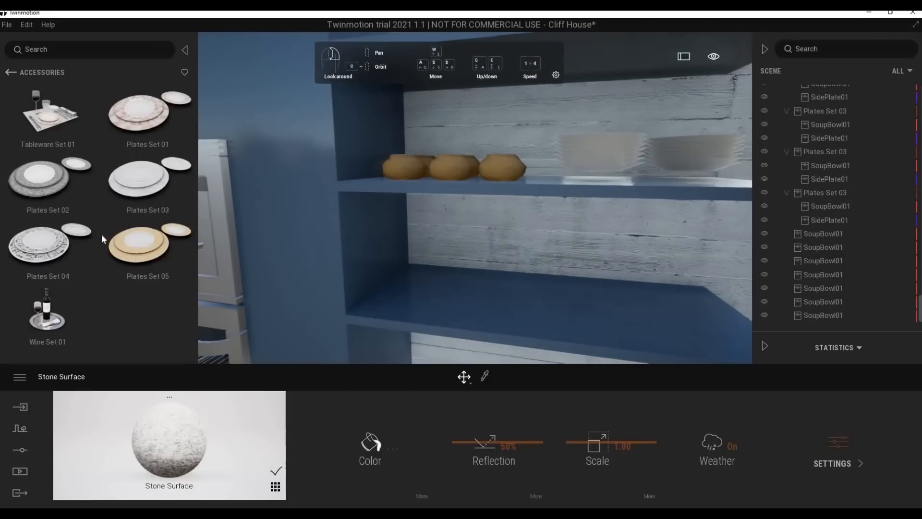
Try the Pure sink from the kitchen storage assets in front of the counter and delete it
click(11, 73)
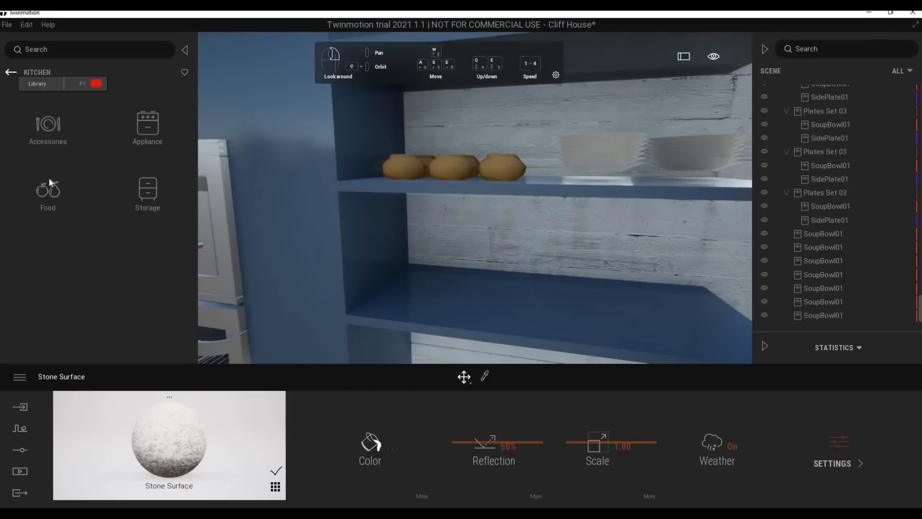
click(149, 193)
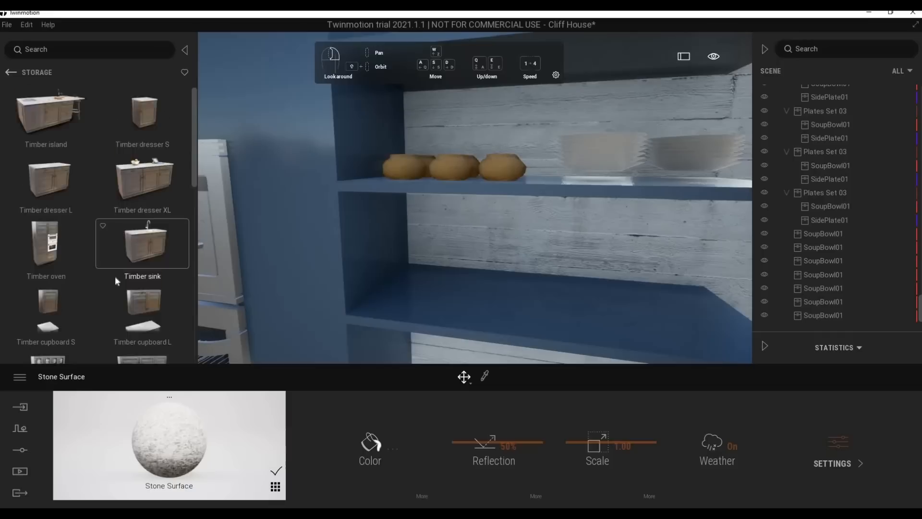
scroll(114, 276, down, 4)
scroll(76, 283, down, 4)
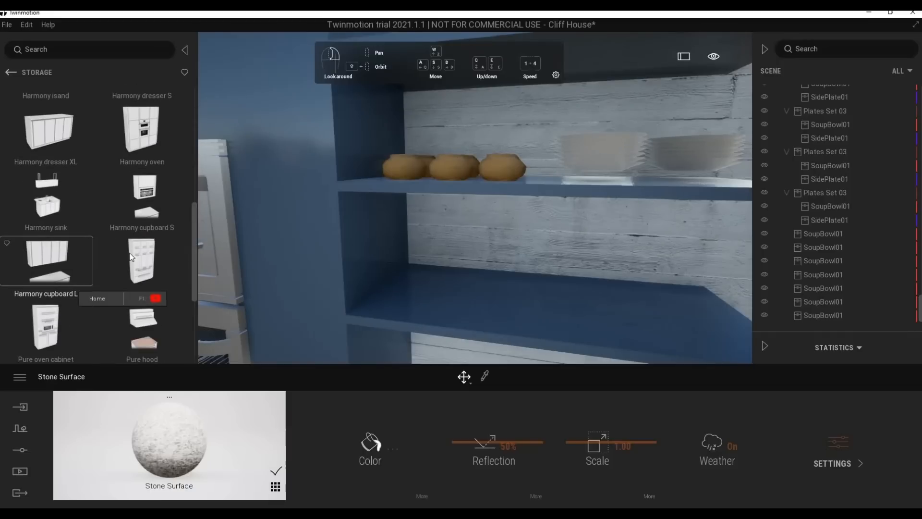
right_drag(255, 247, 289, 250)
scroll(60, 301, down, 3)
scroll(59, 300, down, 3)
drag(52, 269, 425, 312)
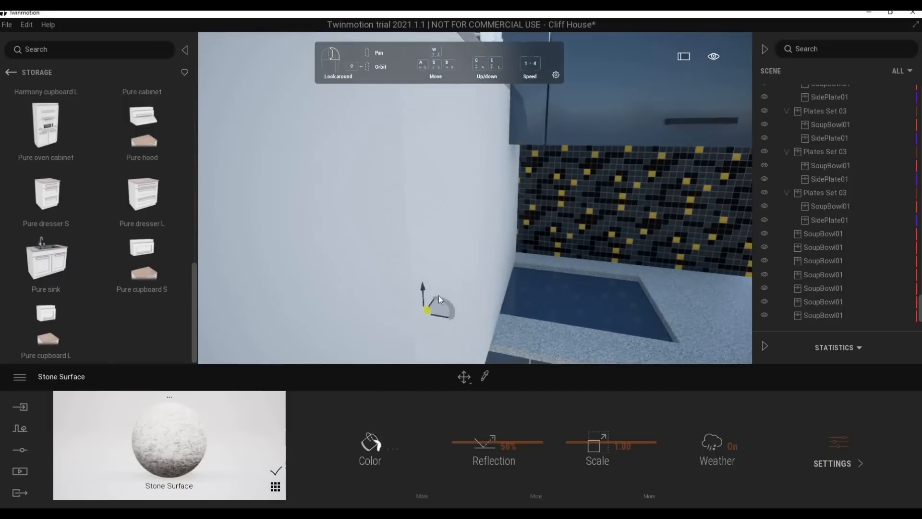
key(s)
drag(444, 240, 387, 291)
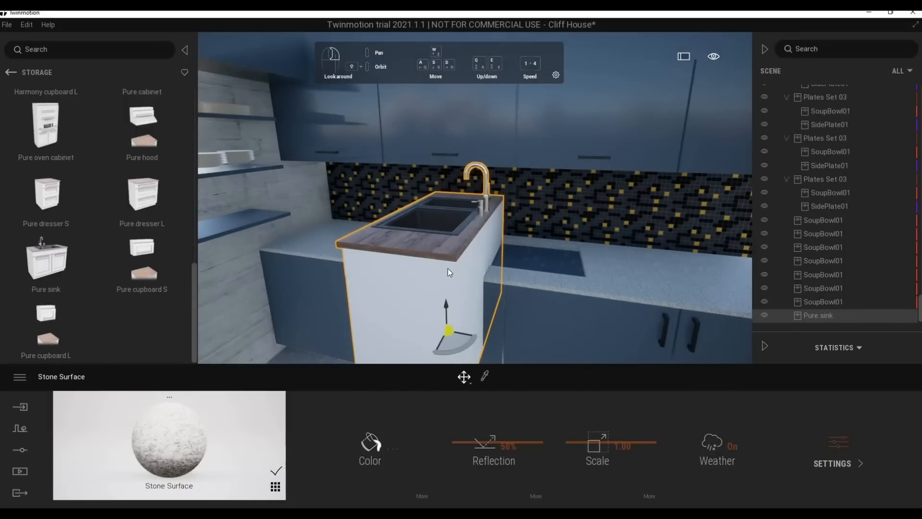
click(800, 315)
key(Delete)
Look through the kitchen Food and Storage assets for something to put on the lower shelf
right_drag(490, 277, 604, 222)
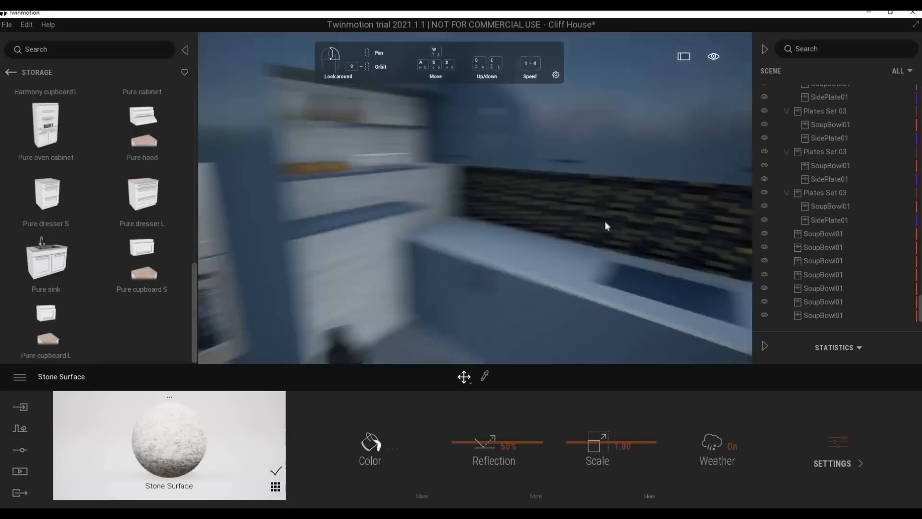
click(12, 73)
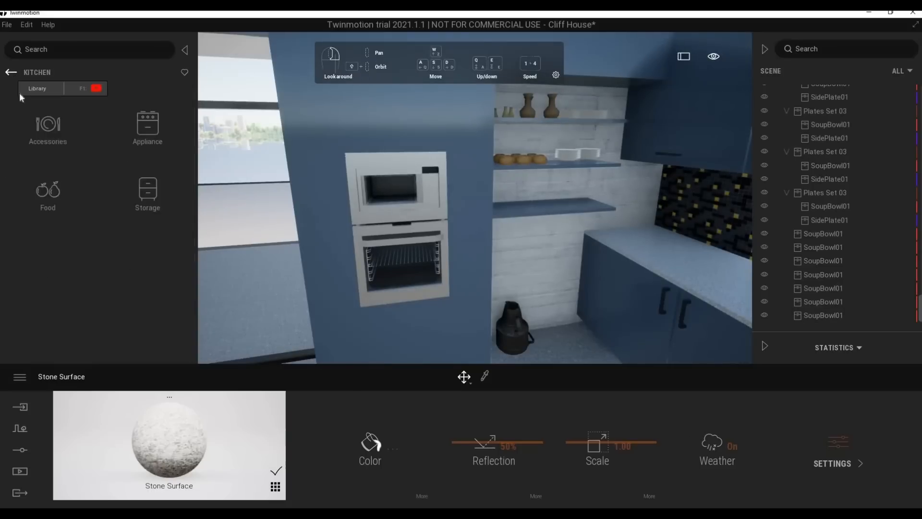
click(44, 190)
scroll(100, 235, down, 10)
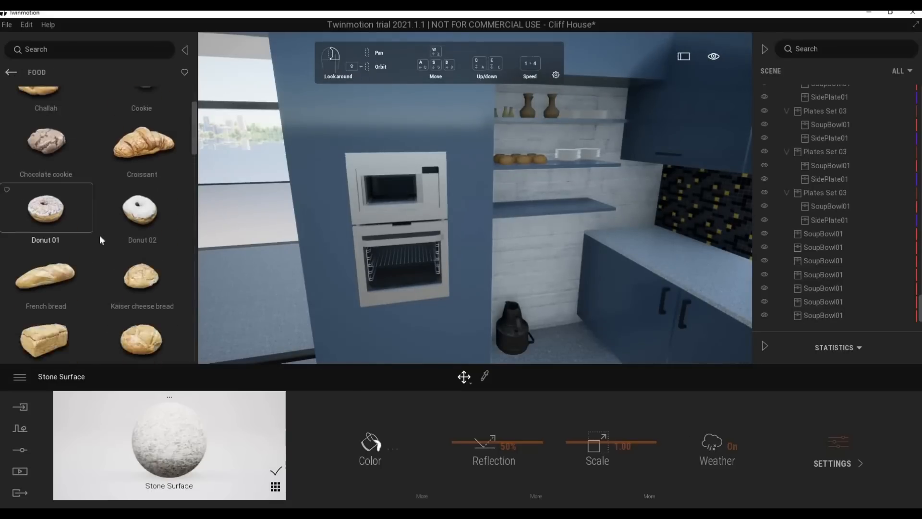
click(11, 73)
click(143, 185)
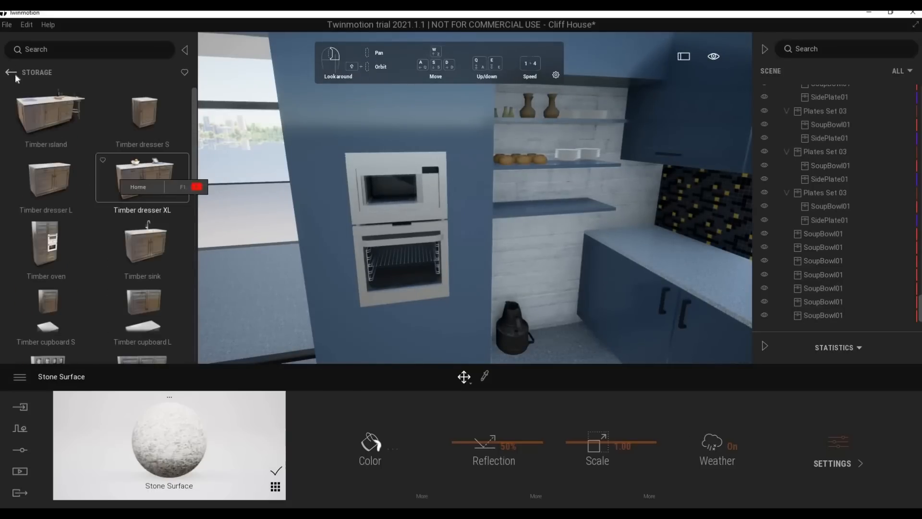
click(11, 73)
click(11, 72)
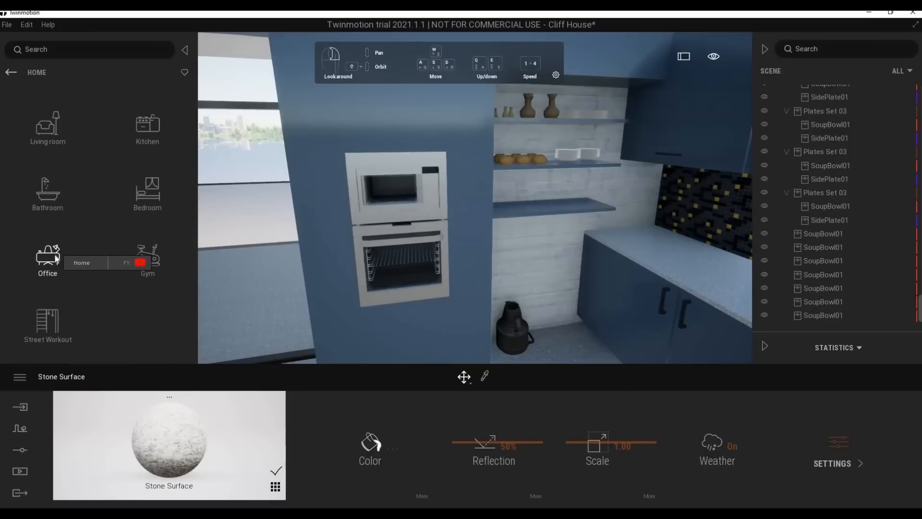
Place the Vases set from the living room decorations on the lower shelf near the oven cabinet
click(48, 144)
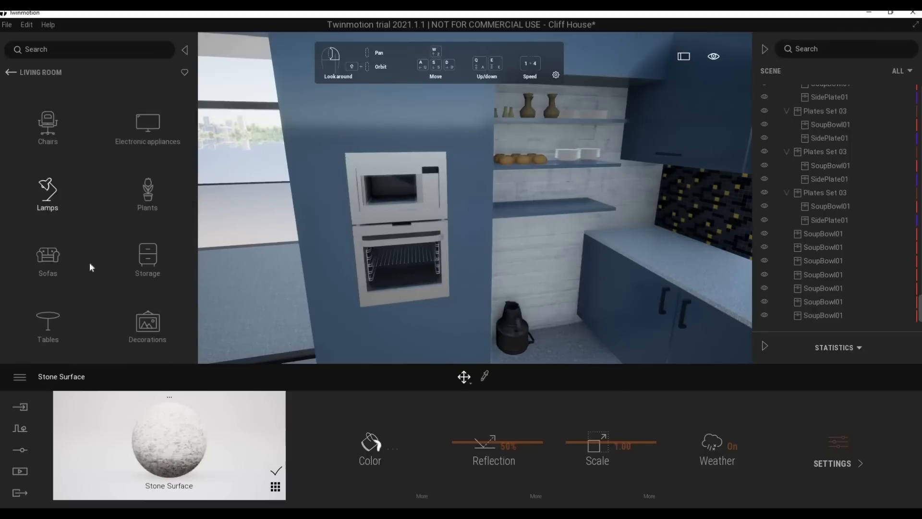
click(143, 323)
scroll(177, 140, down, 10)
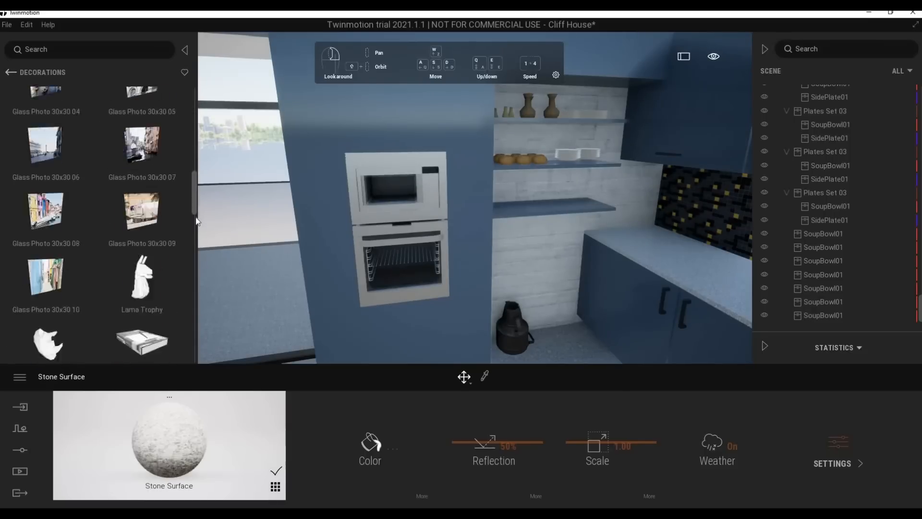
scroll(196, 221, down, 10)
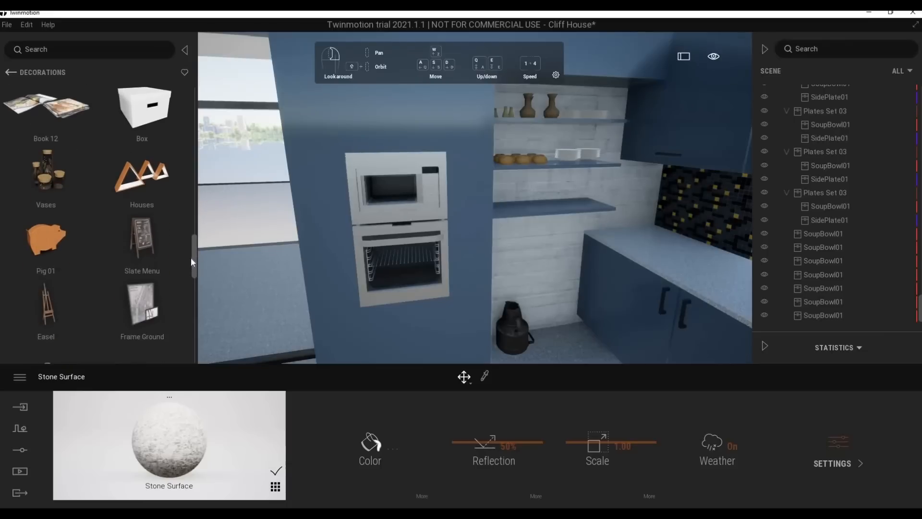
drag(191, 259, 191, 259)
drag(61, 158, 514, 206)
right_drag(547, 261, 575, 233)
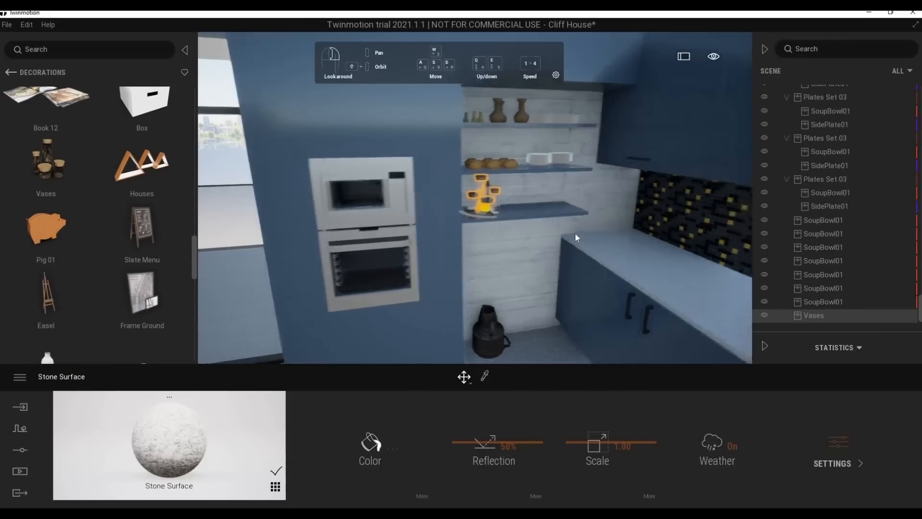
scroll(540, 212, up, 5)
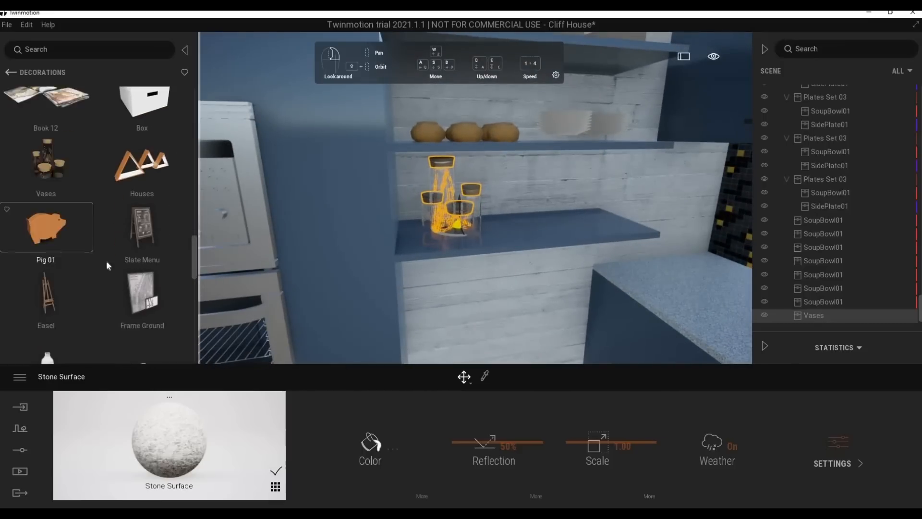
Place Orchid 05 from the living room plants on the lower shelf beside the vases
scroll(105, 260, down, 5)
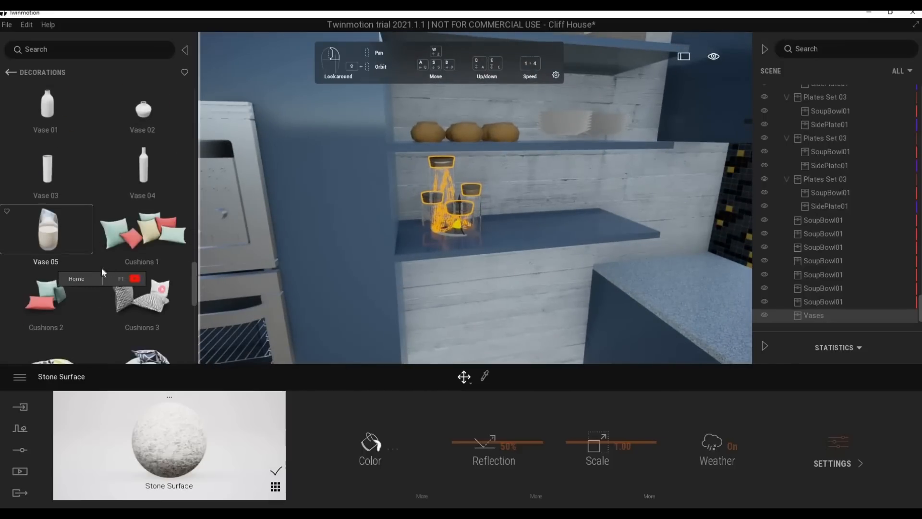
scroll(87, 269, down, 10)
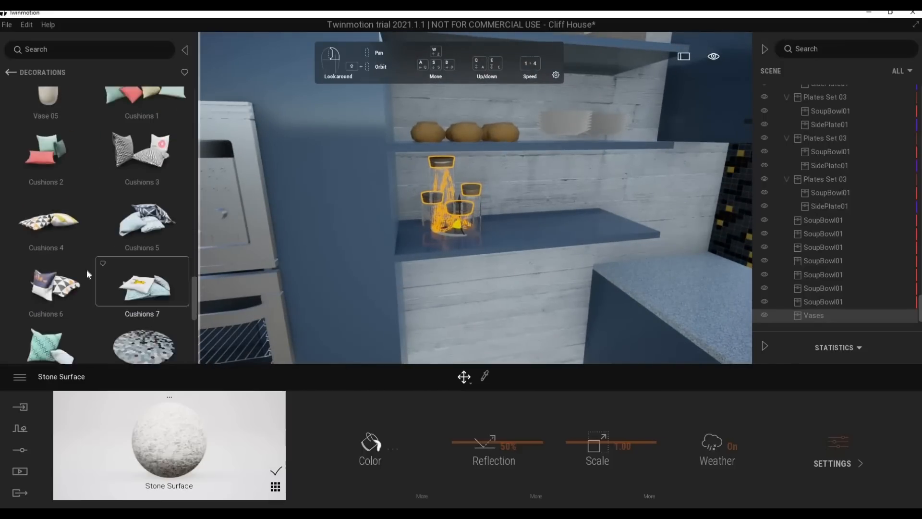
click(12, 73)
click(146, 168)
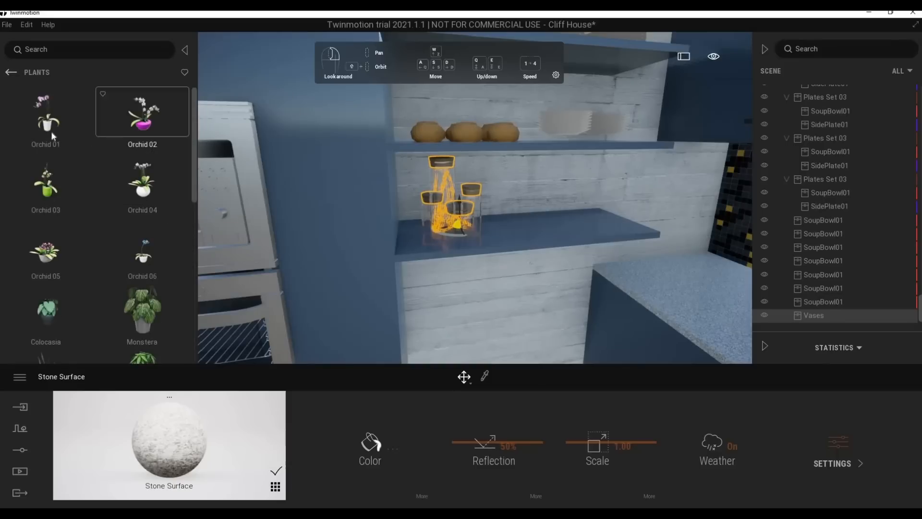
drag(51, 131, 557, 223)
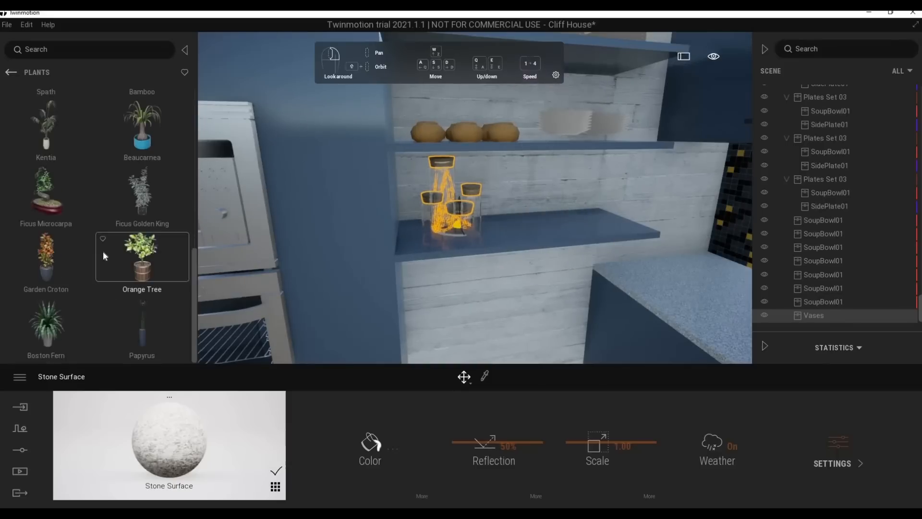
scroll(99, 256, up, 5)
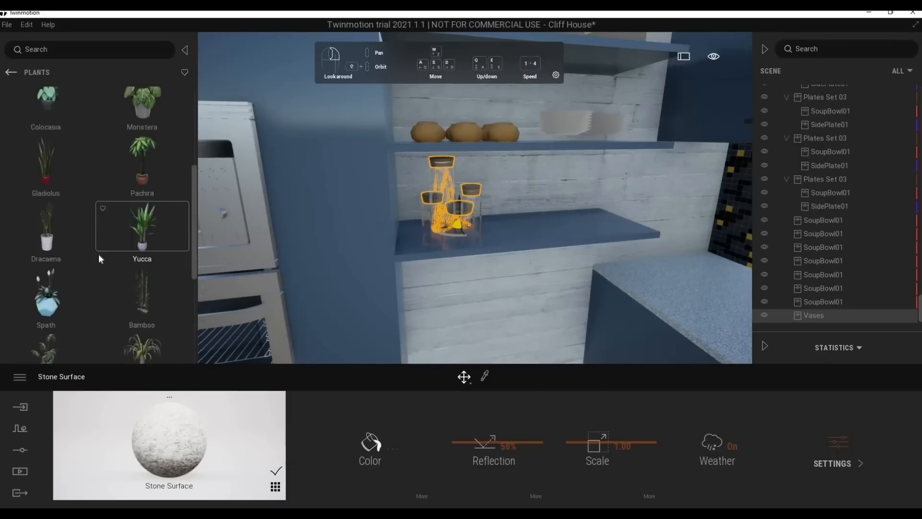
scroll(99, 253, up, 4)
drag(57, 238, 523, 229)
key(Tab)
key(Tab)
key(Escape)
Place the Progressive dining table set on the open floor between the kitchen and the window wall
scroll(525, 277, down, 5)
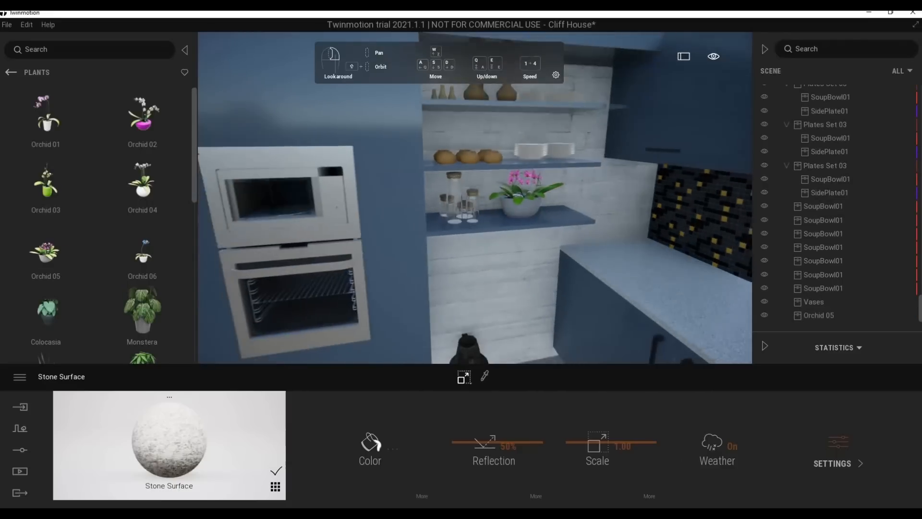
right_drag(525, 277, 541, 304)
scroll(540, 303, down, 5)
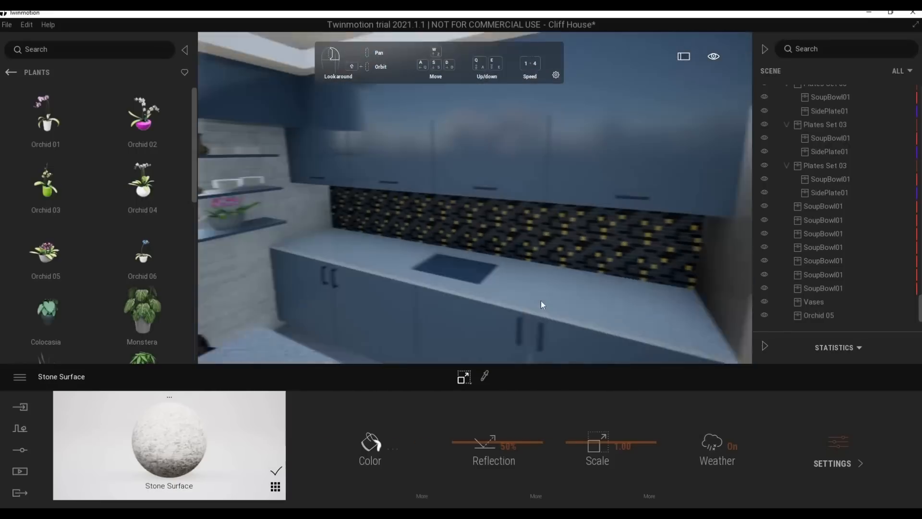
middle_drag(541, 303, 542, 279)
click(16, 72)
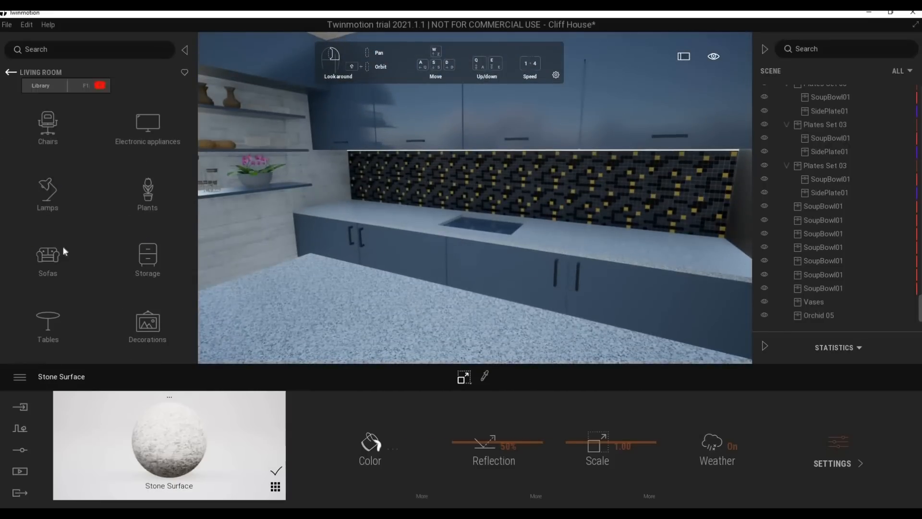
click(48, 315)
scroll(298, 240, down, 3)
right_drag(298, 240, 393, 240)
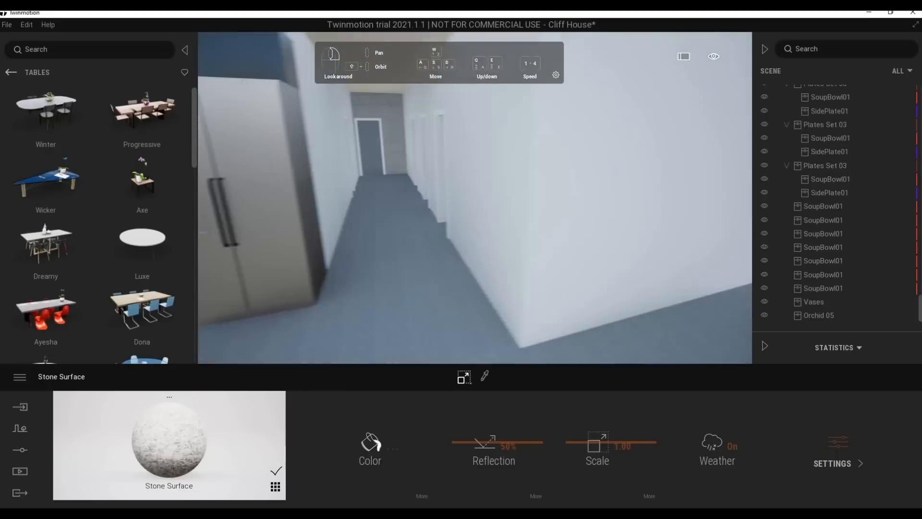
scroll(298, 240, down, 5)
scroll(120, 268, down, 1)
scroll(120, 267, up, 1)
drag(133, 155, 459, 304)
Rotate the Progressive dining table set slightly about its vertical axis
key(Tab)
key(Tab)
drag(501, 326, 506, 326)
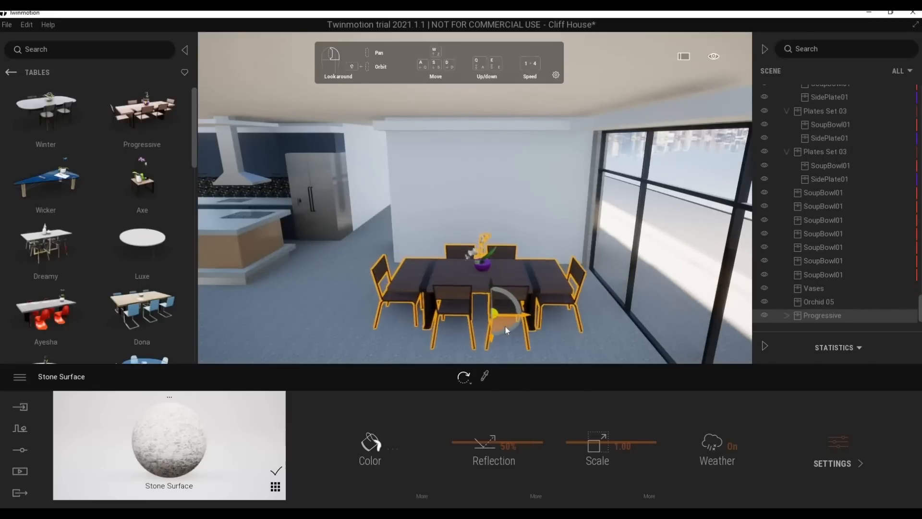
Examine the remaining table assets in the living room collection
scroll(101, 287, down, 5)
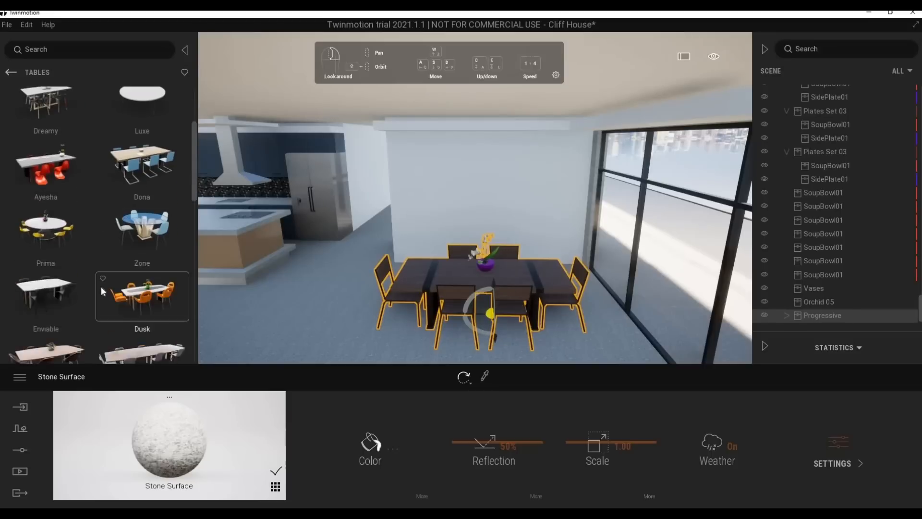
shift+middle_drag(379, 326, 411, 309)
drag(48, 345, 103, 286)
scroll(102, 287, down, 8)
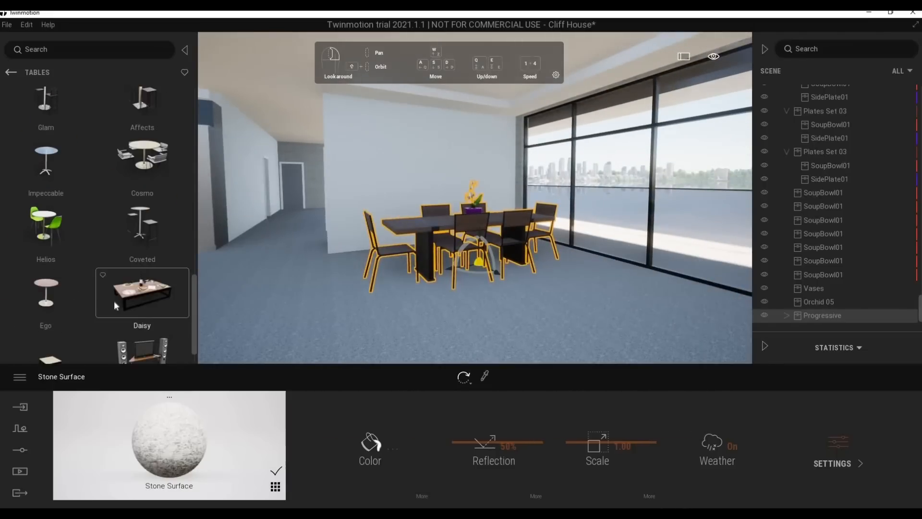
scroll(113, 301, down, 2)
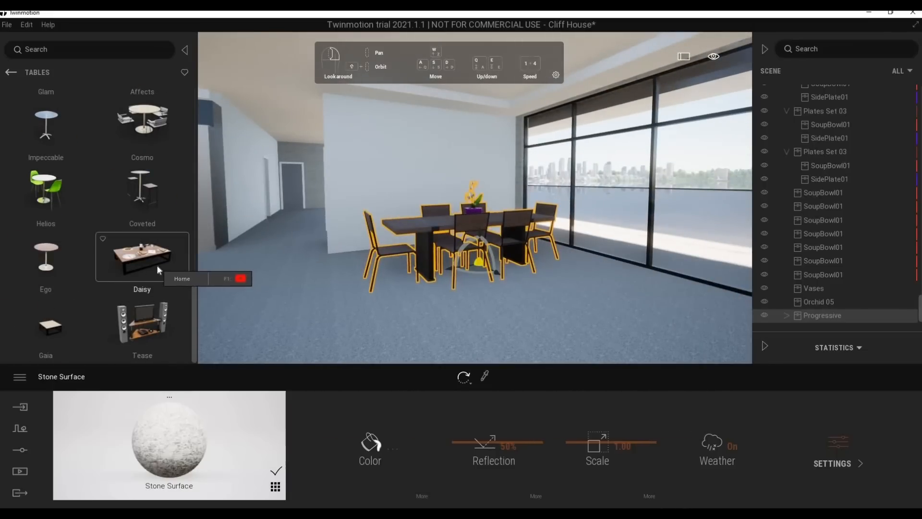
scroll(120, 257, up, 1)
scroll(119, 252, up, 2)
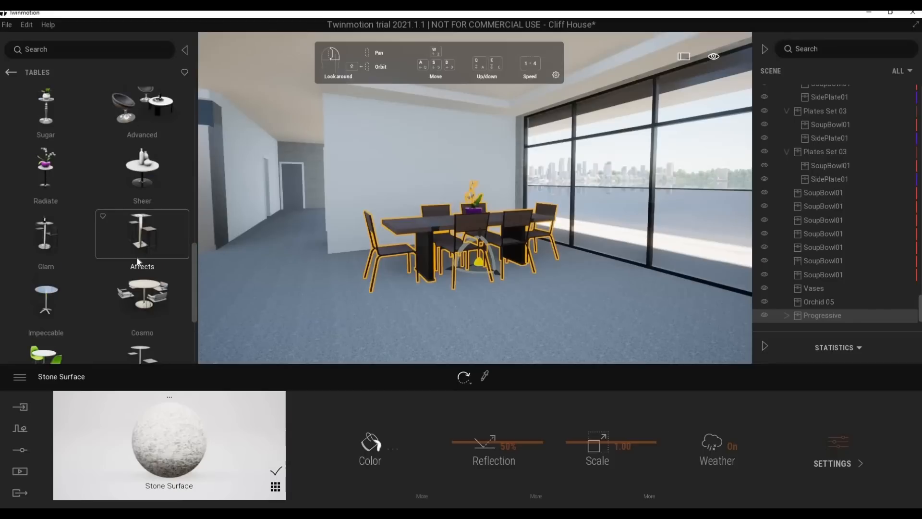
Place a Foundary stool on the floor beside the kitchen island and rotate it by 90 degrees
right_drag(345, 306, 512, 321)
key(w)
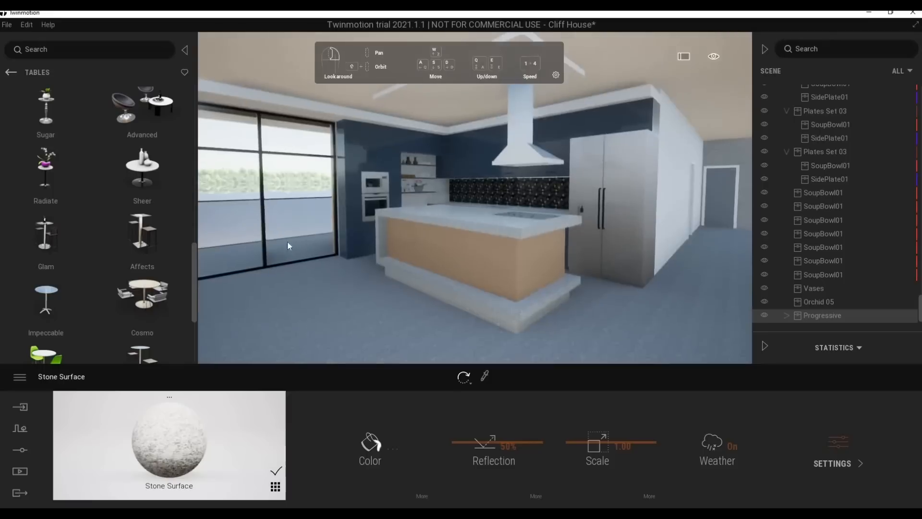
click(11, 72)
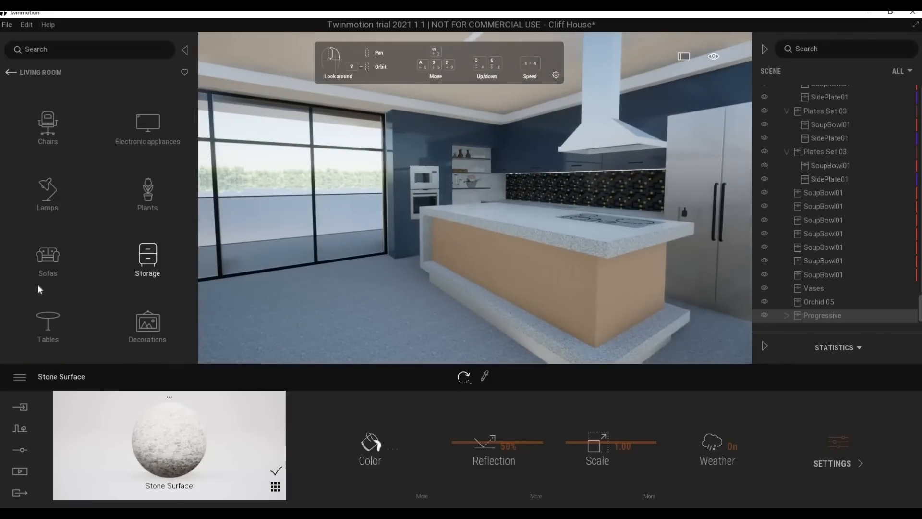
click(60, 140)
scroll(107, 287, down, 8)
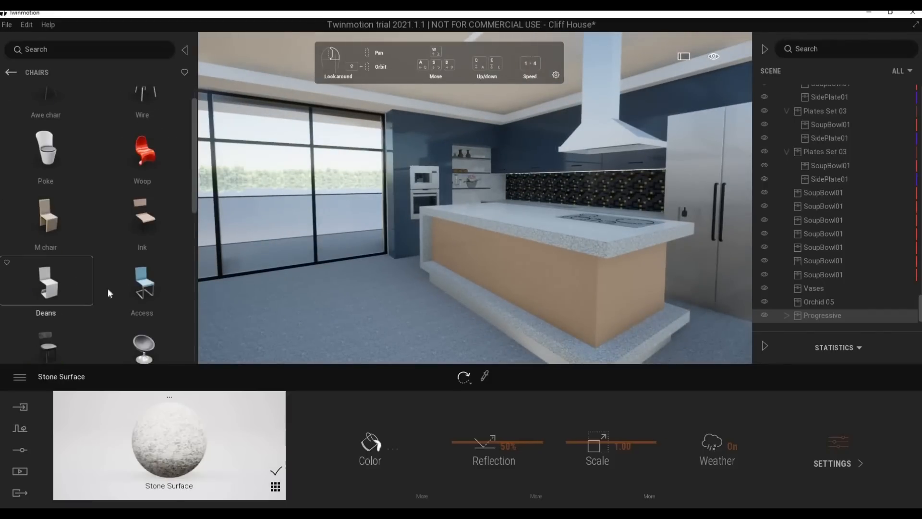
scroll(154, 316, down, 1)
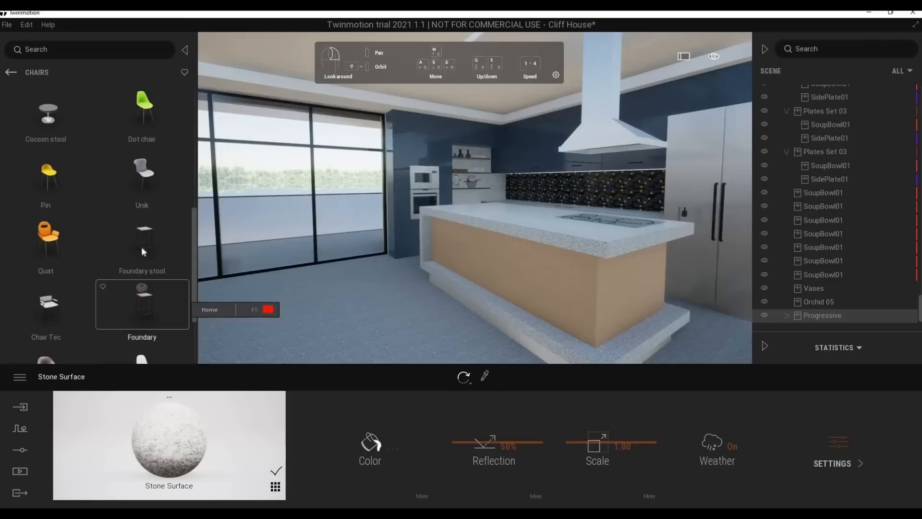
drag(141, 246, 407, 346)
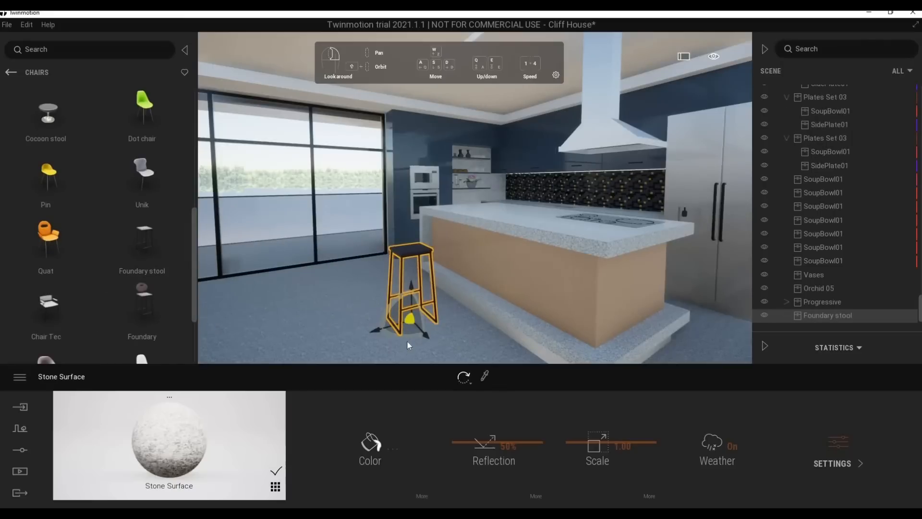
text(90)
key(Return)
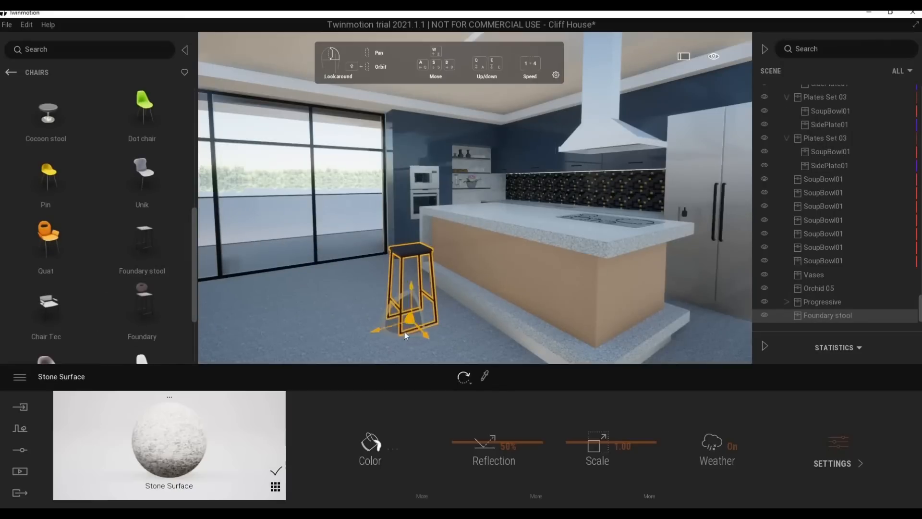
Copy the Foundary stool along the kitchen island as 2 instances with 0.65 m spacing
drag(405, 328, 409, 322)
scroll(417, 328, down, 2)
shift+middle_drag(417, 328, 493, 327)
alt+drag(486, 323, 567, 338)
text(2)
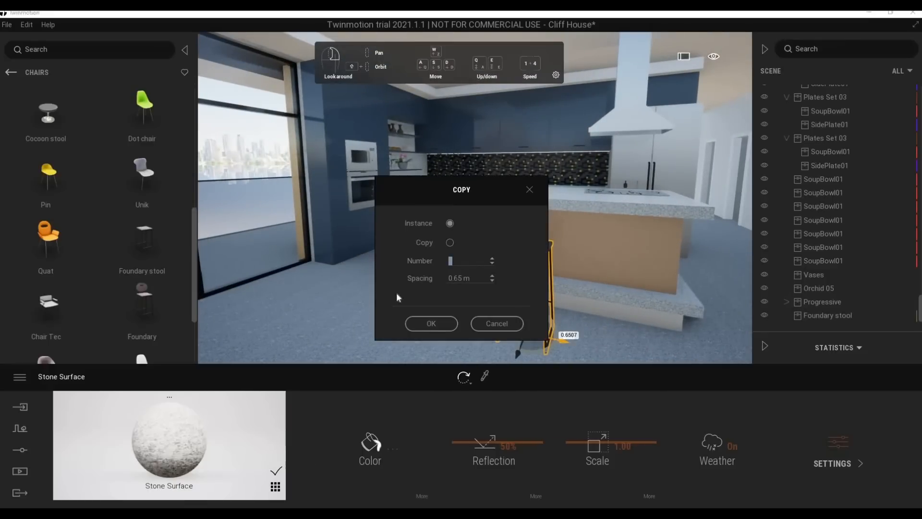
click(431, 323)
Examine the living room table assets and the empty floor area in front of the glazed corner
key(d)
right_drag(448, 321, 505, 329)
key(s)
key(w)
scroll(57, 235, down, 3)
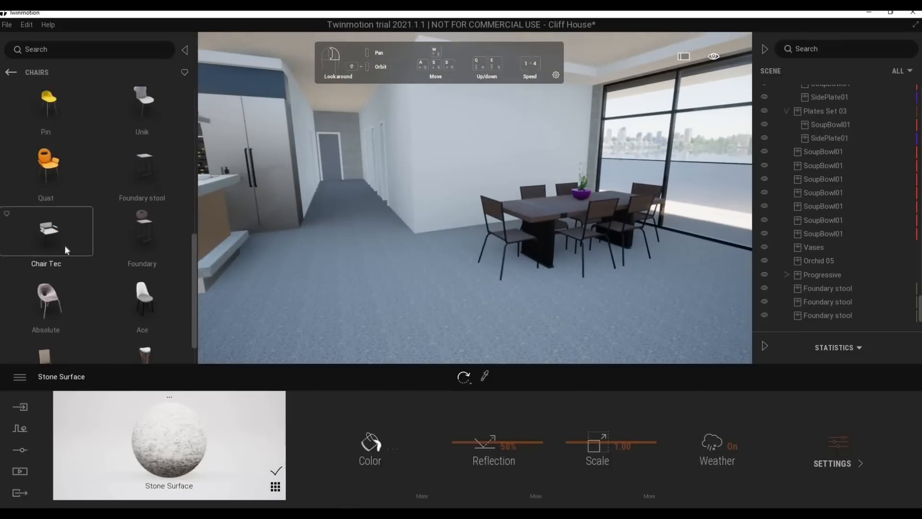
click(10, 72)
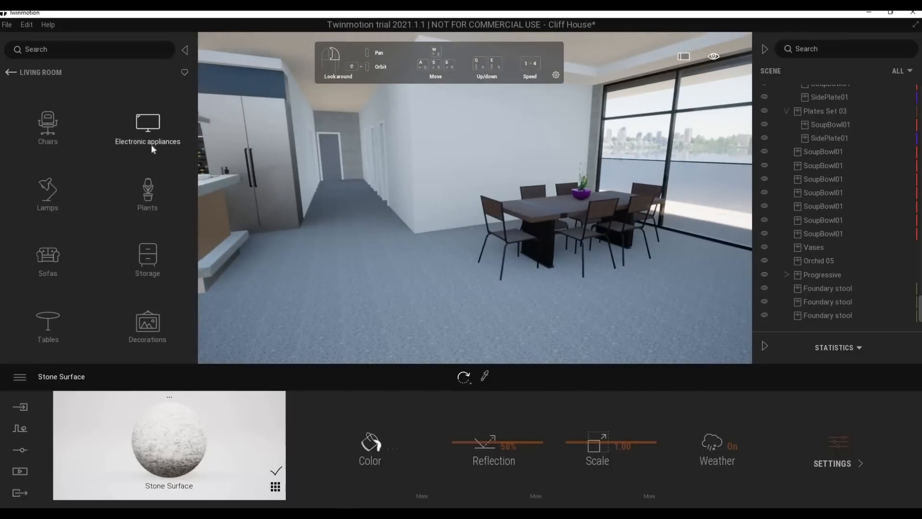
click(43, 324)
scroll(68, 270, down, 5)
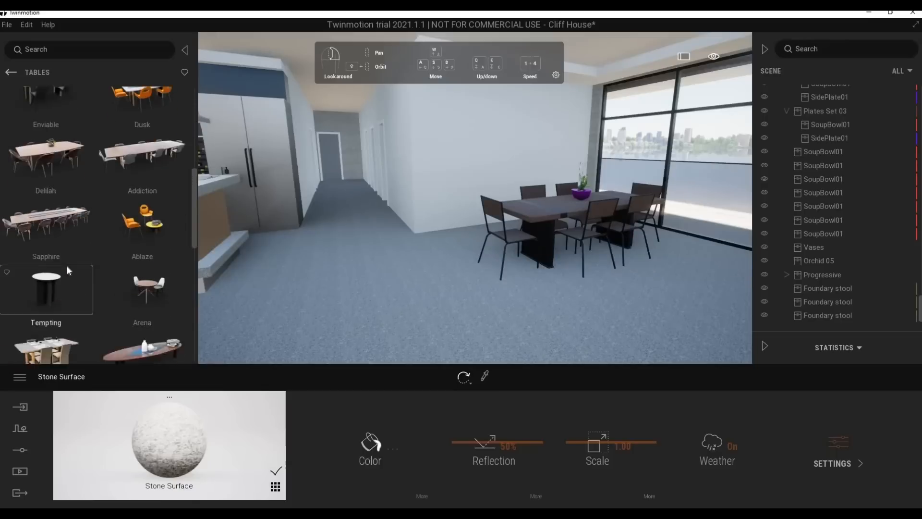
scroll(71, 275, down, 5)
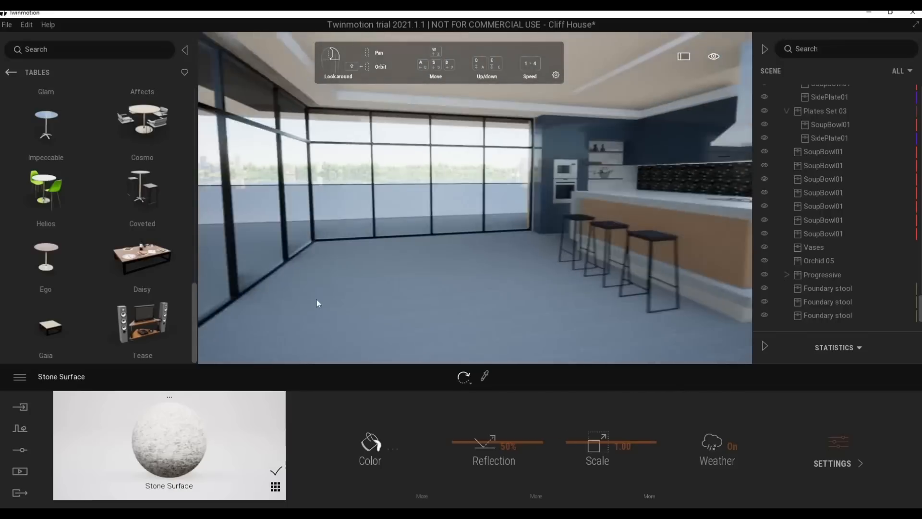
key(w)
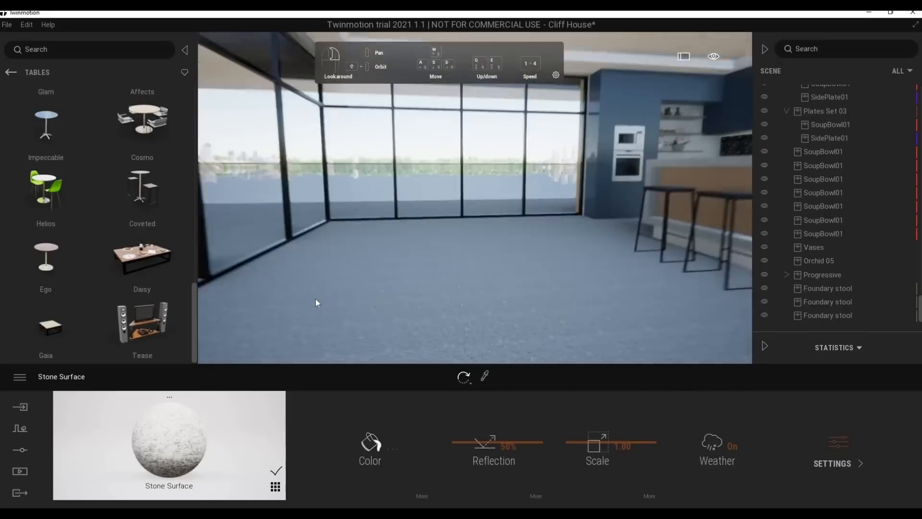
click(10, 72)
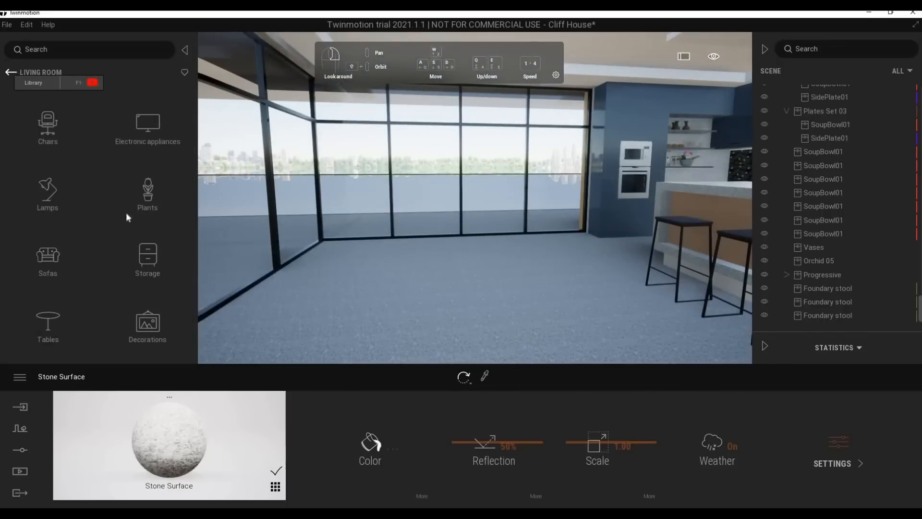
Place a Vixen corner sofa on the open floor between the kitchen island and the glazed corner
click(94, 252)
drag(454, 277, 468, 333)
key(s)
right_drag(473, 307, 562, 279)
click(508, 259)
drag(557, 275, 566, 275)
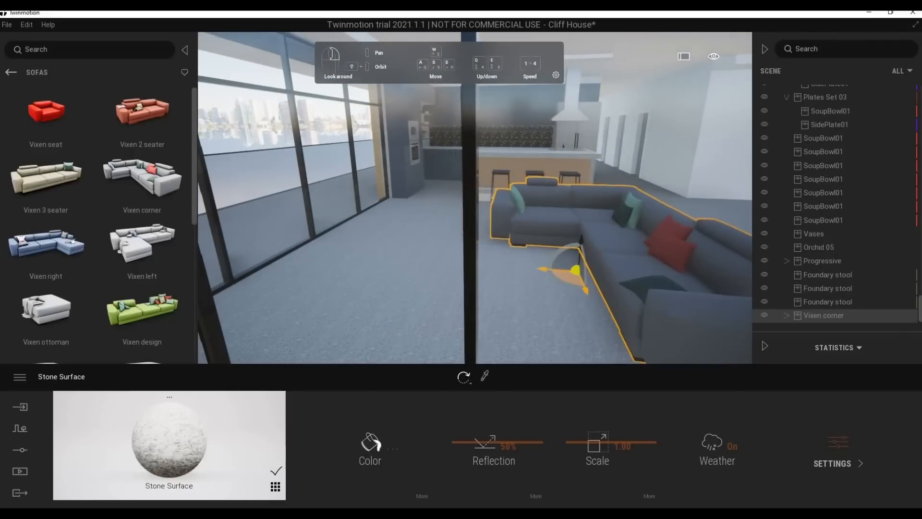
Fine-tune the Vixen corner sofa's position so its back is toward the kitchen and dining area and its seats face the glazed corner
key(d)
right_drag(566, 275, 397, 233)
key(s)
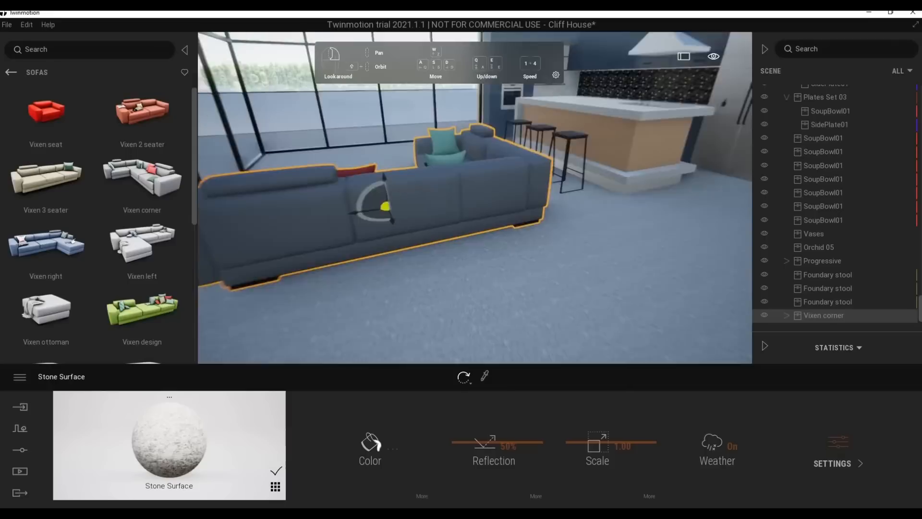
right_drag(682, 262, 433, 234)
key(d)
drag(432, 230, 443, 230)
key(a)
key(w)
right_drag(443, 230, 559, 291)
key(q)
key(e)
key(w)
key(s)
drag(556, 292, 551, 305)
right_drag(551, 305, 450, 277)
mouse_move(446, 283)
mouse_down()
mouse_move(450, 291)
mouse_move(437, 285)
mouse_up()
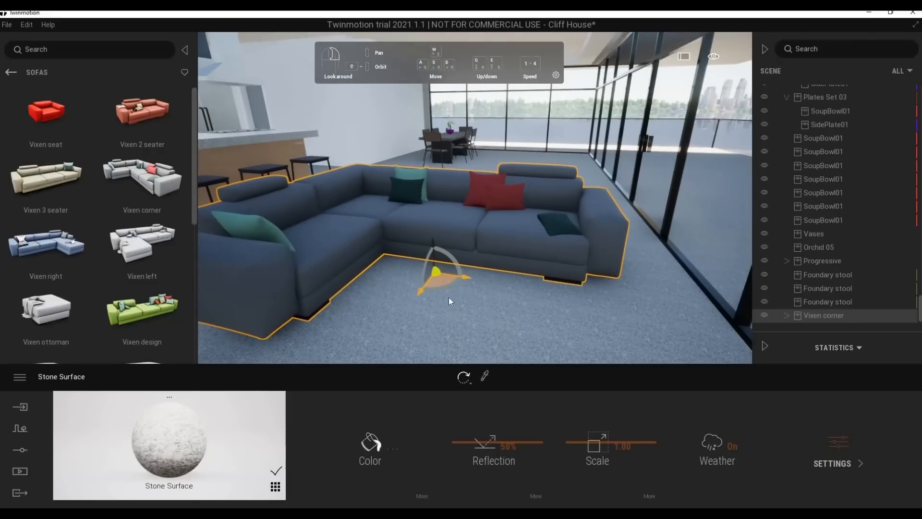
Place an Absolute chair between the corner sofa and the window wall and turn it toward the seating area
key(a)
right_drag(449, 297, 536, 298)
key(s)
key(w)
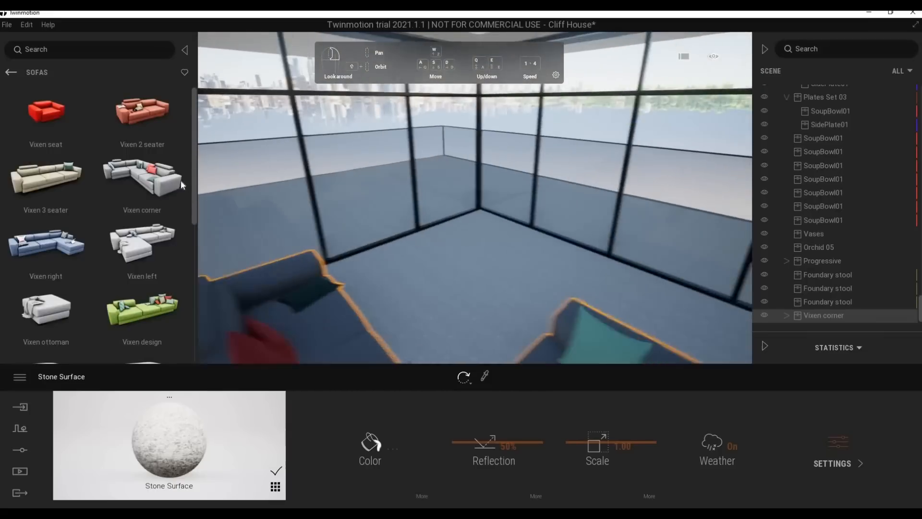
click(11, 72)
click(77, 208)
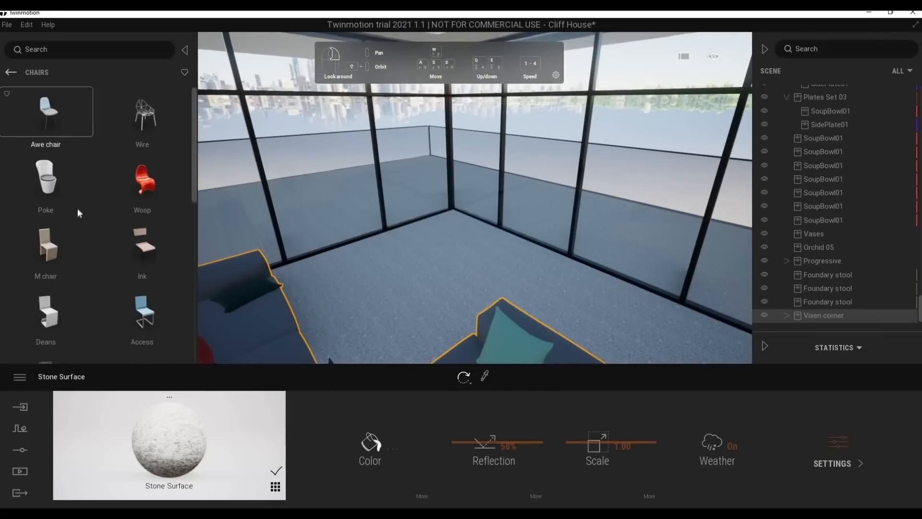
right_drag(375, 221, 409, 222)
key(a)
scroll(106, 239, down, 3)
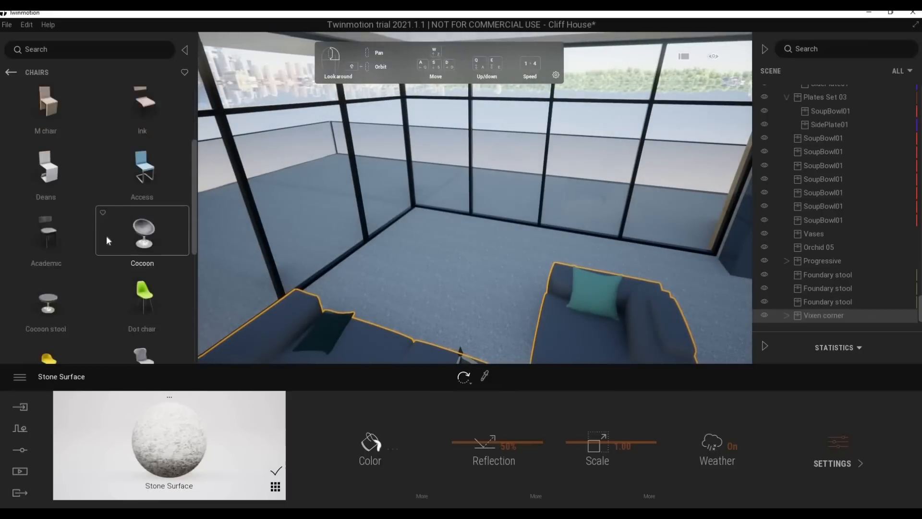
scroll(105, 235, down, 3)
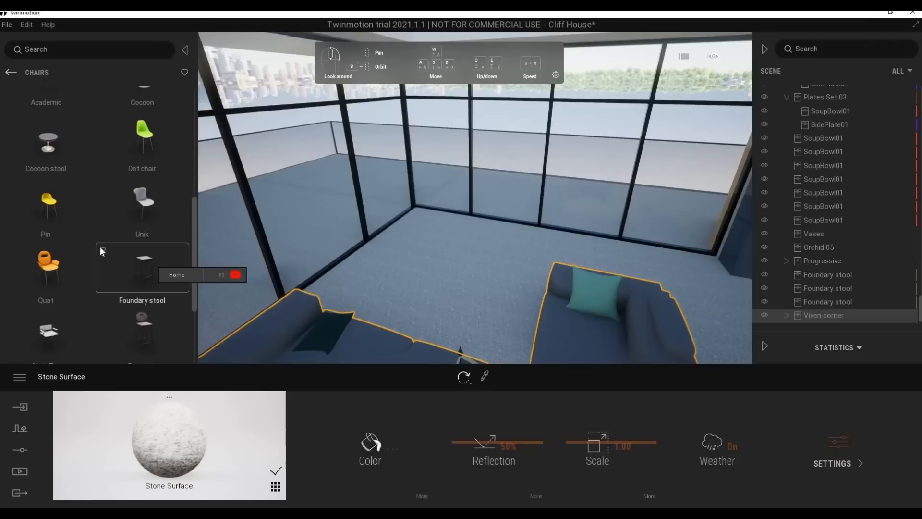
drag(59, 267, 584, 206)
scroll(68, 260, down, 3)
drag(505, 258, 595, 253)
Place a Photolum floor lamp beside the Absolute chair, near the window wall and the oven cabinet
click(15, 76)
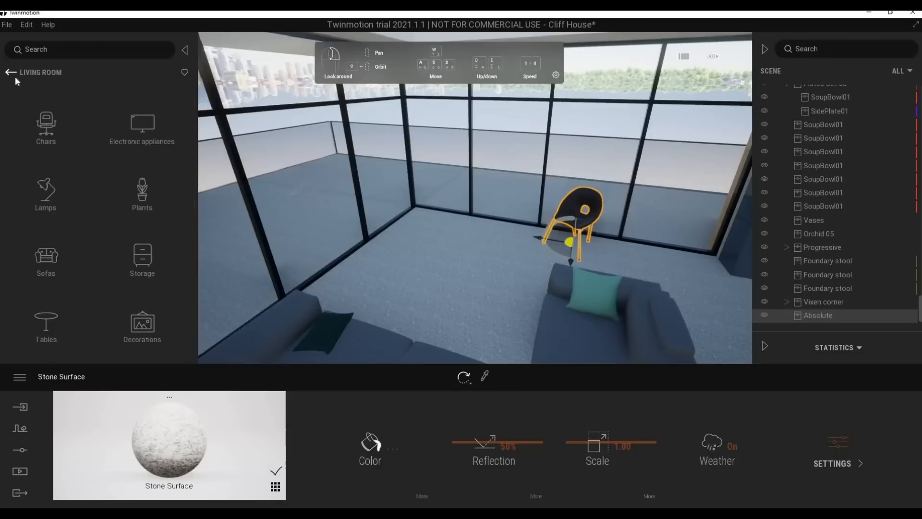
click(15, 76)
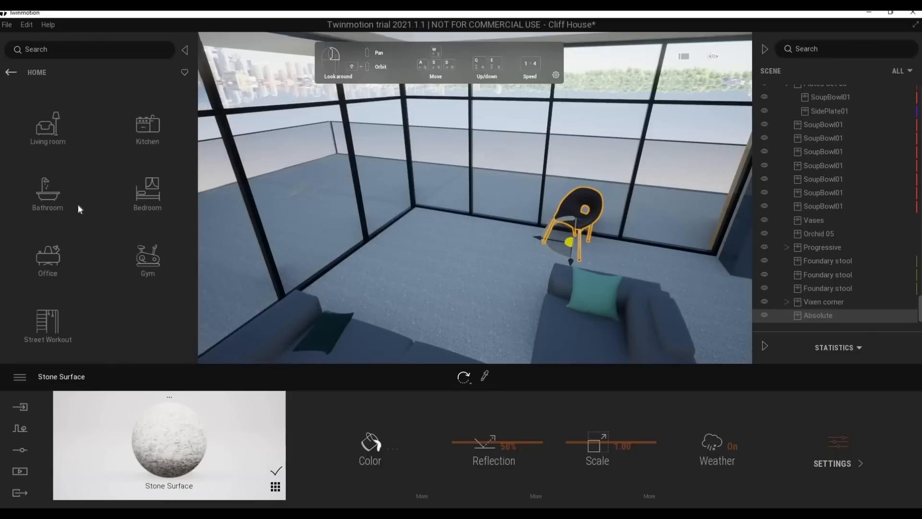
click(50, 140)
click(50, 202)
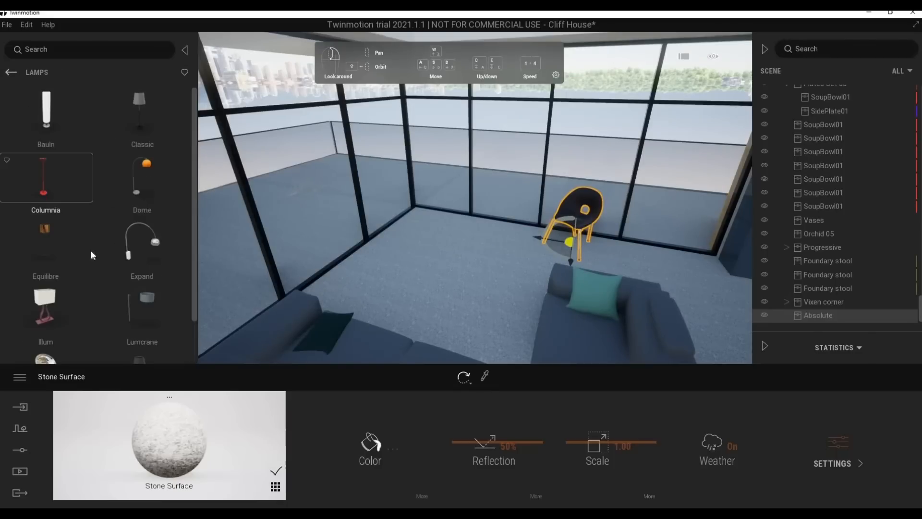
scroll(100, 259, down, 1)
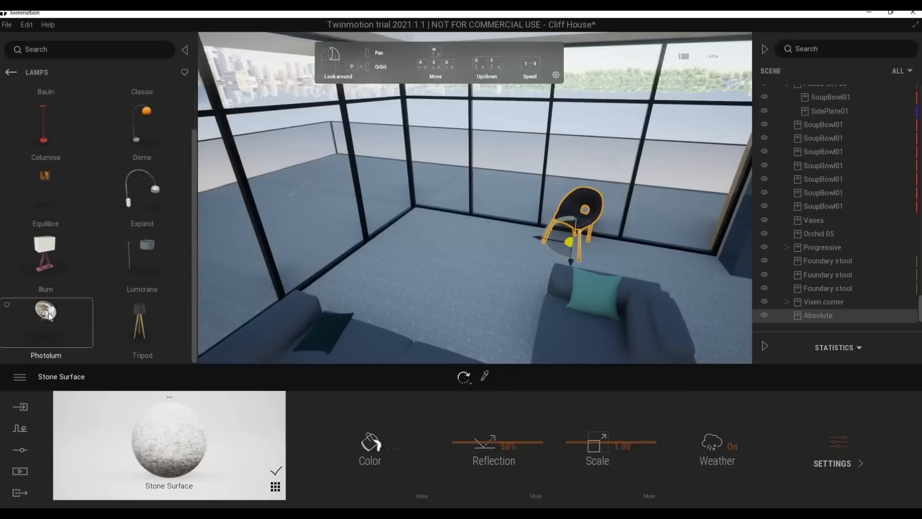
drag(50, 315, 664, 287)
right_drag(664, 287, 579, 264)
key(s)
key(w)
mouse_move(594, 255)
mouse_down()
mouse_move(578, 262)
mouse_move(592, 259)
mouse_up()
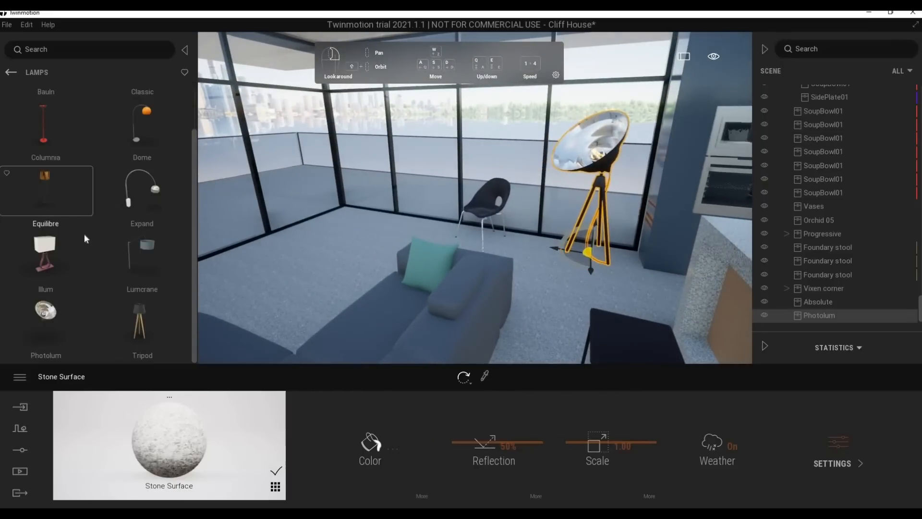
Place the Carpet beast pelt 01 decoration on the floor in front of the corner sofa
key(a)
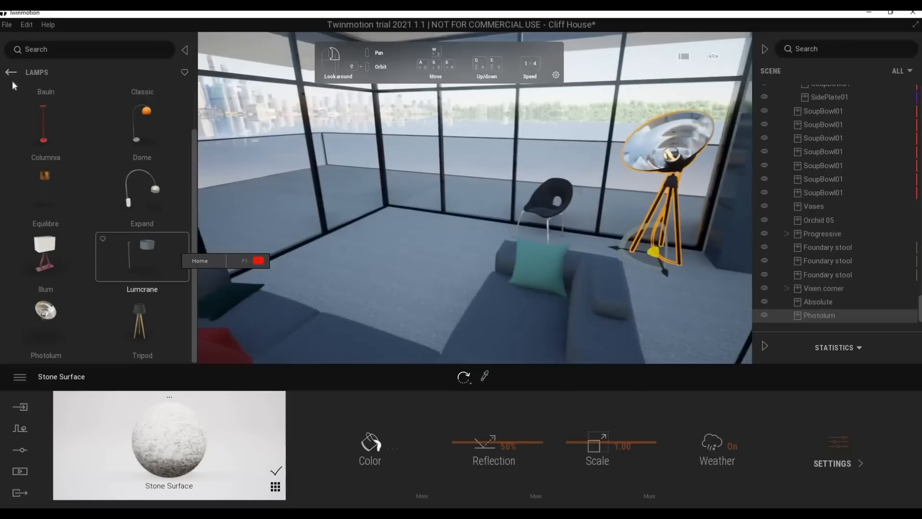
click(11, 72)
click(146, 326)
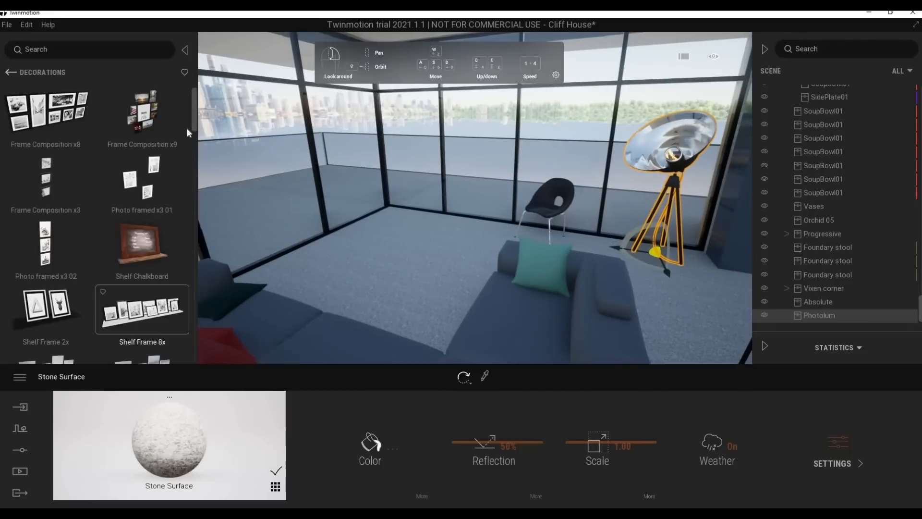
drag(193, 126, 211, 336)
scroll(71, 299, down, 3)
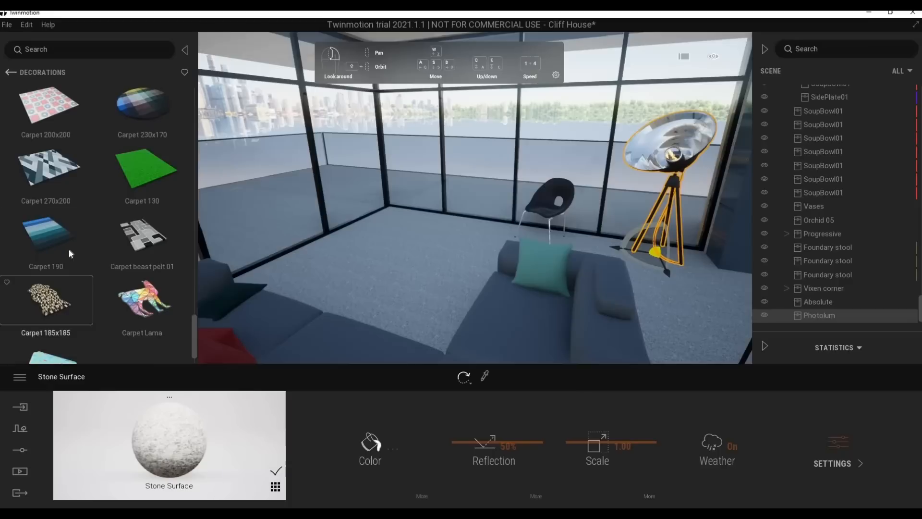
drag(142, 235, 533, 292)
Scale up the carpet's length and width so it extends beneath the corner sofa
key(Tab)
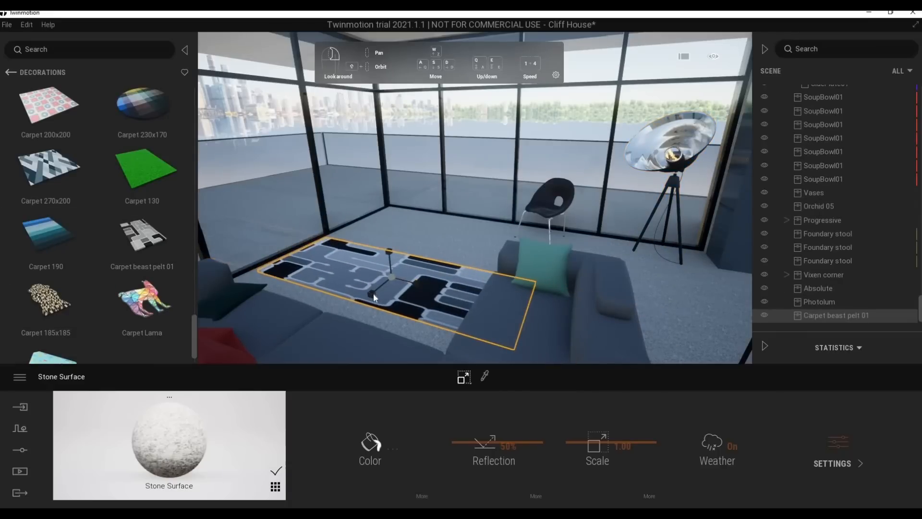
drag(372, 294, 253, 399)
scroll(379, 286, down, 4)
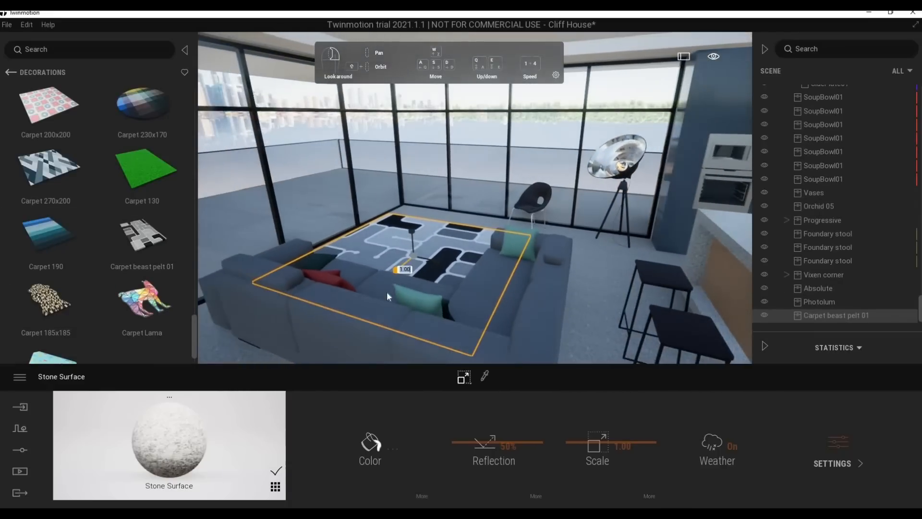
drag(387, 292, 359, 313)
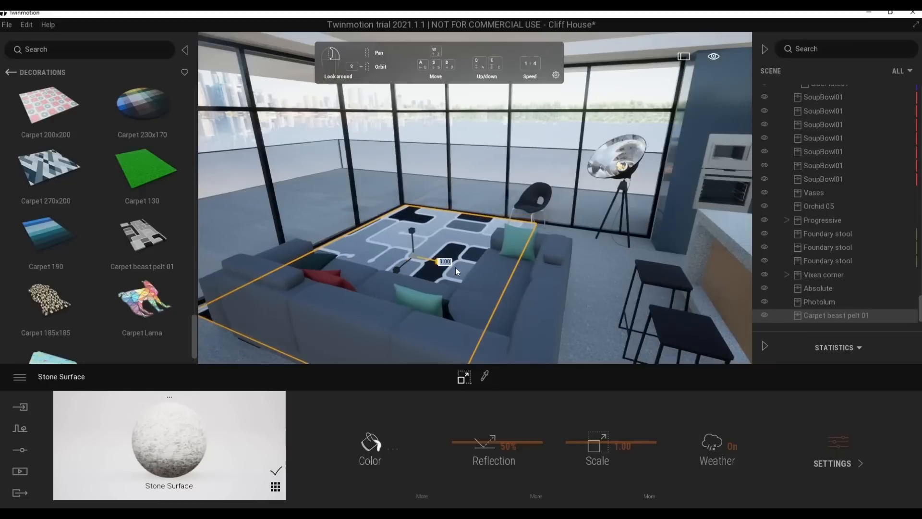
drag(456, 270, 462, 268)
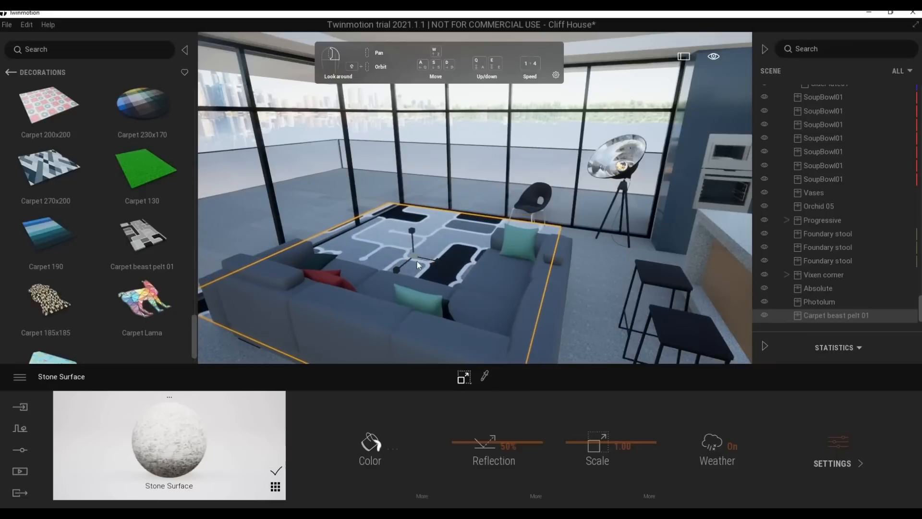
Move the enlarged carpet so it lies beneath both the corner sofa and the Absolute chair
key(Tab)
drag(435, 269, 447, 277)
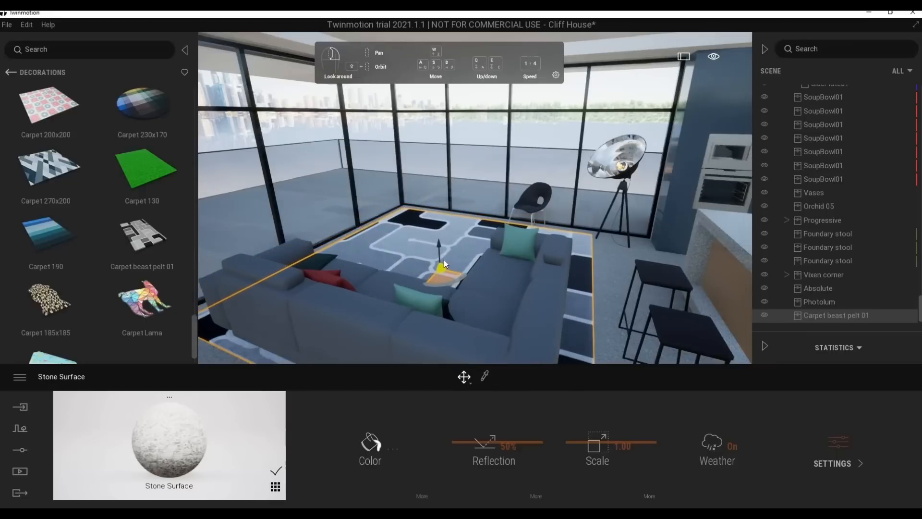
key(s)
key(d)
key(Escape)
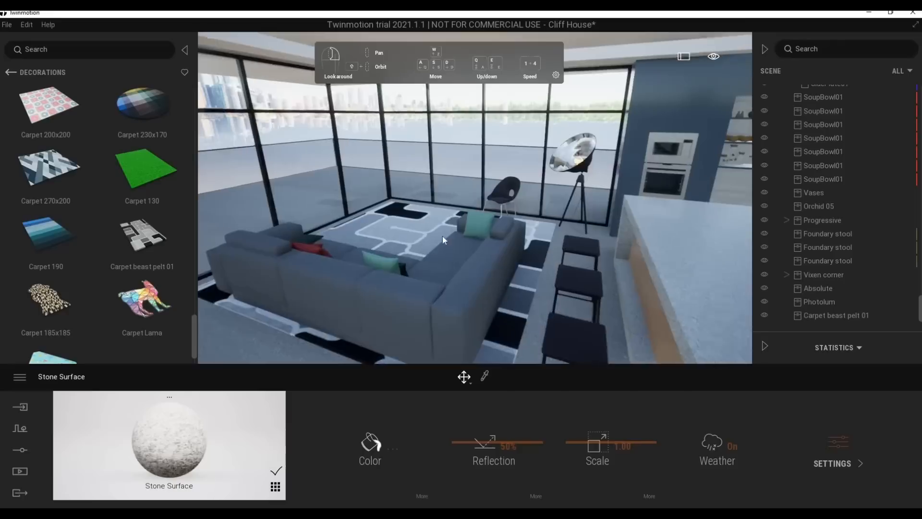
key(w)
click(411, 264)
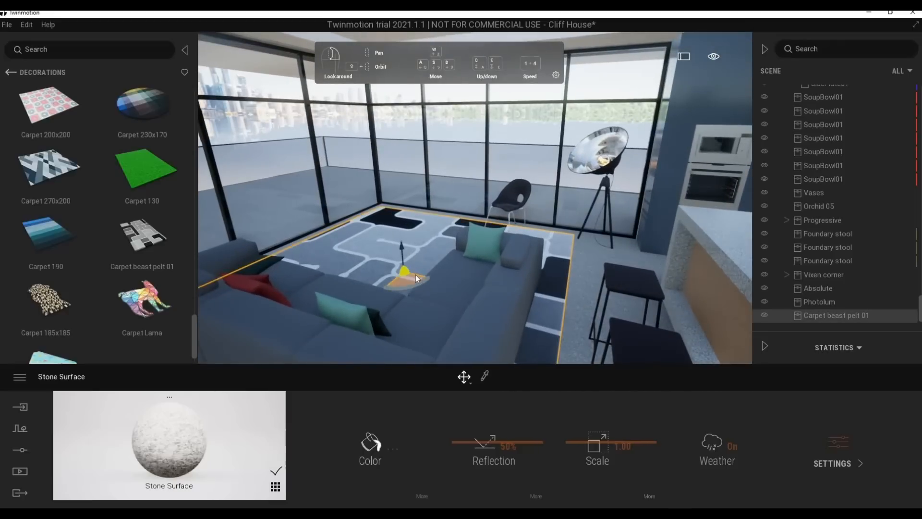
drag(416, 275, 414, 271)
key(Escape)
Move the Absolute chair closer to the floor lamp at the carpet's edge and rotate it about 5 degrees
key(w)
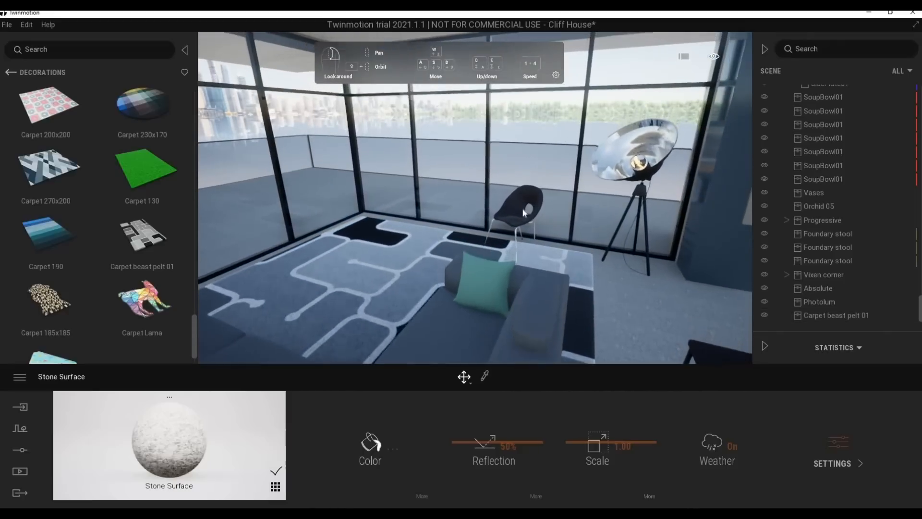
click(524, 233)
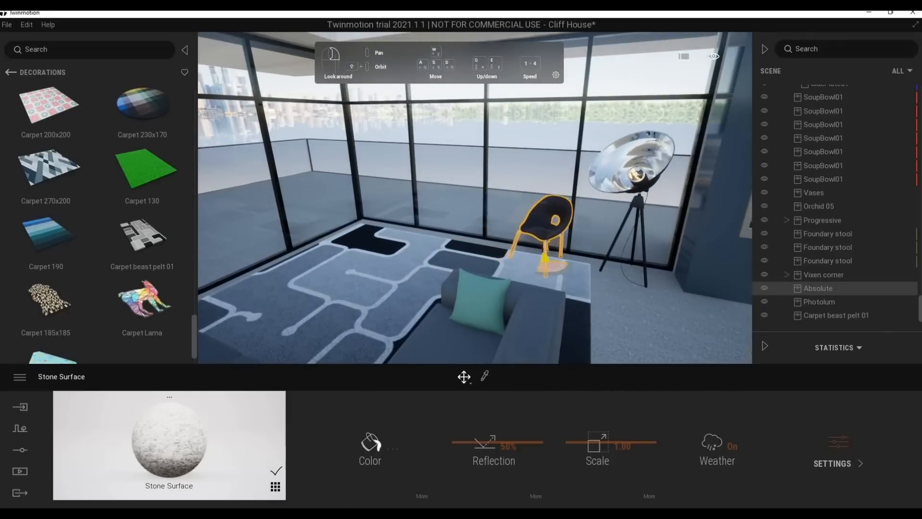
key(w)
drag(554, 270, 551, 270)
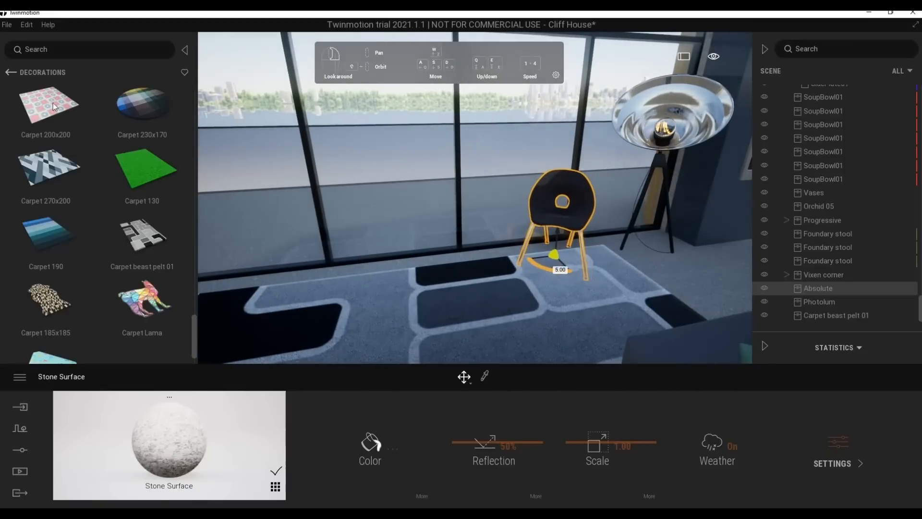
Place the Daisy coffee table from the living room tables on the carpet in front of the corner sofa
click(9, 73)
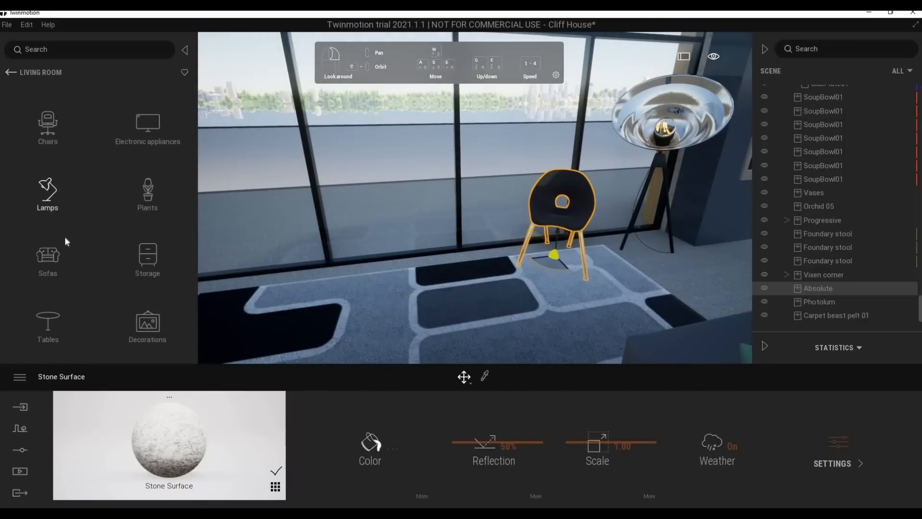
scroll(72, 271, down, 5)
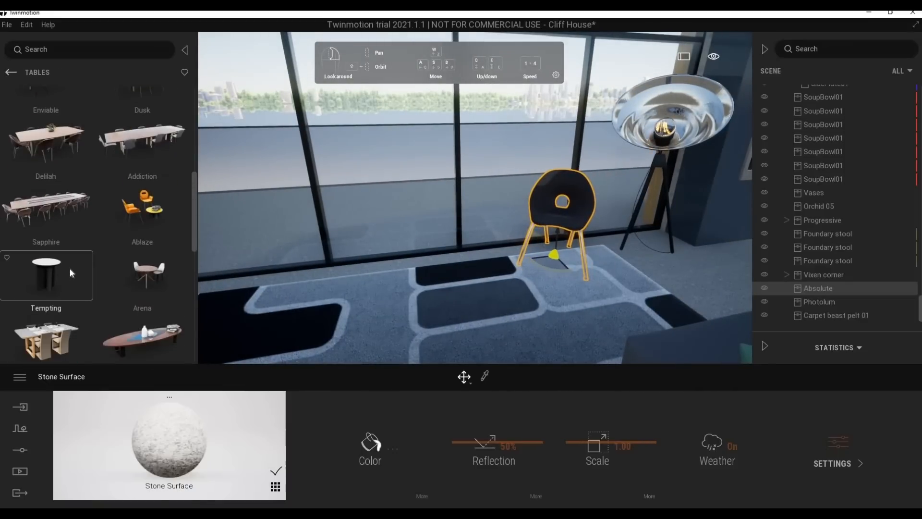
scroll(70, 273, down, 4)
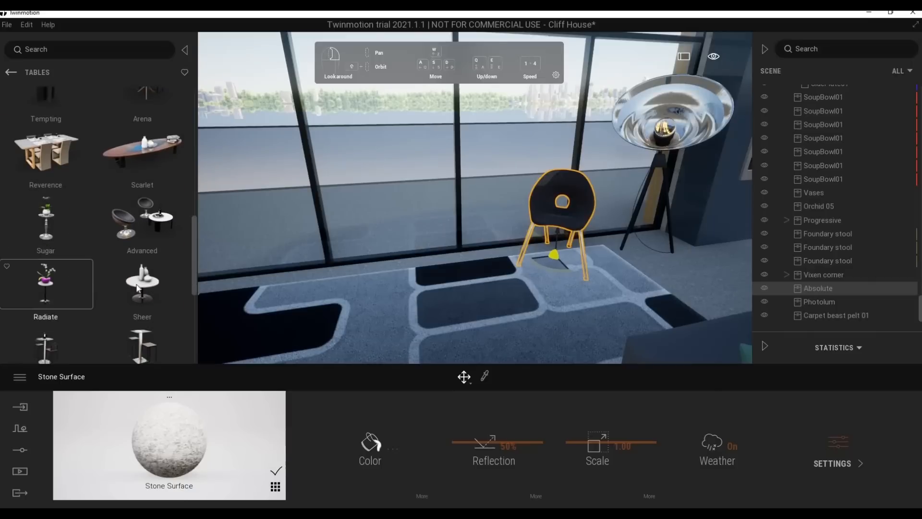
scroll(146, 276, down, 2)
scroll(62, 252, up, 3)
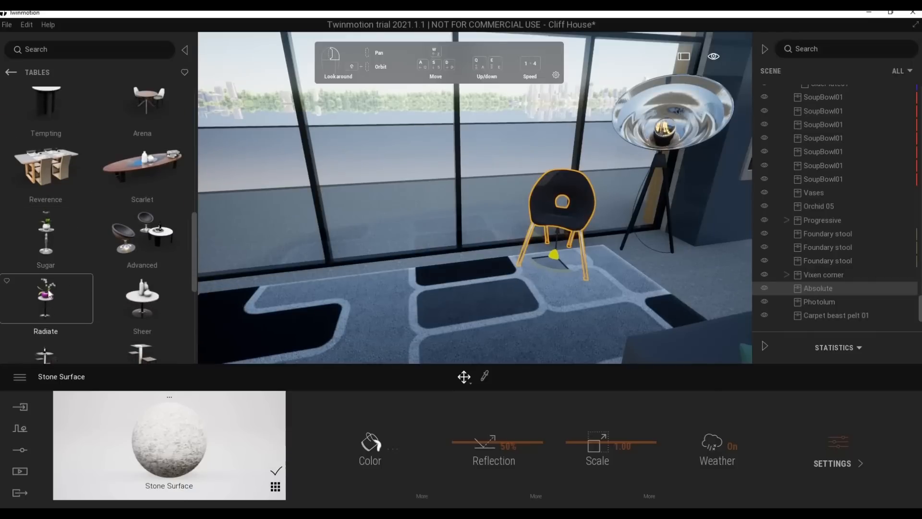
drag(47, 247, 64, 276)
scroll(65, 276, down, 5)
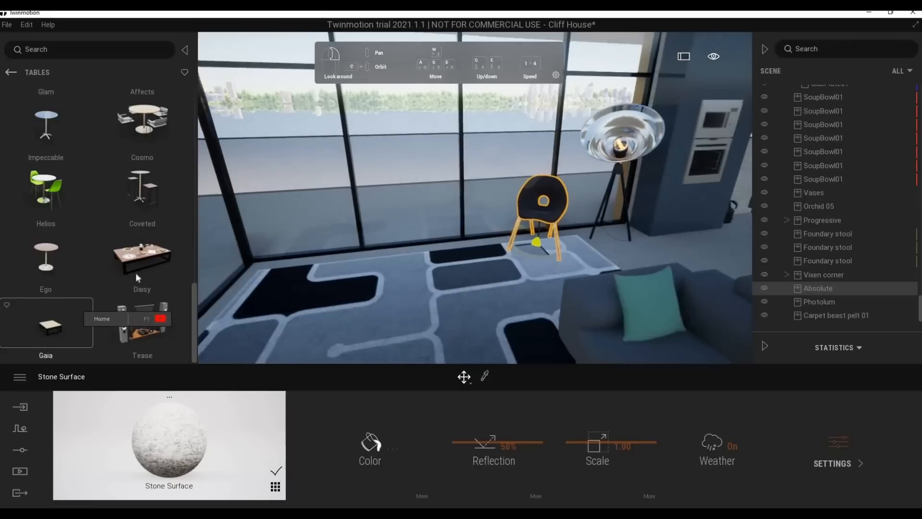
drag(135, 273, 414, 331)
shift+middle_drag(414, 331, 394, 293)
drag(402, 289, 405, 286)
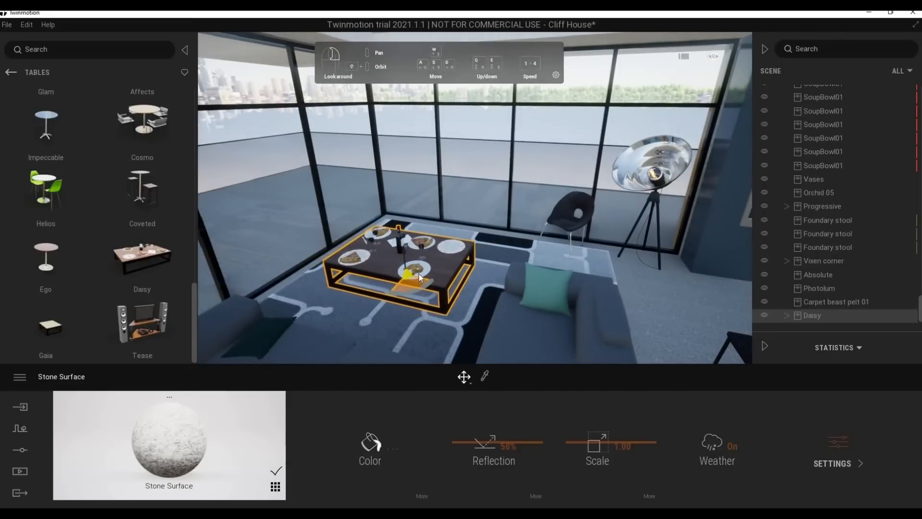
Delete the front pizza slice, the two dinner plates at the near end and one wine glass from the Daisy table
click(424, 269)
key(Delete)
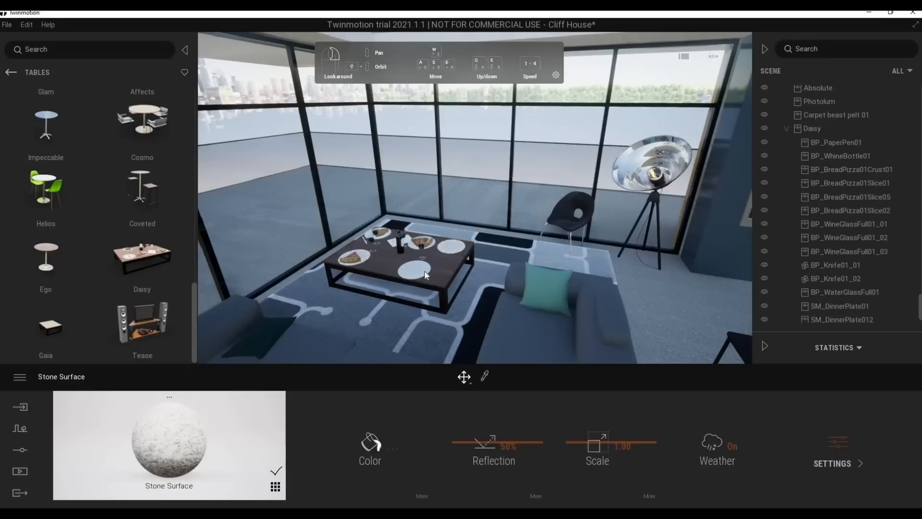
click(424, 271)
key(Delete)
click(451, 248)
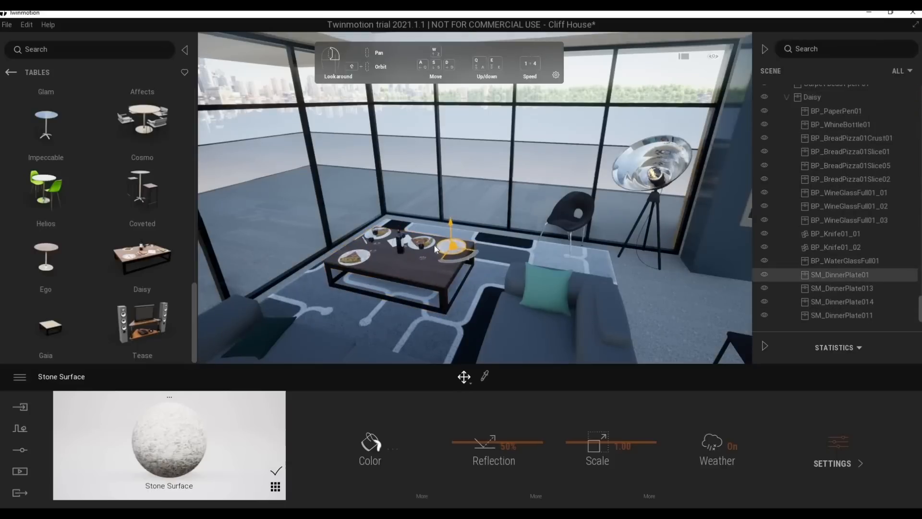
key(Delete)
click(424, 253)
key(Delete)
Delete the knife at the Daisy table's edge, the pizza slice behind the wine bottle and the plate beneath it
scroll(432, 267, up, 5)
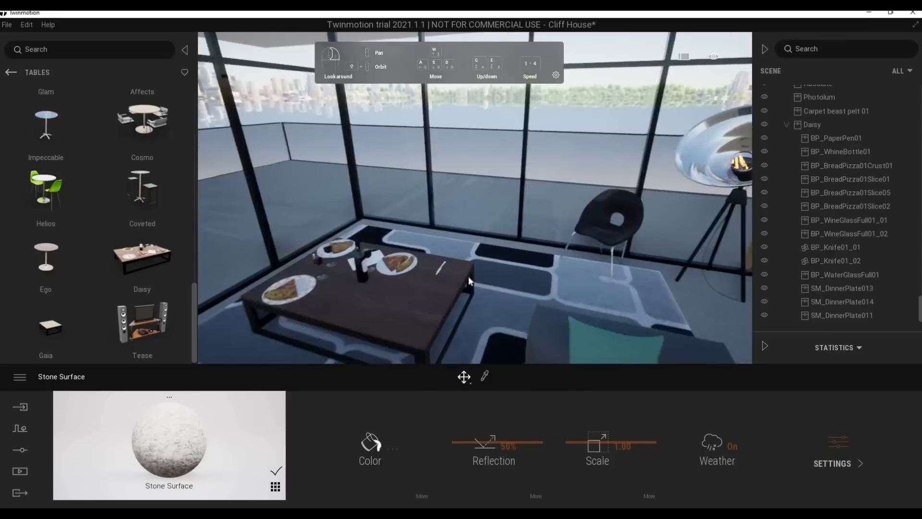
right_drag(468, 276, 498, 290)
click(498, 291)
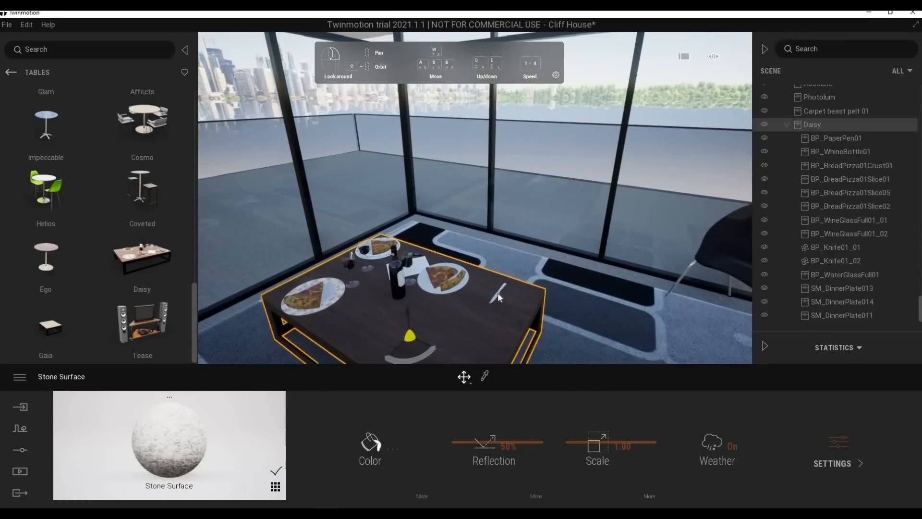
click(498, 293)
key(Delete)
click(440, 279)
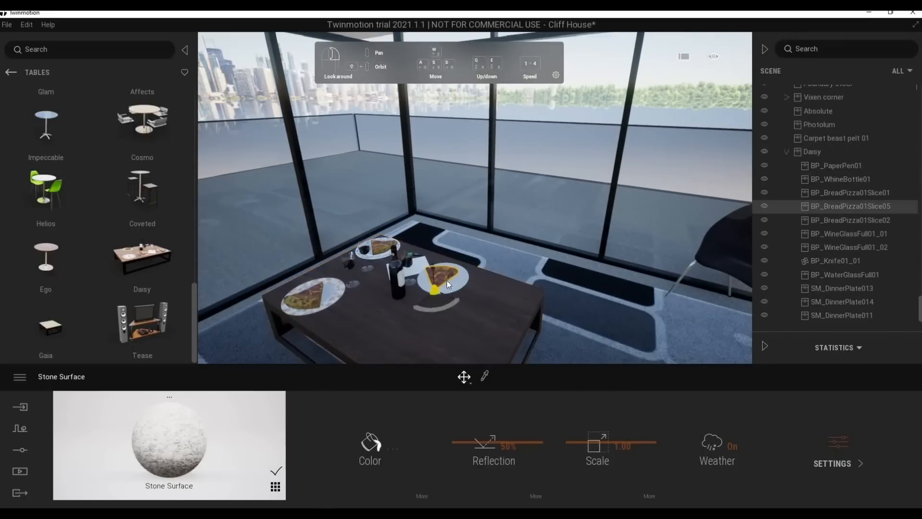
key(Delete)
click(445, 282)
key(Delete)
Delete the wine bottle, the near pizza slice with its plate and the water glass from the Daisy table
click(399, 275)
click(398, 275)
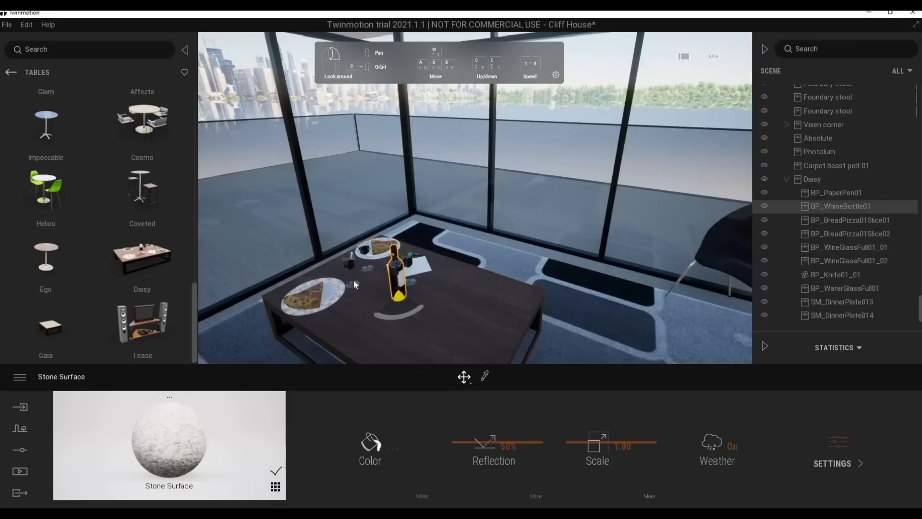
key(Delete)
click(310, 297)
click(310, 296)
key(Delete)
click(319, 297)
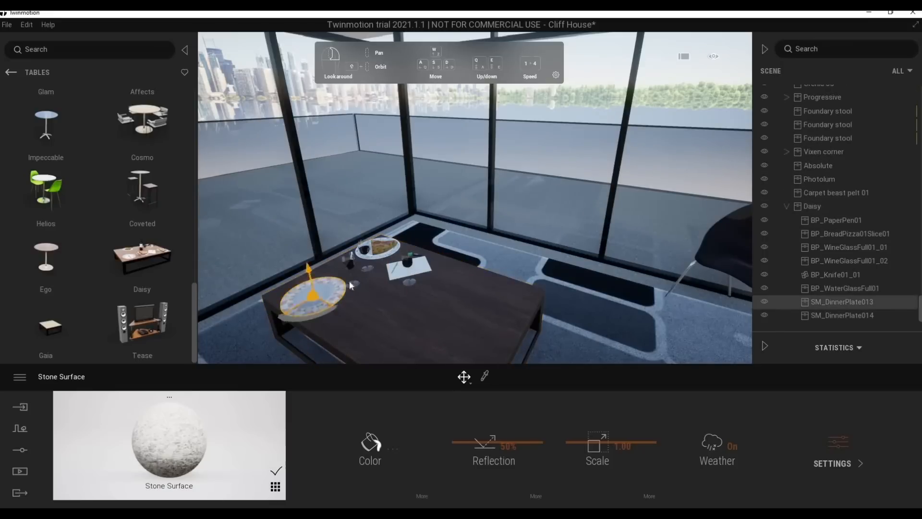
key(Delete)
click(350, 280)
click(366, 253)
key(Delete)
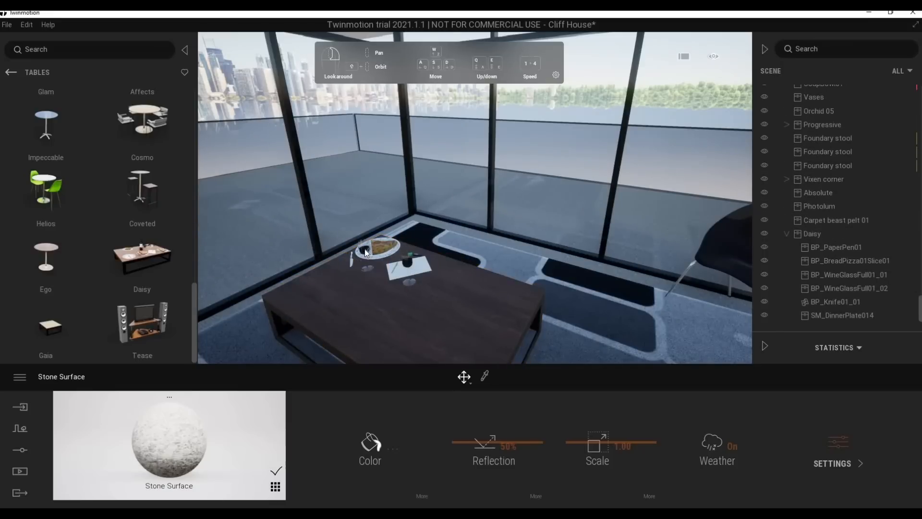
Delete the wine glass, pizza slice and dinner plate at the far corner of the Daisy table
click(373, 252)
click(373, 252)
key(Delete)
click(377, 252)
click(378, 252)
key(Delete)
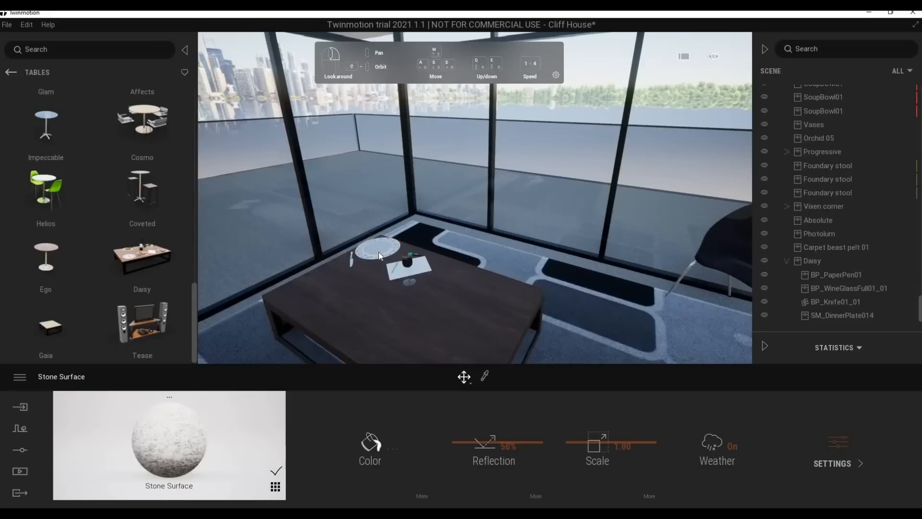
click(379, 252)
click(378, 252)
key(Delete)
Clear the last wine glass, the paper and pen and the remaining knife from the Daisy table
click(408, 267)
click(409, 269)
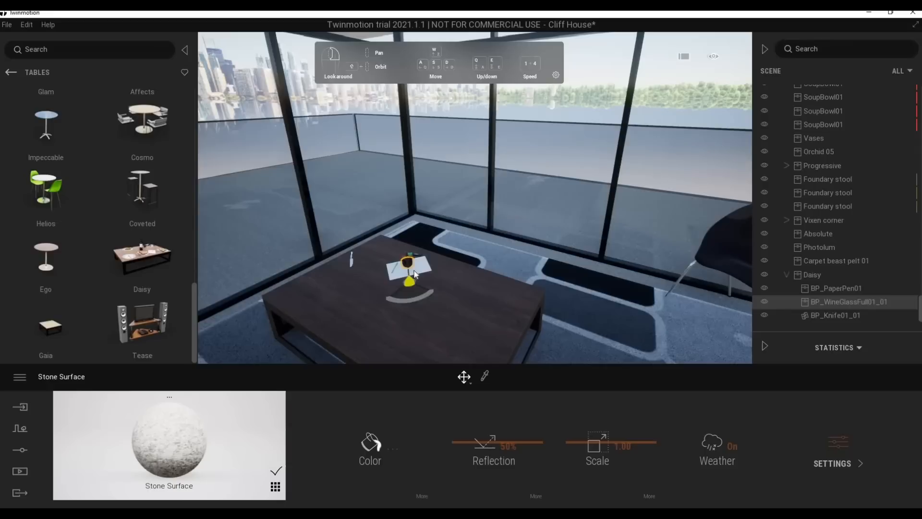
key(Delete)
click(408, 270)
key(Delete)
click(351, 260)
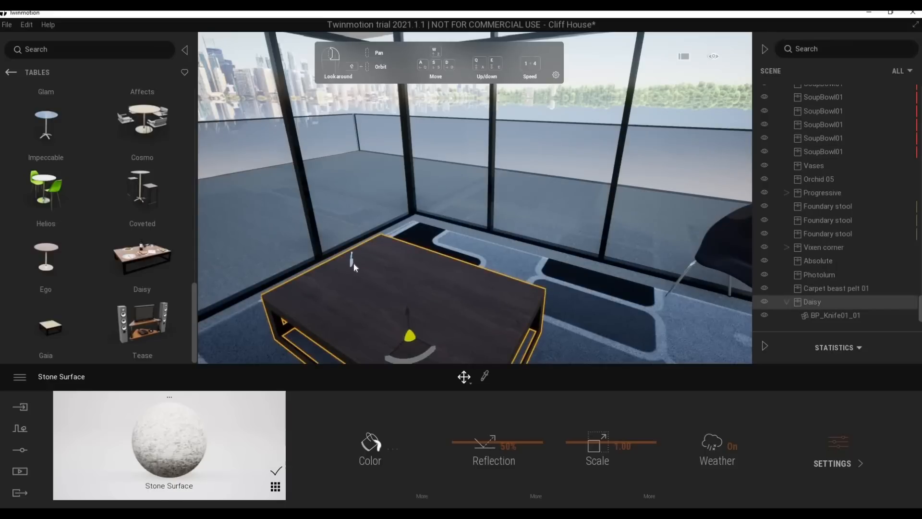
click(353, 263)
key(Delete)
Place the Sheer side table with vases between the Absolute chair and the kitchen wall
drag(53, 327, 575, 283)
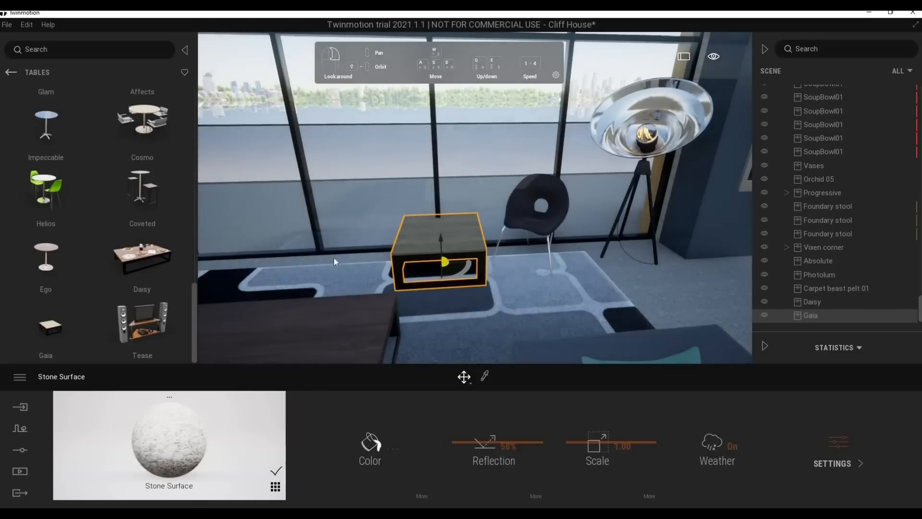
key(Delete)
scroll(129, 215, up, 5)
drag(171, 259, 457, 272)
drag(599, 280, 606, 280)
right_drag(511, 282, 550, 289)
key(s)
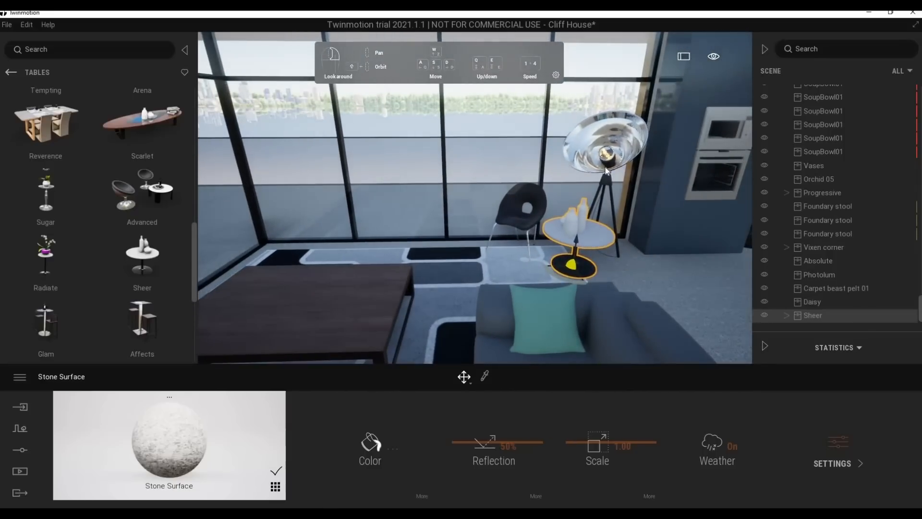
Move the Photolum floor lamp to the window corner on the far side of the Daisy table
click(606, 173)
click(607, 186)
drag(592, 261, 263, 273)
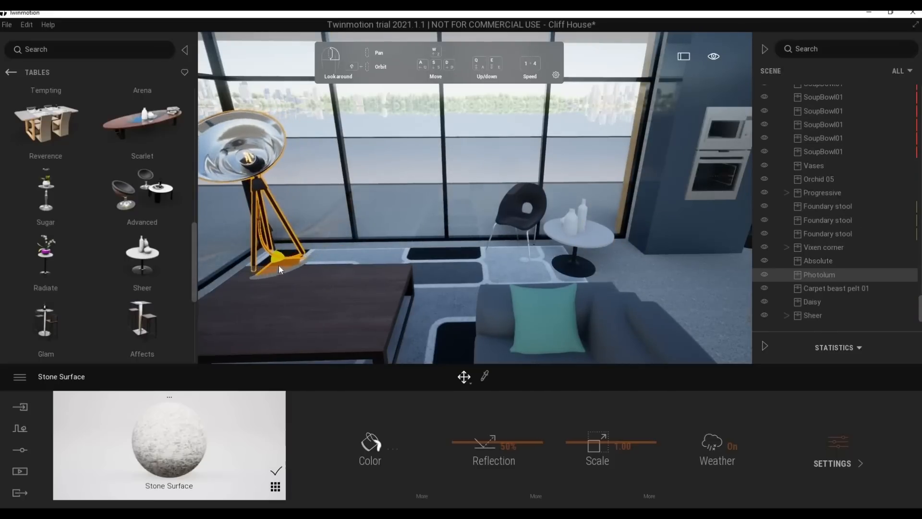
Move the Sheer table closer to the kitchen wall and shift the Absolute chair next to it
click(582, 244)
drag(591, 264, 599, 260)
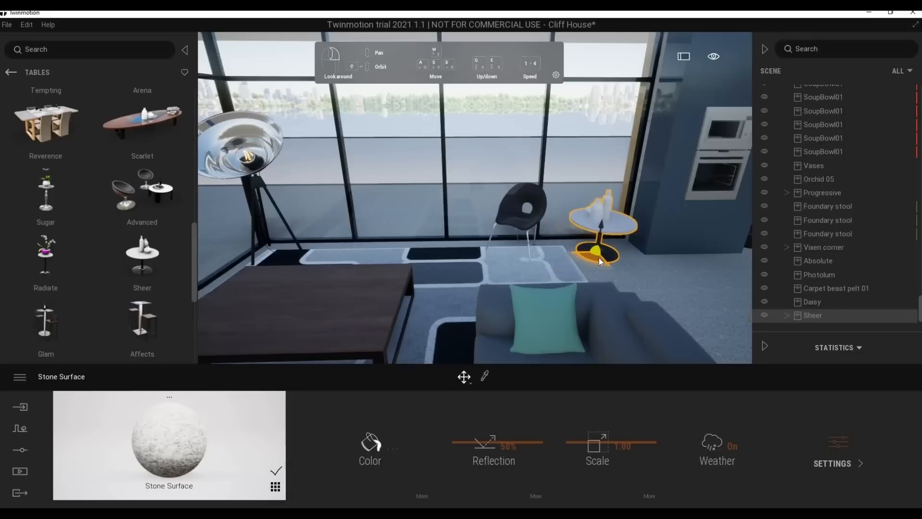
click(526, 240)
drag(514, 256, 538, 259)
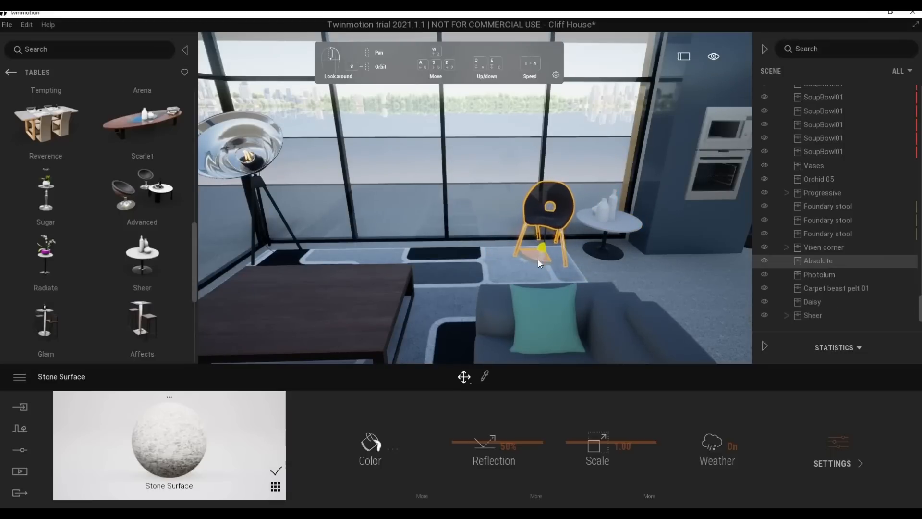
Open the living room Plants library to decorate the Daisy table
key(d)
right_drag(595, 294, 408, 294)
key(a)
key(w)
click(12, 73)
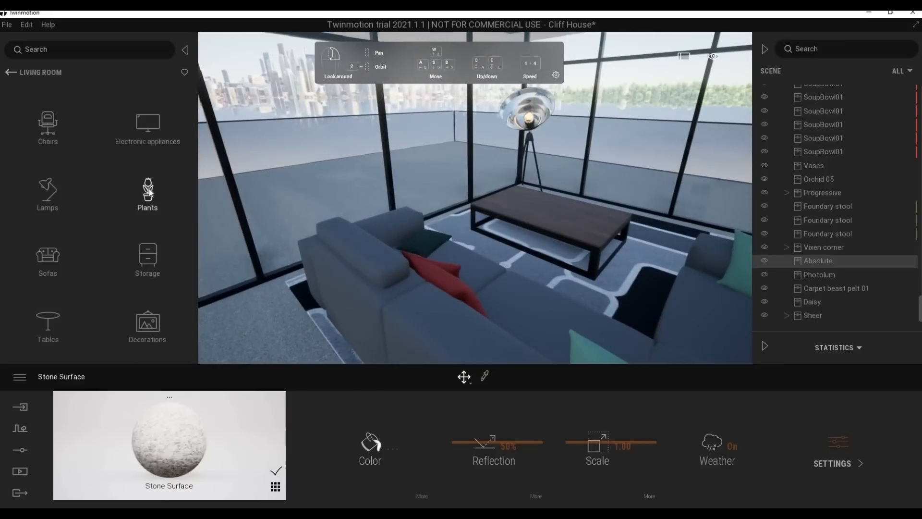
click(149, 192)
Try the Orchid 05 plant on the Daisy table and delete it
drag(45, 255, 592, 215)
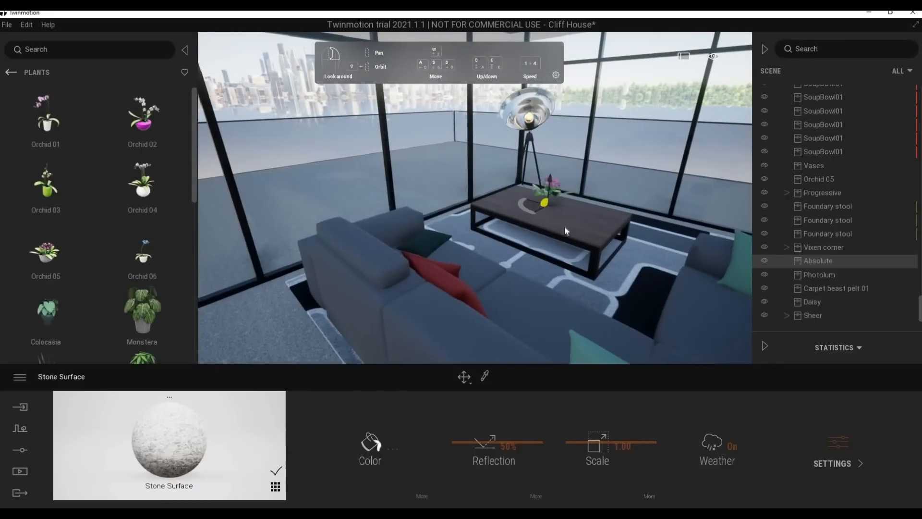
right_drag(565, 227, 308, 308)
key(w)
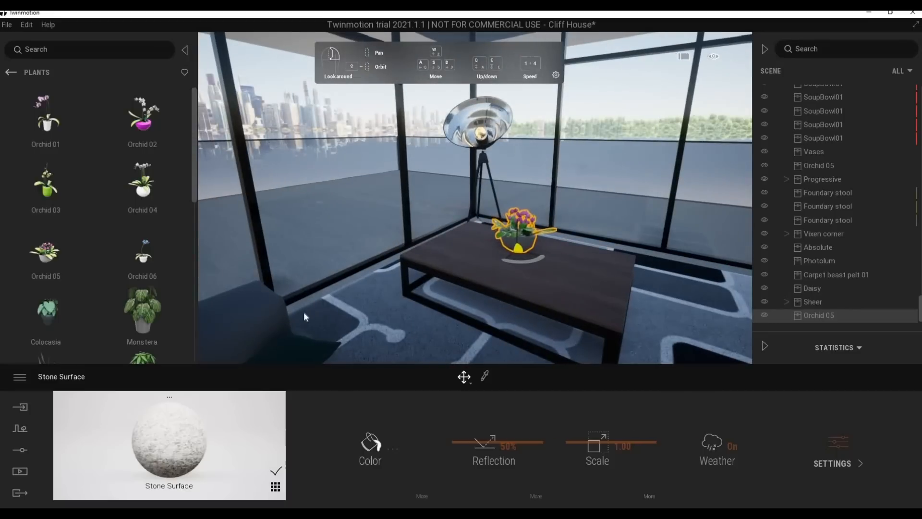
key(Delete)
Place the Orchid 06 plant on top of the Daisy table
scroll(98, 324, down, 15)
drag(522, 266, 79, 286)
scroll(85, 278, up, 6)
scroll(70, 250, up, 4)
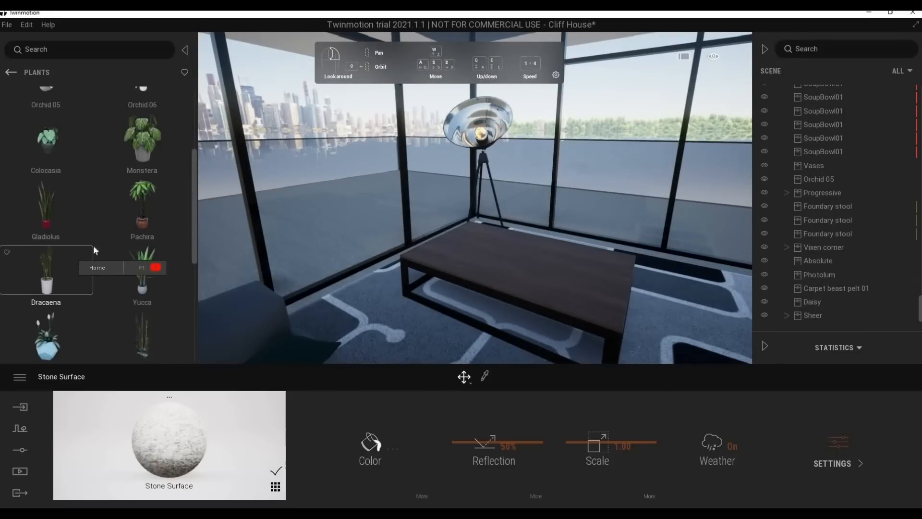
drag(150, 152, 519, 255)
Try to place a Colocasia plant on the floor between the Absolute chair and the bar stools
right_drag(530, 270, 507, 282)
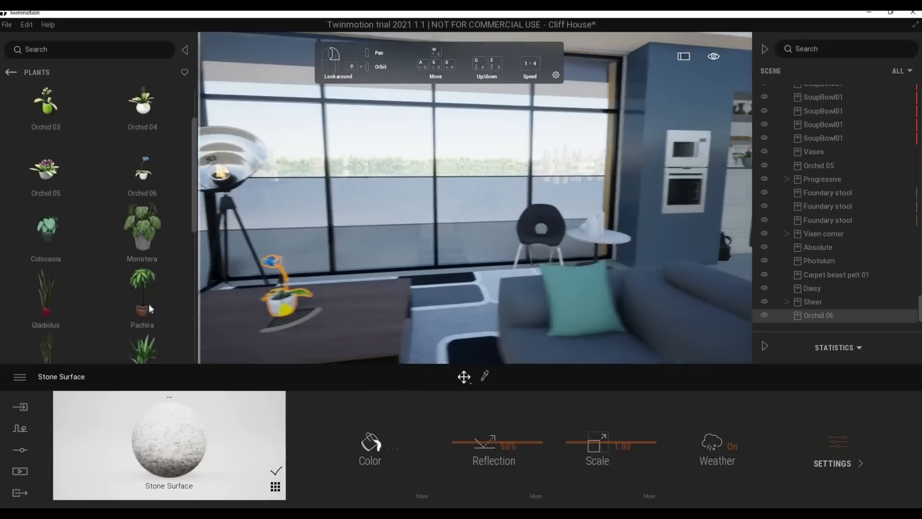
key(s)
drag(114, 309, 220, 325)
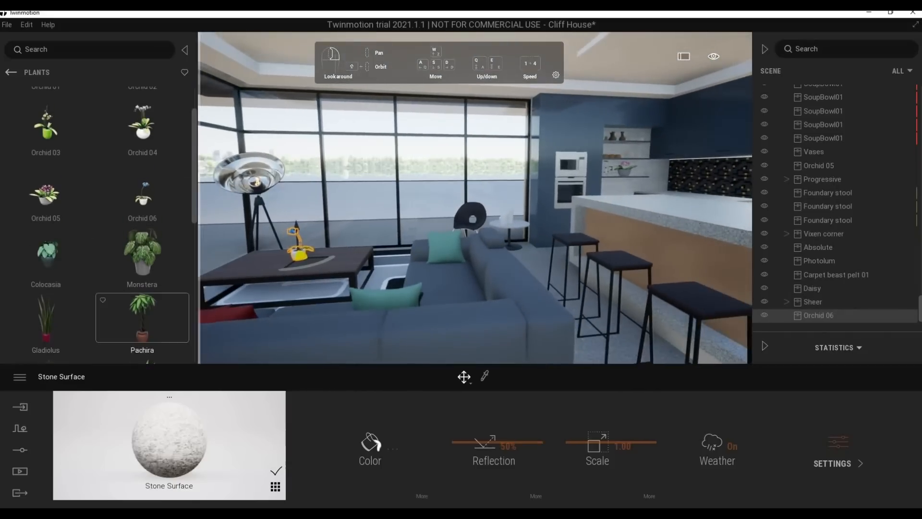
right_drag(454, 283, 543, 287)
key(w)
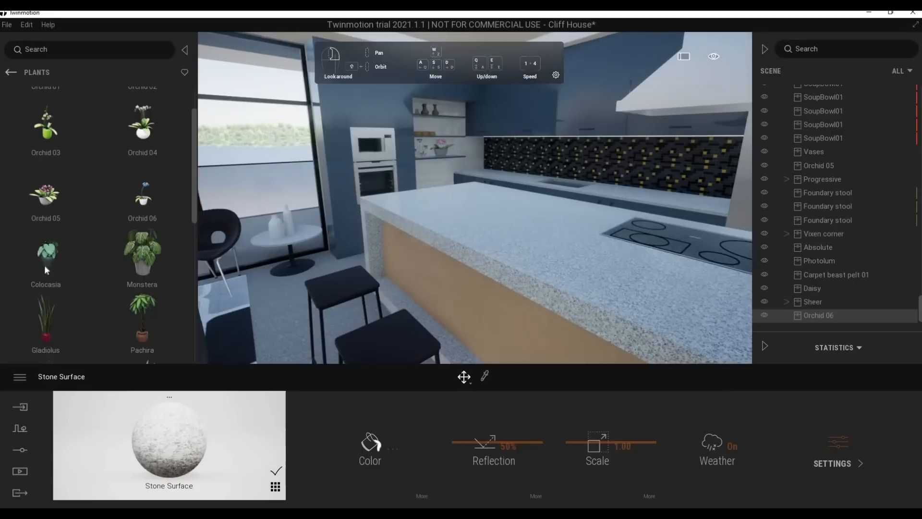
drag(45, 264, 270, 274)
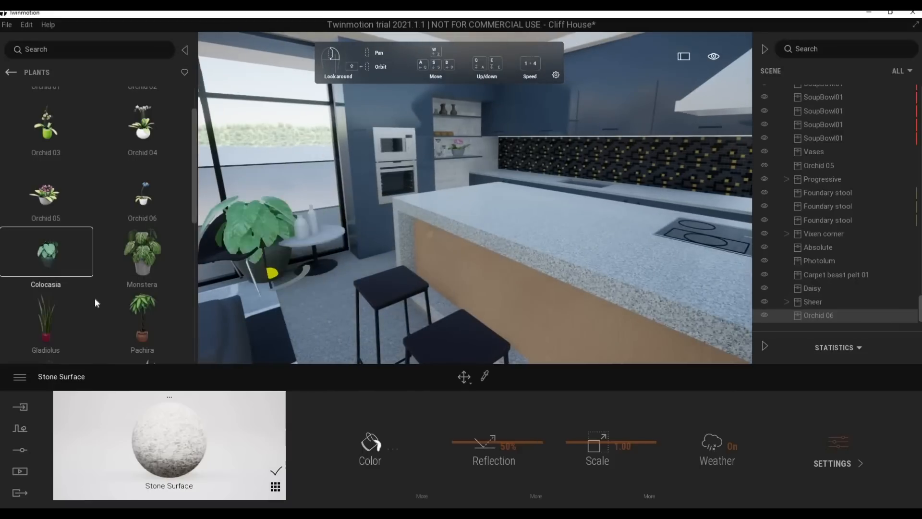
key(Escape)
Place a Bamboo planter against the end wall of the outdoor terrace and copy it along the wall as instances with 0.81 m spacing
key(s)
right_drag(461, 187, 562, 177)
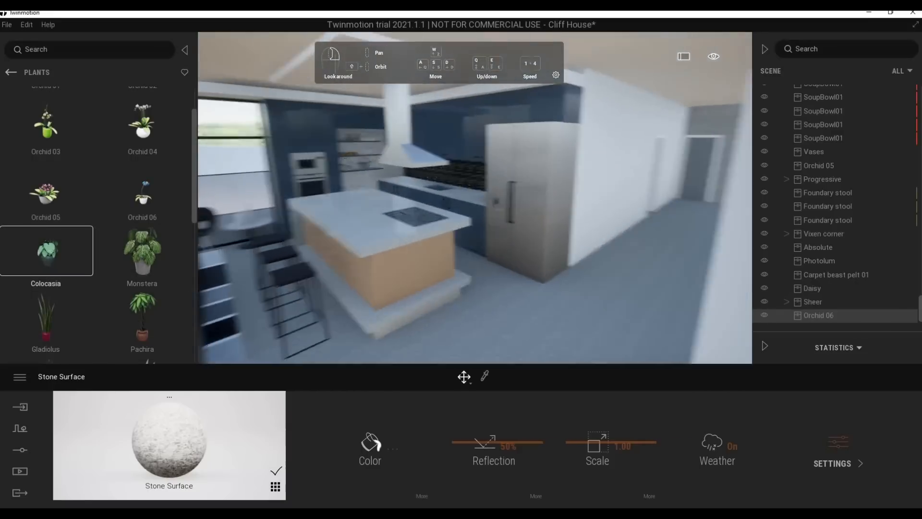
right_drag(485, 211, 541, 214)
key(d)
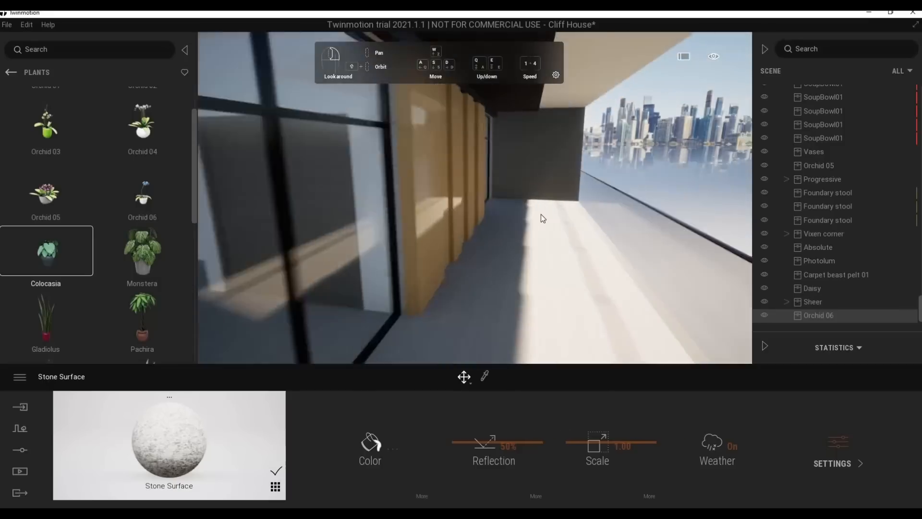
scroll(82, 304, down, 3)
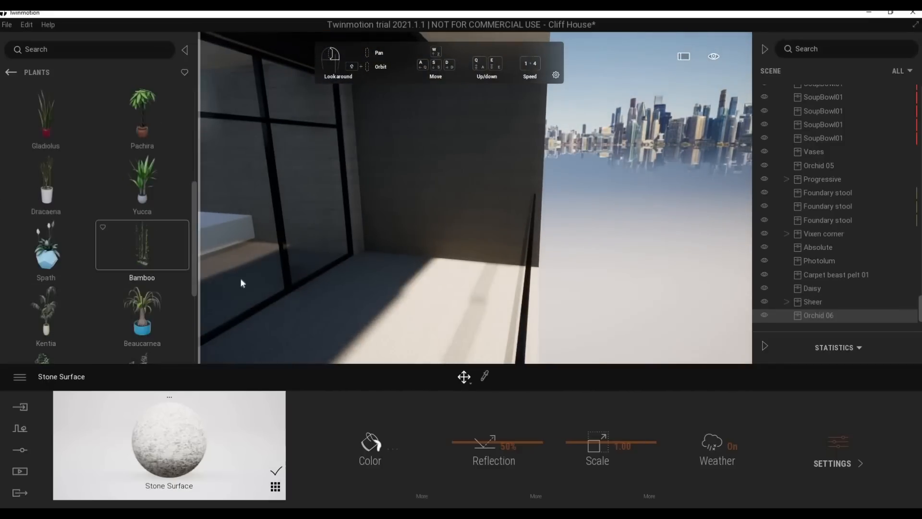
drag(242, 283, 219, 288)
drag(391, 291, 133, 254)
drag(411, 279, 451, 270)
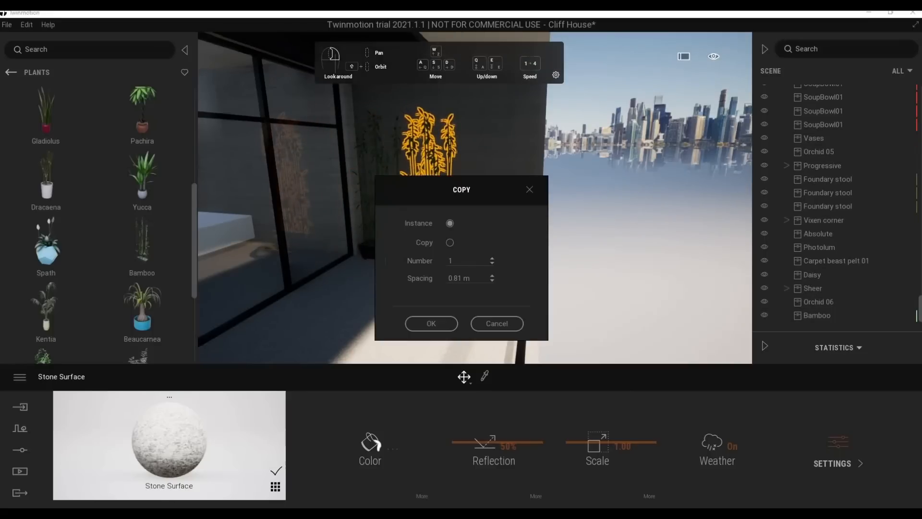
click(432, 323)
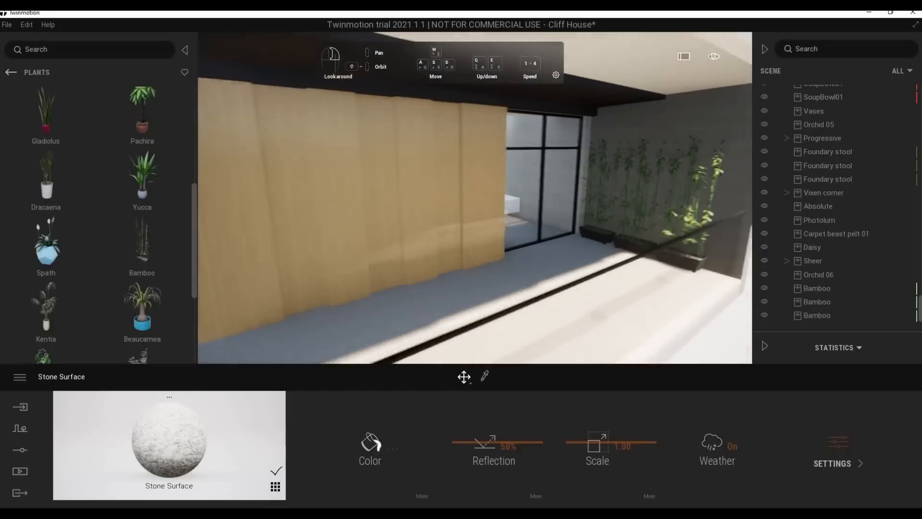
Place an Orange Tree plant on the floor in the glazed corner of the room, beyond the dining table
right_drag(431, 334, 219, 313)
key(s)
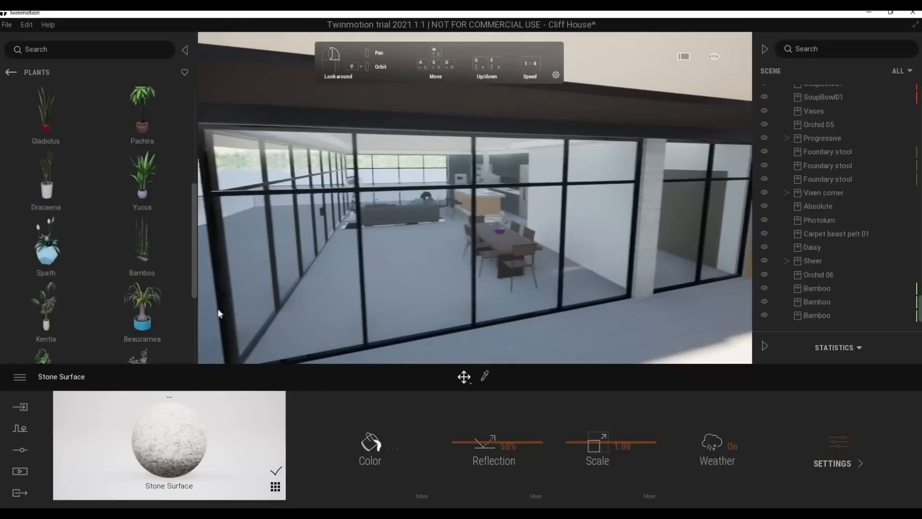
scroll(120, 288, down, 1)
key(w)
right_drag(411, 298, 353, 309)
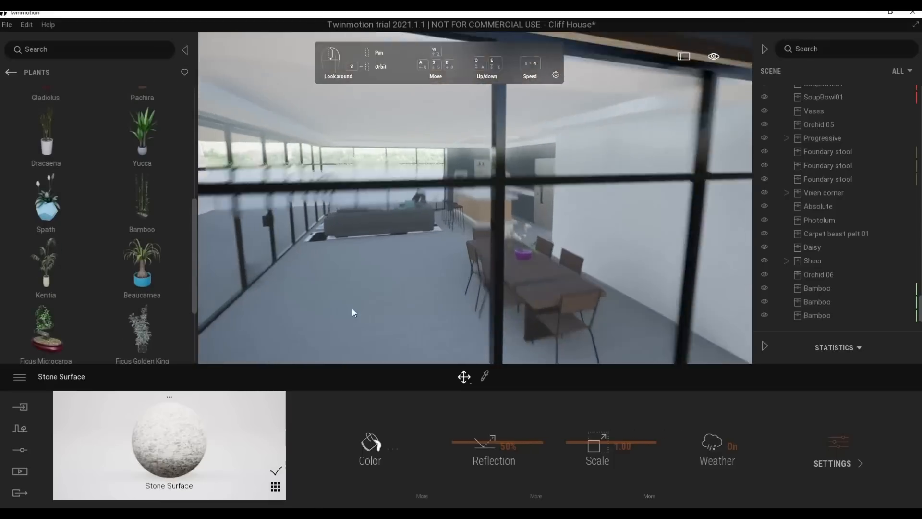
scroll(118, 292, down, 3)
right_drag(346, 231, 288, 233)
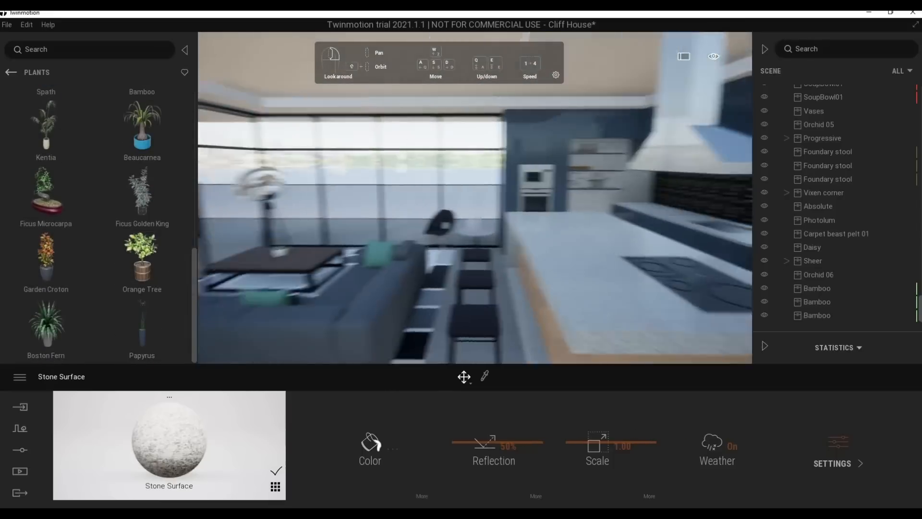
right_drag(471, 271, 161, 274)
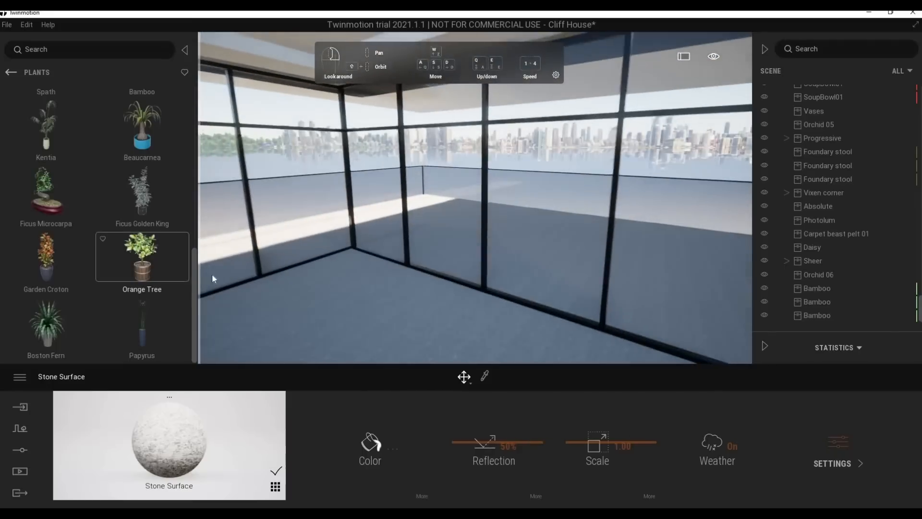
drag(214, 279, 337, 272)
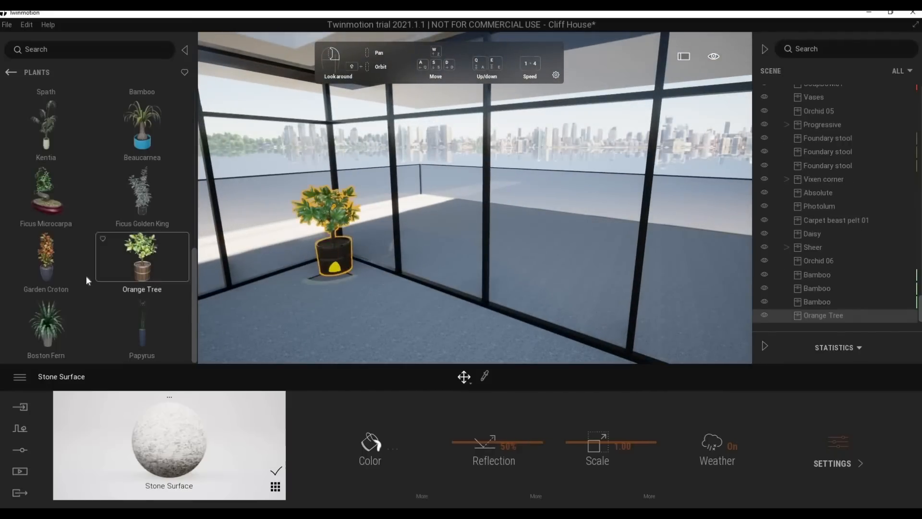
Place a Garden Croton and a Boston Fern on the floor on either side of the Orange Tree
drag(86, 276, 371, 280)
drag(62, 329, 295, 284)
right_drag(295, 285, 153, 177)
key(s)
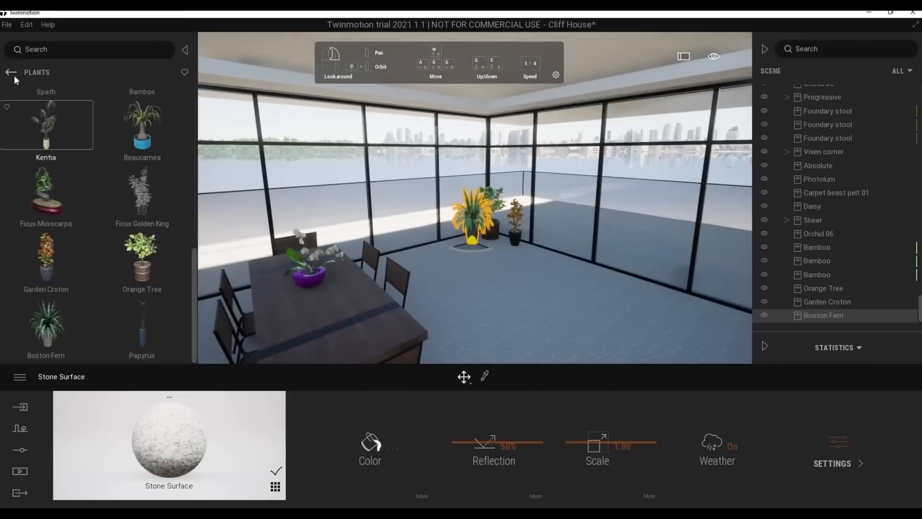
click(11, 73)
click(160, 143)
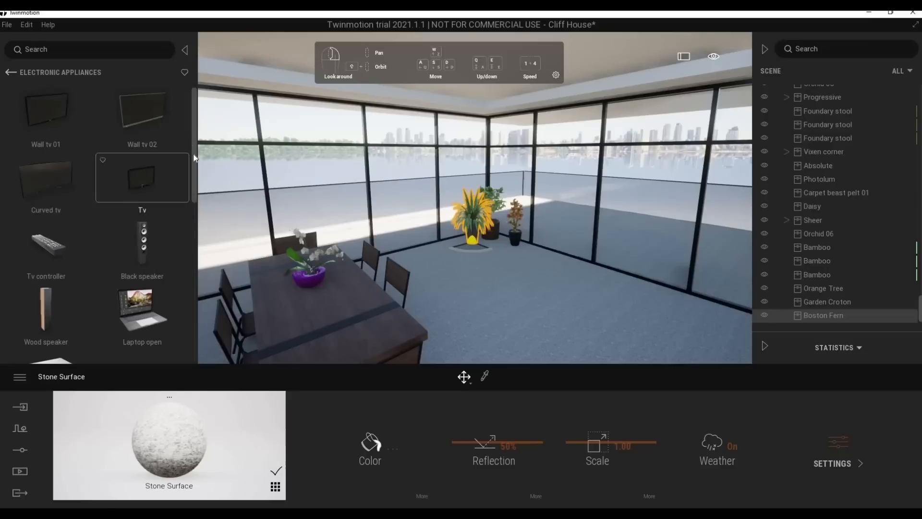
drag(193, 154, 195, 297)
click(12, 72)
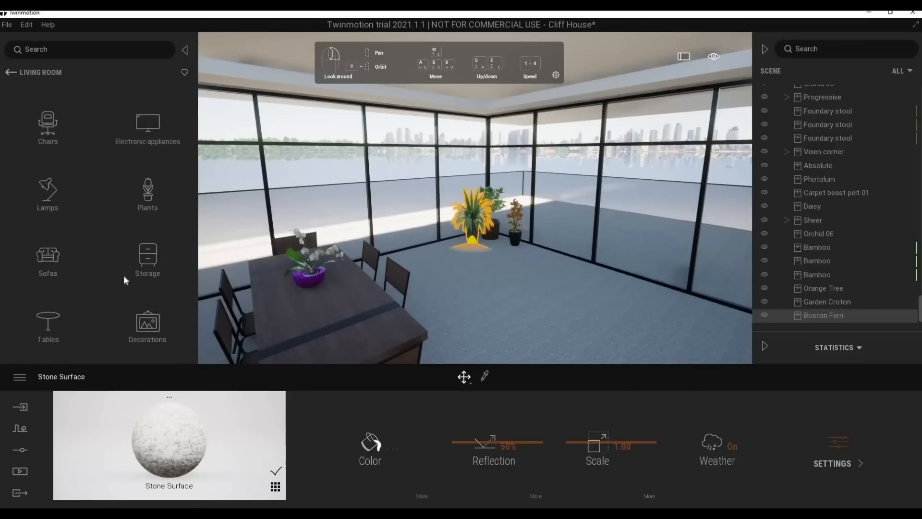
Place the Equilibre floor lamp in the corner between the white wall and the glazing, behind the dining table
right_drag(219, 307, 56, 275)
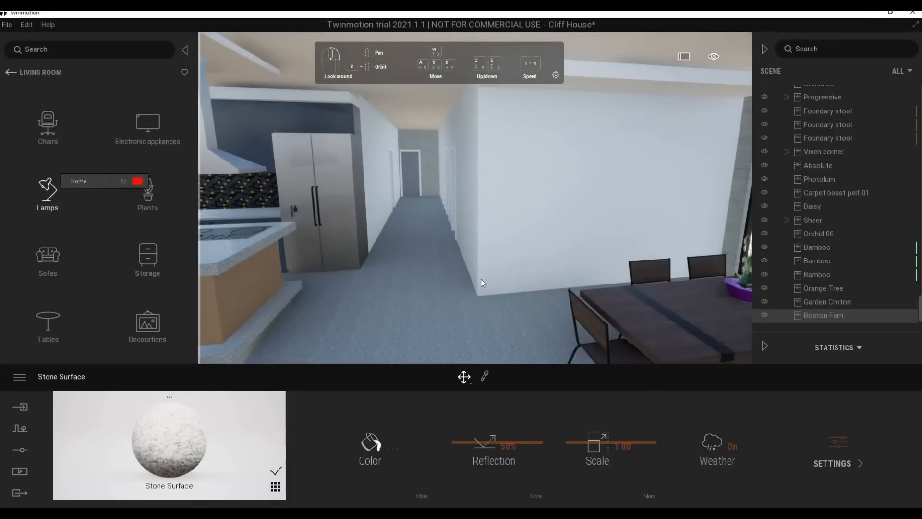
right_drag(481, 280, 483, 279)
click(48, 194)
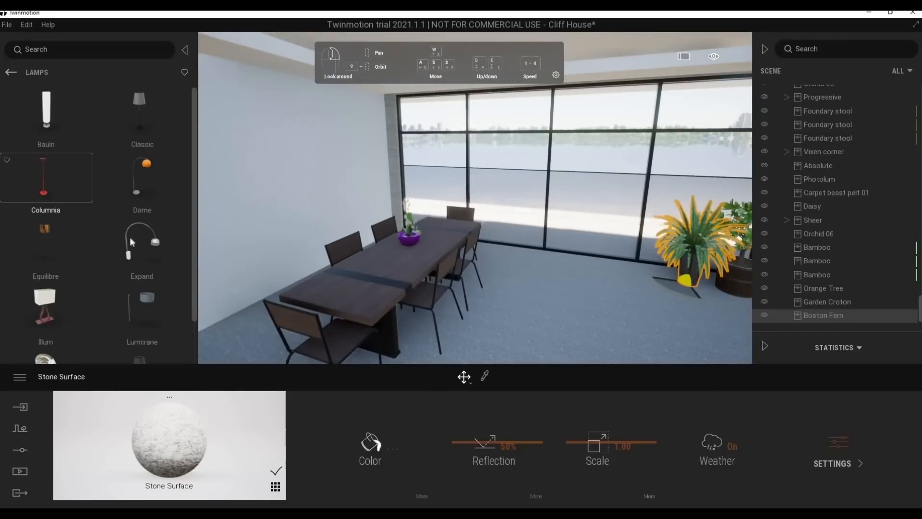
right_drag(404, 235, 394, 239)
key(w)
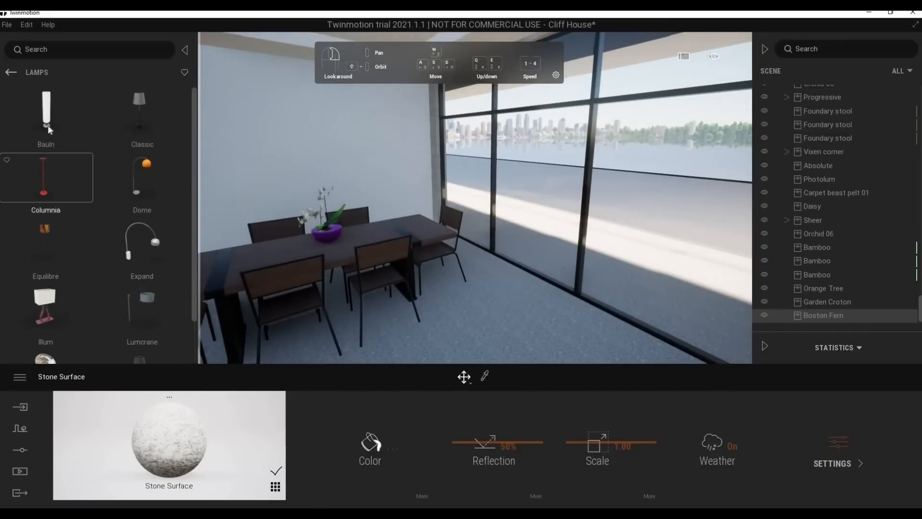
drag(49, 128, 420, 312)
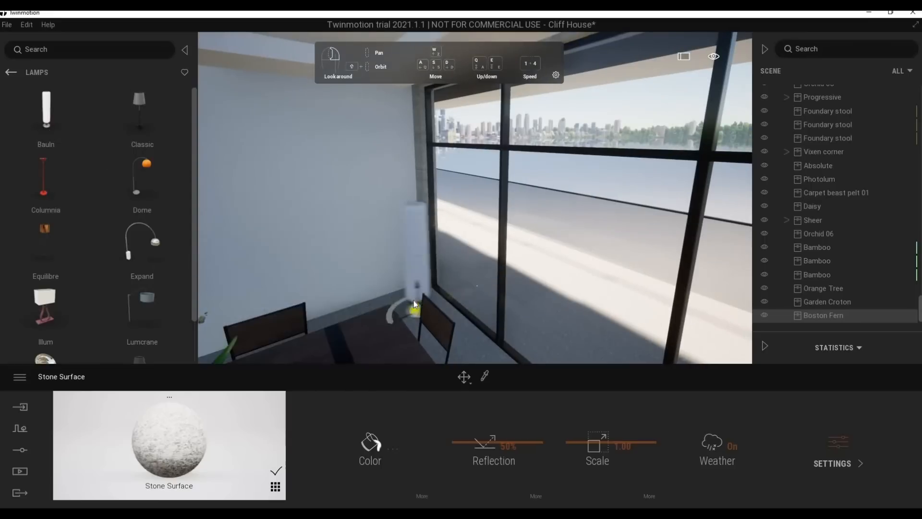
scroll(125, 308, down, 1)
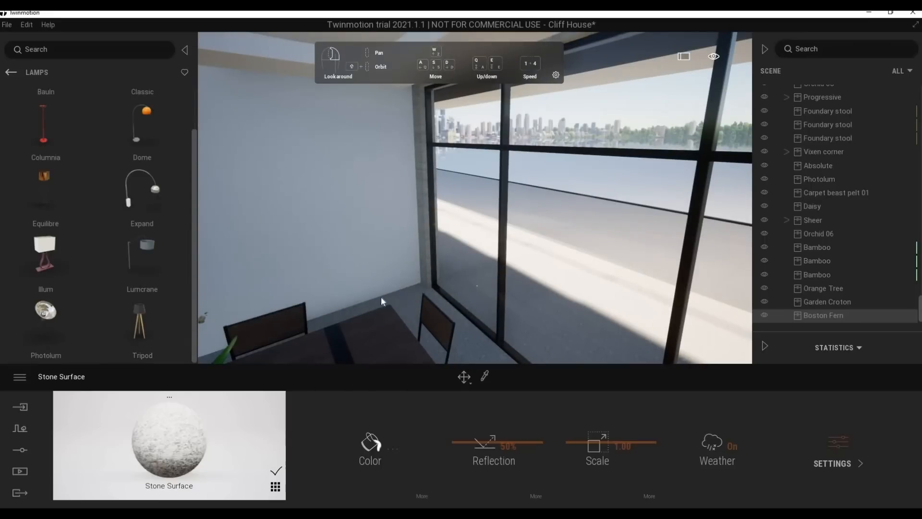
drag(381, 297, 419, 306)
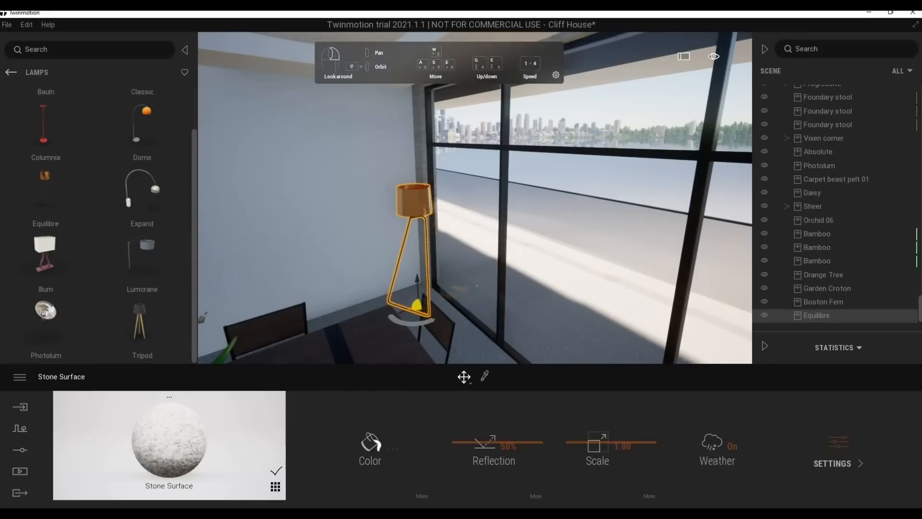
right_drag(419, 332, 380, 317)
key(Escape)
Place the Orchid 03 plant on the countertop of the kitchen island
key(w)
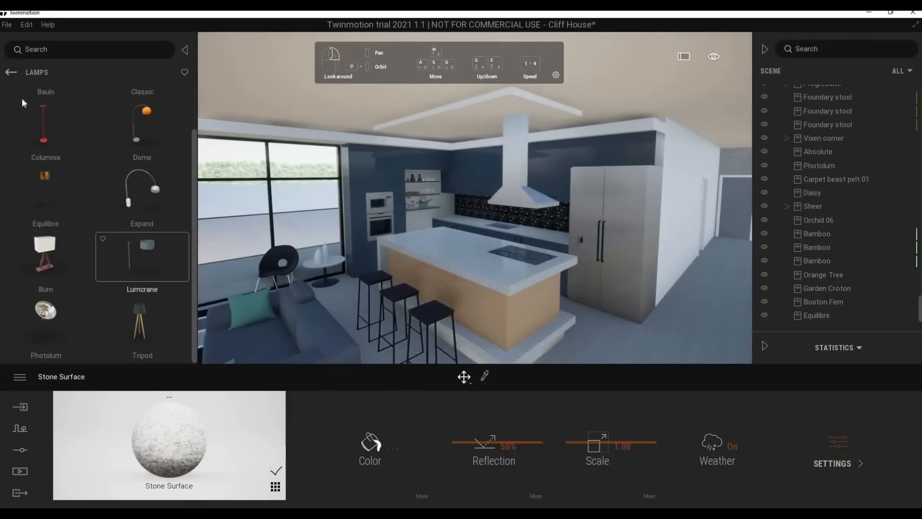
click(12, 73)
click(147, 189)
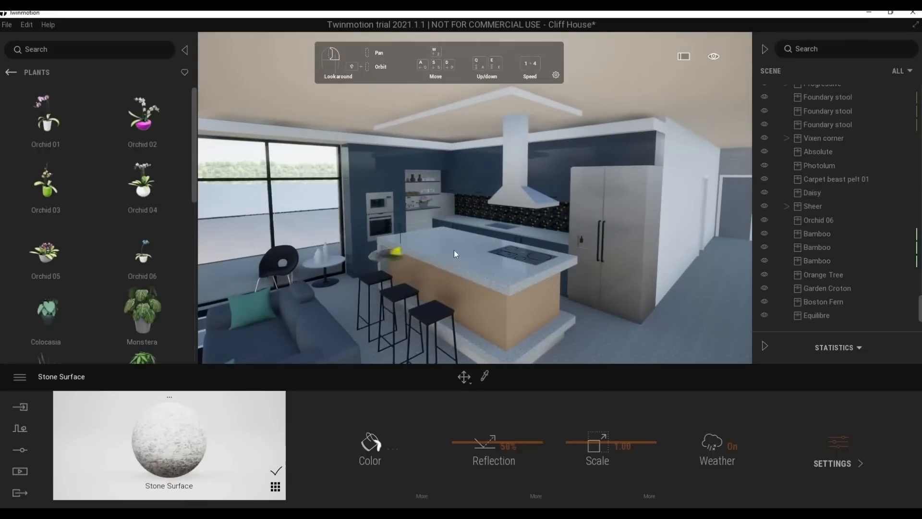
drag(448, 235, 446, 244)
key(w)
right_drag(515, 295, 480, 288)
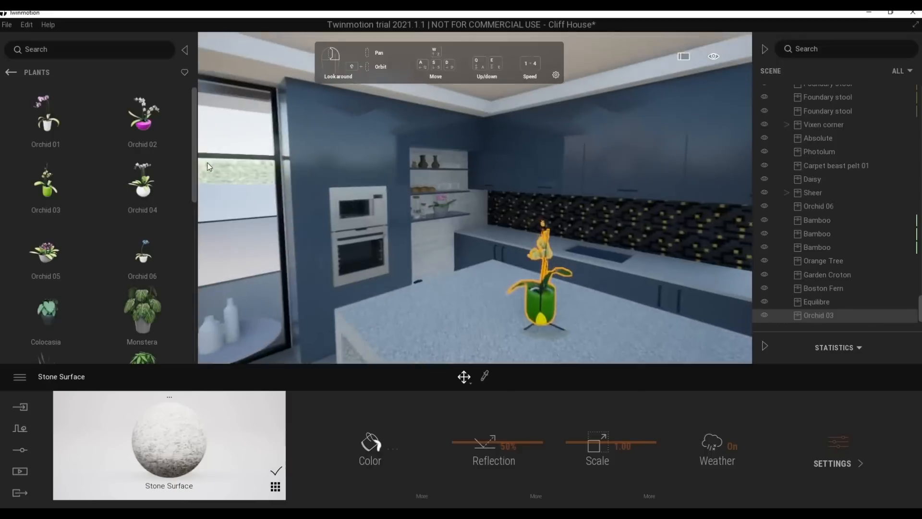
Browse the office furniture and city object categories of the library for further items to add
click(14, 73)
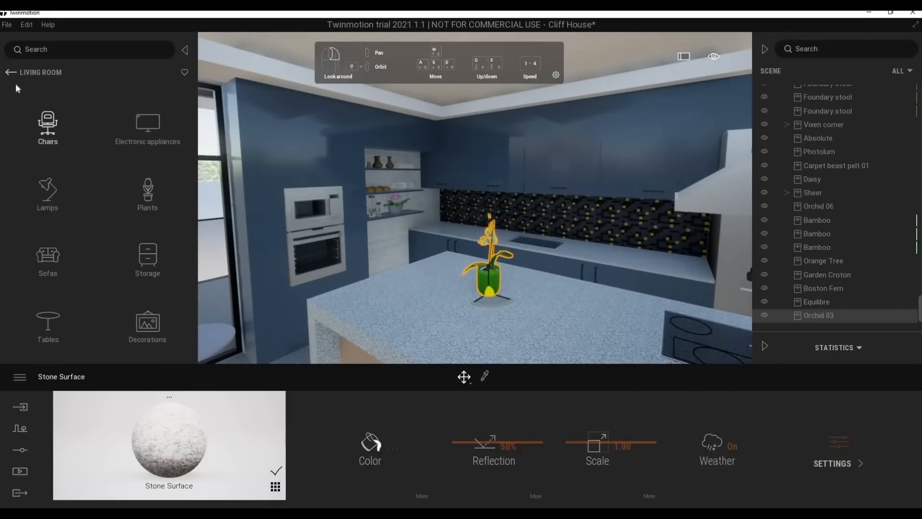
right_click(116, 252)
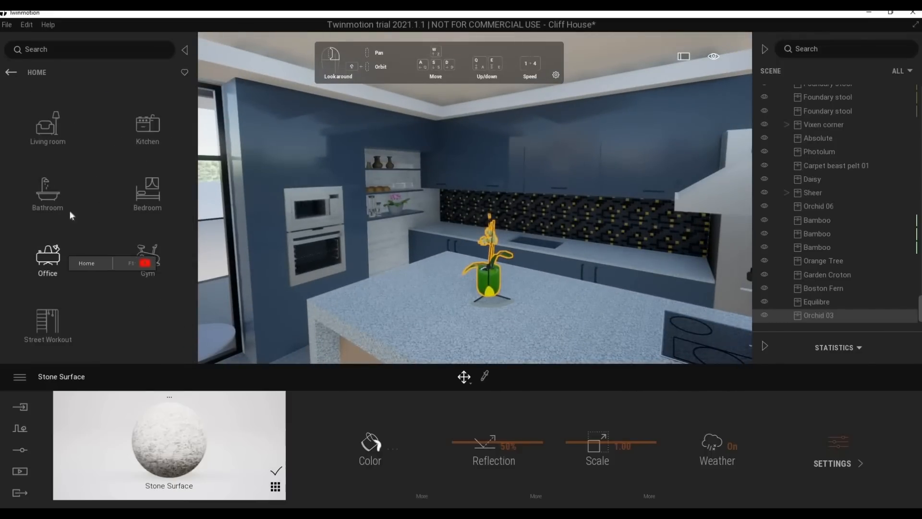
click(64, 253)
click(149, 129)
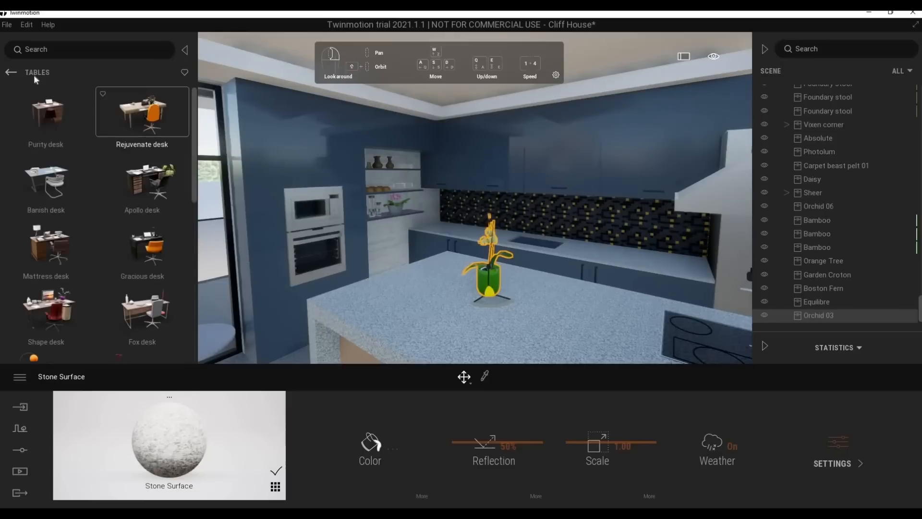
click(13, 71)
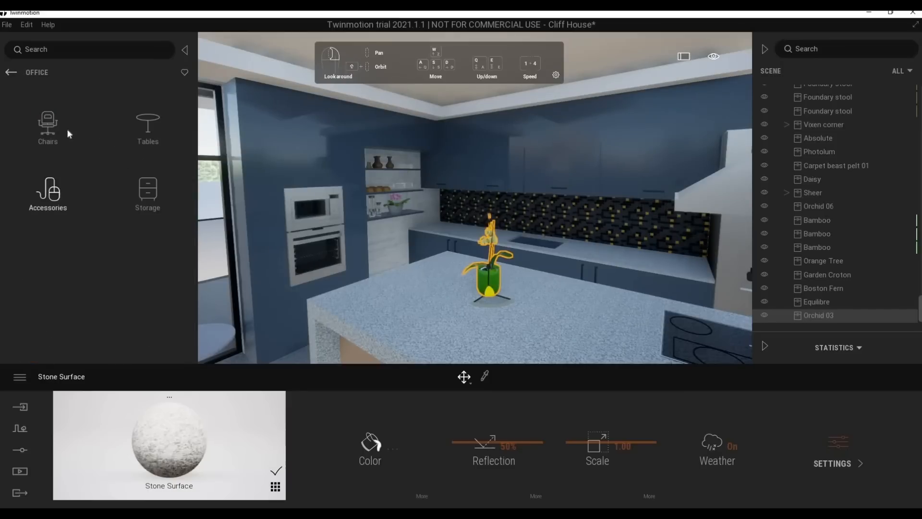
click(15, 73)
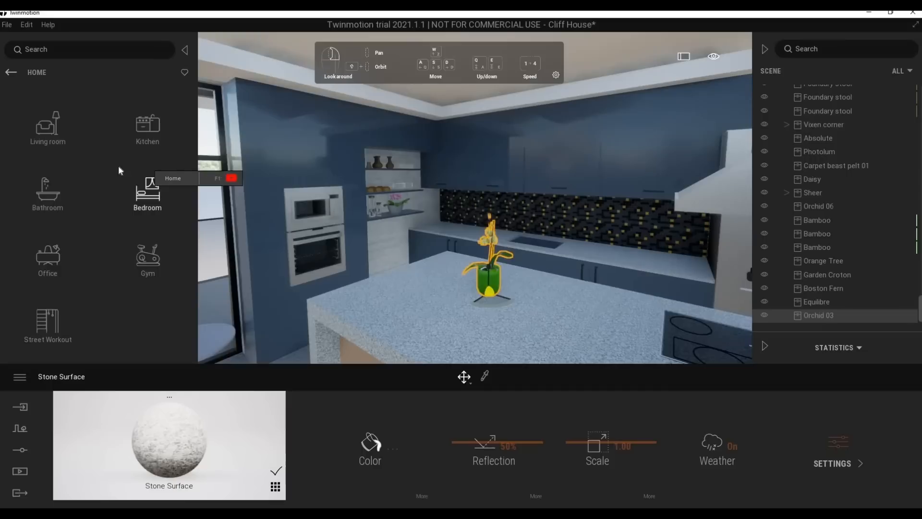
click(13, 72)
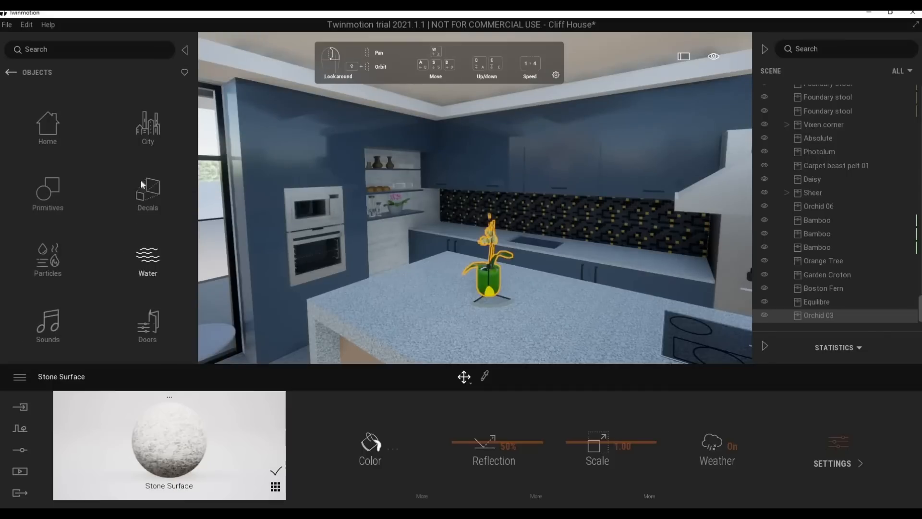
click(139, 147)
scroll(115, 312, down, 2)
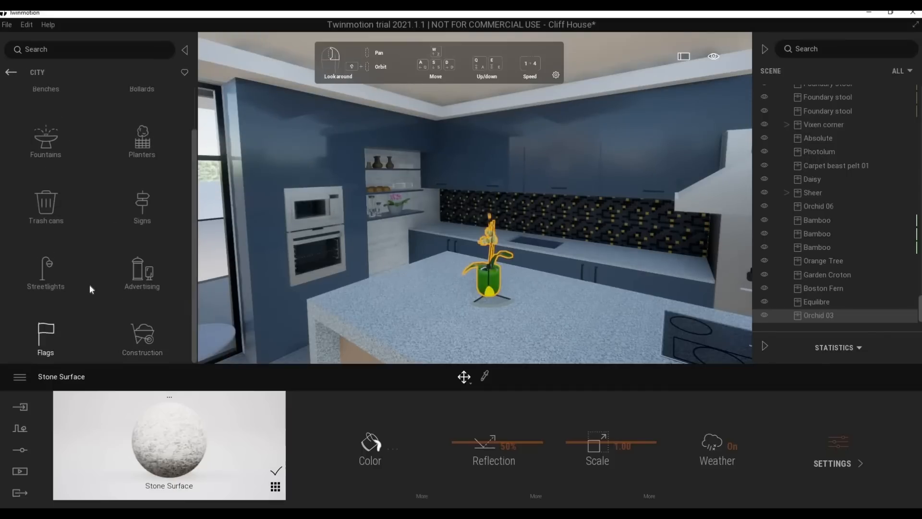
scroll(92, 286, up, 2)
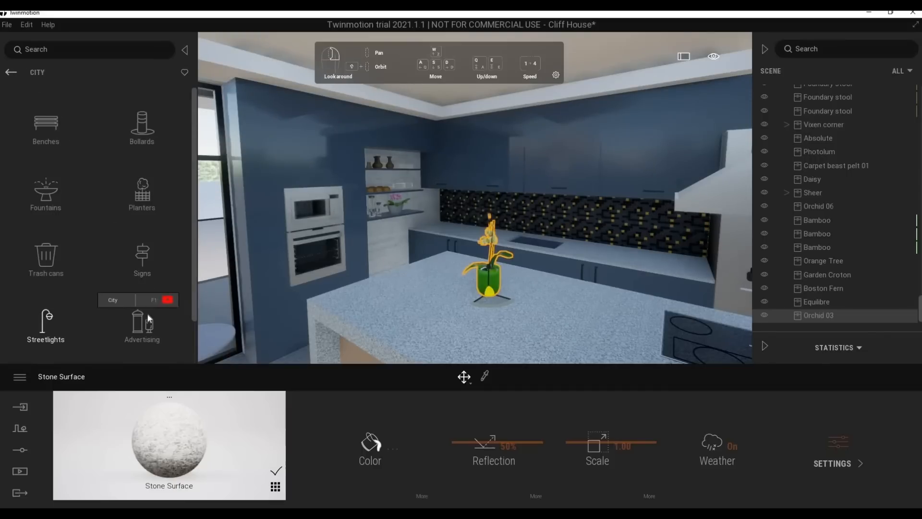
click(12, 74)
click(141, 133)
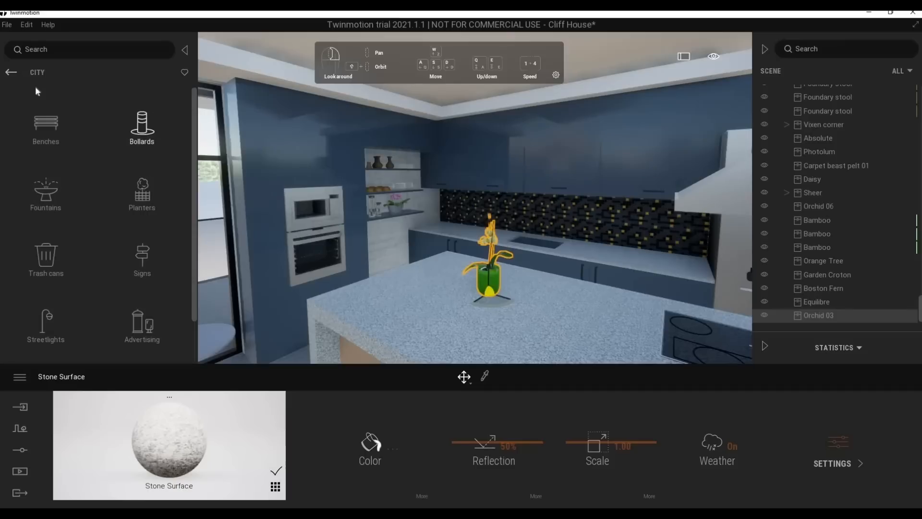
click(11, 72)
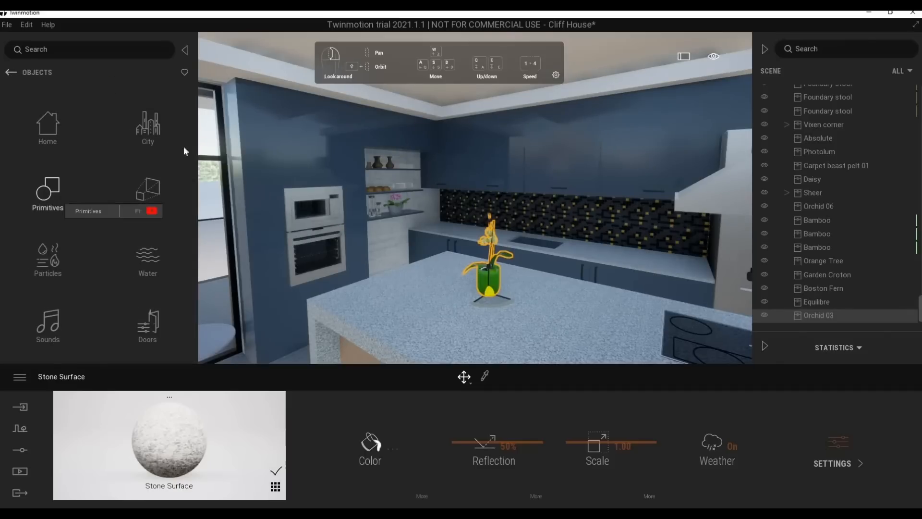
Look through the library's primitives, sounds and materials categories for further content
scroll(185, 206, down, 5)
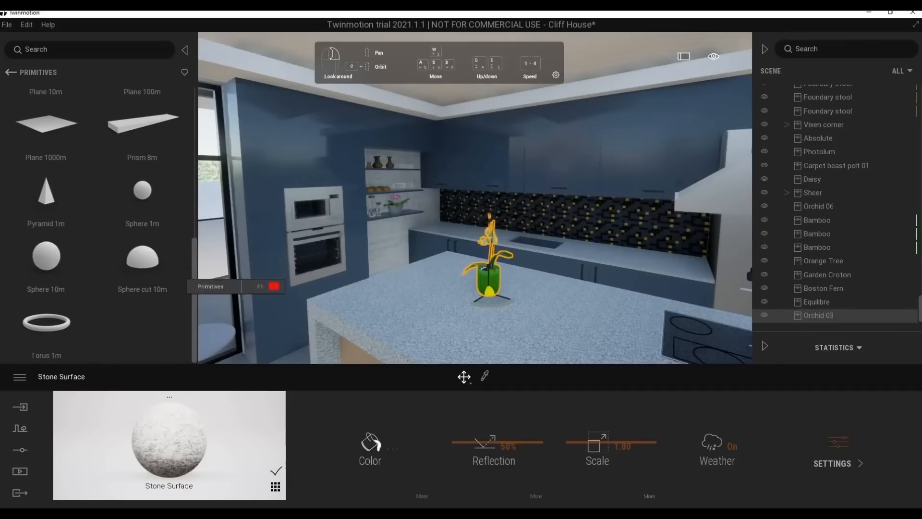
click(11, 73)
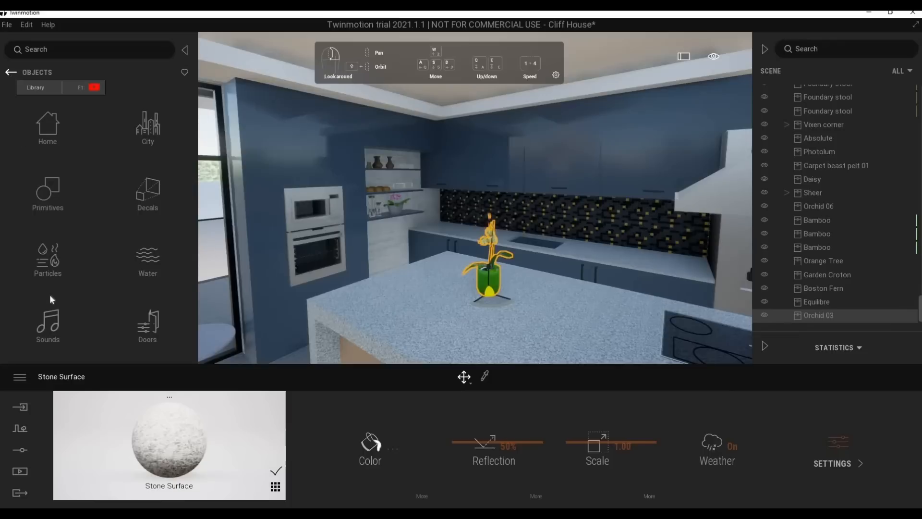
click(50, 139)
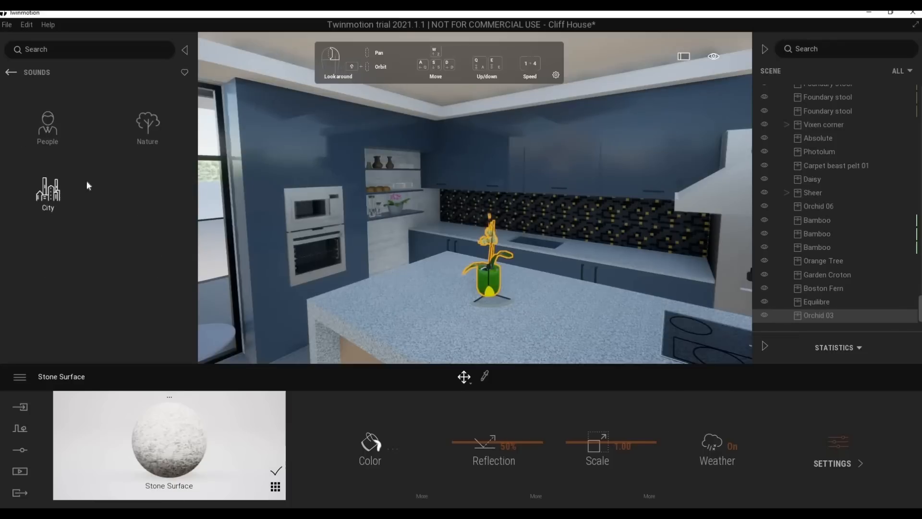
click(11, 73)
click(141, 126)
click(69, 117)
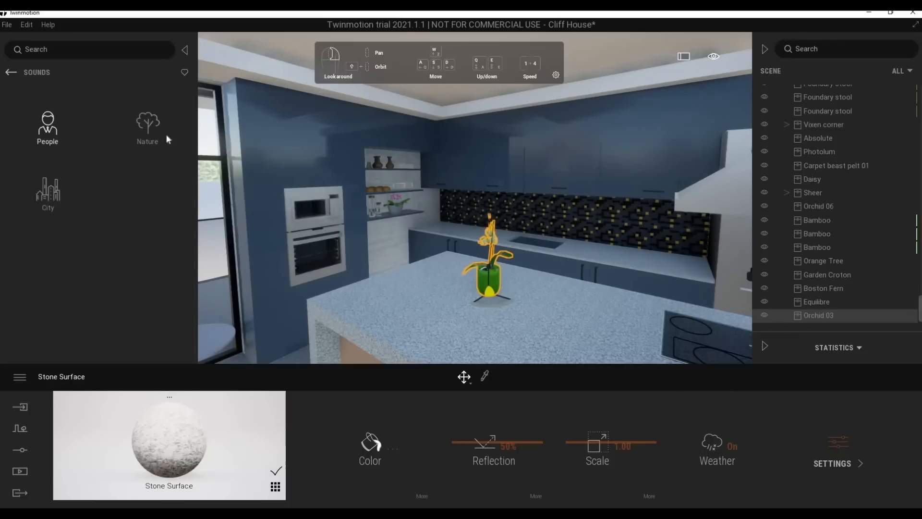
click(5, 76)
click(5, 77)
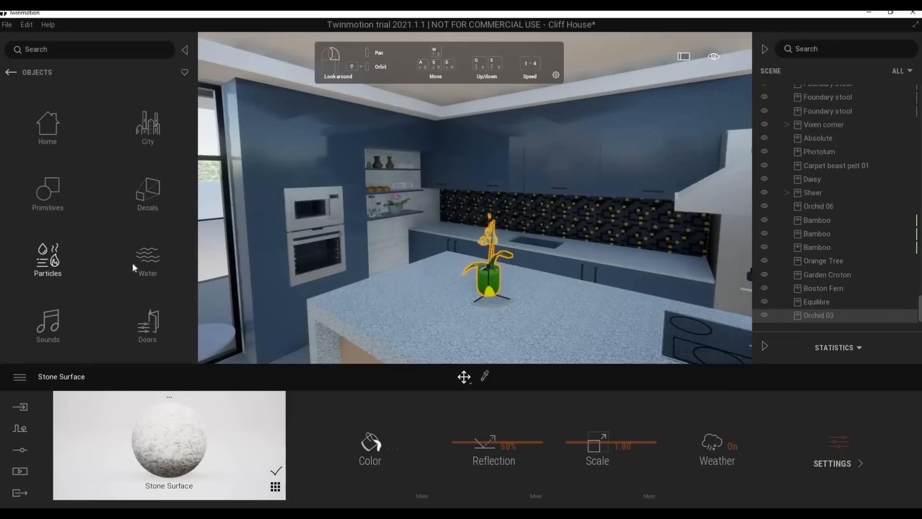
click(11, 73)
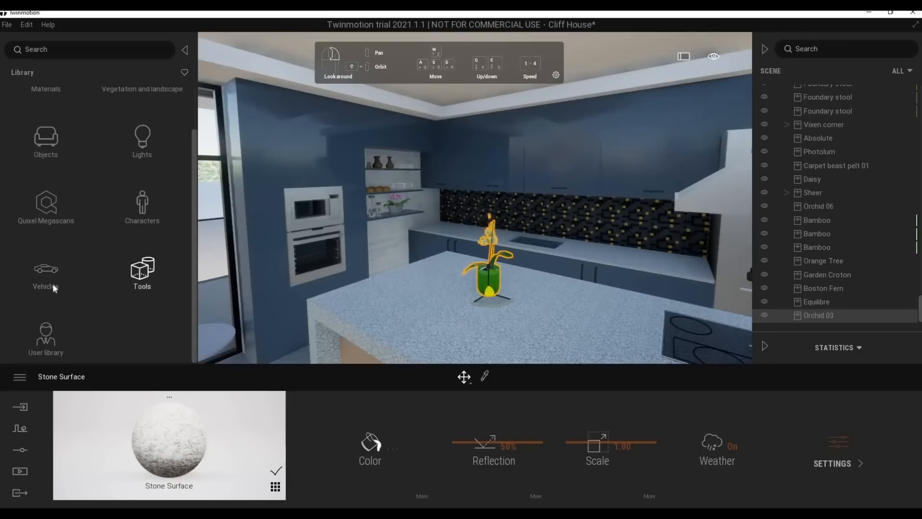
scroll(103, 212, up, 2)
click(47, 127)
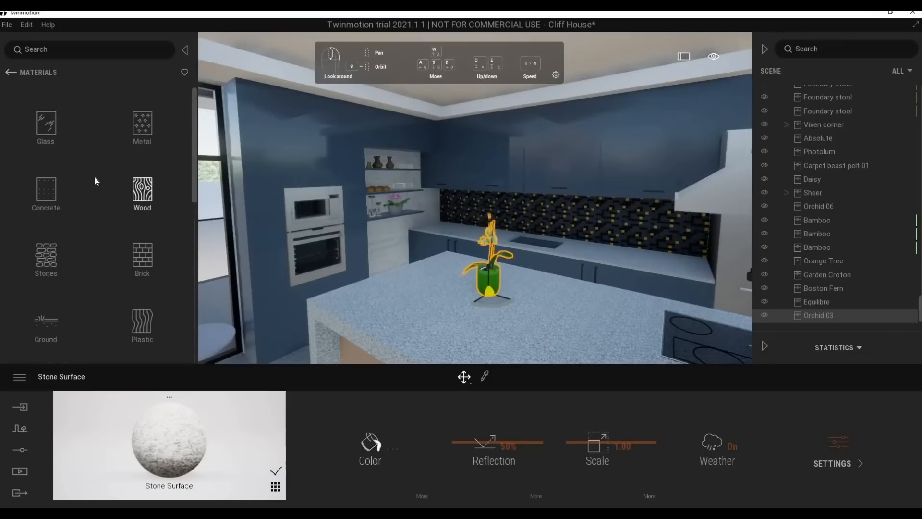
click(8, 73)
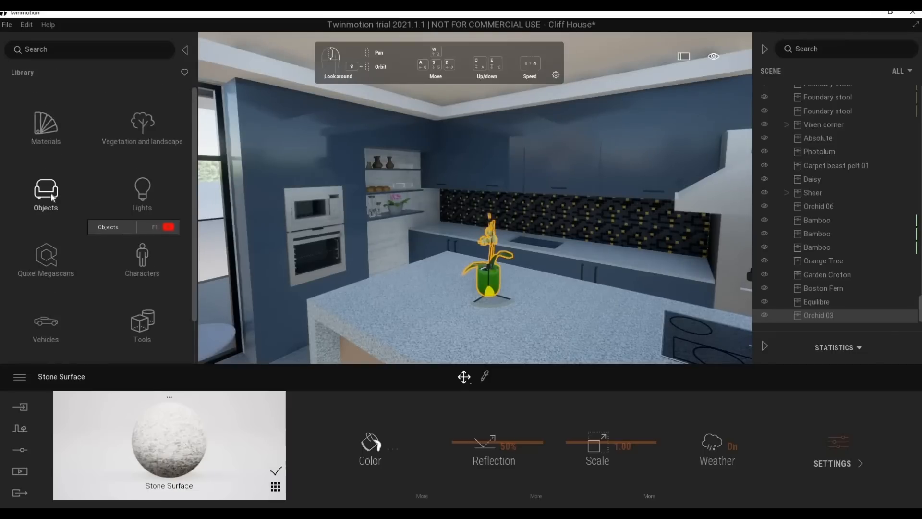
Browse the Quixel Megascans recreational props, including stationery and toys, for possible decoration items
click(46, 257)
click(37, 127)
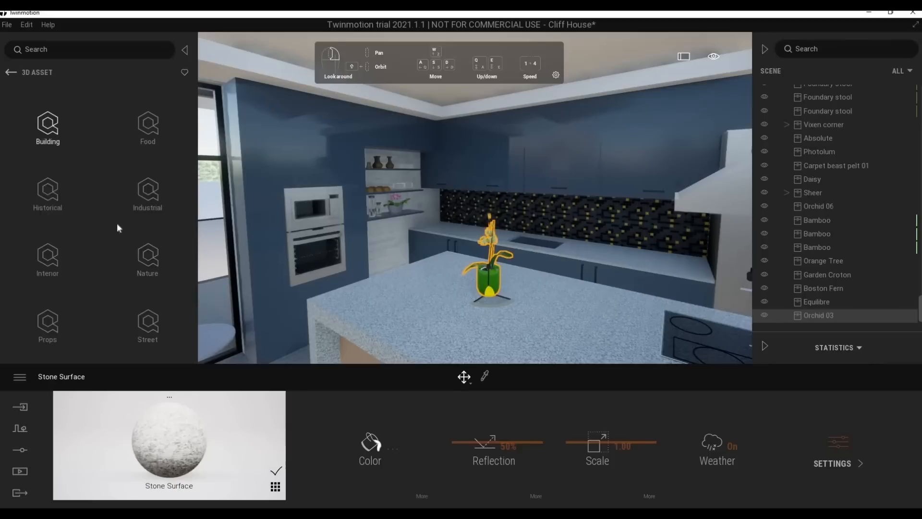
click(56, 317)
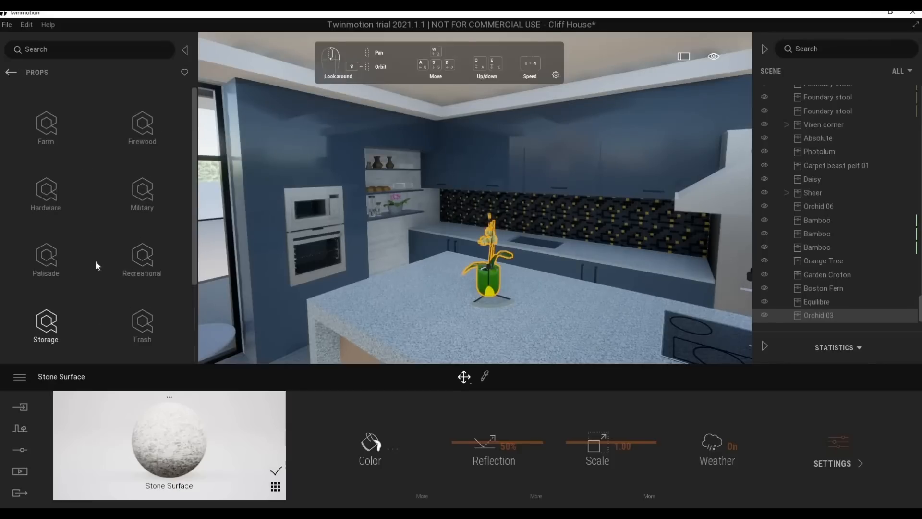
click(135, 243)
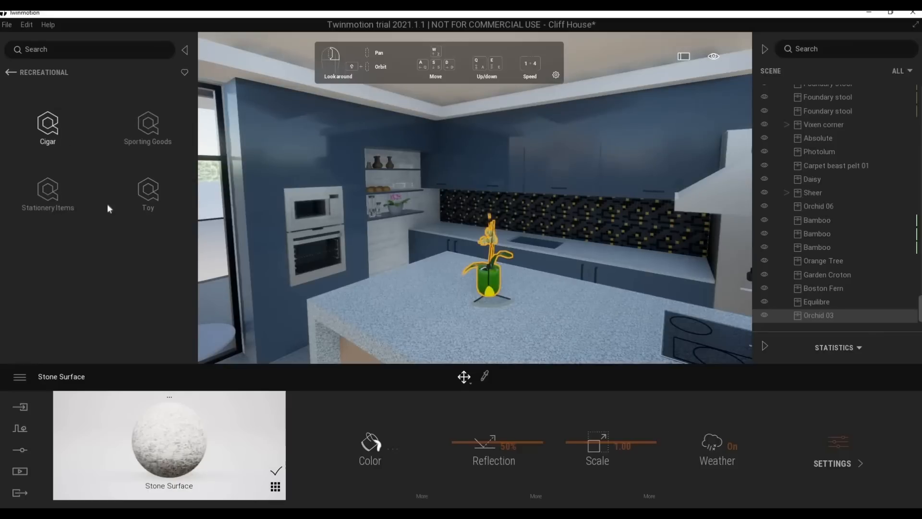
click(148, 192)
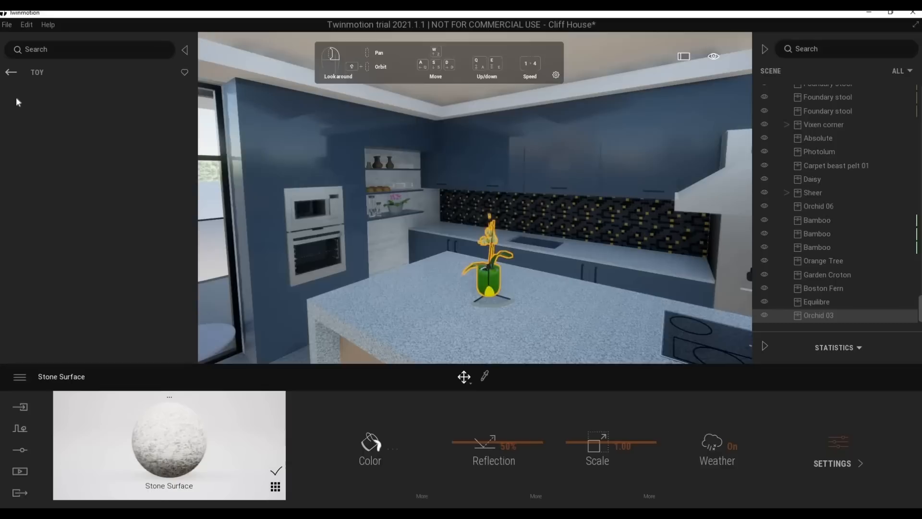
click(11, 72)
click(39, 175)
click(11, 72)
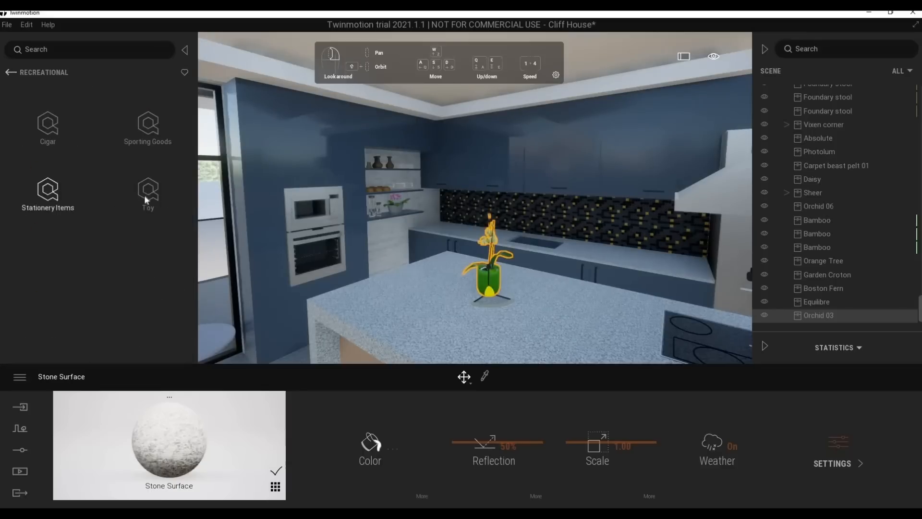
click(144, 192)
scroll(135, 265, down, 3)
scroll(127, 272, down, 7)
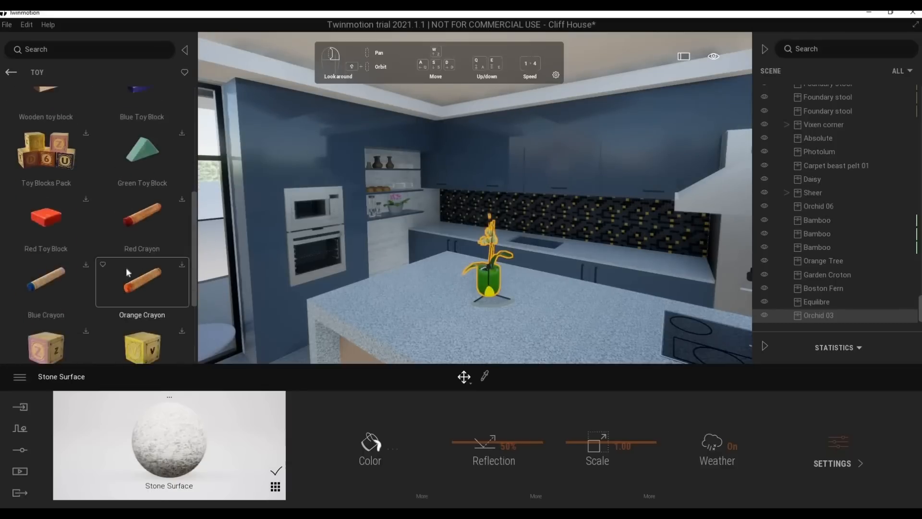
right_drag(303, 206, 269, 202)
Look through the Megascans wood props for pieces that suit the living area
click(10, 73)
click(10, 73)
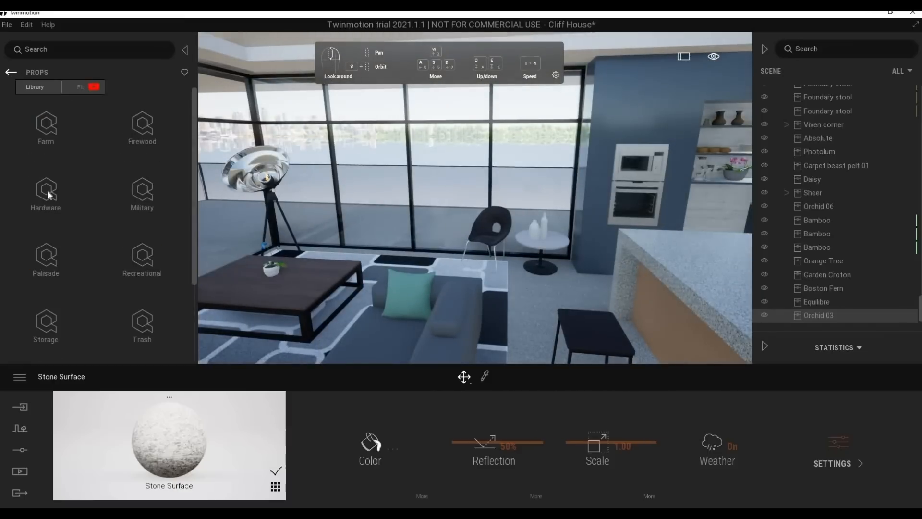
scroll(57, 279, down, 4)
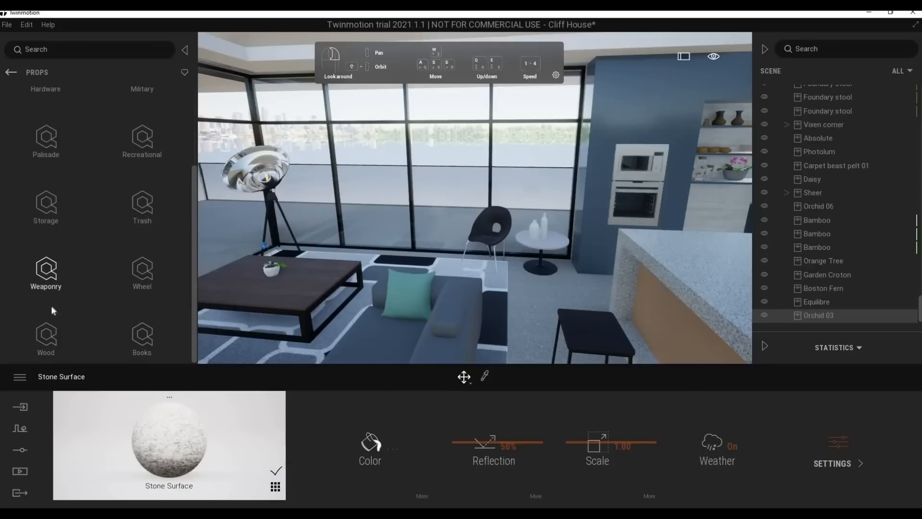
click(60, 329)
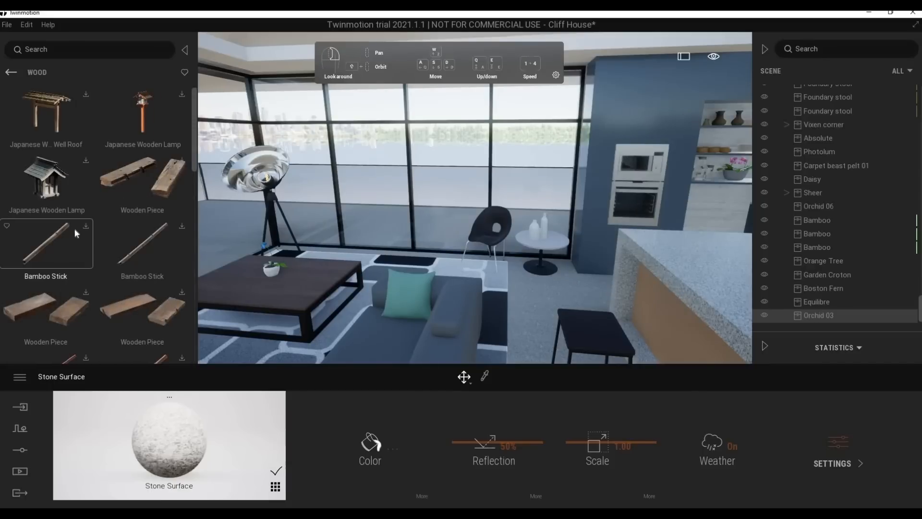
right_drag(214, 275, 253, 292)
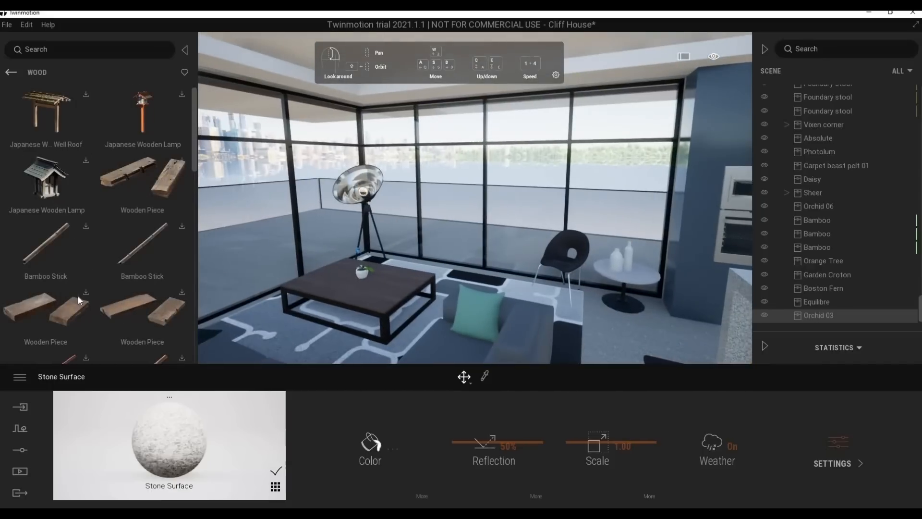
scroll(23, 102, down, 5)
click(11, 73)
scroll(139, 126, up, 5)
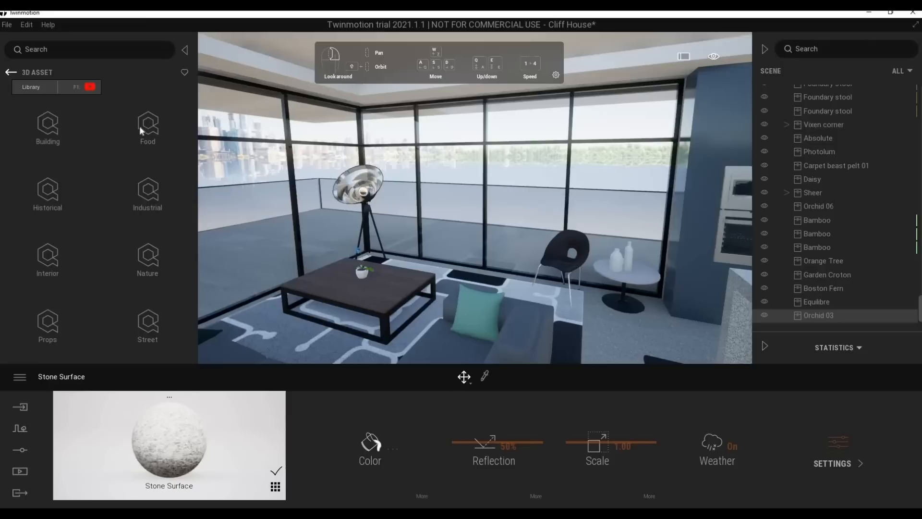
Examine the Megascans food assets in the fruit, baked goods and vegetable categories
click(139, 126)
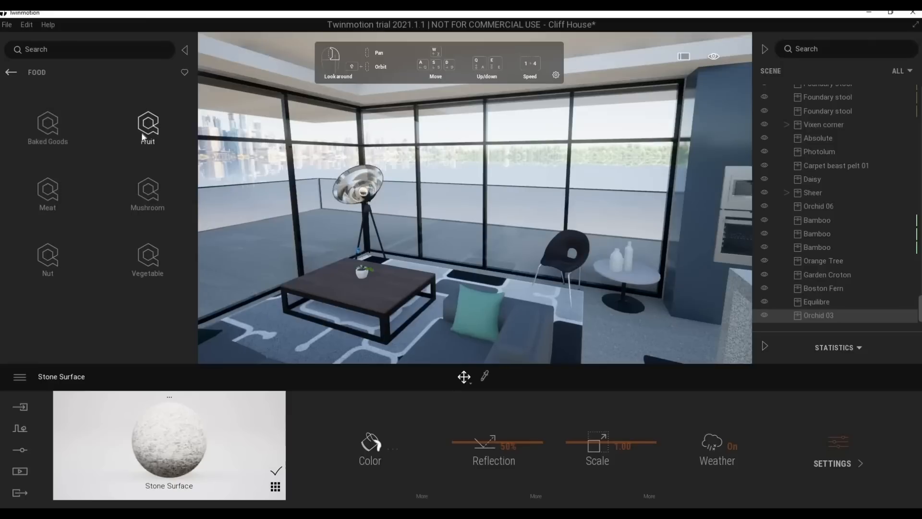
drag(193, 111, 193, 283)
click(13, 72)
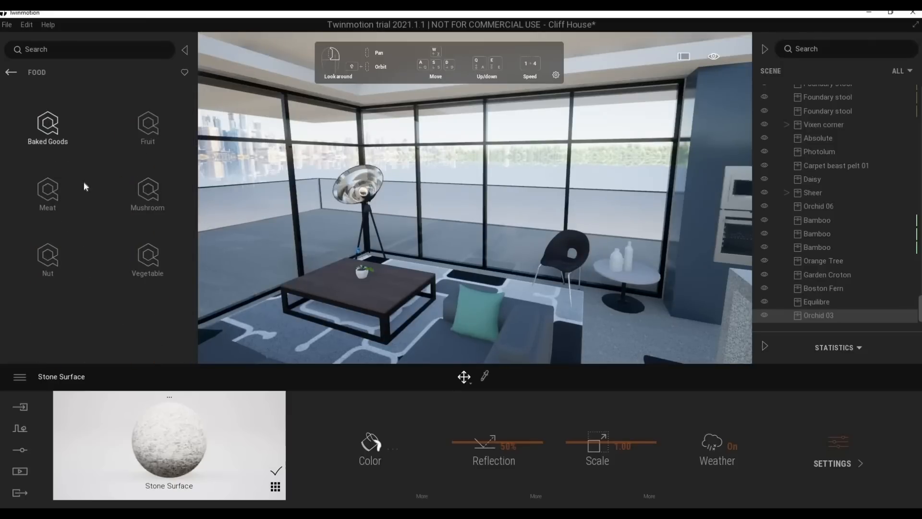
click(47, 126)
drag(195, 108, 191, 305)
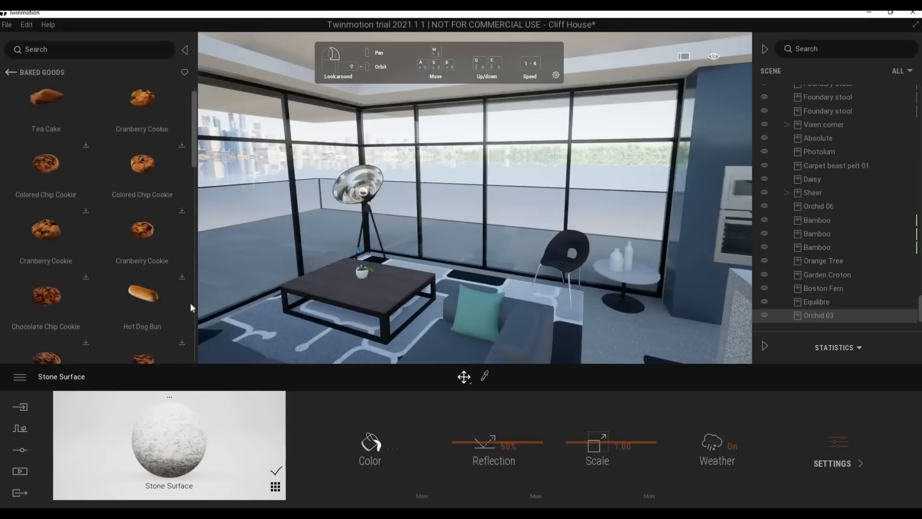
click(13, 74)
click(150, 253)
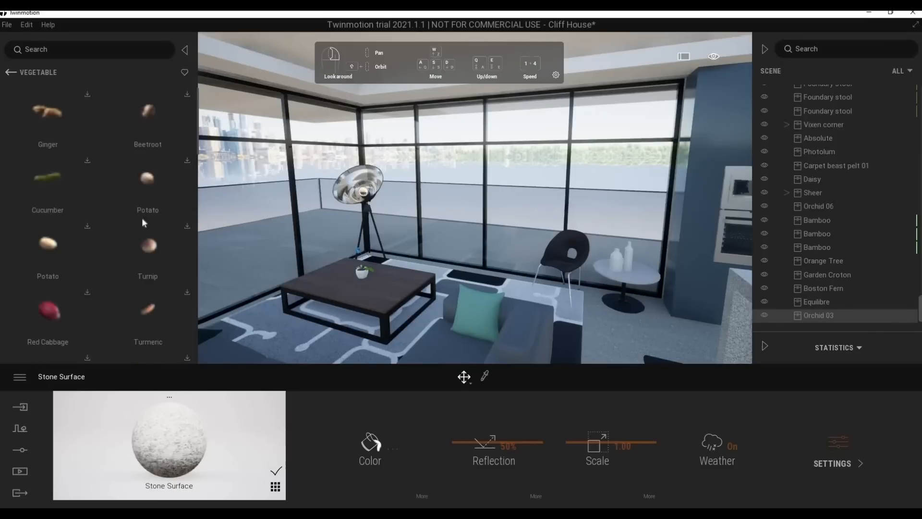
scroll(139, 224, down, 8)
scroll(132, 230, down, 10)
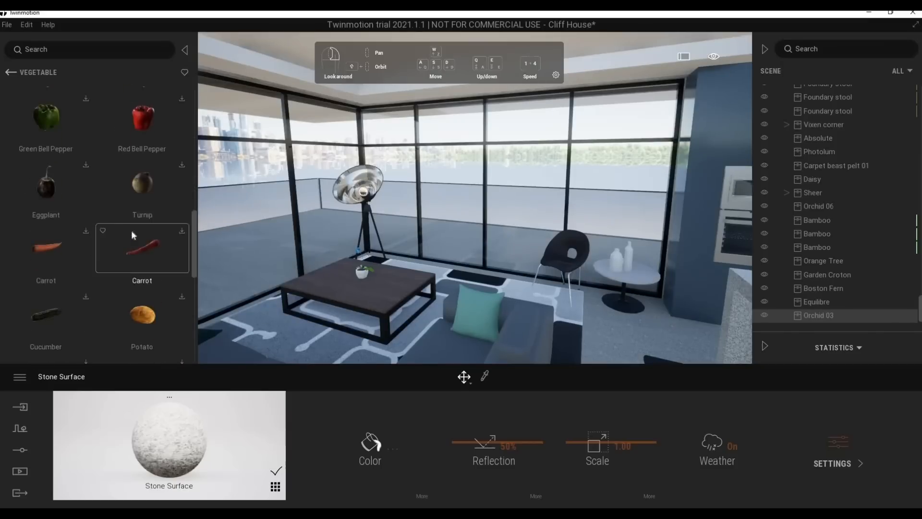
click(12, 75)
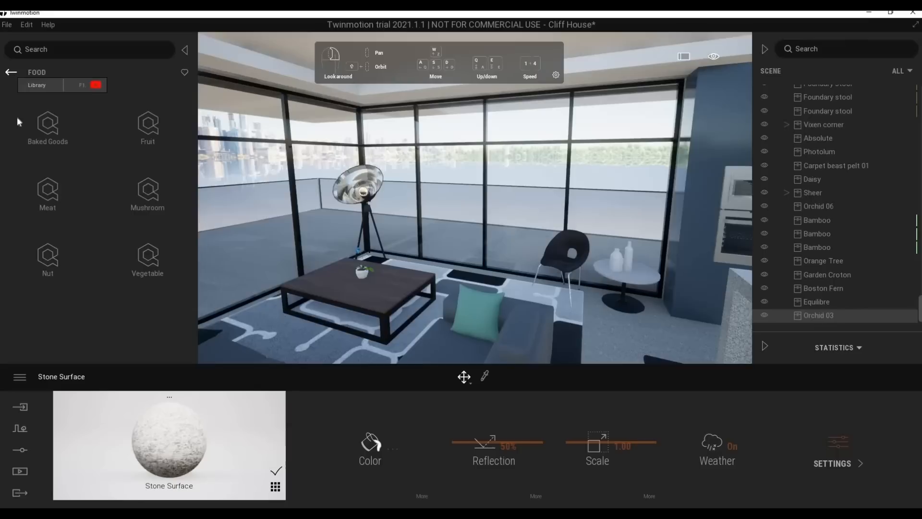
Browse the Megascans interior assets for wall and railing elements
click(13, 74)
click(56, 261)
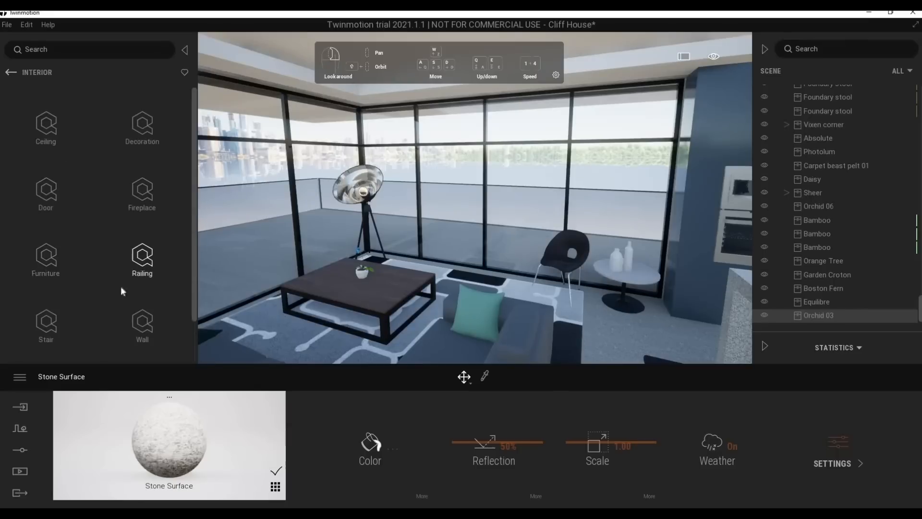
click(141, 328)
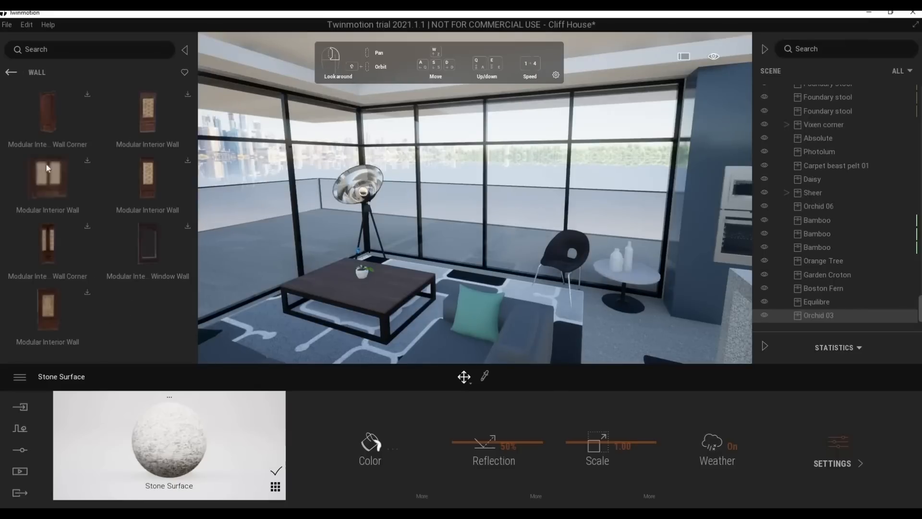
click(9, 72)
scroll(62, 325, down, 2)
scroll(120, 298, up, 2)
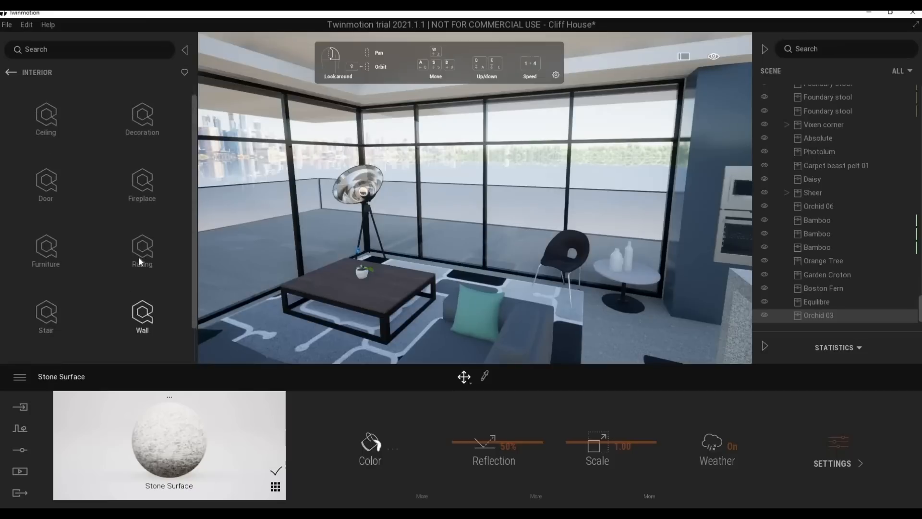
click(139, 257)
click(9, 73)
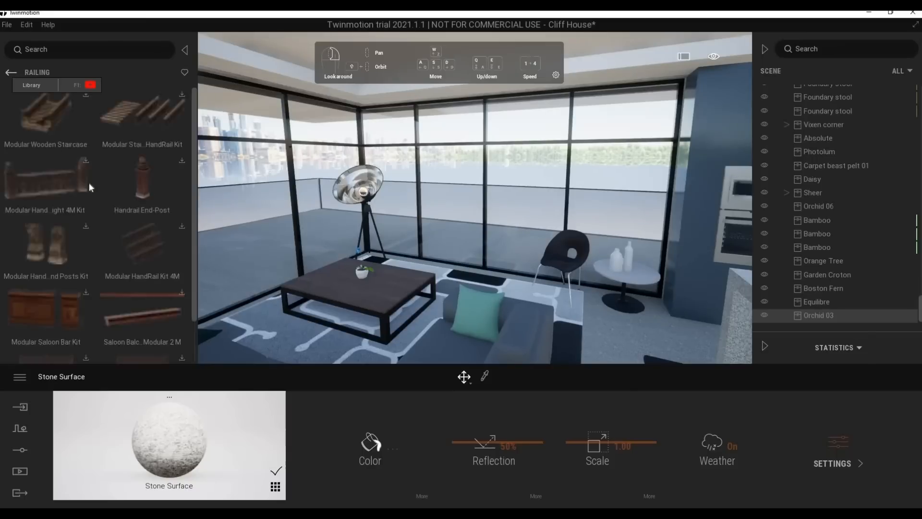
click(139, 323)
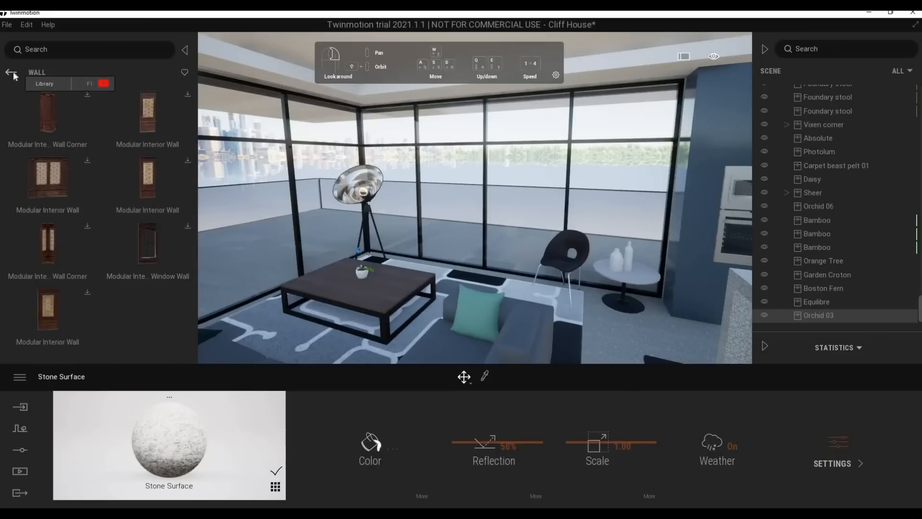
click(19, 71)
Look through the Megascans interior decoration assets for tableware and picture frames
click(132, 119)
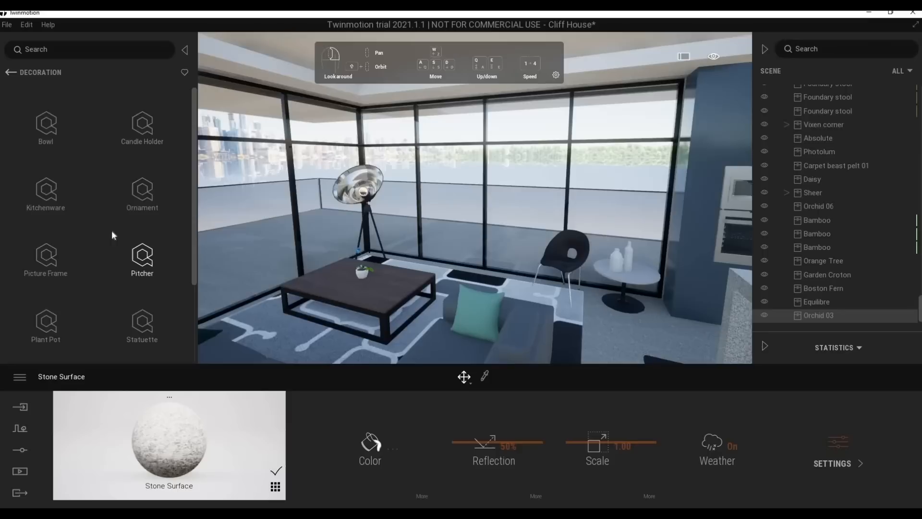
scroll(112, 230, down, 3)
click(136, 258)
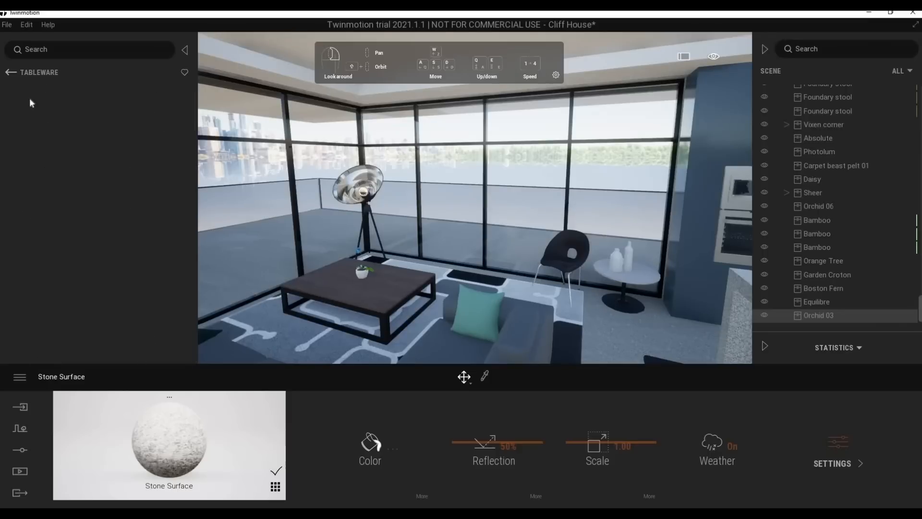
scroll(144, 269, down, 5)
click(13, 74)
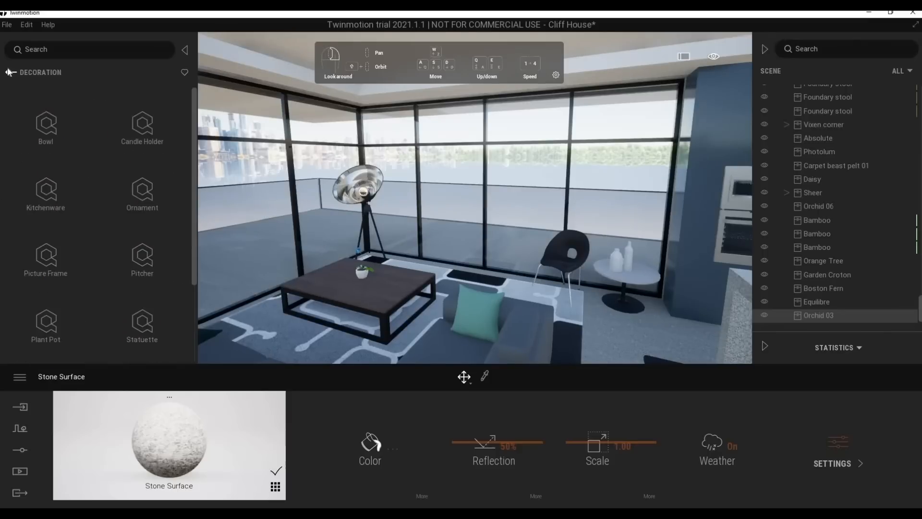
click(50, 263)
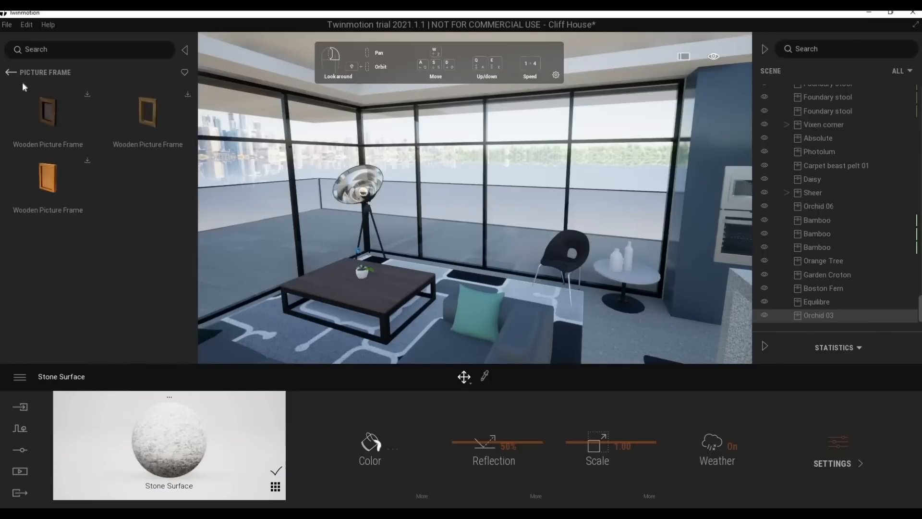
click(14, 73)
click(13, 73)
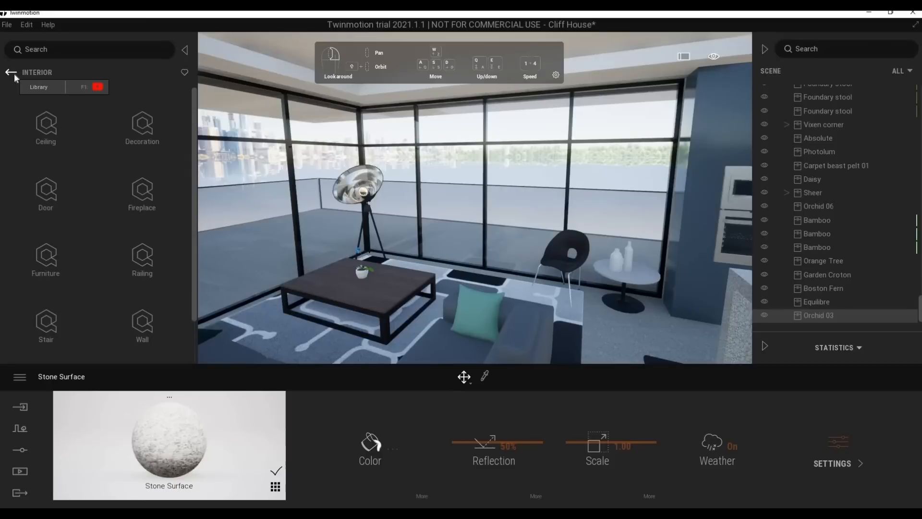
click(13, 74)
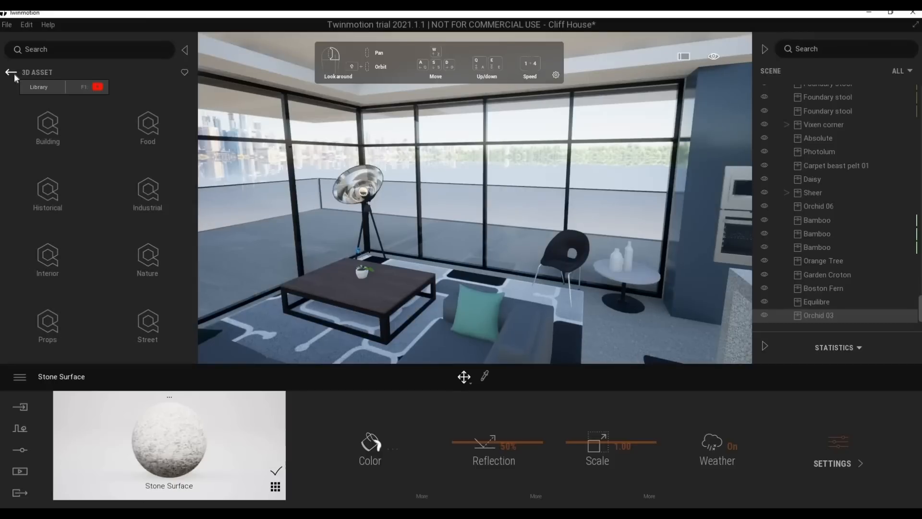
click(13, 74)
click(9, 73)
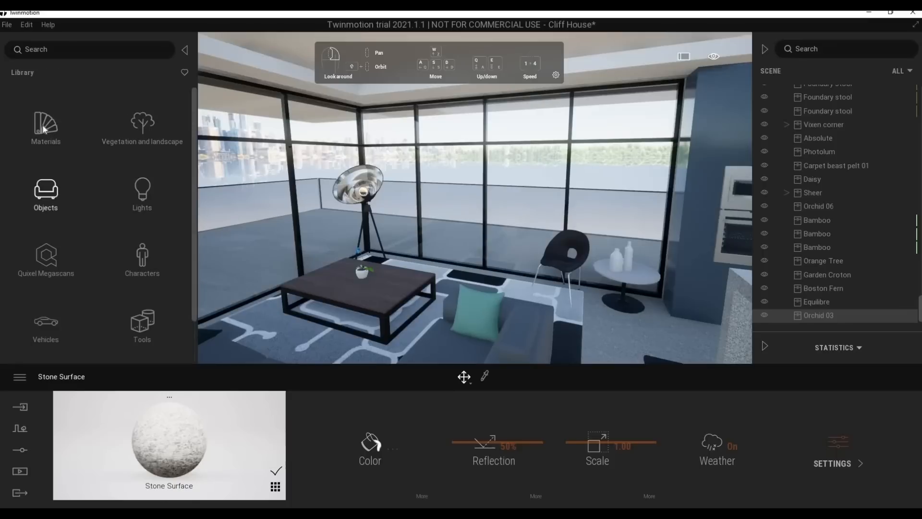
click(48, 200)
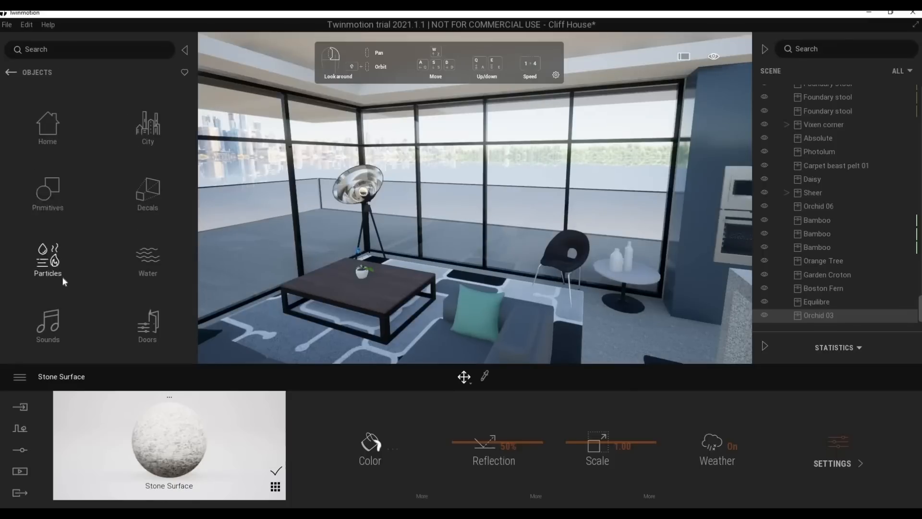
click(10, 74)
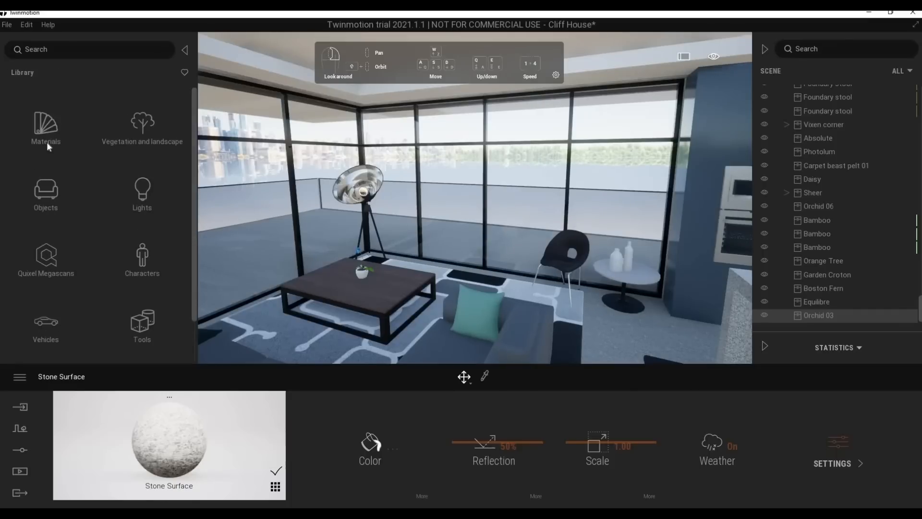
Place the Group08 character group on the open floor of the room, near the glazing and the corner plants
click(142, 257)
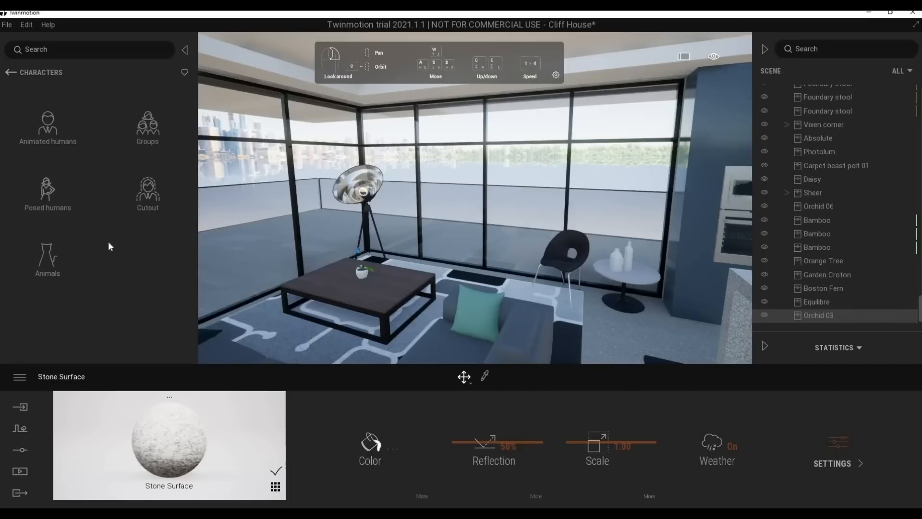
click(132, 139)
drag(195, 168, 191, 305)
scroll(168, 205, up, 4)
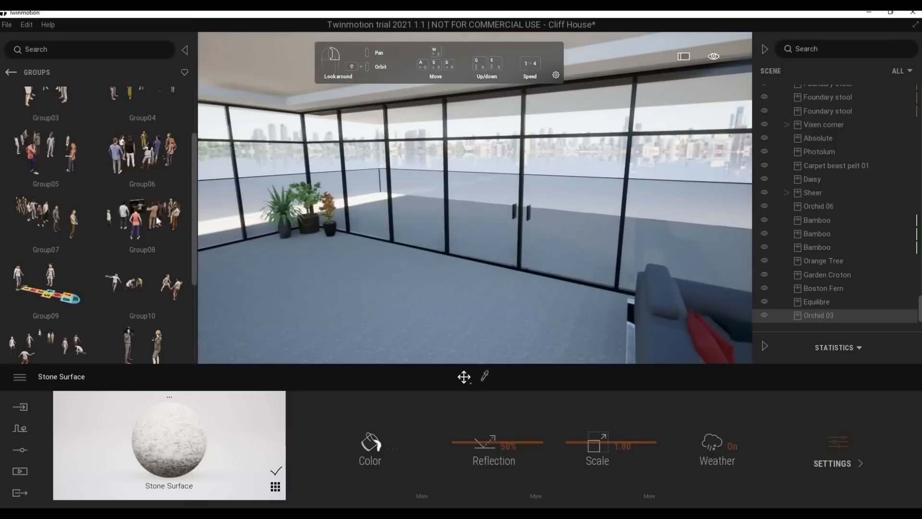
drag(156, 217, 342, 298)
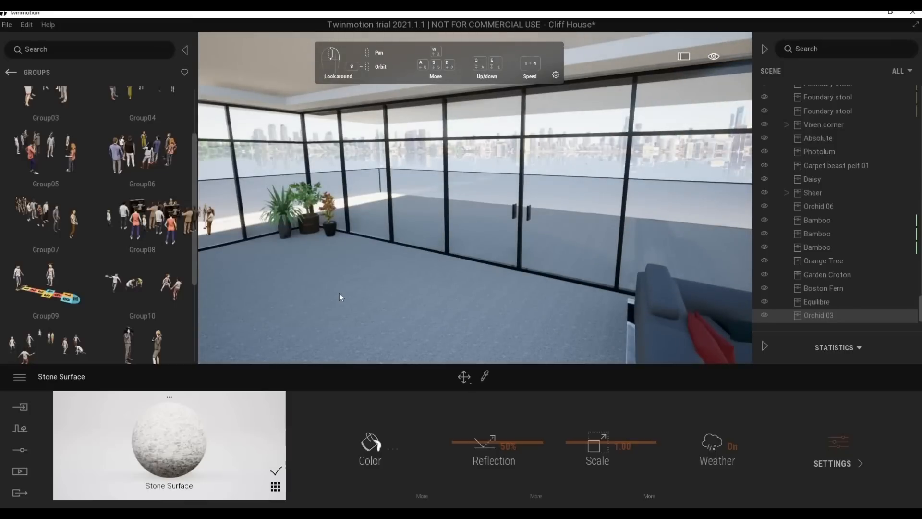
middle_drag(254, 192, 278, 208)
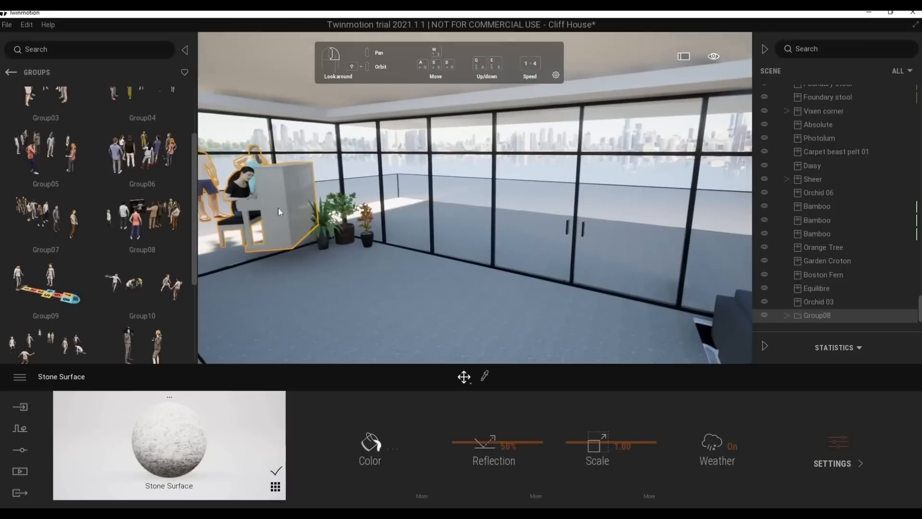
Zoom to Group08 and hide every character in it except the seated piano player
click(433, 268)
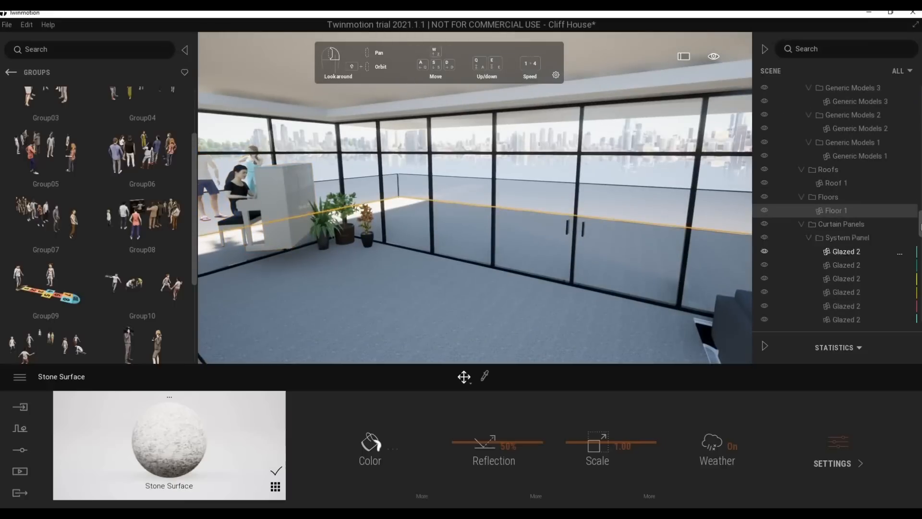
click(319, 245)
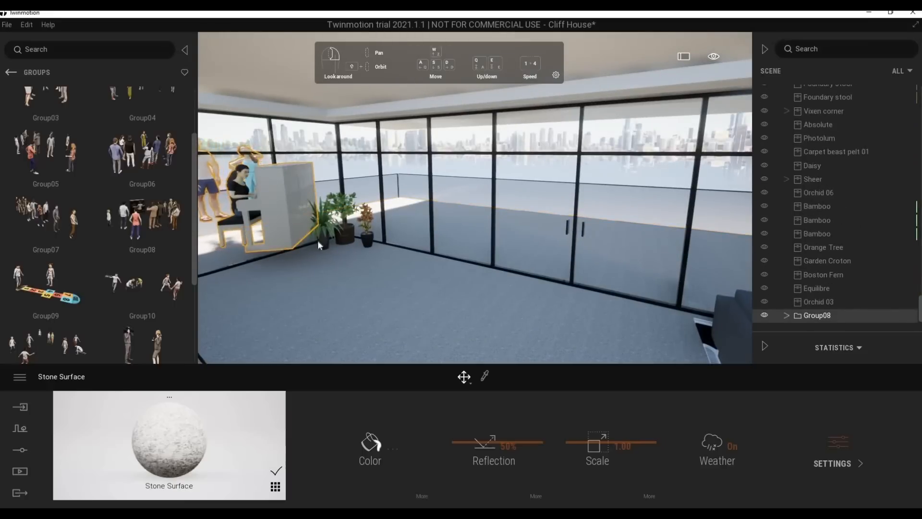
key(f)
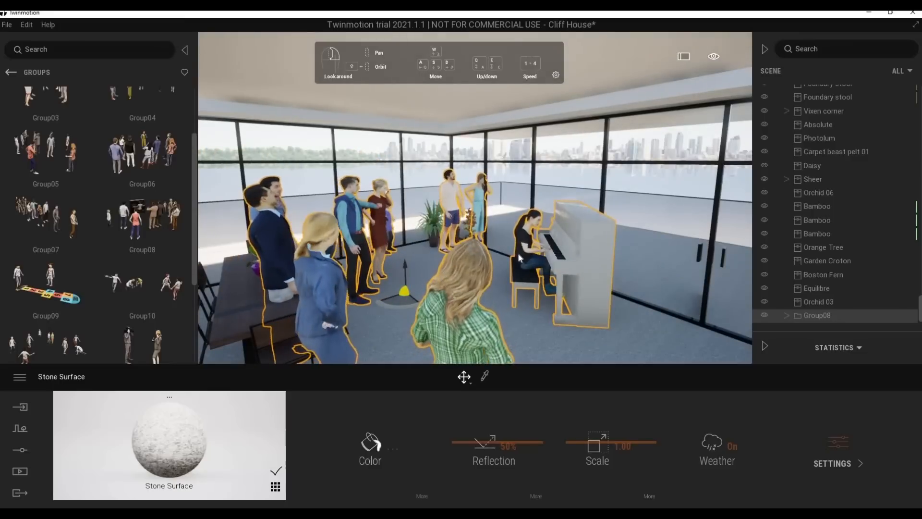
click(520, 255)
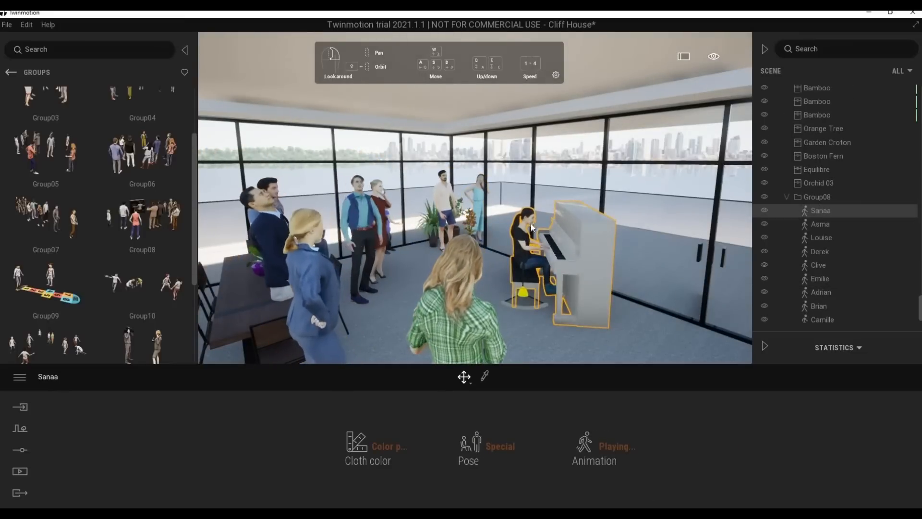
click(765, 224)
click(765, 237)
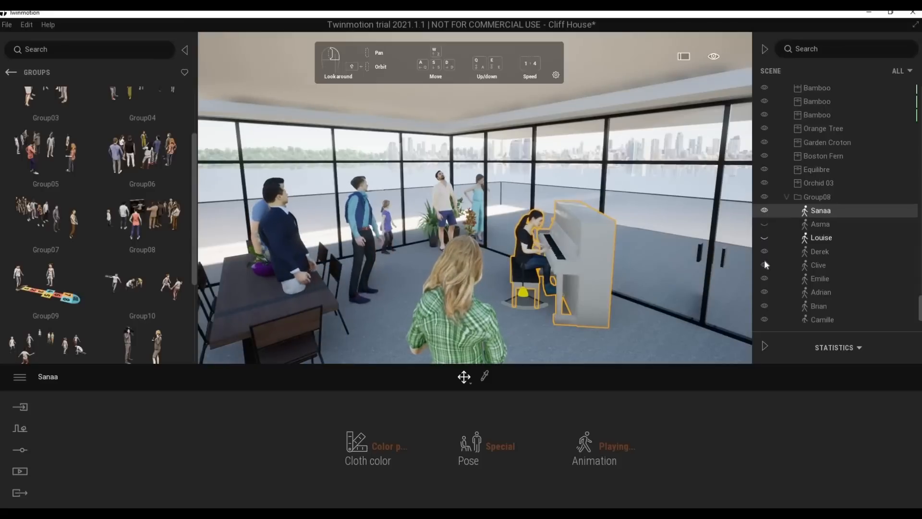
click(764, 251)
click(765, 265)
click(765, 279)
click(764, 292)
click(764, 306)
click(764, 320)
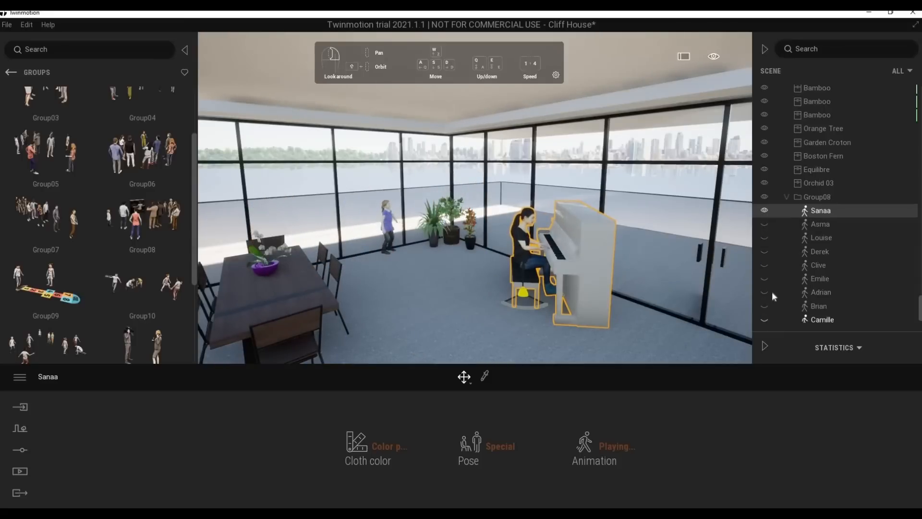
scroll(769, 302, down, 1)
click(765, 315)
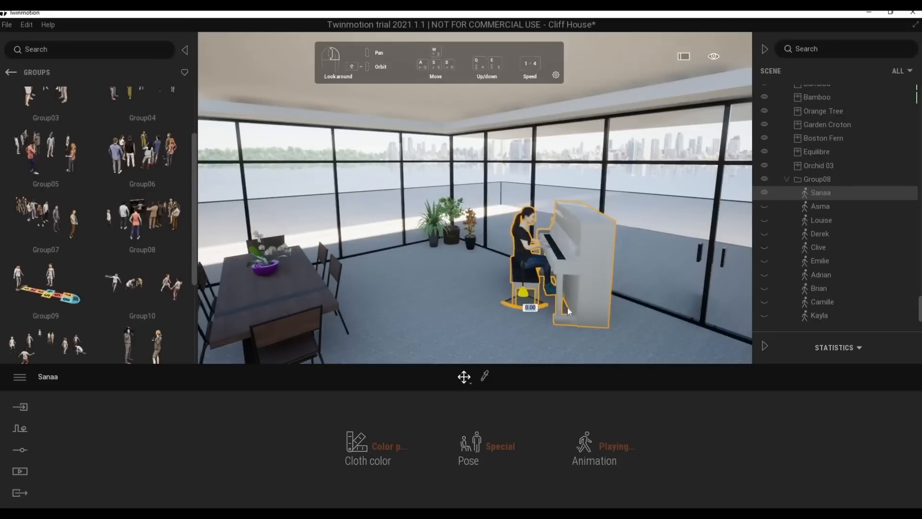
Delete the piano player together with the piano from the room and return to the main asset library
key(Delete)
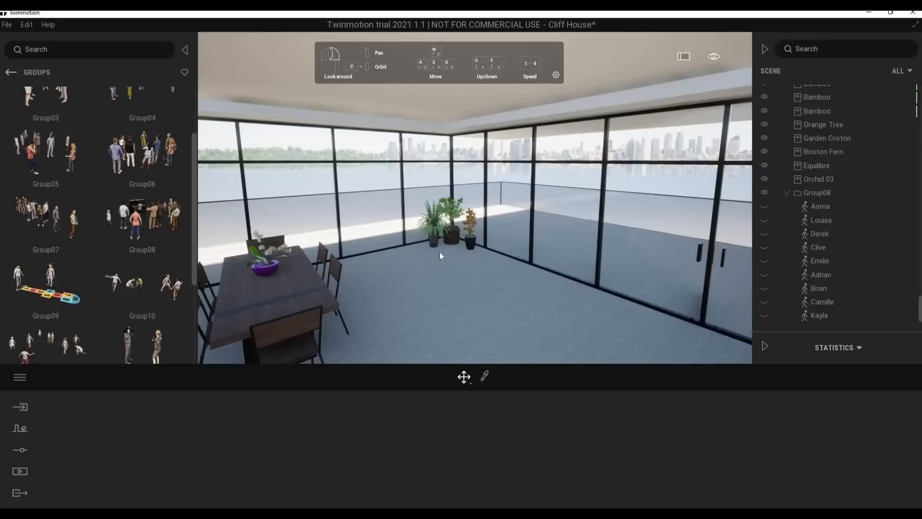
click(11, 72)
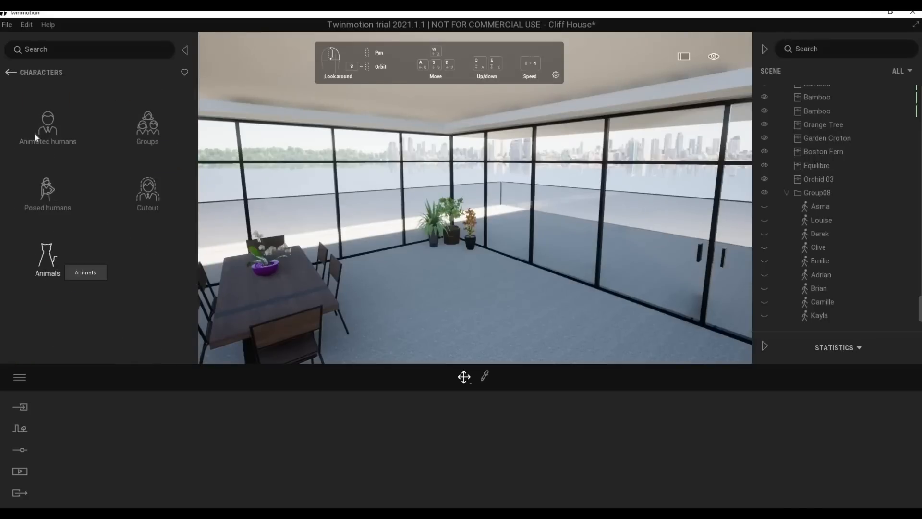
click(14, 74)
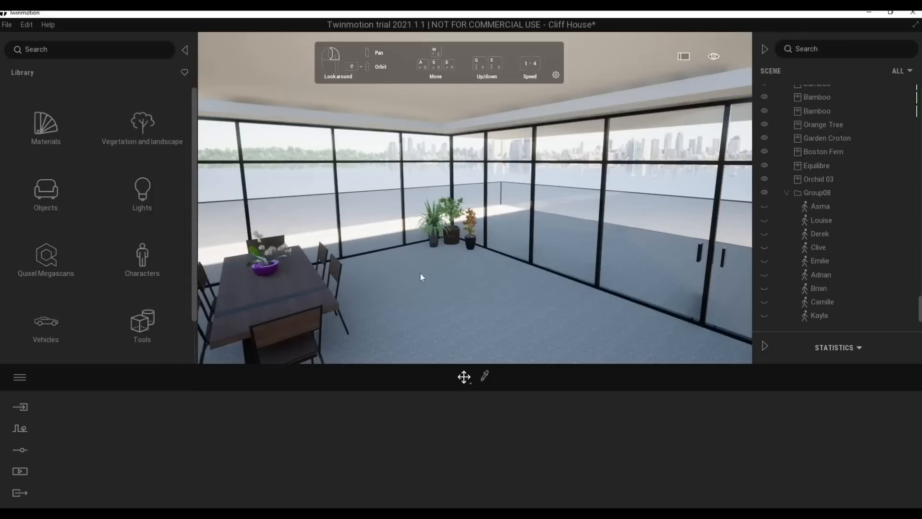
Apply the Neon 01 material to the light strip beneath the upper kitchen cabinets, above the mosaic backsplash
key(s)
right_drag(463, 262, 317, 261)
key(a)
right_drag(464, 267, 418, 274)
key(s)
key(d)
key(s)
key(d)
key(w)
key(w)
key(a)
key(w)
key(s)
key(w)
click(132, 196)
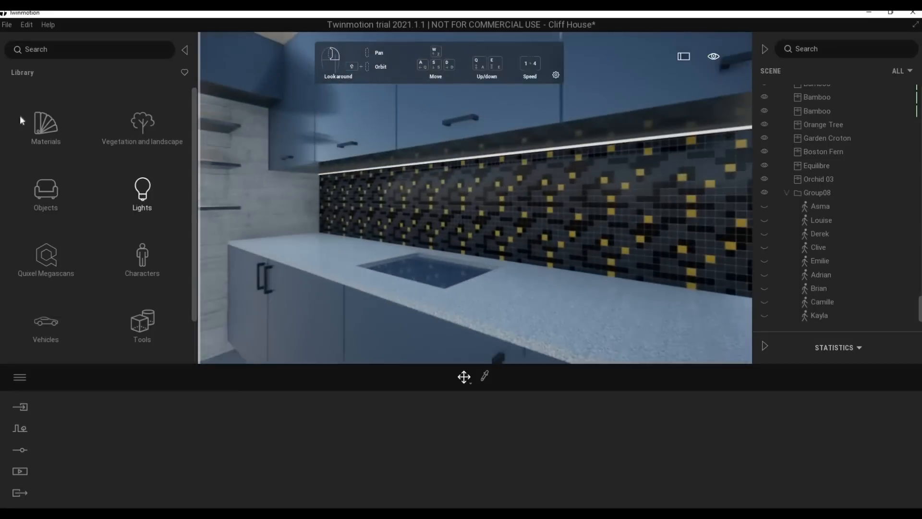
click(13, 74)
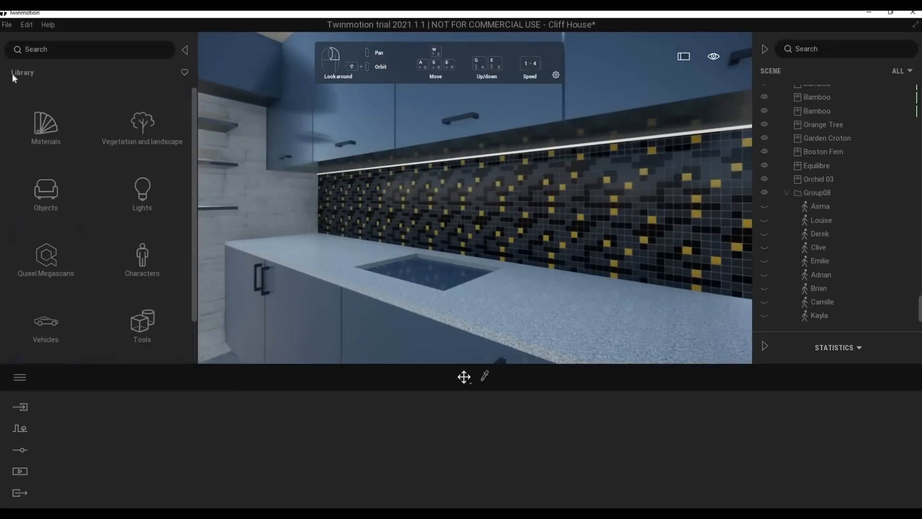
click(48, 139)
scroll(59, 287, down, 5)
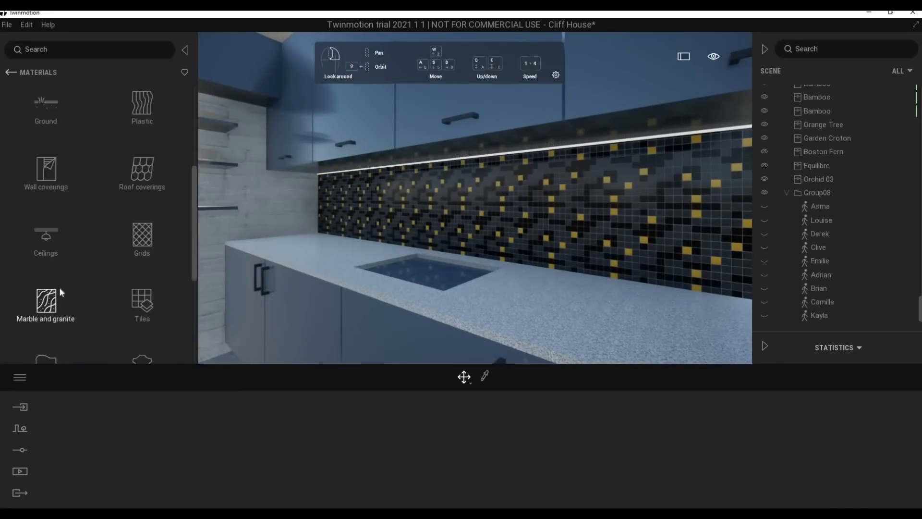
click(45, 300)
right_drag(494, 255, 433, 212)
scroll(494, 236, up, 6)
drag(58, 118, 334, 133)
Examine the glowing strip, backsplash, oven wall and island of the kitchen from close up and from the living area
scroll(344, 230, down, 3)
scroll(358, 250, down, 10)
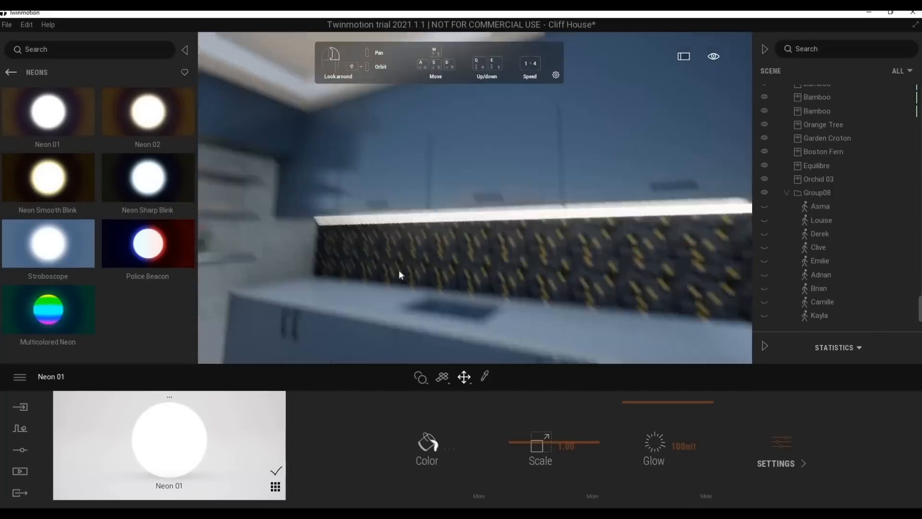
scroll(398, 271, down, 10)
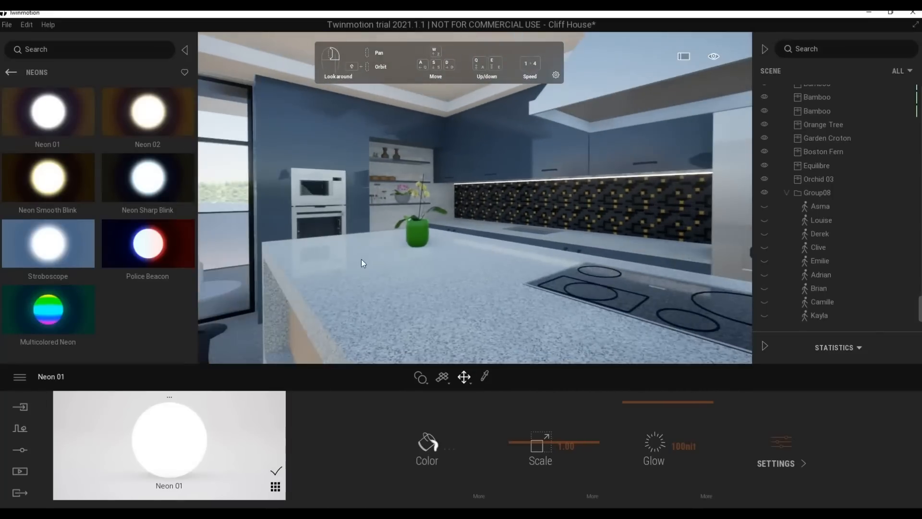
scroll(368, 261, up, 15)
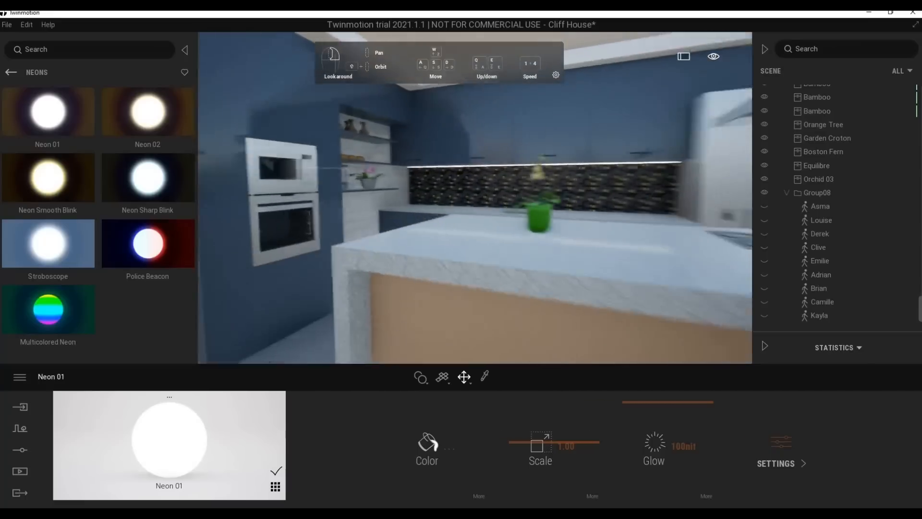
scroll(382, 273, down, 4)
scroll(405, 281, up, 5)
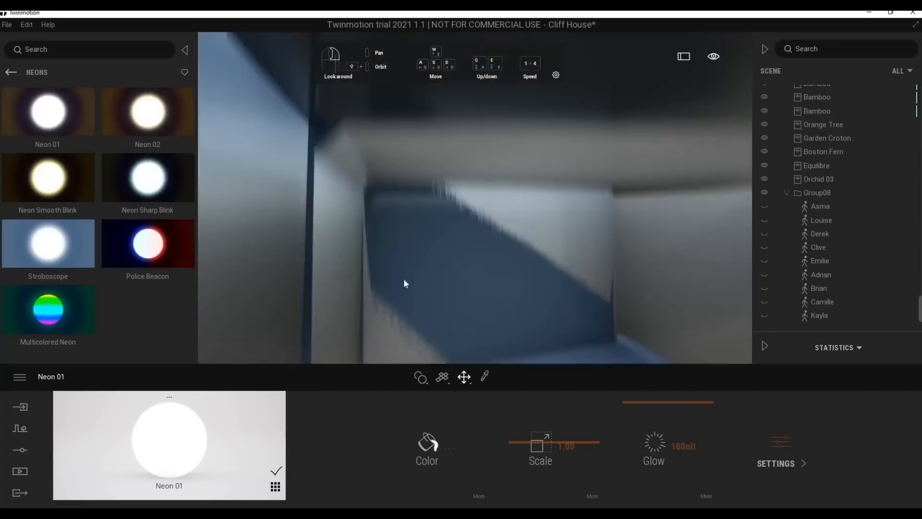
drag(48, 309, 236, 230)
scroll(432, 268, down, 5)
scroll(448, 231, down, 8)
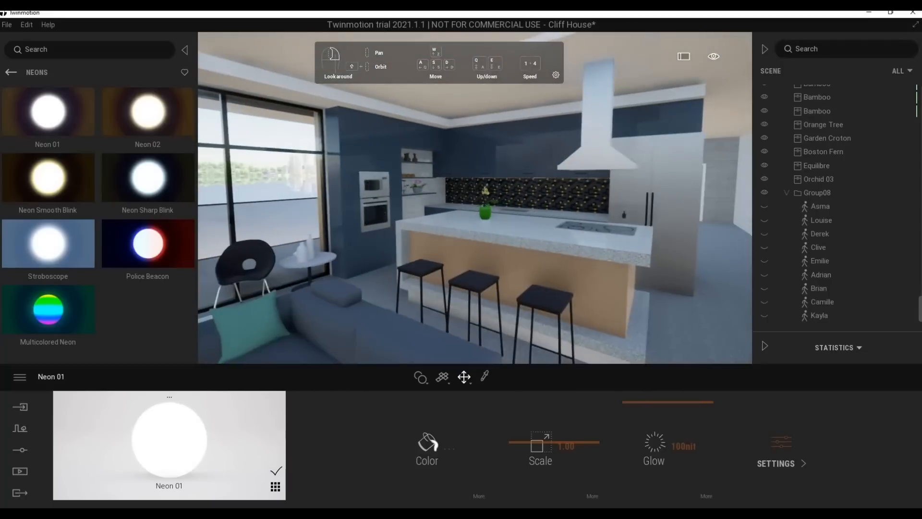
scroll(454, 229, down, 4)
Pick the Stone Surface material from the room's floor and set its scale to 2.15
mouse_move(454, 229)
right_down()
mouse_move(441, 265)
mouse_move(269, 274)
mouse_move(451, 239)
right_up()
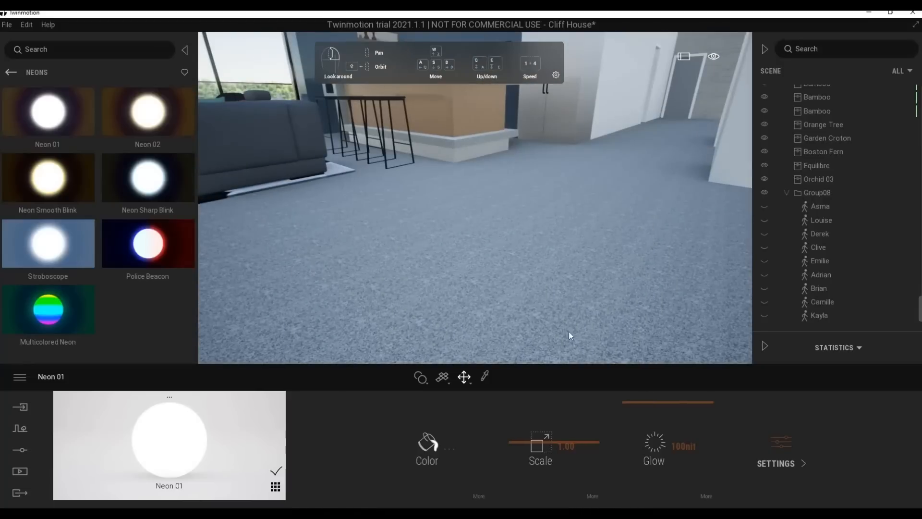
click(484, 376)
click(542, 294)
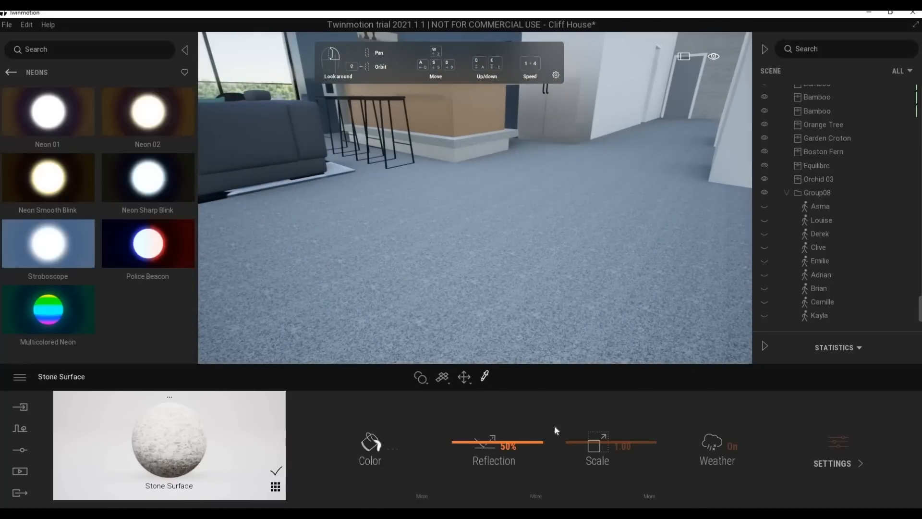
drag(572, 432, 585, 433)
Examine the rescaled stone on the kitchen island and view the furnished interior through the terrace glazing
key(w)
key(e)
key(w)
key(e)
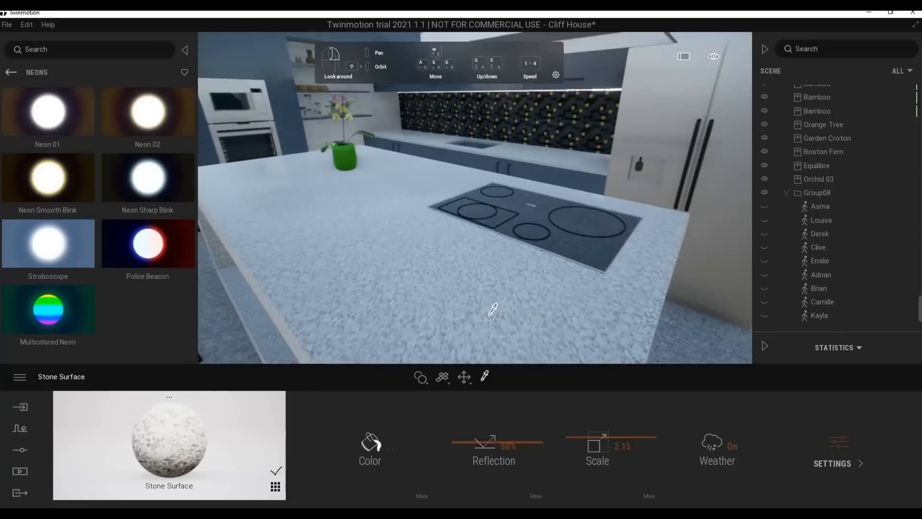
key(s)
right_drag(492, 309, 519, 306)
key(s)
key(d)
key(s)
key(d)
key(w)
click(11, 73)
click(10, 73)
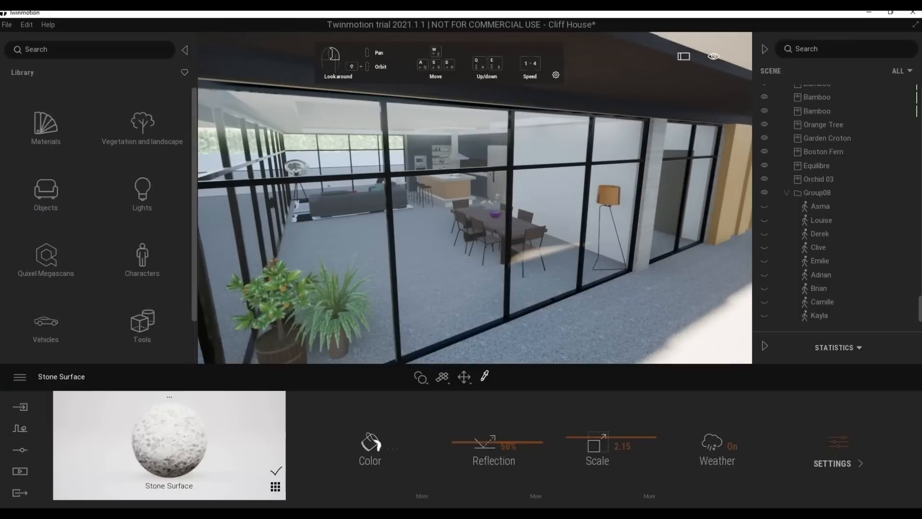
Examine the exterior of the cantilevered house, including its roof, terrace edge and angled supports
key(s)
key(a)
right_drag(290, 216, 284, 214)
key(s)
key(d)
key(q)
key(s)
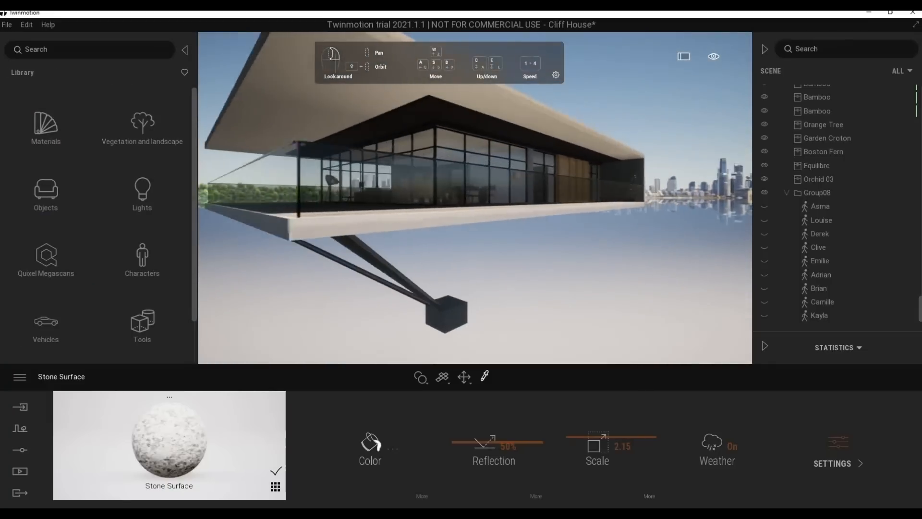
key(Escape)
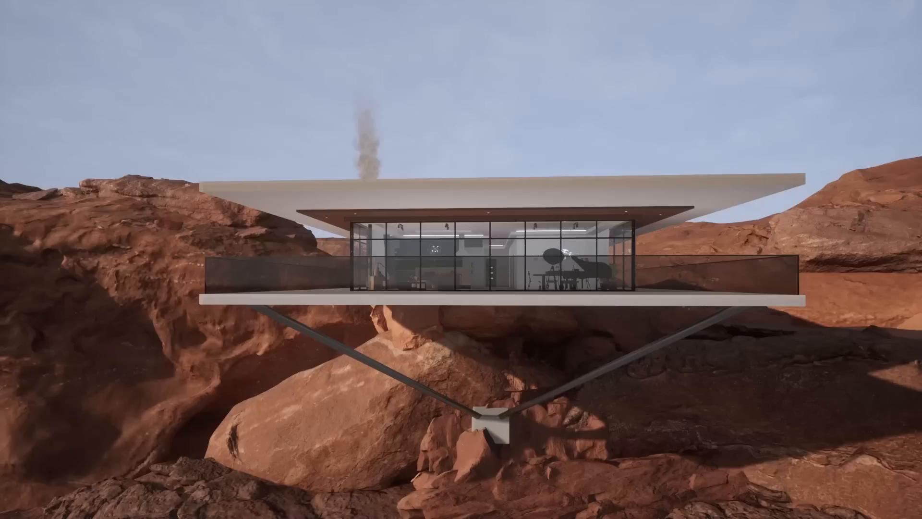